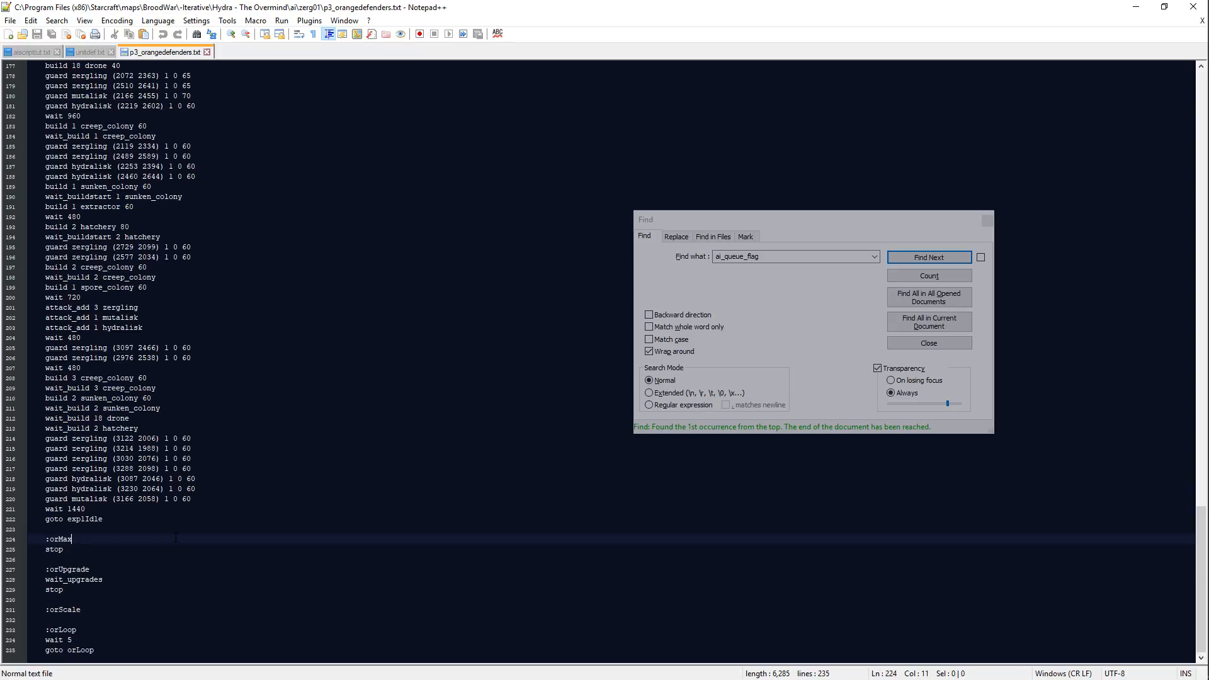
# Step: Add a define_max line below the :orMax label and switch to the SCMDraft map editor
pyautogui.press('Return')
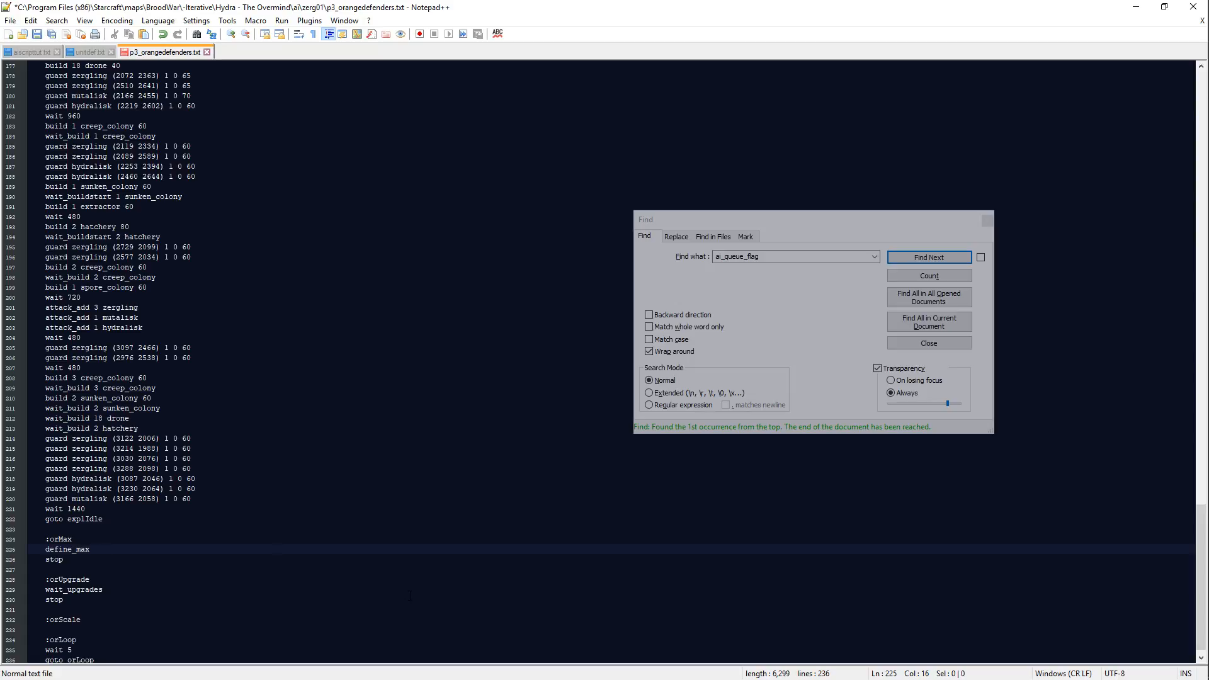
pyautogui.hotkey('alt', 'Tab')
pyautogui.hotkey('alt', 'Tab')
# Step: Look over the map's northern Terran plateau, the western Zerg bases and the open ground in the northwest
pyautogui.moveTo(421, 422); pyautogui.dragTo(719, 296, button='middle')
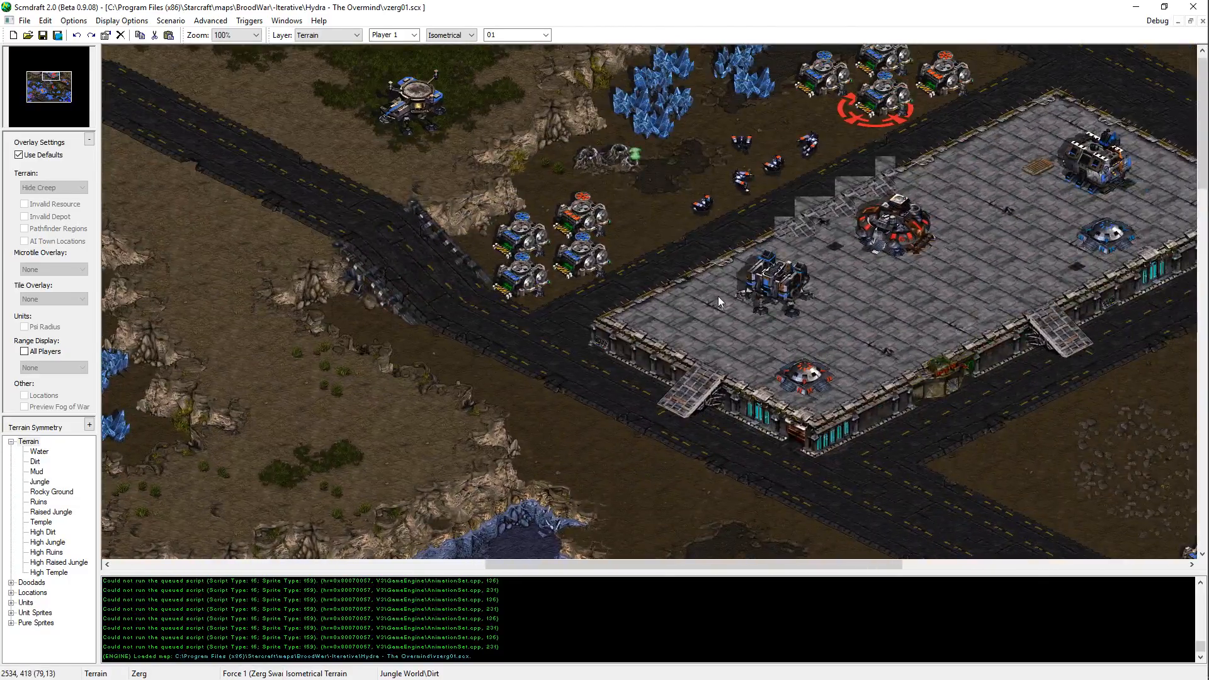
pyautogui.moveTo(956, 140); pyautogui.dragTo(687, 327)
pyautogui.moveTo(53, 93); pyautogui.dragTo(40, 90)
pyautogui.moveTo(415, 329)
pyautogui.mouseDown()
pyautogui.moveTo(677, 495)
pyautogui.moveTo(589, 400)
pyautogui.mouseUp()
pyautogui.moveTo(551, 436); pyautogui.dragTo(179, 73, button='middle')
pyautogui.moveTo(242, 76); pyautogui.dragTo(481, 310)
pyautogui.moveTo(481, 310)
pyautogui.mouseDown(button='middle')
pyautogui.moveTo(130, 509)
pyautogui.moveTo(72, 658)
pyautogui.moveTo(151, 431)
pyautogui.moveTo(144, 469)
pyautogui.mouseUp(button='middle')
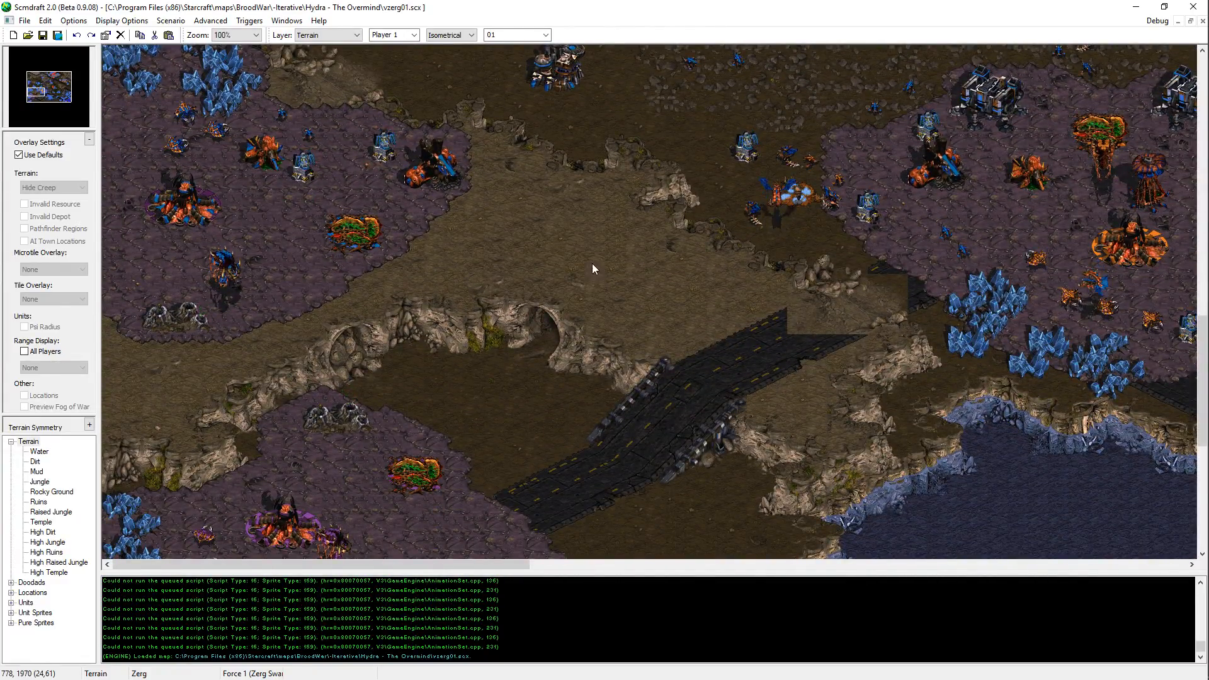
pyautogui.moveTo(626, 232); pyautogui.dragTo(904, 383)
pyautogui.moveTo(698, 224); pyautogui.dragTo(810, 149, button='middle')
pyautogui.moveTo(632, 58); pyautogui.dragTo(724, 135, button='middle')
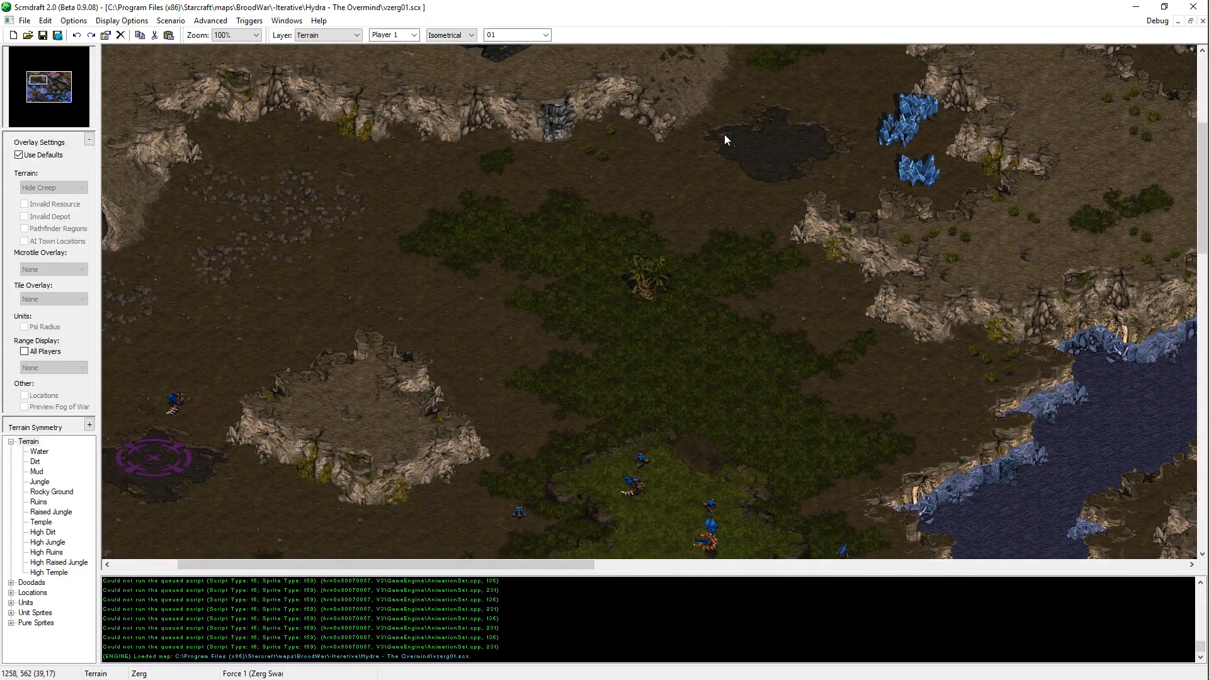
pyautogui.moveTo(799, 297); pyautogui.dragTo(727, 244, button='middle')
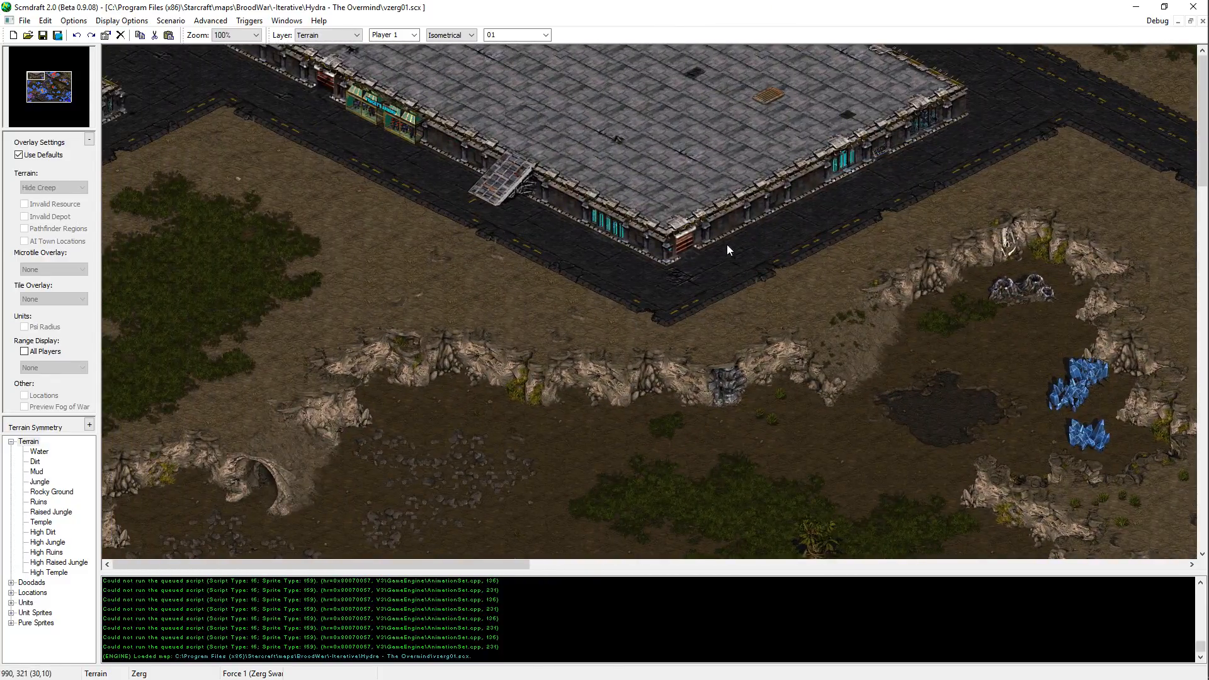
pyautogui.moveTo(598, 194); pyautogui.dragTo(1079, 502, button='middle')
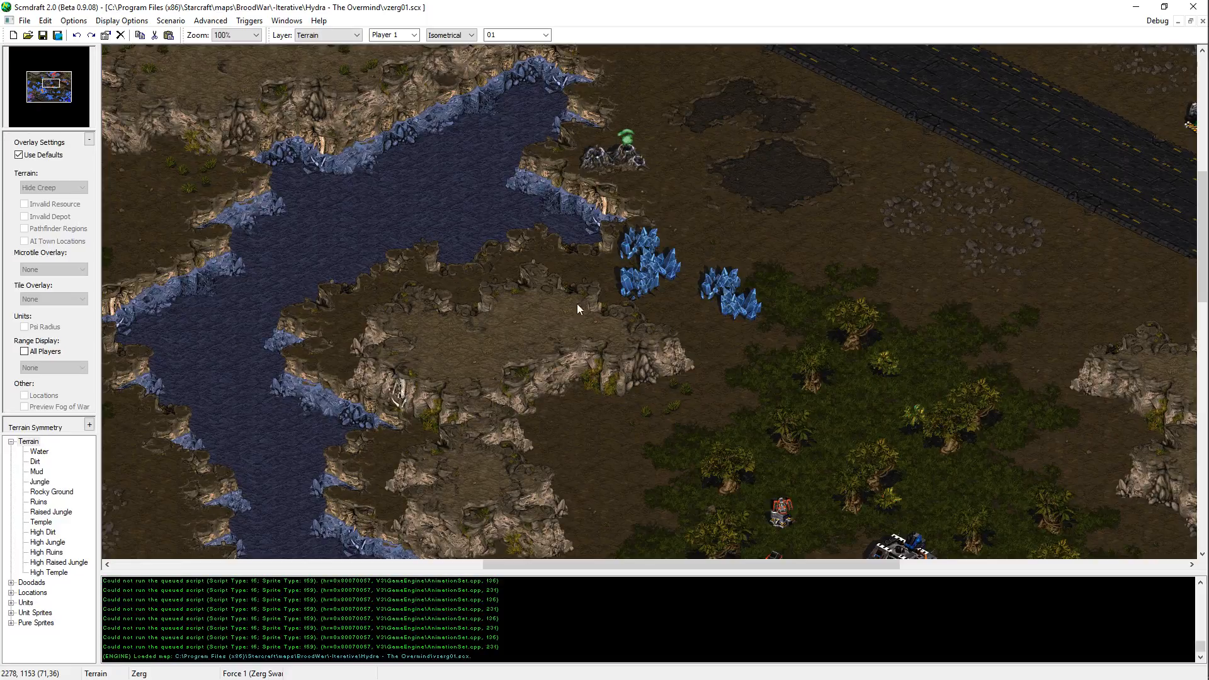
# Step: Examine the central-western Zerg base, its surroundings, and the road and expansion southeast of it
pyautogui.moveTo(577, 305); pyautogui.dragTo(782, 257, button='middle')
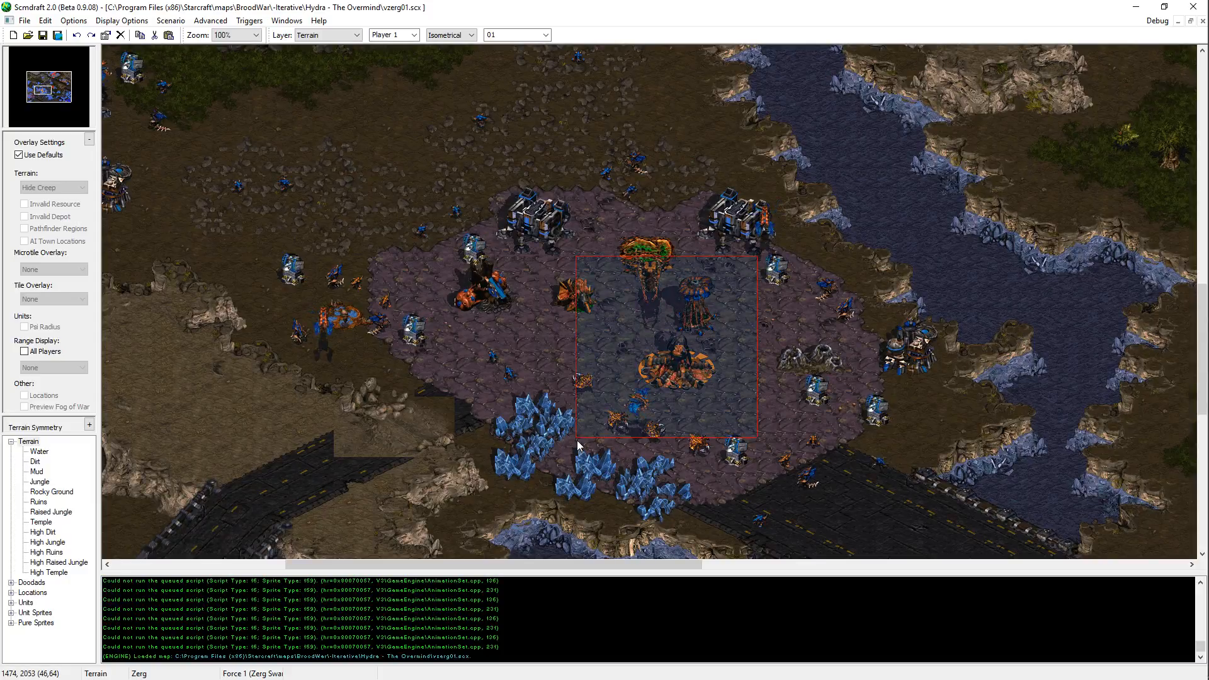
pyautogui.moveTo(578, 446); pyautogui.dragTo(798, 207, button='middle')
pyautogui.moveTo(1010, 78); pyautogui.dragTo(409, 489)
pyautogui.moveTo(408, 489); pyautogui.dragTo(206, 221, button='middle')
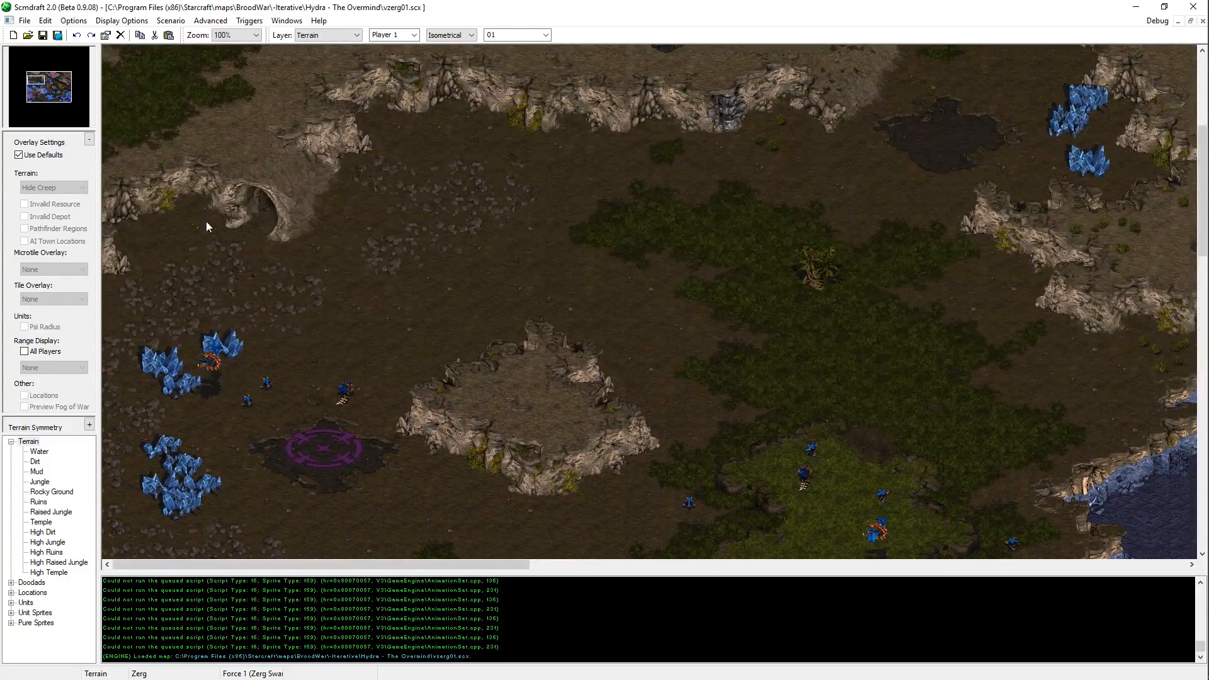
pyautogui.moveTo(315, 184); pyautogui.dragTo(603, 389, button='middle')
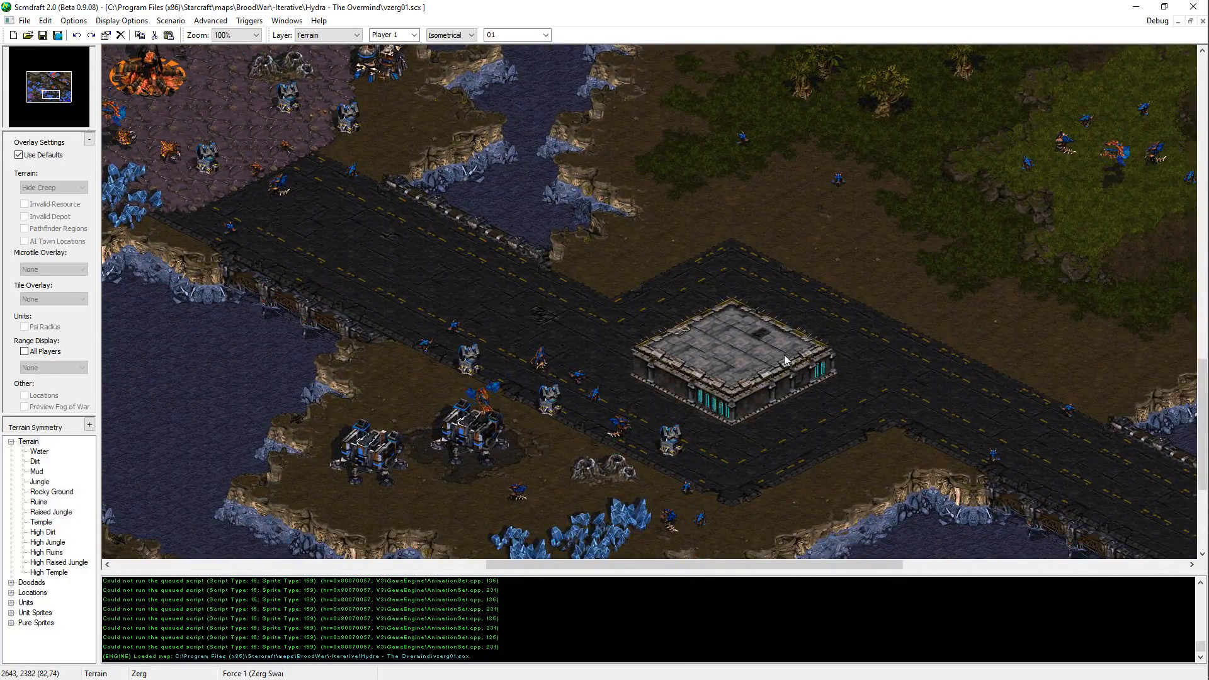
pyautogui.moveTo(556, 253); pyautogui.dragTo(640, 310, button='middle')
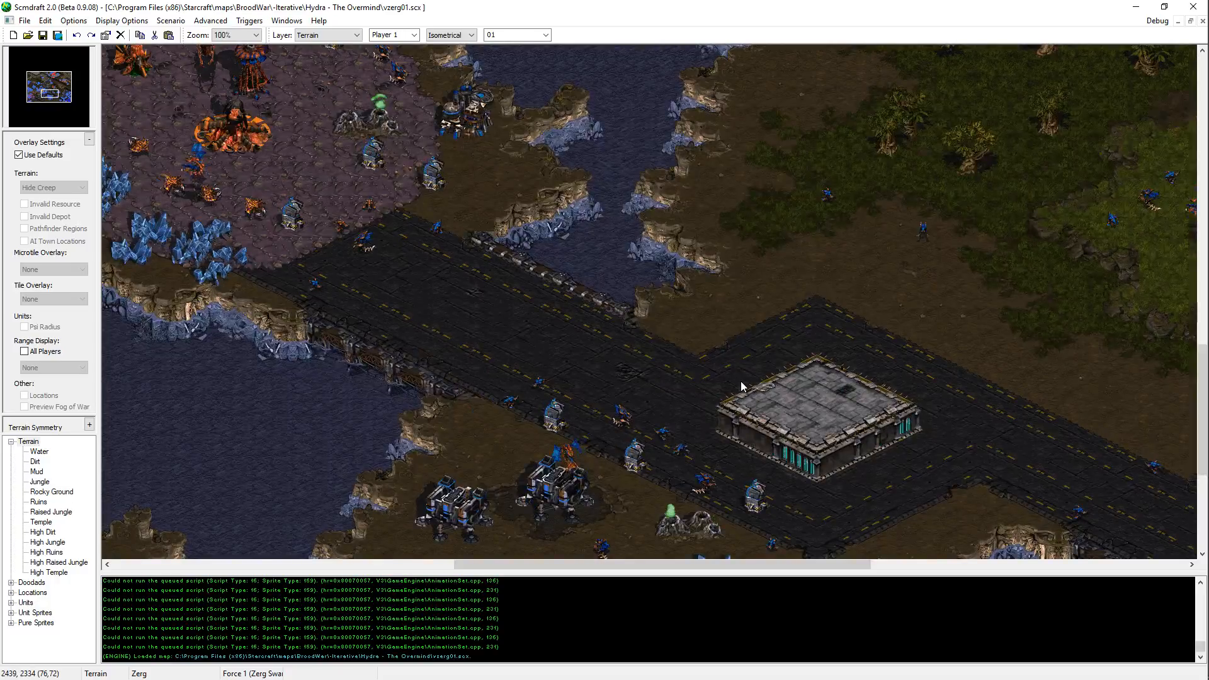
pyautogui.moveTo(563, 269); pyautogui.dragTo(790, 496, button='middle')
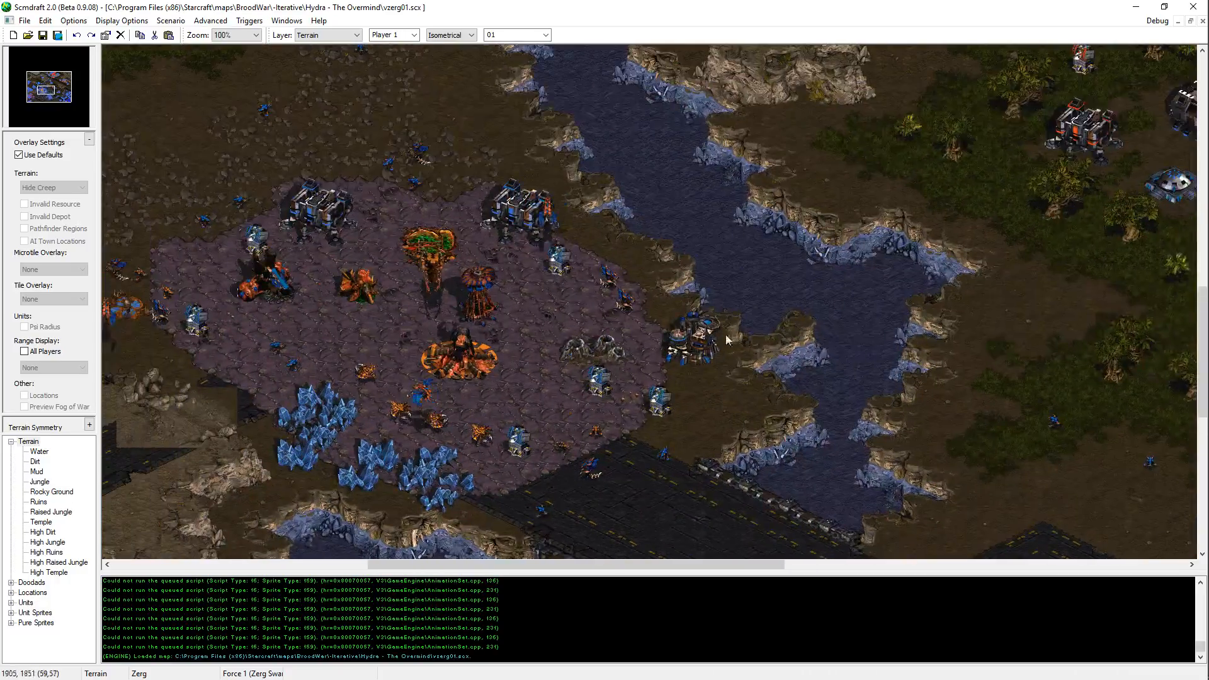
pyautogui.moveTo(1168, 420)
pyautogui.moveTo(688, 422)
pyautogui.mouseDown(button='middle')
pyautogui.moveTo(650, 386)
pyautogui.moveTo(281, 363)
pyautogui.mouseUp(button='middle')
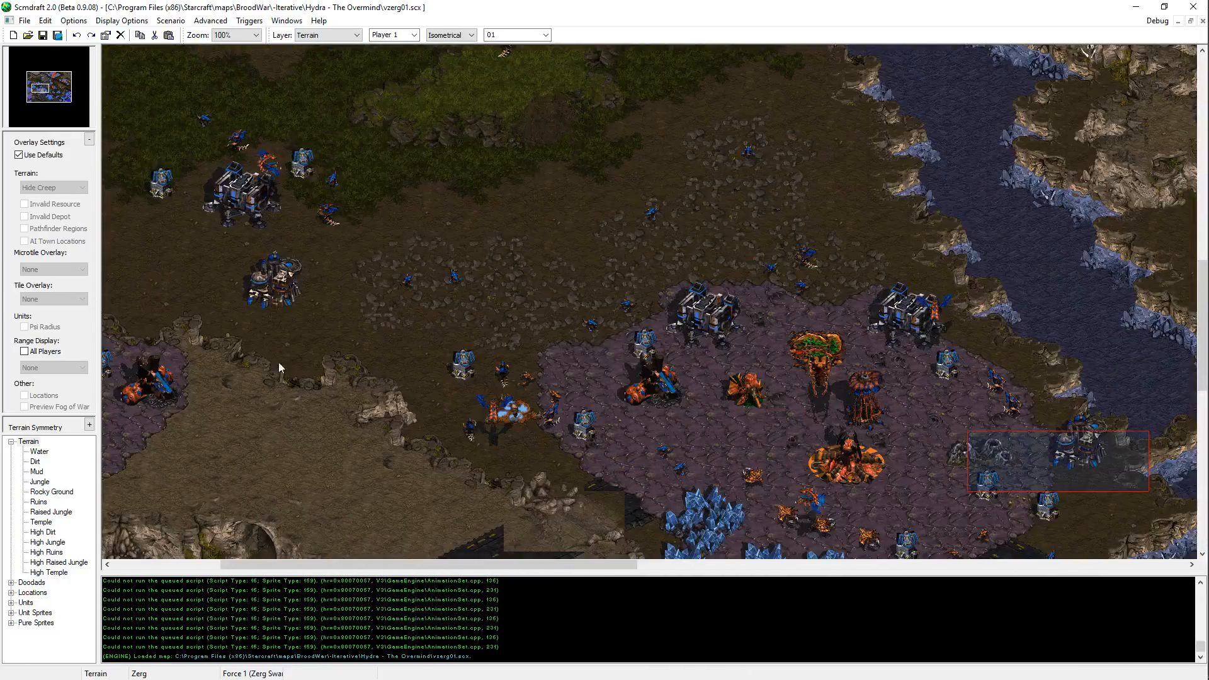
pyautogui.moveTo(445, 461); pyautogui.dragTo(1003, 621, button='middle')
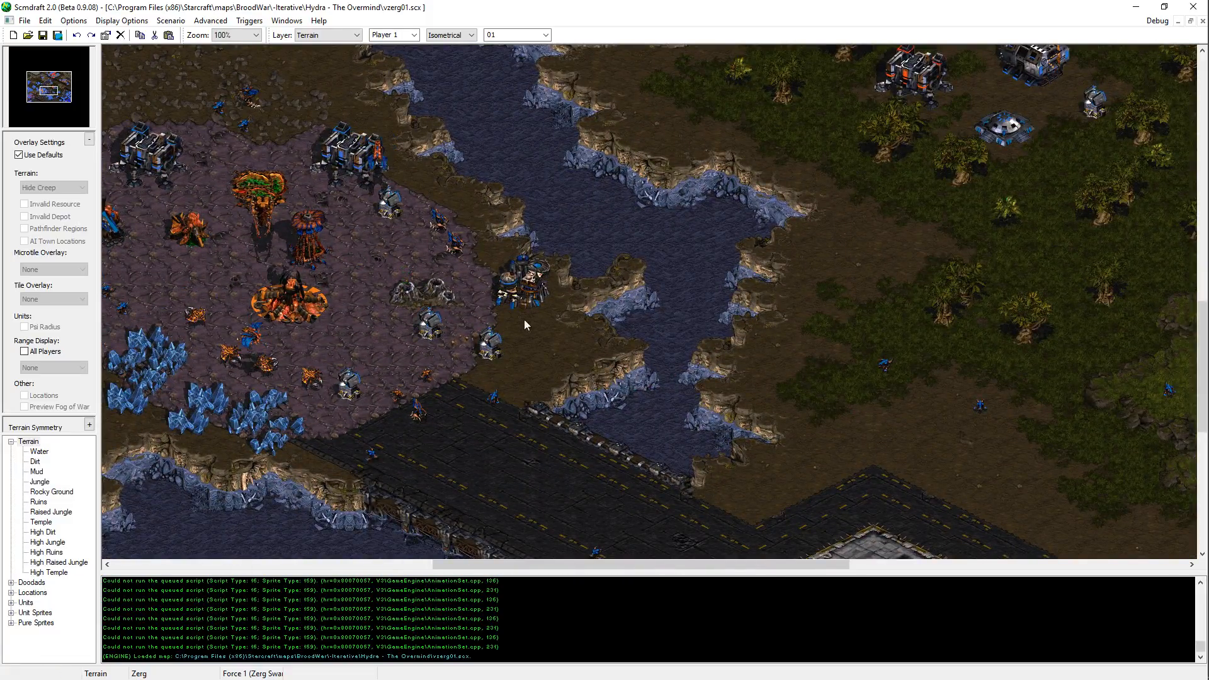
pyautogui.press('Right')
pyautogui.press('Down')
pyautogui.press('Right')
pyautogui.press('Down')
pyautogui.press('Left')
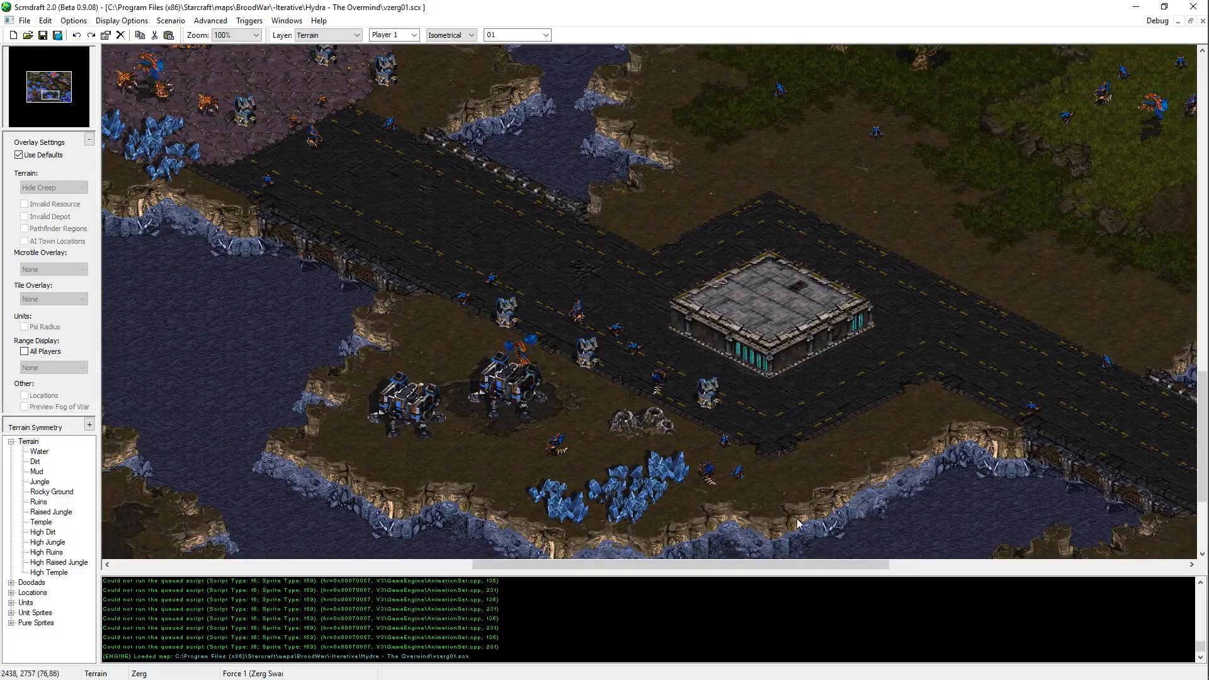
# Step: Examine the jungle outpost in the middle of the map and the Terran base layout around the northern plateau
pyautogui.moveTo(756, 345); pyautogui.dragTo(762, 160, button='middle')
pyautogui.moveTo(880, 309); pyautogui.dragTo(548, 63, button='middle')
pyautogui.moveTo(1133, 390); pyautogui.dragTo(1004, 131, button='middle')
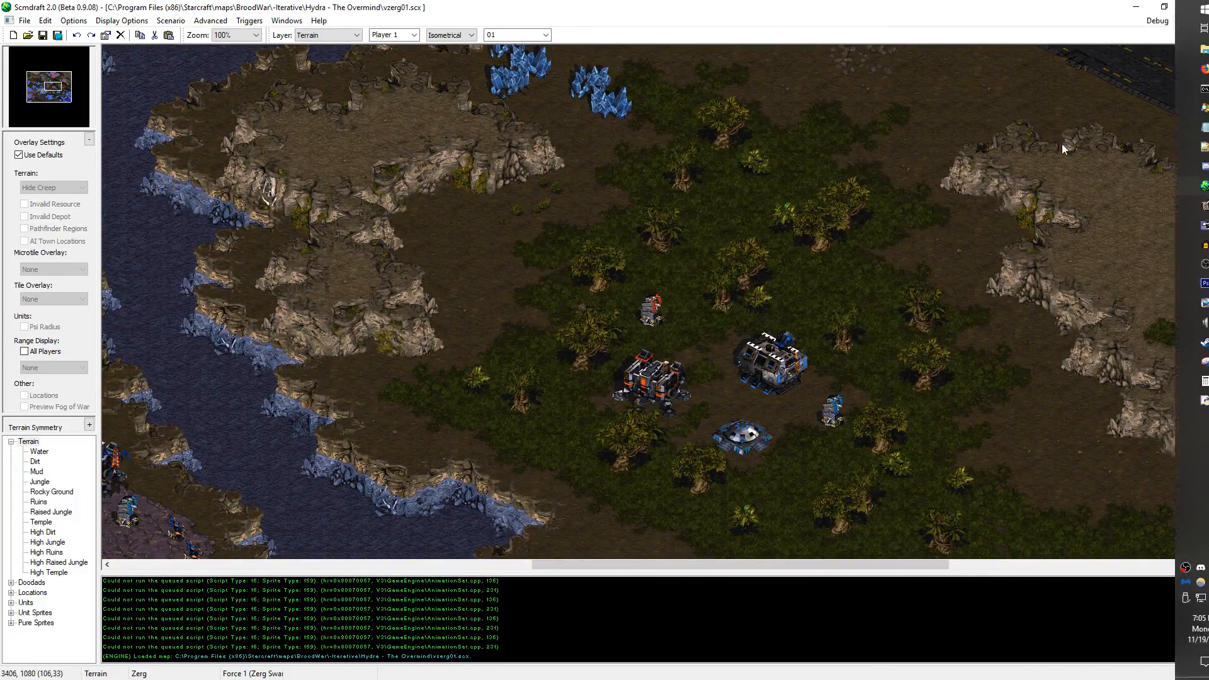
pyautogui.moveTo(1105, 287); pyautogui.dragTo(1208, 230, button='middle')
pyautogui.moveTo(882, 391); pyautogui.dragTo(1153, 256, button='middle')
pyautogui.moveTo(796, 370); pyautogui.dragTo(418, 8, button='middle')
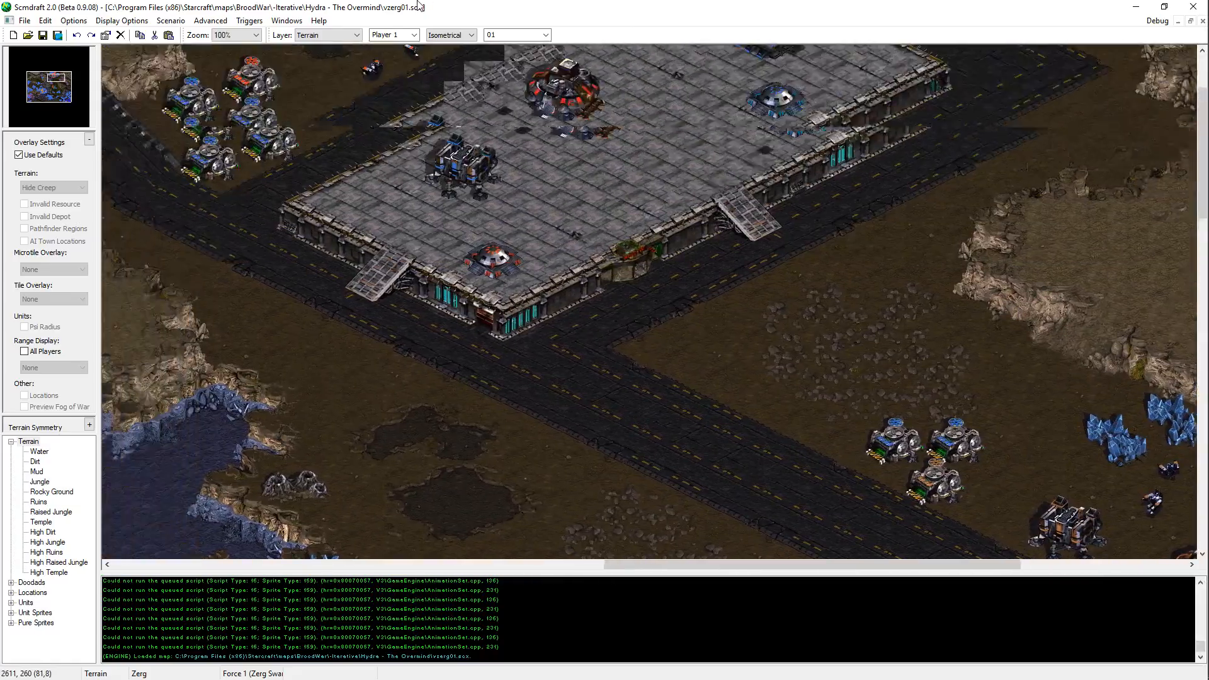
pyautogui.moveTo(614, 421); pyautogui.dragTo(446, 214, button='middle')
pyautogui.moveTo(891, 265); pyautogui.dragTo(605, 153, button='middle')
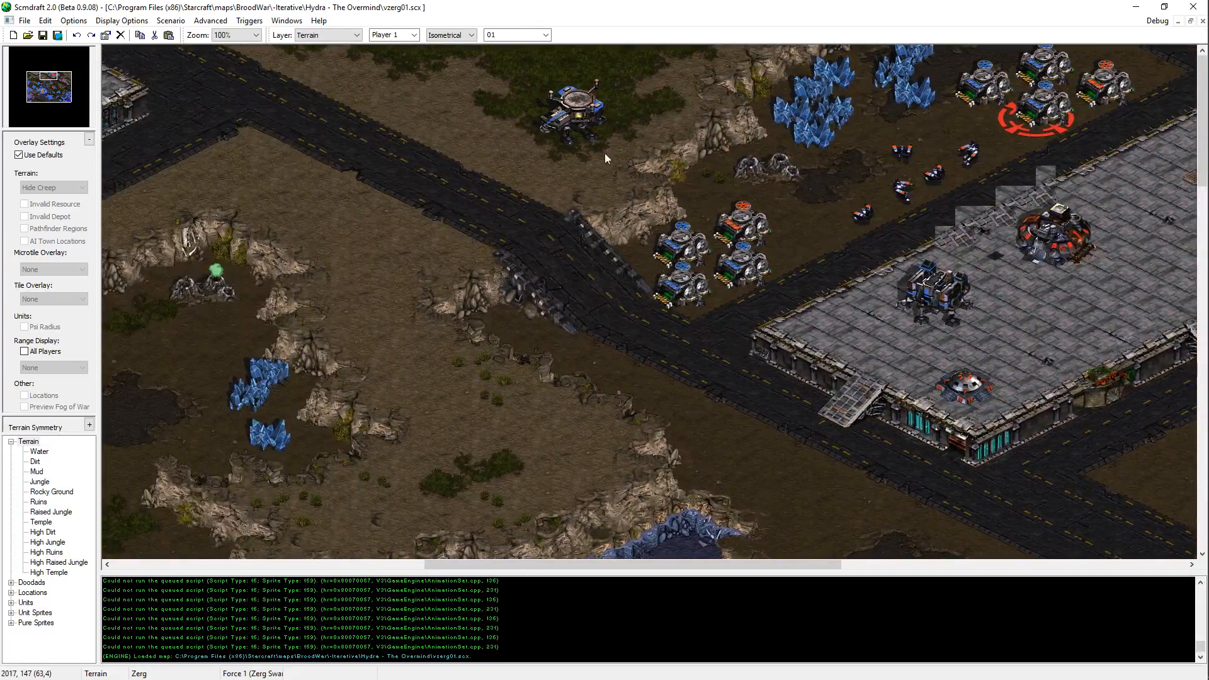
pyautogui.moveTo(737, 199); pyautogui.dragTo(1200, 167, button='middle')
pyautogui.moveTo(671, 160); pyautogui.dragTo(851, 500, button='middle')
# Step: Inspect the eastern Terran base beside the road and the Protoss bases in the southeast
pyautogui.scroll(-10, 783, 243)
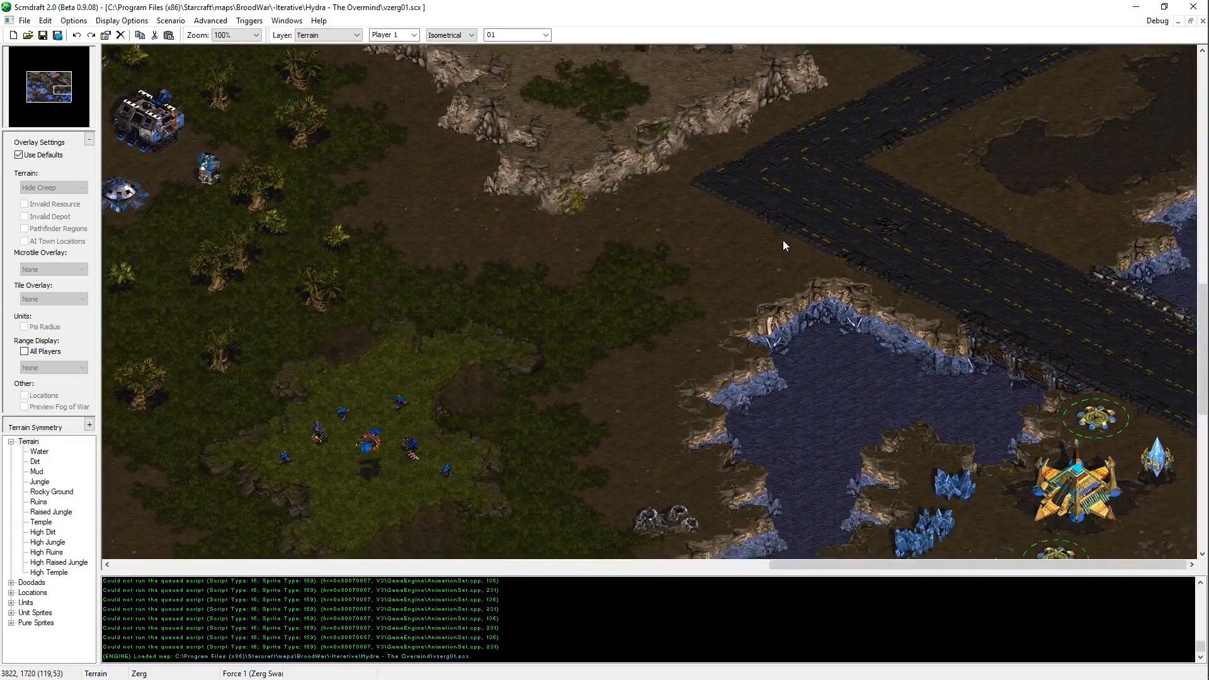
pyautogui.scroll(11, 761, 107)
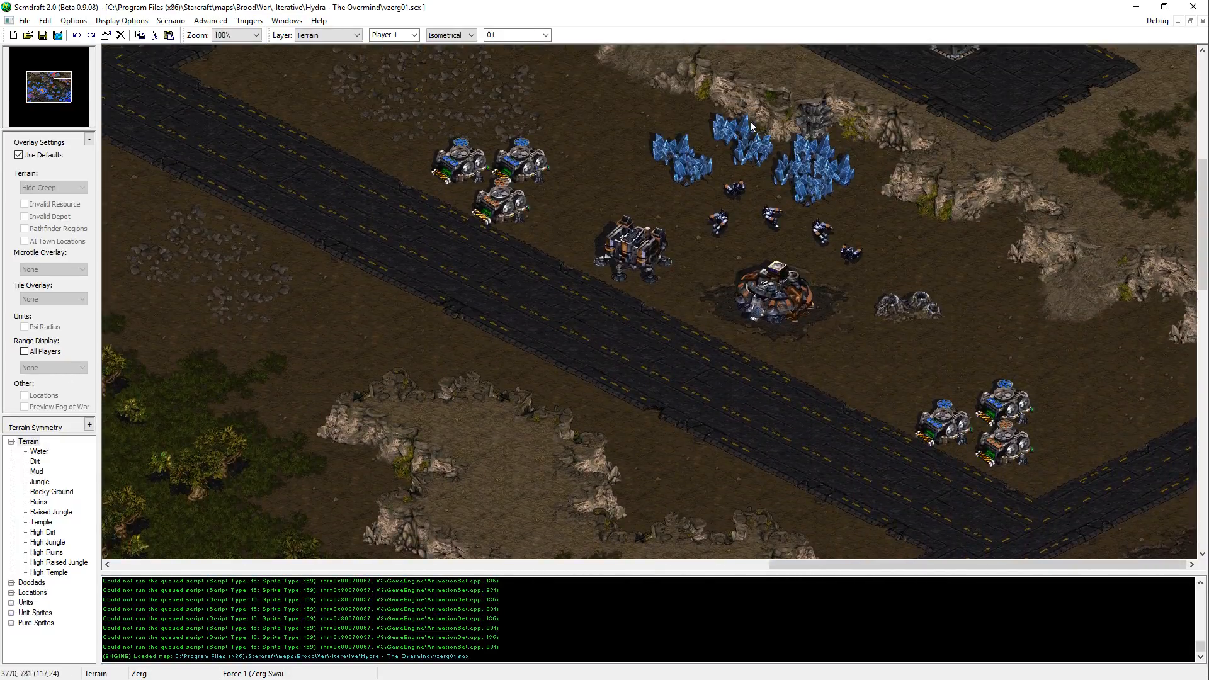
pyautogui.moveTo(936, 111); pyautogui.dragTo(165, 495)
pyautogui.moveTo(165, 495); pyautogui.dragTo(926, 410, button='middle')
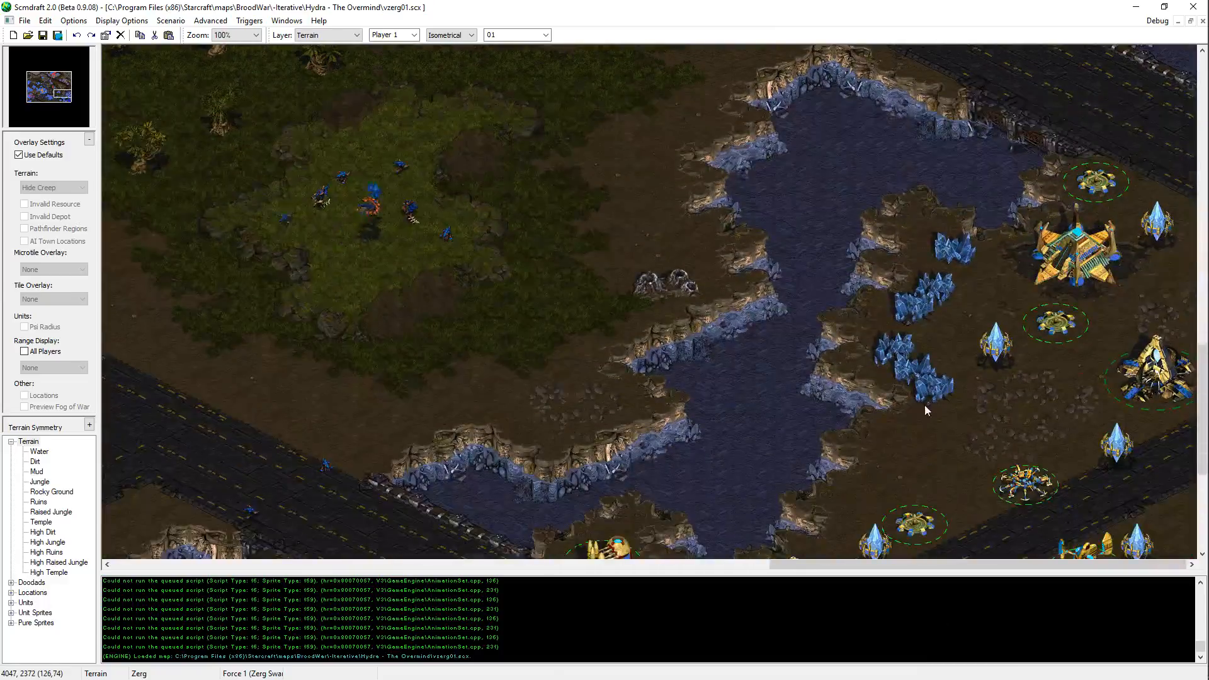
pyautogui.moveTo(888, 334); pyautogui.dragTo(1068, 679, button='middle')
pyautogui.moveTo(1058, 552); pyautogui.dragTo(1027, 413, button='middle')
pyautogui.moveTo(273, 443); pyautogui.dragTo(1123, 421, button='middle')
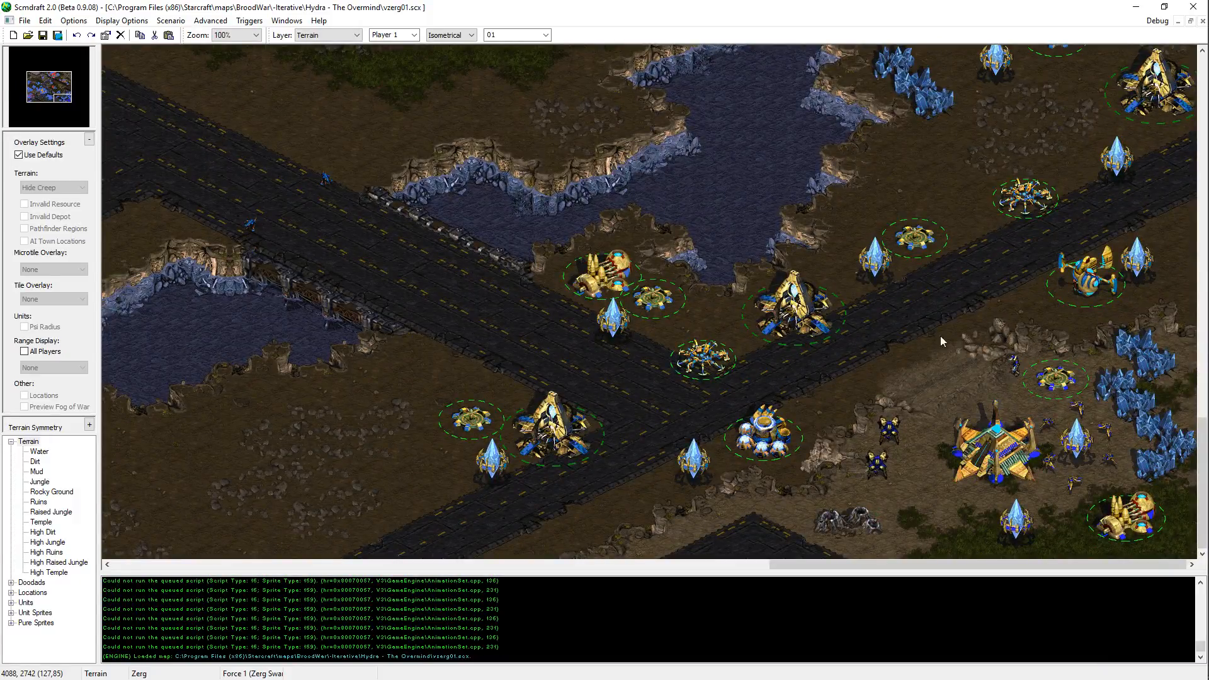
# Step: Duplicate the Protoss Gateway near the southeastern road junction, place the copy northeast of it below the mineral field, and save the map
pyautogui.press('u')
pyautogui.click(792, 310)
pyautogui.hotkey('ctrl', 'c')
pyautogui.hotkey('ctrl', 'v')
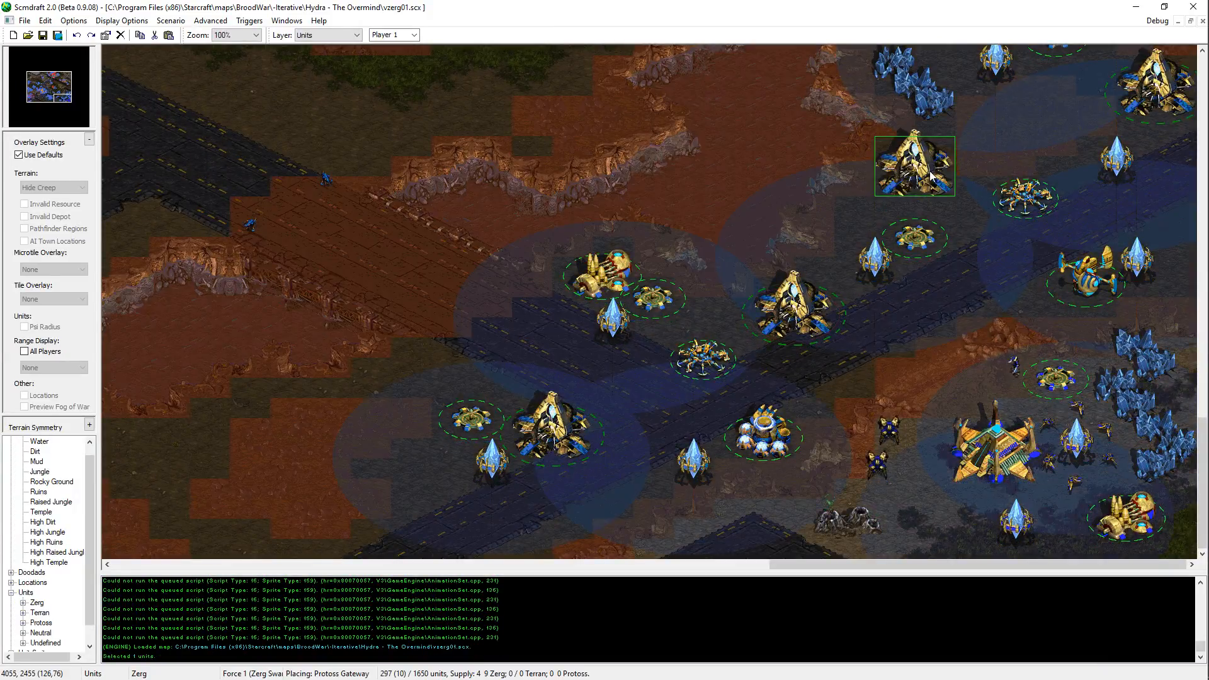
pyautogui.click(914, 163)
pyautogui.press('Escape')
pyautogui.scroll(2, 973, 220)
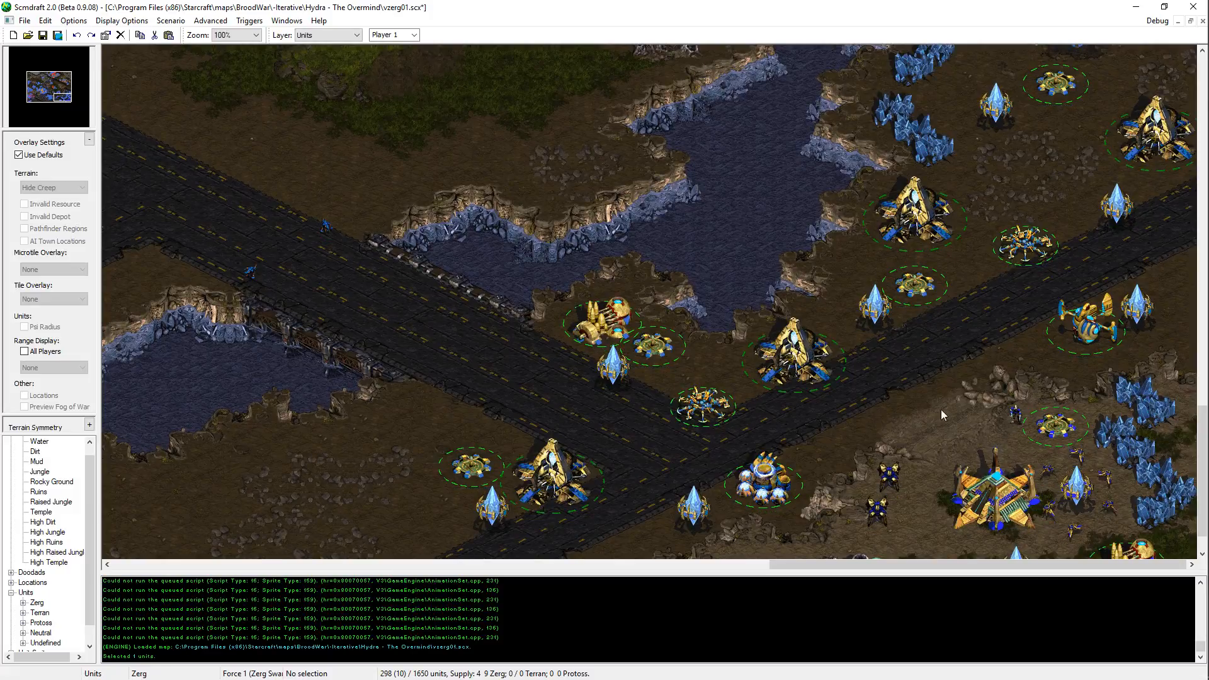
pyautogui.moveTo(941, 416); pyautogui.dragTo(941, 381, button='middle')
pyautogui.hotkey('ctrl', 's')
# Step: Move the Protoss Pylon below the new Gateway slightly northwest, closer to the water
pyautogui.moveTo(935, 53); pyautogui.dragTo(1001, 286, button='middle')
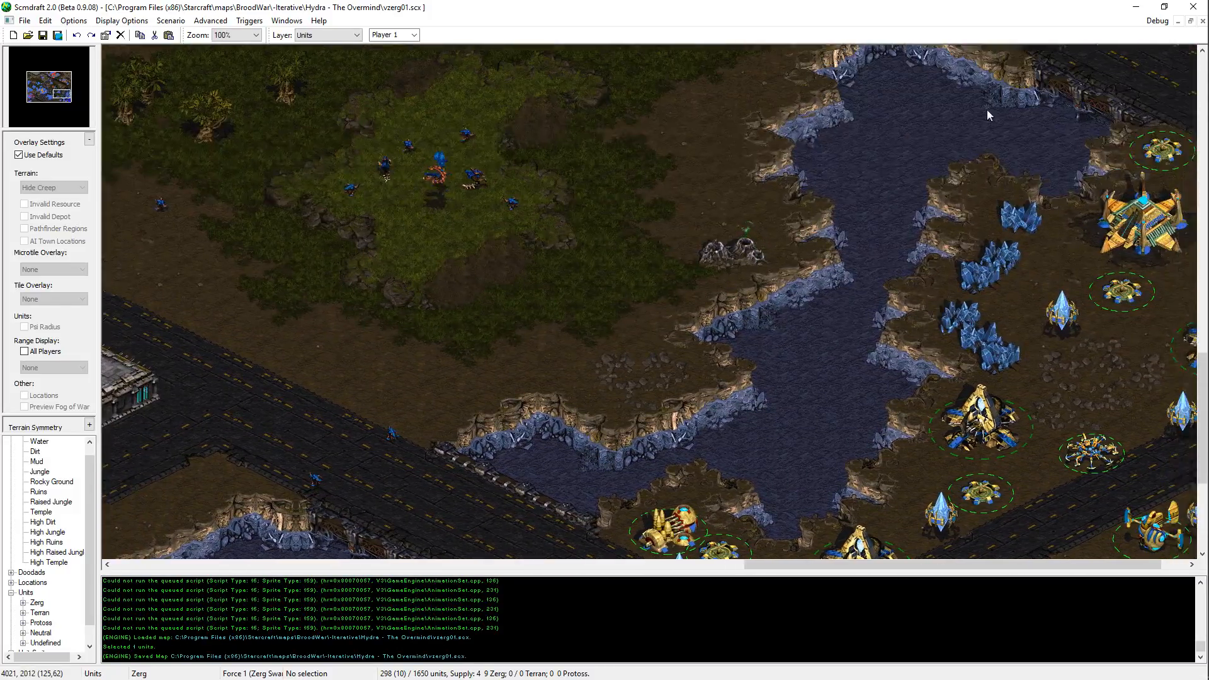
pyautogui.moveTo(988, 109); pyautogui.dragTo(944, 389, button='middle')
pyautogui.moveTo(1033, 390); pyautogui.dragTo(1011, 280, button='middle')
pyautogui.moveTo(1116, 501); pyautogui.dragTo(1033, 265, button='middle')
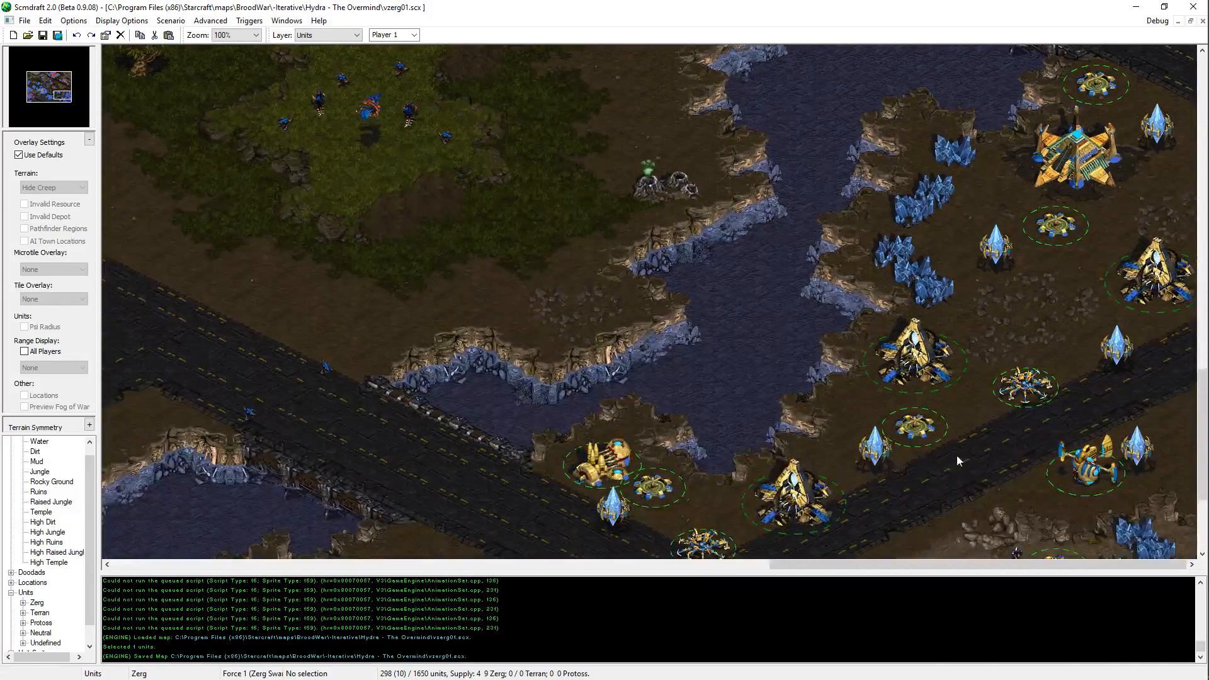
pyautogui.moveTo(869, 471); pyautogui.dragTo(868, 471)
pyautogui.click(875, 450)
pyautogui.hotkey('ctrl', 'x')
pyautogui.hotkey('ctrl', 'v')
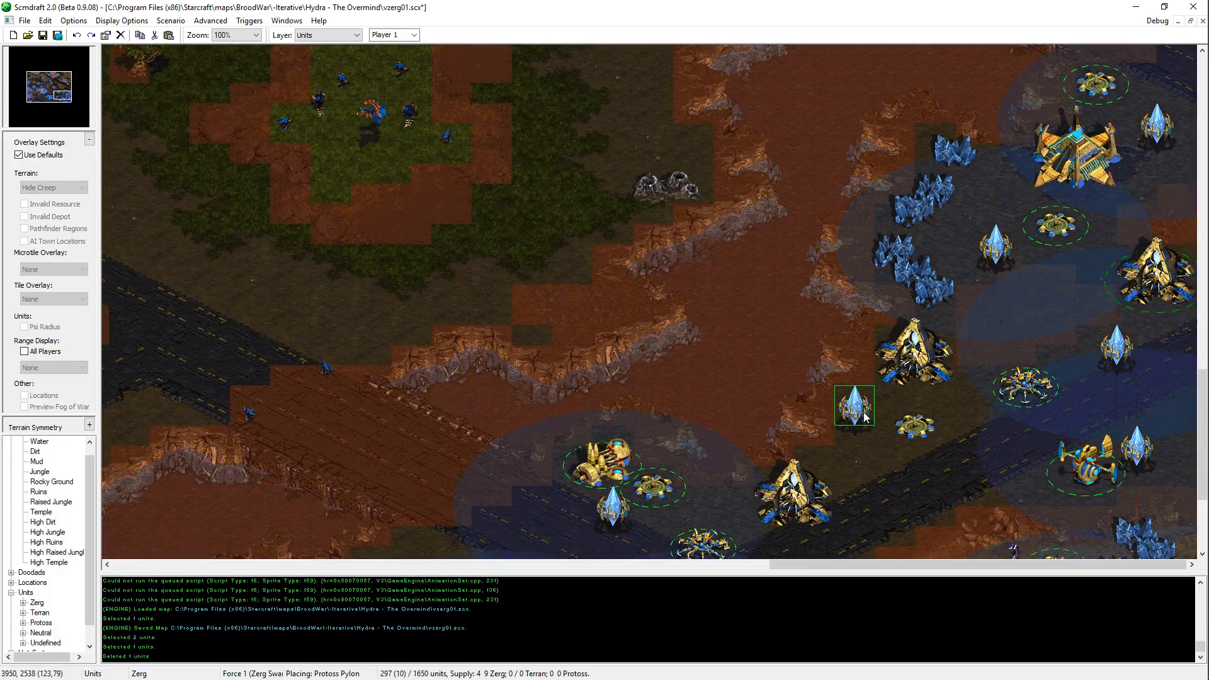
pyautogui.click(855, 409)
# Step: Move the Photon Cannon below the new Gateway slightly west, toward the Pylon, and save the map
pyautogui.click(914, 429)
pyautogui.hotkey('ctrl', 'x')
pyautogui.hotkey('ctrl', 'v')
pyautogui.click(894, 428)
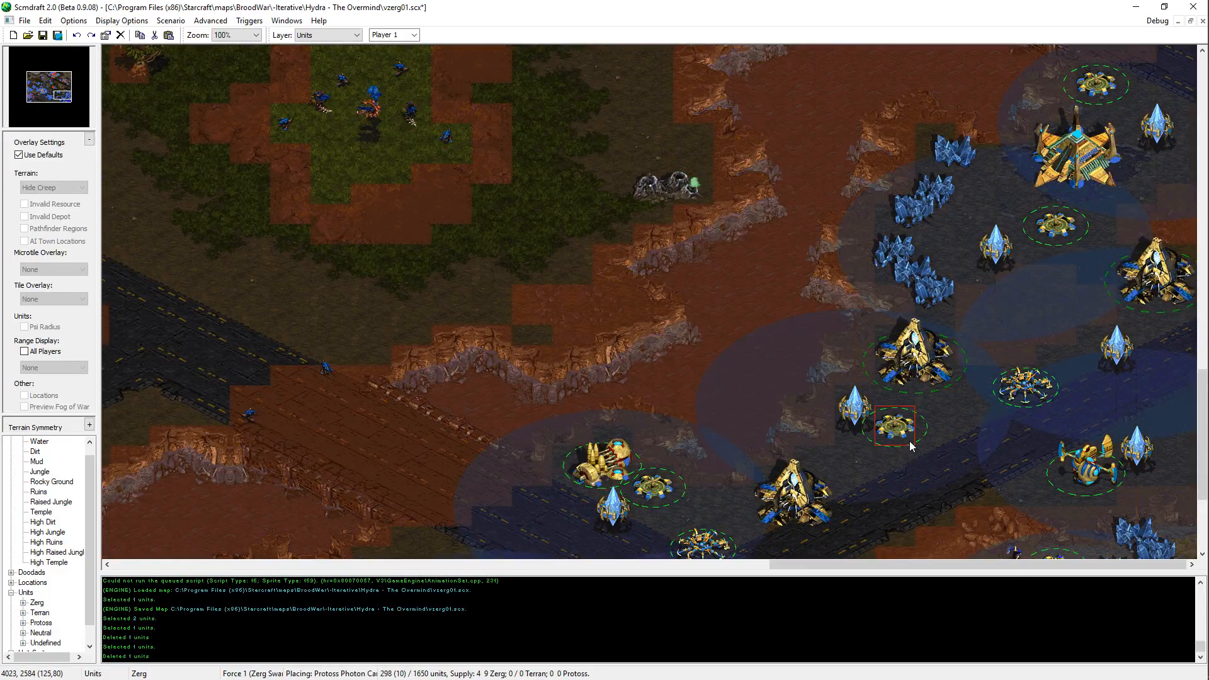
pyautogui.hotkey('ctrl', 's')
# Step: Relocate the Pylon to the southeast side of the Photon Cannon
pyautogui.click(858, 409)
pyautogui.hotkey('ctrl', 'x')
pyautogui.hotkey('ctrl', 'v')
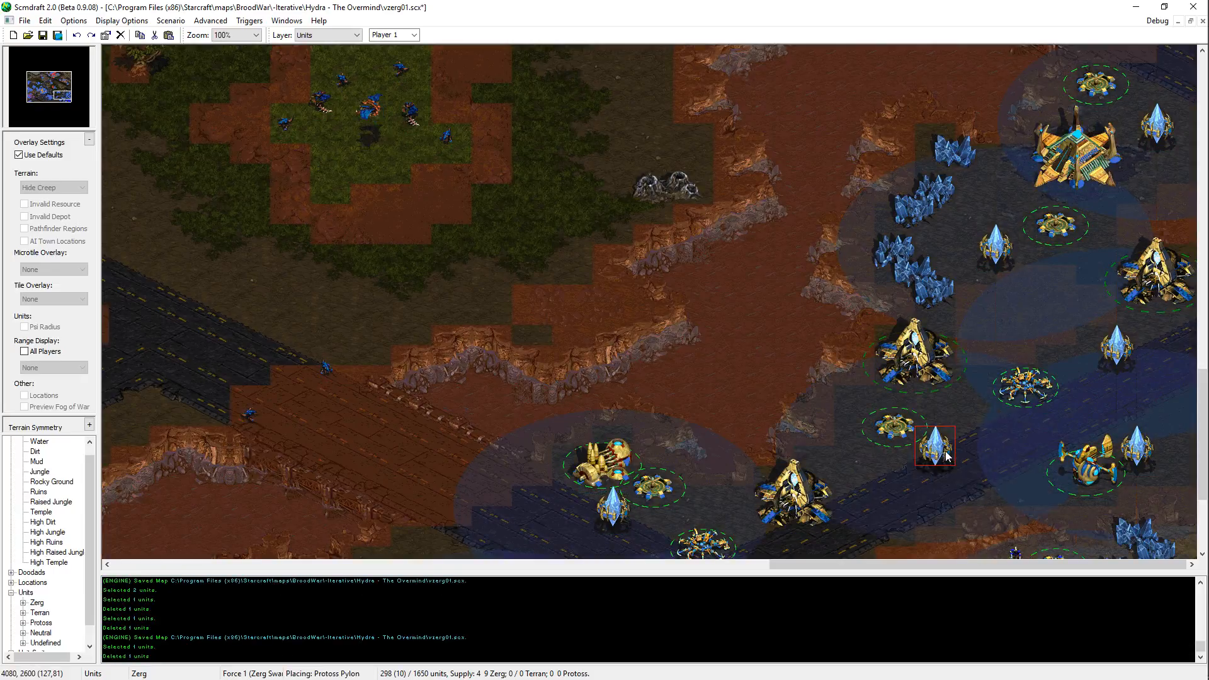
pyautogui.click(934, 448)
# Step: Shift the Photon Cannon and Pylon together a short distance northwest below the new Gateway, and save the map
pyautogui.moveTo(951, 465); pyautogui.dragTo(882, 419)
pyautogui.hotkey('ctrl', 'x')
pyautogui.hotkey('ctrl', 'v')
pyautogui.click(885, 428)
pyautogui.hotkey('ctrl', 's')
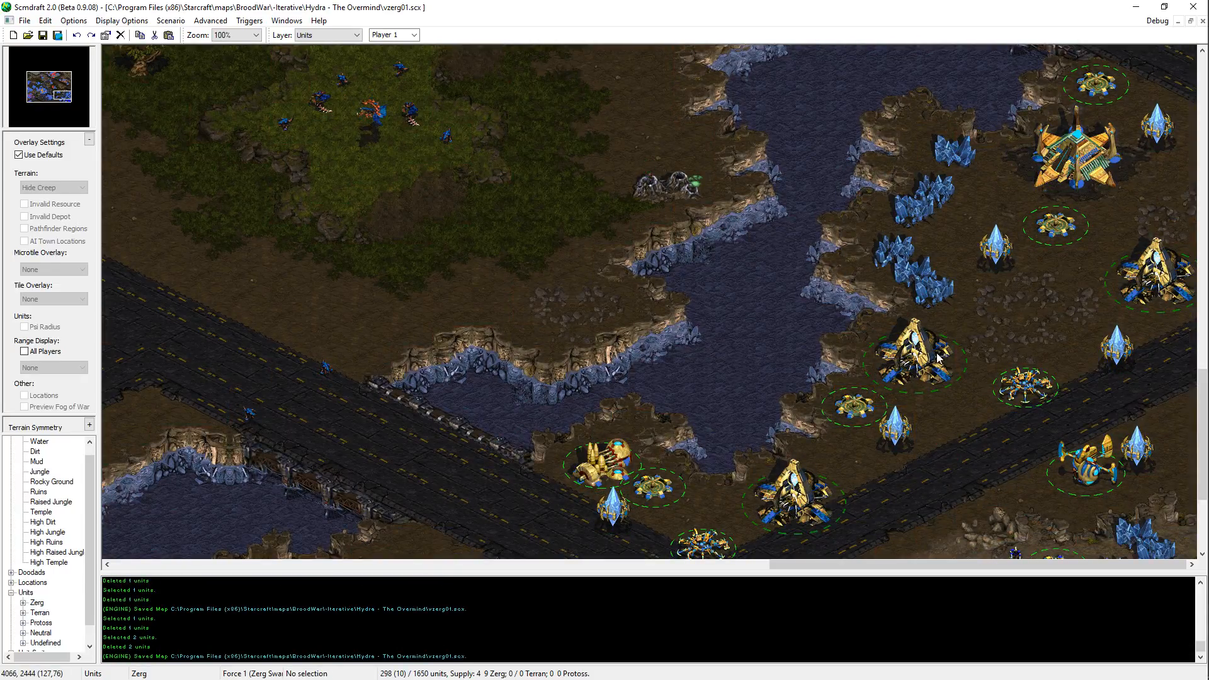
# Step: Review the eastern Terran base, the western Zerg bases and the northern Terran plateau
pyautogui.scroll(3, 868, 124)
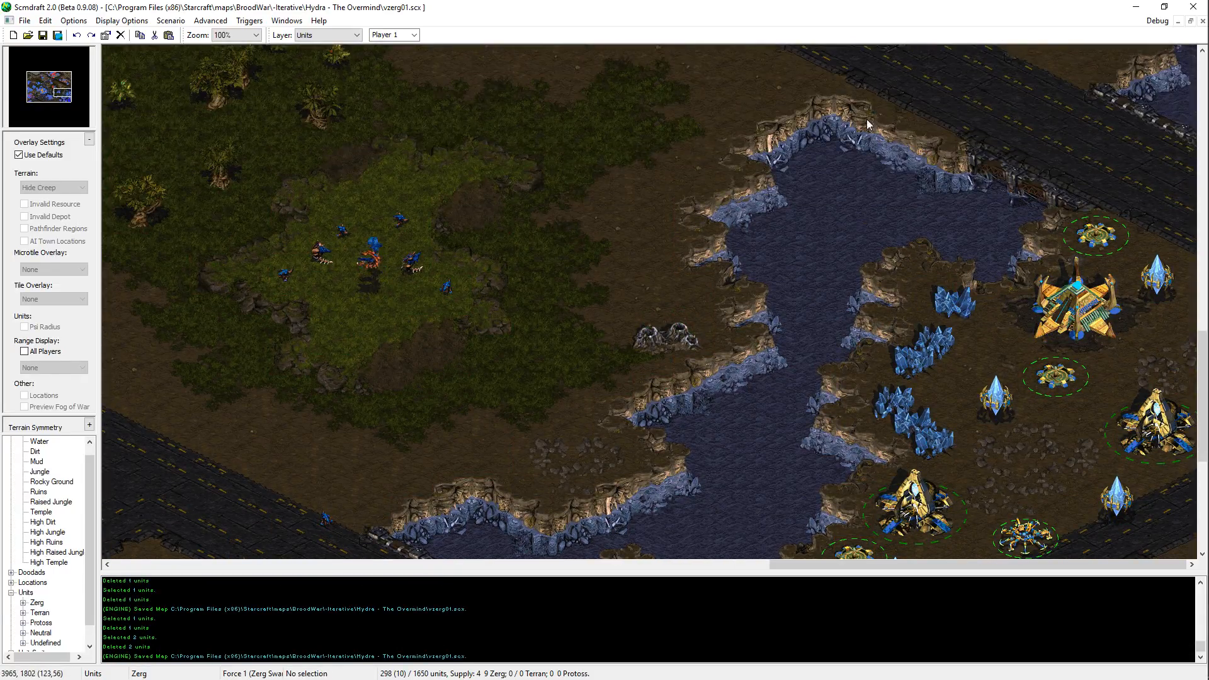
pyautogui.scroll(10, 867, 278)
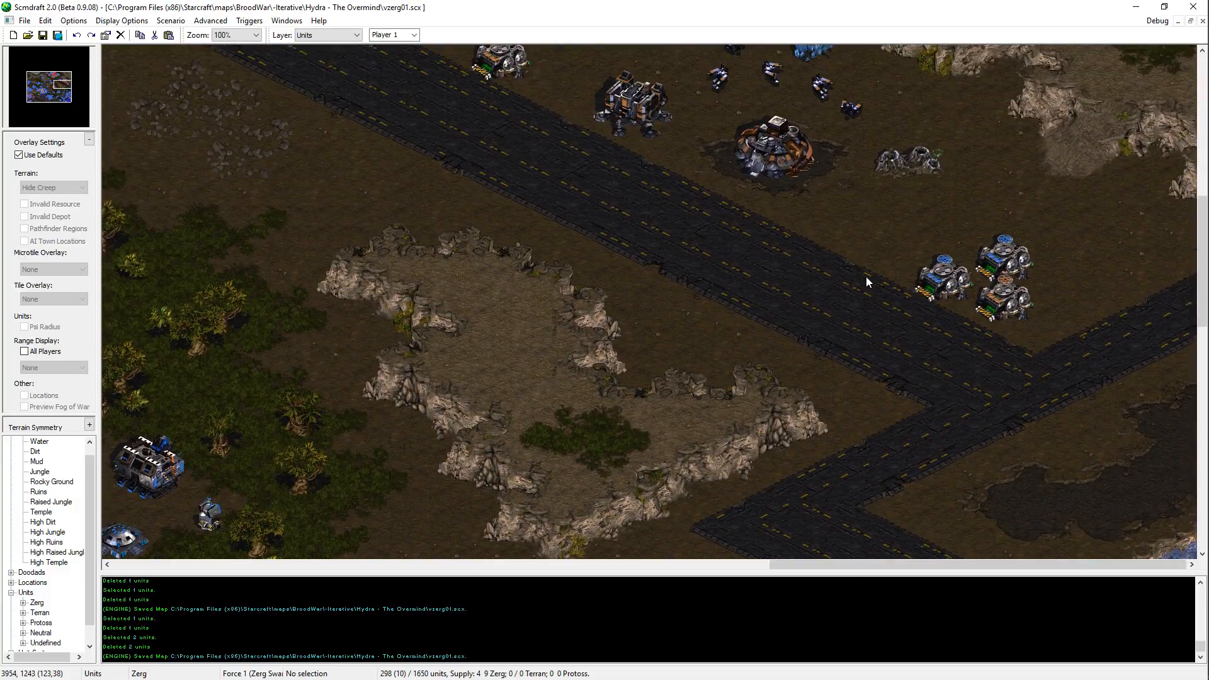
pyautogui.moveTo(522, 502); pyautogui.dragTo(114, 33, button='middle')
pyautogui.moveTo(532, 206); pyautogui.dragTo(82, 498)
pyautogui.click(355, 381)
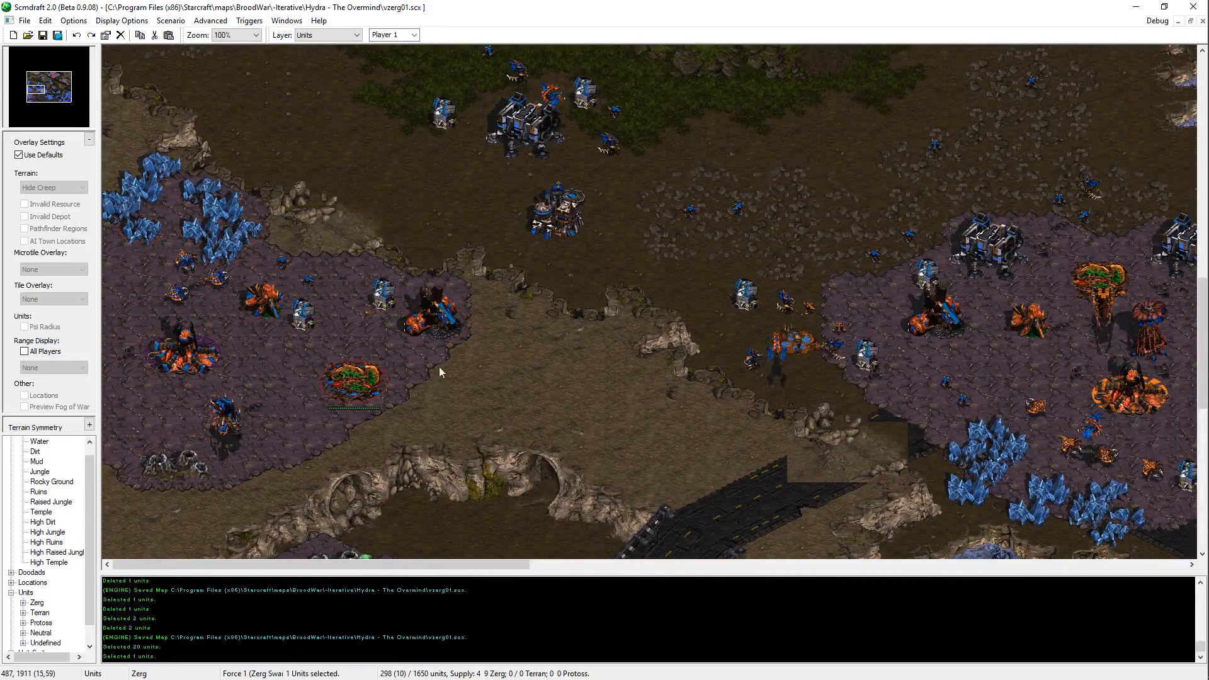
pyautogui.moveTo(440, 372); pyautogui.dragTo(784, 474, button='middle')
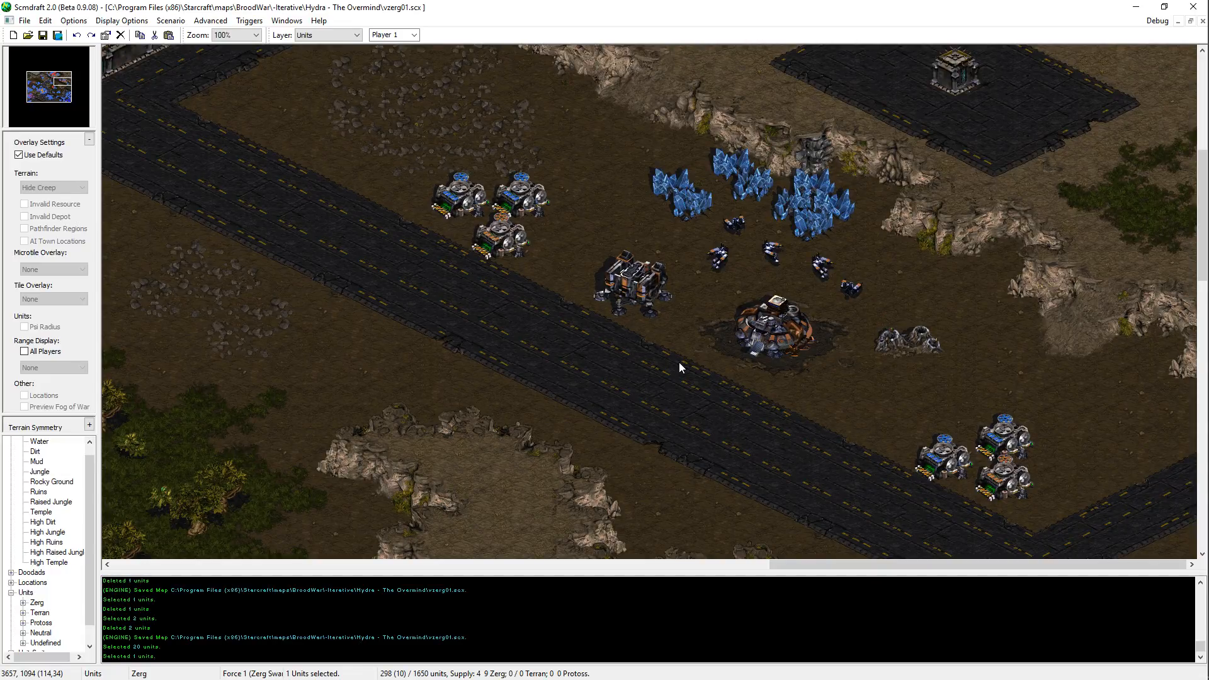
pyautogui.scroll(5, 861, 187)
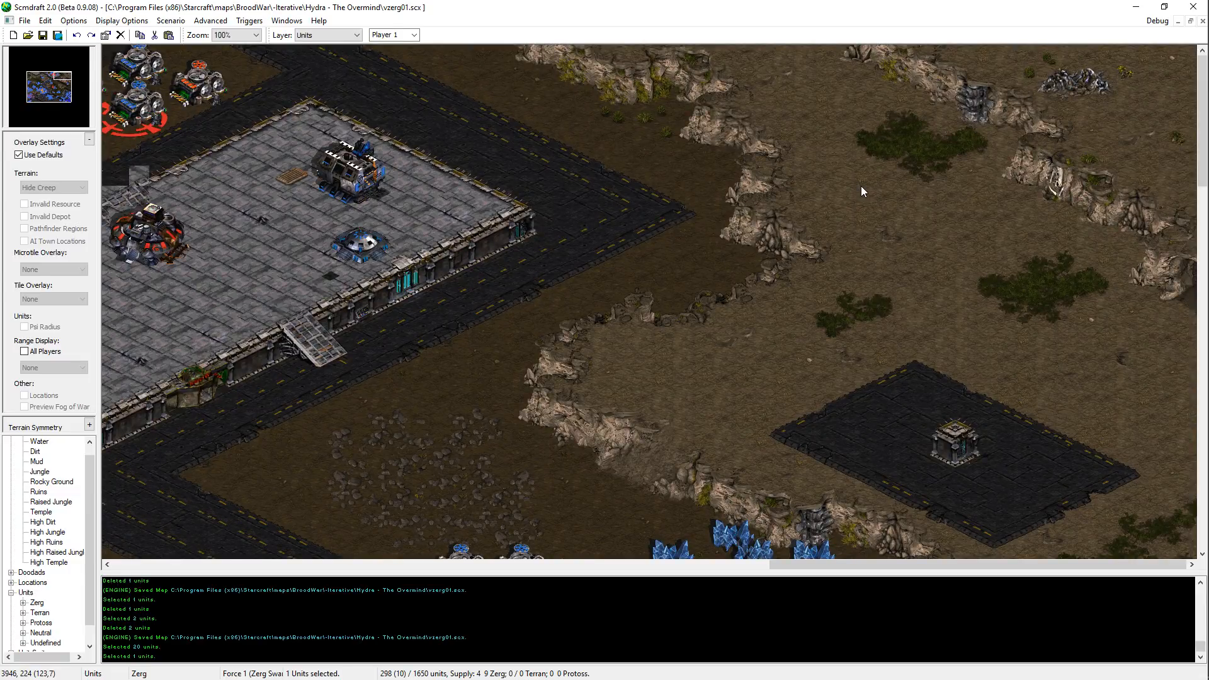
pyautogui.moveTo(861, 186); pyautogui.dragTo(189, 191, button='middle')
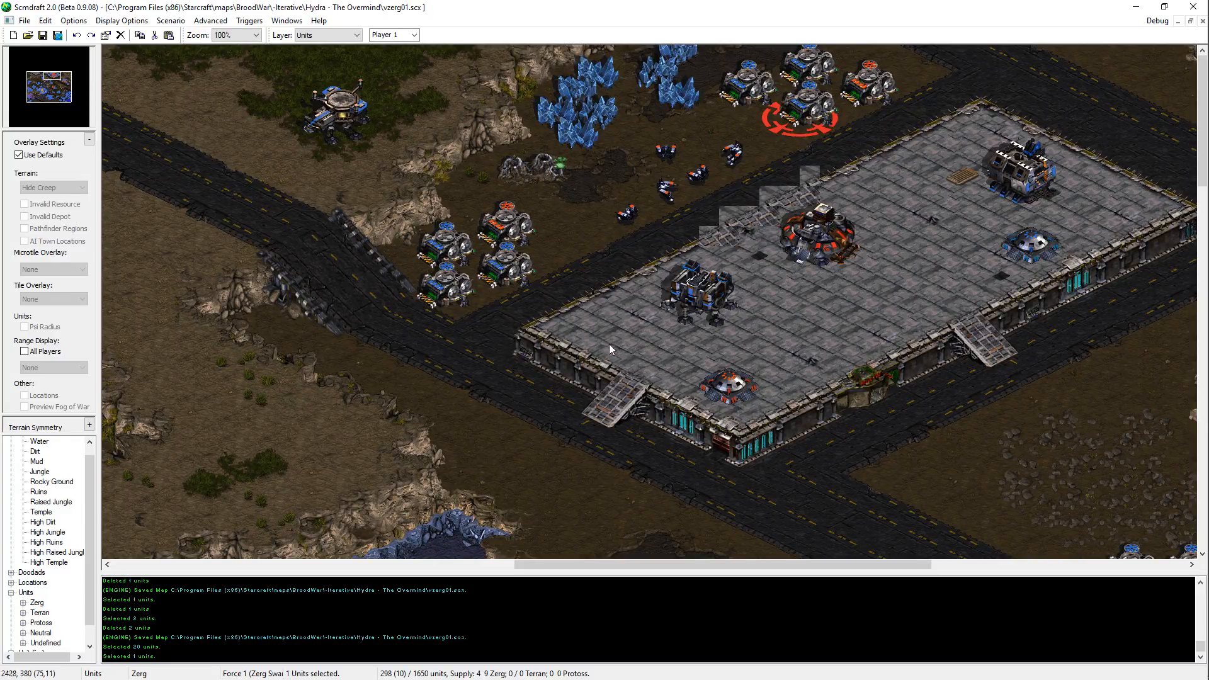
# Step: Copy one small bush doodad from the high dirt plateau north of the lake
pyautogui.moveTo(293, 165); pyautogui.dragTo(860, 173, button='middle')
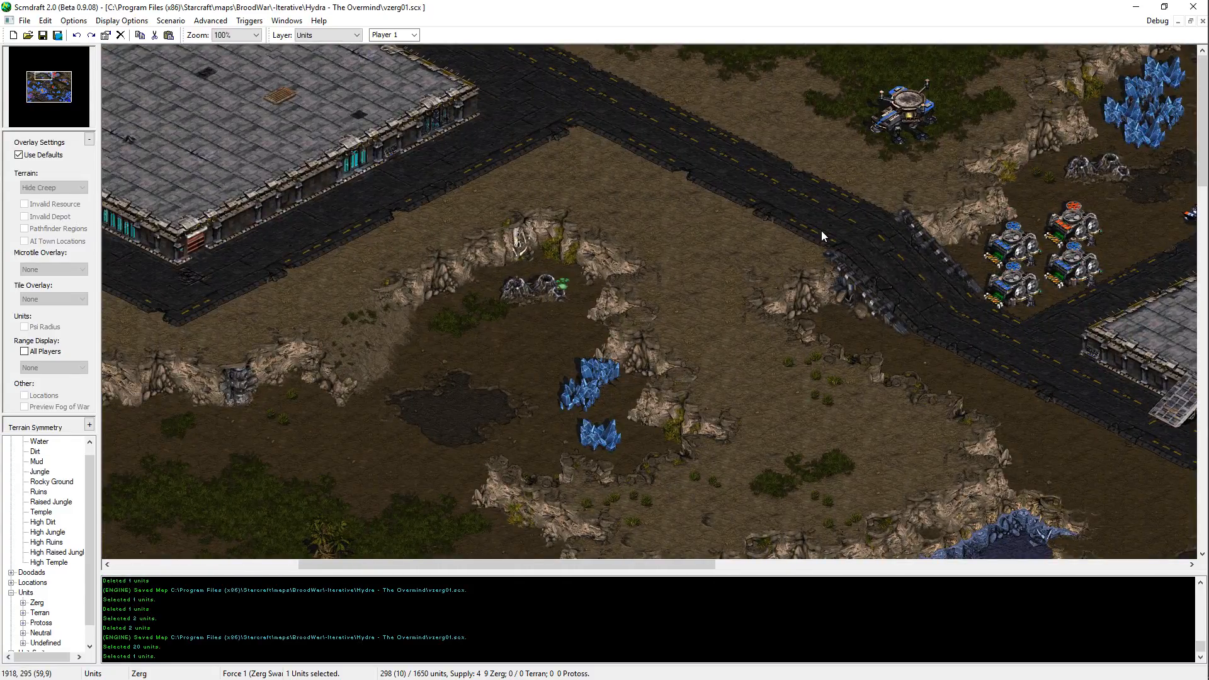
pyautogui.press('d')
pyautogui.moveTo(858, 472); pyautogui.dragTo(792, 349, button='middle')
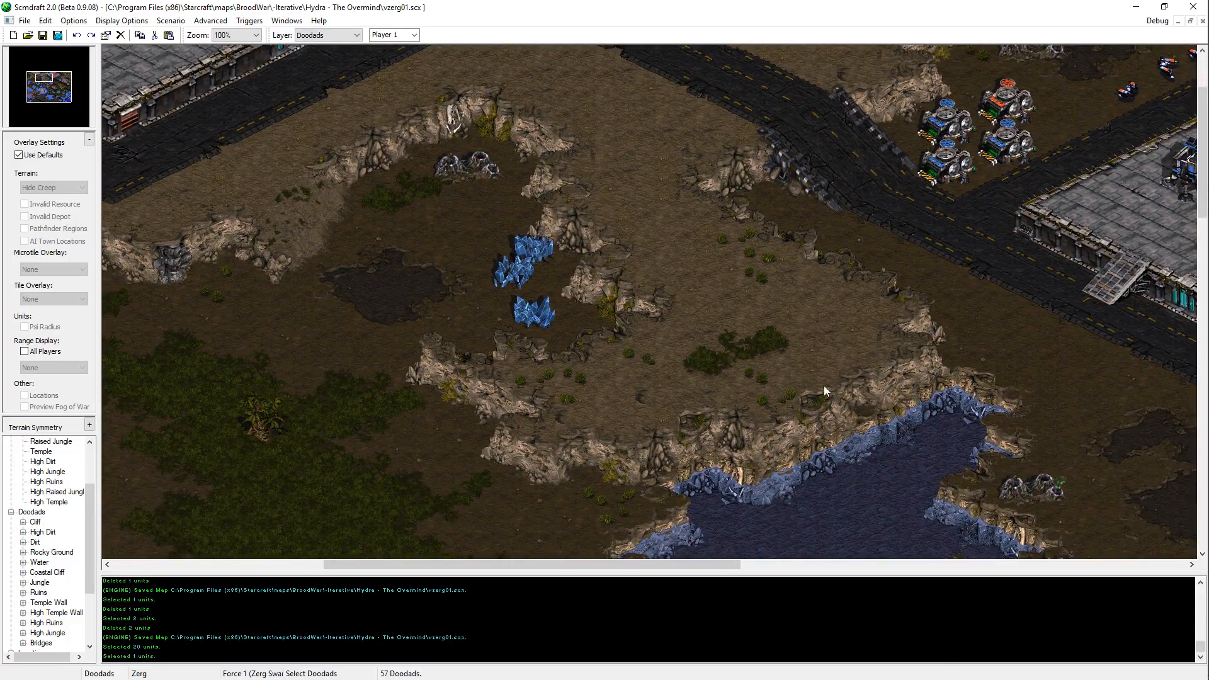
pyautogui.moveTo(824, 385); pyautogui.dragTo(761, 380)
pyautogui.moveTo(828, 359); pyautogui.dragTo(765, 393)
pyautogui.click(787, 402)
pyautogui.hotkey('ctrl', 'c')
pyautogui.moveTo(787, 402); pyautogui.dragTo(1098, 526, button='middle')
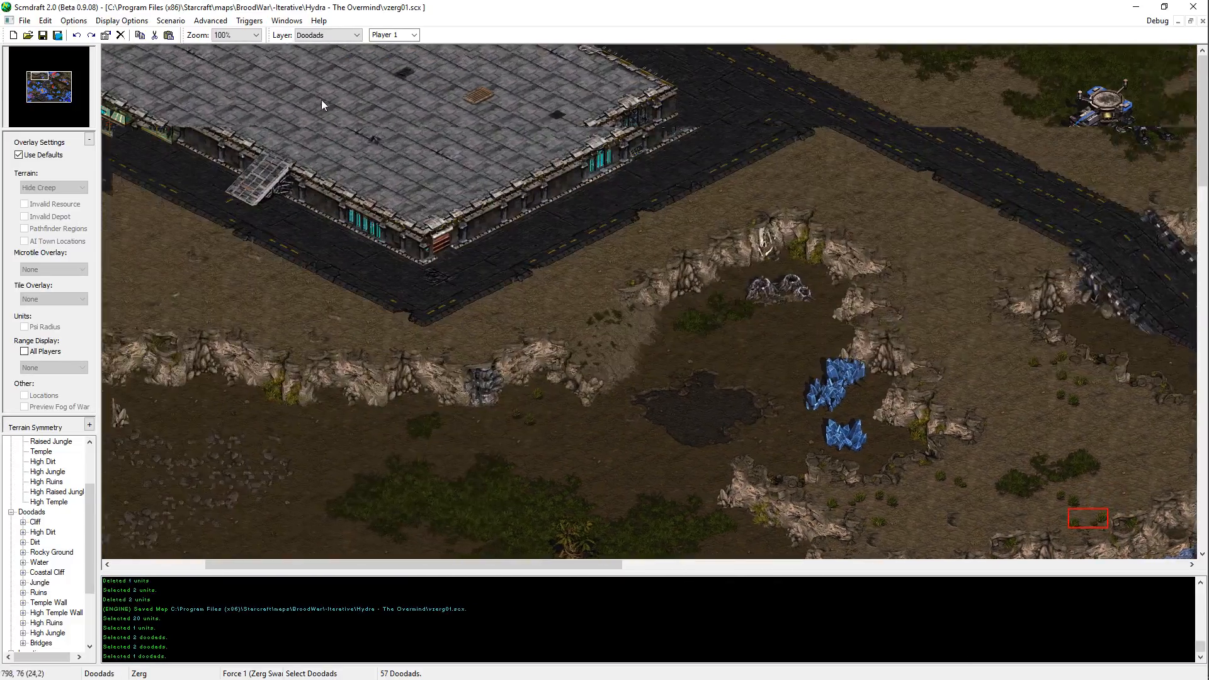
# Step: Paste the bush onto the high dirt southwest of the northwestern temple platform, redoing the placement slightly farther north of the cliff edge
pyautogui.hotkey('ctrl', 'v')
pyautogui.moveTo(119, 339); pyautogui.dragTo(147, 319, button='middle')
pyautogui.moveTo(18, 313); pyautogui.dragTo(231, 330, button='middle')
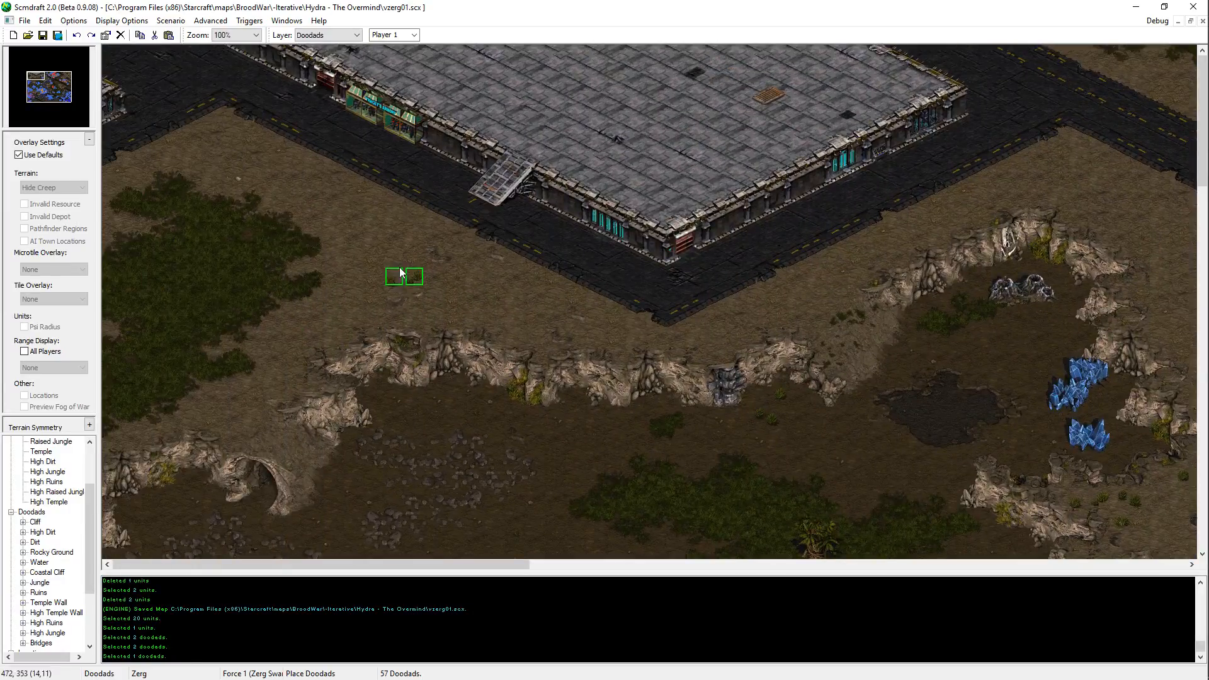
pyautogui.click(459, 321)
pyautogui.rightClick(458, 321)
pyautogui.moveTo(1037, 556); pyautogui.dragTo(890, 475, button='middle')
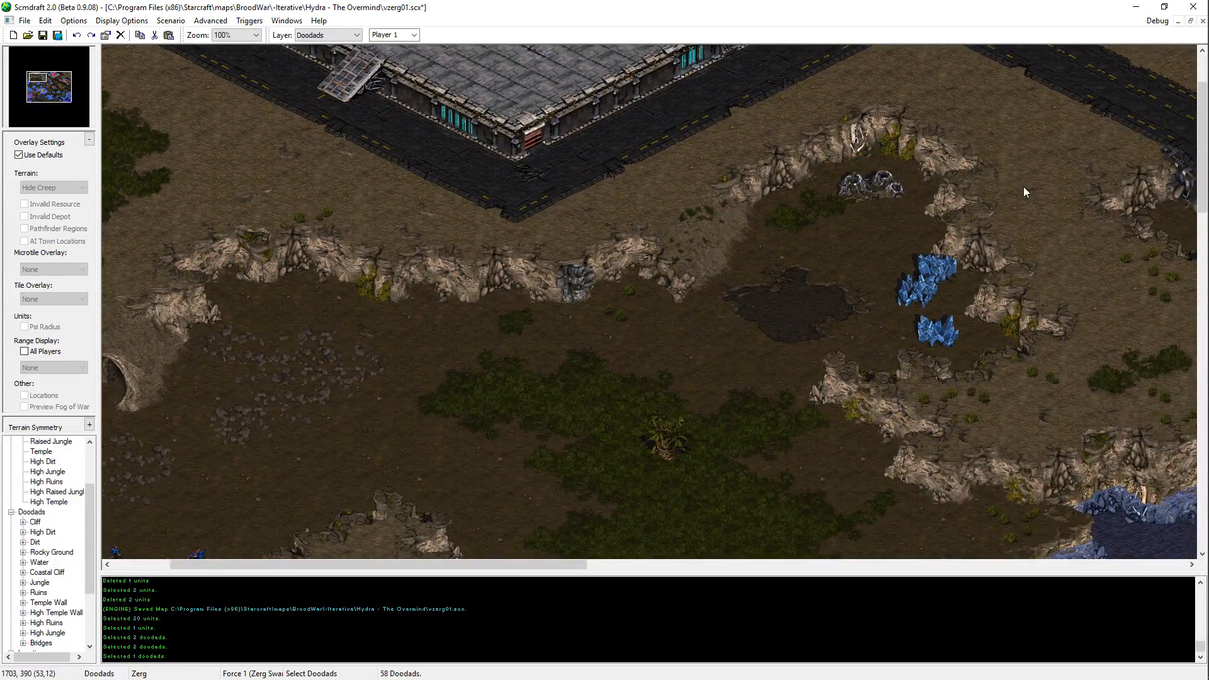
pyautogui.hotkey('ctrl', 'z')
pyautogui.hotkey('ctrl', 'v')
pyautogui.click(334, 176)
pyautogui.rightClick(334, 176)
# Step: Copy the four-bush doodad cluster from the eastern high dirt, paste it beside the new bush, and delete one of the pasted bushes
pyautogui.moveTo(804, 195); pyautogui.dragTo(880, 233, button='middle')
pyautogui.click(1065, 259)
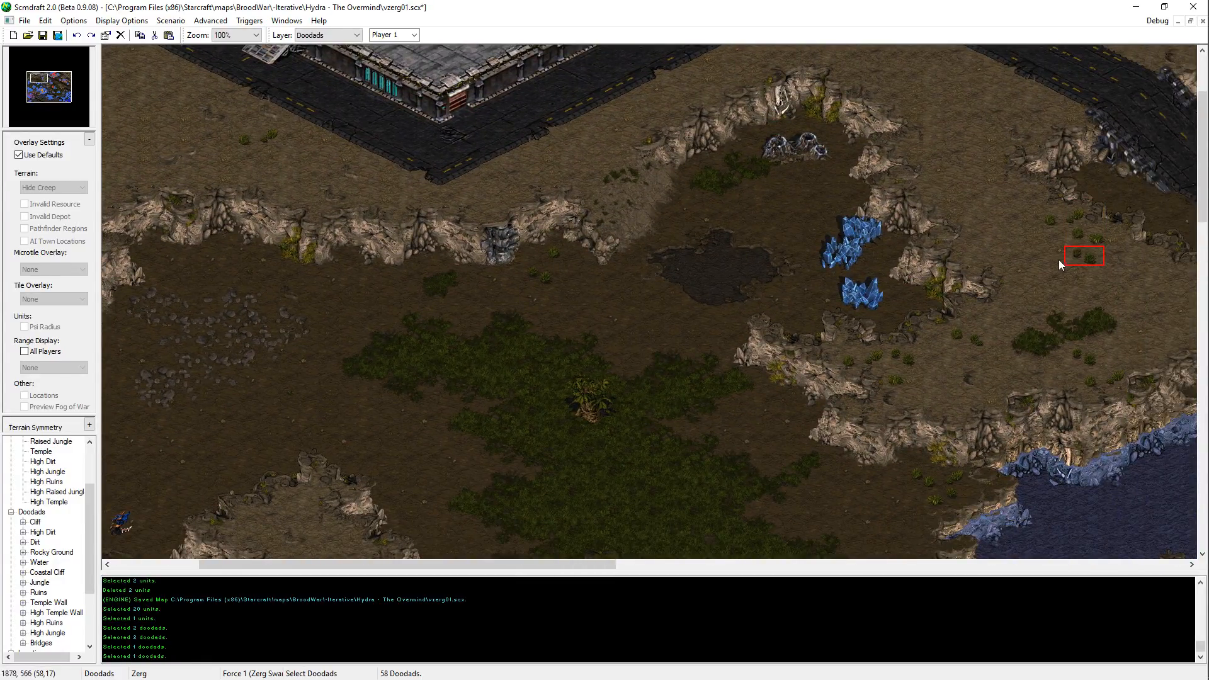
pyautogui.moveTo(1059, 259); pyautogui.dragTo(1105, 268)
pyautogui.hotkey('ctrl', 'c')
pyautogui.hotkey('ctrl', 'v')
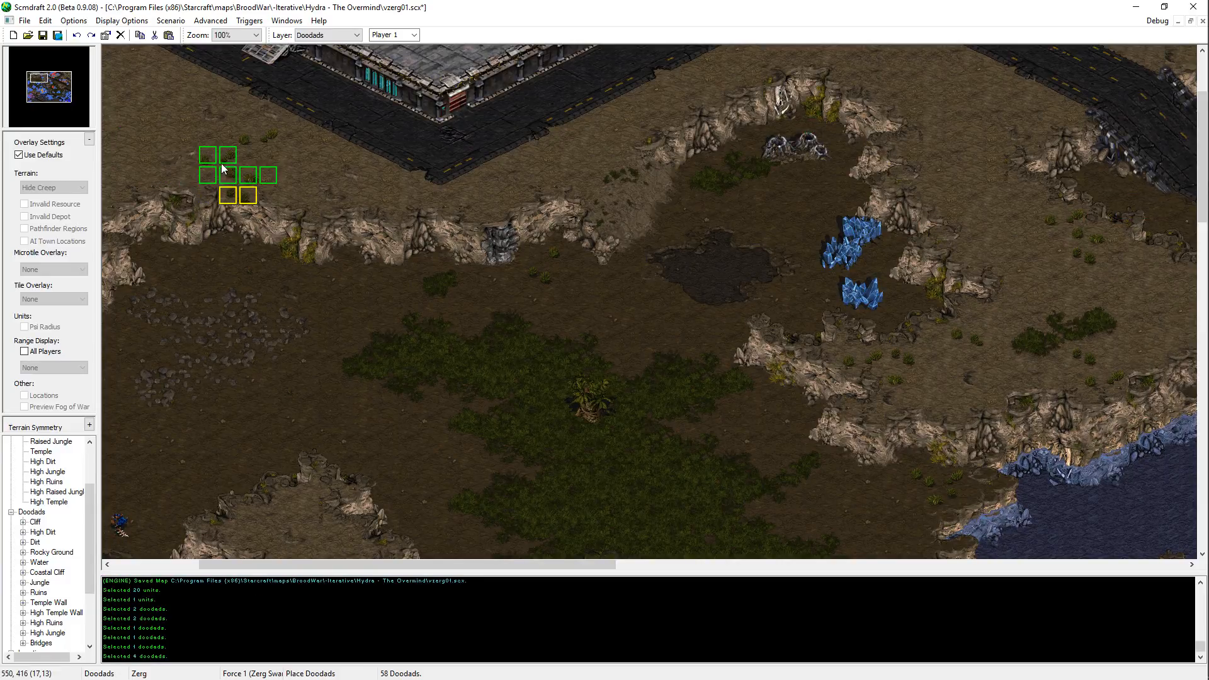
pyautogui.click(206, 138)
pyautogui.press('Delete')
# Step: Cut the three remaining pasted bushes and place them again slightly farther north beside the first bush
pyautogui.moveTo(240, 154); pyautogui.dragTo(209, 179)
pyautogui.press('Delete')
pyautogui.hotkey('ctrl', 'v')
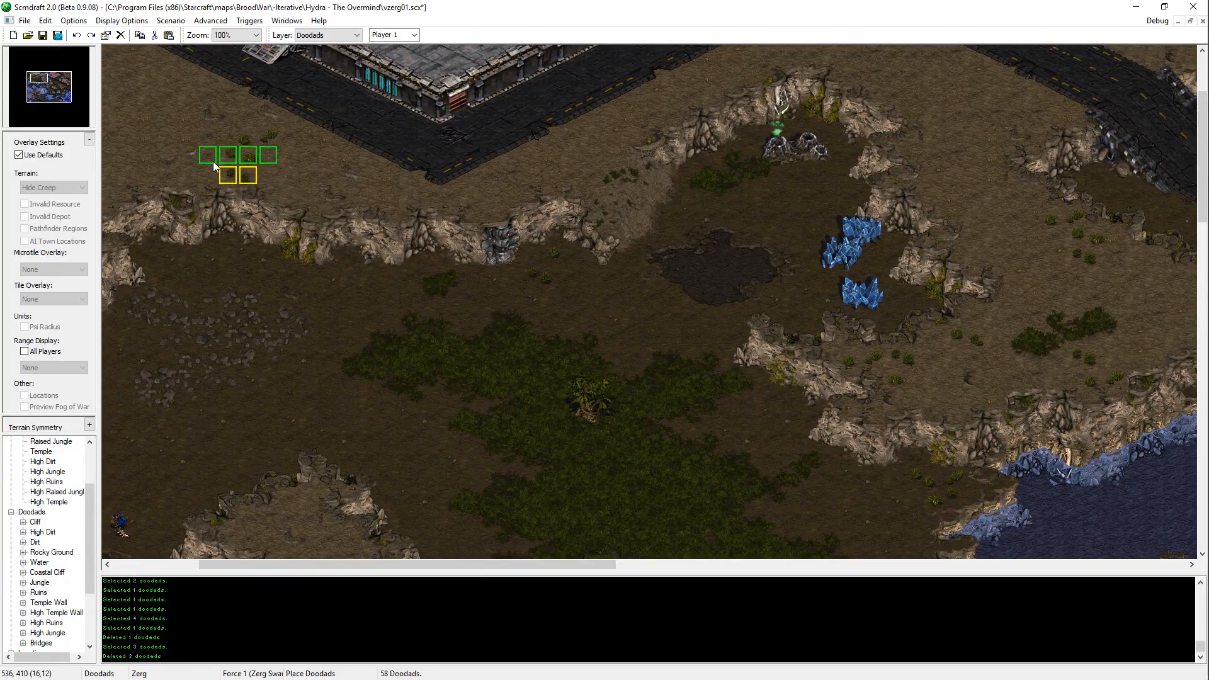
pyautogui.hotkey('ctrl', 'x')
pyautogui.hotkey('ctrl', 'v')
pyautogui.press('Escape')
# Step: Reposition two of the pasted bushes individually toward the east and southeast of the cluster
pyautogui.click(251, 151)
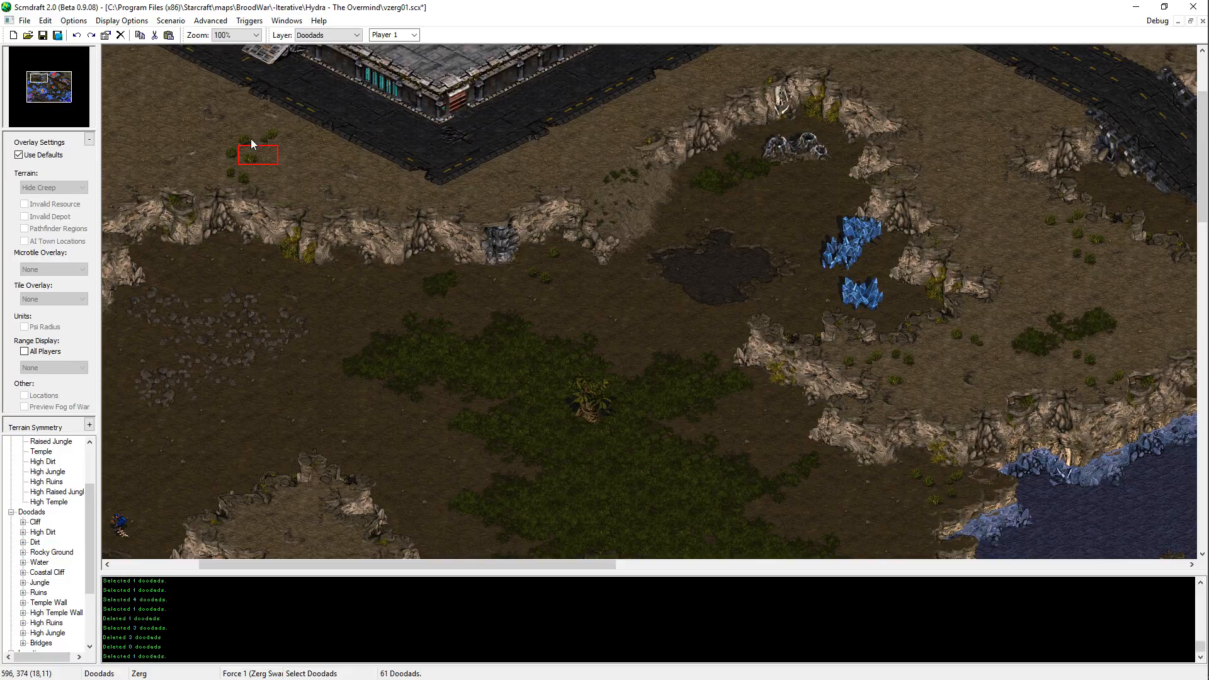
pyautogui.hotkey('ctrl', 'x')
pyautogui.hotkey('ctrl', 'v')
pyautogui.click(241, 169)
pyautogui.hotkey('ctrl', 'x')
pyautogui.hotkey('ctrl', 'v')
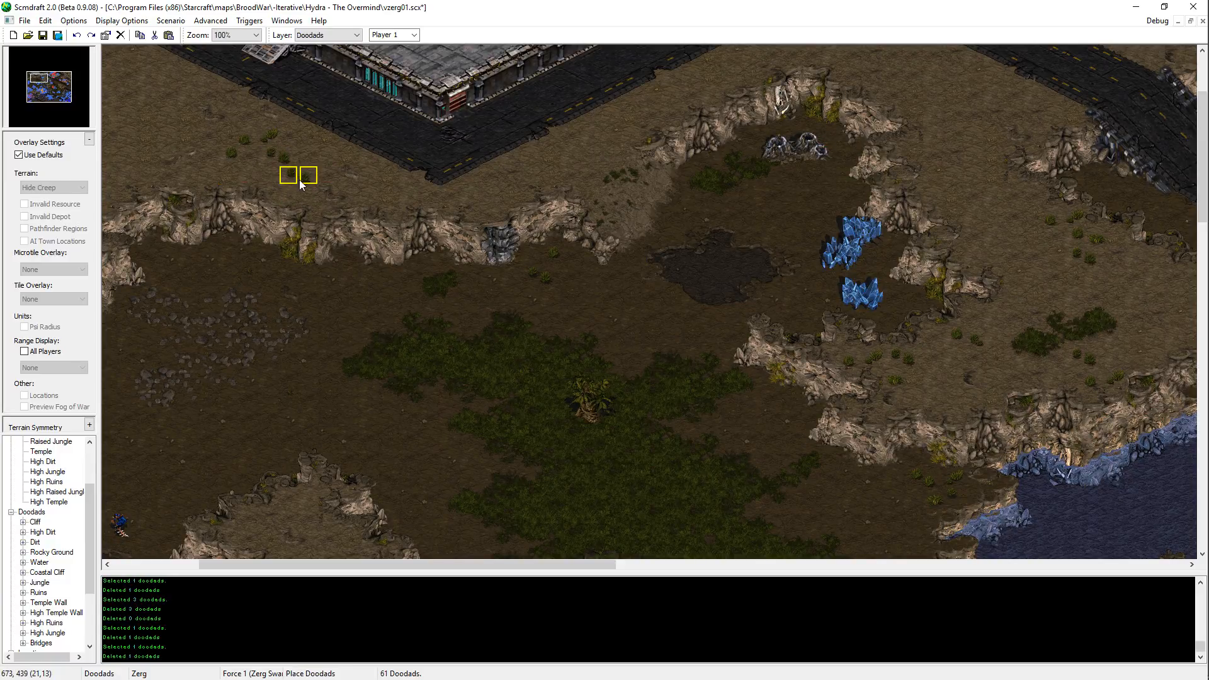
pyautogui.press('t')
pyautogui.press('d')
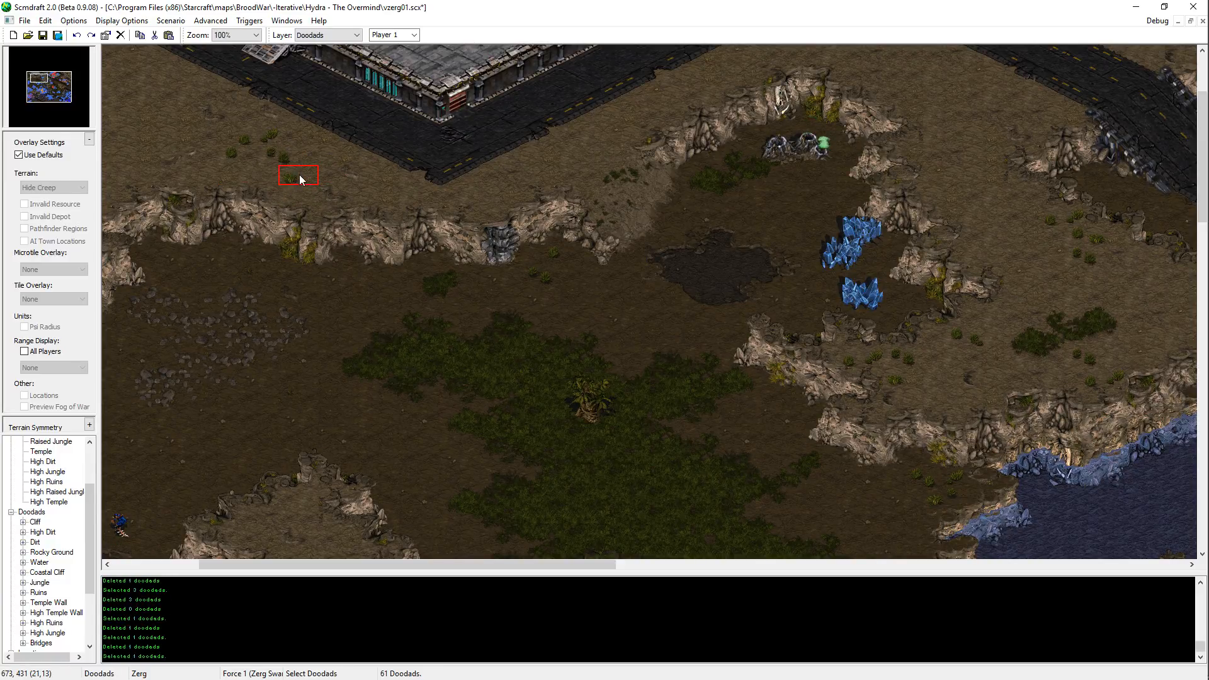
# Step: Remove the southeasternmost bush from the new cluster and save the map
pyautogui.click(299, 175)
pyautogui.hotkey('ctrl', 'x')
pyautogui.hotkey('ctrl', 'v')
pyautogui.click(267, 175)
pyautogui.press('Escape')
pyautogui.hotkey('ctrl', 'z')
pyautogui.hotkey('ctrl', 'v')
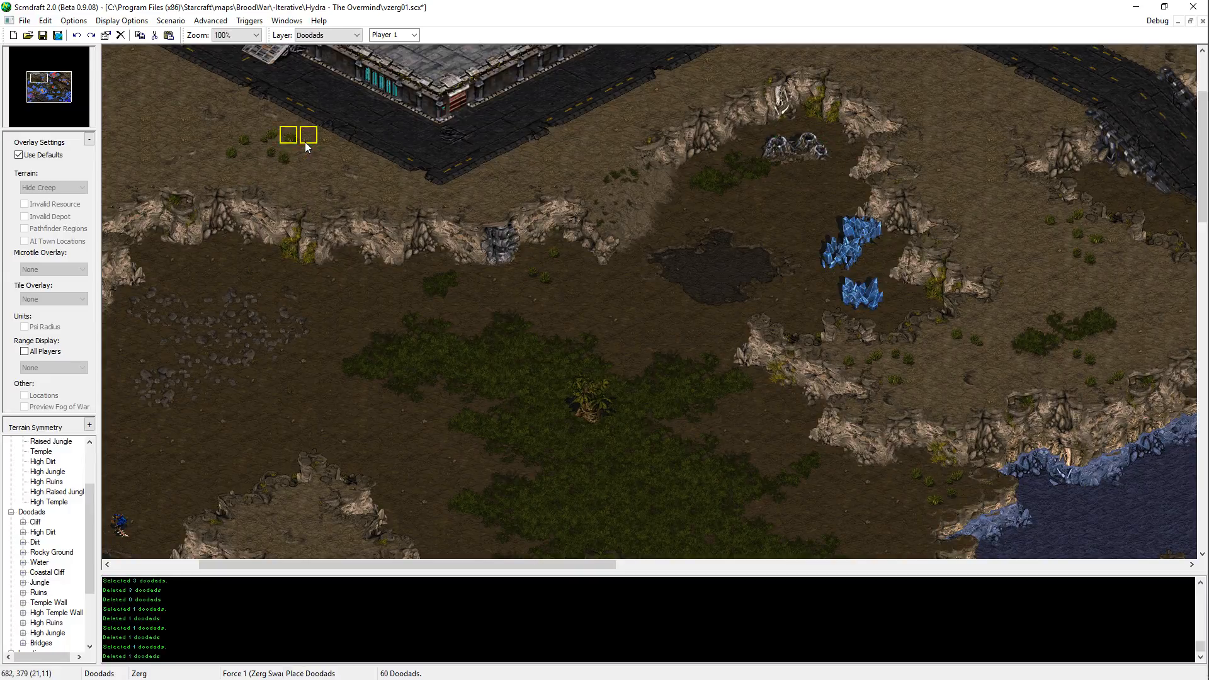
pyautogui.press('t')
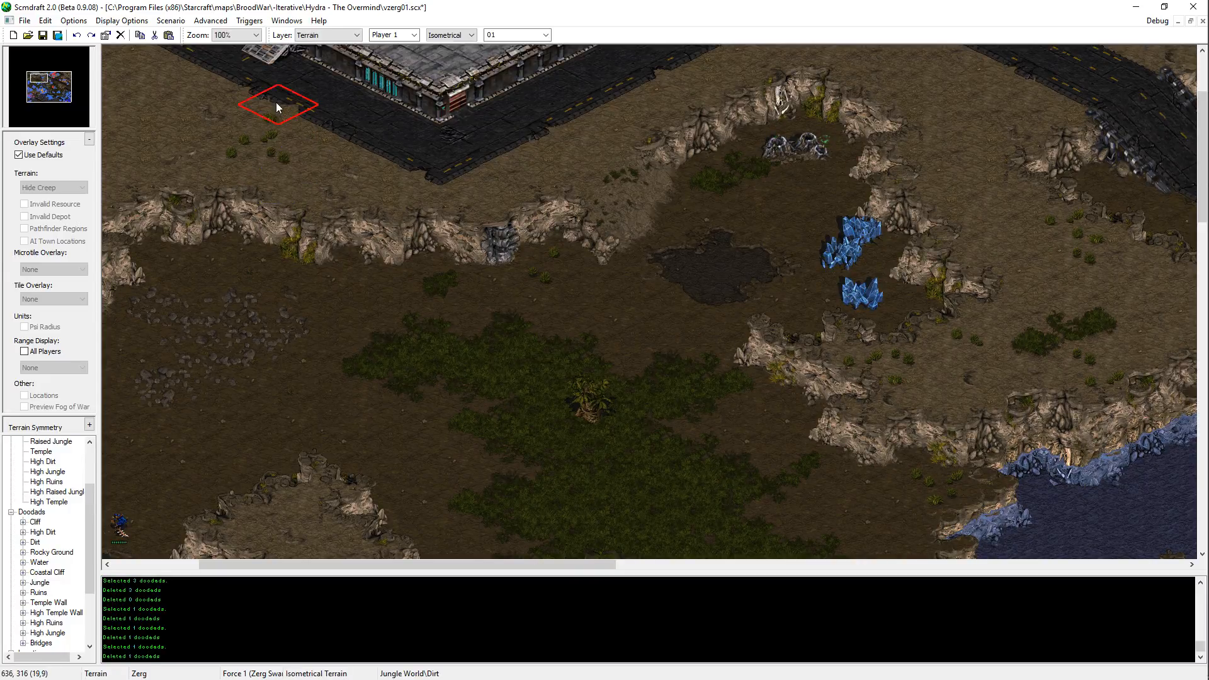
pyautogui.press('Right')
pyautogui.press('Up')
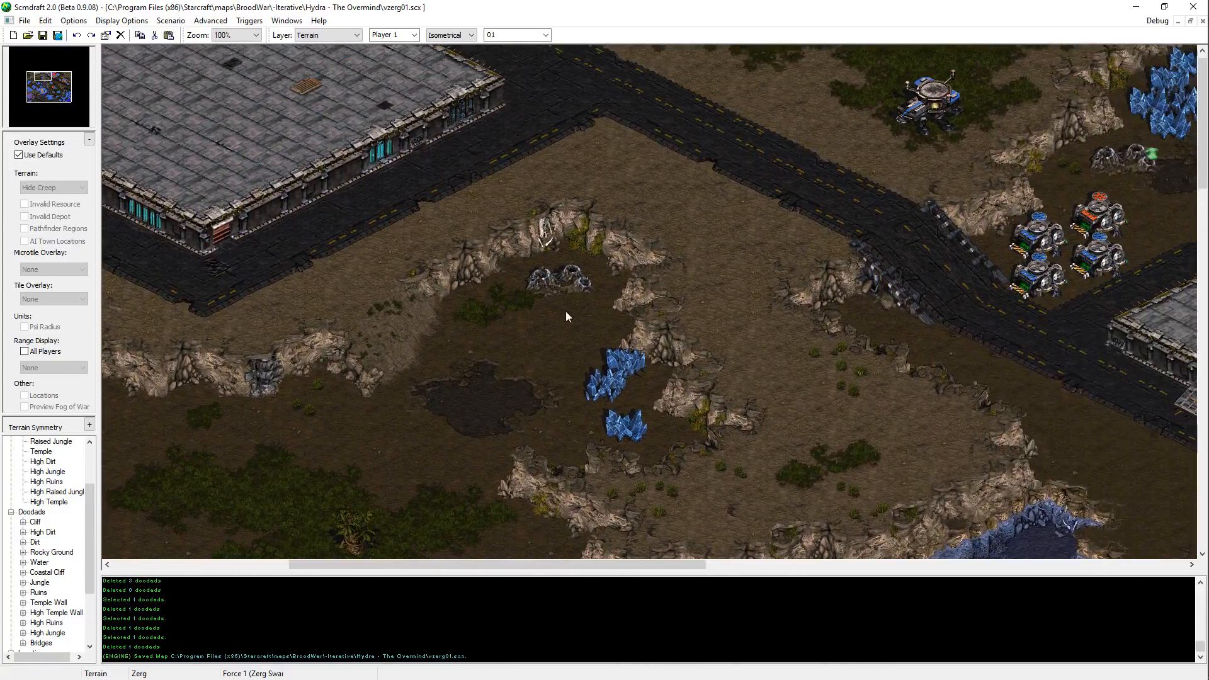
# Step: Paint Jungle terrain just north of the blue base, southwest of the raised jungle, and save the map
pyautogui.press('Left')
pyautogui.press('Down')
pyautogui.press('Left')
pyautogui.press('Down')
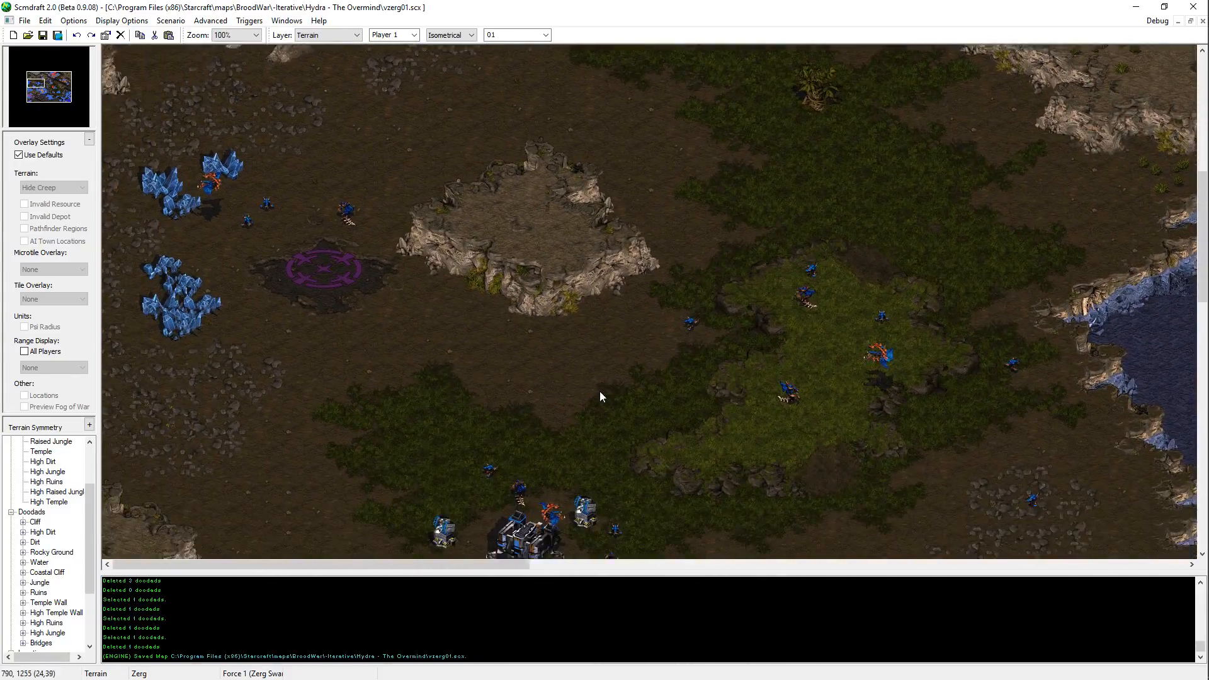
pyautogui.press('Right')
pyautogui.press('Up')
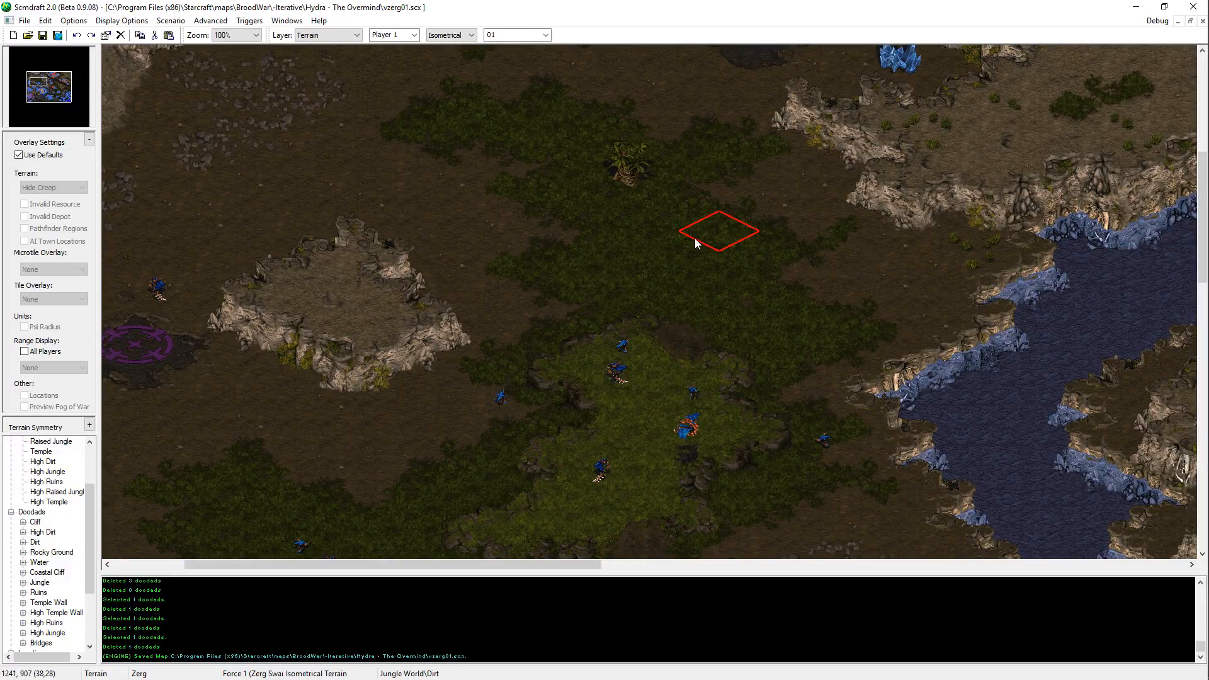
pyautogui.press('Left')
pyautogui.press('Down')
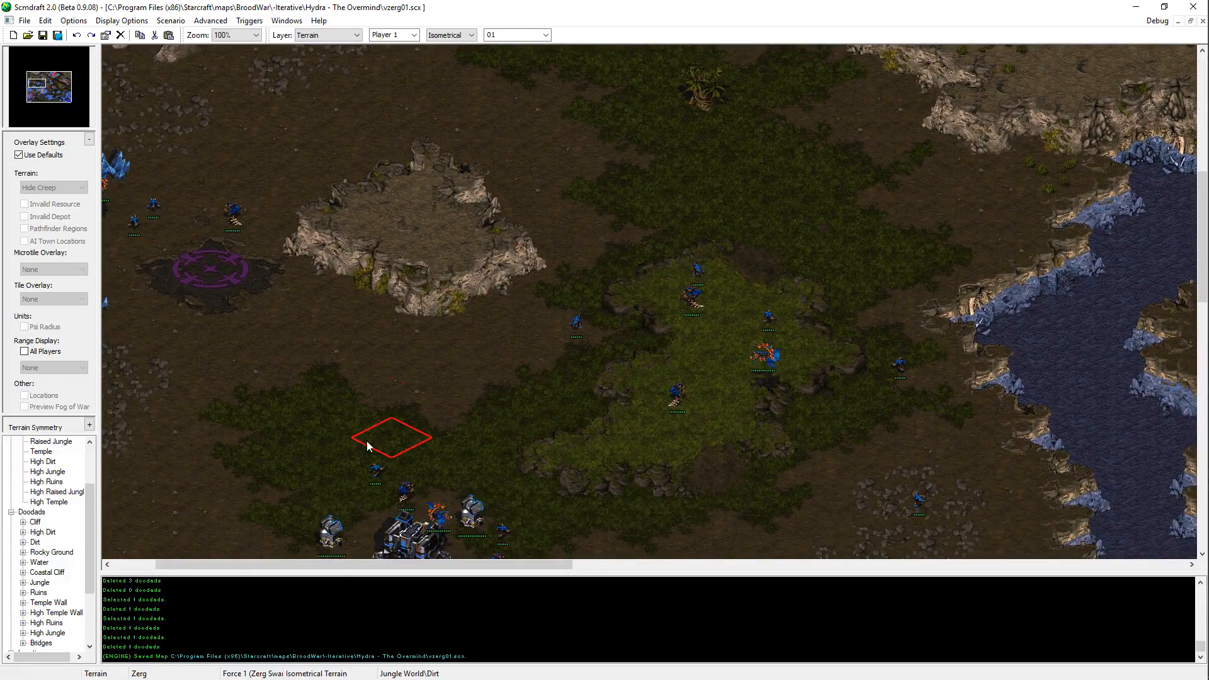
pyautogui.click(408, 445)
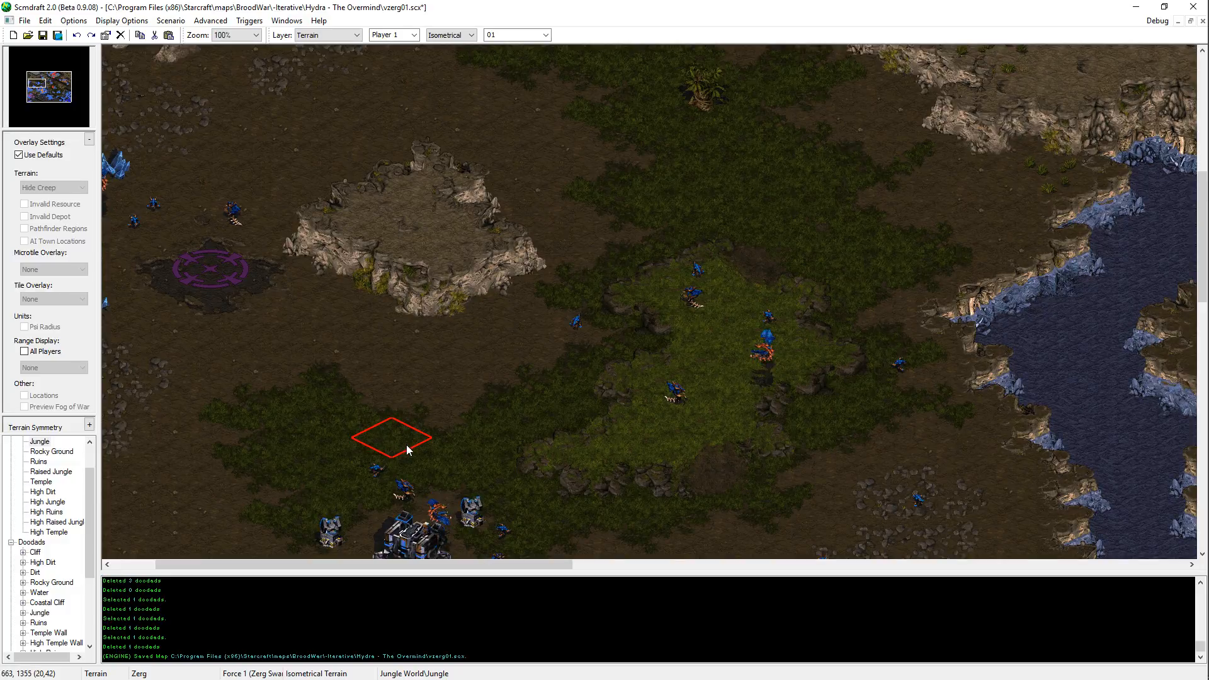
pyautogui.hotkey('ctrl', 's')
# Step: Review the raised jungle, the palm tree area and the surrounding high dirt plateaus
pyautogui.press('Right')
pyautogui.press('Up')
pyautogui.press('Left')
pyautogui.press('Down')
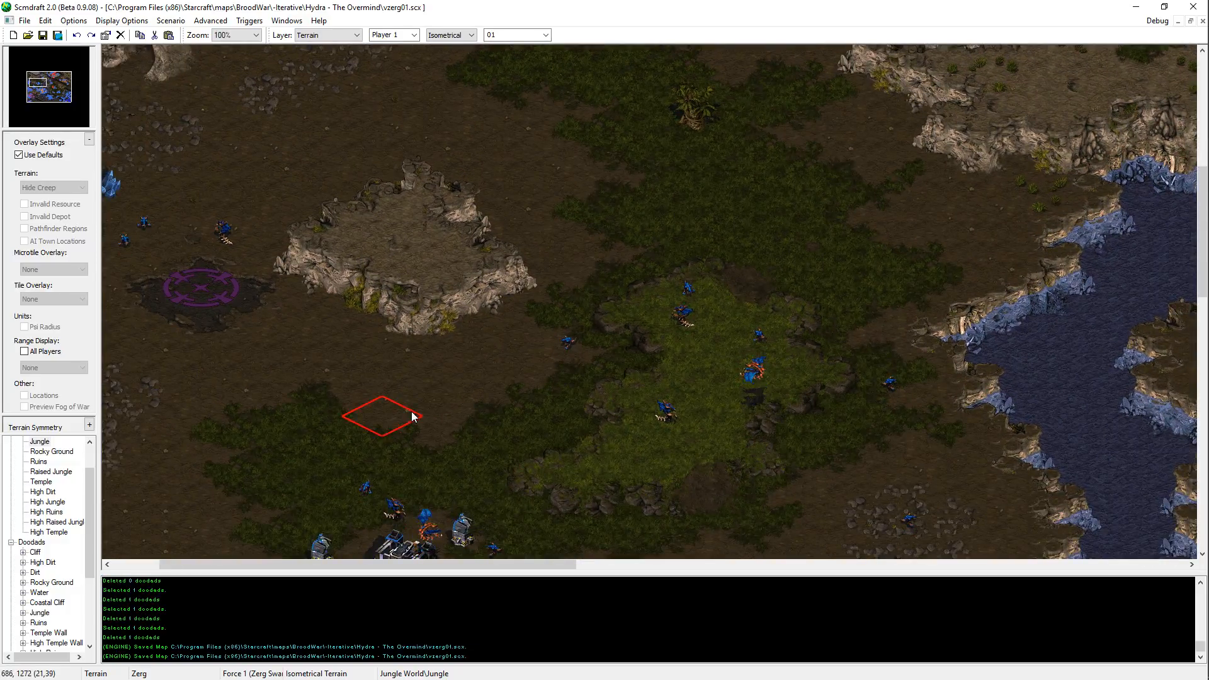
pyautogui.press('Right')
pyautogui.press('Up')
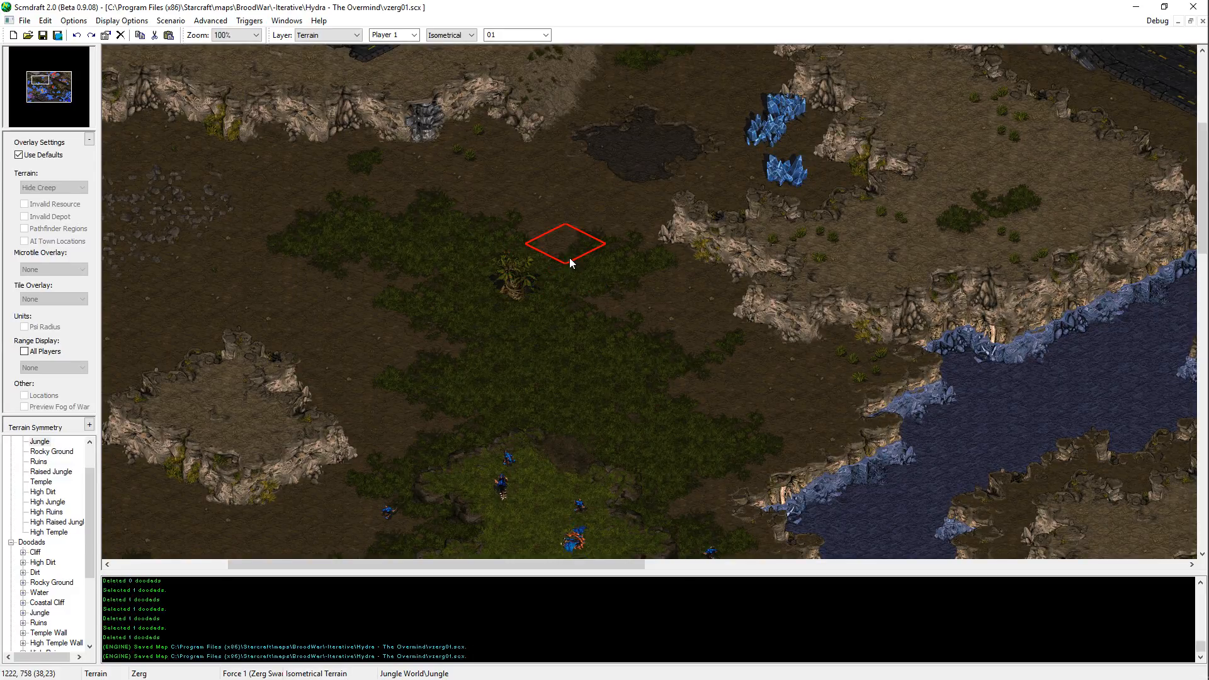
pyautogui.moveTo(652, 325); pyautogui.dragTo(727, 346, button='middle')
# Step: Switch to p3_orangedefenders.txt in Notepad++ and go to the define_max line in the :orMax block, comparing with the map
pyautogui.hotkey('alt', 'Tab')
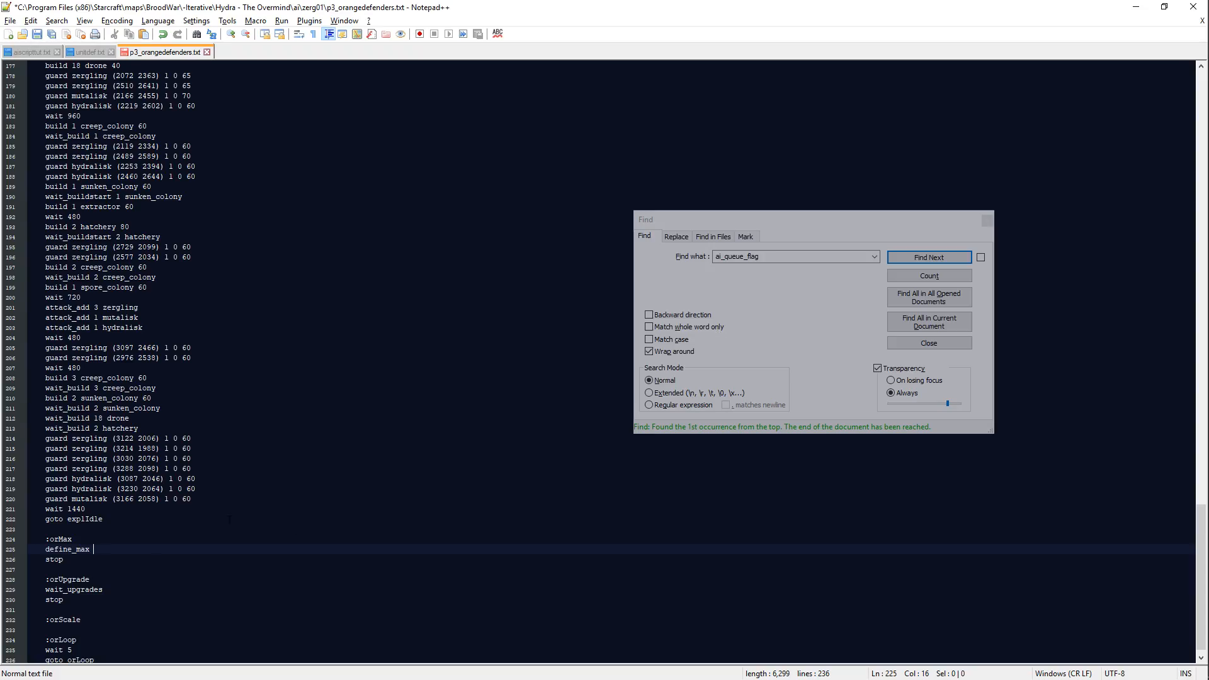
pyautogui.click(230, 539)
pyautogui.click(233, 549)
pyautogui.hotkey('alt', 'Tab')
pyautogui.moveTo(274, 529); pyautogui.dragTo(875, 28, button='middle')
pyautogui.hotkey('alt', 'Tab')
# Step: Insert a max_workers command on a new line above define_max in the :orMax block
pyautogui.press('Up')
pyautogui.press('Return')
pyautogui.write(',max')
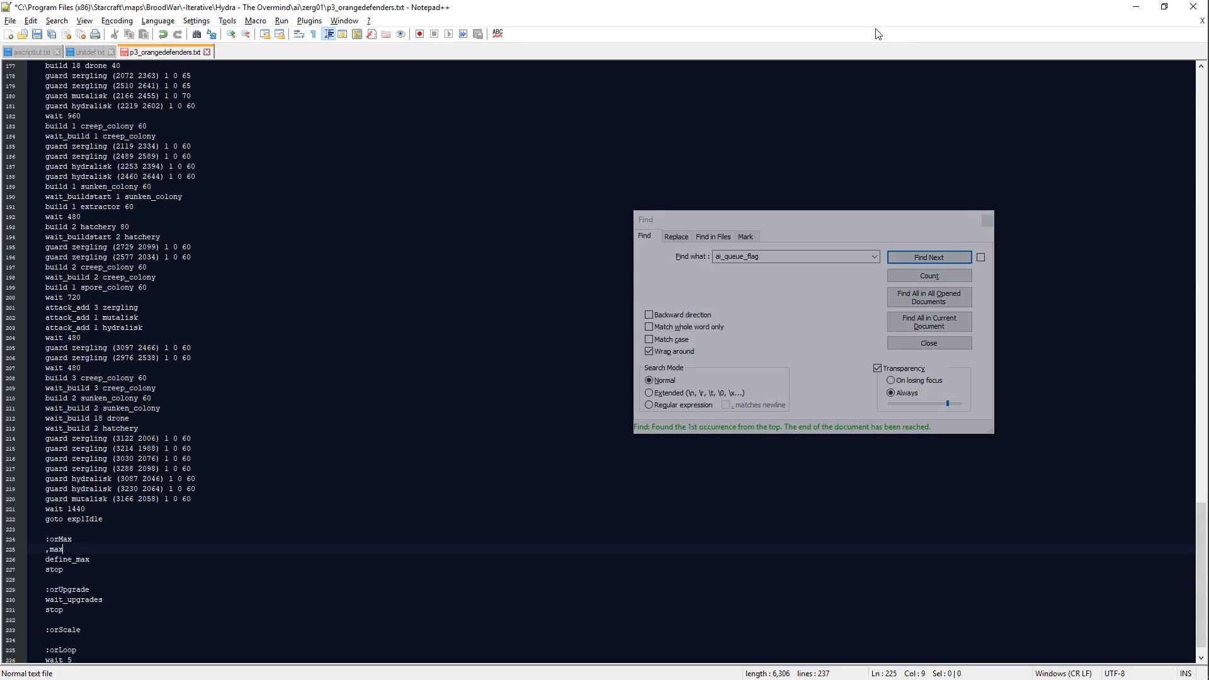
pyautogui.press('Home')
pyautogui.press('Delete')
pyautogui.press('End')
pyautogui.write('_workesr')
pyautogui.press('BackSpace')
pyautogui.press('BackSpace')
pyautogui.write('rs')
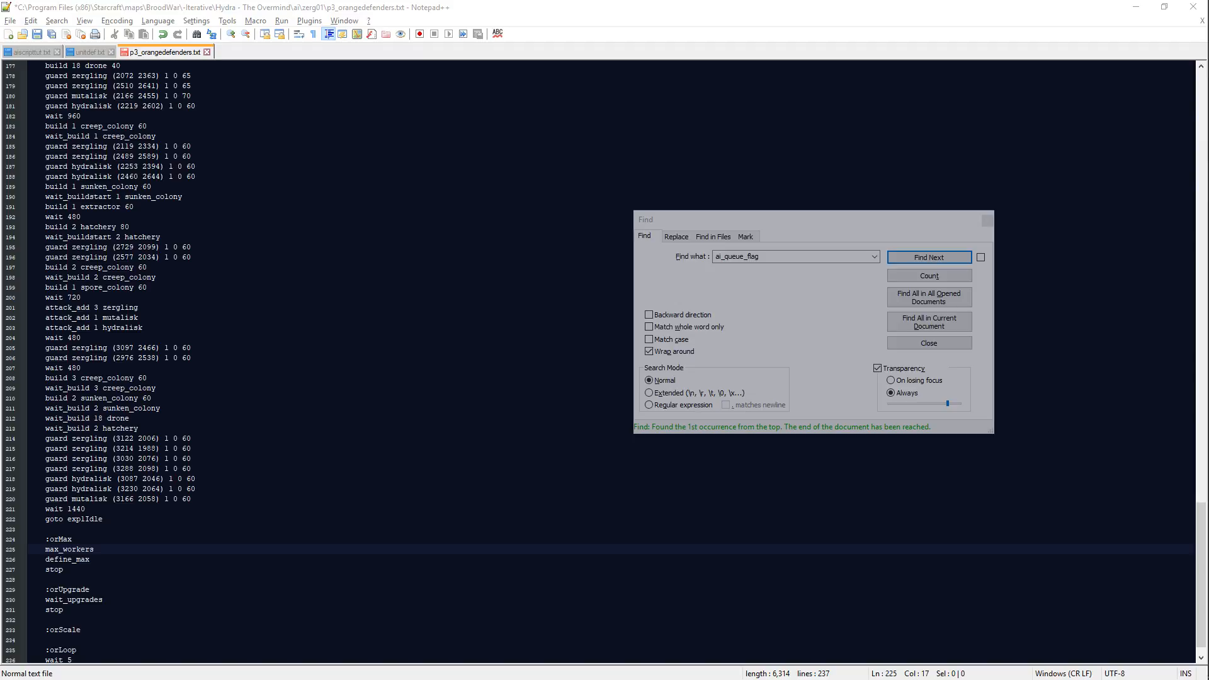
# Step: Save the script and set the max_workers value to 30
pyautogui.hotkey('alt', 'Tab')
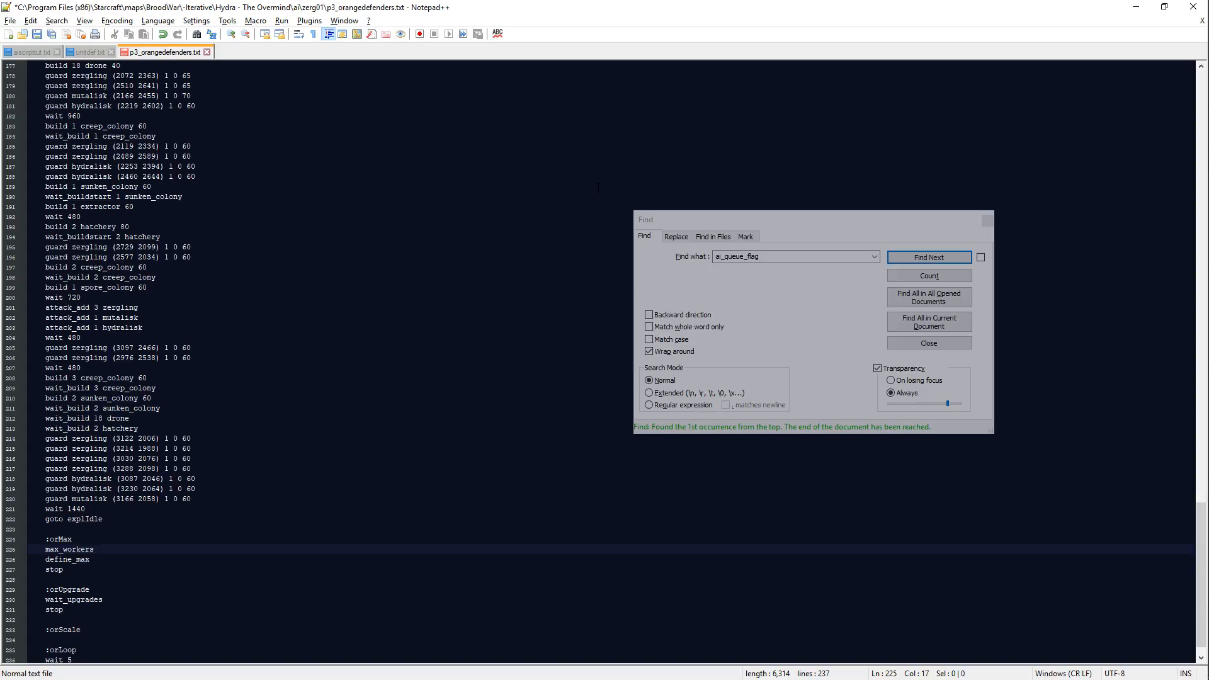
pyautogui.hotkey('ctrl', 's')
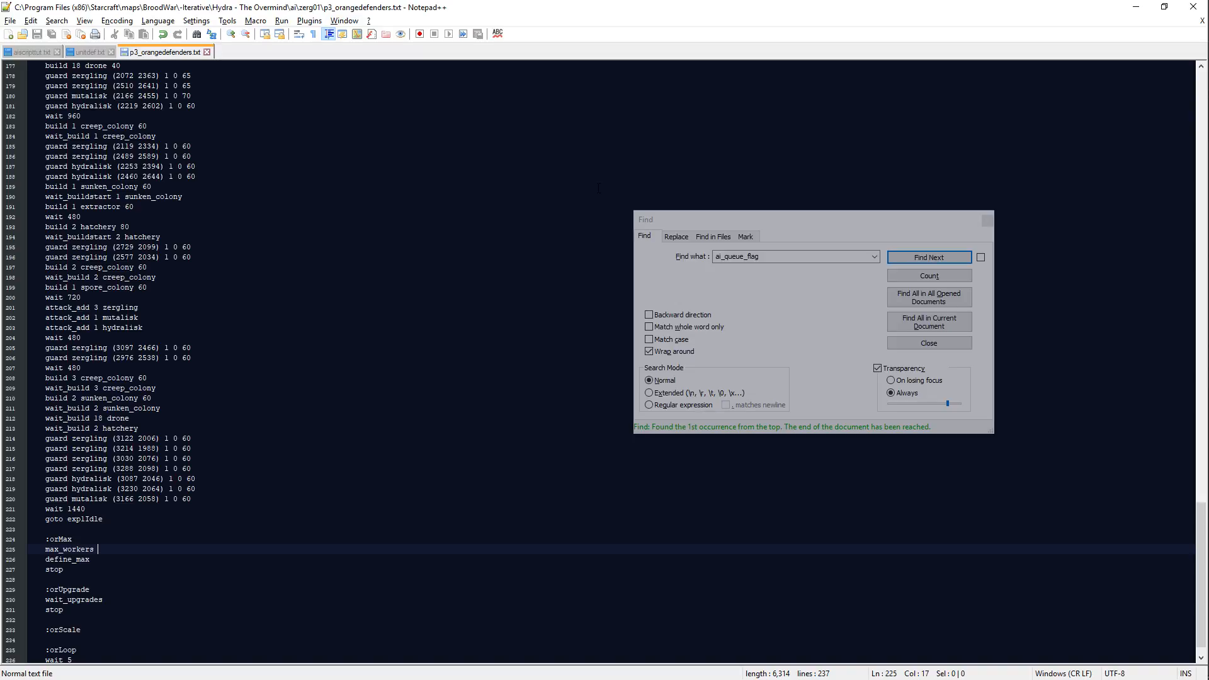
pyautogui.write('30 drone')
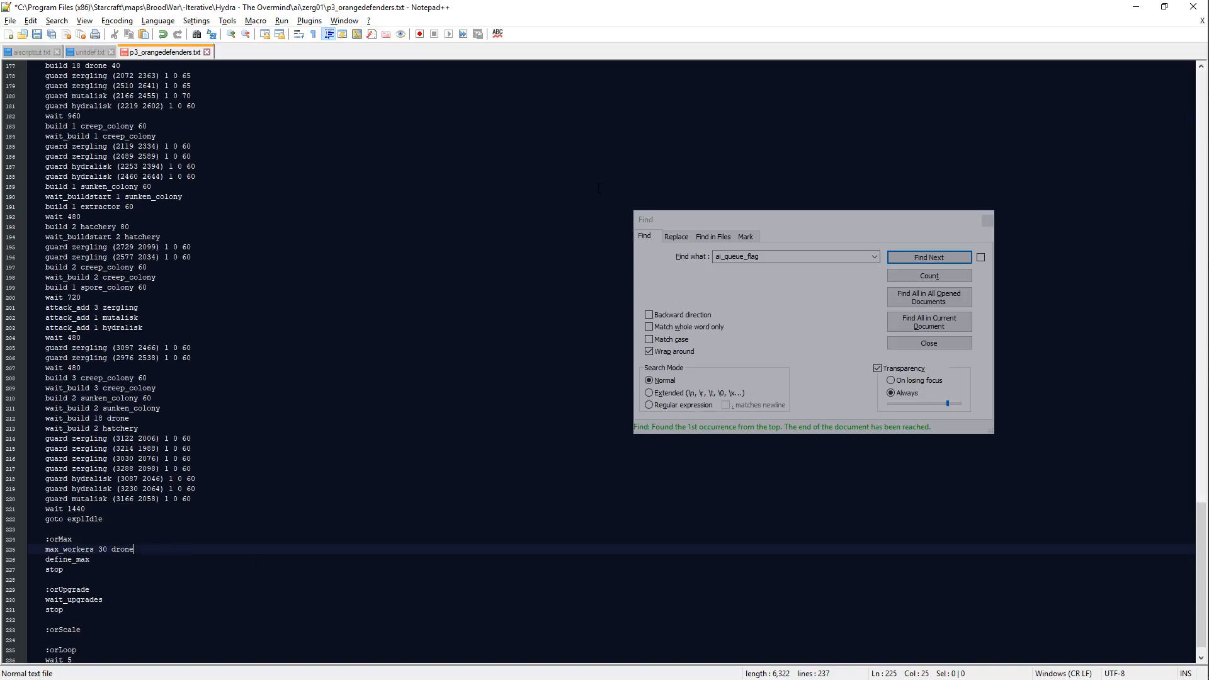
pyautogui.press('BackSpace')
pyautogui.press('BackSpace')
pyautogui.press('BackSpace')
# Step: Complete the first limit as define_max 32 zergling and add define_max 16 hydralisk below it
pyautogui.press('Down')
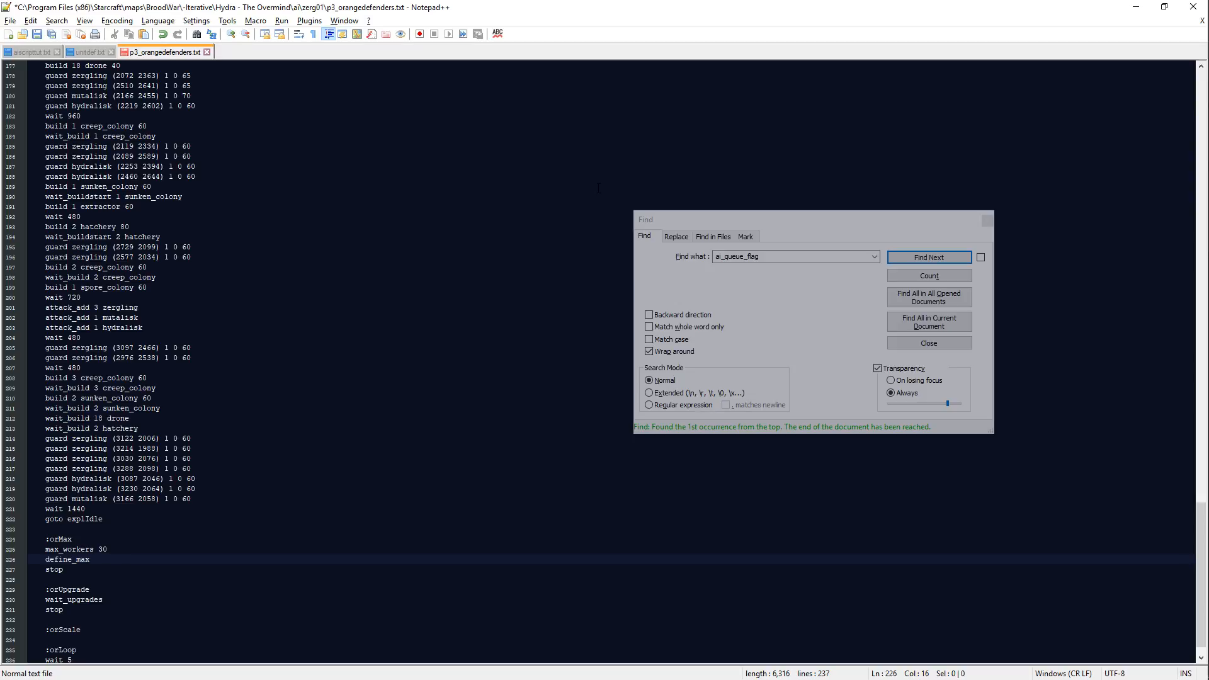
pyautogui.write('32 zergl')
pyautogui.press('Return')
pyautogui.press('Return')
pyautogui.write('define_max ')
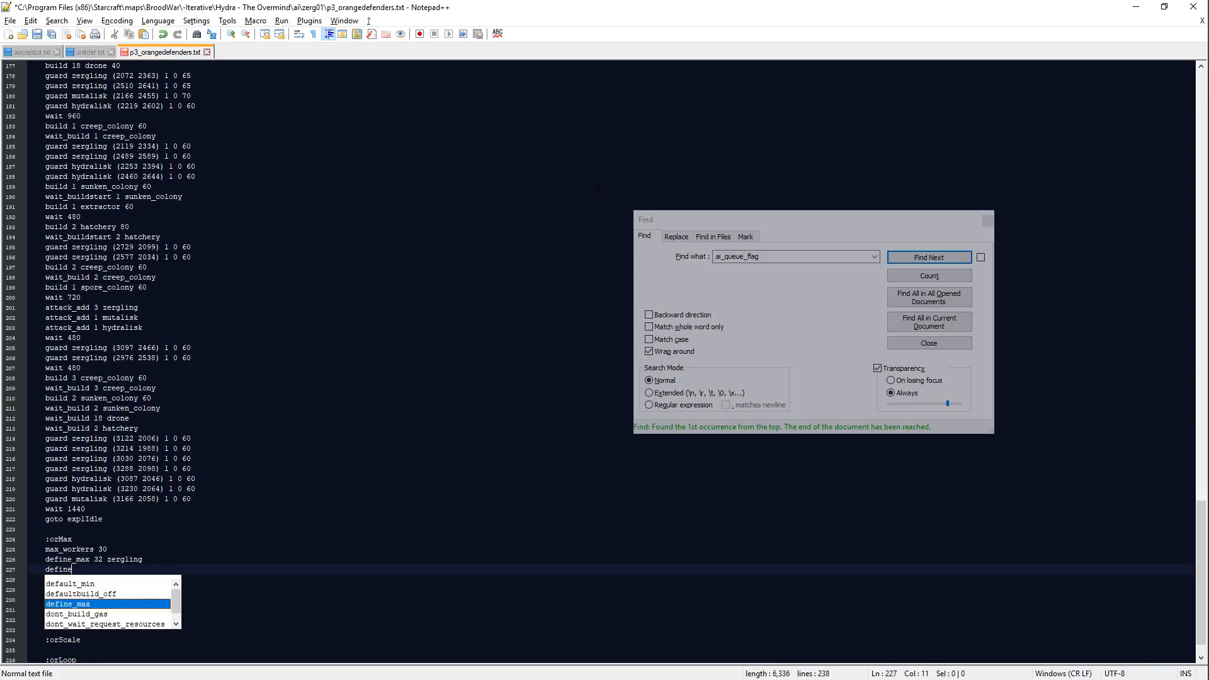
pyautogui.write('16 hydralisk')
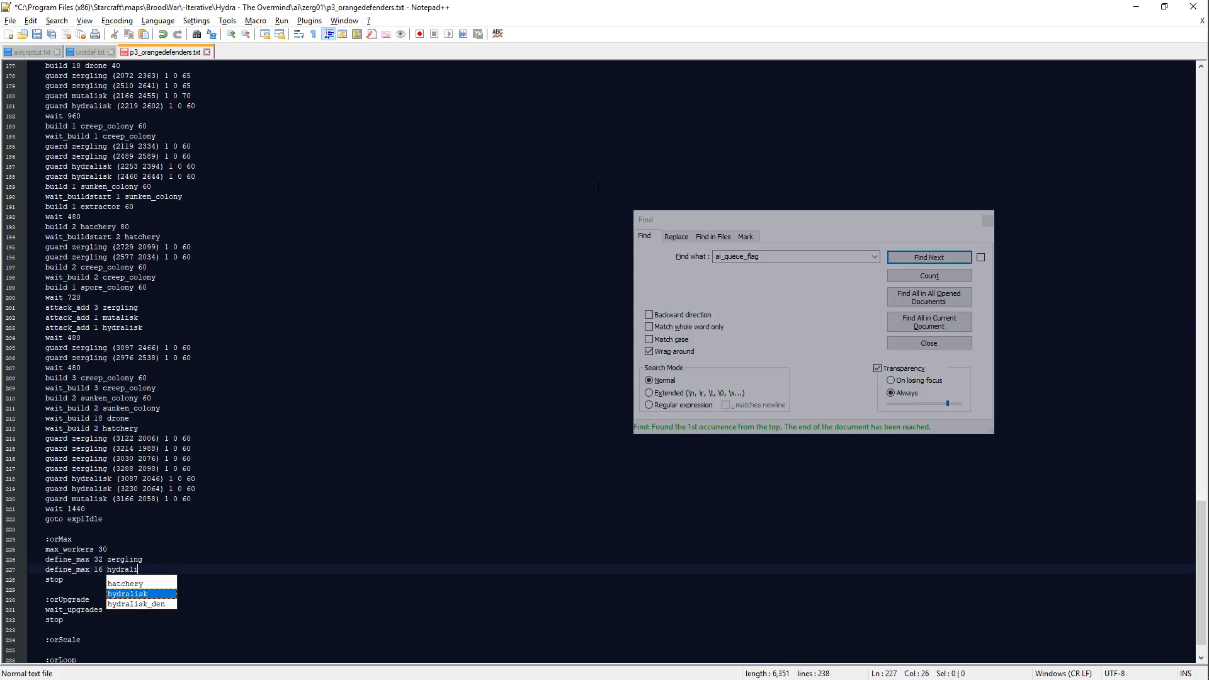
pyautogui.press('Return')
pyautogui.press('Return')
# Step: Add define_max 12 mutalisk below the hydralisk limit and save the script
pyautogui.write('define')
pyautogui.press('Escape')
pyautogui.write('_max 12 mutal')
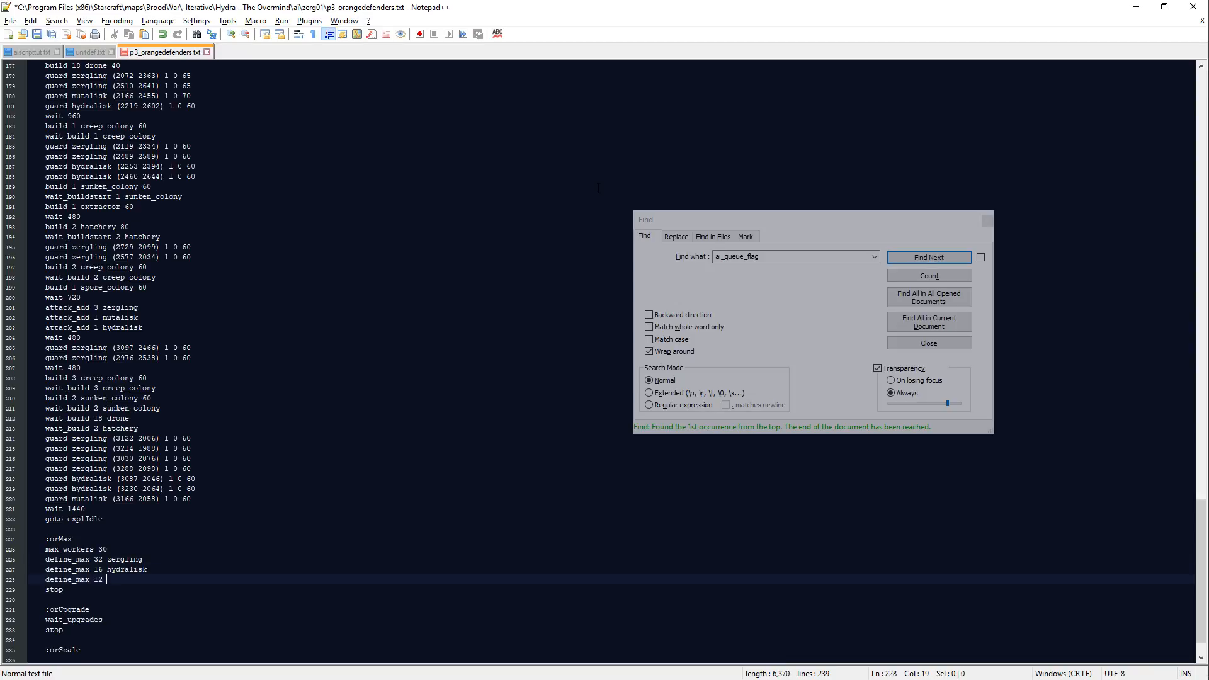
pyautogui.press('Return')
pyautogui.press('Down')
pyautogui.press('Down')
pyautogui.press('Down')
pyautogui.press('Down')
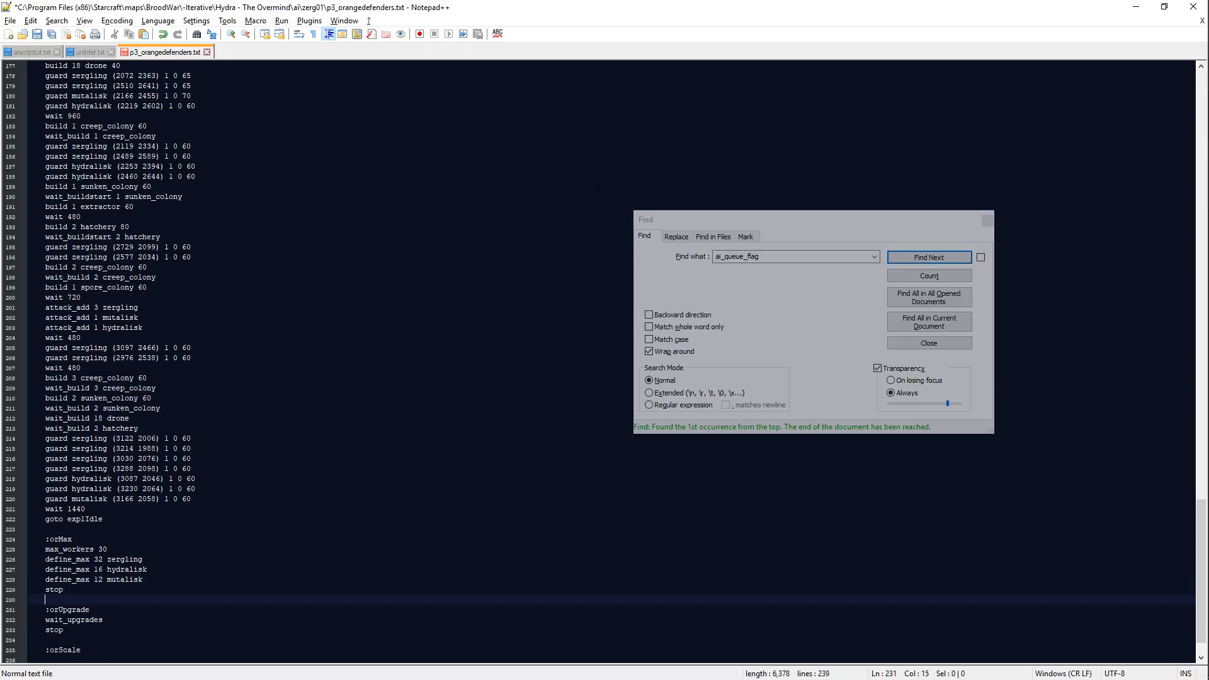
pyautogui.hotkey('ctrl', 's')
# Step: Add a max_force 580 line below the define_max 12 mutalisk limit in the :orMax block, separated by a blank line
pyautogui.scroll(-2, 143, 483)
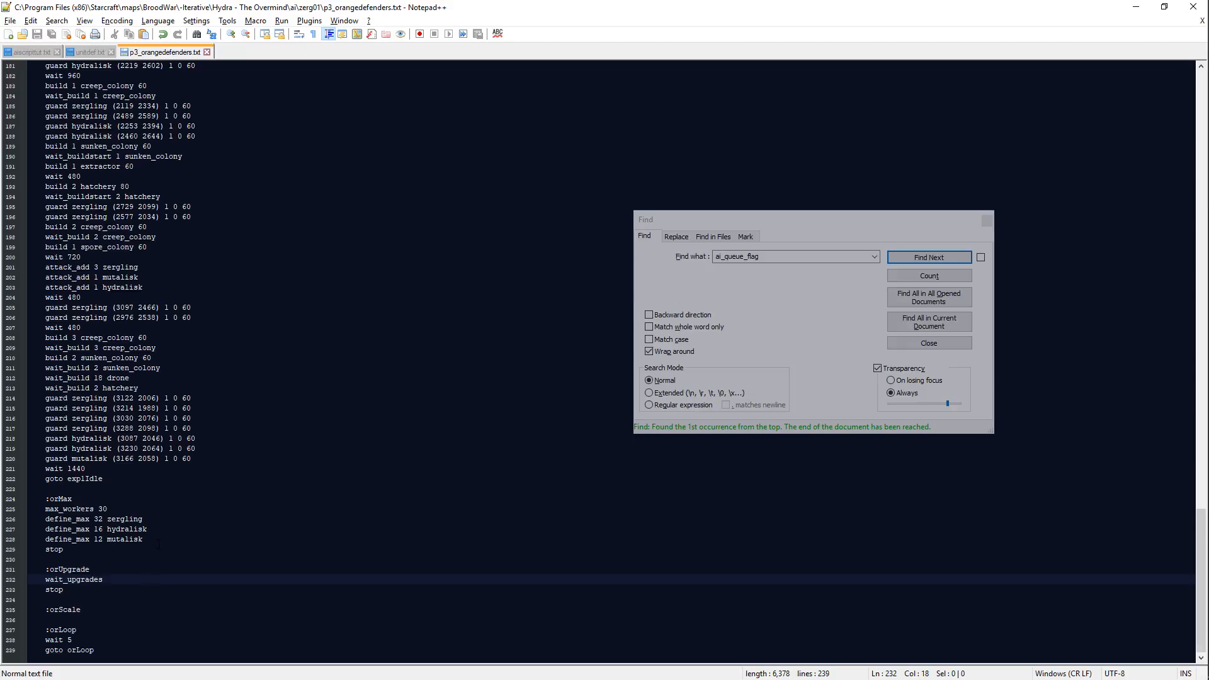
pyautogui.moveTo(160, 540); pyautogui.dragTo(144, 503)
pyautogui.click(190, 537)
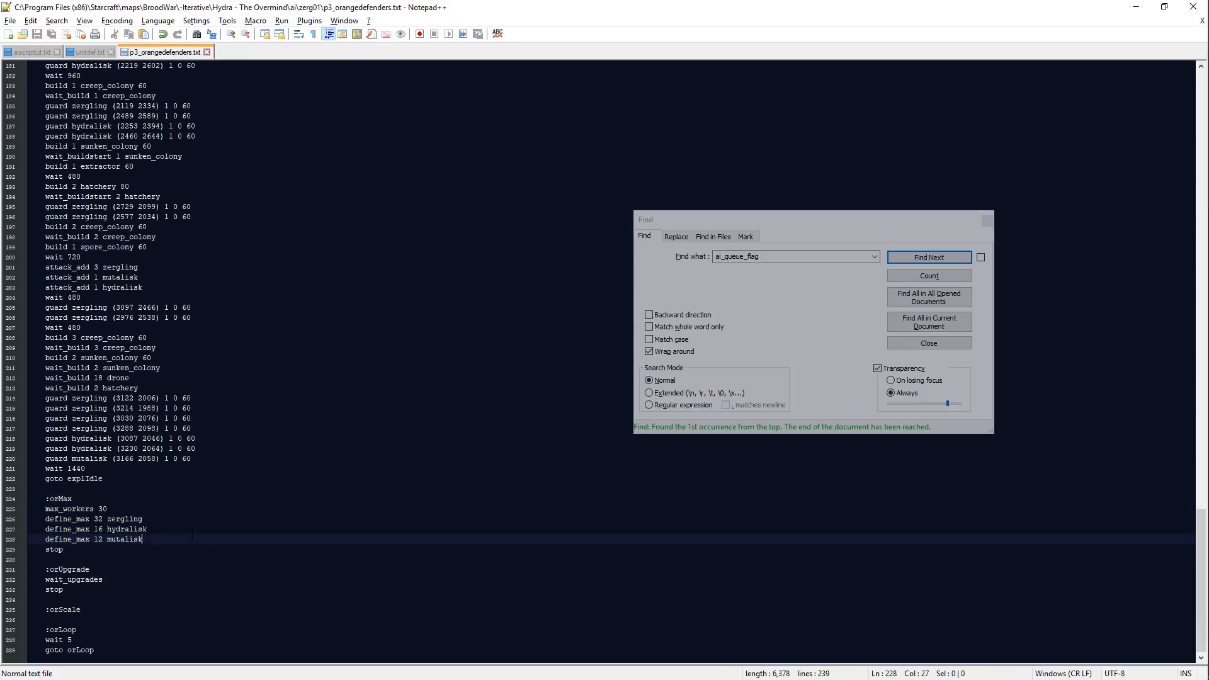
pyautogui.press('Return')
pyautogui.press('Return')
pyautogui.write('max_force ')
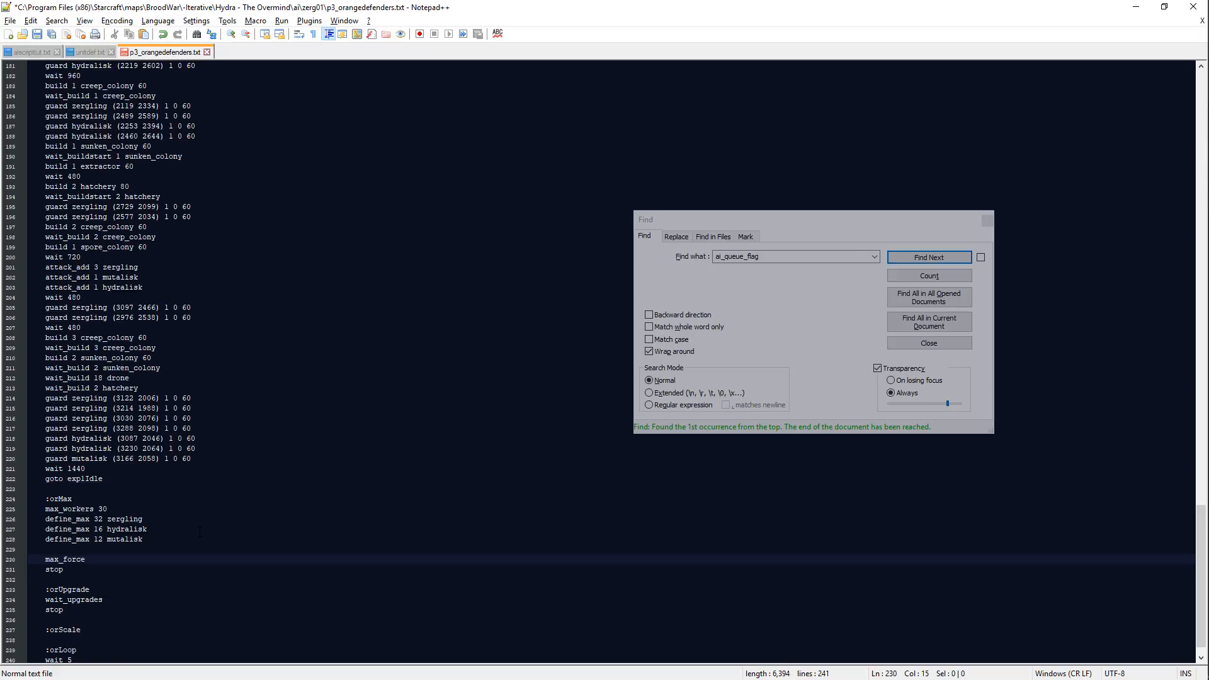
pyautogui.write('580')
# Step: Start a wait_rand command on a new line below max_force 580 and save the script
pyautogui.press('Return')
pyautogui.write('wait')
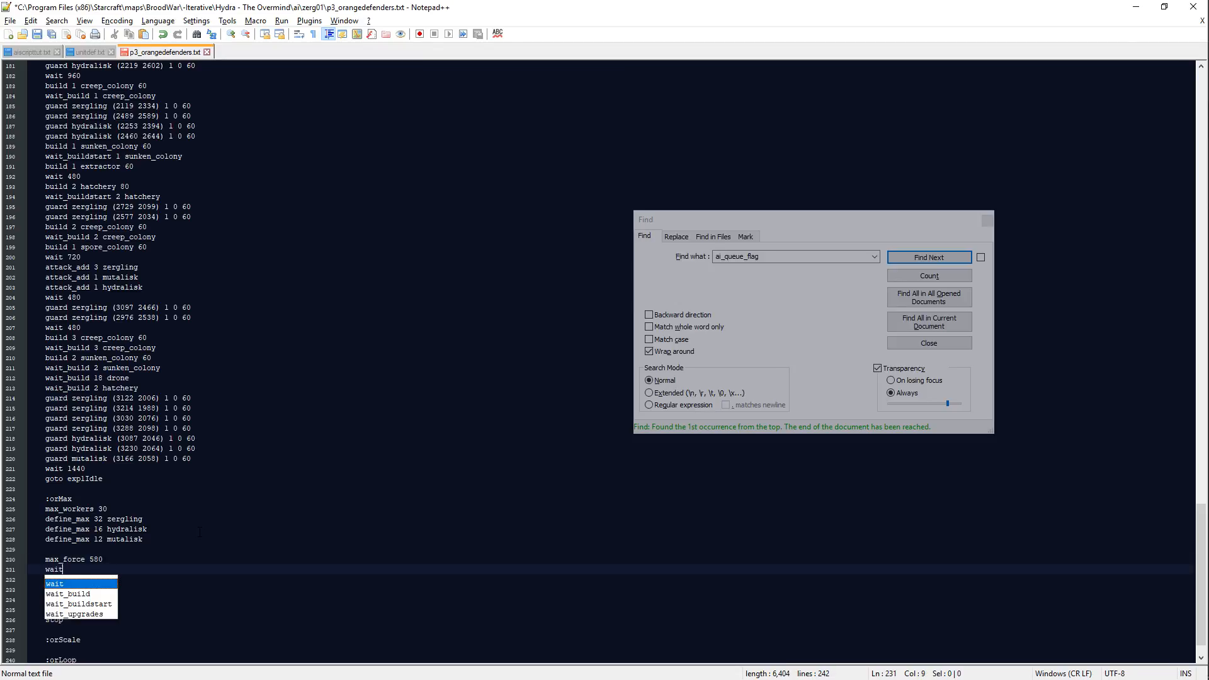
pyautogui.press('BackSpace')
pyautogui.write('_rand')
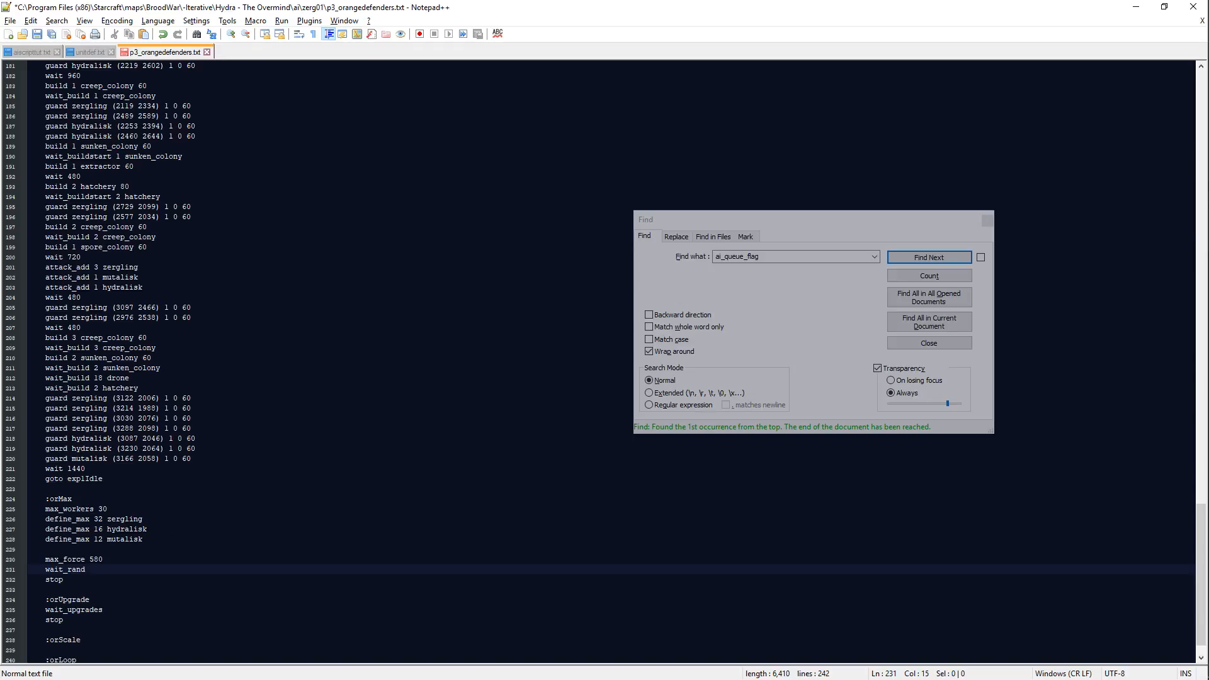
pyautogui.hotkey('alt', 'Tab')
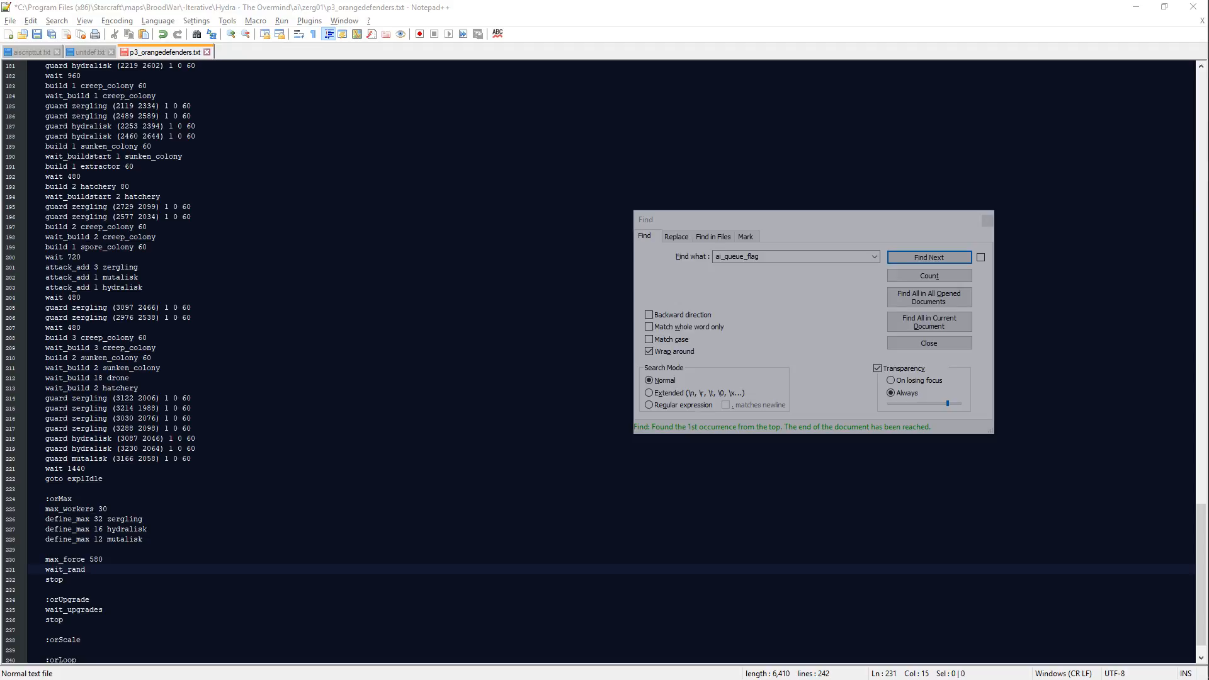
pyautogui.hotkey('alt', 'Tab')
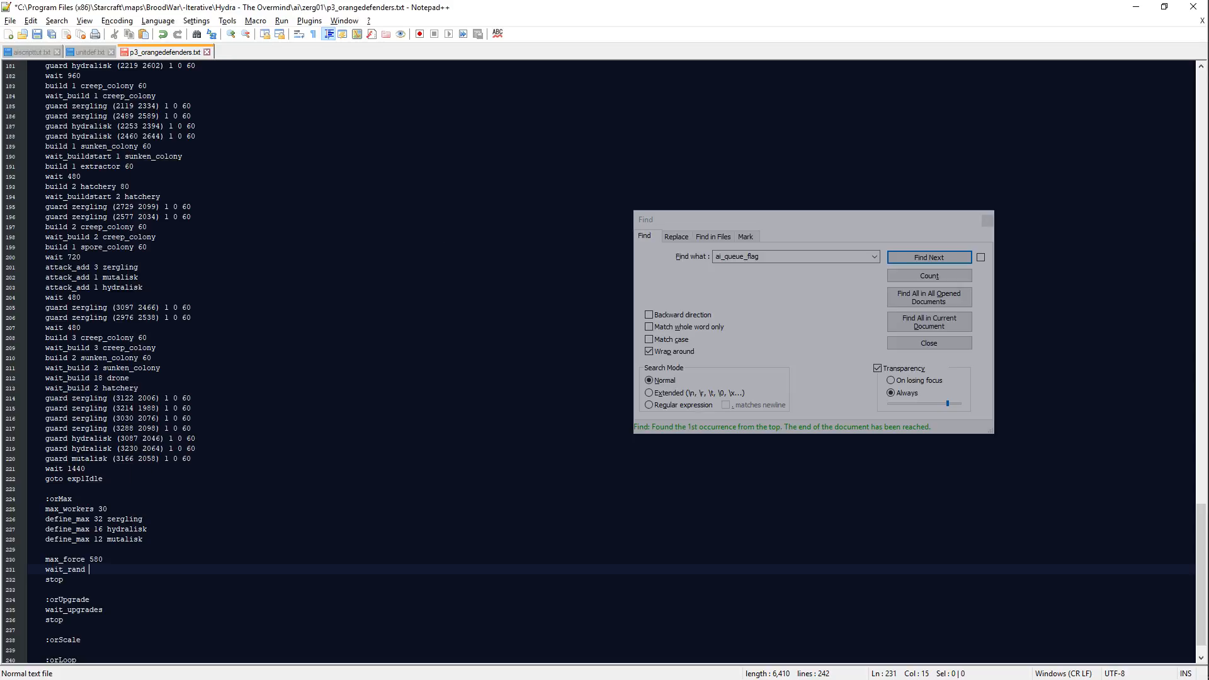
pyautogui.hotkey('alt', 'Tab')
pyautogui.hotkey('ctrl', 's')
pyautogui.scroll(-1, 408, 389)
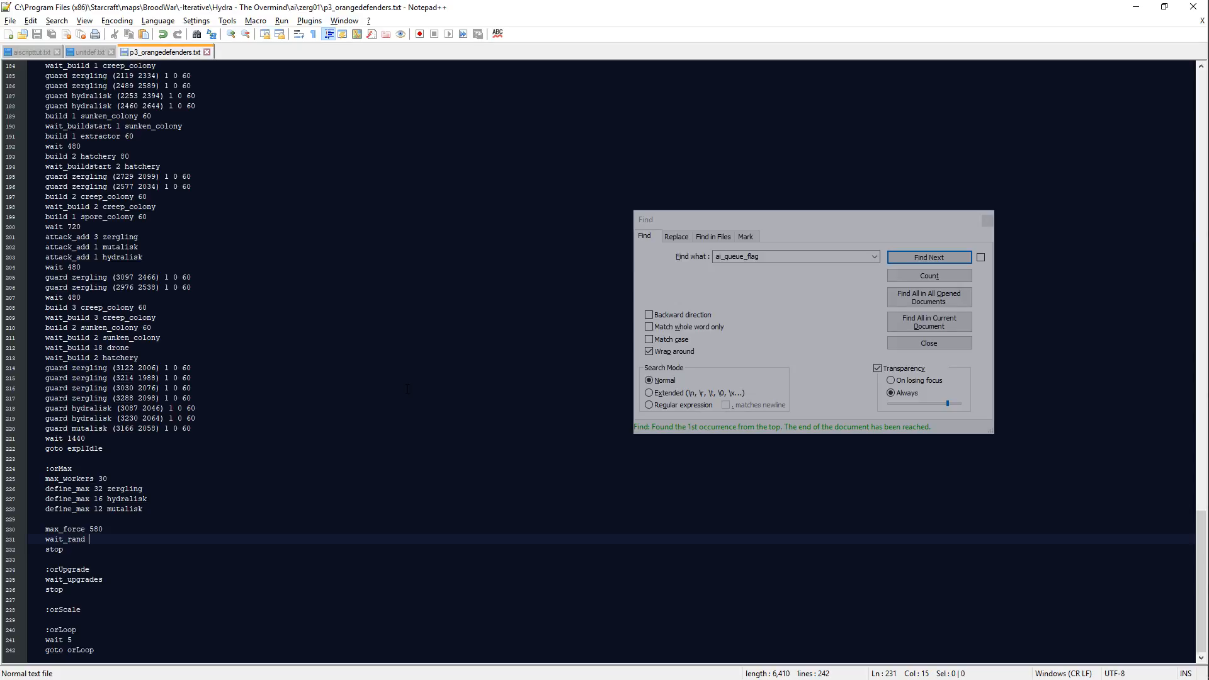
# Step: Switch to Scmdraft and examine the orange Zerg base and the road southeast of it, then return to the script
pyautogui.hotkey('alt', 'Tab')
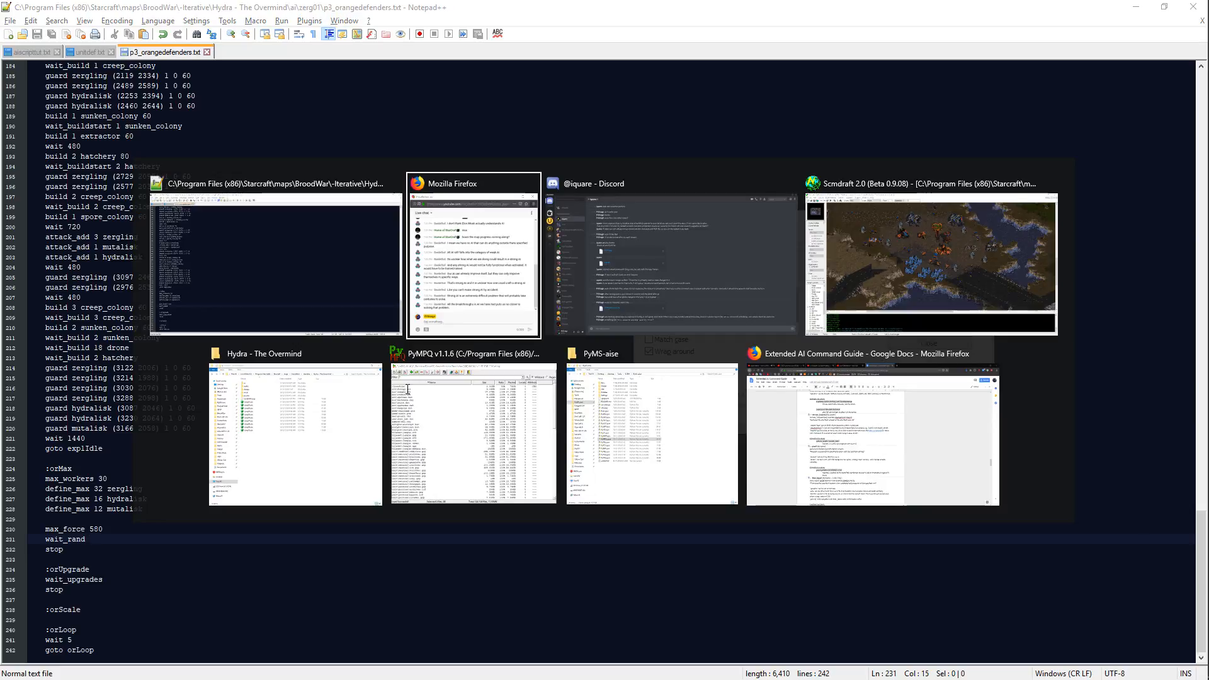
pyautogui.hotkey('alt', 'Tab')
pyautogui.hotkey('alt', 'Tab')
pyautogui.hotkey('alt', 'Tab')
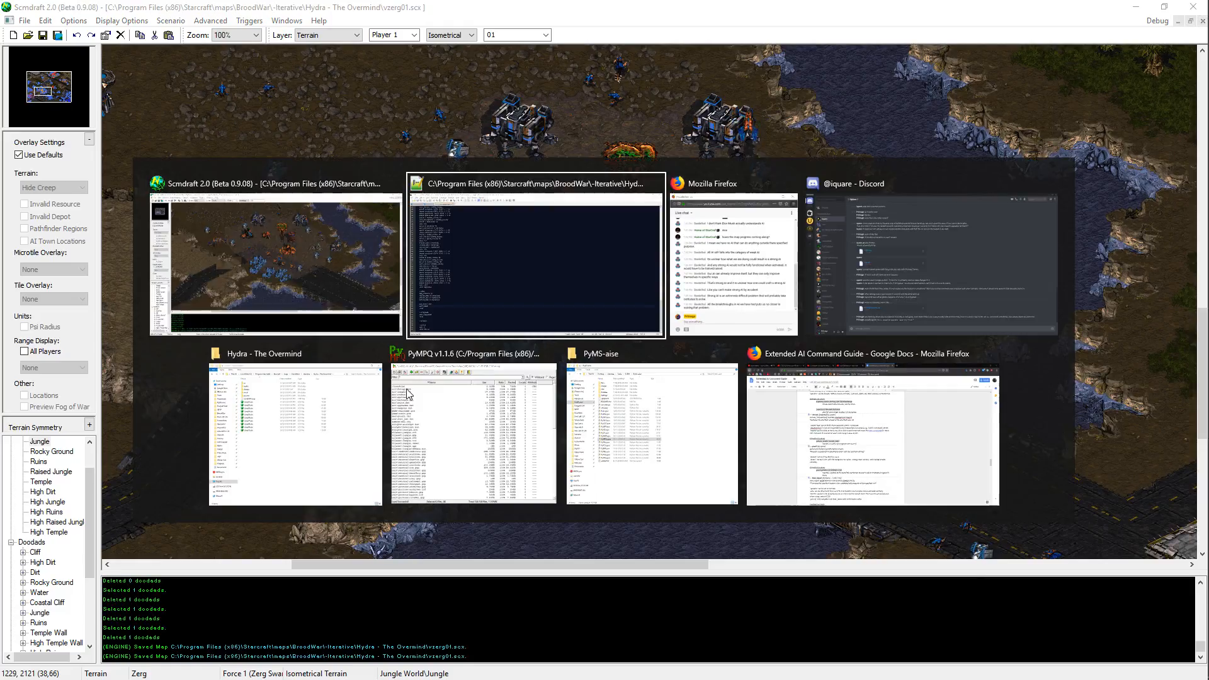
pyautogui.hotkey('alt', 'Tab')
pyautogui.moveTo(624, 202); pyautogui.dragTo(1061, 651, button='middle')
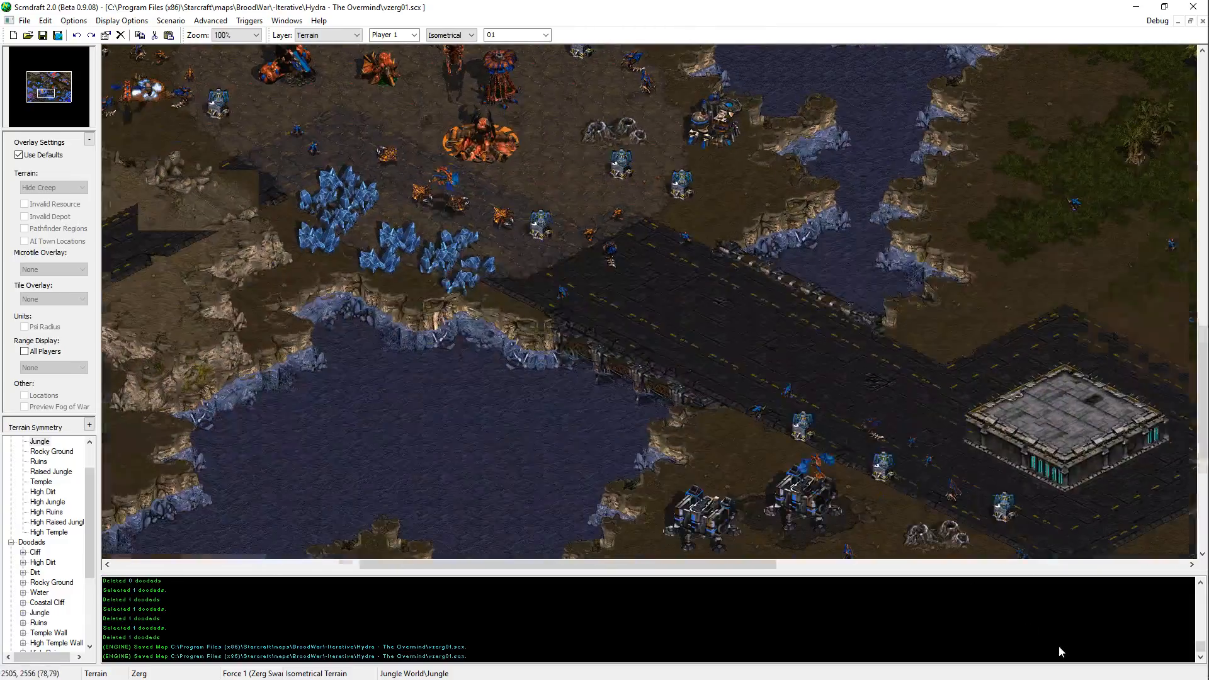
pyautogui.moveTo(809, 377); pyautogui.dragTo(976, 495, button='middle')
pyautogui.hotkey('alt', 'Tab')
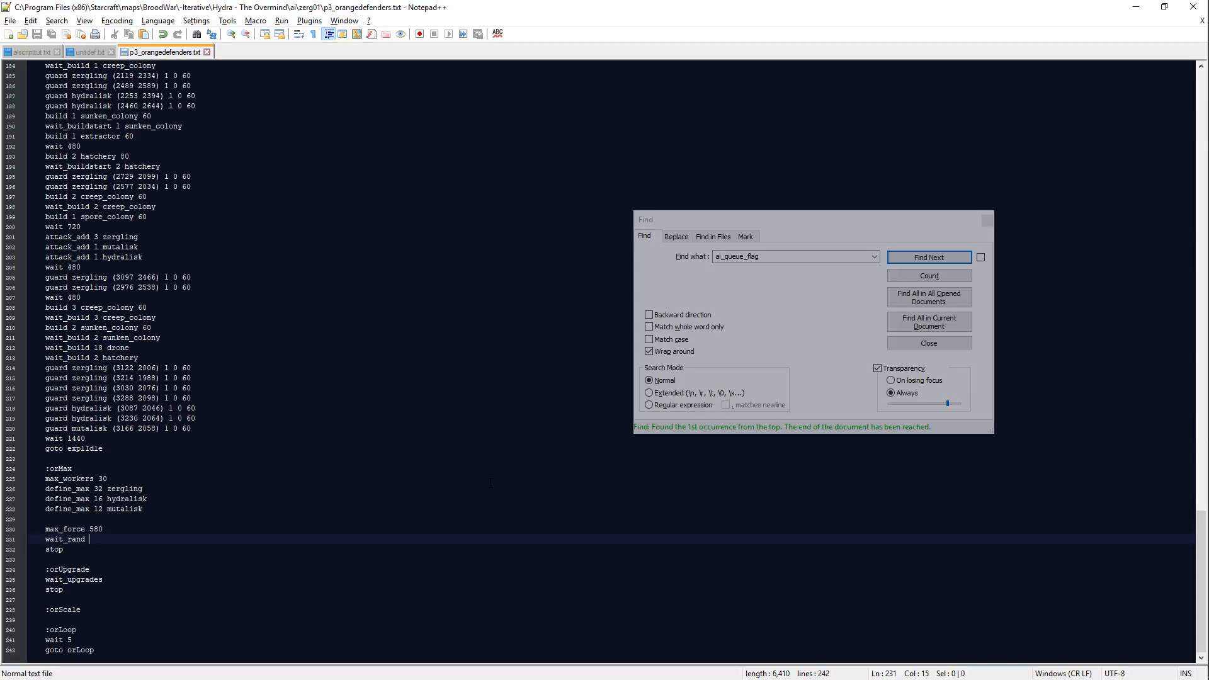
pyautogui.hotkey('alt', 'Tab')
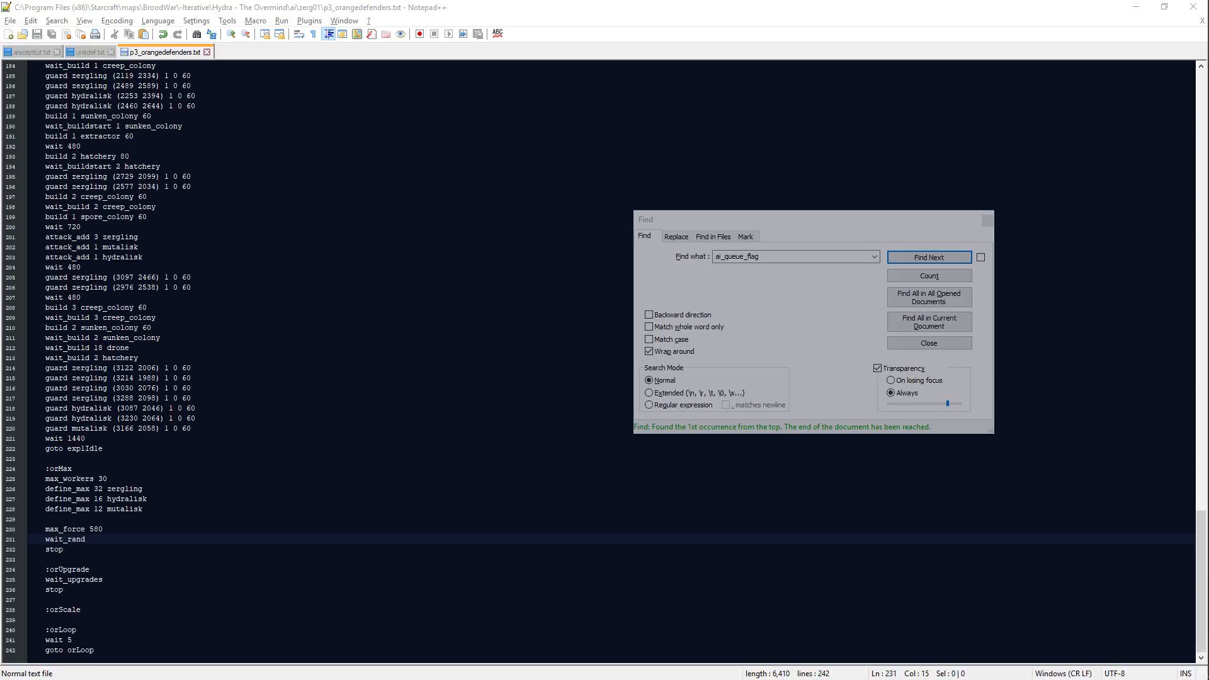
pyautogui.hotkey('alt', 'Tab')
pyautogui.hotkey('alt', 'Tab')
pyautogui.hotkey('alt', 'Tab')
pyautogui.hotkey('alt', 'Tab')
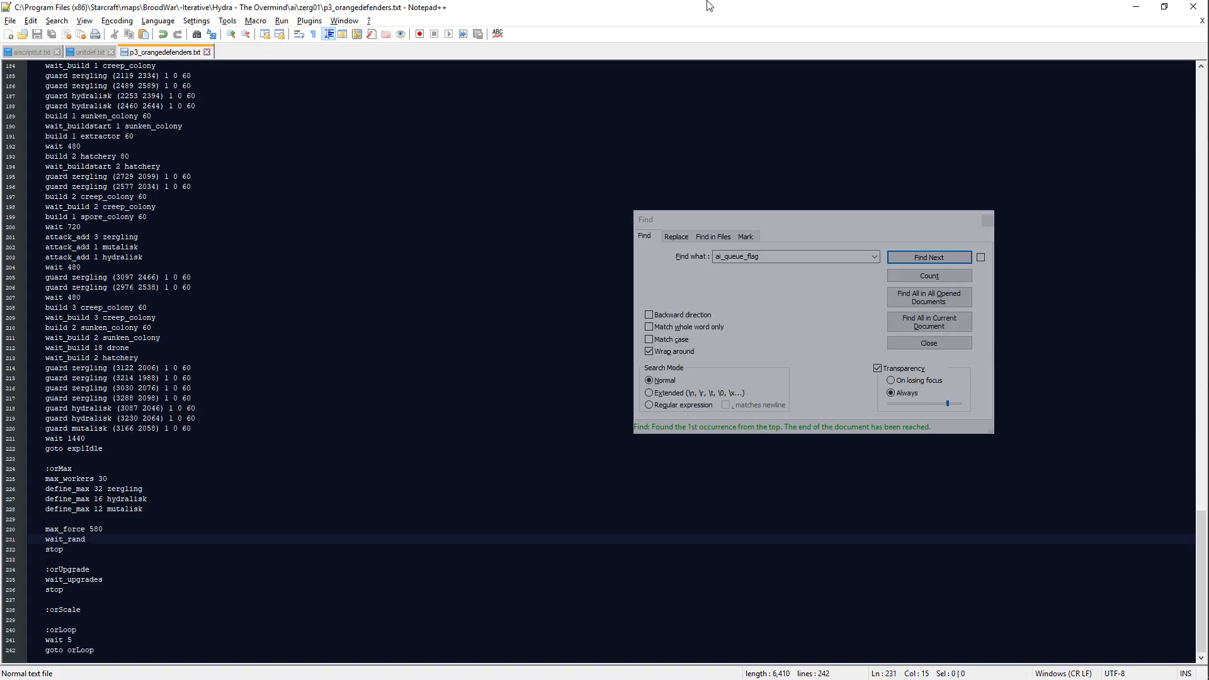
# Step: Switch to Scmdraft and place the second and fifth Rocky Ground doodads on the rocky patch northwest of the orange base
pyautogui.hotkey('alt', 'Tab')
pyautogui.hotkey('alt', 'Tab')
pyautogui.click(388, 372)
pyautogui.moveTo(387, 363); pyautogui.dragTo(388, 141, button='middle')
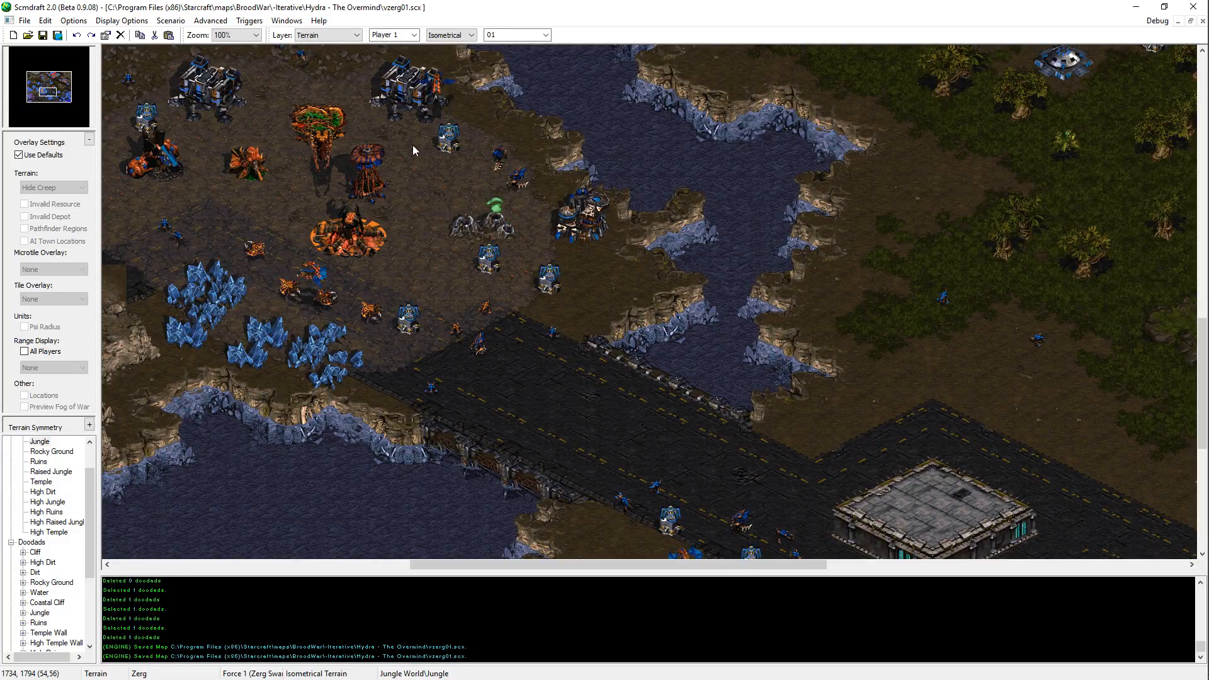
pyautogui.moveTo(436, 198); pyautogui.dragTo(568, 297, button='middle')
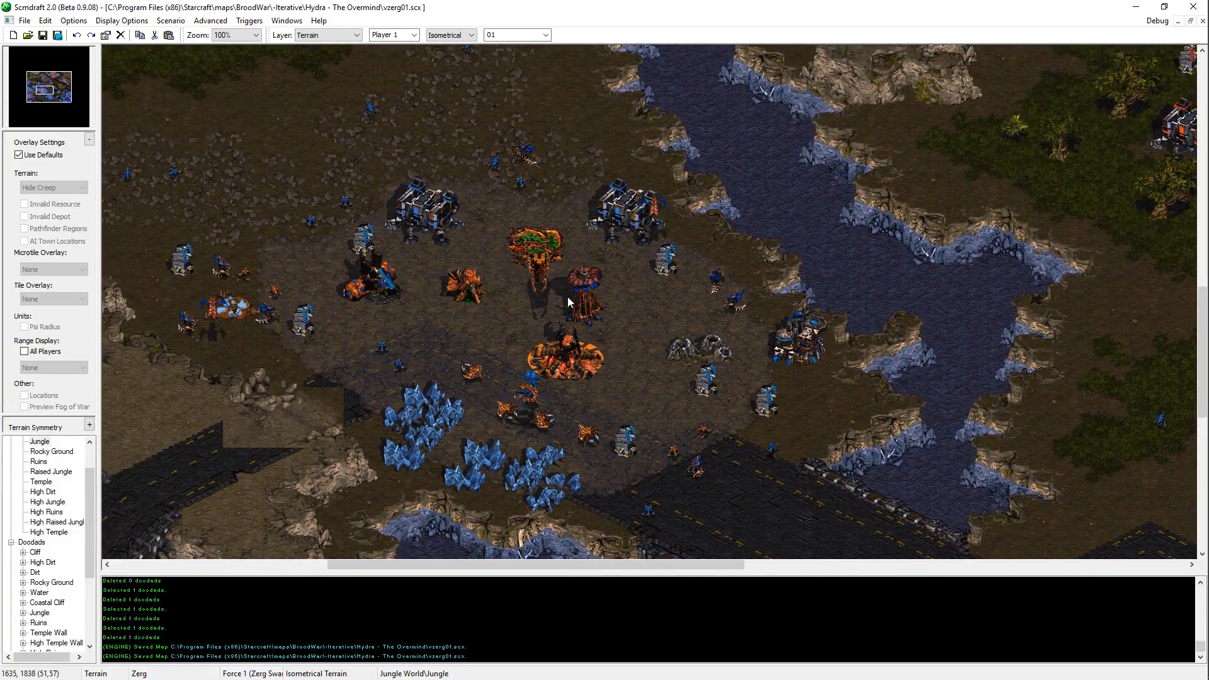
pyautogui.moveTo(548, 154); pyautogui.dragTo(649, 209, button='middle')
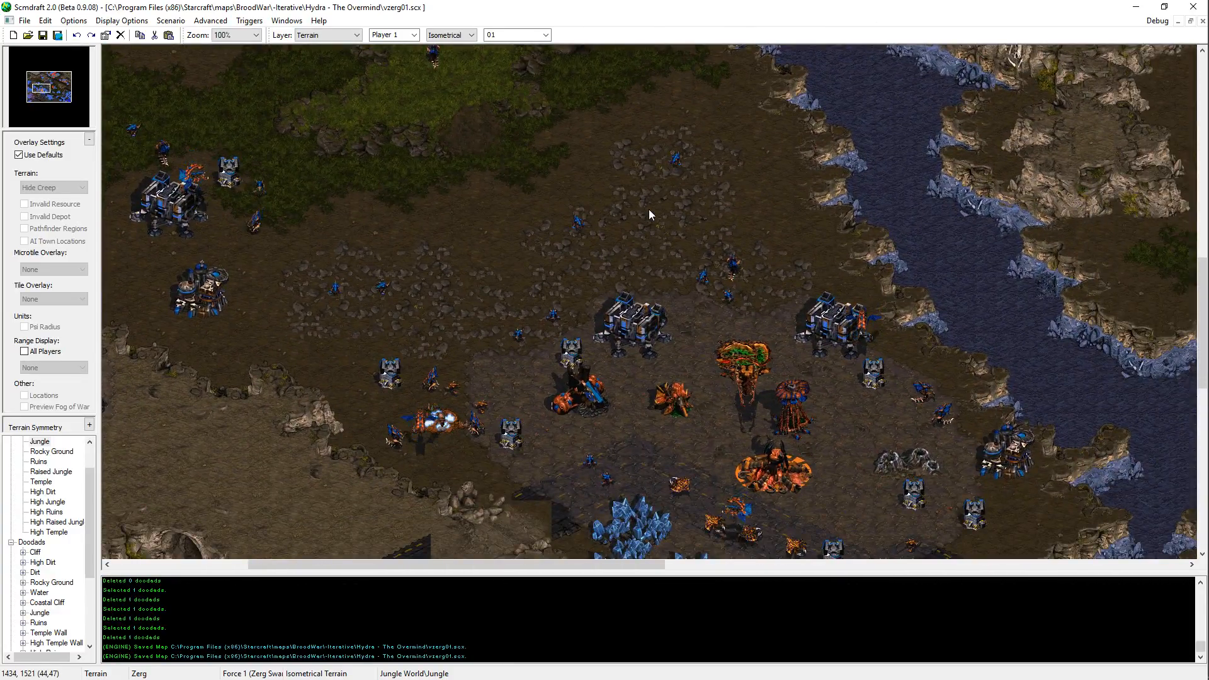
pyautogui.click(23, 583)
pyautogui.click(63, 603)
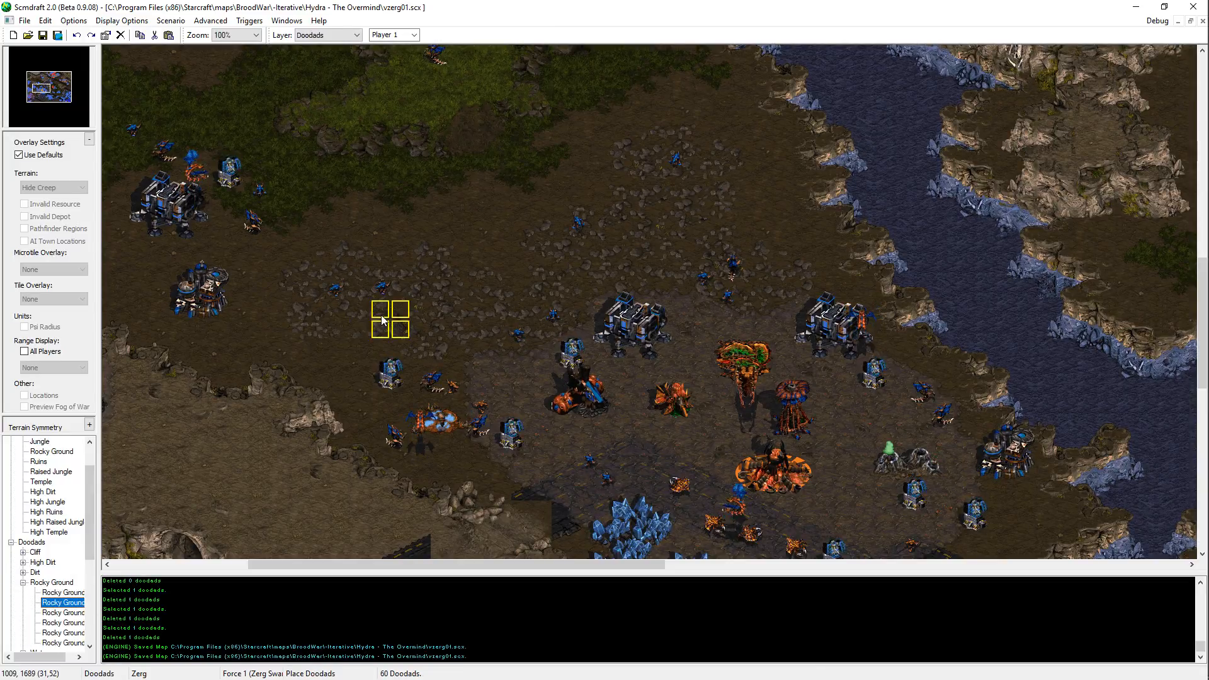
pyautogui.click(410, 302)
pyautogui.click(63, 612)
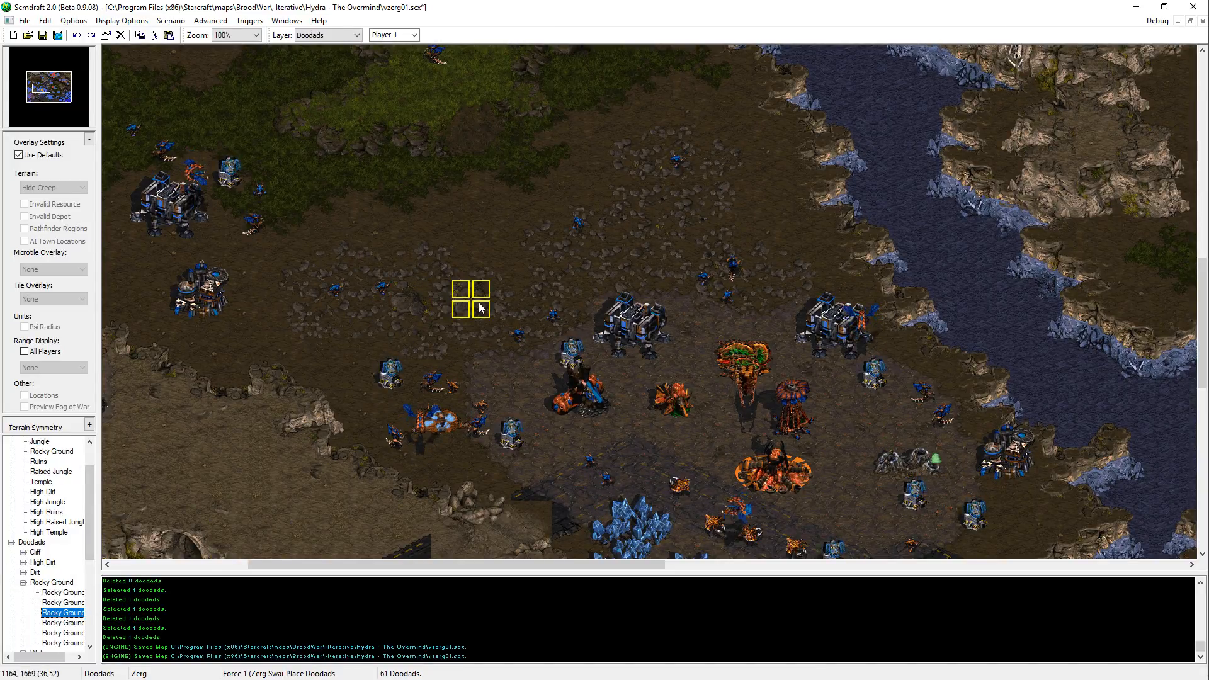
pyautogui.press('Down')
pyautogui.press('Down')
pyautogui.click(472, 325)
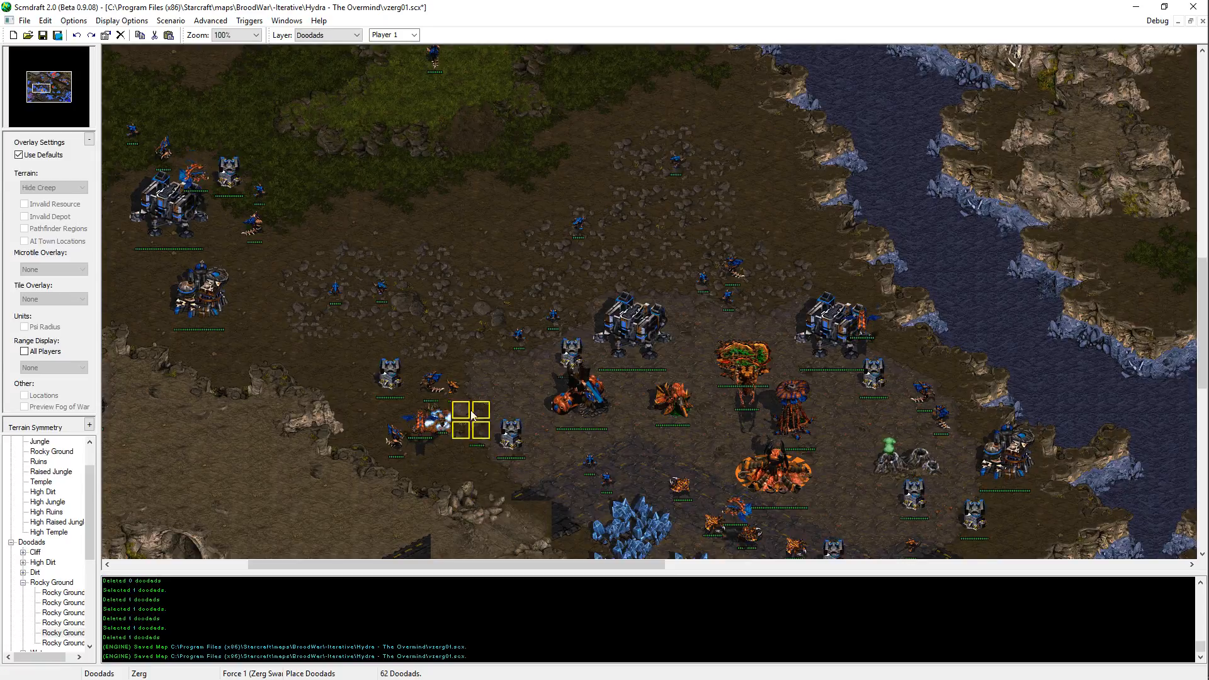
# Step: Place the sixth and first Rocky Ground doodads on the rocky patch directly north of the orange base
pyautogui.click(24, 639)
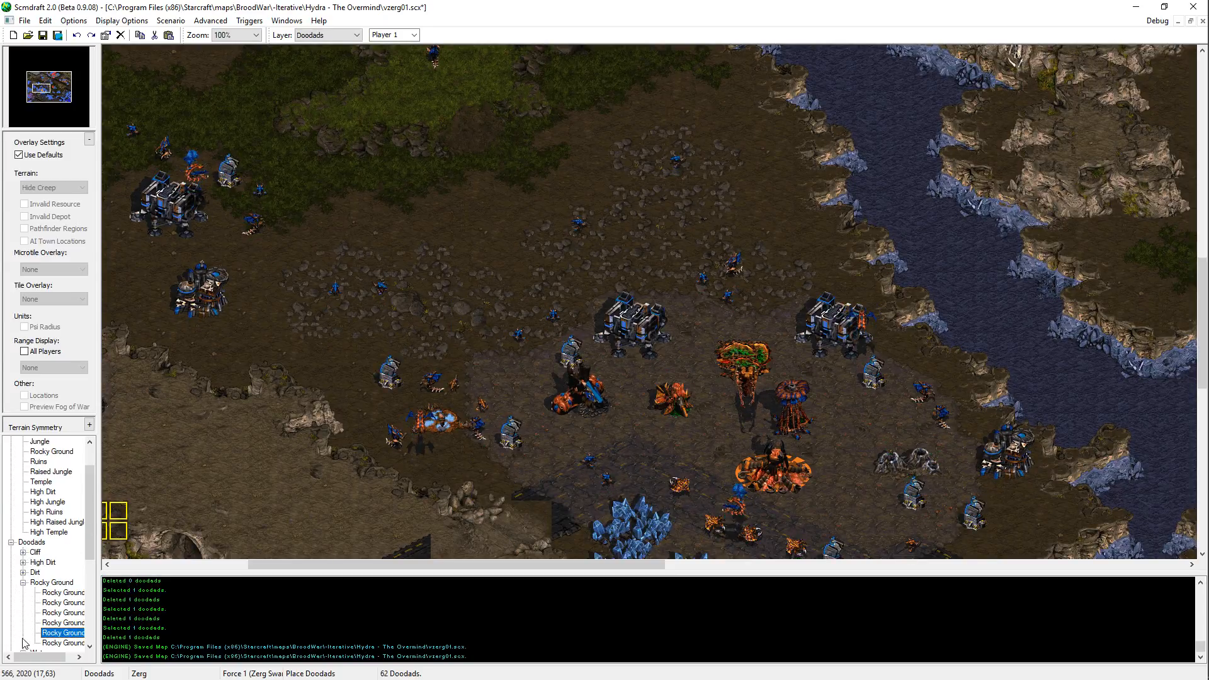
pyautogui.press('Down')
pyautogui.click(615, 247)
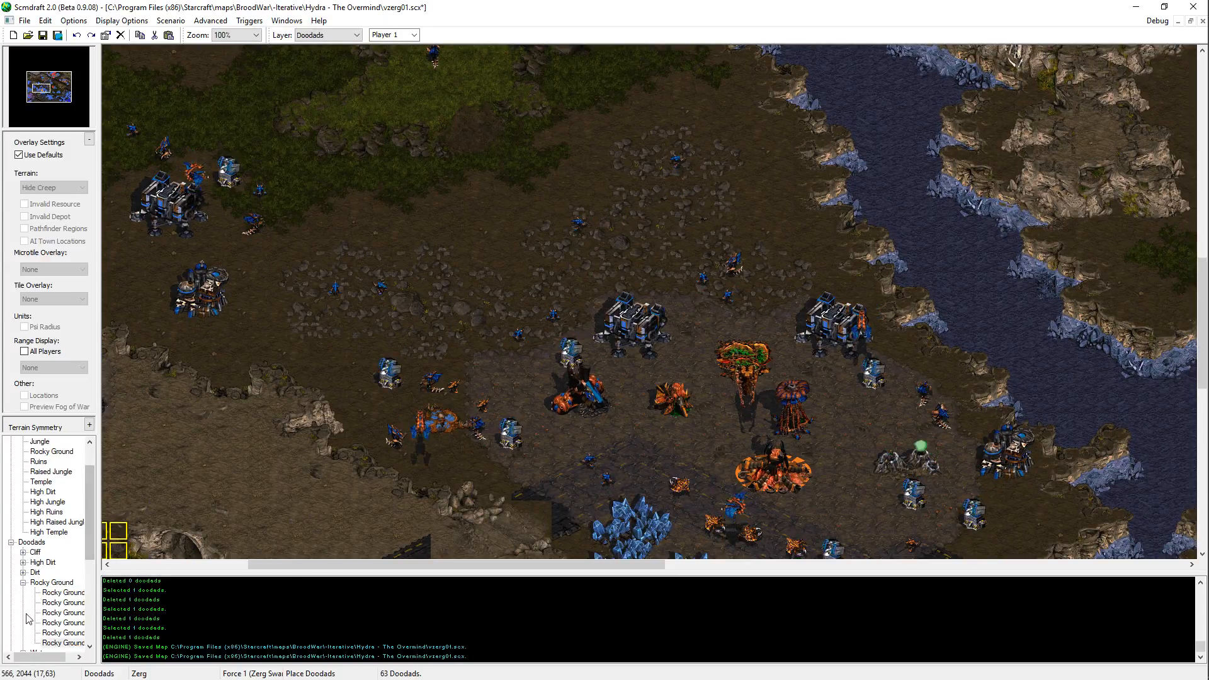
pyautogui.click(57, 592)
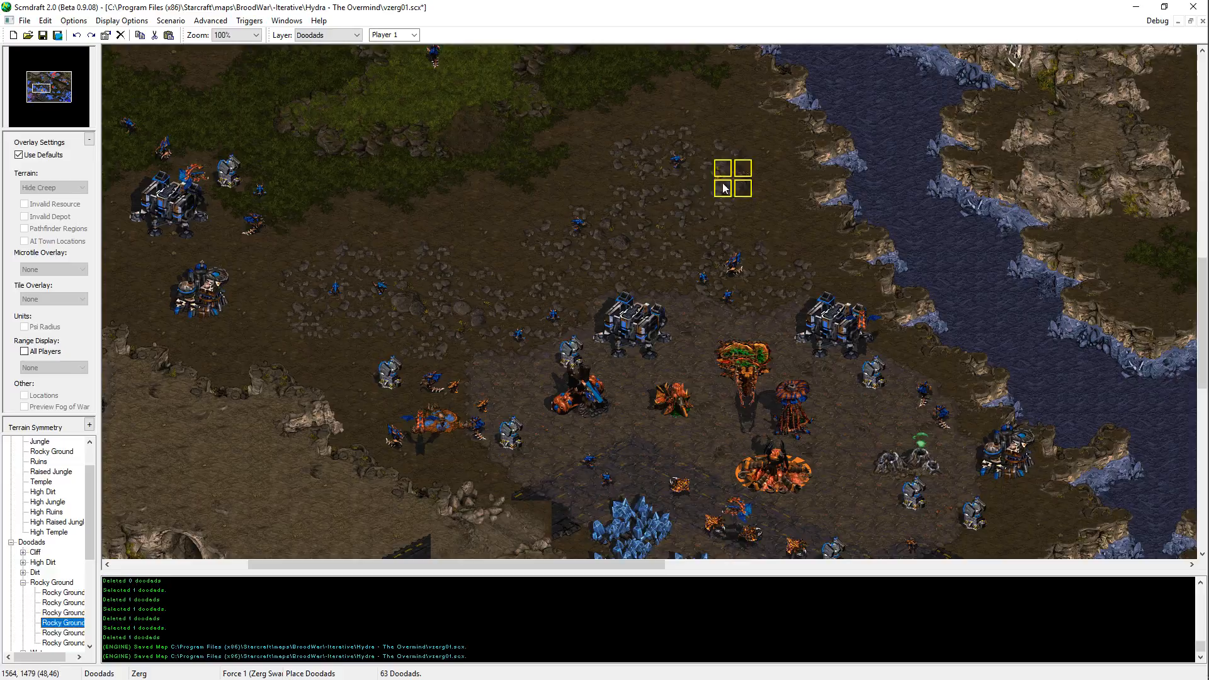
pyautogui.click(654, 223)
# Step: Place the fourth Rocky Ground doodad northeast of the orange base, undoing the first placement and putting it slightly farther north
pyautogui.click(14, 626)
pyautogui.press('Down')
pyautogui.press('Down')
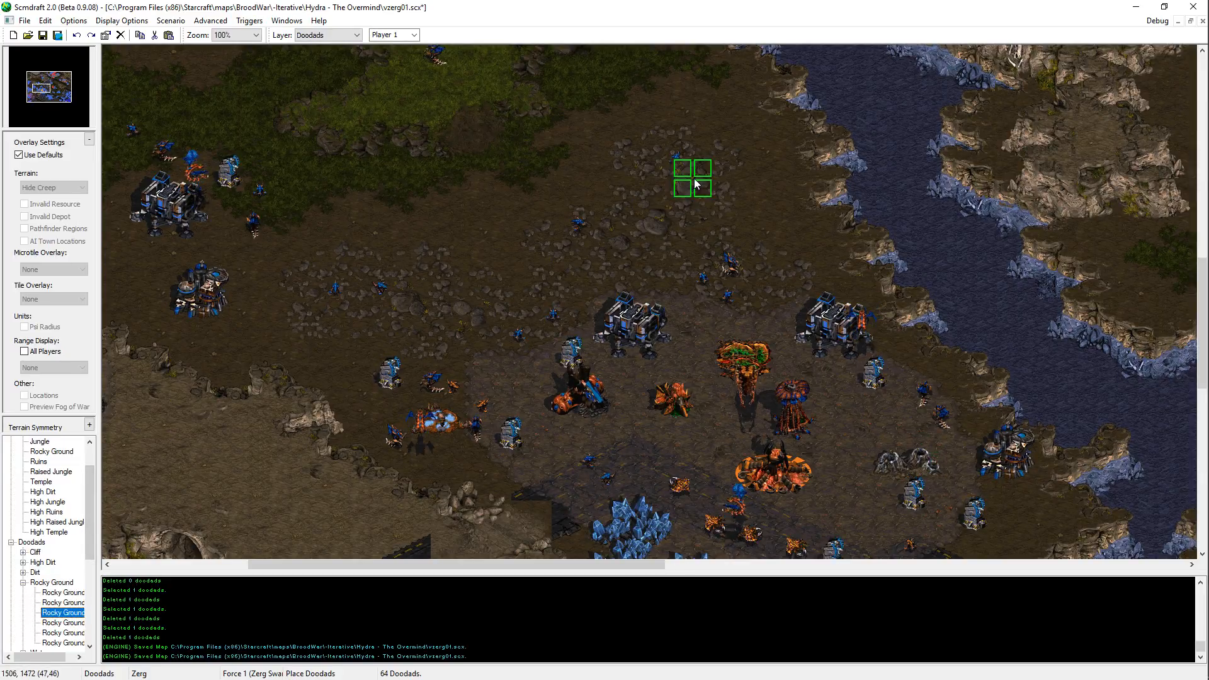
pyautogui.press('Down')
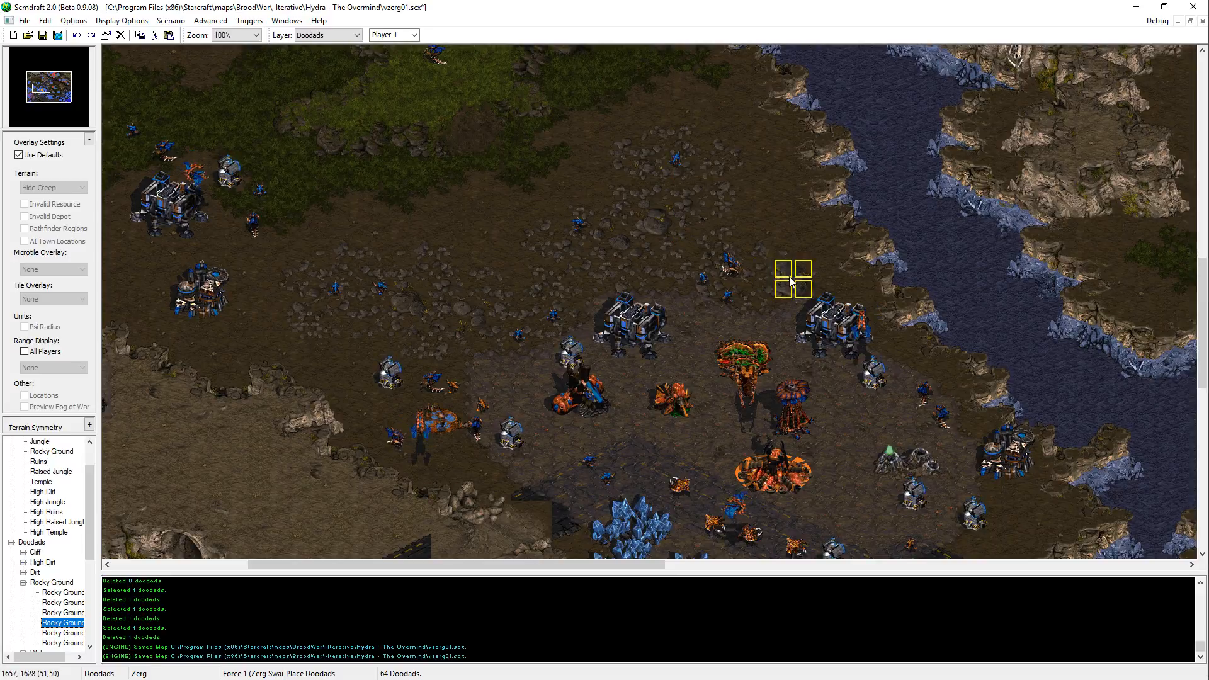
pyautogui.click(770, 282)
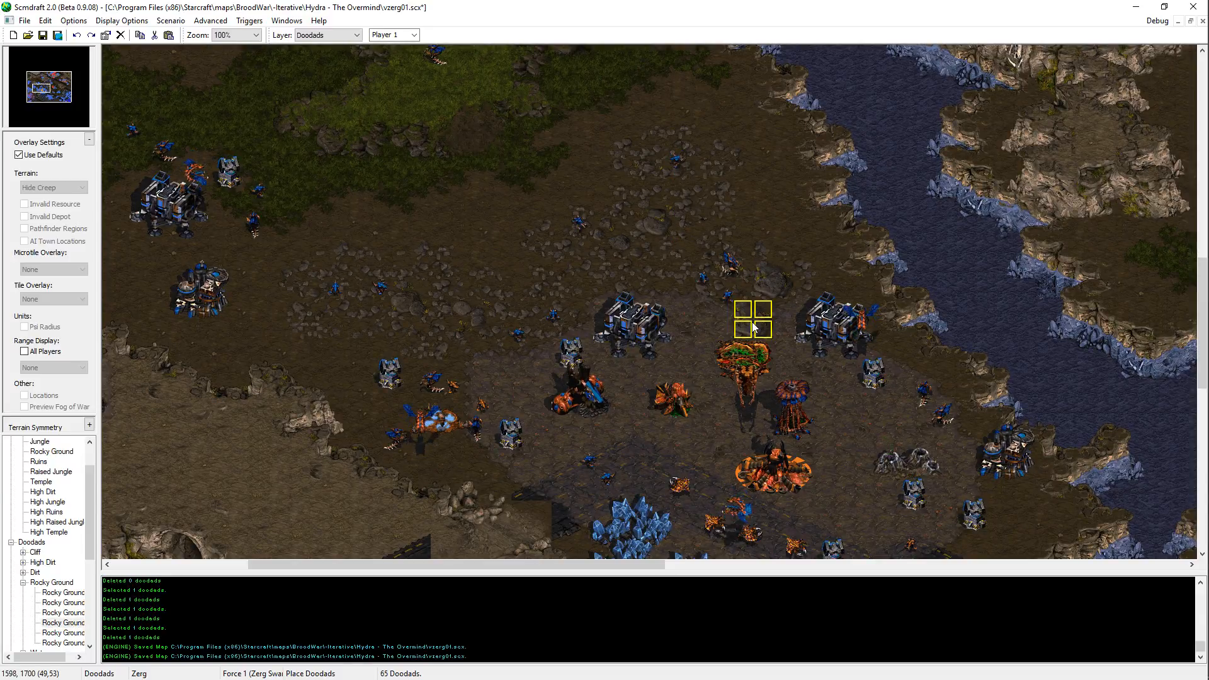
pyautogui.hotkey('ctrl', 'z')
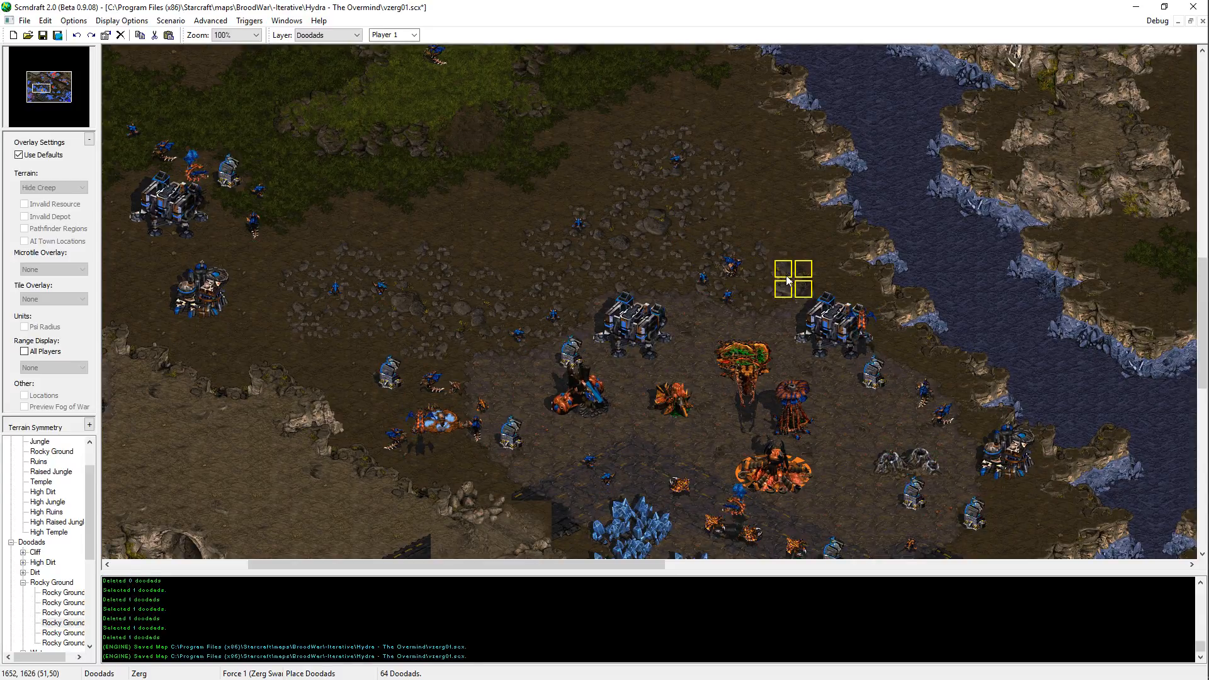
pyautogui.click(779, 262)
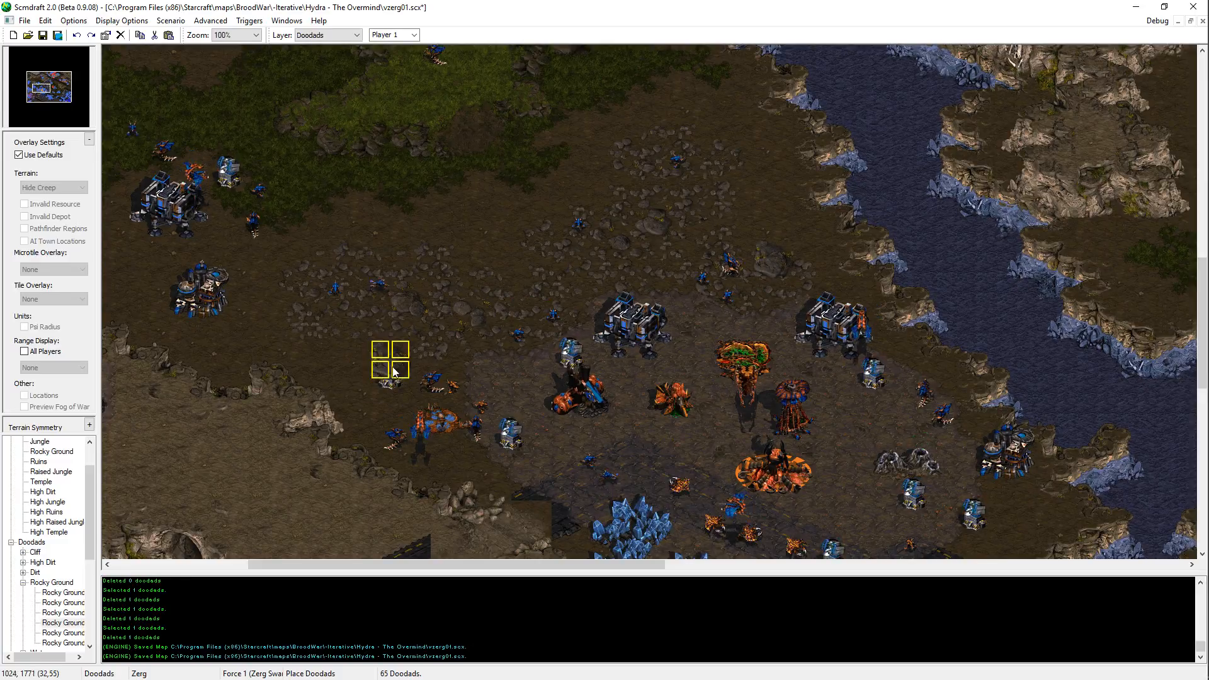
# Step: Look through the remaining Rocky Ground doodads, leave doodad placement and save the map
pyautogui.click(63, 623)
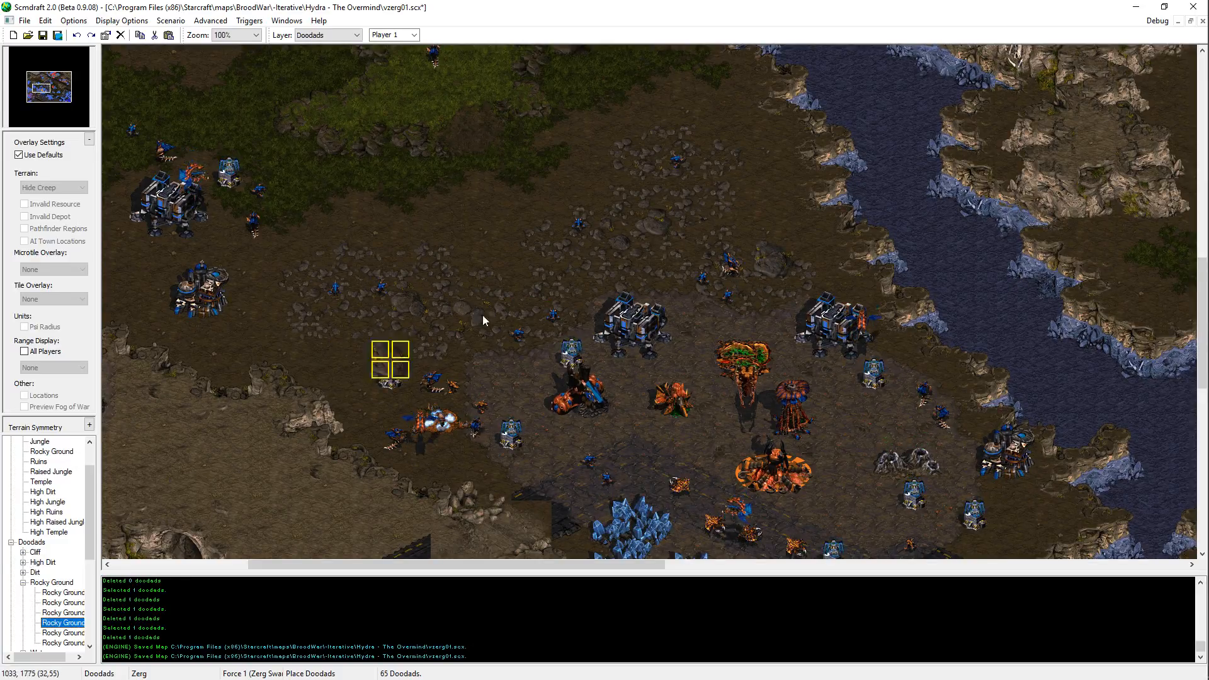
pyautogui.press('Down')
pyautogui.press('Down')
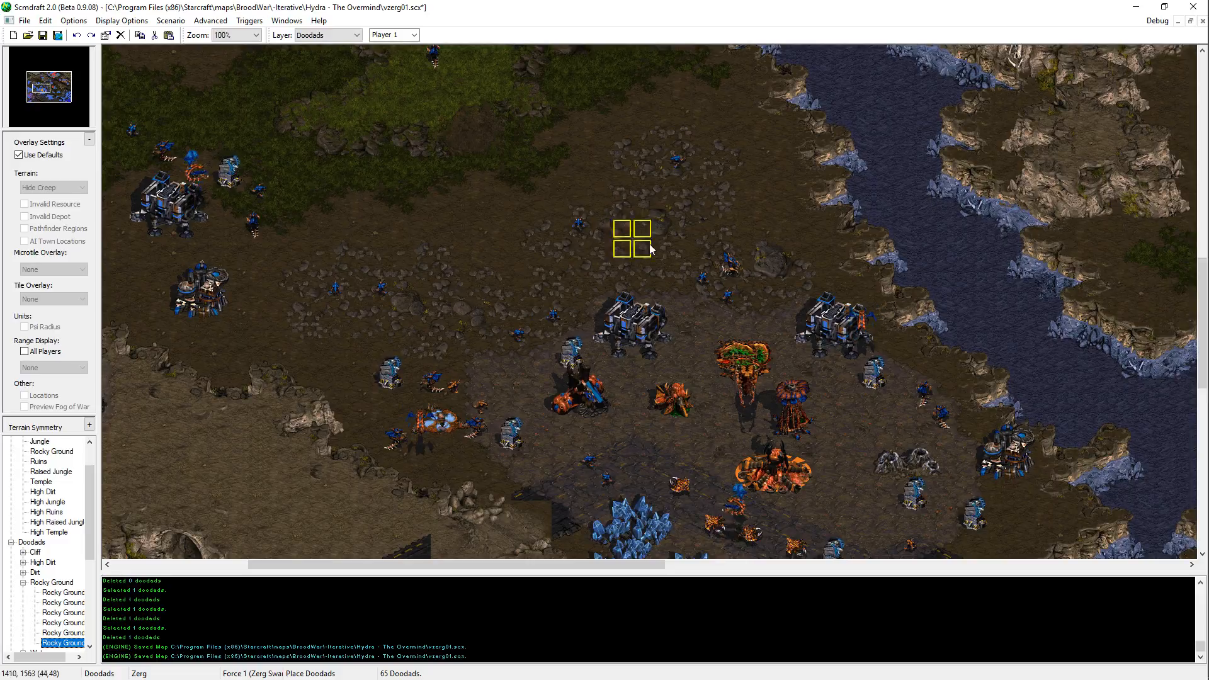
pyautogui.press('Down')
pyautogui.press('Up')
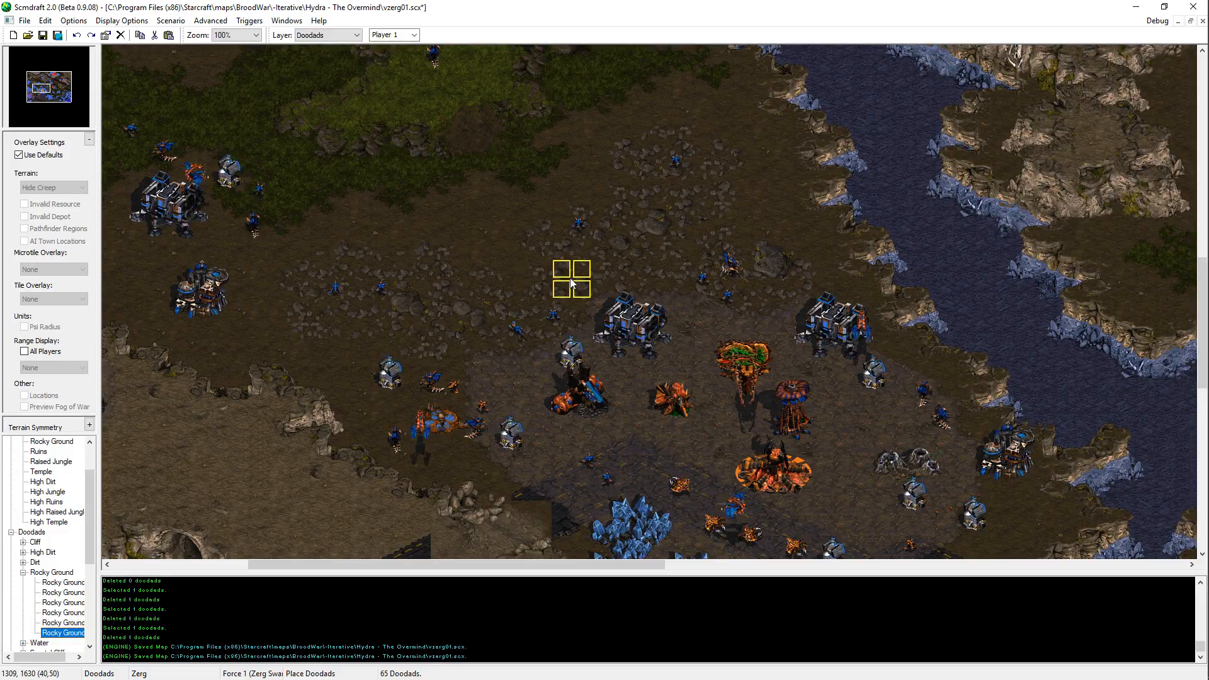
pyautogui.rightClick(330, 279)
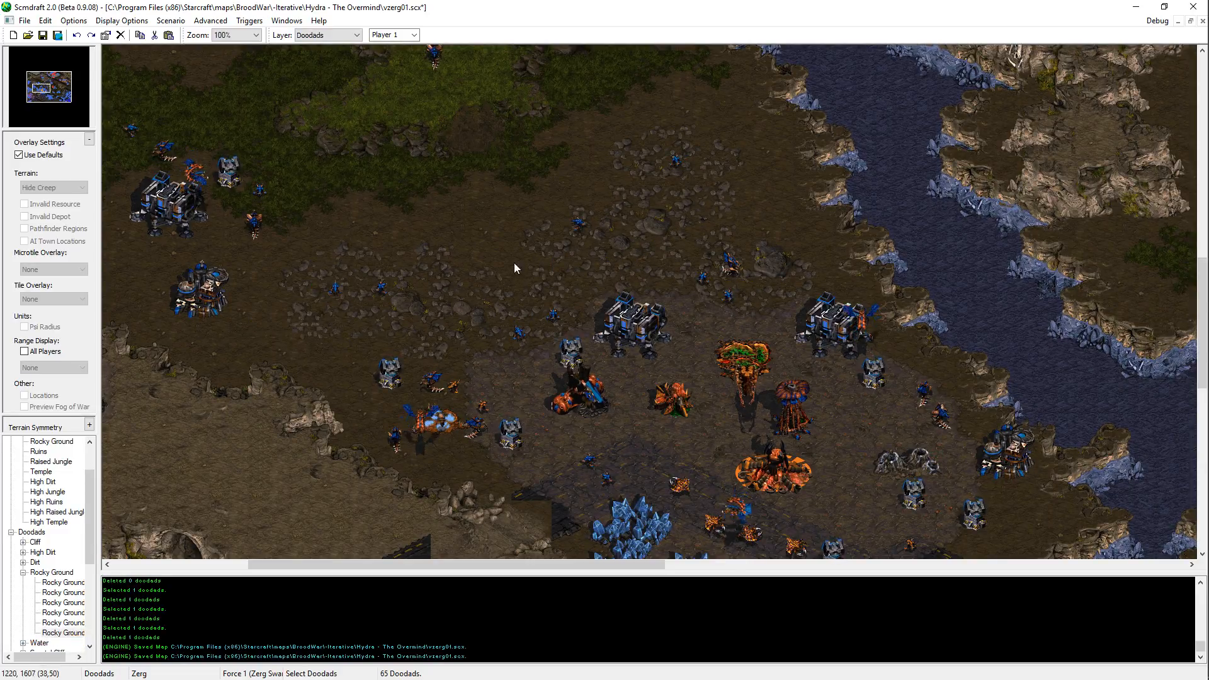
pyautogui.press('Right')
pyautogui.press('Up')
pyautogui.hotkey('ctrl', 's')
# Step: Place the second and third Rocky Ground doodads on the rocky patch just south of the western mineral field
pyautogui.press('Up')
pyautogui.press('Left')
pyautogui.press('Left')
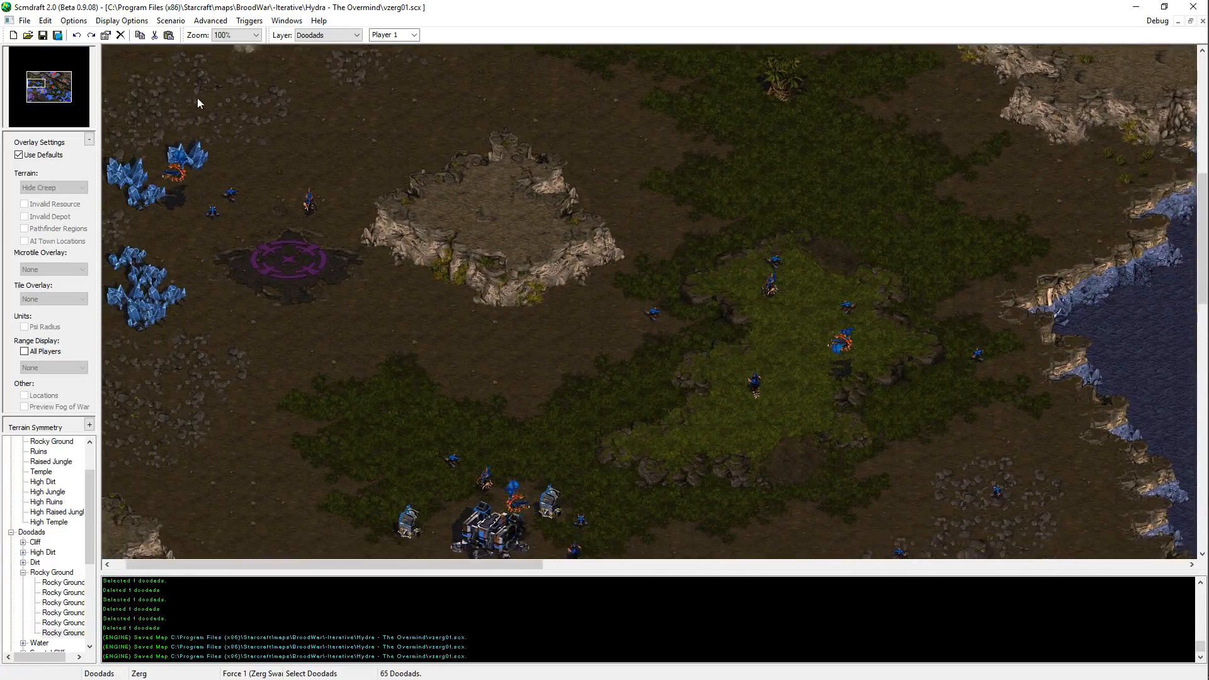
pyautogui.press('Up')
pyautogui.press('Left')
pyautogui.click(63, 592)
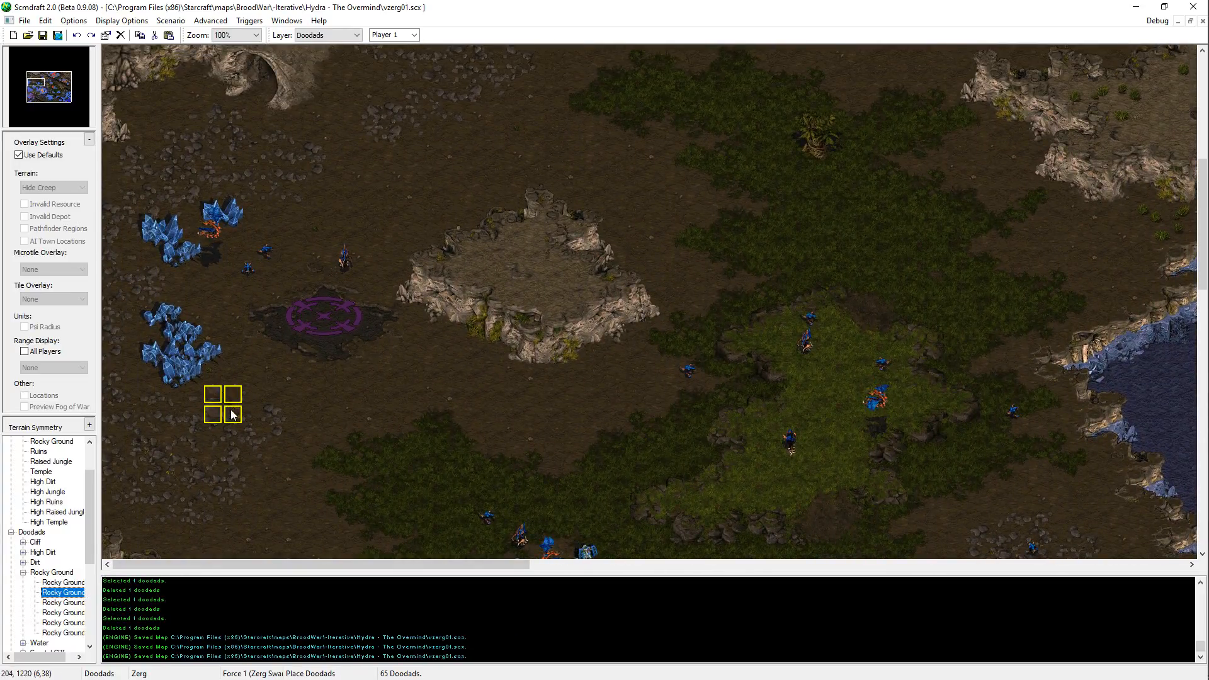
pyautogui.click(199, 429)
pyautogui.click(50, 603)
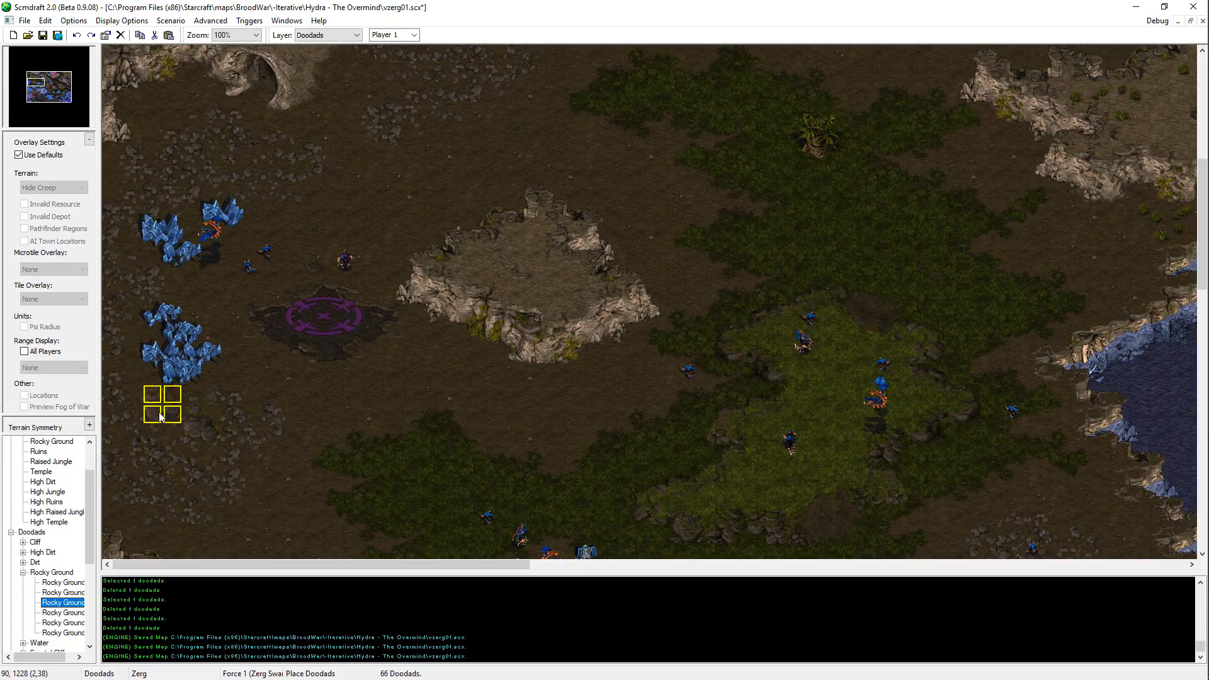
pyautogui.click(157, 452)
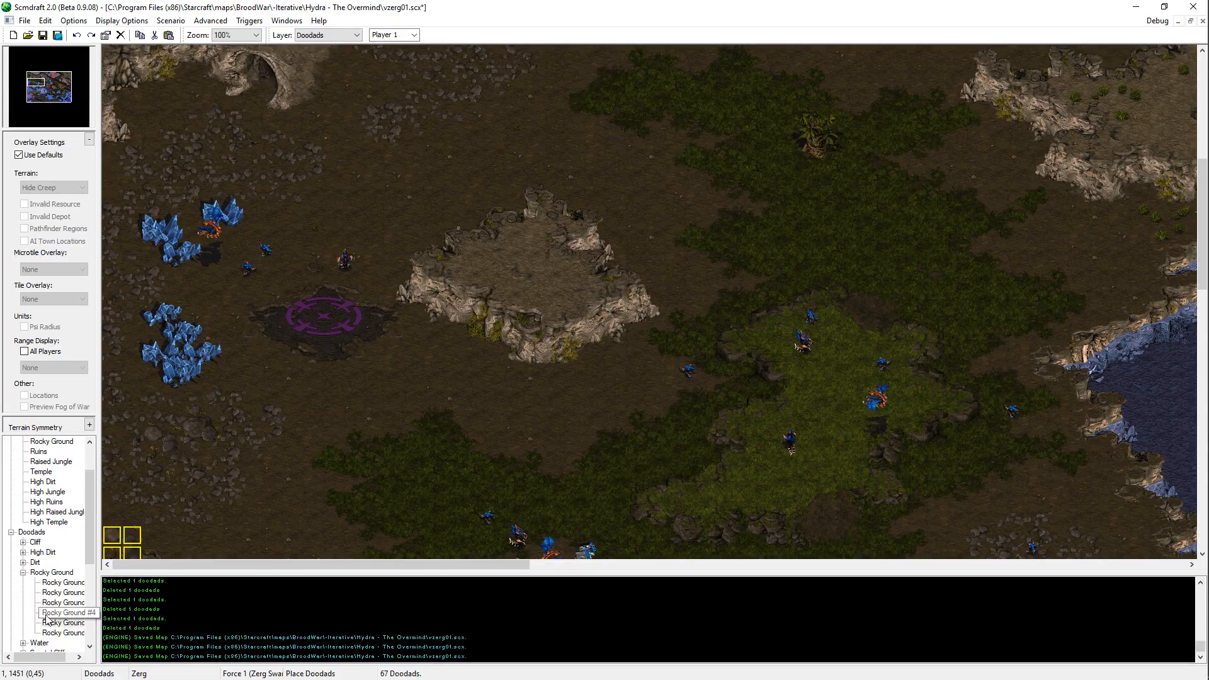
# Step: Place one Rocky Ground doodad north of the western mineral field and the third one on the rocky patch east of the cliff cave
pyautogui.press('Up')
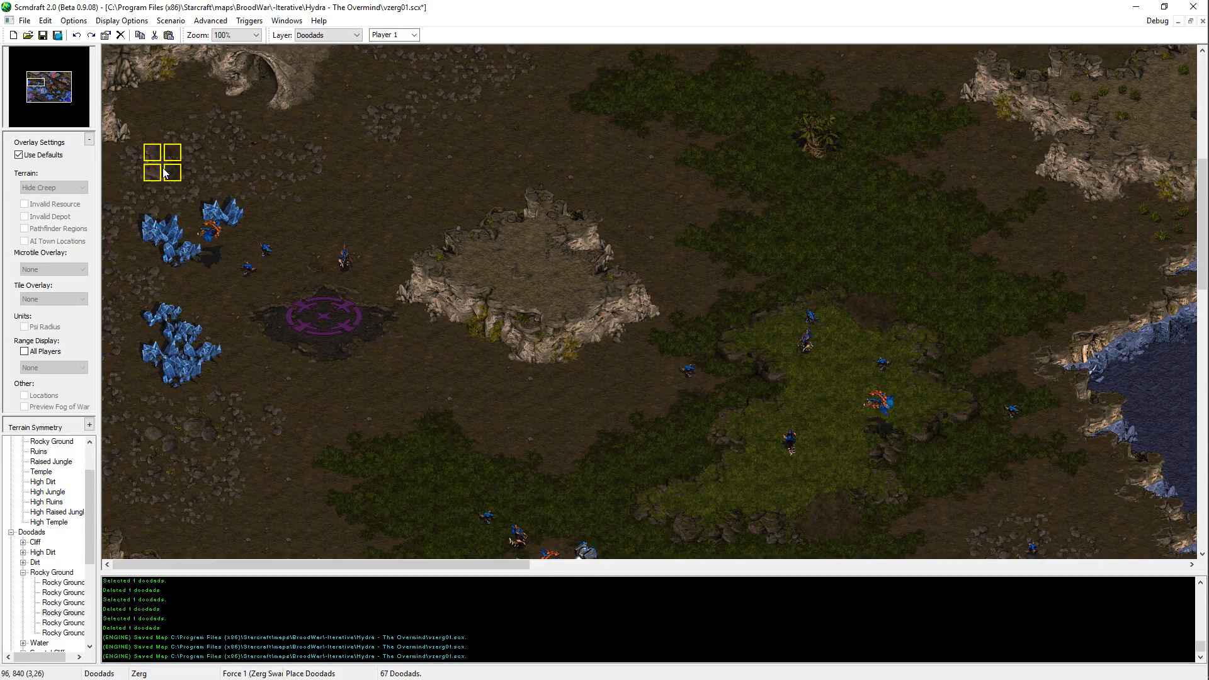
pyautogui.press('Up')
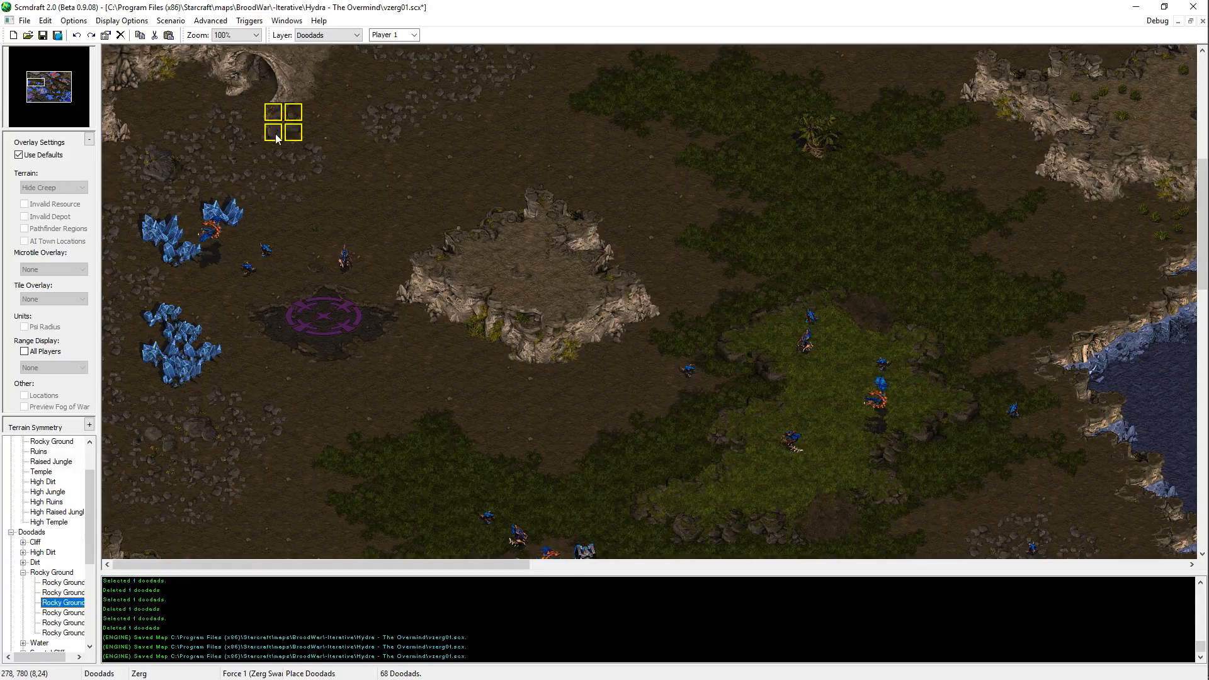
pyautogui.scroll(5, 515, 168)
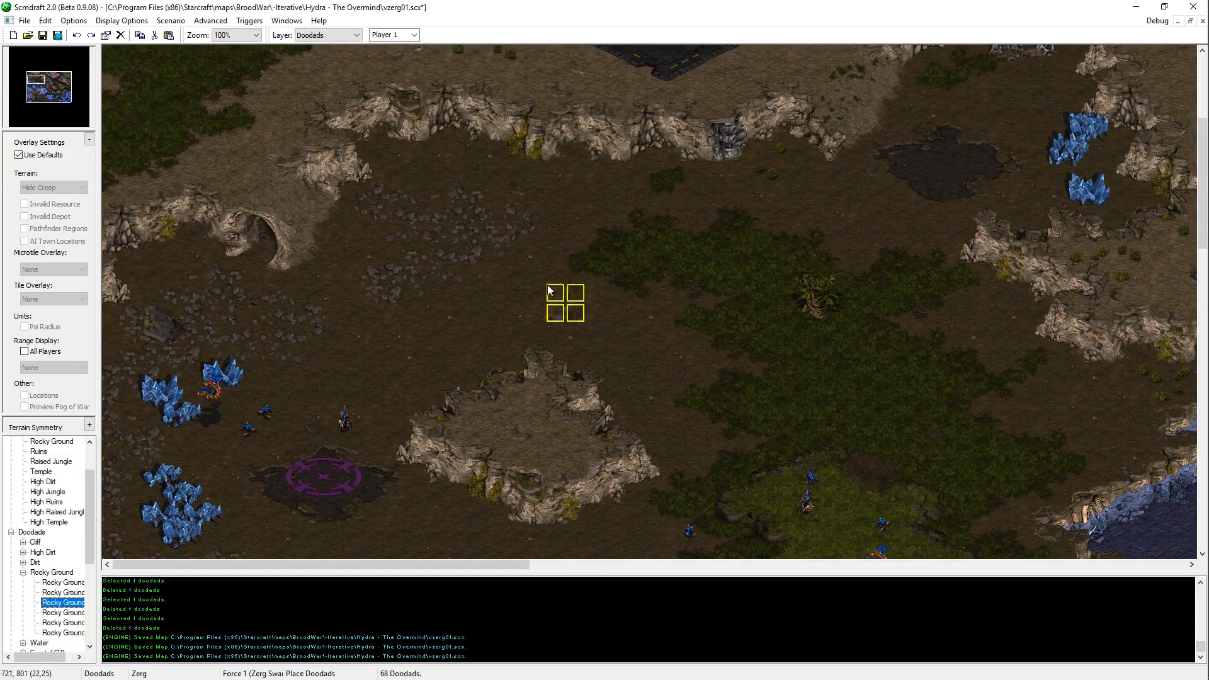
pyautogui.press('Up')
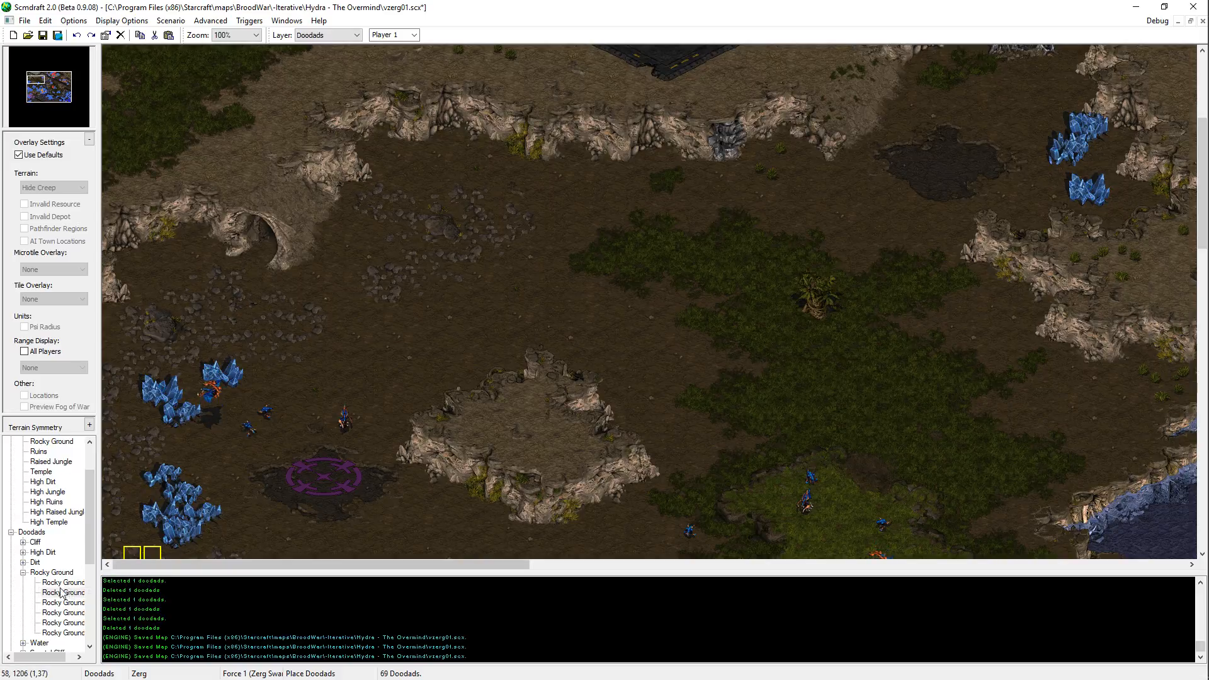
# Step: Place two more Rocky Ground doodads on the rocky ground around the western mineral field, leave doodad placement and save the map
pyautogui.press('Up')
pyautogui.scroll(-4, 492, 239)
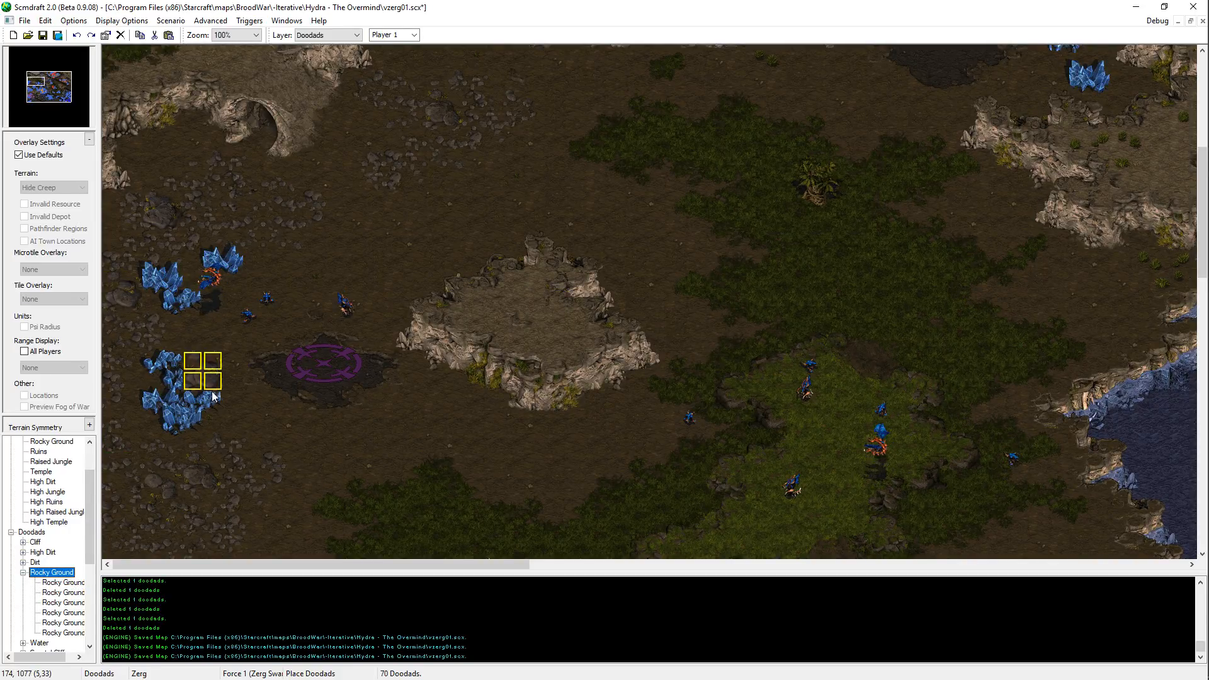
pyautogui.scroll(-3, 212, 364)
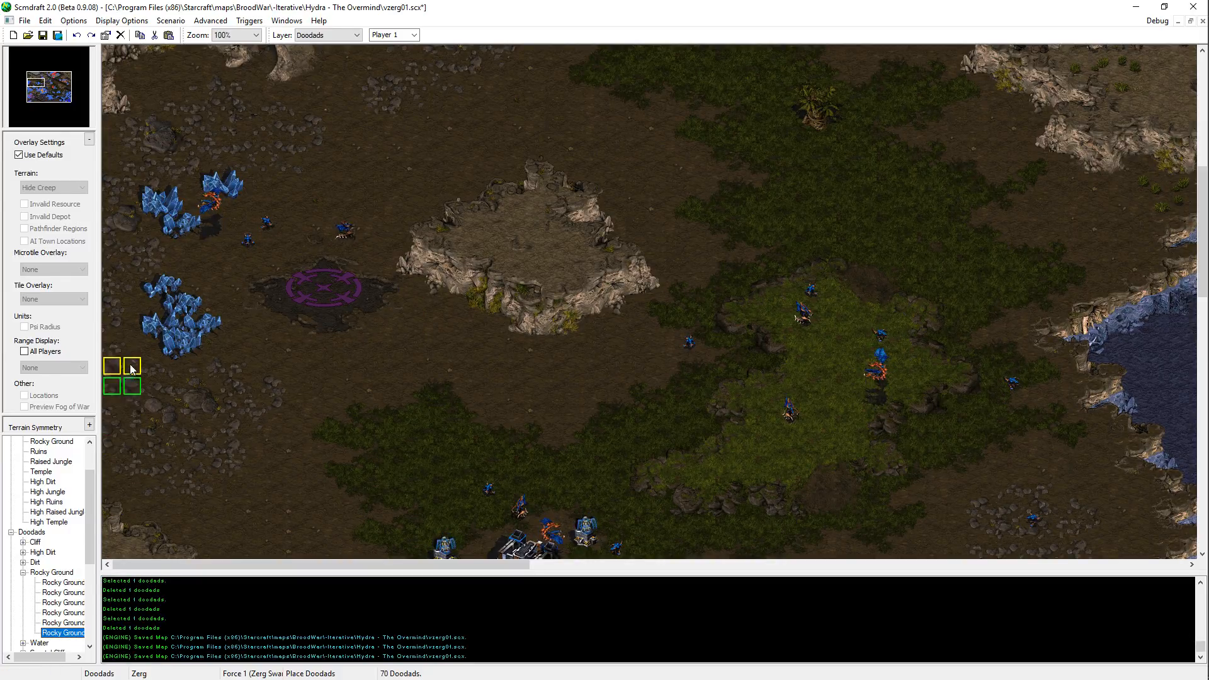
pyautogui.click(354, 430)
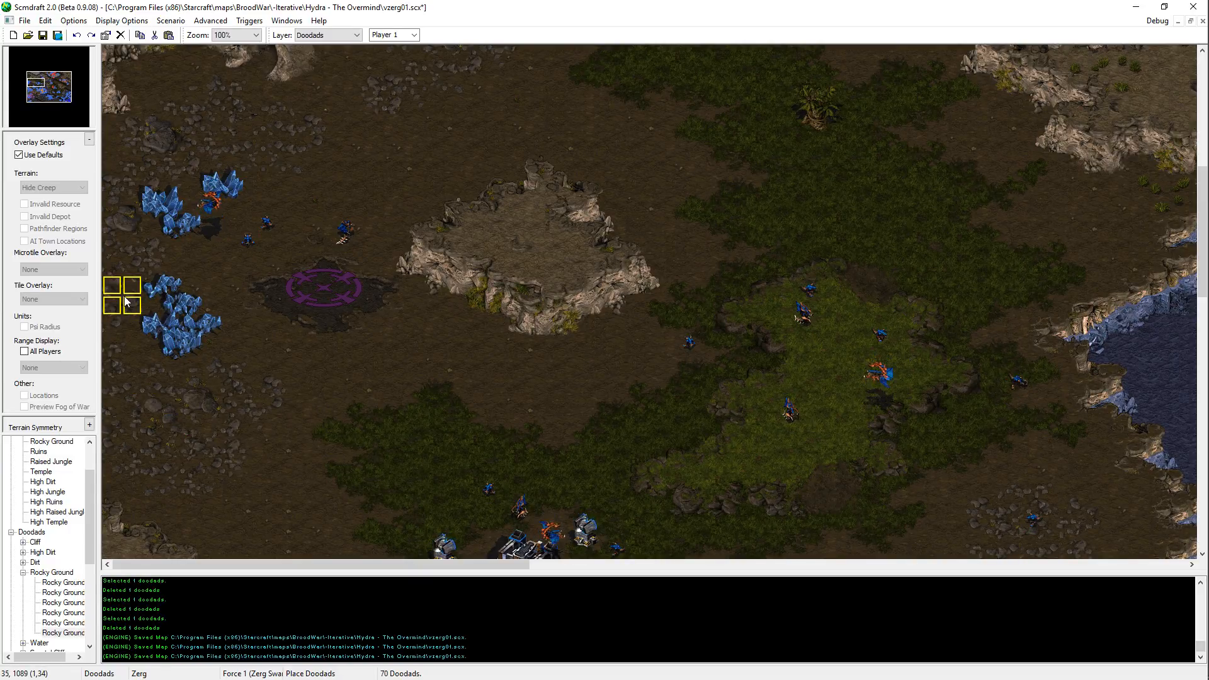
pyautogui.click(451, 461)
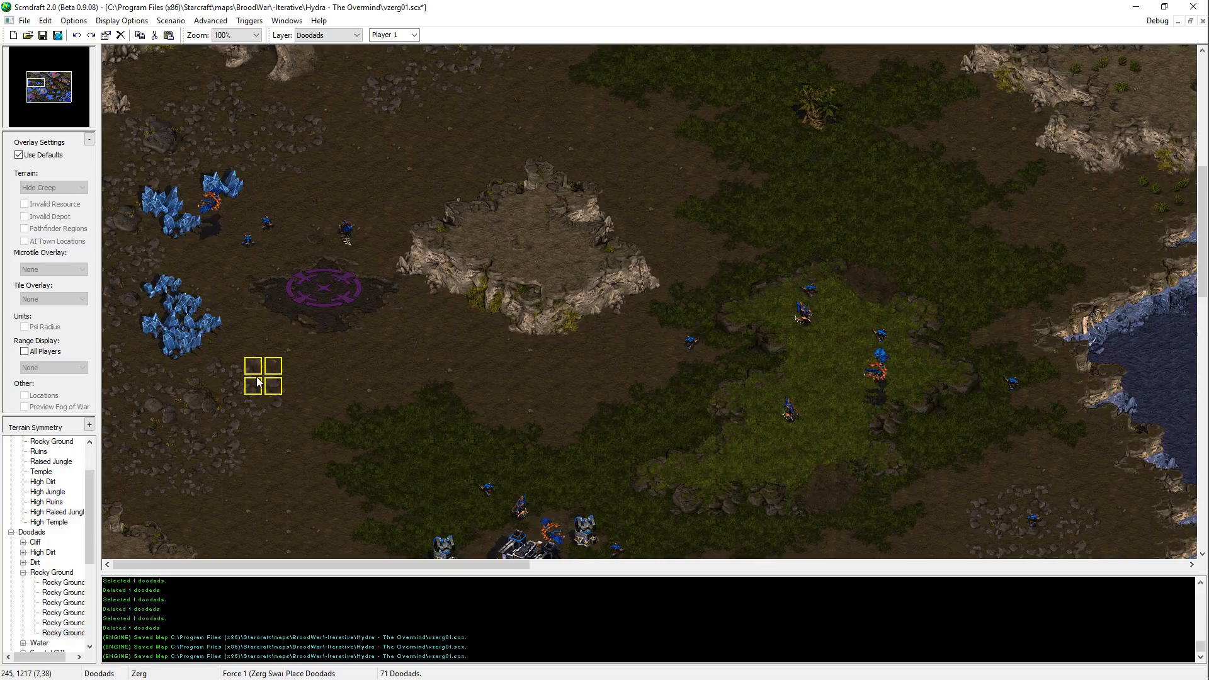
pyautogui.press('Escape')
pyautogui.hotkey('ctrl', 's')
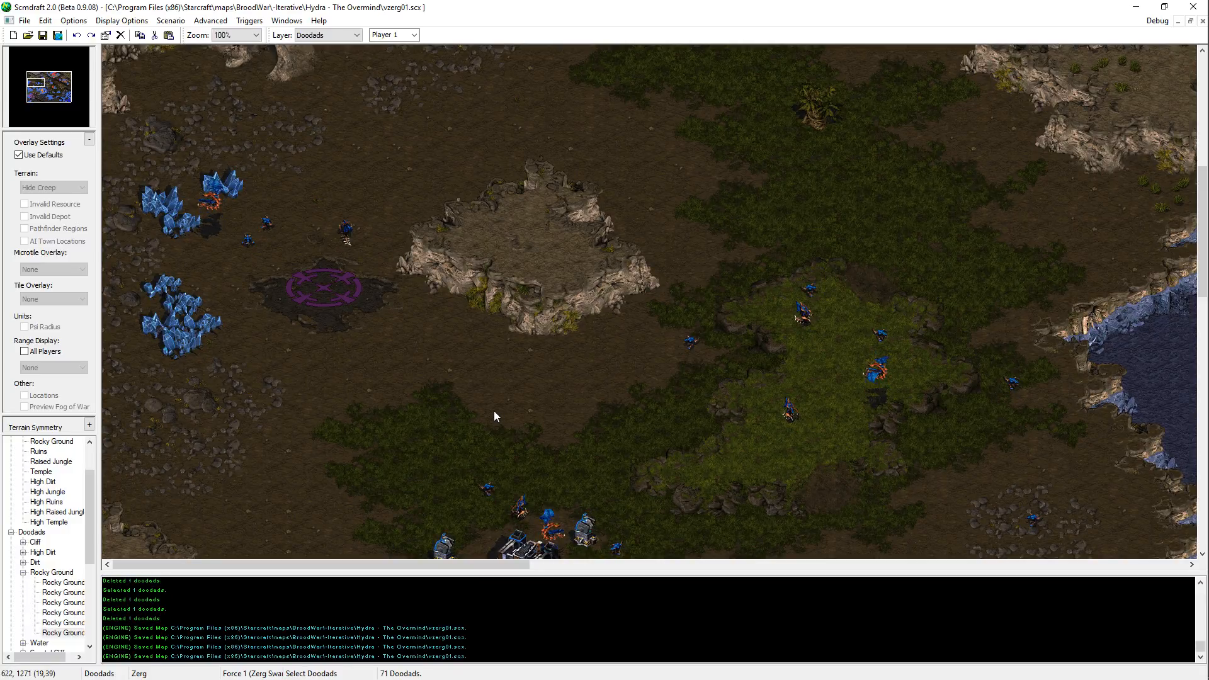
# Step: Look over the terrain from the orange base up to the northern plateau and east to the river for undecorated rocky patches
pyautogui.press('Right')
pyautogui.press('Down')
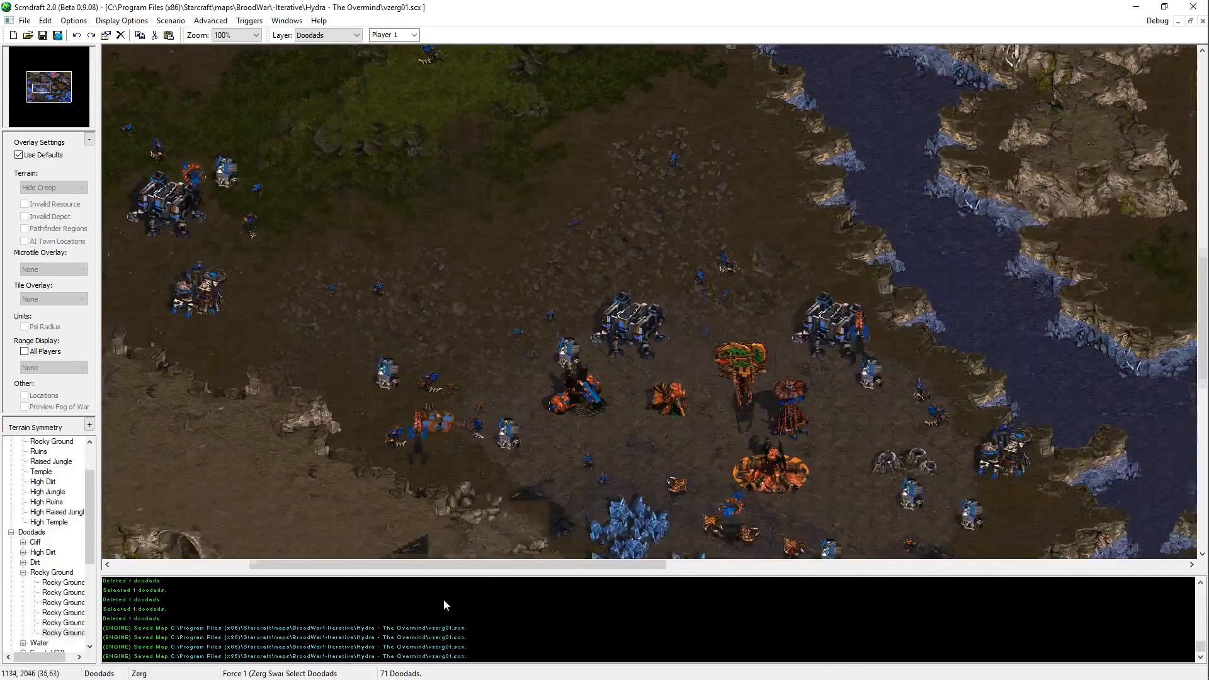
pyautogui.press('Up')
pyautogui.press('Left')
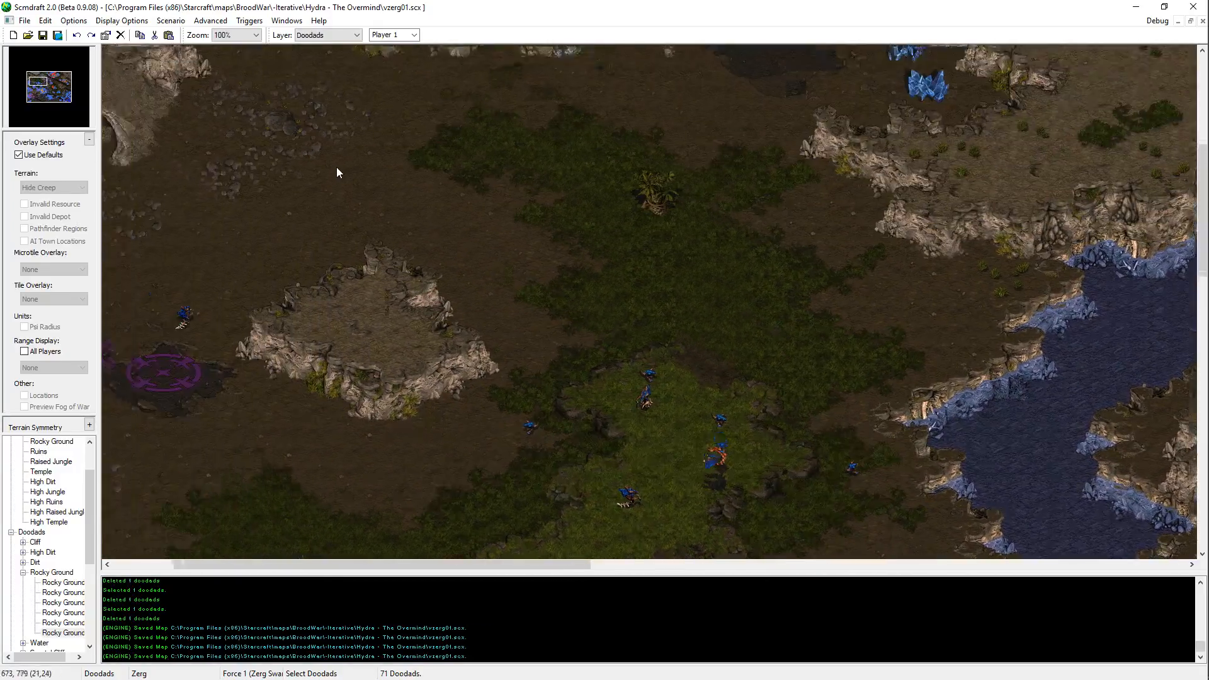
pyautogui.press('Up')
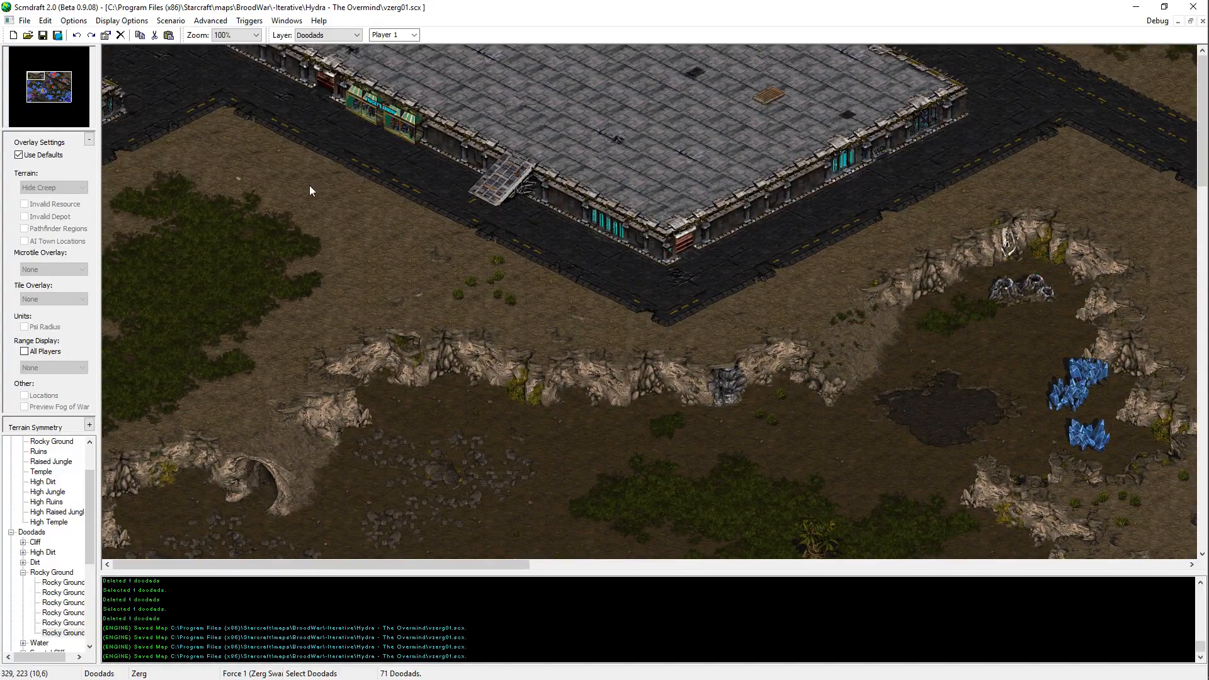
pyautogui.press('Right')
pyautogui.press('Down')
# Step: Place the second Rocky Ground doodad on the west side of the northeastern rocky patch north of the supply depots, undoing misplaced ones
pyautogui.press('Down')
pyautogui.press('Right')
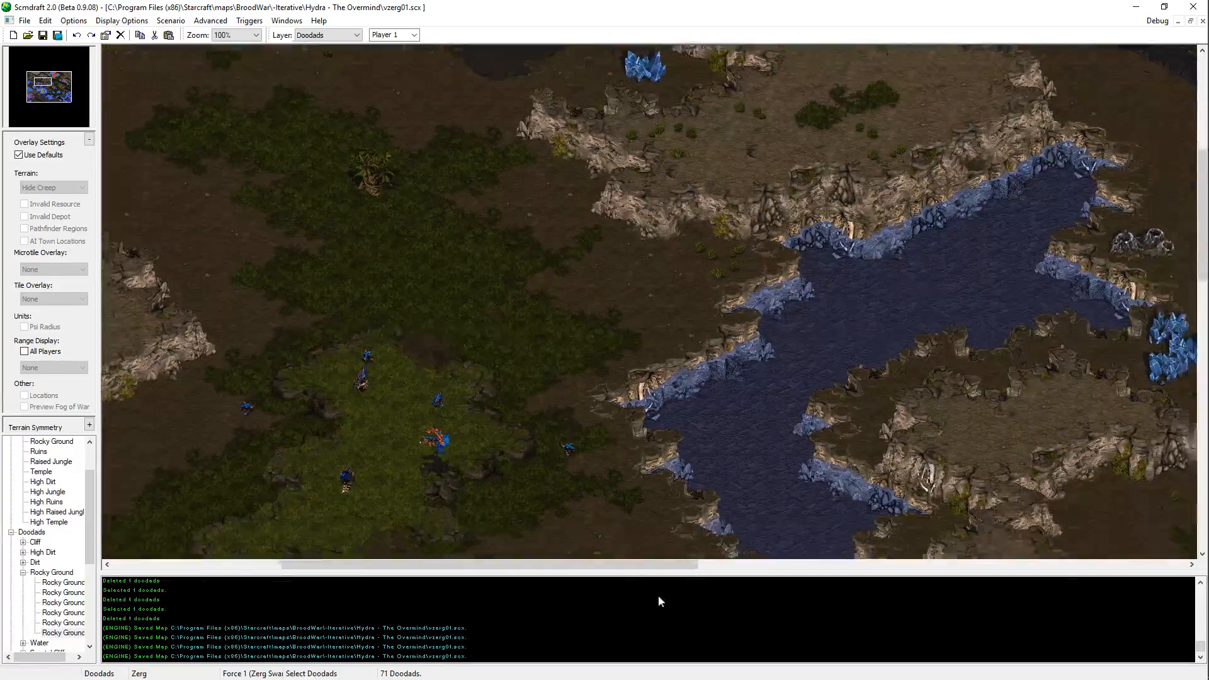
pyautogui.press('Up')
pyautogui.press('Right')
pyautogui.press('Down')
pyautogui.press('Right')
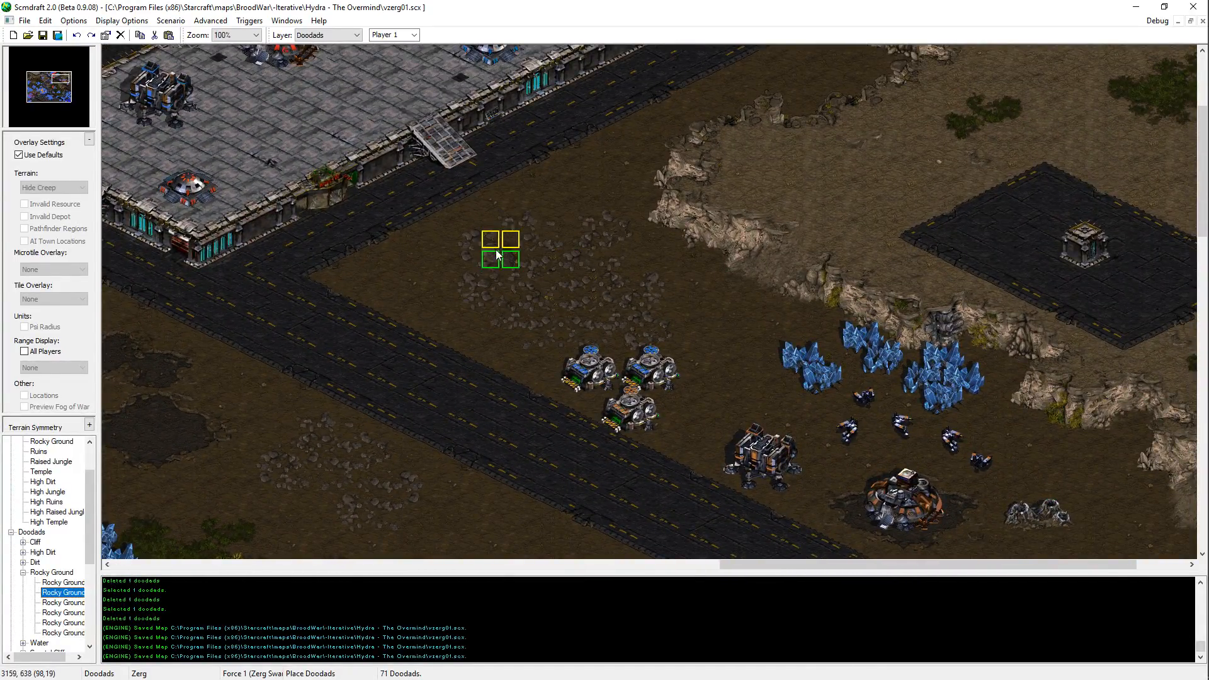
pyautogui.click(520, 289)
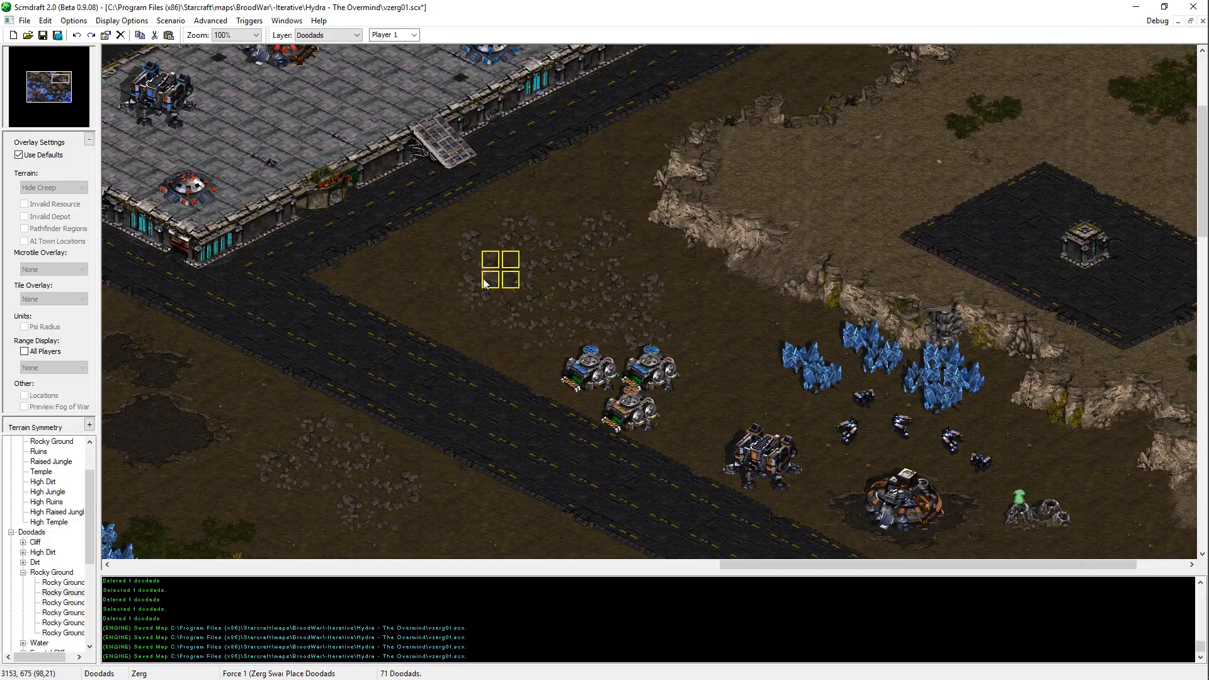
pyautogui.click(484, 282)
pyautogui.click(632, 306)
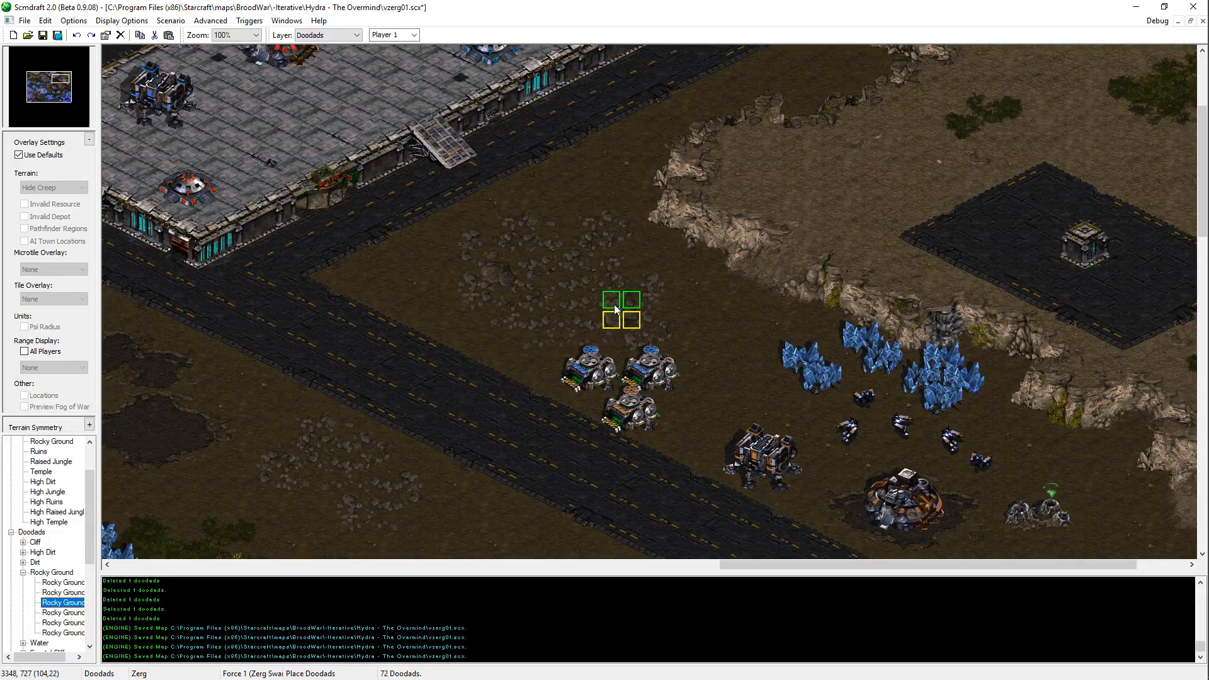
pyautogui.hotkey('ctrl', 'z')
# Step: Place the third Rocky Ground doodad on the rocky patch southwest of the road, across from the supply depots
pyautogui.press('Left')
pyautogui.press('Down')
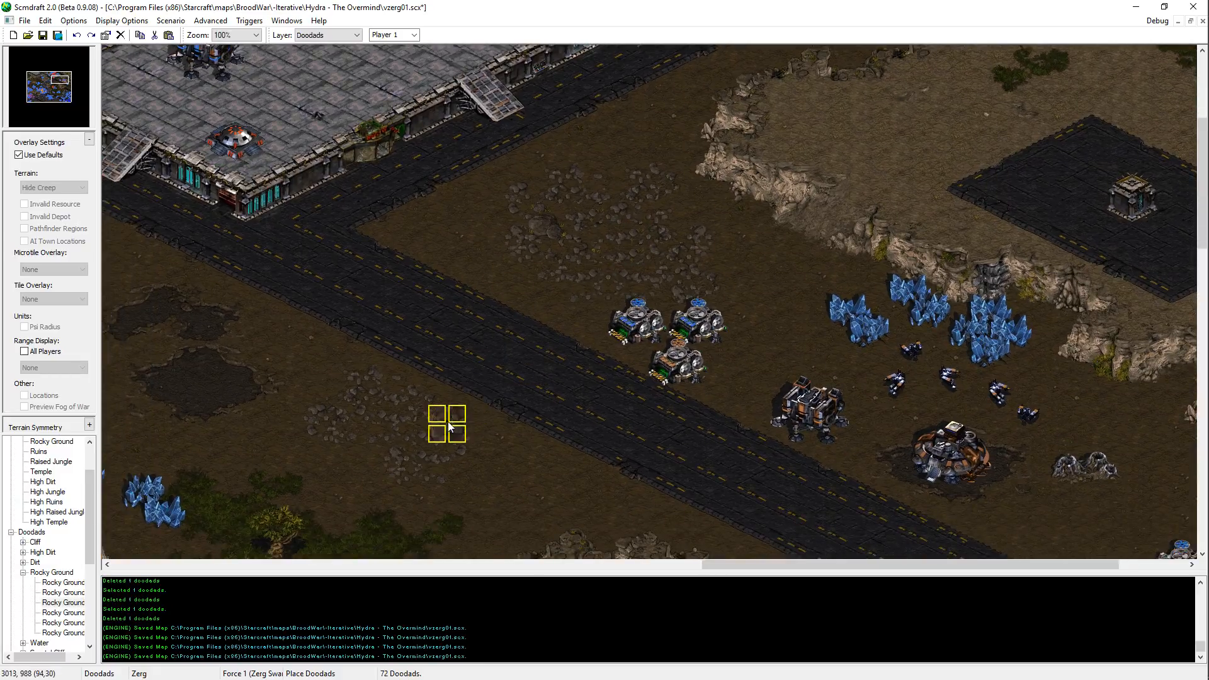
pyautogui.click(405, 424)
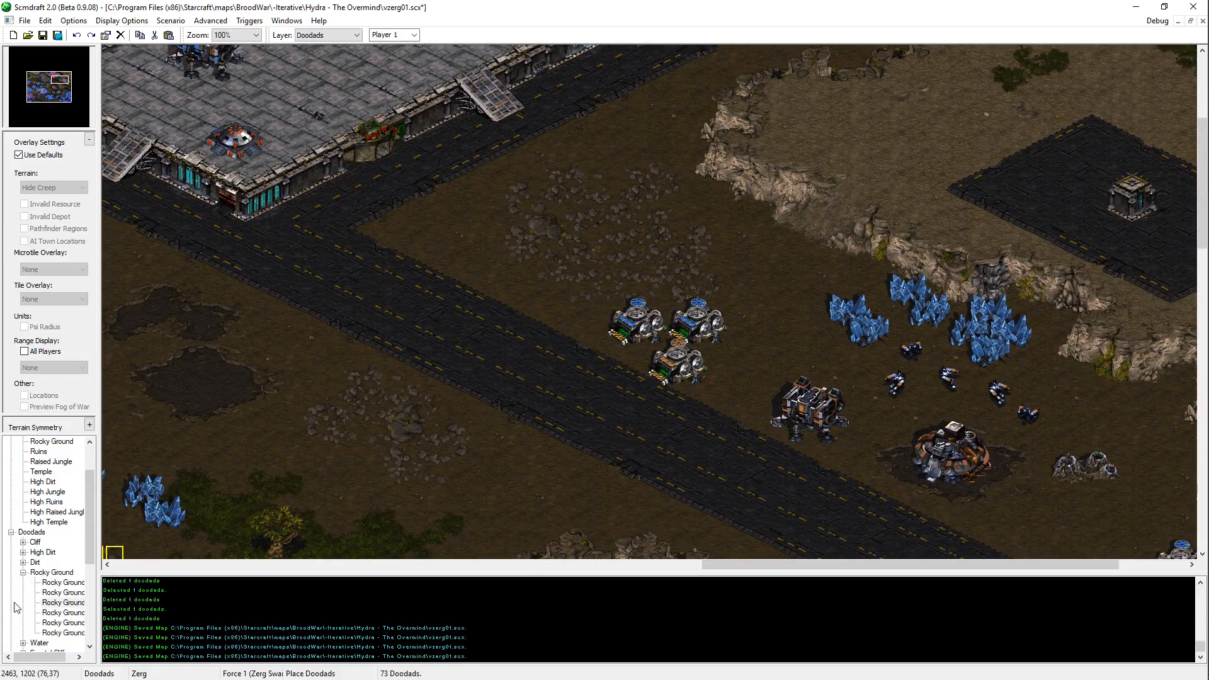
# Step: Place the fifth and sixth Rocky Ground doodads on the rocky patch north of the supply depots
pyautogui.press('Down')
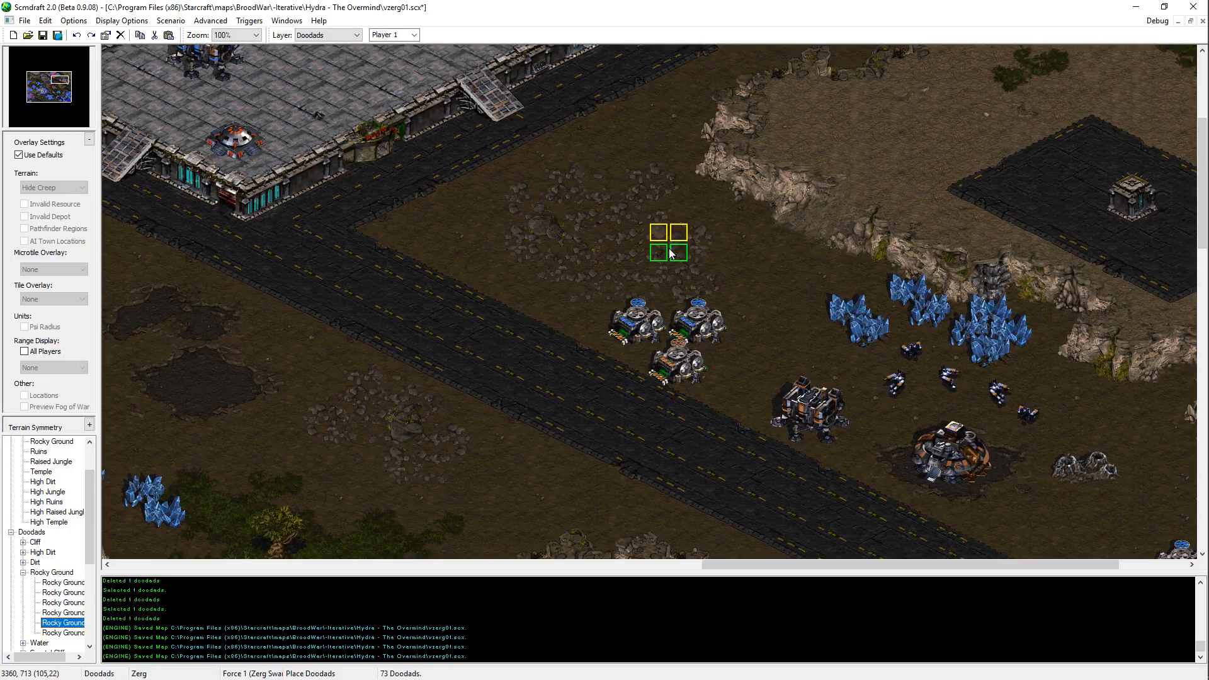
pyautogui.click(669, 253)
pyautogui.click(63, 633)
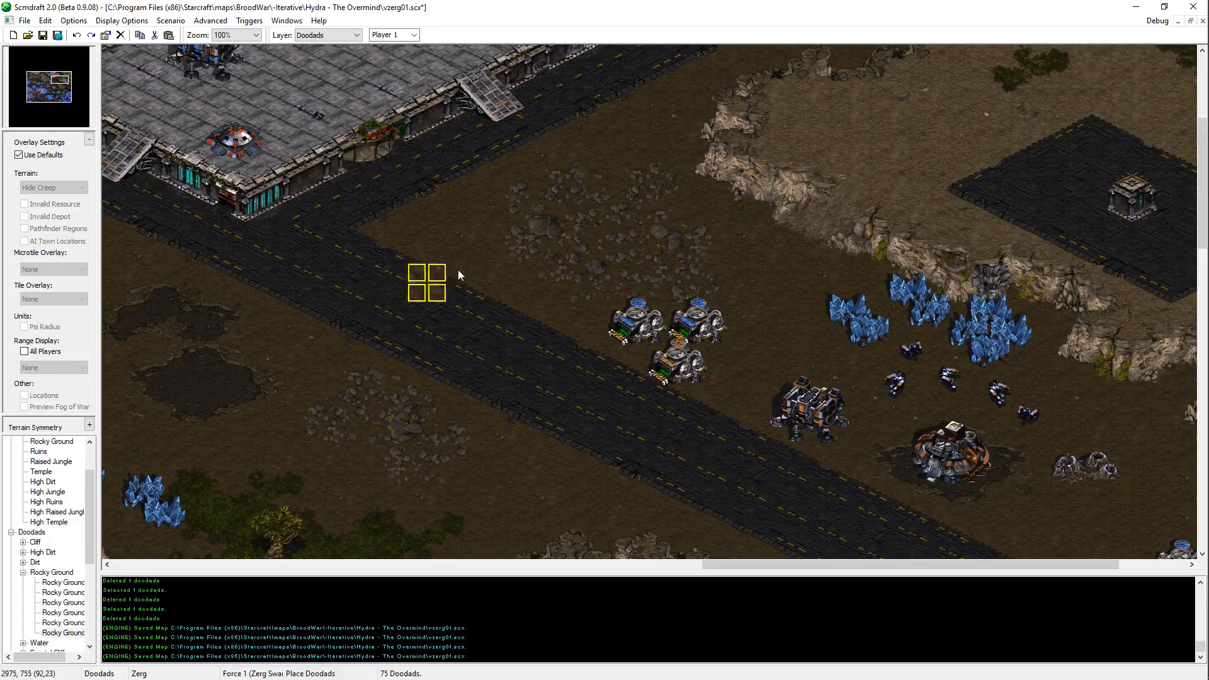
# Step: Delete one of the Rocky Ground doodads on the rocky patch north of the supply depots and save the map
pyautogui.click(553, 215)
pyautogui.press('Delete')
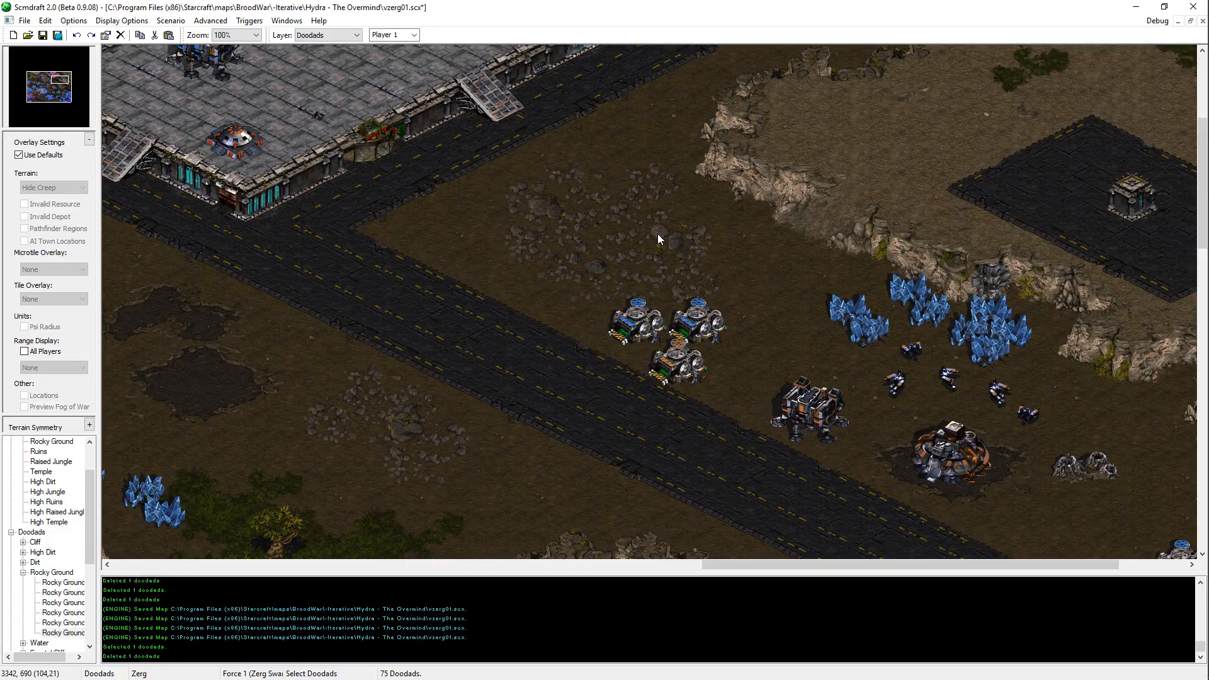
pyautogui.click(571, 273)
pyautogui.moveTo(569, 273); pyautogui.dragTo(932, 677, button='middle')
pyautogui.hotkey('ctrl', 's')
# Step: Place a small Rocky Ground doodad on the rocky patch inside the southeastern Protoss base and save the map
pyautogui.moveTo(909, 436); pyautogui.dragTo(986, 679, button='middle')
pyautogui.press('space')
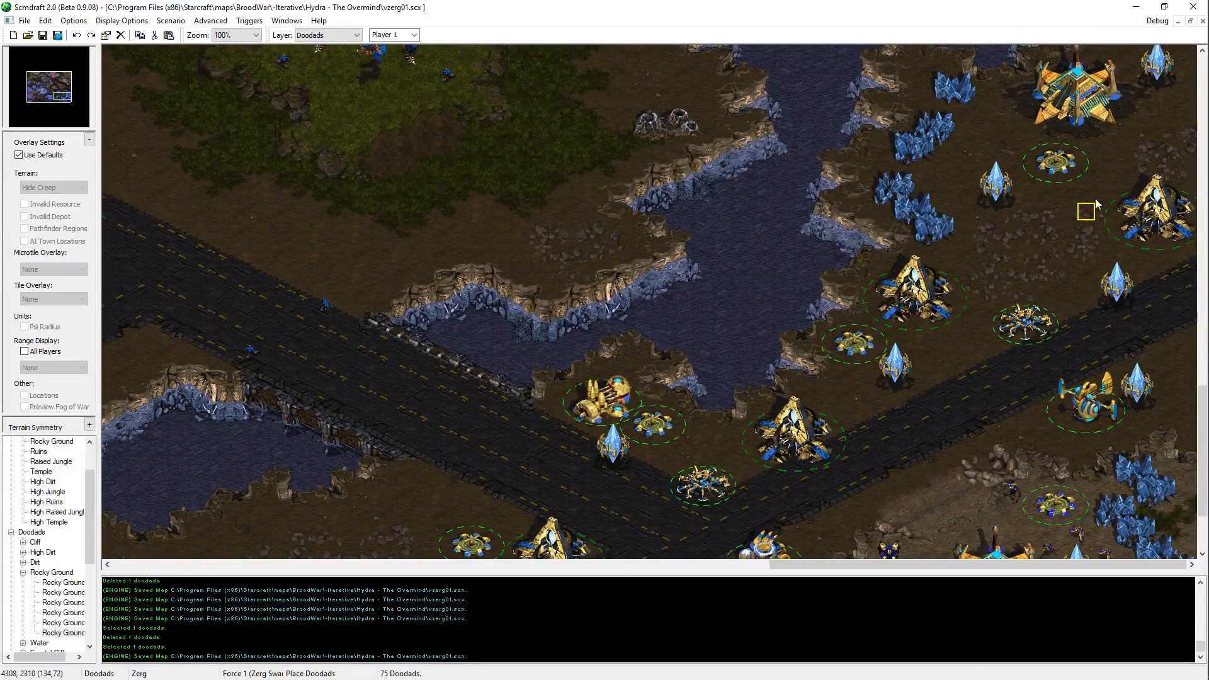
pyautogui.press('space')
pyautogui.scroll(3, 1019, 176)
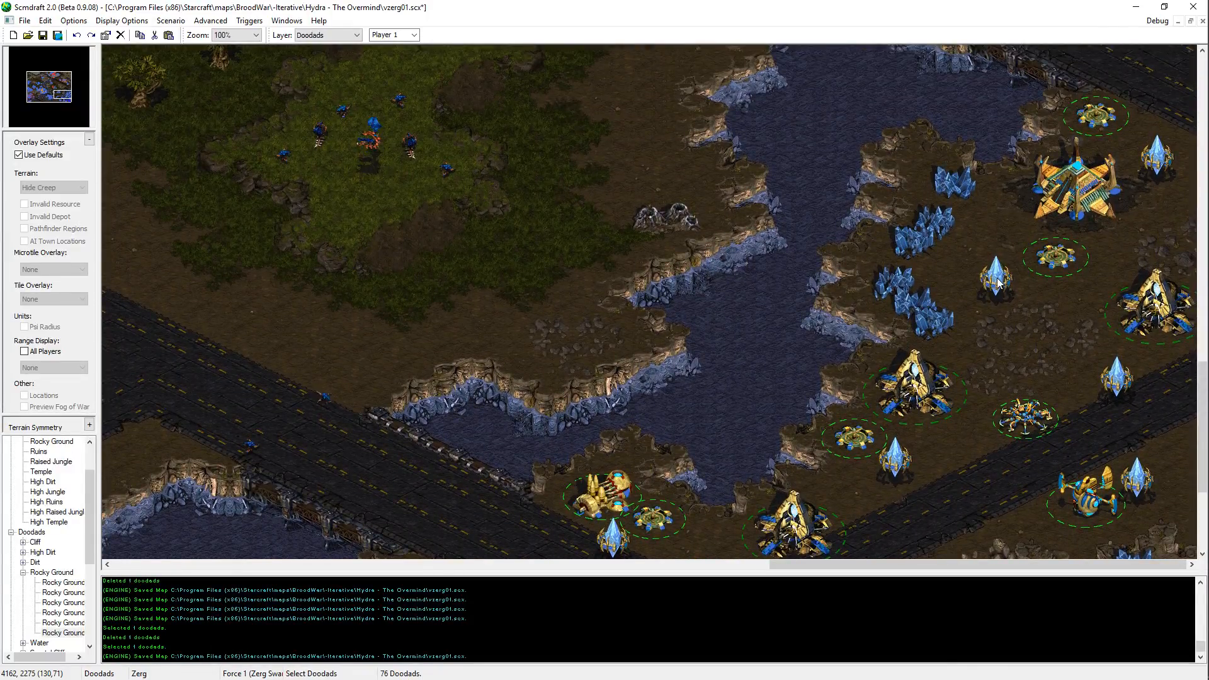
pyautogui.hotkey('ctrl', 's')
# Step: Place the fourth and second Rocky Ground doodads on the rocky patch south of the river, west of the Protoss base
pyautogui.scroll(-2, 1157, 371)
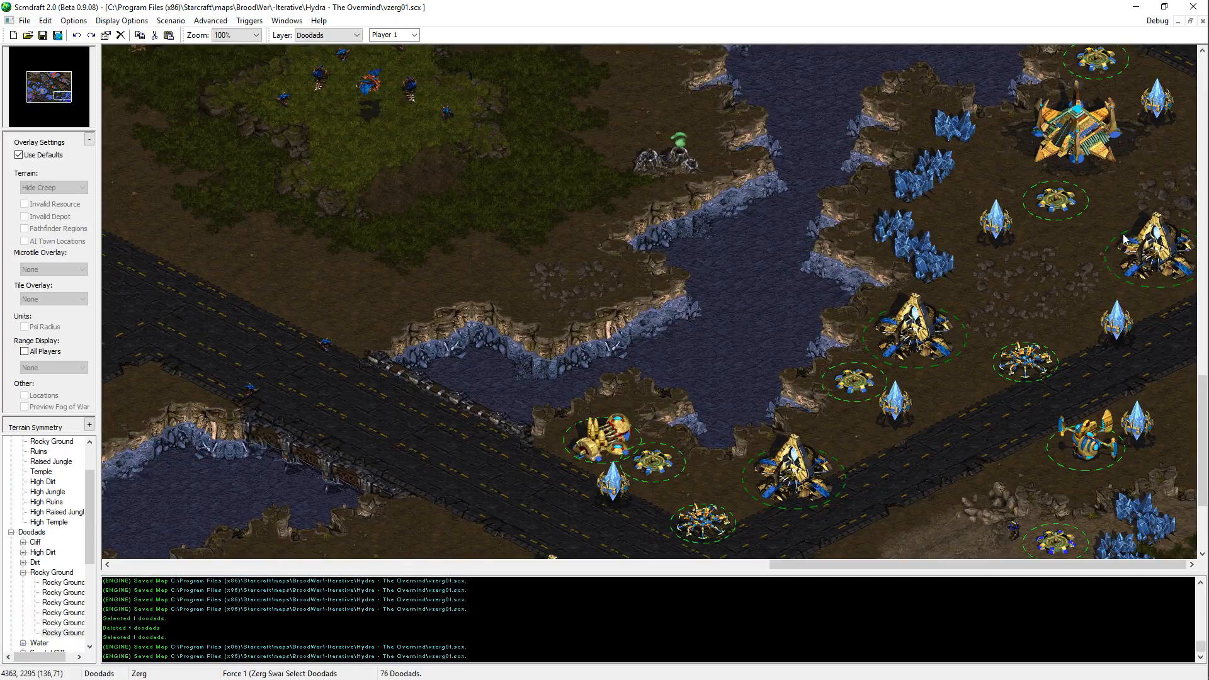
pyautogui.press('Down')
pyautogui.press('Left')
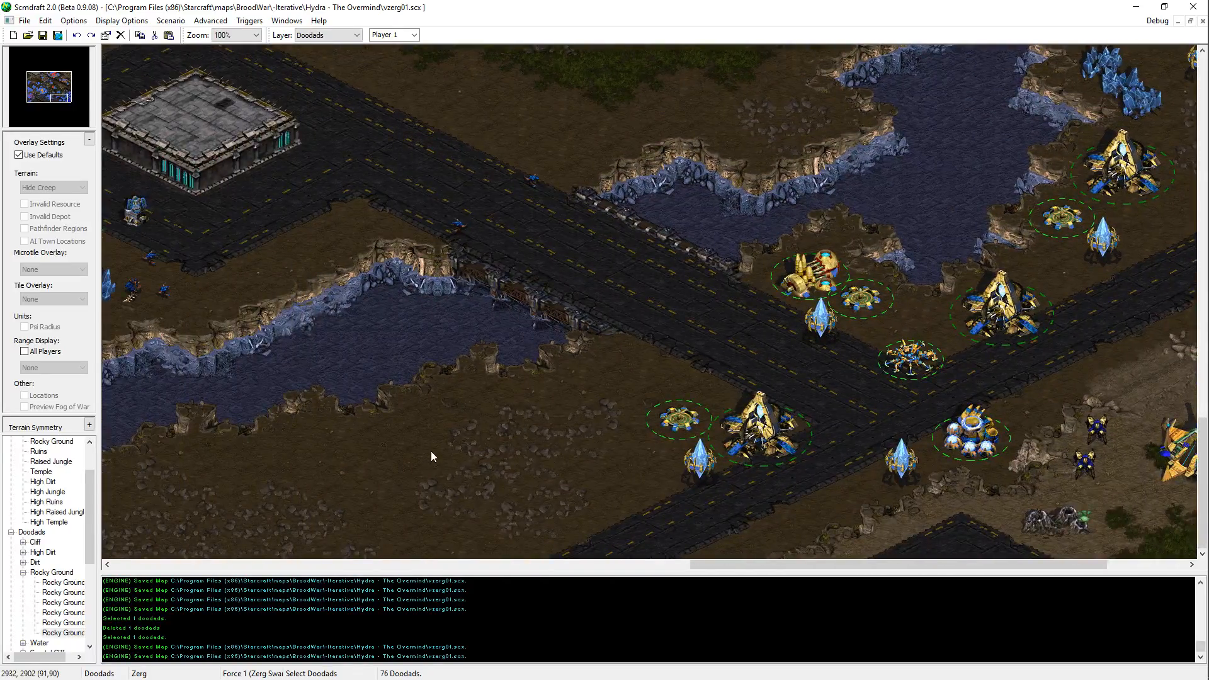
pyautogui.press('Left')
pyautogui.click(69, 613)
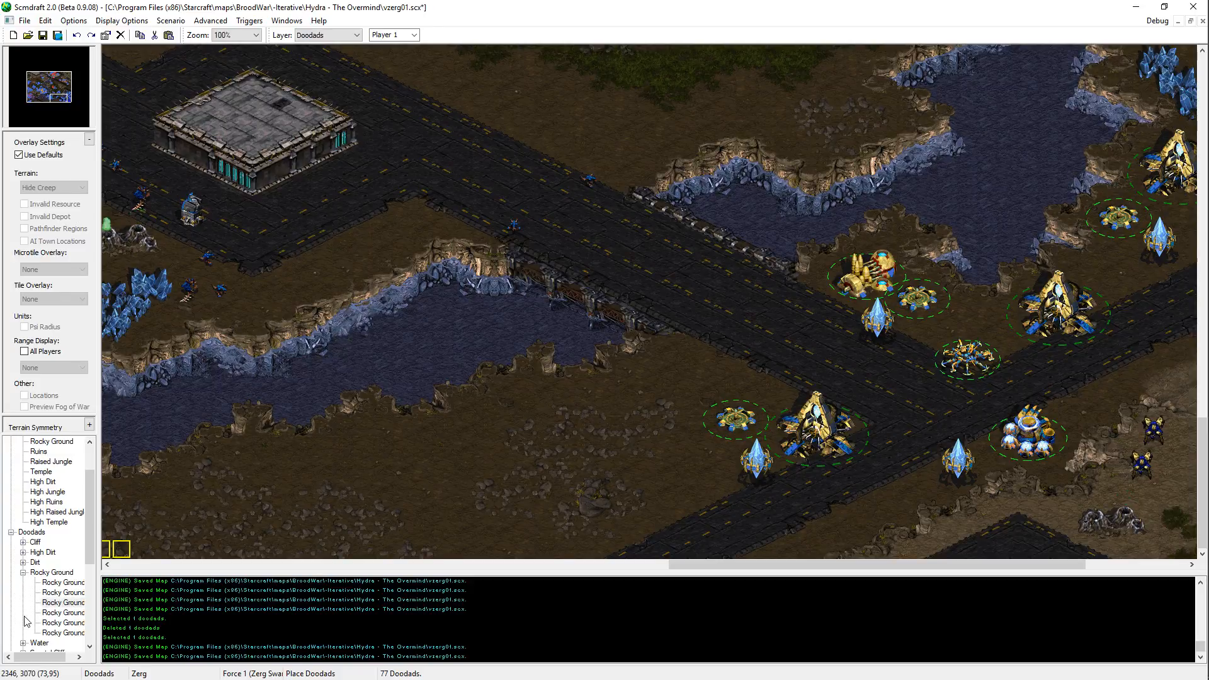
pyautogui.click(63, 592)
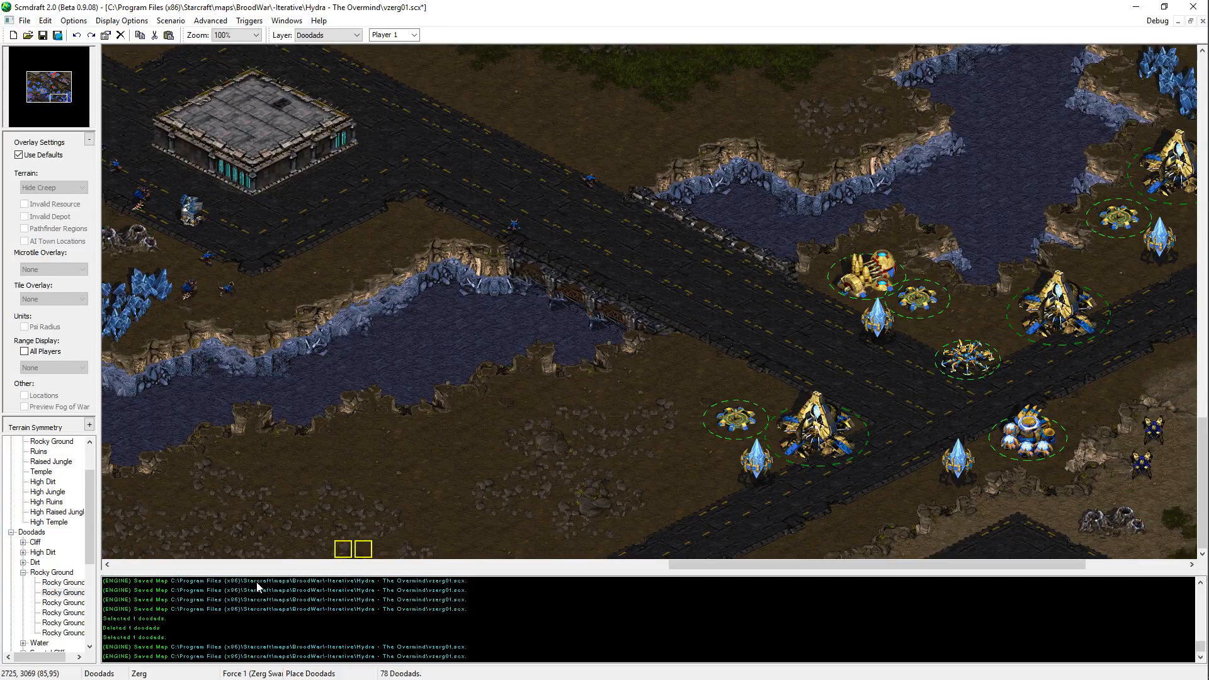
# Step: Place the fifth Rocky Ground doodad at the west end of the rocky patch south of the river, below the blue mineral field
pyautogui.press('Up')
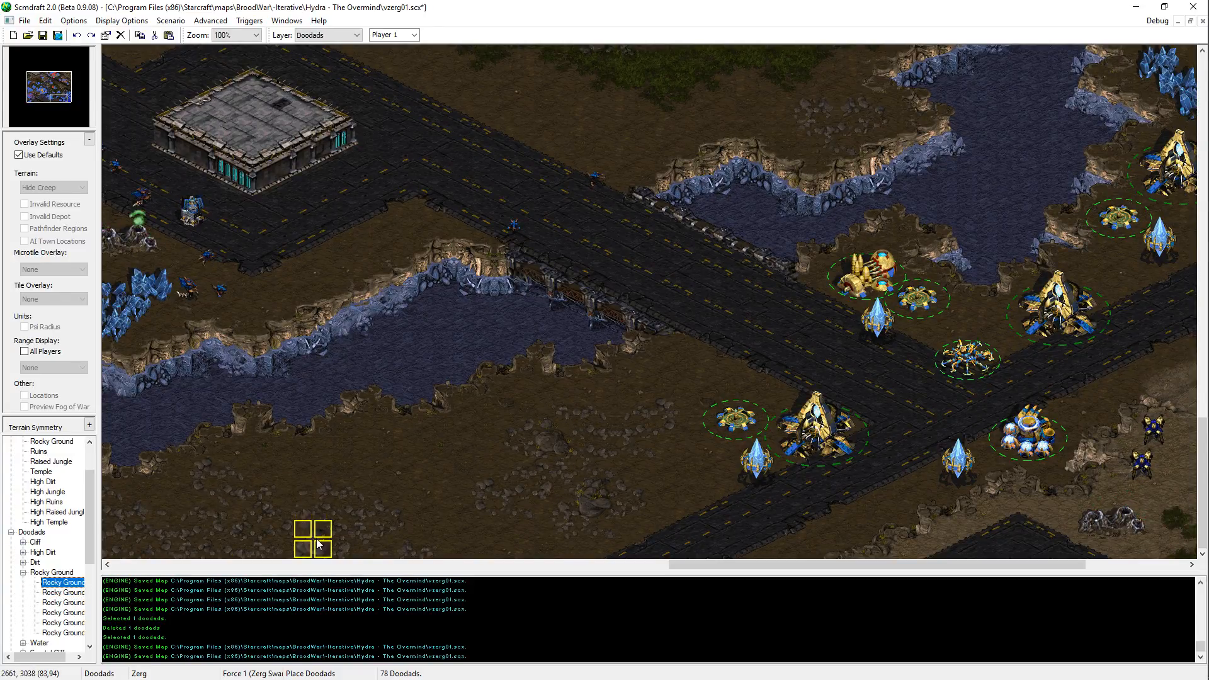
pyautogui.press('Left')
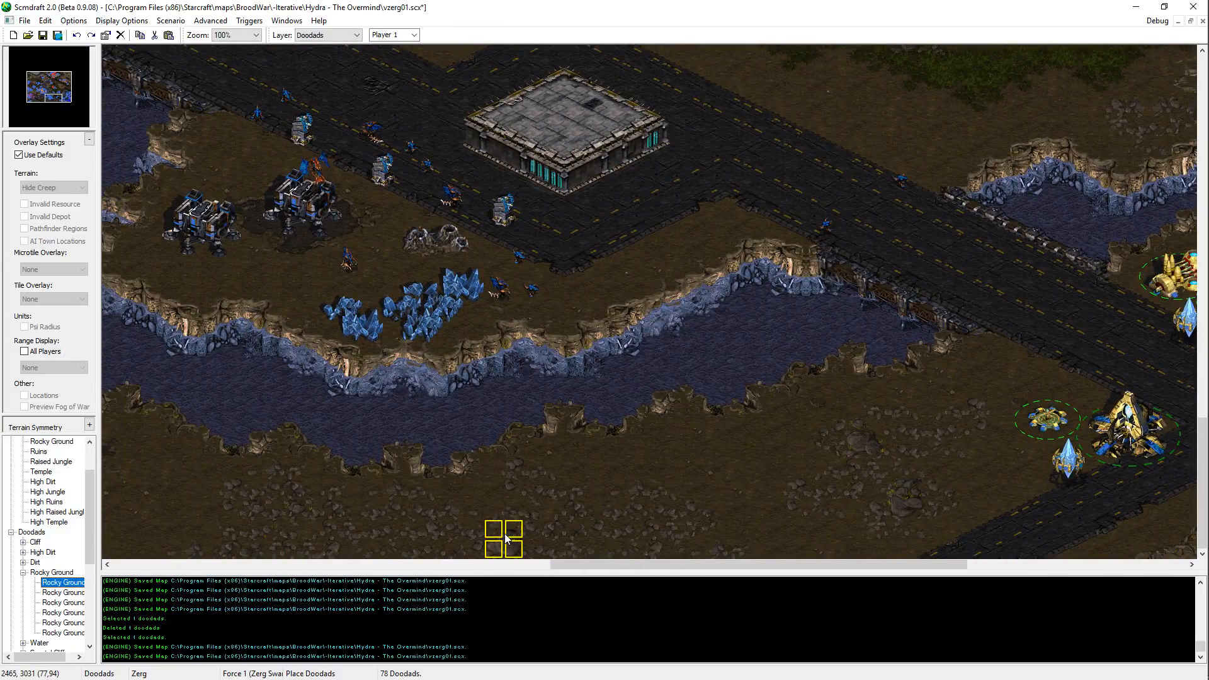
pyautogui.hotkey('ctrl', 't')
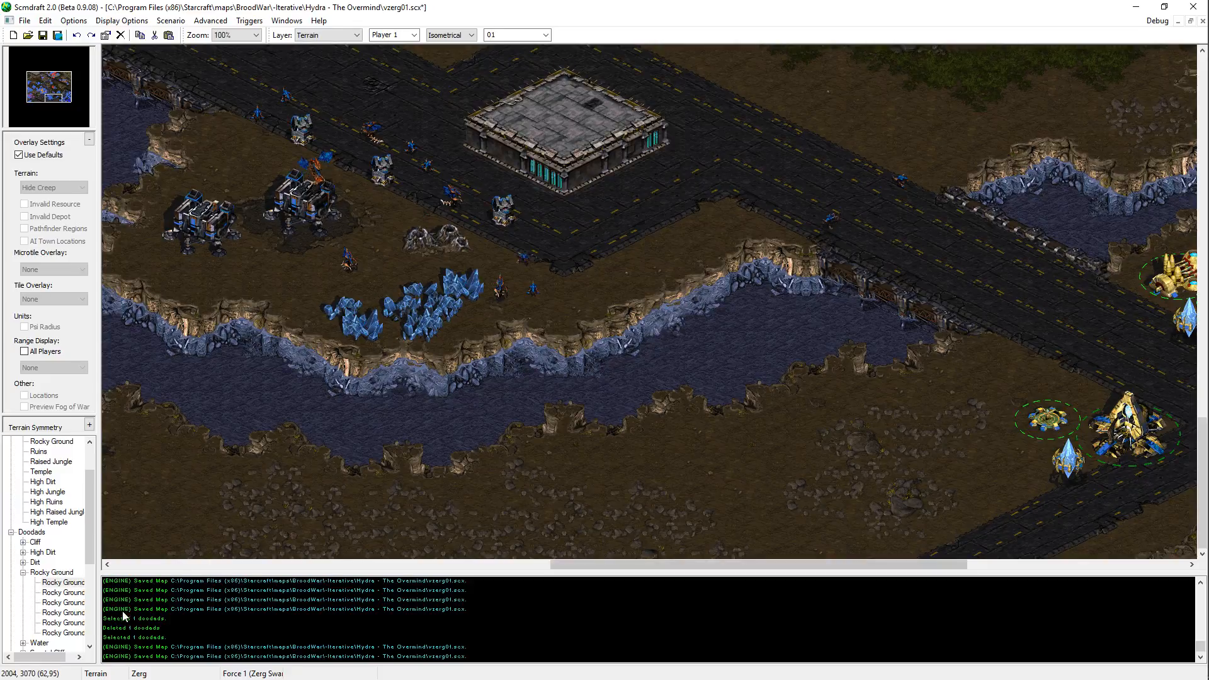
pyautogui.press('Down')
pyautogui.press('Down')
pyautogui.press('Down')
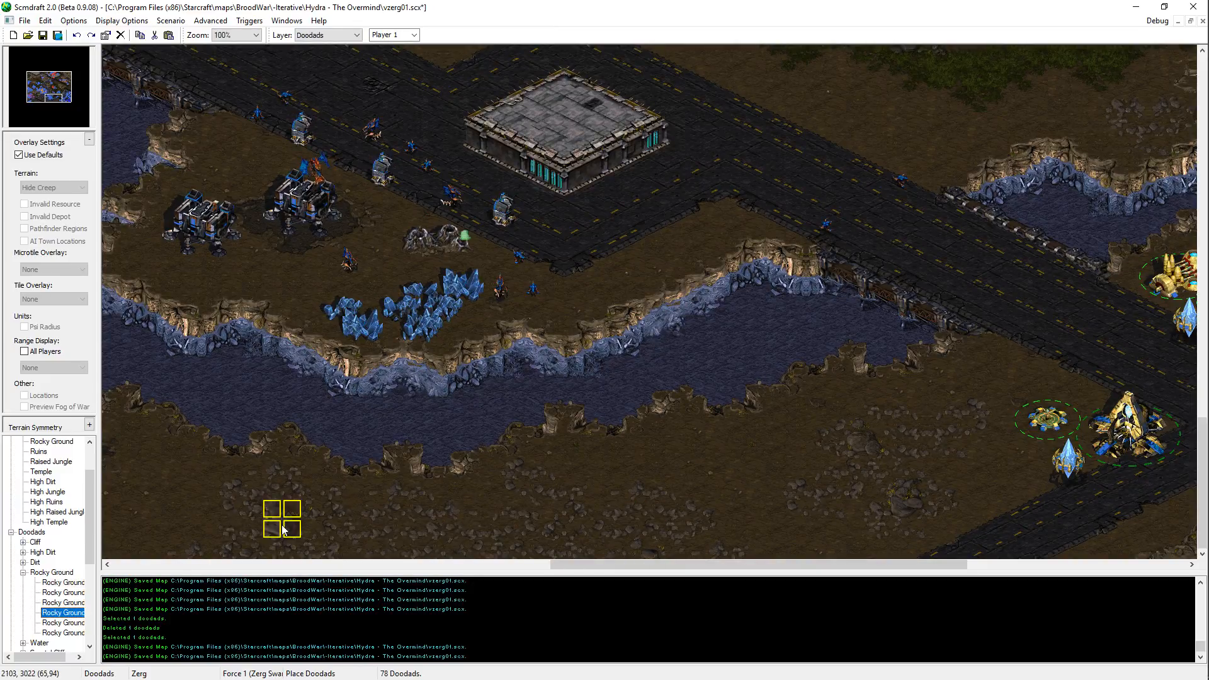
pyautogui.press('Down')
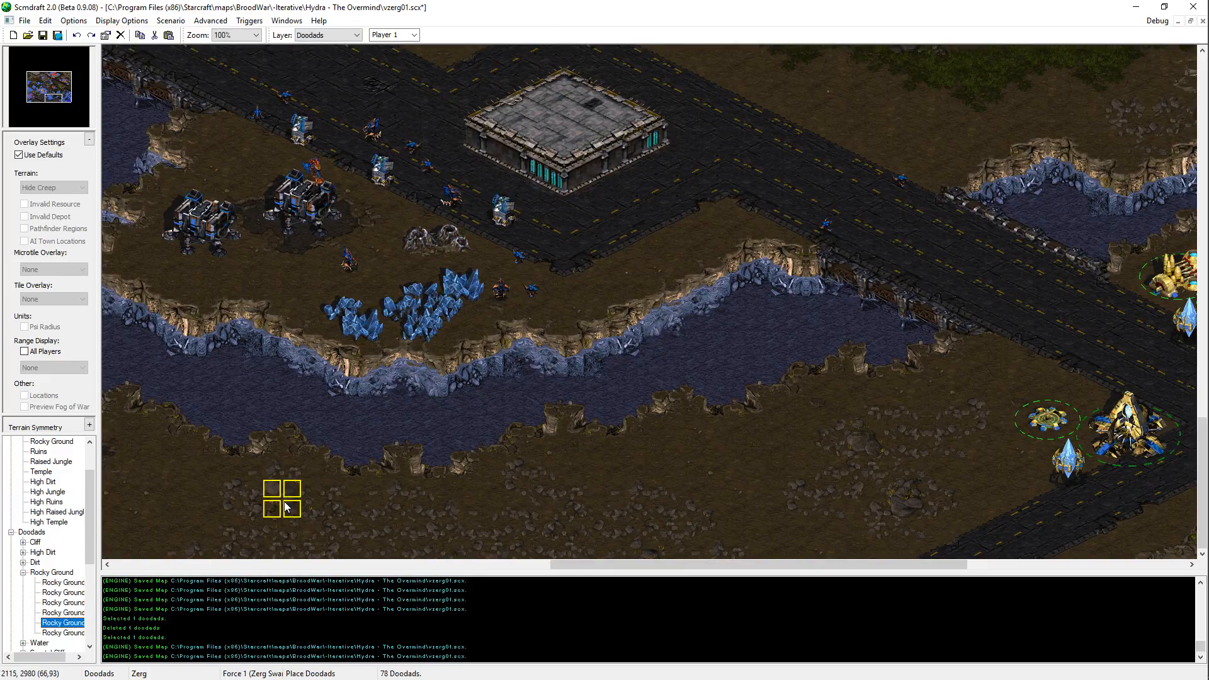
pyautogui.click(270, 503)
pyautogui.moveTo(337, 471); pyautogui.dragTo(562, 393, button='middle')
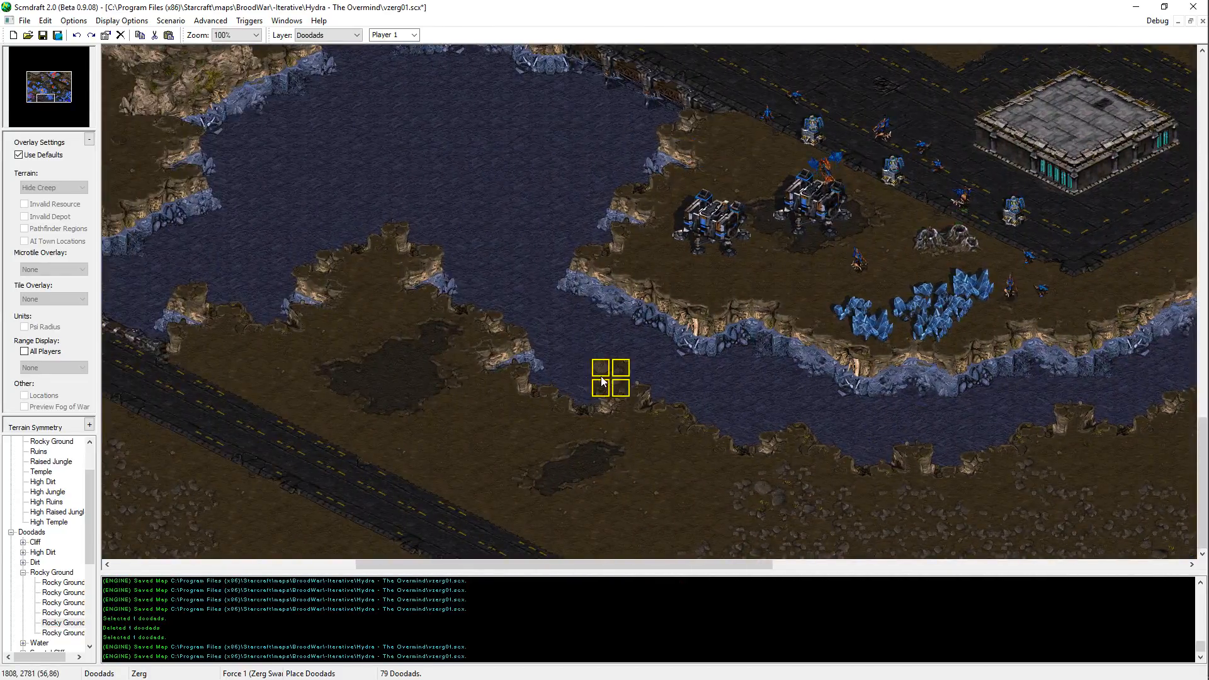
pyautogui.click(859, 263)
pyautogui.hotkey('ctrl', 'c')
pyautogui.hotkey('ctrl', 'v')
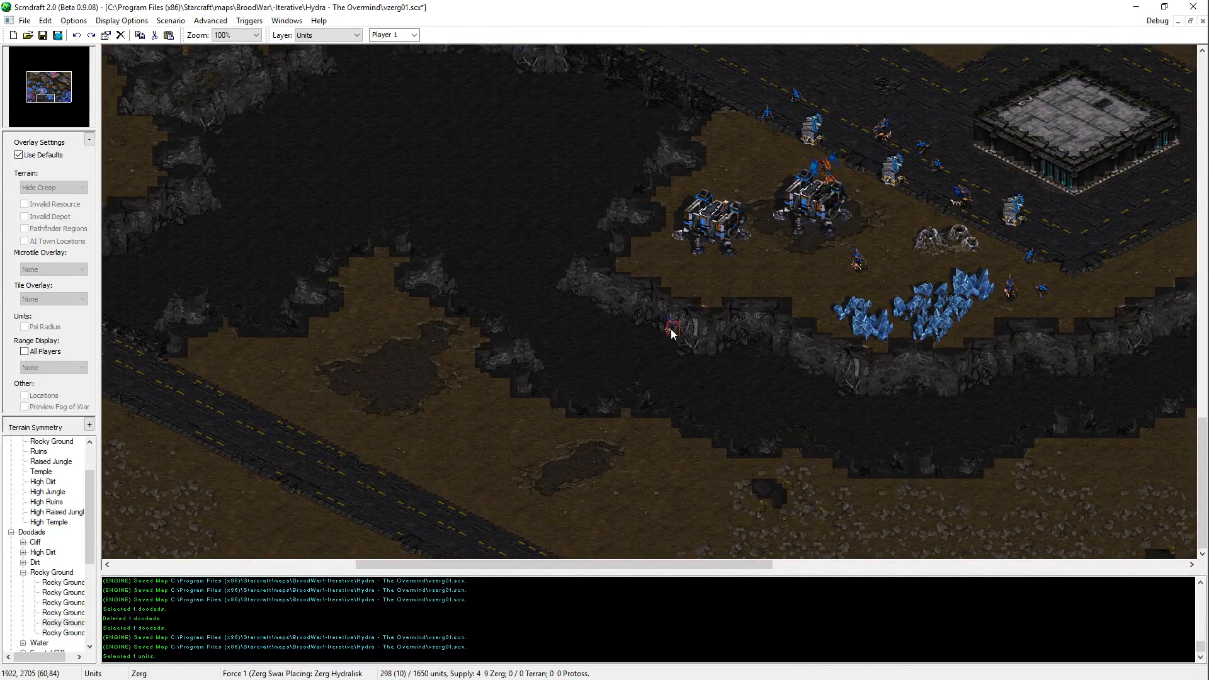
pyautogui.press('Right')
pyautogui.press('Right')
pyautogui.press('Right')
pyautogui.press('Right')
pyautogui.press('Right')
pyautogui.press('Right')
pyautogui.press('Right')
pyautogui.press('Right')
pyautogui.press('Right')
pyautogui.press('Escape')
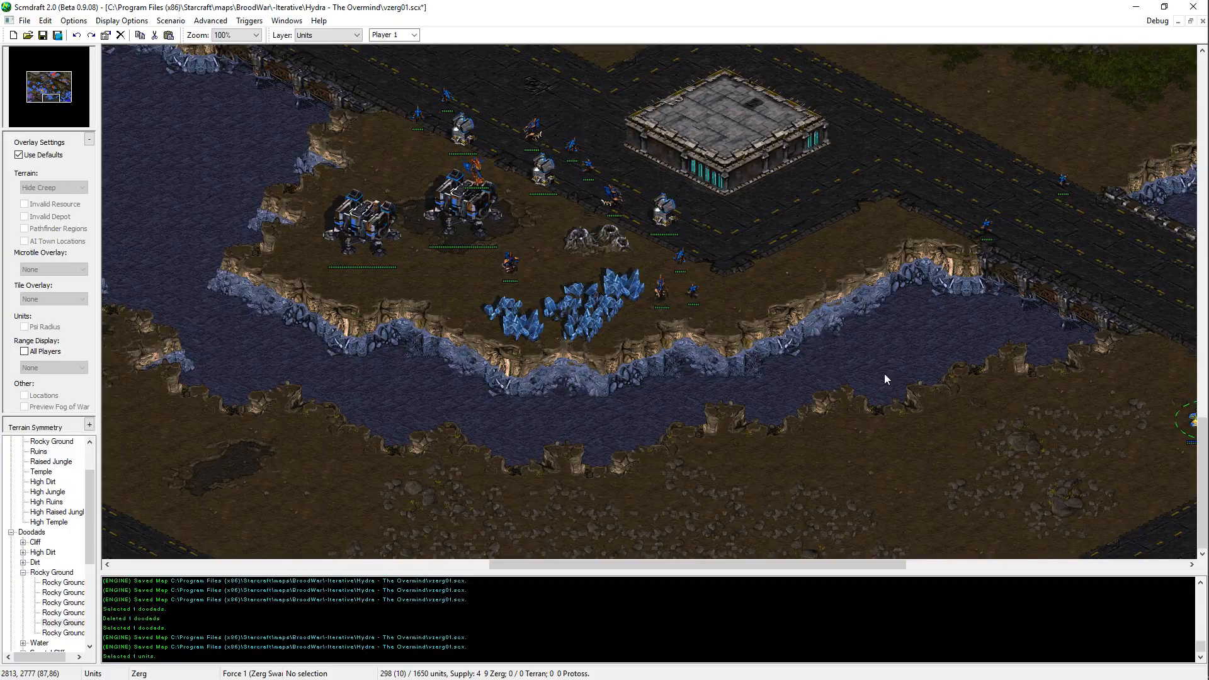
# Step: Save the map
pyautogui.hotkey('ctrl', 's')
# Step: Examine the layout of the Zerg, Terran and Protoss bases and the terrain between them across the whole map
pyautogui.press('Up')
pyautogui.press('Up')
pyautogui.press('Up')
pyautogui.press('Up')
pyautogui.press('Up')
pyautogui.press('Left')
pyautogui.press('Left')
pyautogui.press('Left')
pyautogui.press('Left')
pyautogui.press('Left')
pyautogui.press('Left')
pyautogui.press('Left')
pyautogui.press('Left')
pyautogui.press('Left')
pyautogui.press('Left')
pyautogui.press('Left')
pyautogui.press('Left')
pyautogui.press('Left')
pyautogui.press('Left')
pyautogui.press('Left')
pyautogui.press('Left')
pyautogui.press('Left')
pyautogui.press('Up')
pyautogui.press('Up')
pyautogui.press('Up')
pyautogui.press('Up')
pyautogui.press('Up')
pyautogui.press('Up')
pyautogui.press('Up')
pyautogui.press('Up')
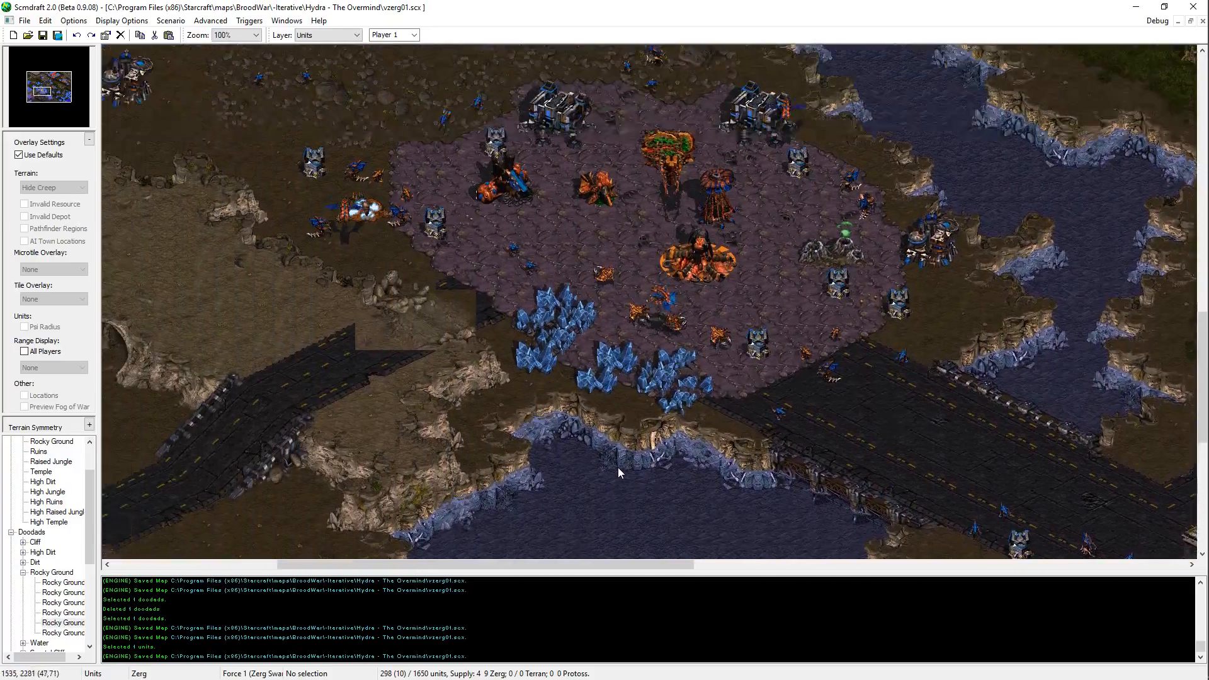
pyautogui.press('Down')
pyautogui.press('Down')
pyautogui.press('Down')
pyautogui.press('Down')
pyautogui.press('Down')
pyautogui.press('Down')
pyautogui.press('Down')
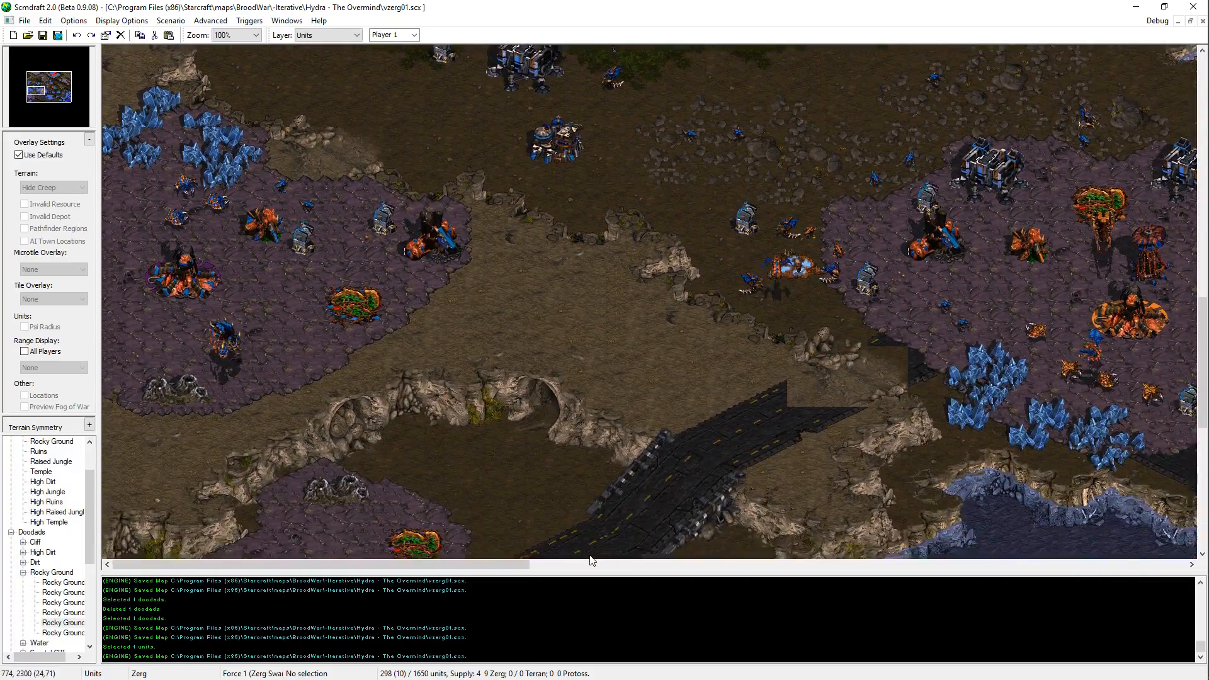
pyautogui.press('Up')
pyautogui.press('Up')
pyautogui.press('Up')
pyautogui.press('Up')
pyautogui.press('Up')
pyautogui.press('Up')
pyautogui.press('Up')
pyautogui.press('Up')
pyautogui.press('Up')
pyautogui.press('Up')
pyautogui.press('Up')
pyautogui.press('Up')
pyautogui.press('Up')
pyautogui.press('Up')
pyautogui.press('Up')
pyautogui.press('Up')
pyautogui.press('Up')
pyautogui.press('Up')
pyautogui.press('Up')
pyautogui.press('Up')
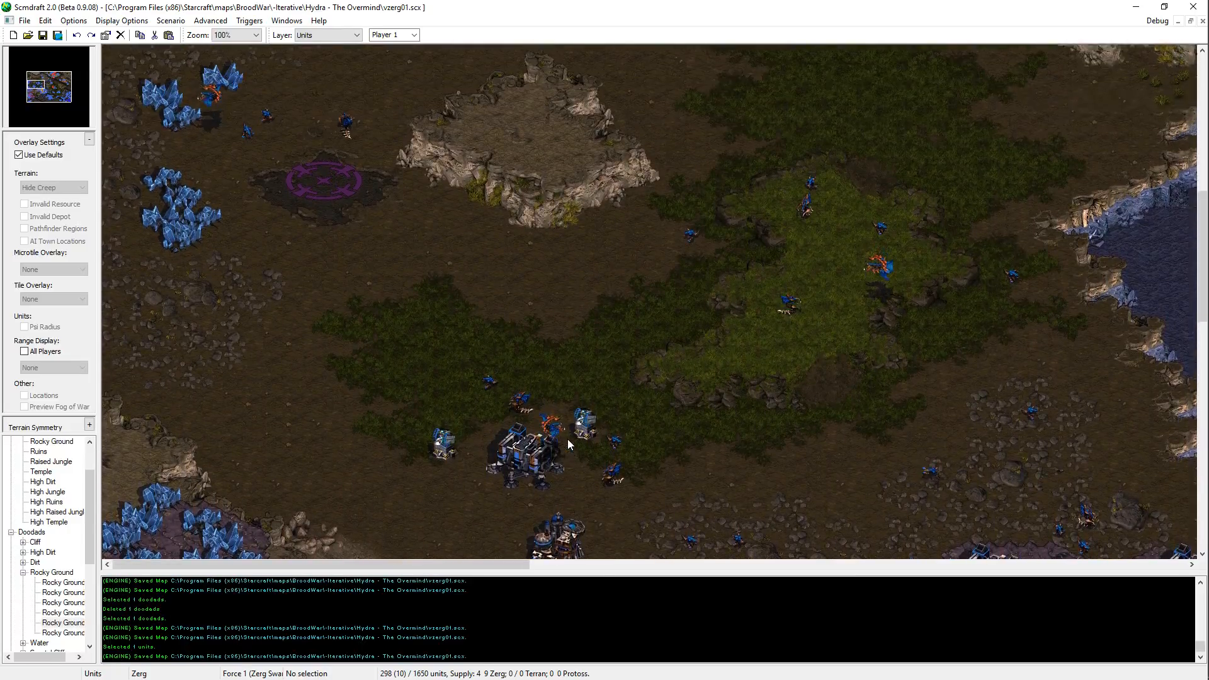
pyautogui.press('Up')
pyautogui.press('Up')
pyautogui.press('Up')
pyautogui.press('Up')
pyautogui.press('Up')
pyautogui.press('Up')
pyautogui.press('Up')
pyautogui.press('Up')
pyautogui.press('Up')
pyautogui.press('Up')
pyautogui.press('Up')
pyautogui.press('Up')
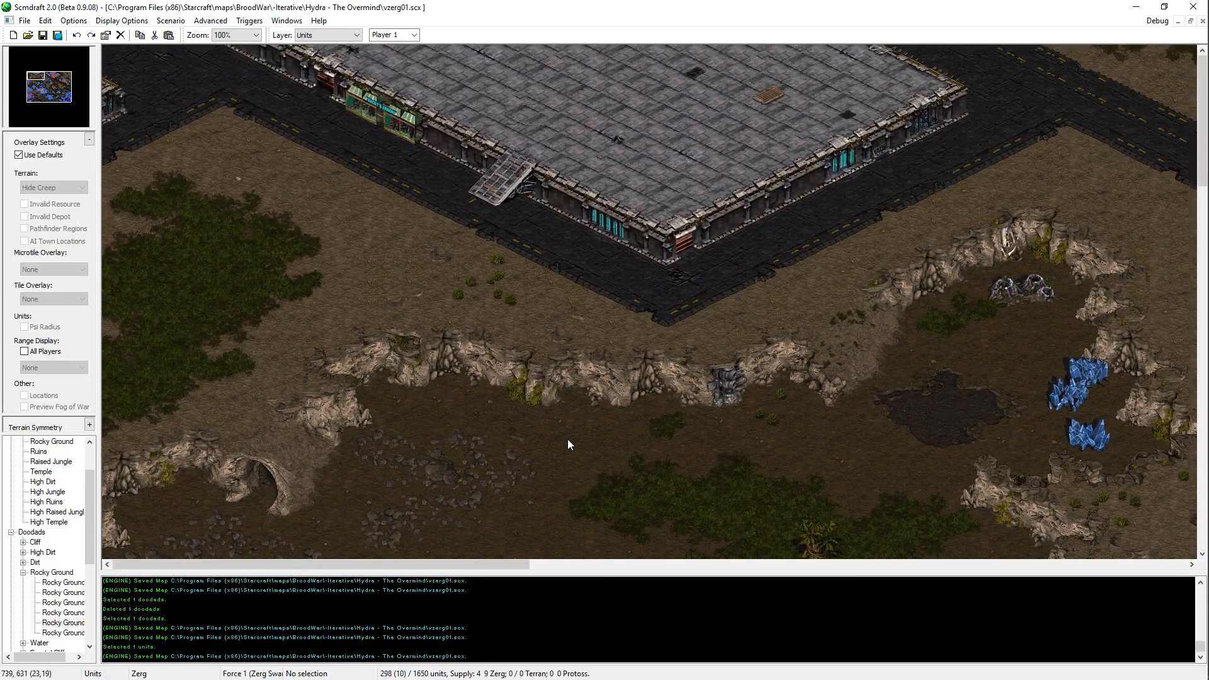
pyautogui.press('Right')
pyautogui.press('Right')
pyautogui.press('Right')
pyautogui.press('Right')
pyautogui.press('Right')
pyautogui.press('Right')
pyautogui.press('Right')
pyautogui.press('Right')
pyautogui.press('Right')
pyautogui.press('Right')
pyautogui.press('Right')
pyautogui.press('Right')
pyautogui.press('Right')
pyautogui.press('Right')
pyautogui.press('Right')
pyautogui.press('Right')
pyautogui.press('Right')
pyautogui.press('Right')
pyautogui.press('Right')
pyautogui.press('Right')
pyautogui.press('Right')
pyautogui.press('Right')
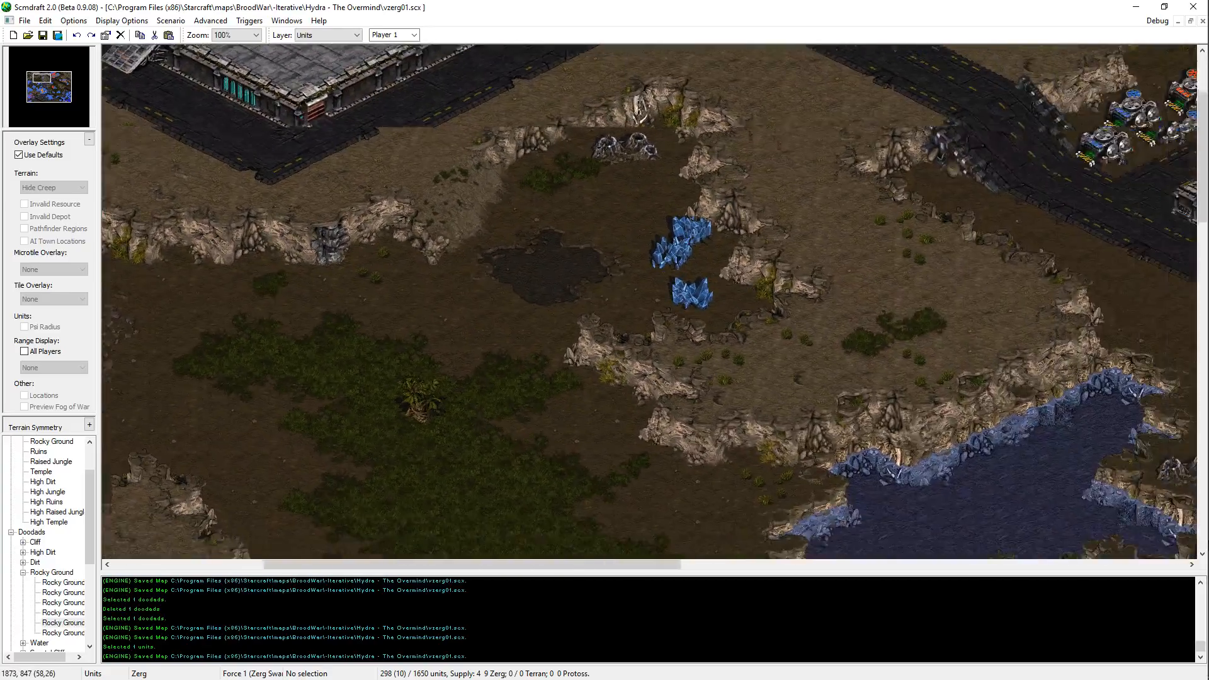
pyautogui.press('Right')
pyautogui.press('Right')
pyautogui.press('Right')
pyautogui.press('Right')
pyautogui.press('Right')
pyautogui.press('Right')
pyautogui.press('Right')
pyautogui.press('Right')
pyautogui.press('Right')
pyautogui.press('Right')
pyautogui.press('Right')
pyautogui.press('Right')
pyautogui.press('Right')
pyautogui.press('Right')
pyautogui.press('Right')
pyautogui.press('Right')
pyautogui.press('Right')
pyautogui.press('Right')
pyautogui.press('Right')
pyautogui.press('Right')
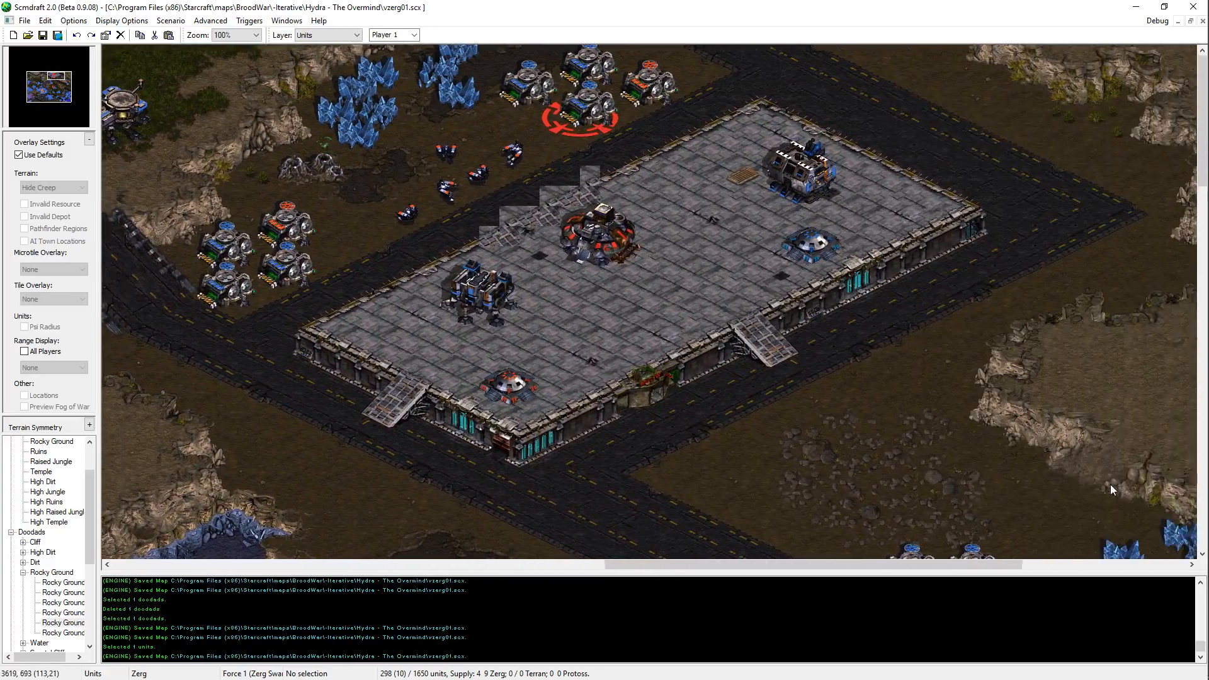
pyautogui.press('Down')
pyautogui.press('Down')
pyautogui.press('Down')
pyautogui.press('Down')
pyautogui.press('Down')
pyautogui.press('Down')
pyautogui.press('Down')
pyautogui.press('Down')
pyautogui.press('Down')
pyautogui.press('Down')
pyautogui.press('Down')
pyautogui.press('Down')
pyautogui.press('Down')
pyautogui.press('Down')
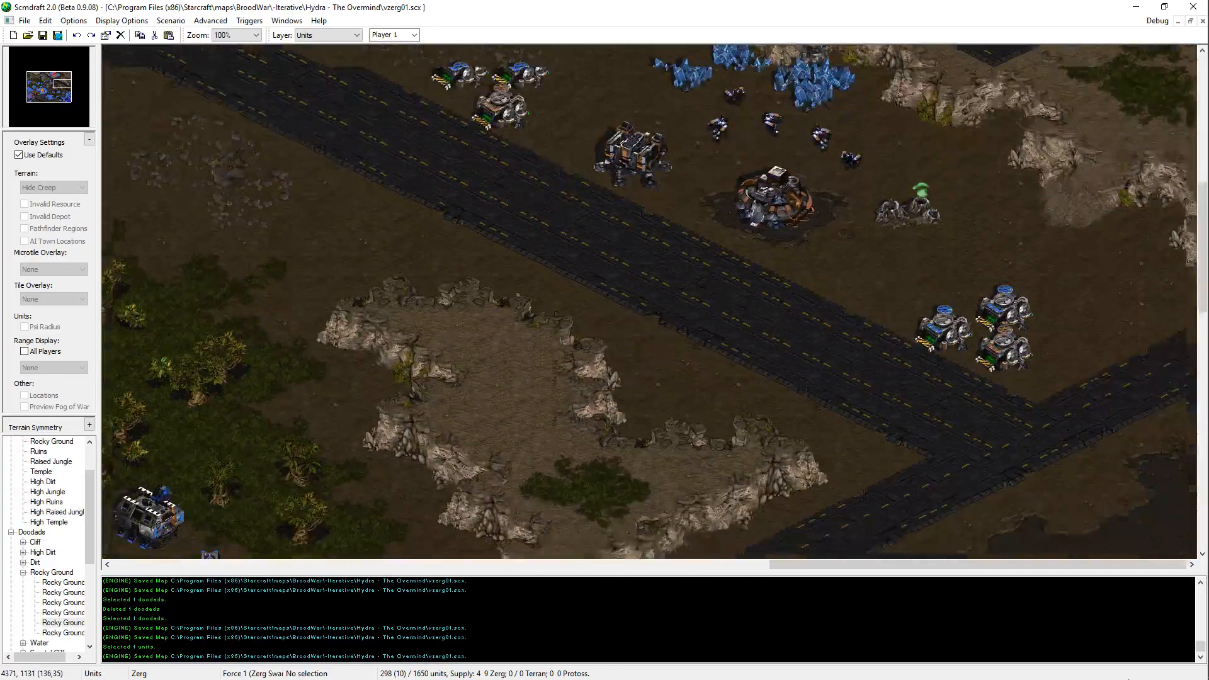
pyautogui.press('Down')
pyautogui.press('Down')
pyautogui.press('Down')
pyautogui.press('Down')
pyautogui.press('Down')
pyautogui.press('Down')
pyautogui.press('Down')
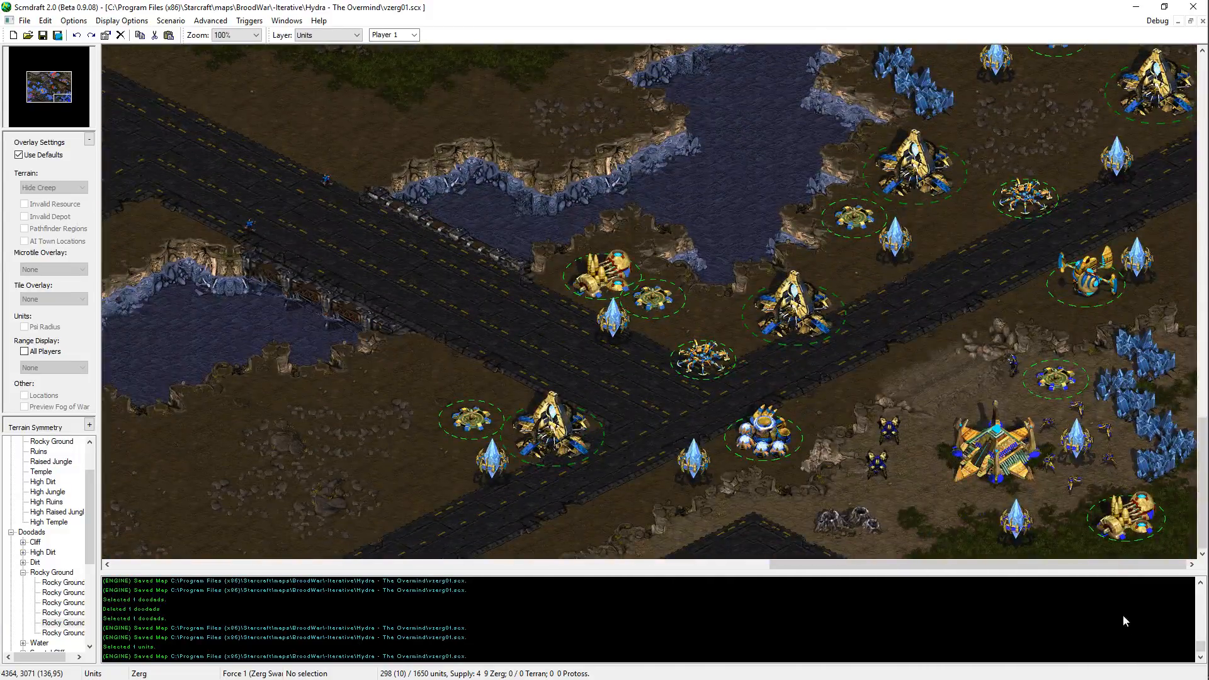
pyautogui.press('Up')
pyautogui.press('Up')
pyautogui.press('Up')
pyautogui.press('Up')
pyautogui.press('Up')
pyautogui.press('Up')
pyautogui.press('Up')
pyautogui.press('Up')
pyautogui.press('Up')
pyautogui.press('Up')
pyautogui.press('Up')
pyautogui.press('Up')
pyautogui.press('Up')
pyautogui.press('Up')
pyautogui.press('Up')
pyautogui.press('Up')
pyautogui.press('Up')
pyautogui.press('Up')
pyautogui.press('Up')
pyautogui.press('Up')
pyautogui.press('Up')
pyautogui.press('Up')
pyautogui.press('Up')
pyautogui.press('Up')
pyautogui.press('Up')
pyautogui.press('Up')
pyautogui.press('Up')
pyautogui.press('Up')
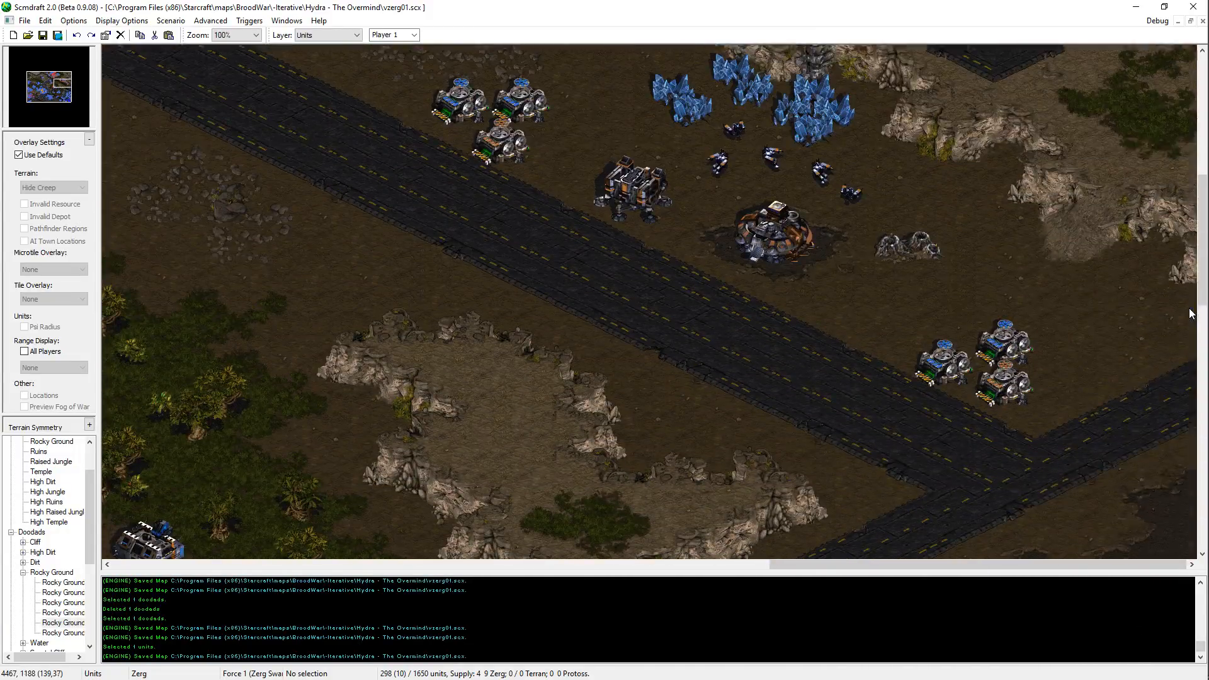
# Step: Copy the blue Terran Starport on the jungle patch west of the Terran minerals and place a second one just northwest of it
pyautogui.press('Left')
pyautogui.press('Left')
pyautogui.press('Left')
pyautogui.press('Left')
pyautogui.press('Left')
pyautogui.press('Left')
pyautogui.press('Left')
pyautogui.press('Left')
pyautogui.press('Left')
pyautogui.press('Left')
pyautogui.press('Left')
pyautogui.press('Left')
pyautogui.press('Left')
pyautogui.press('Left')
pyautogui.press('Left')
pyautogui.press('Left')
pyautogui.press('Left')
pyautogui.press('Left')
pyautogui.press('Left')
pyautogui.press('Left')
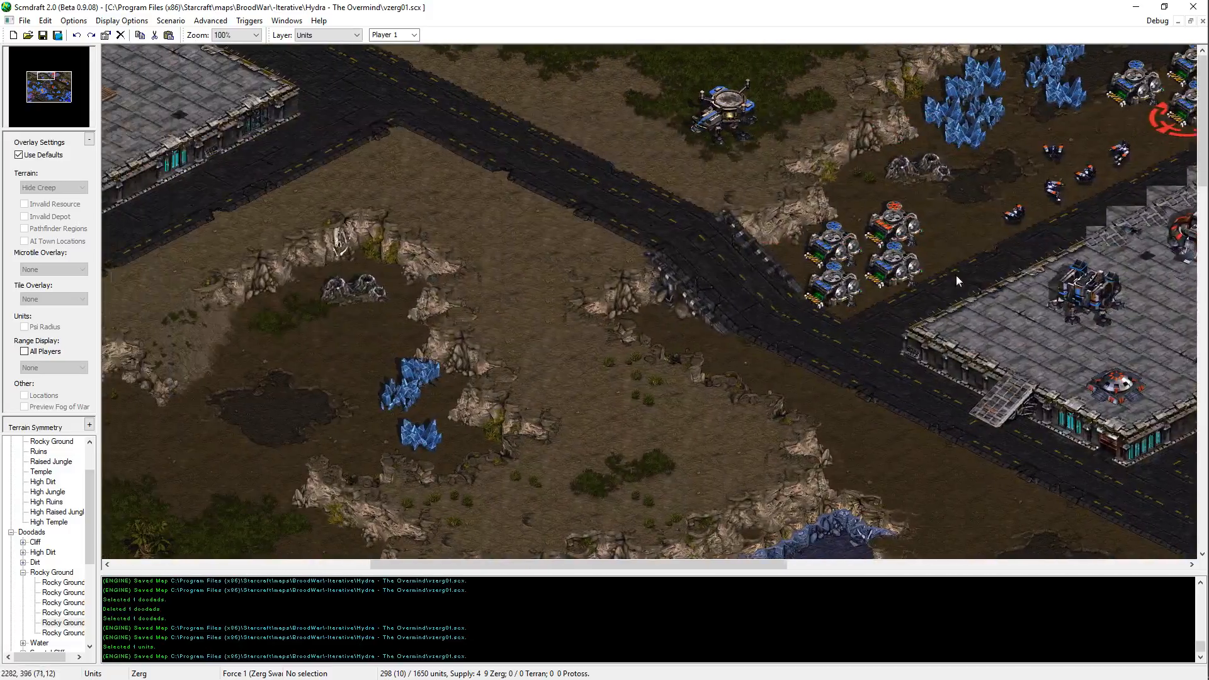
pyautogui.press('Right')
pyautogui.press('Right')
pyautogui.press('Right')
pyautogui.press('Right')
pyautogui.press('Right')
pyautogui.press('Right')
pyautogui.press('Right')
pyautogui.press('Right')
pyautogui.press('Right')
pyautogui.press('Right')
pyautogui.press('Right')
pyautogui.press('Right')
pyautogui.press('Right')
pyautogui.press('Right')
pyautogui.press('Right')
pyautogui.press('Right')
pyautogui.press('Right')
pyautogui.press('Right')
pyautogui.press('Left')
pyautogui.press('Left')
pyautogui.press('Left')
pyautogui.press('Left')
pyautogui.press('Left')
pyautogui.press('Left')
pyautogui.press('Left')
pyautogui.press('Left')
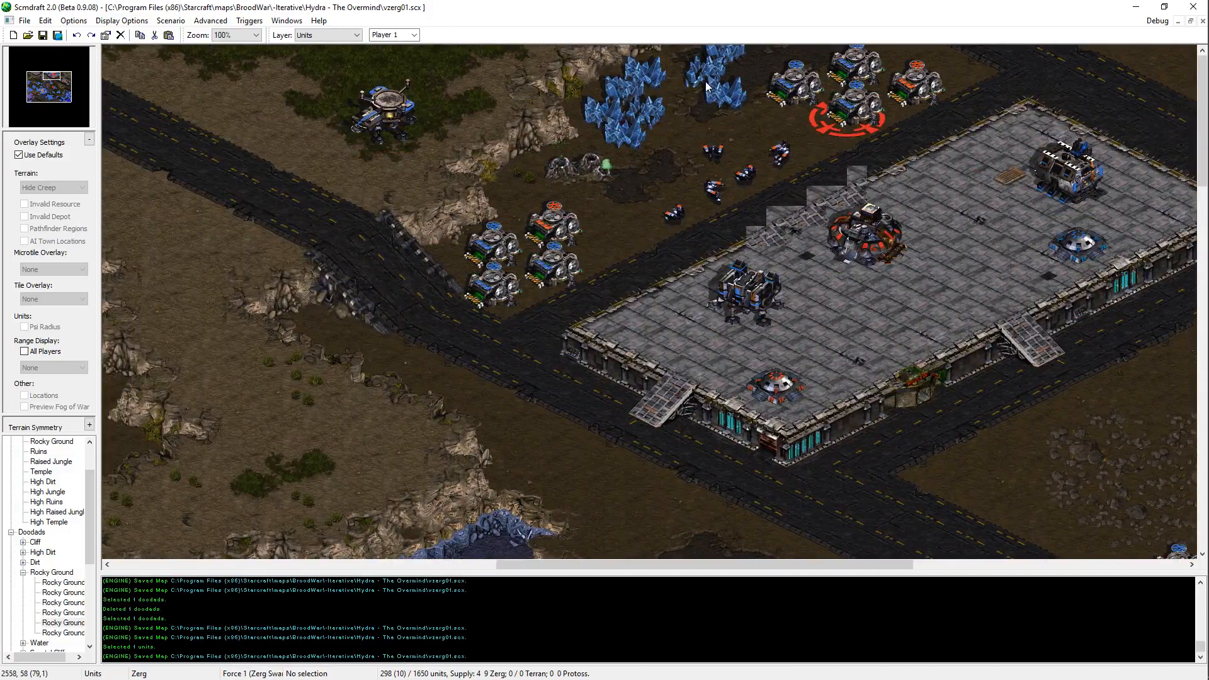
pyautogui.press('Left')
pyautogui.press('Left')
pyautogui.press('Left')
pyautogui.press('Left')
pyautogui.press('Left')
pyautogui.press('Left')
pyautogui.press('Left')
pyautogui.moveTo(646, 129); pyautogui.dragTo(610, 82)
pyautogui.hotkey('ctrl', 'c')
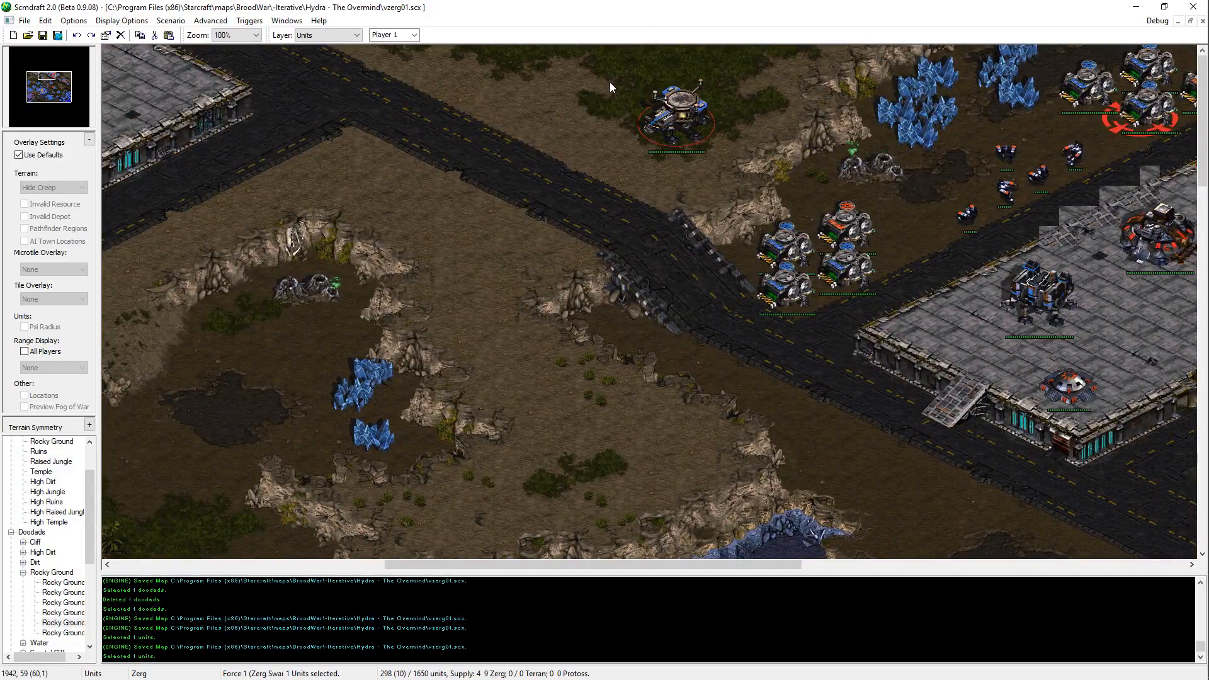
pyautogui.hotkey('ctrl', 'v')
pyautogui.click(571, 91)
pyautogui.press('Escape')
pyautogui.press('Right')
pyautogui.press('Right')
pyautogui.press('Right')
pyautogui.press('Right')
pyautogui.press('Right')
pyautogui.press('Right')
pyautogui.press('Right')
pyautogui.press('Right')
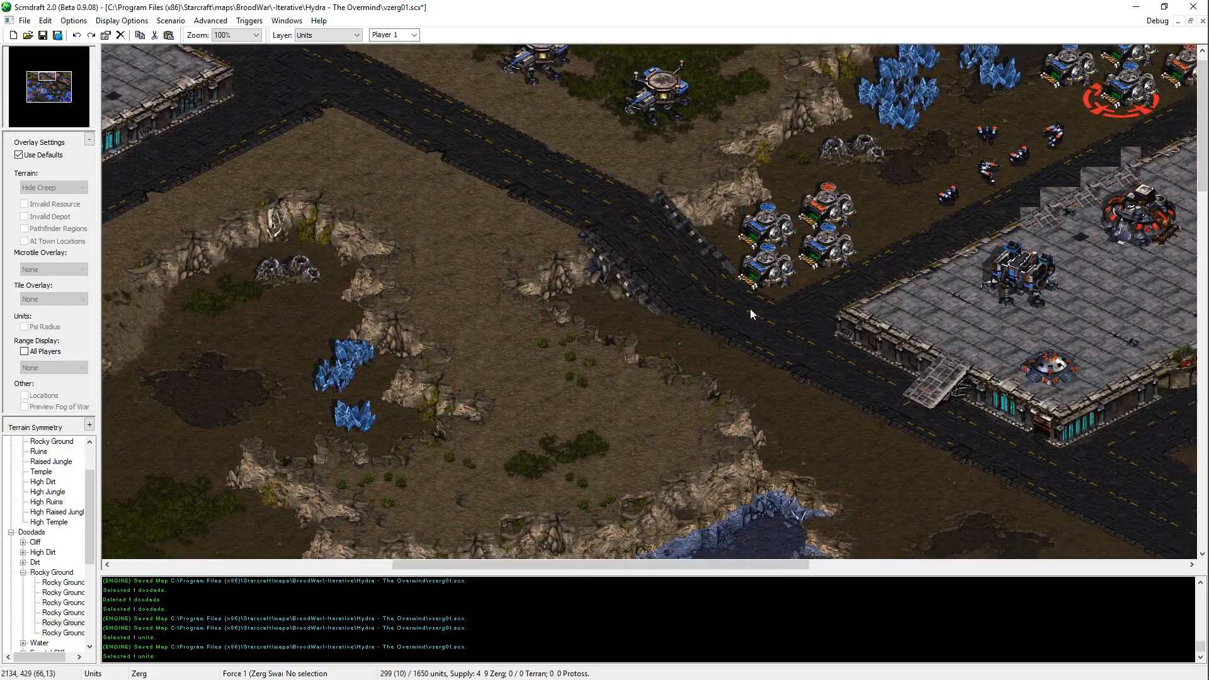
pyautogui.hotkey('ctrl', 'v')
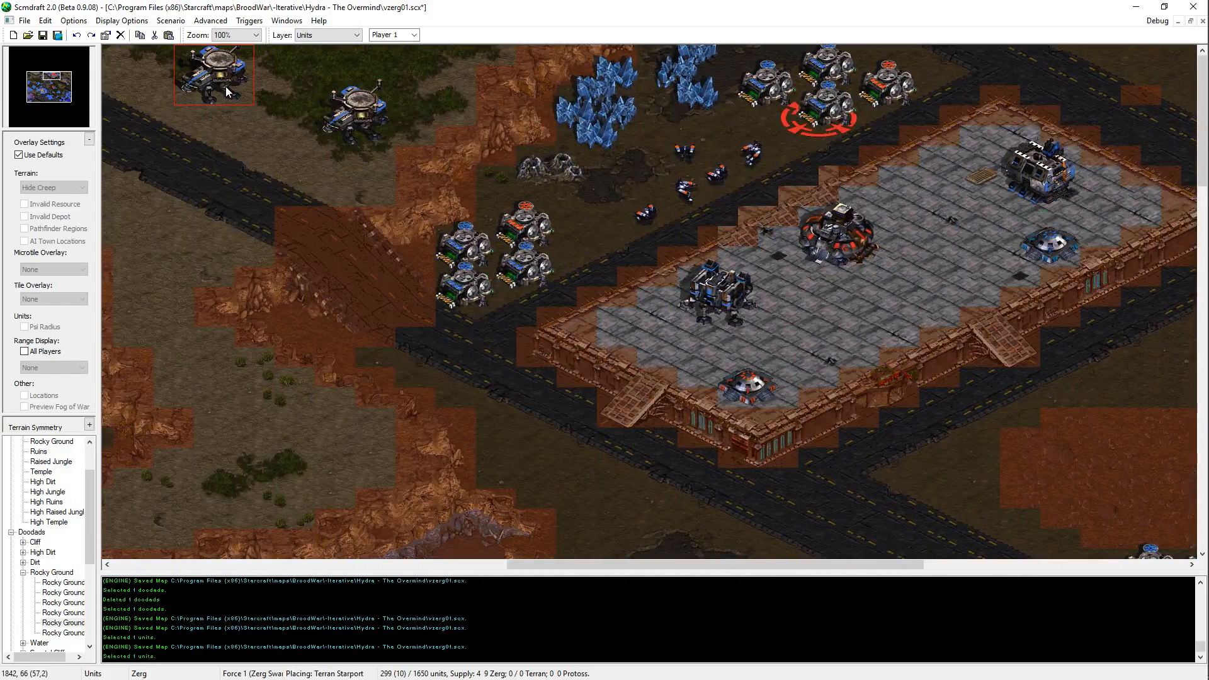
pyautogui.press('Escape')
# Step: Save the map with the added Starport
pyautogui.press('Right')
pyautogui.press('Right')
pyautogui.press('Right')
pyautogui.press('Right')
pyautogui.press('Right')
pyautogui.press('Right')
pyautogui.press('Right')
pyautogui.press('Right')
pyautogui.press('Right')
pyautogui.press('Right')
pyautogui.press('Right')
pyautogui.press('Right')
pyautogui.press('Right')
pyautogui.press('Right')
pyautogui.press('Right')
pyautogui.press('Right')
pyautogui.press('Right')
pyautogui.press('Down')
pyautogui.press('Down')
pyautogui.press('Down')
pyautogui.press('Down')
pyautogui.press('Down')
pyautogui.press('Down')
pyautogui.hotkey('ctrl', 's')
# Step: Copy the blue Terran Factory and place it on the northeastern plateau, northwest of the paved pad
pyautogui.moveTo(869, 293); pyautogui.dragTo(414, 639, button='middle')
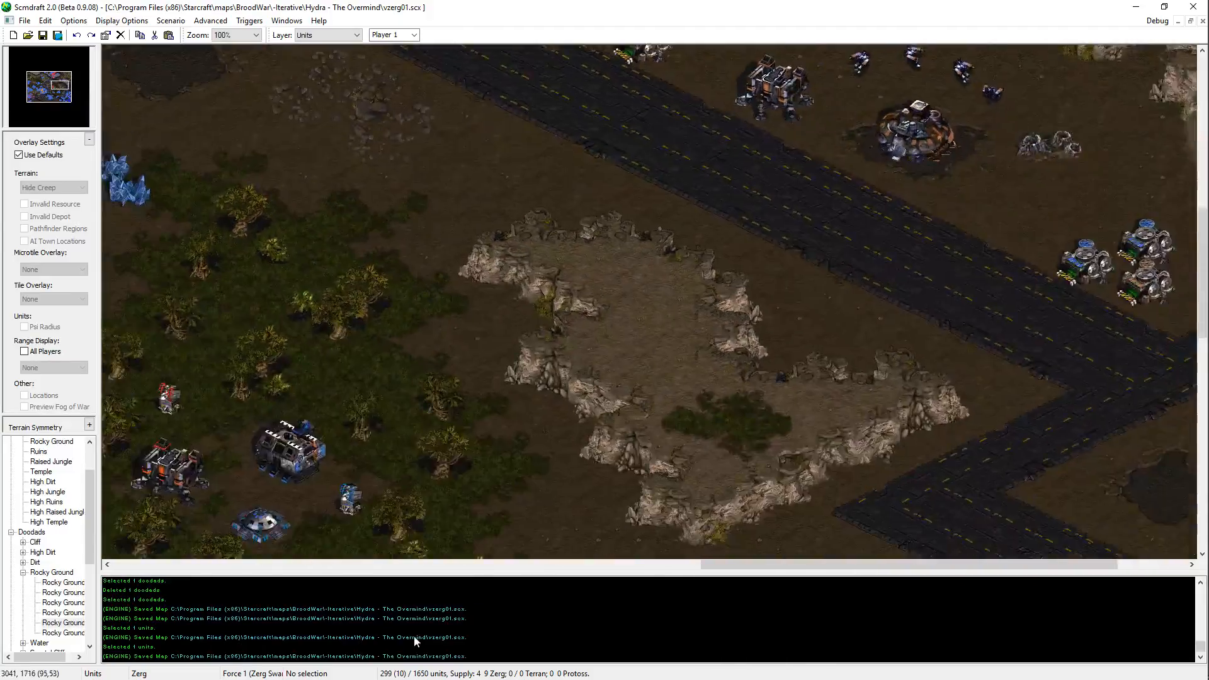
pyautogui.click(437, 346)
pyautogui.moveTo(438, 346); pyautogui.dragTo(989, 227, button='middle')
pyautogui.hotkey('ctrl', 'v')
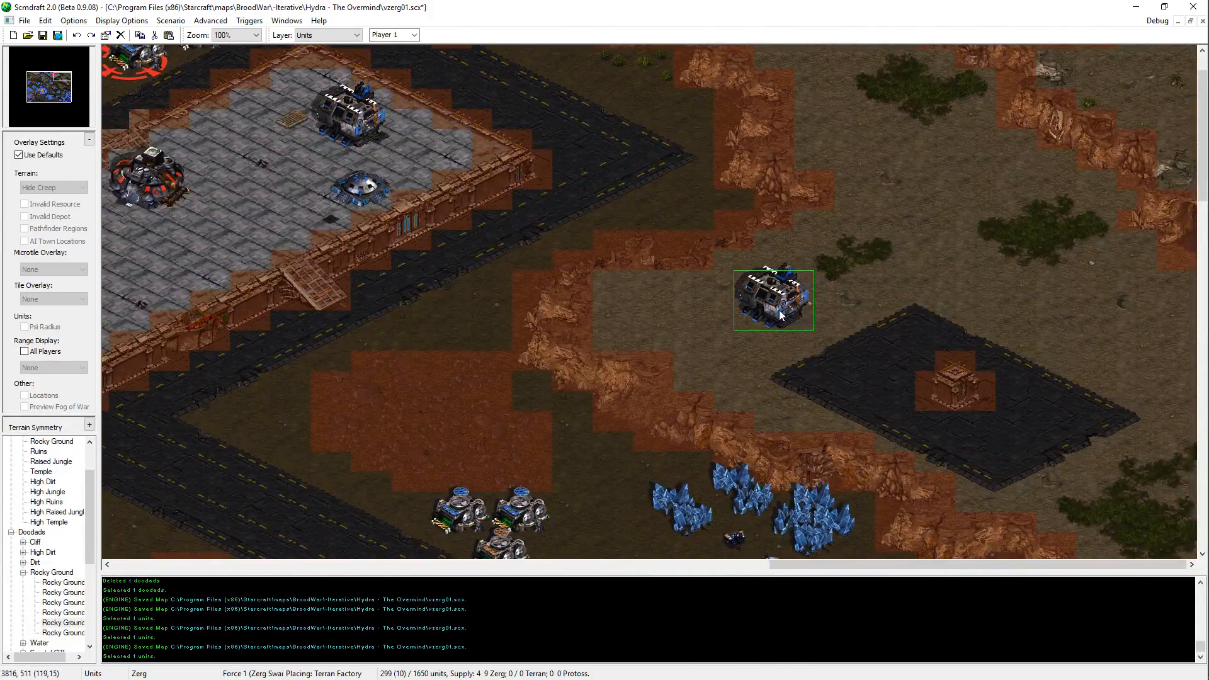
pyautogui.click(779, 309)
# Step: Try two positions for a second Terran Factory on the northeastern plateau, undoing each placement
pyautogui.hotkey('ctrl', 'v')
pyautogui.click(941, 176)
pyautogui.hotkey('ctrl', 'z')
pyautogui.hotkey('ctrl', 'v')
pyautogui.click(972, 196)
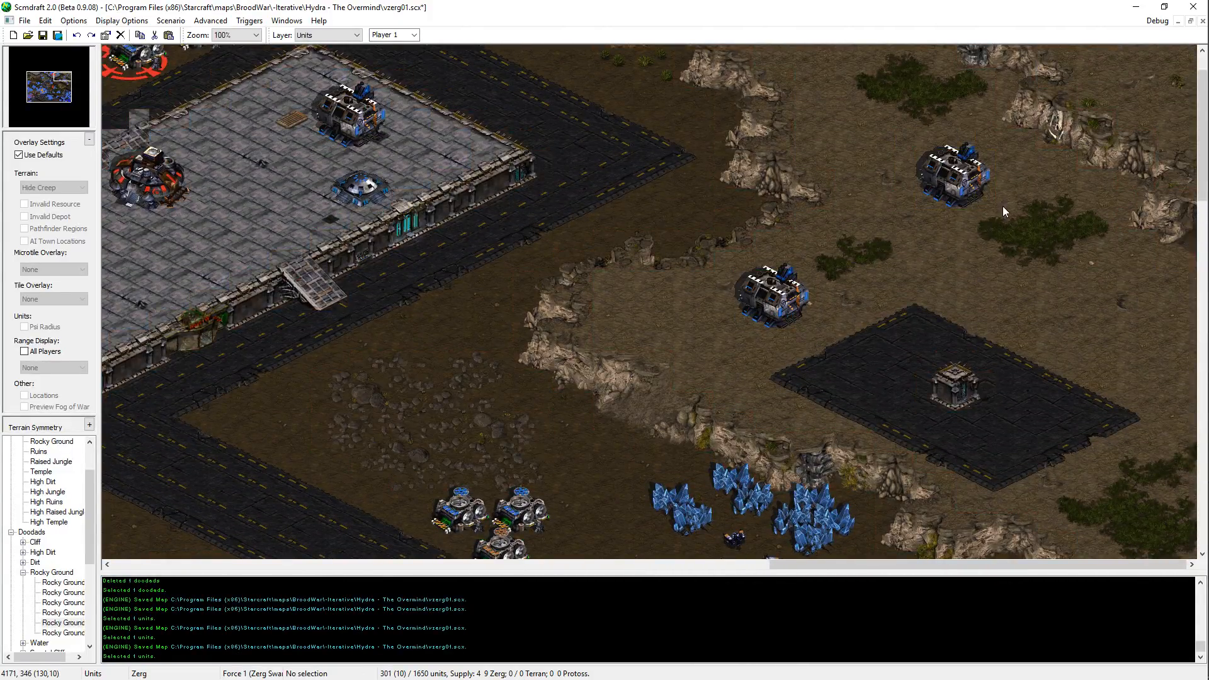
pyautogui.hotkey('ctrl', 'z')
# Step: Place a second Terran Factory on the shrub patch northeast of the plateau's paved pad
pyautogui.hotkey('ctrl', 'v')
pyautogui.click(1053, 236)
# Step: Delete the Factory northwest of the paved pad and place another on the plateau's northern shrub patch
pyautogui.hotkey('ctrl', 'v')
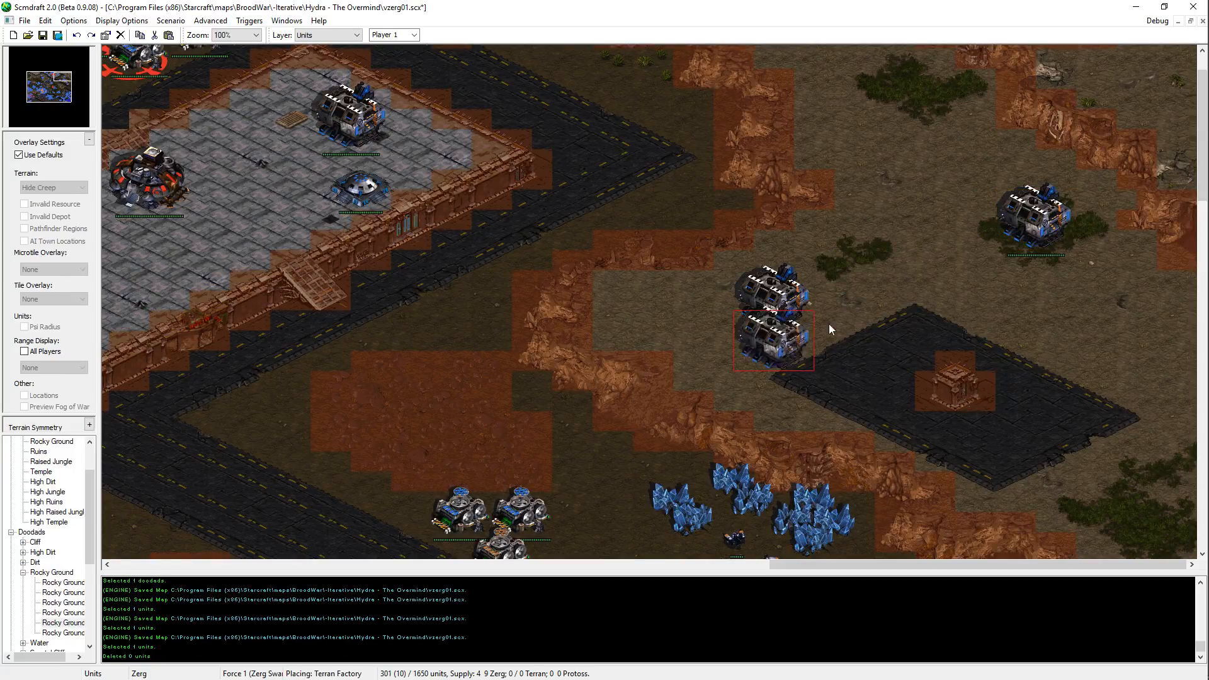
pyautogui.press('Up')
pyautogui.press('Left')
pyautogui.press('Delete')
pyautogui.click(791, 348)
pyautogui.press('Delete')
pyautogui.hotkey('ctrl', 'v')
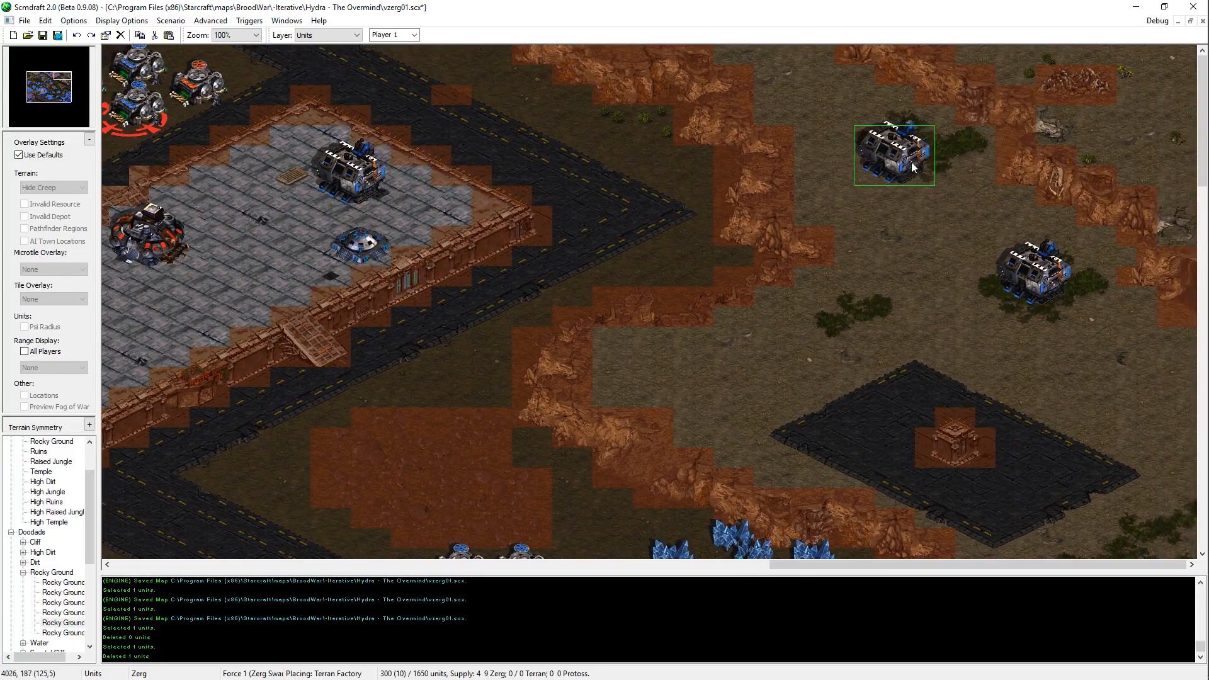
pyautogui.click(914, 167)
# Step: Copy a blue Terran Barracks and place two on the northeastern plateau, one northwest and one east of the paved pad
pyautogui.press('Down')
pyautogui.press('Right')
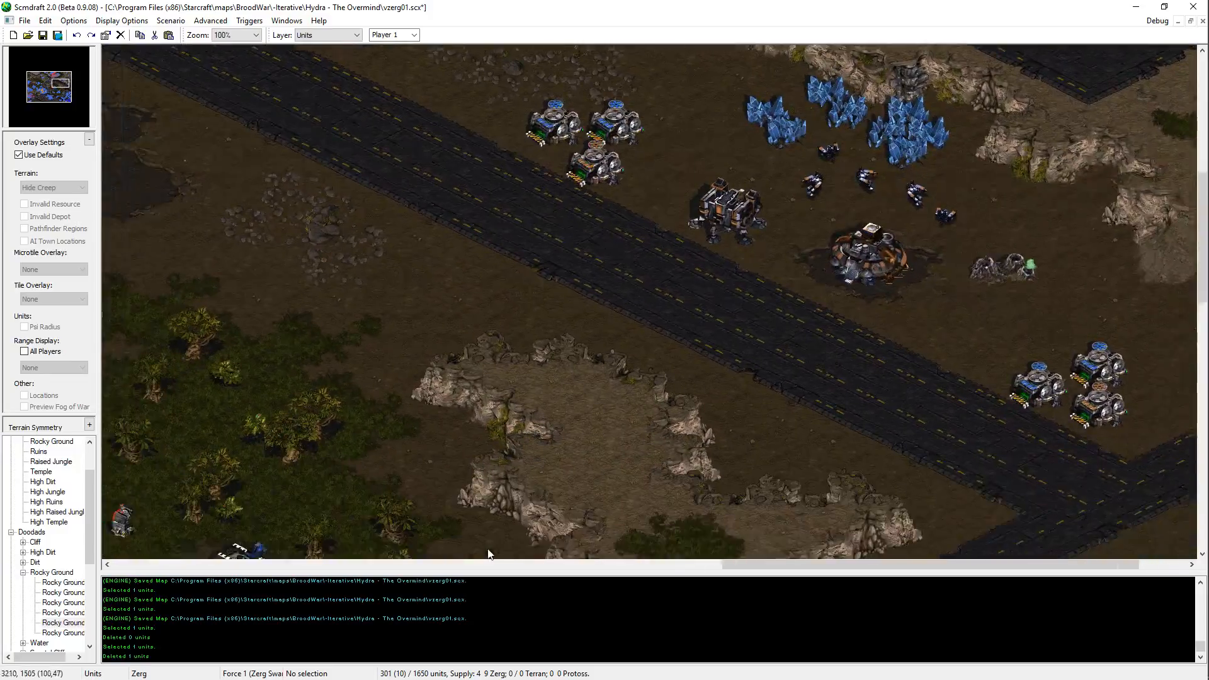
pyautogui.press('Down')
pyautogui.press('Left')
pyautogui.press('Up')
pyautogui.press('Left')
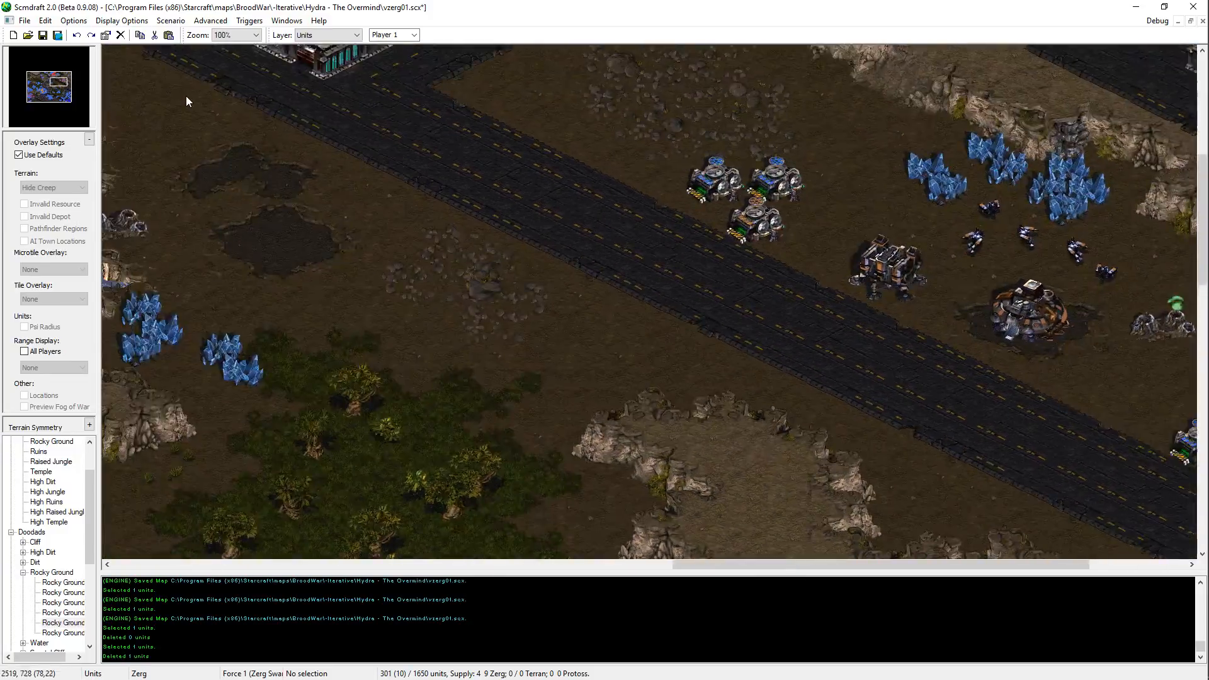
pyautogui.press('Right')
pyautogui.click(406, 298)
pyautogui.press('Right')
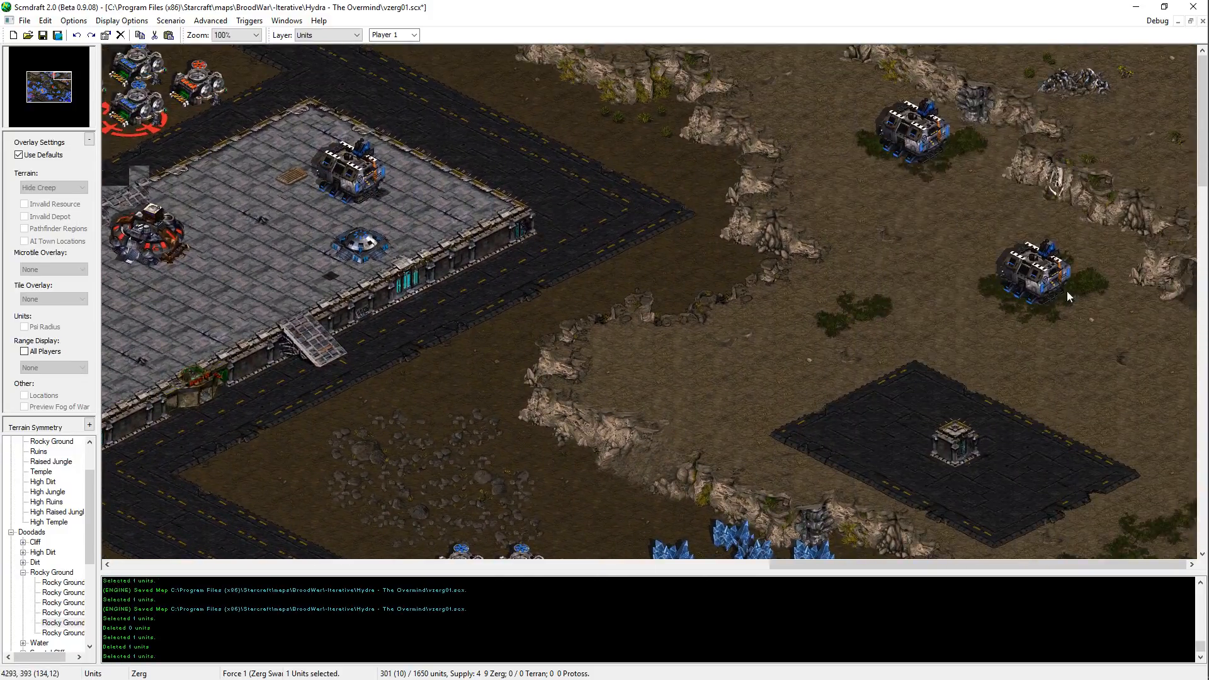
pyautogui.hotkey('ctrl', 'v')
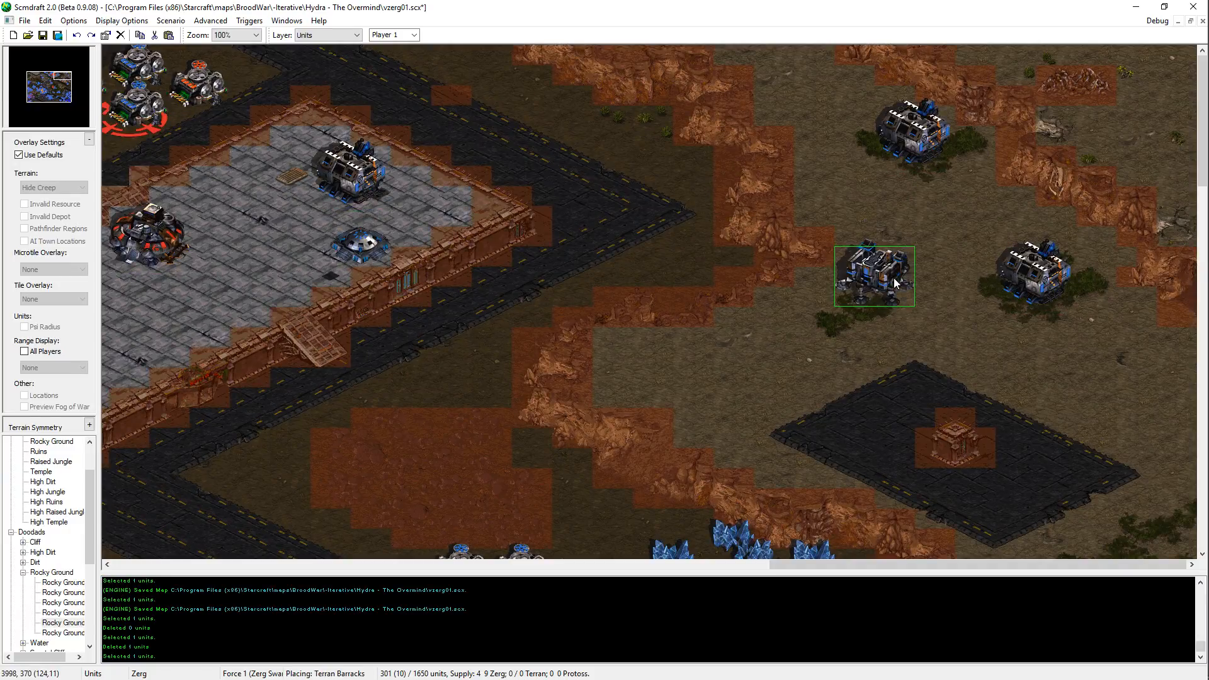
pyautogui.click(869, 311)
pyautogui.press('Down')
pyautogui.click(1153, 343)
pyautogui.press('Escape')
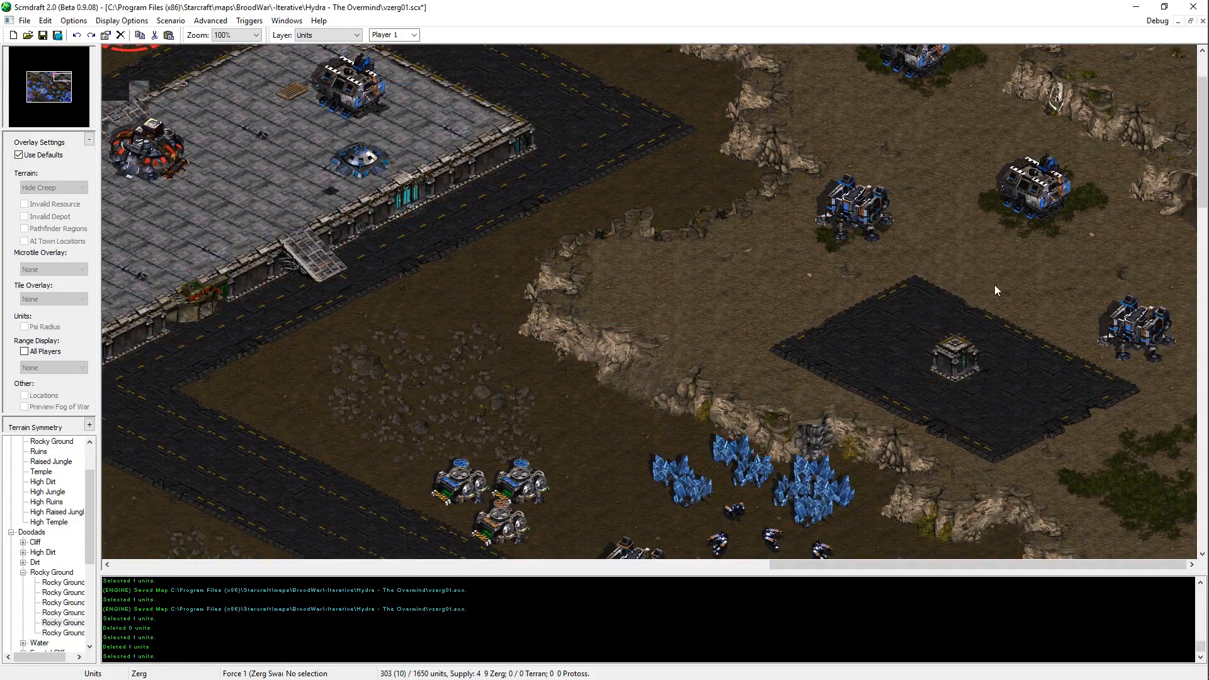
# Step: Move both Barracks onto the paved pad, one on each side of the small central structure
pyautogui.moveTo(859, 226); pyautogui.dragTo(897, 325)
pyautogui.moveTo(1134, 341); pyautogui.dragTo(1063, 398)
pyautogui.moveTo(899, 324); pyautogui.dragTo(875, 329)
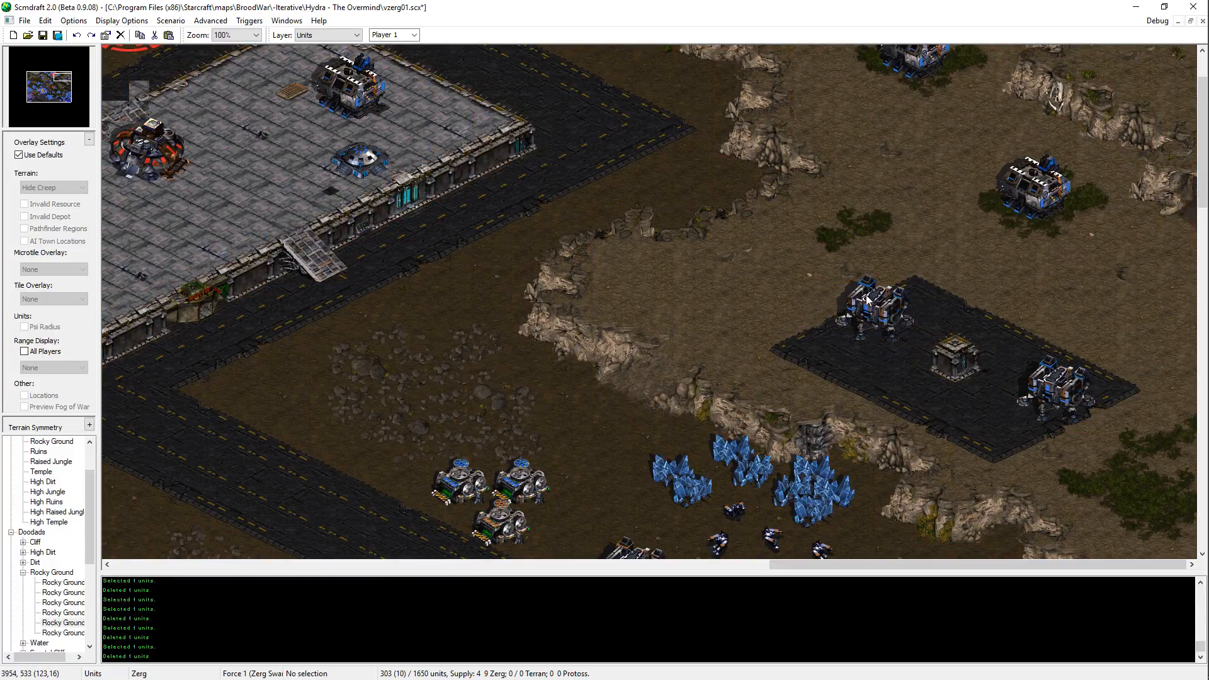
pyautogui.scroll(-7, 895, 403)
pyautogui.scroll(9, 1065, 107)
pyautogui.click(1012, 297)
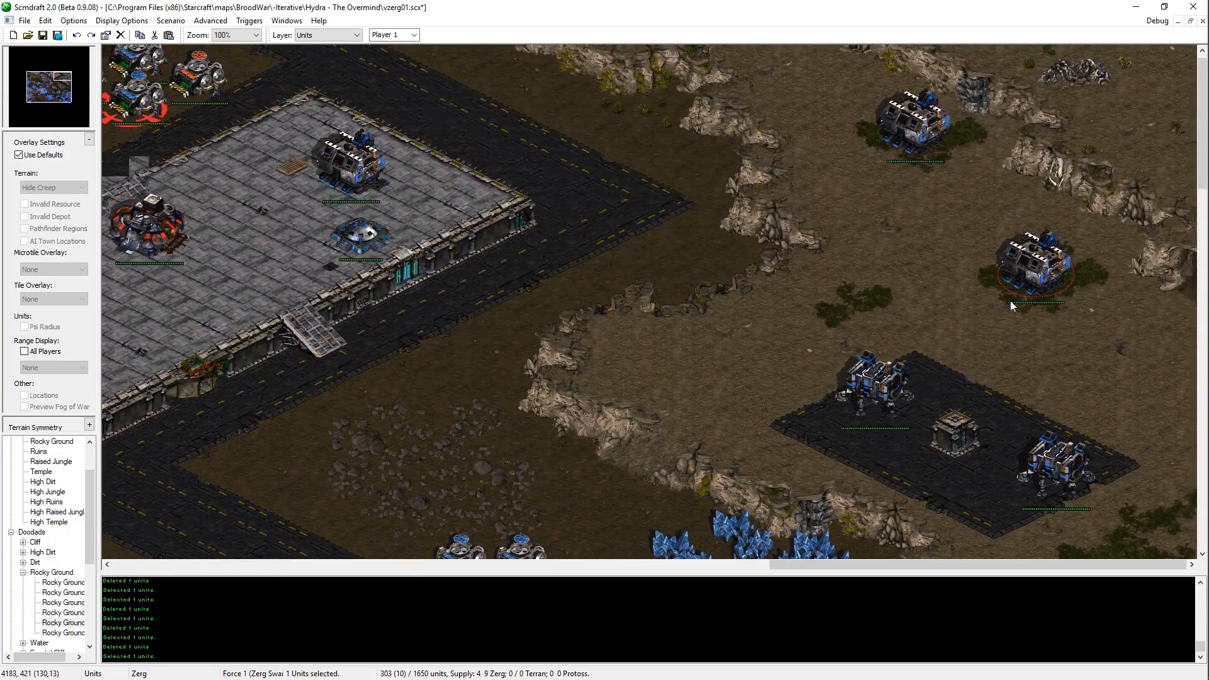
pyautogui.moveTo(1010, 300)
pyautogui.mouseDown()
pyautogui.moveTo(1069, 397)
pyautogui.moveTo(1007, 302)
pyautogui.mouseUp()
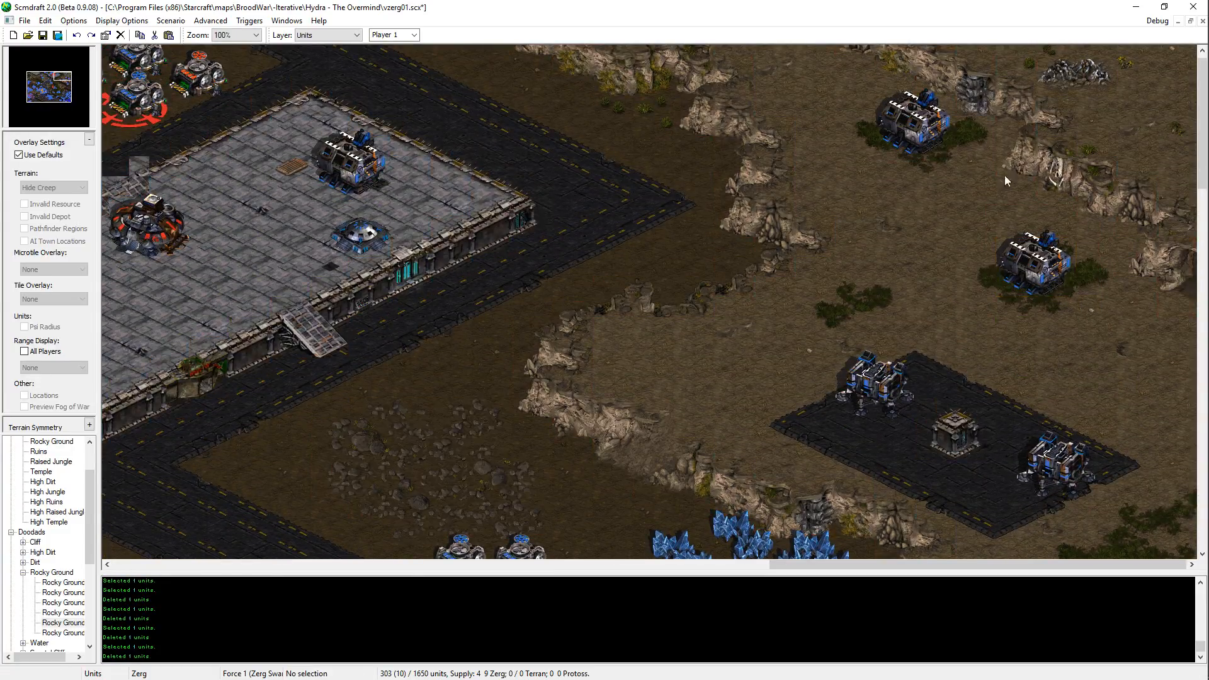
# Step: Copy a blue Terran Supply Depot and place a cluster of four on the northeastern plateau, just northeast of the paved pad
pyautogui.scroll(-7, 939, 328)
pyautogui.click(644, 118)
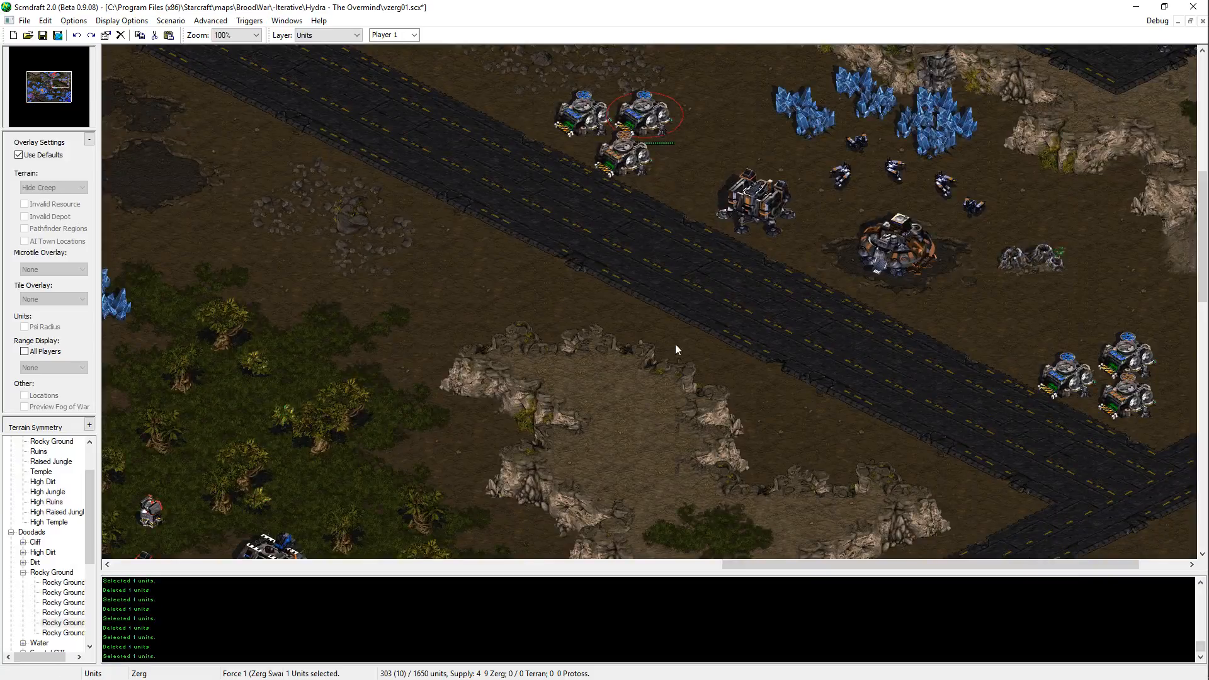
pyautogui.hotkey('ctrl', 'c')
pyautogui.moveTo(675, 343); pyautogui.dragTo(553, 645, button='middle')
pyautogui.hotkey('ctrl', 'v')
pyautogui.click(1105, 211)
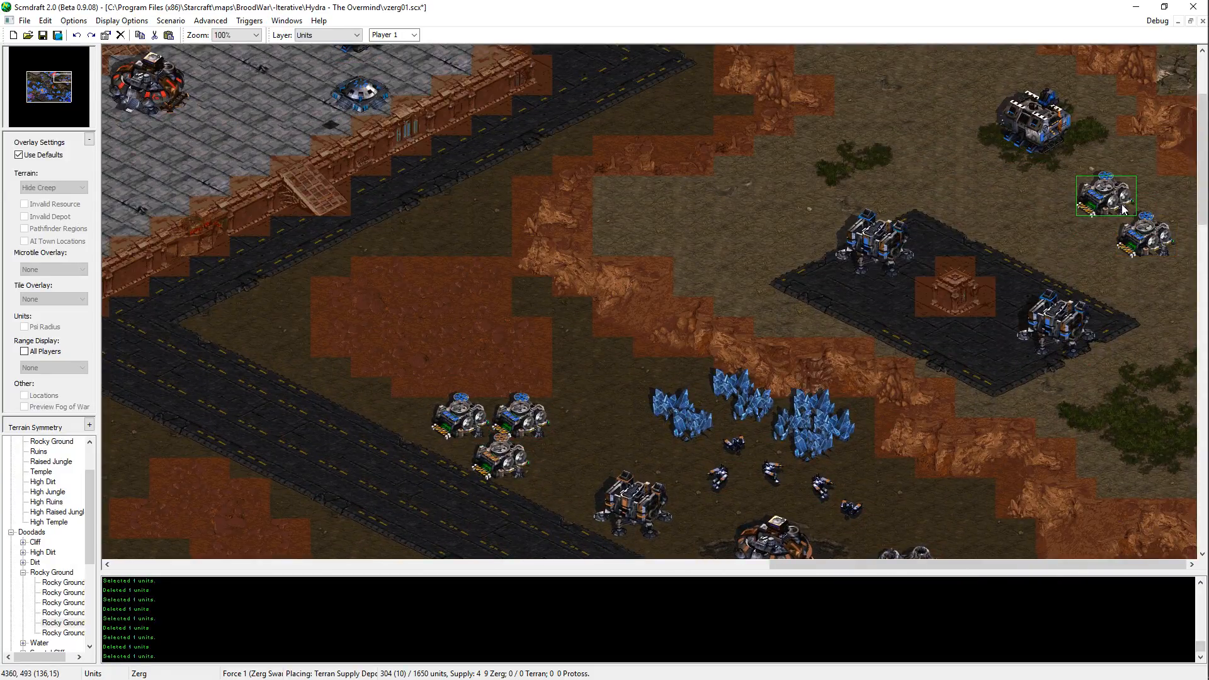
pyautogui.click(666, 222)
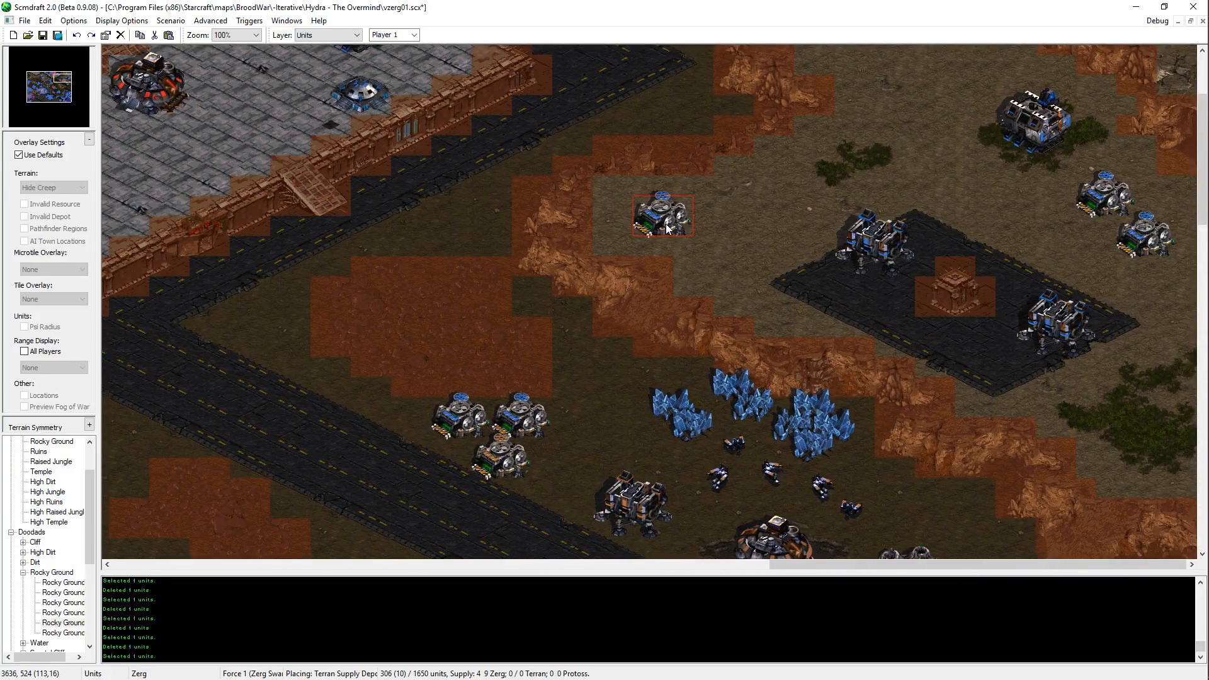
pyautogui.hotkey('ctrl', 'z')
pyautogui.press('Escape')
pyautogui.hotkey('ctrl', 'v')
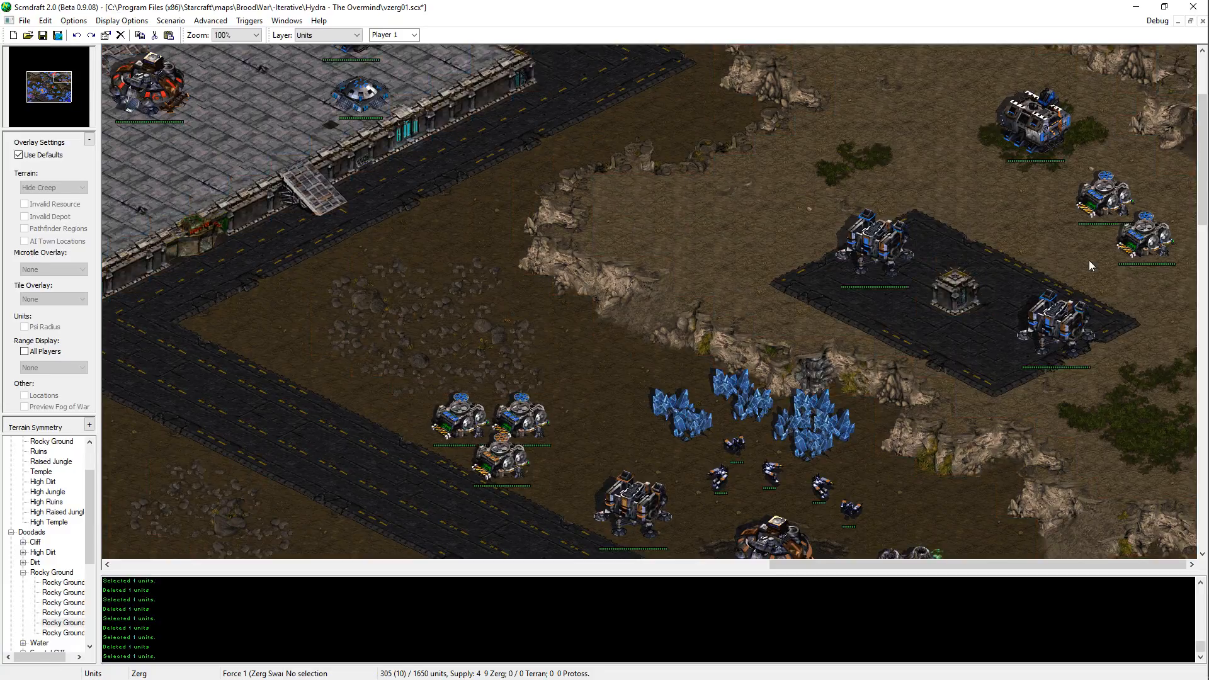
pyautogui.click(1033, 206)
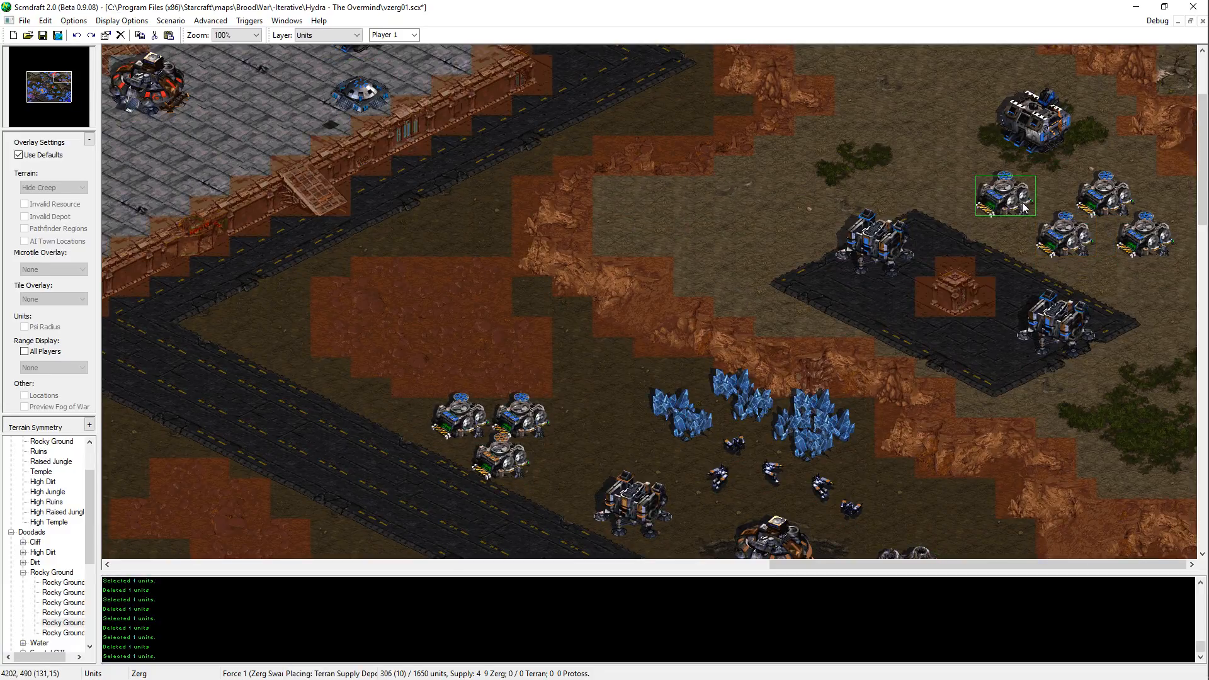
pyautogui.press('Escape')
# Step: Move the cluster of four Supply Depots slightly south, away from the Factory above it
pyautogui.scroll(3, 1134, 320)
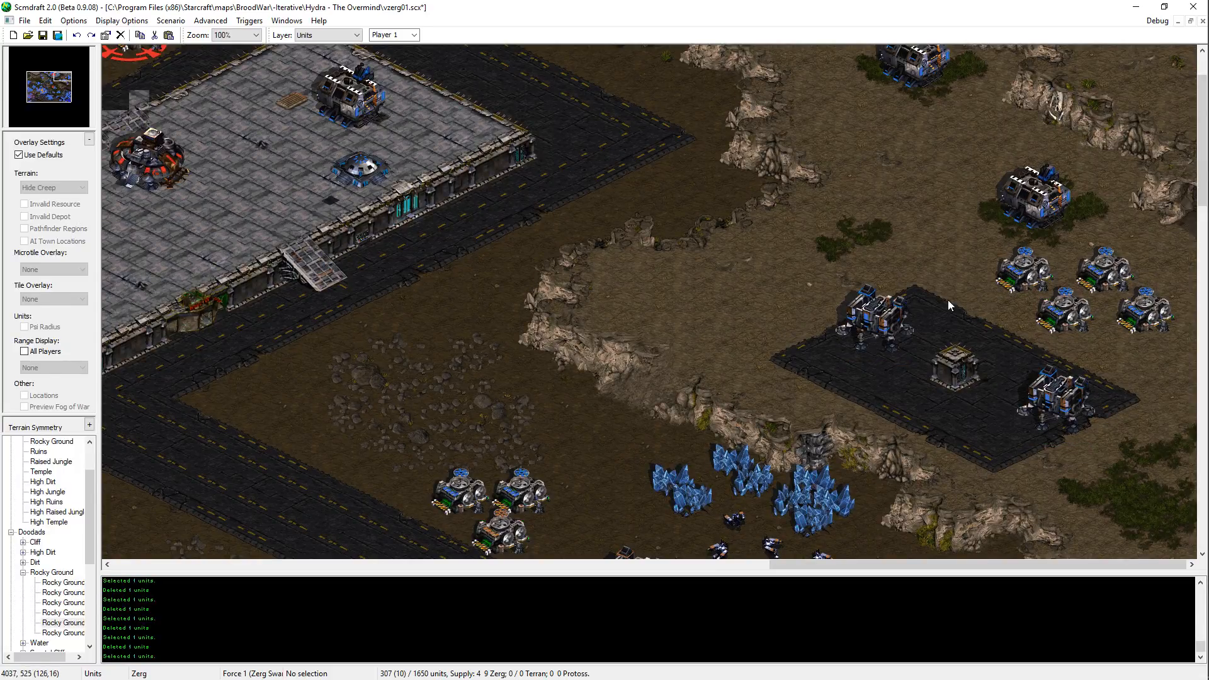
pyautogui.moveTo(985, 252); pyautogui.dragTo(1129, 312)
pyautogui.press('Delete')
pyautogui.hotkey('ctrl', 'v')
pyautogui.click(1094, 316)
pyautogui.press('Escape')
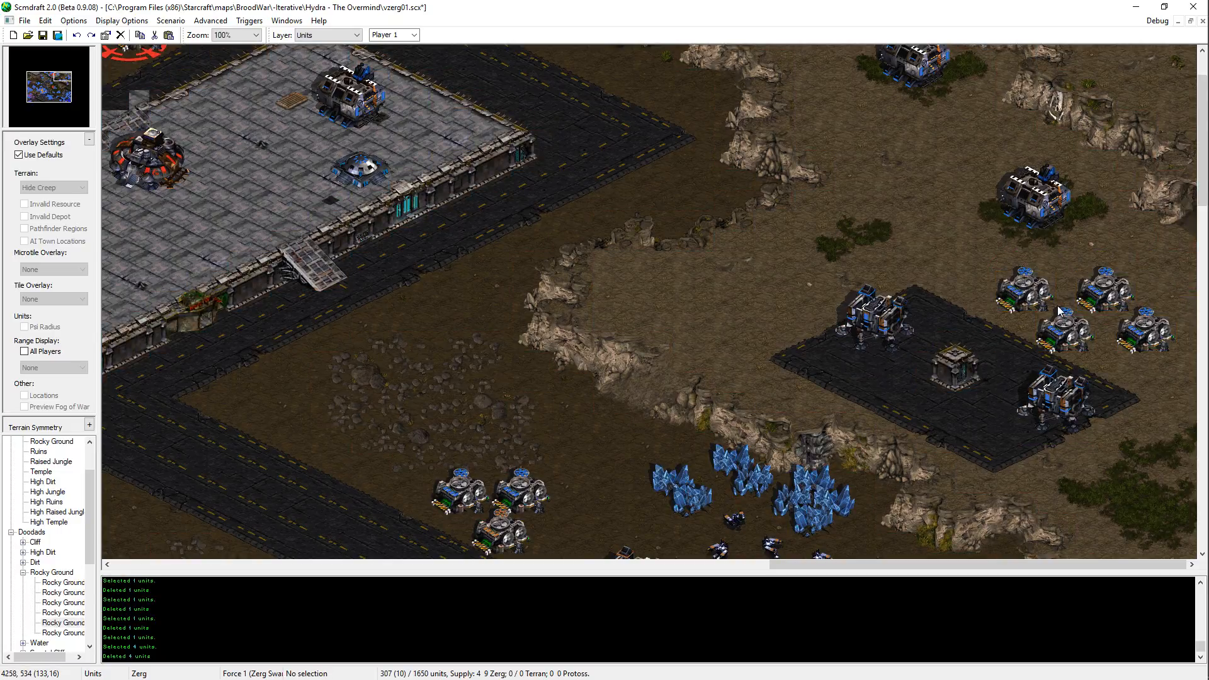
# Step: Shift the two northern Supply Depots of the cluster west, one after the other
pyautogui.click(1006, 299)
pyautogui.hotkey('ctrl', 'x')
pyautogui.hotkey('ctrl', 'v')
pyautogui.click(1006, 303)
pyautogui.press('Escape')
pyautogui.click(1088, 302)
pyautogui.hotkey('ctrl', 'x')
pyautogui.hotkey('ctrl', 'v')
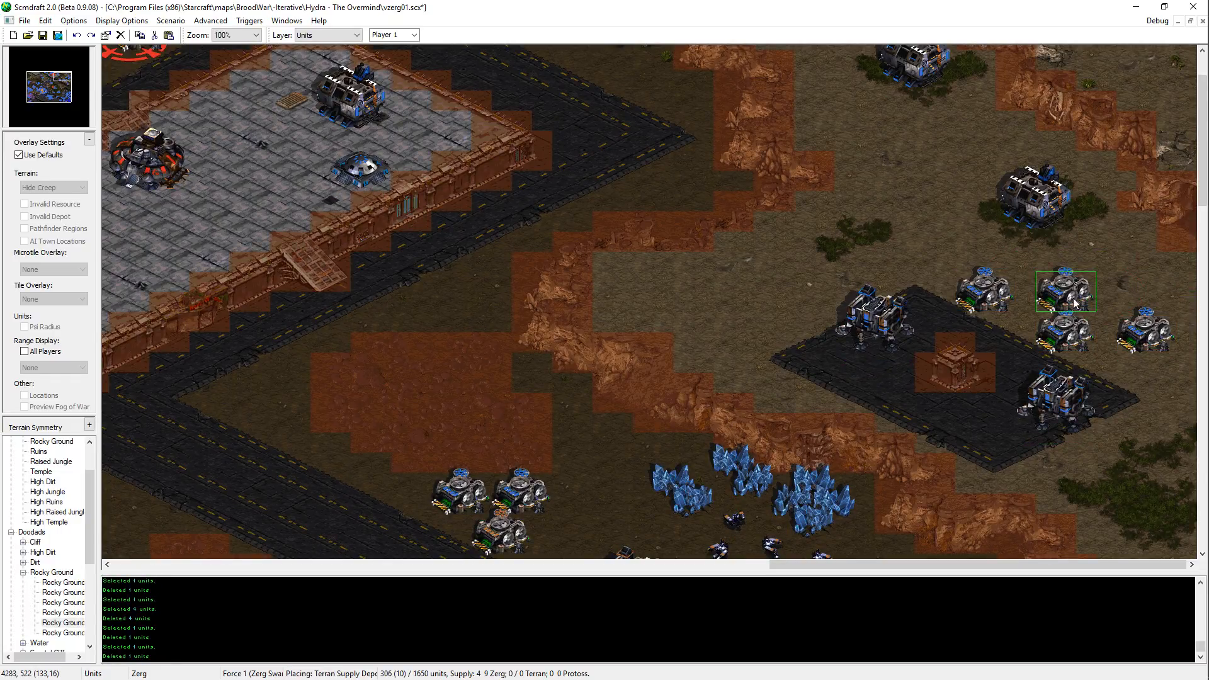
pyautogui.click(1096, 303)
pyautogui.press('Escape')
# Step: Shift the easternmost Supply Depot of the cluster slightly farther east
pyautogui.click(1145, 341)
pyautogui.hotkey('ctrl', 'x')
pyautogui.hotkey('ctrl', 'v')
pyautogui.click(1171, 346)
pyautogui.press('Escape')
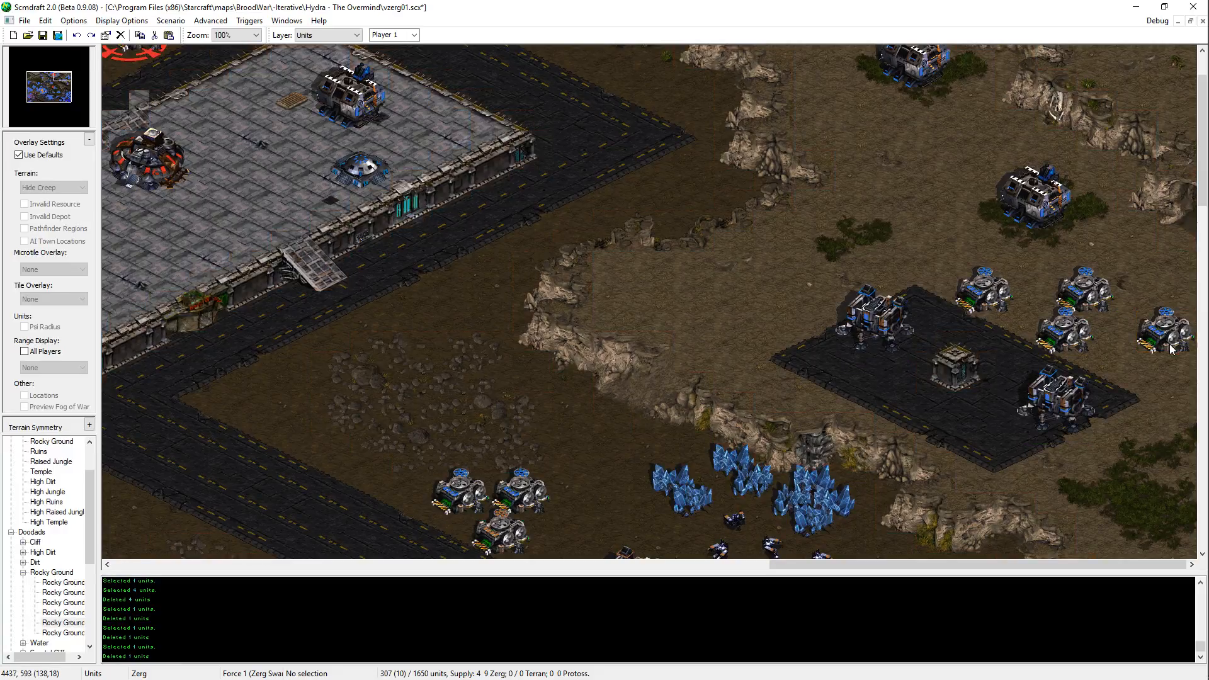
# Step: Move the easternmost Supply Depot to the pad's northeastern edge, just above the eastern Barracks
pyautogui.click(1159, 340)
pyautogui.hotkey('ctrl', 'x')
pyautogui.hotkey('ctrl', 'v')
pyautogui.click(1130, 374)
pyautogui.press('Escape')
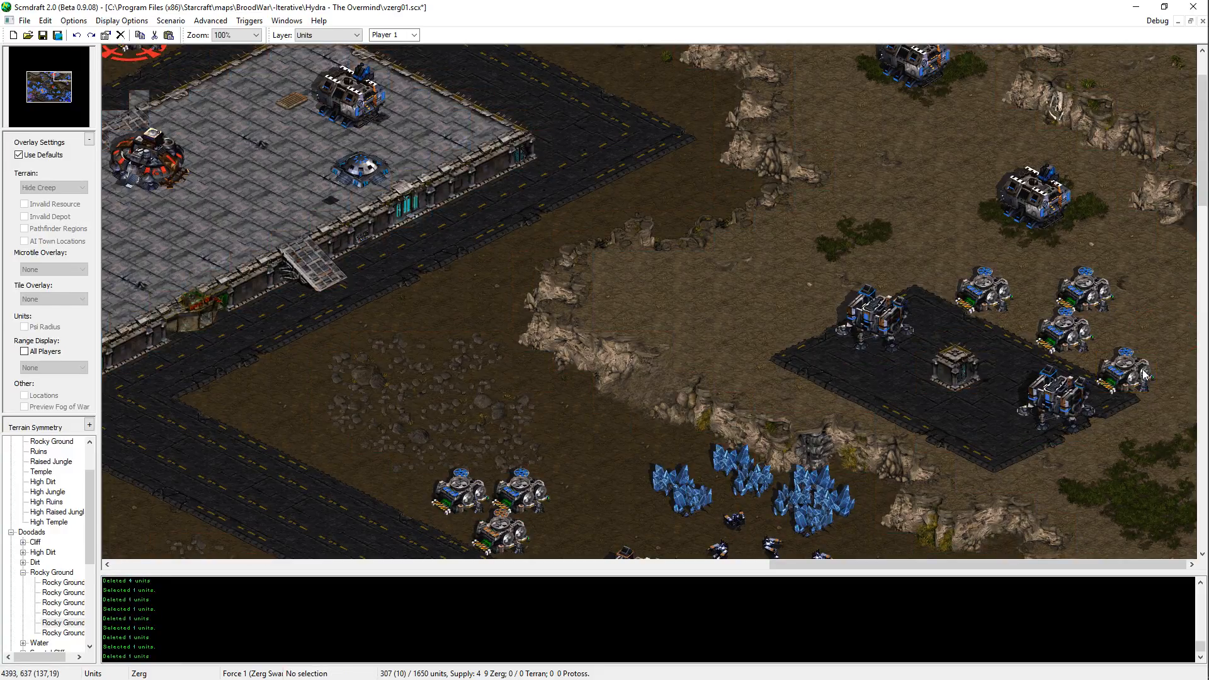
pyautogui.hotkey('ctrl', 'z')
pyautogui.hotkey('ctrl', 'v')
pyautogui.click(1128, 357)
pyautogui.press('Escape')
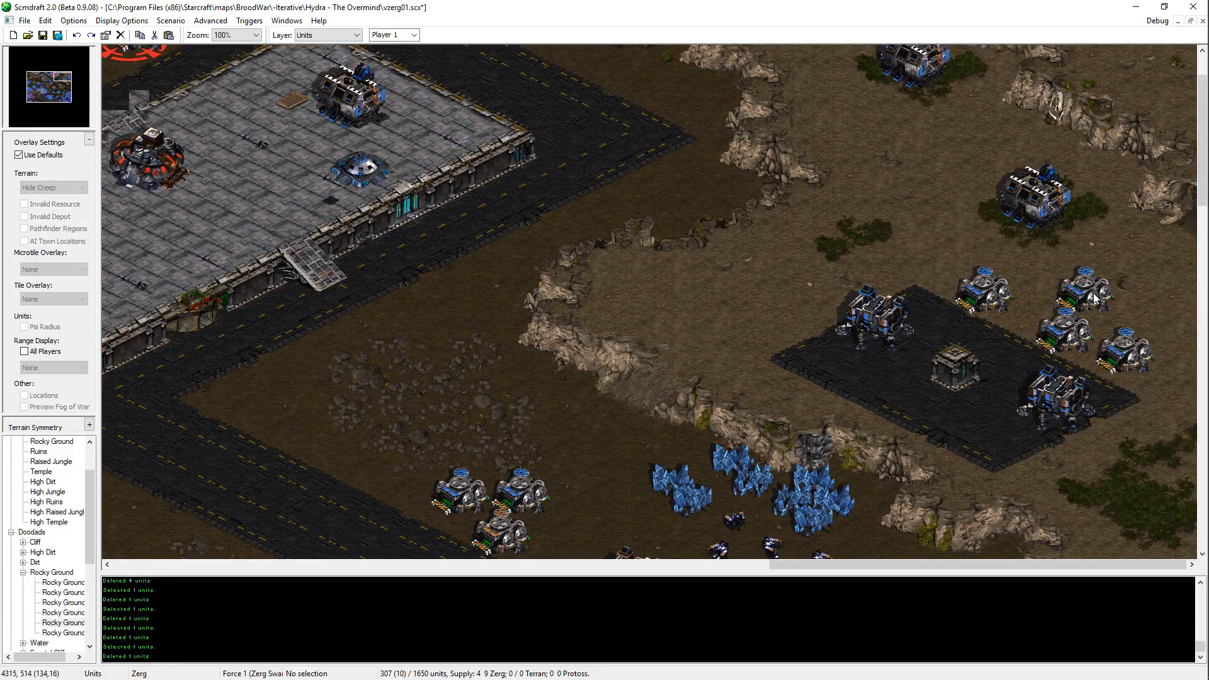
# Step: Move the northwestern Supply Depot slightly northwest, near the northern corner of the paved pad
pyautogui.click(982, 277)
pyautogui.hotkey('ctrl', 'x')
pyautogui.hotkey('ctrl', 'v')
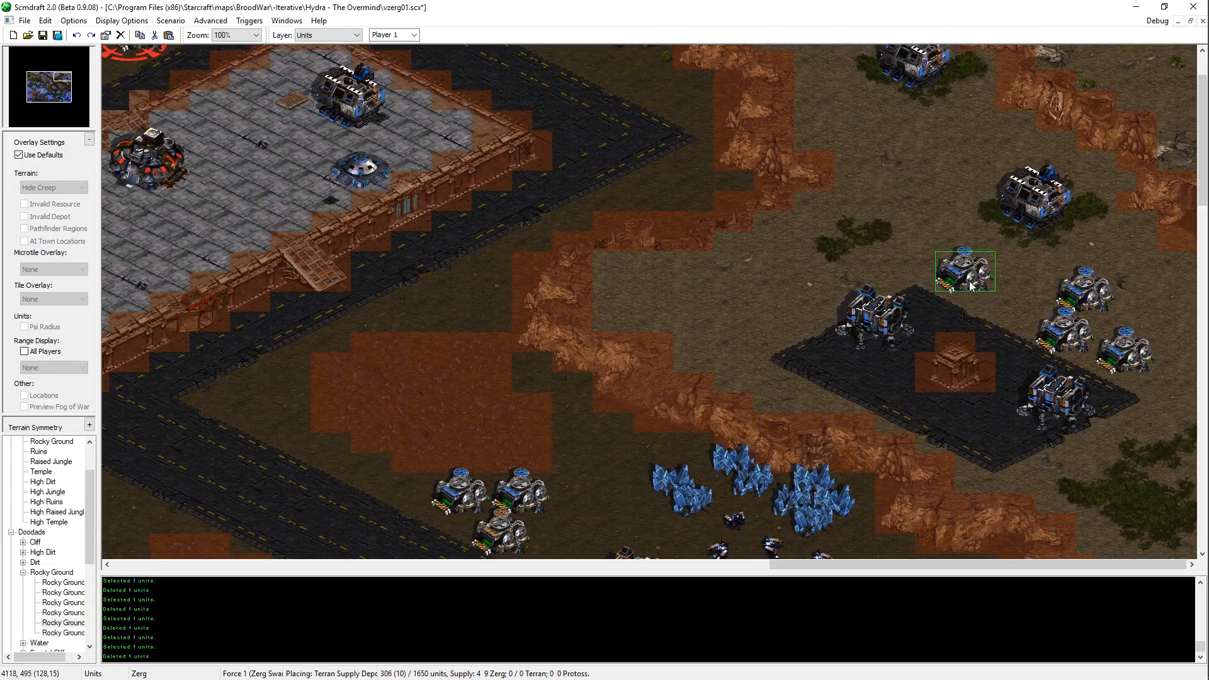
pyautogui.click(966, 286)
pyautogui.press('Escape')
# Step: Place another blue Supply Depot on the plateau northwest of the northern Factory and save the map
pyautogui.click(1072, 286)
pyautogui.hotkey('ctrl', 'c')
pyautogui.hotkey('ctrl', 'v')
pyautogui.scroll(-3, 1109, 308)
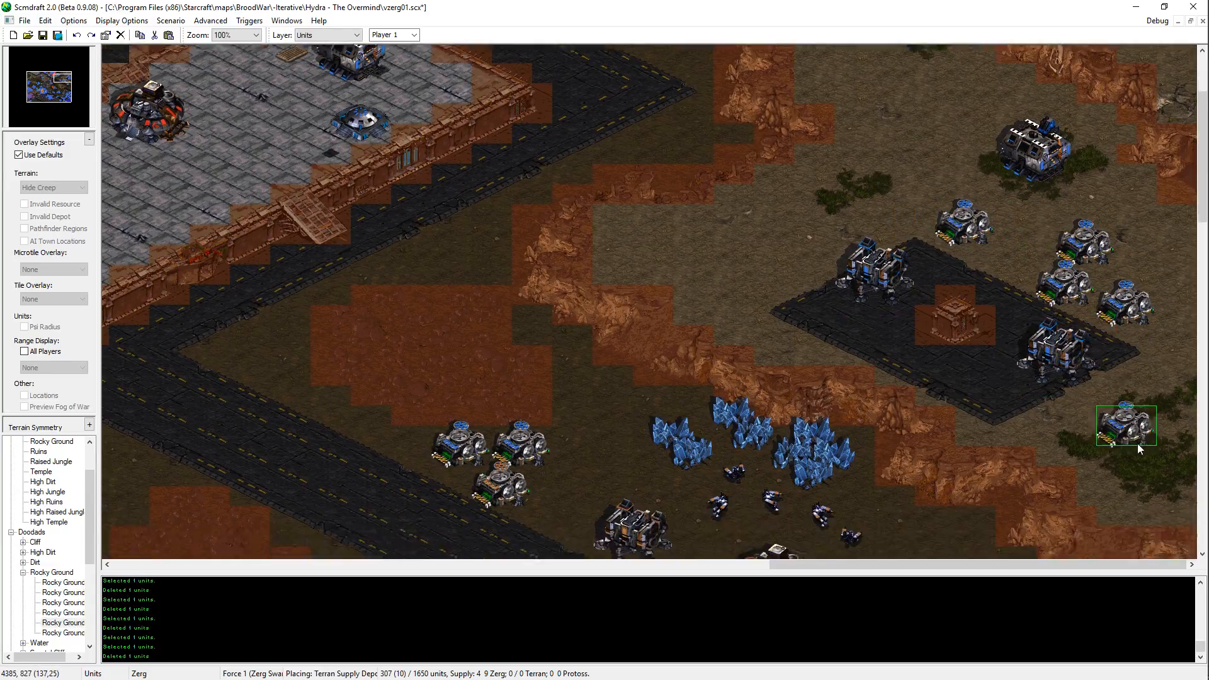
pyautogui.scroll(4, 1173, 203)
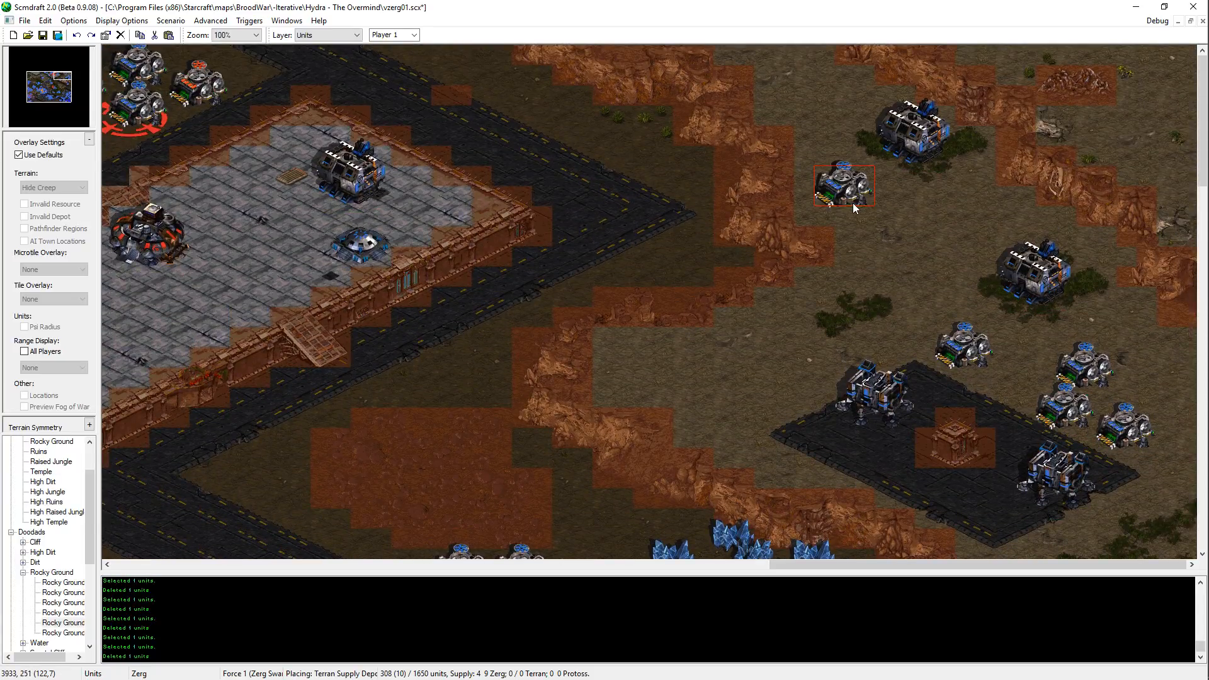
pyautogui.hotkey('ctrl', 'z')
pyautogui.hotkey('ctrl', 'v')
pyautogui.click(826, 102)
pyautogui.hotkey('ctrl', 'z')
pyautogui.hotkey('ctrl', 'v')
pyautogui.click(825, 100)
pyautogui.press('Escape')
pyautogui.moveTo(868, 326); pyautogui.dragTo(740, 239, button='middle')
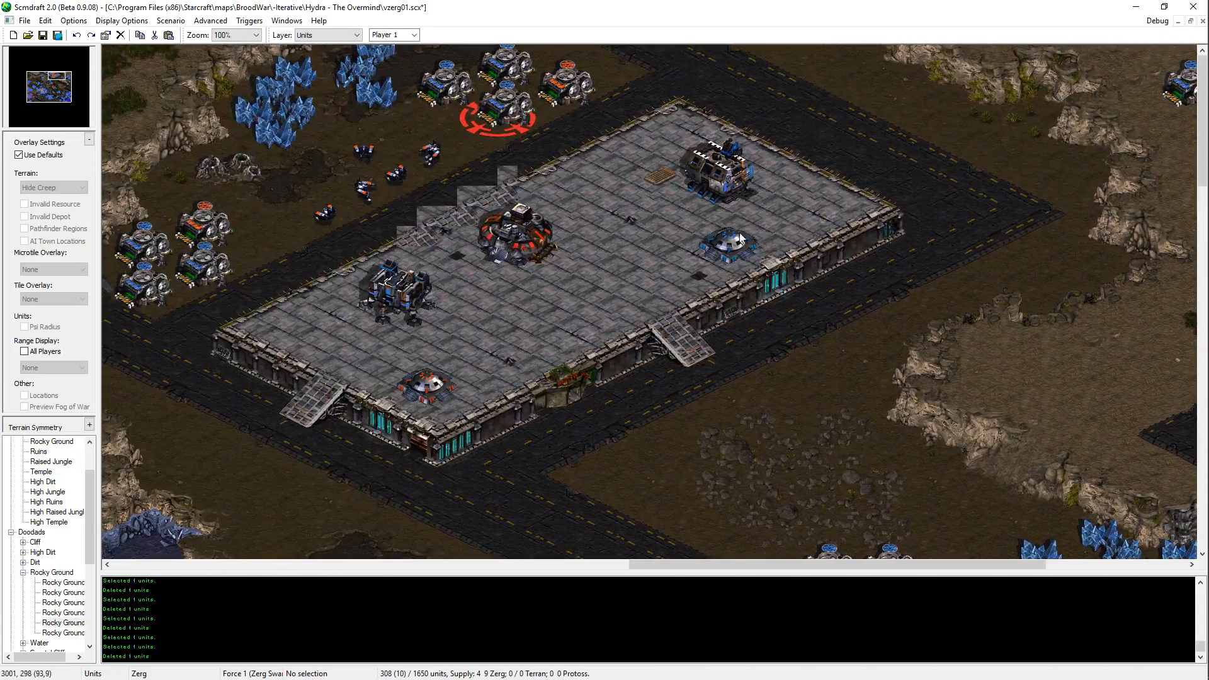
pyautogui.press('Right')
pyautogui.hotkey('ctrl', 's')
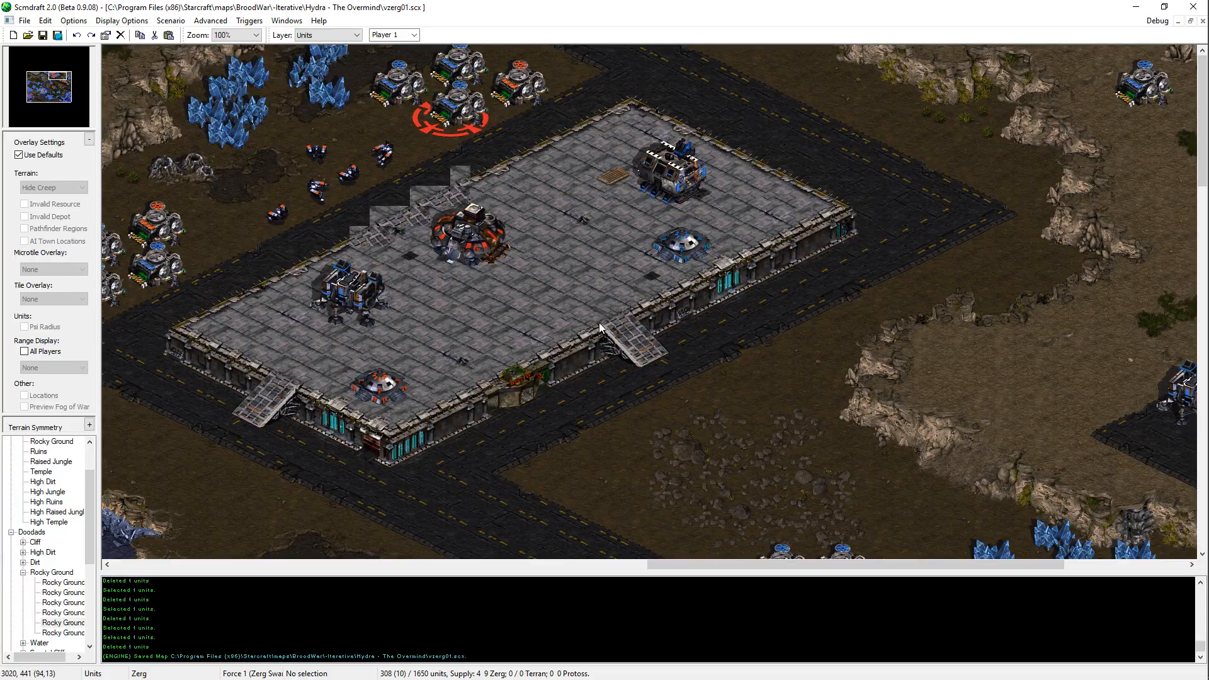
# Step: Copy a Terran Missile Turret from the jungle base and place it on the dirt southwest of the Terran platform, across the road
pyautogui.moveTo(605, 300); pyautogui.dragTo(1096, 583, button='middle')
pyautogui.moveTo(829, 338); pyautogui.dragTo(901, 436, button='middle')
pyautogui.moveTo(547, 466); pyautogui.dragTo(514, 433, button='middle')
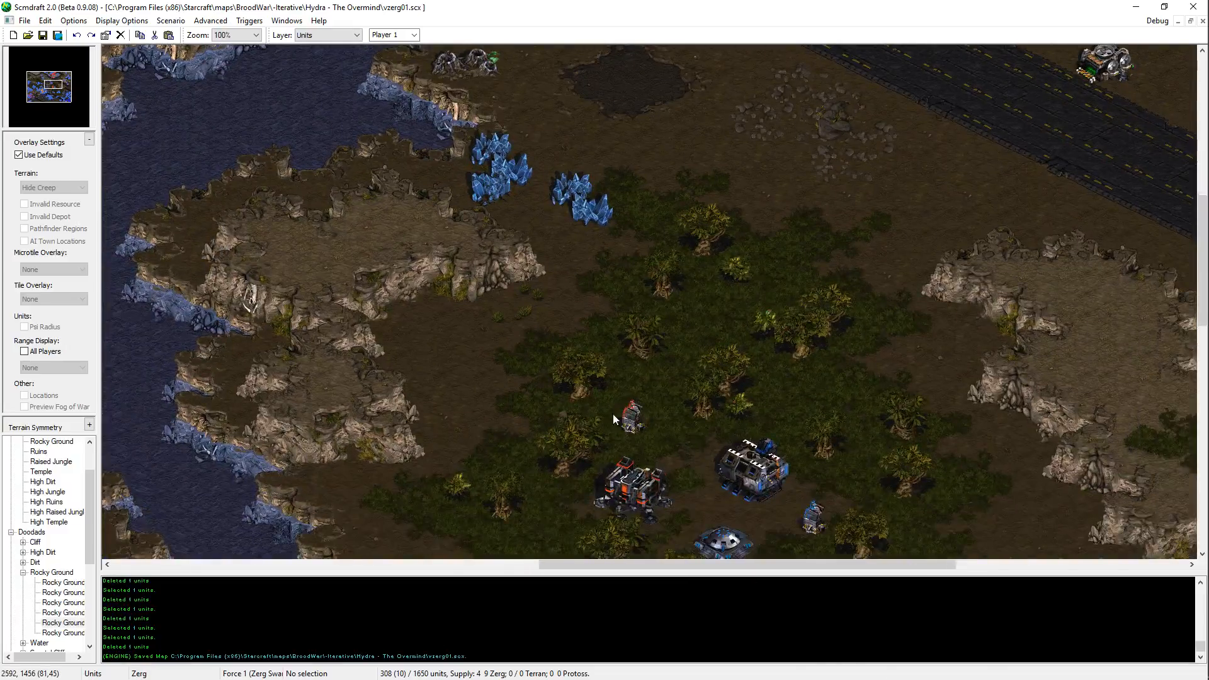
pyautogui.click(631, 413)
pyautogui.hotkey('ctrl', 'c')
pyautogui.moveTo(819, 67); pyautogui.dragTo(805, 231, button='middle')
pyautogui.hotkey('ctrl', 'v')
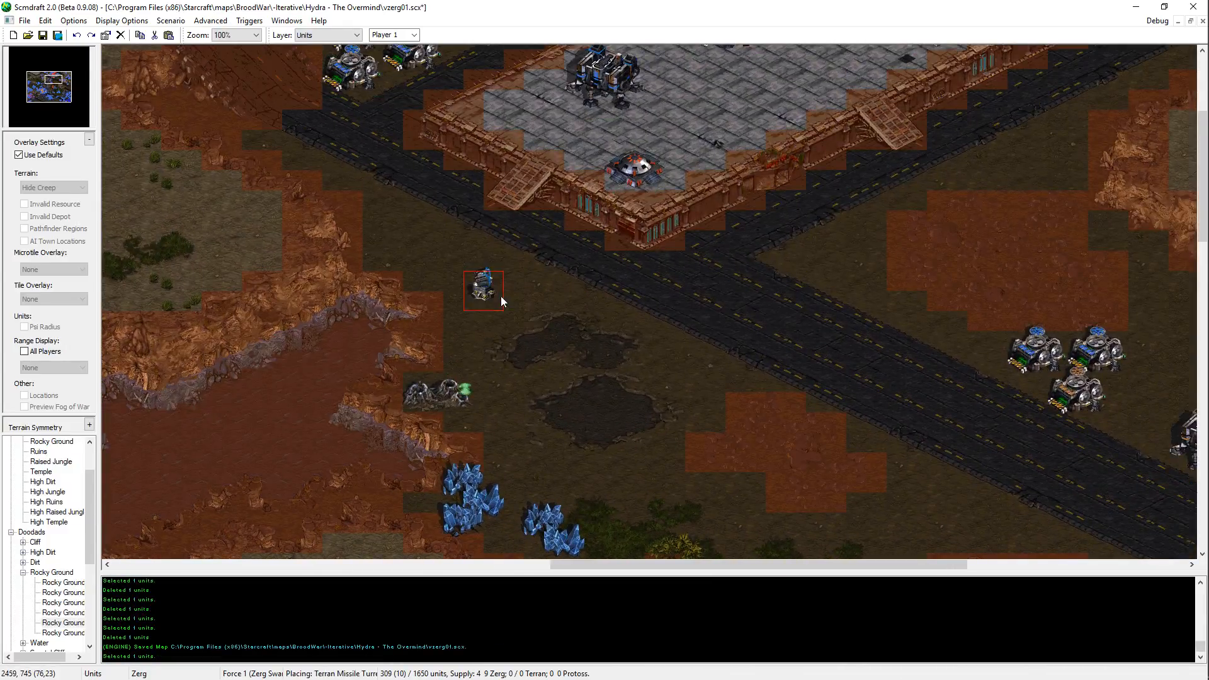
pyautogui.click(501, 296)
pyautogui.hotkey('ctrl', 'z')
pyautogui.hotkey('ctrl', 'v')
pyautogui.click(536, 322)
# Step: Place a Missile Turret at the western end of the Terran platform, beside the Barracks
pyautogui.moveTo(824, 354); pyautogui.dragTo(1048, 516, button='middle')
pyautogui.moveTo(428, 151); pyautogui.dragTo(557, 226, button='middle')
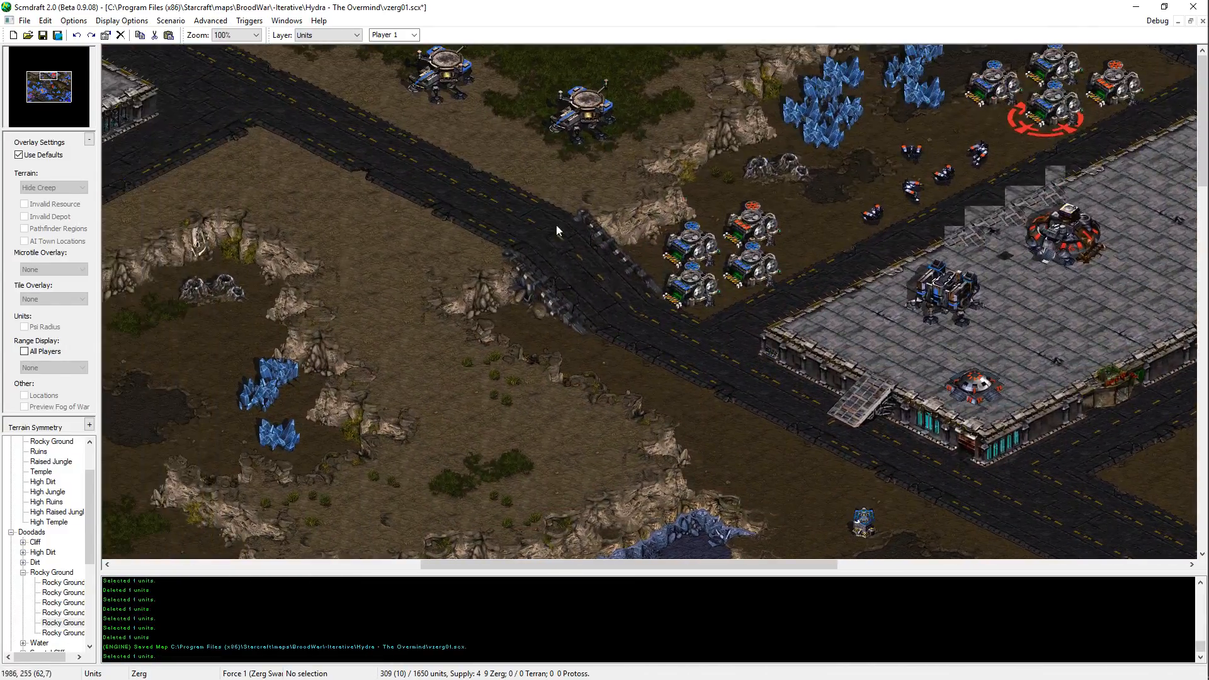
pyautogui.hotkey('ctrl', 'v')
pyautogui.click(863, 338)
pyautogui.hotkey('ctrl', 'z')
pyautogui.hotkey('ctrl', 'v')
pyautogui.click(848, 329)
# Step: Place a Missile Turret near the eastern corner of the Terran platform, beside the Factory
pyautogui.moveTo(584, 375); pyautogui.dragTo(121, 384, button='middle')
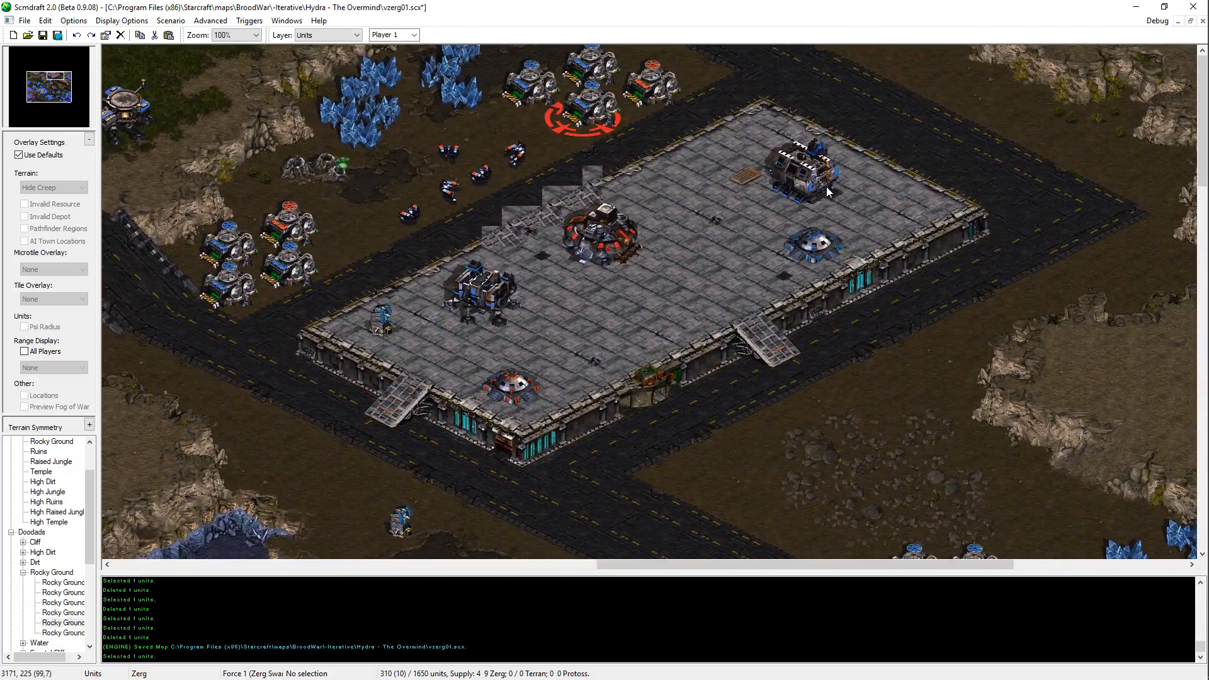
pyautogui.hotkey('ctrl', 'v')
pyautogui.click(909, 210)
pyautogui.moveTo(1144, 196); pyautogui.dragTo(946, 185, button='middle')
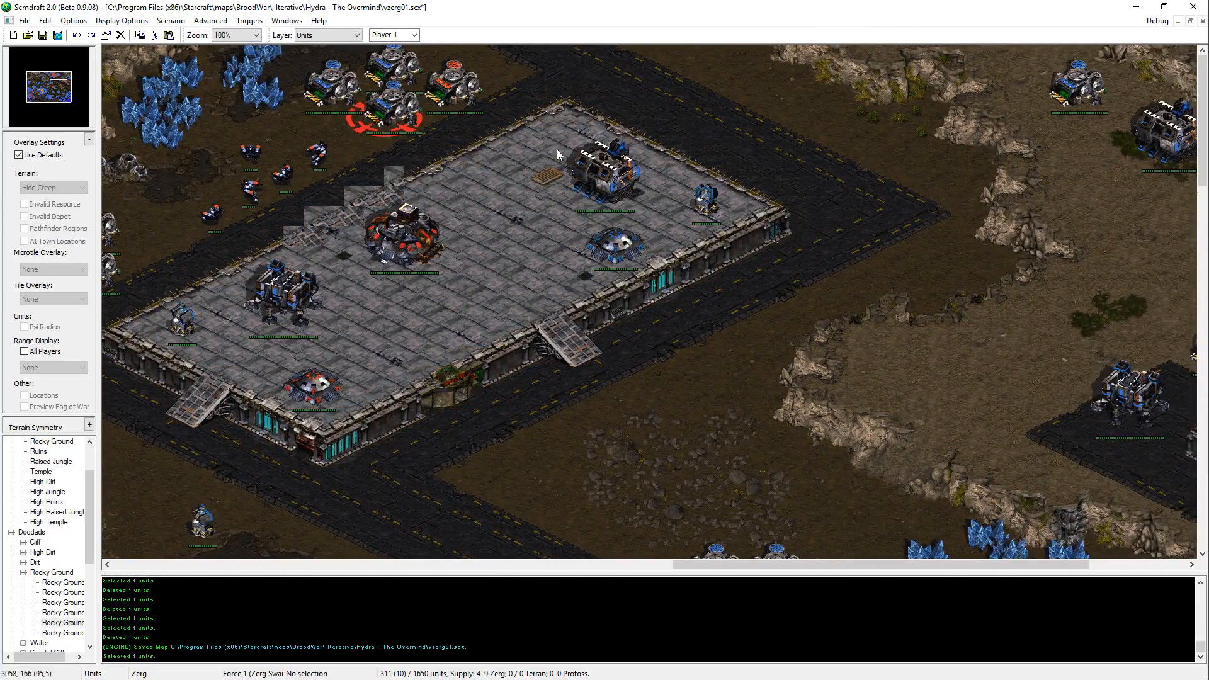
pyautogui.hotkey('ctrl', 'v')
pyautogui.click(710, 218)
pyautogui.hotkey('ctrl', 'v')
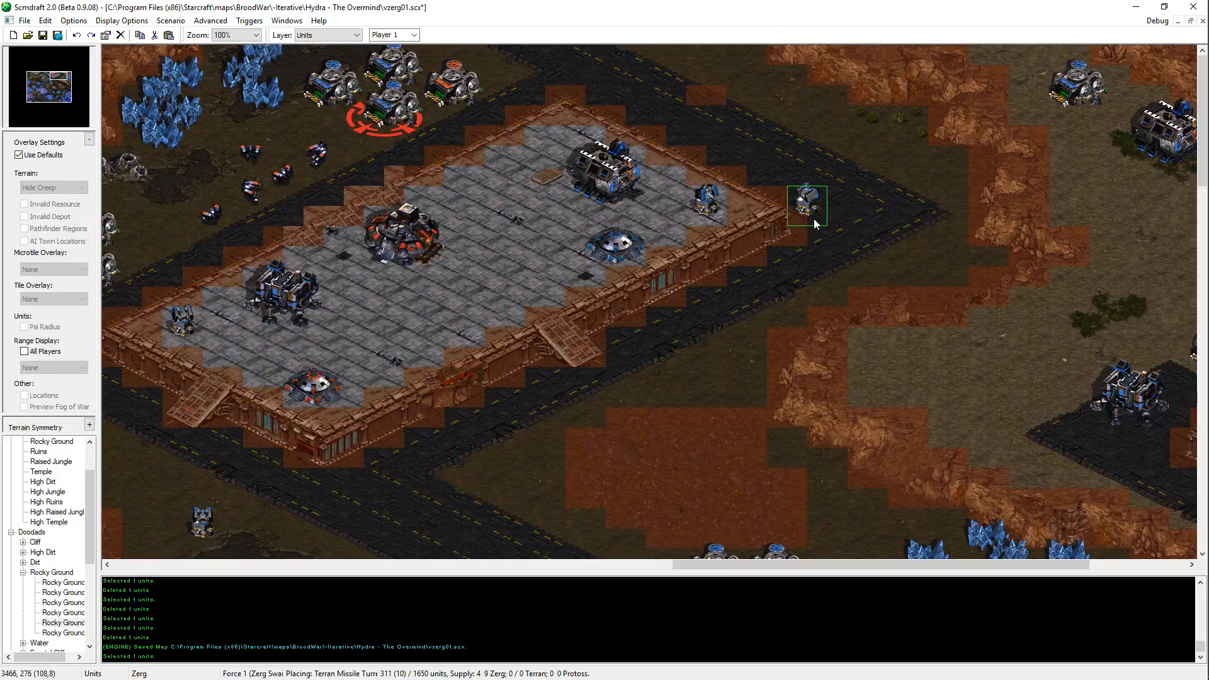
pyautogui.hotkey('ctrl', 't')
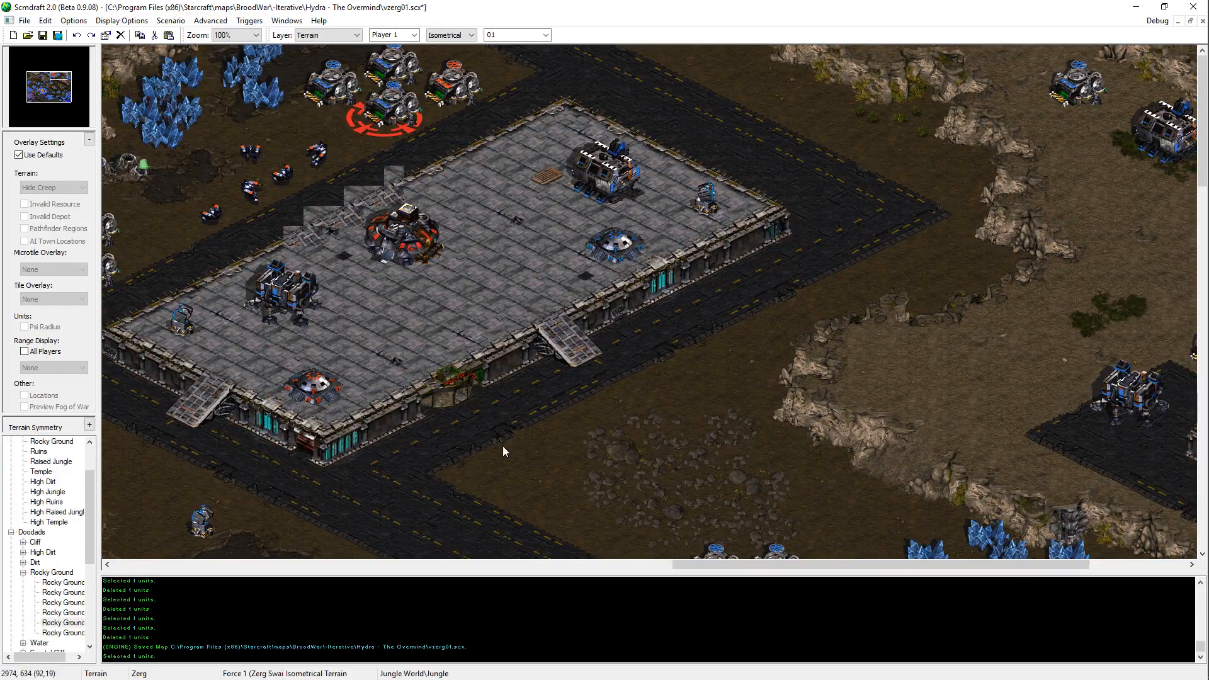
pyautogui.moveTo(503, 445); pyautogui.dragTo(550, 361, button='middle')
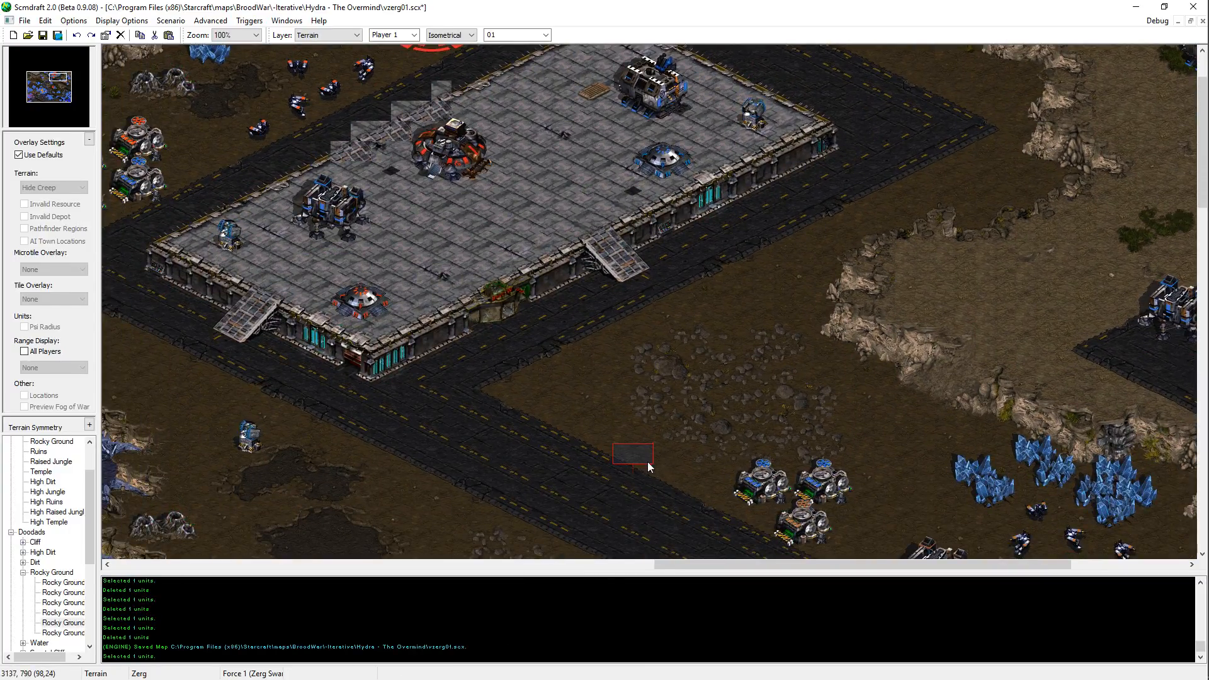
pyautogui.moveTo(649, 464)
pyautogui.mouseDown(button='middle')
pyautogui.moveTo(832, 327)
pyautogui.moveTo(678, 108)
pyautogui.mouseUp(button='middle')
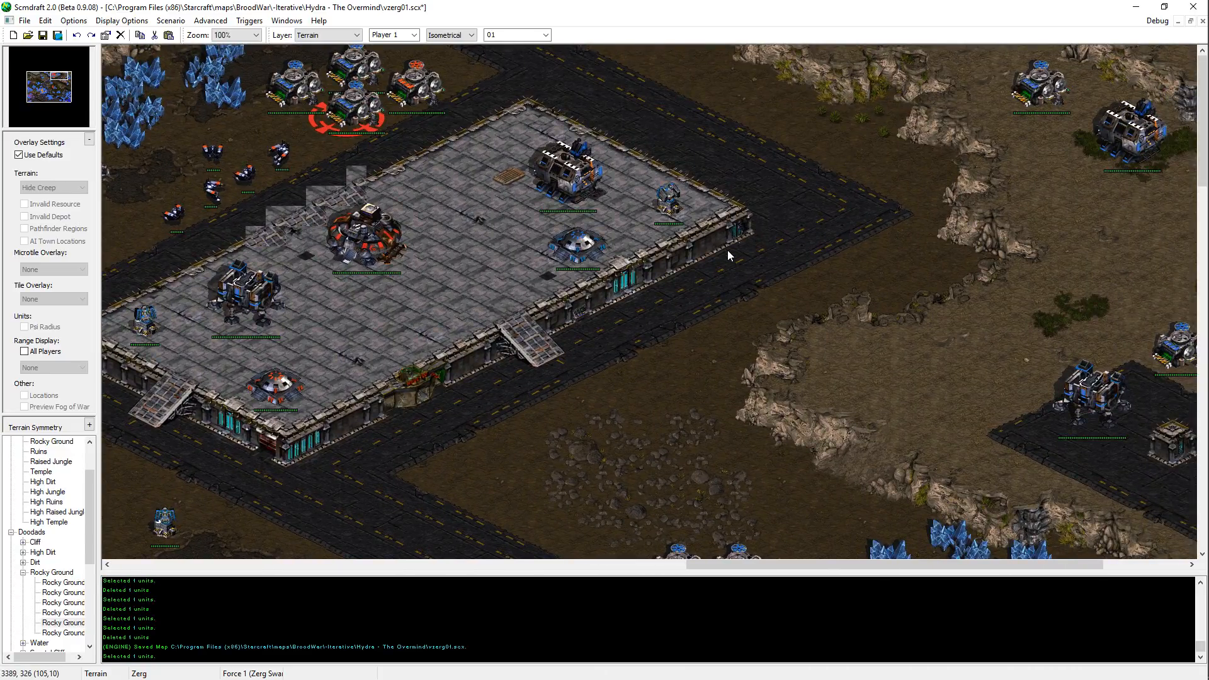
pyautogui.moveTo(766, 317); pyautogui.dragTo(729, 278, button='middle')
pyautogui.hotkey('ctrl', 'u')
# Step: Save the map and place a copied Missile Turret between the rubble patch and the northeastern plateau's cliff
pyautogui.click(631, 163)
pyautogui.hotkey('ctrl', 'c')
pyautogui.hotkey('ctrl', 'v')
pyautogui.moveTo(793, 524); pyautogui.dragTo(916, 161, button='middle')
pyautogui.moveTo(742, 400); pyautogui.dragTo(430, 202, button='middle')
pyautogui.moveTo(791, 135); pyautogui.dragTo(1017, 411, button='middle')
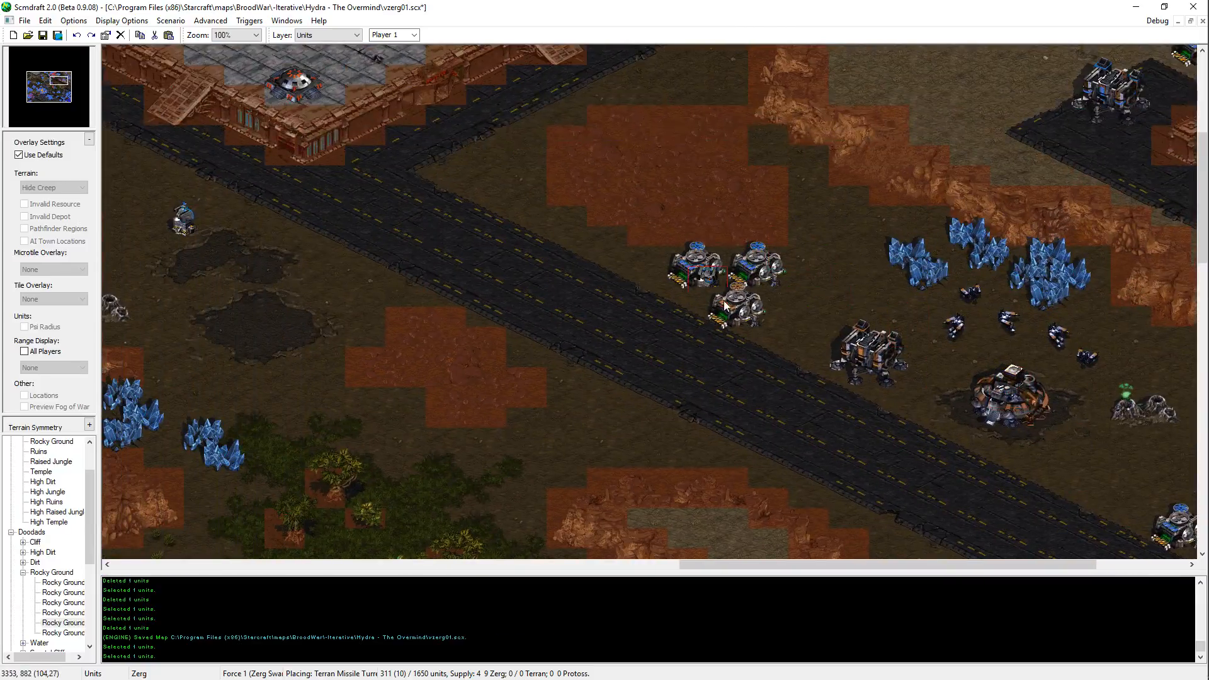
pyautogui.hotkey('ctrl', 's')
pyautogui.moveTo(861, 75); pyautogui.dragTo(794, 209, button='middle')
pyautogui.click(694, 283)
pyautogui.press('Escape')
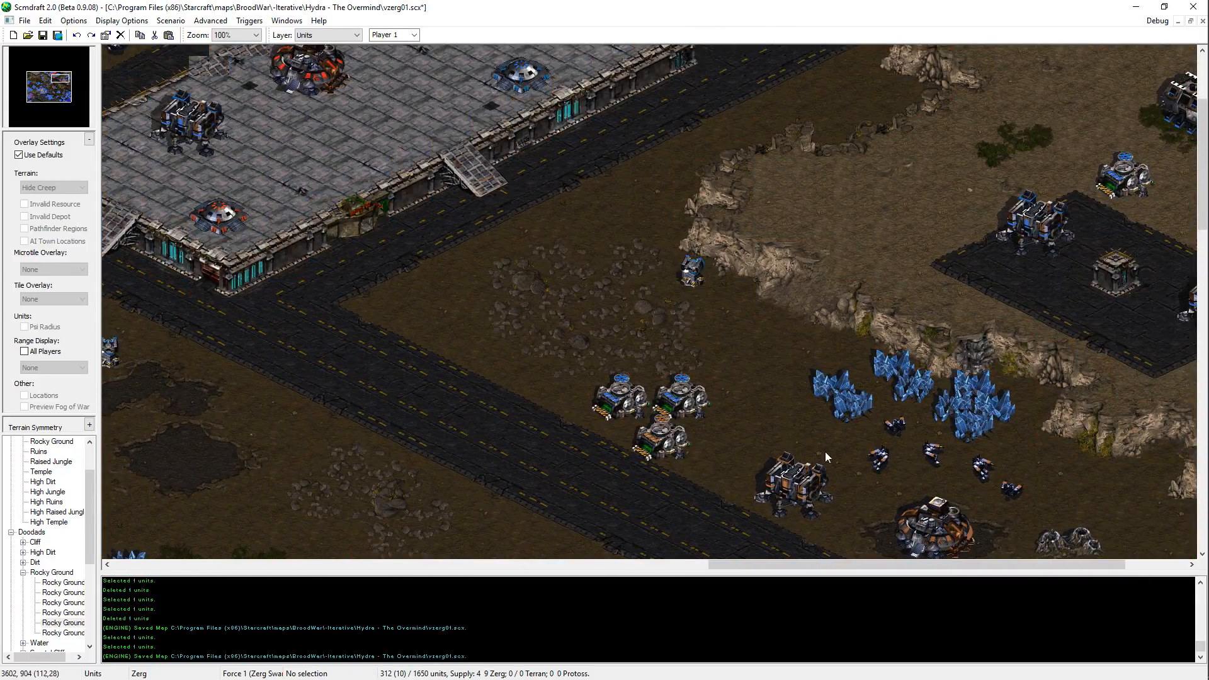
# Step: Place a Missile Turret on the dirt between the diagonal road and the L-shaped plateau south of the orange Command Center
pyautogui.moveTo(825, 452); pyautogui.dragTo(696, 345, button='middle')
pyautogui.moveTo(641, 377)
pyautogui.mouseDown(button='middle')
pyautogui.moveTo(675, 305)
pyautogui.moveTo(609, 238)
pyautogui.mouseUp(button='middle')
pyautogui.hotkey('ctrl', 'v')
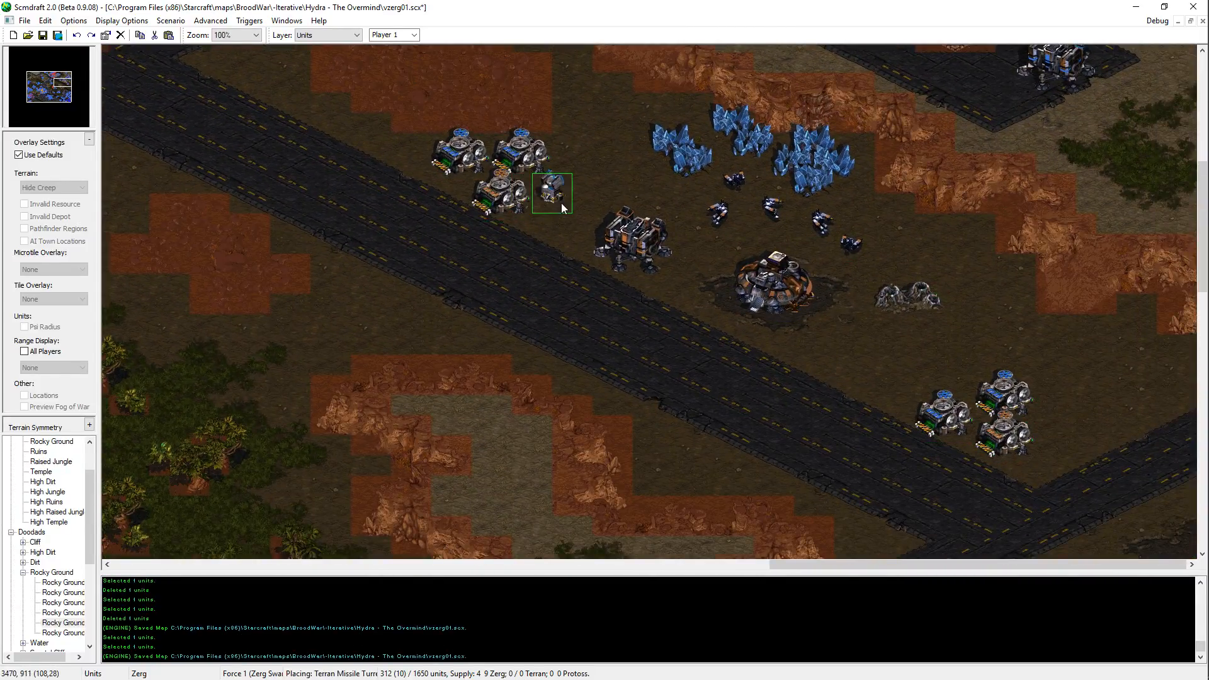
pyautogui.press('Escape')
pyautogui.press('alt')
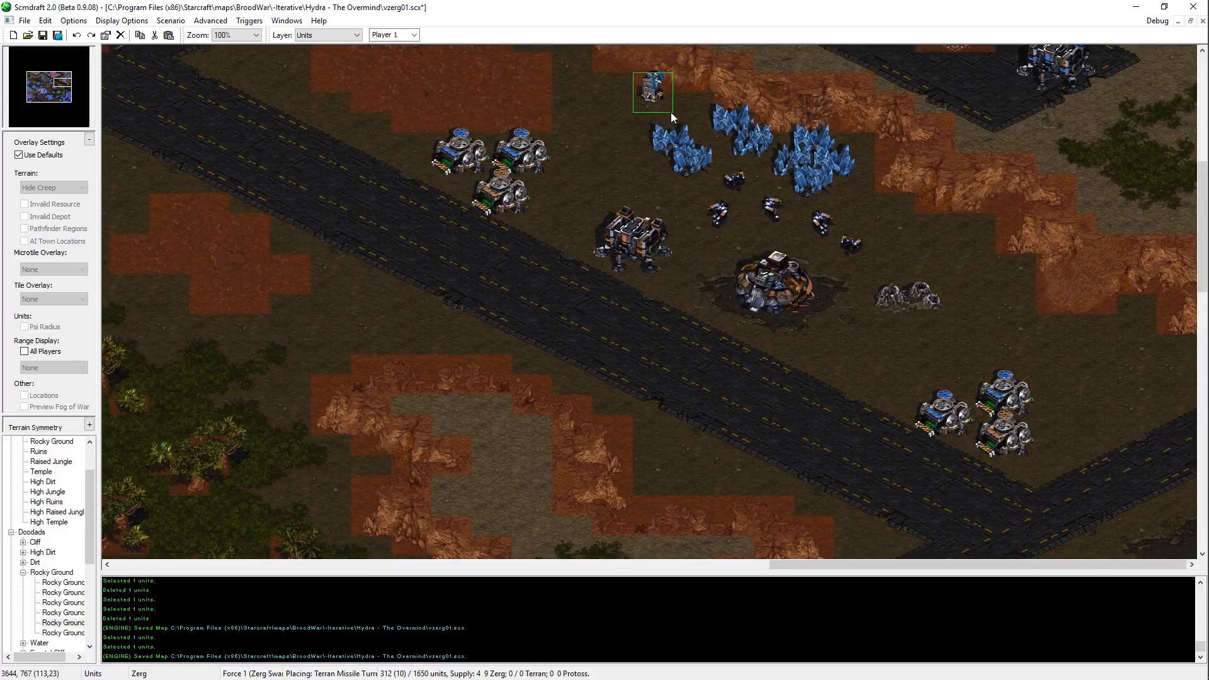
pyautogui.moveTo(669, 492); pyautogui.dragTo(693, 368, button='middle')
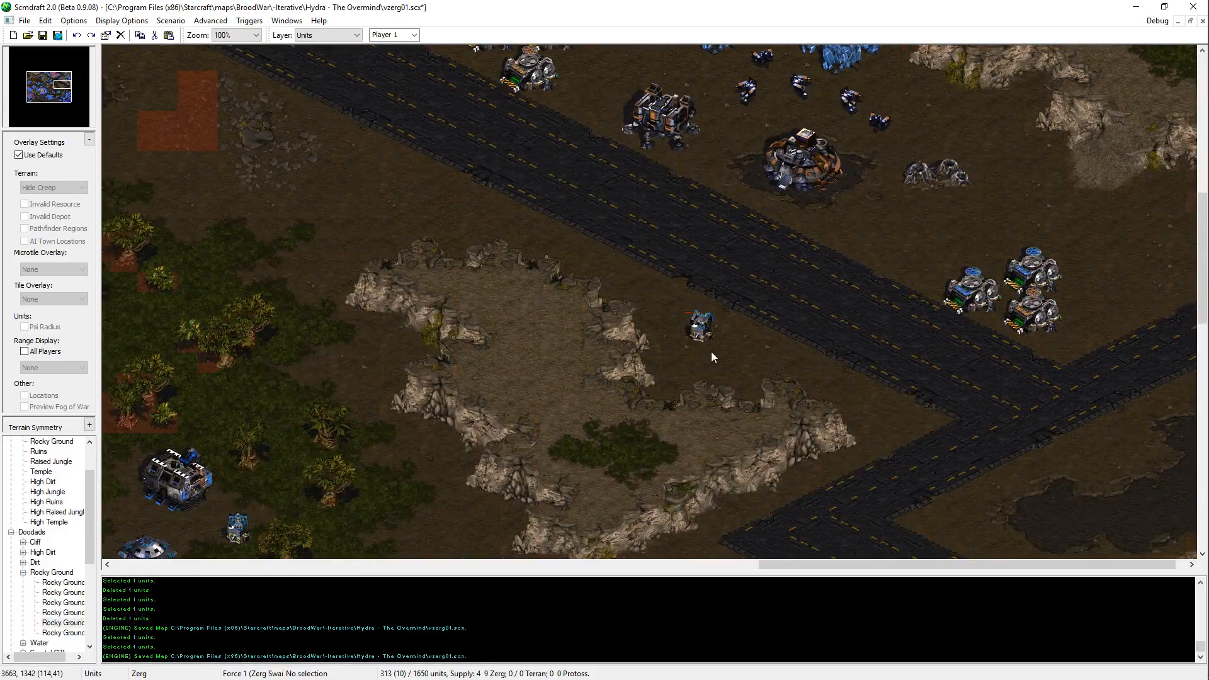
# Step: Place a Missile Turret on the small plateau south of the lake, adjusting its position once
pyautogui.moveTo(277, 469)
pyautogui.mouseDown(button='middle')
pyautogui.moveTo(700, 334)
pyautogui.moveTo(939, 202)
pyautogui.moveTo(776, 267)
pyautogui.moveTo(666, 343)
pyautogui.moveTo(610, 349)
pyautogui.moveTo(682, 489)
pyautogui.mouseUp(button='middle')
pyautogui.hotkey('ctrl', 'v')
pyautogui.click(667, 342)
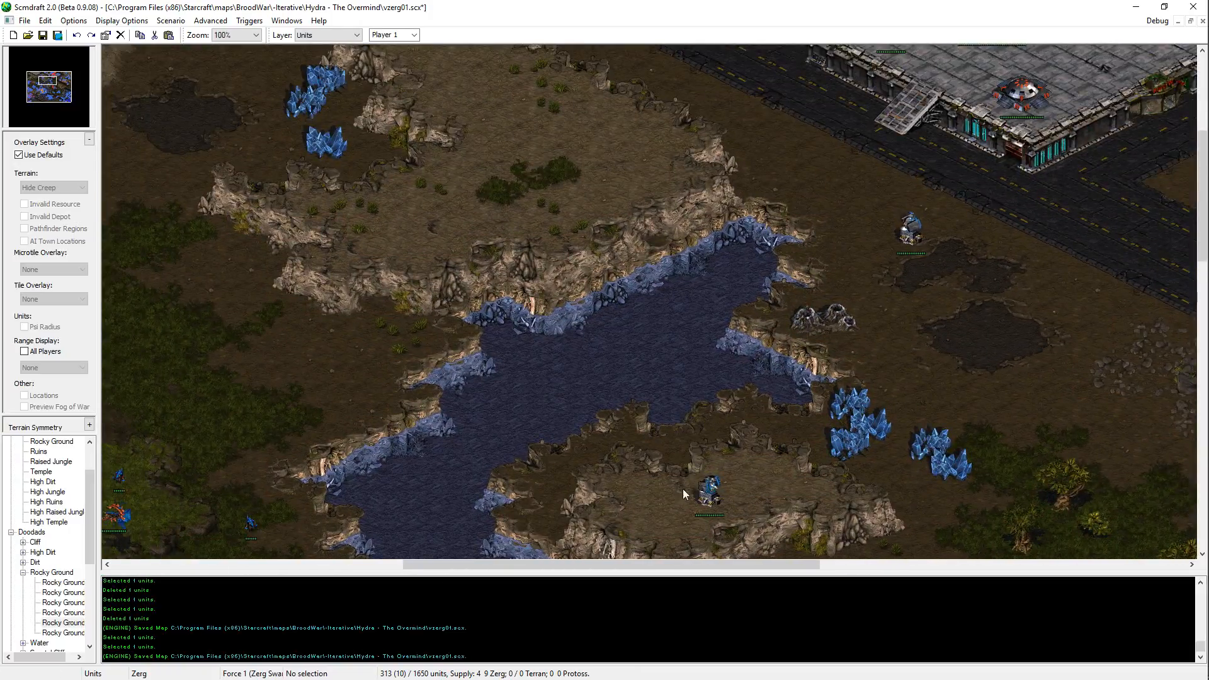
pyautogui.hotkey('ctrl', 'z')
pyautogui.hotkey('ctrl', 'v')
pyautogui.click(677, 515)
# Step: Place two Missile Turrets on the high ground east of the western platform, just south of the road
pyautogui.moveTo(792, 249); pyautogui.dragTo(917, 322, button='middle')
pyautogui.moveTo(1053, 136); pyautogui.dragTo(1018, 301, button='middle')
pyautogui.hotkey('ctrl', 'v')
pyautogui.click(633, 180)
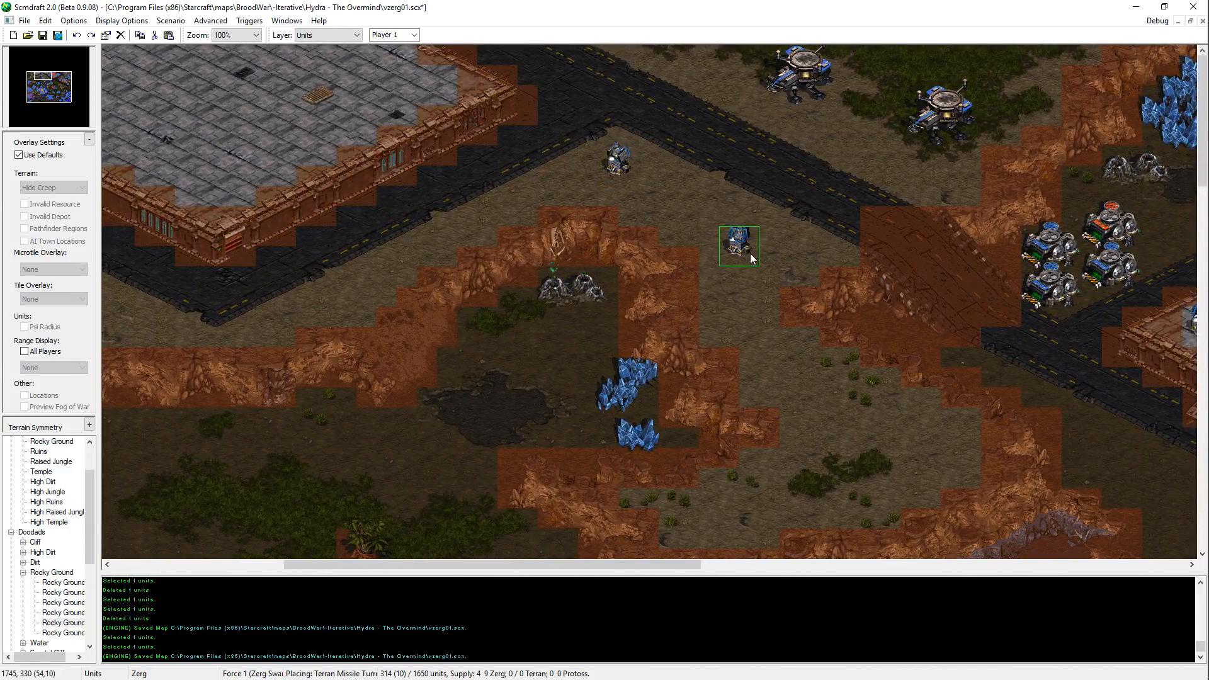
pyautogui.click(750, 270)
pyautogui.press('Escape')
# Step: Decline saving the Trigedit diagnostic file and start Scmdraft 2 again up to its profile selection
pyautogui.moveTo(1010, 367); pyautogui.dragTo(963, 340, button='middle')
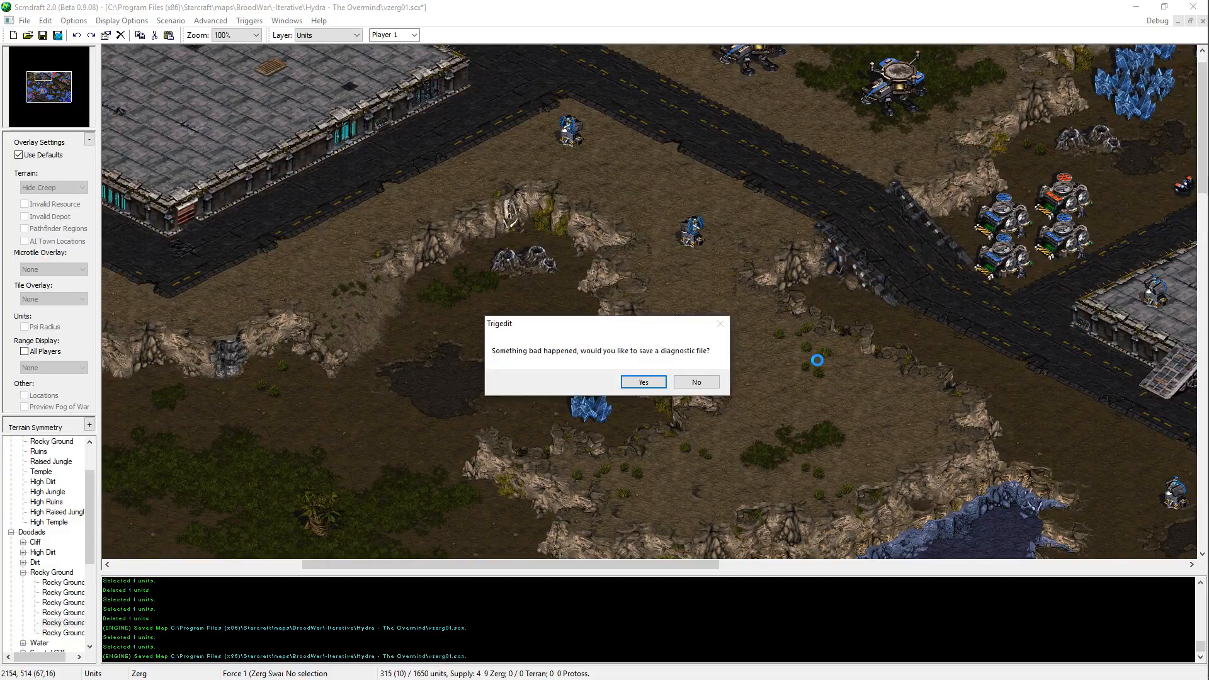
pyautogui.click(684, 385)
pyautogui.moveTo(1207, 214)
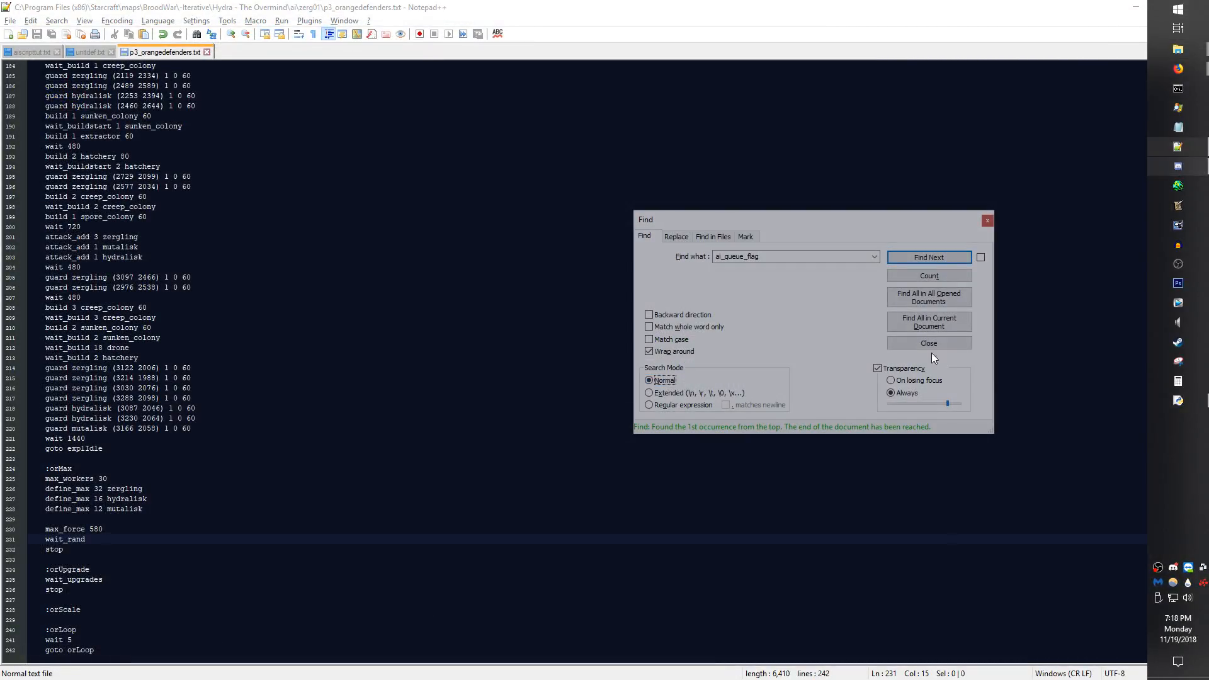
pyautogui.click(1184, 187)
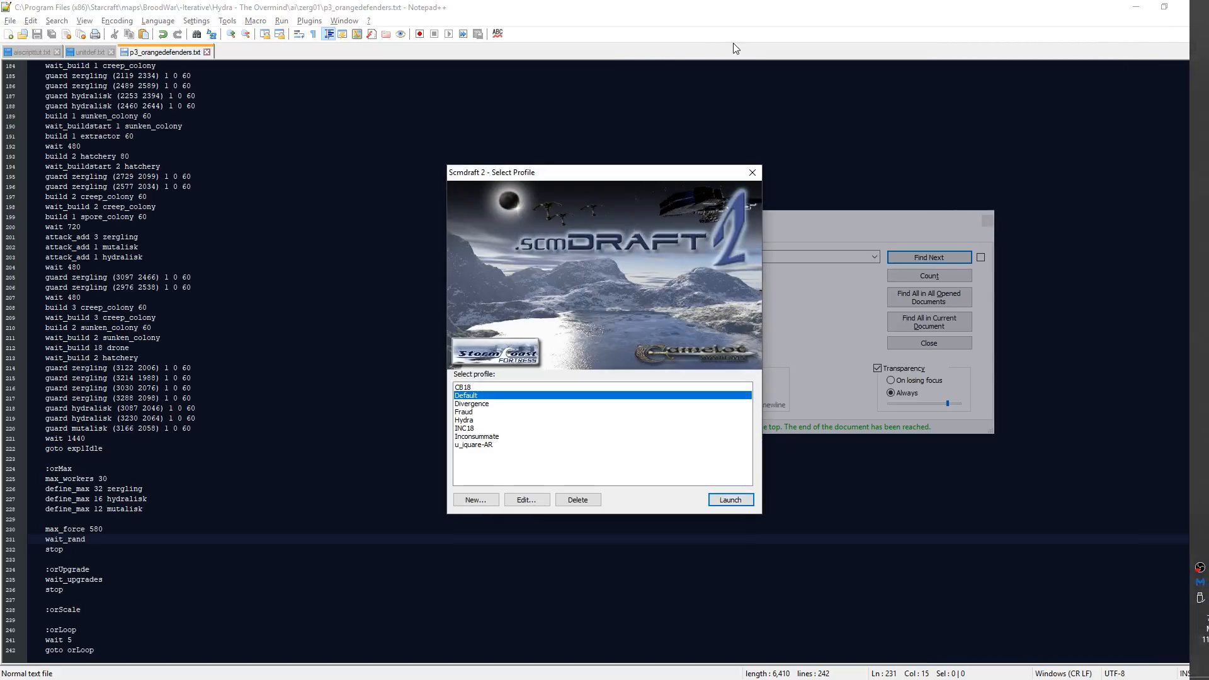
# Step: Close the editor opened with the Default profile and relaunch Scmdraft 2 with the INC18 profile
pyautogui.press('Return')
pyautogui.click(1194, 7)
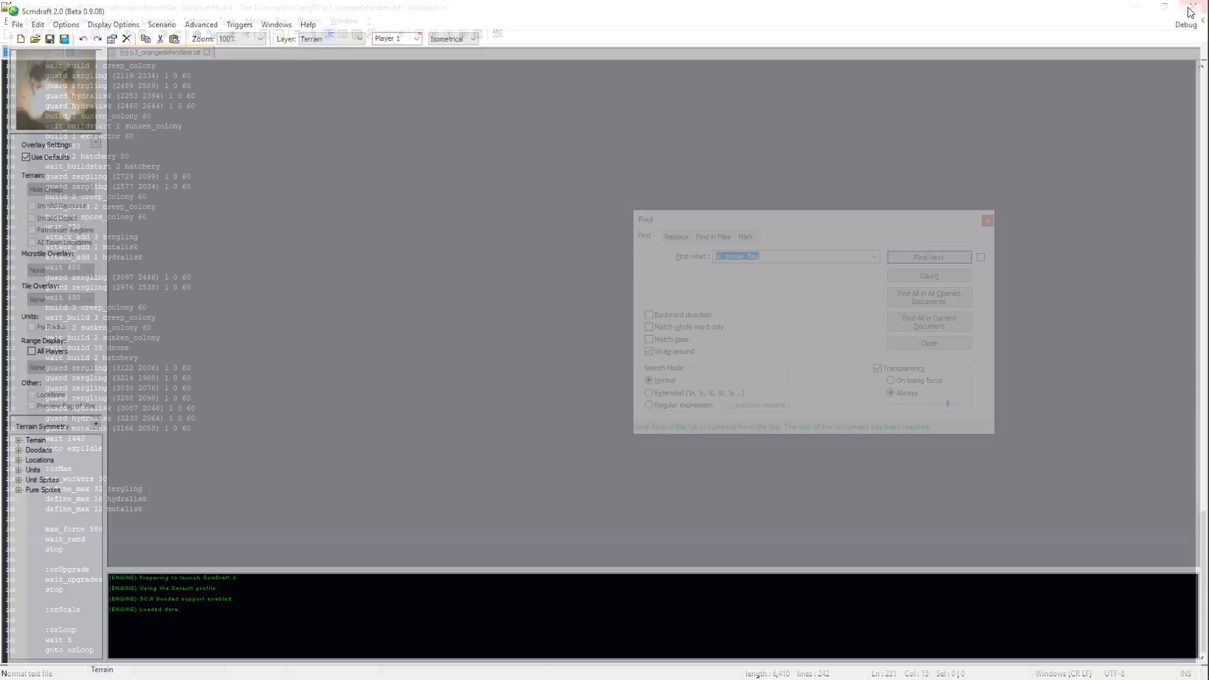
pyautogui.click(1173, 189)
pyautogui.click(502, 422)
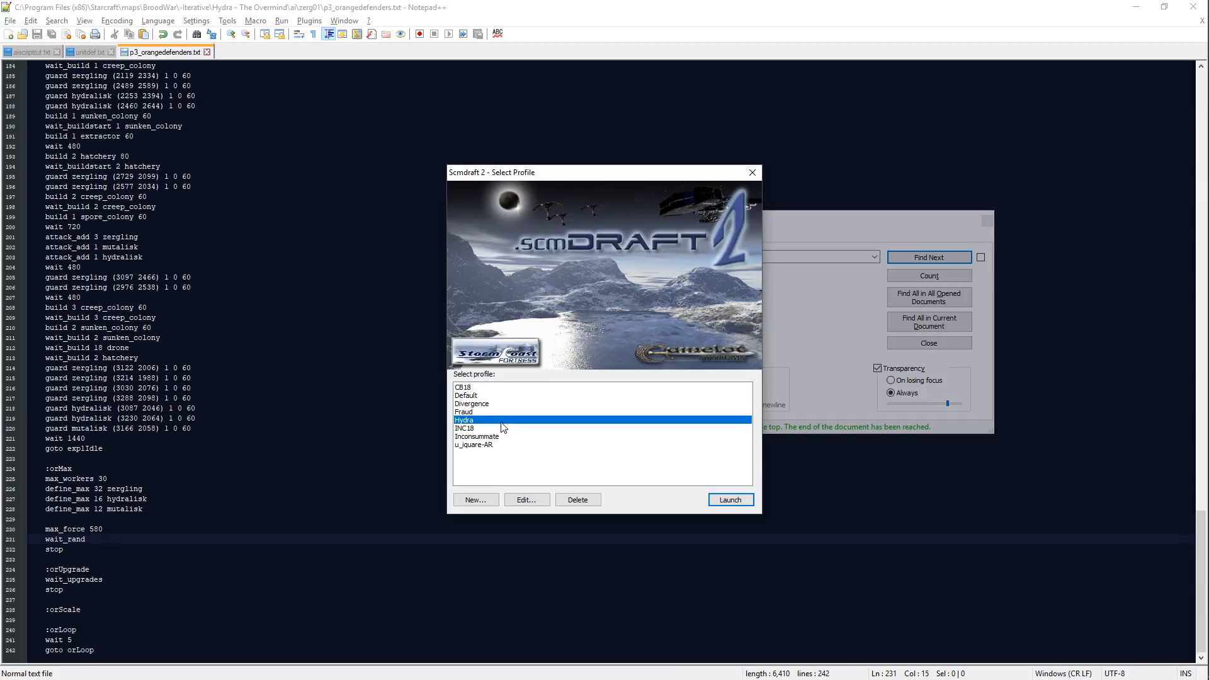
pyautogui.click(503, 429)
pyautogui.press('Return')
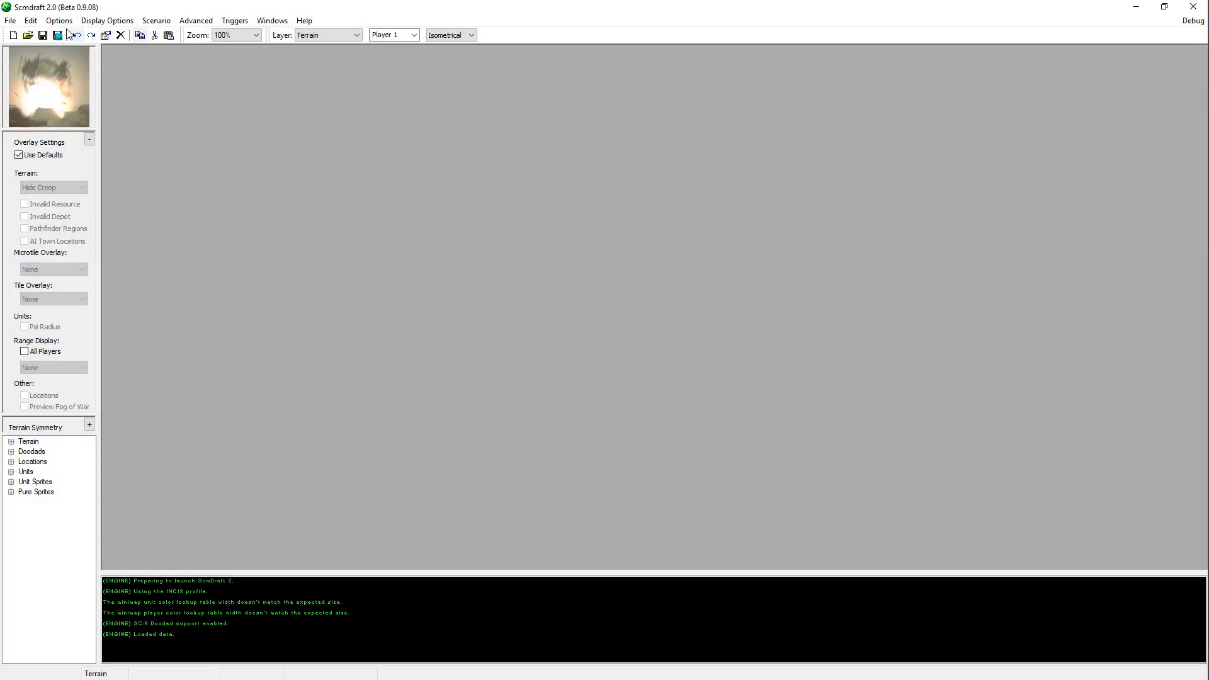
pyautogui.click(10, 20)
pyautogui.click(22, 59)
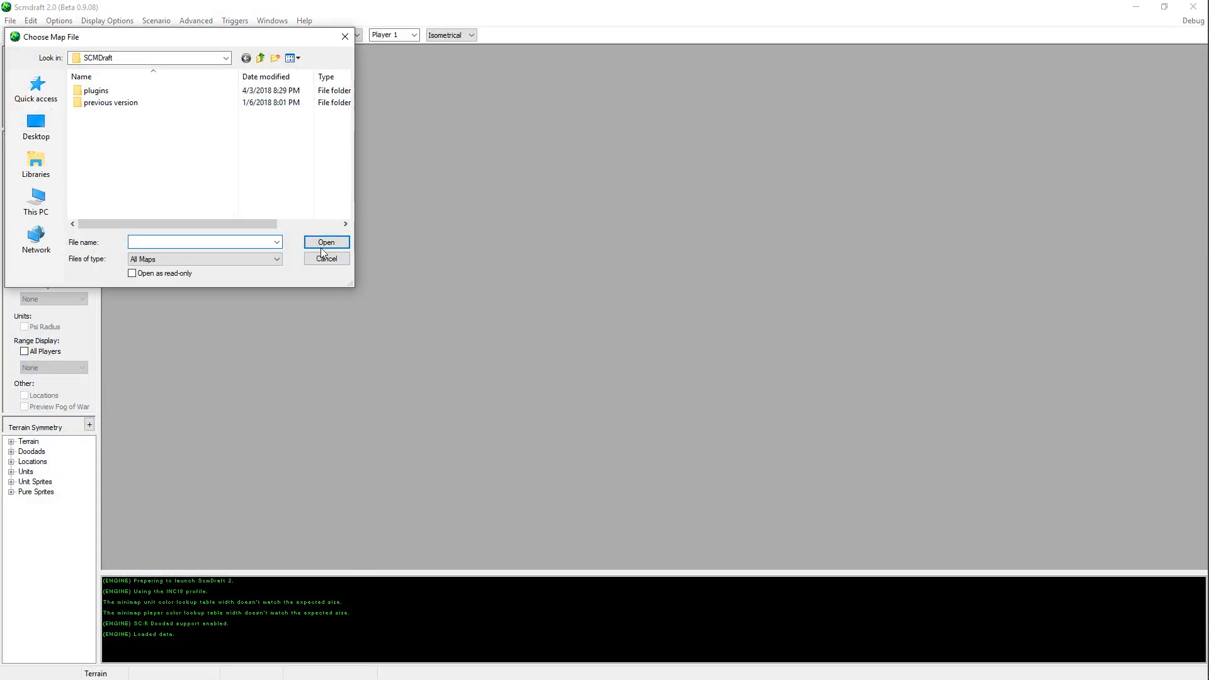
pyautogui.click(323, 257)
pyautogui.click(10, 21)
pyautogui.moveTo(45, 63)
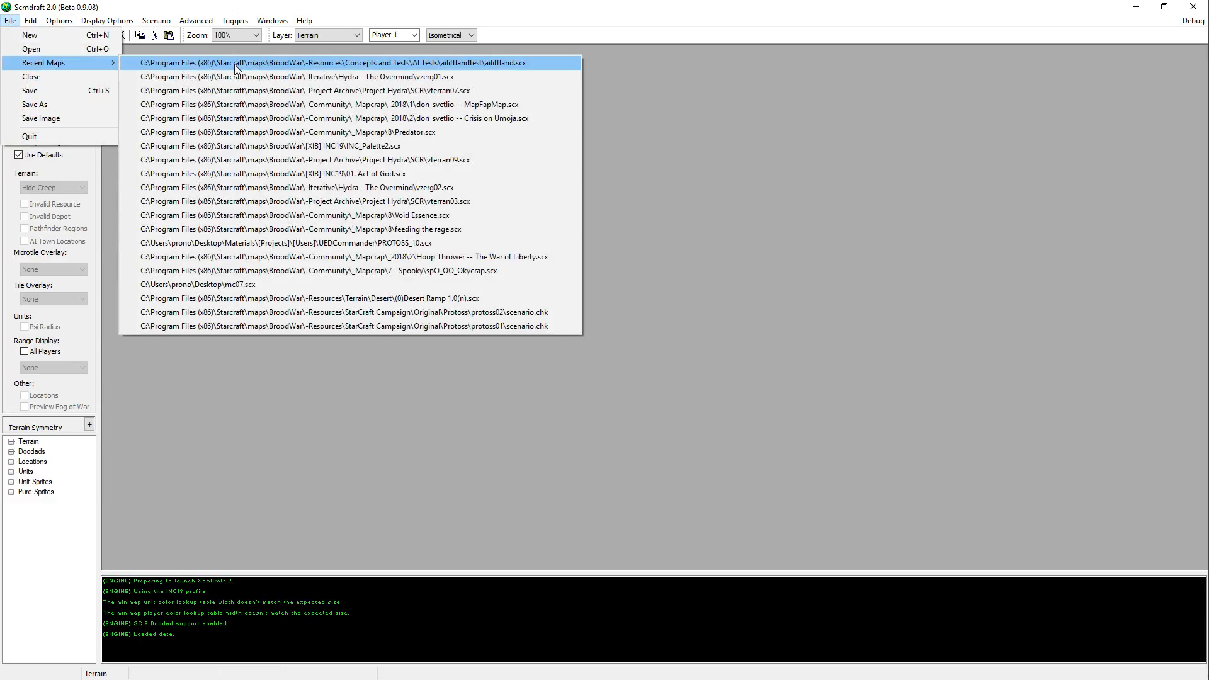
pyautogui.click(237, 63)
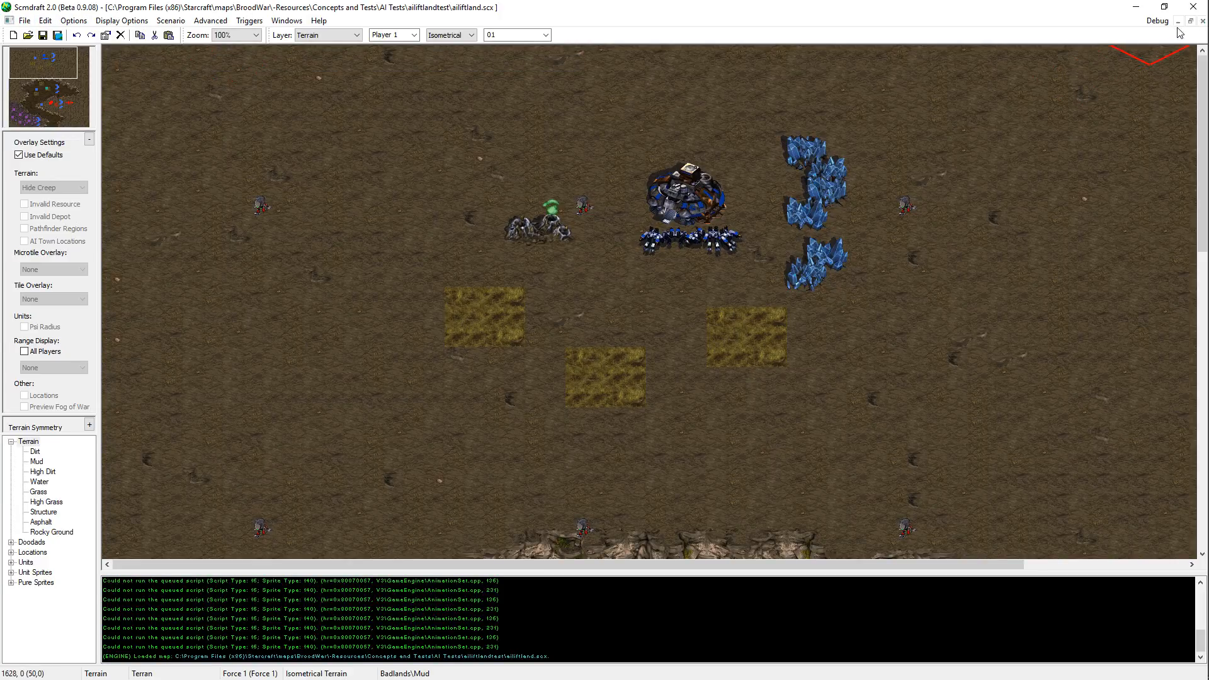
pyautogui.click(1203, 21)
# Step: Open the recent map vzerg01.scx and switch to the Units layer
pyautogui.click(11, 21)
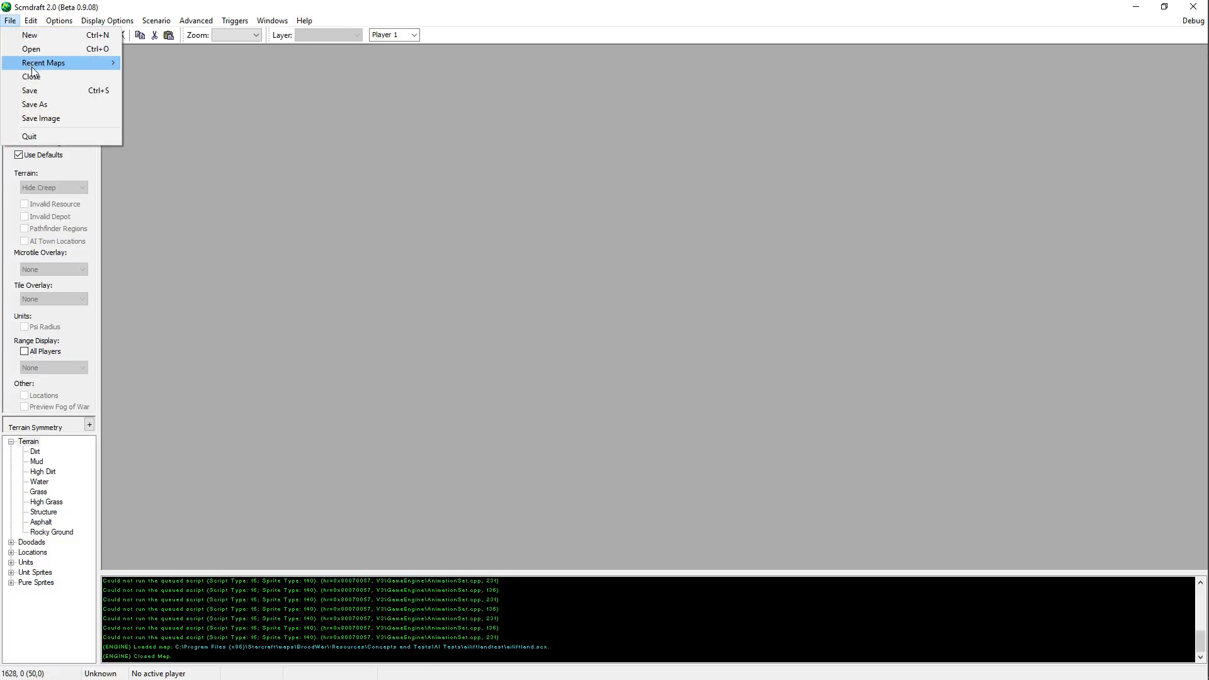
pyautogui.moveTo(44, 62)
pyautogui.click(236, 74)
pyautogui.moveTo(51, 87)
pyautogui.mouseDown()
pyautogui.moveTo(61, 83)
pyautogui.moveTo(52, 84)
pyautogui.mouseUp()
pyautogui.press('Down')
pyautogui.press('Right')
pyautogui.press('u')
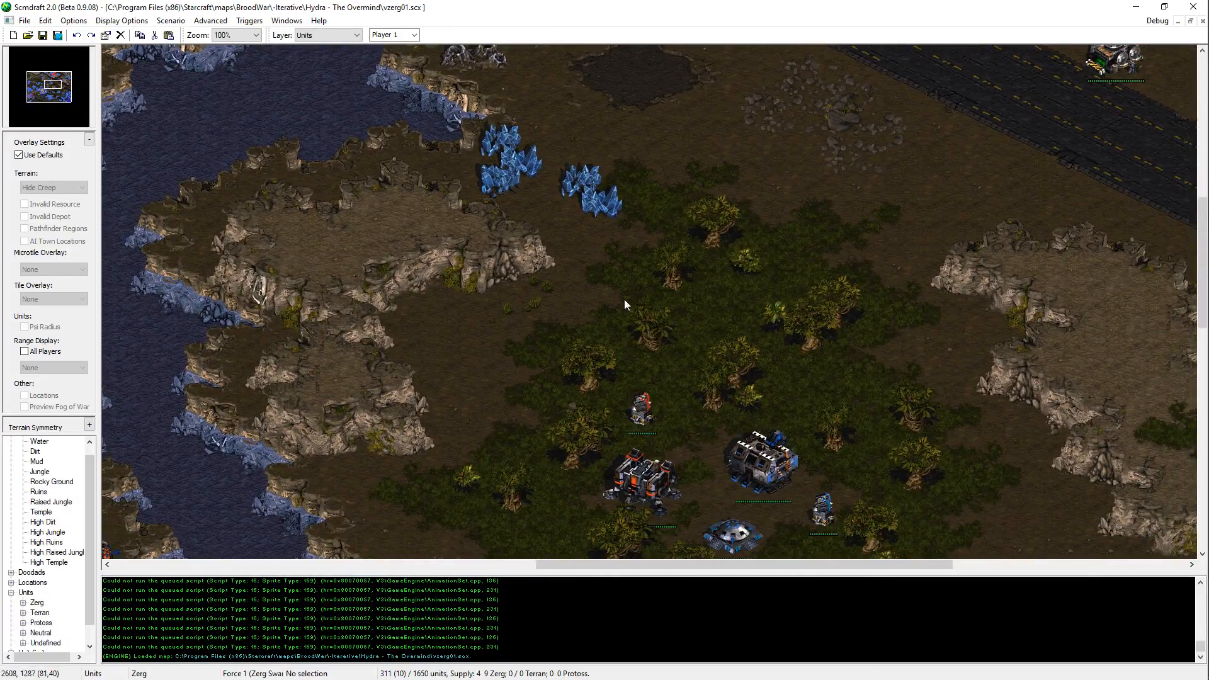
# Step: Copy the platform's eastern Missile Turret onto the dirt between the rubble patch and the cliff southeast of the platform, and save the map
pyautogui.press('Right')
pyautogui.press('Up')
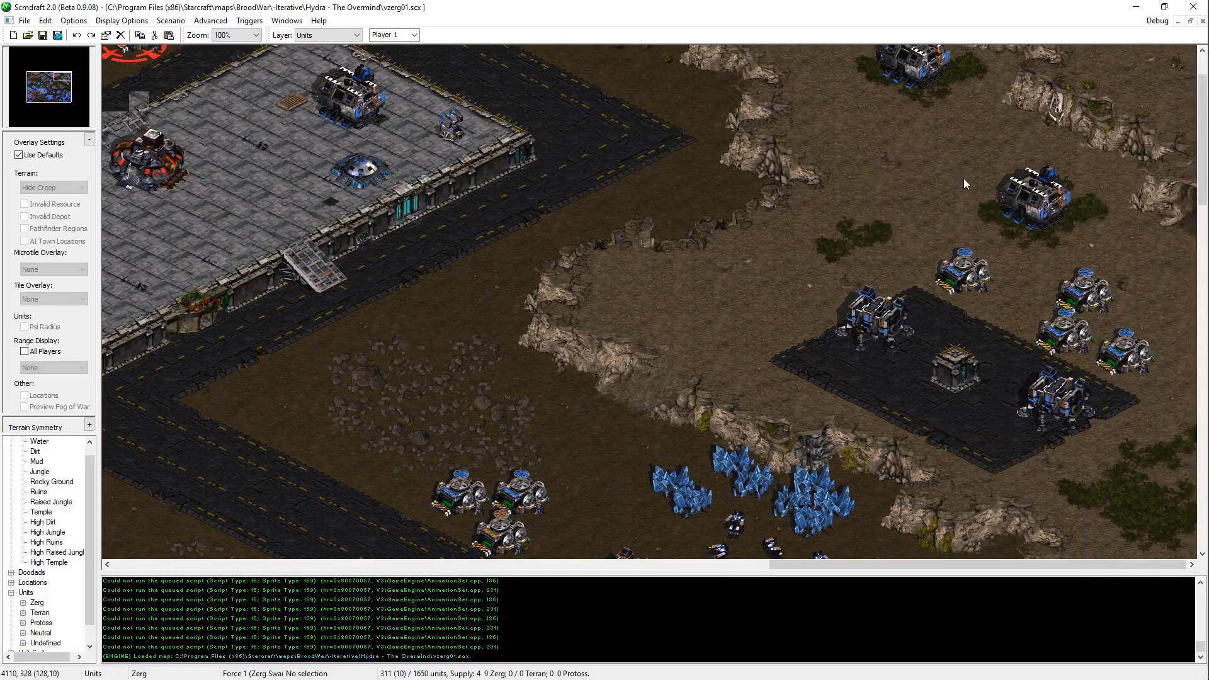
pyautogui.moveTo(964, 179); pyautogui.dragTo(577, 119, button='middle')
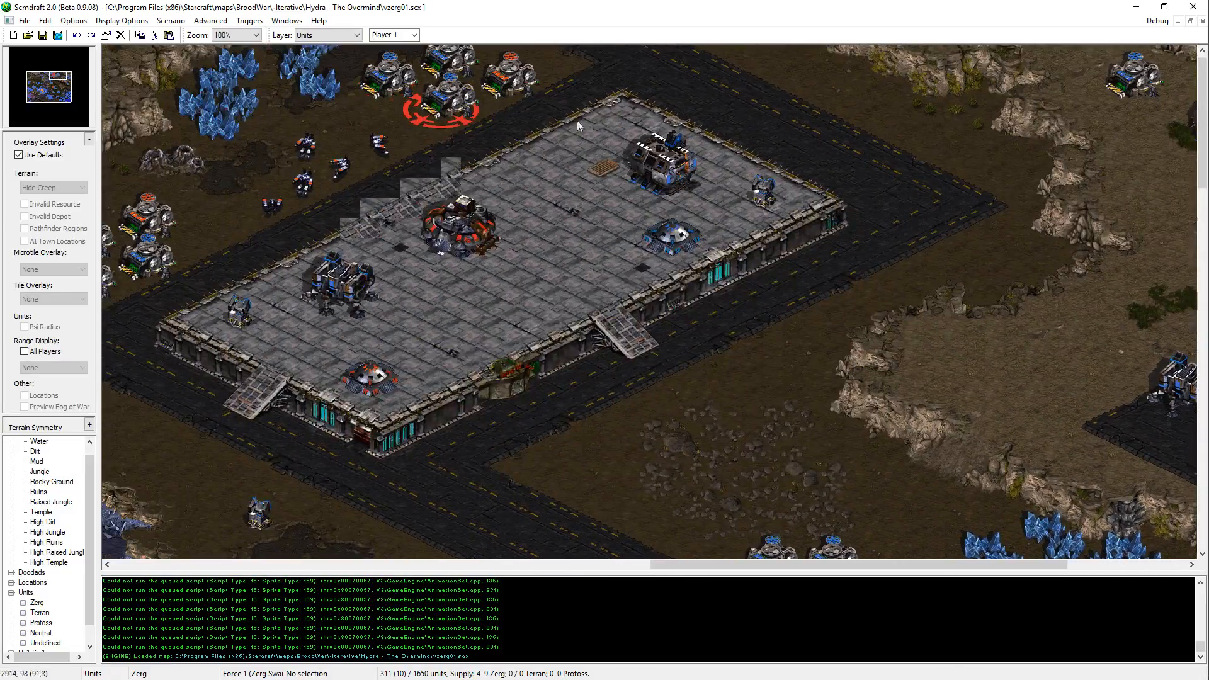
pyautogui.click(761, 194)
pyautogui.hotkey('ctrl', 'c')
pyautogui.moveTo(752, 240); pyautogui.dragTo(808, 324, button='middle')
pyautogui.hotkey('ctrl', 'v')
pyautogui.click(778, 276)
pyautogui.moveTo(883, 274); pyautogui.dragTo(810, 177, button='middle')
pyautogui.hotkey('ctrl', 's')
# Step: Place one Missile Turret between the diagonal road and the L-shaped plateau and another east of the Supply Depots by the road junction, saving the map
pyautogui.moveTo(809, 417); pyautogui.dragTo(925, 226, button='middle')
pyautogui.moveTo(729, 292); pyautogui.dragTo(779, 353, button='middle')
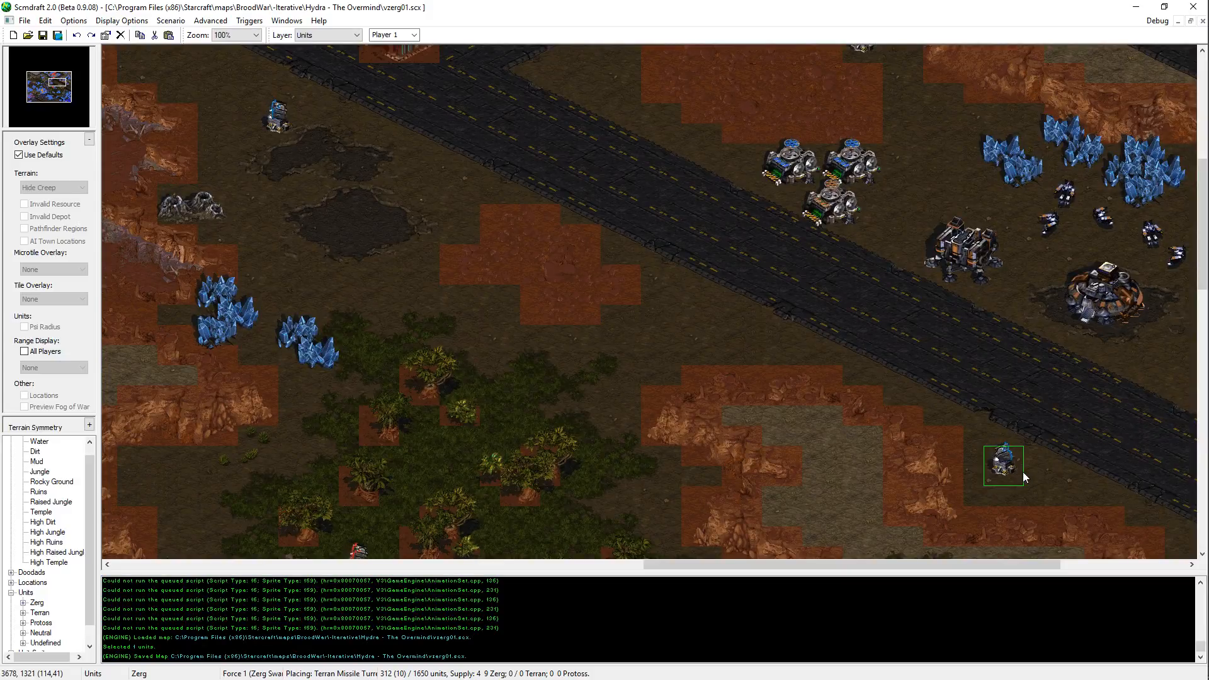
pyautogui.click(1024, 473)
pyautogui.moveTo(1081, 464); pyautogui.dragTo(863, 369, button='middle')
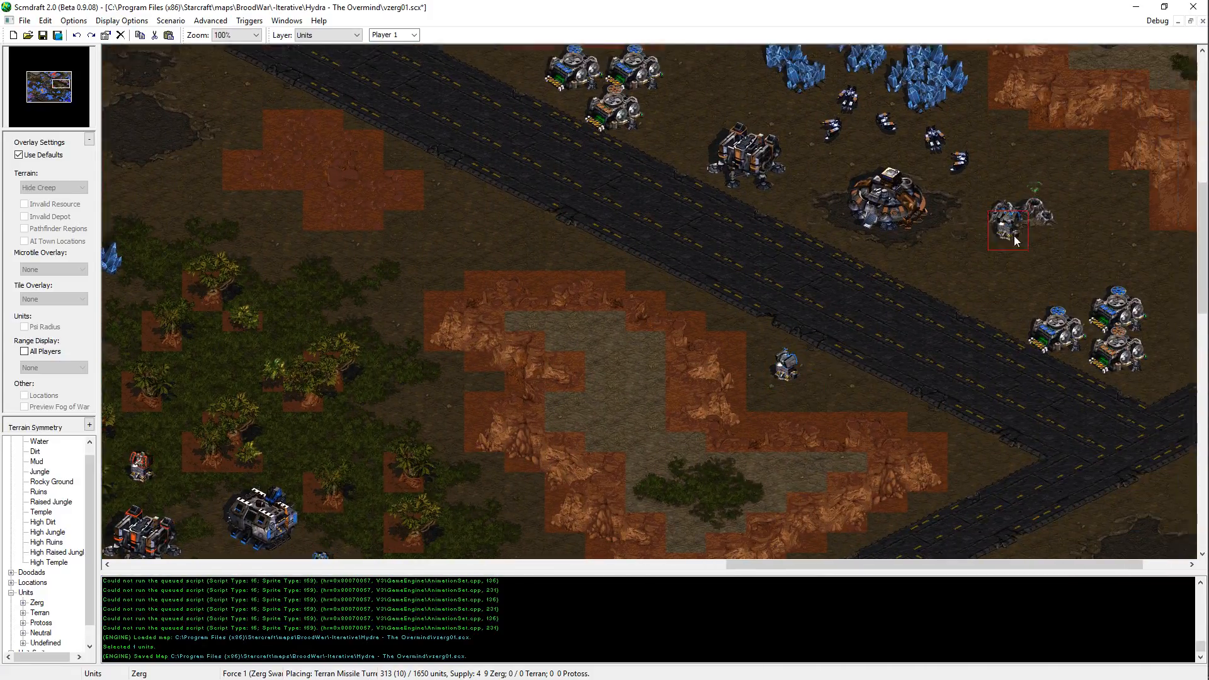
pyautogui.moveTo(1147, 139); pyautogui.dragTo(1034, 261, button='middle')
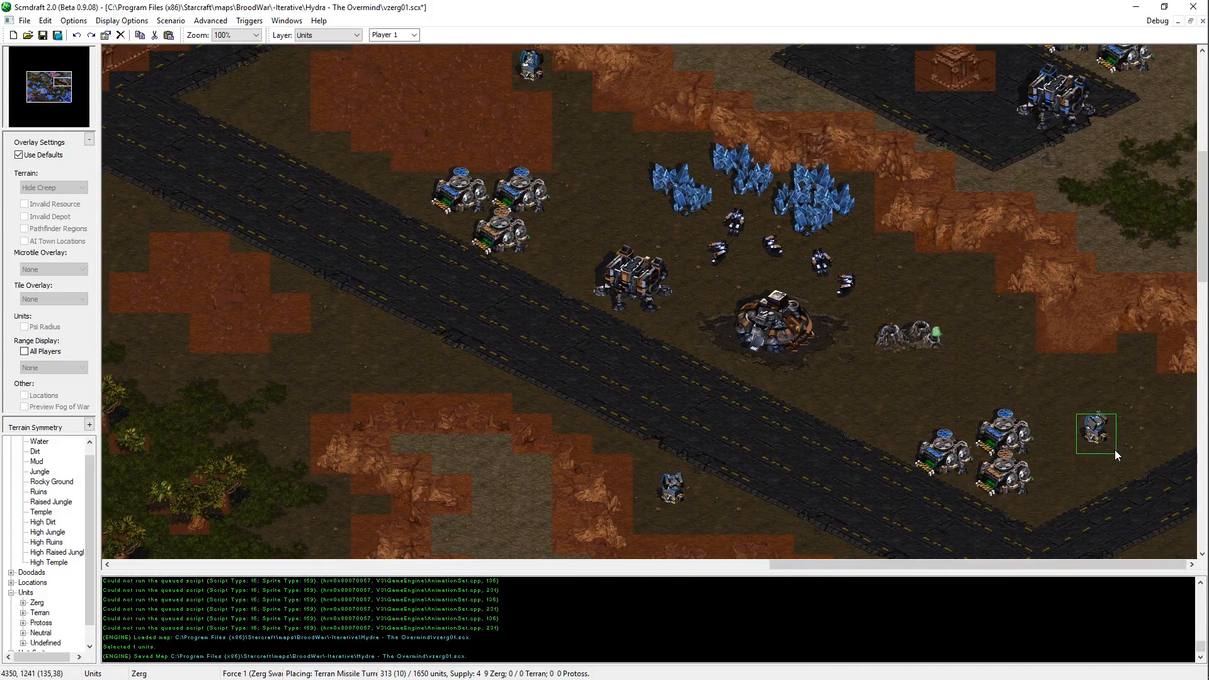
pyautogui.click(1131, 396)
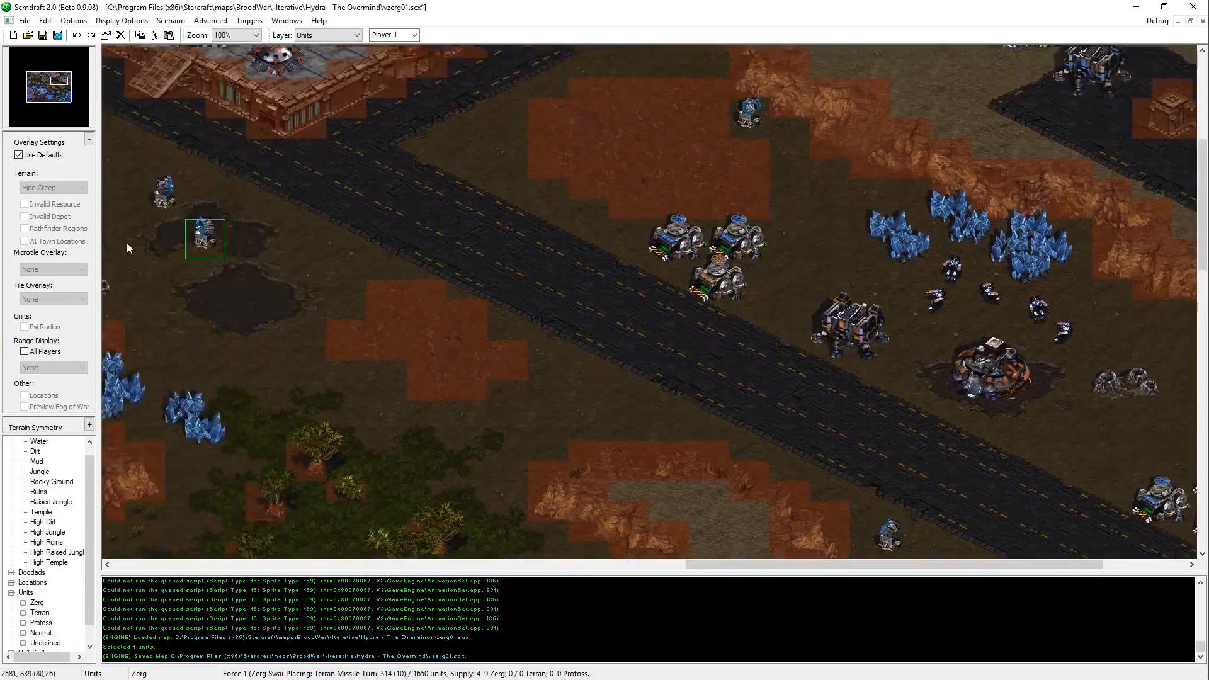
pyautogui.moveTo(148, 413); pyautogui.dragTo(491, 380, button='middle')
pyautogui.hotkey('ctrl', 's')
# Step: Place two Missile Turrets on the high ground east of the western platform, just south of the road, and save the map
pyautogui.moveTo(178, 437); pyautogui.dragTo(554, 349, button='middle')
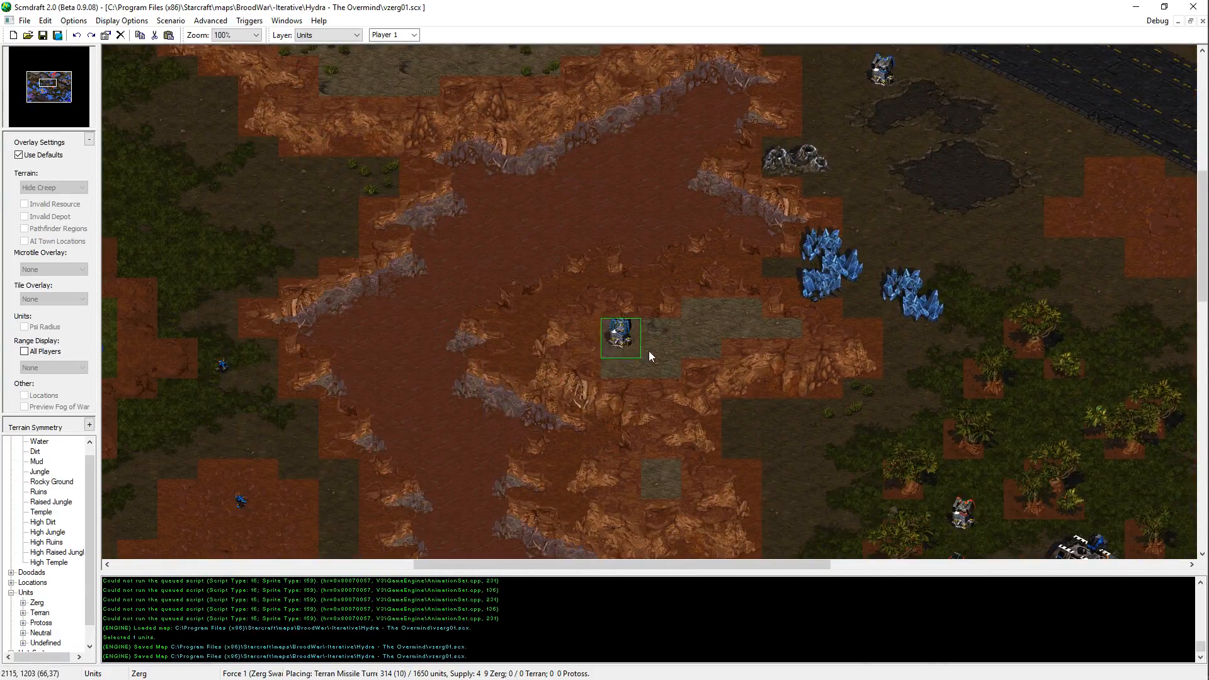
pyautogui.moveTo(665, 328); pyautogui.dragTo(529, 72, button='middle')
pyautogui.moveTo(601, 327); pyautogui.dragTo(491, 50, button='middle')
pyautogui.click(570, 182)
pyautogui.click(667, 250)
pyautogui.moveTo(494, 306); pyautogui.dragTo(945, 231, button='middle')
pyautogui.hotkey('ctrl', 's')
pyautogui.moveTo(427, 199); pyautogui.dragTo(853, 264, button='middle')
pyautogui.press('Escape')
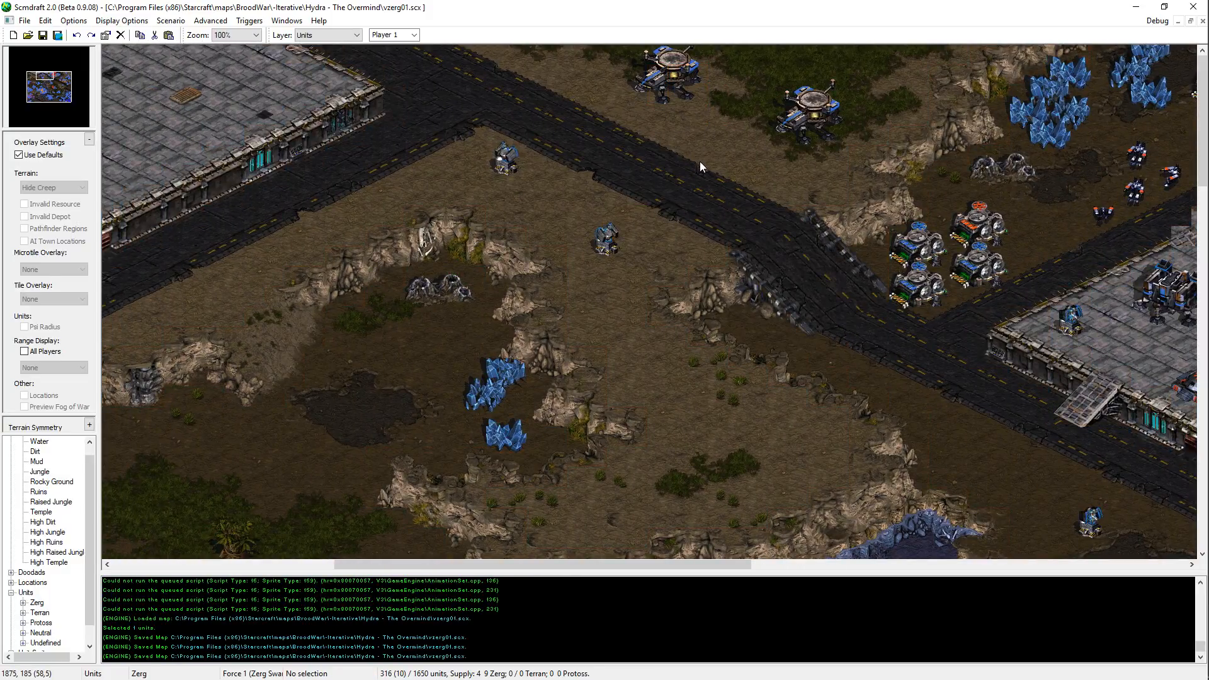
pyautogui.moveTo(961, 557); pyautogui.dragTo(886, 501, button='middle')
pyautogui.moveTo(930, 191); pyautogui.dragTo(694, 269, button='middle')
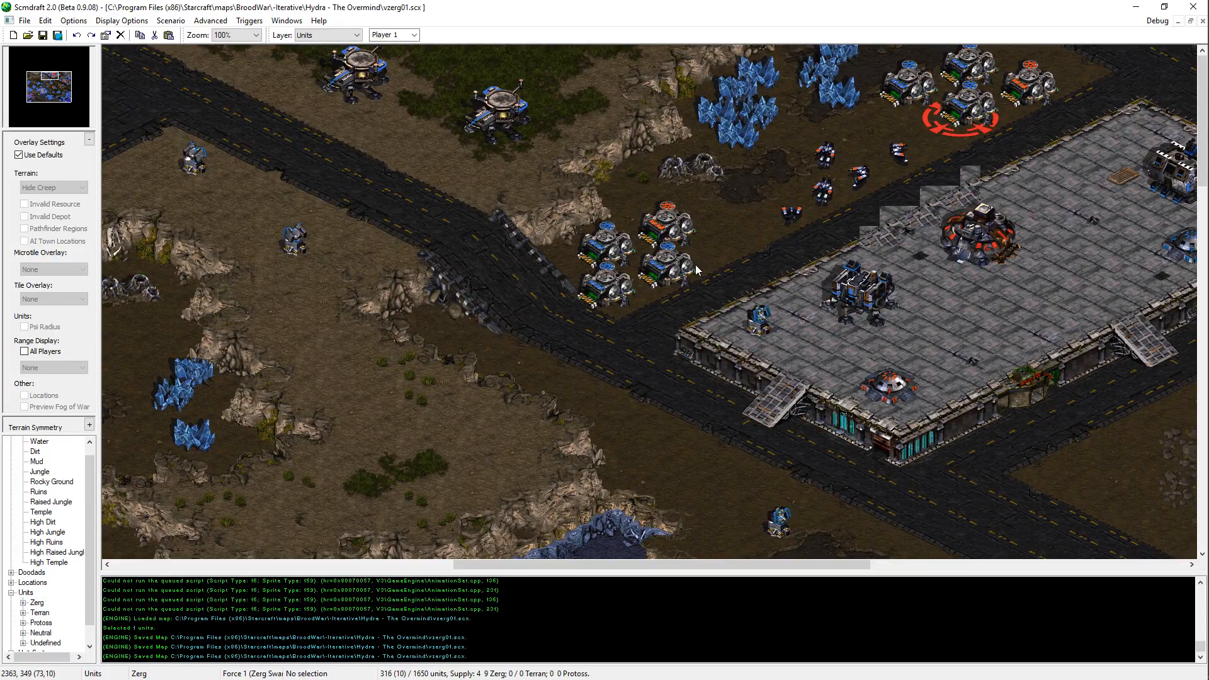
pyautogui.press('Right')
pyautogui.press('Right')
pyautogui.press('Right')
pyautogui.press('Right')
pyautogui.press('Right')
pyautogui.press('Right')
pyautogui.press('Right')
pyautogui.press('Right')
pyautogui.press('Right')
pyautogui.press('Right')
pyautogui.press('Right')
pyautogui.press('Right')
pyautogui.press('Right')
pyautogui.hotkey('ctrl', 'v')
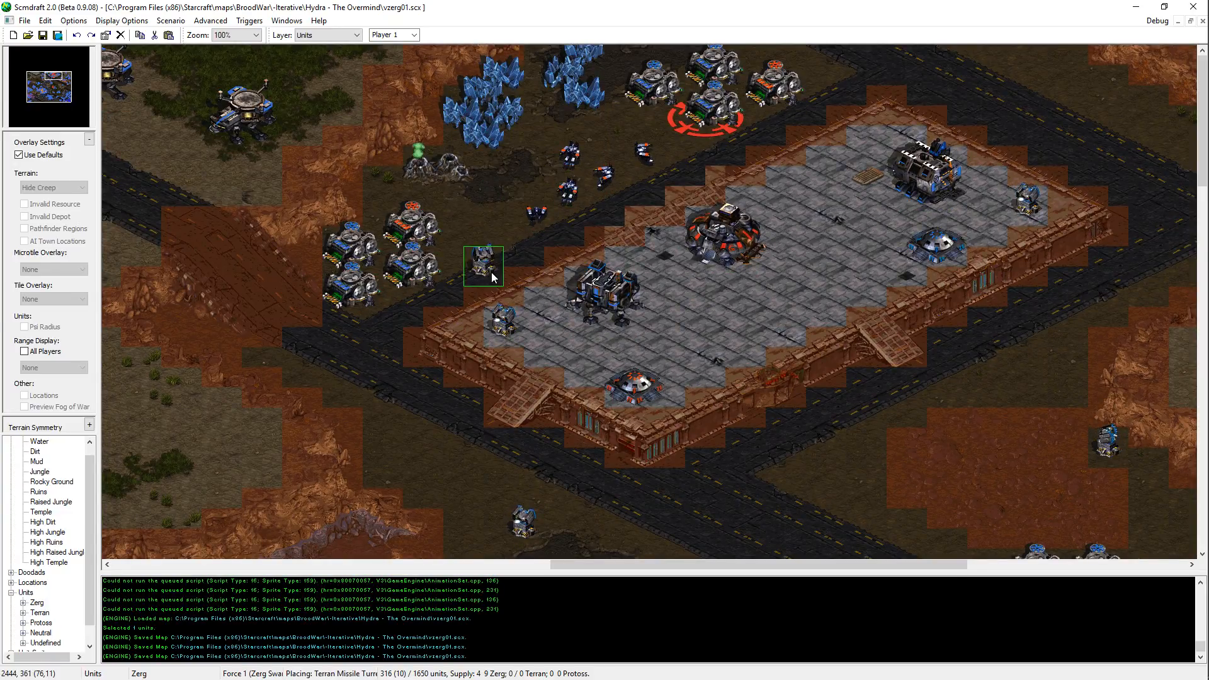
pyautogui.press('Escape')
pyautogui.hotkey('ctrl', 'v')
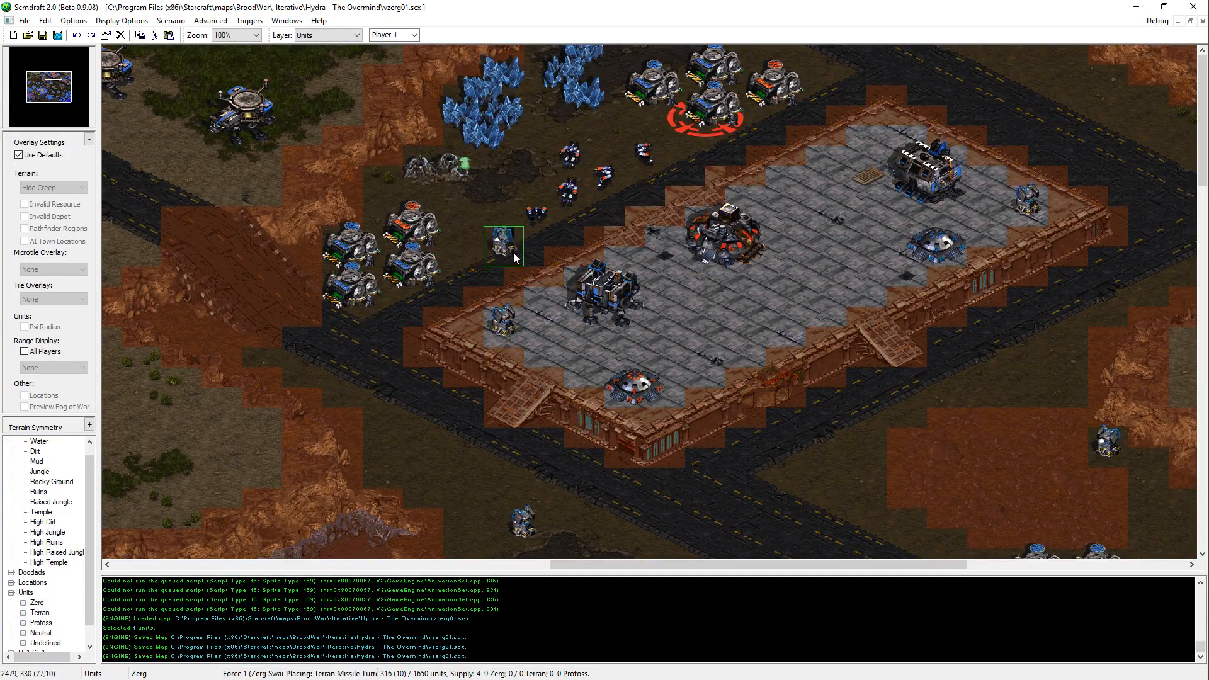
pyautogui.press('Left')
pyautogui.press('Left')
pyautogui.press('Left')
pyautogui.press('Left')
pyautogui.press('Left')
pyautogui.press('Down')
pyautogui.press('Down')
pyautogui.press('Down')
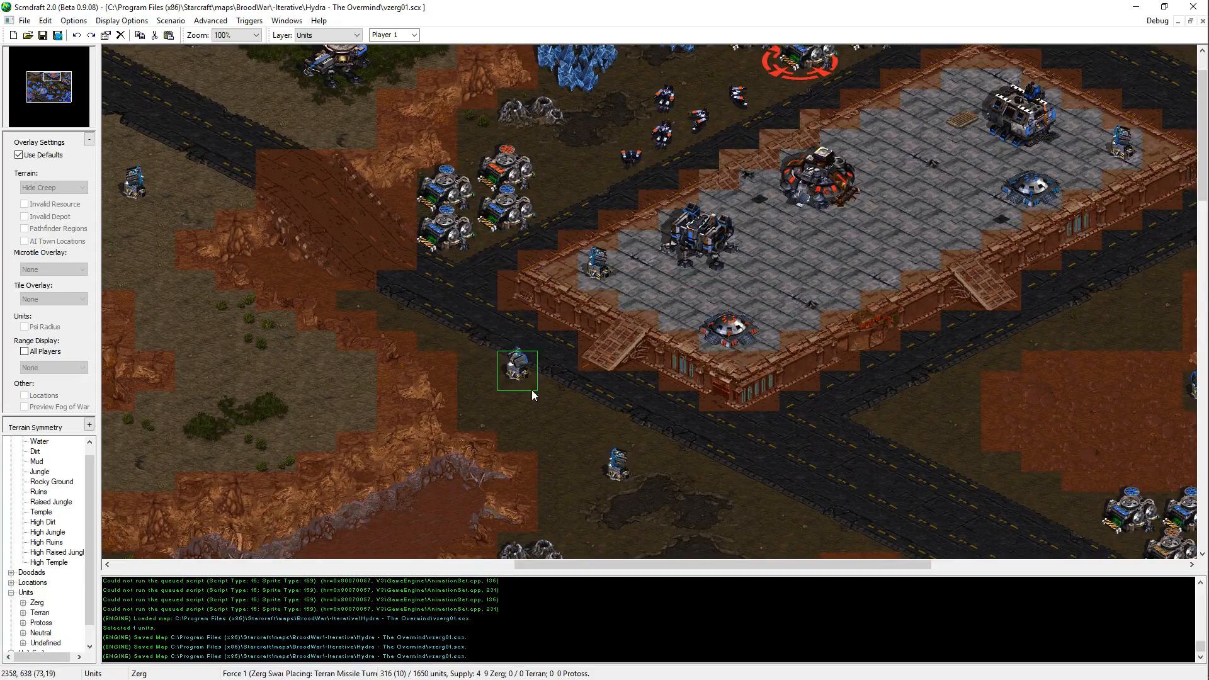
pyautogui.press('Escape')
pyautogui.press('Right')
pyautogui.press('Down')
pyautogui.press('Up')
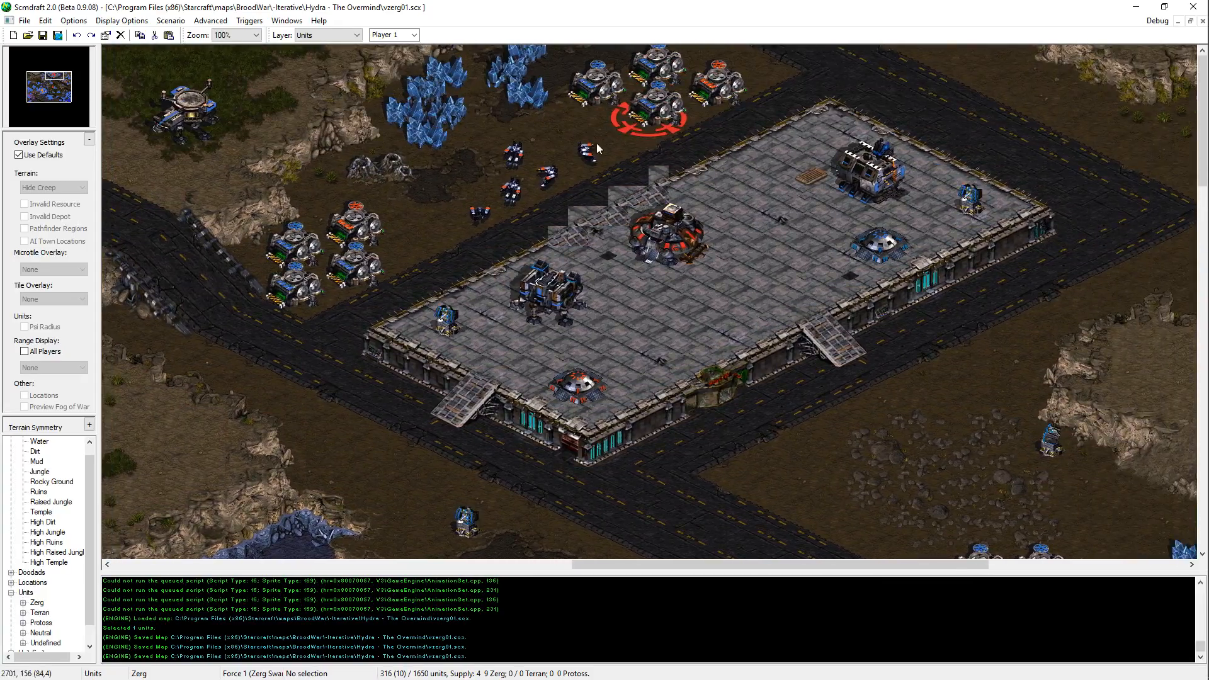
# Step: Place a Missile Turret on the high ground between the two blue jungle buildings and the northern mineral field, and save the map
pyautogui.press('Left')
pyautogui.hotkey('ctrl', 'v')
pyautogui.press('Left')
pyautogui.press('Left')
pyautogui.press('Left')
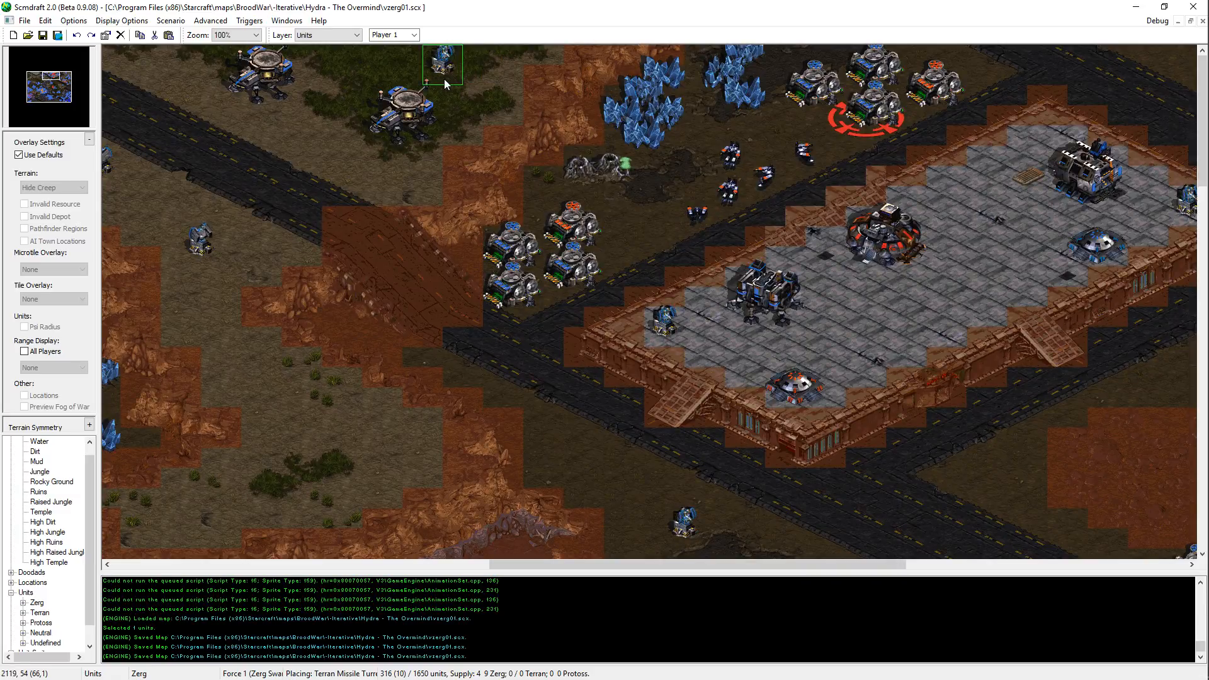
pyautogui.click(500, 73)
pyautogui.press('Escape')
pyautogui.hotkey('ctrl', 's')
pyautogui.press('Right')
pyautogui.press('Right')
pyautogui.press('Right')
pyautogui.press('Right')
pyautogui.press('Right')
pyautogui.press('Right')
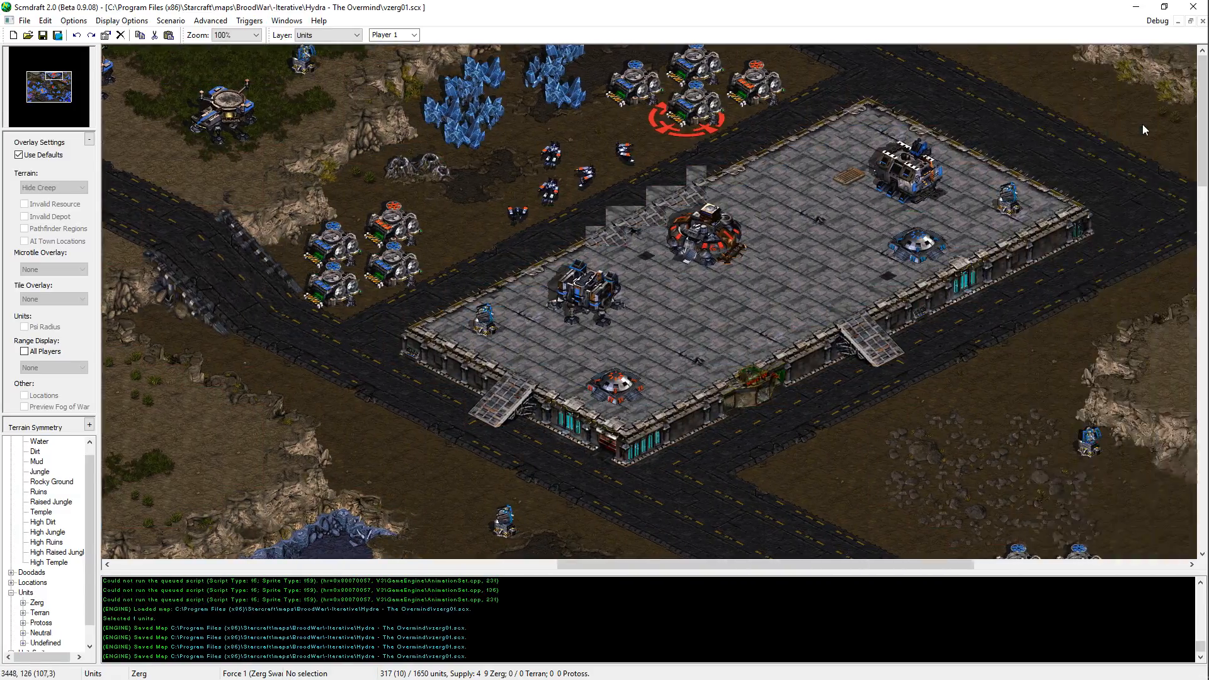
pyautogui.press('Right')
pyautogui.press('Right')
pyautogui.press('Right')
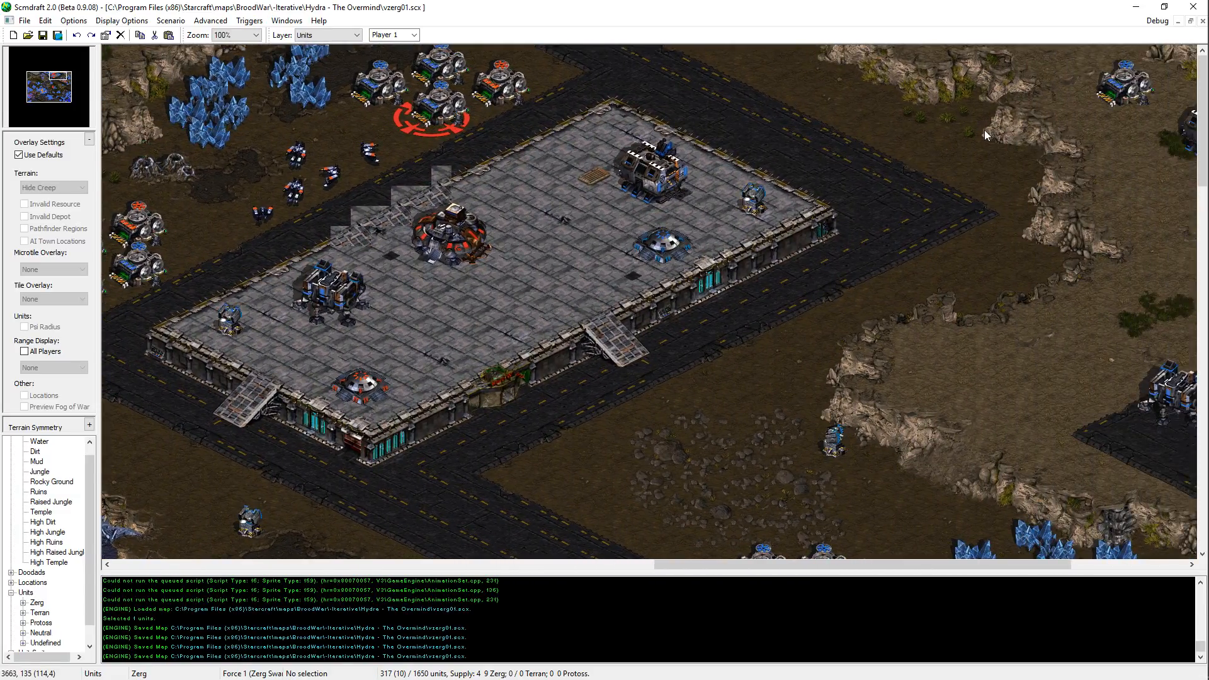
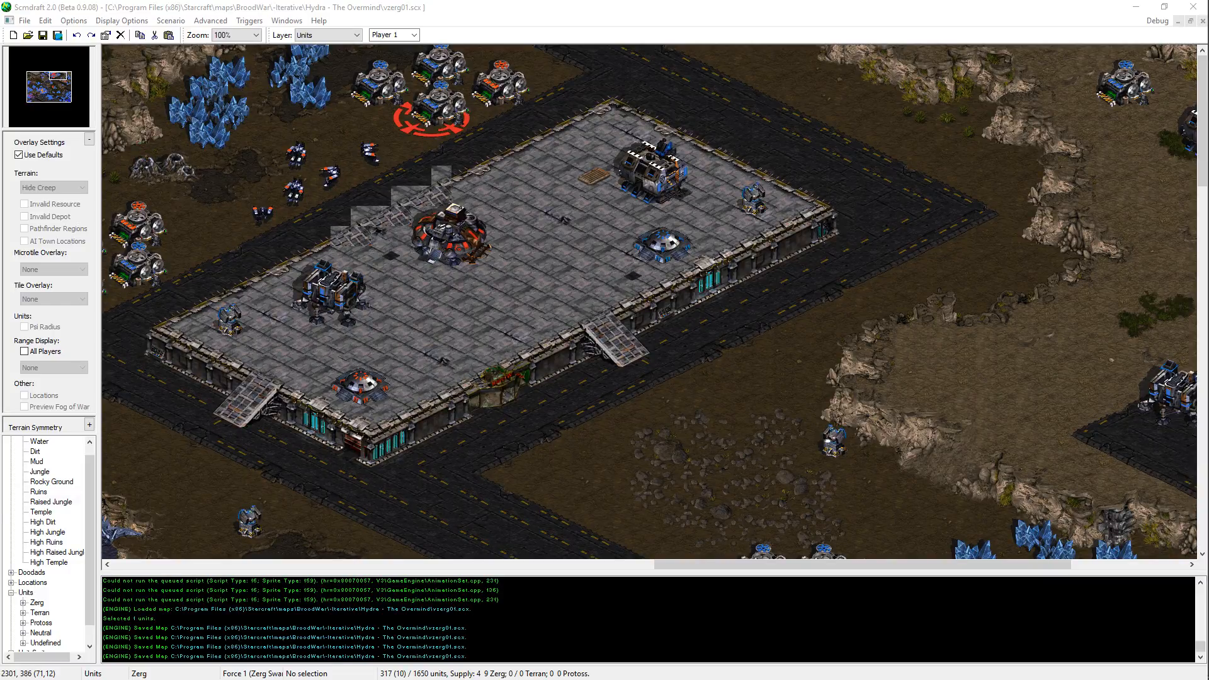
pyautogui.hotkey('alt', 'Tab')
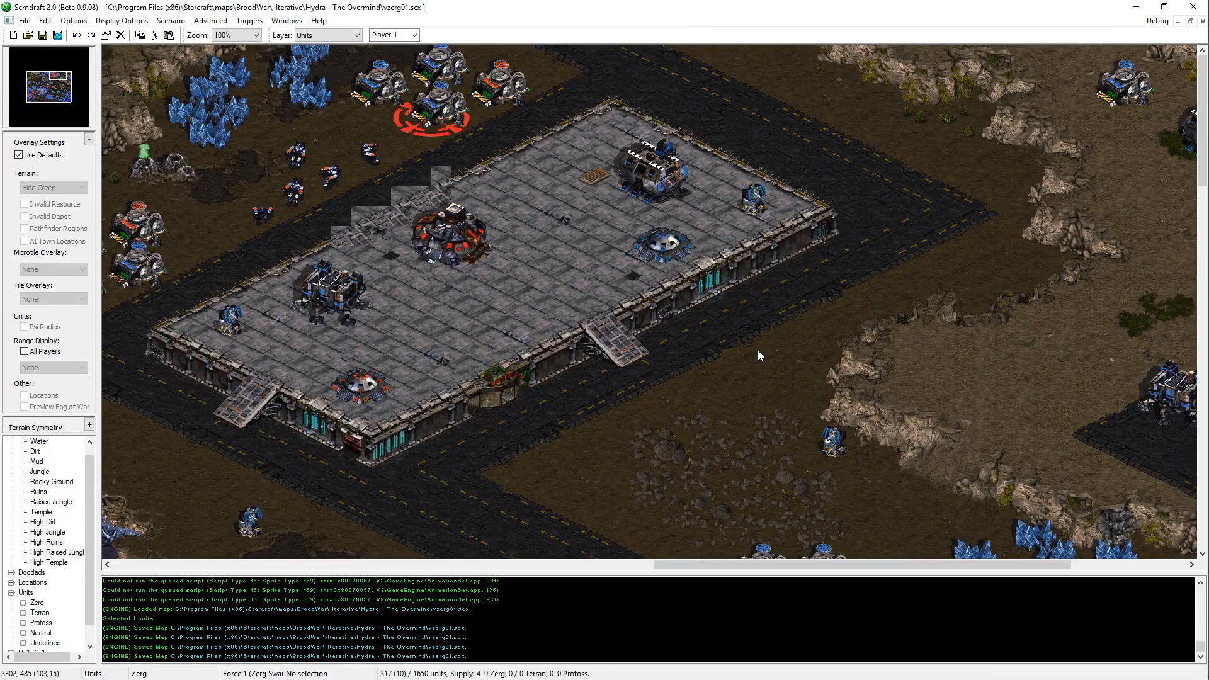
pyautogui.moveTo(825, 471); pyautogui.dragTo(707, 345, button='middle')
pyautogui.hotkey('ctrl', 'v')
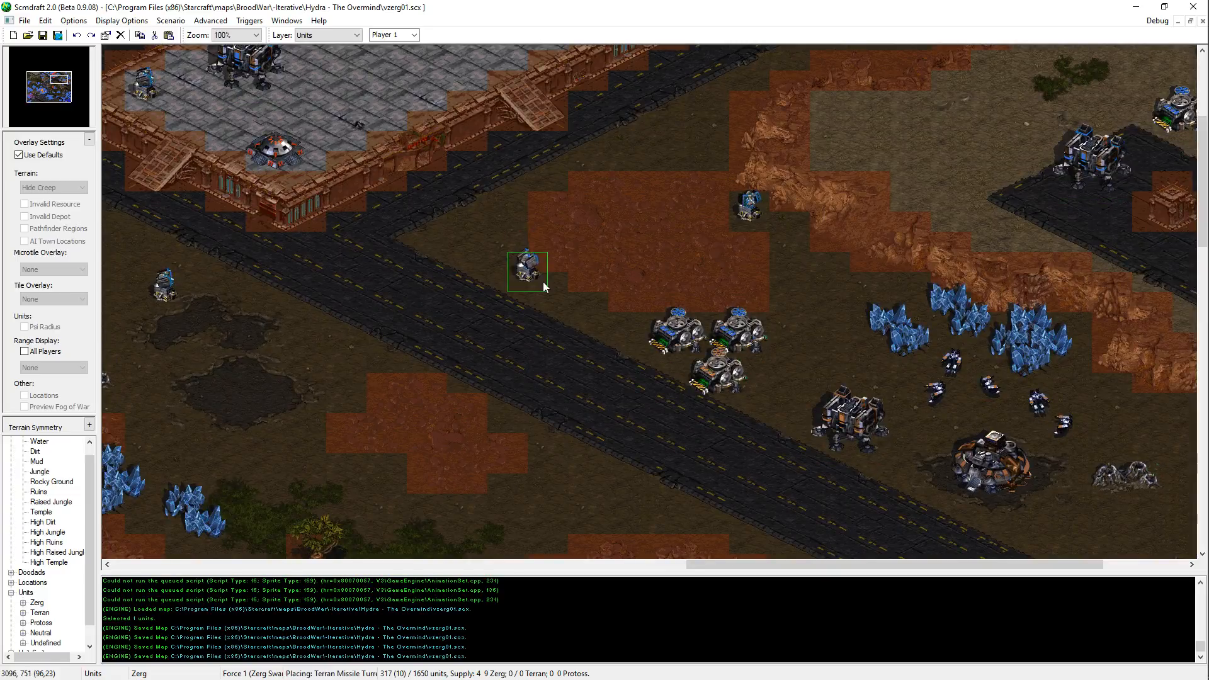
pyautogui.press('Escape')
# Step: Copy a Supply Depot from the cluster north of the diagonal road and place it directly below the jungle clearing's Bunker
pyautogui.moveTo(775, 402); pyautogui.dragTo(614, 269)
pyautogui.moveTo(752, 480); pyautogui.dragTo(669, 285, button='middle')
pyautogui.click(732, 223)
pyautogui.click(669, 141)
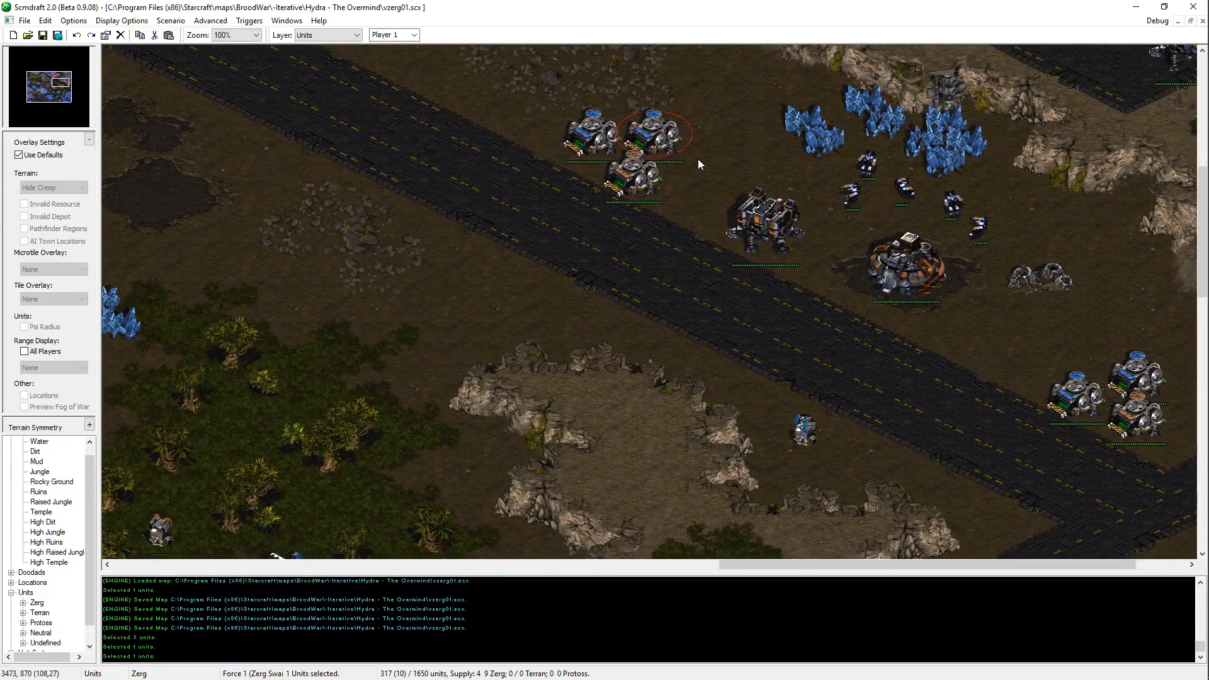
pyautogui.hotkey('ctrl', 'c')
pyautogui.moveTo(457, 545); pyautogui.dragTo(693, 337, button='middle')
pyautogui.hotkey('ctrl', 'v')
pyautogui.moveTo(570, 528); pyautogui.dragTo(626, 386, button='middle')
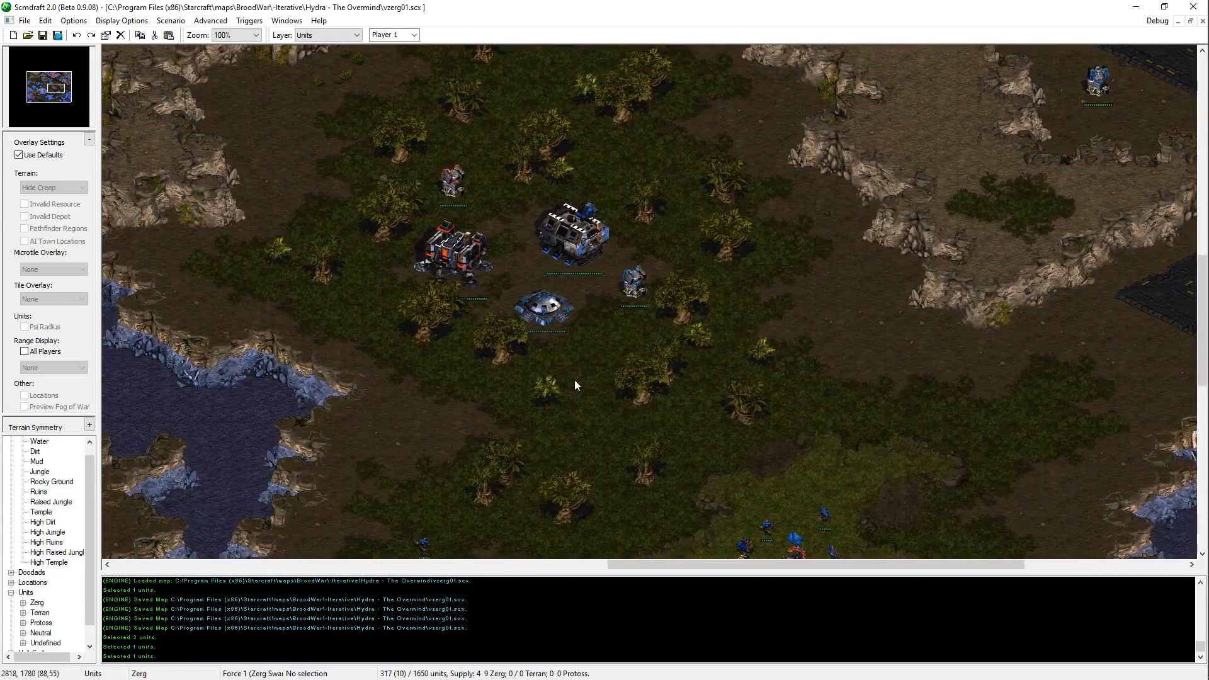
pyautogui.hotkey('ctrl', 'v')
pyautogui.click(575, 360)
pyautogui.press('Escape')
pyautogui.moveTo(392, 451); pyautogui.dragTo(703, 407, button='middle')
pyautogui.moveTo(656, 679); pyautogui.dragTo(614, 679, button='middle')
pyautogui.moveTo(613, 229); pyautogui.dragTo(317, 1, button='middle')
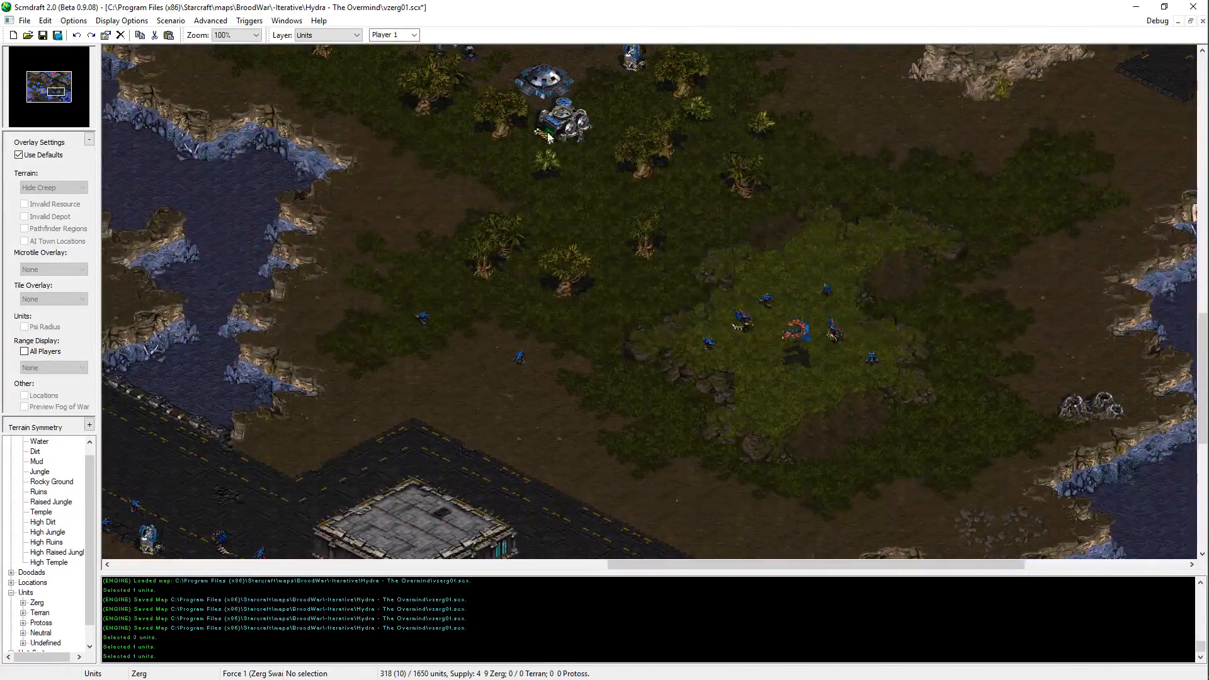
pyautogui.moveTo(529, 59)
pyautogui.mouseDown(button='middle')
pyautogui.moveTo(535, 6)
pyautogui.moveTo(480, 1)
pyautogui.mouseUp(button='middle')
pyautogui.moveTo(727, 355); pyautogui.dragTo(781, 400, button='middle')
pyautogui.hotkey('ctrl', 'v')
pyautogui.press('space')
pyautogui.press('space')
pyautogui.moveTo(402, 92); pyautogui.dragTo(543, 179, button='middle')
pyautogui.press('space')
pyautogui.press('space')
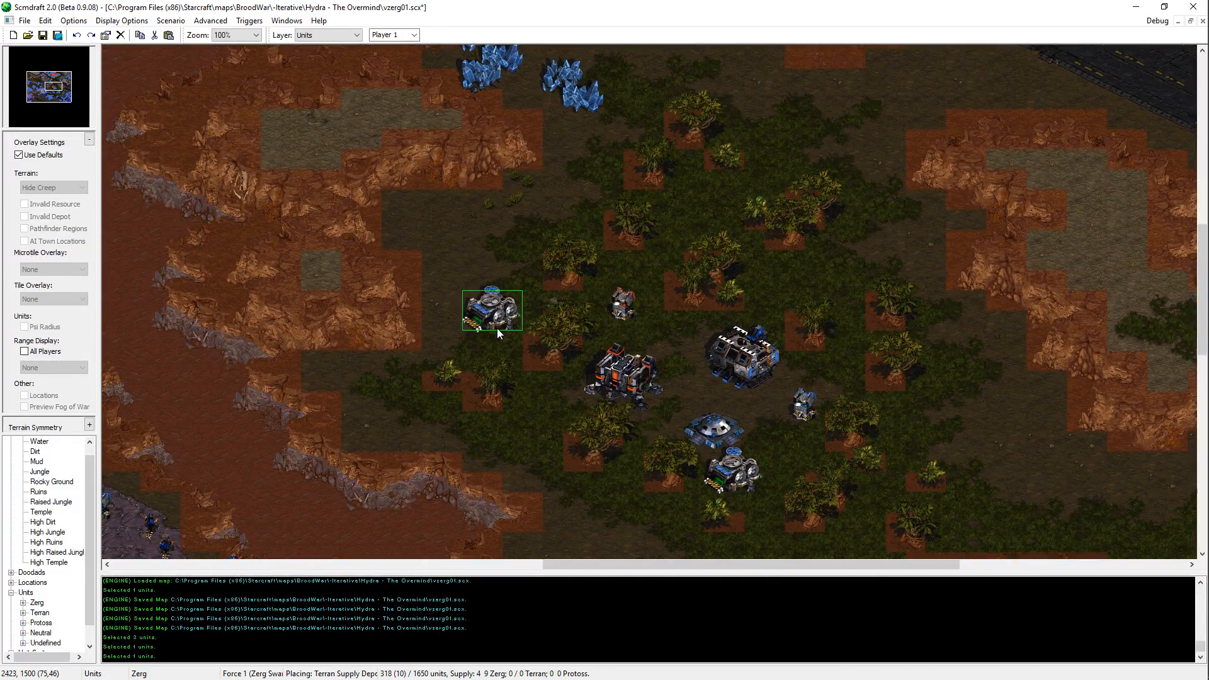
pyautogui.press('space')
pyautogui.moveTo(832, 48); pyautogui.dragTo(750, 47, button='middle')
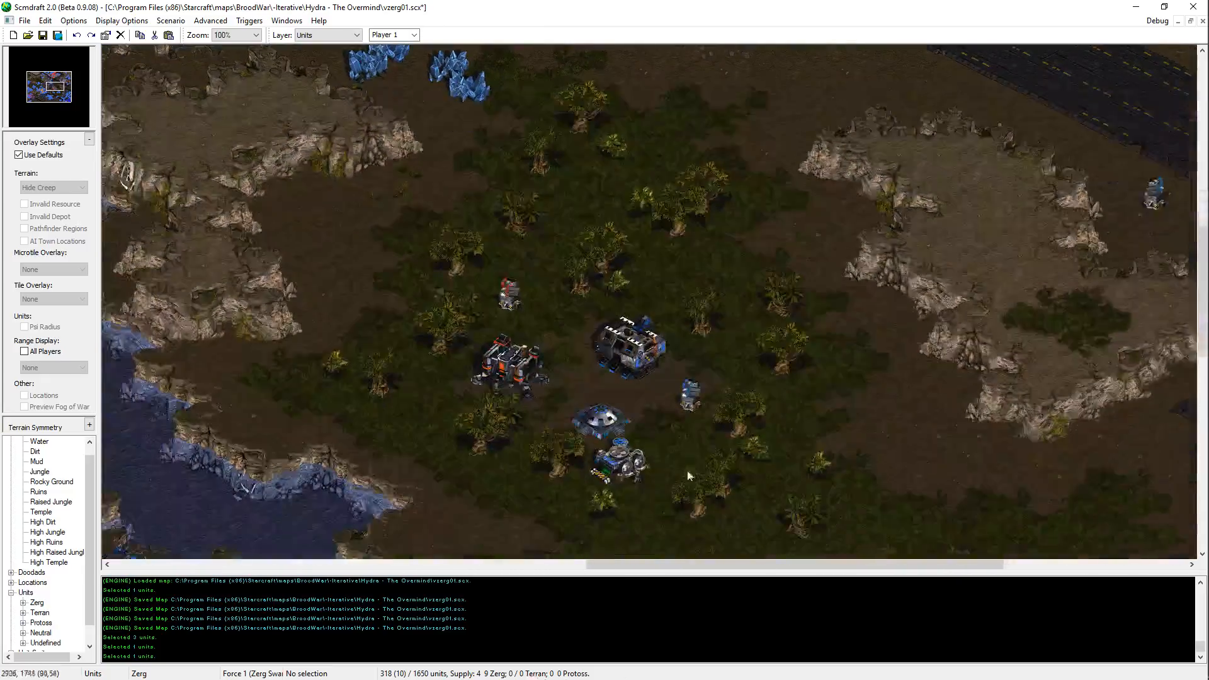
# Step: Copy the jungle clearing's Bunker onto the northern edge of the jungle, east of the mineral fields
pyautogui.click(583, 419)
pyautogui.hotkey('ctrl', 'c')
pyautogui.hotkey('ctrl', 'v')
pyautogui.moveTo(586, 416); pyautogui.dragTo(636, 551, button='middle')
pyautogui.moveTo(836, 46); pyautogui.dragTo(886, 187, button='middle')
pyautogui.click(714, 339)
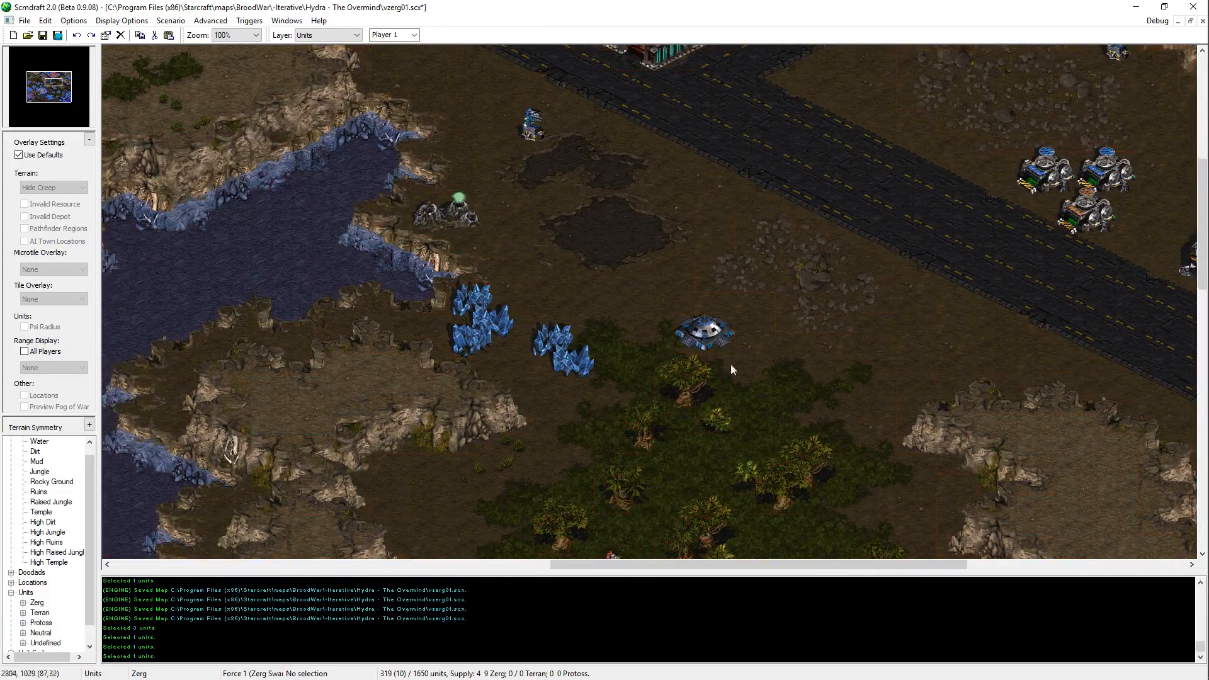
# Step: Place a Supply Depot southeast of the new Bunker at the jungle's northern edge and shift both buildings slightly north
pyautogui.moveTo(730, 365); pyautogui.dragTo(694, 308, button='middle')
pyautogui.hotkey('ctrl', 'c')
pyautogui.hotkey('ctrl', 'v')
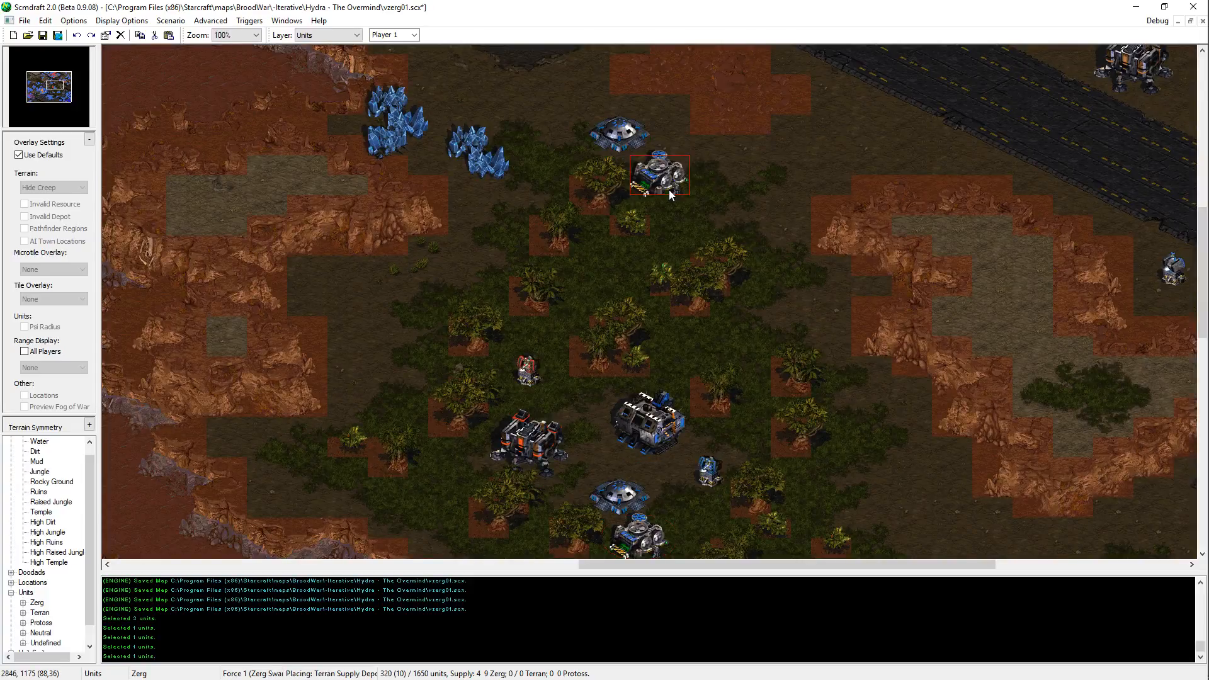
pyautogui.click(667, 182)
pyautogui.moveTo(696, 198); pyautogui.dragTo(608, 126)
pyautogui.hotkey('ctrl', 'x')
pyautogui.hotkey('ctrl', 'v')
pyautogui.click(644, 134)
pyautogui.moveTo(712, 155); pyautogui.dragTo(769, 229, button='middle')
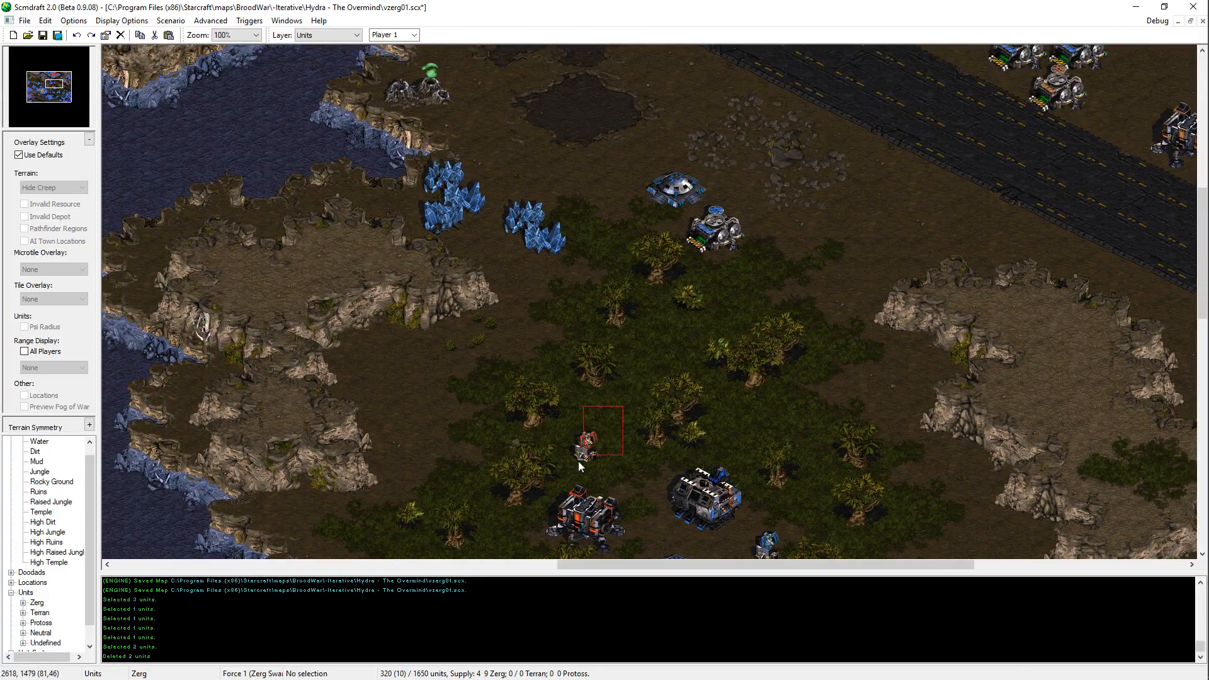
# Step: Copy the platform's Command Center for Player 12 (Neutral) onto the dark patch between the Vespene Geyser and the diagonal road
pyautogui.moveTo(578, 462); pyautogui.dragTo(575, 465)
pyautogui.moveTo(727, 282); pyautogui.dragTo(689, 320, button='middle')
pyautogui.moveTo(773, 555); pyautogui.dragTo(786, 506, button='middle')
pyautogui.moveTo(776, 442); pyautogui.dragTo(774, 533)
pyautogui.moveTo(763, 164); pyautogui.dragTo(819, 391, button='middle')
pyautogui.moveTo(697, 270); pyautogui.dragTo(715, 439, button='middle')
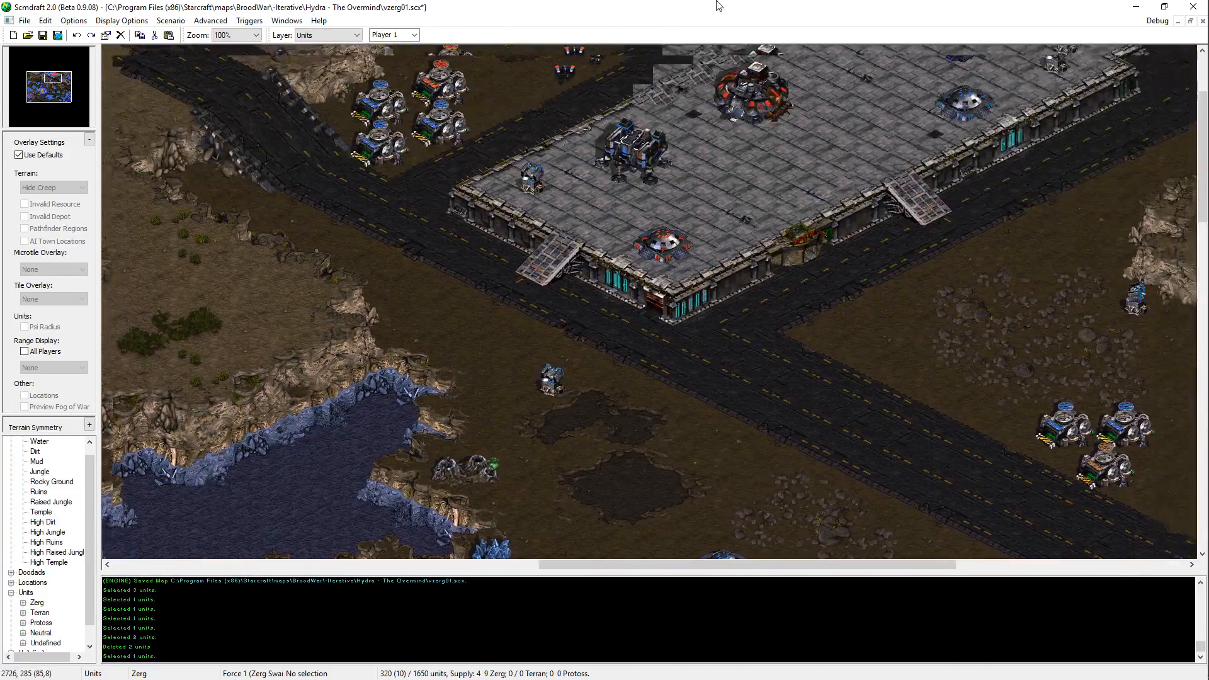
pyautogui.moveTo(717, 2); pyautogui.dragTo(727, 0, button='middle')
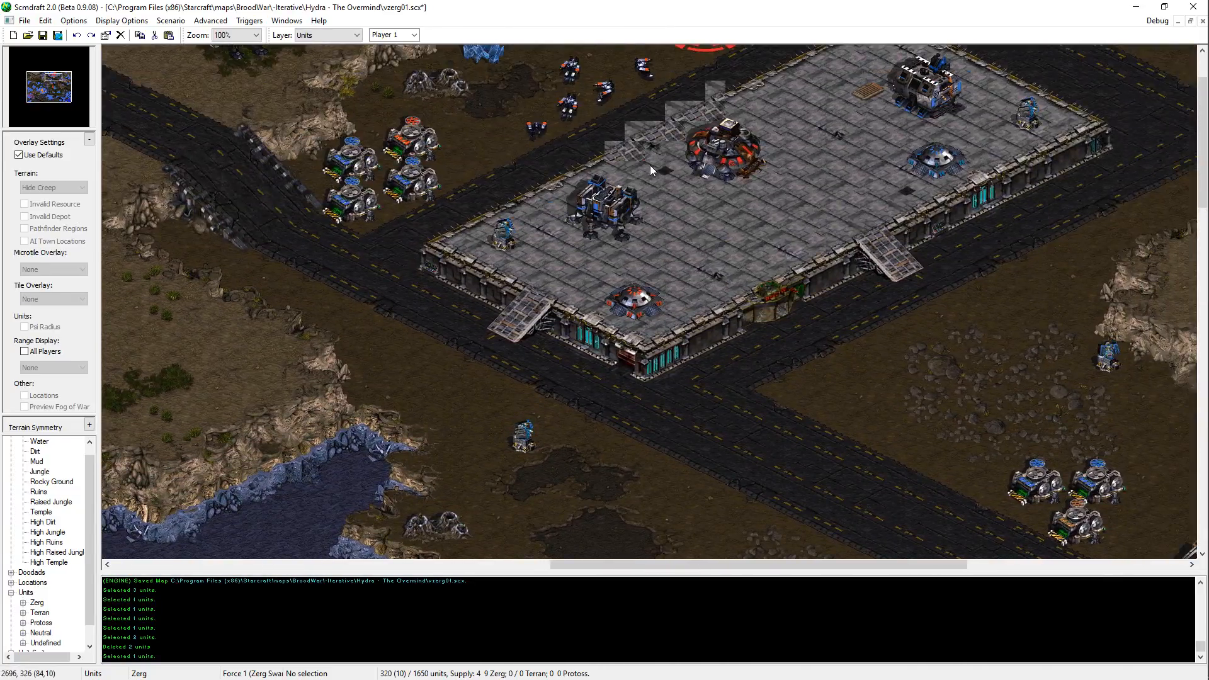
pyautogui.click(755, 151)
pyautogui.hotkey('ctrl', 'c')
pyautogui.hotkey('ctrl', 'v')
pyautogui.click(413, 35)
pyautogui.click(397, 137)
pyautogui.moveTo(703, 519); pyautogui.dragTo(647, 622, button='middle')
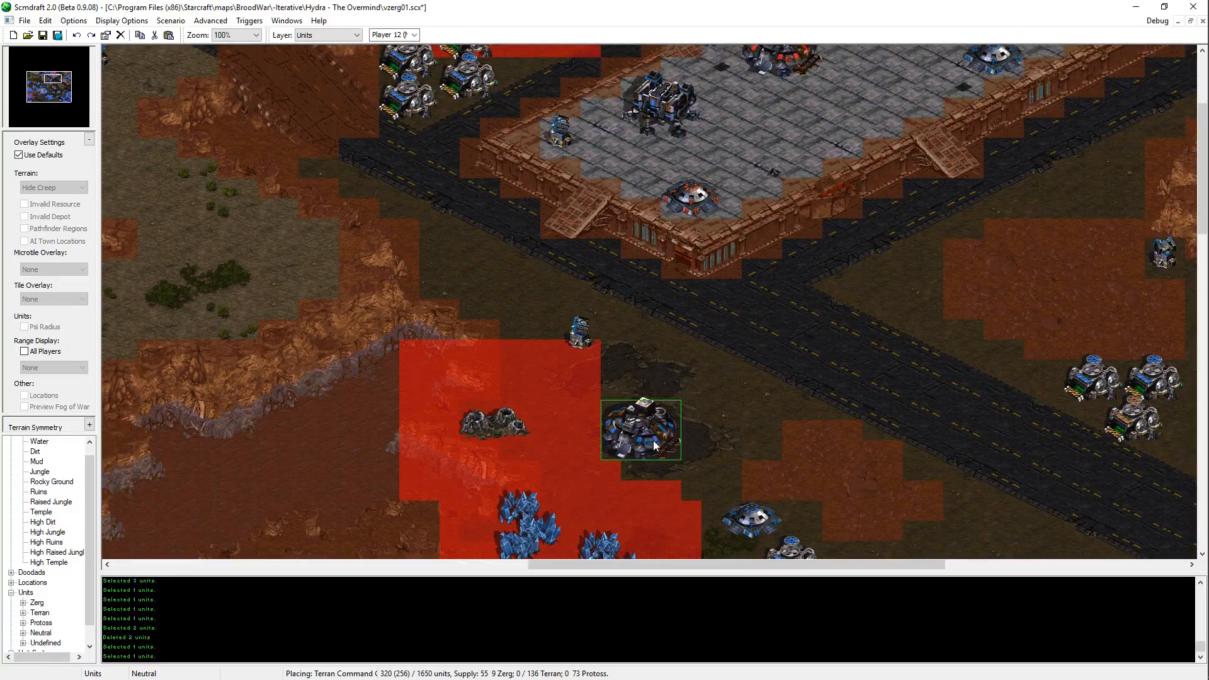
pyautogui.click(665, 441)
pyautogui.press('Escape')
pyautogui.hotkey('ctrl', 'v')
pyautogui.moveTo(554, 306); pyautogui.dragTo(609, 416, button='middle')
pyautogui.press('Escape')
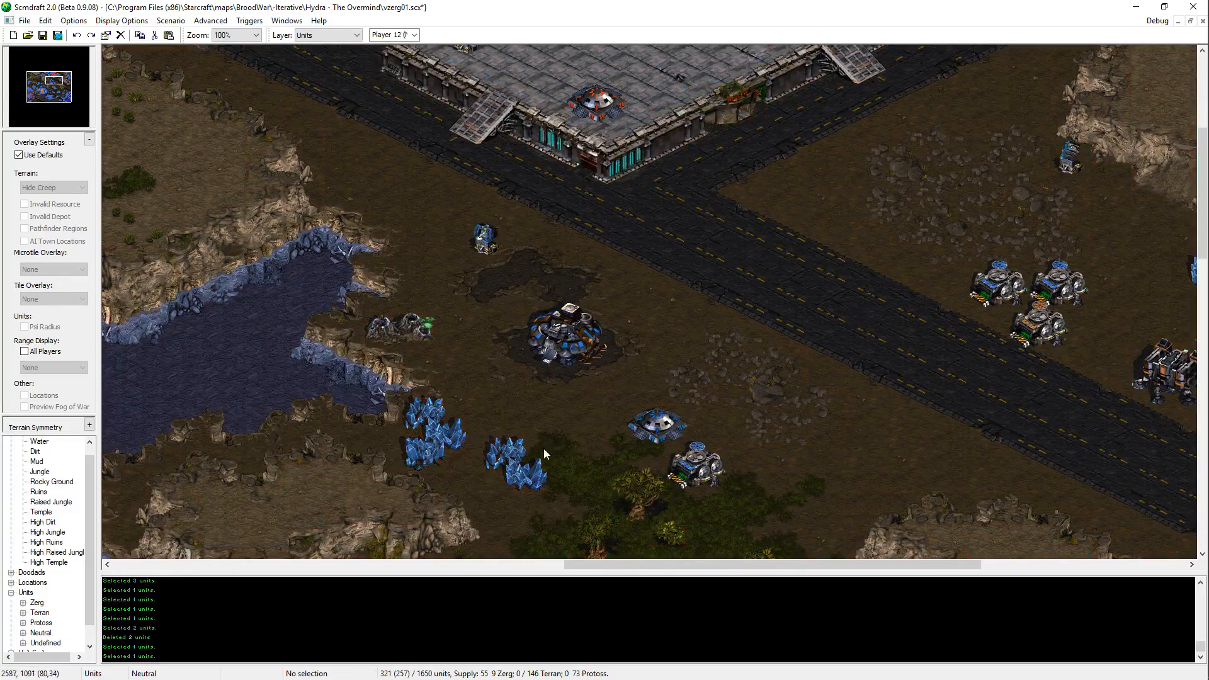
# Step: Try to move the two eastern Mineral Fields slightly north toward the new Command Center, and put them back
pyautogui.moveTo(569, 520); pyautogui.dragTo(504, 449)
pyautogui.hotkey('ctrl', 'c')
pyautogui.hotkey('ctrl', 'v')
pyautogui.press('Delete')
pyautogui.hotkey('ctrl', 'v')
pyautogui.click(517, 444)
pyautogui.press('Escape')
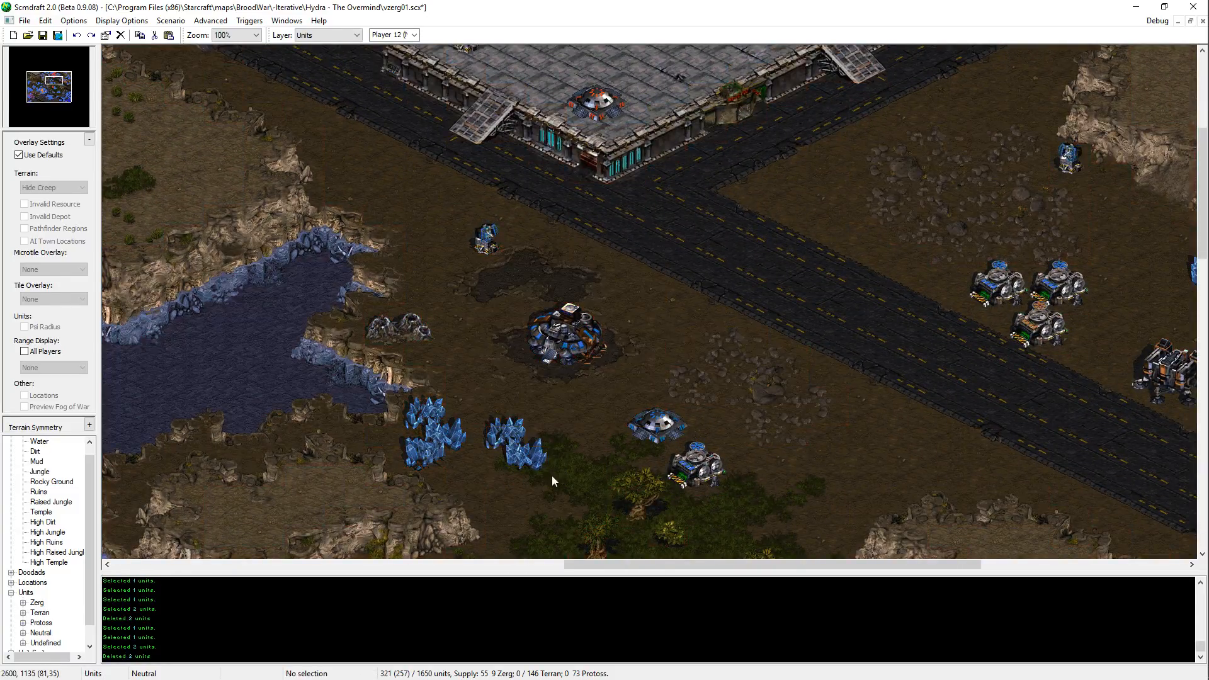
pyautogui.hotkey('ctrl', 'z')
pyautogui.hotkey('ctrl', 'v')
pyautogui.click(516, 465)
pyautogui.press('Escape')
# Step: Copy a Mineral Field from the western cluster onto the north side of the eastern cluster, south of the Command Center
pyautogui.click(426, 459)
pyautogui.hotkey('ctrl', 'c')
pyautogui.hotkey('ctrl', 'v')
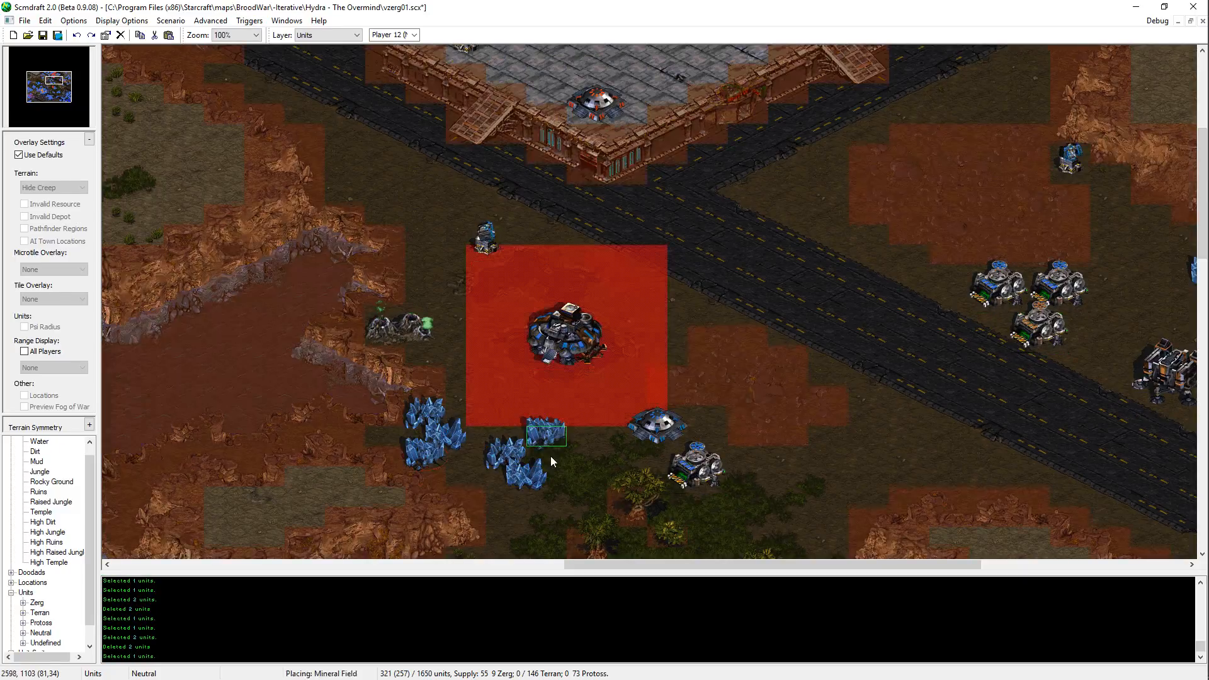
pyautogui.click(552, 457)
pyautogui.press('Escape')
pyautogui.hotkey('ctrl', 'z')
pyautogui.hotkey('ctrl', 'v')
pyautogui.click(534, 456)
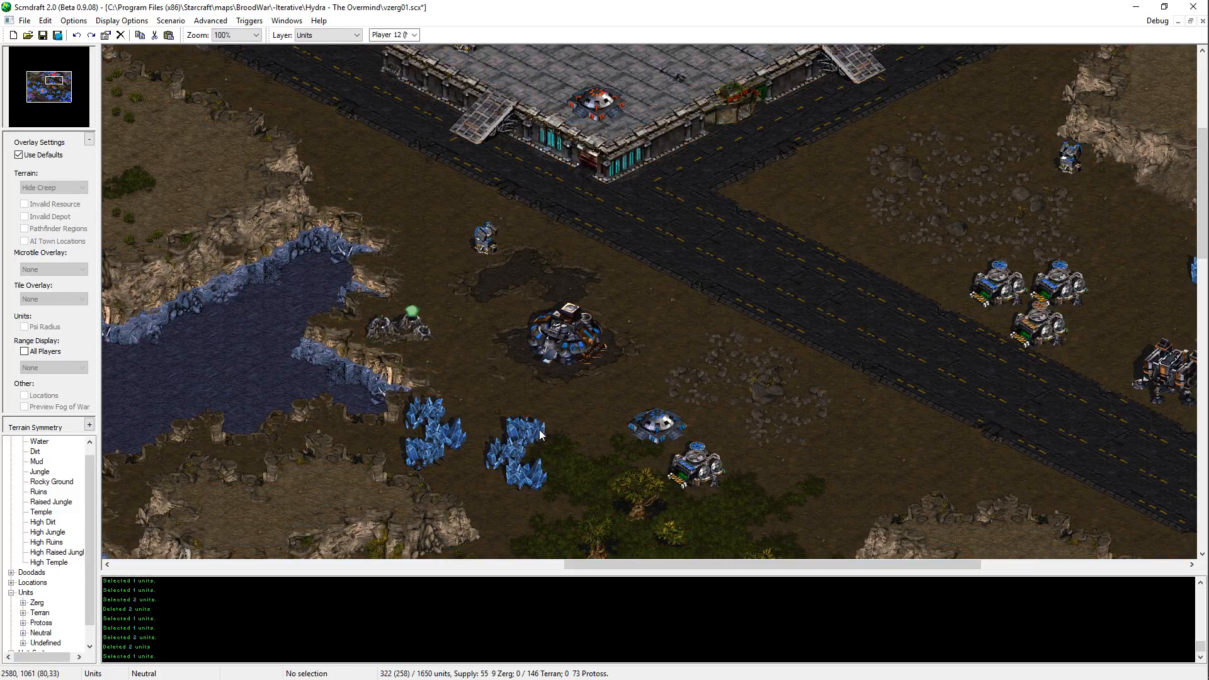
# Step: Copy another Mineral Field onto the east side of the eastern mineral cluster, next to the jungle's edge
pyautogui.click(515, 462)
pyautogui.hotkey('ctrl', 'c')
pyautogui.hotkey('ctrl', 'v')
pyautogui.click(559, 458)
pyautogui.click(581, 464)
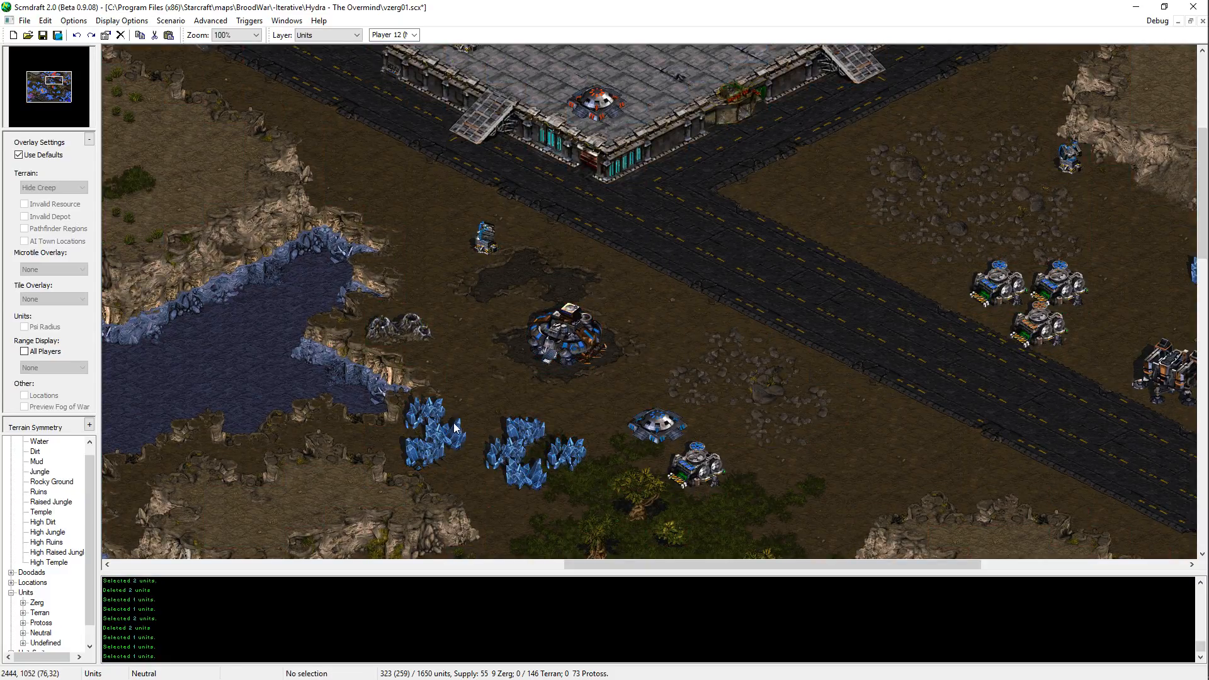
# Step: Try deleting single Mineral Fields from the eastern cluster and undo the deletion
pyautogui.click(576, 418)
pyautogui.click(512, 453)
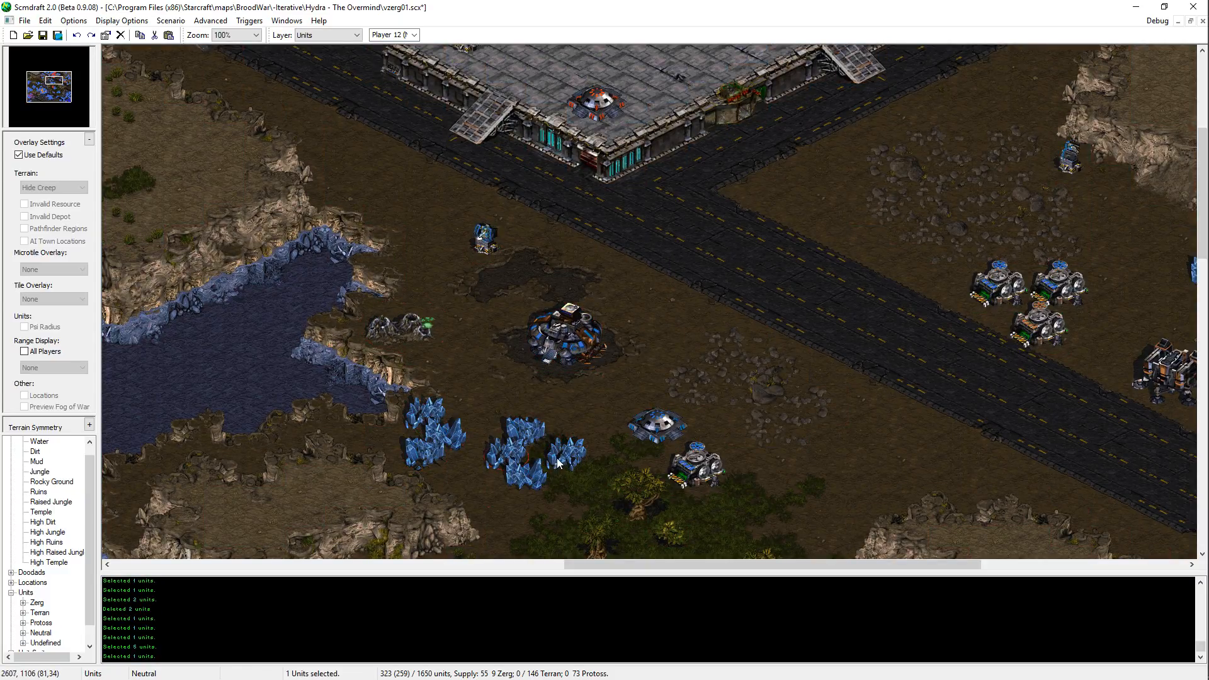
pyautogui.press('Delete')
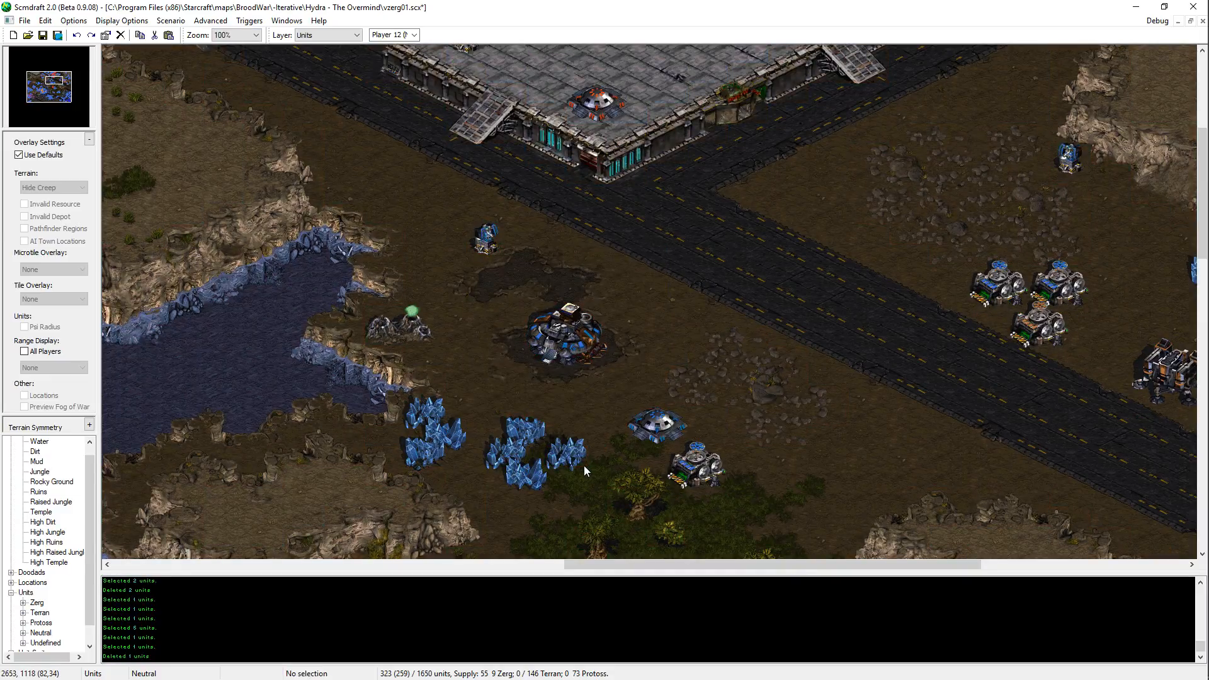
pyautogui.click(502, 464)
pyautogui.press('Delete')
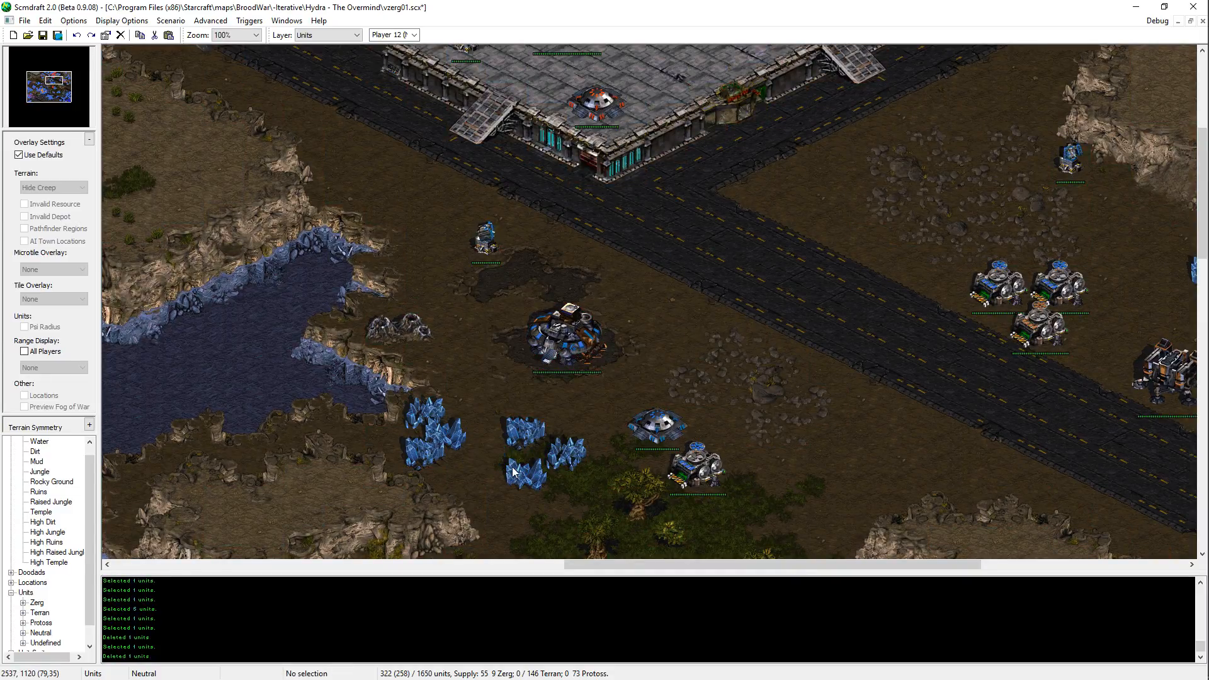
pyautogui.hotkey('ctrl', 'z')
# Step: Save the map with the new neutral Command Center and the enlarged mineral cluster
pyautogui.moveTo(552, 450); pyautogui.dragTo(514, 488, button='middle')
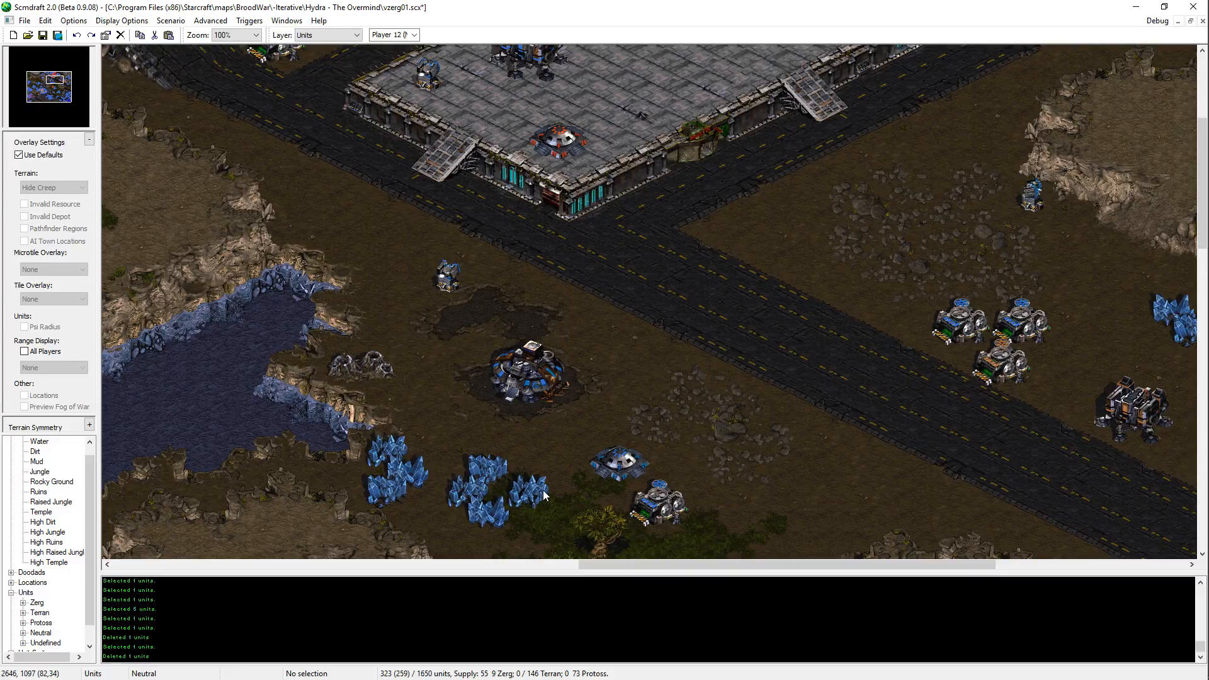
pyautogui.press('Left')
pyautogui.press('Left')
pyautogui.press('Left')
pyautogui.press('Down')
pyautogui.press('Down')
pyautogui.press('Down')
pyautogui.hotkey('ctrl', 's')
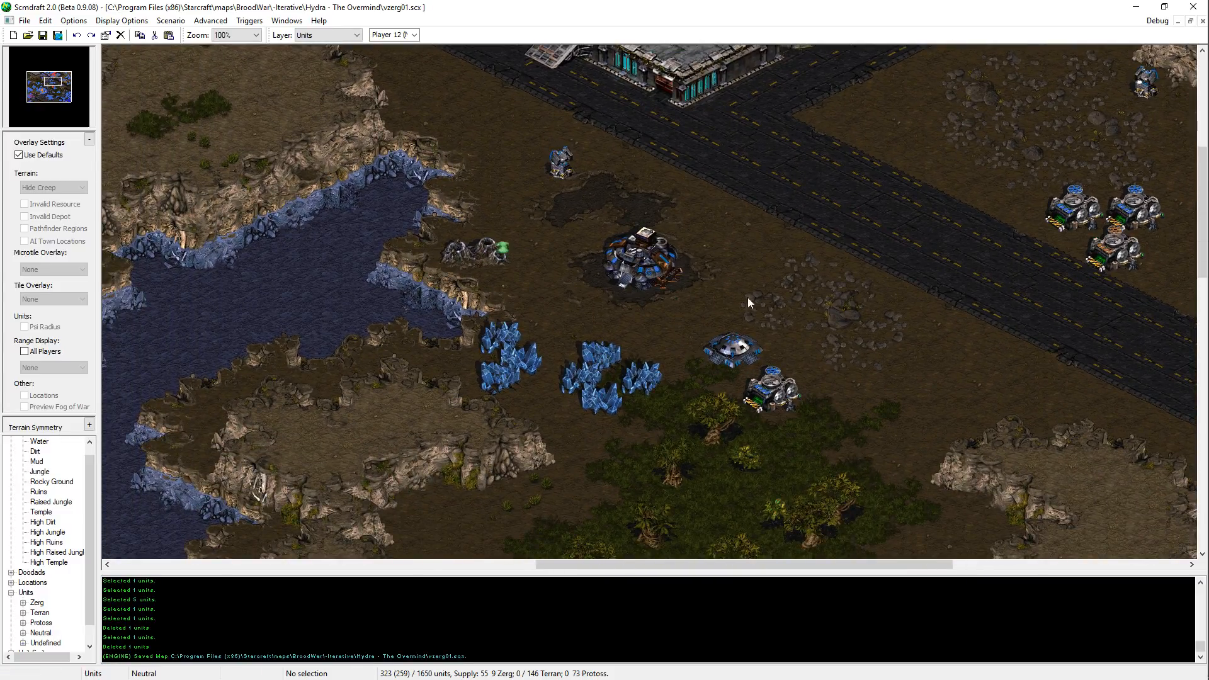
# Step: Inspect the building layout in the jungle clearing and around the Terran base along the diagonal road
pyautogui.press('Right')
pyautogui.press('Right')
pyautogui.press('Down')
pyautogui.press('Down')
pyautogui.click(657, 278)
pyautogui.press('Down')
pyautogui.press('Down')
pyautogui.press('Down')
pyautogui.press('Down')
pyautogui.press('Down')
pyautogui.press('Down')
pyautogui.press('Down')
pyautogui.press('Down')
pyautogui.press('Down')
pyautogui.press('Right')
pyautogui.press('Right')
pyautogui.press('Right')
pyautogui.press('Right')
pyautogui.press('Right')
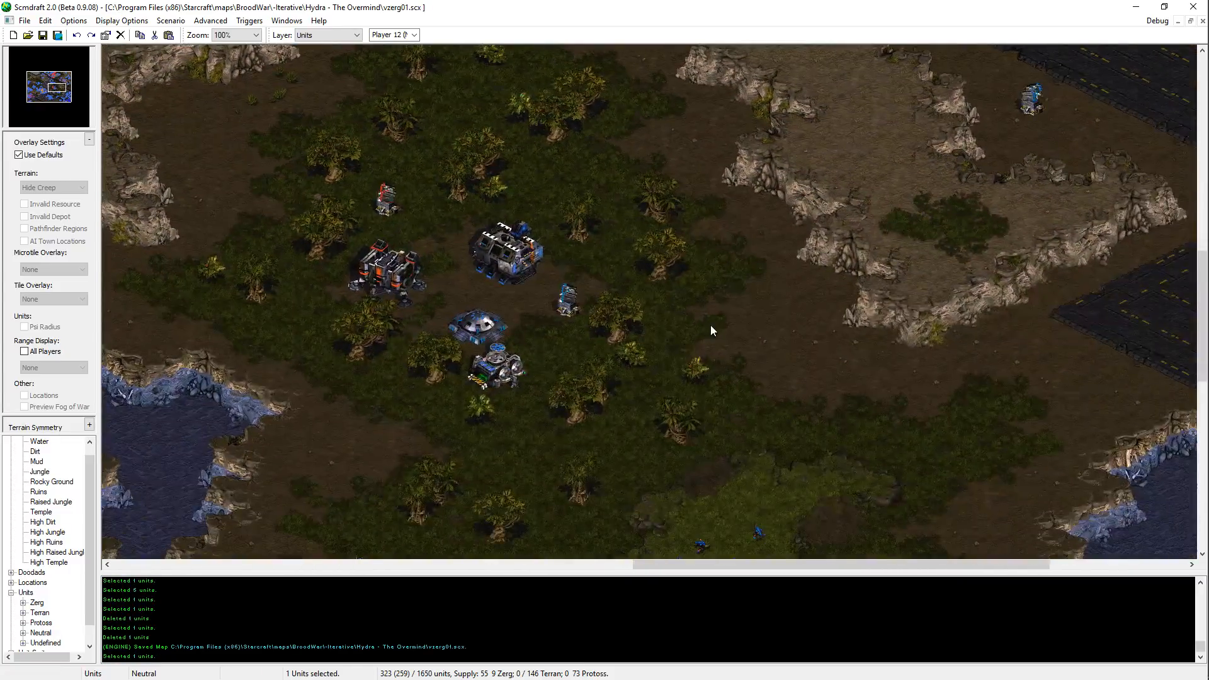
pyautogui.click(554, 413)
pyautogui.press('Right')
pyautogui.press('Right')
pyautogui.press('Right')
pyautogui.press('Right')
pyautogui.press('Right')
pyautogui.press('Right')
pyautogui.press('Right')
pyautogui.press('Right')
pyautogui.press('Right')
pyautogui.press('Up')
pyautogui.press('Up')
pyautogui.press('Up')
pyautogui.press('Up')
pyautogui.press('Up')
pyautogui.press('Up')
pyautogui.press('Up')
pyautogui.press('Up')
pyautogui.press('Up')
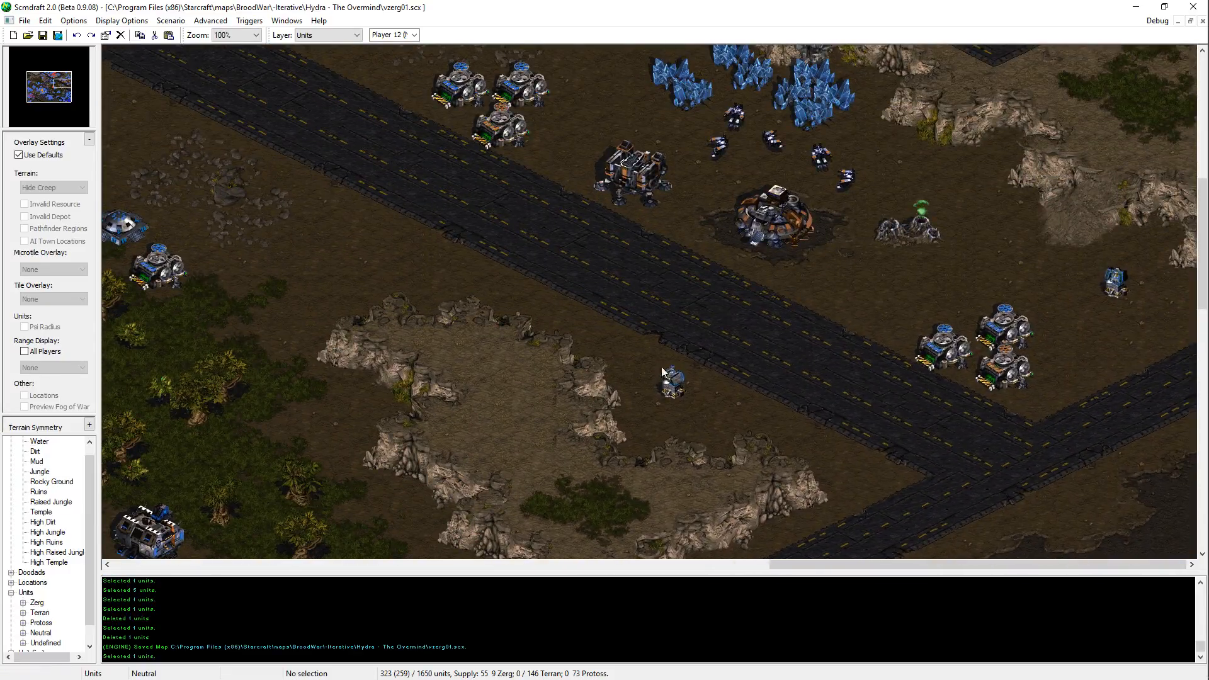
# Step: Reassign the jungle clearing's orange building and orange Missile Turret to Player 12 (Neutral), and save the map
pyautogui.moveTo(661, 366); pyautogui.dragTo(539, 467, button='middle')
pyautogui.moveTo(335, 281); pyautogui.dragTo(287, 368)
pyautogui.click(392, 34)
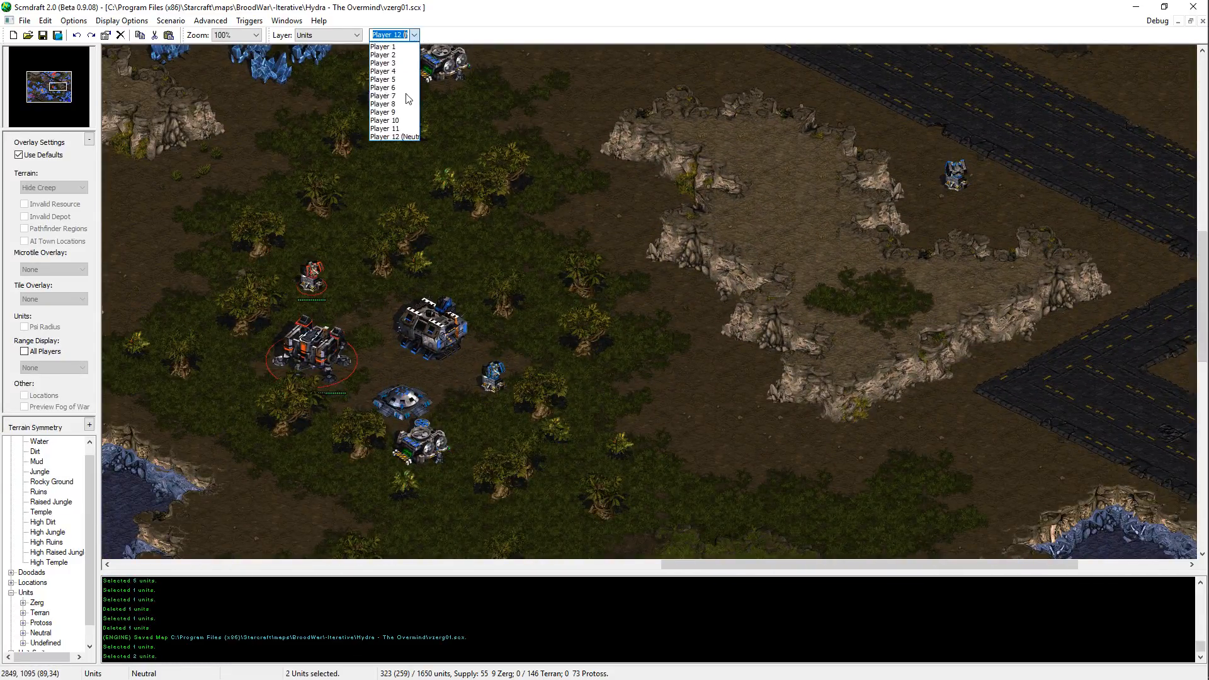
pyautogui.click(398, 135)
pyautogui.hotkey('ctrl', 's')
# Step: Place a Terran Armory for Player 12 (Neutral) on the high ground between the large platform and the paved plaza
pyautogui.moveTo(710, 475); pyautogui.dragTo(853, 245, button='middle')
pyautogui.moveTo(888, 201); pyautogui.dragTo(496, 266, button='middle')
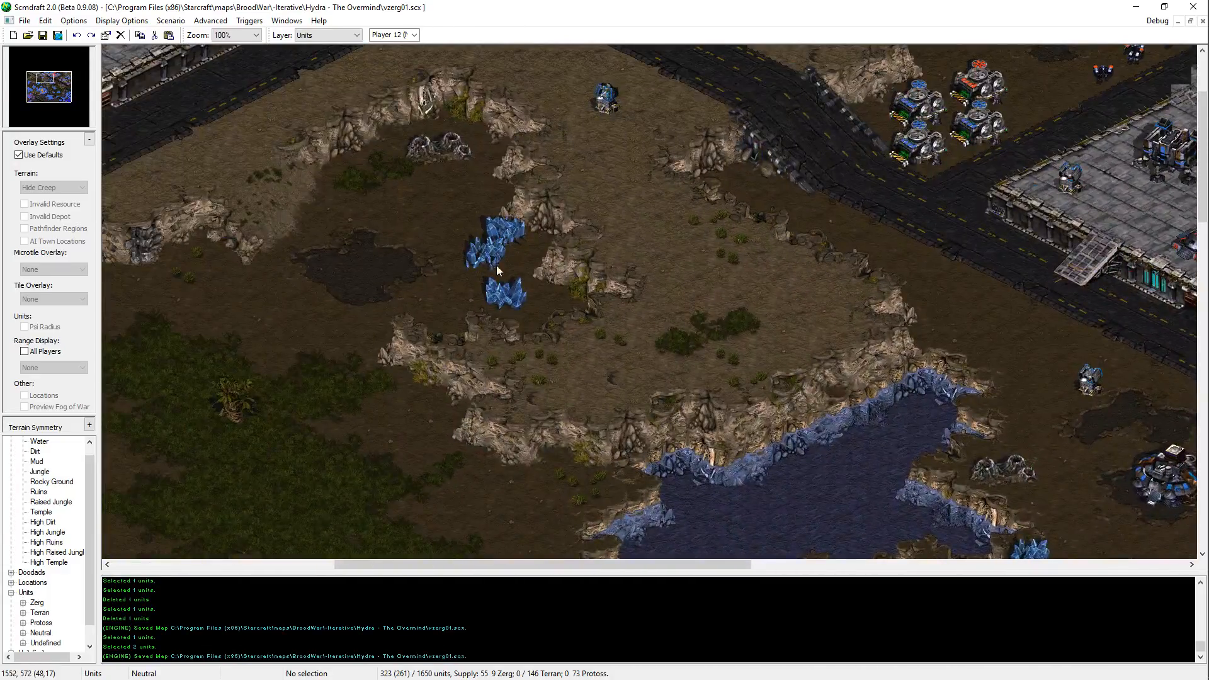
pyautogui.moveTo(633, 321); pyautogui.dragTo(933, 120, button='middle')
pyautogui.moveTo(410, 190); pyautogui.dragTo(449, 228, button='middle')
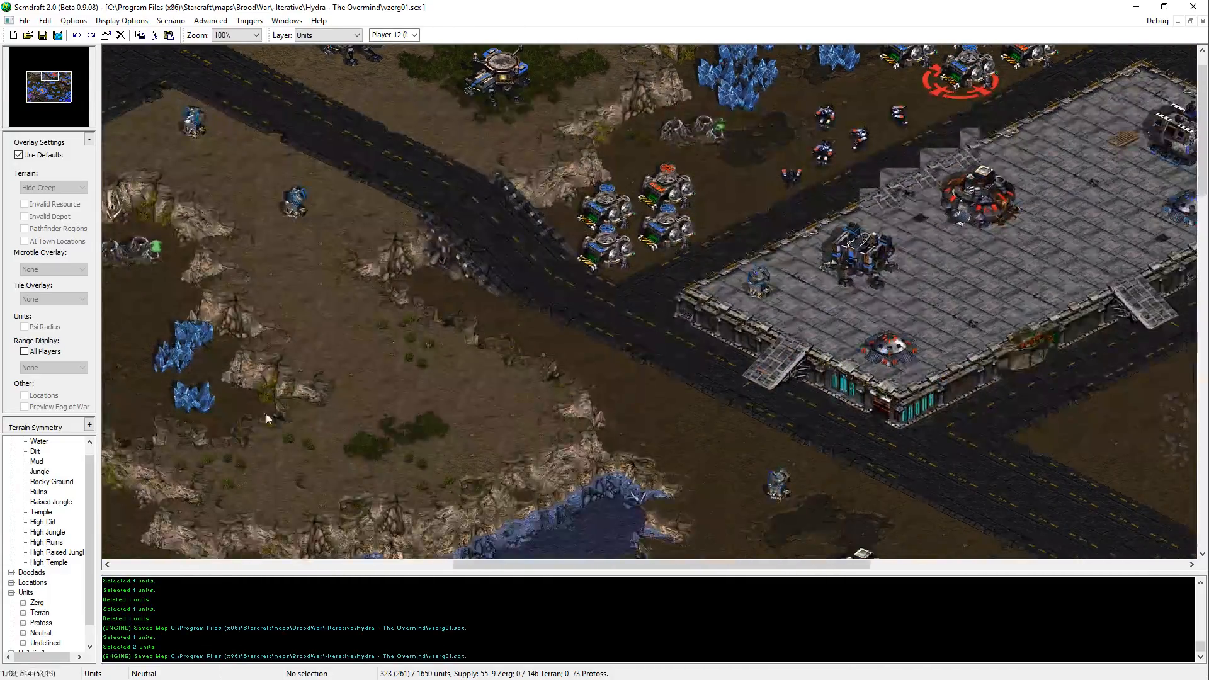
pyautogui.doubleClick(39, 613)
pyautogui.doubleClick(56, 613)
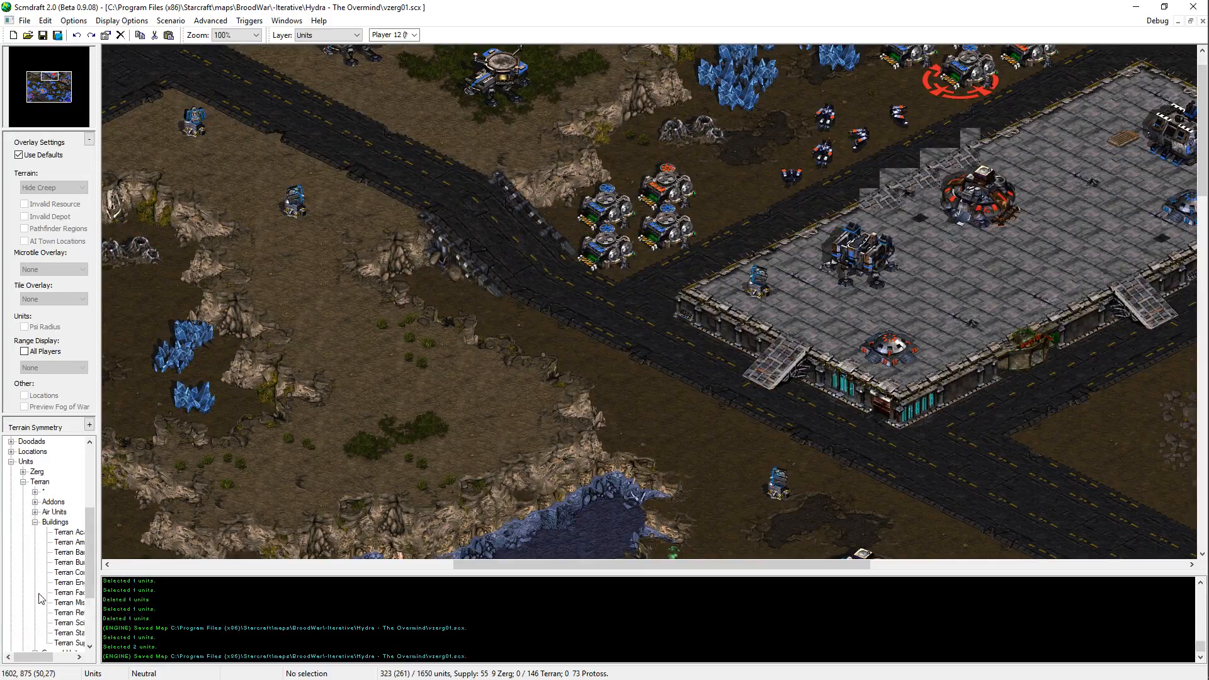
pyautogui.click(75, 543)
pyautogui.moveTo(348, 371); pyautogui.dragTo(933, 408, button='middle')
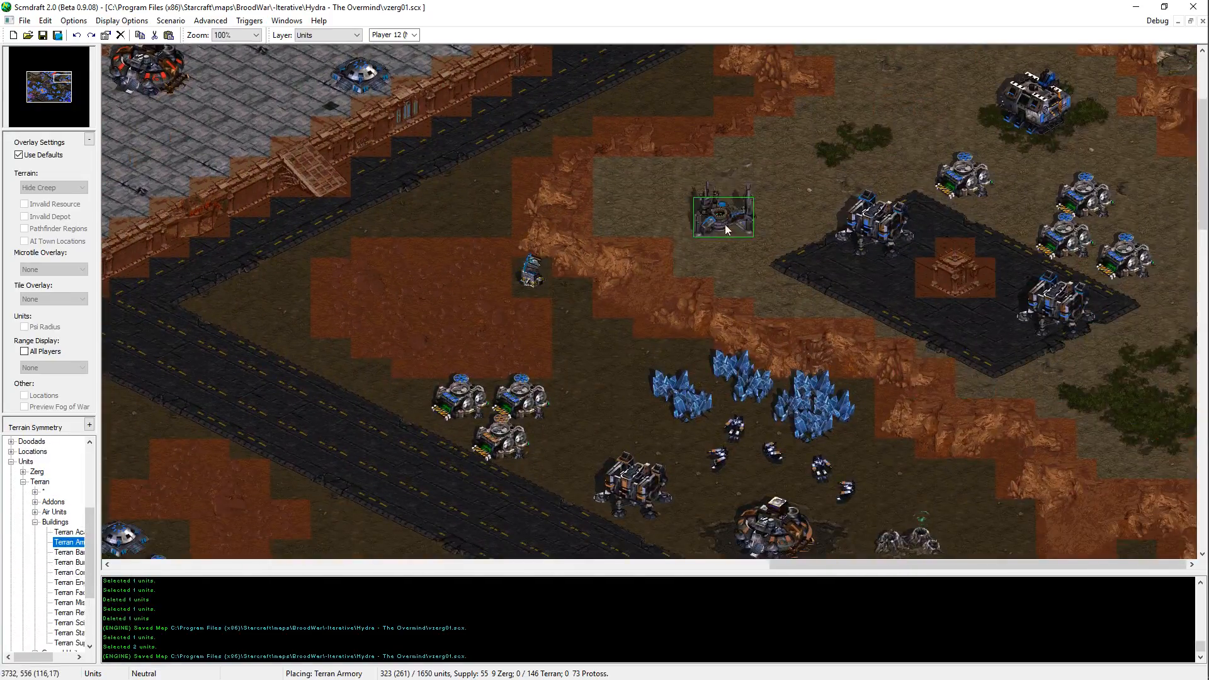
pyautogui.click(664, 194)
pyautogui.moveTo(815, 483); pyautogui.dragTo(1087, 238, button='middle')
pyautogui.rightClick(1053, 477)
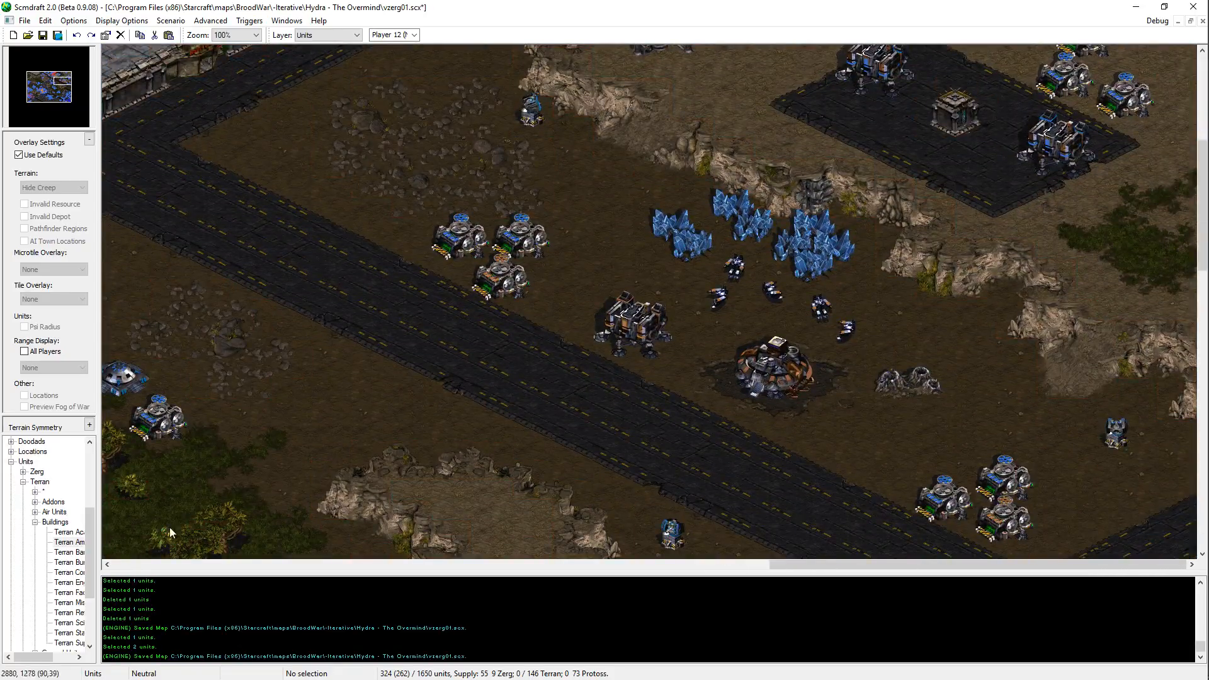
# Step: Place a Terran Engineering Bay for Player 12 (Neutral) just north of the Vespene Geyser, east of the eastern Command Center
pyautogui.click(69, 583)
pyautogui.scroll(-3, 872, 370)
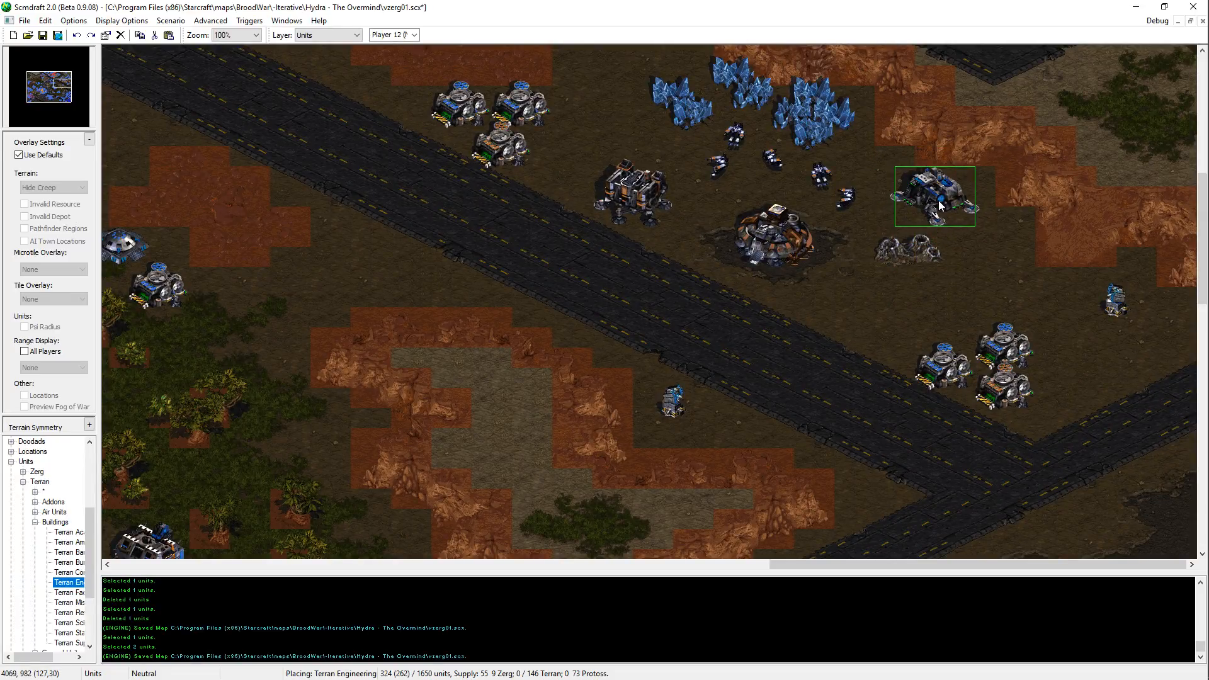
pyautogui.click(938, 203)
pyautogui.rightClick(915, 272)
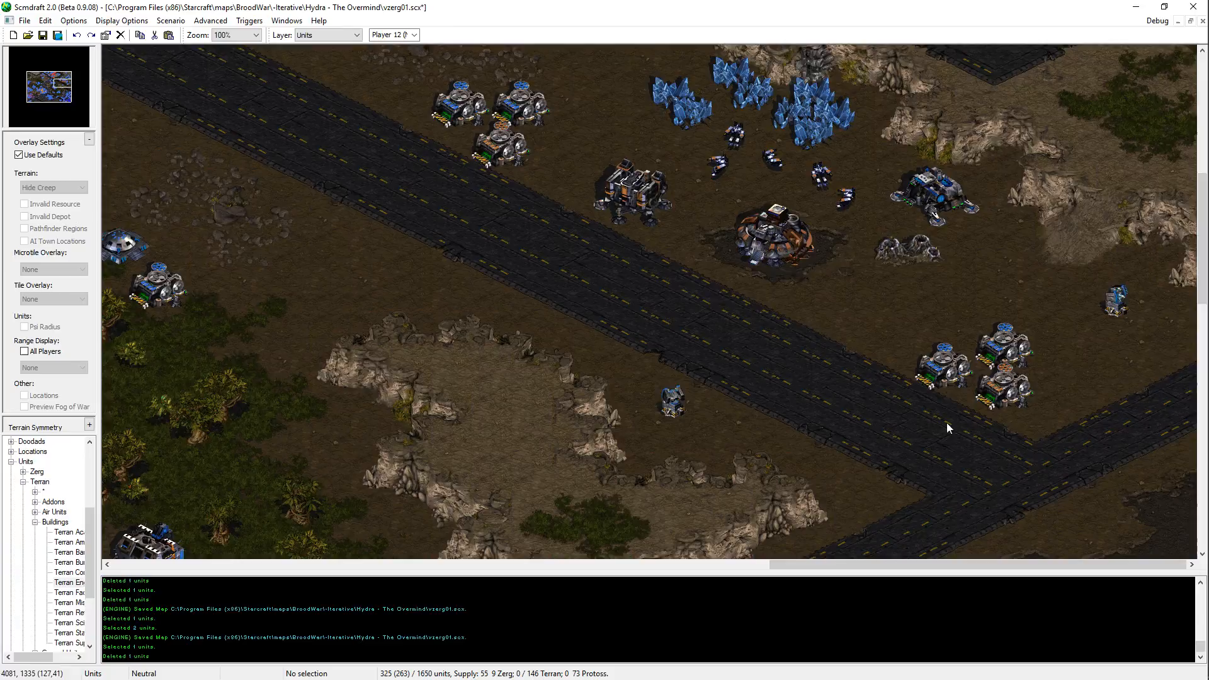
# Step: Move the eastern Command Center's Vespene Geyser slightly south and re-place the Engineering Bay north of it
pyautogui.click(912, 252)
pyautogui.hotkey('ctrl', 'x')
pyautogui.hotkey('ctrl', 'v')
pyautogui.click(912, 271)
pyautogui.scroll(1, 926, 258)
pyautogui.click(943, 233)
pyautogui.hotkey('ctrl', 'x')
pyautogui.hotkey('ctrl', 'v')
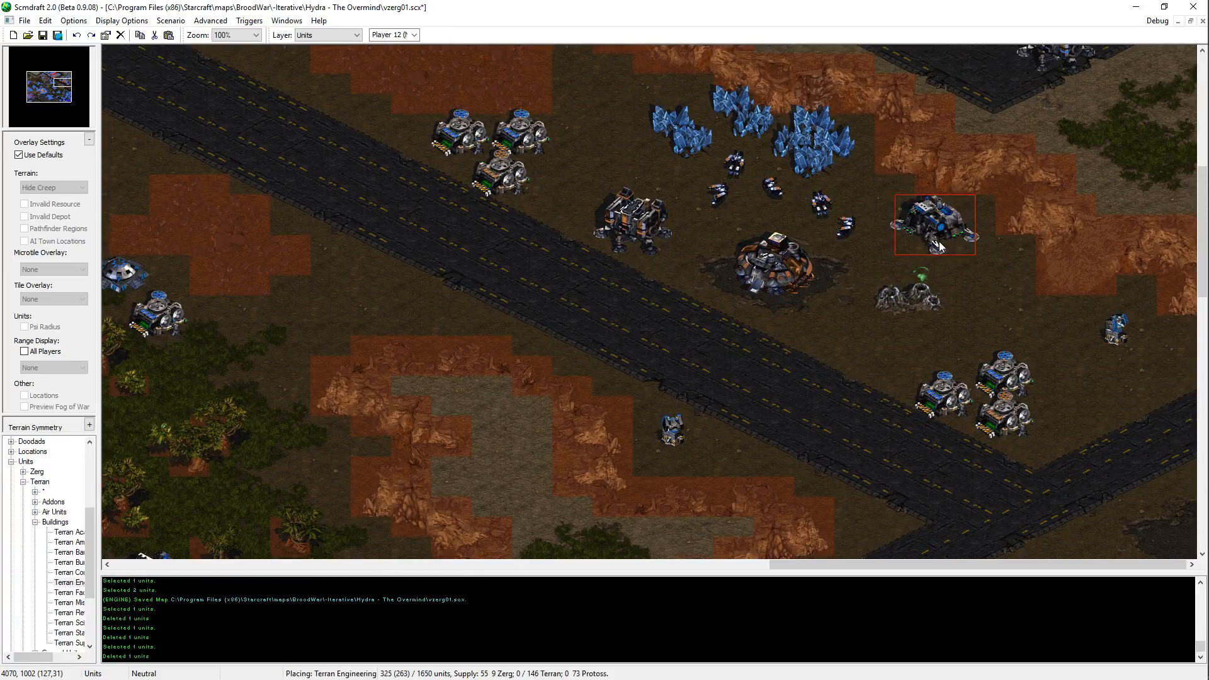
pyautogui.click(939, 241)
pyautogui.rightClick(851, 309)
pyautogui.moveTo(1025, 326); pyautogui.dragTo(977, 279, button='middle')
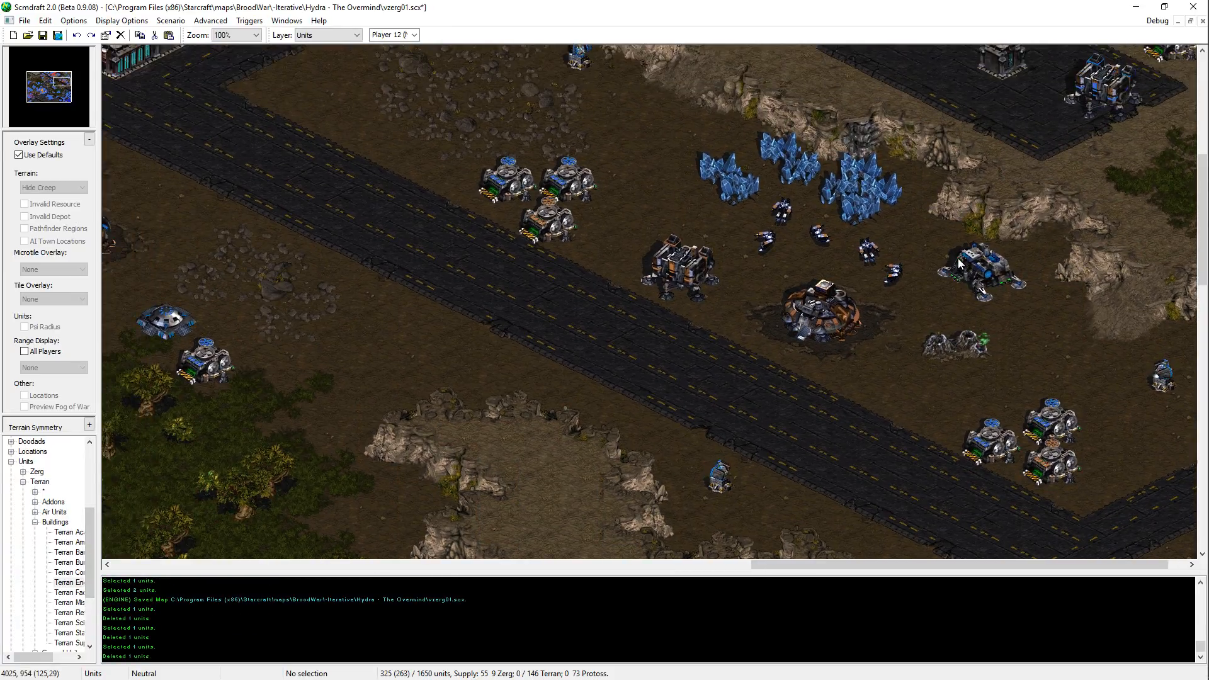
# Step: Copy the Engineering Bay east of the eastern Command Center and place the duplicate across the road northeast of the large platform
pyautogui.click(977, 275)
pyautogui.hotkey('ctrl', 'c')
pyautogui.hotkey('ctrl', 'v')
pyautogui.moveTo(889, 335); pyautogui.dragTo(611, 2, button='middle')
pyautogui.press('Escape')
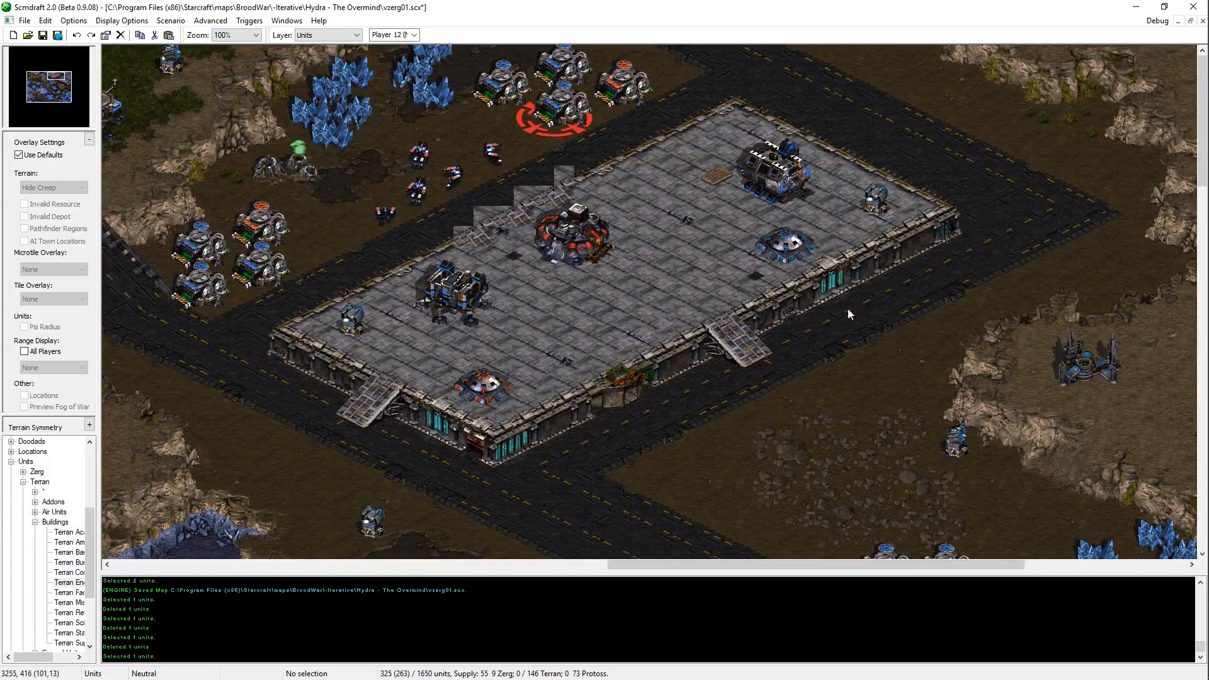
pyautogui.hotkey('ctrl', 'v')
pyautogui.click(943, 102)
pyautogui.rightClick(890, 218)
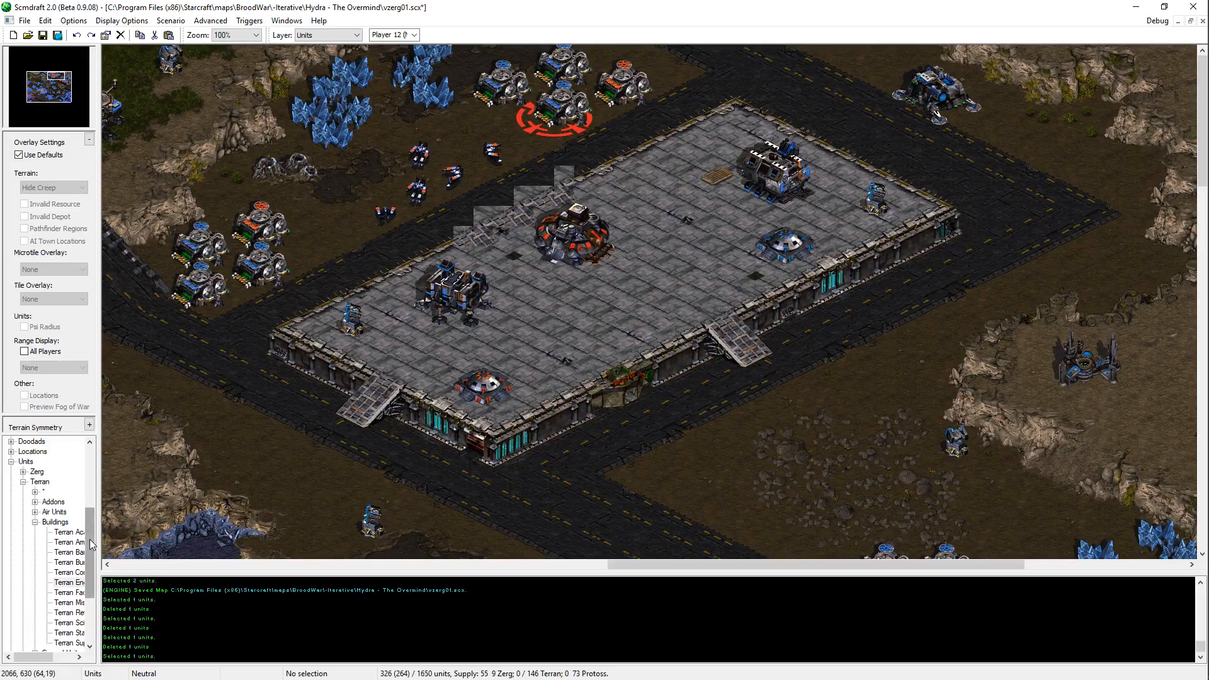
# Step: Place a Terran Academy for Player 12 (Neutral) southeast of the new Engineering Bay, beside the road around the large platform
pyautogui.click(68, 532)
pyautogui.click(1064, 148)
pyautogui.press('Right')
pyautogui.press('Right')
pyautogui.press('Right')
pyautogui.press('Down')
pyautogui.press('Down')
pyautogui.press('Down')
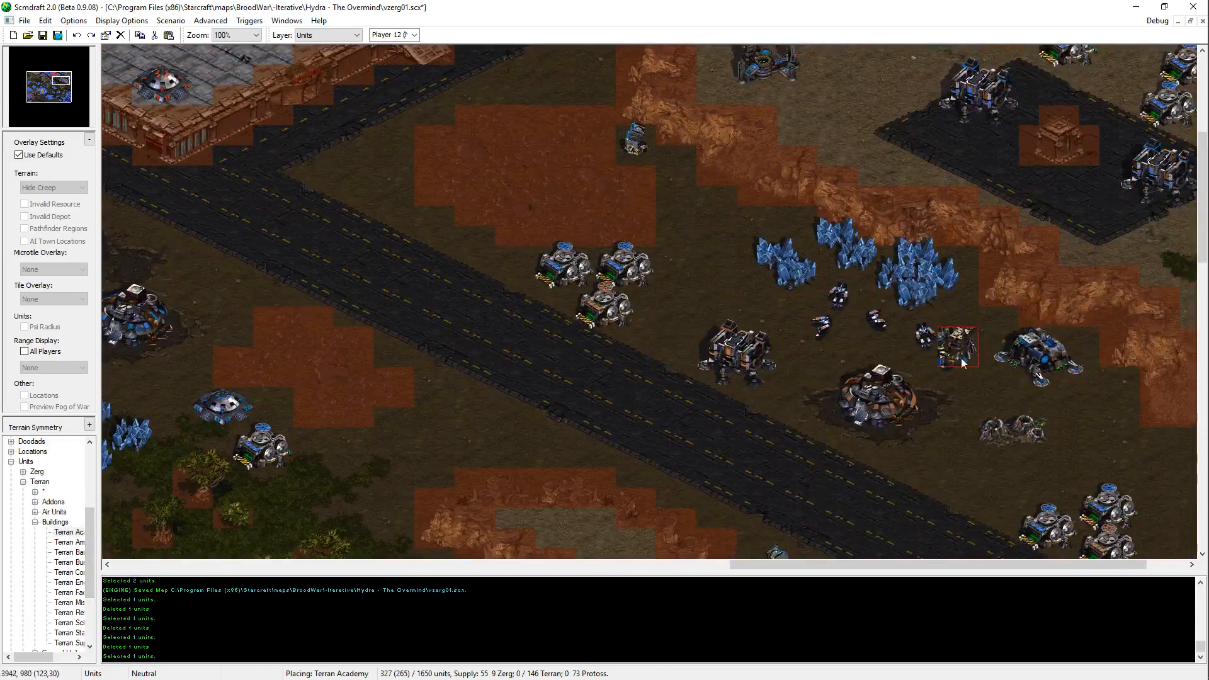
pyautogui.rightClick(961, 357)
# Step: Place another Terran Academy near the eastern Missile Turret, east of the three Supply Depots at the road junction, and save the map
pyautogui.press('Right')
pyautogui.press('Up')
pyautogui.press('Up')
pyautogui.click(68, 534)
pyautogui.press('Down')
pyautogui.press('Down')
pyautogui.press('Down')
pyautogui.press('Down')
pyautogui.press('Down')
pyautogui.press('Down')
pyautogui.press('Down')
pyautogui.press('Down')
pyautogui.press('Down')
pyautogui.press('Down')
pyautogui.press('Down')
pyautogui.press('Down')
pyautogui.press('Down')
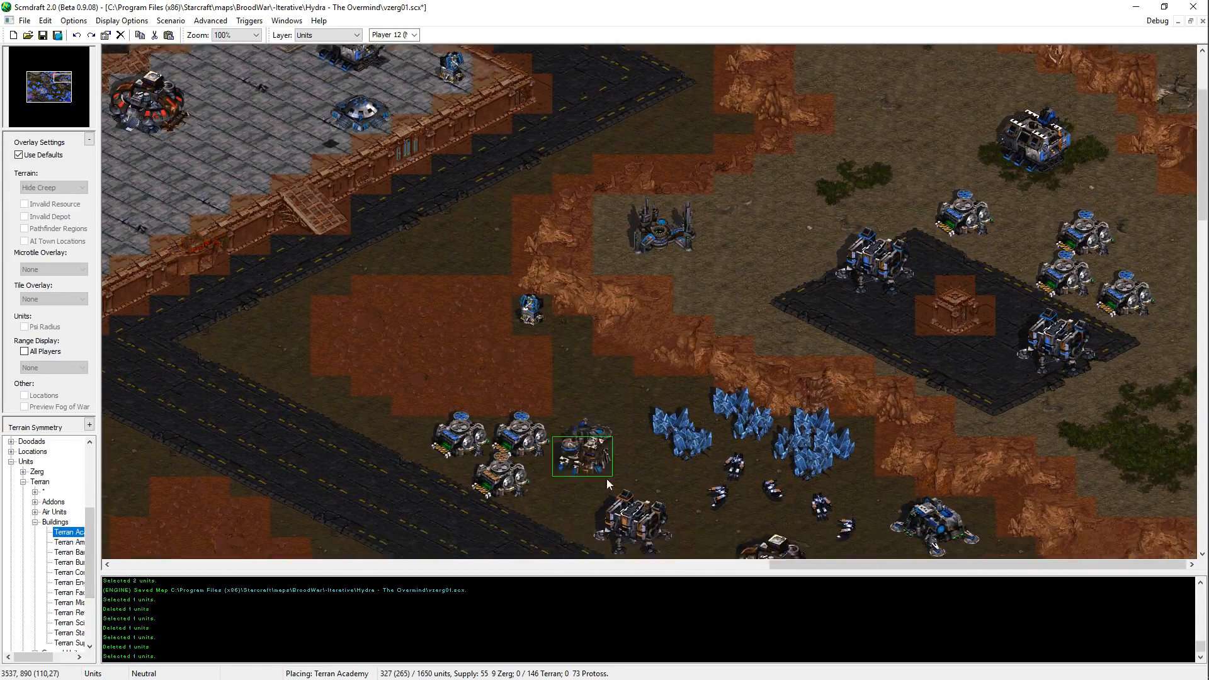
pyautogui.press('Up')
pyautogui.press('Up')
pyautogui.press('Up')
pyautogui.press('Up')
pyautogui.press('Up')
pyautogui.press('Up')
pyautogui.press('Up')
pyautogui.press('Down')
pyautogui.press('Down')
pyautogui.press('Down')
pyautogui.press('Down')
pyautogui.press('Down')
pyautogui.press('Down')
pyautogui.press('Down')
pyautogui.press('Down')
pyautogui.press('Down')
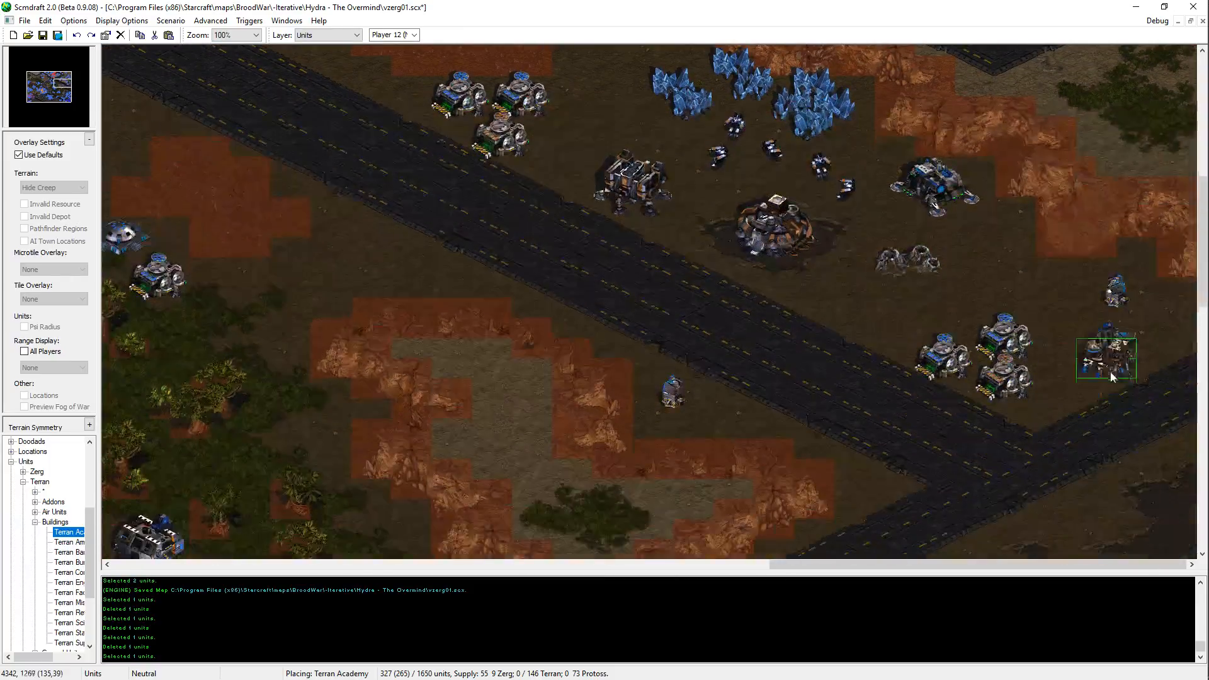
pyautogui.click(1135, 353)
pyautogui.rightClick(1135, 353)
pyautogui.press('Left')
pyautogui.press('Left')
pyautogui.press('Left')
pyautogui.press('Up')
pyautogui.hotkey('ctrl', 's')
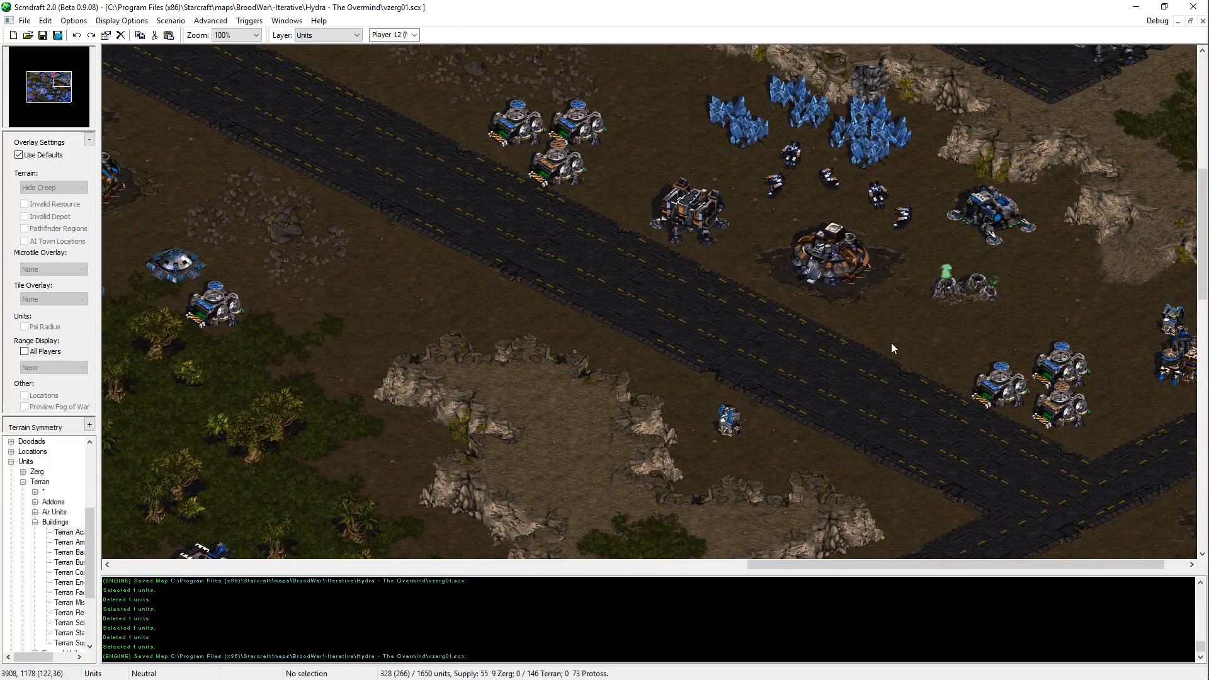
# Step: Examine the building layout from the eastern Command Center to the high ground west of the large platform
pyautogui.press('Left')
pyautogui.press('Left')
pyautogui.press('Left')
pyautogui.press('Left')
pyautogui.press('Left')
pyautogui.press('Left')
pyautogui.press('Left')
pyautogui.press('Left')
pyautogui.press('Left')
pyautogui.press('Left')
pyautogui.press('Left')
pyautogui.press('Left')
pyautogui.press('Left')
pyautogui.press('Left')
pyautogui.press('Left')
pyautogui.press('Left')
pyautogui.press('Up')
pyautogui.press('Up')
pyautogui.press('Up')
pyautogui.press('Up')
pyautogui.press('Left')
pyautogui.press('Left')
pyautogui.press('Left')
pyautogui.press('Left')
pyautogui.press('Left')
pyautogui.press('Left')
pyautogui.press('Left')
pyautogui.press('Left')
pyautogui.press('Left')
pyautogui.press('Left')
pyautogui.press('Left')
pyautogui.press('Left')
pyautogui.press('Left')
pyautogui.press('Left')
pyautogui.press('Left')
pyautogui.press('Left')
pyautogui.press('Left')
pyautogui.press('Left')
pyautogui.press('Left')
pyautogui.press('Left')
pyautogui.press('Up')
pyautogui.press('Up')
pyautogui.press('Up')
pyautogui.press('Up')
pyautogui.press('Up')
pyautogui.press('Up')
pyautogui.press('Up')
pyautogui.press('Up')
pyautogui.press('Up')
pyautogui.press('Up')
pyautogui.press('Up')
pyautogui.press('Up')
pyautogui.press('Up')
pyautogui.press('Up')
pyautogui.press('Up')
pyautogui.press('Up')
pyautogui.press('Up')
pyautogui.press('Up')
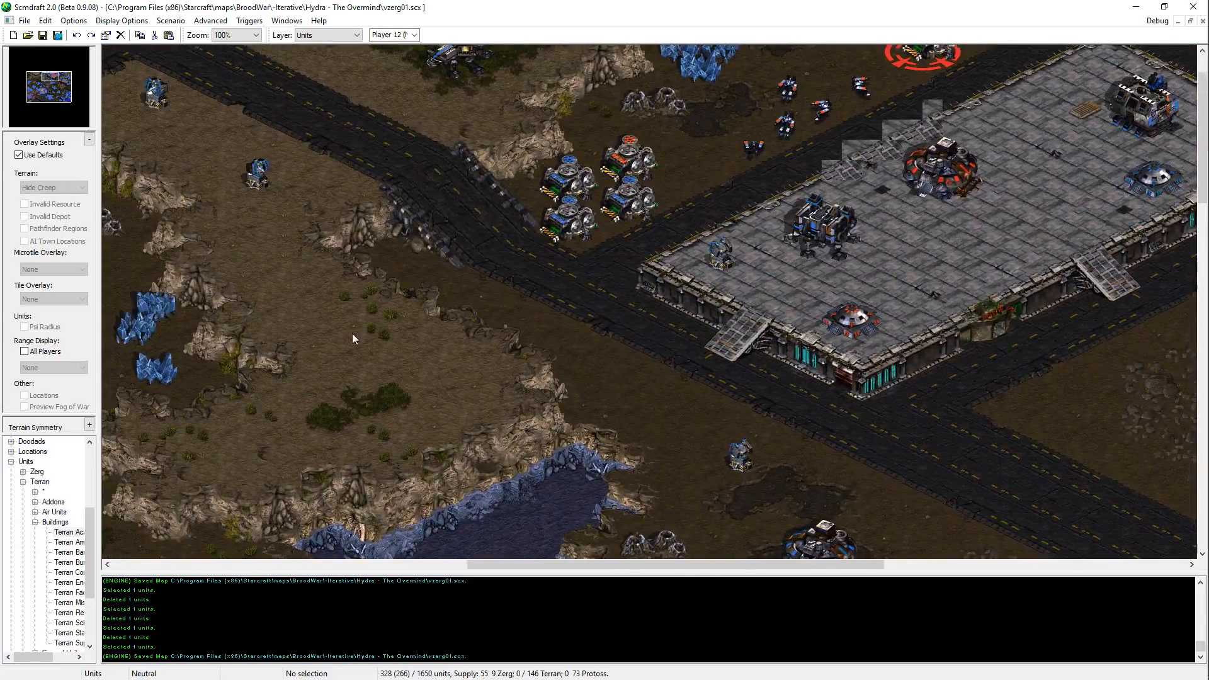
pyautogui.press('Left')
pyautogui.press('Left')
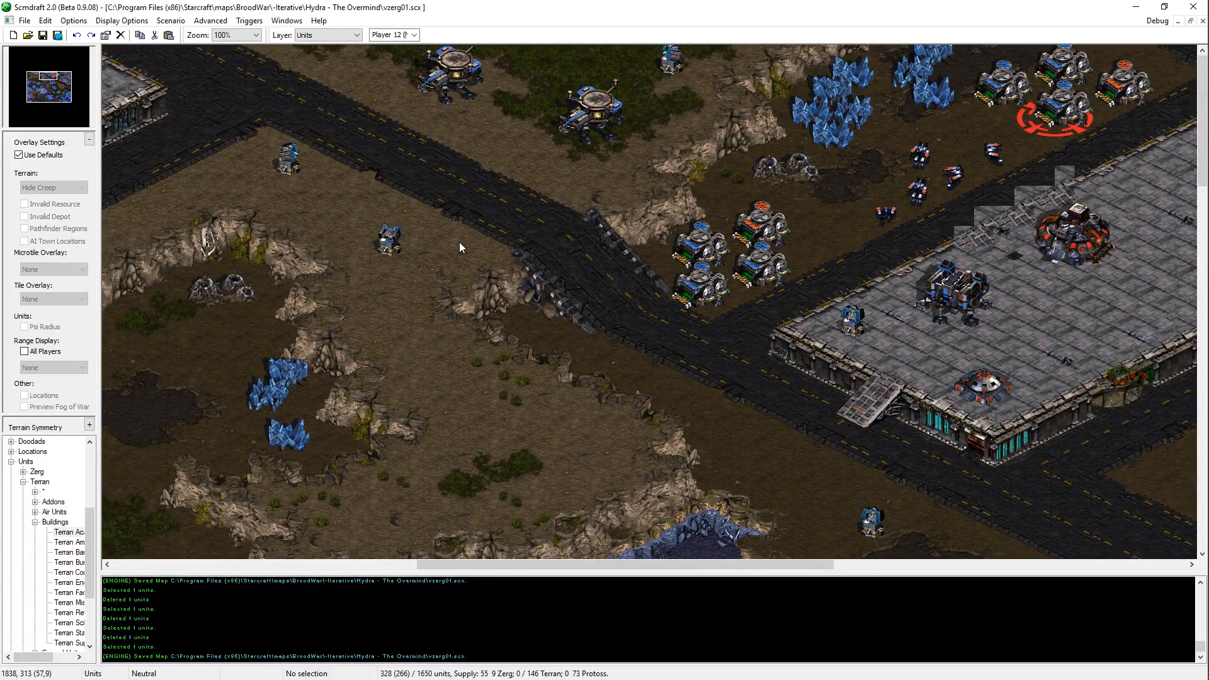
pyautogui.press('Left')
pyautogui.press('Left')
pyautogui.press('Left')
pyautogui.press('Left')
pyautogui.press('Left')
pyautogui.press('Left')
pyautogui.press('Left')
pyautogui.press('Left')
pyautogui.press('Left')
pyautogui.press('Left')
pyautogui.press('Left')
pyautogui.press('Left')
pyautogui.press('Left')
pyautogui.press('Left')
pyautogui.press('Left')
pyautogui.press('Left')
pyautogui.press('Right')
pyautogui.press('Right')
pyautogui.press('Right')
pyautogui.press('Right')
pyautogui.press('Right')
pyautogui.press('Right')
pyautogui.press('Right')
pyautogui.press('Right')
pyautogui.press('Right')
pyautogui.press('Right')
pyautogui.press('Right')
pyautogui.press('Right')
pyautogui.press('Right')
pyautogui.press('Right')
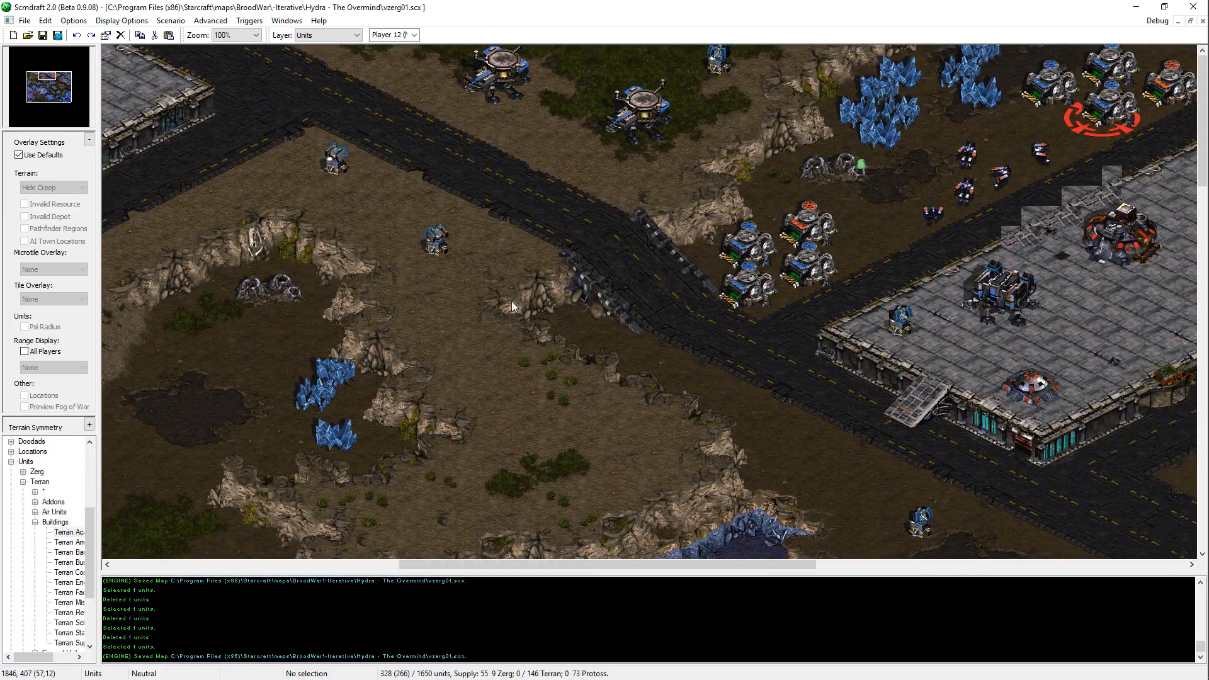
# Step: Try to shift the four Supply Depots around the start location north of the large platform slightly east, and save the map
pyautogui.press('Right')
pyautogui.press('Right')
pyautogui.press('Right')
pyautogui.press('Right')
pyautogui.press('Right')
pyautogui.press('Right')
pyautogui.press('Right')
pyautogui.press('Right')
pyautogui.press('Right')
pyautogui.press('Right')
pyautogui.press('Right')
pyautogui.press('Right')
pyautogui.press('Right')
pyautogui.press('Right')
pyautogui.press('Right')
pyautogui.press('Right')
pyautogui.press('Right')
pyautogui.press('Right')
pyautogui.press('Right')
pyautogui.press('Right')
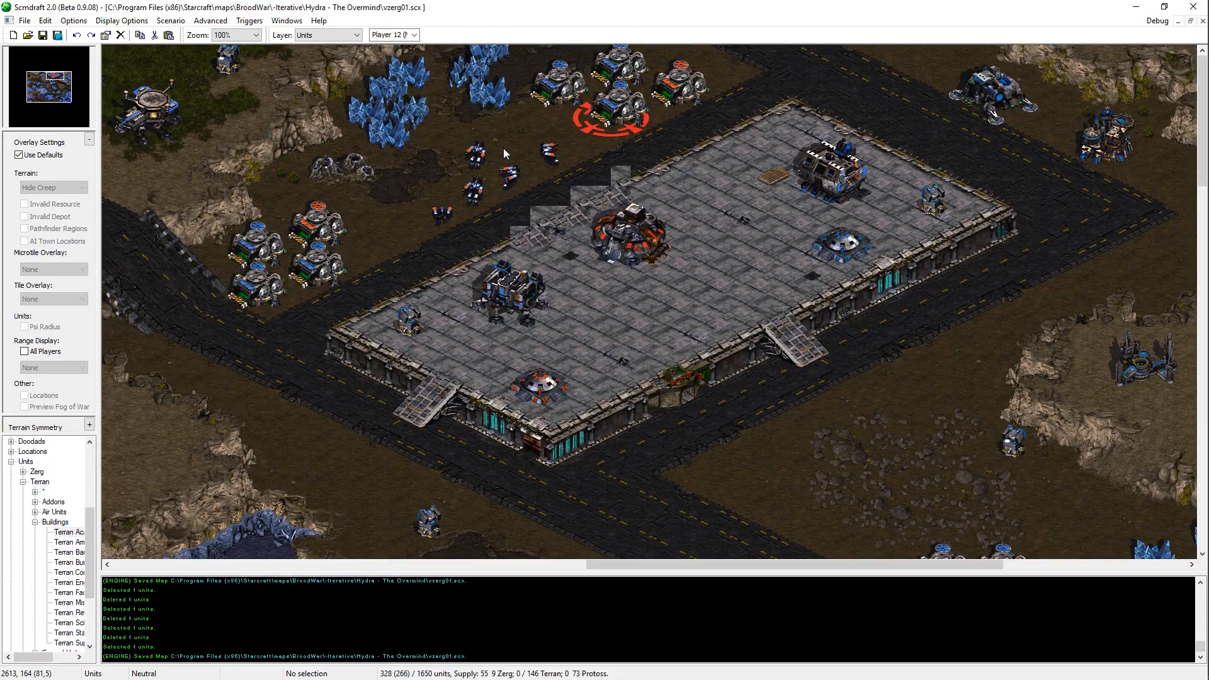
pyautogui.click(687, 85)
pyautogui.keyDown('shift'); pyautogui.click(624, 67); pyautogui.keyUp('shift')
pyautogui.keyDown('shift'); pyautogui.click(562, 86); pyautogui.keyUp('shift')
pyautogui.keyDown('shift'); pyautogui.click(622, 104); pyautogui.keyUp('shift')
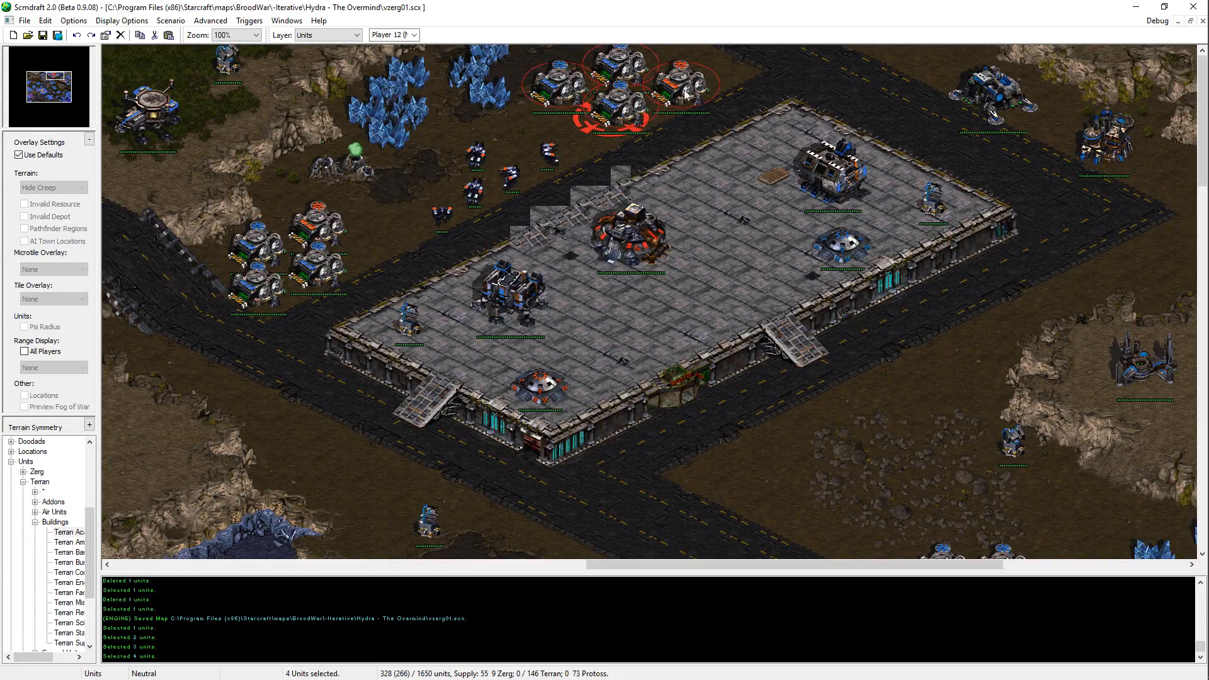
pyautogui.hotkey('ctrl', 'x')
pyautogui.hotkey('ctrl', 'v')
pyautogui.click(657, 107)
pyautogui.click(716, 93)
pyautogui.hotkey('ctrl', 'x')
pyautogui.hotkey('ctrl', 'v')
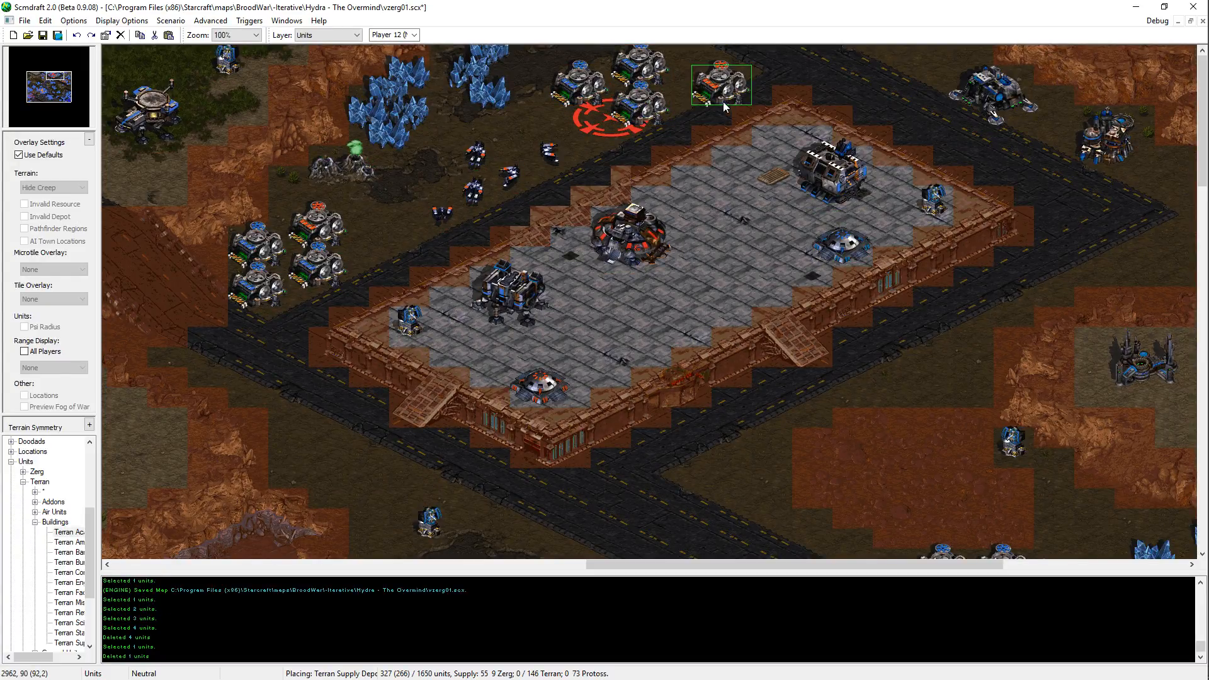
pyautogui.click(703, 99)
pyautogui.hotkey('ctrl', 's')
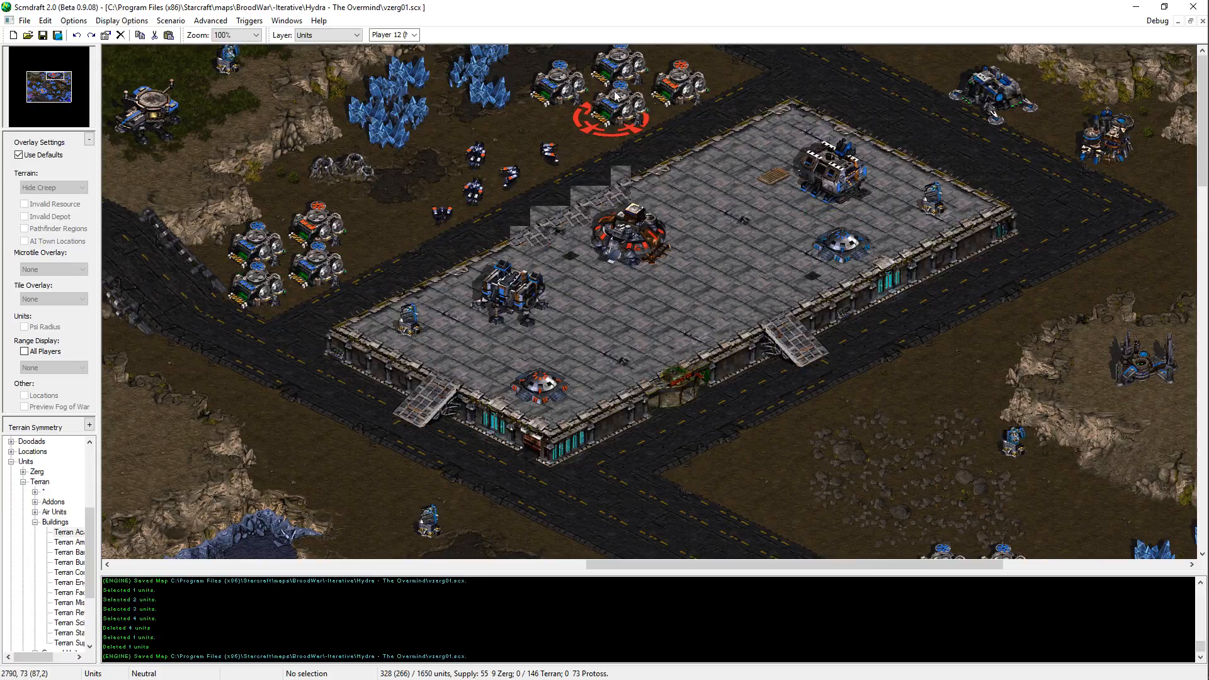
# Step: Shift the group of four Supply Depots around the start location slightly east
pyautogui.click(598, 84)
pyautogui.click(615, 100)
pyautogui.keyDown('shift'); pyautogui.click(560, 88); pyautogui.keyUp('shift')
pyautogui.keyDown('shift'); pyautogui.click(621, 66); pyautogui.keyUp('shift')
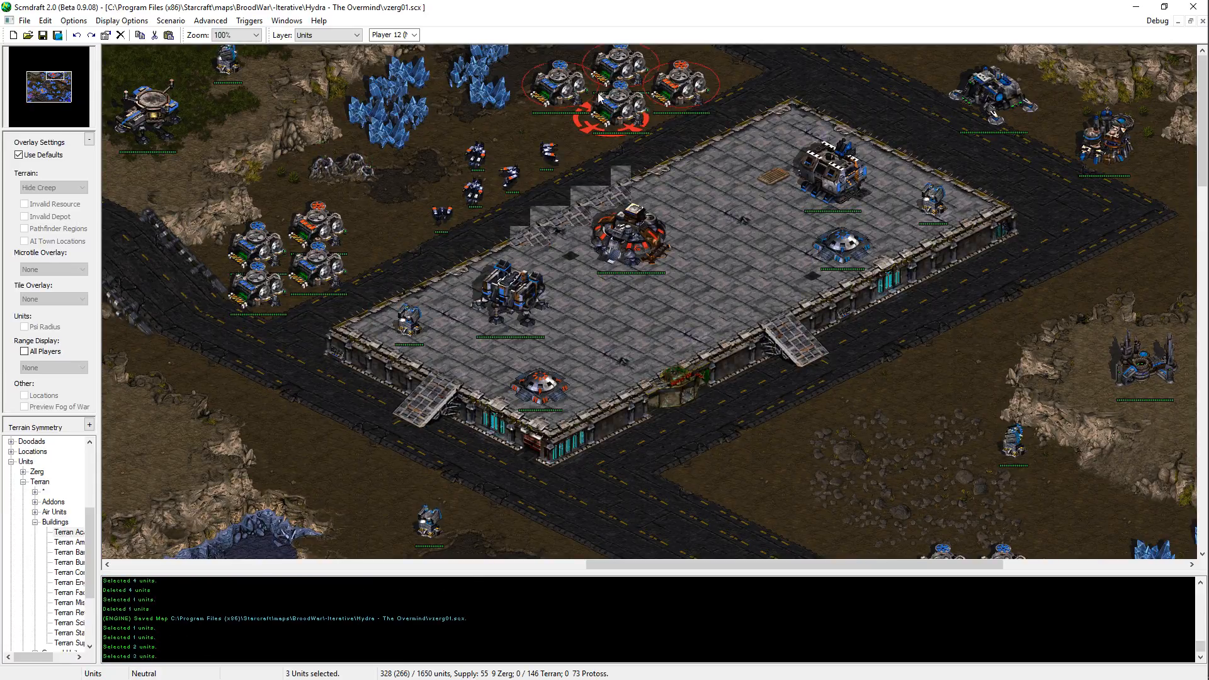
pyautogui.keyDown('shift'); pyautogui.click(680, 89); pyautogui.keyUp('shift')
pyautogui.hotkey('ctrl', 'x')
pyautogui.hotkey('ctrl', 'v')
pyautogui.click(646, 94)
# Step: Align the group's westernmost Supply Depot with the northern one, and move the southern depot west beneath the gap between them
pyautogui.click(604, 93)
pyautogui.hotkey('ctrl', 'x')
pyautogui.hotkey('ctrl', 'v')
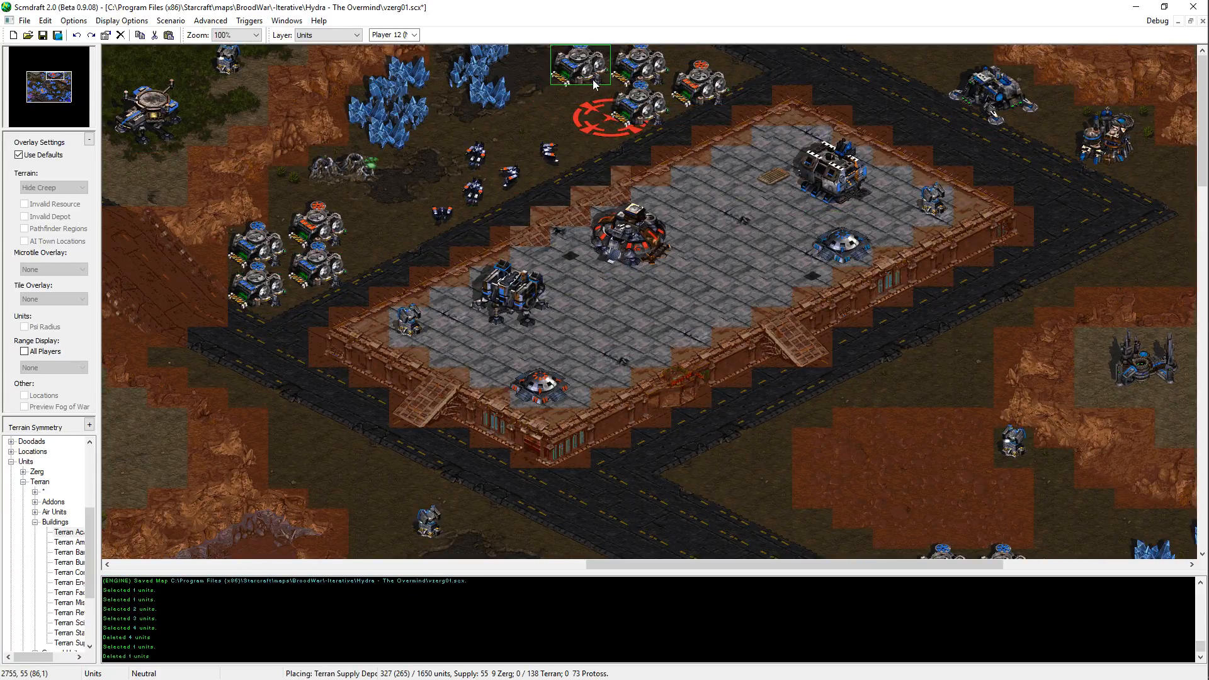
pyautogui.click(586, 70)
pyautogui.click(630, 95)
pyautogui.hotkey('ctrl', 'x')
pyautogui.hotkey('ctrl', 'v')
pyautogui.click(617, 114)
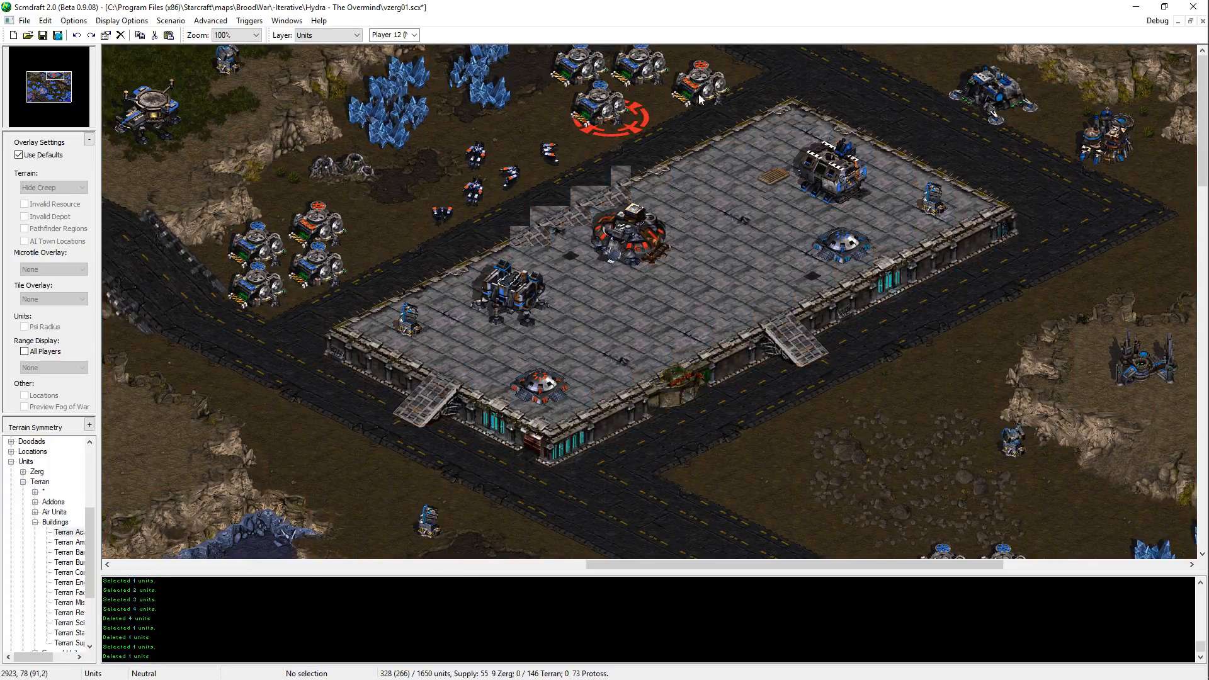
# Step: Reposition the orange Supply Depot and the two northern ones so the four depots form a compact two-by-two block
pyautogui.click(699, 96)
pyautogui.hotkey('ctrl', 'x')
pyautogui.hotkey('ctrl', 'v')
pyautogui.click(676, 118)
pyautogui.click(657, 111)
pyautogui.hotkey('ctrl', 'x')
pyautogui.hotkey('ctrl', 'v')
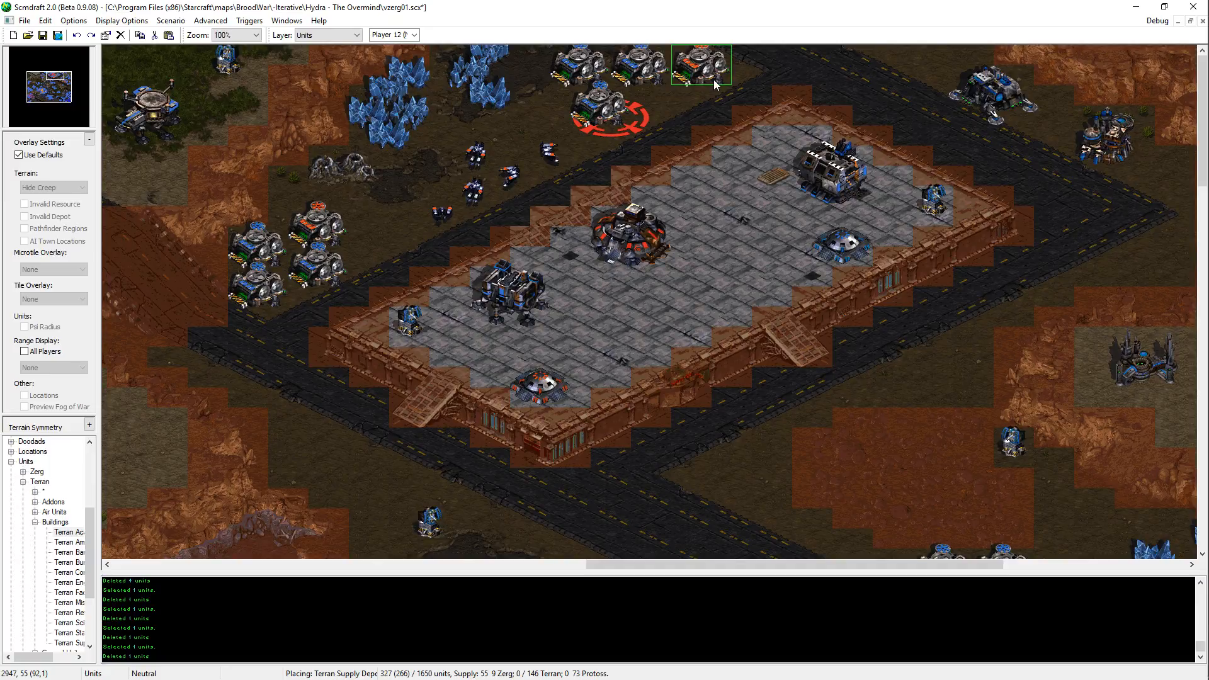
pyautogui.click(670, 113)
pyautogui.click(599, 98)
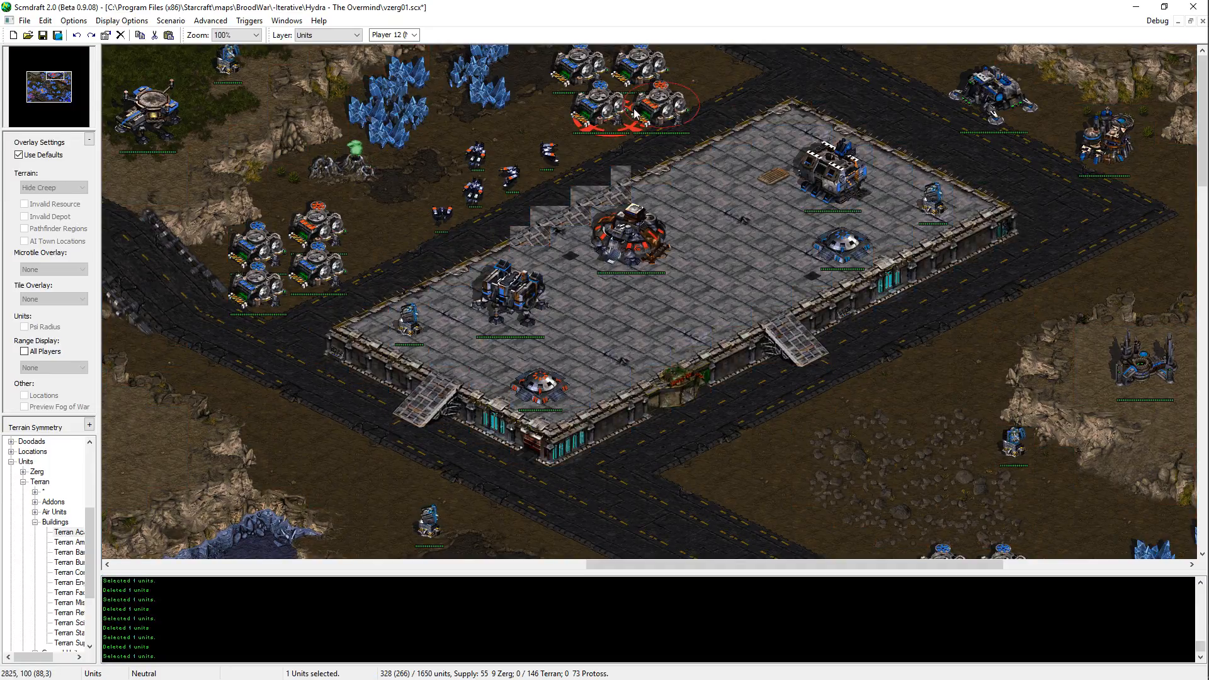
pyautogui.hotkey('ctrl', 'x')
pyautogui.hotkey('ctrl', 'v')
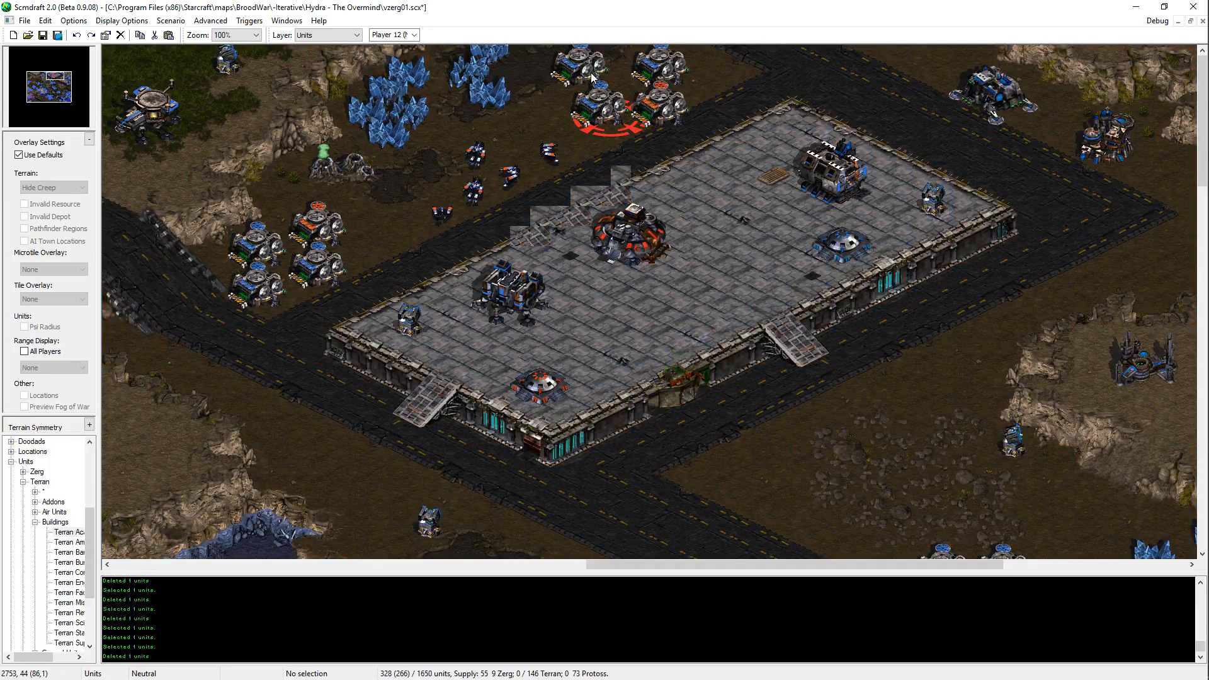
pyautogui.click(656, 113)
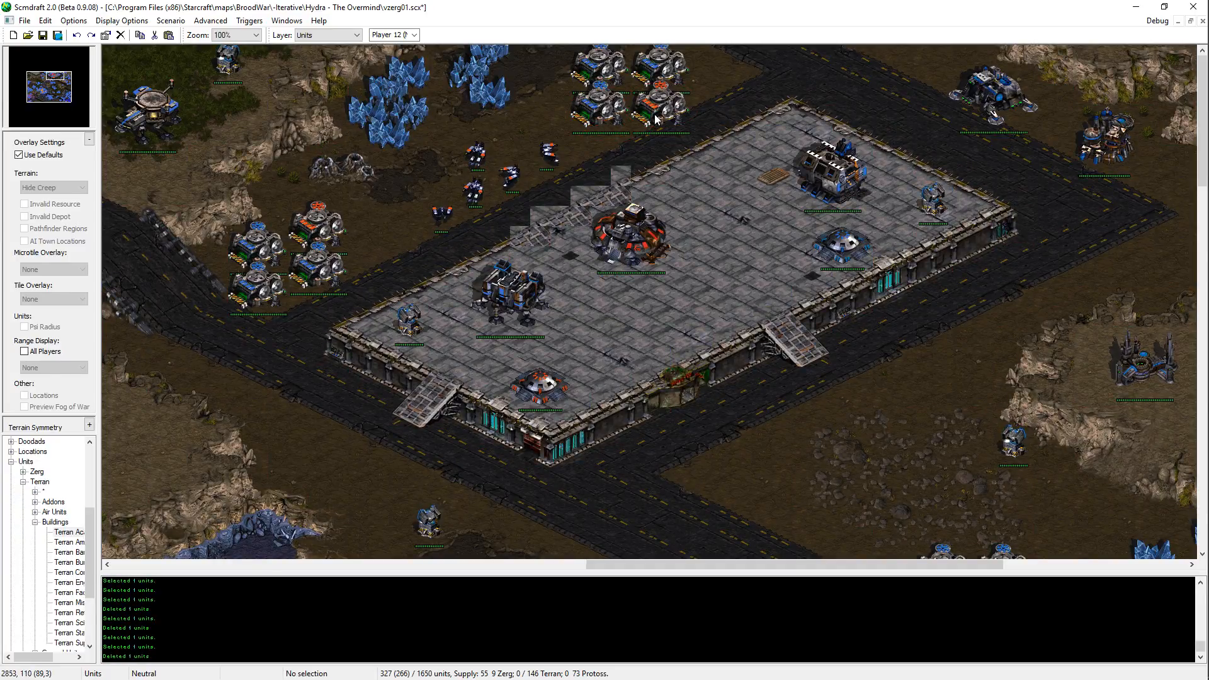
# Step: Move the block's southwest Supply Depot across the road east of the large platform, and center the orange depot below the remaining two
pyautogui.click(599, 104)
pyautogui.hotkey('ctrl', 'x')
pyautogui.hotkey('ctrl', 'v')
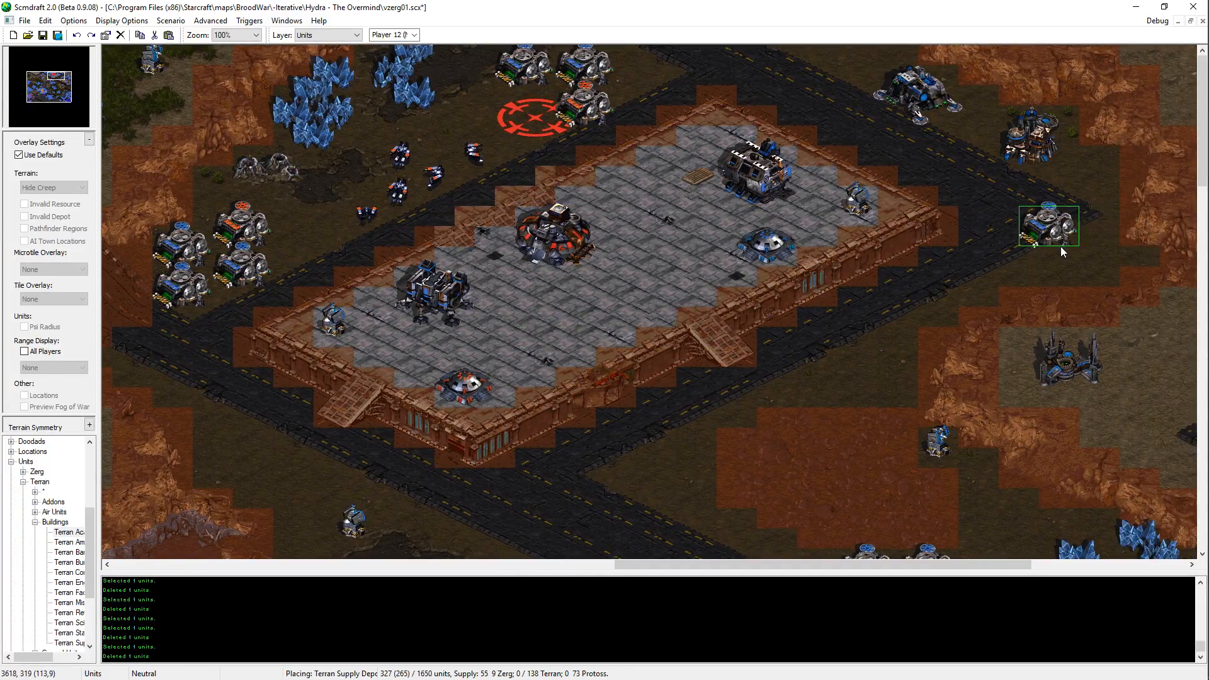
pyautogui.click(1059, 248)
pyautogui.press('Escape')
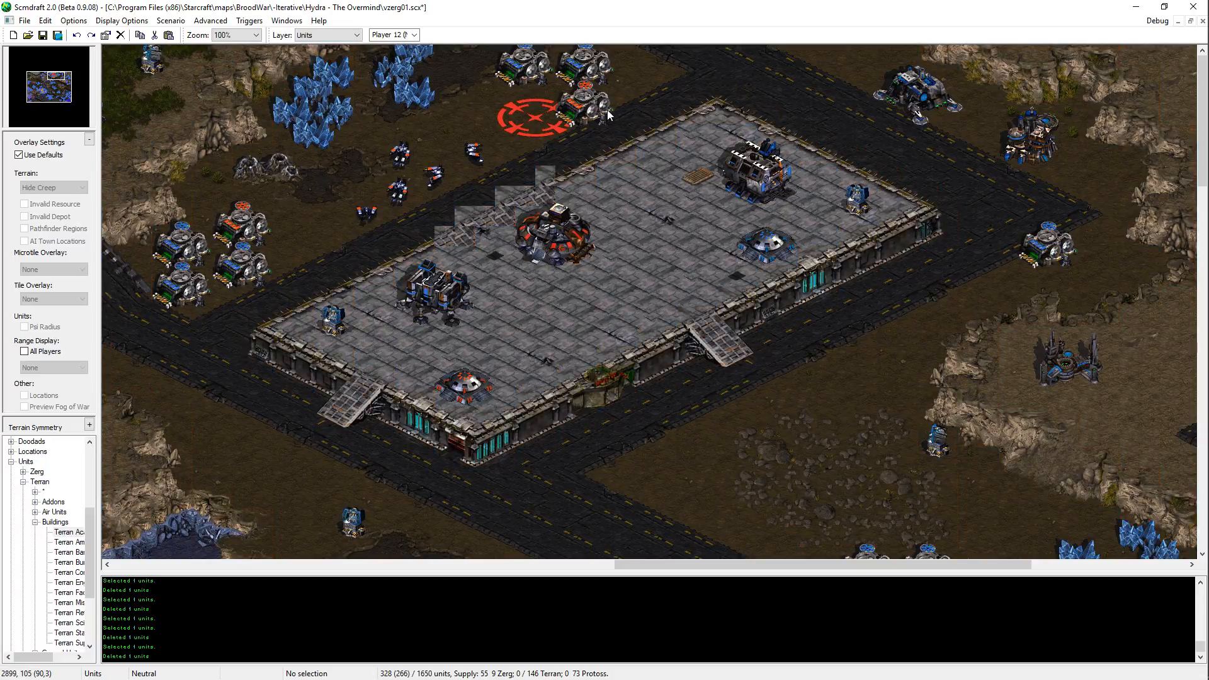
pyautogui.click(592, 107)
pyautogui.hotkey('ctrl', 'x')
pyautogui.hotkey('ctrl', 'v')
pyautogui.click(568, 115)
pyautogui.press('Escape')
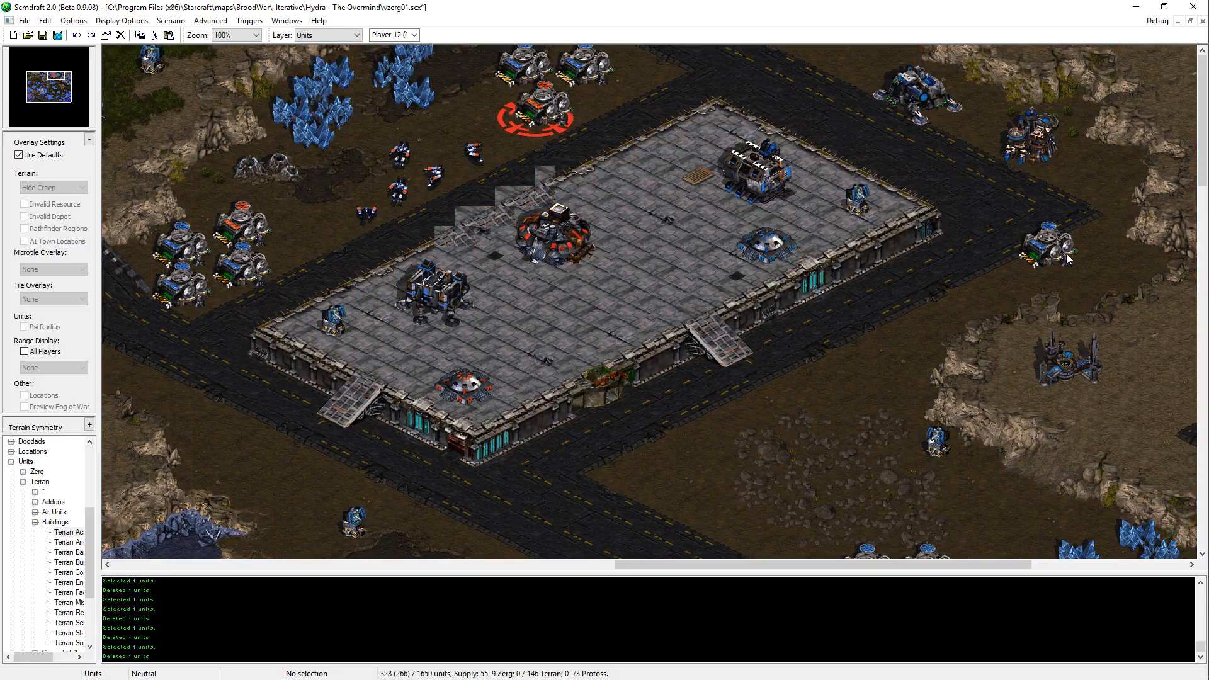
# Step: Move the Supply Depot east of the large platform slightly east and place a second one beside the Academy
pyautogui.click(1068, 258)
pyautogui.hotkey('ctrl', 'x')
pyautogui.hotkey('ctrl', 'v')
pyautogui.click(1086, 266)
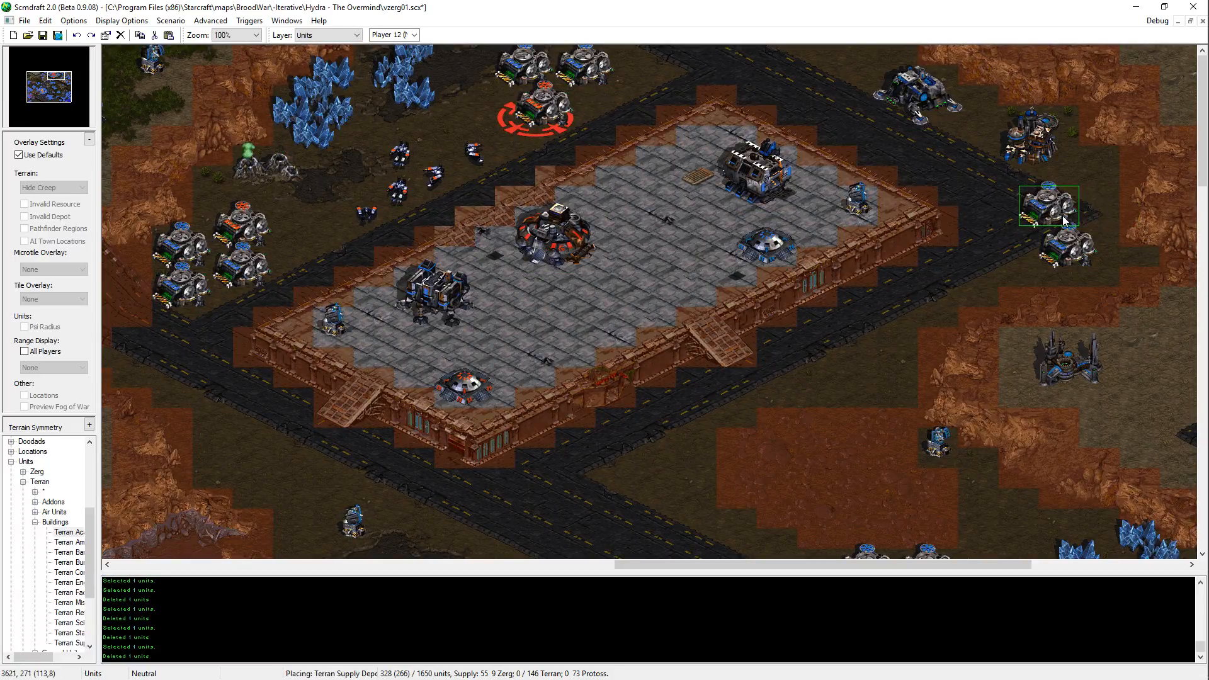
pyautogui.click(1093, 198)
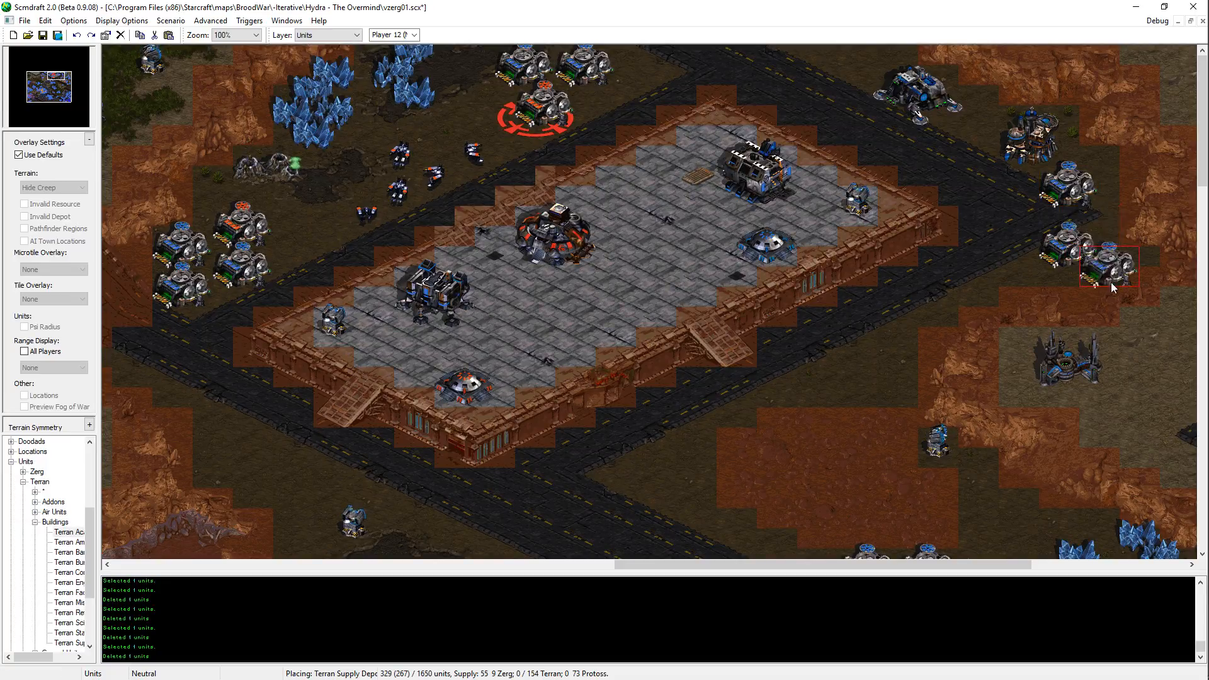
pyautogui.rightClick(1091, 183)
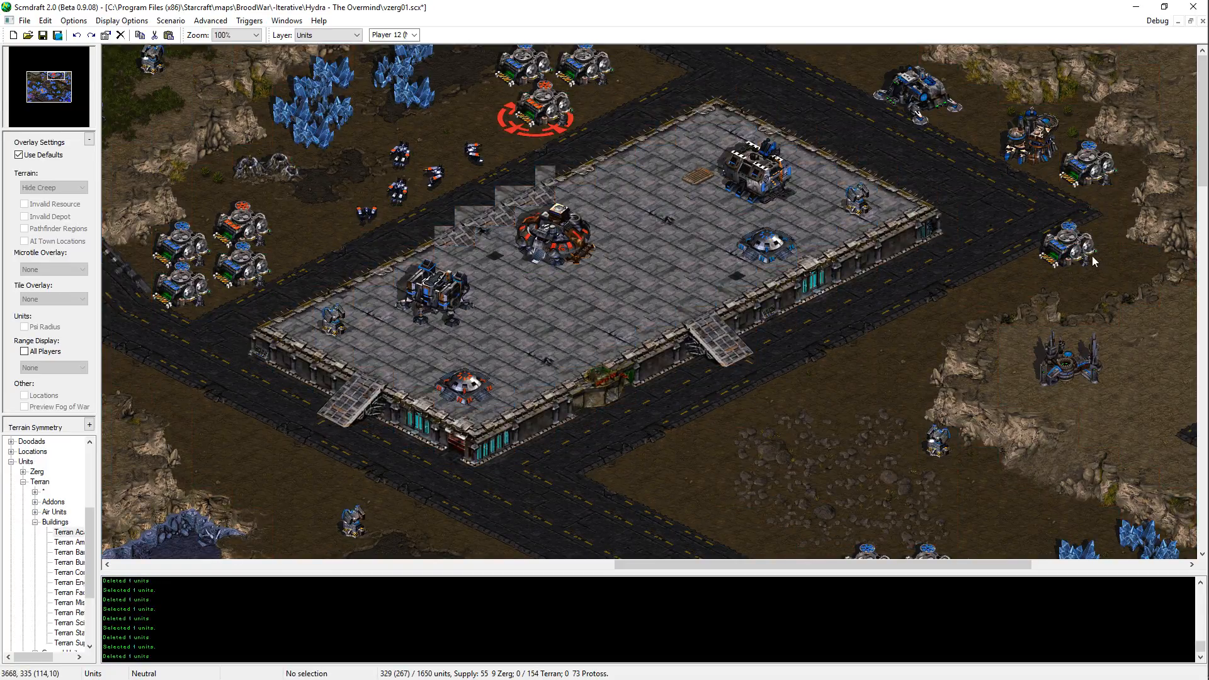
# Step: Move the southern Supply Depot east of the large platform back slightly west toward the road, and save the map
pyautogui.click(1063, 260)
pyautogui.hotkey('ctrl', 'x')
pyautogui.hotkey('ctrl', 'v')
pyautogui.click(1071, 259)
pyautogui.rightClick(1068, 259)
pyautogui.hotkey('ctrl', 'v')
pyautogui.rightClick(1085, 270)
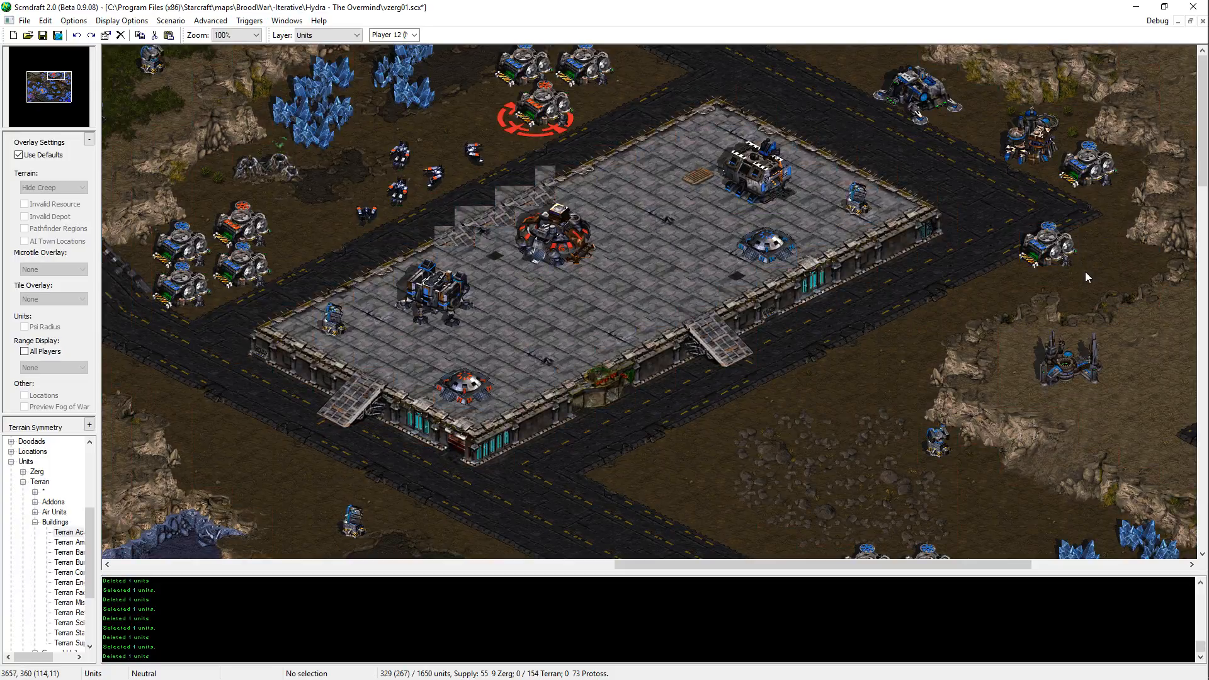
pyautogui.hotkey('ctrl', 'v')
pyautogui.rightClick(1082, 263)
pyautogui.moveTo(878, 306); pyautogui.dragTo(831, 363, button='middle')
pyautogui.hotkey('ctrl', 's')
# Step: Place a Supply Depot north of the Command Center by the lake, just east of the Missile Turret, and save the map
pyautogui.moveTo(711, 435); pyautogui.dragTo(775, 367, button='middle')
pyautogui.hotkey('ctrl', 'v')
pyautogui.moveTo(700, 519); pyautogui.dragTo(768, 345, button='middle')
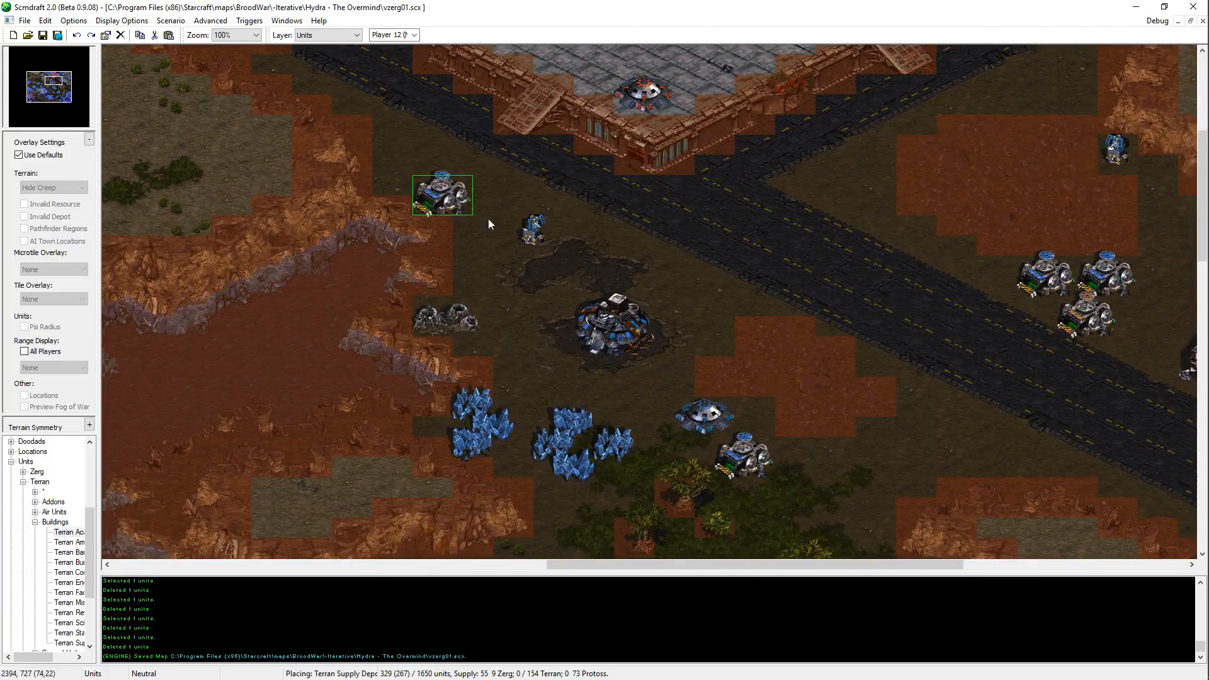
pyautogui.click(628, 253)
pyautogui.rightClick(630, 254)
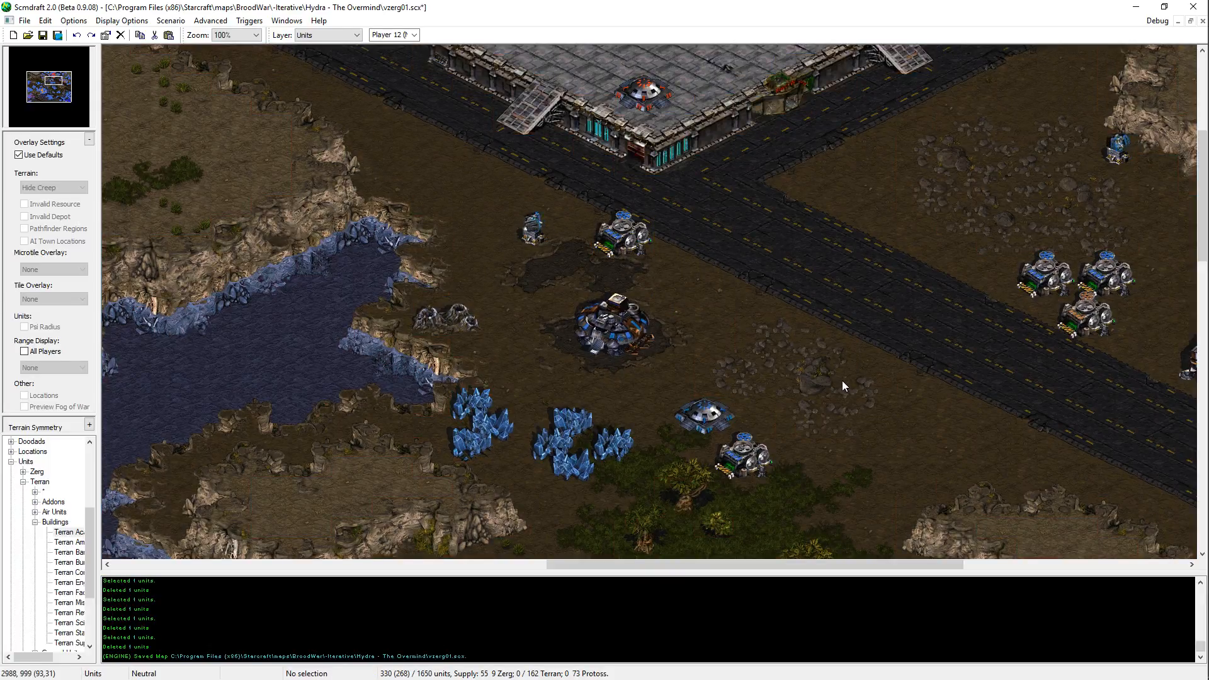
pyautogui.moveTo(842, 380); pyautogui.dragTo(784, 336, button='middle')
pyautogui.hotkey('ctrl', 's')
# Step: Copy a Terran Bunker and place it beside the road just south of the two blue buildings in the northern grove, and save the map
pyautogui.moveTo(750, 378); pyautogui.dragTo(384, 221, button='middle')
pyautogui.moveTo(695, 281); pyautogui.dragTo(1056, 633, button='middle')
pyautogui.moveTo(943, 417); pyautogui.dragTo(704, 133, button='middle')
pyautogui.click(1002, 472)
pyautogui.hotkey('ctrl', 'v')
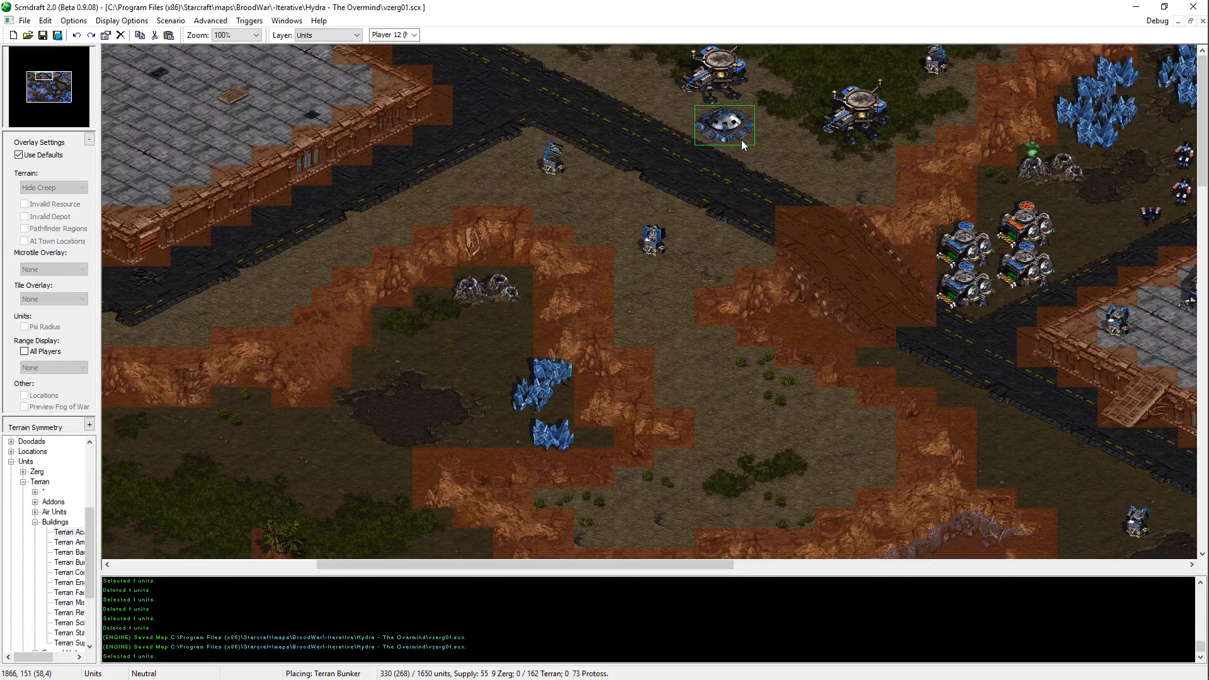
pyautogui.click(773, 157)
pyautogui.rightClick(695, 269)
pyautogui.moveTo(696, 269); pyautogui.dragTo(701, 304, button='middle')
pyautogui.hotkey('ctrl', 's')
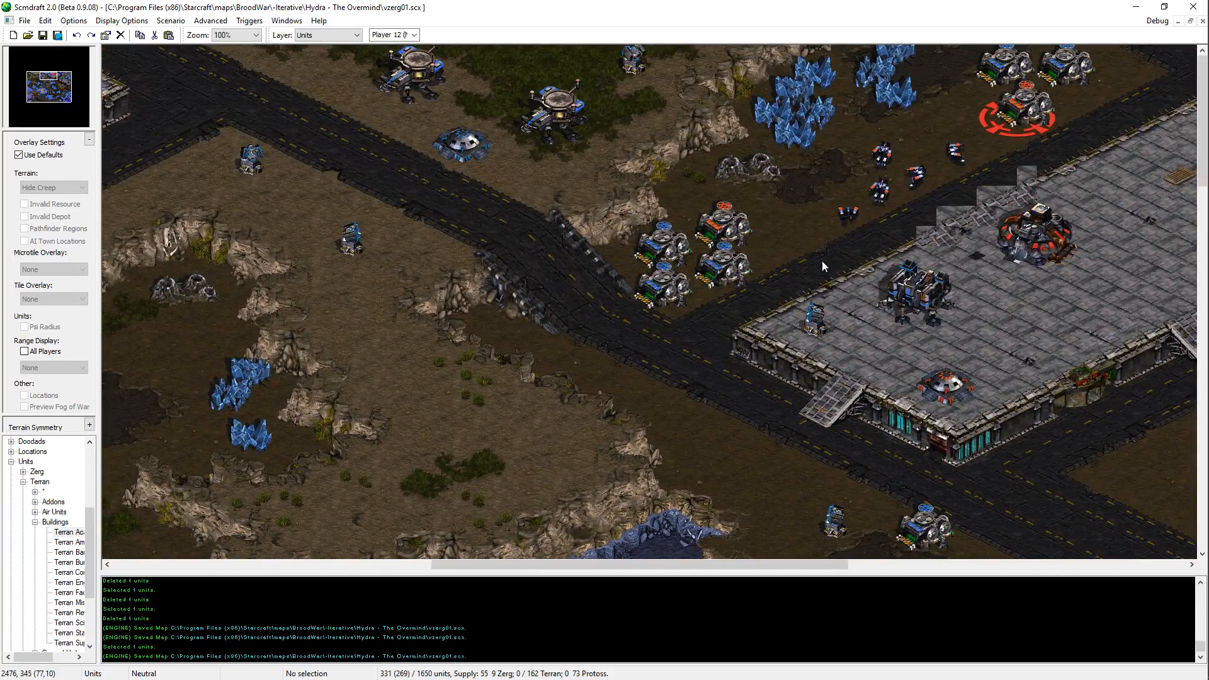
# Step: Place a Terran Barracks for Player 12 (Neutral) on the high ground north of the lake
pyautogui.moveTo(822, 261); pyautogui.dragTo(756, 451, button='middle')
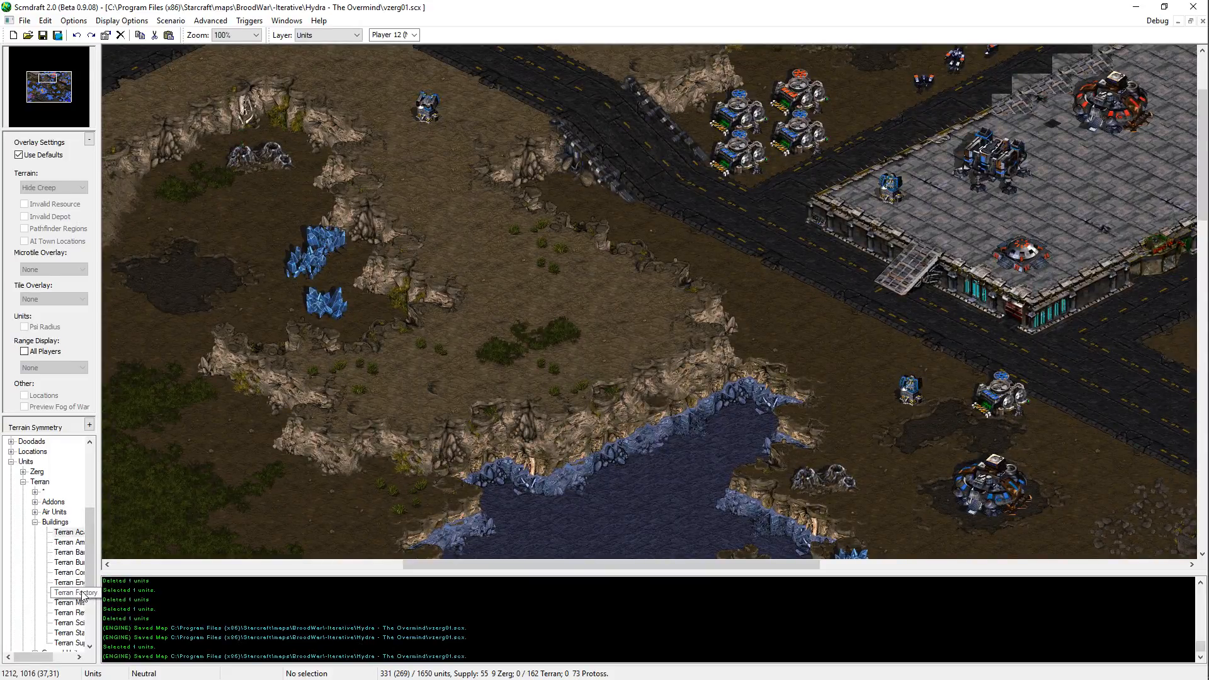
pyautogui.click(68, 563)
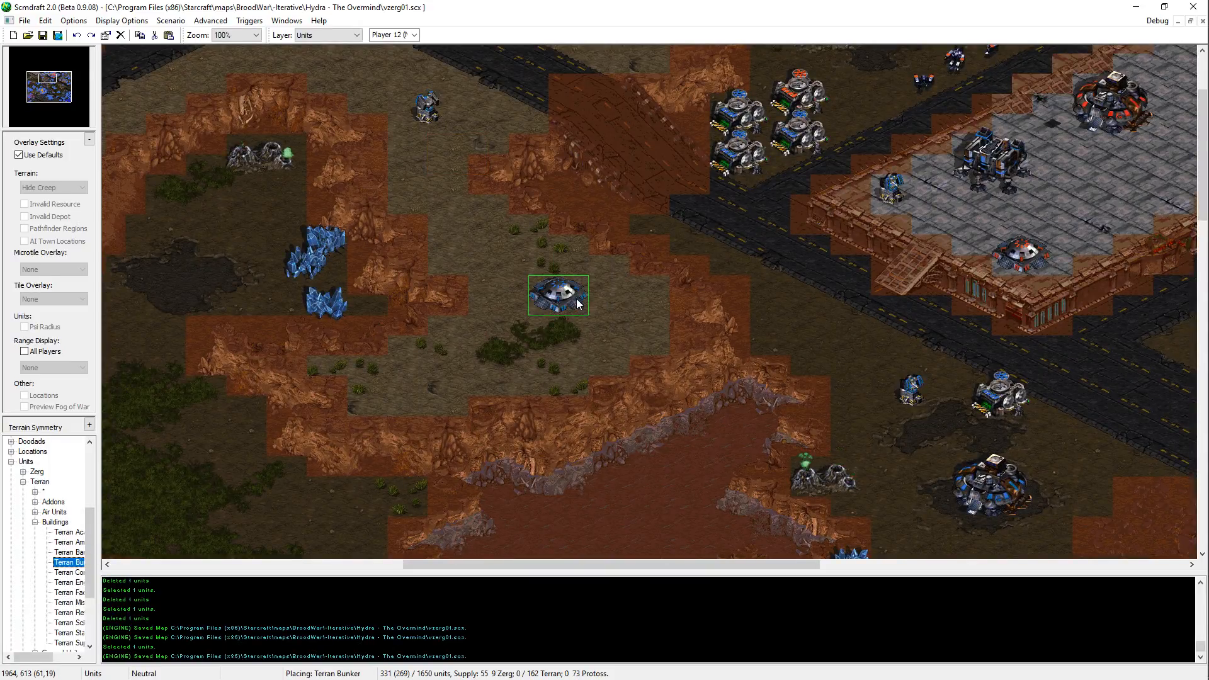
pyautogui.press('Up')
pyautogui.click(559, 324)
# Step: Place a Terran Starport for Player 12 (Neutral) on the grass near the map's western edge, southwest of the large platform
pyautogui.press('Down')
pyautogui.press('Down')
pyautogui.press('Down')
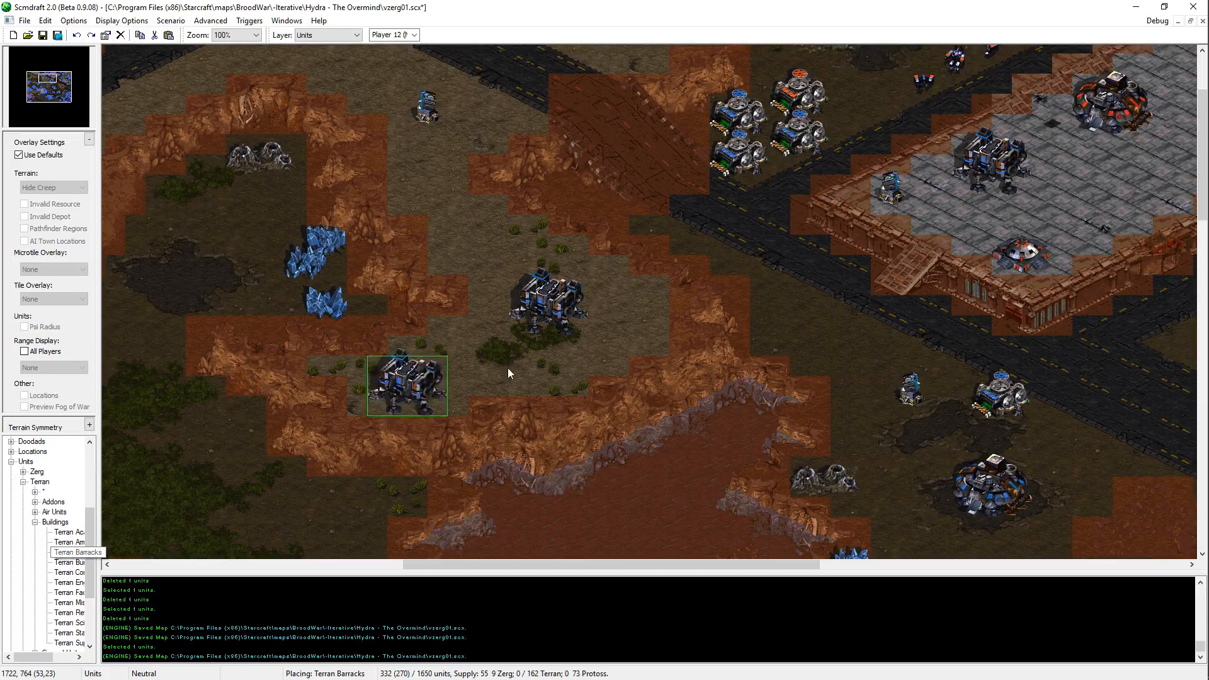
pyautogui.press('Down')
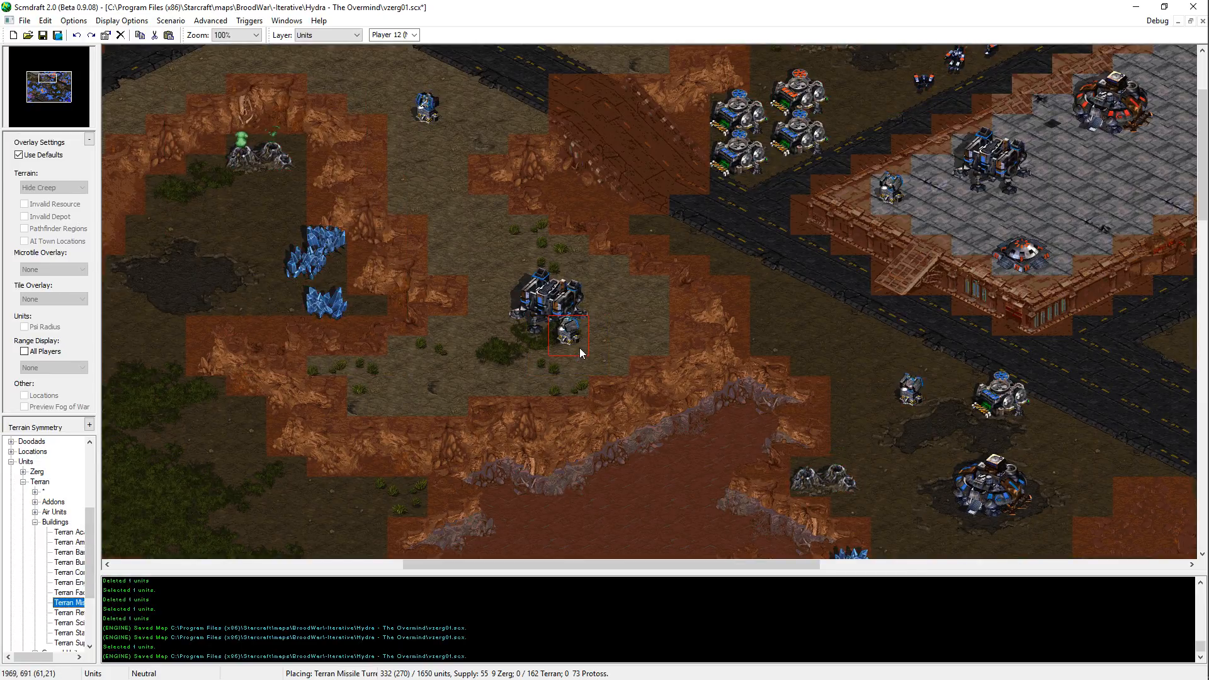
pyautogui.press('Down')
pyautogui.press('Down')
pyautogui.press('Down')
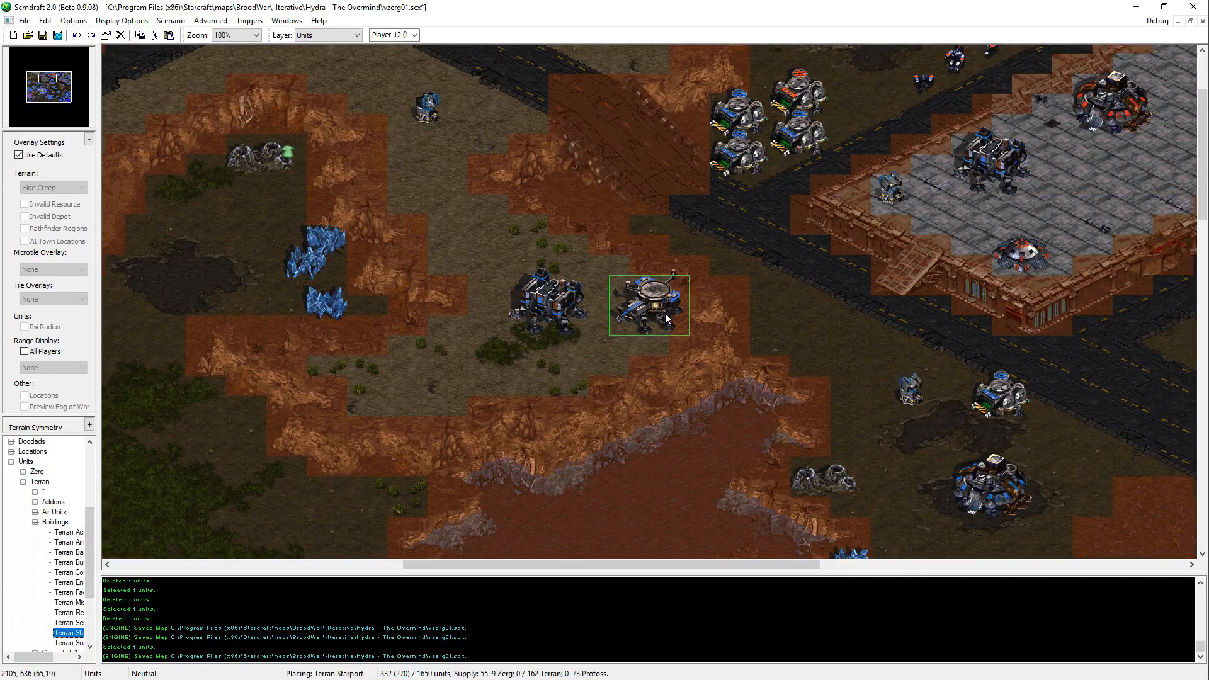
pyautogui.press('Down')
pyautogui.press('Down')
pyautogui.moveTo(787, 432); pyautogui.dragTo(500, 236, button='middle')
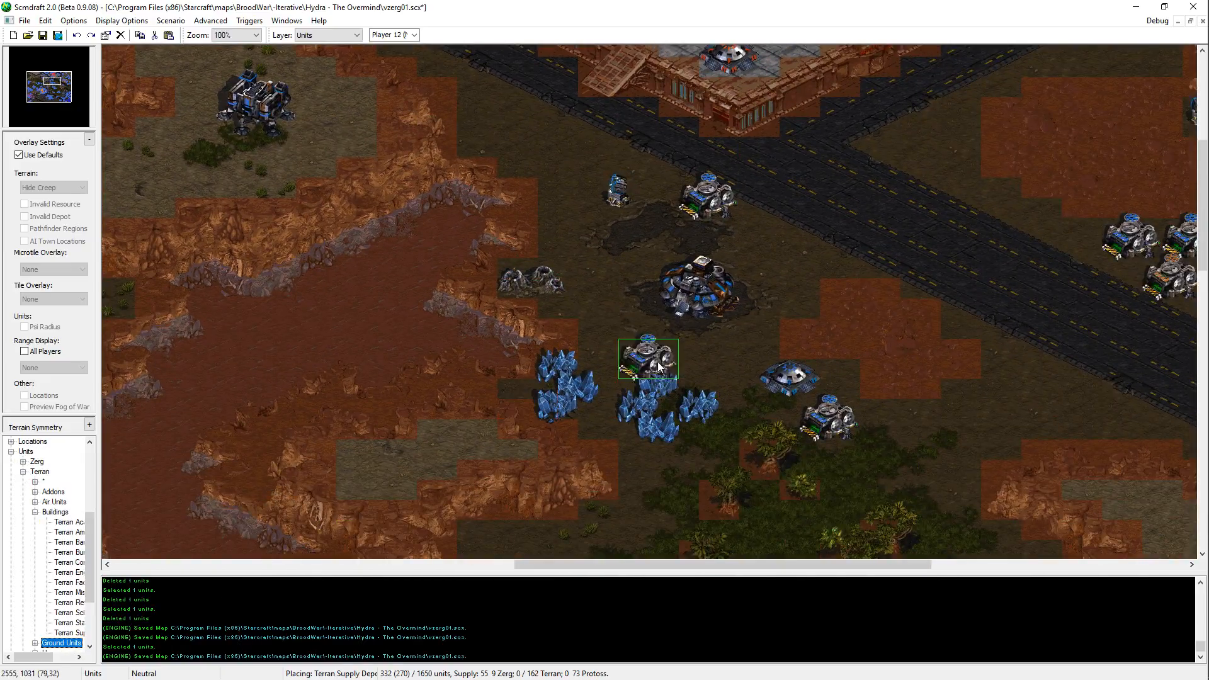
pyautogui.press('Up')
pyautogui.press('Up')
pyautogui.moveTo(756, 308); pyautogui.dragTo(809, 338, button='middle')
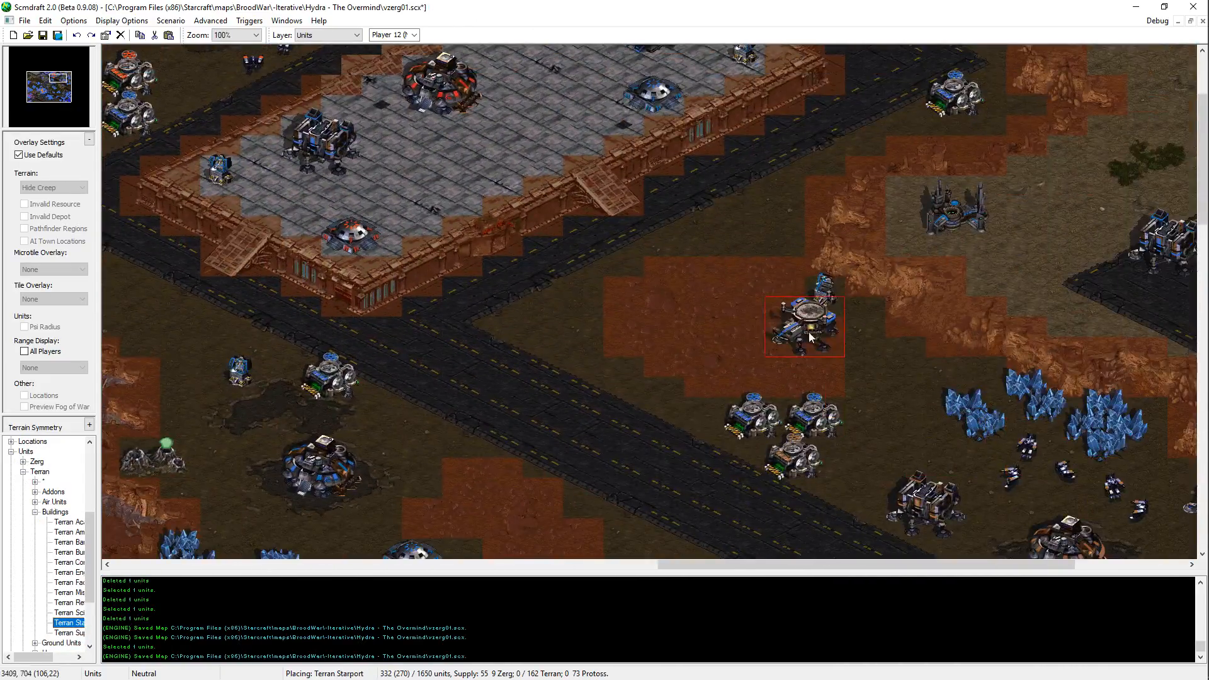
pyautogui.moveTo(611, 424); pyautogui.dragTo(739, 248, button='middle')
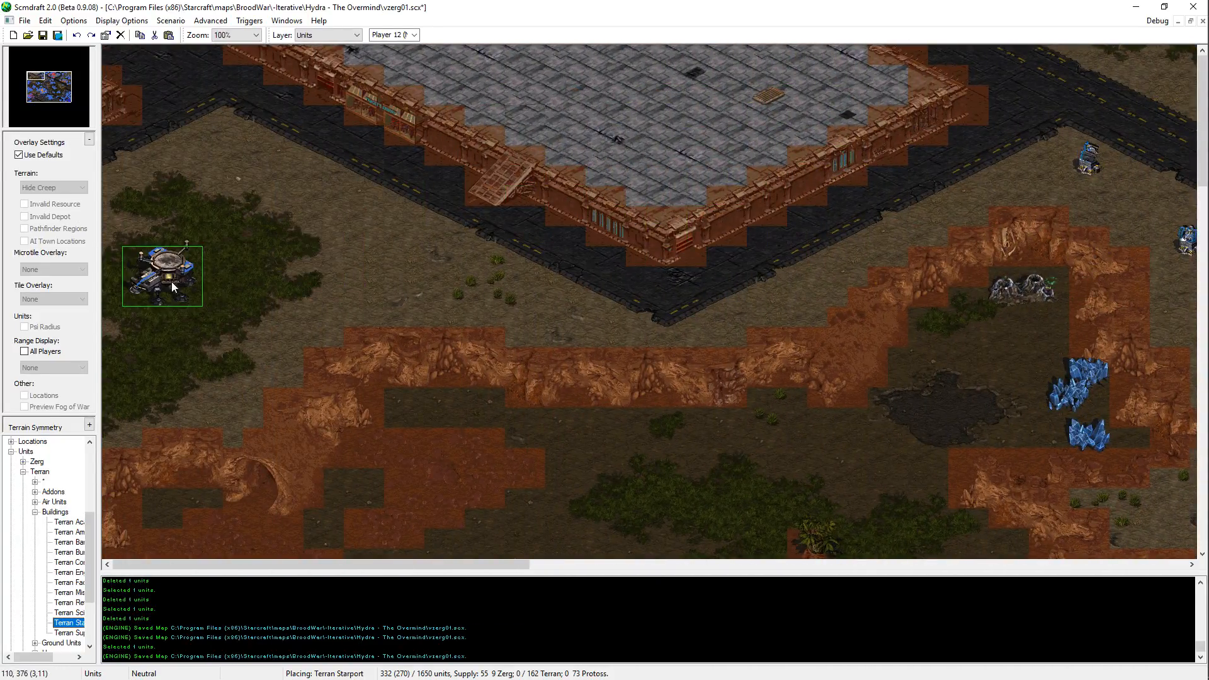
pyautogui.click(181, 312)
# Step: Place a Missile Turret, a Supply Depot and a Bunker just east of the western Starport
pyautogui.click(68, 593)
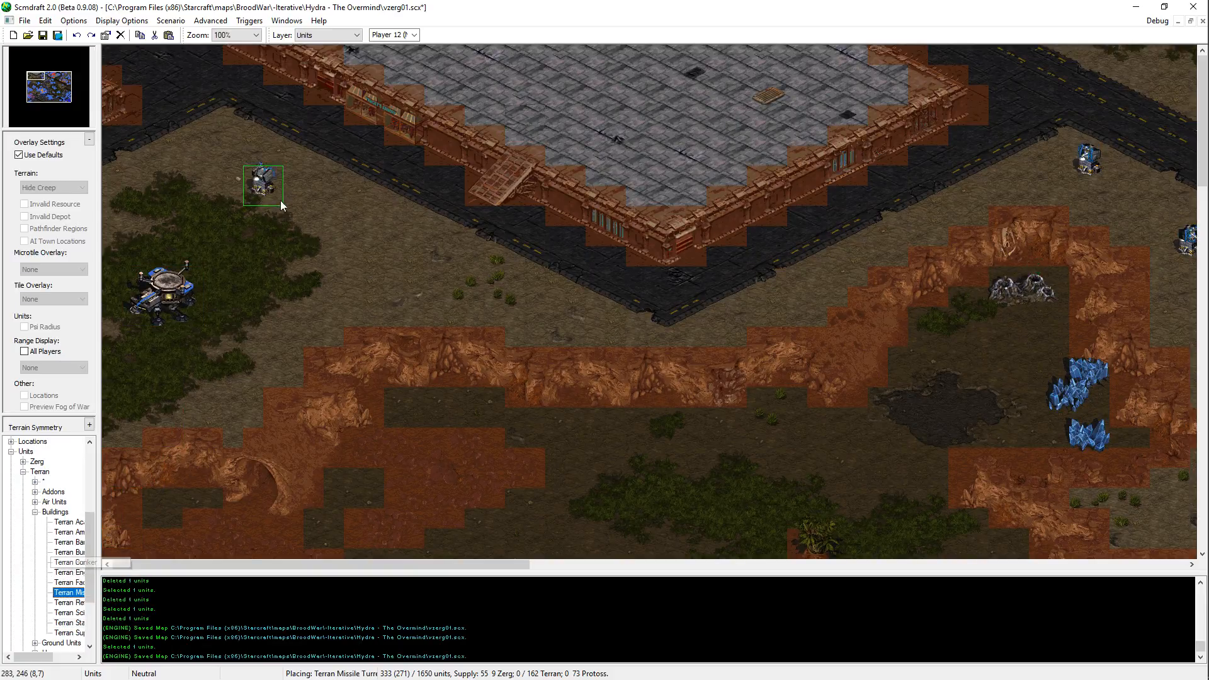
pyautogui.click(68, 633)
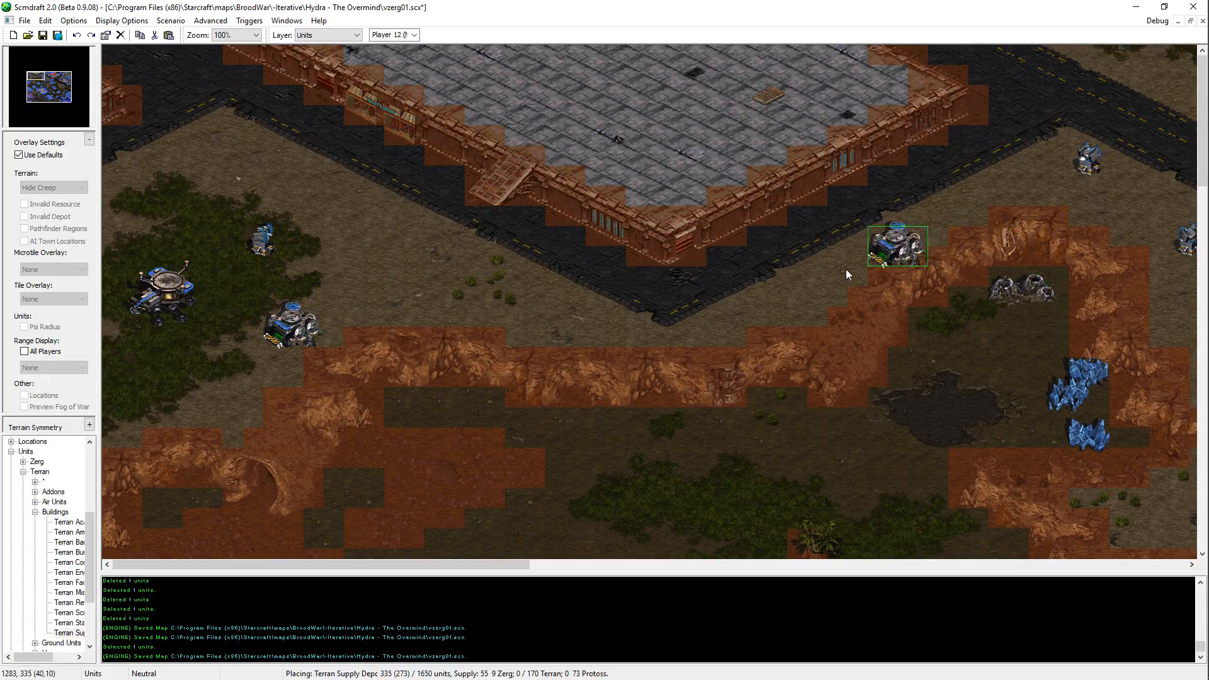
pyautogui.click(63, 543)
pyautogui.click(353, 300)
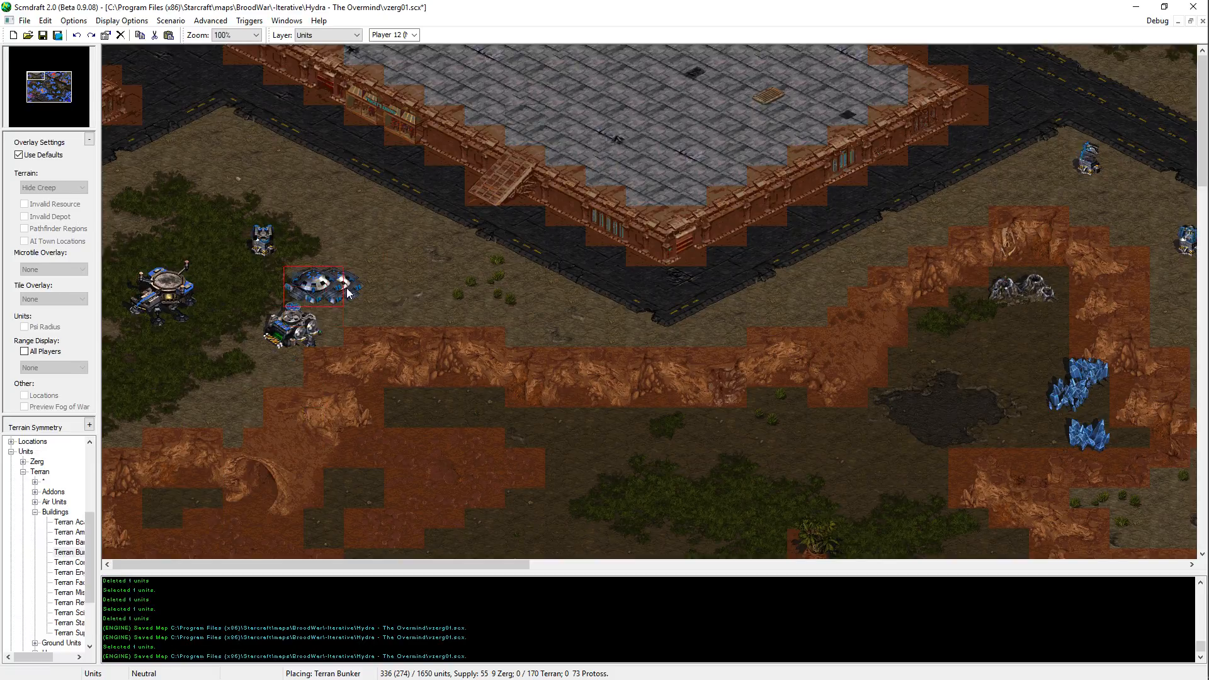
# Step: Shift the Bunker and Supply Depot east of the Starport slightly west, and the Missile Turret slightly northwest
pyautogui.press('Escape')
pyautogui.moveTo(348, 289); pyautogui.dragTo(276, 363)
pyautogui.hotkey('ctrl', 'x')
pyautogui.hotkey('ctrl', 'v')
pyautogui.click(301, 325)
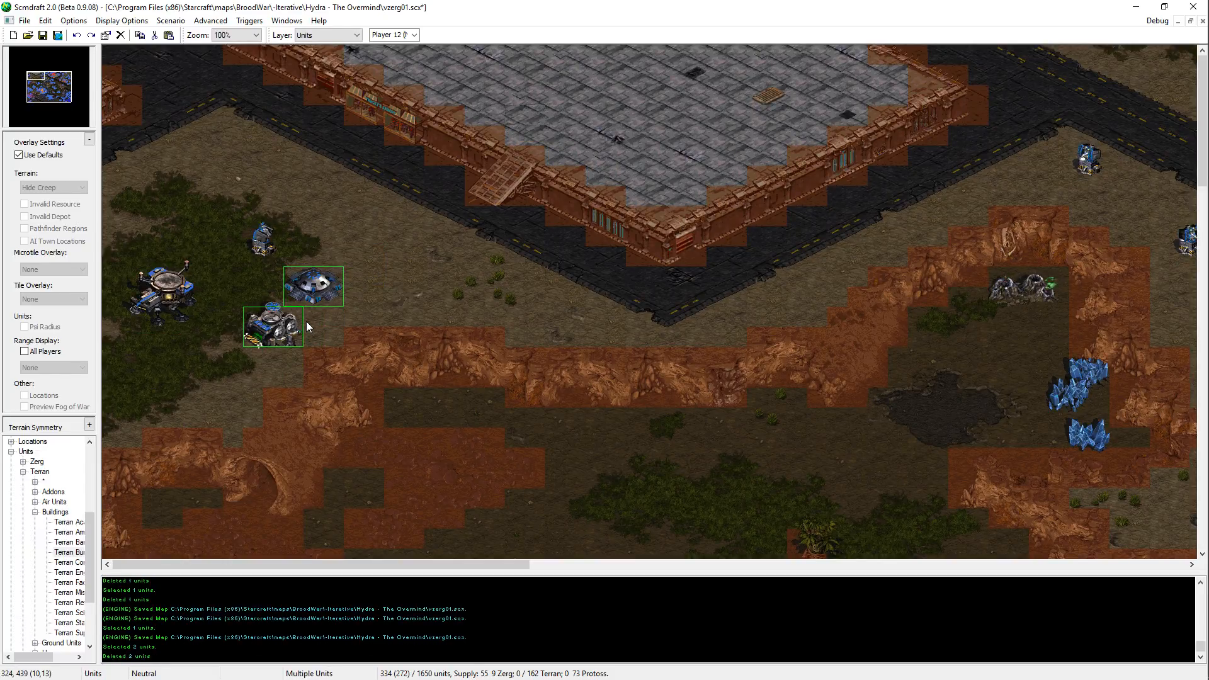
pyautogui.hotkey('ctrl', 'x')
pyautogui.hotkey('ctrl', 'v')
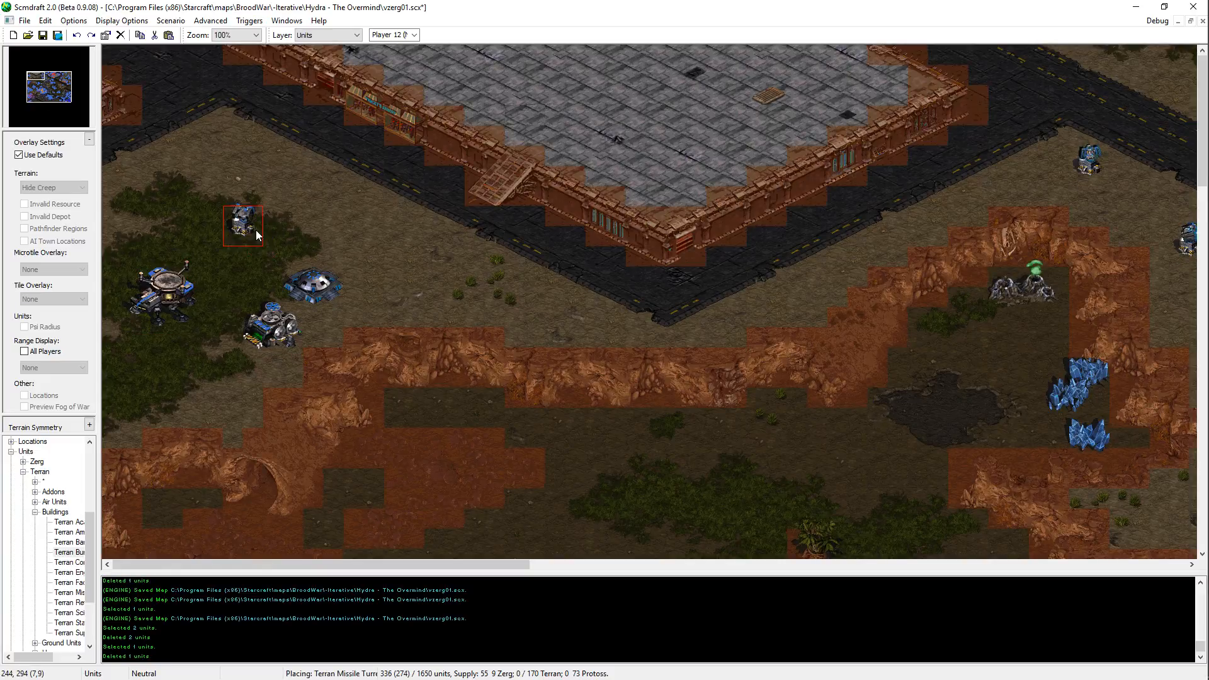
pyautogui.click(251, 231)
pyautogui.hotkey('ctrl', 'v')
pyautogui.click(129, 391)
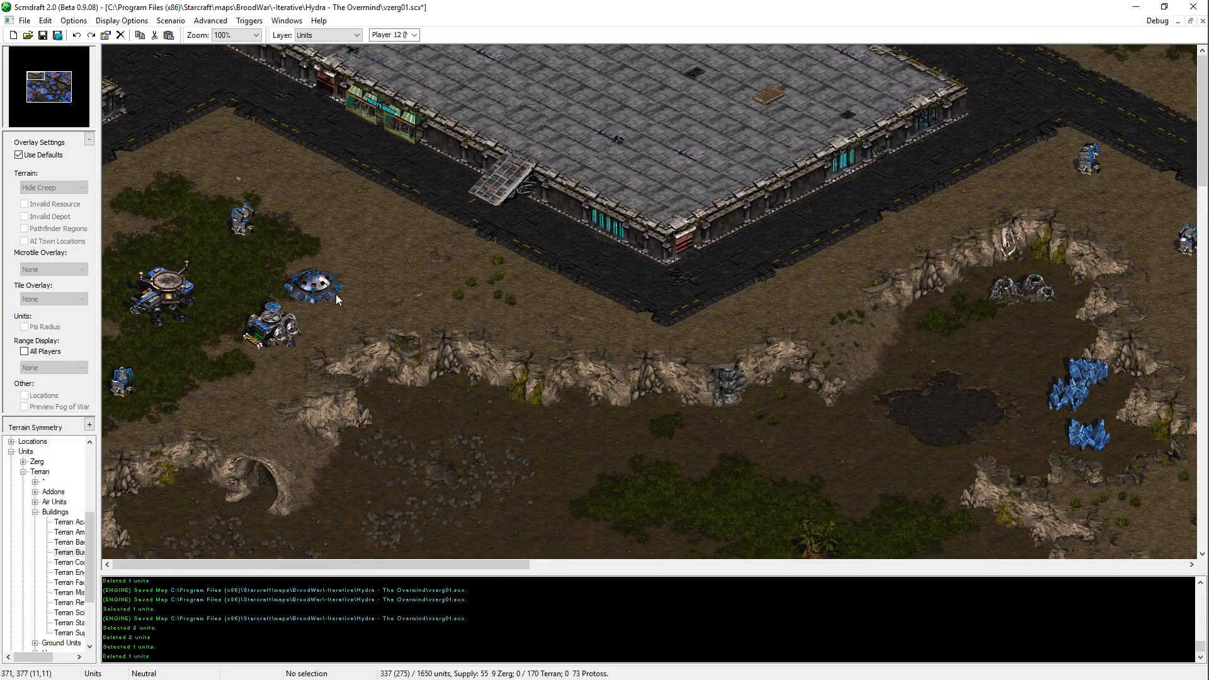
pyautogui.scroll(-7, 403, 276)
pyautogui.scroll(7, 365, 261)
pyautogui.hotkey('ctrl', 'z')
# Step: Save the map and place a Terran Barracks beside the road corner north of the western Missile Turret
pyautogui.hotkey('ctrl', 's')
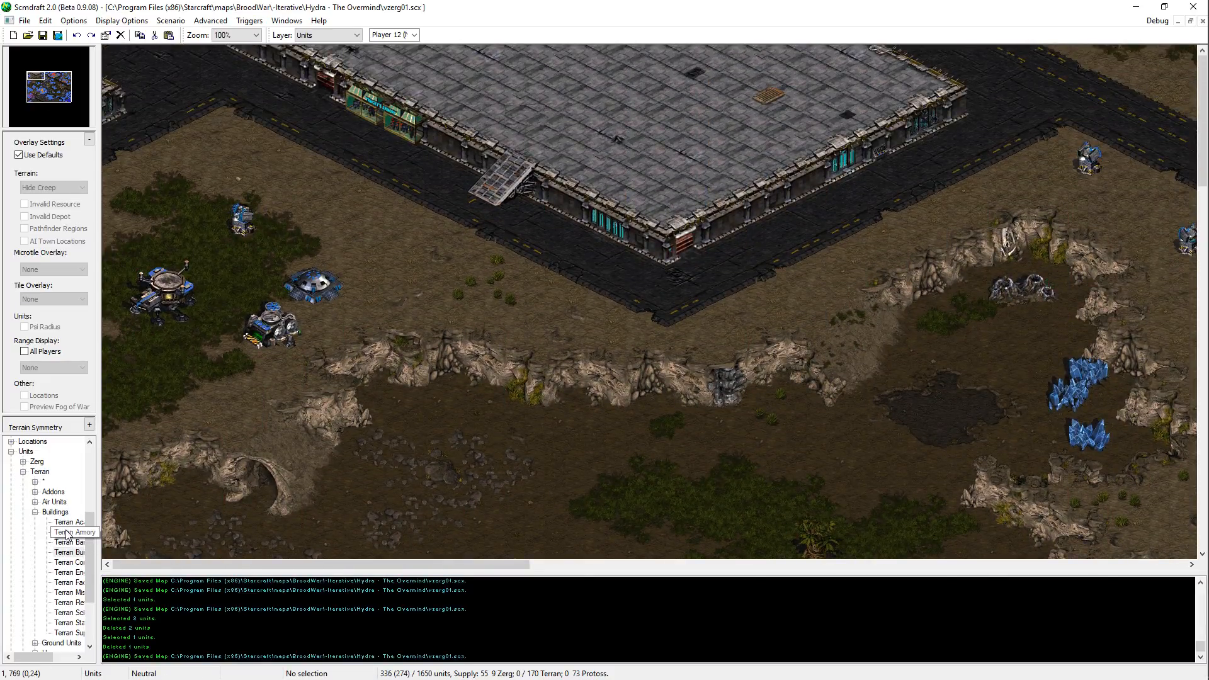
pyautogui.click(71, 553)
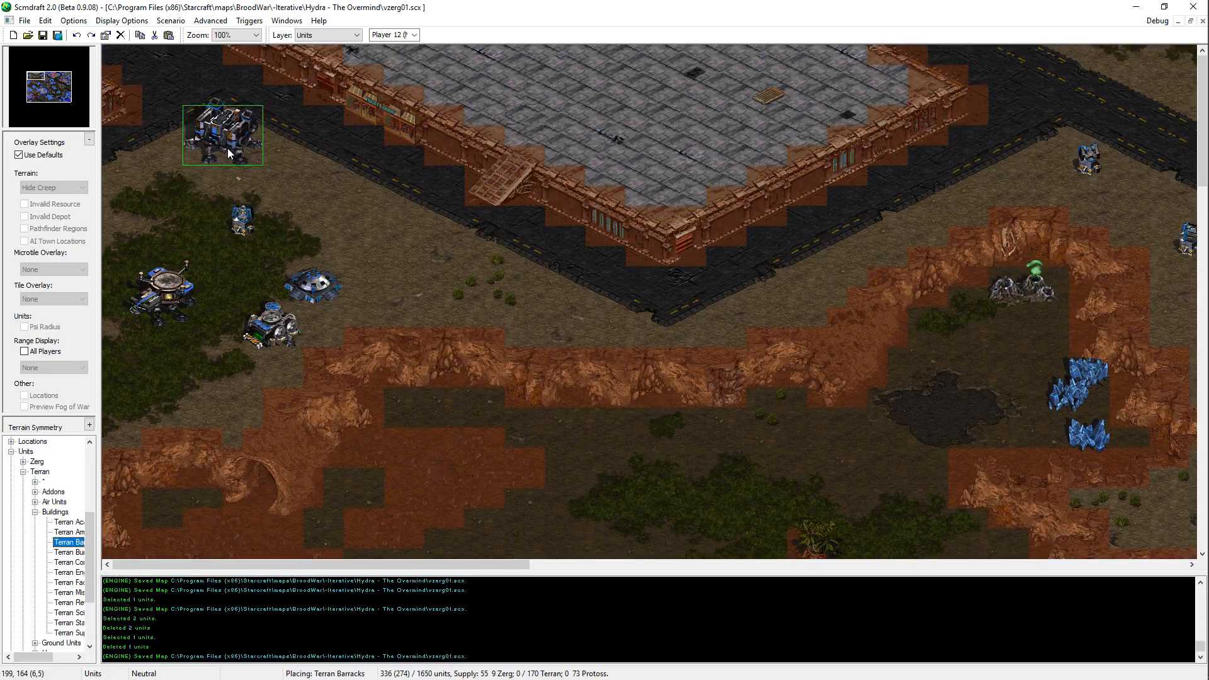
pyautogui.click(228, 149)
pyautogui.rightClick(189, 297)
# Step: Move the western Starport slightly north, and save the map
pyautogui.click(169, 296)
pyautogui.hotkey('ctrl', 'x')
pyautogui.hotkey('ctrl', 'v')
pyautogui.click(174, 287)
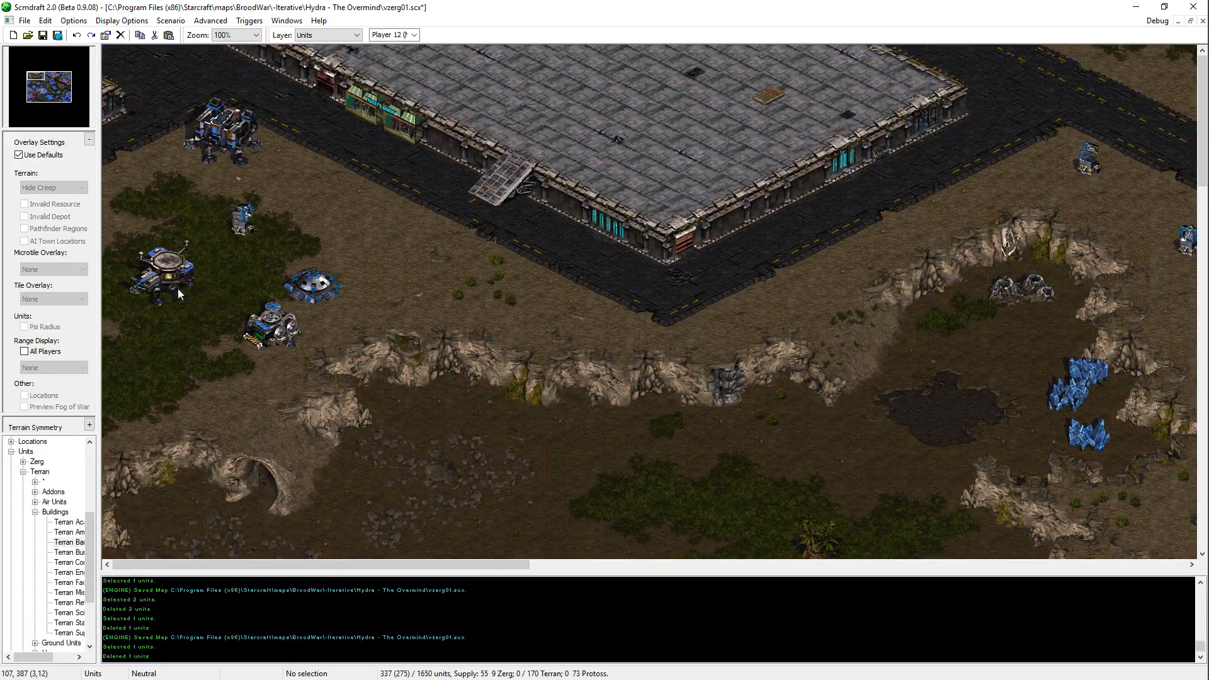
pyautogui.hotkey('ctrl', 's')
# Step: Move the Missile Turret between the western Barracks and the Bunker slightly east, and save the map
pyautogui.click(254, 223)
pyautogui.hotkey('ctrl', 'x')
pyautogui.hotkey('ctrl', 'v')
pyautogui.click(256, 215)
pyautogui.click(243, 200)
pyautogui.hotkey('ctrl', 'x')
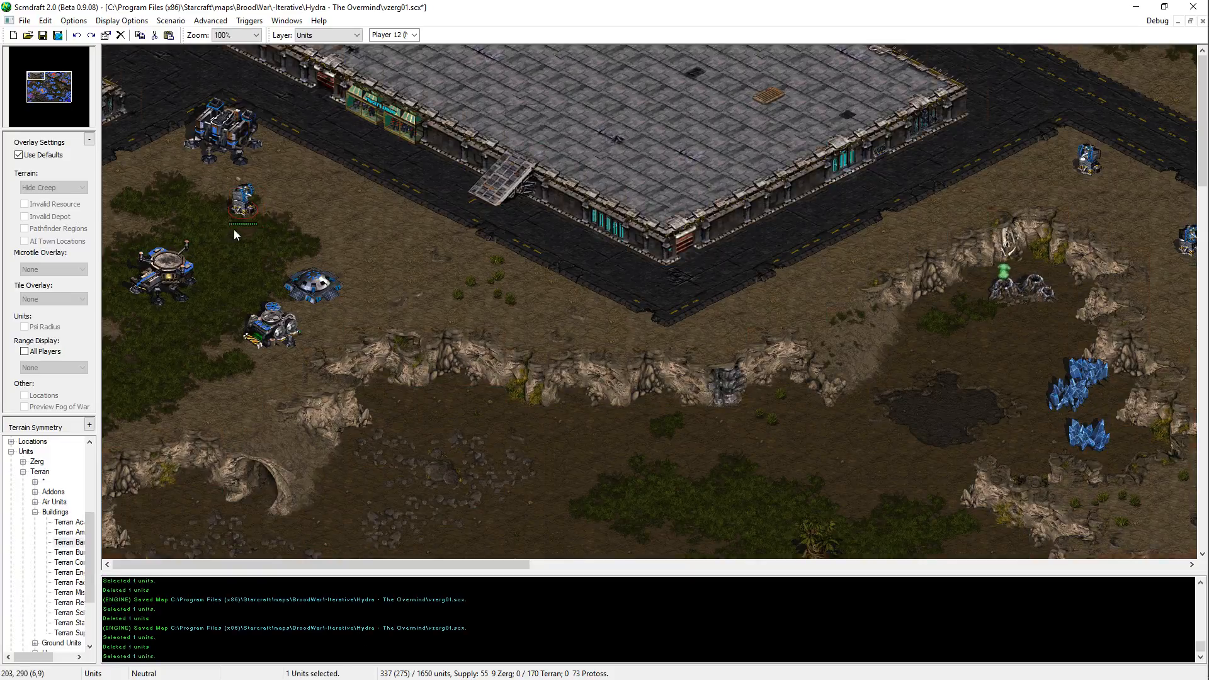
pyautogui.hotkey('ctrl', 'v')
pyautogui.click(262, 220)
pyautogui.hotkey('ctrl', 's')
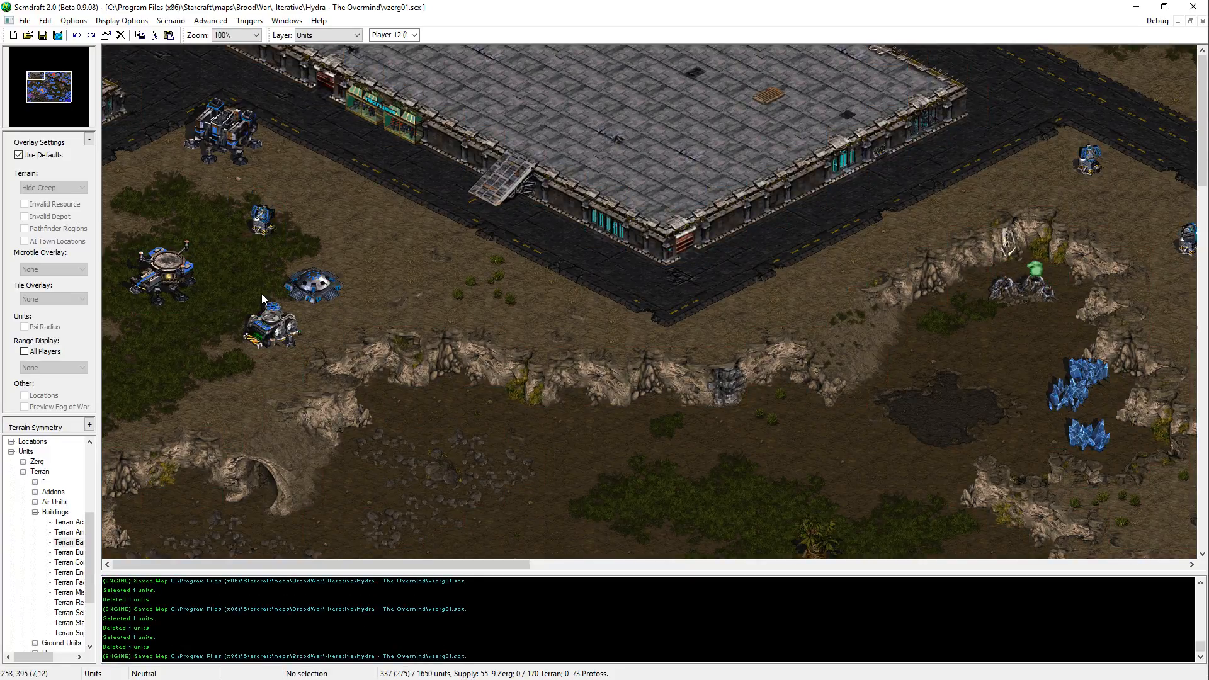
# Step: Copy the Supply Depot near the Bunker and place the copy south of the western Starport
pyautogui.scroll(-3, 284, 327)
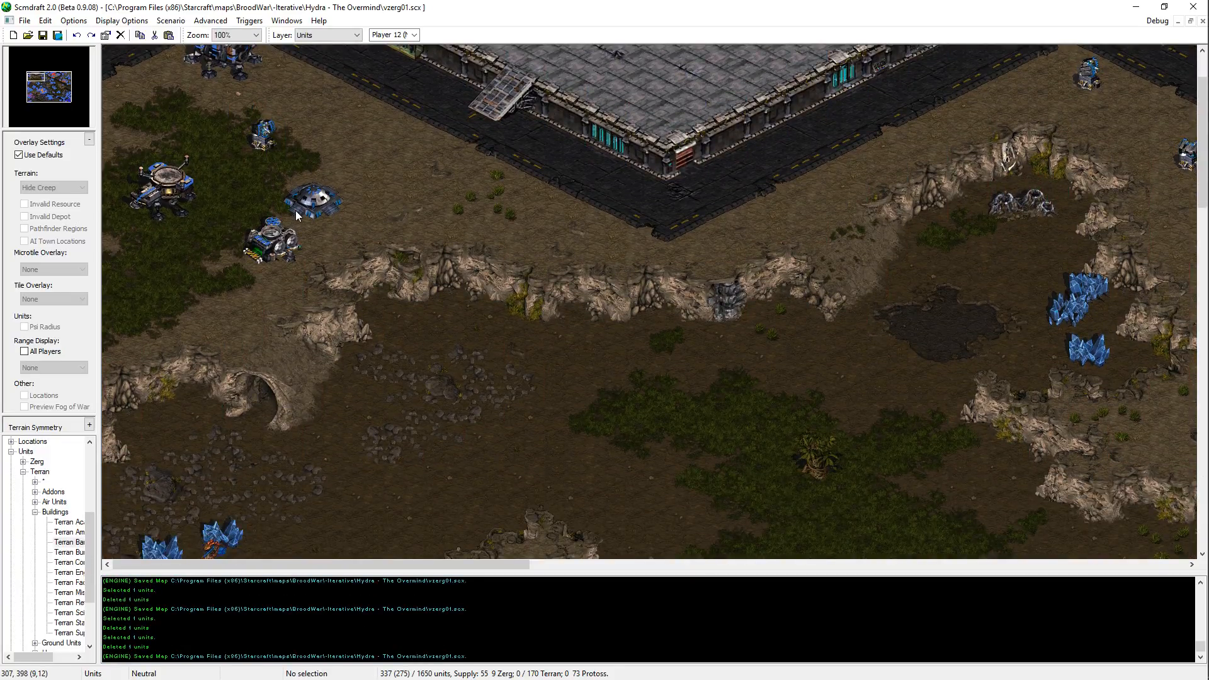
pyautogui.click(274, 243)
pyautogui.hotkey('ctrl', 'c')
pyautogui.hotkey('ctrl', 'v')
pyautogui.click(151, 301)
# Step: Place a Terran Armory southwest of the Barracks on the high ground north of the lake, and save the map
pyautogui.scroll(3, 268, 276)
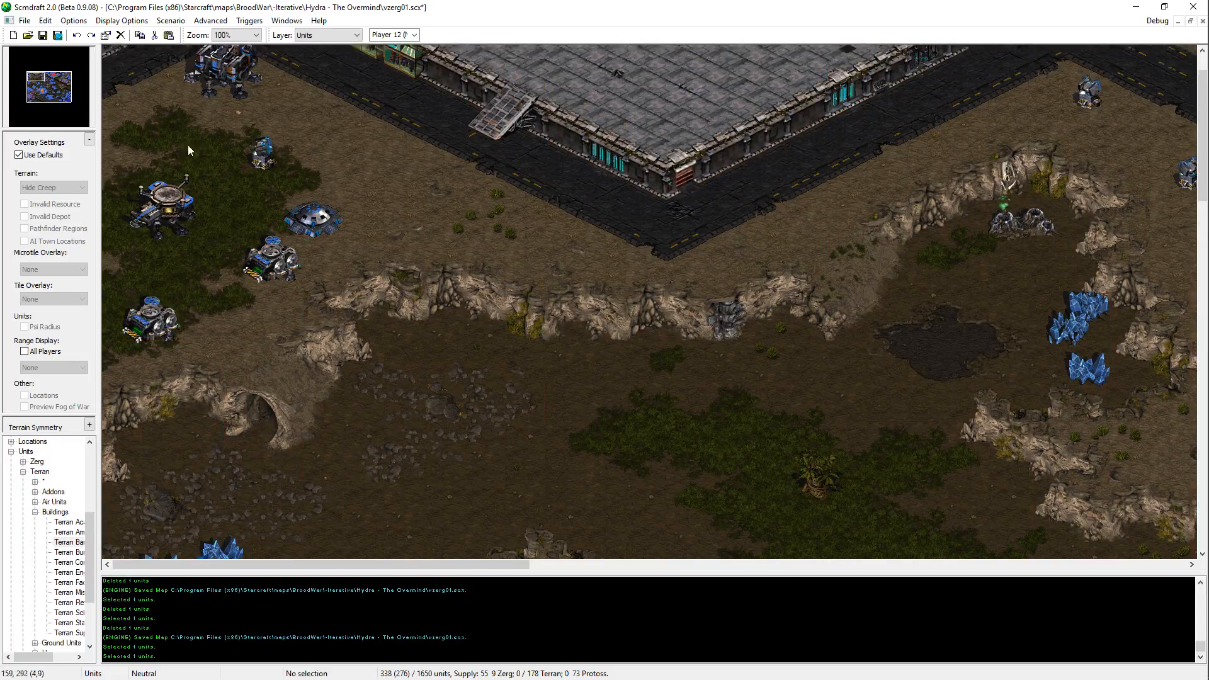
pyautogui.click(68, 532)
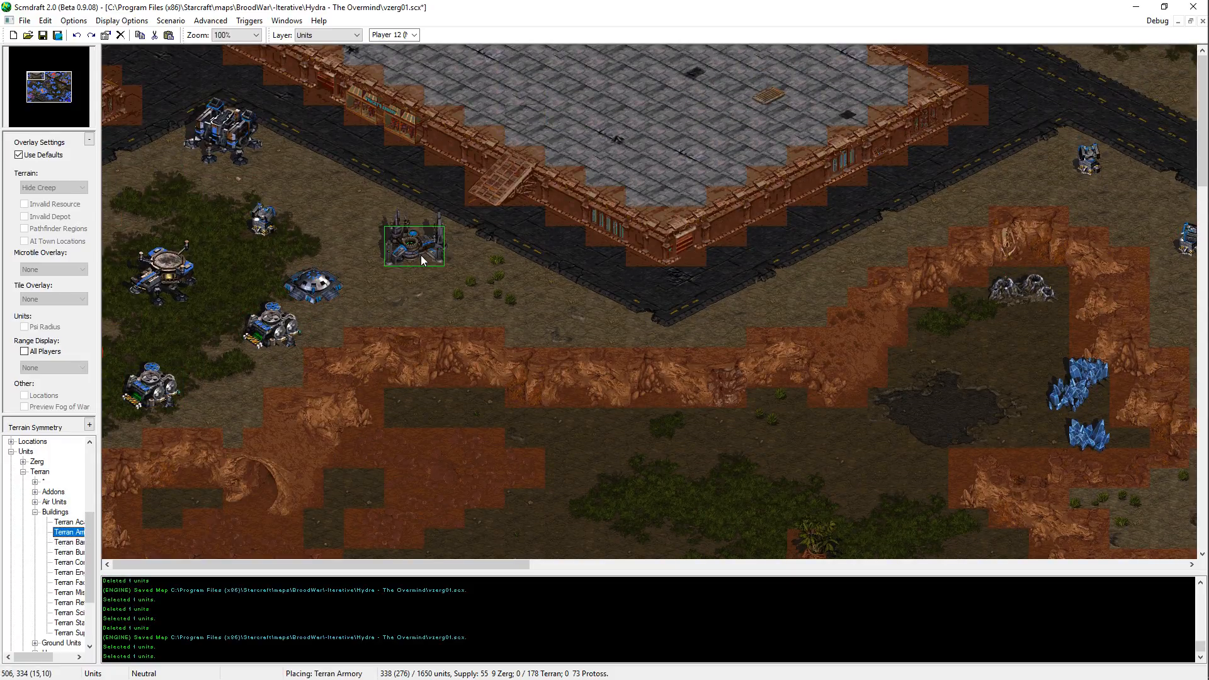
pyautogui.press('Right')
pyautogui.press('Right')
pyautogui.press('Down')
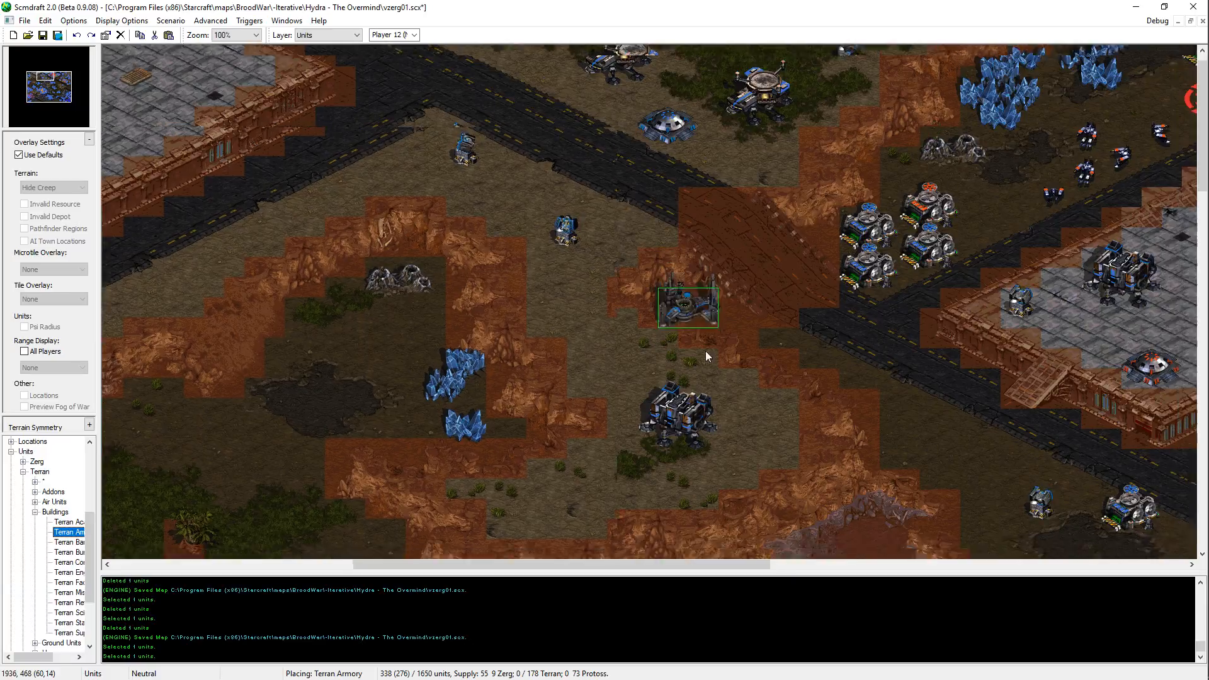
pyautogui.click(534, 453)
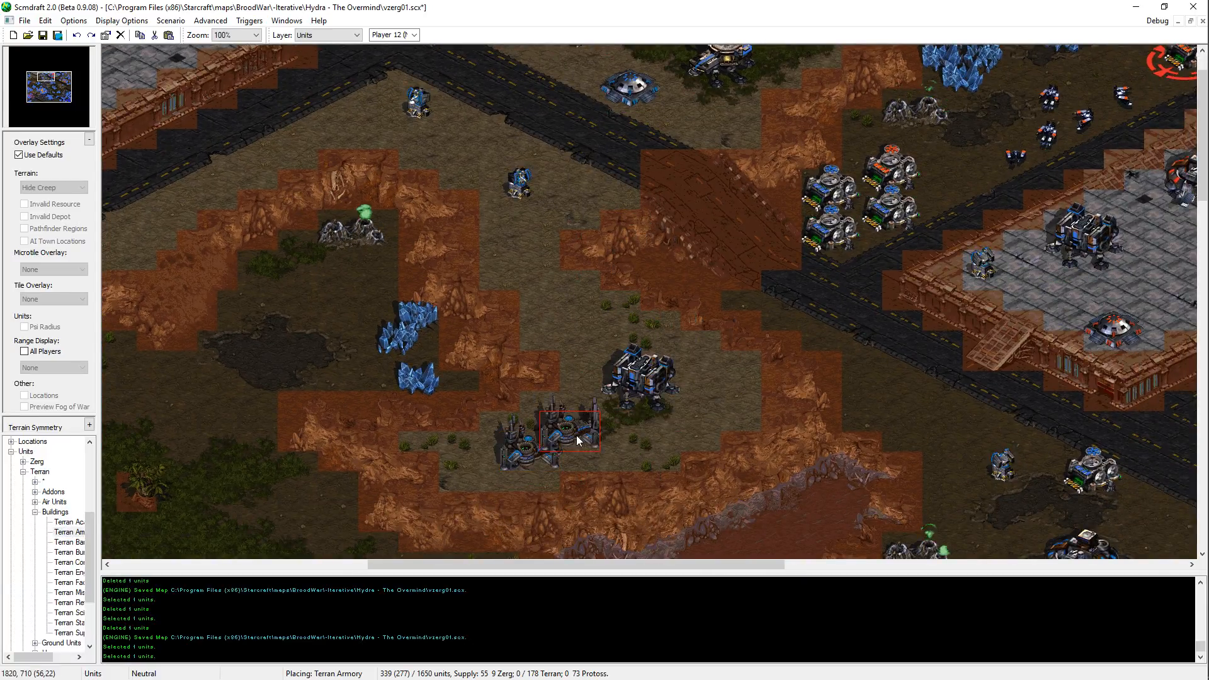
pyautogui.hotkey('ctrl', 'z')
pyautogui.click(544, 437)
pyautogui.press('Escape')
pyautogui.hotkey('ctrl', 's')
# Step: Move the Barracks on the high ground north of the lake slightly east
pyautogui.press('Right')
pyautogui.press('Down')
pyautogui.click(560, 325)
pyautogui.hotkey('ctrl', 'x')
pyautogui.hotkey('ctrl', 'v')
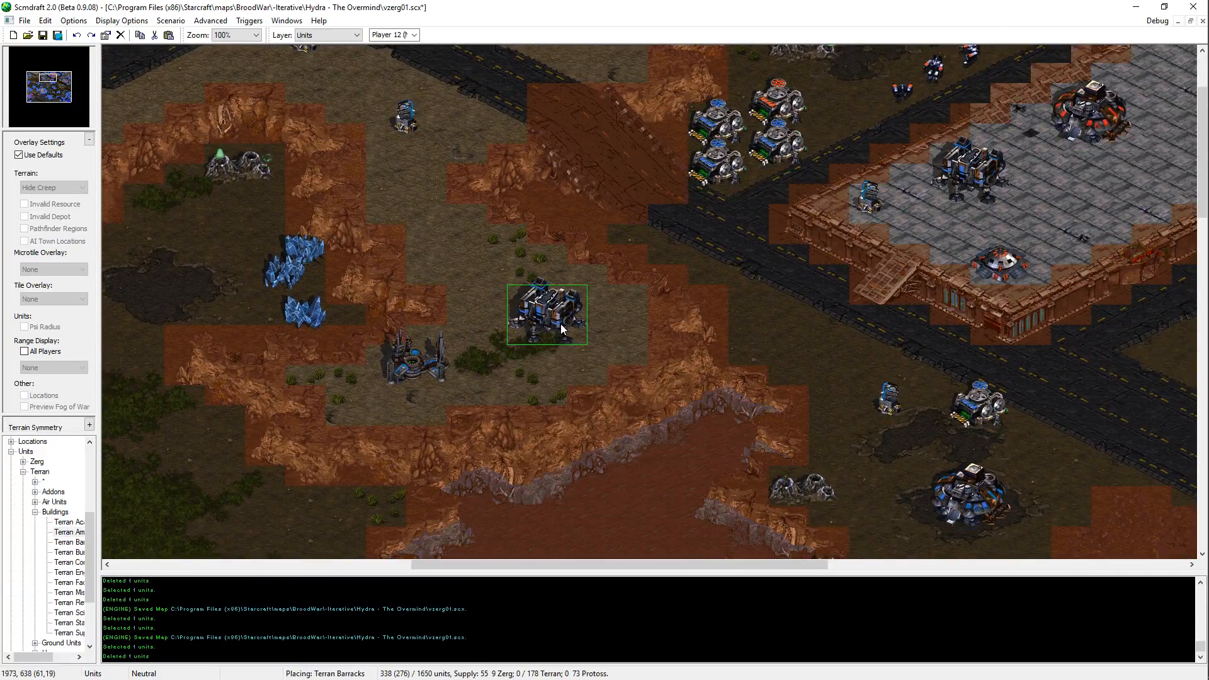
pyautogui.click(561, 324)
pyautogui.press('Escape')
# Step: Move the Armory on the high ground slightly northeast, closer to the Barracks, and save the map
pyautogui.click(428, 363)
pyautogui.hotkey('ctrl', 'x')
pyautogui.hotkey('ctrl', 'v')
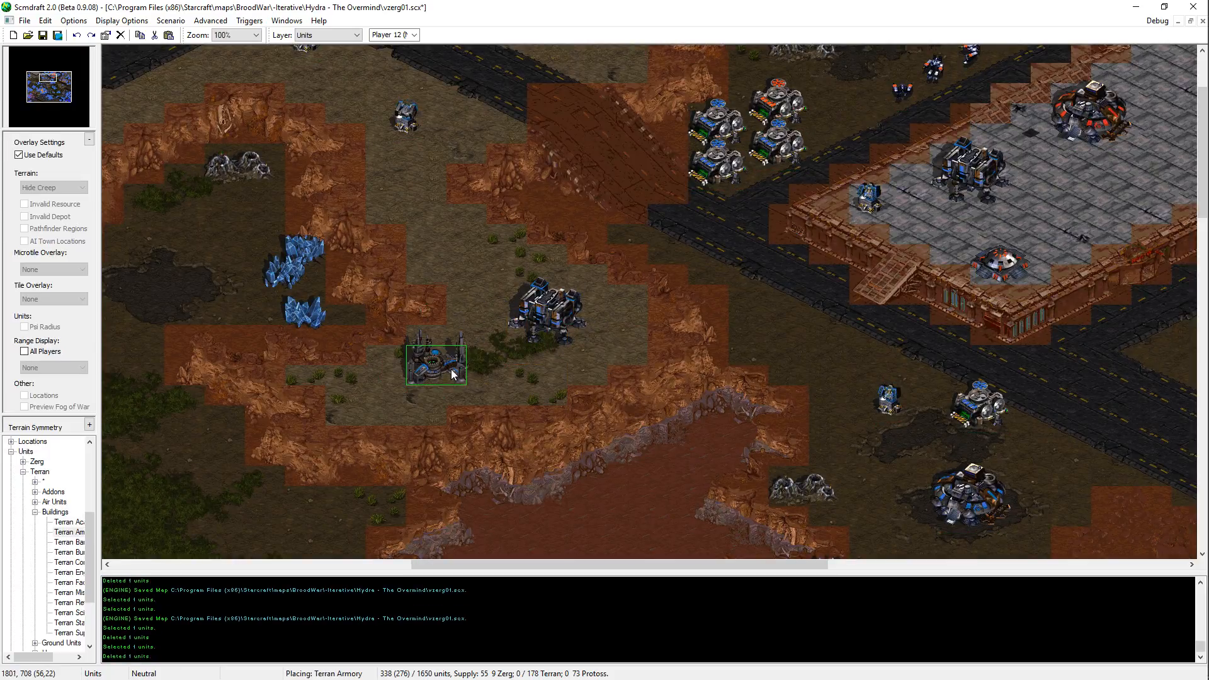
pyautogui.click(453, 358)
pyautogui.press('Escape')
pyautogui.hotkey('ctrl', 's')
# Step: Move the Barracks on the high ground slightly north, away from the grass patch
pyautogui.click(569, 312)
pyautogui.hotkey('ctrl', 'x')
pyautogui.hotkey('ctrl', 'v')
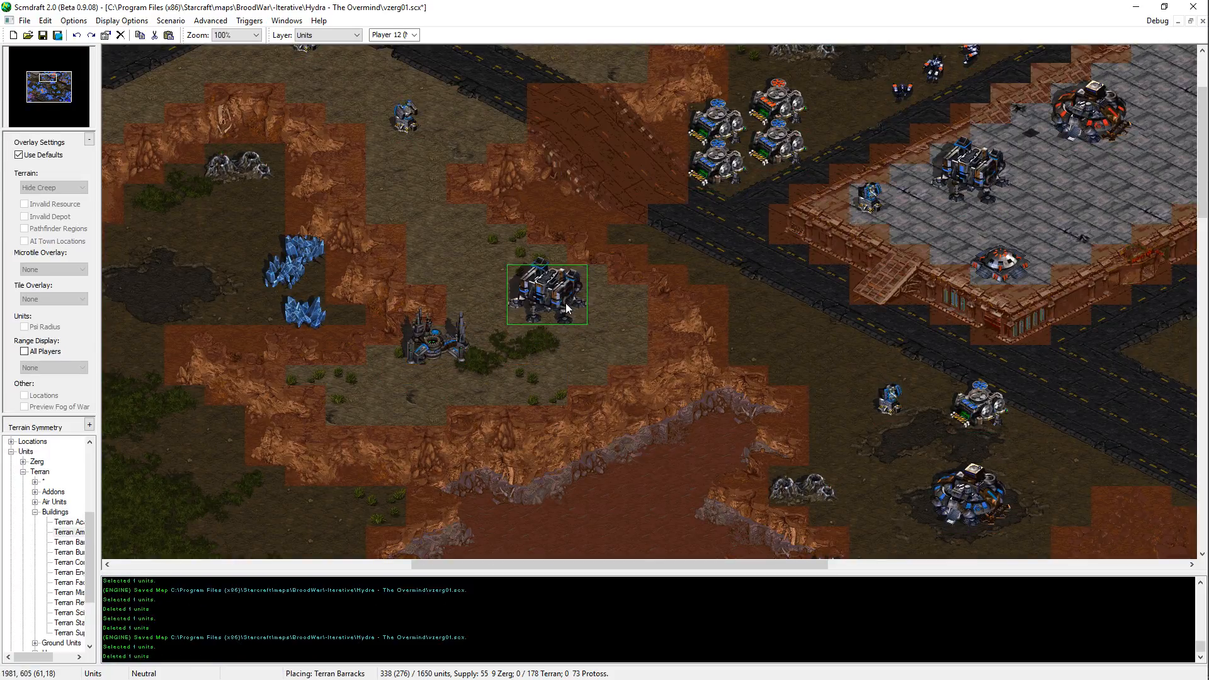
pyautogui.click(566, 308)
pyautogui.press('Escape')
# Step: Place another Terran Armory beside the road, just east of the blue Command Center near the lake
pyautogui.click(477, 324)
pyautogui.moveTo(812, 258); pyautogui.dragTo(610, 378, button='middle')
pyautogui.click(611, 378)
pyautogui.moveTo(1171, 254); pyautogui.dragTo(825, 257, button='middle')
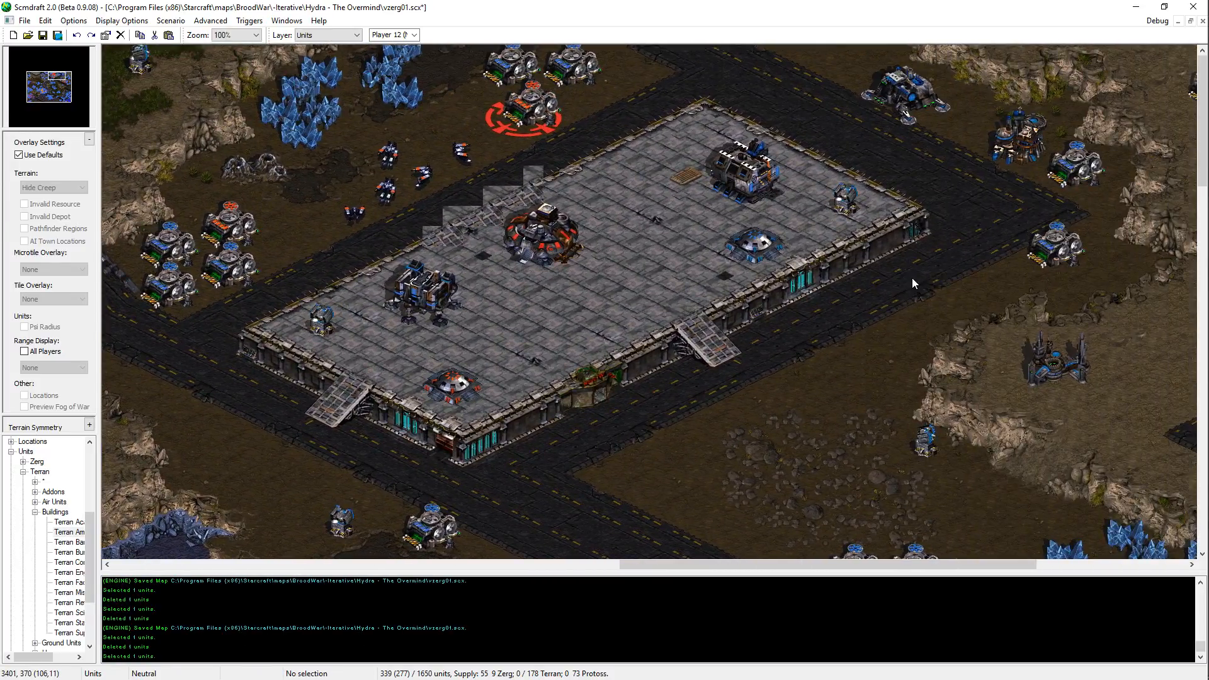
pyautogui.moveTo(126, 158); pyautogui.dragTo(627, 151, button='middle')
pyautogui.moveTo(104, 135); pyautogui.dragTo(403, 129, button='middle')
pyautogui.moveTo(1071, 378); pyautogui.dragTo(540, 168, button='middle')
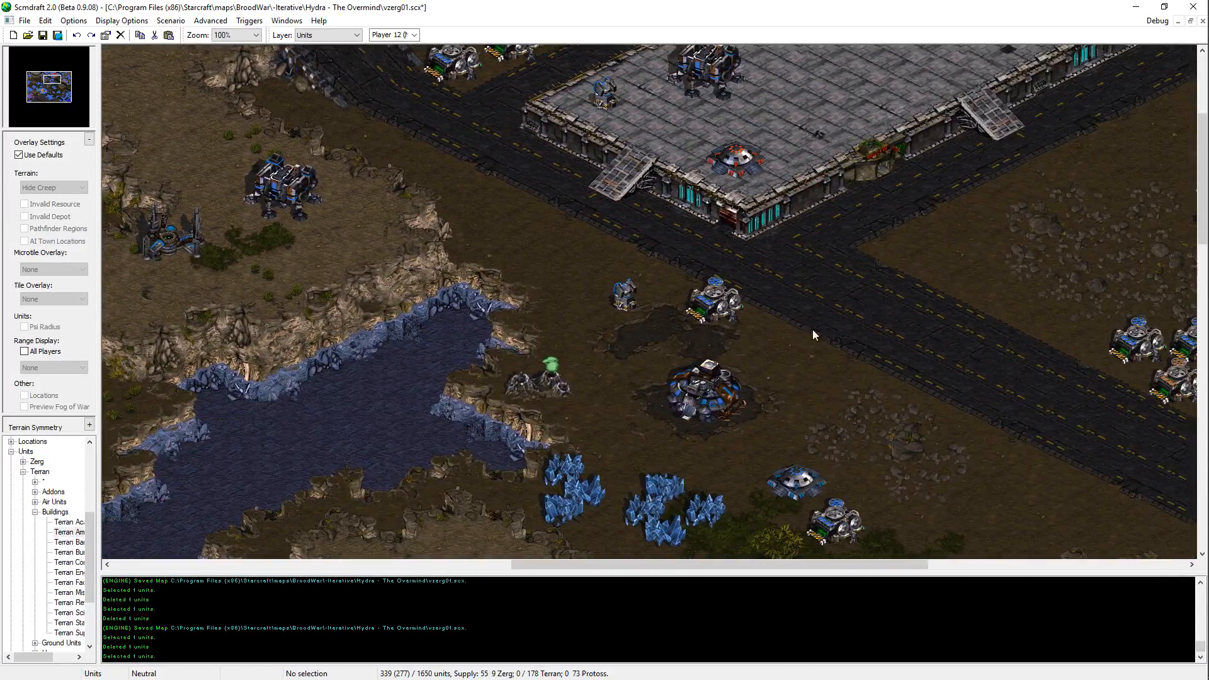
pyautogui.moveTo(1075, 305); pyautogui.dragTo(817, 179, button='middle')
pyautogui.press('space')
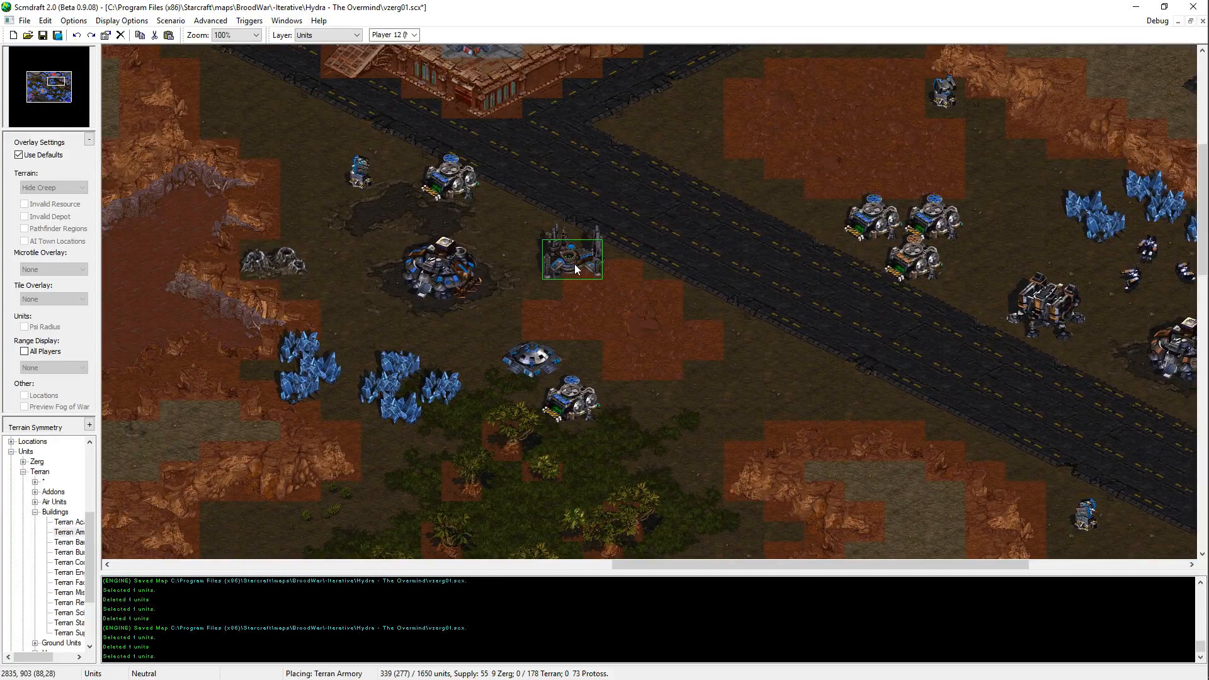
pyautogui.click(586, 242)
pyautogui.rightClick(658, 281)
# Step: Place a Terran Armory south of the diagonal road, just east of the lone Missile Turret, and save the map
pyautogui.moveTo(594, 59); pyautogui.dragTo(698, 164, button='middle')
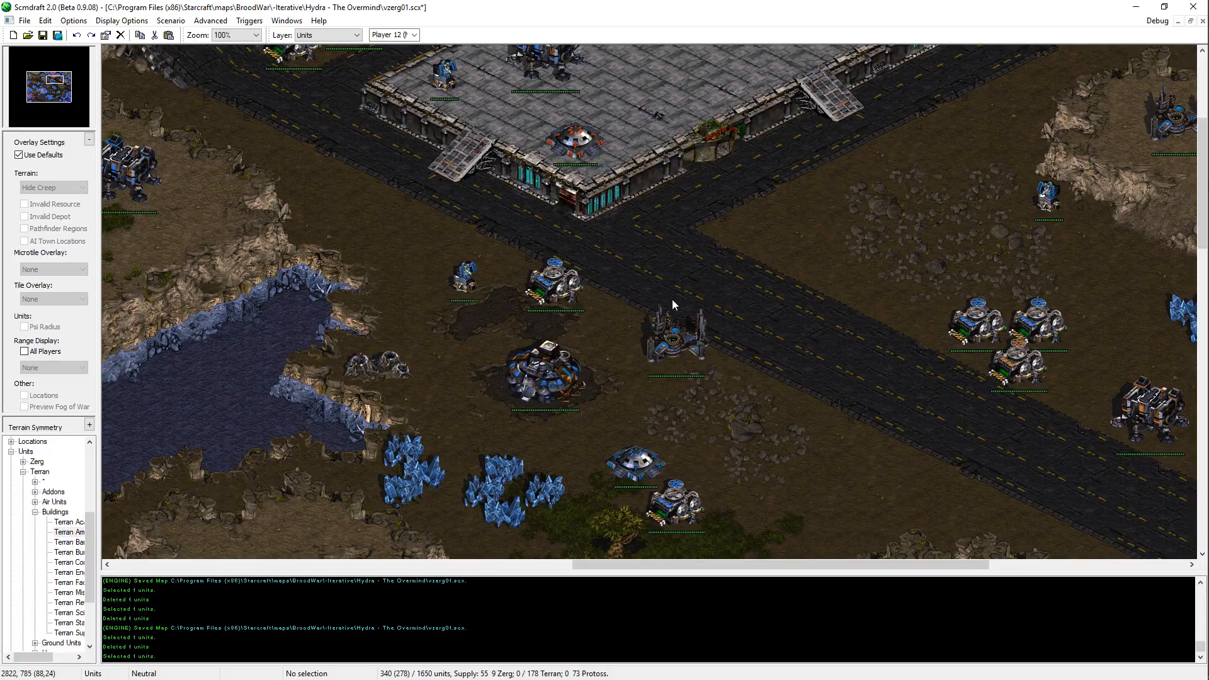
pyautogui.moveTo(671, 300); pyautogui.dragTo(548, 489, button='middle')
pyautogui.moveTo(831, 145); pyautogui.dragTo(794, 201, button='middle')
pyautogui.moveTo(887, 482); pyautogui.dragTo(527, 223, button='middle')
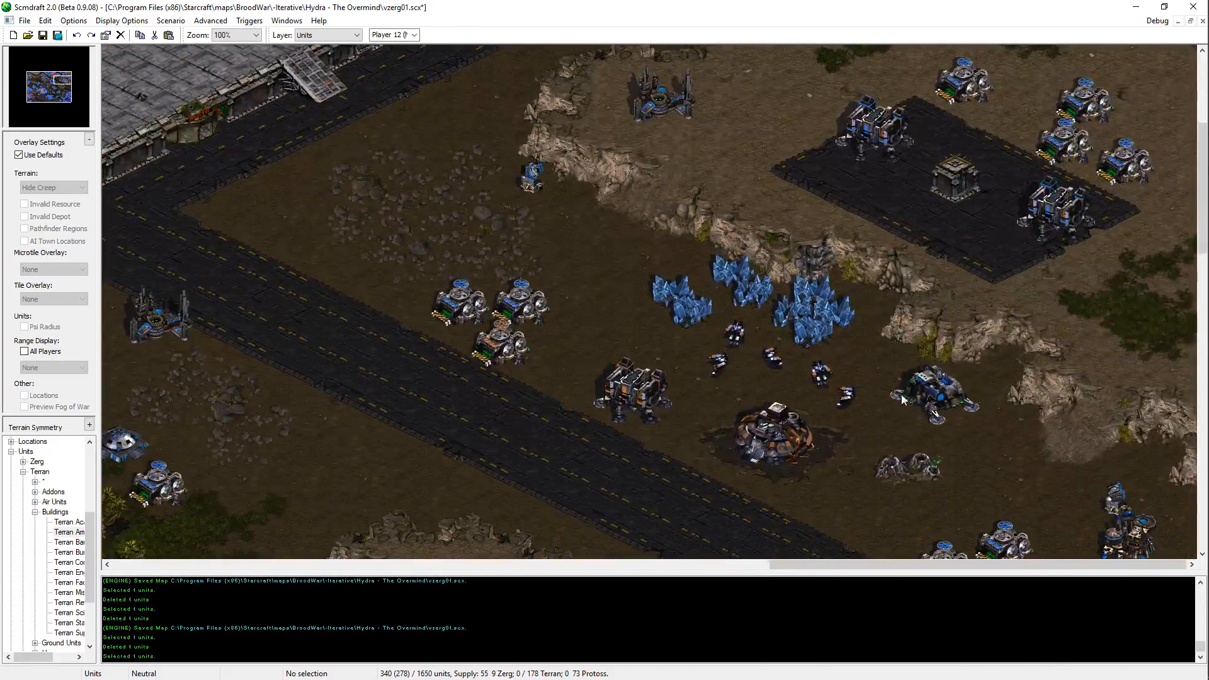
pyautogui.moveTo(945, 504); pyautogui.dragTo(929, 253, button='middle')
pyautogui.scroll(1, 1104, 271)
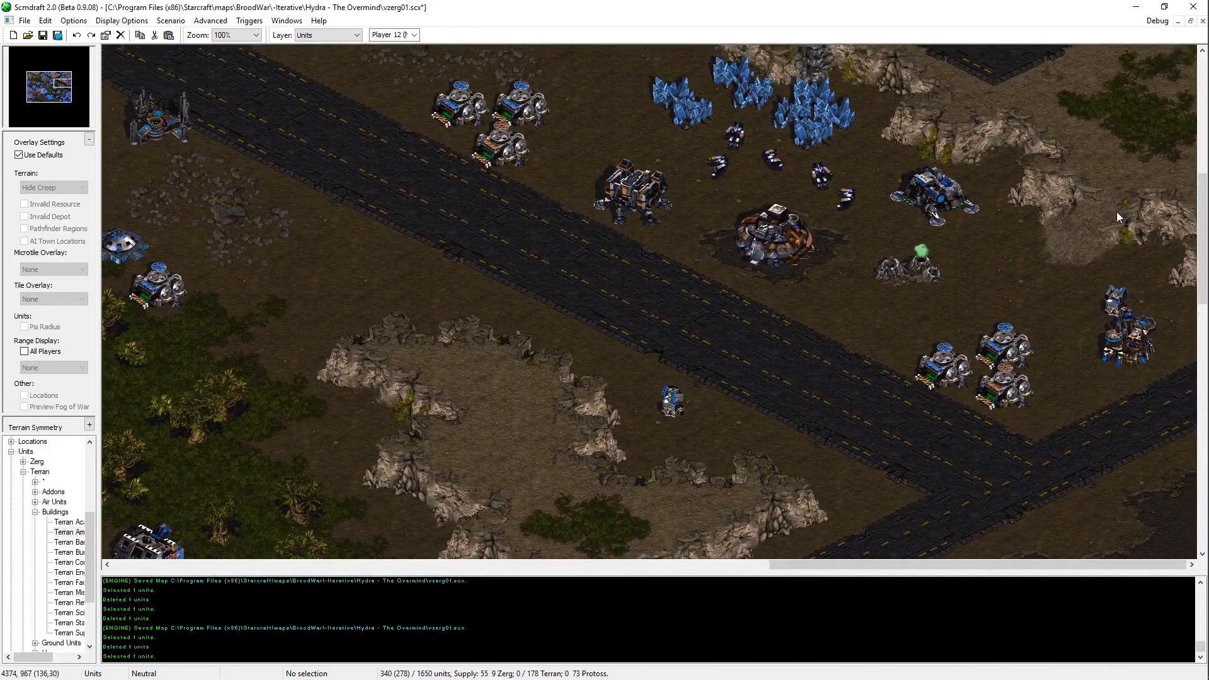
pyautogui.click(729, 438)
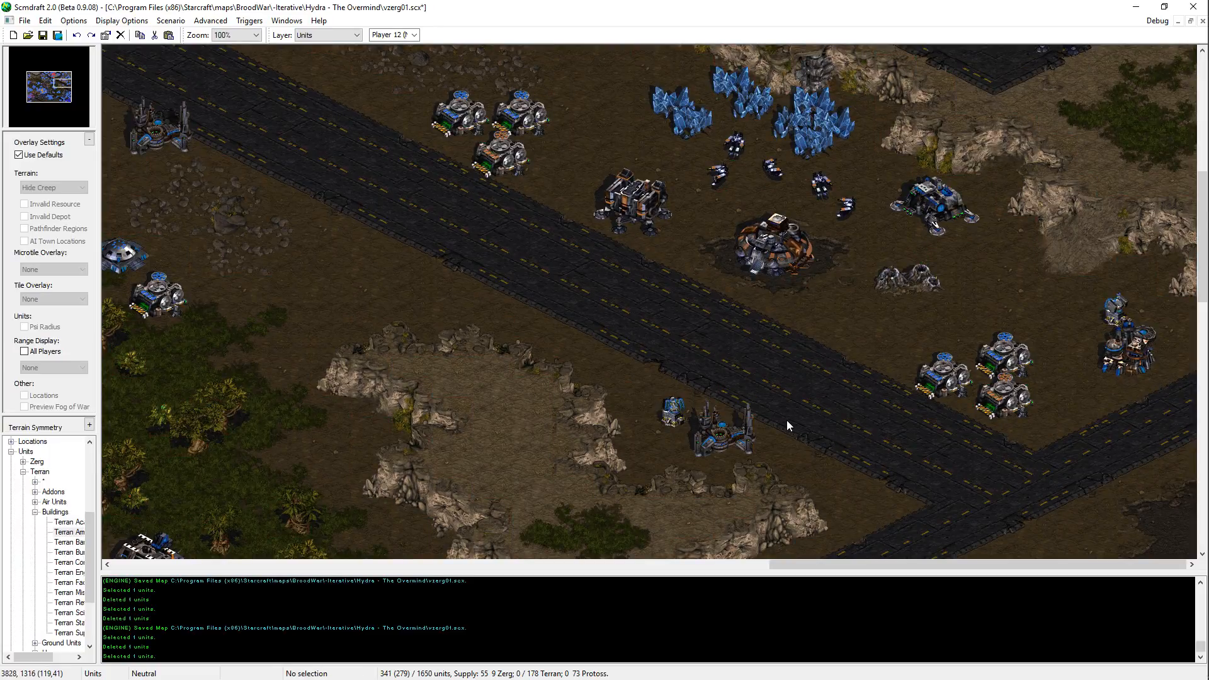
pyautogui.scroll(3, 837, 240)
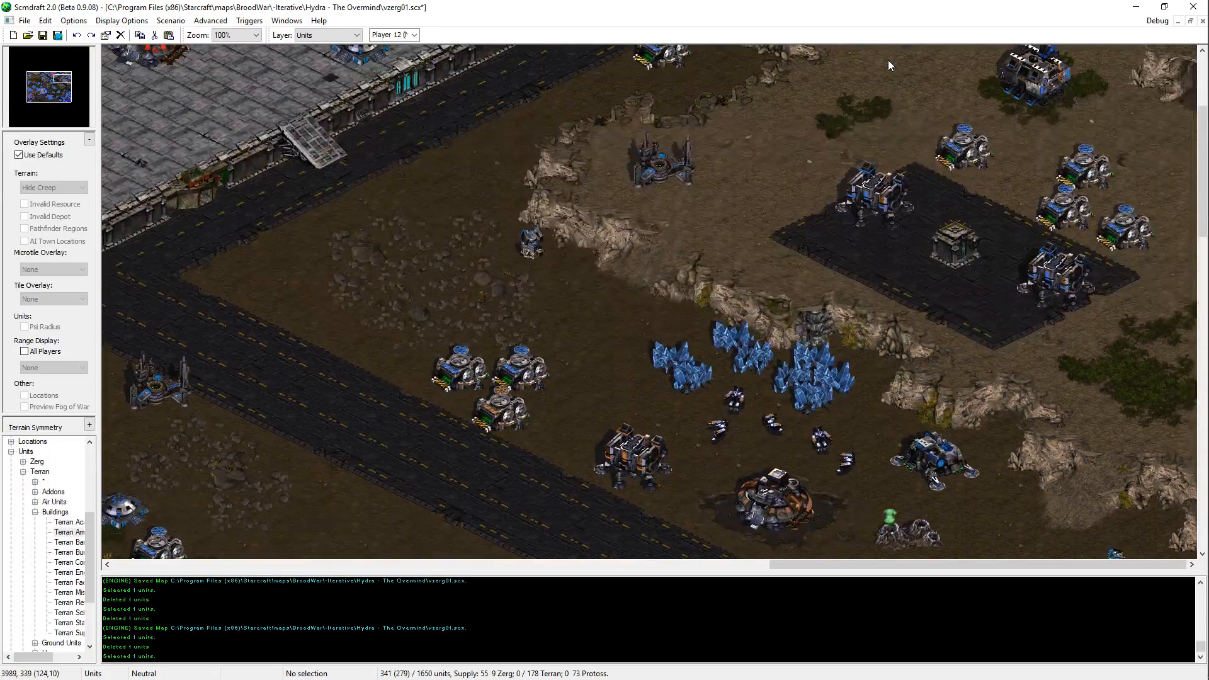
pyautogui.scroll(3, 888, 59)
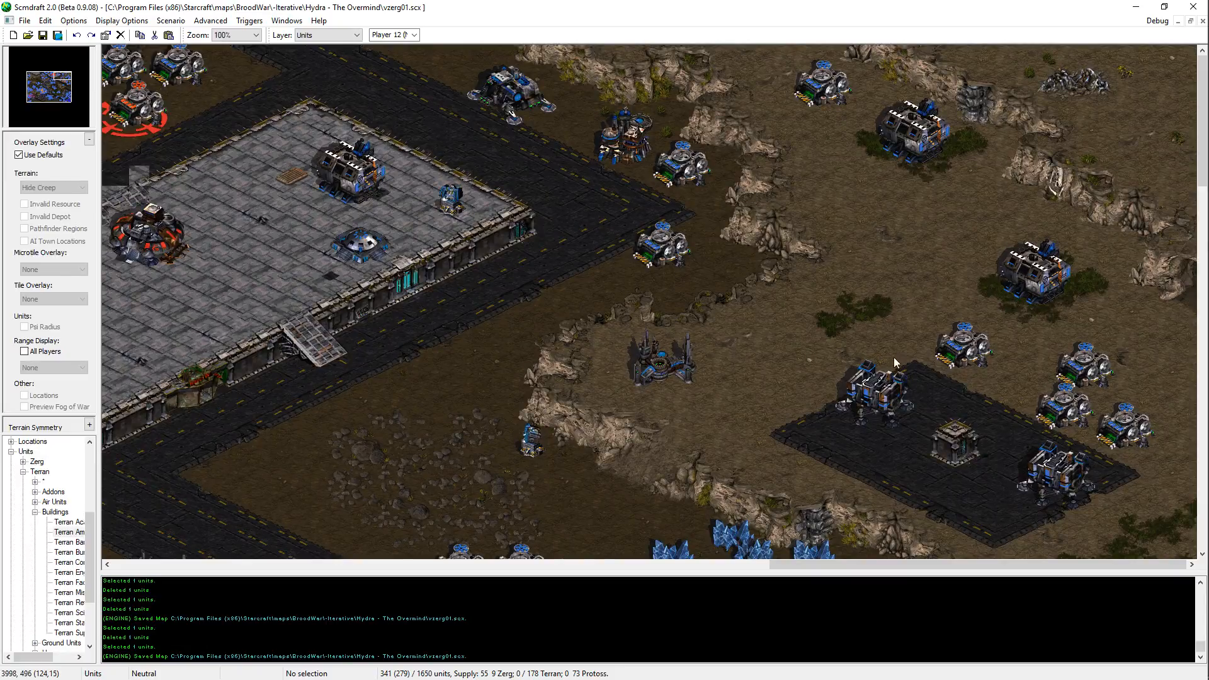
pyautogui.scroll(-2, 983, 410)
pyautogui.click(47, 78)
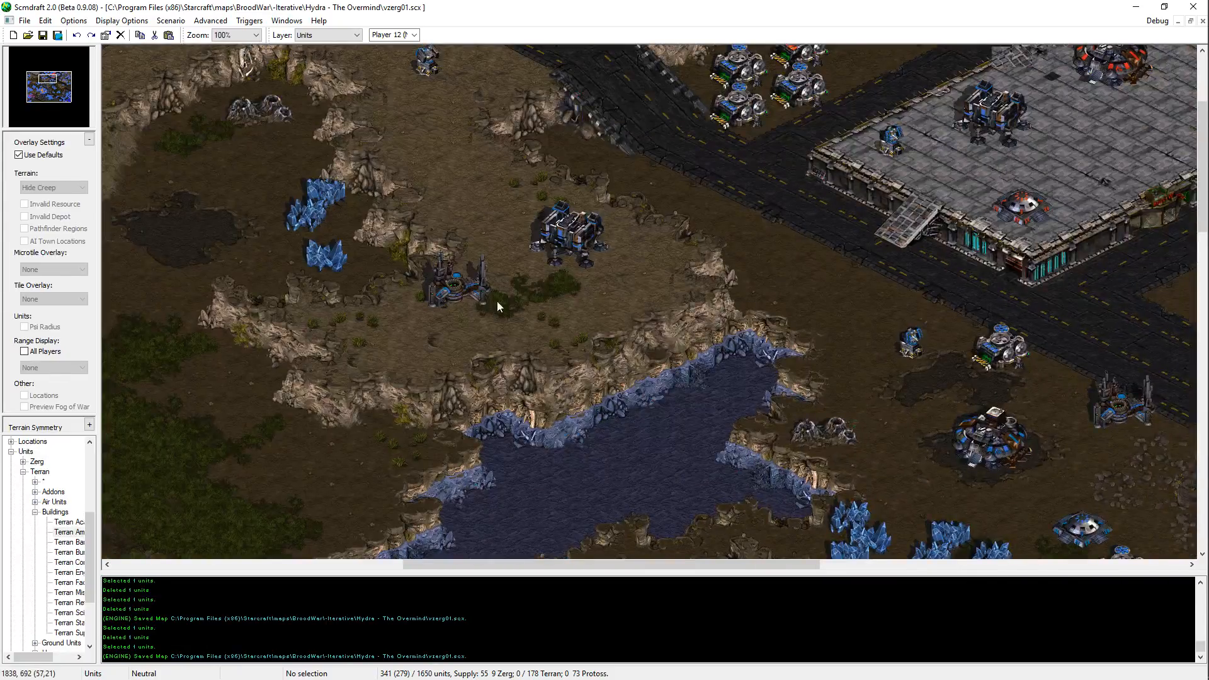
# Step: Delete the Terran Armory southwest of the Barracks on the high ground and save the map
pyautogui.click(471, 292)
pyautogui.press('Delete')
pyautogui.press('Right')
pyautogui.press('Up')
pyautogui.hotkey('ctrl', 's')
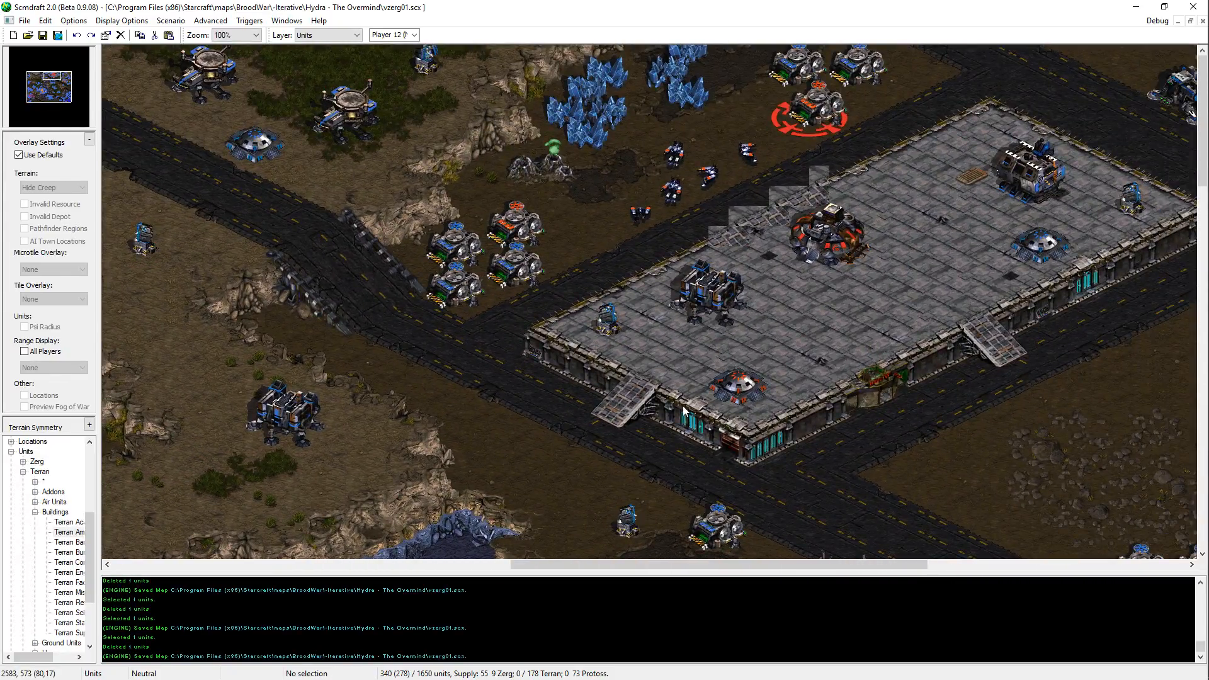
pyautogui.press('Left')
pyautogui.press('Right')
pyautogui.press('Left')
pyautogui.press('Down')
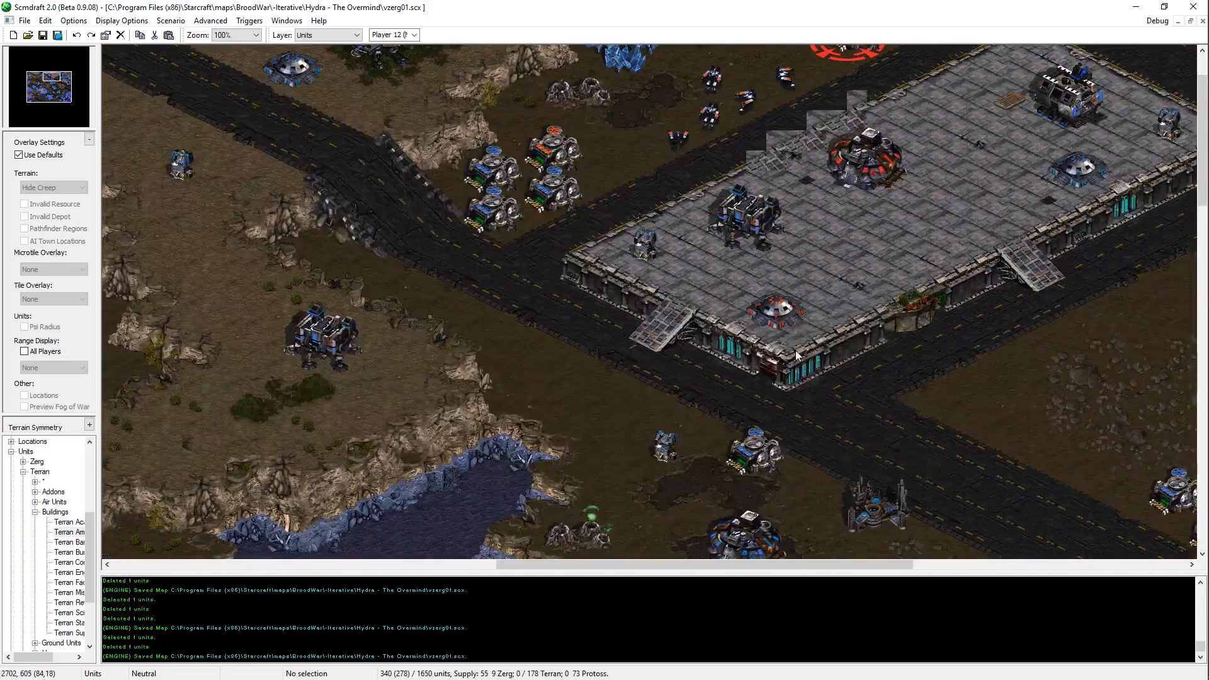
# Step: Restore the deleted Armory southwest of the high-ground Barracks and save the map
pyautogui.hotkey('ctrl', 'z')
pyautogui.press('Left')
pyautogui.press('Up')
pyautogui.hotkey('ctrl', 's')
pyautogui.press('space')
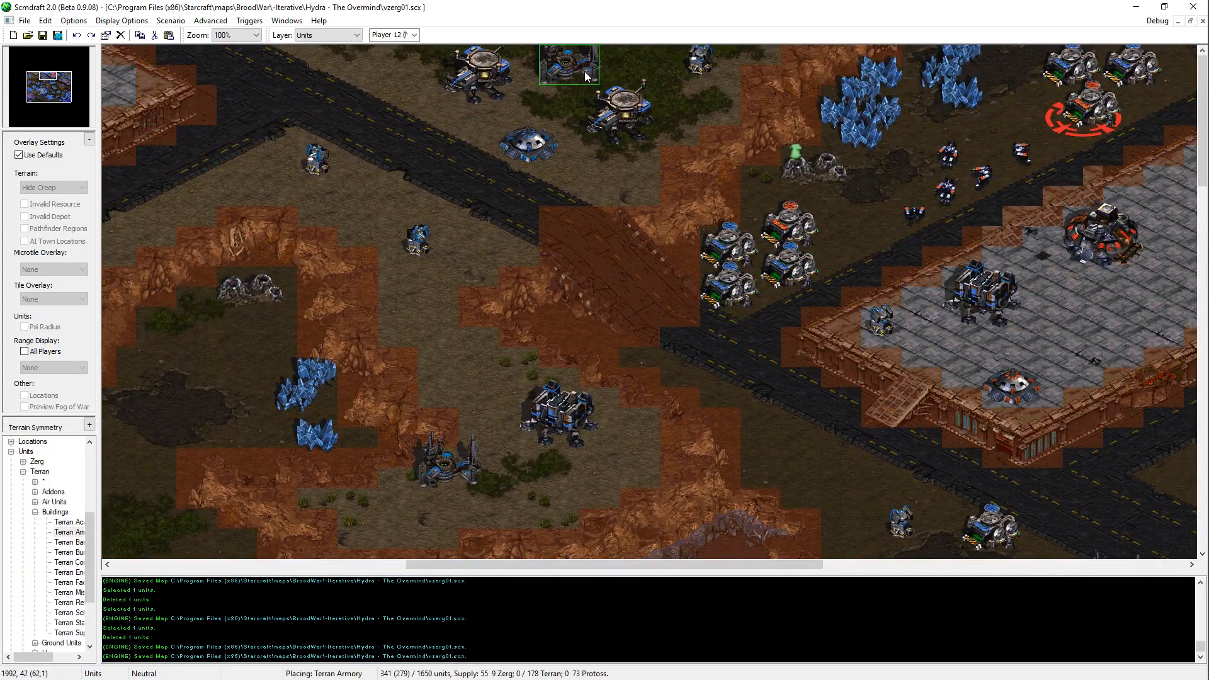
pyautogui.press('space')
# Step: Survey the Terran bases from the western high ground to the eastern plateau for further building spots
pyautogui.moveTo(121, 104); pyautogui.dragTo(624, 240, button='middle')
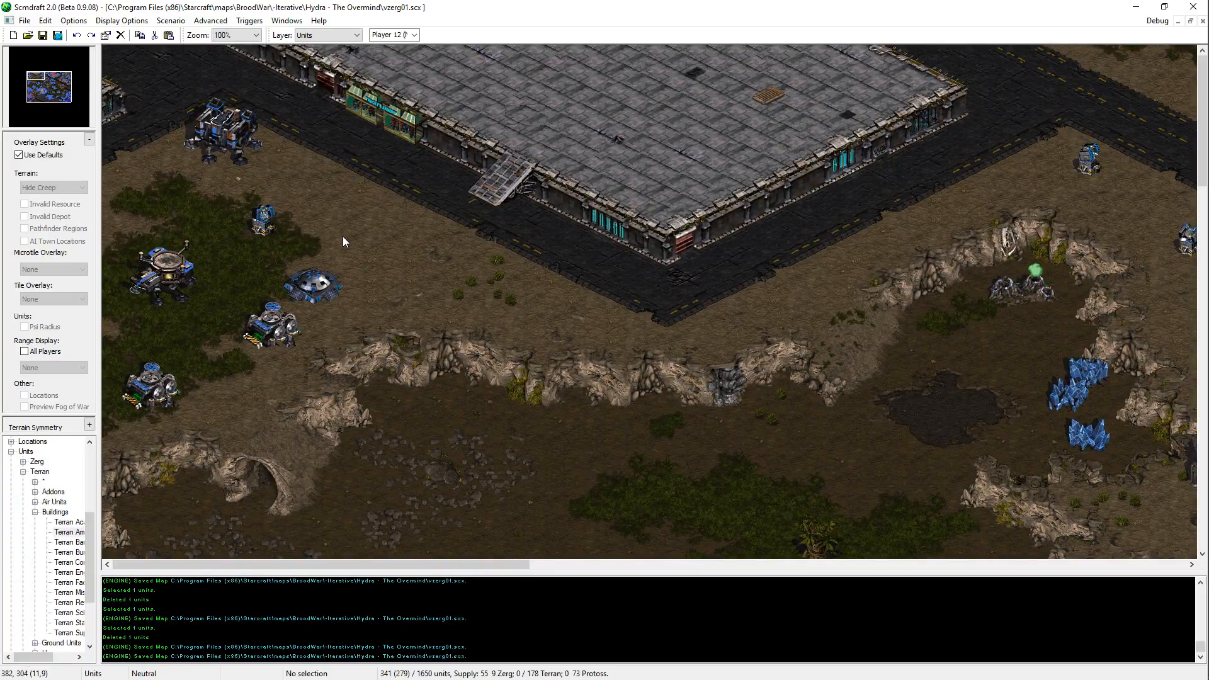
pyautogui.moveTo(754, 216); pyautogui.dragTo(593, 249, button='middle')
pyautogui.moveTo(1190, 264); pyautogui.dragTo(1008, 182, button='middle')
pyautogui.moveTo(1084, 482); pyautogui.dragTo(853, 363, button='middle')
pyautogui.moveTo(543, 333); pyautogui.dragTo(119, 391, button='middle')
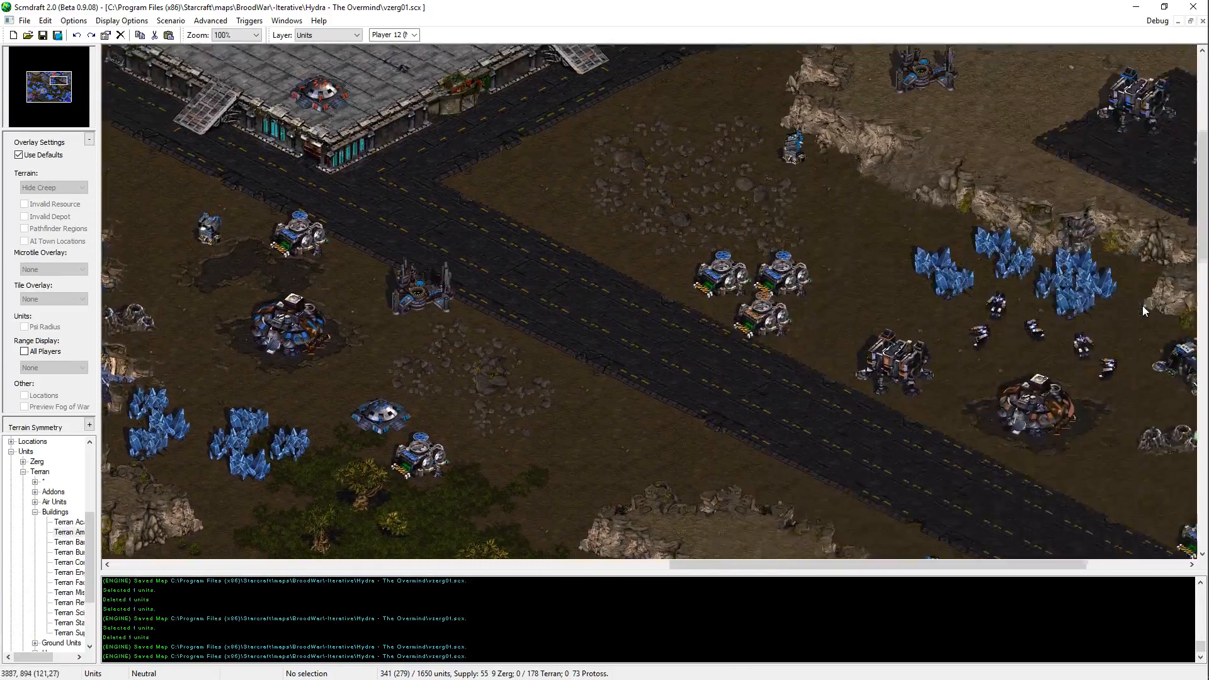
pyautogui.moveTo(1142, 305); pyautogui.dragTo(918, 307, button='middle')
pyautogui.moveTo(646, 57); pyautogui.dragTo(728, 246, button='middle')
pyautogui.moveTo(372, 161); pyautogui.dragTo(308, 402, button='middle')
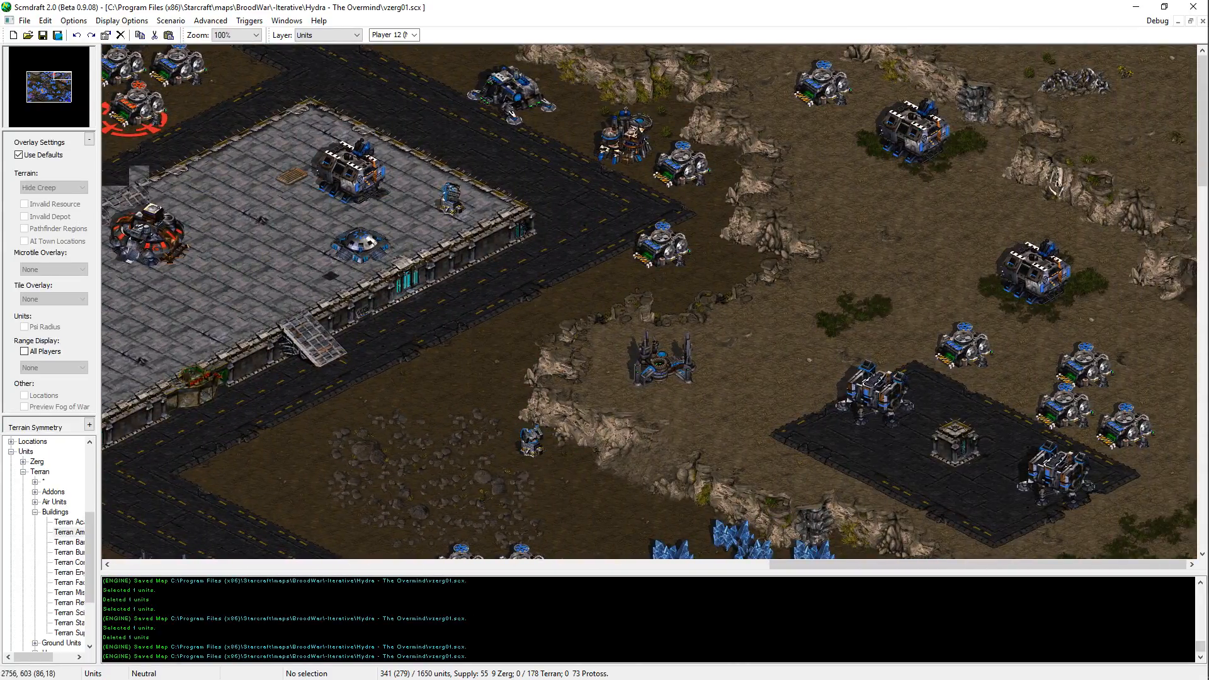
# Step: Place a Terran Bunker by the grass patch on the eastern high ground, southeast of the paved pad
pyautogui.click(68, 541)
pyautogui.press('Down')
pyautogui.press('Down')
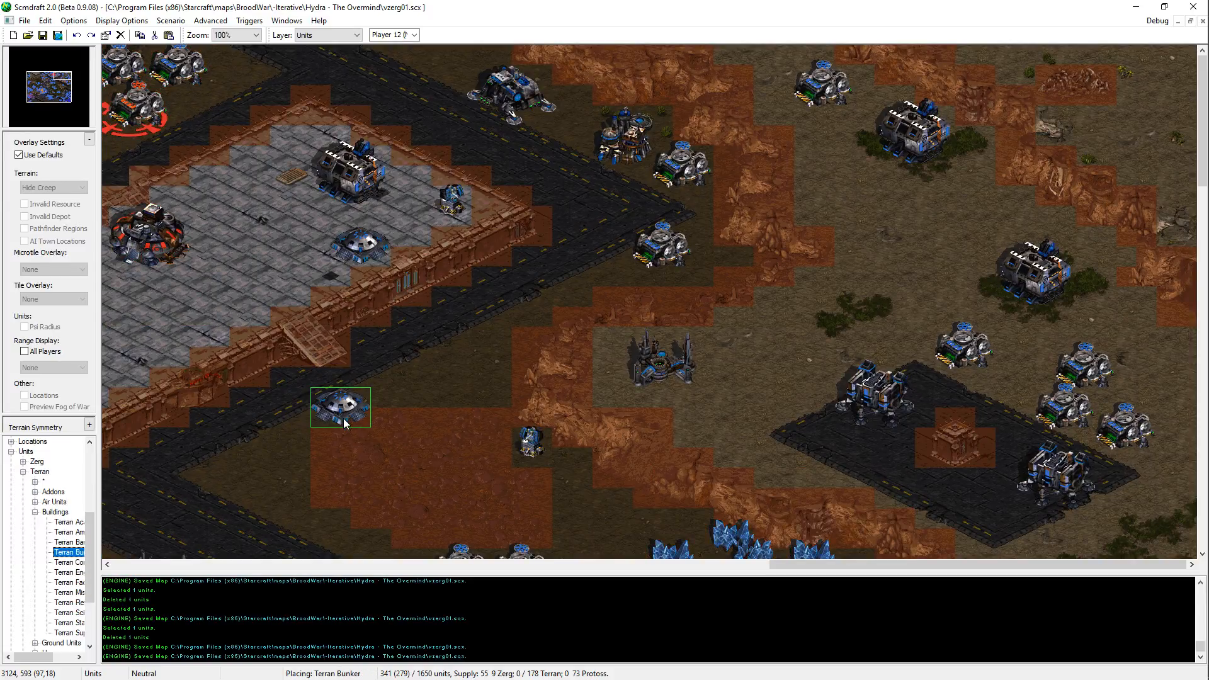
pyautogui.scroll(-3, 1020, 353)
pyautogui.press('Up')
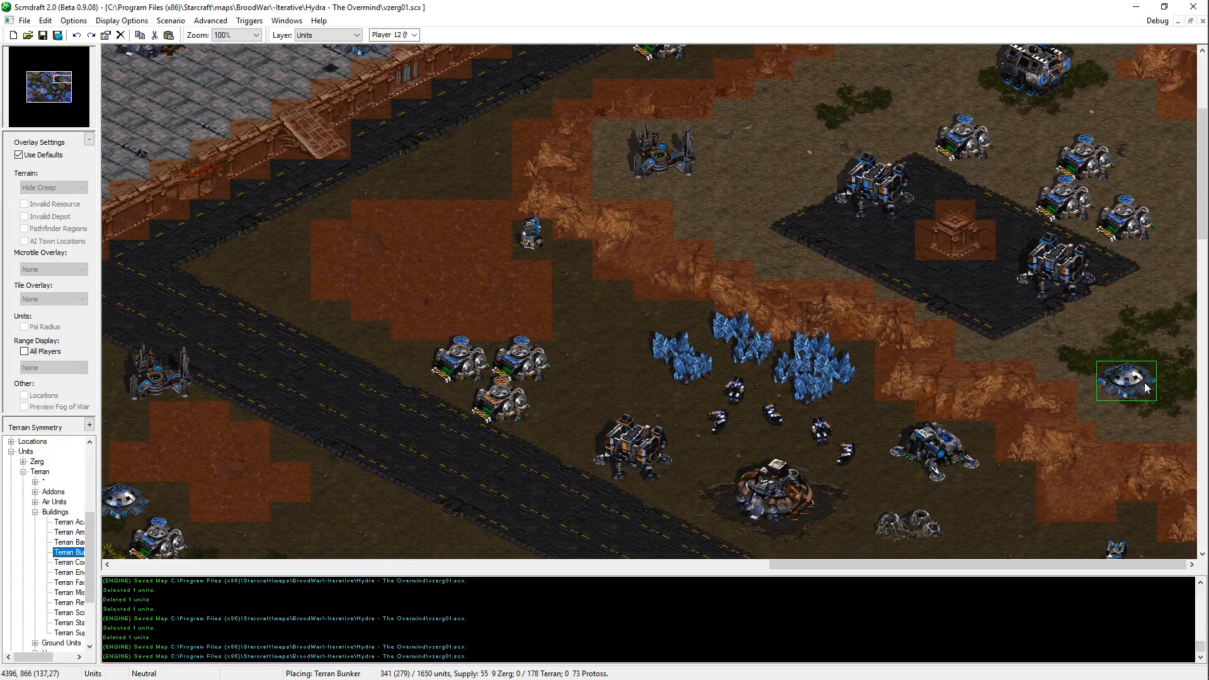
pyautogui.click(1144, 383)
# Step: Place a Terran Bunker on the north side of the diagonal road, south of the Command Center and its geyser
pyautogui.scroll(-2, 816, 270)
pyautogui.scroll(-3, 927, 483)
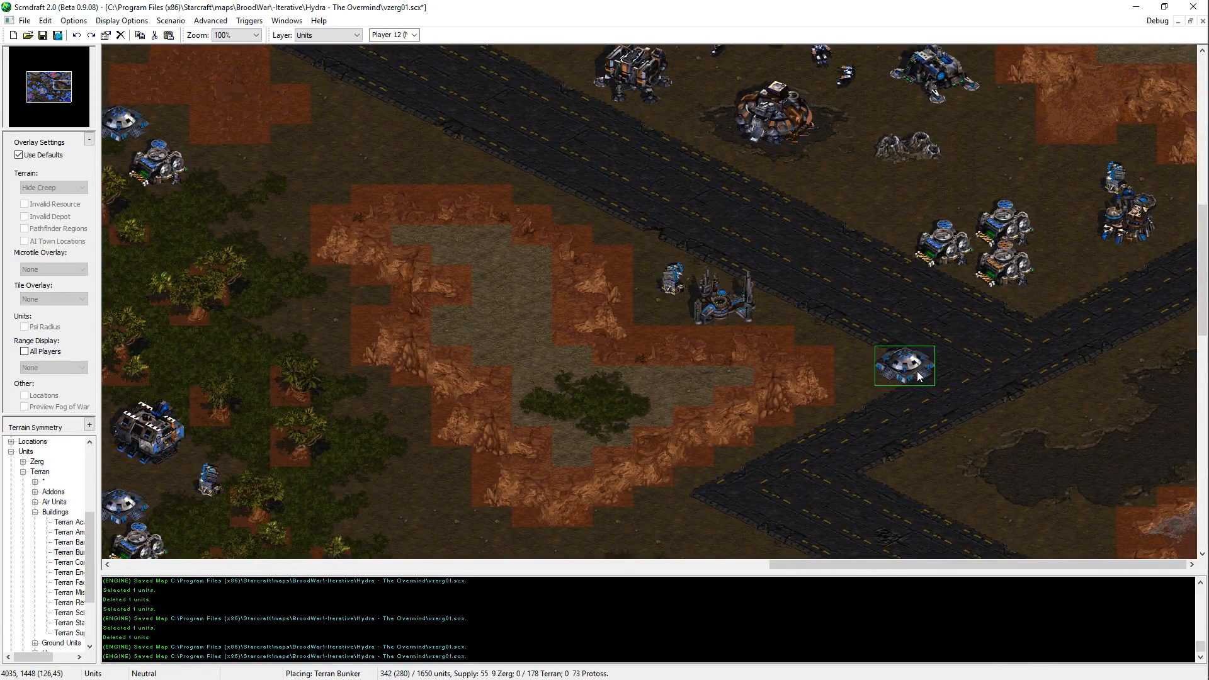
pyautogui.press('Up')
pyautogui.press('Up')
pyautogui.press('Up')
pyautogui.press('Up')
pyautogui.press('Up')
pyautogui.press('Left')
pyautogui.press('Left')
pyautogui.press('Left')
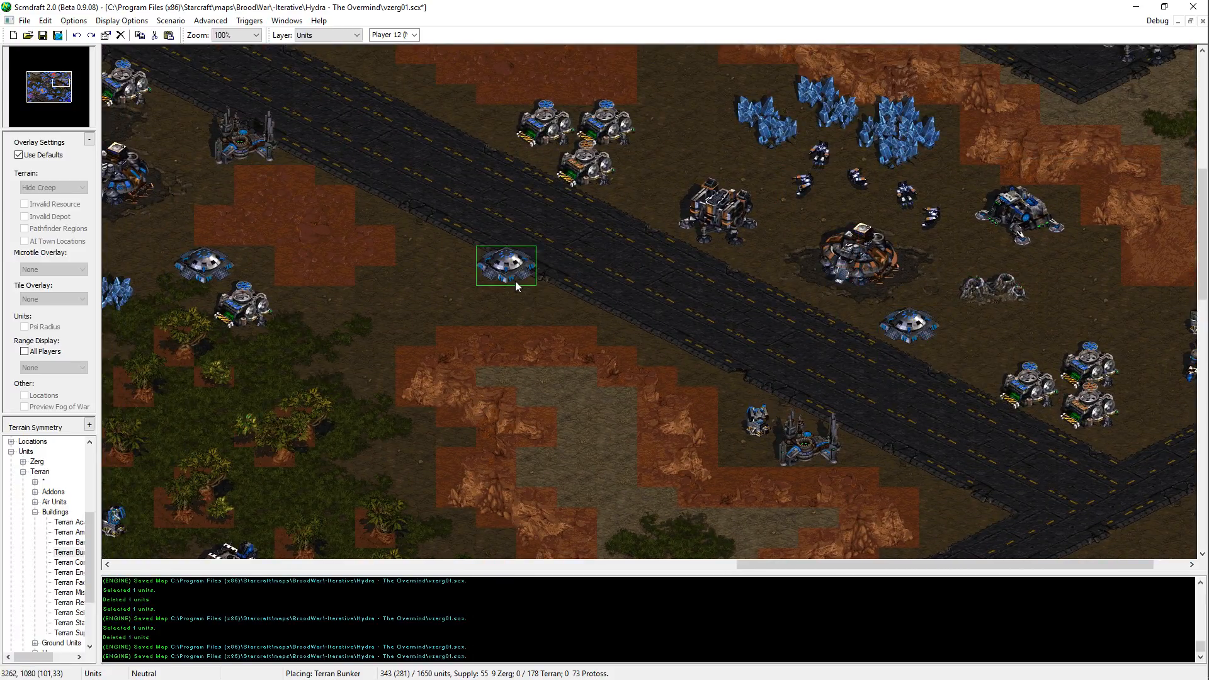
pyautogui.click(516, 281)
# Step: Place another Terran Bunker south of the road junction, on the west edge of the dark dirt patch
pyautogui.press('Left')
pyautogui.press('Left')
pyautogui.press('Left')
pyautogui.press('Left')
pyautogui.press('Left')
pyautogui.press('Left')
pyautogui.press('Up')
pyautogui.press('Up')
pyautogui.press('Right')
pyautogui.press('Right')
pyautogui.press('Right')
pyautogui.press('Right')
pyautogui.press('Right')
pyautogui.press('Right')
pyautogui.press('Right')
pyautogui.press('Right')
pyautogui.press('Right')
pyautogui.press('Right')
pyautogui.press('Down')
pyautogui.press('Down')
pyautogui.press('Down')
pyautogui.press('Down')
pyautogui.press('Down')
pyautogui.press('Down')
pyautogui.press('Down')
pyautogui.press('Down')
pyautogui.press('Down')
pyautogui.press('Down')
pyautogui.press('Down')
pyautogui.press('Down')
pyautogui.press('Down')
pyautogui.press('Down')
pyautogui.press('Down')
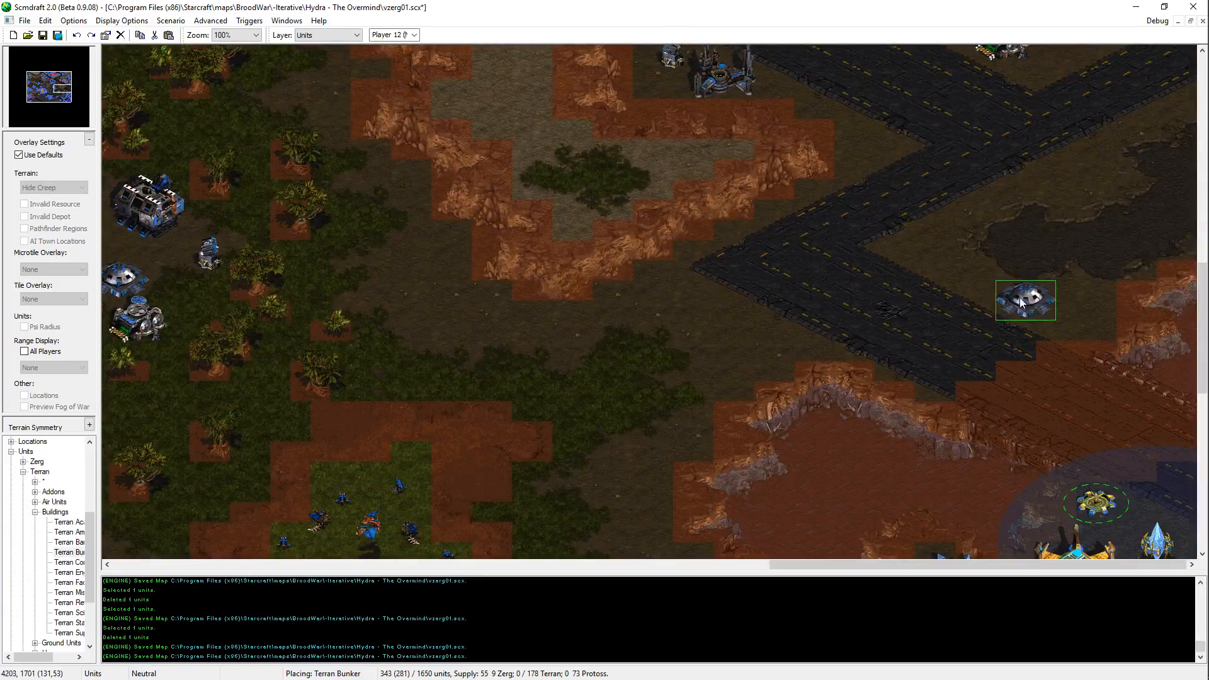
pyautogui.click(953, 271)
pyautogui.rightClick(794, 424)
# Step: Copy the Terran Factory from the eastern high ground and place it southeast of the road junction, beside the dark dirt patch
pyautogui.press('Up')
pyautogui.press('Up')
pyautogui.press('Up')
pyautogui.press('Up')
pyautogui.press('Up')
pyautogui.press('Up')
pyautogui.press('Up')
pyautogui.press('Up')
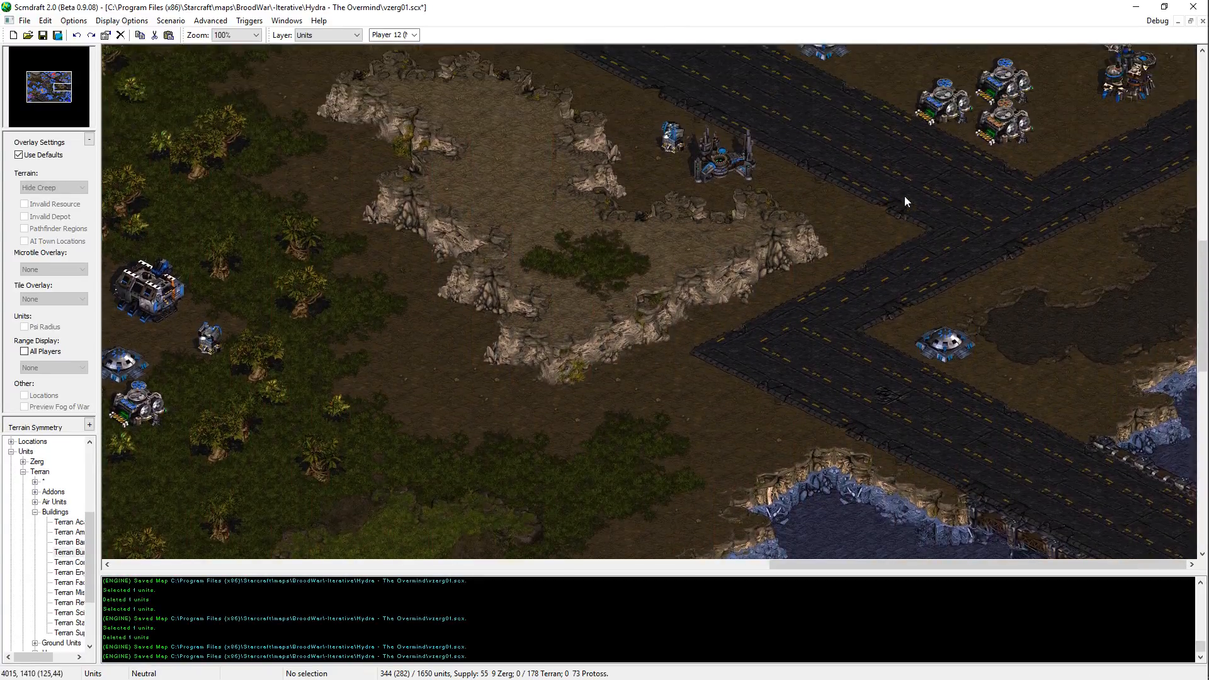
pyautogui.press('Up')
pyautogui.press('Up')
pyautogui.press('Up')
pyautogui.press('Up')
pyautogui.press('Up')
pyautogui.press('Up')
pyautogui.press('Up')
pyautogui.press('Up')
pyautogui.press('Up')
pyautogui.press('Up')
pyautogui.press('Up')
pyautogui.press('Up')
pyautogui.press('Up')
pyautogui.press('Up')
pyautogui.press('Up')
pyautogui.press('Up')
pyautogui.press('Up')
pyautogui.press('Up')
pyautogui.press('Up')
pyautogui.press('Up')
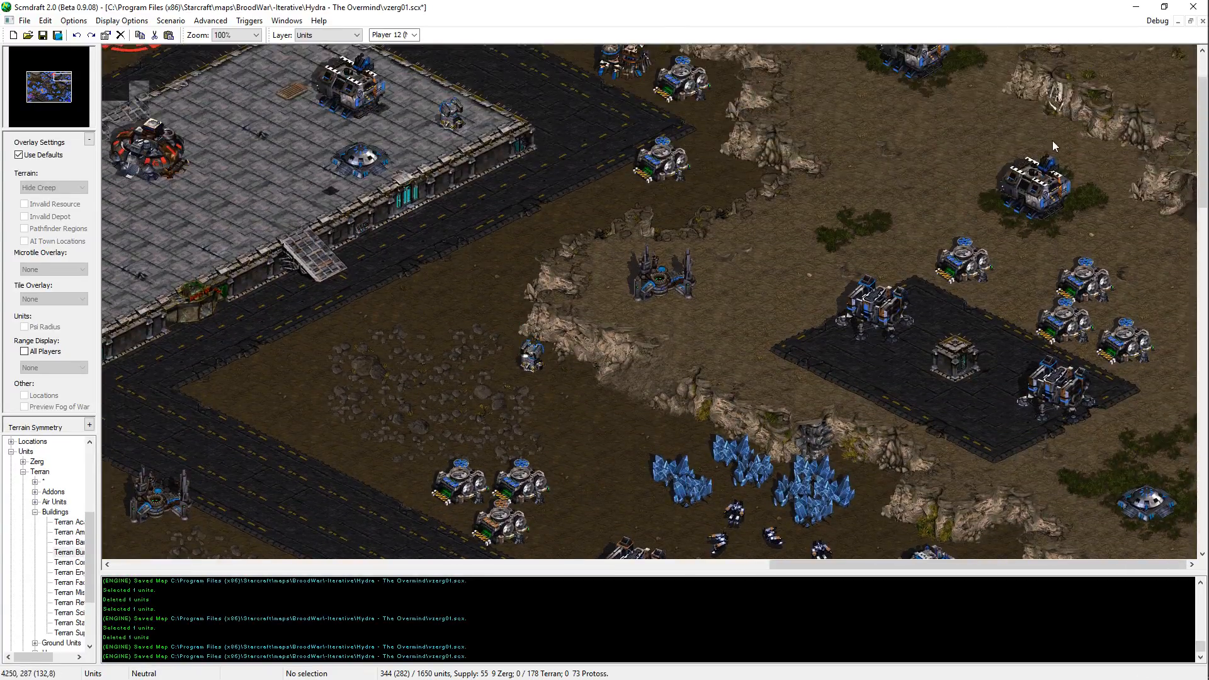
pyautogui.click(1035, 184)
pyautogui.press('Down')
pyautogui.press('Down')
pyautogui.press('Down')
pyautogui.press('Down')
pyautogui.press('Down')
pyautogui.press('Down')
pyautogui.press('Down')
pyautogui.press('Down')
pyautogui.press('Down')
pyautogui.press('Down')
pyautogui.press('Down')
pyautogui.press('Down')
pyautogui.press('Down')
pyautogui.press('Down')
pyautogui.press('Down')
pyautogui.press('Down')
pyautogui.press('Down')
pyautogui.press('Down')
pyautogui.press('Down')
pyautogui.press('Down')
pyautogui.hotkey('ctrl', 'v')
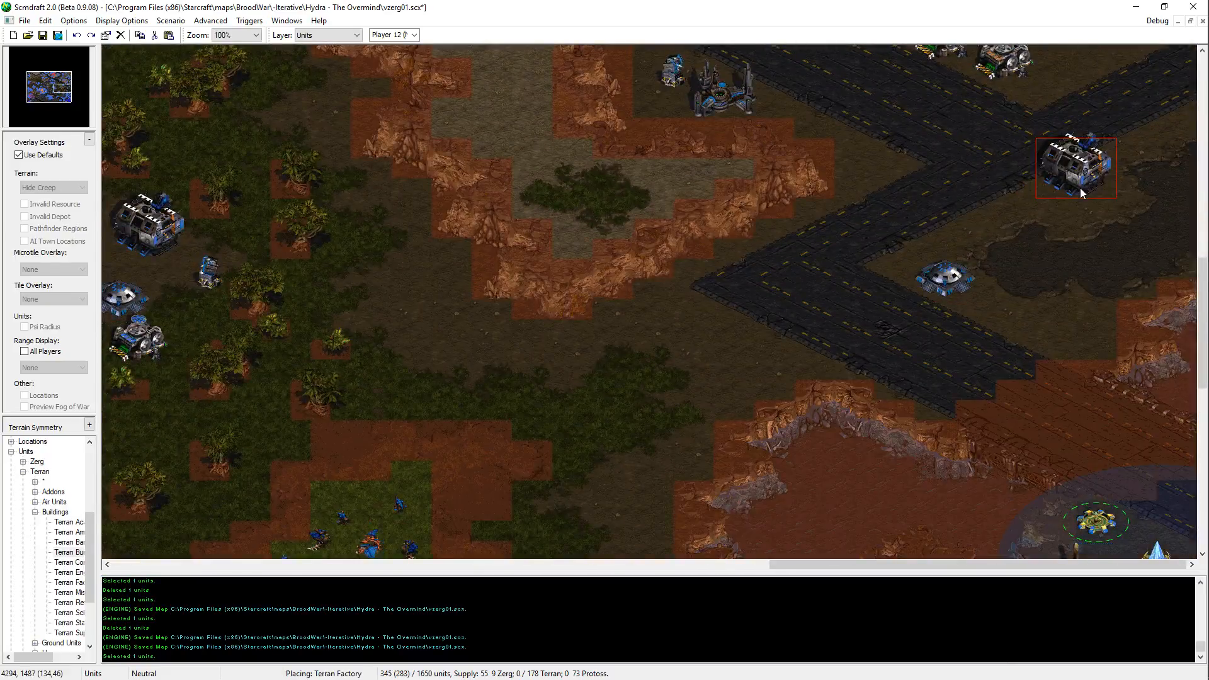
pyautogui.click(1076, 191)
pyautogui.rightClick(1060, 223)
# Step: Copy the Missile Turret north of the road junction and place it on the dark dirt patch, slightly southeast of the Factory
pyautogui.press('Up')
pyautogui.press('Up')
pyautogui.press('Up')
pyautogui.press('Up')
pyautogui.press('Up')
pyautogui.press('Up')
pyautogui.press('Up')
pyautogui.press('Up')
pyautogui.press('Up')
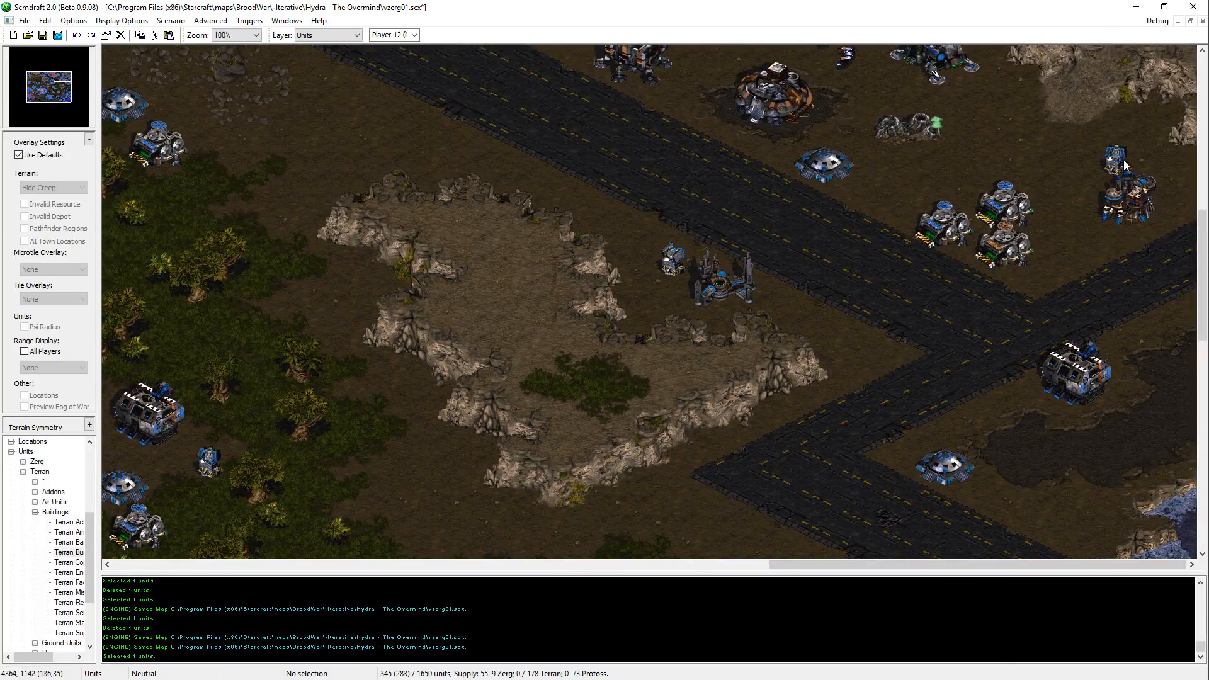
pyautogui.click(1123, 160)
pyautogui.hotkey('ctrl', 'c')
pyautogui.hotkey('ctrl', 'v')
pyautogui.press('Down')
pyautogui.press('Down')
pyautogui.press('Down')
pyautogui.press('Down')
pyautogui.press('Down')
pyautogui.press('Down')
pyautogui.click(1092, 362)
pyautogui.rightClick(1094, 378)
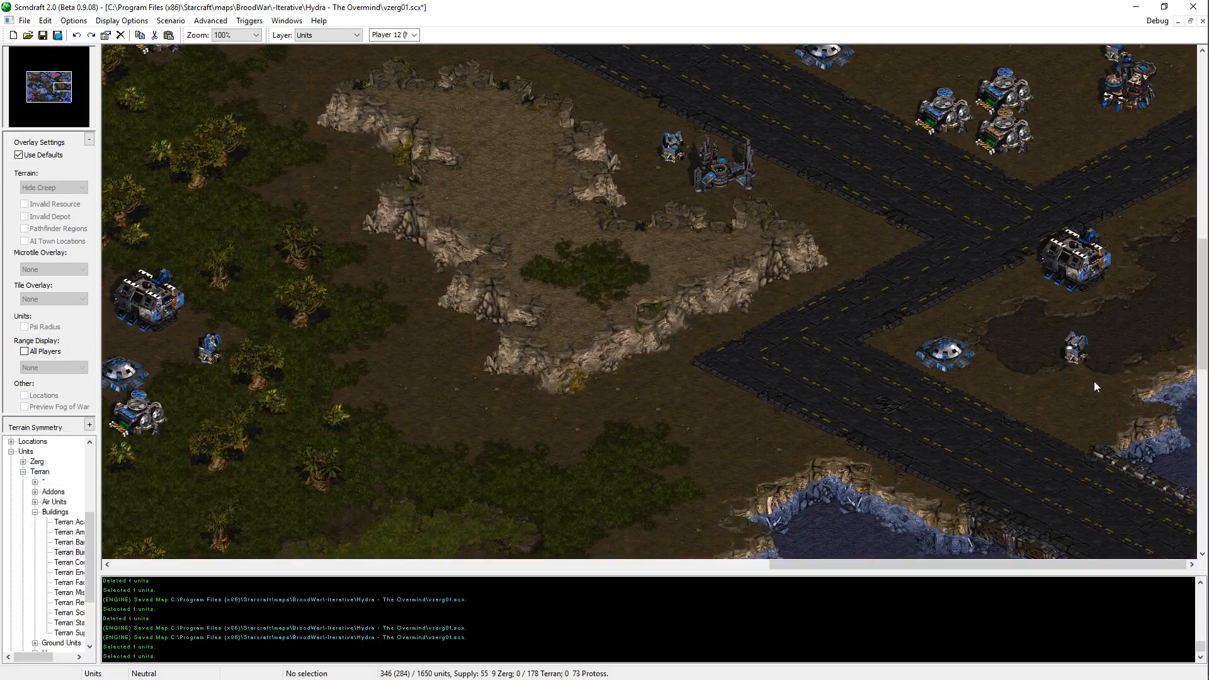
pyautogui.hotkey('ctrl', 'z')
pyautogui.hotkey('ctrl', 'v')
pyautogui.rightClick(1113, 358)
# Step: Move the Bunker beside the dark dirt patch southeast, closer to the Missile Turret
pyautogui.click(952, 361)
pyautogui.hotkey('ctrl', 'x')
pyautogui.hotkey('ctrl', 'v')
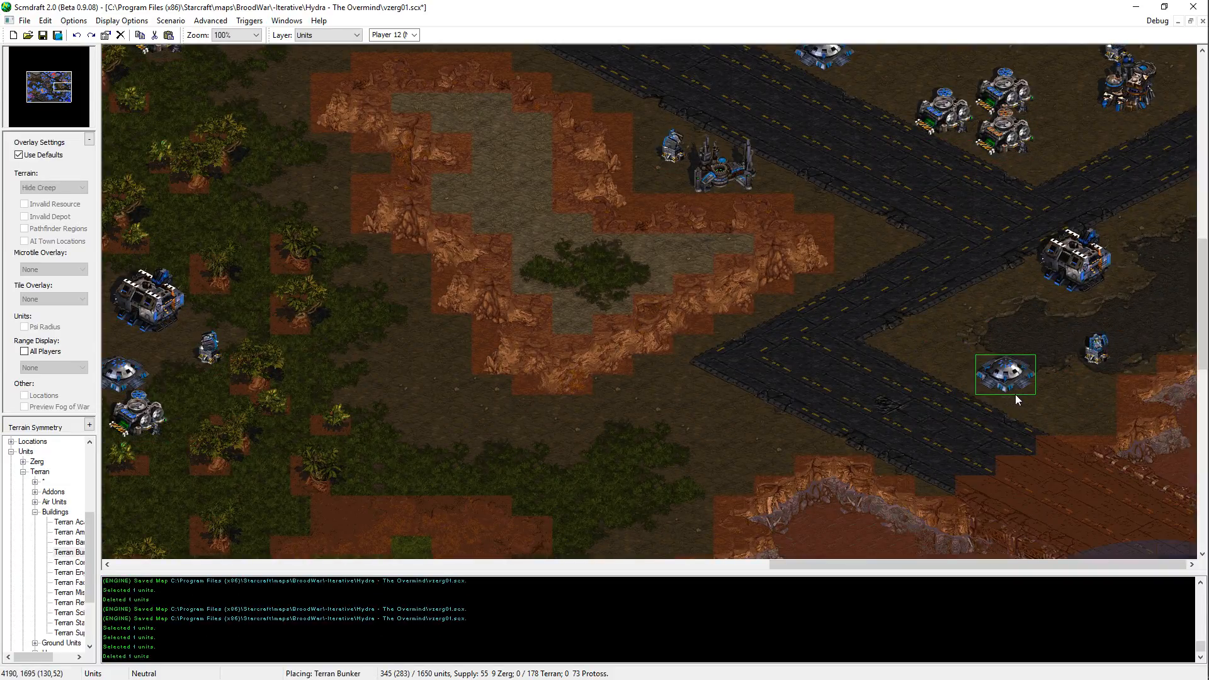
pyautogui.click(1018, 394)
pyautogui.rightClick(1018, 394)
# Step: Copy a Supply Depot from the cluster north of the junction and place it just southeast of the Bunker
pyautogui.click(997, 133)
pyautogui.click(999, 98)
pyautogui.hotkey('ctrl', 'c')
pyautogui.hotkey('ctrl', 'v')
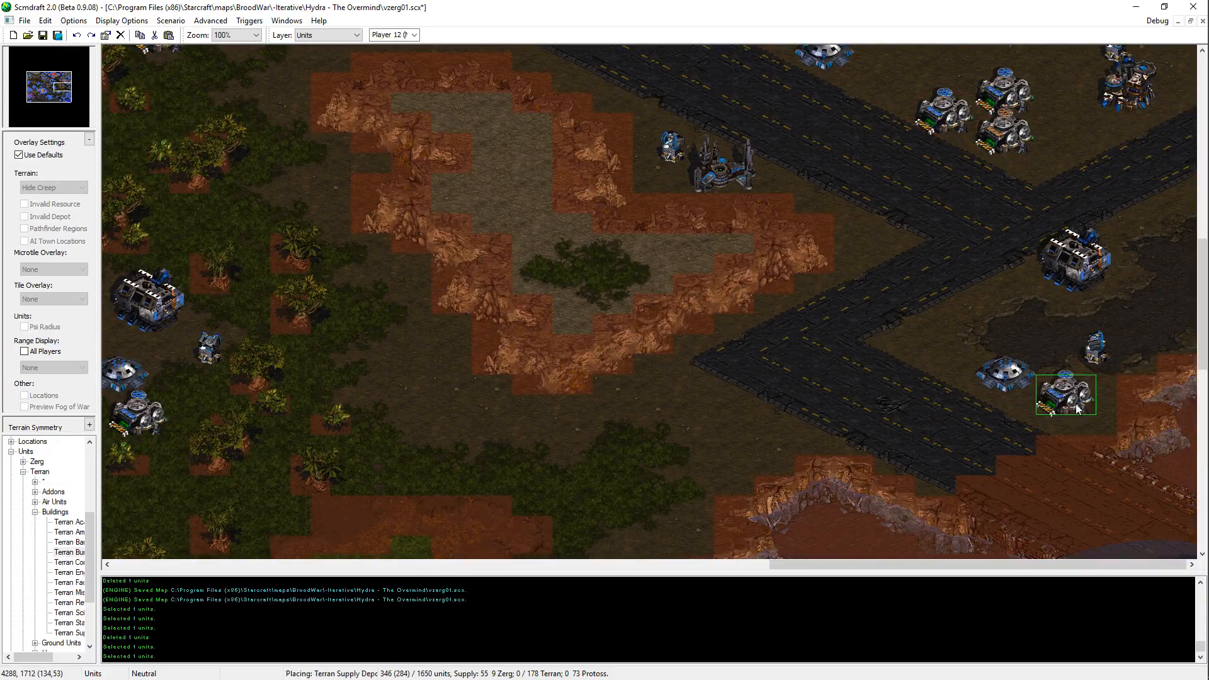
pyautogui.click(1073, 406)
pyautogui.rightClick(1073, 407)
# Step: Move the Bunker and the adjoining Supply Depot together slightly west
pyautogui.moveTo(1076, 413); pyautogui.dragTo(1016, 381)
pyautogui.hotkey('ctrl', 'x')
pyautogui.hotkey('ctrl', 'v')
pyautogui.click(1026, 391)
pyautogui.rightClick(1029, 392)
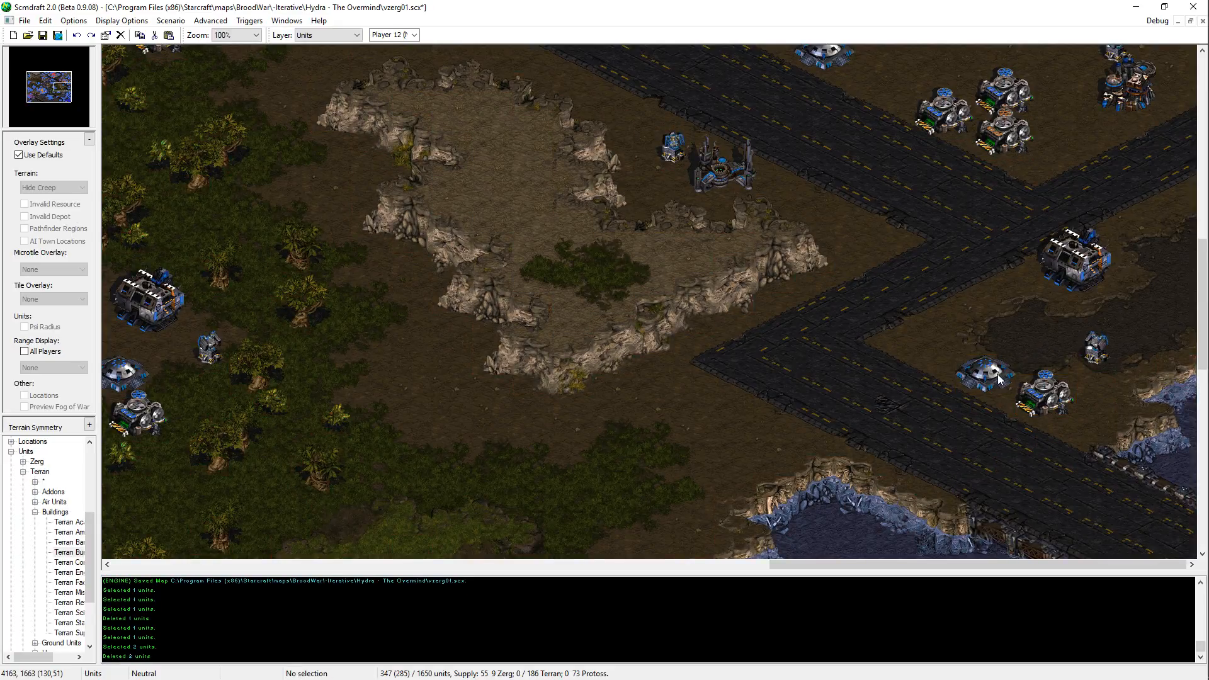
# Step: Move only the Bunker slightly northeast of its spot beside the Supply Depot
pyautogui.click(998, 375)
pyautogui.hotkey('ctrl', 'x')
pyautogui.hotkey('ctrl', 'v')
pyautogui.click(1014, 365)
pyautogui.rightClick(1016, 365)
# Step: Shift the Bunker and Supply Depot together a little farther west, toward the road
pyautogui.moveTo(1057, 346); pyautogui.dragTo(1011, 392)
pyautogui.hotkey('ctrl', 'x')
pyautogui.hotkey('ctrl', 'v')
pyautogui.click(1006, 381)
pyautogui.rightClick(1006, 377)
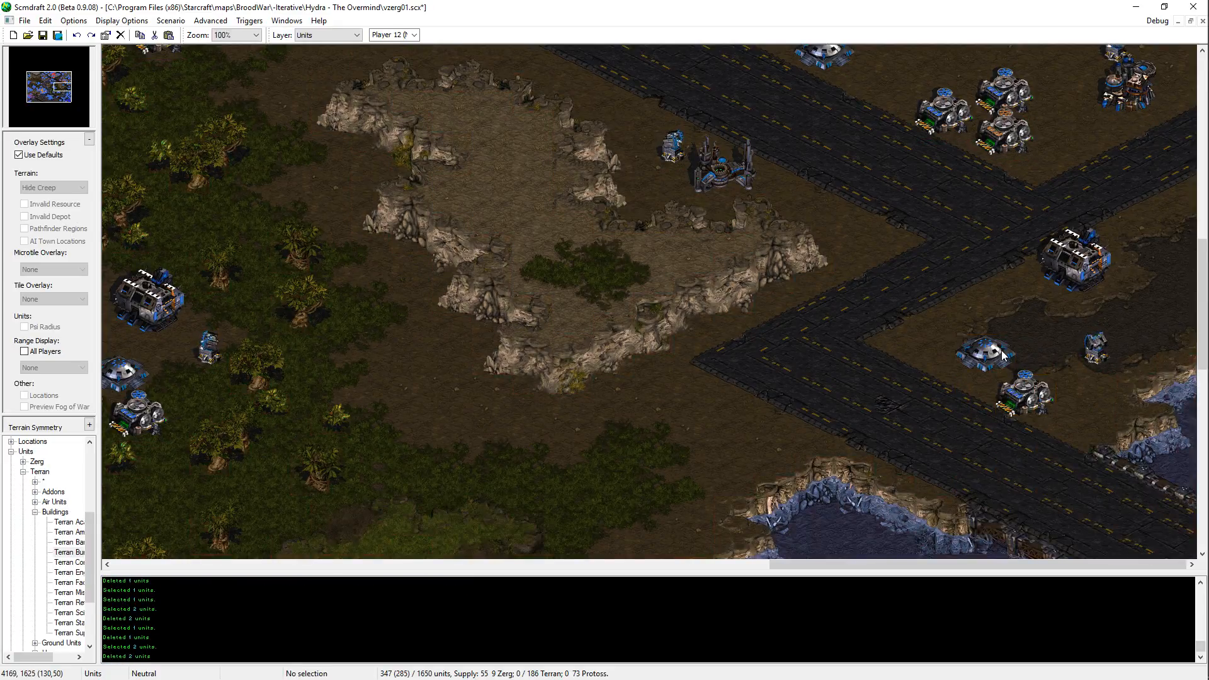
# Step: Cut and re-place the Bunker just northwest of the Supply Depot, and save the map
pyautogui.click(1002, 355)
pyautogui.hotkey('ctrl', 'x')
pyautogui.hotkey('ctrl', 'v')
pyautogui.click(993, 356)
pyautogui.rightClick(1013, 401)
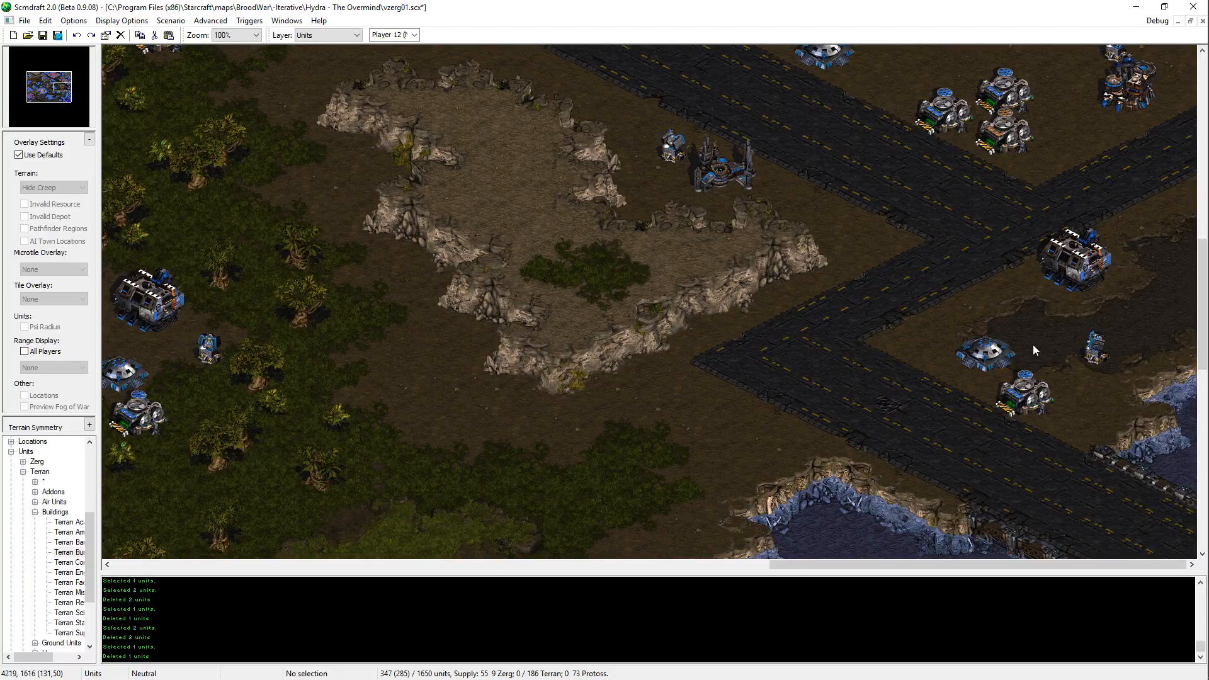
pyautogui.hotkey('ctrl', 's')
# Step: Place a copy of a blue Command Center north of the geyser west of the lake, and nudge it slightly east
pyautogui.scroll(-10, 991, 360)
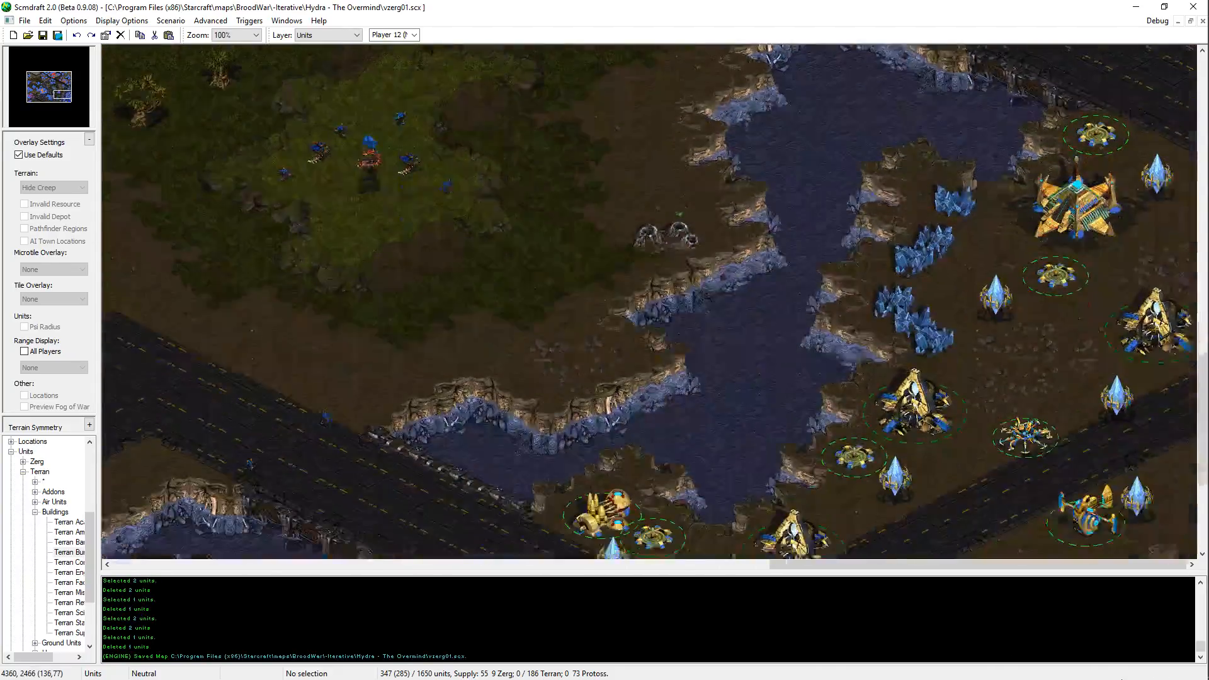
pyautogui.scroll(8, 1011, 301)
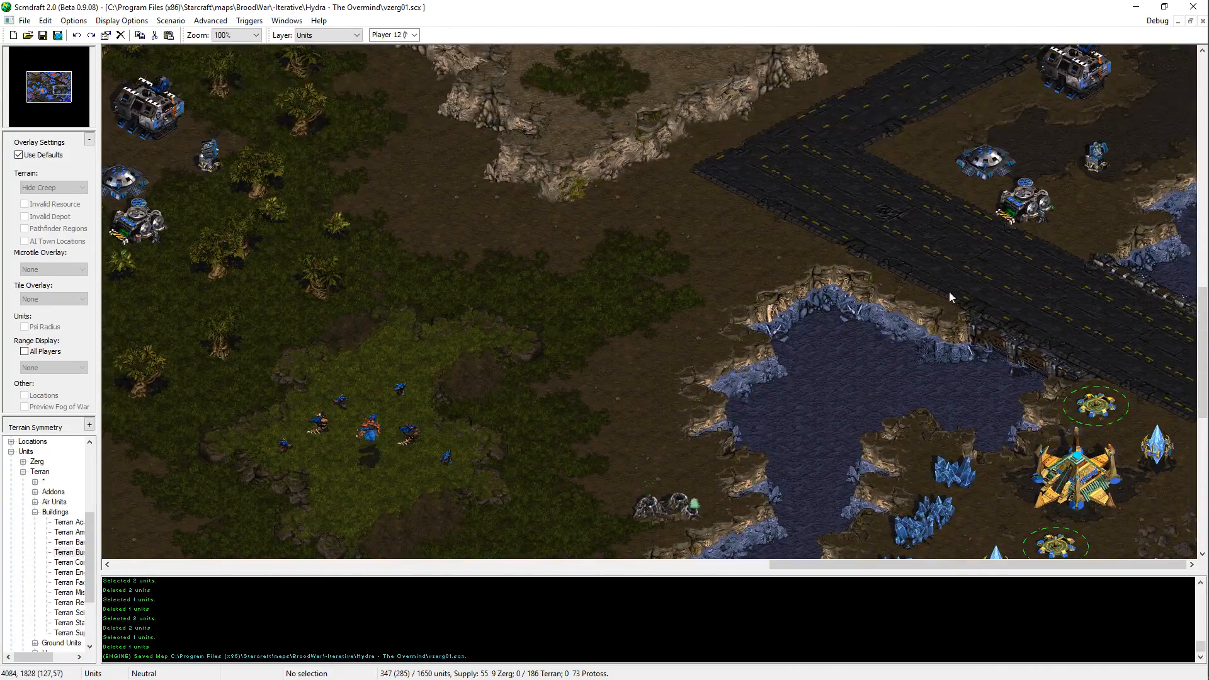
pyautogui.moveTo(902, 254); pyautogui.dragTo(568, 1, button='middle')
pyautogui.click(395, 402)
pyautogui.hotkey('ctrl', 'c')
pyautogui.hotkey('ctrl', 'v')
pyautogui.press('Right')
pyautogui.press('Down')
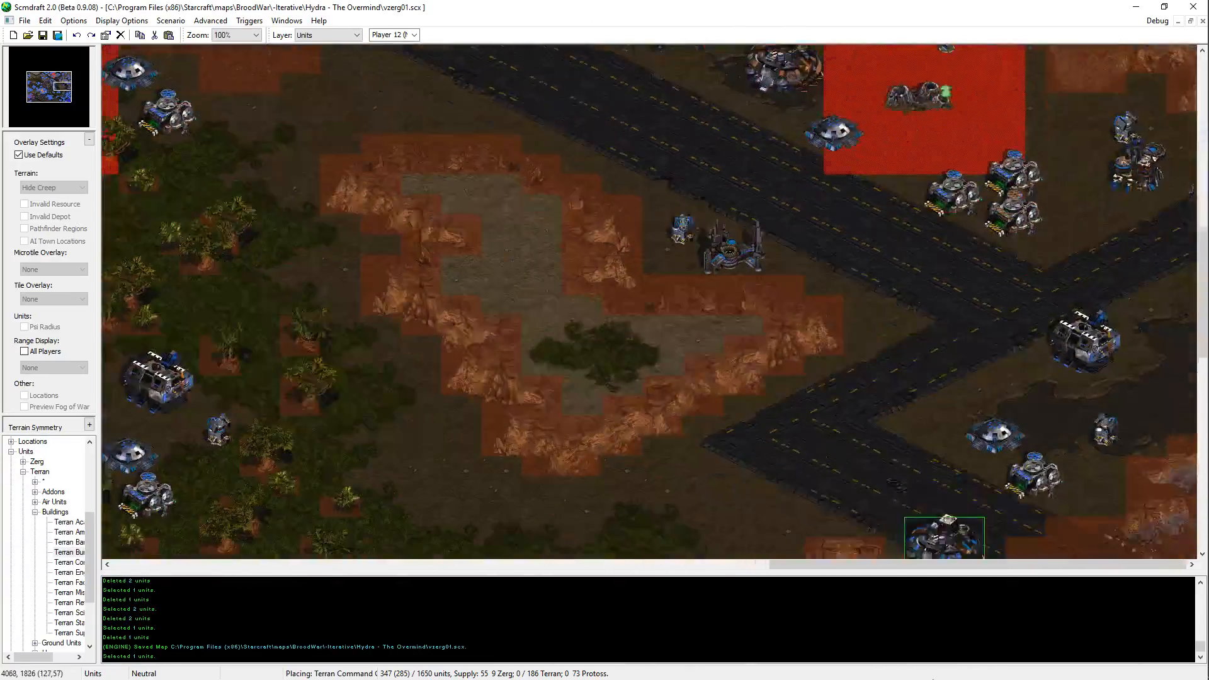
pyautogui.click(614, 291)
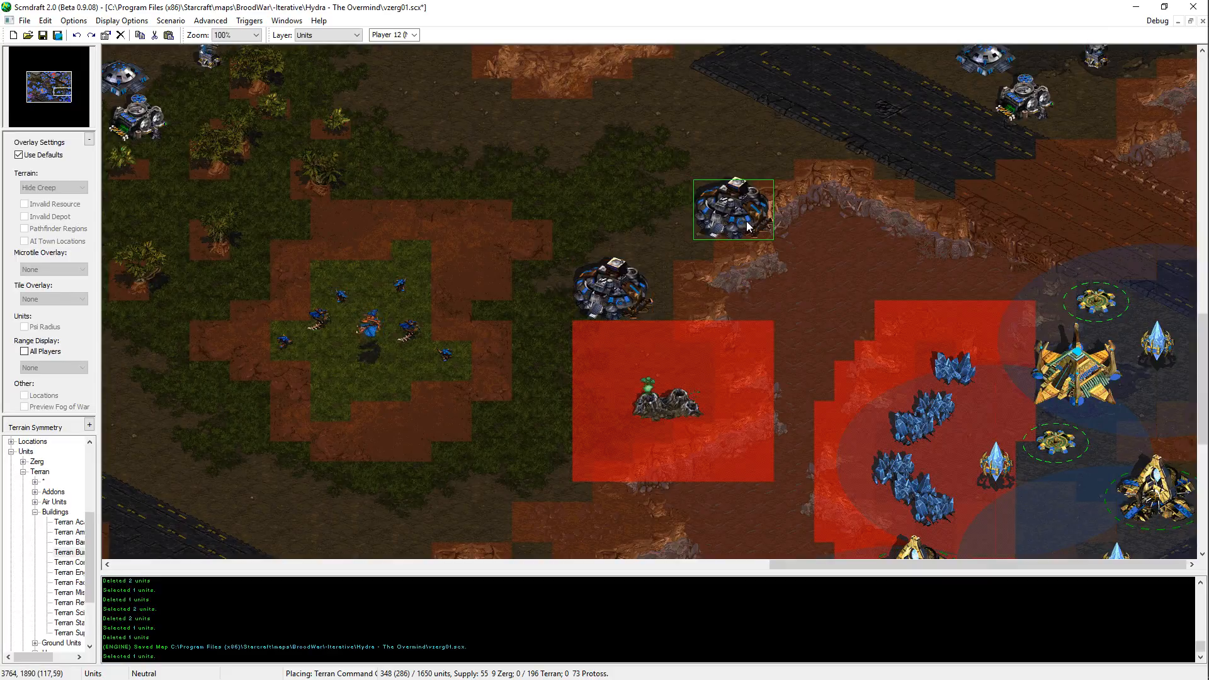
pyautogui.press('Escape')
pyautogui.moveTo(639, 288)
pyautogui.mouseDown()
pyautogui.moveTo(620, 283)
pyautogui.moveTo(622, 301)
pyautogui.moveTo(607, 302)
pyautogui.moveTo(613, 290)
pyautogui.moveTo(647, 296)
pyautogui.mouseUp()
pyautogui.scroll(3, 882, 148)
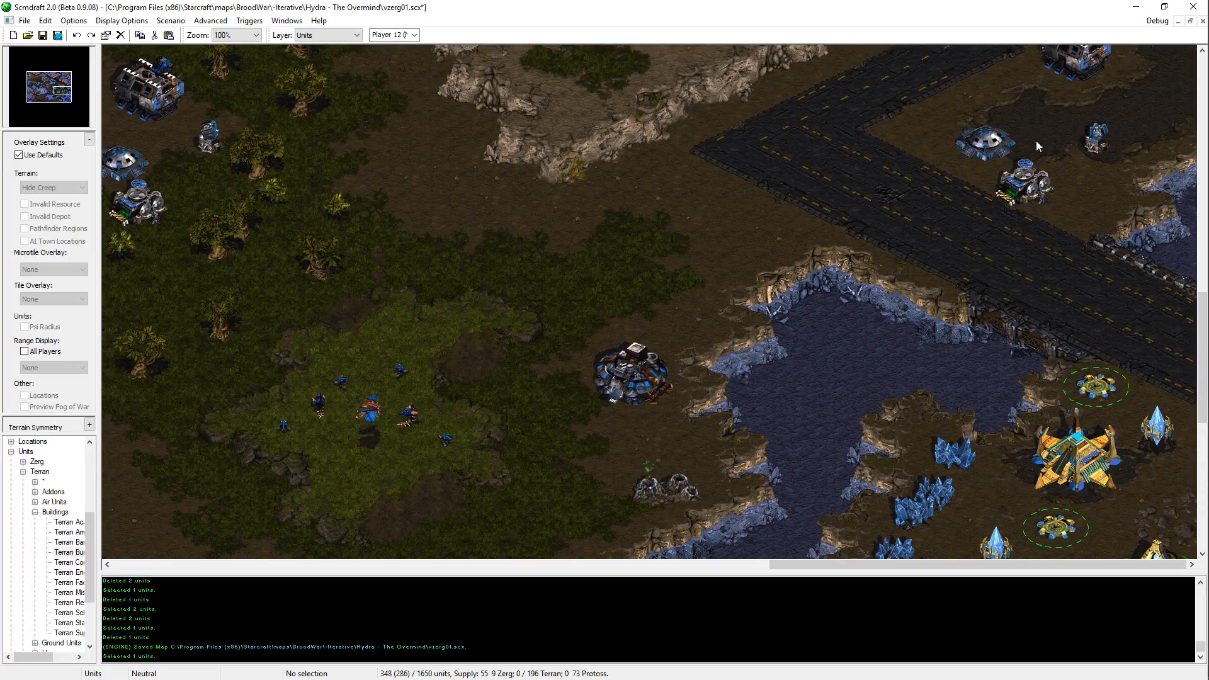
# Step: Place a copy of the Missile Turret northeast of the Command Center west of the lake
pyautogui.click(1098, 144)
pyautogui.hotkey('ctrl', 'c')
pyautogui.hotkey('ctrl', 'v')
pyautogui.click(687, 301)
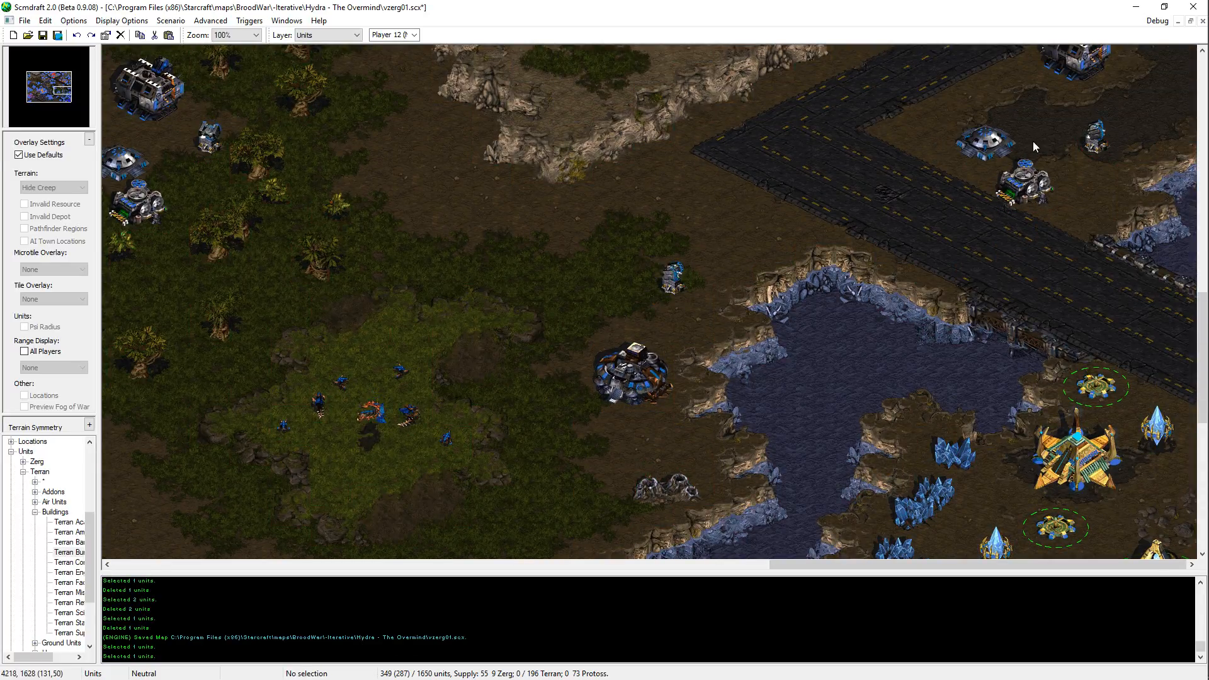
# Step: Place a copied Supply Depot southwest of the lakeside Command Center and a copied Bunker just east of that depot
pyautogui.click(1023, 190)
pyautogui.hotkey('ctrl', 'c')
pyautogui.hotkey('ctrl', 'v')
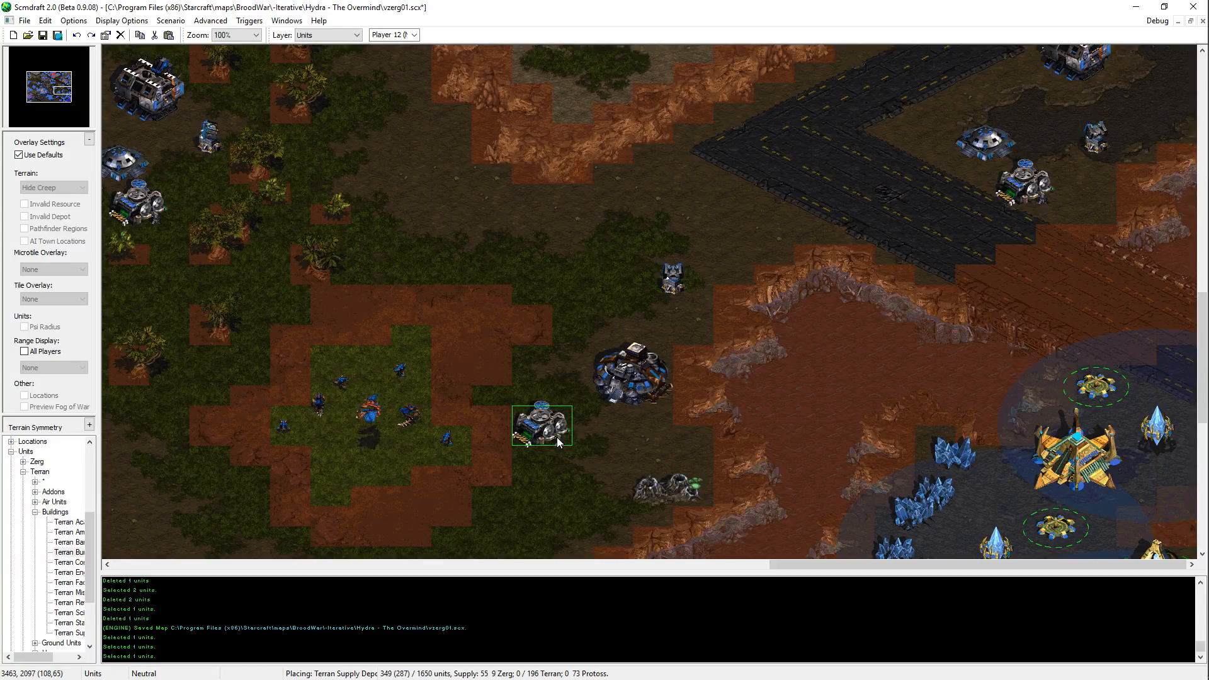
pyautogui.click(541, 423)
pyautogui.click(1008, 148)
pyautogui.hotkey('ctrl', 'c')
pyautogui.hotkey('ctrl', 'v')
pyautogui.click(605, 447)
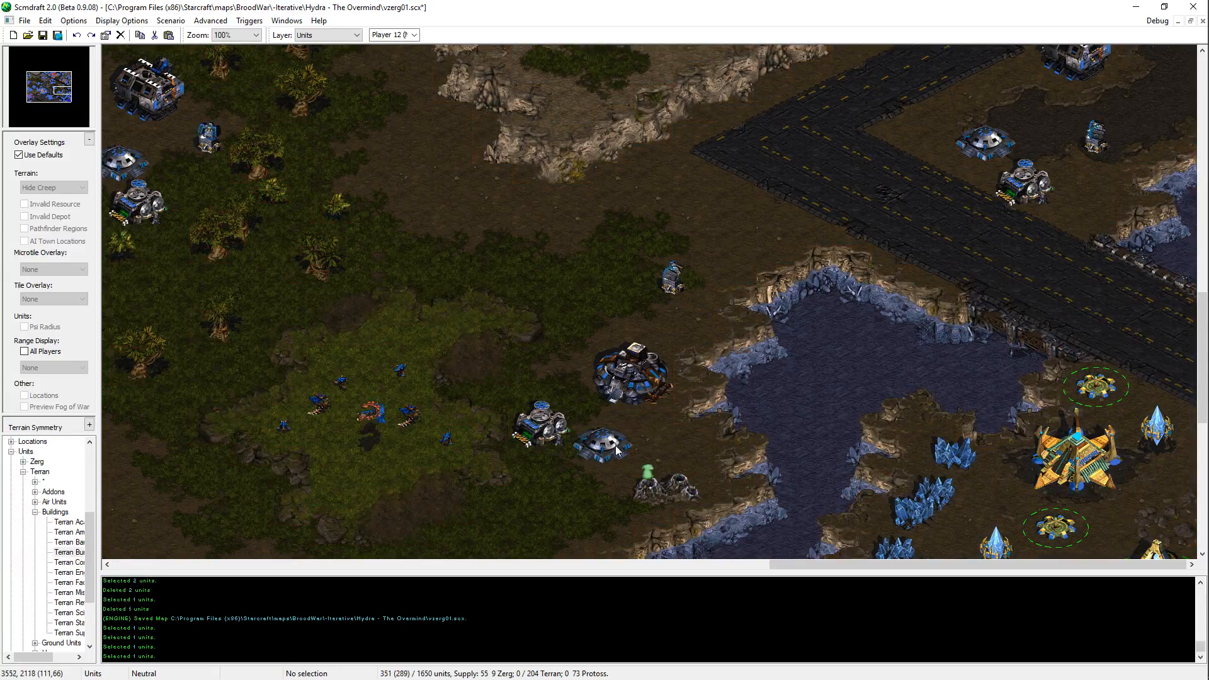
# Step: Place a second Supply Depot southwest of the Bunker, west of the geyser, and save the map
pyautogui.click(545, 432)
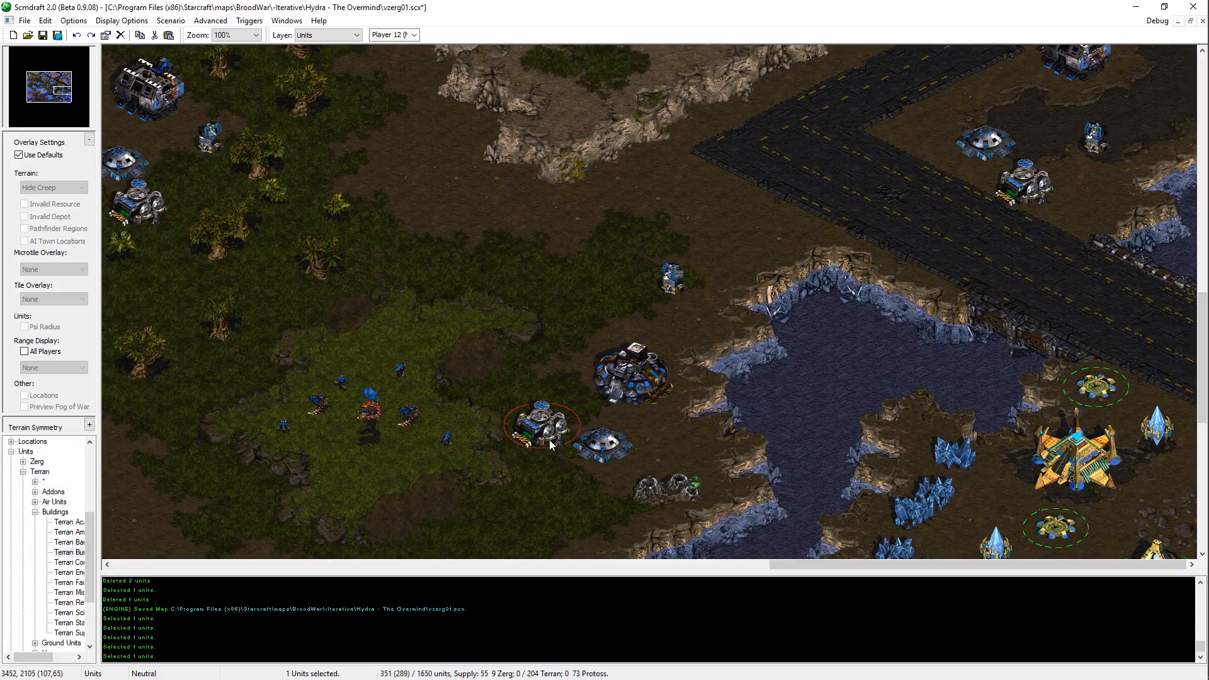
pyautogui.hotkey('ctrl', 'c')
pyautogui.hotkey('ctrl', 'v')
pyautogui.click(582, 497)
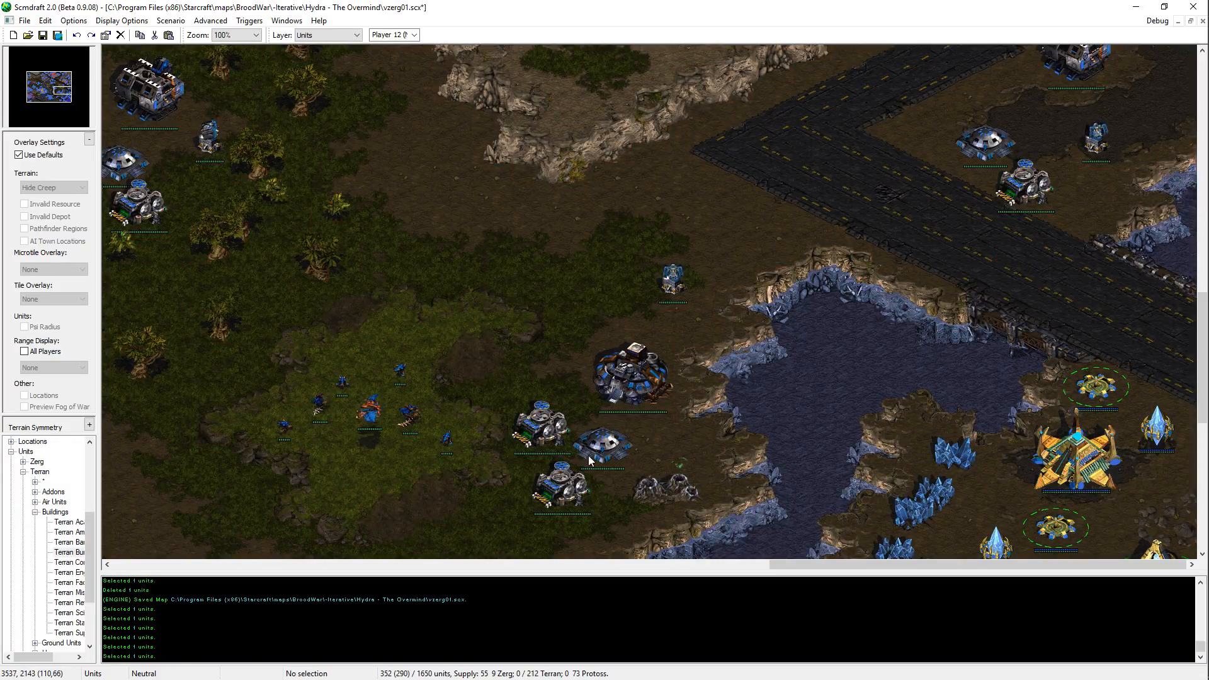
pyautogui.hotkey('ctrl', 's')
# Step: Copy a Terran Barracks and place it below the rocky plateau's southern tip, northwest of the new Command Center's Missile Turret
pyautogui.press('Up')
pyautogui.press('Down')
pyautogui.press('Down')
pyautogui.press('Left')
pyautogui.moveTo(654, 553); pyautogui.dragTo(851, 173, button='middle')
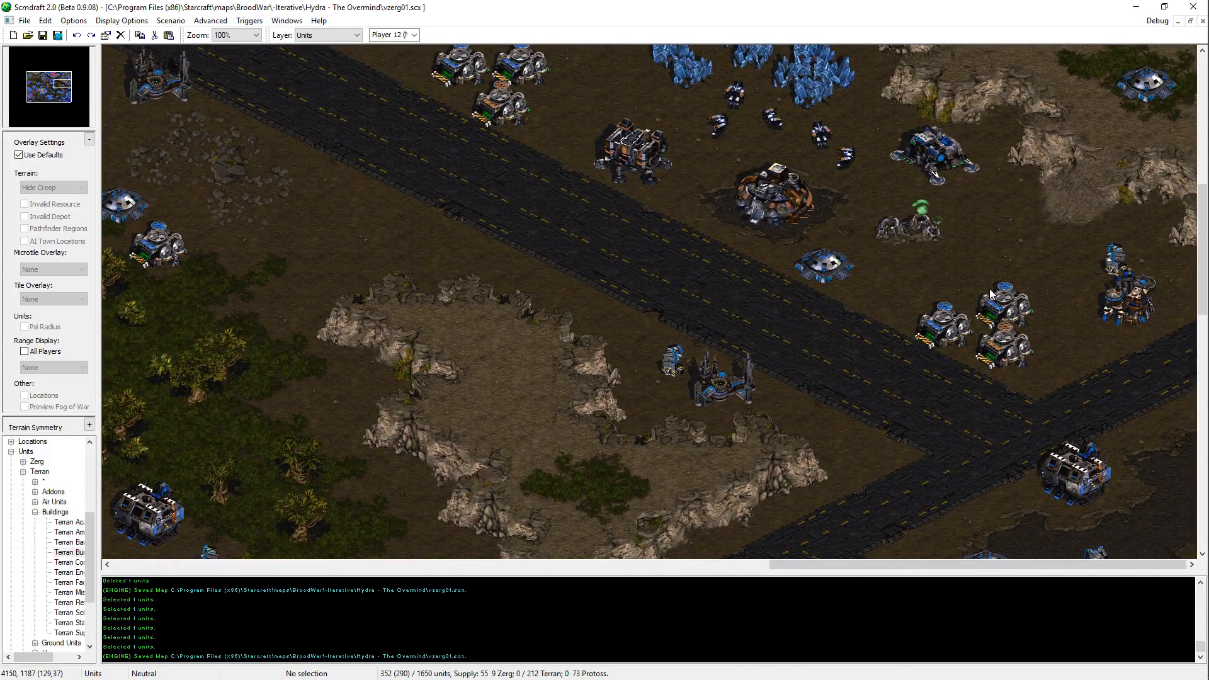
pyautogui.moveTo(745, 344); pyautogui.dragTo(779, 381)
pyautogui.click(784, 381)
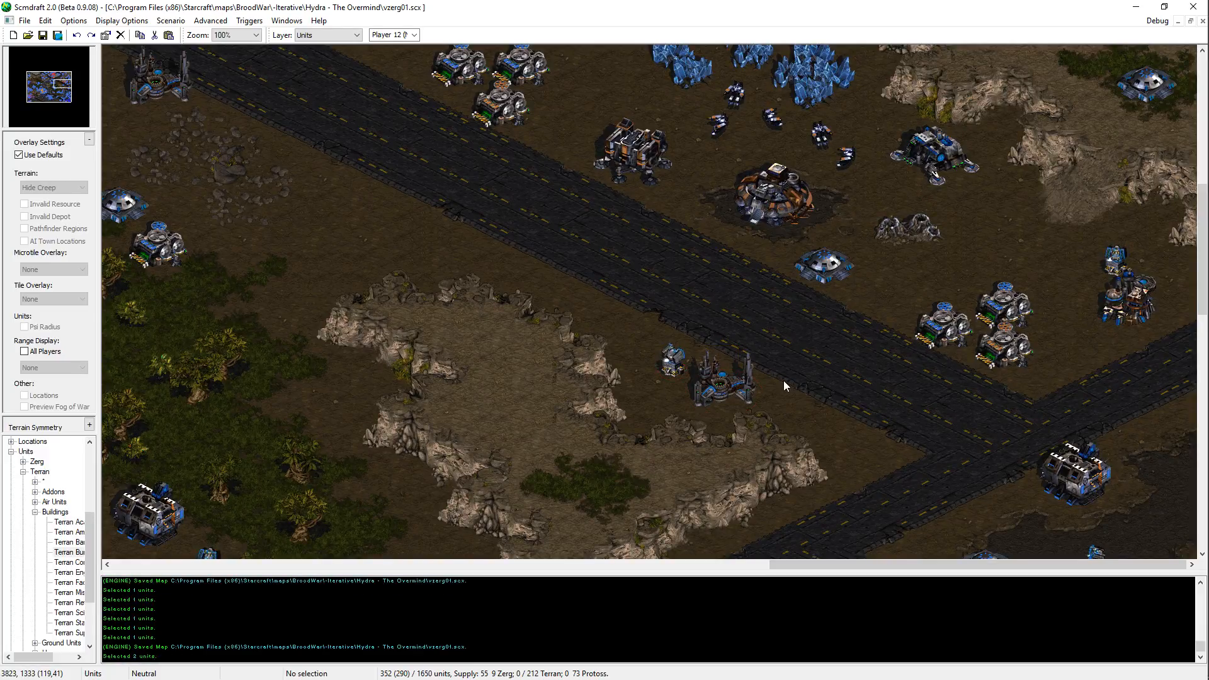
pyautogui.click(730, 391)
pyautogui.moveTo(732, 403); pyautogui.dragTo(791, 500, button='middle')
pyautogui.hotkey('ctrl', 'v')
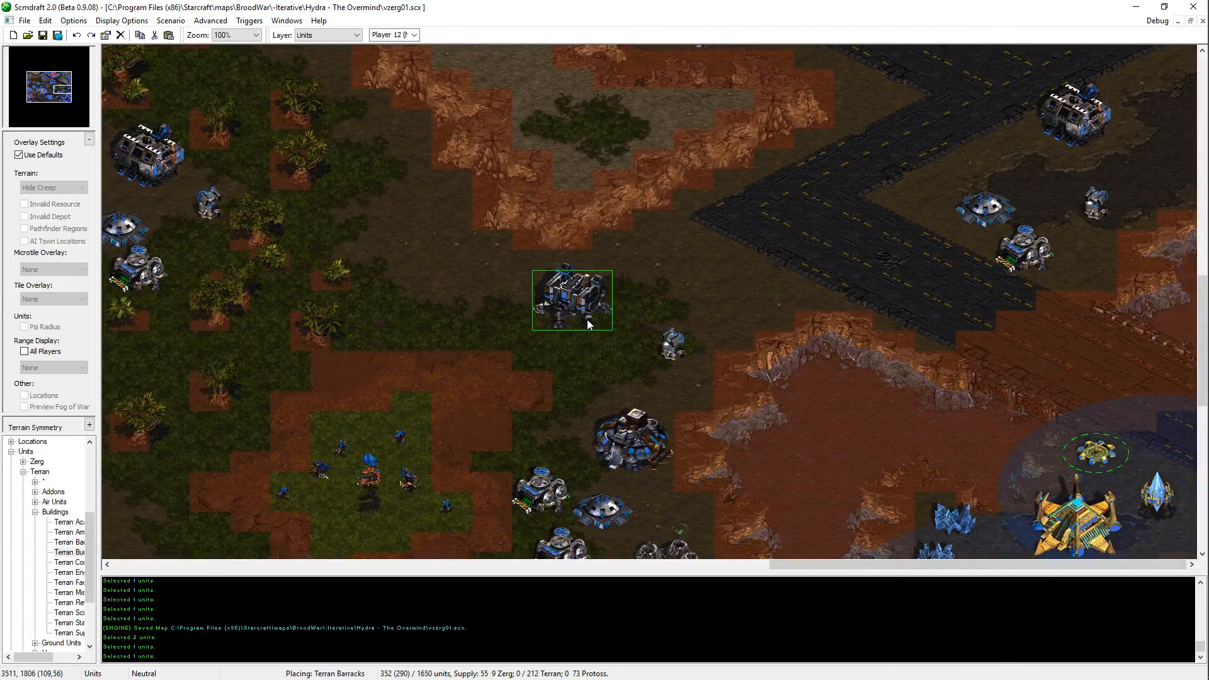
pyautogui.click(564, 297)
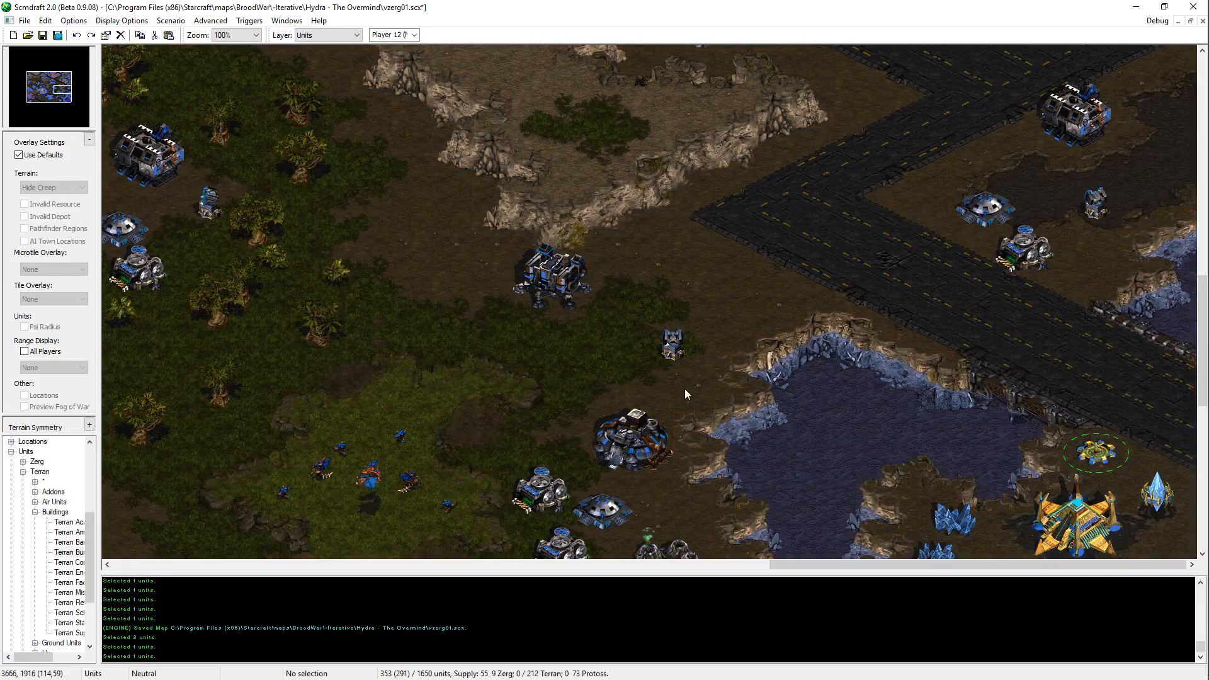
# Step: Undo the last Barracks placement, put a copy of the Terran building from east of the road at the road corner beside the plateau, and save
pyautogui.moveTo(686, 388); pyautogui.dragTo(792, 339, button='middle')
pyautogui.hotkey('ctrl', 'z')
pyautogui.moveTo(720, 327); pyautogui.dragTo(1102, 153, button='middle')
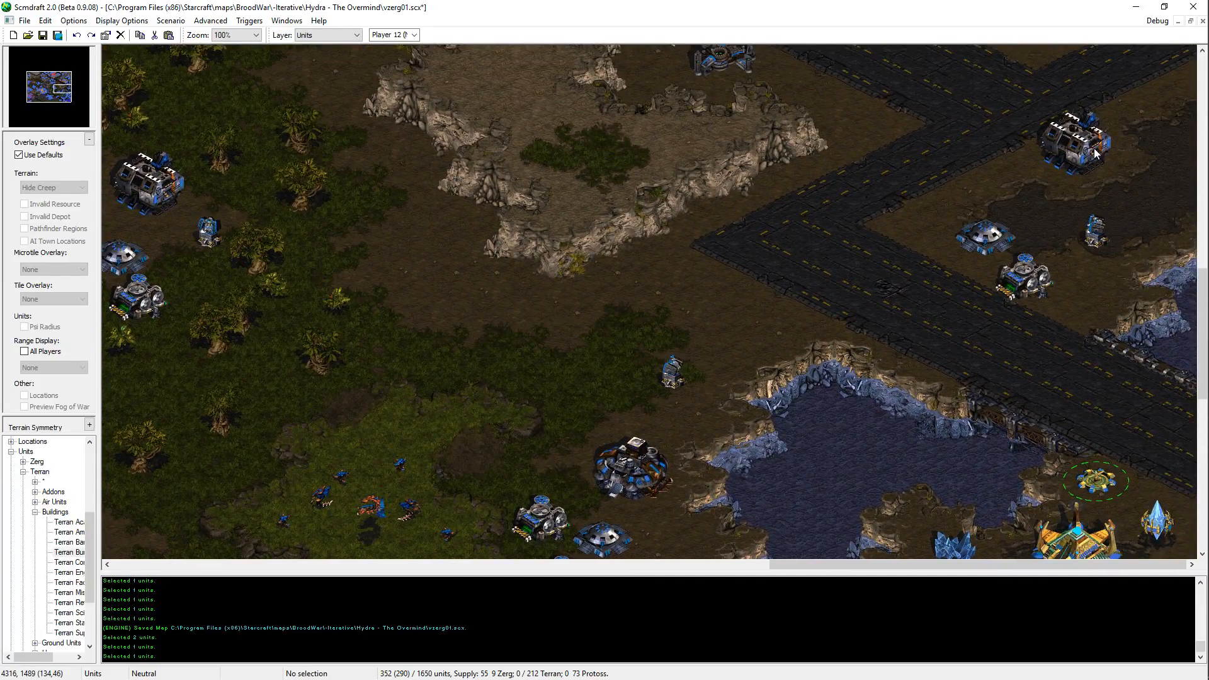
pyautogui.hotkey('ctrl', 'v')
pyautogui.click(690, 286)
pyautogui.hotkey('ctrl', 's')
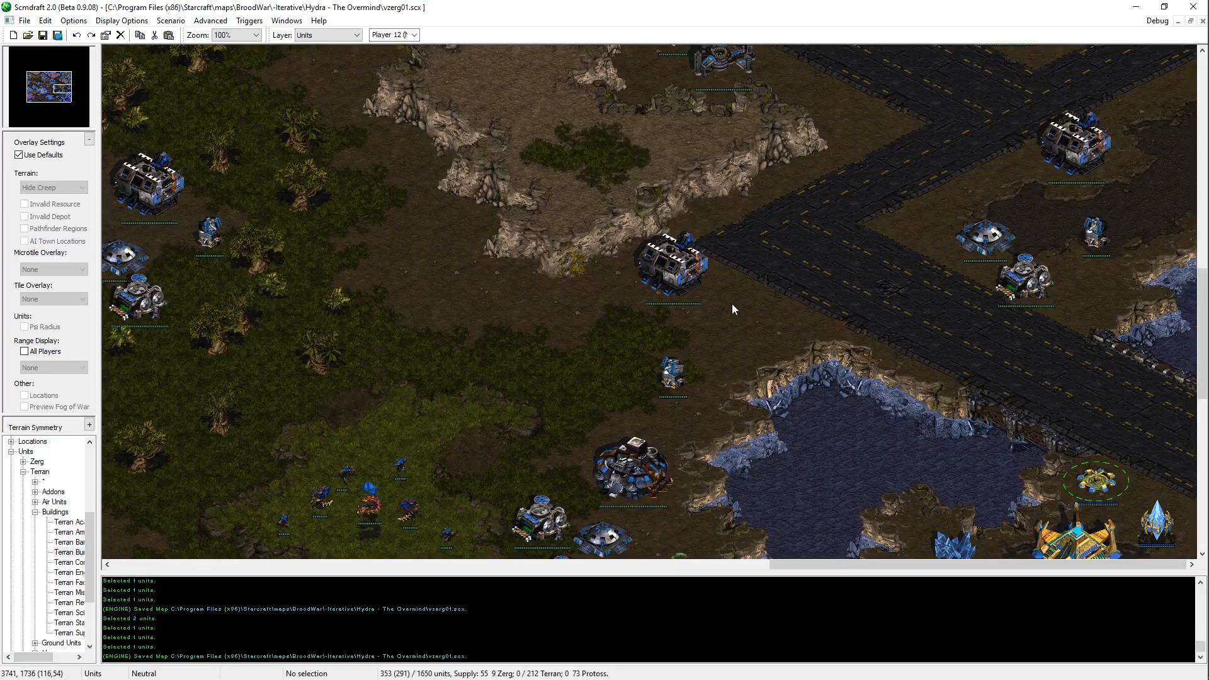
pyautogui.click(673, 373)
pyautogui.click(678, 288)
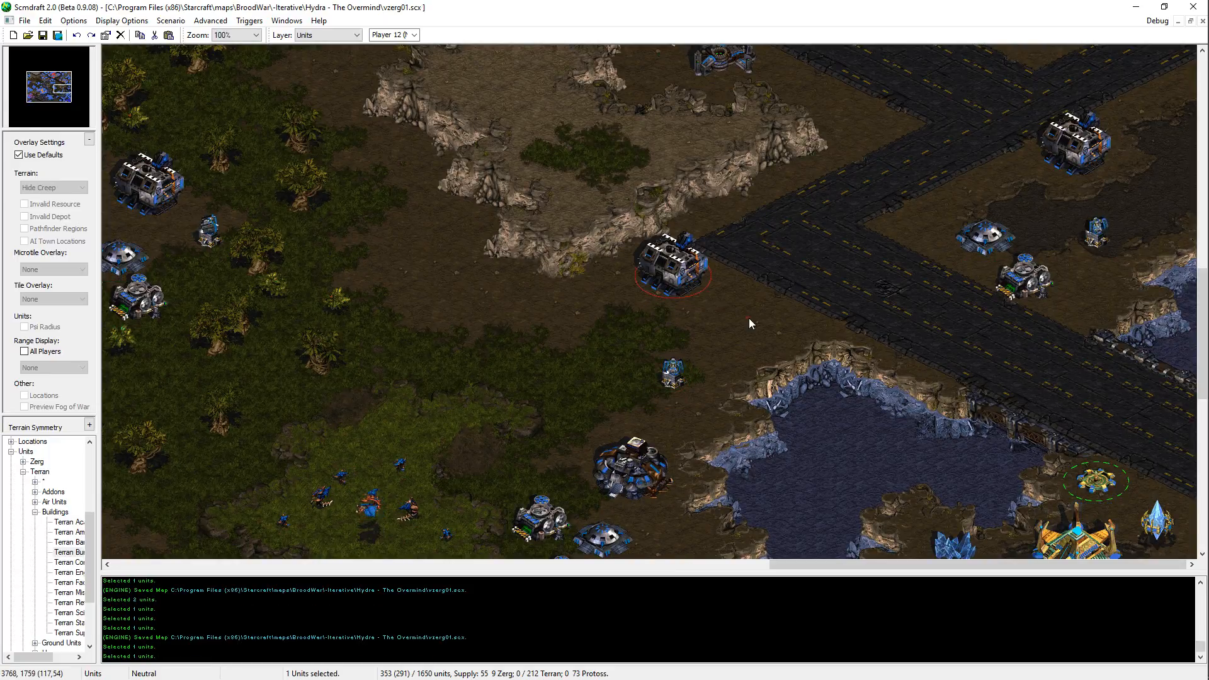
pyautogui.click(750, 319)
pyautogui.moveTo(750, 319); pyautogui.dragTo(302, 636, button='middle')
pyautogui.moveTo(882, 353); pyautogui.dragTo(732, 606, button='middle')
pyautogui.moveTo(655, 296); pyautogui.dragTo(921, 355, button='middle')
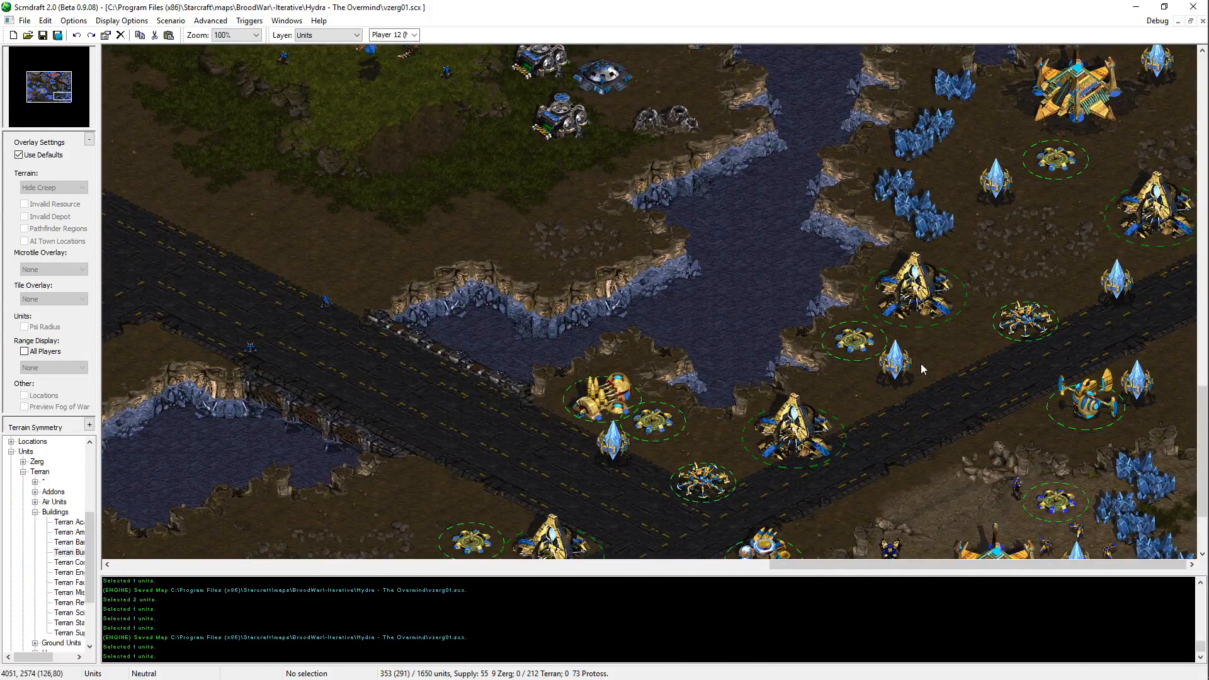
pyautogui.click(902, 364)
pyautogui.hotkey('ctrl', 'c')
pyautogui.hotkey('ctrl', 'v')
pyautogui.moveTo(989, 395); pyautogui.dragTo(589, 410, button='middle')
pyautogui.press('Escape')
pyautogui.moveTo(478, 376); pyautogui.dragTo(492, 386, button='middle')
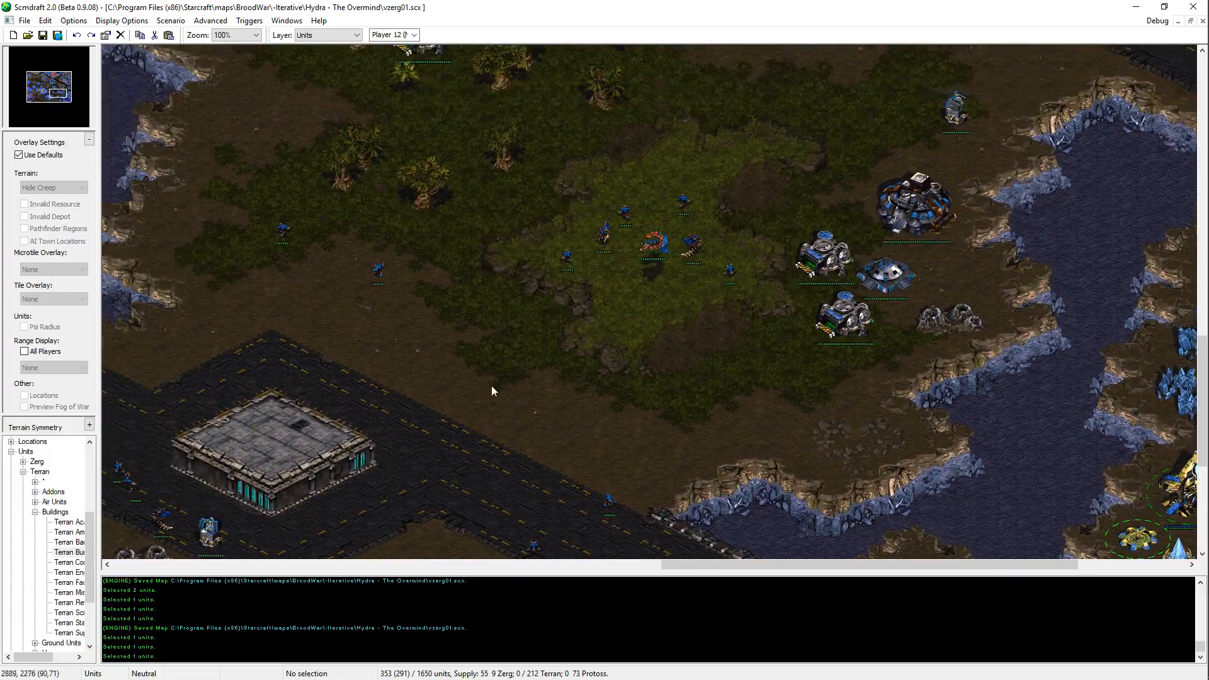
pyautogui.hotkey('ctrl', 'v')
pyautogui.moveTo(472, 345); pyautogui.dragTo(549, 224, button='middle')
pyautogui.press('Escape')
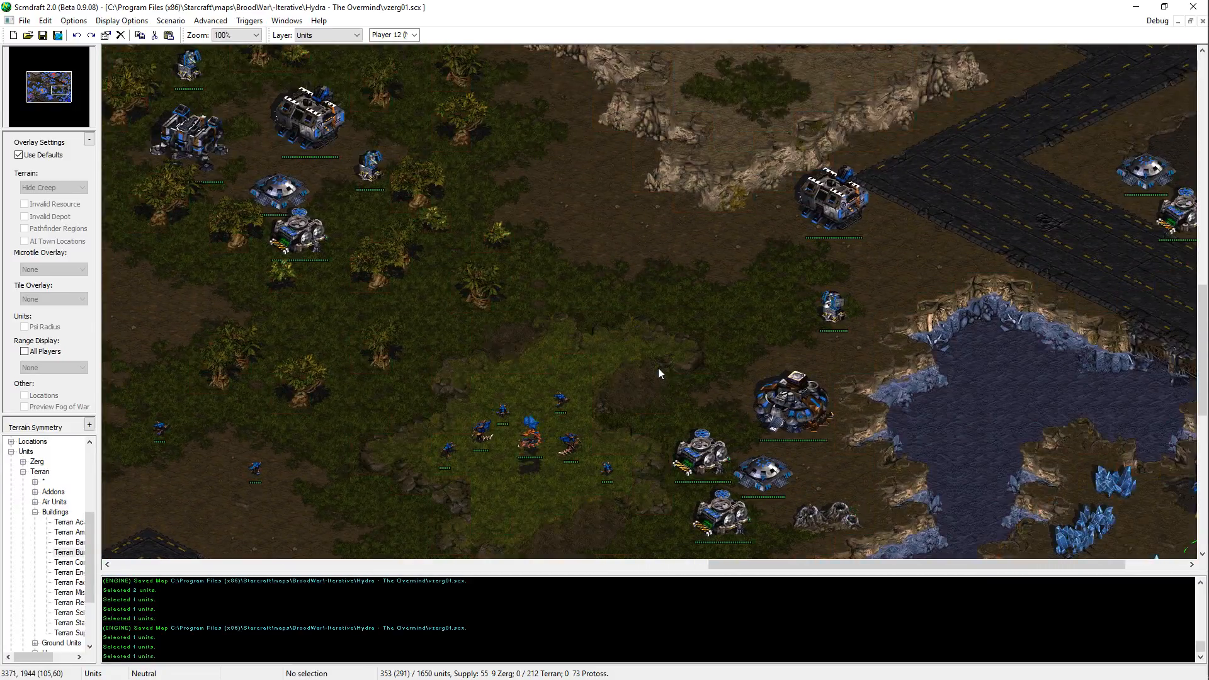
pyautogui.hotkey('ctrl', 'v')
pyautogui.moveTo(652, 356); pyautogui.dragTo(961, 165, button='middle')
pyautogui.moveTo(794, 371); pyautogui.dragTo(766, 519, button='middle')
pyautogui.press('Escape')
# Step: Examine the lakeside Terran base, the southeastern Protoss base and the jungle between them for gaps in the layout
pyautogui.moveTo(660, 469); pyautogui.dragTo(584, 640, button='middle')
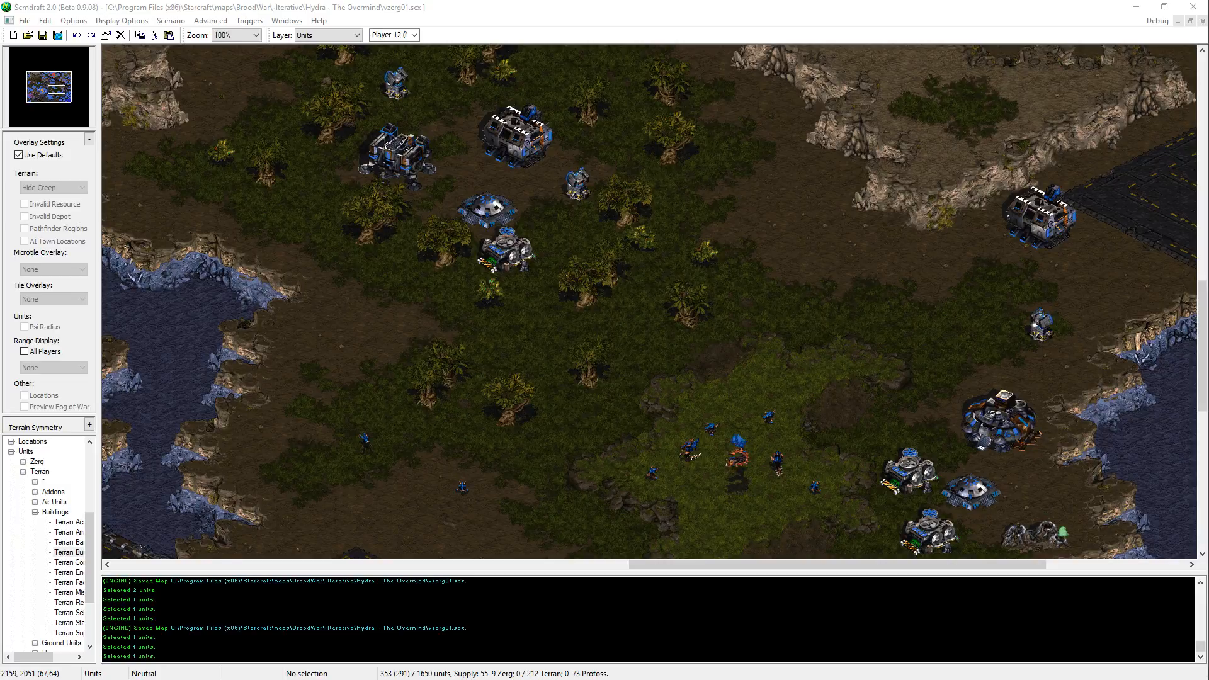
pyautogui.moveTo(624, 330); pyautogui.dragTo(919, 528, button='middle')
pyautogui.hotkey('alt', 'Tab')
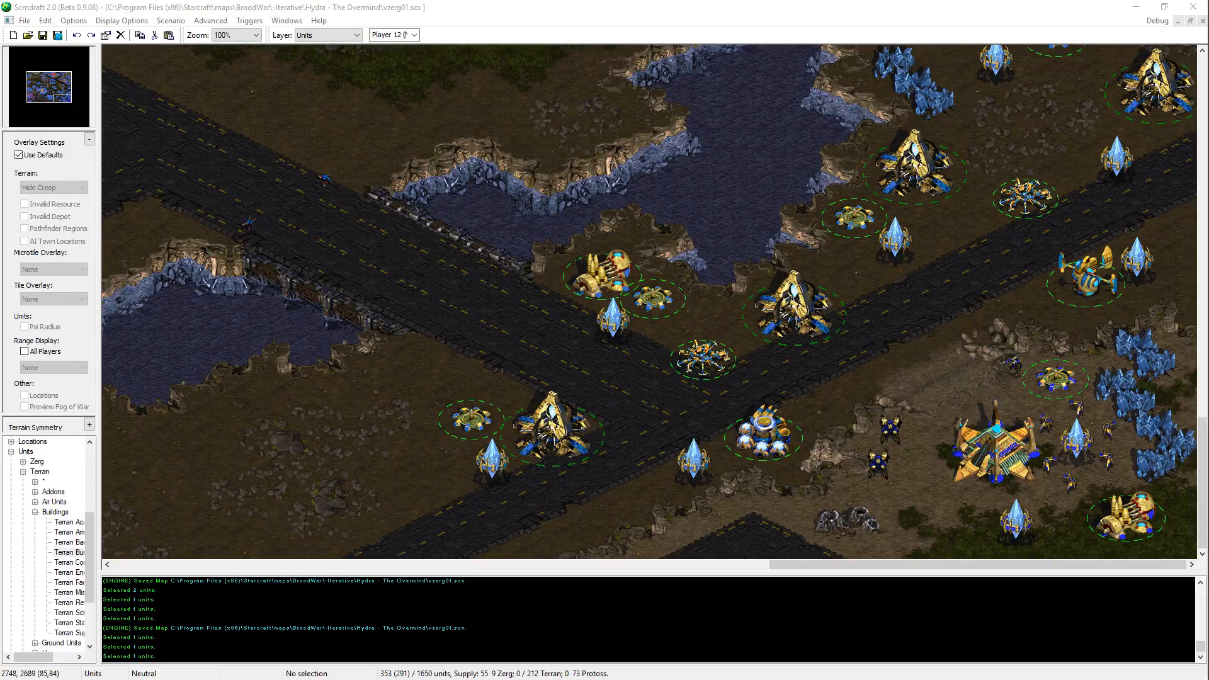
pyautogui.hotkey('alt', 'Tab')
pyautogui.hotkey('alt', 'Tab')
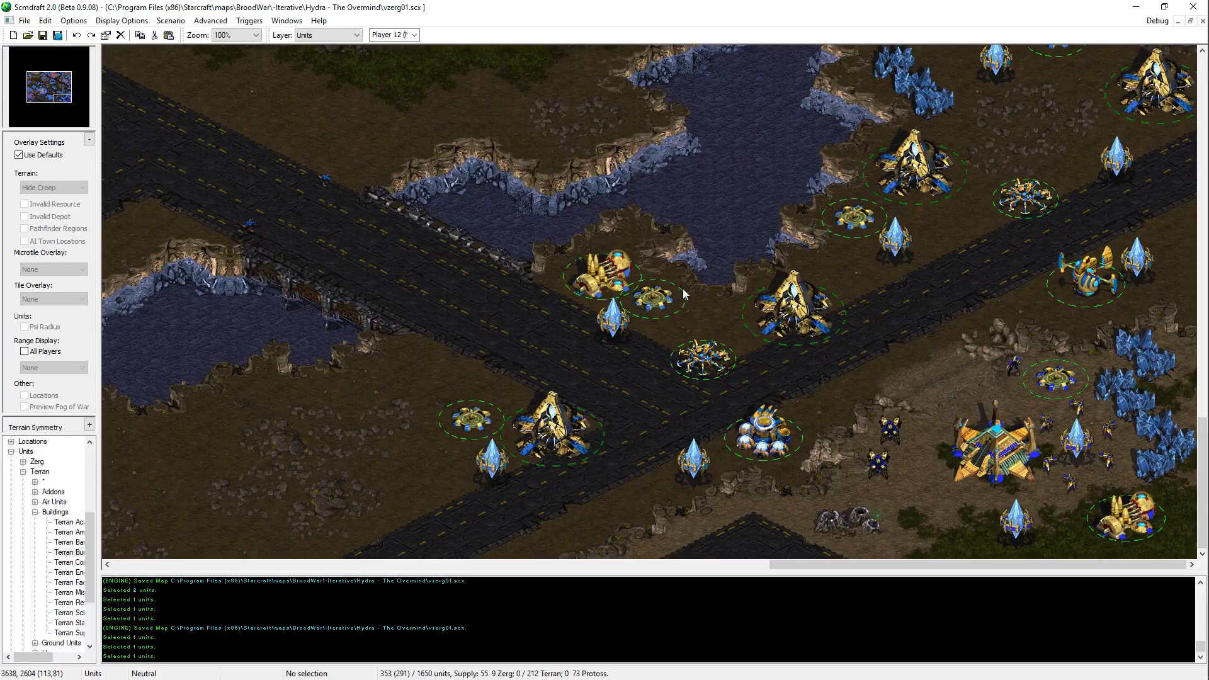
pyautogui.press('Left')
pyautogui.press('Up')
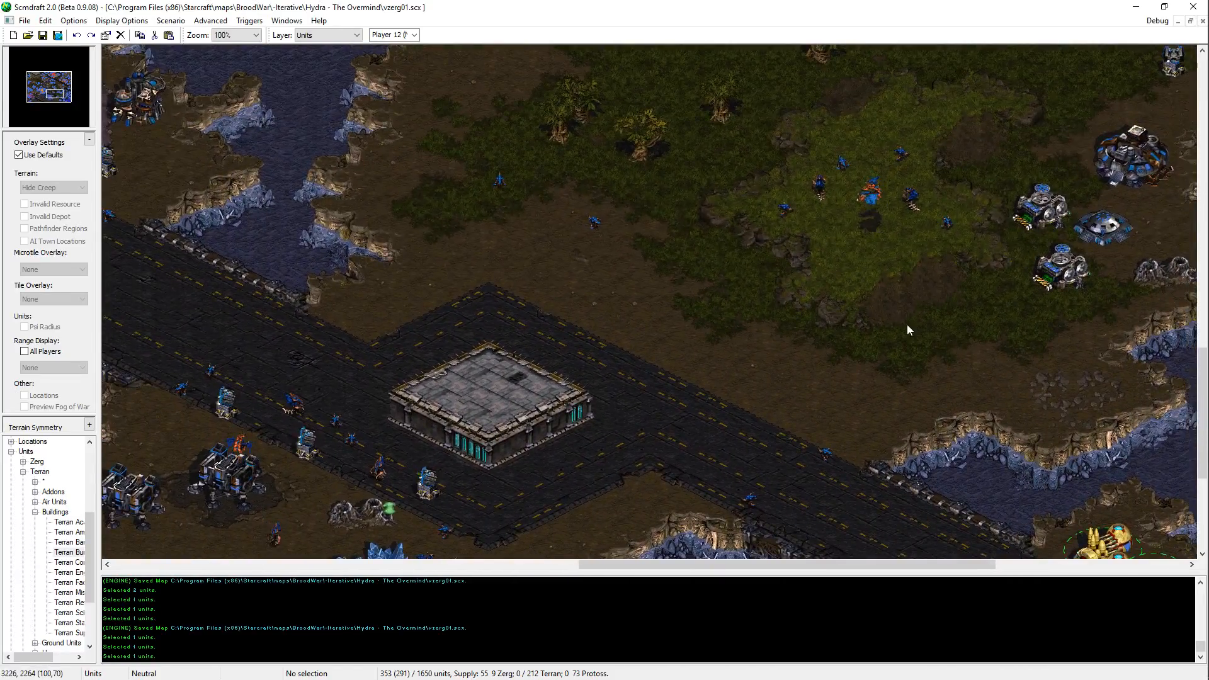
pyautogui.moveTo(889, 331); pyautogui.dragTo(980, 188, button='middle')
pyautogui.press('Right')
pyautogui.press('Up')
pyautogui.press('Right')
pyautogui.press('Down')
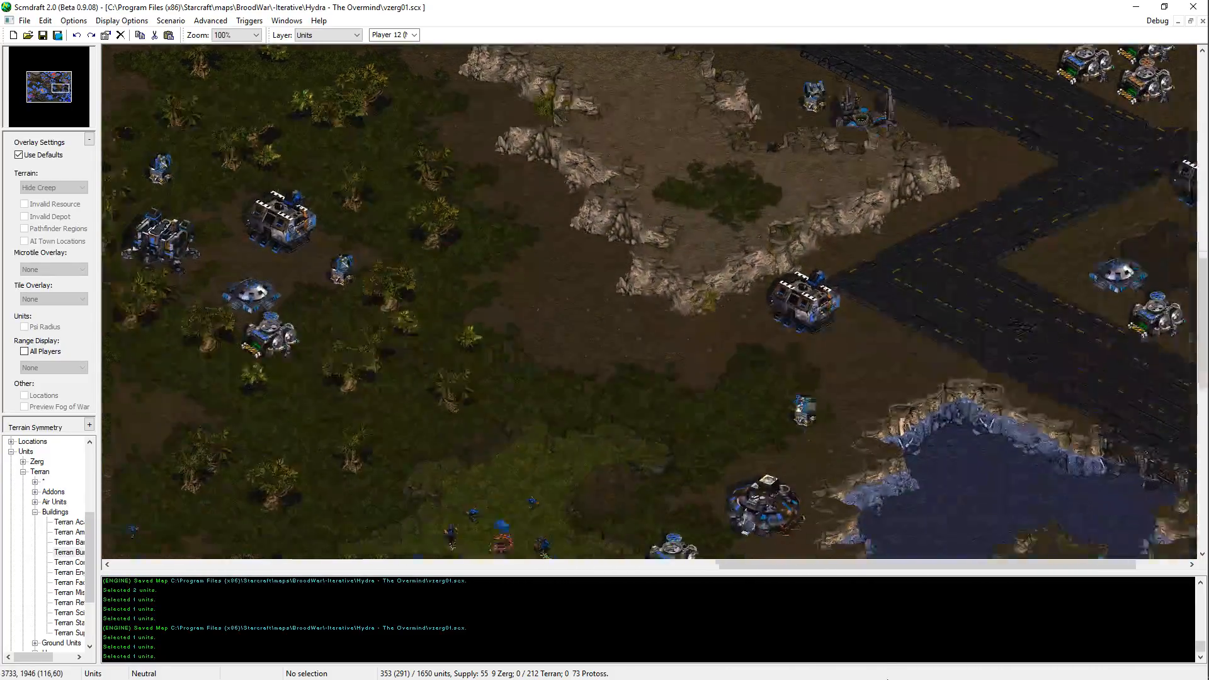
# Step: Examine the surroundings of the rocky plateau, the southern road platform, the central jungle outpost and the northwestern urban platform
pyautogui.moveTo(810, 413); pyautogui.dragTo(889, 48, button='middle')
pyautogui.moveTo(283, 69); pyautogui.dragTo(634, 118, button='middle')
pyautogui.moveTo(59, 84)
pyautogui.mouseDown()
pyautogui.moveTo(67, 92)
pyautogui.moveTo(54, 98)
pyautogui.mouseUp()
pyautogui.moveTo(1051, 154)
pyautogui.mouseDown(button='middle')
pyautogui.moveTo(974, 308)
pyautogui.moveTo(681, 446)
pyautogui.mouseUp(button='middle')
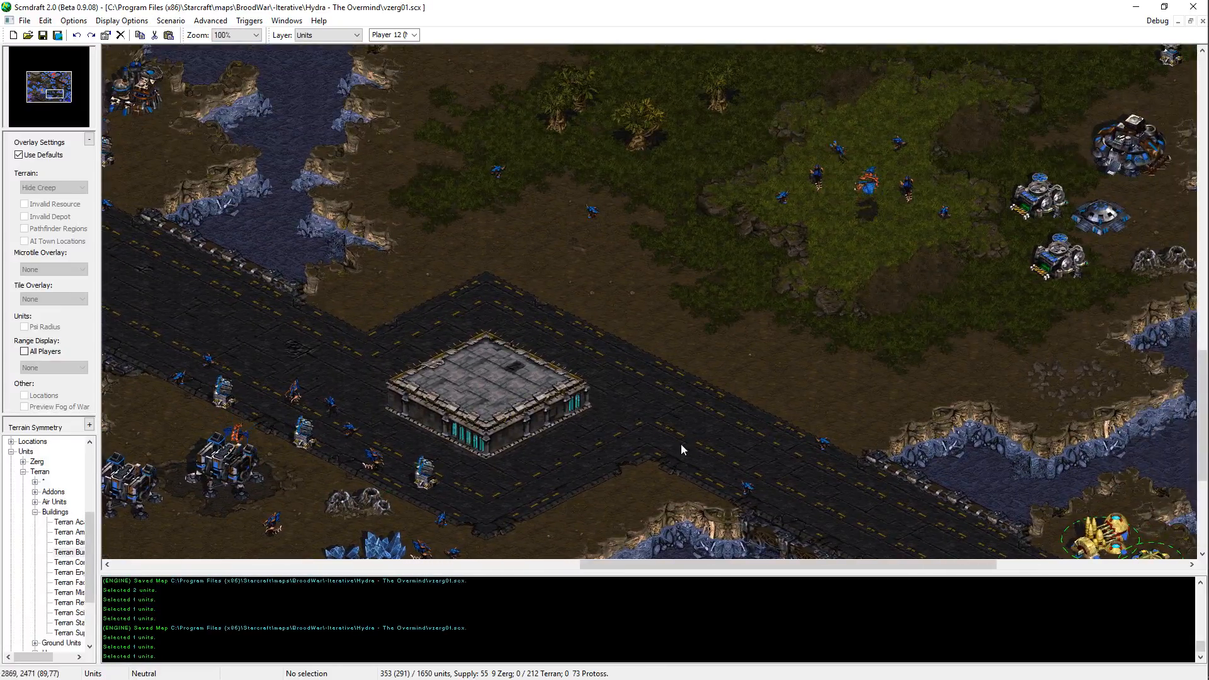
pyautogui.moveTo(1134, 75)
pyautogui.mouseDown(button='middle')
pyautogui.moveTo(1009, 219)
pyautogui.moveTo(690, 385)
pyautogui.mouseUp(button='middle')
pyautogui.moveTo(448, 51); pyautogui.dragTo(542, 178, button='middle')
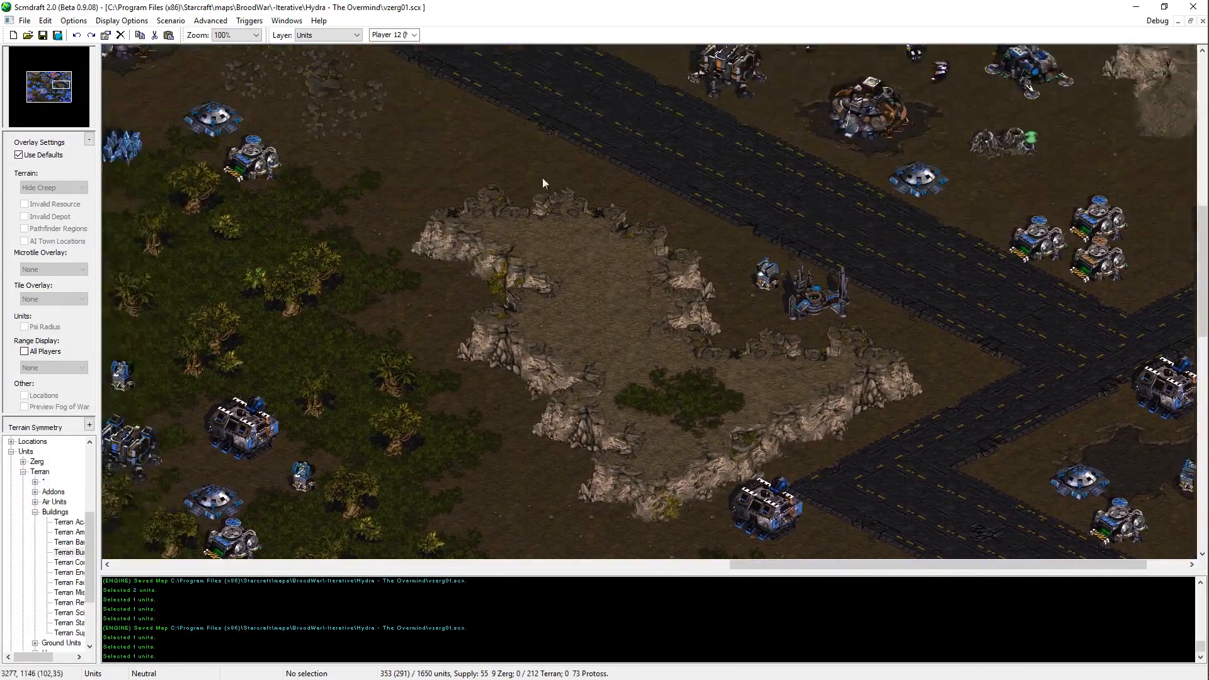
pyautogui.moveTo(687, 142)
pyautogui.mouseDown(button='middle')
pyautogui.moveTo(592, 324)
pyautogui.moveTo(649, 393)
pyautogui.moveTo(585, 241)
pyautogui.mouseUp(button='middle')
pyautogui.moveTo(664, 519); pyautogui.dragTo(696, 193, button='middle')
pyautogui.moveTo(847, 431); pyautogui.dragTo(844, 259, button='middle')
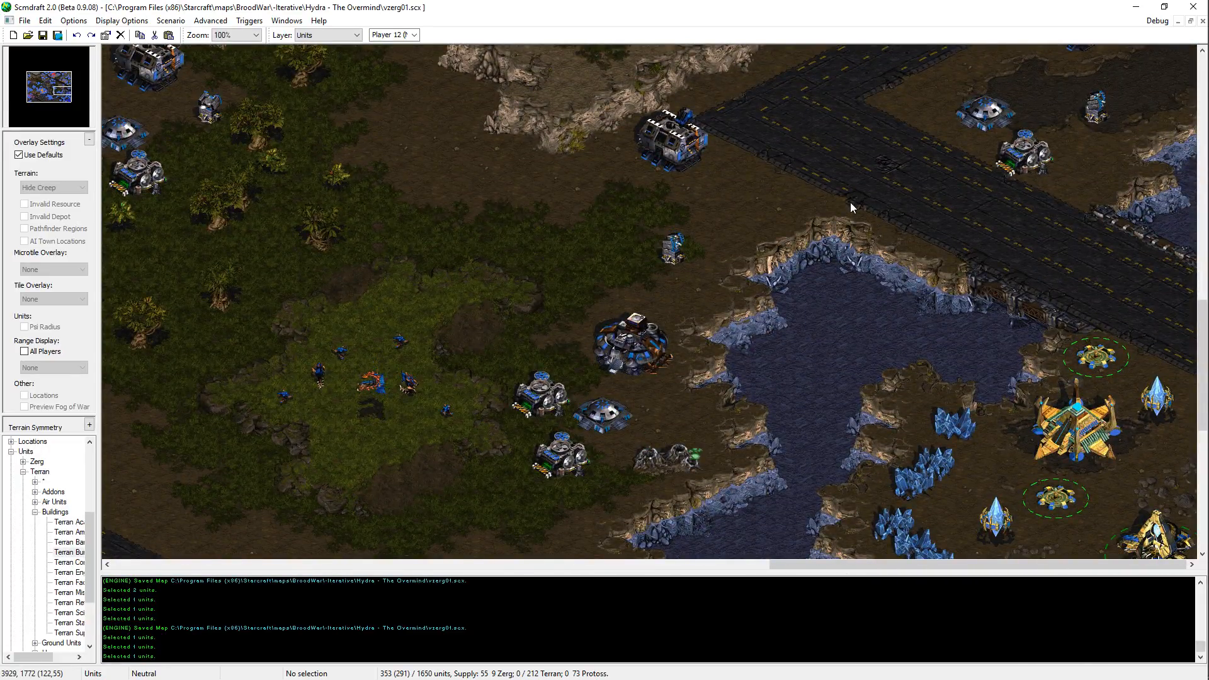
pyautogui.moveTo(512, 187); pyautogui.dragTo(814, 357, button='middle')
pyautogui.moveTo(504, 250); pyautogui.dragTo(616, 364, button='middle')
pyautogui.moveTo(579, 301); pyautogui.dragTo(532, 338, button='middle')
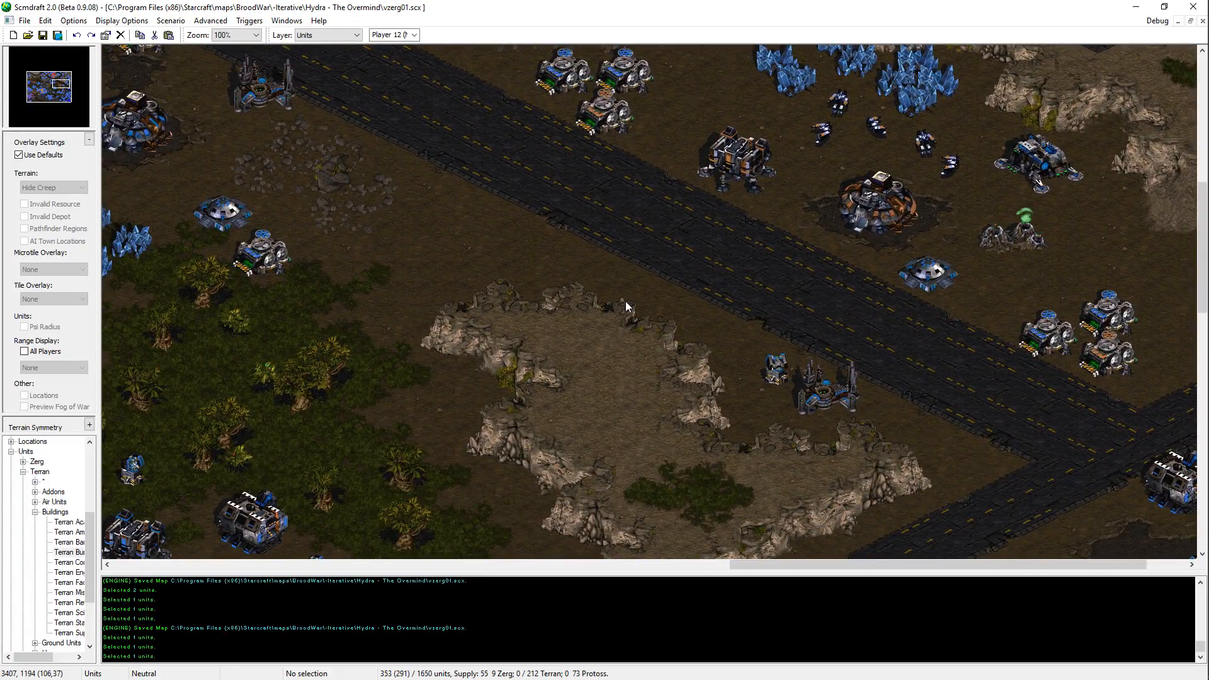
pyautogui.press('Left')
pyautogui.press('Down')
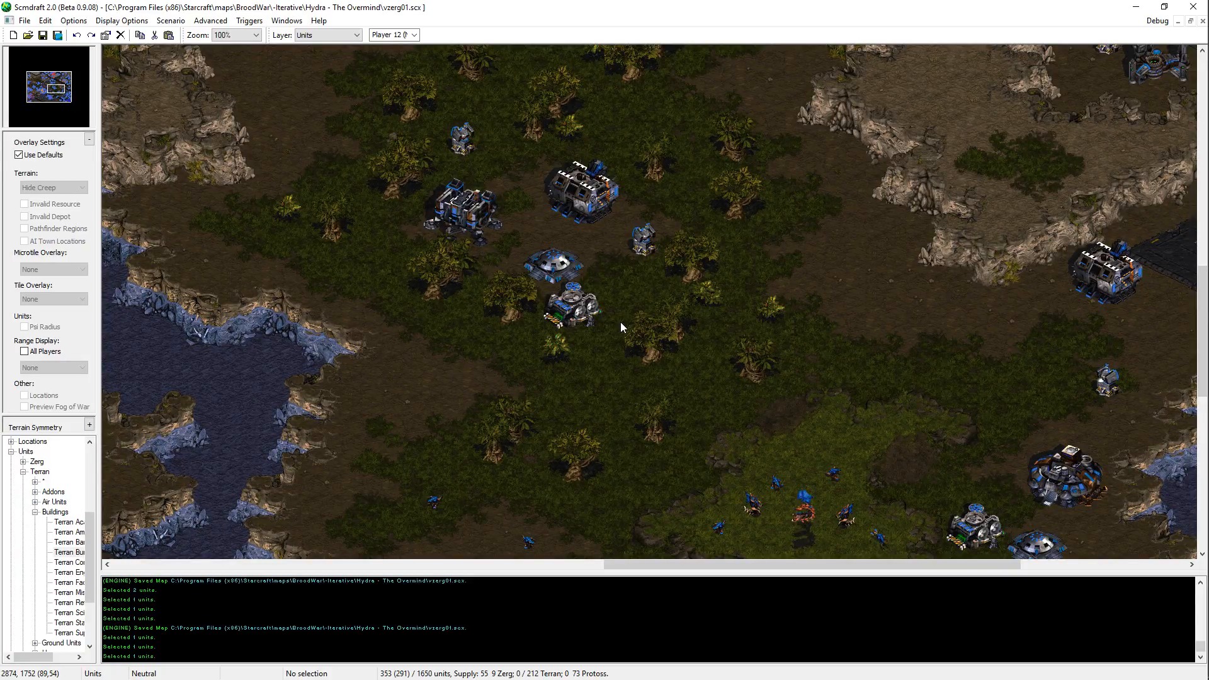
pyautogui.moveTo(621, 323); pyautogui.dragTo(354, 133, button='middle')
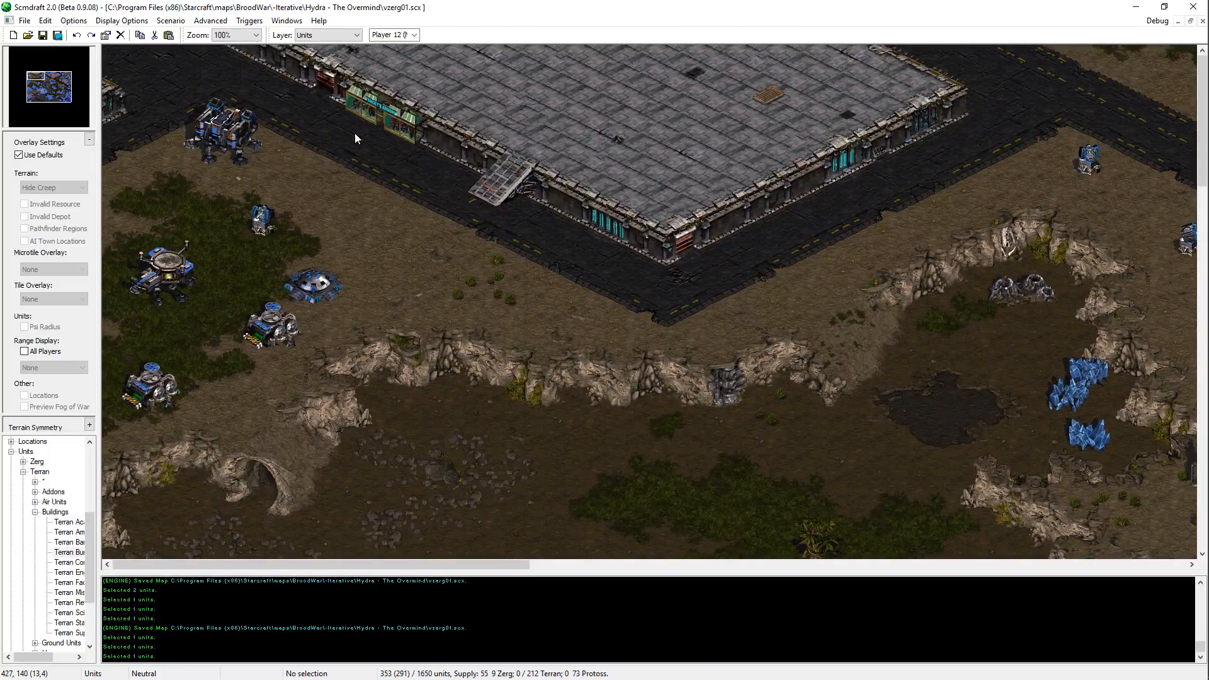
pyautogui.moveTo(519, 199); pyautogui.dragTo(699, 221, button='middle')
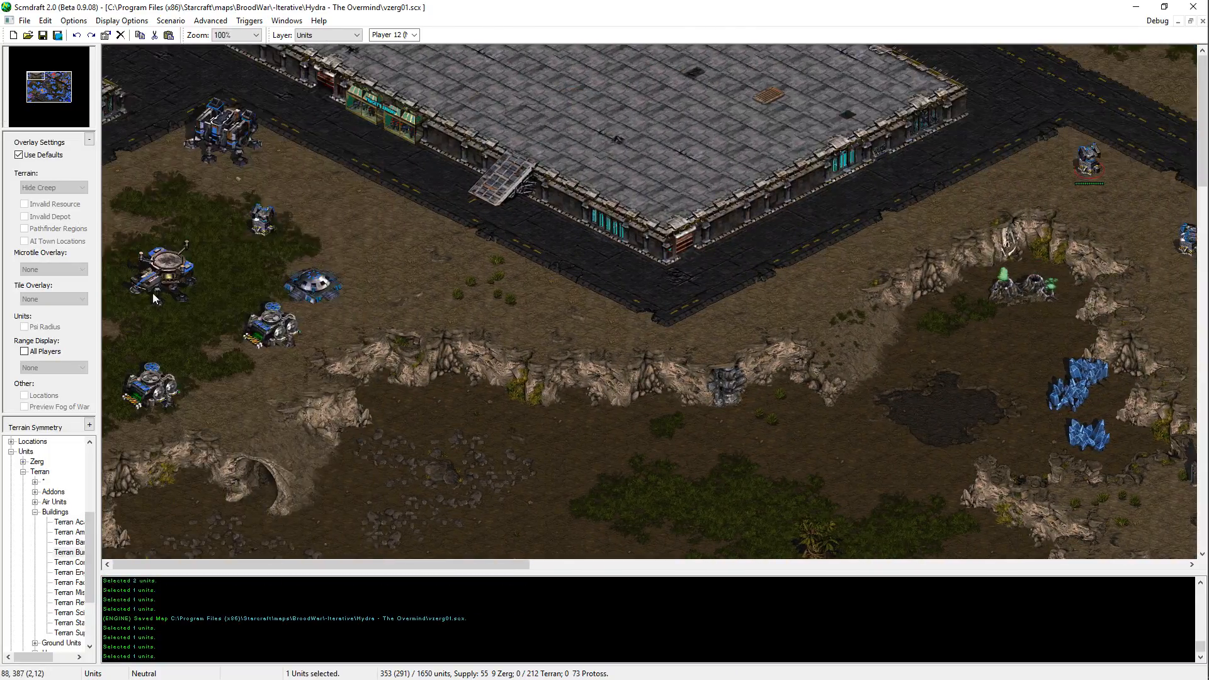
pyautogui.click(153, 291)
pyautogui.click(222, 136)
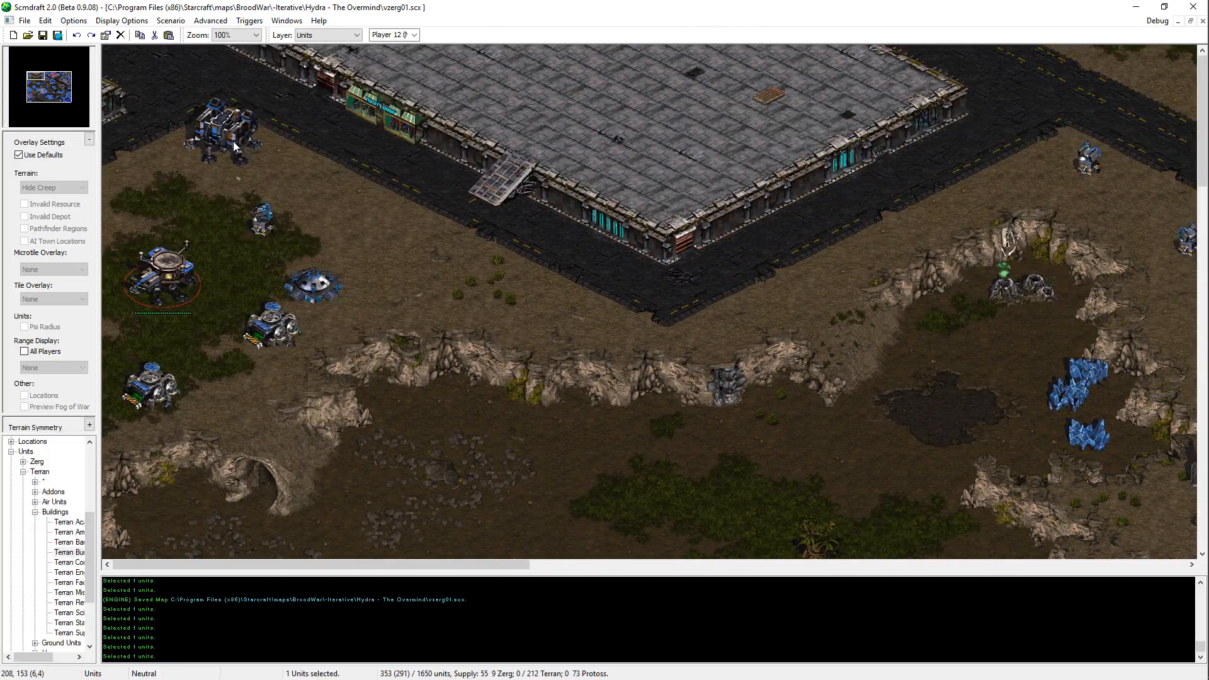
pyautogui.hotkey('ctrl', 'c')
pyautogui.moveTo(711, 170); pyautogui.dragTo(644, 176, button='middle')
pyautogui.hotkey('ctrl', 'v')
pyautogui.press('Escape')
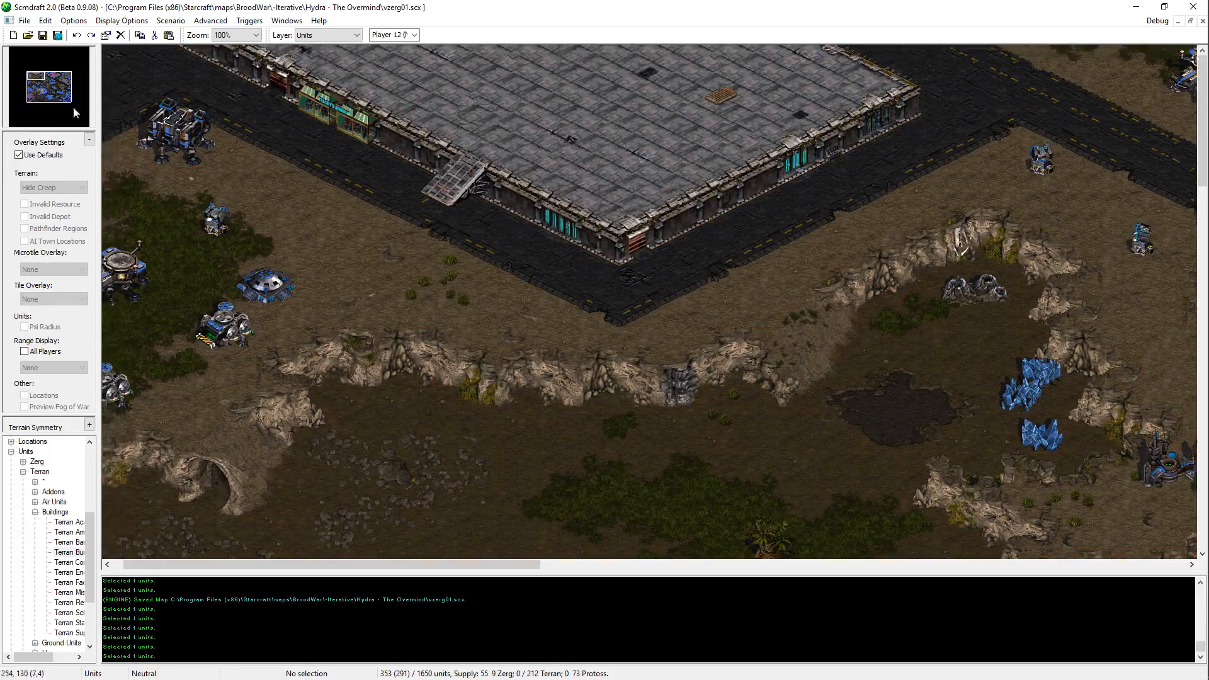
# Step: Copy the Terran Starport in the northwestern base and place it on the eastern part of the large raised platform
pyautogui.press('Left')
pyautogui.click(170, 261)
pyautogui.hotkey('ctrl', 'c')
pyautogui.hotkey('ctrl', 'v')
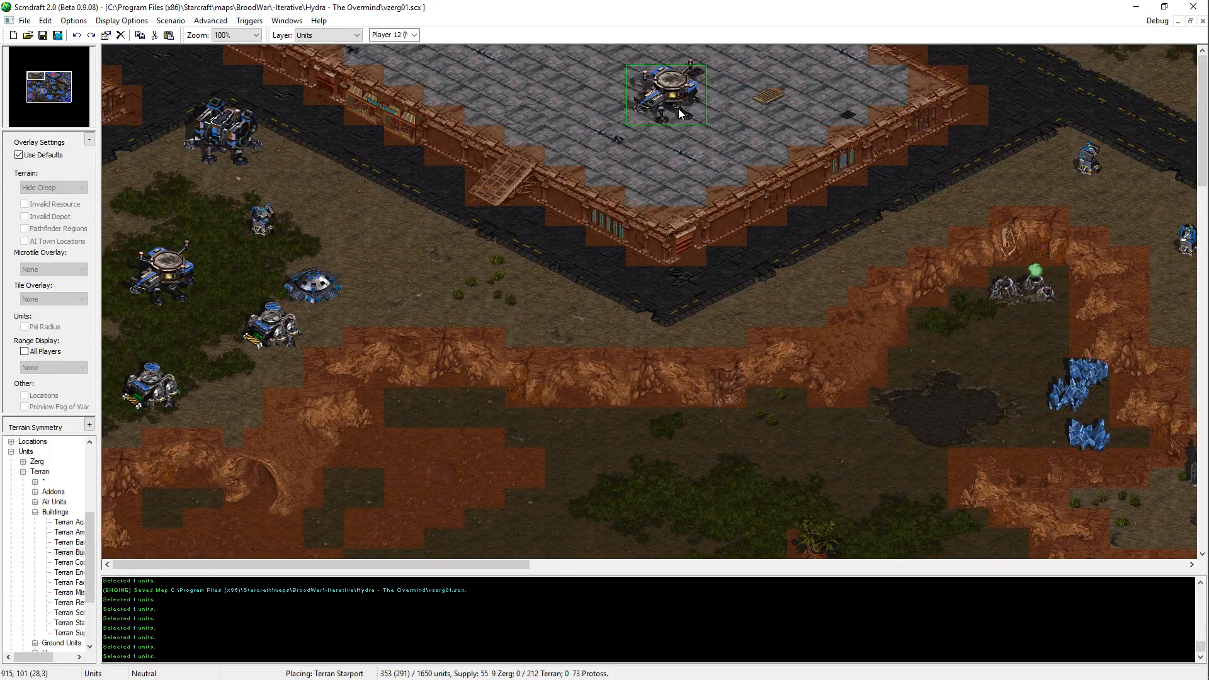
pyautogui.press('Escape')
pyautogui.press('Right')
pyautogui.press('Right')
pyautogui.press('Left')
pyautogui.hotkey('ctrl', 'v')
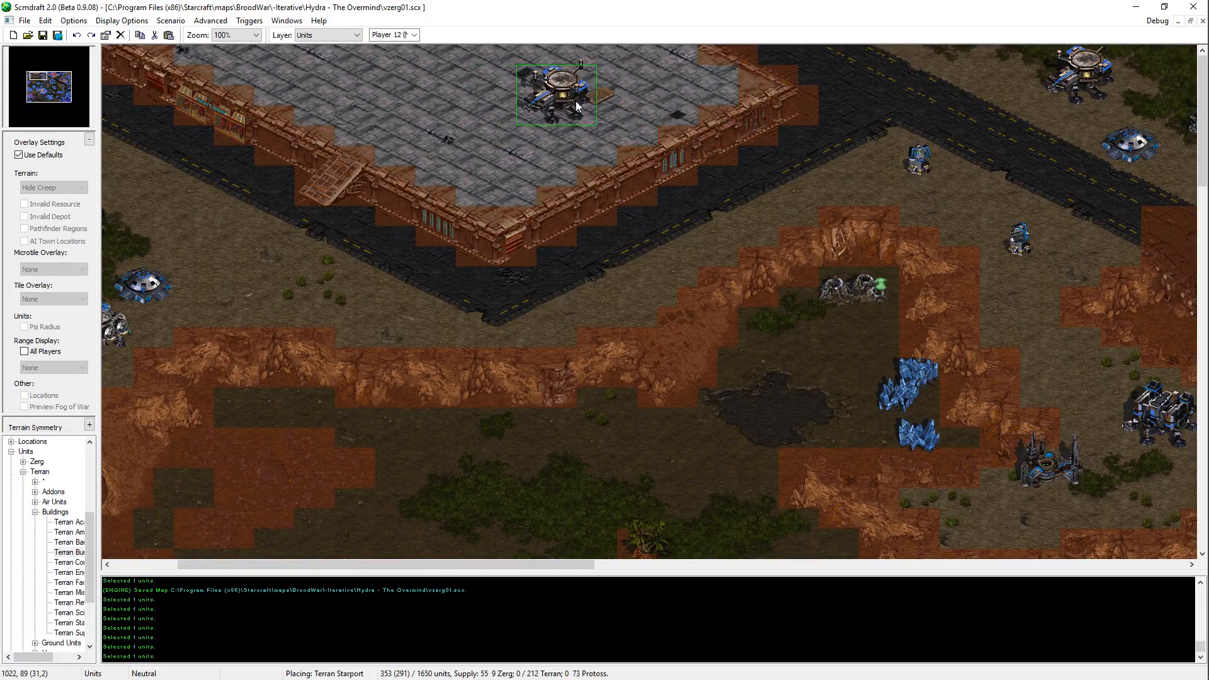
pyautogui.click(575, 101)
pyautogui.press('Escape')
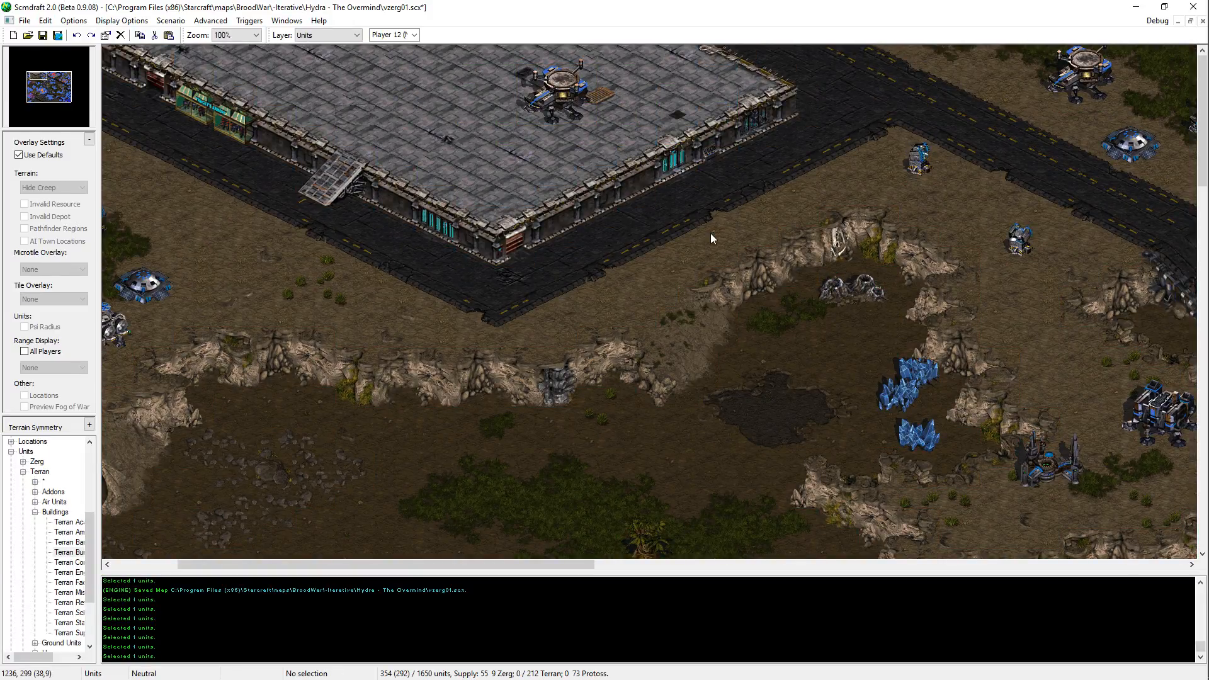
# Step: Copy the Missile Turret of the northwestern base and place it on the raised platform just west of the new Starport
pyautogui.press('Left')
pyautogui.click(264, 221)
pyautogui.hotkey('ctrl', 'c')
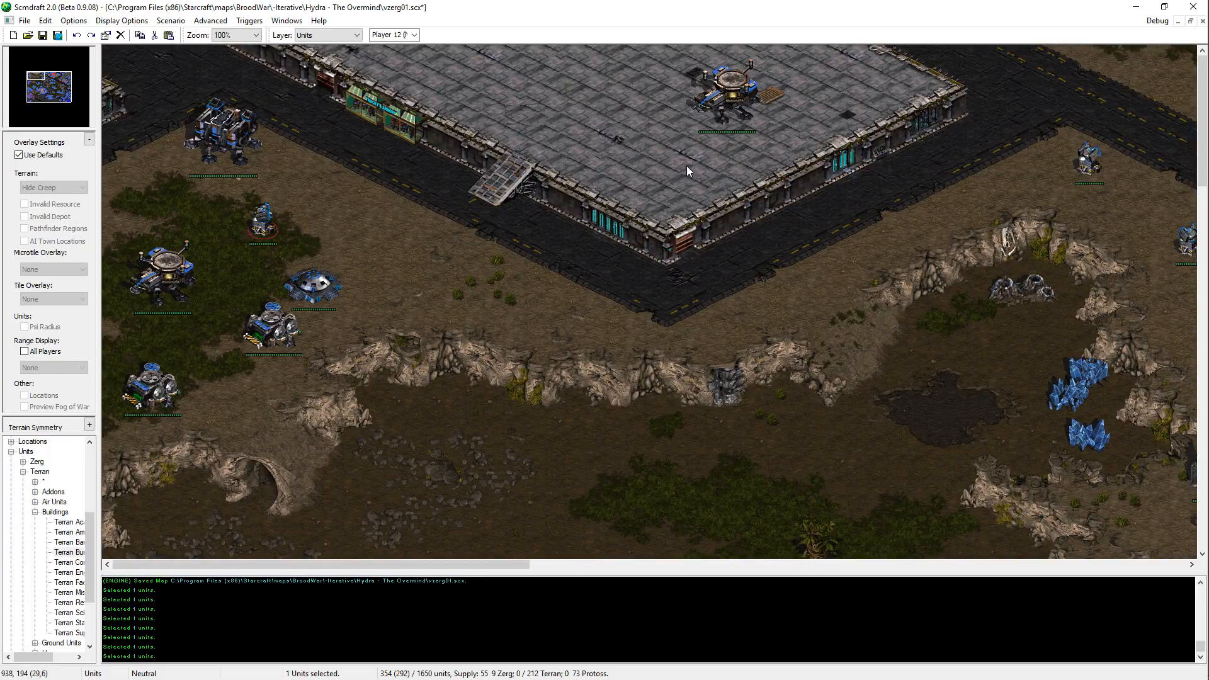
pyautogui.hotkey('ctrl', 'v')
pyautogui.click(633, 165)
pyautogui.hotkey('ctrl', 'z')
pyautogui.hotkey('ctrl', 'v')
pyautogui.click(677, 187)
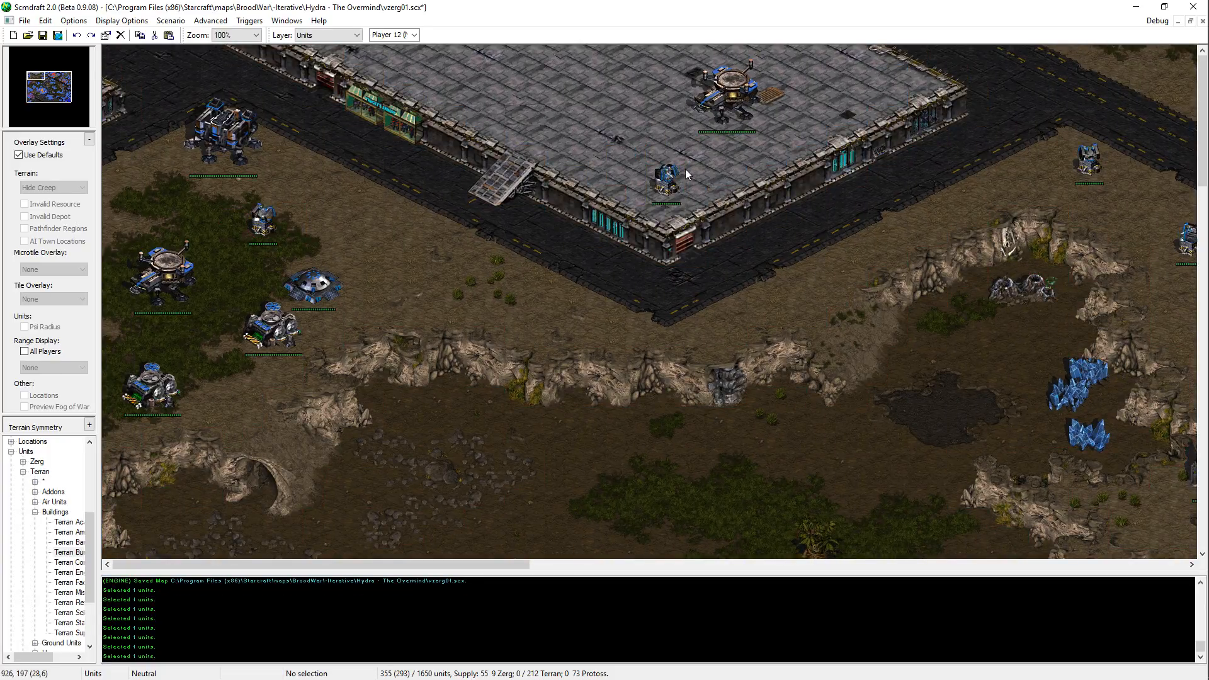
pyautogui.hotkey('ctrl', 'z')
pyautogui.hotkey('ctrl', 'v')
pyautogui.hotkey('ctrl', 'z')
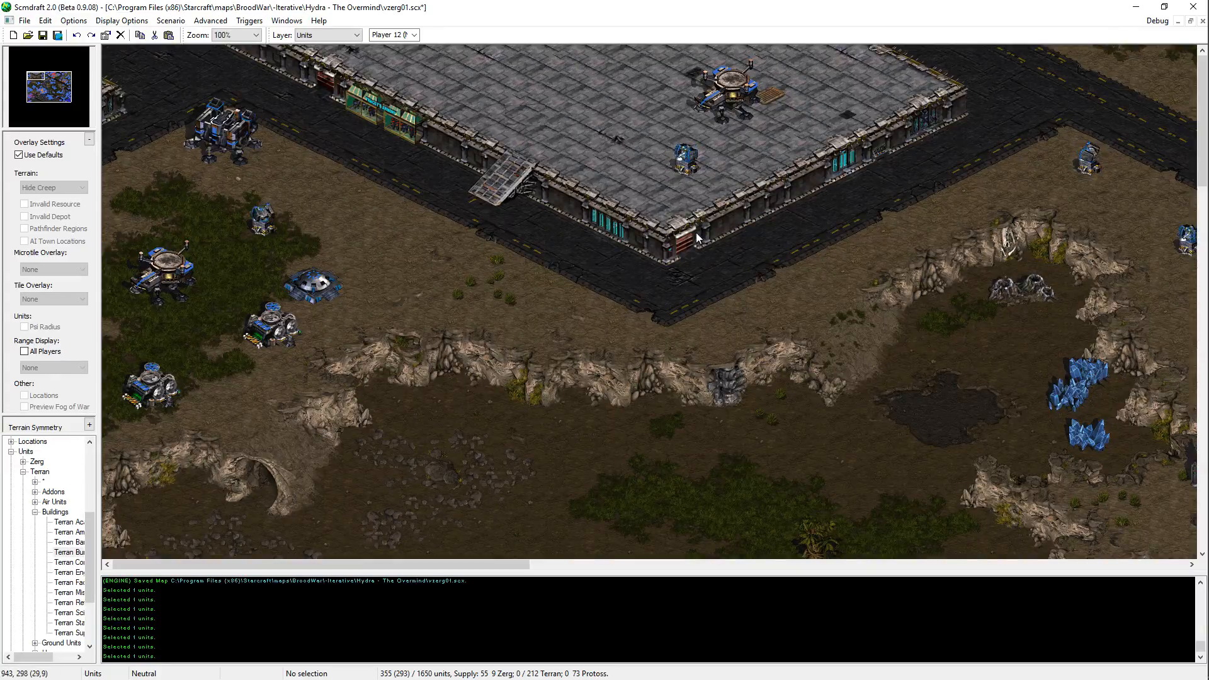
pyautogui.hotkey('ctrl', 'v')
pyautogui.press('Escape')
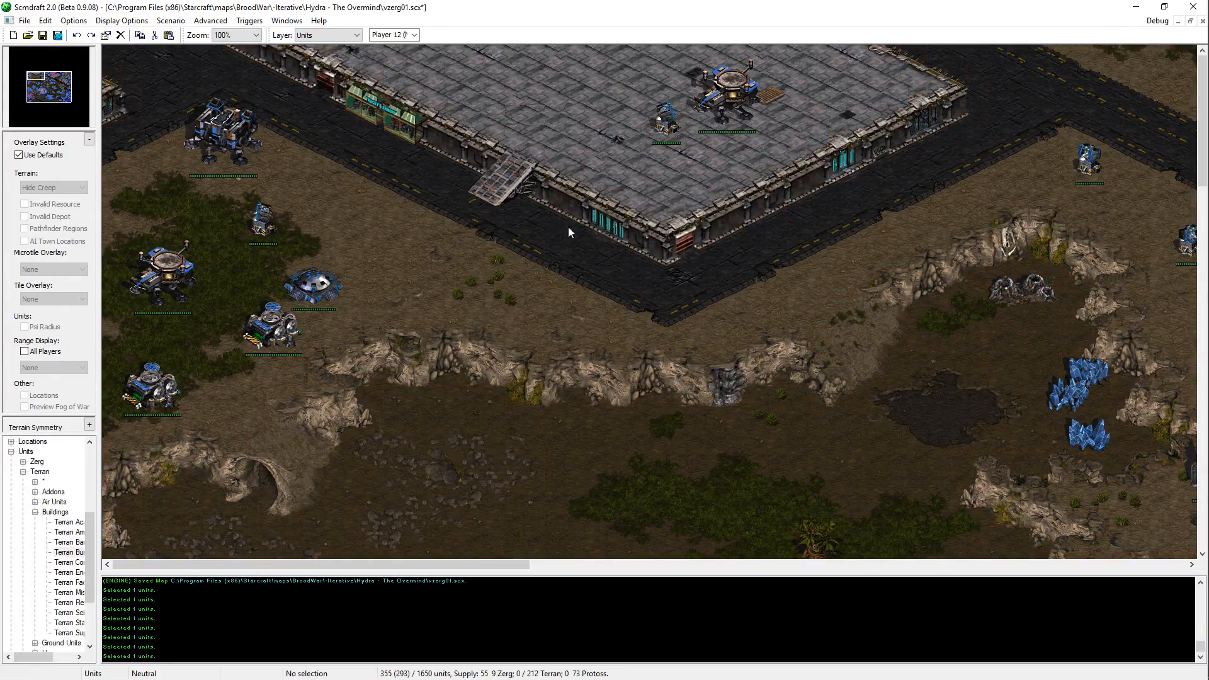
# Step: Copy the Terran Armory from the high ground southeast of the platform and place it on the platform, west of the Missile Turret
pyautogui.press('Right')
pyautogui.press('Right')
pyautogui.press('Right')
pyautogui.press('Right')
pyautogui.press('Right')
pyautogui.press('Right')
pyautogui.press('Right')
pyautogui.press('Right')
pyautogui.click(897, 465)
pyautogui.hotkey('ctrl', 'c')
pyautogui.press('Left')
pyautogui.press('Left')
pyautogui.press('Left')
pyautogui.press('Left')
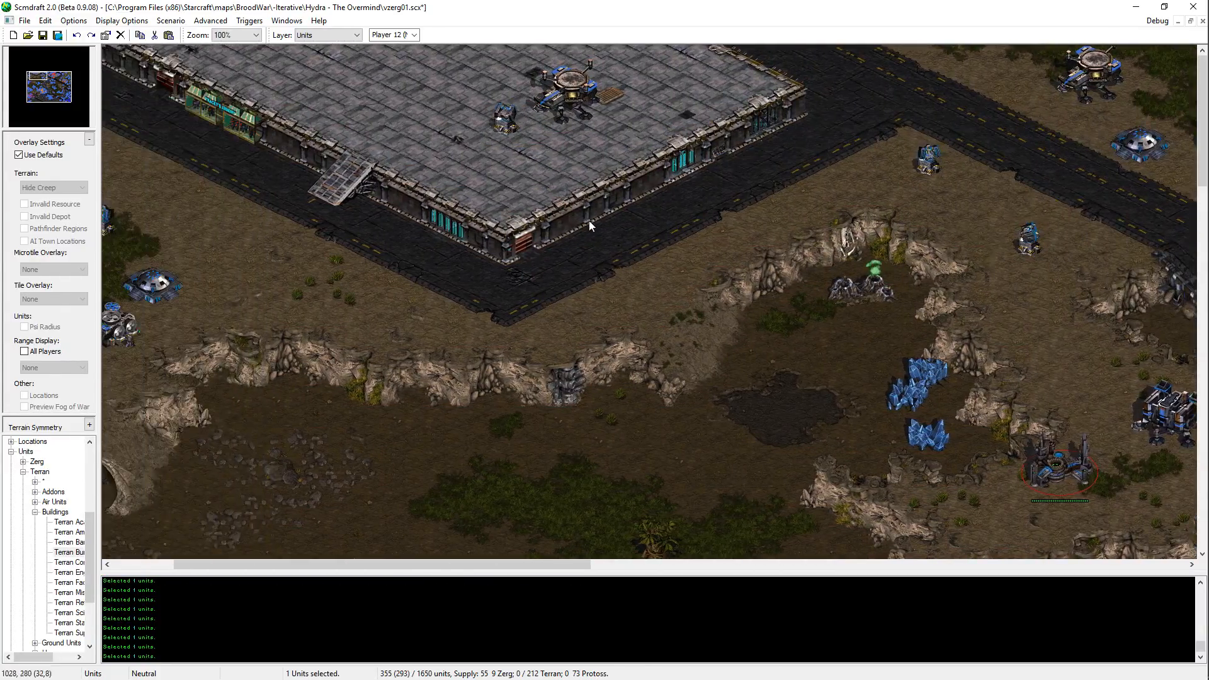
pyautogui.hotkey('ctrl', 'v')
pyautogui.click(385, 95)
pyautogui.press('Escape')
pyautogui.hotkey('ctrl', 'x')
pyautogui.hotkey('ctrl', 'v')
pyautogui.click(356, 94)
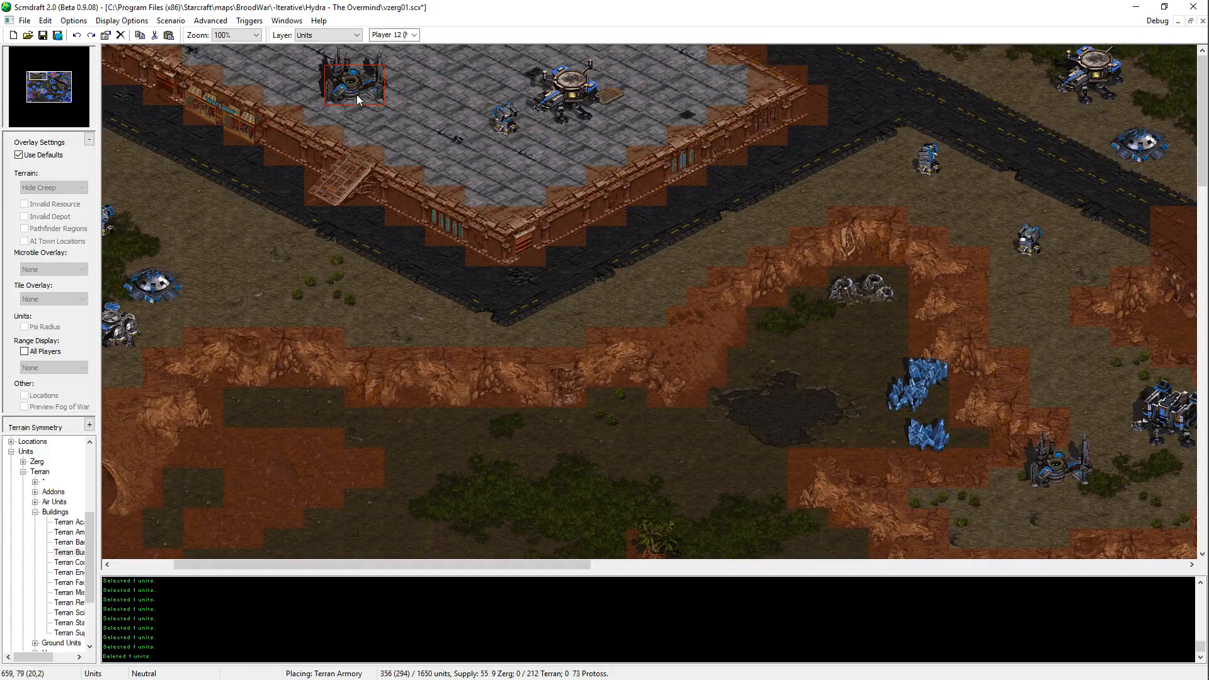
pyautogui.press('Escape')
# Step: Move the platform's Missile Turret slightly southwest, between and below the Armory and the Starport, and save the map
pyautogui.click(506, 121)
pyautogui.hotkey('ctrl', 'x')
pyautogui.hotkey('ctrl', 'v')
pyautogui.click(491, 165)
pyautogui.press('Escape')
pyautogui.hotkey('ctrl', 'z')
pyautogui.hotkey('ctrl', 'v')
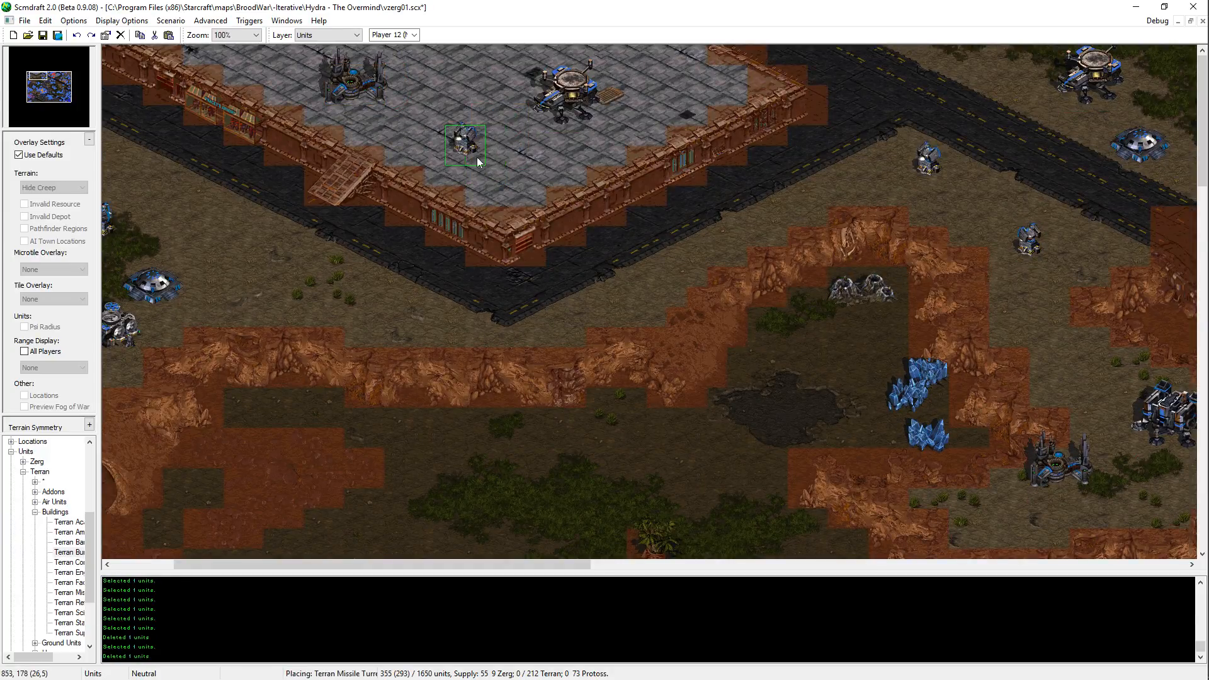
pyautogui.click(477, 155)
pyautogui.press('Escape')
pyautogui.press('Left')
pyautogui.press('Left')
pyautogui.press('Left')
pyautogui.press('Left')
pyautogui.hotkey('ctrl', 's')
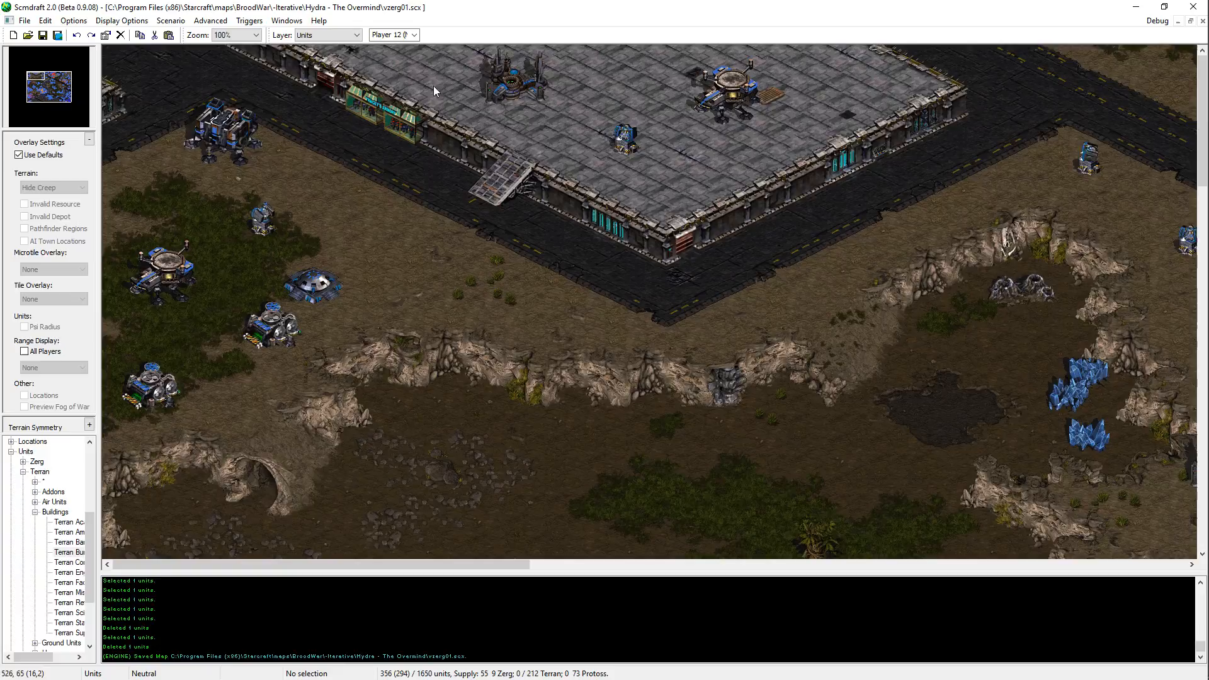
pyautogui.click(305, 285)
pyautogui.hotkey('ctrl', 'c')
pyautogui.press('Right')
pyautogui.press('Right')
pyautogui.press('Right')
pyautogui.press('Right')
pyautogui.press('Right')
pyautogui.press('Right')
pyautogui.press('Right')
pyautogui.hotkey('ctrl', 'v')
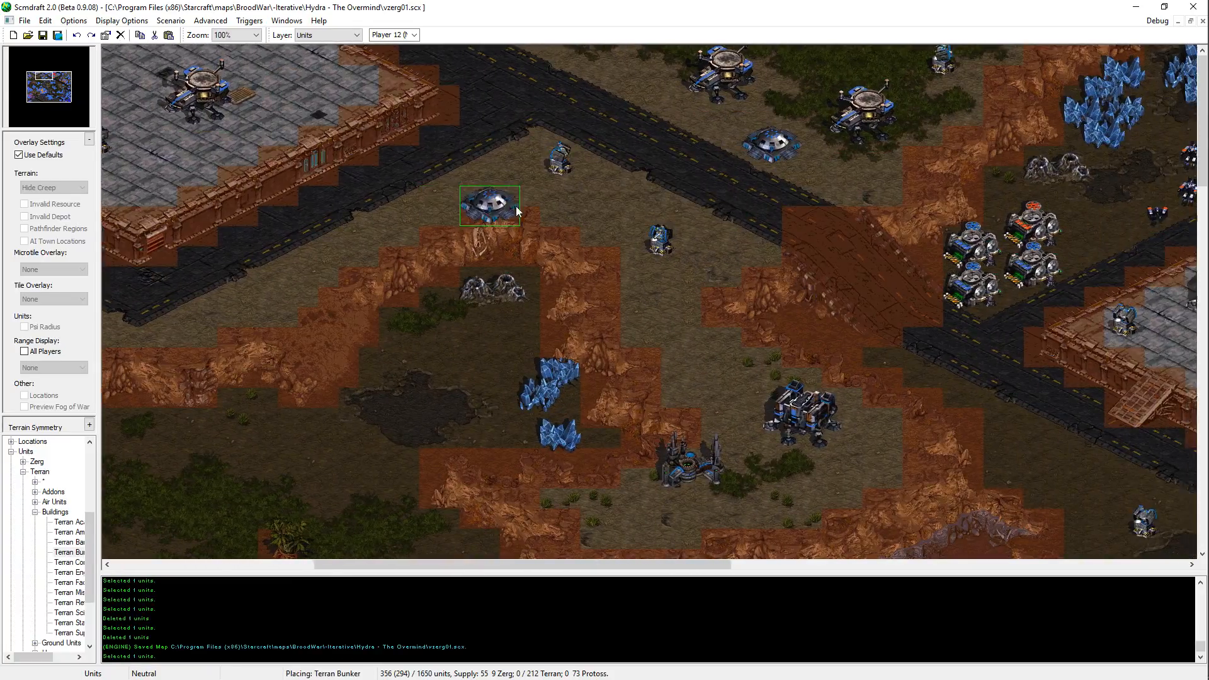
pyautogui.press('Right')
pyautogui.press('Right')
pyautogui.press('Right')
pyautogui.press('Right')
pyautogui.press('Right')
pyautogui.press('Right')
pyautogui.press('Escape')
# Step: Examine the eastern Terran bases, the southeastern Protoss base, the lakeside Terran base and the central jungle outpost
pyautogui.press('Down')
pyautogui.press('Down')
pyautogui.press('Down')
pyautogui.press('Down')
pyautogui.press('Down')
pyautogui.press('Down')
pyautogui.press('Right')
pyautogui.press('Right')
pyautogui.press('Right')
pyautogui.press('Right')
pyautogui.press('Right')
pyautogui.press('Right')
pyautogui.press('Right')
pyautogui.press('Right')
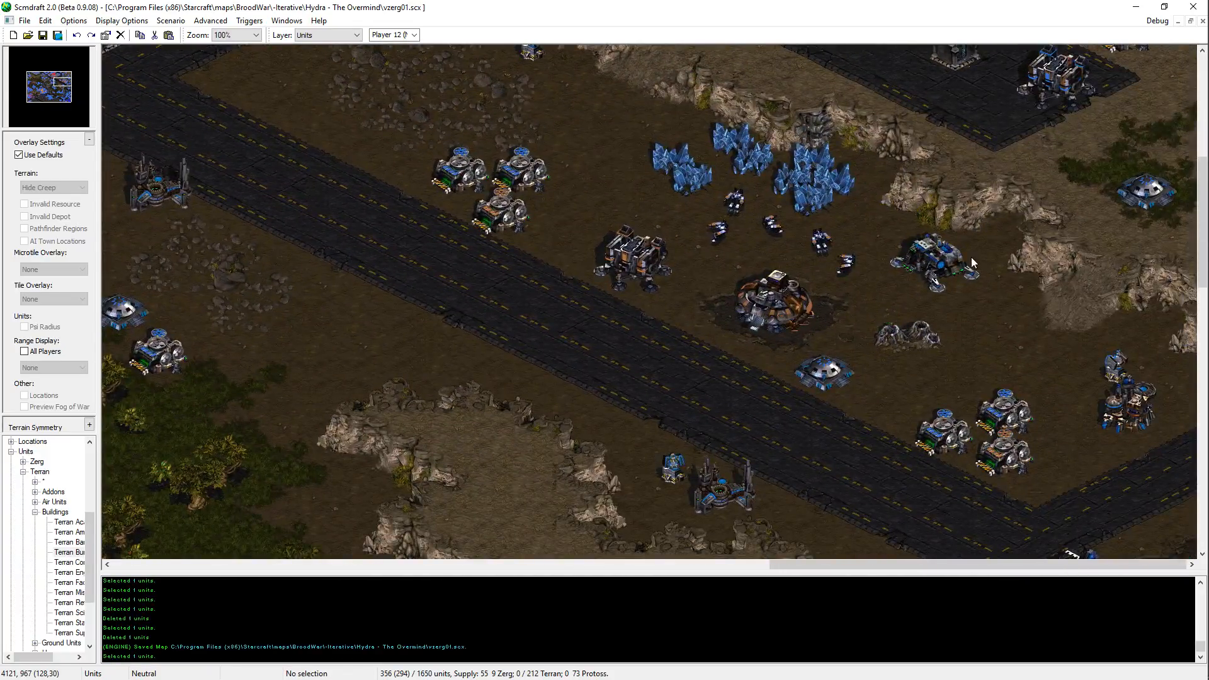
pyautogui.press('Down')
pyautogui.press('Down')
pyautogui.press('Down')
pyautogui.press('Down')
pyautogui.press('Down')
pyautogui.press('Down')
pyautogui.press('Down')
pyautogui.press('Down')
pyautogui.press('Down')
pyautogui.press('Down')
pyautogui.press('Down')
pyautogui.press('Down')
pyautogui.press('Down')
pyautogui.press('Down')
pyautogui.press('Down')
pyautogui.press('Down')
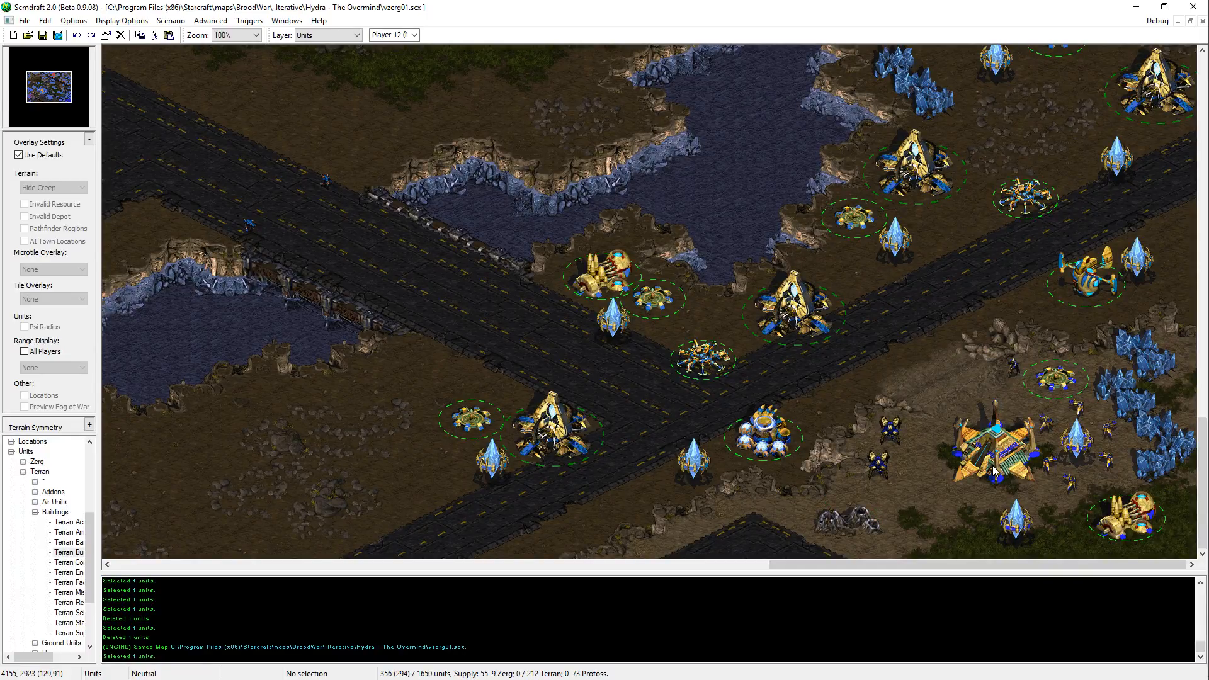
pyautogui.press('Up')
pyautogui.press('Up')
pyautogui.press('Up')
pyautogui.press('Up')
pyautogui.press('Up')
pyautogui.press('Up')
pyautogui.press('Up')
pyautogui.press('Up')
pyautogui.press('Up')
pyautogui.press('Up')
pyautogui.press('Up')
pyautogui.press('Up')
pyautogui.press('Up')
pyautogui.press('Up')
pyautogui.press('Up')
pyautogui.press('Left')
pyautogui.press('Left')
pyautogui.press('Left')
pyautogui.press('Left')
pyautogui.press('Left')
pyautogui.press('Left')
pyautogui.press('Left')
pyautogui.press('Left')
pyautogui.press('Left')
pyautogui.press('Left')
pyautogui.press('Left')
pyautogui.press('Left')
pyautogui.press('Left')
pyautogui.press('Left')
pyautogui.press('Left')
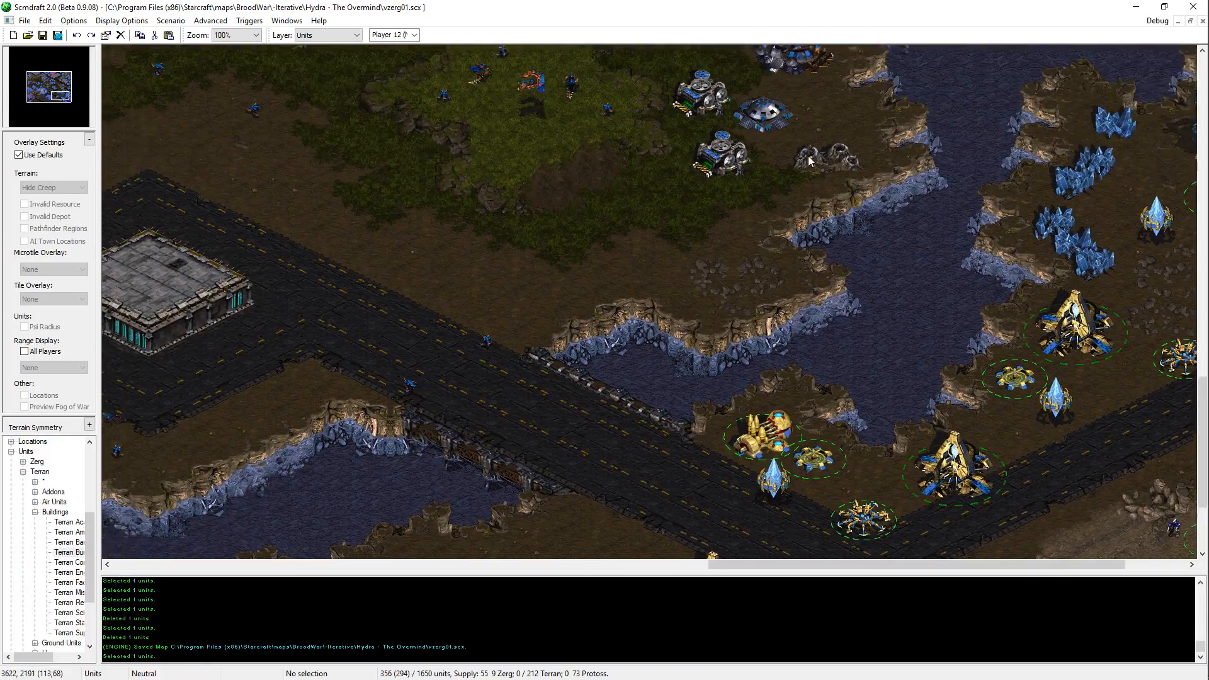
pyautogui.press('Up')
pyautogui.press('Up')
pyautogui.press('Up')
pyautogui.press('Up')
pyautogui.press('Up')
pyautogui.press('Up')
pyautogui.press('Up')
pyautogui.press('Up')
pyautogui.press('Up')
pyautogui.press('Up')
pyautogui.press('Up')
pyautogui.press('Up')
pyautogui.press('Up')
pyautogui.press('Up')
pyautogui.press('Up')
pyautogui.press('Up')
pyautogui.press('Up')
pyautogui.press('Up')
pyautogui.press('Left')
pyautogui.press('Left')
pyautogui.press('Left')
pyautogui.press('Left')
pyautogui.press('Left')
pyautogui.press('Left')
pyautogui.press('Left')
pyautogui.press('Left')
pyautogui.press('Left')
pyautogui.press('Left')
pyautogui.press('Left')
pyautogui.press('Left')
pyautogui.press('Left')
pyautogui.press('Left')
pyautogui.press('Left')
pyautogui.press('Left')
pyautogui.press('Left')
pyautogui.press('Left')
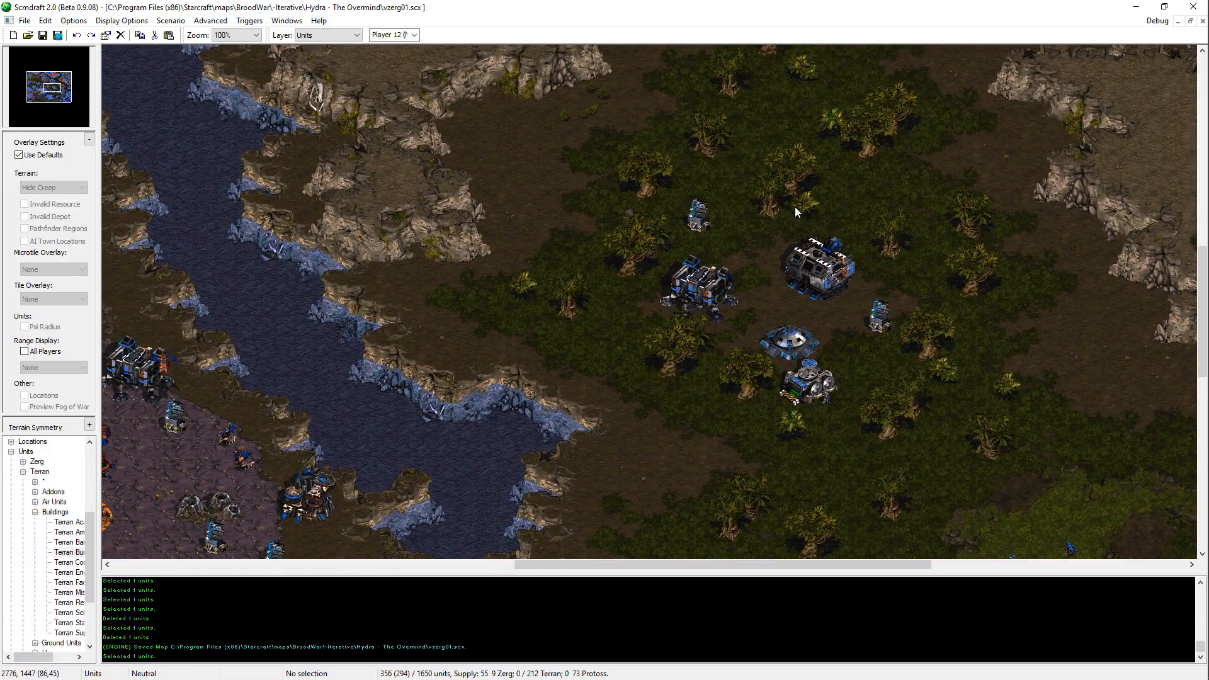
# Step: Examine the Terran bases along the road and the ground northeast of the central jungle outpost
pyautogui.press('Up')
pyautogui.press('Up')
pyautogui.press('Up')
pyautogui.press('Up')
pyautogui.press('Up')
pyautogui.press('Up')
pyautogui.press('Up')
pyautogui.press('Up')
pyautogui.press('Up')
pyautogui.press('Up')
pyautogui.press('Up')
pyautogui.press('Up')
pyautogui.press('Up')
pyautogui.press('Up')
pyautogui.press('Up')
pyautogui.press('Up')
pyautogui.press('Up')
pyautogui.press('Up')
pyautogui.press('Right')
pyautogui.press('Right')
pyautogui.press('Right')
pyautogui.press('Right')
pyautogui.press('Right')
pyautogui.press('Right')
pyautogui.press('Right')
pyautogui.press('Right')
pyautogui.press('Right')
pyautogui.press('Right')
pyautogui.press('Right')
pyautogui.press('Right')
pyautogui.press('Right')
pyautogui.press('Right')
pyautogui.press('Right')
pyautogui.press('Right')
pyautogui.press('Right')
pyautogui.press('Right')
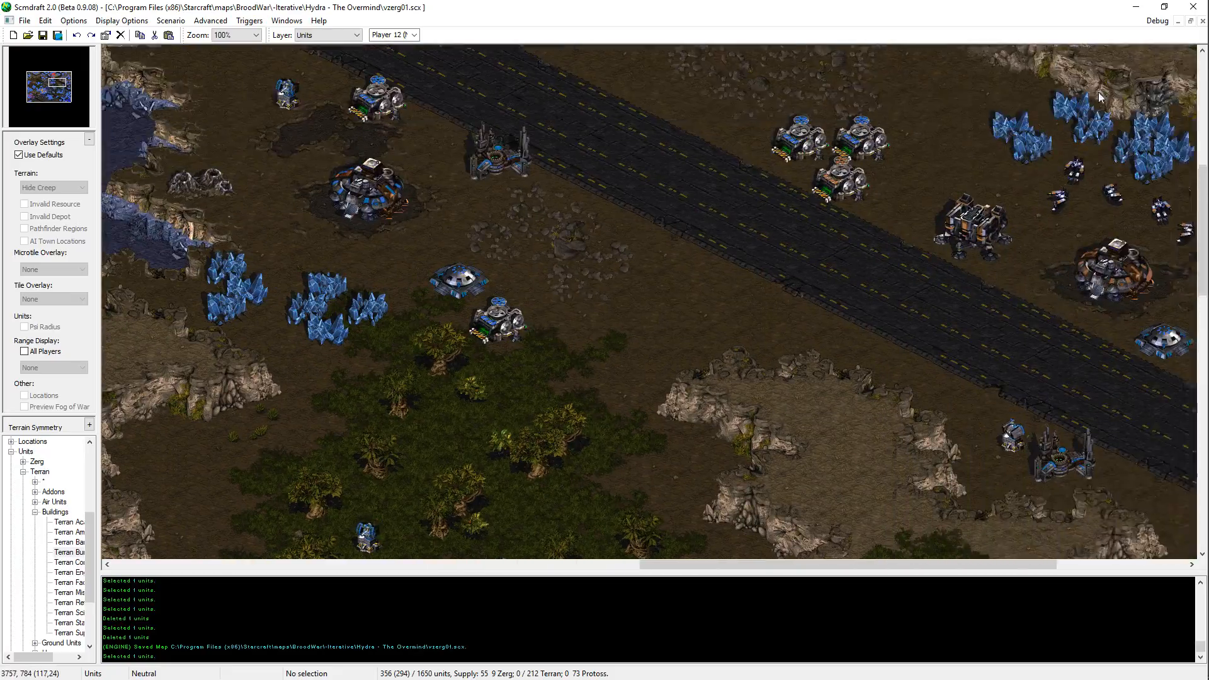
pyautogui.press('Down')
pyautogui.press('Down')
pyautogui.press('Left')
pyautogui.press('Left')
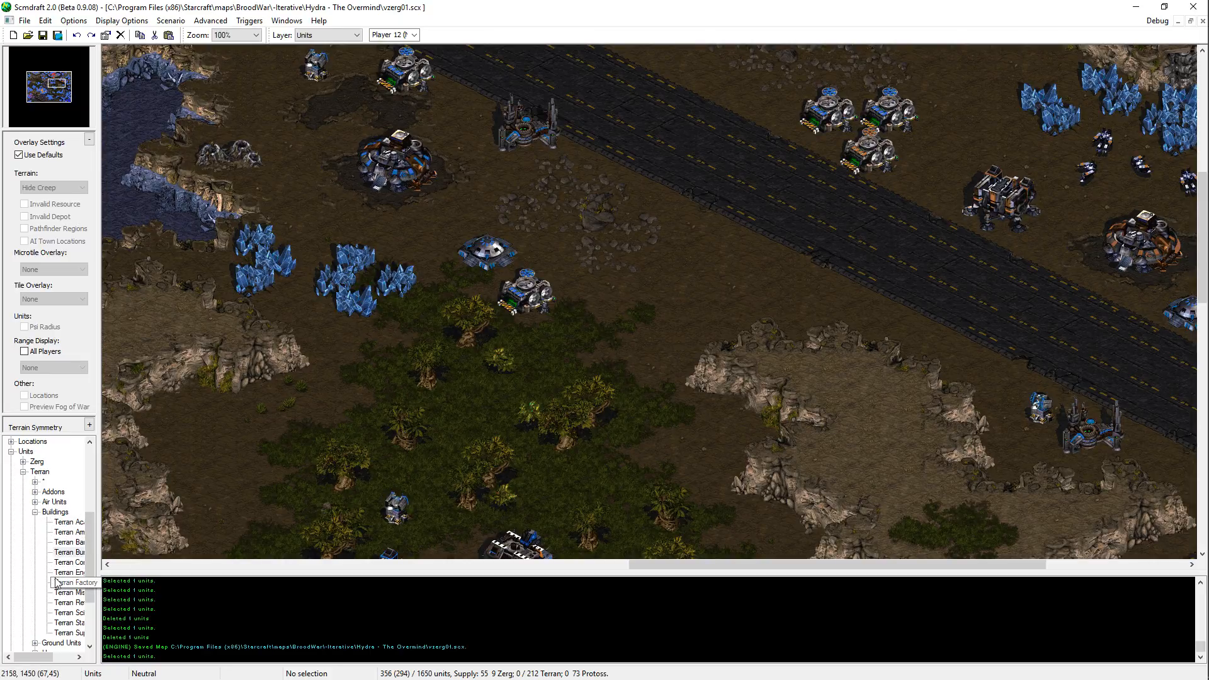
# Step: Choose the Terran Siege Tank in tank mode and place one among the trees east of the jungle outpost's Factory
pyautogui.click(35, 512)
pyautogui.click(36, 552)
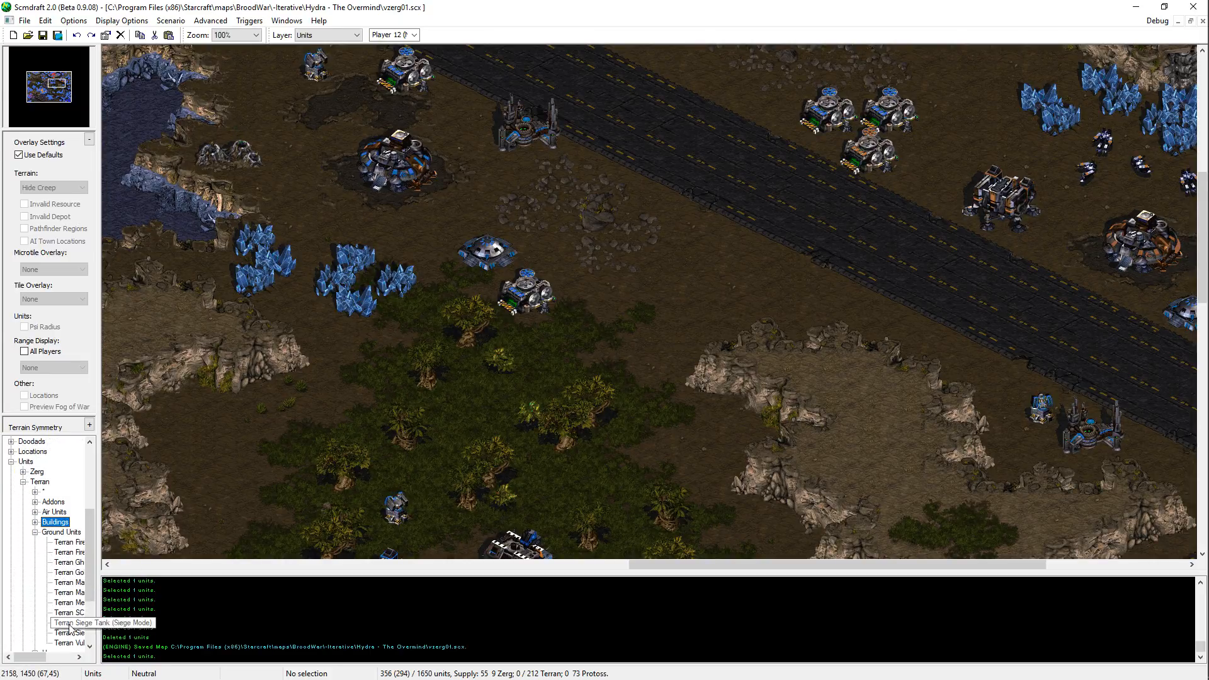
pyautogui.click(68, 633)
pyautogui.moveTo(252, 452); pyautogui.dragTo(763, 239, button='middle')
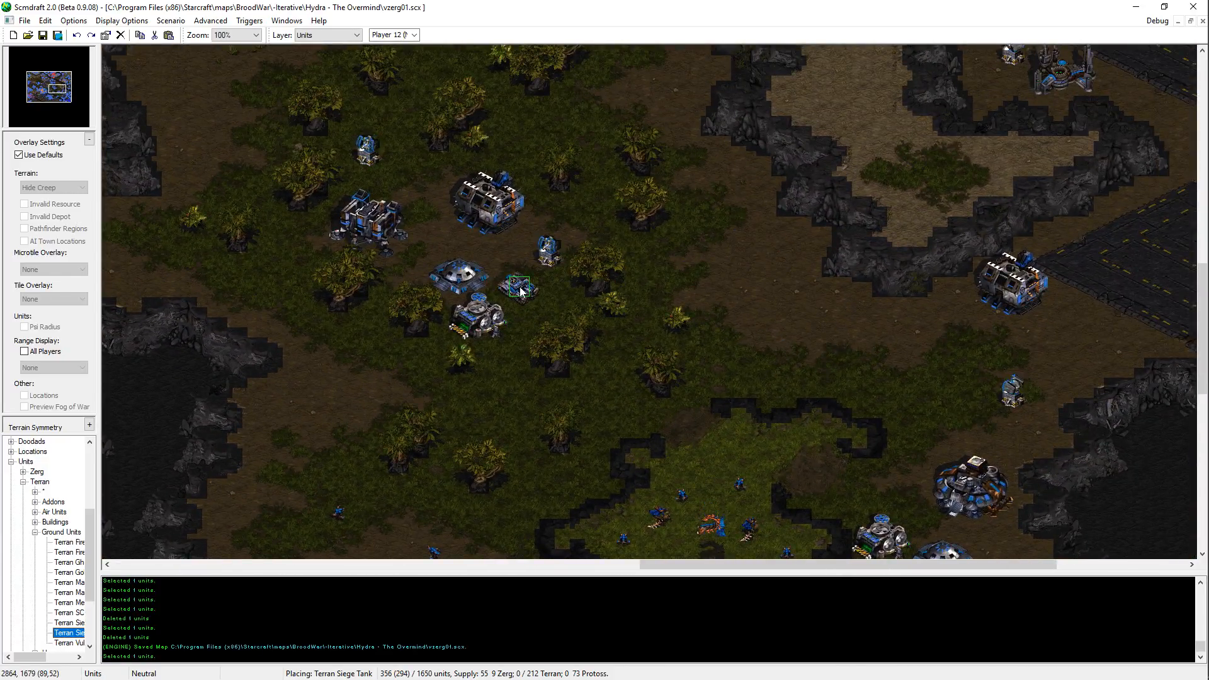
pyautogui.click(594, 201)
pyautogui.moveTo(752, 330); pyautogui.dragTo(536, 141, button='middle')
pyautogui.hotkey('ctrl', 'z')
pyautogui.click(696, 259)
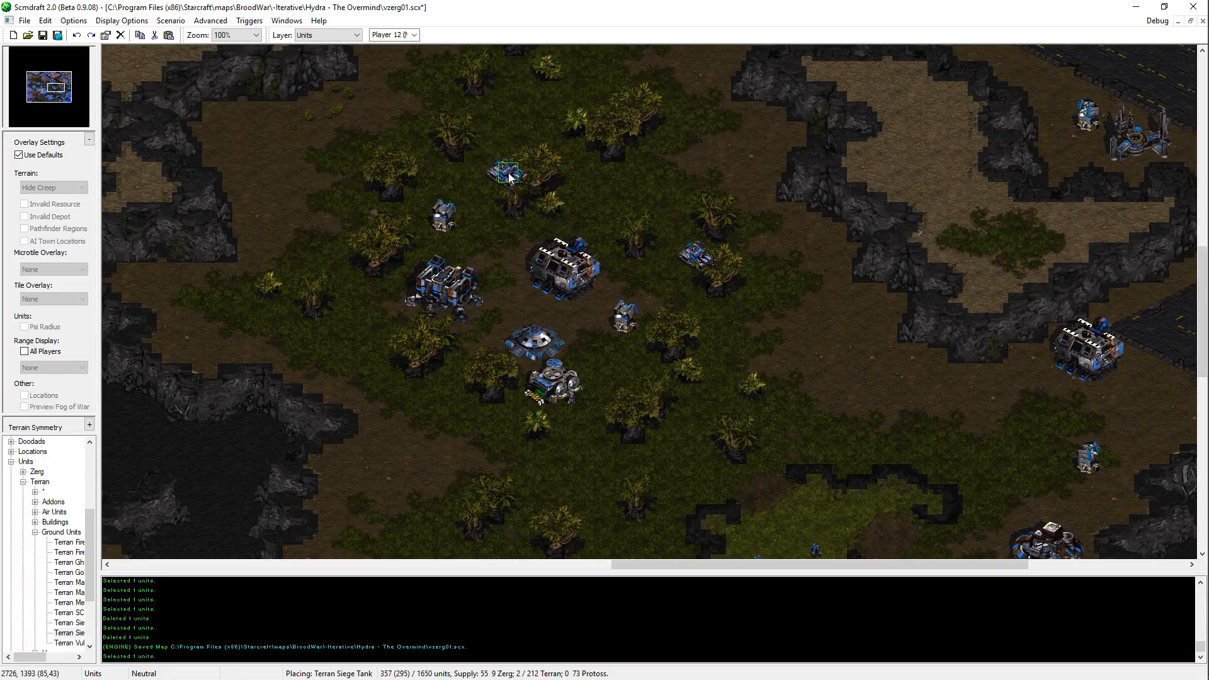
# Step: Place Siege Tanks northwest of the jungle outpost's Barracks and among the trees north of its Factory
pyautogui.click(365, 239)
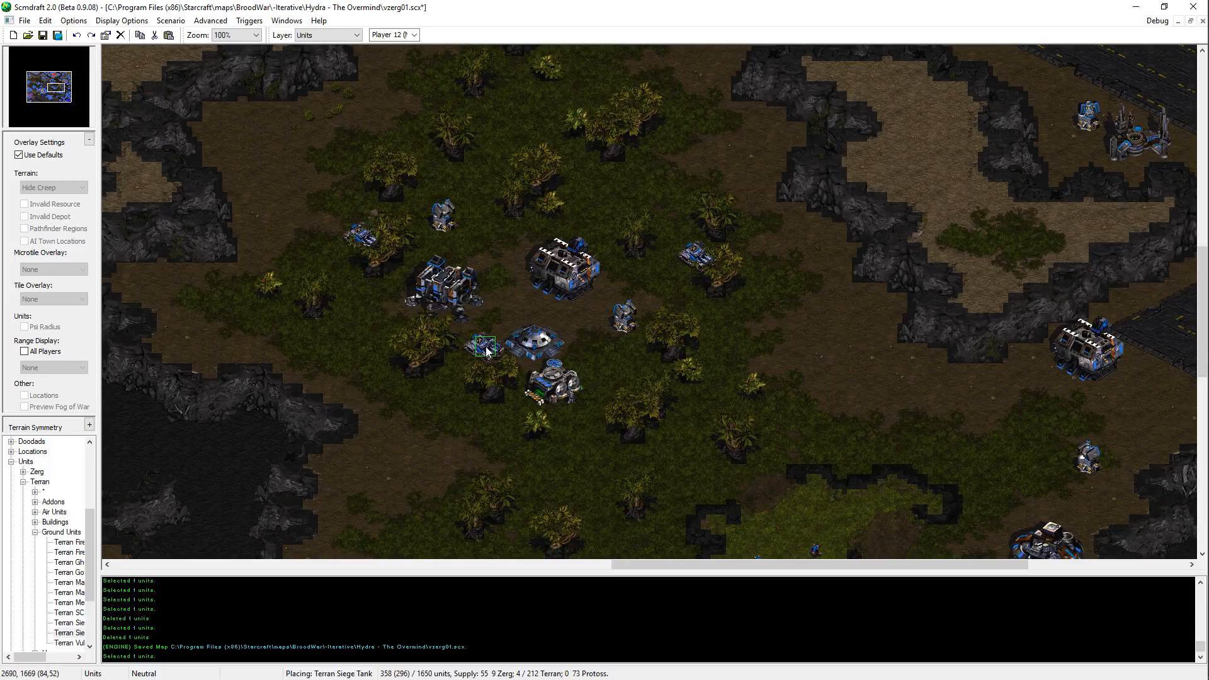
pyautogui.press('Up')
pyautogui.press('Left')
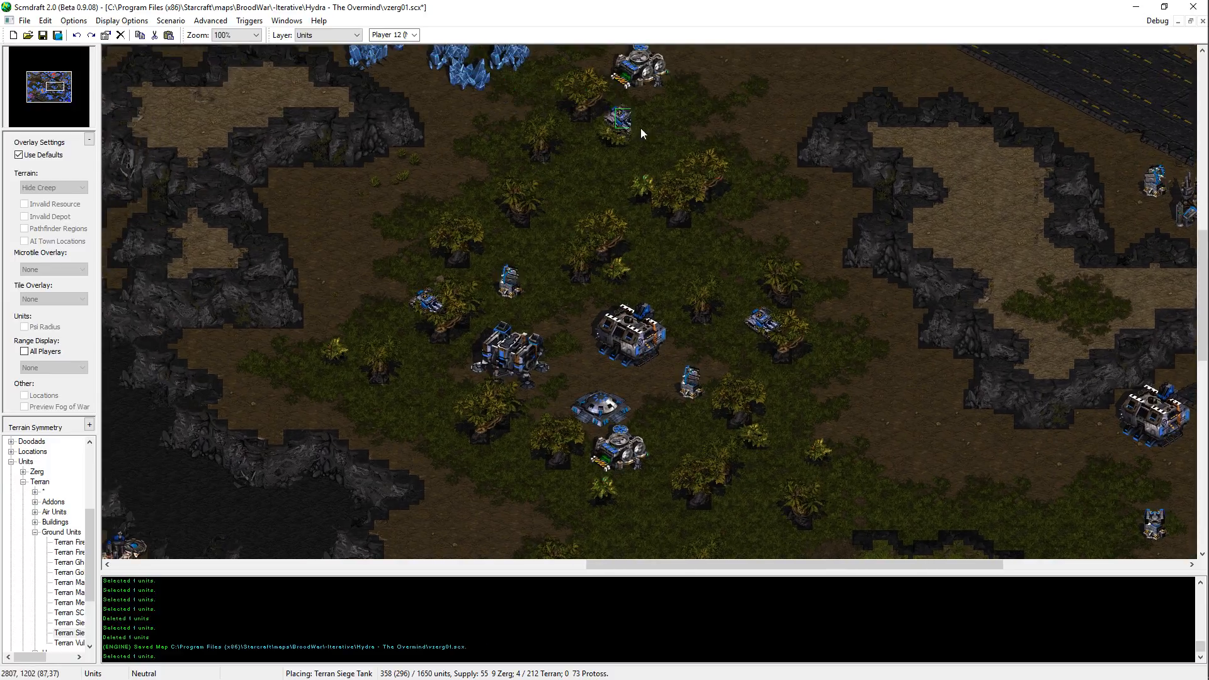
pyautogui.click(602, 225)
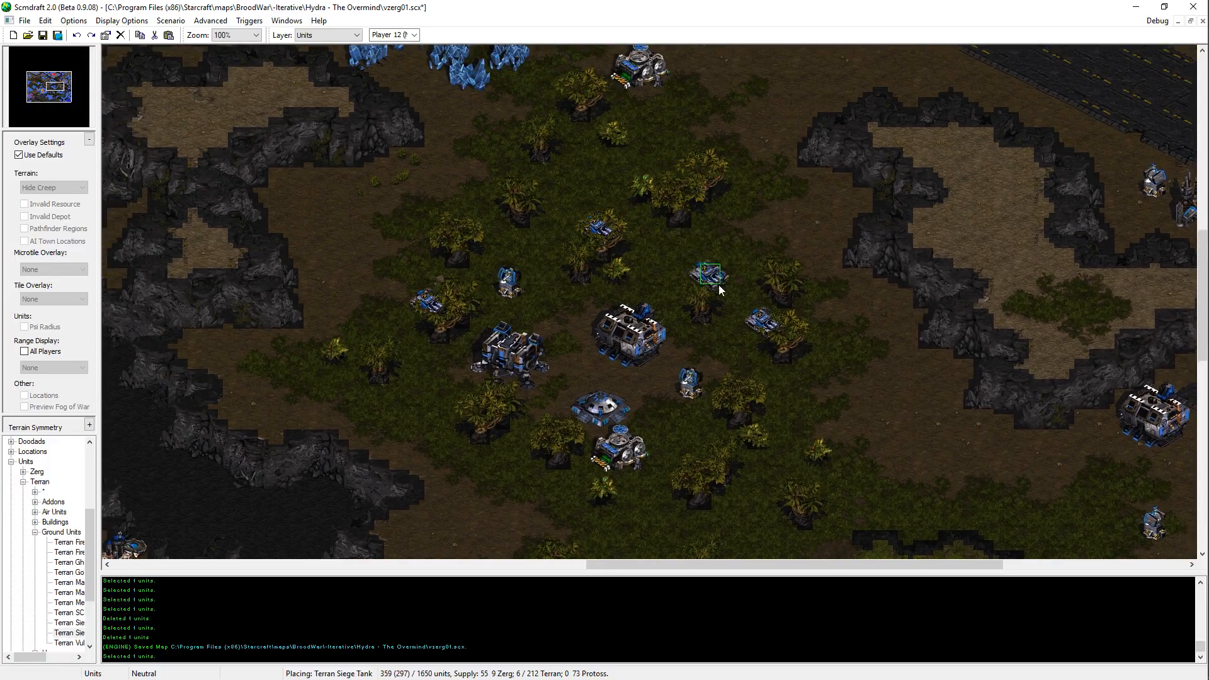
# Step: Place two Siege Tanks on the northwestern high ground, one southwest of the Barracks and one south of the Missile Turret
pyautogui.press('Down')
pyautogui.press('Right')
pyautogui.press('Down')
pyautogui.press('Right')
pyautogui.press('Up')
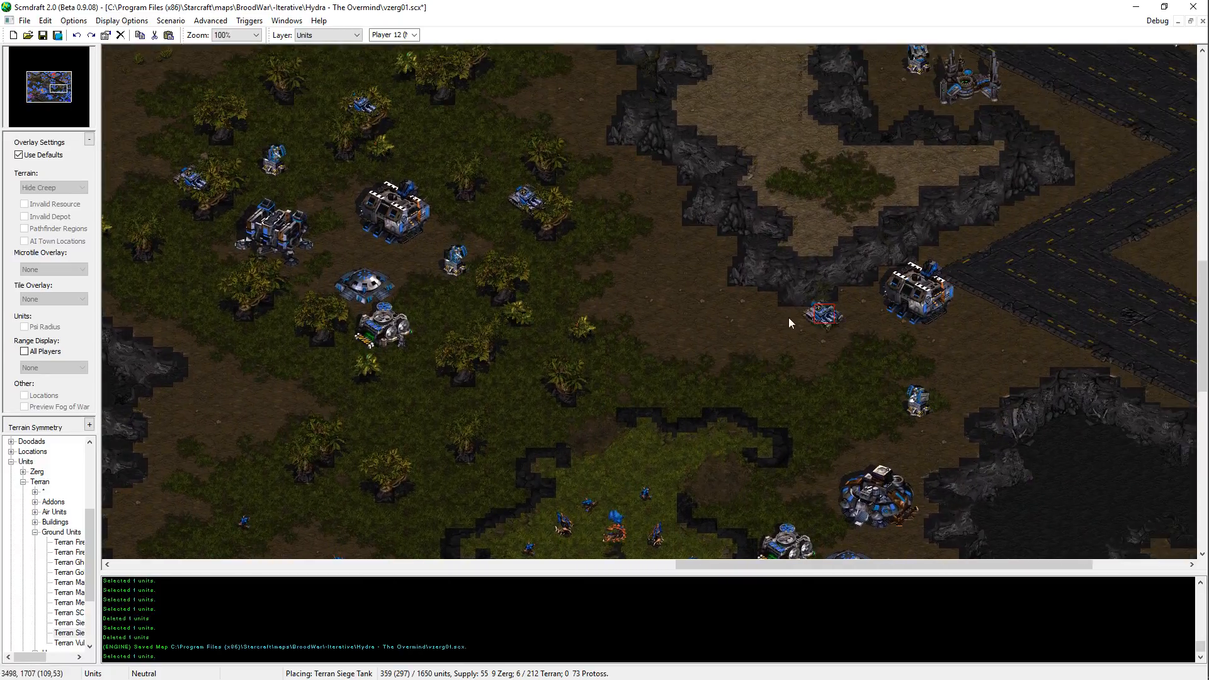
pyautogui.press('Up')
pyautogui.press('Right')
pyautogui.press('Left')
pyautogui.press('Up')
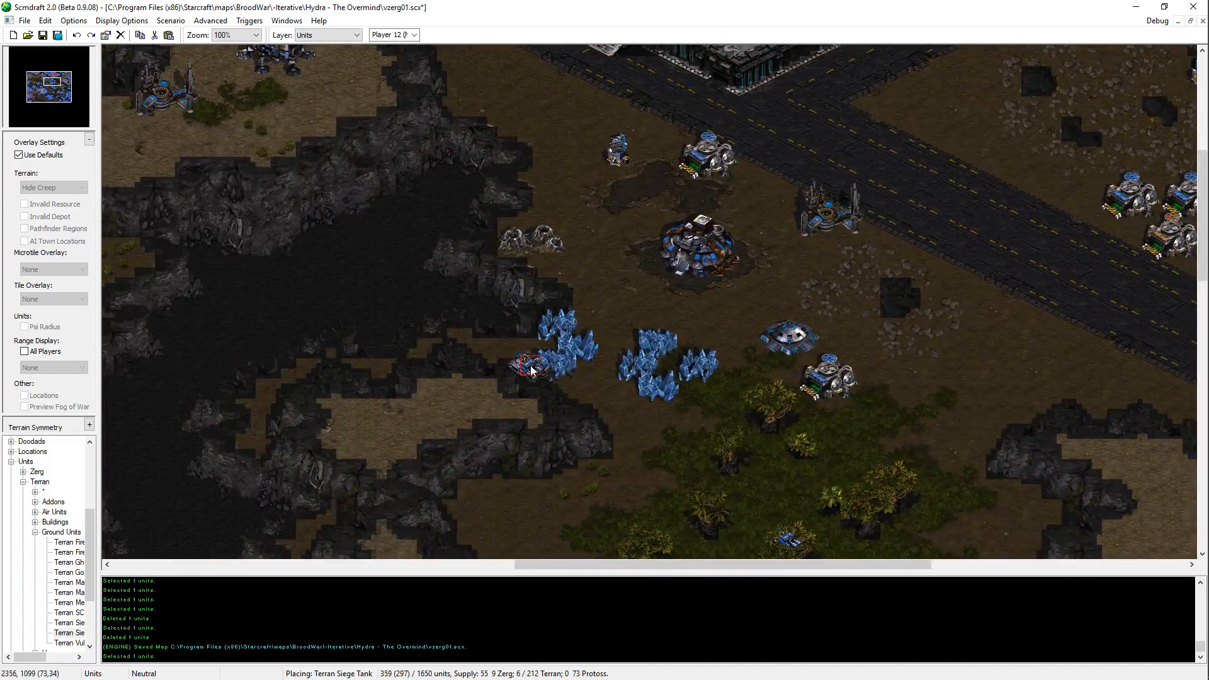
pyautogui.press('Left')
pyautogui.press('Up')
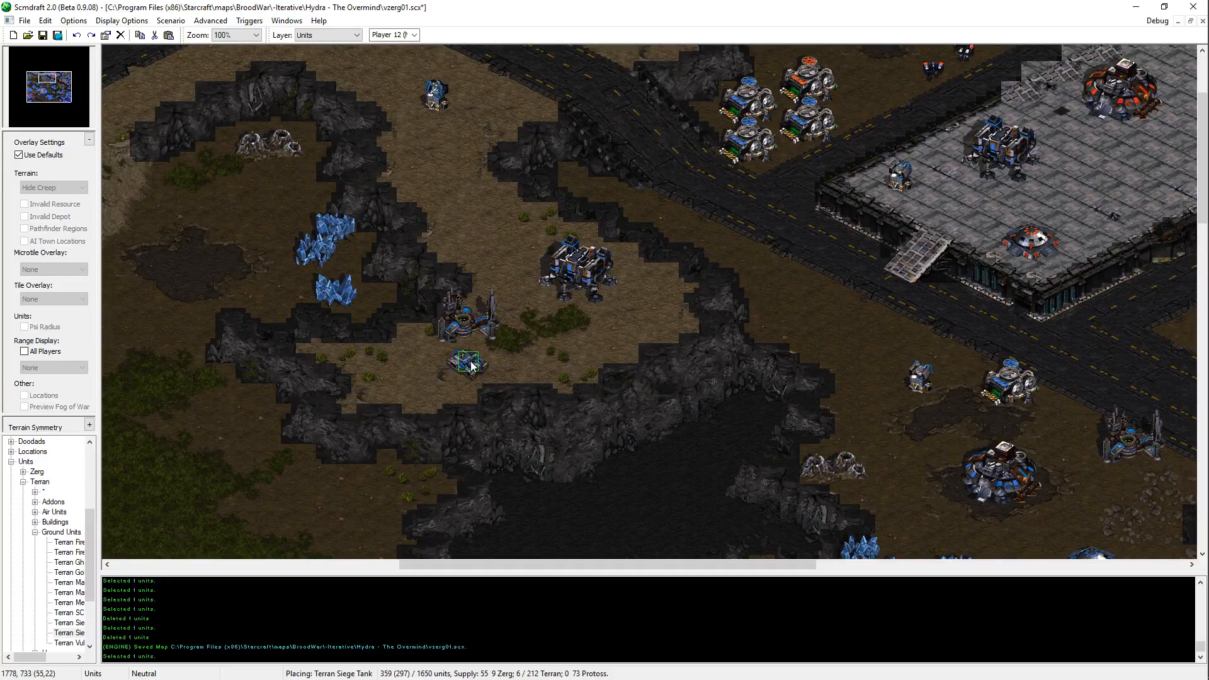
pyautogui.click(427, 370)
pyautogui.click(435, 179)
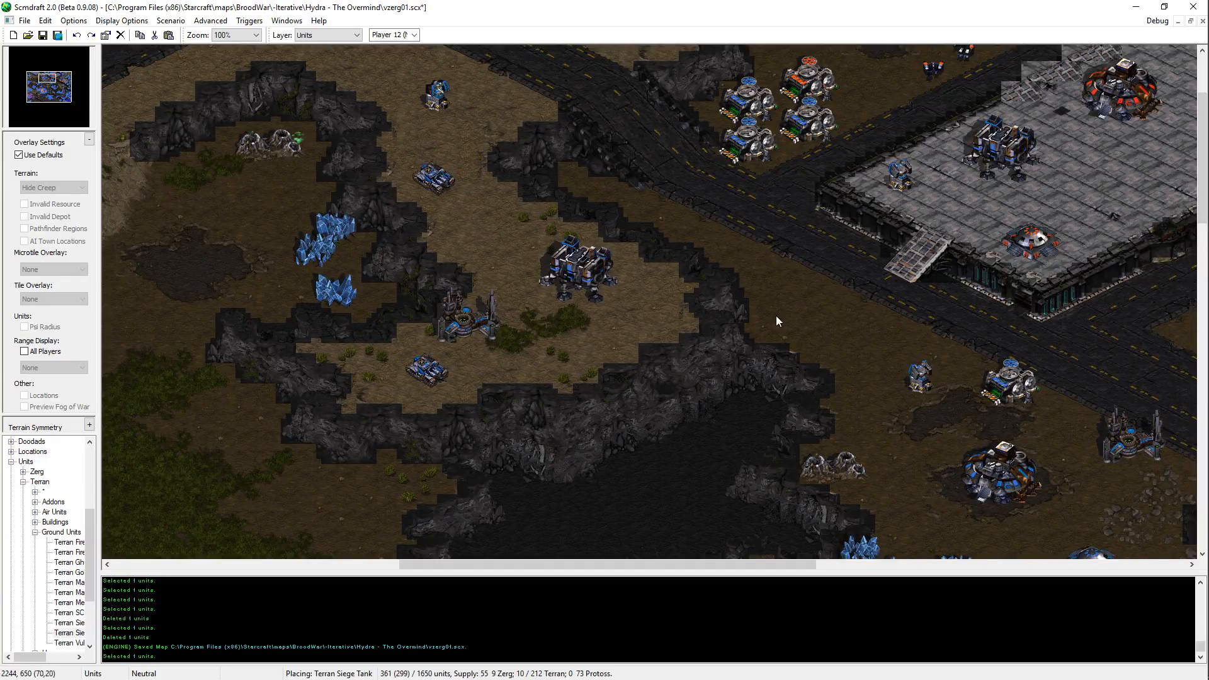
# Step: Place a Siege Tank just south of the northernmost Missile Turret on the high ground above the vespene geyser
pyautogui.press('Left')
pyautogui.press('Up')
pyautogui.click(623, 190)
pyautogui.press('Left')
pyautogui.press('Up')
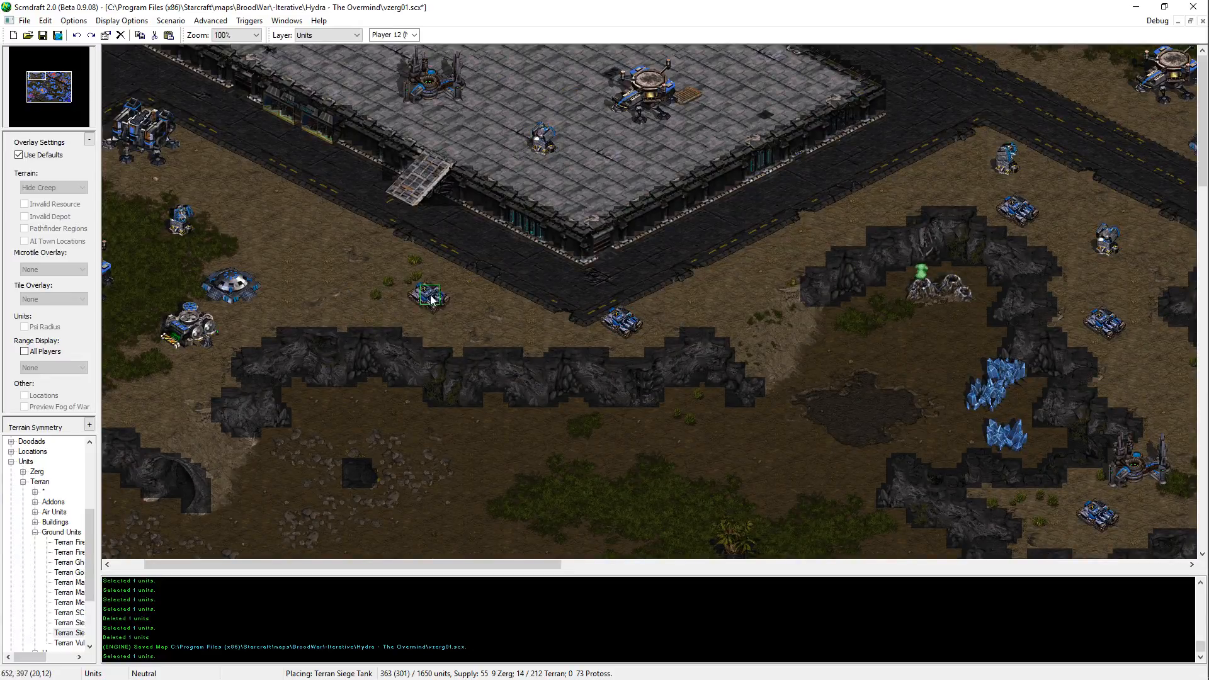
# Step: Place a Siege Tank near the southern corner of the northwestern raised platform, southeast of its Missile Turret
pyautogui.press('Right')
pyautogui.press('Down')
pyautogui.press('Left')
pyautogui.press('Up')
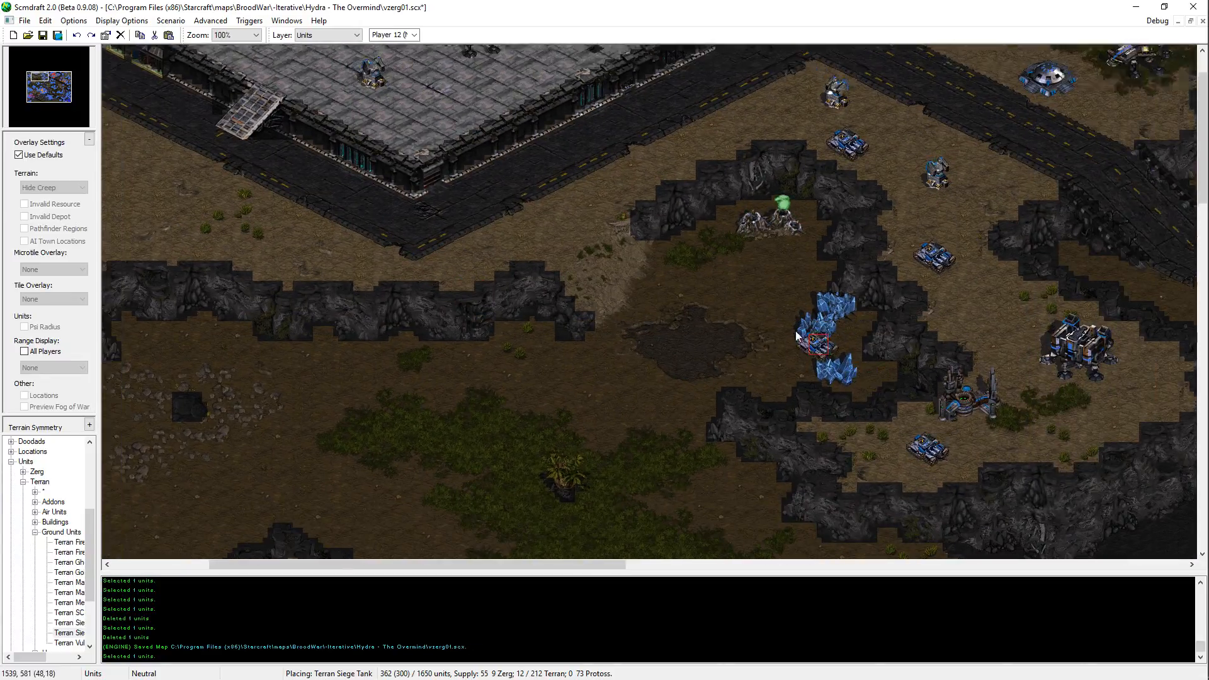
pyautogui.press('Left')
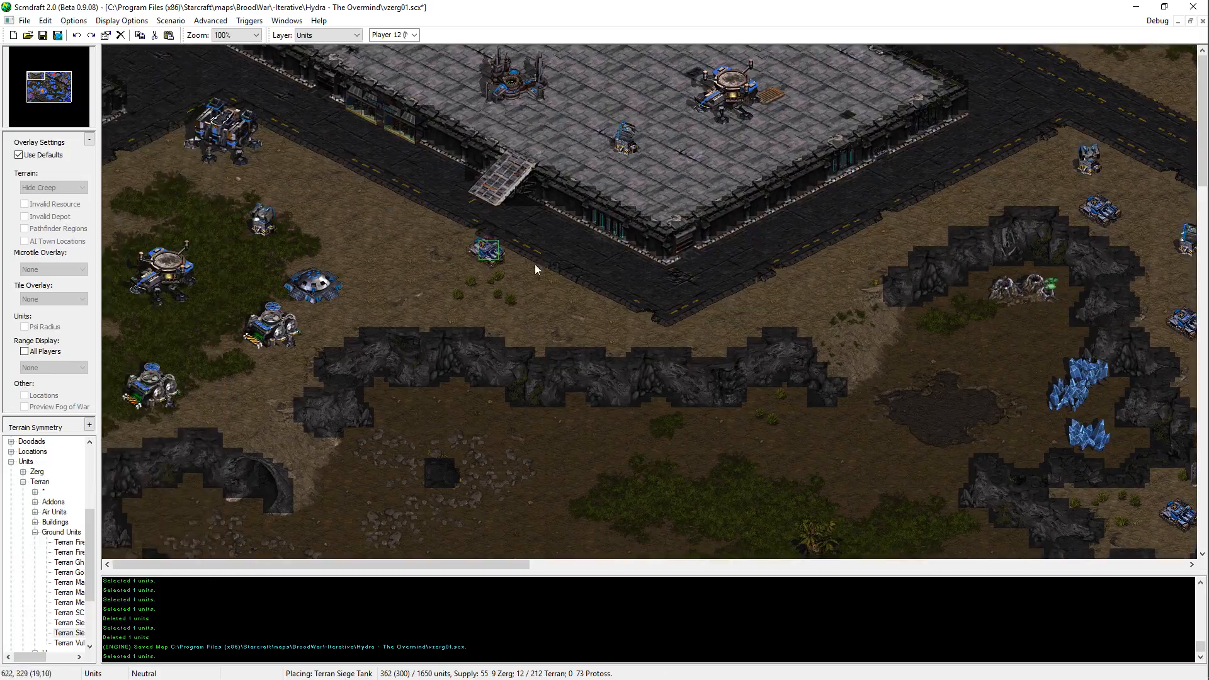
pyautogui.click(537, 299)
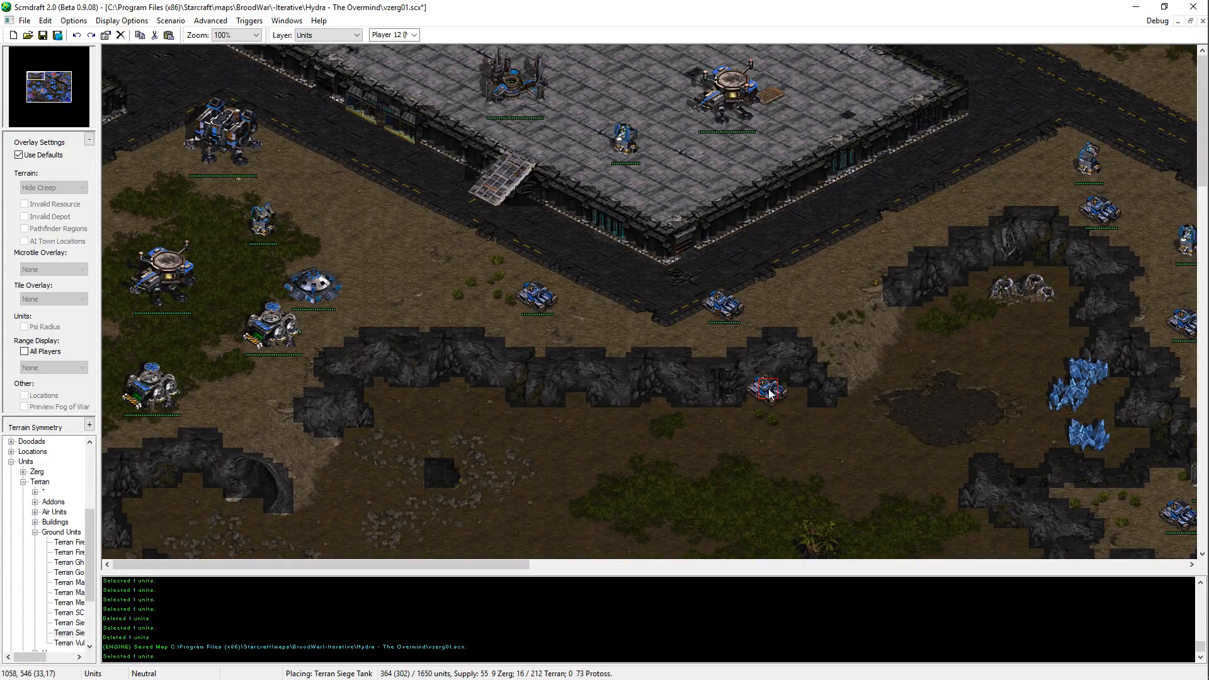
pyautogui.hotkey('ctrl', 'z')
pyautogui.click(668, 187)
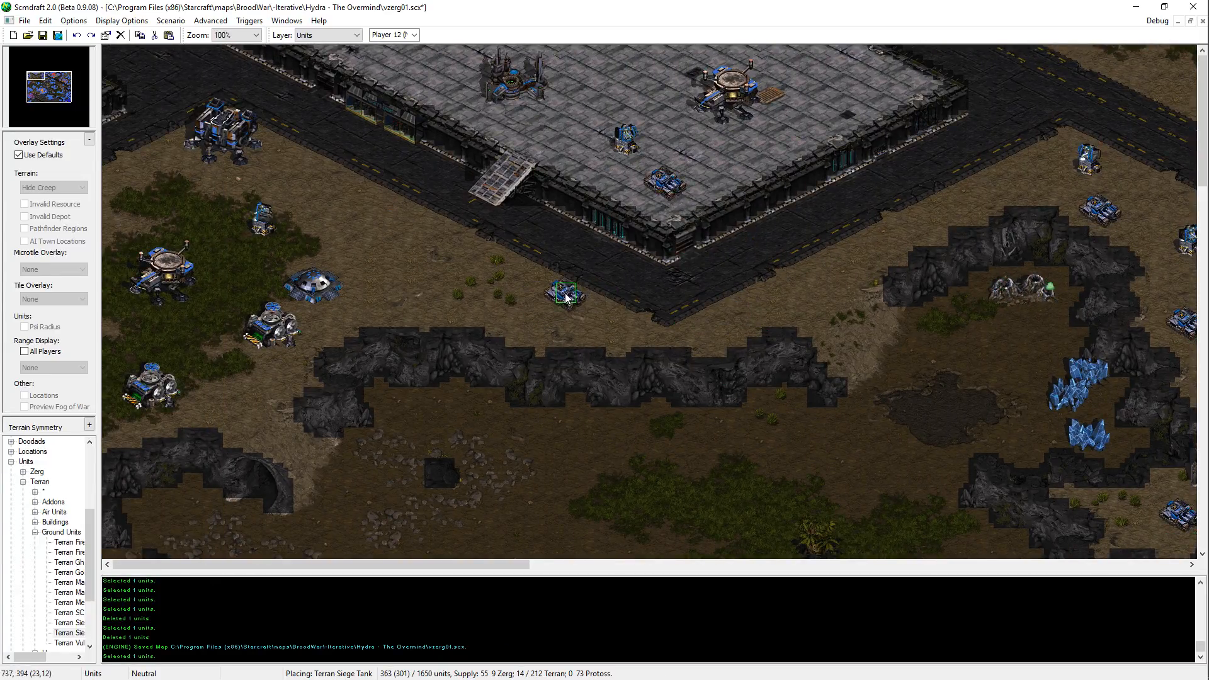
# Step: Place Siege Tanks on the ground below the northwestern platform's ramp and in the far western Terran base
pyautogui.click(537, 312)
pyautogui.hotkey('ctrl', 'z')
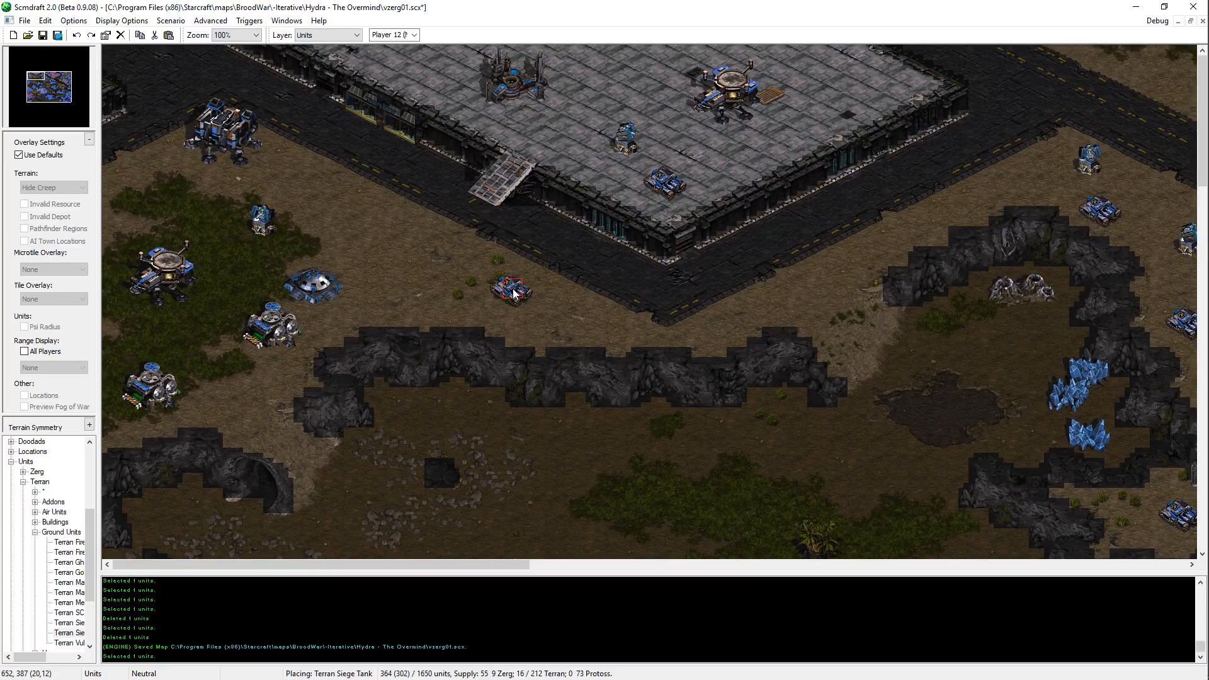
pyautogui.scroll(-3, 507, 306)
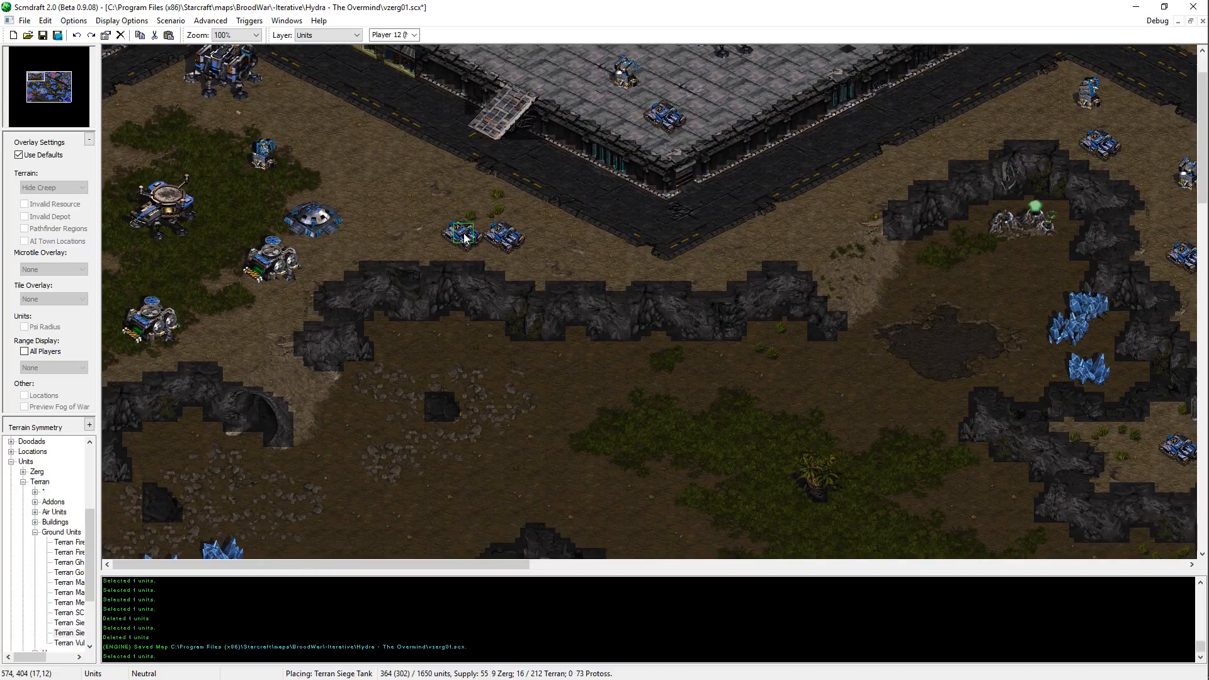
pyautogui.click(497, 220)
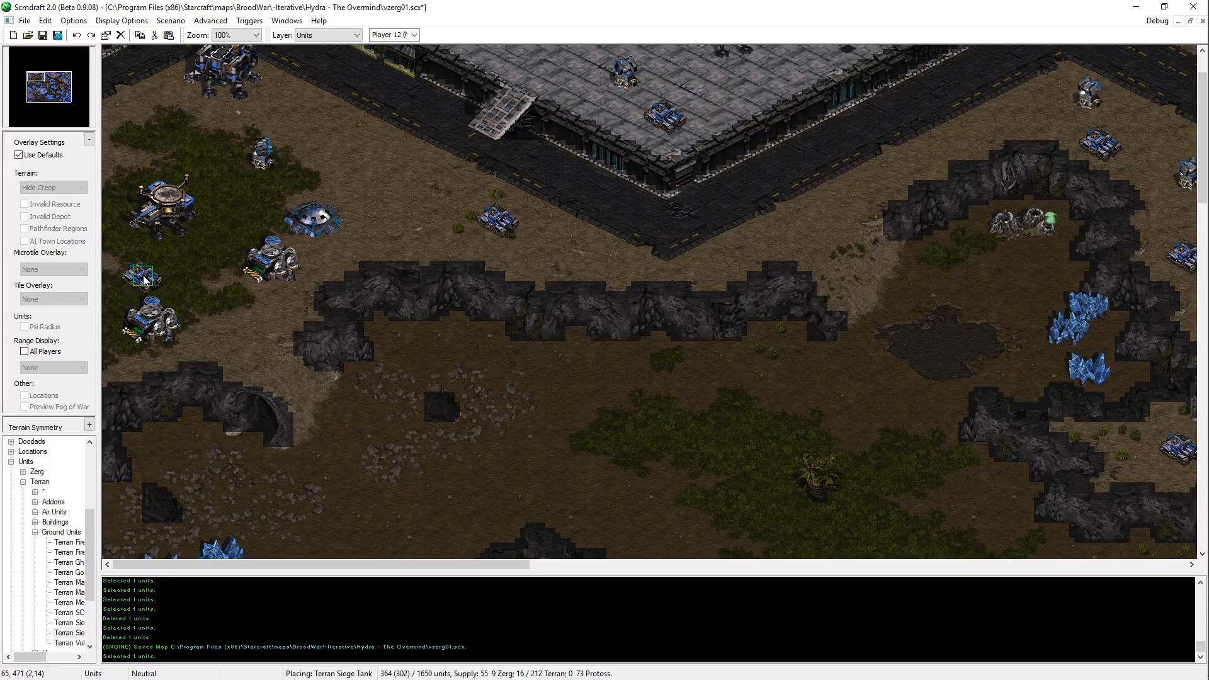
pyautogui.click(145, 136)
# Step: Place a Siege Tank on the northeastern raised platform, between the southern Bunker and the southeastern ramp
pyautogui.press('Up')
pyautogui.press('Right')
pyautogui.press('Right')
pyautogui.press('Right')
pyautogui.press('Right')
pyautogui.press('Right')
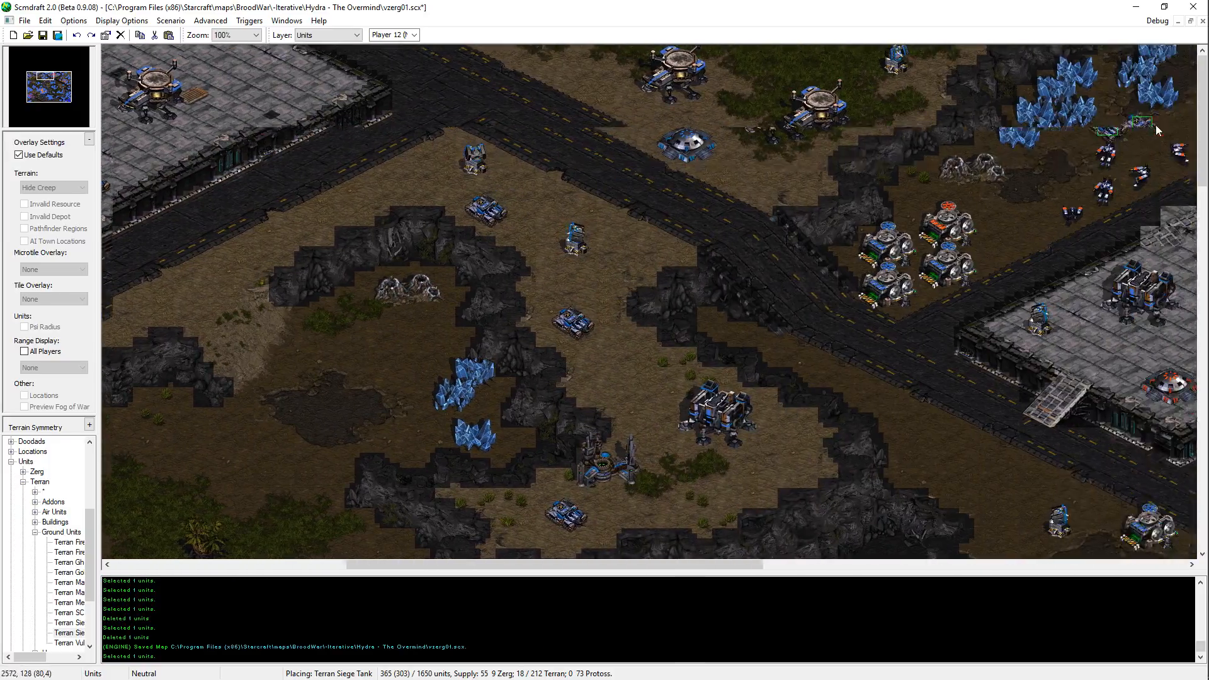
pyautogui.press('Down')
# Step: Place two Siege Tanks on the northeastern base's paved square and two on the road southwest of the Command Center below
pyautogui.press('Right')
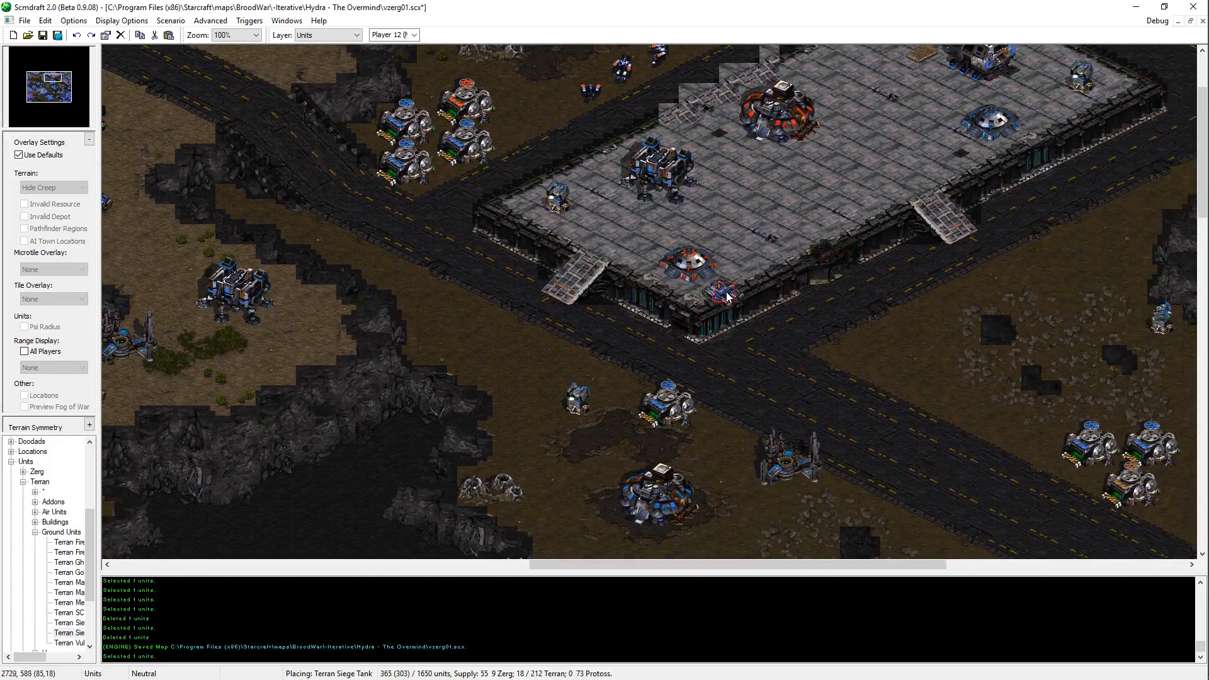
pyautogui.click(813, 220)
pyautogui.press('Up')
pyautogui.press('Right')
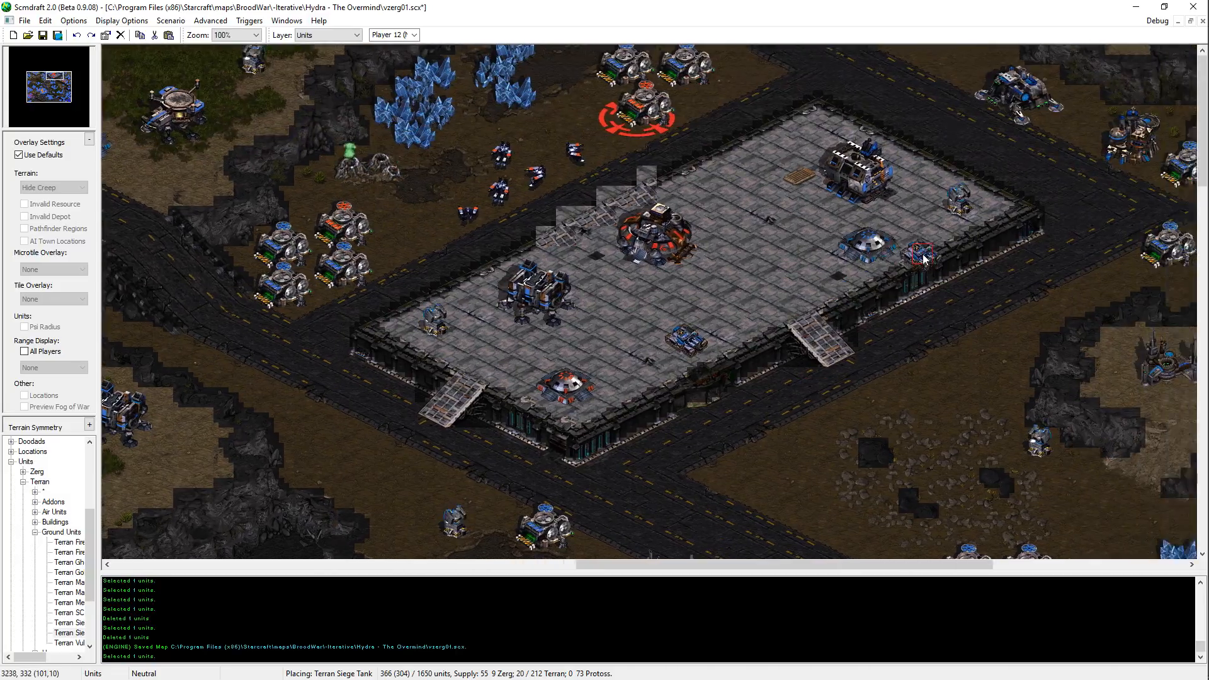
pyautogui.press('Right')
pyautogui.press('Down')
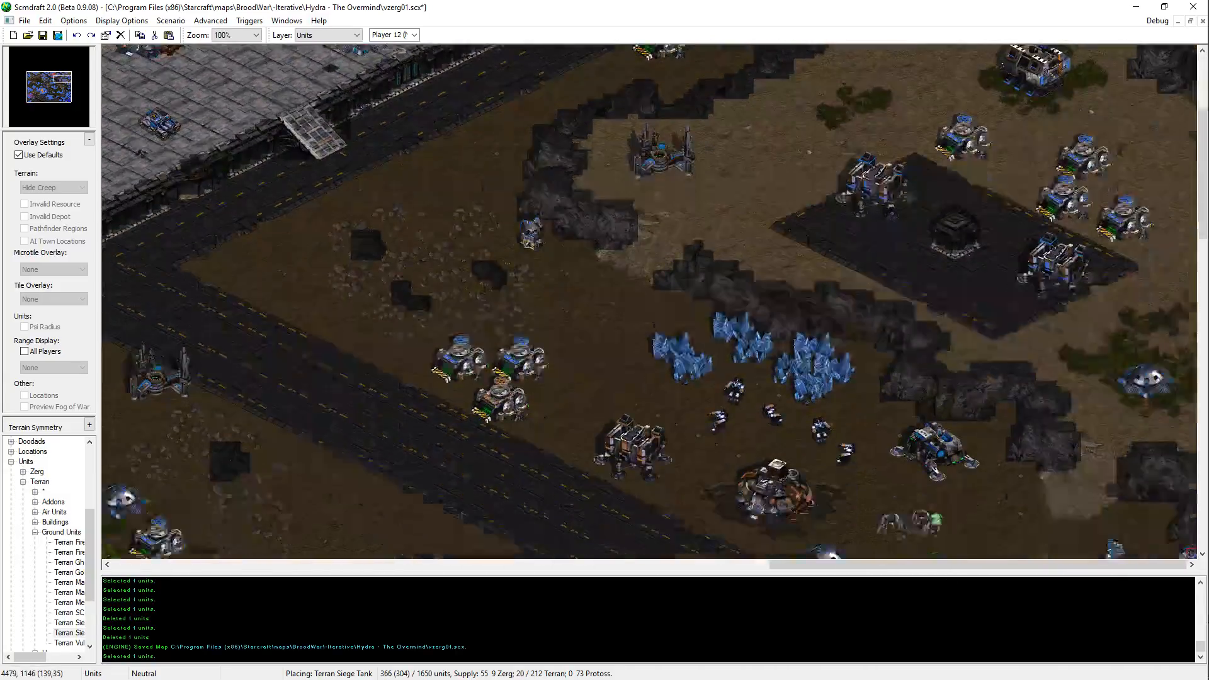
pyautogui.click(882, 180)
pyautogui.click(944, 224)
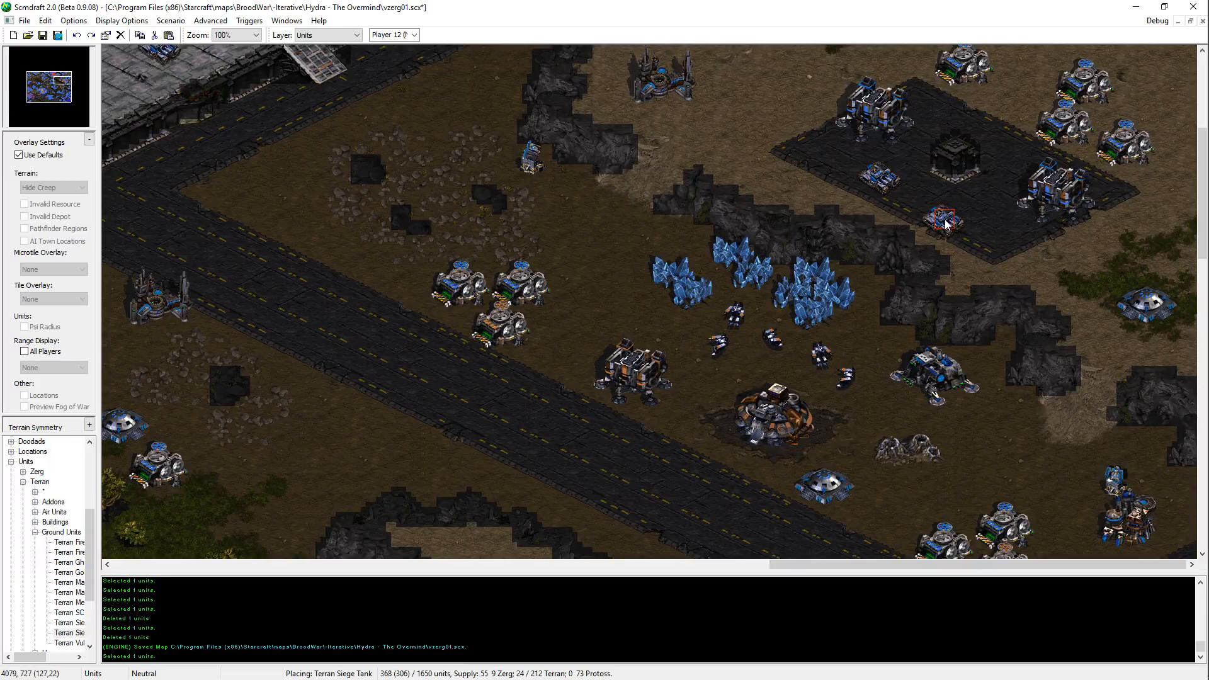
pyautogui.press('Down')
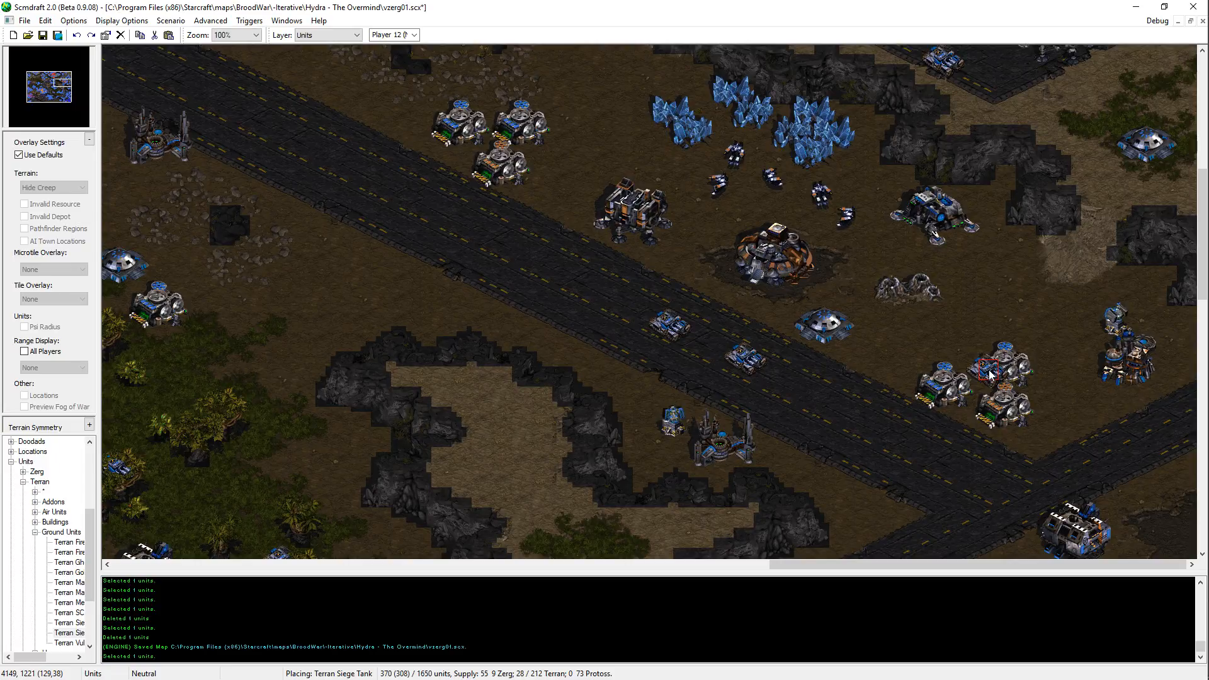
# Step: Place Siege Tanks on the rubble north of the three roadside Supply Depots and on the rubble southeast of the central Command Center
pyautogui.press('Up')
pyautogui.press('Left')
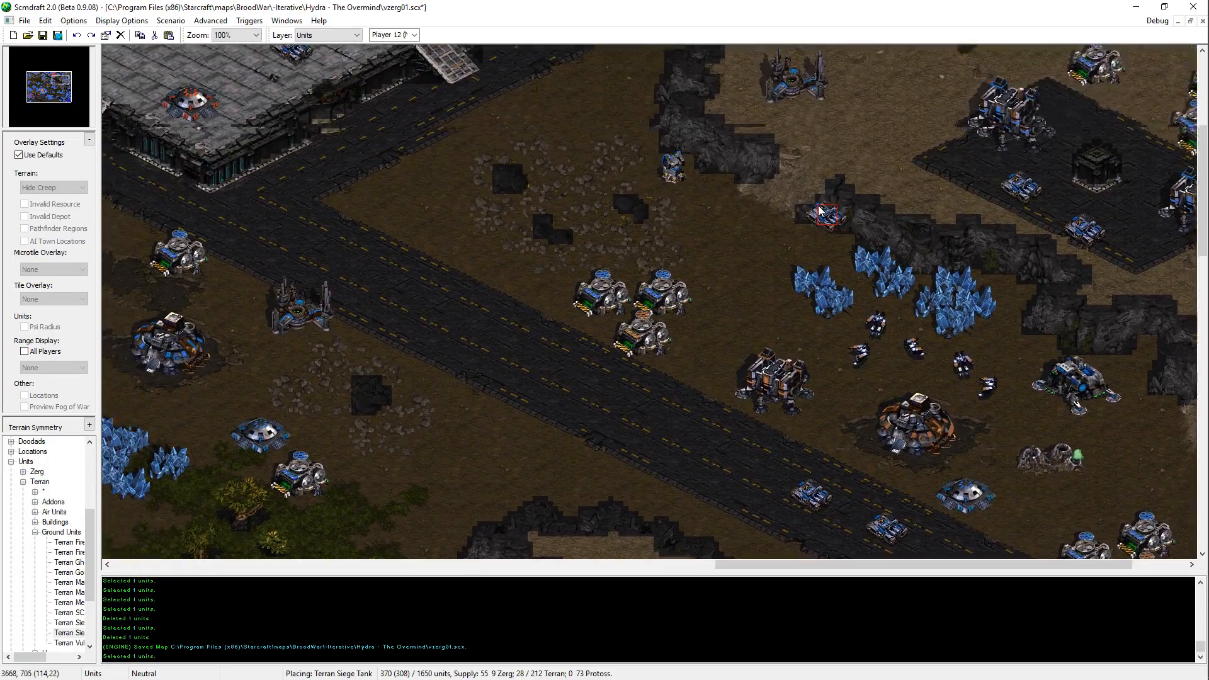
pyautogui.press('Left')
pyautogui.press('Down')
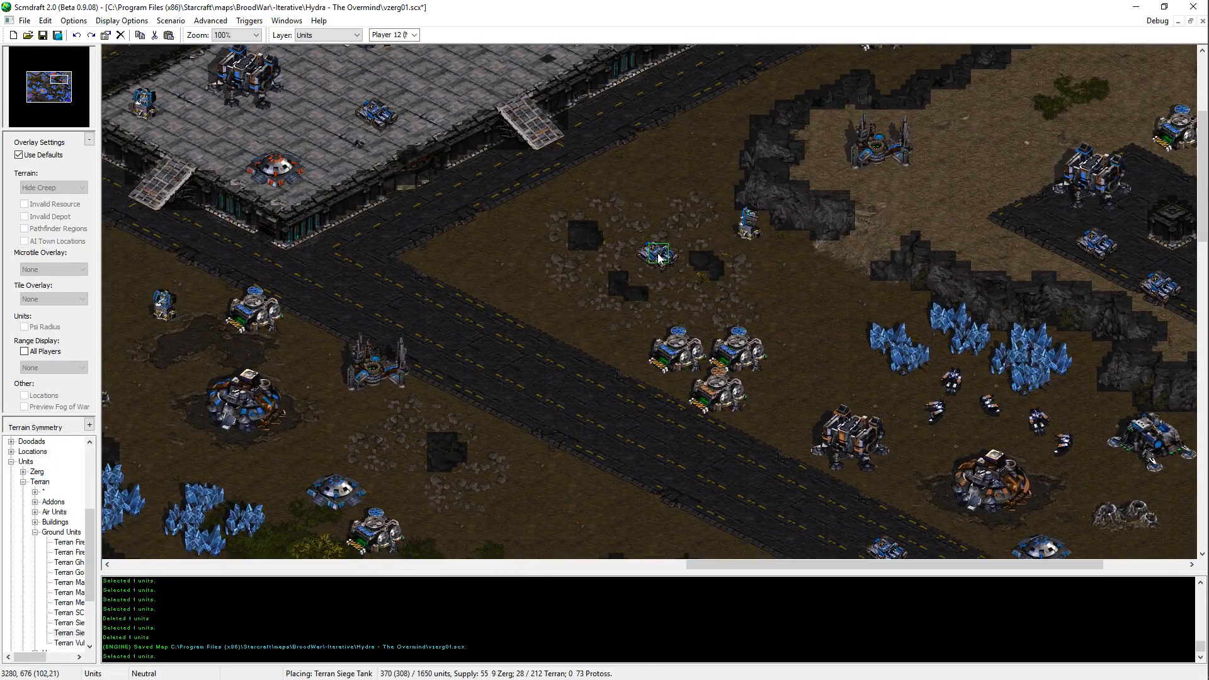
pyautogui.click(655, 260)
pyautogui.press('Left')
pyautogui.press('Down')
pyautogui.click(477, 346)
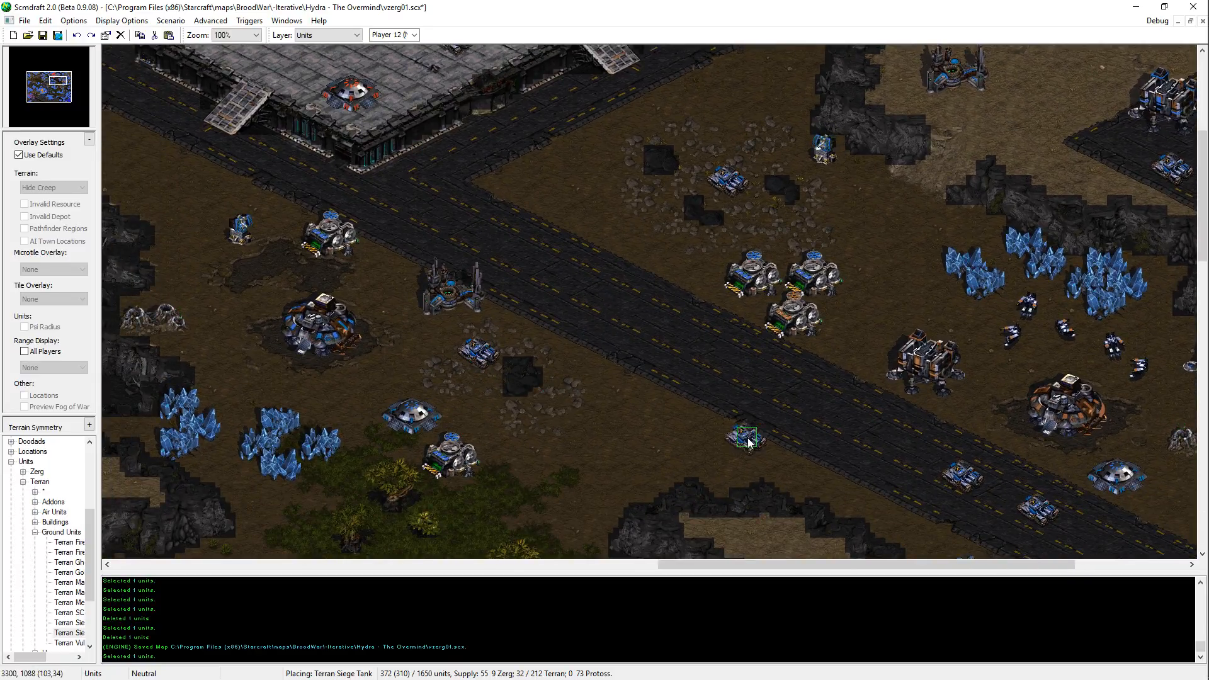
# Step: Place two Siege Tanks northwest of the Bunker at the eastern roadside outpost, below its Factory
pyautogui.press('Left')
pyautogui.press('Down')
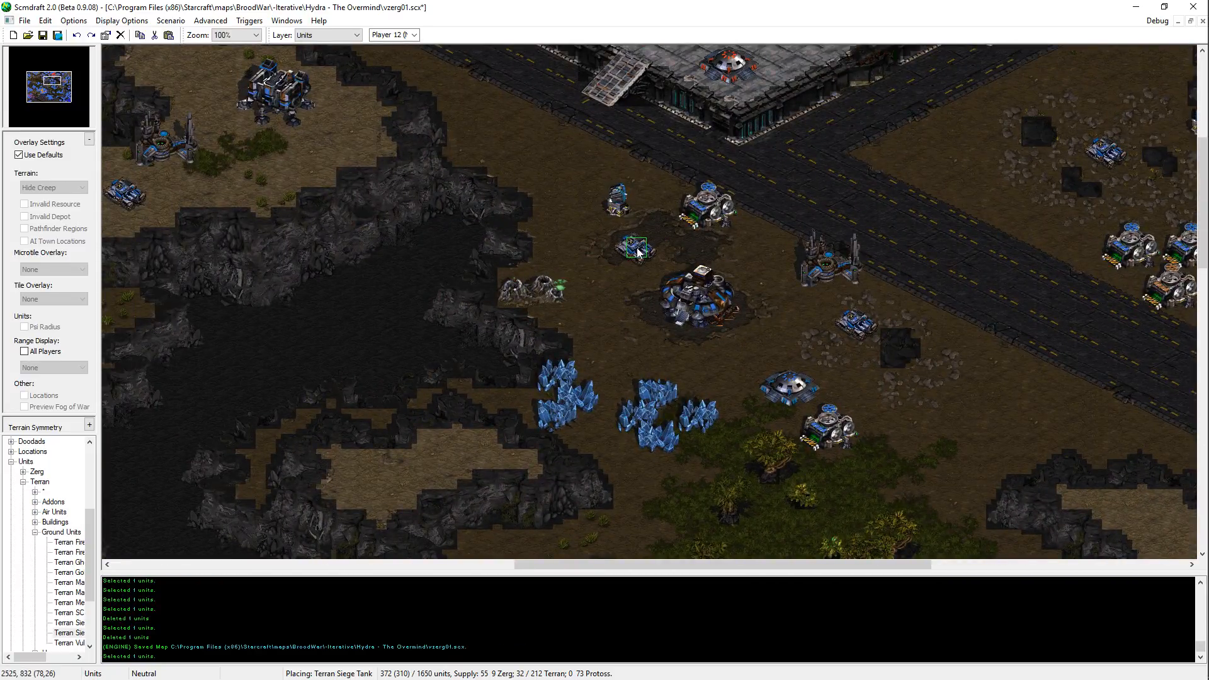
pyautogui.press('Right')
pyautogui.press('Down')
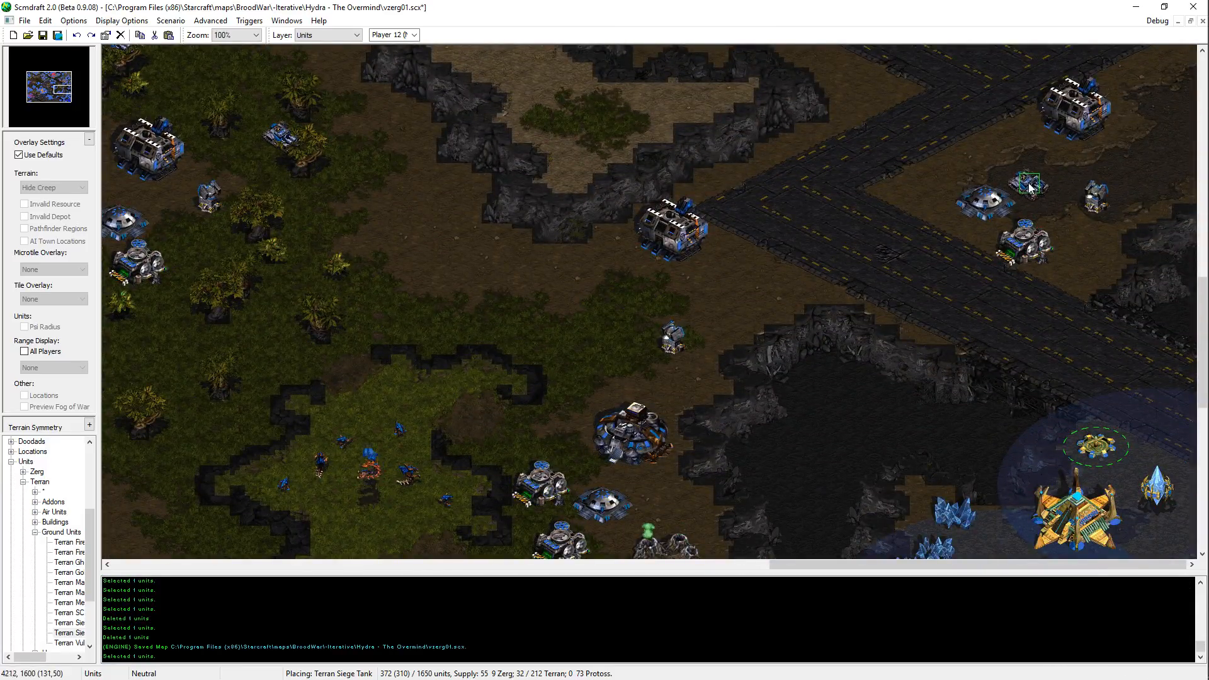
pyautogui.click(978, 156)
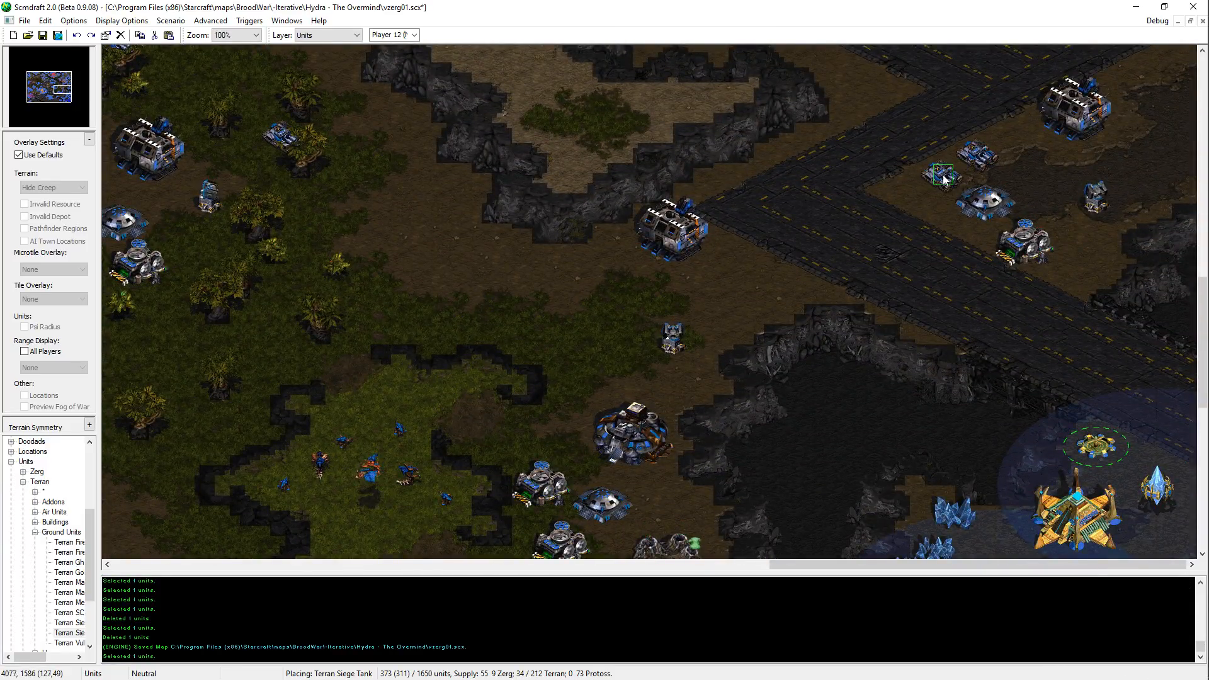
pyautogui.click(926, 184)
# Step: Place a Siege Tank between the Missile Turret and the Command Center of the Terran base east of the grassy hollow
pyautogui.press('Left')
pyautogui.press('Down')
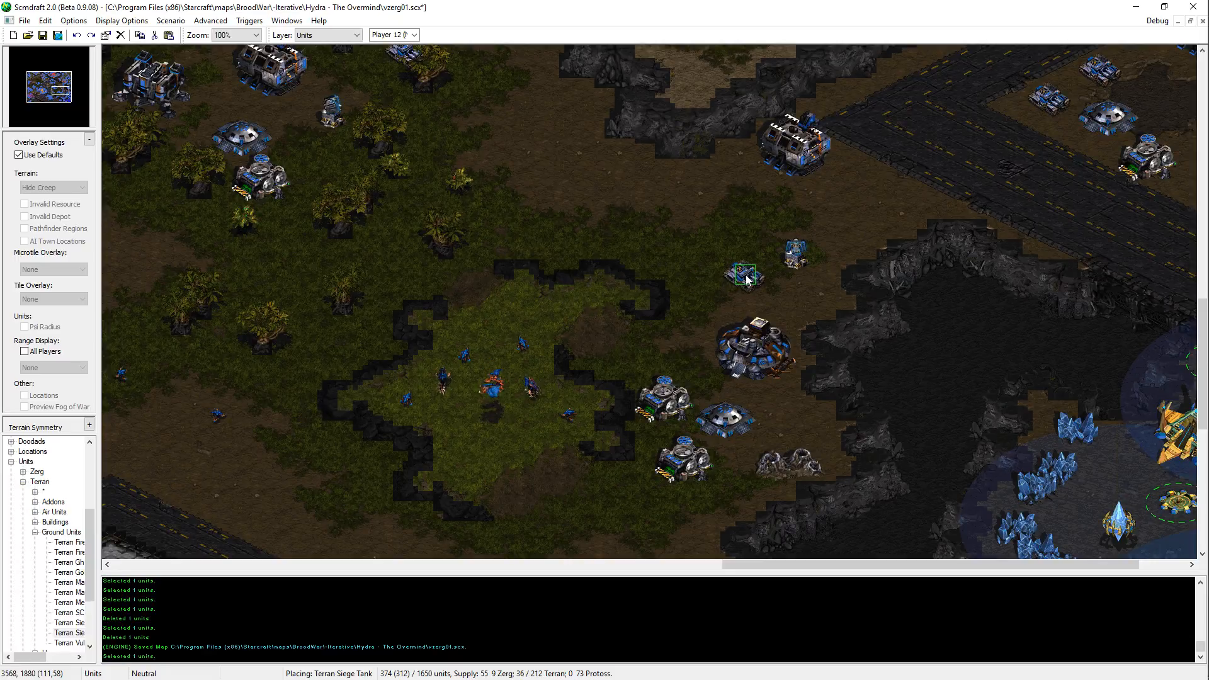
pyautogui.click(809, 296)
pyautogui.press('Right')
pyautogui.press('Down')
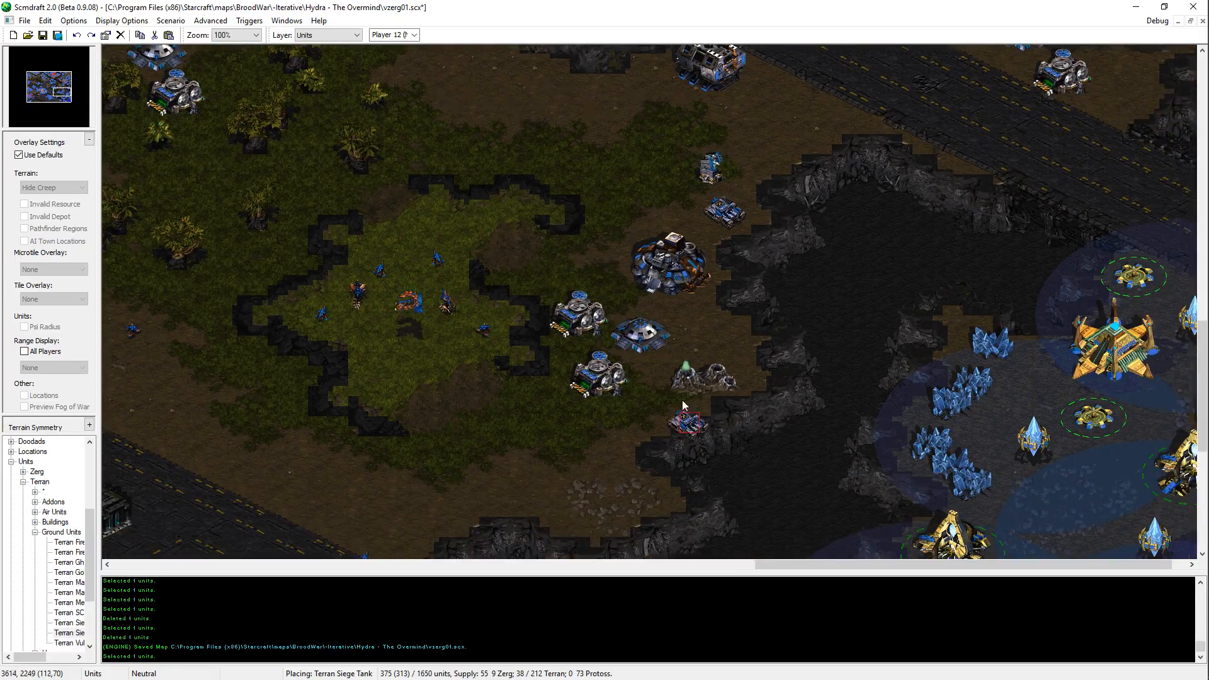
# Step: Examine the surroundings of the southeastern Terran base and the eastern road junction for further tank positions
pyautogui.press('Up')
pyautogui.press('Left')
pyautogui.press('Left')
pyautogui.press('Down')
pyautogui.press('Left')
pyautogui.press('Down')
pyautogui.press('Right')
pyautogui.press('Up')
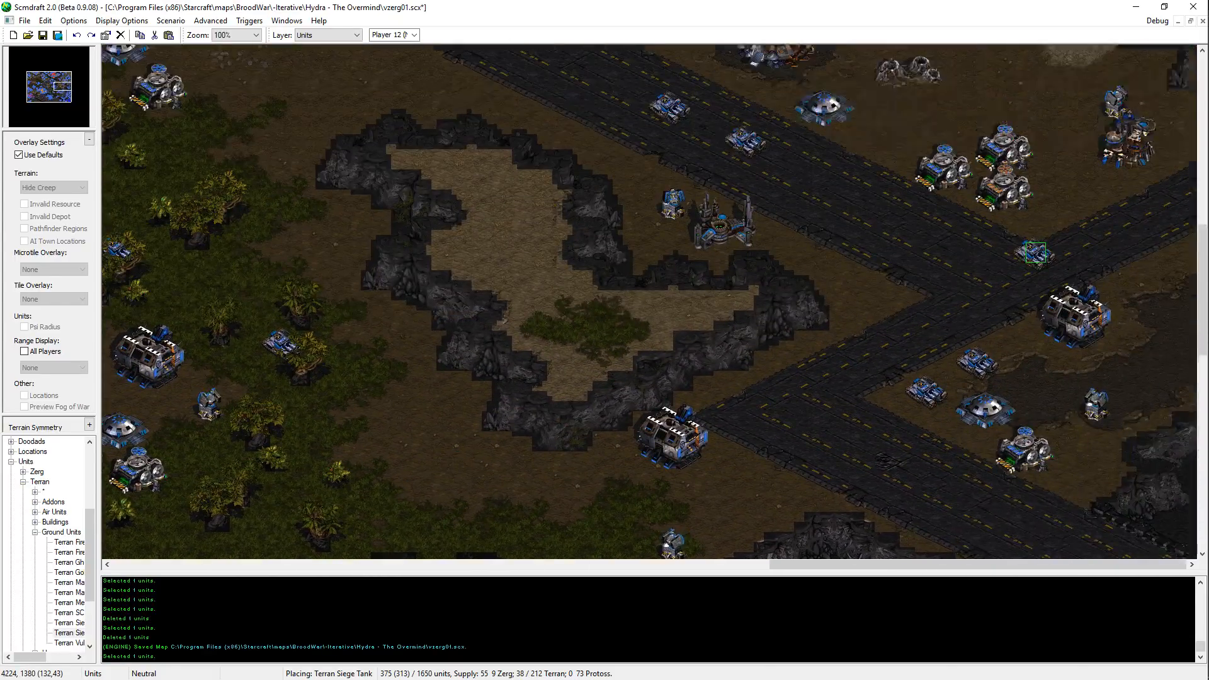
# Step: Place Siege Tanks just east of the paved pad in the northeastern Terran base and on the ledge northwest of that pad
pyautogui.press('Up')
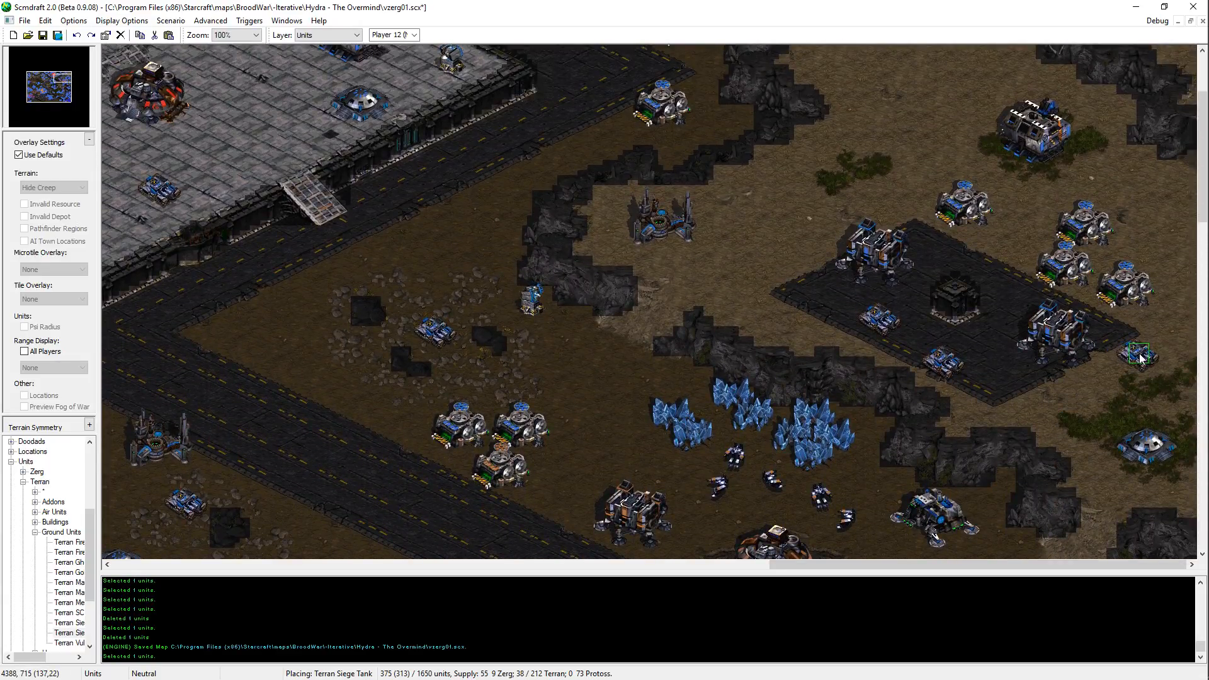
pyautogui.click(1140, 357)
pyautogui.click(731, 204)
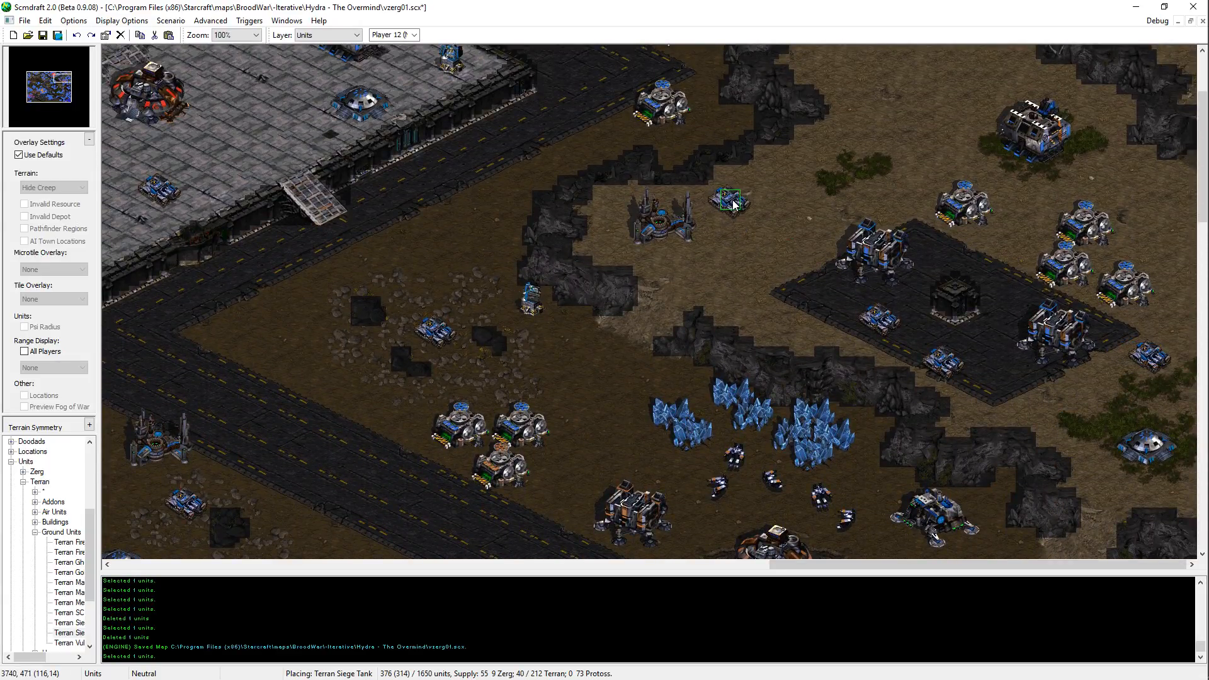
# Step: Examine the raised northern platform base and the roads south and west of it for further Siege Tank positions
pyautogui.press('Up')
pyautogui.press('Left')
pyautogui.press('Up')
pyautogui.press('Left')
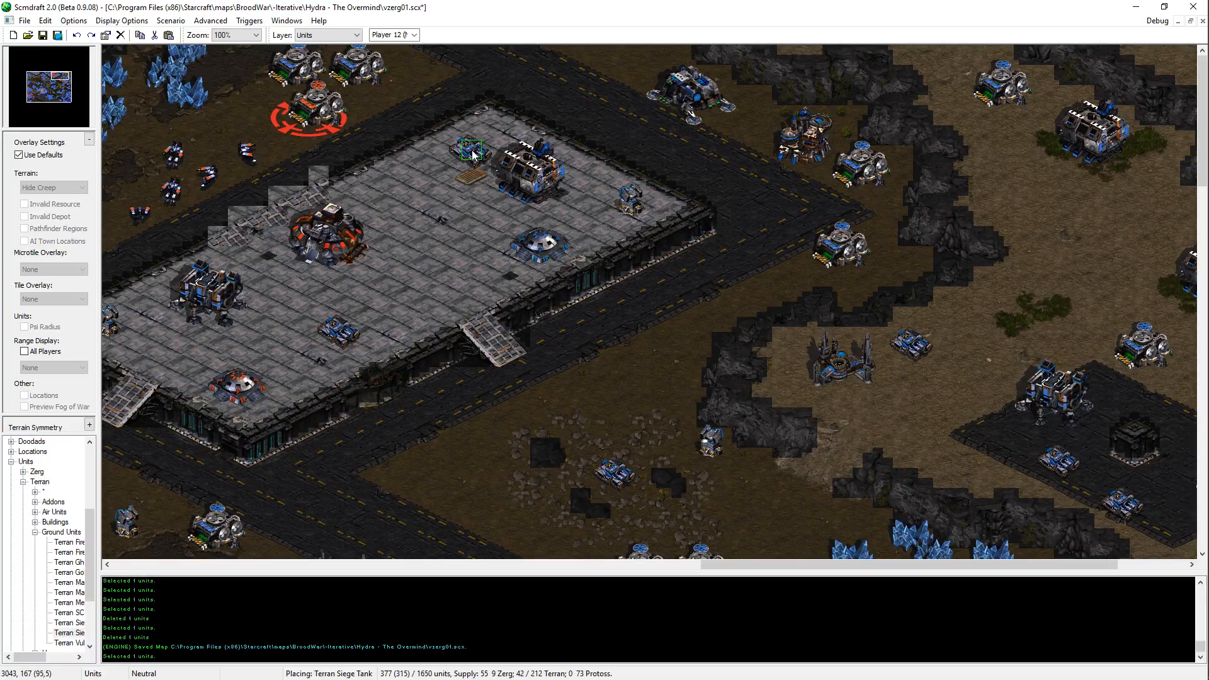
pyautogui.press('Down')
pyautogui.press('Left')
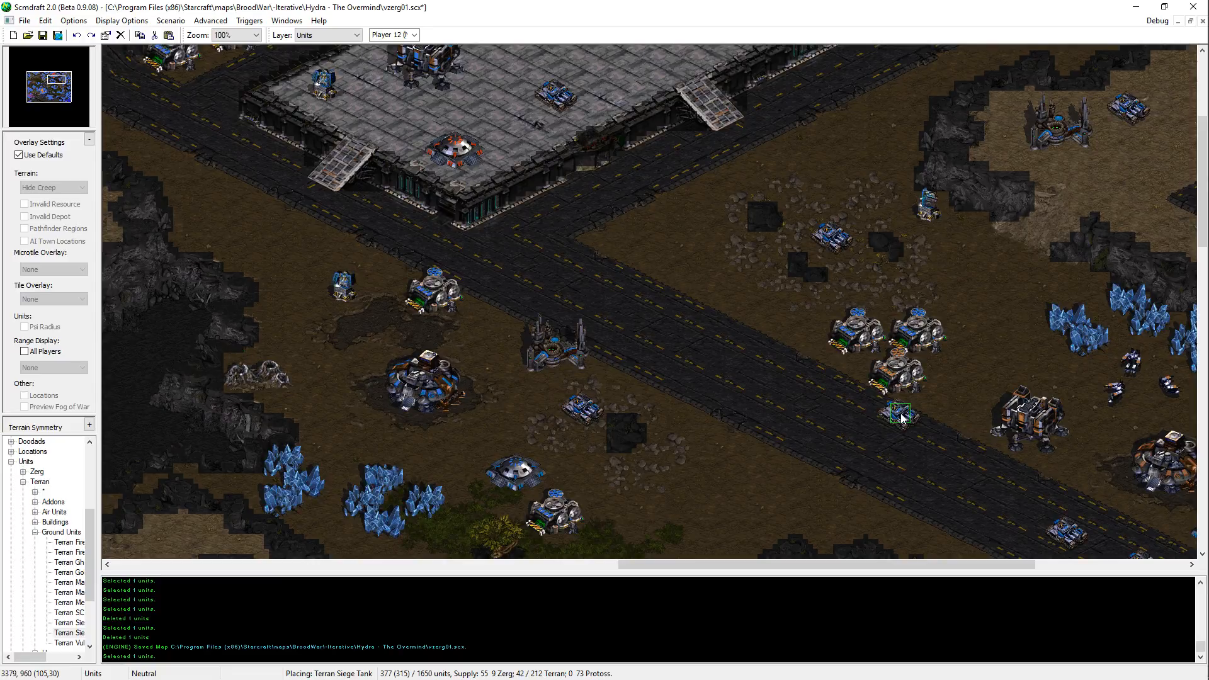
pyautogui.press('Up')
pyautogui.press('Right')
pyautogui.press('Left')
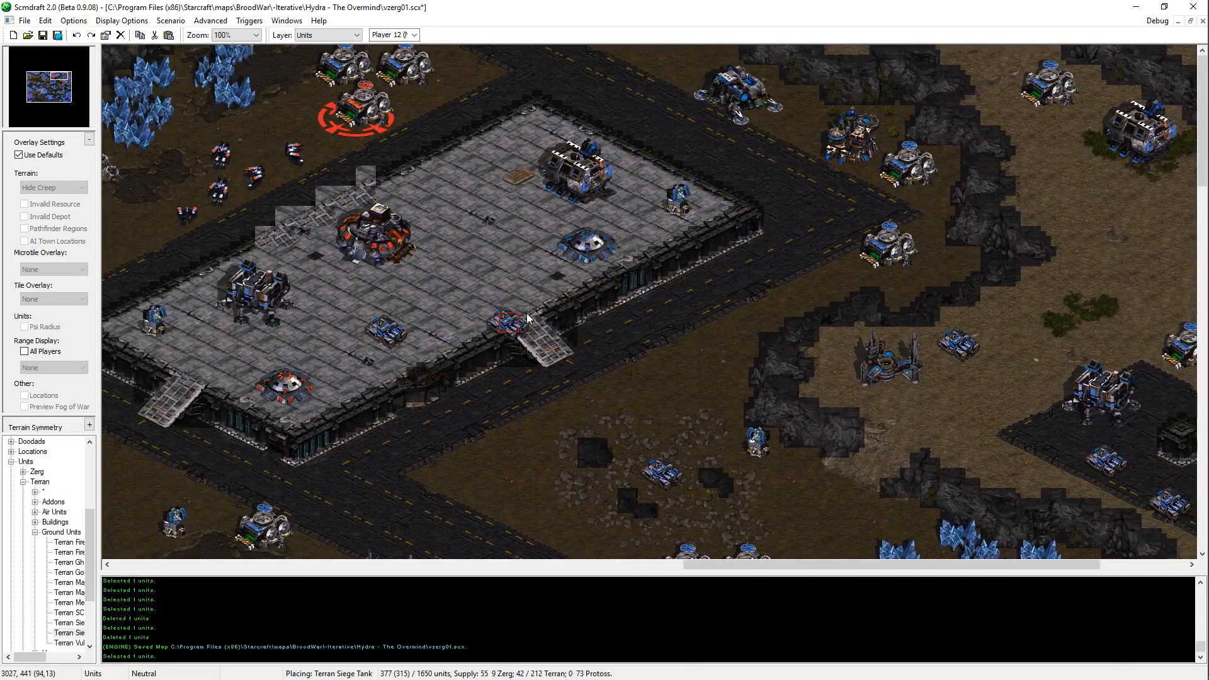
pyautogui.press('Left')
# Step: Save the map vzerg01 and end the Siege Tank placement
pyautogui.hotkey('ctrl', 's')
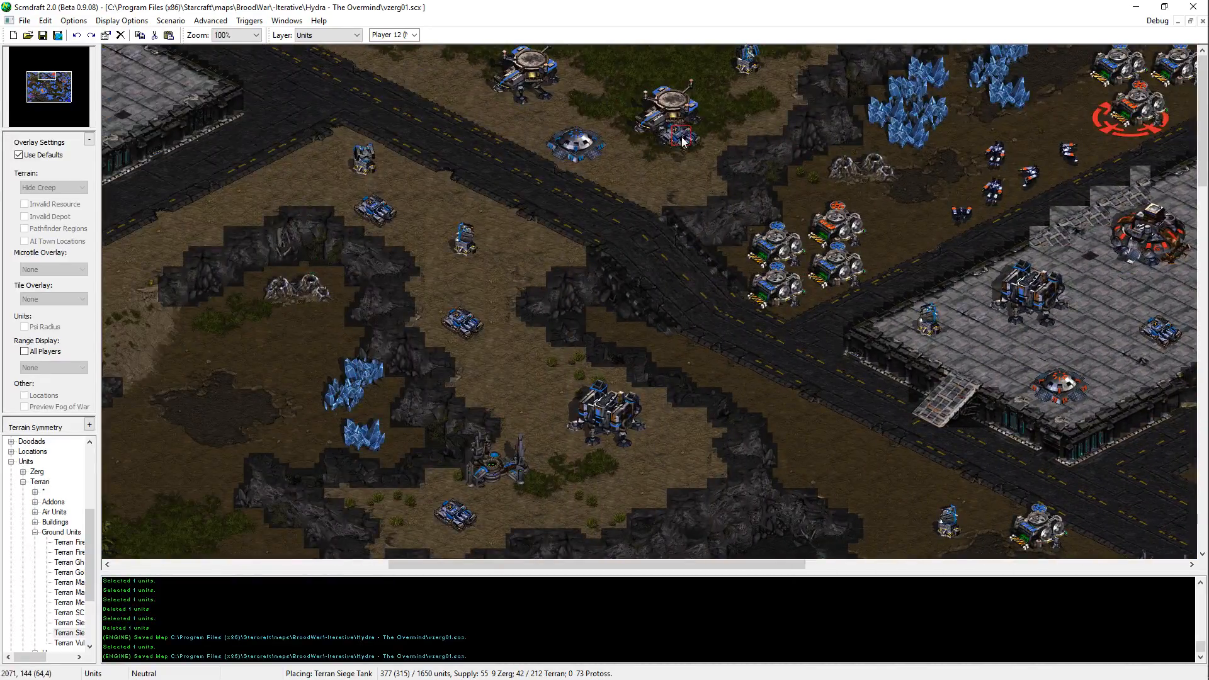
pyautogui.press('Right')
pyautogui.press('Down')
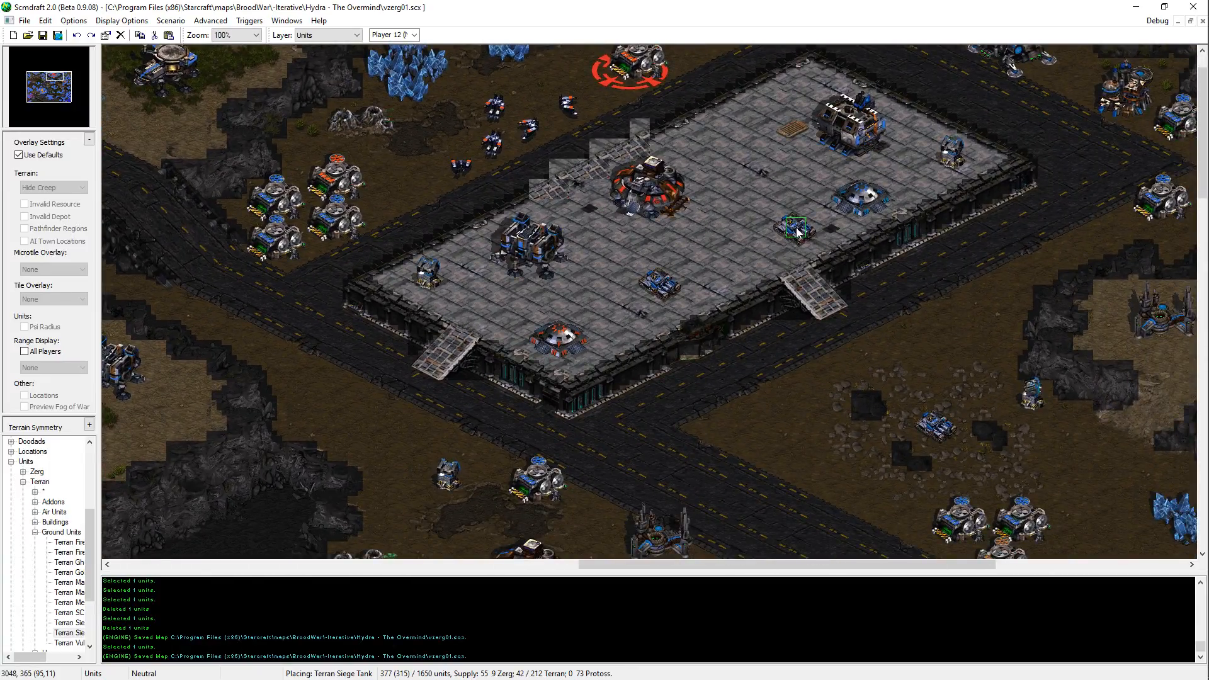
pyautogui.press('Escape')
# Step: Examine the Terran bases along the north and east and the Zerg-held ground in the west of the map
pyautogui.press('Left')
pyautogui.press('Up')
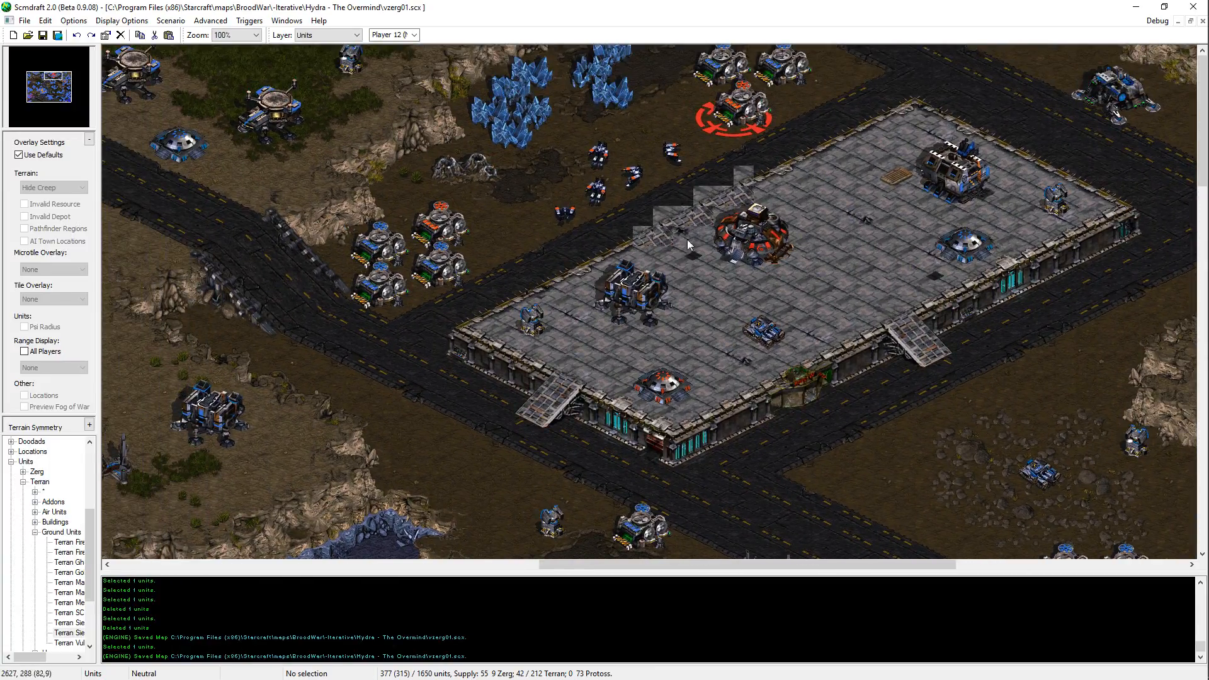
pyautogui.press('Right')
pyautogui.press('Down')
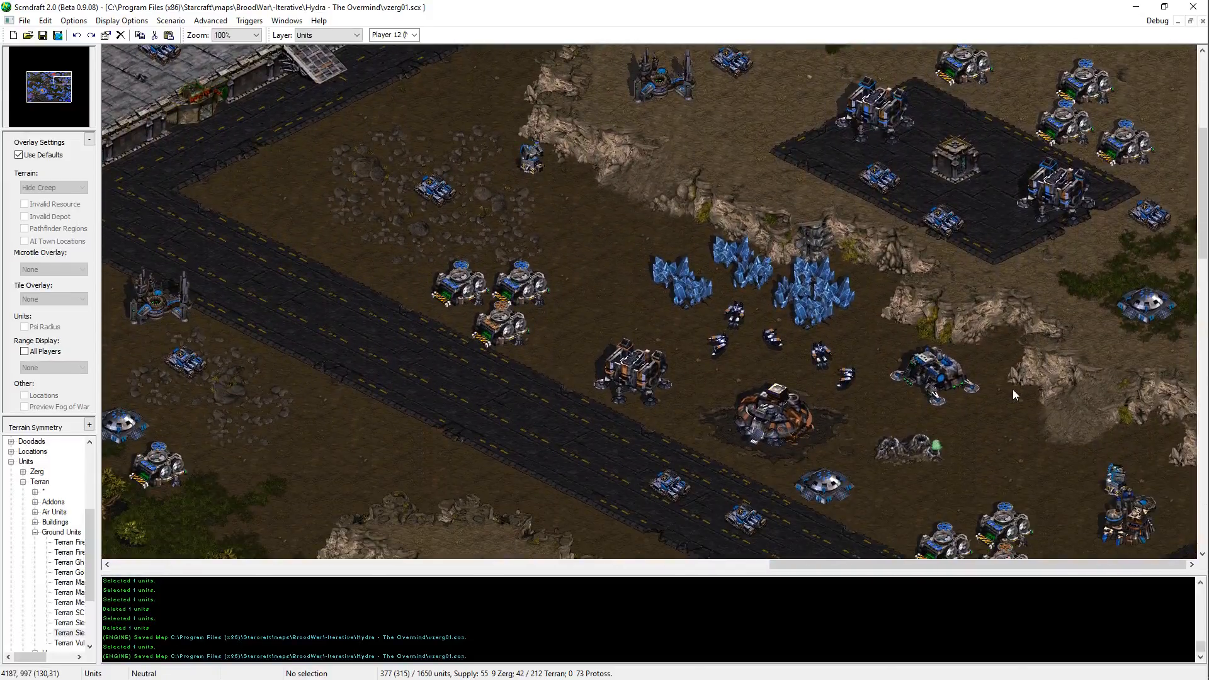
pyautogui.moveTo(1178, 68)
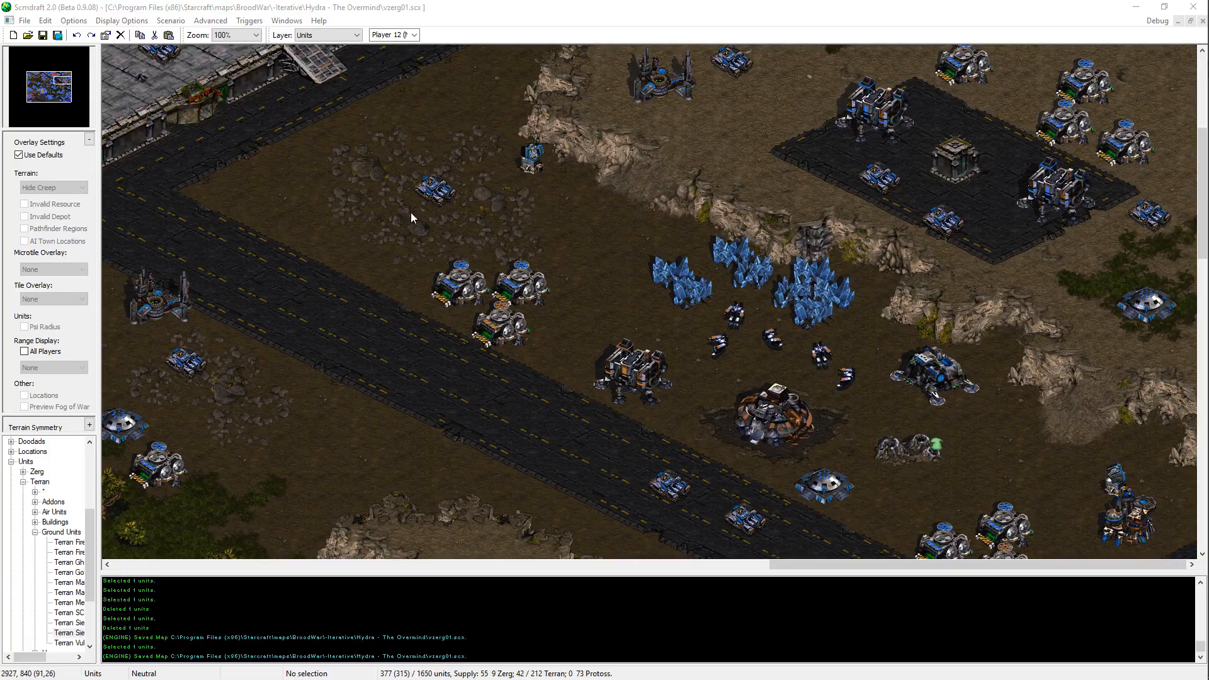
pyautogui.click(782, 19)
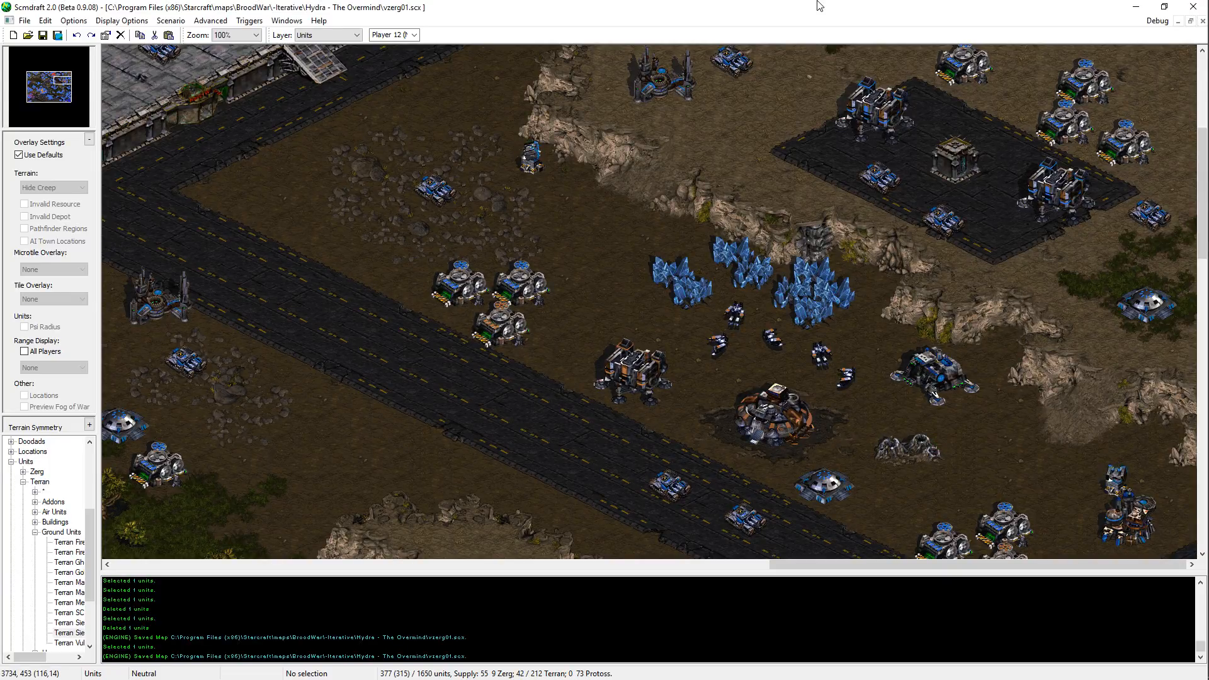
pyautogui.scroll(5, 811, 241)
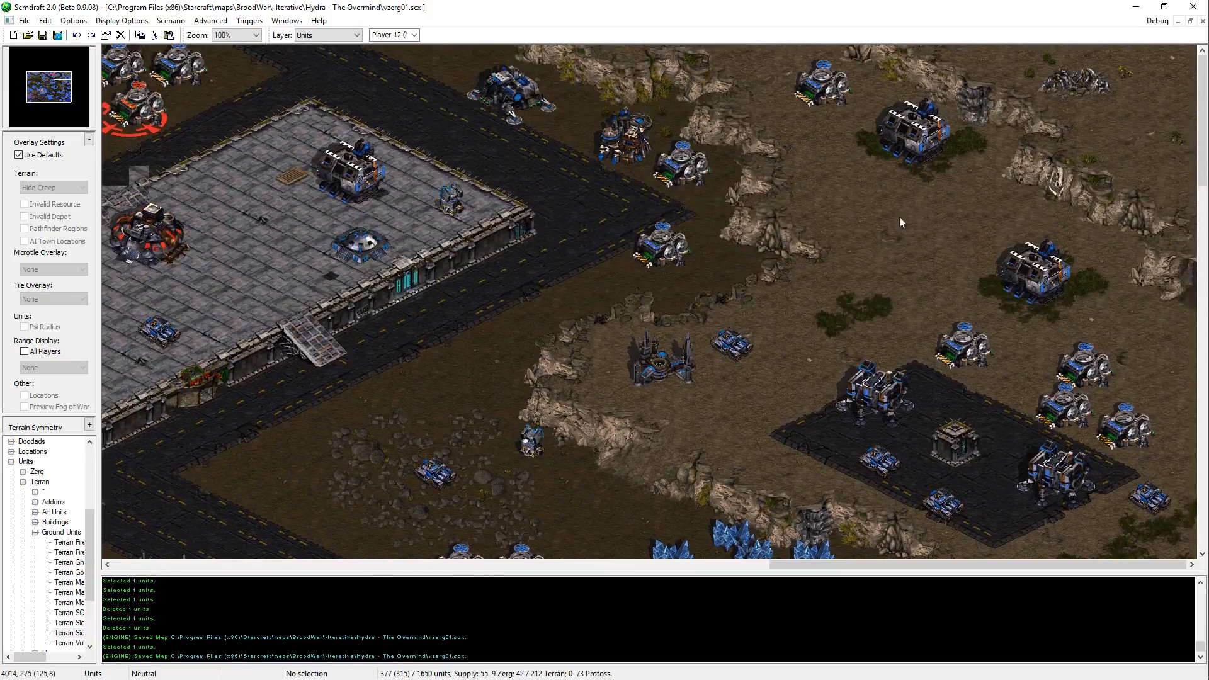
pyautogui.click(69, 97)
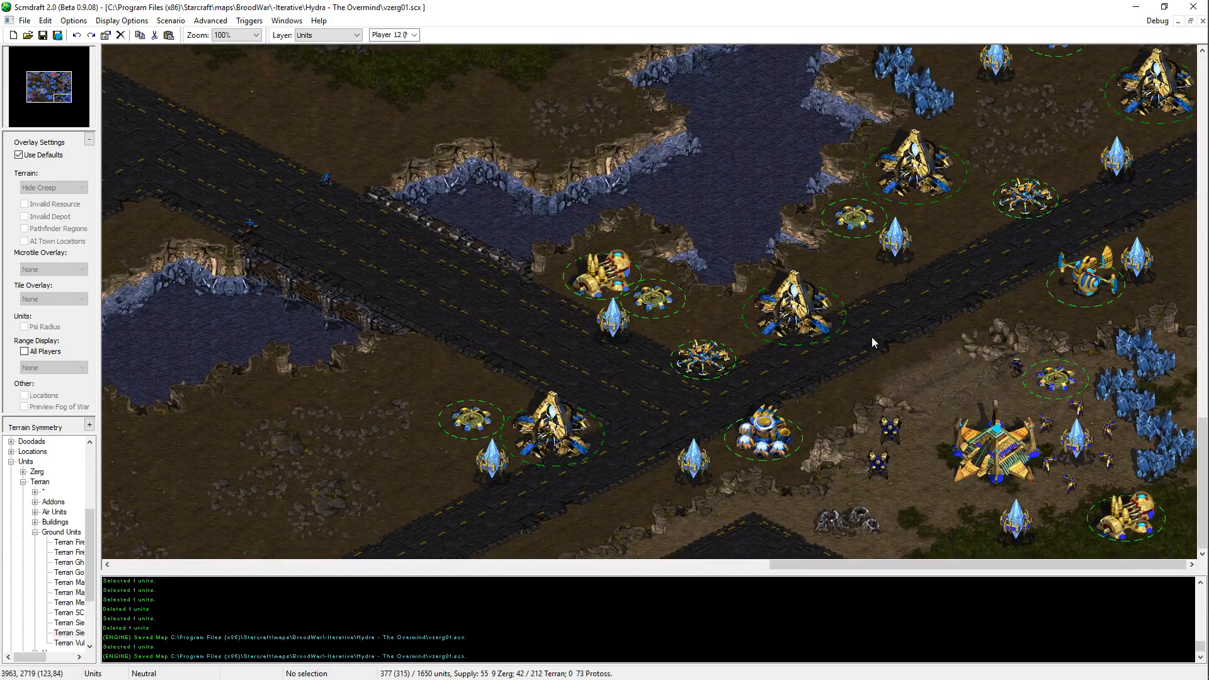
pyautogui.moveTo(871, 338); pyautogui.dragTo(400, 99, button='middle')
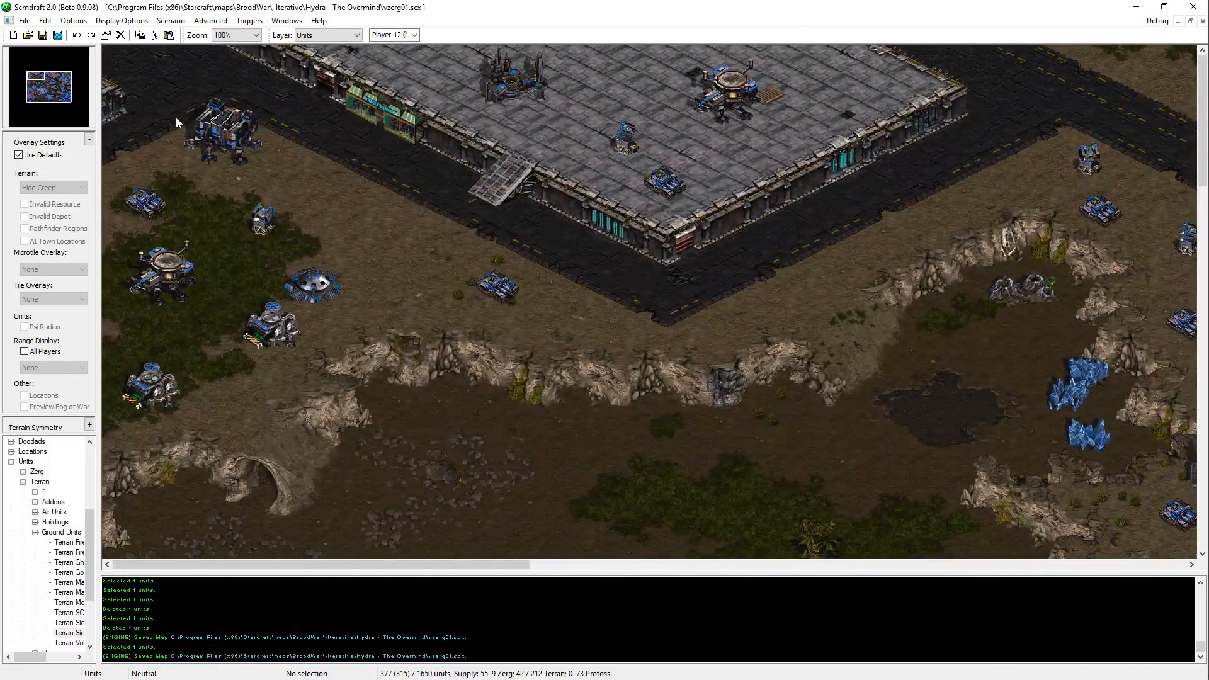
pyautogui.moveTo(59, 96); pyautogui.dragTo(43, 89)
pyautogui.moveTo(510, 156); pyautogui.dragTo(484, 140, button='middle')
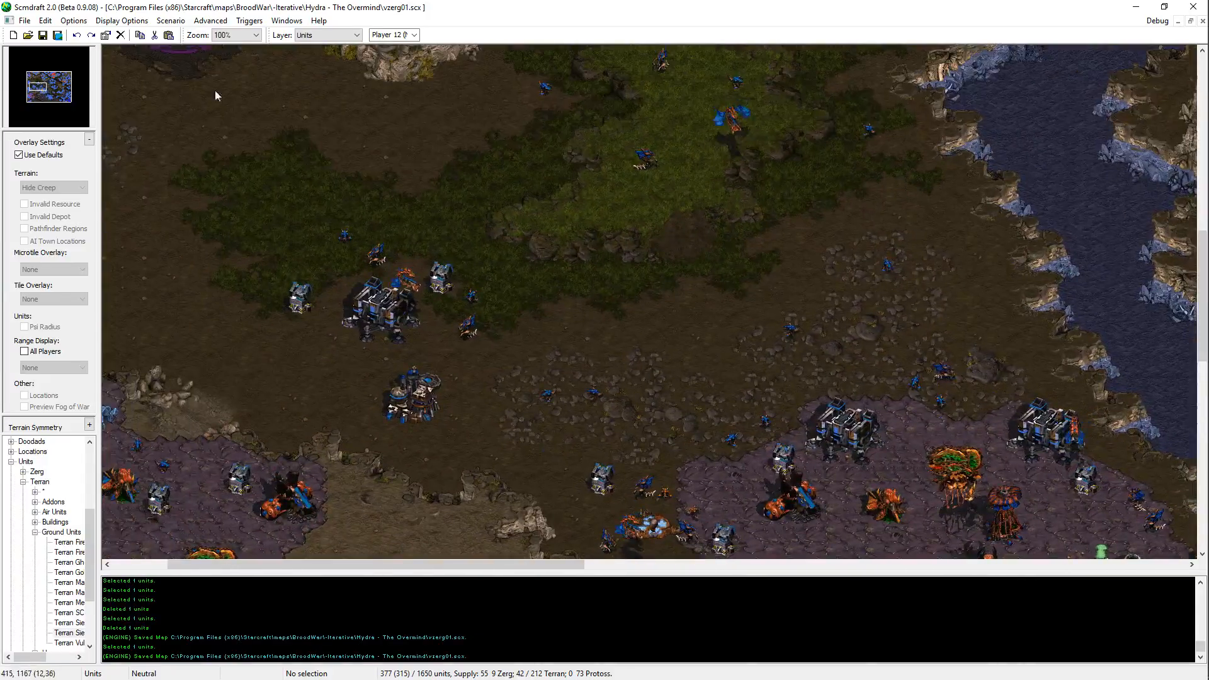
pyautogui.click(74, 92)
pyautogui.click(73, 80)
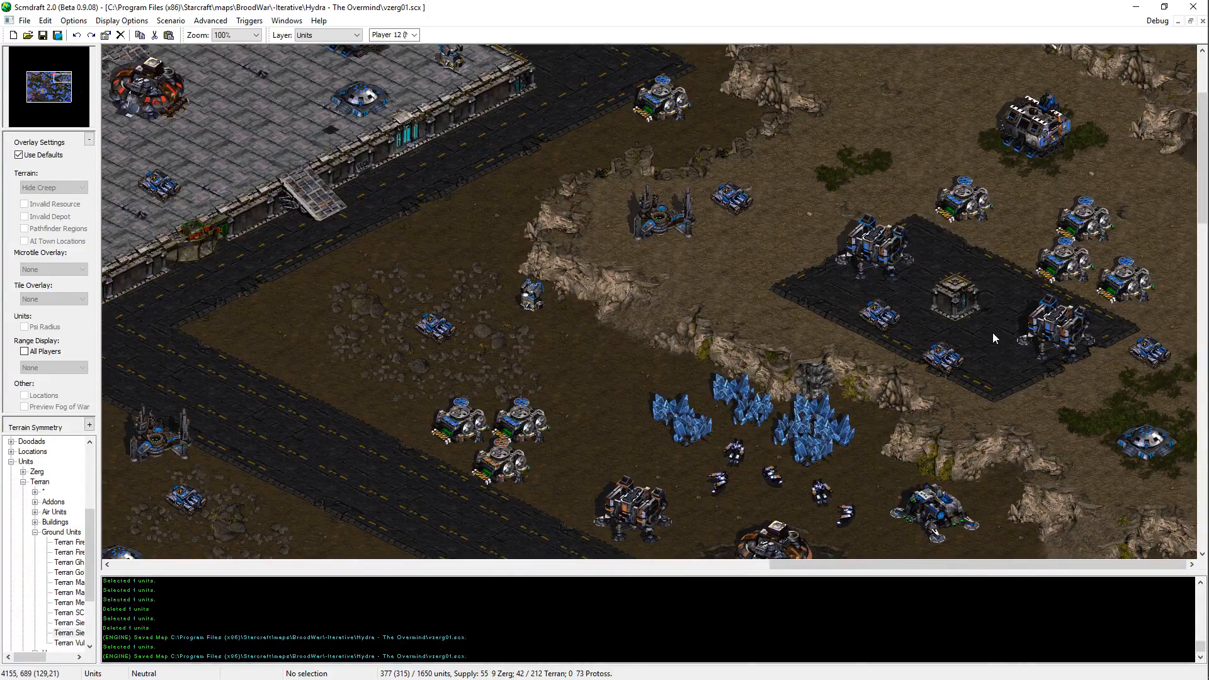
# Step: Examine the layout of the southeastern Protoss base, from the road junction to the Nexus across the water
pyautogui.click(72, 98)
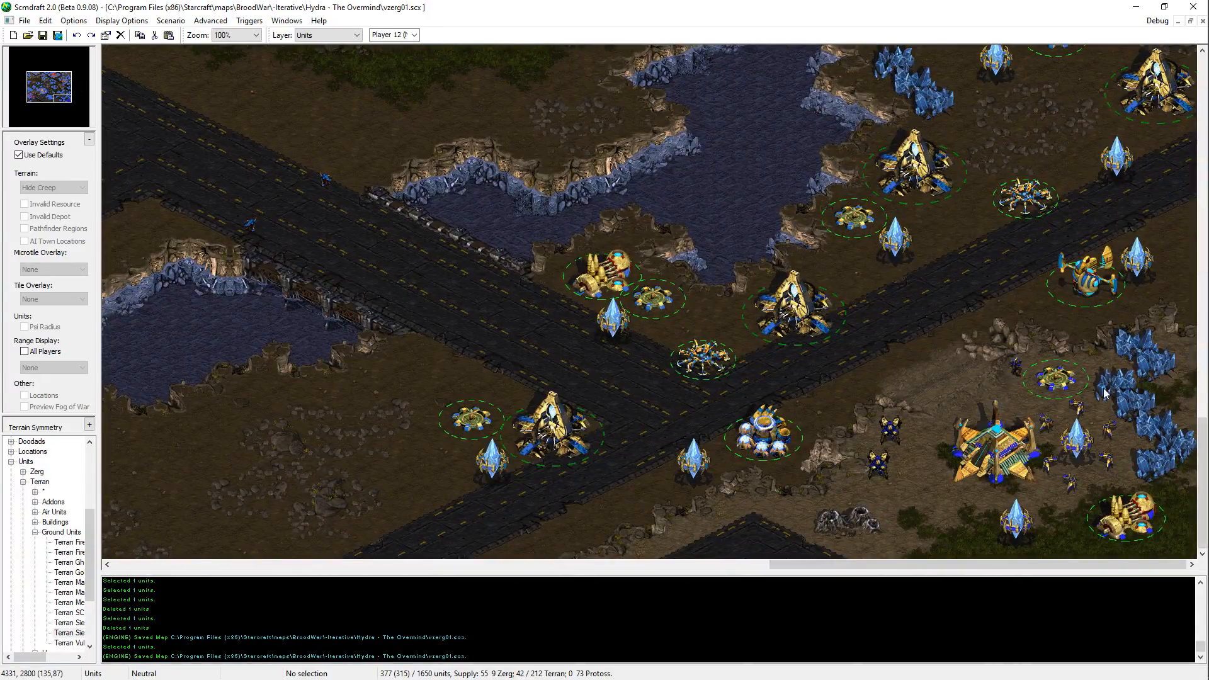
pyautogui.moveTo(868, 467); pyautogui.dragTo(1191, 512, button='middle')
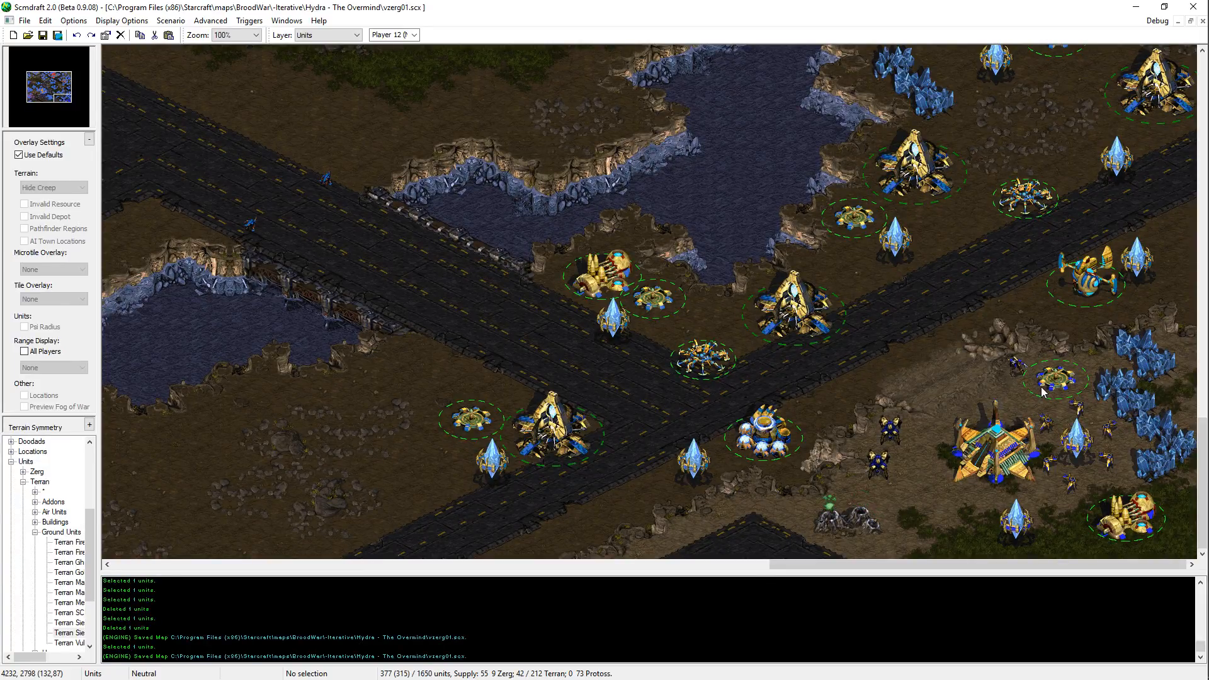
pyautogui.scroll(6, 1019, 407)
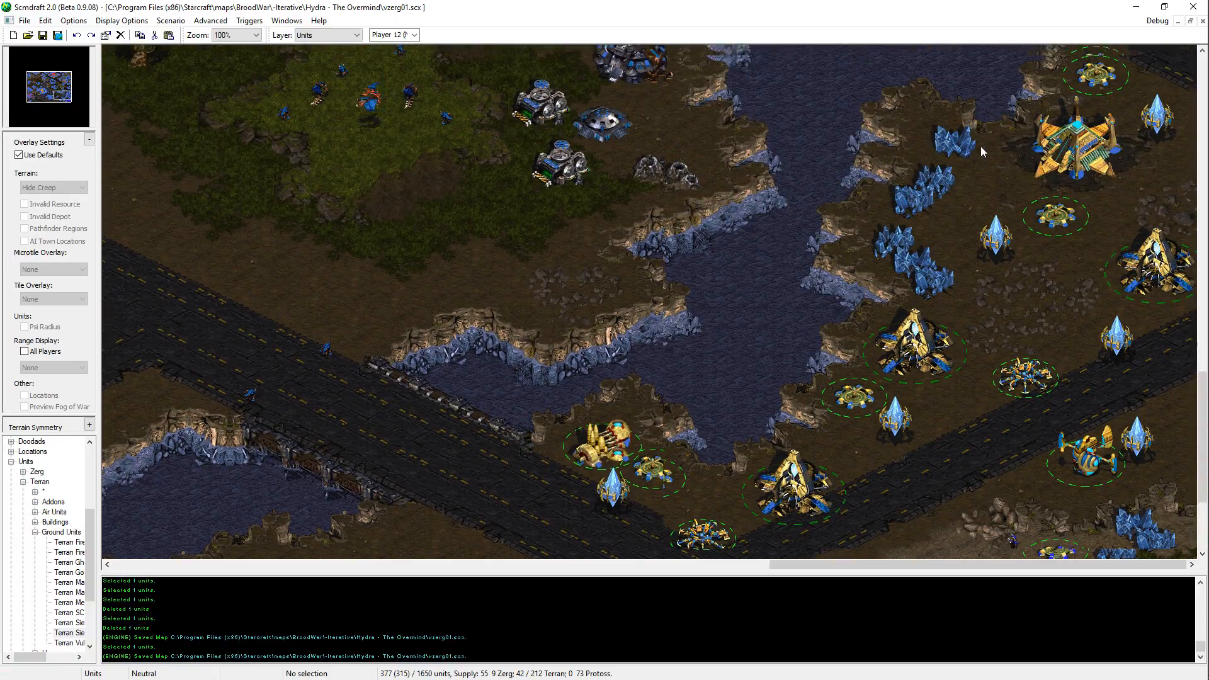
pyautogui.scroll(-6, 981, 146)
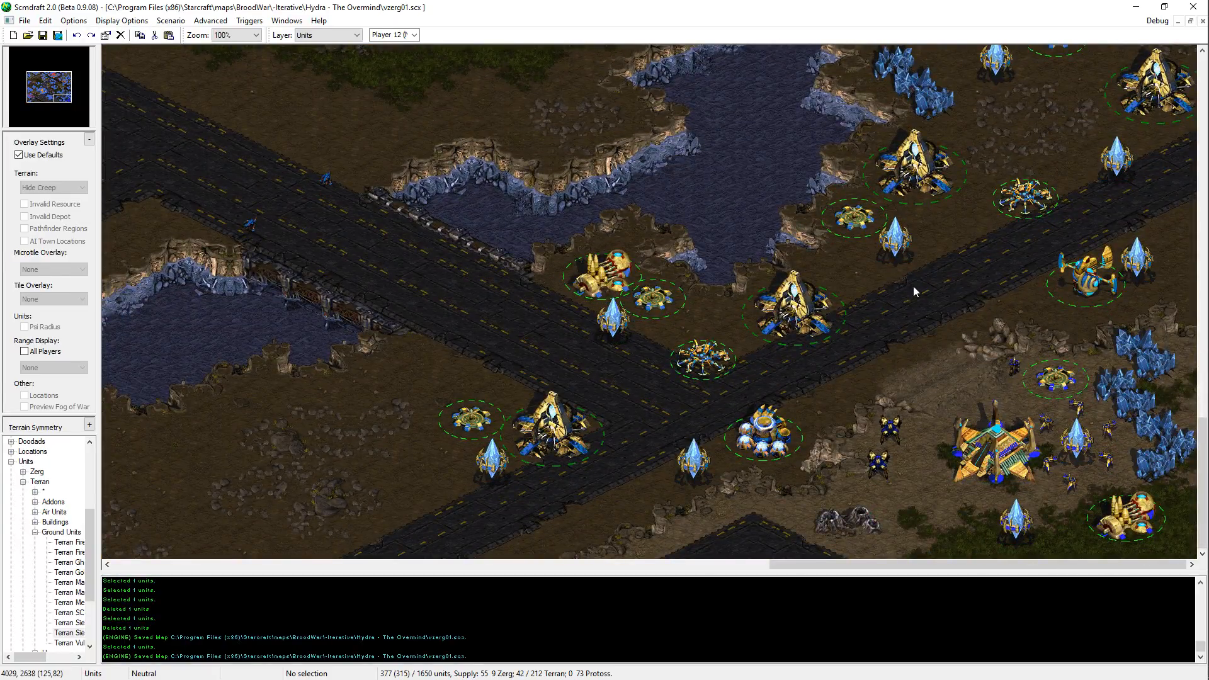
pyautogui.scroll(4, 896, 305)
pyautogui.scroll(10, 897, 304)
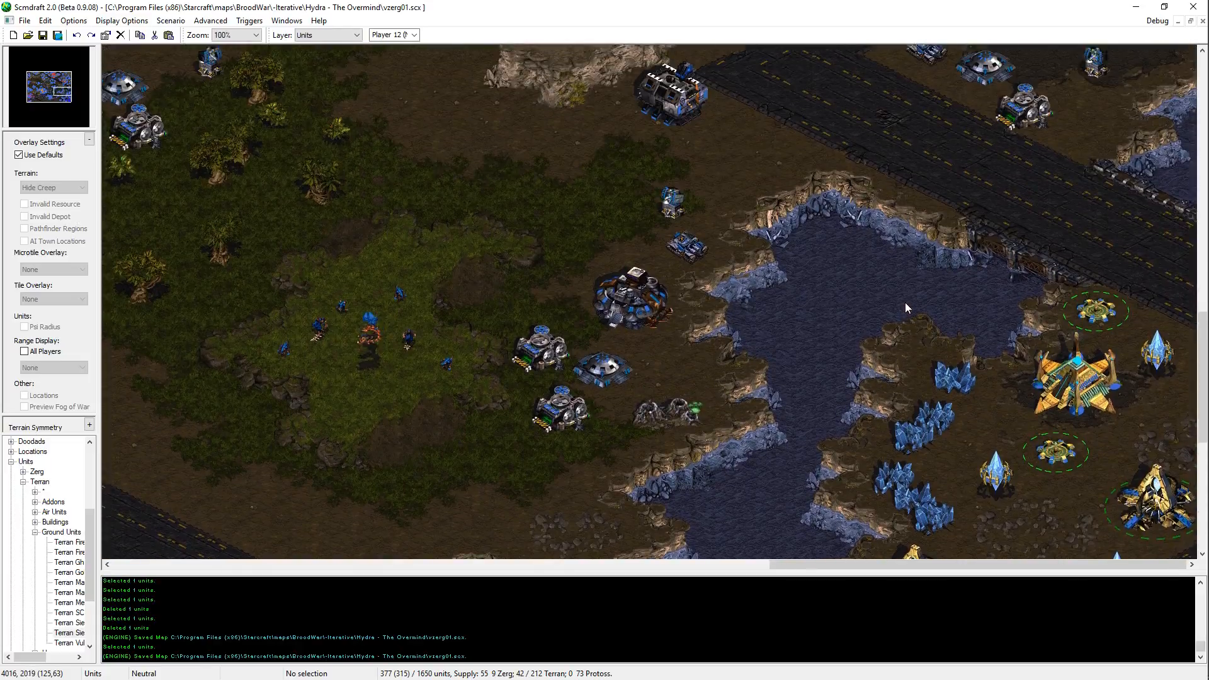
pyautogui.scroll(-9, 905, 302)
pyautogui.scroll(-4, 1033, 347)
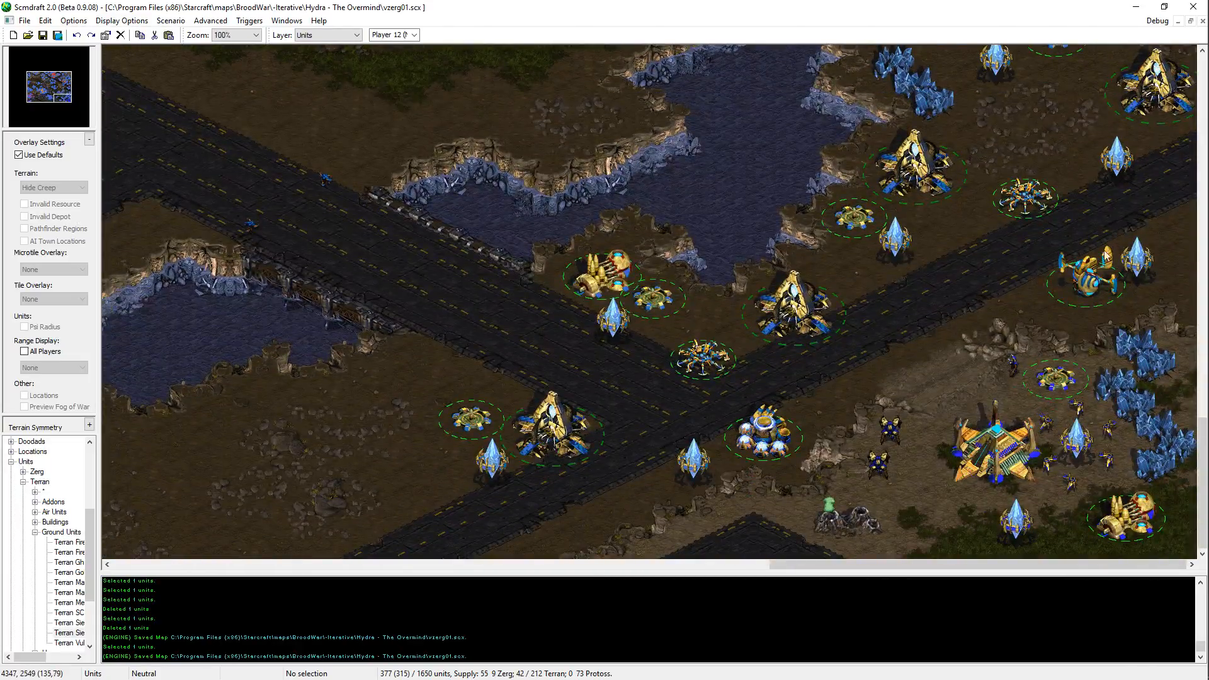
# Step: Place a Protoss Robotics Support Bay on the eastern roadside of the Protoss base, just north of the easternmost roadside Pylon
pyautogui.click(1094, 282)
pyautogui.click(1137, 263)
pyautogui.press('Escape')
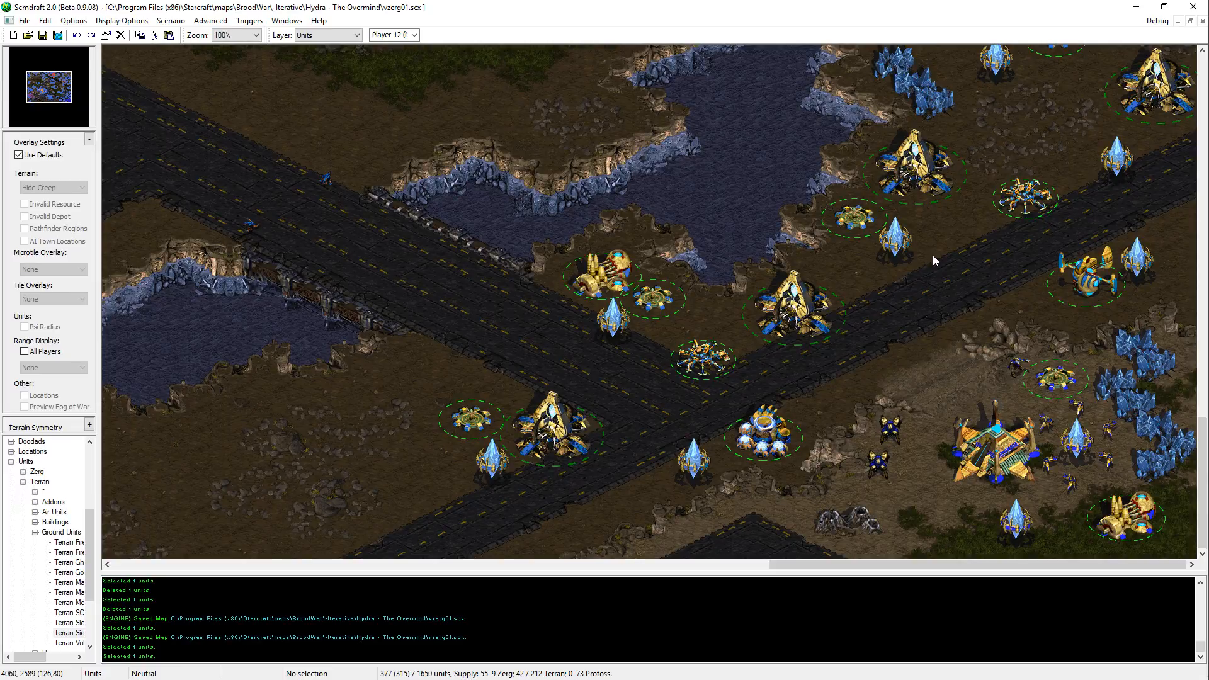
pyautogui.click(36, 532)
pyautogui.click(36, 522)
pyautogui.click(35, 522)
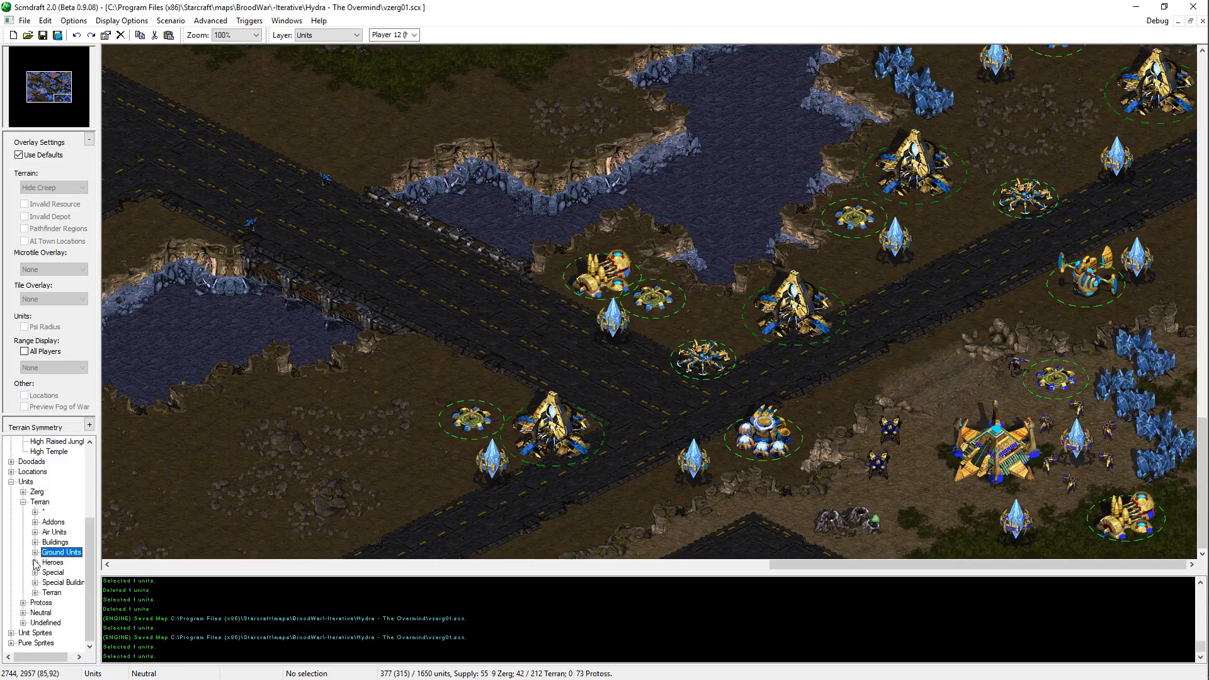
pyautogui.click(23, 603)
pyautogui.click(35, 593)
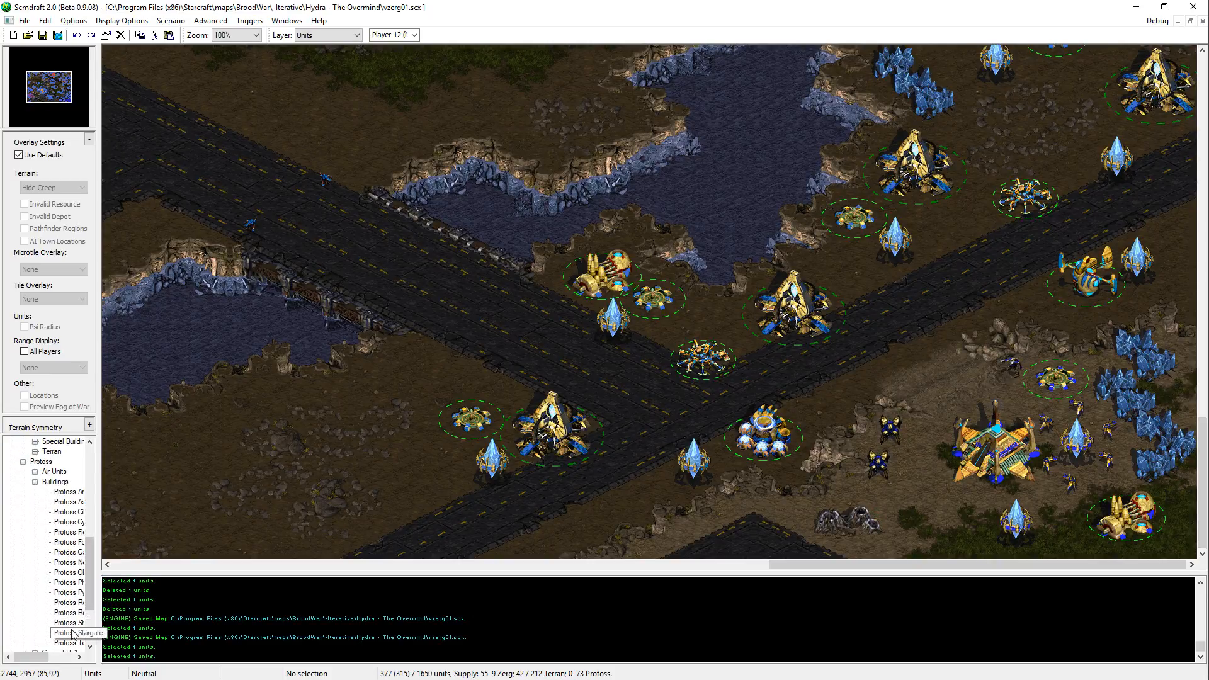
pyautogui.click(70, 613)
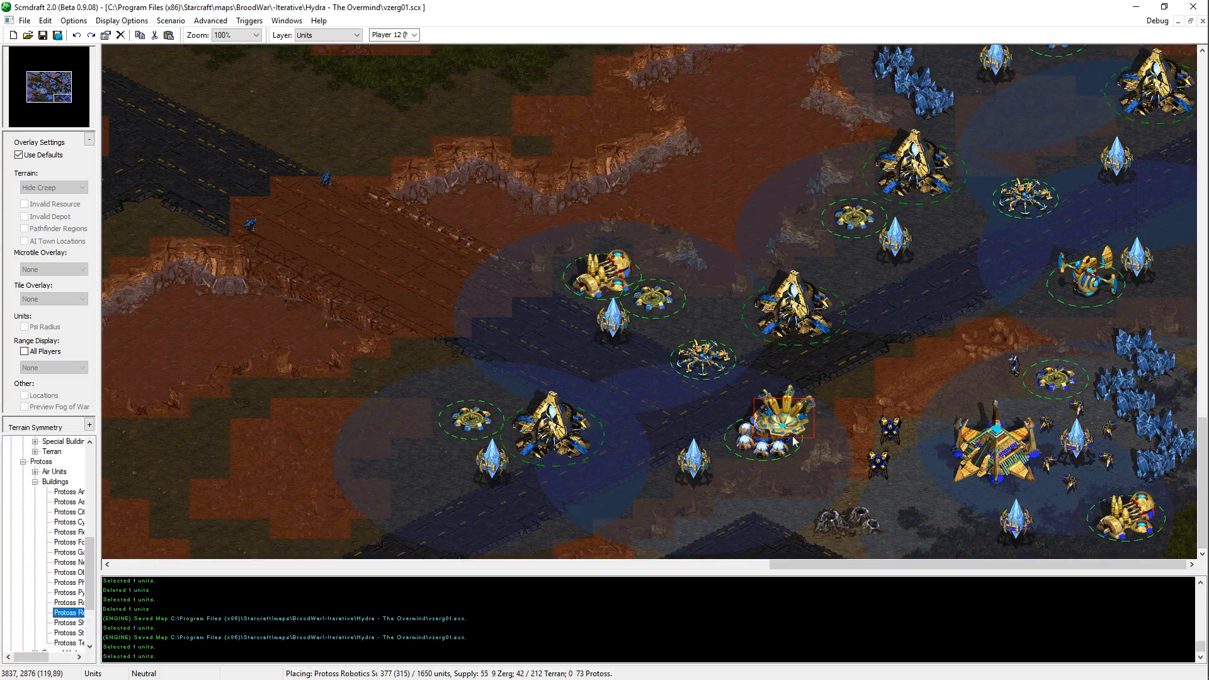
pyautogui.click(793, 441)
pyautogui.scroll(3, 1137, 340)
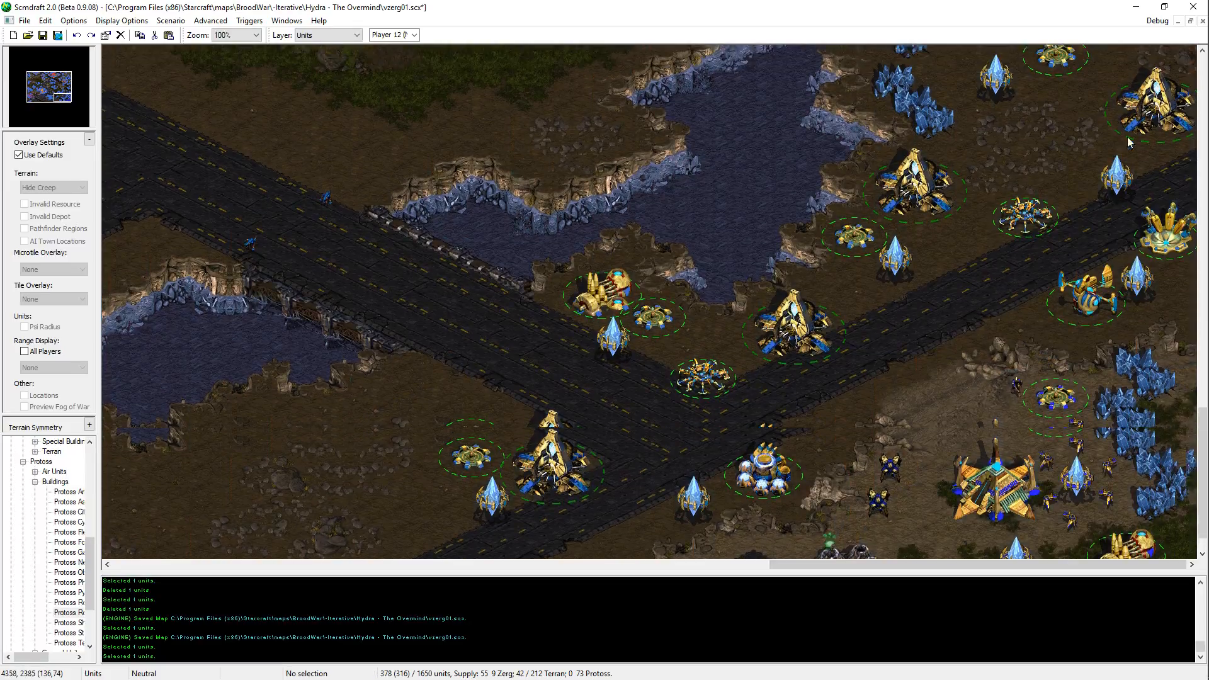
# Step: Shift the building beside the new Robotics Support Bay slightly northwest and its Pylon slightly southeast, and save the map
pyautogui.moveTo(1137, 340); pyautogui.dragTo(1088, 344)
pyautogui.hotkey('ctrl', 's')
pyautogui.hotkey('ctrl', 's')
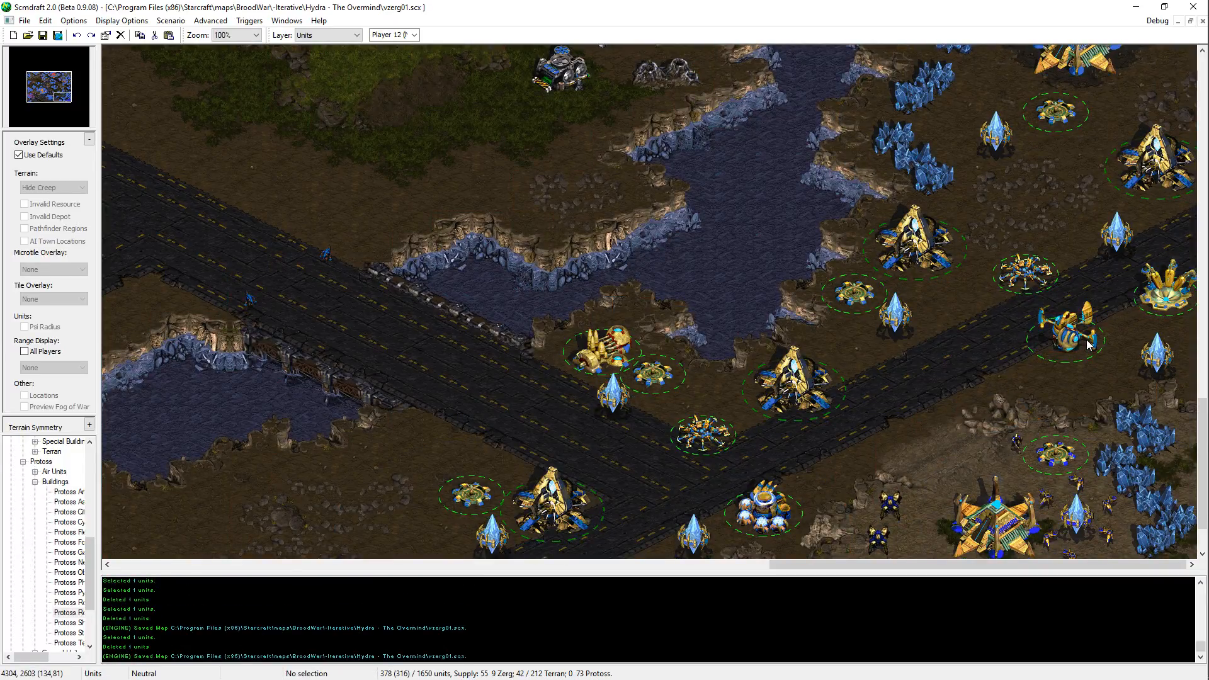
# Step: Review the Terran bases and open ground across the eastern and northern map, selecting groups of their units for inspection
pyautogui.press('Up')
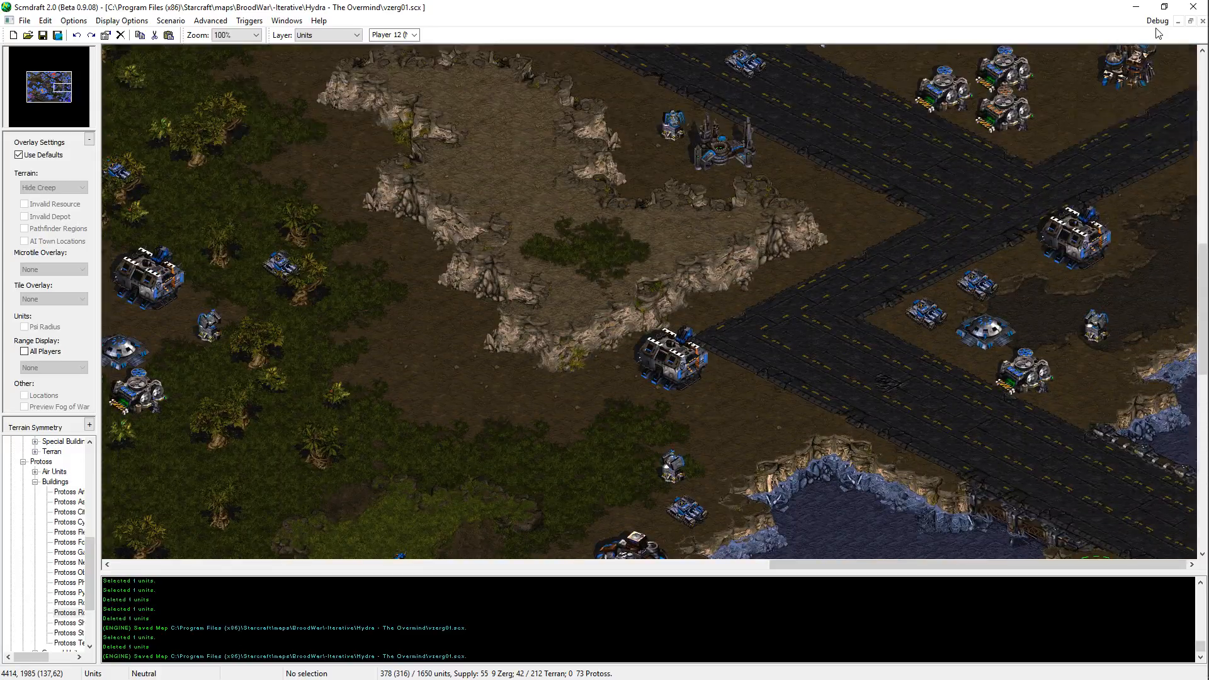
pyautogui.press('Up')
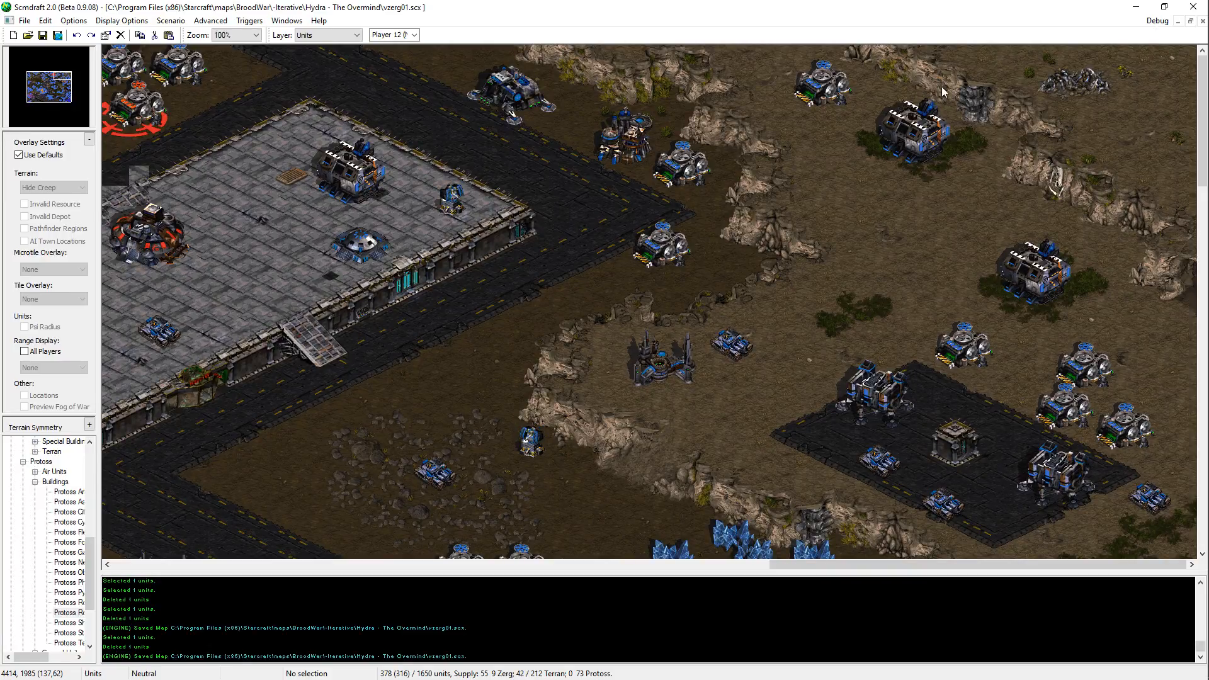
pyautogui.click(34, 74)
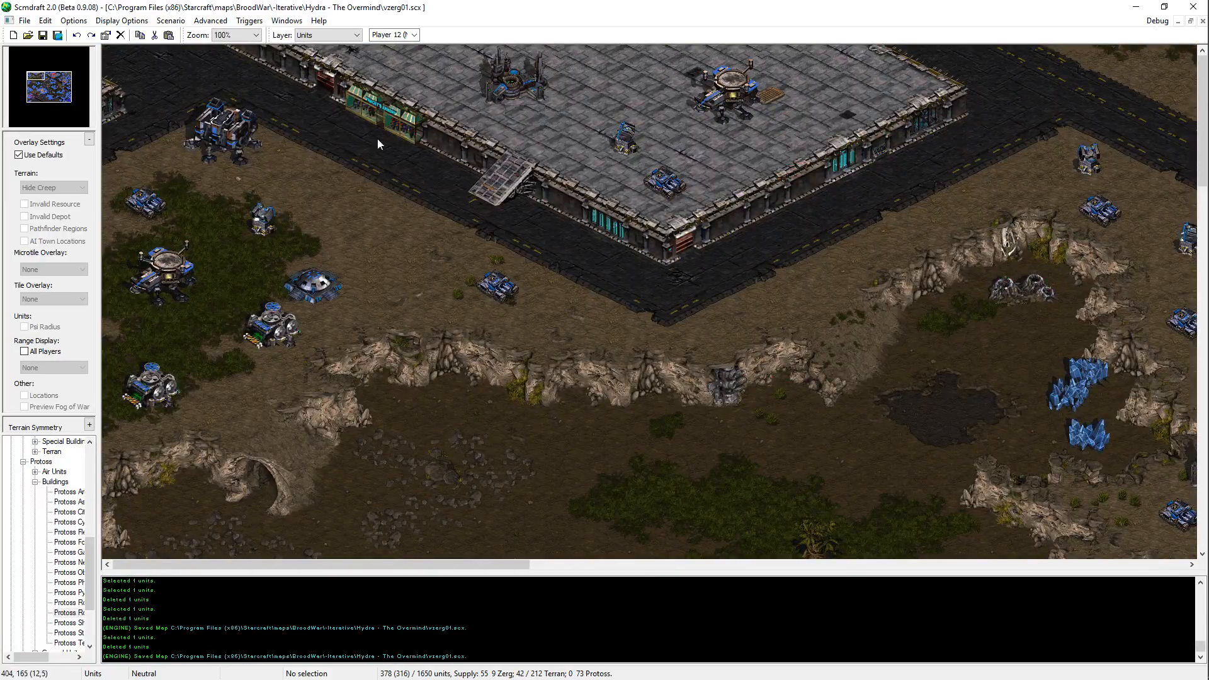
pyautogui.moveTo(190, 433); pyautogui.dragTo(1003, 80)
pyautogui.click(735, 248)
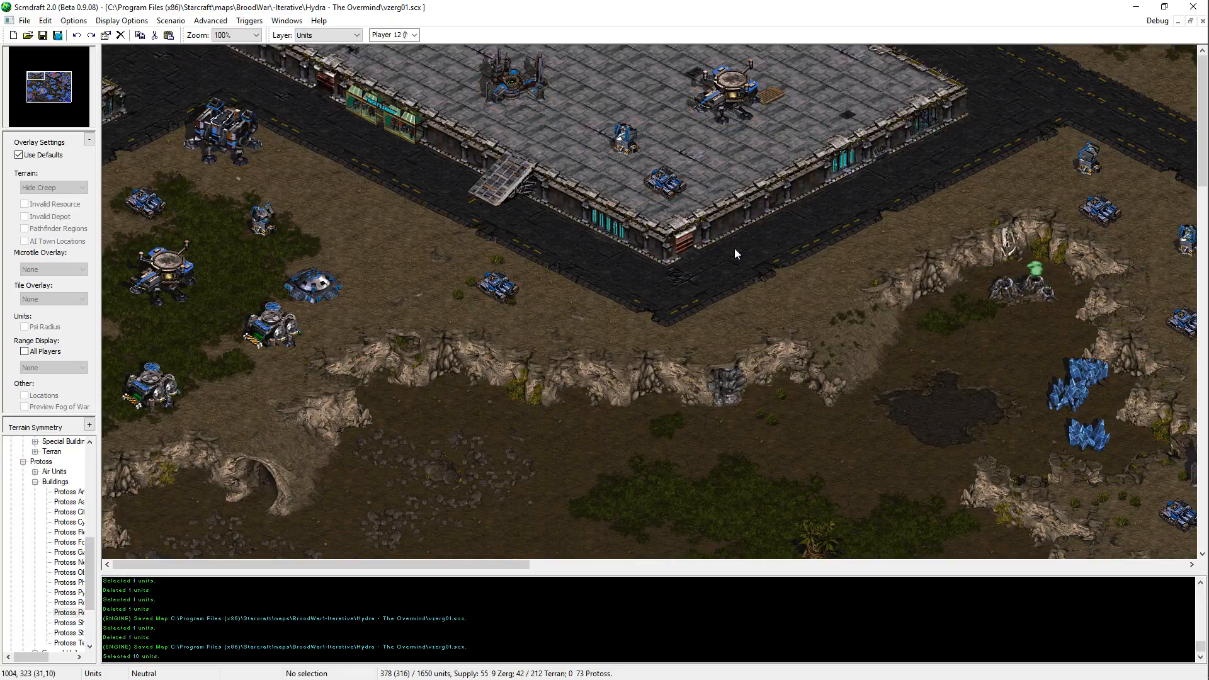
pyautogui.press('Right')
pyautogui.moveTo(1056, 215); pyautogui.dragTo(794, 335, button='middle')
pyautogui.moveTo(901, 414); pyautogui.dragTo(100, 59)
pyautogui.moveTo(104, 79); pyautogui.dragTo(1144, 603, button='middle')
pyautogui.click(830, 431)
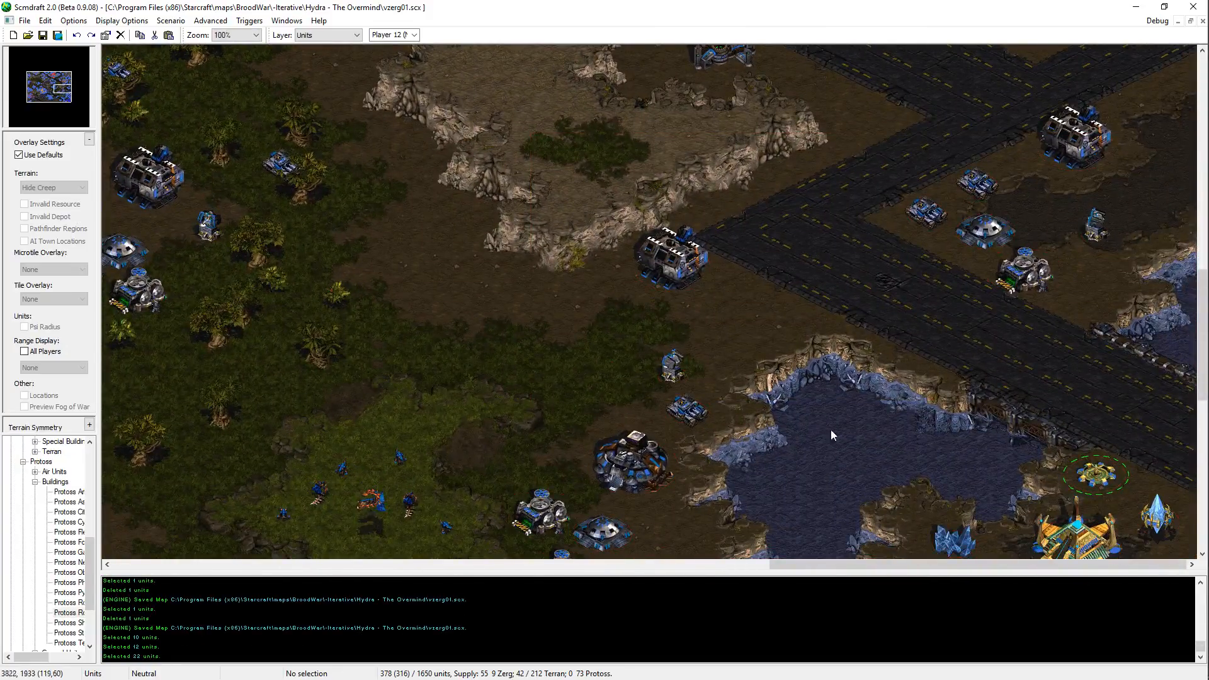
pyautogui.moveTo(830, 431); pyautogui.dragTo(917, 317, button='middle')
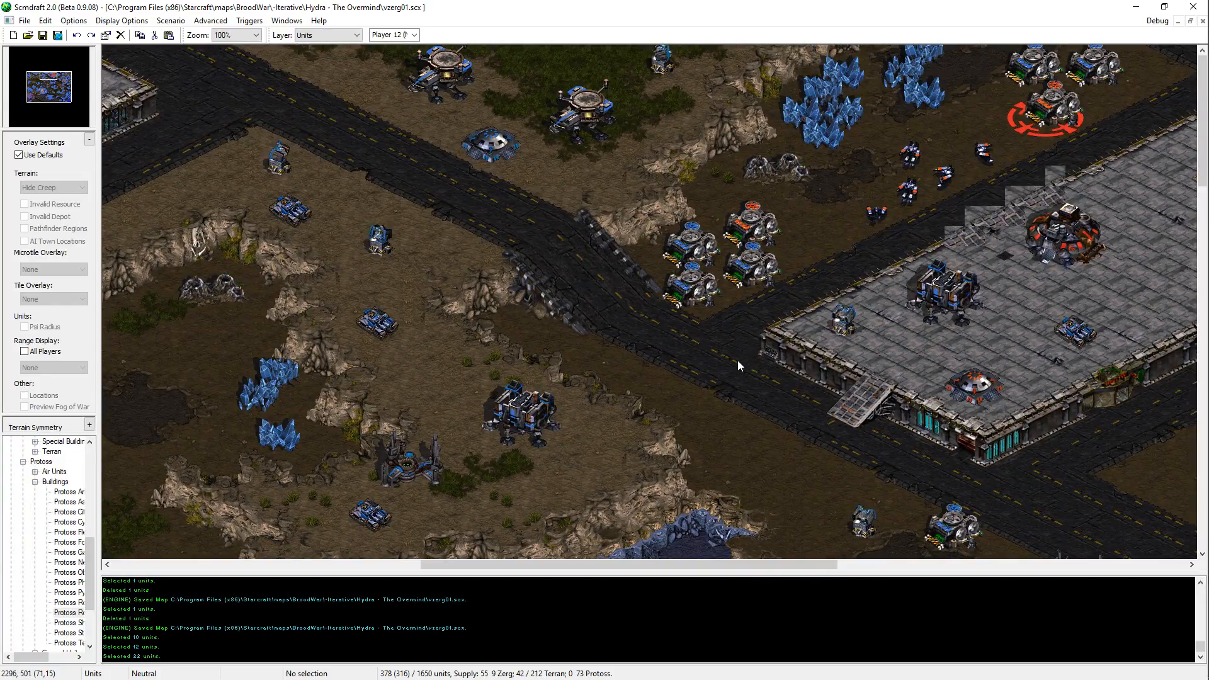
pyautogui.moveTo(738, 360); pyautogui.dragTo(455, 339, button='middle')
pyautogui.moveTo(896, 418); pyautogui.dragTo(821, 409, button='middle')
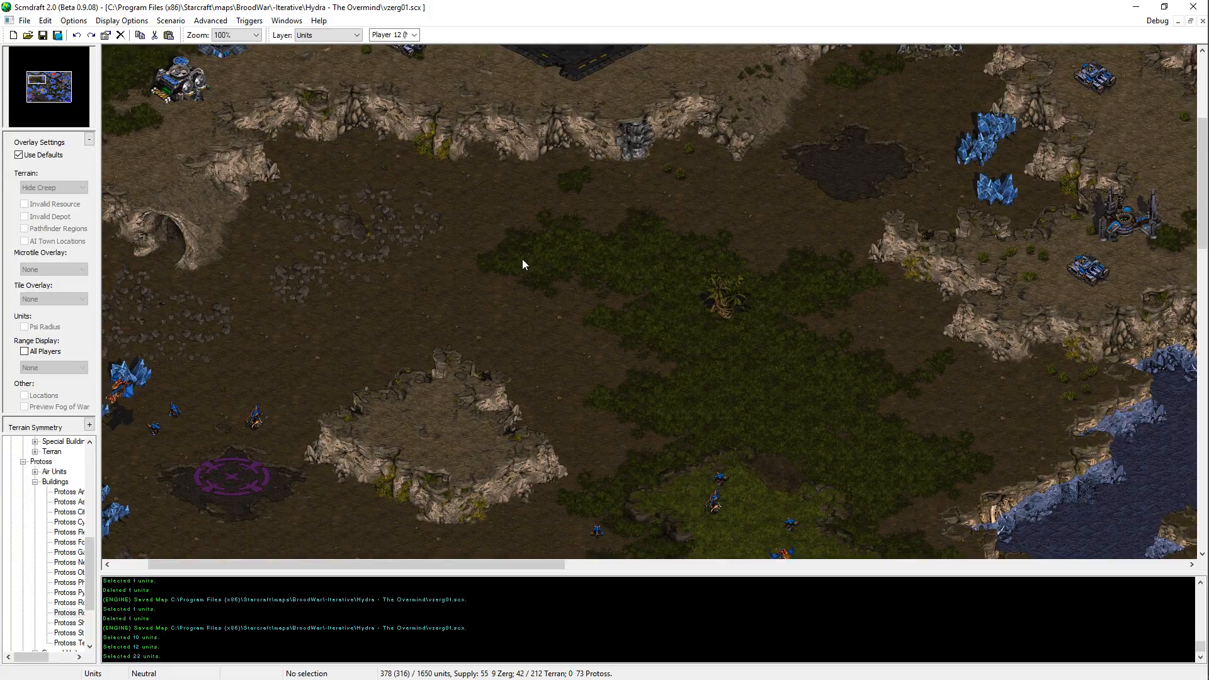
# Step: Survey the map from the western lowlands and Zerg bases to the Terran positions in the east
pyautogui.moveTo(523, 259); pyautogui.dragTo(702, 230, button='middle')
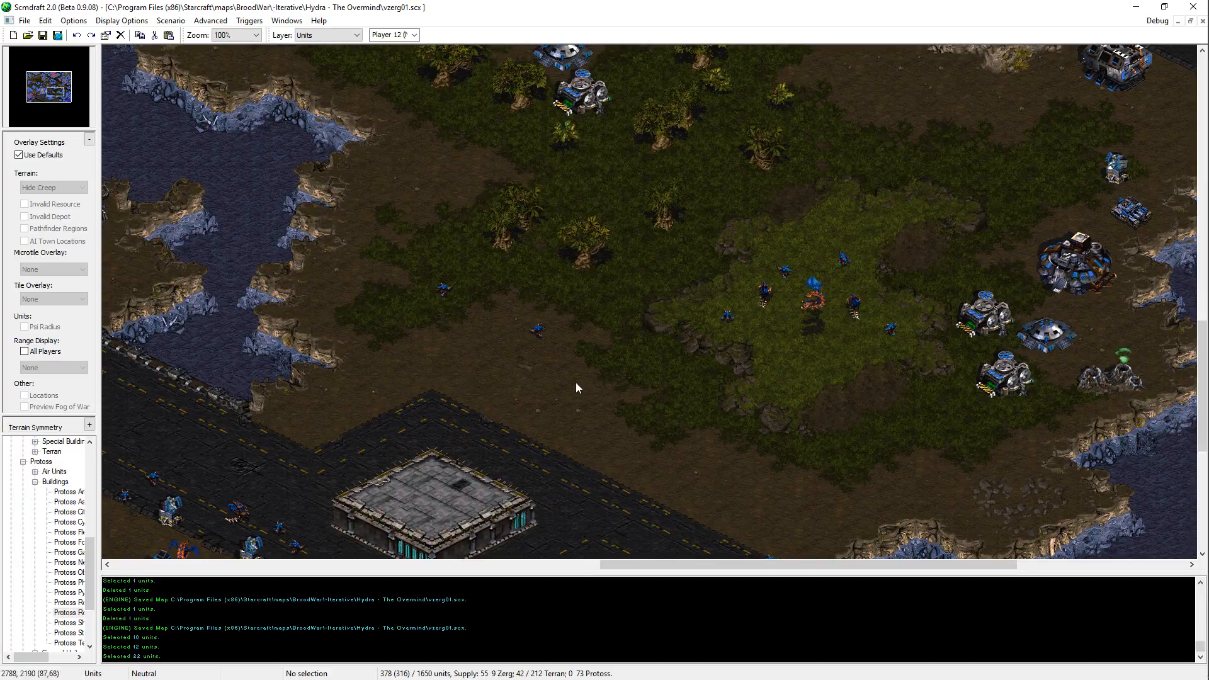
pyautogui.moveTo(576, 383); pyautogui.dragTo(592, 354, button='middle')
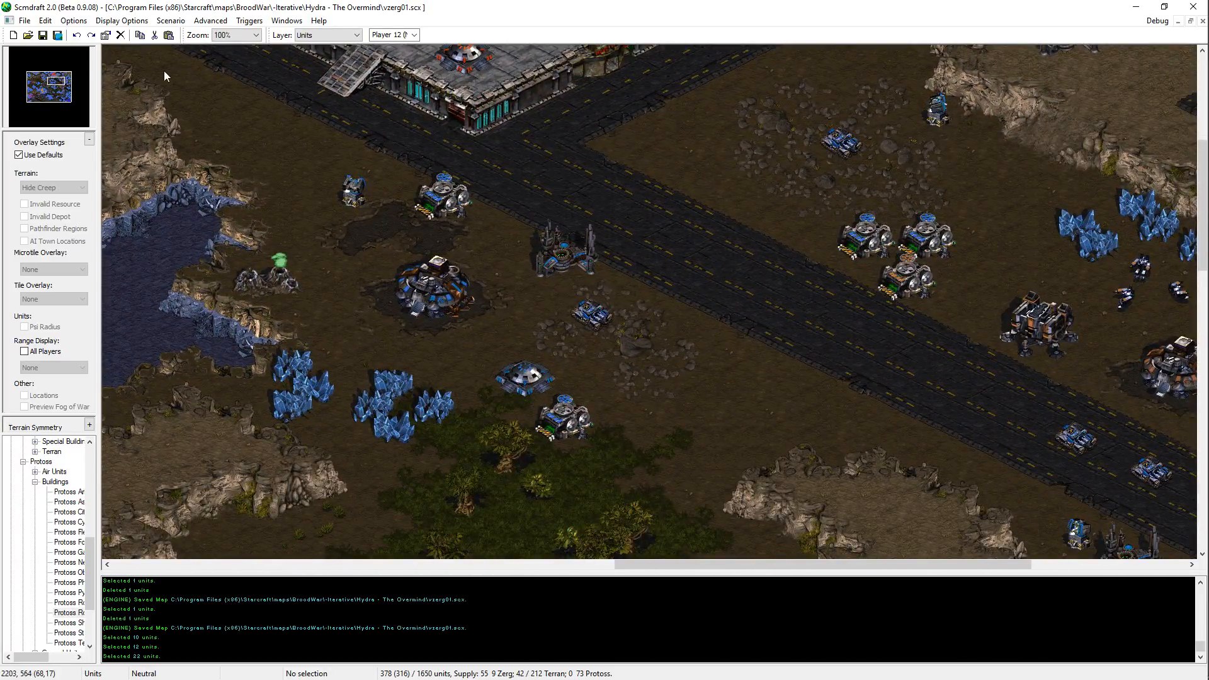
pyautogui.moveTo(34, 100); pyautogui.dragTo(34, 94)
pyautogui.press('Up')
pyautogui.press('Up')
pyautogui.press('Up')
pyautogui.press('Up')
pyautogui.press('Up')
pyautogui.press('Up')
pyautogui.press('Up')
pyautogui.press('Up')
pyautogui.press('Up')
pyautogui.press('Up')
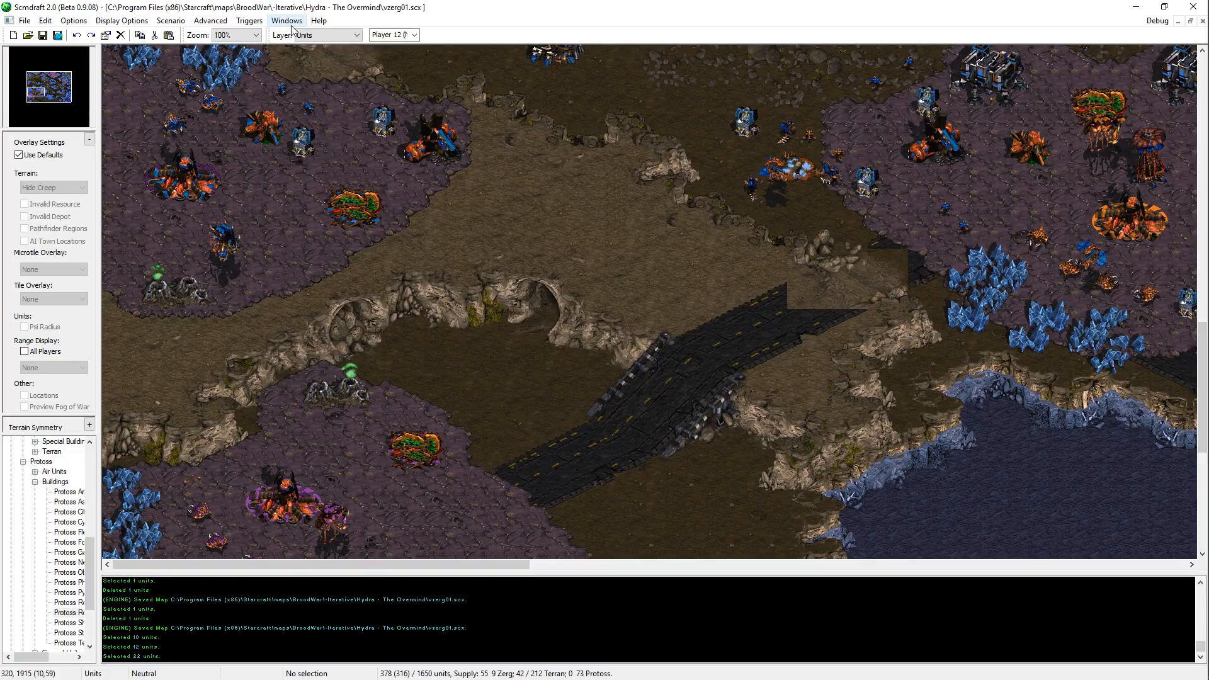
pyautogui.press('Right')
pyautogui.press('Right')
pyautogui.press('Right')
pyautogui.press('Right')
pyautogui.press('Right')
pyautogui.press('Right')
pyautogui.press('Right')
pyautogui.press('Right')
pyautogui.press('Right')
pyautogui.press('Right')
pyautogui.press('Up')
pyautogui.press('Up')
pyautogui.press('Up')
pyautogui.press('Up')
pyautogui.press('Up')
pyautogui.press('Up')
pyautogui.press('Up')
pyautogui.press('Up')
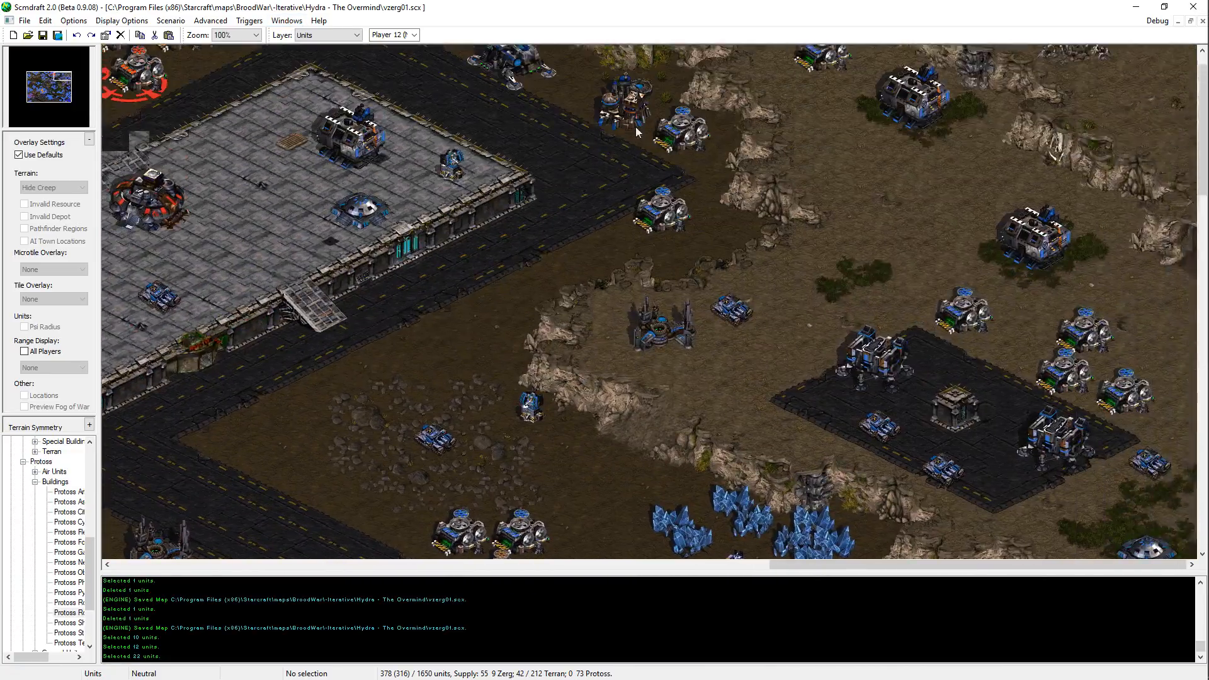
# Step: Examine the northern Terran platform, the surrounding roads, and the plateau west of the eastern road junction
pyautogui.press('Up')
pyautogui.press('Up')
pyautogui.press('Left')
pyautogui.press('Left')
pyautogui.press('Left')
pyautogui.press('Left')
pyautogui.press('Left')
pyautogui.press('Left')
pyautogui.press('Left')
pyautogui.press('Left')
pyautogui.press('Left')
pyautogui.press('Left')
pyautogui.press('Left')
pyautogui.press('Left')
pyautogui.press('Left')
pyautogui.press('Left')
pyautogui.press('Left')
pyautogui.press('Left')
pyautogui.press('Left')
pyautogui.press('Left')
pyautogui.press('Left')
pyautogui.press('Left')
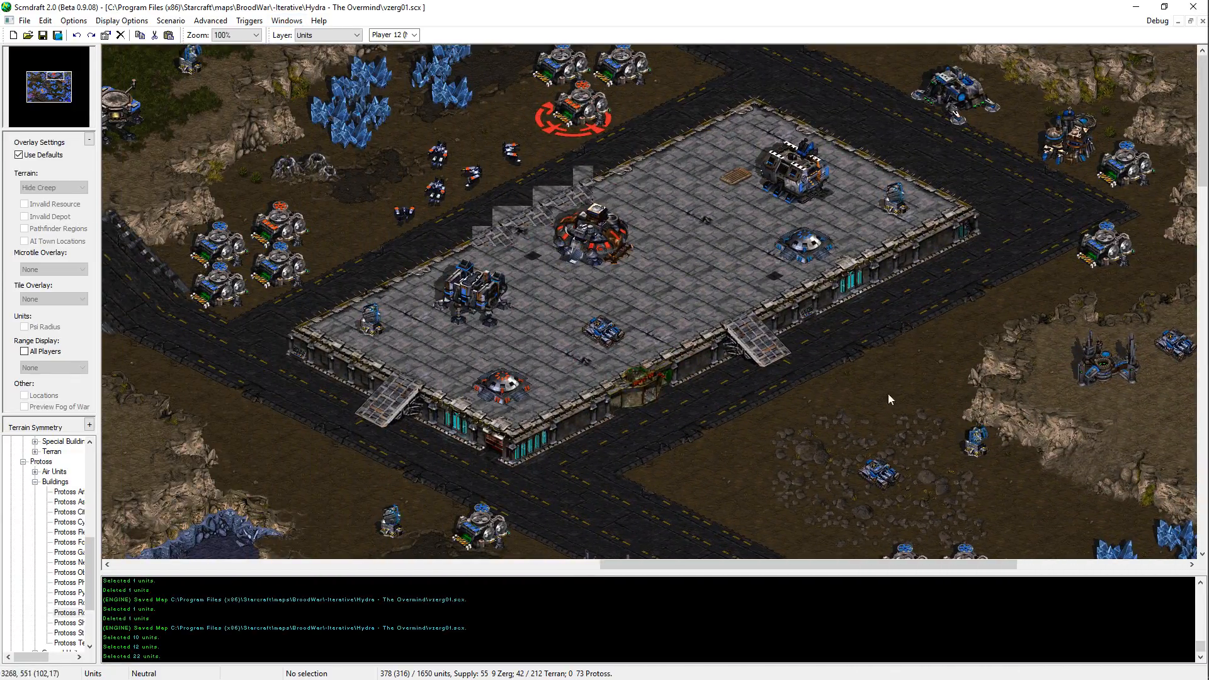
pyautogui.press('Left')
pyautogui.press('Left')
pyautogui.press('Left')
pyautogui.press('Left')
pyautogui.press('Left')
pyautogui.press('Left')
pyautogui.press('Left')
pyautogui.press('Left')
pyautogui.press('Left')
pyautogui.press('Left')
pyautogui.press('Left')
pyautogui.press('Left')
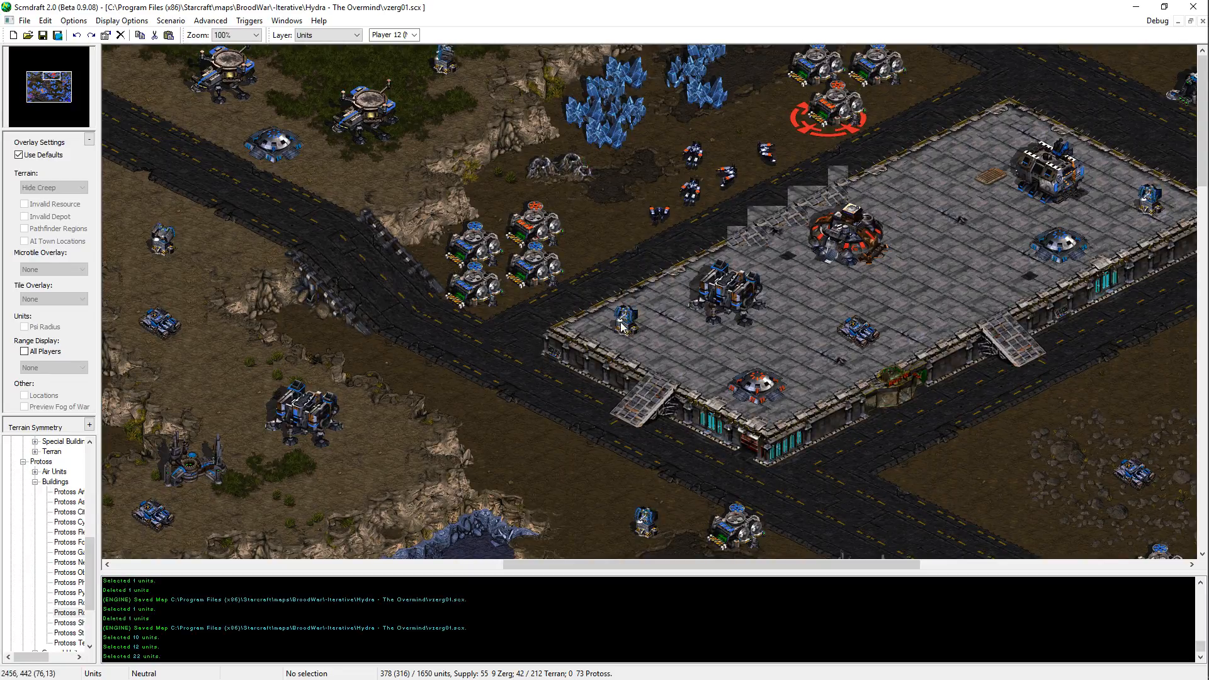
pyautogui.moveTo(622, 323); pyautogui.dragTo(622, 277, button='middle')
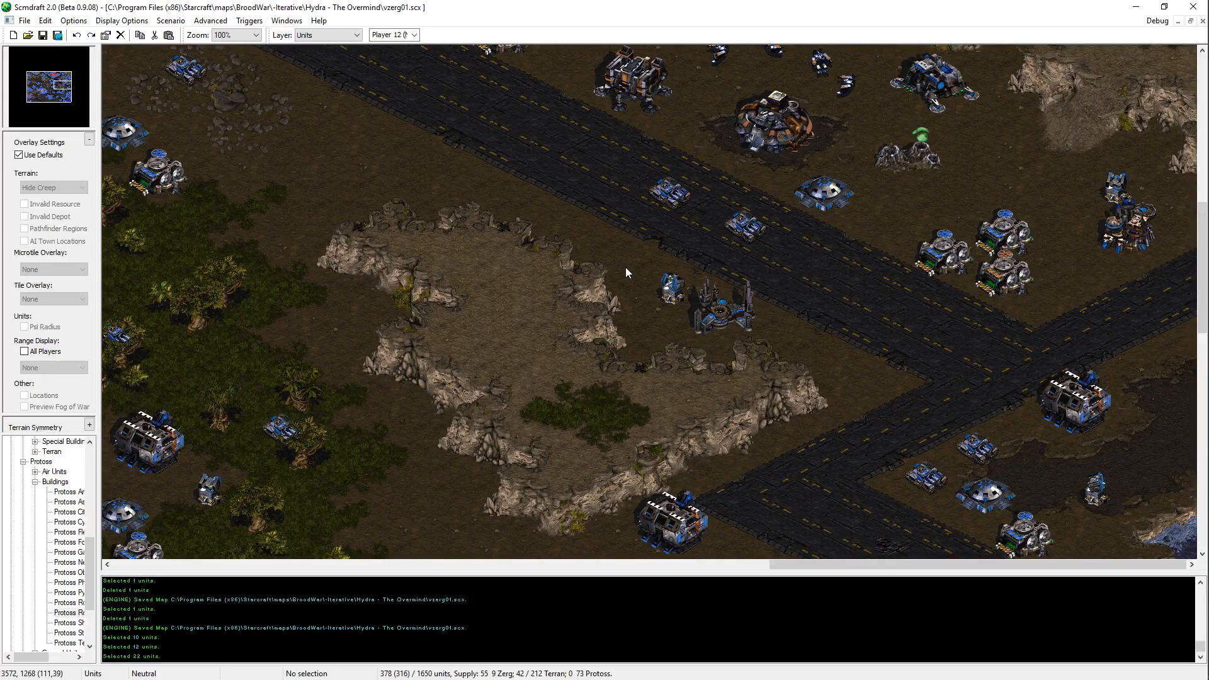
pyautogui.scroll(7, 592, 270)
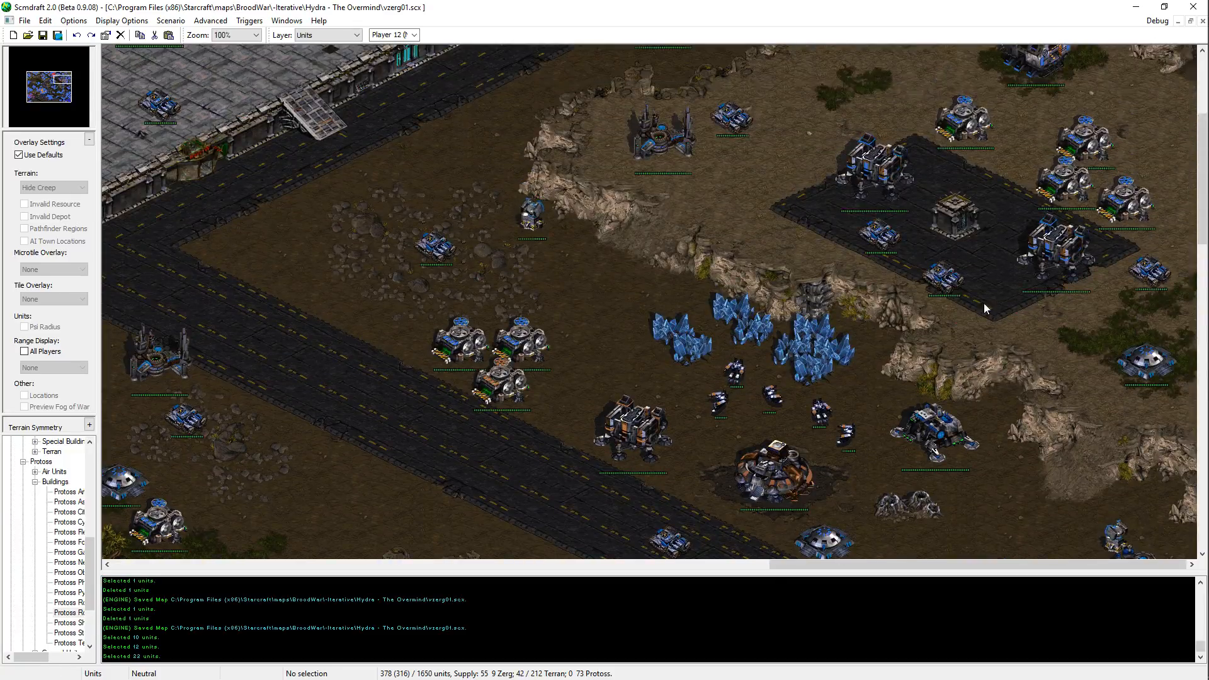
# Step: Switch to the terrain layer and add a small high jungle patch to the northern part of the plateau west of the eastern road junction
pyautogui.hotkey('ctrl', 't')
pyautogui.scroll(4, 984, 303)
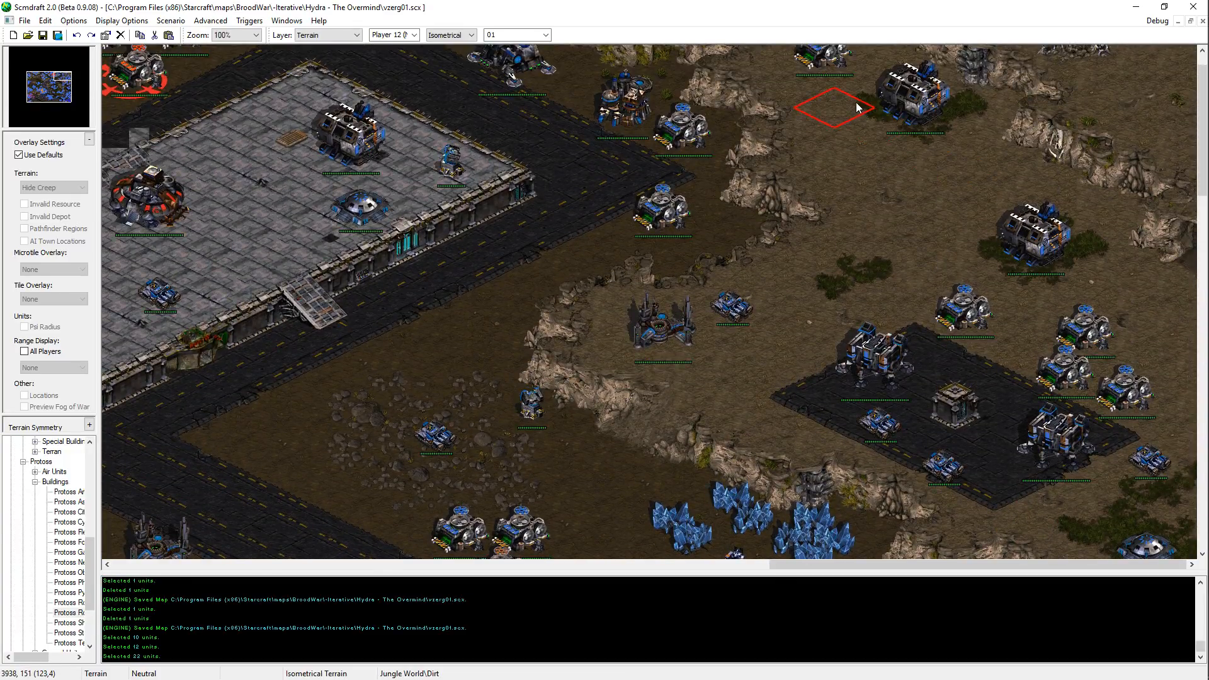
pyautogui.click(905, 190)
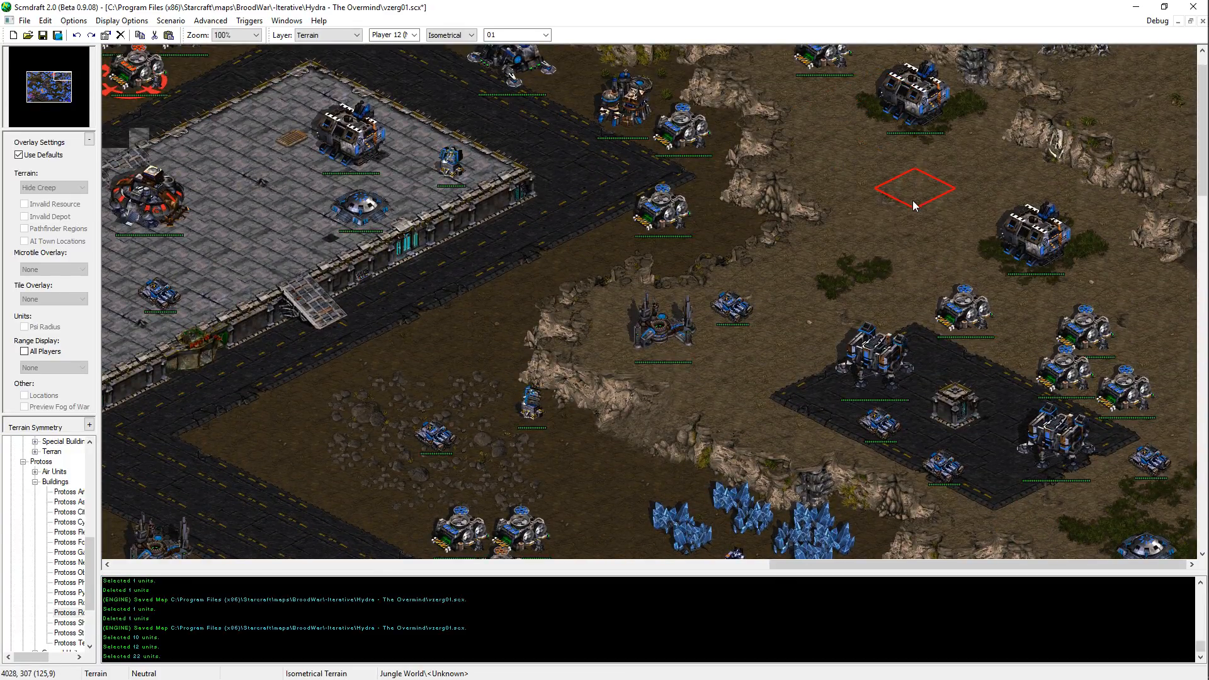
pyautogui.rightClick(915, 205)
pyautogui.moveTo(882, 104)
pyautogui.mouseDown()
pyautogui.moveTo(877, 93)
pyautogui.moveTo(884, 137)
pyautogui.mouseUp()
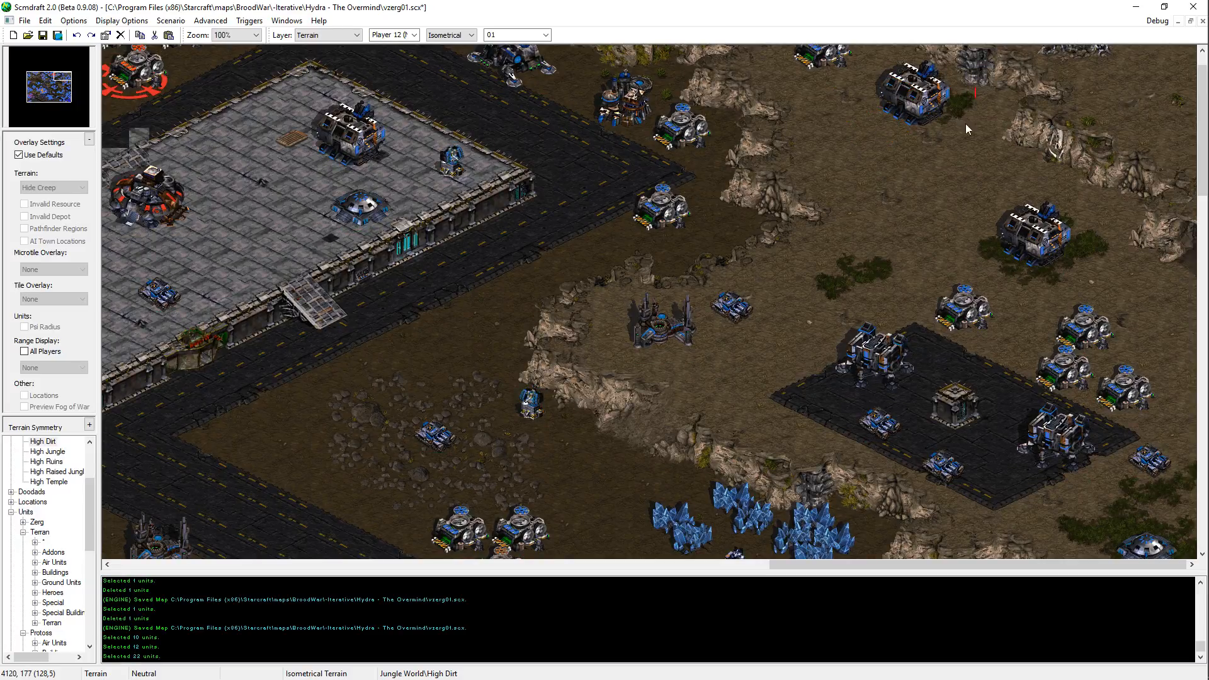
pyautogui.keyDown('shift'); pyautogui.moveTo(968, 100); pyautogui.dragTo(990, 110); pyautogui.keyUp('shift')
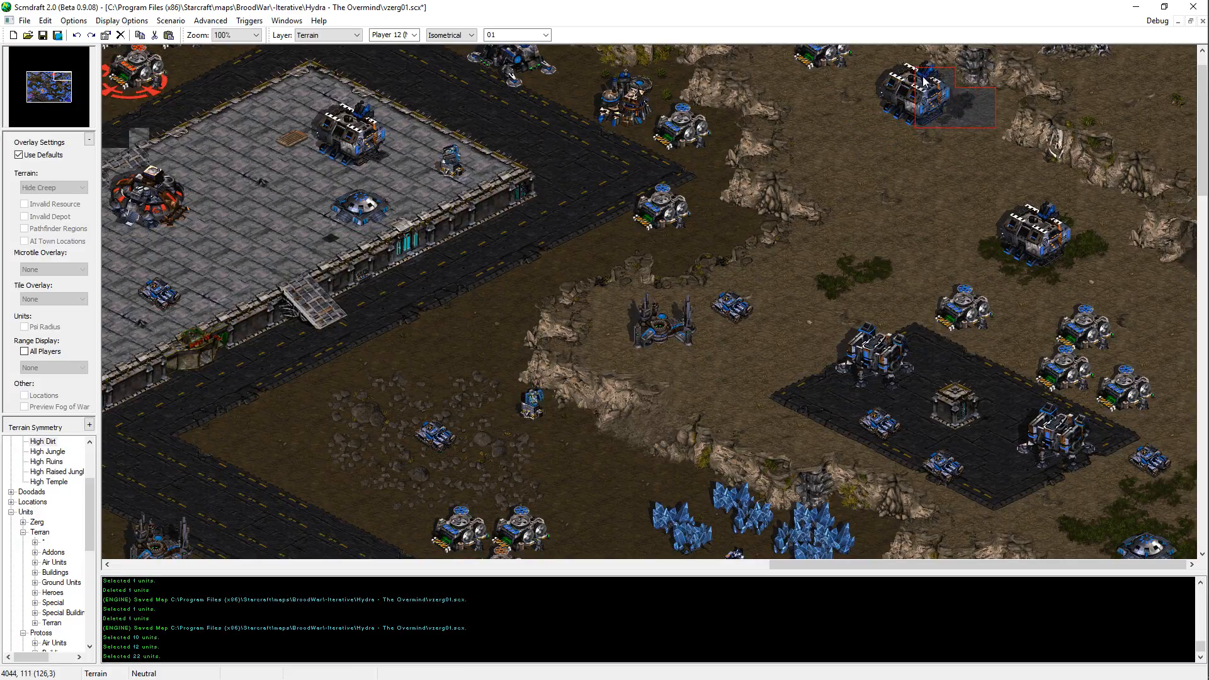
pyautogui.moveTo(61, 82); pyautogui.dragTo(59, 91)
pyautogui.moveTo(735, 85); pyautogui.dragTo(504, 2, button='middle')
pyautogui.moveTo(815, 146)
pyautogui.mouseDown(button='middle')
pyautogui.moveTo(772, 127)
pyautogui.moveTo(895, 72)
pyautogui.mouseUp(button='middle')
pyautogui.click(801, 139)
pyautogui.press('Escape')
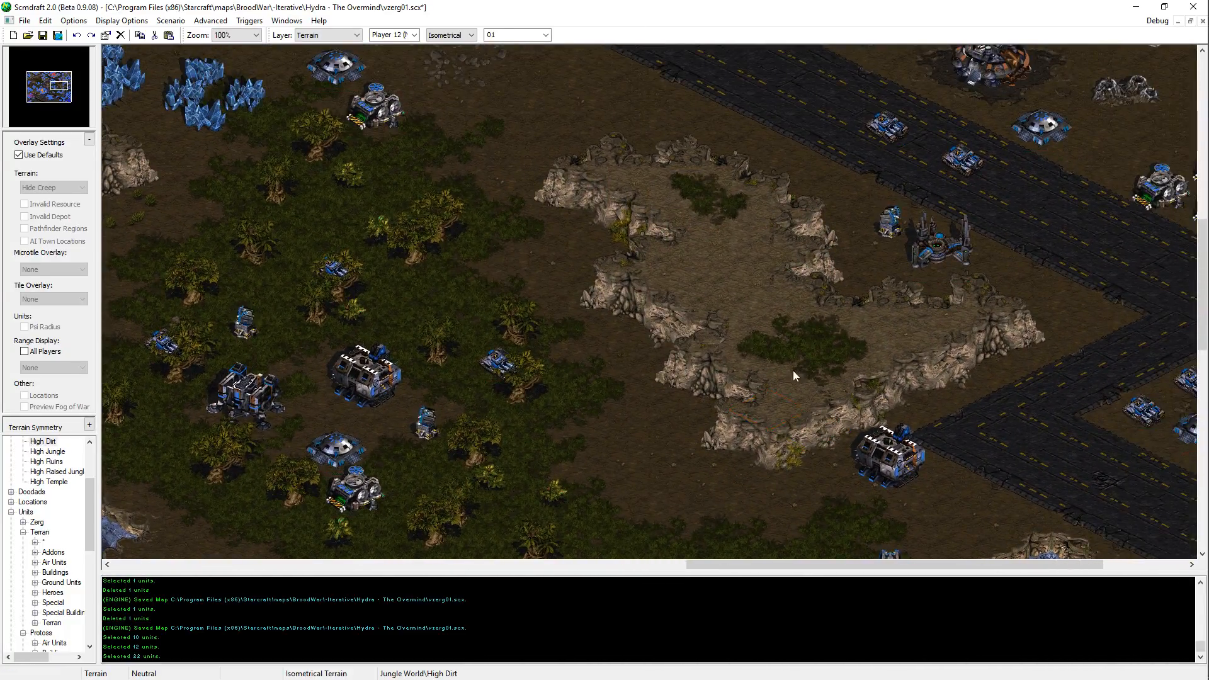
# Step: Check the plateau and the northeastern Terran high ground for further terrain touches, and save the map
pyautogui.click(735, 370)
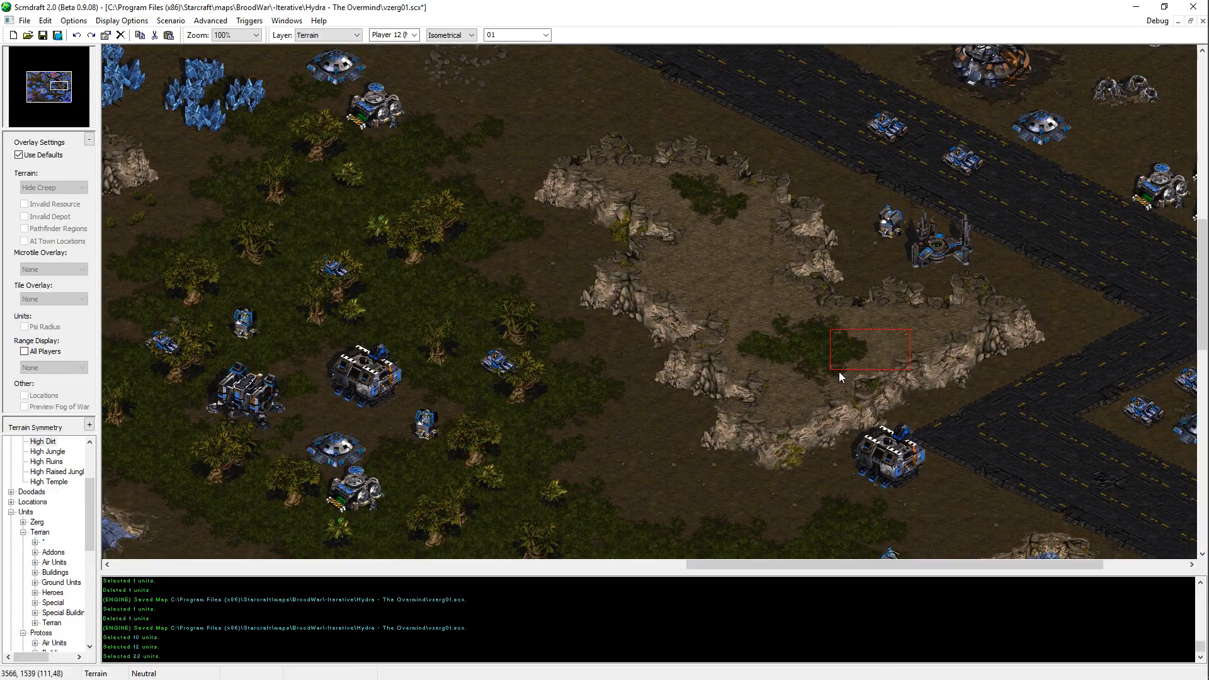
pyautogui.moveTo(839, 371); pyautogui.dragTo(1051, 159, button='middle')
pyautogui.click(1076, 417)
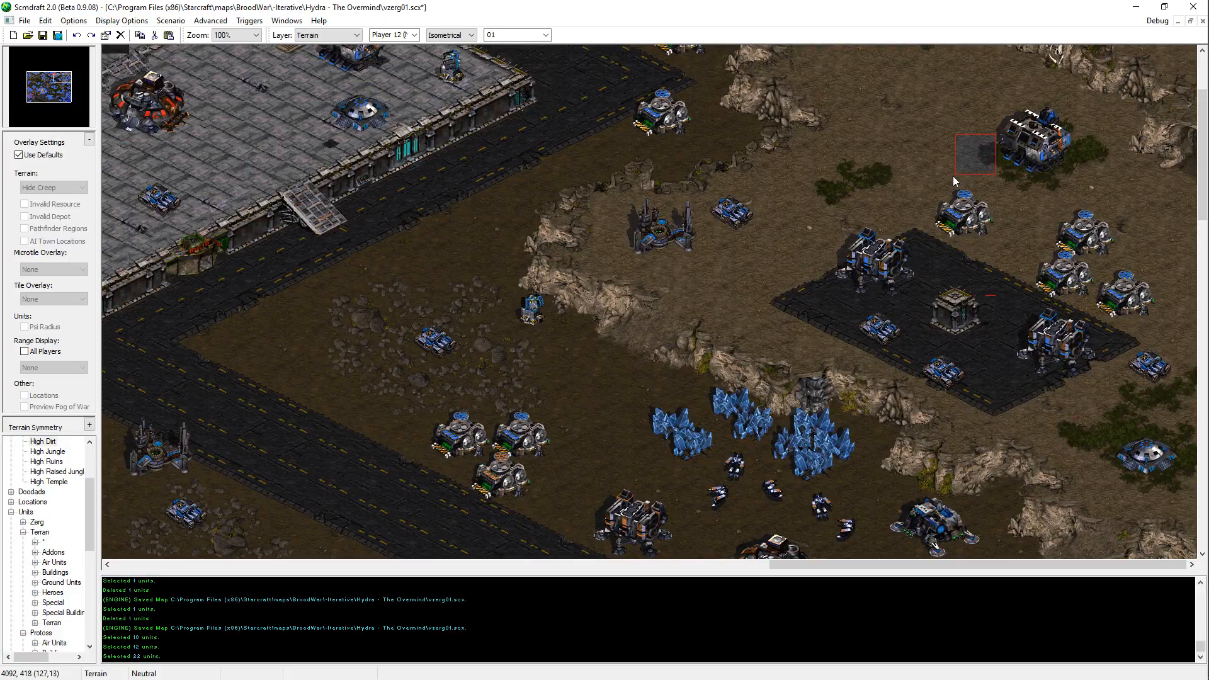
pyautogui.moveTo(953, 175); pyautogui.dragTo(794, 674, button='middle')
pyautogui.hotkey('ctrl', 's')
# Step: Review the northeastern Terran bases, the raised northern platform and the high ground beside the northern lake
pyautogui.press('Up')
pyautogui.press('Right')
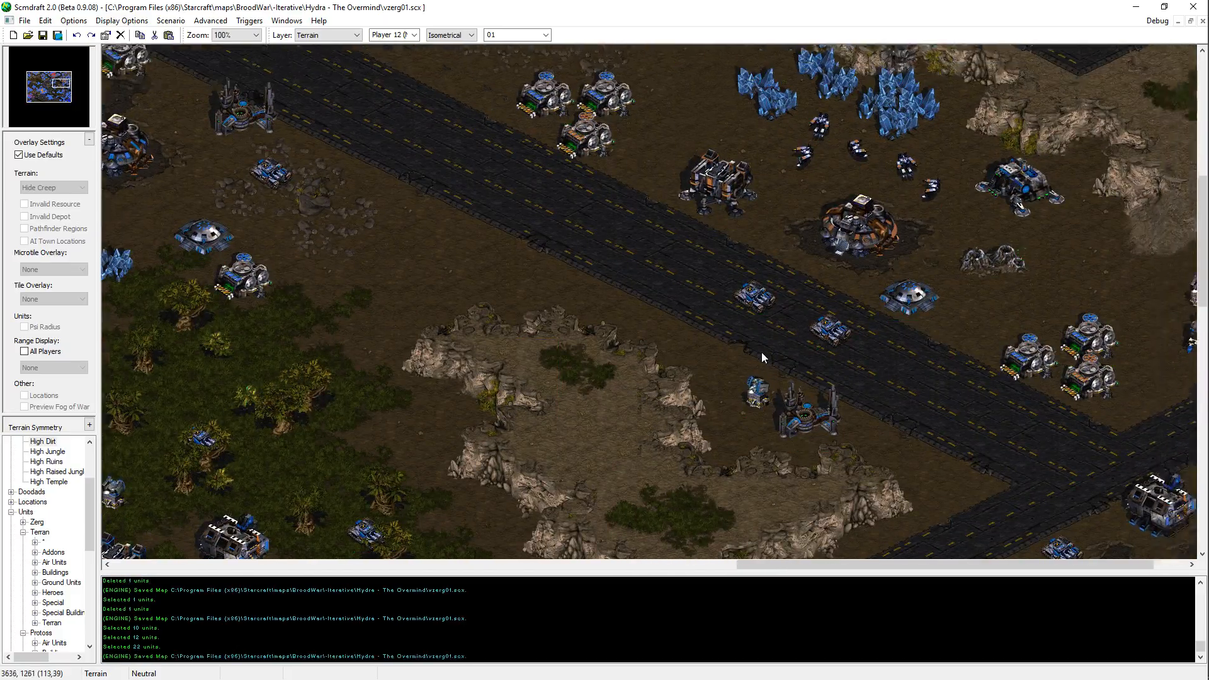
pyautogui.press('Up')
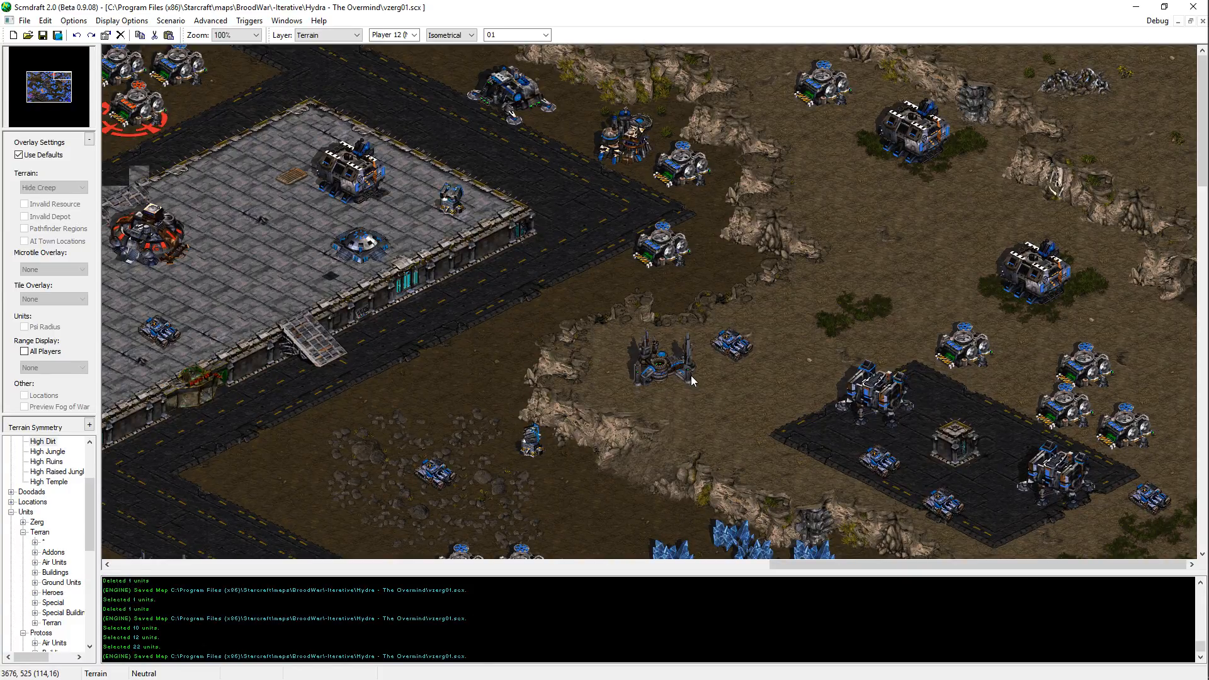
pyautogui.moveTo(690, 376); pyautogui.dragTo(932, 305, button='middle')
pyautogui.moveTo(173, 524); pyautogui.dragTo(747, 322, button='middle')
pyautogui.moveTo(1027, 54); pyautogui.dragTo(855, 227, button='middle')
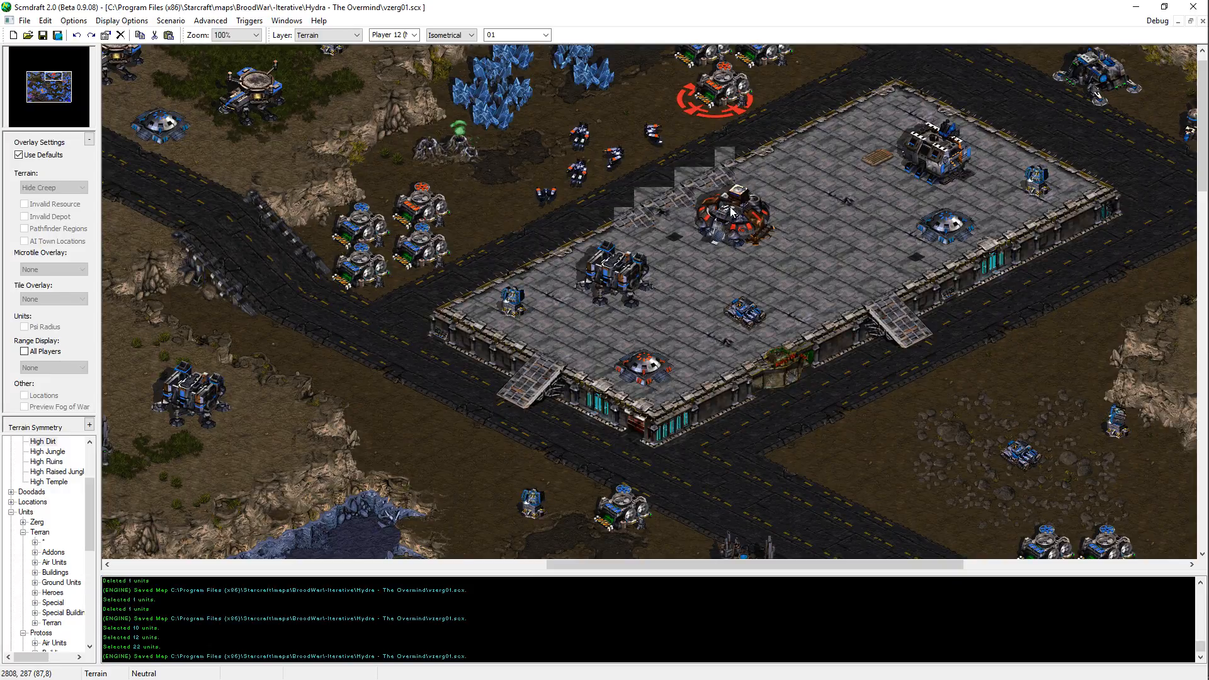
pyautogui.moveTo(331, 332)
pyautogui.mouseDown(button='middle')
pyautogui.moveTo(350, 312)
pyautogui.moveTo(1159, 277)
pyautogui.mouseUp(button='middle')
pyautogui.moveTo(459, 153); pyautogui.dragTo(758, 189, button='middle')
pyautogui.moveTo(489, 357); pyautogui.dragTo(254, 125, button='middle')
pyautogui.moveTo(1162, 434); pyautogui.dragTo(641, 479, button='middle')
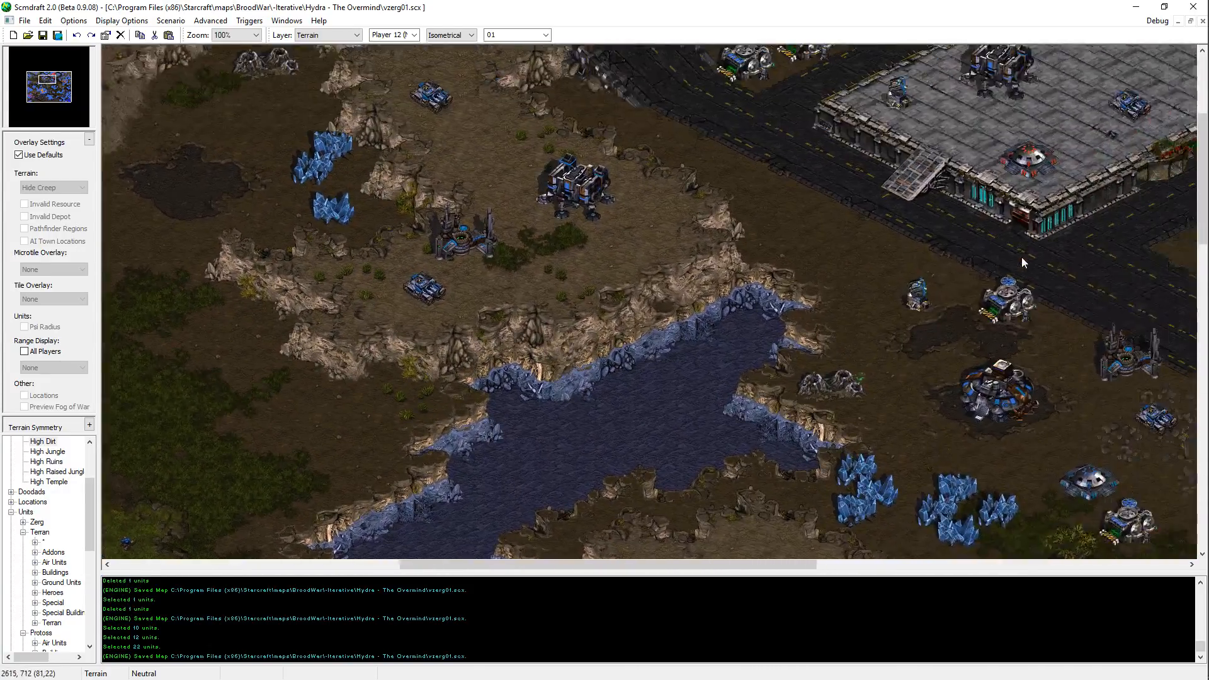
pyautogui.moveTo(1022, 257); pyautogui.dragTo(912, 299, button='middle')
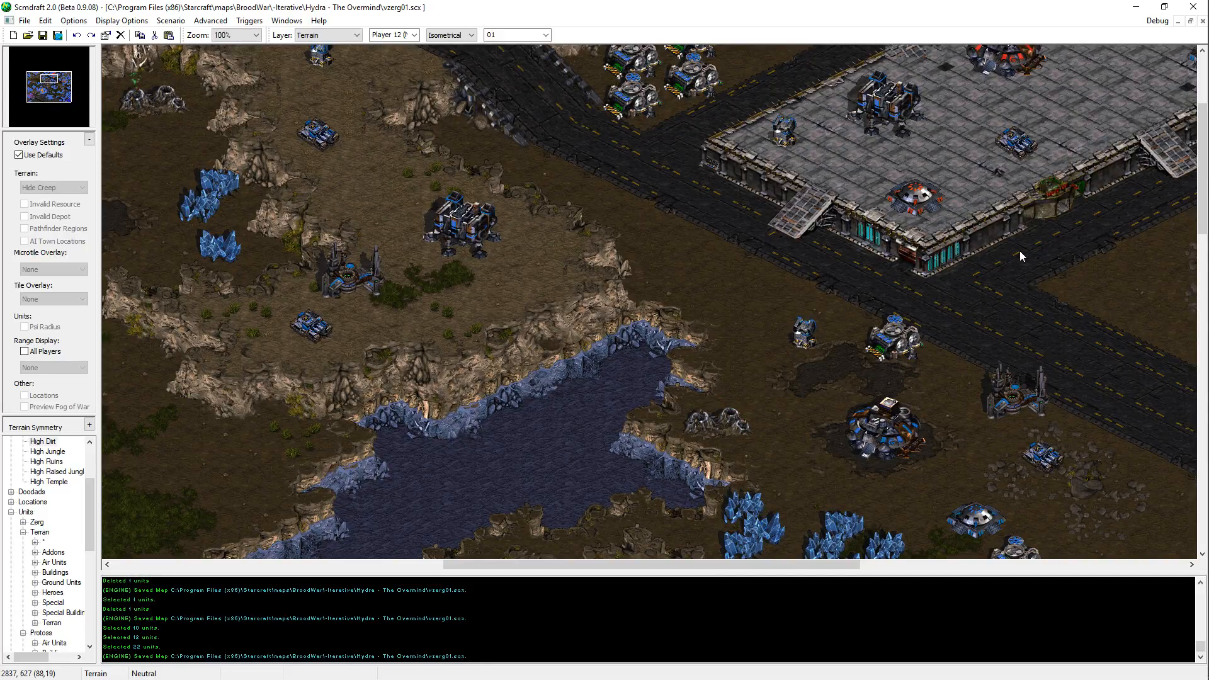
# Step: Inspect the northern platform again, then the eastern jungle outpost, the northwestern Terran base and the central river
pyautogui.press('Up')
pyautogui.press('Right')
pyautogui.press('Up')
pyautogui.press('Right')
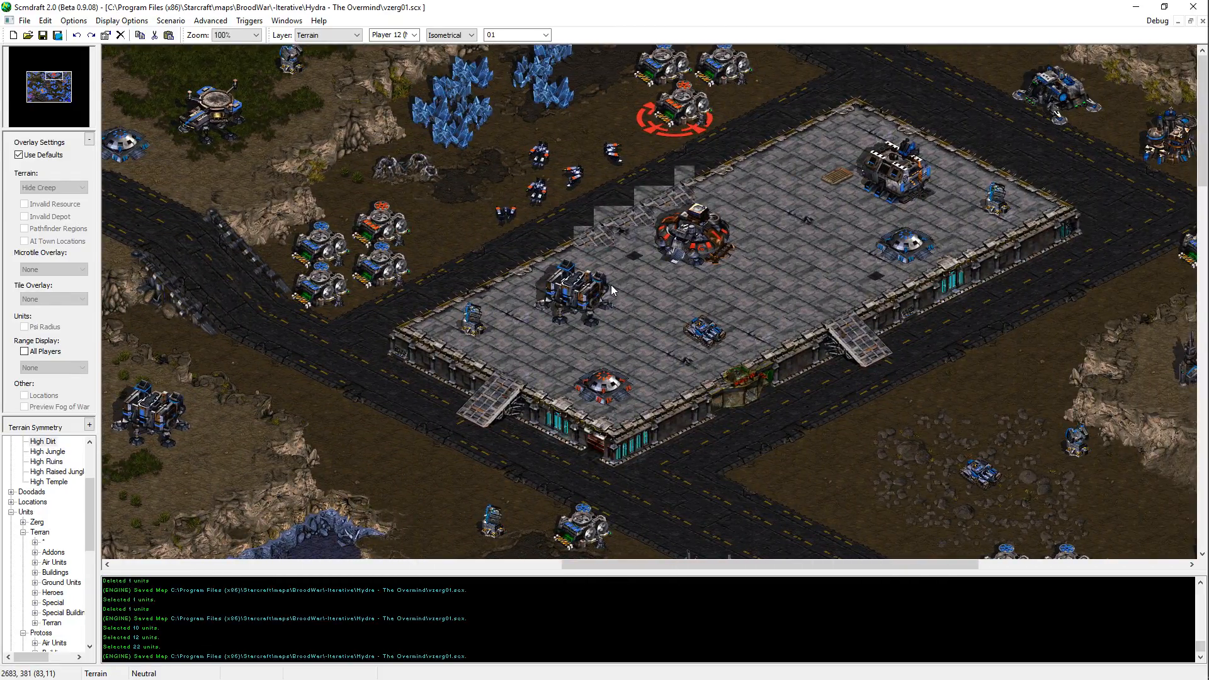
pyautogui.moveTo(612, 287); pyautogui.dragTo(692, 166, button='middle')
pyautogui.press('Up')
pyautogui.press('Right')
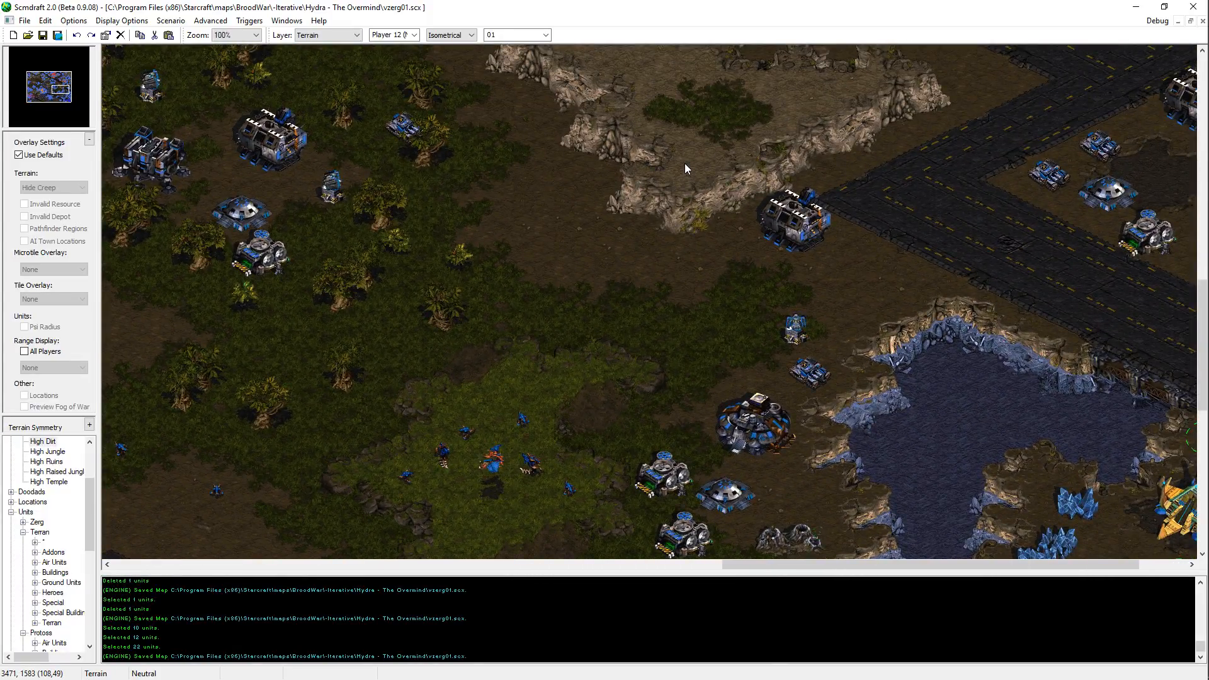
pyautogui.moveTo(320, 115); pyautogui.dragTo(413, 211, button='middle')
pyautogui.moveTo(562, 49); pyautogui.dragTo(641, 282, button='middle')
pyautogui.moveTo(641, 239); pyautogui.dragTo(510, 488, button='middle')
pyautogui.moveTo(363, 84); pyautogui.dragTo(573, 208, button='middle')
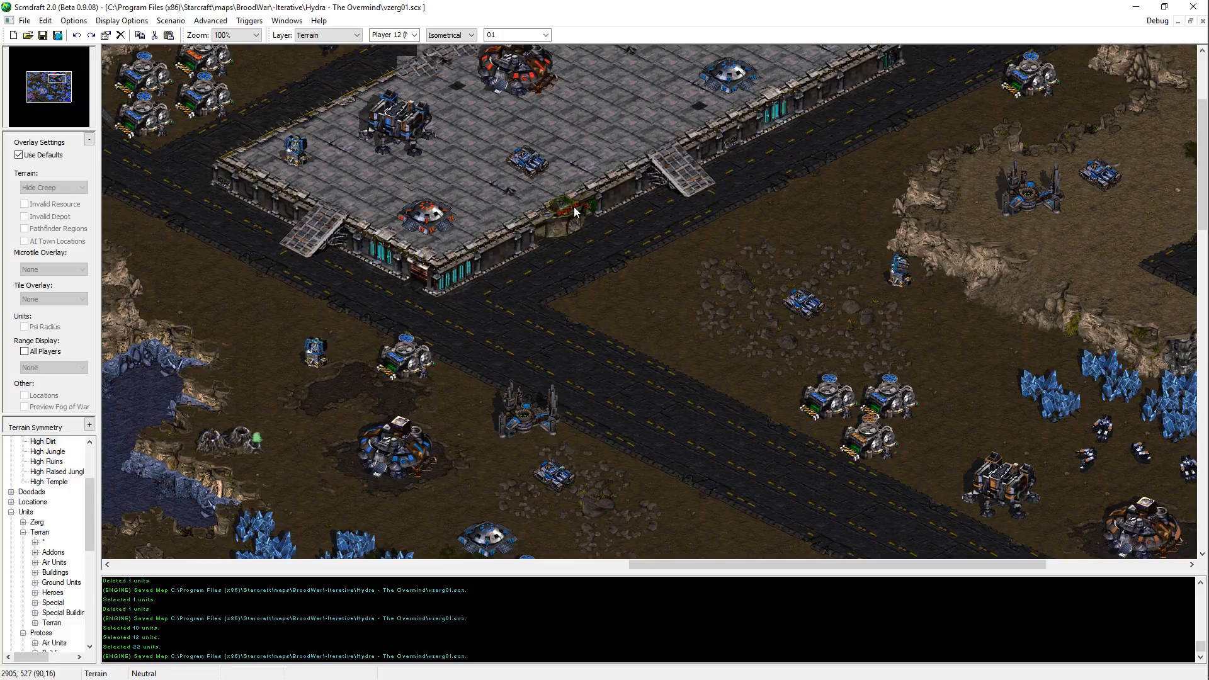
pyautogui.moveTo(553, 217); pyautogui.dragTo(834, 344, button='middle')
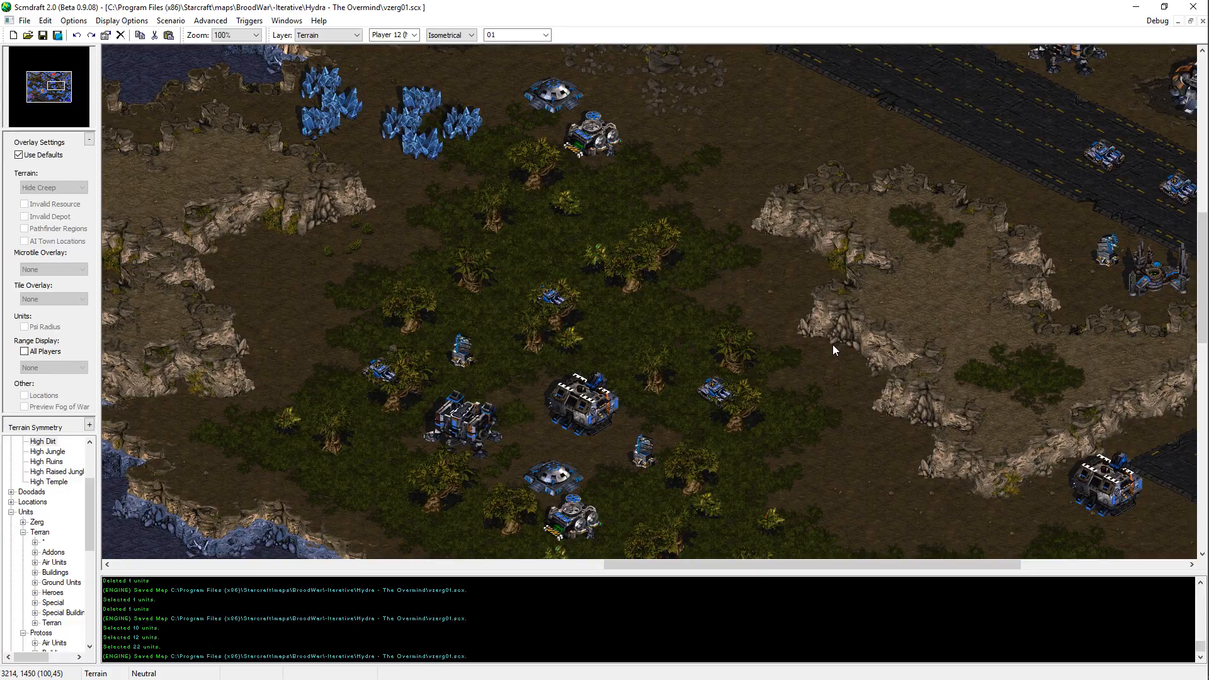
pyautogui.moveTo(834, 349); pyautogui.dragTo(528, 311, button='middle')
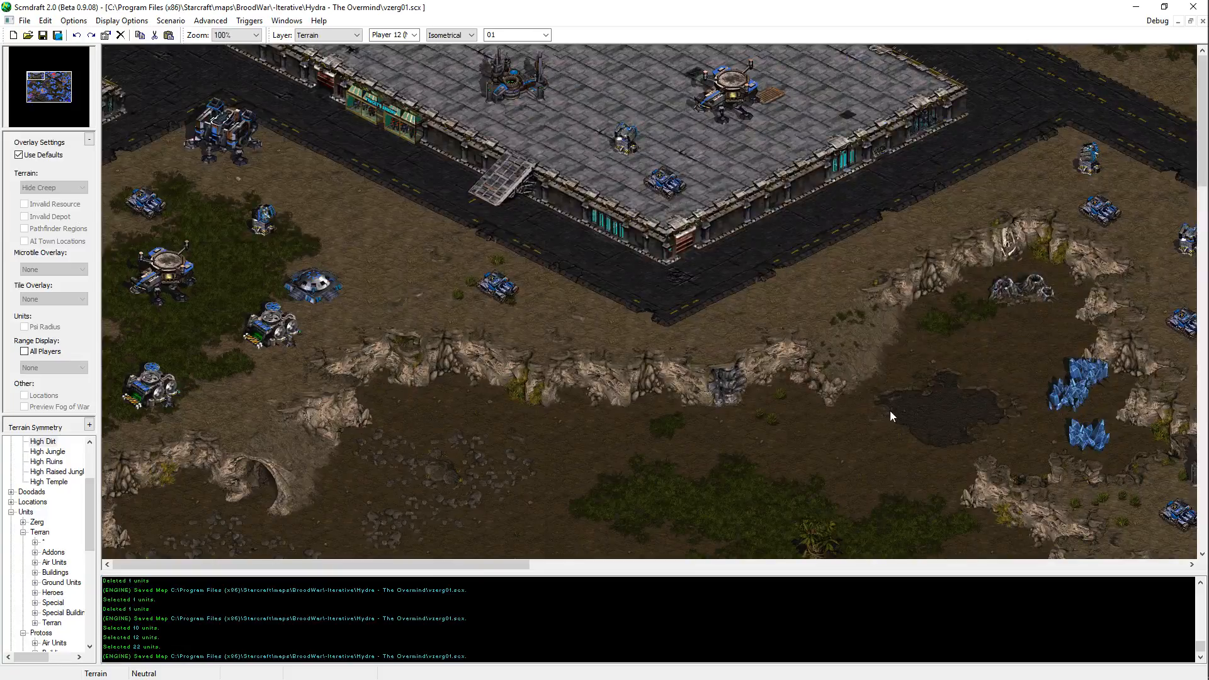
pyautogui.moveTo(784, 504); pyautogui.dragTo(119, 57)
pyautogui.moveTo(570, 307); pyautogui.dragTo(827, 517, button='middle')
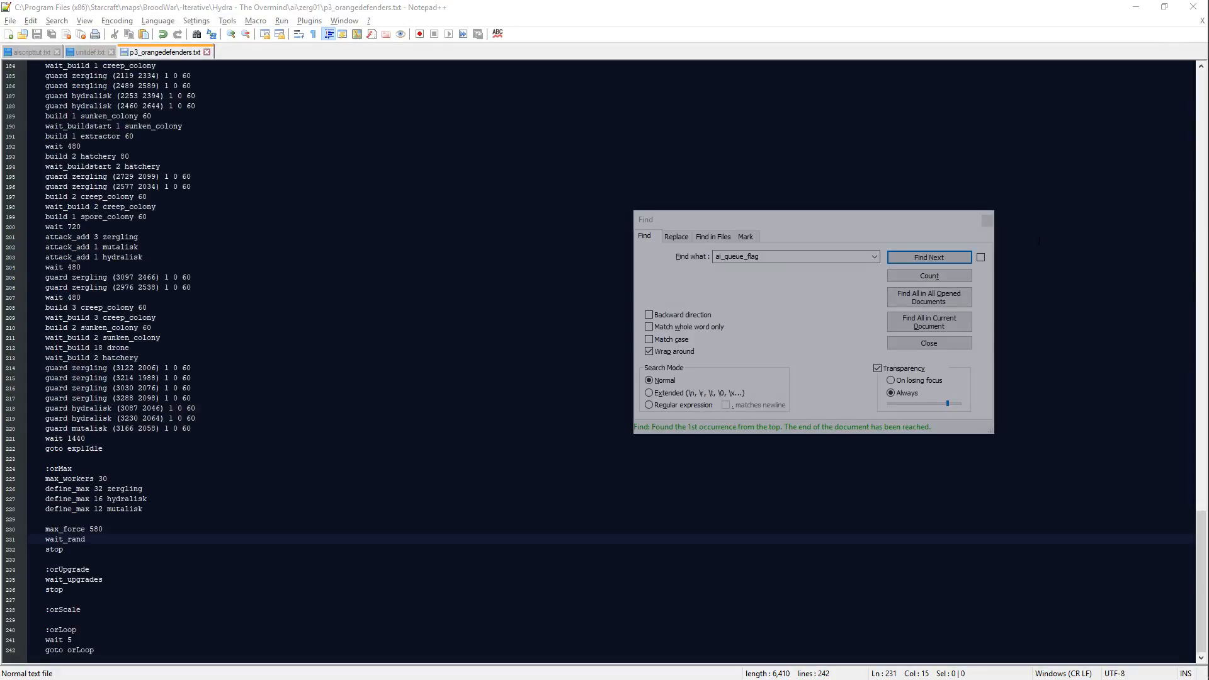
# Step: Relaunch Scmdraft and reopen the vzerg01.scx map from the recent maps
pyautogui.moveTo(1207, 228)
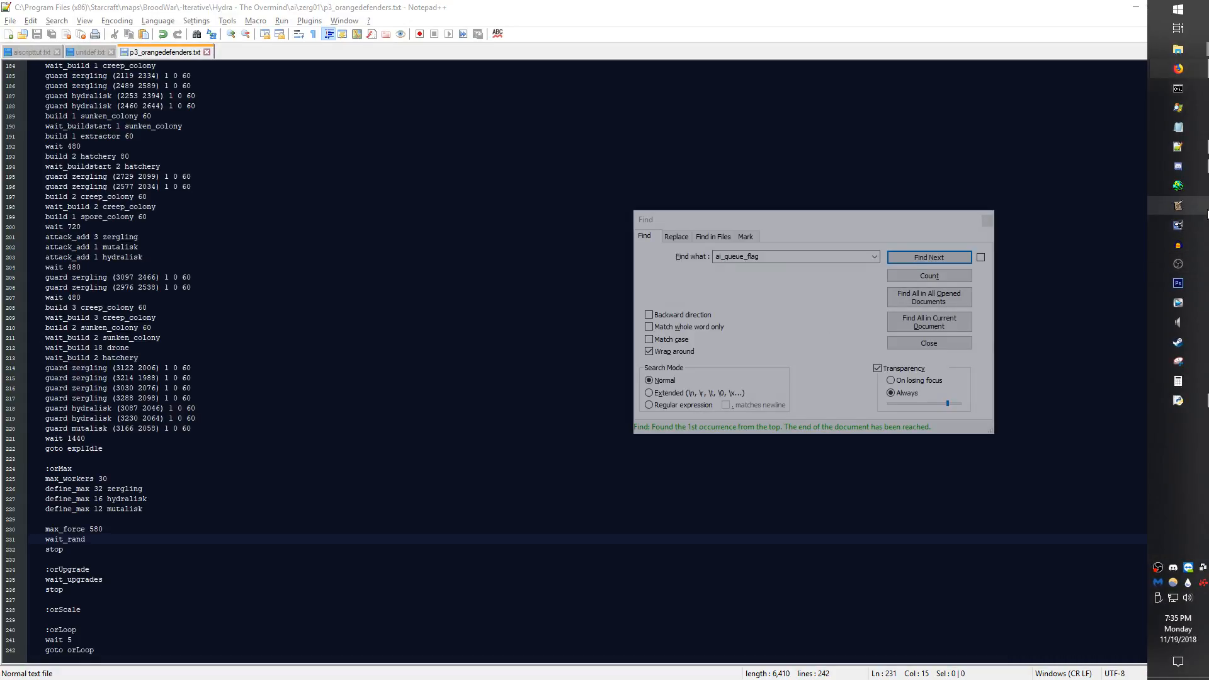
pyautogui.click(1198, 192)
pyautogui.press('Return')
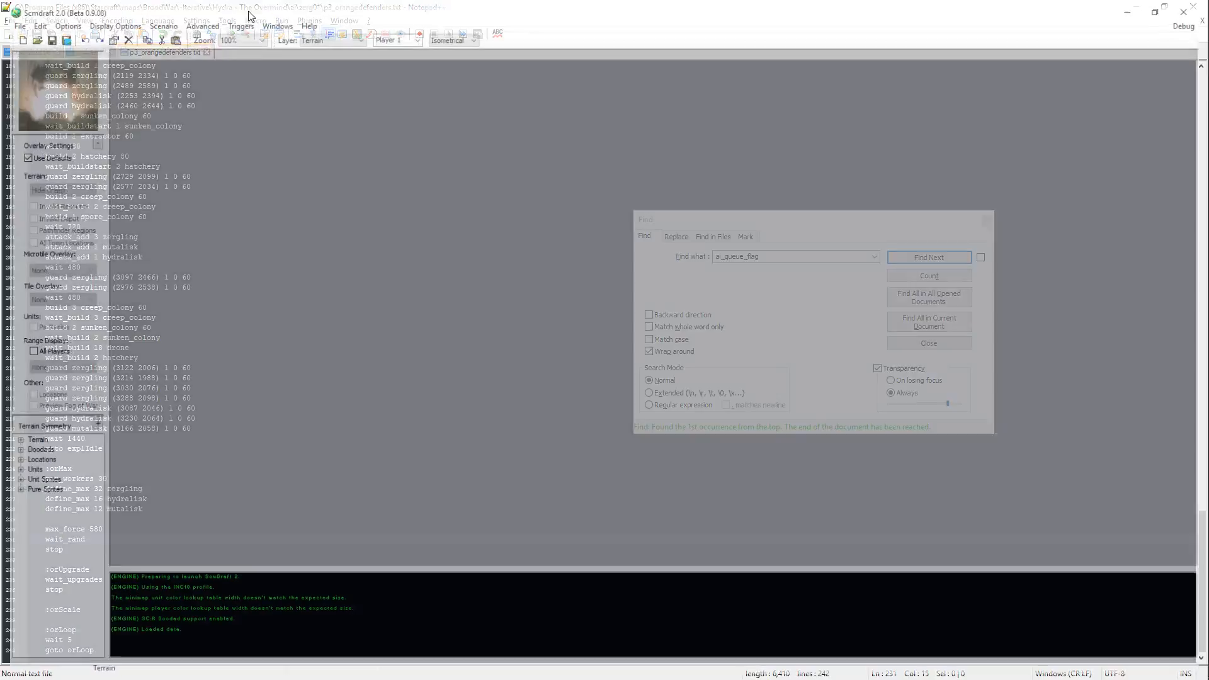
pyautogui.click(12, 21)
pyautogui.moveTo(37, 63)
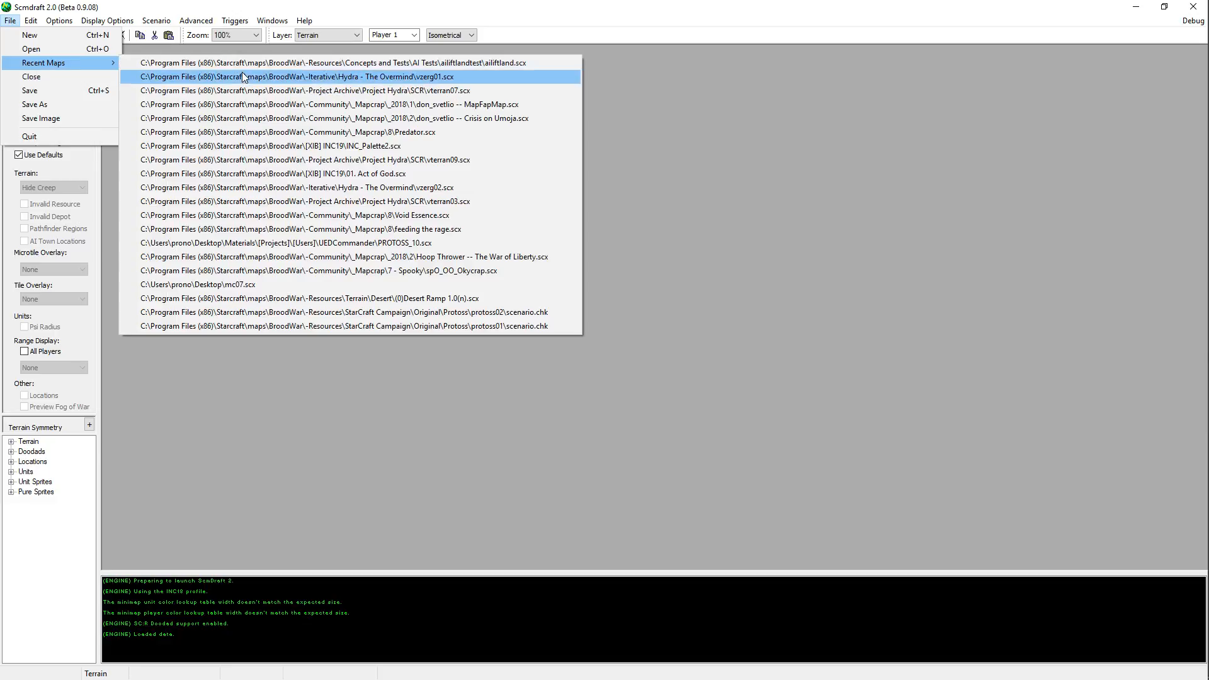
pyautogui.click(244, 78)
# Step: Look over the reopened map's western Zerg bases and the Terran outpost to their north
pyautogui.moveTo(44, 86); pyautogui.dragTo(36, 95)
pyautogui.scroll(20, 561, 359)
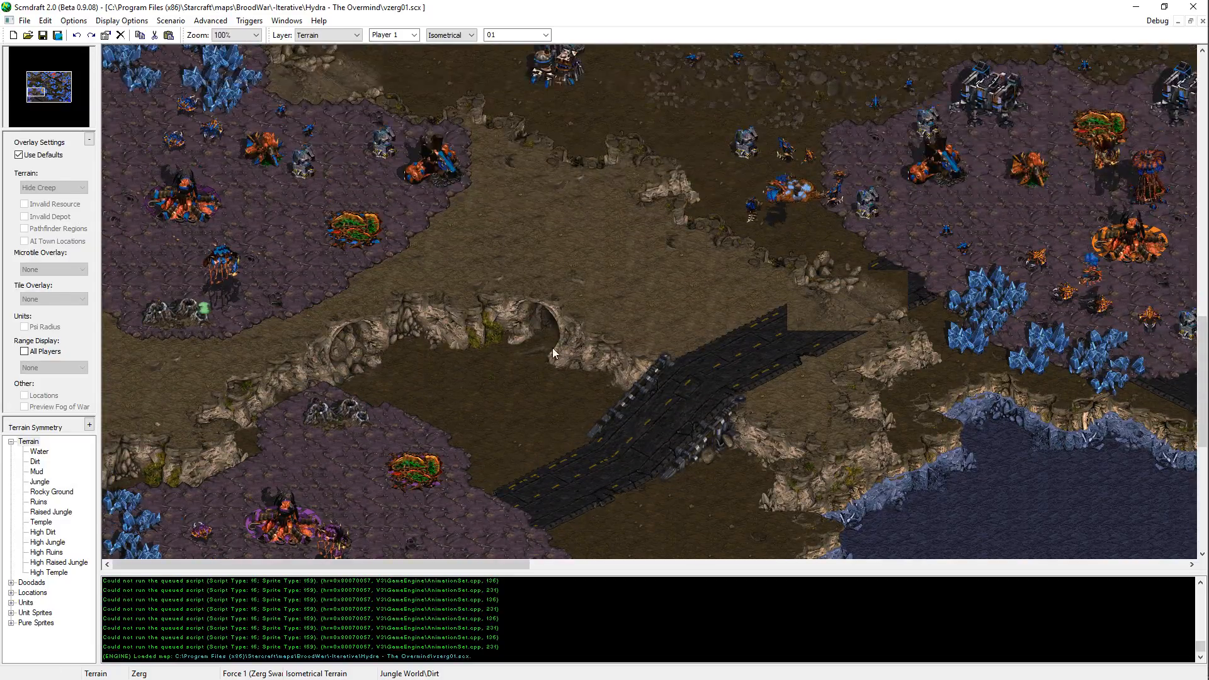
pyautogui.scroll(3, 519, 302)
pyautogui.scroll(-5, 501, 479)
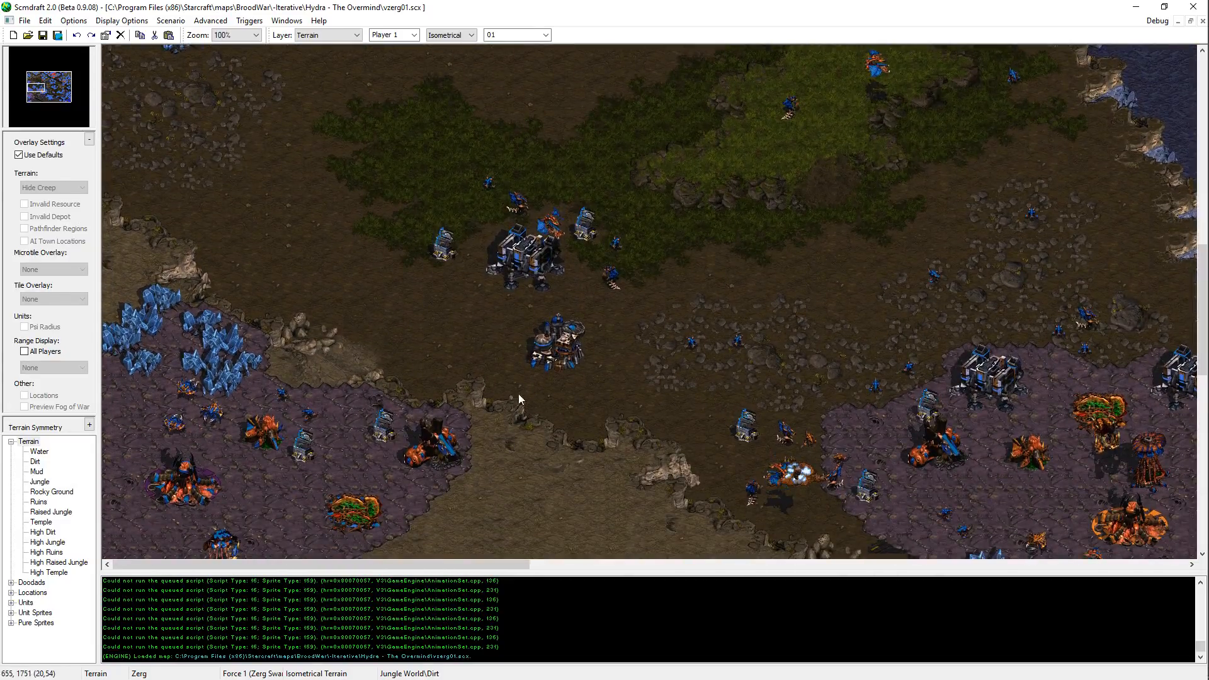
pyautogui.scroll(-5, 510, 384)
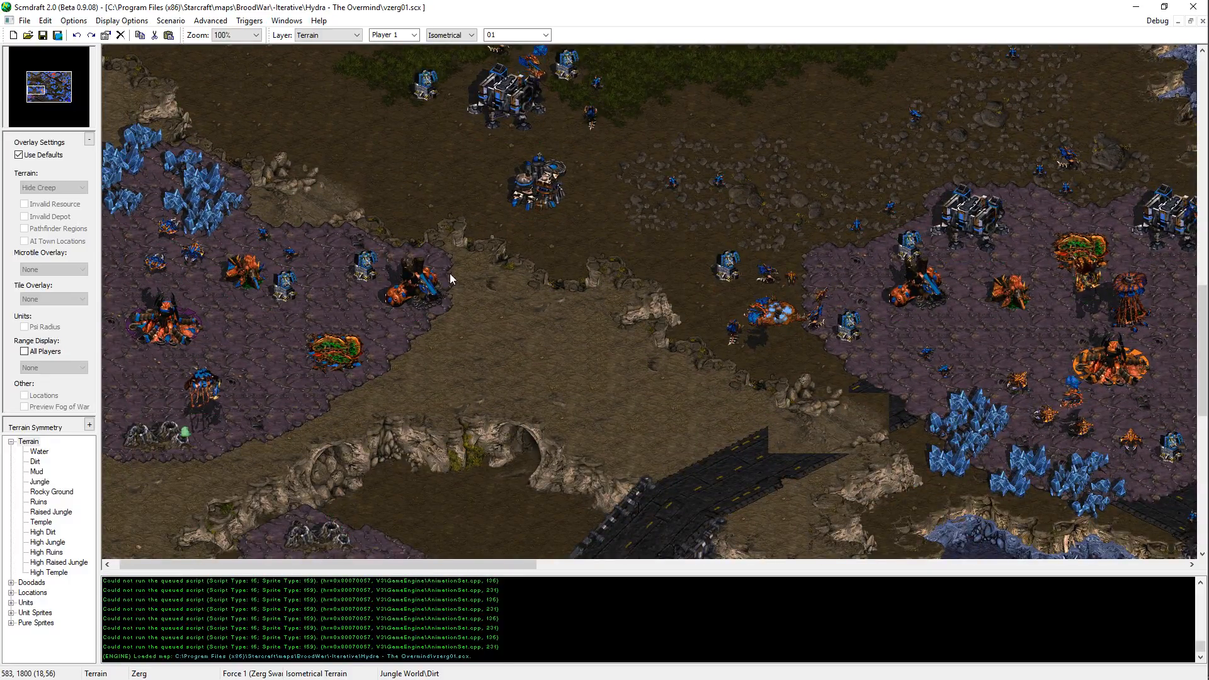
pyautogui.click(605, 331)
# Step: Switch to File Explorer and check the map and temporary files in the Hydra - The Overmind folder
pyautogui.hotkey('alt', 'Tab')
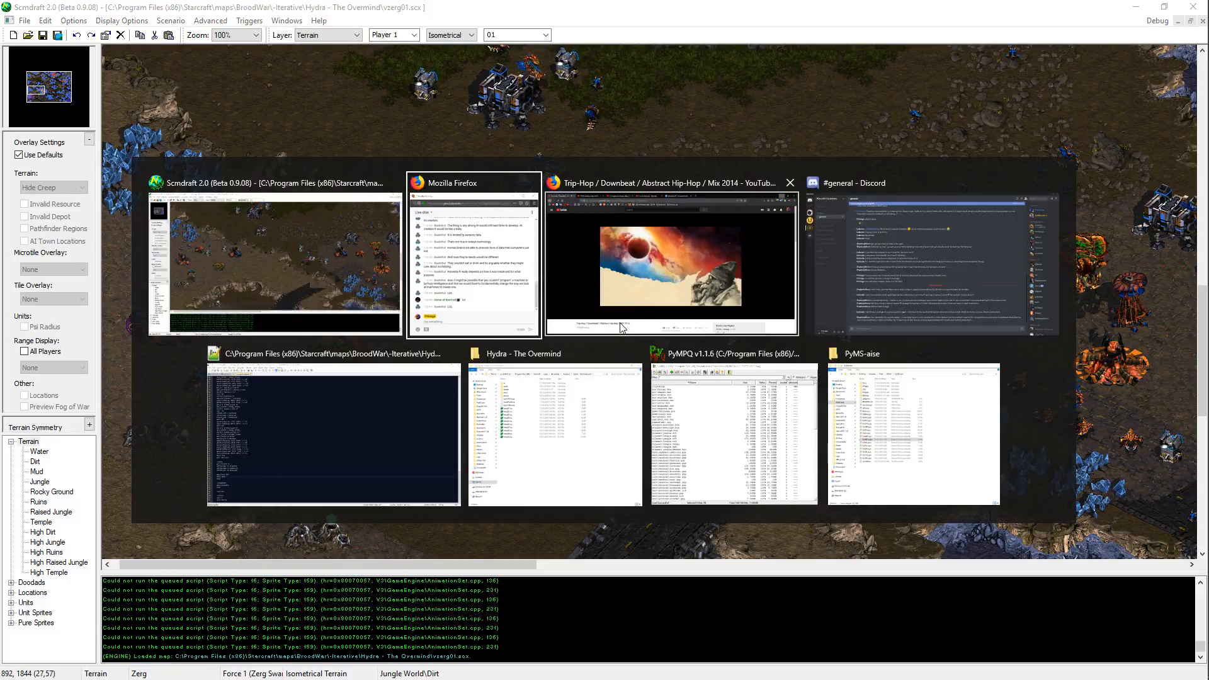
pyautogui.hotkey('alt', 'Tab')
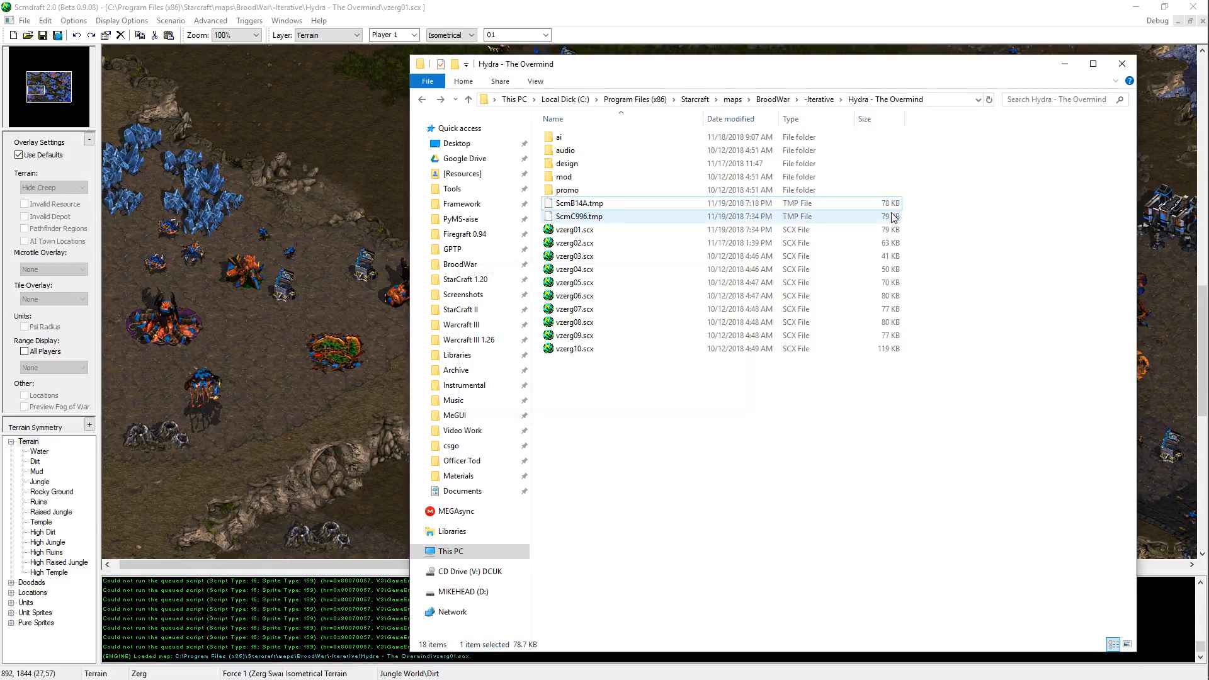
pyautogui.click(821, 6)
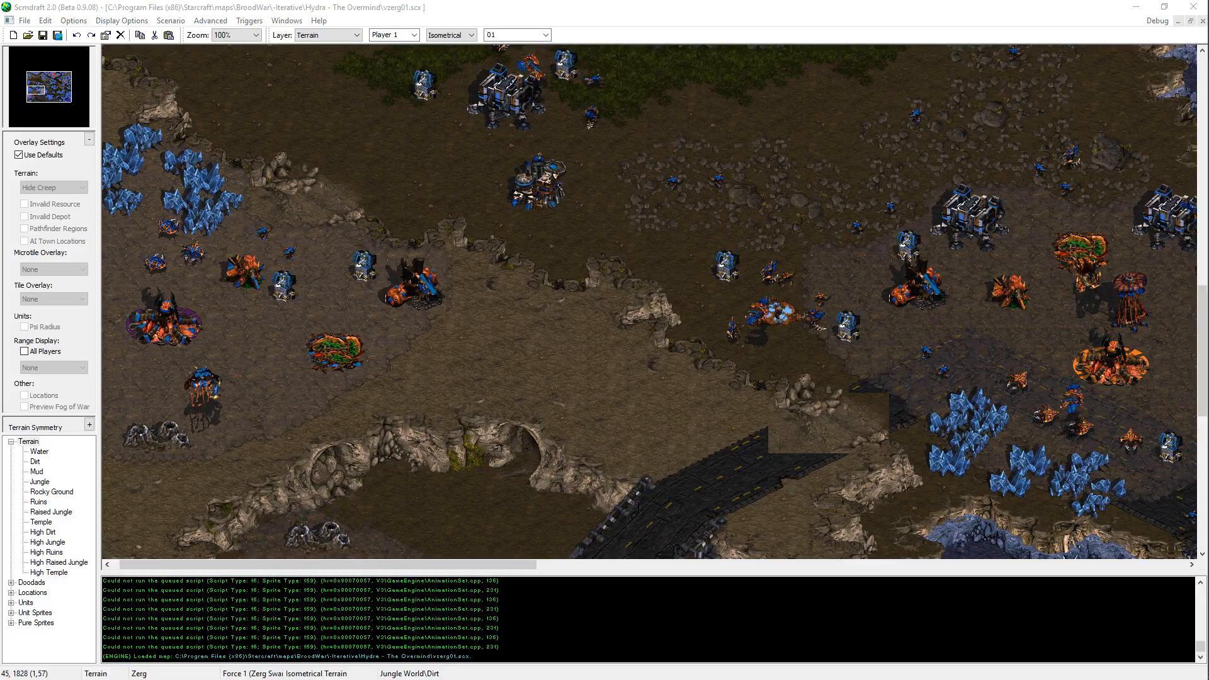
pyautogui.hotkey('alt', 'Tab')
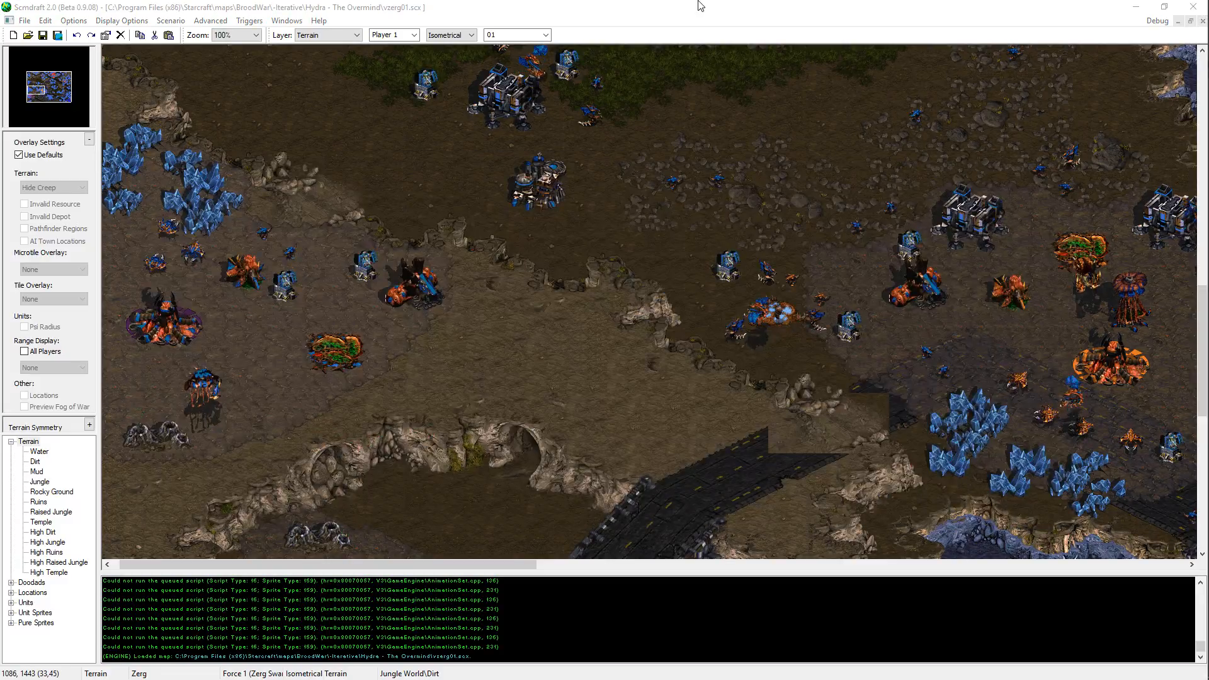
pyautogui.moveTo(1204, 403)
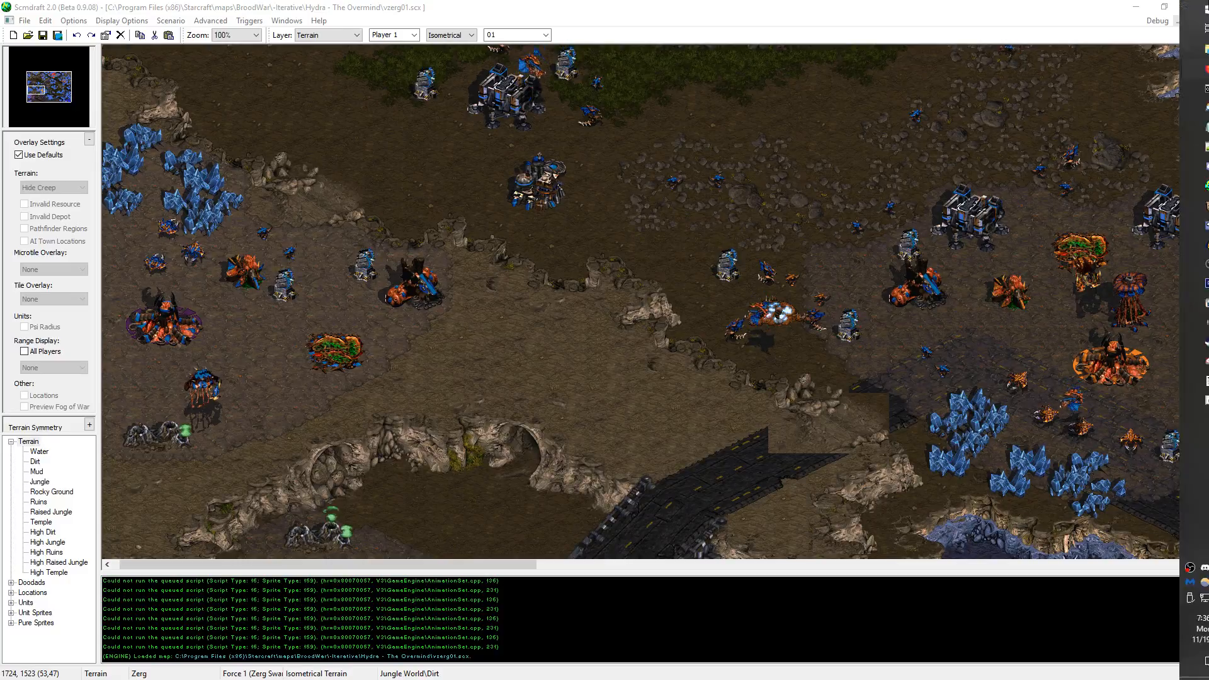
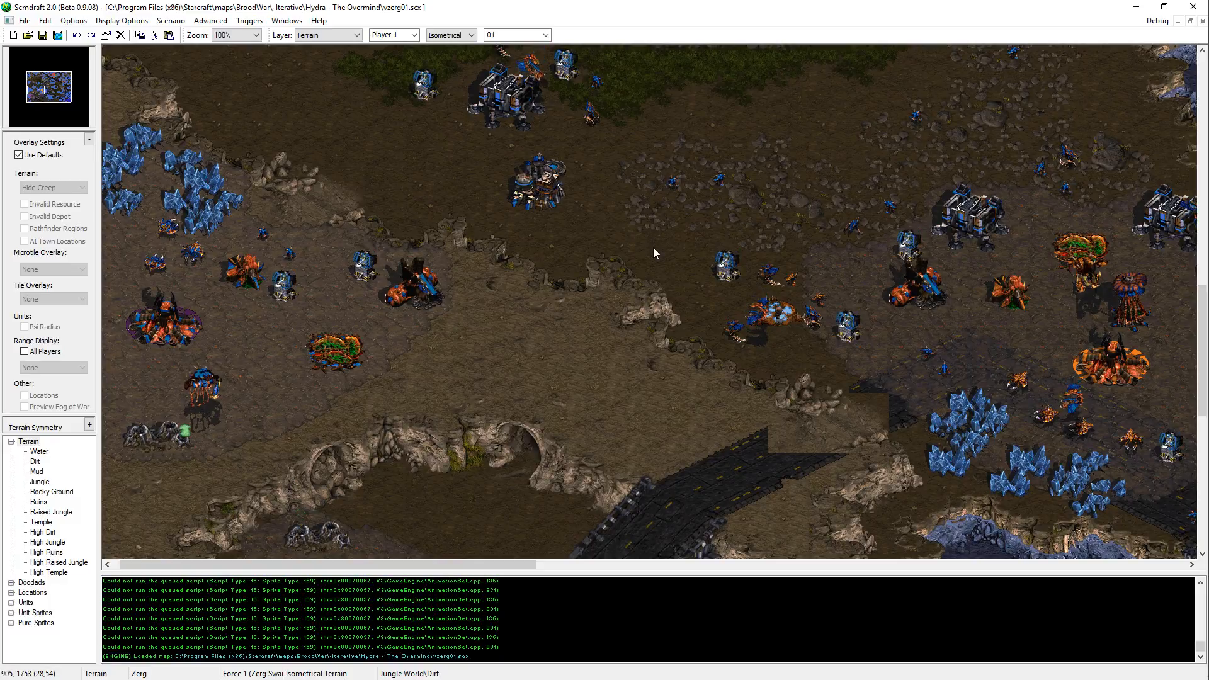
# Step: Reposition the worker units between the western Zerg base's hatchery and mineral field, then save the map
pyautogui.moveTo(390, 314); pyautogui.dragTo(689, 402, button='middle')
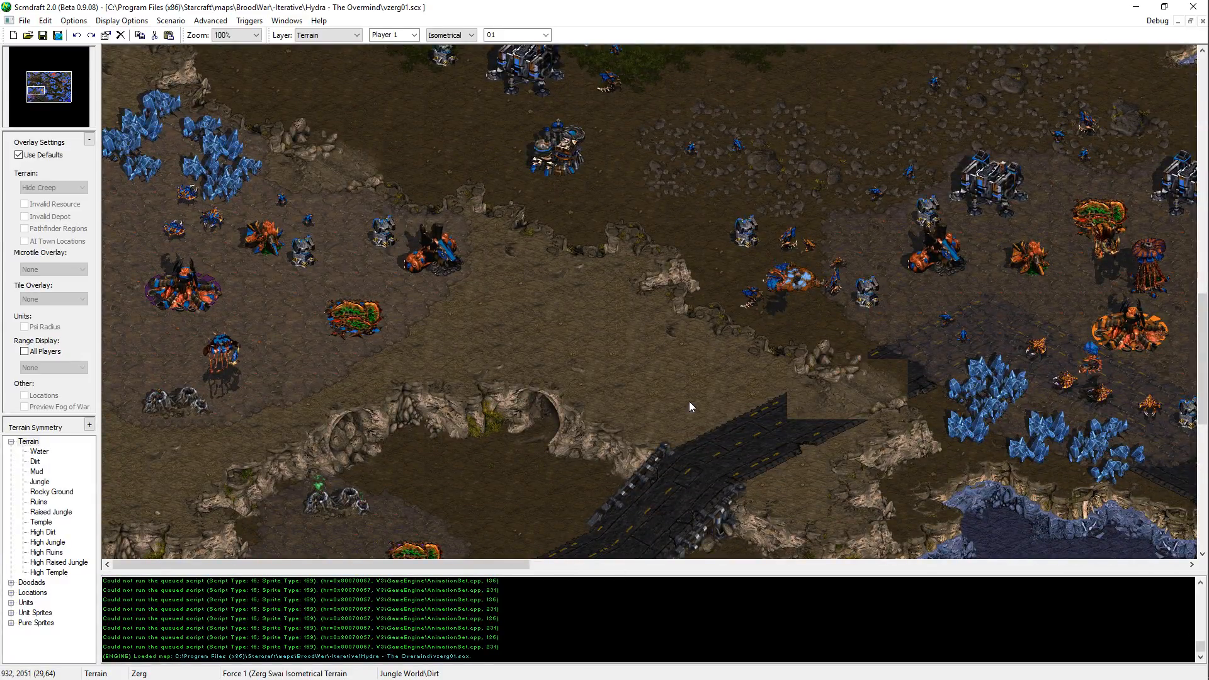
pyautogui.press('u')
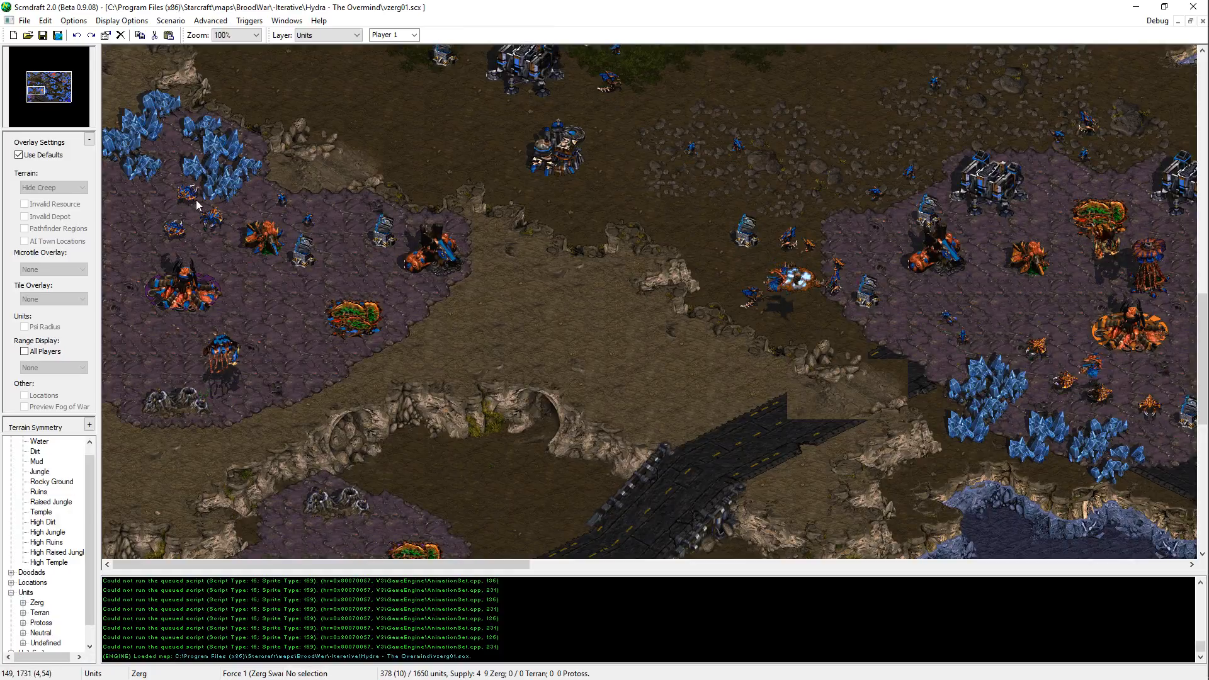
pyautogui.moveTo(187, 196); pyautogui.dragTo(216, 237)
pyautogui.click(204, 215)
pyautogui.hotkey('ctrl', 's')
pyautogui.scroll(-5, 324, 303)
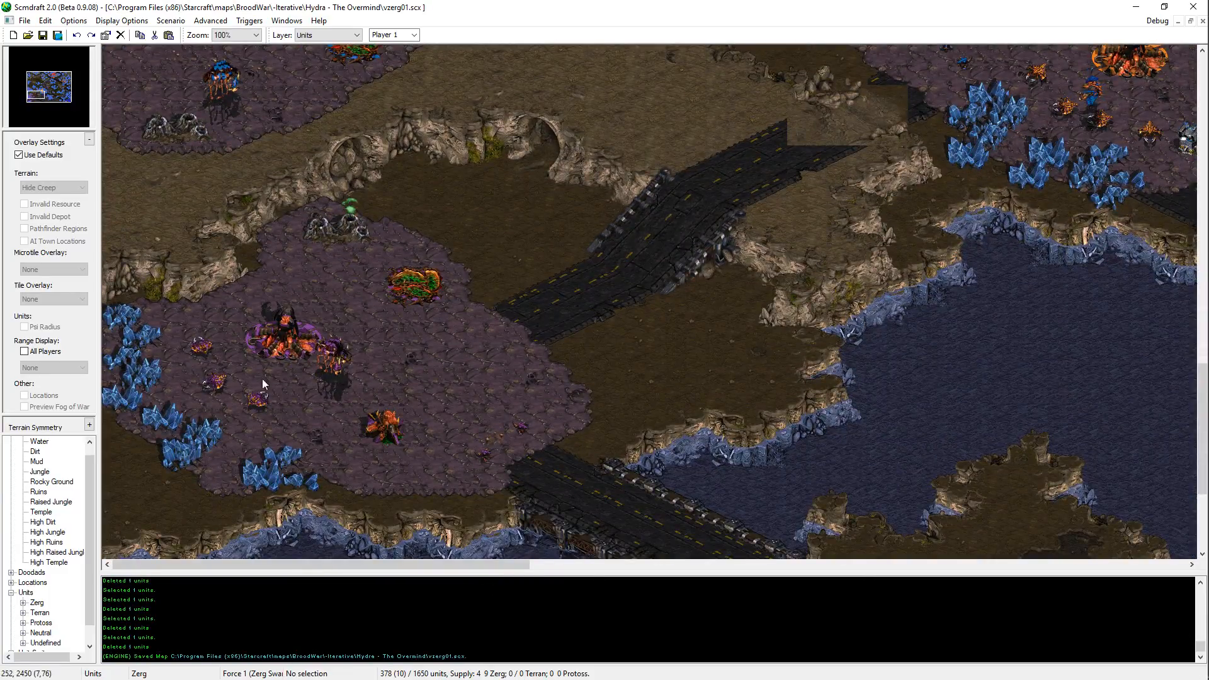
# Step: Look over the southwestern Zerg base, the northwestern Terran base and the ground between them
pyautogui.moveTo(262, 379); pyautogui.dragTo(641, 256, button='middle')
pyautogui.press('Up')
pyautogui.press('Left')
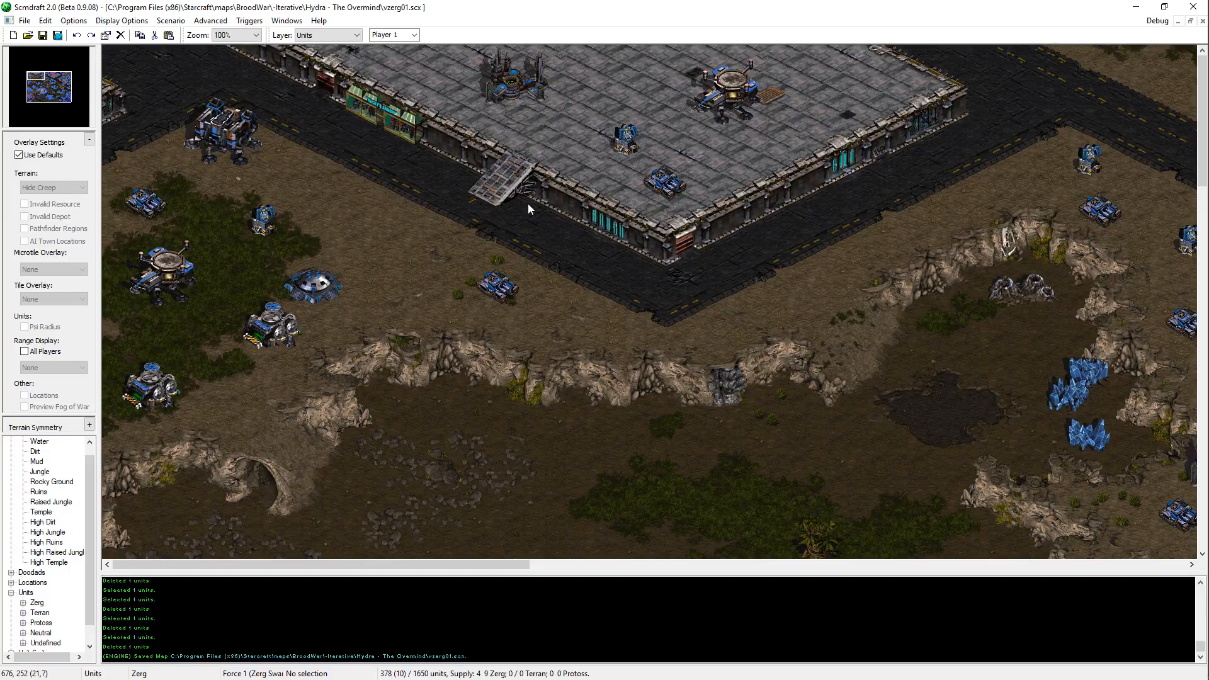
pyautogui.scroll(-10, 433, 501)
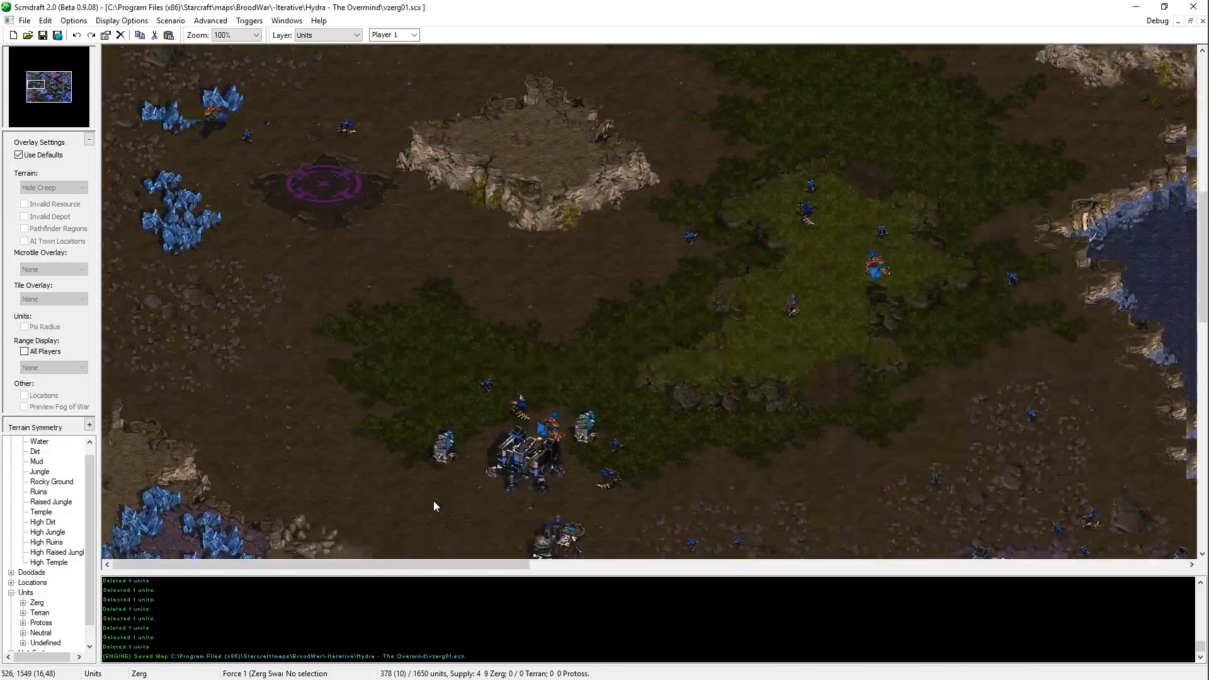
pyautogui.scroll(-3, 433, 501)
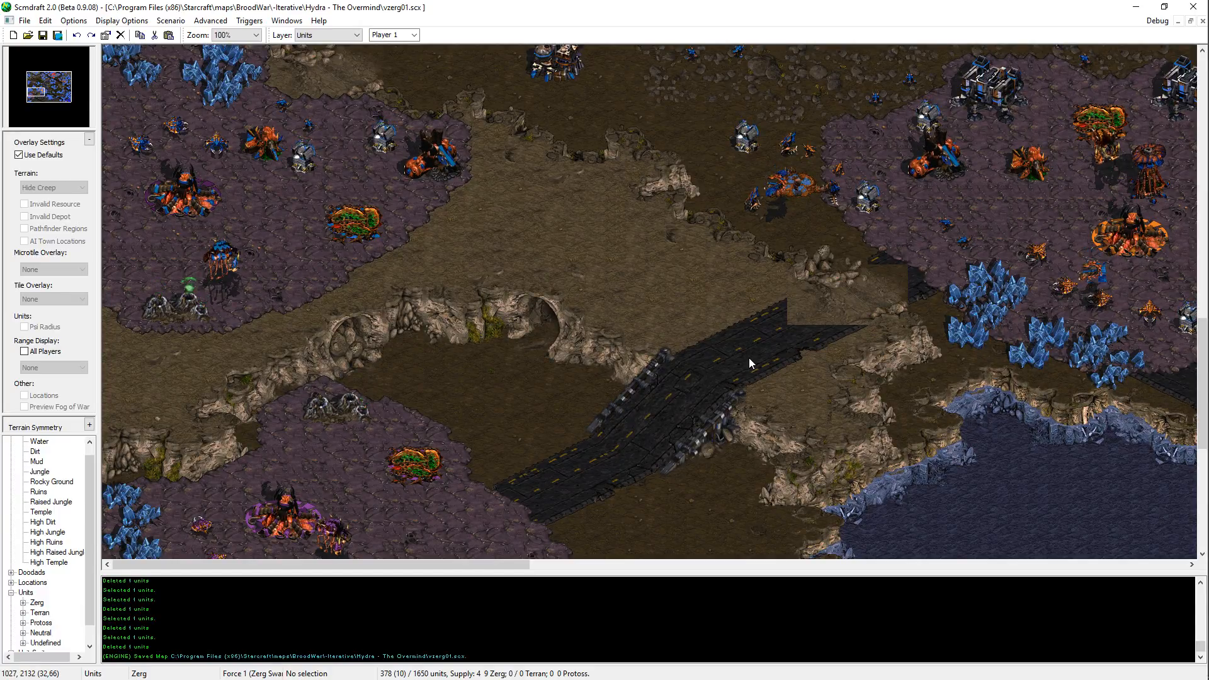
pyautogui.hotkey('alt', 'Tab')
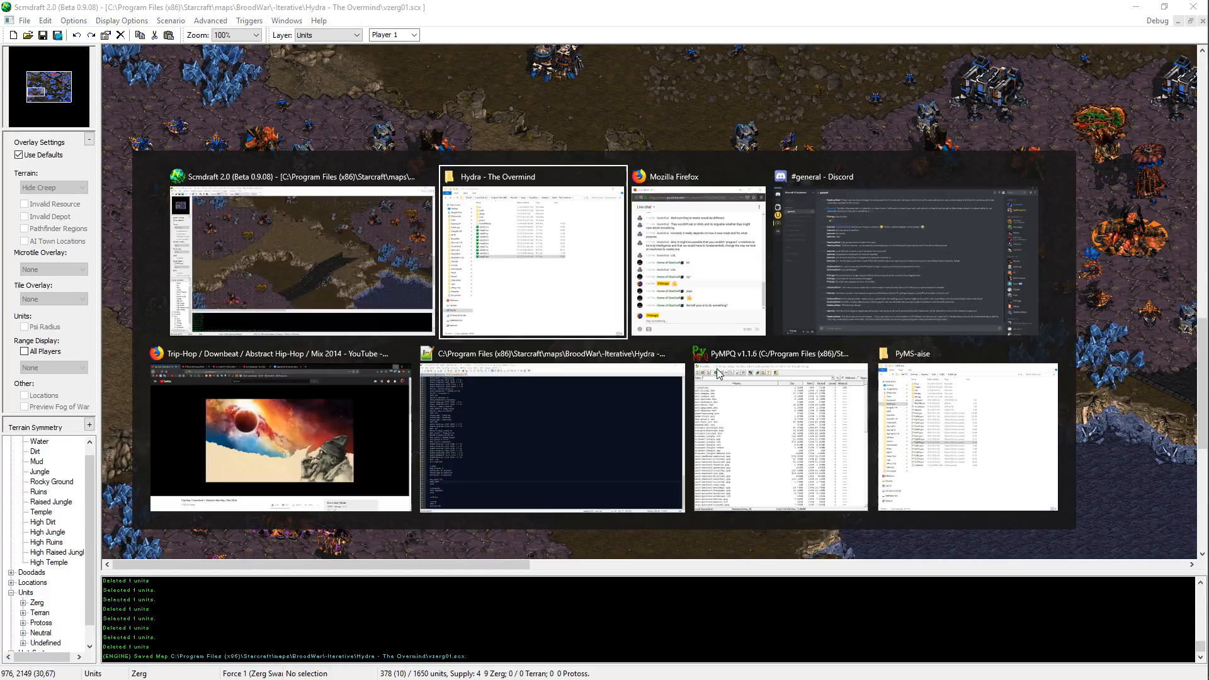
pyautogui.click(706, 123)
# Step: Examine the western and central Zerg bases, the dirt ridge between them and the outpost to their north
pyautogui.press('Up')
pyautogui.press('Up')
pyautogui.press('Up')
pyautogui.press('Up')
pyautogui.press('Right')
pyautogui.press('Right')
pyautogui.press('Right')
pyautogui.press('Right')
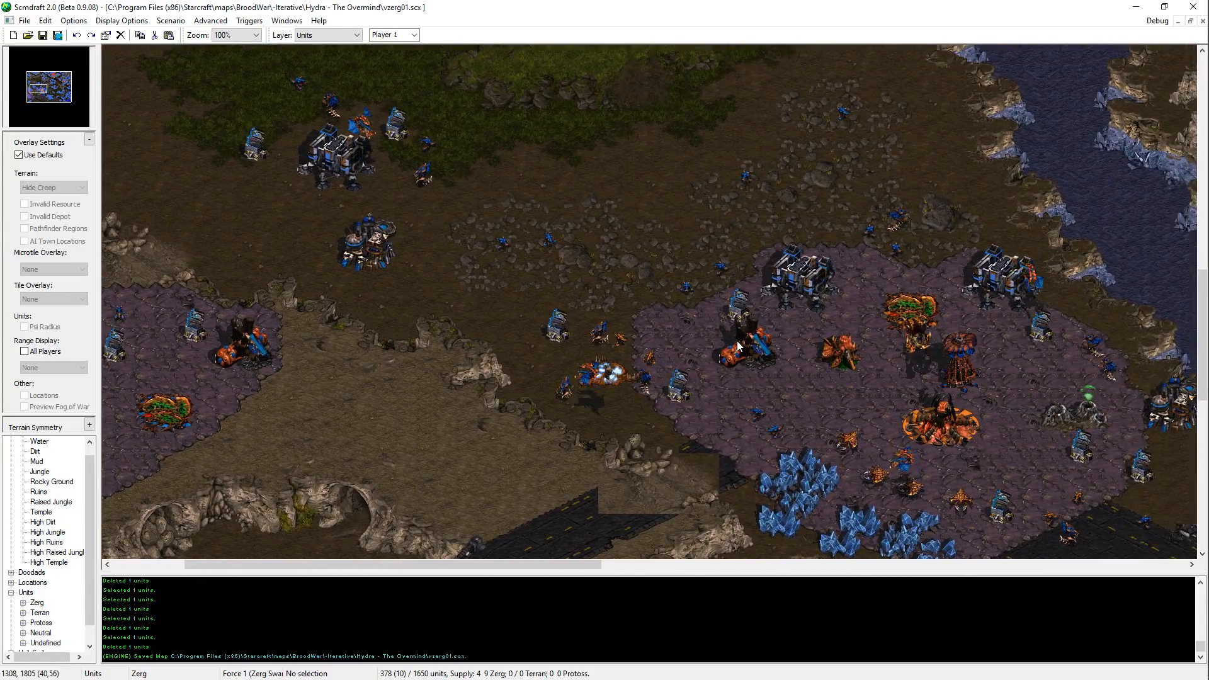
pyautogui.press('Left')
pyautogui.press('Left')
pyautogui.press('Left')
pyautogui.press('Left')
pyautogui.press('Down')
pyautogui.press('Down')
pyautogui.press('Down')
pyautogui.press('Down')
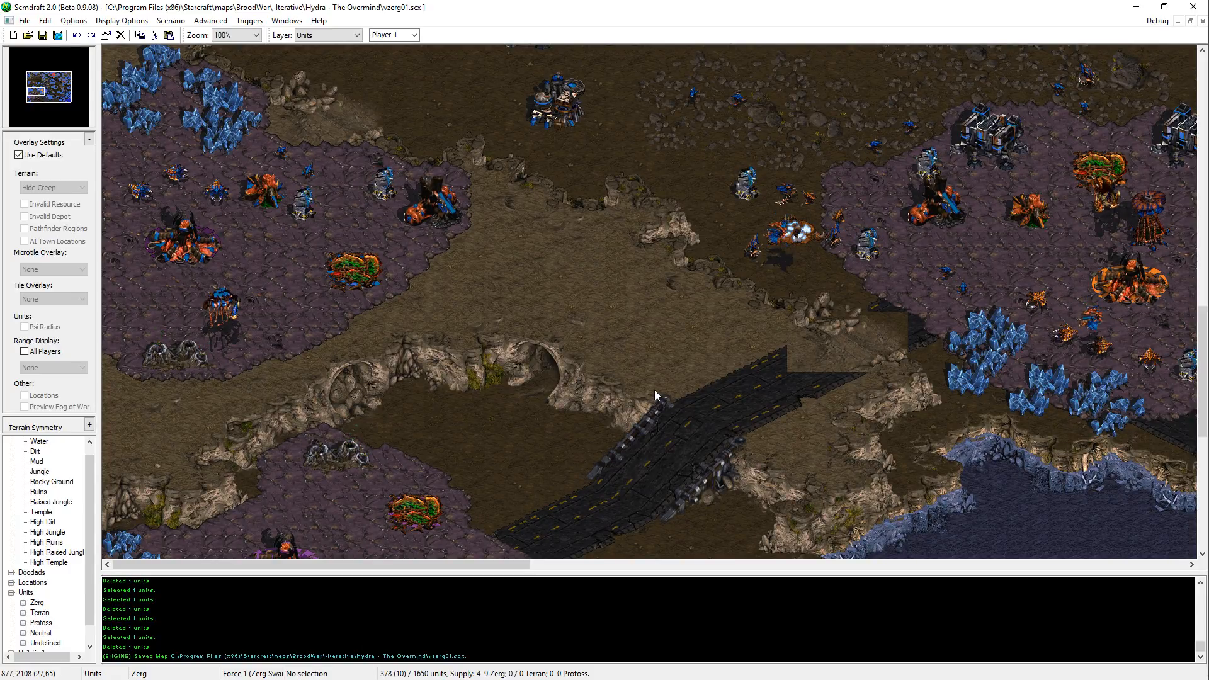
pyautogui.moveTo(638, 248); pyautogui.dragTo(719, 135, button='middle')
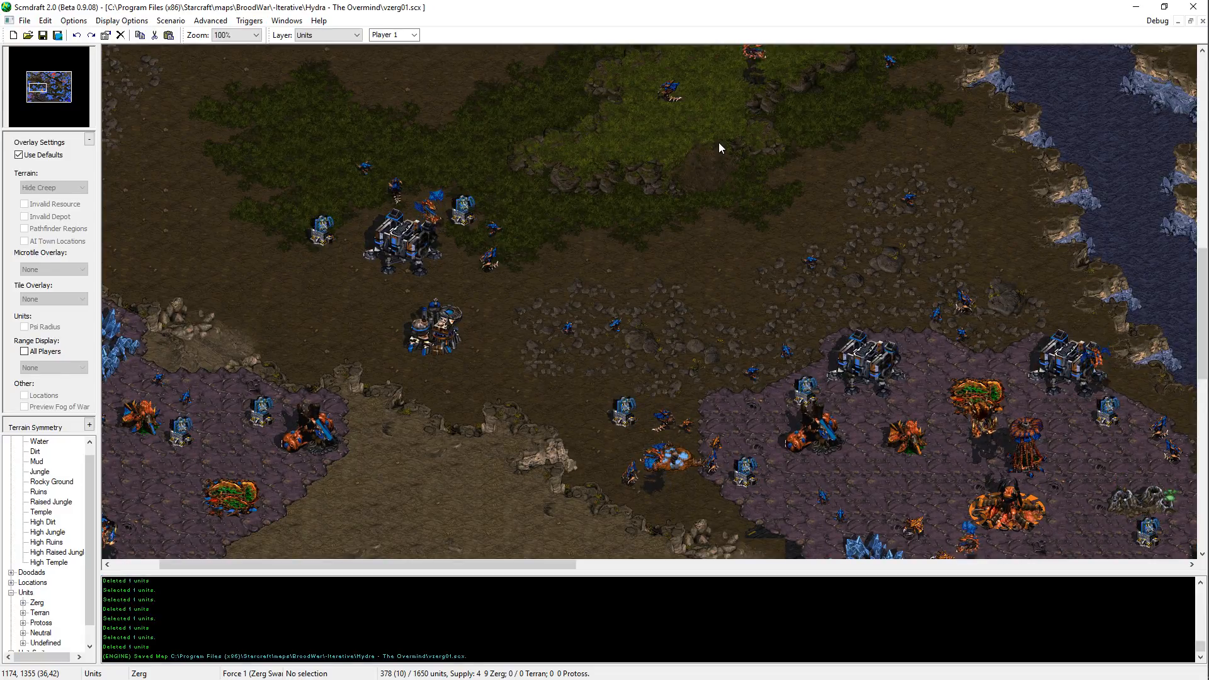
pyautogui.moveTo(411, 453); pyautogui.dragTo(597, 308, button='middle')
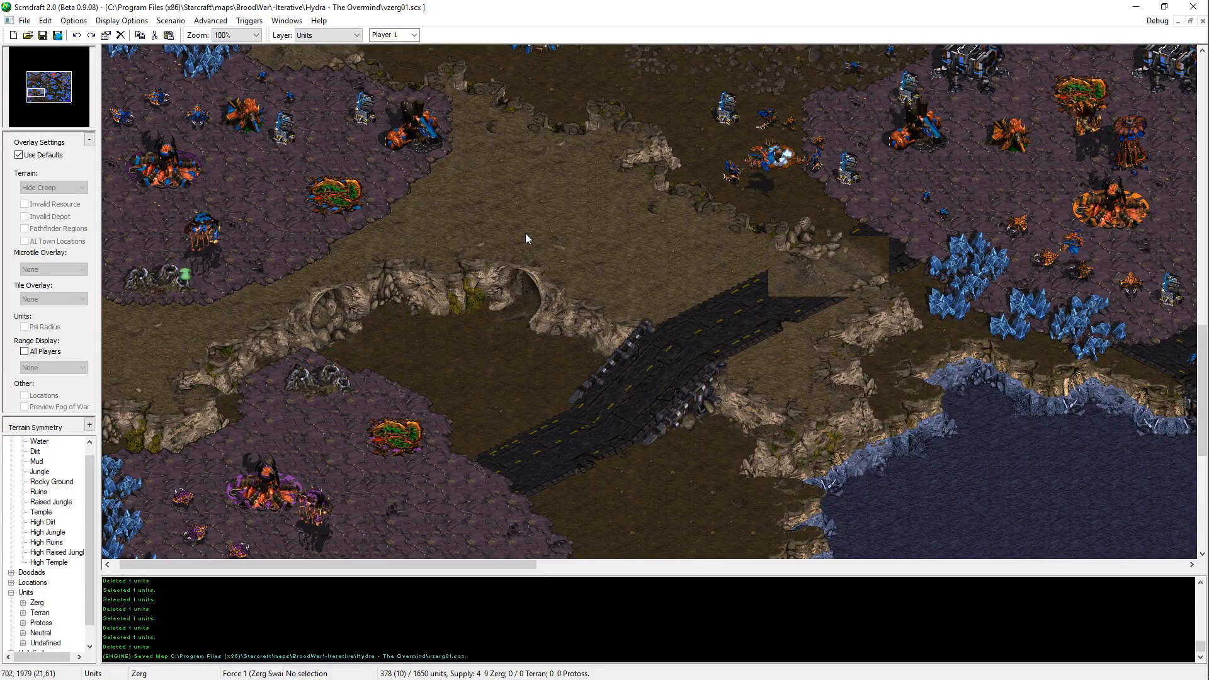
# Step: Inspect the jungle north of the western Zerg base and the cliffs and mineral site below the northwestern Terran platform
pyautogui.press('Up')
pyautogui.press('Right')
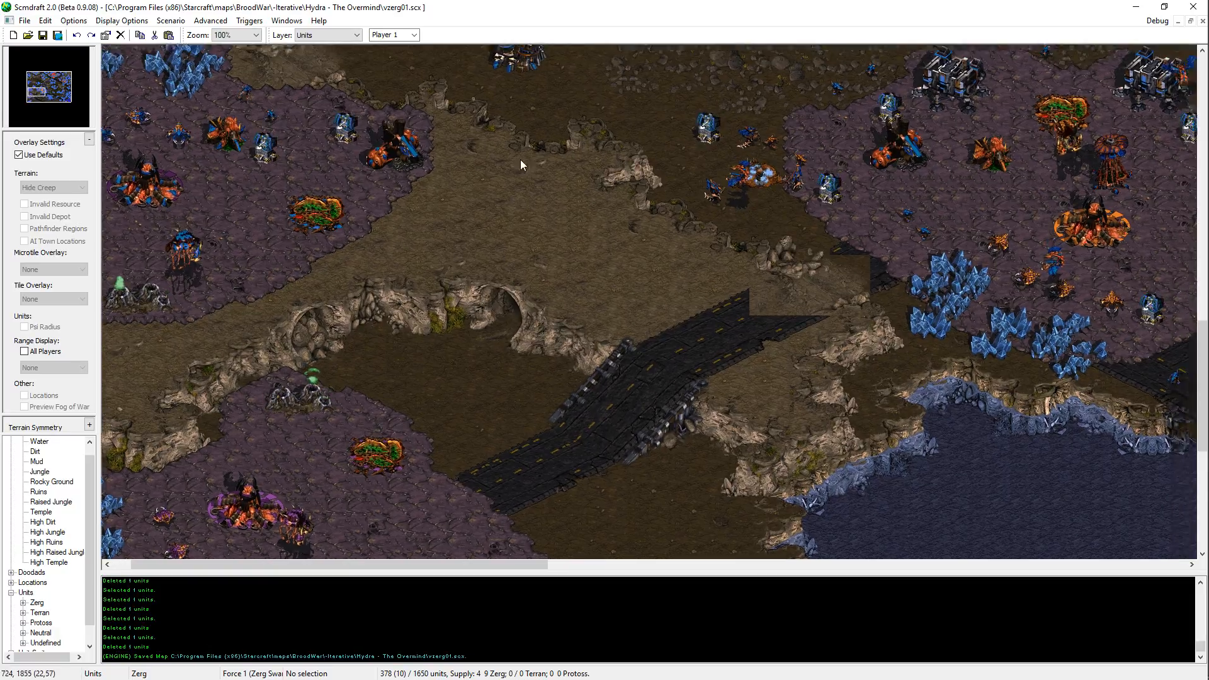
pyautogui.moveTo(496, 358); pyautogui.dragTo(318, 141, button='middle')
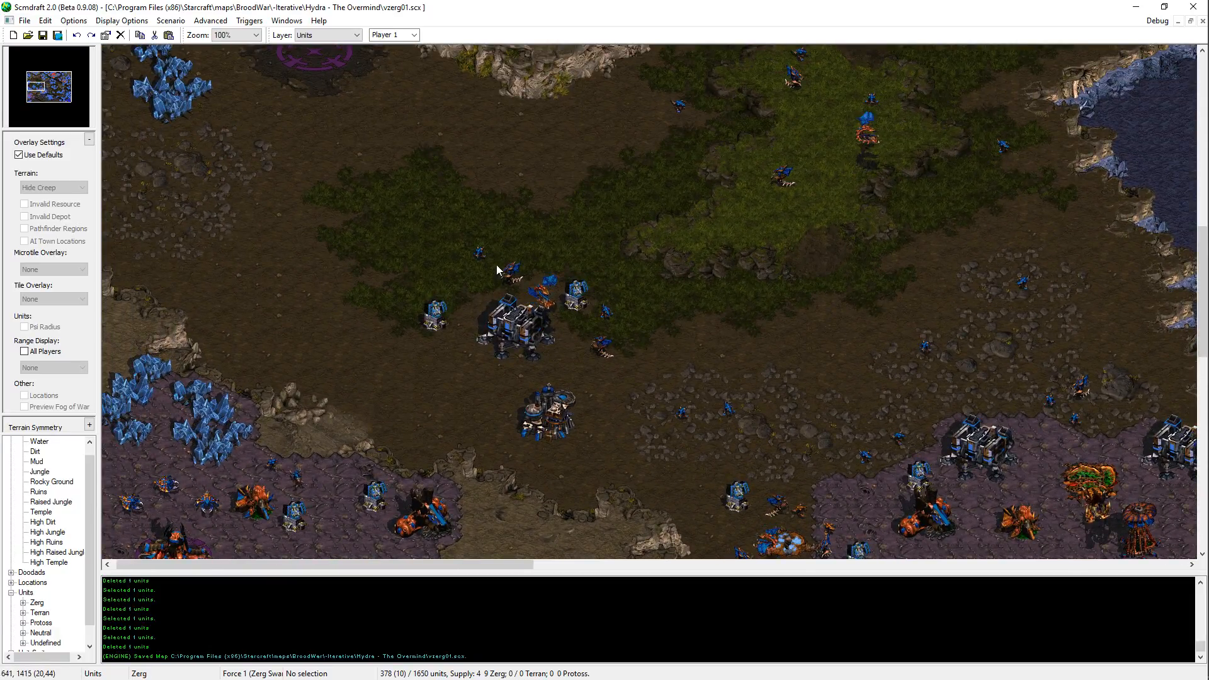
pyautogui.moveTo(495, 271); pyautogui.dragTo(470, 376, button='middle')
pyautogui.press('Down')
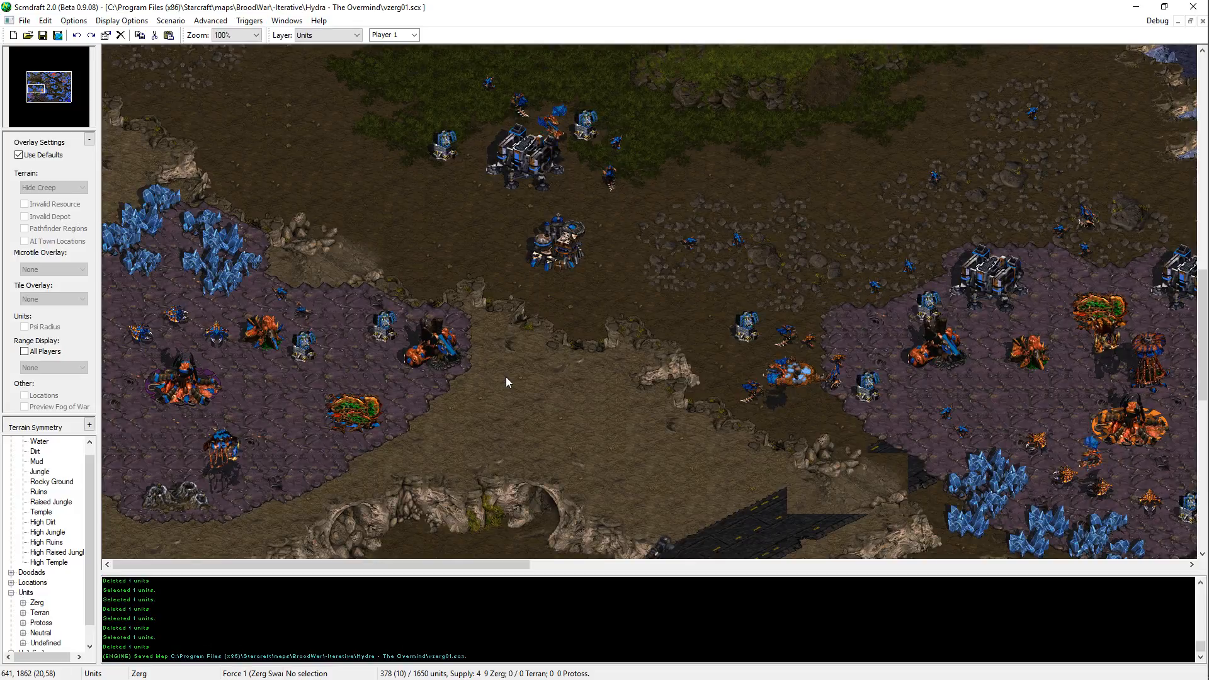
pyautogui.moveTo(720, 141); pyautogui.dragTo(439, 204, button='middle')
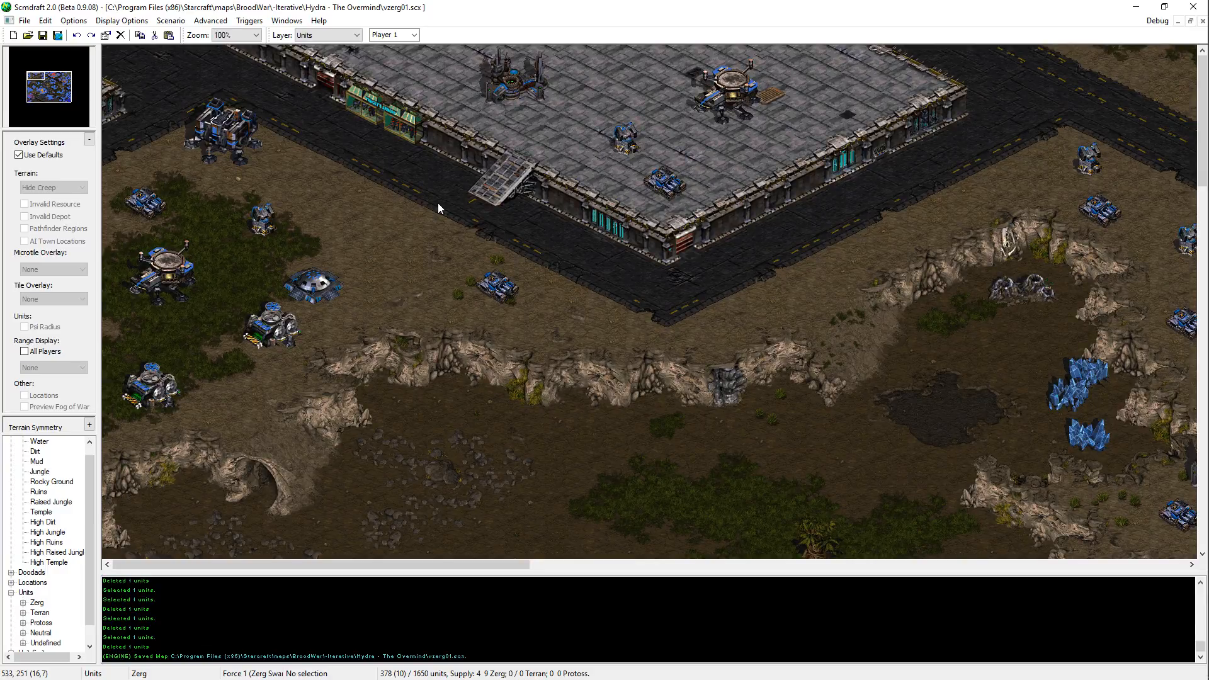
pyautogui.moveTo(437, 203); pyautogui.dragTo(538, 222, button='middle')
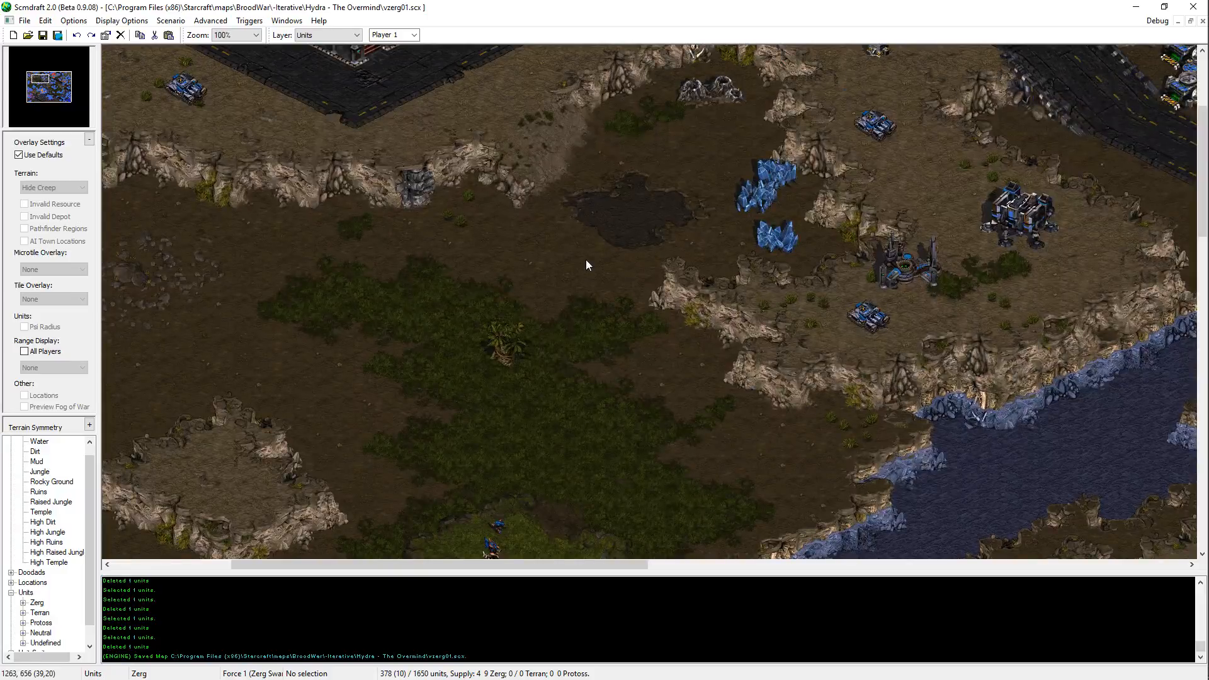
pyautogui.moveTo(586, 265); pyautogui.dragTo(330, 276, button='middle')
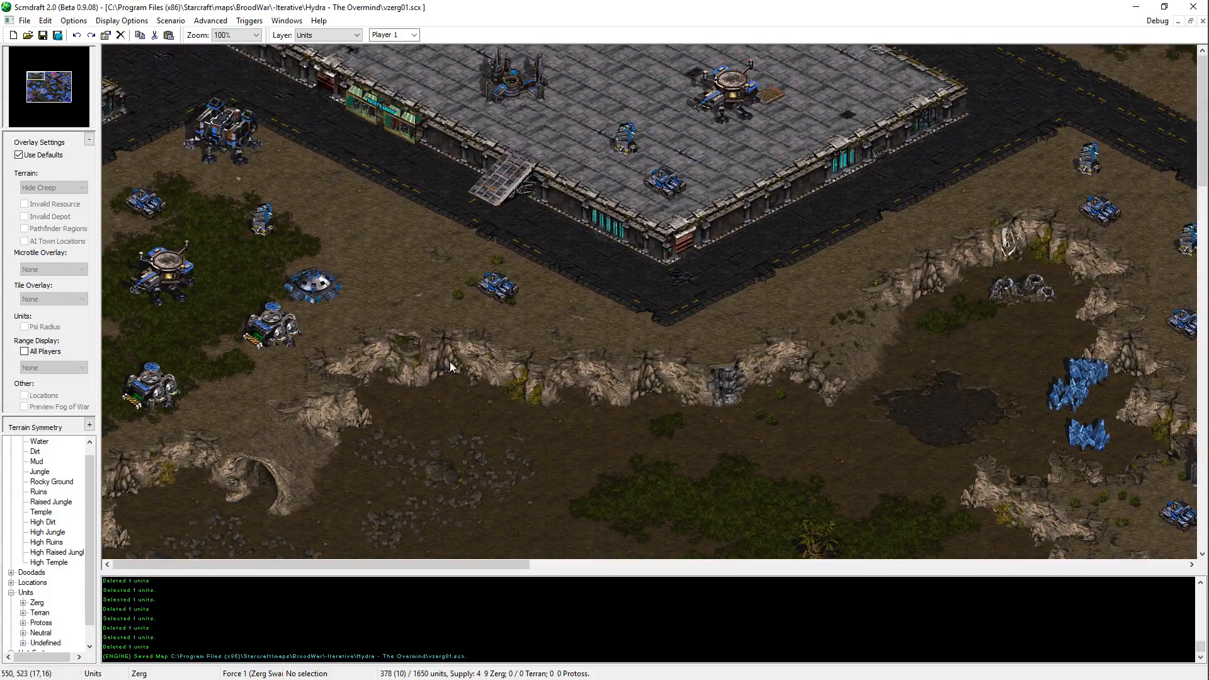
pyautogui.moveTo(826, 373); pyautogui.dragTo(826, 374)
pyautogui.moveTo(429, 334); pyautogui.dragTo(542, 240)
pyautogui.moveTo(721, 317); pyautogui.dragTo(378, 154)
pyautogui.moveTo(367, 135); pyautogui.dragTo(864, 399)
pyautogui.moveTo(581, 257); pyautogui.dragTo(448, 330)
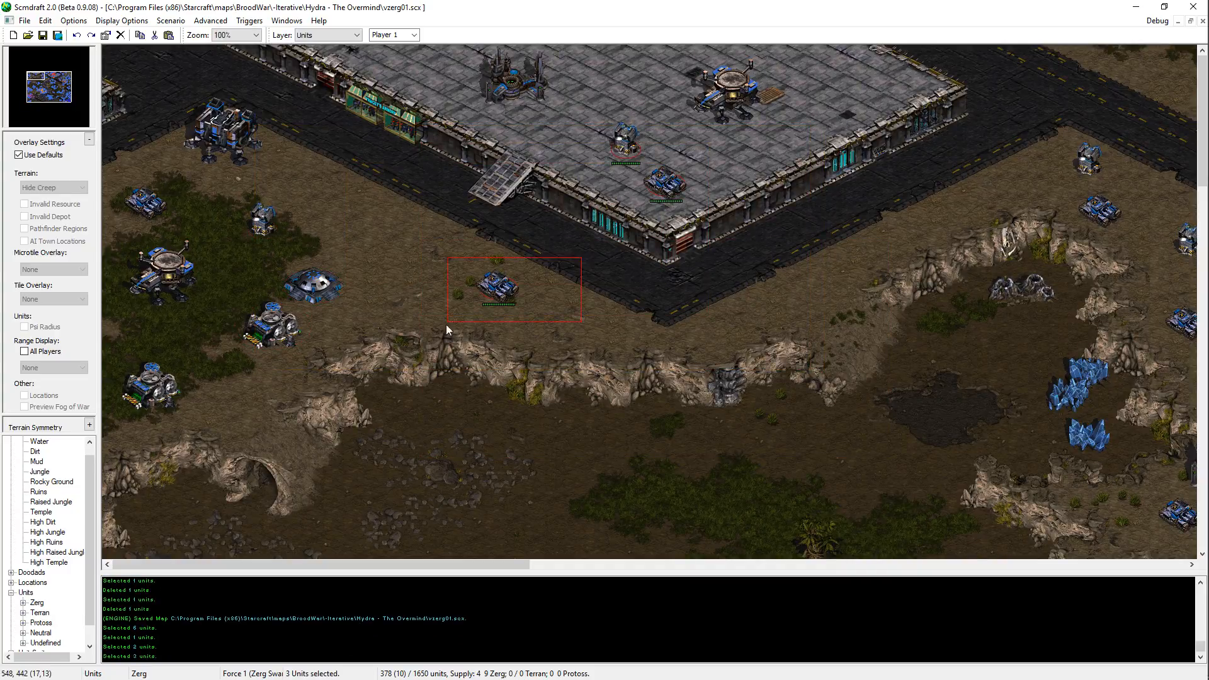
pyautogui.hotkey('ctrl', 'c')
pyautogui.hotkey('ctrl', 'v')
pyautogui.moveTo(575, 301); pyautogui.dragTo(856, 309)
pyautogui.hotkey('ctrl', 'z')
# Step: Clear the unit selection and save the map
pyautogui.moveTo(760, 441); pyautogui.dragTo(847, 557, button='middle')
pyautogui.press('Escape')
pyautogui.moveTo(715, 422); pyautogui.dragTo(678, 655, button='middle')
pyautogui.hotkey('ctrl', 's')
# Step: Examine the small dirt plateau and jungle south of the northwestern Terran base, and the base's southern edge
pyautogui.moveTo(823, 390); pyautogui.dragTo(466, 38, button='middle')
pyautogui.moveTo(429, 228); pyautogui.dragTo(592, 286, button='middle')
pyautogui.moveTo(635, 330); pyautogui.dragTo(593, 331, button='middle')
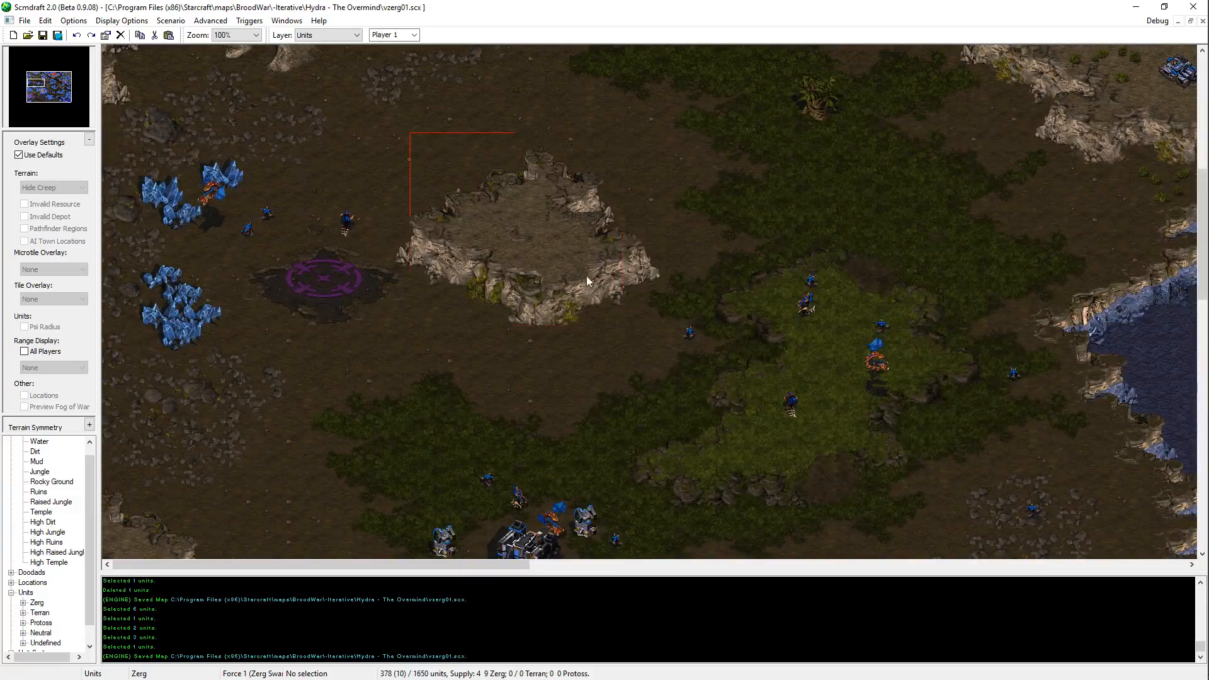
pyautogui.moveTo(587, 280); pyautogui.dragTo(626, 329)
pyautogui.moveTo(386, 115); pyautogui.dragTo(650, 315)
pyautogui.moveTo(405, 132); pyautogui.dragTo(643, 331)
pyautogui.moveTo(557, 76); pyautogui.dragTo(558, 473, button='middle')
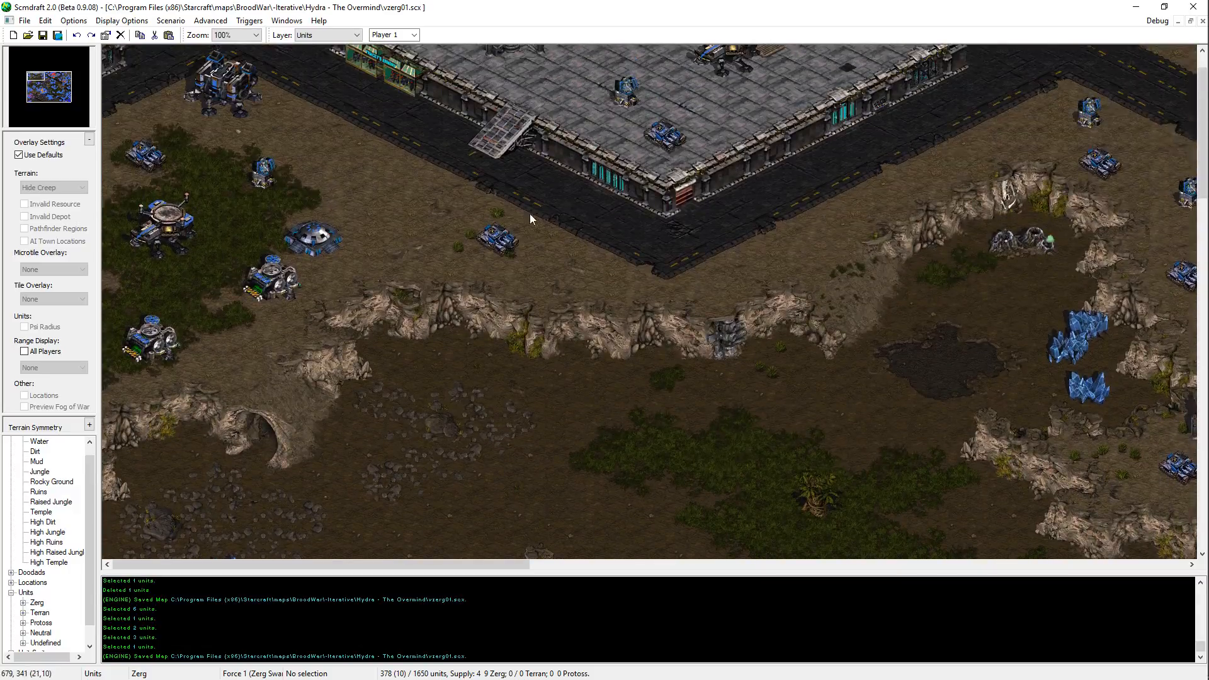
pyautogui.moveTo(423, 141); pyautogui.dragTo(736, 332)
pyautogui.moveTo(680, 503); pyautogui.dragTo(566, 210, button='middle')
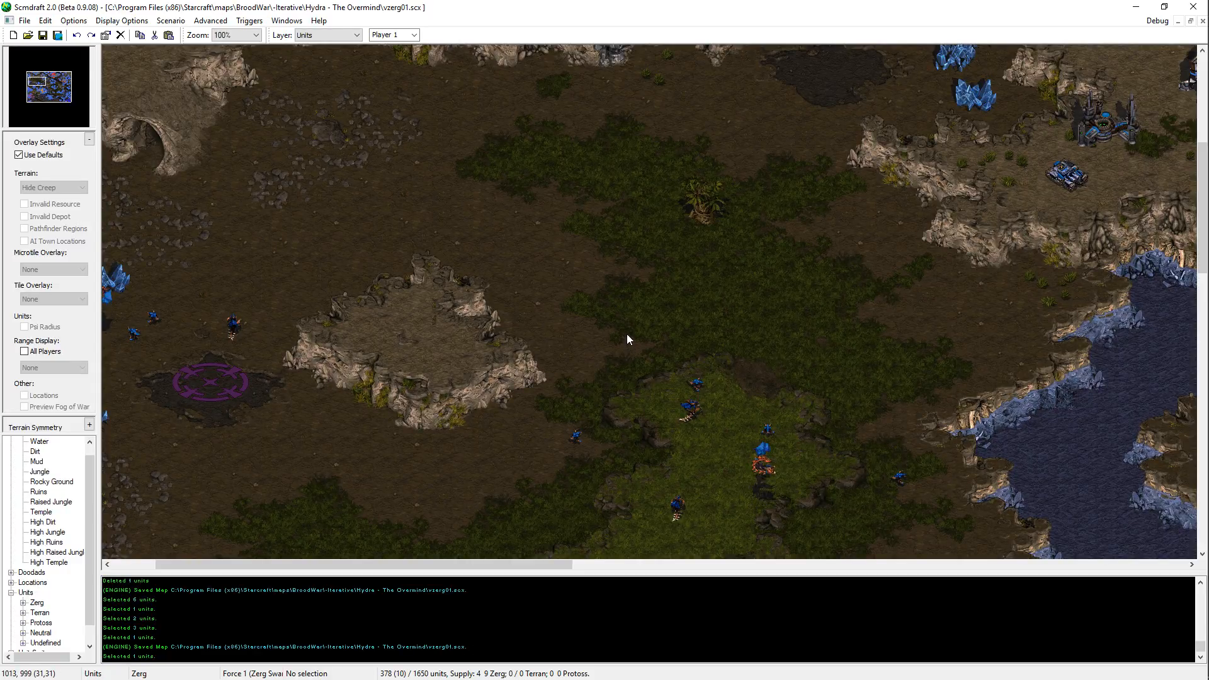
pyautogui.moveTo(611, 75); pyautogui.dragTo(494, 233, button='middle')
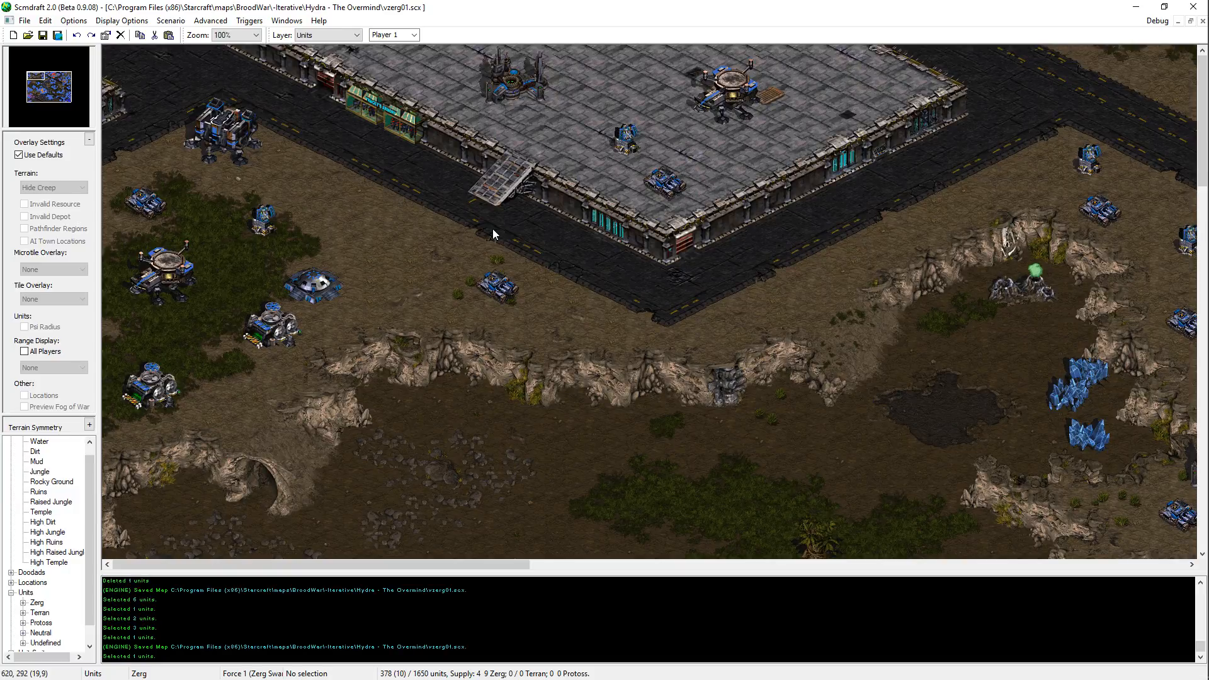
pyautogui.moveTo(492, 229); pyautogui.dragTo(503, 397, button='middle')
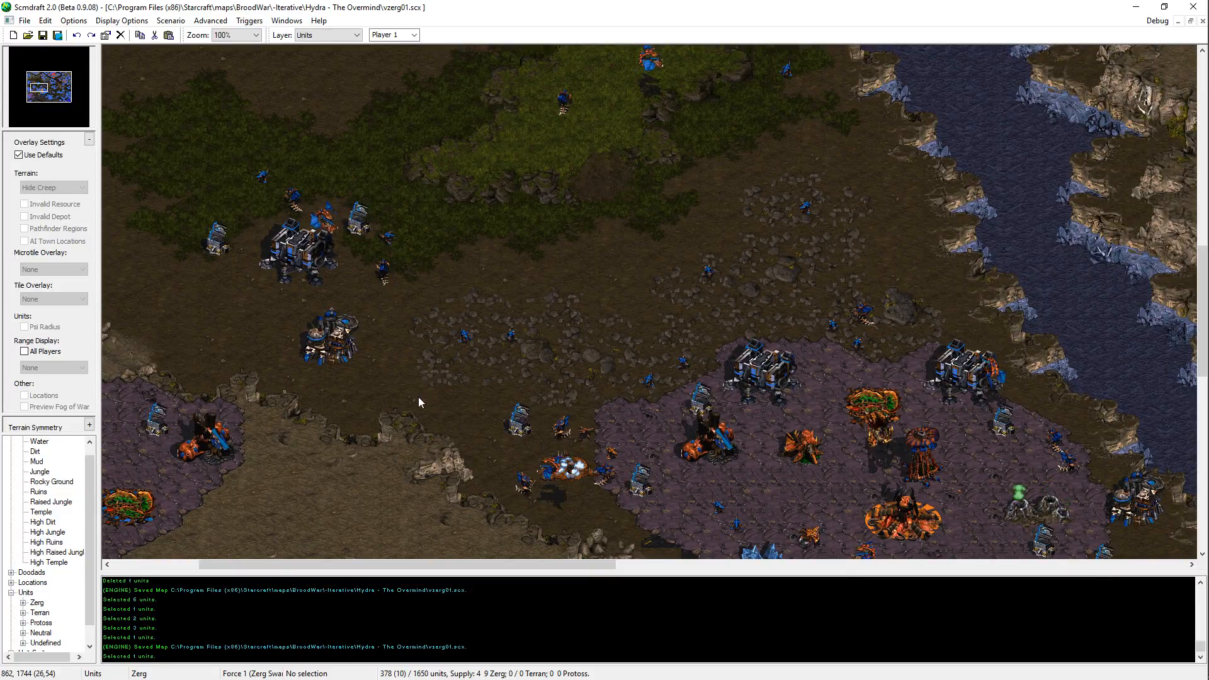
# Step: Survey the northern Terran platform, the eastern Terran bases and the southeastern Protoss base
pyautogui.moveTo(216, 288); pyautogui.dragTo(398, 123, button='middle')
pyautogui.press('Right')
pyautogui.press('Left')
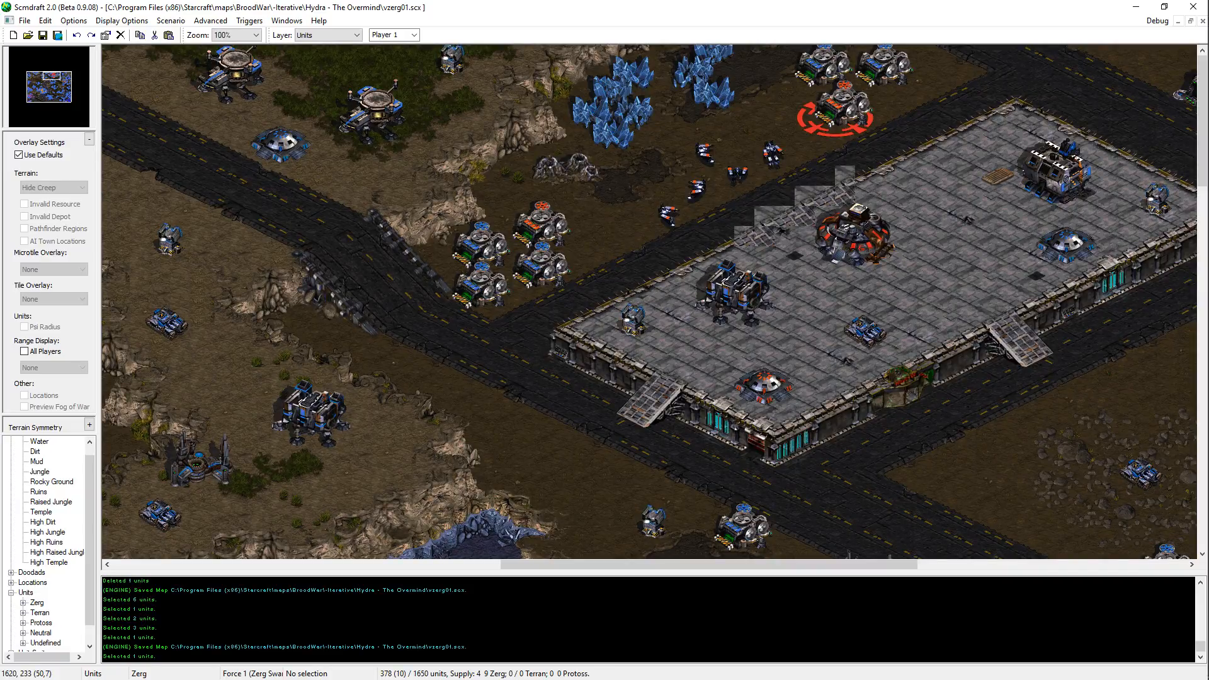
pyautogui.press('Right')
pyautogui.press('Down')
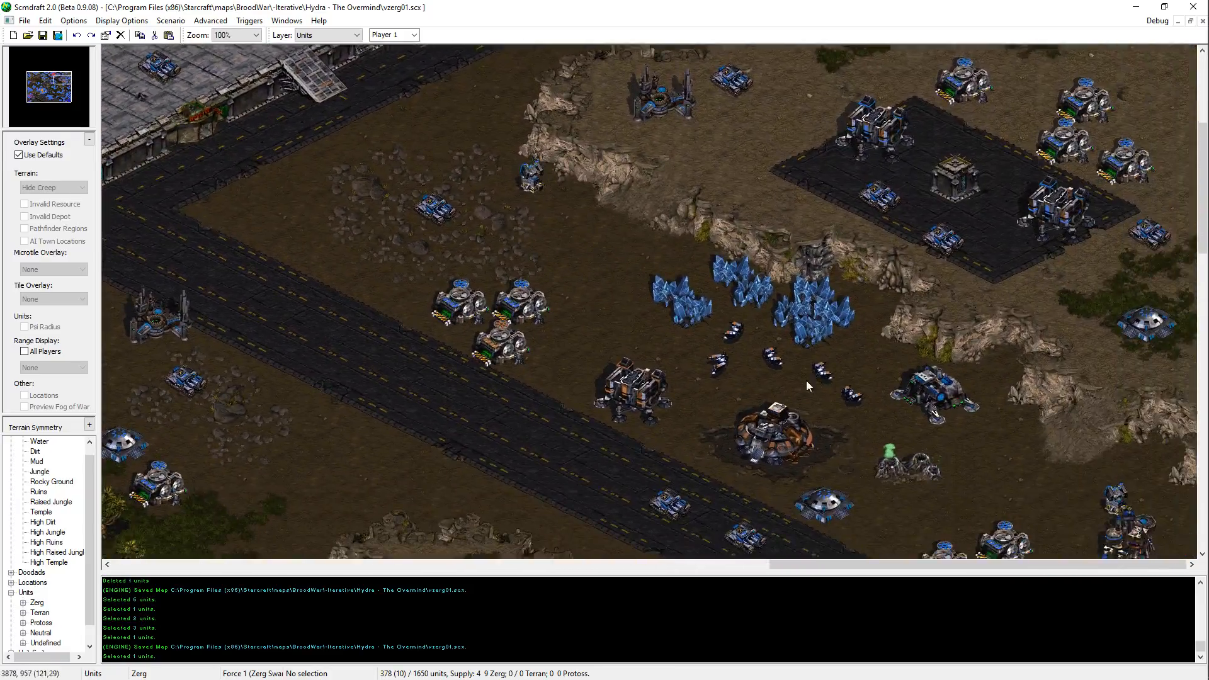
pyautogui.scroll(-2, 745, 362)
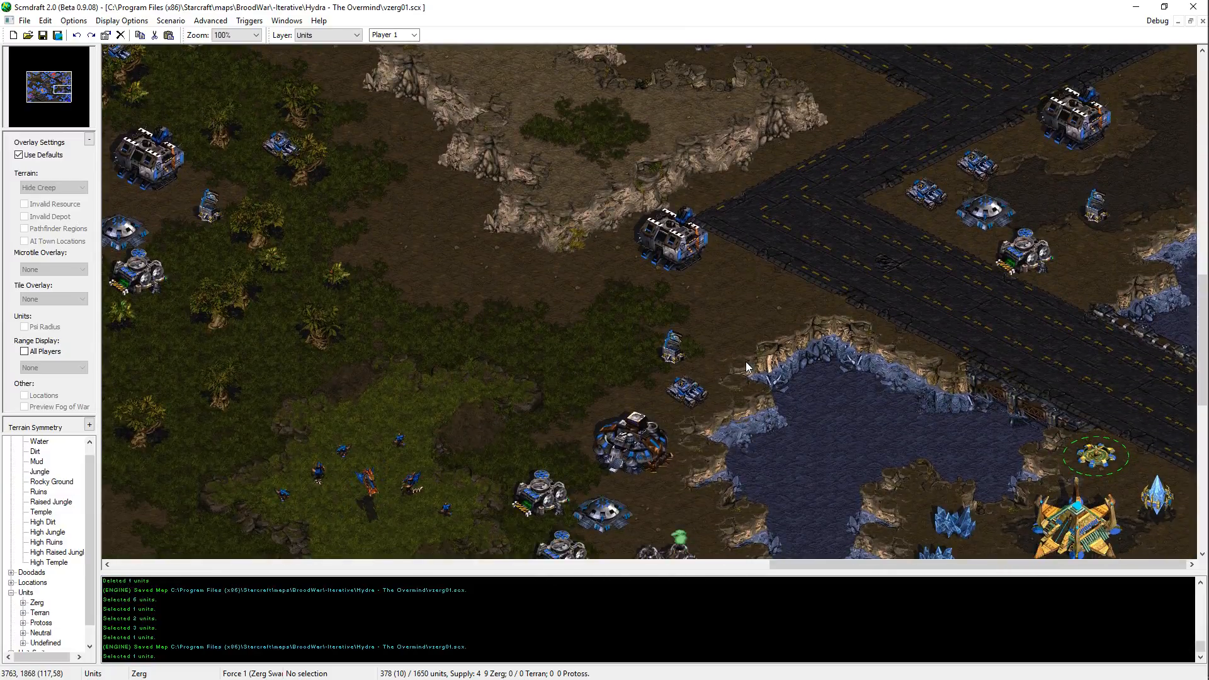
pyautogui.scroll(-4, 773, 405)
pyautogui.scroll(-4, 773, 406)
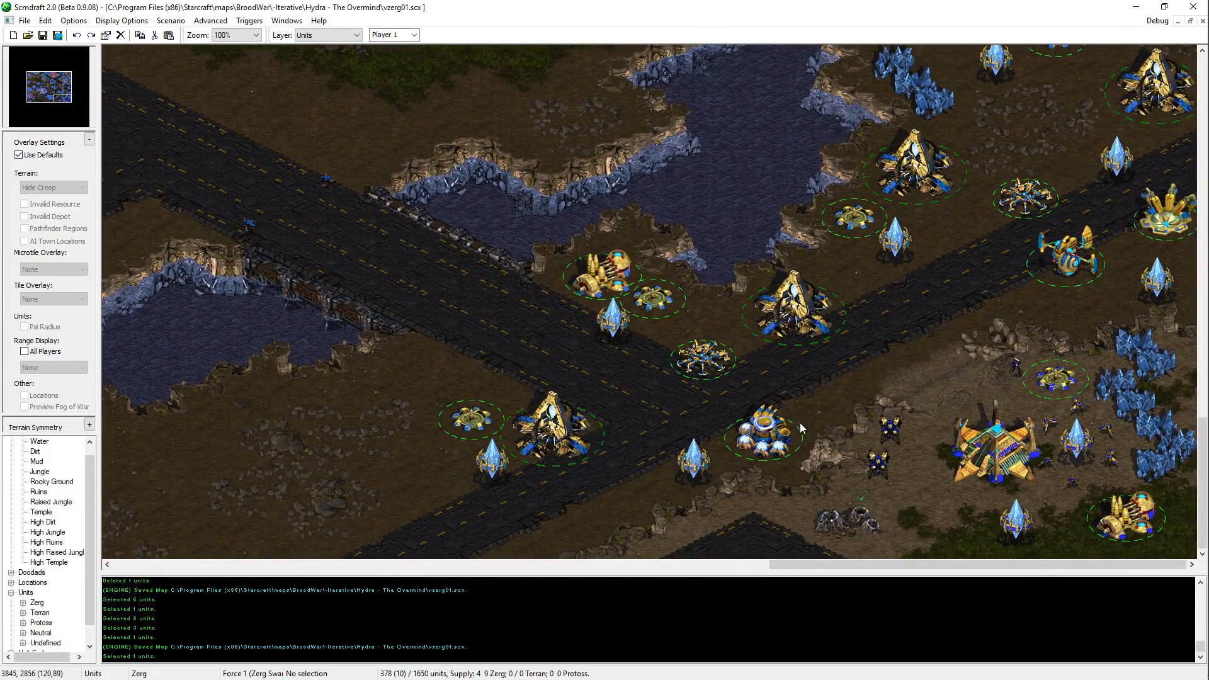
# Step: Review the southeastern Protoss base, the central lake outpost and the western jungle outpost
pyautogui.press('Left')
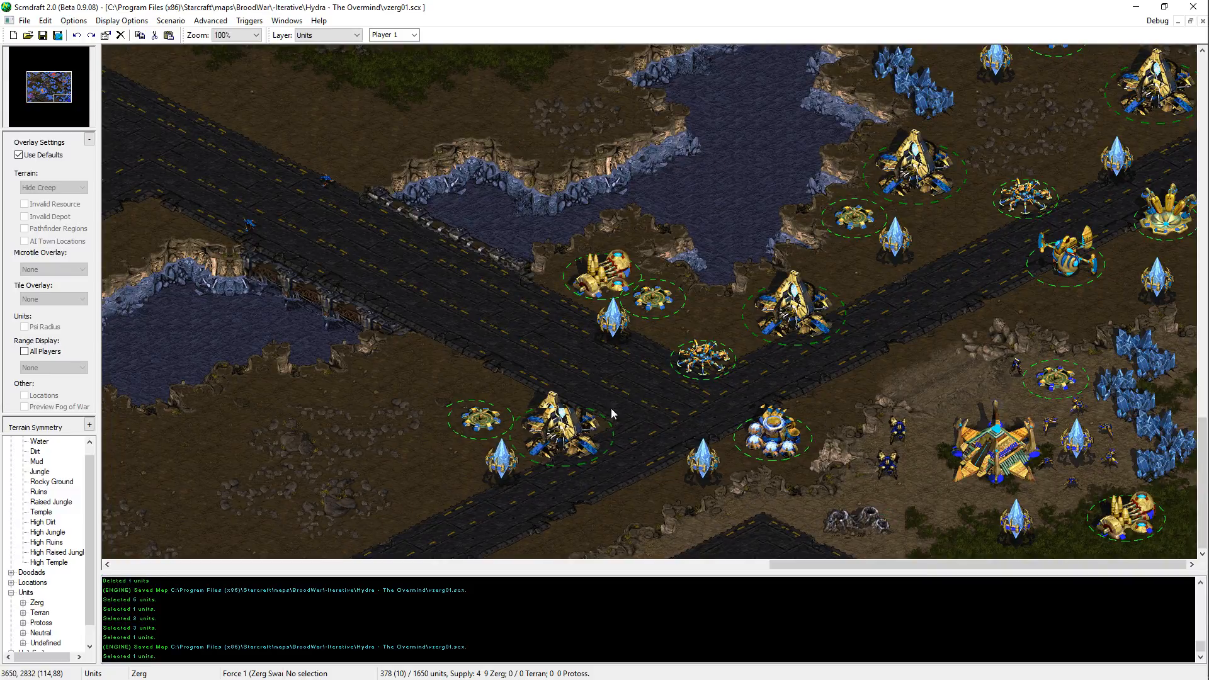
pyautogui.press('Left')
pyautogui.press('Left')
pyautogui.press('Left')
pyautogui.press('Left')
pyautogui.press('Left')
pyautogui.press('Left')
pyautogui.press('Left')
pyautogui.press('Left')
pyautogui.press('Left')
pyautogui.press('Left')
pyautogui.press('Left')
pyautogui.press('Left')
pyautogui.press('Left')
pyautogui.press('Left')
pyautogui.press('Left')
pyautogui.press('Left')
pyautogui.press('Left')
pyautogui.press('Left')
pyautogui.press('Left')
pyautogui.press('Left')
pyautogui.press('Up')
pyautogui.press('Up')
pyautogui.press('Up')
pyautogui.press('Up')
pyautogui.press('Up')
pyautogui.press('Up')
pyautogui.press('Up')
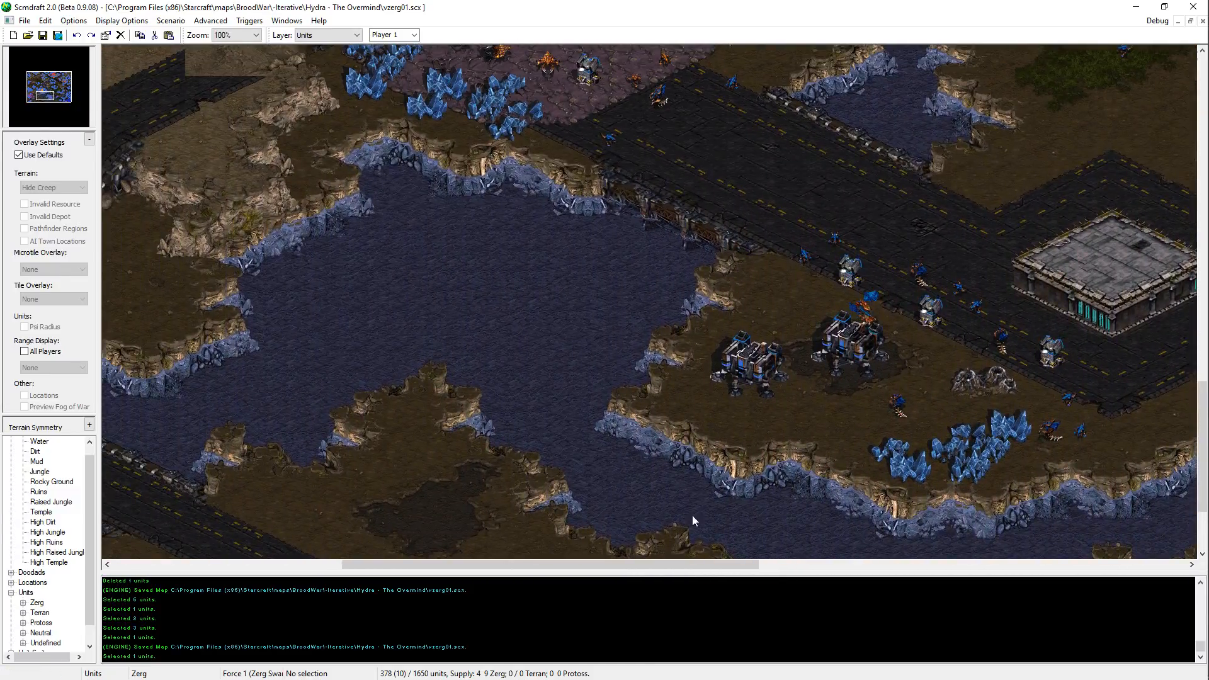
pyautogui.press('Up')
pyautogui.press('Up')
pyautogui.press('Up')
pyautogui.press('Up')
pyautogui.press('Up')
pyautogui.press('Up')
pyautogui.press('Up')
pyautogui.press('Up')
pyautogui.press('Up')
pyautogui.press('Up')
pyautogui.press('Up')
pyautogui.press('Up')
pyautogui.press('Up')
pyautogui.press('Up')
pyautogui.press('Up')
pyautogui.press('Up')
pyautogui.press('Up')
pyautogui.press('Up')
pyautogui.press('Up')
pyautogui.press('Up')
pyautogui.press('Left')
pyautogui.press('Left')
pyautogui.press('Left')
pyautogui.press('Left')
pyautogui.press('Left')
pyautogui.press('Left')
pyautogui.press('Left')
pyautogui.press('Left')
pyautogui.press('Left')
pyautogui.press('Left')
pyautogui.press('Left')
pyautogui.press('Left')
pyautogui.press('Left')
pyautogui.press('Left')
pyautogui.press('Left')
pyautogui.press('Left')
pyautogui.press('Left')
pyautogui.press('Left')
pyautogui.press('Left')
pyautogui.press('Left')
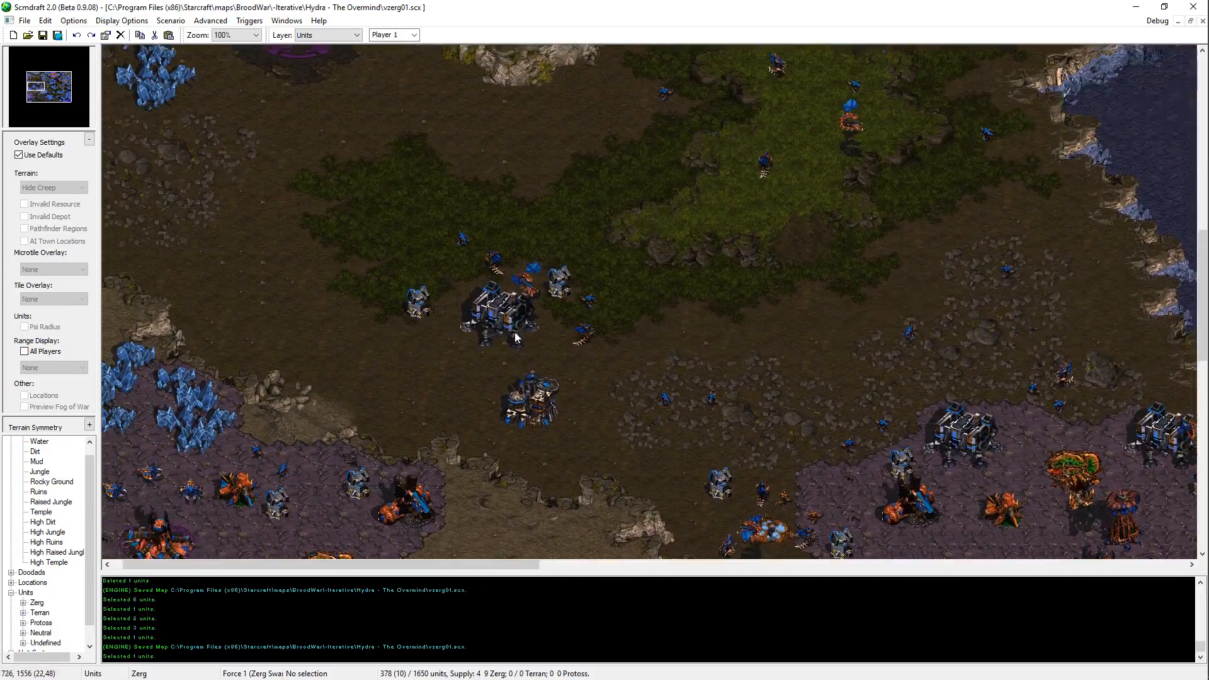
# Step: Recheck the northwestern Terran base, the northern Terran platform and the open ground around the western dirt plateau
pyautogui.press('Up')
pyautogui.press('Up')
pyautogui.press('Up')
pyautogui.press('Up')
pyautogui.press('Up')
pyautogui.press('Up')
pyautogui.press('Up')
pyautogui.press('Up')
pyautogui.press('Up')
pyautogui.press('Up')
pyautogui.press('Up')
pyautogui.press('Up')
pyautogui.press('Up')
pyautogui.press('Up')
pyautogui.press('Up')
pyautogui.press('Up')
pyautogui.press('Up')
pyautogui.press('Up')
pyautogui.press('Up')
pyautogui.press('Up')
pyautogui.press('Left')
pyautogui.press('Left')
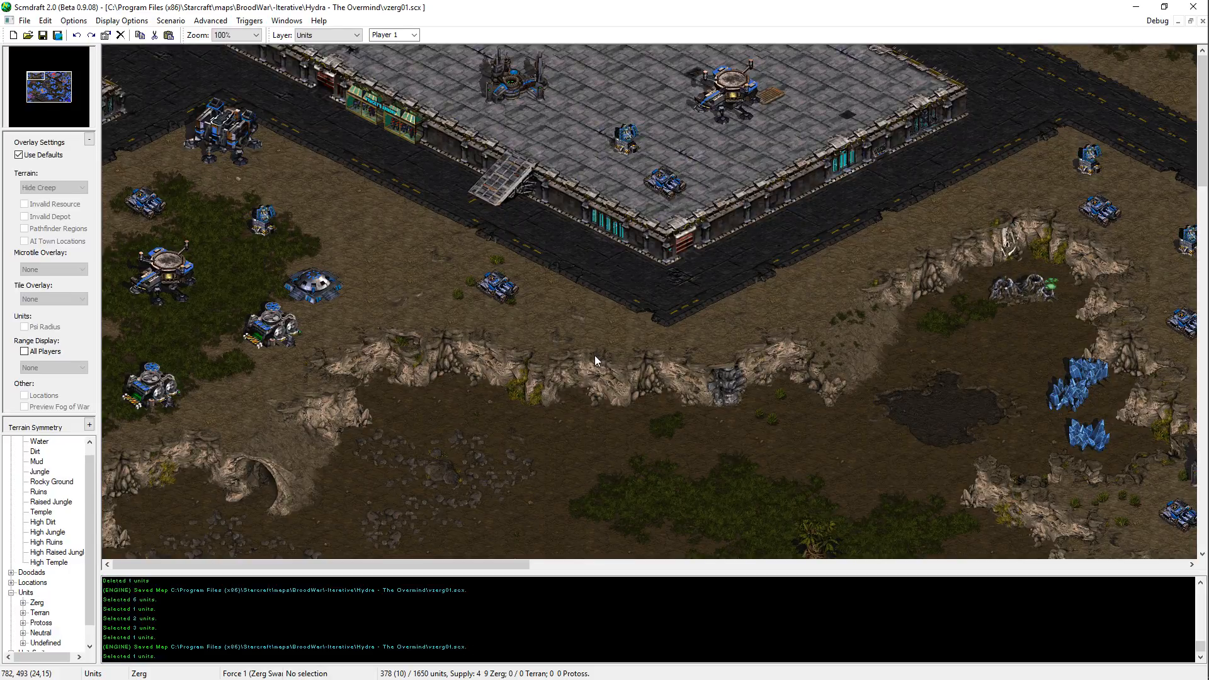
pyautogui.moveTo(62, 82); pyautogui.dragTo(55, 74)
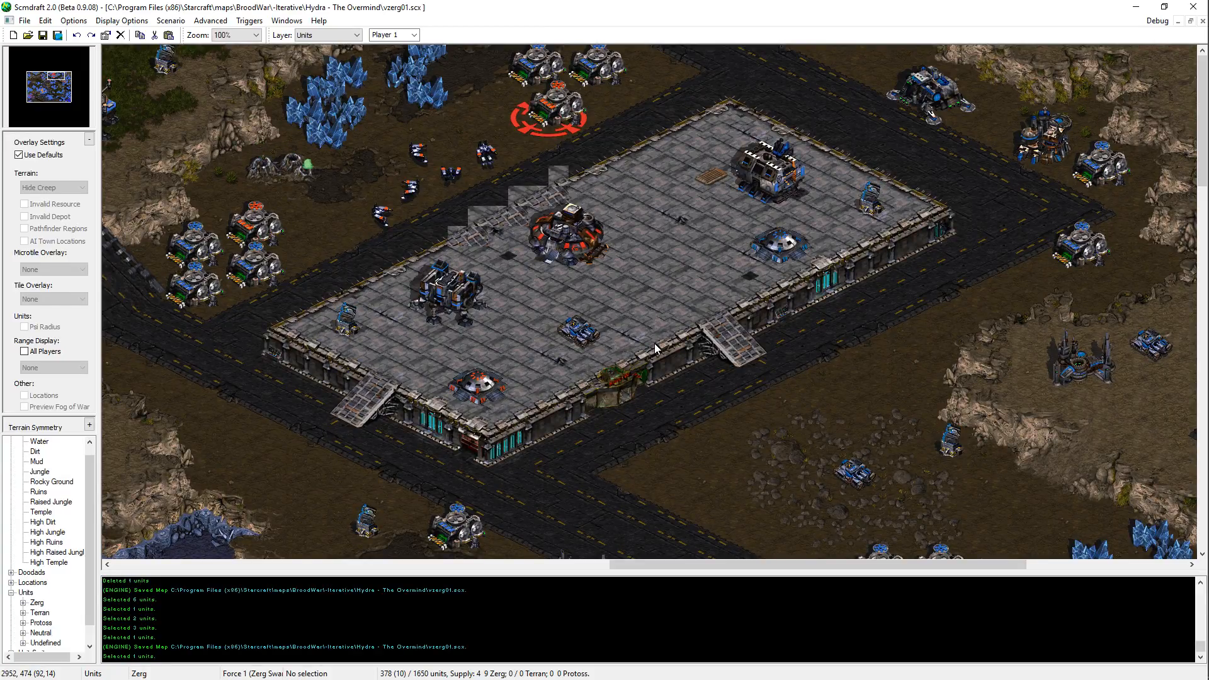
pyautogui.moveTo(773, 302); pyautogui.dragTo(395, 477, button='middle')
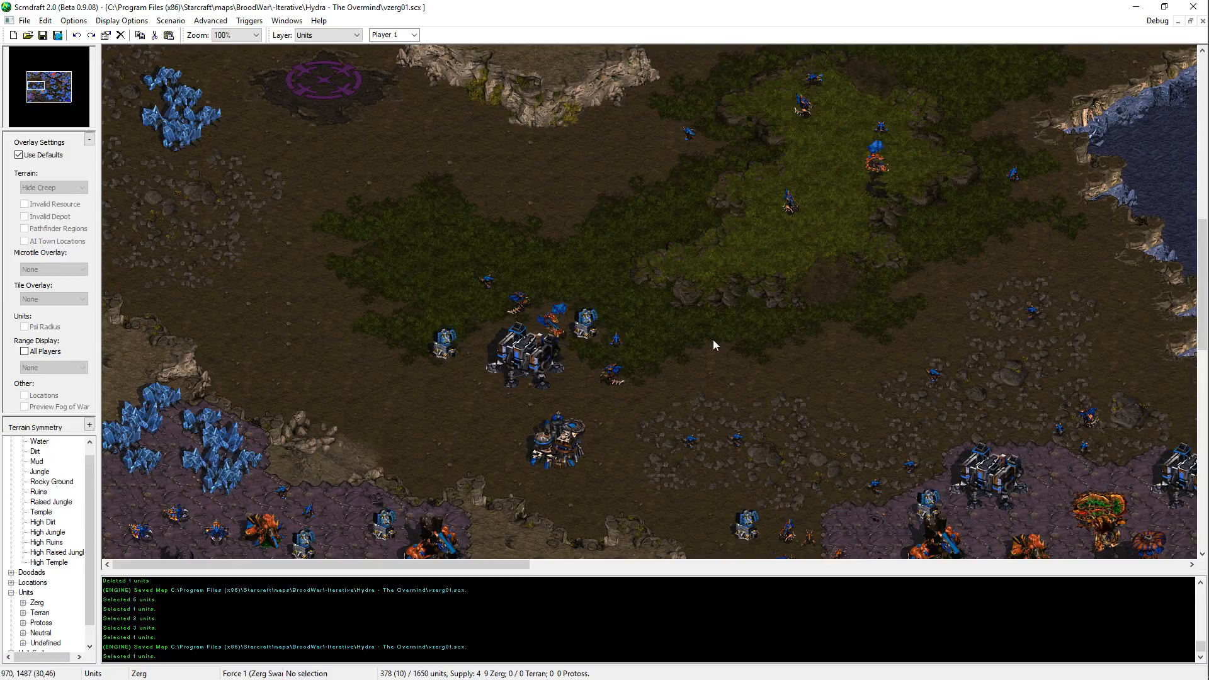
pyautogui.scroll(15, 686, 238)
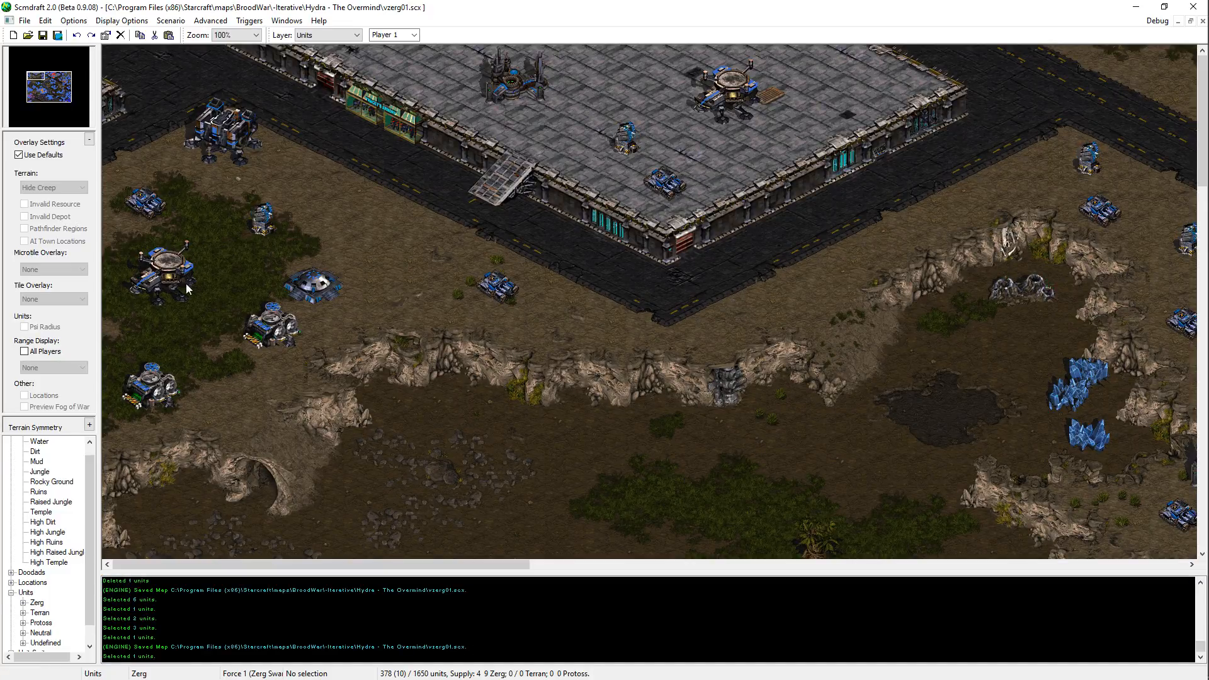
pyautogui.scroll(-1, 418, 549)
pyautogui.scroll(-10, 418, 552)
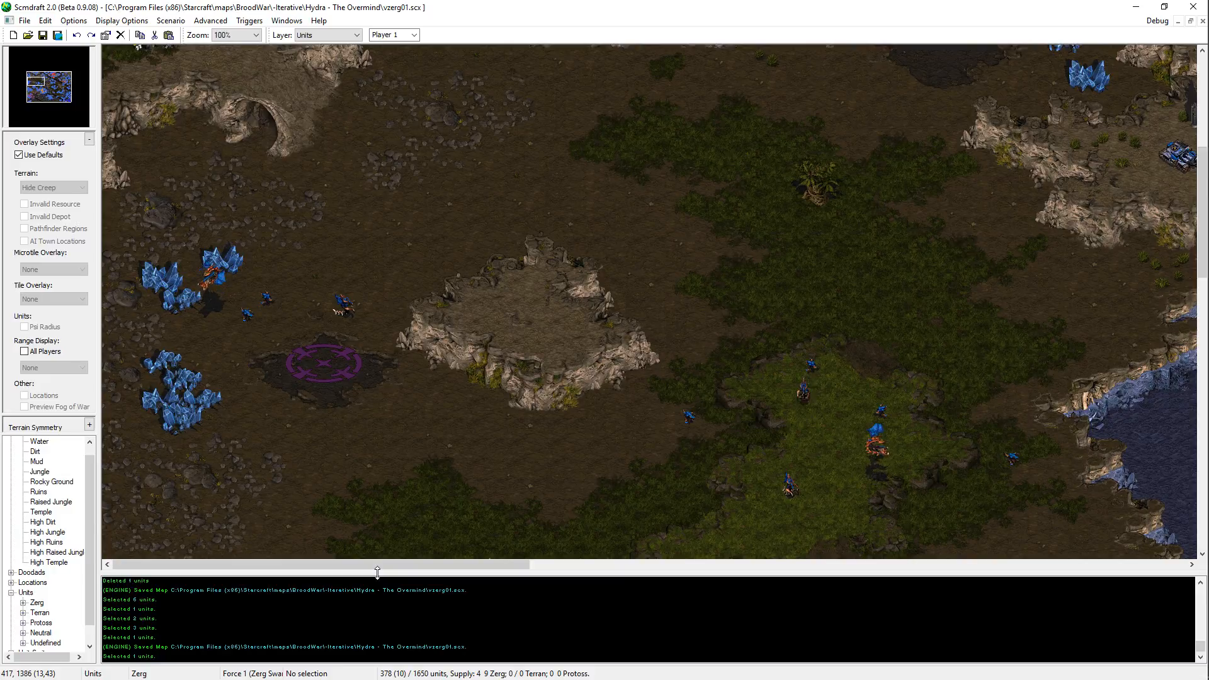
# Step: Examine the northwestern Terran base's southern cliffs, the northern dirt plateau, the northeastern platform and the eastern road junction
pyautogui.press('Up')
pyautogui.press('Right')
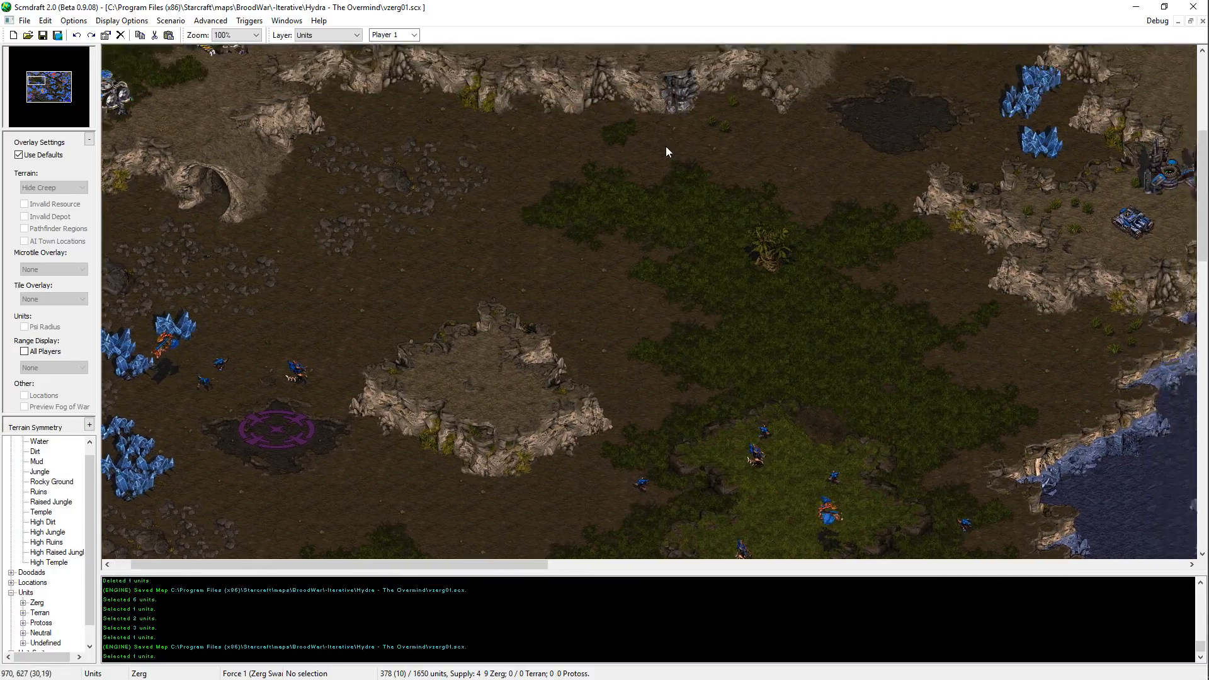
pyautogui.press('Right')
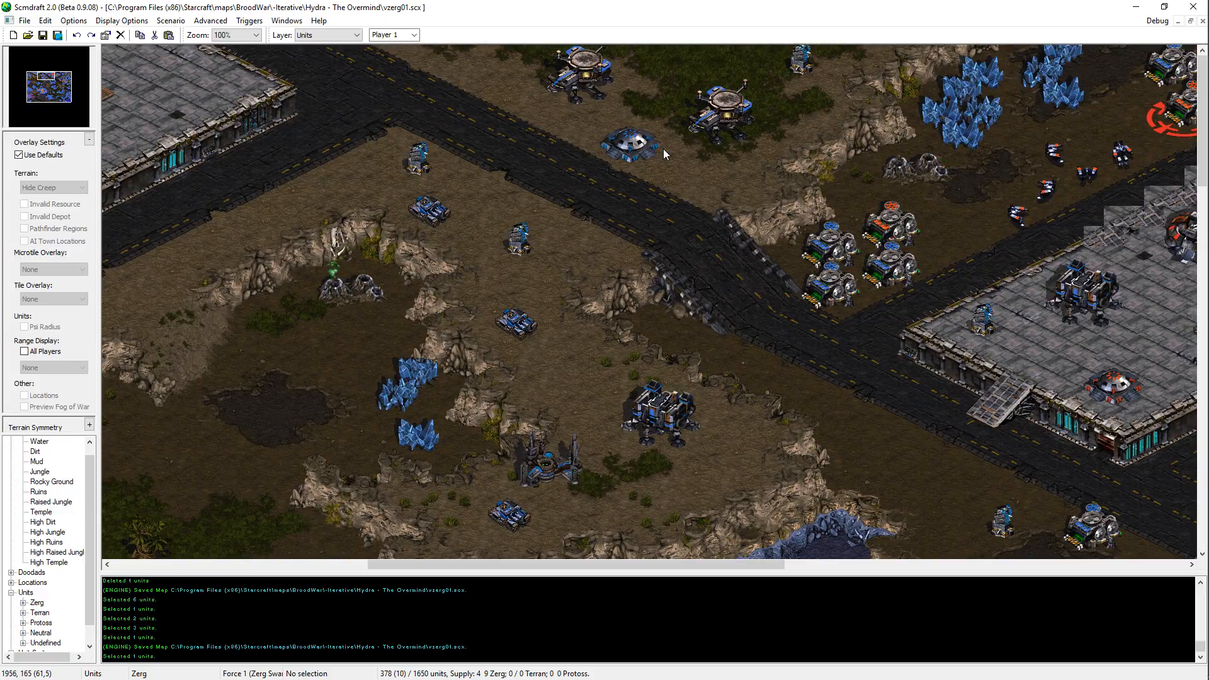
pyautogui.press('Left')
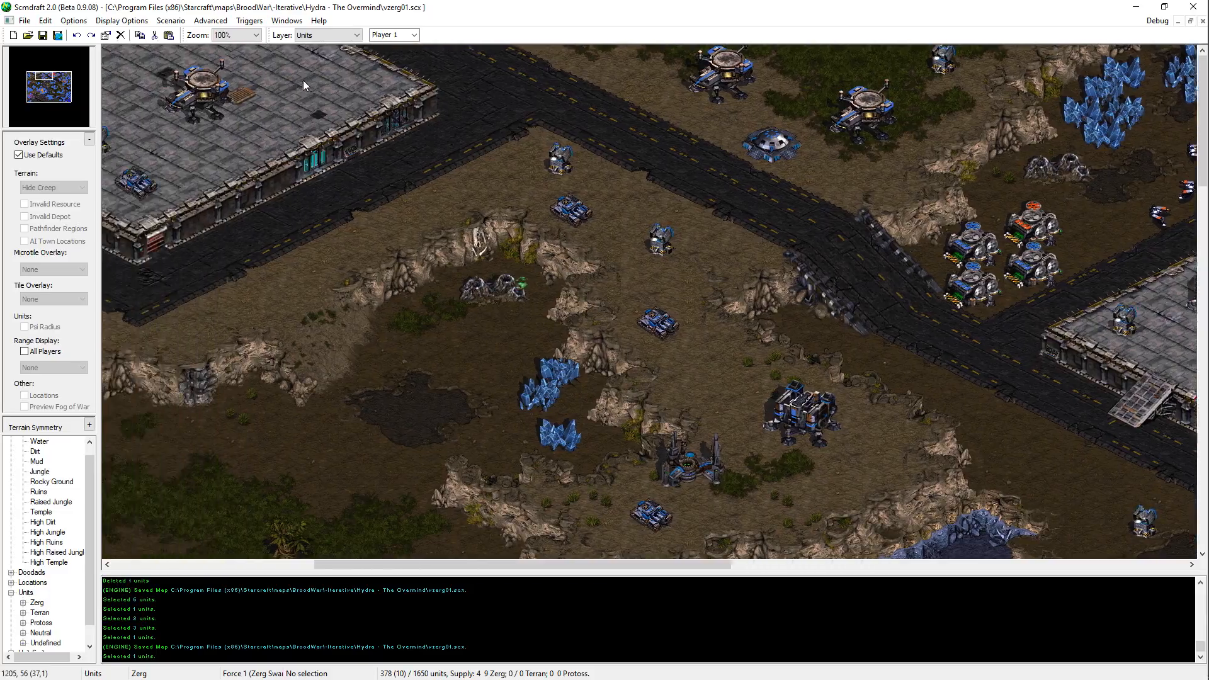
pyautogui.press('Down')
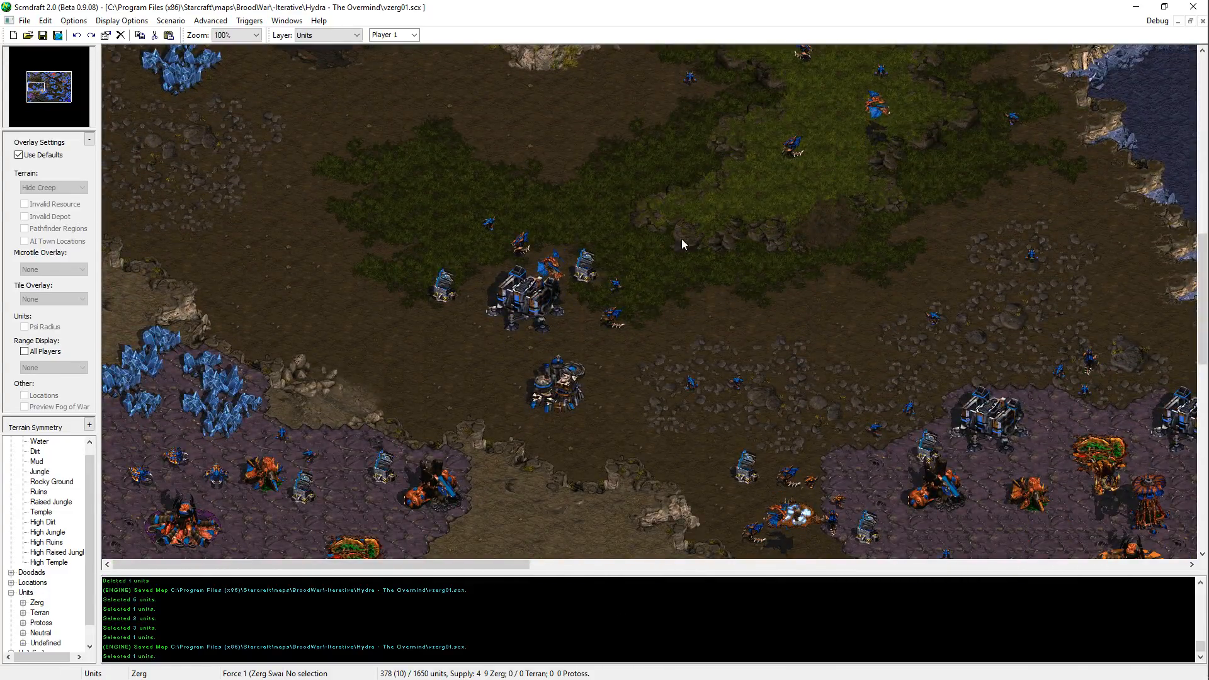
pyautogui.press('Up')
pyautogui.press('Up')
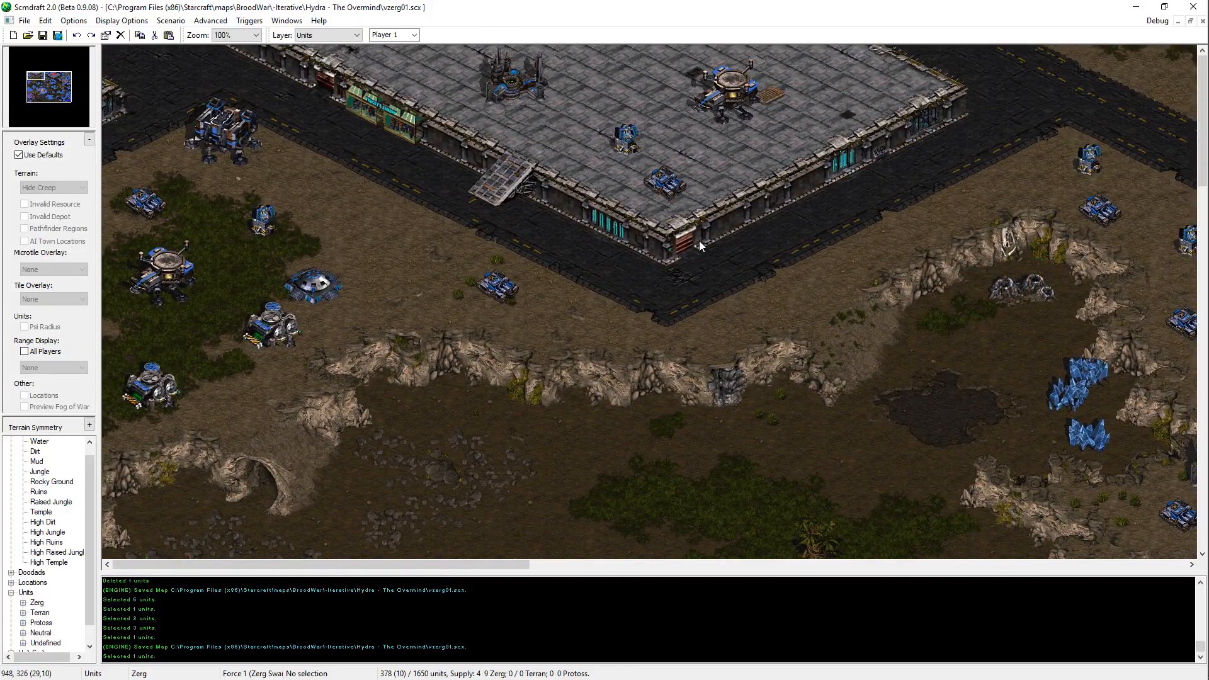
pyautogui.press('Right')
pyautogui.press('Right')
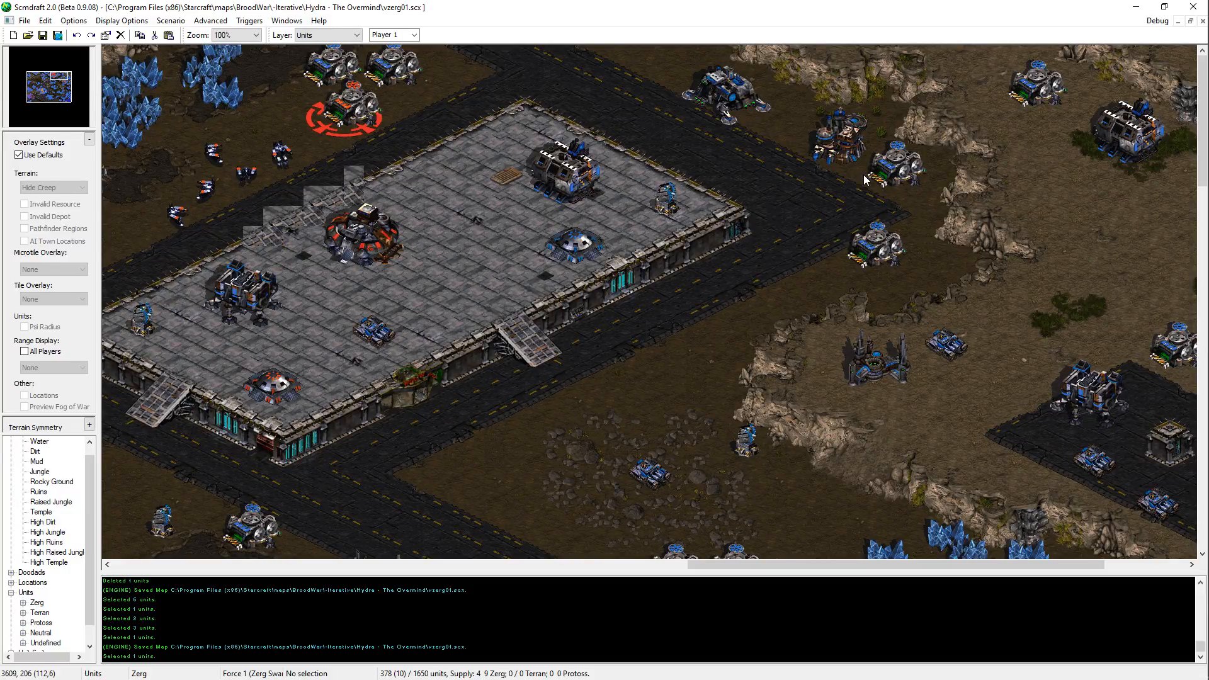
pyautogui.moveTo(796, 288); pyautogui.dragTo(865, 343, button='middle')
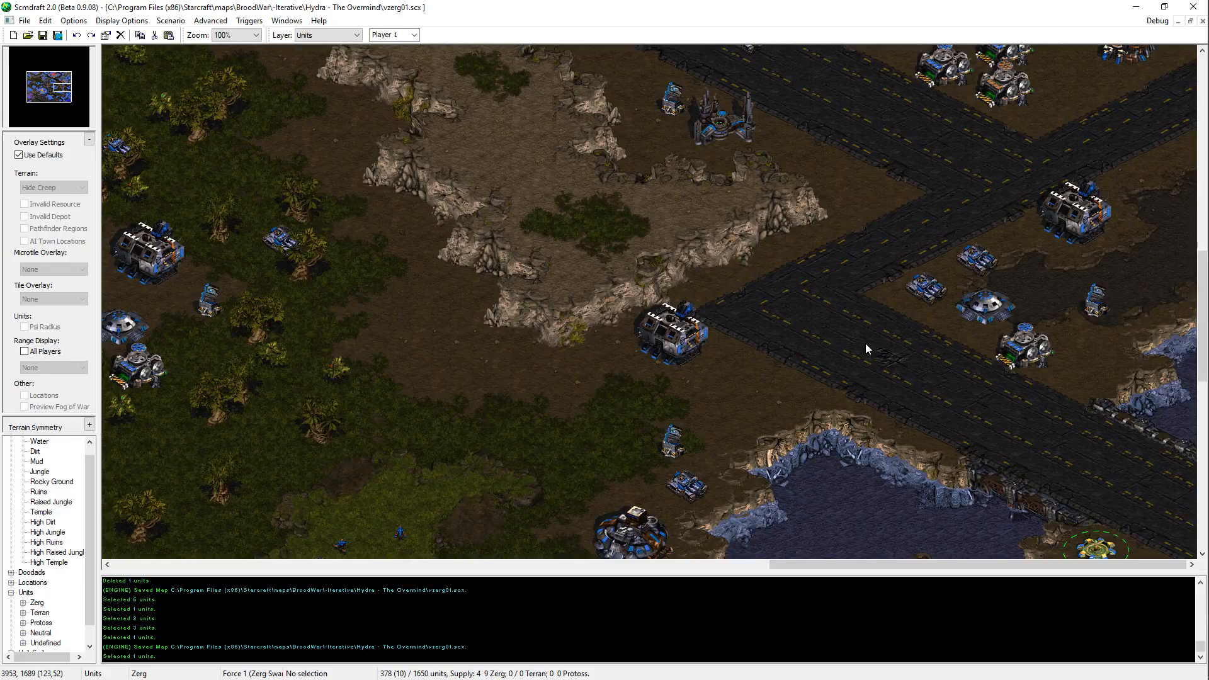
pyautogui.moveTo(882, 351); pyautogui.dragTo(788, 205, button='middle')
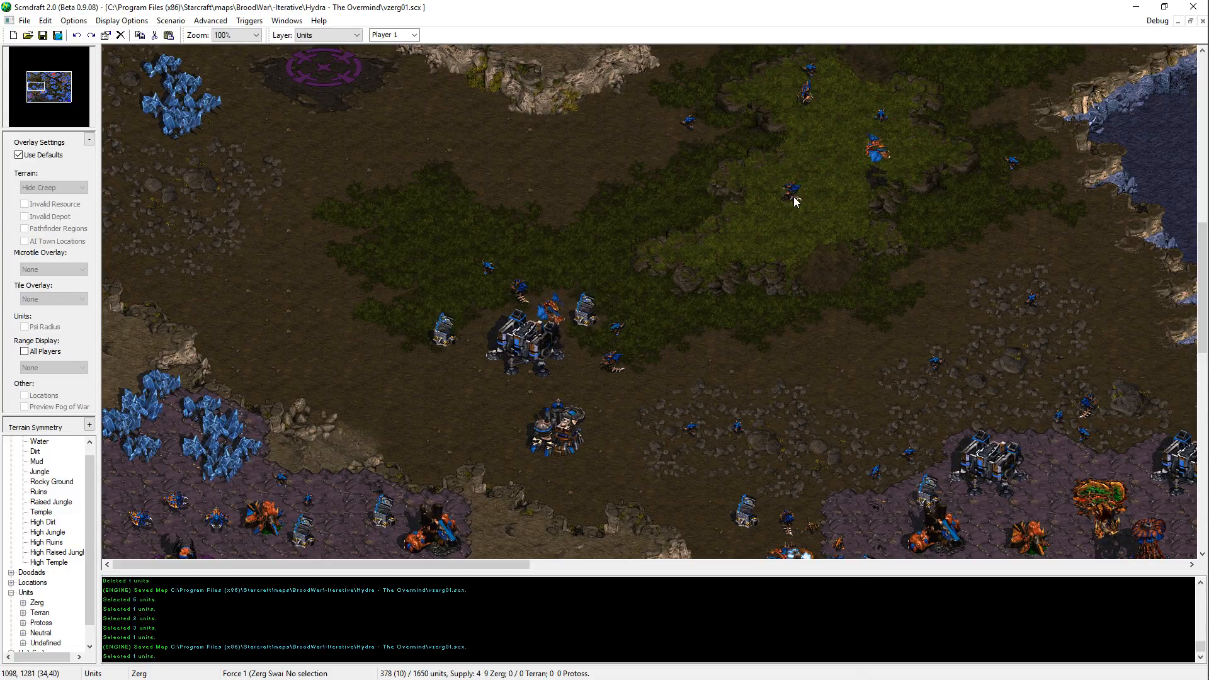
# Step: Move the two northern Siege Tanks on the northern Terran dirt plateau eastward, nearer the road and the plateau's eastern edge
pyautogui.moveTo(793, 197); pyautogui.dragTo(1080, 1, button='middle')
pyautogui.moveTo(992, 63); pyautogui.dragTo(704, 241, button='middle')
pyautogui.moveTo(1090, 252); pyautogui.dragTo(482, 203, button='middle')
pyautogui.moveTo(676, 233); pyautogui.dragTo(406, 240, button='middle')
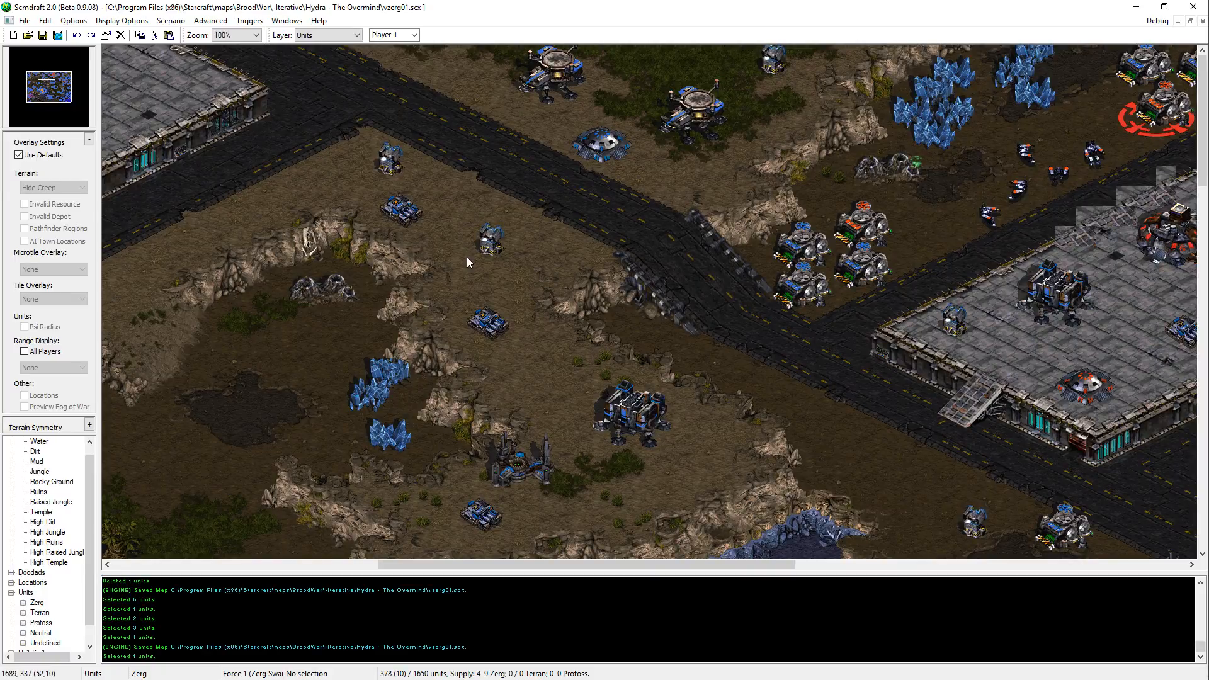
pyautogui.click(405, 203)
pyautogui.hotkey('ctrl', 'x')
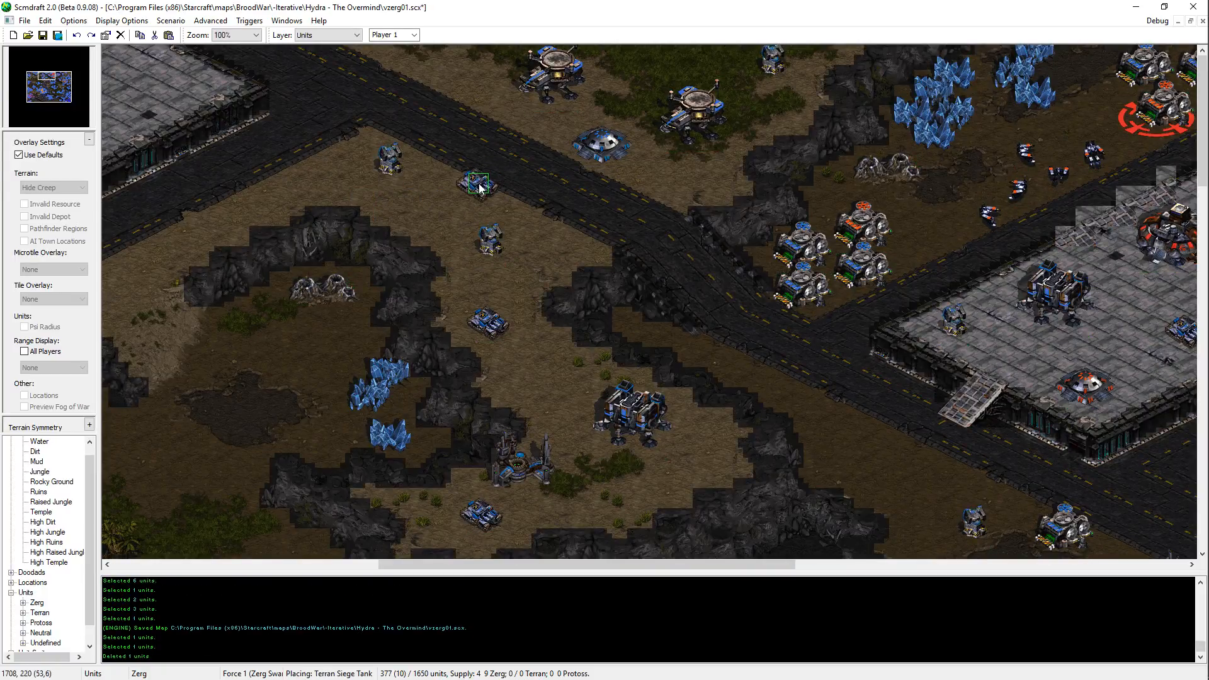
pyautogui.click(471, 190)
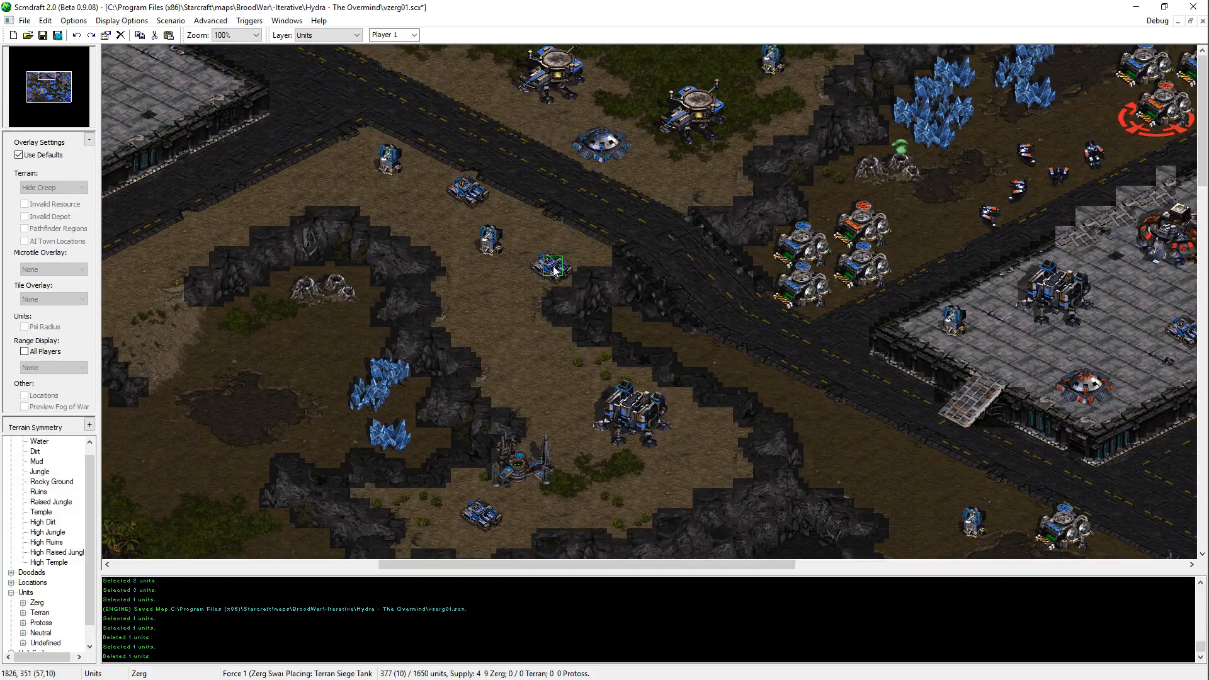
pyautogui.click(554, 271)
pyautogui.click(493, 244)
pyautogui.click(496, 364)
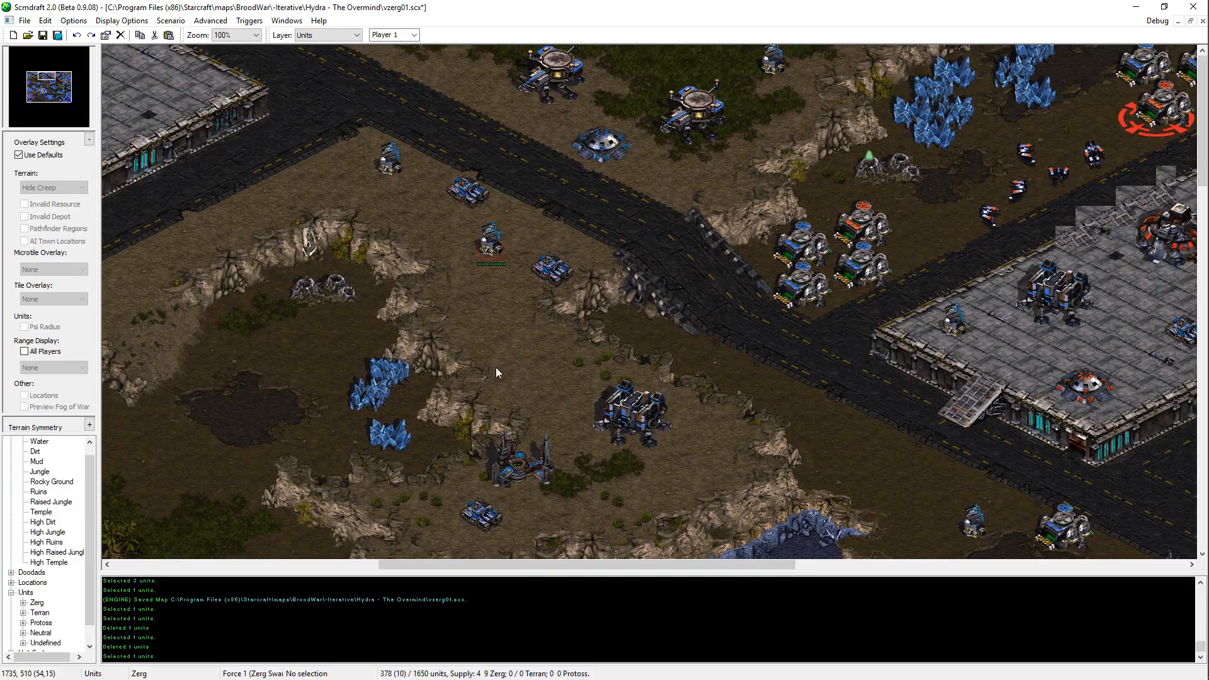
# Step: Reposition the Siege Tank at the southern end of the northern dirt plateau slightly southeast, and save the map
pyautogui.click(489, 519)
pyautogui.moveTo(560, 475); pyautogui.dragTo(616, 418, button='middle')
pyautogui.hotkey('ctrl', 'x')
pyautogui.hotkey('ctrl', 'v')
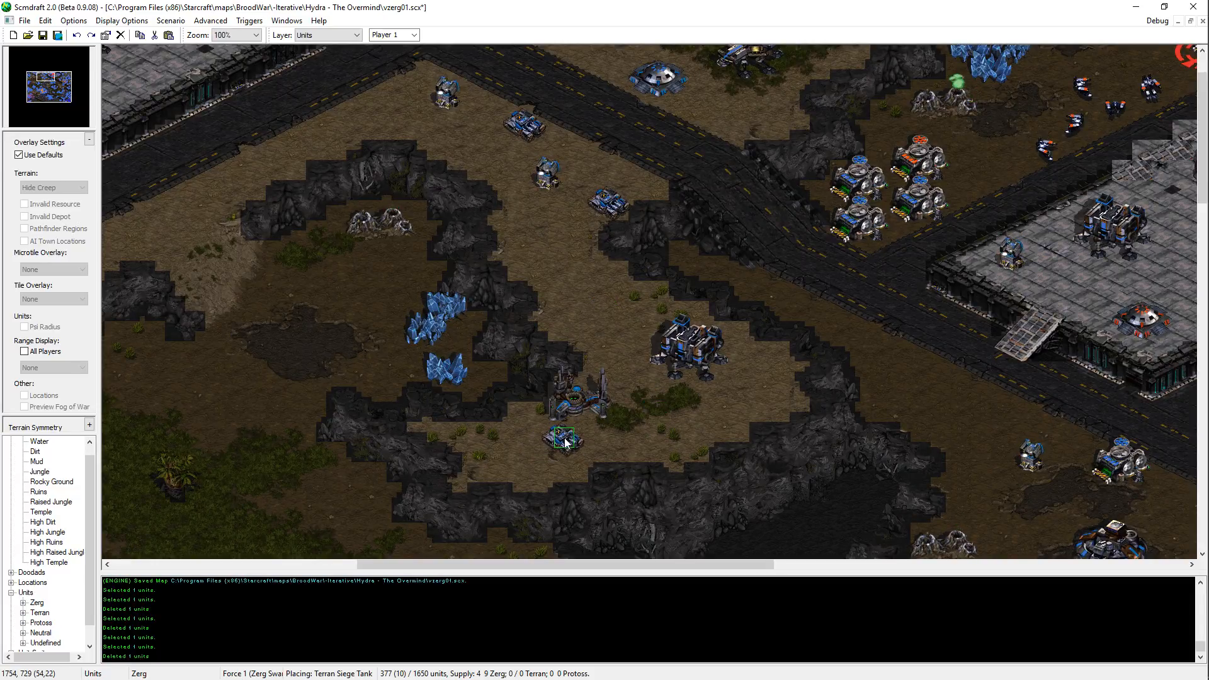
pyautogui.click(545, 448)
pyautogui.rightClick(599, 451)
pyautogui.hotkey('ctrl', 's')
# Step: Review the northeastern Terran platform, the eastern Terran bases and road junction, and the southern lakeside outpost
pyautogui.moveTo(599, 451); pyautogui.dragTo(1208, 158, button='middle')
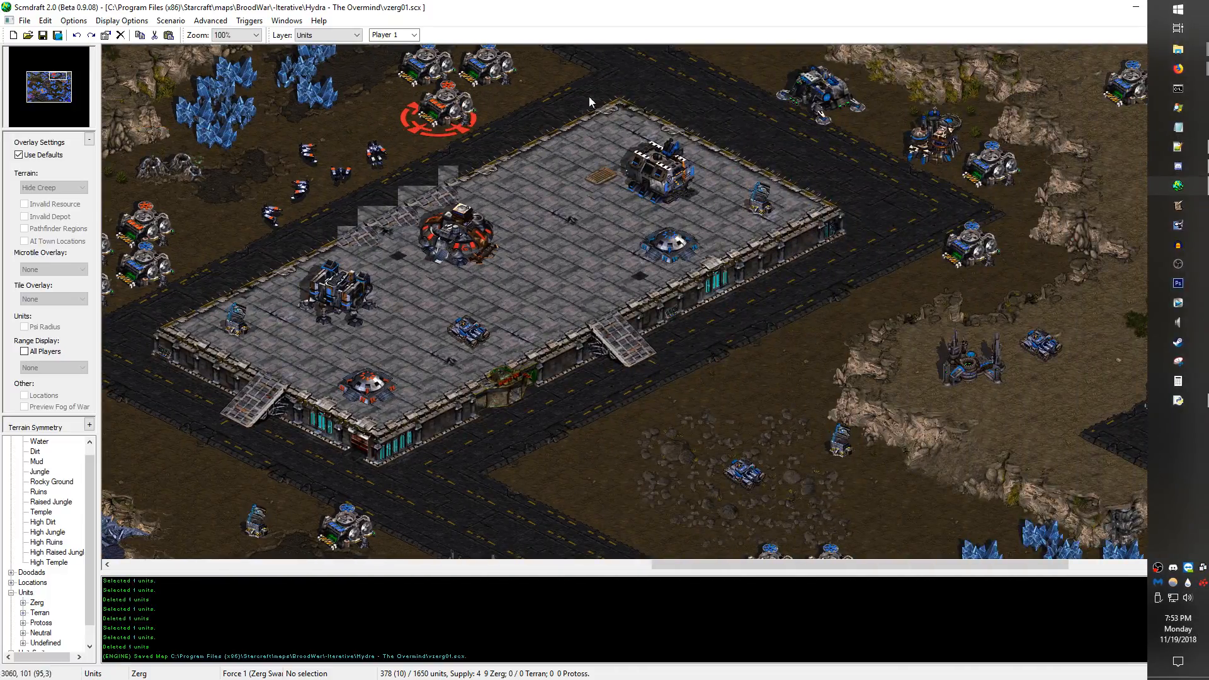
pyautogui.moveTo(588, 95); pyautogui.dragTo(795, 142, button='middle')
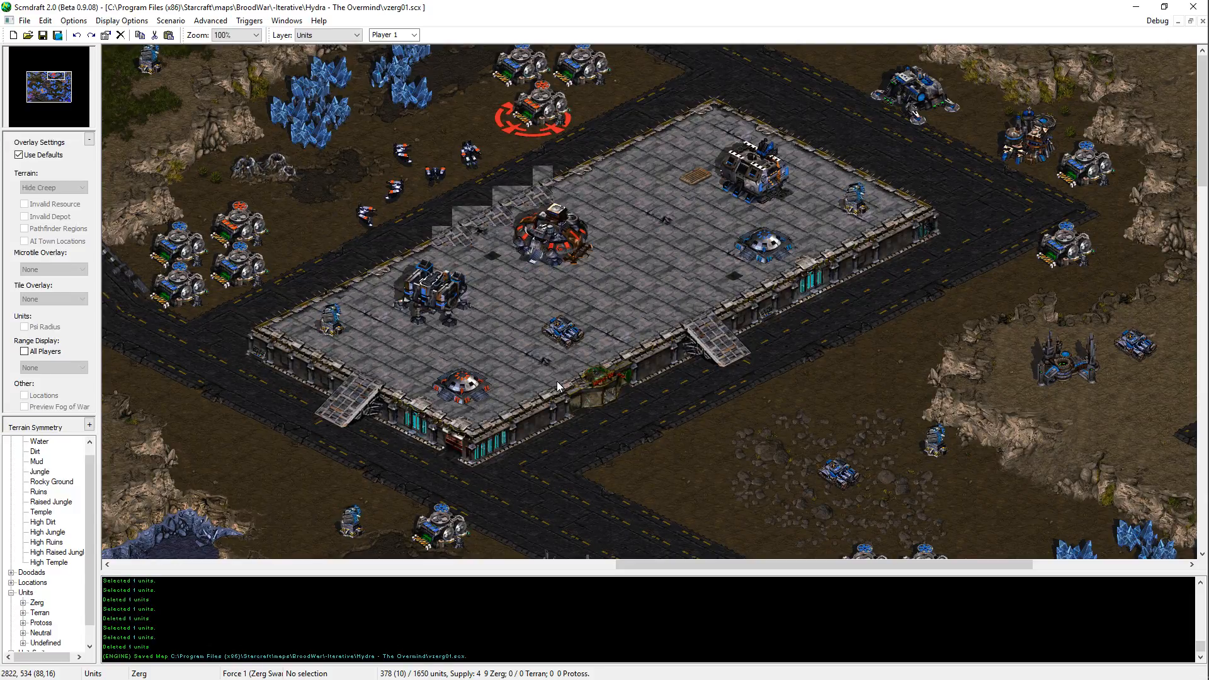
pyautogui.moveTo(762, 375); pyautogui.dragTo(857, 599, button='middle')
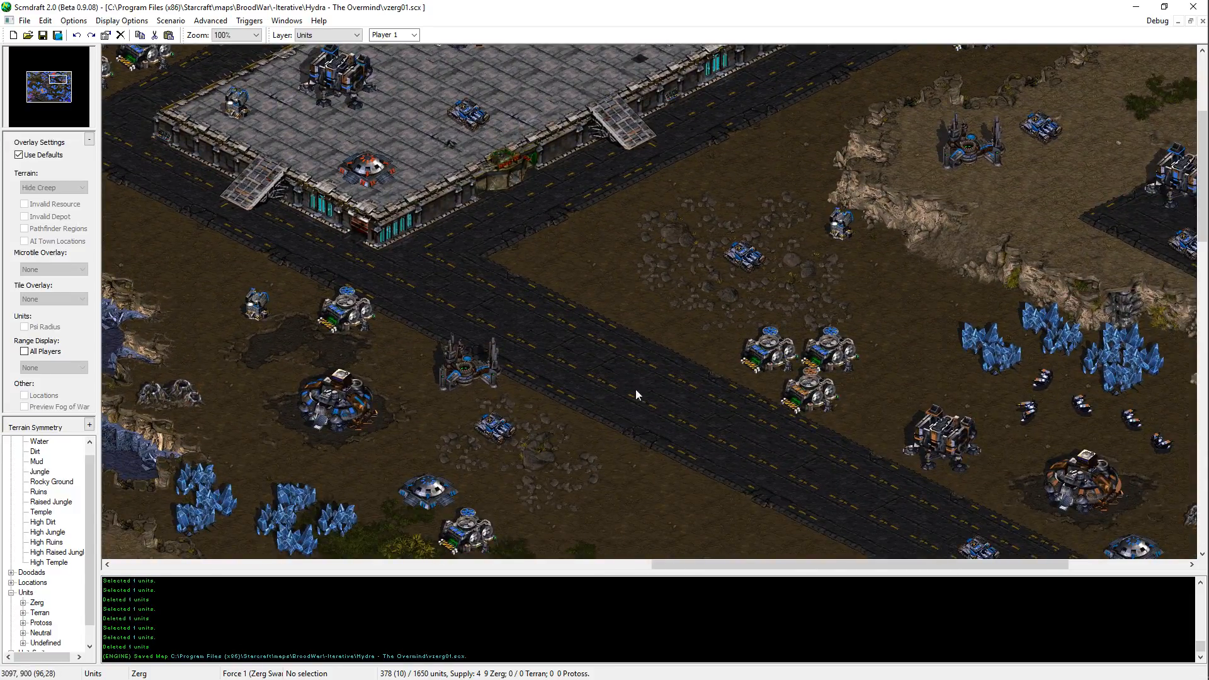
pyautogui.moveTo(644, 394); pyautogui.dragTo(852, 572, button='middle')
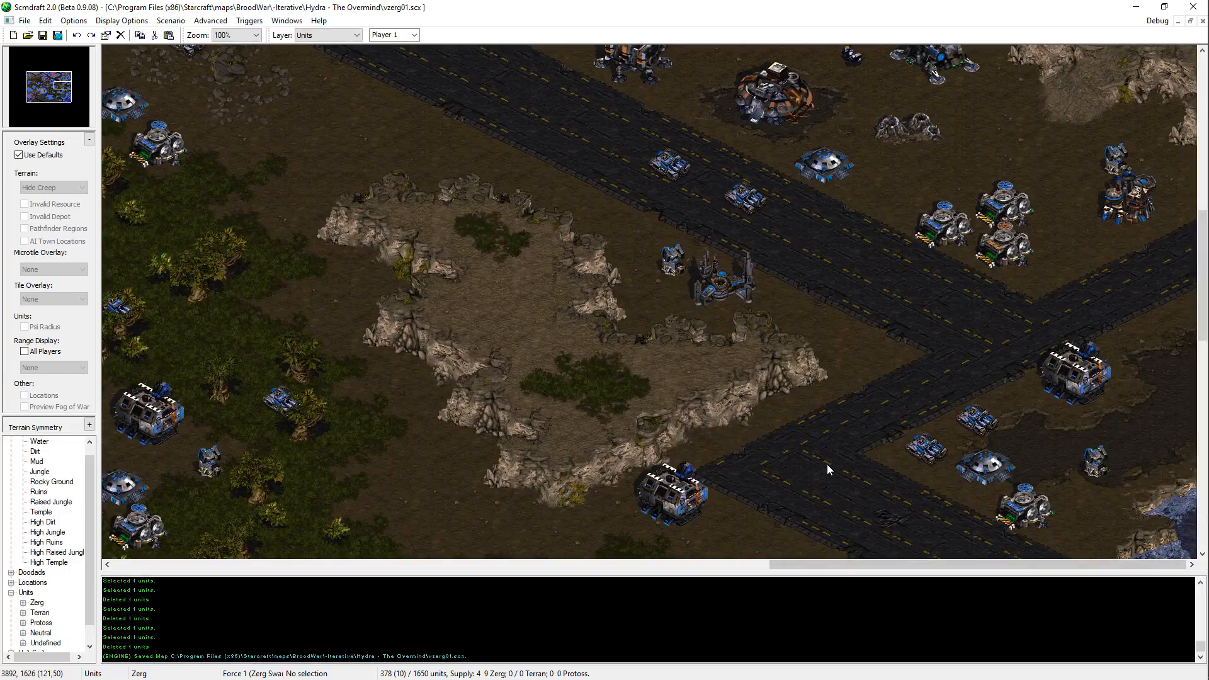
pyautogui.moveTo(826, 463); pyautogui.dragTo(249, 679, button='middle')
pyautogui.moveTo(344, 214); pyautogui.dragTo(170, 460, button='middle')
pyautogui.hotkey('alt', 'Tab')
pyautogui.press('Escape')
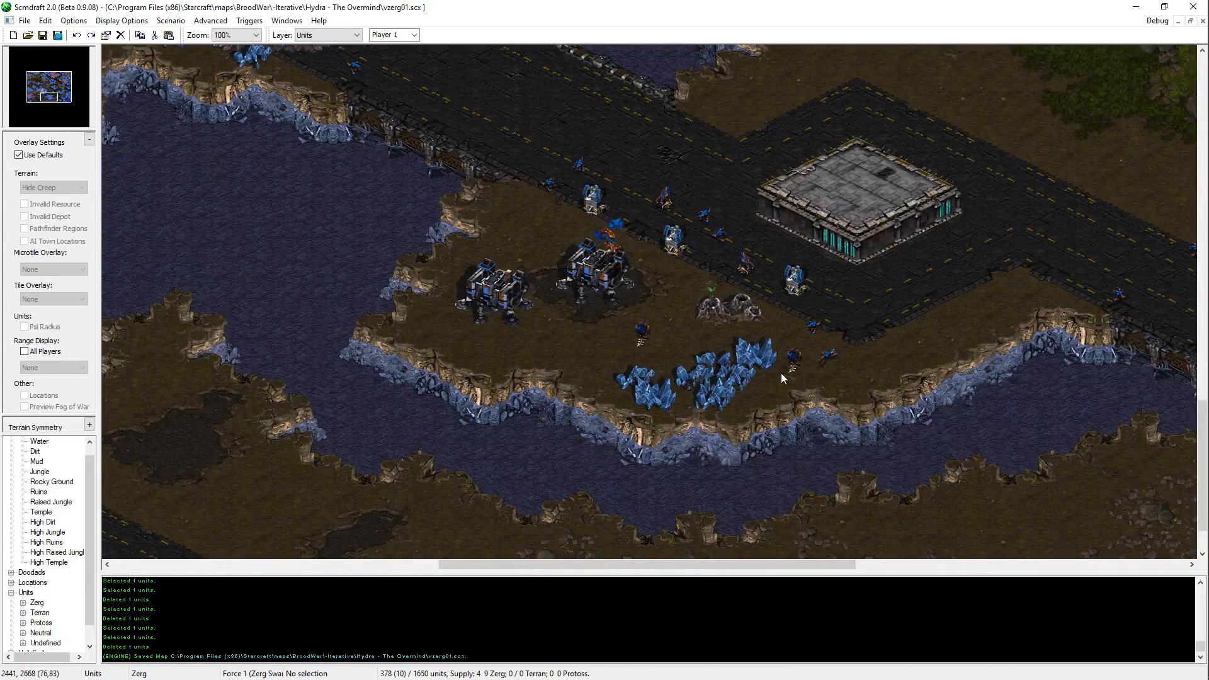
pyautogui.moveTo(781, 373); pyautogui.dragTo(383, 44, button='middle')
# Step: Switch to Notepad++ and complete the orMax block's wait_rand line with 11520 and 15600, adding a line below
pyautogui.hotkey('alt', 'Tab')
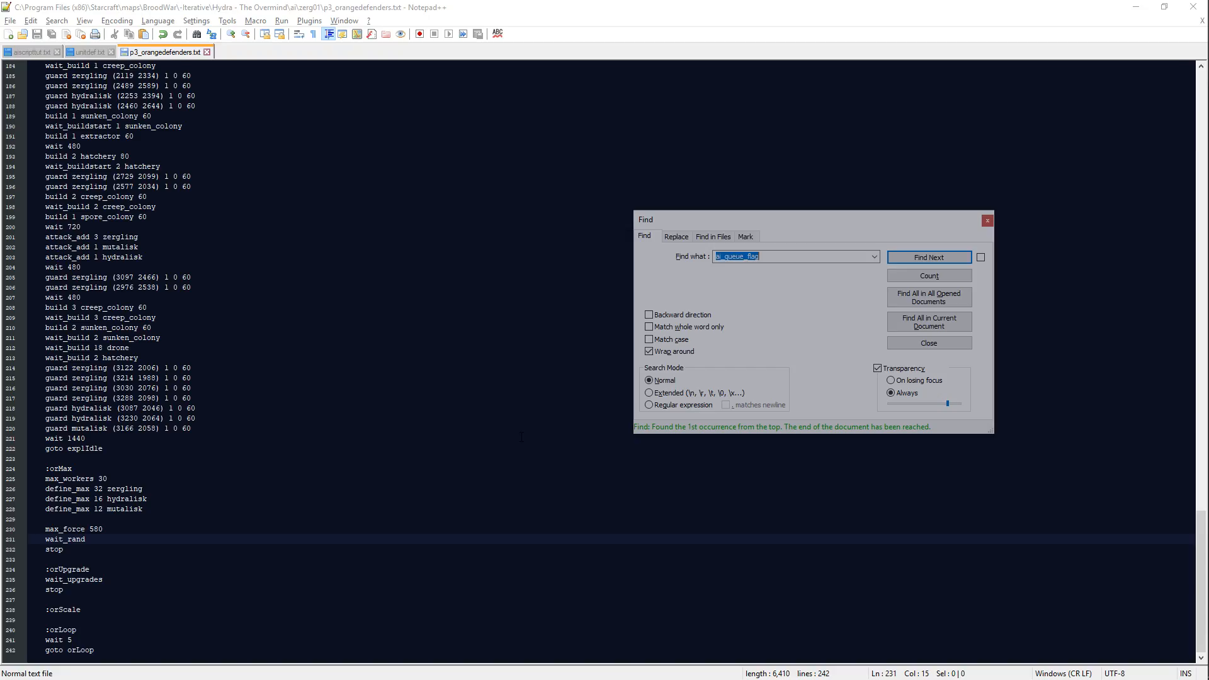
pyautogui.click(194, 540)
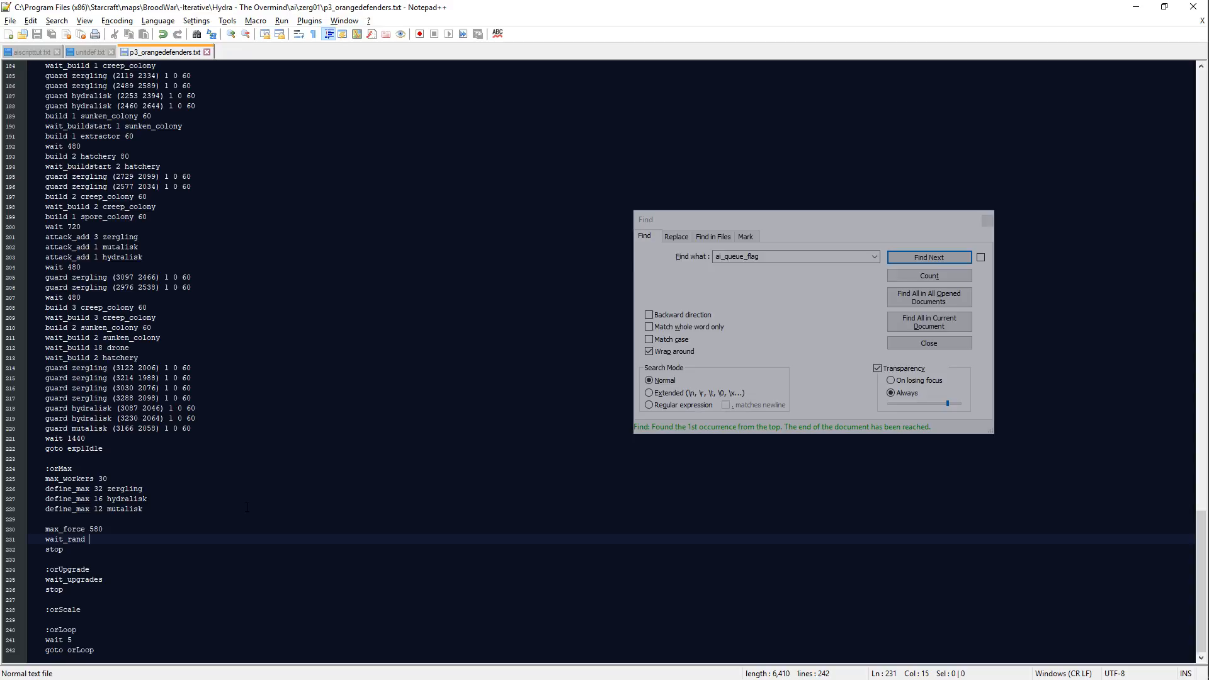
pyautogui.write('11520')
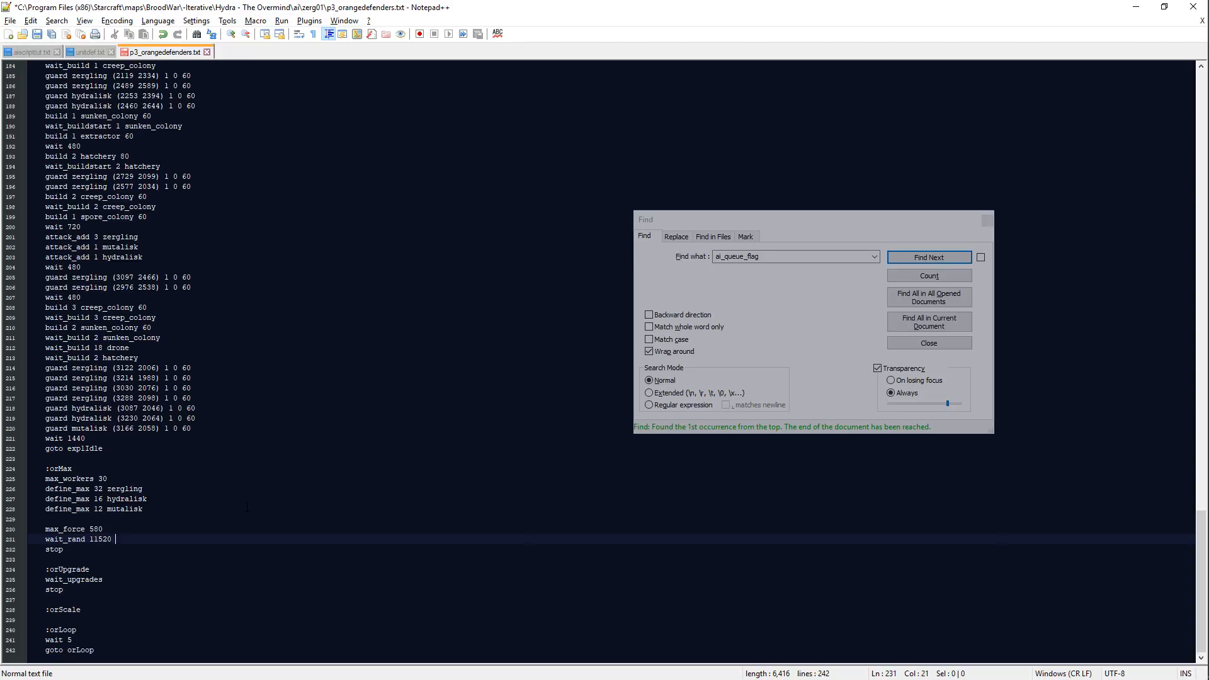
pyautogui.write(' 15600')
pyautogui.press('Return')
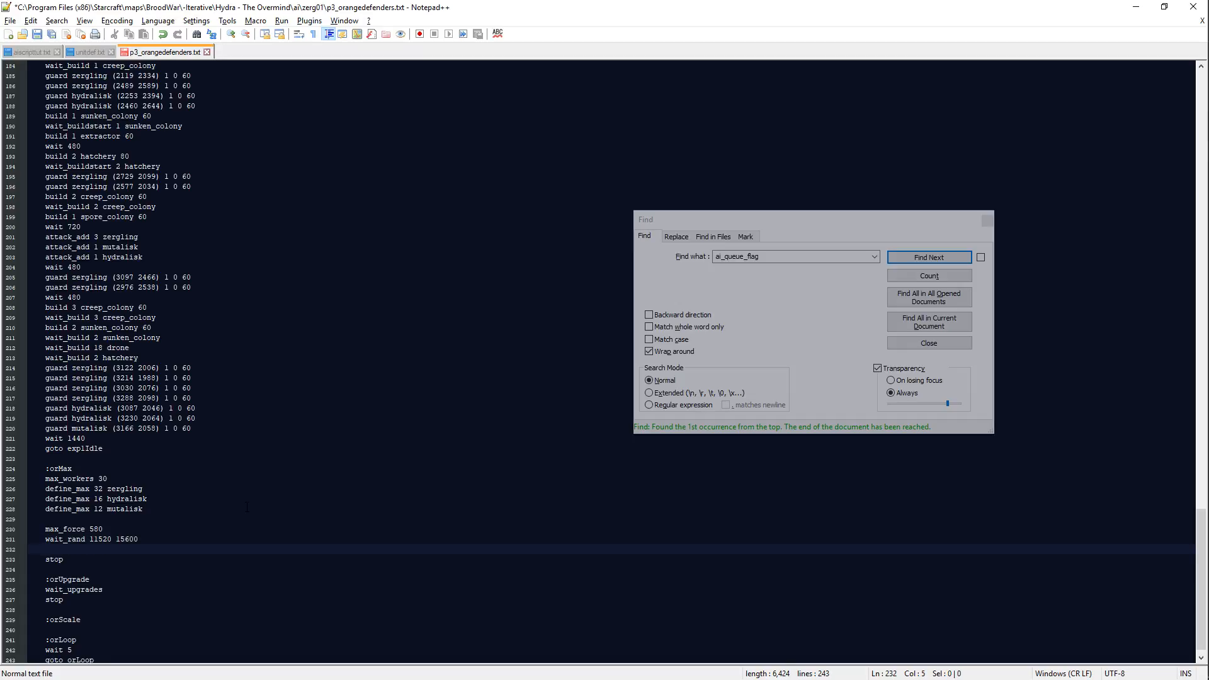
pyautogui.press('Tab')
# Step: Calculate 14440 + 1440 in Calculator and set the upper limit of the orMax wait_rand line to 15880
pyautogui.moveTo(1181, 348)
pyautogui.click(1184, 379)
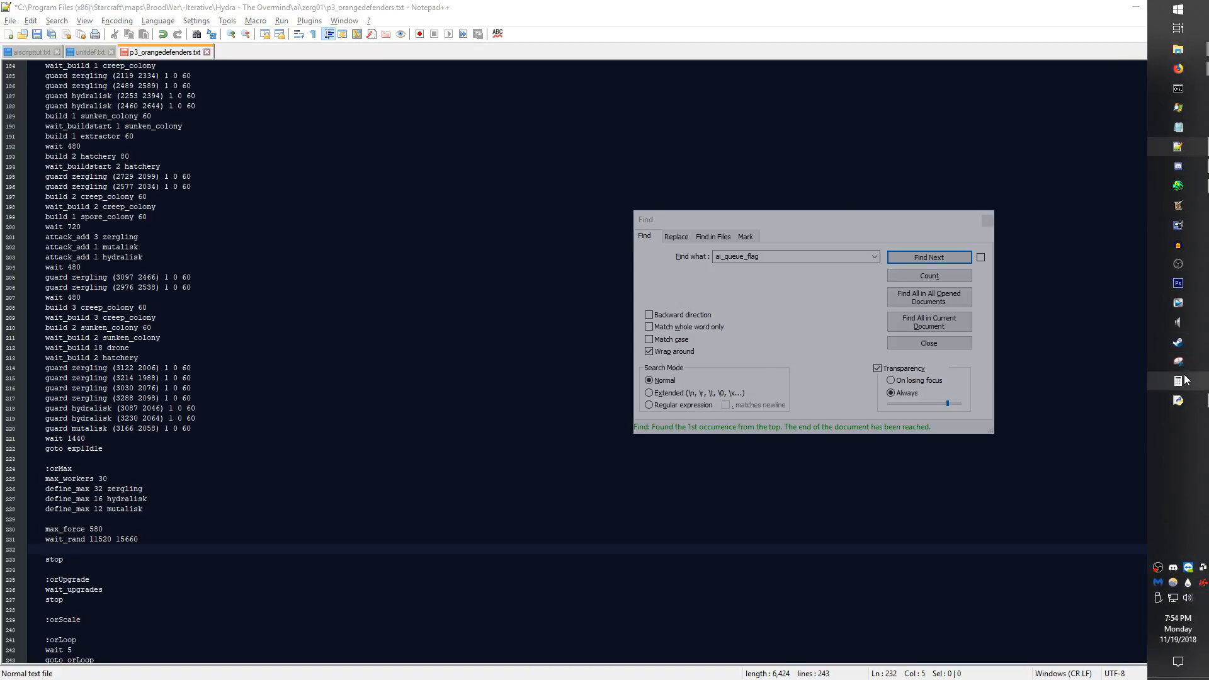
pyautogui.write('14440')
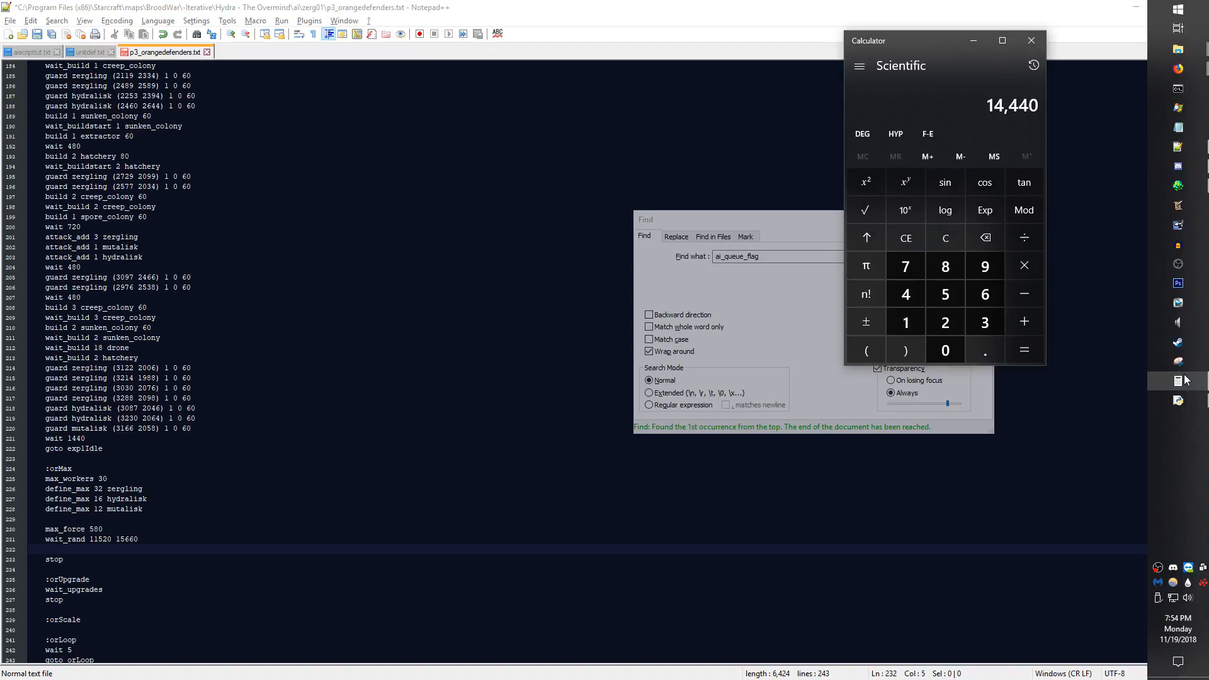
pyautogui.write('+1440=')
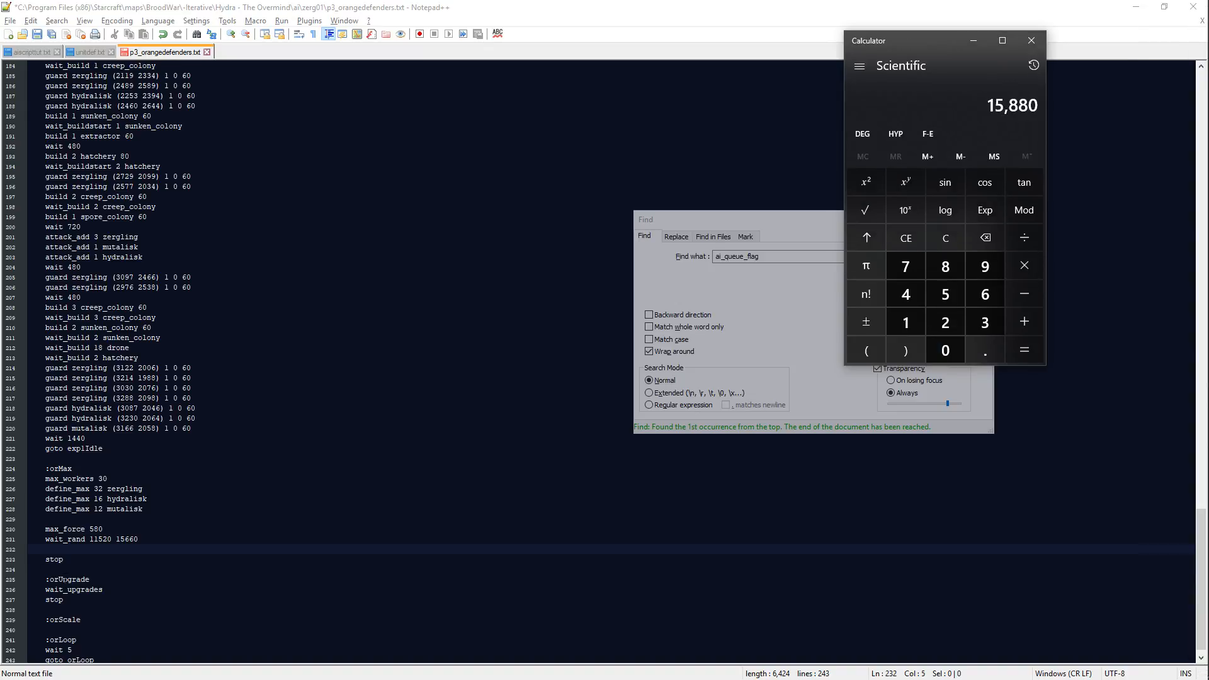
pyautogui.moveTo(124, 540); pyautogui.dragTo(180, 536)
pyautogui.write('880')
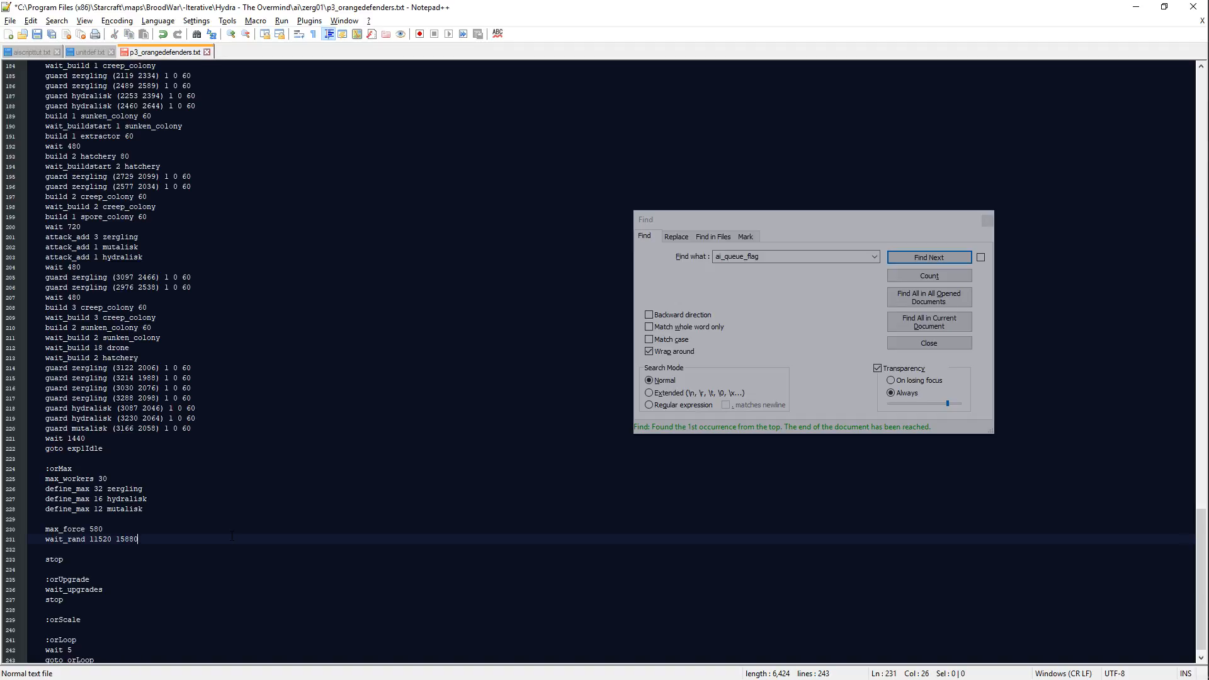
# Step: Add a max_force line before orMax's stop and remove the blank line above max_force 580
pyautogui.press('Down')
pyautogui.press('Return')
pyautogui.write('max_force')
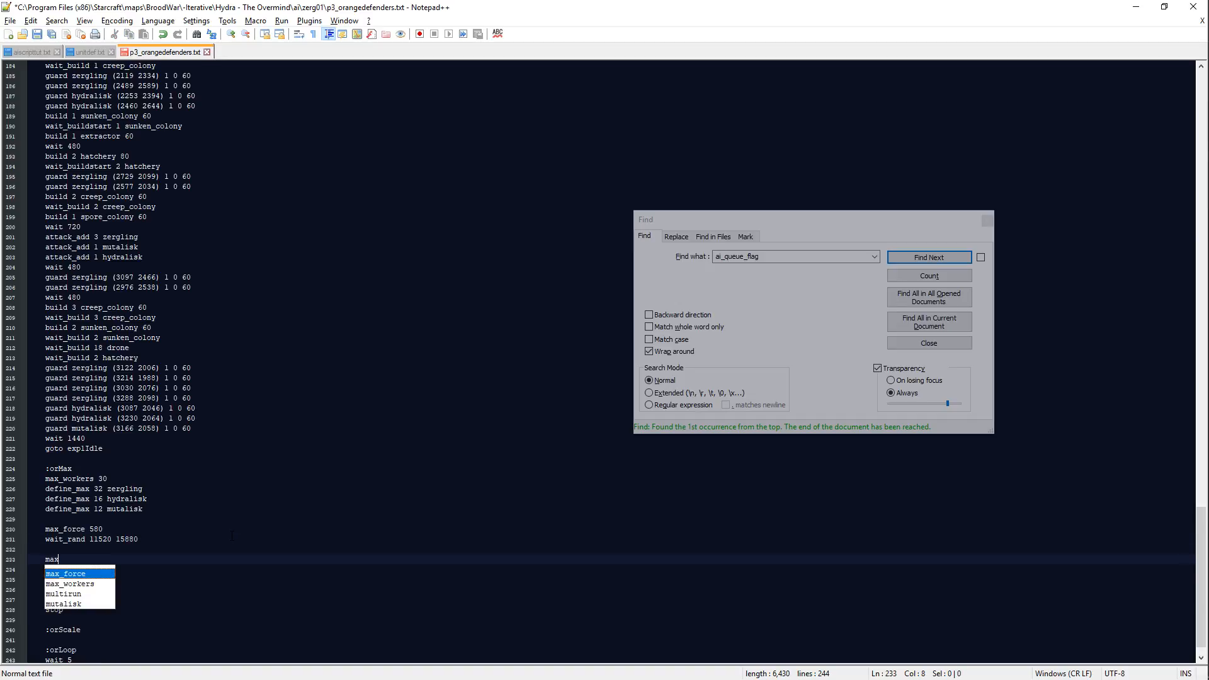
pyautogui.press('Up')
pyautogui.press('Up')
pyautogui.press('Up')
pyautogui.press('Up')
pyautogui.press('Delete')
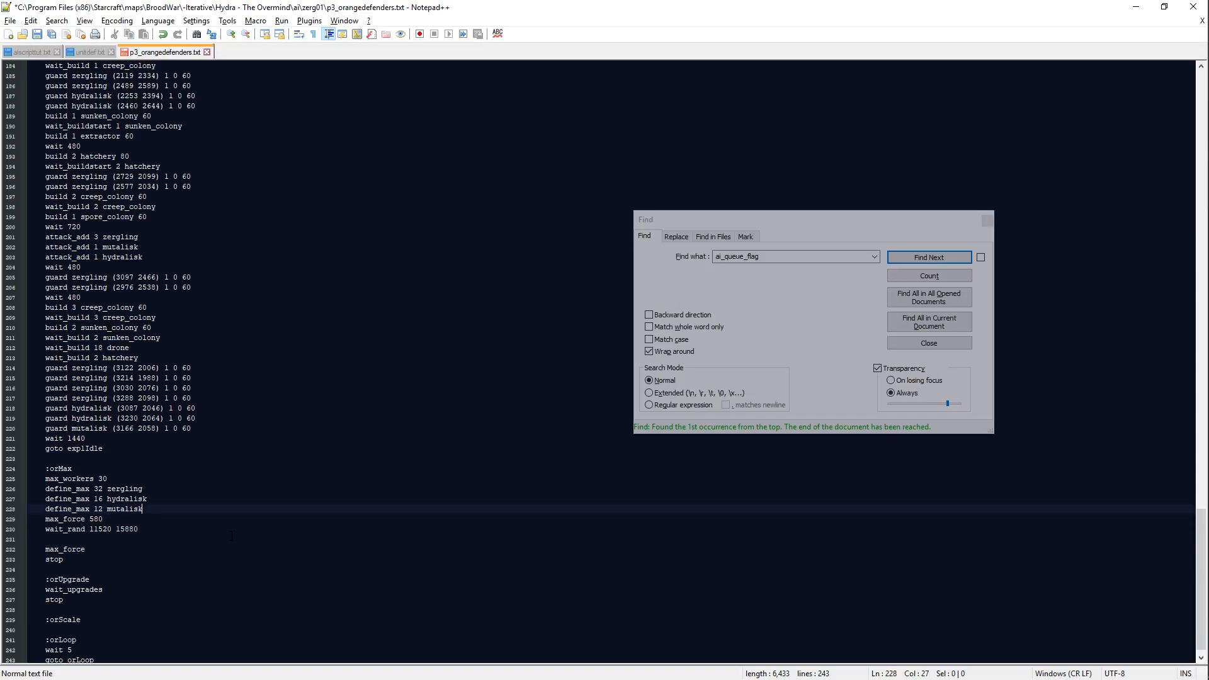
# Step: Remove the blank line above the new max_force entry, set its value to 660, and start a line below
pyautogui.press('Down')
pyautogui.press('Down')
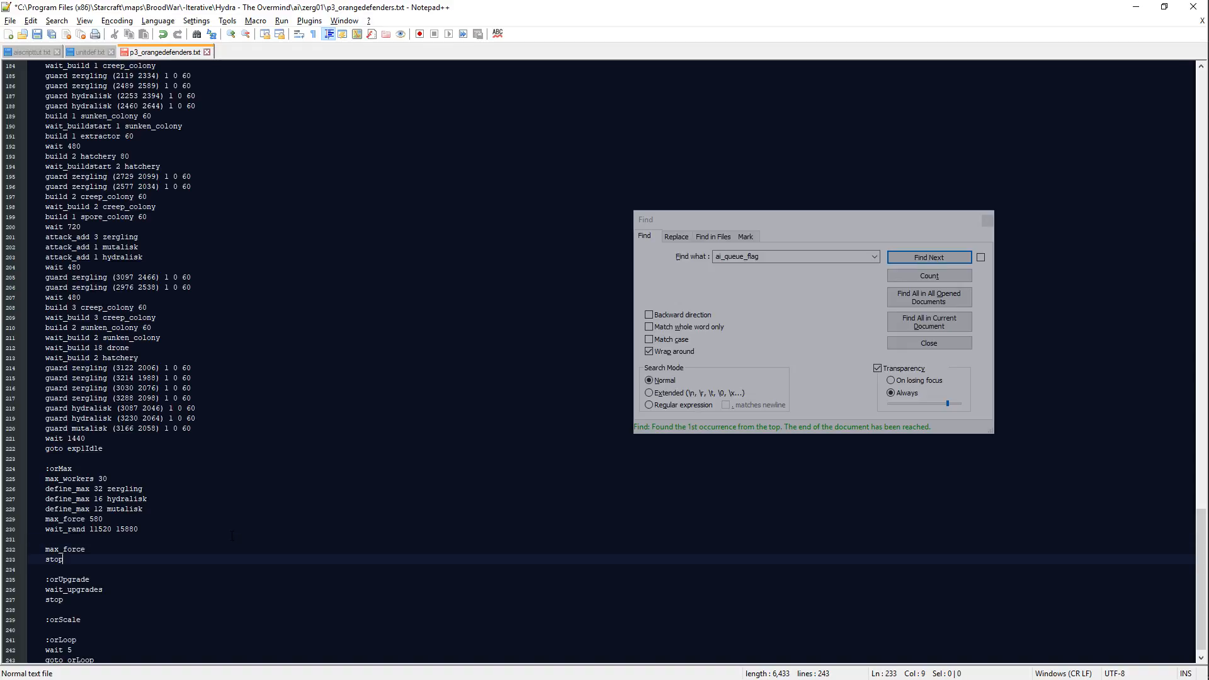
pyautogui.press('Up')
pyautogui.press('Up')
pyautogui.press('BackSpace')
pyautogui.press('BackSpace')
pyautogui.press('Down')
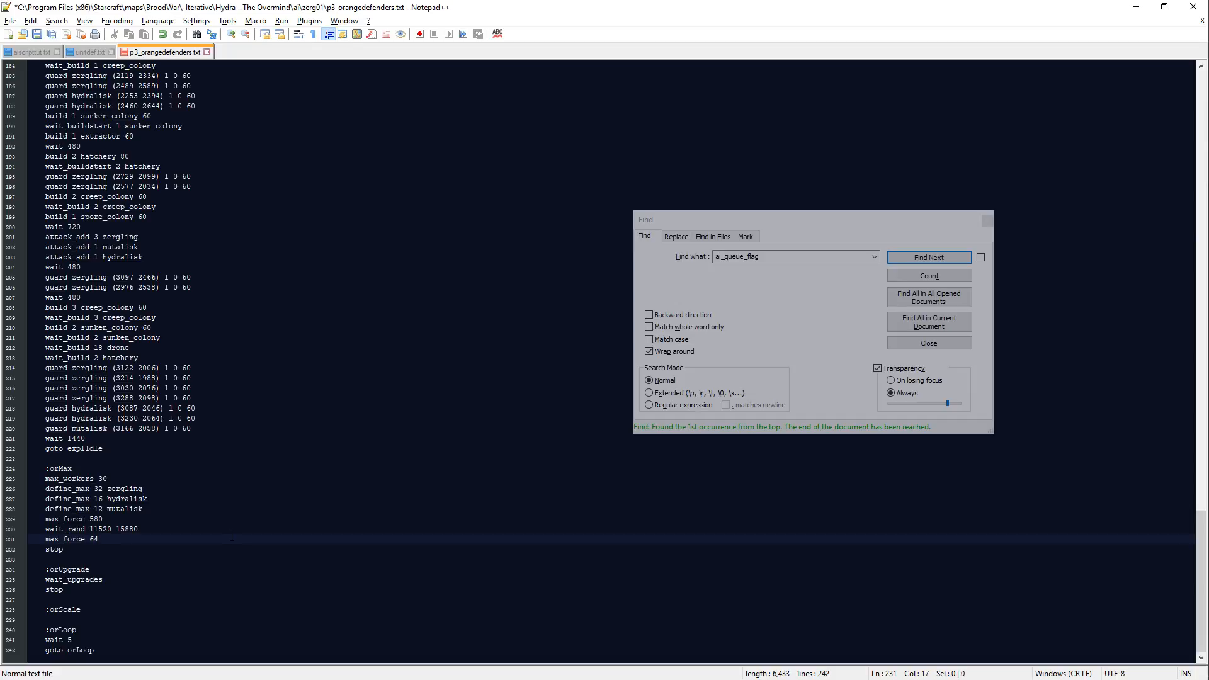
pyautogui.write('660')
pyautogui.press('Return')
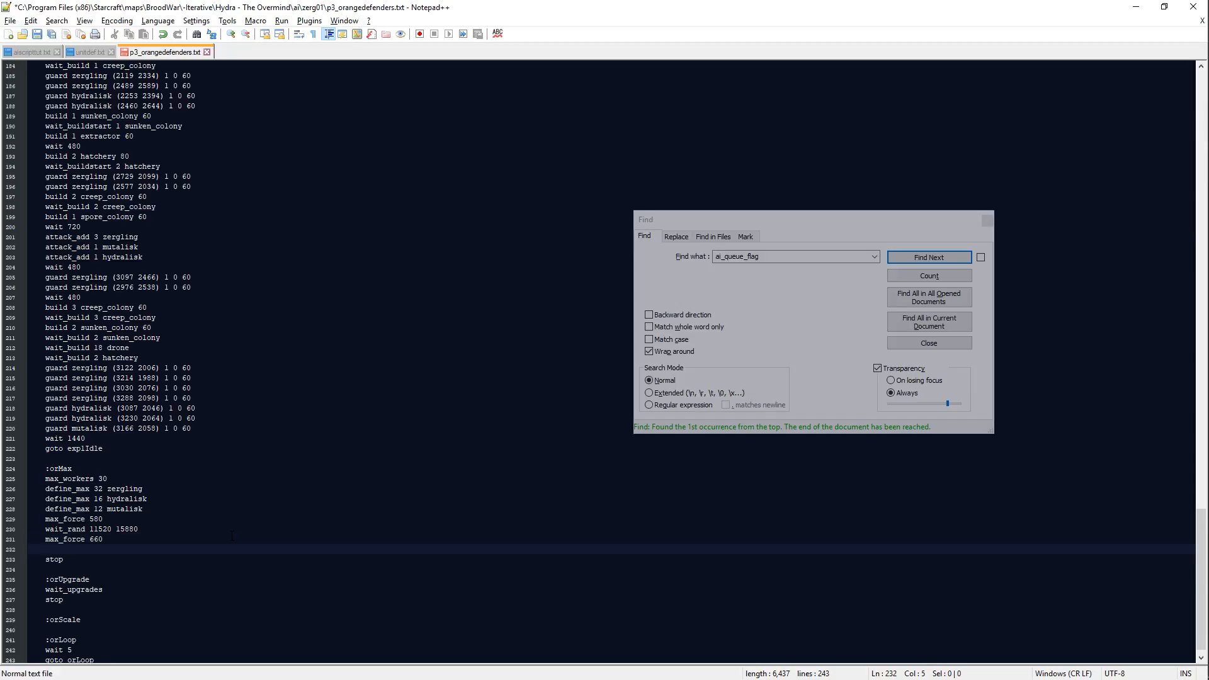
# Step: Add a wait_rand line with a lower limit of 11520 below max_force 660
pyautogui.write('wait_rand 11520')
pyautogui.press('BackSpace')
pyautogui.press('BackSpace')
pyautogui.press('BackSpace')
pyautogui.press('BackSpace')
pyautogui.press('BackSpace')
pyautogui.press('BackSpace')
pyautogui.press('BackSpace')
pyautogui.press('BackSpace')
pyautogui.press('BackSpace')
pyautogui.press('BackSpace')
pyautogui.press('BackSpace')
pyautogui.write('11520')
# Step: Consult Calculator and complete the second orMax wait_rand line with an upper limit of 13000
pyautogui.hotkey('alt', 'Tab')
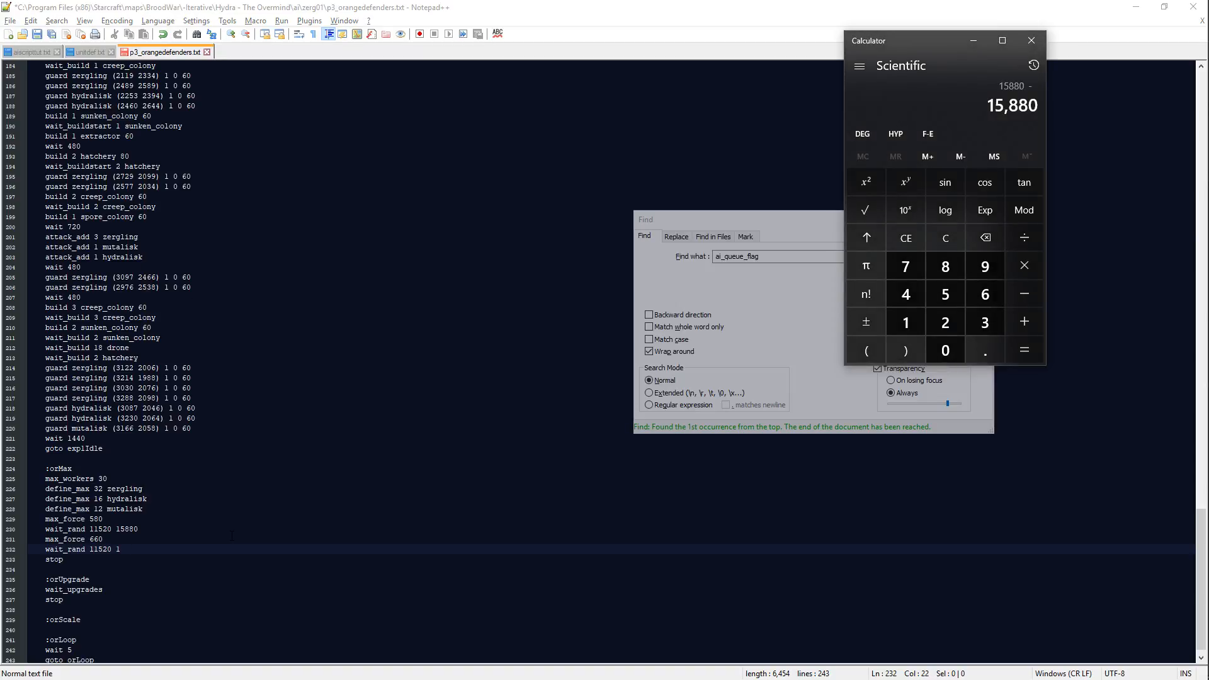
pyautogui.write('1520 15880')
pyautogui.press('Return')
pyautogui.hotkey('alt', 'Tab')
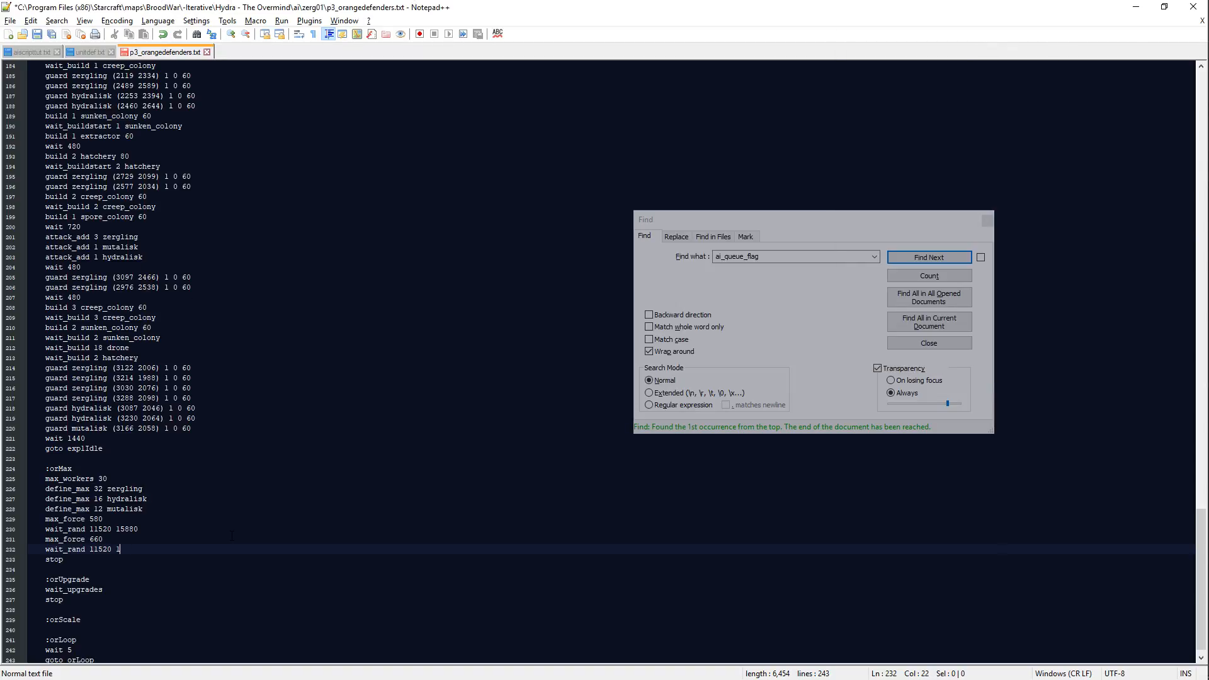
pyautogui.write('300')
pyautogui.write('0')
pyautogui.press('Return')
# Step: Add max_force 720 below the second wait_rand line of the orMax block
pyautogui.write('max_force')
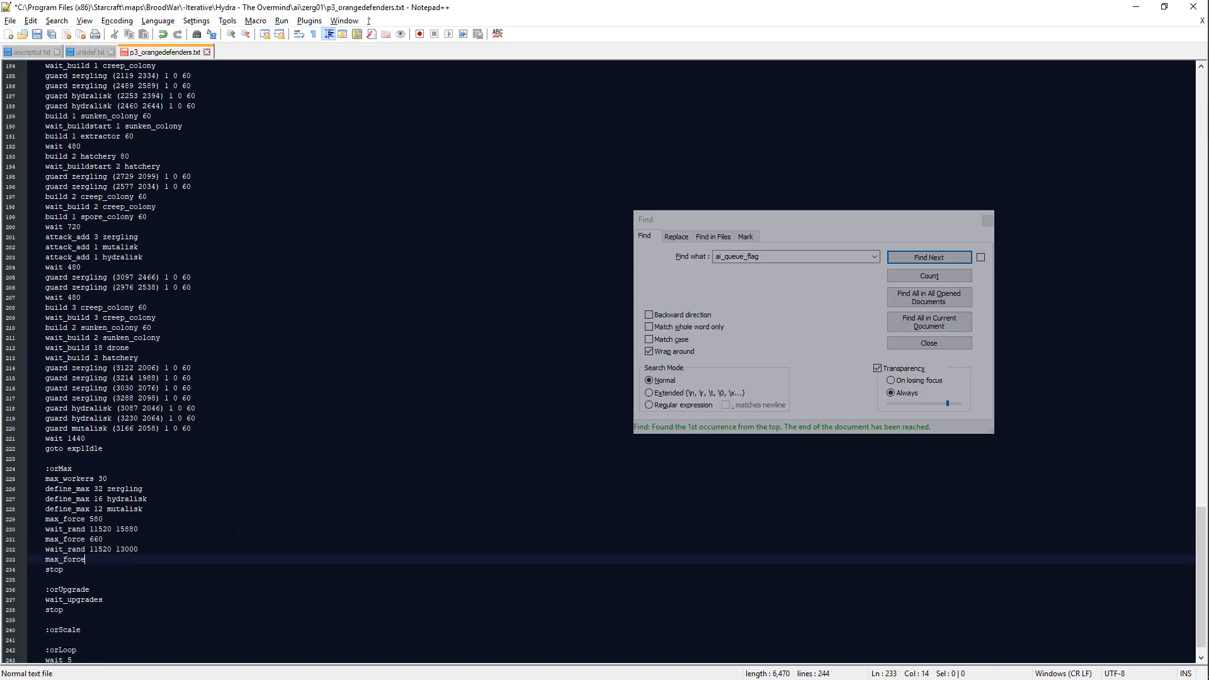
pyautogui.write(' 660')
pyautogui.press('BackSpace')
pyautogui.press('BackSpace')
pyautogui.write('720')
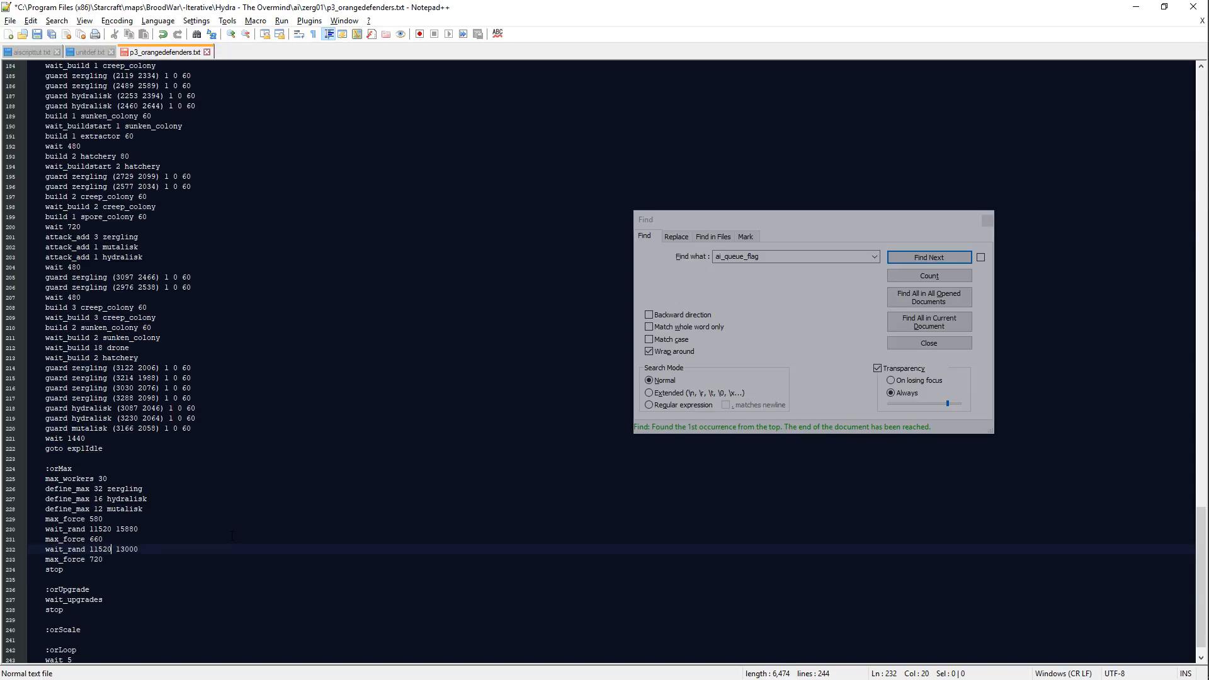
# Step: Calculate 13000 minus 2880 in Calculator for the lower limit of the second orMax wait_rand line
pyautogui.hotkey('shift', 'Left')
pyautogui.hotkey('shift', 'Left')
pyautogui.hotkey('shift', 'Left')
pyautogui.hotkey('shift', 'Left')
pyautogui.hotkey('shift', 'Left')
pyautogui.hotkey('alt', 'Tab')
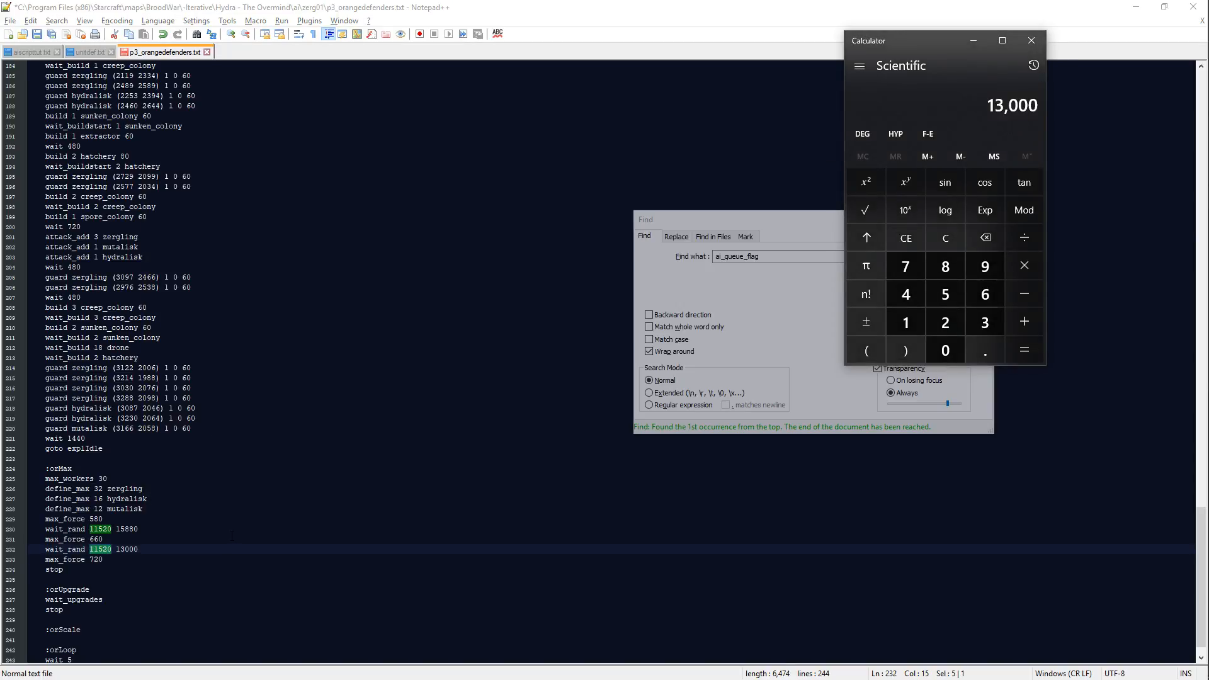
pyautogui.write('-2880')
pyautogui.press('Return')
pyautogui.hotkey('alt', 'Tab')
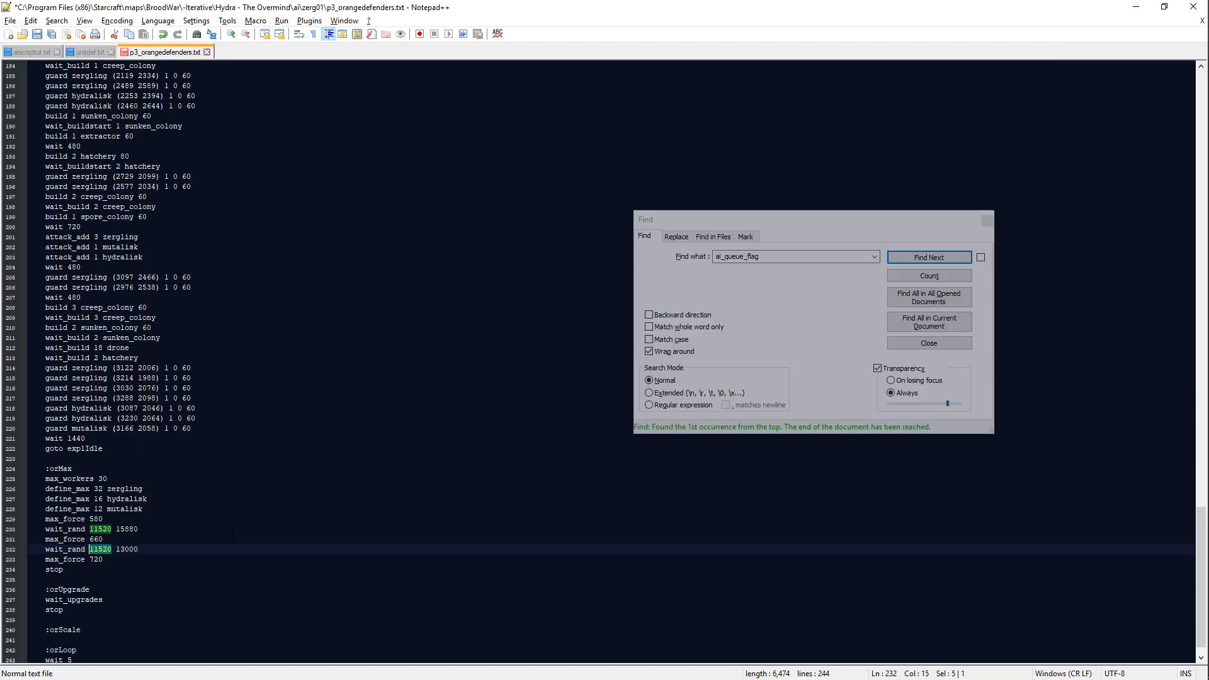
# Step: Copy the Calculator result, set the second orMax wait_rand line's lower limit to 10120, and save the script
pyautogui.hotkey('alt', 'Tab')
pyautogui.hotkey('ctrl', 'c')
pyautogui.hotkey('alt', 'Tab')
pyautogui.hotkey('ctrl', 'v')
pyautogui.press('Down')
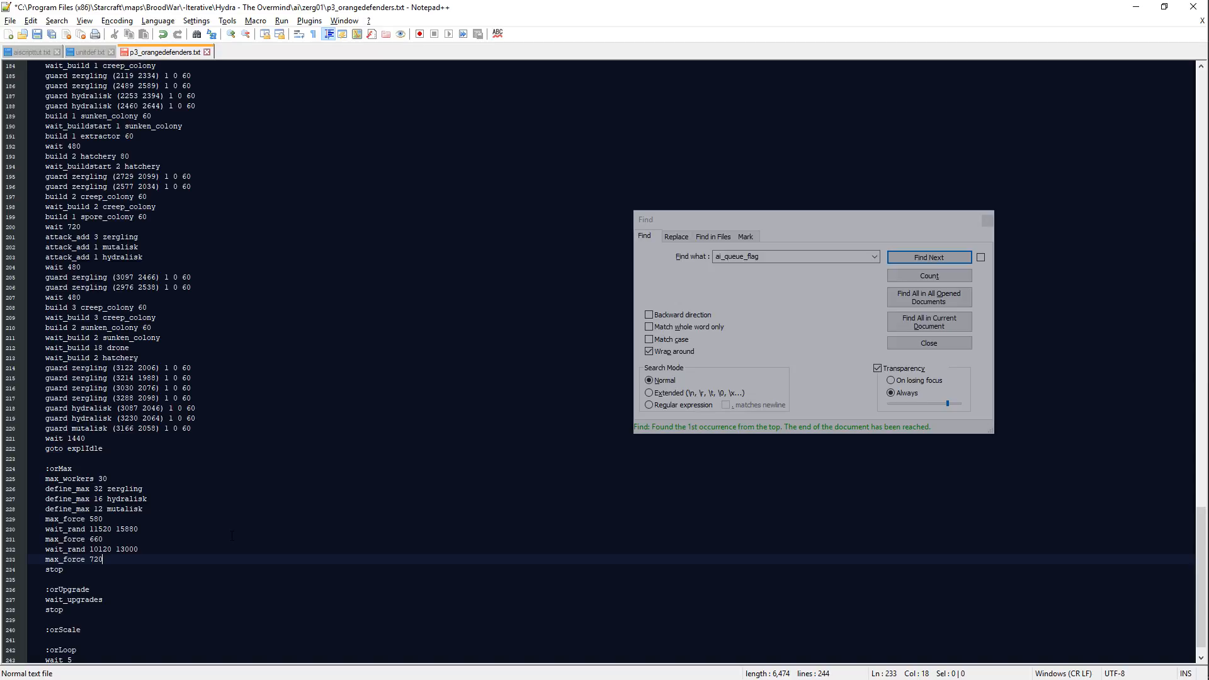
pyautogui.press('Down')
pyautogui.press('Down')
pyautogui.hotkey('ctrl', 's')
# Step: Start a wait line above wait_upgrades in the orUpgrade block and save the script
pyautogui.press('Down')
pyautogui.press('Down')
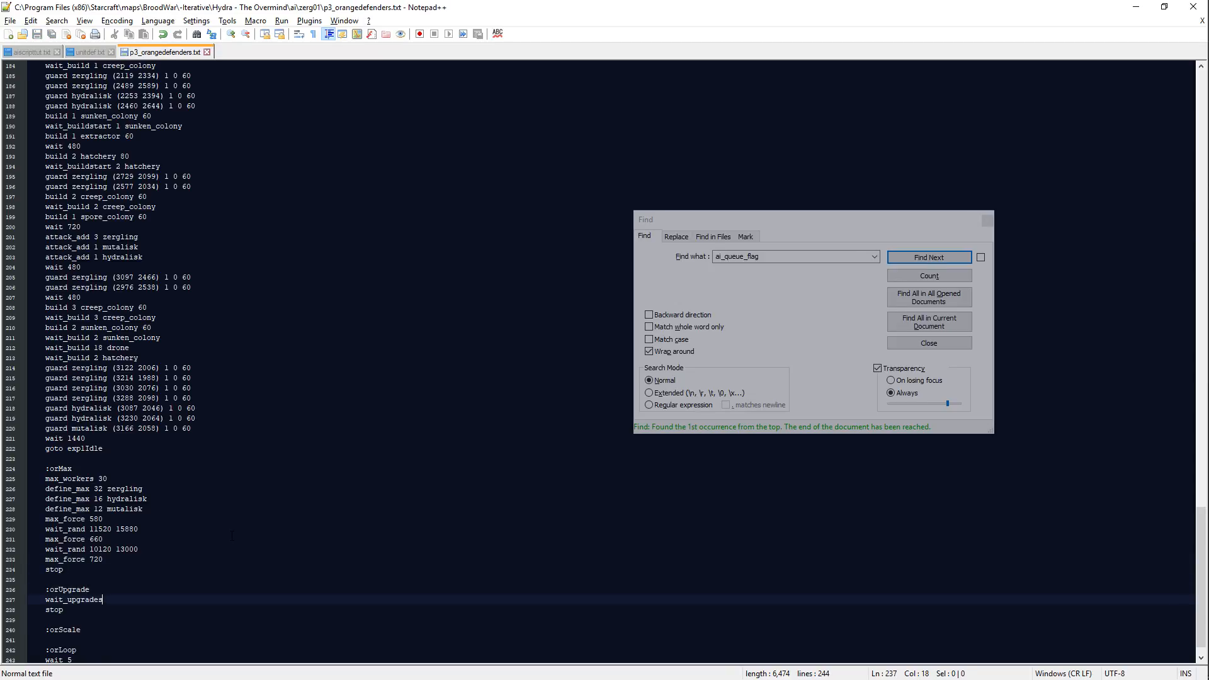
pyautogui.press('Return')
pyautogui.scroll(-1, 233, 527)
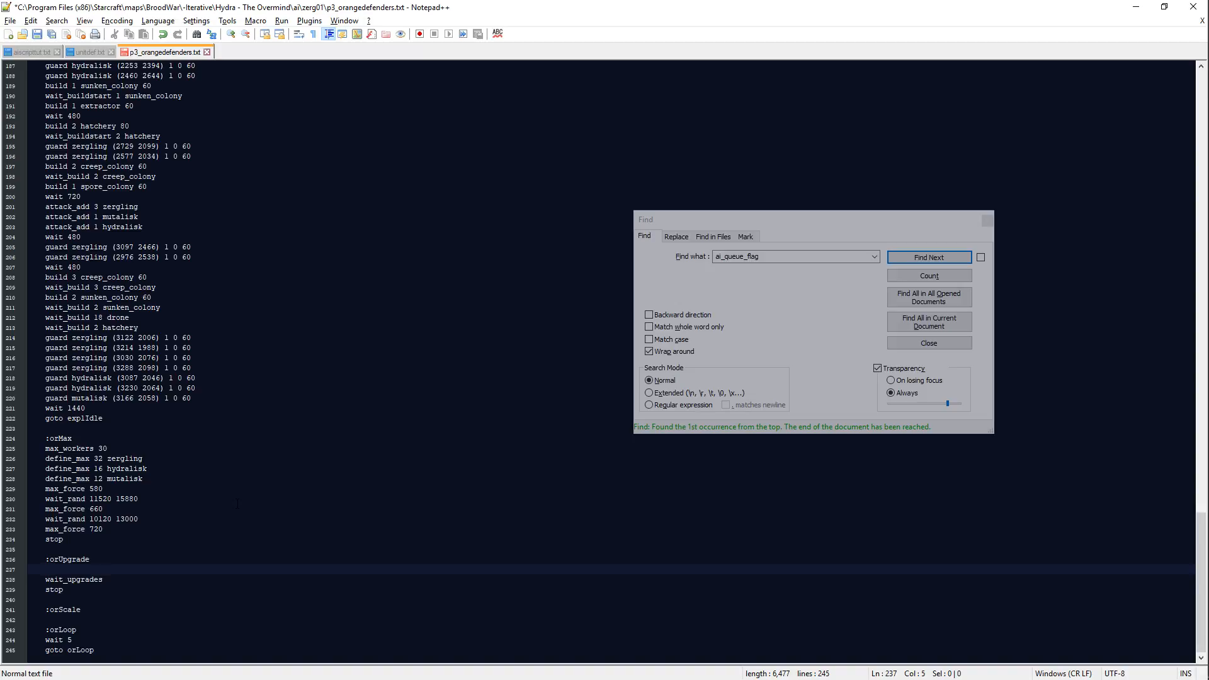
pyautogui.hotkey('alt', 'Tab')
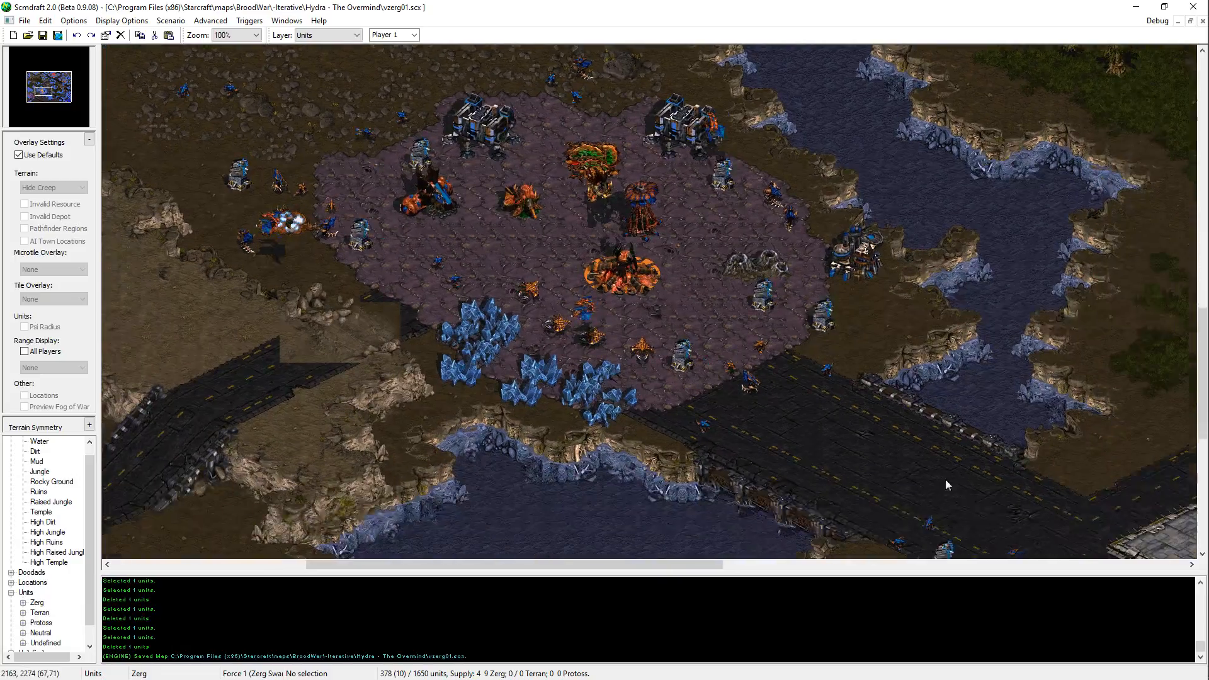
pyautogui.hotkey('alt', 'Tab')
pyautogui.write('waita')
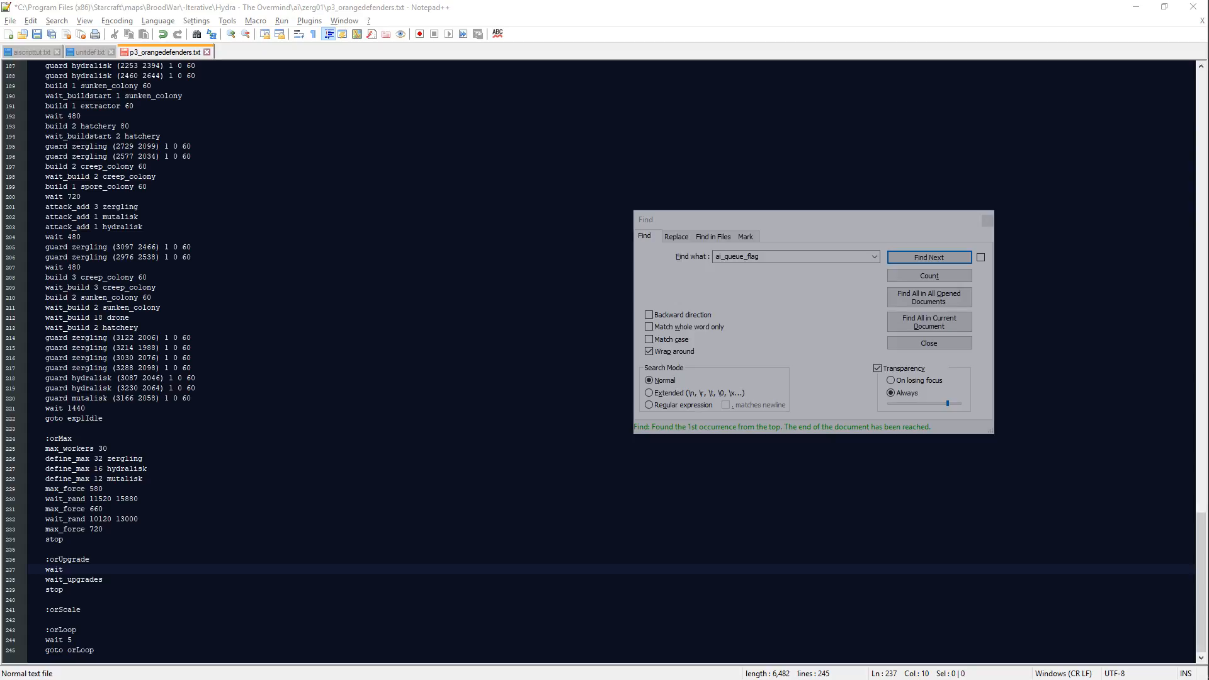
pyautogui.hotkey('alt', 'Tab')
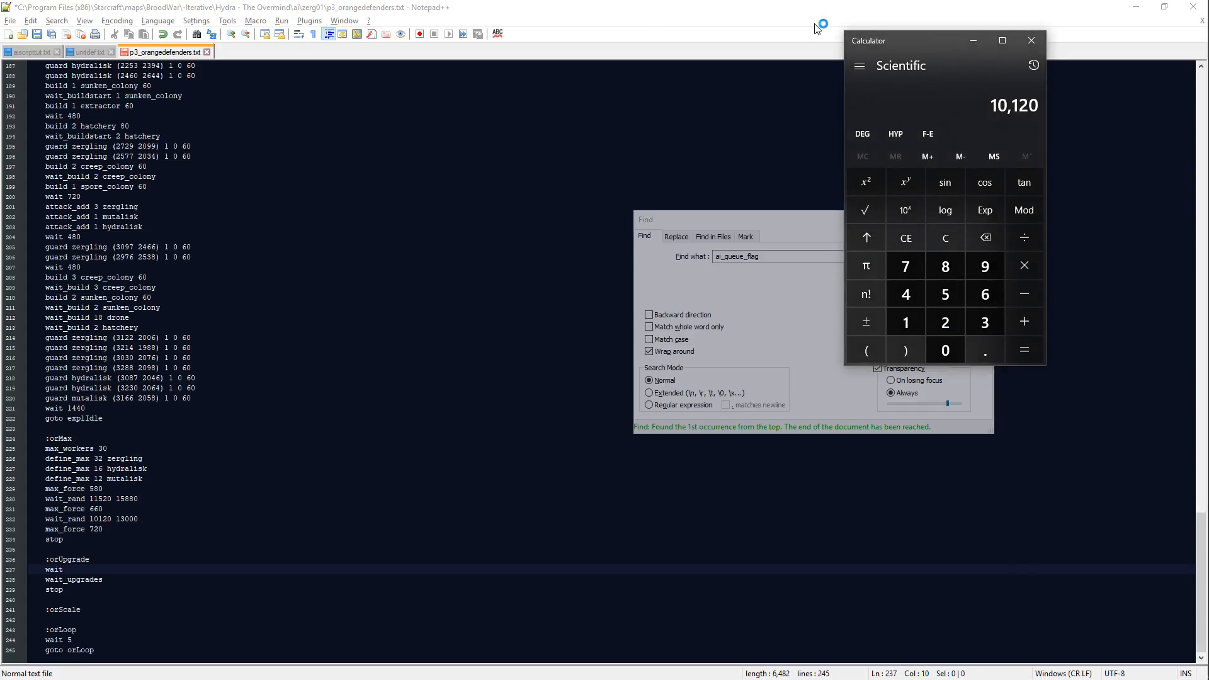
pyautogui.hotkey('alt', 'Tab')
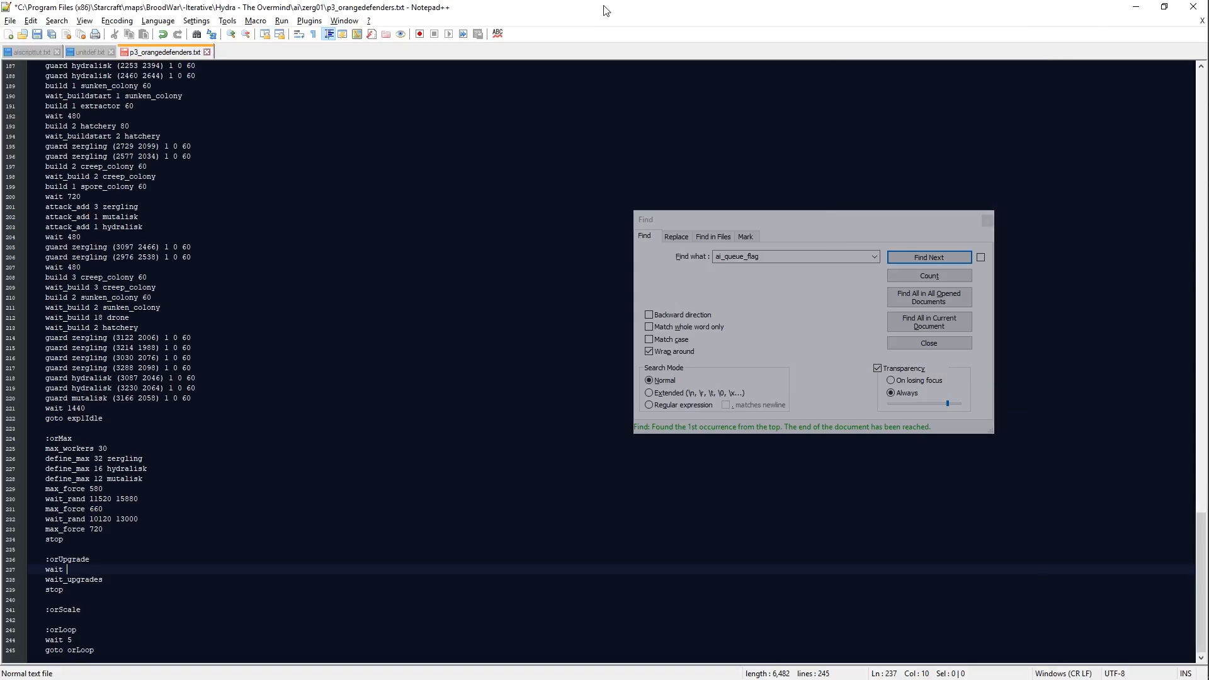
pyautogui.hotkey('ctrl', 's')
# Step: Complete the new orUpgrade line as wait_rand 1440 1920 and begin an upgrade 1 line below it
pyautogui.hotkey('alt', 'Tab')
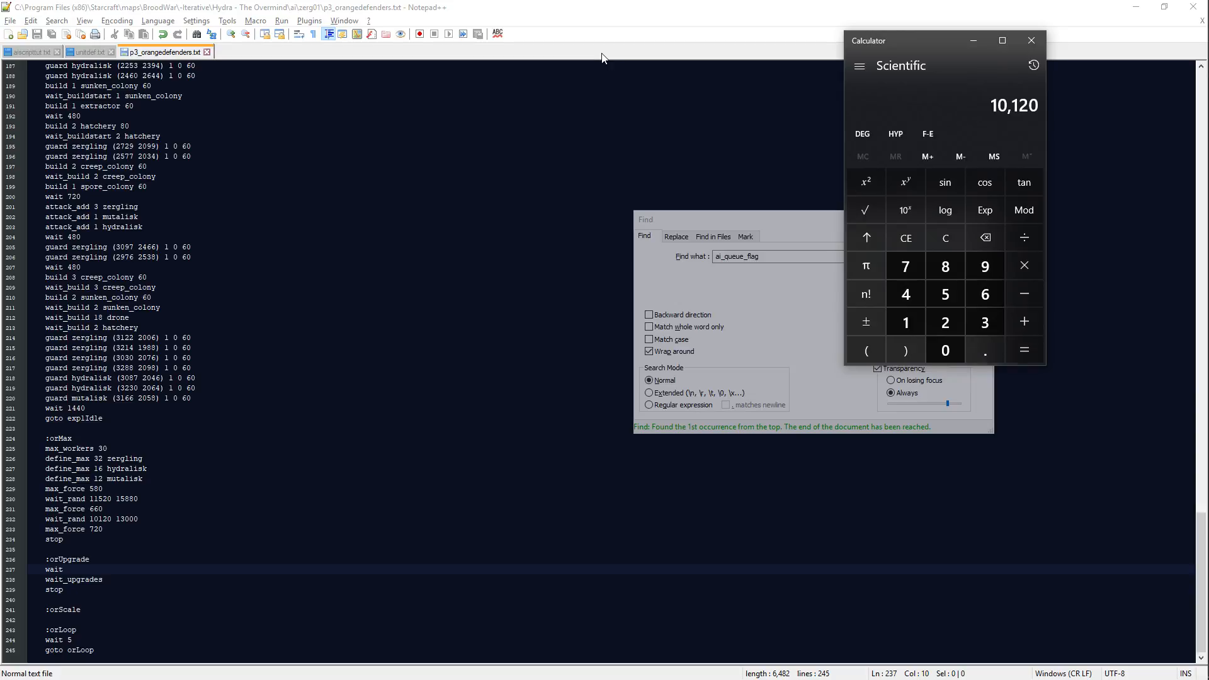
pyautogui.hotkey('alt', 'Tab')
pyautogui.press('BackSpace')
pyautogui.write('_rand 1440')
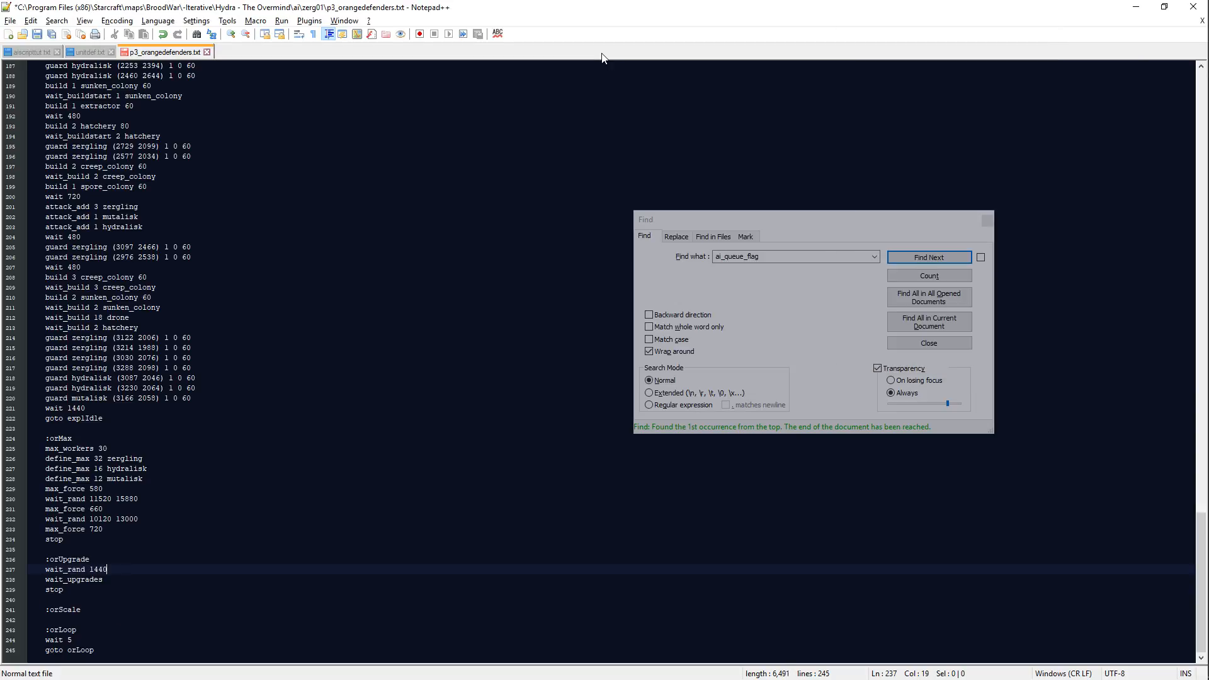
pyautogui.write(' 1920')
pyautogui.press('Return')
pyautogui.write('upgrade 1')
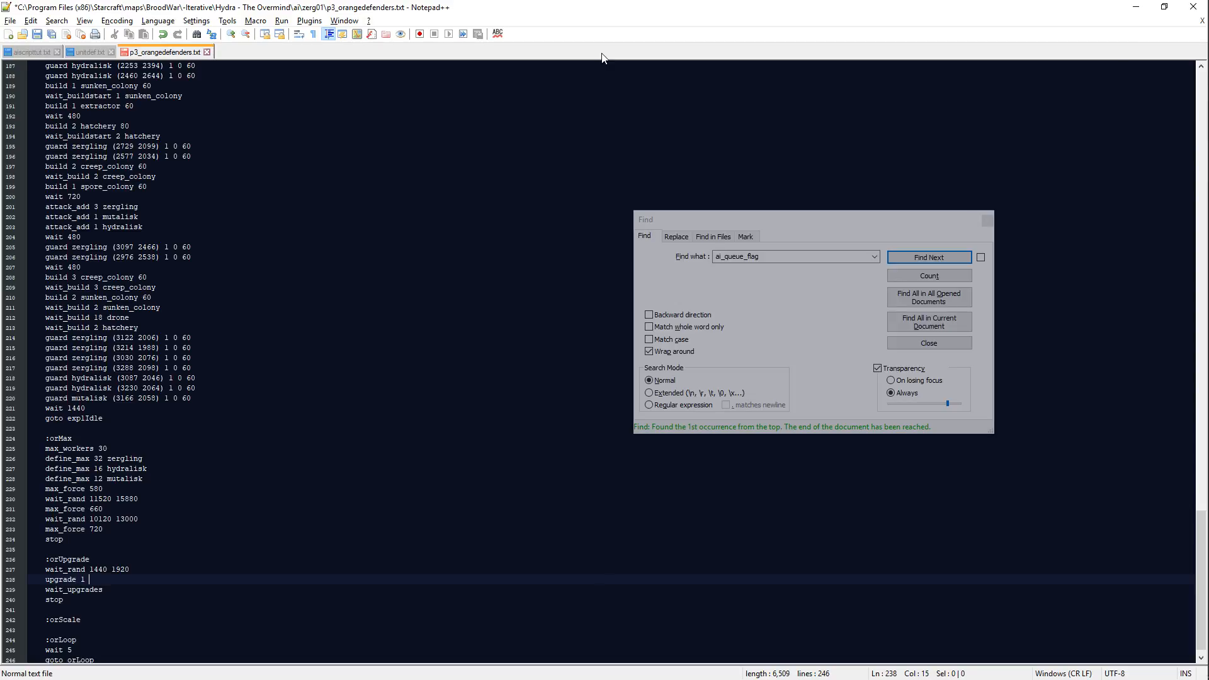
# Step: Switch to Scmdraft and inspect the main orange Zerg base and the terrain across the water to its east
pyautogui.hotkey('alt', 'Tab')
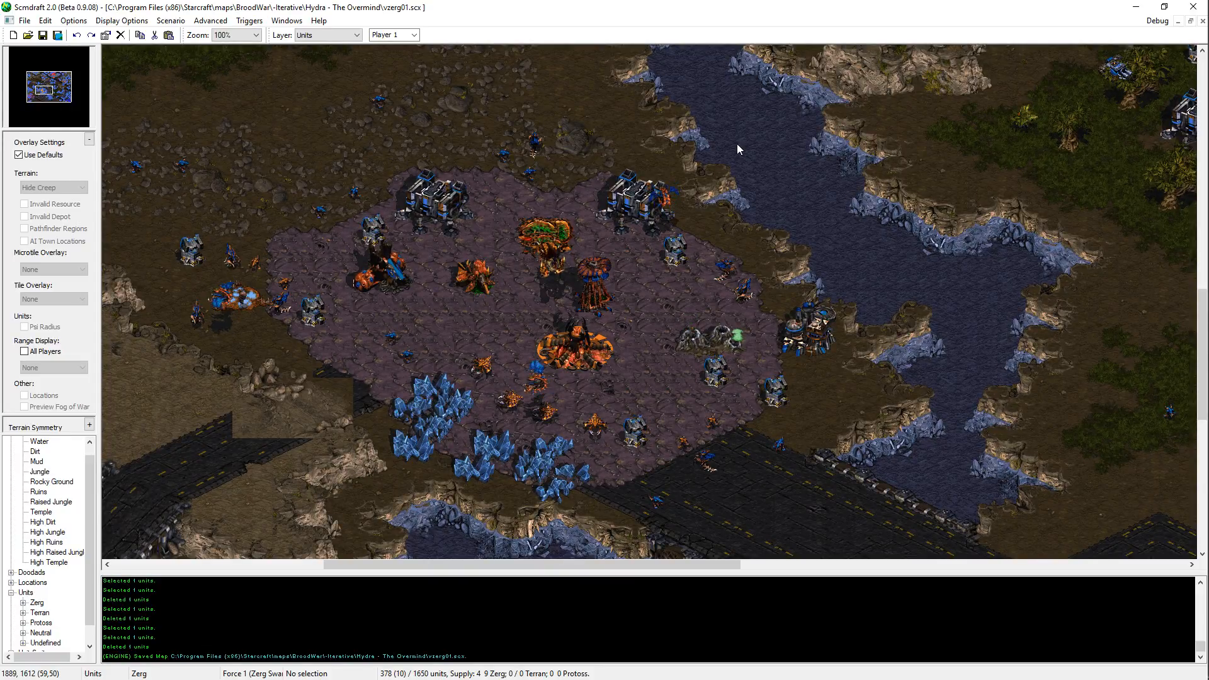
pyautogui.hotkey('alt', 'Tab')
pyautogui.hotkey('alt', 'Tab')
pyautogui.hotkey('alt', 'Tab')
pyautogui.hotkey('alt', 'Tab')
pyautogui.hotkey('alt', 'Tab')
pyautogui.hotkey('alt', 'Tab')
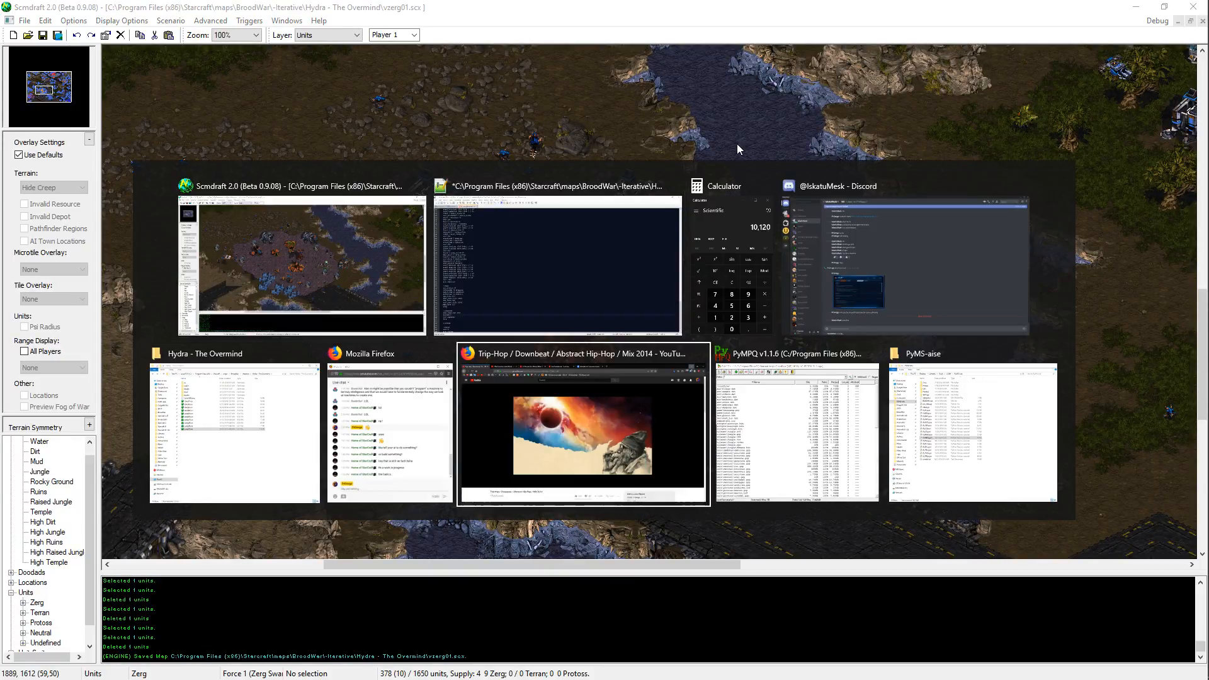
pyautogui.hotkey('alt', 'Tab')
pyautogui.hotkey('alt', 'Tab')
pyautogui.hotkey('alt', 'Tab')
pyautogui.hotkey('alt', 'Tab')
pyautogui.hotkey('alt', 'Tab')
pyautogui.hotkey('alt', 'Tab')
pyautogui.hotkey('alt', 'Tab')
pyautogui.hotkey('alt', 'Tab')
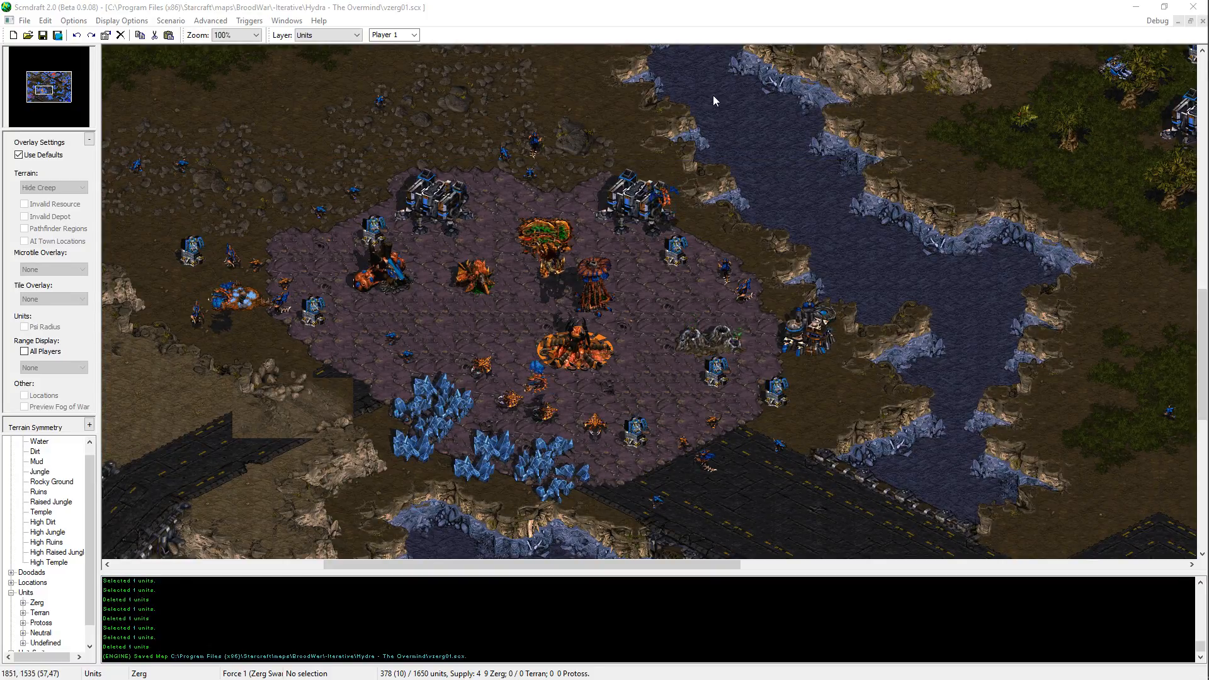
pyautogui.click(691, 3)
pyautogui.press('Right')
pyautogui.press('Down')
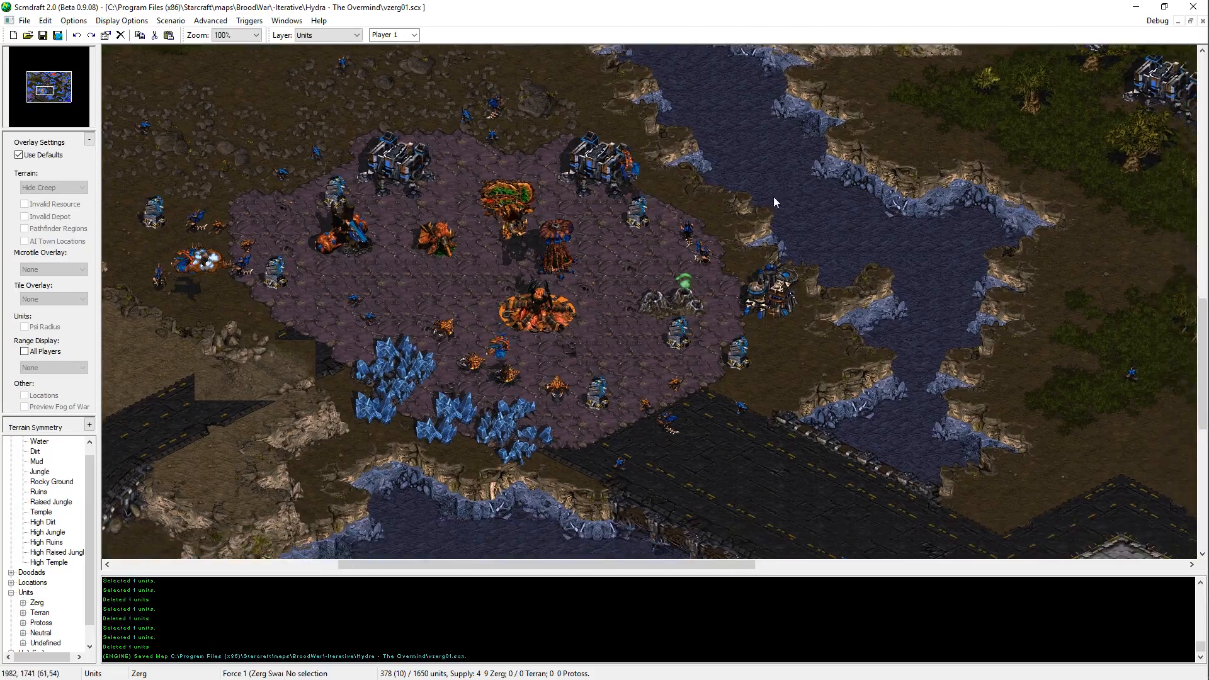
pyautogui.press('Right')
pyautogui.press('Right')
pyautogui.press('Right')
pyautogui.press('Right')
pyautogui.press('Right')
pyautogui.press('Right')
pyautogui.press('Right')
pyautogui.press('Right')
pyautogui.press('Up')
pyautogui.press('Up')
pyautogui.press('Up')
pyautogui.press('Down')
pyautogui.press('Down')
pyautogui.press('Down')
pyautogui.press('Down')
pyautogui.press('Right')
pyautogui.press('Right')
pyautogui.press('Right')
pyautogui.press('Right')
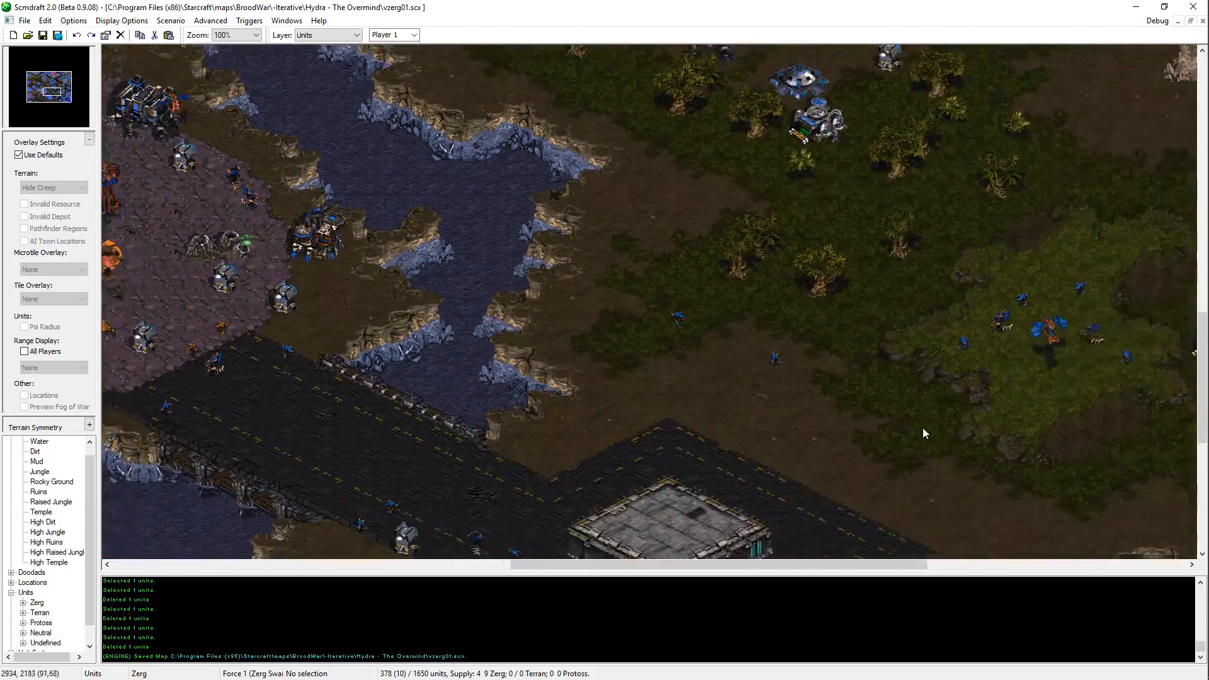
# Step: Inspect the expansion south of the road and survey the main orange base on the map again
pyautogui.press('Right')
pyautogui.press('Down')
pyautogui.press('Down')
pyautogui.press('Down')
pyautogui.press('Down')
pyautogui.press('Down')
pyautogui.press('Down')
pyautogui.press('Down')
pyautogui.press('Down')
pyautogui.press('Down')
pyautogui.press('Down')
pyautogui.press('Left')
pyautogui.press('Left')
pyautogui.press('Left')
pyautogui.press('Left')
pyautogui.press('Left')
pyautogui.press('Left')
pyautogui.press('Left')
pyautogui.press('Left')
pyautogui.press('Left')
pyautogui.press('Up')
pyautogui.press('Up')
pyautogui.press('Up')
pyautogui.press('Up')
pyautogui.press('Up')
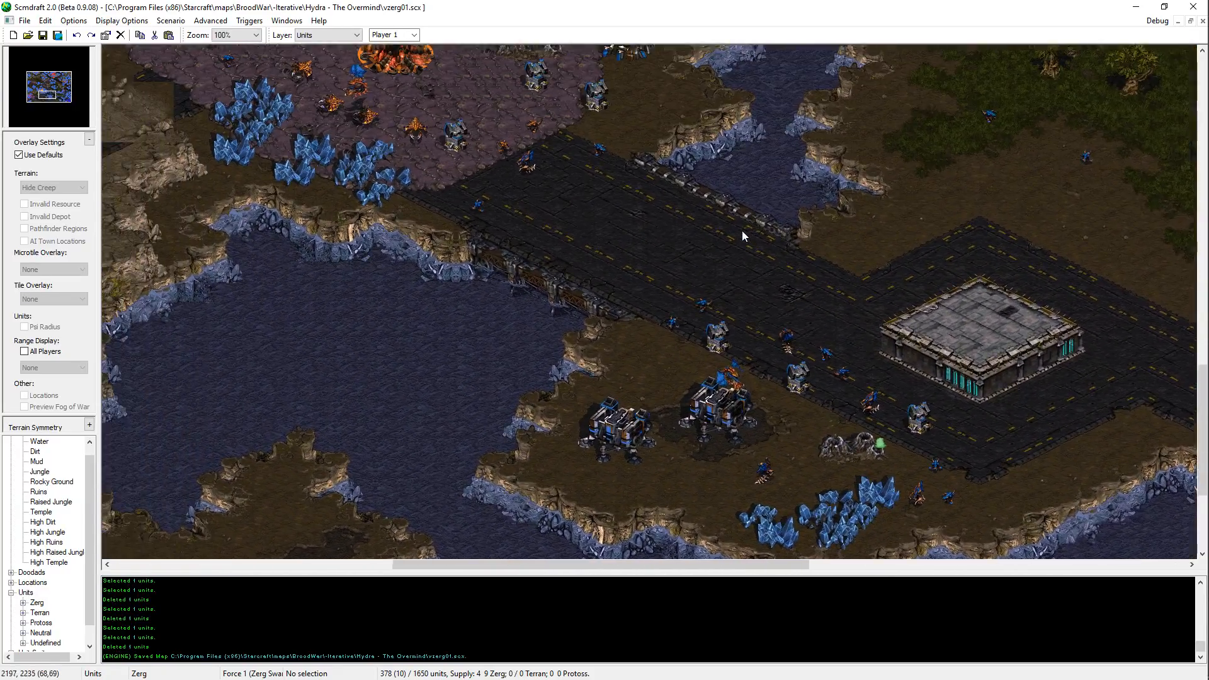
pyautogui.press('Left')
pyautogui.press('Up')
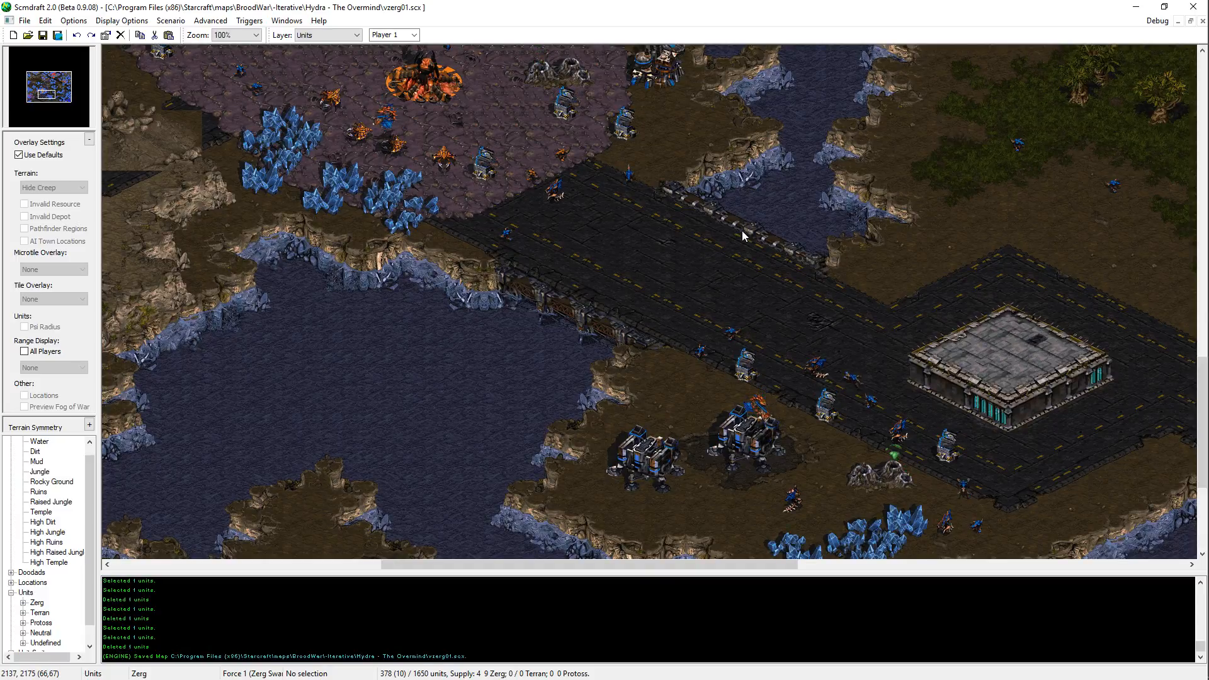
pyautogui.press('Left')
pyautogui.press('Left')
pyautogui.press('Left')
pyautogui.press('Left')
pyautogui.press('Left')
pyautogui.press('Left')
pyautogui.press('Left')
pyautogui.press('Left')
pyautogui.press('Left')
pyautogui.press('Left')
pyautogui.press('Left')
pyautogui.press('Up')
pyautogui.press('Up')
pyautogui.press('Up')
pyautogui.press('Up')
pyautogui.press('Up')
pyautogui.press('Up')
pyautogui.press('Up')
pyautogui.press('Up')
pyautogui.press('Up')
pyautogui.press('Up')
pyautogui.press('Up')
pyautogui.press('Up')
pyautogui.press('Up')
pyautogui.press('Up')
pyautogui.press('Up')
pyautogui.press('Up')
pyautogui.press('Up')
pyautogui.press('Right')
pyautogui.press('Right')
pyautogui.press('Right')
pyautogui.press('Right')
pyautogui.press('Right')
pyautogui.press('Right')
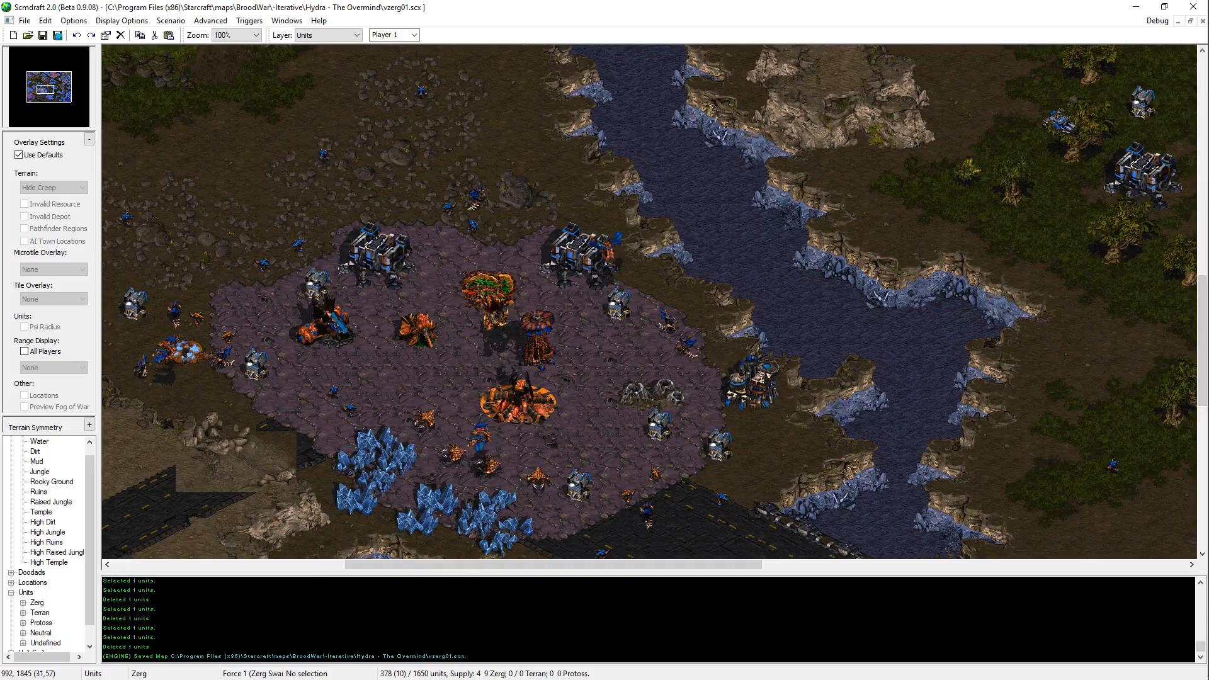
# Step: Switch back to Notepad++ and complete the orUpgrade entry as upgrade 1 zergling_speed 30
pyautogui.hotkey('alt', 'Tab')
pyautogui.hotkey('alt', 'Tab')
pyautogui.hotkey('alt', 'Tab')
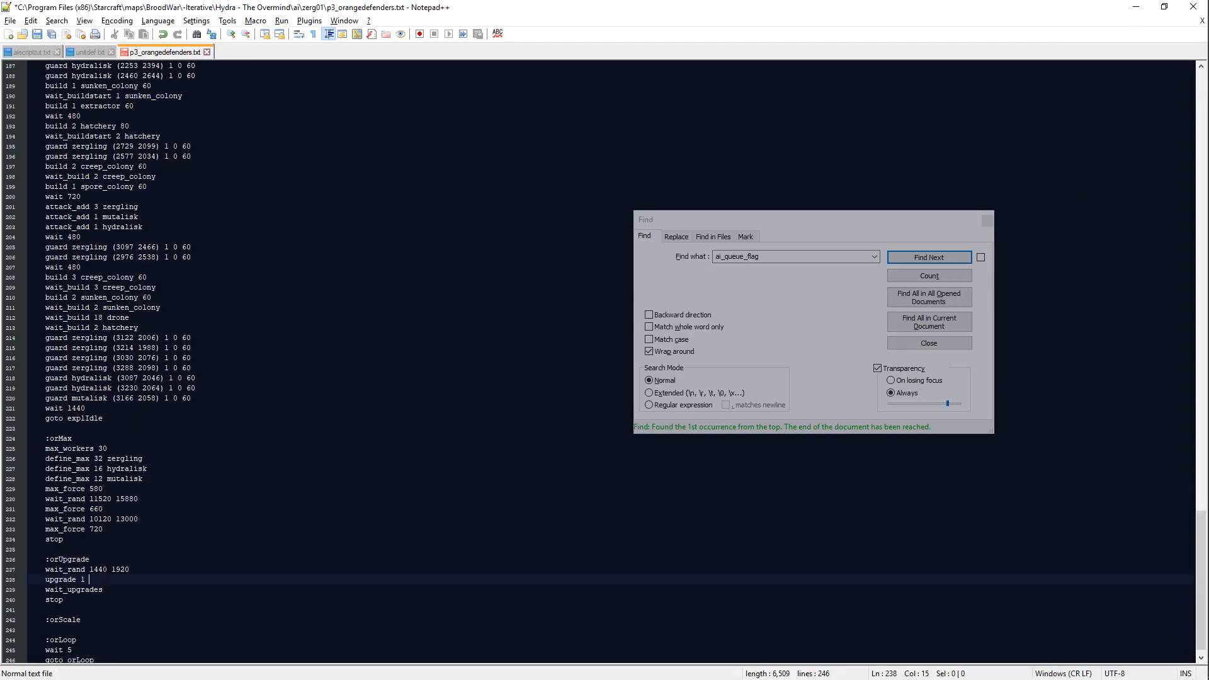
pyautogui.write('zergl')
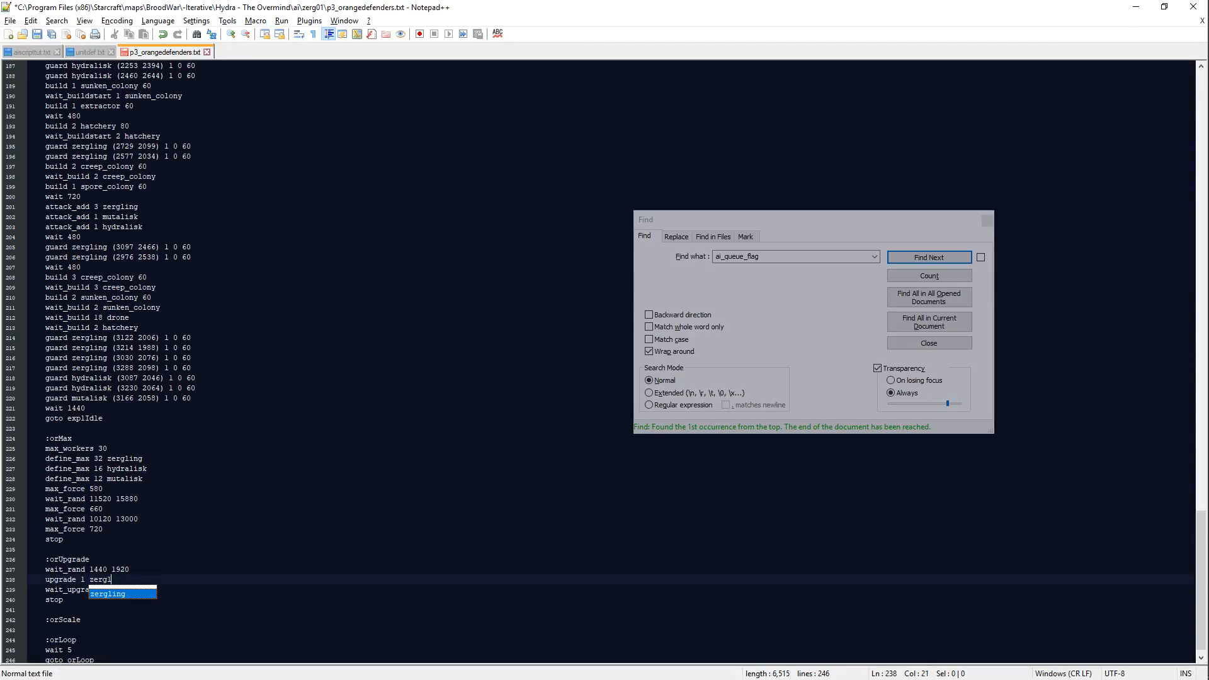
pyautogui.write('ing_speed 30')
pyautogui.press('Return')
# Step: Add the line upgrade 1 z_melee_attack 30 below the zergling_speed upgrade
pyautogui.write('up')
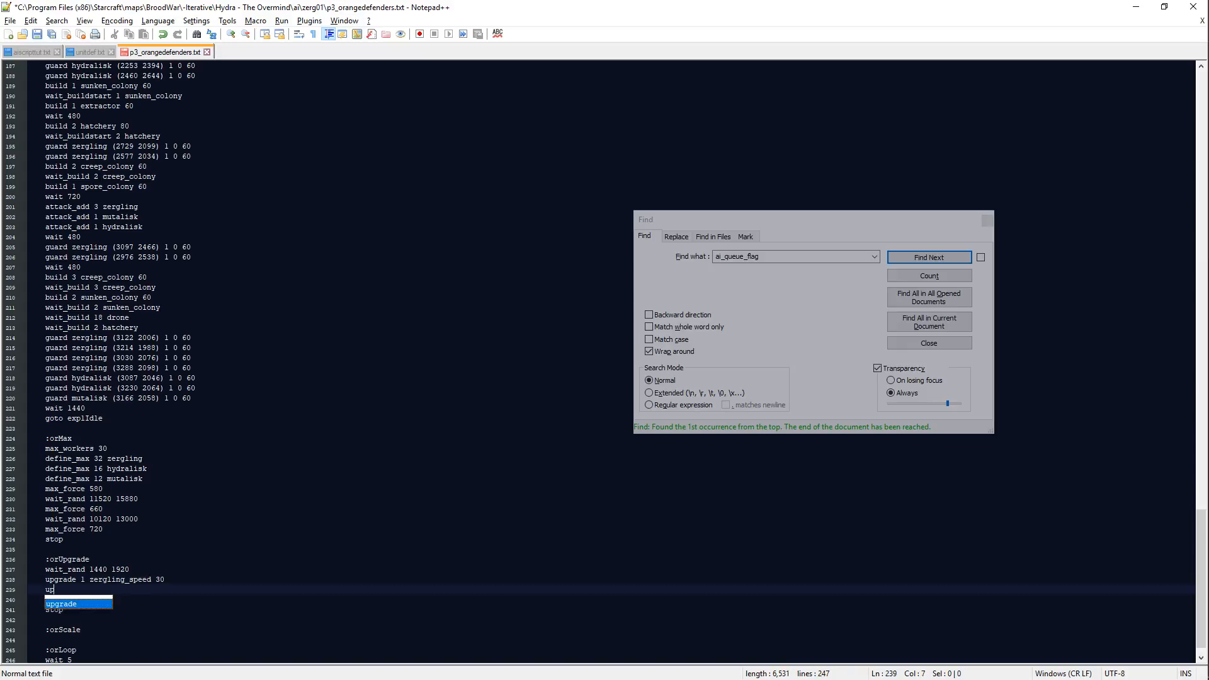
pyautogui.write('grade ')
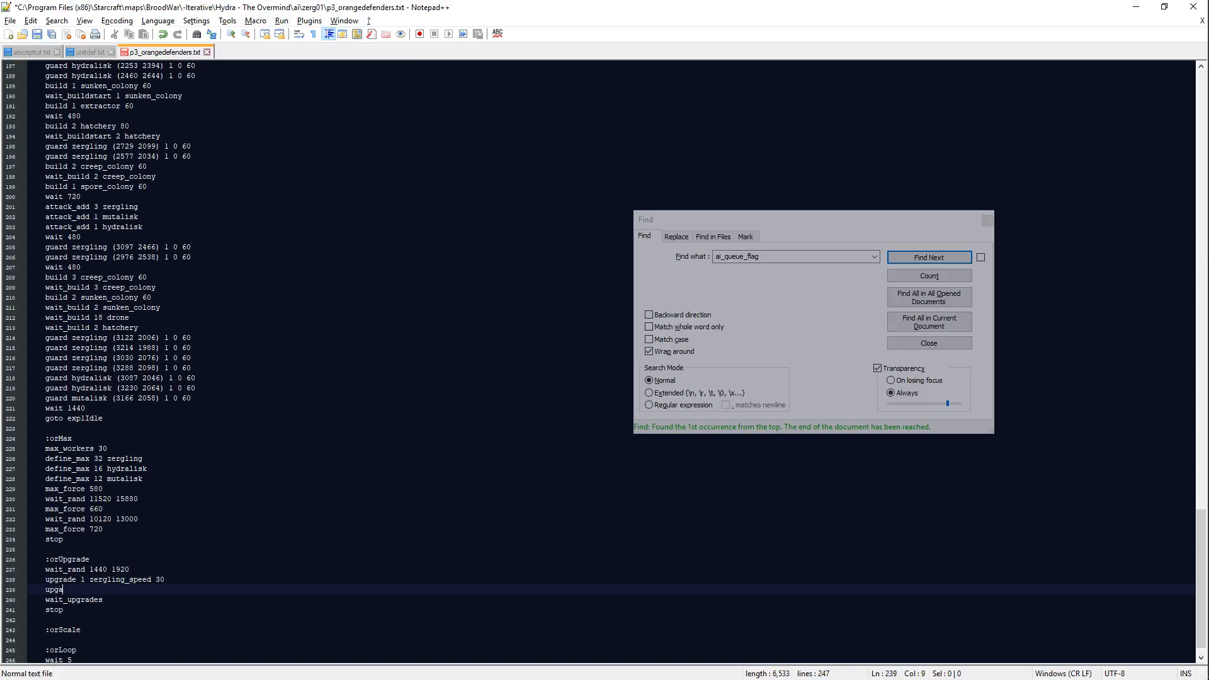
pyautogui.write('1 z_melee_attack 30')
pyautogui.press('Return')
# Step: Add a wait 720 line below the z_melee_attack upgrade in the orUpgrade block
pyautogui.write('wait_')
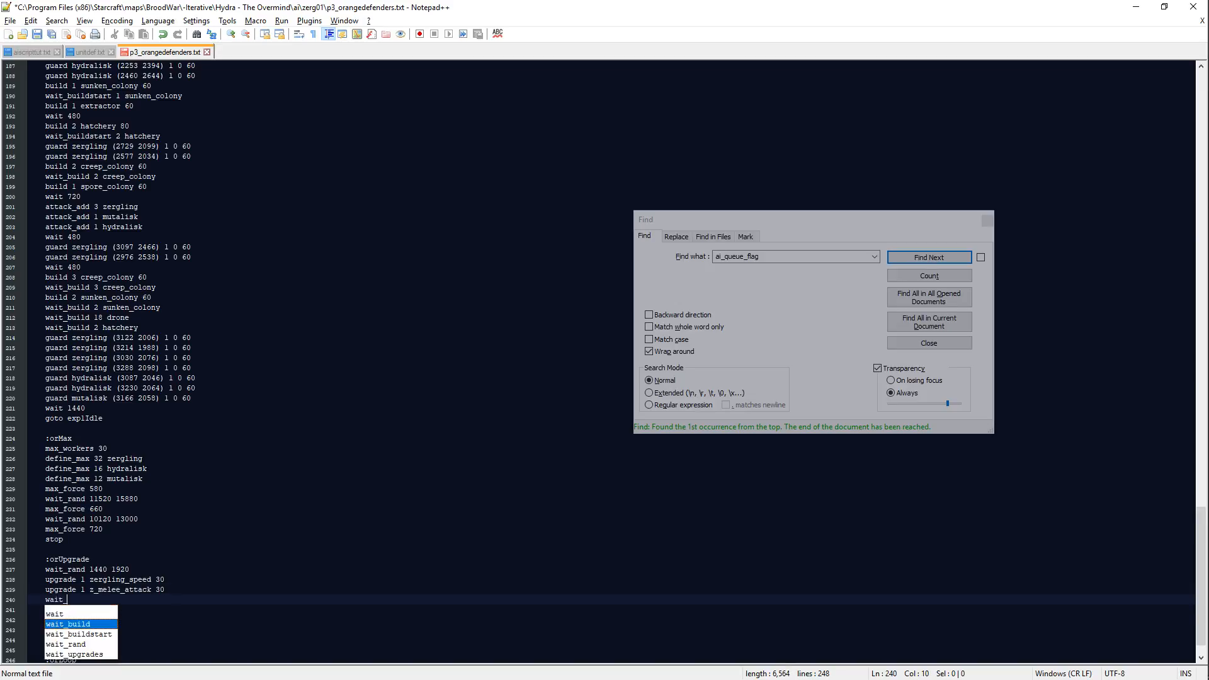
pyautogui.press('BackSpace')
pyautogui.press('BackSpace')
pyautogui.press('BackSpace')
pyautogui.press('BackSpace')
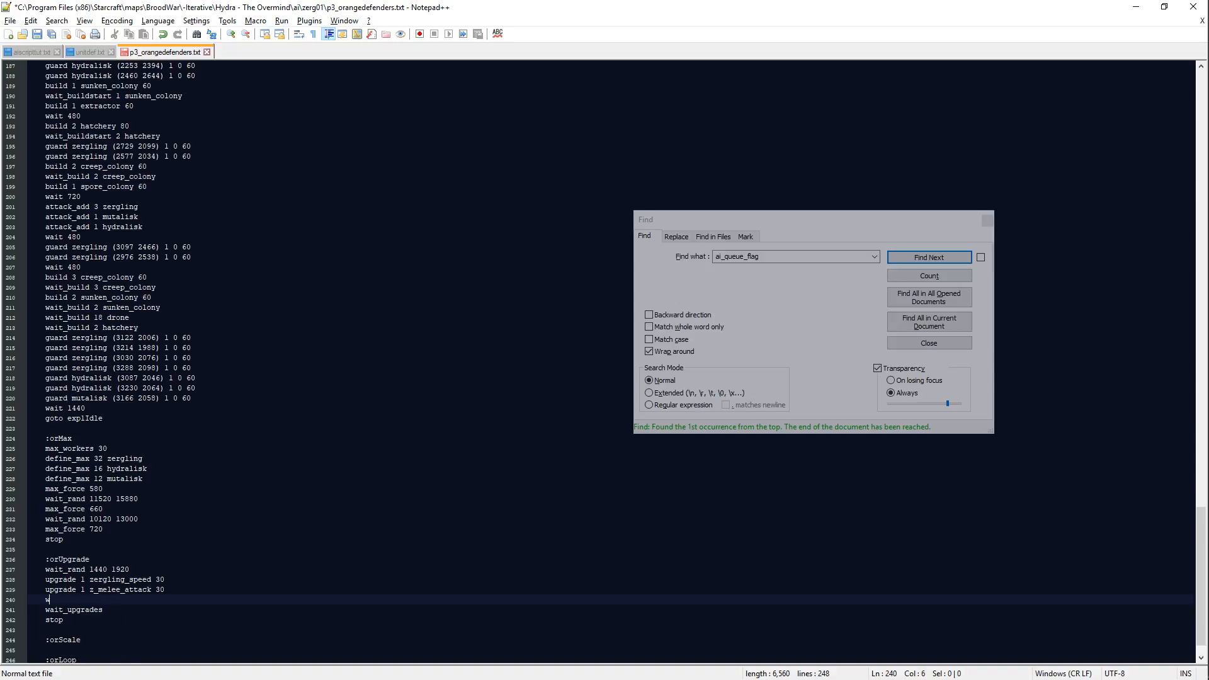
pyautogui.write('ait_rand')
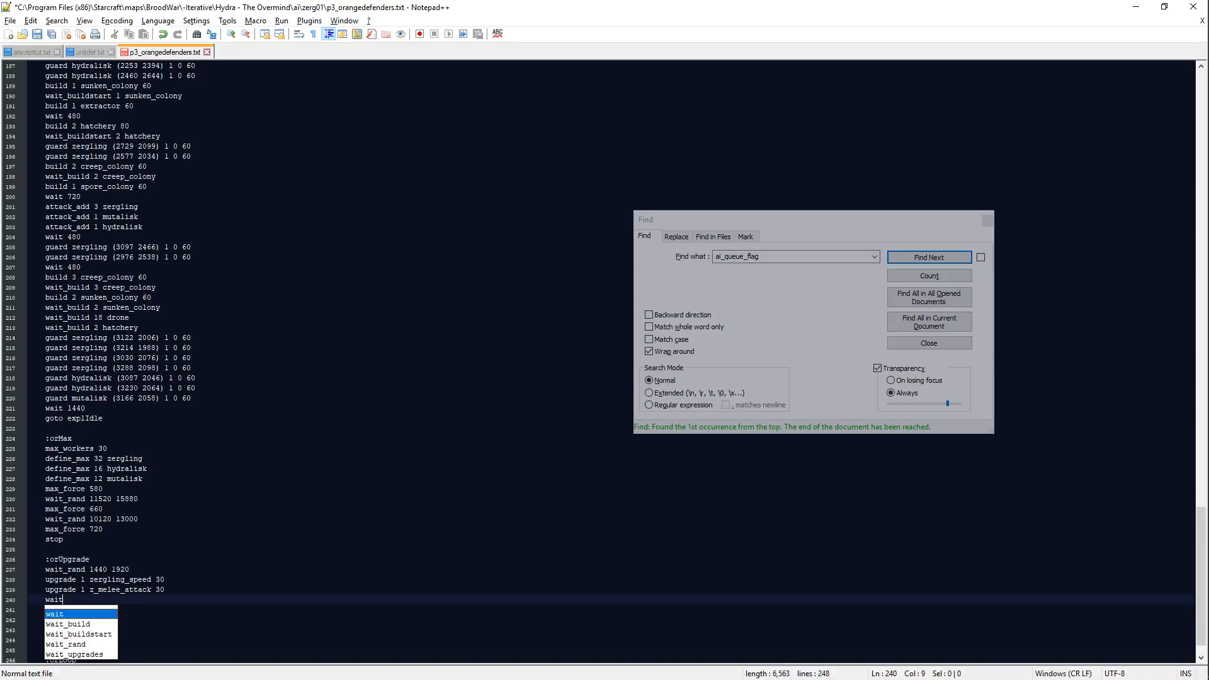
pyautogui.press('BackSpace')
pyautogui.press('BackSpace')
pyautogui.press('BackSpace')
pyautogui.press('BackSpace')
pyautogui.press('BackSpace')
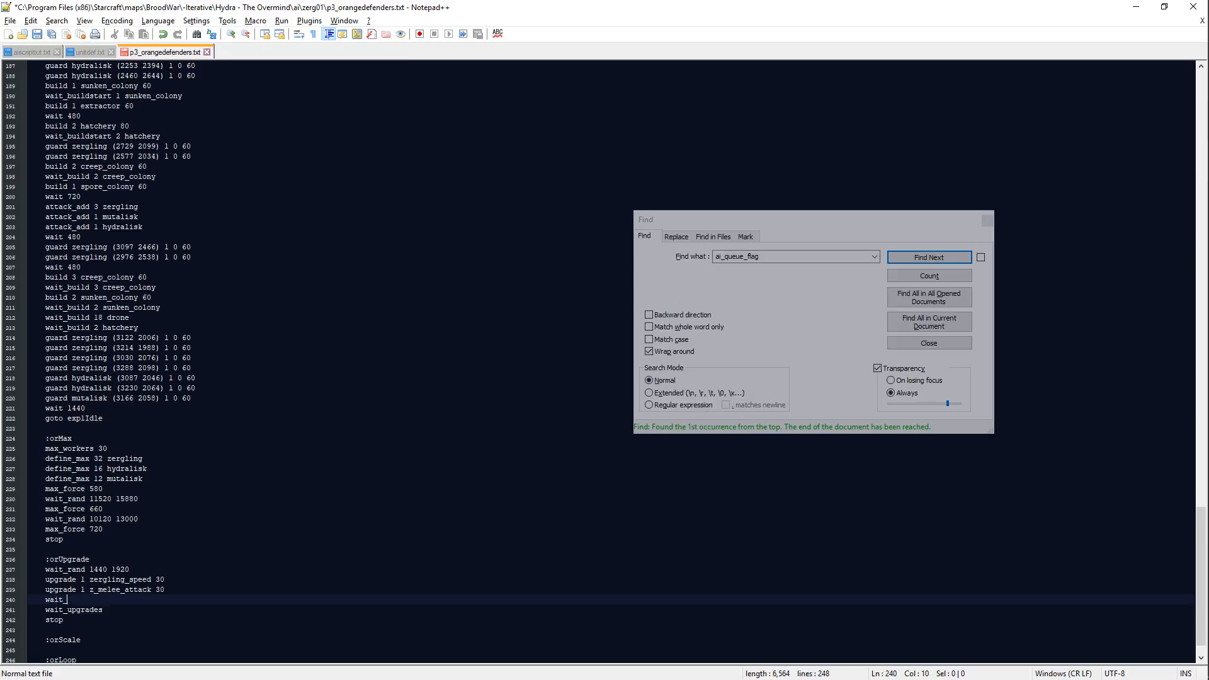
pyautogui.write('720')
pyautogui.press('Return')
# Step: Add a wait_upgrades line below wait 720, insert an empty line after it, and save the script
pyautogui.write('wait')
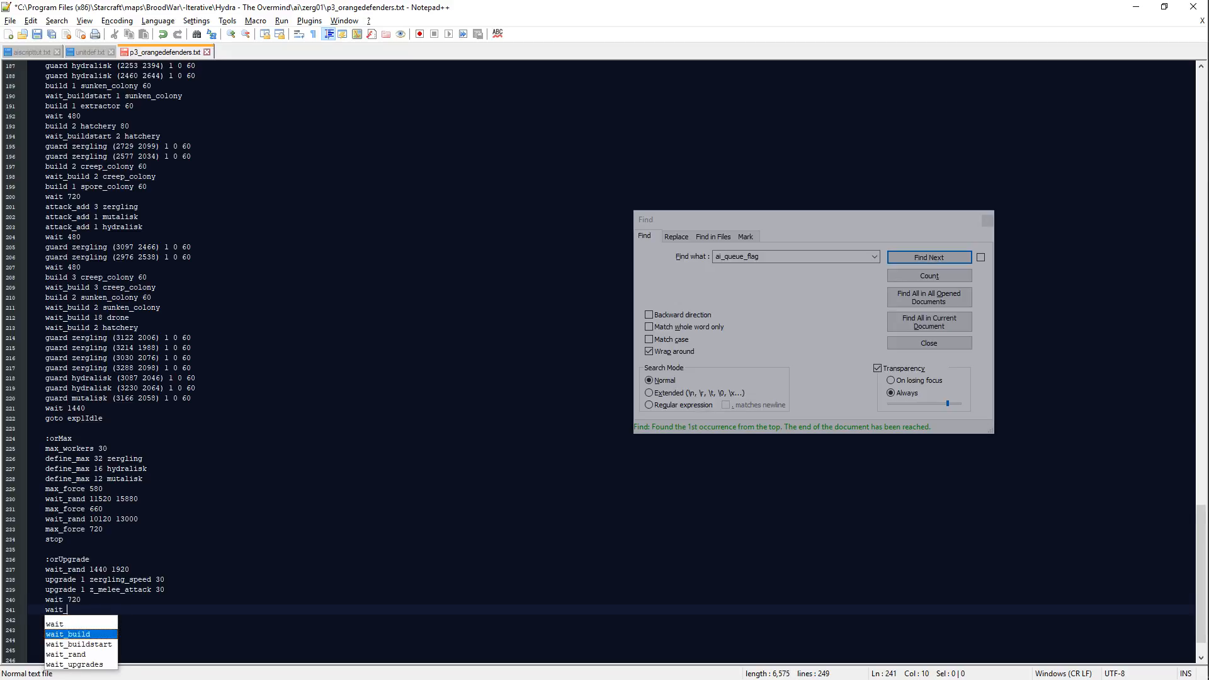
pyautogui.press('Return')
pyautogui.press('Return')
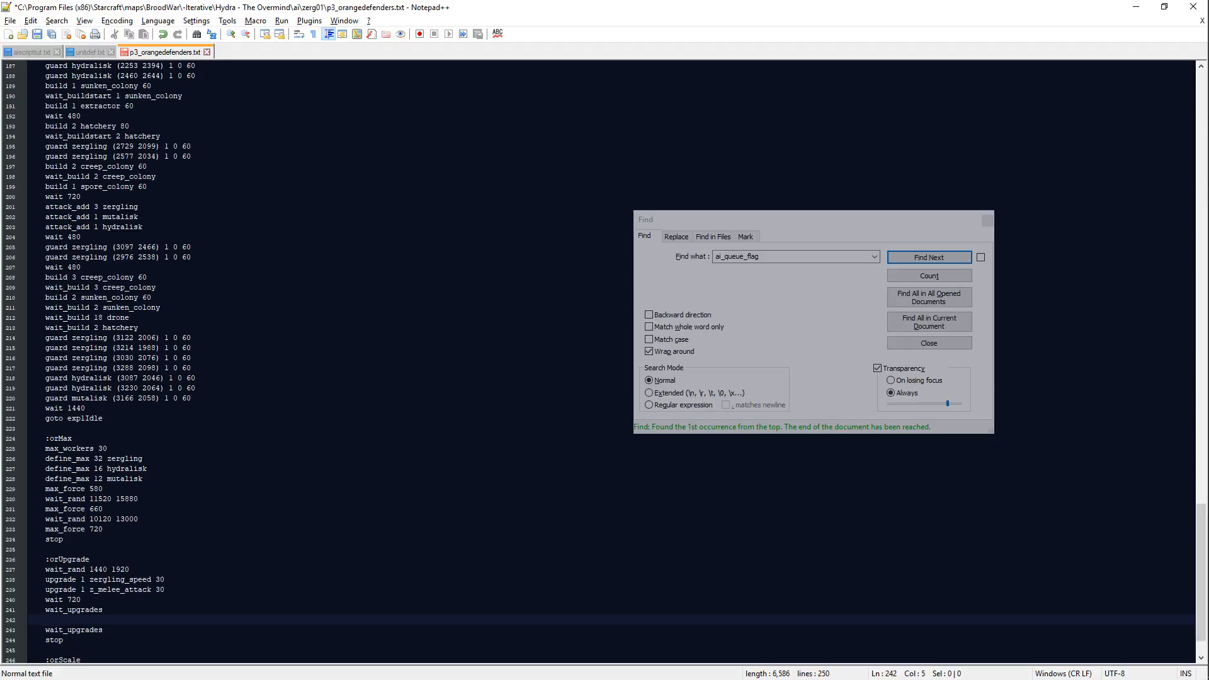
pyautogui.hotkey('ctrl', 's')
pyautogui.hotkey('alt', 'Tab')
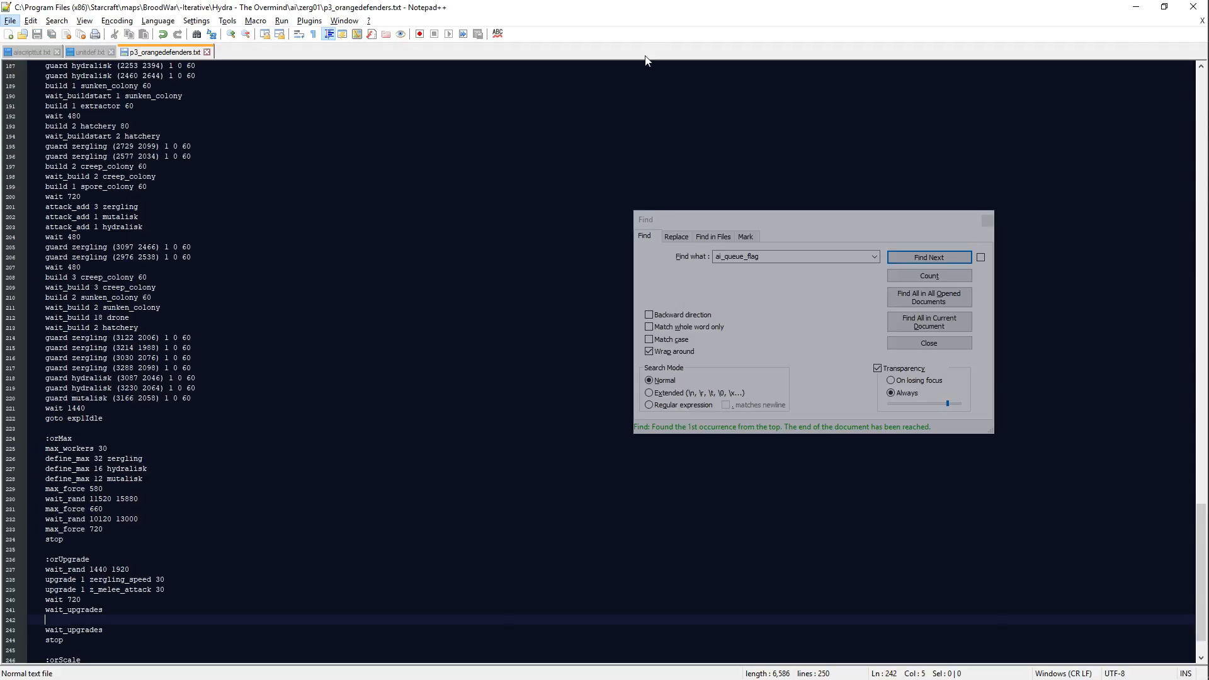
pyautogui.press('super+e')
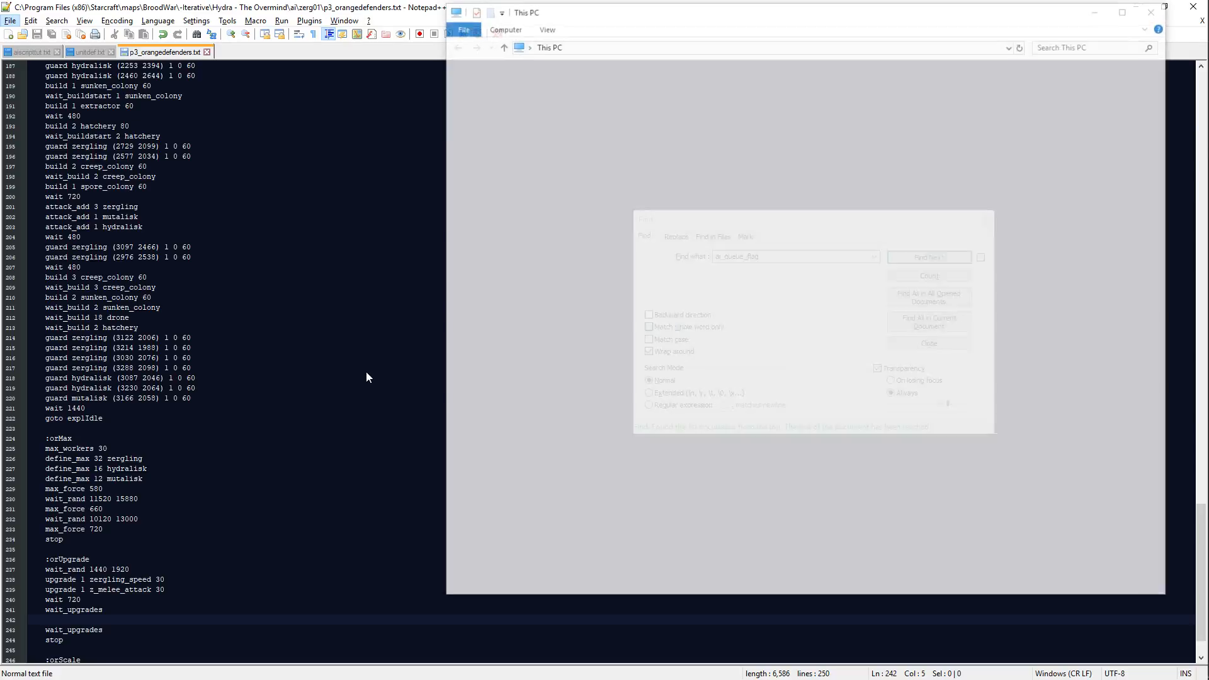
pyautogui.click(1158, 8)
# Step: Place the cursor at the end of the orUpgrade wait_rand line and check the main orange base in Scmdraft
pyautogui.click(194, 569)
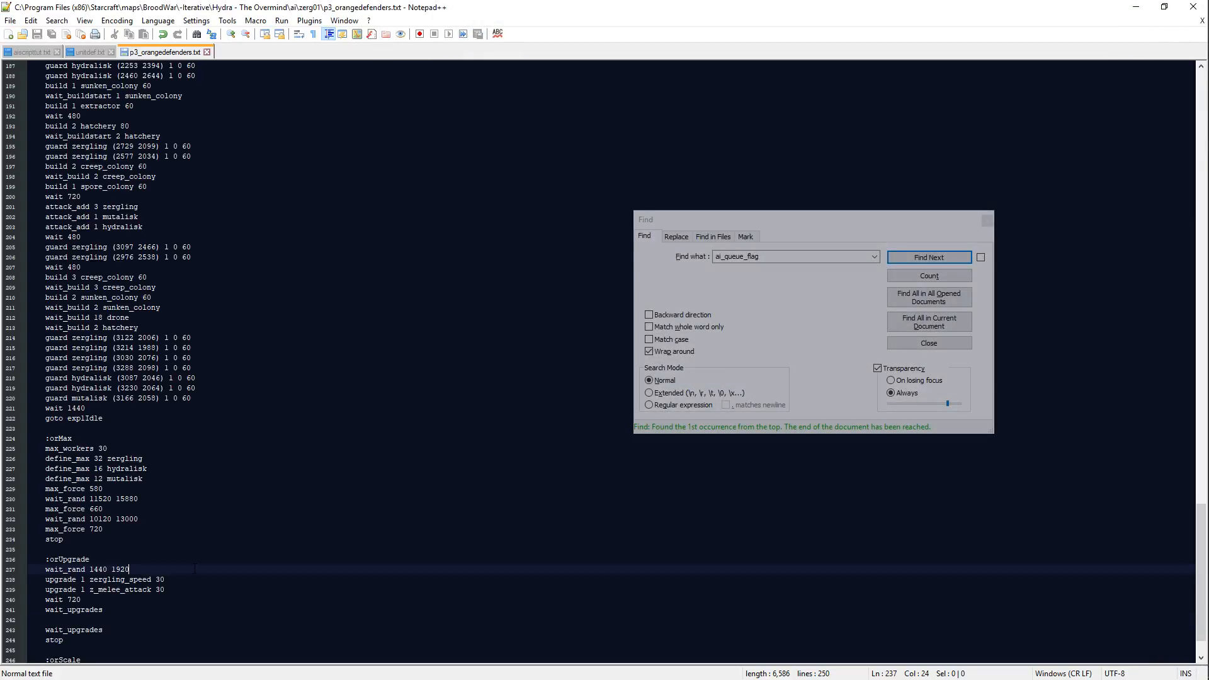
pyautogui.hotkey('alt', 'Tab')
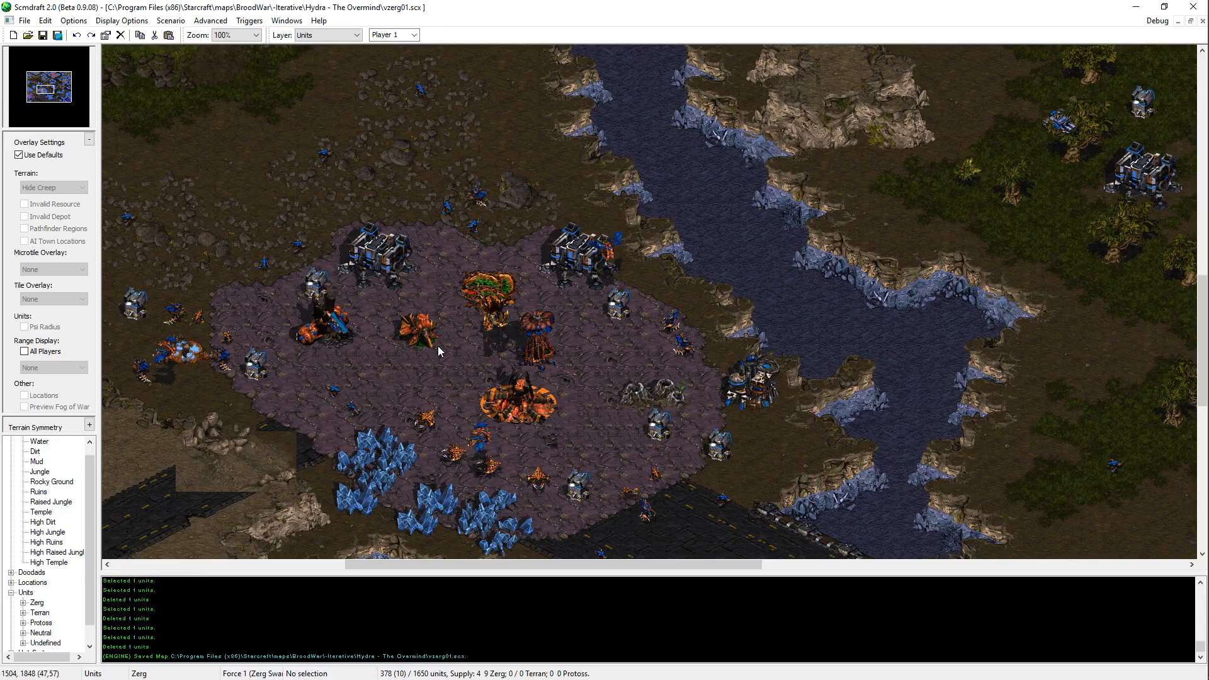
pyautogui.hotkey('alt', 'Tab')
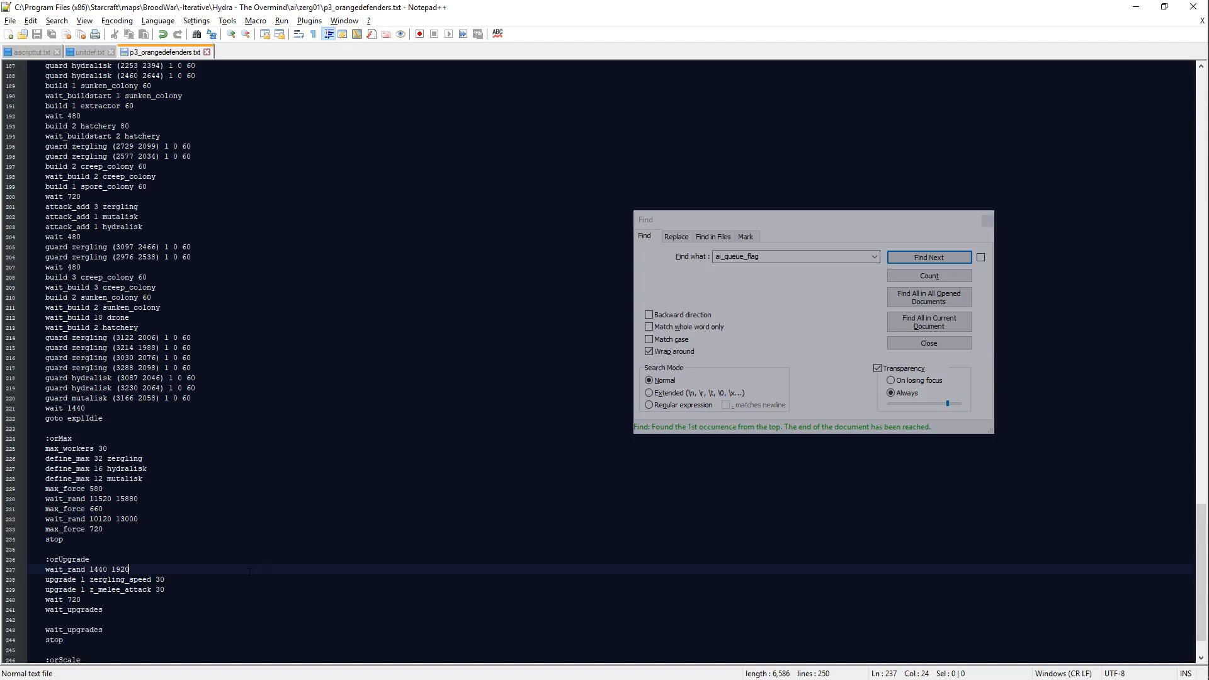
pyautogui.press('Return')
pyautogui.write('m')
pyautogui.press('BackSpace')
pyautogui.press('BackSpace')
pyautogui.press('BackSpace')
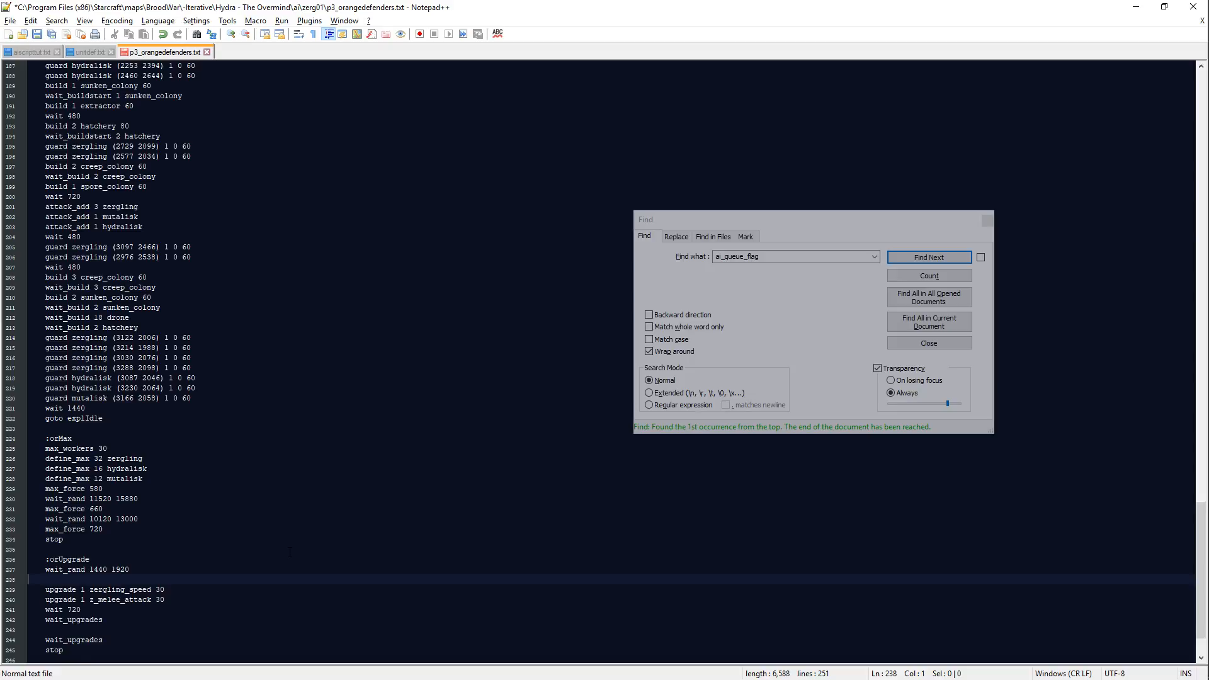
# Step: Add the line multirun orUpgEvo below the zergling_speed upgrade in the orUpgrade block
pyautogui.press('Right')
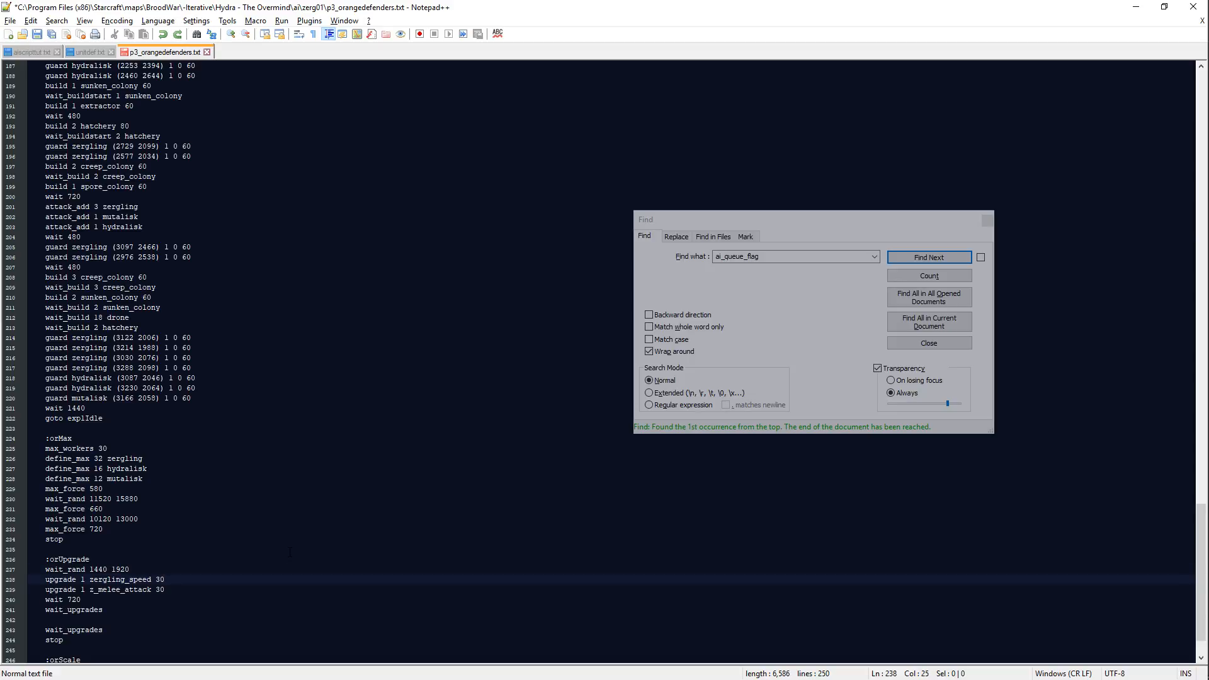
pyautogui.press('Return')
pyautogui.write('multi')
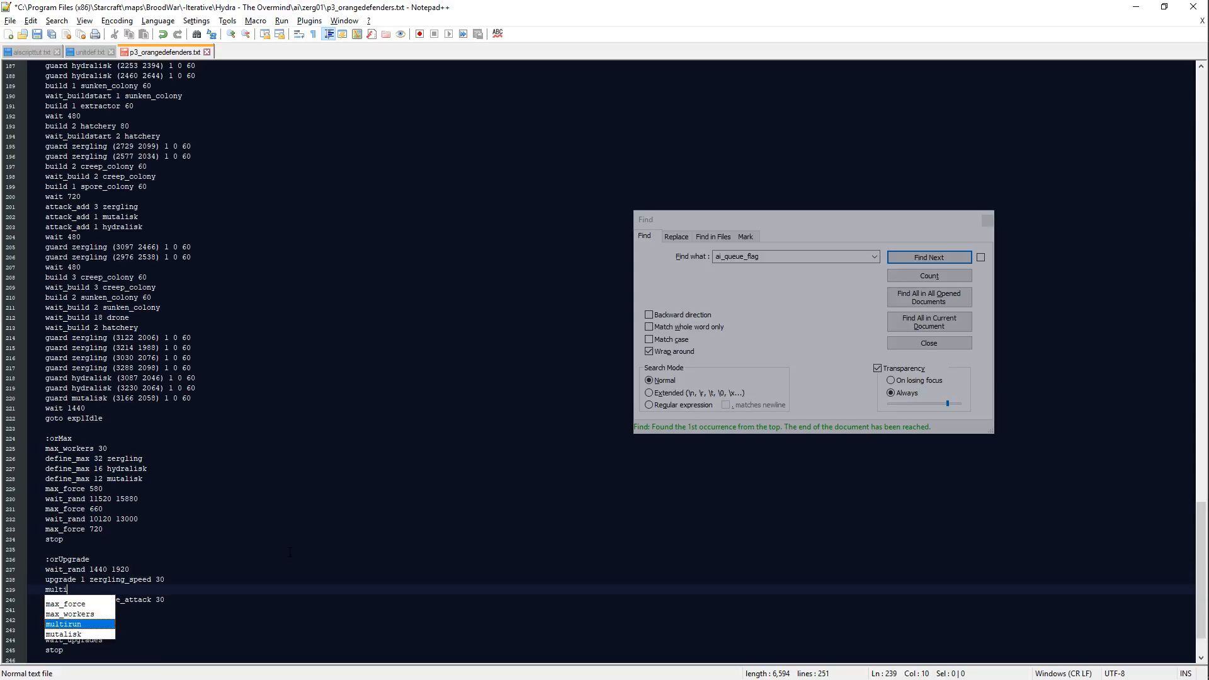
pyautogui.write('run orUpg')
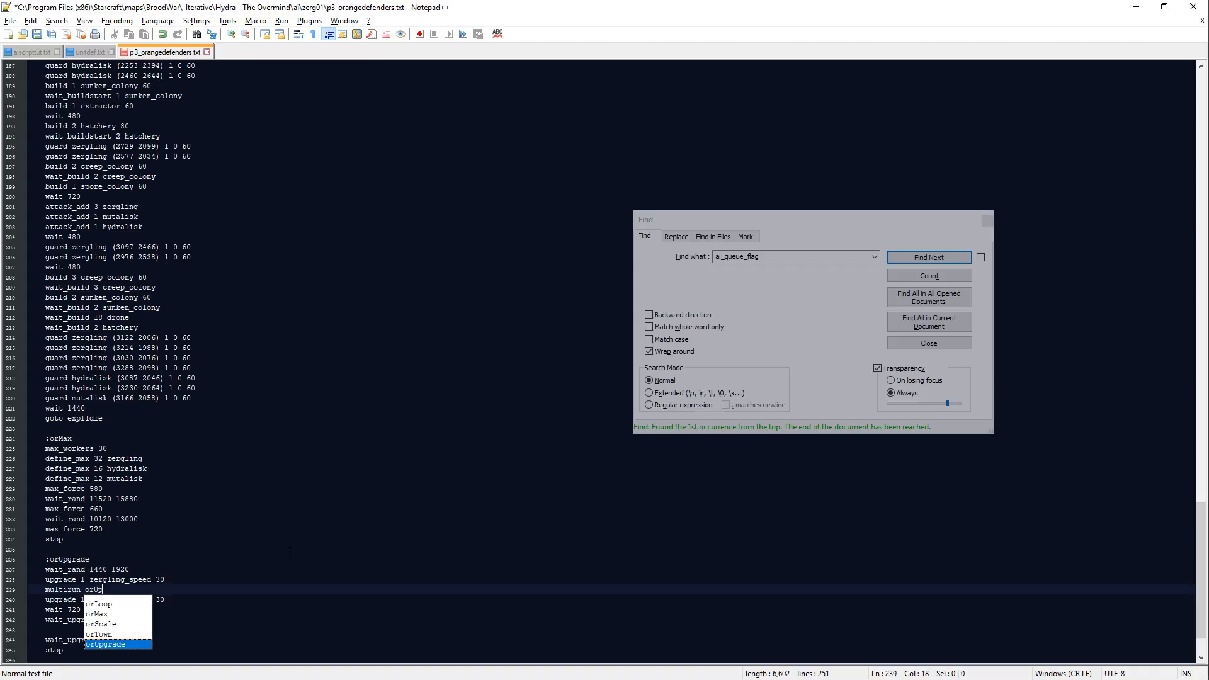
pyautogui.press('Up')
pyautogui.press('Up')
pyautogui.press('Up')
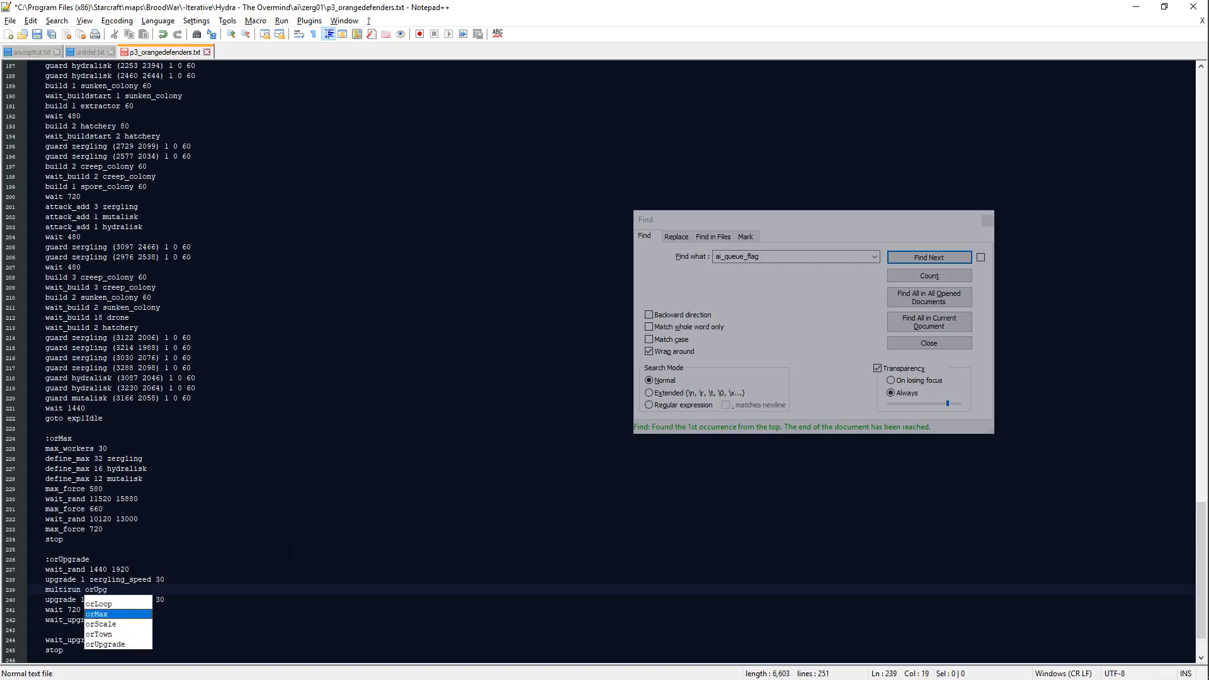
pyautogui.press('Down')
pyautogui.press('Down')
pyautogui.press('Down')
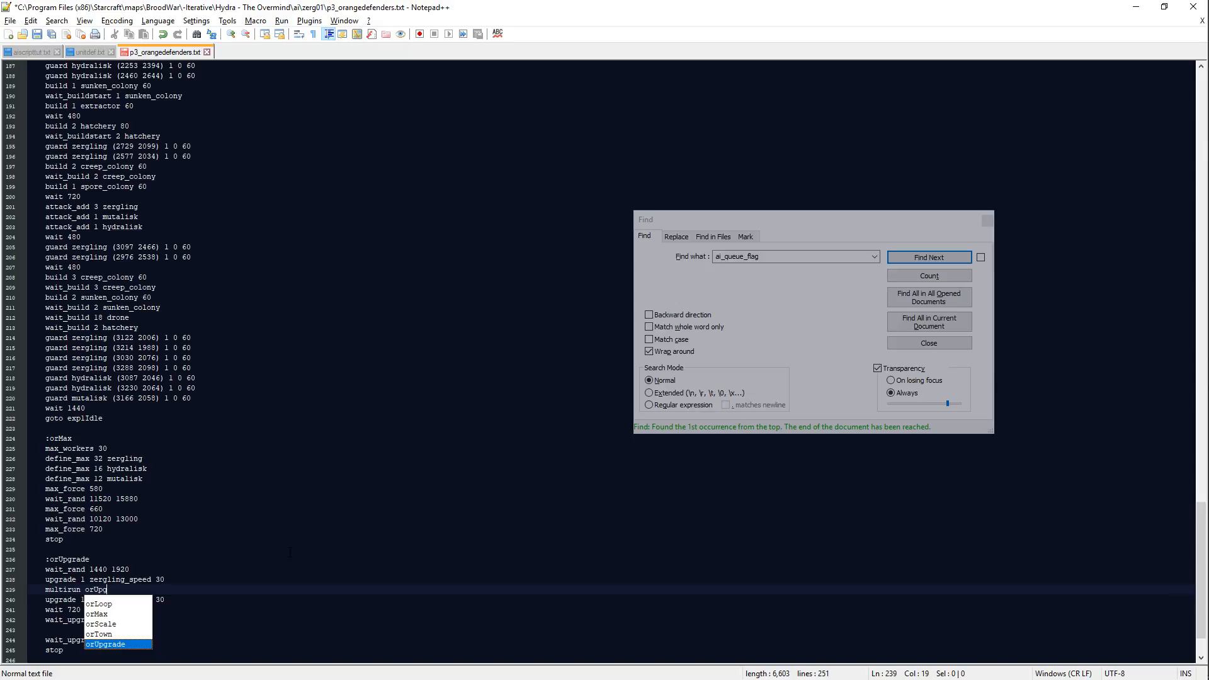
pyautogui.write('Evo')
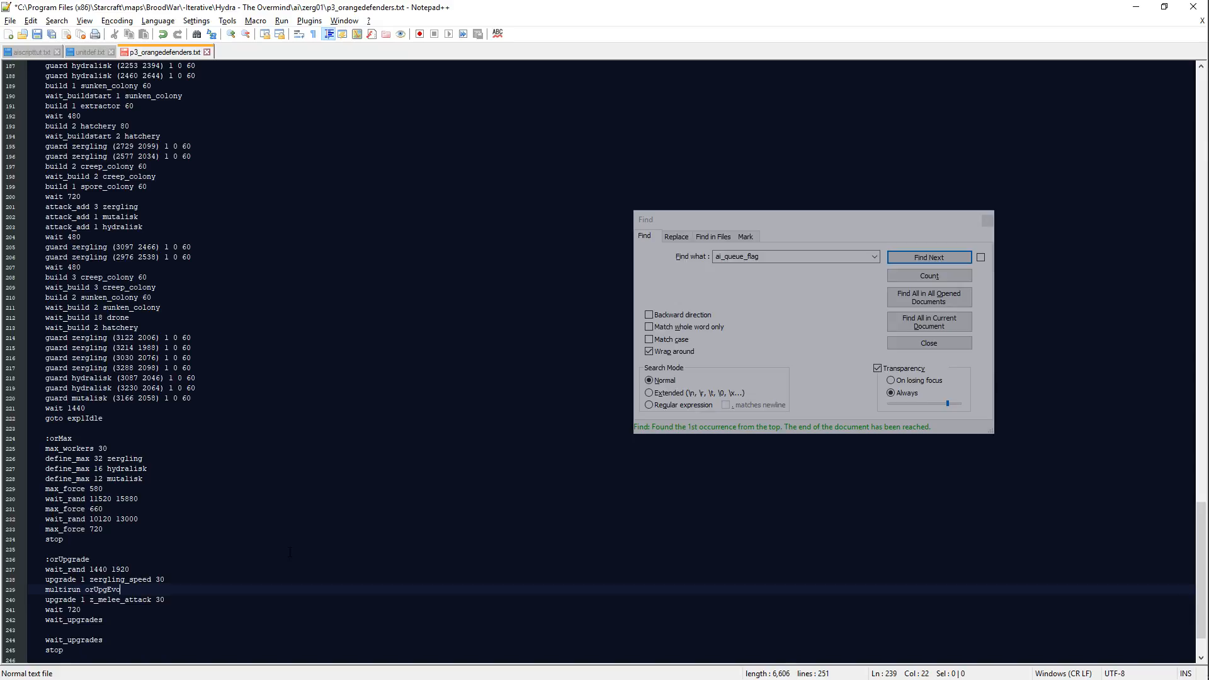
# Step: Insert an empty line and the label :orUpgEvo above the z_melee_attack upgrade, and place the cursor on the empty line below its wait_upgrades
pyautogui.press('Return')
pyautogui.press('Return')
pyautogui.write(':')
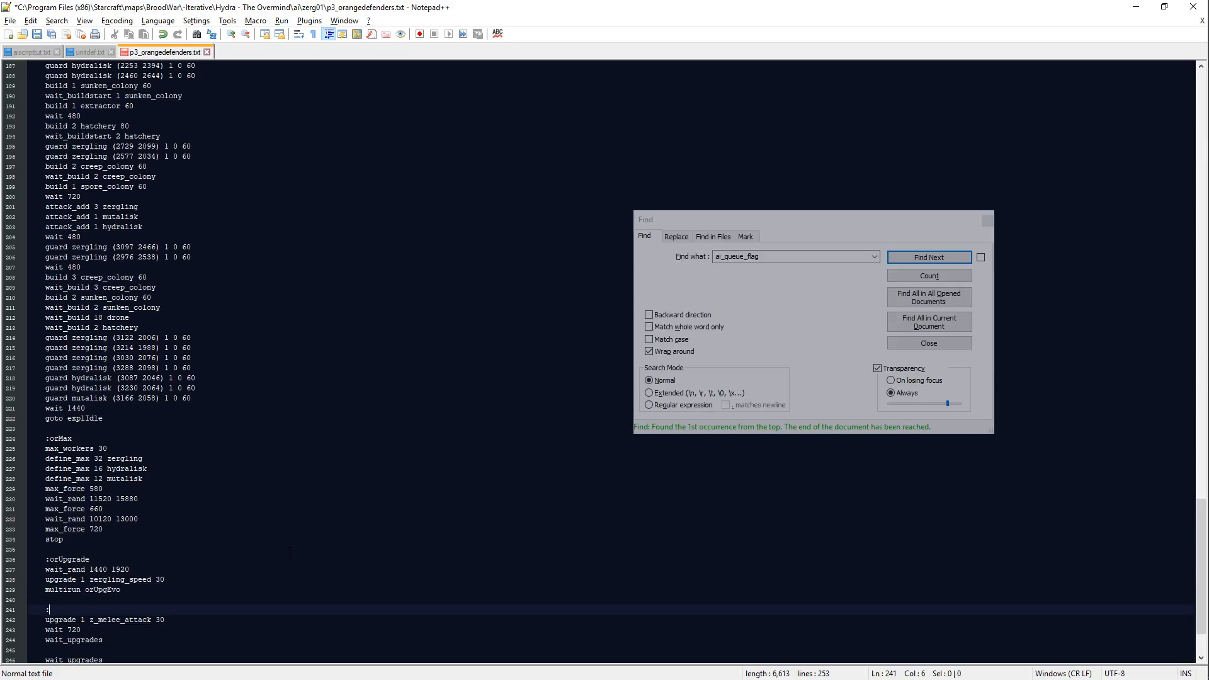
pyautogui.write('orUpg')
pyautogui.press('Return')
pyautogui.press('Down')
pyautogui.press('Down')
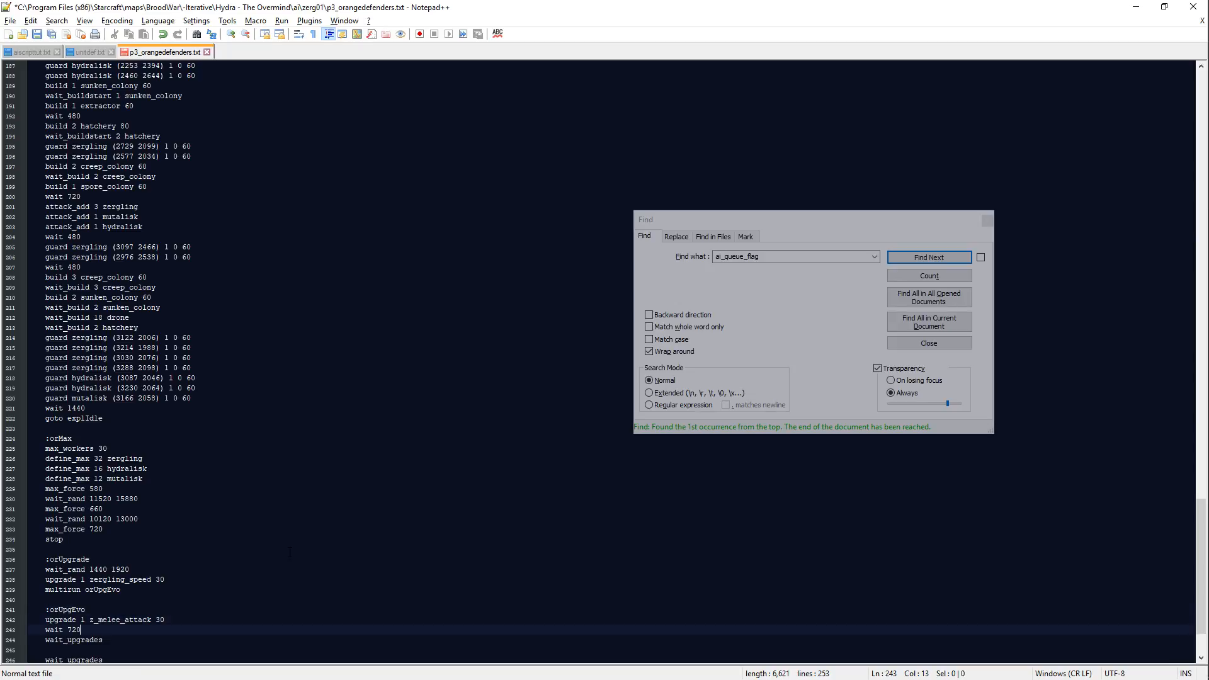
pyautogui.press('Down')
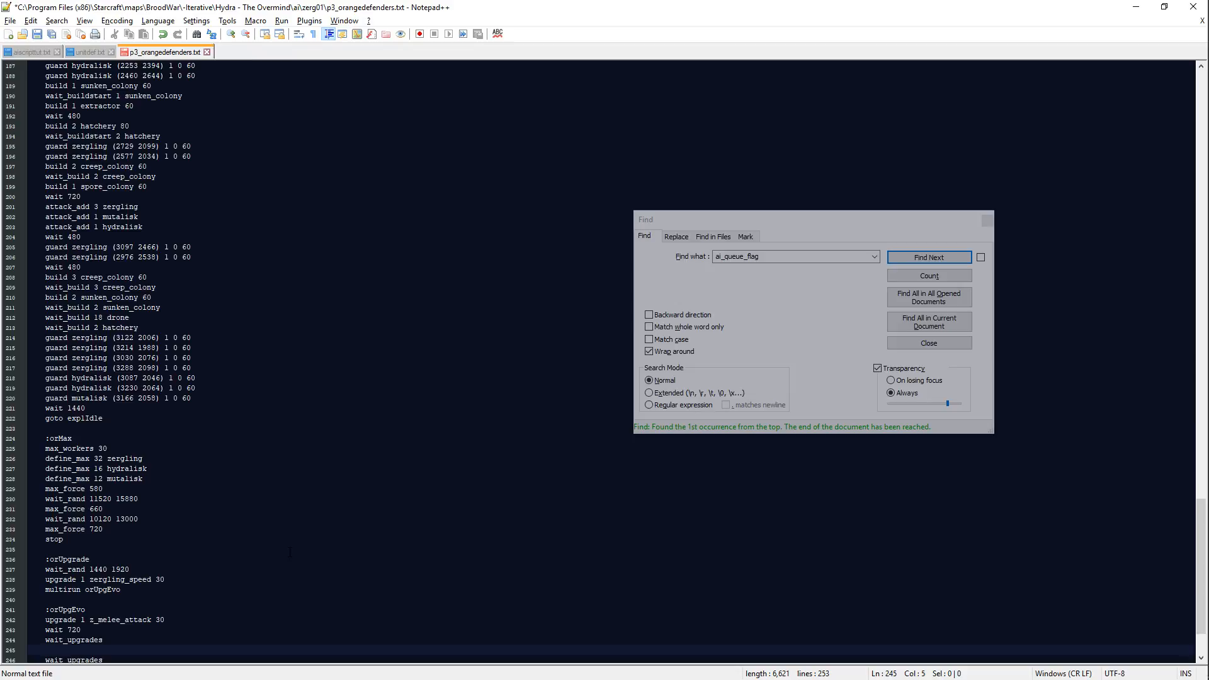
pyautogui.write('wait')
pyautogui.press('BackSpace')
pyautogui.press('BackSpace')
pyautogui.press('BackSpace')
pyautogui.press('BackSpace')
# Step: Review the end of the orange defenders script down to orLoop and save the file
pyautogui.scroll(-1, 260, 601)
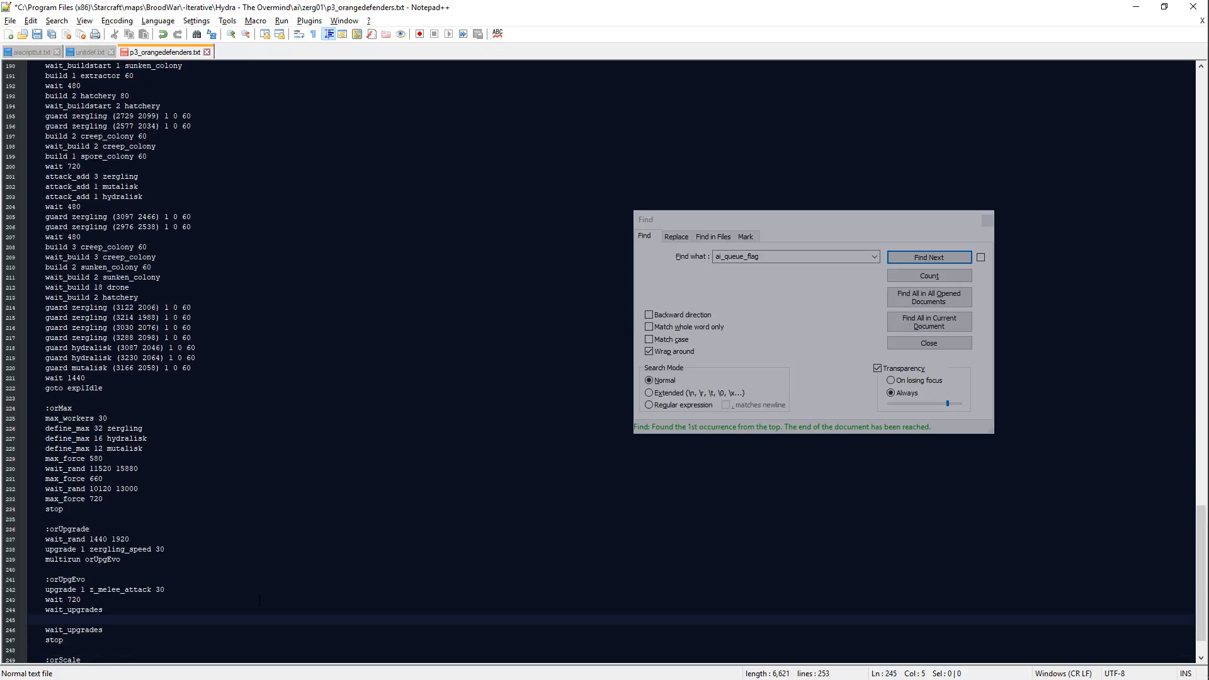
pyautogui.scroll(-2, 259, 601)
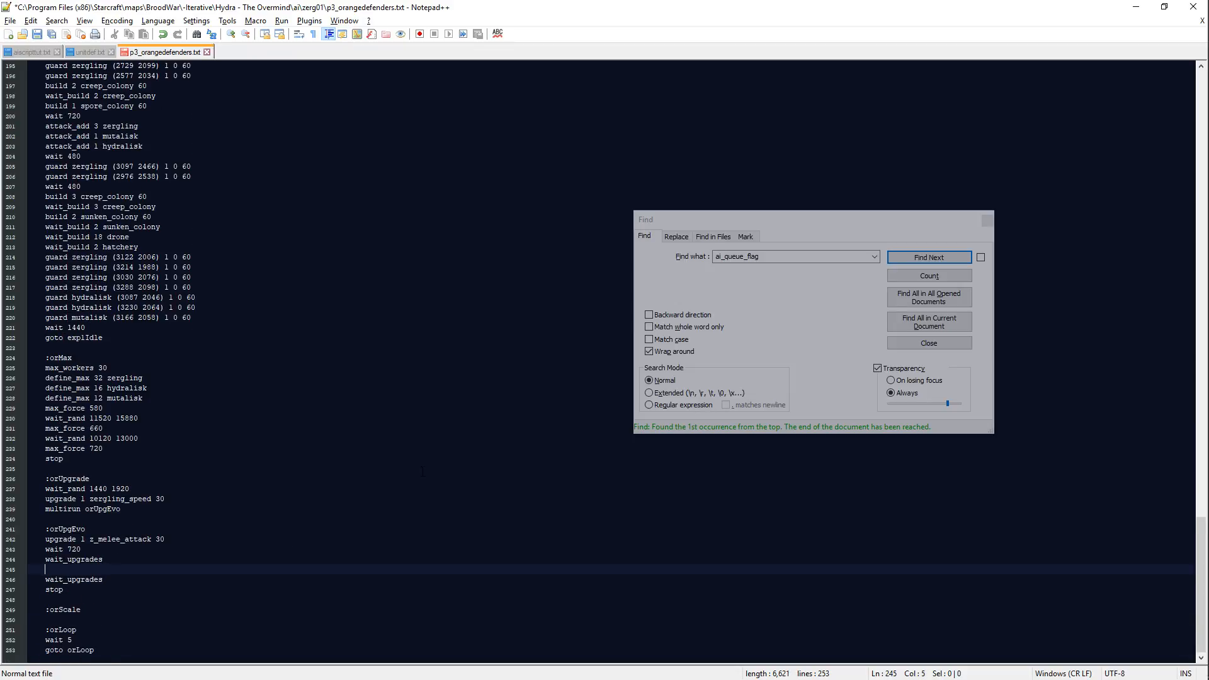
pyautogui.hotkey('ctrl', 's')
# Step: Open the reference script p2_blueconfeds.txt from the contributor's folder under Materials, [Projects], [Users]
pyautogui.click(10, 20)
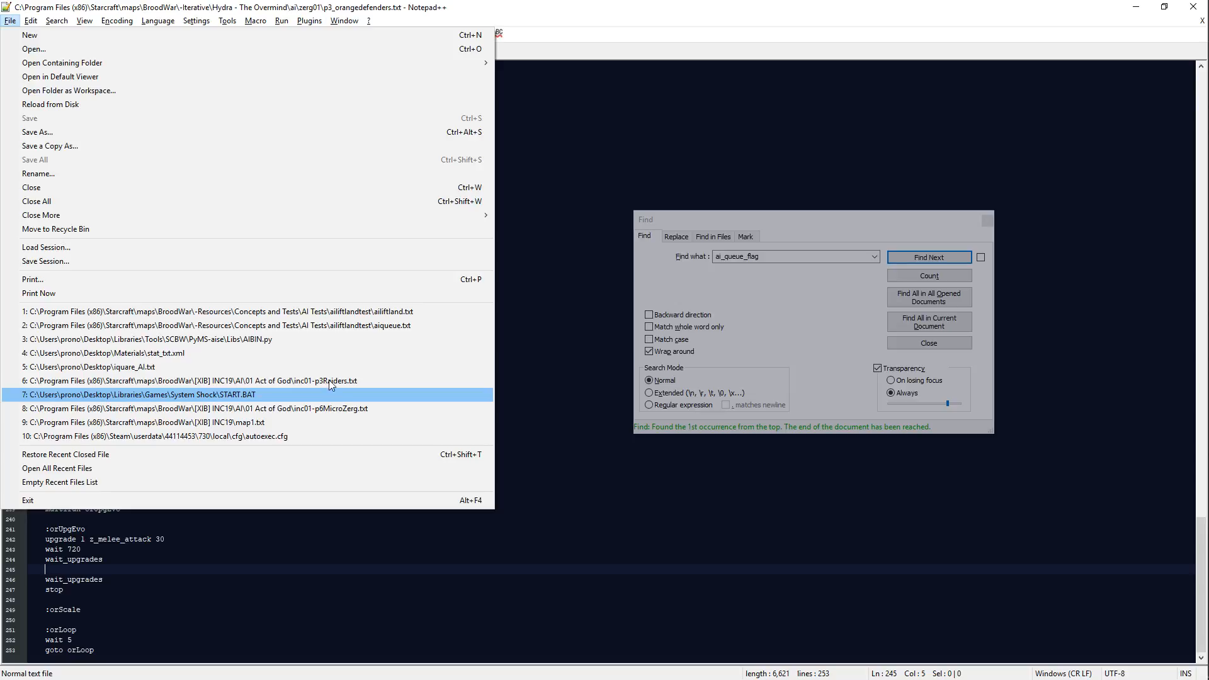
pyautogui.hotkey('alt', 'Tab')
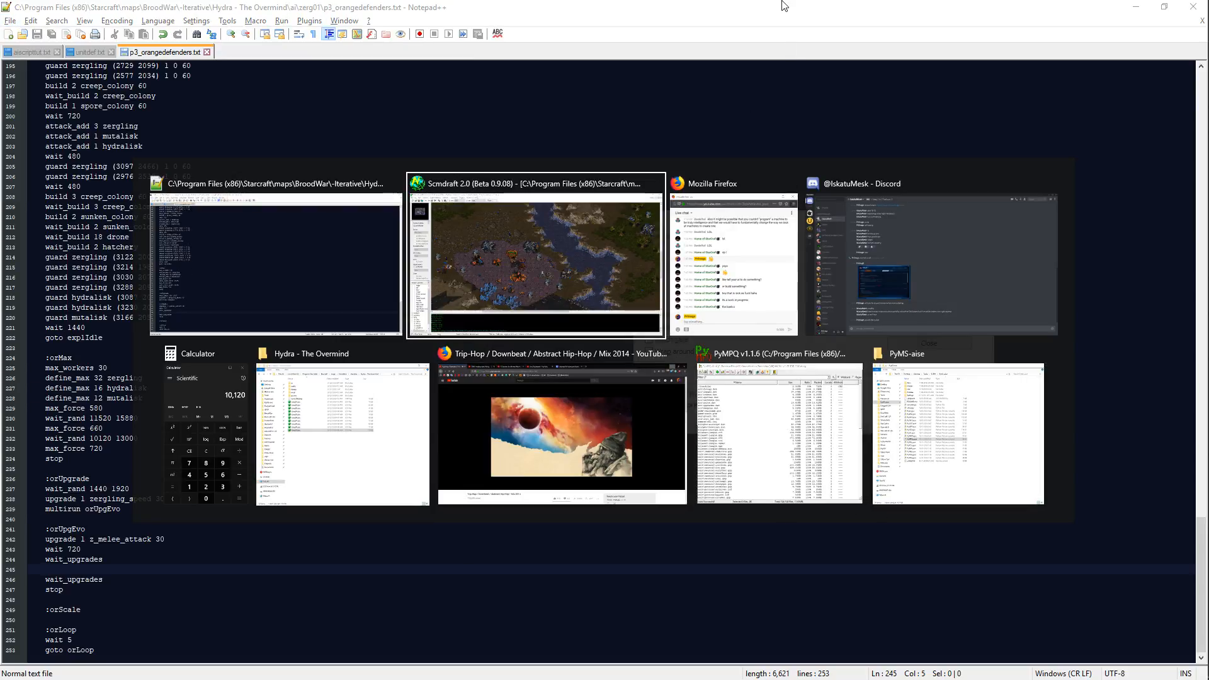
pyautogui.click(917, 493)
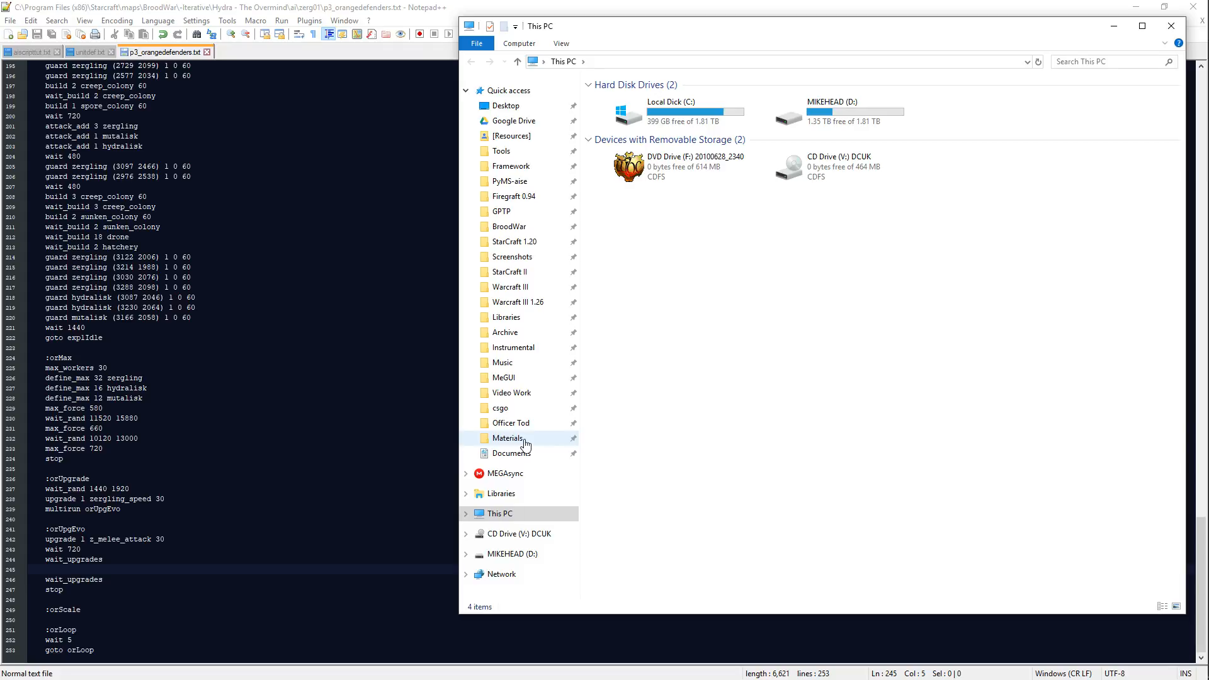
pyautogui.click(525, 445)
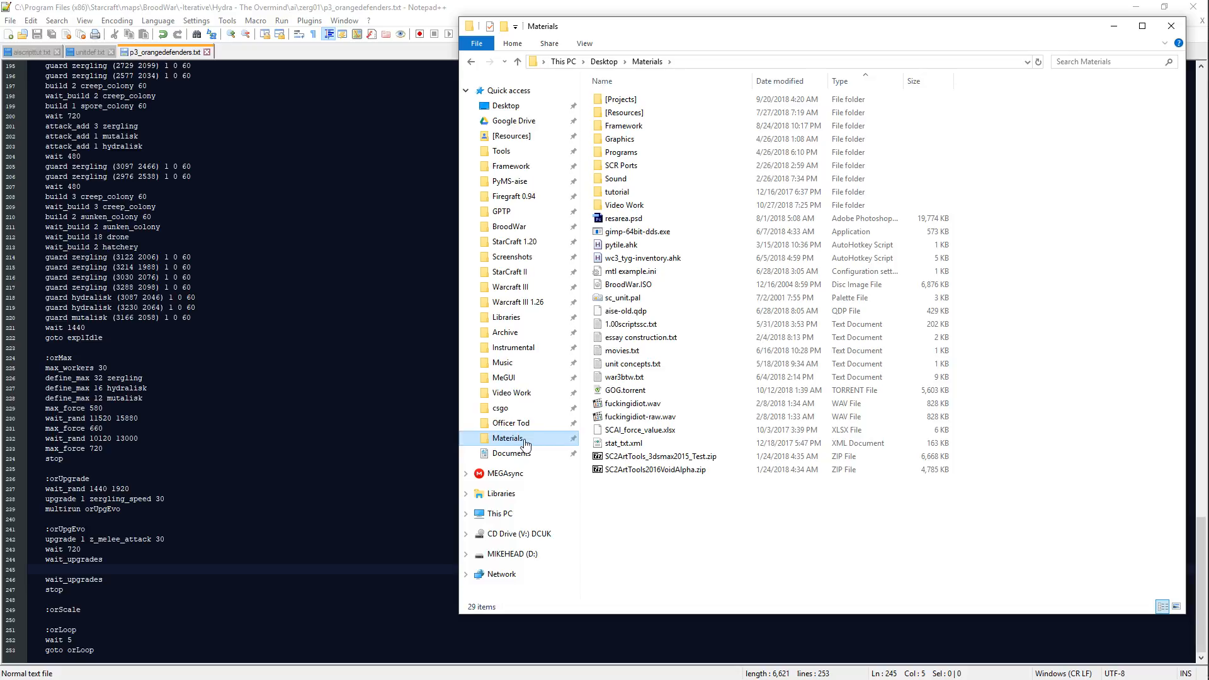
pyautogui.doubleClick(655, 100)
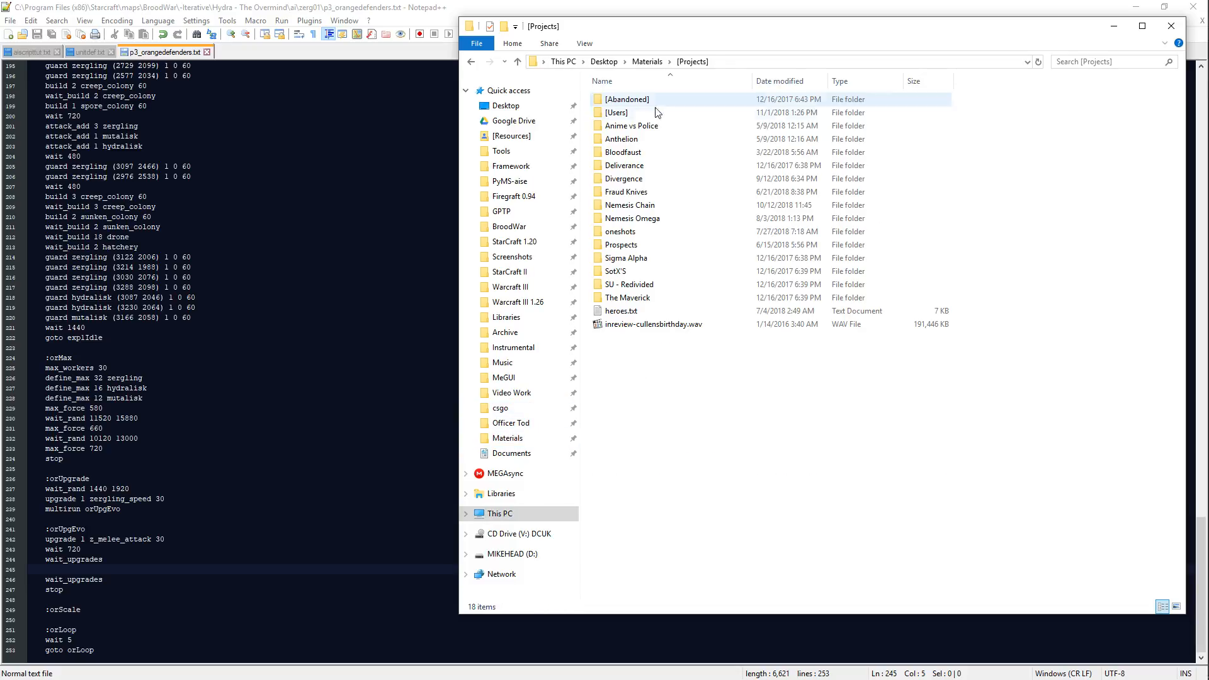
pyautogui.doubleClick(657, 113)
pyautogui.doubleClick(647, 151)
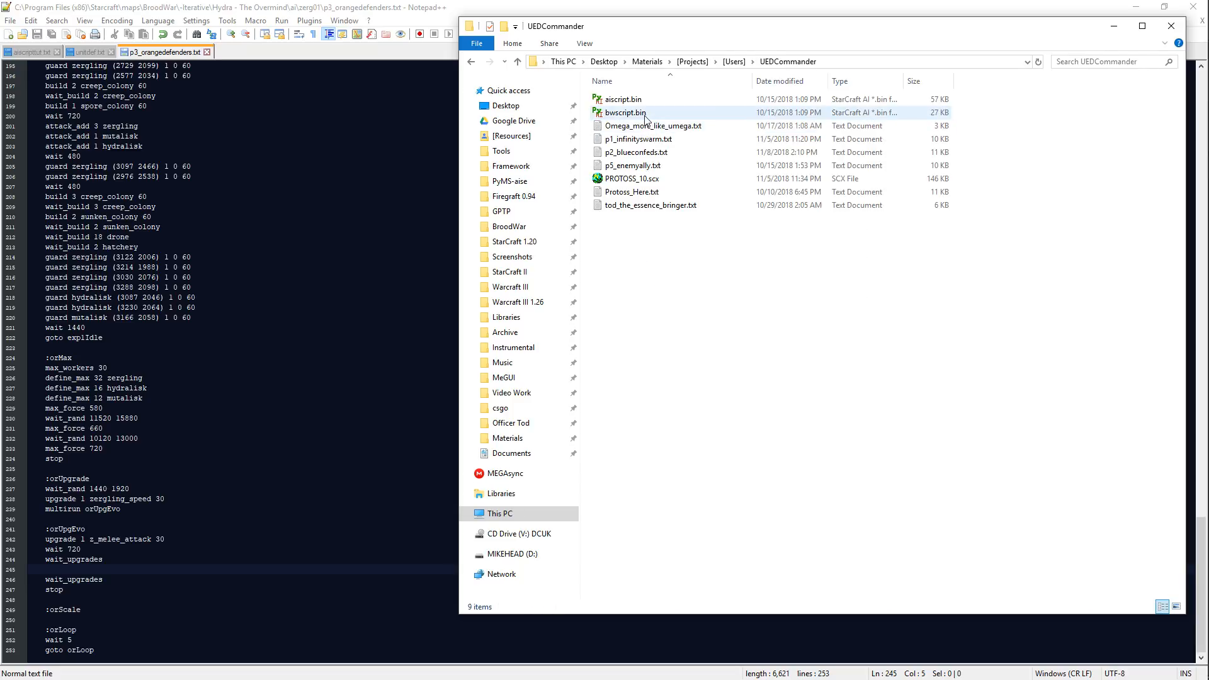
pyautogui.doubleClick(627, 155)
# Step: Search p2_blueconfeds.txt for jump and go to its second match
pyautogui.hotkey('ctrl', 'f')
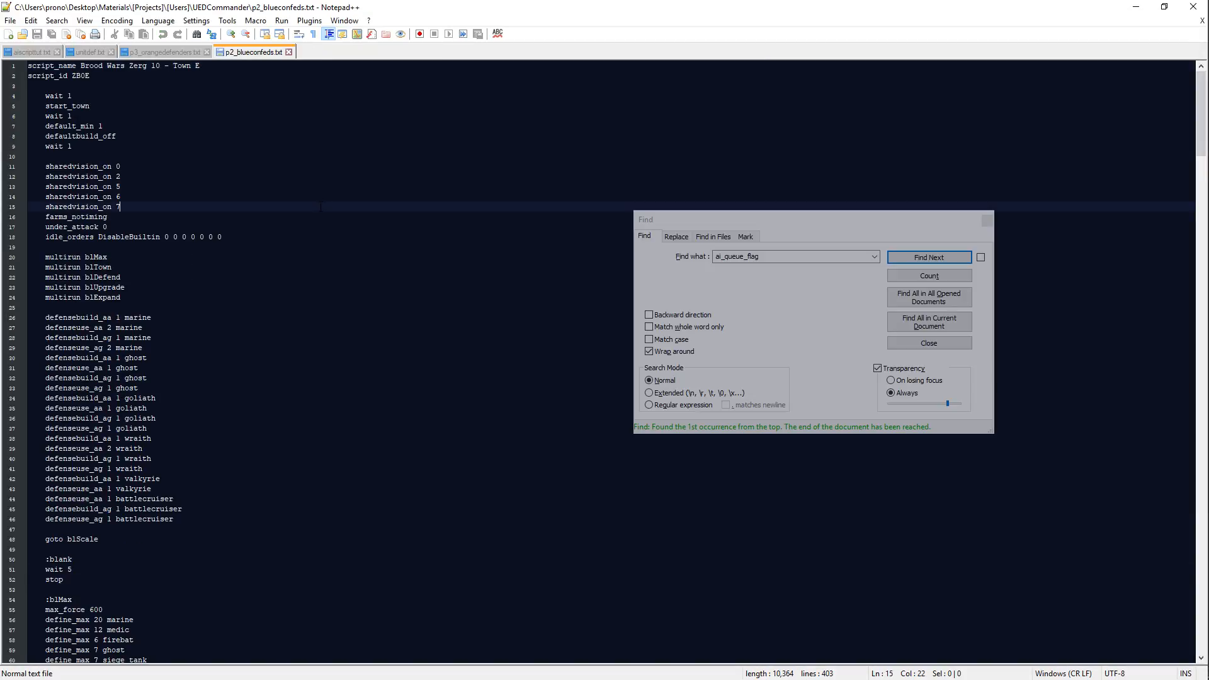
pyautogui.write('jump')
pyautogui.press('Return')
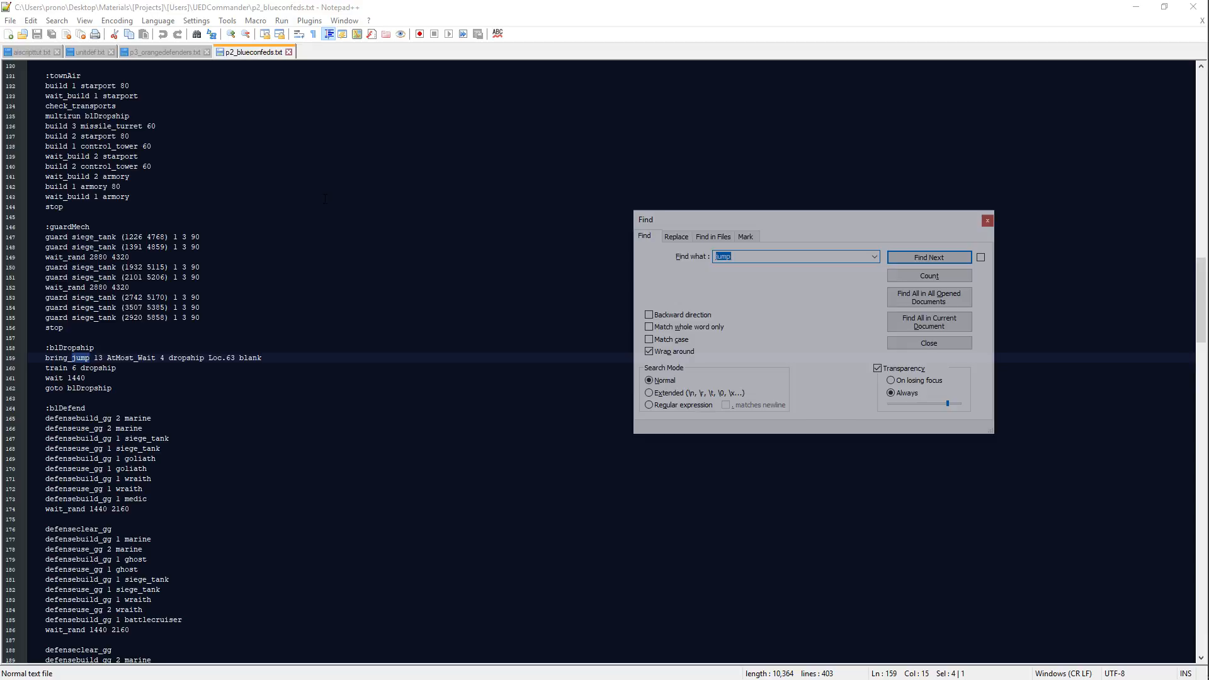
pyautogui.press('Return')
# Step: Examine the wait times and upgrade order in the blUpgrade, blUpgradeAcademy, blUpgradeMain and blUpgradeMachineShop blocks
pyautogui.scroll(-3, 277, 378)
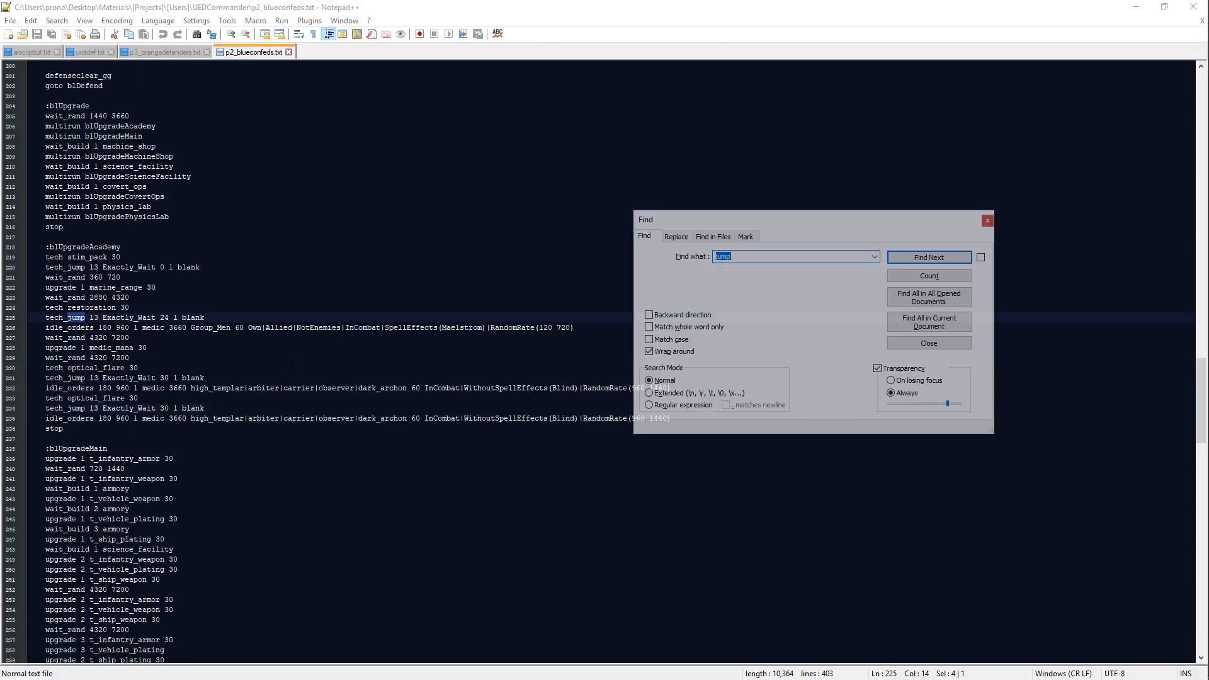
pyautogui.click(253, 466)
pyautogui.scroll(-1, 254, 466)
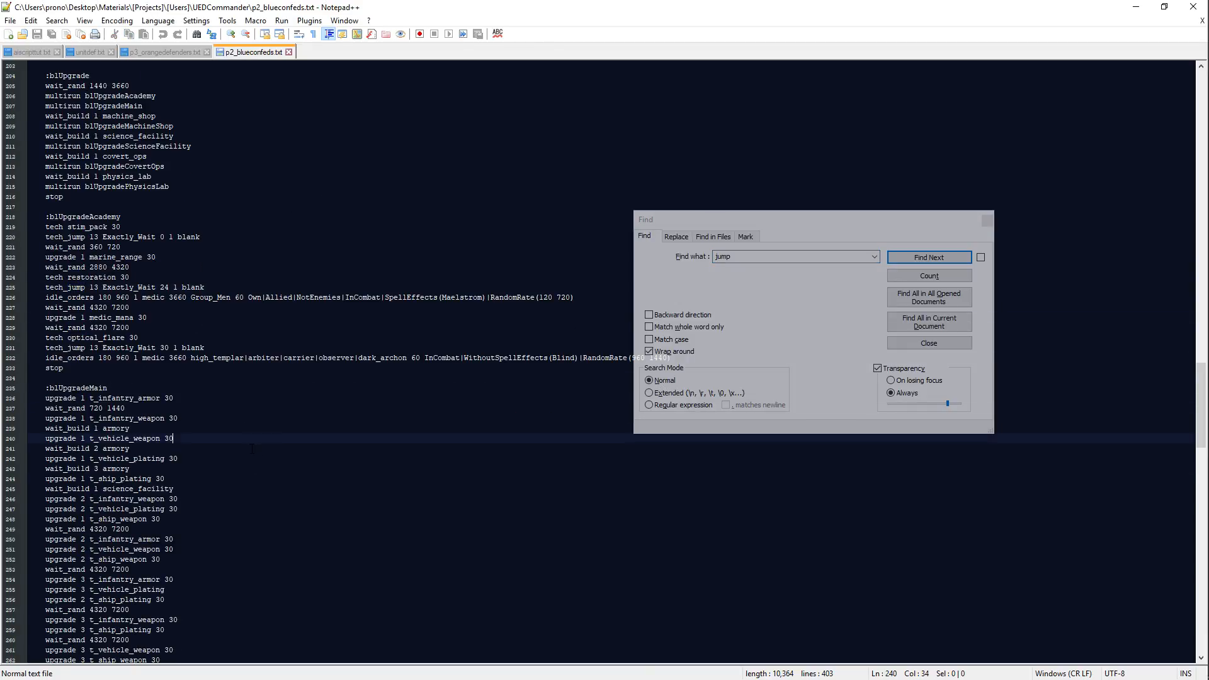
pyautogui.click(215, 305)
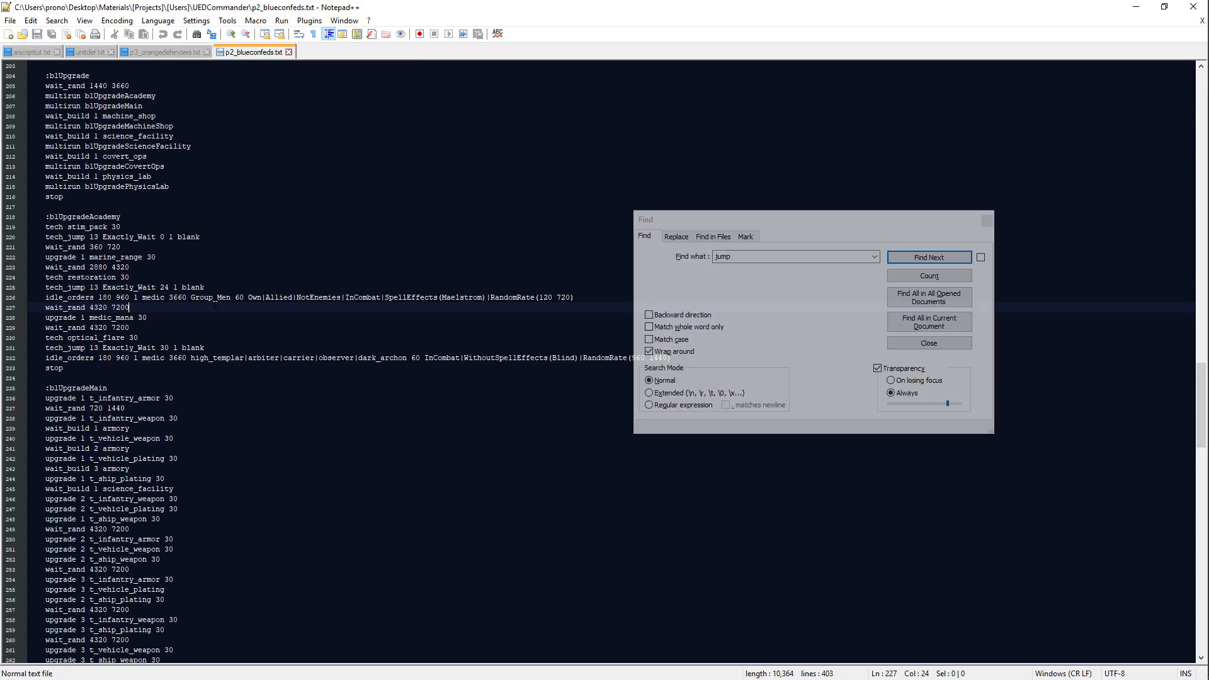
pyautogui.click(193, 267)
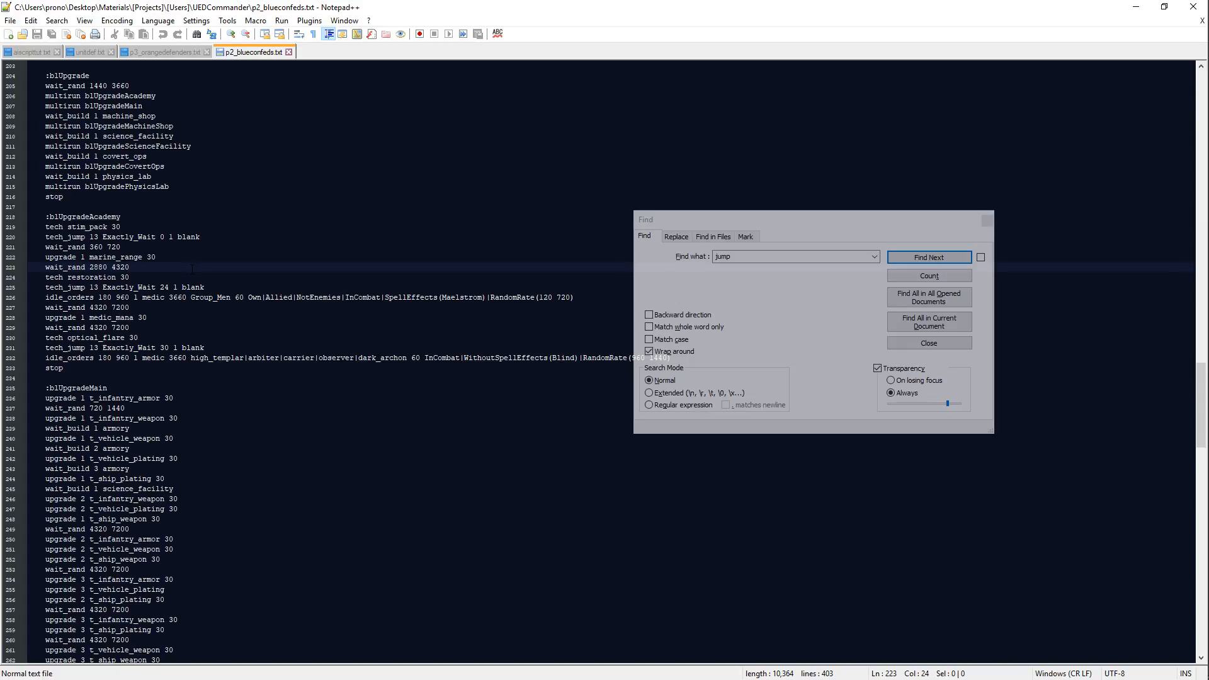
pyautogui.scroll(-6, 192, 269)
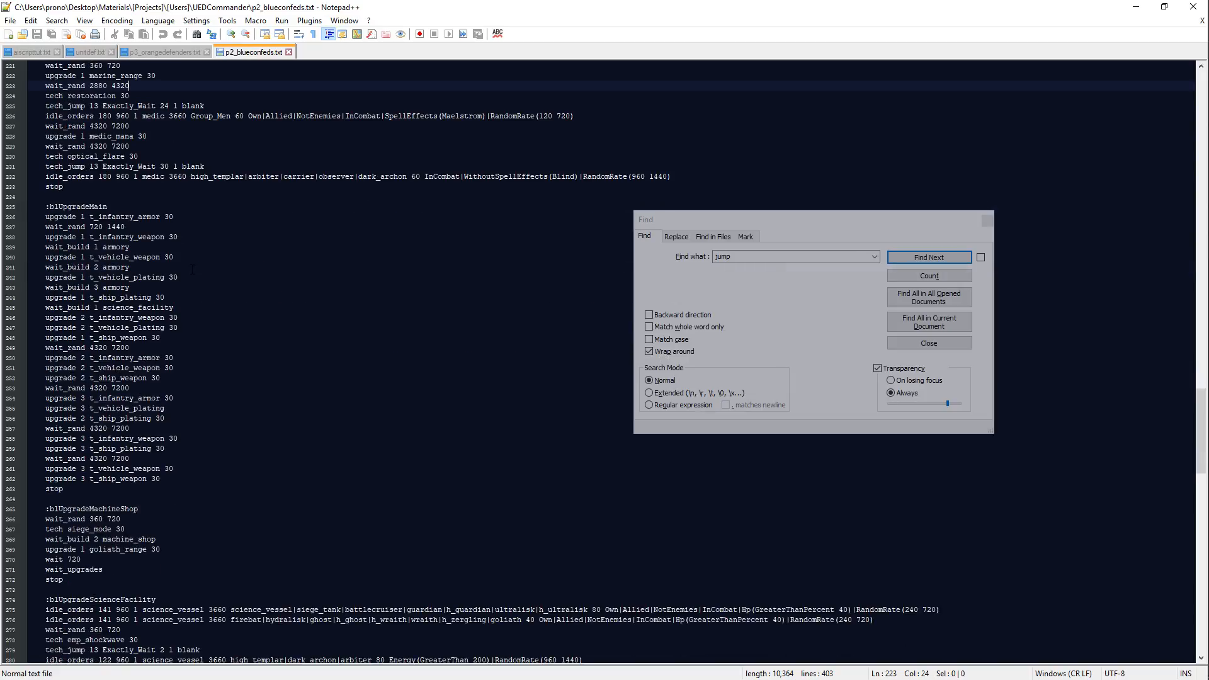
pyautogui.scroll(5, 192, 269)
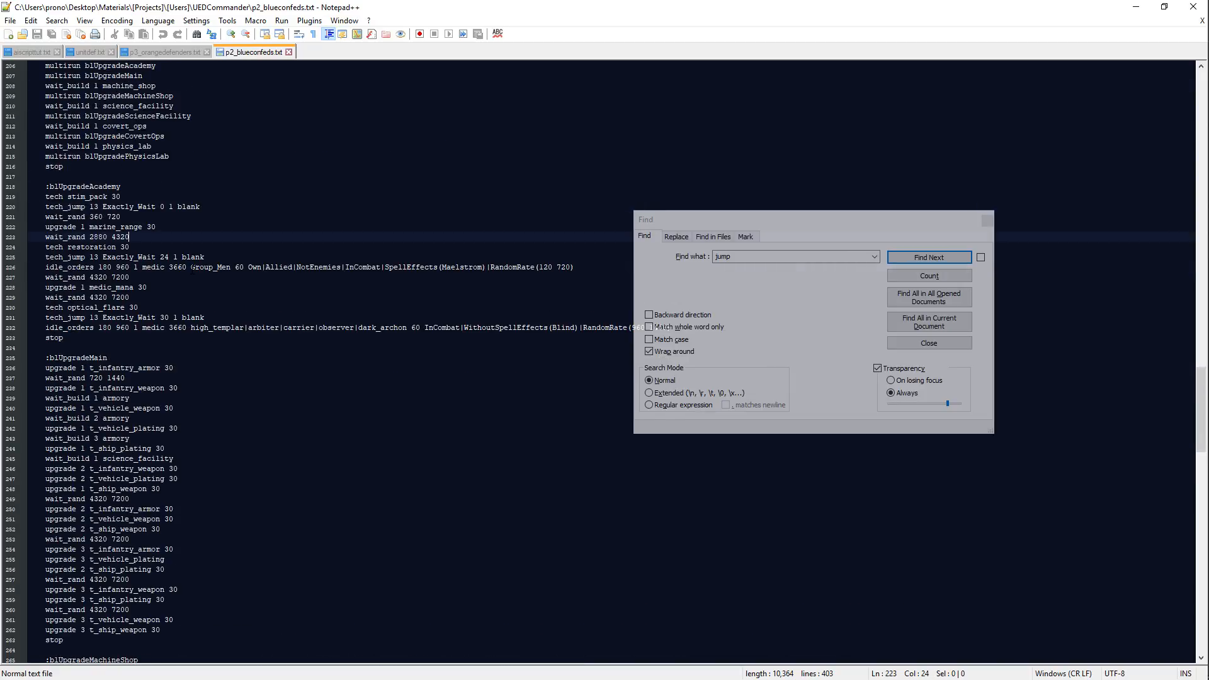
pyautogui.scroll(4, 192, 269)
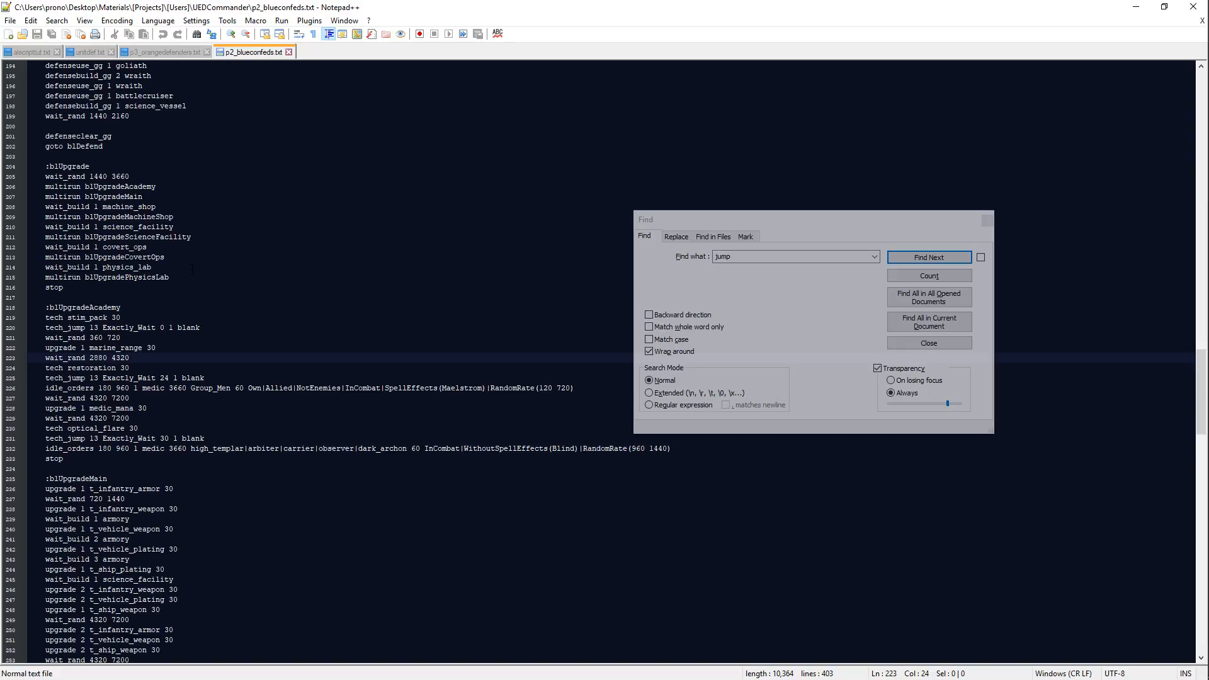
# Step: Return to p3_orangedefenders.txt and add wait_rand 4320 5600 below the first wait_upgrades in the orUpgEvo block
pyautogui.click(182, 52)
pyautogui.write('wa')
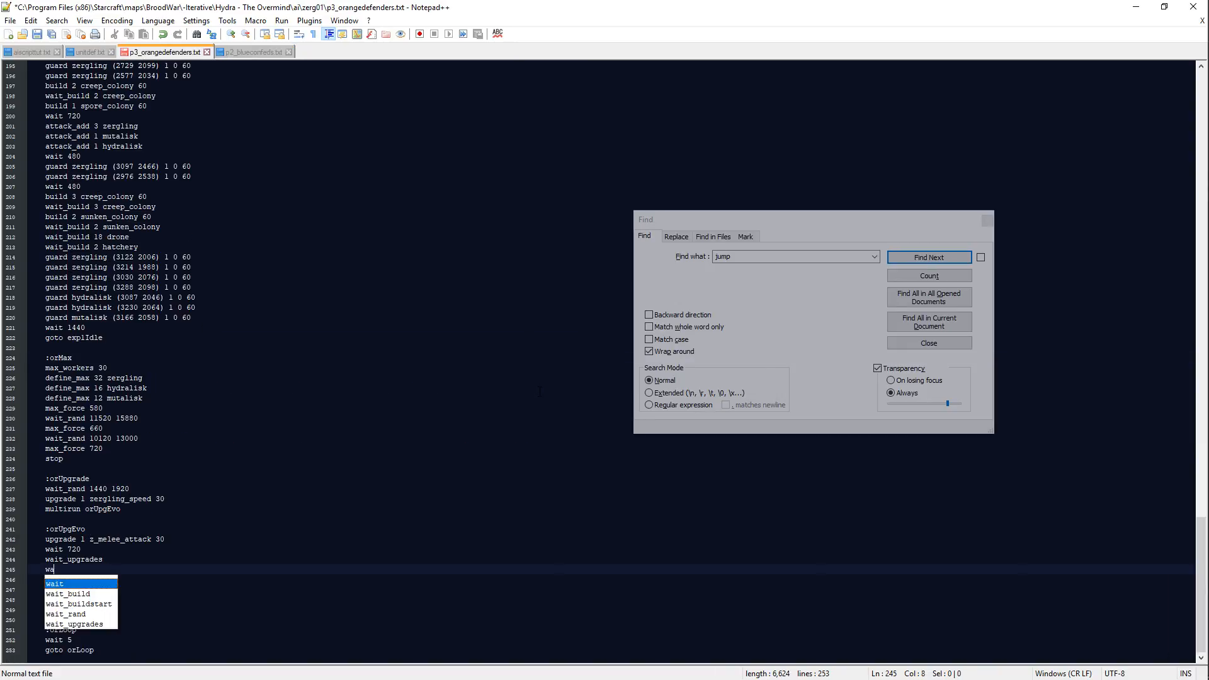
pyautogui.write('it_rabd')
pyautogui.press('BackSpace')
pyautogui.press('BackSpace')
pyautogui.write('nd ')
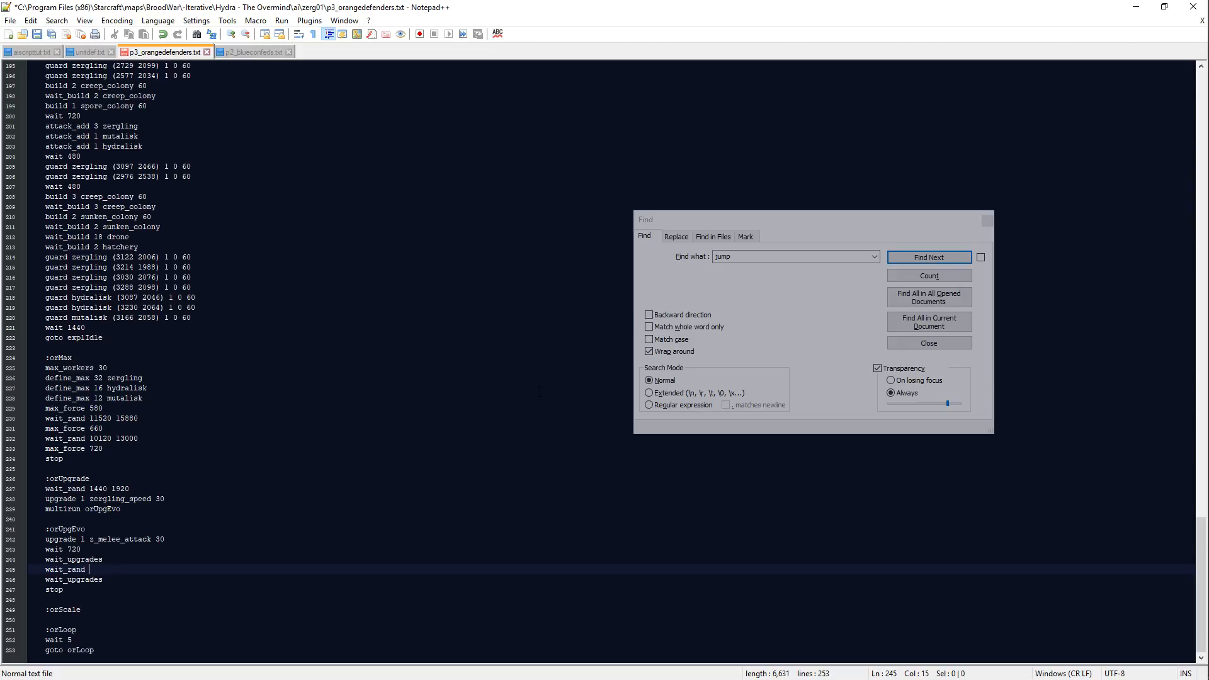
pyautogui.write('4320 5600')
# Step: Add the line upgrade 1 z_carapace 30 below the wait_rand line in the orUpgEvo block
pyautogui.press('Return')
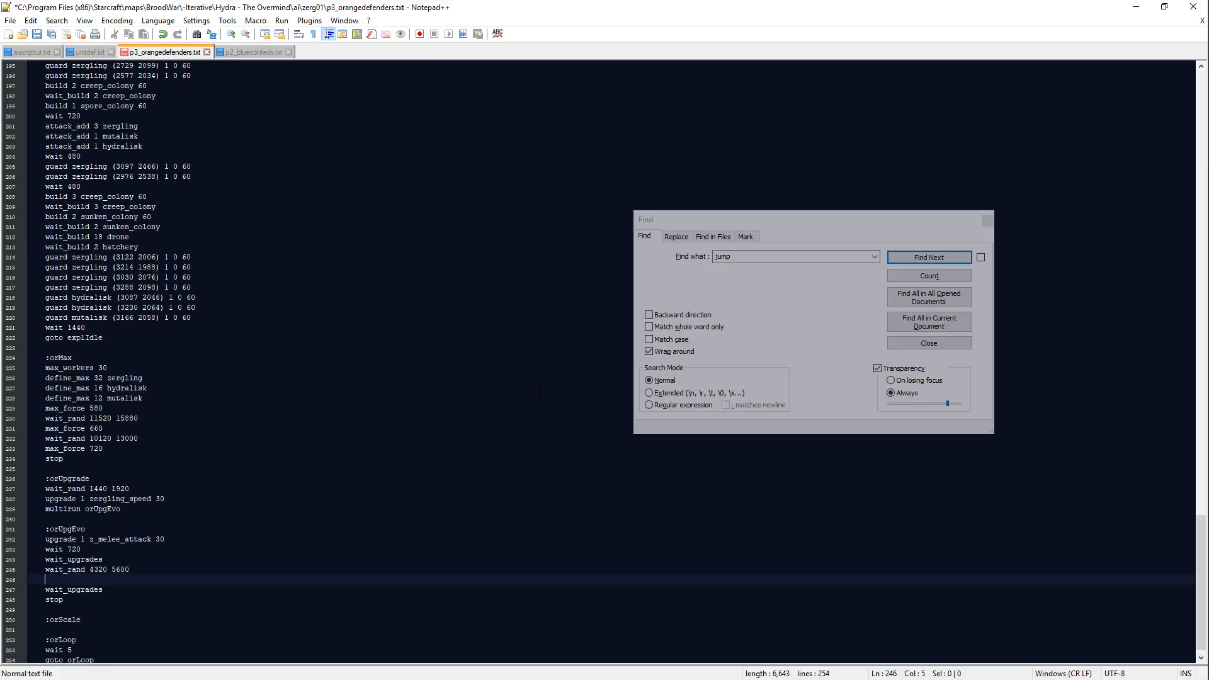
pyautogui.write('upgrade 1 ')
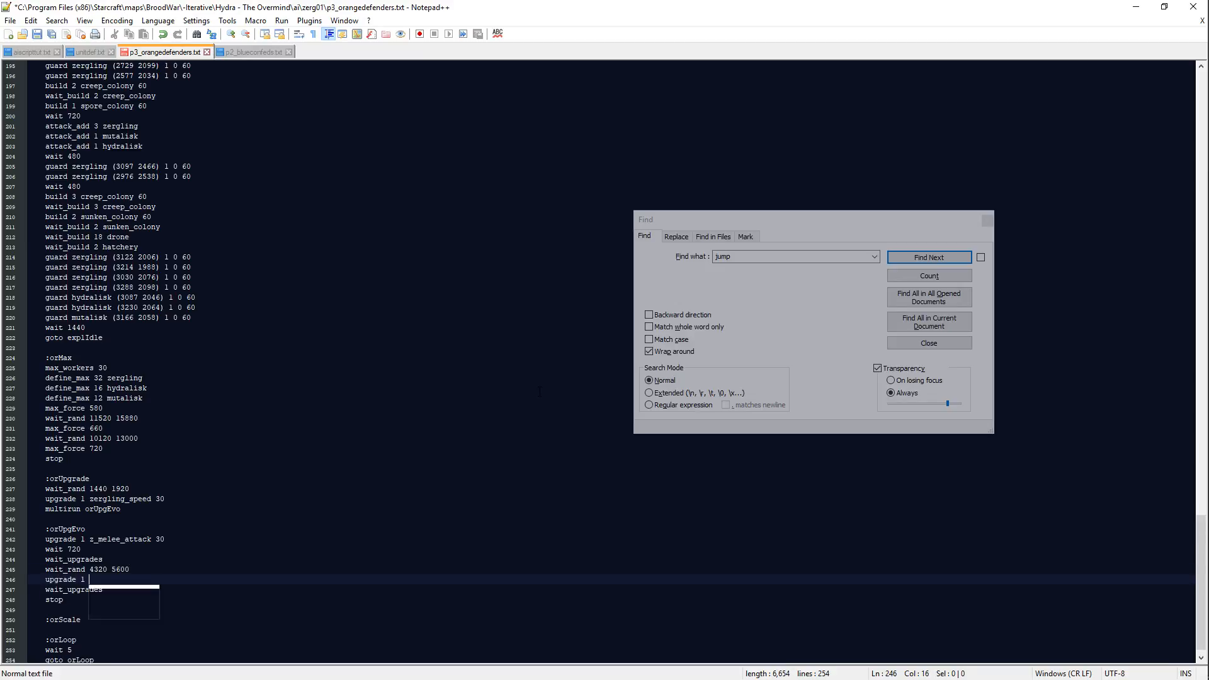
pyautogui.write('z_missile_attack 3')
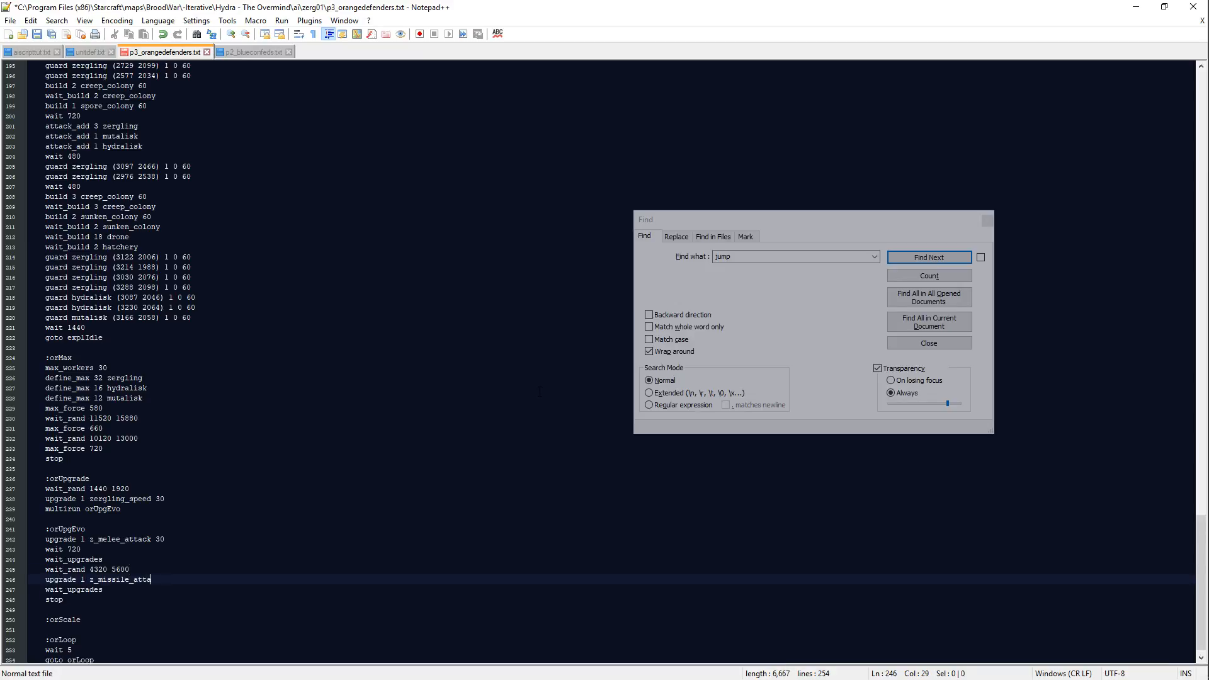
pyautogui.press('BackSpace')
pyautogui.press('BackSpace')
pyautogui.press('BackSpace')
pyautogui.press('BackSpace')
pyautogui.press('BackSpace')
pyautogui.press('BackSpace')
pyautogui.press('BackSpace')
pyautogui.press('BackSpace')
pyautogui.press('BackSpace')
pyautogui.press('BackSpace')
pyautogui.press('BackSpace')
pyautogui.press('BackSpace')
pyautogui.press('BackSpace')
pyautogui.press('BackSpace')
pyautogui.write('carapace 30')
# Step: Add wait_rand 4320 5600 directly below the z_carapace upgrade, leaving no empty lines before wait_upgrades
pyautogui.press('Return')
pyautogui.write('wait_rand 4320 5600')
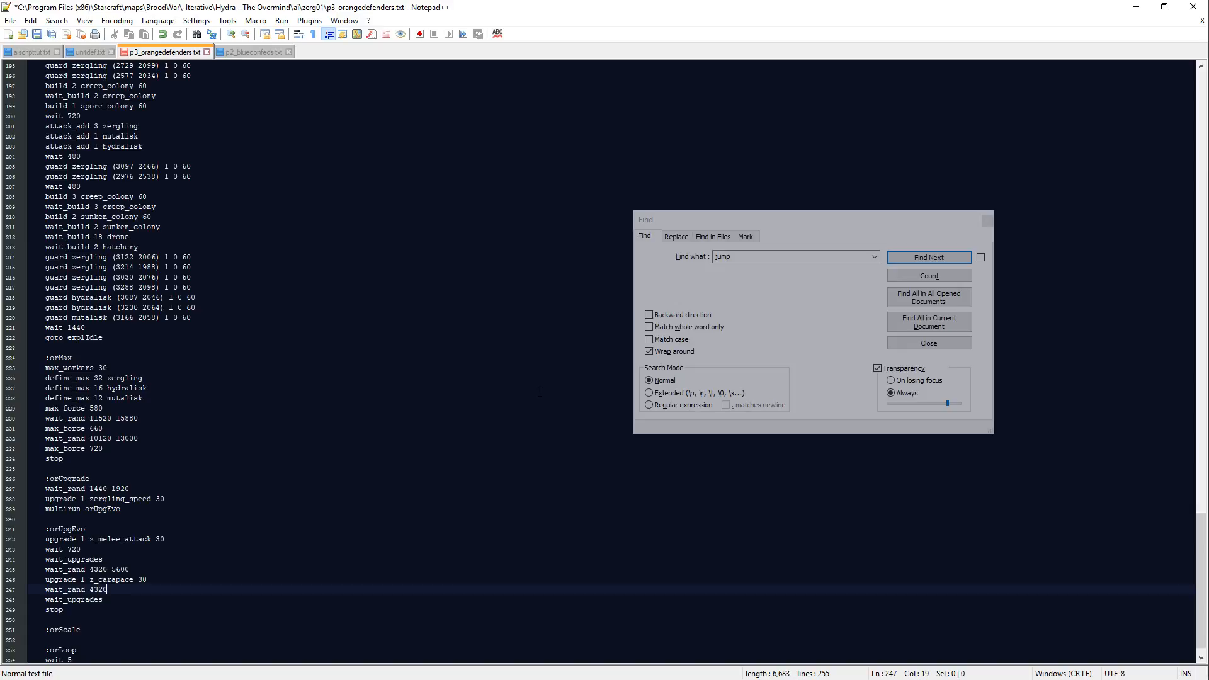
pyautogui.press('Return')
pyautogui.press('Return')
pyautogui.press('BackSpace')
pyautogui.press('BackSpace')
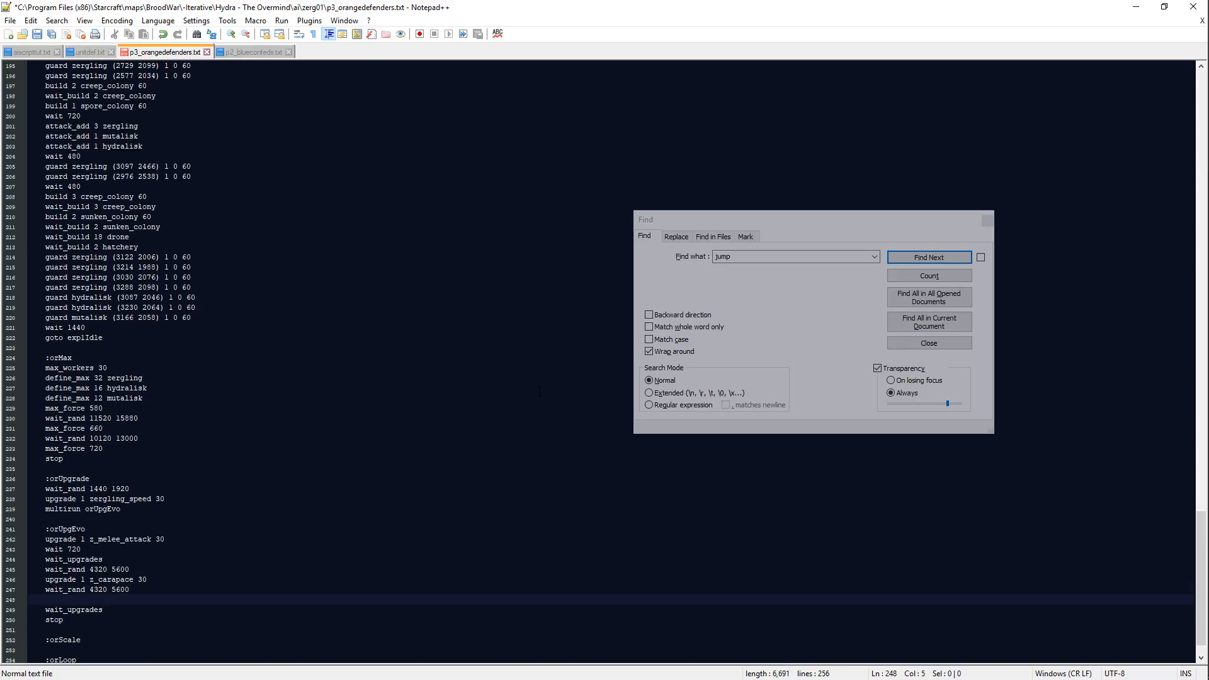
pyautogui.press('BackSpace')
pyautogui.press('BackSpace')
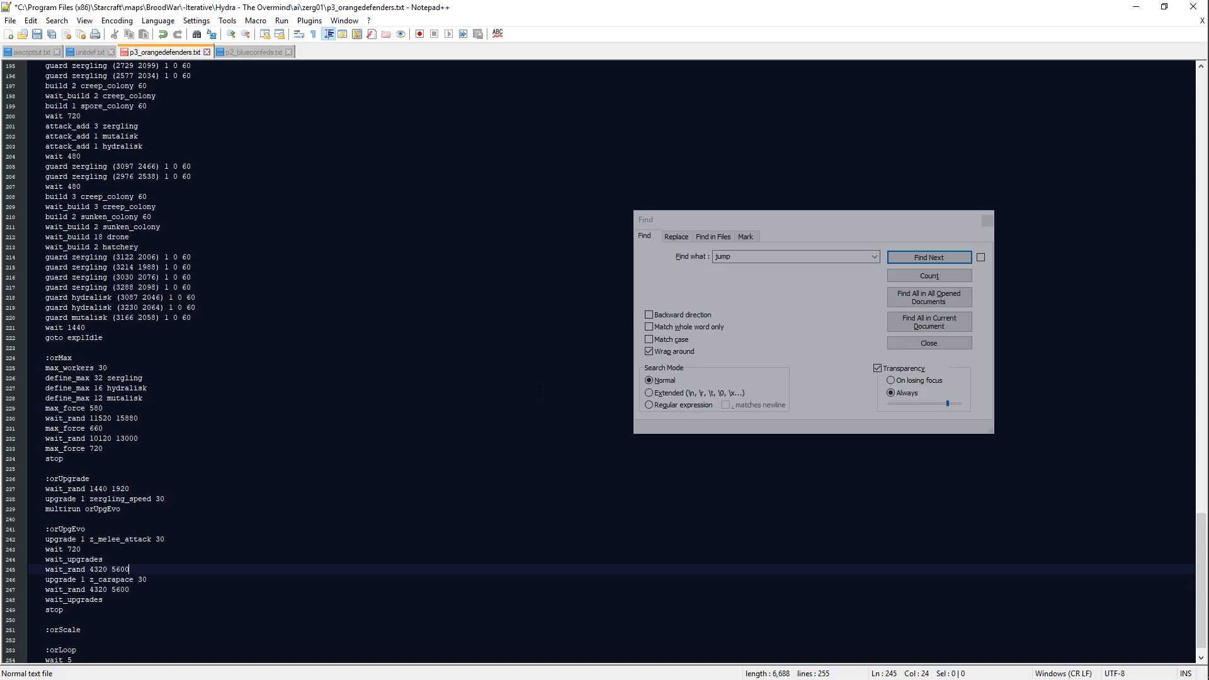
# Step: Add the line wait_build 1 evolution_chamber directly above multirun orUpgEvo in the orUpgrade block
pyautogui.press('Up')
pyautogui.press('Up')
pyautogui.press('Up')
pyautogui.press('Up')
pyautogui.press('Up')
pyautogui.press('Up')
pyautogui.press('Up')
pyautogui.press('End')
pyautogui.press('Return')
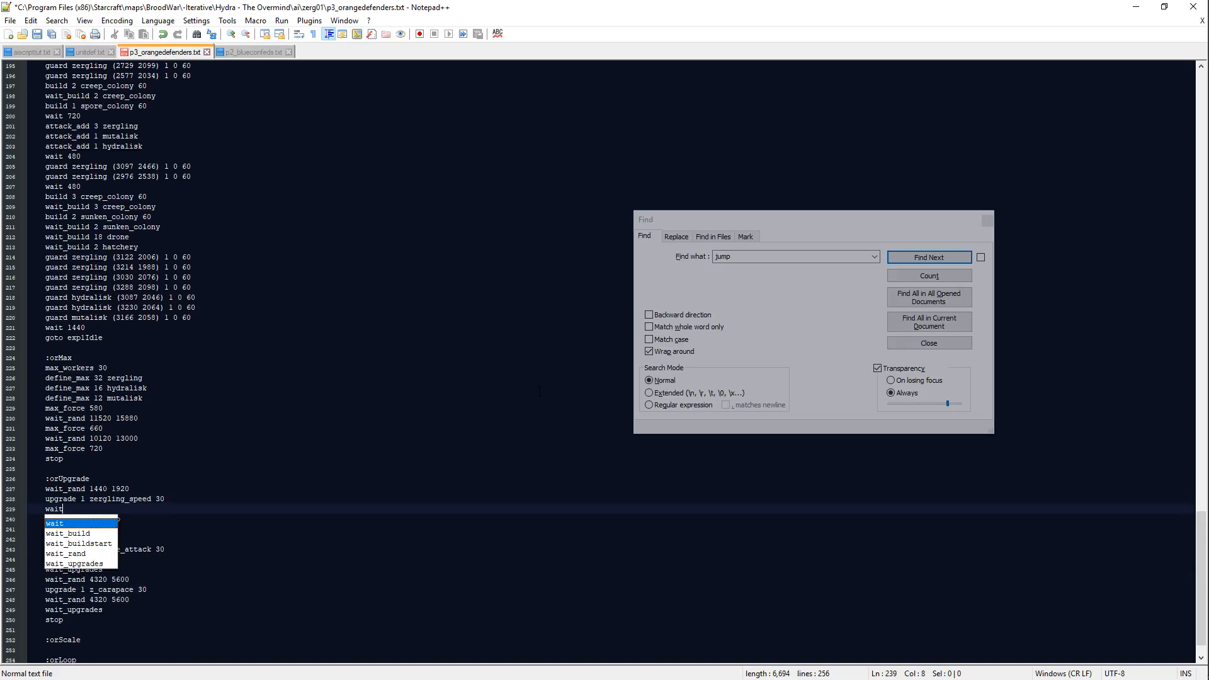
pyautogui.write('wait_build 1 evolut')
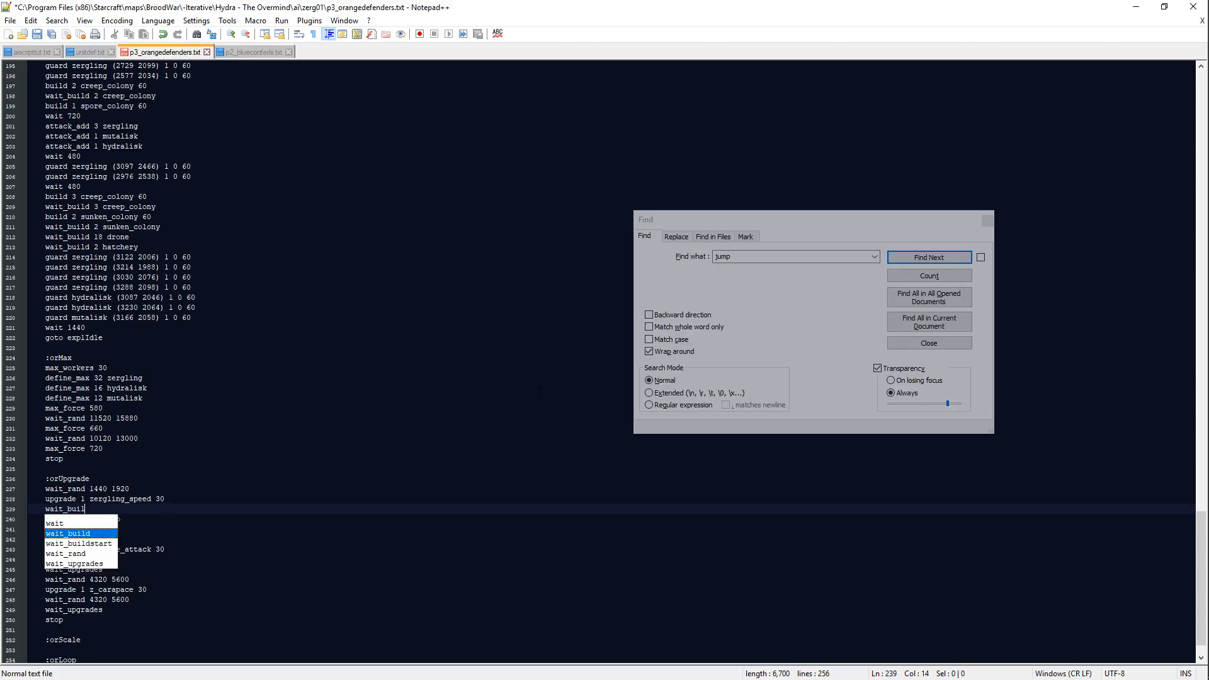
pyautogui.press('Return')
# Step: Insert wait 720 directly above the last wait_upgrades in the orUpgEvo block
pyautogui.press('Down')
pyautogui.press('Down')
pyautogui.press('Down')
pyautogui.press('Down')
pyautogui.press('Down')
pyautogui.press('Down')
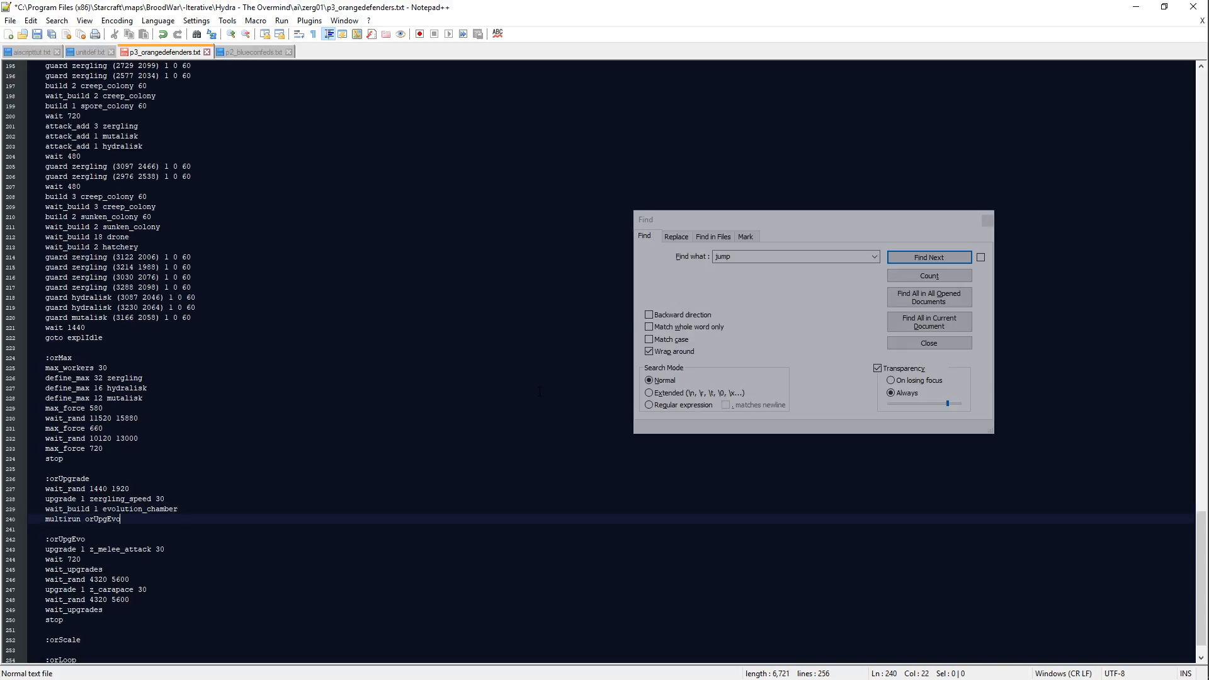
pyautogui.press('Down')
pyautogui.press('Down')
pyautogui.press('Down')
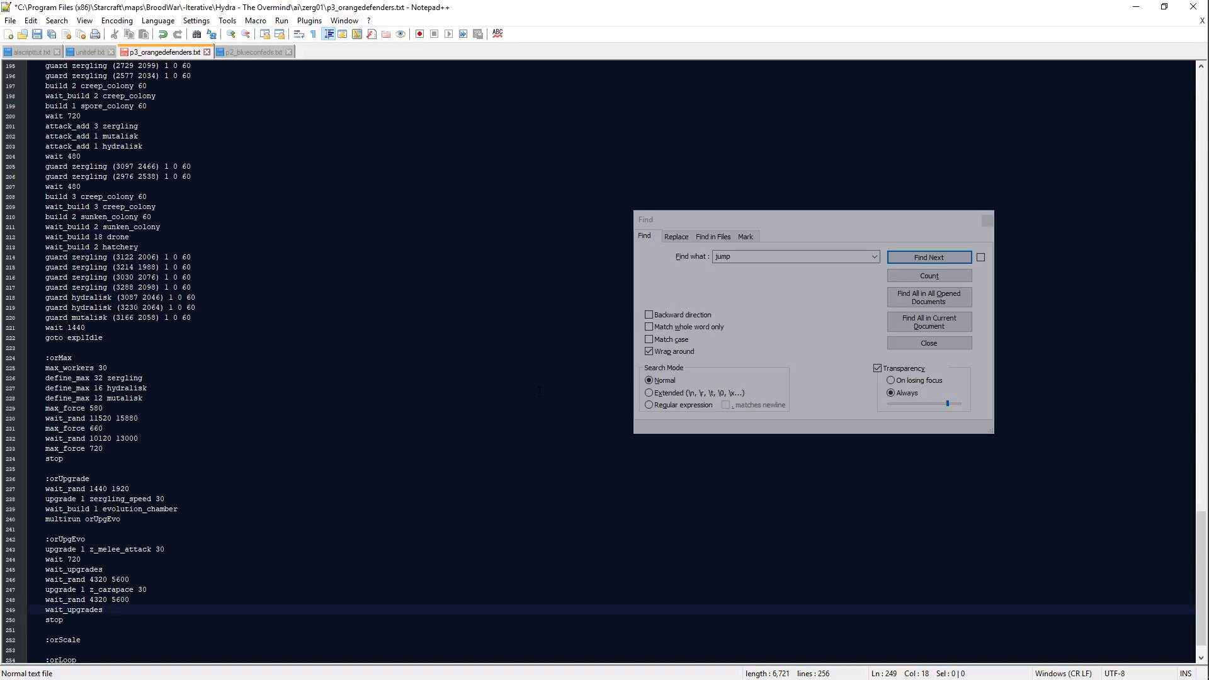
pyautogui.hotkey('shift', 'Home')
pyautogui.press('Down')
pyautogui.press('Down')
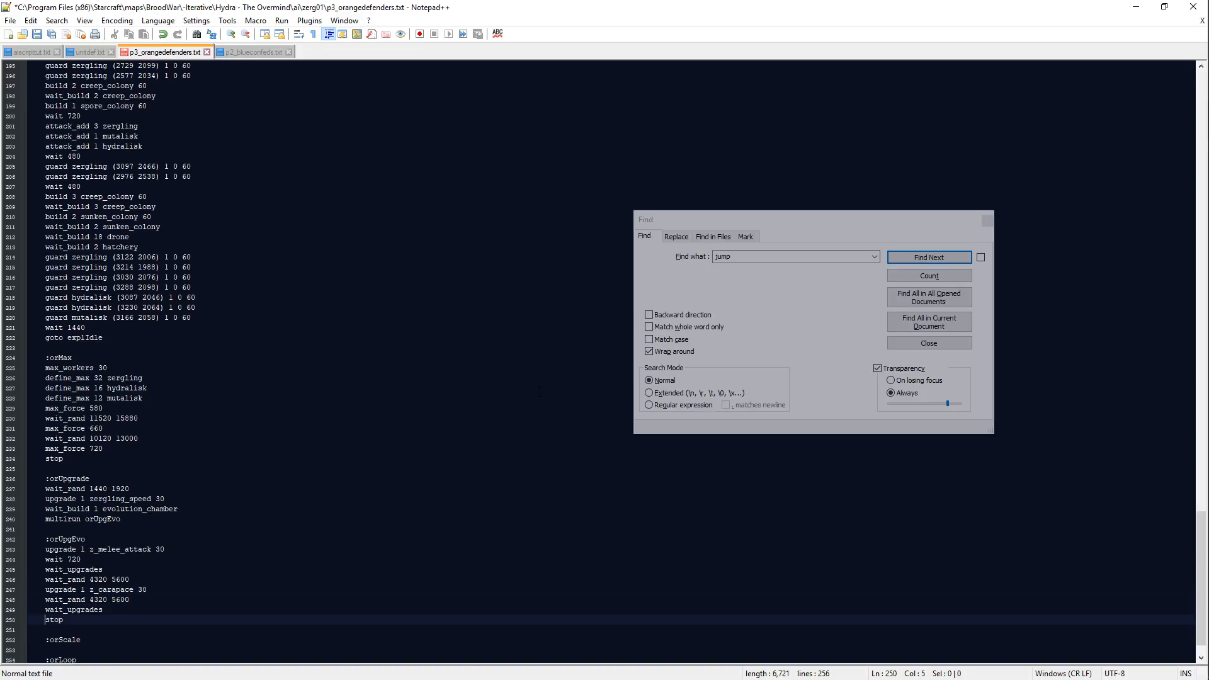
pyautogui.press('Up')
pyautogui.press('End')
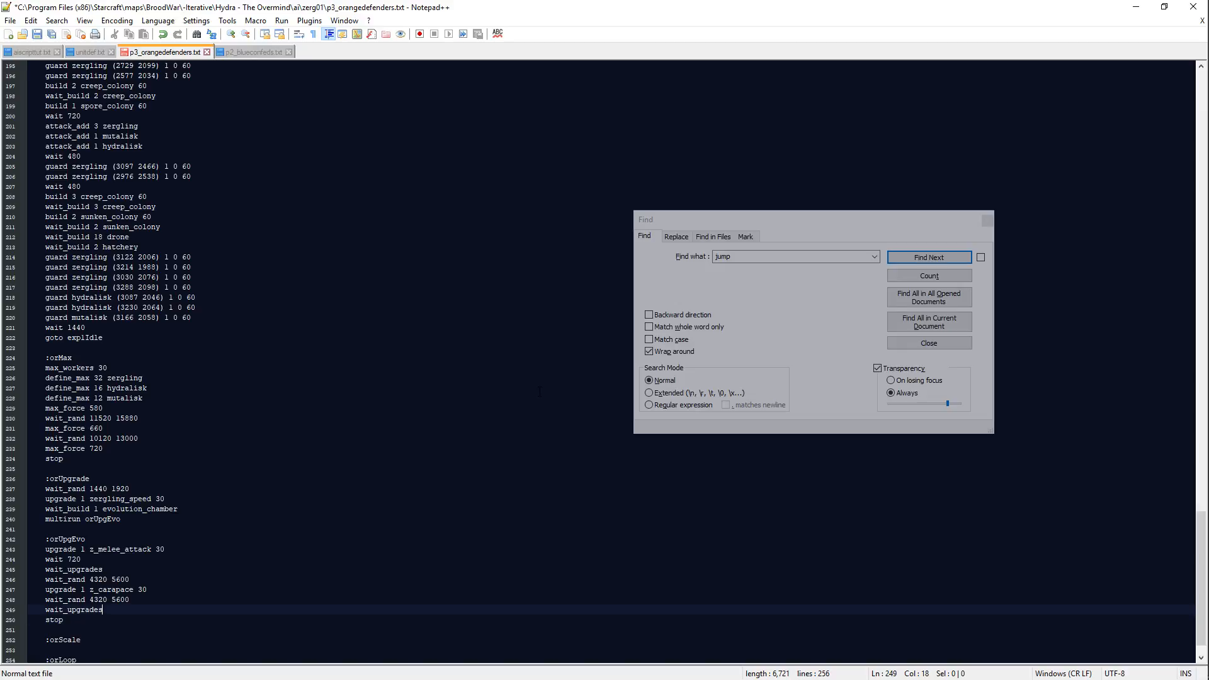
pyautogui.press('Return')
pyautogui.press('Return')
pyautogui.write('wait 720')
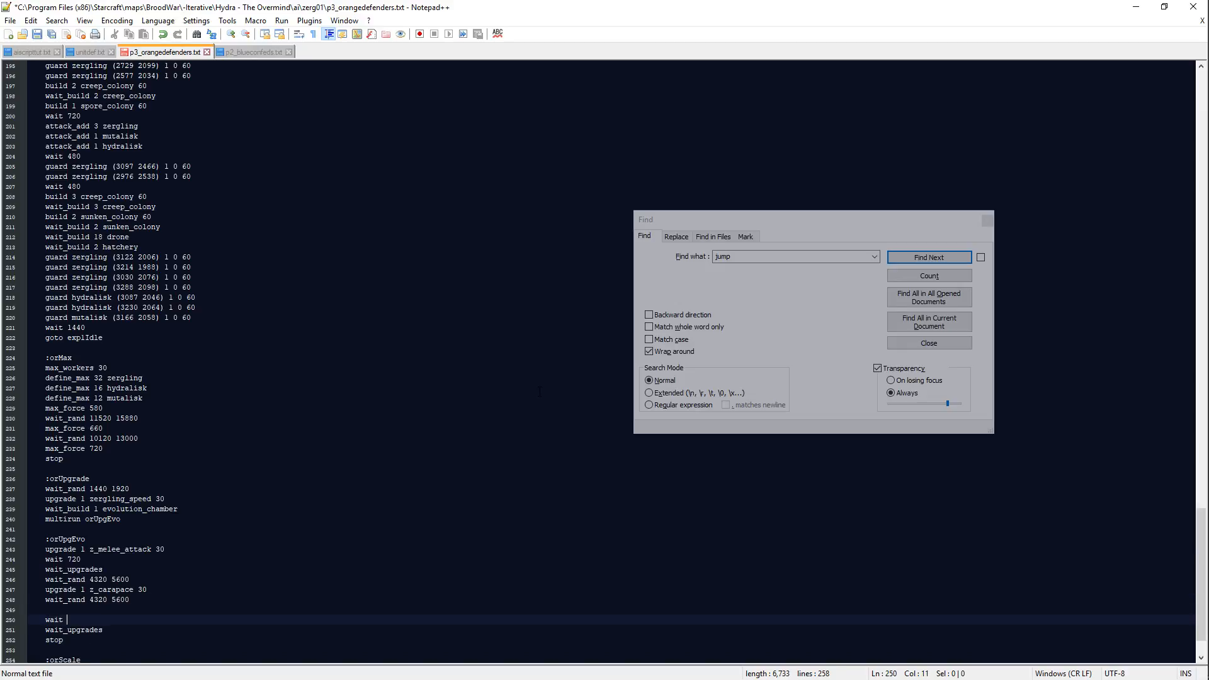
# Step: Replace the wait_rand line below the z_carapace upgrade with wait_build 2 evolution_chamber
pyautogui.press('Up')
pyautogui.press('Up')
pyautogui.press('End')
pyautogui.press('BackSpace')
pyautogui.press('BackSpace')
pyautogui.press('BackSpace')
pyautogui.press('BackSpace')
pyautogui.press('BackSpace')
pyautogui.press('BackSpace')
pyautogui.press('BackSpace')
pyautogui.press('BackSpace')
pyautogui.press('BackSpace')
pyautogui.press('BackSpace')
pyautogui.press('BackSpace')
pyautogui.press('BackSpace')
pyautogui.press('BackSpace')
pyautogui.press('BackSpace')
pyautogui.press('BackSpace')
pyautogui.press('BackSpace')
pyautogui.press('BackSpace')
pyautogui.press('BackSpace')
pyautogui.press('BackSpace')
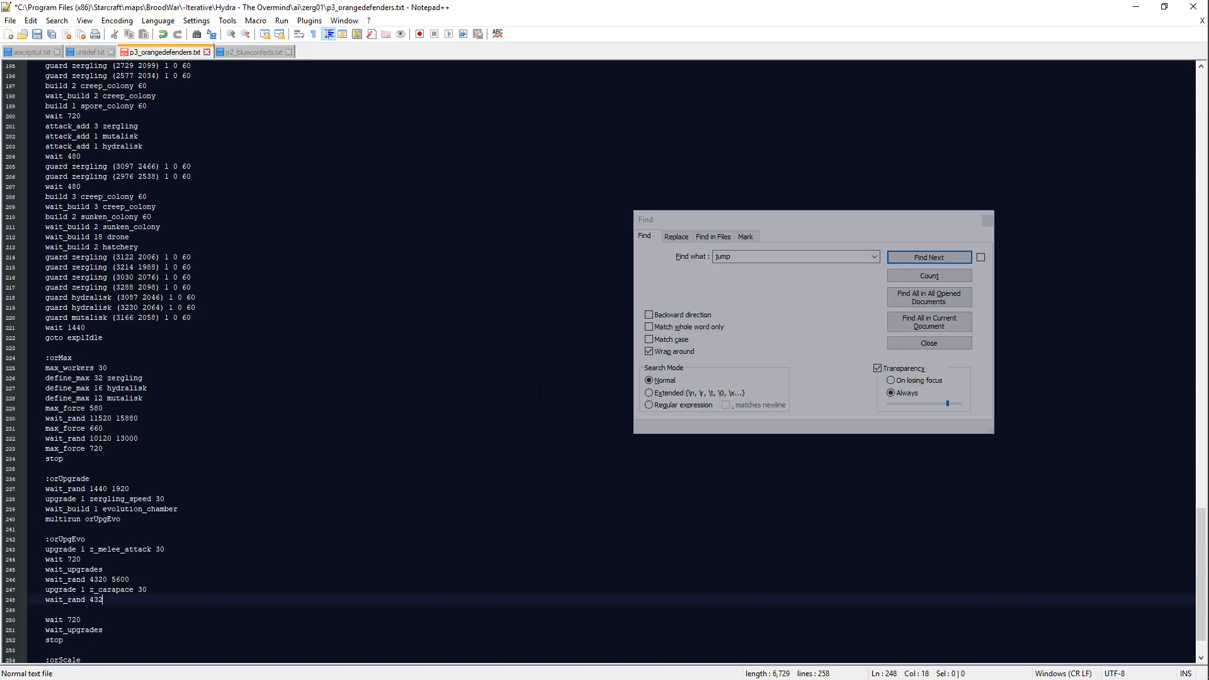
pyautogui.write('wait_build 2 evolution_chamber')
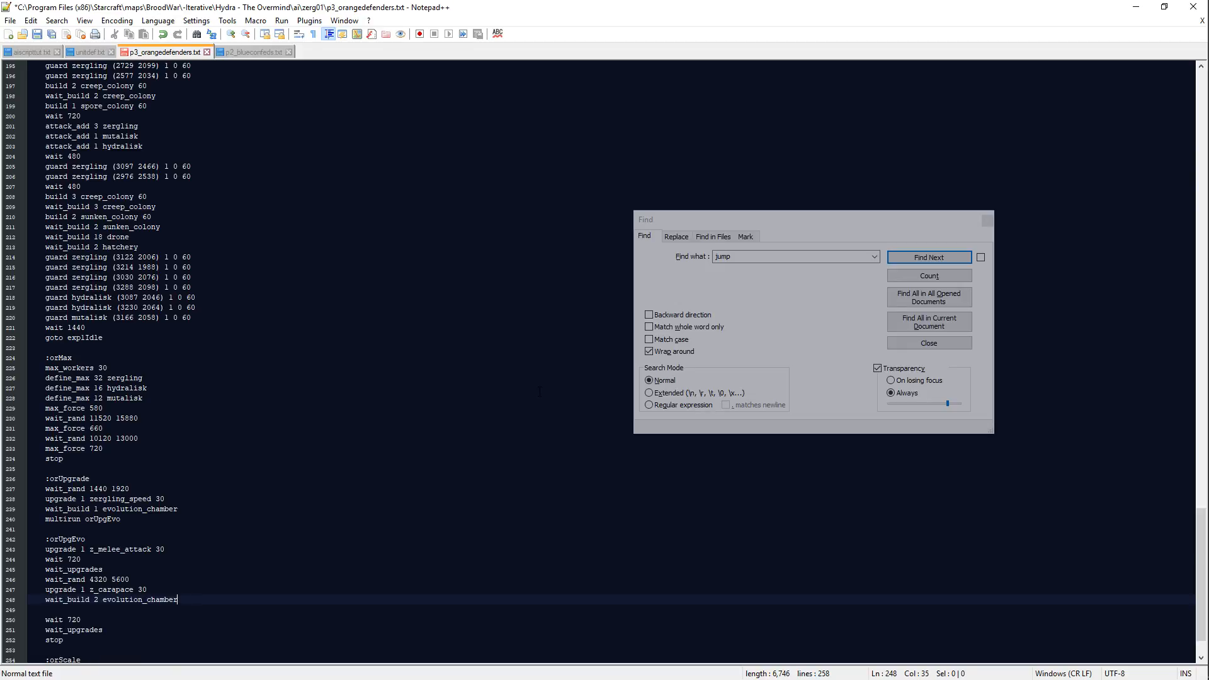
pyautogui.press('Return')
# Step: Add upgrade 1 z_missile_attack 30 below the wait_build 2 evolution_chamber line
pyautogui.write('upgrade ')
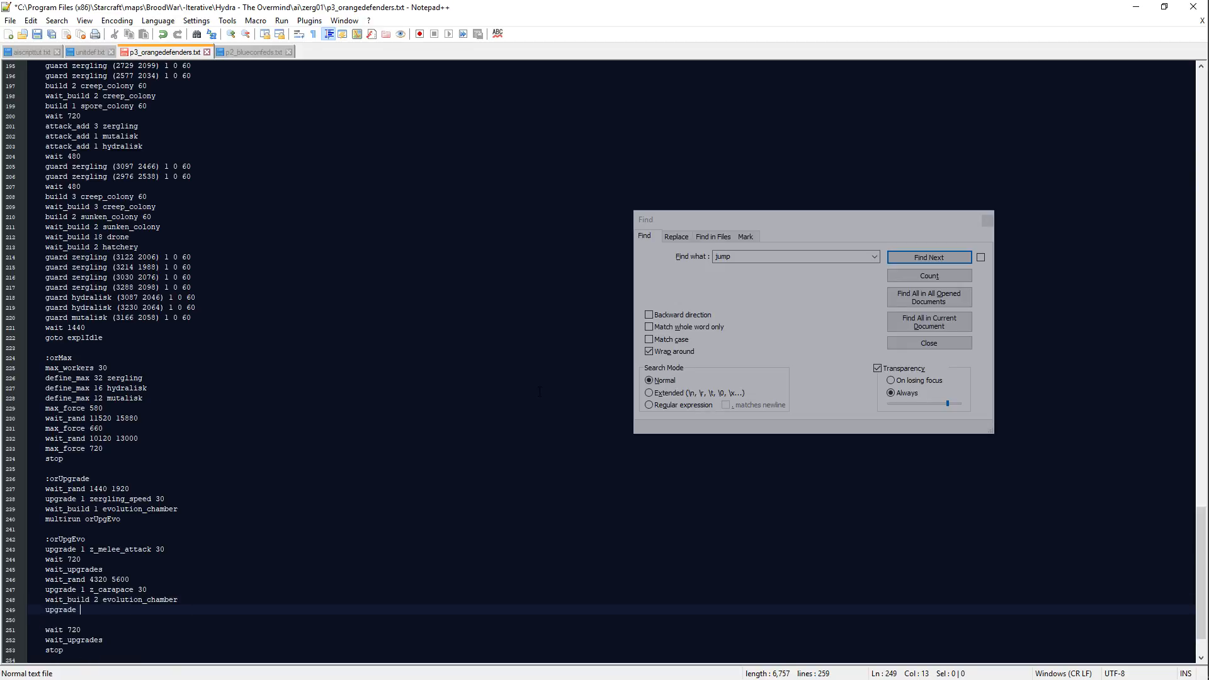
pyautogui.write('1 z_missile_attack 30')
pyautogui.press('Return')
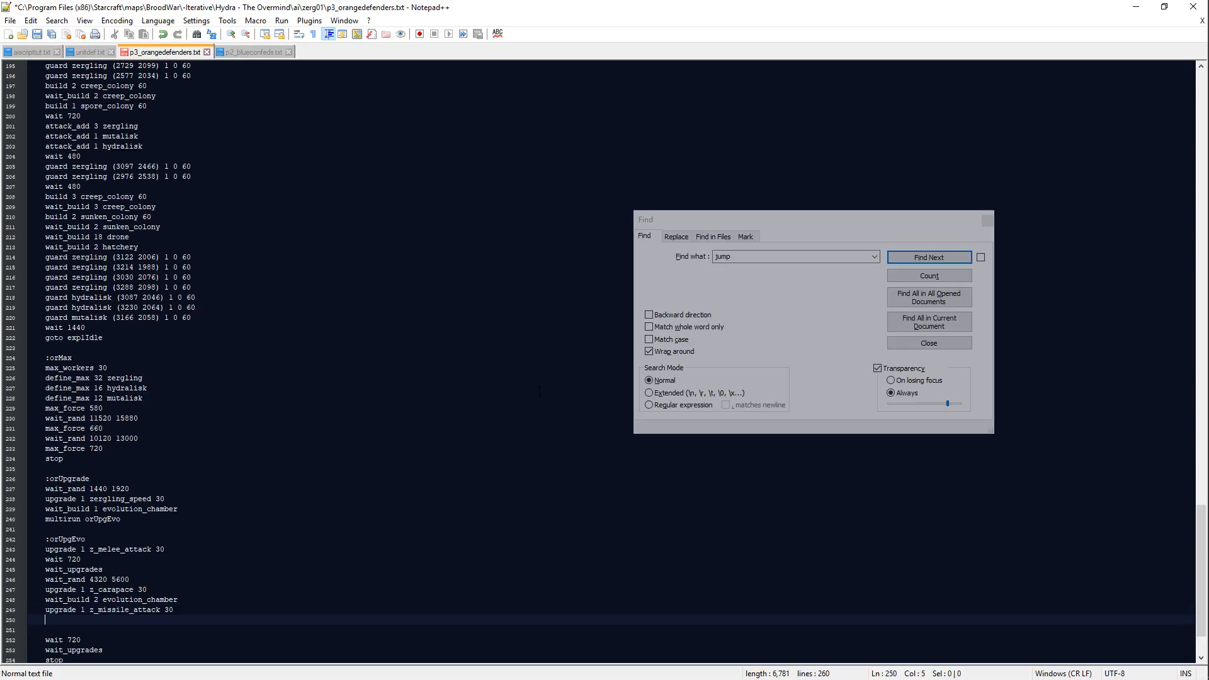
pyautogui.write('wait_build 1 lair')
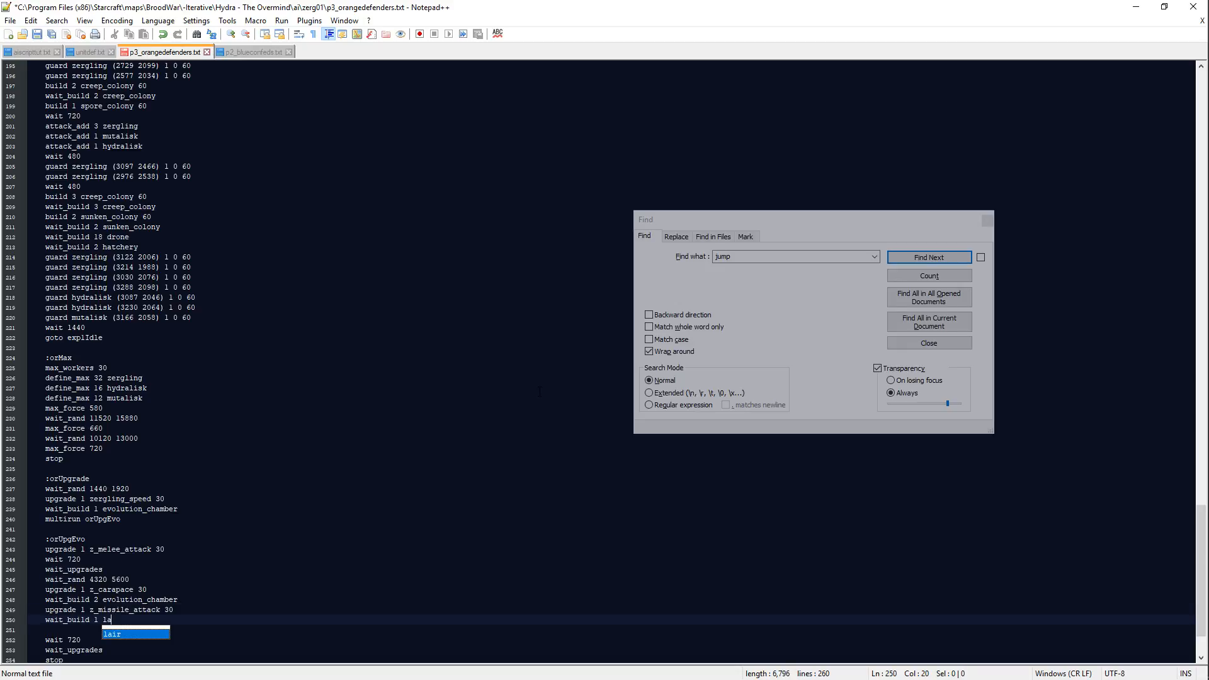
pyautogui.press('Return')
pyautogui.write('build')
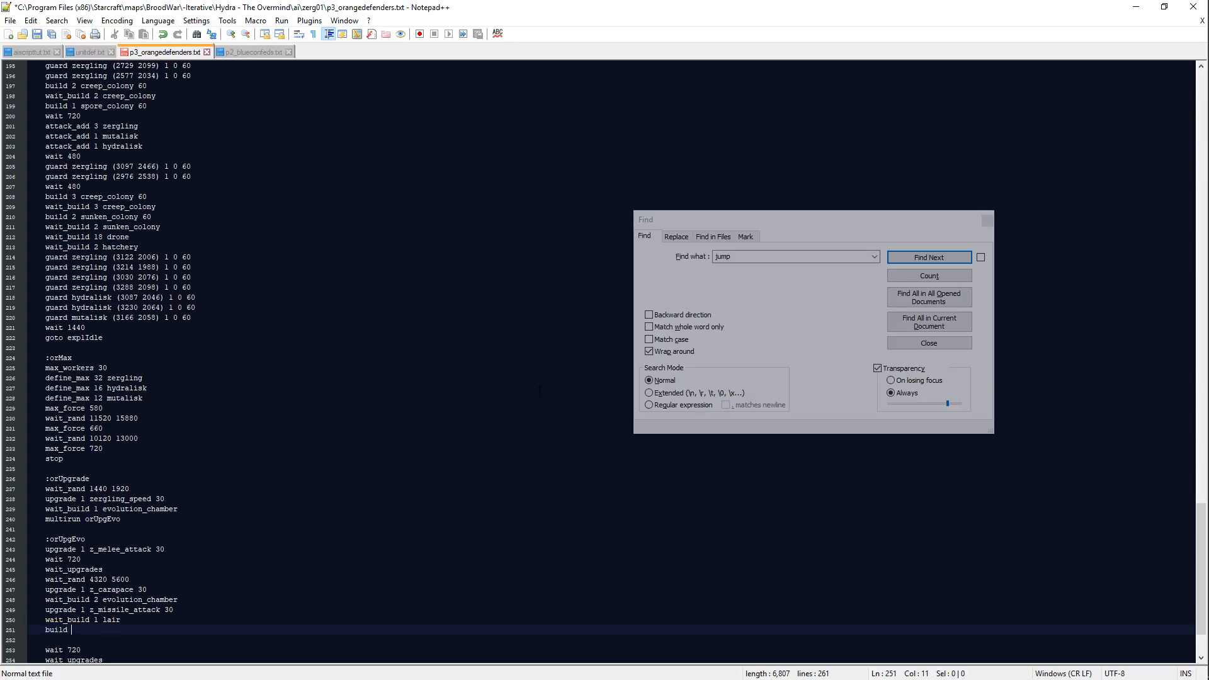
pyautogui.press('BackSpace')
pyautogui.press('BackSpace')
pyautogui.press('BackSpace')
pyautogui.press('BackSpace')
pyautogui.press('BackSpace')
pyautogui.write('upgrade')
pyautogui.press('BackSpace')
pyautogui.press('BackSpace')
pyautogui.press('BackSpace')
pyautogui.press('BackSpace')
pyautogui.press('BackSpace')
pyautogui.press('BackSpace')
pyautogui.press('BackSpace')
pyautogui.write('wait_rand 2880 4320')
pyautogui.press('Return')
pyautogui.write('upgrade 2 z_')
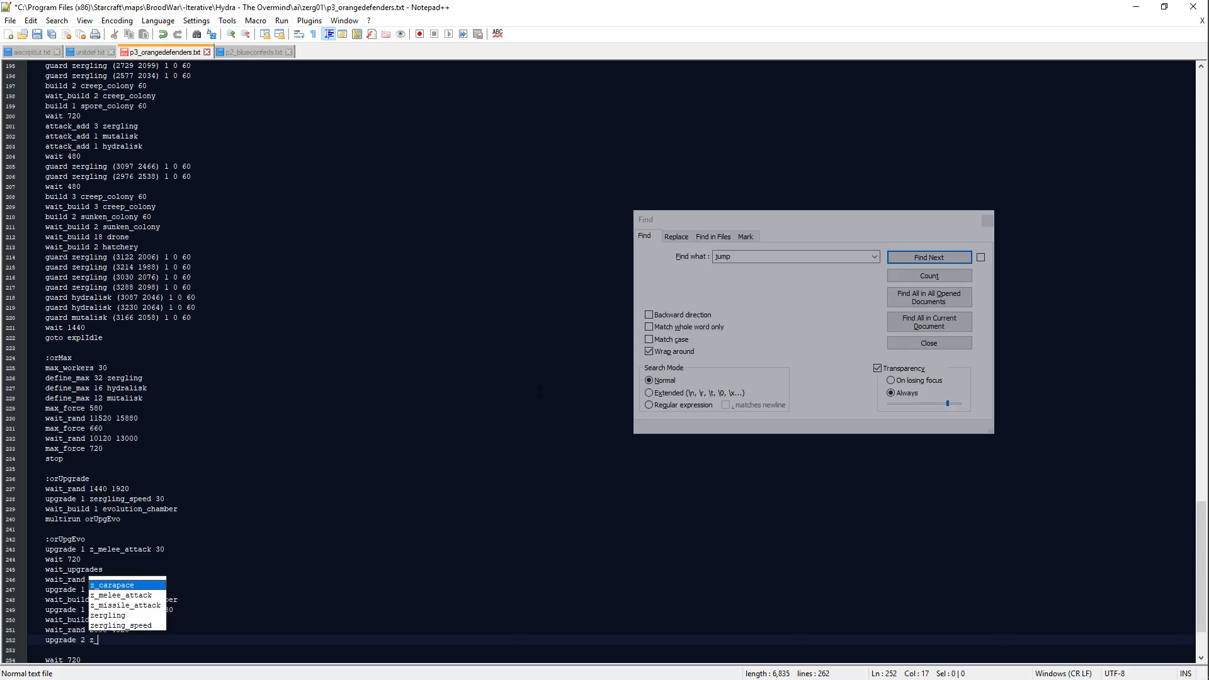
pyautogui.press('BackSpace')
pyautogui.press('BackSpace')
pyautogui.press('BackSpace')
pyautogui.press('BackSpace')
pyautogui.press('BackSpace')
pyautogui.press('BackSpace')
pyautogui.press('BackSpace')
pyautogui.press('BackSpace')
pyautogui.press('BackSpace')
pyautogui.press('BackSpace')
pyautogui.press('BackSpace')
pyautogui.press('BackSpace')
pyautogui.press('BackSpace')
pyautogui.press('BackSpace')
pyautogui.press('BackSpace')
pyautogui.press('BackSpace')
pyautogui.press('BackSpace')
pyautogui.press('BackSpace')
pyautogui.press('BackSpace')
pyautogui.press('BackSpace')
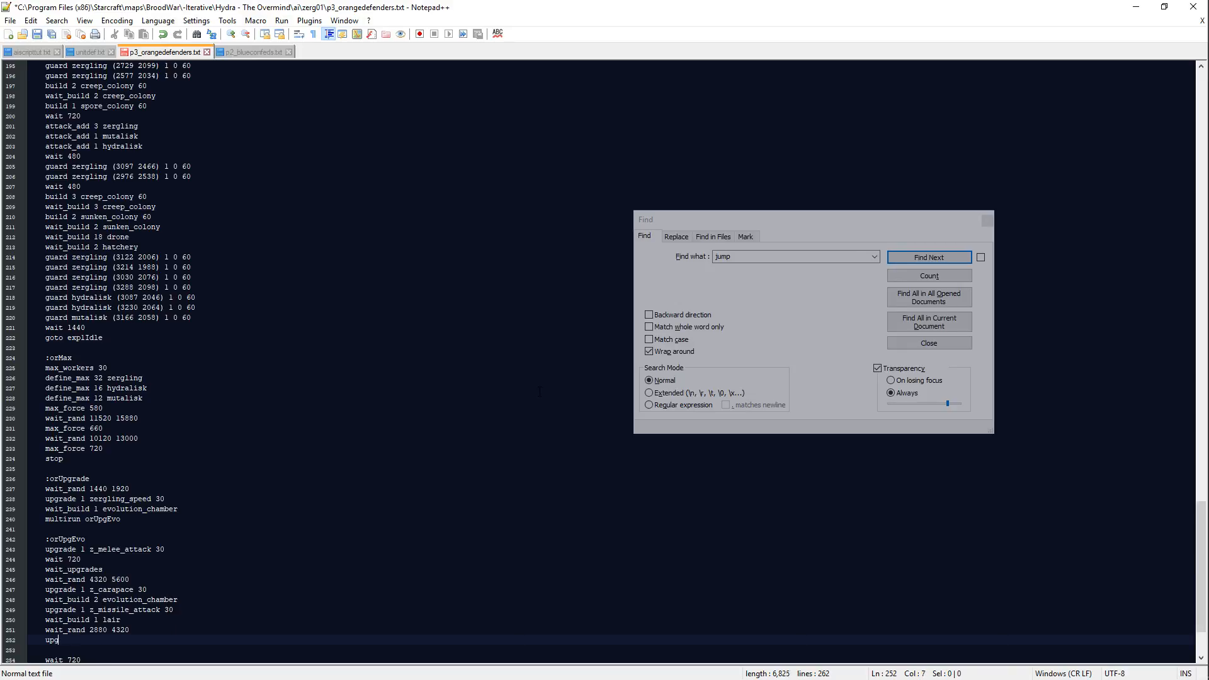
pyautogui.press('BackSpace')
pyautogui.press('BackSpace')
pyautogui.press('BackSpace')
pyautogui.press('BackSpace')
pyautogui.press('BackSpace')
pyautogui.press('BackSpace')
pyautogui.press('BackSpace')
pyautogui.press('BackSpace')
pyautogui.press('BackSpace')
pyautogui.press('BackSpace')
pyautogui.press('BackSpace')
pyautogui.press('BackSpace')
pyautogui.press('BackSpace')
pyautogui.press('BackSpace')
pyautogui.press('BackSpace')
pyautogui.press('BackSpace')
pyautogui.press('BackSpace')
pyautogui.press('BackSpace')
pyautogui.press('BackSpace')
pyautogui.press('BackSpace')
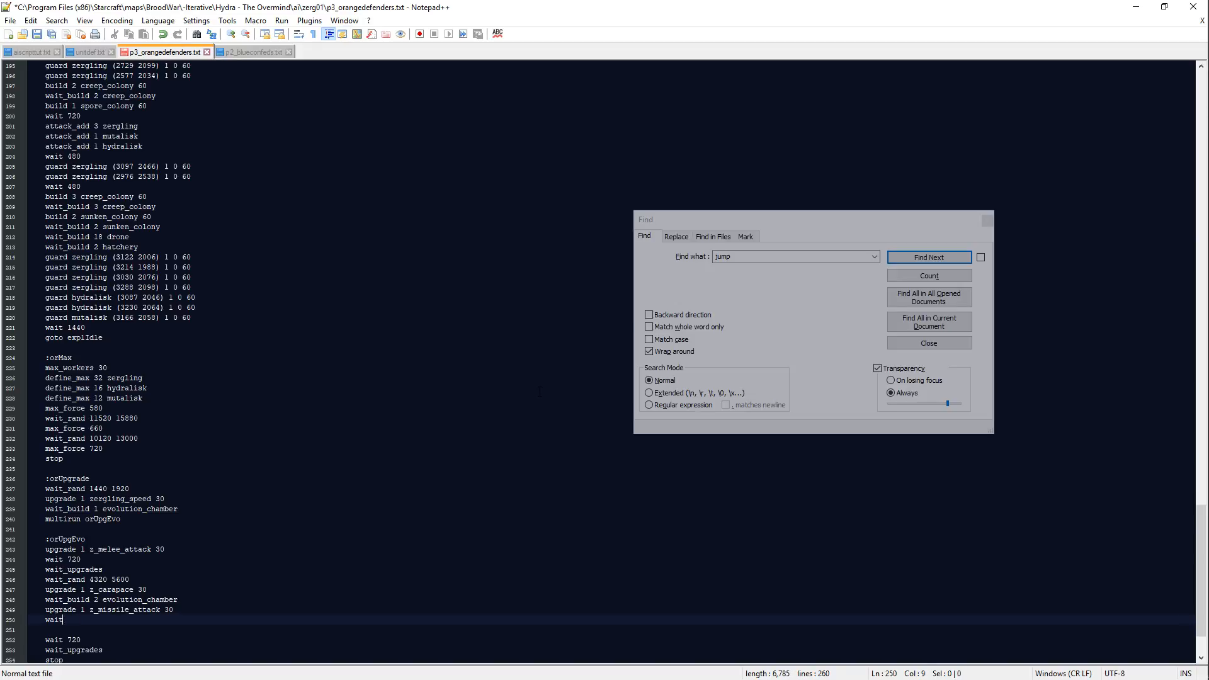
# Step: Remove the leftover text and empty line between the z_missile_attack upgrade and wait 720 in the orUpgEvo block
pyautogui.press('Down')
pyautogui.press('Down')
pyautogui.press('Down')
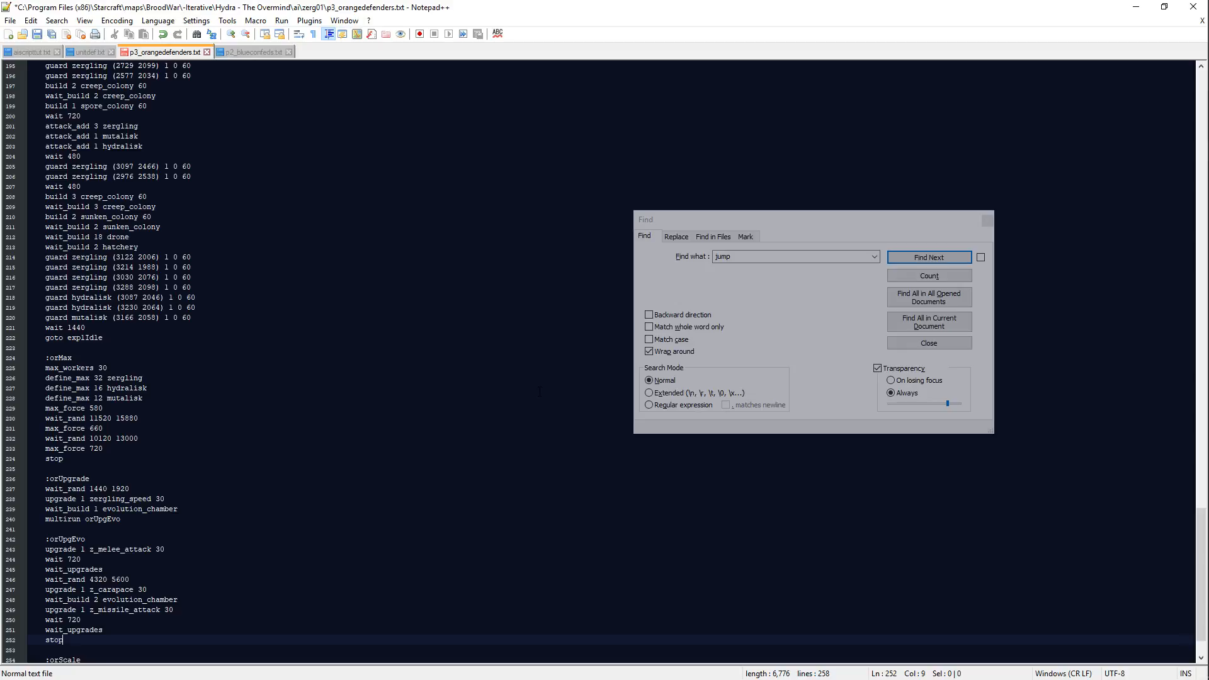
# Step: Start a wait_build 1 line below multirun orUpgEvo in the orUpgrade block
pyautogui.press('Up')
pyautogui.press('Up')
pyautogui.press('Up')
pyautogui.press('Up')
pyautogui.press('Up')
pyautogui.press('Up')
pyautogui.press('Up')
pyautogui.press('Up')
pyautogui.press('Up')
pyautogui.press('Up')
pyautogui.press('Up')
pyautogui.press('Up')
pyautogui.press('End')
pyautogui.press('Return')
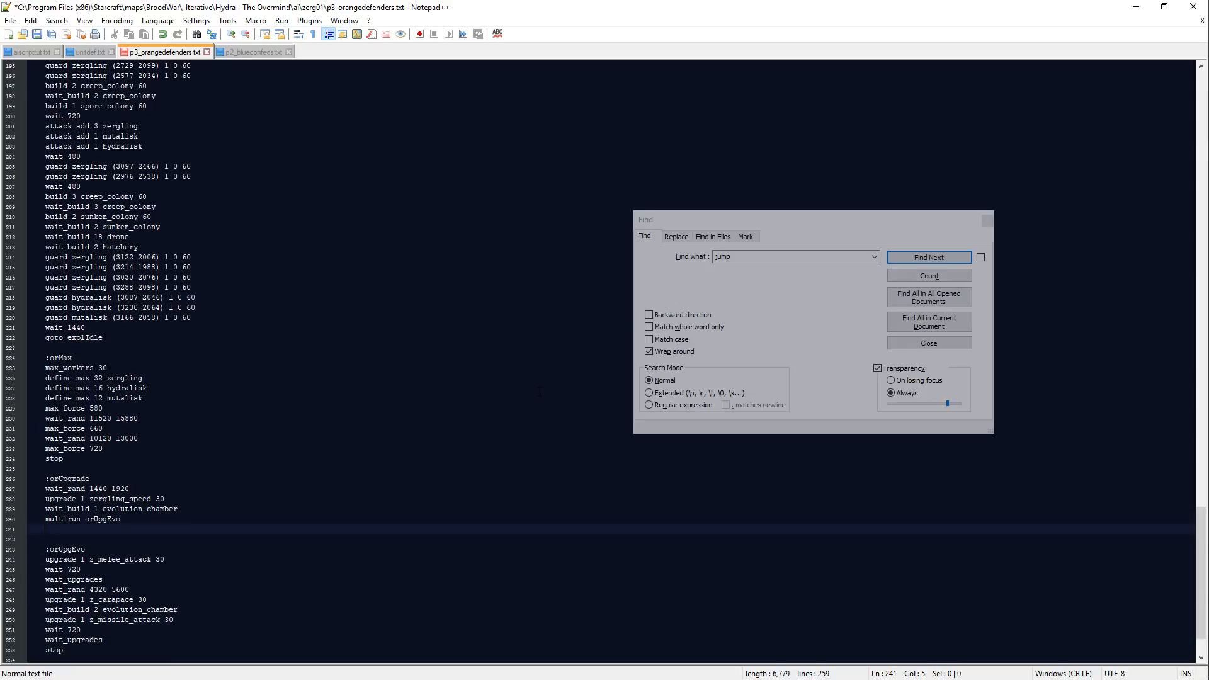
pyautogui.write('wait_build 1')
# Step: Add tech burrowing 30 above the zergling_speed upgrade in the orUpgrade block
pyautogui.press('Up')
pyautogui.press('Up')
pyautogui.press('Up')
pyautogui.press('Up')
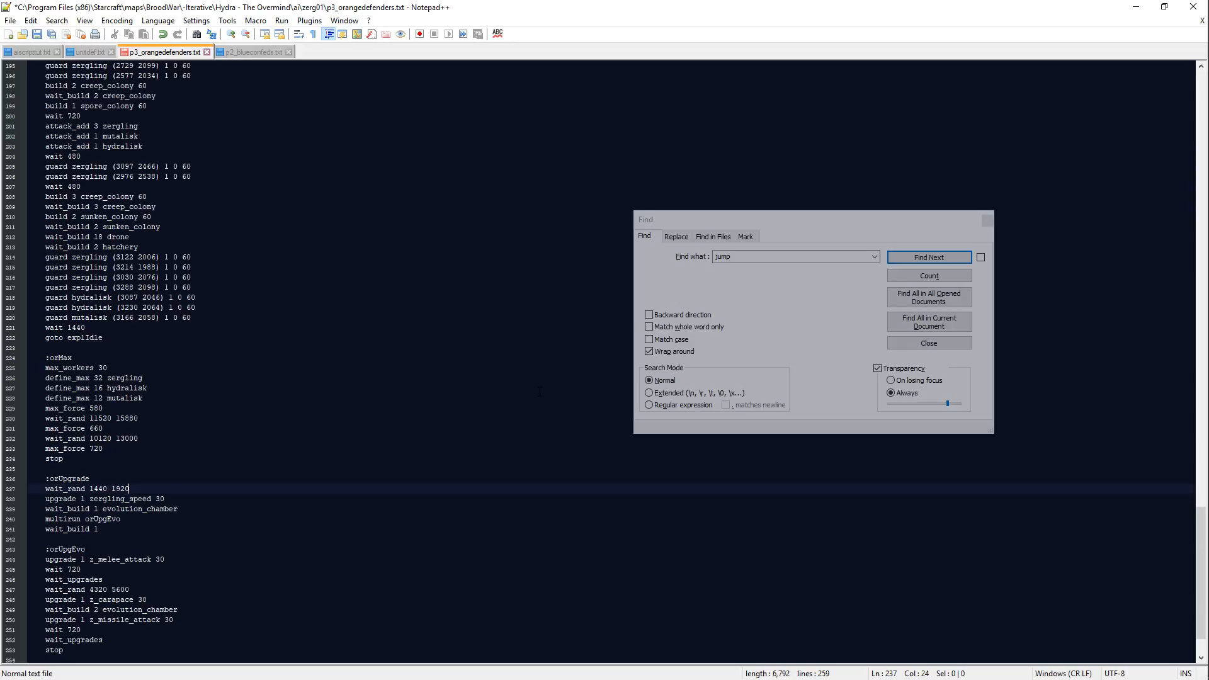
pyautogui.press('Return')
pyautogui.write('tech burrowing 30')
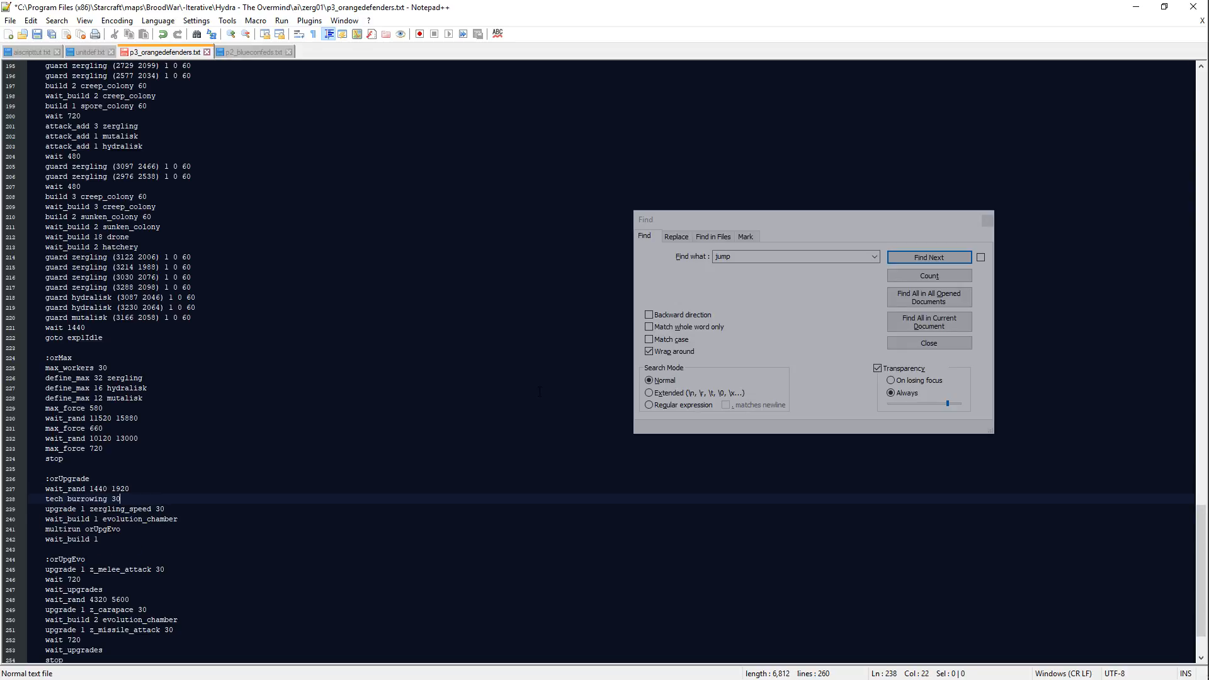
# Step: Complete the unfinished wait_build 1 line with lair and add multirun orUpgLair below it
pyautogui.press('Down')
pyautogui.press('Down')
pyautogui.press('Down')
pyautogui.press('Down')
pyautogui.write('lair')
pyautogui.press('Return')
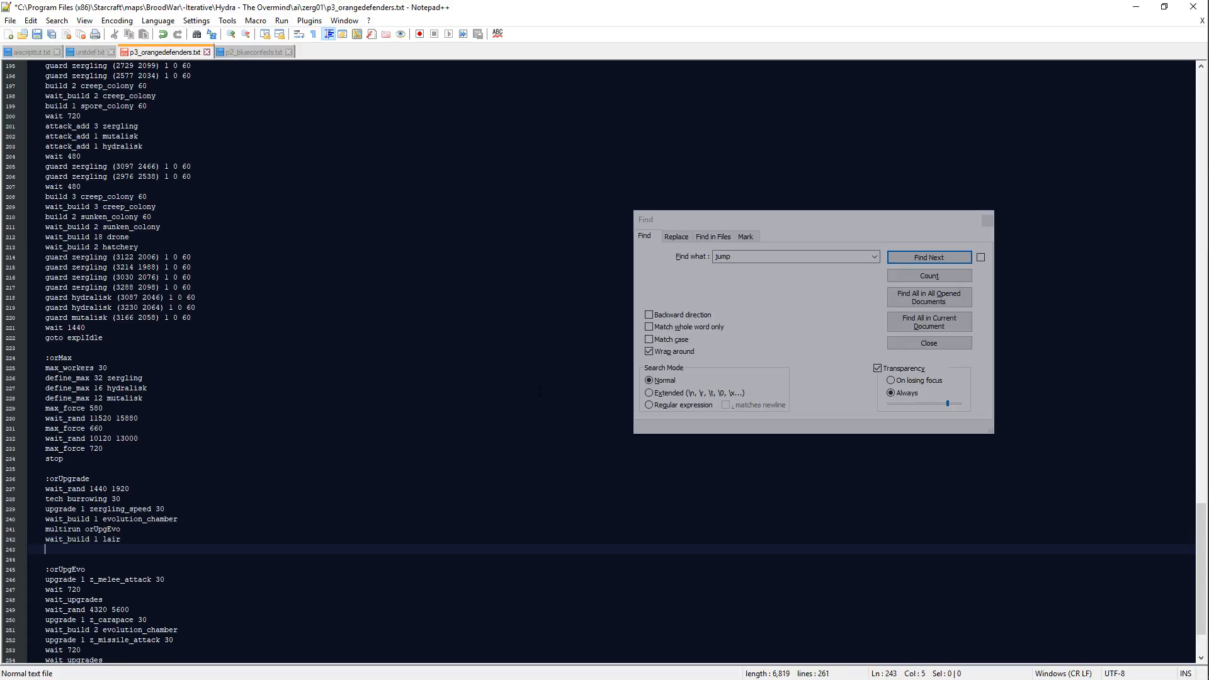
pyautogui.write('multirun orUpgI')
pyautogui.write('air')
# Step: Add wait_build 1 spire and multirun orUpgSpire below multirun orUpgLair
pyautogui.press('Return')
pyautogui.write('wait_build 1 spire')
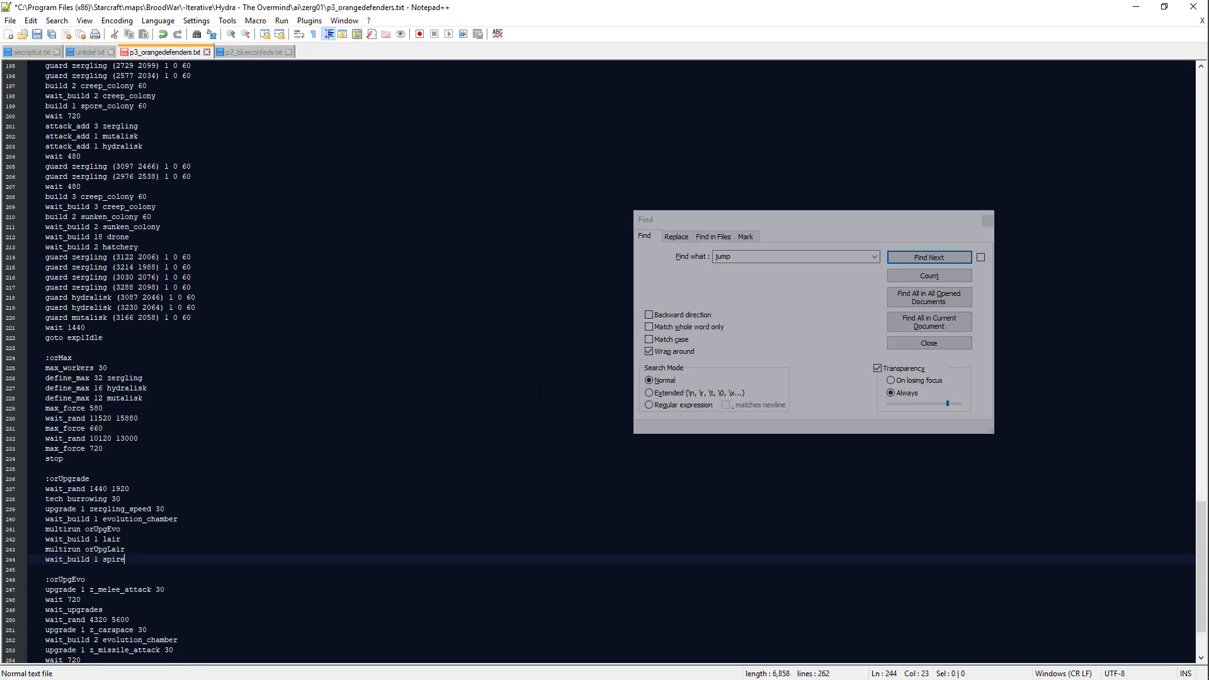
pyautogui.press('Return')
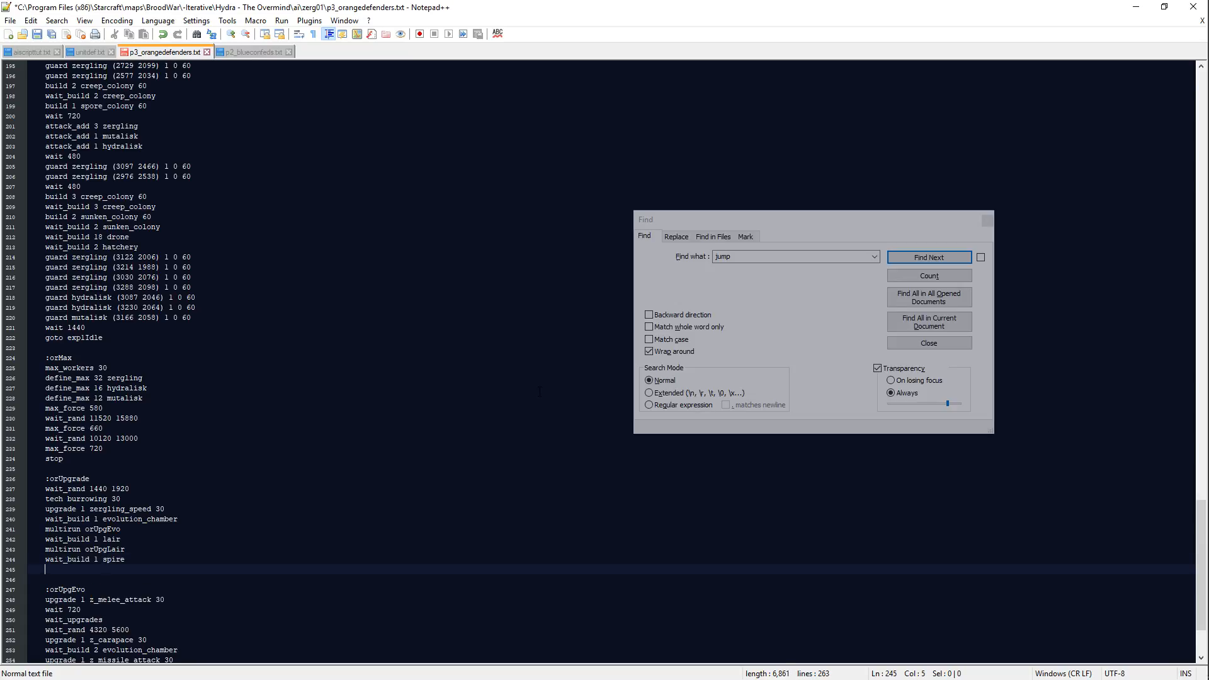
pyautogui.write('multirun orUpg')
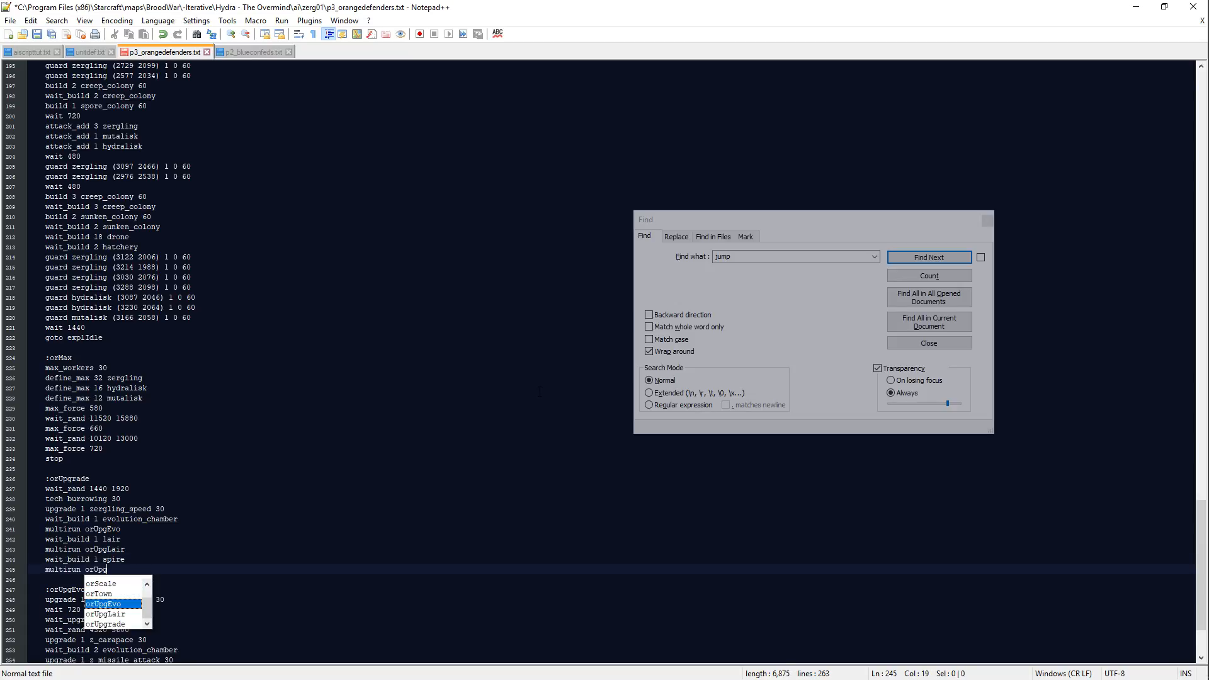
pyautogui.write('Spire')
# Step: Insert wait_build 1 hydralisk_den and multirun orUpgHydra above the wait_build 1 lair line
pyautogui.press('Up')
pyautogui.press('Up')
pyautogui.press('Up')
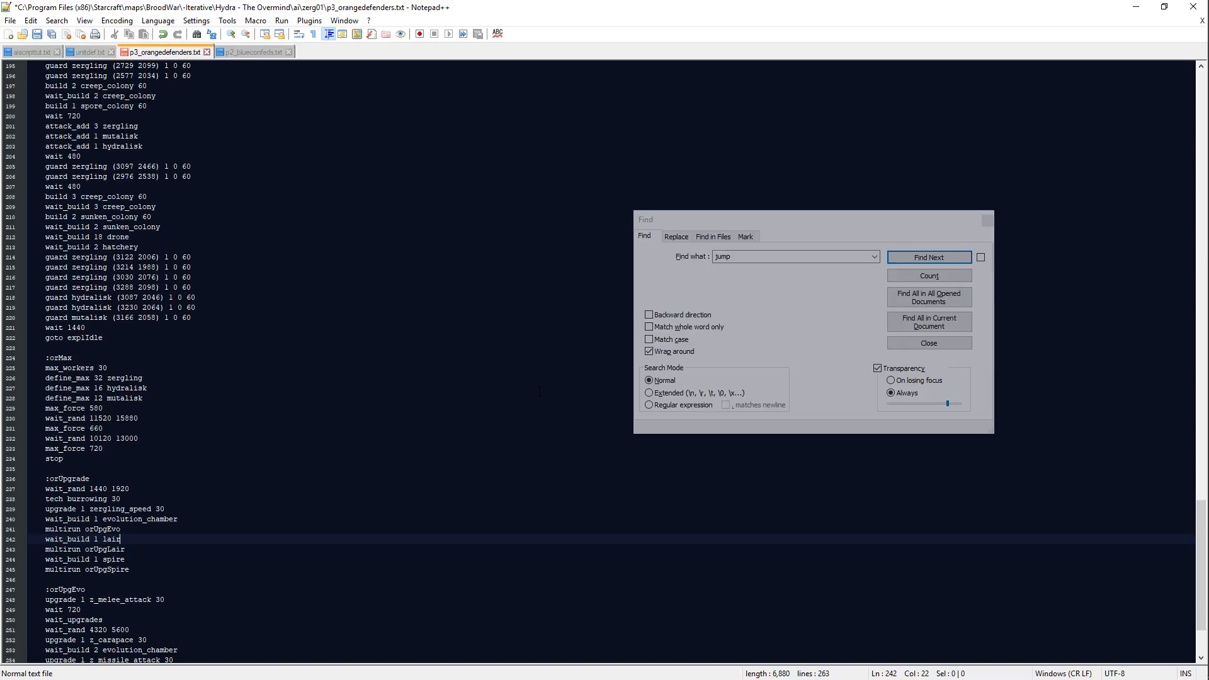
pyautogui.press('Return')
pyautogui.write('wait_build 1 hydralisk')
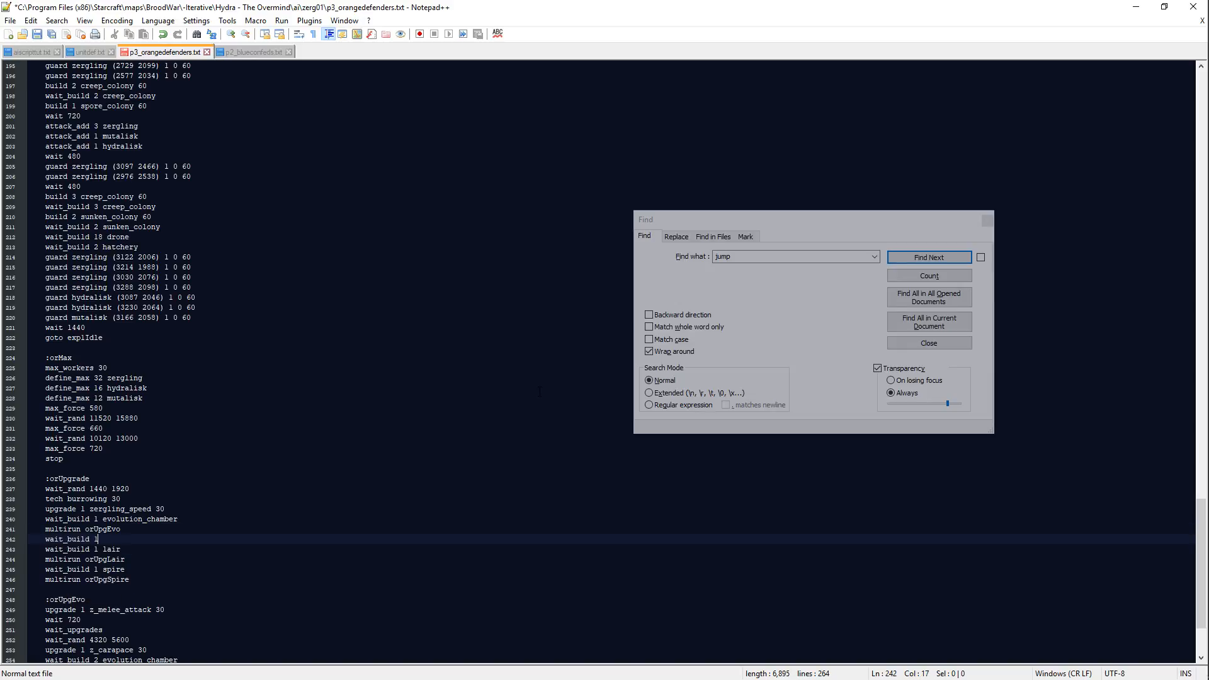
pyautogui.press('Return')
pyautogui.press('Return')
pyautogui.write('mult')
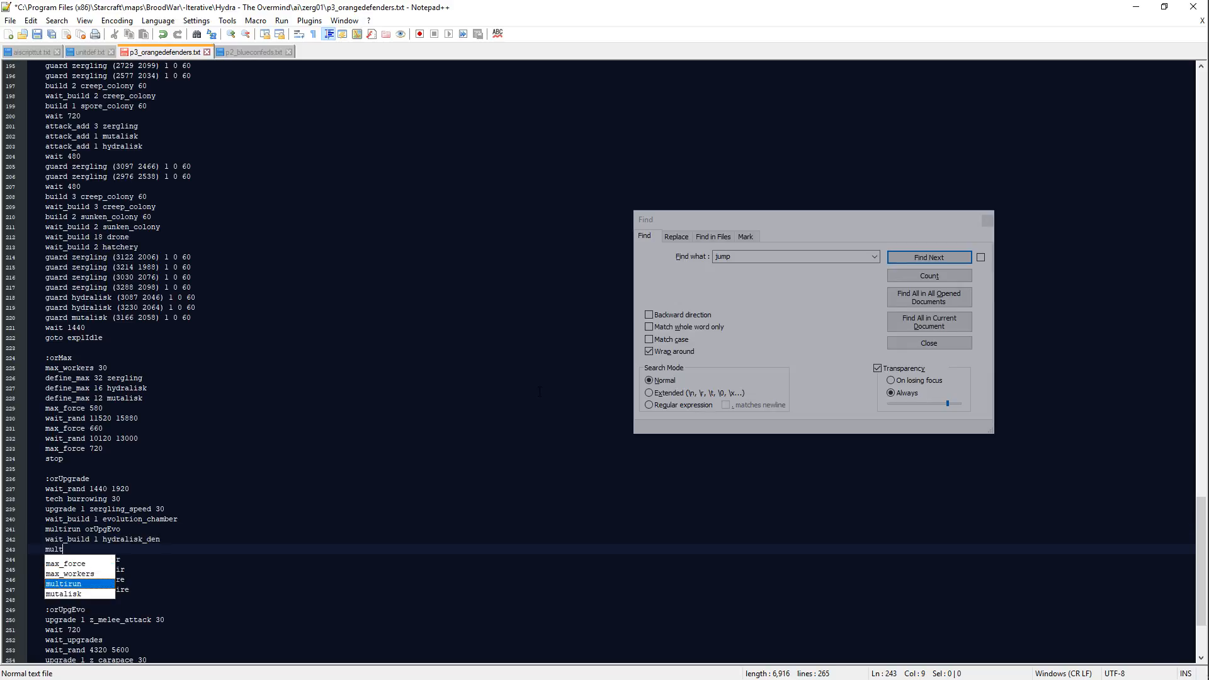
pyautogui.write('irun orUpgHydra')
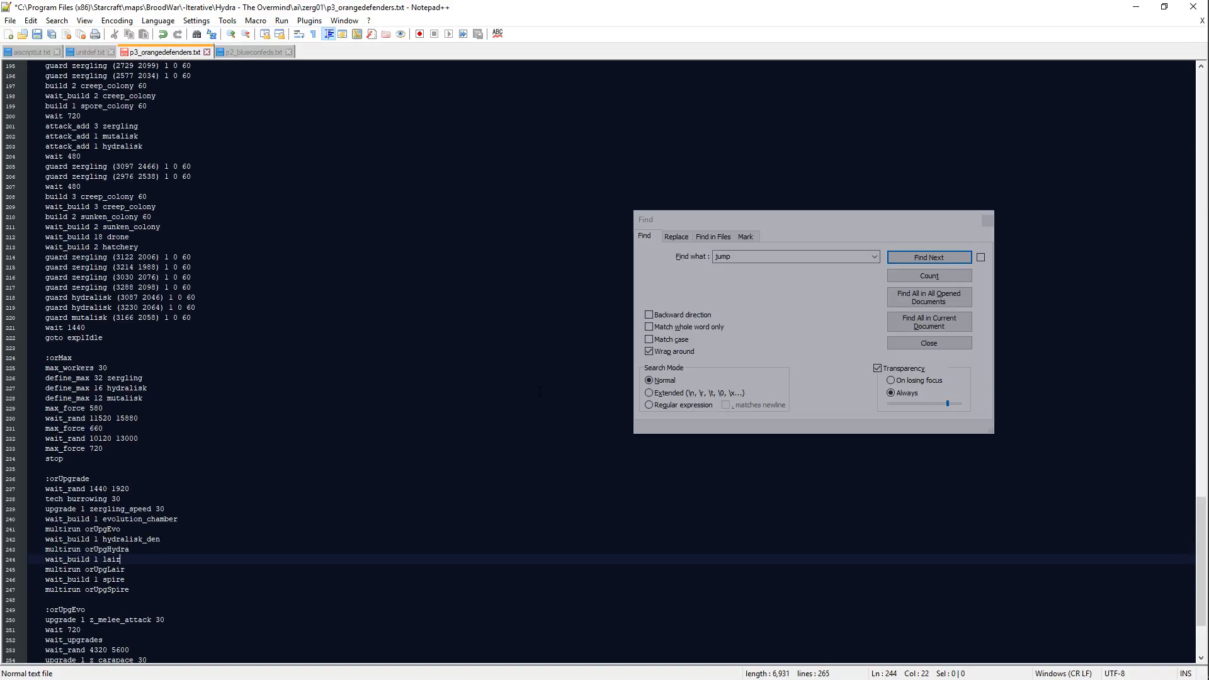
# Step: End the orUpgrade block with stop below multirun orUpgSpire and save the script
pyautogui.press('Down')
pyautogui.press('Down')
pyautogui.press('End')
pyautogui.write('stop')
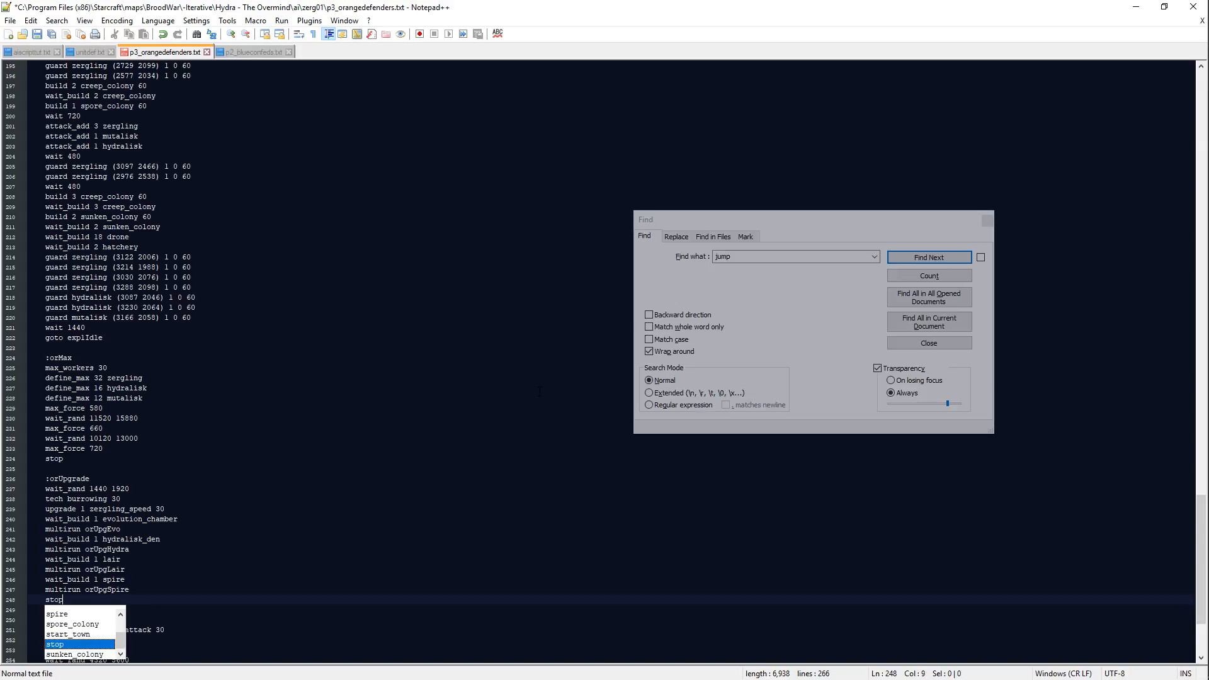
pyautogui.press('Escape')
pyautogui.scroll(-5, 314, 504)
pyautogui.click(208, 550)
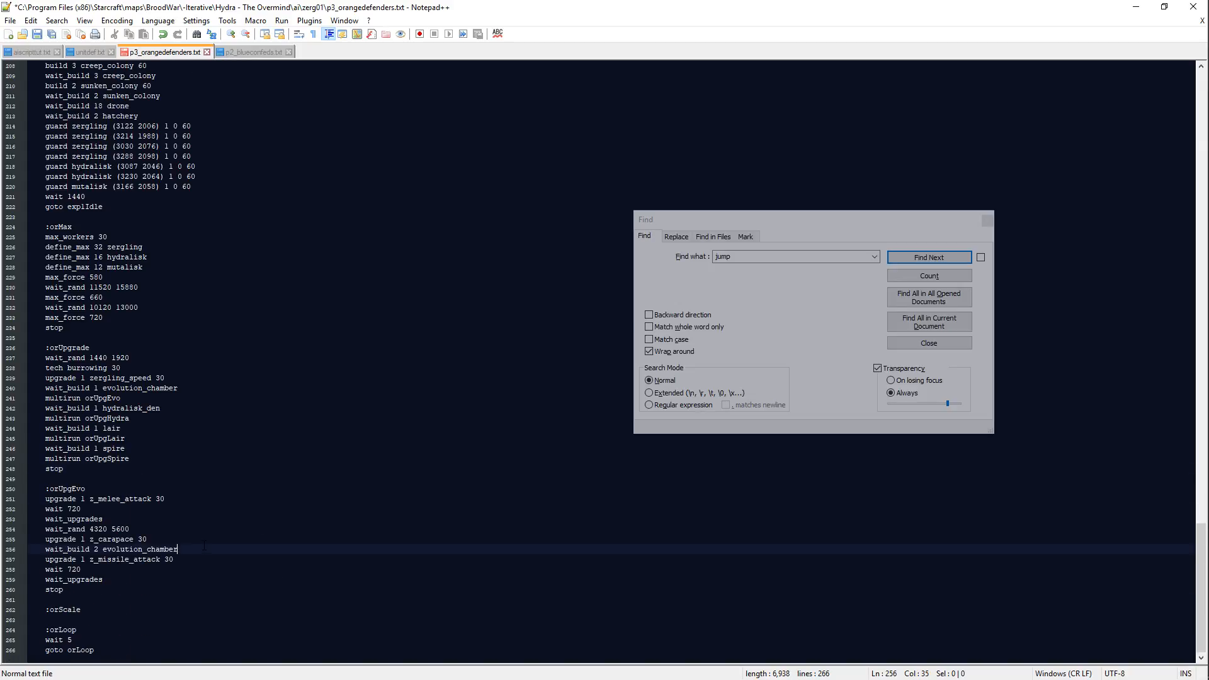
pyautogui.hotkey('ctrl', 's')
# Step: Create a new :orUpgHydra block between the orUpgEvo block and :orScale
pyautogui.click(203, 586)
pyautogui.press('Return')
pyautogui.press('Return')
pyautogui.write(':')
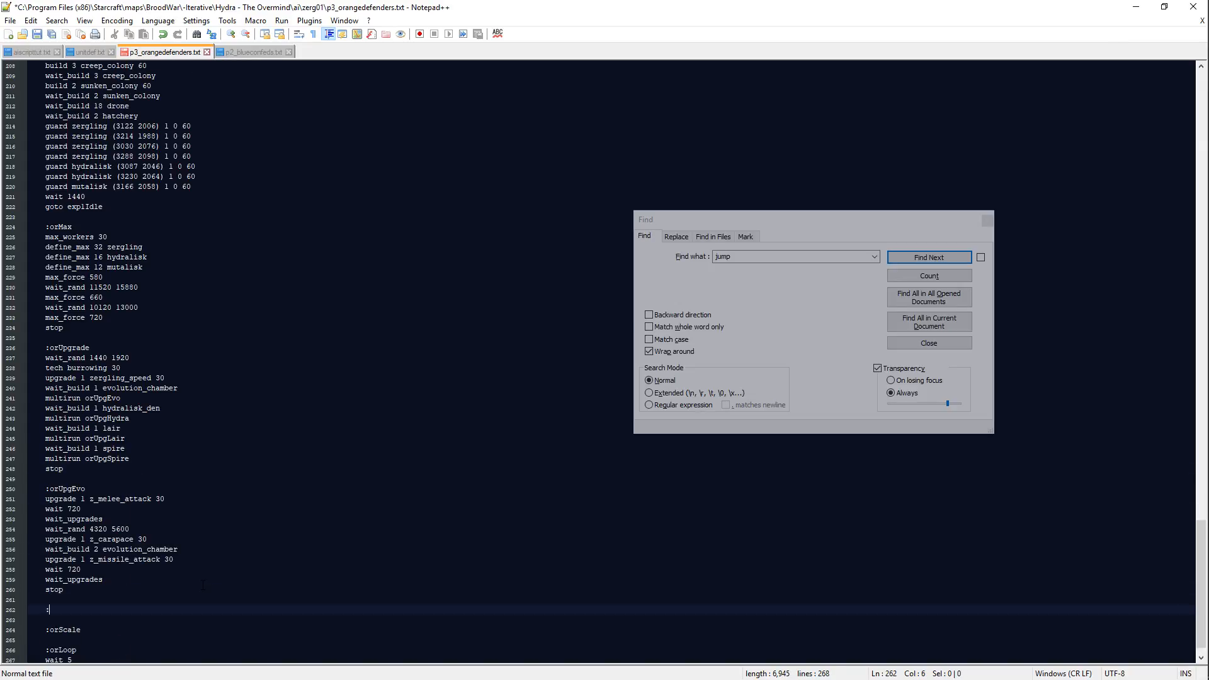
pyautogui.write('orUpgHydra')
pyautogui.press('Return')
pyautogui.press('Return')
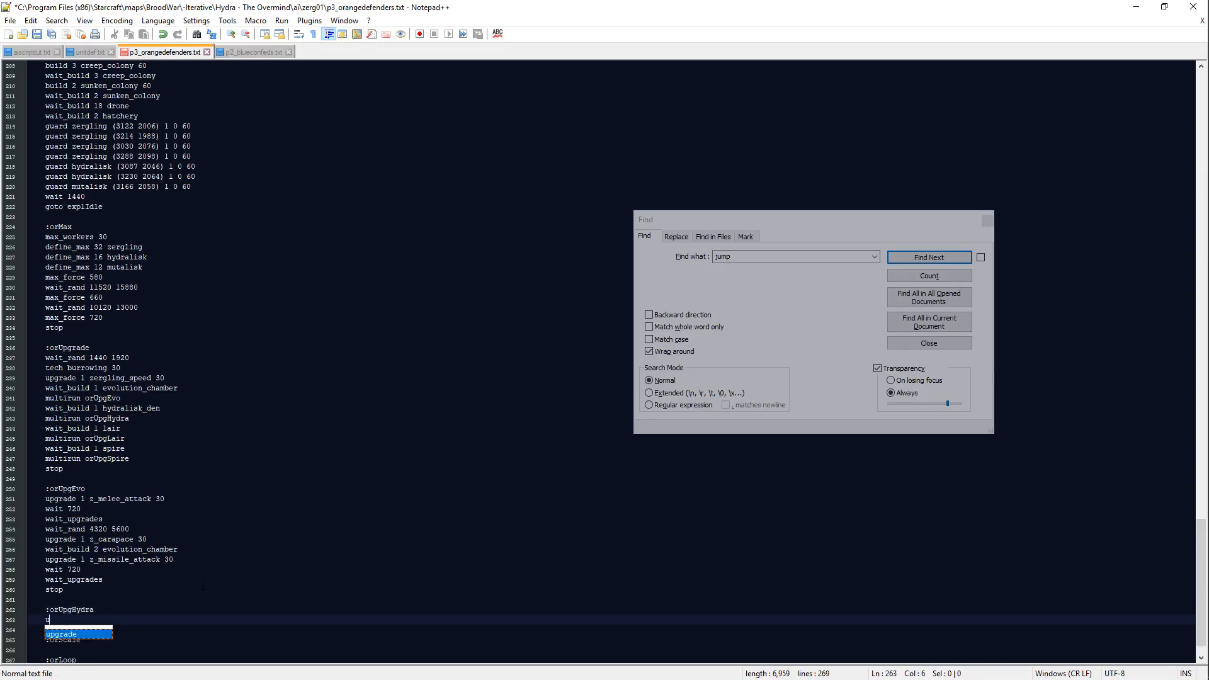
pyautogui.write('upgra')
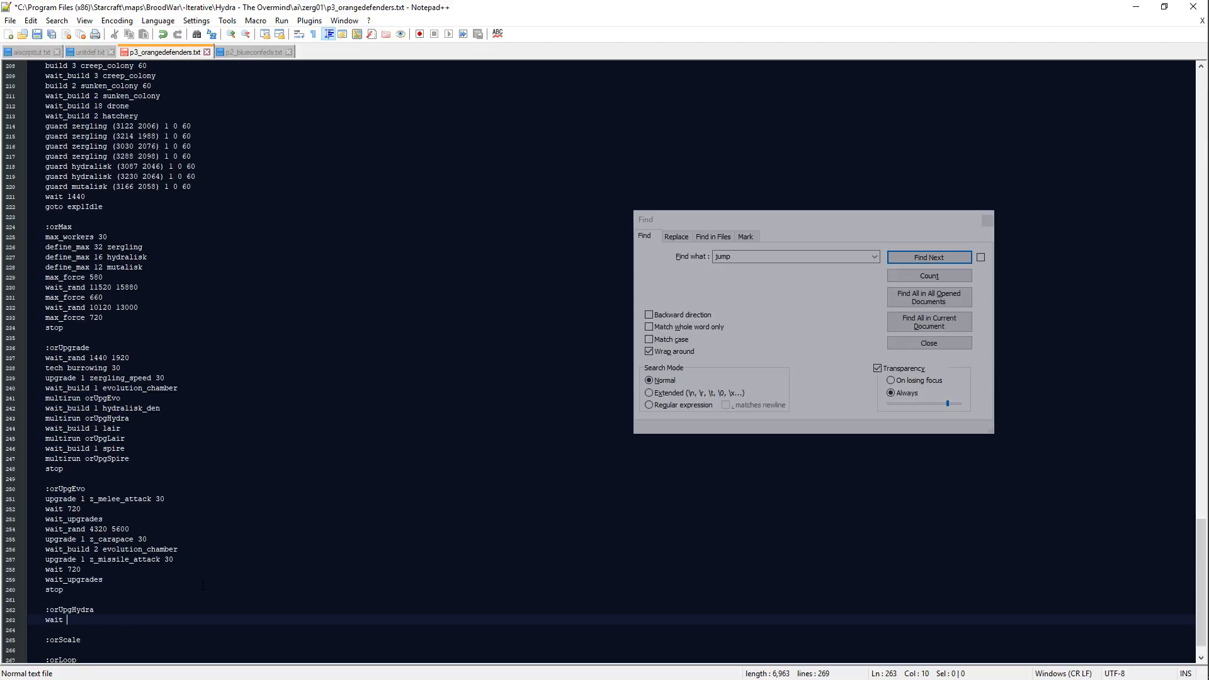
pyautogui.write('de 1 hydr')
pyautogui.press('BackSpace')
pyautogui.press('BackSpace')
pyautogui.press('BackSpace')
pyautogui.press('BackSpace')
pyautogui.press('BackSpace')
pyautogui.press('BackSpace')
pyautogui.press('BackSpace')
pyautogui.press('BackSpace')
pyautogui.press('BackSpace')
pyautogui.press('BackSpace')
pyautogui.press('BackSpace')
pyautogui.press('BackSpace')
pyautogui.press('BackSpace')
pyautogui.press('BackSpace')
# Step: Add wait_rand 720 1440 as the first line of the orUpgHydra block
pyautogui.write('wait_rand')
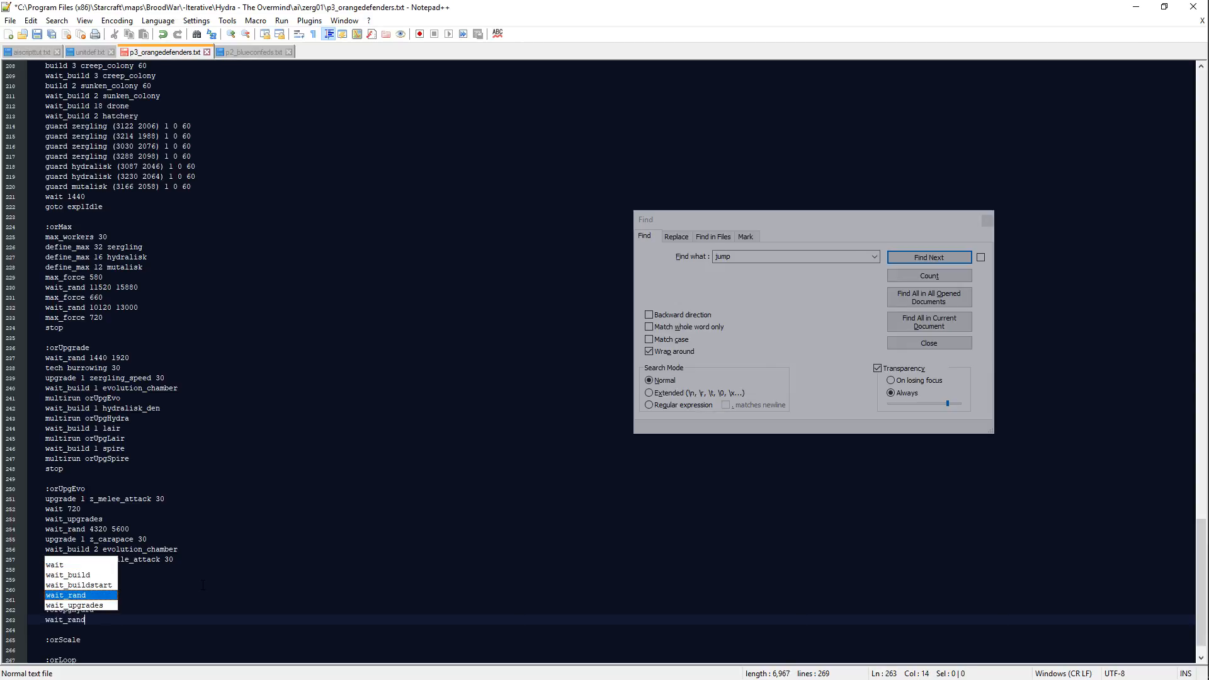
pyautogui.write(' 720 1440')
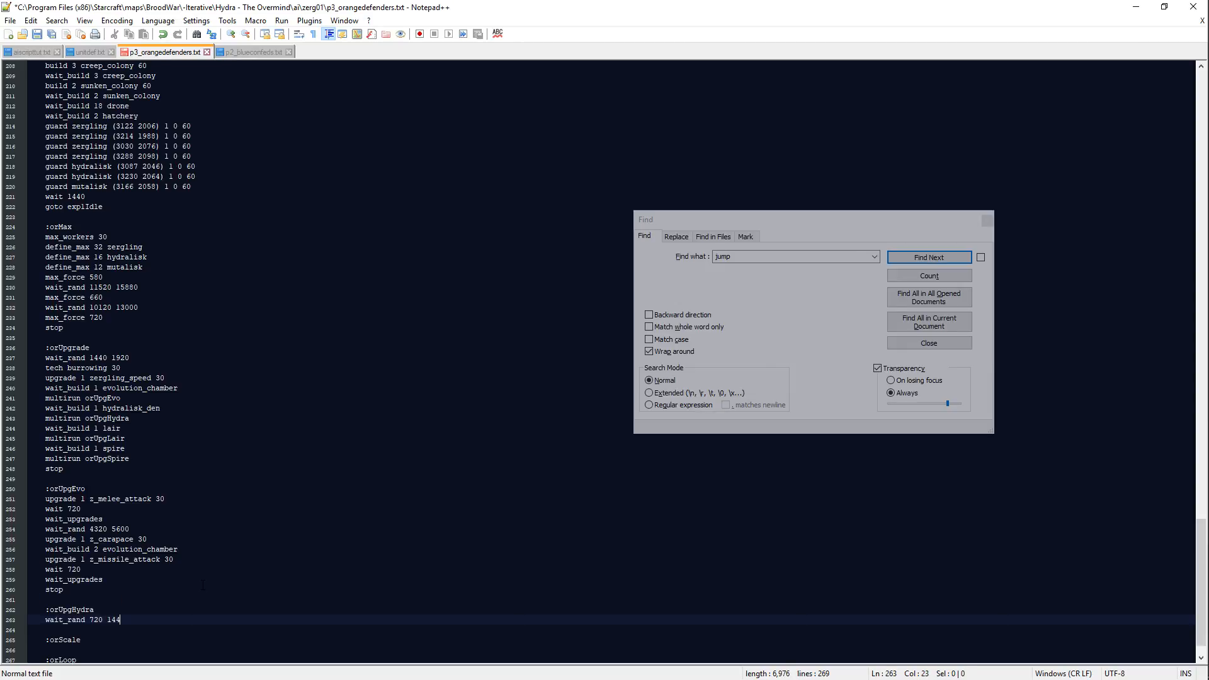
# Step: Add upgrade 1 hydralisk_speed 30 below the wait_rand line in the orUpgHydra block
pyautogui.press('Return')
pyautogui.write('upgrade 1 hydralisk_')
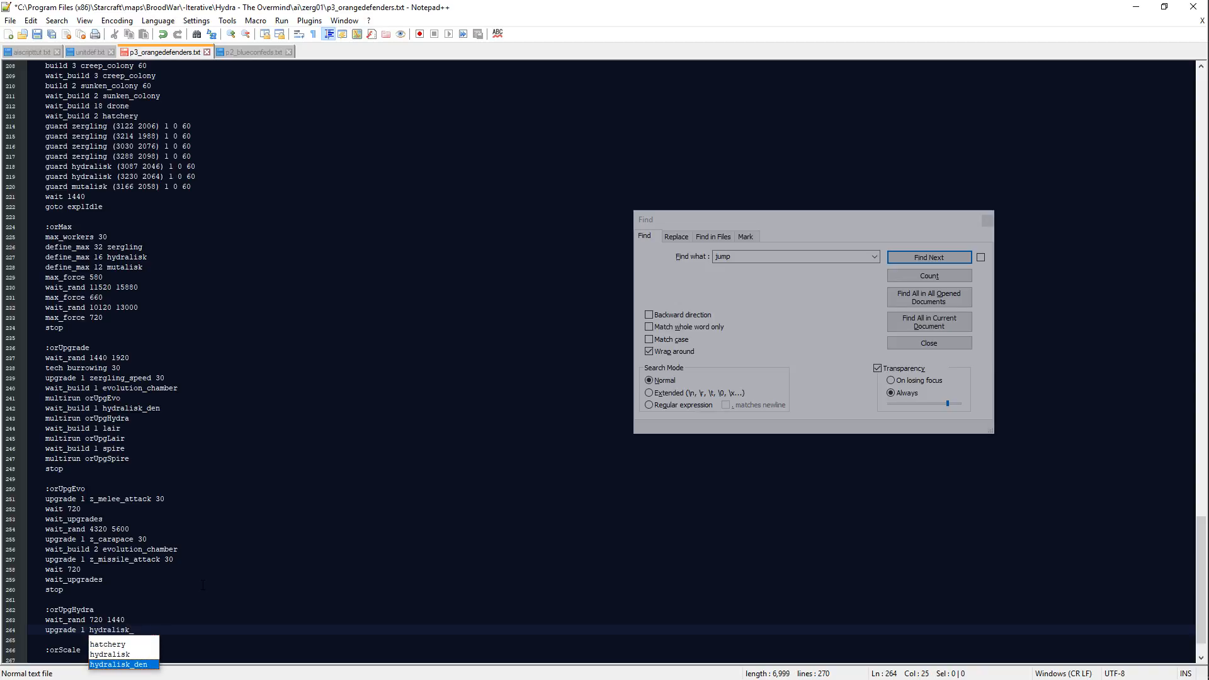
pyautogui.write('dspeed 30')
# Step: Add wait_rand 3660 7200 below the hydralisk_speed upgrade in the orUpgHydra block
pyautogui.press('Return')
pyautogui.write('wait_ran')
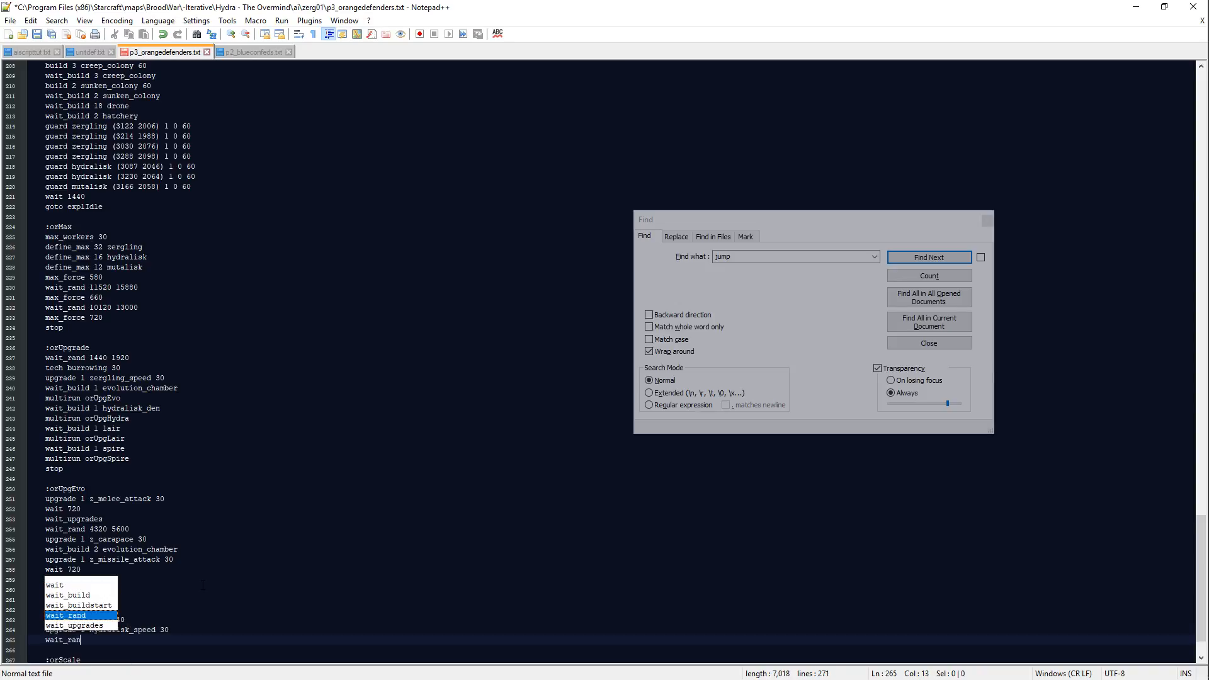
pyautogui.write('d 4320 7200')
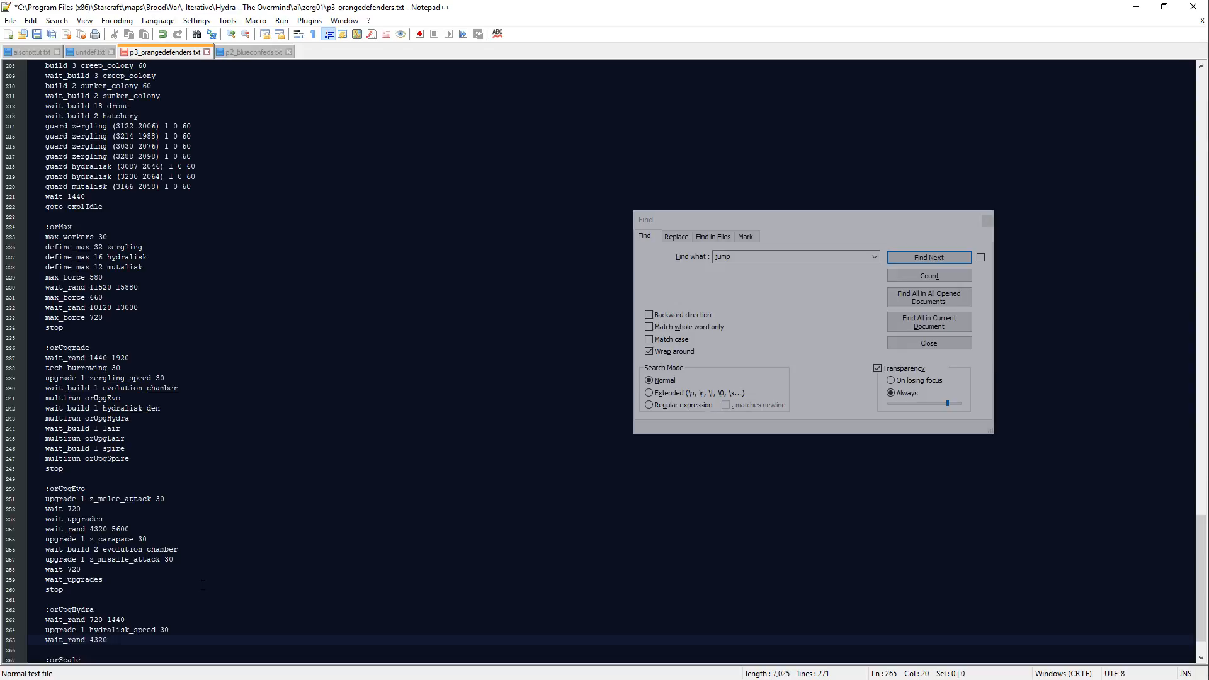
pyautogui.press('Return')
pyautogui.write('upgra')
pyautogui.press('BackSpace')
pyautogui.press('BackSpace')
pyautogui.press('BackSpace')
pyautogui.press('BackSpace')
pyautogui.press('BackSpace')
pyautogui.press('BackSpace')
pyautogui.press('BackSpace')
pyautogui.press('BackSpace')
pyautogui.press('BackSpace')
pyautogui.press('BackSpace')
pyautogui.press('BackSpace')
pyautogui.press('BackSpace')
pyautogui.press('BackSpace')
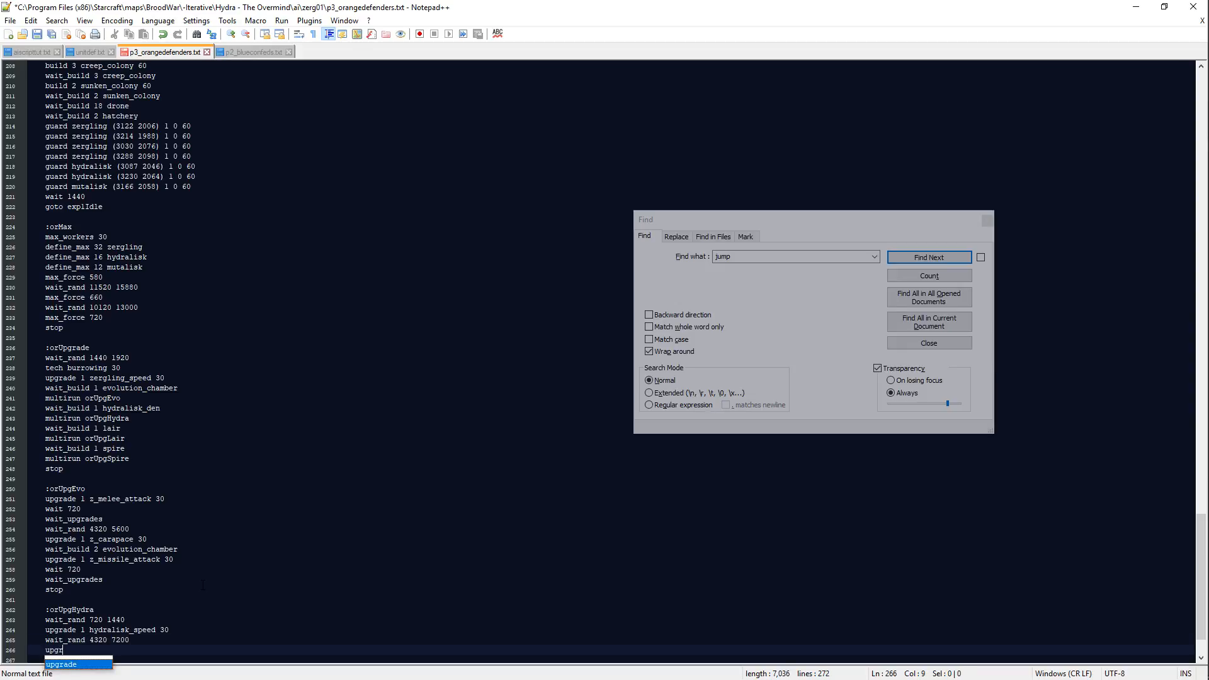
pyautogui.press('BackSpace')
pyautogui.press('BackSpace')
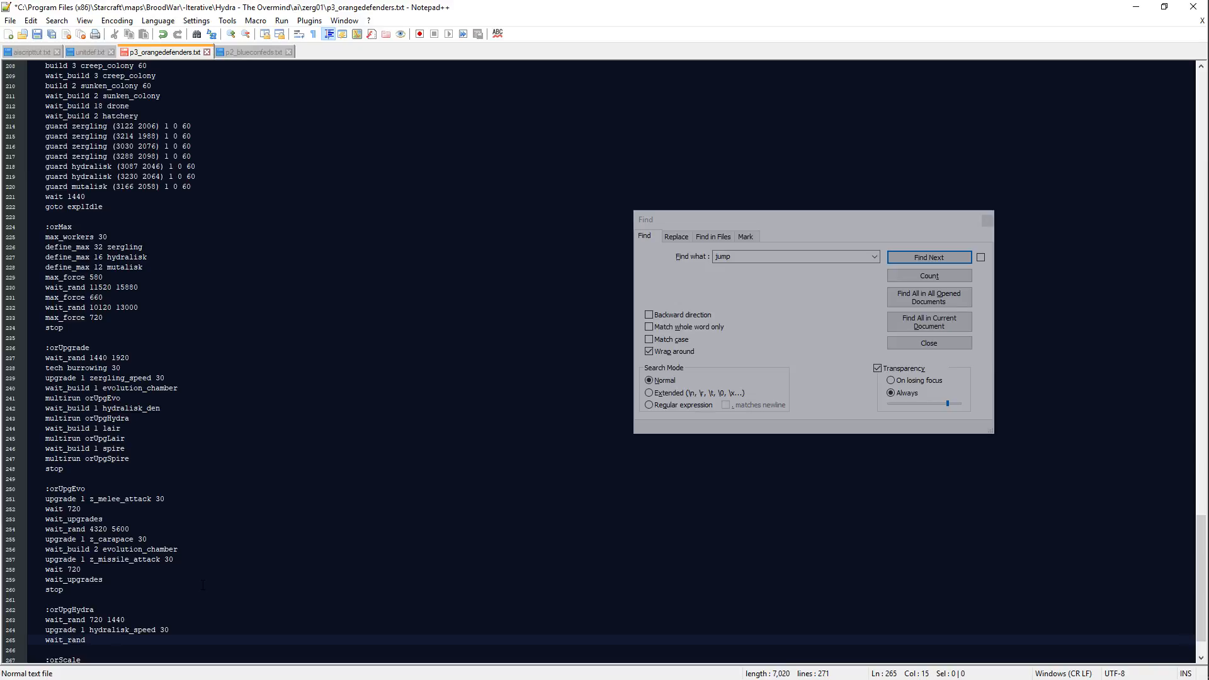
pyautogui.write('3660 7200')
# Step: Add upgrade 1 hydralisk_range 30 as the next line of the orUpgHydra block
pyautogui.press('Return')
pyautogui.write('upgrade 1 hydralis')
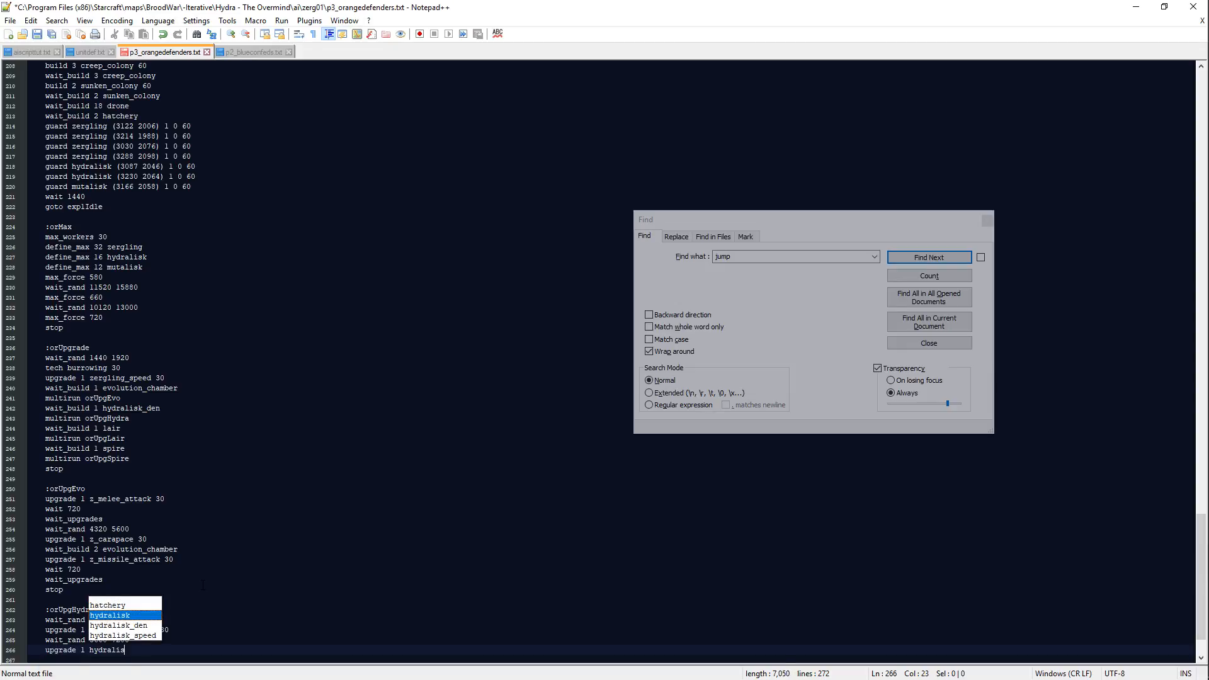
pyautogui.write('k_range 30')
# Step: Finish the orUpgHydra block with the lines wait 720, wait_upgrades and stop
pyautogui.press('Return')
pyautogui.write('wait ')
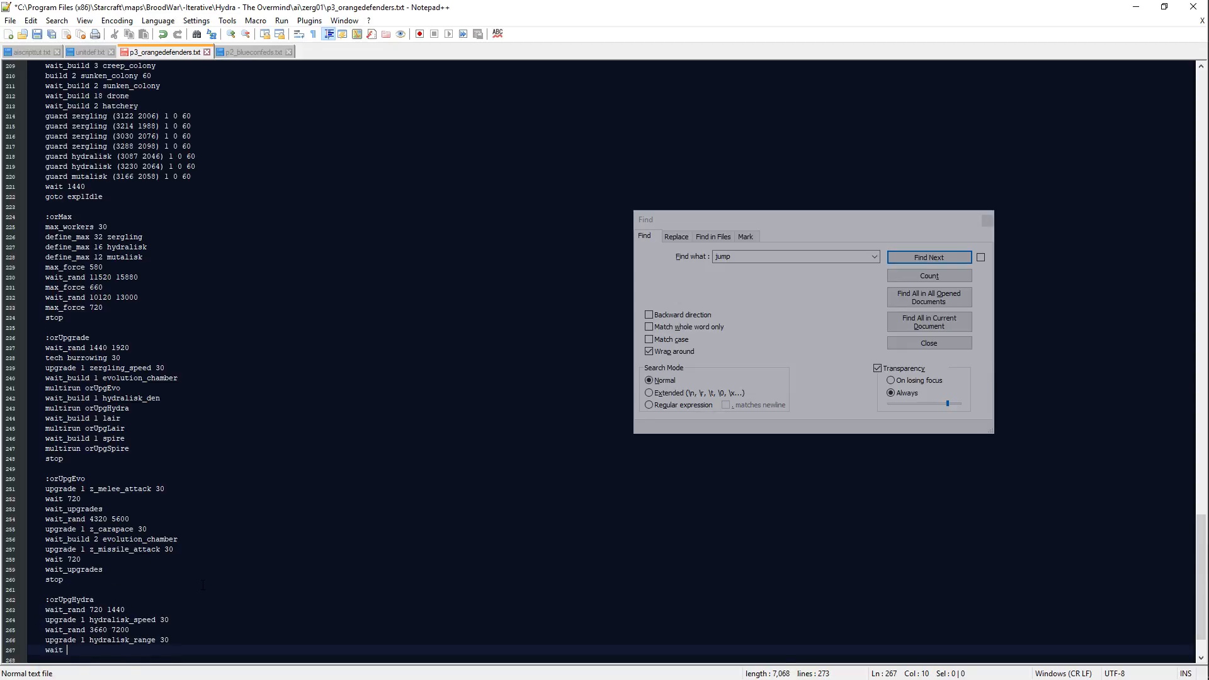
pyautogui.write('720')
pyautogui.press('Return')
pyautogui.write('wait_up')
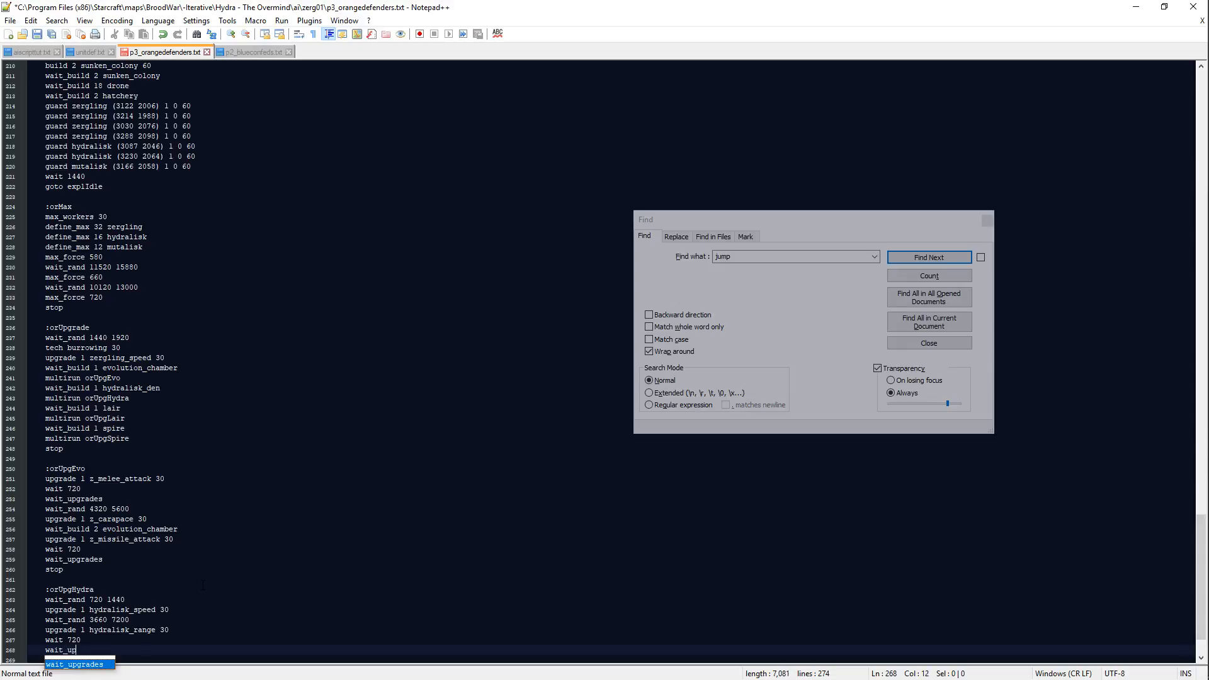
pyautogui.write('grades')
pyautogui.press('Return')
pyautogui.write('stop')
# Step: Create a new :orUpgLair block below the orUpgHydra block, separated by a blank line
pyautogui.press('Return')
pyautogui.press('Return')
pyautogui.write(':or')
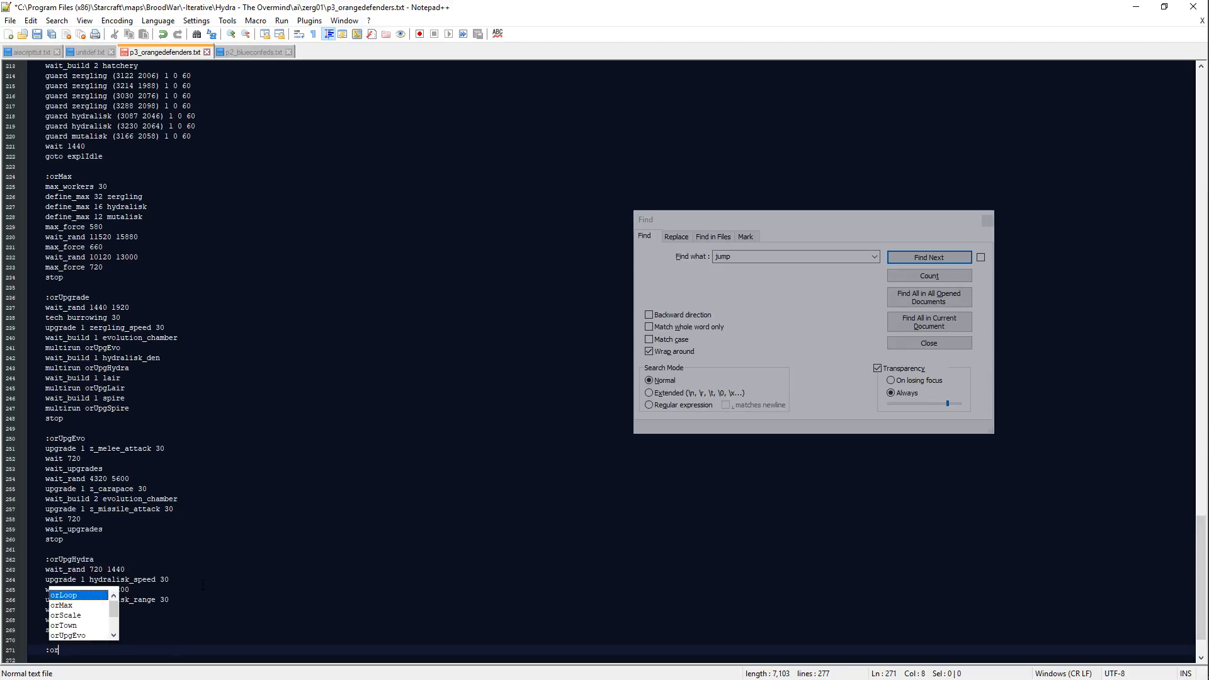
pyautogui.write('Upg')
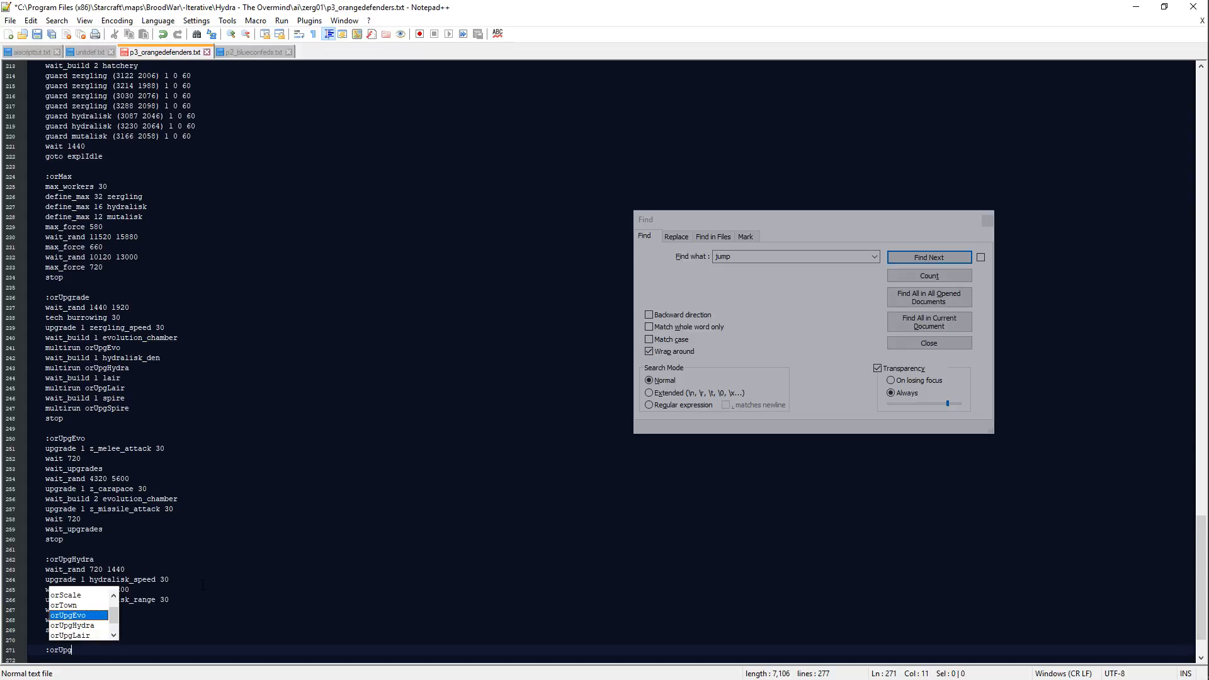
pyautogui.write('Lair')
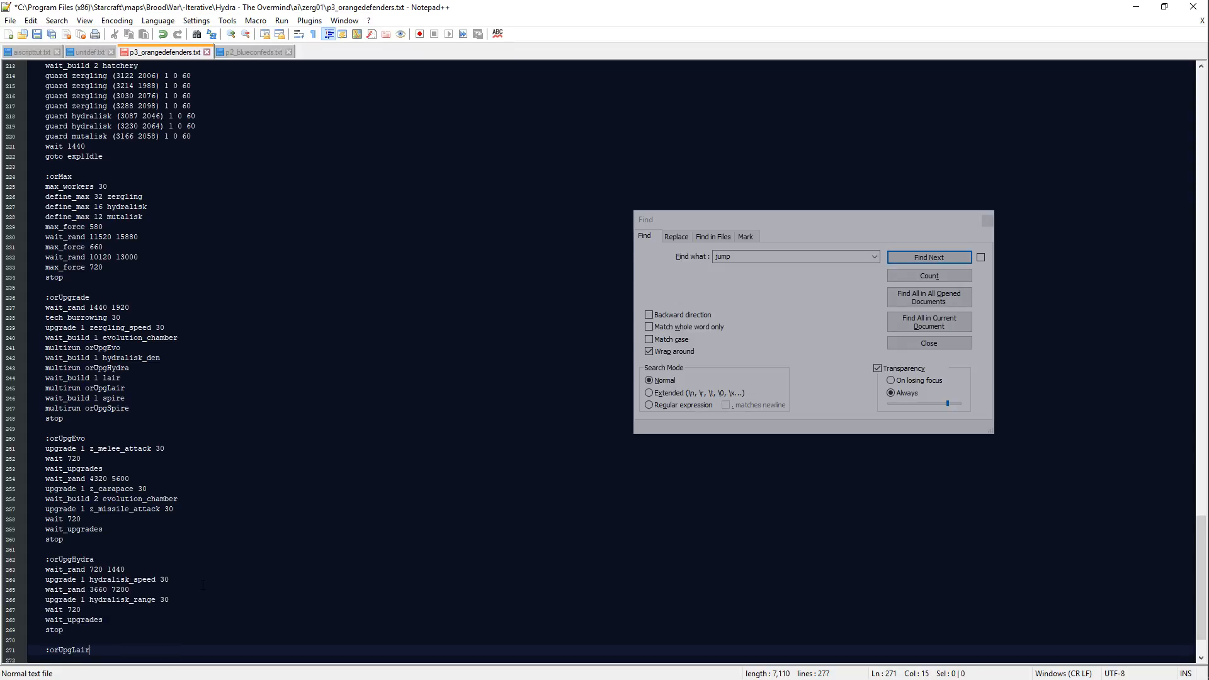
pyautogui.press('Return')
pyautogui.write('wait_')
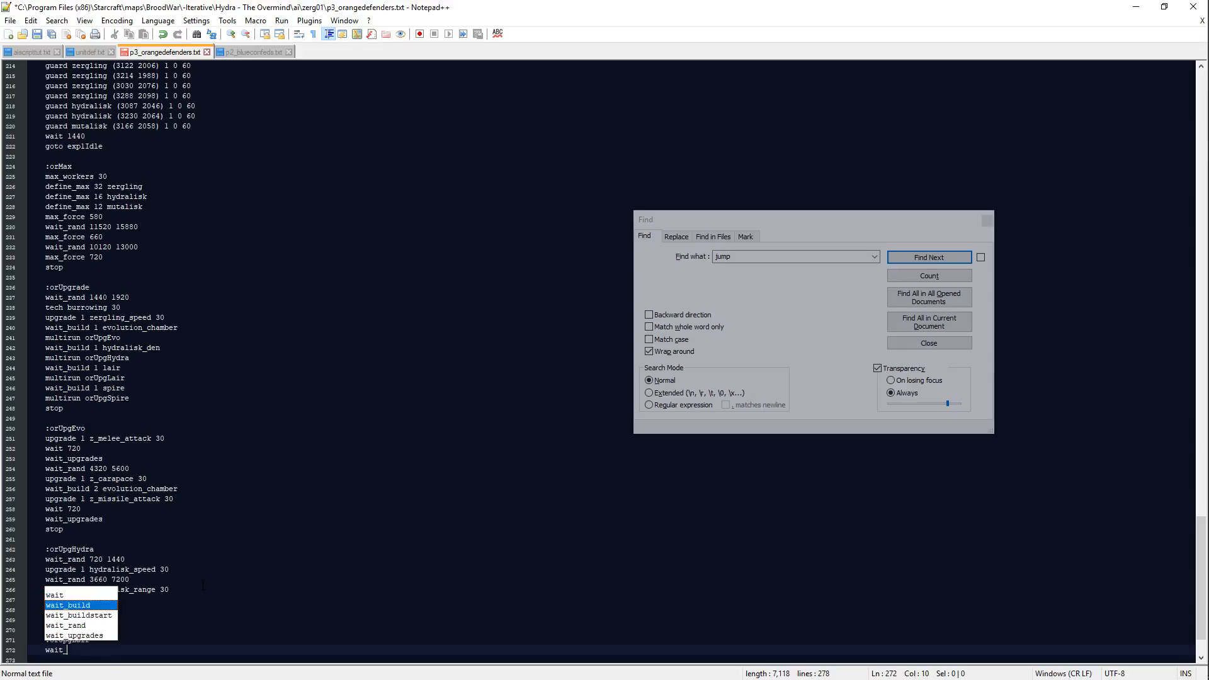
pyautogui.write('rand 144')
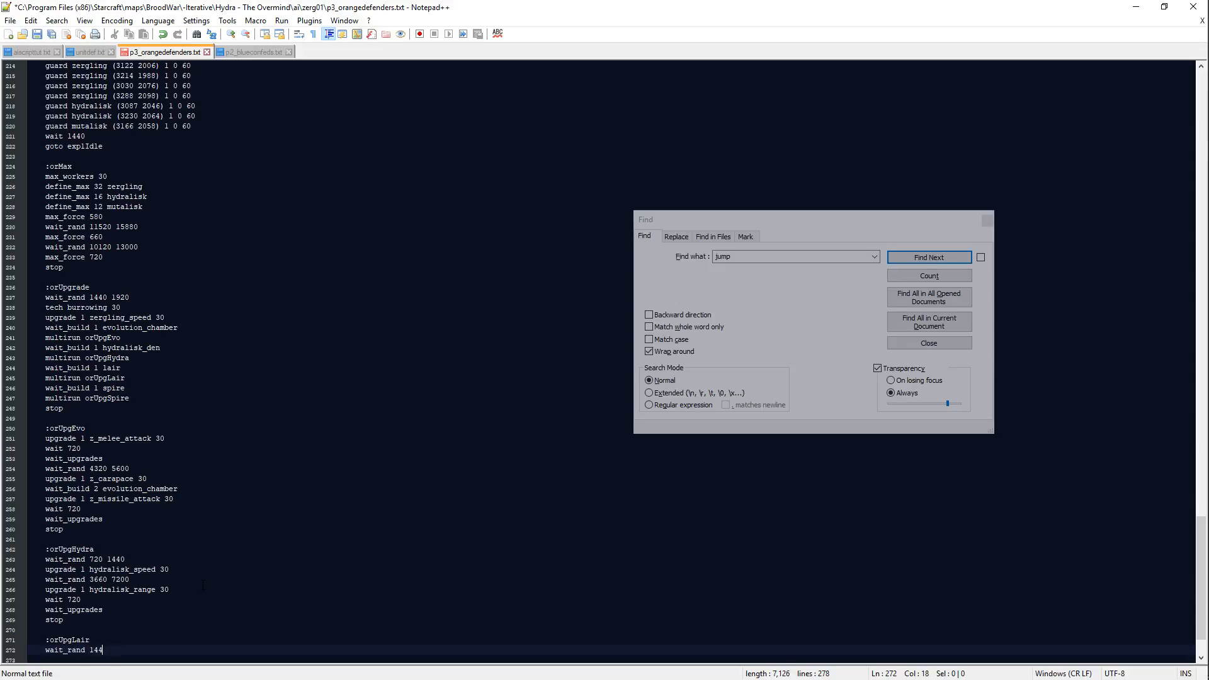
pyautogui.press('BackSpace')
pyautogui.press('BackSpace')
pyautogui.press('BackSpace')
pyautogui.press('BackSpace')
pyautogui.press('BackSpace')
pyautogui.press('BackSpace')
pyautogui.press('BackSpace')
pyautogui.press('BackSpace')
pyautogui.press('BackSpace')
pyautogui.press('BackSpace')
pyautogui.press('BackSpace')
pyautogui.press('BackSpace')
pyautogui.press('BackSpace')
pyautogui.press('BackSpace')
# Step: Add upgrade 1 overlord_speed 30 and wait_rand 3660 4320 as the first lines of the orUpgLair block
pyautogui.write('upgrade 1 overlord_speed 30')
pyautogui.press('Return')
pyautogui.write('wait_rnad')
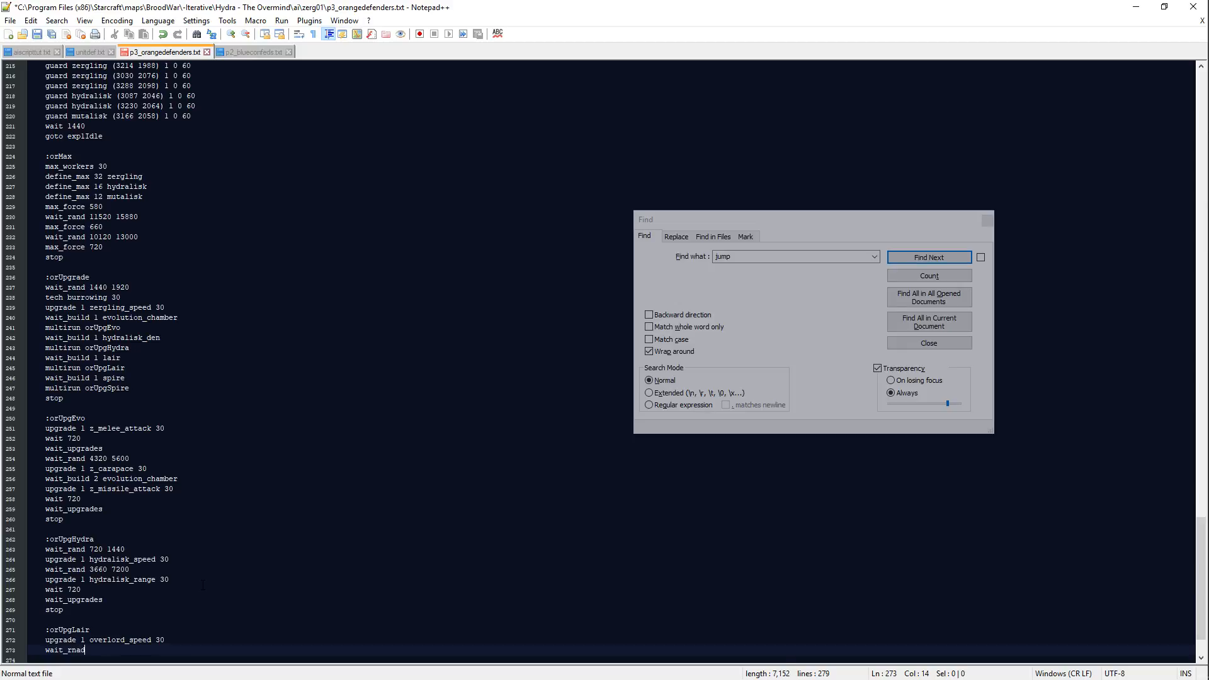
pyautogui.press('BackSpace')
pyautogui.press('BackSpace')
pyautogui.press('BackSpace')
pyautogui.write('and 3660 ')
pyautogui.write('7200')
# Step: Add upgrade 1 overlord_transport 30 followed by wait_rand 4320 10800 to the orUpgLair block
pyautogui.press('Return')
pyautogui.write('upgrade 1 ')
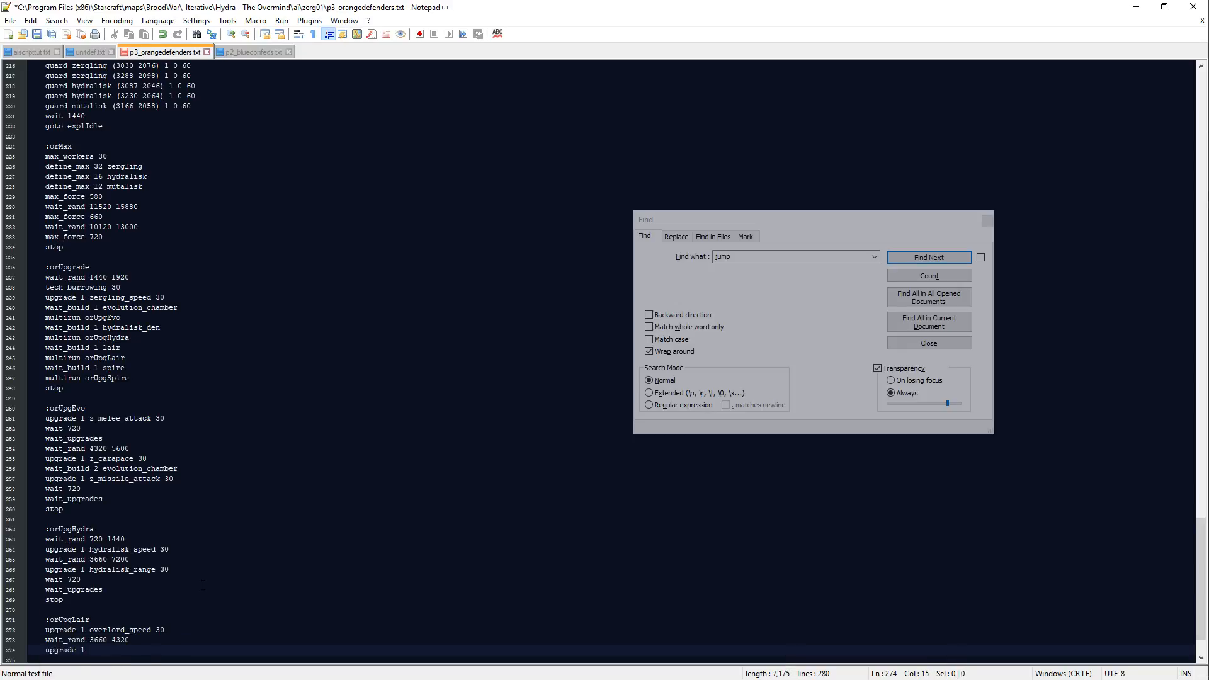
pyautogui.write('overlord_transport 30')
pyautogui.press('Return')
pyautogui.write('wait_rand 4320 ')
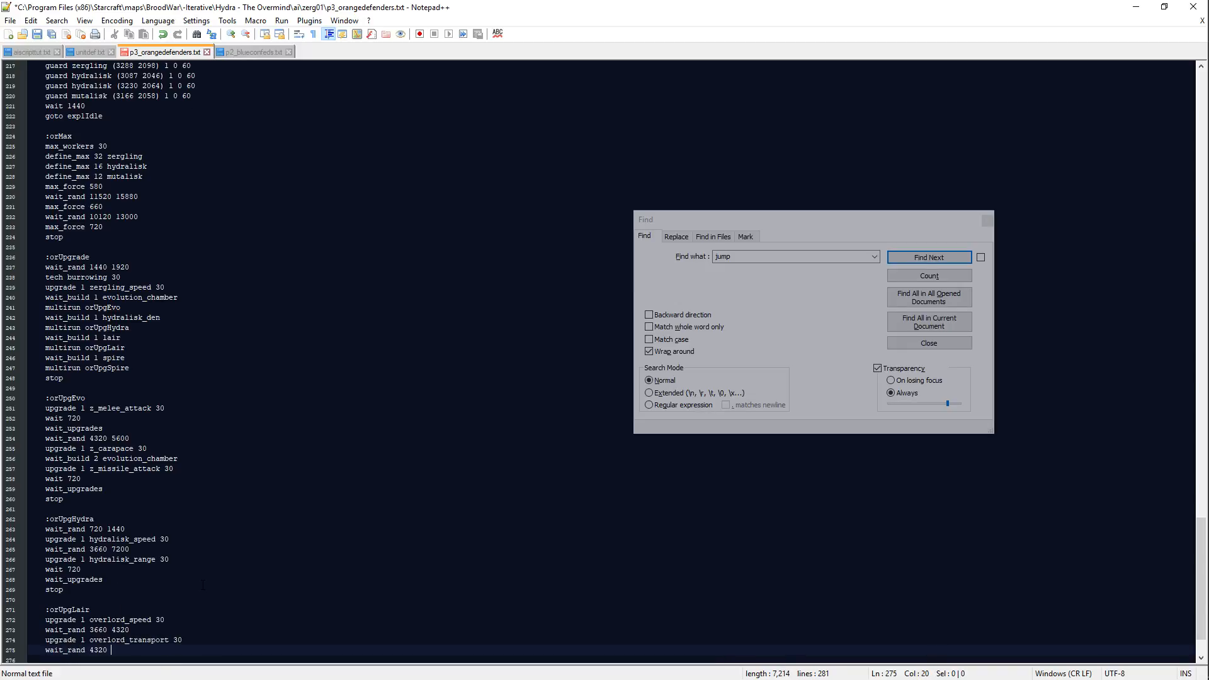
pyautogui.write('10800')
# Step: Add upgrade 1 overlord_sight 30 below the second wait_rand line in the orUpgLair block
pyautogui.press('Return')
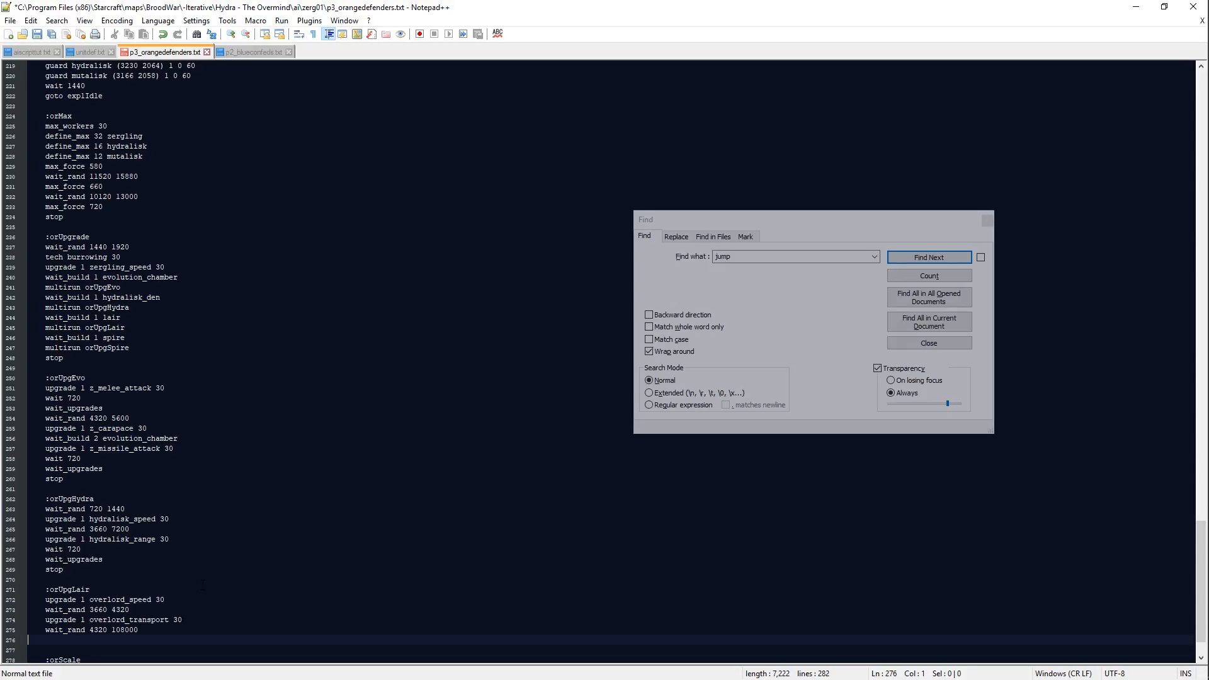
pyautogui.write('upgrade 1 overlord_sight 30')
# Step: Finish the orUpgLair block with the lines wait 720, wait_upgrades and stop
pyautogui.press('Return')
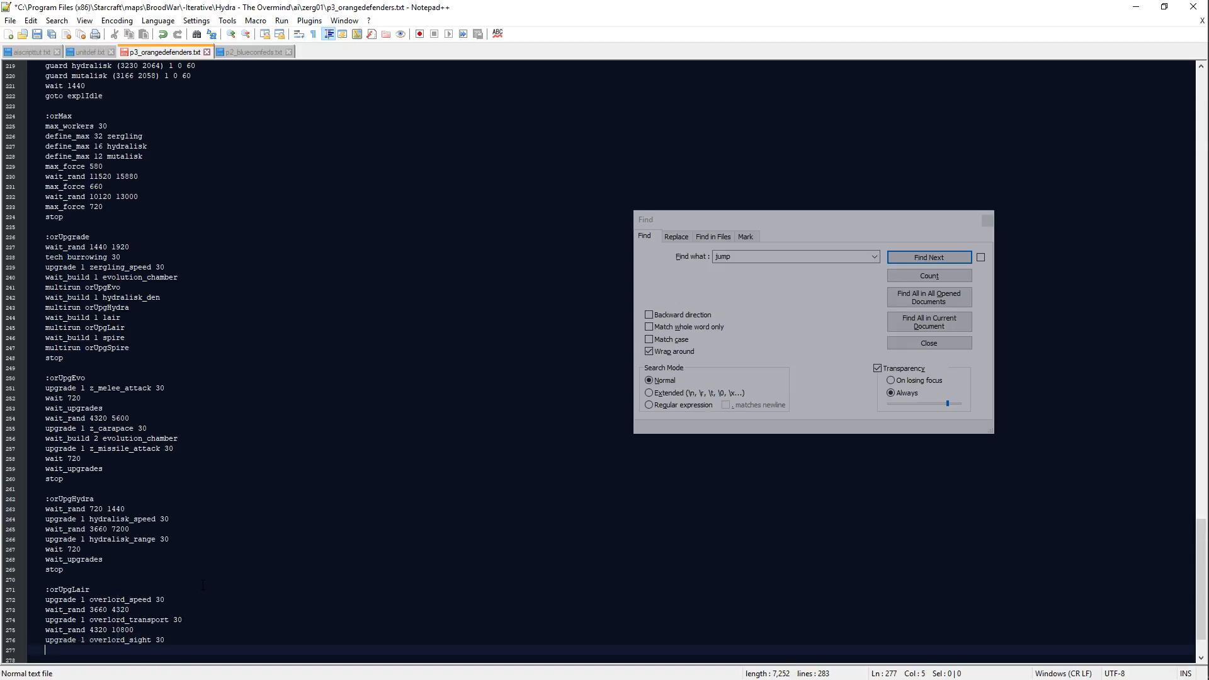
pyautogui.write('wait 720')
pyautogui.press('Return')
pyautogui.write('wait_upgrades')
pyautogui.press('Return')
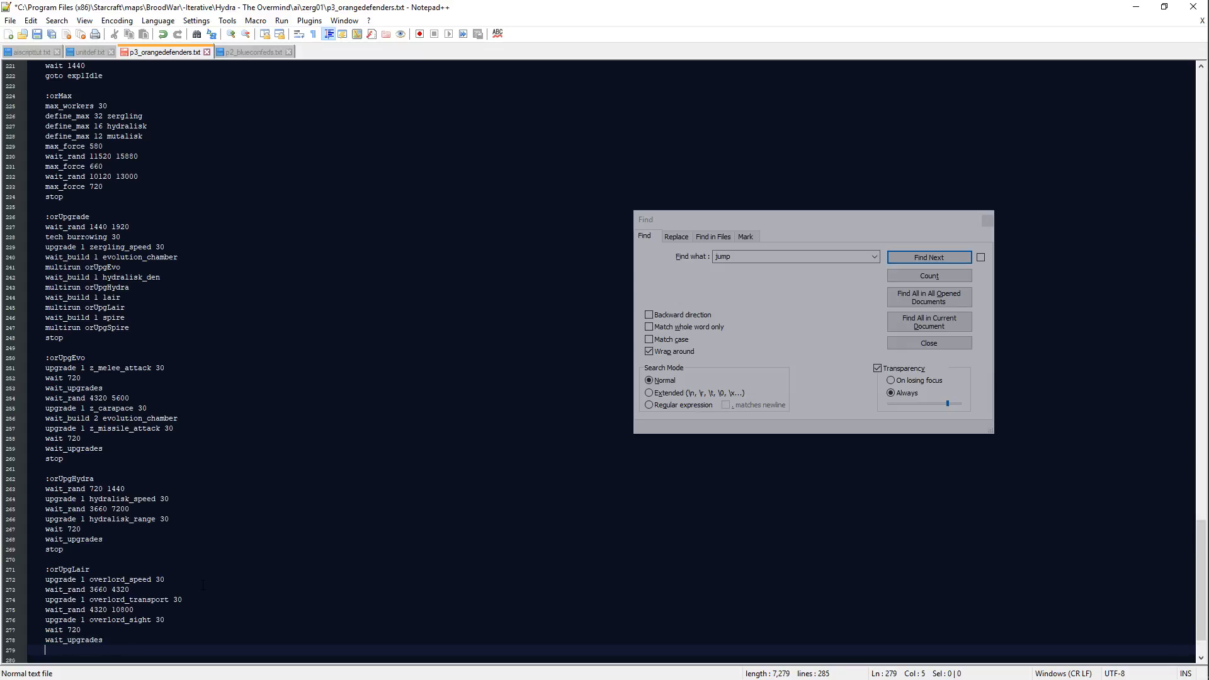
pyautogui.write('stop')
# Step: Begin another block label starting with :orUpg below the orUpgLair block, after a blank line
pyautogui.press('Return')
pyautogui.press('Return')
pyautogui.write(':orU')
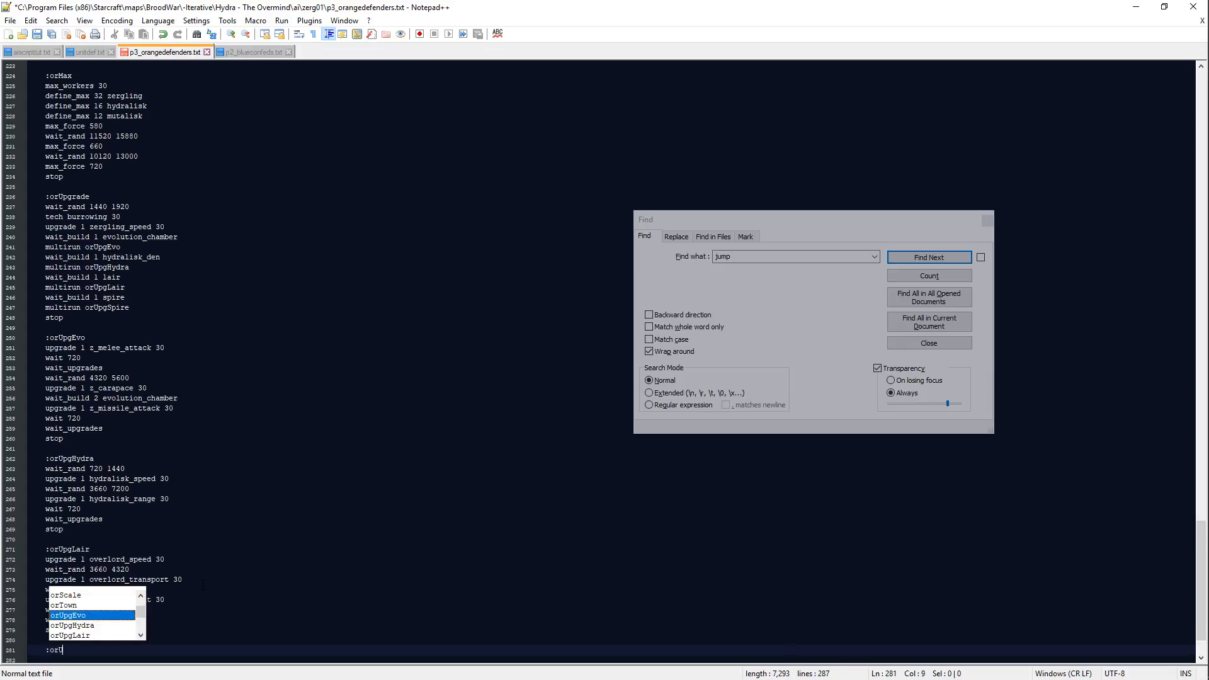
pyautogui.write('pgS')
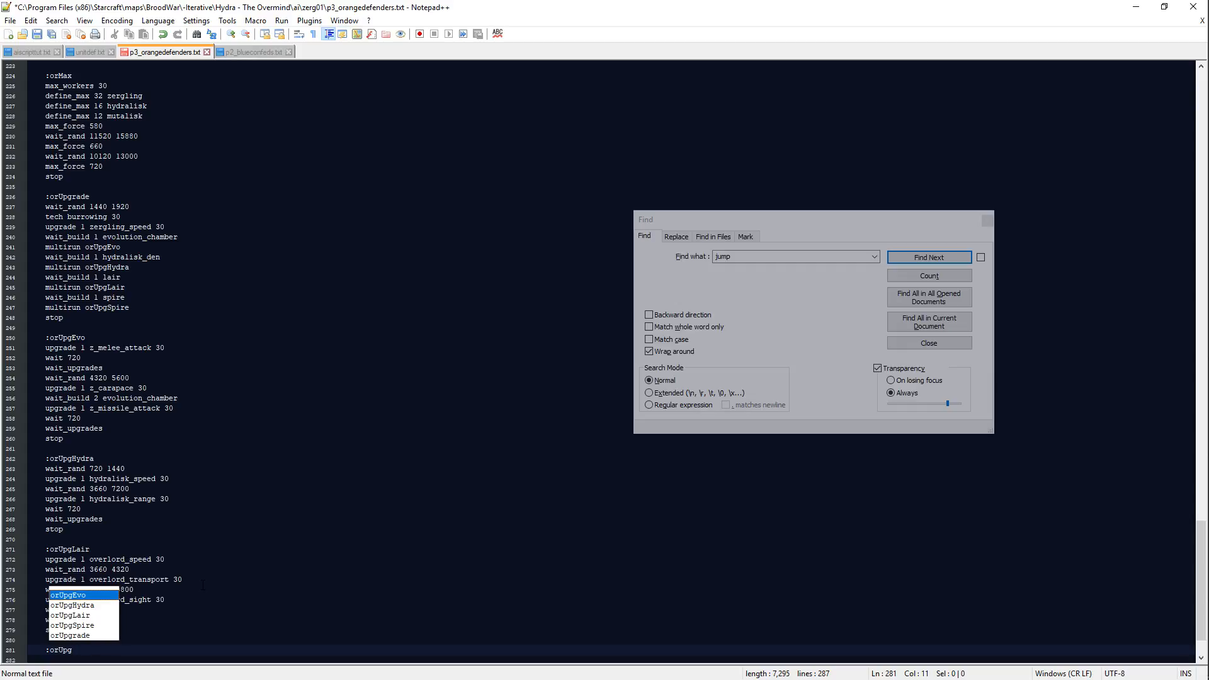
# Step: Complete the new block label as :orUpgSpire, start a line below it and save the script
pyautogui.write('S')
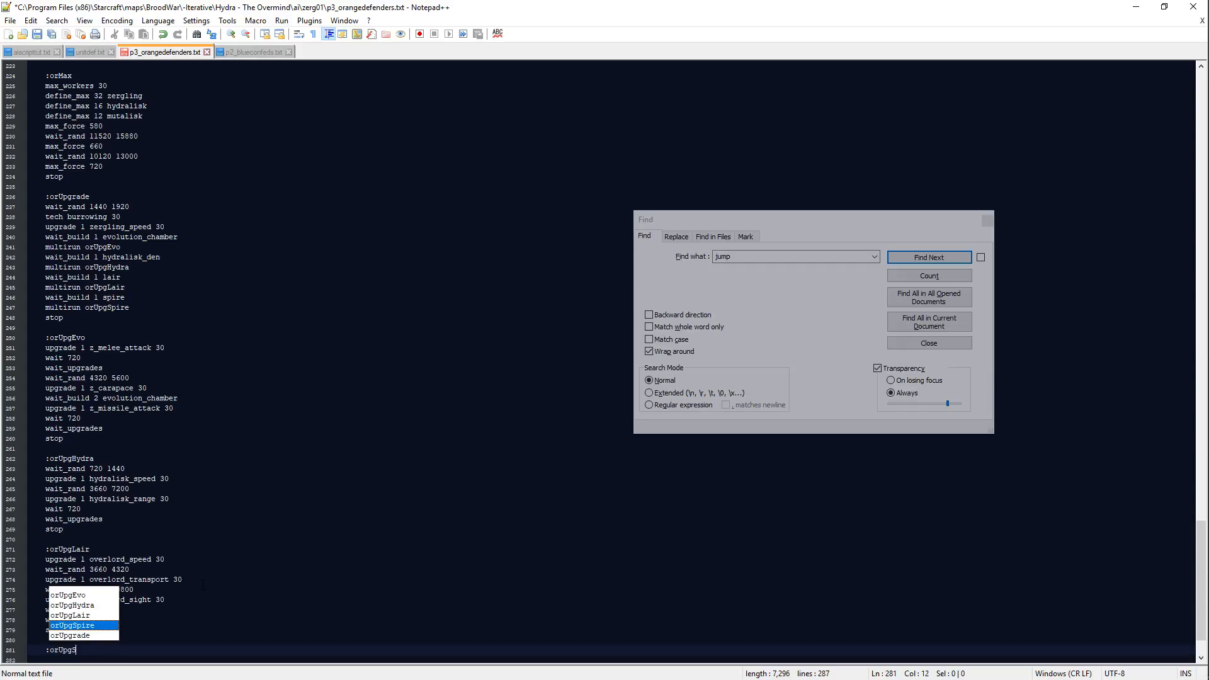
pyautogui.press('Return')
pyautogui.press('Return')
pyautogui.hotkey('ctrl', 's')
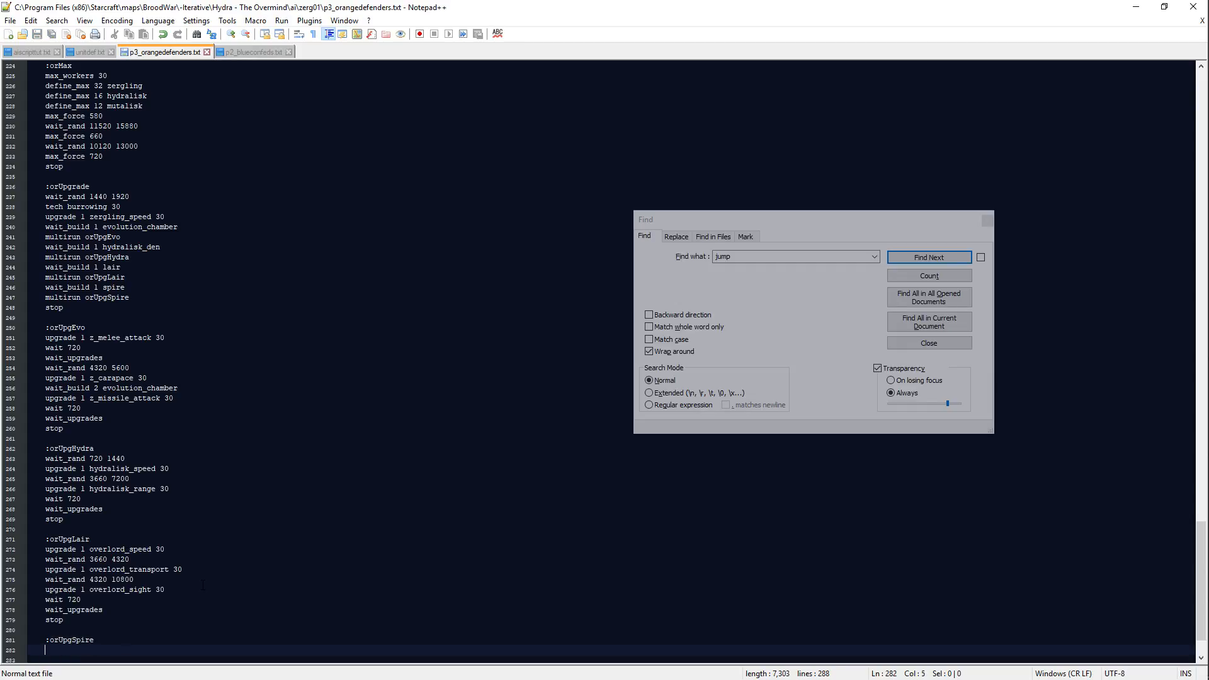
# Step: Add the line wait_rand 720 1920 as the first command of the orUpgSpire block
pyautogui.write('wait_rnad')
pyautogui.press('BackSpace')
pyautogui.press('BackSpace')
pyautogui.press('BackSpace')
pyautogui.press('BackSpace')
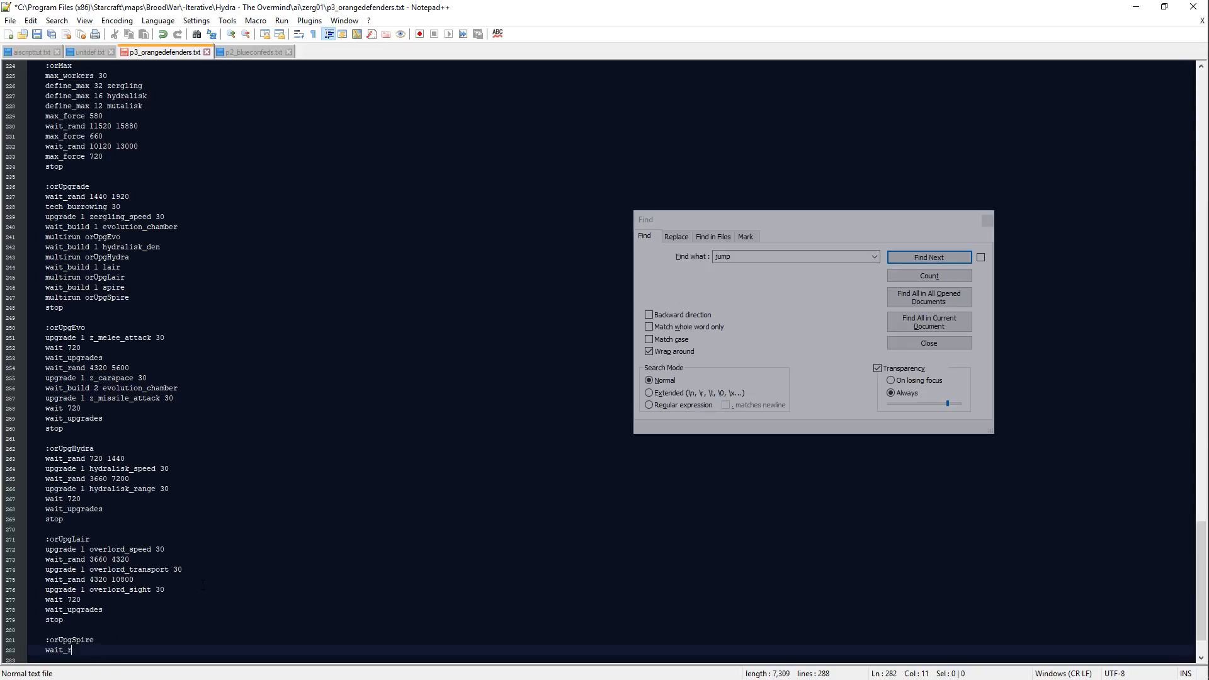
pyautogui.write('and 720 1920')
pyautogui.press('Return')
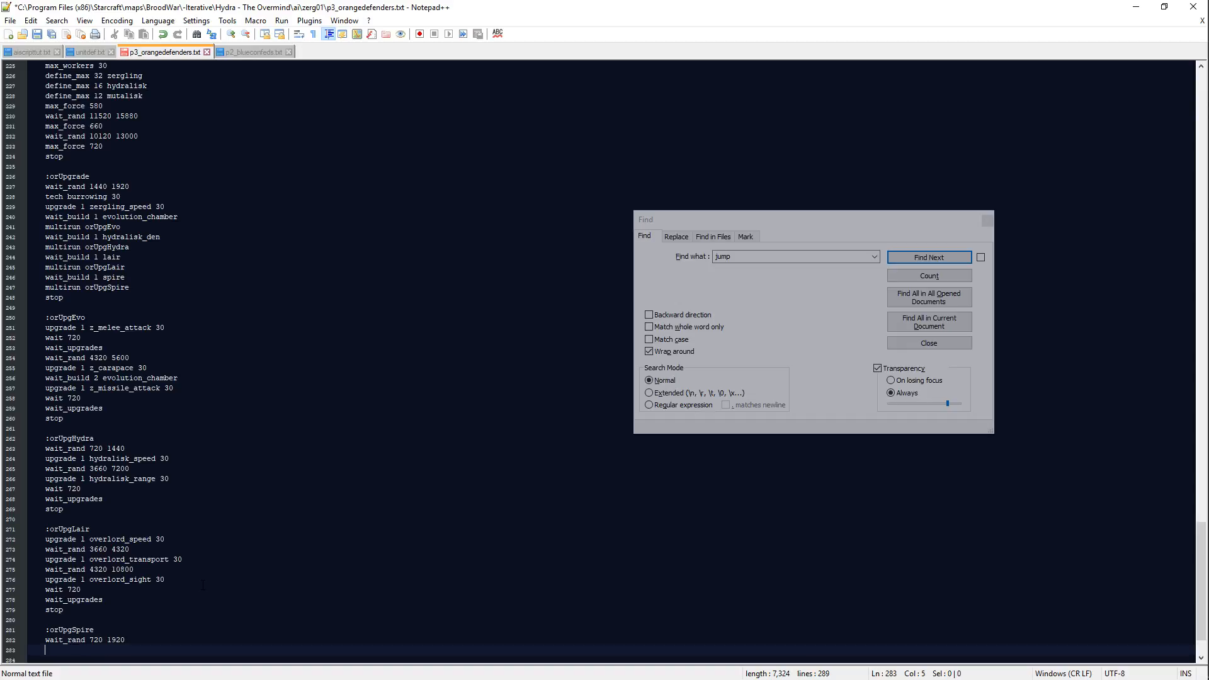
# Step: Add the line upgrade 1 z_flyer_attack 30 below the wait_rand line in the orUpgSpire block
pyautogui.write('upgrade 1 spire_')
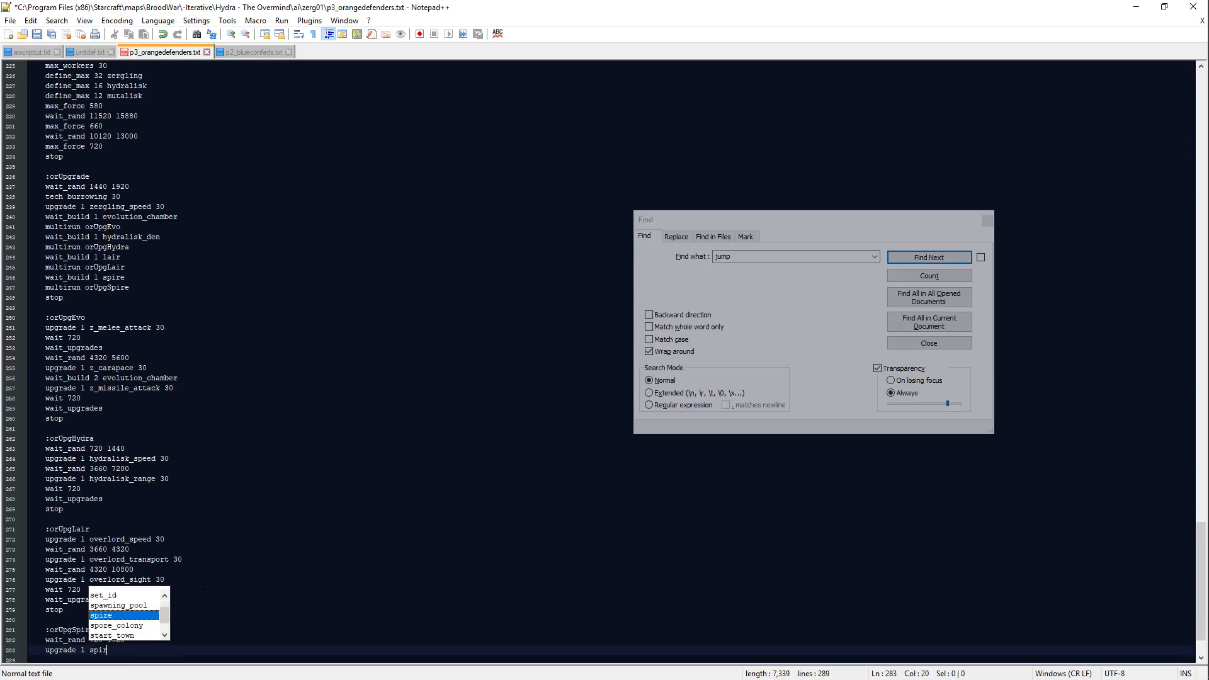
pyautogui.press('BackSpace')
pyautogui.press('BackSpace')
pyautogui.press('BackSpace')
pyautogui.press('BackSpace')
pyautogui.press('BackSpace')
pyautogui.press('BackSpace')
pyautogui.write('z')
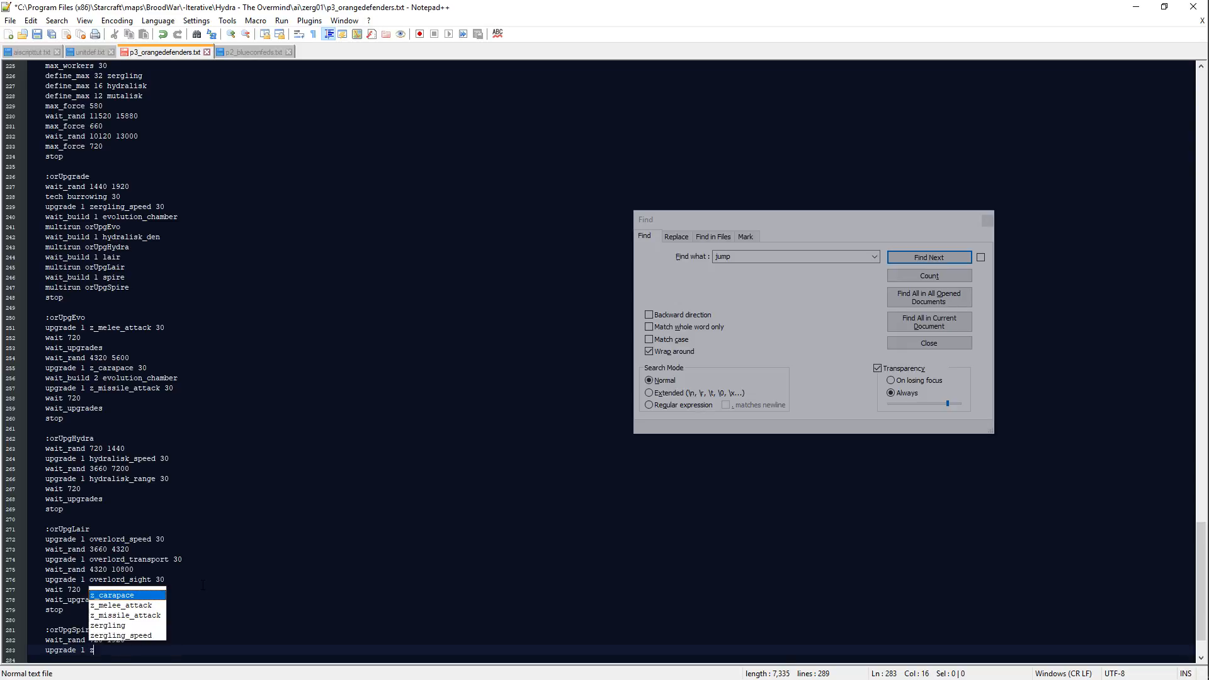
pyautogui.write('_flyer_attack 30')
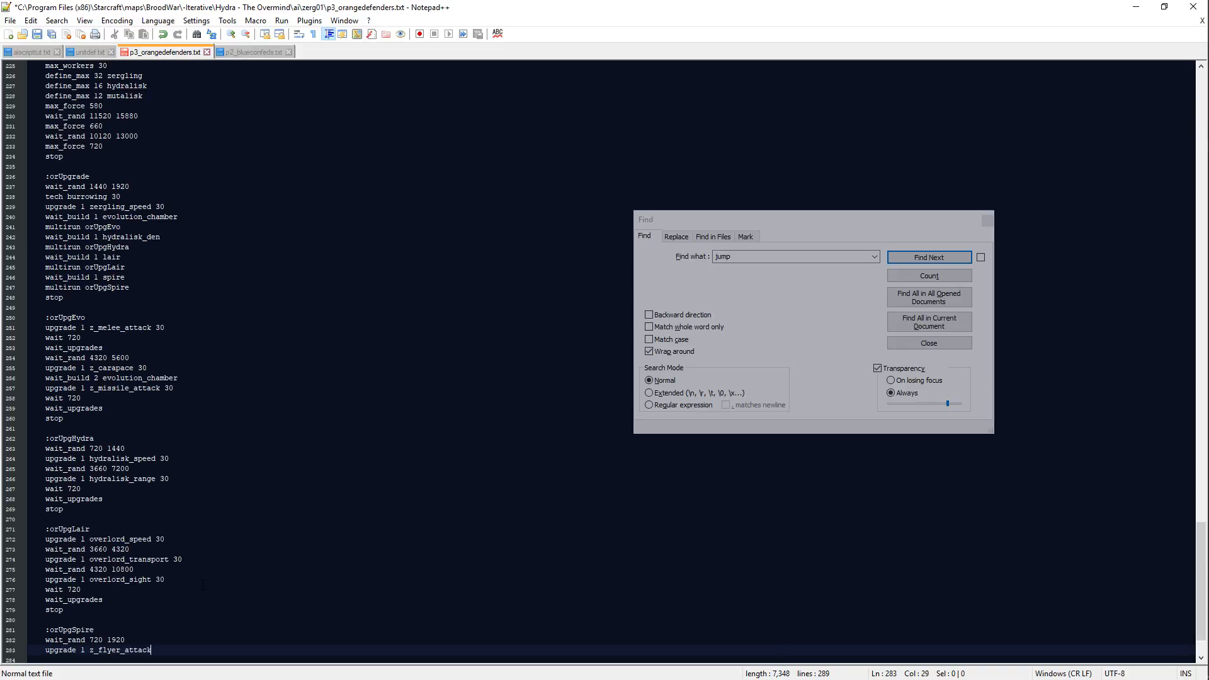
# Step: Add wait_rand 4320 7200 followed by upgrade 1 z_flyer_carapace 30 to the orUpgSpire block
pyautogui.press('Return')
pyautogui.write('wait_rand ')
pyautogui.write('3660 7200')
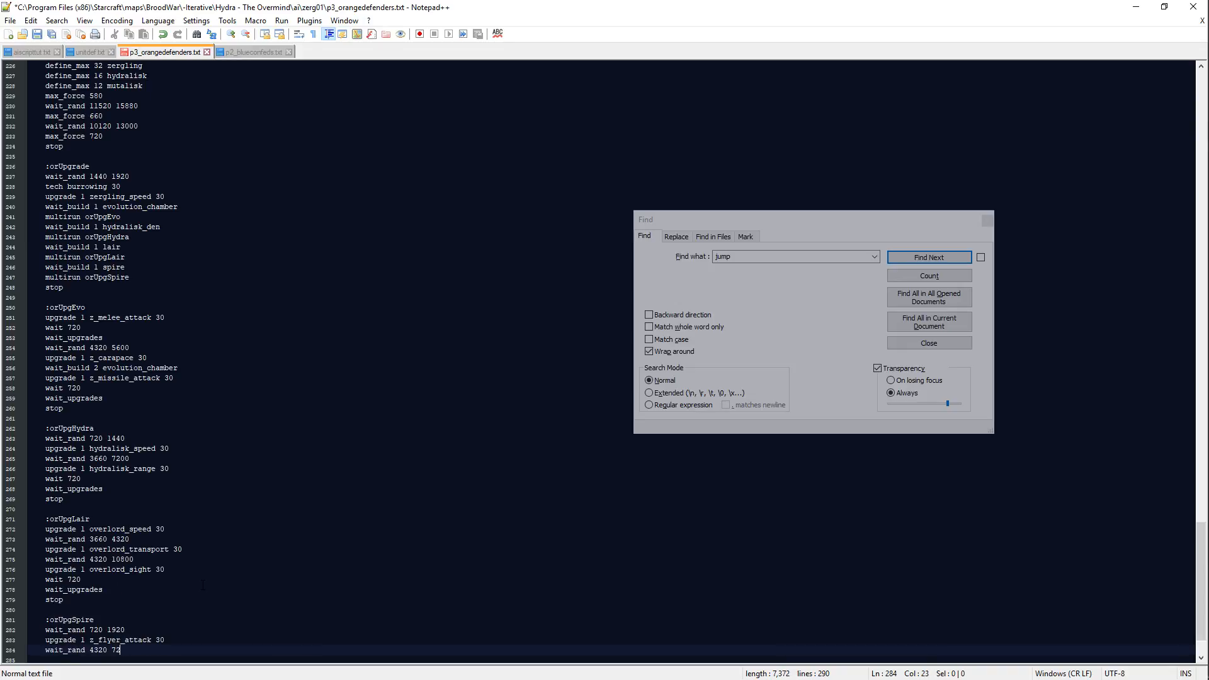
pyautogui.press('Return')
pyautogui.write('upgrade 1 z_')
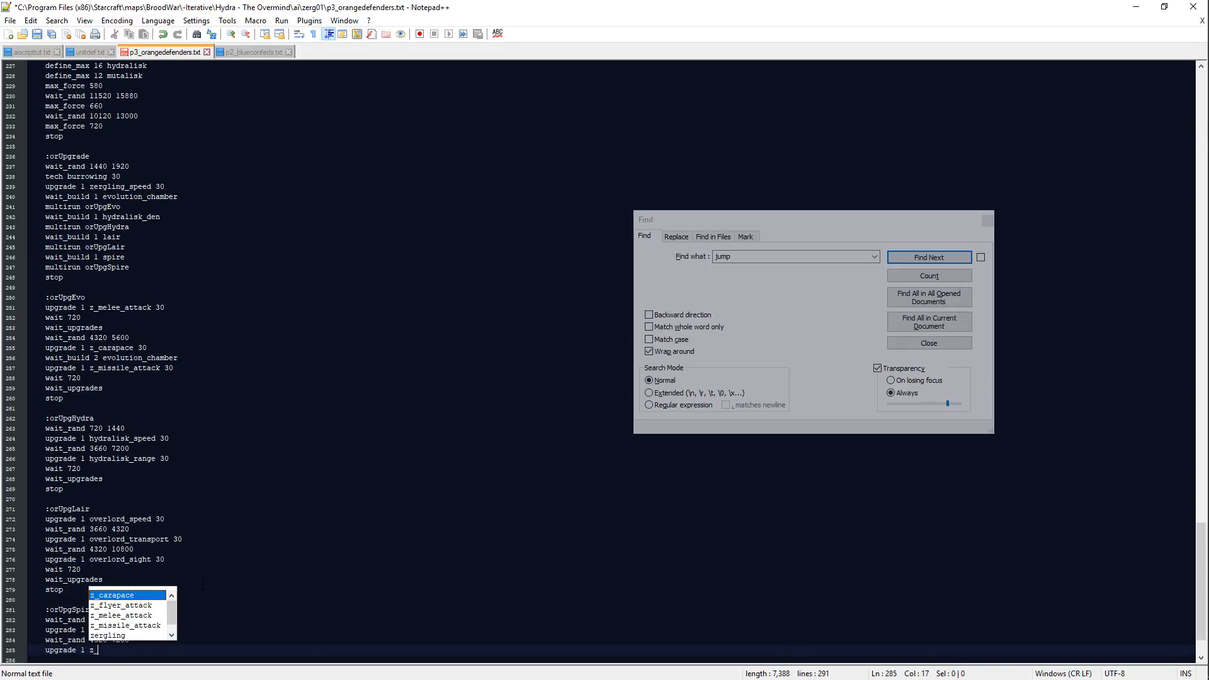
pyautogui.write('flyer_carapace 30')
# Step: Finish the orUpgSpire block with the lines wait 720, wait_upgrades and stop, and save the script
pyautogui.press('Return')
pyautogui.write('wait 720')
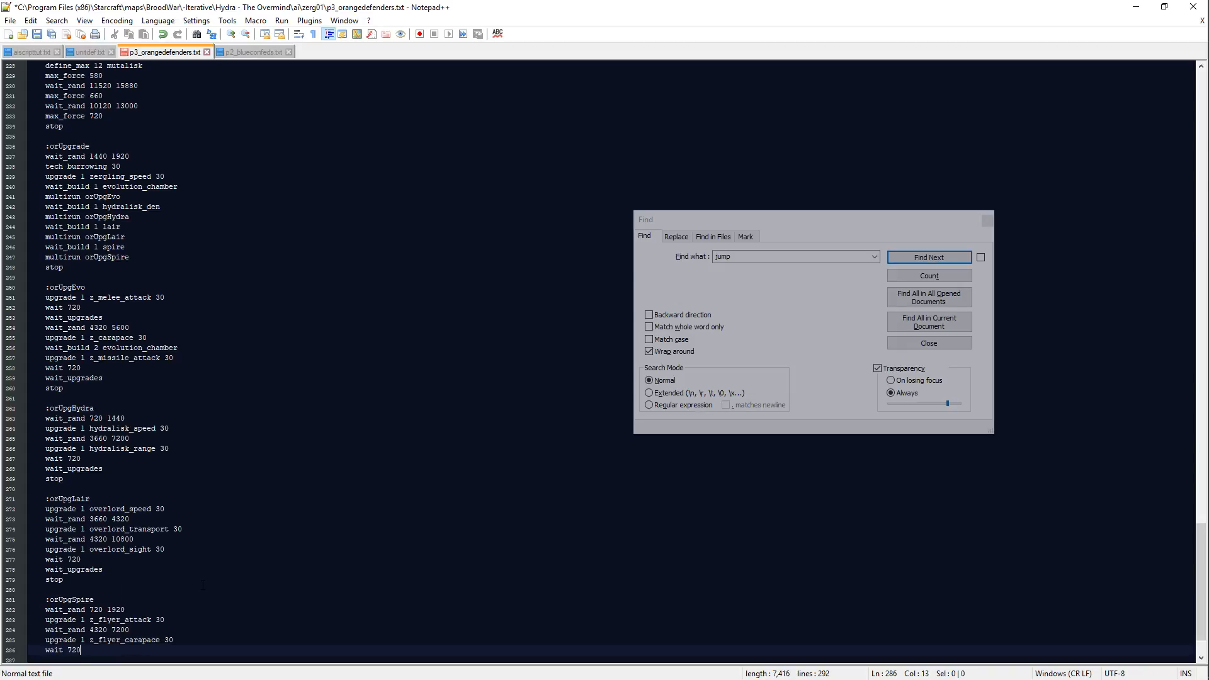
pyautogui.press('Return')
pyautogui.write('wait_upgrades')
pyautogui.press('Return')
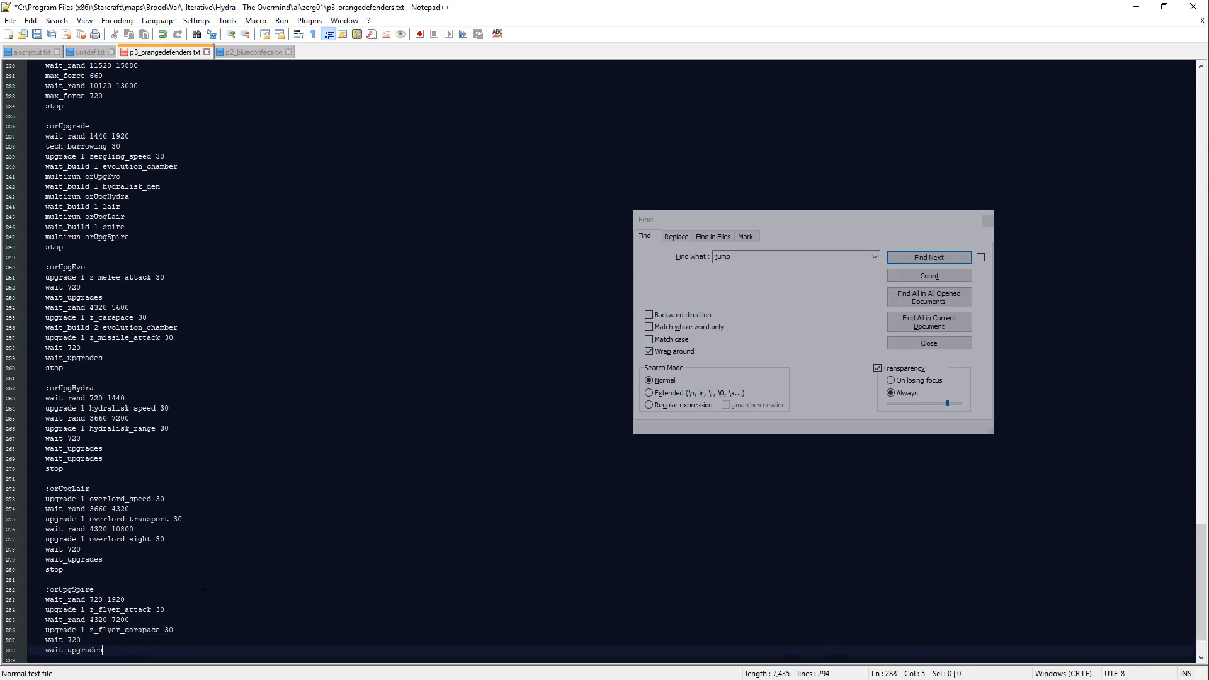
pyautogui.write('stop')
pyautogui.hotkey('ctrl', 's')
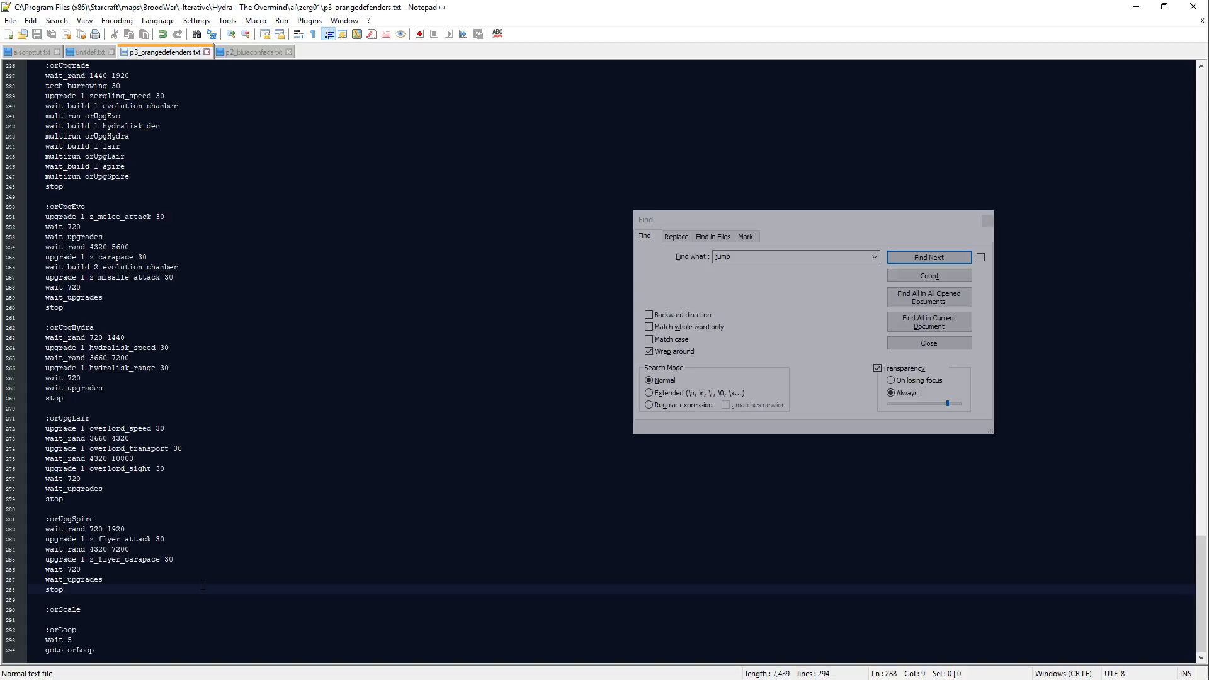
pyautogui.press('Return')
pyautogui.press('Return')
pyautogui.hotkey('ctrl', 'z')
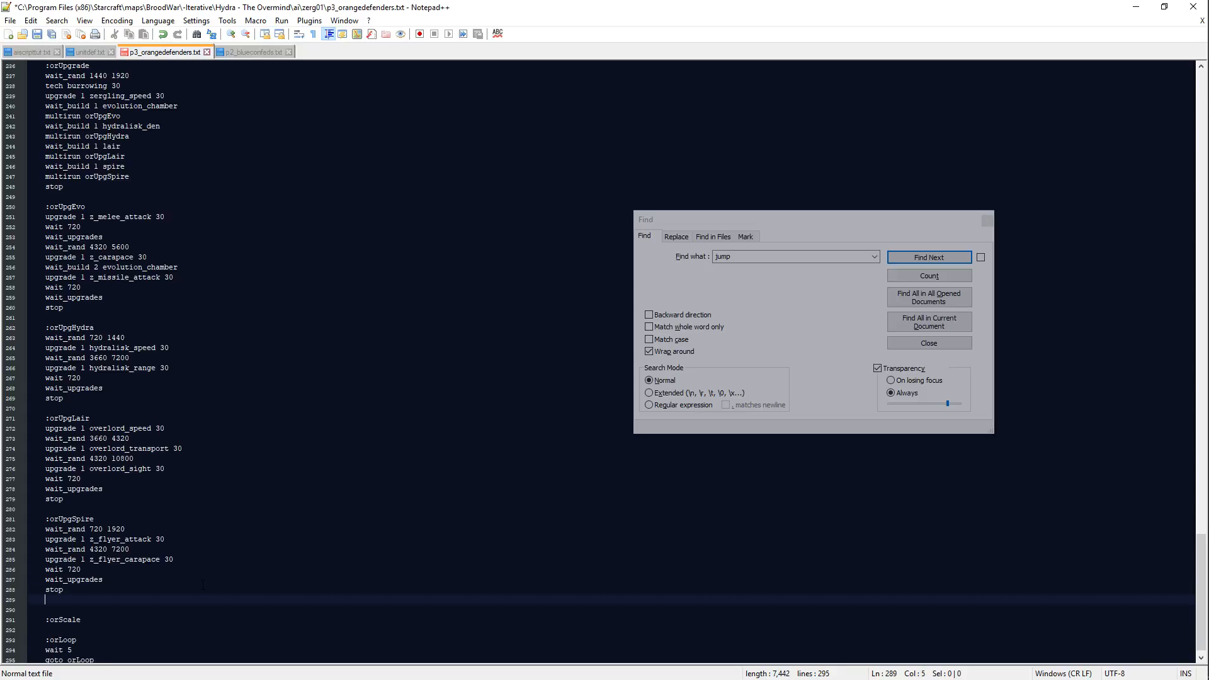
pyautogui.hotkey('ctrl', 'z')
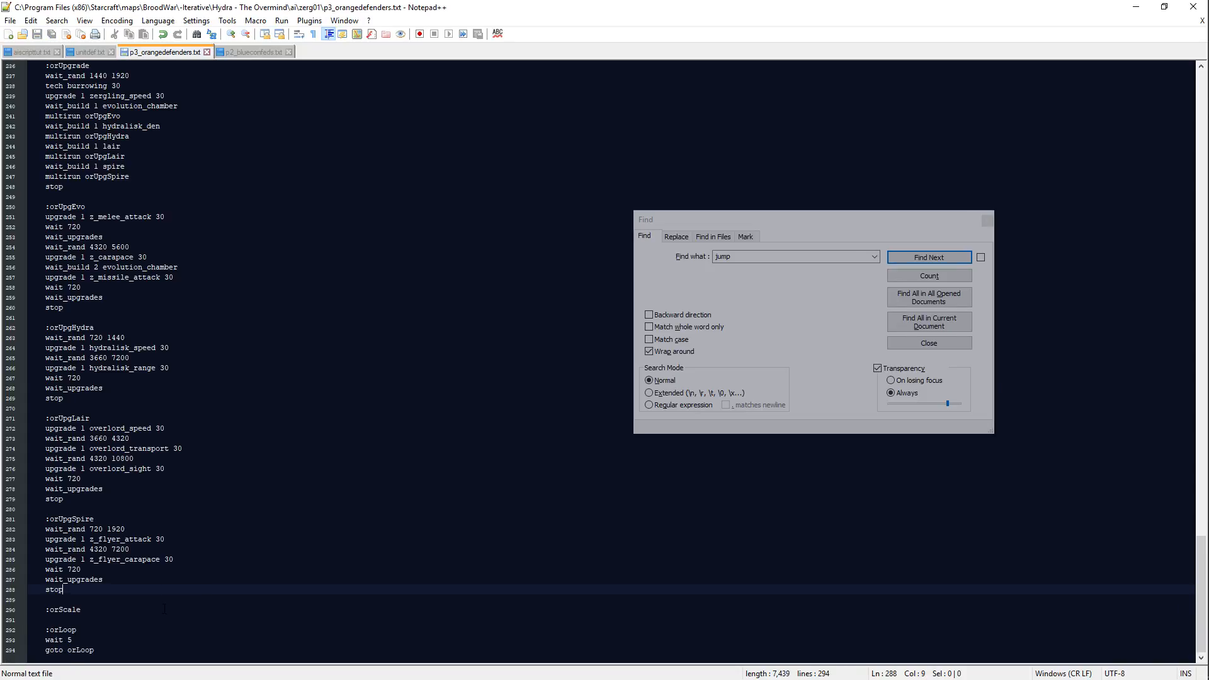
# Step: Switch to Scmdraft and examine the central Zerg base and the Terran and Protoss areas around it on the zerg01 map
pyautogui.click(165, 608)
pyautogui.hotkey('alt', 'Tab')
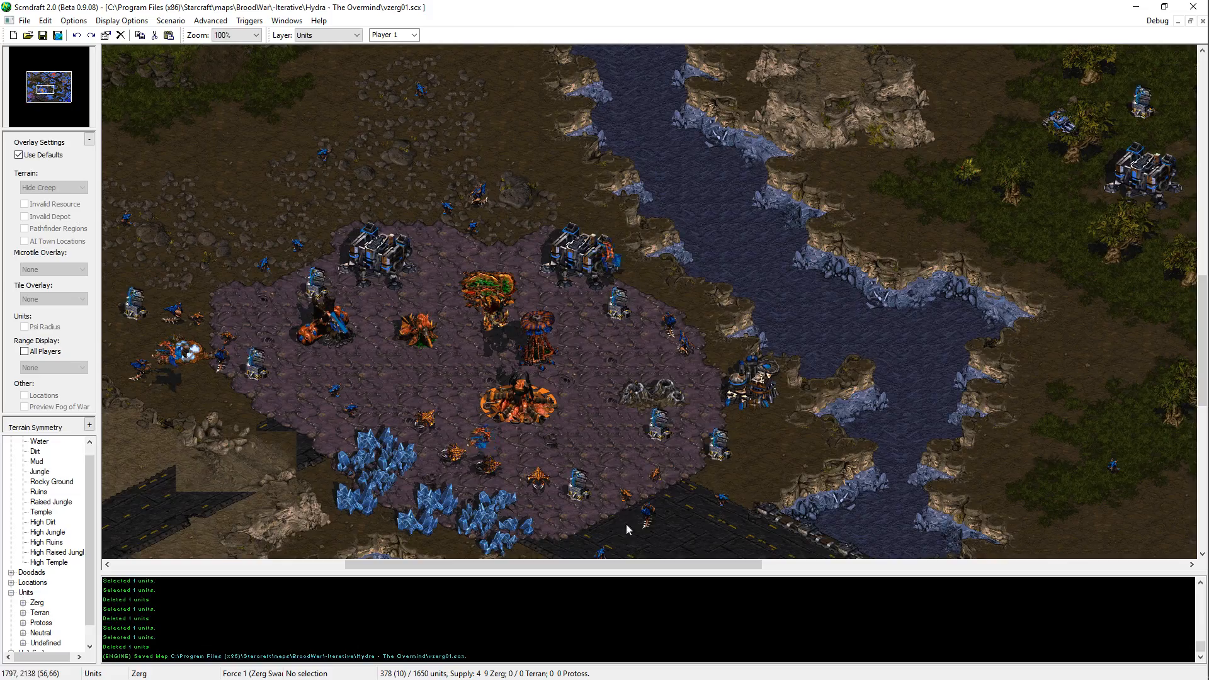
pyautogui.hotkey('alt', 'Tab')
pyautogui.press('Escape')
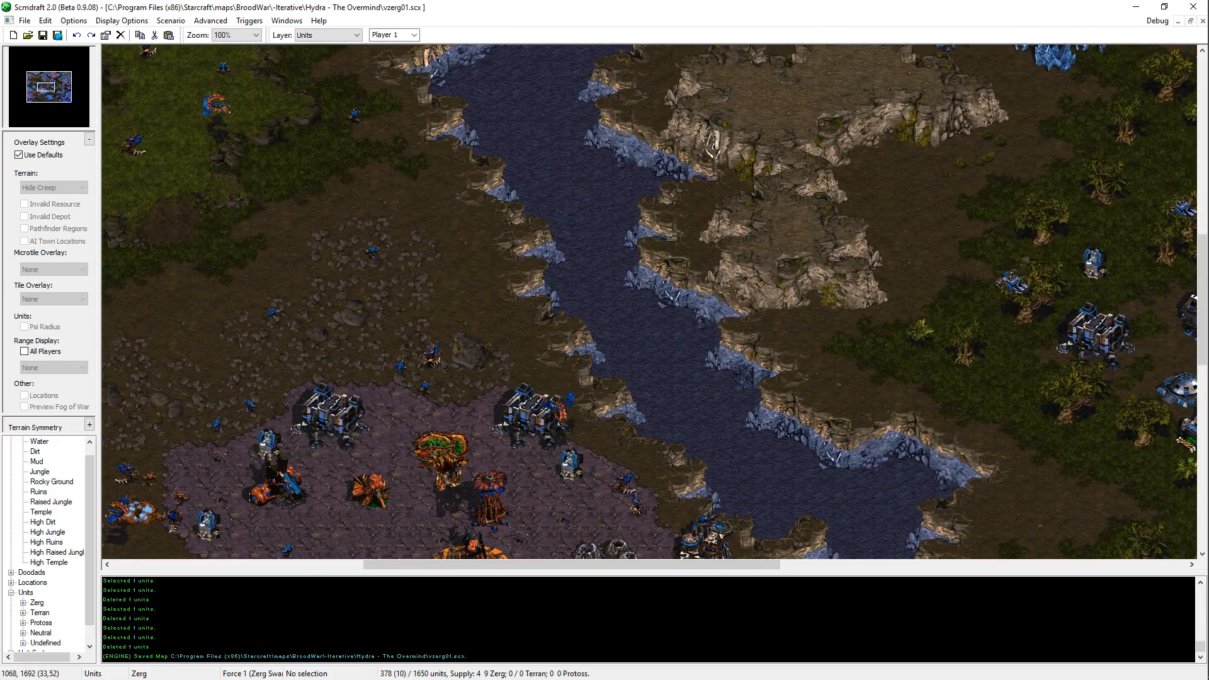
pyautogui.click(411, 5)
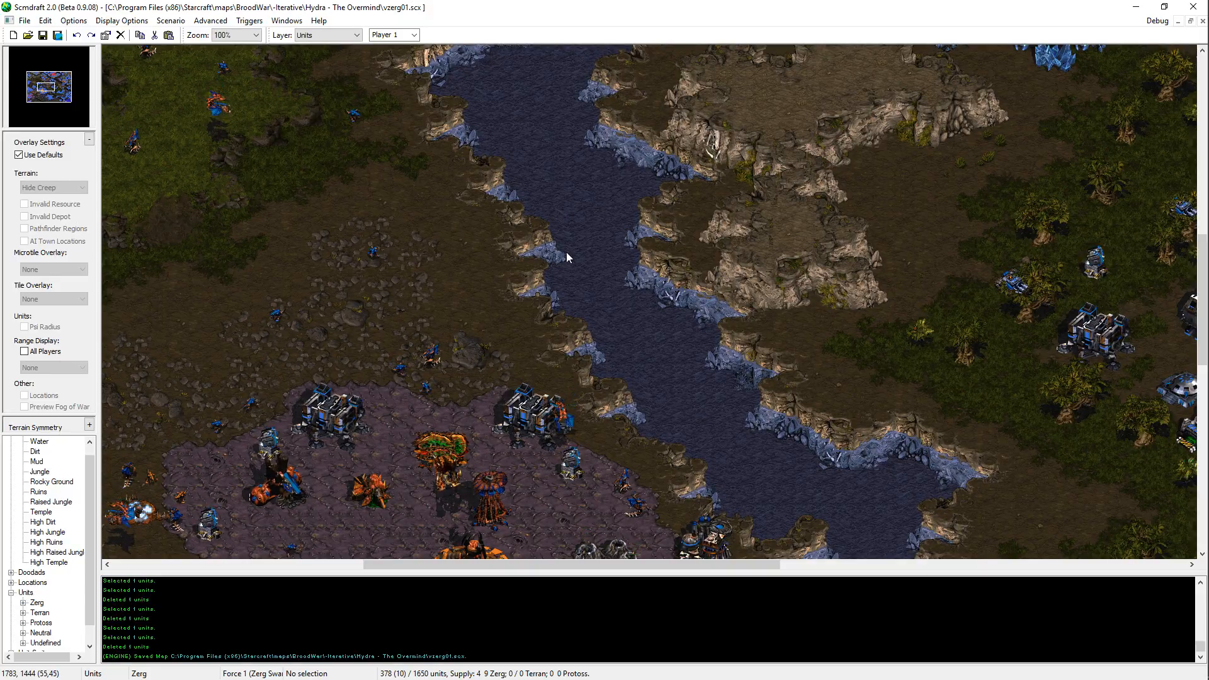
pyautogui.press('Left')
pyautogui.press('Down')
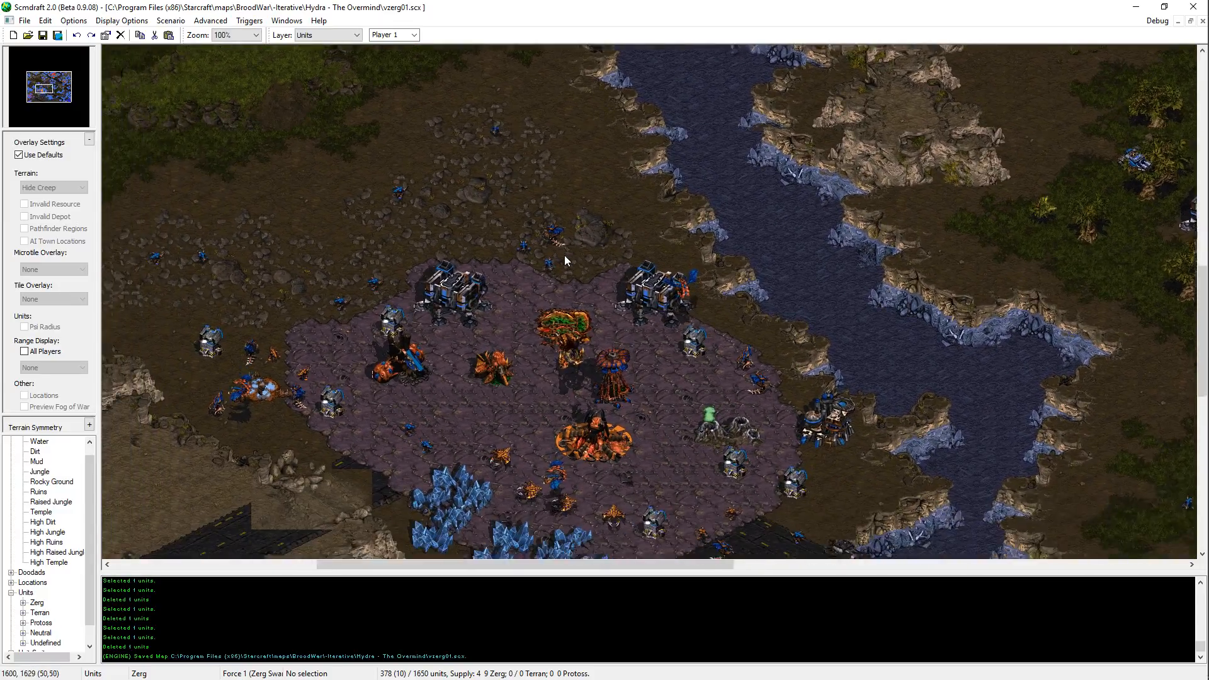
pyautogui.moveTo(564, 255); pyautogui.dragTo(527, 219, button='middle')
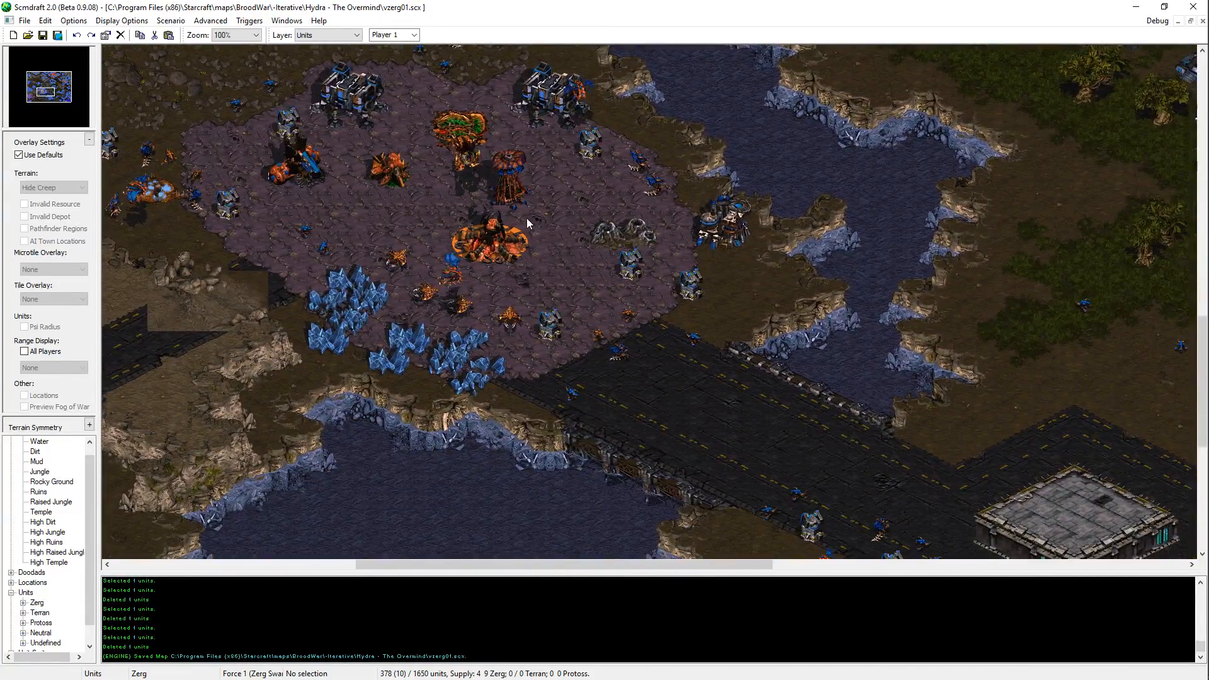
pyautogui.press('Right')
pyautogui.press('Down')
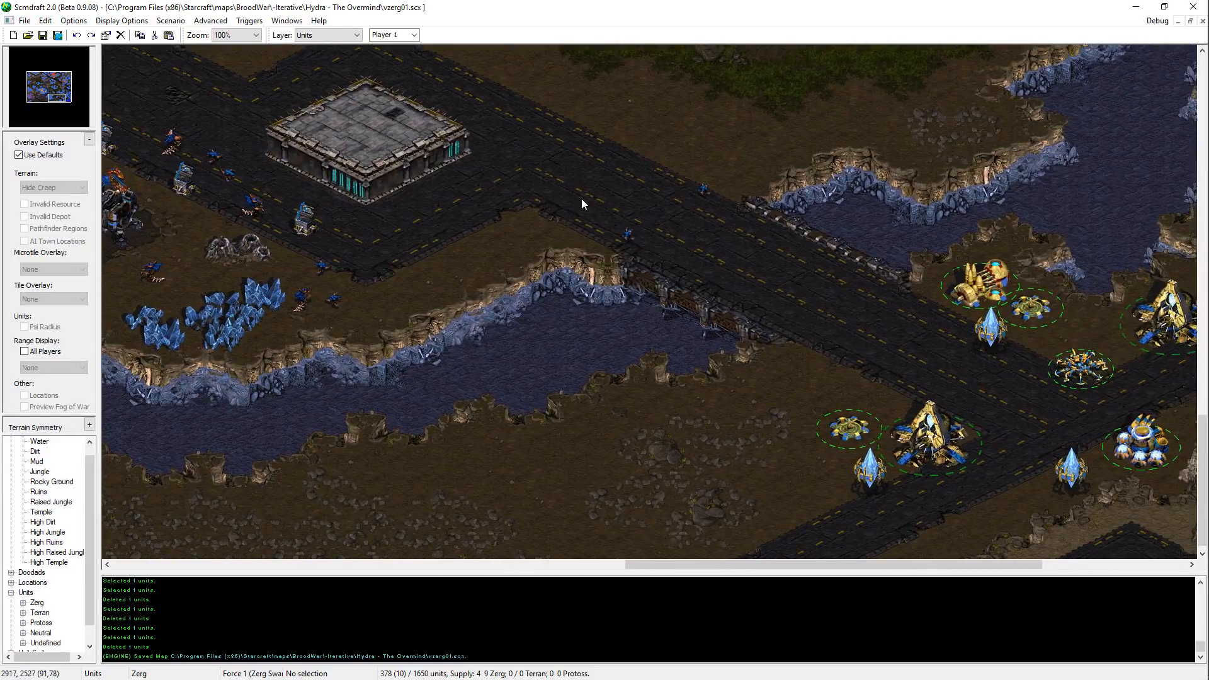
pyautogui.press('Right')
pyautogui.press('Up')
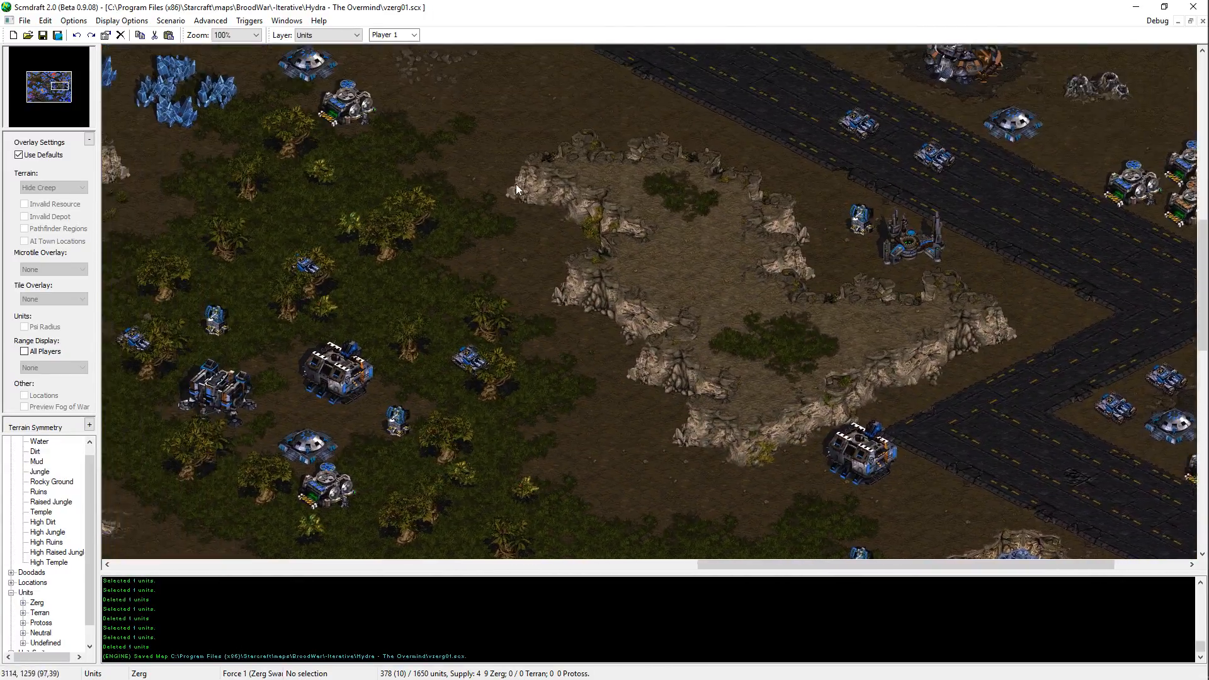
pyautogui.press('Left')
pyautogui.press('Up')
pyautogui.press('Down')
pyautogui.press('Up')
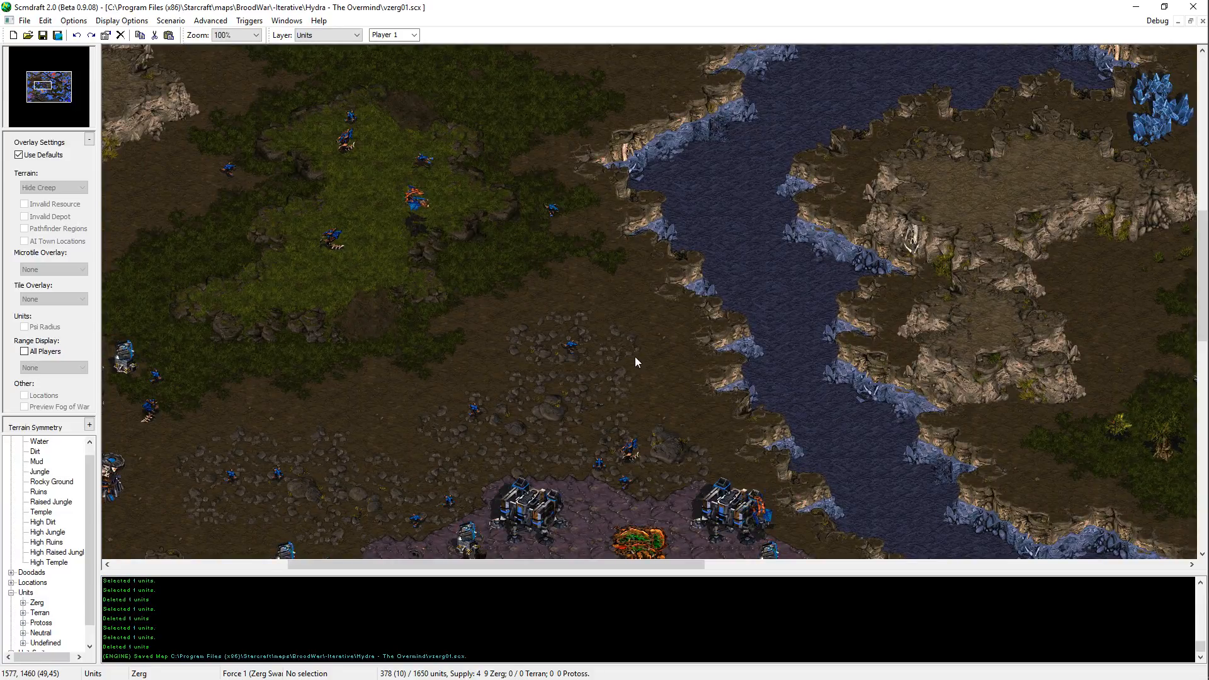
# Step: Examine the northwestern part of the map, including the start location, its mineral fields and the open ground towards the Terran plateau
pyautogui.press('Left')
pyautogui.press('Up')
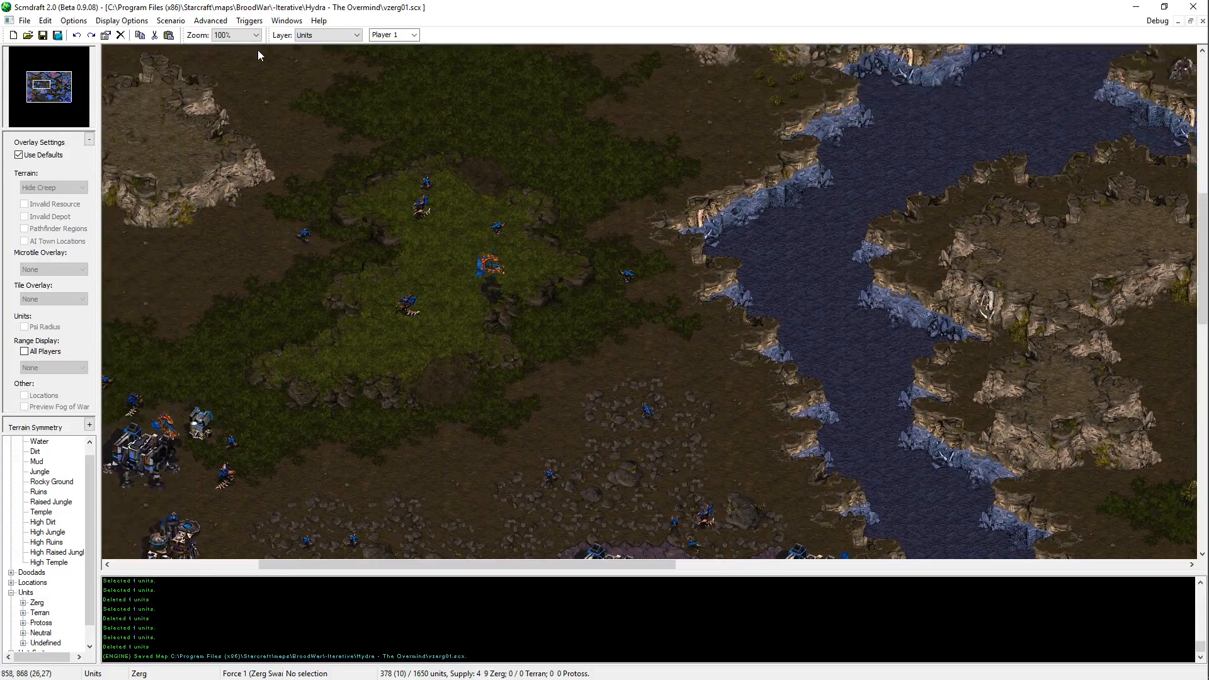
pyautogui.press('Left')
pyautogui.press('Up')
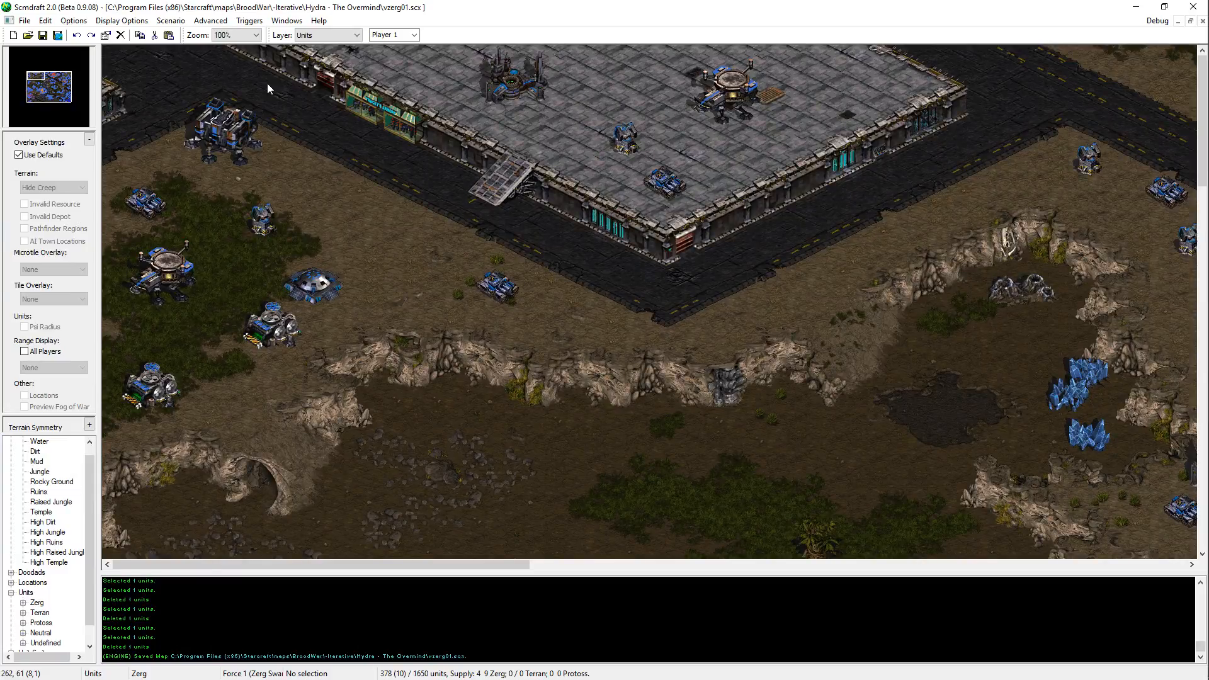
pyautogui.press('Down')
pyautogui.press('Right')
pyautogui.press('Down')
pyautogui.press('Left')
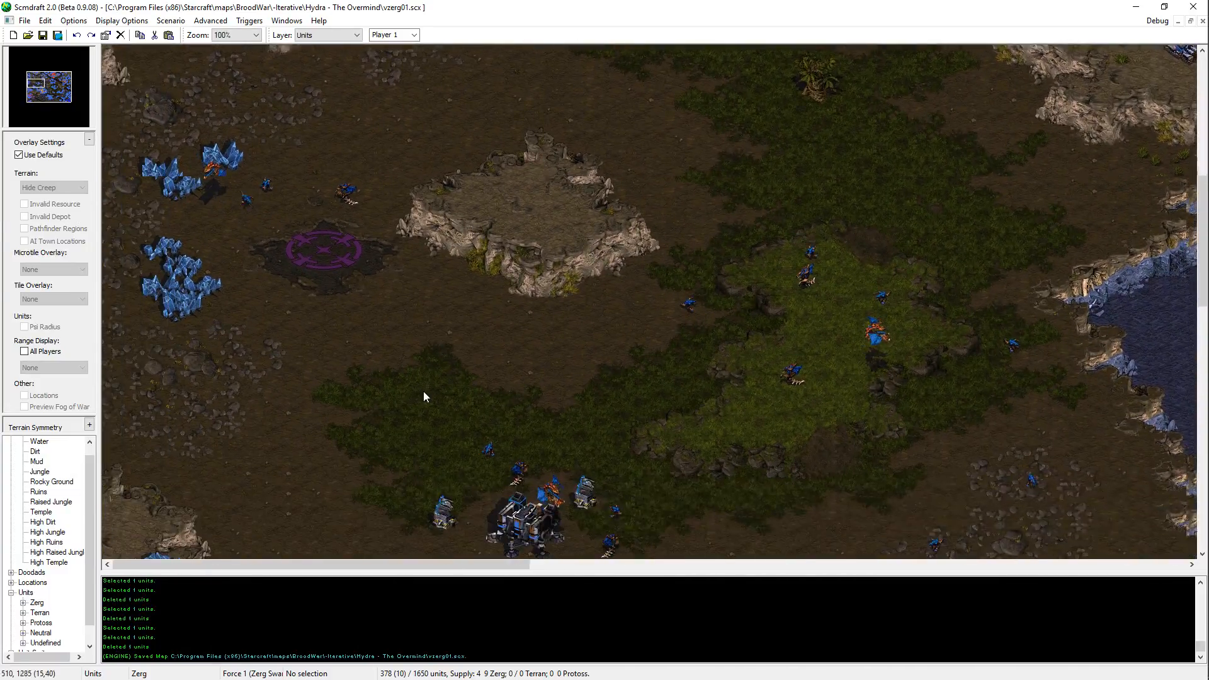
pyautogui.press('Down')
pyautogui.press('Up')
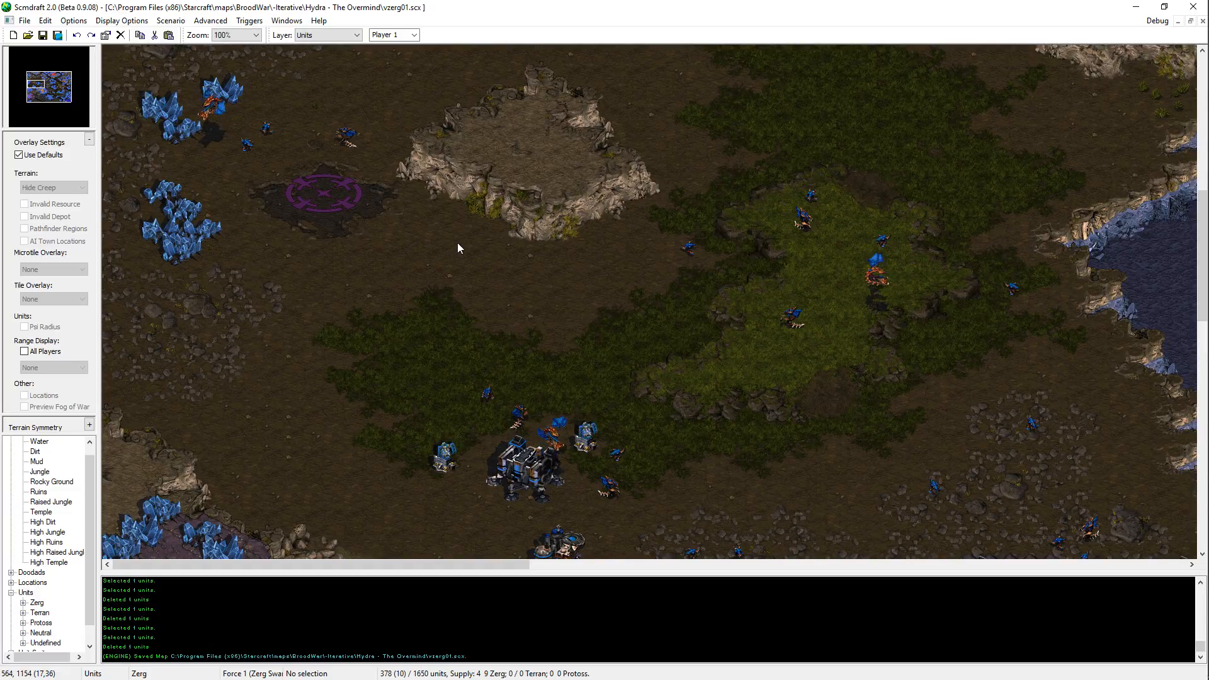
pyautogui.press('Up')
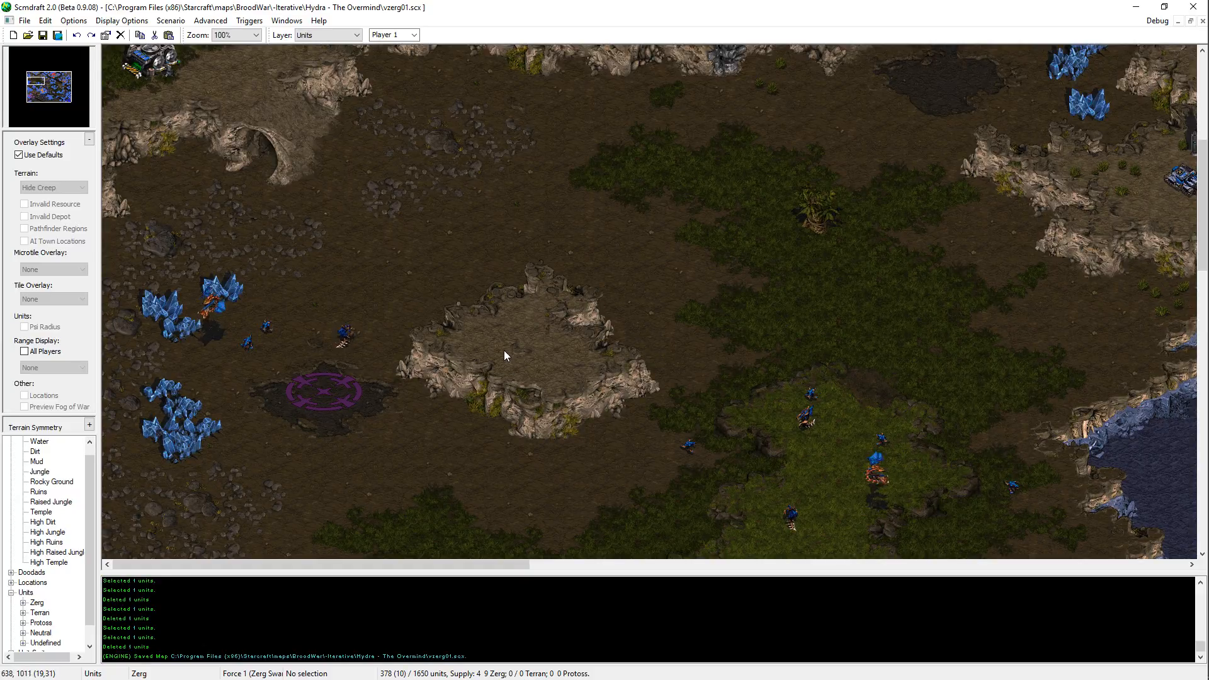
pyautogui.press('Down')
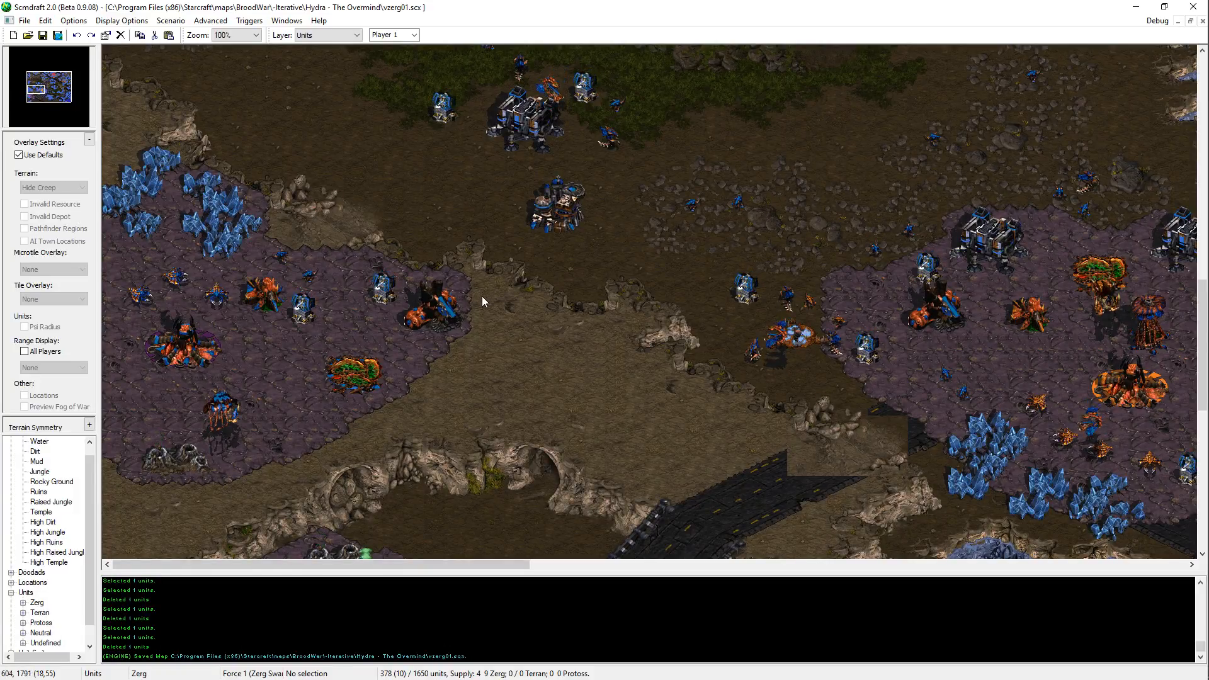
pyautogui.moveTo(482, 296); pyautogui.dragTo(557, 303, button='middle')
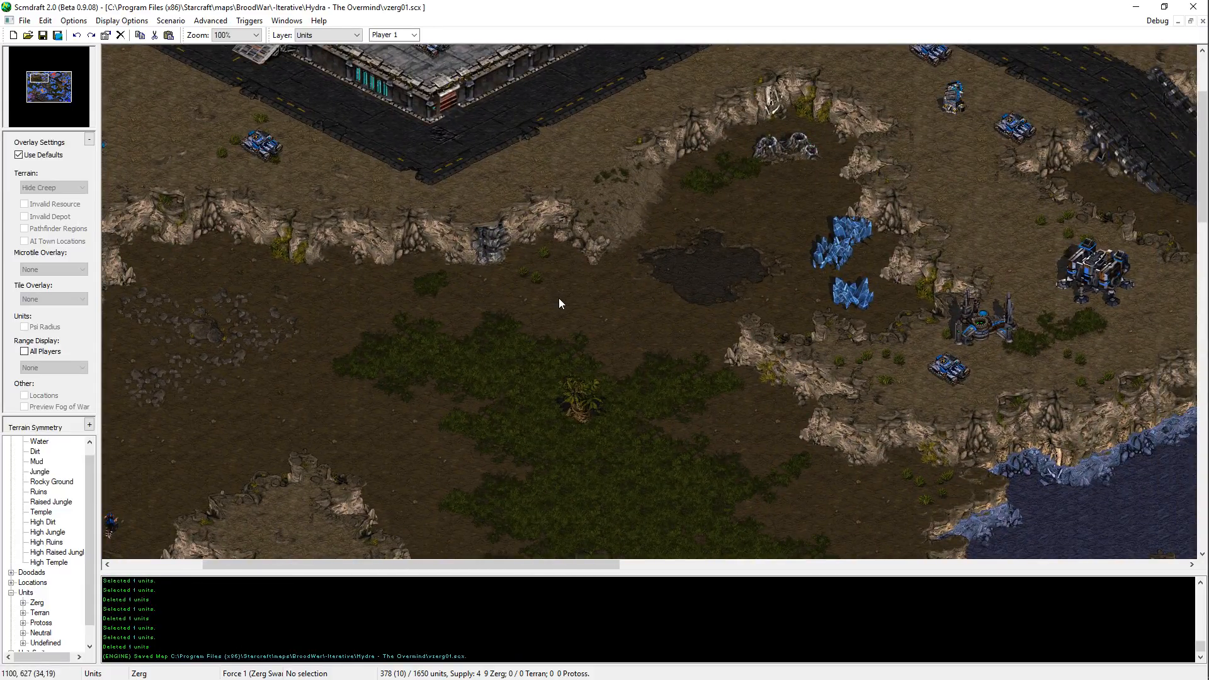
pyautogui.moveTo(559, 304); pyautogui.dragTo(495, 417, button='middle')
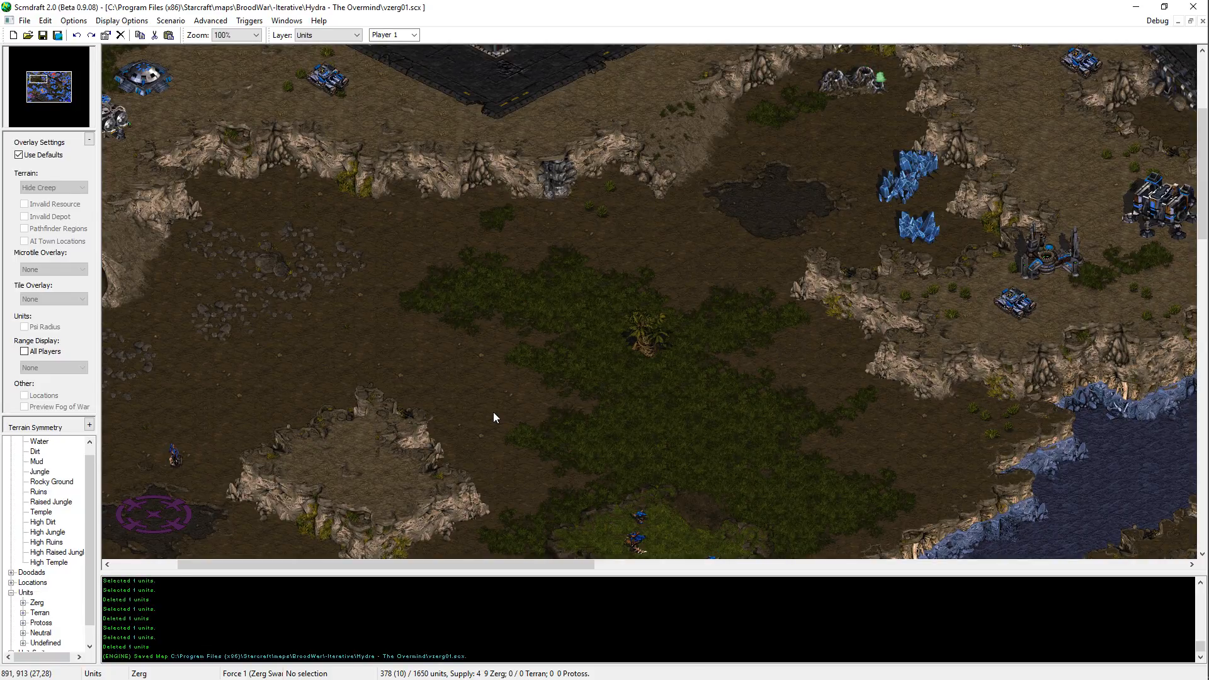
pyautogui.press('Left')
pyautogui.press('Up')
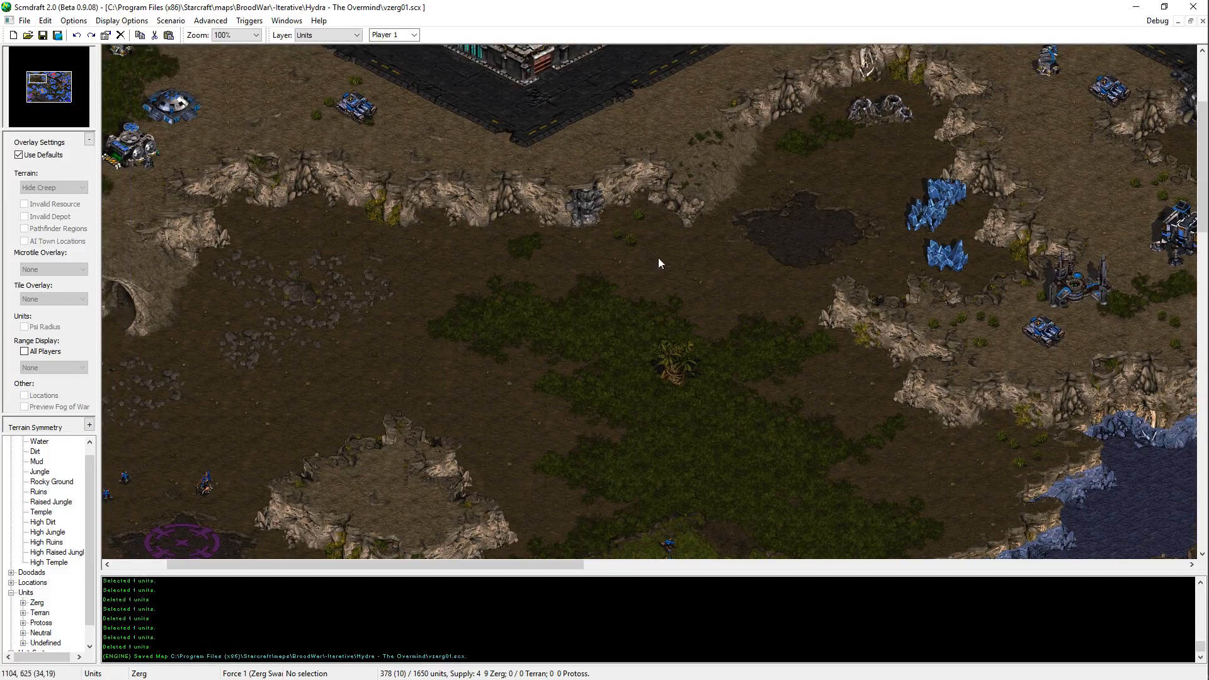
# Step: Touch up the terrain beside the lone tree in the northern jungle patch on the terrain layer and save the map
pyautogui.press('t')
pyautogui.moveTo(677, 360); pyautogui.dragTo(727, 309)
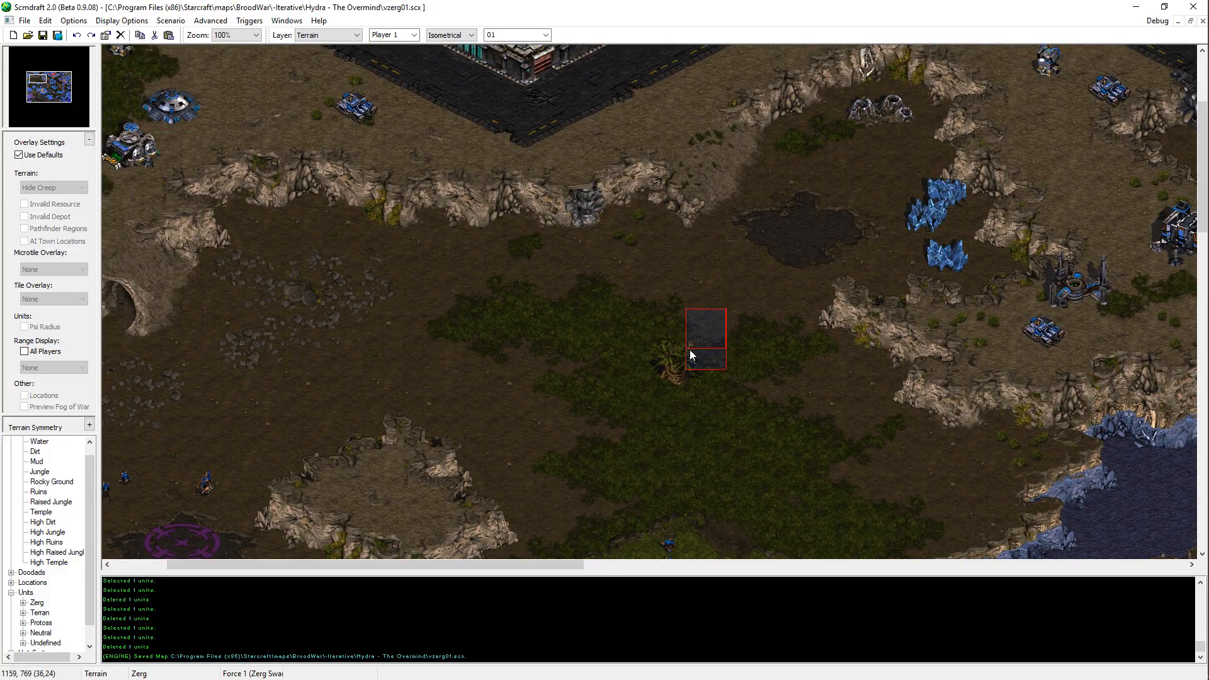
pyautogui.click(844, 434)
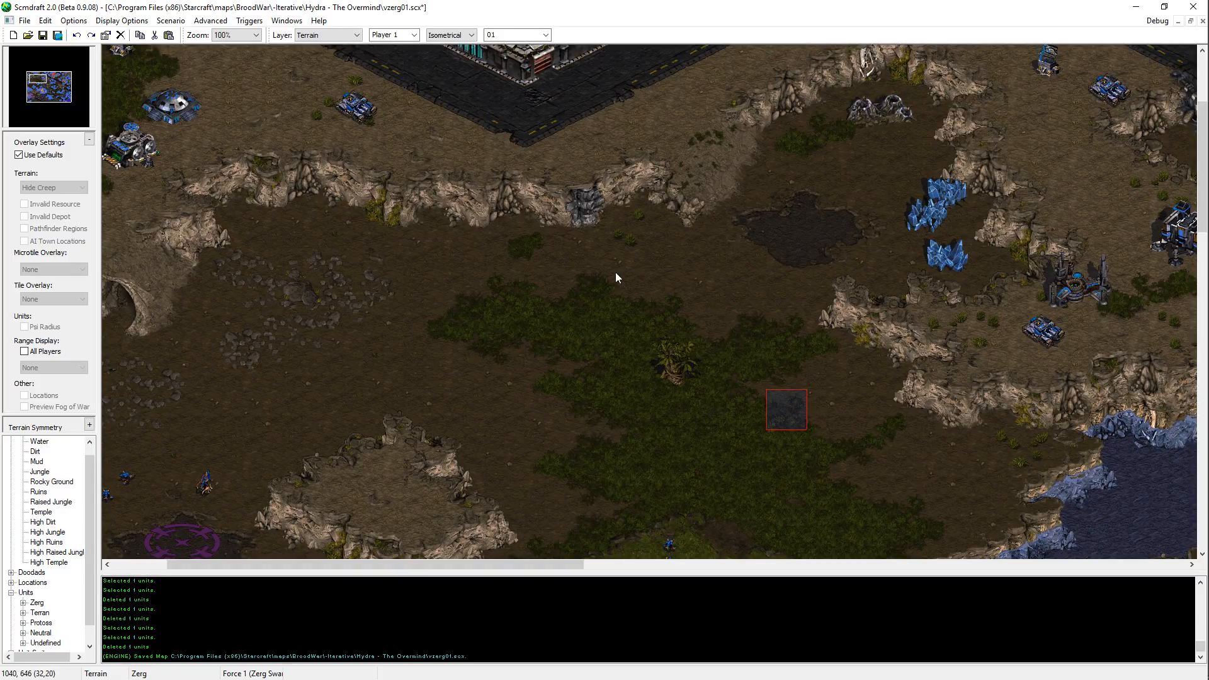
pyautogui.press('Right')
pyautogui.press('Down')
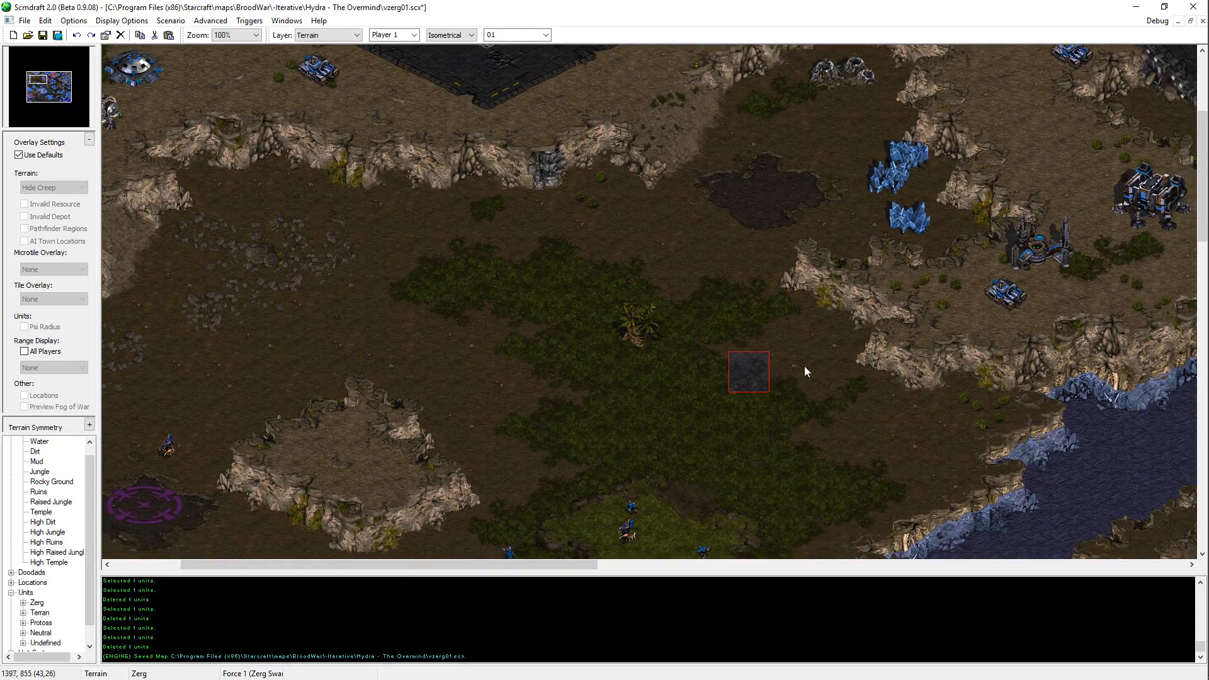
pyautogui.hotkey('ctrl', 's')
pyautogui.press('Up')
pyautogui.press('Up')
pyautogui.press('Up')
pyautogui.press('Up')
pyautogui.press('Right')
pyautogui.press('Right')
pyautogui.press('Right')
pyautogui.press('Right')
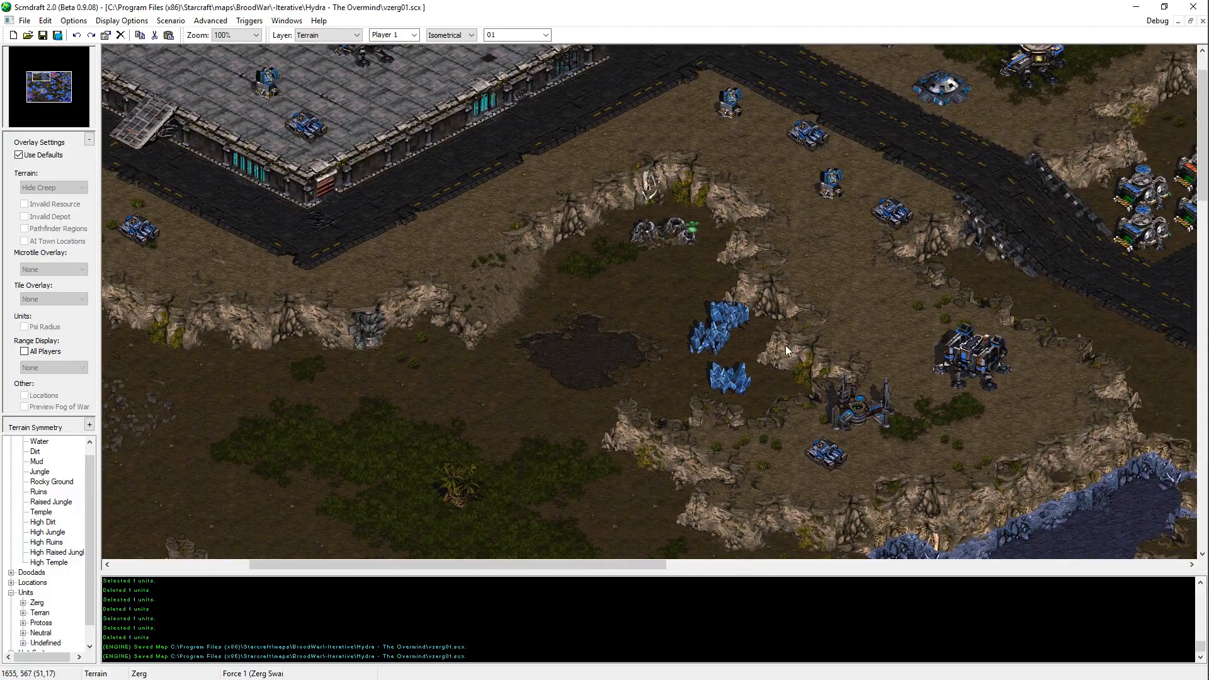
# Step: Examine the Terran outpost south of the plateau, the eastern road junction and the ground between the western start location and the river
pyautogui.moveTo(775, 353); pyautogui.dragTo(682, 308, button='middle')
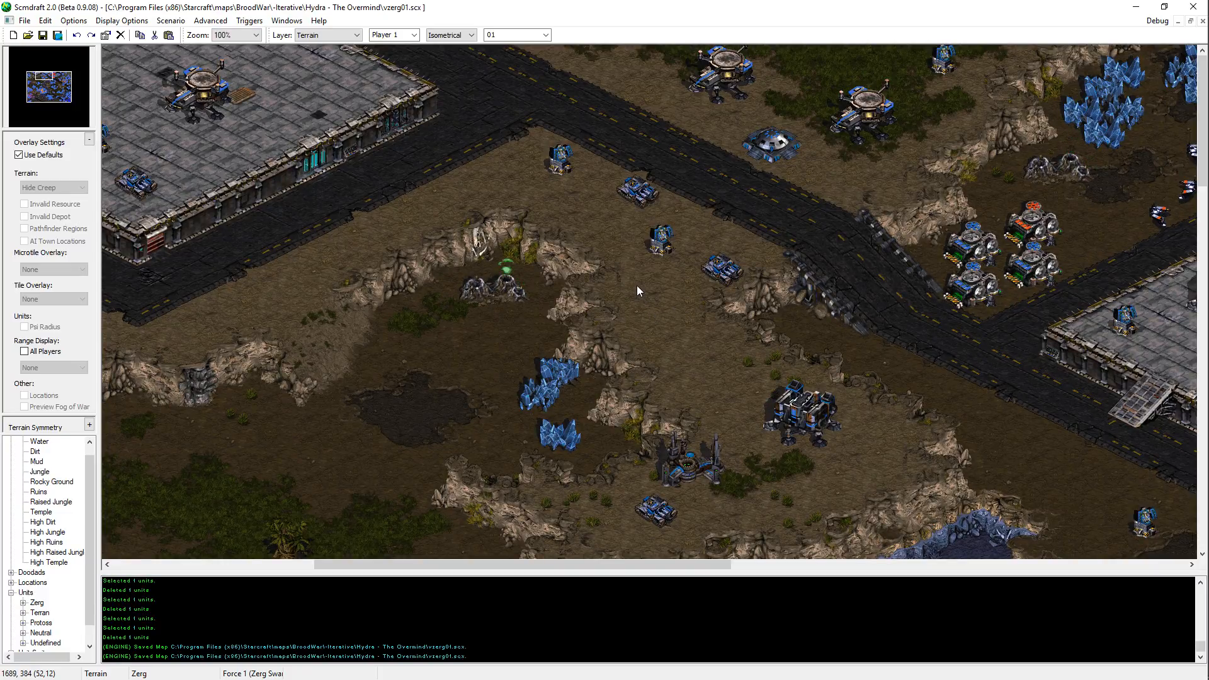
pyautogui.moveTo(637, 285); pyautogui.dragTo(768, 532, button='middle')
pyautogui.moveTo(504, 371); pyautogui.dragTo(846, 268, button='middle')
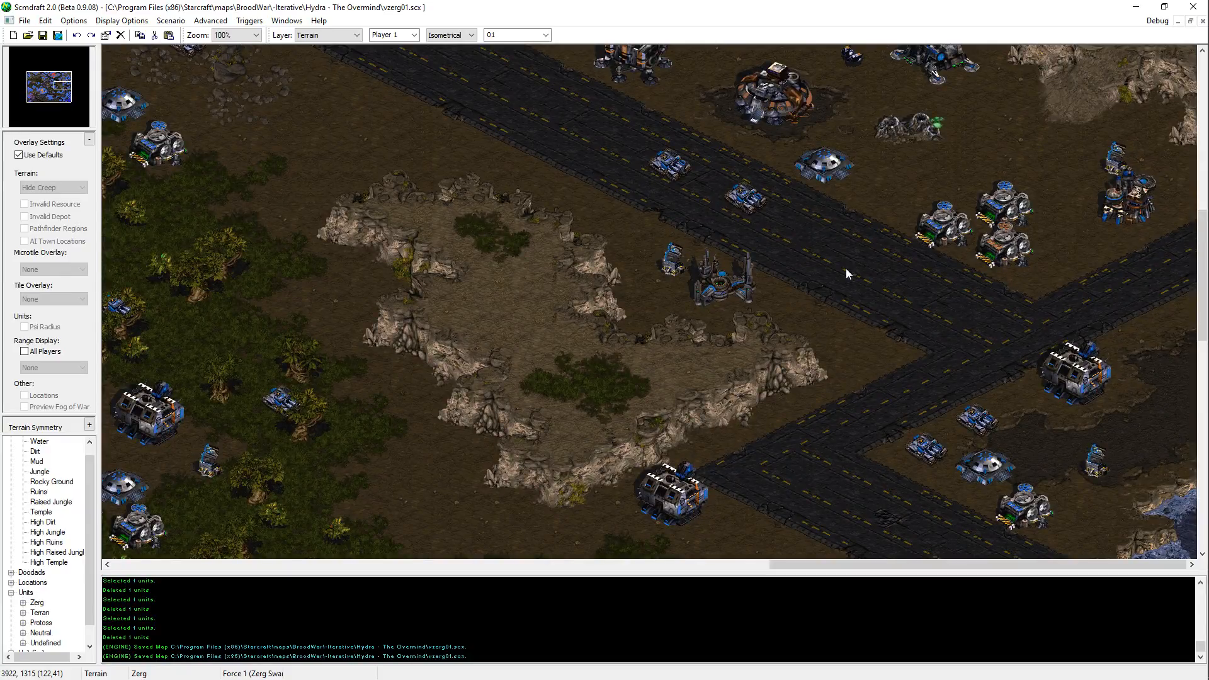
pyautogui.moveTo(869, 321); pyautogui.dragTo(209, 277, button='middle')
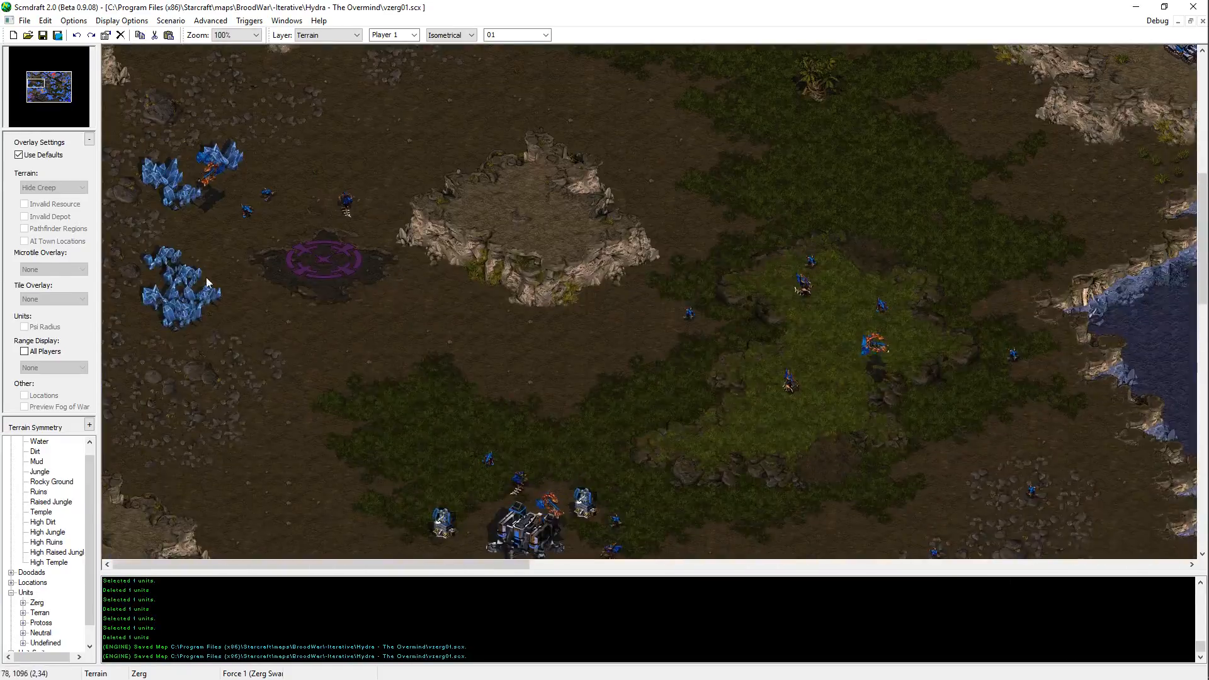
pyautogui.moveTo(591, 284); pyautogui.dragTo(600, 459, button='middle')
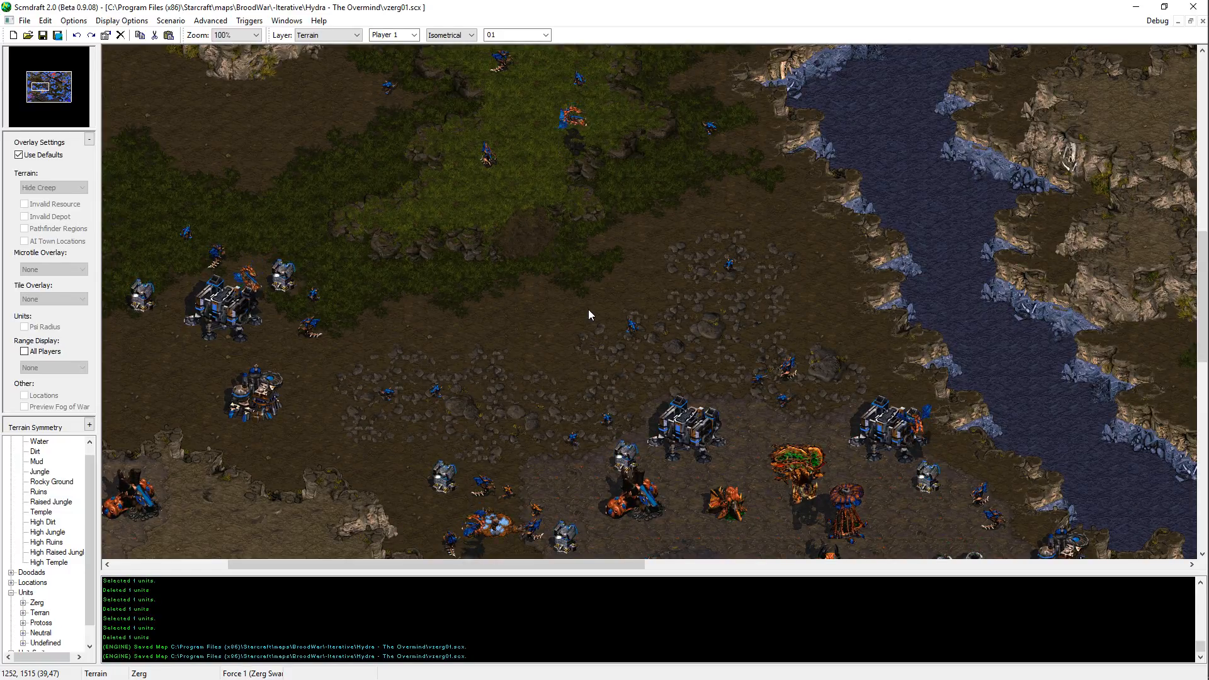
pyautogui.moveTo(147, 536); pyautogui.dragTo(92, 342, button='middle')
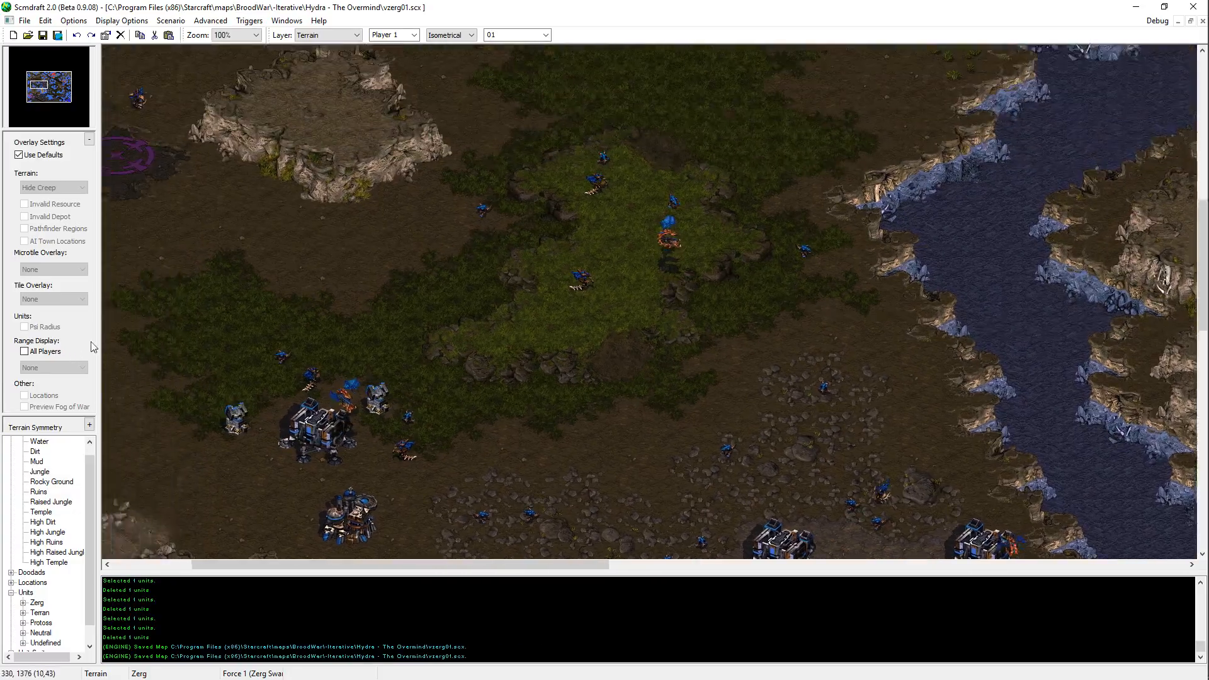
# Step: Touch up the northern jungle patch around the lone tree with Jungle terrain and save the map
pyautogui.press('Up')
pyautogui.press('Up')
pyautogui.press('Up')
pyautogui.press('Up')
pyautogui.press('Up')
pyautogui.press('Up')
pyautogui.press('Up')
pyautogui.press('Up')
pyautogui.press('Up')
pyautogui.press('Up')
pyautogui.press('Right')
pyautogui.press('Right')
pyautogui.press('Left')
pyautogui.press('Left')
pyautogui.press('Left')
pyautogui.press('Left')
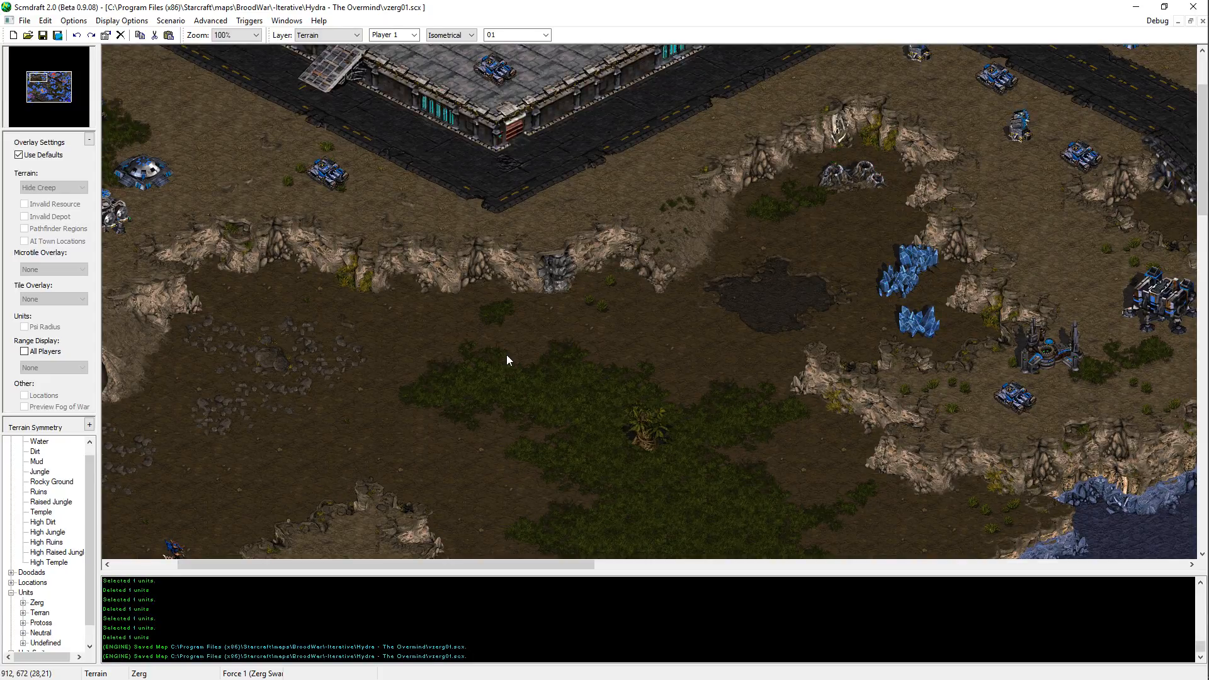
pyautogui.moveTo(507, 356); pyautogui.dragTo(552, 269, button='middle')
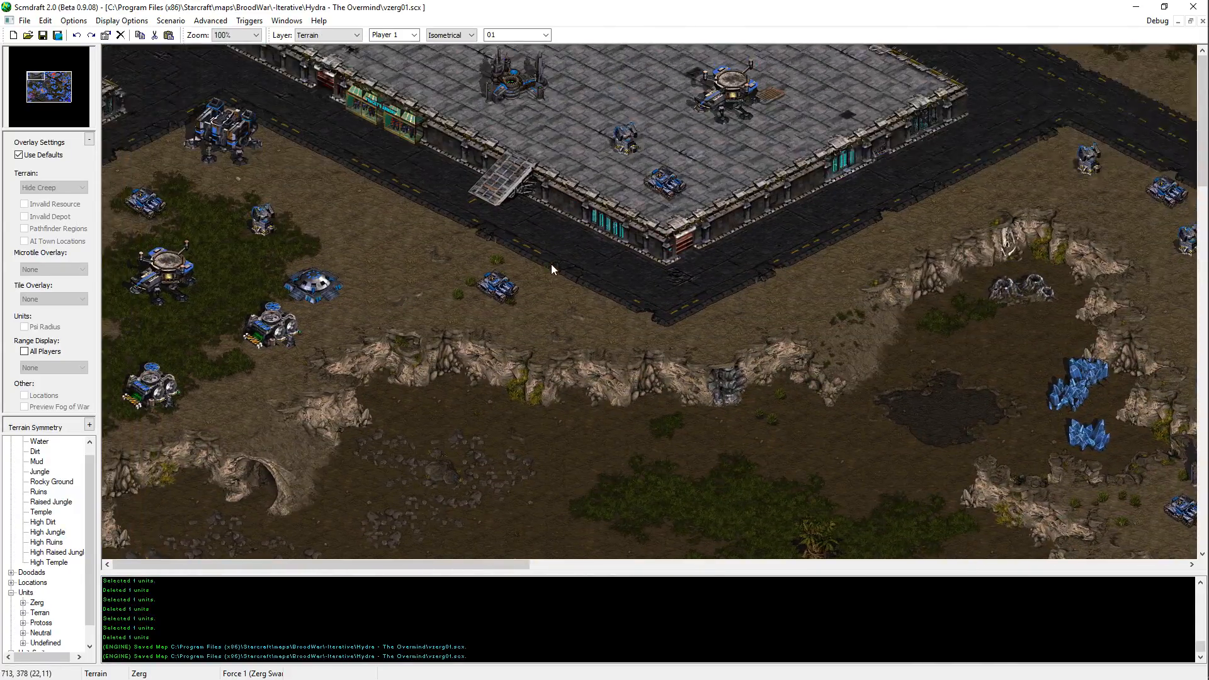
pyautogui.moveTo(462, 296); pyautogui.dragTo(700, 675, button='middle')
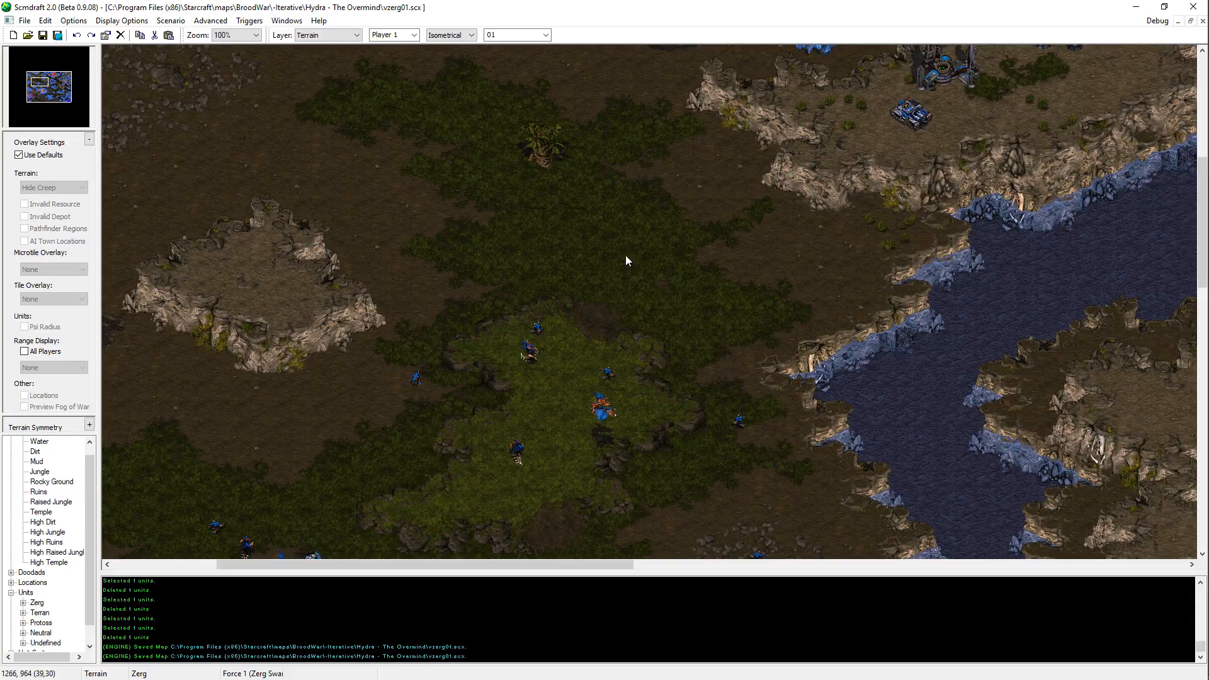
pyautogui.moveTo(626, 255); pyautogui.dragTo(673, 302, button='middle')
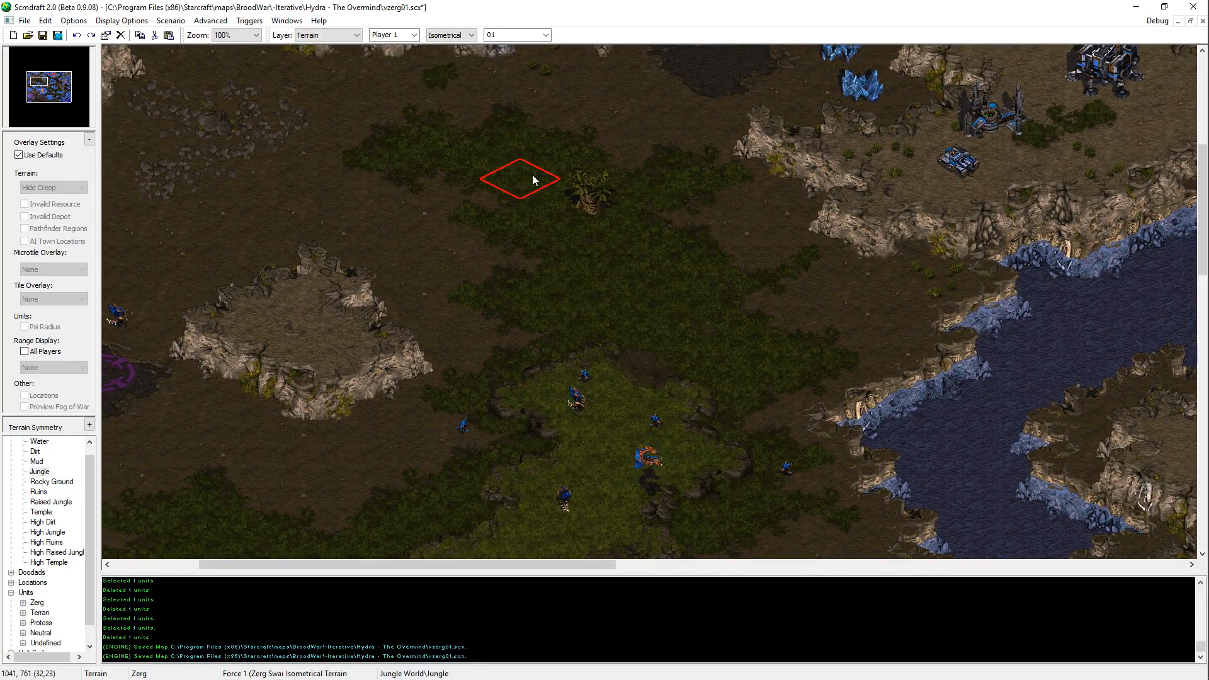
pyautogui.hotkey('ctrl', 's')
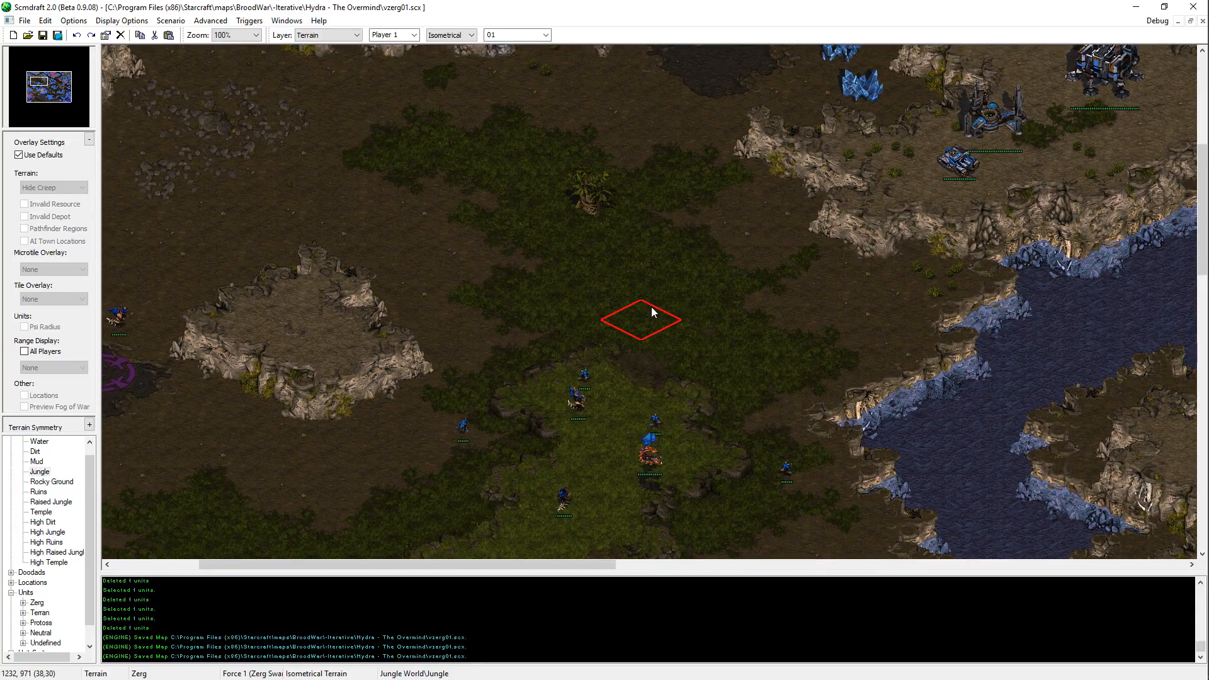
# Step: Examine the raised jungle near the start location and the eastern Terran bases along the diagonal road
pyautogui.press('Left')
pyautogui.press('Down')
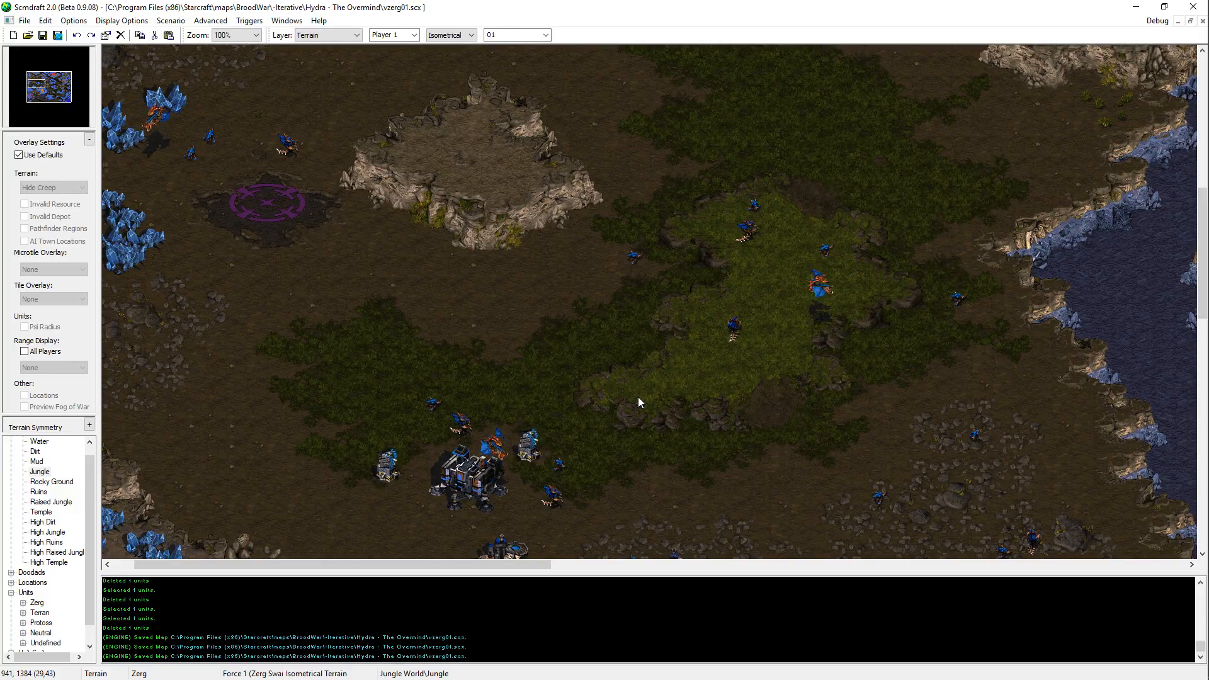
pyautogui.press('Up')
pyautogui.press('Right')
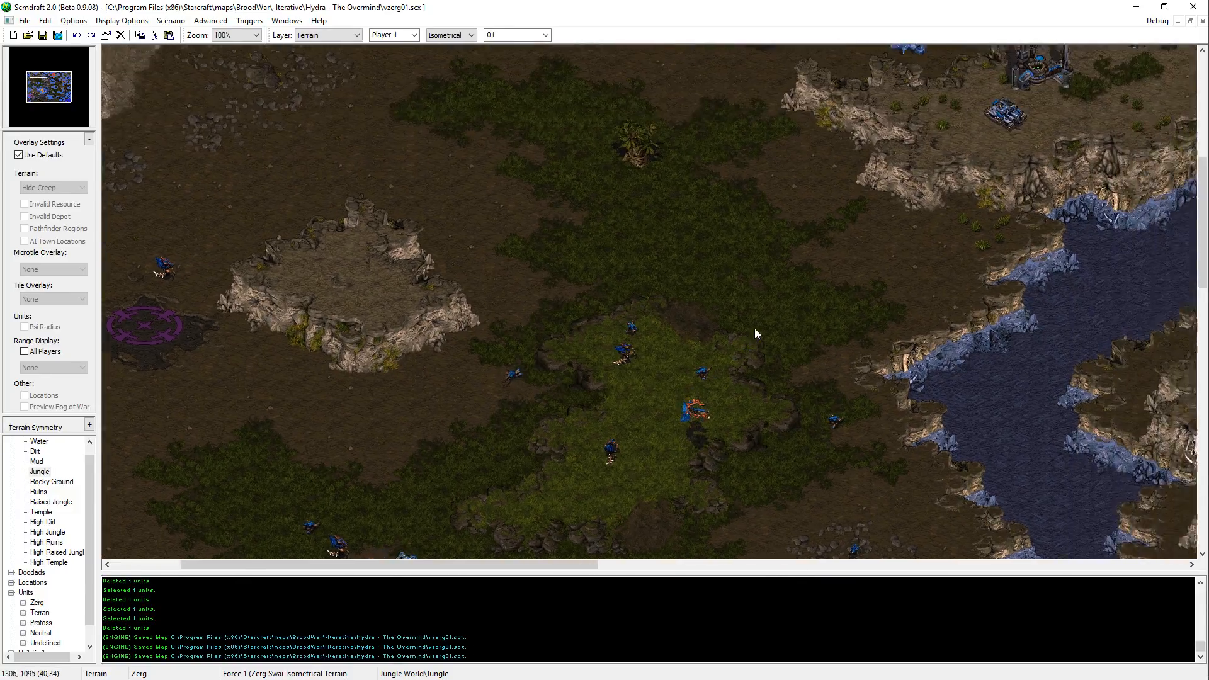
pyautogui.press('Left')
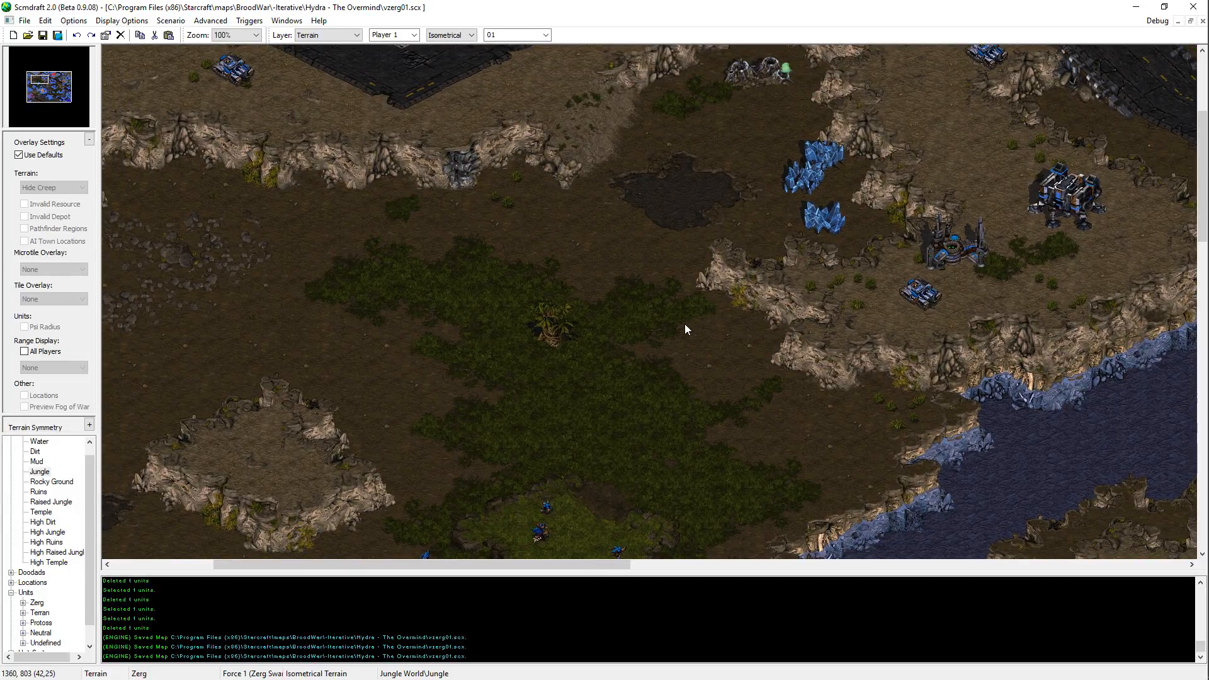
pyautogui.scroll(1, 553, 537)
pyautogui.scroll(-1, 538, 615)
pyautogui.press('Right')
pyautogui.press('Up')
pyautogui.press('Down')
pyautogui.press('Right')
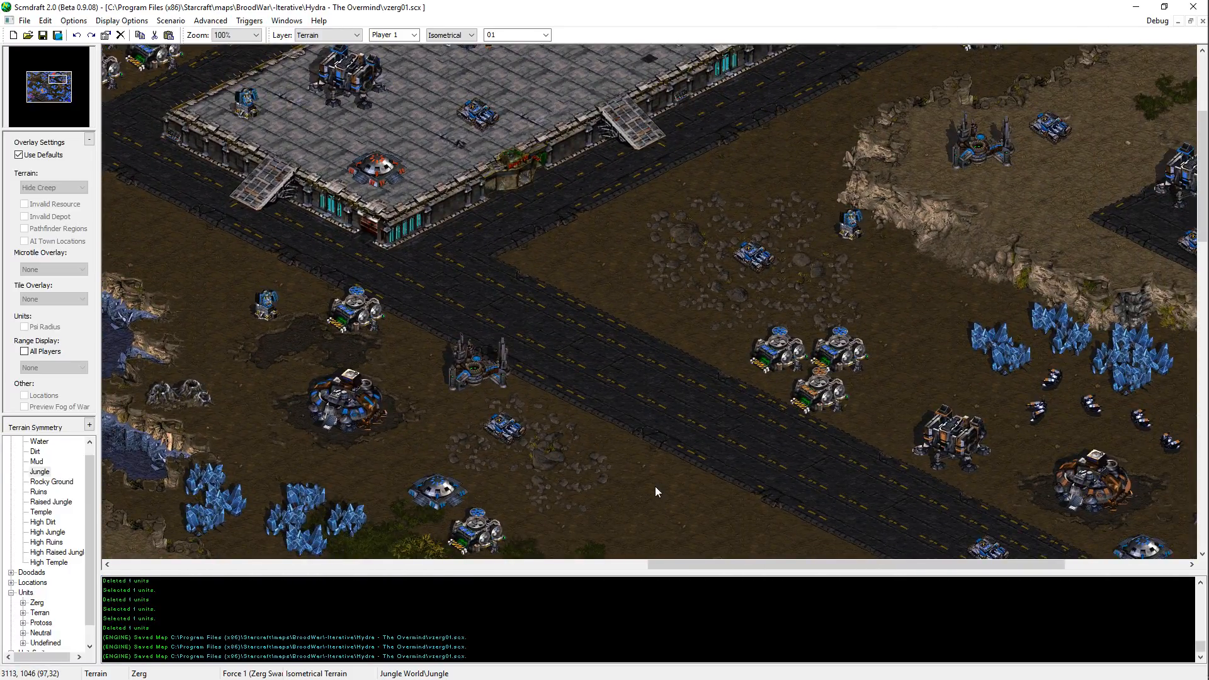
# Step: On the units layer, move the four supply depots west of the central Terran platform northeast, away from the road
pyautogui.press('Left')
pyautogui.press('Up')
pyautogui.press('Left')
pyautogui.press('Up')
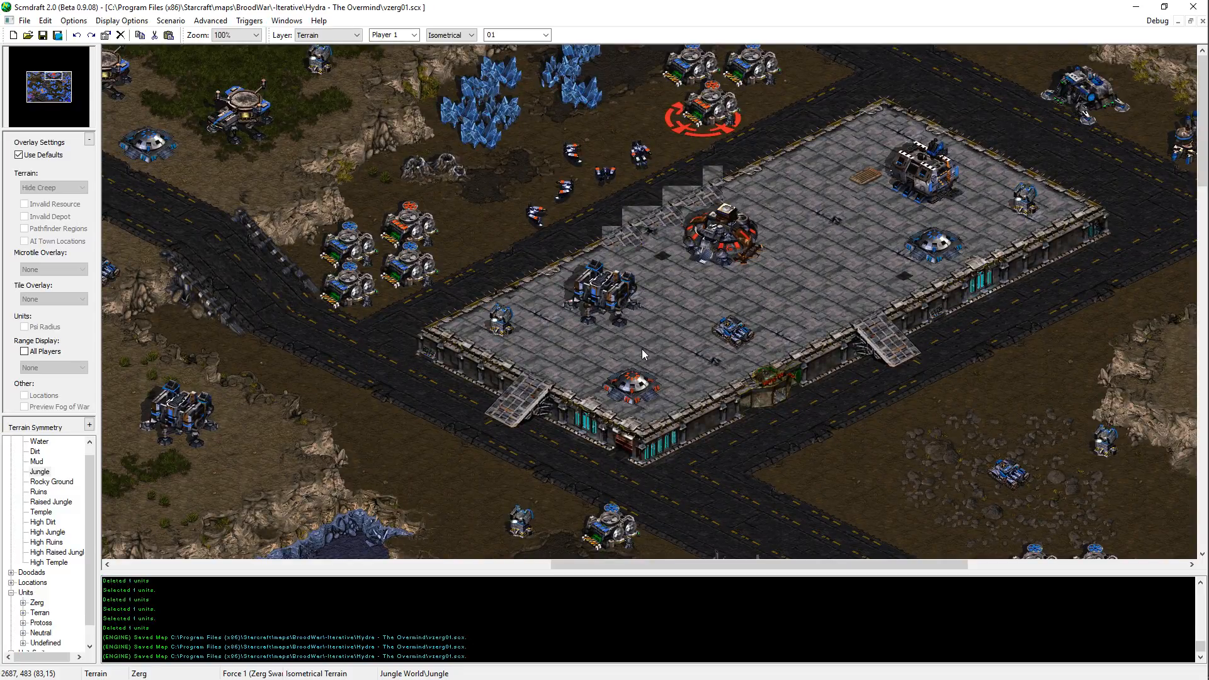
pyautogui.press('Left')
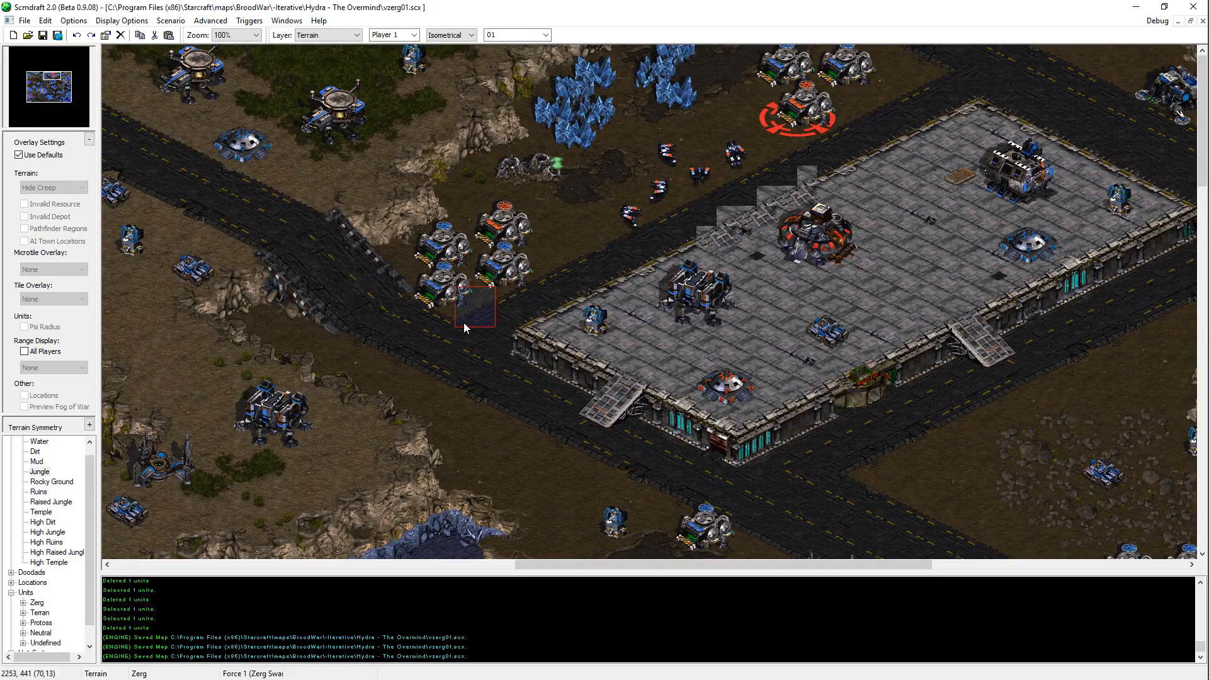
pyautogui.press('u')
pyautogui.moveTo(441, 304); pyautogui.dragTo(548, 207)
pyautogui.hotkey('ctrl', 'x')
pyautogui.hotkey('ctrl', 'v')
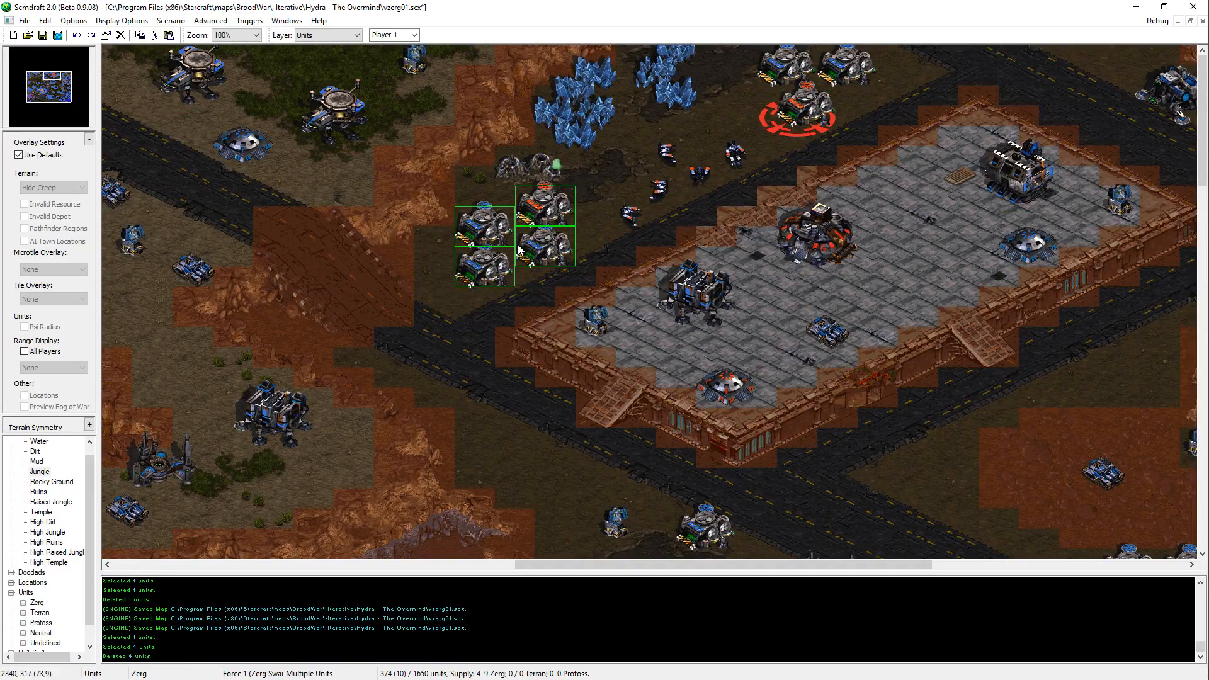
pyautogui.click(519, 249)
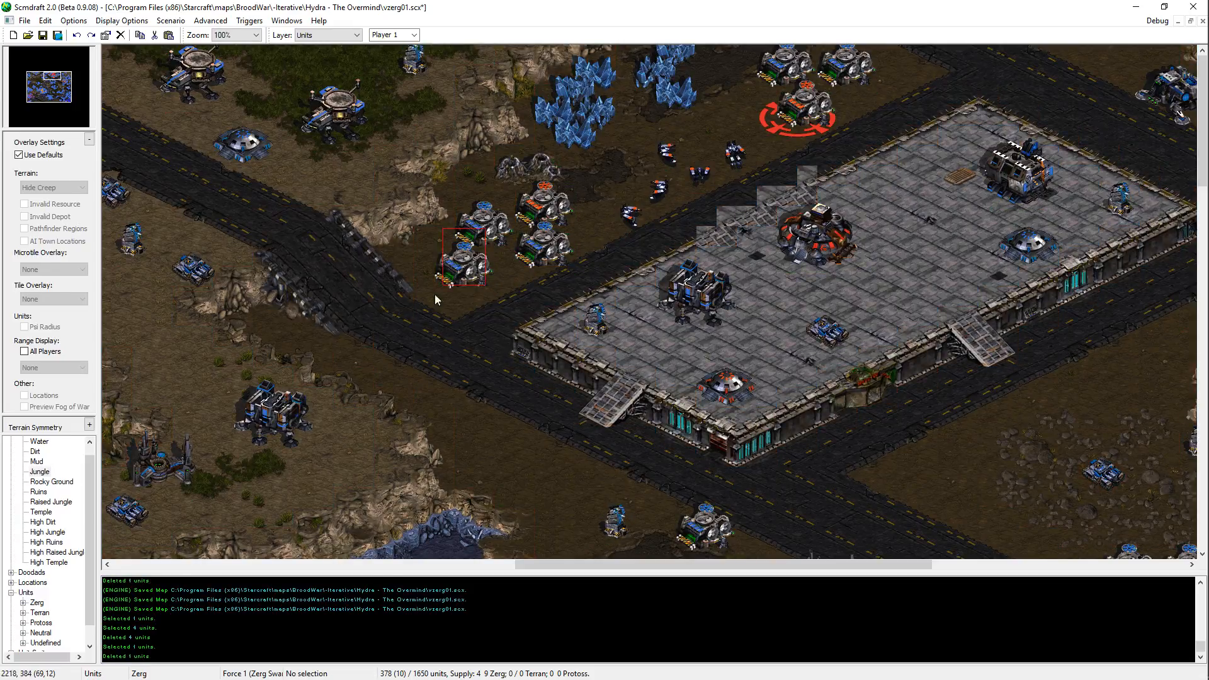
# Step: Stagger the depot cluster by shifting the southwestern depot west, raising the western pair and moving the southeastern depot west
pyautogui.moveTo(436, 300); pyautogui.dragTo(433, 303)
pyautogui.hotkey('ctrl', 'x')
pyautogui.hotkey('ctrl', 'v')
pyautogui.click(464, 257)
pyautogui.moveTo(508, 166); pyautogui.dragTo(446, 272)
pyautogui.hotkey('ctrl', 'x')
pyautogui.hotkey('ctrl', 'v')
pyautogui.click(479, 242)
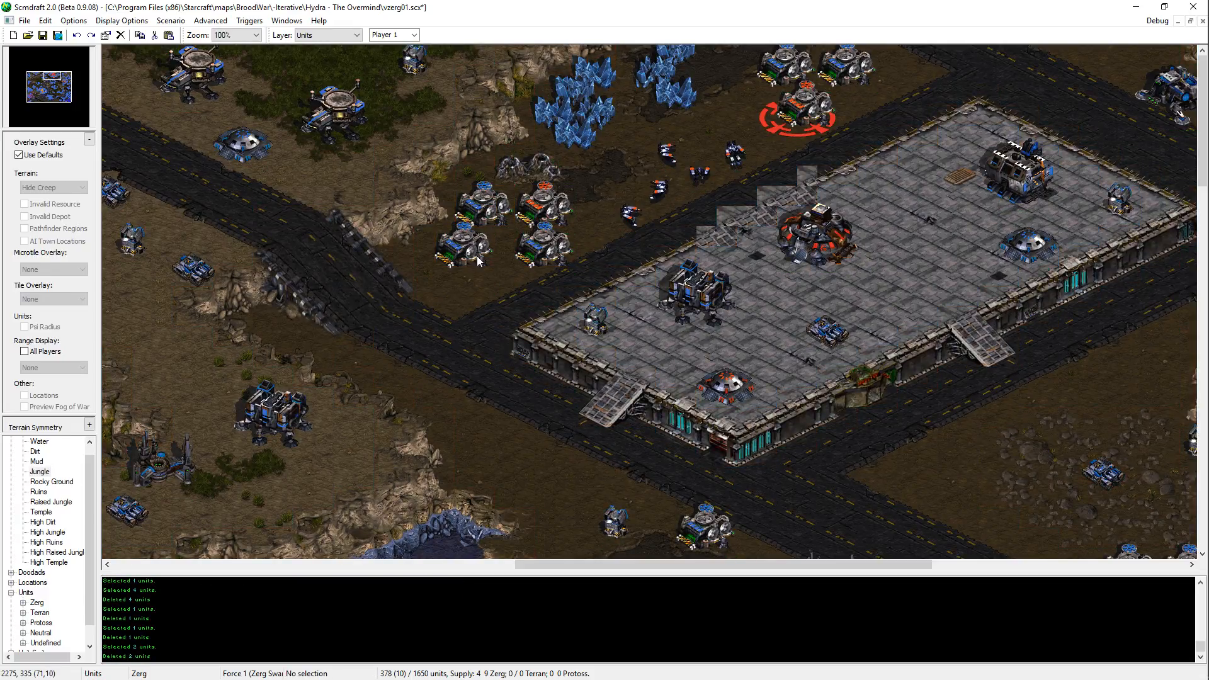
pyautogui.click(545, 235)
pyautogui.hotkey('ctrl', 'x')
pyautogui.hotkey('ctrl', 'v')
pyautogui.click(525, 247)
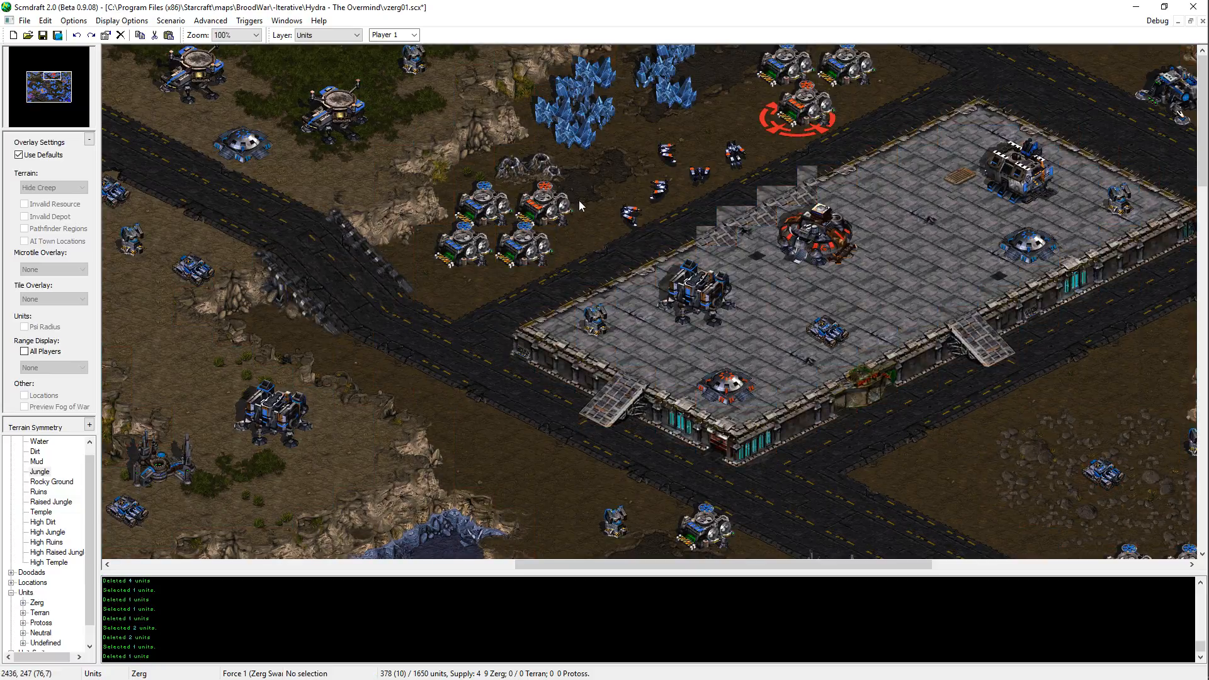
# Step: Delete the southeastern blue supply depot and put the orange depot in its place to make a three-depot cluster
pyautogui.moveTo(579, 197); pyautogui.dragTo(335, 313)
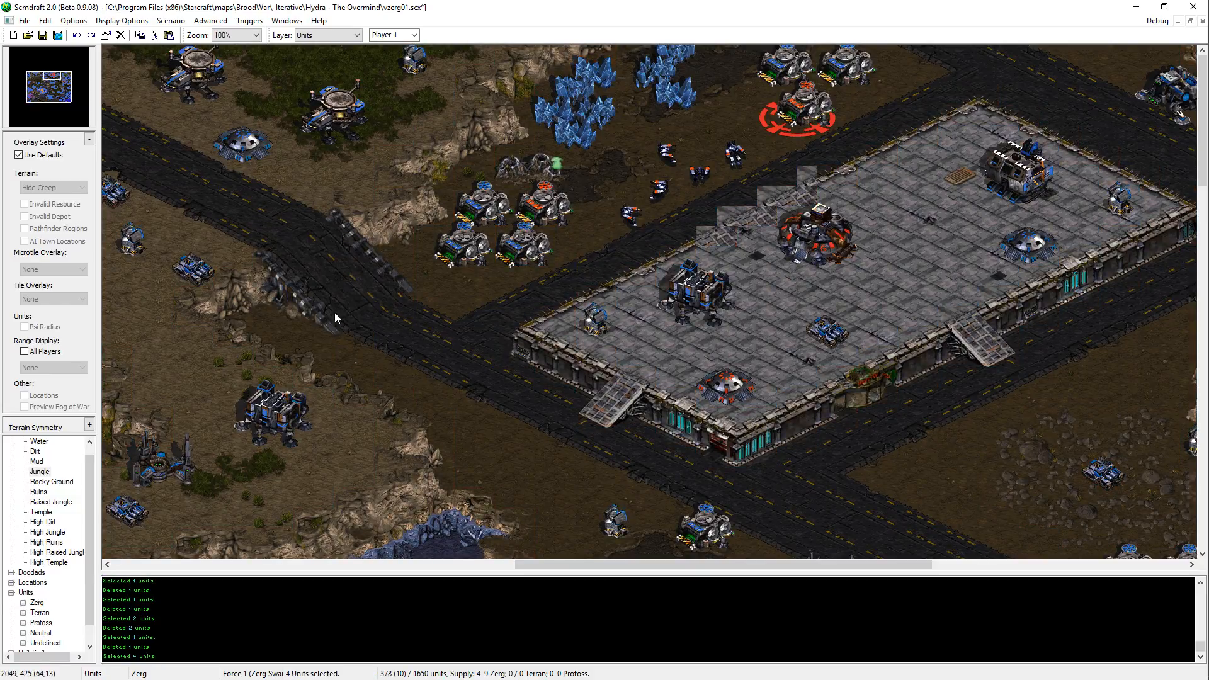
pyautogui.click(523, 173)
pyautogui.press('Delete')
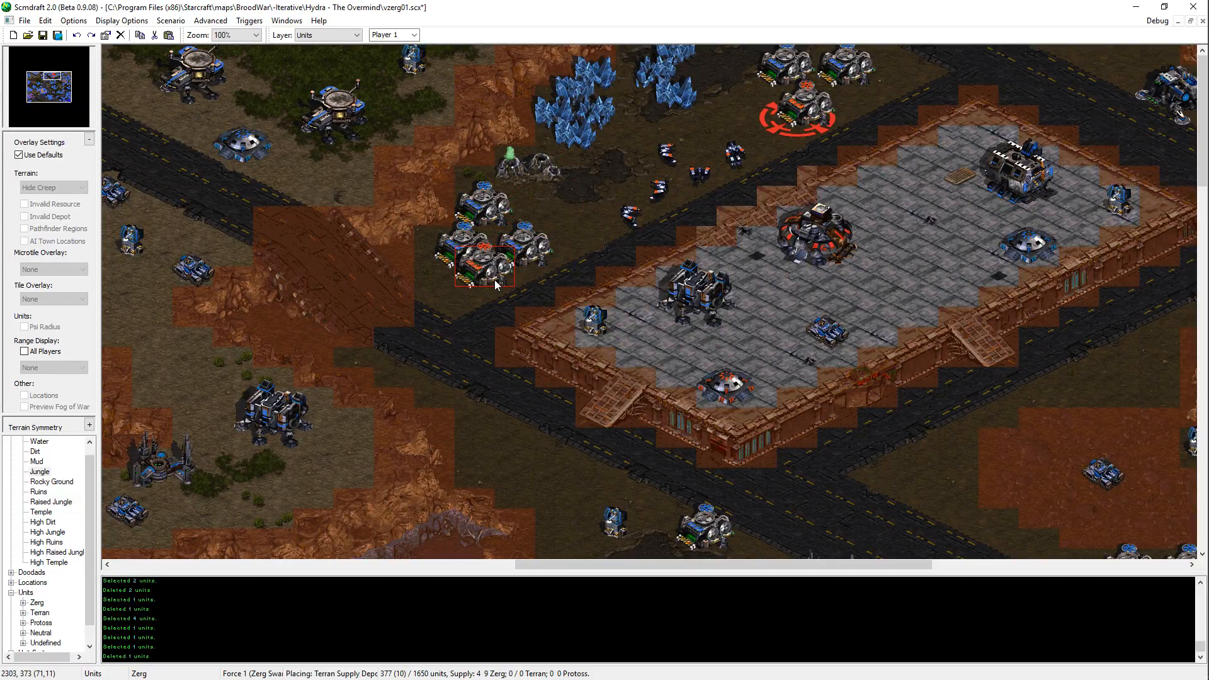
pyautogui.hotkey('ctrl', 'v')
pyautogui.click(544, 206)
pyautogui.click(528, 249)
pyautogui.hotkey('ctrl', 'x')
pyautogui.hotkey('ctrl', 'v')
pyautogui.click(542, 251)
pyautogui.click(544, 211)
pyautogui.hotkey('ctrl', 'x')
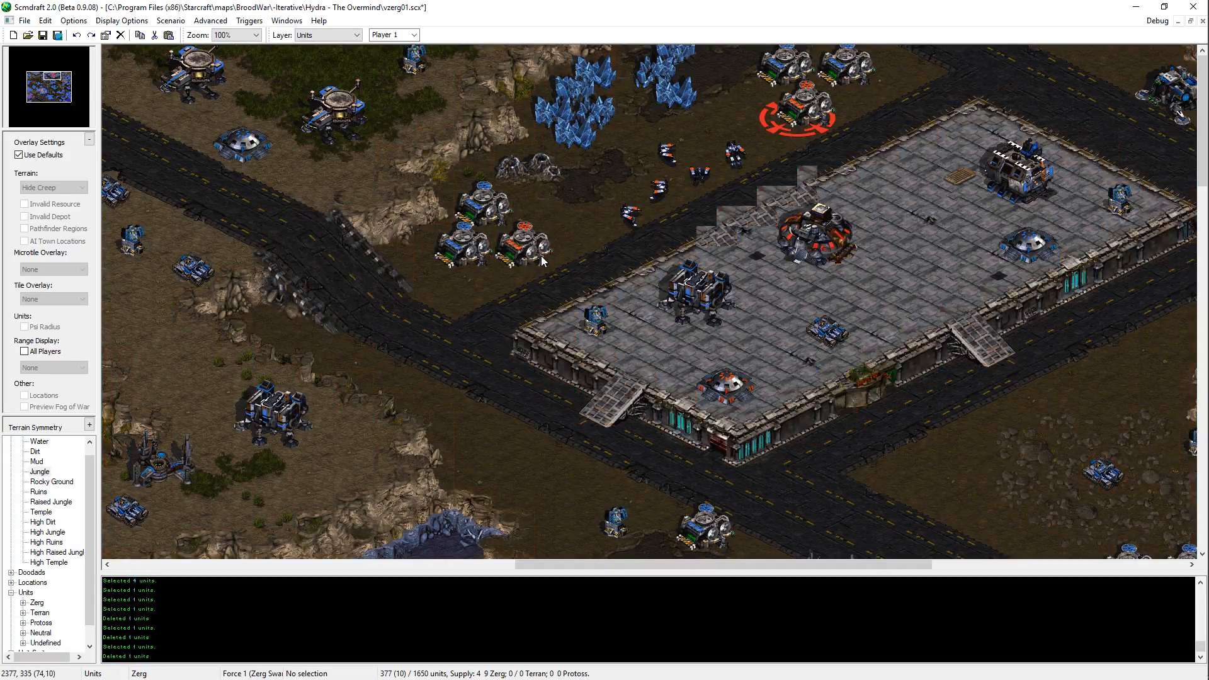
# Step: Shift the three supply depots slightly west and move the northern one back east between the ramp cliff and the geyser
pyautogui.moveTo(443, 271); pyautogui.dragTo(441, 270)
pyautogui.hotkey('ctrl', 'x')
pyautogui.hotkey('ctrl', 'v')
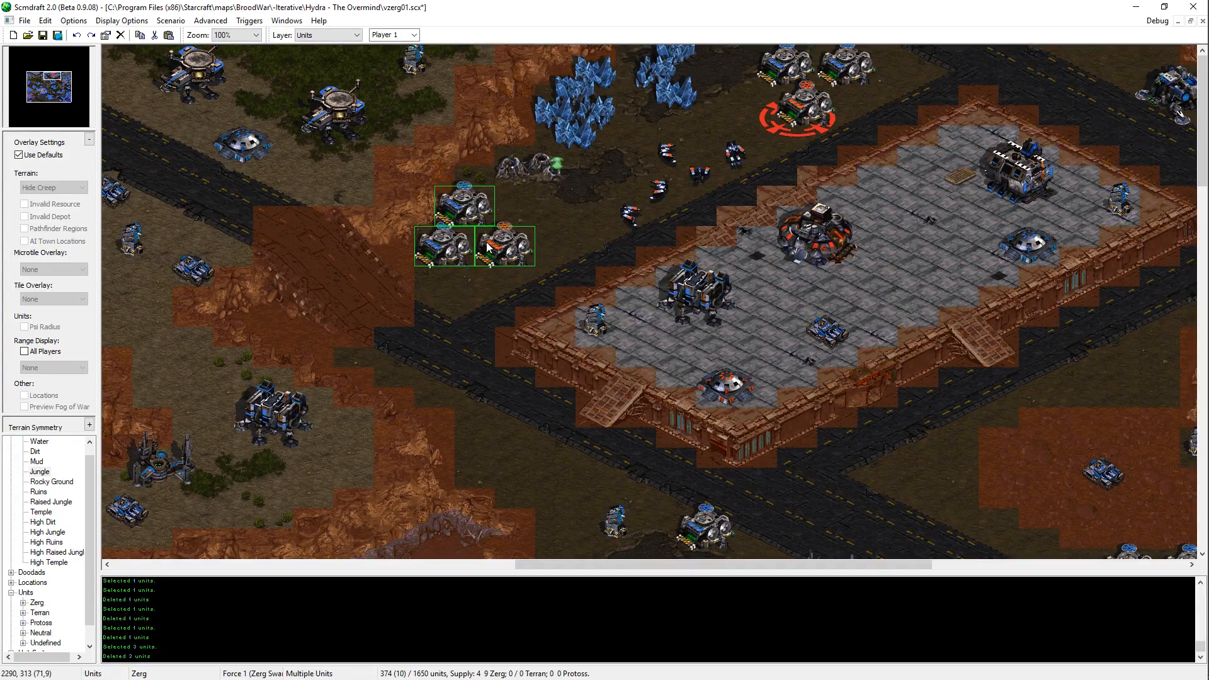
pyautogui.click(476, 231)
pyautogui.click(471, 214)
pyautogui.hotkey('ctrl', 'x')
pyautogui.hotkey('ctrl', 'v')
pyautogui.click(493, 223)
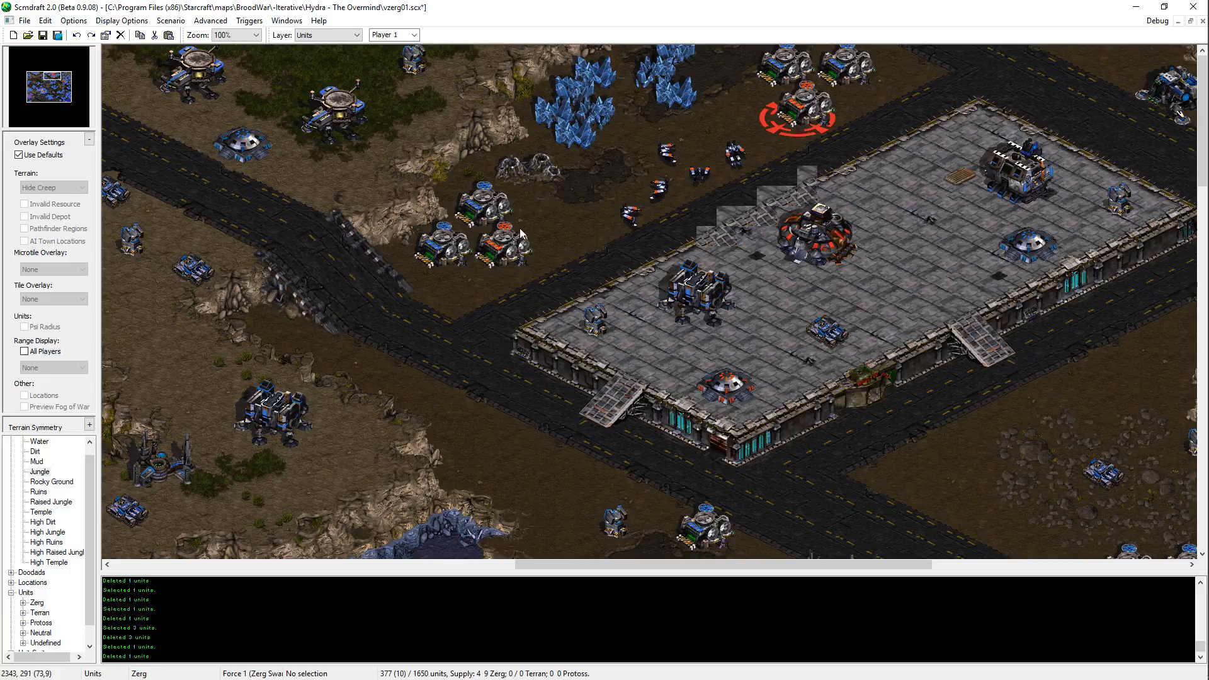
# Step: Move the vespene geyser beside the depots slightly southeast, away from the cliff
pyautogui.click(528, 171)
pyautogui.hotkey('ctrl', 'x')
pyautogui.hotkey('ctrl', 'v')
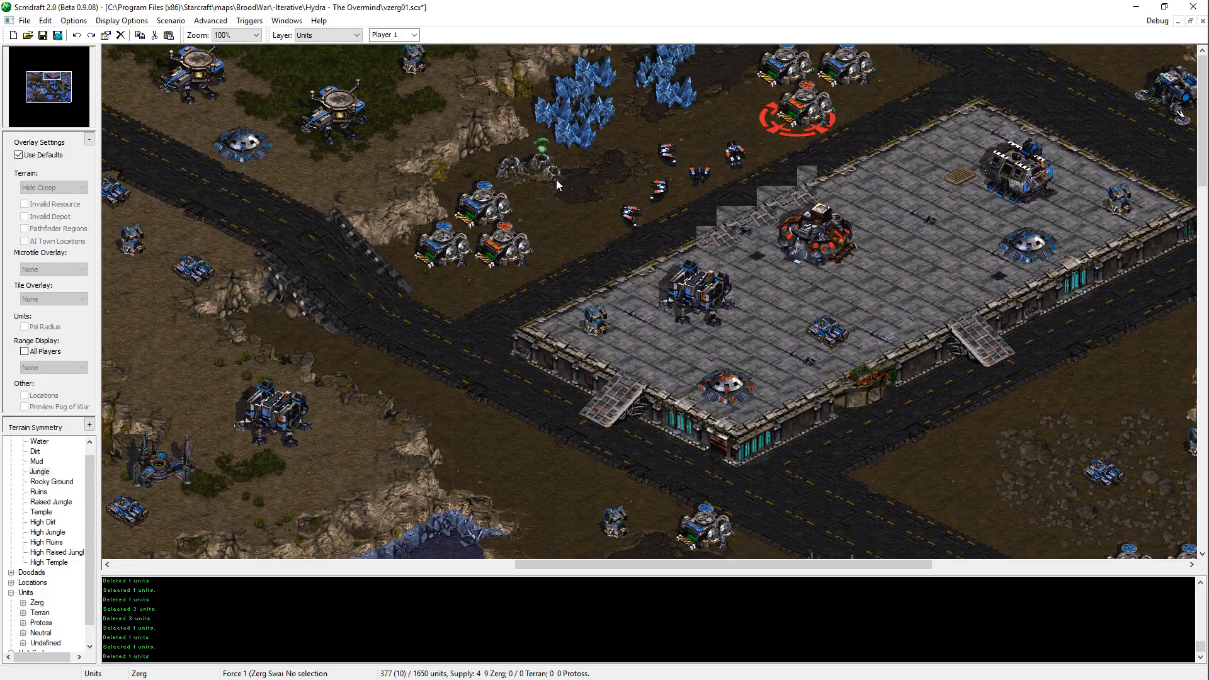
pyautogui.click(560, 168)
pyautogui.hotkey('ctrl', 'x')
pyautogui.hotkey('ctrl', 'v')
pyautogui.click(555, 184)
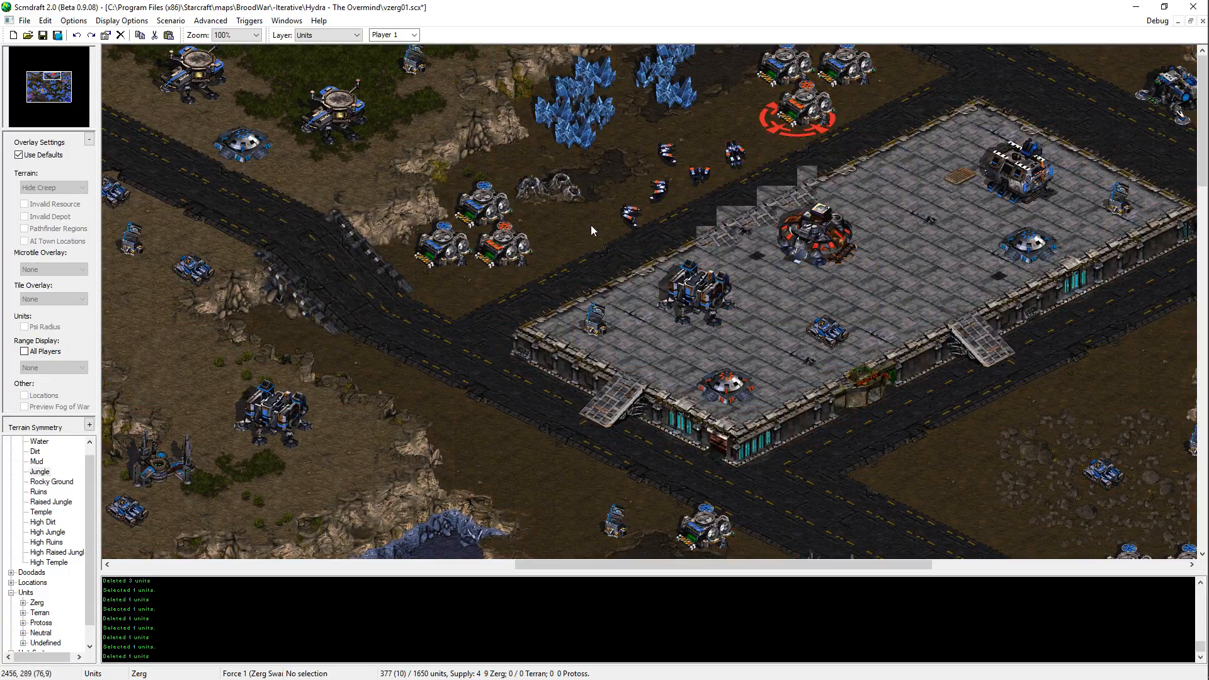
# Step: On the terrain layer, copy the diagonal road strip along the central platform's northwestern side and paste it just northwest to widen the road
pyautogui.press('Left')
pyautogui.press('t')
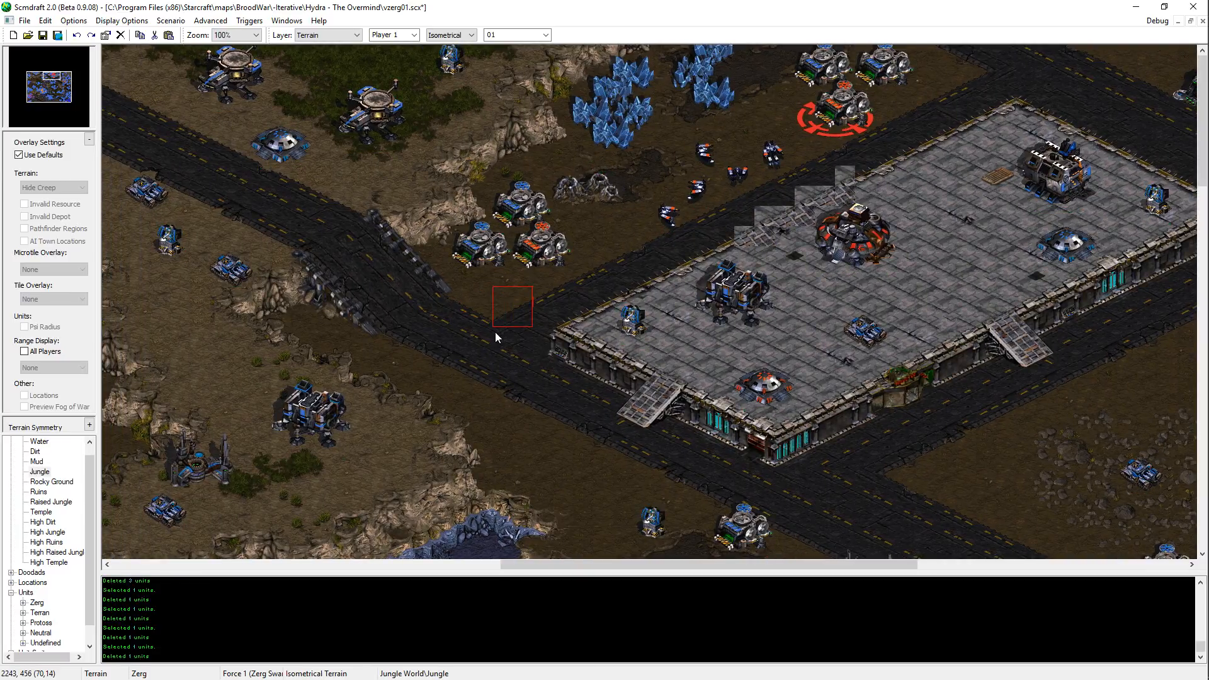
pyautogui.moveTo(537, 308); pyautogui.dragTo(600, 269)
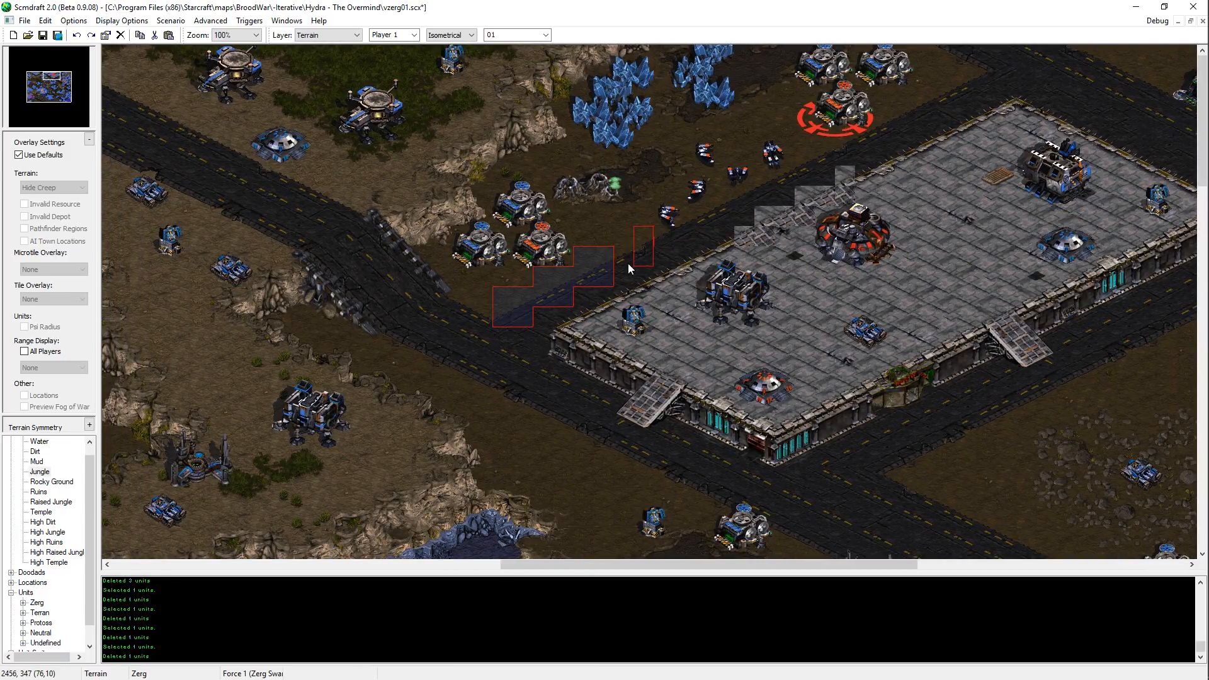
pyautogui.moveTo(665, 240); pyautogui.dragTo(727, 198)
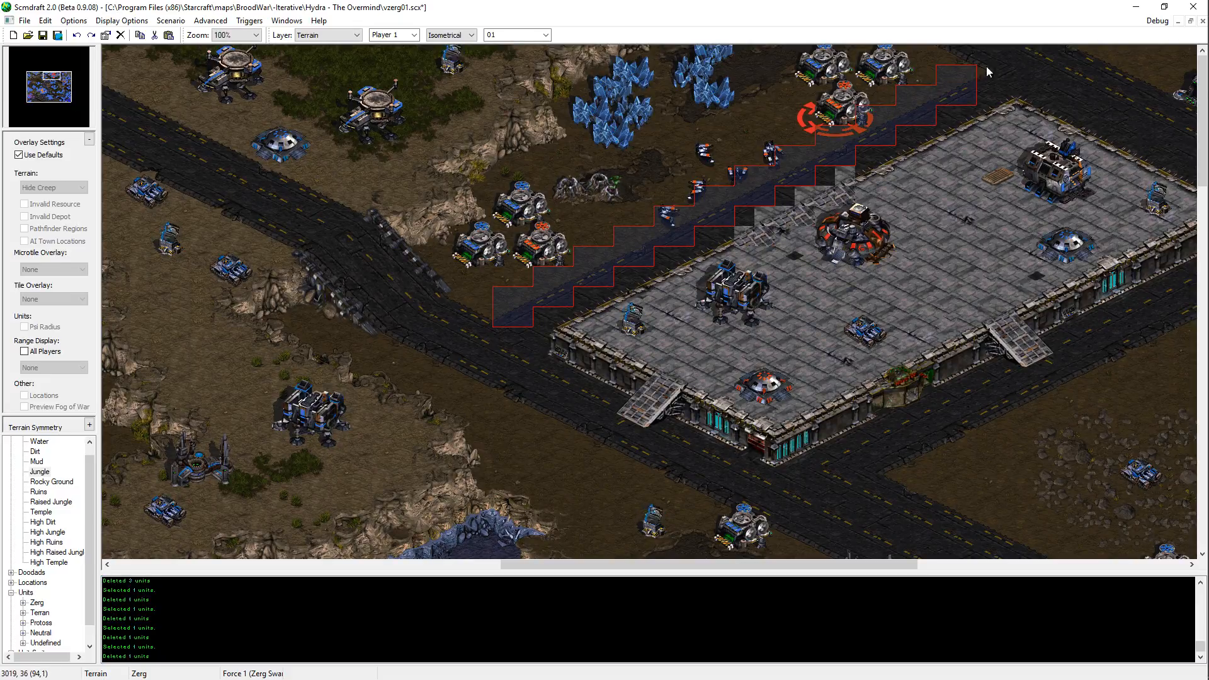
pyautogui.keyDown('shift'); pyautogui.click(1009, 51); pyautogui.keyUp('shift')
pyautogui.hotkey('ctrl', 'c')
pyautogui.hotkey('ctrl', 'v')
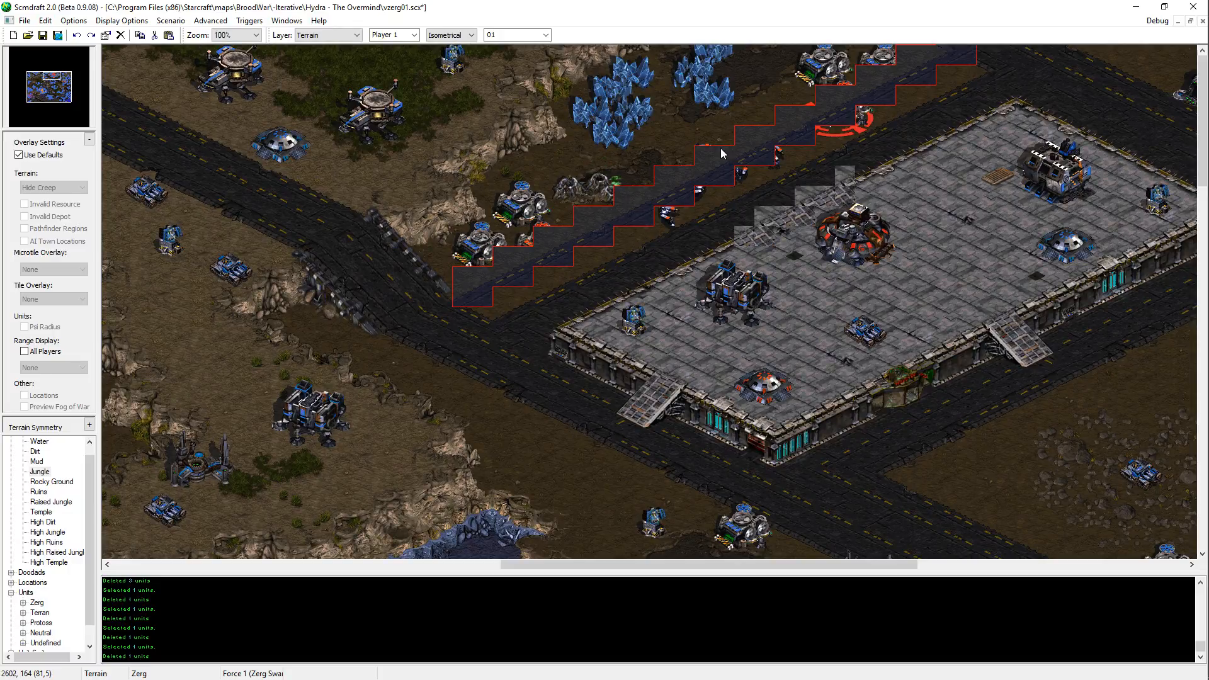
pyautogui.click(721, 154)
pyautogui.press('Escape')
# Step: Copy a small piece of road and paste it over the dirt gaps along the widened diagonal road, from the southwestern junction to its northeastern end
pyautogui.moveTo(777, 421); pyautogui.dragTo(700, 372, button='middle')
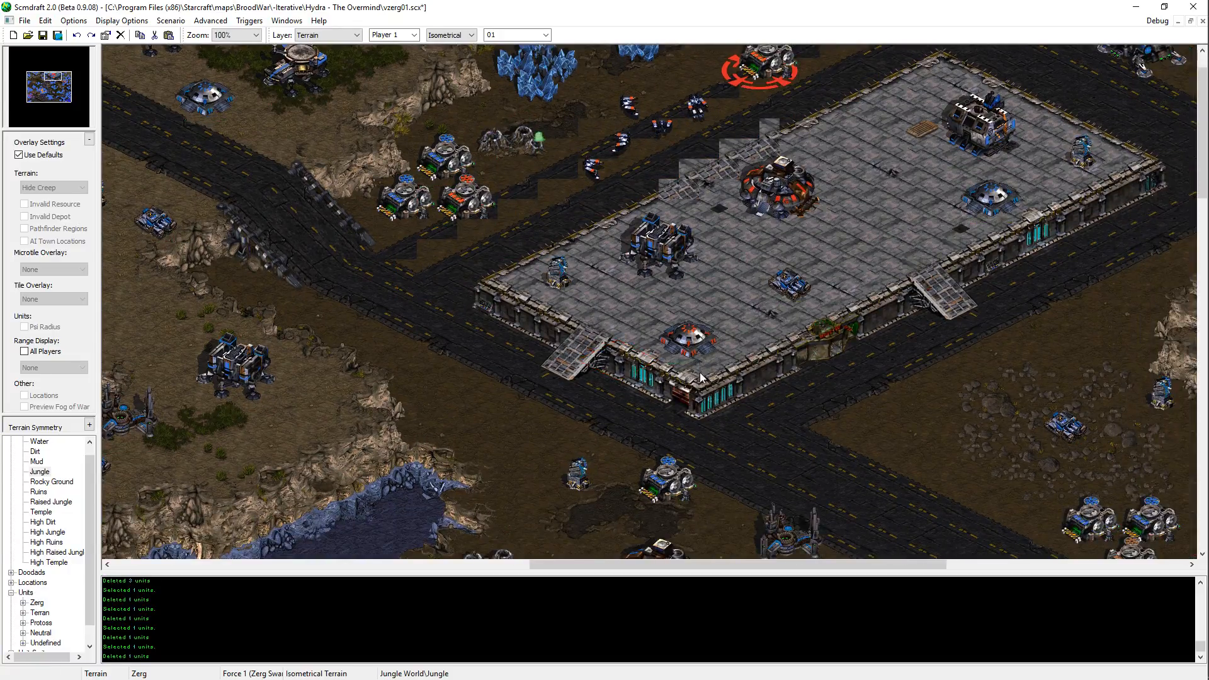
pyautogui.moveTo(741, 421); pyautogui.dragTo(796, 391)
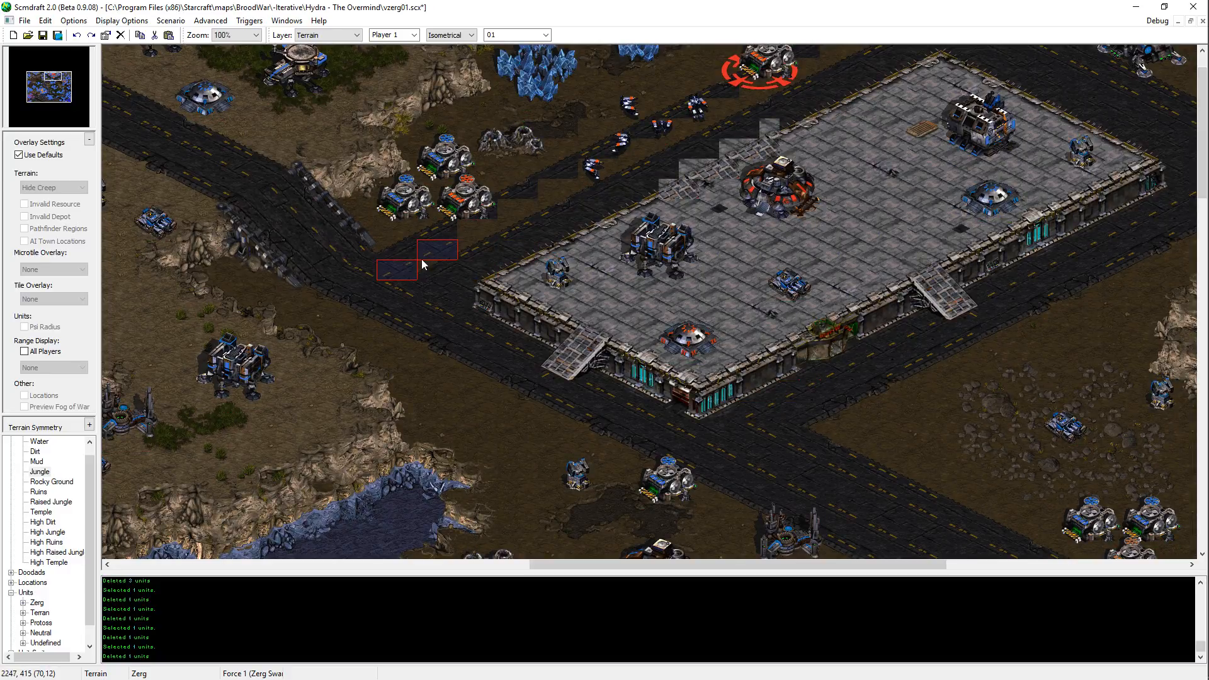
pyautogui.moveTo(422, 265); pyautogui.dragTo(821, 60)
pyautogui.press('Up')
pyautogui.press('Up')
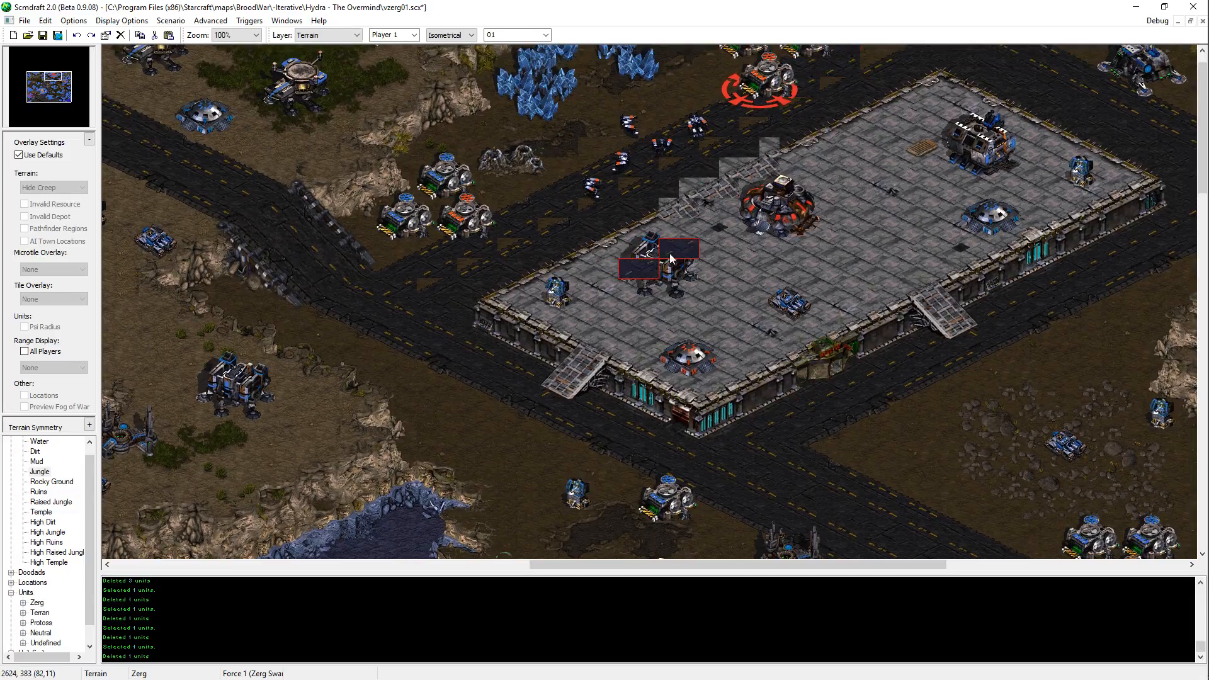
pyautogui.press('Right')
pyautogui.press('Right')
pyautogui.press('Right')
pyautogui.press('Right')
pyautogui.press('Right')
pyautogui.press('Right')
pyautogui.press('Right')
pyautogui.press('Right')
pyautogui.press('Right')
pyautogui.press('Right')
pyautogui.press('Up')
pyautogui.press('Up')
pyautogui.press('Up')
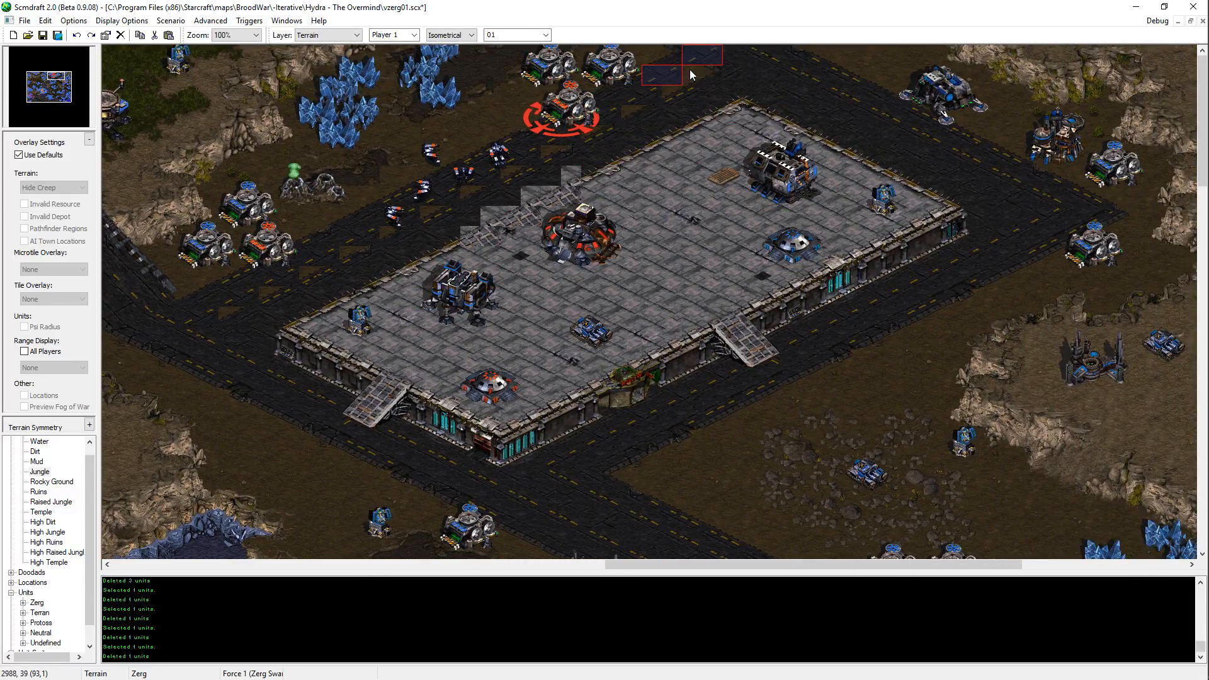
pyautogui.press('Left')
pyautogui.press('Left')
pyautogui.press('Left')
pyautogui.press('Left')
pyautogui.press('Left')
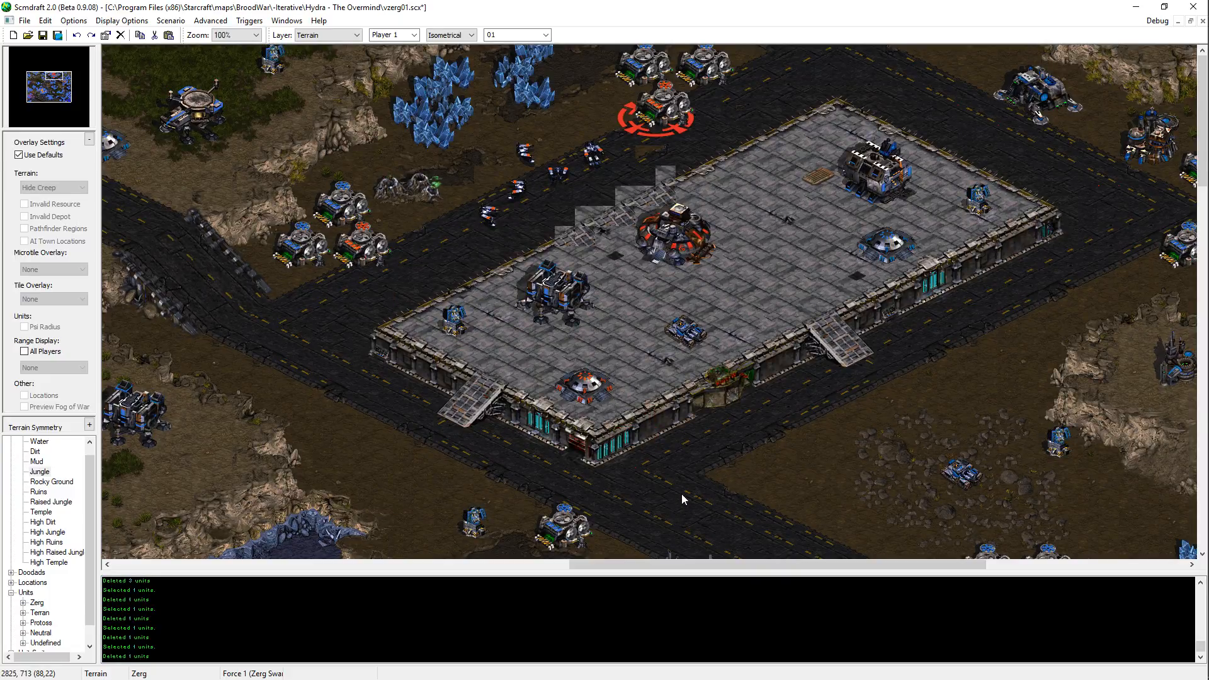
# Step: Check the widened road around the central platform and save the map
pyautogui.press('Down')
pyautogui.press('Right')
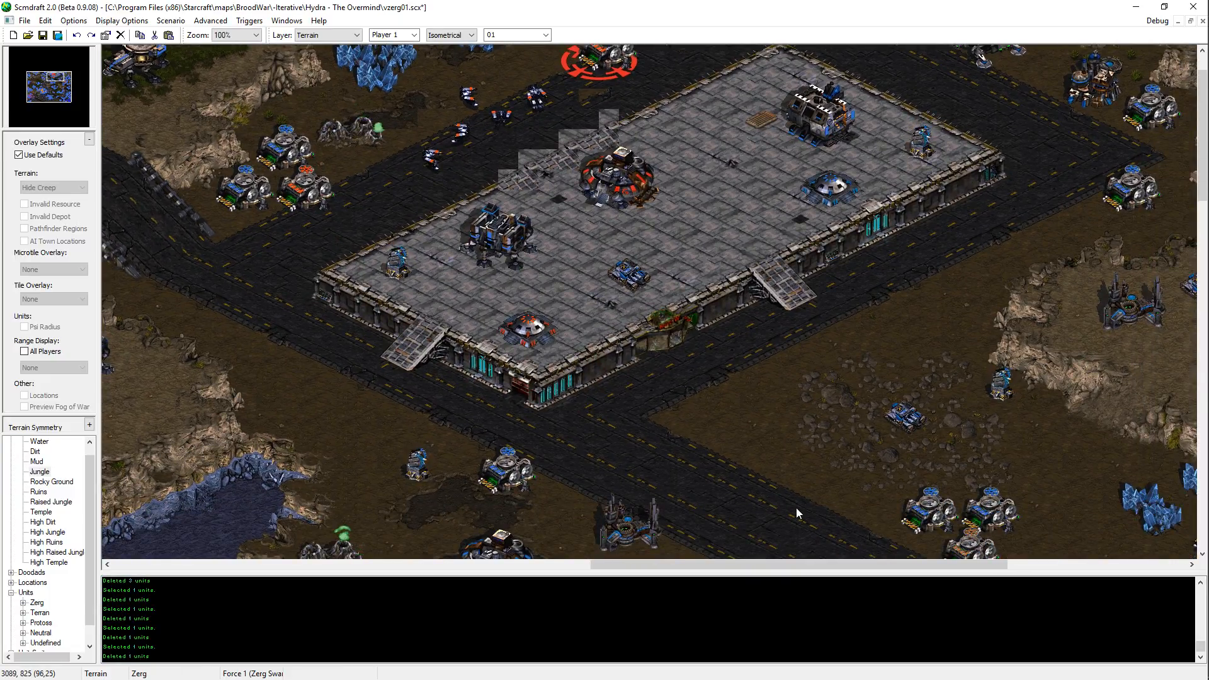
pyautogui.press('Up')
pyautogui.press('Left')
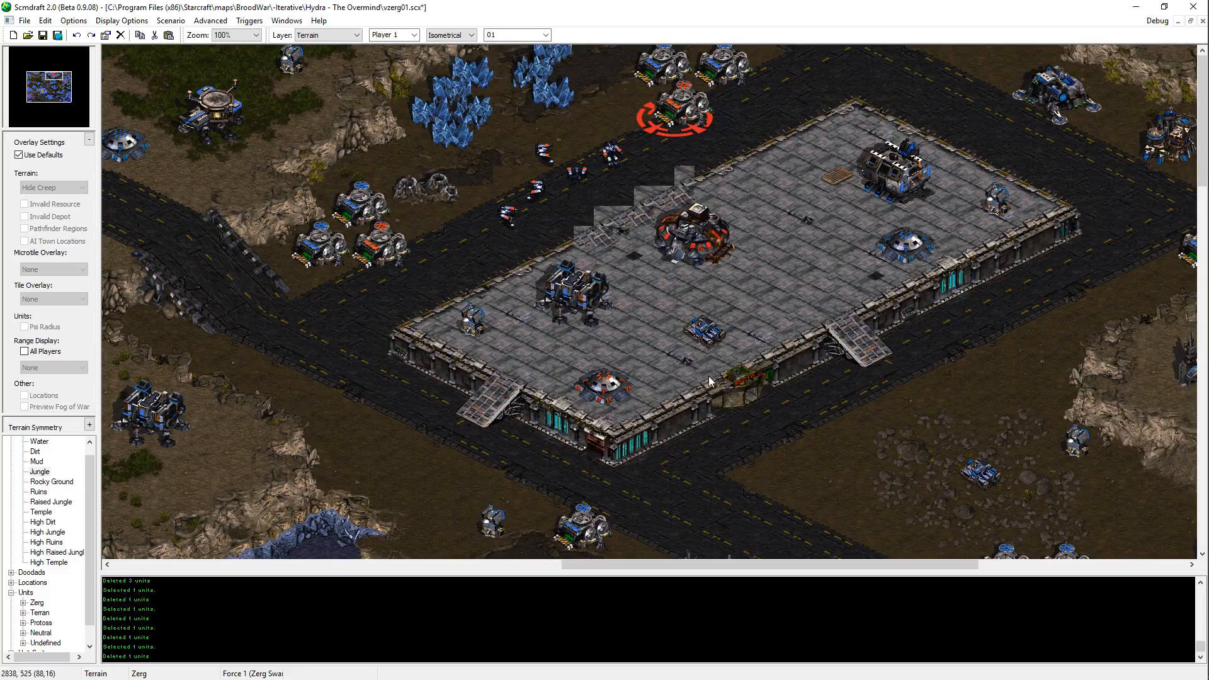
pyautogui.press('Right')
pyautogui.hotkey('ctrl', 's')
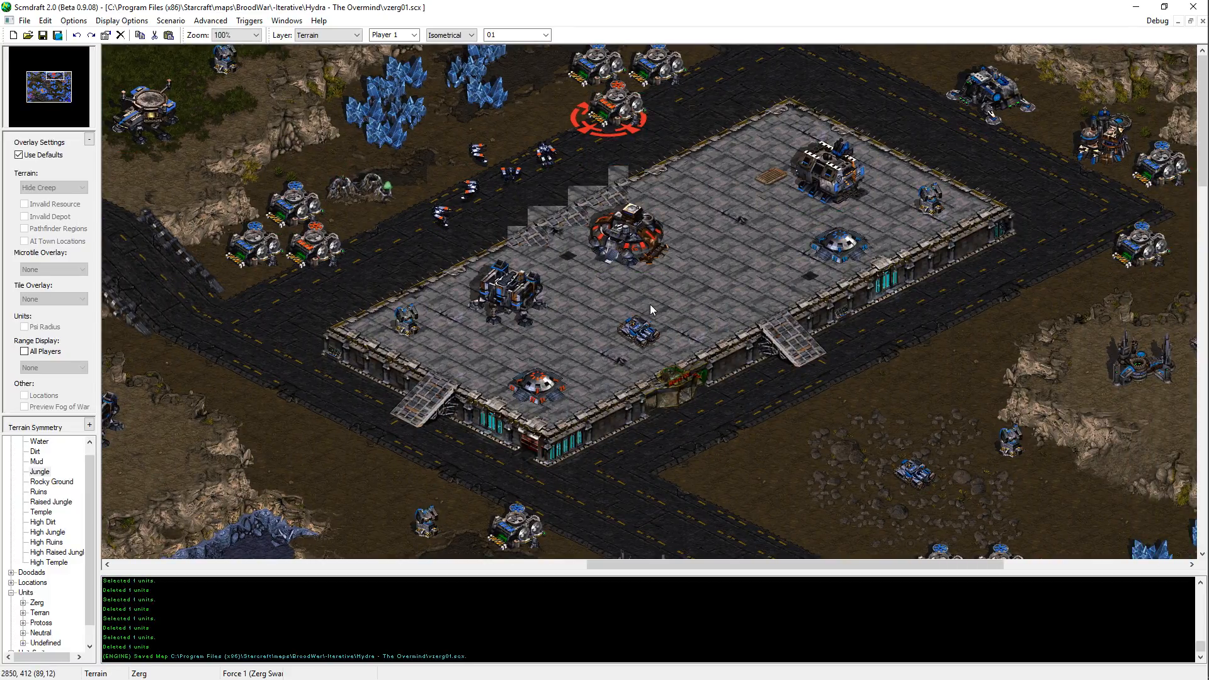
pyautogui.press('Left')
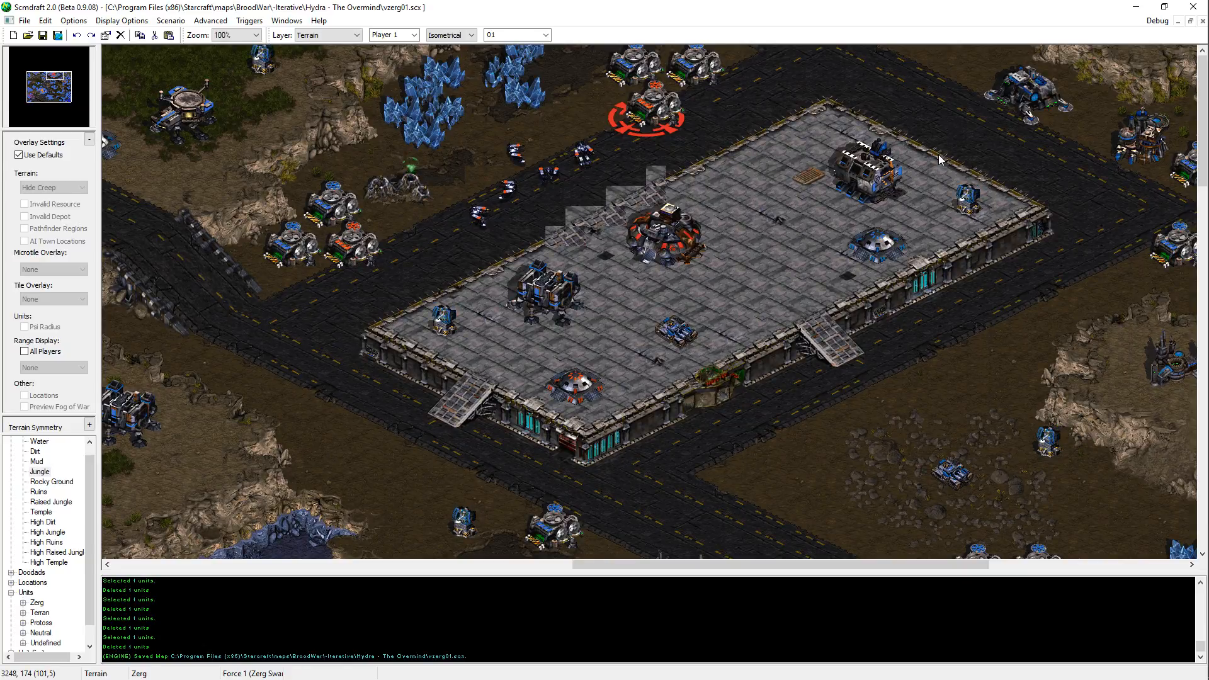
pyautogui.press('Left')
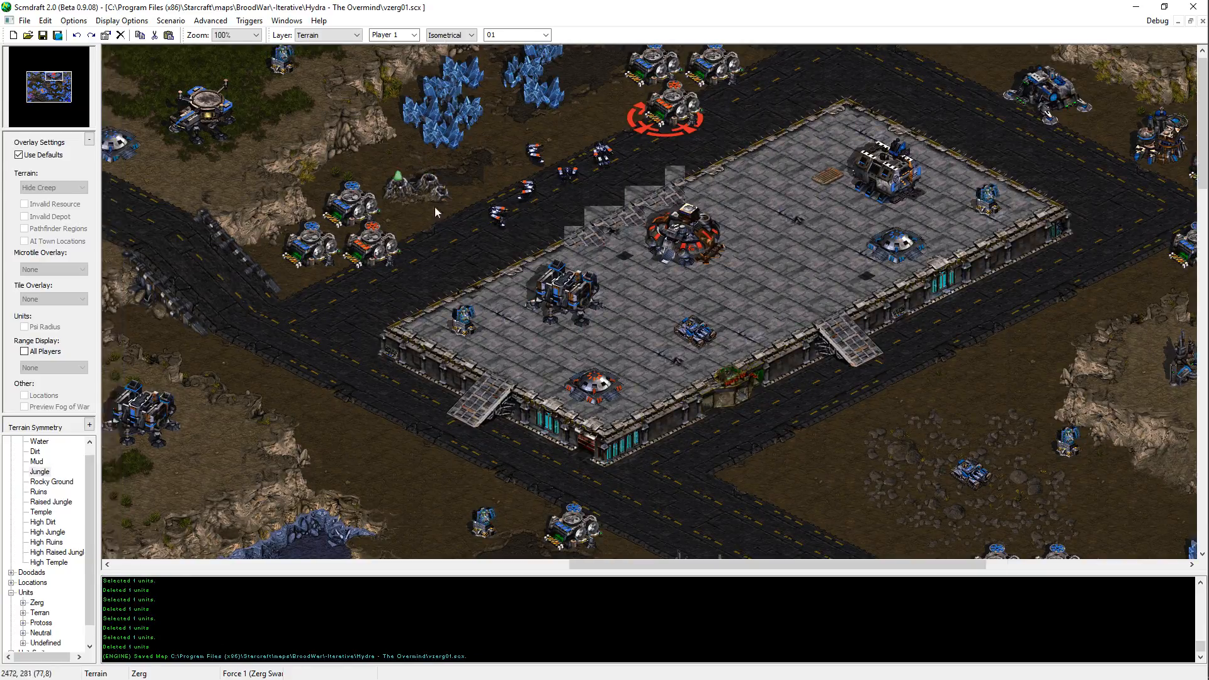
# Step: On the units layer, move the northern blue supply depot and the orange depot slightly north beside the geyser, and save the map
pyautogui.press('Left')
pyautogui.press('u')
pyautogui.click(509, 200)
pyautogui.hotkey('ctrl', 'x')
pyautogui.hotkey('ctrl', 'v')
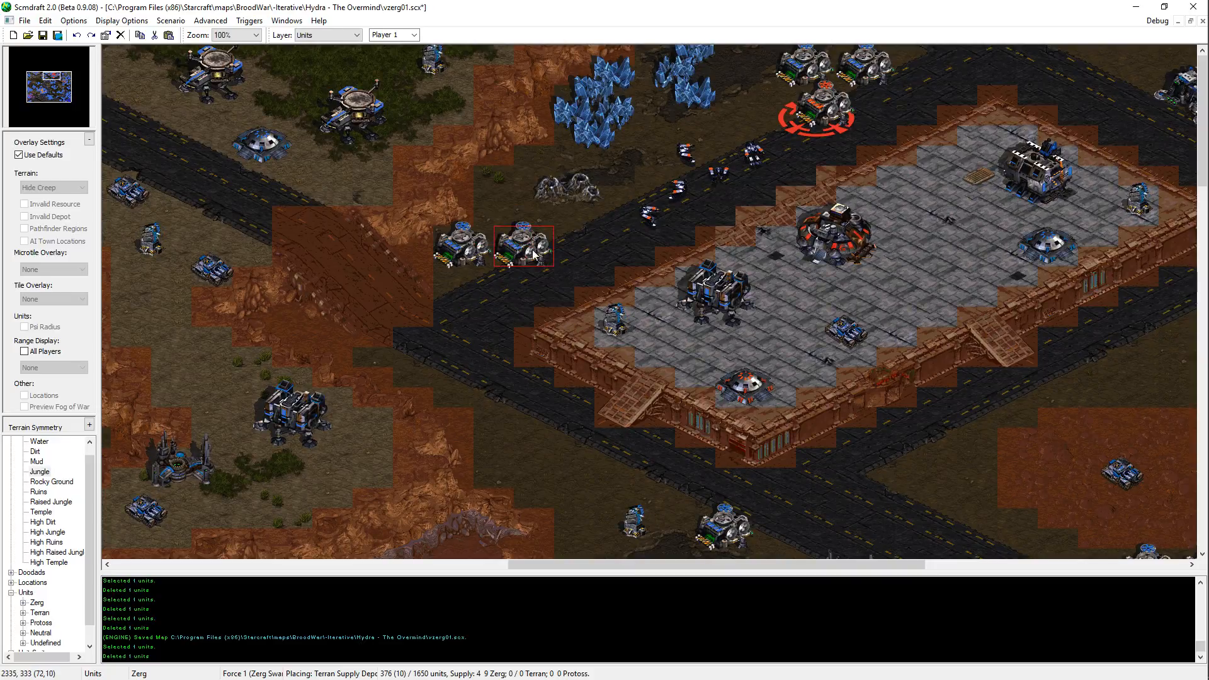
pyautogui.click(507, 194)
pyautogui.press('Escape')
pyautogui.click(528, 248)
pyautogui.hotkey('ctrl', 'x')
pyautogui.hotkey('ctrl', 'v')
pyautogui.click(528, 234)
pyautogui.press('Escape')
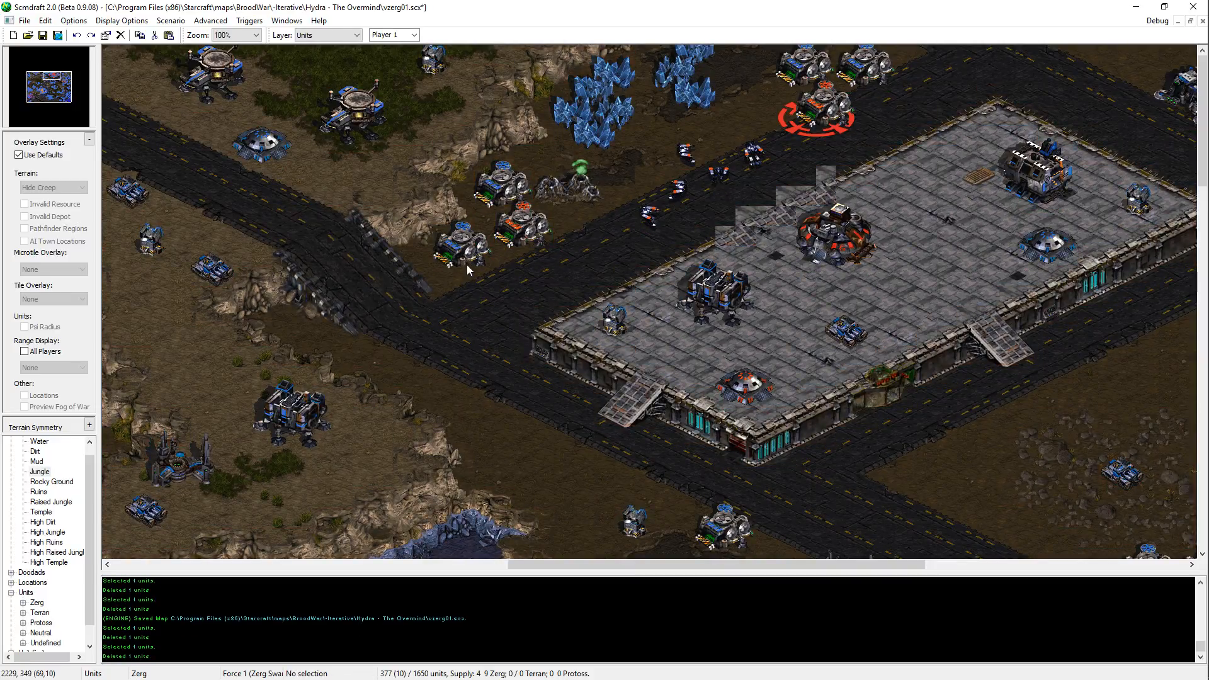
pyautogui.click(467, 265)
pyautogui.click(573, 194)
pyautogui.click(591, 246)
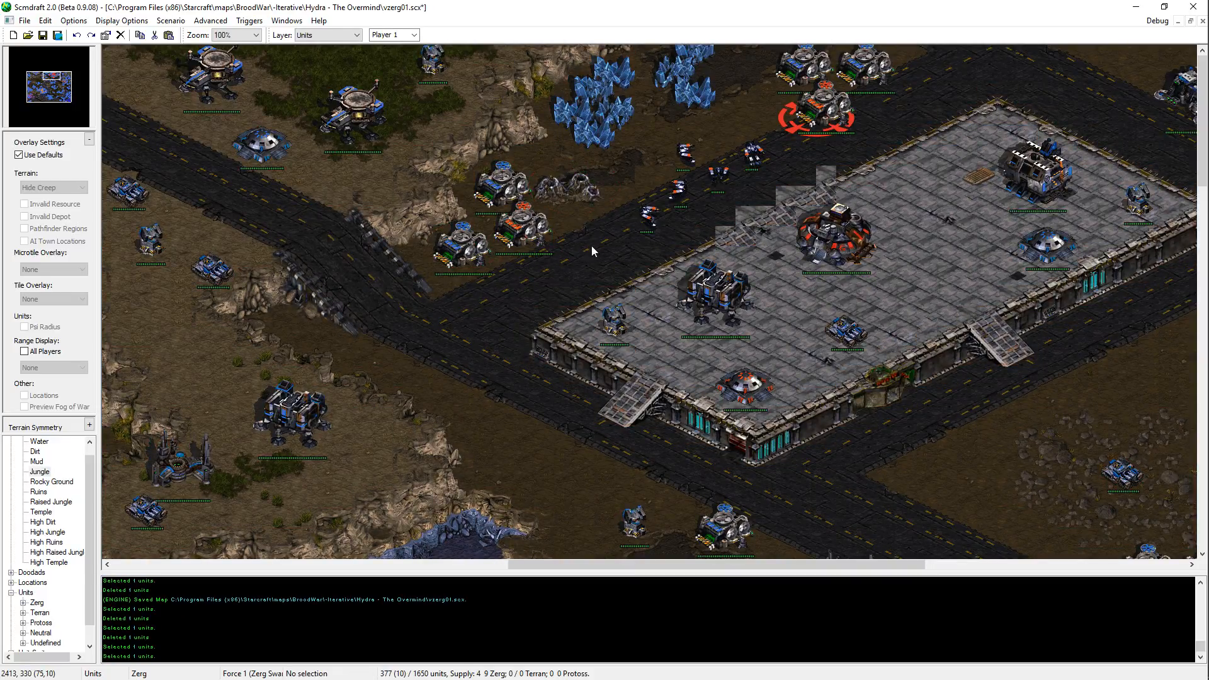
pyautogui.hotkey('ctrl', 's')
# Step: On the terrain layer, paint two small mud patches on the open dirt south of the lake, northeast of the diagonal road
pyautogui.press('t')
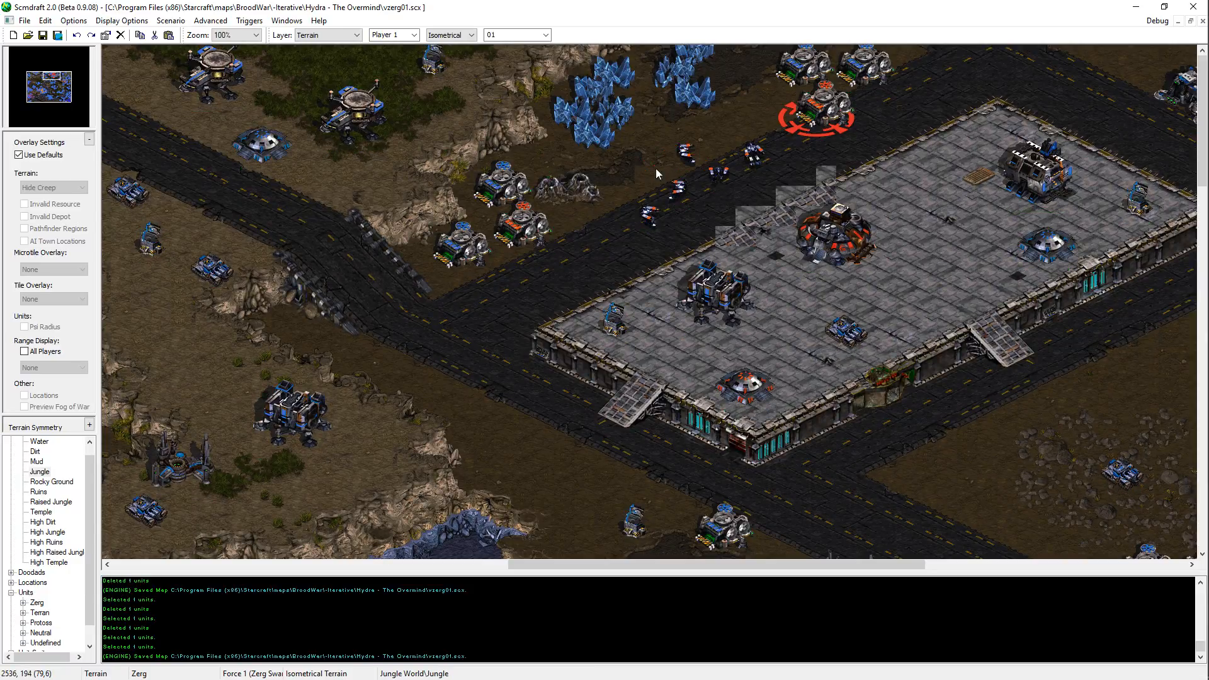
pyautogui.rightClick(685, 152)
pyautogui.click(637, 165)
pyautogui.doubleClick(592, 156)
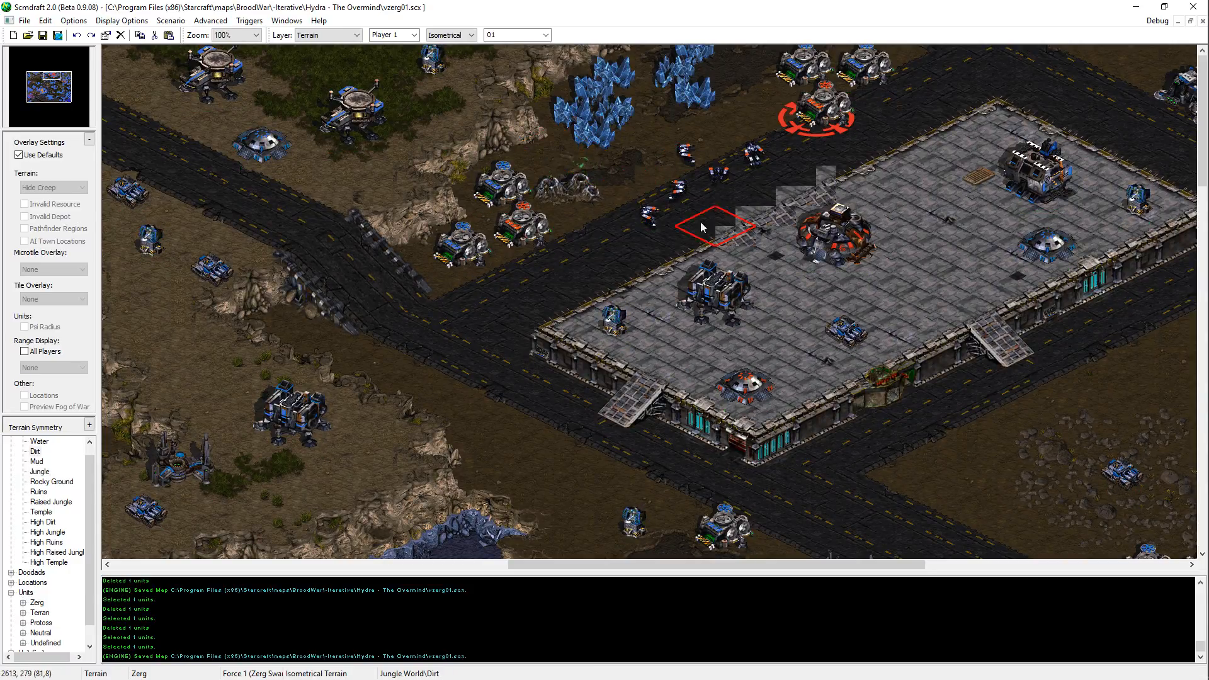
pyautogui.press('Down')
pyautogui.press('Right')
pyautogui.moveTo(631, 612); pyautogui.dragTo(772, 478, button='middle')
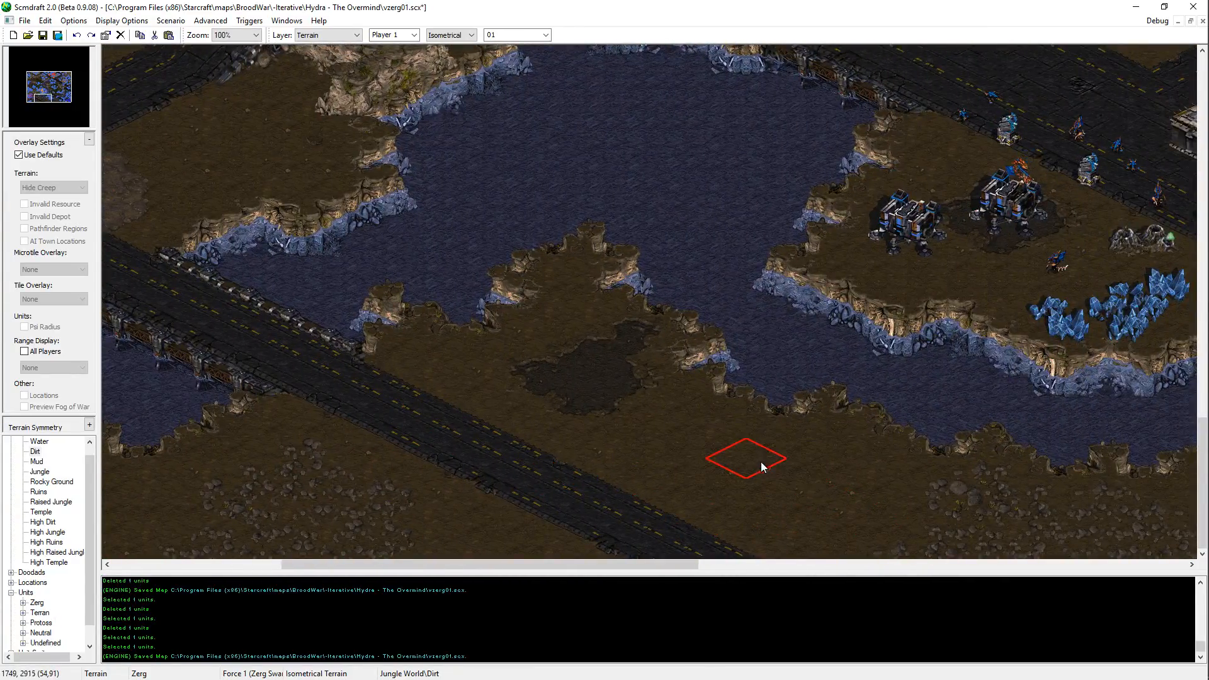
pyautogui.click(785, 473)
pyautogui.click(811, 495)
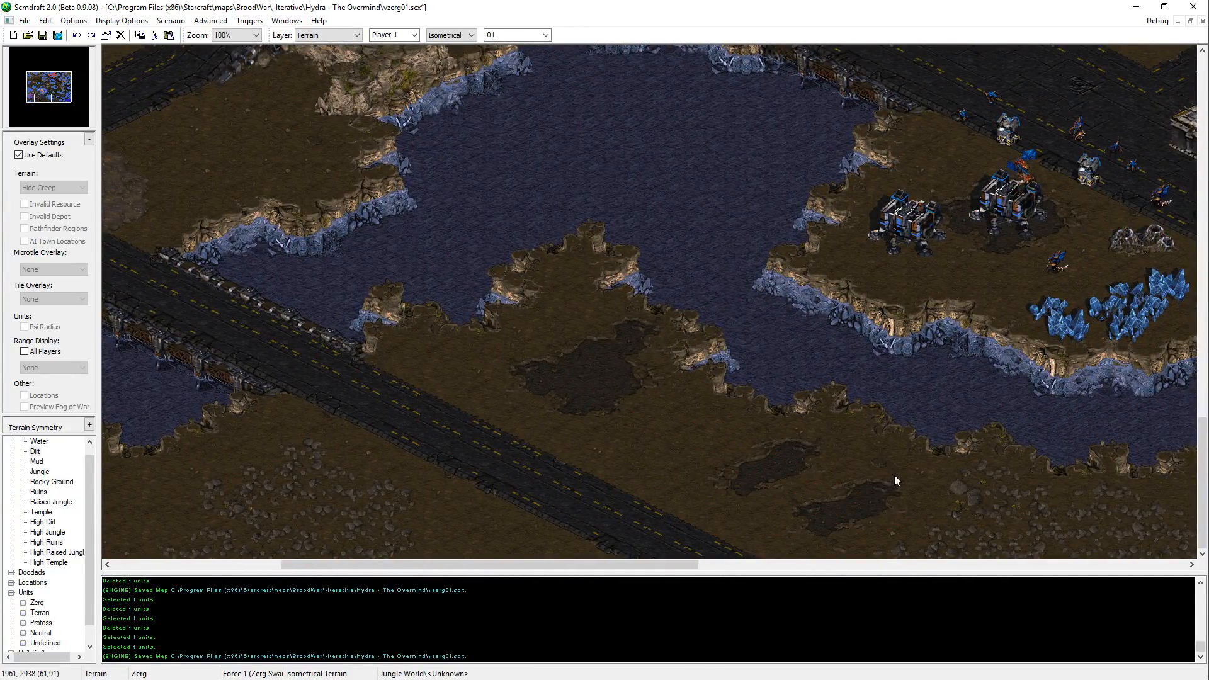
# Step: Copy the eastern of the two new mud patches and paste it beside the depots' geyser, between the minerals and the widened road
pyautogui.keyDown('shift'); pyautogui.moveTo(788, 539); pyautogui.dragTo(790, 539); pyautogui.keyUp('shift')
pyautogui.hotkey('ctrl', 'c')
pyautogui.hotkey('ctrl', 'v')
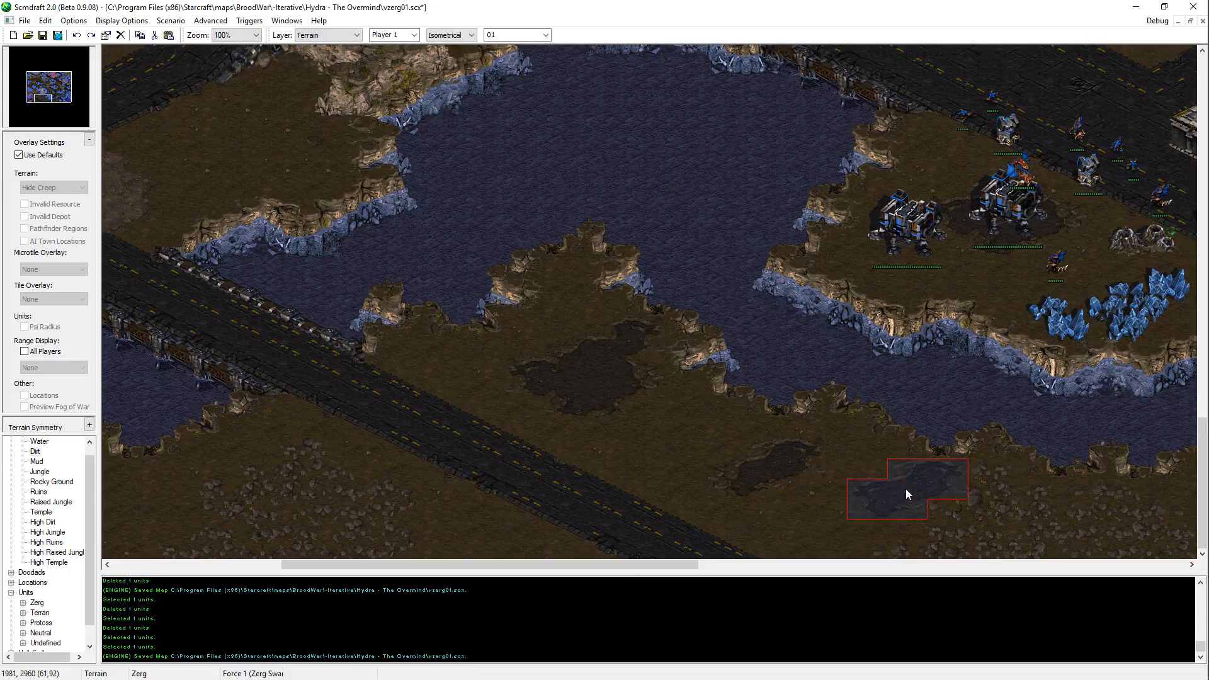
pyautogui.moveTo(906, 489); pyautogui.dragTo(932, 119, button='middle')
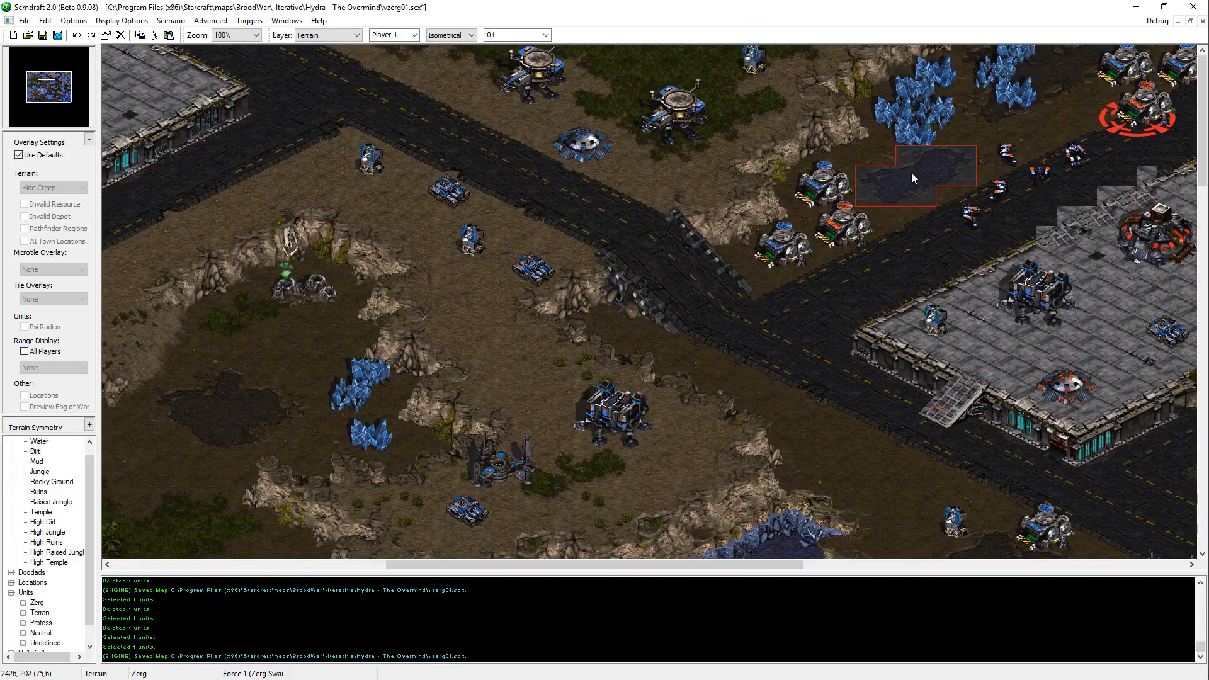
pyautogui.click(912, 174)
pyautogui.moveTo(1003, 173); pyautogui.dragTo(832, 148, button='middle')
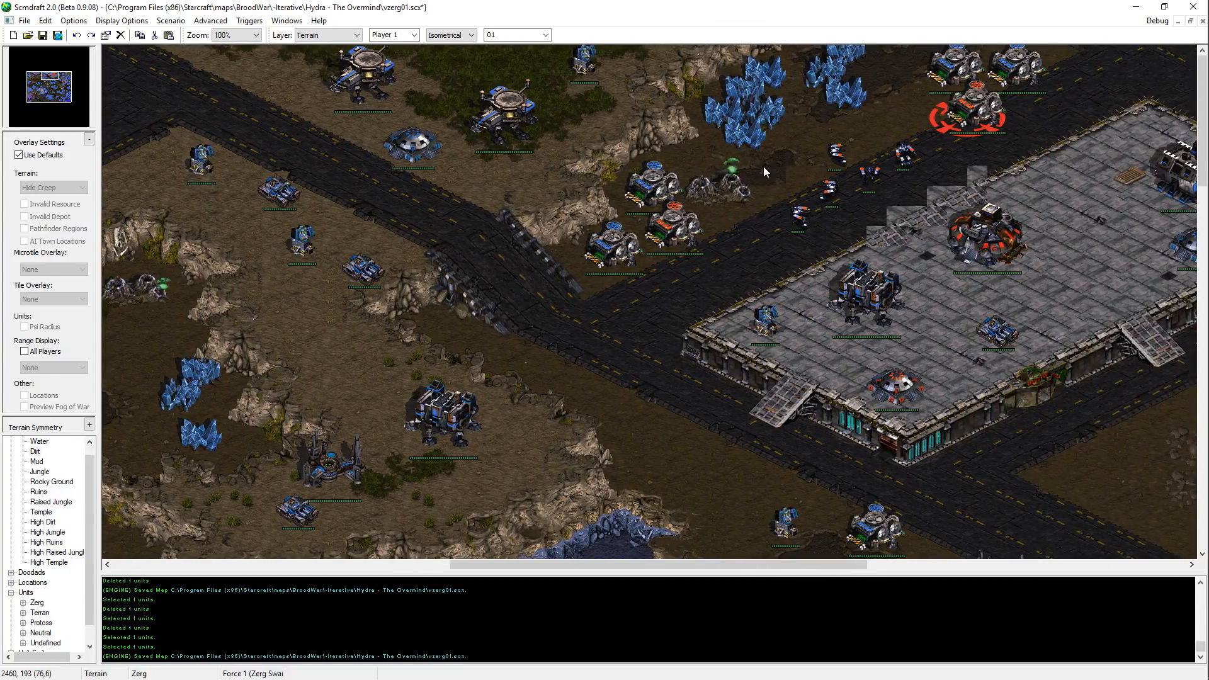
pyautogui.hotkey('ctrl', 'v')
pyautogui.click(739, 157)
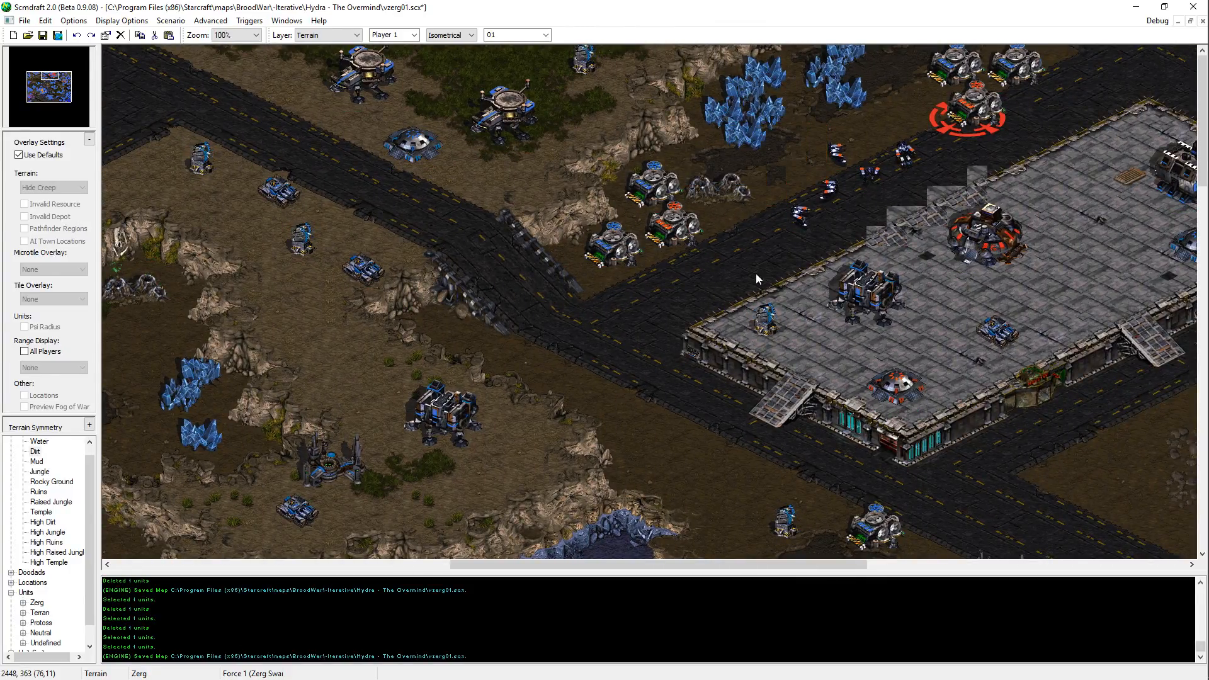
# Step: Switch the terrain brush to rectangular mode at the mud patch by the geyser and save the map
pyautogui.press('space')
pyautogui.scroll(-1, 472, 40)
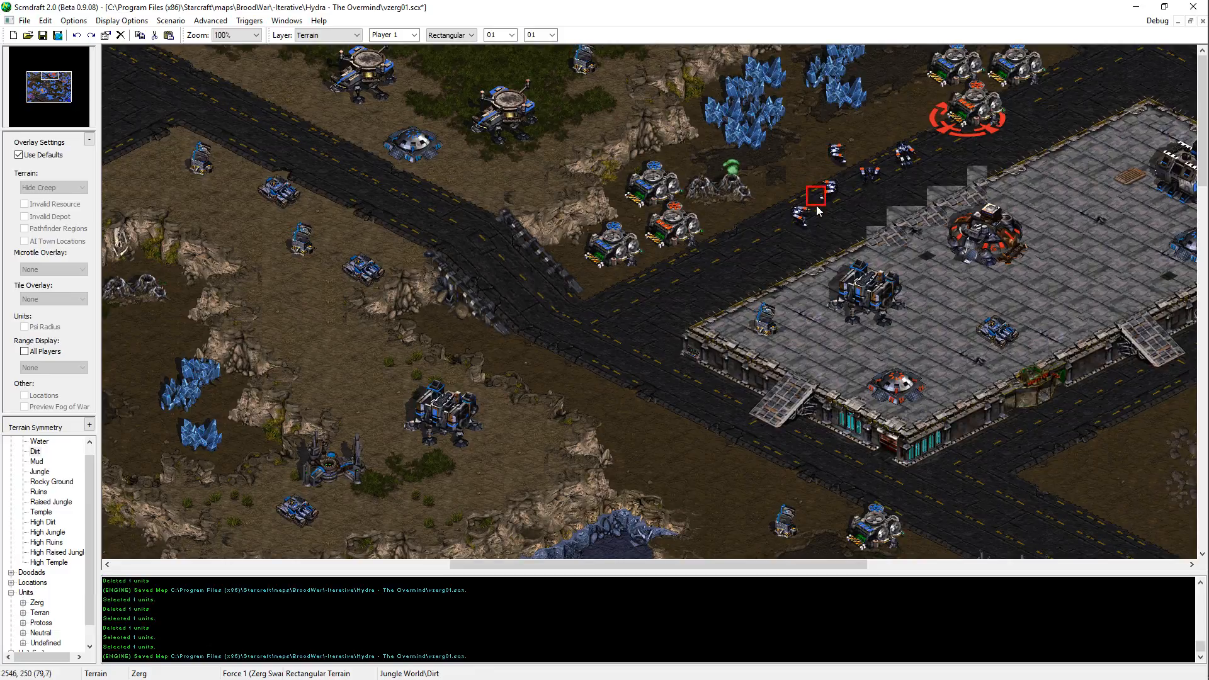
pyautogui.press('alt')
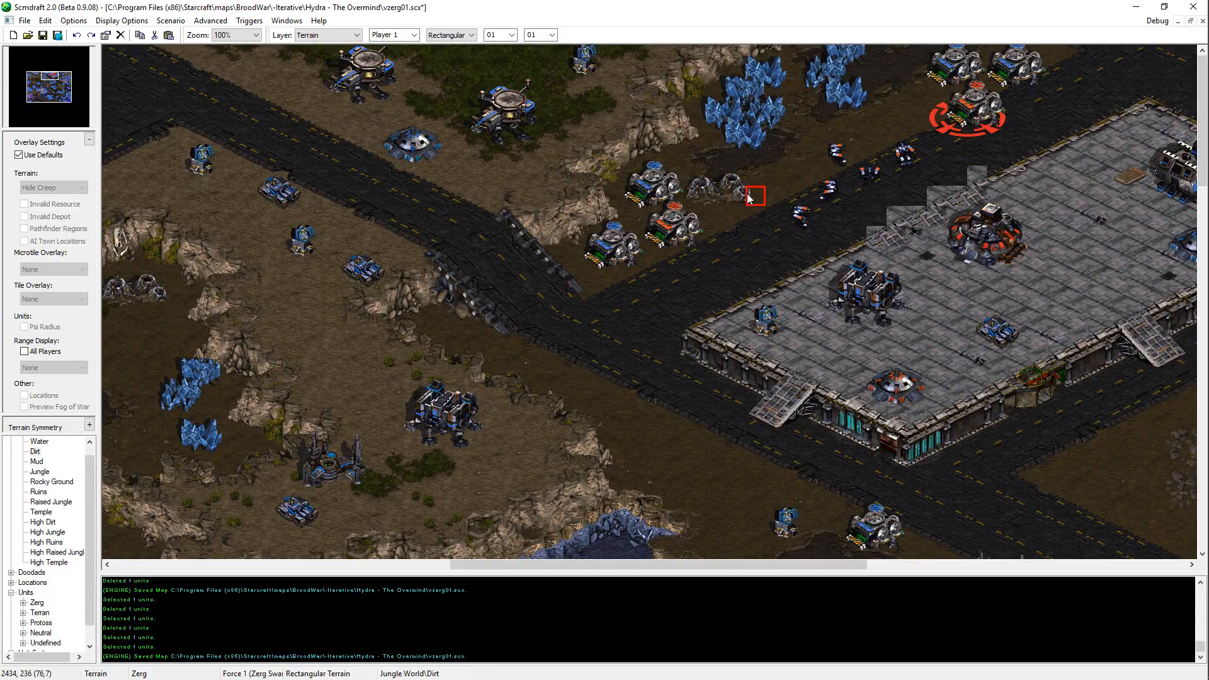
pyautogui.hotkey('ctrl', 's')
# Step: Hide the units to inspect the bare terrain around the mud patch and the widened road, and save the map
pyautogui.click(120, 22)
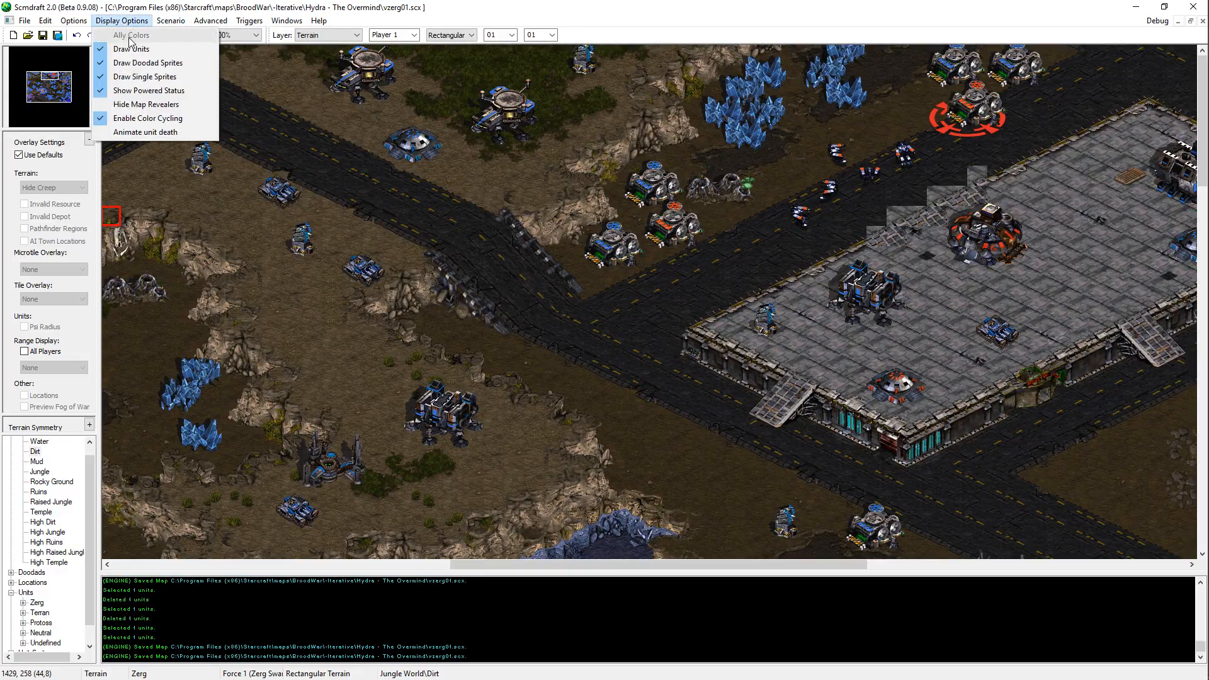
pyautogui.click(130, 49)
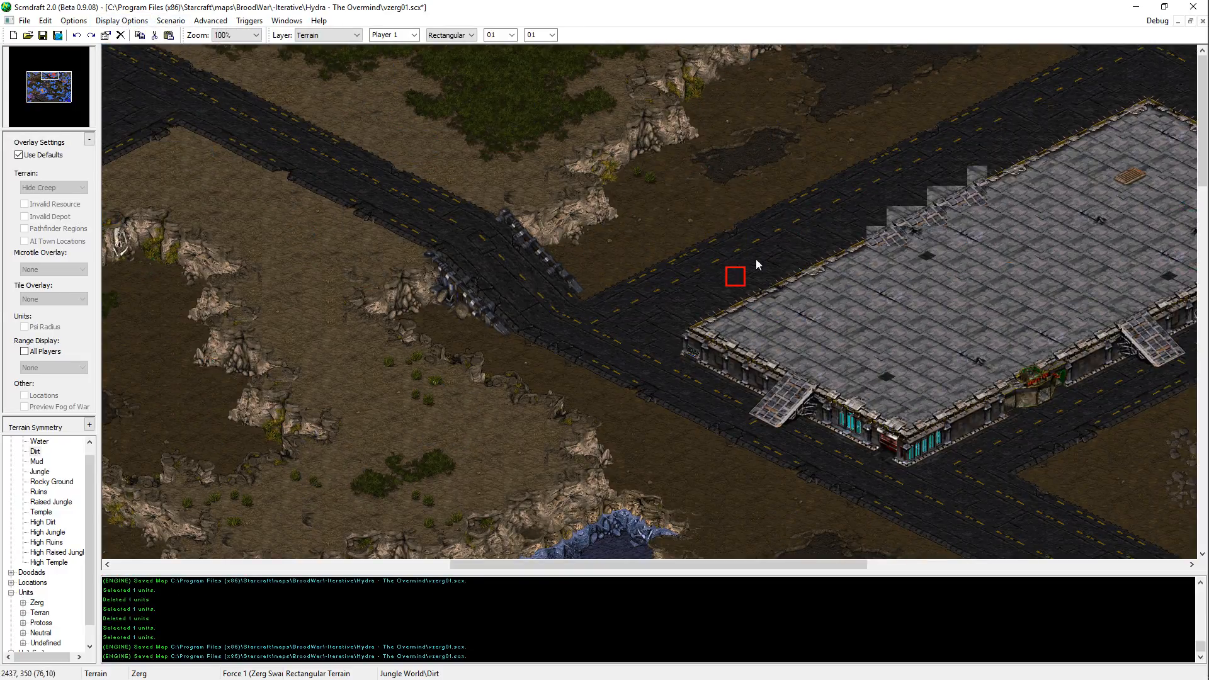
pyautogui.hotkey('ctrl', 's')
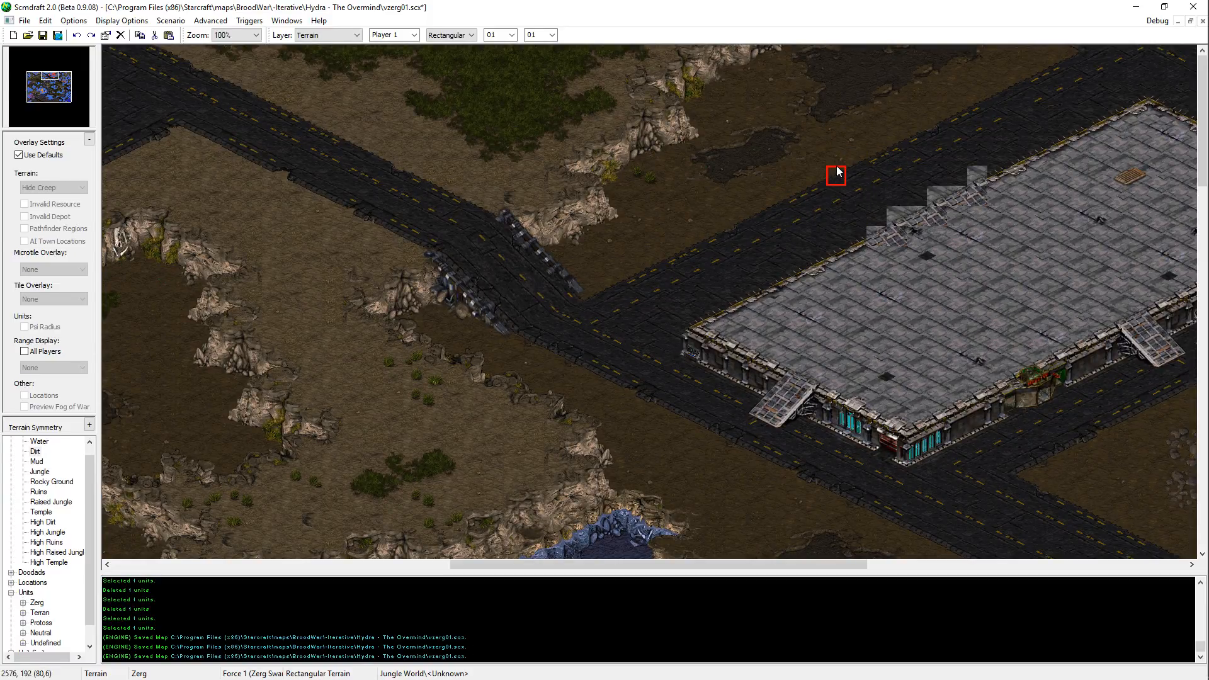
pyautogui.hotkey('ctrl', 's')
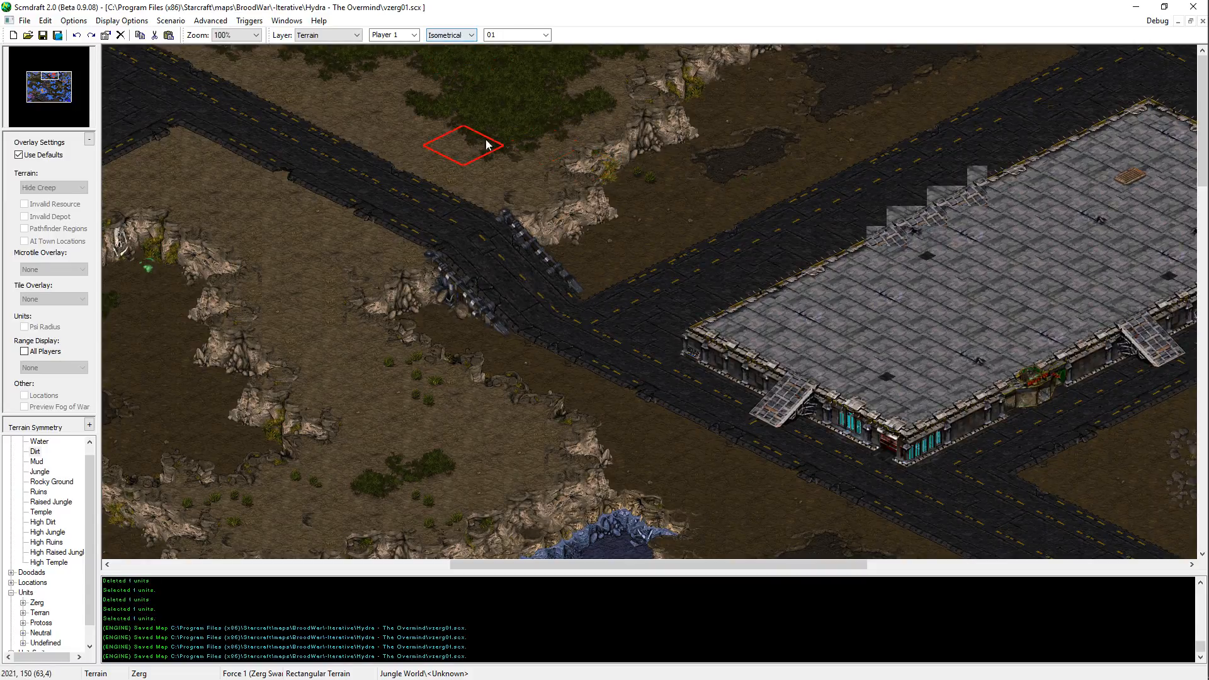
# Step: Show the units again and review the area around the depots and the central platform
pyautogui.click(211, 20)
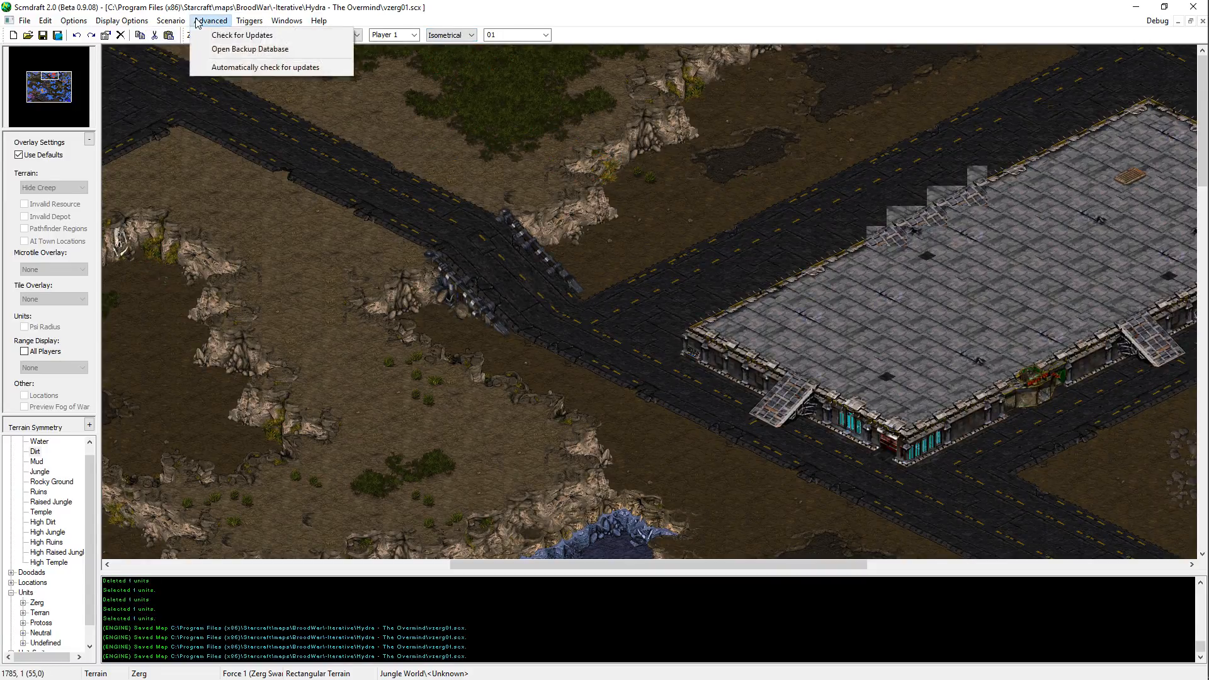
pyautogui.click(131, 49)
pyautogui.moveTo(609, 276); pyautogui.dragTo(856, 396, button='middle')
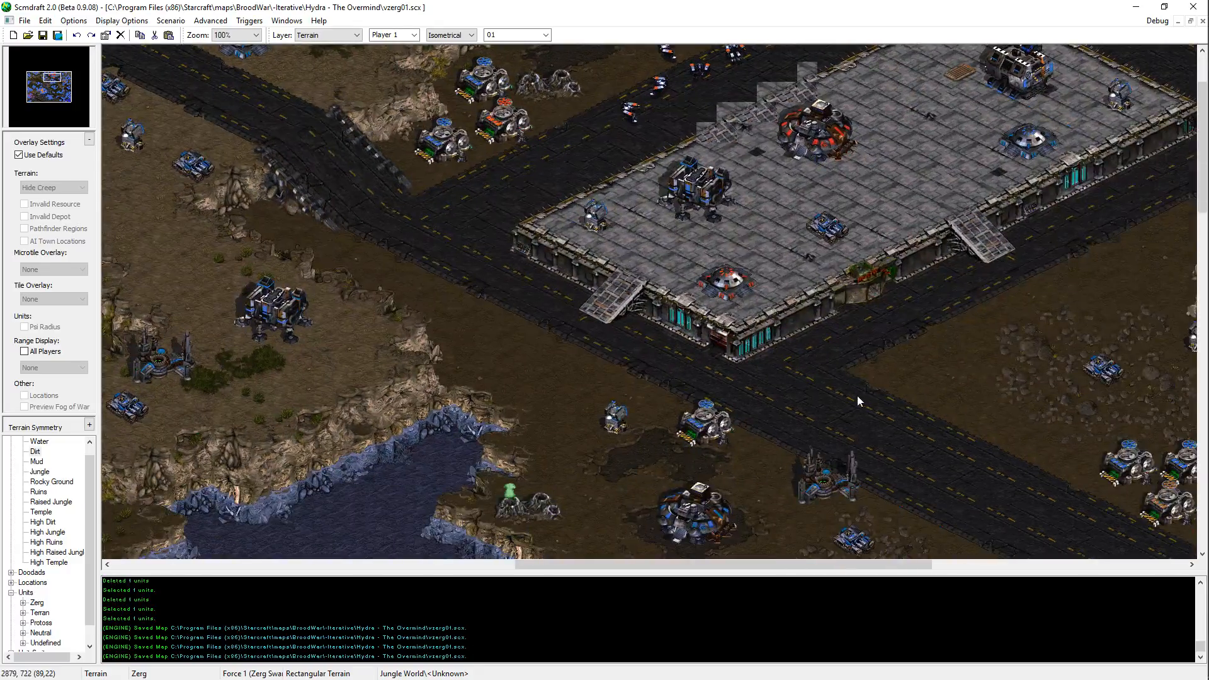
pyautogui.moveTo(841, 323); pyautogui.dragTo(707, 214, button='middle')
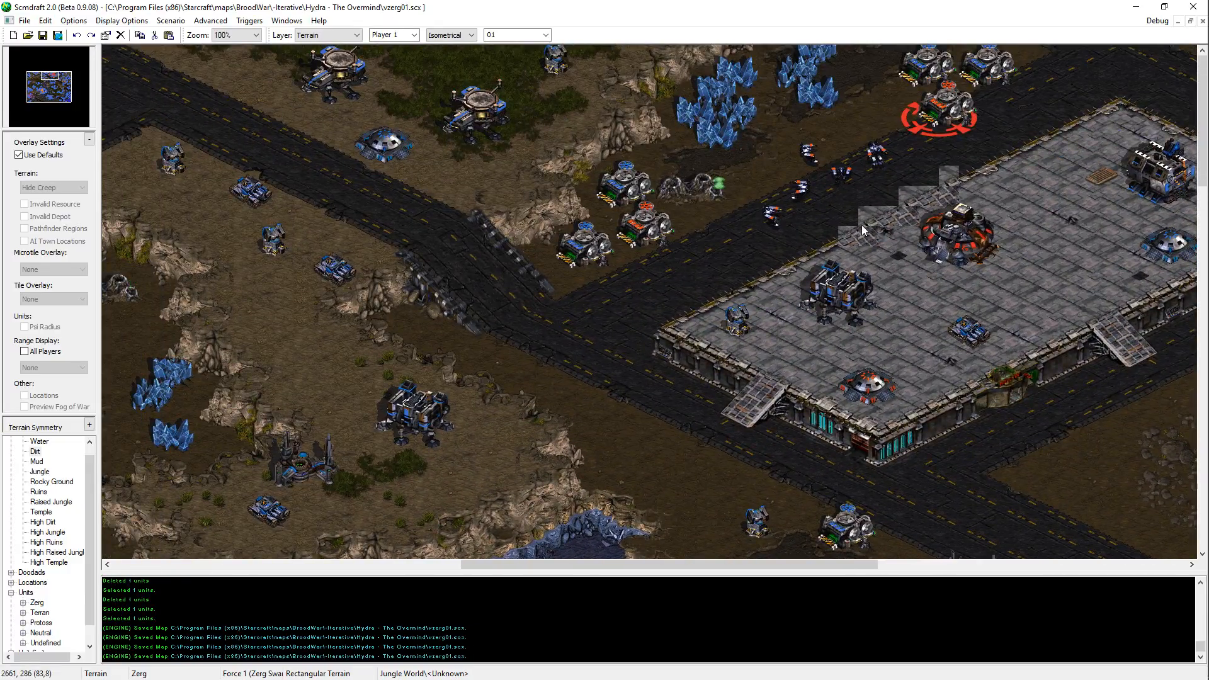
# Step: On the units layer, choose the Terran Wraith for placement and set its owner to Player 12
pyautogui.press('u')
pyautogui.moveTo(714, 273)
pyautogui.mouseDown(button='middle')
pyautogui.moveTo(923, 85)
pyautogui.moveTo(691, 259)
pyautogui.moveTo(444, 419)
pyautogui.mouseUp(button='middle')
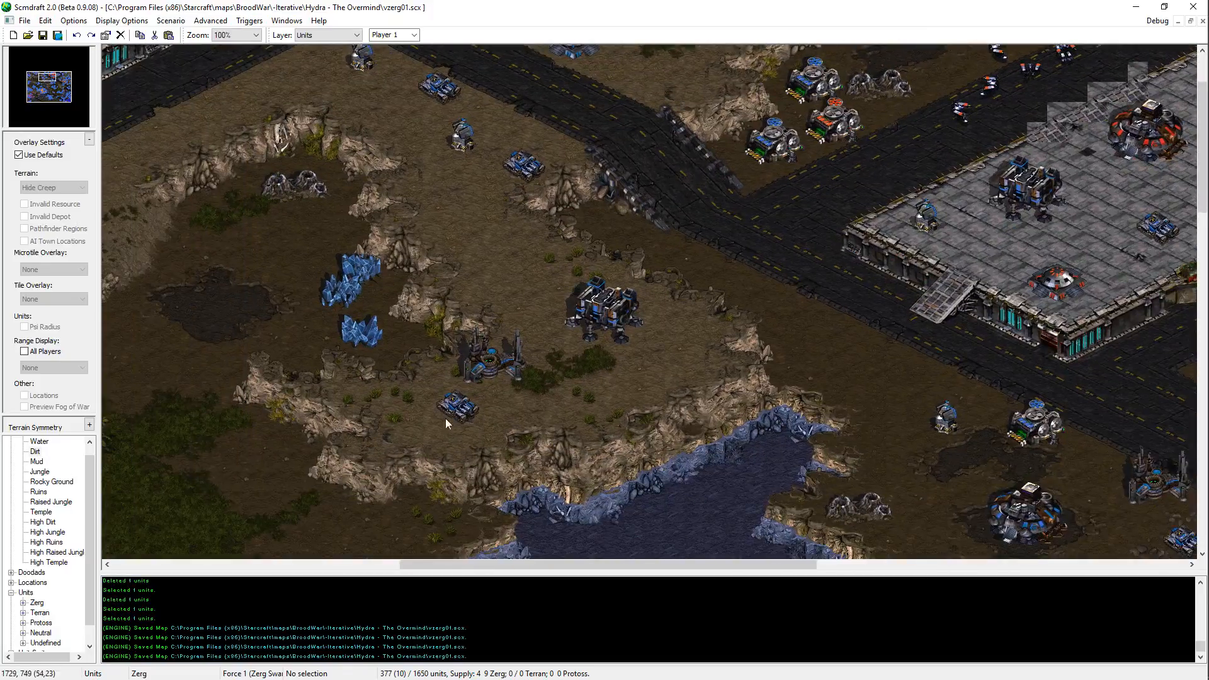
pyautogui.click(22, 613)
pyautogui.click(36, 584)
pyautogui.click(68, 632)
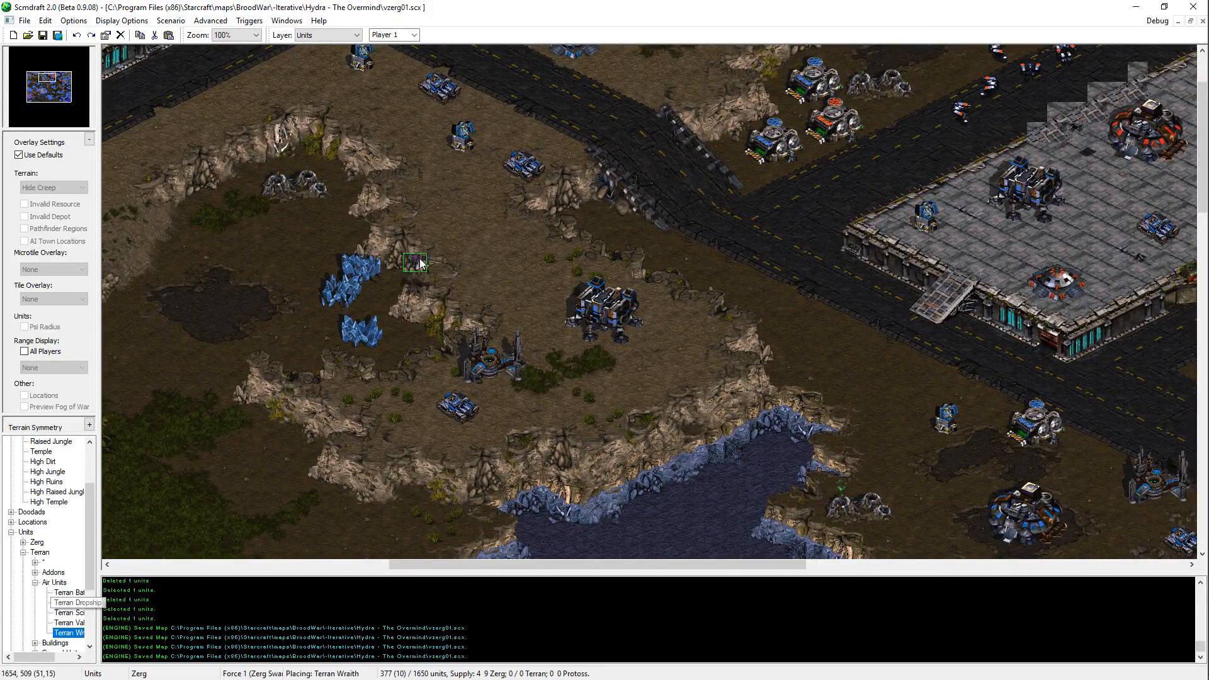
pyautogui.scroll(-11, 405, 36)
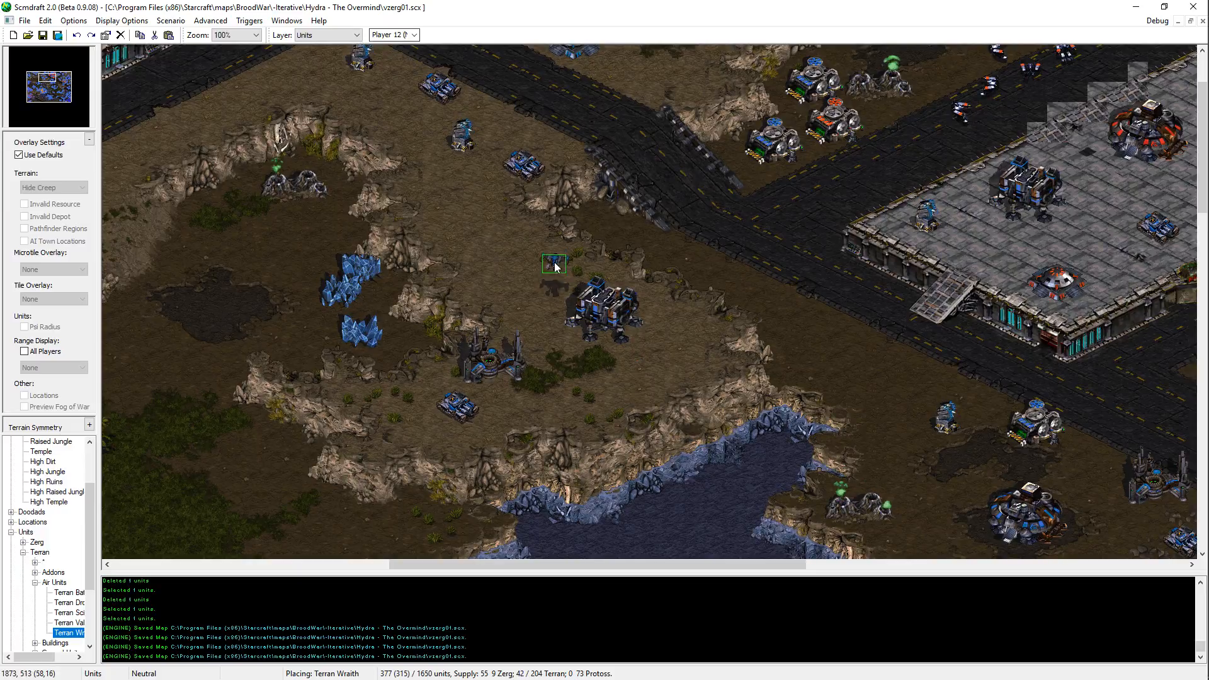
# Step: Place two Wraiths around the lower corner of the western platform and one beside the supply depots west of it
pyautogui.click(477, 212)
pyautogui.moveTo(477, 212); pyautogui.dragTo(474, 226, button='middle')
pyautogui.hotkey('ctrl', 'z')
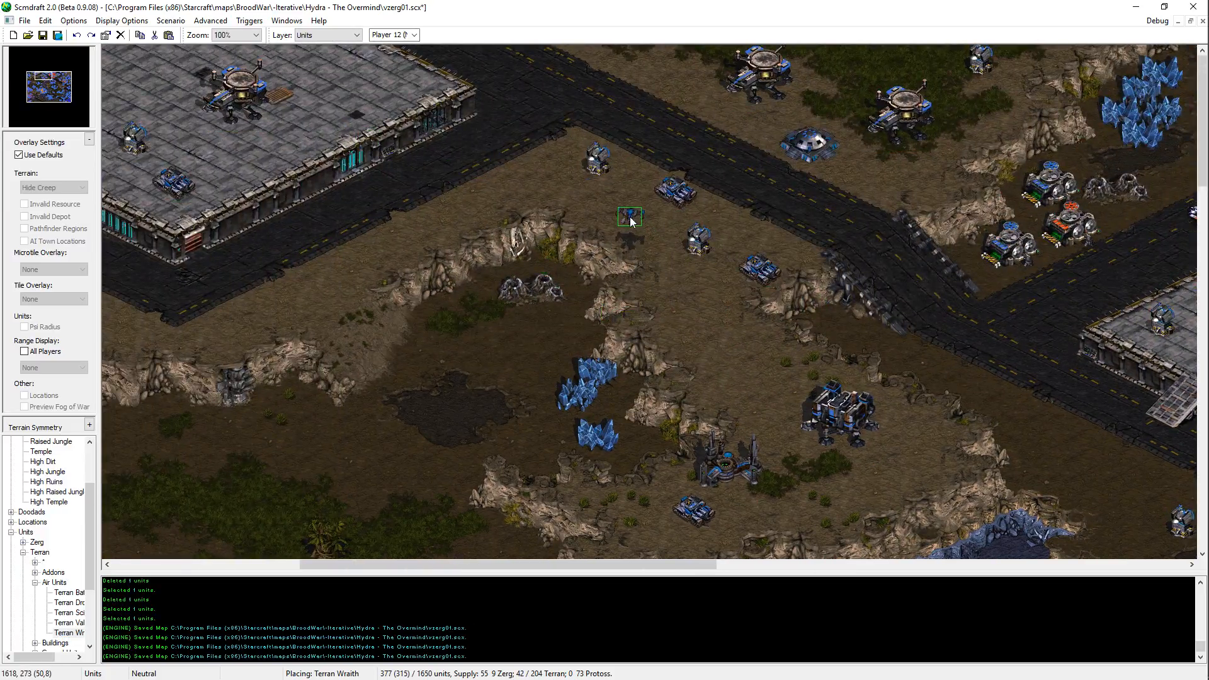
pyautogui.moveTo(803, 292); pyautogui.dragTo(19, 187, button='middle')
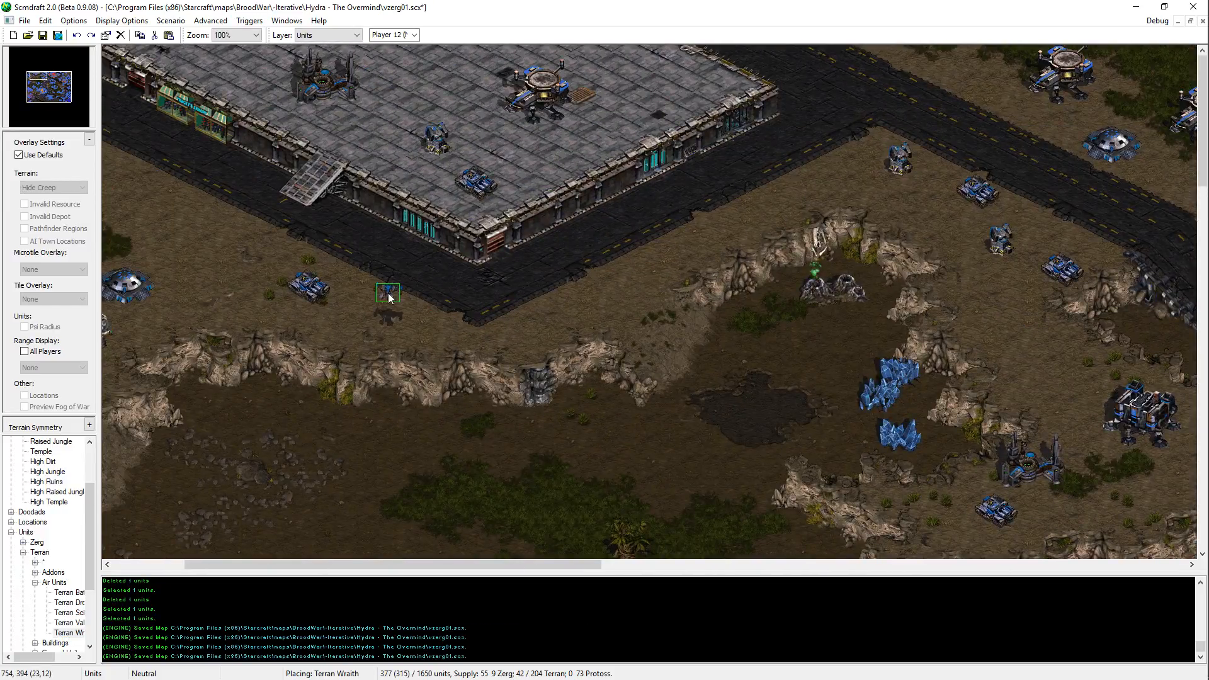
pyautogui.hotkey('ctrl', 'z')
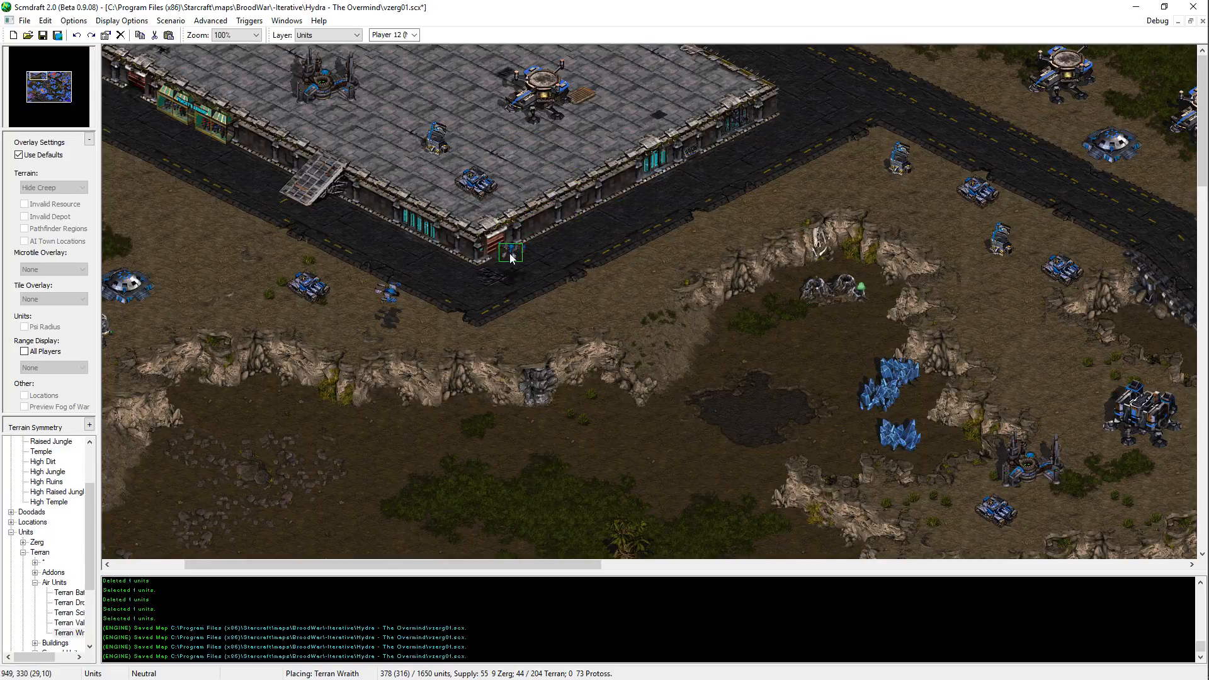
pyautogui.moveTo(779, 278); pyautogui.dragTo(277, 325, button='middle')
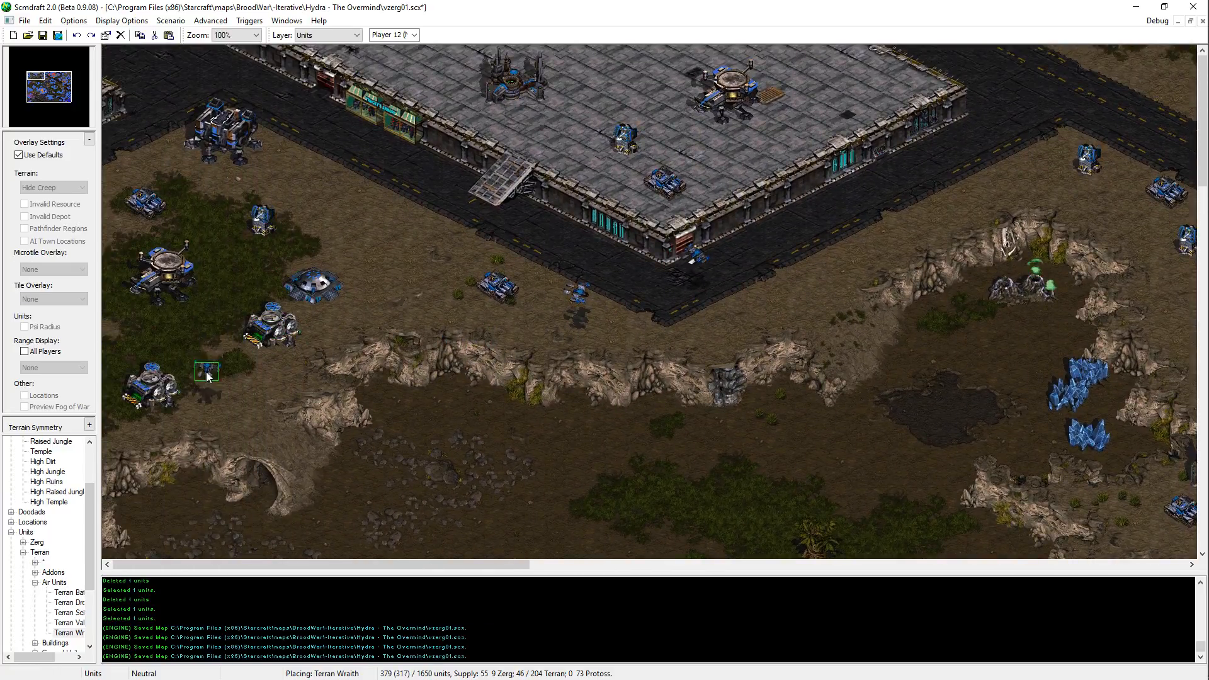
# Step: Place a Wraith over the lake southwest of the central platform
pyautogui.moveTo(41, 75); pyautogui.dragTo(51, 79)
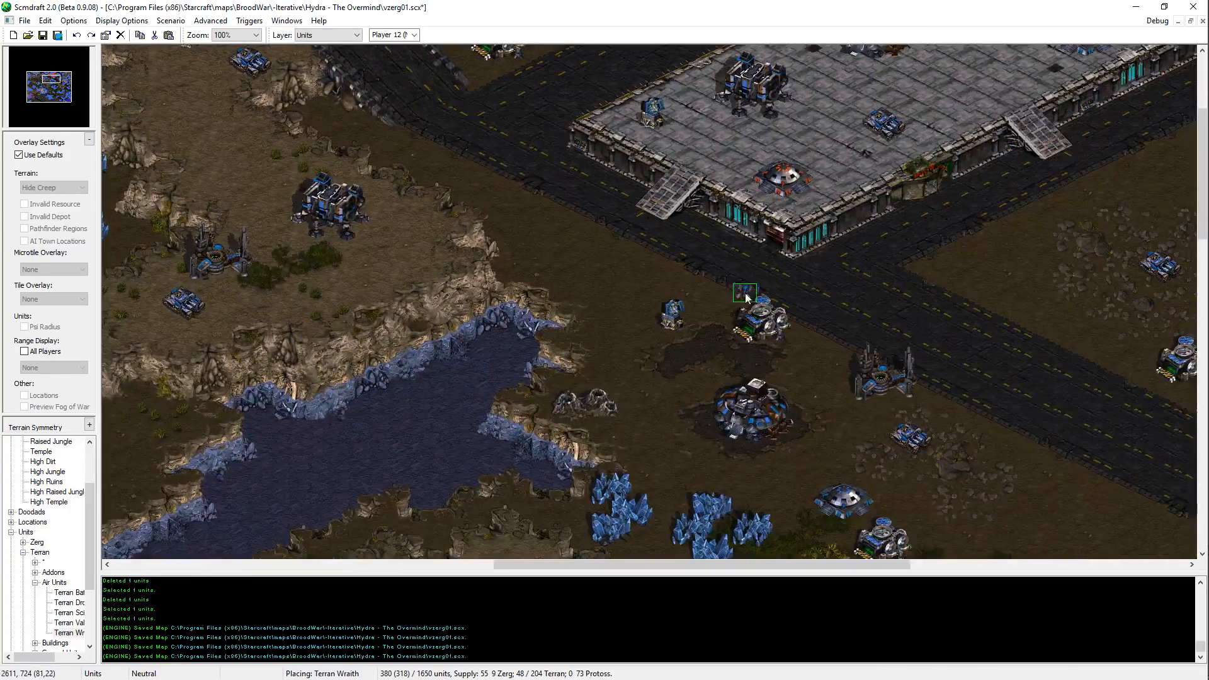
pyautogui.click(372, 267)
pyautogui.click(448, 376)
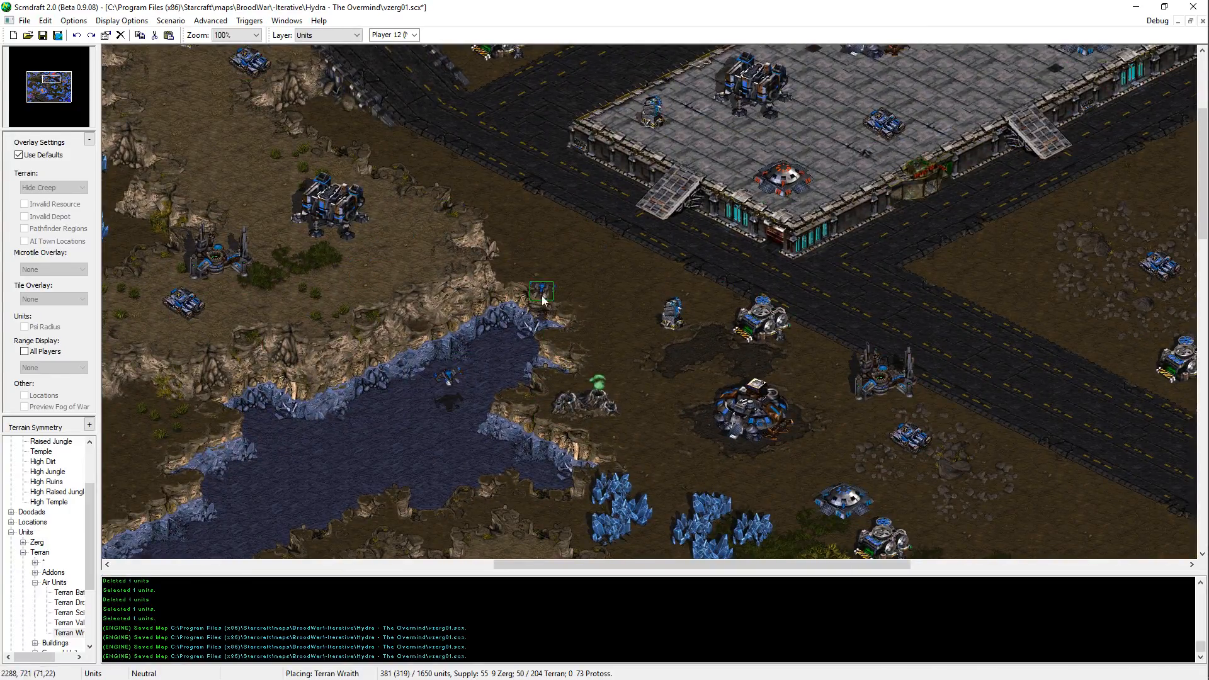
# Step: Place two Wraiths on the raised dirt plateau east of the jungle
pyautogui.press('Right')
pyautogui.press('Down')
pyautogui.press('Down')
pyautogui.press('Right')
pyautogui.press('Right')
pyautogui.press('Down')
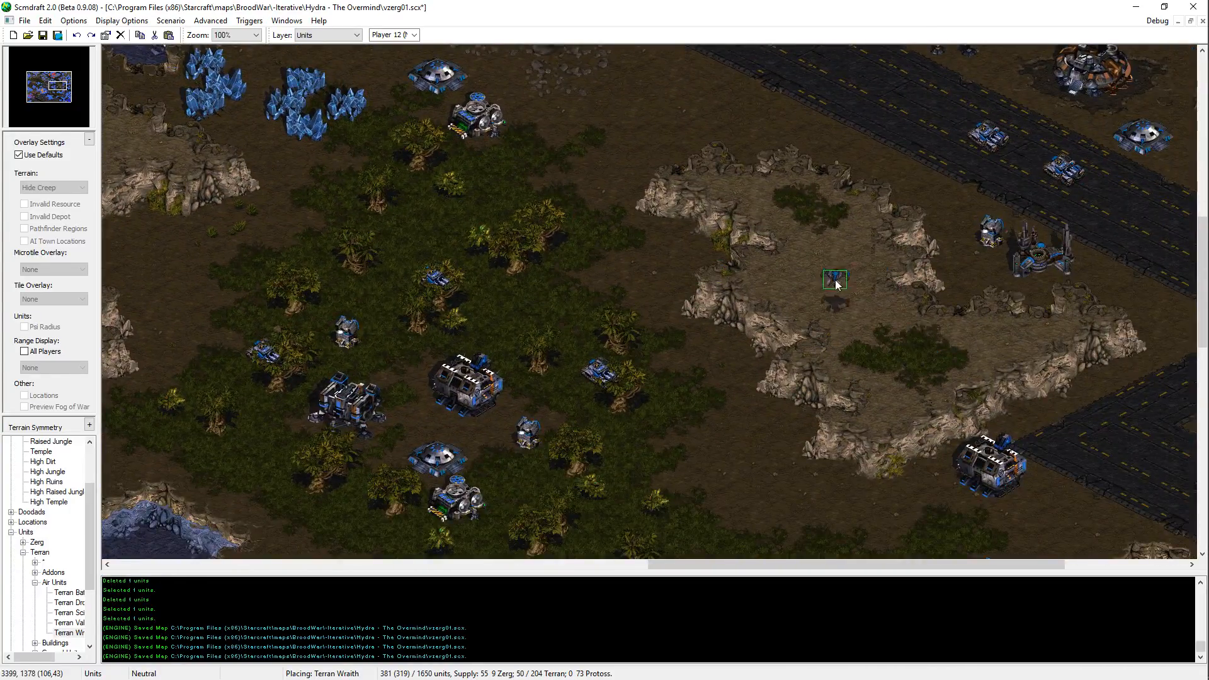
pyautogui.click(820, 271)
pyautogui.click(854, 299)
# Step: Place a Wraith beside the jungle buildings above the bunker and another below the Command Center near the water's edge
pyautogui.moveTo(600, 340); pyautogui.dragTo(542, 225, button='middle')
pyautogui.click(542, 225)
pyautogui.moveTo(784, 506); pyautogui.dragTo(693, 383, button='middle')
pyautogui.moveTo(1053, 180); pyautogui.dragTo(934, 255, button='middle')
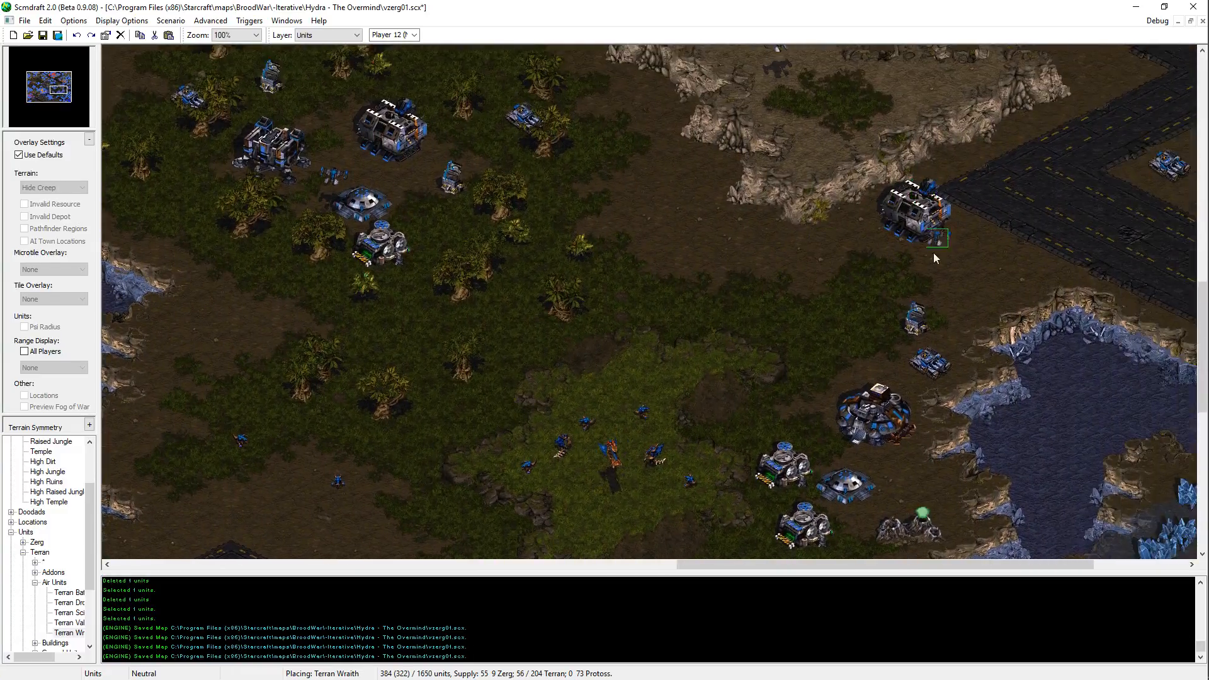
pyautogui.click(831, 349)
pyautogui.moveTo(1002, 179); pyautogui.dragTo(930, 250, button='middle')
pyautogui.hotkey('ctrl', 'z')
pyautogui.moveTo(734, 505); pyautogui.dragTo(637, 417, button='middle')
pyautogui.click(705, 445)
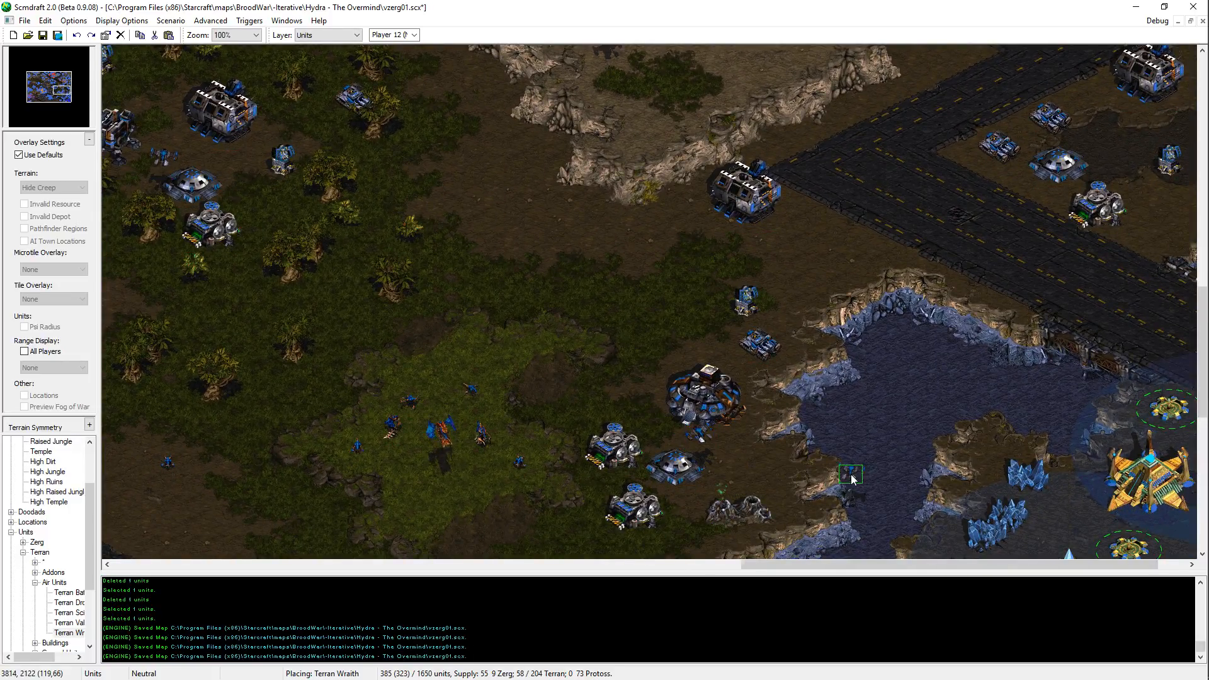
# Step: Place one more Wraith in the eastern part of the map and save the map
pyautogui.moveTo(1093, 105); pyautogui.dragTo(1019, 332, button='middle')
pyautogui.moveTo(1019, 314); pyautogui.dragTo(1010, 340)
pyautogui.hotkey('ctrl', 's')
# Step: Place two more Wraiths around the northeastern part of the map and save the map
pyautogui.click(1123, 385)
pyautogui.moveTo(964, 83); pyautogui.dragTo(972, 484, button='middle')
pyautogui.moveTo(1196, 131); pyautogui.dragTo(1186, 149, button='middle')
pyautogui.click(733, 329)
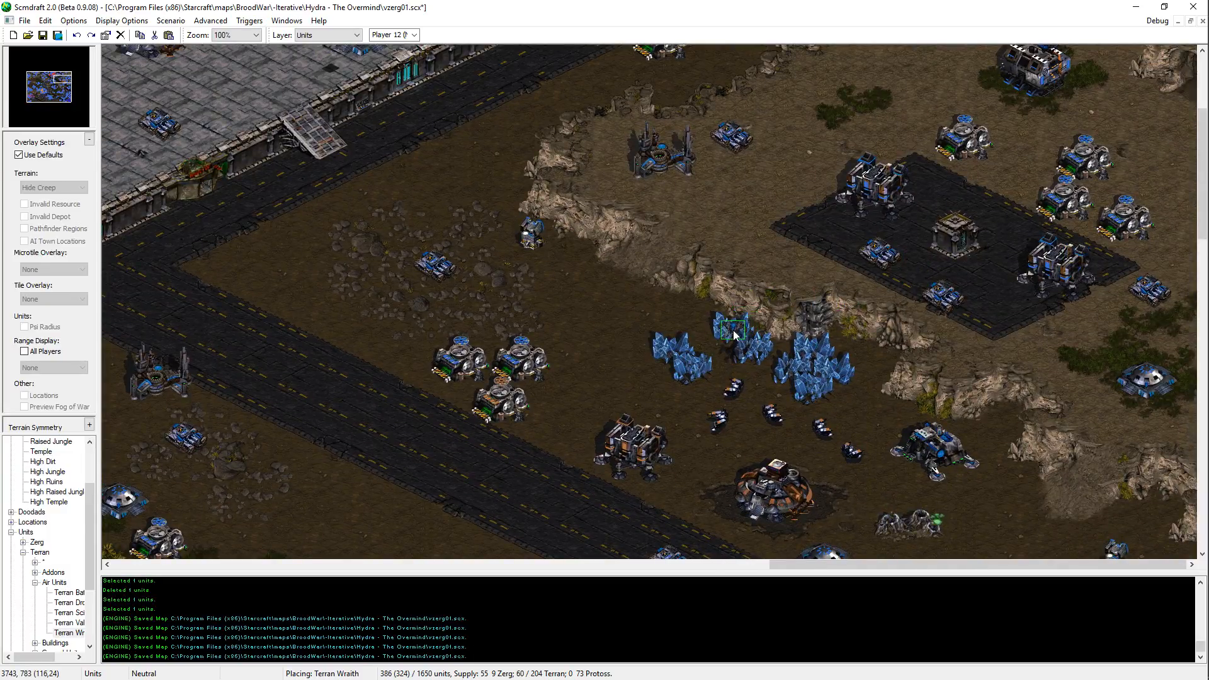
pyautogui.click(808, 374)
pyautogui.moveTo(1047, 344); pyautogui.dragTo(876, 449, button='middle')
pyautogui.moveTo(859, 376); pyautogui.dragTo(653, 8, button='middle')
pyautogui.hotkey('ctrl', 's')
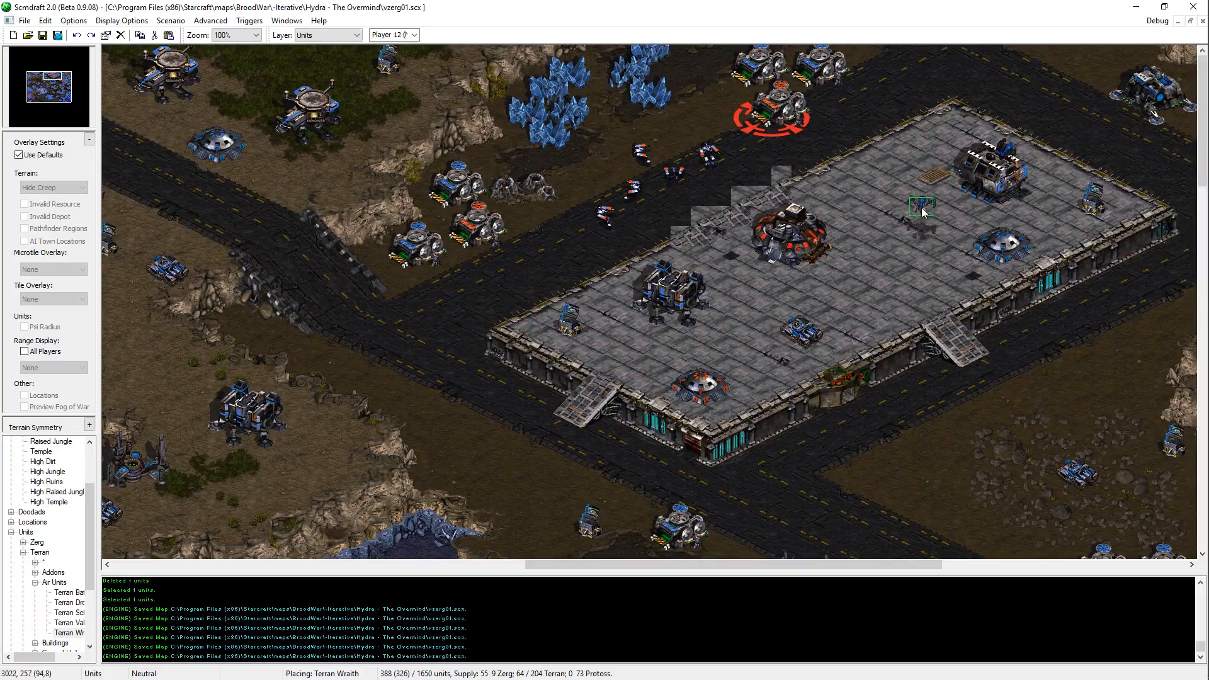
# Step: Place a Wraith beside the central platform's Command Center and another above the bunker northwest of the road, and save the map
pyautogui.click(827, 193)
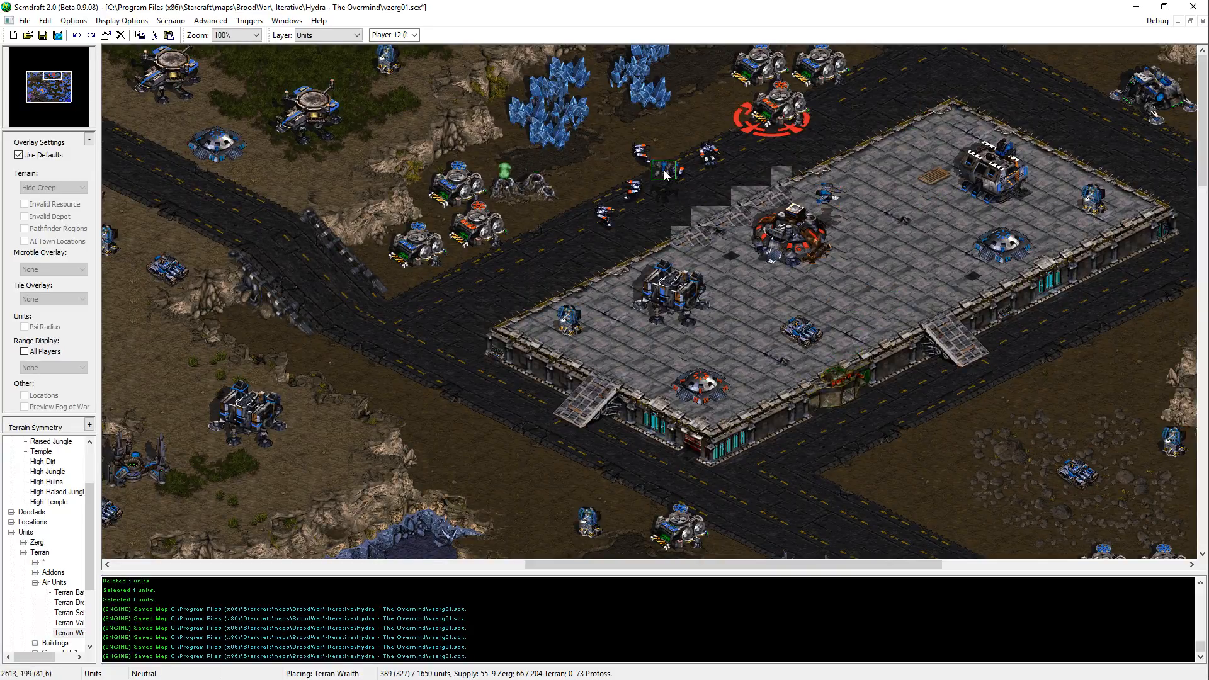
pyautogui.moveTo(603, 115); pyautogui.dragTo(504, 160, button='middle')
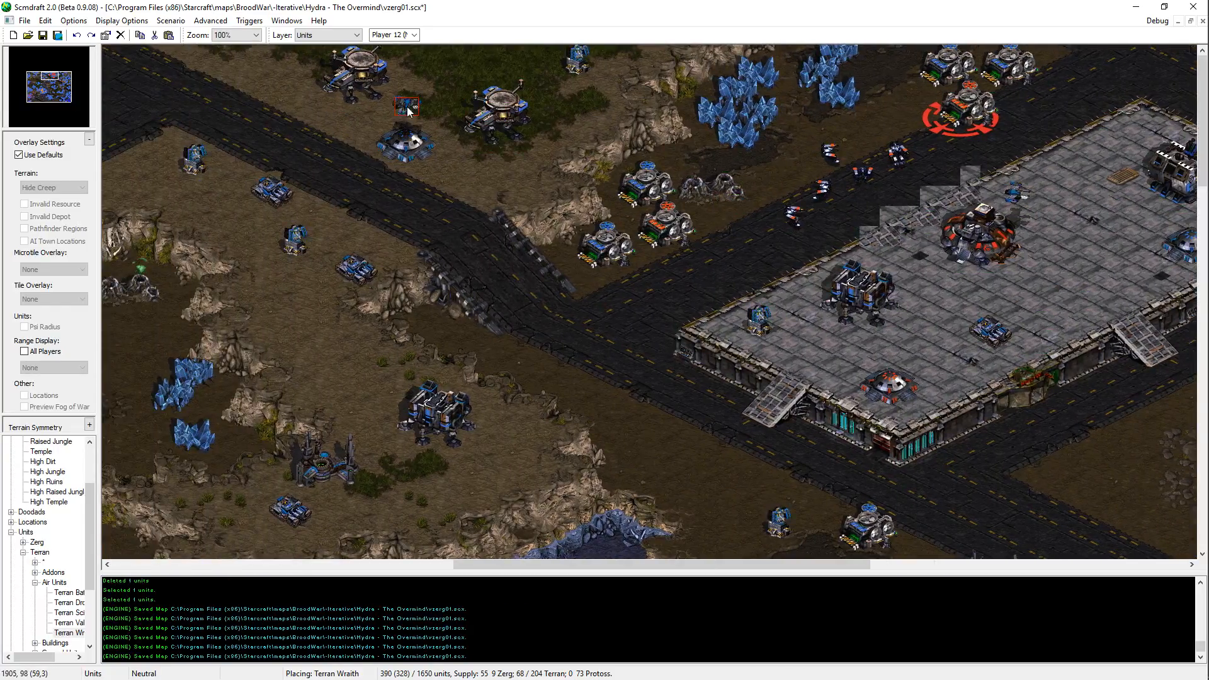
pyautogui.hotkey('ctrl', 's')
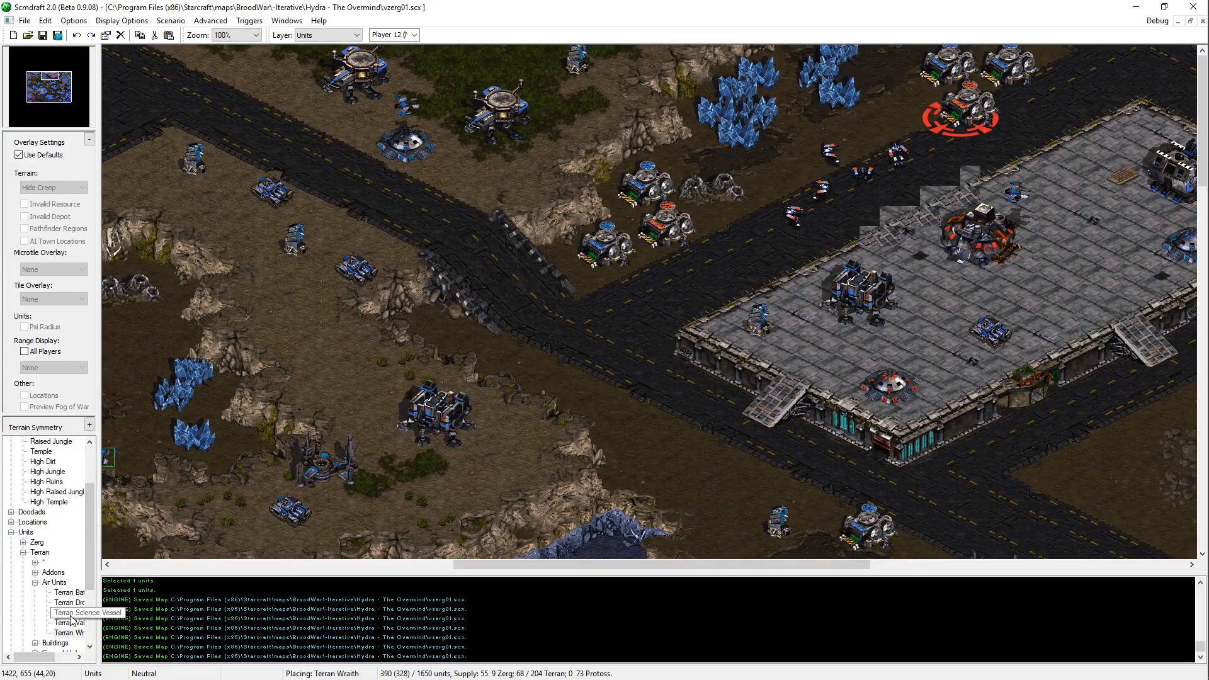
# Step: Try adding one more Wraith near the central platform, and undo the placement
pyautogui.press('Down')
pyautogui.press('Right')
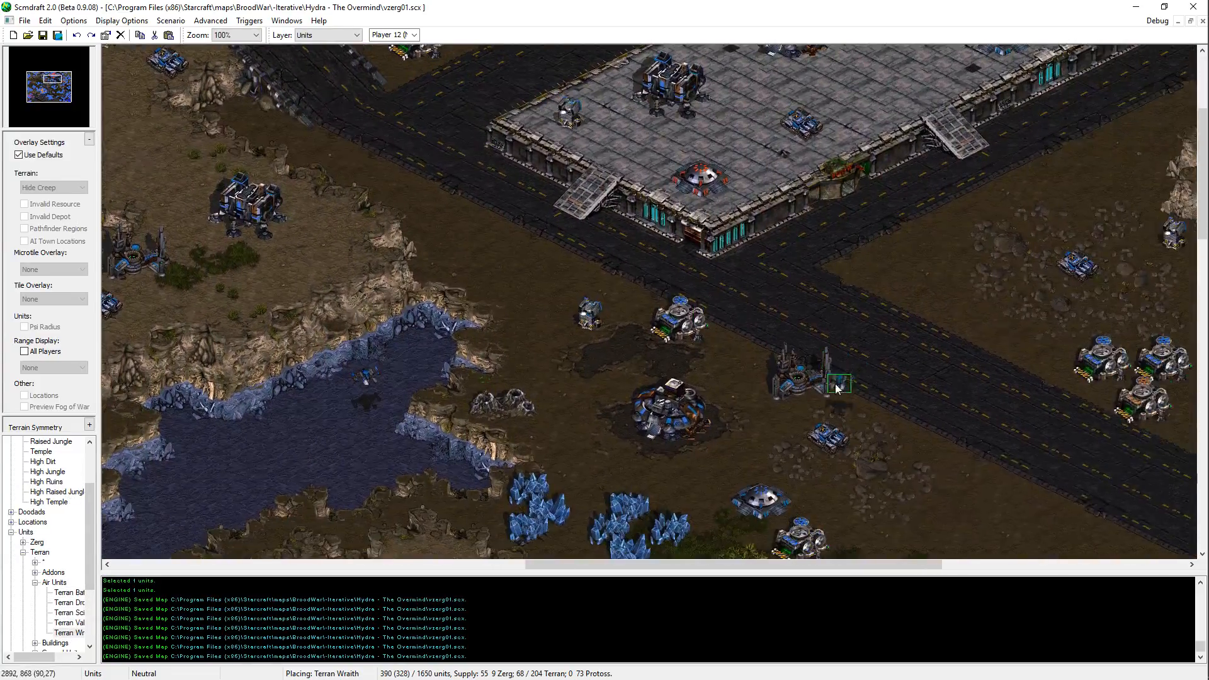
pyautogui.click(530, 398)
pyautogui.press('Right')
pyautogui.press('Up')
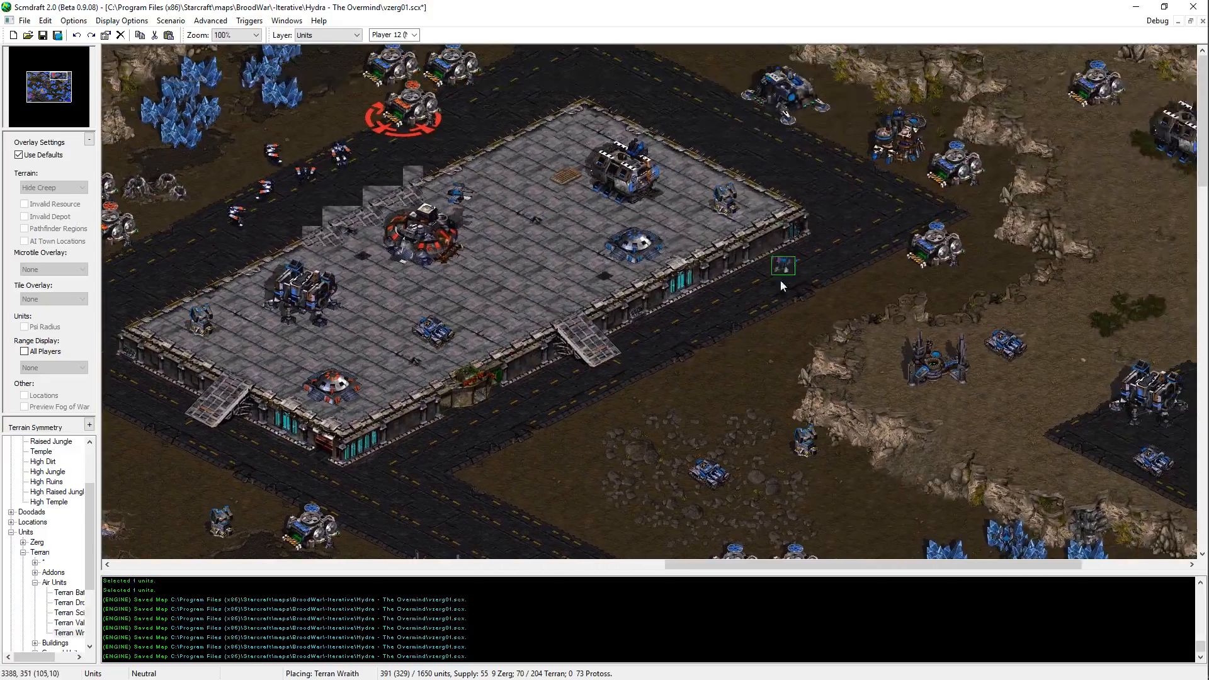
pyautogui.press('Left')
pyautogui.press('Down')
pyautogui.hotkey('ctrl', 'z')
# Step: Review the Wraith coverage from the central platform through the jungle to the western platform, and save the map
pyautogui.press('Right')
pyautogui.press('Up')
pyautogui.press('Left')
pyautogui.press('Down')
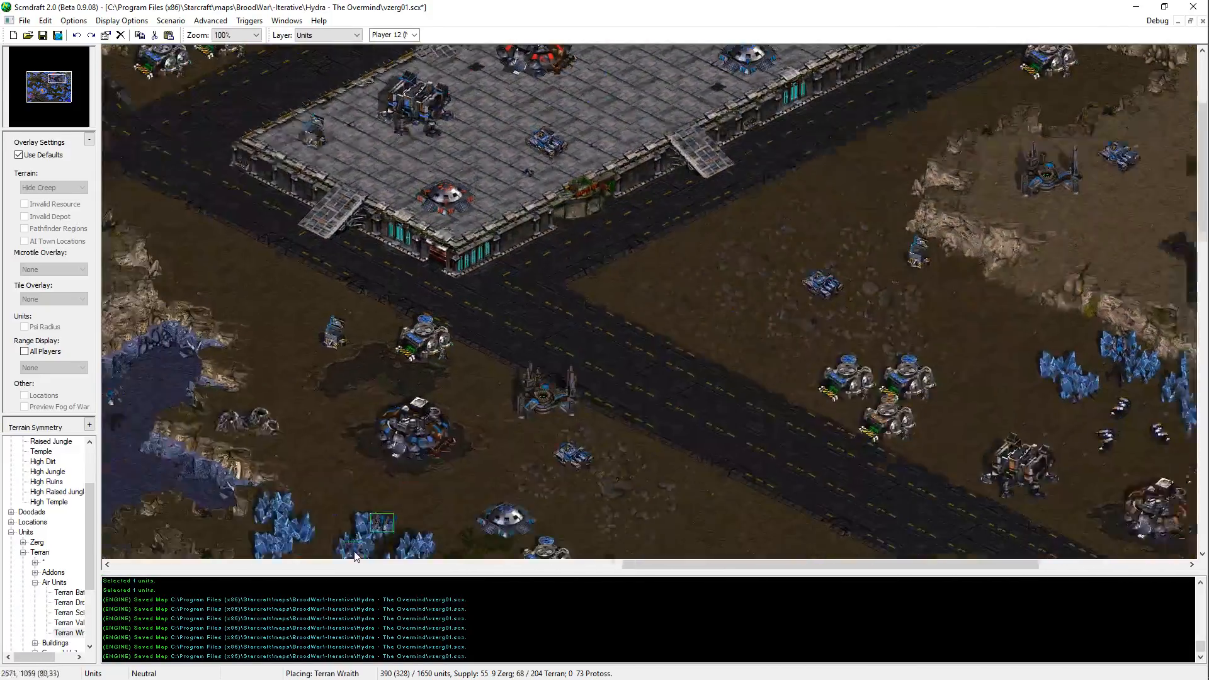
pyautogui.press('Left')
pyautogui.press('Down')
pyautogui.press('Right')
pyautogui.press('Up')
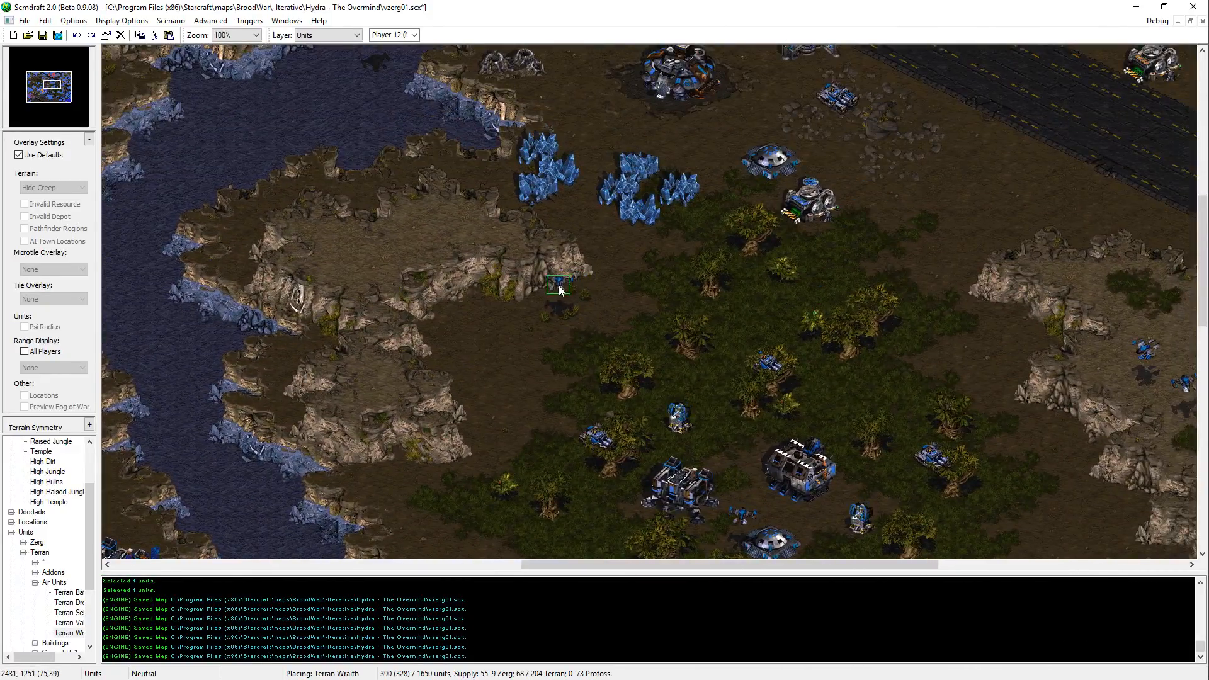
pyautogui.press('Left')
pyautogui.press('Down')
pyautogui.press('Right')
pyautogui.press('Up')
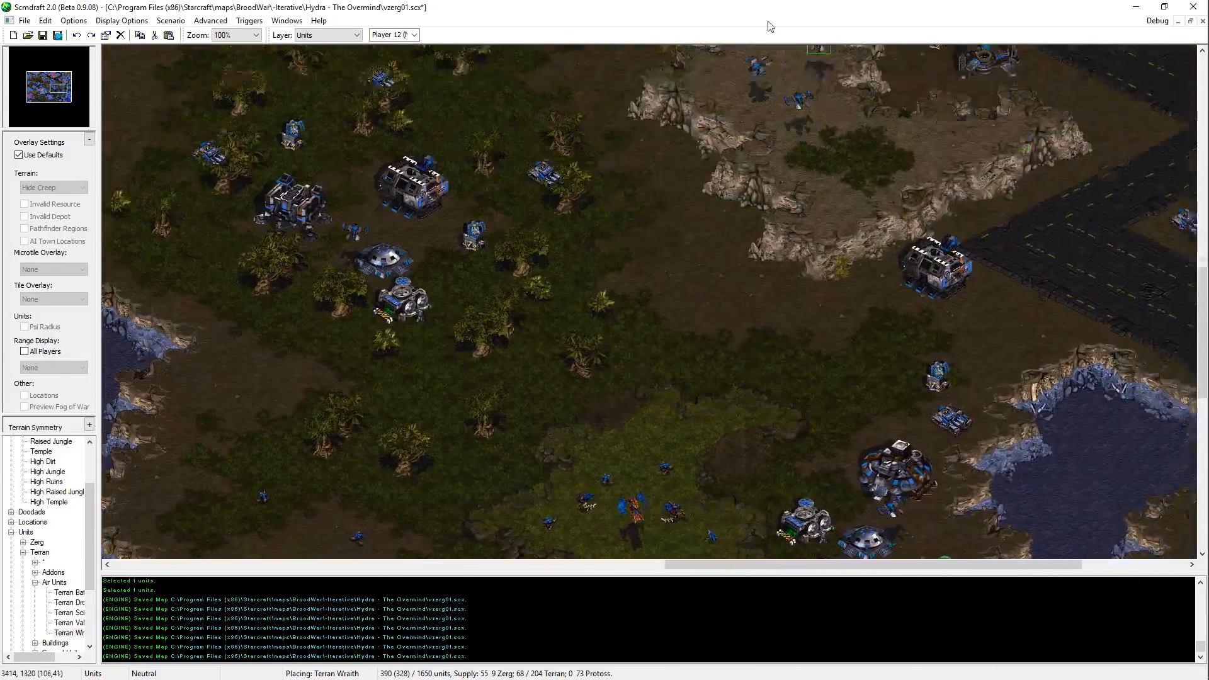
pyautogui.press('Left')
pyautogui.press('Up')
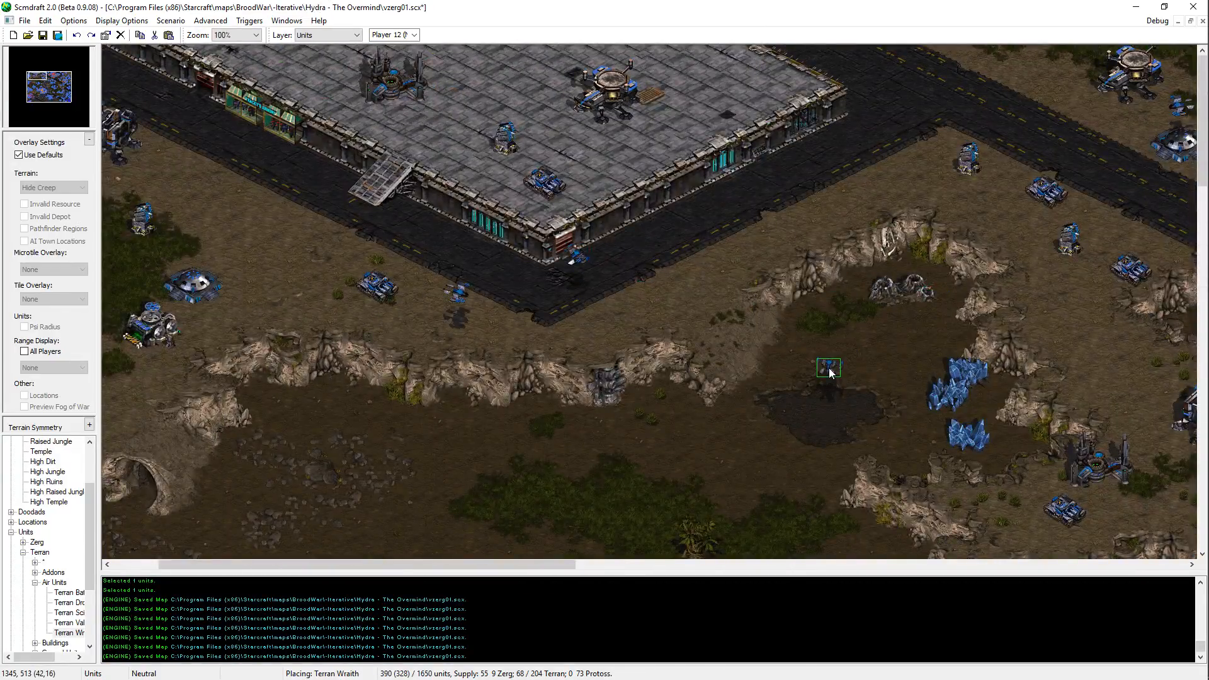
pyautogui.press('Right')
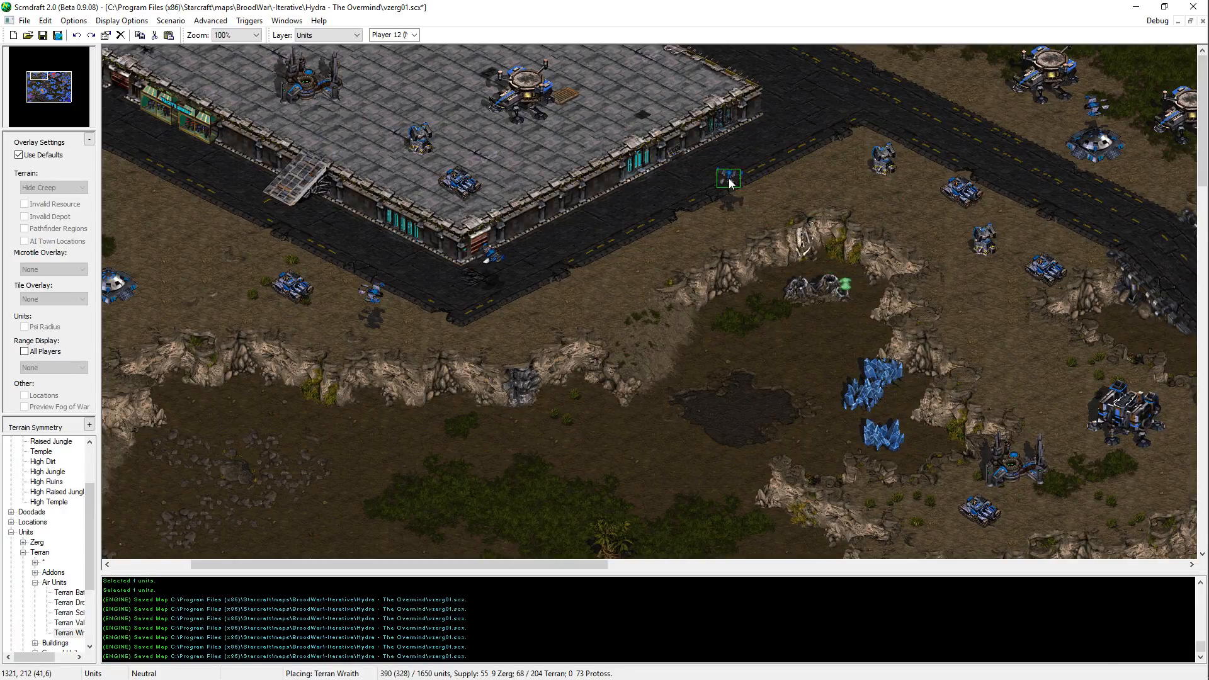
pyautogui.hotkey('ctrl', 's')
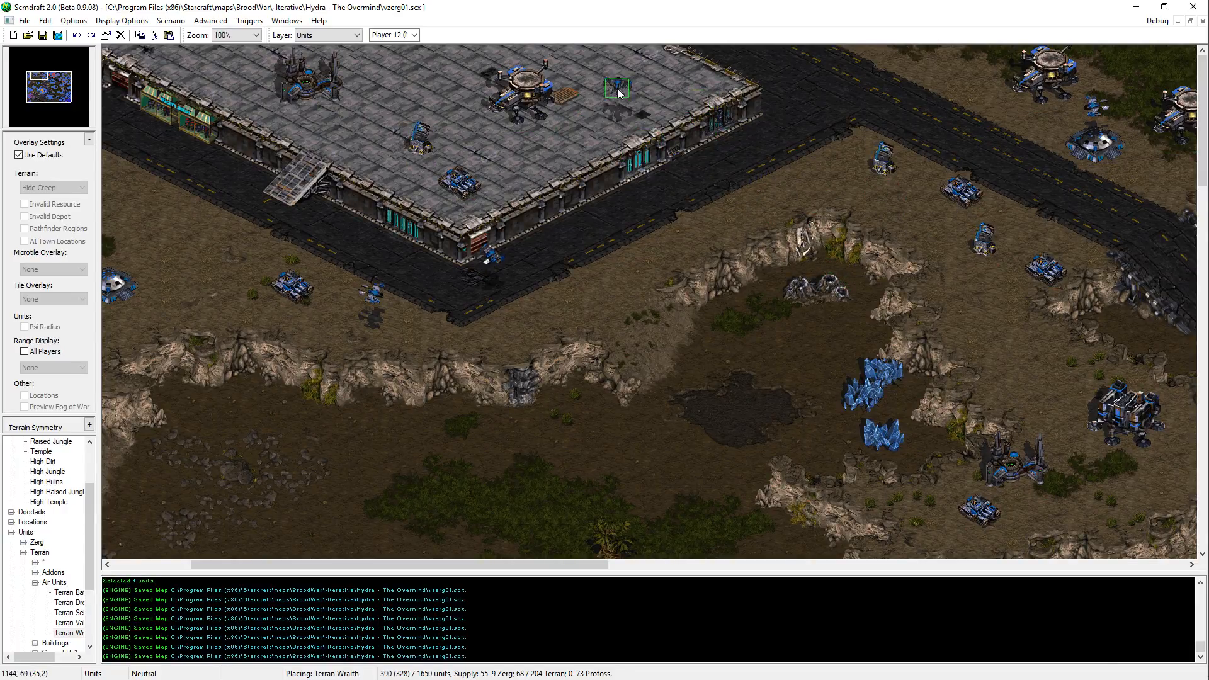
# Step: Clear the Terran Wraith from unit placement at the road junction west of the central platform
pyautogui.press('Right')
pyautogui.press('Right')
pyautogui.press('Down')
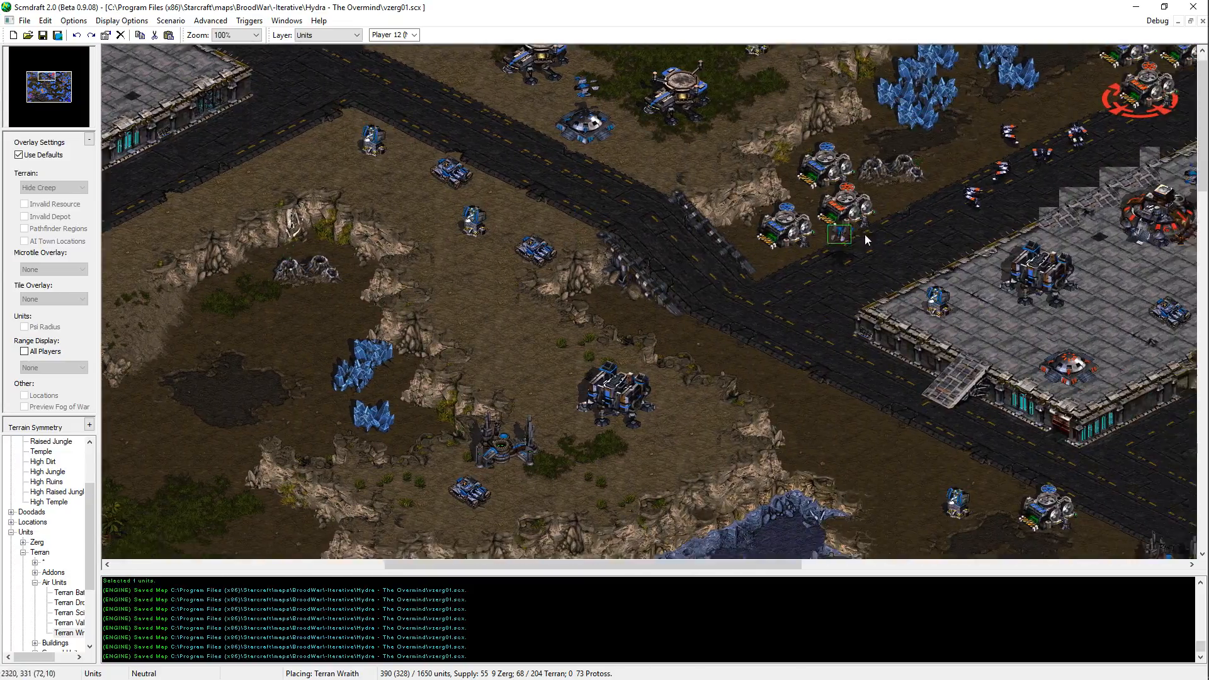
pyautogui.press('Escape')
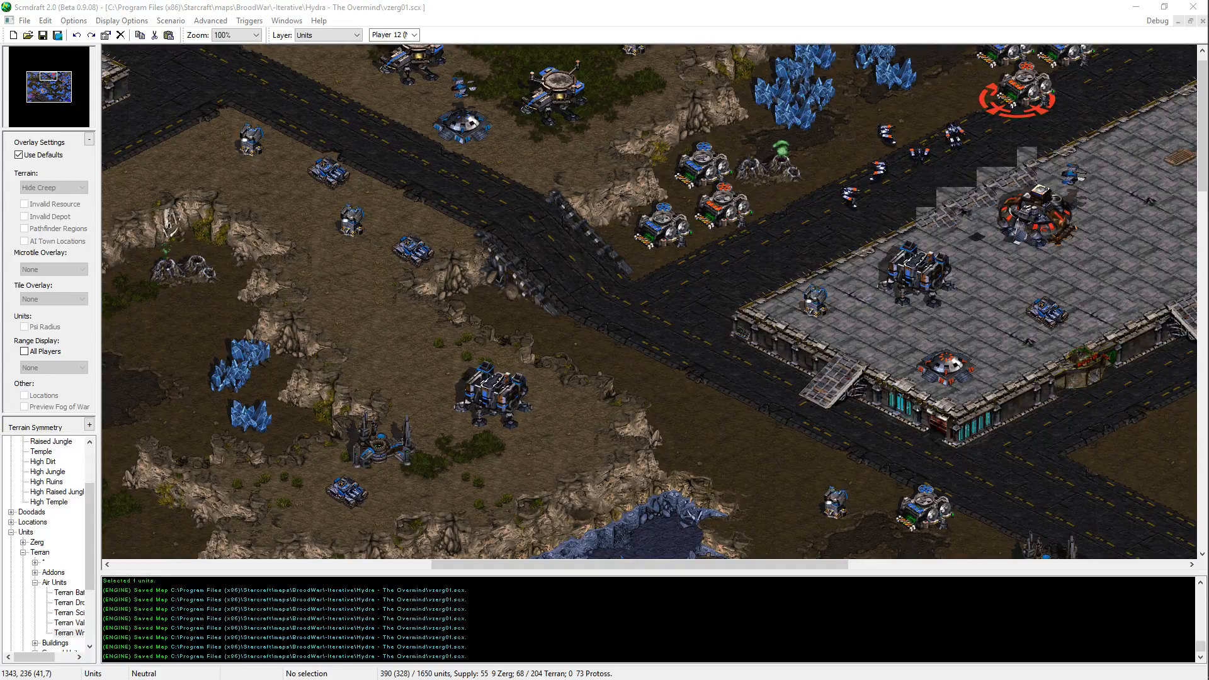
# Step: Close the Calculator and return to the Scmdraft map
pyautogui.hotkey('alt', 'Tab')
pyautogui.click(258, 406)
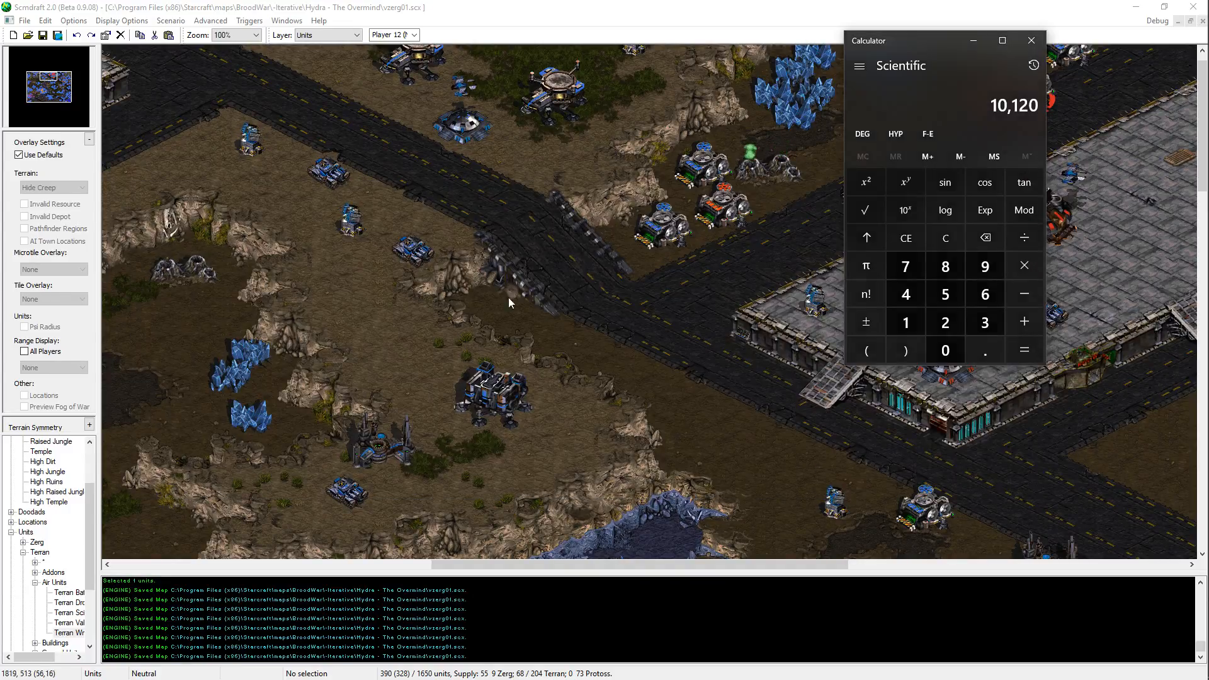
pyautogui.click(1039, 39)
pyautogui.hotkey('alt', 'Tab')
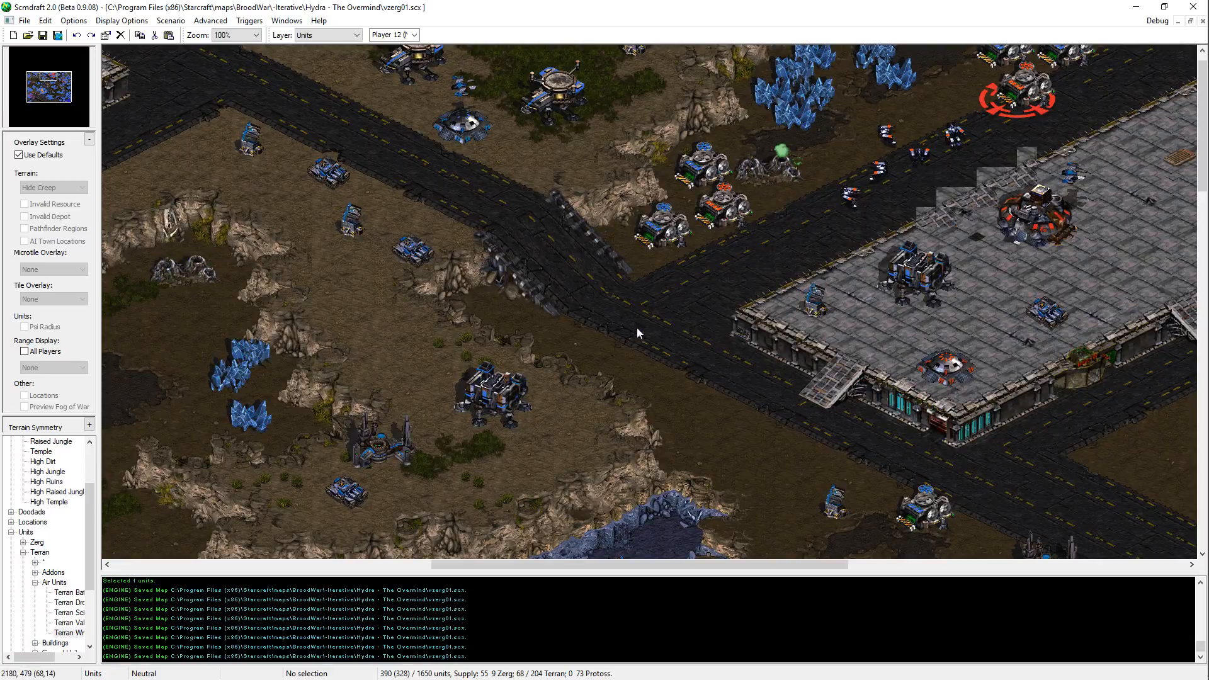
# Step: Examine the orange Zerg base and its surrounding roads on the map, alongside the orange AI script
pyautogui.moveTo(46, 78); pyautogui.dragTo(47, 92)
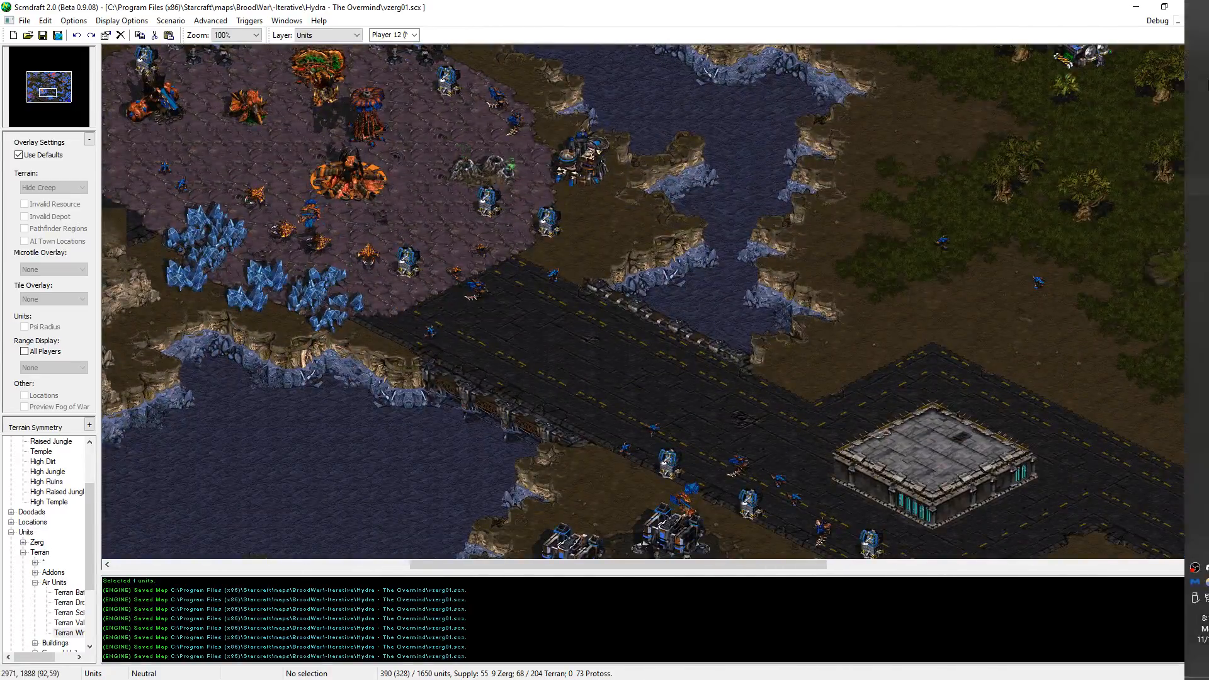
pyautogui.click(1184, 150)
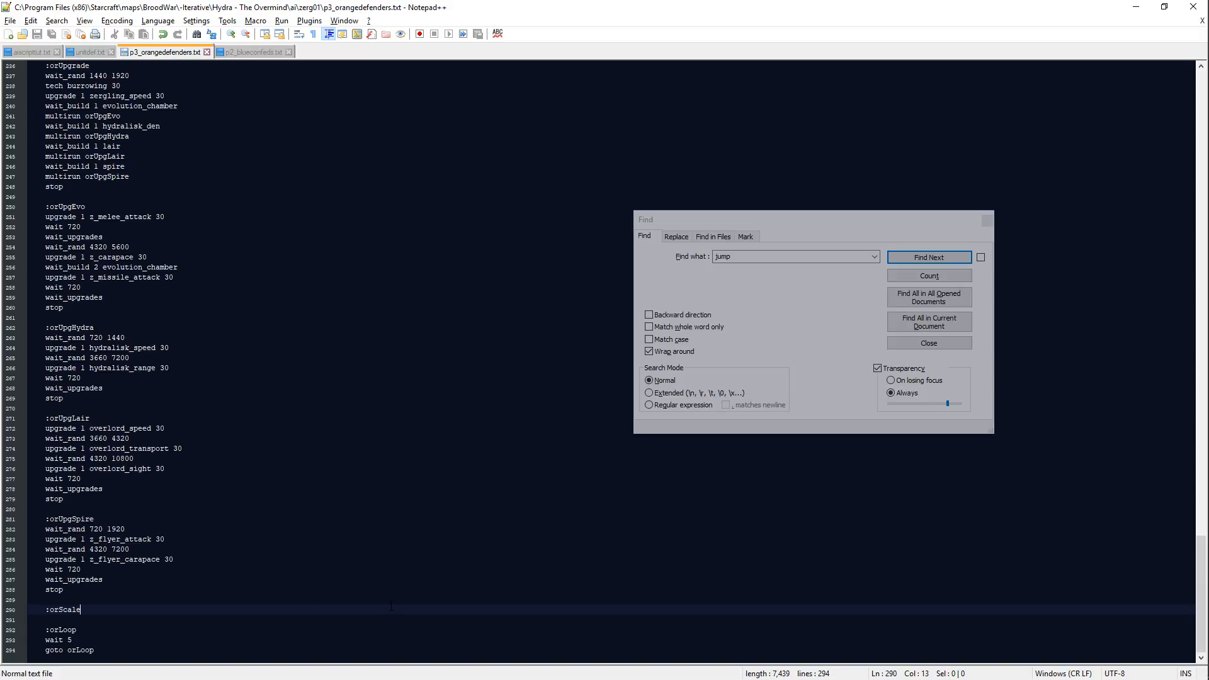
pyautogui.hotkey('alt', 'Tab')
pyautogui.moveTo(635, 338); pyautogui.dragTo(785, 327, button='middle')
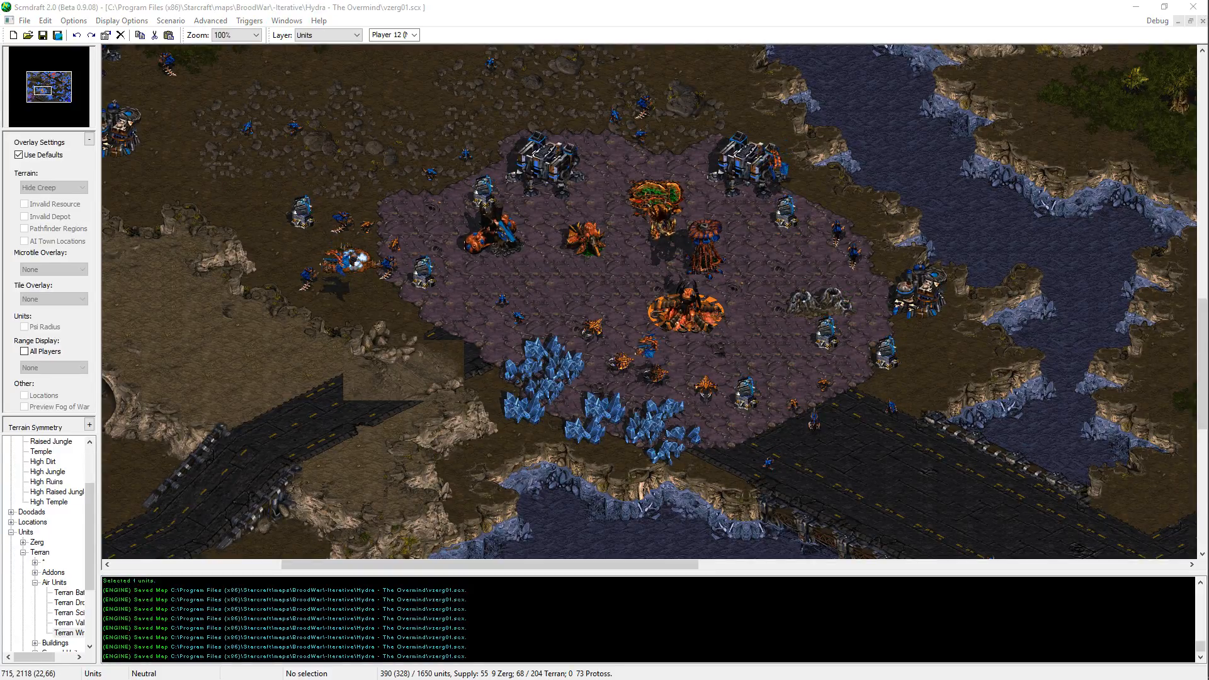
pyautogui.hotkey('alt', 'Tab')
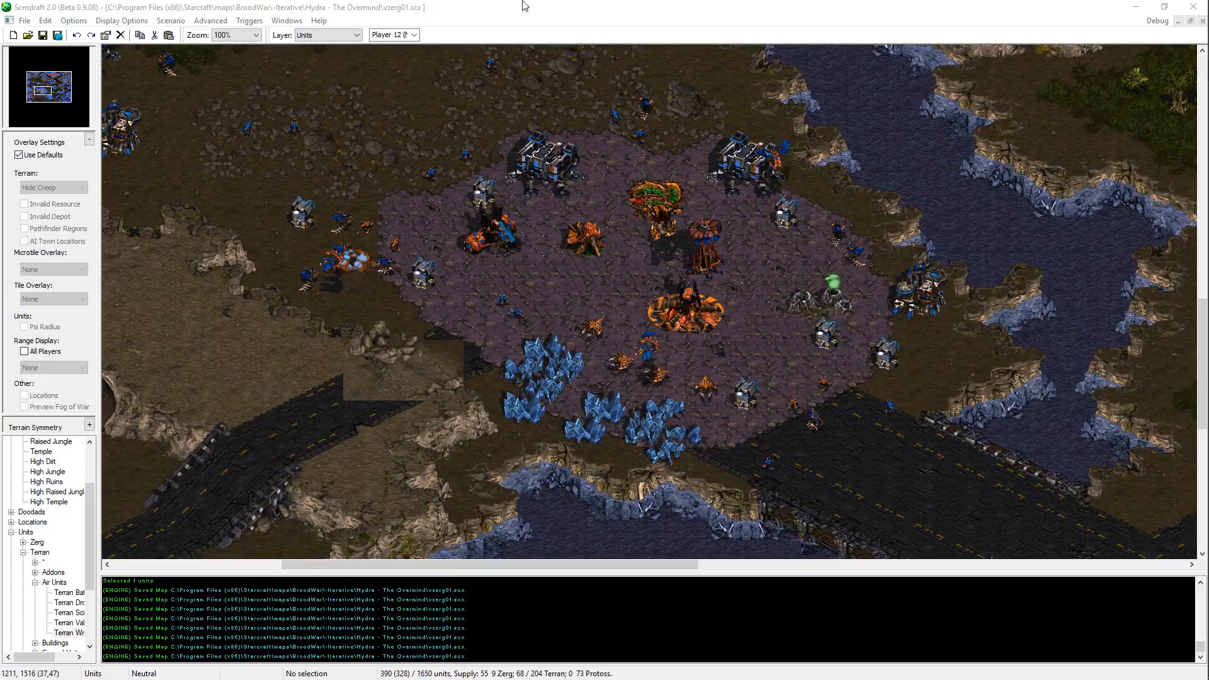
# Step: Switch to the orange defenders script in Notepad++ and add "wait_buildstart 1 evolution_chamber" under the :orScale label
pyautogui.hotkey('alt', 'Tab')
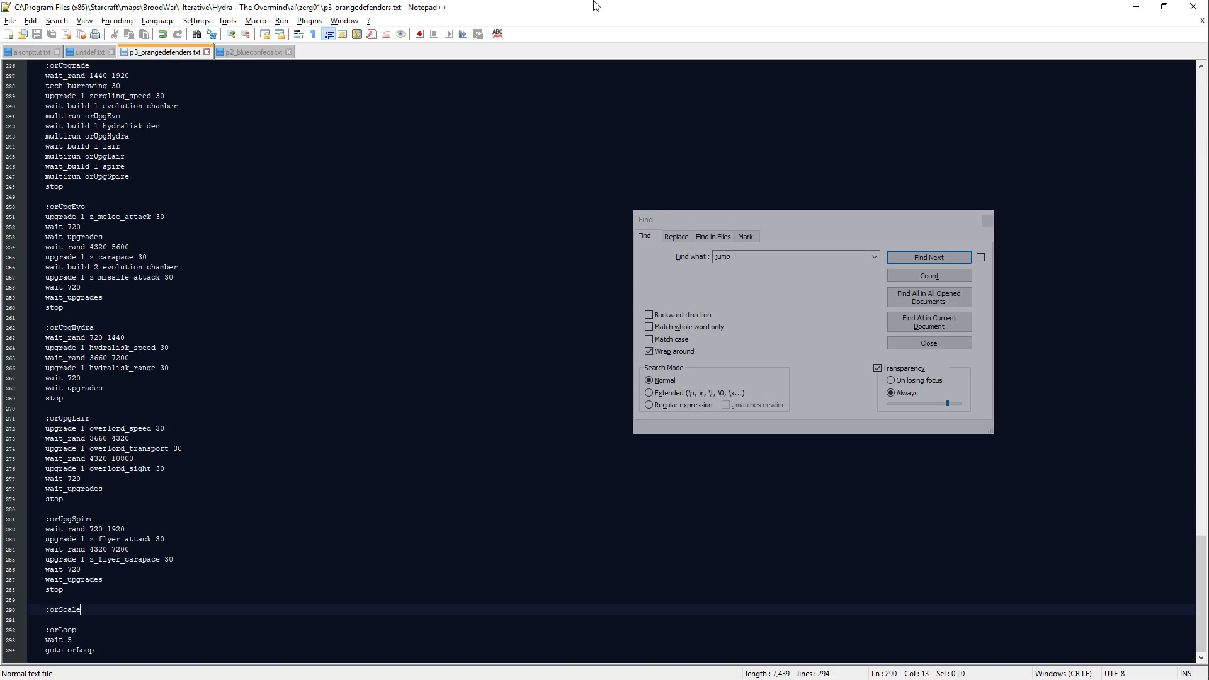
pyautogui.press('Return')
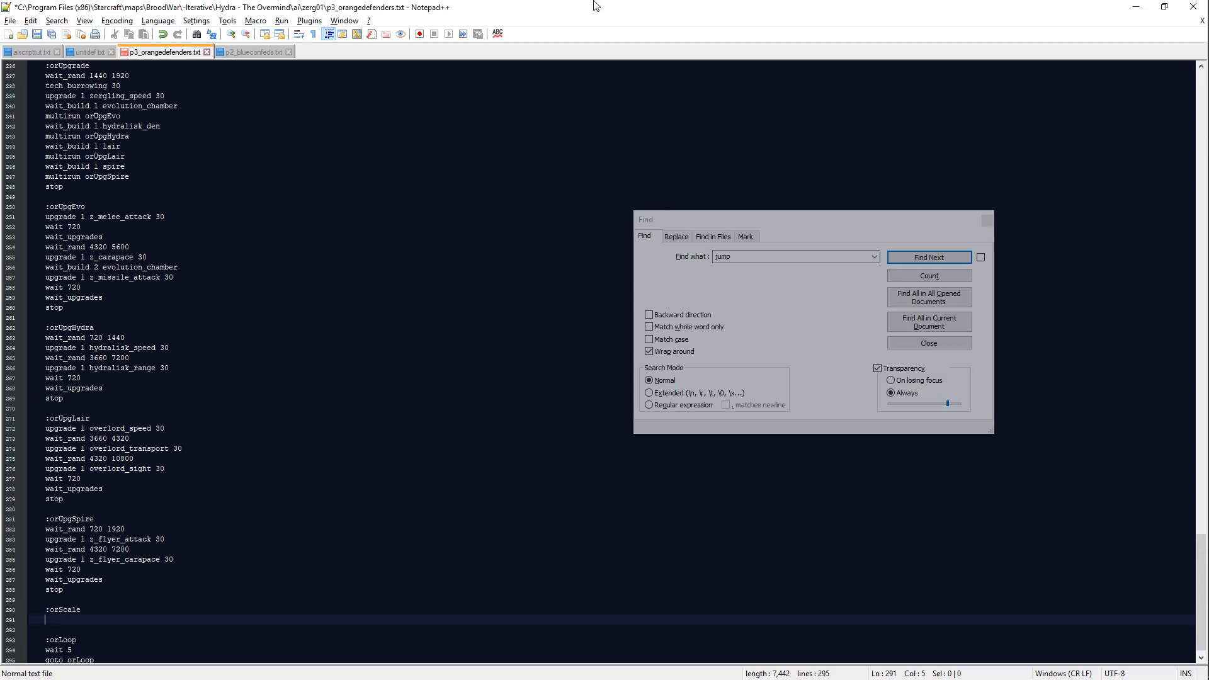
pyautogui.write('wait_build')
pyautogui.write('start 1 evolution_chamber')
pyautogui.press('Return')
pyautogui.press('Return')
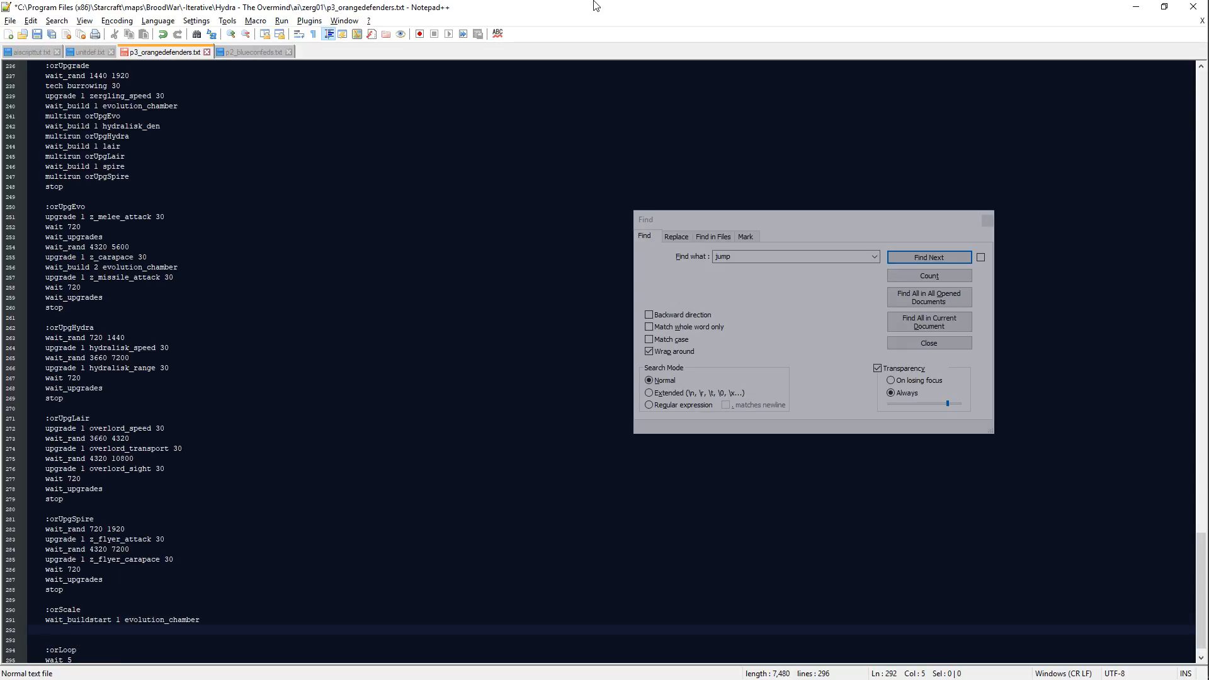
# Step: Save the script and start the line "guard zergling" below the evolution chamber wait in the :orScale section
pyautogui.write('guard')
pyautogui.scroll(6, 373, 422)
pyautogui.hotkey('ctrl', 's')
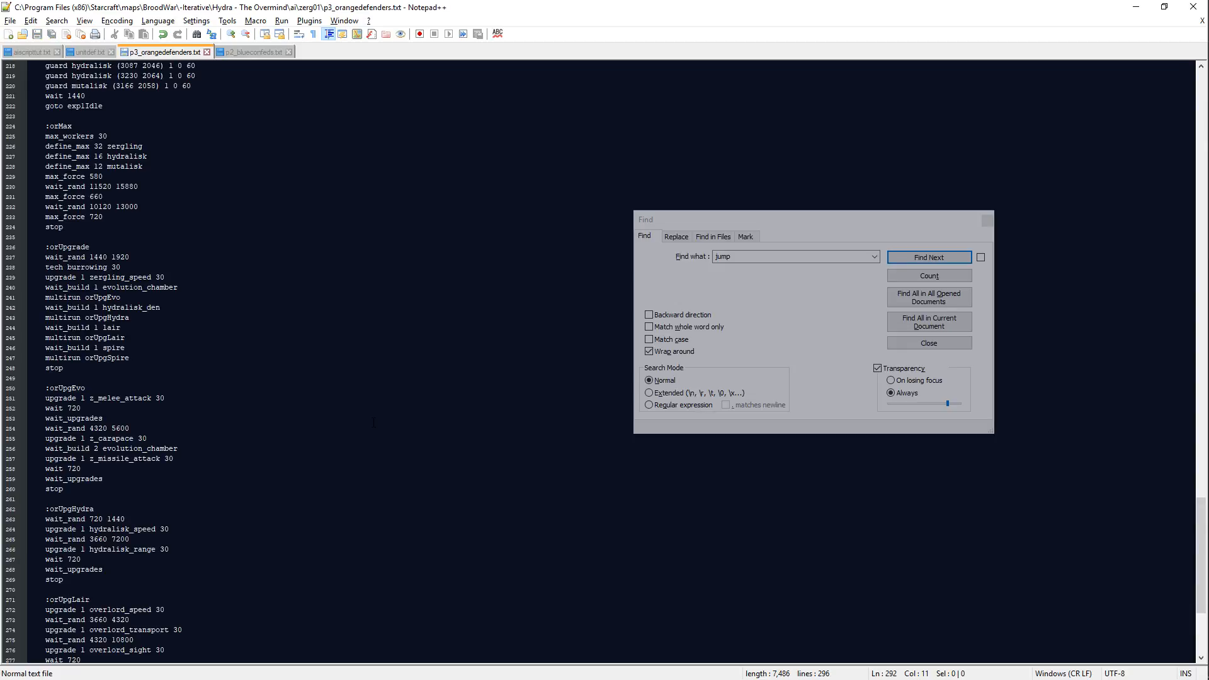
pyautogui.scroll(6, 373, 422)
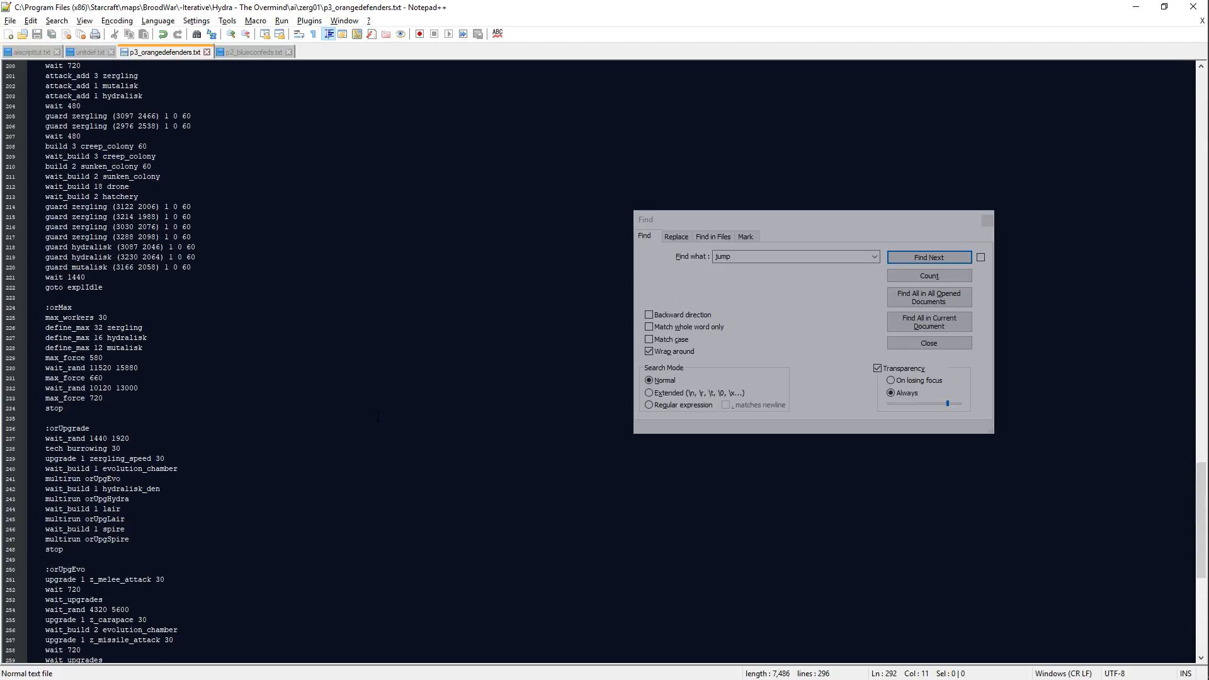
pyautogui.write('zergling')
# Step: Switch to Scmdraft, show the locations layer, and temporarily delete _AI]P4-AliceConfeds on the central platform to check its index
pyautogui.hotkey('alt', 'Tab')
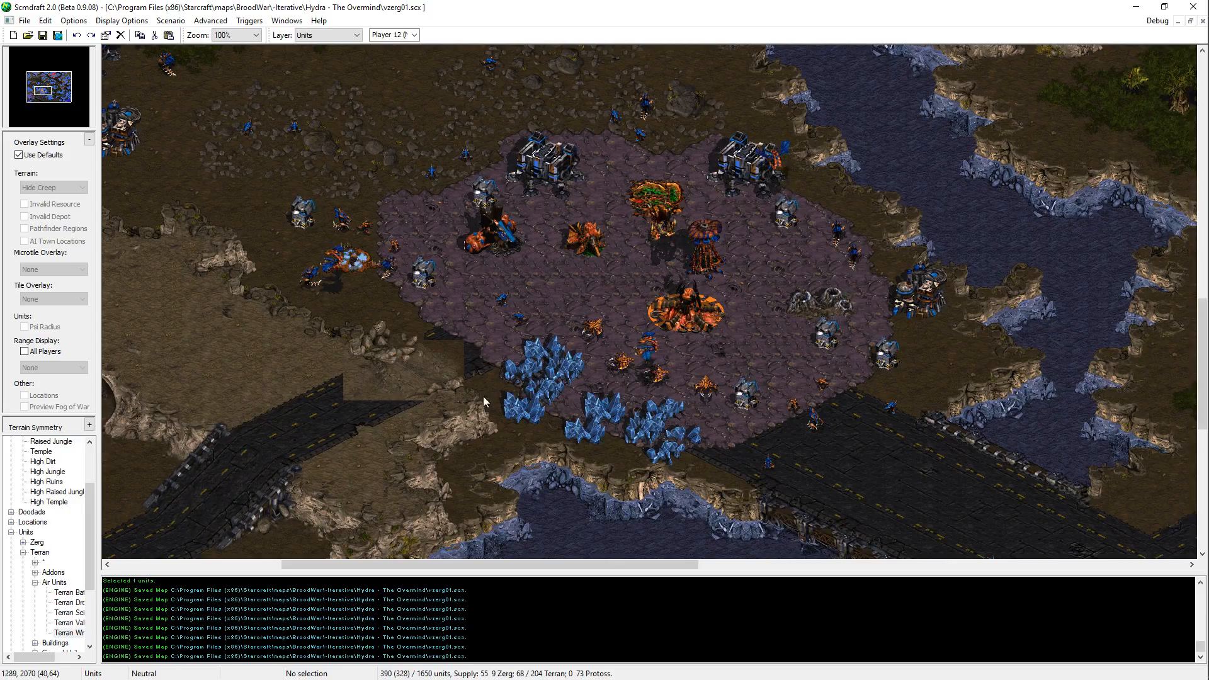
pyautogui.moveTo(484, 397); pyautogui.dragTo(589, 356, button='middle')
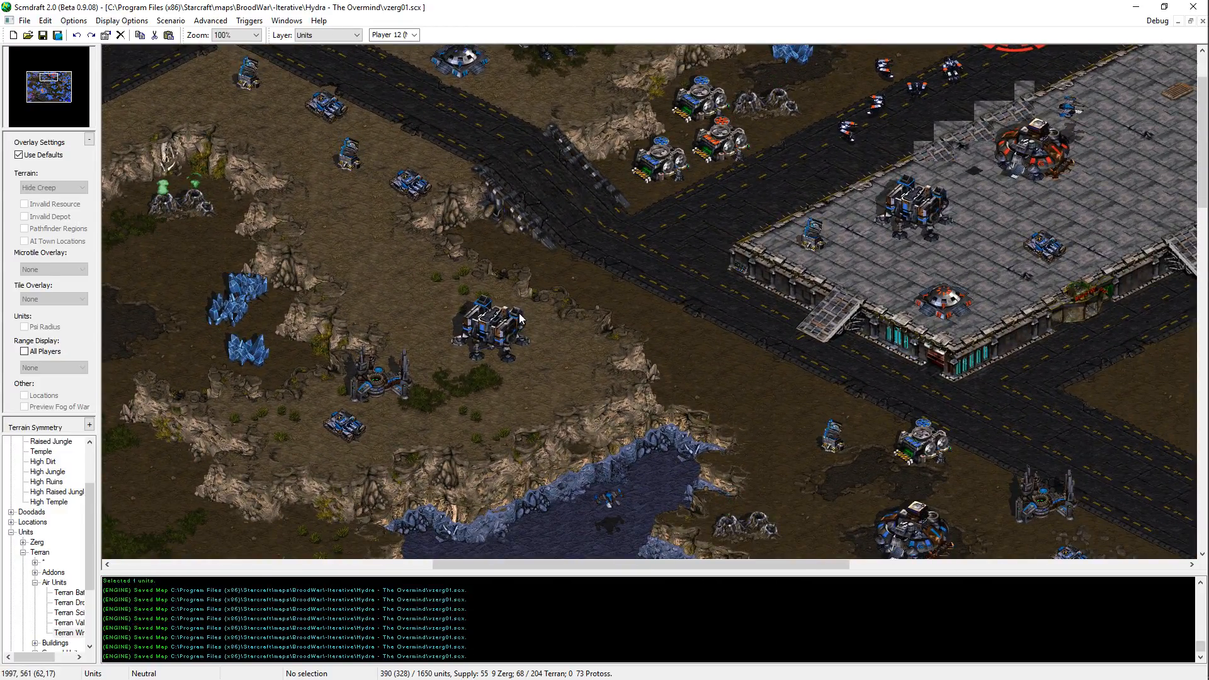
pyautogui.moveTo(482, 343); pyautogui.dragTo(731, 225, button='middle')
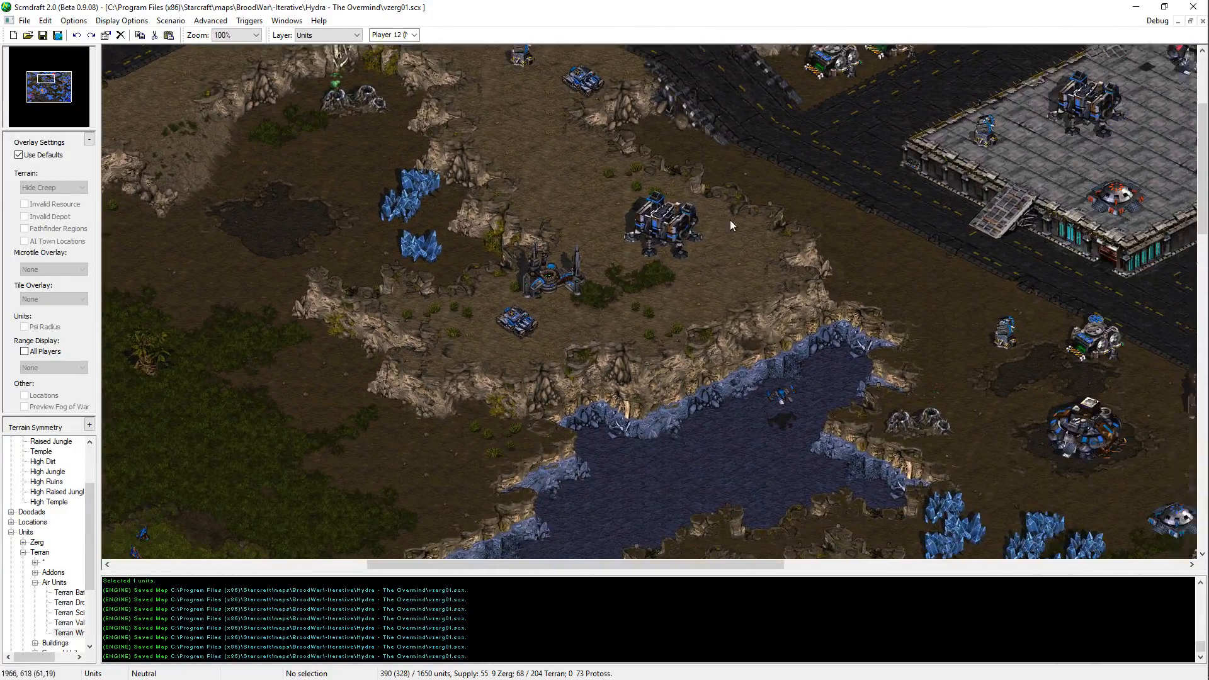
pyautogui.moveTo(1008, 112); pyautogui.dragTo(1204, 247, button='middle')
pyautogui.moveTo(778, 230); pyautogui.dragTo(514, 270, button='middle')
pyautogui.moveTo(1040, 393); pyautogui.dragTo(757, 282, button='middle')
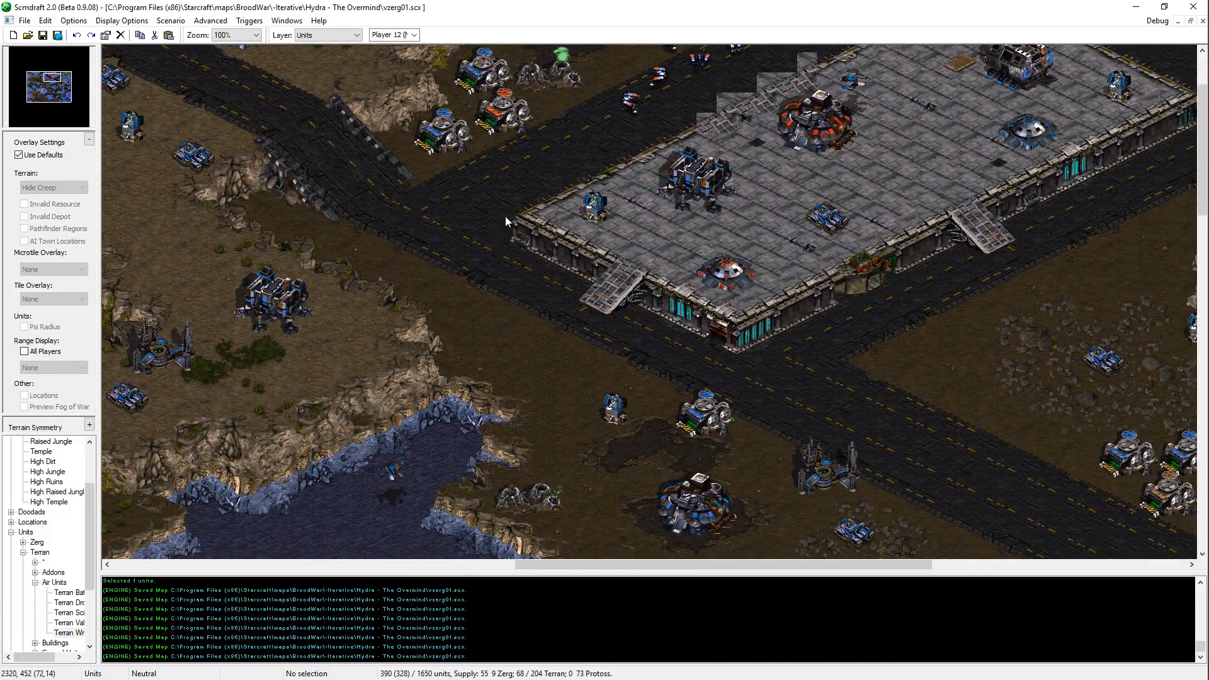
pyautogui.moveTo(595, 173); pyautogui.dragTo(652, 249, button='middle')
pyautogui.press('l')
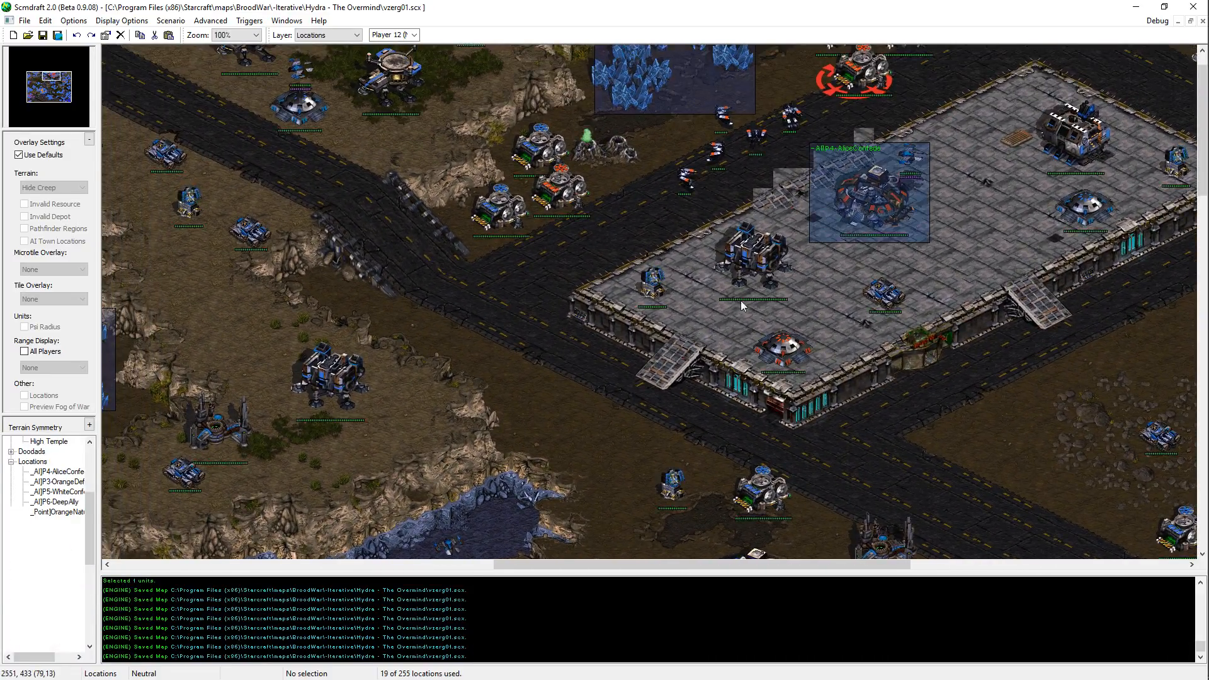
pyautogui.moveTo(741, 300); pyautogui.dragTo(806, 263, button='middle')
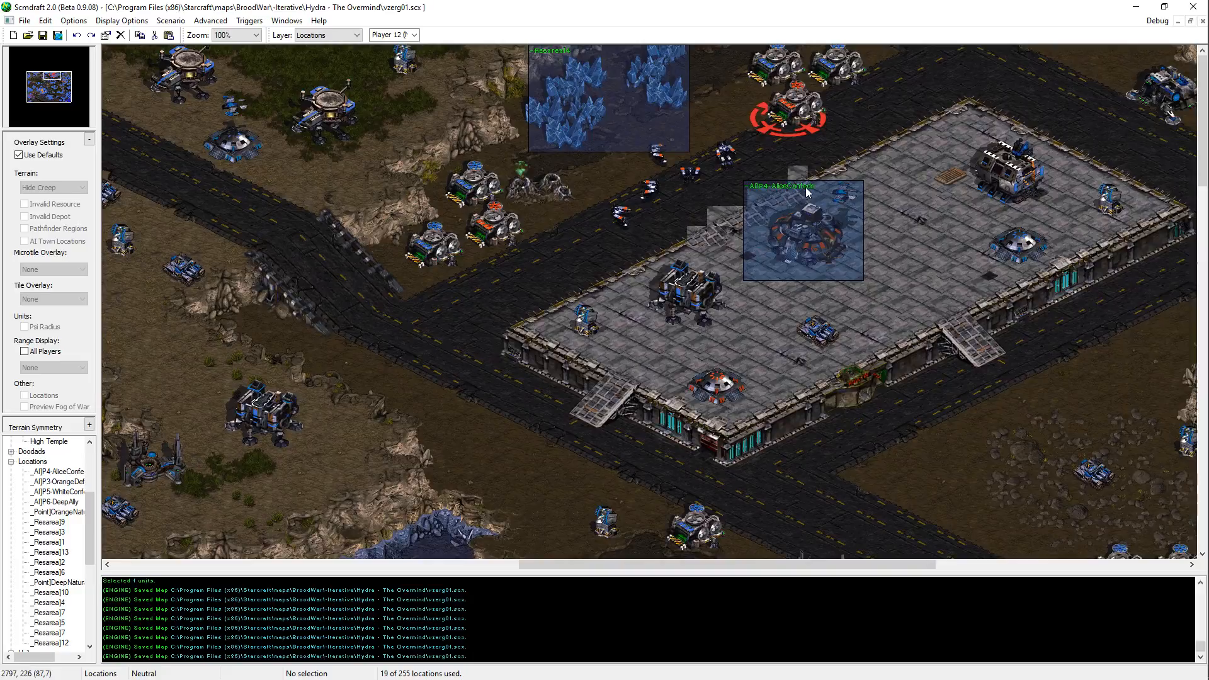
pyautogui.click(841, 255)
pyautogui.press('Delete')
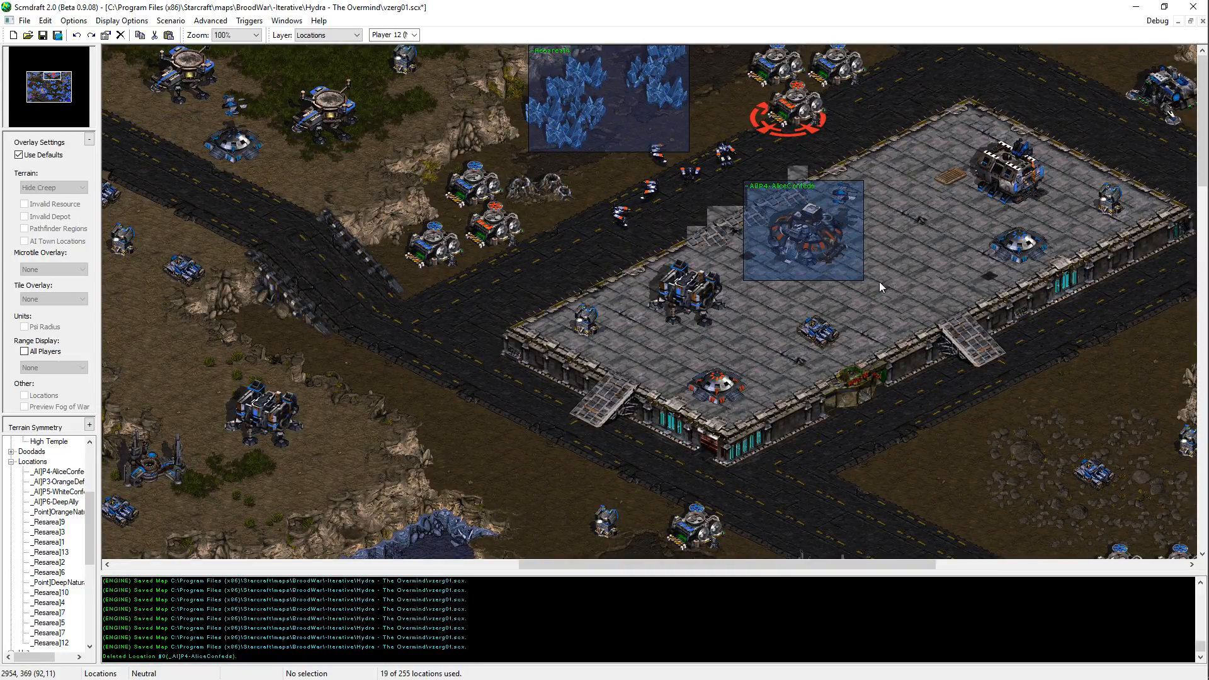
# Step: Temporarily delete the _AI]P5-WhiteConfeds location to check its index
pyautogui.moveTo(879, 282); pyautogui.dragTo(739, 291, button='middle')
pyautogui.click(740, 291)
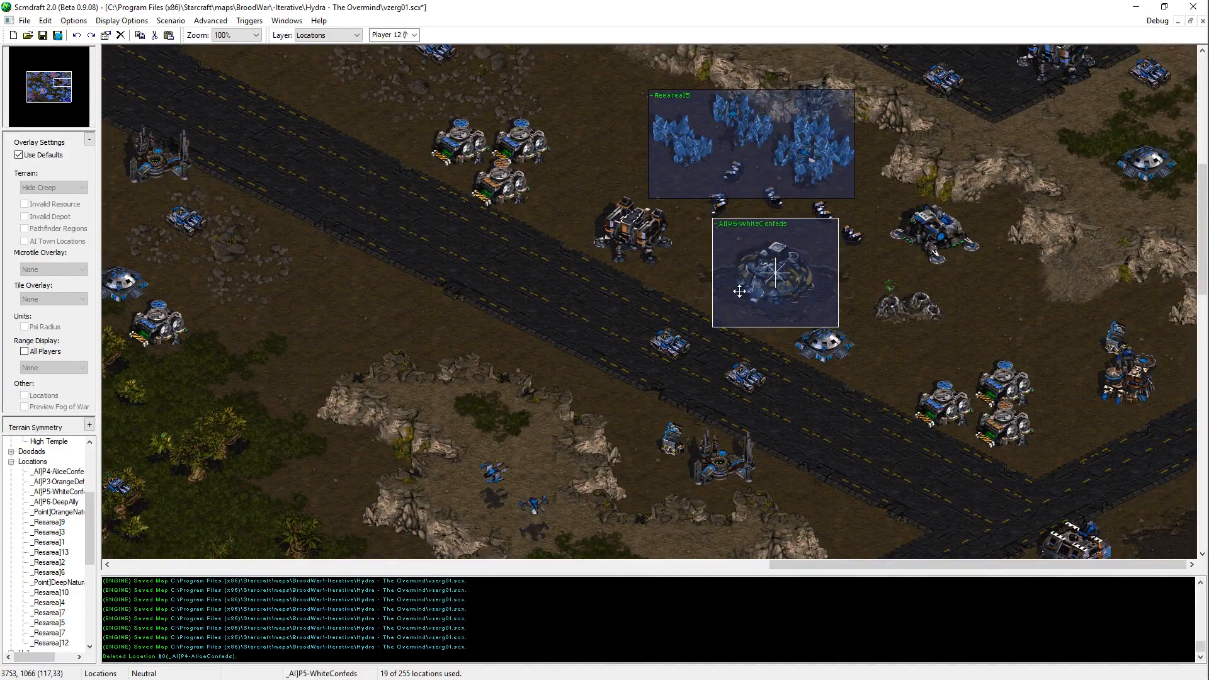
pyautogui.press('Delete')
# Step: Create a location around the southeastern Protoss Nexus beside the mineral field and name it "_AI]P7-UltramarineProtoss"
pyautogui.moveTo(451, 292); pyautogui.dragTo(957, 663, button='middle')
pyautogui.moveTo(1085, 406); pyautogui.dragTo(980, 616, button='middle')
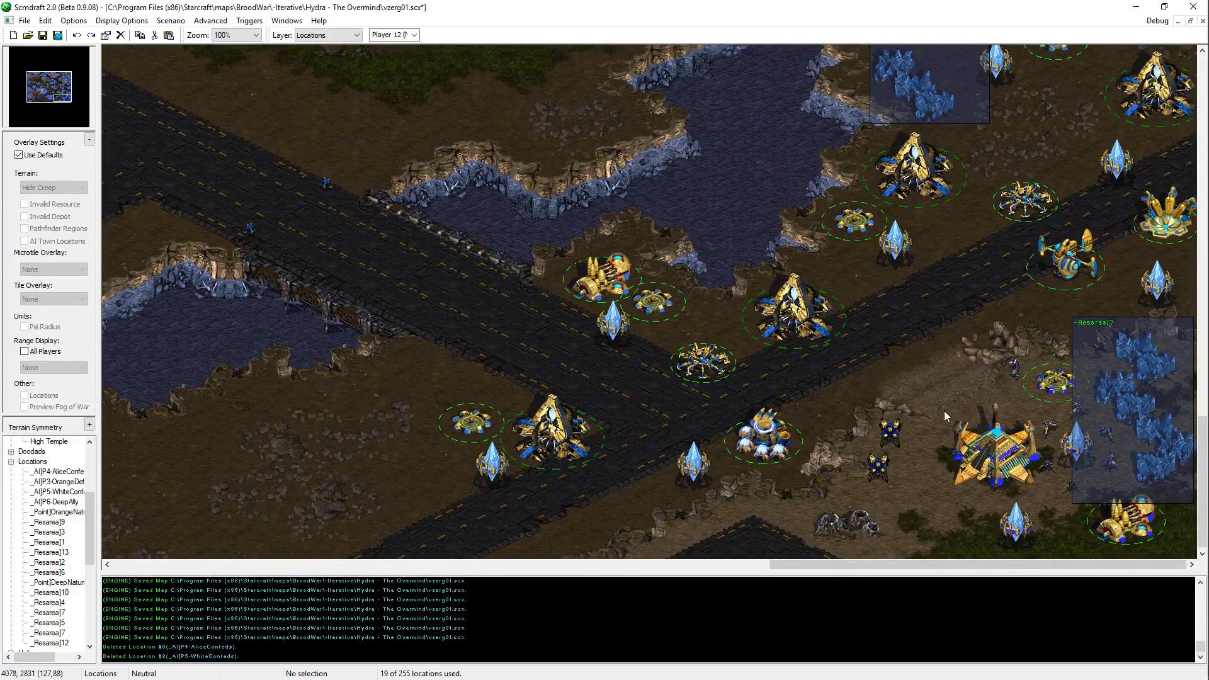
pyautogui.moveTo(1041, 497); pyautogui.dragTo(1046, 497)
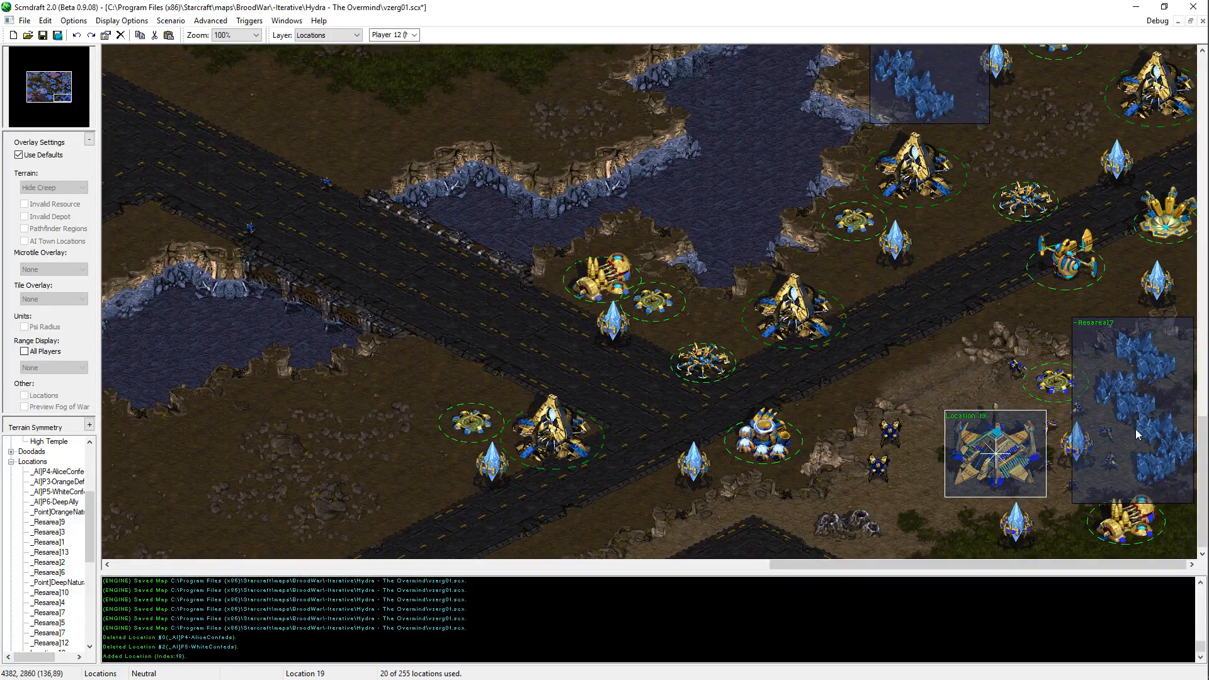
pyautogui.write('_AI]P7-')
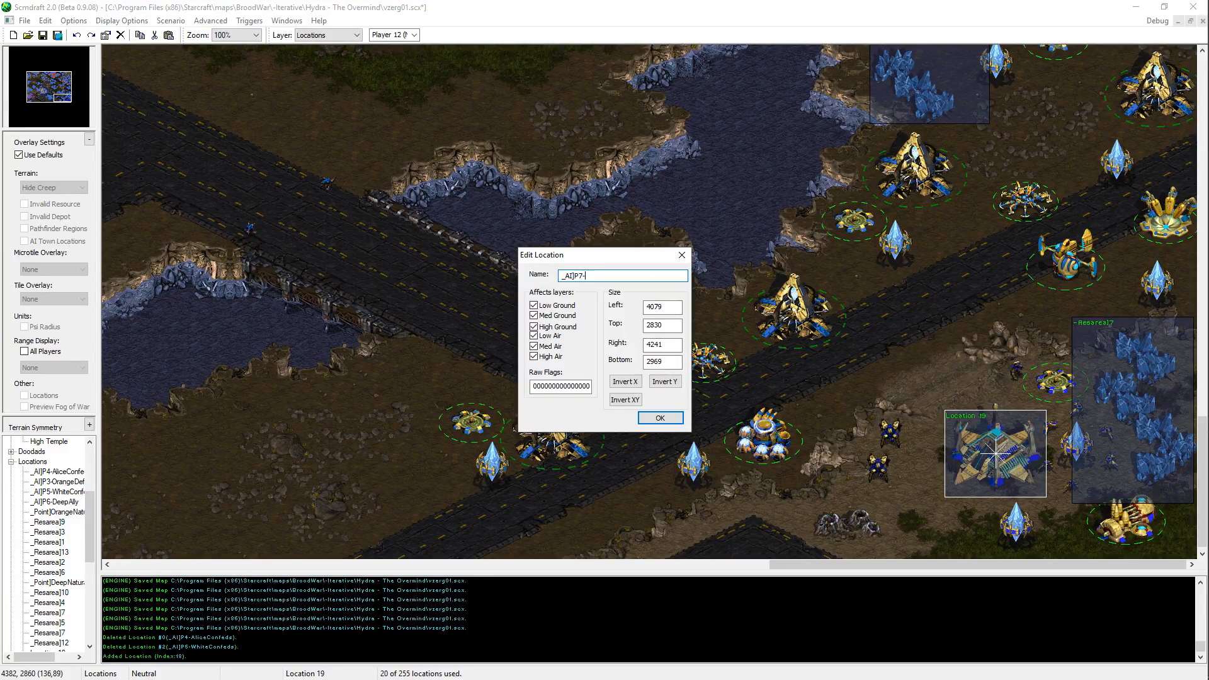
pyautogui.write('UltramarineProtoss')
pyautogui.press('Return')
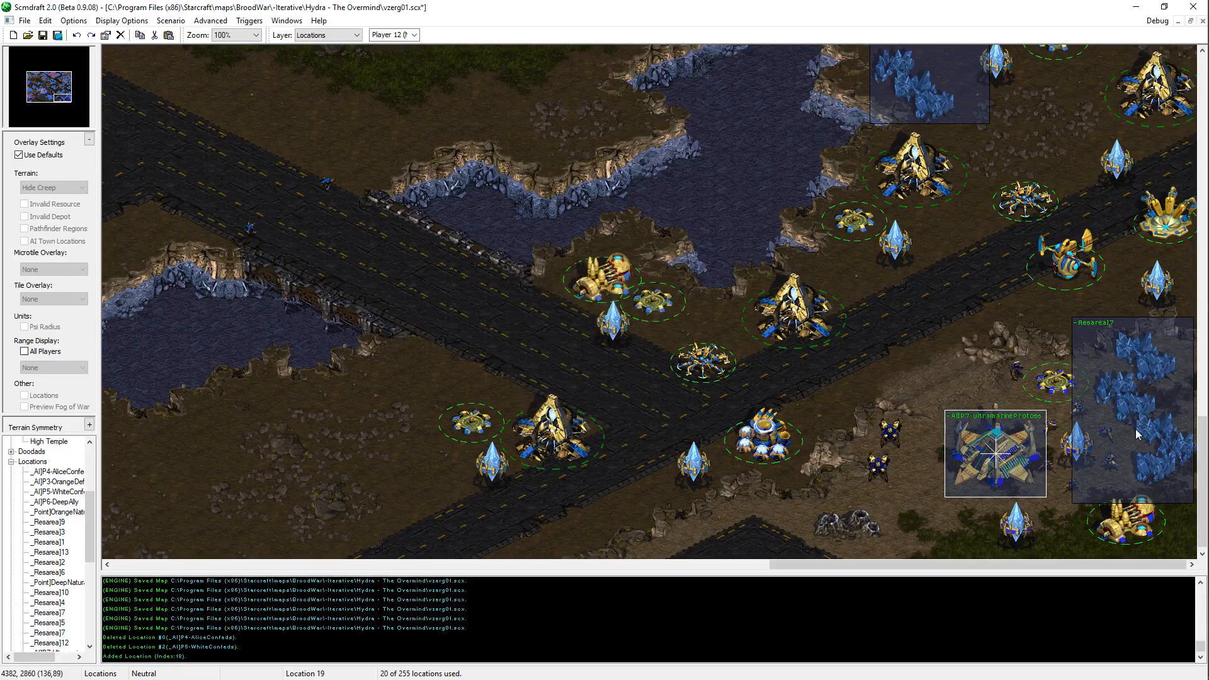
# Step: Rename the new Protoss Nexus location to "_AI]P7-UltramarineStraggle"
pyautogui.moveTo(1147, 422); pyautogui.dragTo(1051, 77, button='middle')
pyautogui.press('Return')
pyautogui.press('Right')
pyautogui.press('BackSpace')
pyautogui.press('BackSpace')
pyautogui.press('BackSpace')
pyautogui.press('BackSpace')
pyautogui.press('BackSpace')
pyautogui.press('BackSpace')
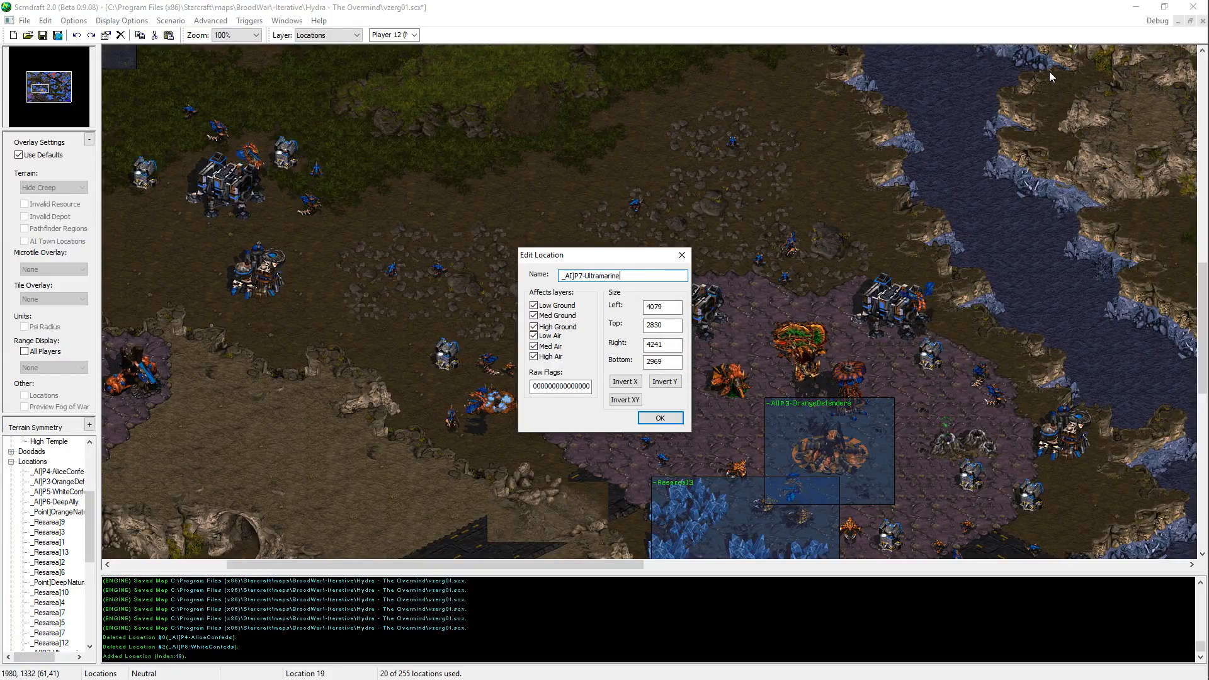
pyautogui.press('BackSpace')
pyautogui.write('Exp')
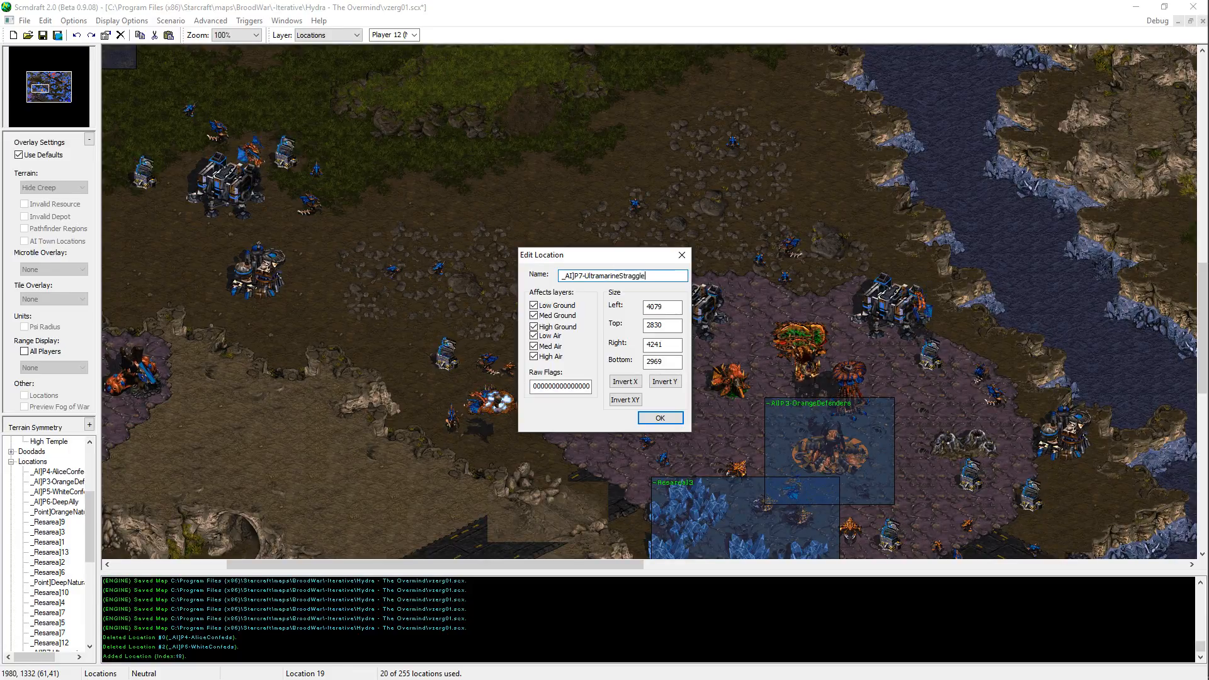
pyautogui.press('Return')
# Step: Switch to the orange defenders script in Notepad++, save it, and complete the guard line as "guard zergling Loc.0 4 1 90"
pyautogui.hotkey('alt', 'Tab')
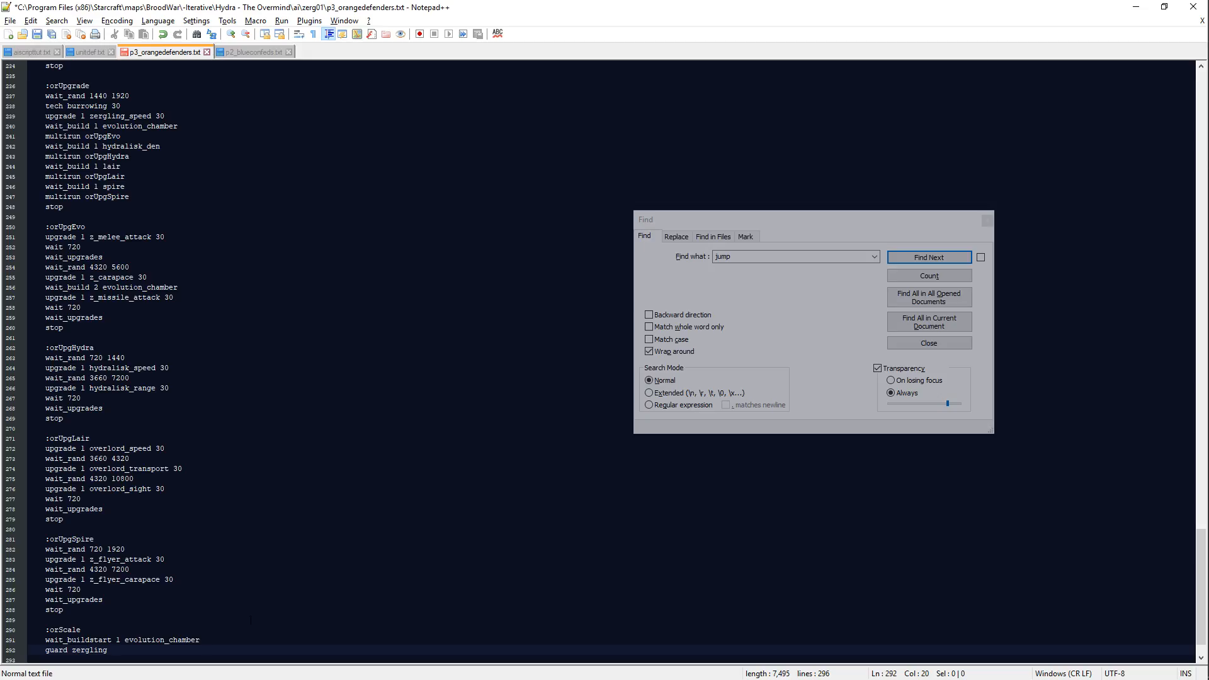
pyautogui.hotkey('ctrl', 's')
pyautogui.press('Down')
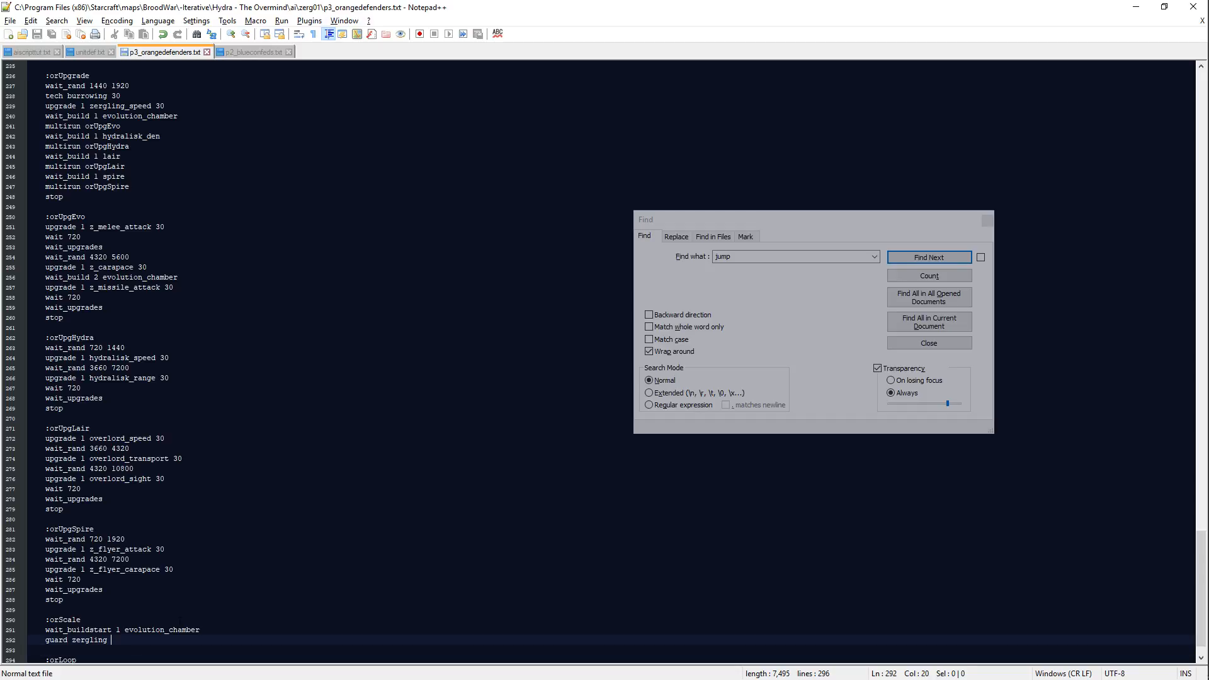
pyautogui.write('Loc.0')
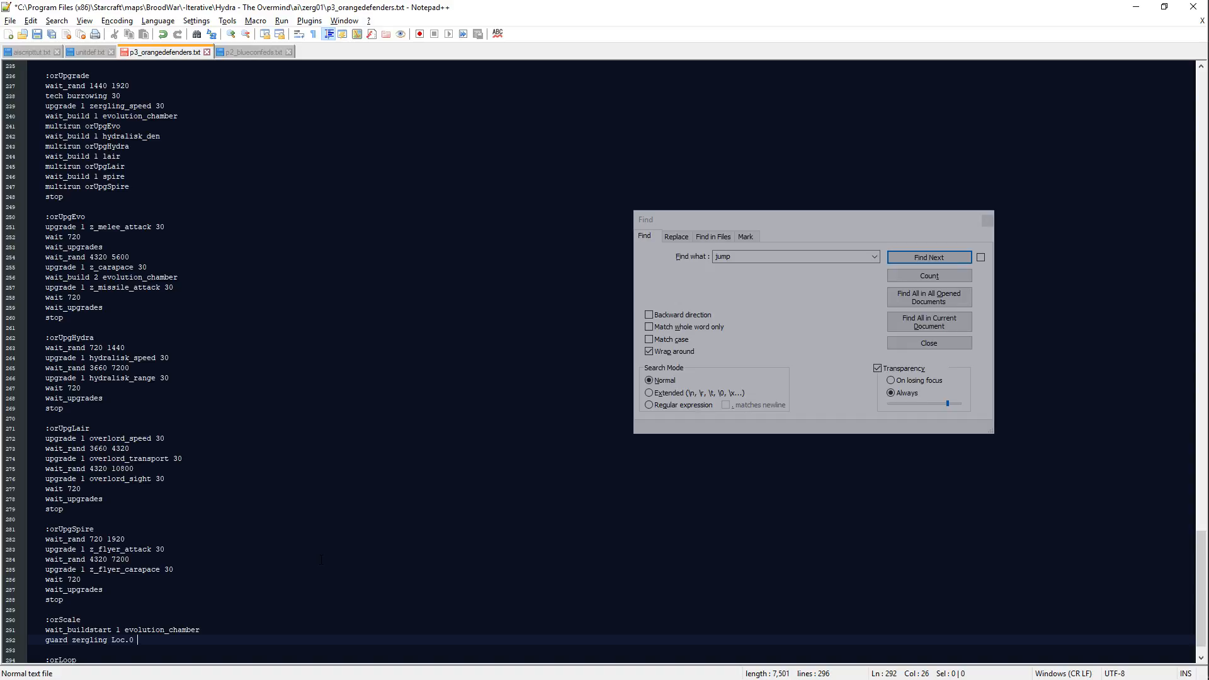
pyautogui.scroll(5, 321, 560)
pyautogui.scroll(-5, 321, 558)
pyautogui.scroll(-1, 293, 550)
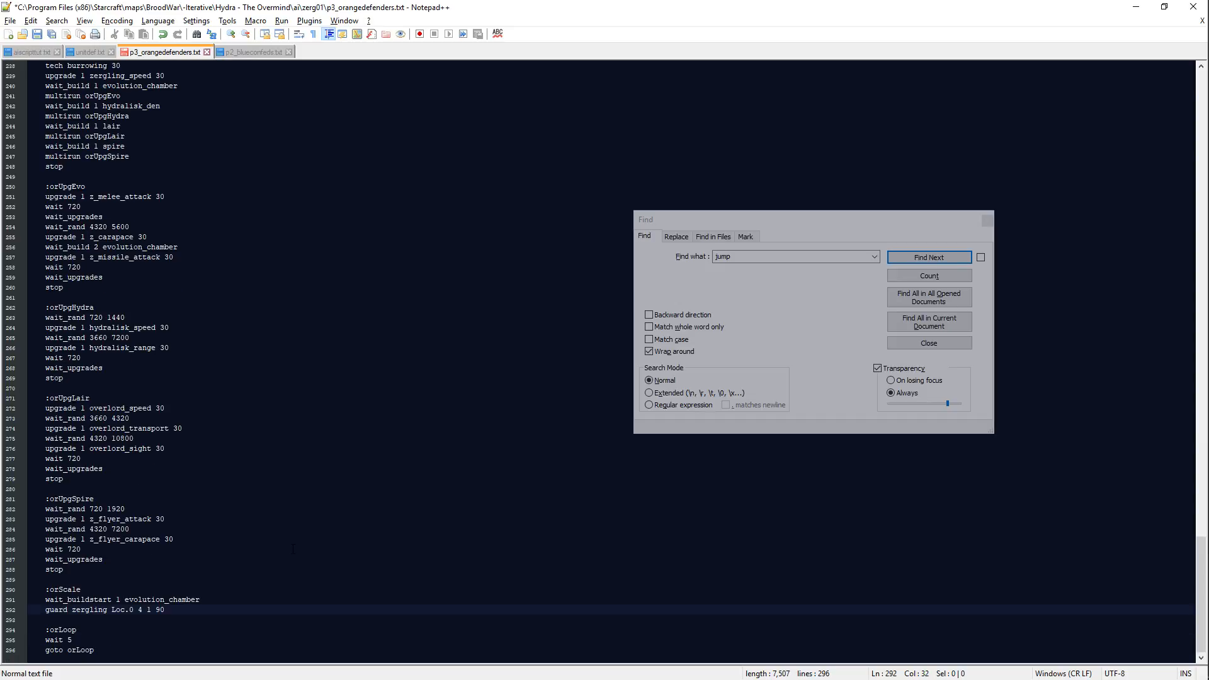
# Step: Add "wait 960", "guard zergling Loc.2 4 1 90" and another "wait 960" to the :orScale section
pyautogui.press('Return')
pyautogui.write('wait')
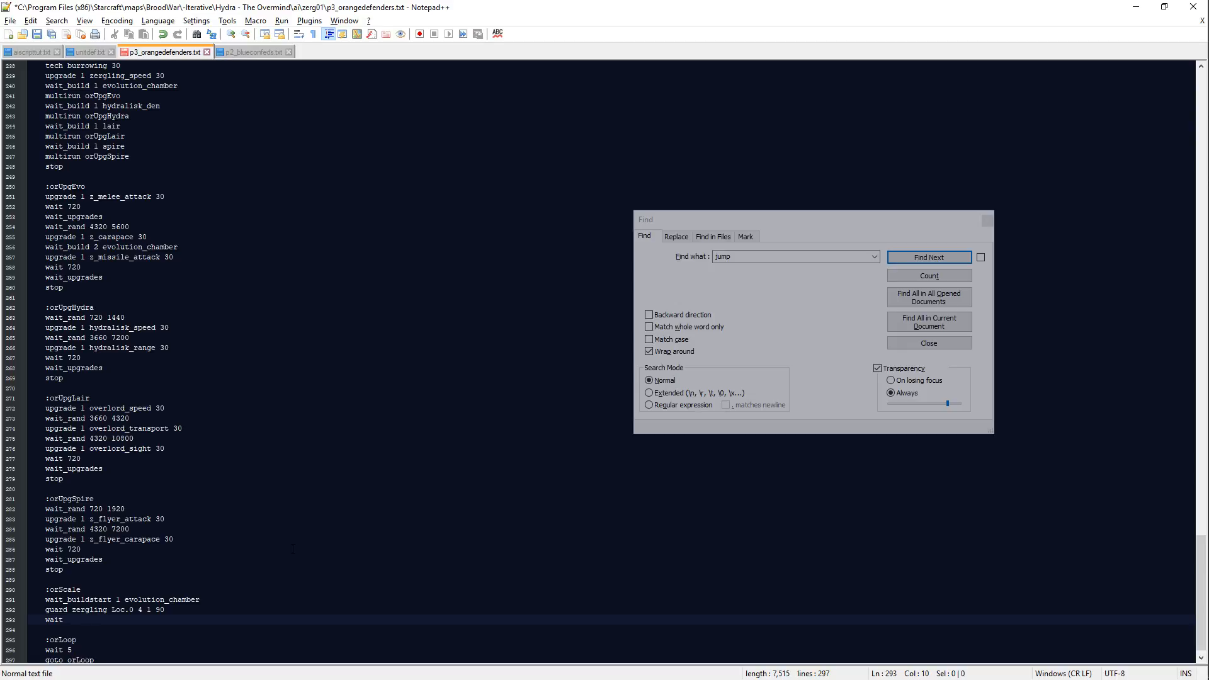
pyautogui.write('960')
pyautogui.press('Return')
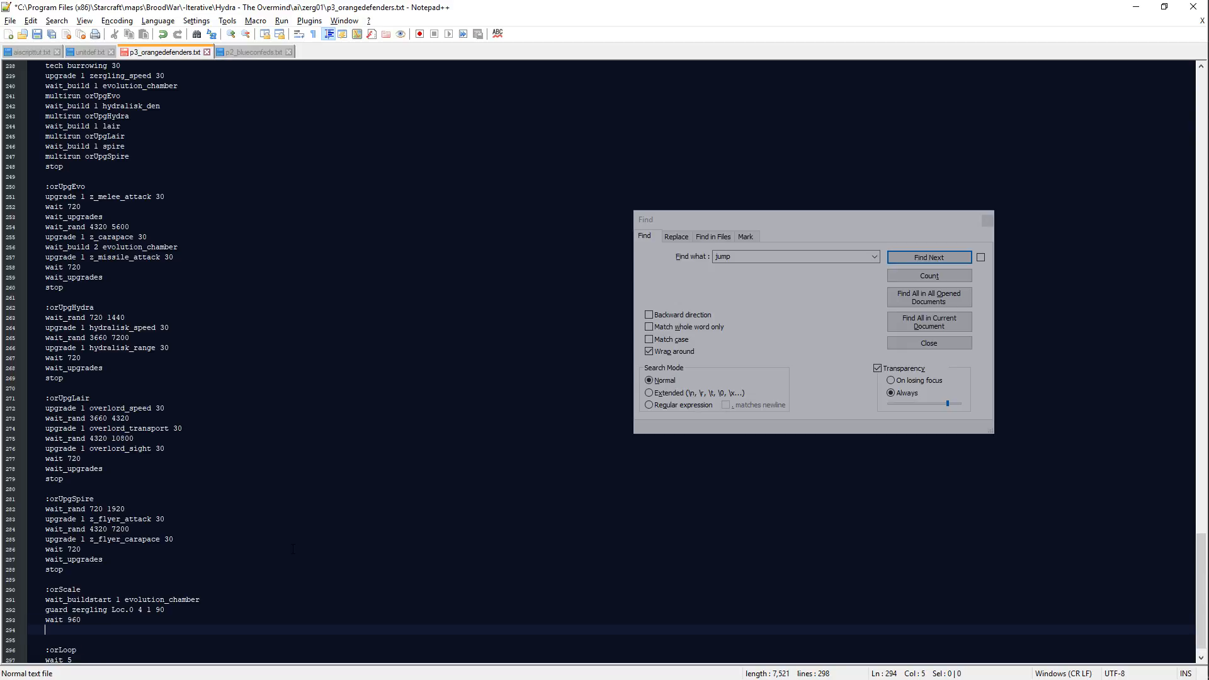
pyautogui.write('guard zergling Loc.wait 960')
pyautogui.press('Return')
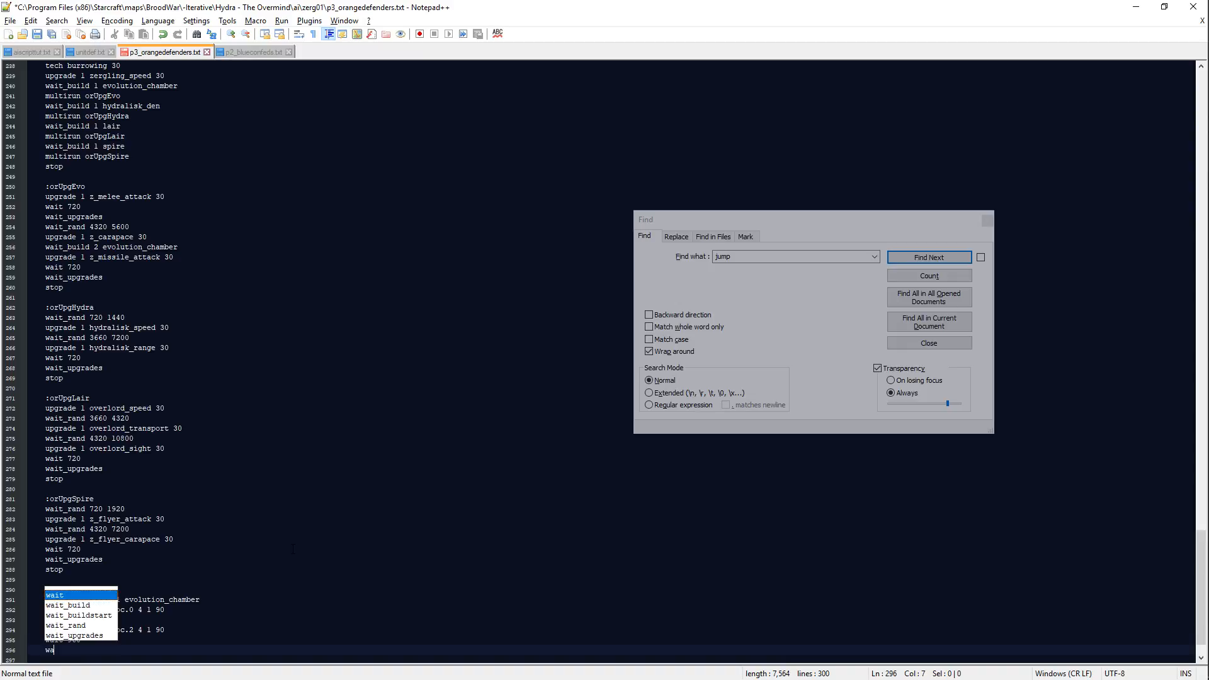
# Step: Add the line "guard zergling Loc.18 4 1 90" to the :orScale section
pyautogui.write('guard zergling ')
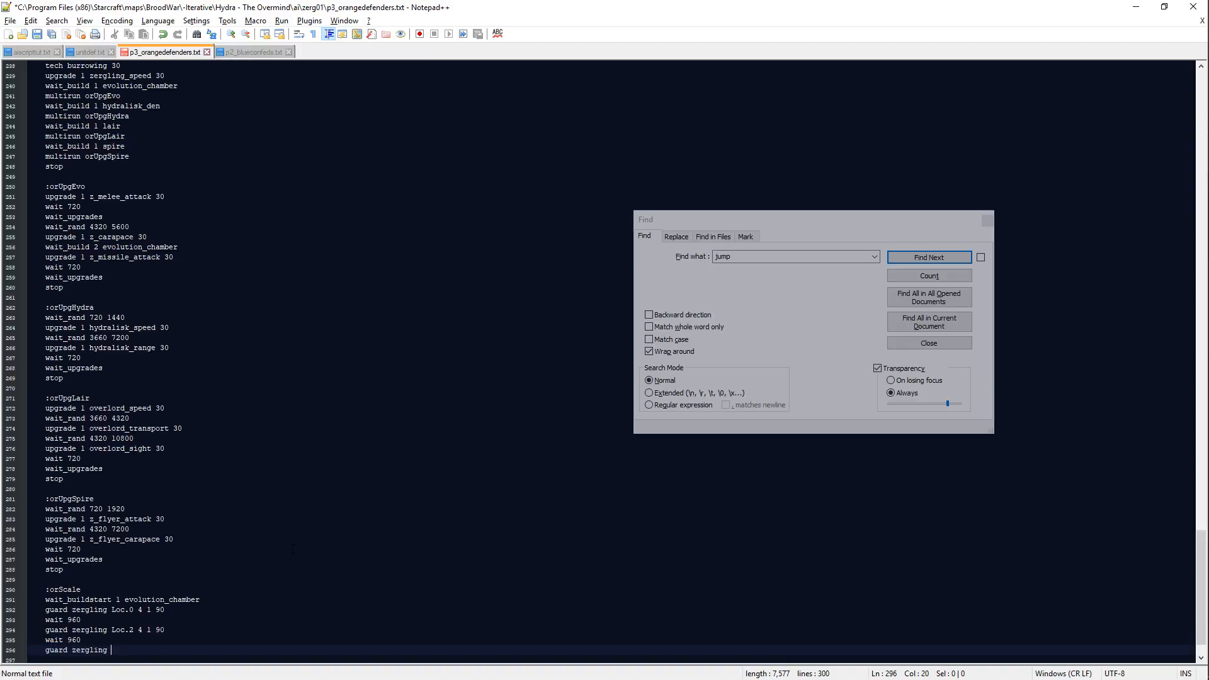
pyautogui.write('Loc.18 4 1 99')
pyautogui.press('BackSpace')
pyautogui.write('0')
pyautogui.press('Return')
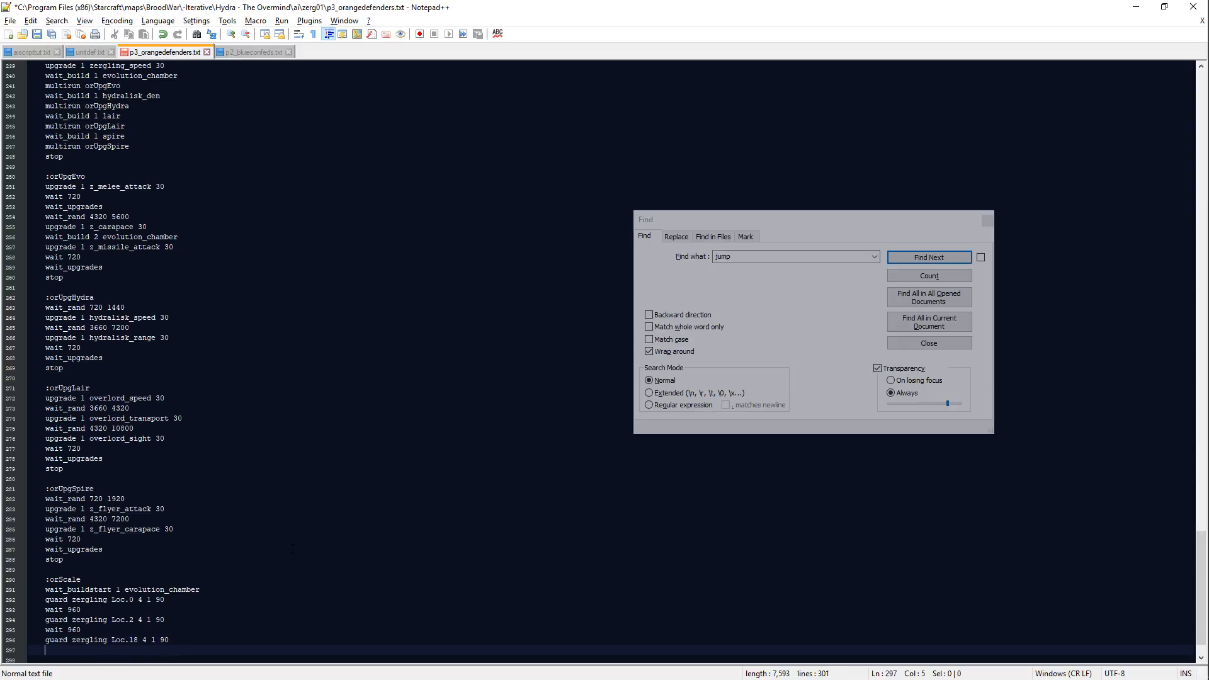
# Step: Add "wait_build 1 hydralisk_den" followed by "attack_add 2 zergling" after the Loc.18 guard line
pyautogui.write('wait 960')
pyautogui.press('Return')
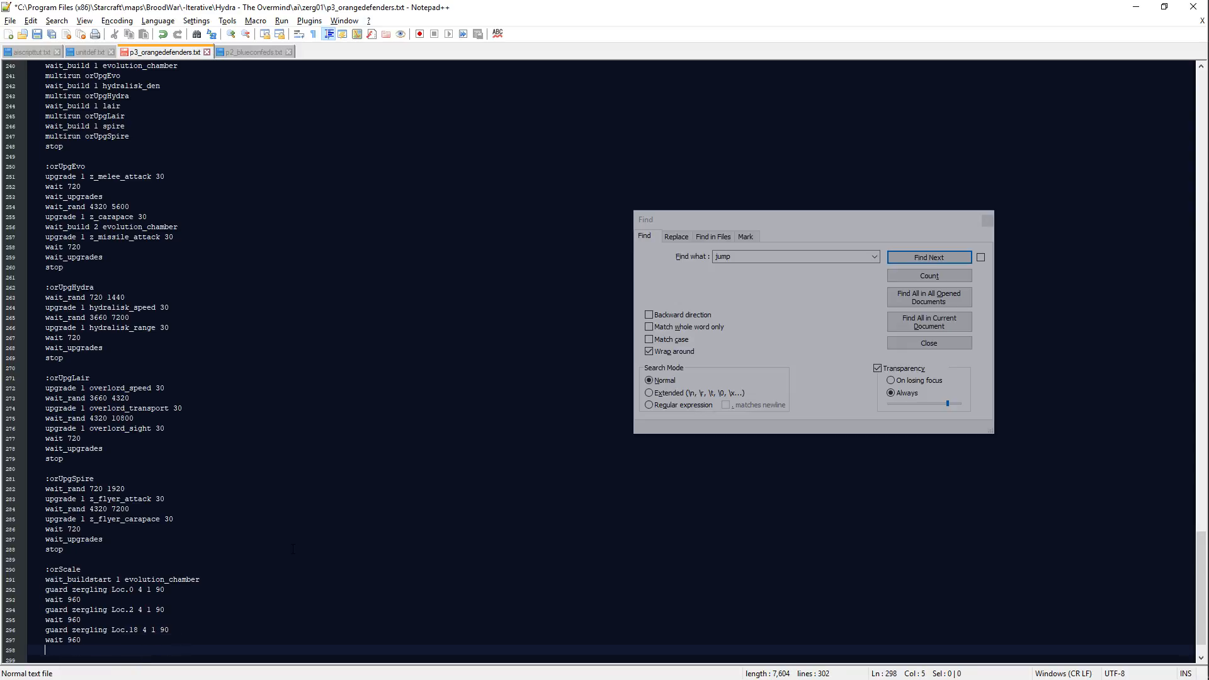
pyautogui.write('attack_add 2 zergling')
pyautogui.press('Up')
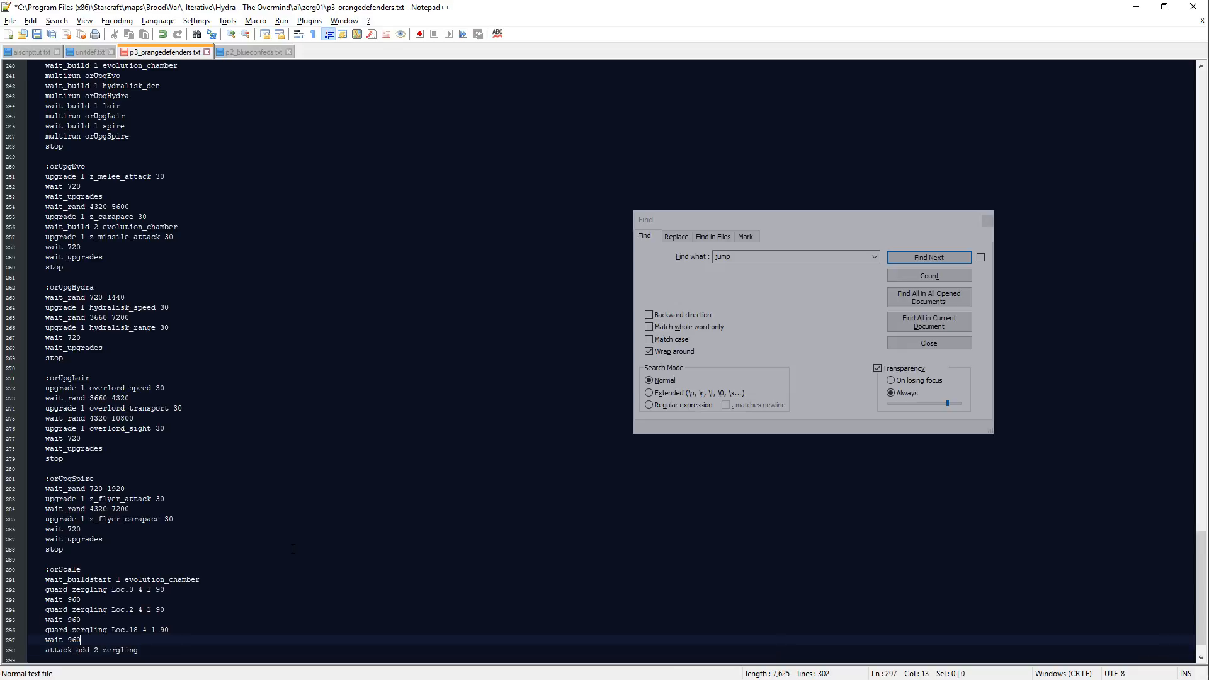
pyautogui.press('BackSpace')
pyautogui.press('BackSpace')
pyautogui.write('_build 1 hydra')
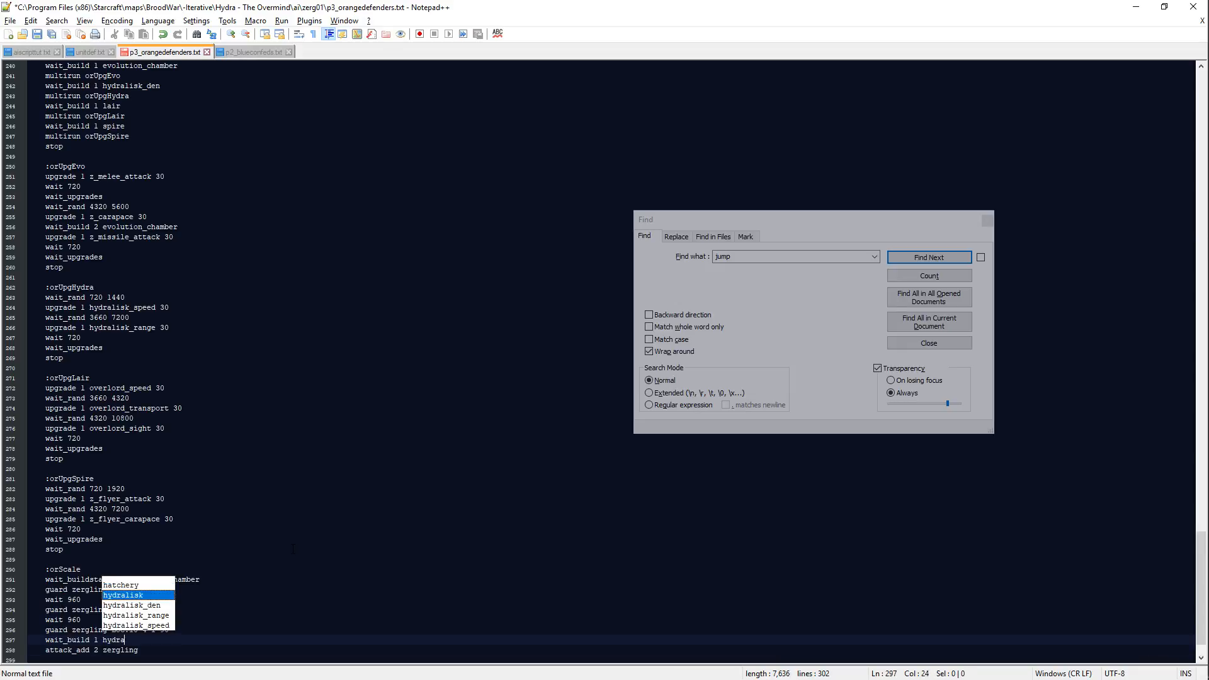
pyautogui.write('liskd_den')
pyautogui.press('Down')
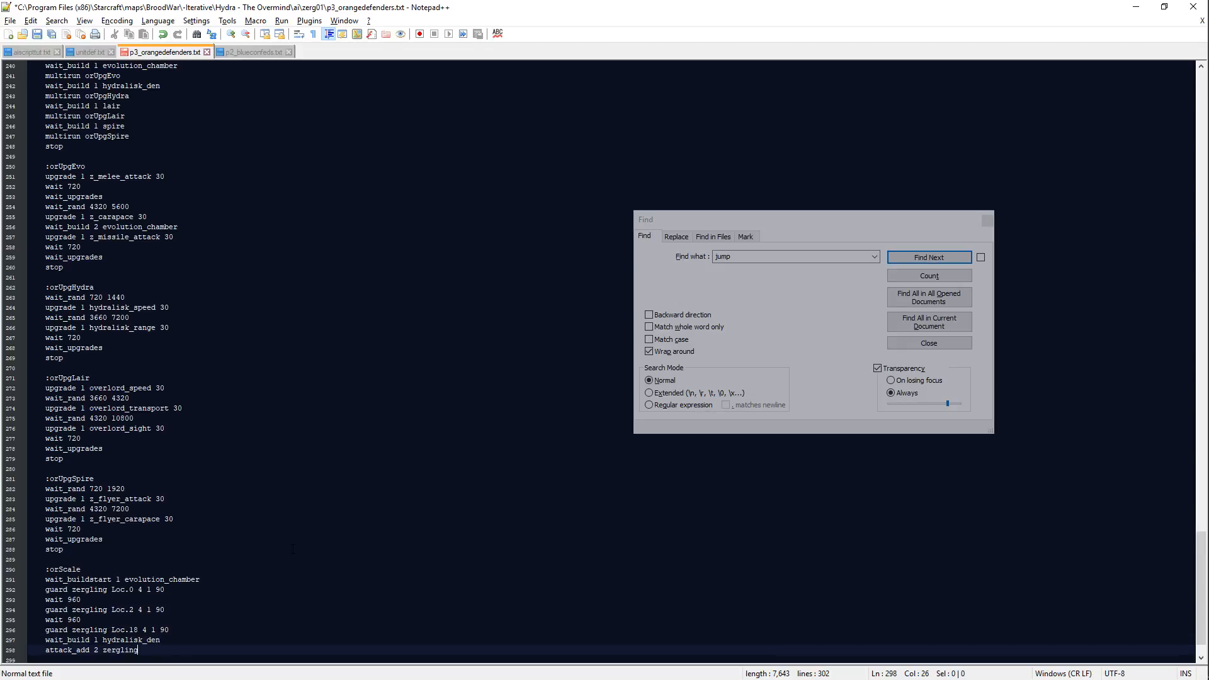
# Step: Add the line "attack_add 3 hydralisk" below the zergling attack line
pyautogui.press('Return')
pyautogui.write('attack_add')
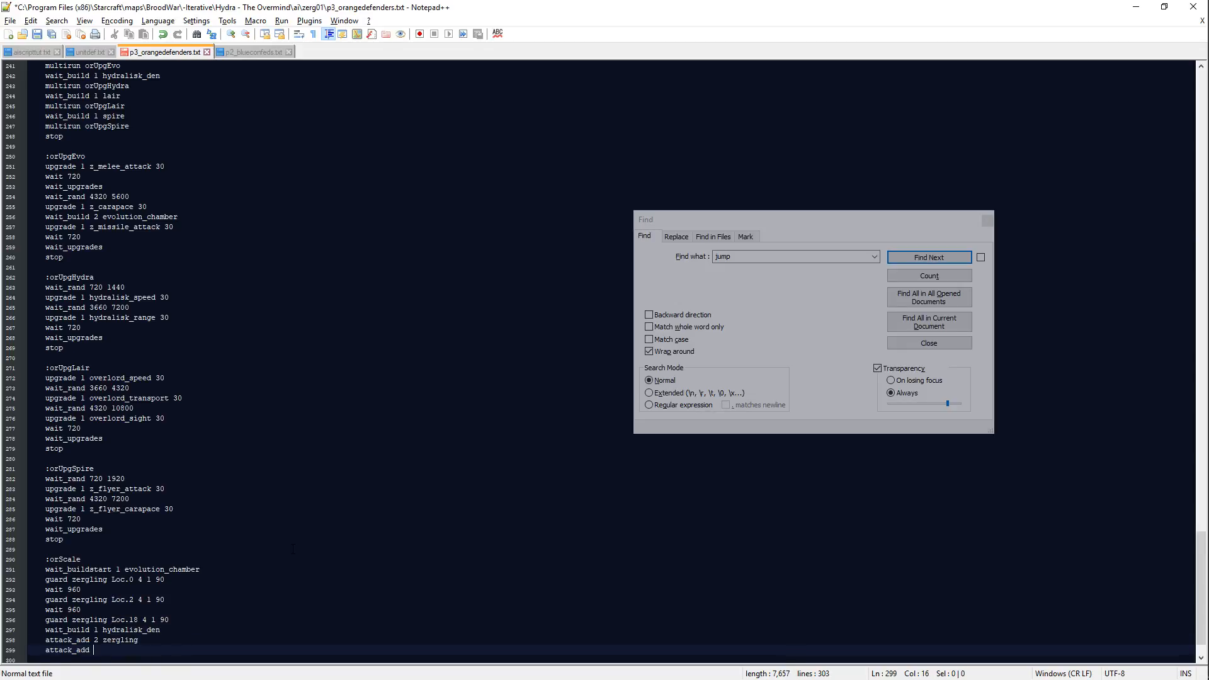
pyautogui.write(' 3 h')
pyautogui.press('Return')
pyautogui.press('Return')
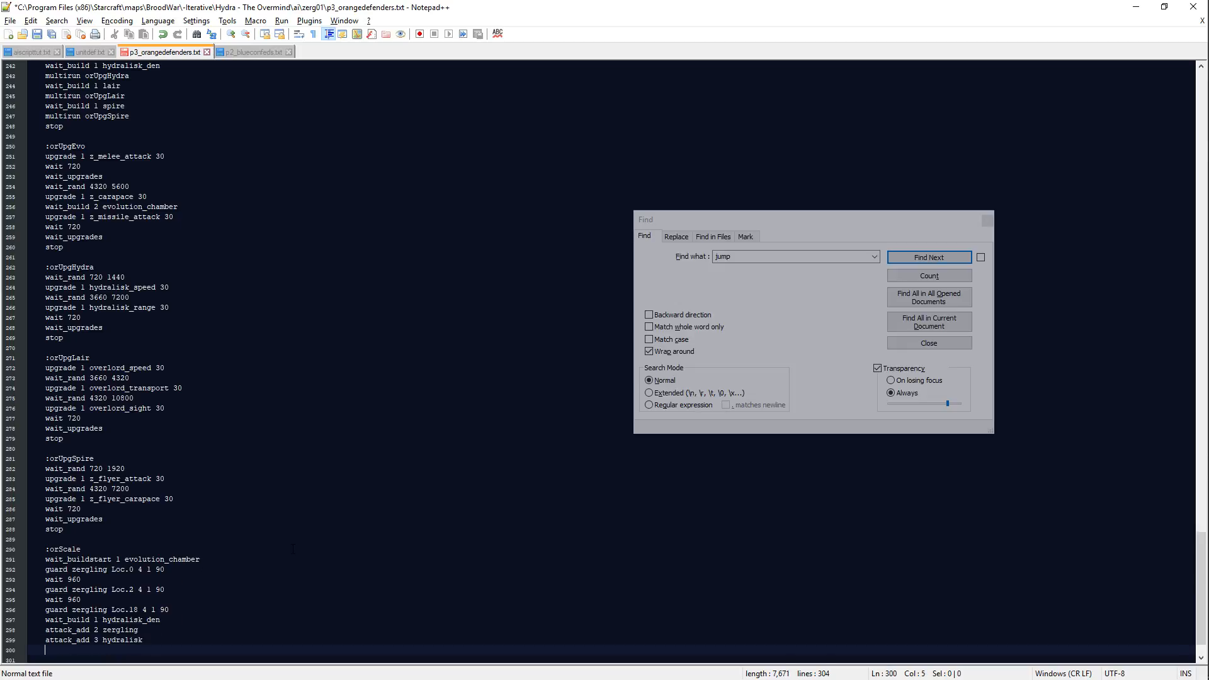
# Step: Add "attack_prepare" and "wait 720" after the hydralisk attack line
pyautogui.write('attack_prepare')
pyautogui.press('Return')
pyautogui.write('wait ')
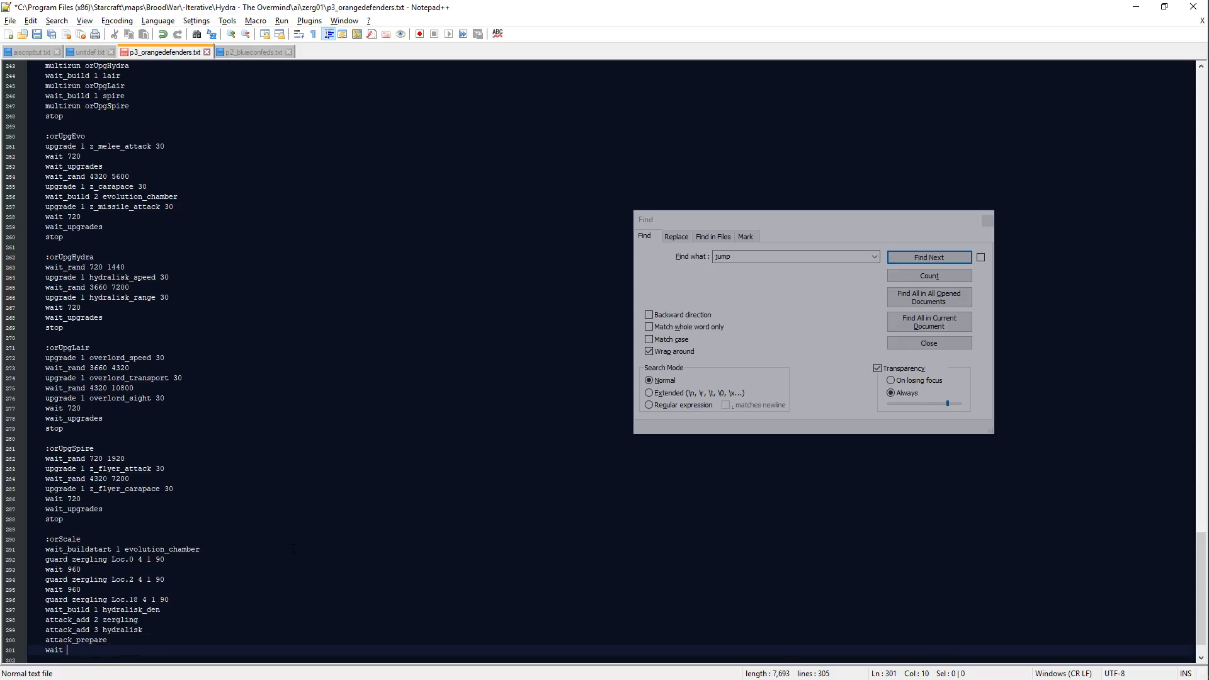
pyautogui.write('720')
pyautogui.press('Return')
# Step: Finish the attack sequence with the lines "quick_attack", "attack_do" and "attack_clear"
pyautogui.write('quick')
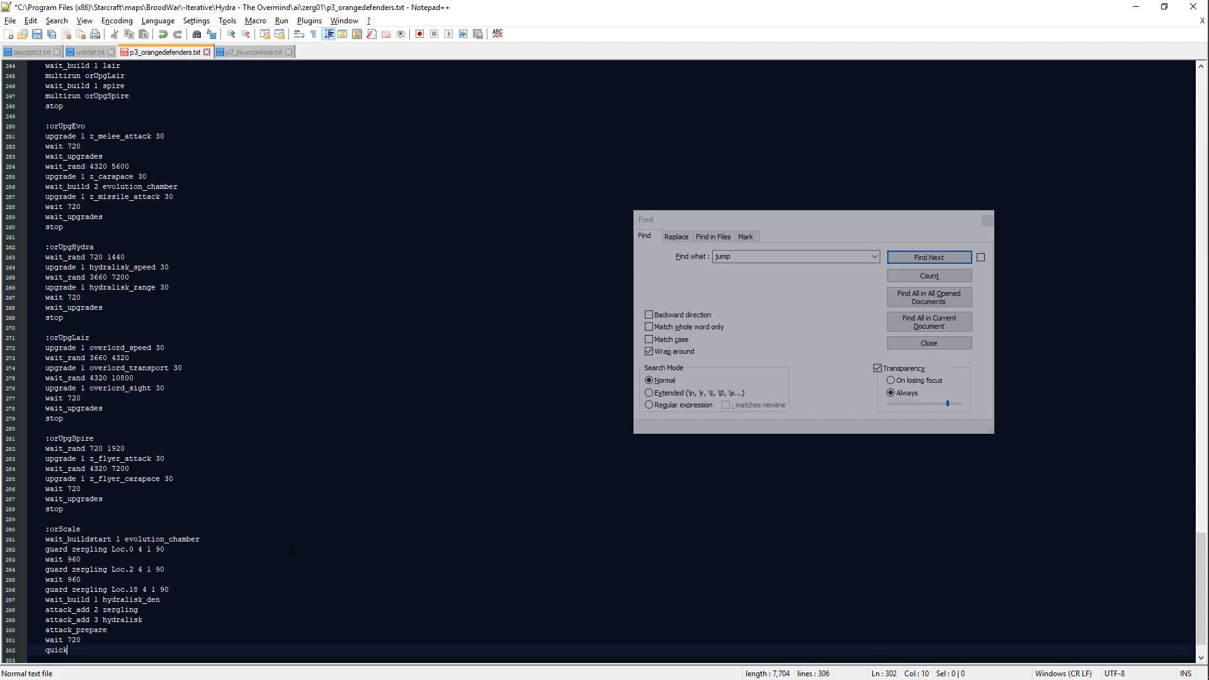
pyautogui.write('_attack')
pyautogui.press('Return')
pyautogui.write('attack_do')
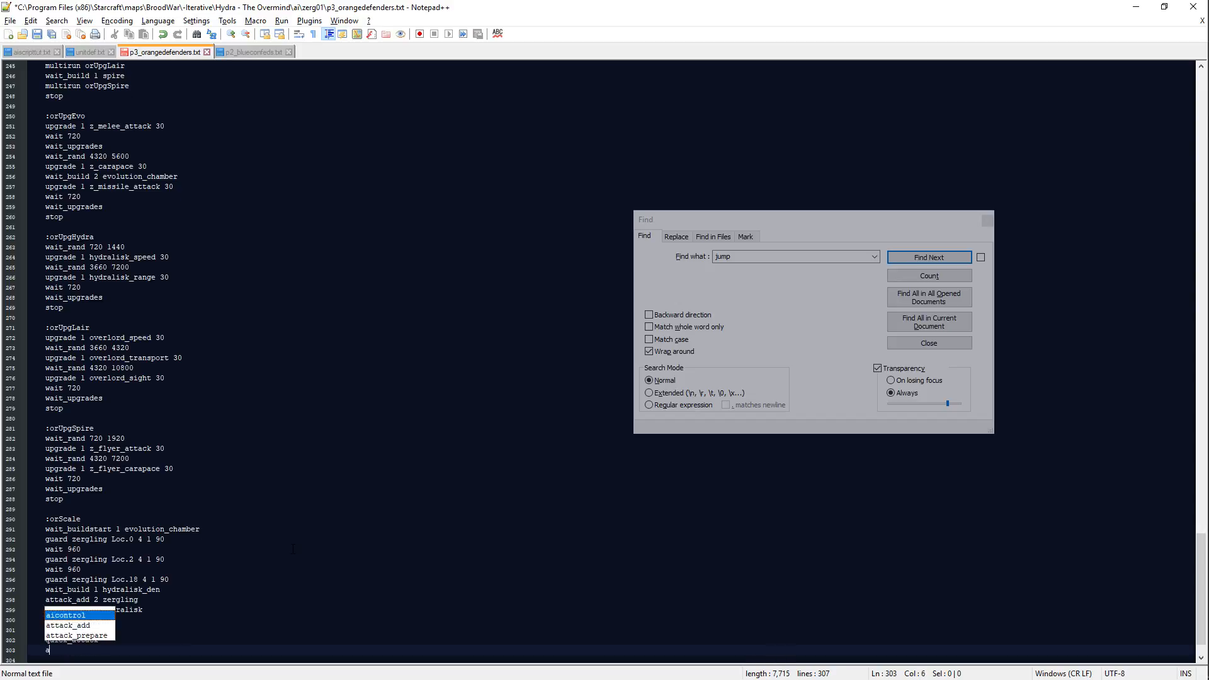
pyautogui.press('Return')
pyautogui.write('attack_clear')
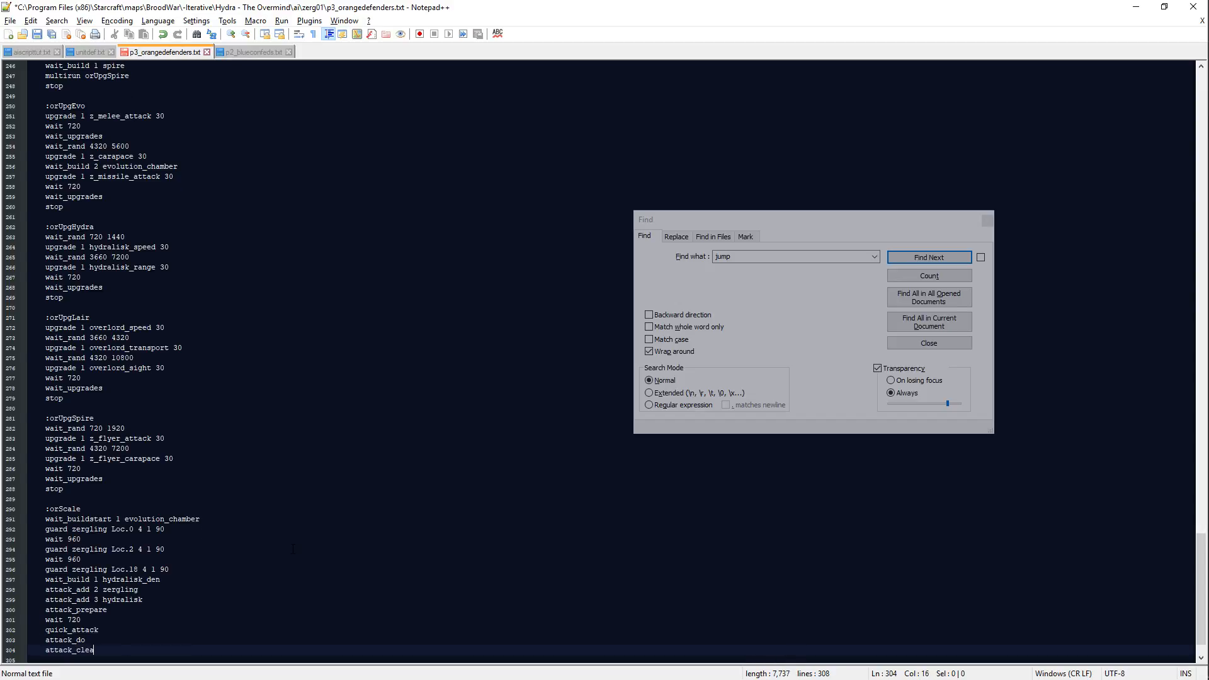
# Step: Add the line "wait_finishattack" after the first attack's attack_clear in the :orScale section
pyautogui.press('Return')
pyautogui.write('wait')
pyautogui.write('_r')
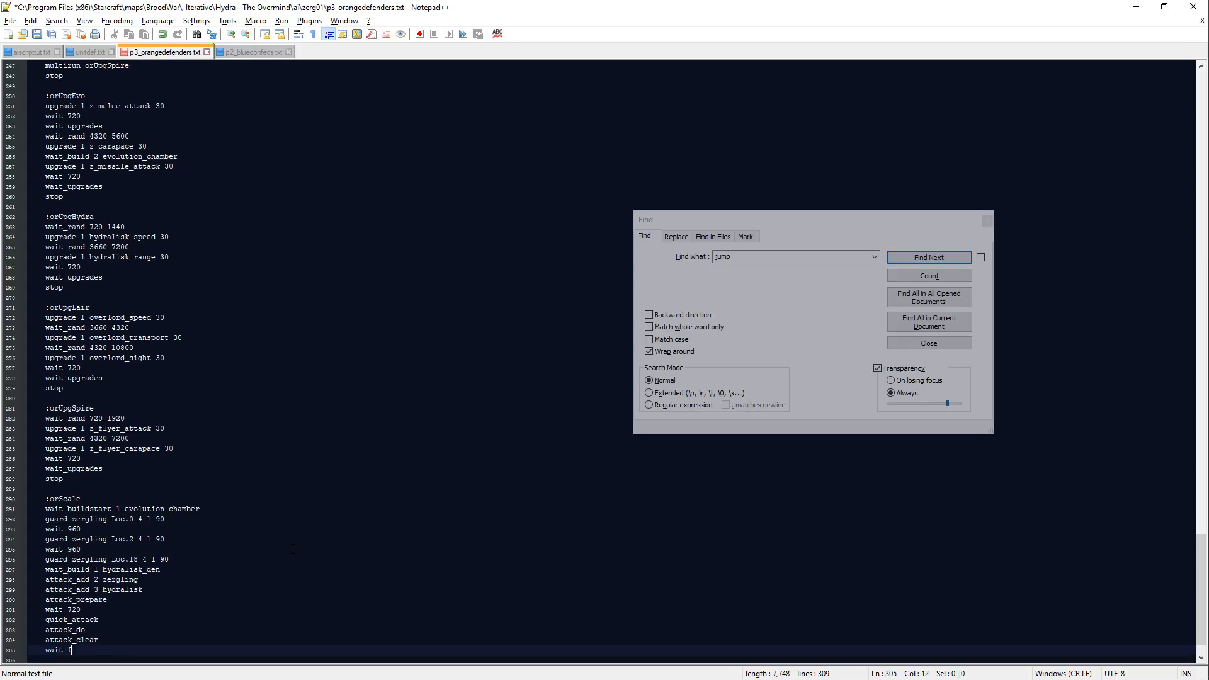
pyautogui.write('inishattack')
pyautogui.press('Return')
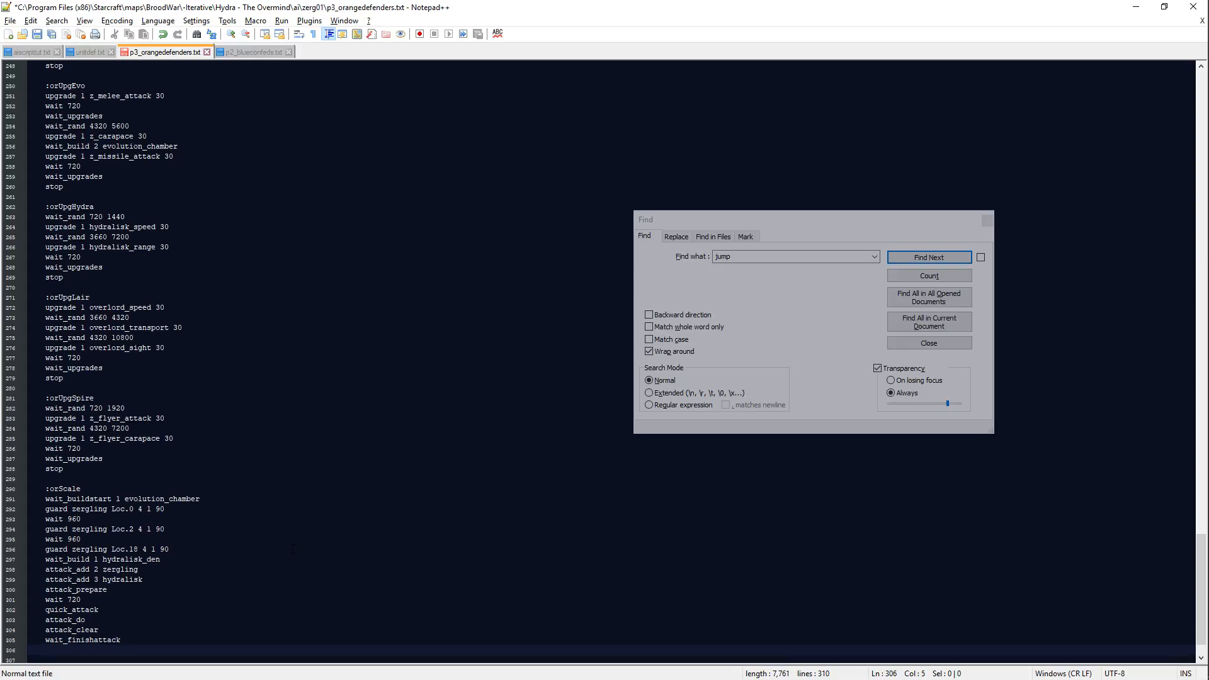
# Step: Add the lines "train 10 zergling" and "train 8 hydralisk" below wait_finishattack
pyautogui.write('train 8 zergling')
pyautogui.press('Return')
pyautogui.write('train ')
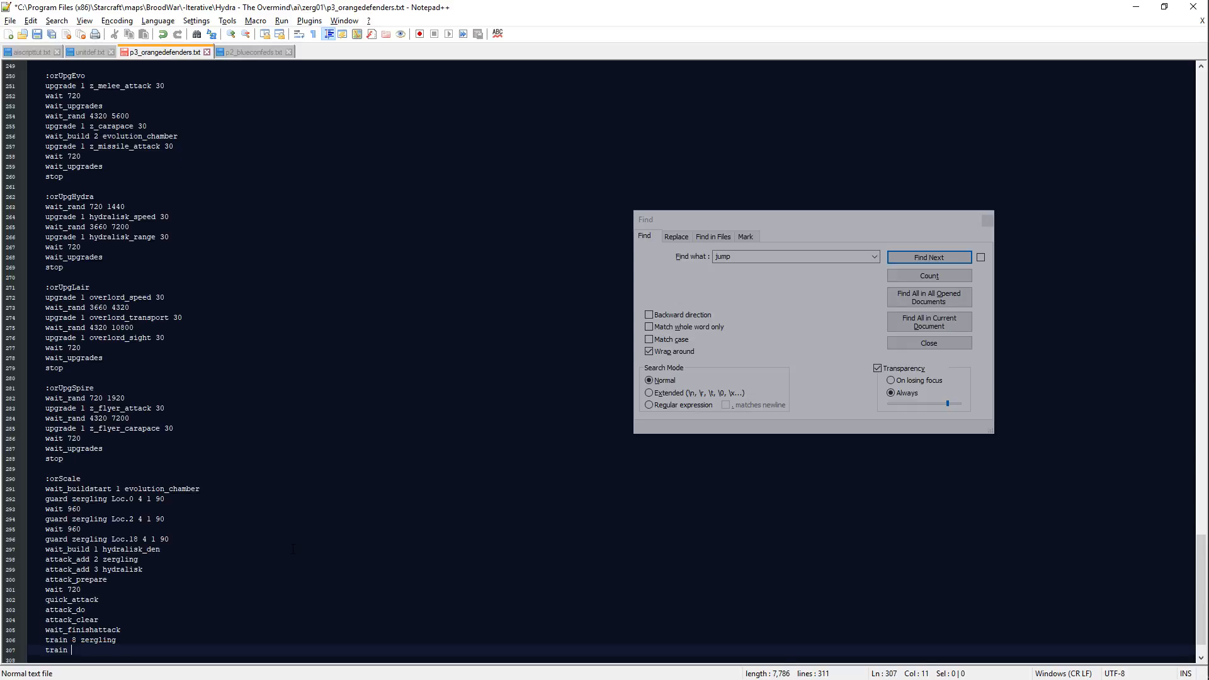
pyautogui.write('8 hydralisk')
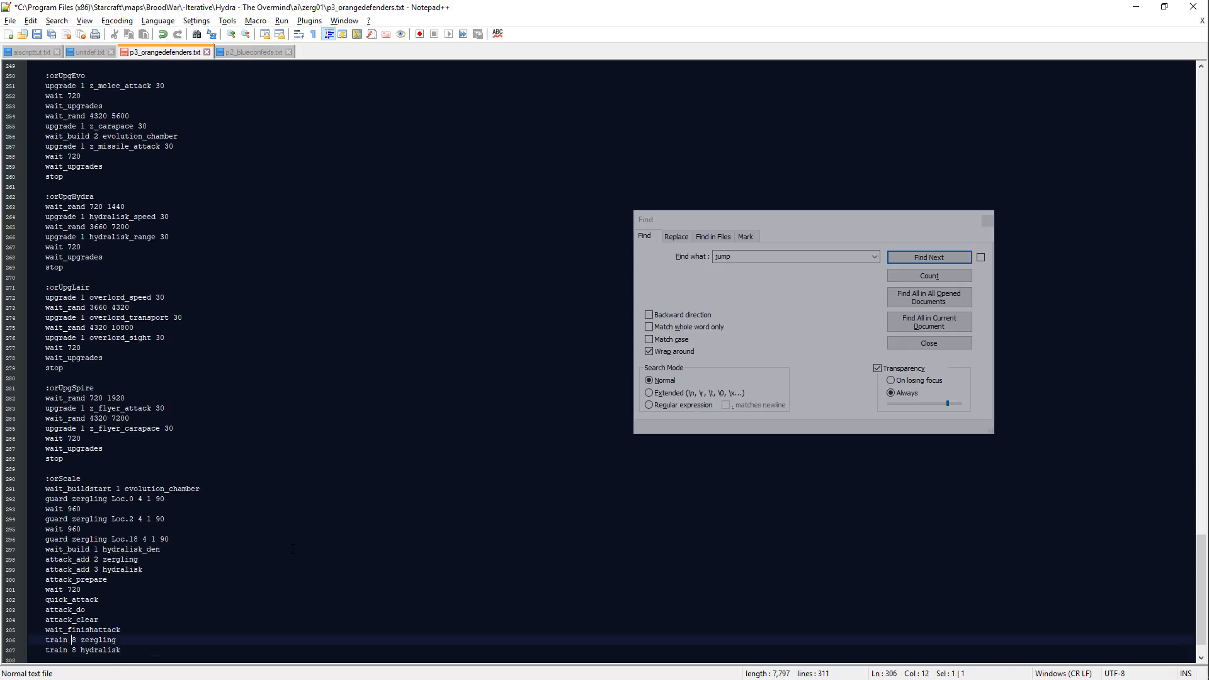
pyautogui.press('Down')
pyautogui.press('Down')
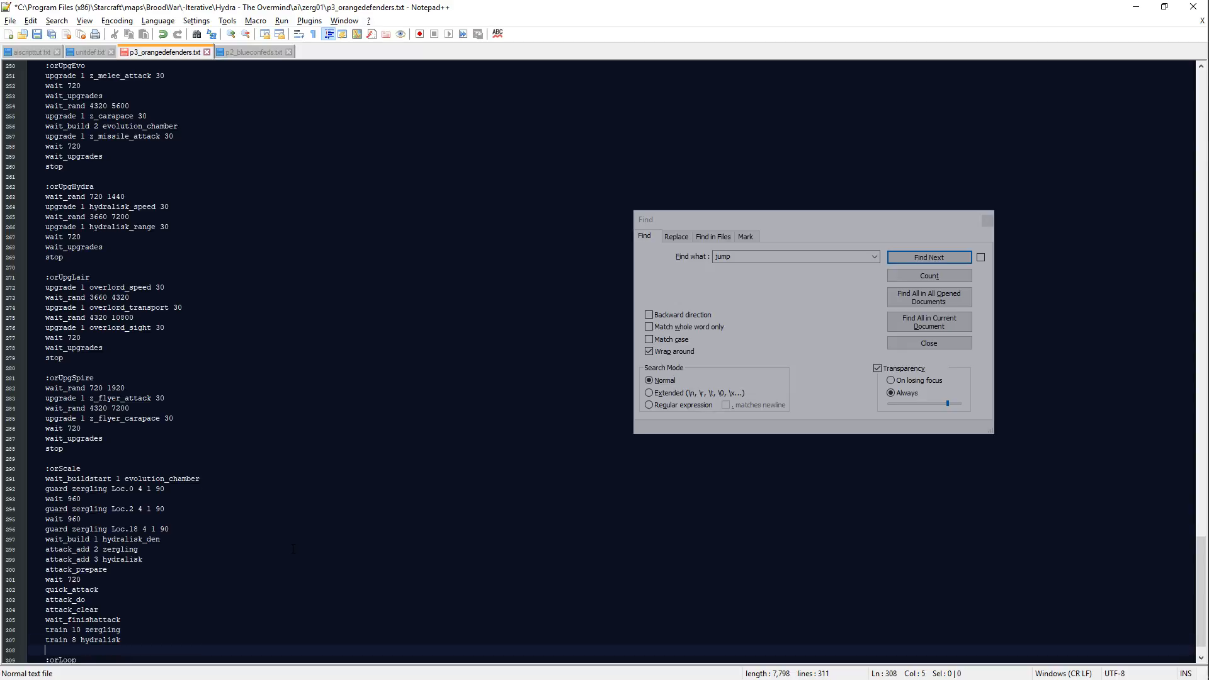
# Step: Add "attack_add 8 zergling" and "attack_add 6 hydralisk" after the train lines
pyautogui.write('at')
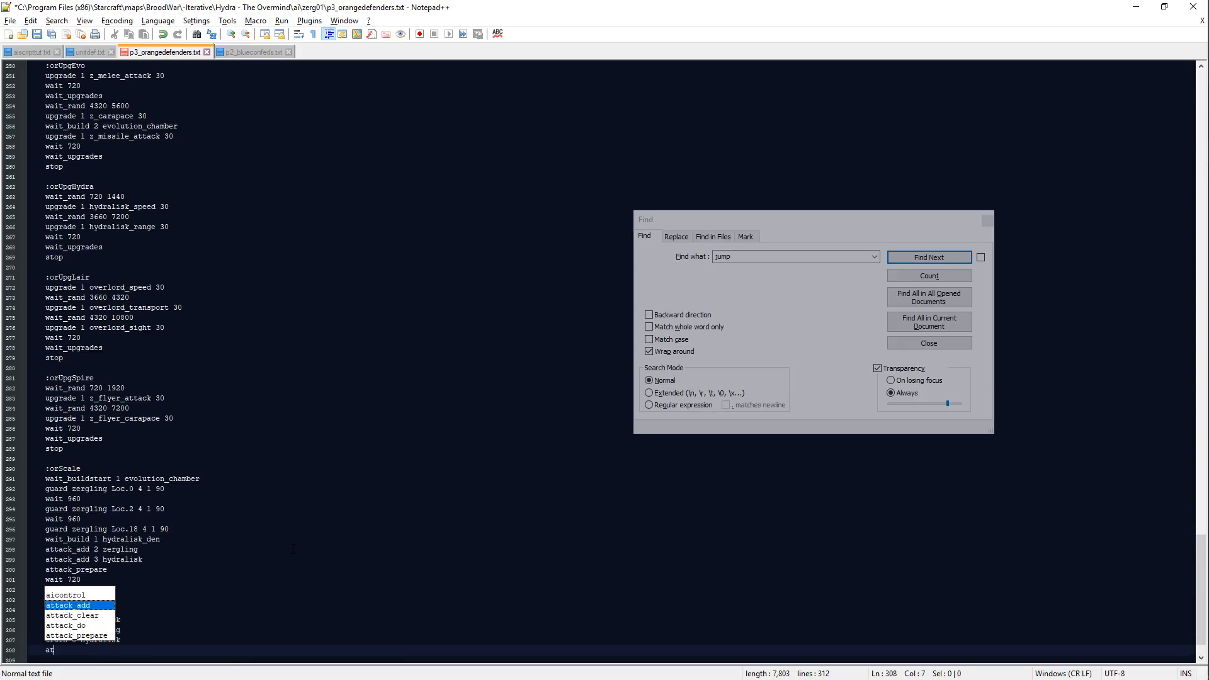
pyautogui.write('tack_add ')
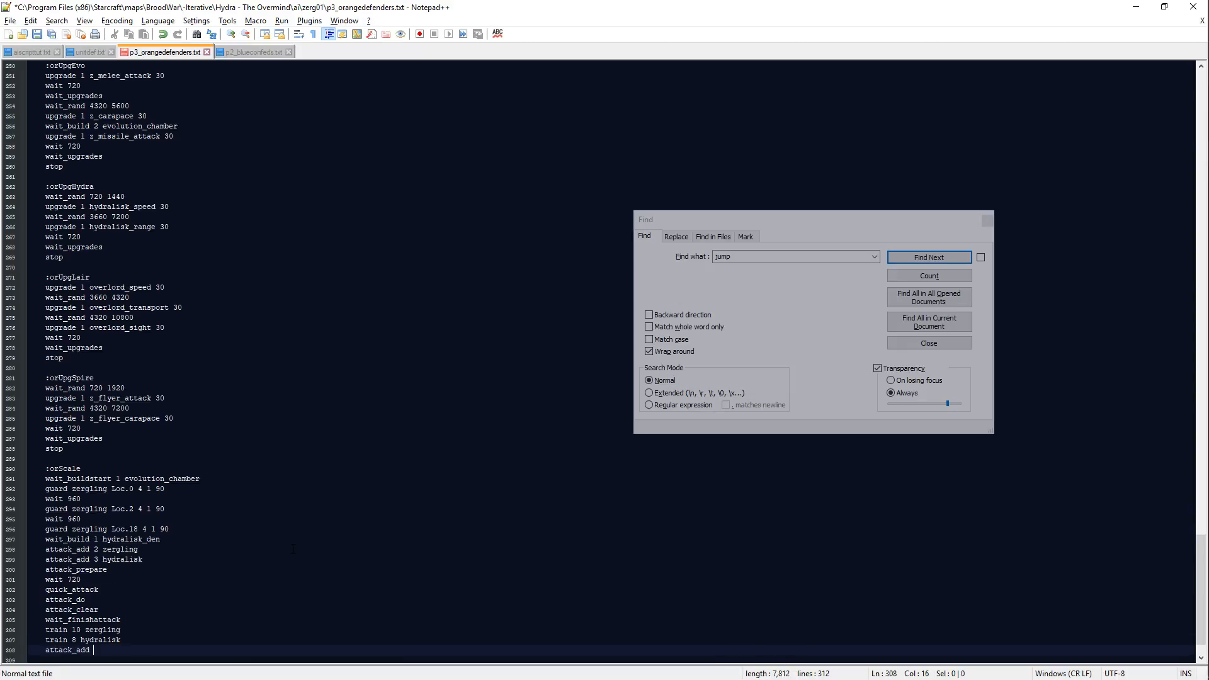
pyautogui.write('6 zergling')
pyautogui.press('Return')
pyautogui.write('at')
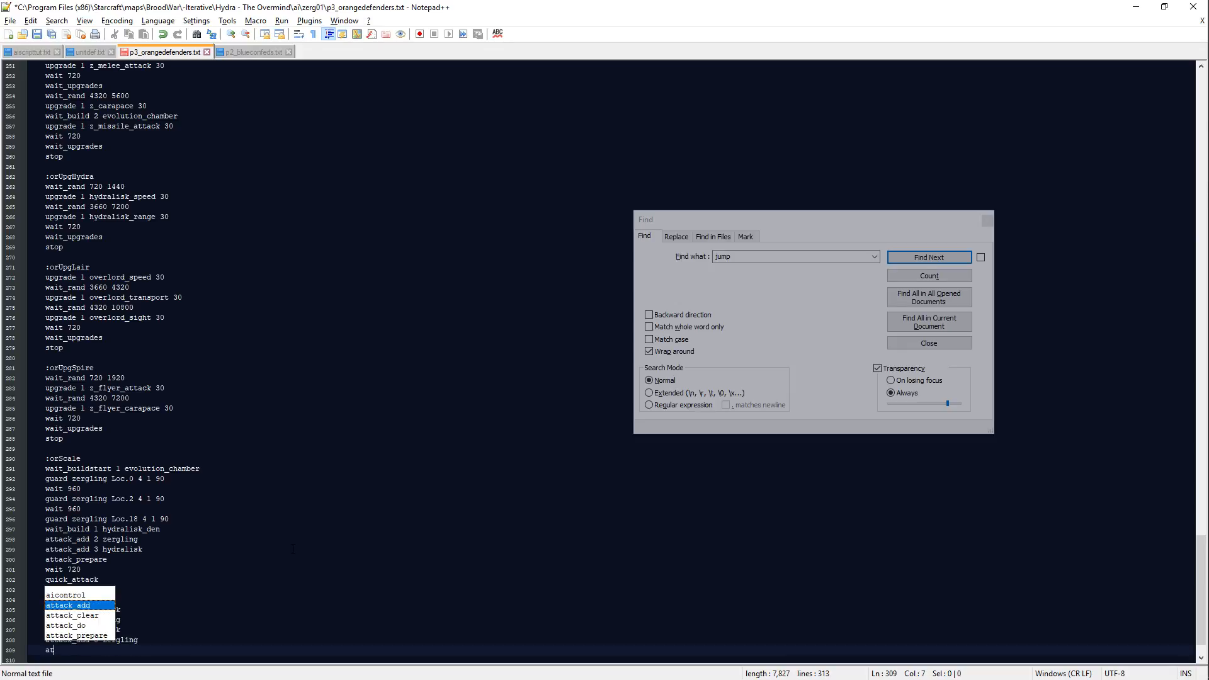
pyautogui.write('tack_add 6 hydralisk')
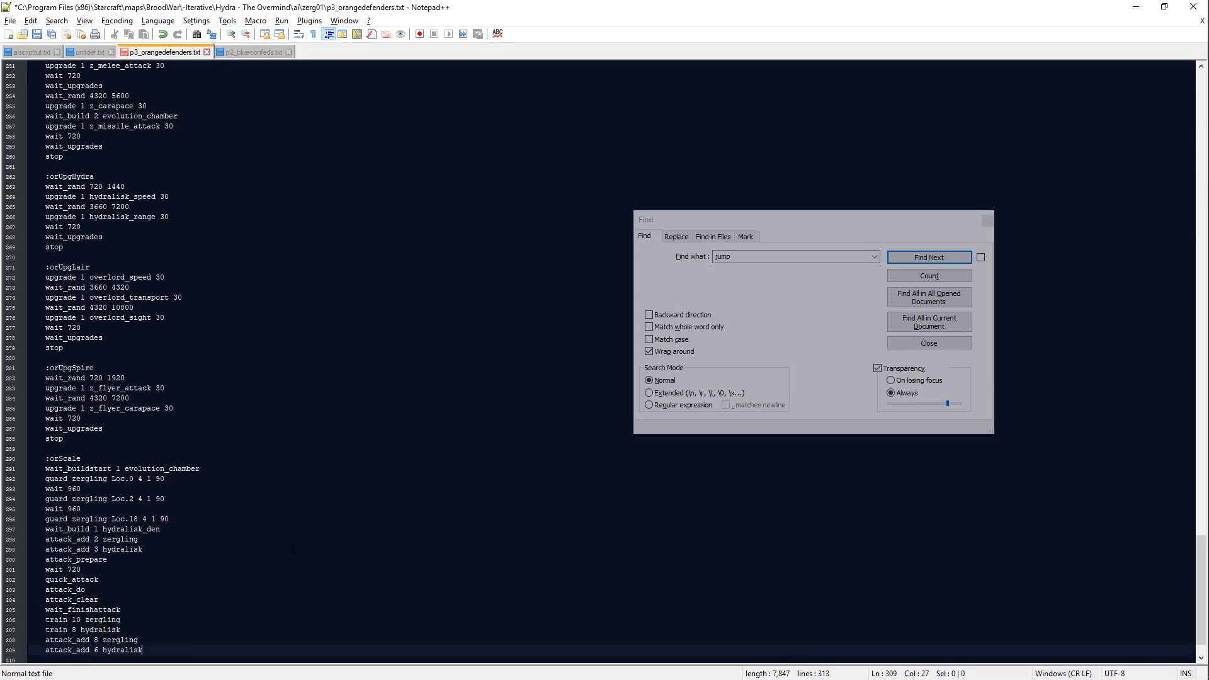
# Step: Add "attack_prepare" and "wait 720" below the second attack's hydralisk line
pyautogui.press('Return')
pyautogui.write('attack_prepare')
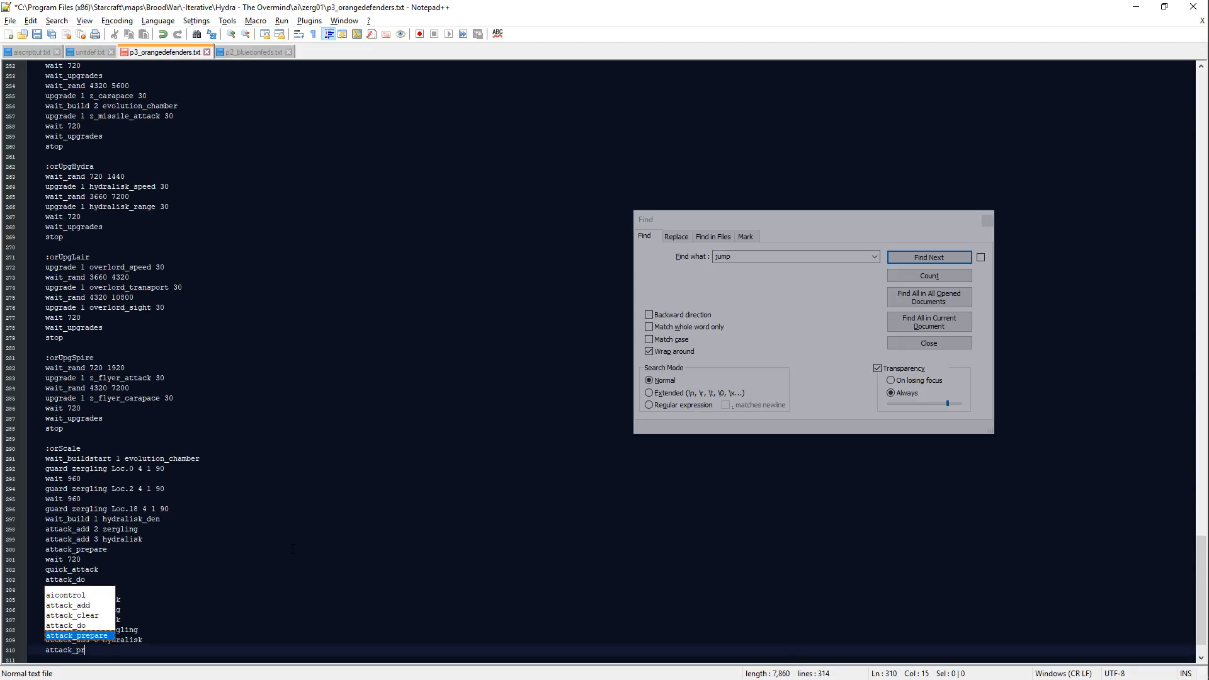
pyautogui.press('Return')
pyautogui.write('wait 72')
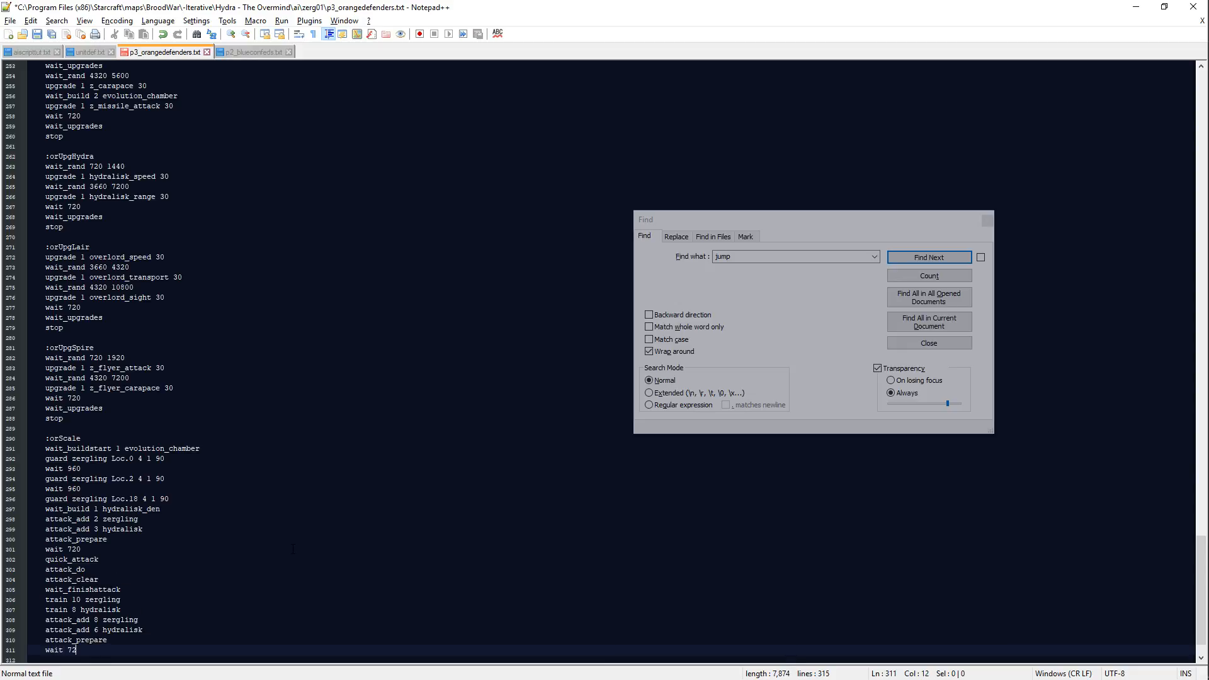
pyautogui.write('0')
pyautogui.press('Return')
# Step: Complete the second attack with "quick_attack", "attack_do" and "attack_clear", and save the script
pyautogui.write('quick_attack')
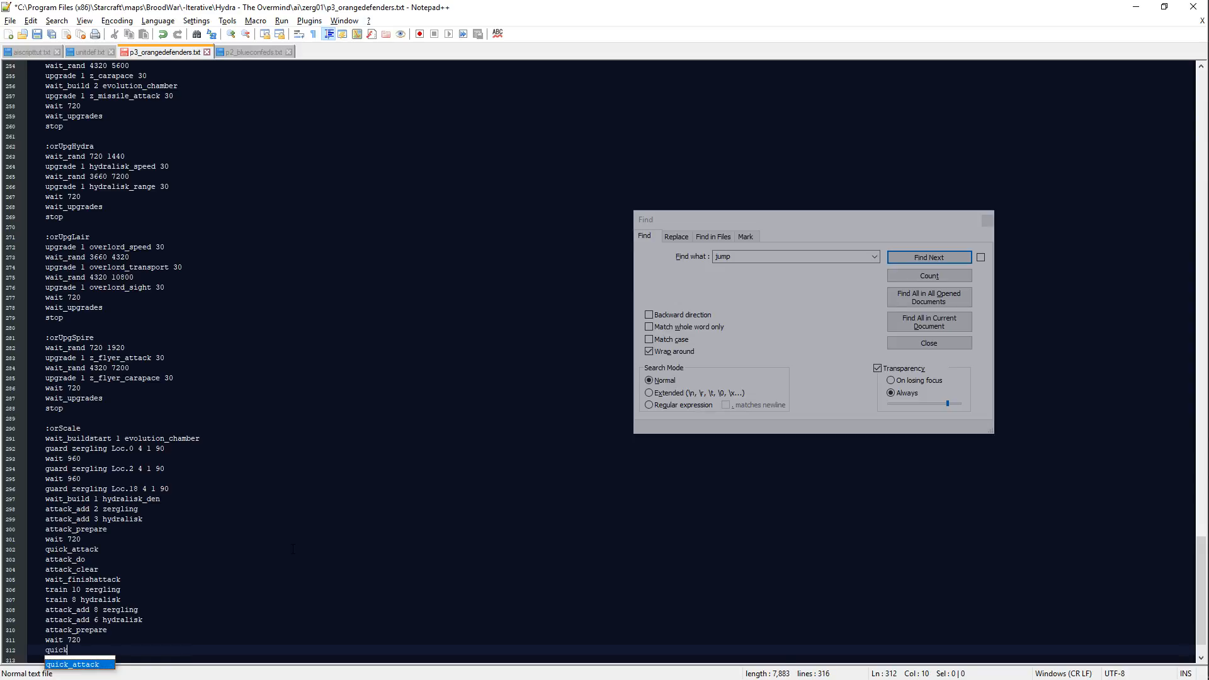
pyautogui.press('Return')
pyautogui.write('attack_do')
pyautogui.press('Return')
pyautogui.write('attack_clear')
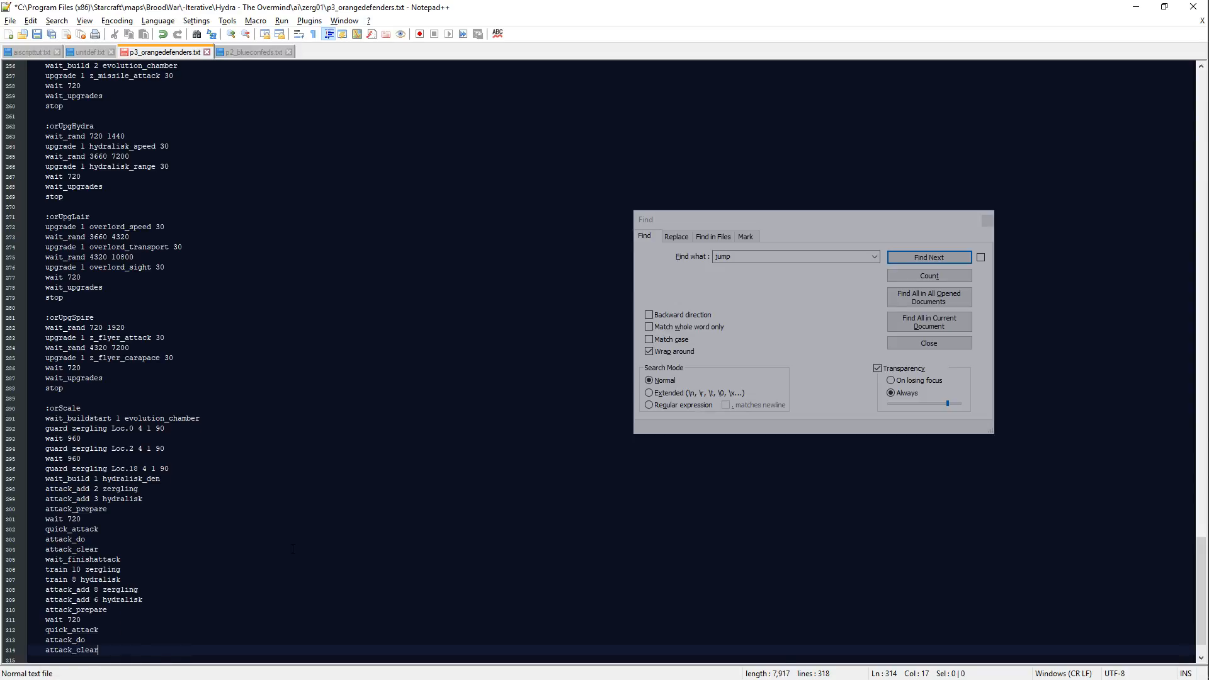
pyautogui.press('Return')
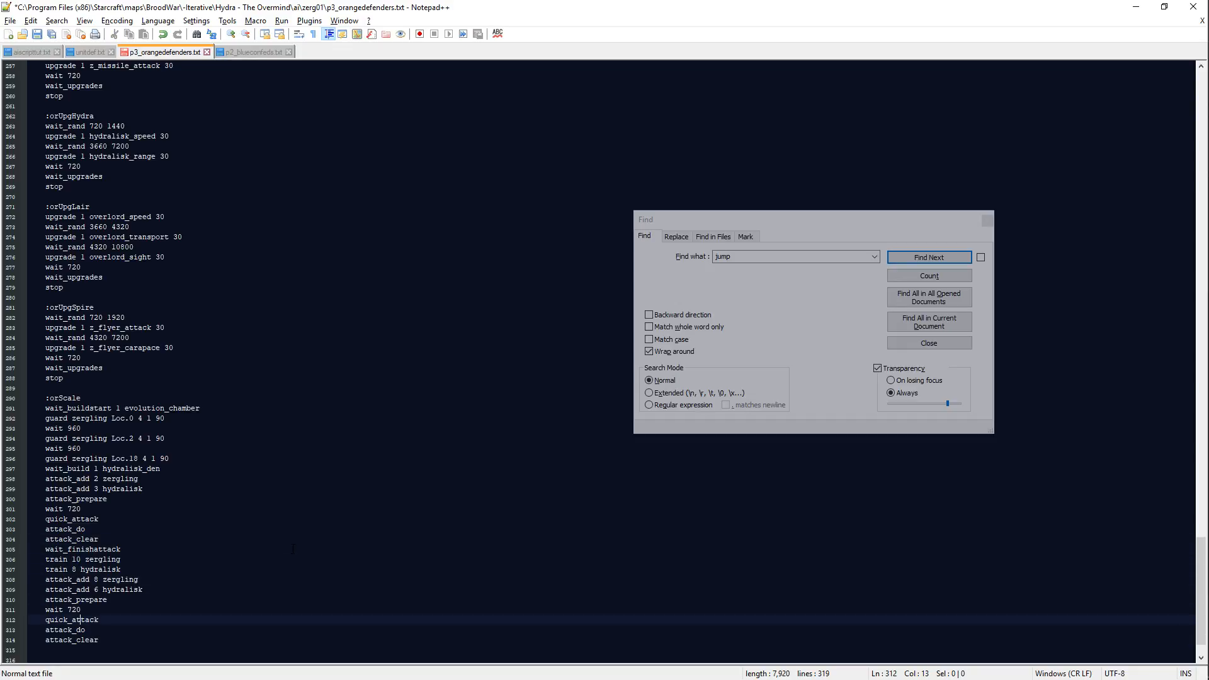
pyautogui.press('Down')
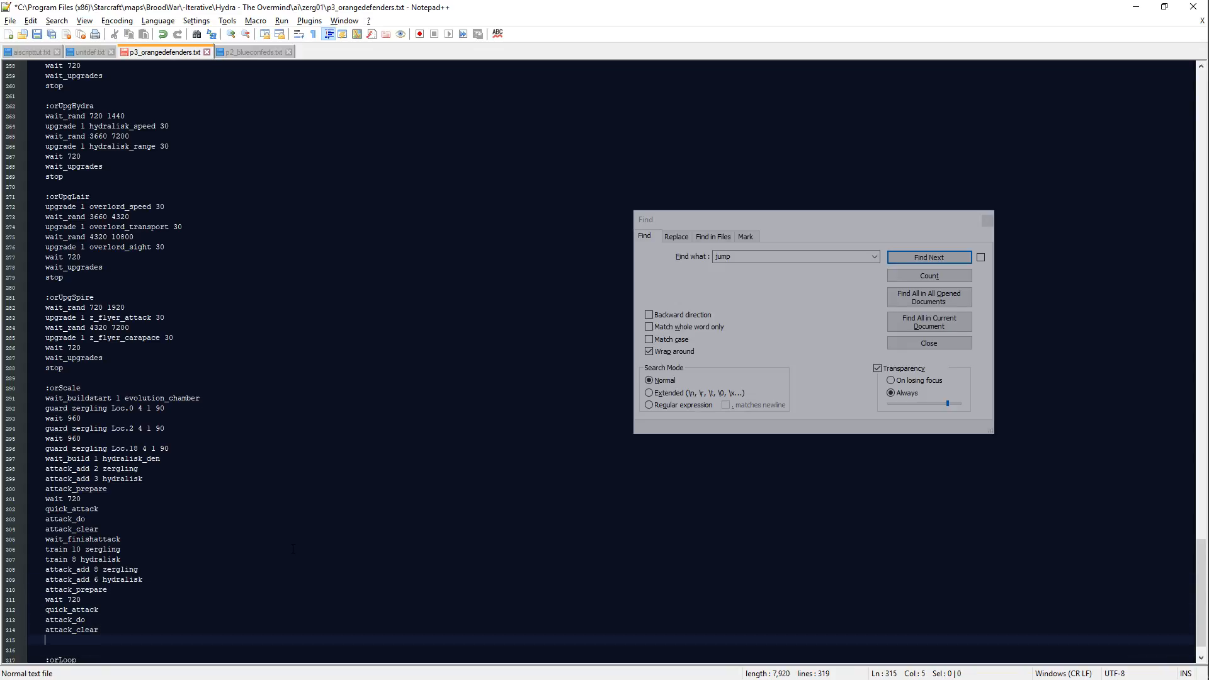
pyautogui.hotkey('ctrl', 's')
# Step: Switch to Scmdraft and examine the map between the orange Zerg base and the southeastern Protoss base
pyautogui.hotkey('alt', 'Tab')
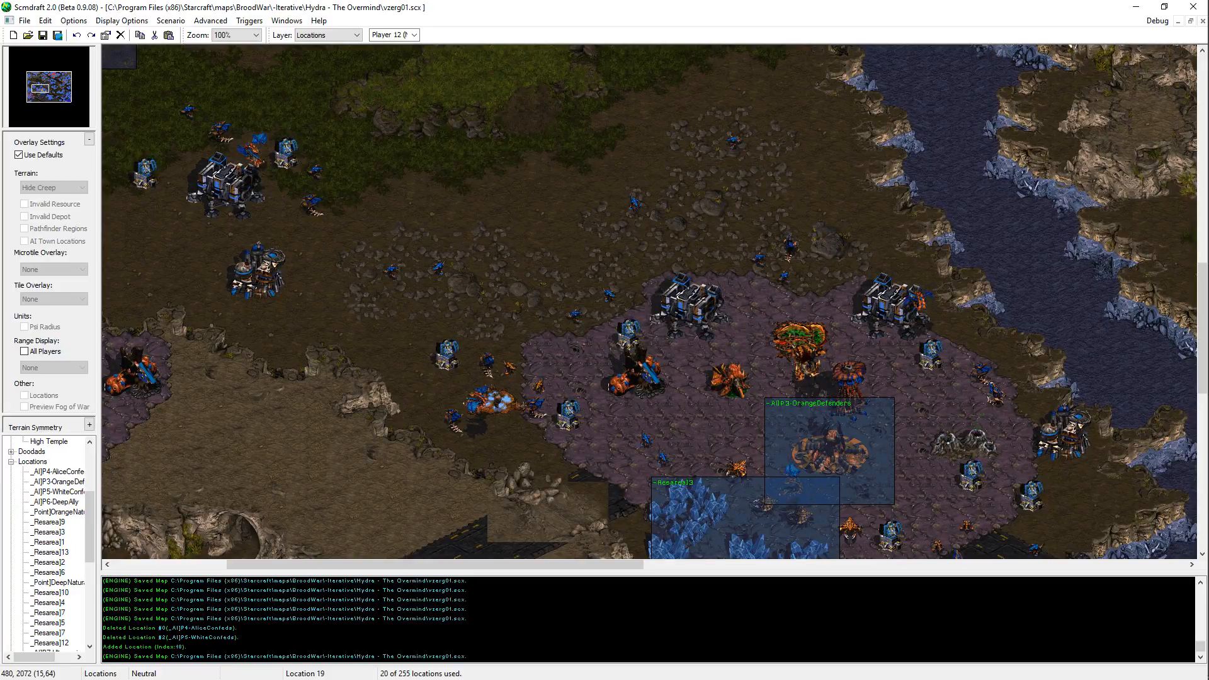
pyautogui.hotkey('alt', 'Tab')
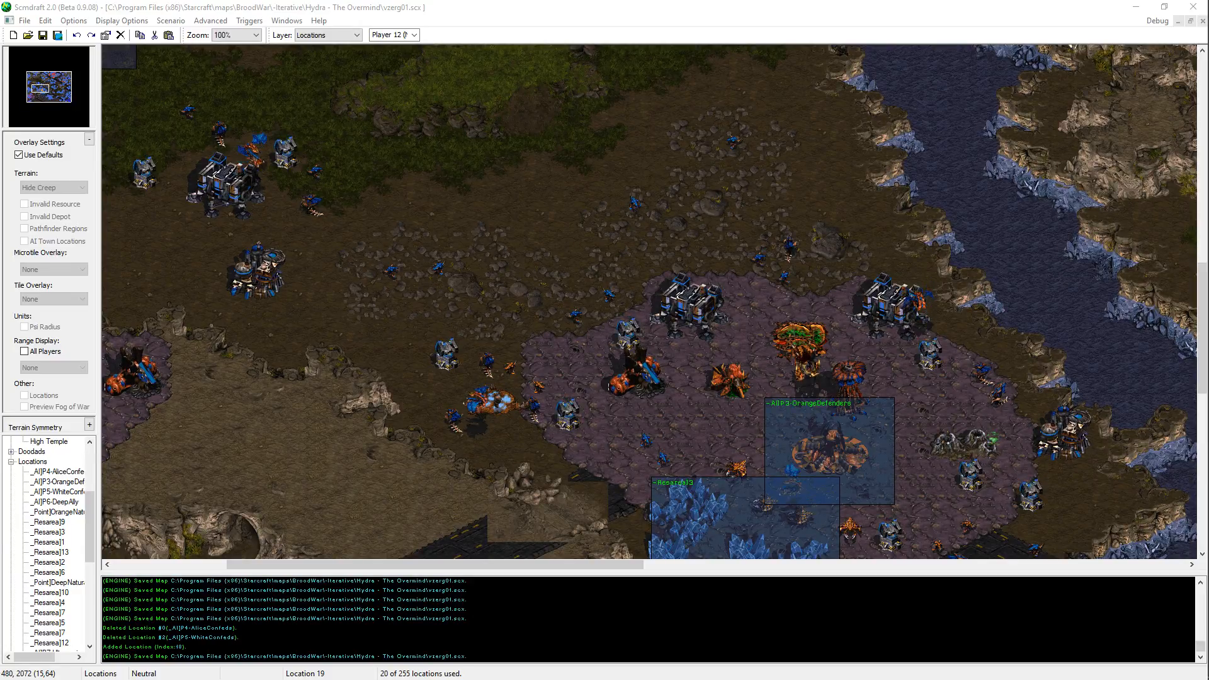
pyautogui.hotkey('alt', 'Tab')
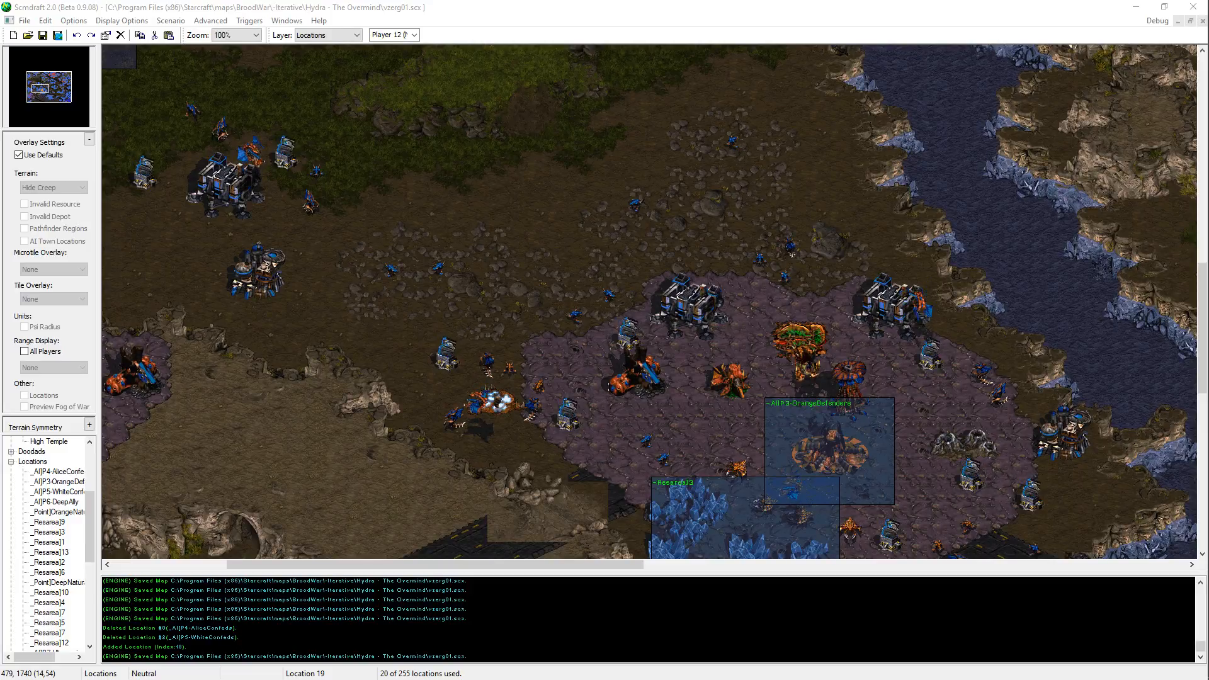
pyautogui.hotkey('alt', 'Tab')
pyautogui.hotkey('alt', 'Tab')
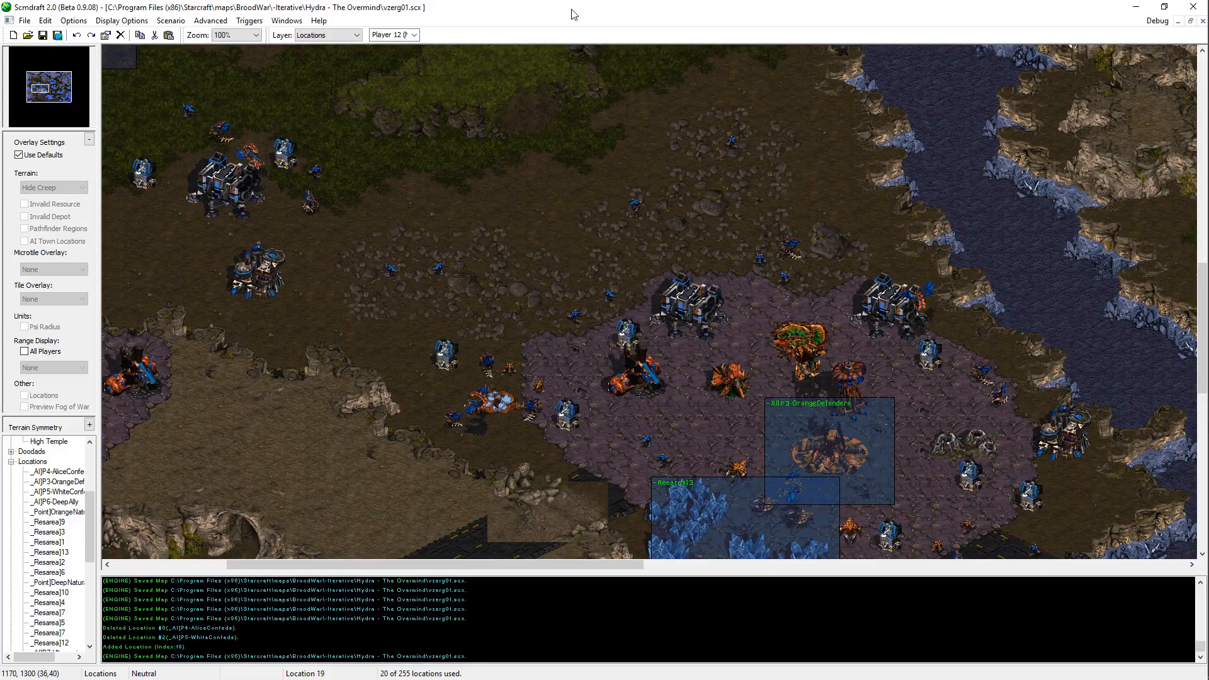
pyautogui.moveTo(693, 353); pyautogui.dragTo(834, 596, button='middle')
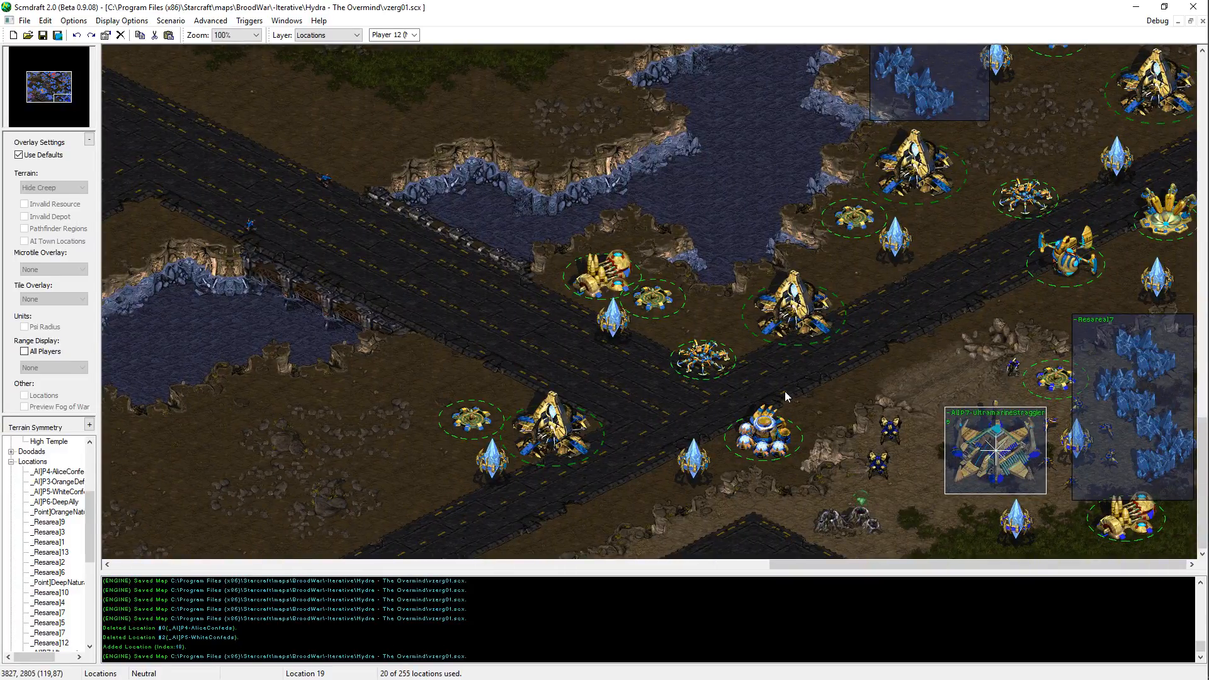
pyautogui.moveTo(444, 367); pyautogui.dragTo(468, 415, button='middle')
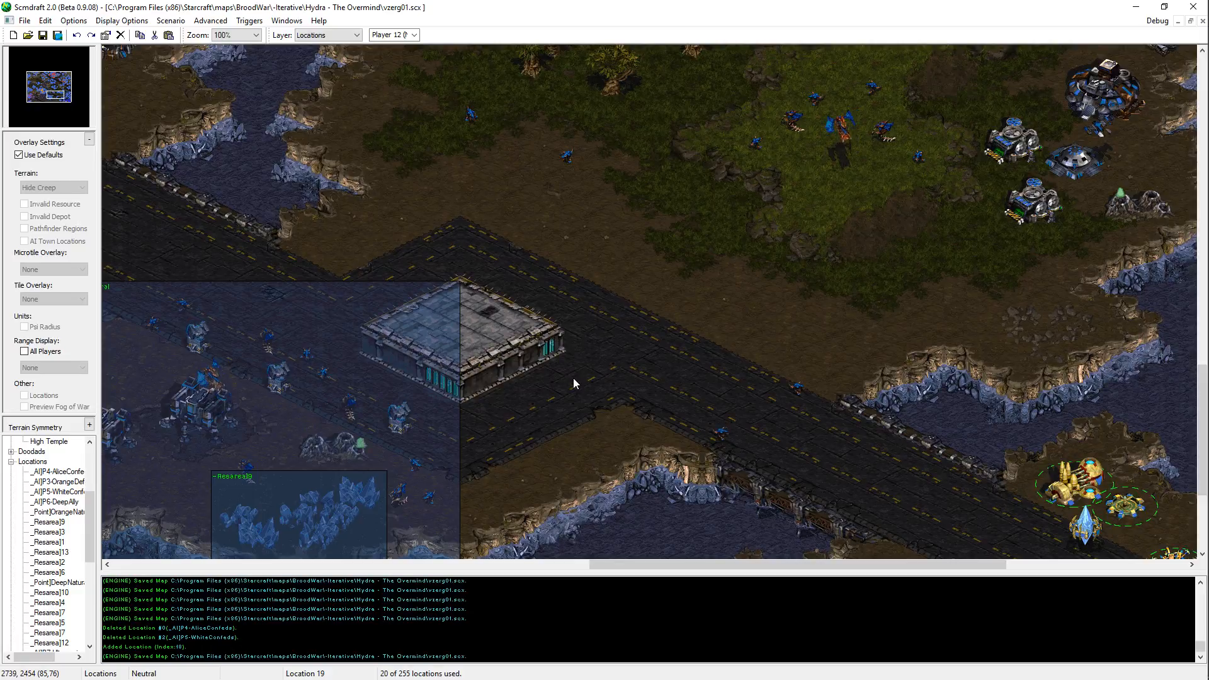
pyautogui.moveTo(573, 383); pyautogui.dragTo(660, 209, button='middle')
# Step: Switch to Notepad++ and review the end of the orange script down to the :orLoop section
pyautogui.hotkey('alt', 'Tab')
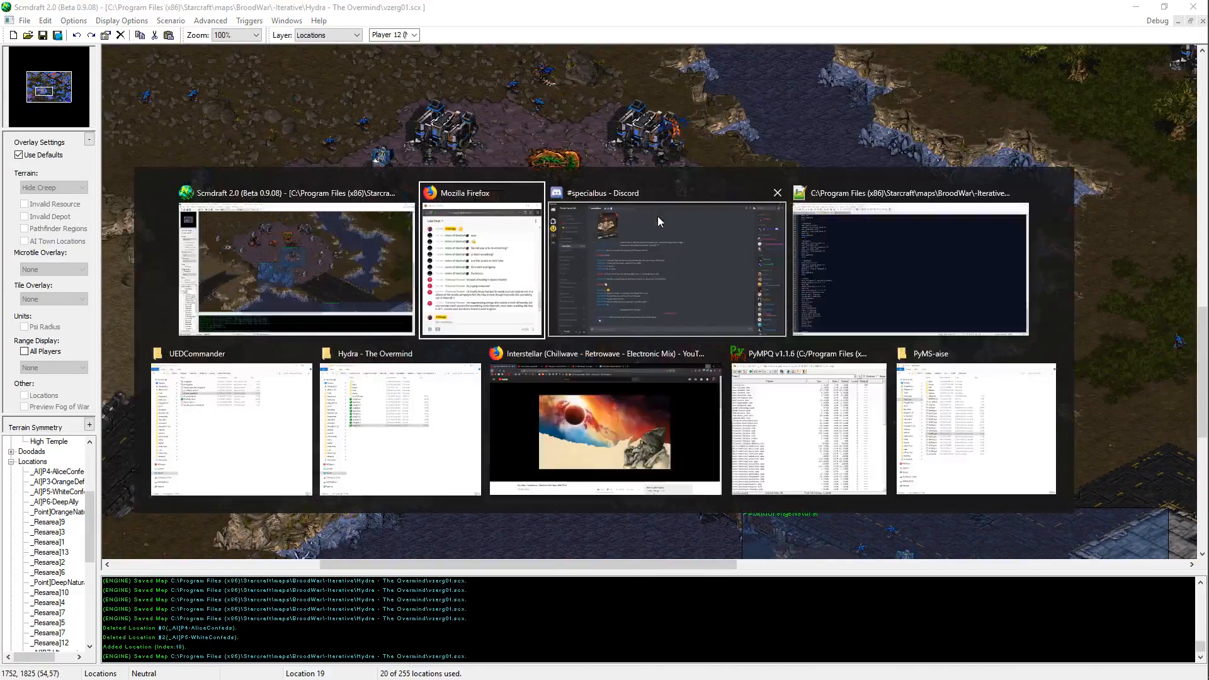
pyautogui.click(902, 267)
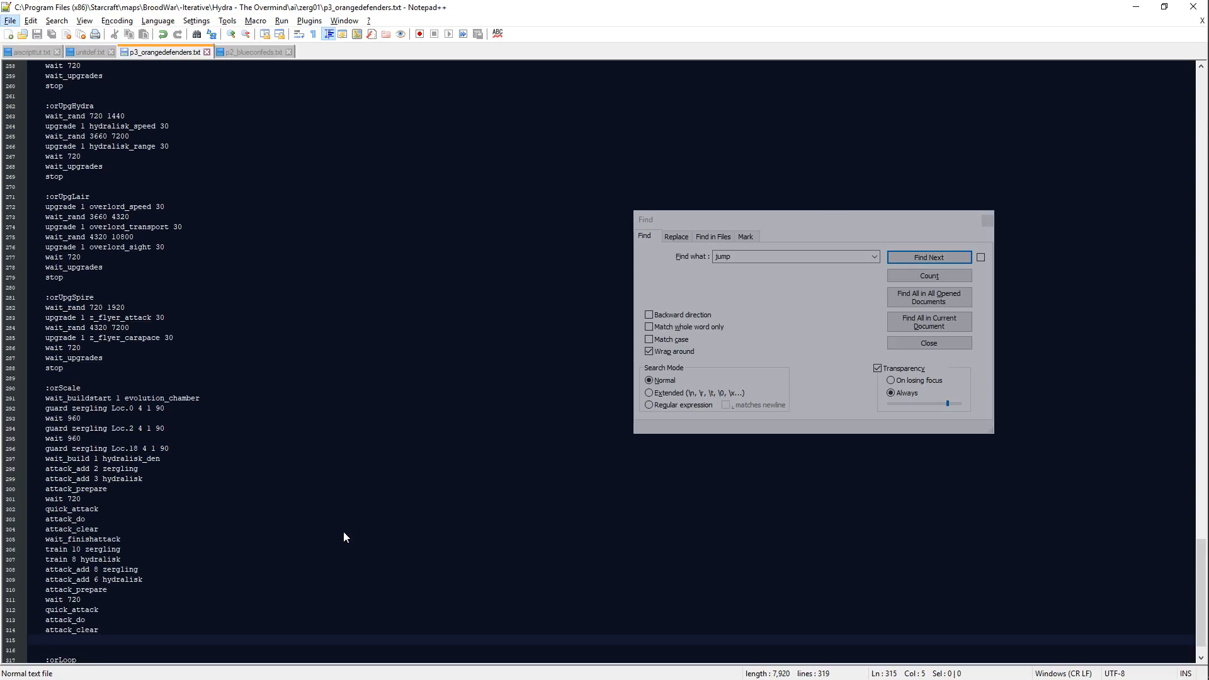
pyautogui.scroll(-1, 75, 650)
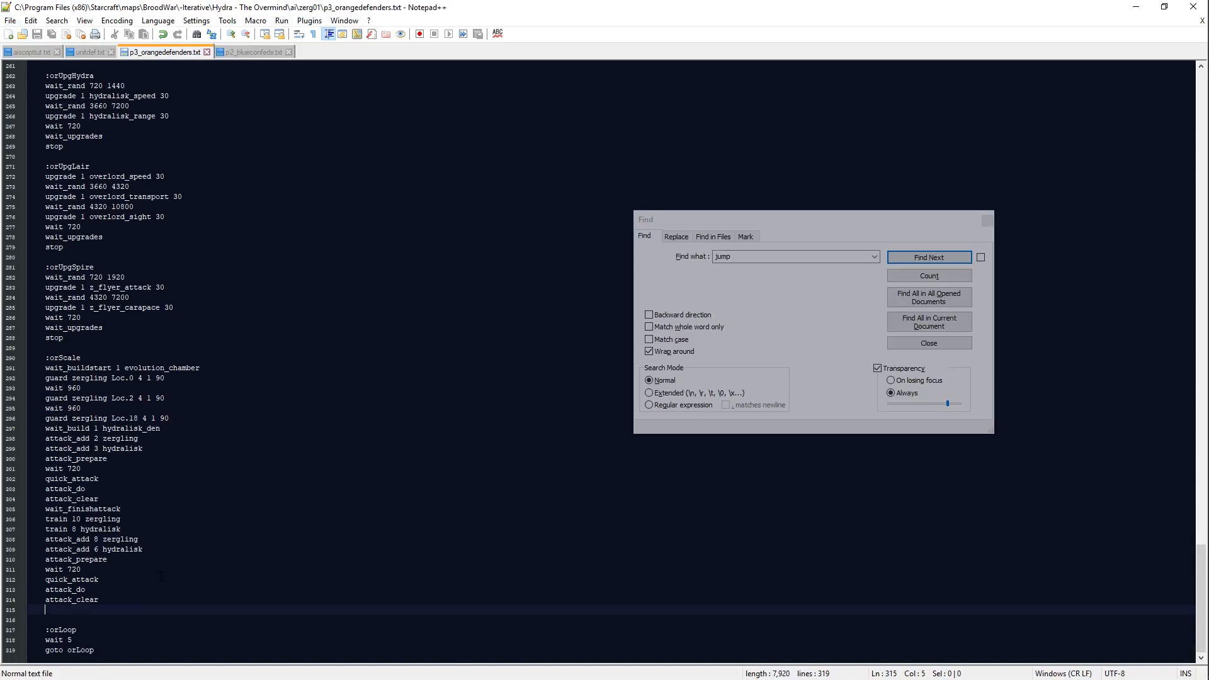
# Step: Switch to Scmdraft and examine the P4 and P5 Confederate bases and their surrounding defences in the northeast
pyautogui.hotkey('alt', 'Tab')
pyautogui.hotkey('alt', 'Tab')
pyautogui.hotkey('alt', 'Tab')
pyautogui.moveTo(493, 497); pyautogui.dragTo(940, 244, button='middle')
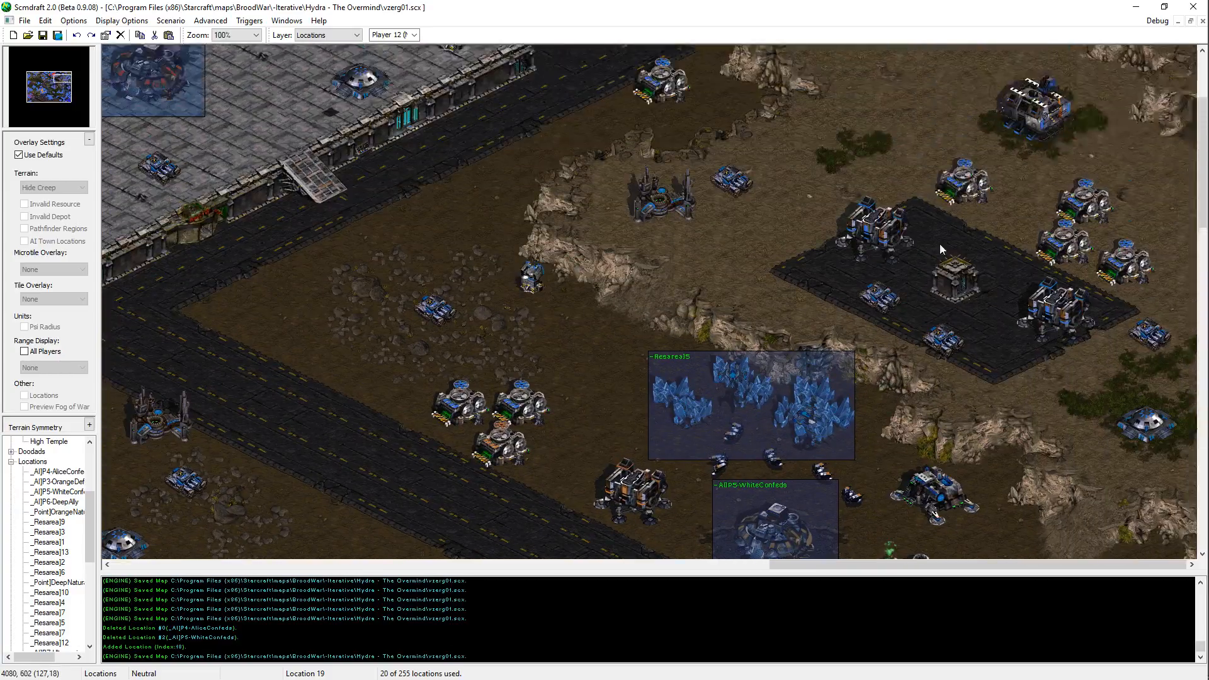
pyautogui.scroll(3, 940, 244)
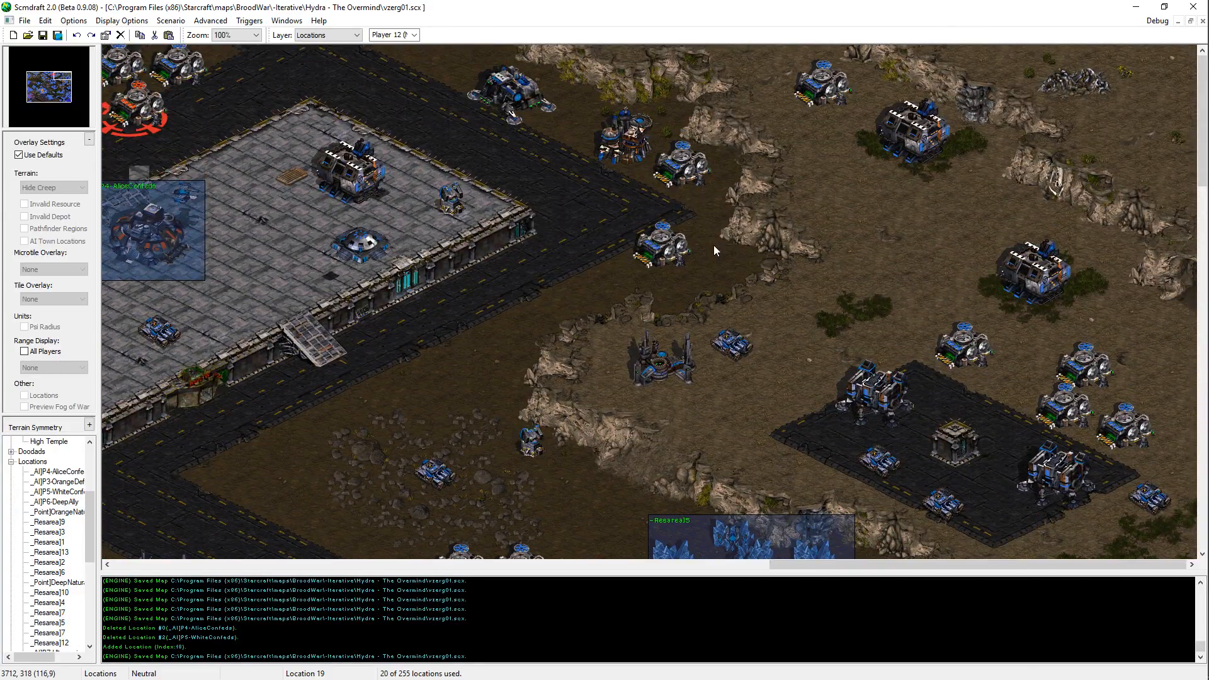
pyautogui.moveTo(714, 246); pyautogui.dragTo(668, 286, button='middle')
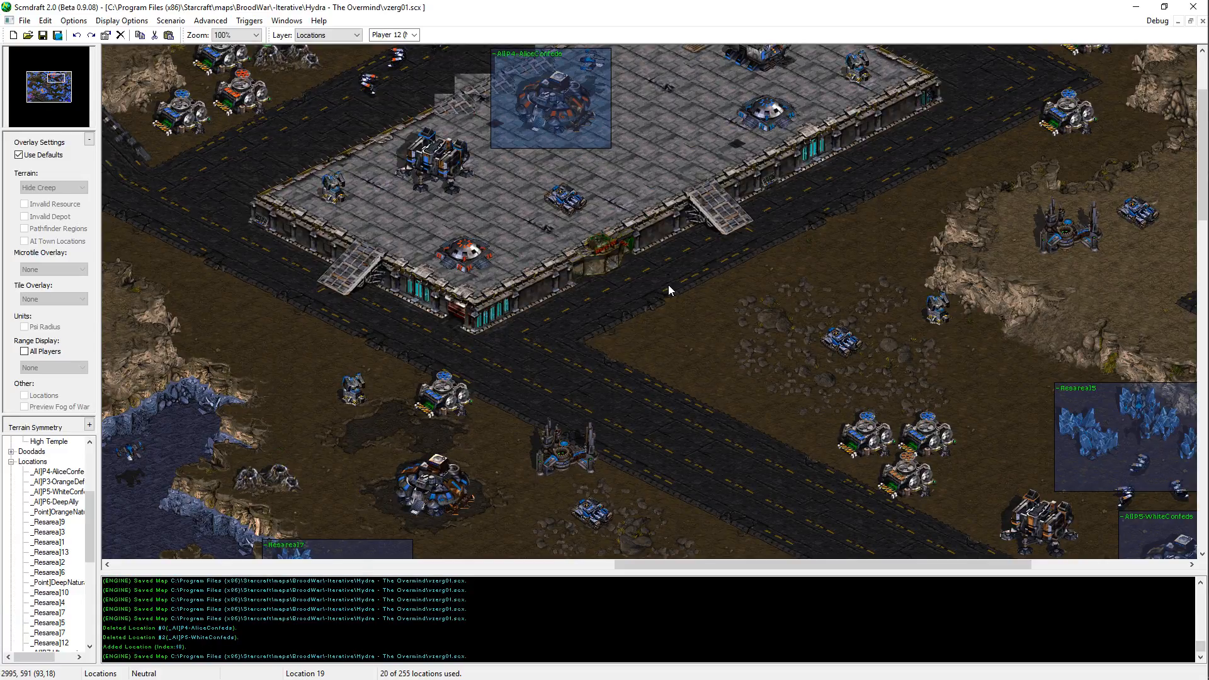
pyautogui.moveTo(629, 411); pyautogui.dragTo(364, 634, button='middle')
pyautogui.moveTo(378, 538); pyautogui.dragTo(745, 205, button='middle')
pyautogui.moveTo(451, 450)
pyautogui.mouseDown(button='middle')
pyautogui.moveTo(631, 190)
pyautogui.moveTo(365, 388)
pyautogui.moveTo(375, 468)
pyautogui.mouseUp(button='middle')
pyautogui.moveTo(111, 47); pyautogui.dragTo(376, 179, button='middle')
pyautogui.moveTo(819, 170)
pyautogui.mouseDown(button='middle')
pyautogui.moveTo(390, 252)
pyautogui.moveTo(434, 403)
pyautogui.moveTo(682, 250)
pyautogui.moveTo(421, 98)
pyautogui.mouseUp(button='middle')
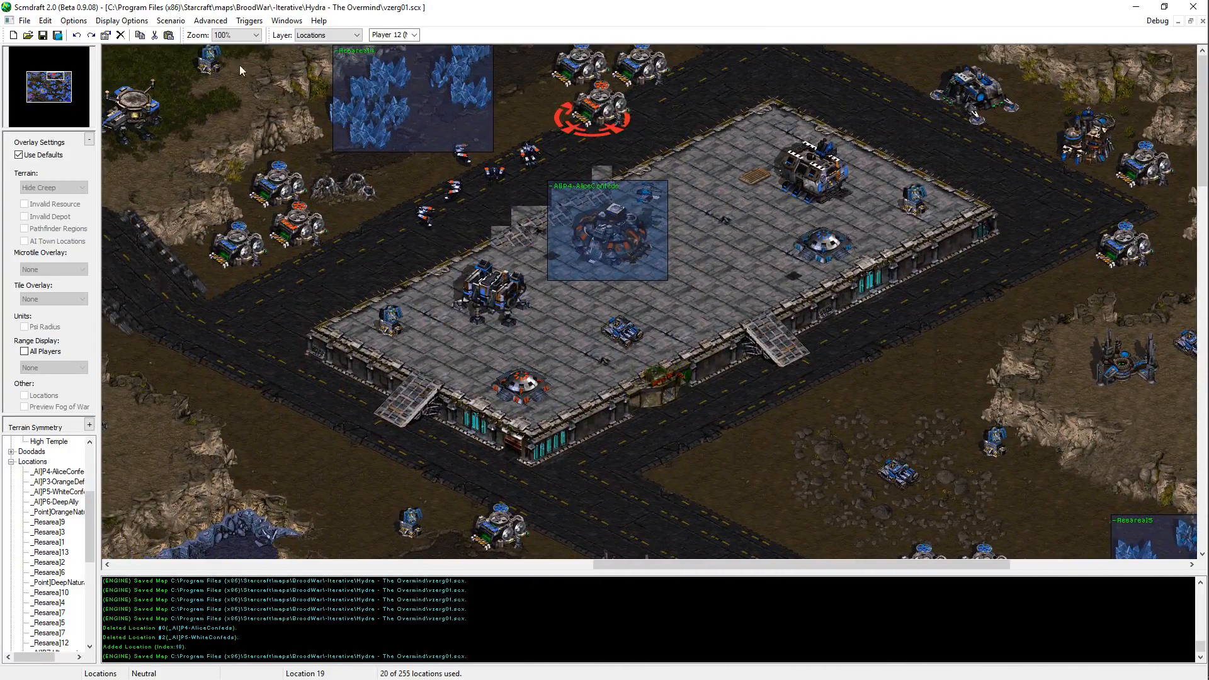
pyautogui.click(47, 77)
pyautogui.moveTo(45, 75); pyautogui.dragTo(38, 74)
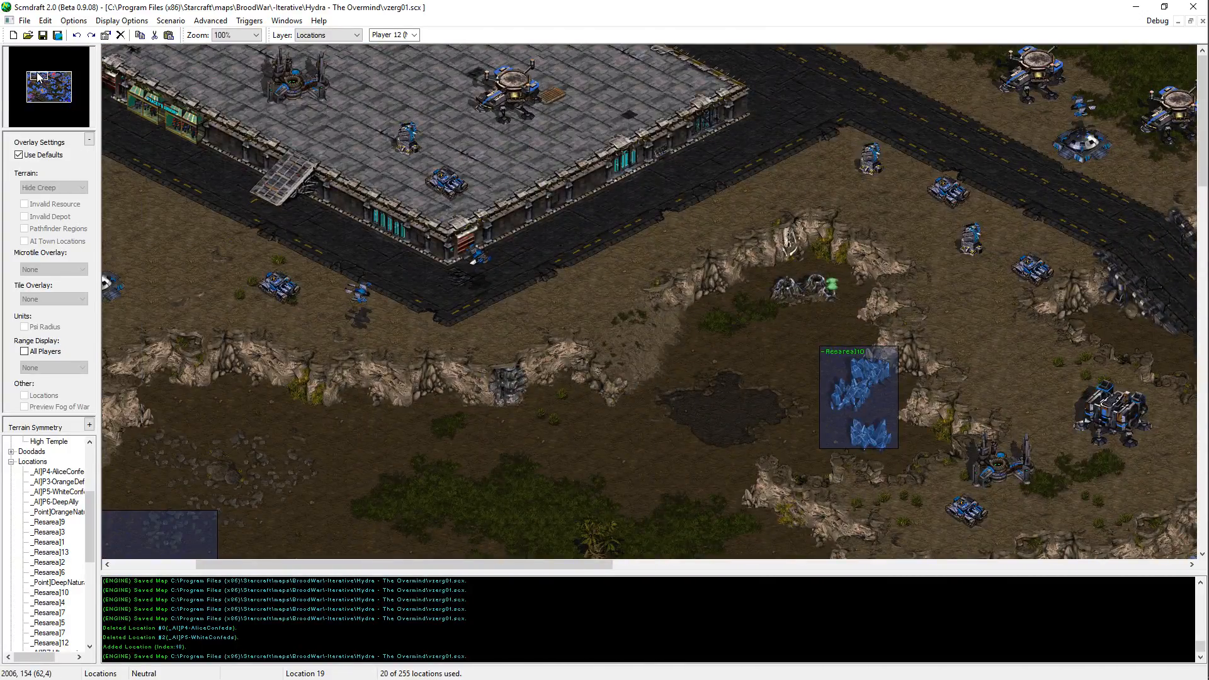
# Step: Survey the routes linking the orange Zerg base, the southeastern Protoss base and the P4 Confederate platform
pyautogui.moveTo(389, 296); pyautogui.dragTo(480, 596, button='middle')
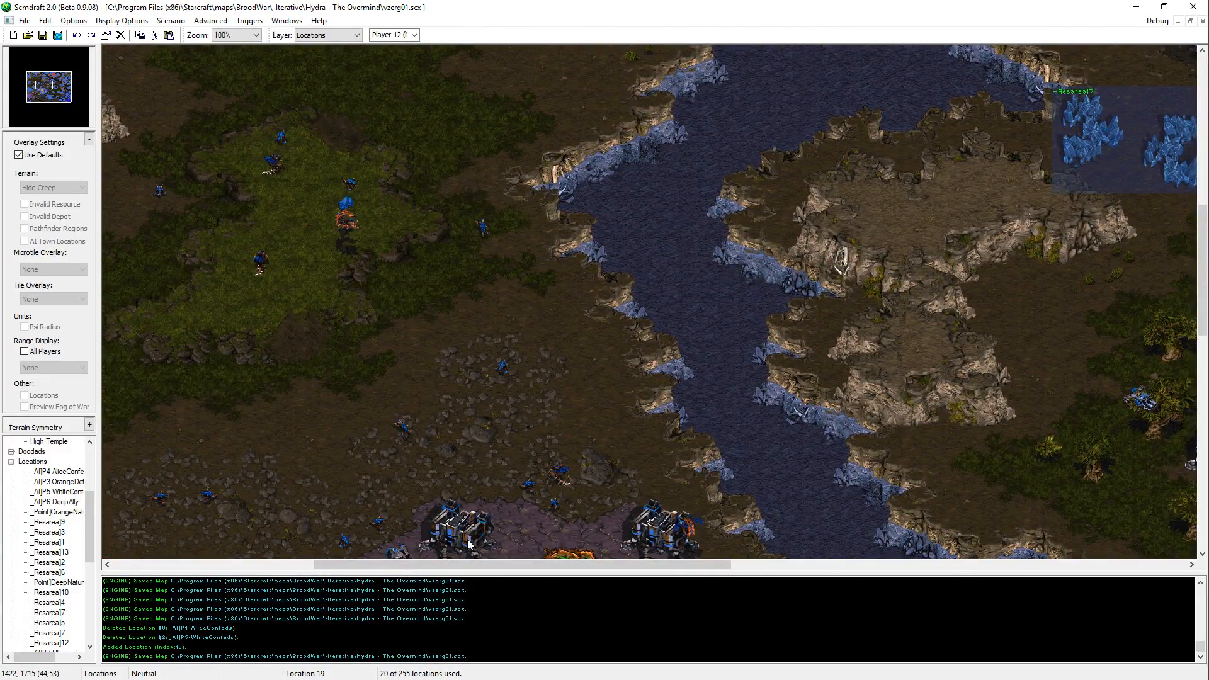
pyautogui.moveTo(468, 534); pyautogui.dragTo(1160, 656, button='middle')
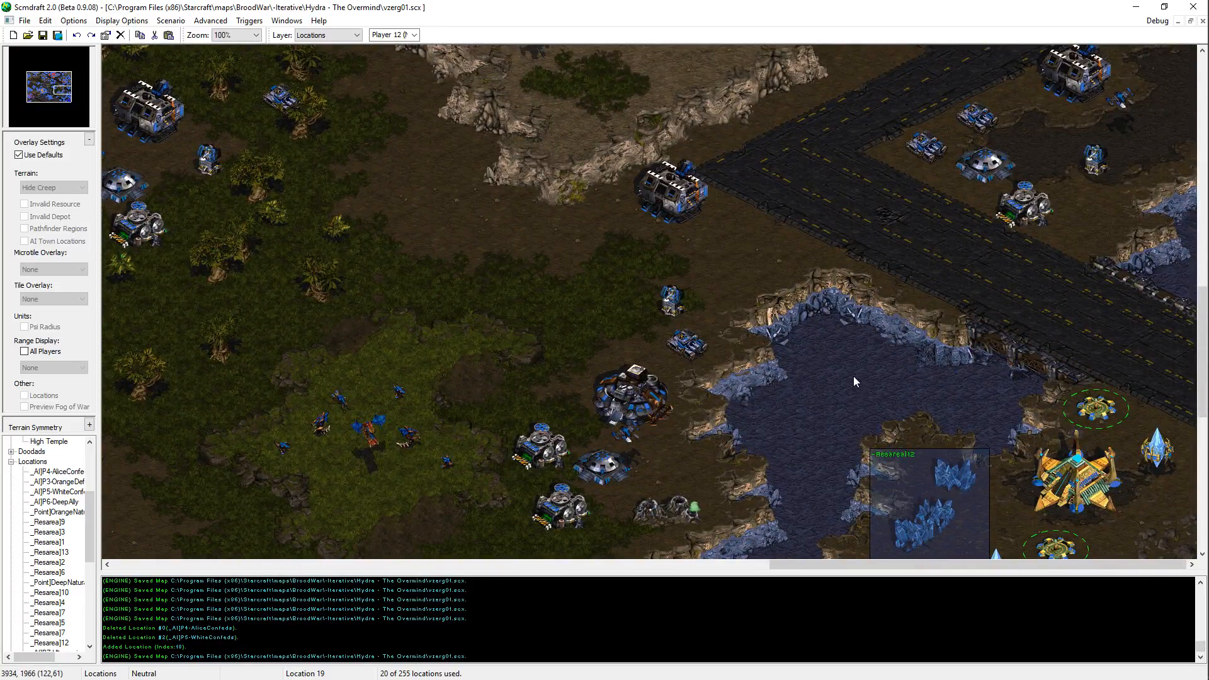
pyautogui.moveTo(853, 376); pyautogui.dragTo(916, 604, button='middle')
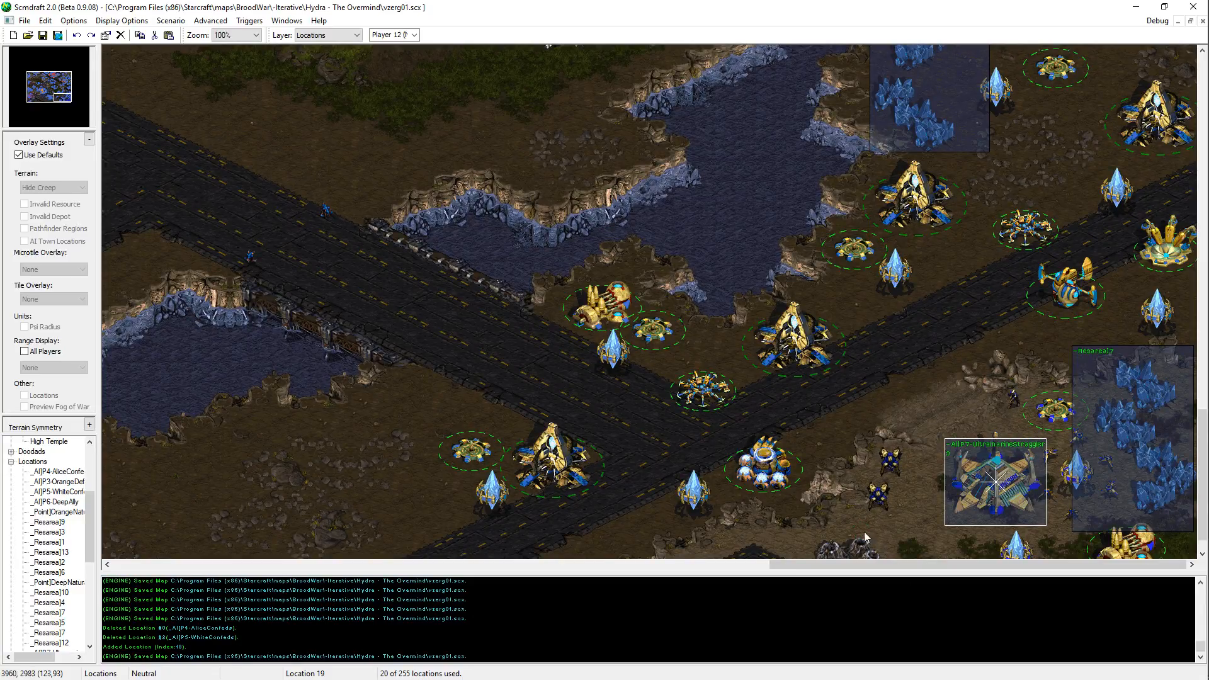
pyautogui.moveTo(825, 509); pyautogui.dragTo(259, 467, button='middle')
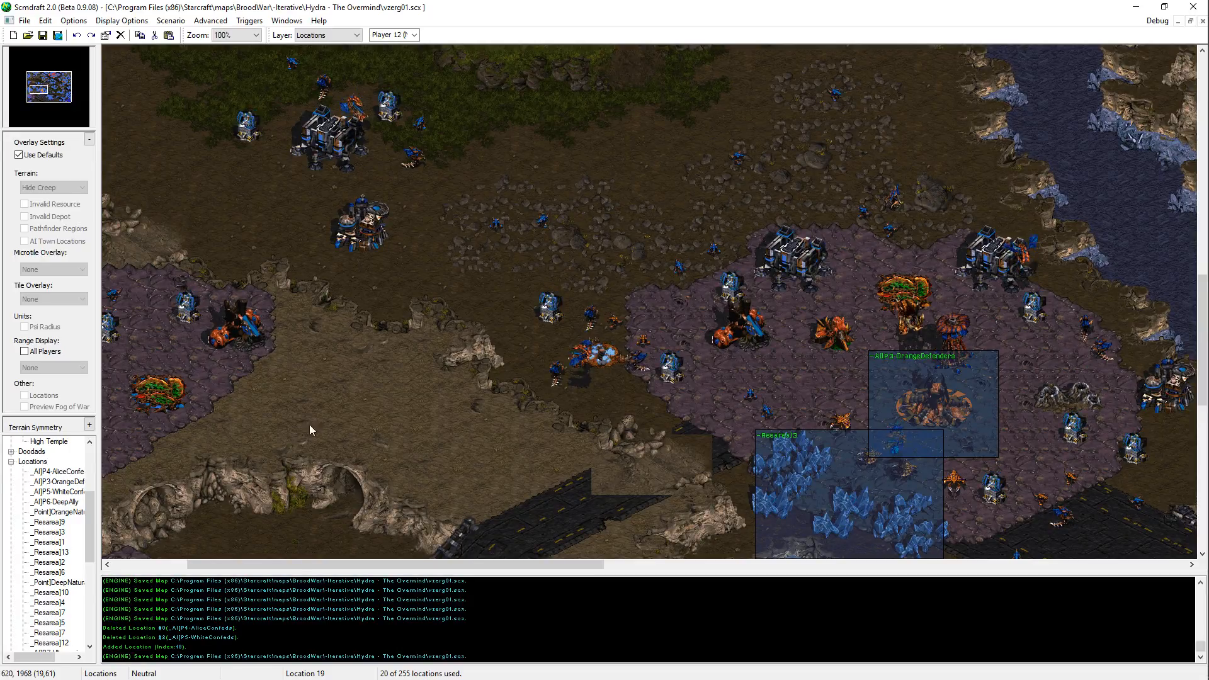
pyautogui.press('Up')
pyautogui.press('Right')
pyautogui.press('Up')
pyautogui.press('Right')
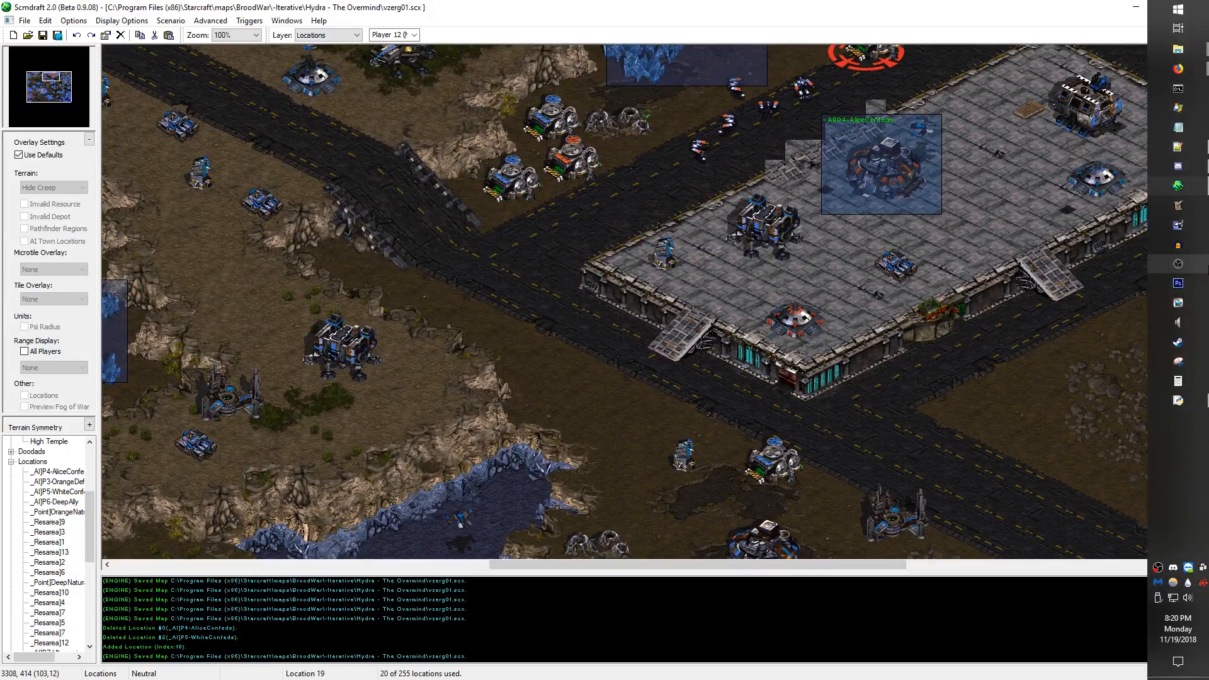
pyautogui.press('Right')
pyautogui.press('Up')
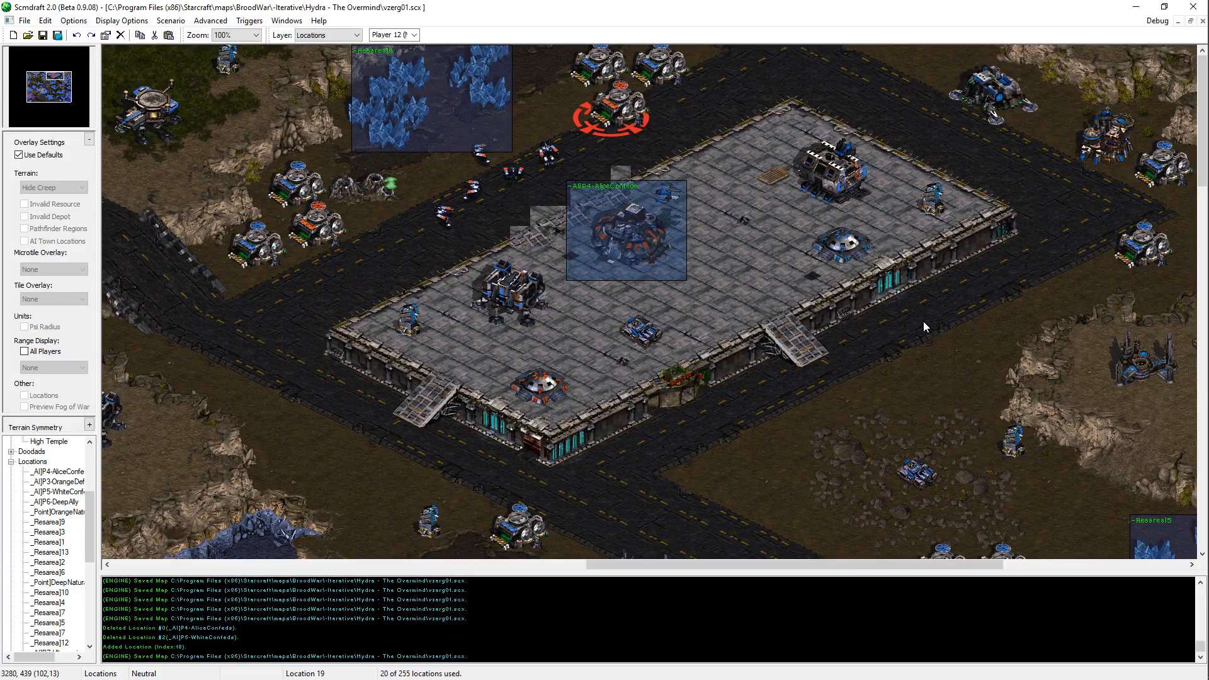
pyautogui.moveTo(796, 271); pyautogui.dragTo(727, 436)
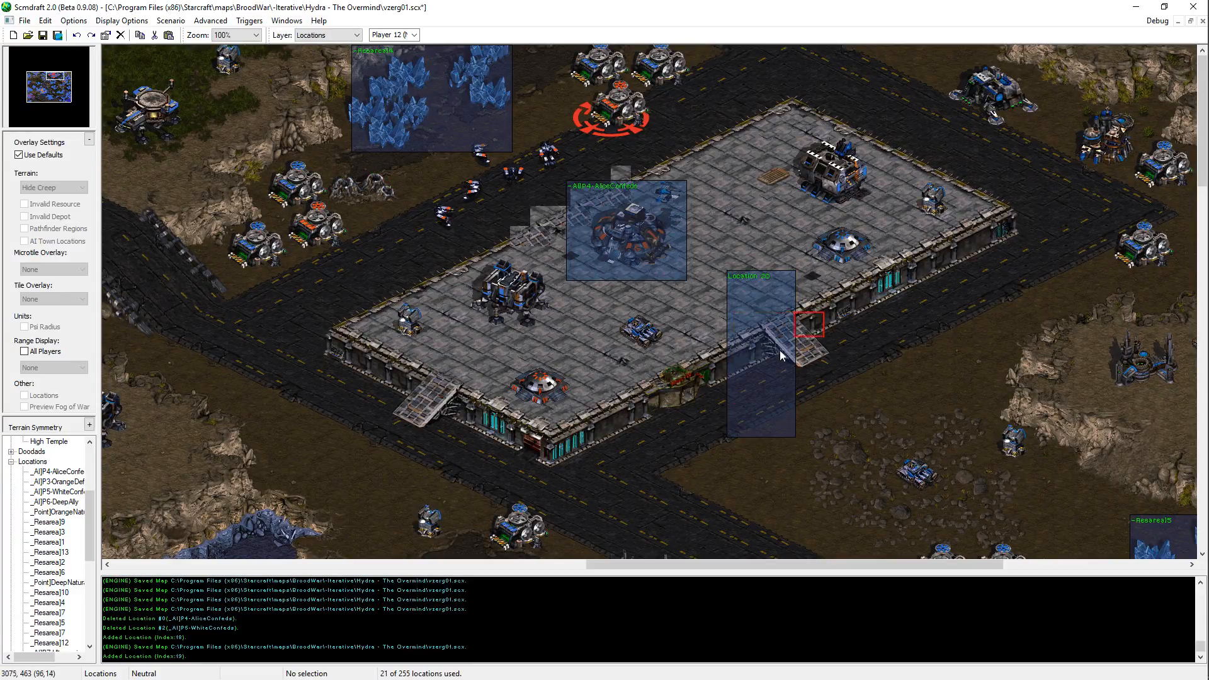
pyautogui.moveTo(823, 313); pyautogui.dragTo(724, 416)
pyautogui.hotkey('ctrl', 'z')
pyautogui.hotkey('ctrl', 'z')
# Step: Save the map and examine the ground between the P4 platform and the P5 Confederate base in the Terrain layer
pyautogui.moveTo(800, 507); pyautogui.dragTo(588, 262, button='middle')
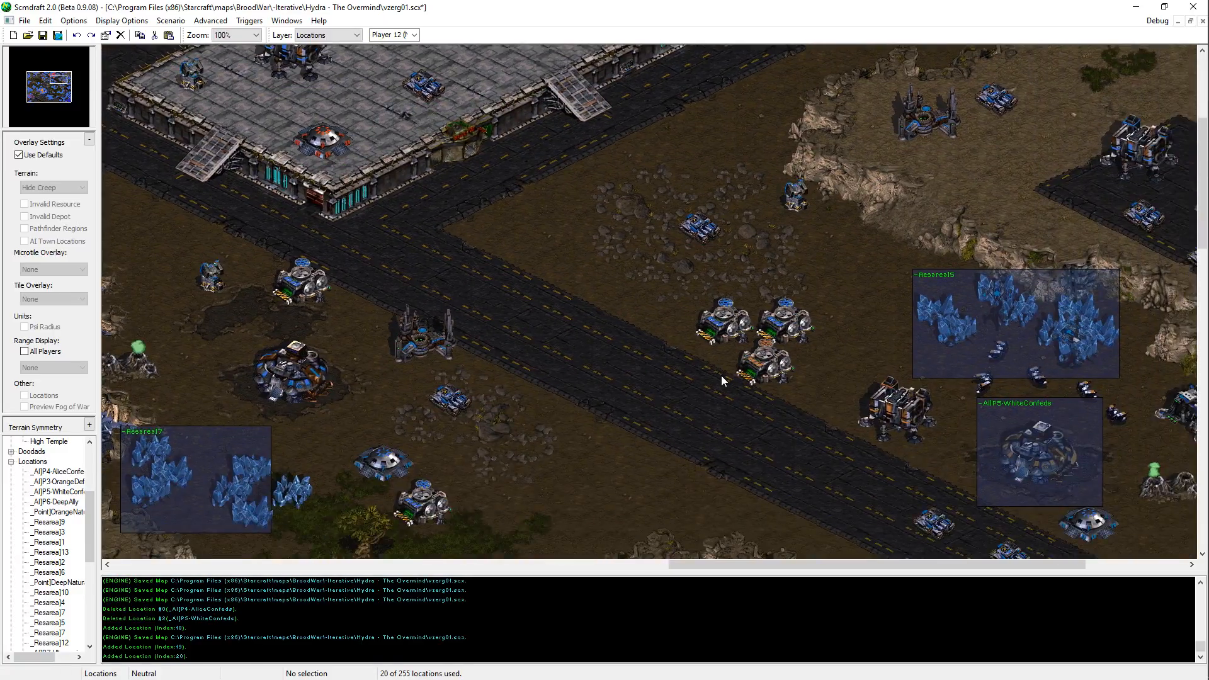
pyautogui.hotkey('ctrl', 's')
pyautogui.moveTo(686, 46)
pyautogui.mouseDown(button='middle')
pyautogui.moveTo(682, 101)
pyautogui.moveTo(705, 209)
pyautogui.mouseUp(button='middle')
pyautogui.press('t')
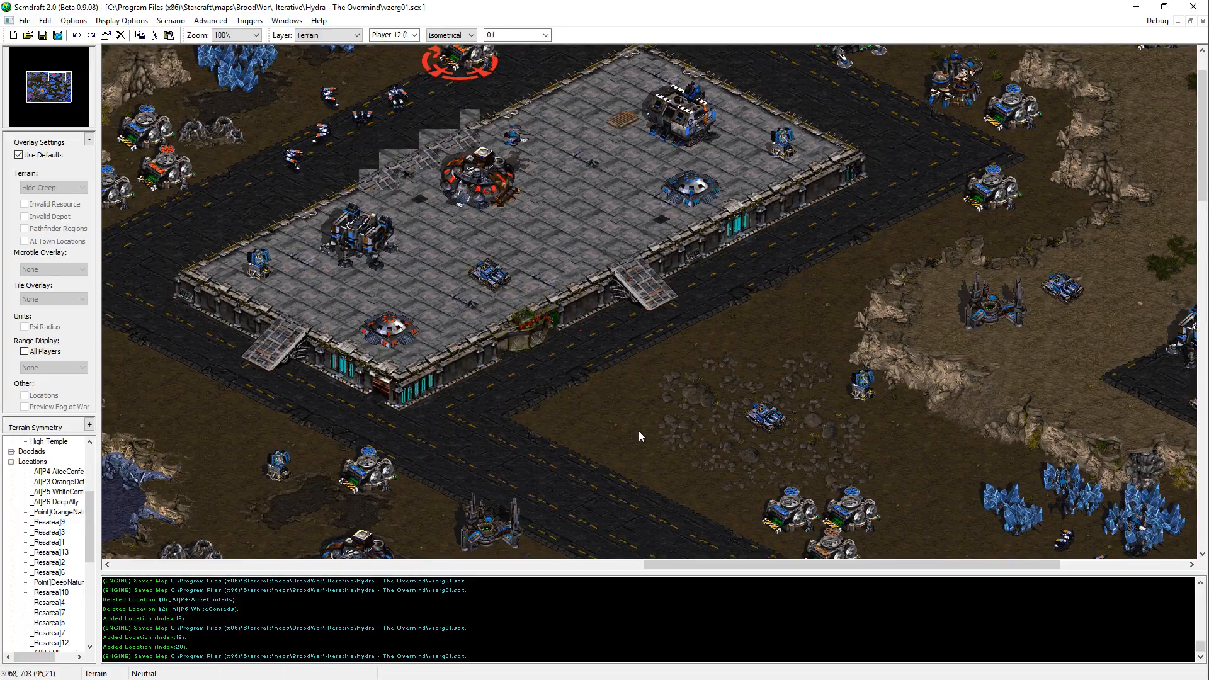
pyautogui.moveTo(1159, 567)
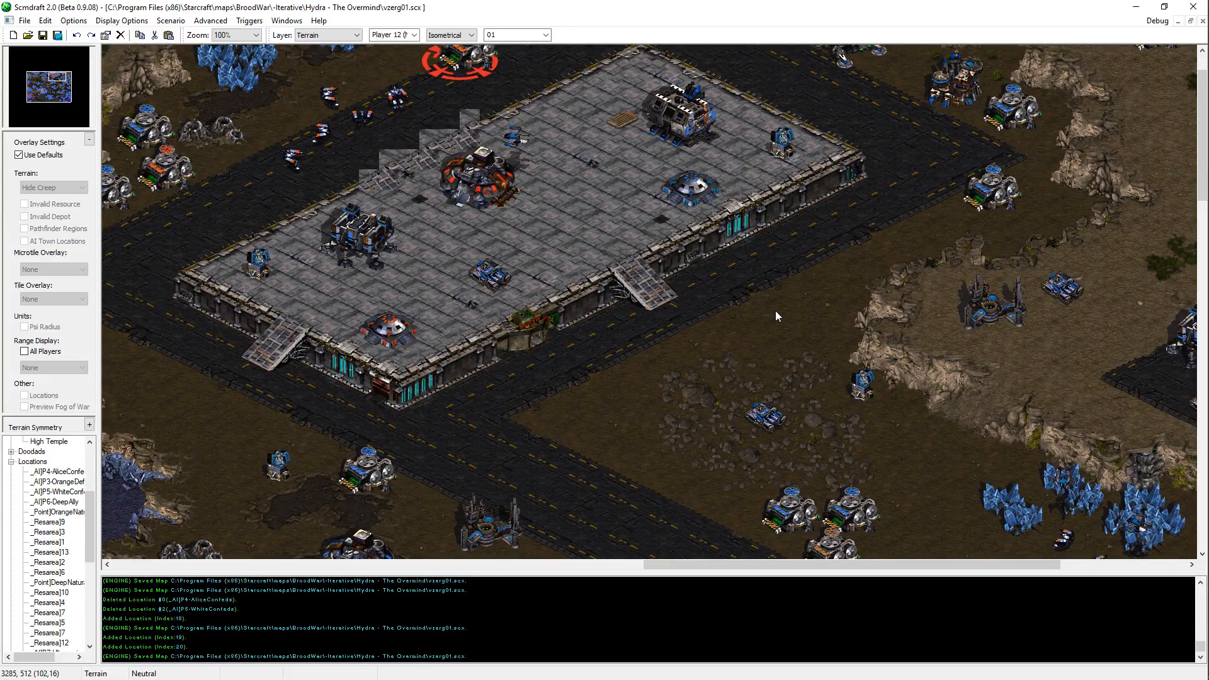
pyautogui.moveTo(776, 311); pyautogui.dragTo(864, 229, button='middle')
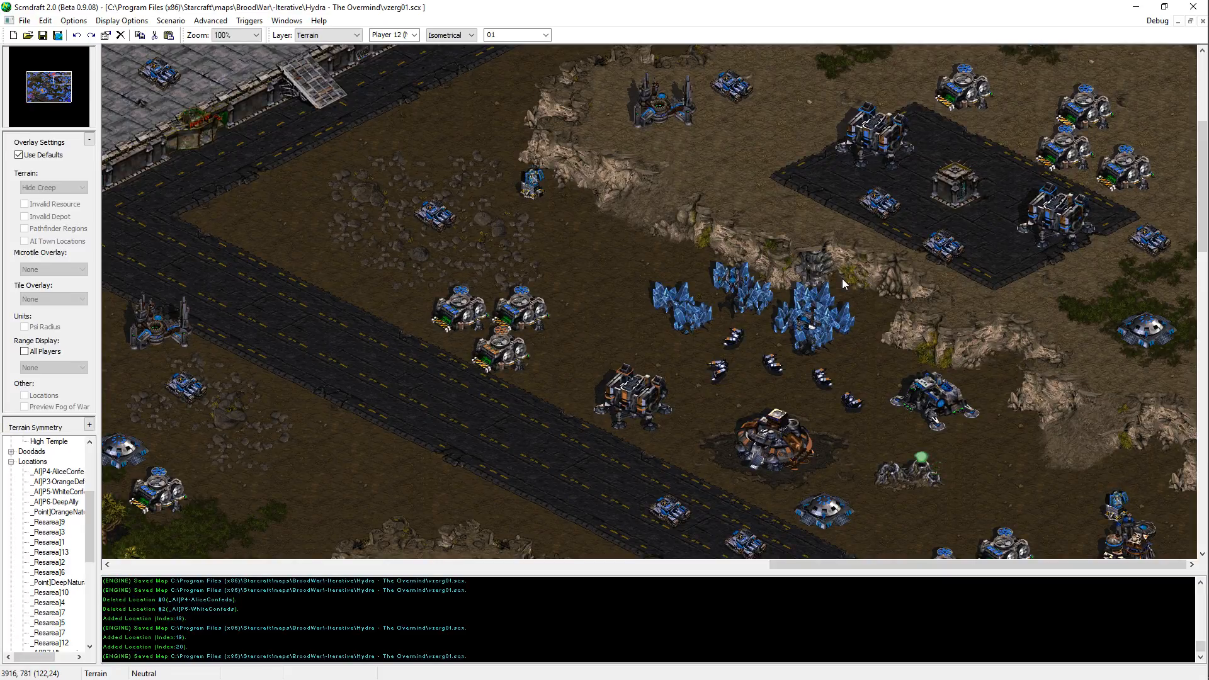
pyautogui.moveTo(842, 279); pyautogui.dragTo(860, 228, button='middle')
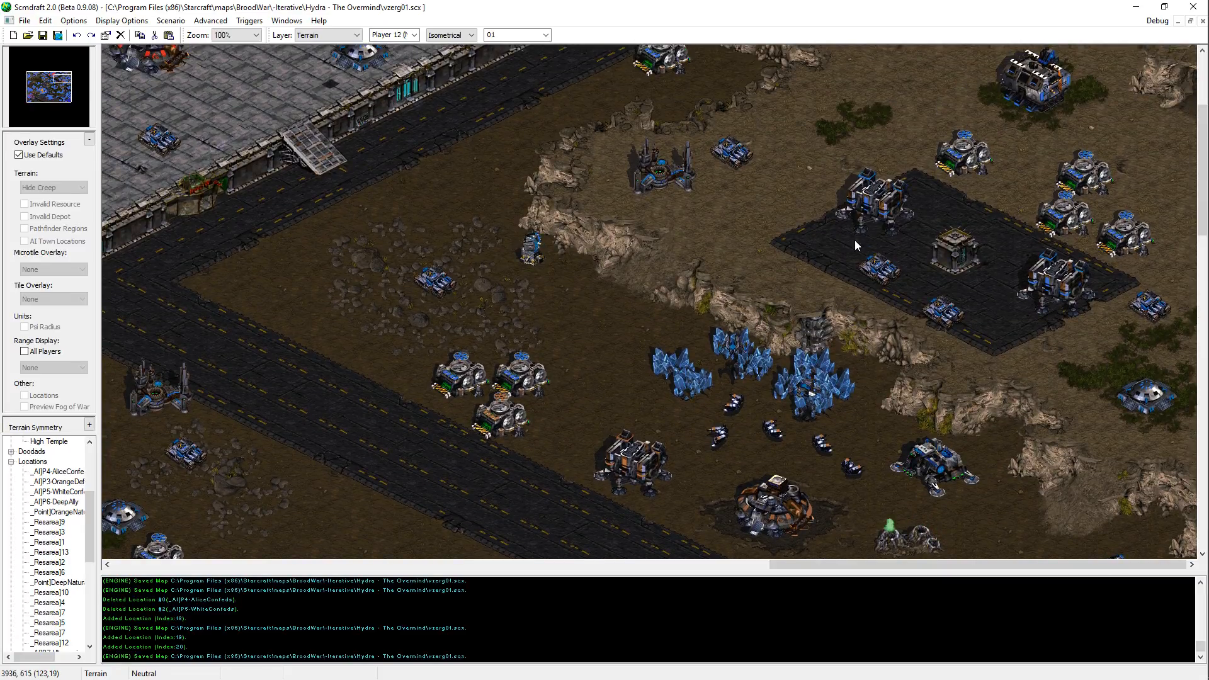
# Step: Reposition the lower Siege Tank slightly on the dark paved area above the P5 base in the Units layer, and save the map
pyautogui.press('u')
pyautogui.click(950, 317)
pyautogui.hotkey('ctrl', 'x')
pyautogui.hotkey('ctrl', 'v')
pyautogui.click(955, 307)
pyautogui.press('Escape')
pyautogui.hotkey('ctrl', 's')
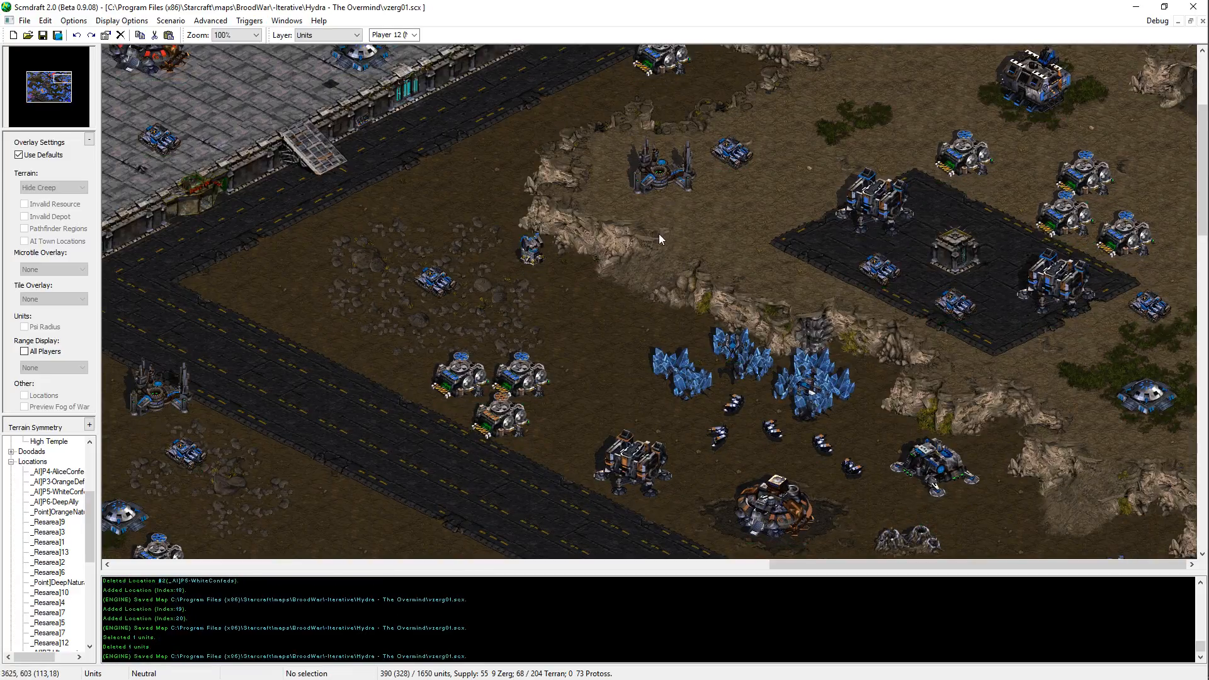
pyautogui.moveTo(659, 233); pyautogui.dragTo(806, 6, button='middle')
pyautogui.hotkey('ctrl', 'v')
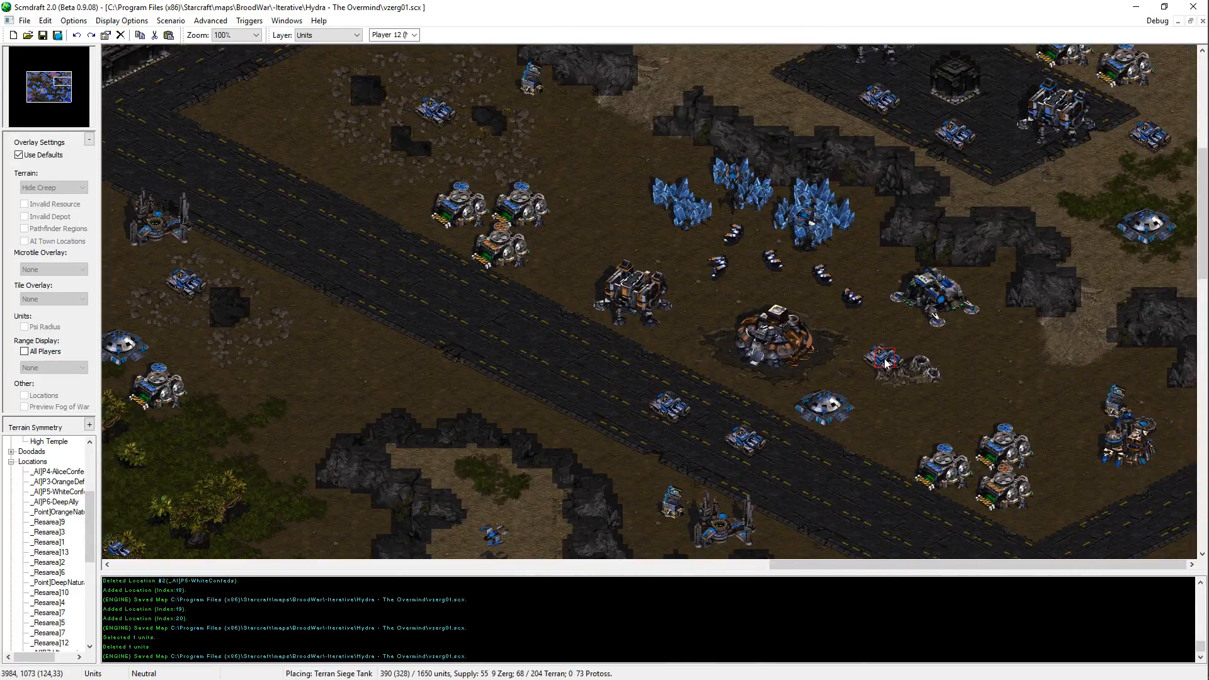
pyautogui.moveTo(884, 363); pyautogui.dragTo(313, 547, button='middle')
pyautogui.moveTo(529, 439); pyautogui.dragTo(564, 480, button='middle')
pyautogui.press('Escape')
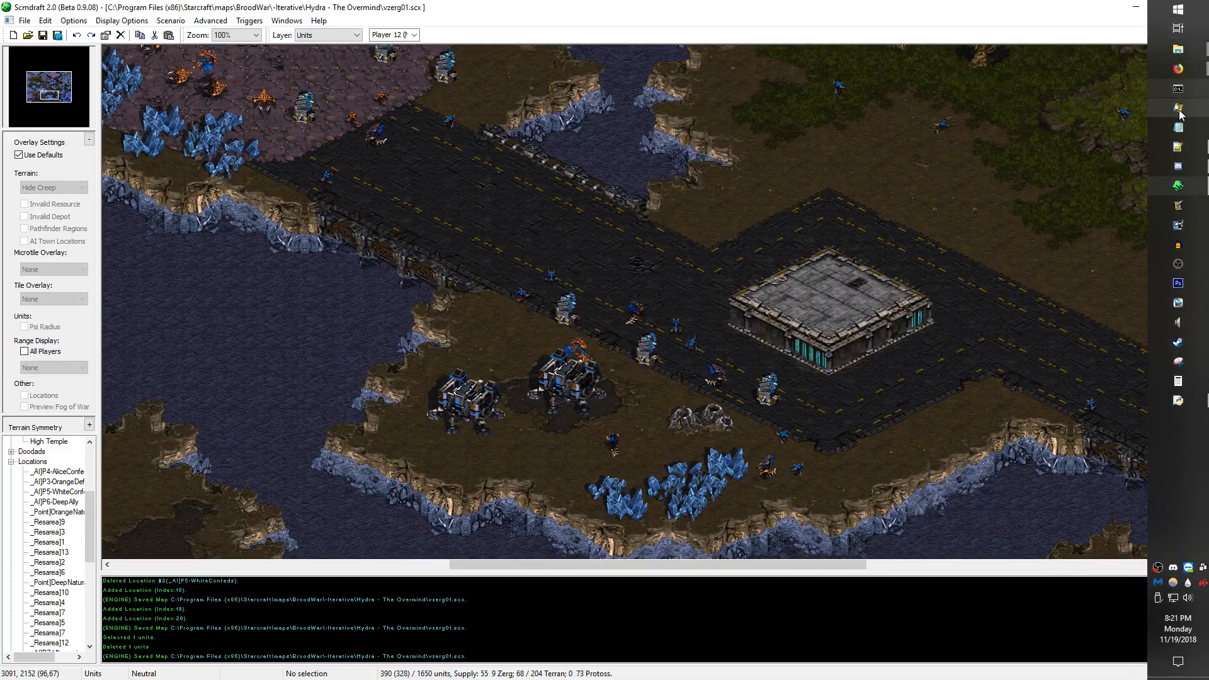
# Step: Survey the southern mineral plateau, the P4 Confederate platform, the southwestern Zerg base and the forested Terran outpost
pyautogui.moveTo(993, 477); pyautogui.dragTo(767, 658, button='middle')
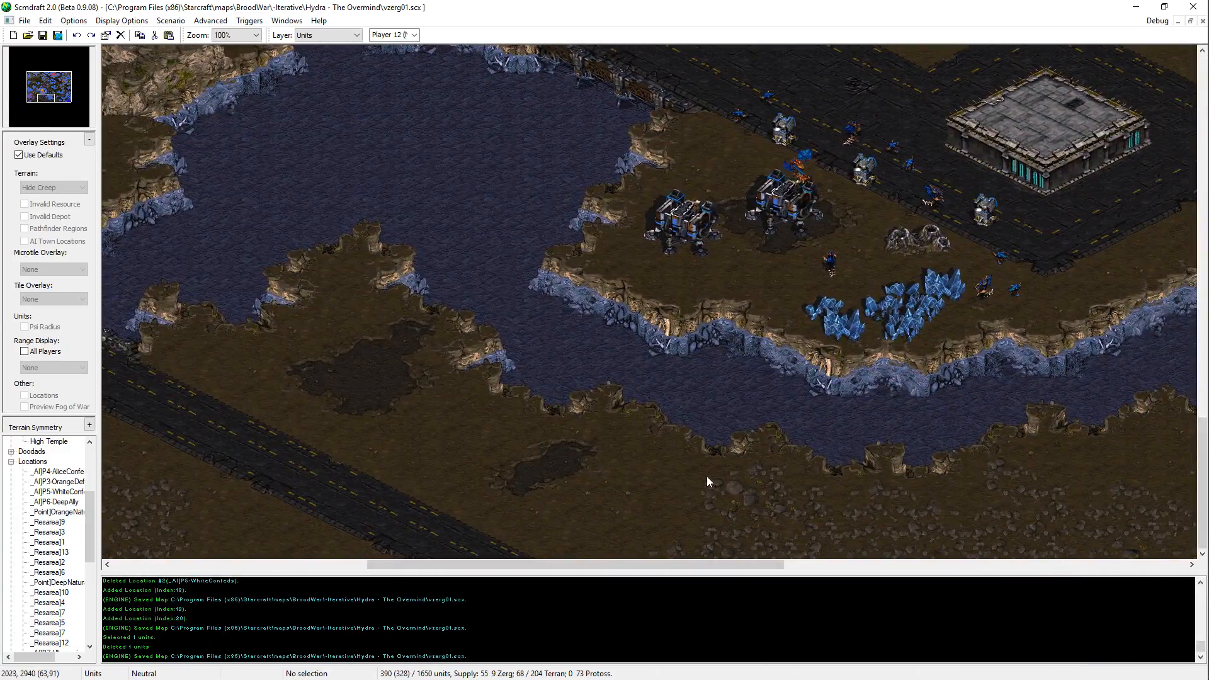
pyautogui.moveTo(745, 521); pyautogui.dragTo(845, 415, button='middle')
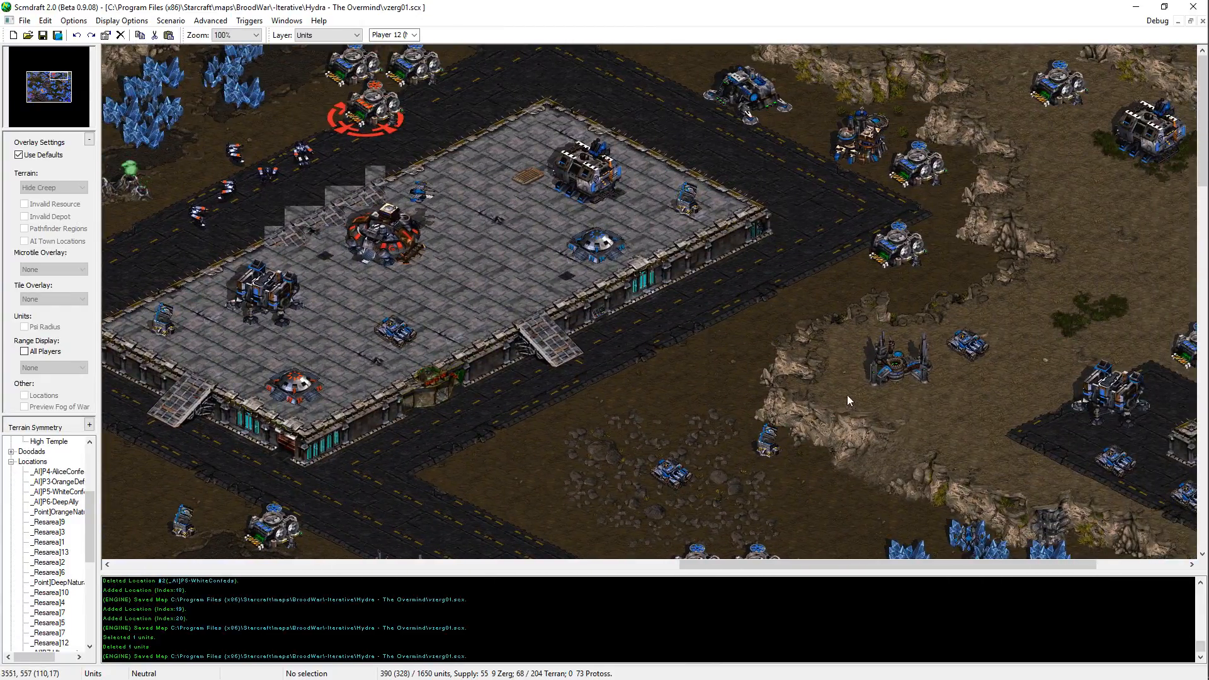
pyautogui.moveTo(799, 377); pyautogui.dragTo(262, 351, button='middle')
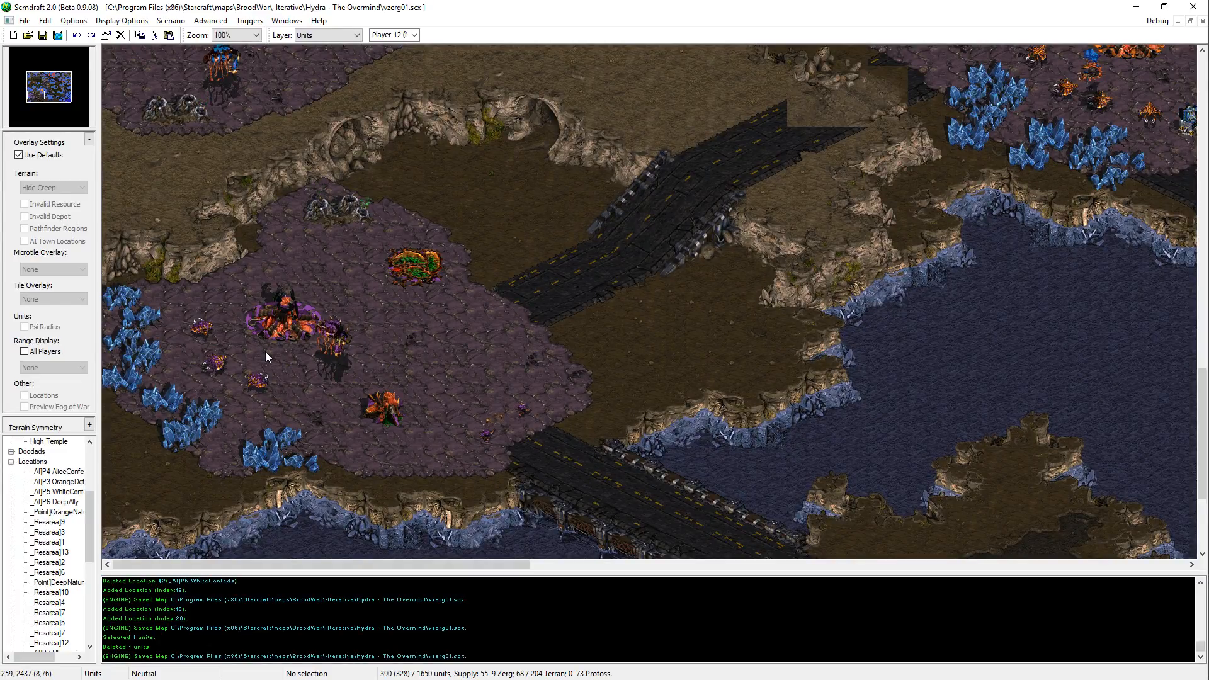
pyautogui.moveTo(266, 352); pyautogui.dragTo(882, 539, button='middle')
pyautogui.moveTo(864, 474); pyautogui.dragTo(554, 260, button='middle')
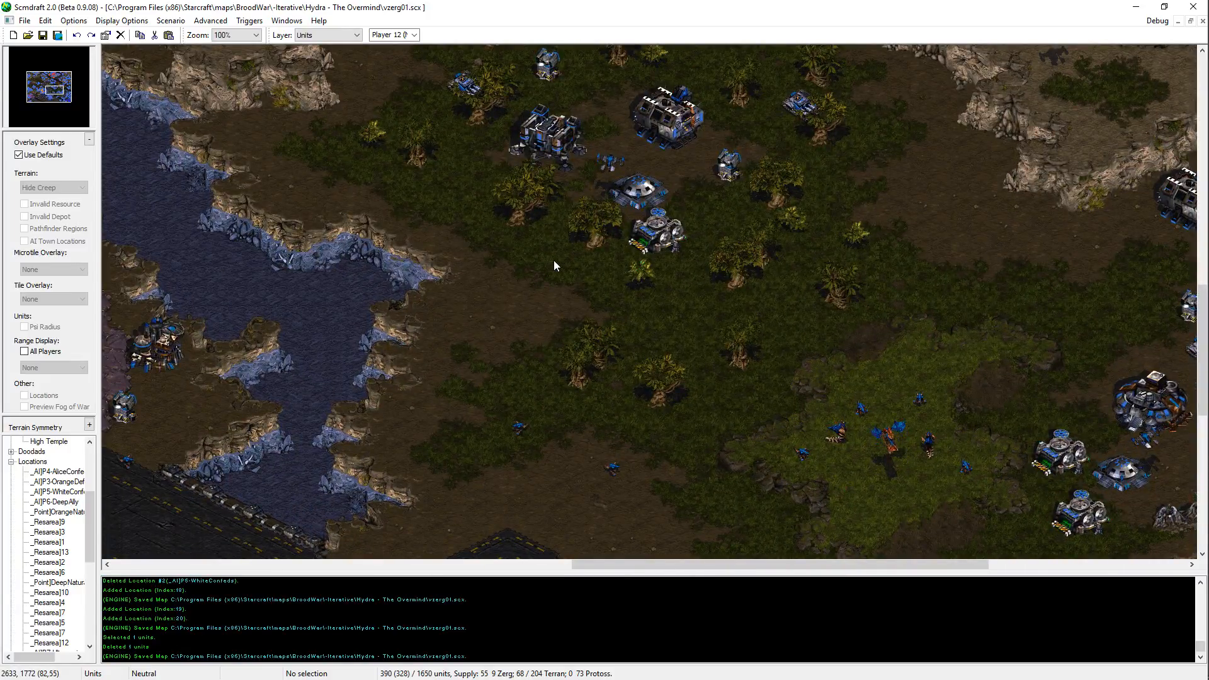
pyautogui.press('Right')
pyautogui.press('Up')
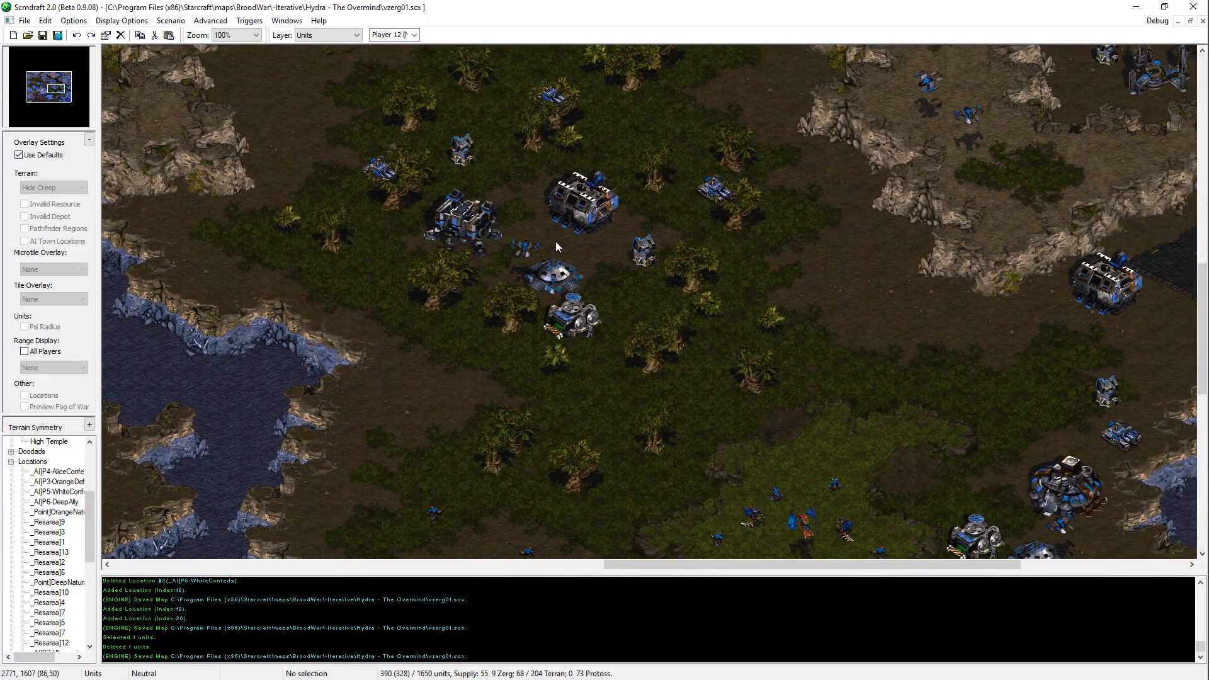
pyautogui.press('Right')
pyautogui.press('Up')
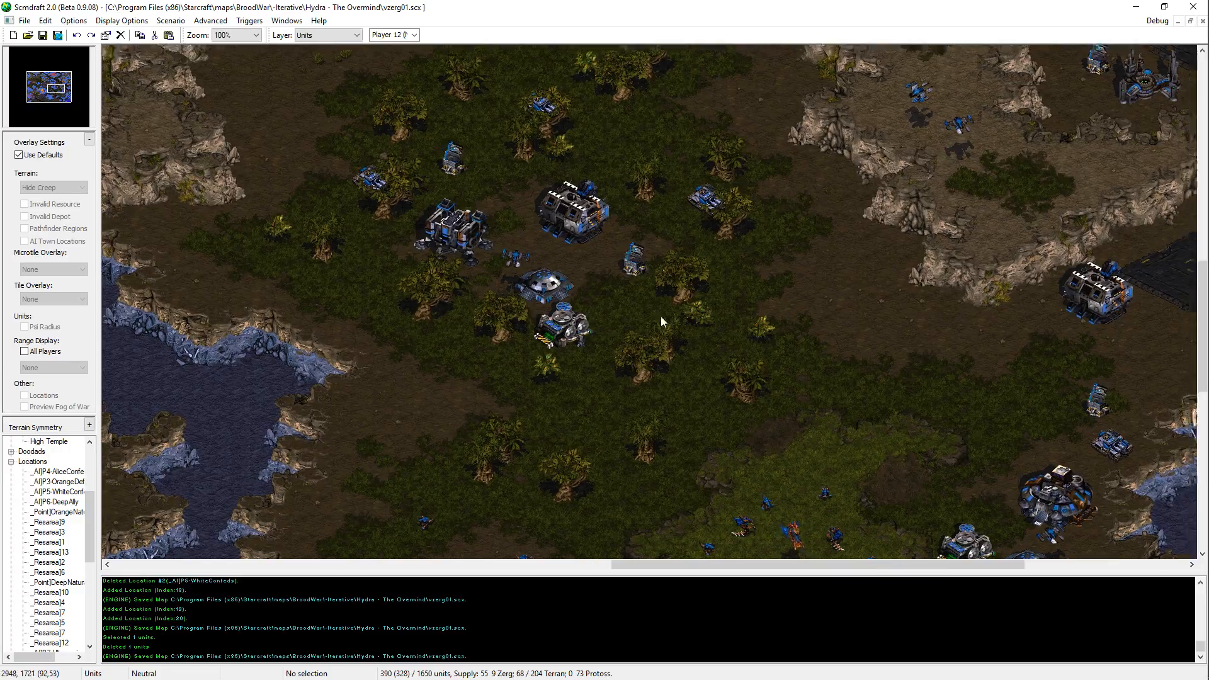
# Step: Inspect the terrain around the forested Terran outpost in the Terrain layer and save the map
pyautogui.press('t')
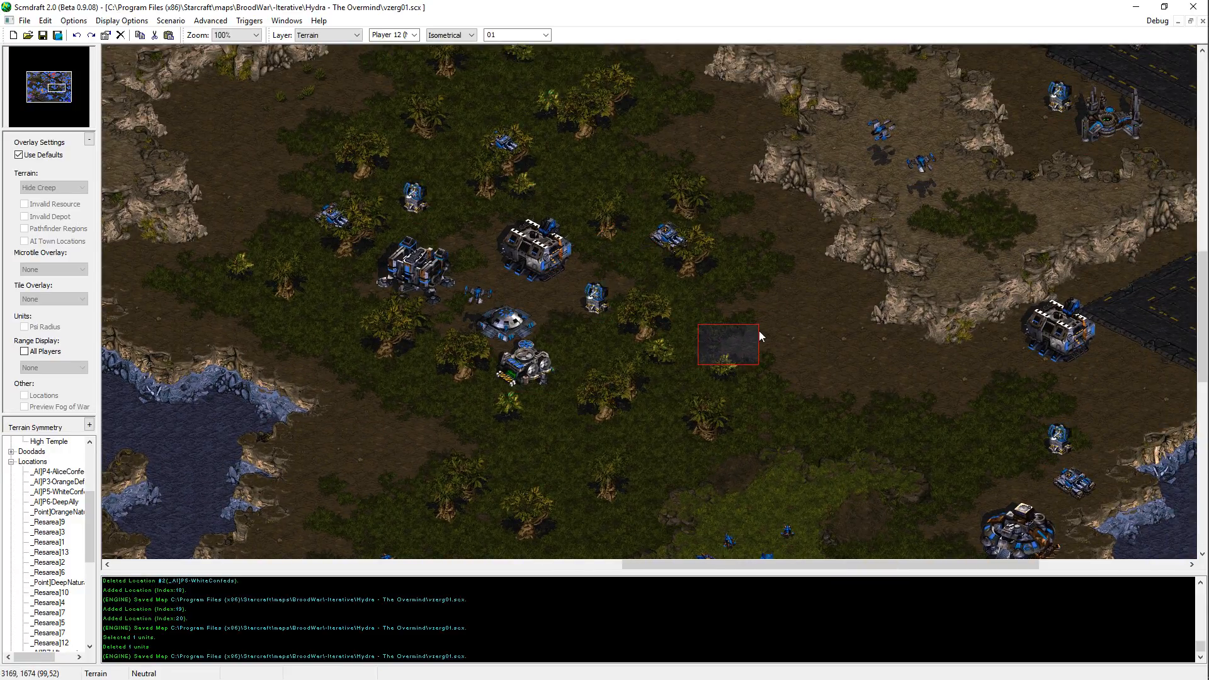
pyautogui.press('Left')
pyautogui.press('Up')
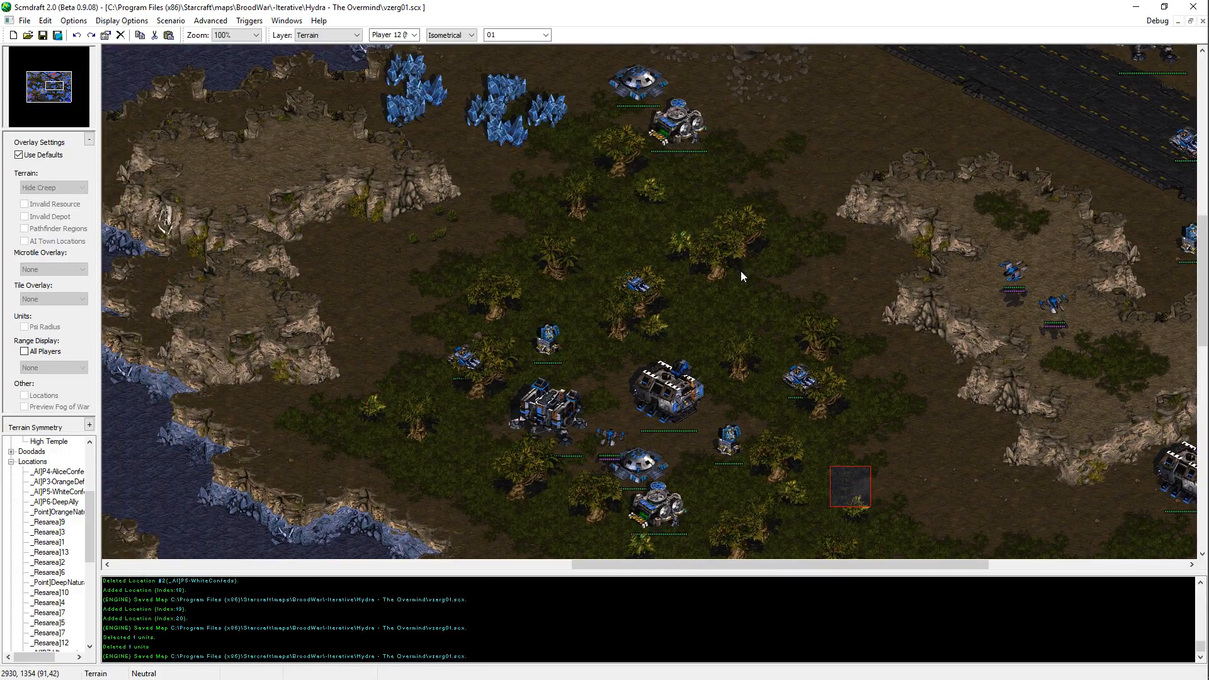
pyautogui.press('Left')
pyautogui.press('Down')
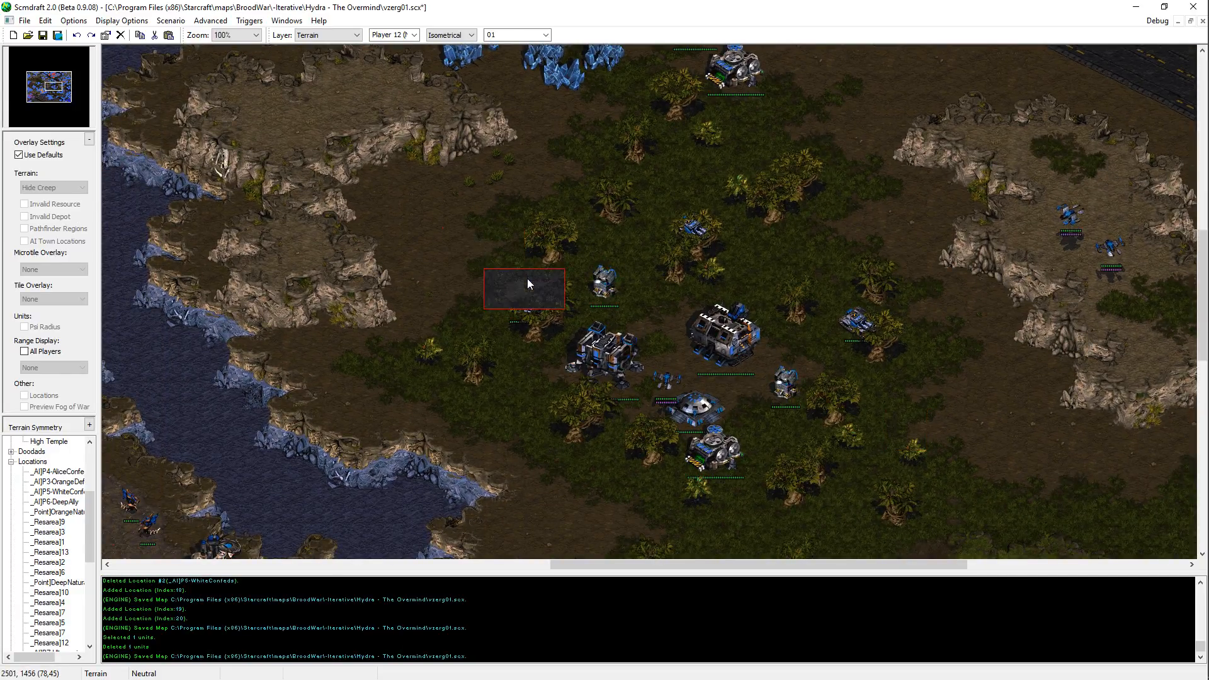
pyautogui.press('Left')
pyautogui.press('Down')
pyautogui.press('Right')
pyautogui.press('Down')
pyautogui.press('Right')
pyautogui.press('Down')
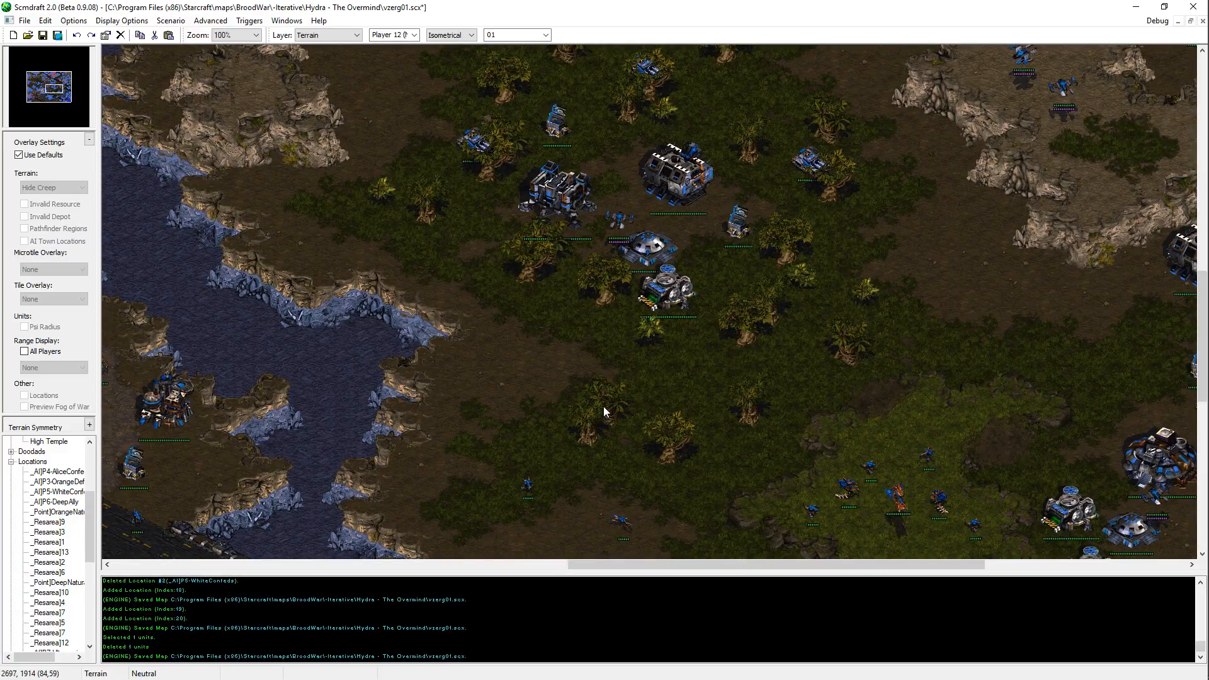
pyautogui.hotkey('ctrl', 's')
# Step: Survey the grassy lowland southeast of the forested outpost and the Terran-guarded western valley around the purple start location
pyautogui.press('Right')
pyautogui.press('Up')
pyautogui.press('Right')
pyautogui.press('Up')
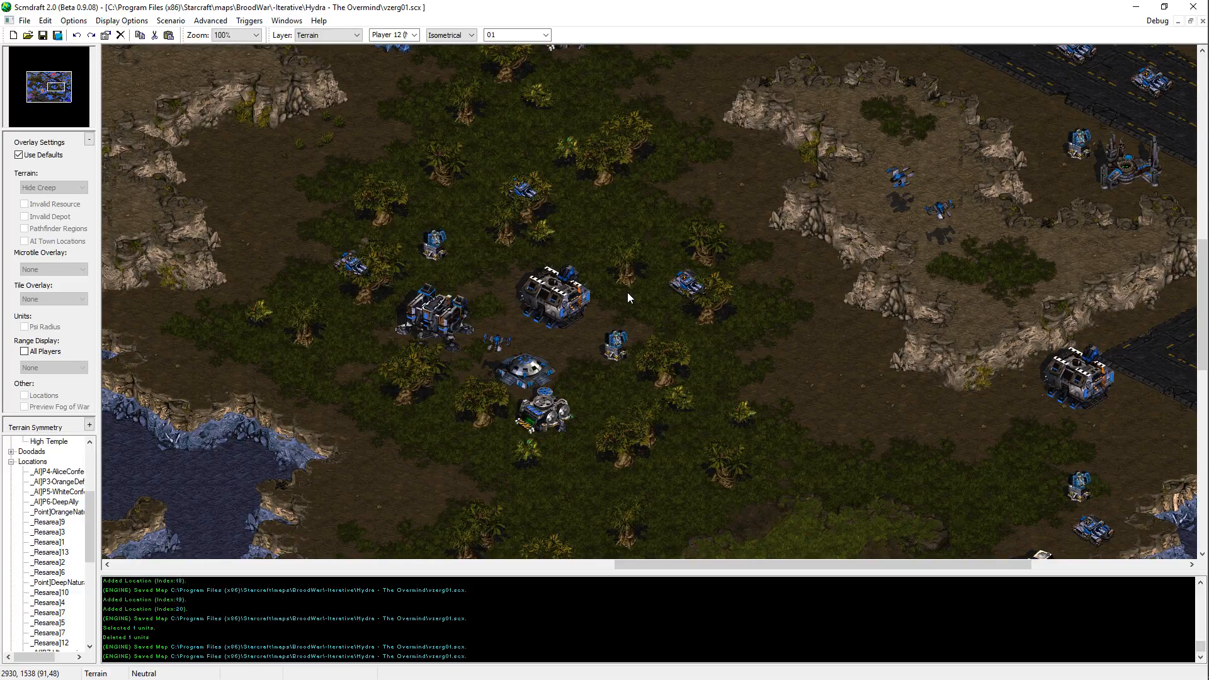
pyautogui.press('Right')
pyautogui.press('Down')
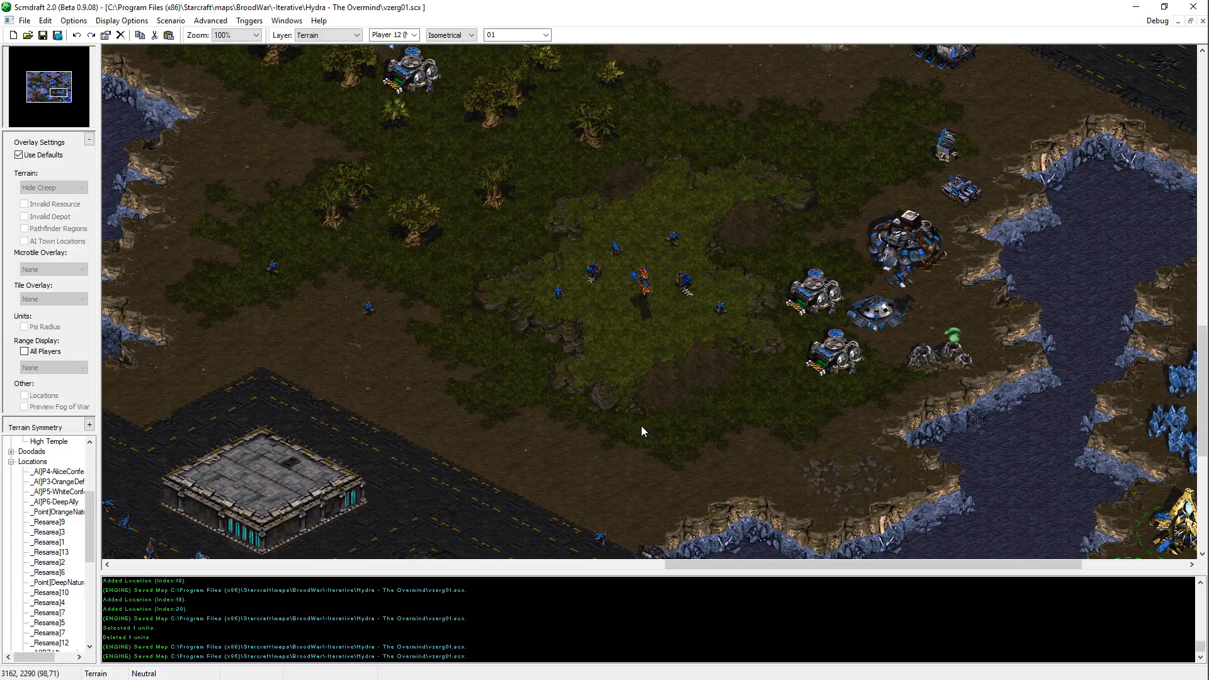
pyautogui.moveTo(396, 470); pyautogui.dragTo(23, 418, button='middle')
pyautogui.press('Up')
pyautogui.press('Up')
pyautogui.press('Up')
pyautogui.press('Up')
pyautogui.press('Up')
pyautogui.press('Up')
pyautogui.press('Up')
pyautogui.press('Up')
pyautogui.press('Up')
pyautogui.press('Up')
pyautogui.press('Up')
pyautogui.press('Up')
pyautogui.press('Up')
pyautogui.press('Up')
pyautogui.press('Up')
pyautogui.press('Up')
pyautogui.press('Up')
pyautogui.press('Up')
pyautogui.press('Up')
pyautogui.press('Up')
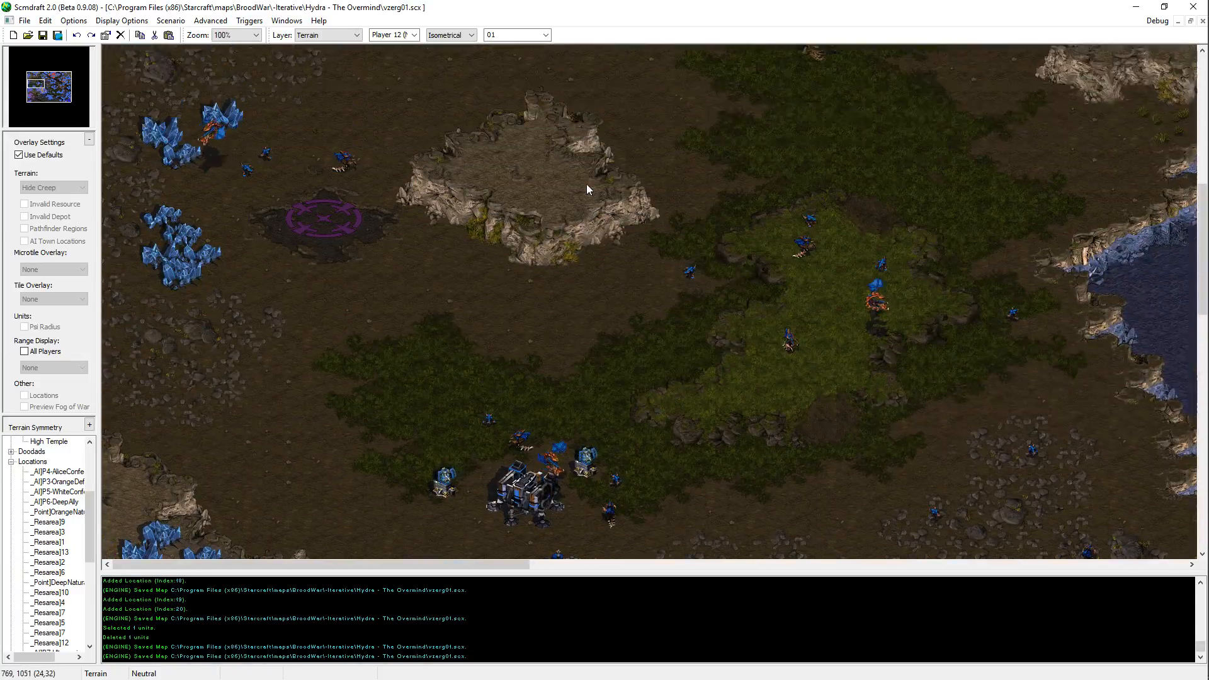
pyautogui.press('Up')
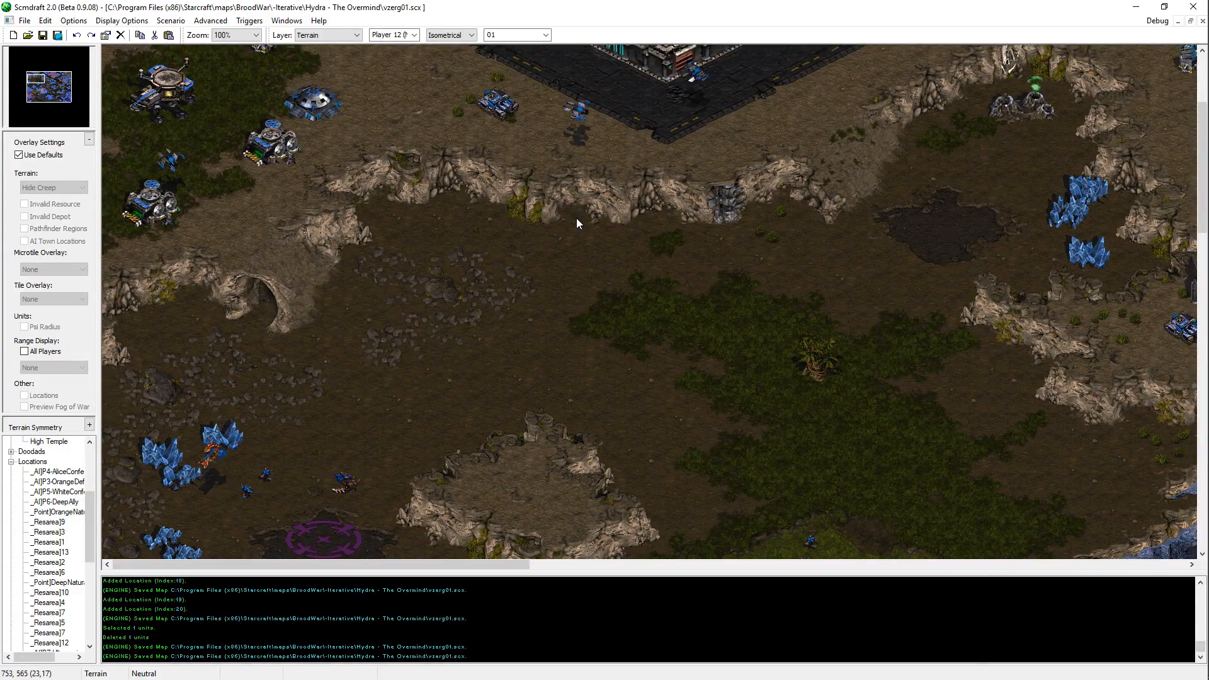
pyautogui.moveTo(576, 218); pyautogui.dragTo(604, 452, button='middle')
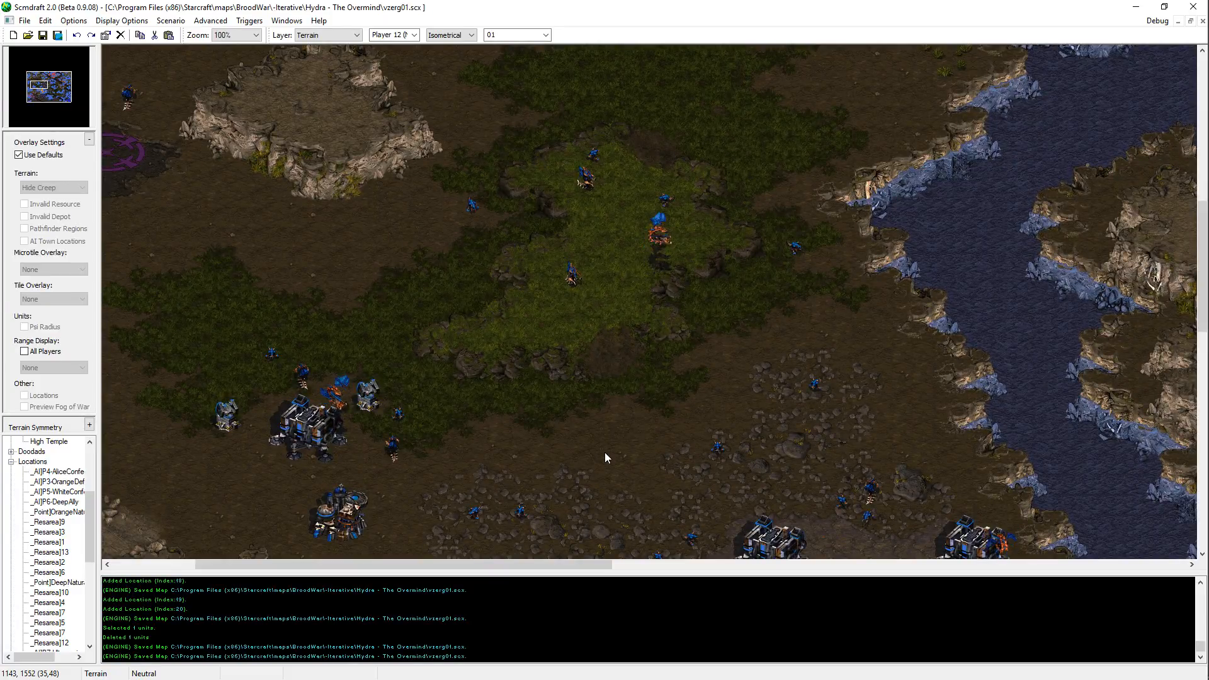
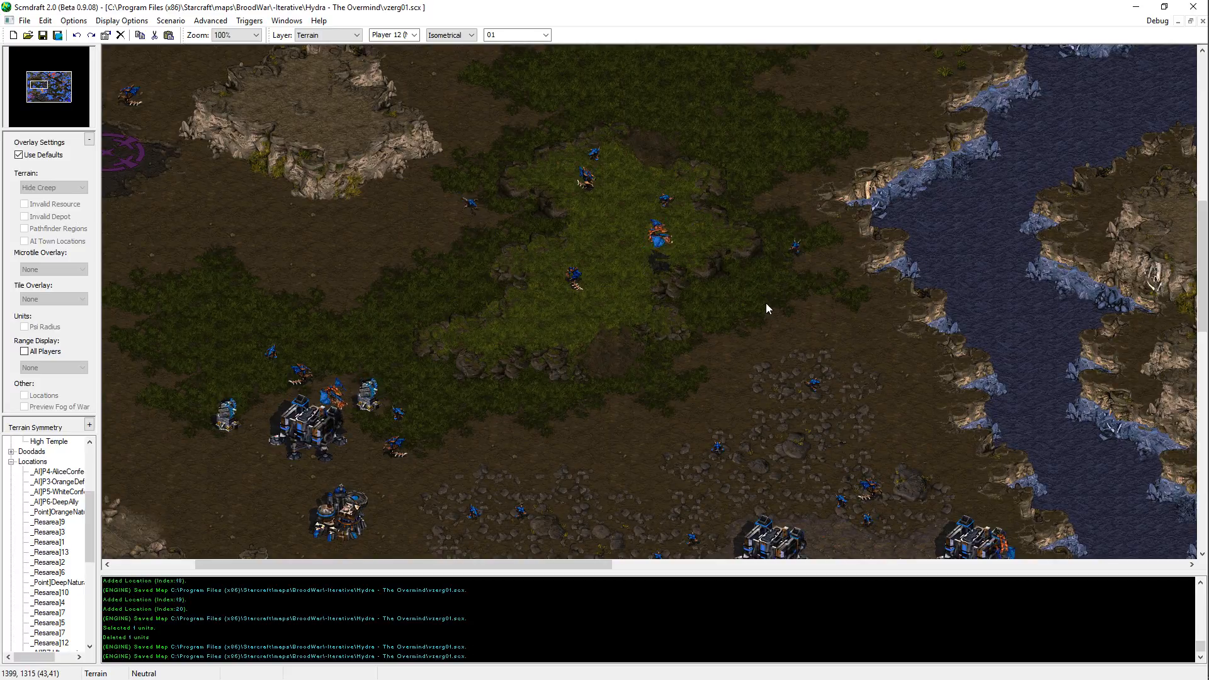
# Step: Survey the verzerg01 Overmind map's bases, roads, cliffs and water to check terrain and unit placement
pyautogui.moveTo(830, 66); pyautogui.dragTo(640, 424, button='middle')
pyautogui.press('Up')
pyautogui.press('Right')
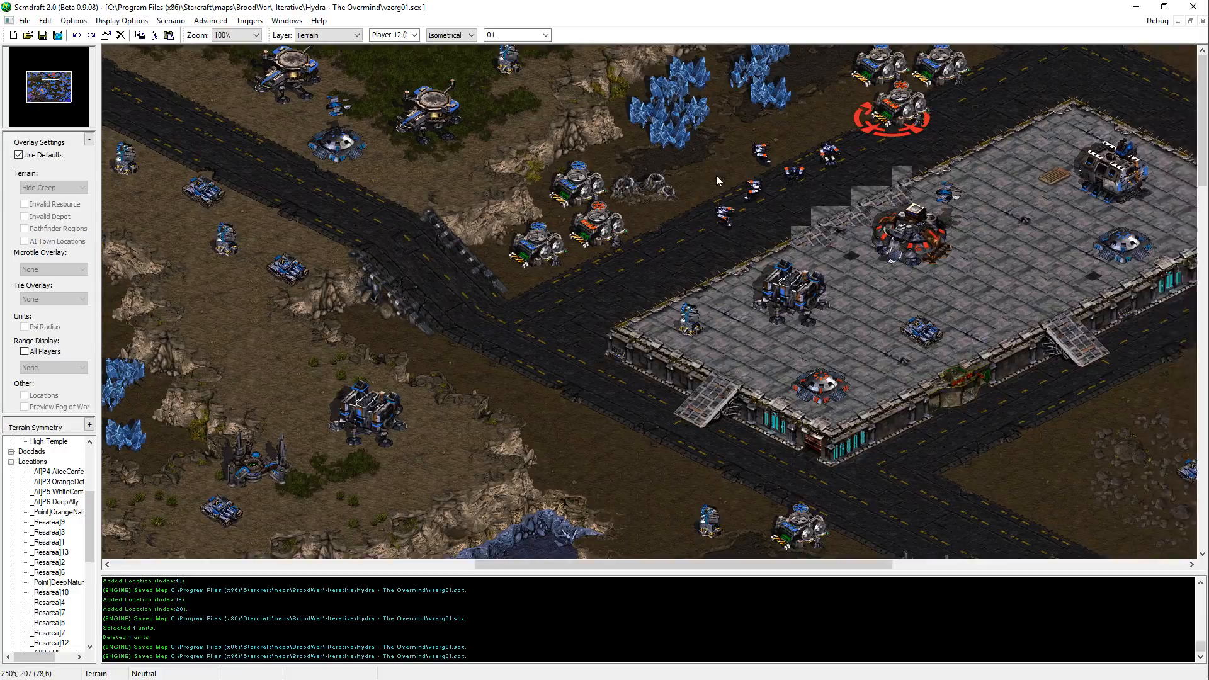
pyautogui.moveTo(716, 175); pyautogui.dragTo(962, 297, button='middle')
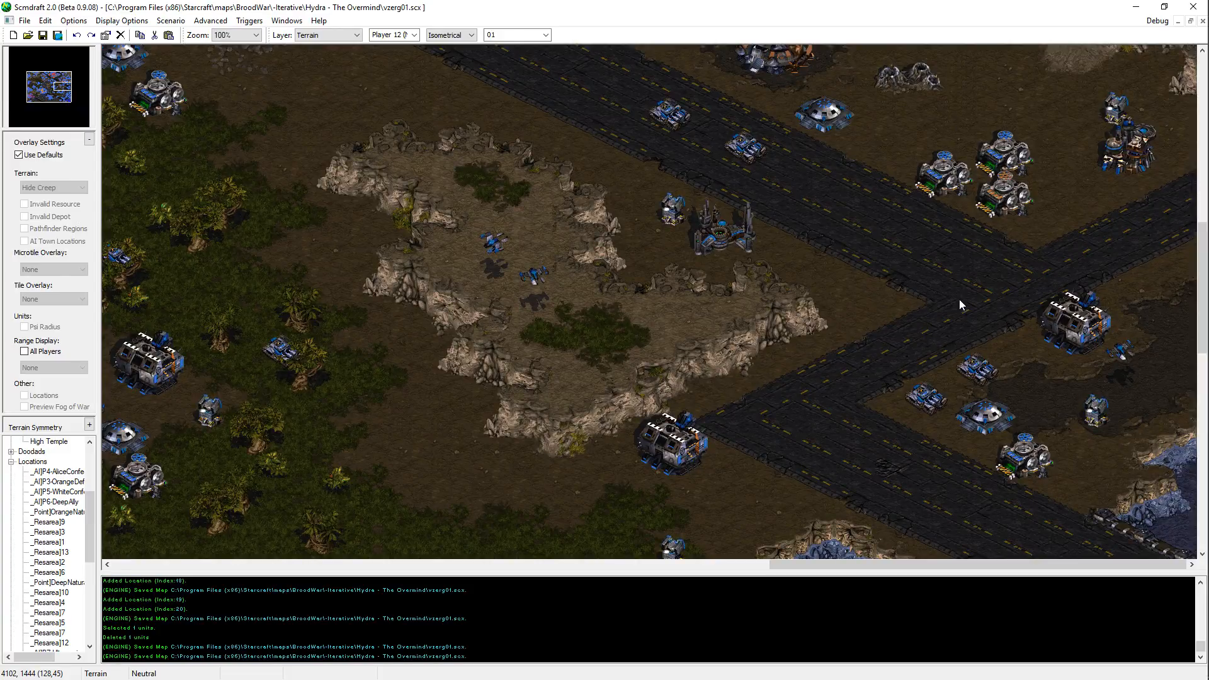
pyautogui.scroll(3, 959, 300)
pyautogui.moveTo(960, 240); pyautogui.dragTo(1065, 148, button='middle')
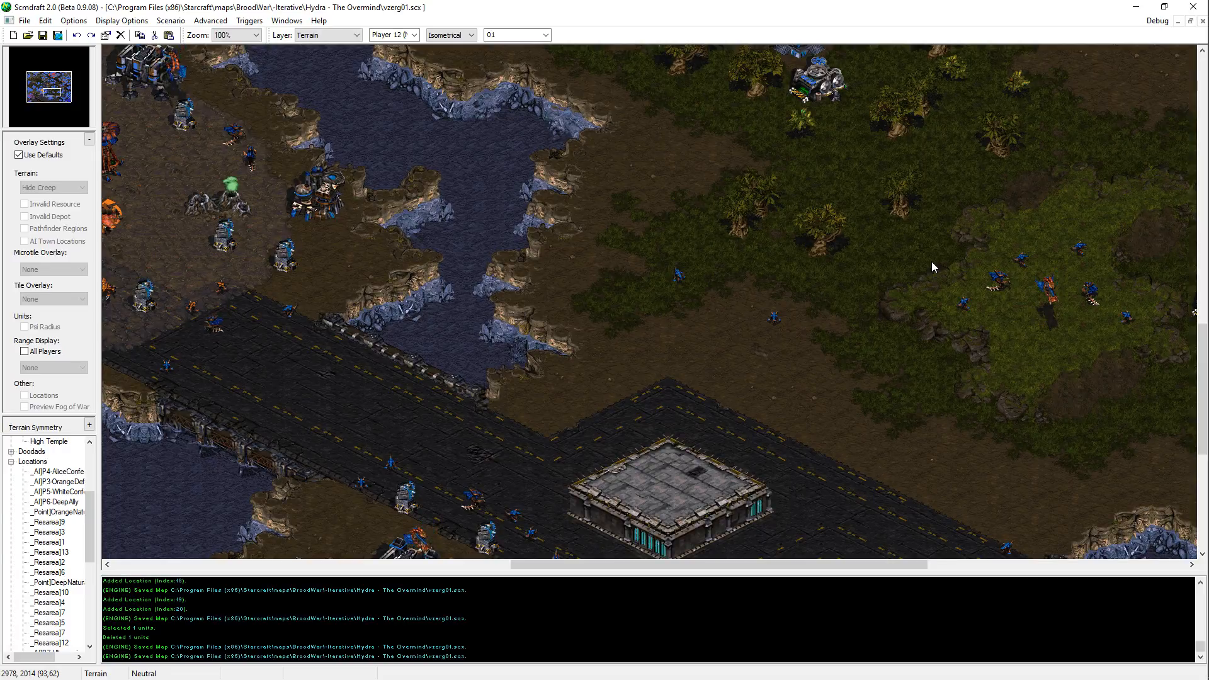
pyautogui.moveTo(871, 230); pyautogui.dragTo(811, 158, button='middle')
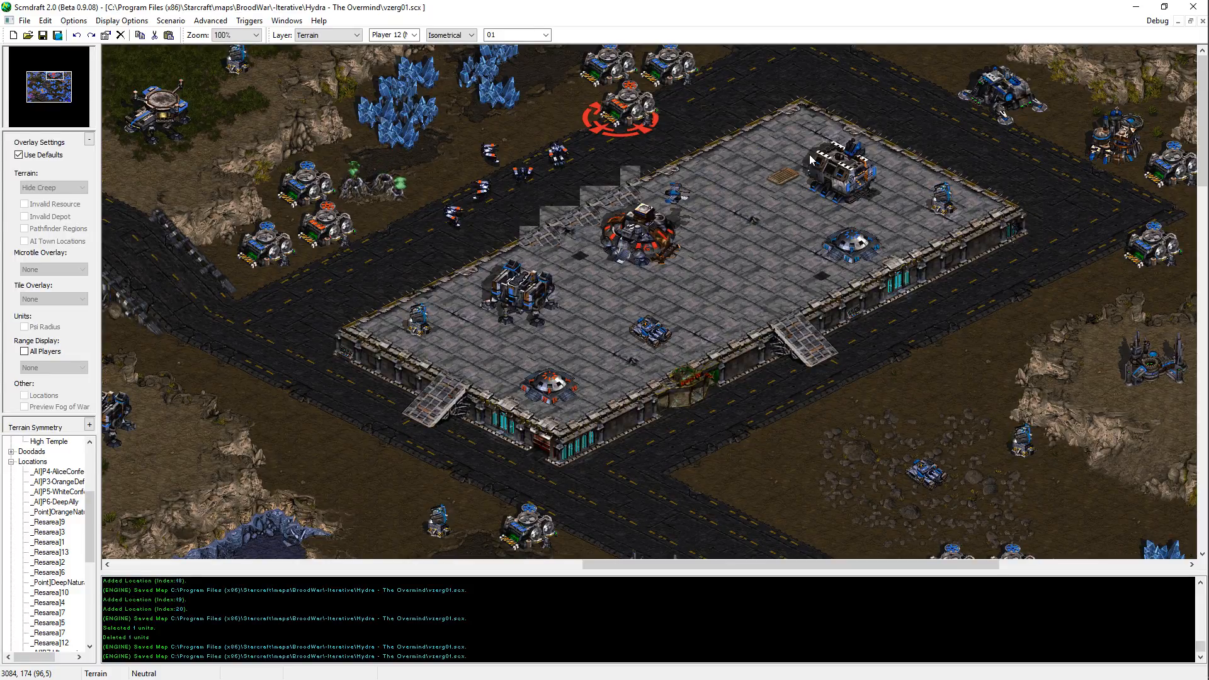
pyautogui.press('Left')
pyautogui.press('Left')
pyautogui.press('Left')
pyautogui.press('Left')
pyautogui.press('Left')
pyautogui.press('Left')
pyautogui.press('Left')
pyautogui.press('Left')
pyautogui.press('Left')
pyautogui.press('Left')
pyautogui.press('Left')
pyautogui.press('Left')
pyautogui.press('Left')
pyautogui.press('Left')
pyautogui.press('Left')
pyautogui.press('Left')
pyautogui.press('Left')
pyautogui.press('Left')
pyautogui.press('Left')
pyautogui.press('Left')
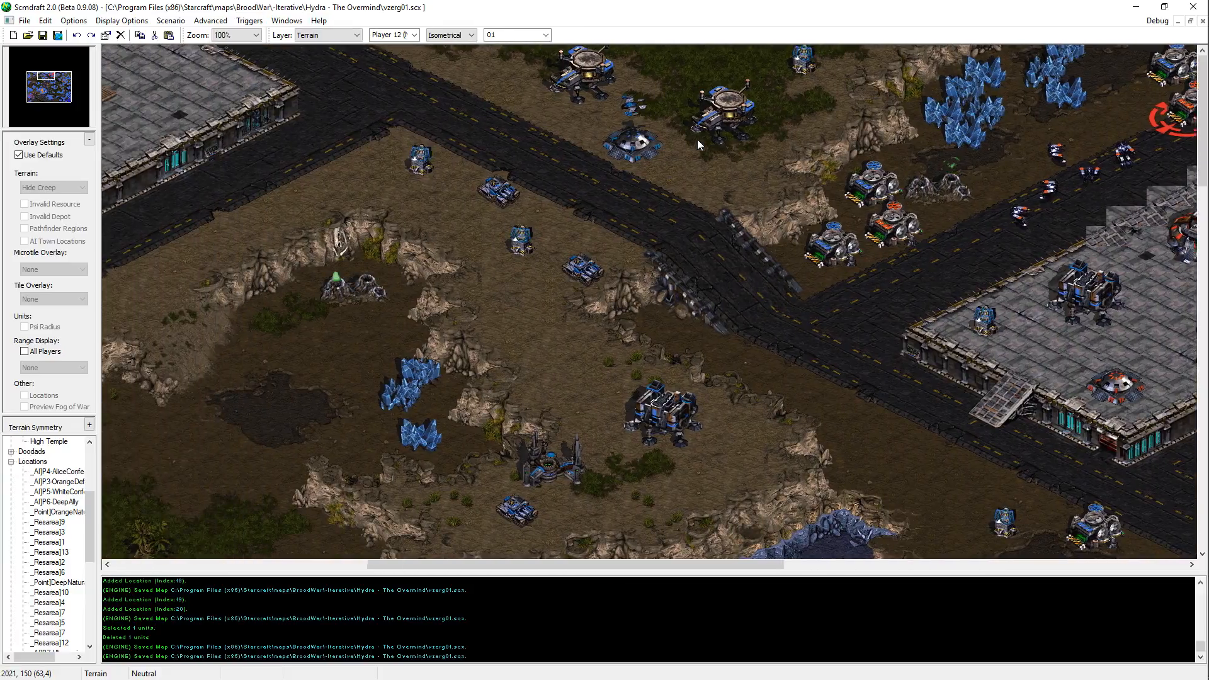
pyautogui.moveTo(697, 139); pyautogui.dragTo(648, 411, button='middle')
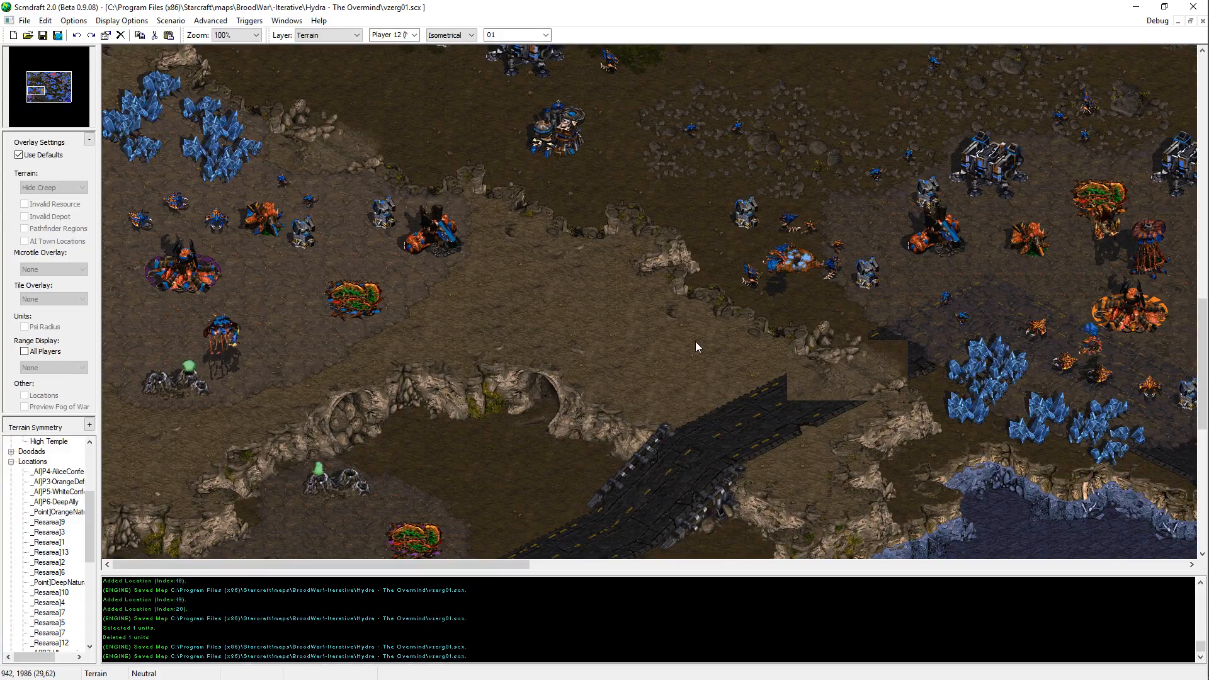
pyautogui.press('Up')
pyautogui.press('Right')
pyautogui.press('Up')
pyautogui.press('Right')
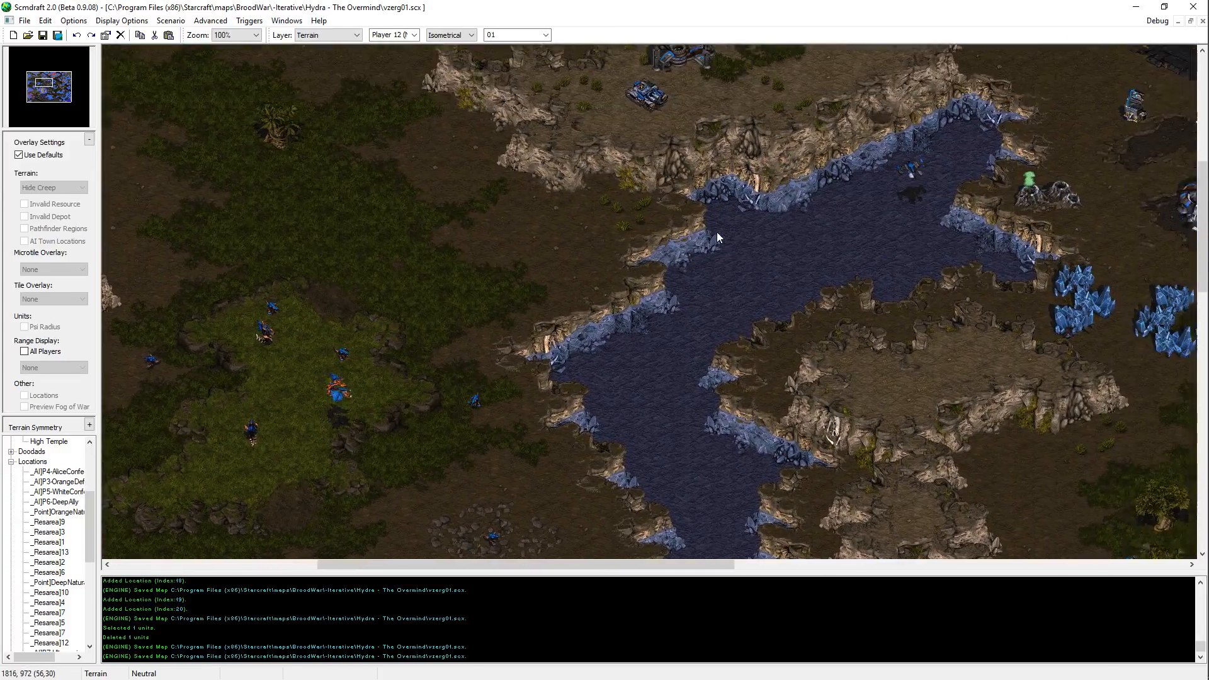
pyautogui.press('Up')
pyautogui.press('Right')
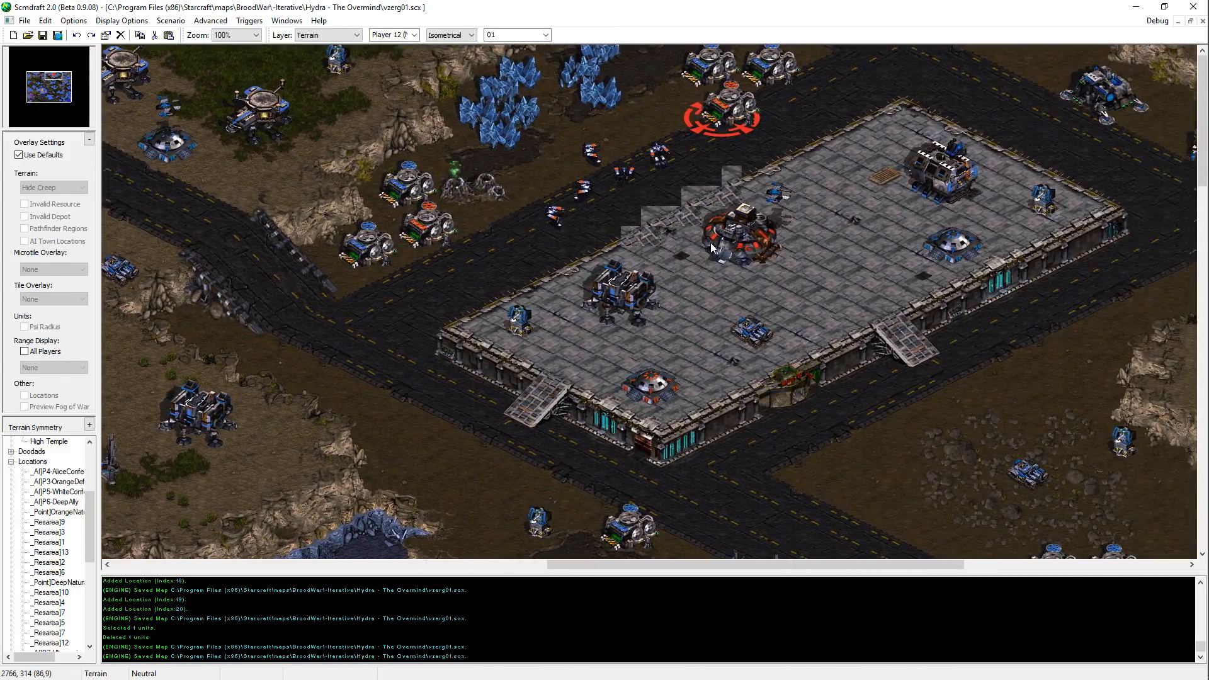
pyautogui.press('Right')
pyautogui.press('Left')
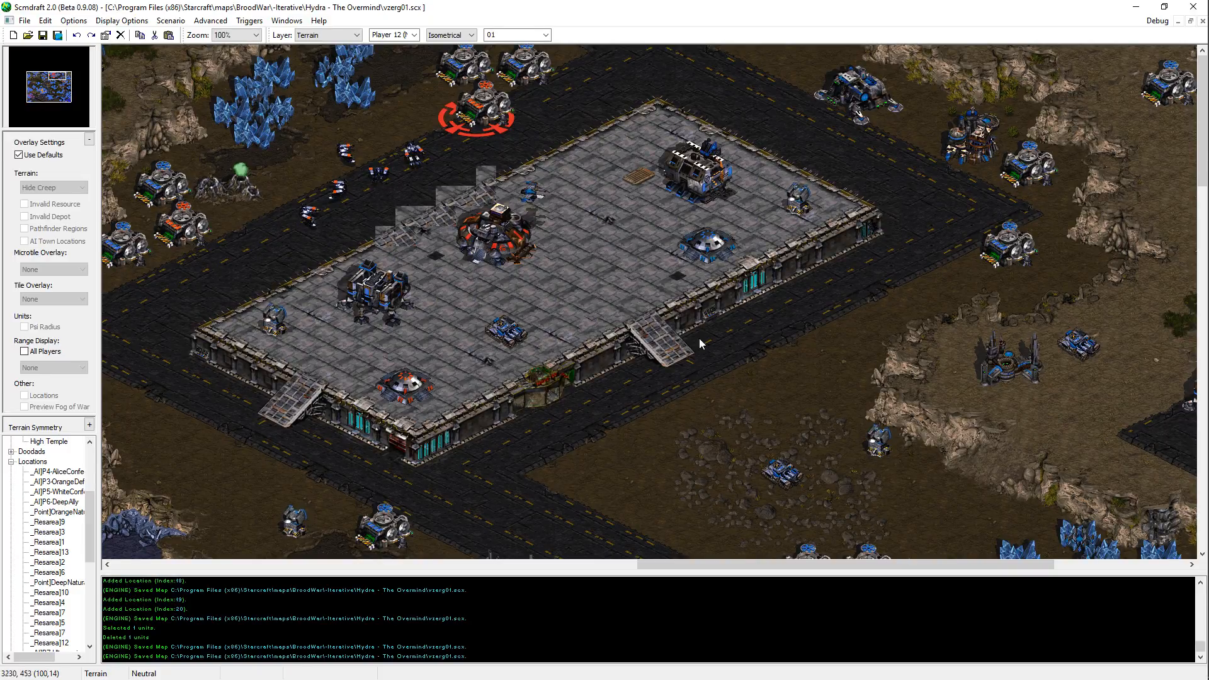
pyautogui.moveTo(601, 343); pyautogui.dragTo(336, 541, button='middle')
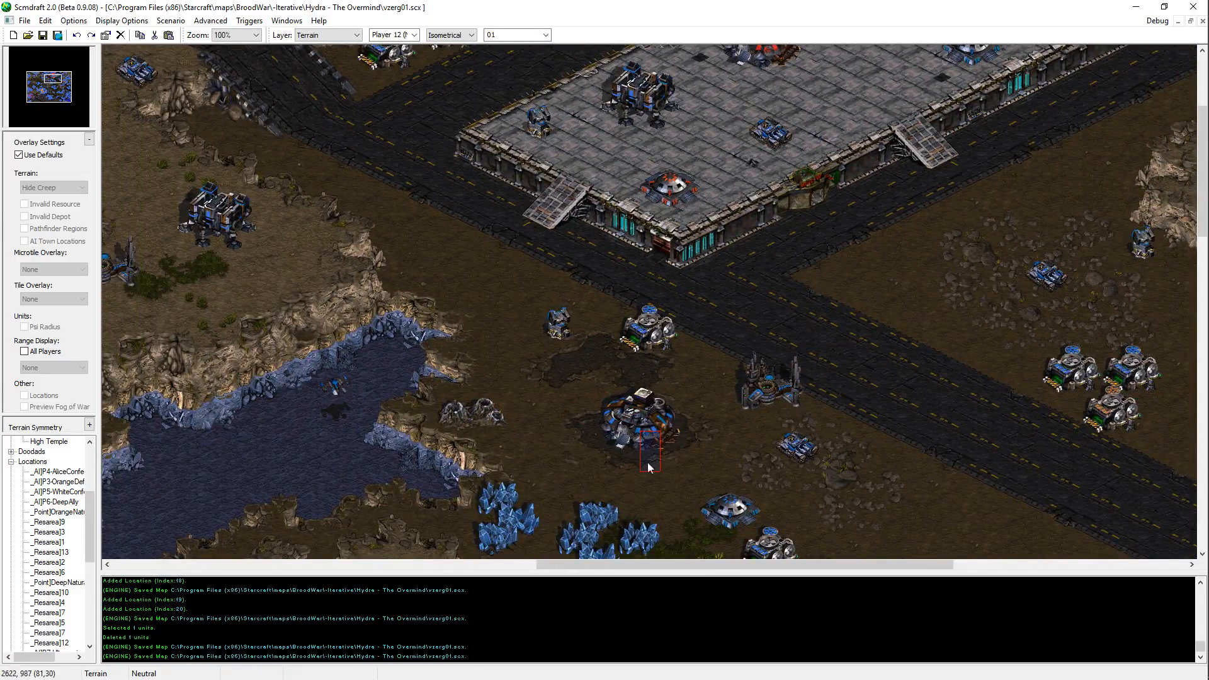
pyautogui.moveTo(754, 264); pyautogui.dragTo(630, 66, button='middle')
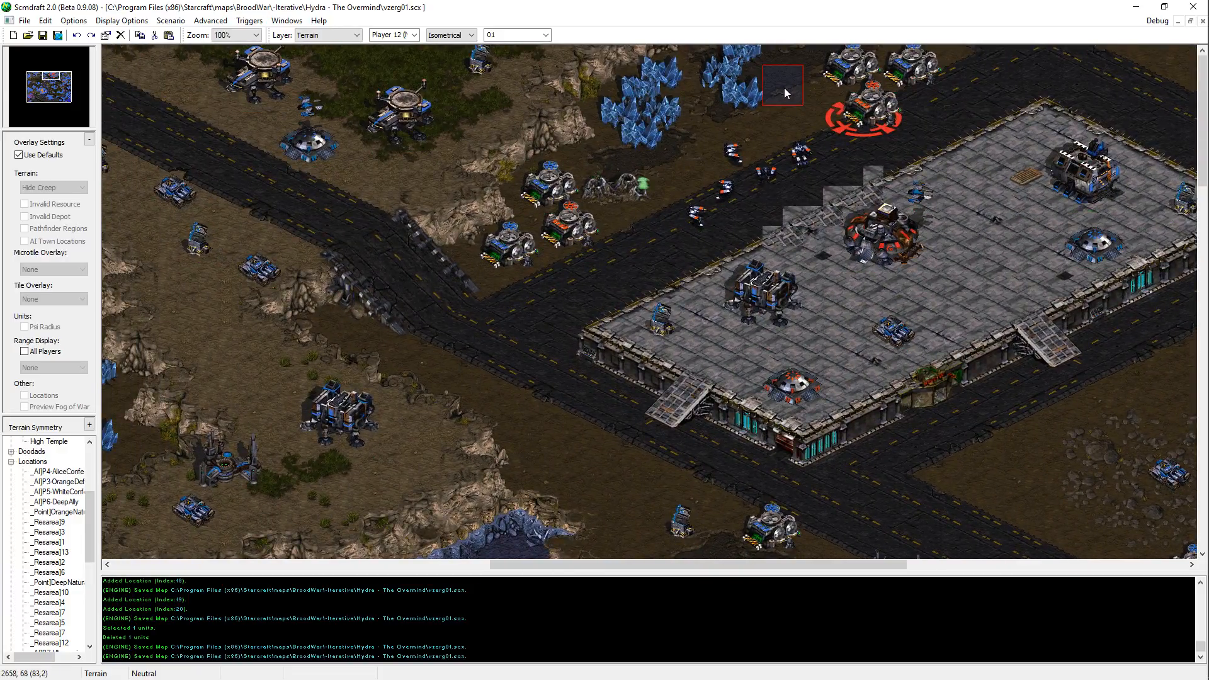
# Step: Place a terrain patch beside the mineral field northwest of the large raised platform and save the map
pyautogui.click(808, 83)
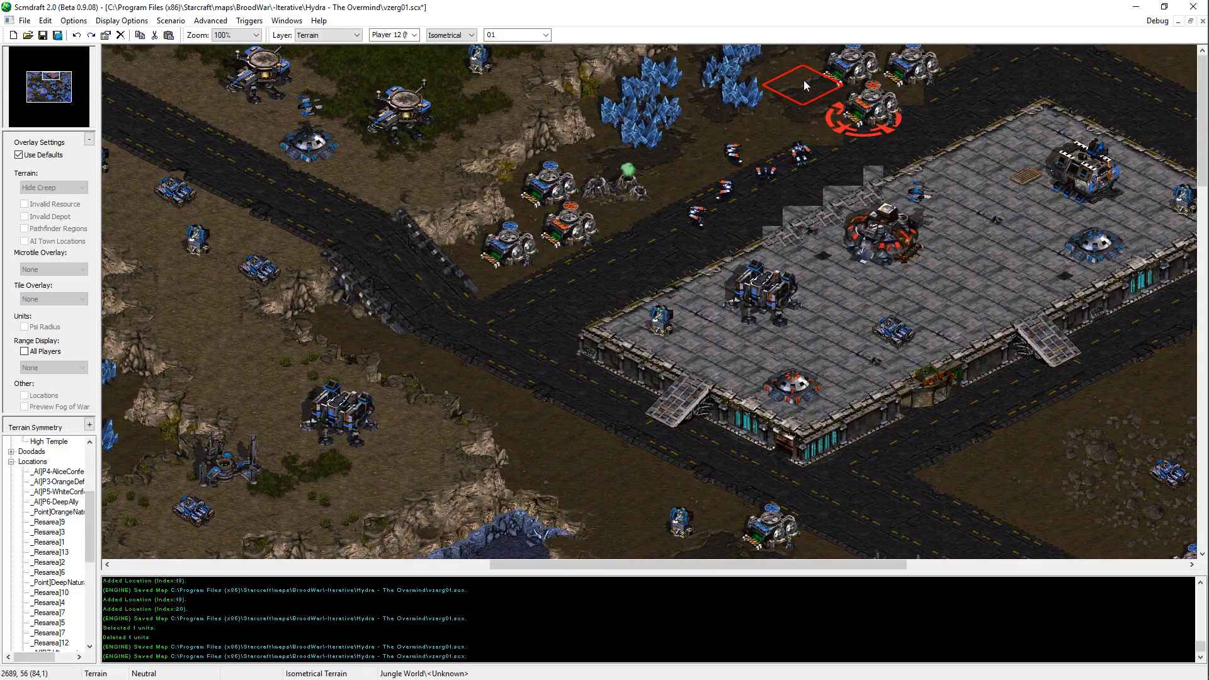
pyautogui.hotkey('ctrl', 'v')
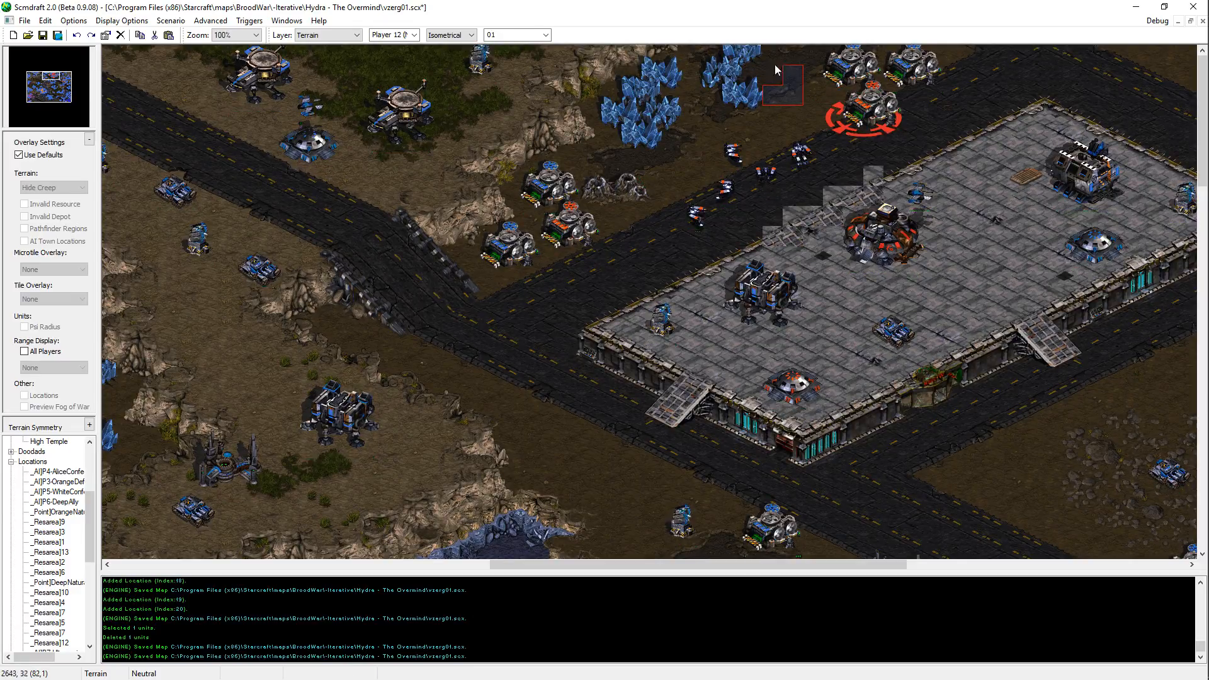
pyautogui.moveTo(779, 69)
pyautogui.mouseDown(button='middle')
pyautogui.moveTo(806, 317)
pyautogui.moveTo(505, 87)
pyautogui.mouseUp(button='middle')
pyautogui.moveTo(706, 348); pyautogui.dragTo(504, 229, button='middle')
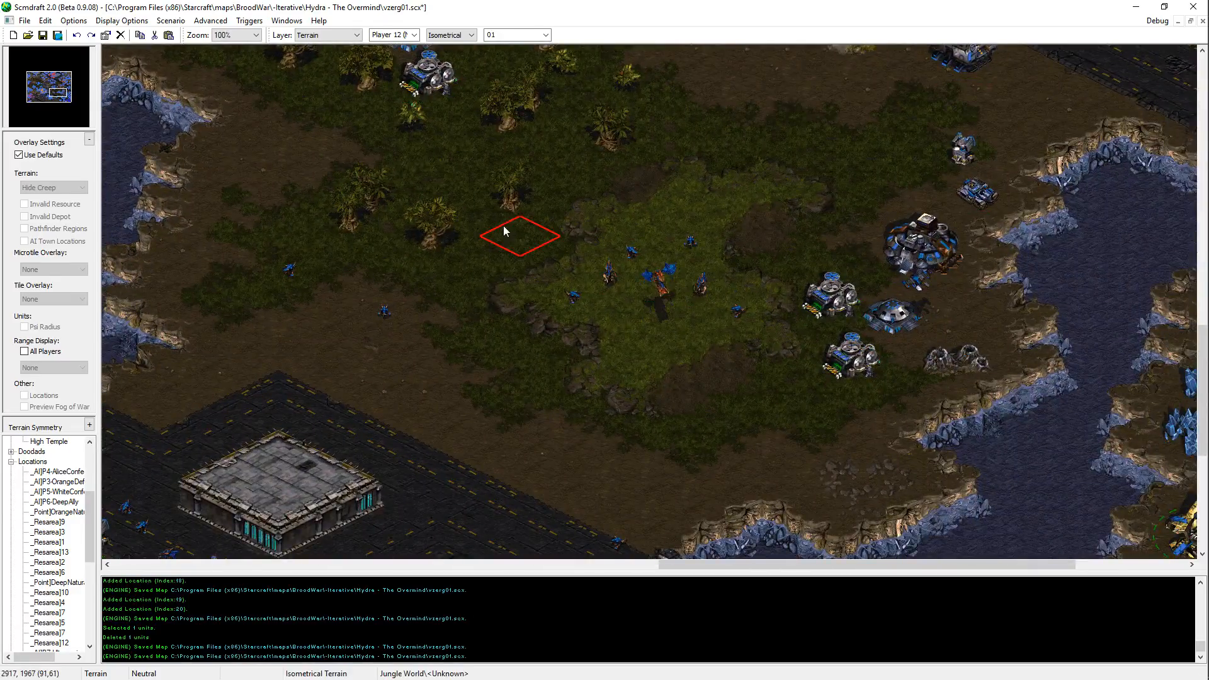
pyautogui.moveTo(1071, 409); pyautogui.dragTo(801, 295, button='middle')
pyautogui.moveTo(1162, 384); pyautogui.dragTo(1033, 225, button='middle')
pyautogui.press('Up')
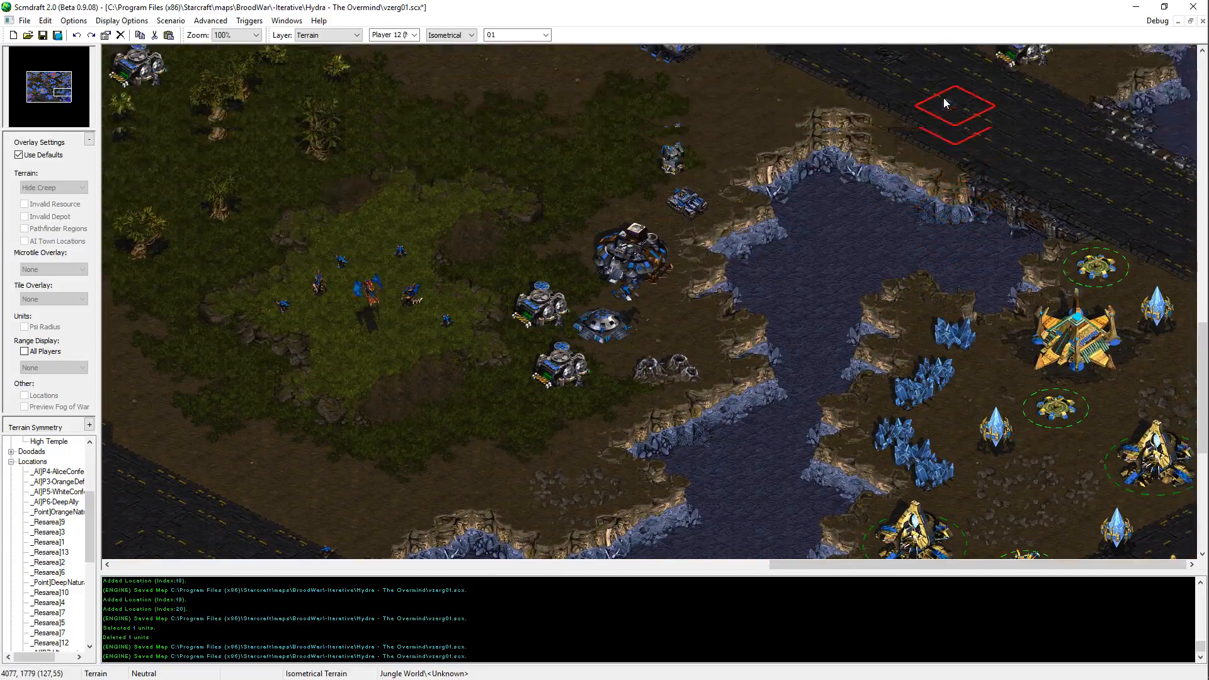
pyautogui.moveTo(1075, 426); pyautogui.dragTo(908, 85, button='middle')
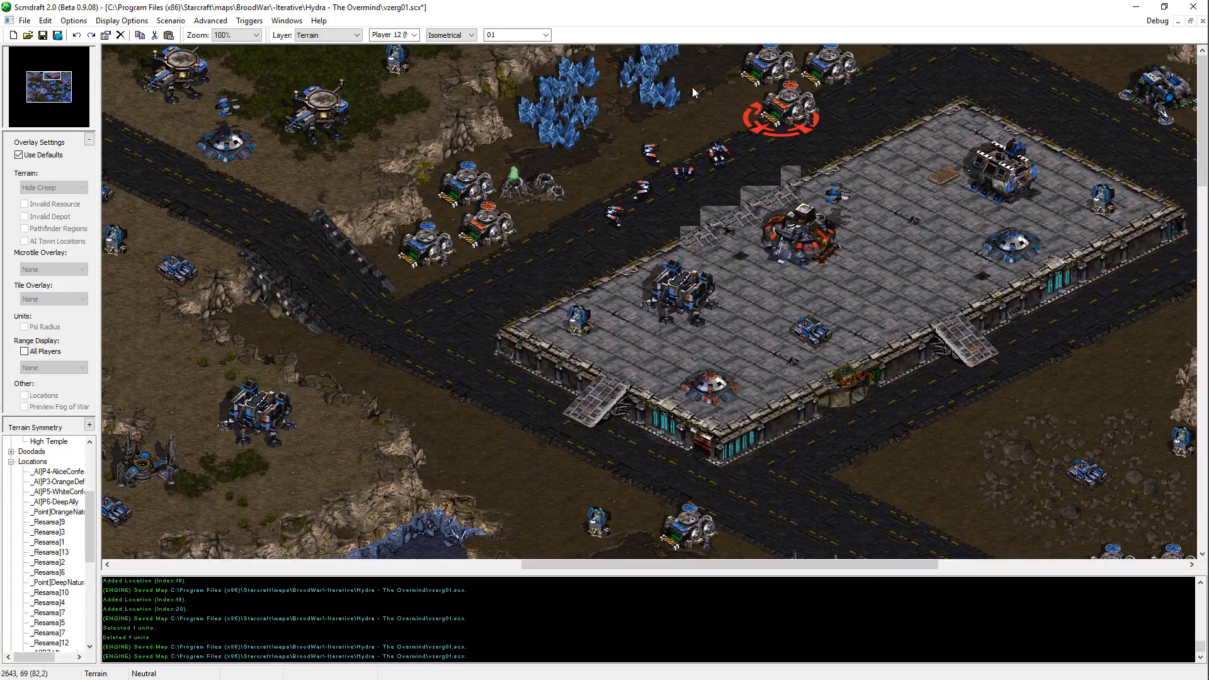
pyautogui.hotkey('ctrl', 's')
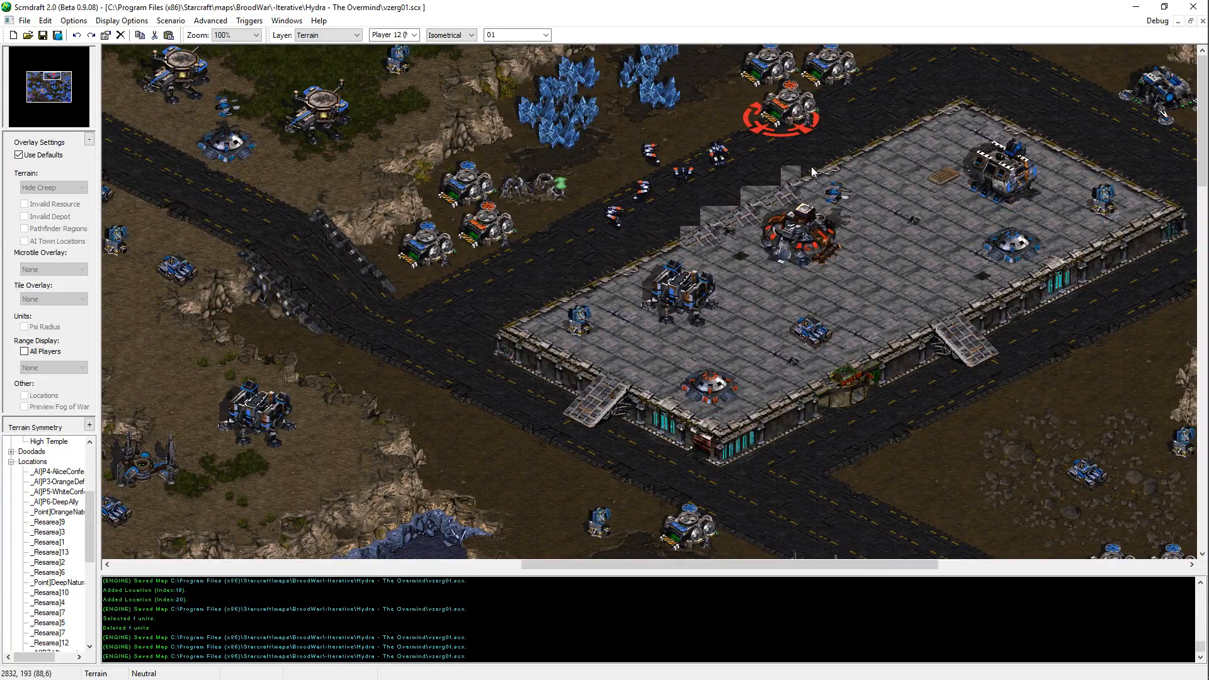
# Step: Examine the central forest, the southern lake shores and the western Zerg bases for terrain detail and unused ground
pyautogui.moveTo(701, 153); pyautogui.dragTo(766, 613, button='middle')
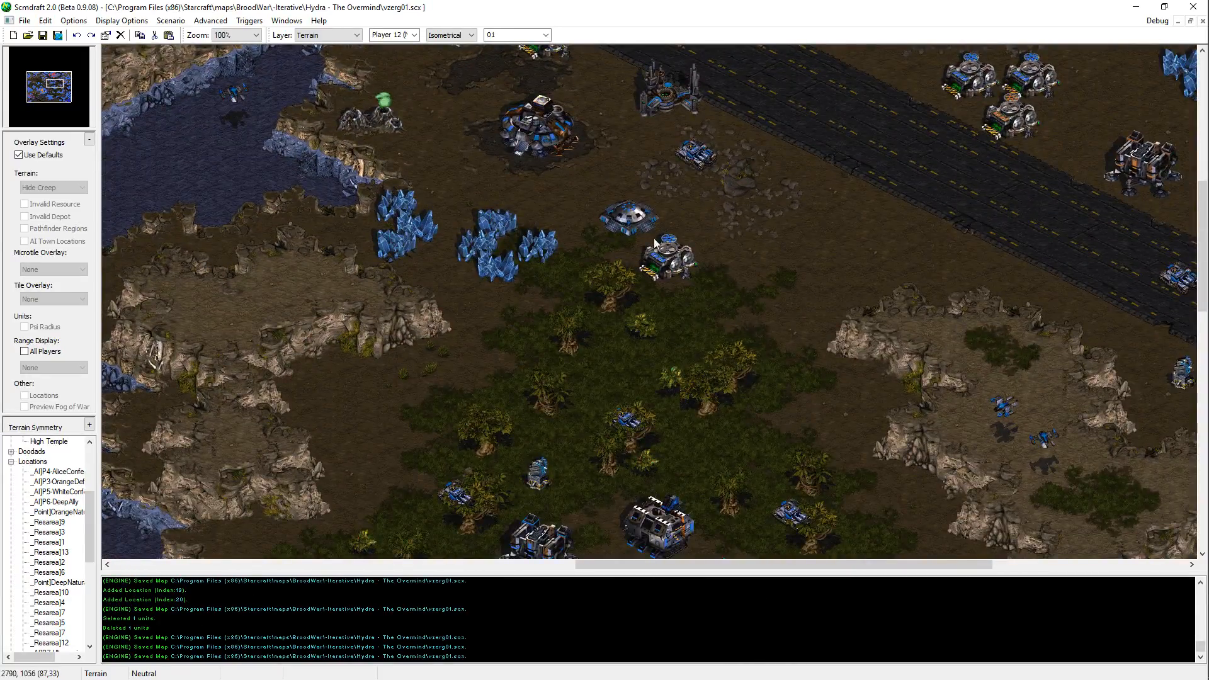
pyautogui.moveTo(910, 467); pyautogui.dragTo(1104, 592, button='middle')
pyautogui.moveTo(569, 426); pyautogui.dragTo(527, 664, button='middle')
pyautogui.moveTo(872, 403); pyautogui.dragTo(723, 483, button='middle')
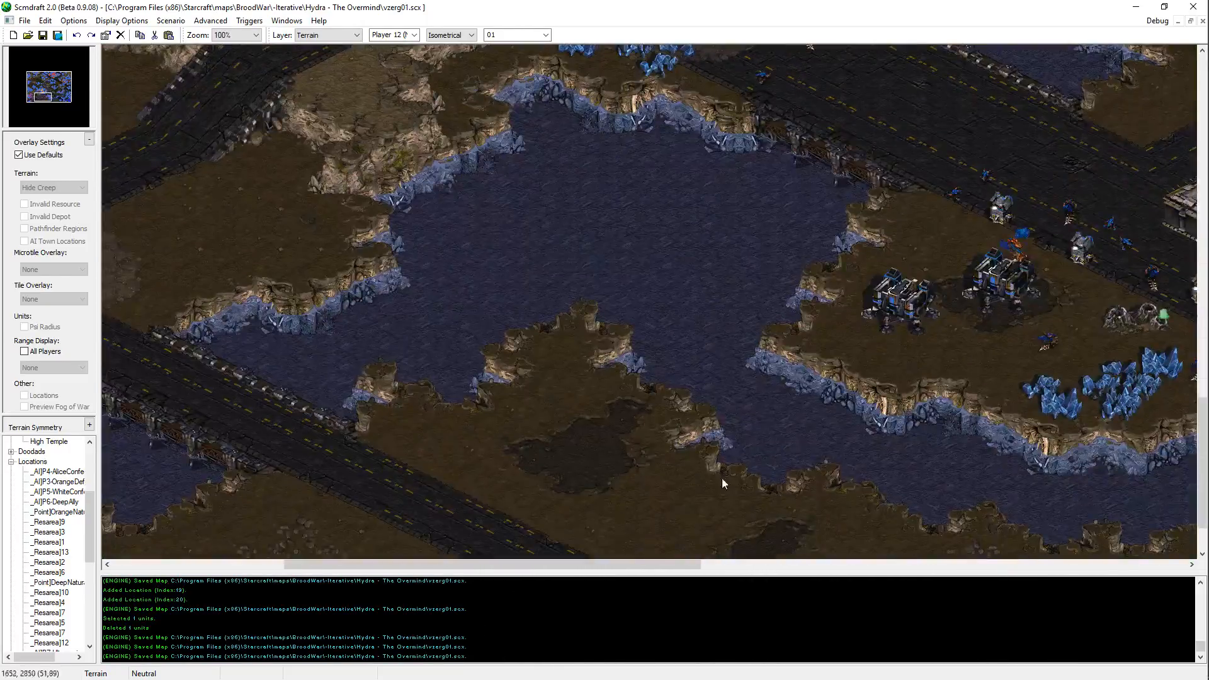
pyautogui.moveTo(637, 464); pyautogui.dragTo(674, 506, button='middle')
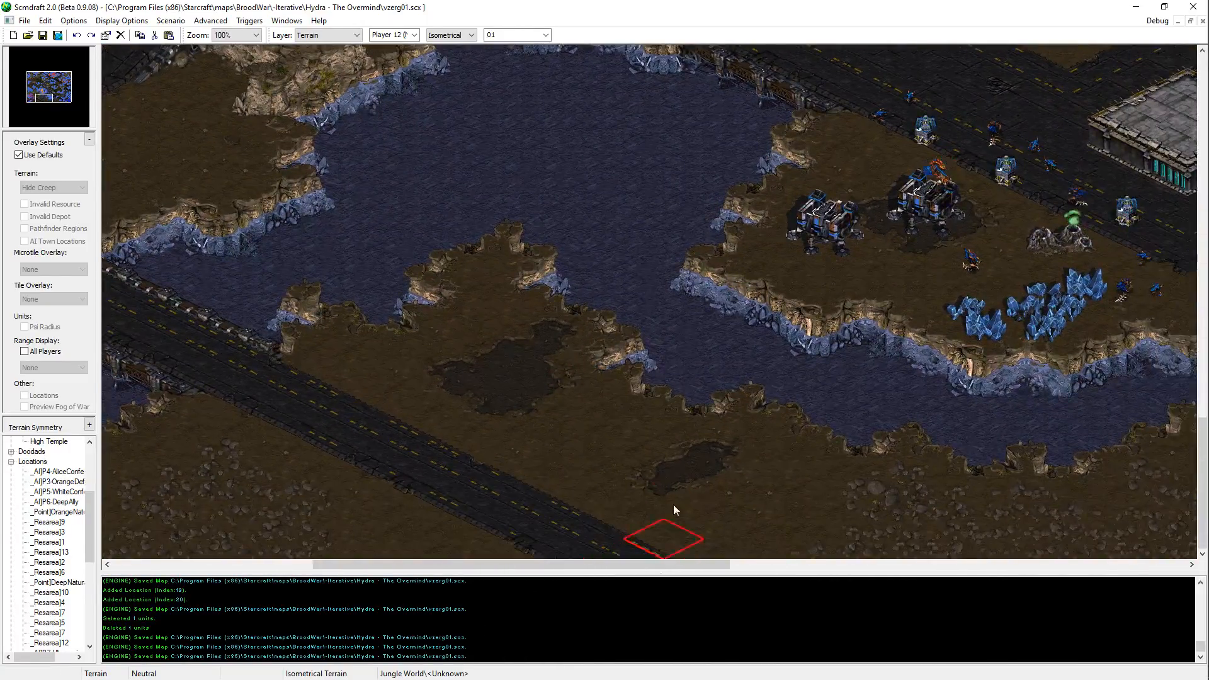
pyautogui.click(688, 459)
pyautogui.moveTo(682, 443)
pyautogui.mouseDown(button='right')
pyautogui.moveTo(655, 495)
pyautogui.moveTo(668, 494)
pyautogui.mouseUp(button='right')
pyautogui.moveTo(805, 510); pyautogui.dragTo(858, 135, button='middle')
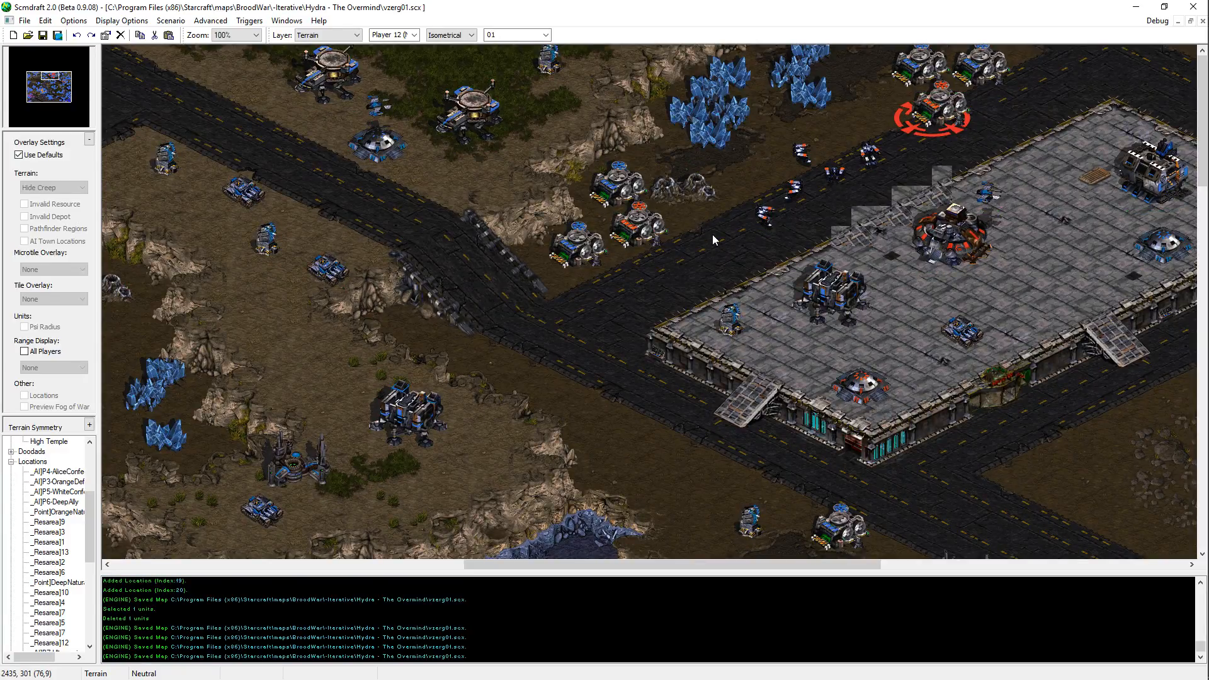
pyautogui.moveTo(713, 239); pyautogui.dragTo(86, 7, button='middle')
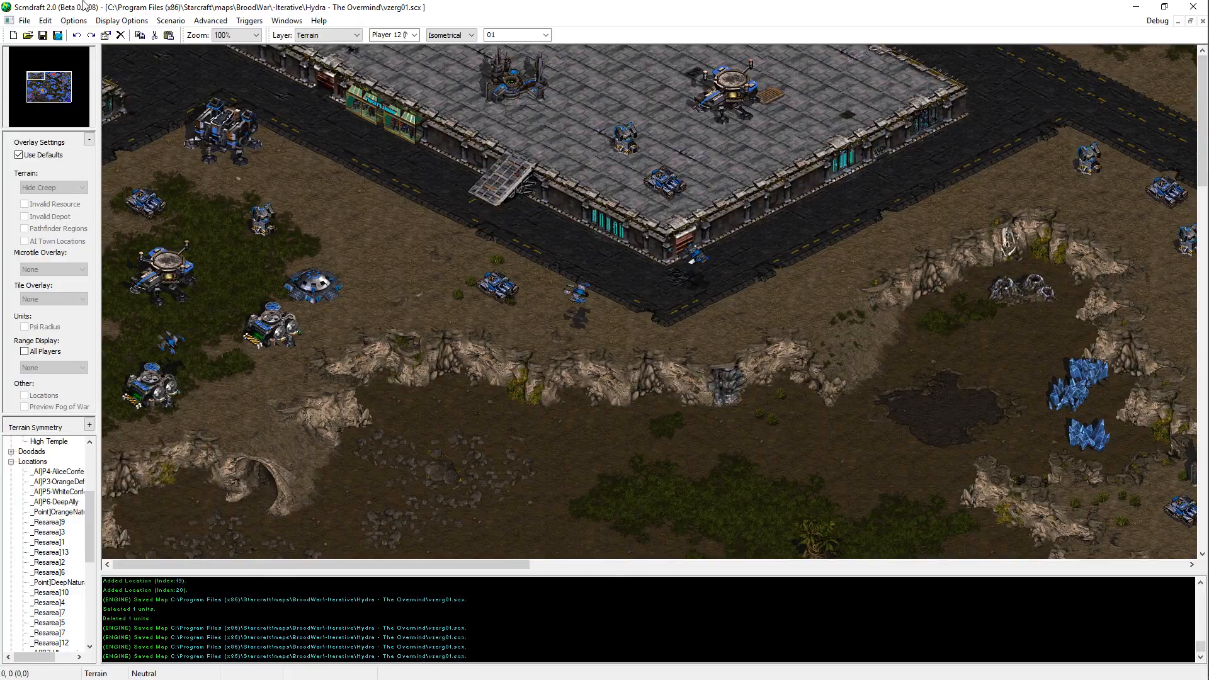
pyautogui.moveTo(350, 313); pyautogui.dragTo(203, 611, button='middle')
pyautogui.moveTo(407, 325); pyautogui.dragTo(300, 490, button='middle')
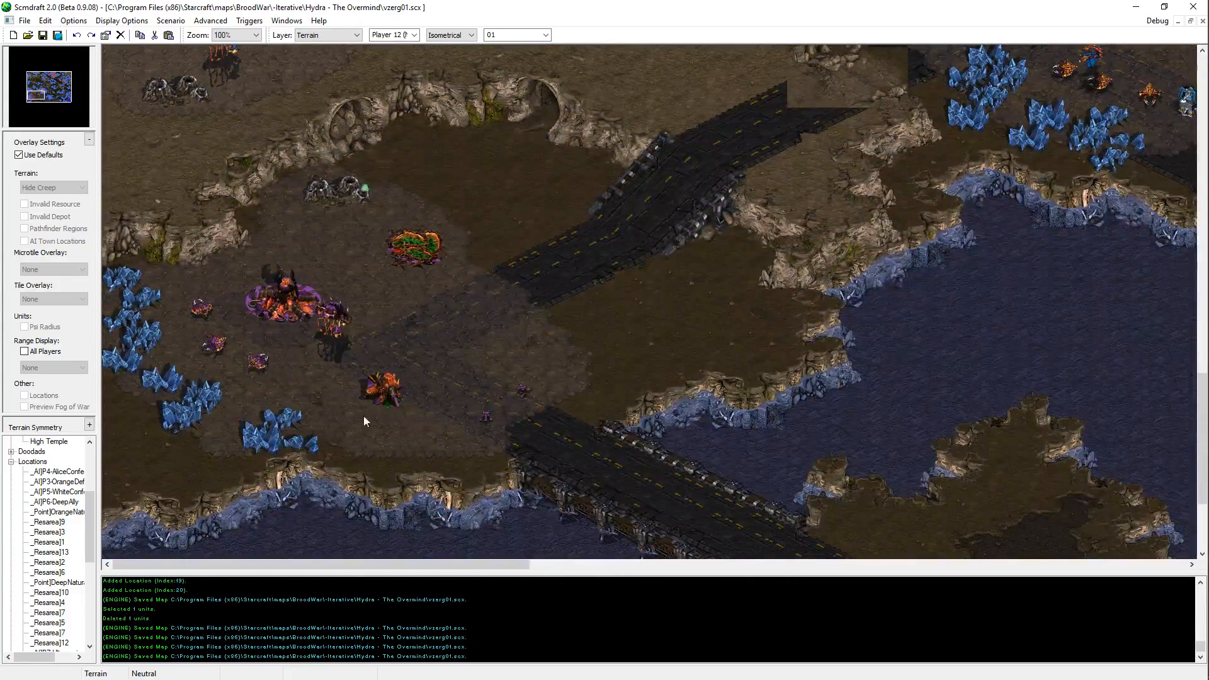
pyautogui.moveTo(540, 249); pyautogui.dragTo(363, 332, button='middle')
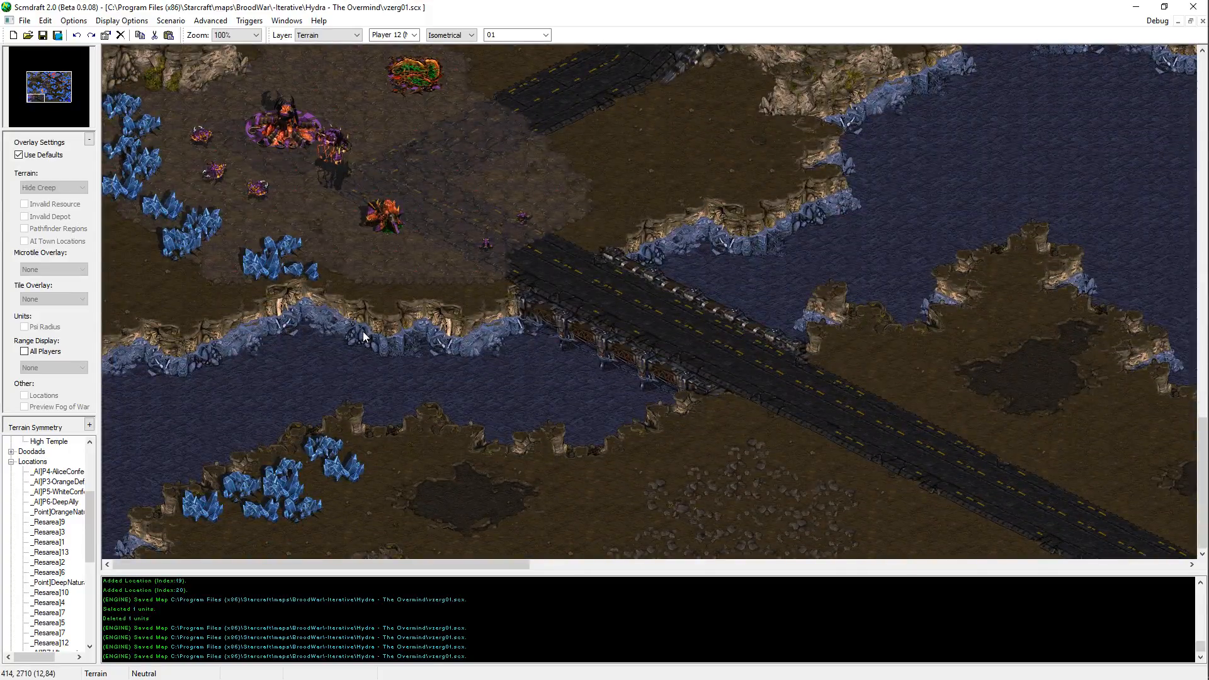
# Step: In File Explorer, browse from the BroodWar maps folder to -Project Archive\Project Hydra\SCR
pyautogui.hotkey('alt', 'Tab')
pyautogui.press('Escape')
pyautogui.press('super+e')
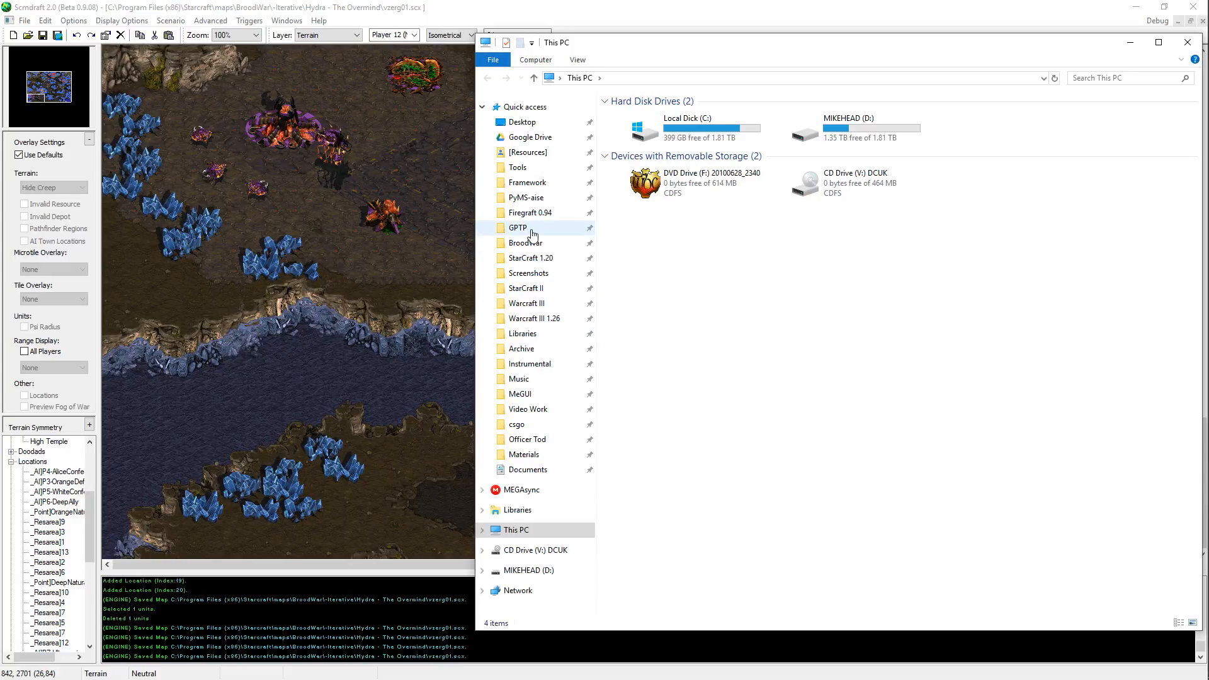
pyautogui.click(526, 242)
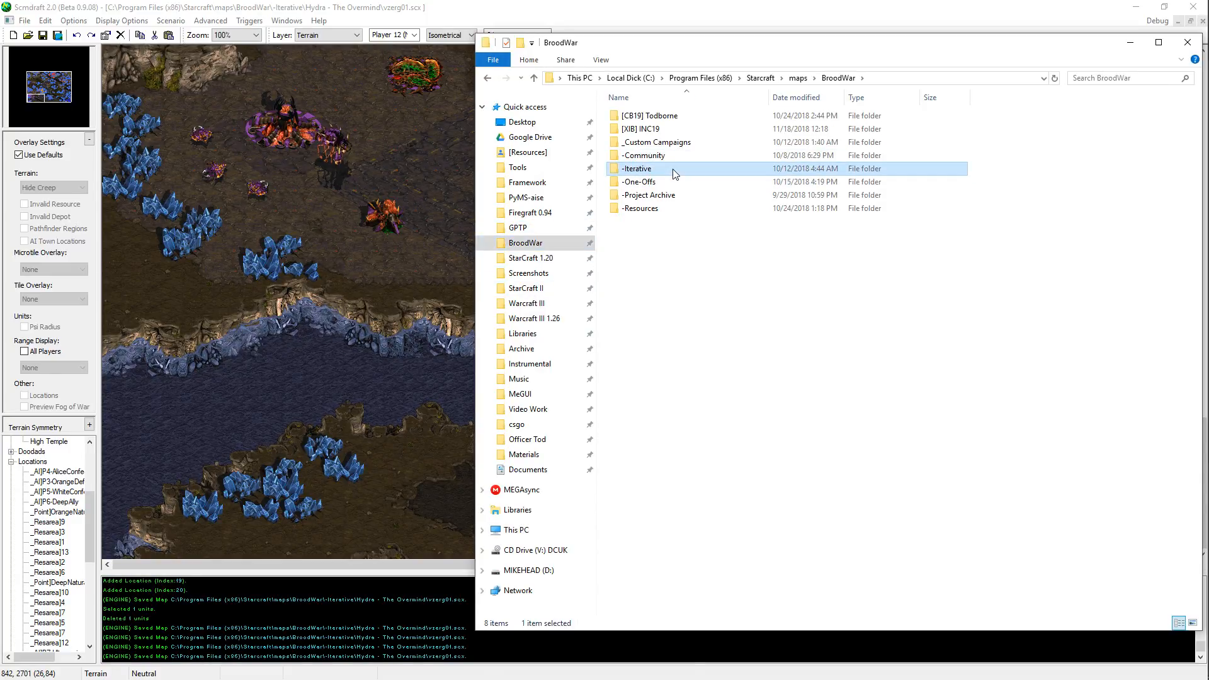
pyautogui.doubleClick(674, 169)
pyautogui.hotkey('alt', 'Left')
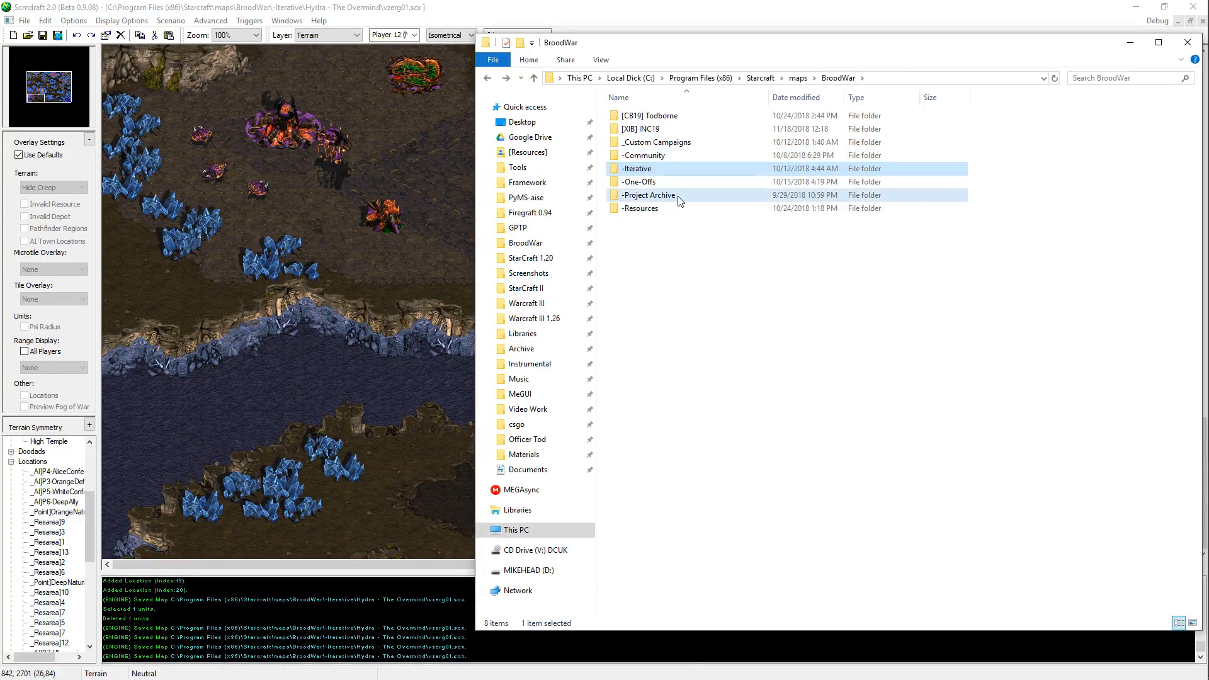
pyautogui.doubleClick(674, 195)
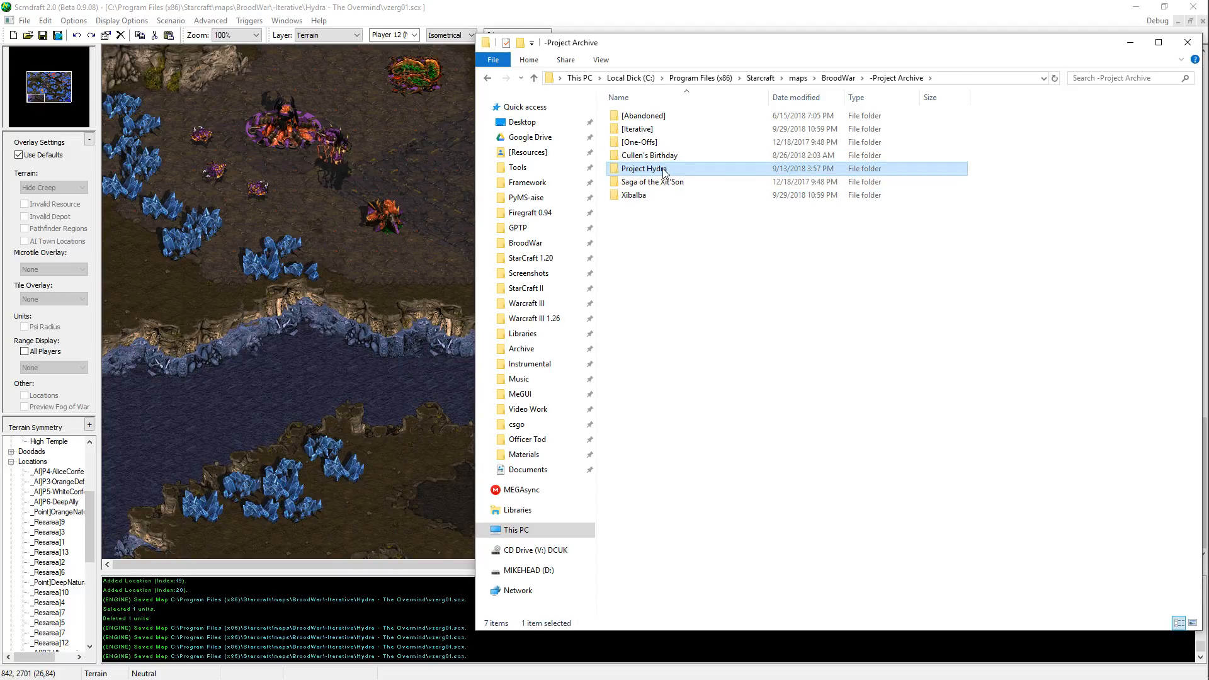
pyautogui.doubleClick(665, 170)
pyautogui.doubleClick(686, 116)
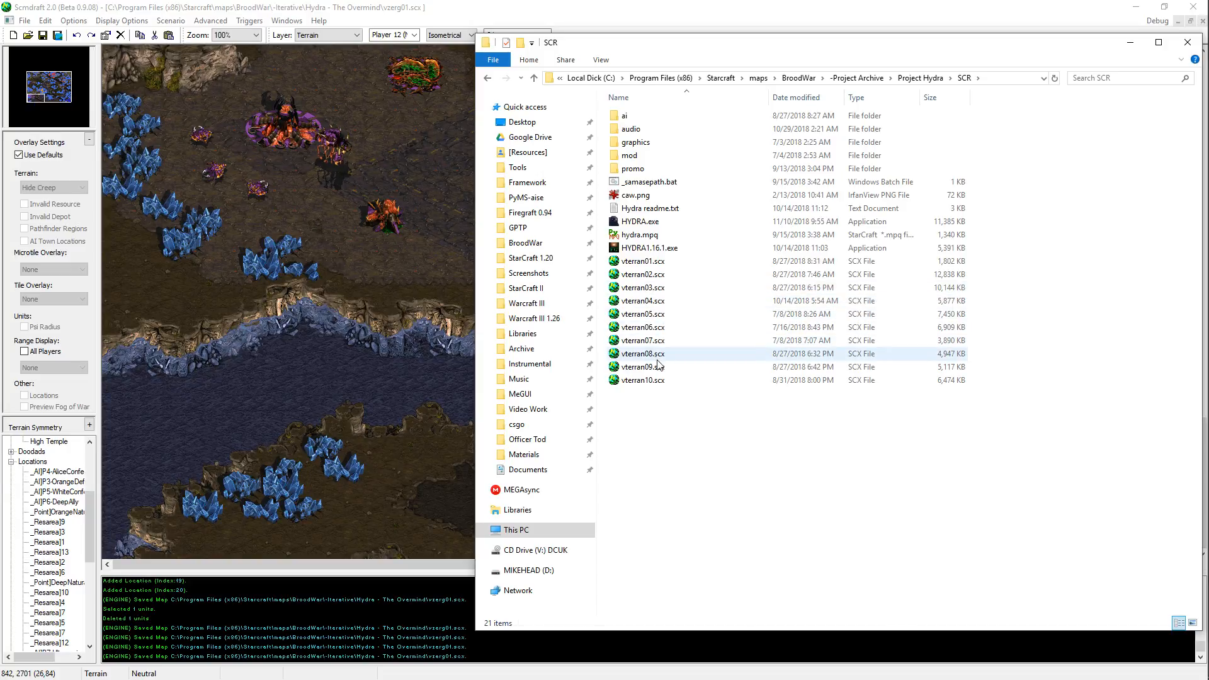
# Step: Open vterran10.scx in a separate map editor window using the Default profile
pyautogui.doubleClick(659, 380)
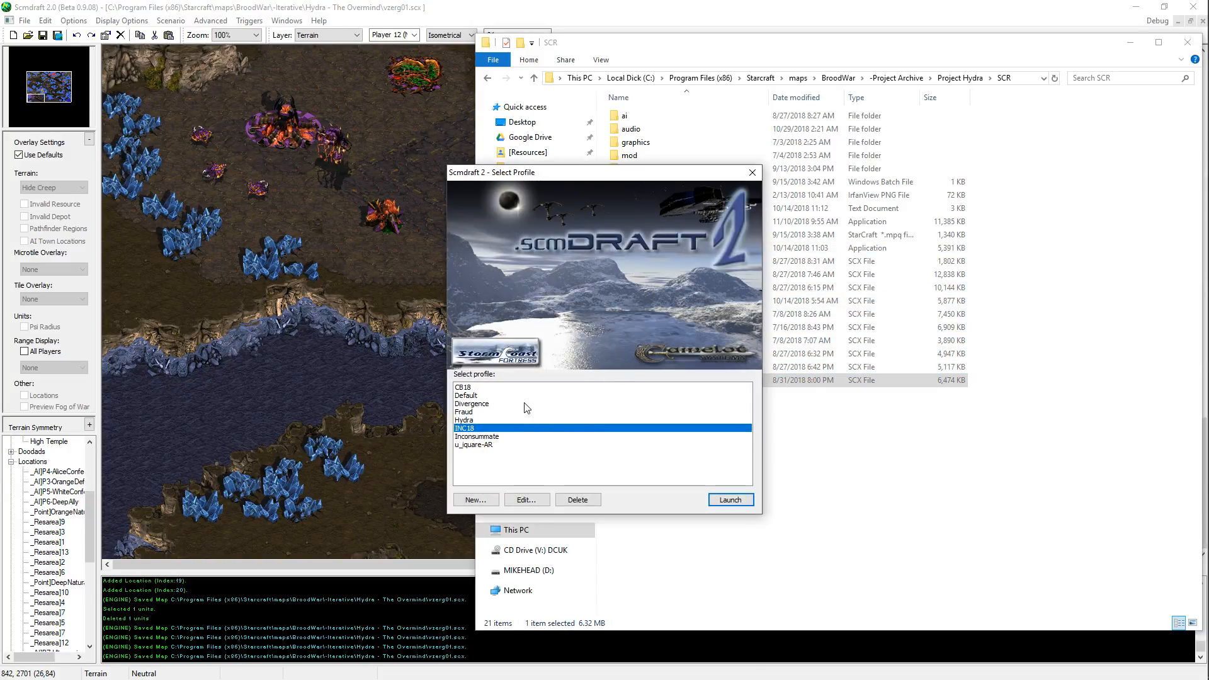
pyautogui.click(518, 405)
pyautogui.click(517, 396)
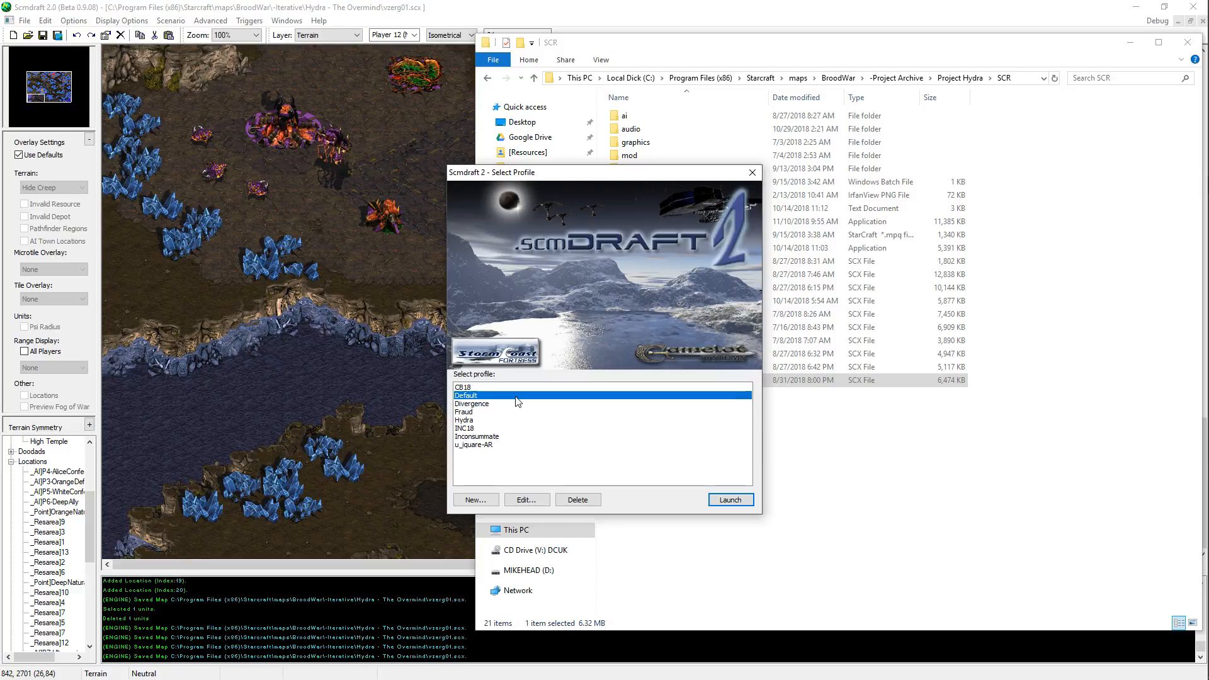
pyautogui.doubleClick(517, 396)
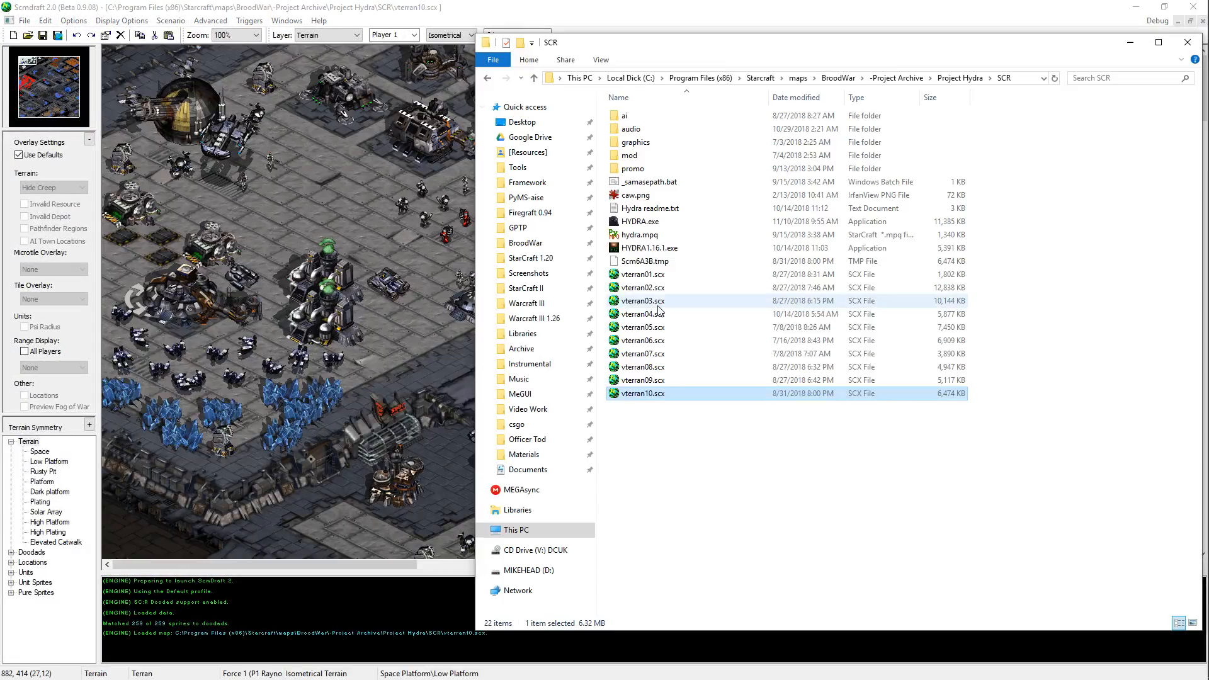
# Step: Open vterran05.scx from the SCR folder and look over its western terrain
pyautogui.doubleClick(645, 328)
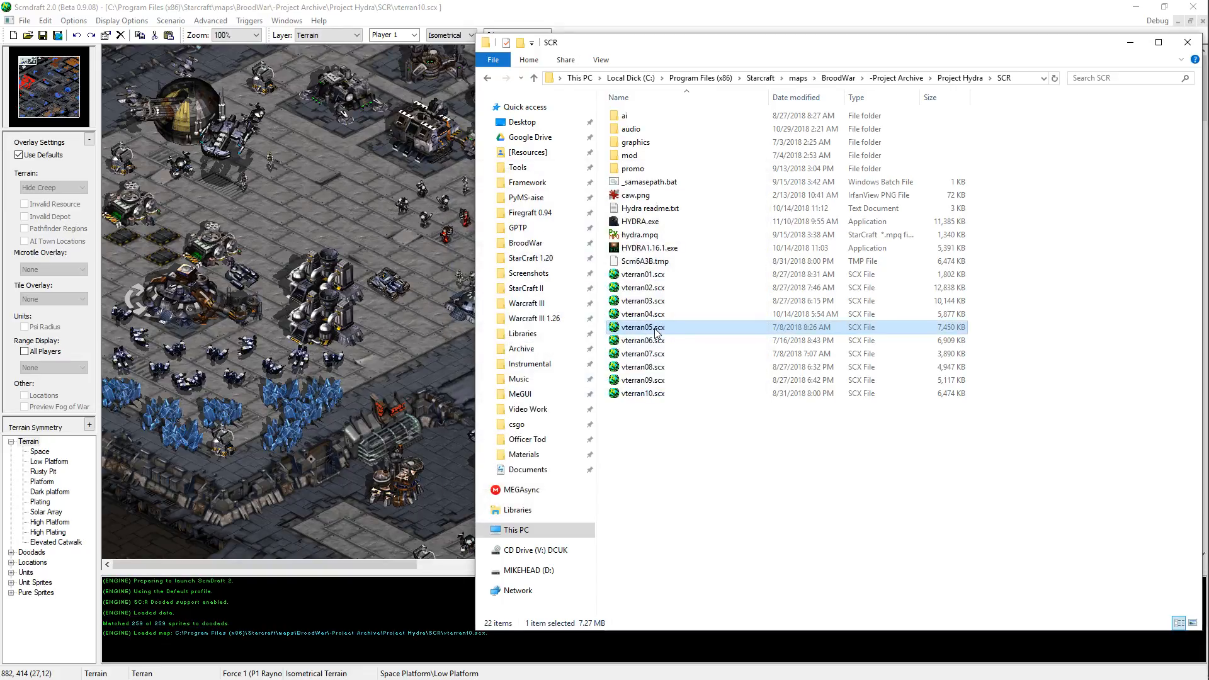
pyautogui.press('Right')
pyautogui.press('Right')
pyautogui.press('Right')
pyautogui.press('Right')
pyautogui.press('Down')
pyautogui.press('Down')
pyautogui.press('Down')
pyautogui.press('Down')
pyautogui.press('Down')
pyautogui.press('Down')
pyautogui.press('Down')
pyautogui.press('Down')
pyautogui.press('Down')
pyautogui.press('Down')
pyautogui.press('Down')
pyautogui.press('Down')
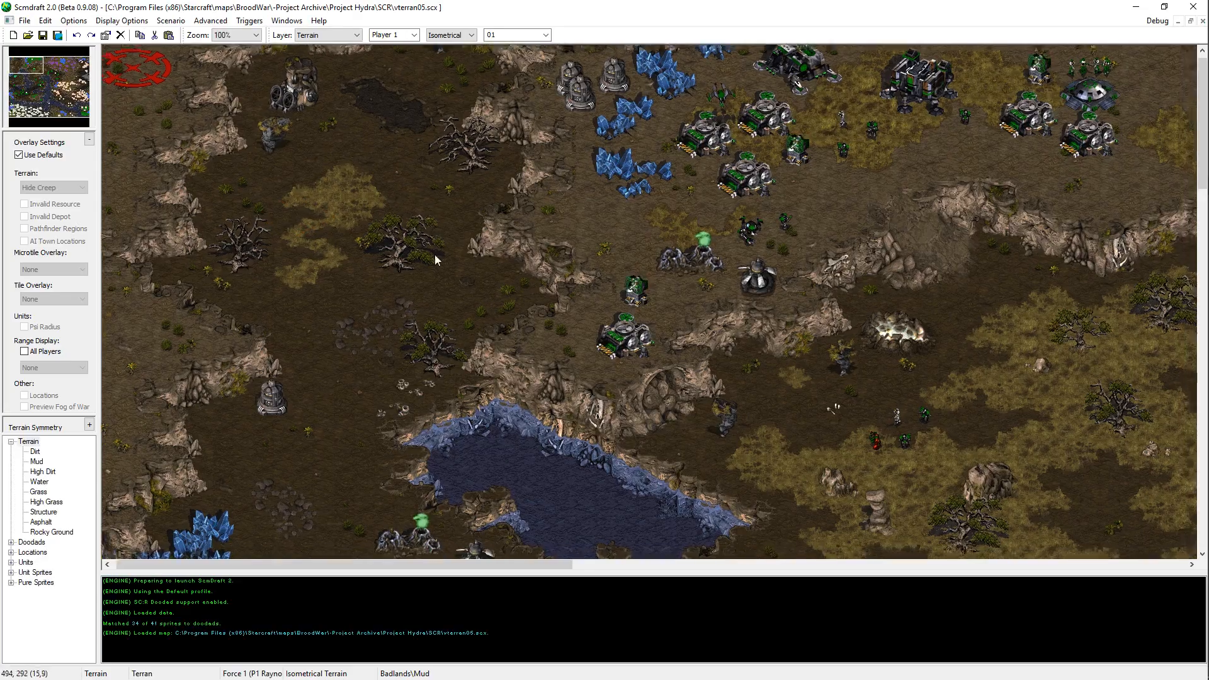
pyautogui.hotkey('alt', 'Tab')
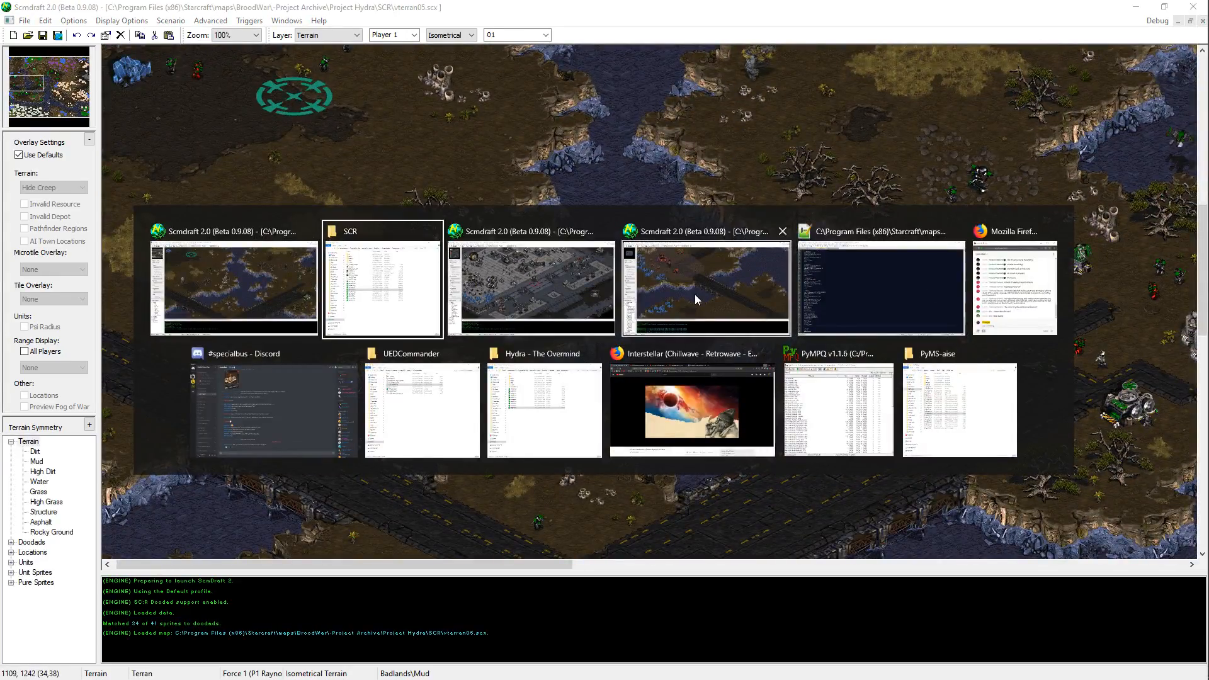
# Step: Examine the northwestern terrain of vterran05.scx, from the lake up to the green Terran base and its ridges
pyautogui.press('Escape')
pyautogui.press('Left')
pyautogui.press('Up')
pyautogui.press('Up')
pyautogui.press('Up')
pyautogui.press('Up')
pyautogui.press('Up')
pyautogui.press('Up')
pyautogui.press('Up')
pyautogui.press('Up')
pyautogui.press('Up')
pyautogui.press('Up')
pyautogui.press('Up')
pyautogui.press('Up')
pyautogui.press('Up')
pyautogui.press('Up')
pyautogui.press('Up')
pyautogui.press('Up')
pyautogui.press('Up')
pyautogui.press('Up')
pyautogui.press('Up')
pyautogui.press('Up')
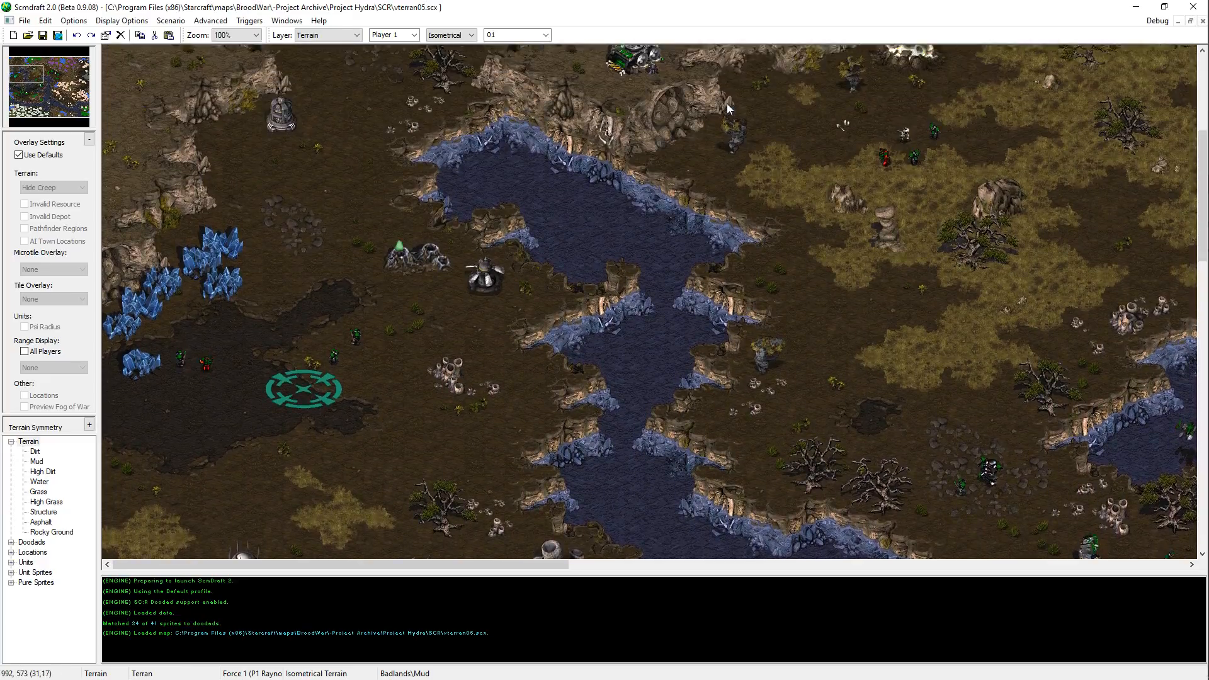
pyautogui.press('Up')
pyautogui.press('Up')
pyautogui.press('Up')
pyautogui.press('Up')
pyautogui.press('Up')
pyautogui.press('Up')
pyautogui.press('Up')
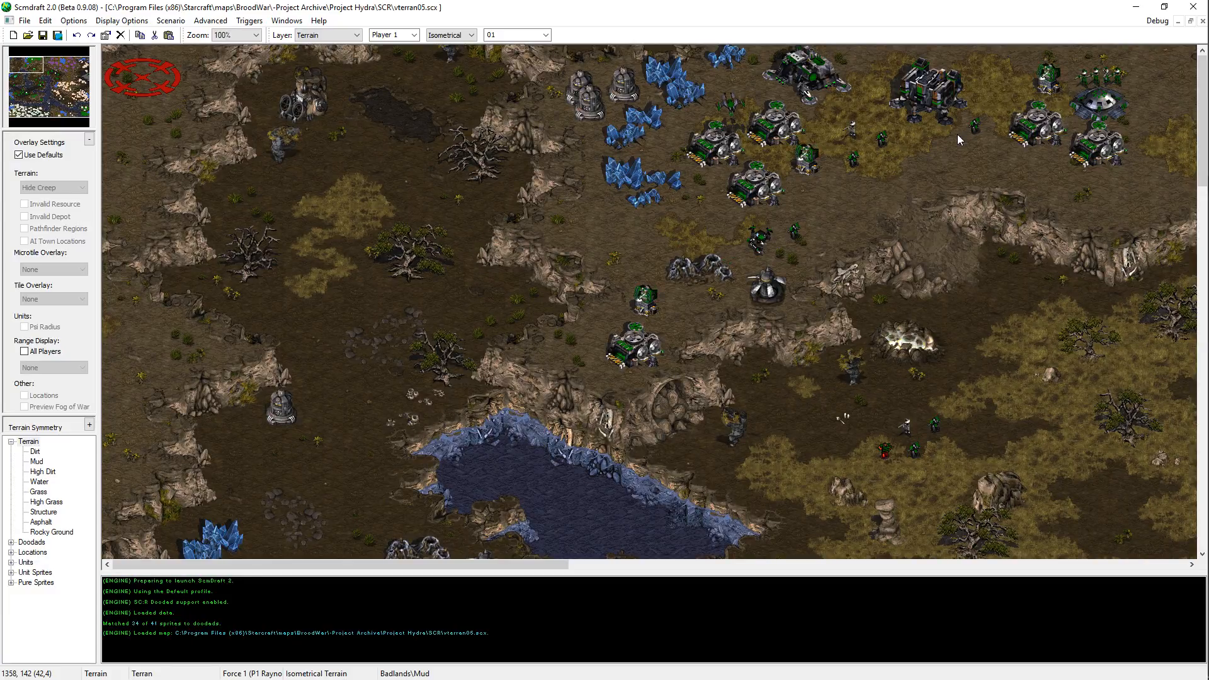
# Step: Switch from vterran05.scx by way of vzerg01.scx to vterran10.scx and examine its central platforms, ramps and plating
pyautogui.hotkey('alt', 'Tab')
pyautogui.hotkey('alt', 'Tab')
pyautogui.hotkey('alt', 'Tab')
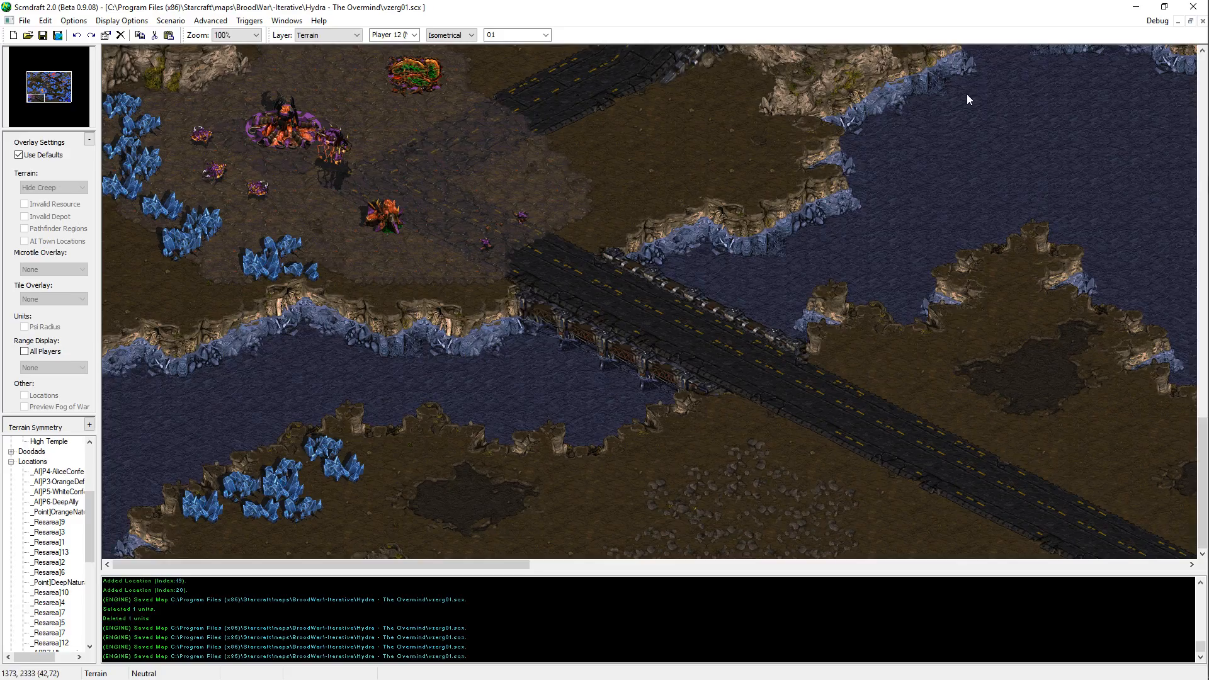
pyautogui.hotkey('alt', 'Tab')
pyautogui.hotkey('alt', 'Tab')
pyautogui.click(721, 285)
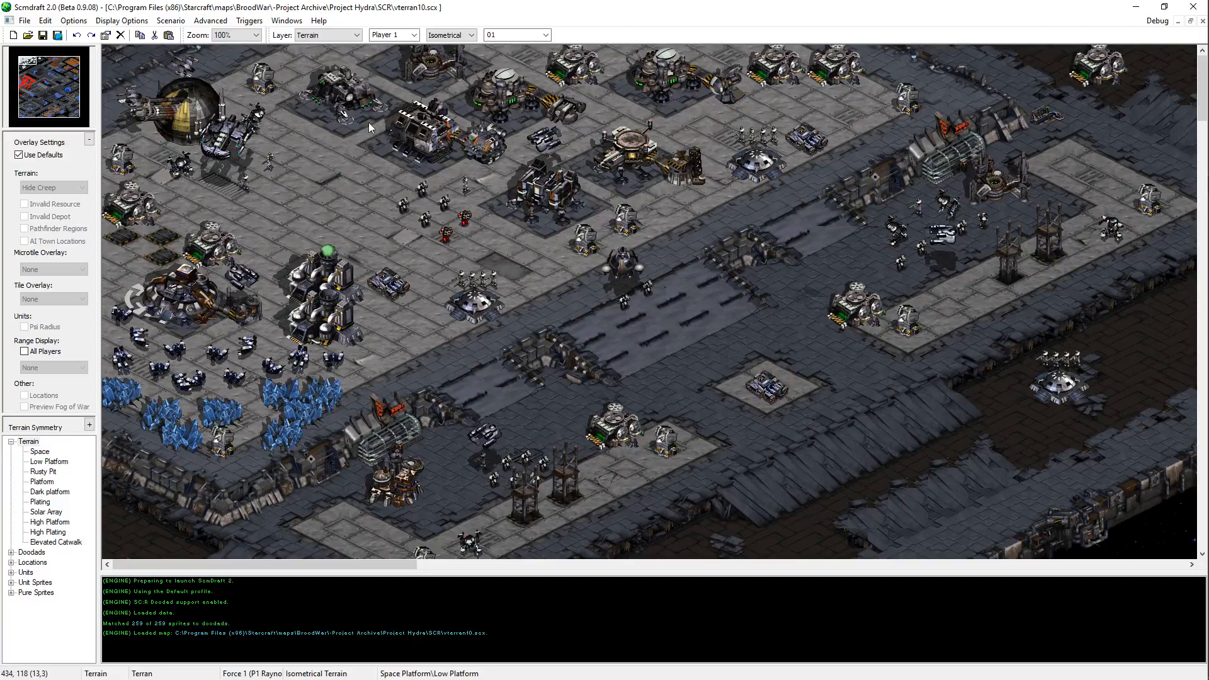
pyautogui.moveTo(494, 244); pyautogui.dragTo(647, 512, button='middle')
pyautogui.press('Right')
pyautogui.press('Down')
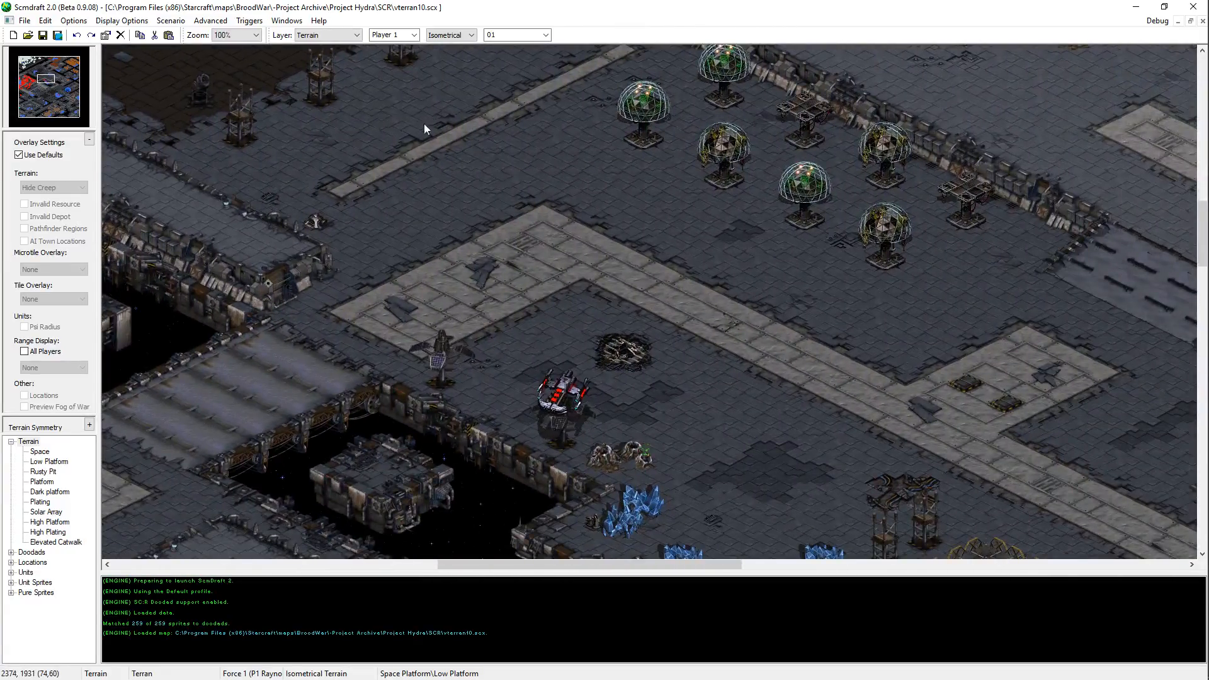
pyautogui.moveTo(424, 123); pyautogui.dragTo(714, 592, button='middle')
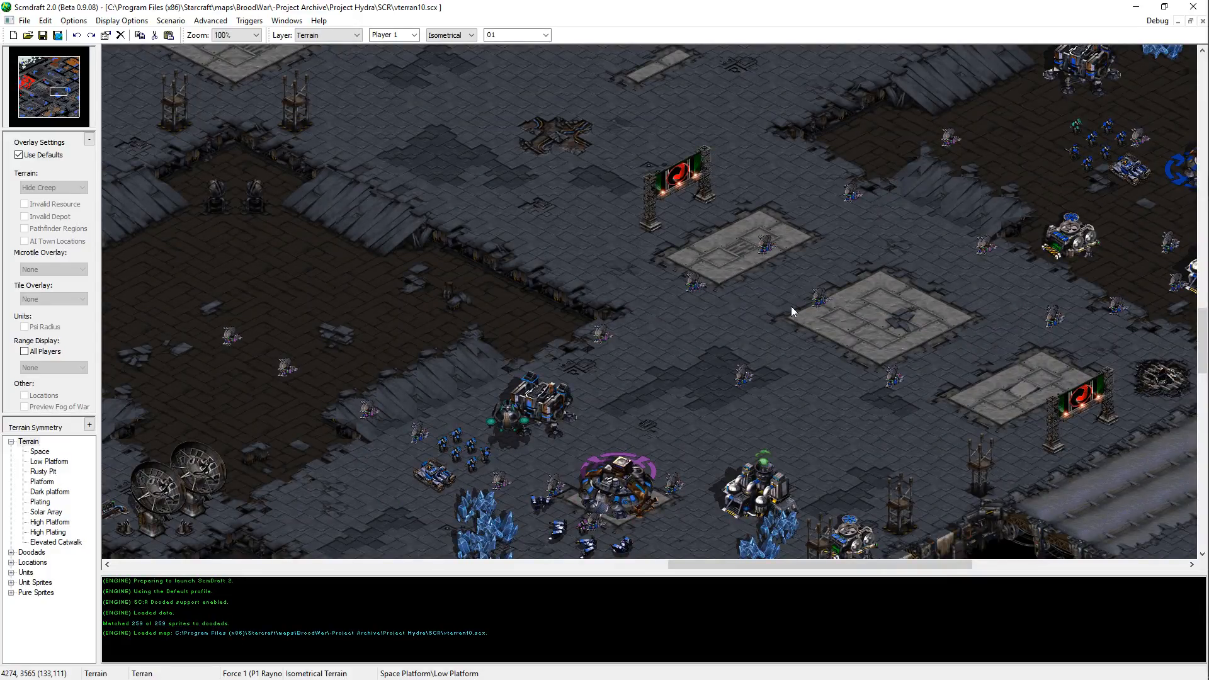
pyautogui.moveTo(792, 306); pyautogui.dragTo(721, 142, button='middle')
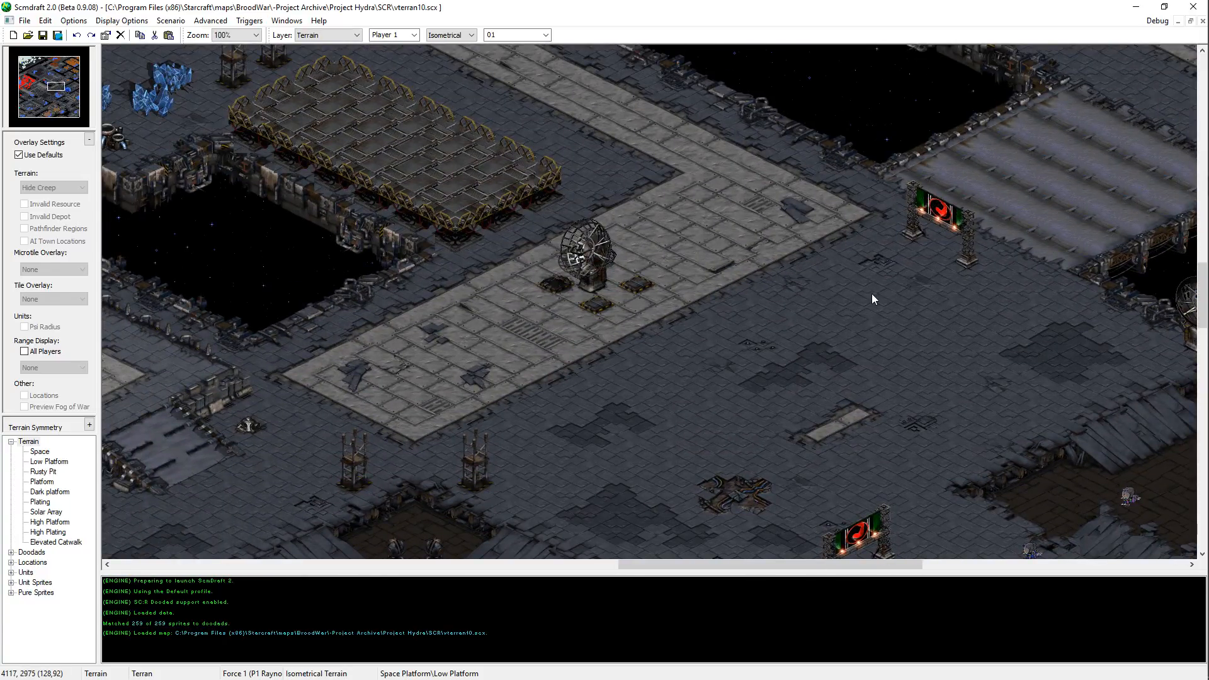
pyautogui.moveTo(871, 296); pyautogui.dragTo(733, 371, button='middle')
# Step: Return to vzerg01.scx and look over the southwestern bridge, road and Zerg base for comparison
pyautogui.hotkey('alt', 'Tab')
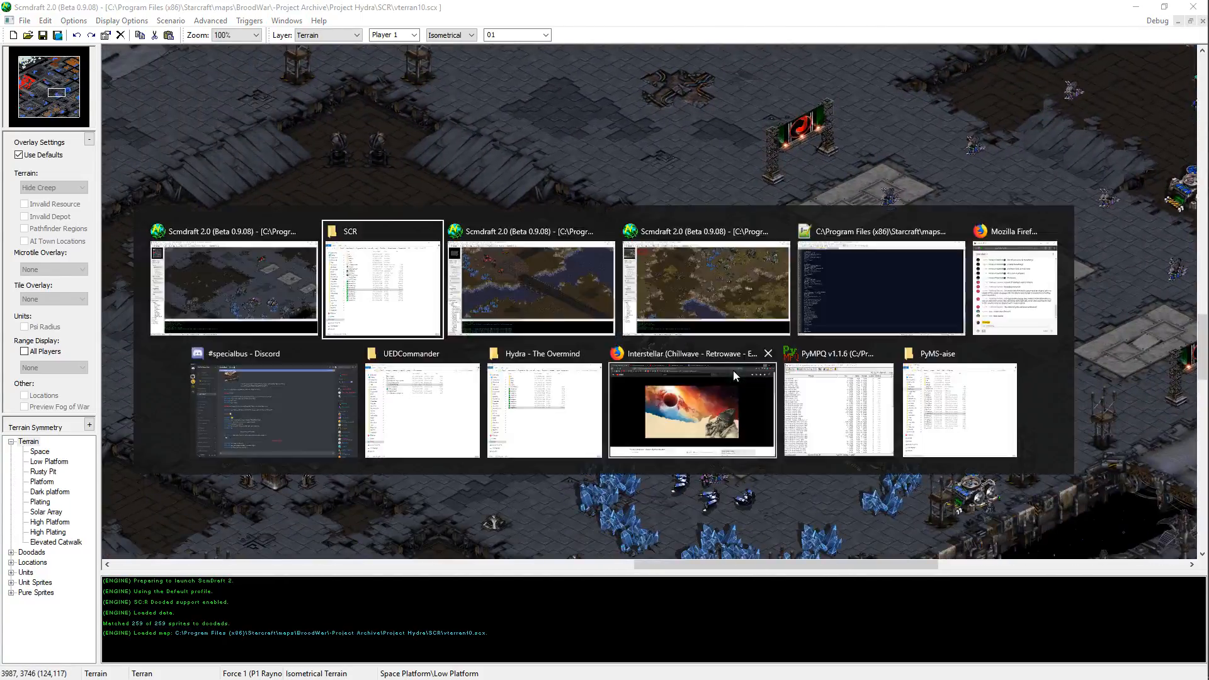
pyautogui.hotkey('alt', 'Tab')
# Step: Bring up vterran05.scx and inspect the terrain around its northern and northeastern Terran bases
pyautogui.hotkey('alt', 'Tab')
pyautogui.hotkey('alt', 'Tab')
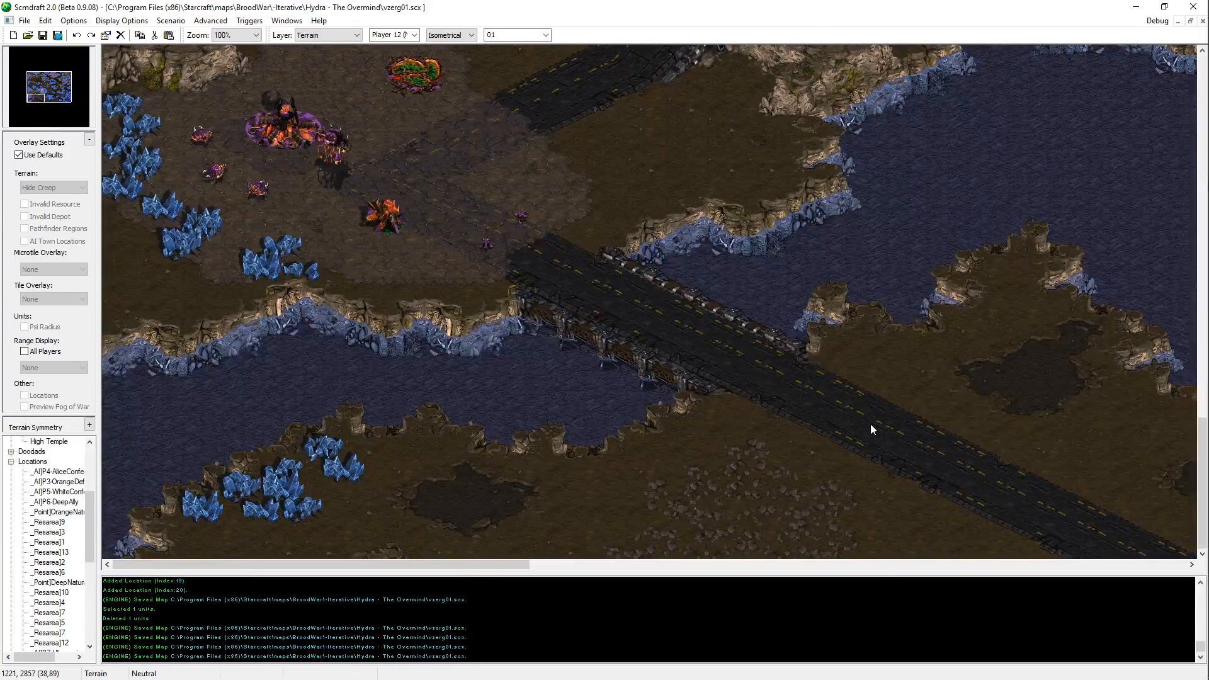
pyautogui.moveTo(708, 296); pyautogui.dragTo(679, 206, button='middle')
pyautogui.hotkey('alt', 'Tab')
pyautogui.hotkey('alt', 'Tab')
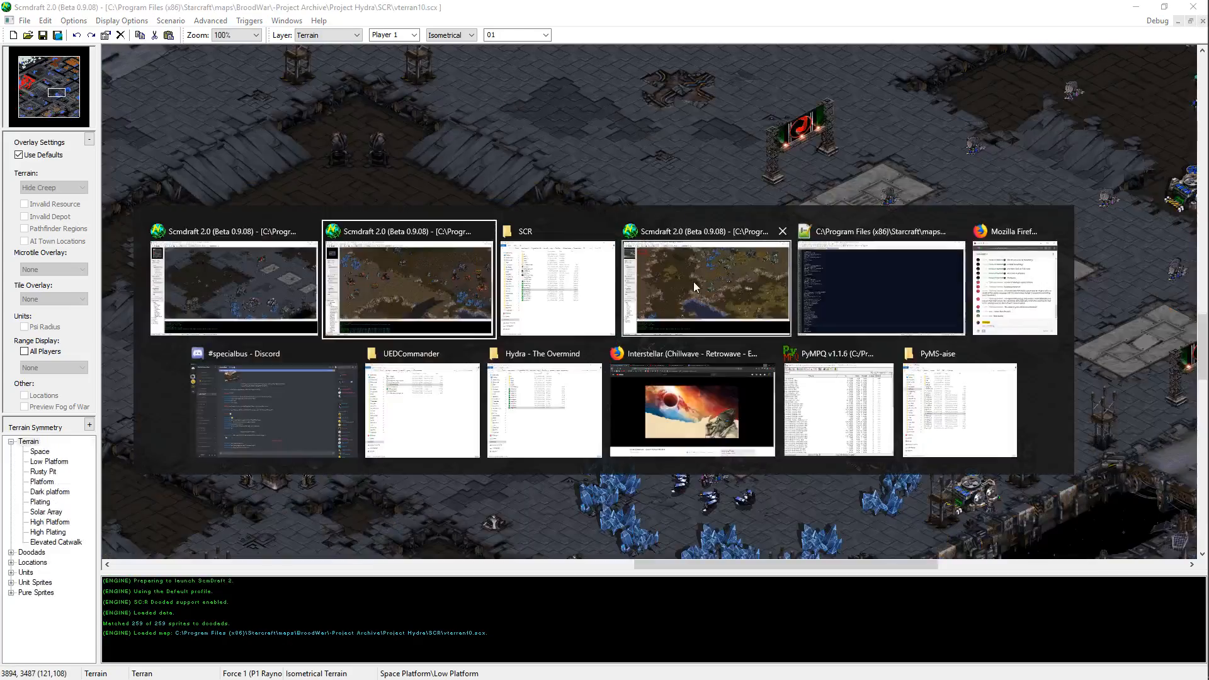
pyautogui.click(694, 282)
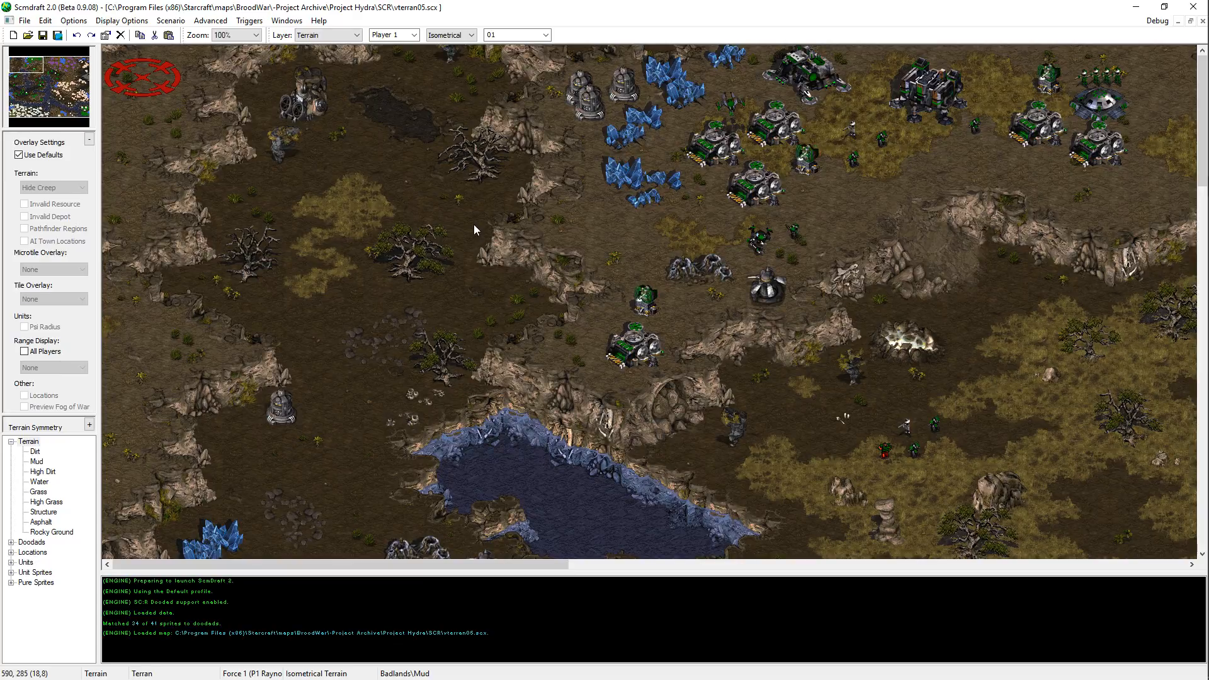
pyautogui.moveTo(470, 226); pyautogui.dragTo(817, 106, button='middle')
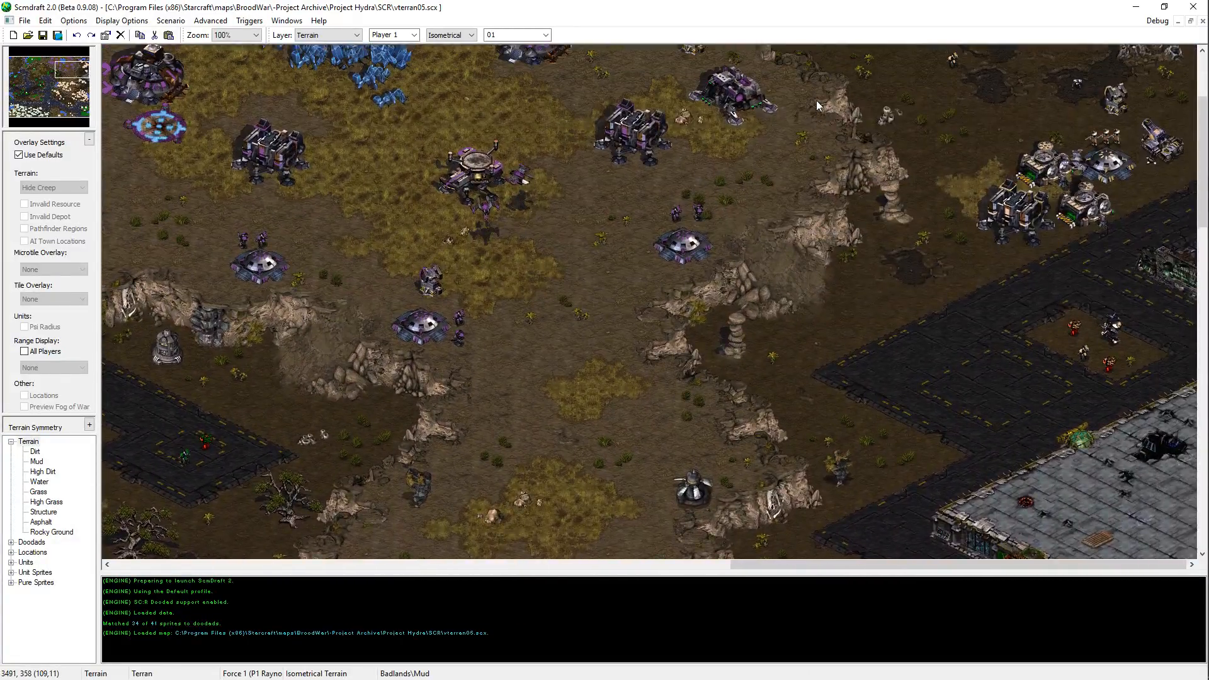
pyautogui.scroll(1, 817, 106)
pyautogui.scroll(3, 910, 183)
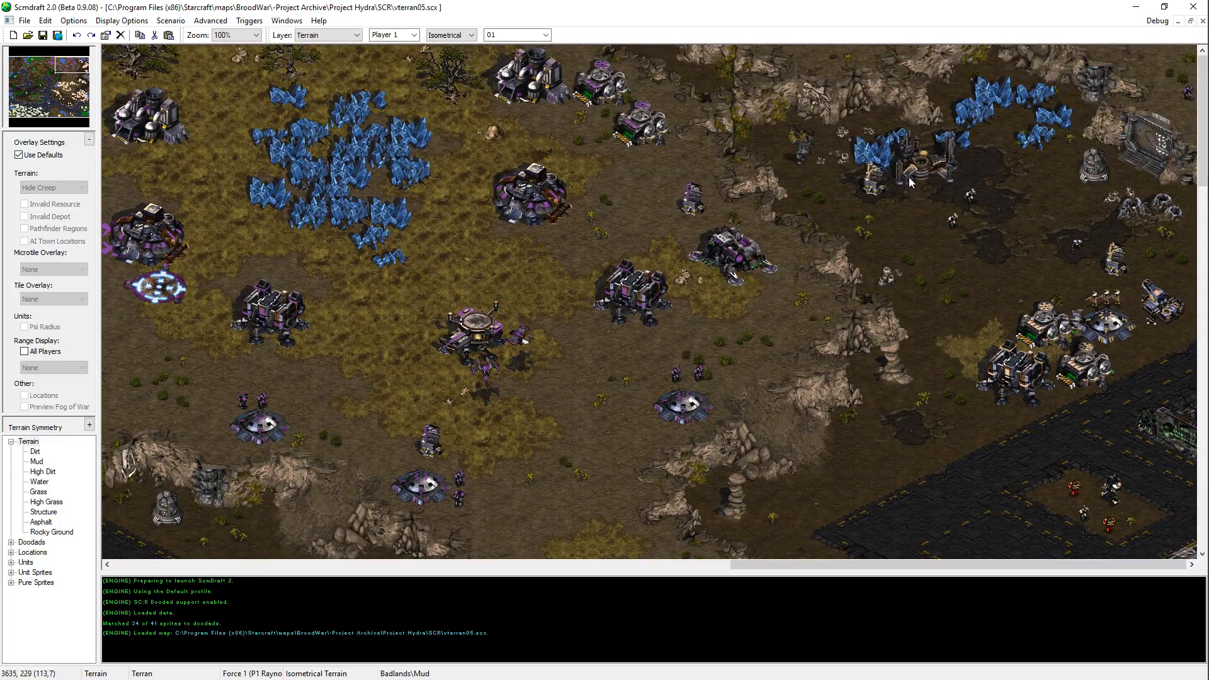
pyautogui.moveTo(1179, 480); pyautogui.dragTo(1176, 478)
pyautogui.moveTo(413, 236); pyautogui.dragTo(977, 237, button='middle')
# Step: Switch to vterran10.scx and inspect the southeastern space platforms, their plating patterns and doodads
pyautogui.hotkey('alt', 'Tab')
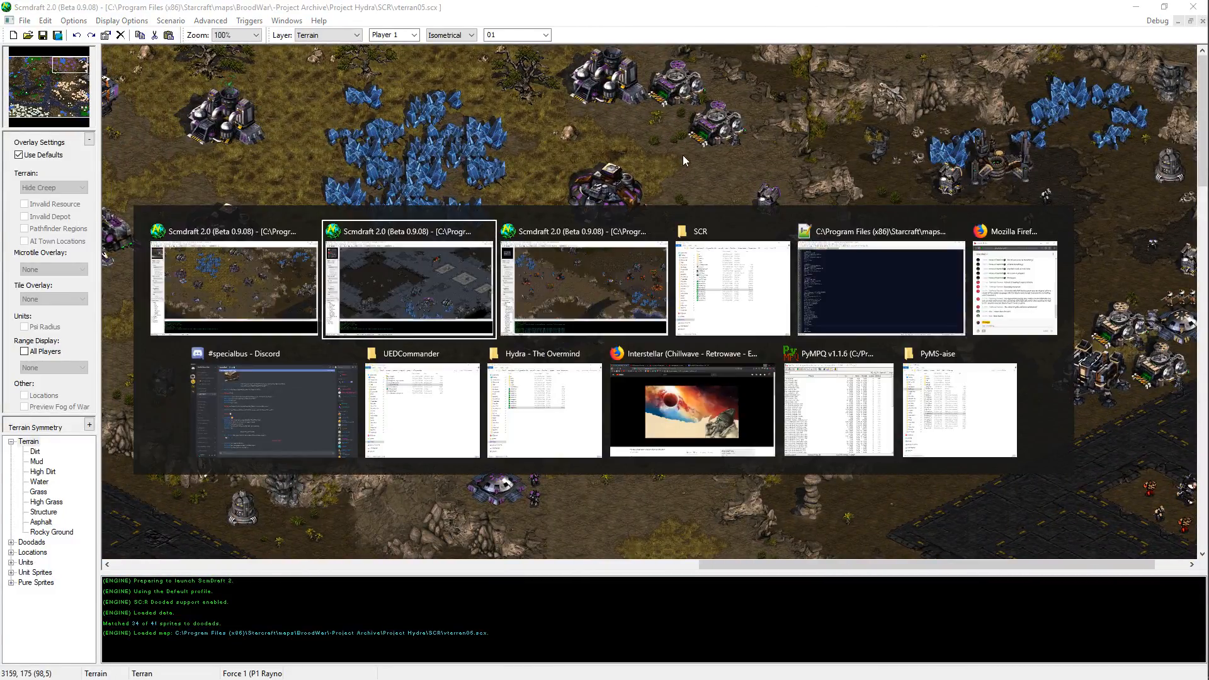
pyautogui.click(467, 315)
pyautogui.moveTo(53, 90)
pyautogui.mouseDown()
pyautogui.moveTo(27, 62)
pyautogui.moveTo(20, 70)
pyautogui.moveTo(80, 77)
pyautogui.moveTo(51, 100)
pyautogui.mouseUp()
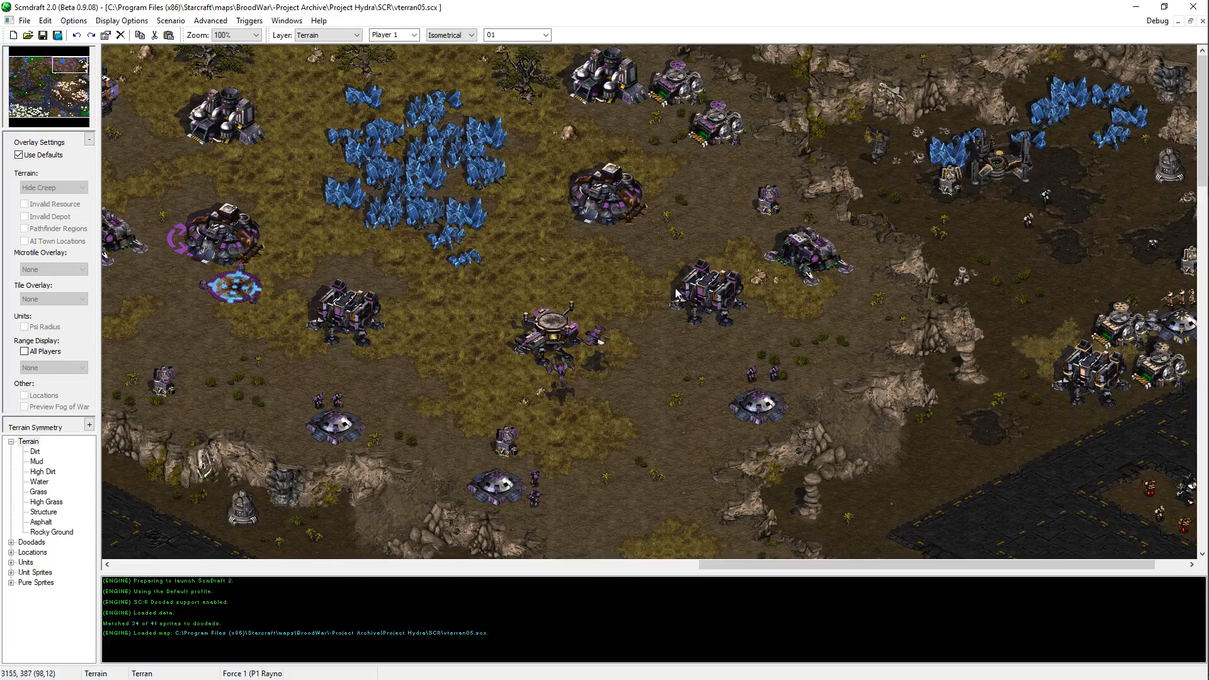
pyautogui.moveTo(510, 170); pyautogui.dragTo(659, 184, button='middle')
pyautogui.moveTo(899, 112); pyautogui.dragTo(818, 277, button='middle')
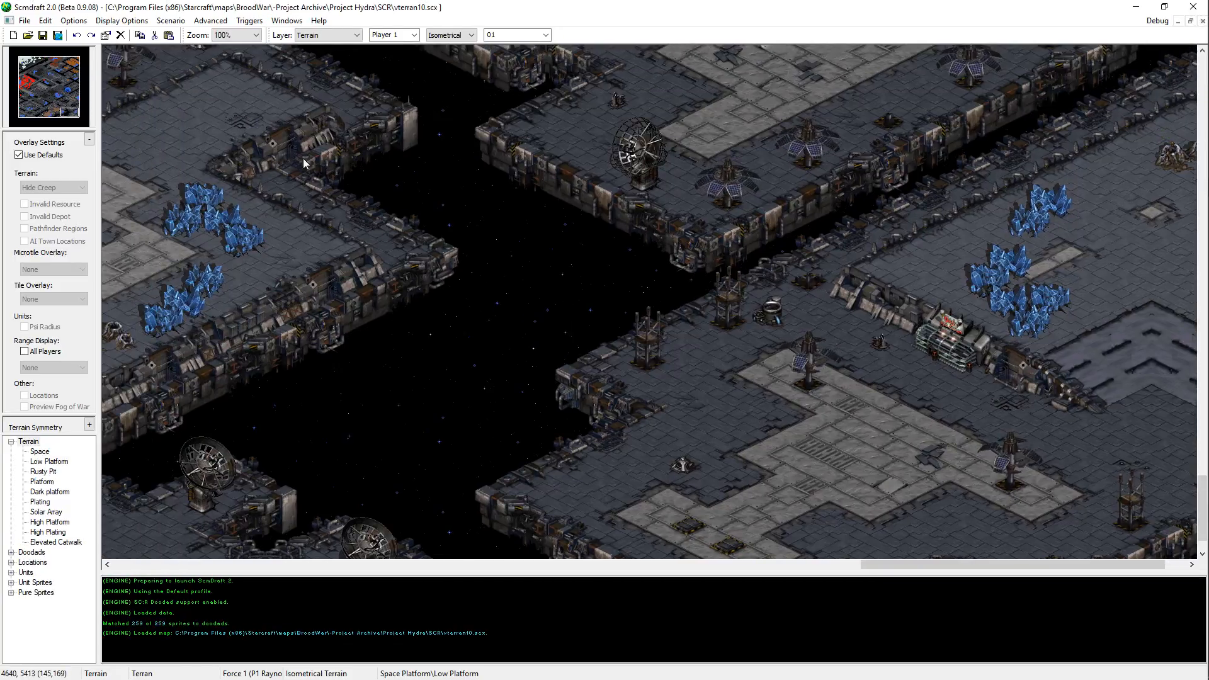
pyautogui.moveTo(458, 220); pyautogui.dragTo(663, 300, button='middle')
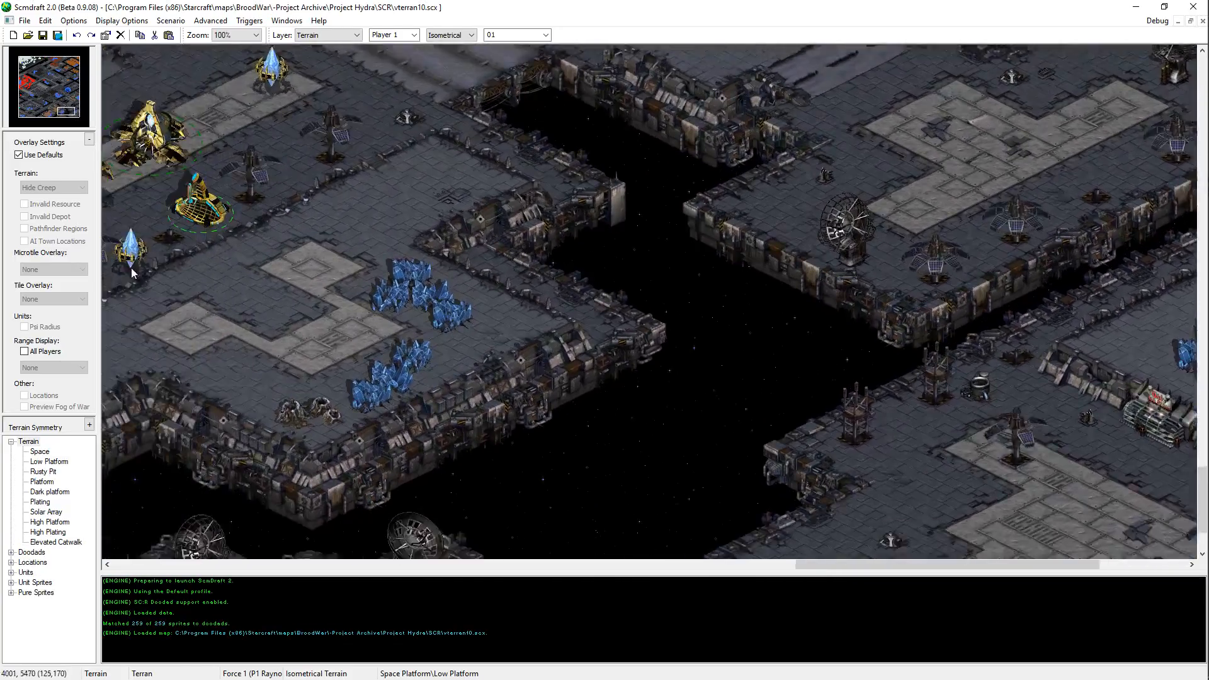
pyautogui.moveTo(458, 545)
pyautogui.mouseDown(button='middle')
pyautogui.moveTo(727, 453)
pyautogui.moveTo(337, 149)
pyautogui.moveTo(448, 188)
pyautogui.moveTo(492, 140)
pyautogui.moveTo(558, 253)
pyautogui.moveTo(715, 253)
pyautogui.mouseUp(button='middle')
# Step: Compare the purple Terran base in northern vterran05.scx with the Protoss and Terran platforms in northern vterran10.scx
pyautogui.moveTo(79, 65); pyautogui.dragTo(78, 65)
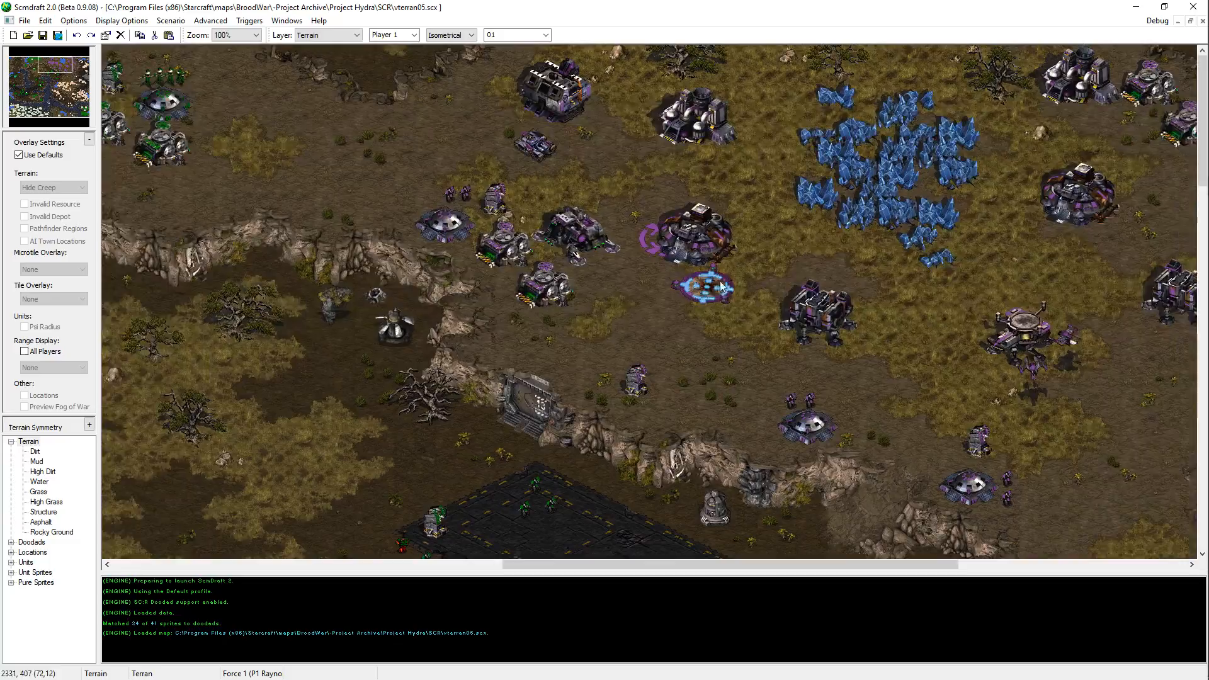
pyautogui.moveTo(722, 287); pyautogui.dragTo(780, 281, button='middle')
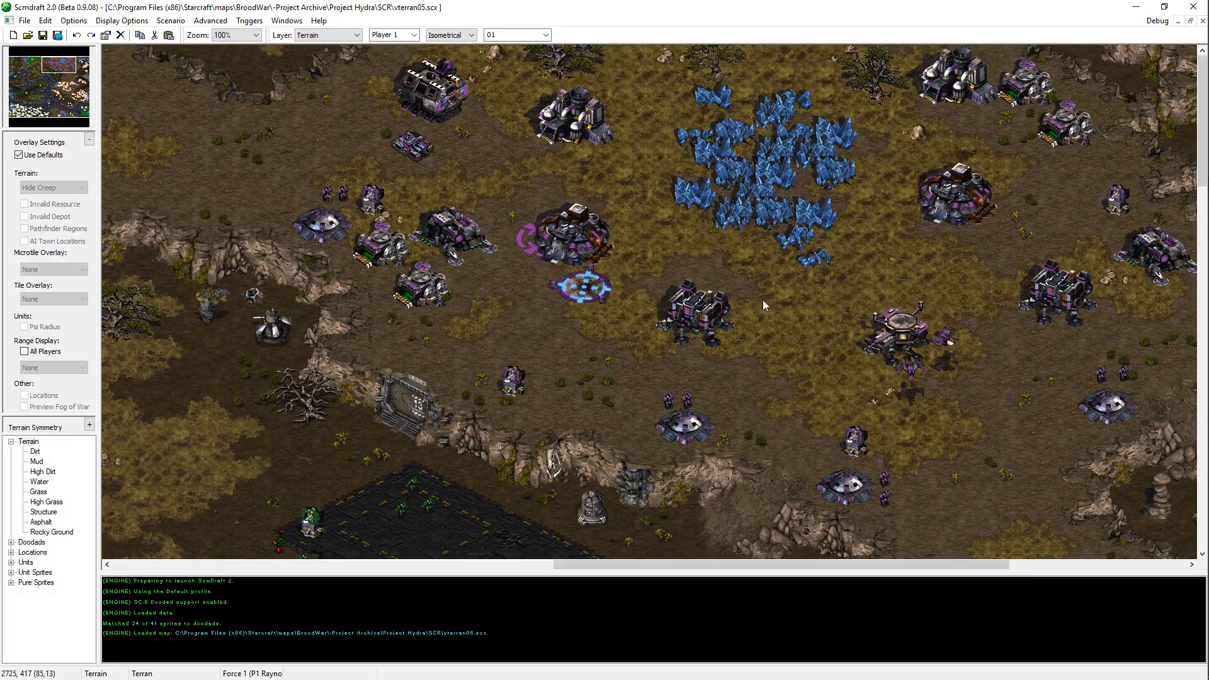
pyautogui.press('Right')
pyautogui.press('Down')
pyautogui.press('Up')
pyautogui.press('Right')
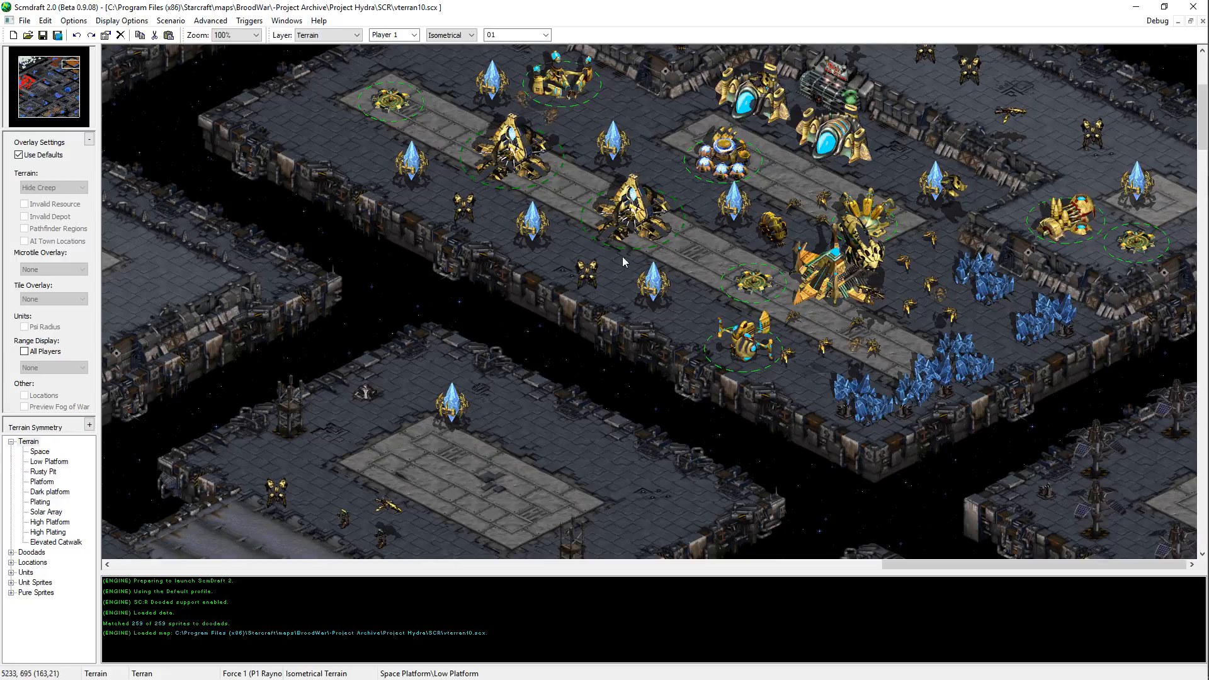
pyautogui.moveTo(622, 255); pyautogui.dragTo(1208, 334, button='middle')
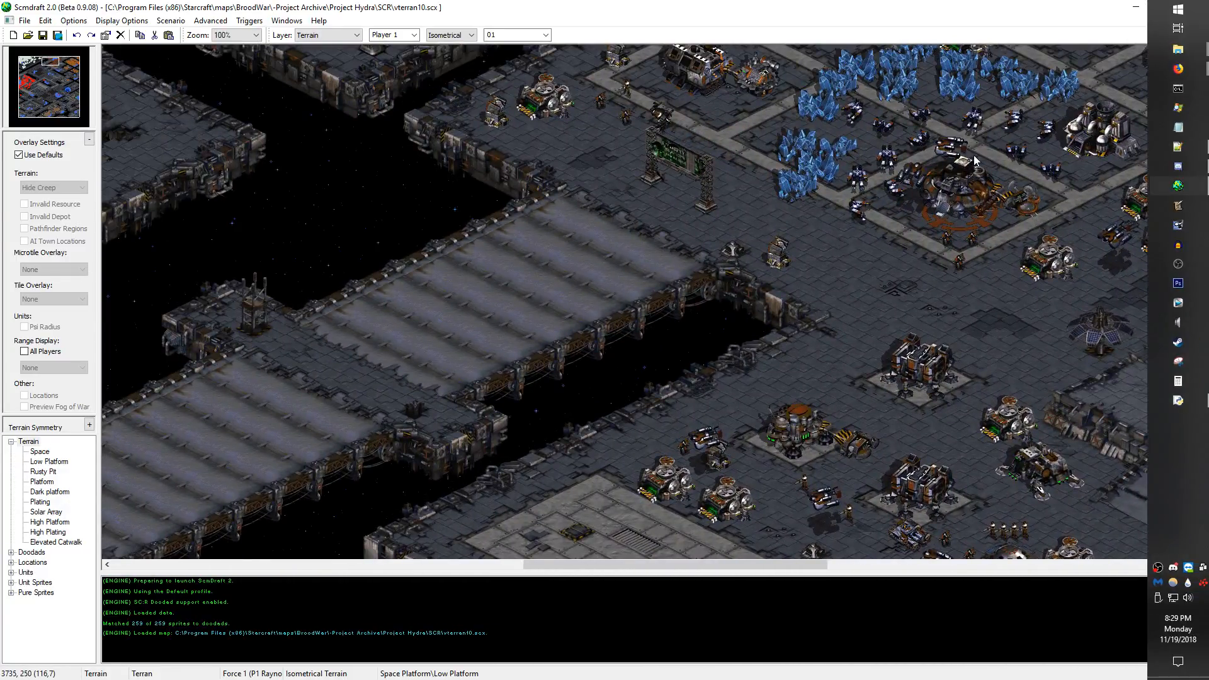
pyautogui.moveTo(710, 341); pyautogui.dragTo(947, 114, button='middle')
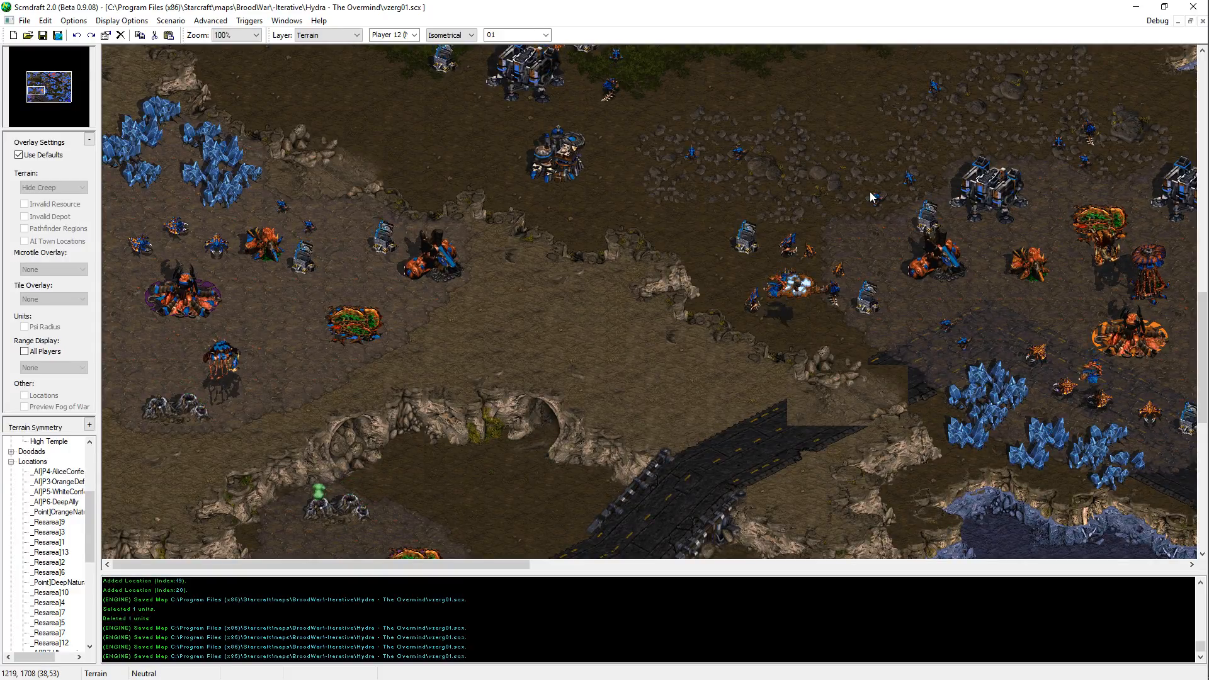
# Step: In vzerg01.scx, apply a terrain edit on the road just west of the northern raised structure platform and save the map
pyautogui.moveTo(644, 307); pyautogui.dragTo(518, 186, button='middle')
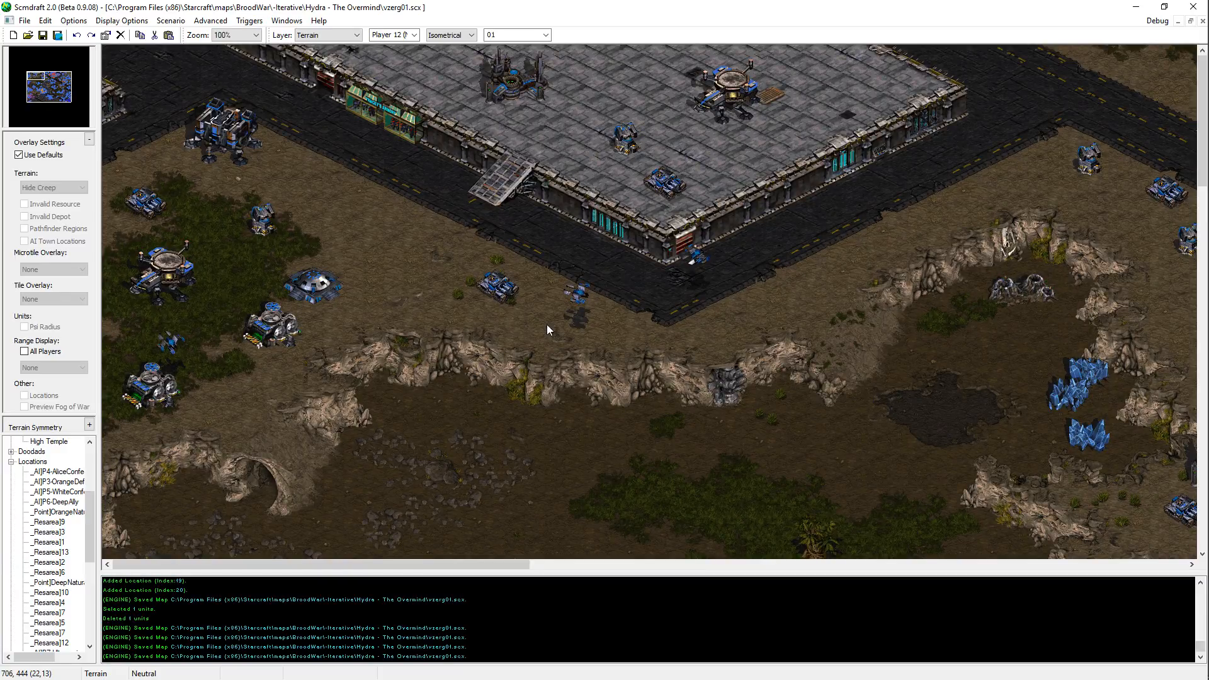
pyautogui.moveTo(550, 324); pyautogui.dragTo(946, 402, button='middle')
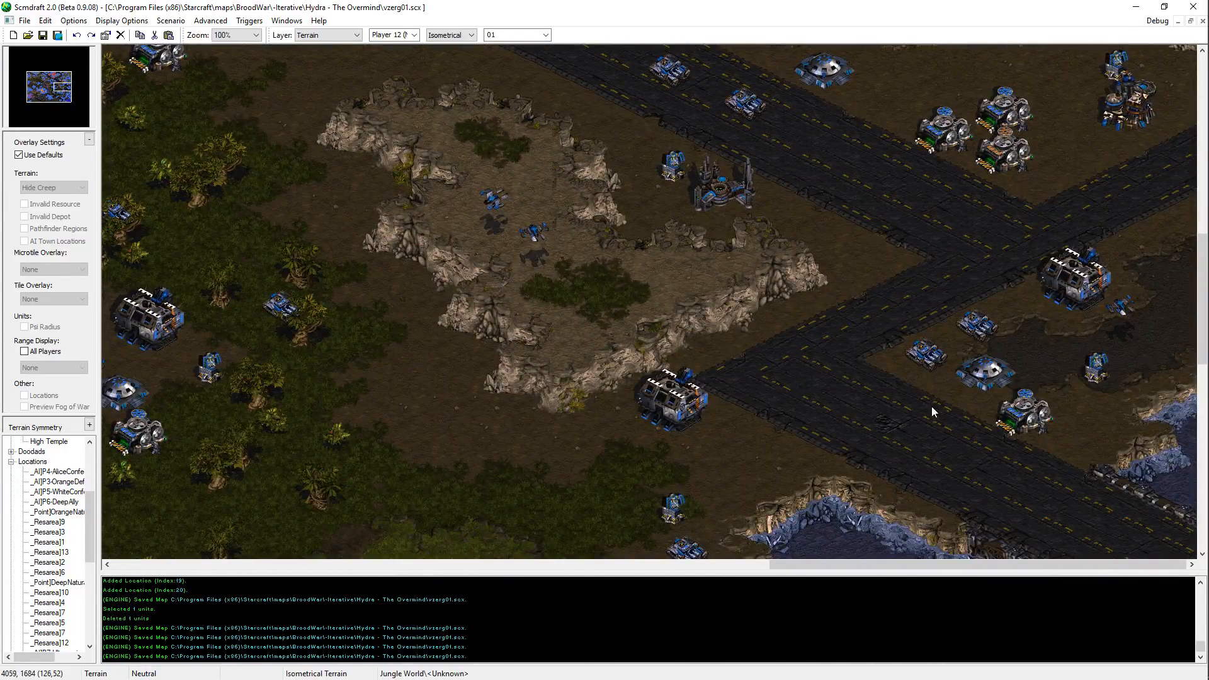
pyautogui.moveTo(894, 442); pyautogui.dragTo(669, 219, button='middle')
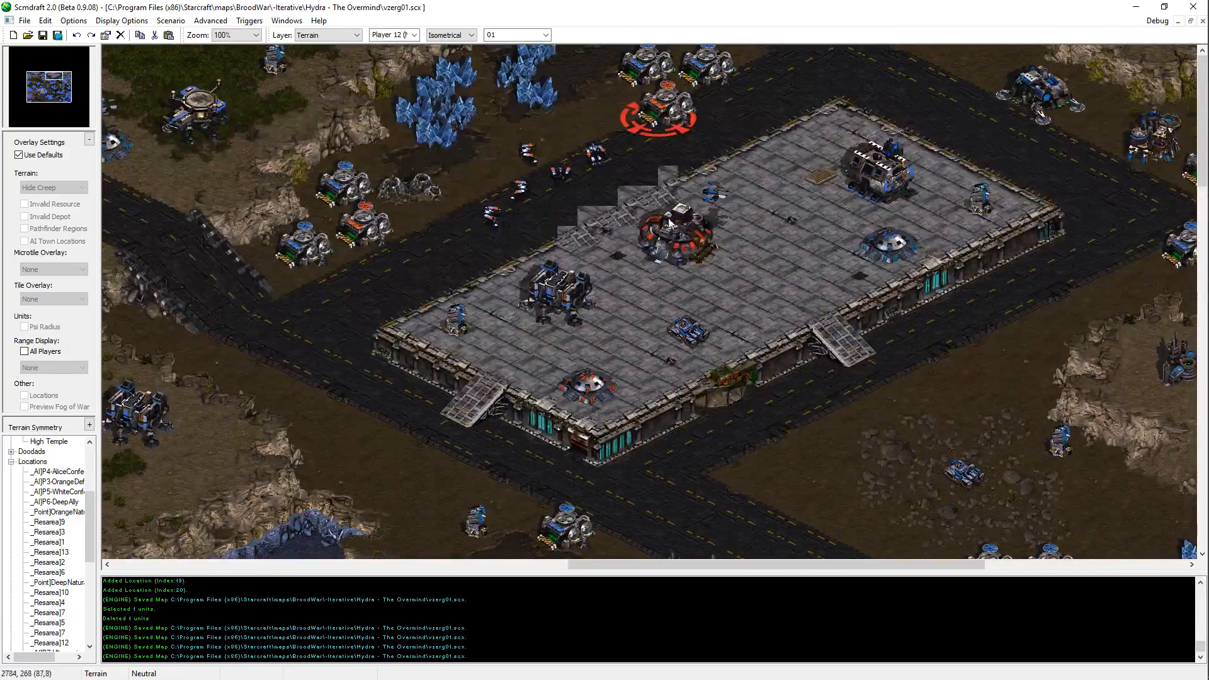
pyautogui.click(341, 321)
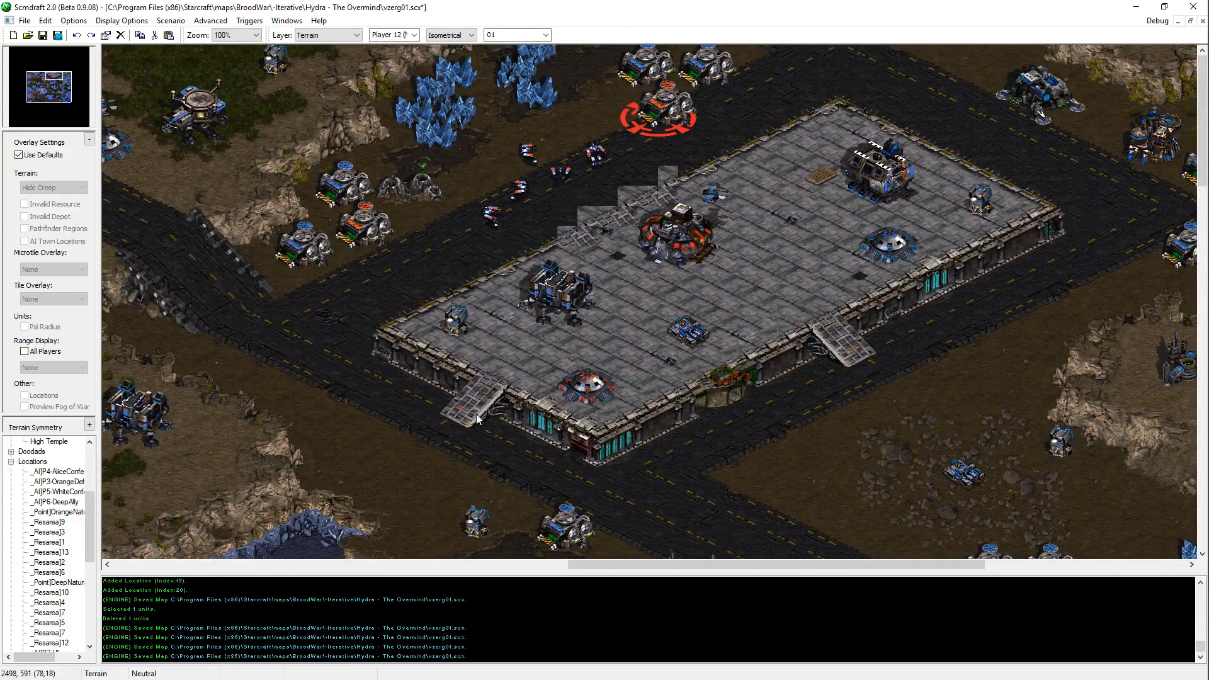
pyautogui.hotkey('ctrl', 's')
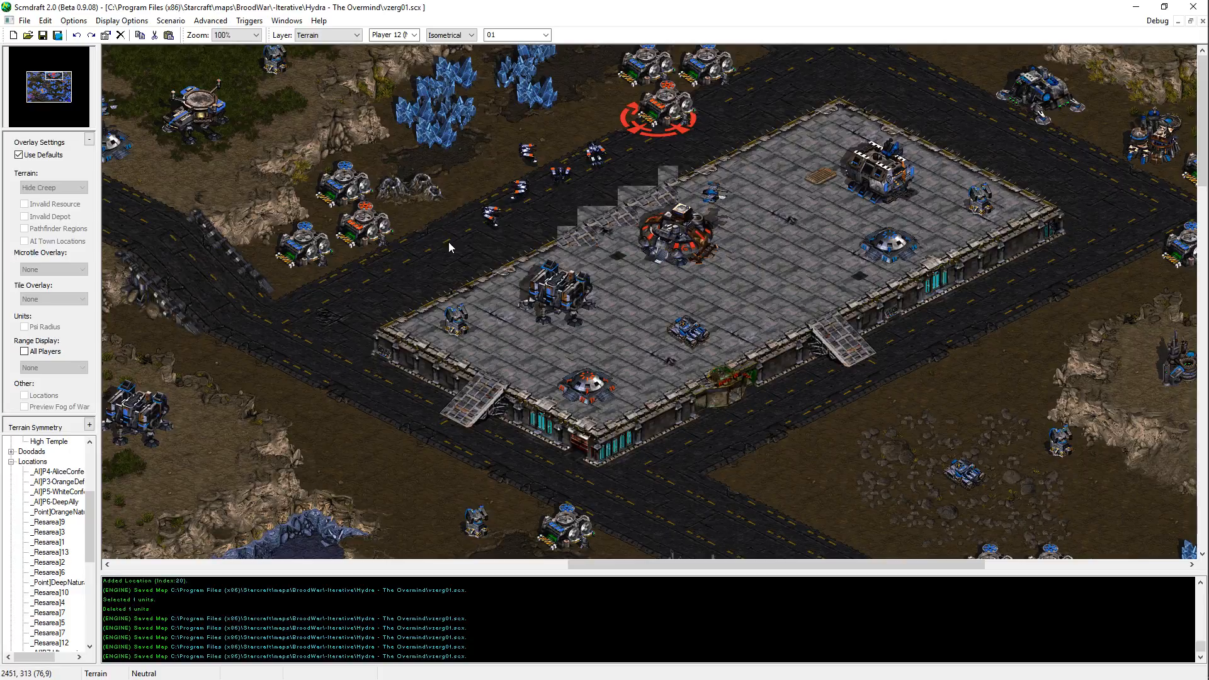
# Step: Survey vzerg01.scx from the southern lakes and Protoss outpost up to the northern raised platform and the eastern roads
pyautogui.moveTo(63, 96); pyautogui.dragTo(55, 98)
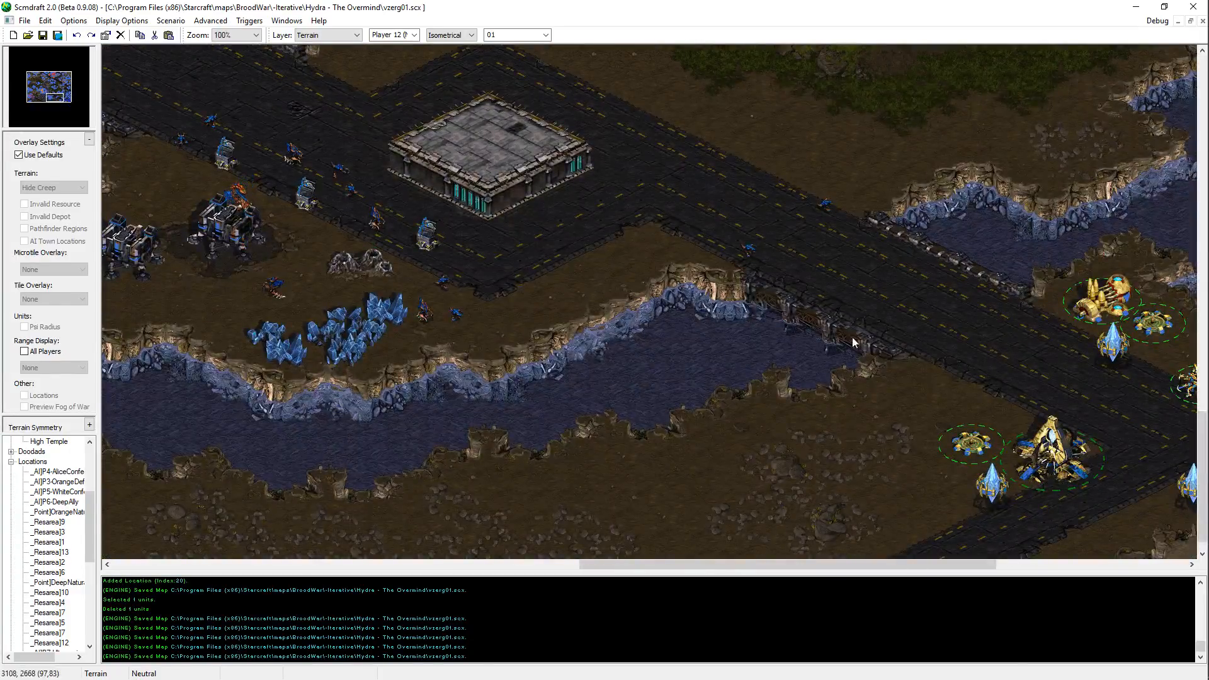
pyautogui.moveTo(928, 338); pyautogui.dragTo(843, 421, button='middle')
pyautogui.moveTo(574, 172); pyautogui.dragTo(618, 232, button='middle')
pyautogui.moveTo(722, 243); pyautogui.dragTo(825, 441, button='middle')
pyautogui.moveTo(956, 80); pyautogui.dragTo(819, 403, button='middle')
pyautogui.moveTo(615, 127); pyautogui.dragTo(819, 479, button='middle')
pyautogui.moveTo(766, 199); pyautogui.dragTo(909, 474, button='middle')
pyautogui.moveTo(1028, 277); pyautogui.dragTo(764, 278, button='middle')
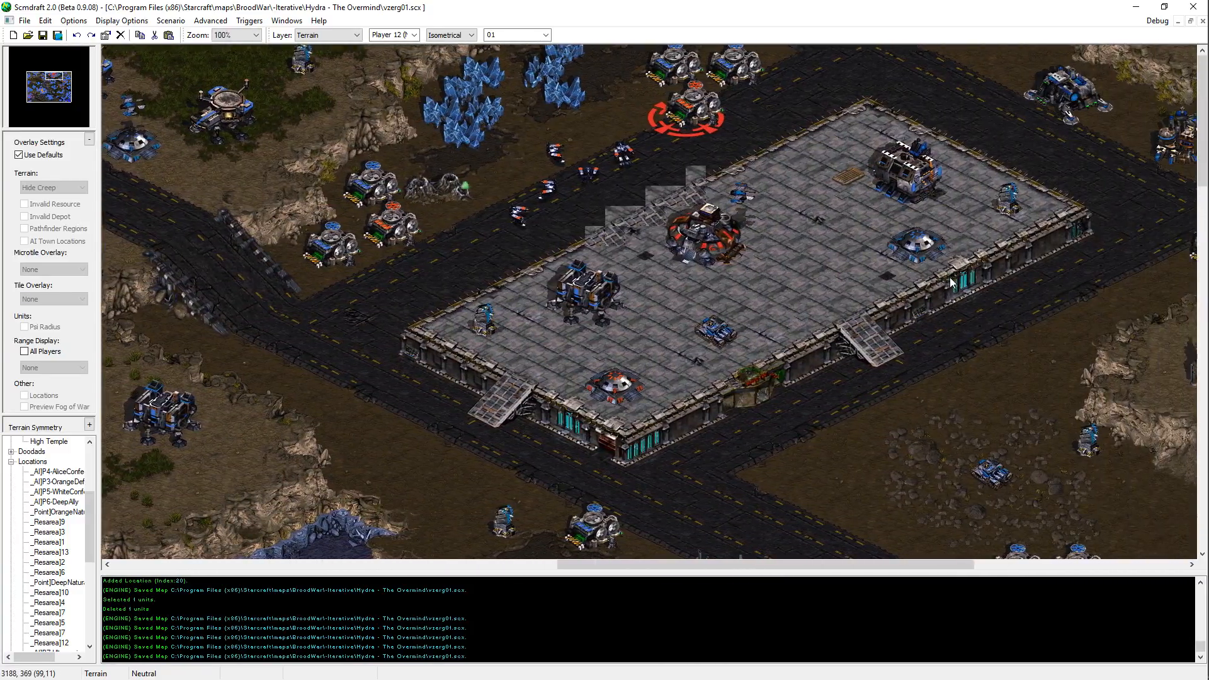
pyautogui.moveTo(950, 277); pyautogui.dragTo(922, 278, button='middle')
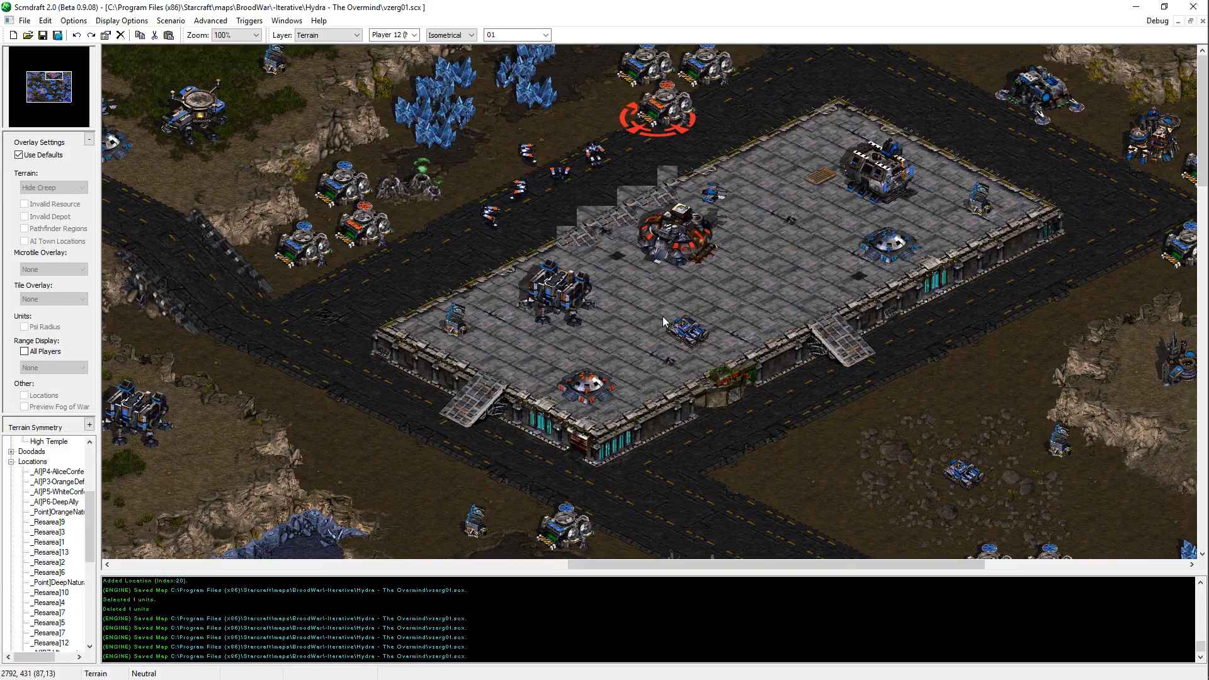
pyautogui.moveTo(663, 317); pyautogui.dragTo(982, 593, button='middle')
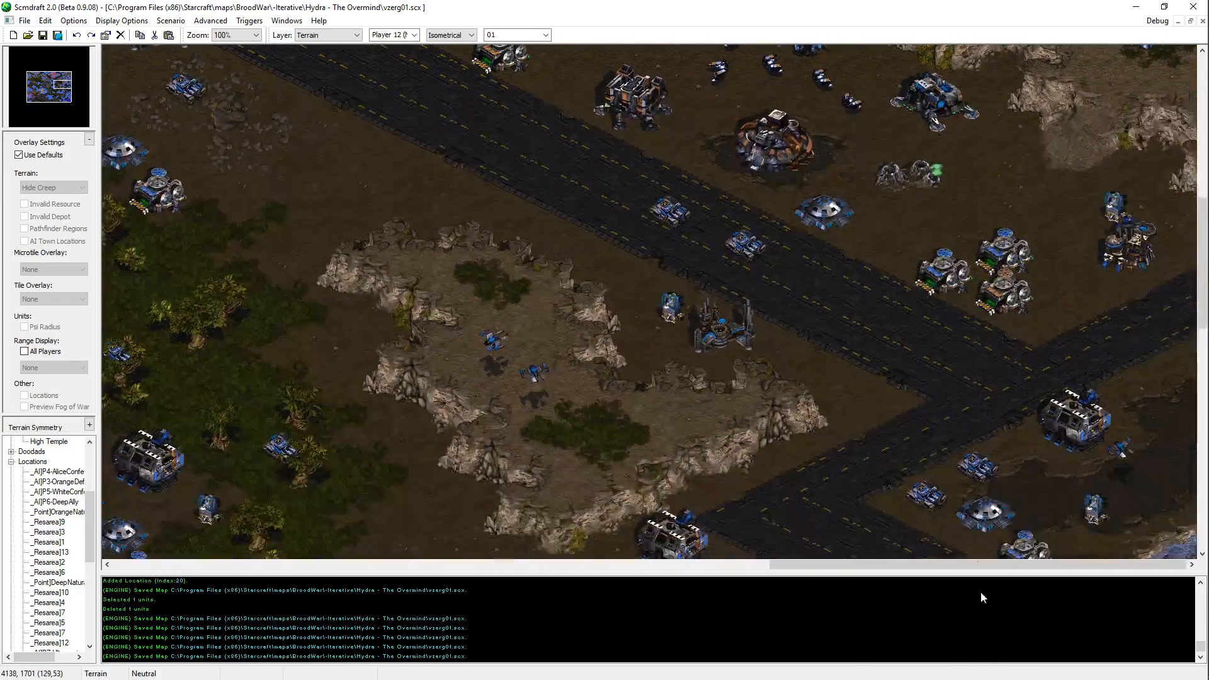
# Step: Switch to the Units layer and examine the eastern Terran base, from the road junction up to the northeastern plateau
pyautogui.moveTo(822, 379); pyautogui.dragTo(880, 316, button='middle')
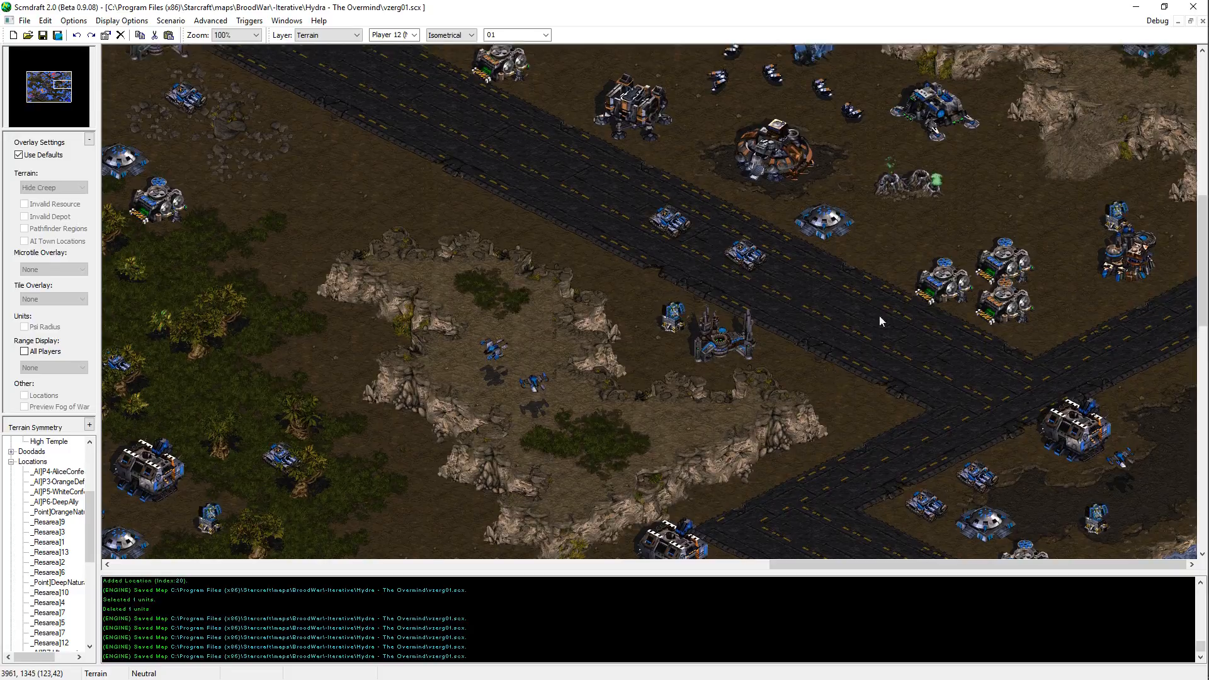
pyautogui.scroll(5, 887, 258)
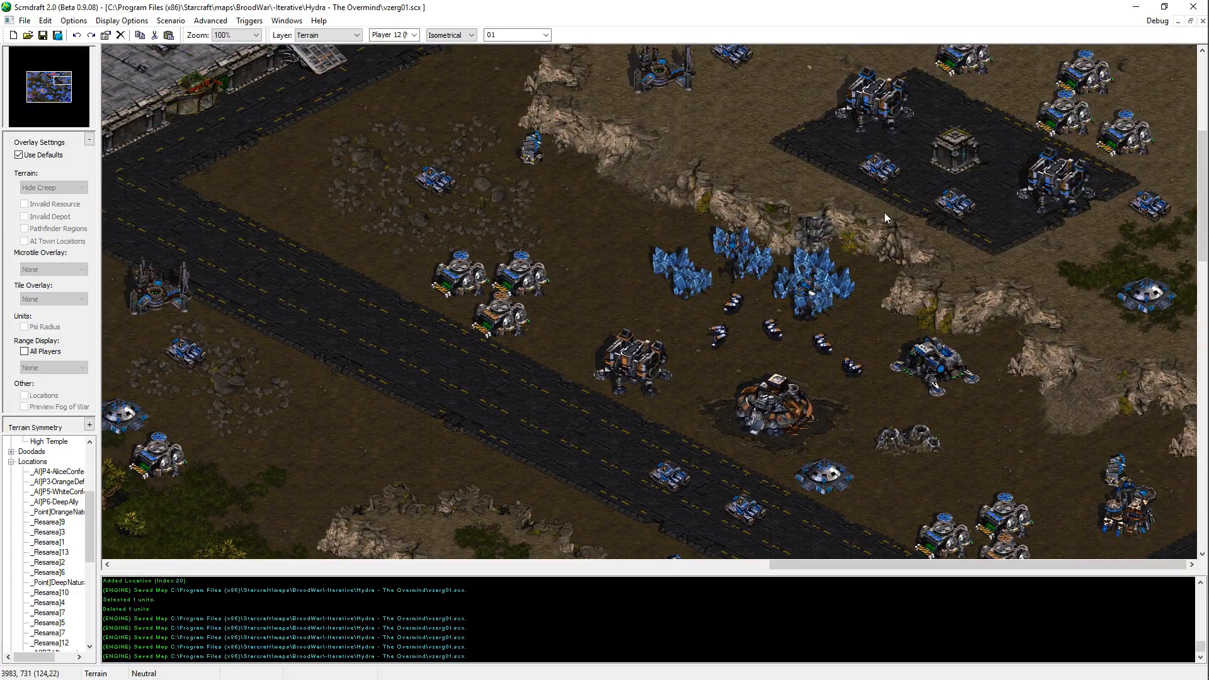
pyautogui.press('u')
pyautogui.scroll(3, 888, 126)
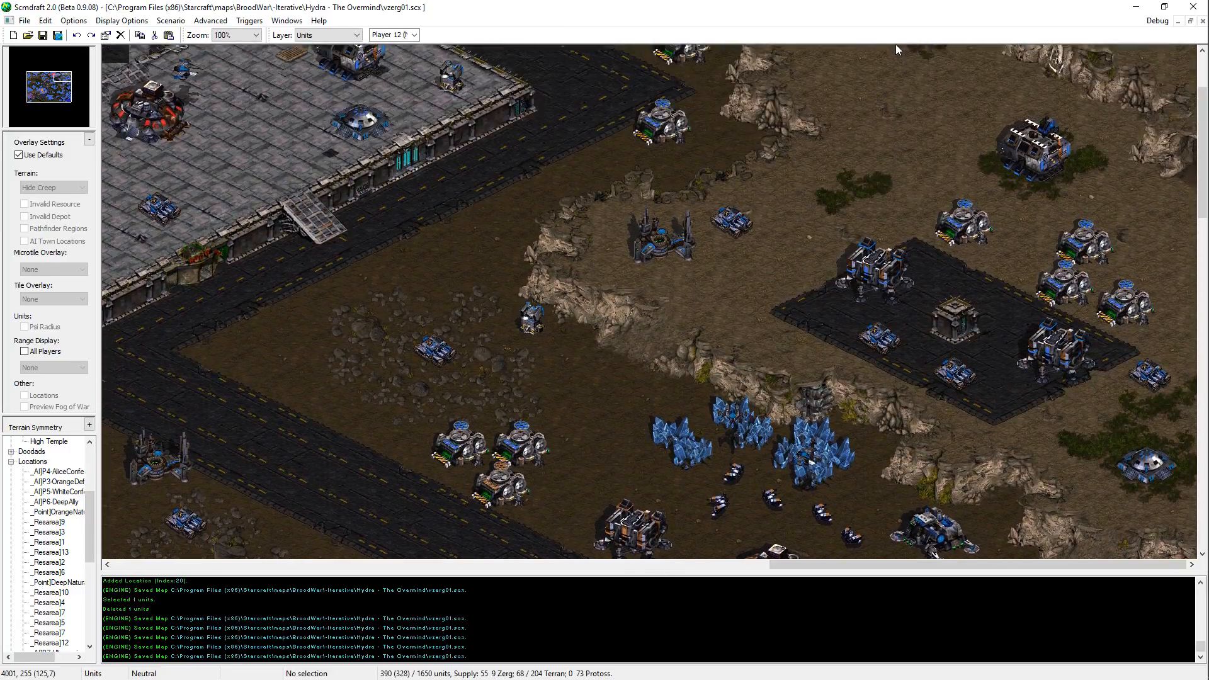
pyautogui.scroll(2, 896, 44)
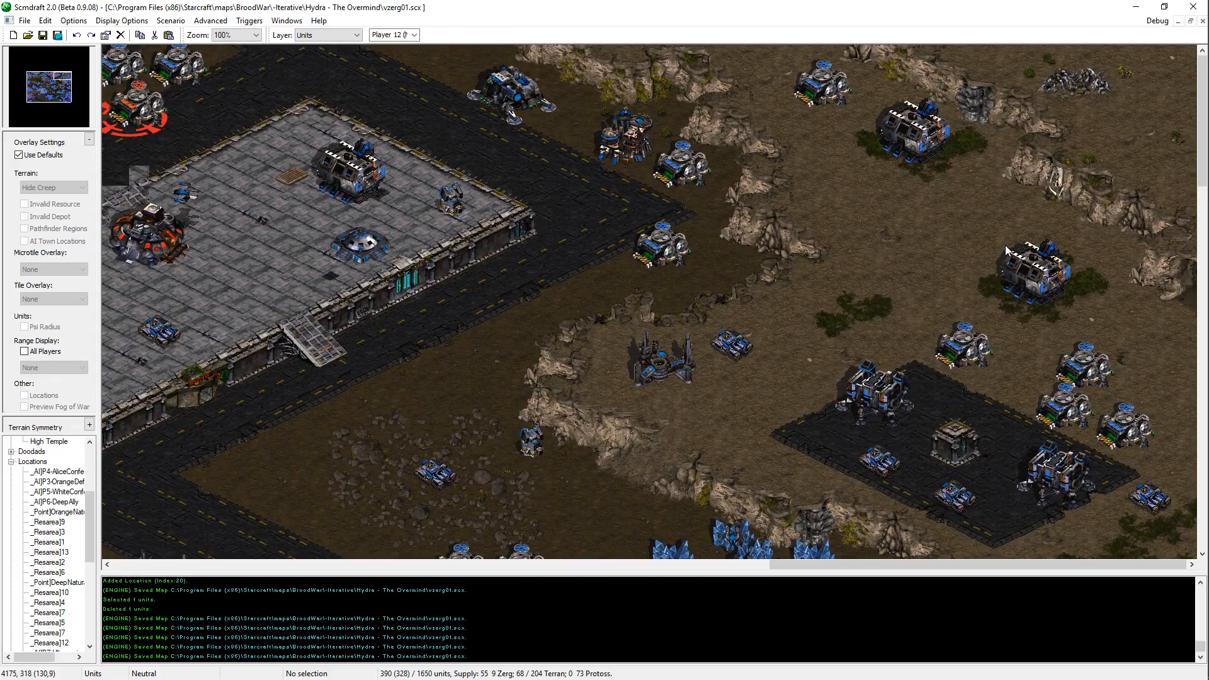
pyautogui.moveTo(973, 235); pyautogui.dragTo(895, 339, button='middle')
pyautogui.moveTo(752, 138); pyautogui.dragTo(858, 356, button='middle')
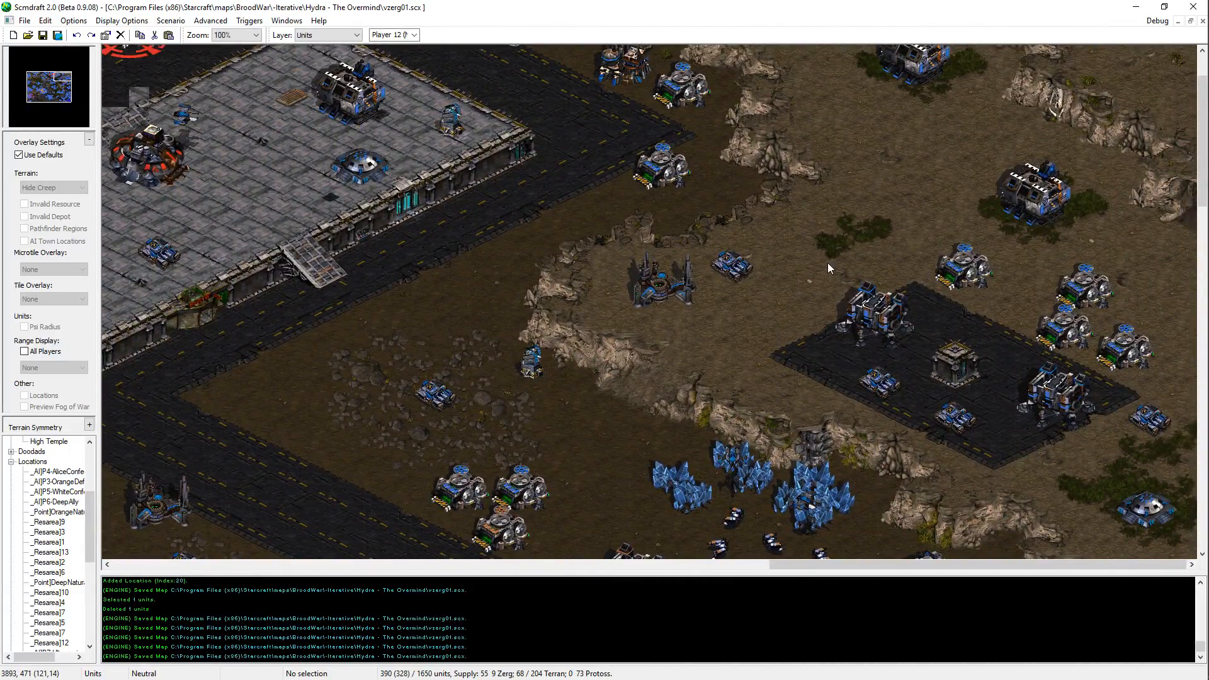
pyautogui.moveTo(833, 254); pyautogui.dragTo(880, 535, button='middle')
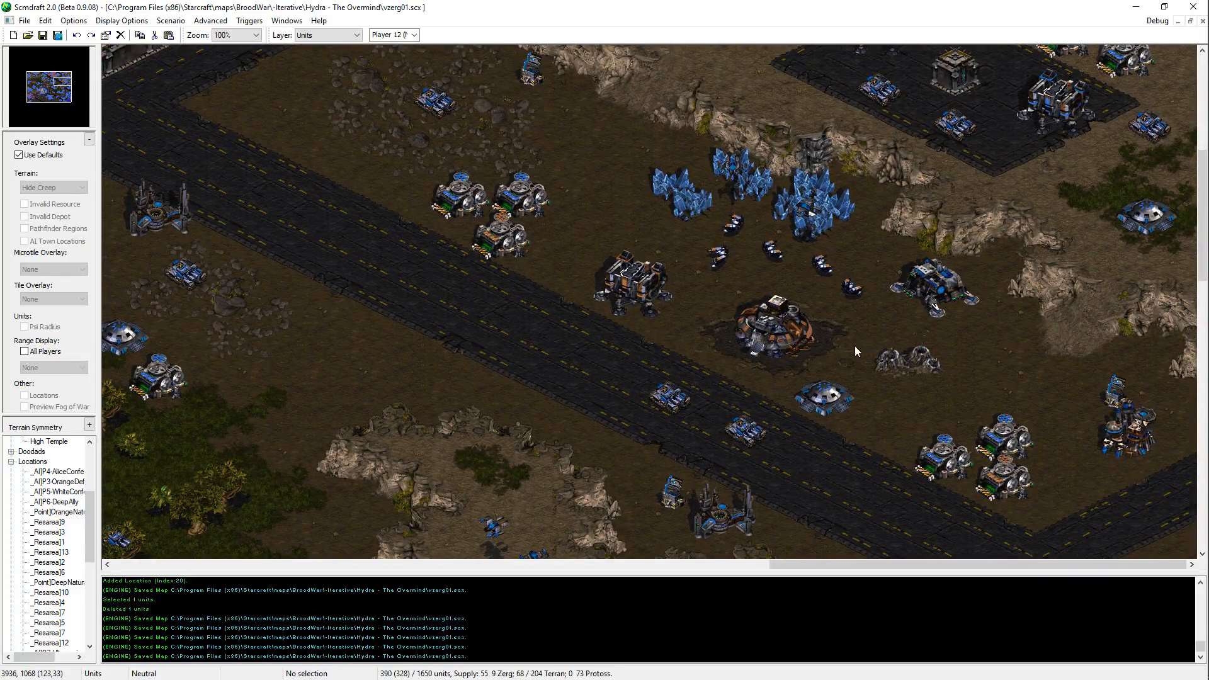
pyautogui.moveTo(855, 346); pyautogui.dragTo(936, 160, button='middle')
pyautogui.scroll(1, 936, 160)
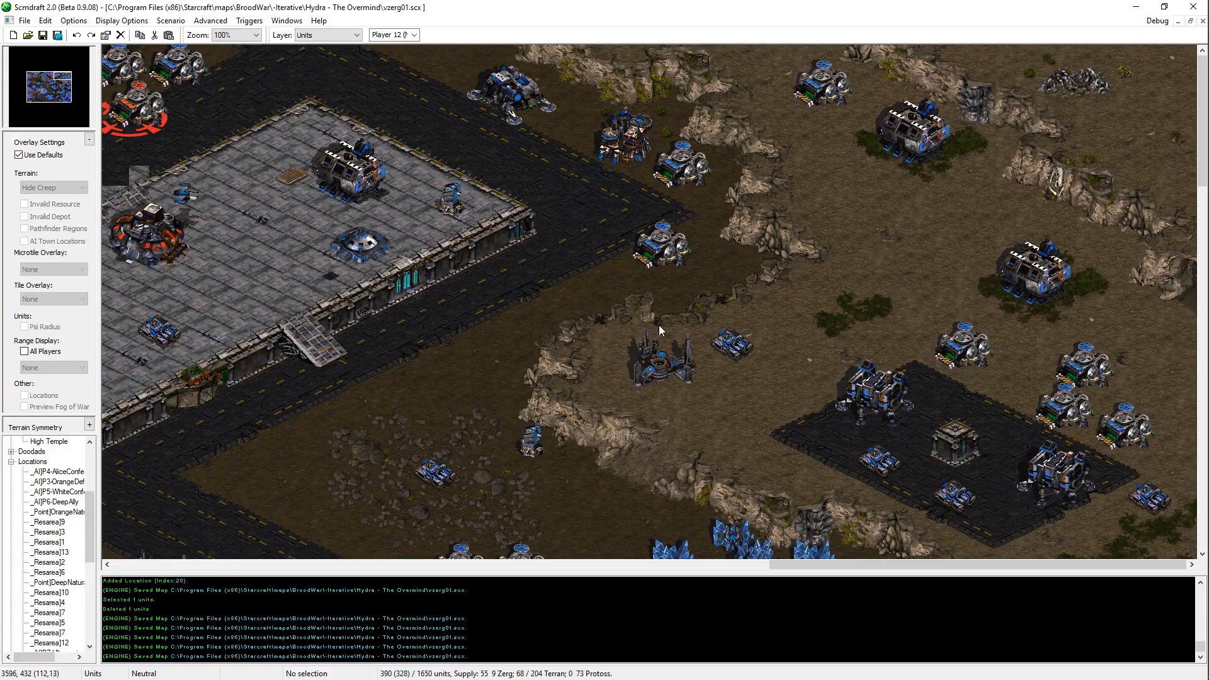
# Step: Return to the Terrain layer and inspect the northern raised structure platform, the southern lakes and the western mineral clearing
pyautogui.moveTo(491, 412); pyautogui.dragTo(841, 411, button='middle')
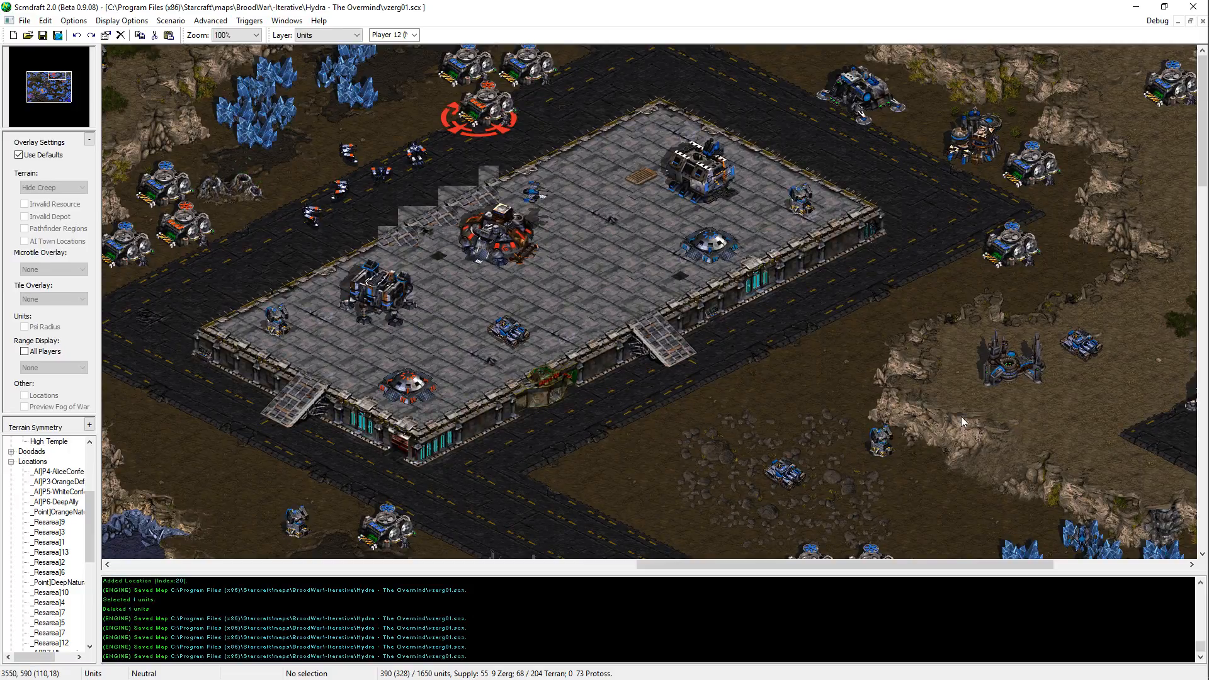
pyautogui.moveTo(410, 302); pyautogui.dragTo(695, 300, button='middle')
pyautogui.hotkey('ctrl', 't')
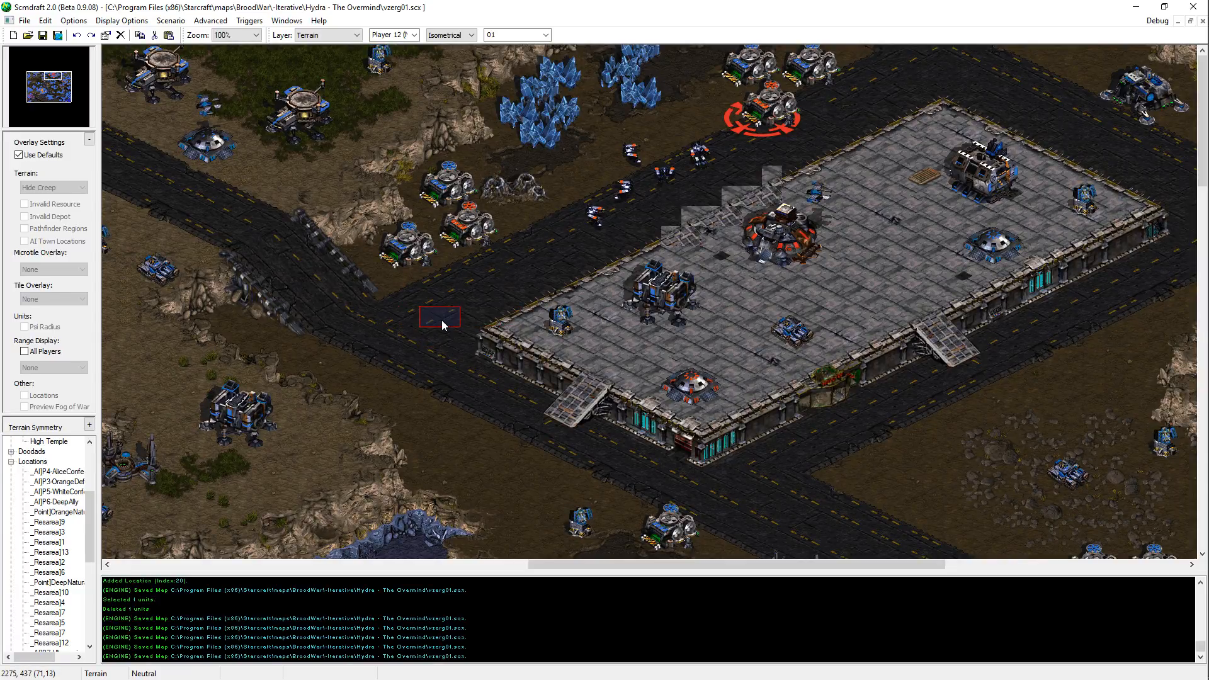
pyautogui.moveTo(479, 399); pyautogui.dragTo(471, 211, button='middle')
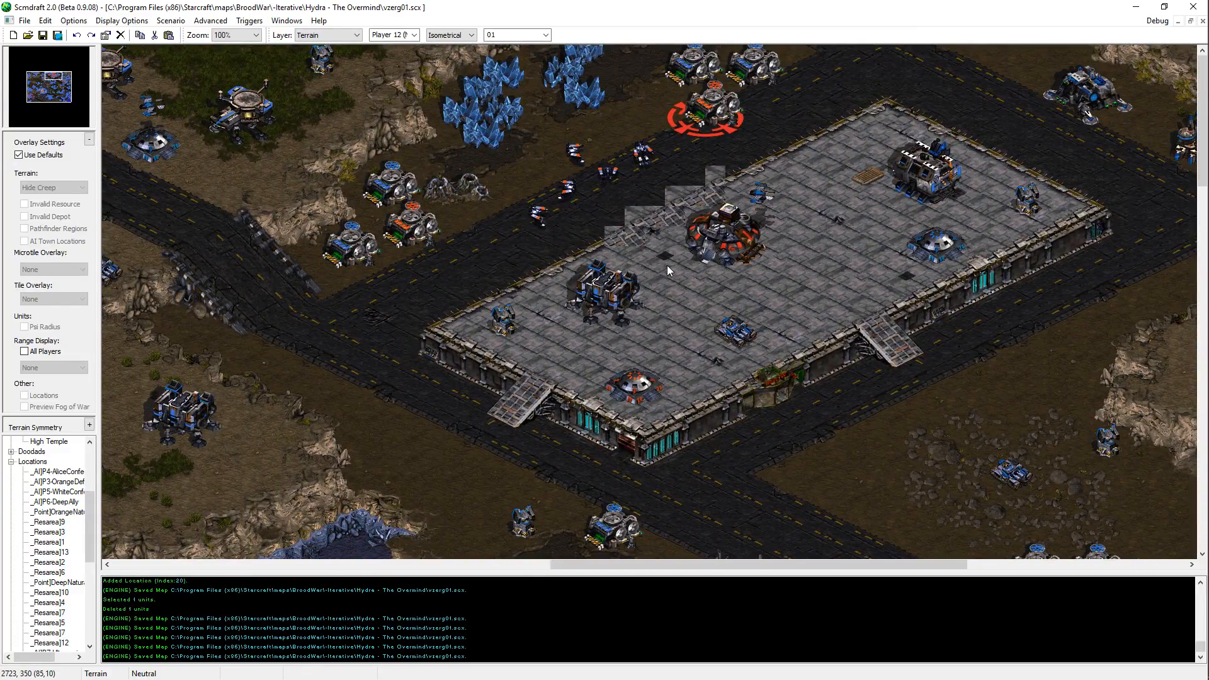
pyautogui.moveTo(667, 266); pyautogui.dragTo(868, 411, button='middle')
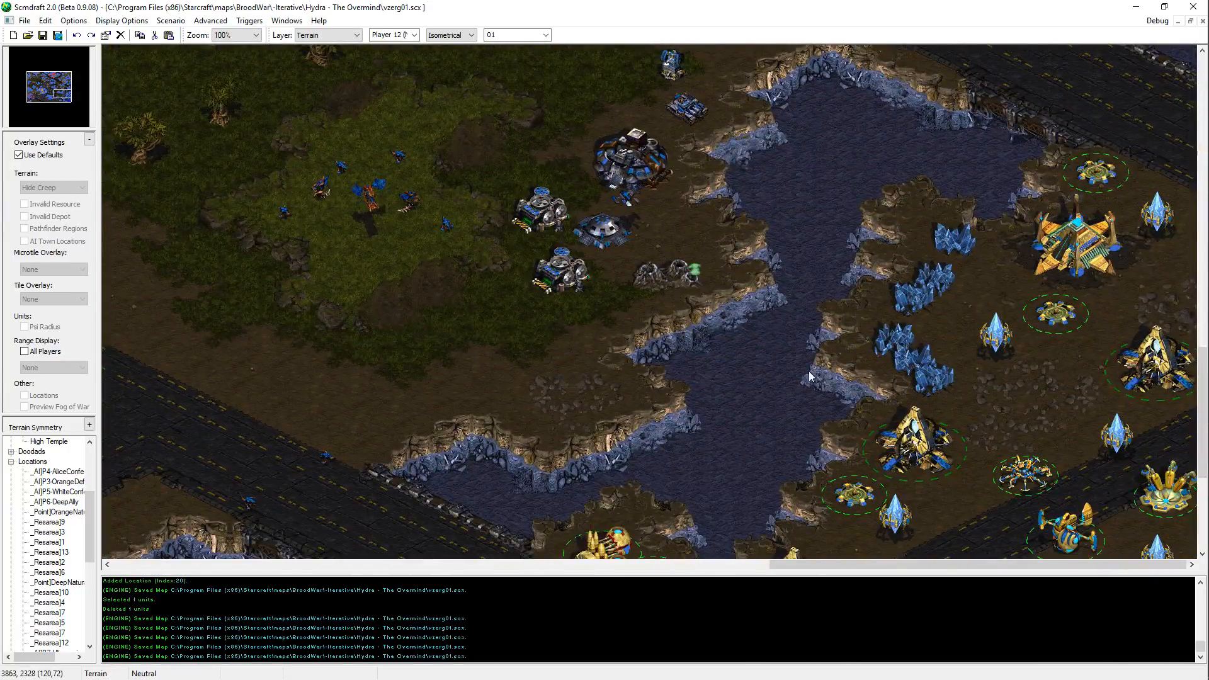
pyautogui.moveTo(789, 375); pyautogui.dragTo(501, 436, button='middle')
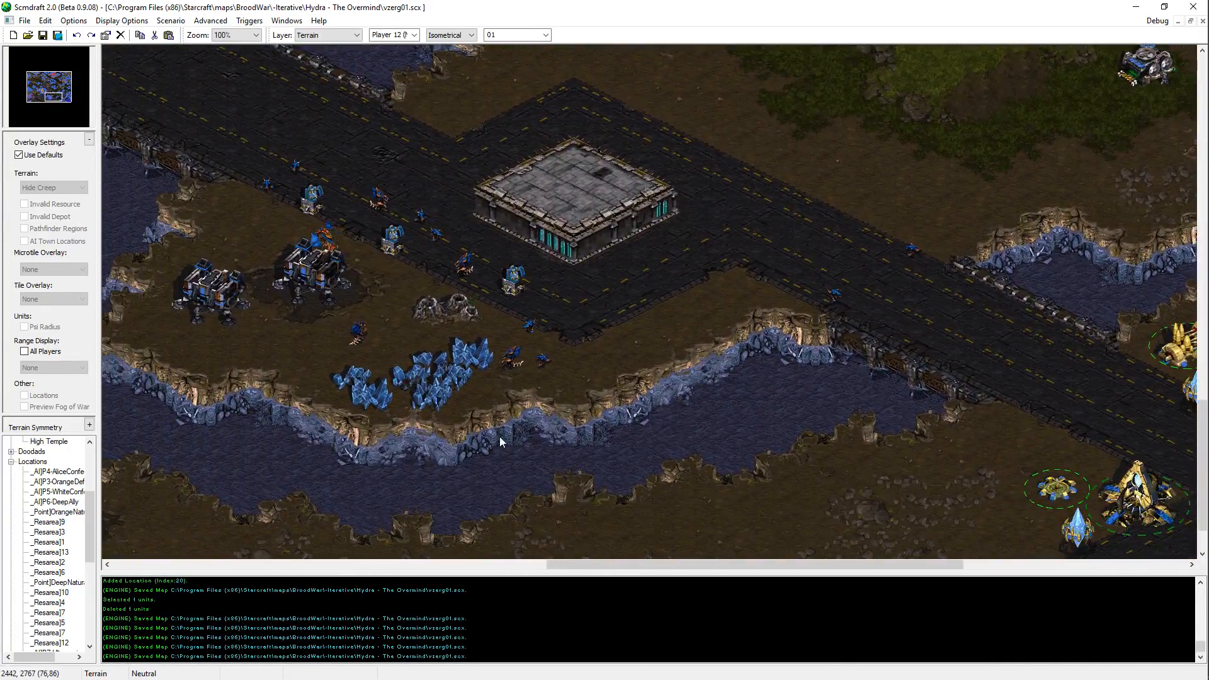
pyautogui.moveTo(493, 369); pyautogui.dragTo(334, 256, button='middle')
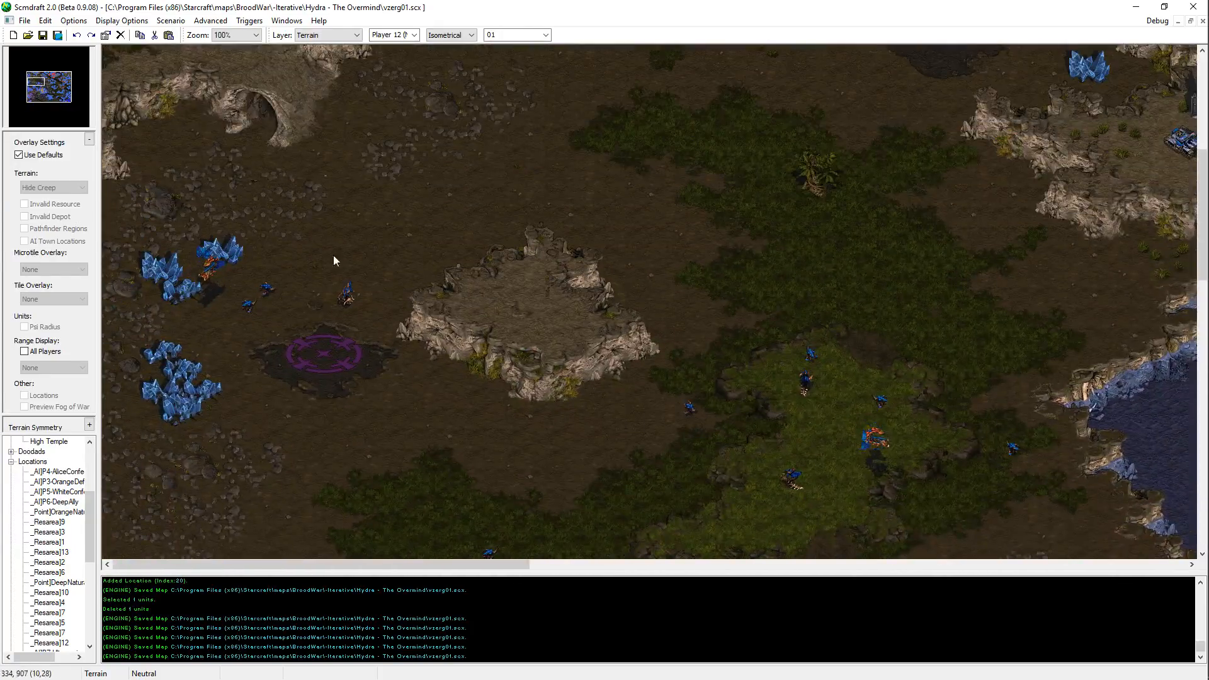
# Step: Switch to the SCR folder window, close it and return to the map in Scmdraft
pyautogui.hotkey('alt', 'Tab')
pyautogui.press('Escape')
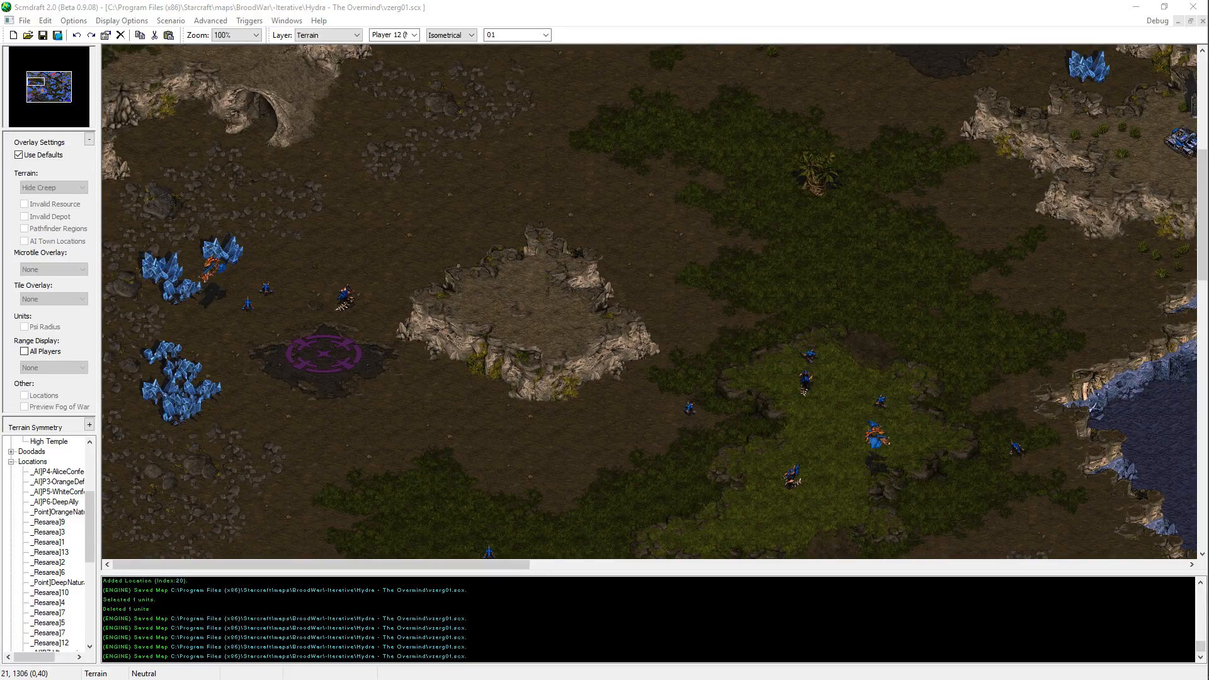
pyautogui.hotkey('alt', 'Tab')
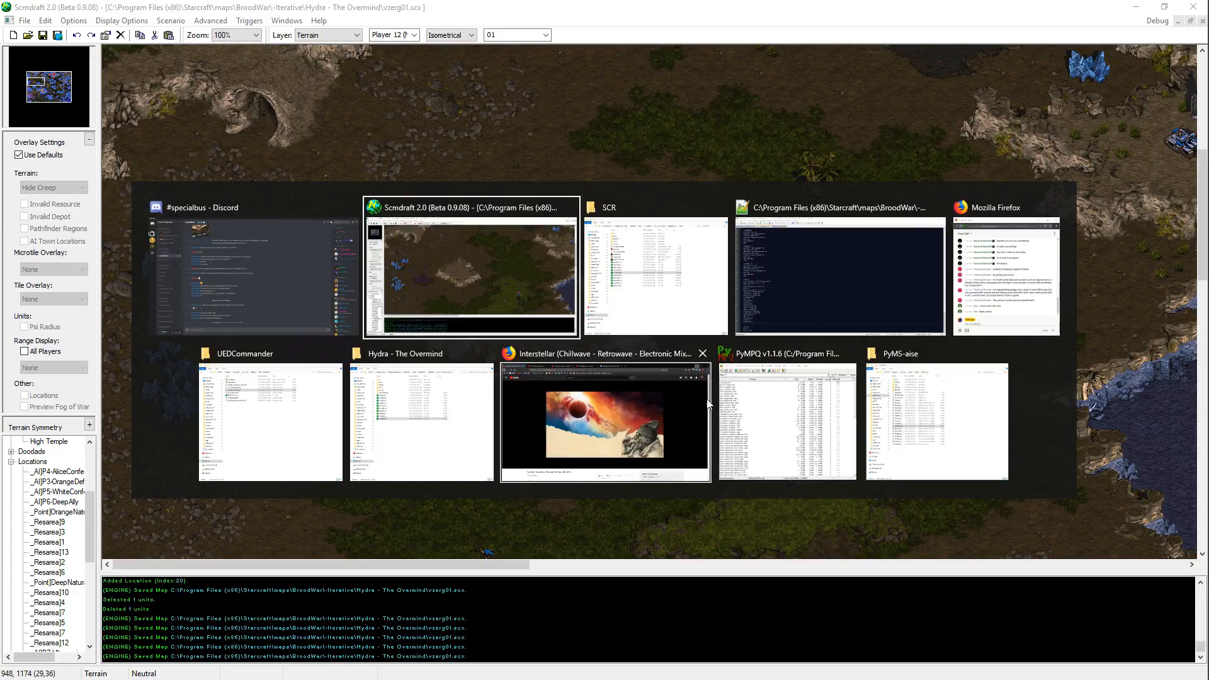
pyautogui.hotkey('alt', 'Tab')
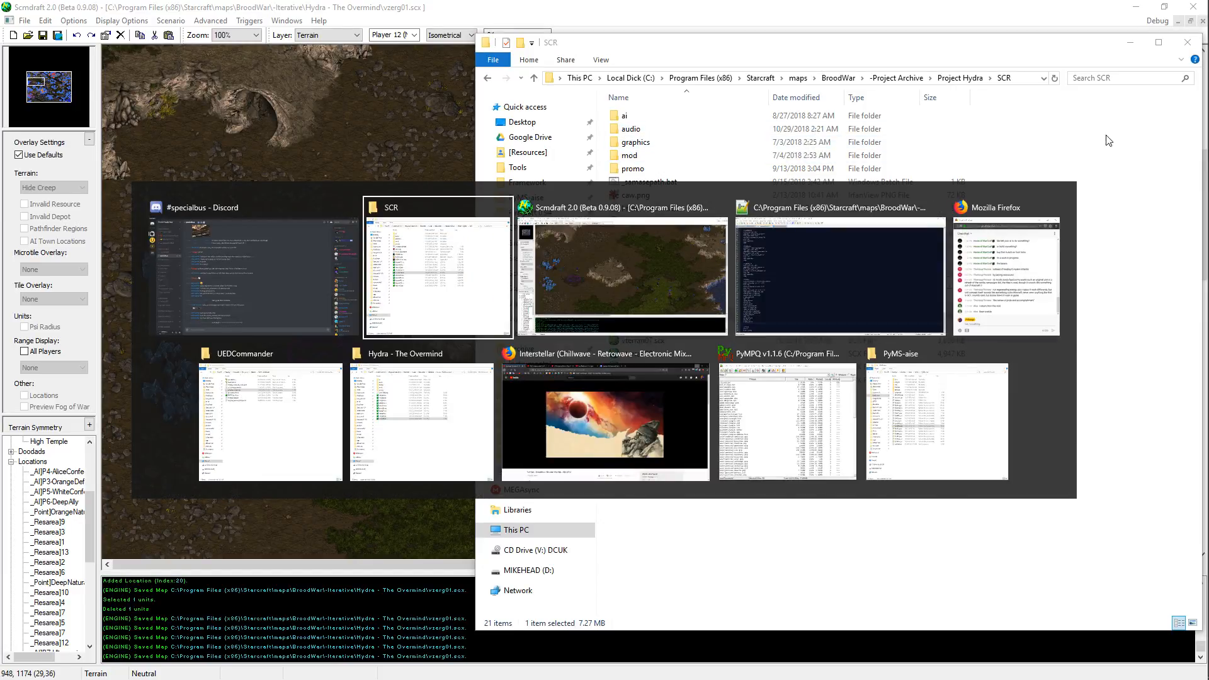
pyautogui.click(1188, 42)
pyautogui.hotkey('alt', 'Tab')
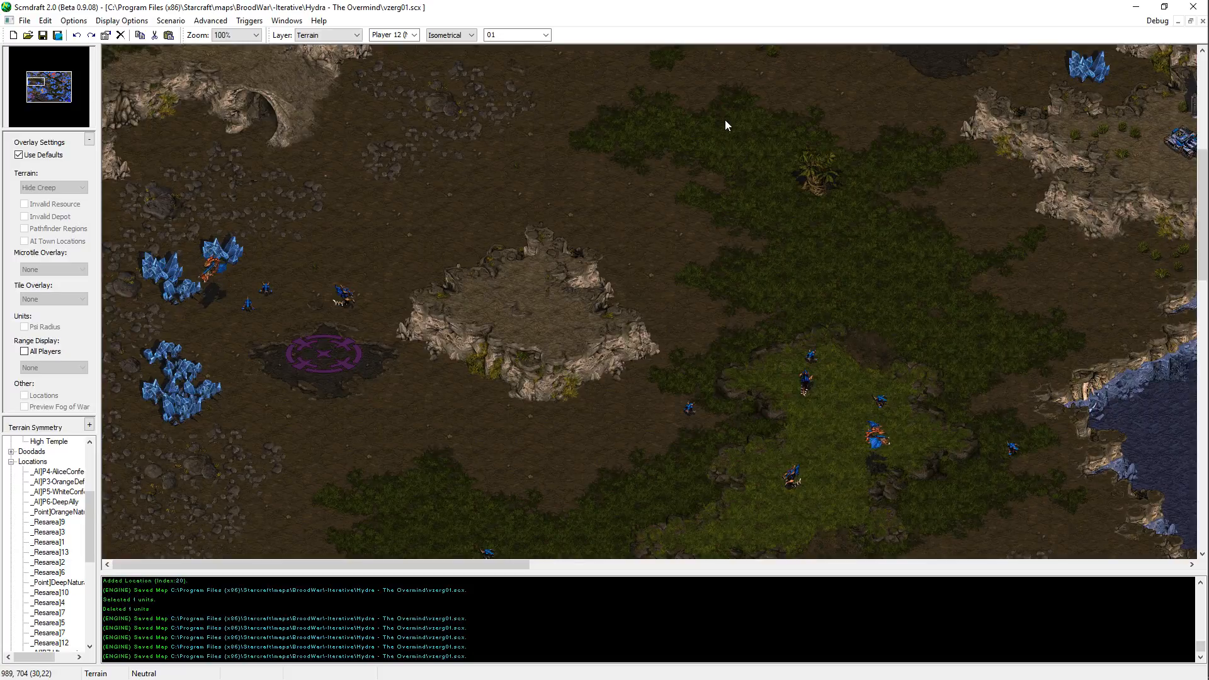
# Step: Survey vzerg01.scx from the western clearing along the northern platform to the eastern road junction and northeastern plateau
pyautogui.press('Up')
pyautogui.press('Right')
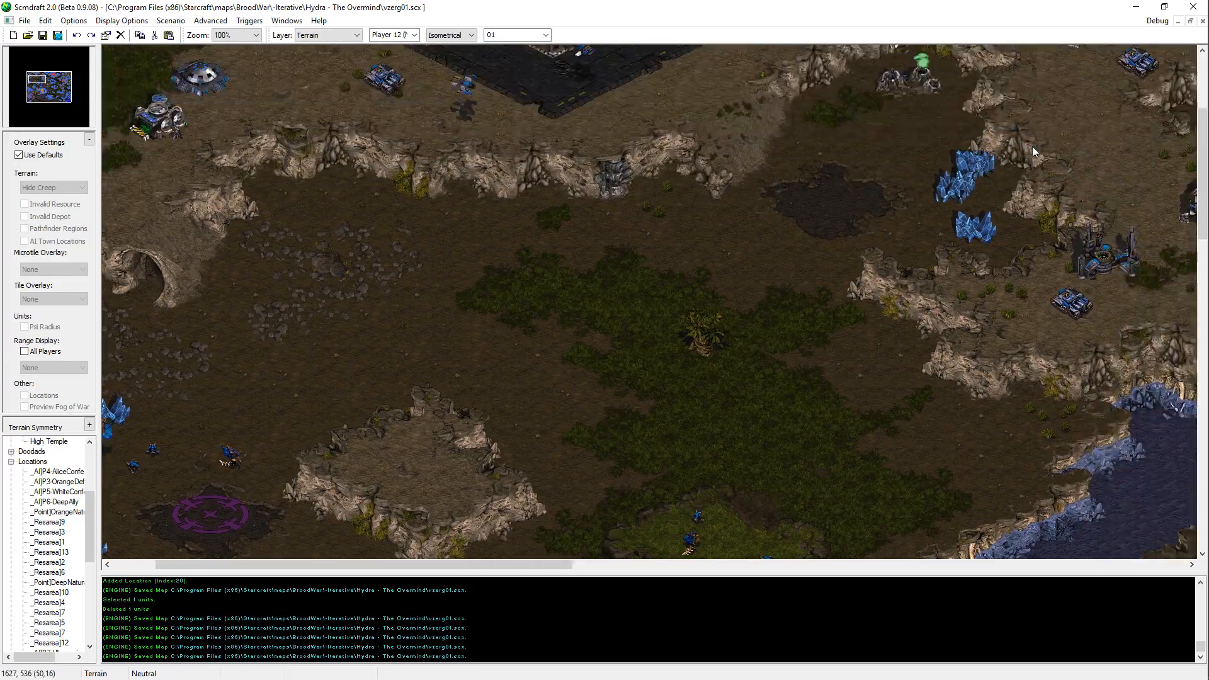
pyautogui.press('Right')
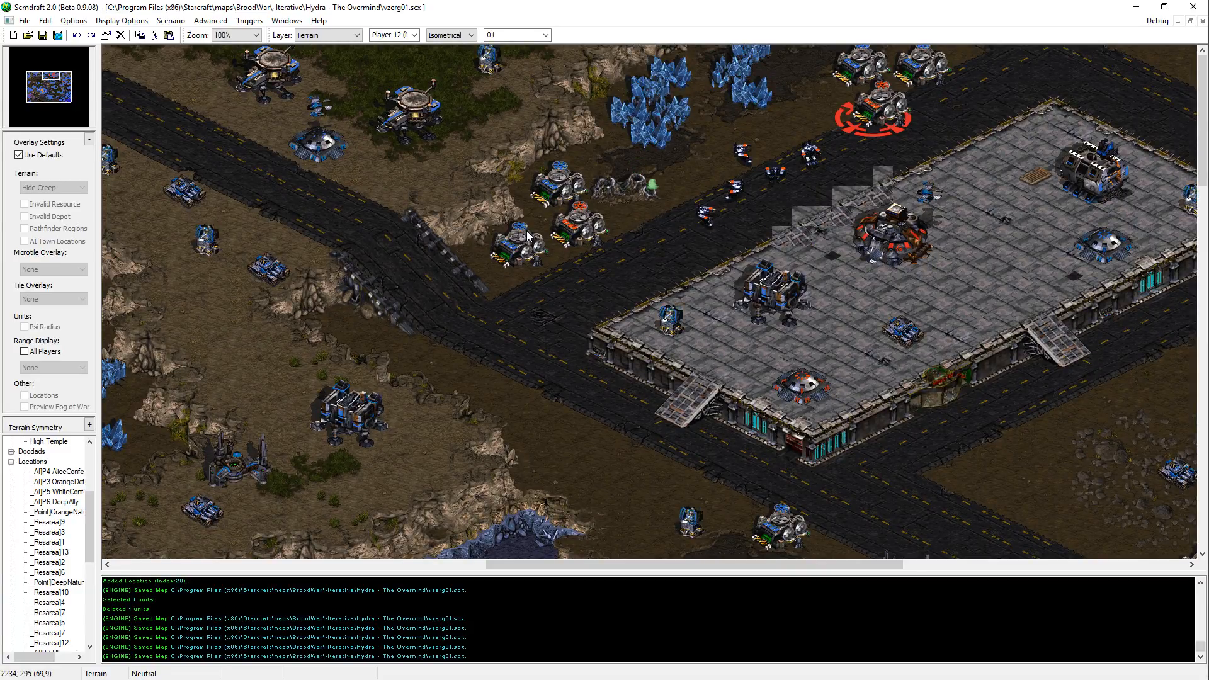
pyautogui.press('Down')
pyautogui.press('Right')
pyautogui.press('Down')
pyautogui.press('Right')
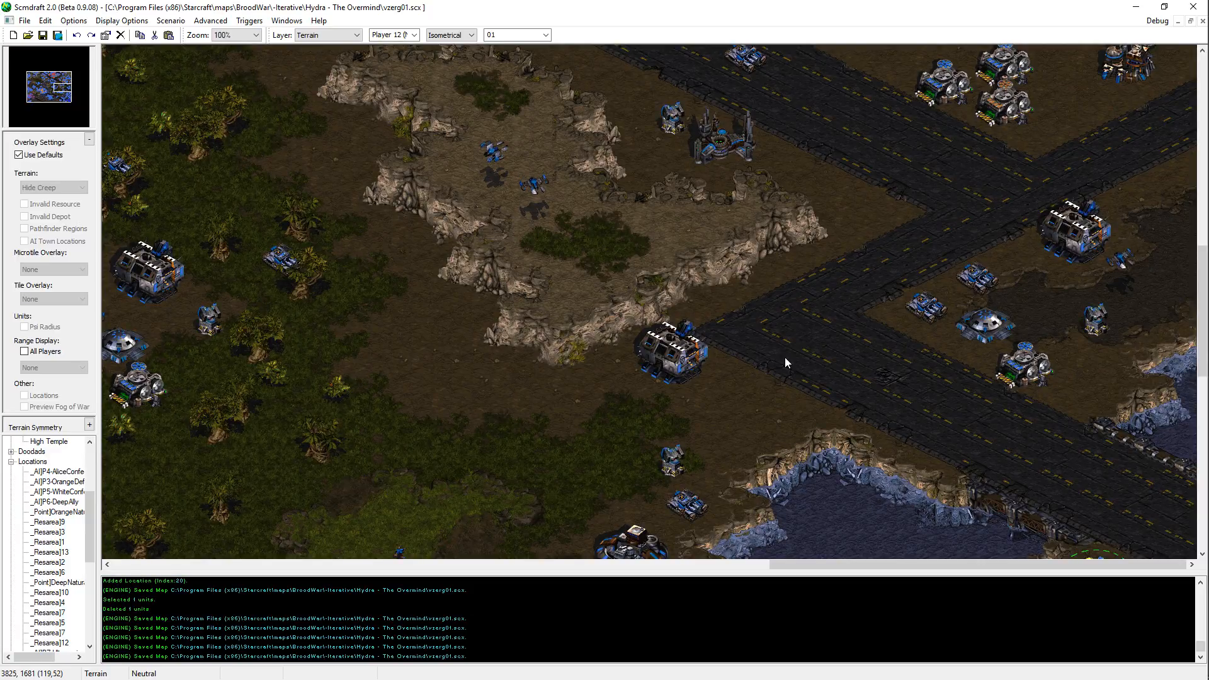
pyautogui.press('Up')
pyautogui.press('Up')
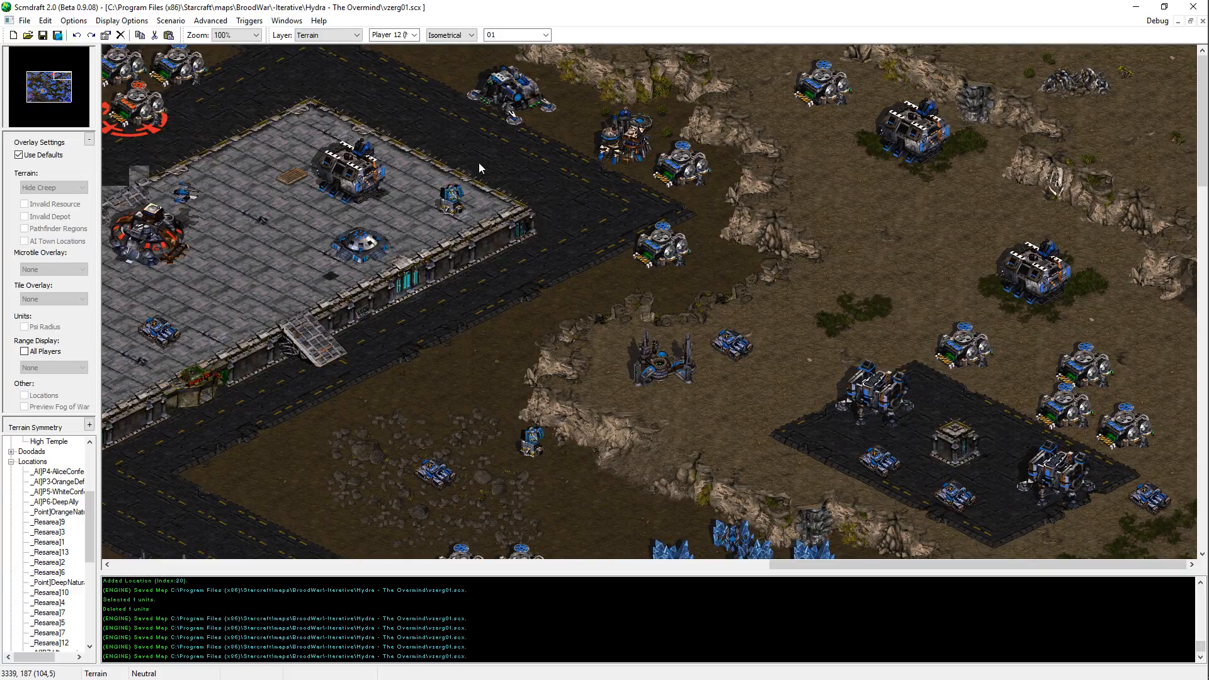
# Step: Examine the central Terran mining base, the southeastern Protoss outposts and the orange Zerg base
pyautogui.moveTo(480, 164); pyautogui.dragTo(346, 289, button='middle')
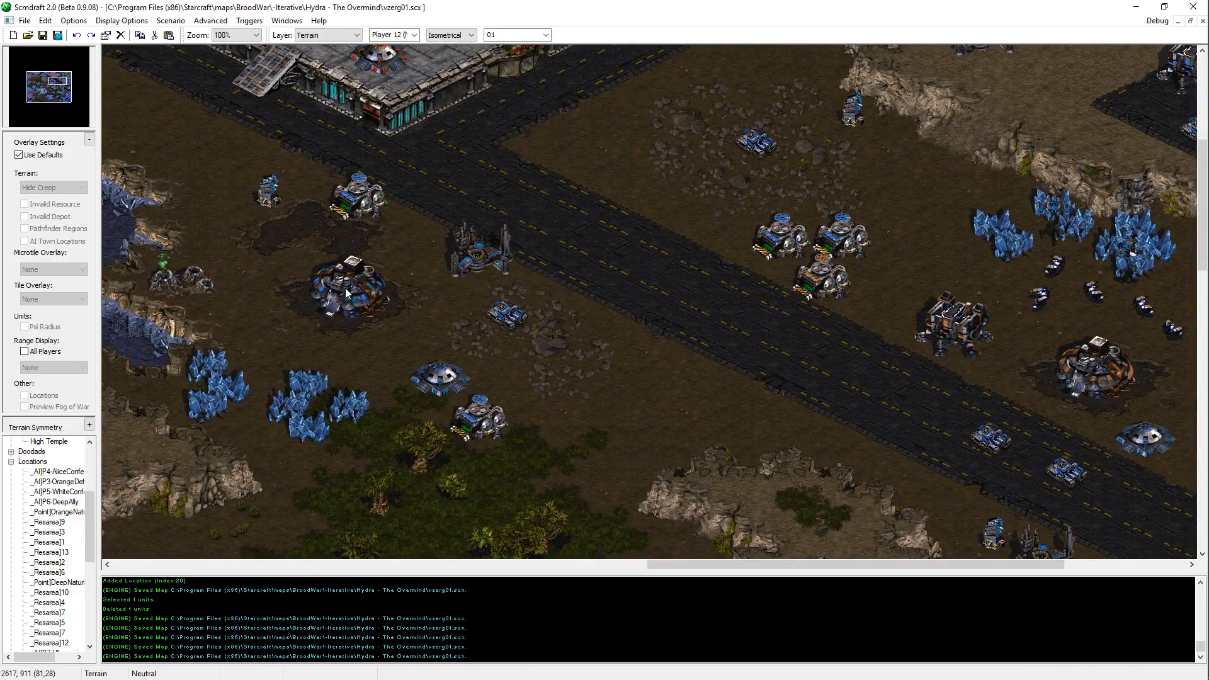
pyautogui.moveTo(1016, 553); pyautogui.dragTo(851, 70, button='middle')
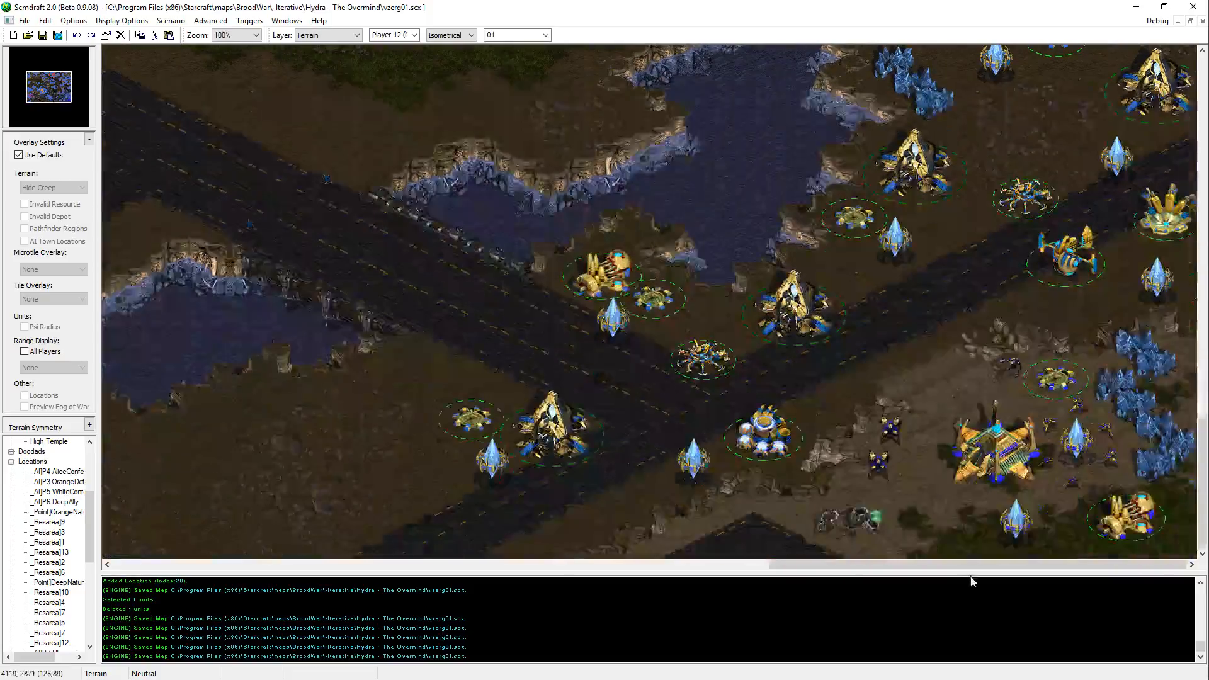
pyautogui.moveTo(945, 208); pyautogui.dragTo(976, 554, button='middle')
pyautogui.moveTo(1048, 46); pyautogui.dragTo(1003, 170, button='middle')
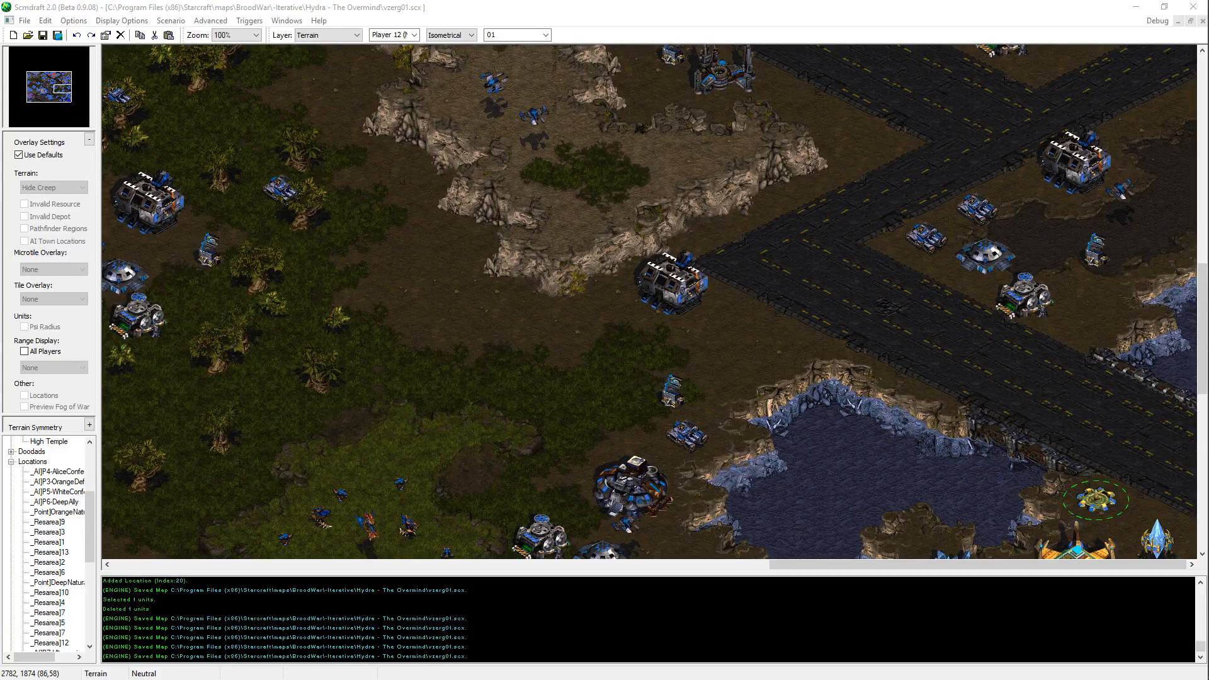
pyautogui.click(595, 5)
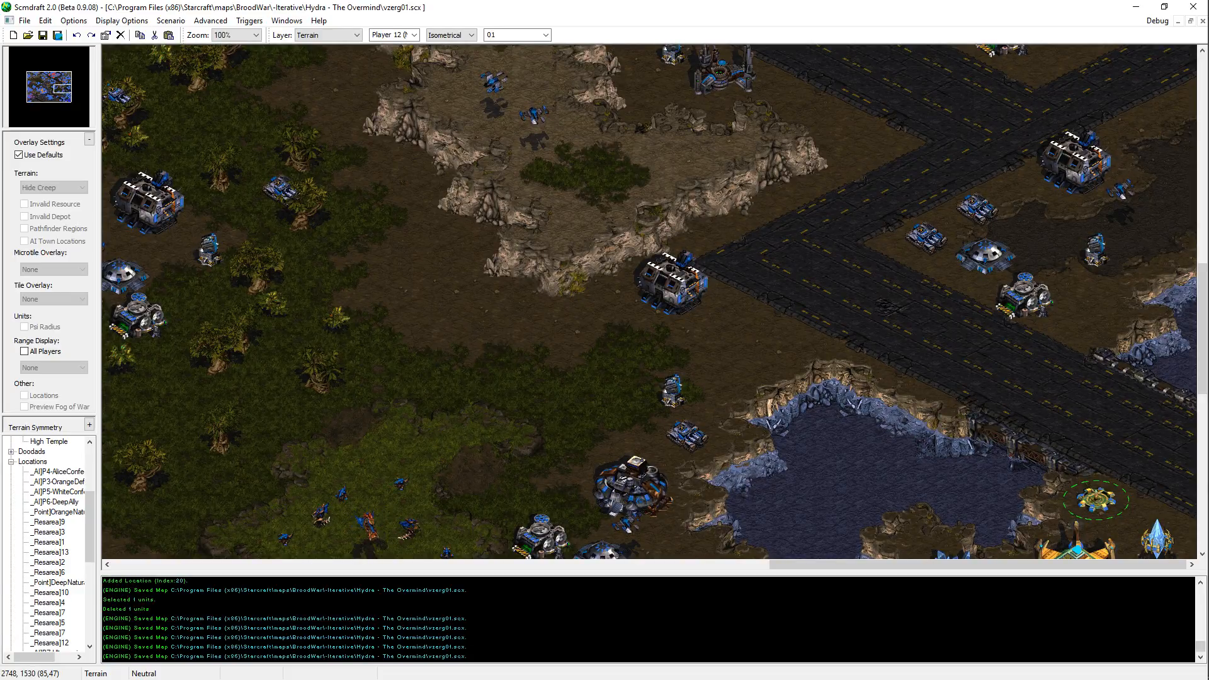
pyautogui.hotkey('alt', 'Tab')
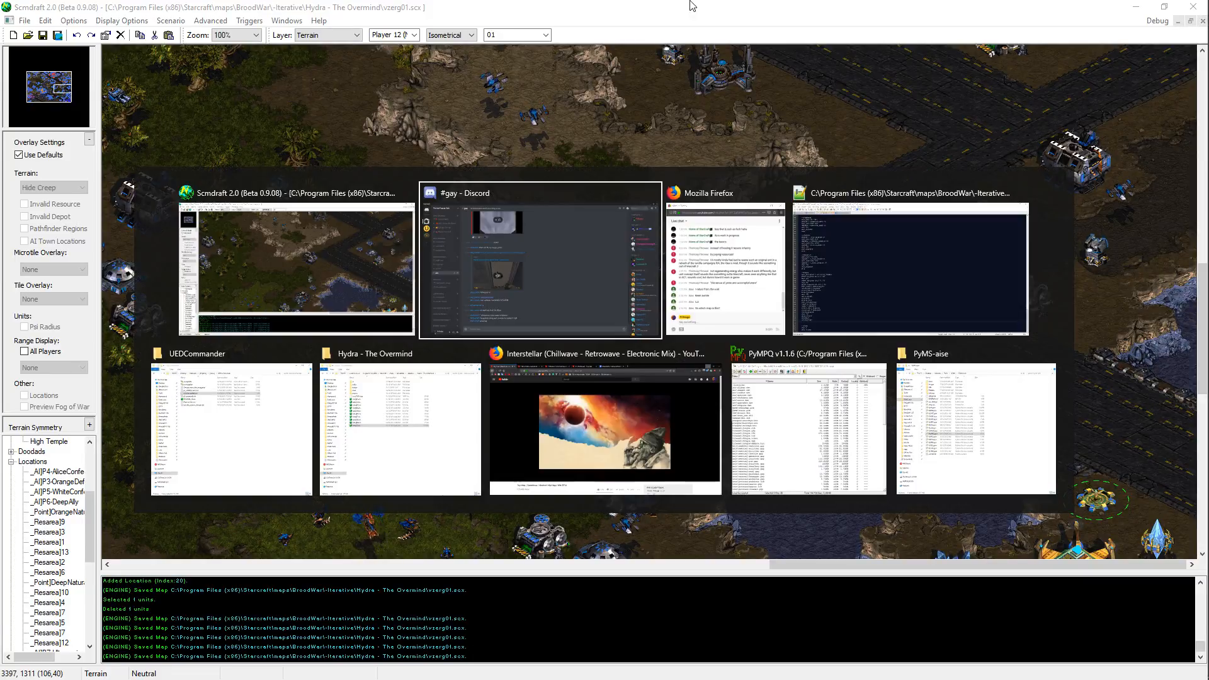
pyautogui.moveTo(583, 391); pyautogui.dragTo(546, 351, button='middle')
pyautogui.moveTo(561, 109); pyautogui.dragTo(868, 230, button='middle')
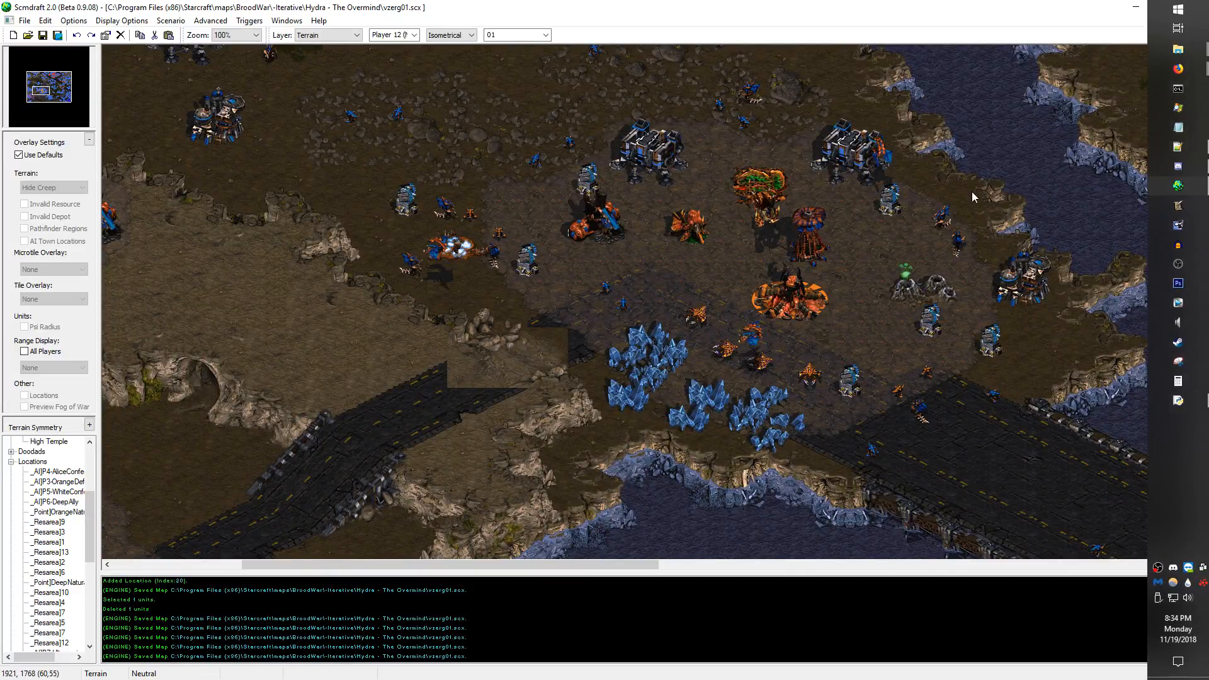
# Step: Review the map properties and the map size and tileset settings, close both dialogs, and save the map
pyautogui.hotkey('alt', 'Tab')
pyautogui.press('Escape')
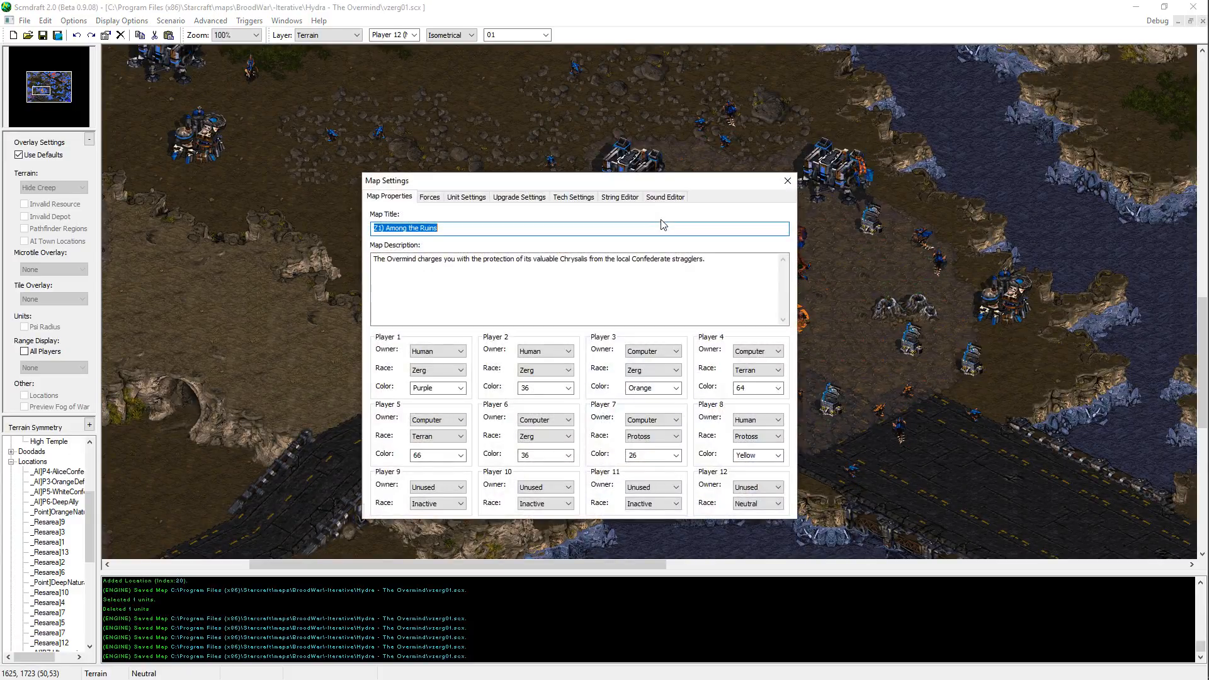
pyautogui.click(787, 181)
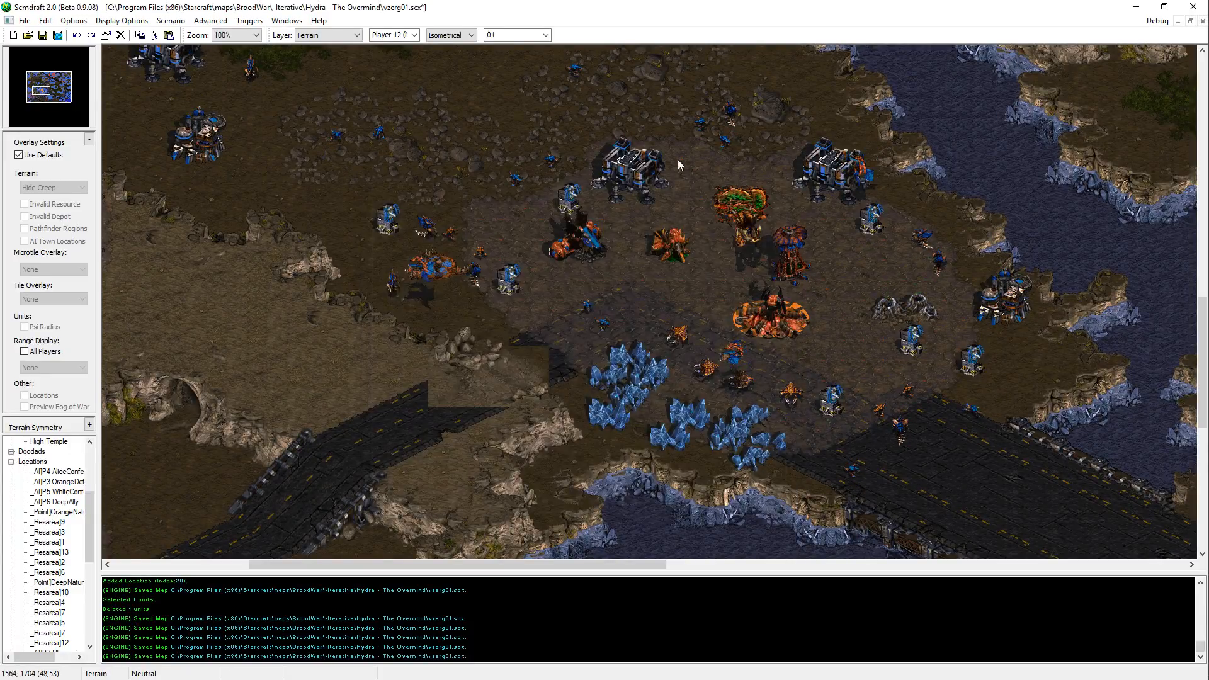
pyautogui.click(170, 20)
pyautogui.click(183, 38)
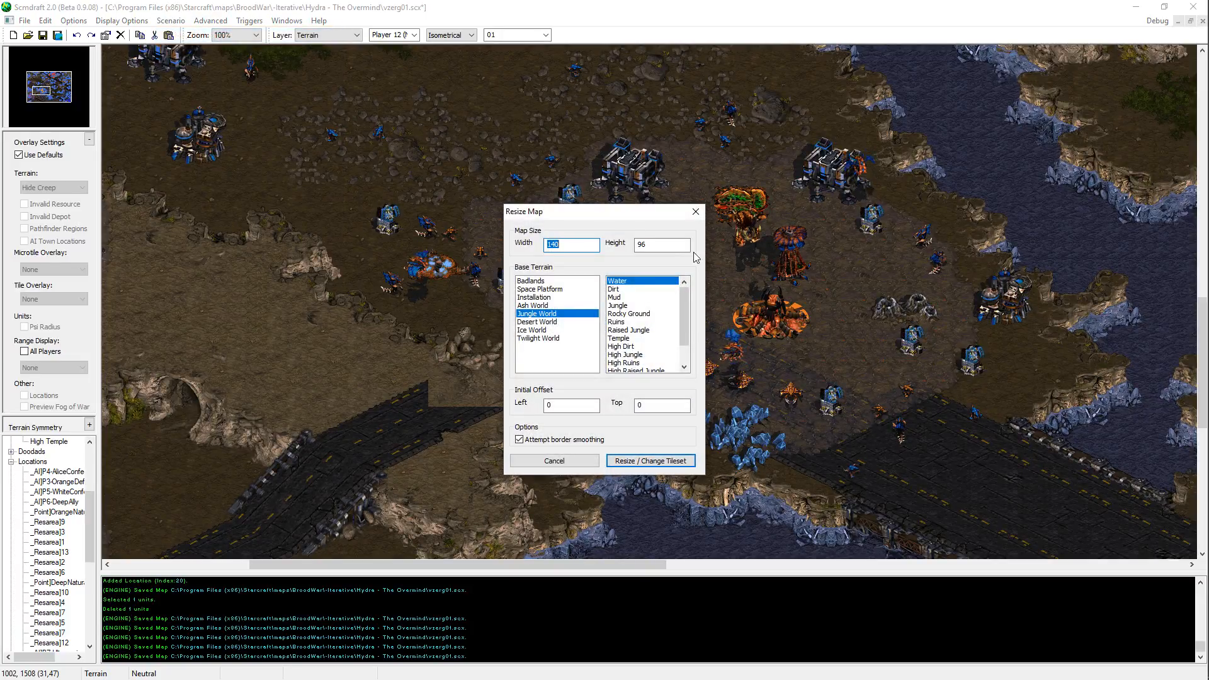
pyautogui.click(695, 212)
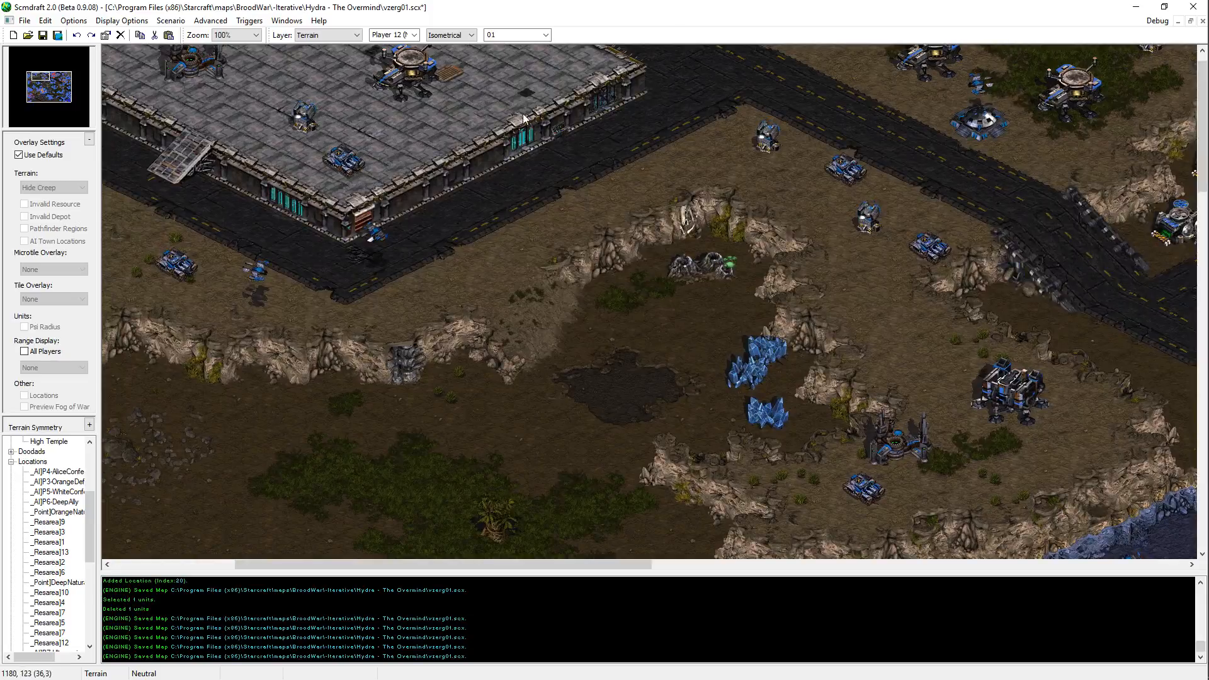
pyautogui.moveTo(403, 416); pyautogui.dragTo(117, 626, button='middle')
pyautogui.hotkey('ctrl', 's')
# Step: Inspect the terrain from the central Terran base and northern lake down to the southwestern ramp and Zerg bases
pyautogui.moveTo(422, 255); pyautogui.dragTo(908, 616, button='middle')
pyautogui.moveTo(126, 252); pyautogui.dragTo(378, 433, button='middle')
pyautogui.moveTo(512, 48); pyautogui.dragTo(483, 507, button='middle')
pyautogui.moveTo(1039, 53); pyautogui.dragTo(858, 314, button='middle')
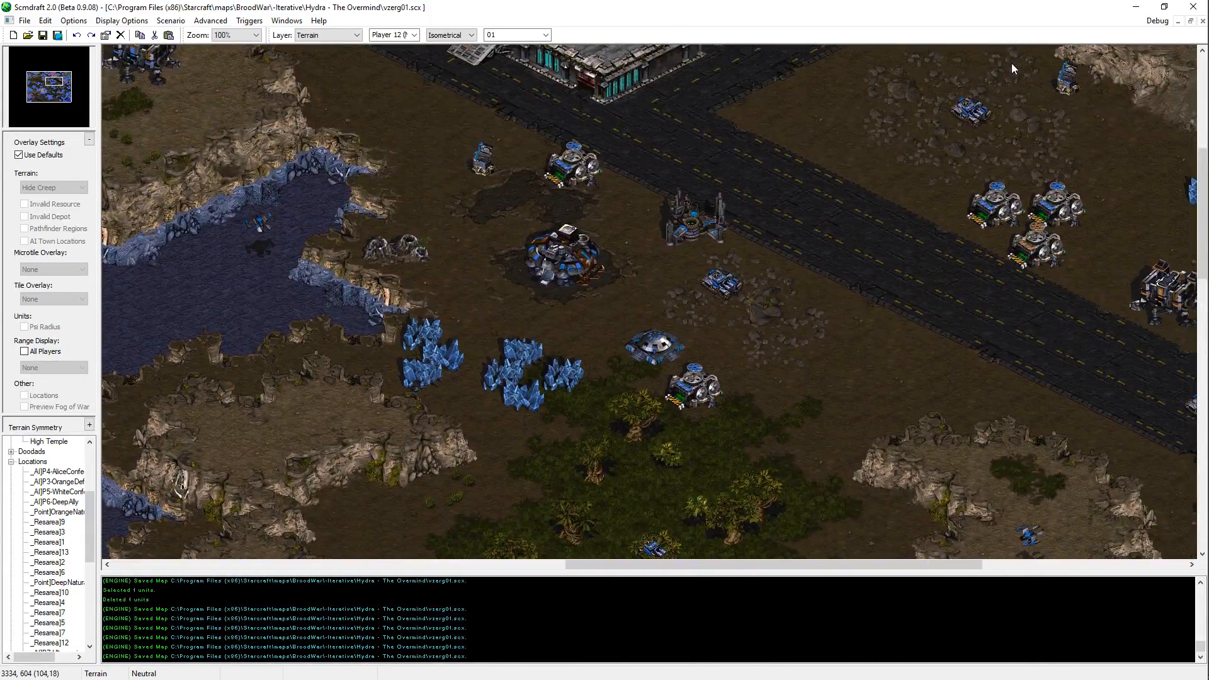
pyautogui.moveTo(382, 140); pyautogui.dragTo(705, 301, button='middle')
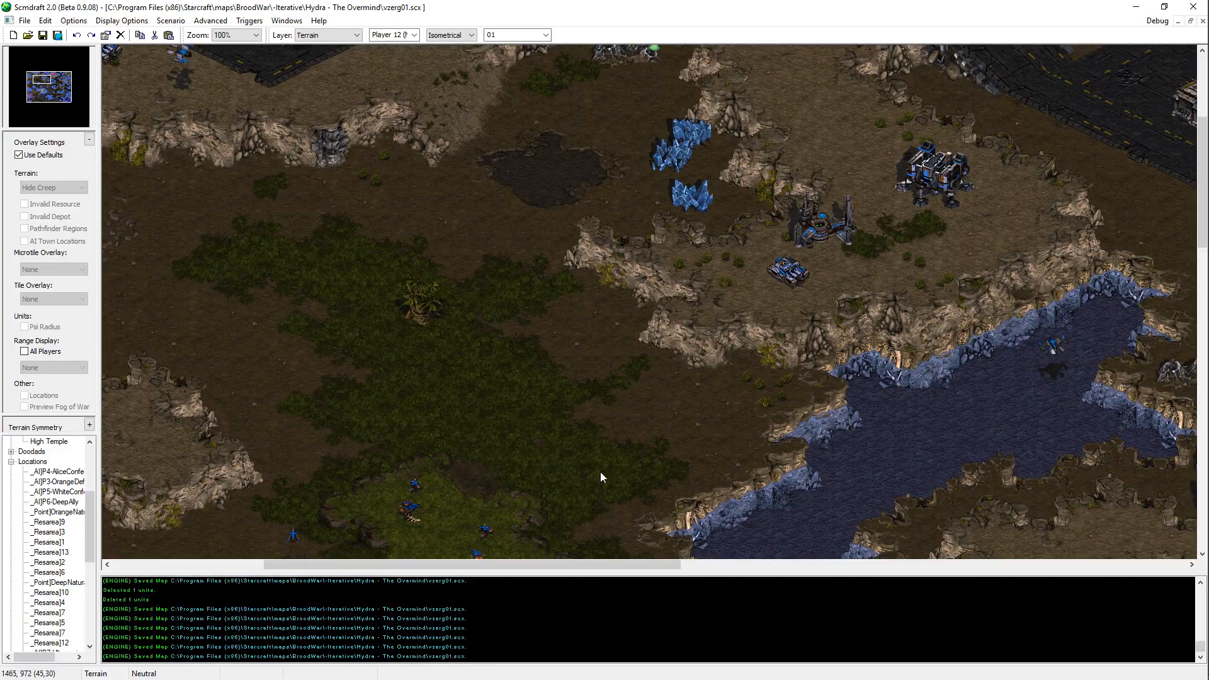
pyautogui.moveTo(599, 471); pyautogui.dragTo(569, 296, button='middle')
pyautogui.scroll(-5, 570, 296)
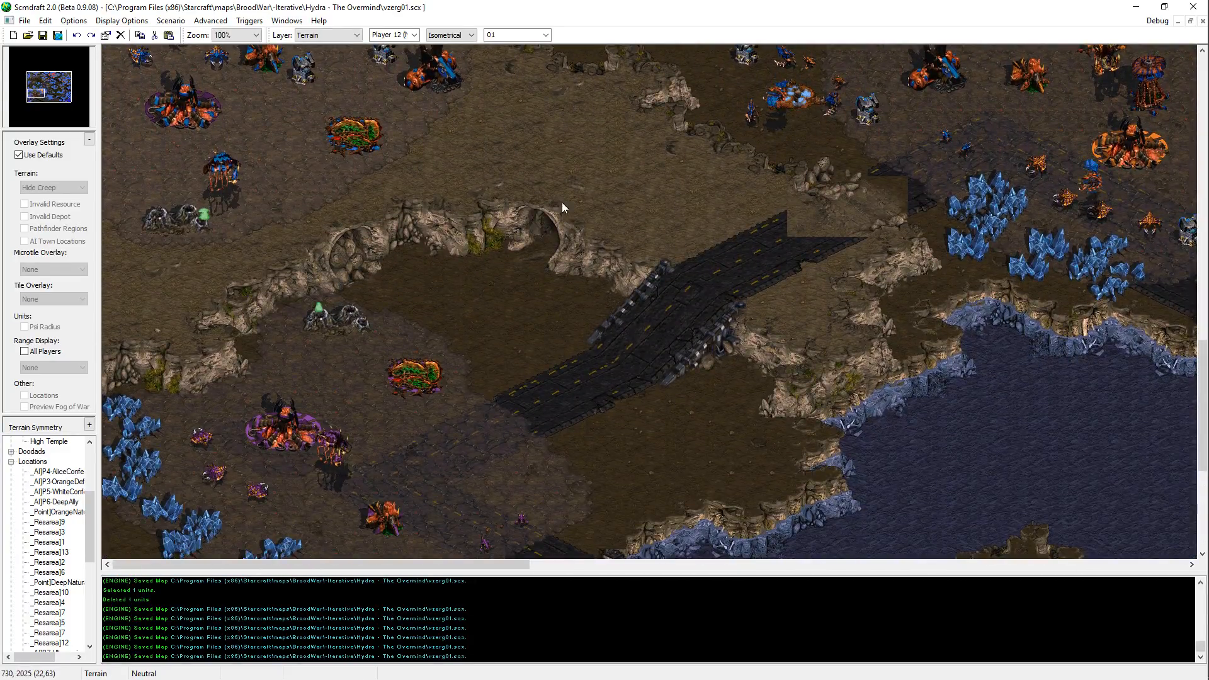
pyautogui.moveTo(594, 171)
pyautogui.mouseDown(button='middle')
pyautogui.moveTo(618, 189)
pyautogui.moveTo(611, 176)
pyautogui.mouseUp(button='middle')
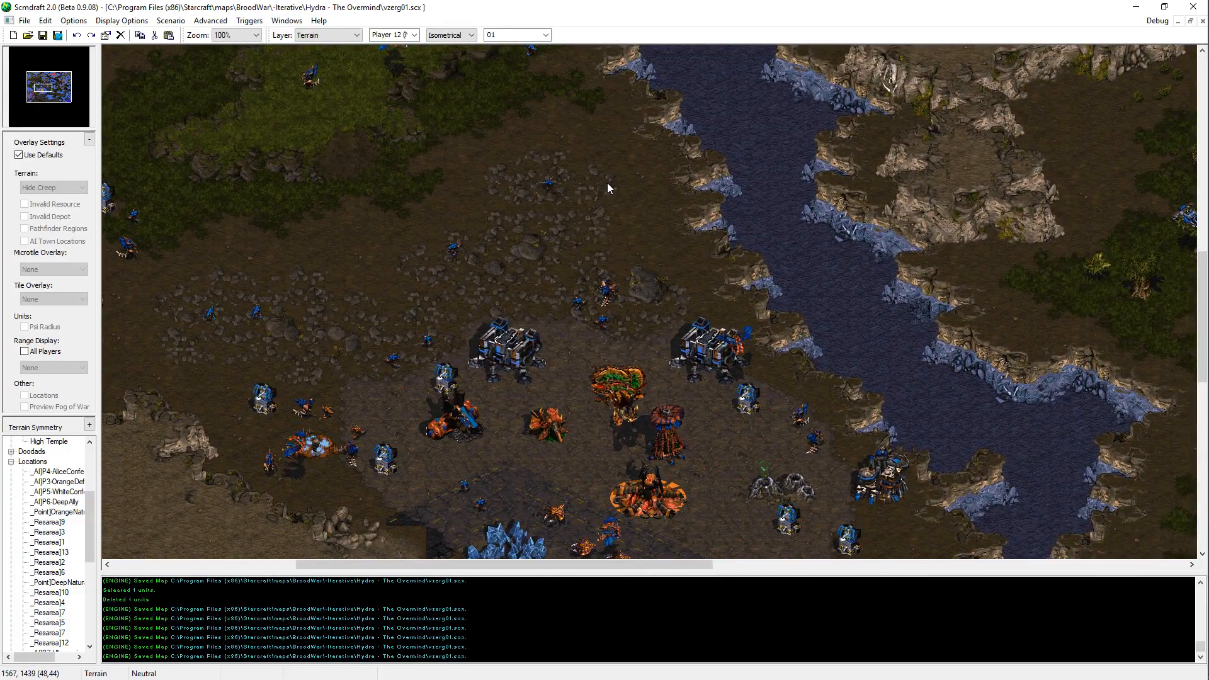
# Step: Survey the map from the southwestern ramp and northern platform to the eastern Terran bases and the southeastern Protoss base
pyautogui.moveTo(663, 274); pyautogui.dragTo(323, 205, button='middle')
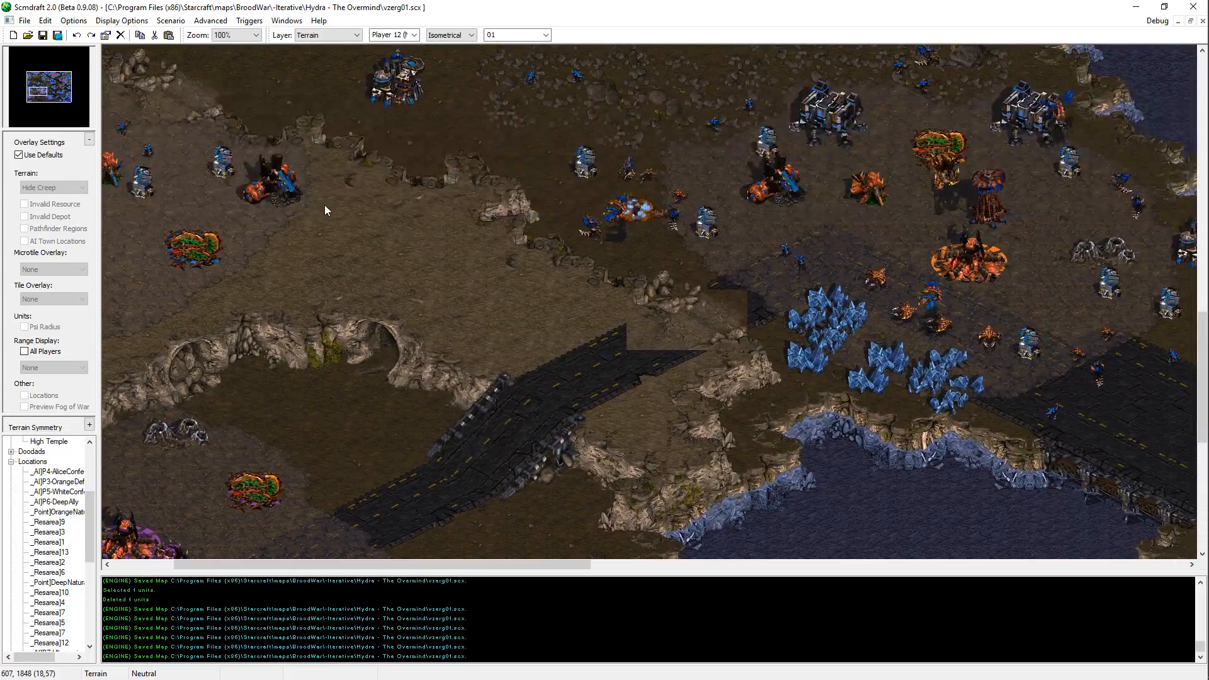
pyautogui.click(63, 98)
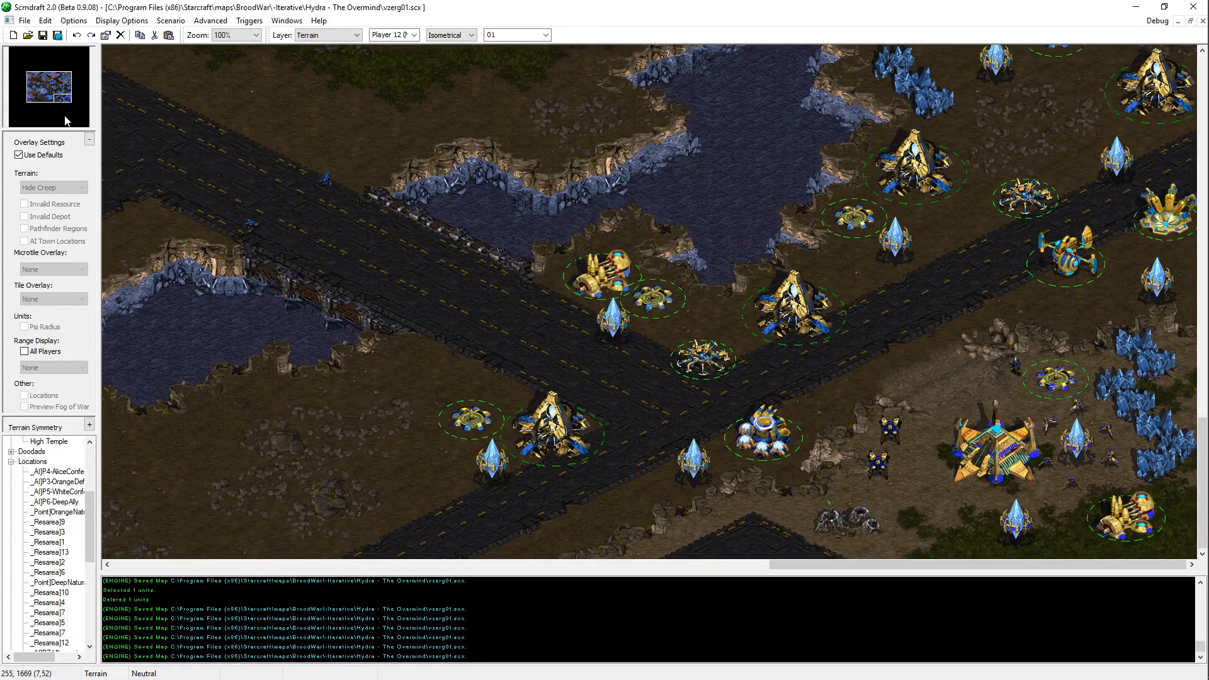
pyautogui.moveTo(66, 121); pyautogui.dragTo(54, 64)
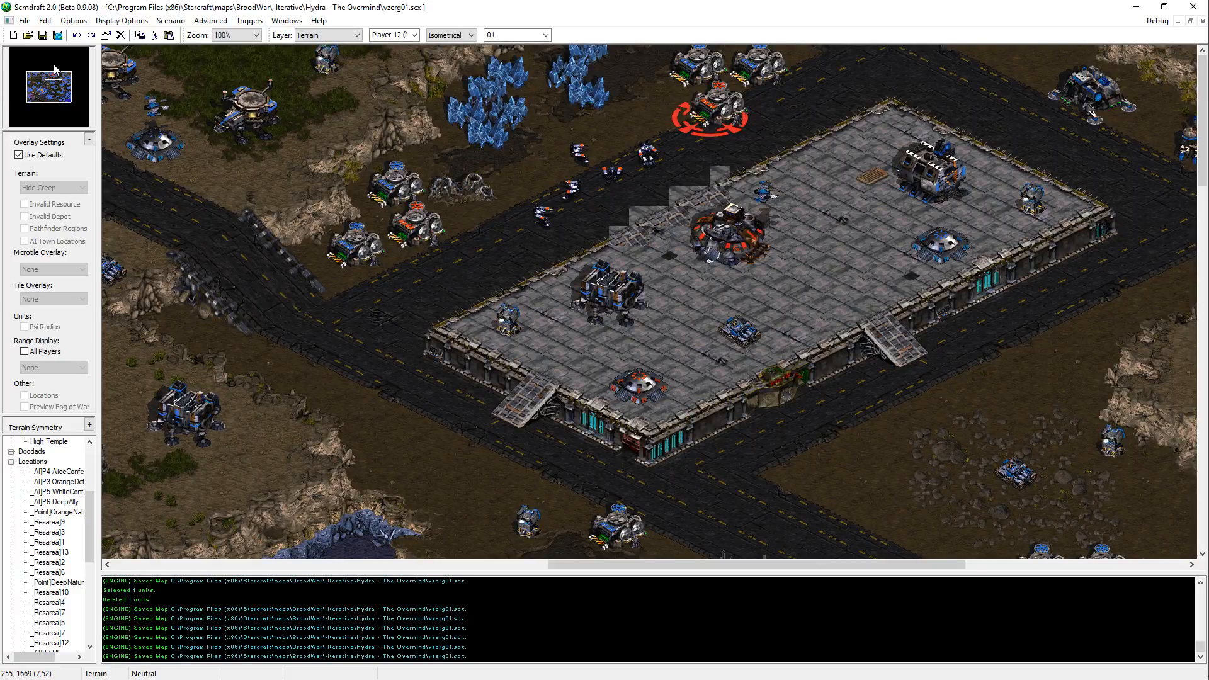
pyautogui.moveTo(55, 70); pyautogui.dragTo(51, 74)
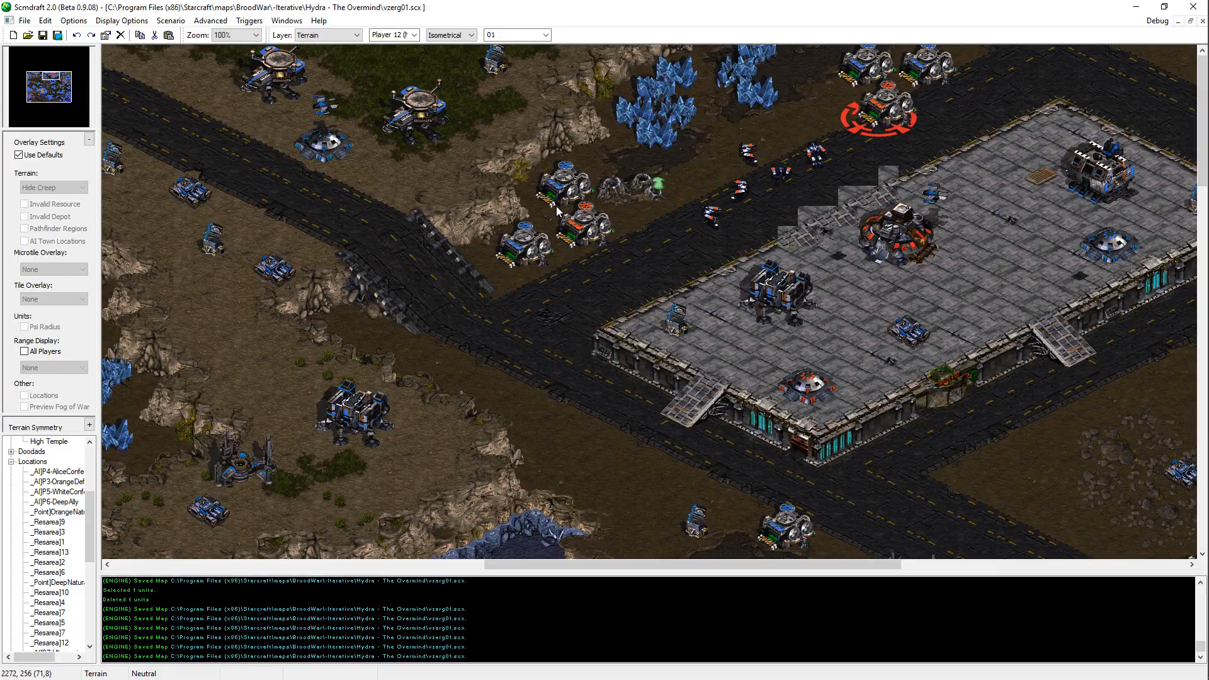
pyautogui.moveTo(557, 206); pyautogui.dragTo(914, 269, button='middle')
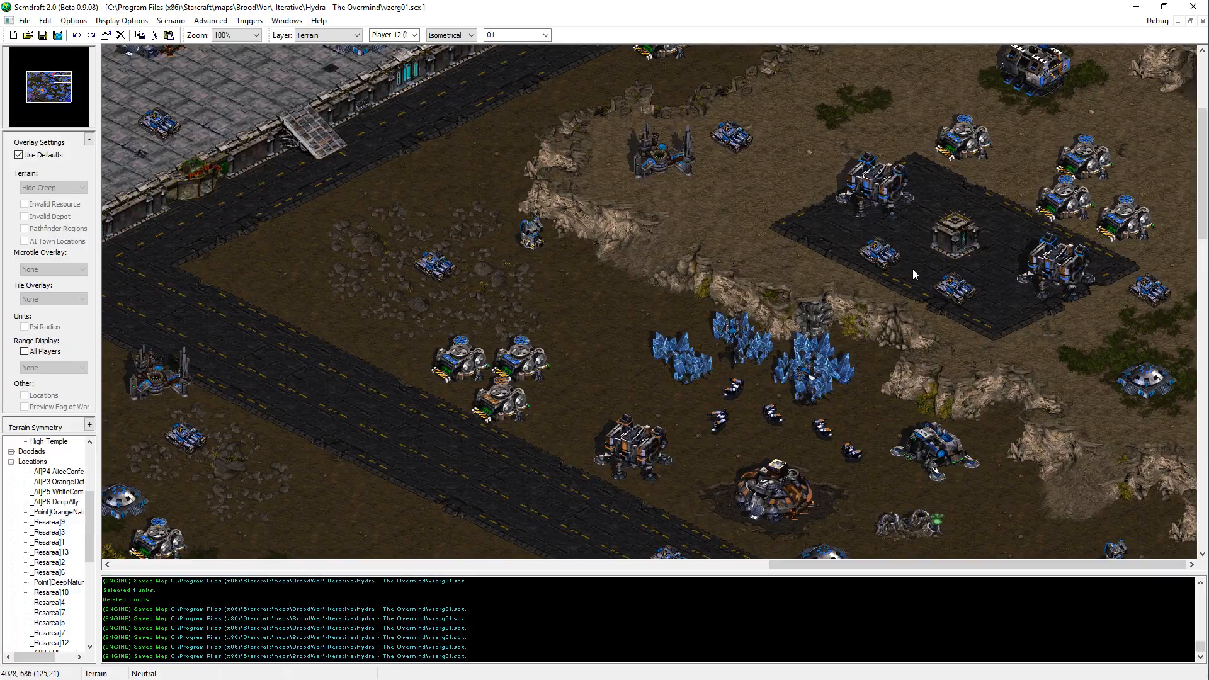
pyautogui.moveTo(913, 270); pyautogui.dragTo(984, 496, button='middle')
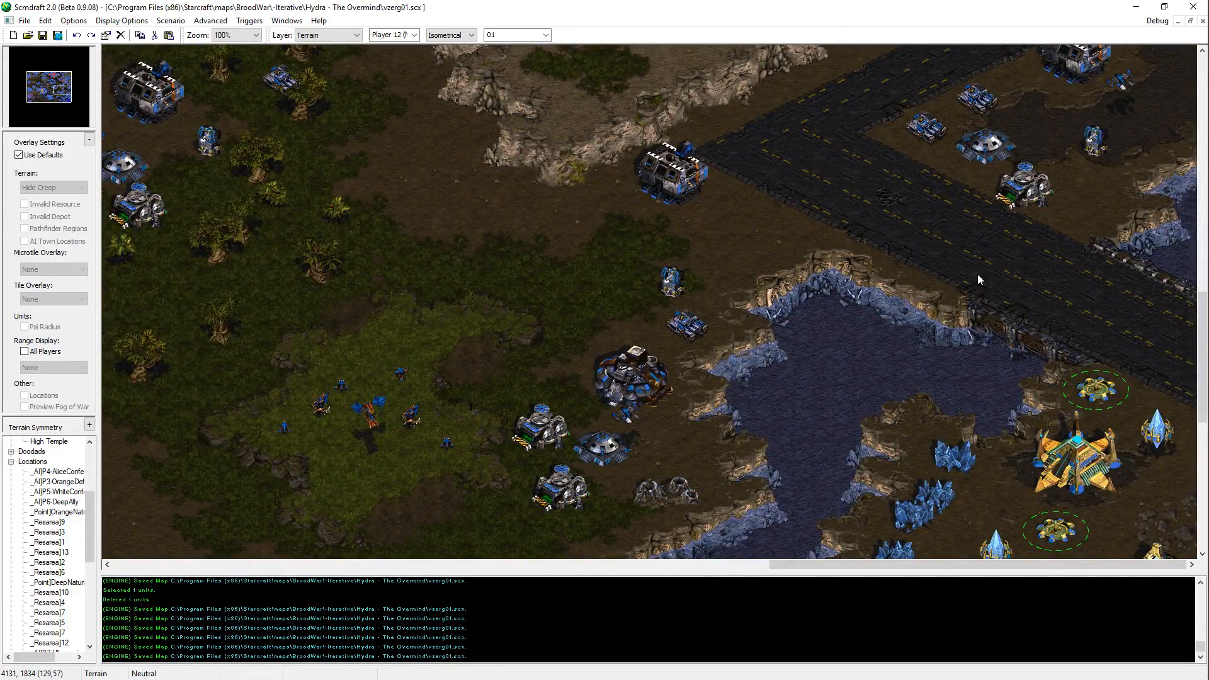
pyautogui.moveTo(943, 300); pyautogui.dragTo(988, 677, button='middle')
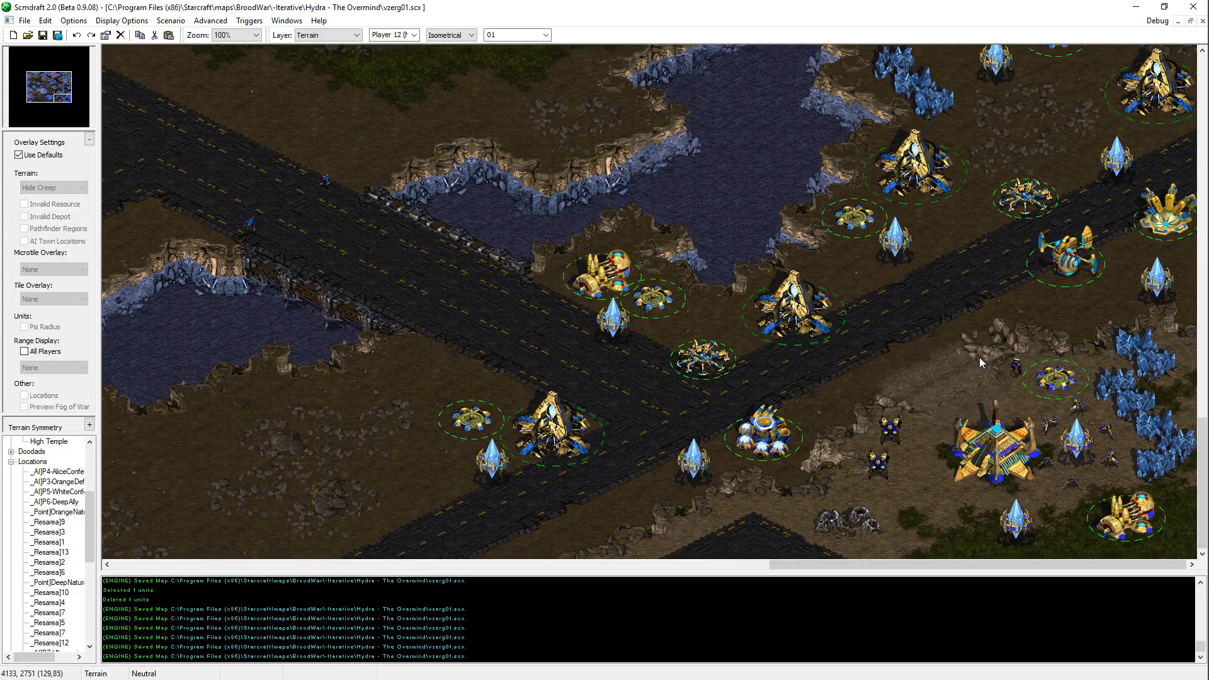
pyautogui.scroll(3, 1086, 224)
pyautogui.scroll(10, 1136, 62)
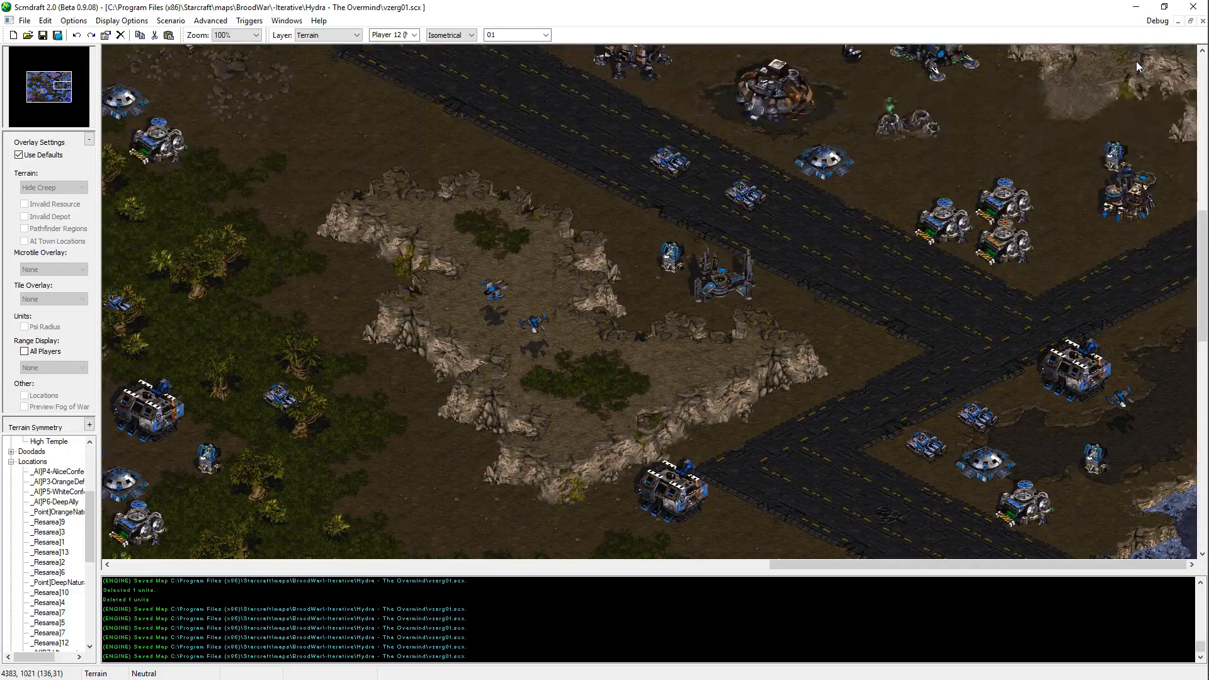
# Step: Examine the eastern jungle outpost, the southern mineral shore and the road junction beside the southeastern Protoss base
pyautogui.press('Left')
pyautogui.press('Left')
pyautogui.press('Left')
pyautogui.press('Left')
pyautogui.press('Left')
pyautogui.press('Left')
pyautogui.press('Left')
pyautogui.press('Left')
pyautogui.press('Down')
pyautogui.press('Down')
pyautogui.press('Down')
pyautogui.press('Down')
pyautogui.press('Down')
pyautogui.press('Down')
pyautogui.press('Down')
pyautogui.press('Down')
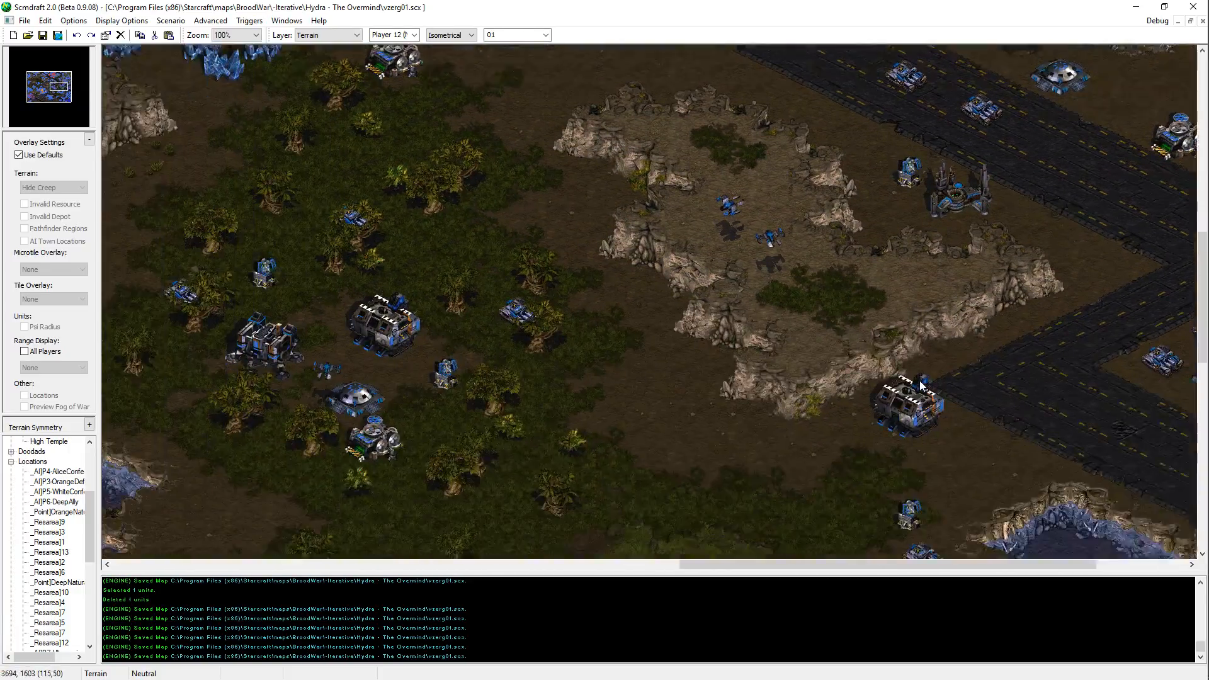
pyautogui.press('Down')
pyautogui.press('Down')
pyautogui.press('Down')
pyautogui.press('Right')
pyautogui.press('Right')
pyautogui.press('Right')
pyautogui.press('Right')
pyautogui.press('Right')
pyautogui.press('Right')
pyautogui.press('Right')
pyautogui.press('Right')
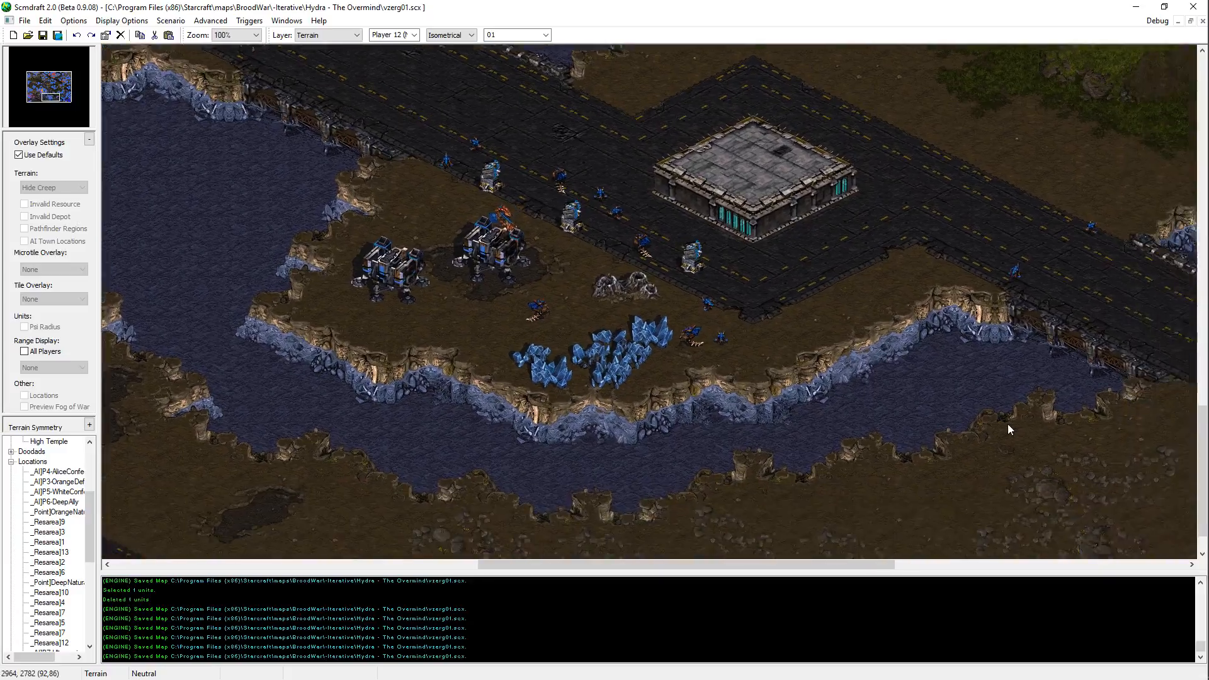
pyautogui.press('Right')
pyautogui.press('Right')
pyautogui.press('Right')
pyautogui.press('Right')
pyautogui.press('Right')
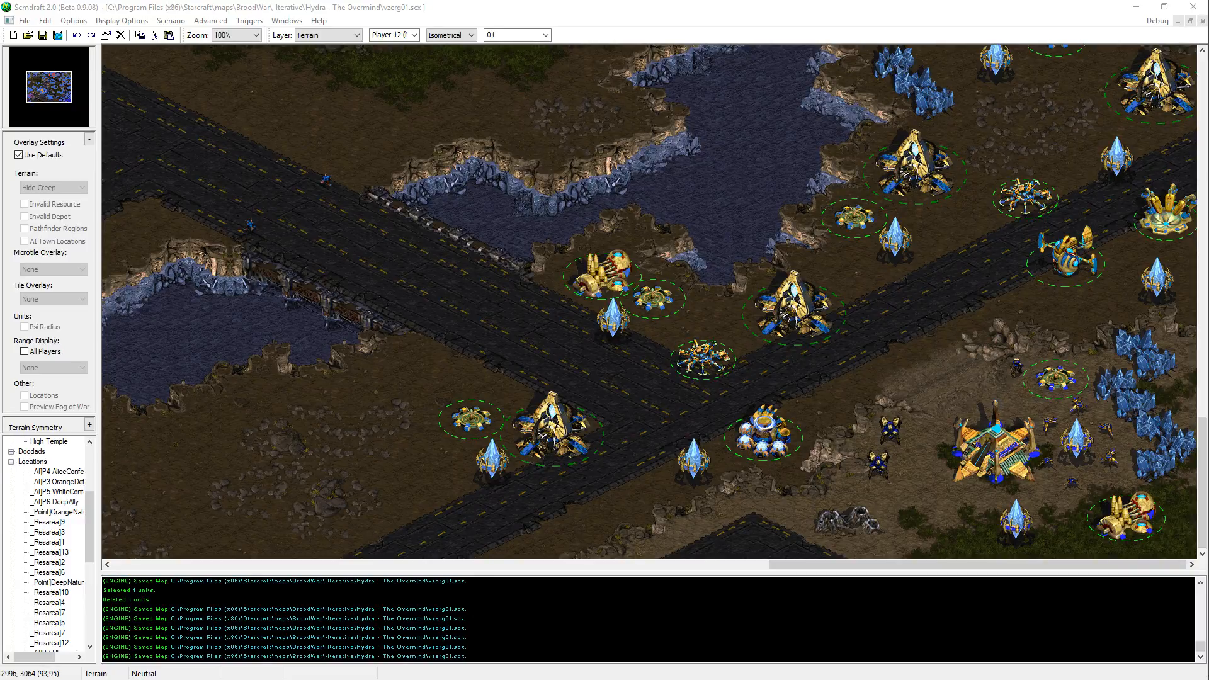
# Step: Inspect the southwestern Zerg bases, the bridge below them, and the ramp and cliffs leading to the orange Zerg base
pyautogui.hotkey('alt', 'Tab')
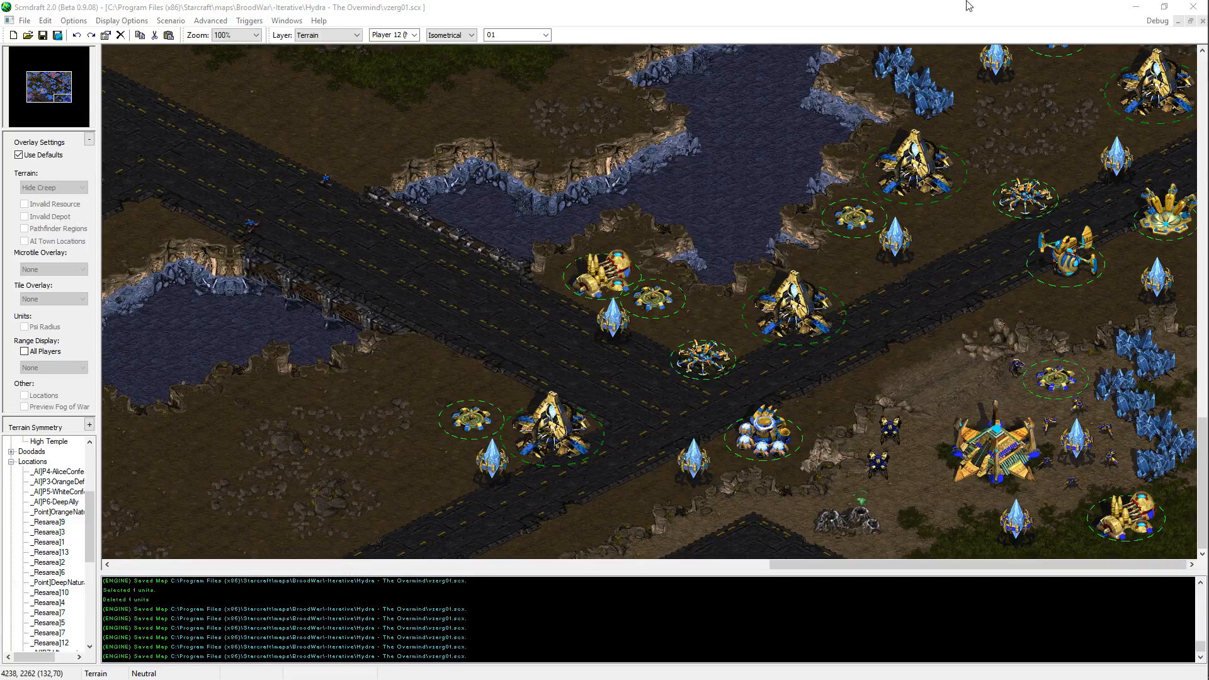
pyautogui.moveTo(776, 411); pyautogui.dragTo(477, 419, button='middle')
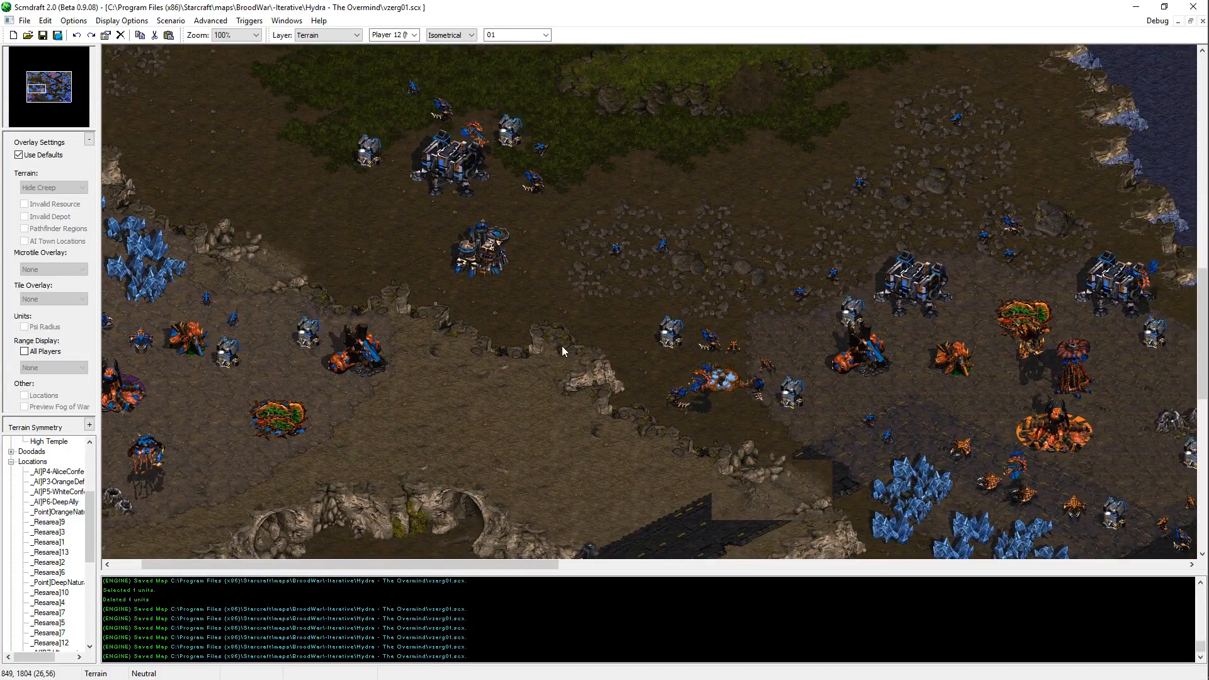
pyautogui.moveTo(563, 342); pyautogui.dragTo(422, 474, button='middle')
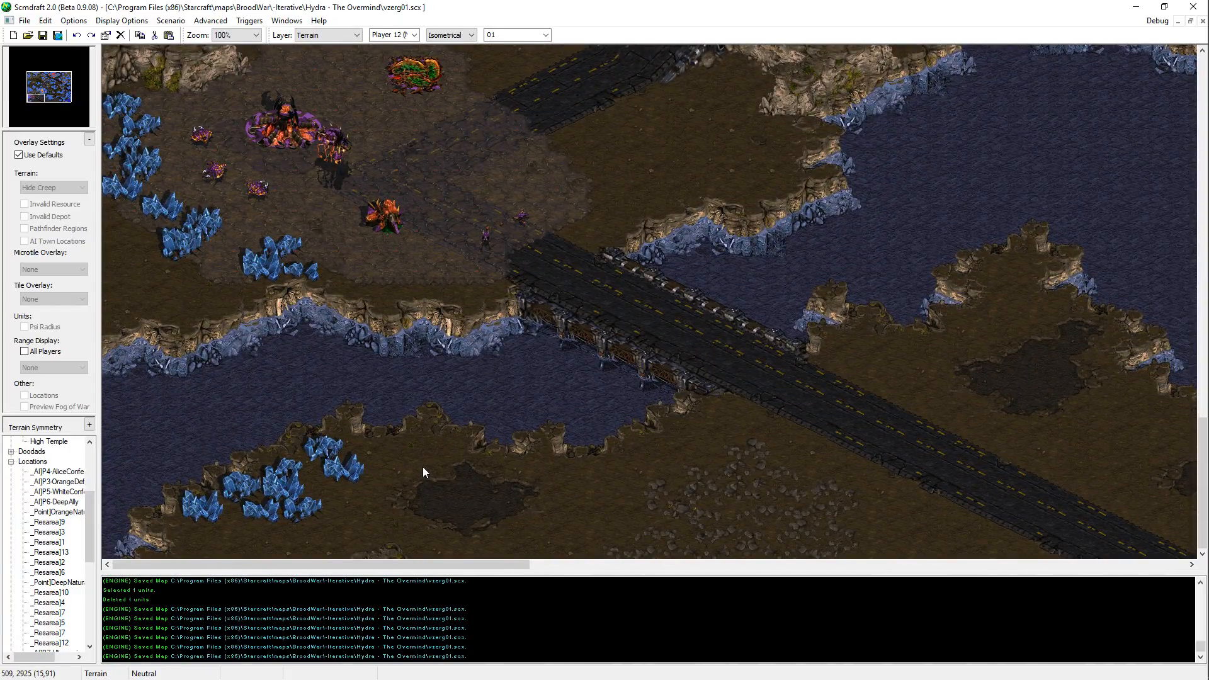
pyautogui.moveTo(624, 405); pyautogui.dragTo(431, 339, button='middle')
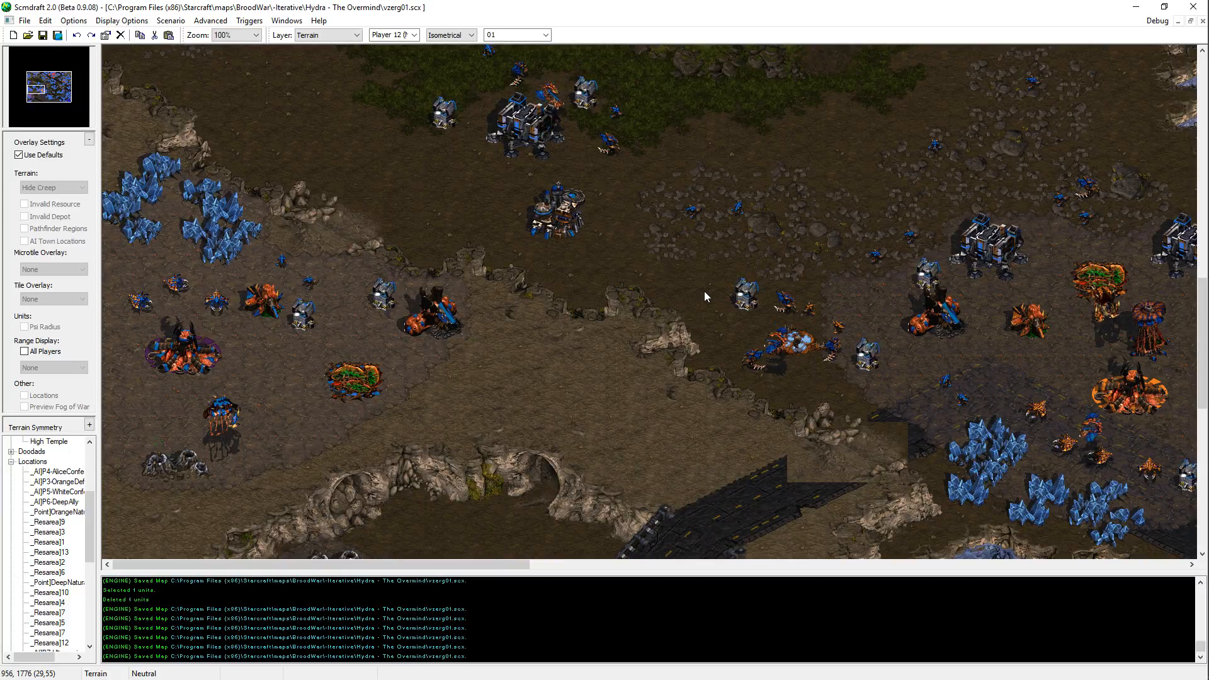
pyautogui.scroll(-3, 657, 312)
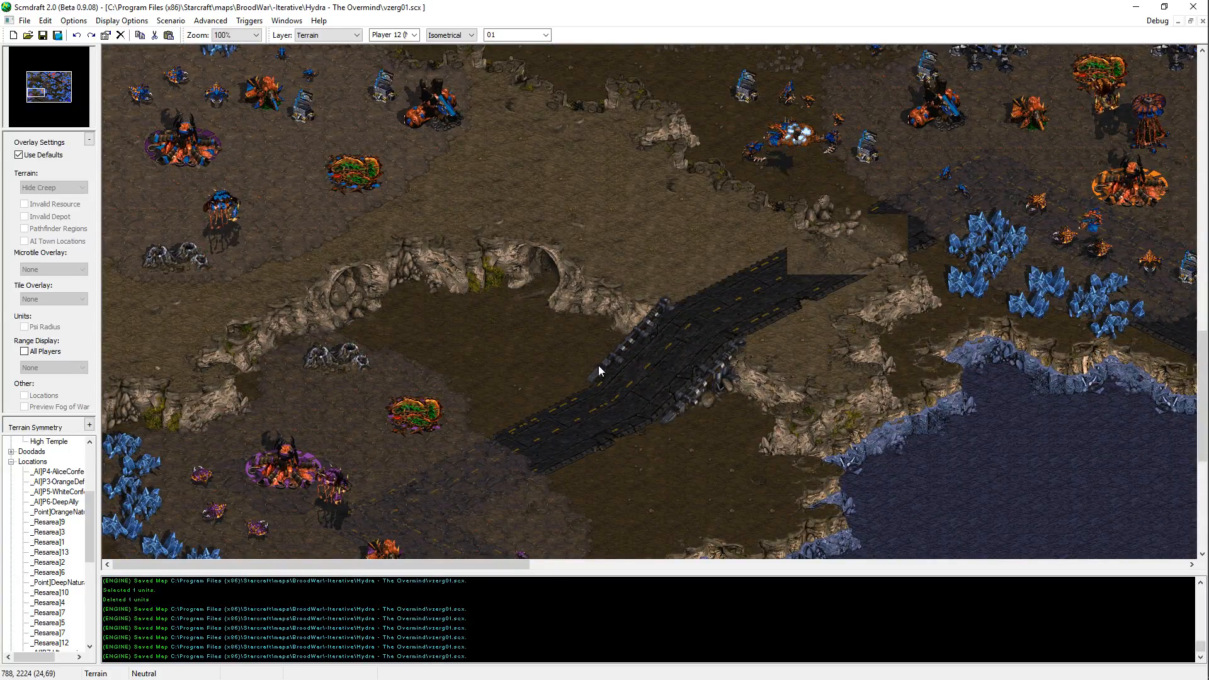
pyautogui.scroll(1, 522, 251)
pyautogui.scroll(2, 522, 252)
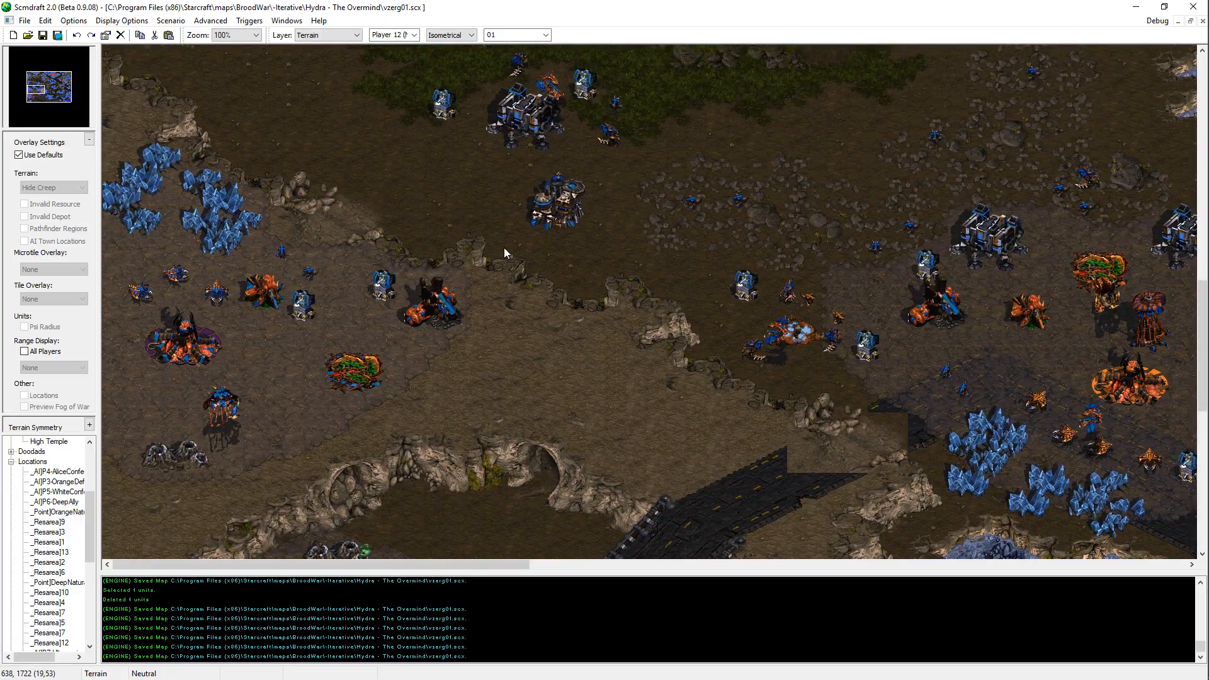
pyautogui.moveTo(456, 168); pyautogui.dragTo(134, 499)
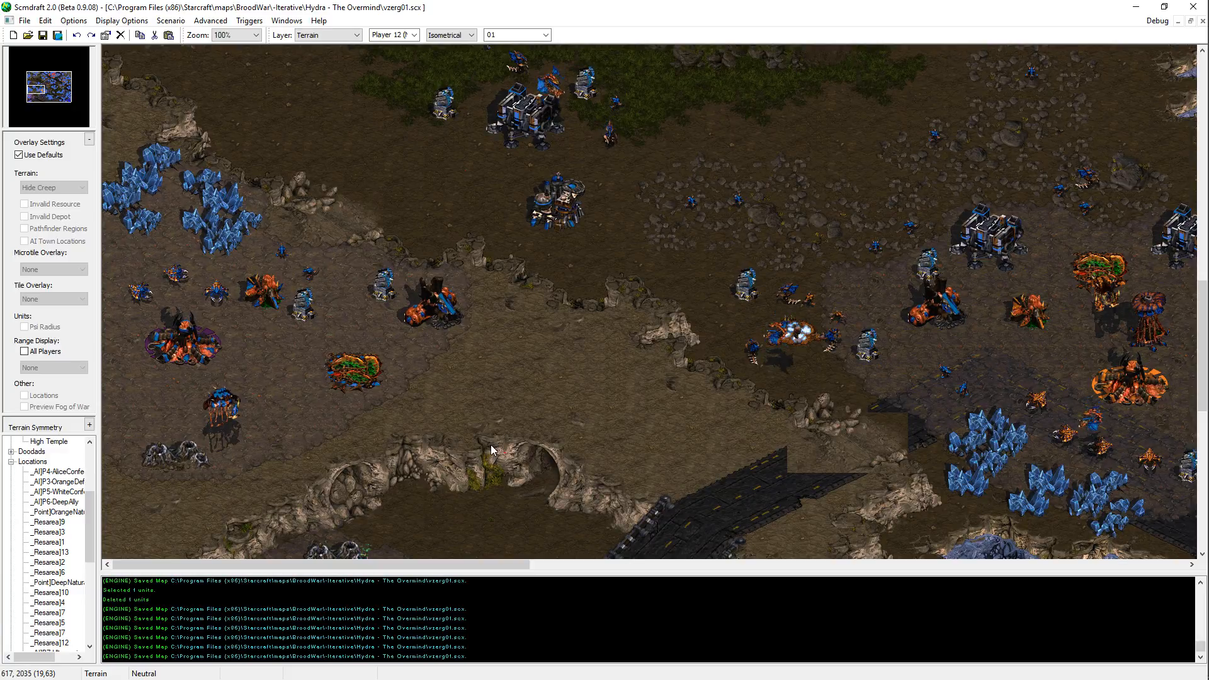
pyautogui.moveTo(689, 523); pyautogui.dragTo(916, 636, button='middle')
pyautogui.moveTo(820, 277); pyautogui.dragTo(422, 340, button='middle')
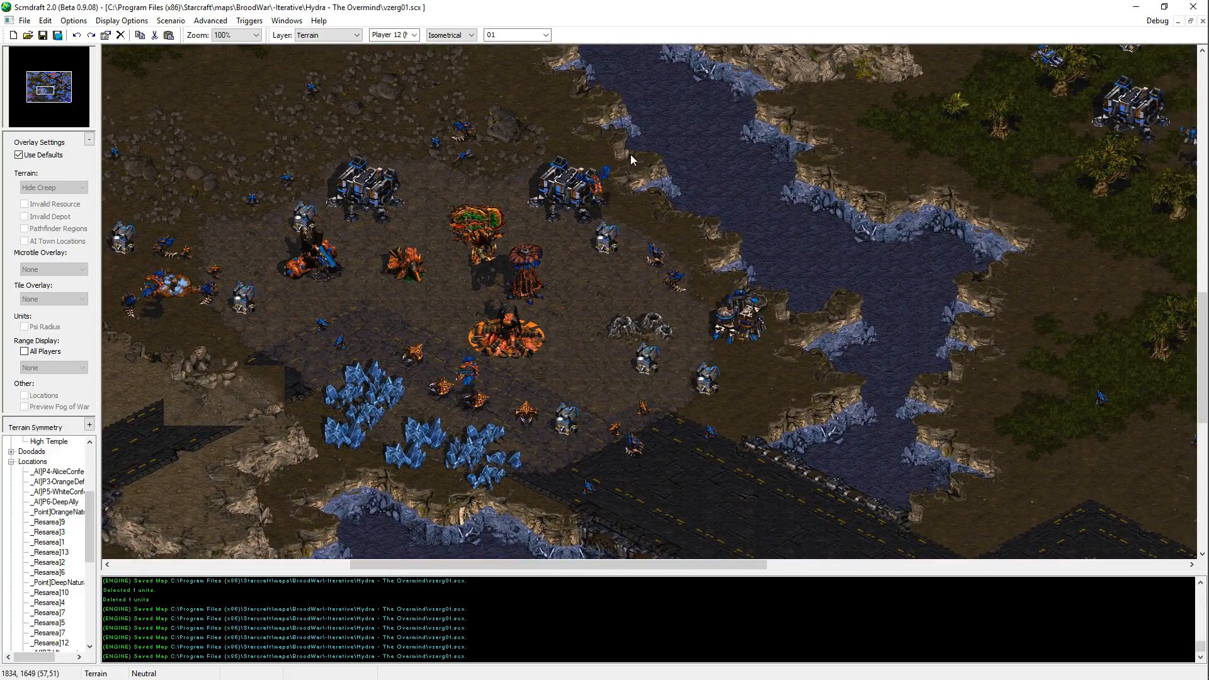
pyautogui.moveTo(696, 182); pyautogui.dragTo(868, 195, button='middle')
pyautogui.moveTo(957, 69); pyautogui.dragTo(281, 492)
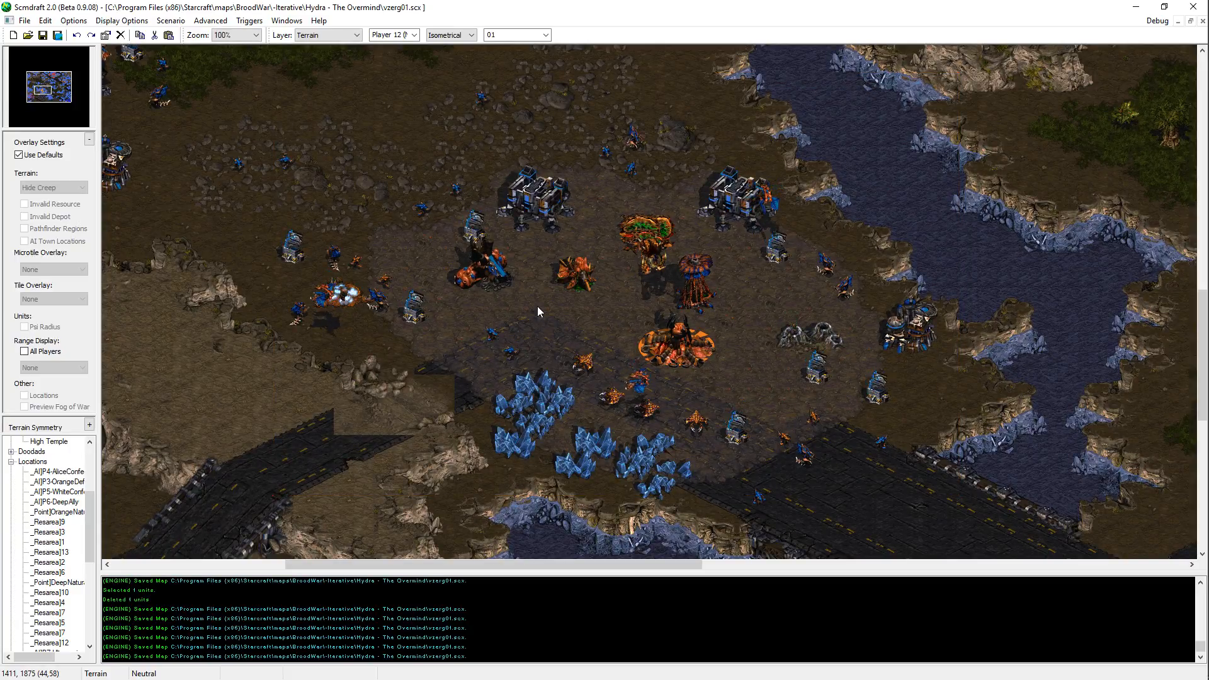
pyautogui.moveTo(270, 419); pyautogui.dragTo(429, 350, button='middle')
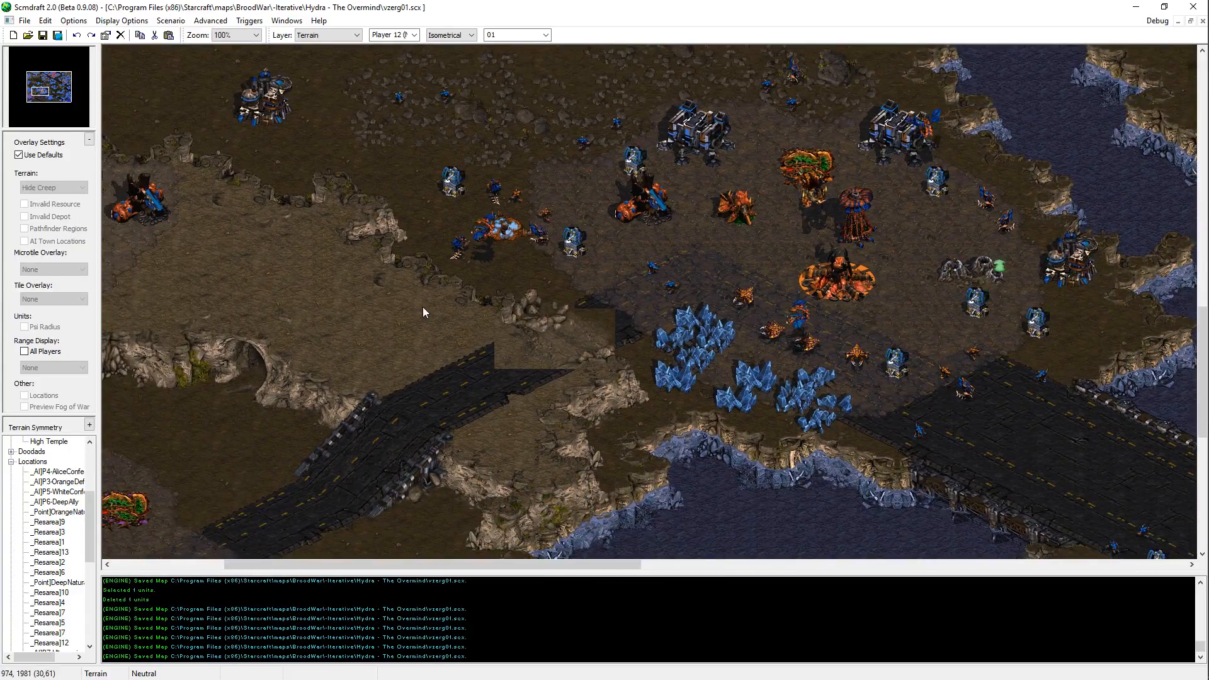
# Step: Switch to the Units layer and check the units and defensive structures around the orange Zerg base
pyautogui.press('u')
pyautogui.moveTo(528, 215); pyautogui.dragTo(565, 177, button='middle')
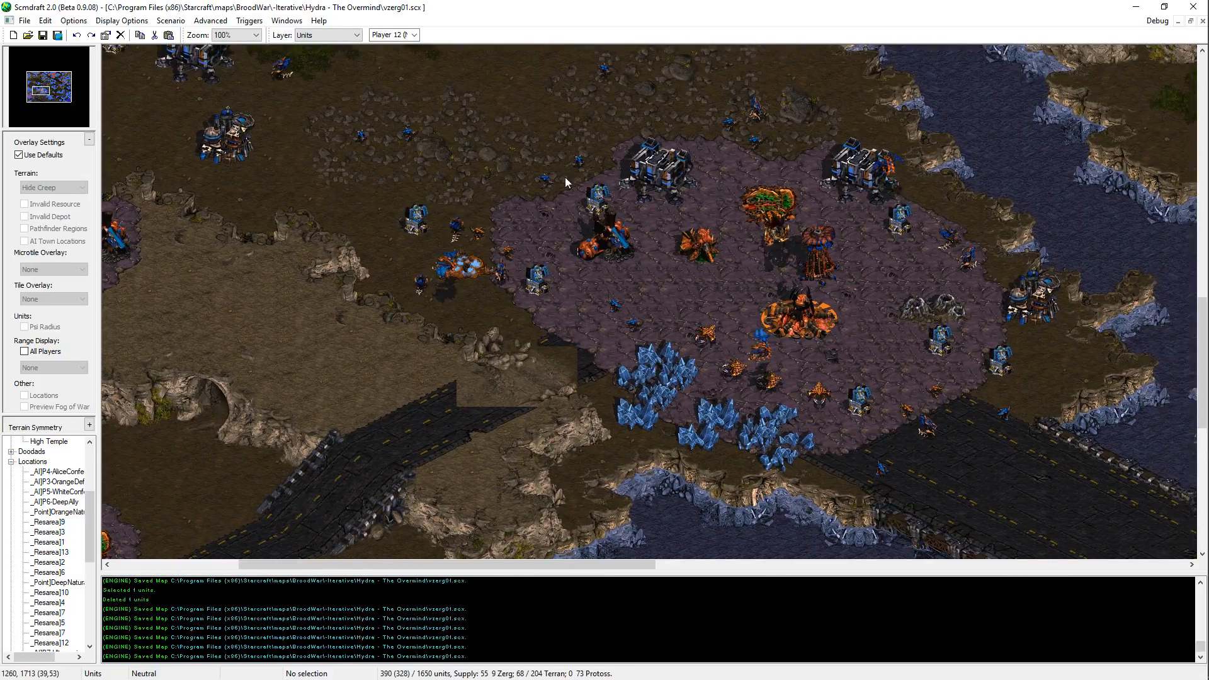
pyautogui.moveTo(565, 177); pyautogui.dragTo(378, 318)
pyautogui.click(577, 278)
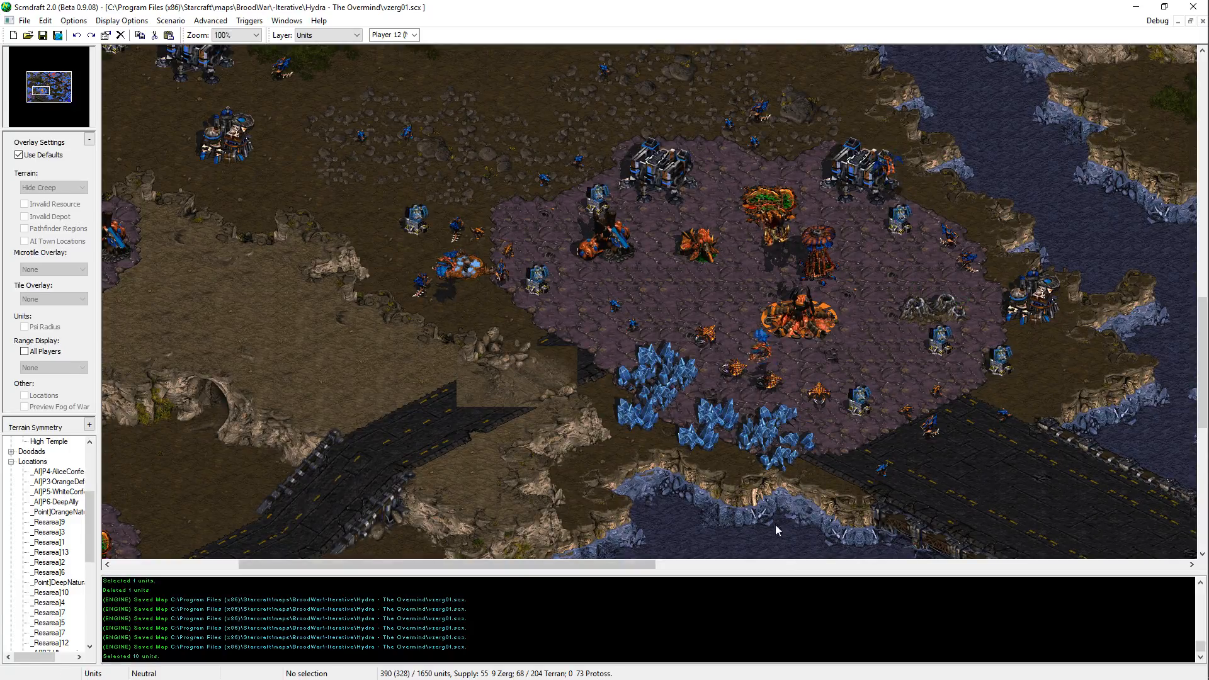
pyautogui.moveTo(915, 178); pyautogui.dragTo(962, 244, button='middle')
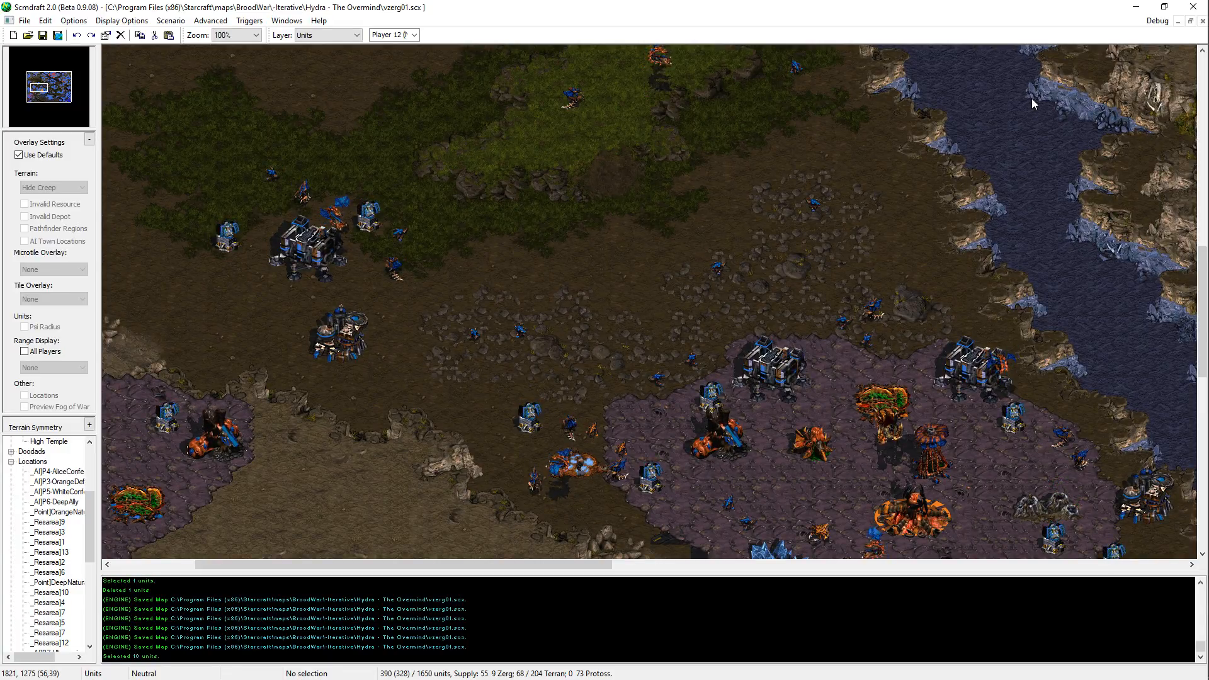
pyautogui.moveTo(1105, 218); pyautogui.dragTo(591, 558, button='middle')
pyautogui.moveTo(637, 679); pyautogui.dragTo(931, 373, button='middle')
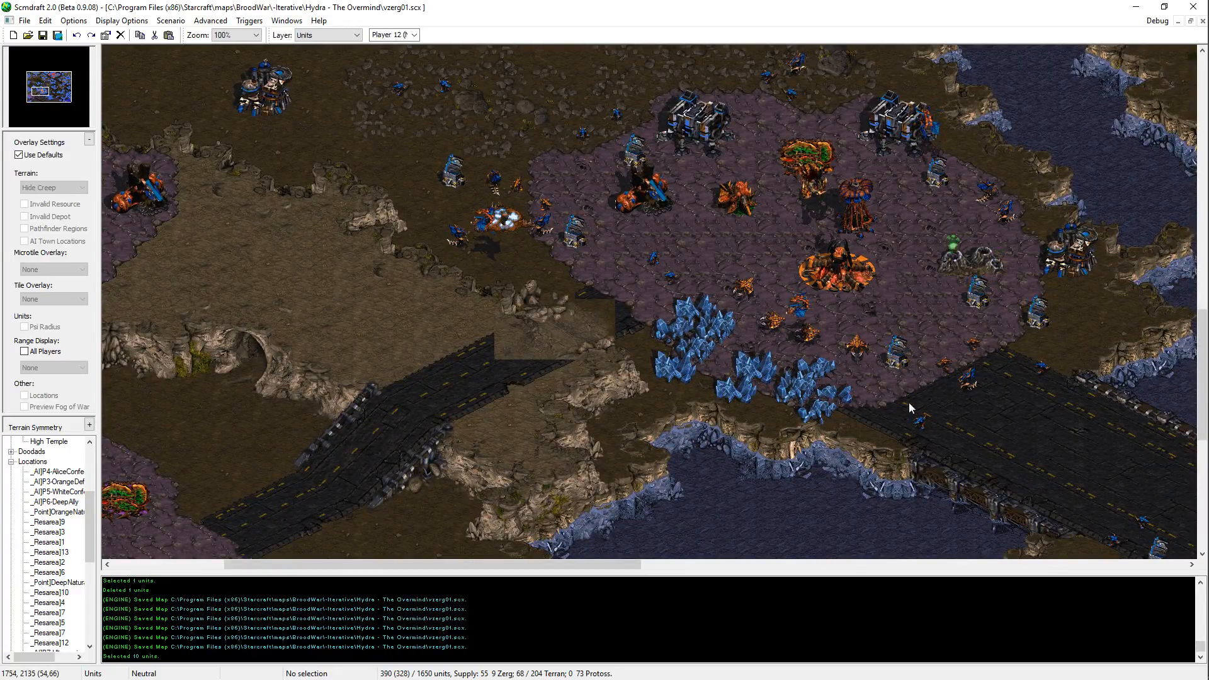
pyautogui.moveTo(909, 403); pyautogui.dragTo(821, 20, button='middle')
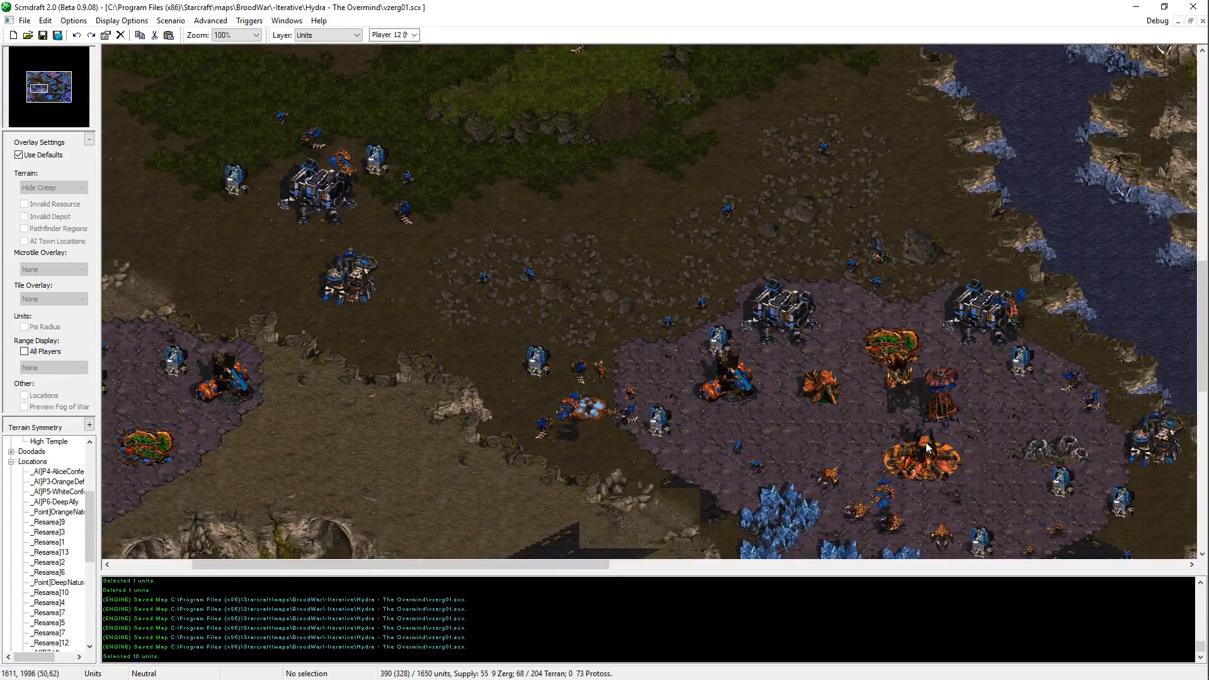
pyautogui.moveTo(1067, 234); pyautogui.dragTo(545, 604)
pyautogui.moveTo(569, 142); pyautogui.dragTo(1127, 570)
pyautogui.click(708, 365)
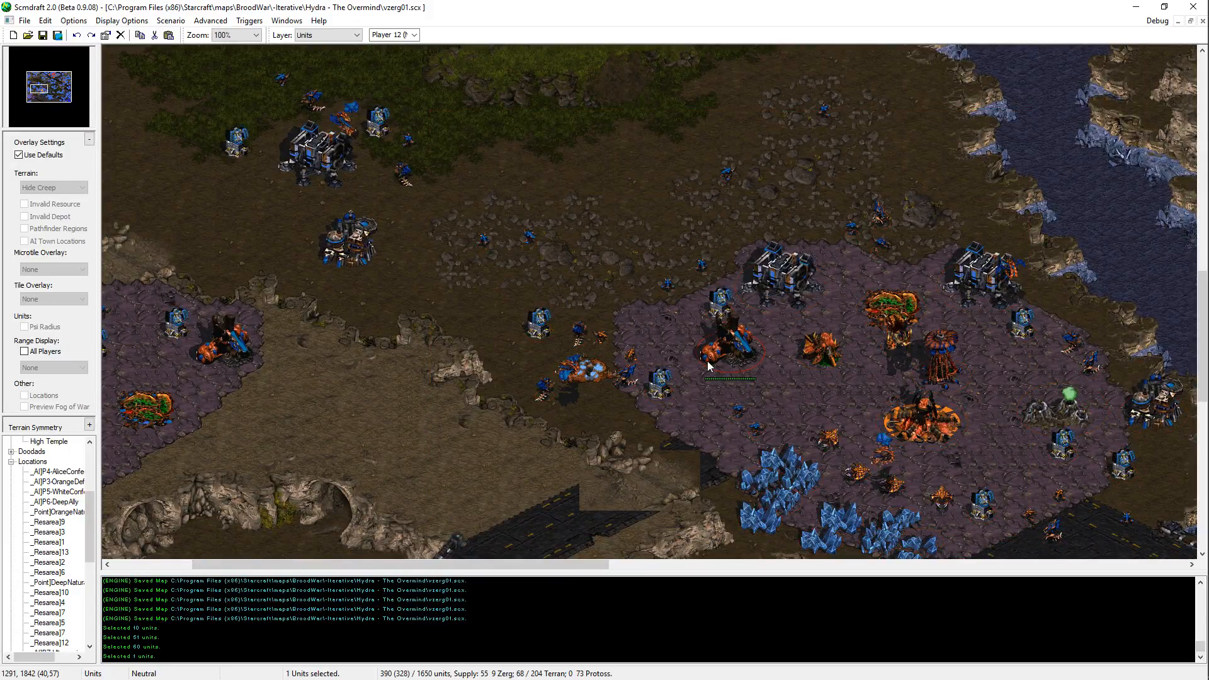
pyautogui.moveTo(1012, 425); pyautogui.dragTo(910, 227, button='middle')
pyautogui.click(971, 397)
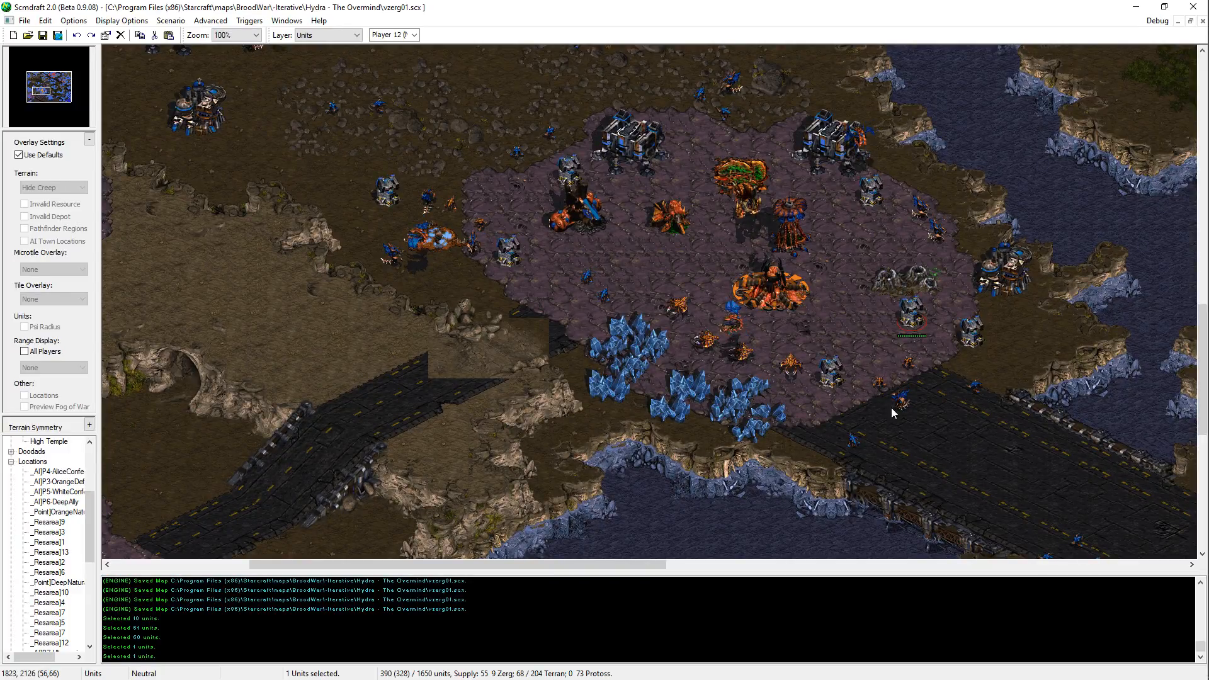
pyautogui.moveTo(894, 410); pyautogui.dragTo(745, 384)
pyautogui.click(906, 505)
pyautogui.moveTo(906, 505); pyautogui.dragTo(800, 380, button='middle')
# Step: Survey the area from the north-central Terran plateau past the central river to the southern lake and southwestern bridge
pyautogui.press('Right')
pyautogui.press('Down')
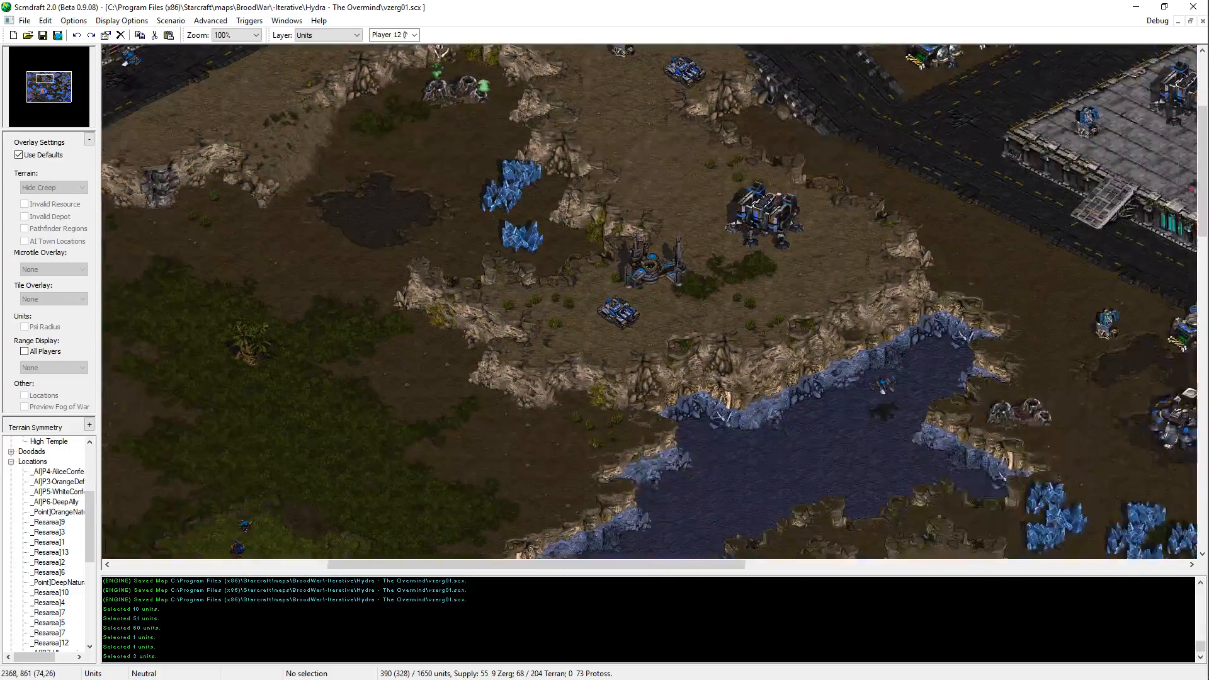
pyautogui.press('Left')
pyautogui.press('Up')
pyautogui.moveTo(795, 580); pyautogui.dragTo(1163, 655, button='middle')
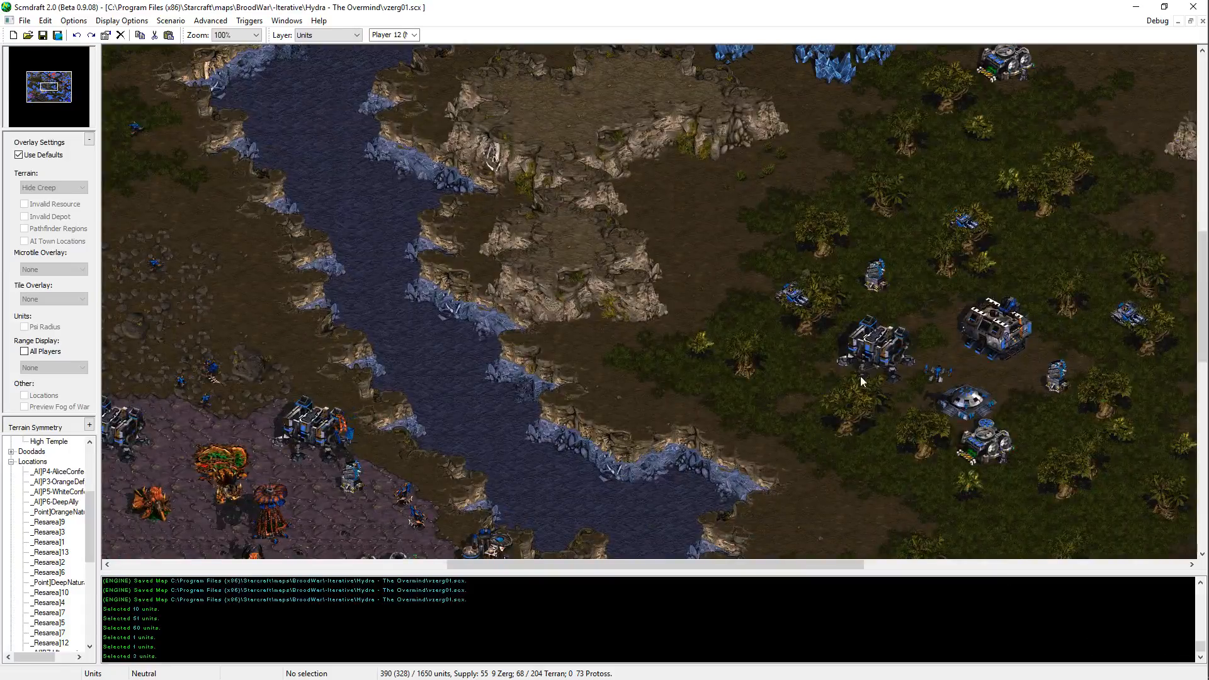
pyautogui.press('Down')
pyautogui.press('Left')
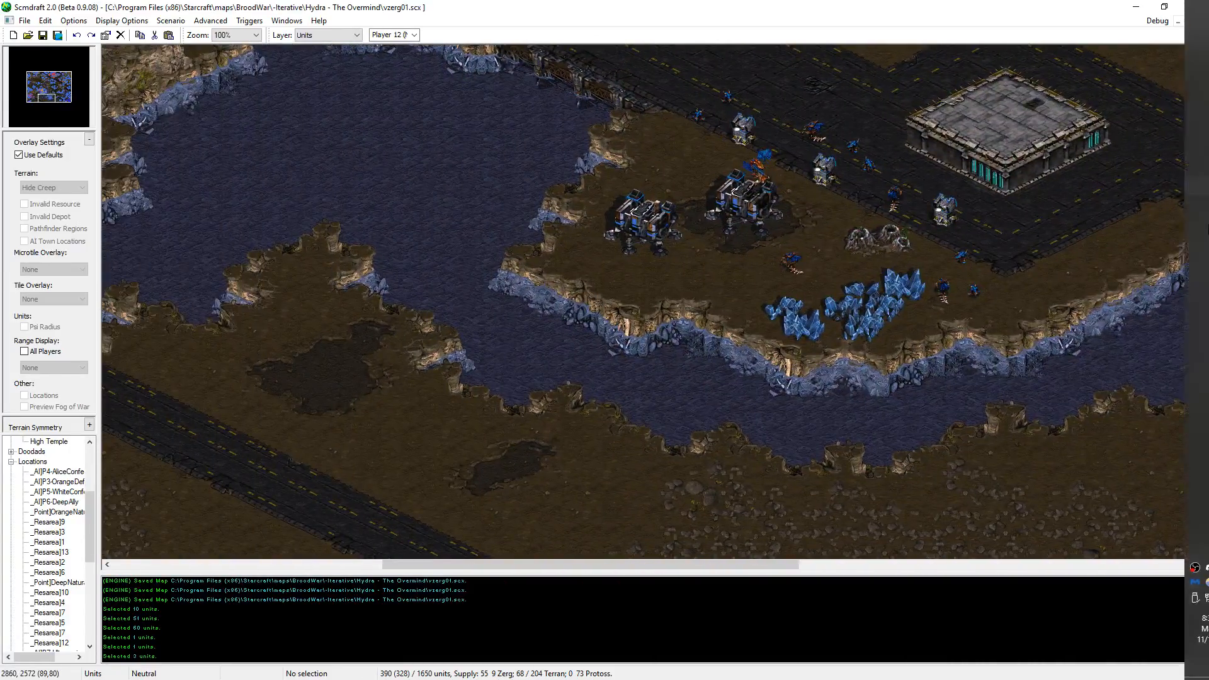
pyautogui.moveTo(192, 552); pyautogui.dragTo(633, 379, button='middle')
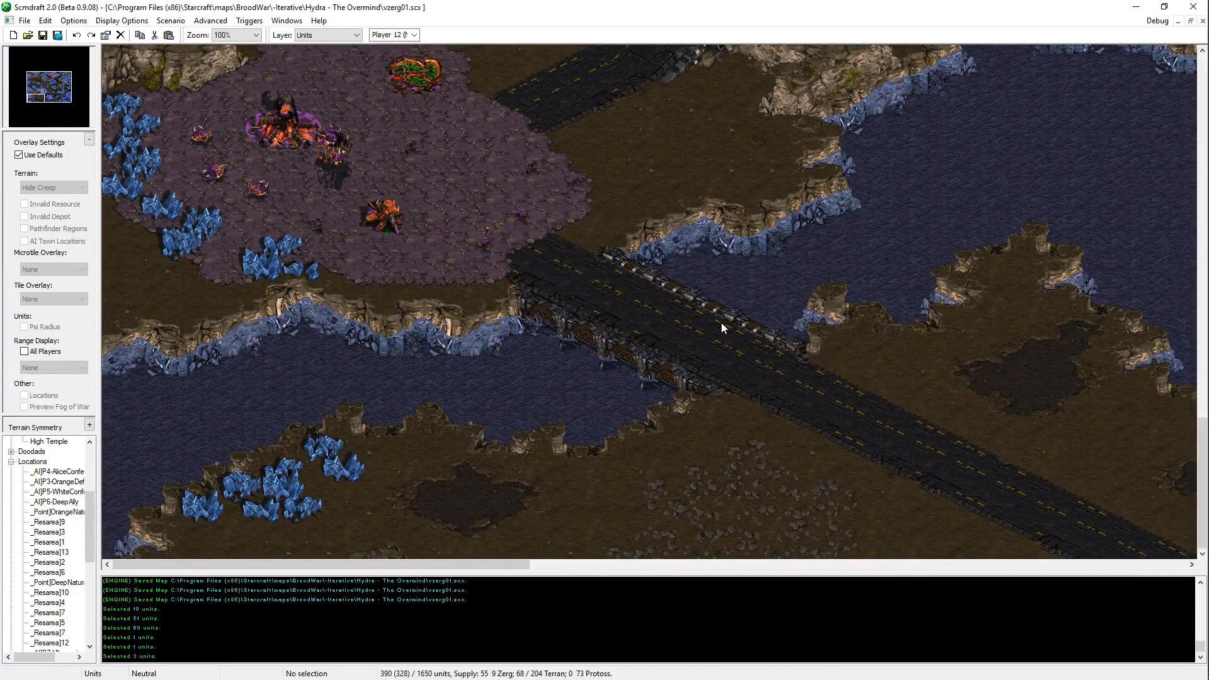
# Step: Select a pylon beside the southeastern road junction and place a Protoss Pylon on the southern lake shore beside the southwestern road
pyautogui.press('Right')
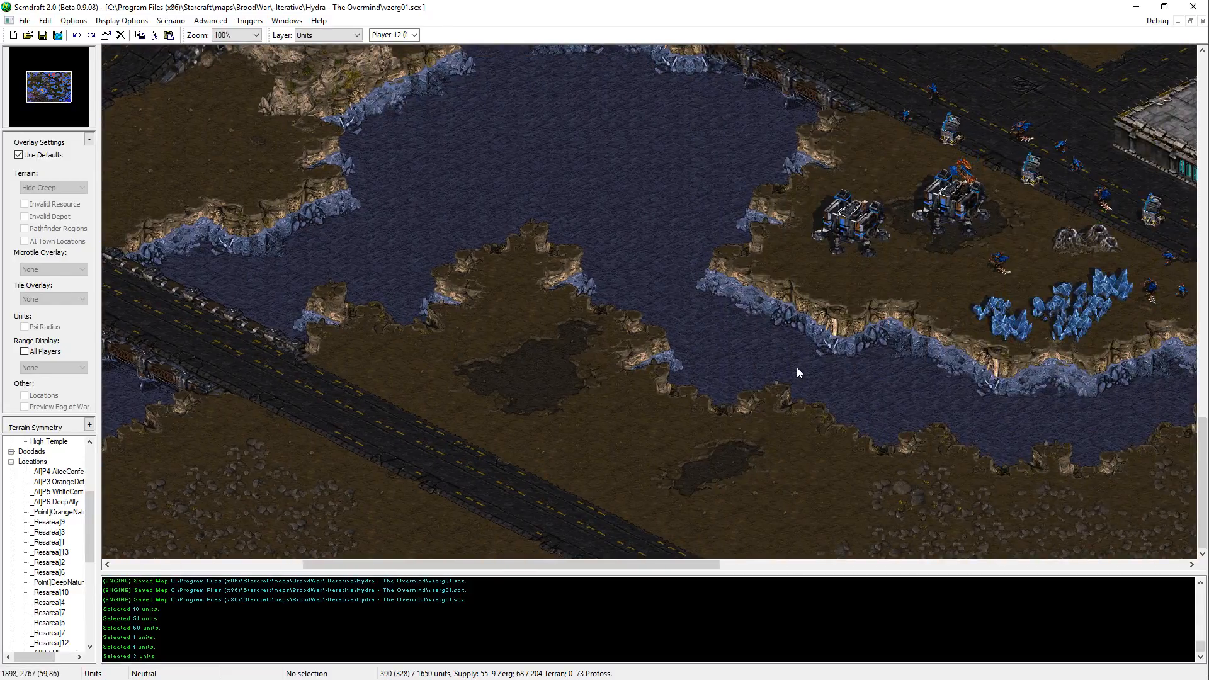
pyautogui.press('Right')
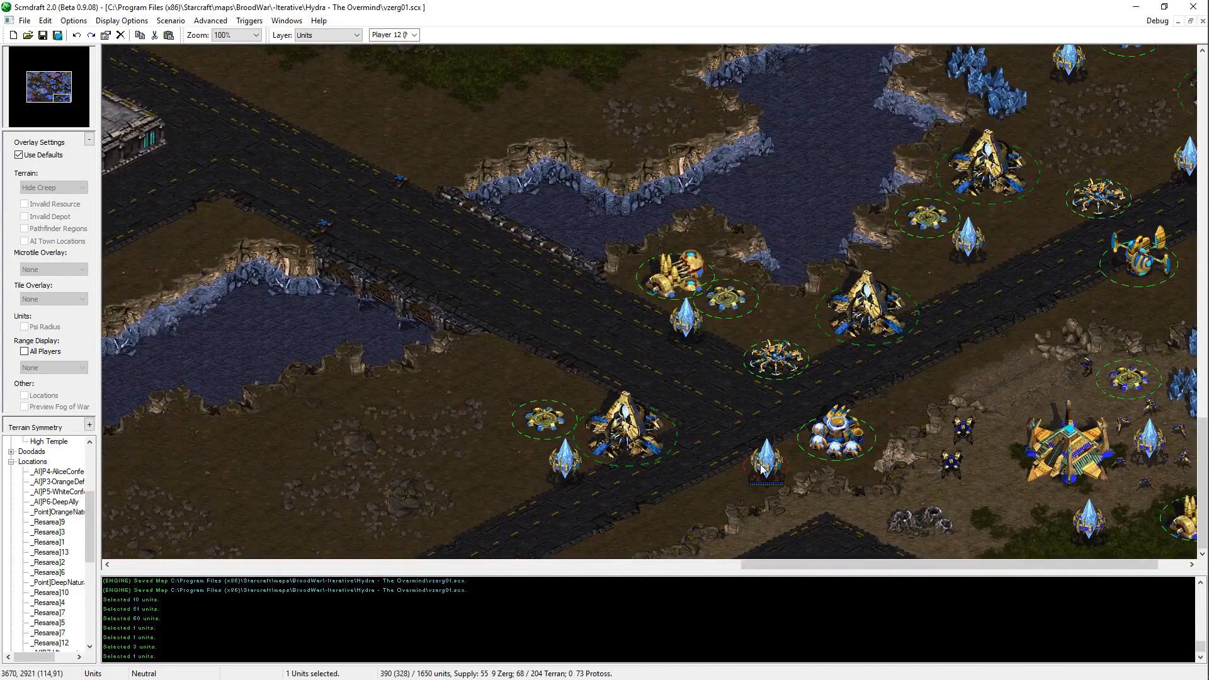
pyautogui.press('Left')
pyautogui.click(343, 401)
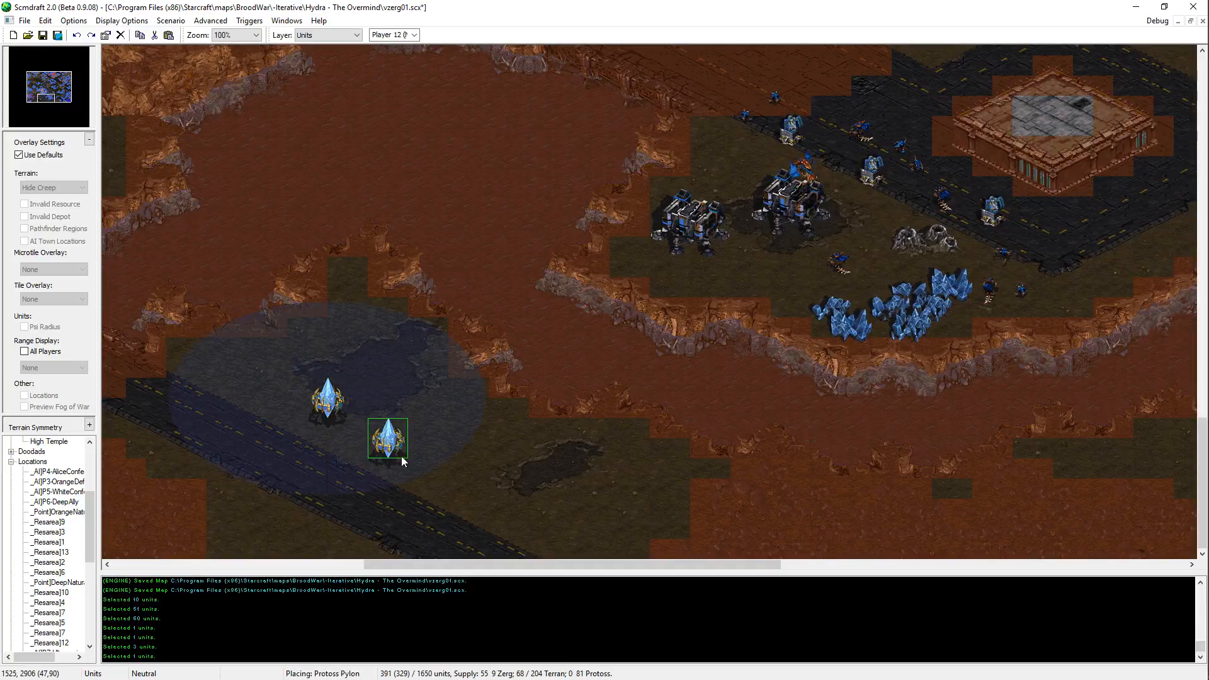
# Step: Place a second Protoss Pylon southeast of the first and two copies of the junction's Gateway along the southern lake shore
pyautogui.click(447, 463)
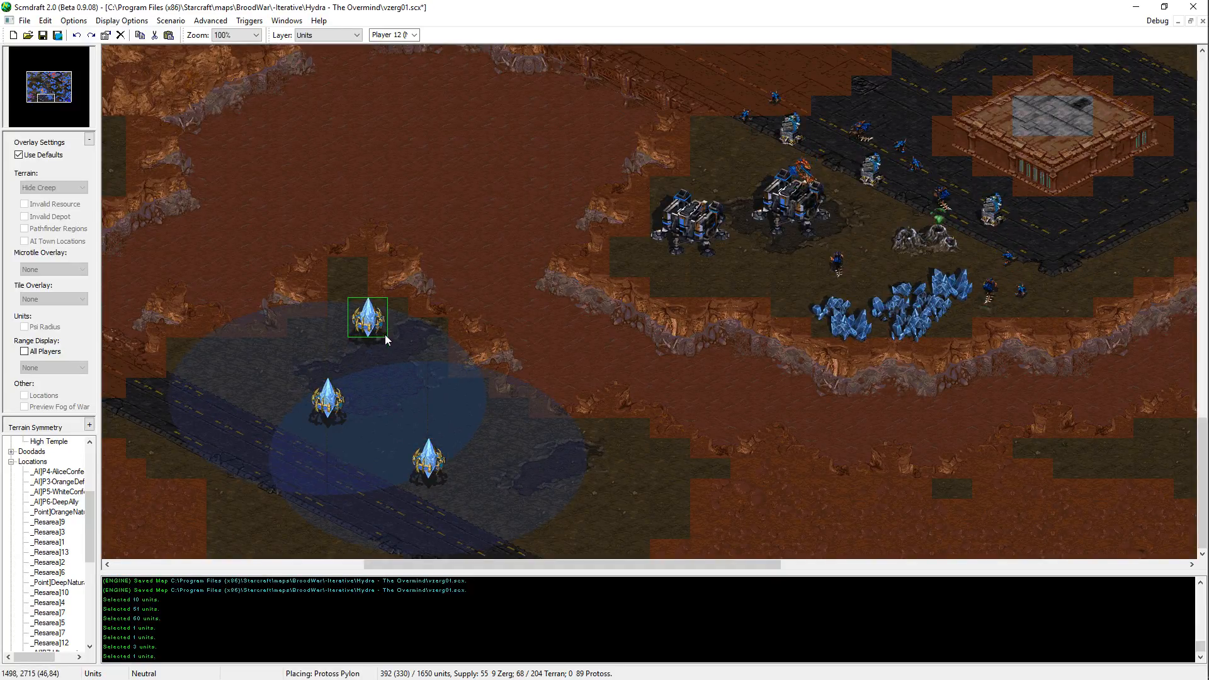
pyautogui.press('Escape')
pyautogui.moveTo(479, 565); pyautogui.dragTo(1137, 596)
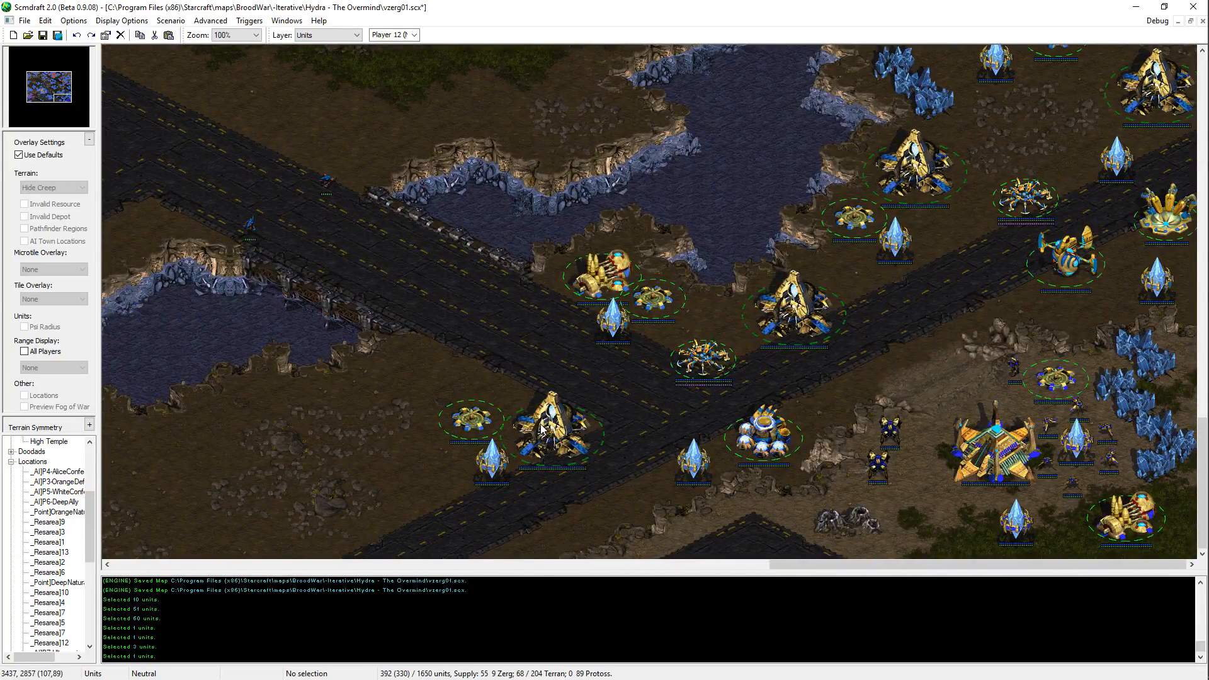
pyautogui.click(553, 434)
pyautogui.moveTo(914, 565); pyautogui.dragTo(252, 560)
pyautogui.moveTo(1008, 504); pyautogui.dragTo(744, 434, button='middle')
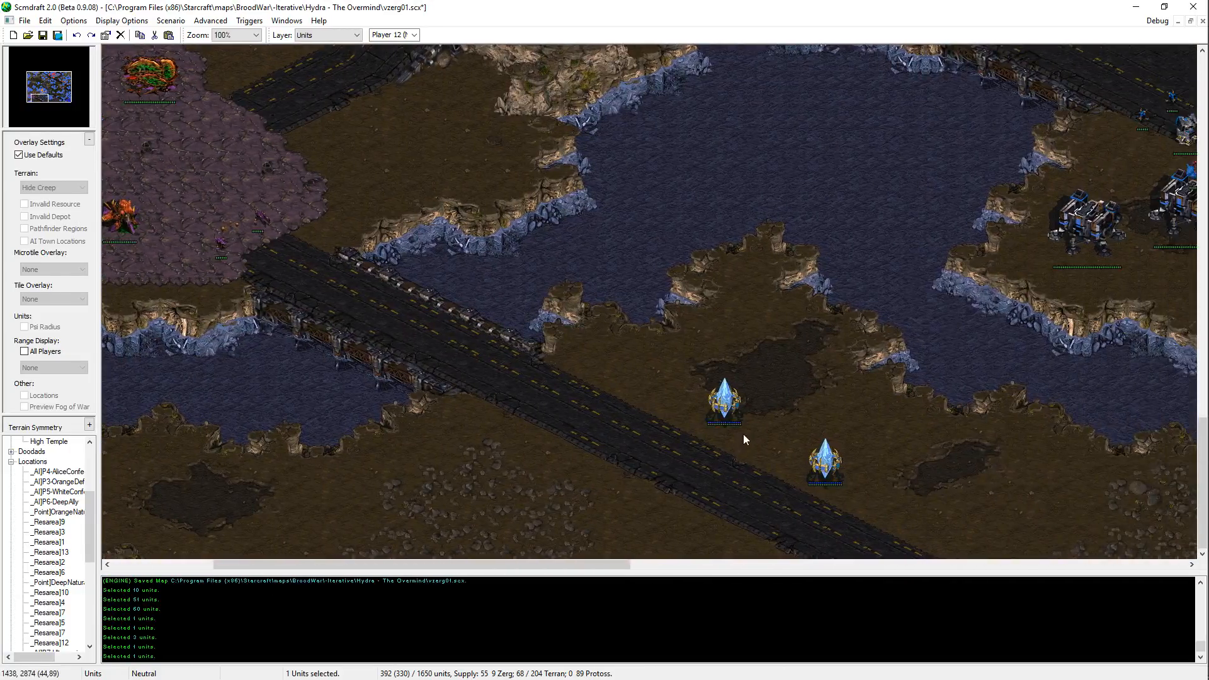
pyautogui.hotkey('ctrl', 'v')
pyautogui.click(811, 354)
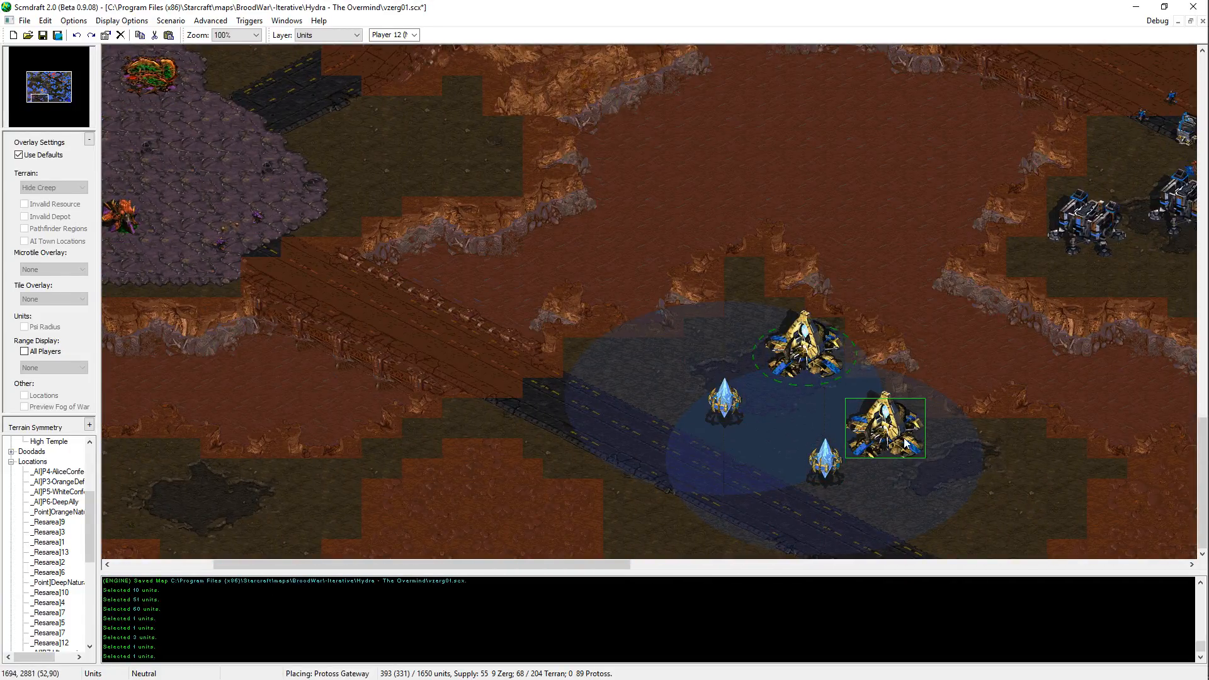
pyautogui.click(902, 438)
pyautogui.press('Escape')
# Step: Move the southeastern of the two new pylons slightly west, closer to the first pylon and the road
pyautogui.click(824, 469)
pyautogui.hotkey('ctrl', 'x')
pyautogui.hotkey('ctrl', 'v')
pyautogui.click(808, 458)
pyautogui.press('Escape')
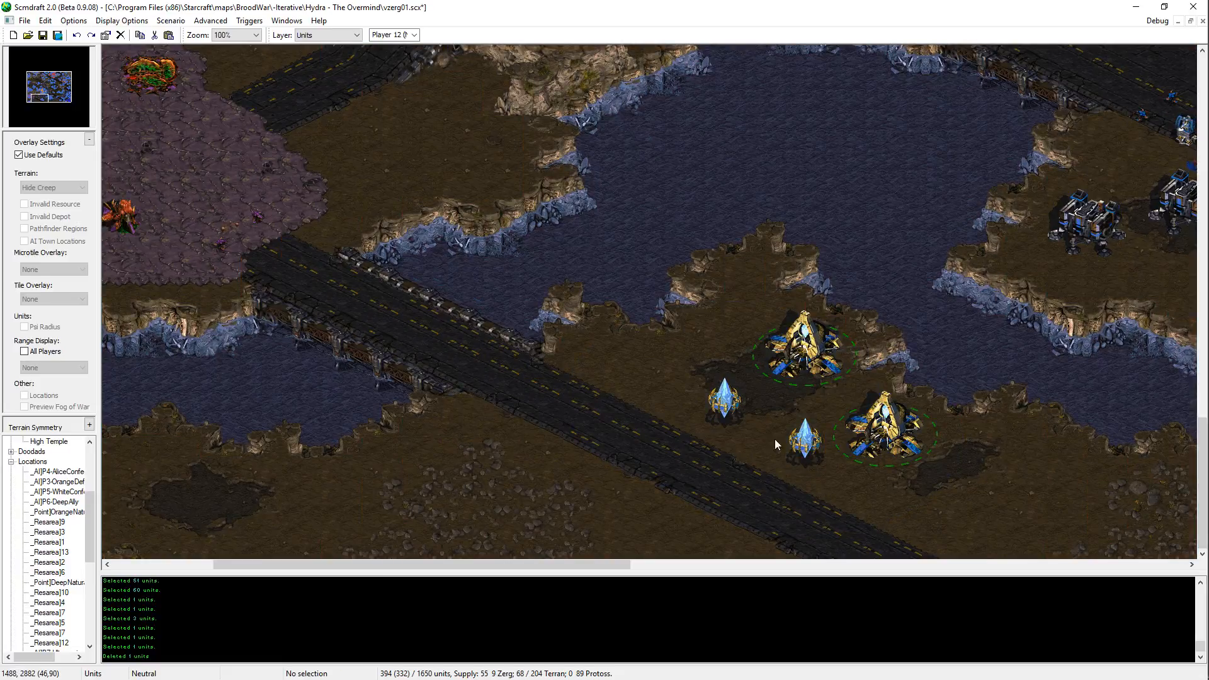
pyautogui.hotkey('ctrl', 'z')
pyautogui.hotkey('ctrl', 'v')
pyautogui.click(783, 449)
pyautogui.press('Escape')
# Step: Copy the Photon Cannon beside the southeastern junction and place three of them between the new pylons and the southwestern road
pyautogui.moveTo(535, 565); pyautogui.dragTo(980, 565)
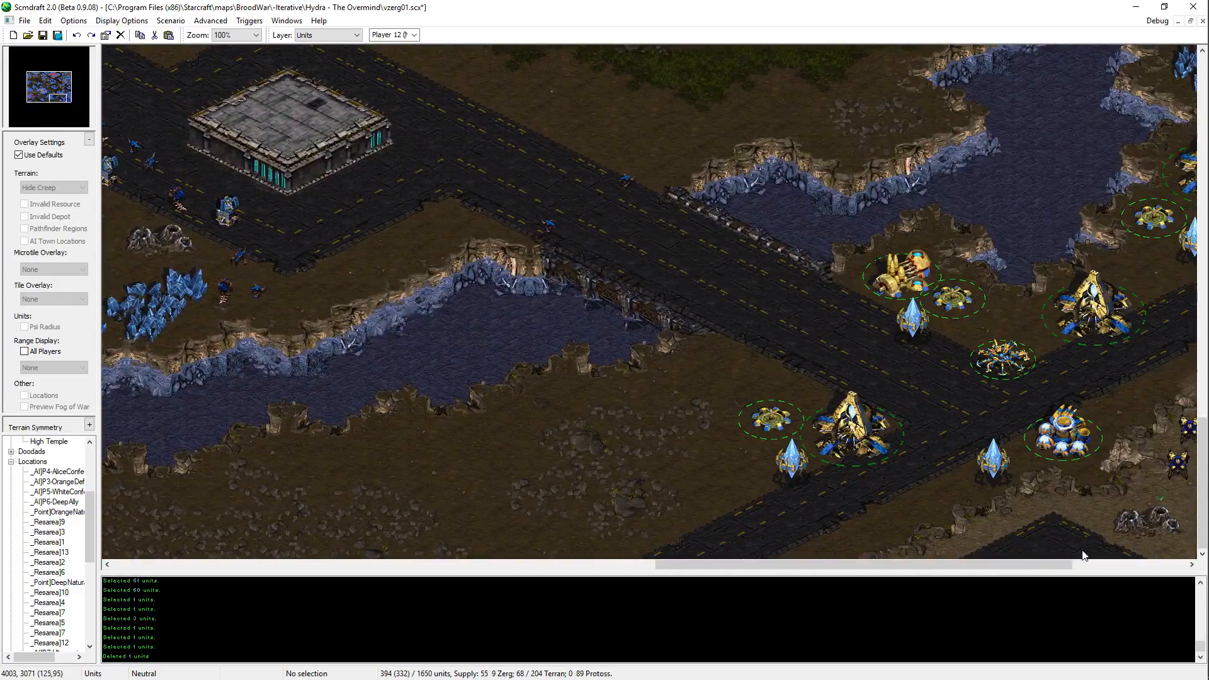
pyautogui.click(793, 451)
pyautogui.moveTo(781, 566); pyautogui.dragTo(274, 565)
pyautogui.press('Left')
pyautogui.press('Left')
pyautogui.press('Left')
pyautogui.press('Left')
pyautogui.press('Left')
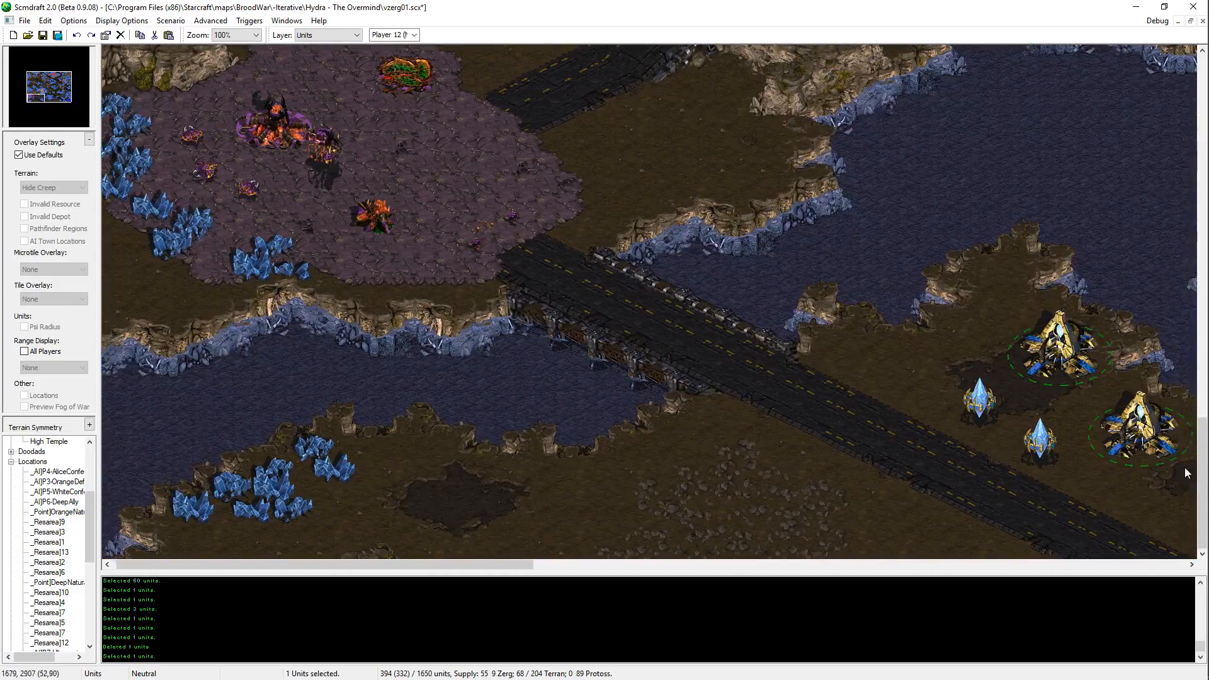
pyautogui.press('Right')
pyautogui.press('Right')
pyautogui.press('Right')
pyautogui.press('Right')
pyautogui.press('Right')
pyautogui.hotkey('ctrl', 'v')
pyautogui.click(844, 385)
pyautogui.click(867, 431)
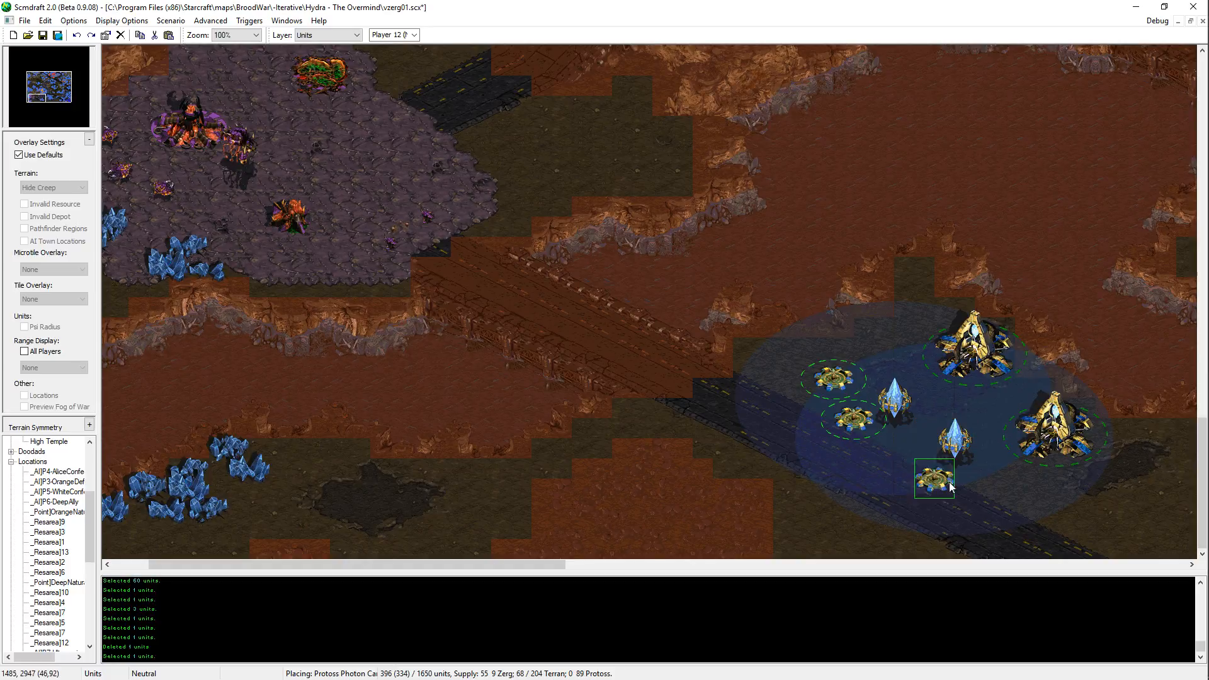
pyautogui.click(925, 469)
pyautogui.rightClick(897, 475)
# Step: Copy the Shield Battery at the southeastern road junction and place one southeast of the new Gateways
pyautogui.press('Right')
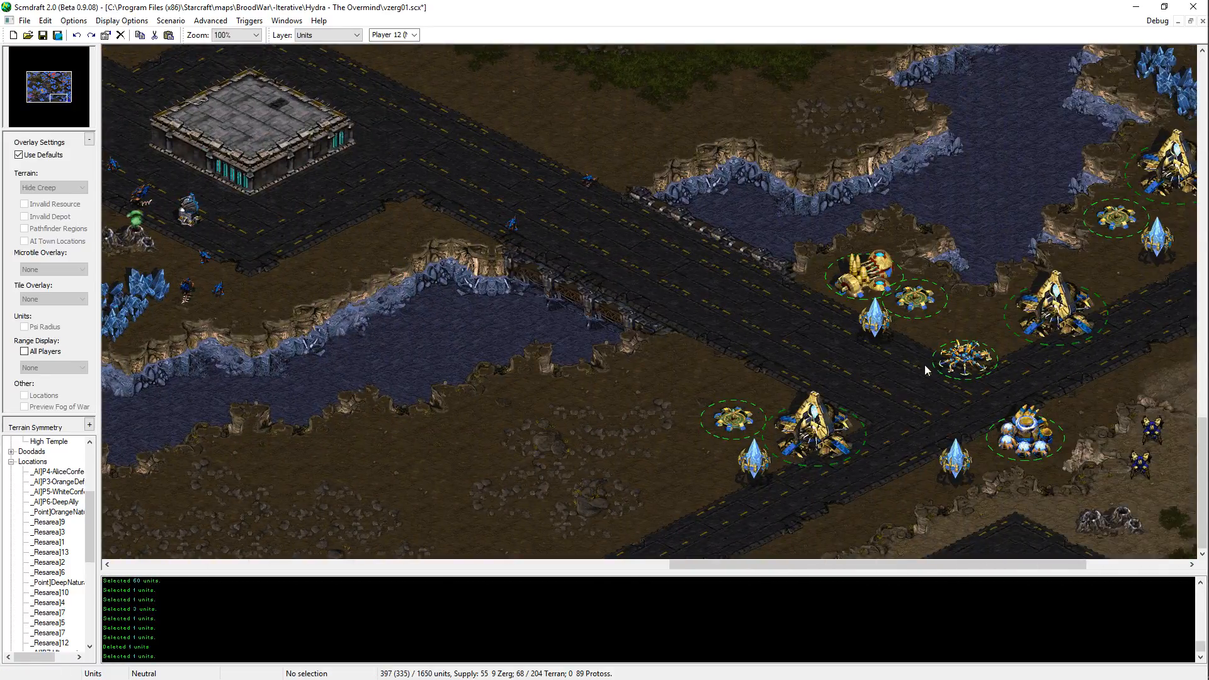
pyautogui.click(959, 362)
pyautogui.hotkey('ctrl', 'c')
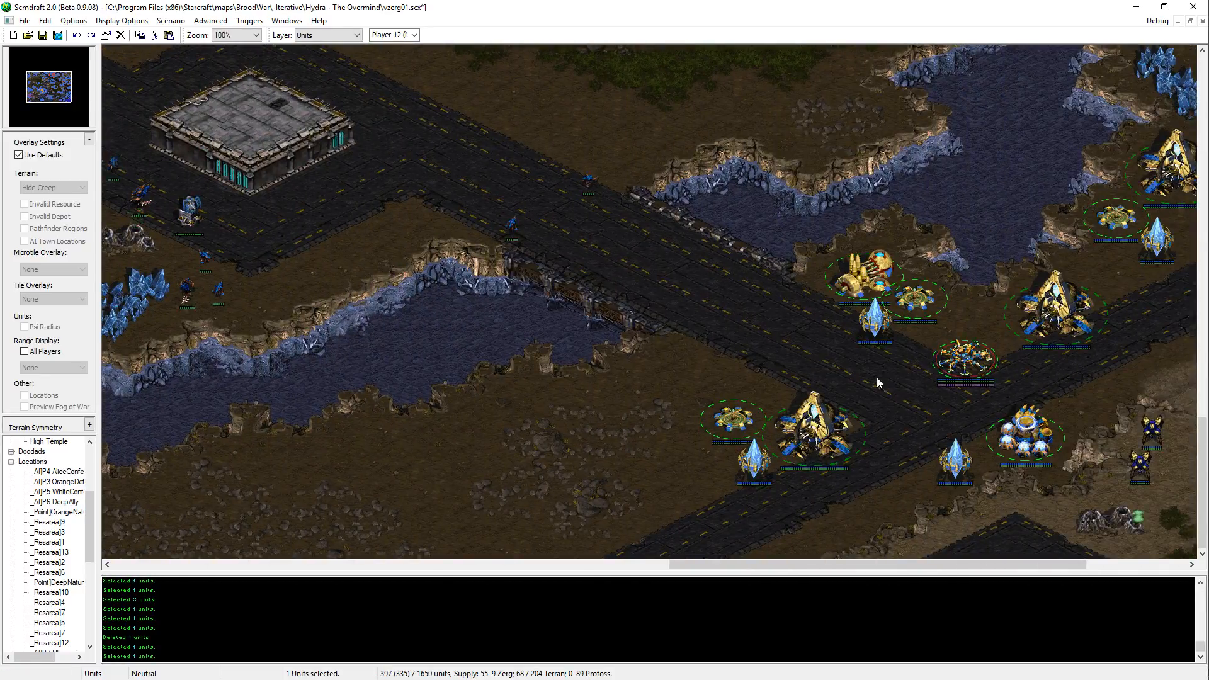
pyautogui.press('Left')
pyautogui.hotkey('ctrl', 'v')
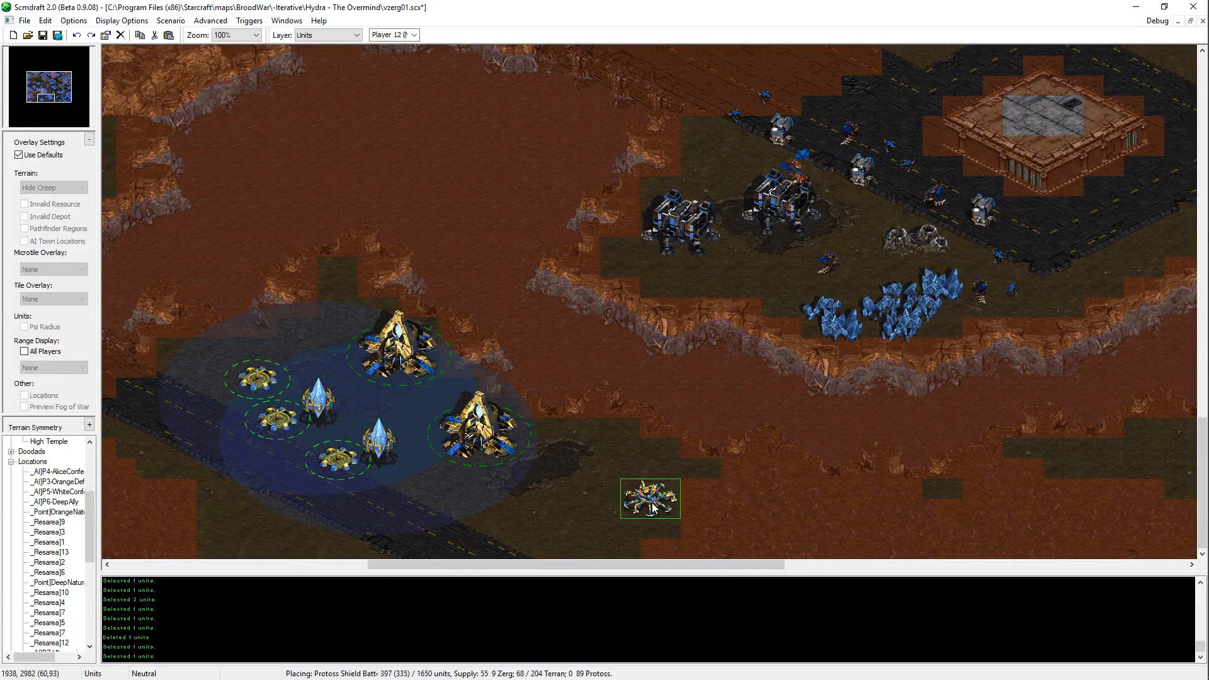
pyautogui.click(569, 498)
# Step: Copy one of the new pylons and place it east of the southern Gateway, above the Shield Battery
pyautogui.click(379, 438)
pyautogui.hotkey('ctrl', 'c')
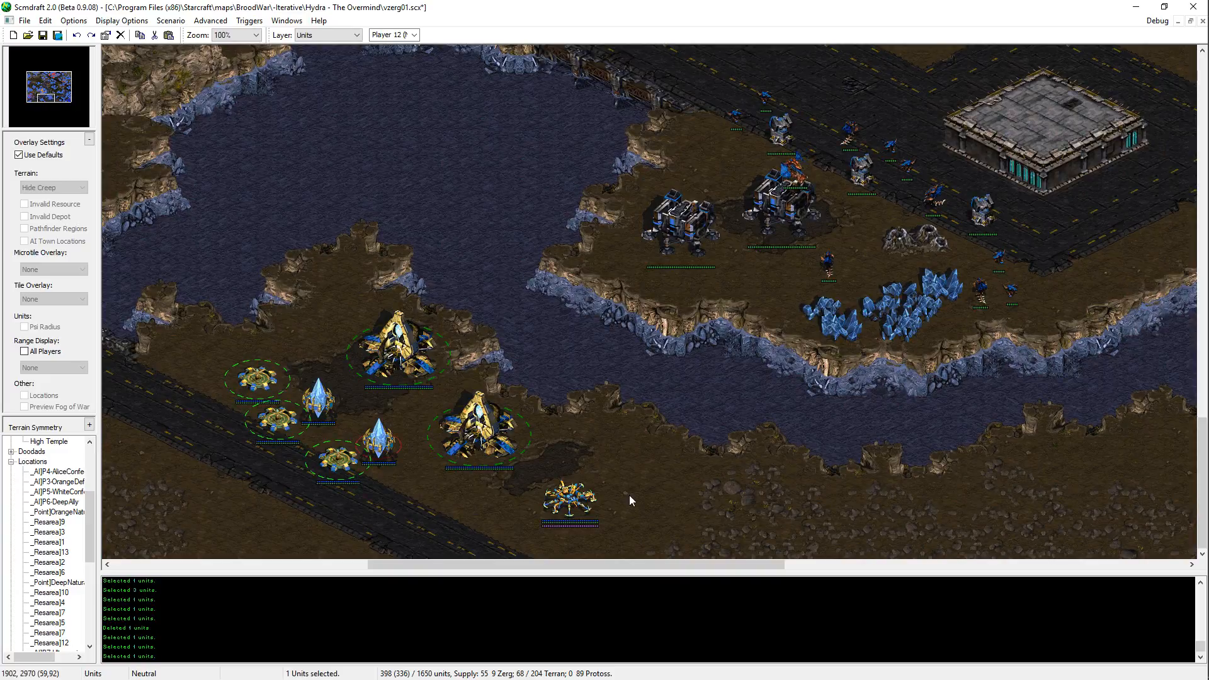
pyautogui.hotkey('ctrl', 'v')
pyautogui.click(604, 447)
# Step: Copy a Photon Cannon to the east side of the easternmost new pylon and save the map
pyautogui.press('Left')
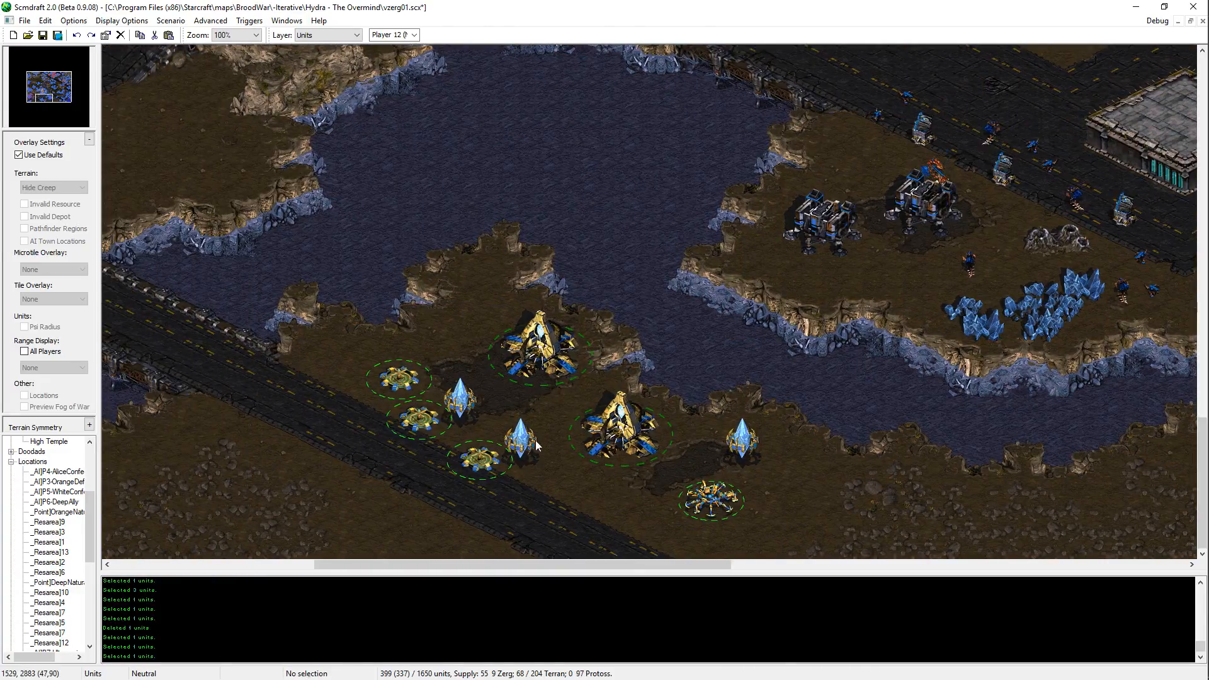
pyautogui.click(482, 459)
pyautogui.hotkey('ctrl', 'c')
pyautogui.hotkey('ctrl', 'v')
pyautogui.click(784, 476)
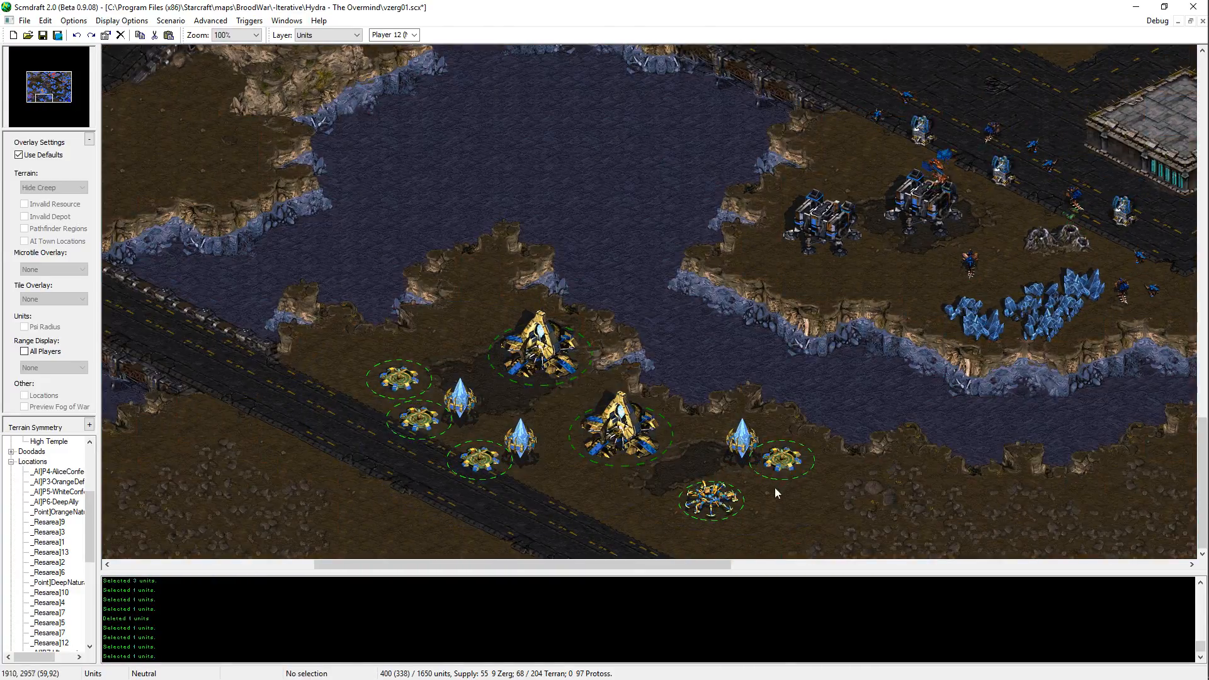
pyautogui.hotkey('ctrl', 's')
# Step: Survey the map from the southern lake north past the western Zerg bases and across the northern Terran plateaus
pyautogui.press('Up')
pyautogui.press('Left')
pyautogui.press('Up')
pyautogui.press('Left')
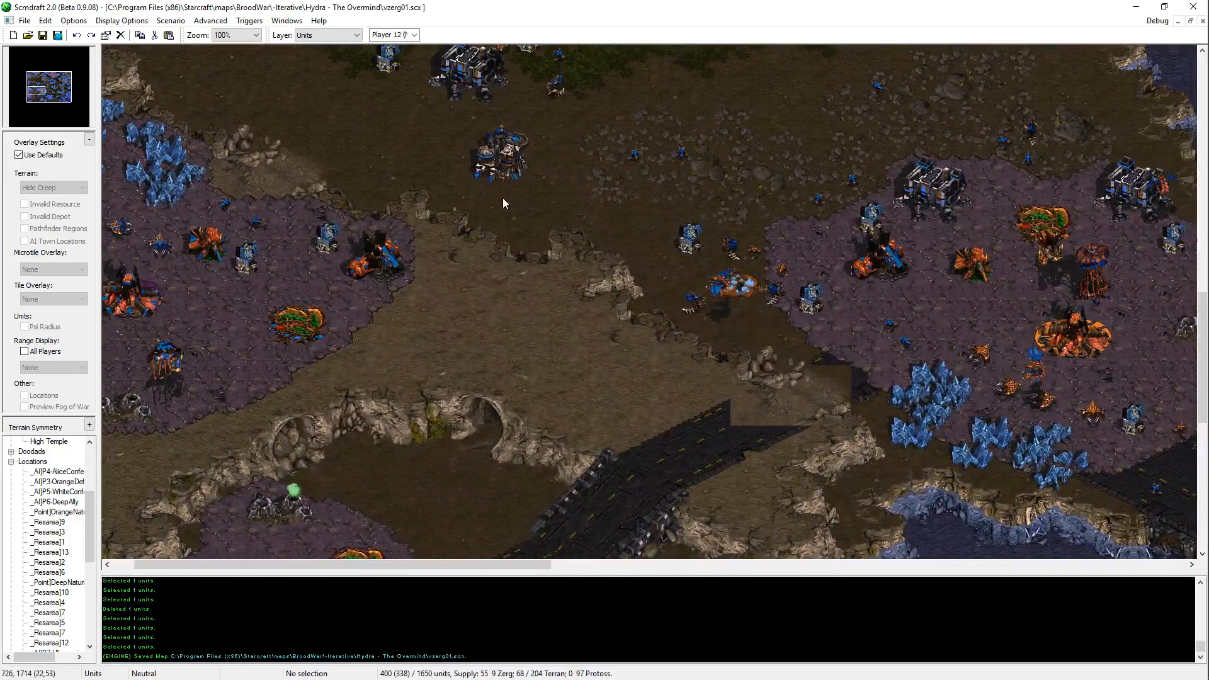
pyautogui.press('Up')
pyautogui.press('Left')
pyautogui.press('Up')
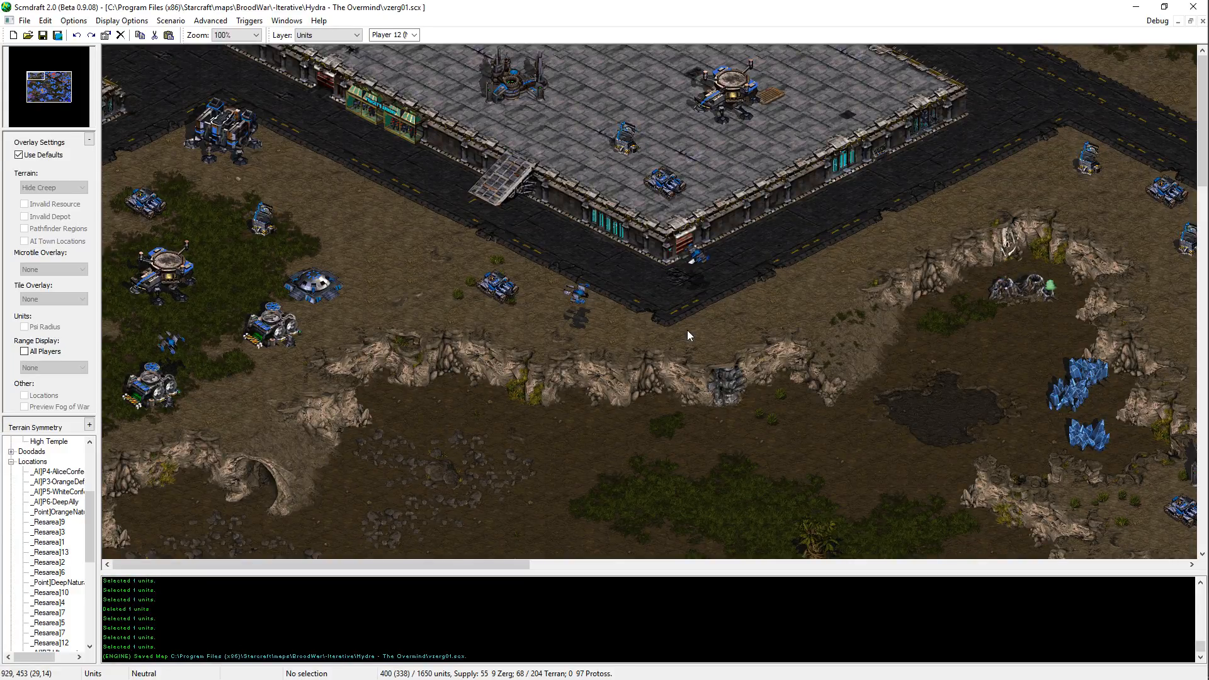
pyautogui.press('Right')
pyautogui.press('Right')
pyautogui.press('Right')
pyautogui.press('Right')
pyautogui.press('Right')
pyautogui.press('Right')
pyautogui.press('Right')
pyautogui.press('Right')
pyautogui.press('Right')
pyautogui.press('Right')
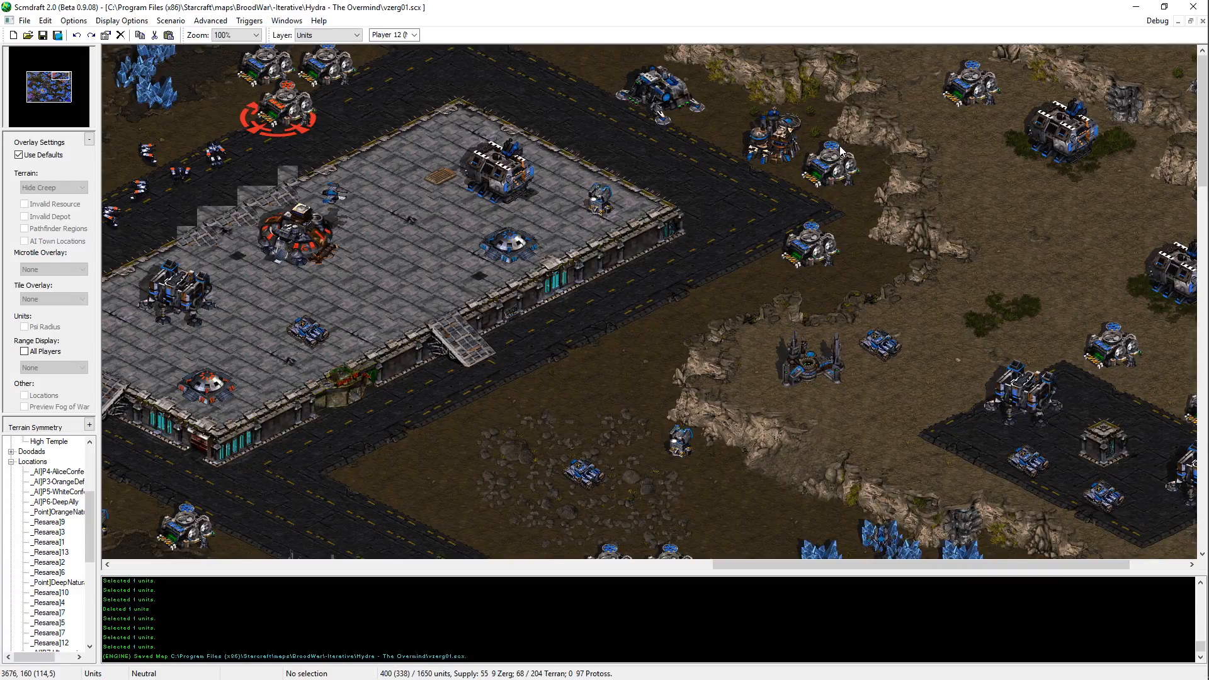
# Step: Inspect the southwestern Zerg base, its bridge, the new Protoss outpost and the Terran structures across the lake
pyautogui.moveTo(841, 152); pyautogui.dragTo(252, 536, button='middle')
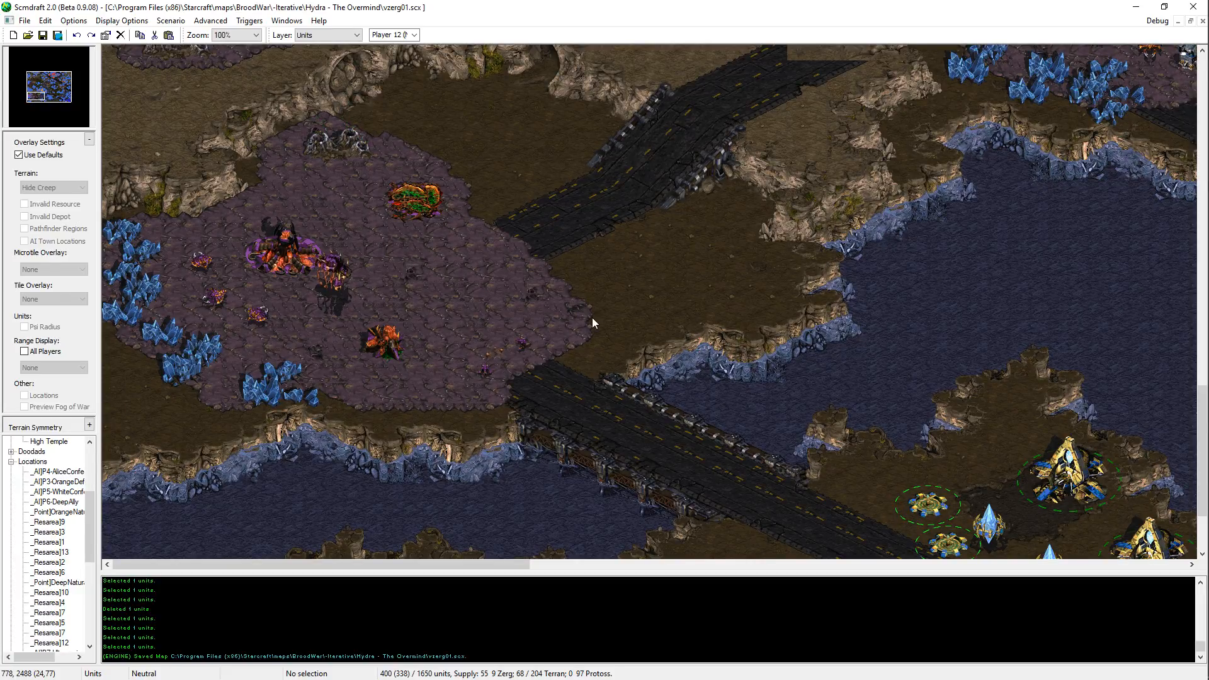
pyautogui.moveTo(848, 463); pyautogui.dragTo(811, 485, button='middle')
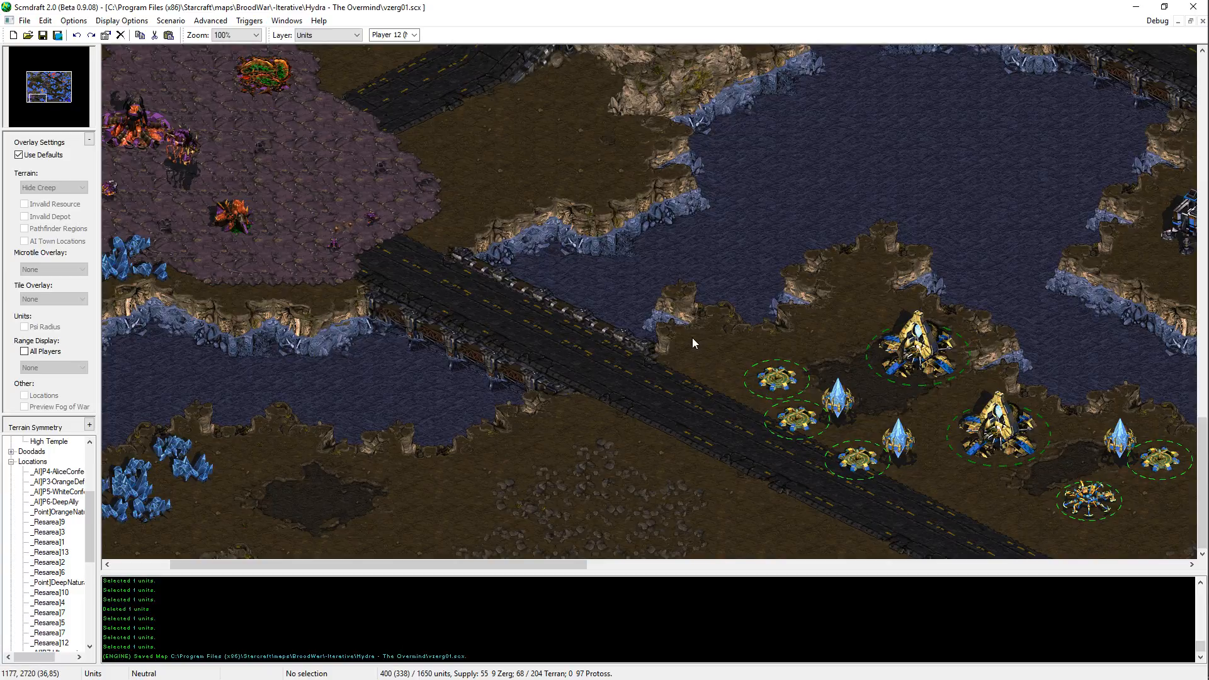
pyautogui.moveTo(706, 312); pyautogui.dragTo(791, 292, button='middle')
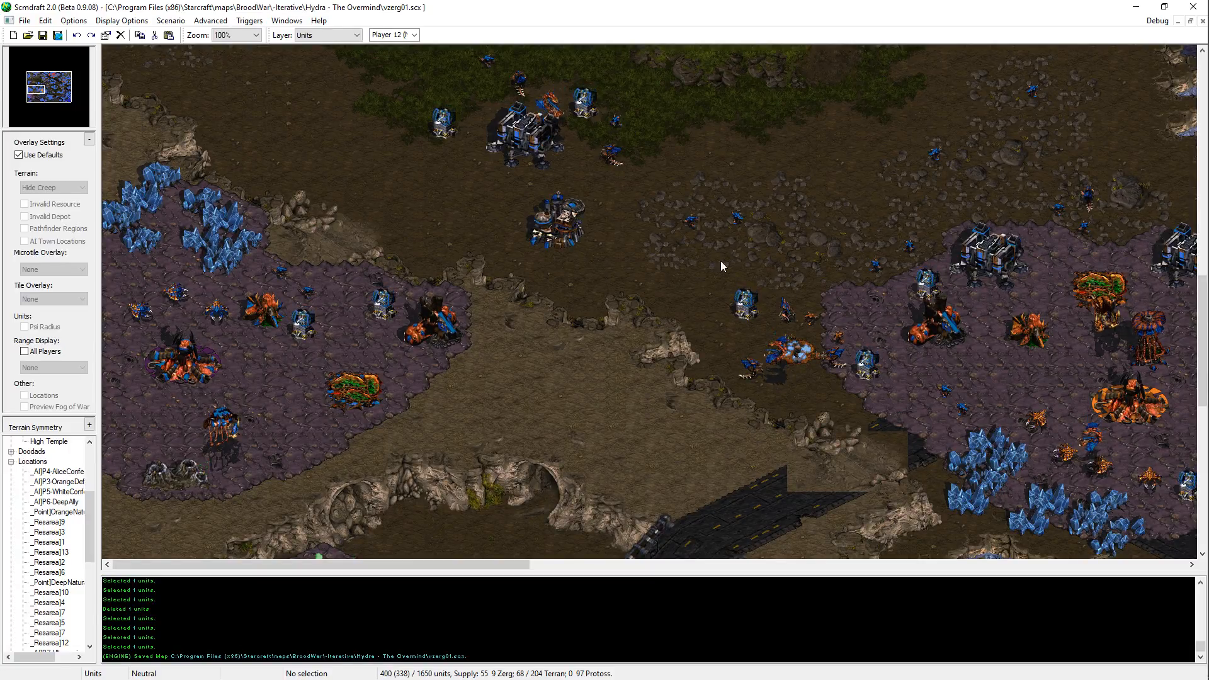
pyautogui.scroll(-10, 655, 340)
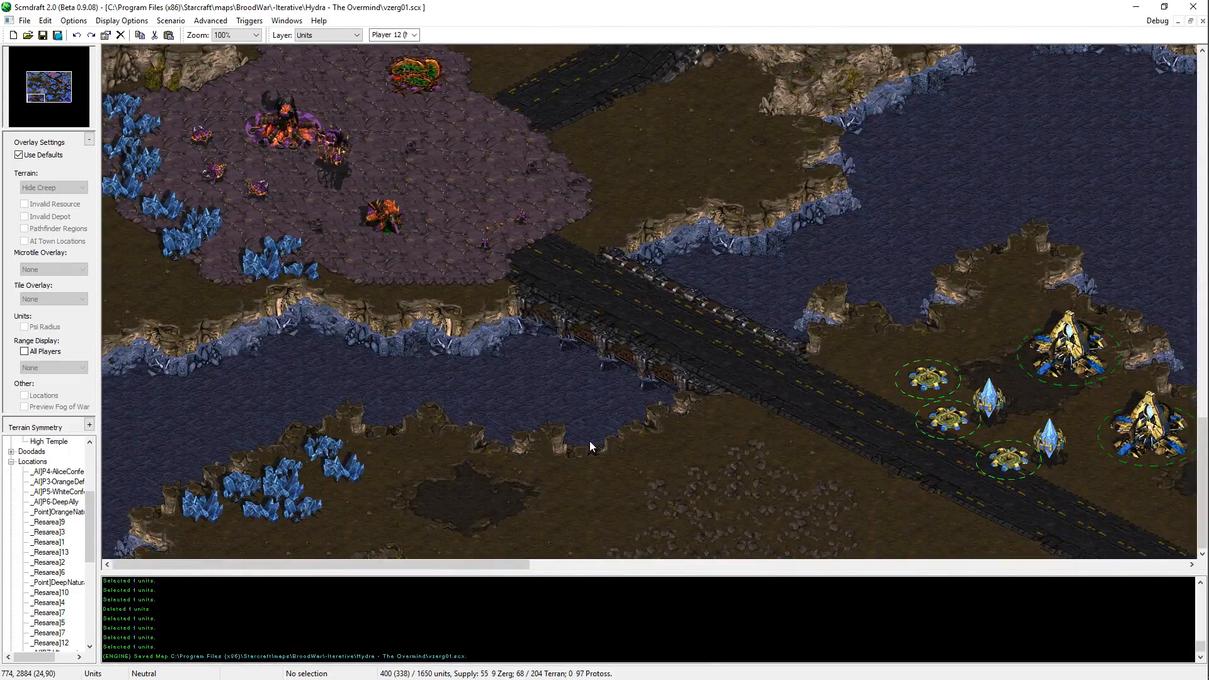
pyautogui.moveTo(590, 441); pyautogui.dragTo(690, 401, button='middle')
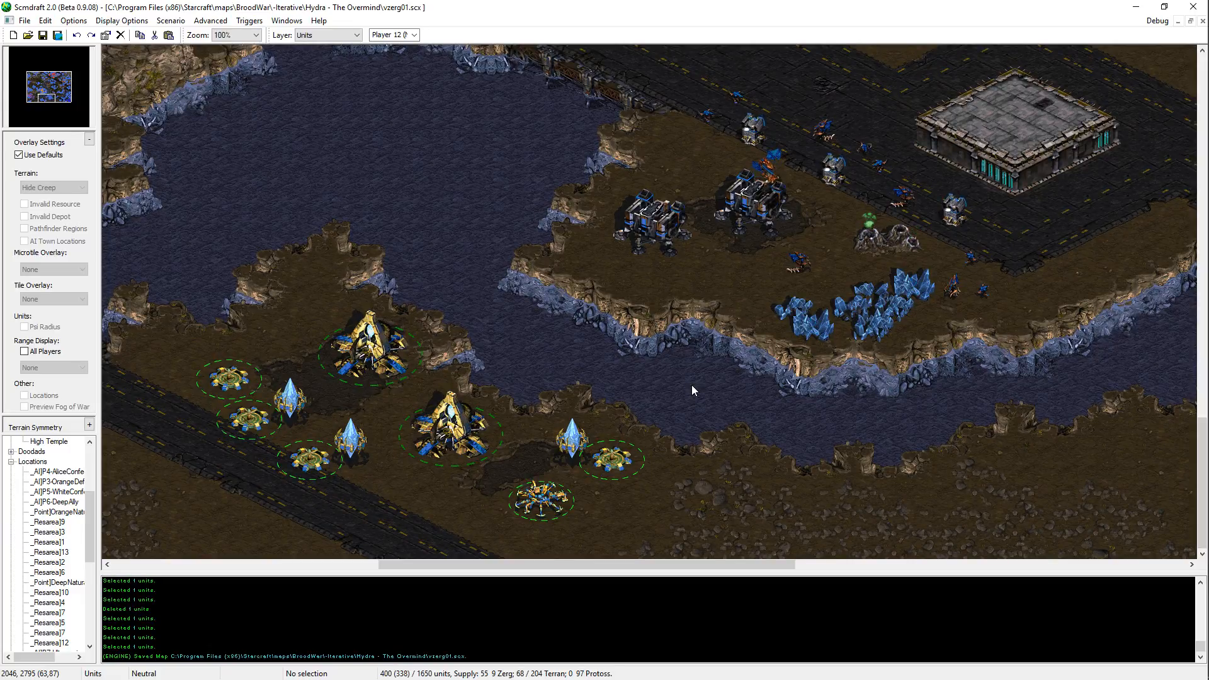
pyautogui.press('Up')
pyautogui.press('Right')
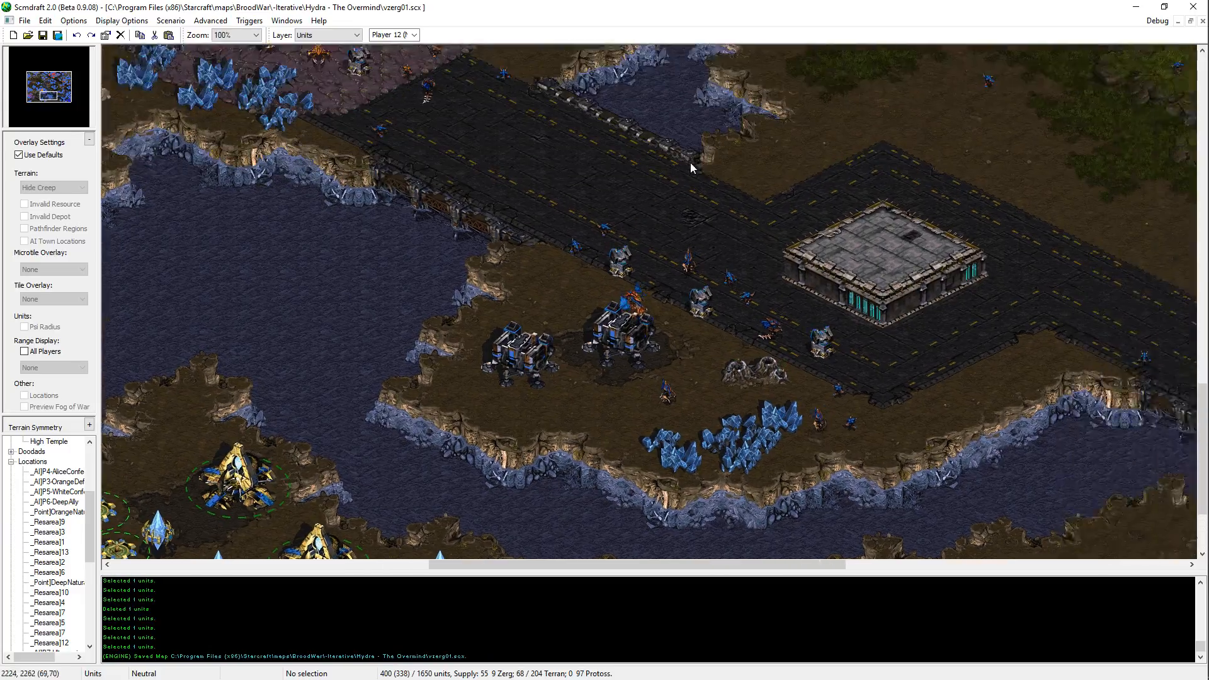
# Step: Survey the central roads, the northern cliffs and the jungle around the small northwestern plateau
pyautogui.press('Up')
pyautogui.press('Left')
pyautogui.press('Up')
pyautogui.press('Right')
pyautogui.press('Left')
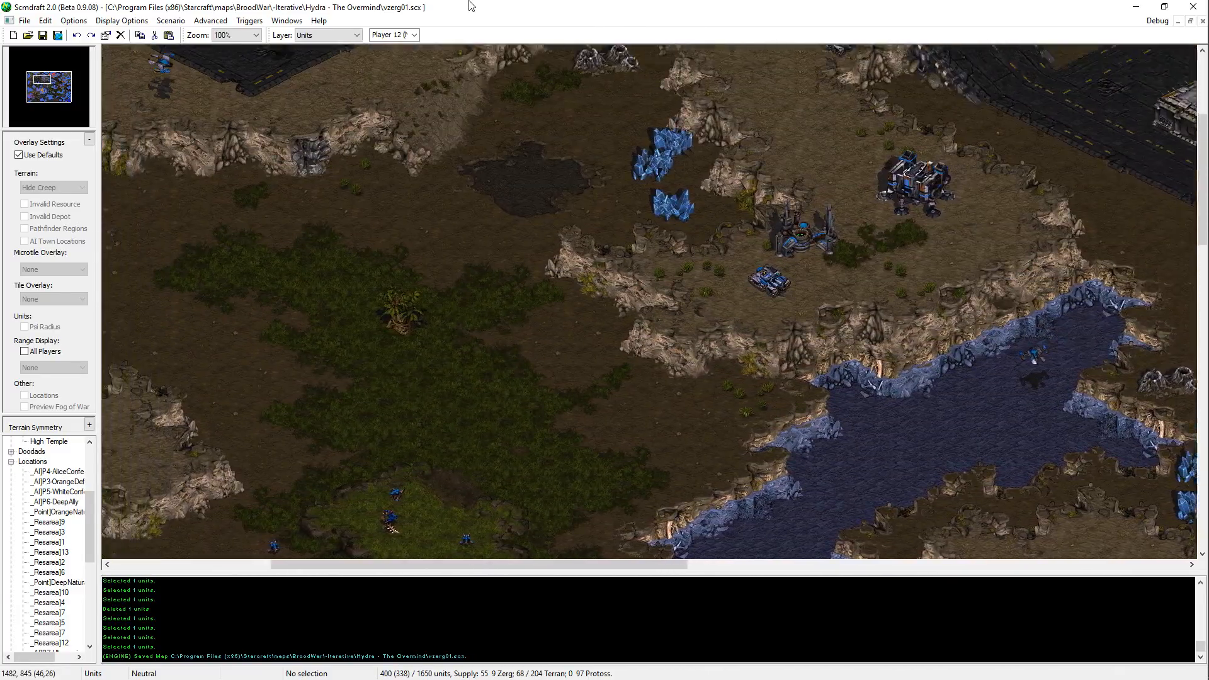
pyautogui.moveTo(469, 2); pyautogui.dragTo(803, 408, button='middle')
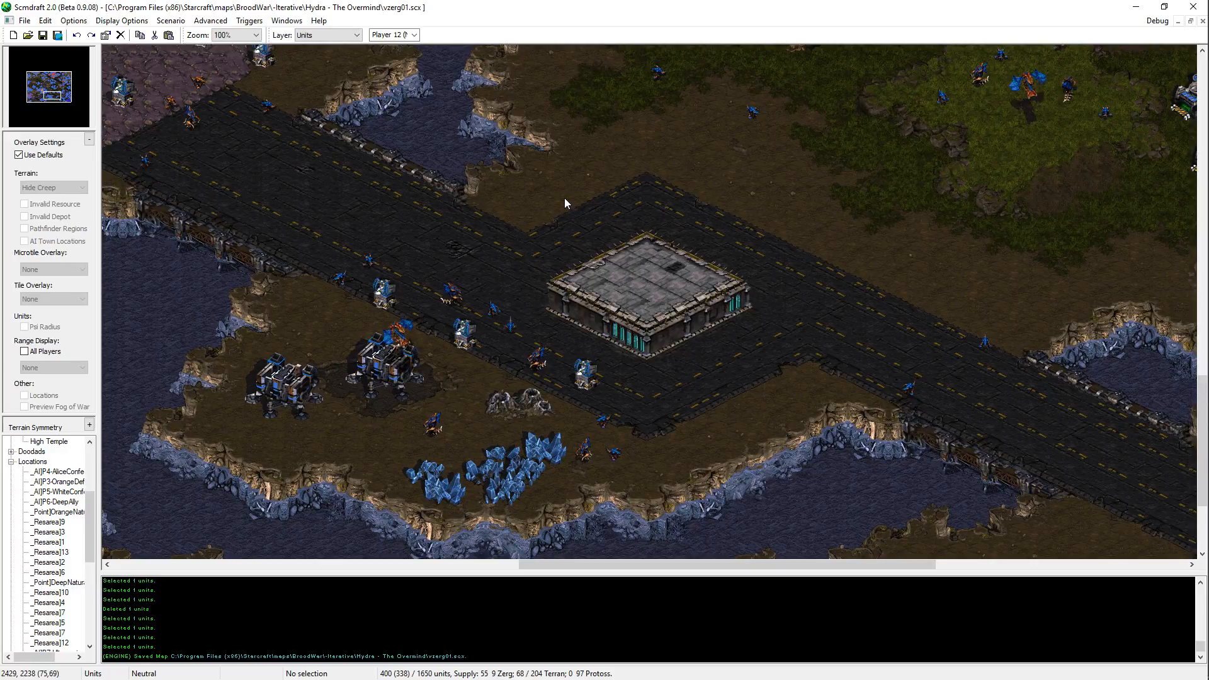
pyautogui.moveTo(787, 328); pyautogui.dragTo(221, 235, button='middle')
pyautogui.moveTo(872, 291); pyautogui.dragTo(413, 164, button='middle')
pyautogui.press('Down')
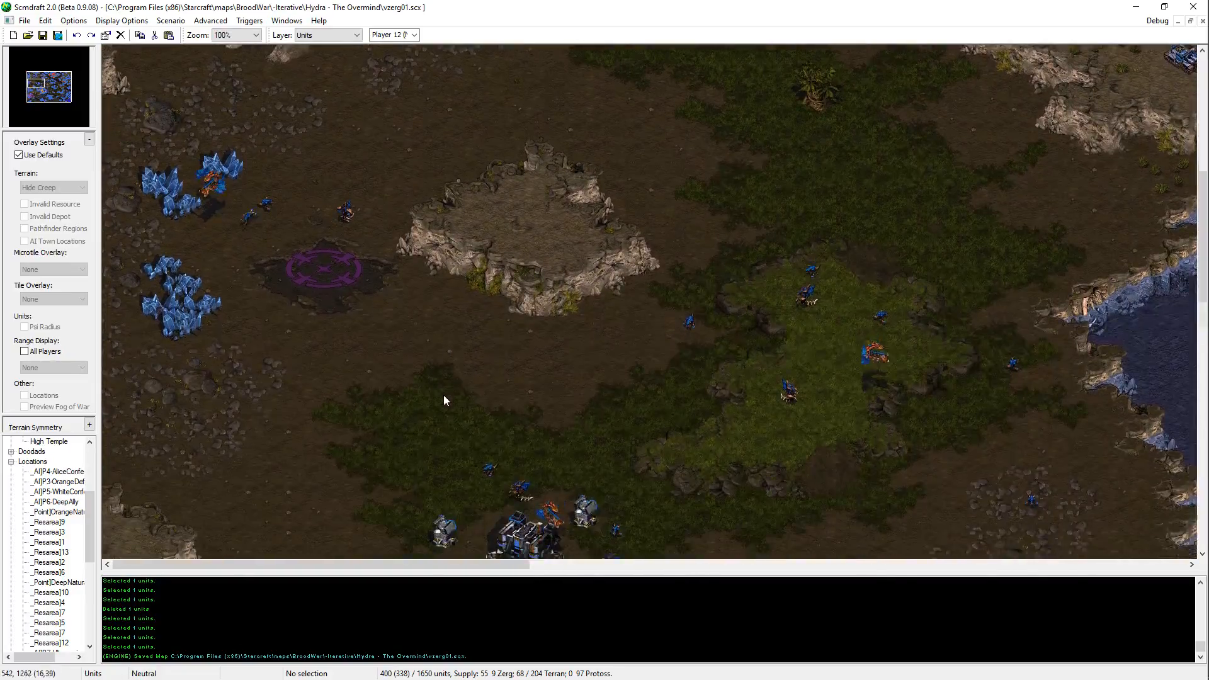
pyautogui.press('Up')
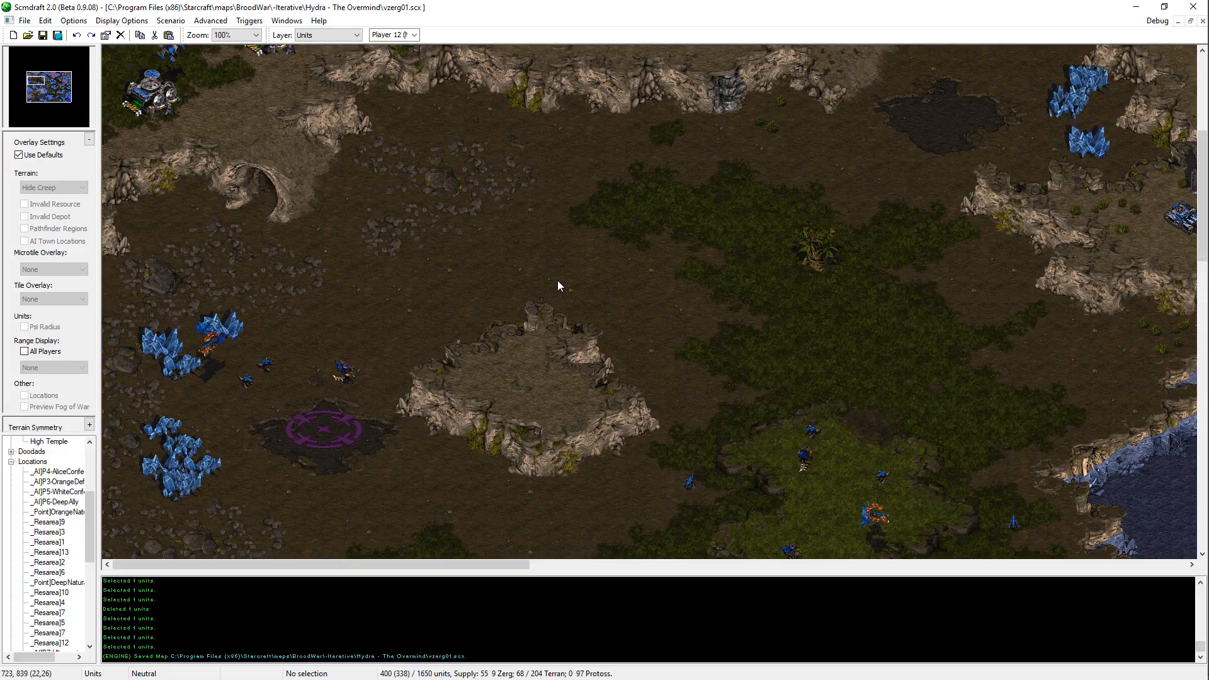
# Step: Switch to the Terrain layer and try isometrical terrain placements on the dirt just south of the small northwestern plateau, undoing the attempts
pyautogui.press('t')
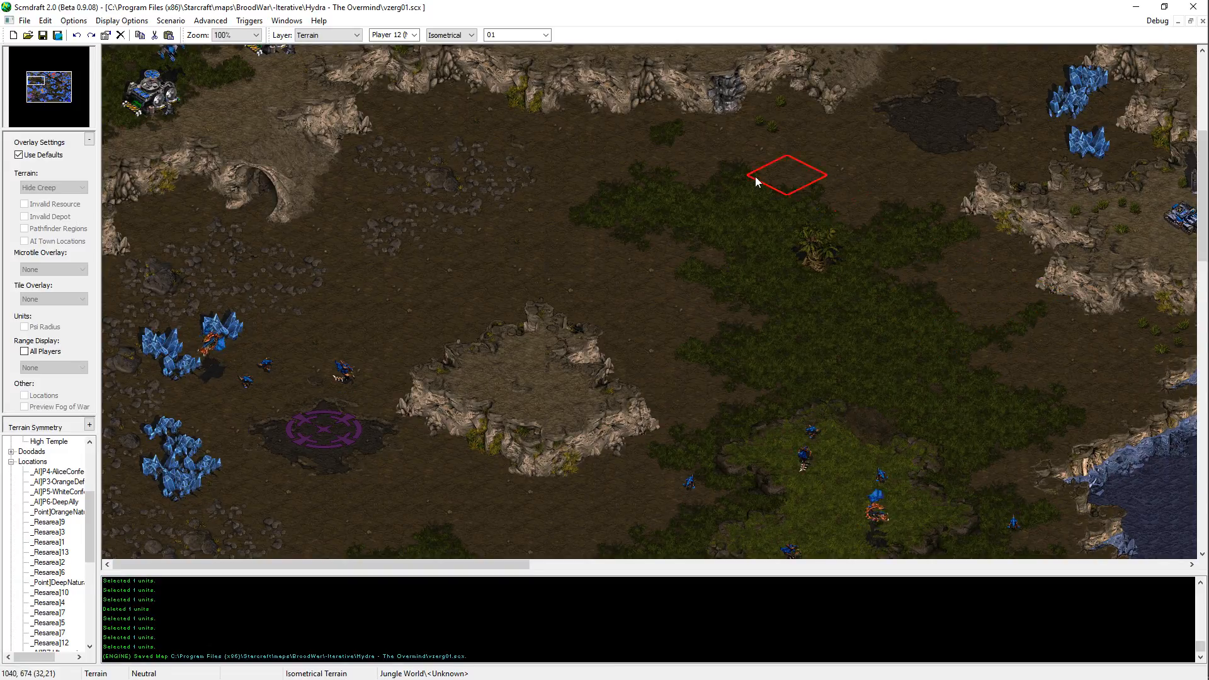
pyautogui.moveTo(608, 167)
pyautogui.mouseDown(button='middle')
pyautogui.moveTo(1039, 664)
pyautogui.moveTo(742, 314)
pyautogui.moveTo(789, 382)
pyautogui.mouseUp(button='middle')
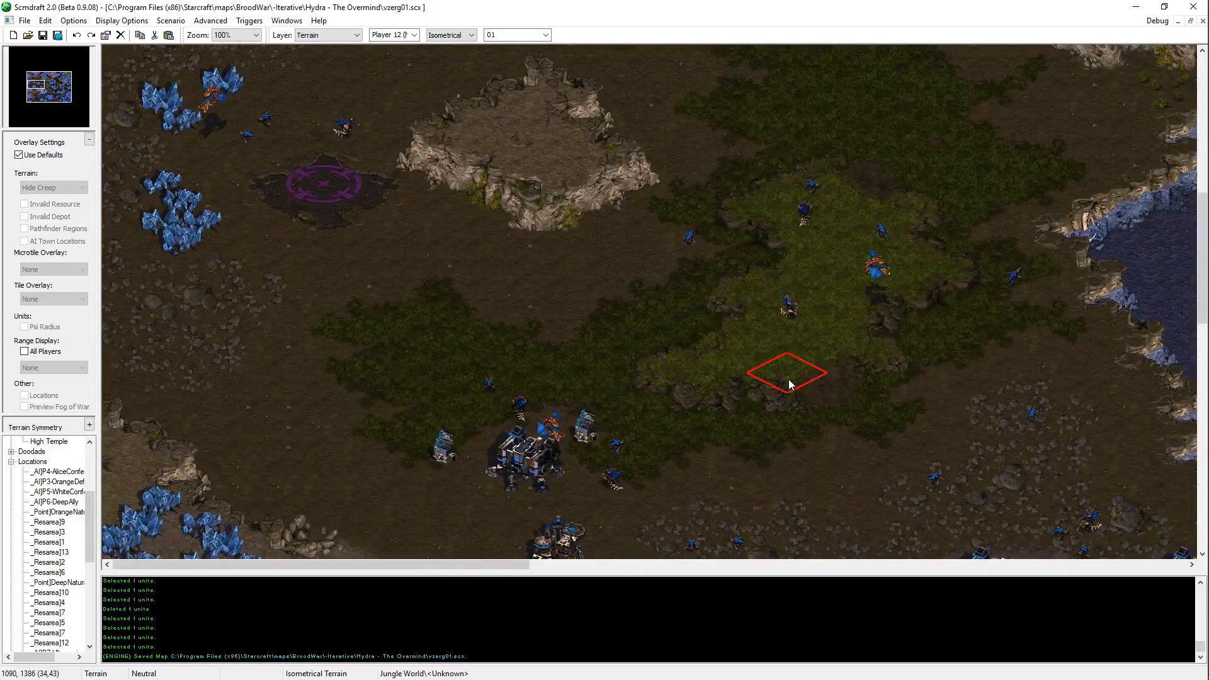
pyautogui.click(459, 268)
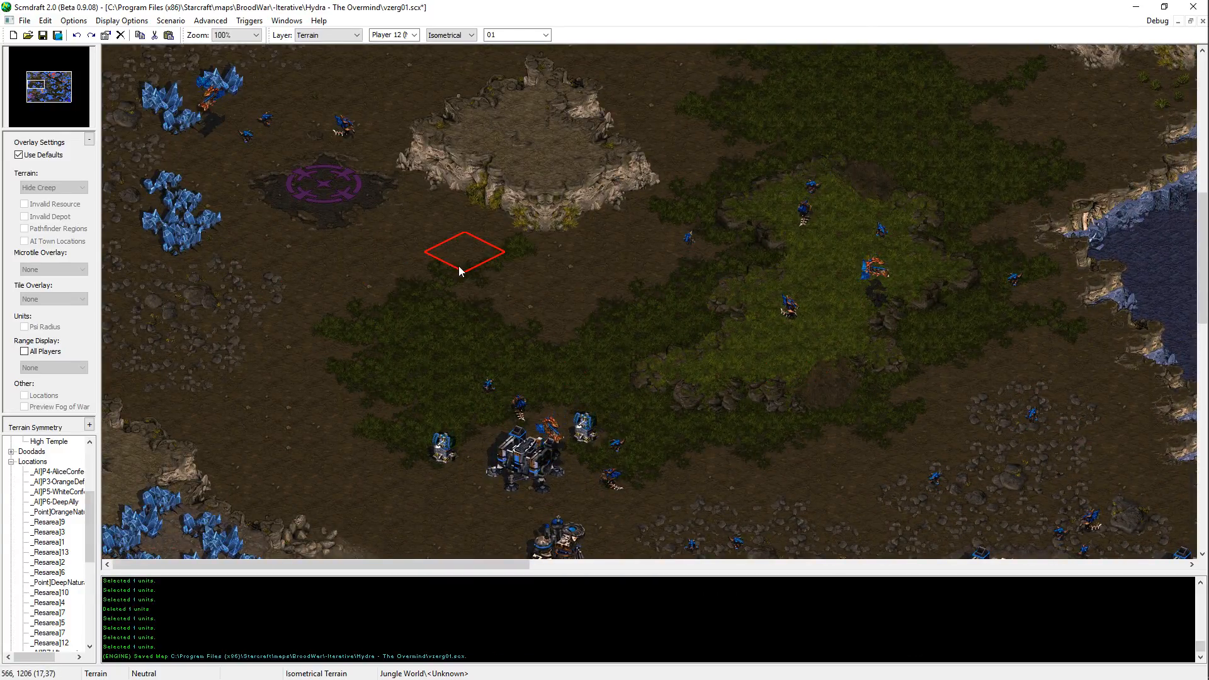
pyautogui.hotkey('ctrl', 'z')
pyautogui.click(459, 258)
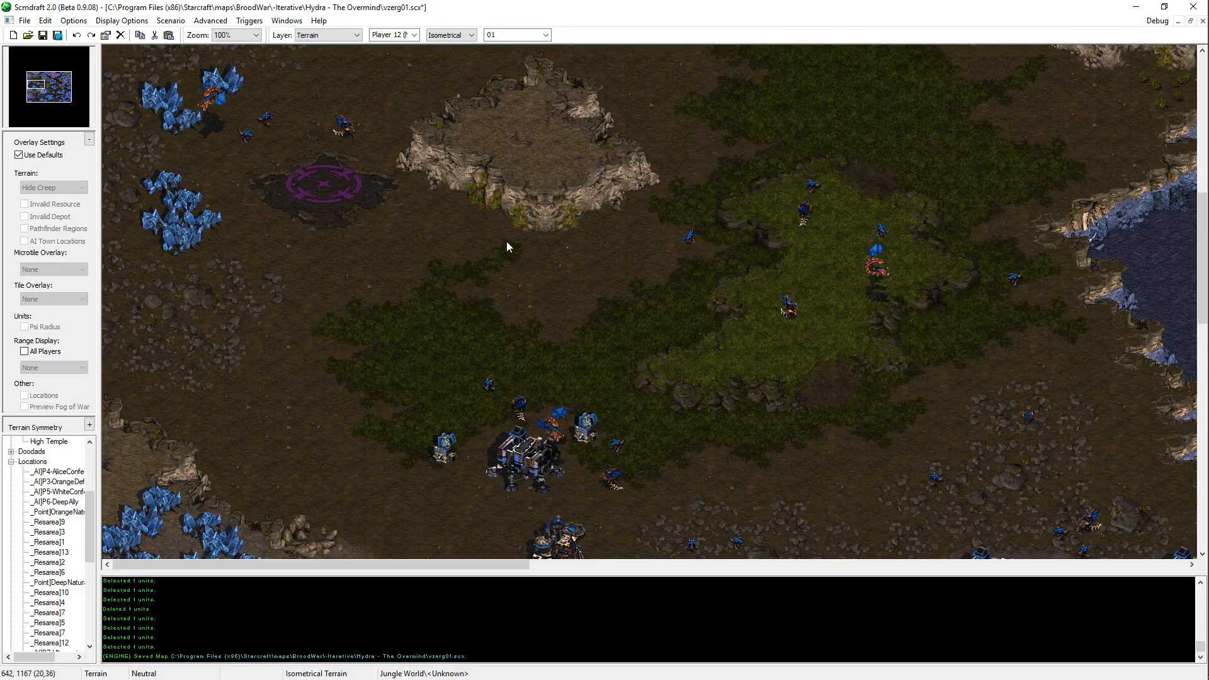
pyautogui.hotkey('ctrl', 'z')
pyautogui.click(480, 253)
pyautogui.hotkey('ctrl', 'z')
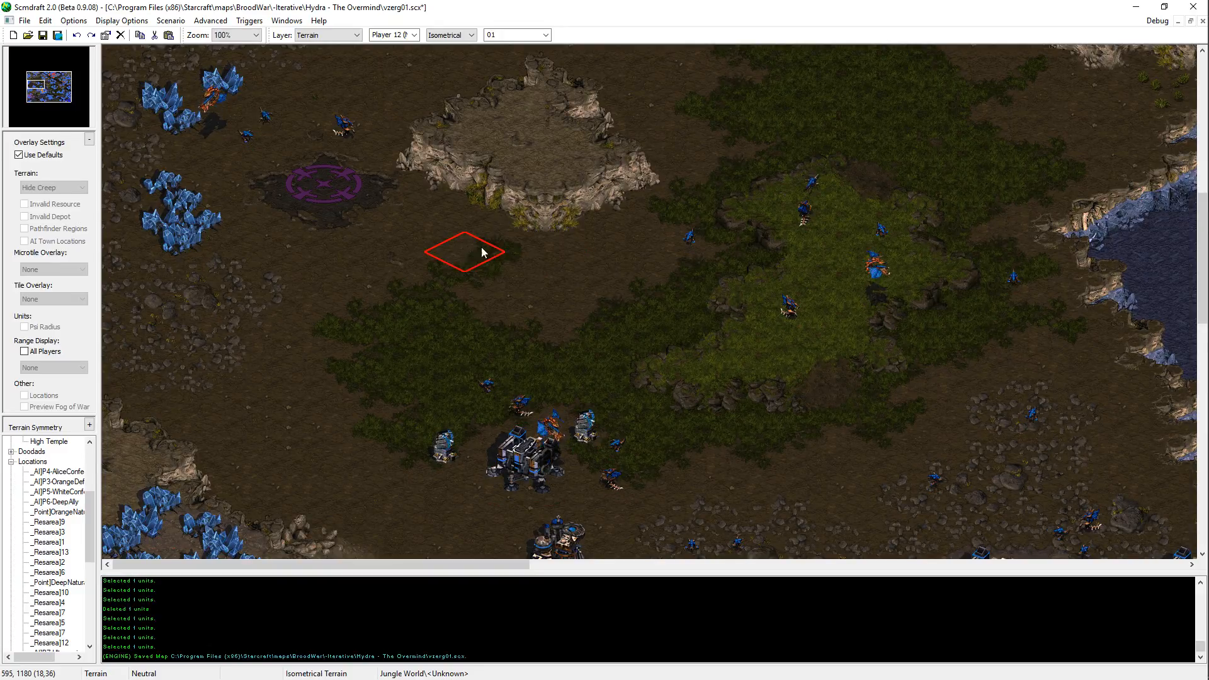
# Step: Undo the last terrain trial on the dirt just south of the small northwestern plateau and save the map
pyautogui.moveTo(502, 234); pyautogui.dragTo(470, 307)
pyautogui.scroll(3, 496, 228)
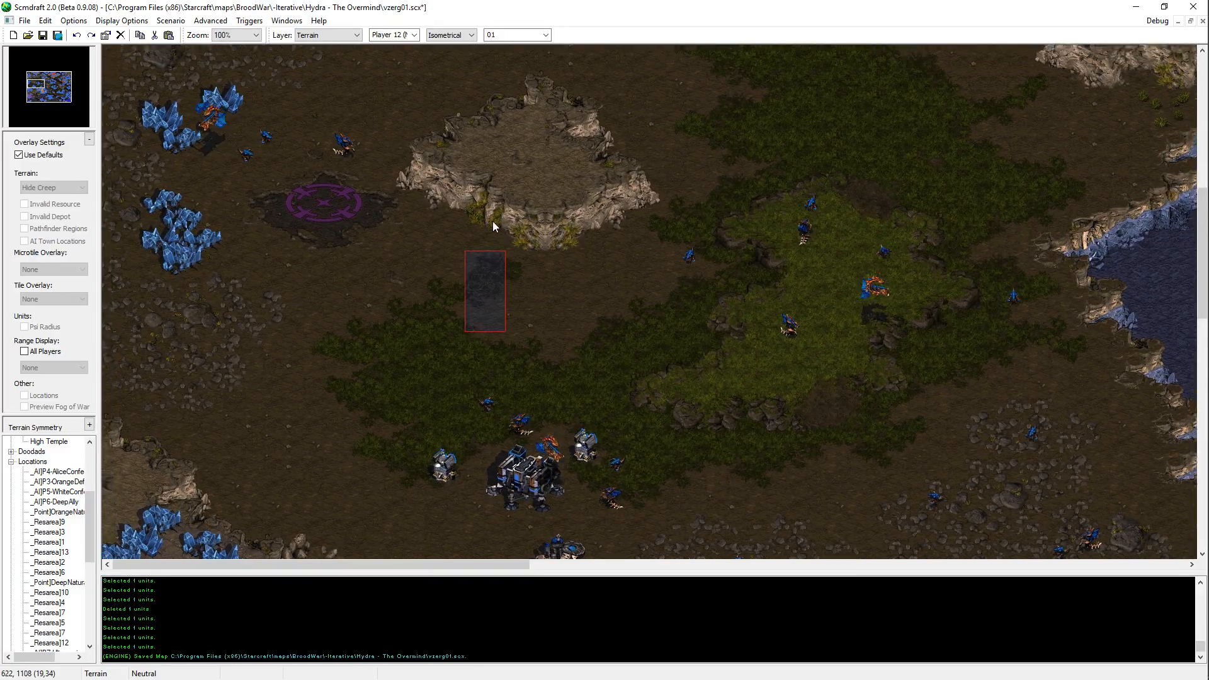
pyautogui.hotkey('ctrl', 'z')
pyautogui.click(476, 319)
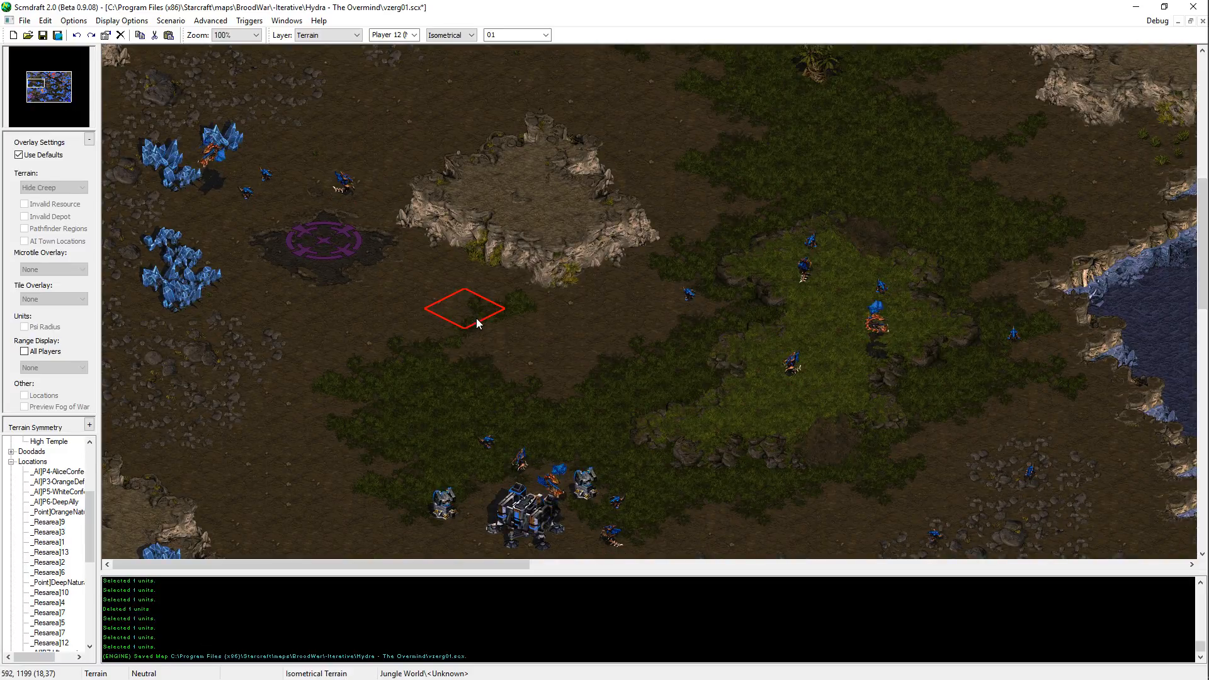
pyautogui.moveTo(501, 293); pyautogui.dragTo(467, 343)
pyautogui.moveTo(905, 253); pyautogui.dragTo(961, 206, button='middle')
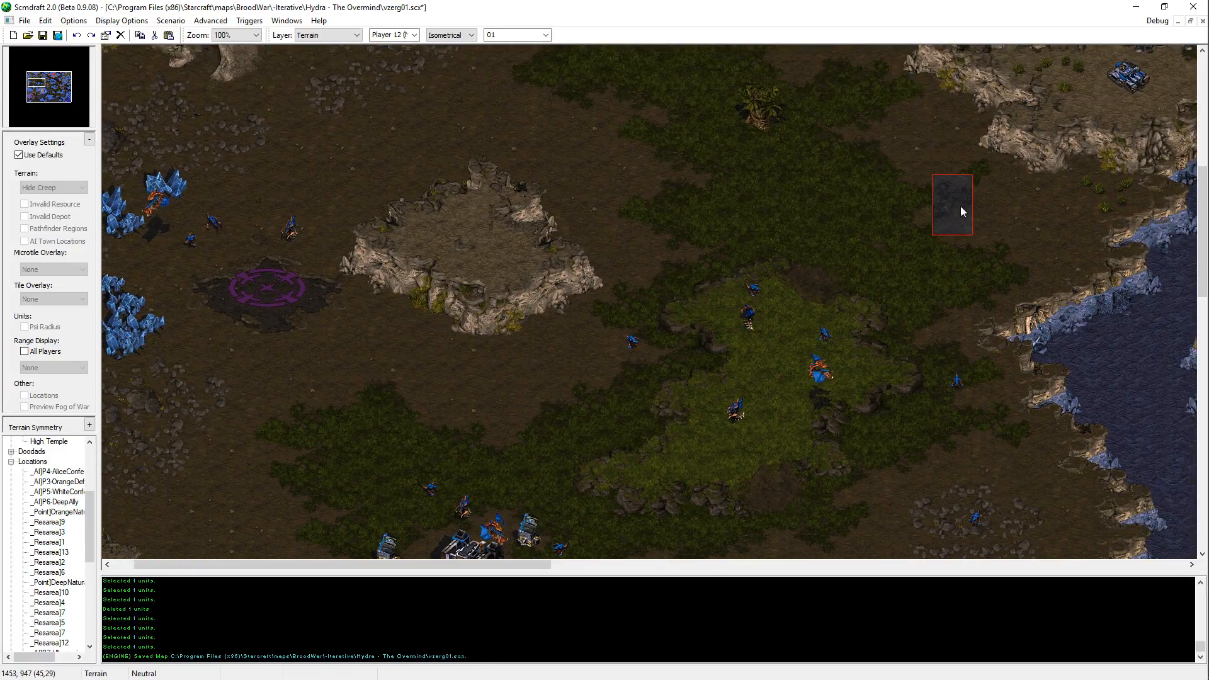
pyautogui.moveTo(775, 389); pyautogui.dragTo(867, 250, button='middle')
pyautogui.hotkey('ctrl', 's')
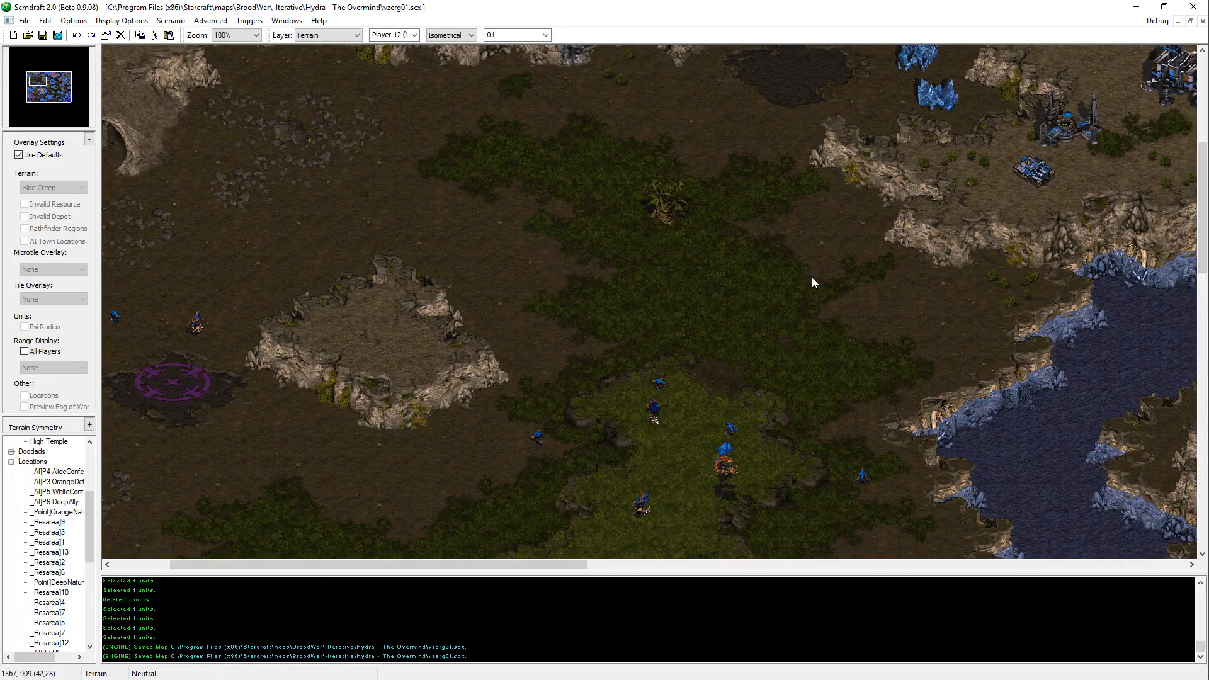
# Step: Survey the northeastern Terran mining base, the raised city platform and the eastern jungle settlement, ending at the central Zerg base
pyautogui.moveTo(1031, 409); pyautogui.dragTo(1096, 581, button='middle')
pyautogui.moveTo(749, 459); pyautogui.dragTo(737, 247, button='middle')
pyautogui.press('Right')
pyautogui.press('Down')
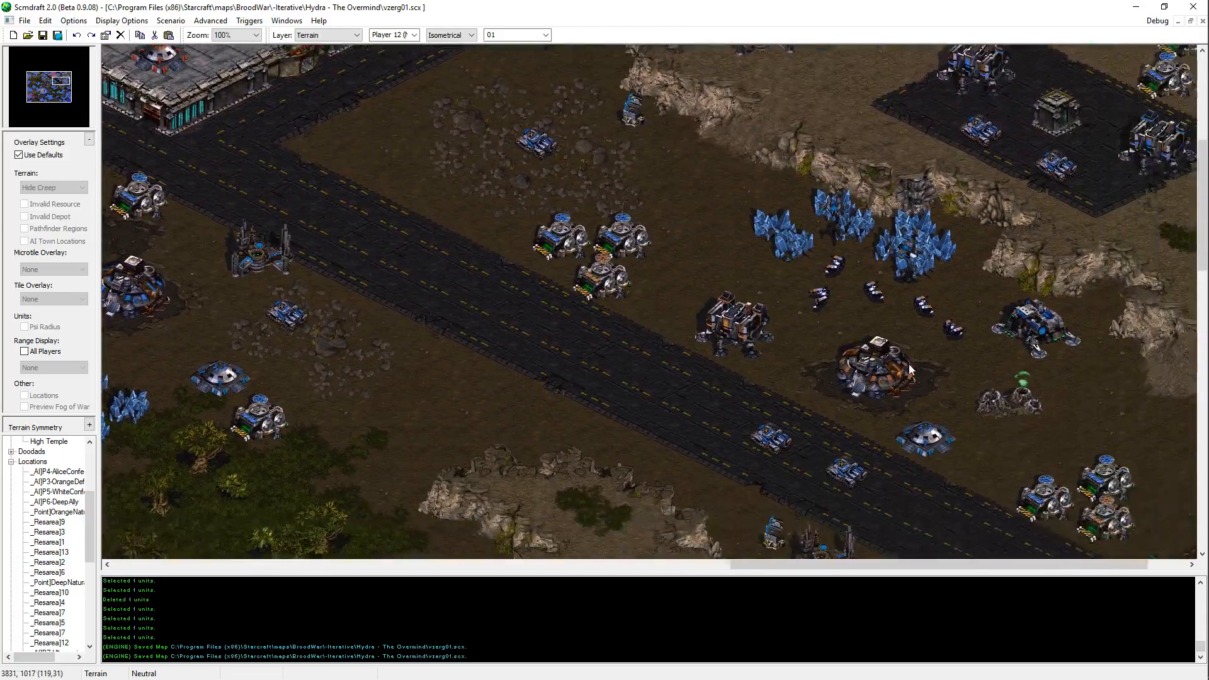
pyautogui.press('Up')
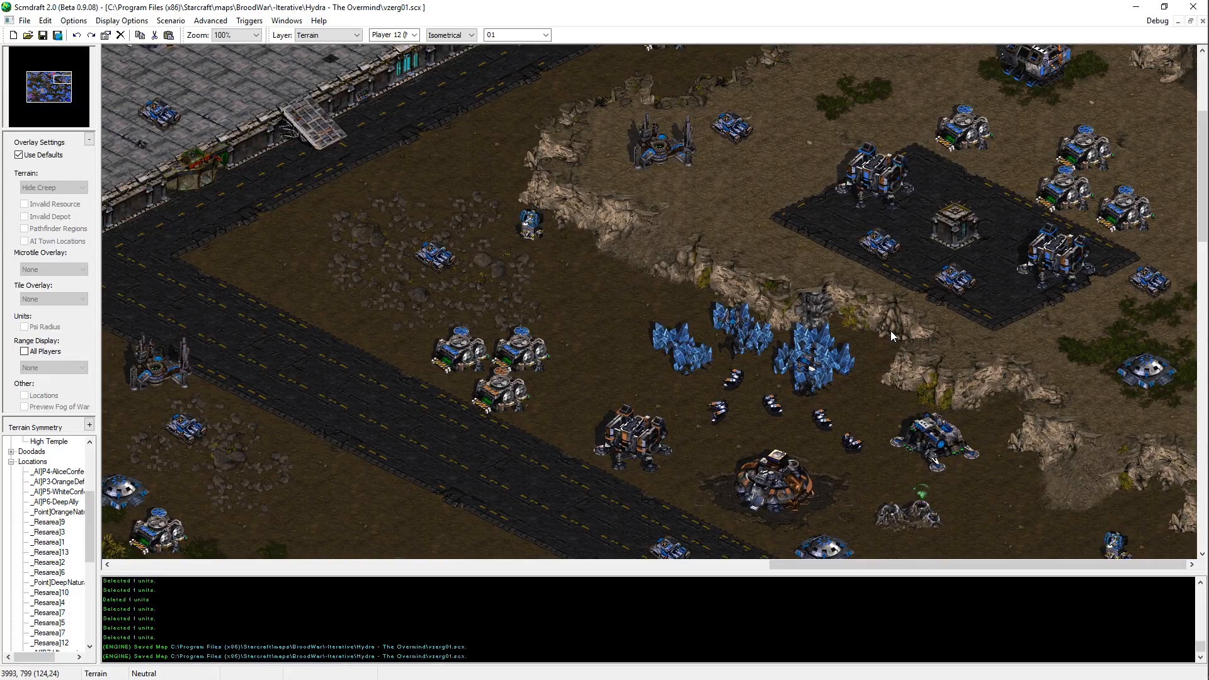
pyautogui.moveTo(867, 361); pyautogui.dragTo(660, 337, button='middle')
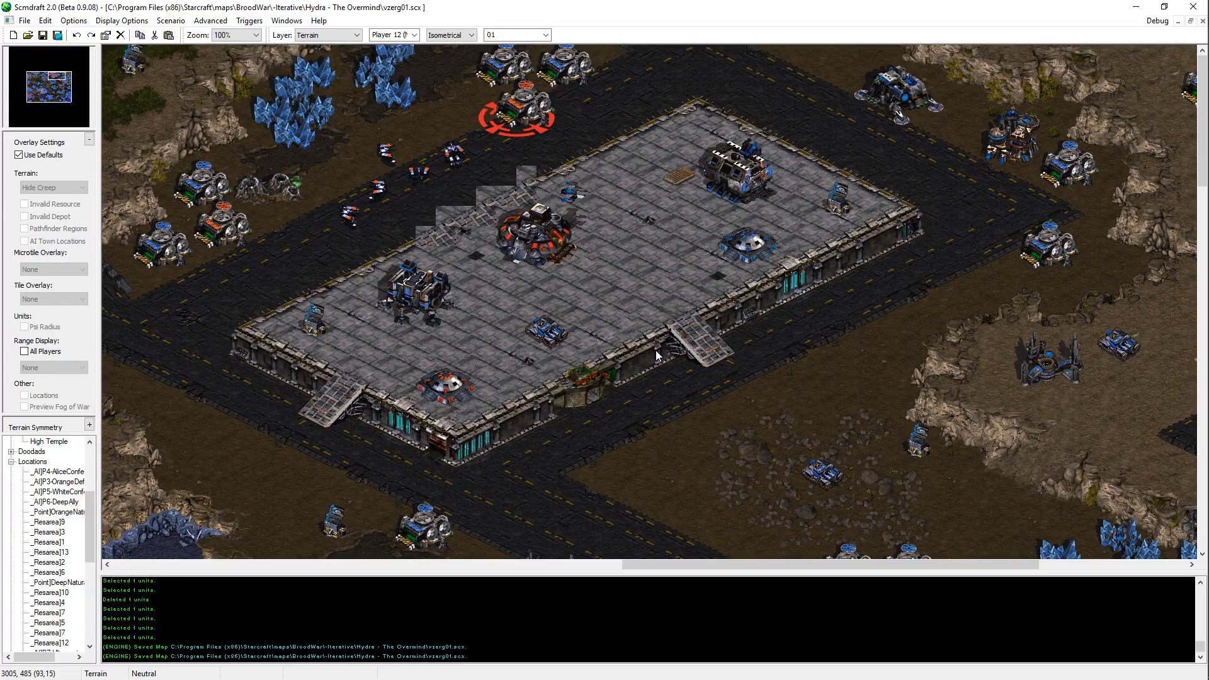
pyautogui.moveTo(666, 359); pyautogui.dragTo(663, 561, button='middle')
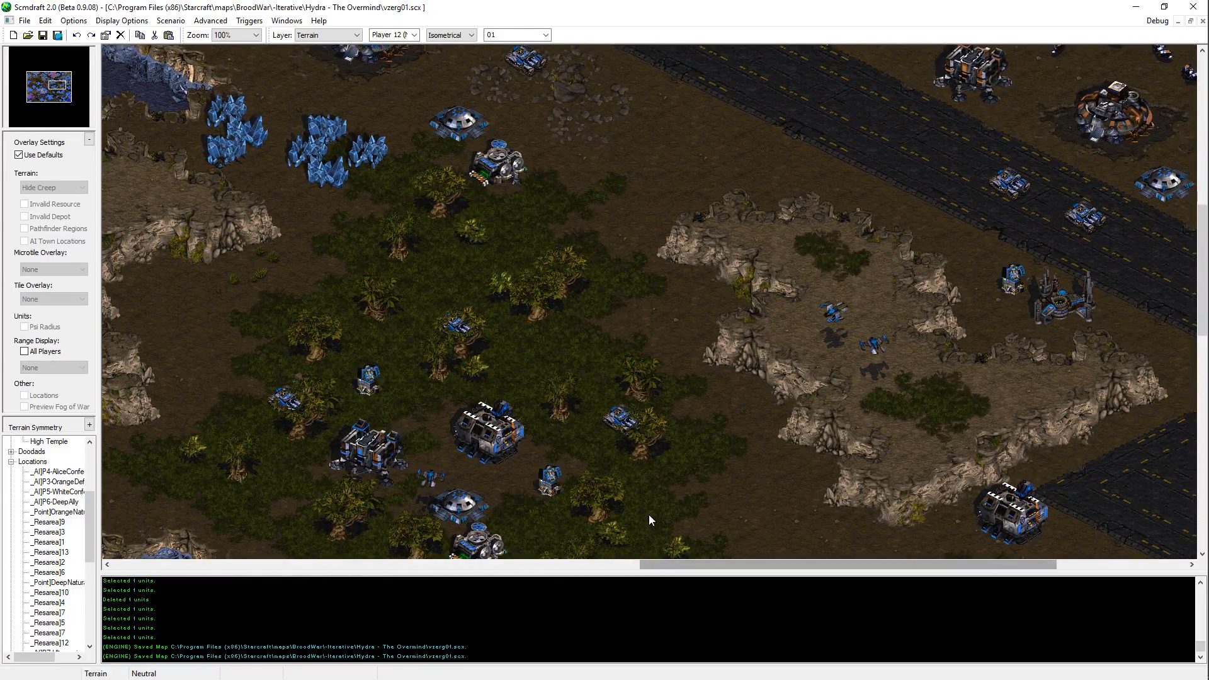
pyautogui.moveTo(648, 516); pyautogui.dragTo(603, 373, button='middle')
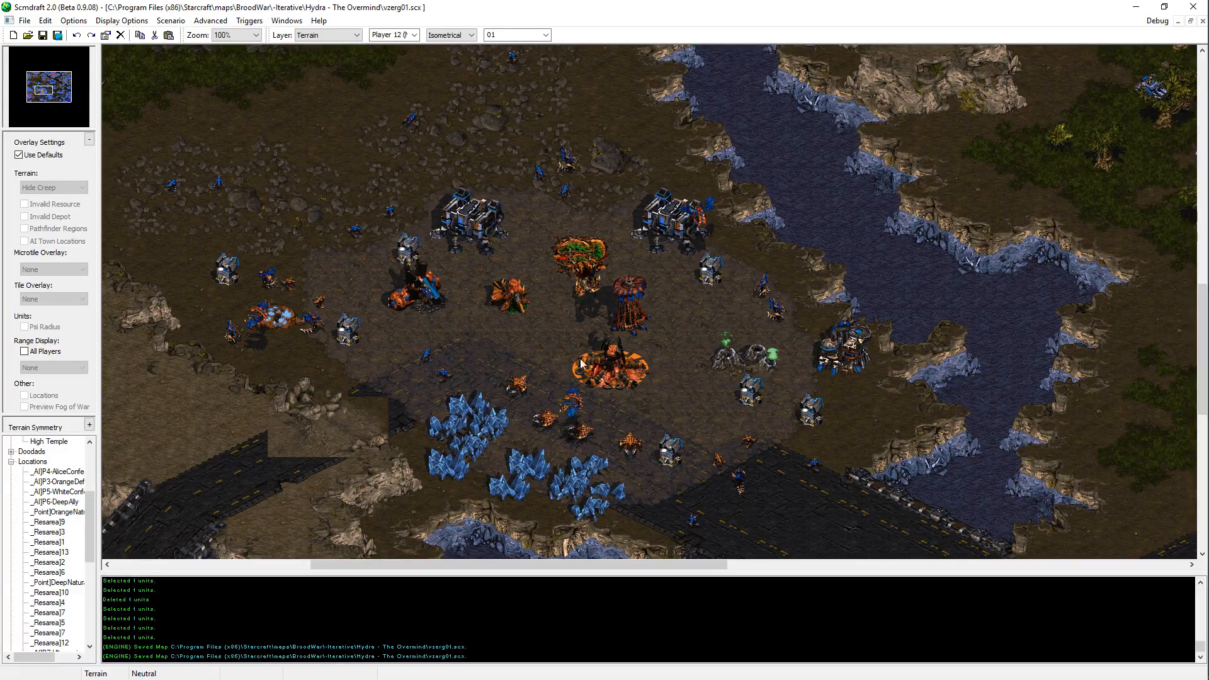
# Step: Inspect the eastern jungle, the cliffs beside the road, and the cliffs south of the northwestern city platform
pyautogui.press('Right')
pyautogui.press('Up')
pyautogui.press('Right')
pyautogui.press('Down')
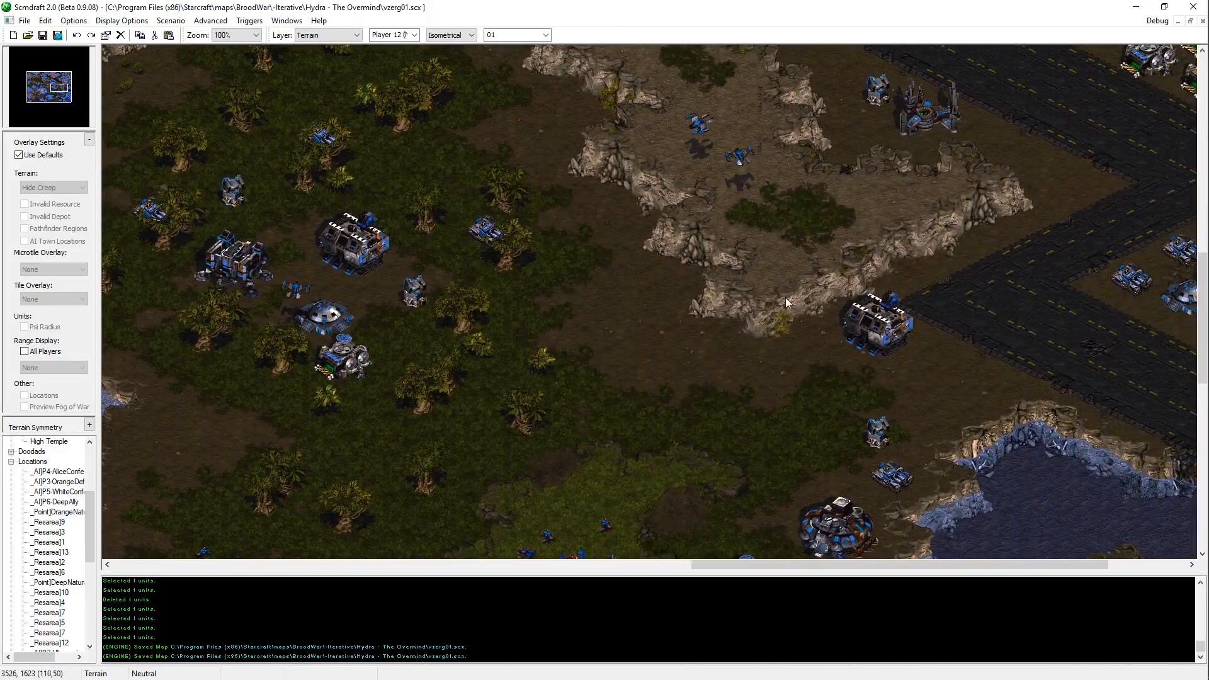
pyautogui.press('Right')
pyautogui.press('Up')
pyautogui.press('Left')
pyautogui.press('Up')
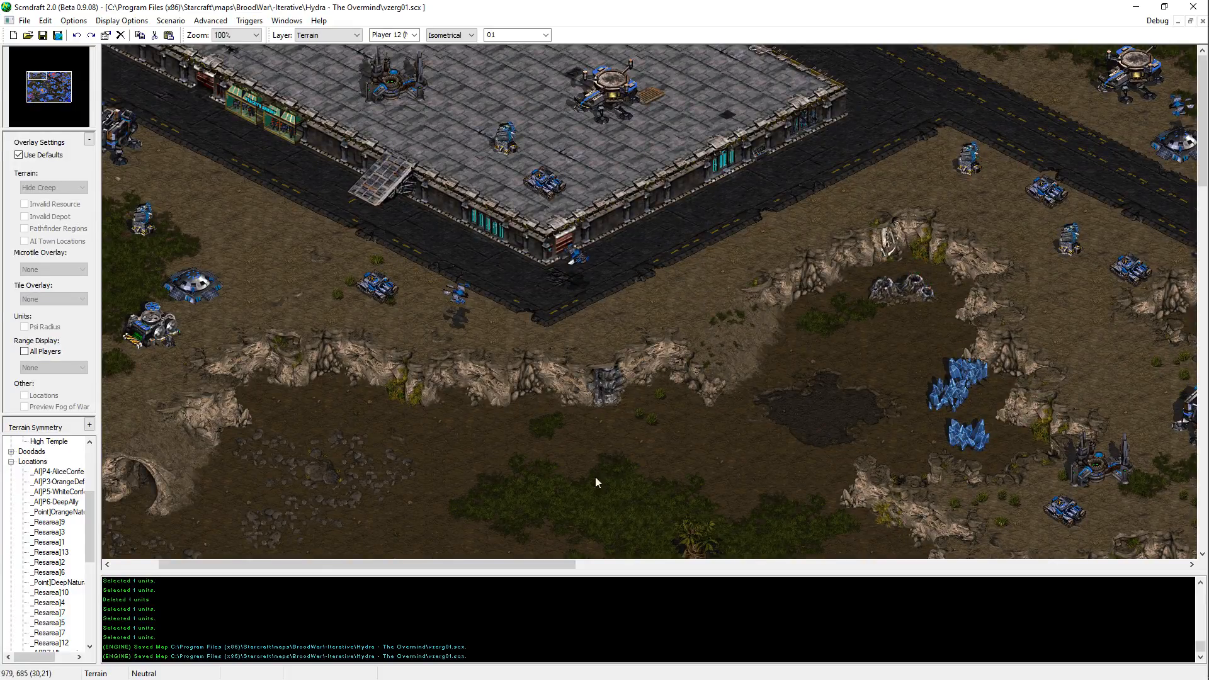
# Step: Examine the northwestern dirt valley, the river and the Zerg outposts, ending at the northeastern Terran mining base
pyautogui.moveTo(549, 494); pyautogui.dragTo(663, 327, button='middle')
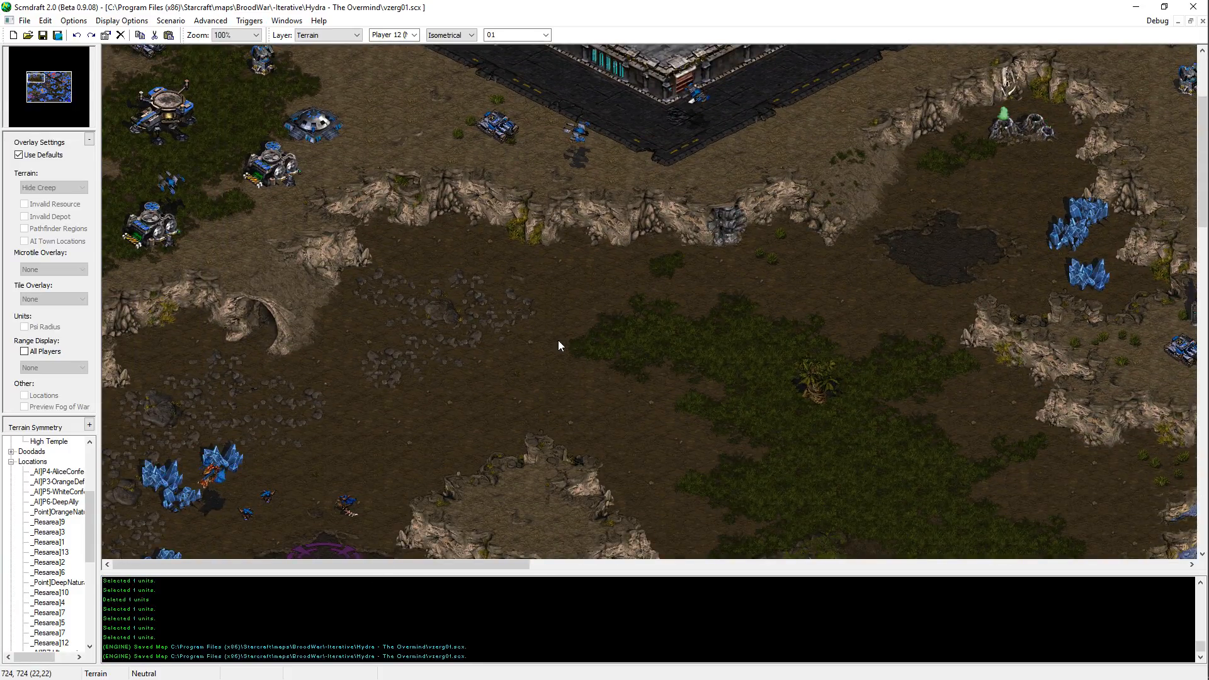
pyautogui.moveTo(761, 429); pyautogui.dragTo(453, 260, button='middle')
pyautogui.moveTo(860, 409); pyautogui.dragTo(780, 386, button='middle')
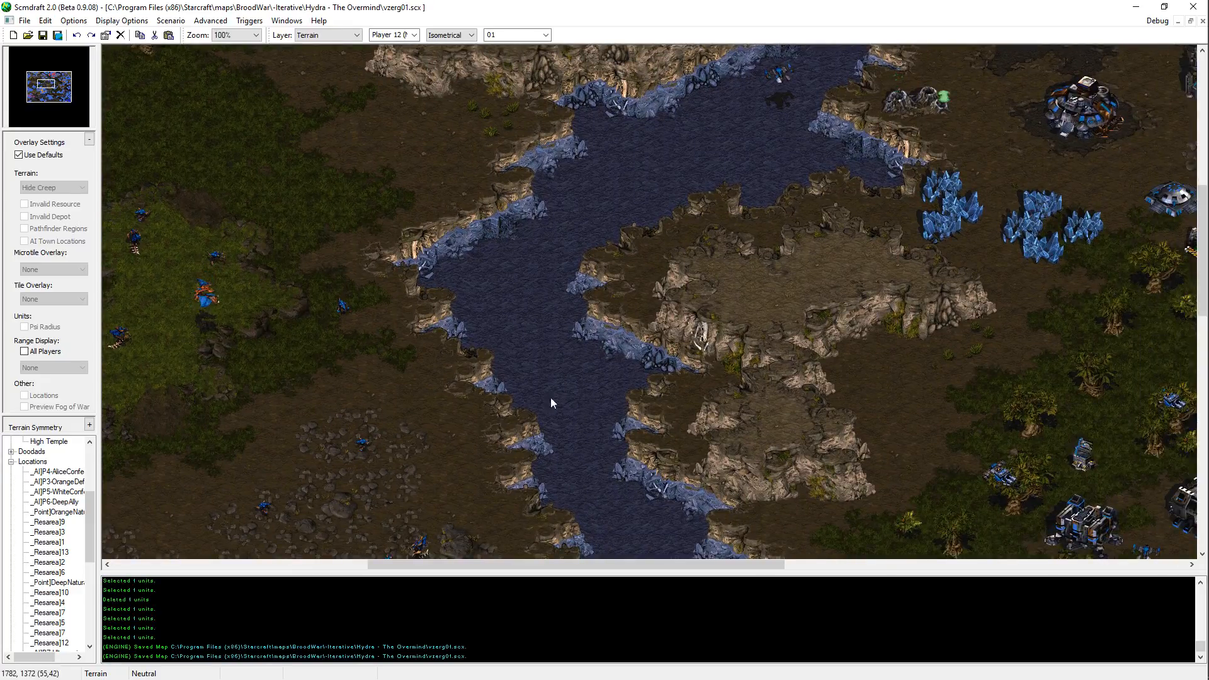
pyautogui.moveTo(378, 453); pyautogui.dragTo(573, 331, button='middle')
pyautogui.moveTo(230, 507); pyautogui.dragTo(323, 451, button='middle')
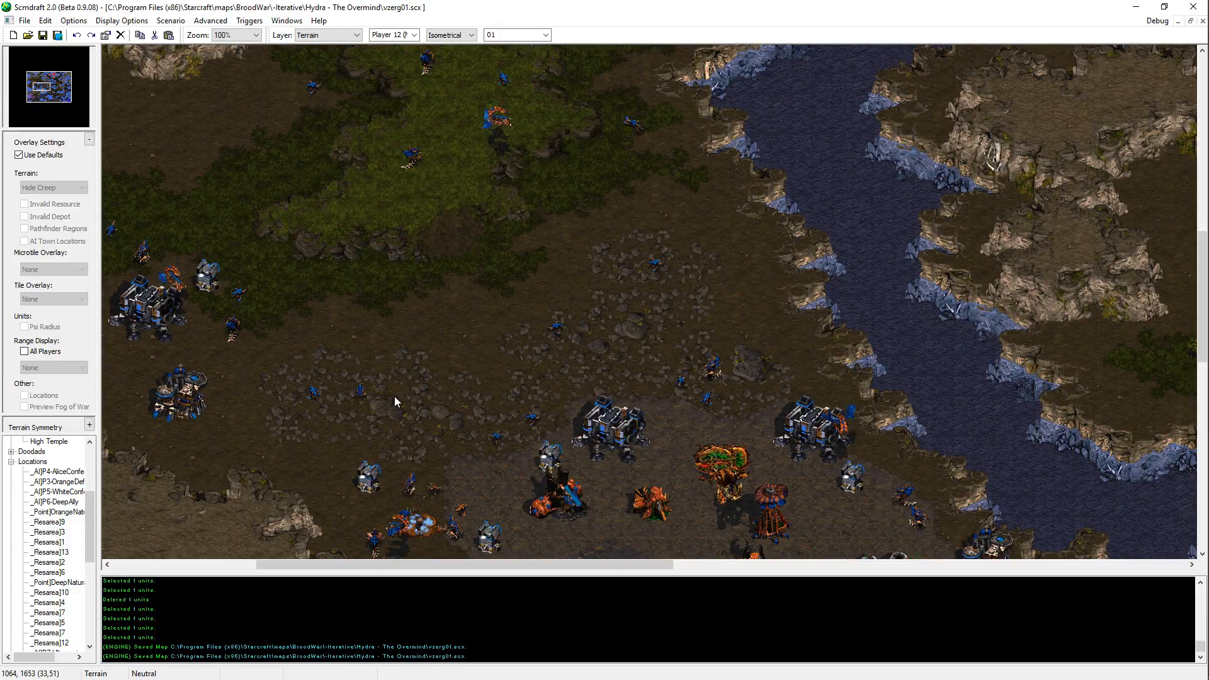
pyautogui.moveTo(433, 466); pyautogui.dragTo(1094, 414, button='middle')
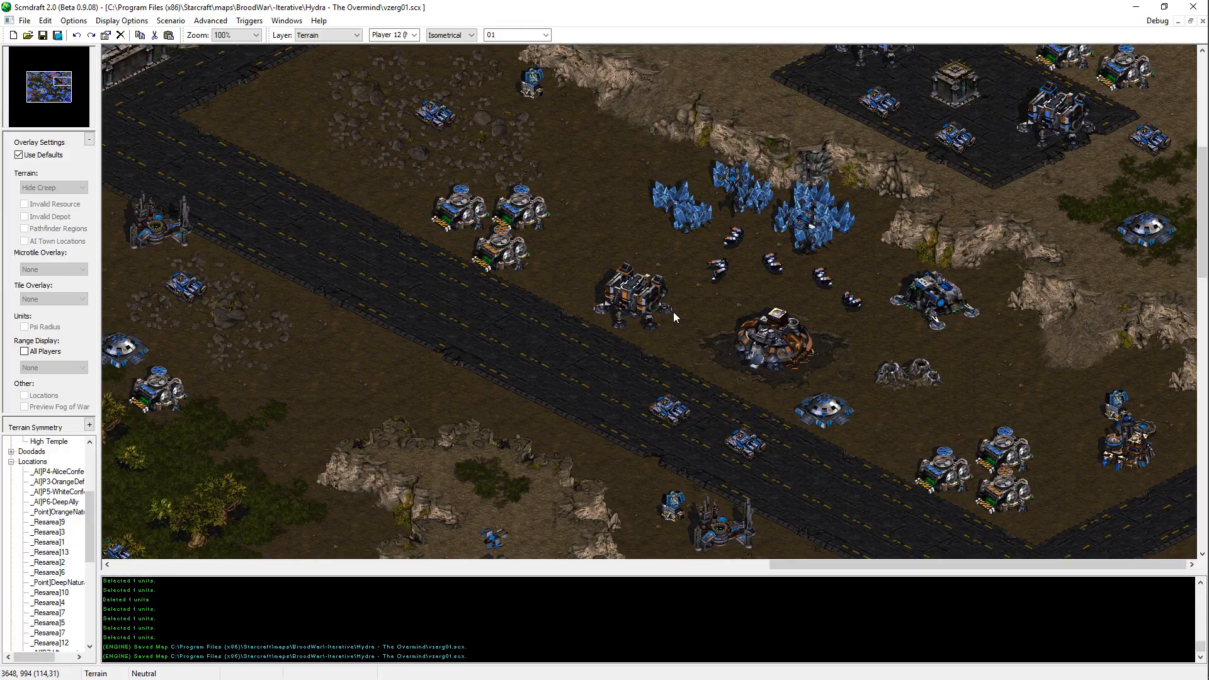
# Step: Review the plateau above the northeastern mining base and the road and jungle areas southwest of it
pyautogui.scroll(2, 701, 227)
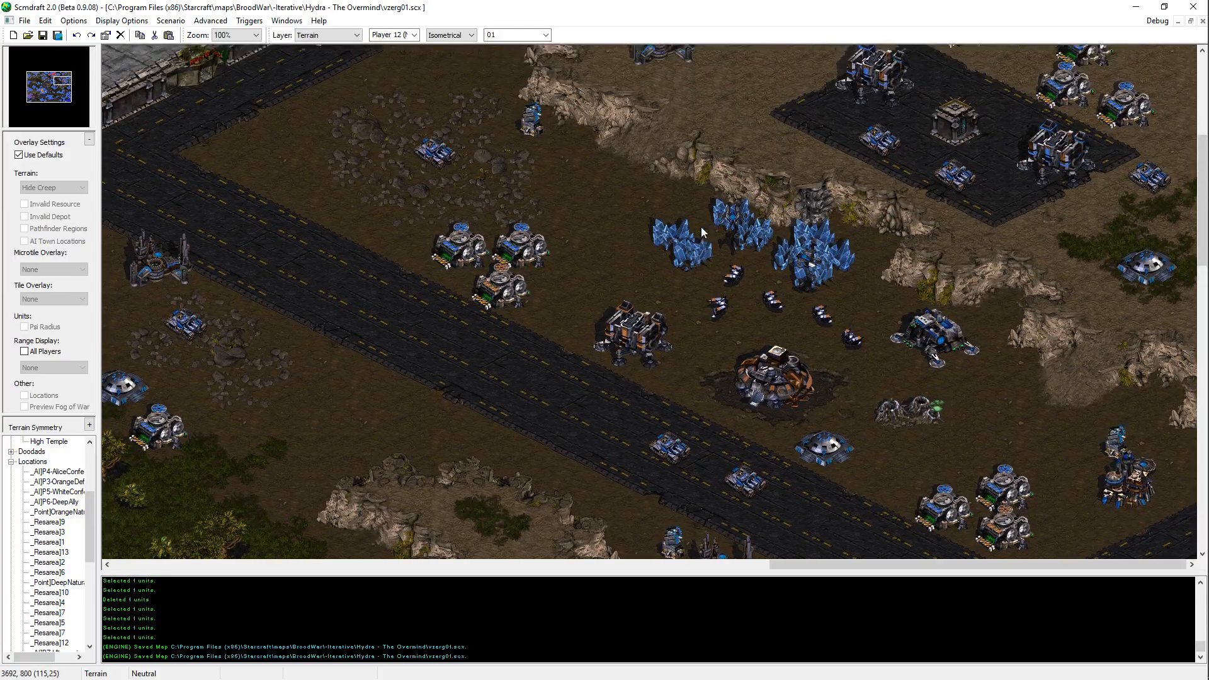
pyautogui.scroll(10, 701, 228)
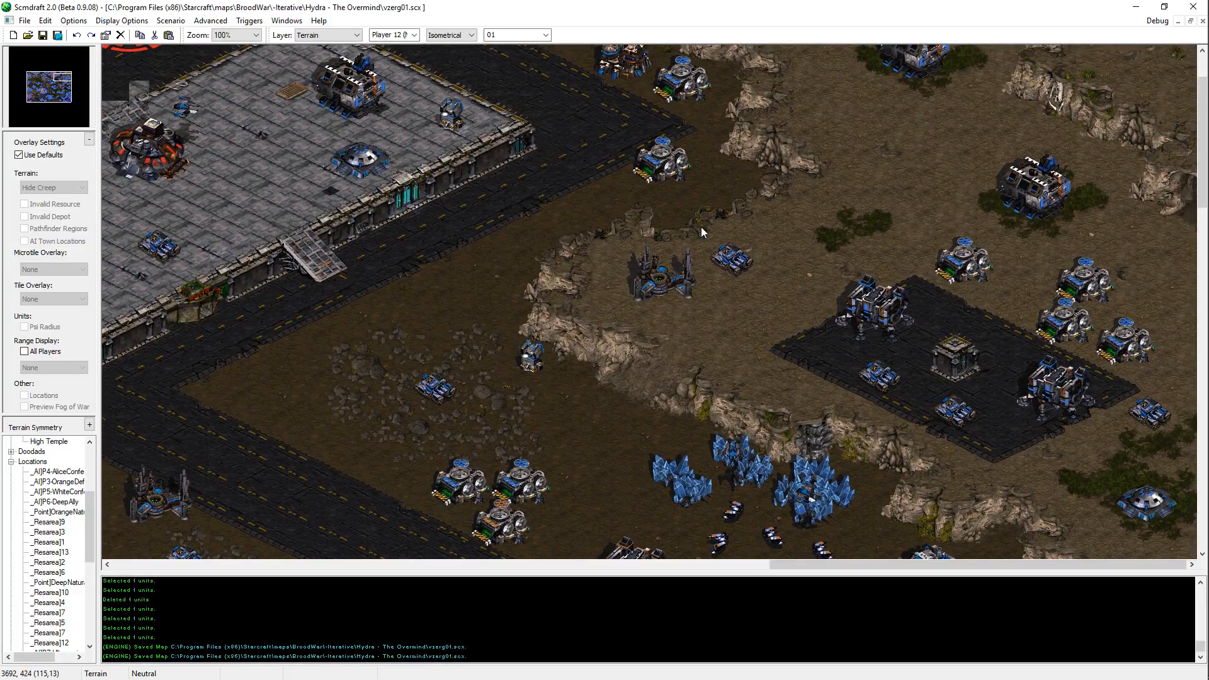
pyautogui.scroll(4, 874, 195)
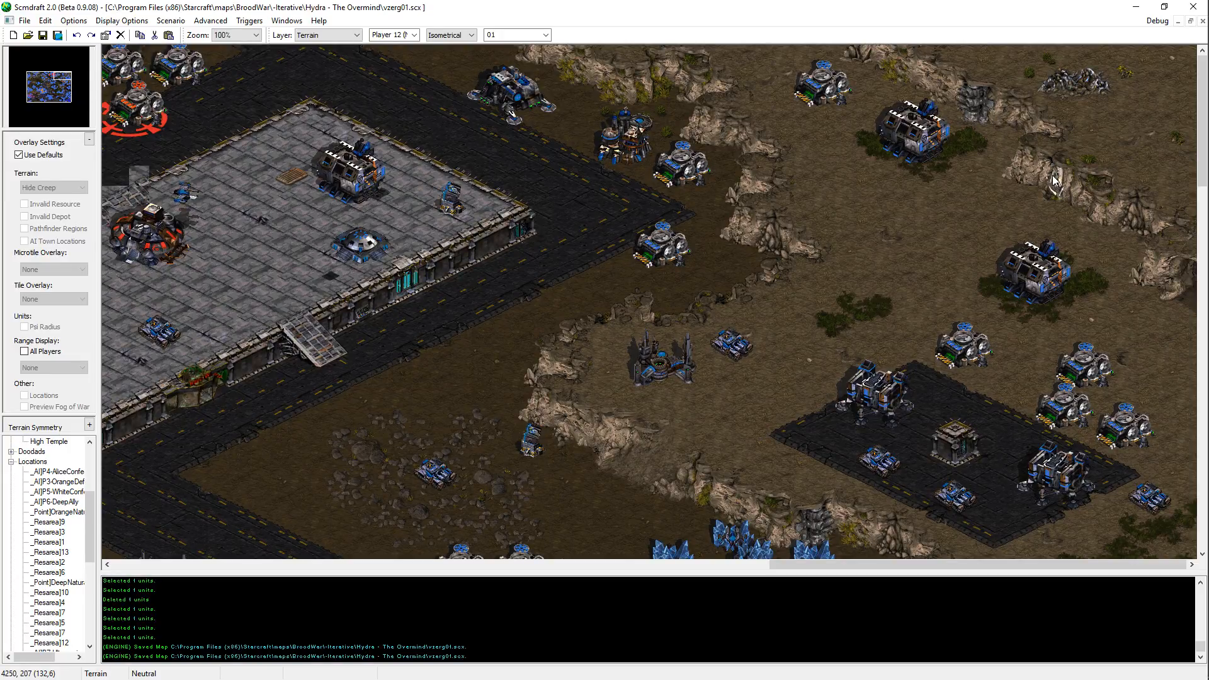
pyautogui.moveTo(717, 548); pyautogui.dragTo(725, 119, button='middle')
pyautogui.moveTo(736, 535); pyautogui.dragTo(732, 94, button='middle')
pyautogui.moveTo(416, 271); pyautogui.dragTo(755, 479, button='middle')
pyautogui.moveTo(917, 58); pyautogui.dragTo(822, 296, button='middle')
pyautogui.moveTo(642, 307); pyautogui.dragTo(839, 206, button='middle')
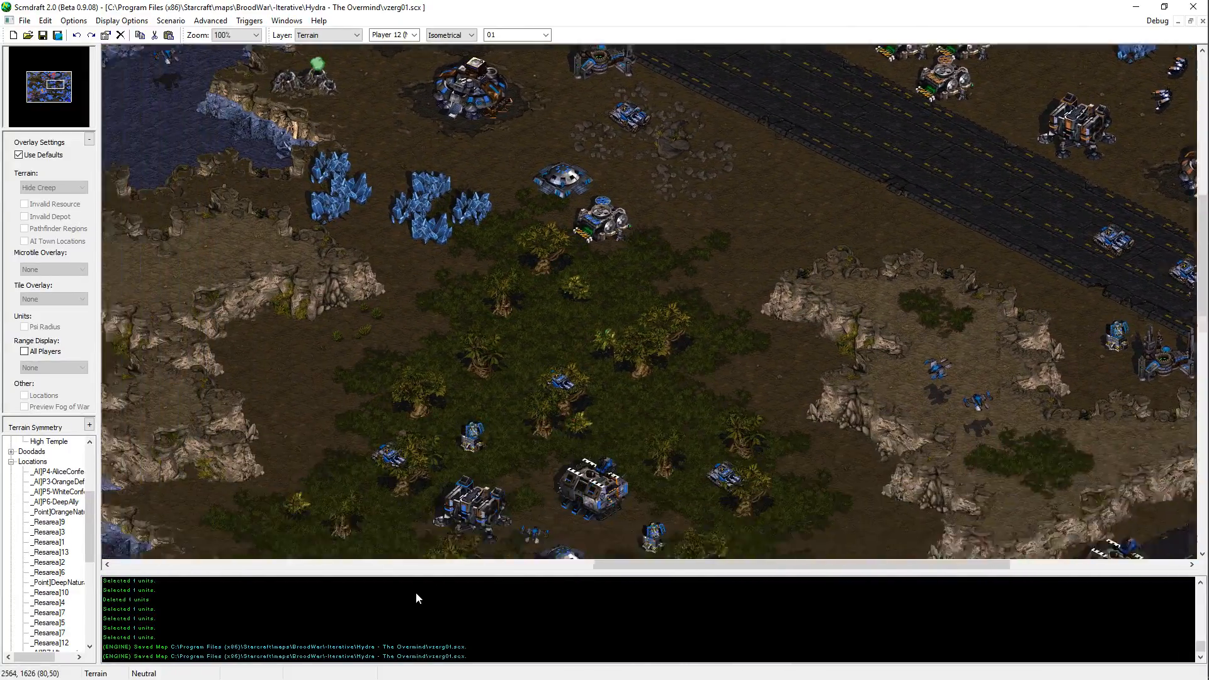
# Step: Recheck the raised city platform, the mining base to its southeast and the Terran structures on the northeastern plateau
pyautogui.moveTo(276, 191); pyautogui.dragTo(638, 223, button='middle')
pyautogui.moveTo(585, 308); pyautogui.dragTo(424, 547, button='middle')
pyautogui.moveTo(791, 75); pyautogui.dragTo(482, 329, button='middle')
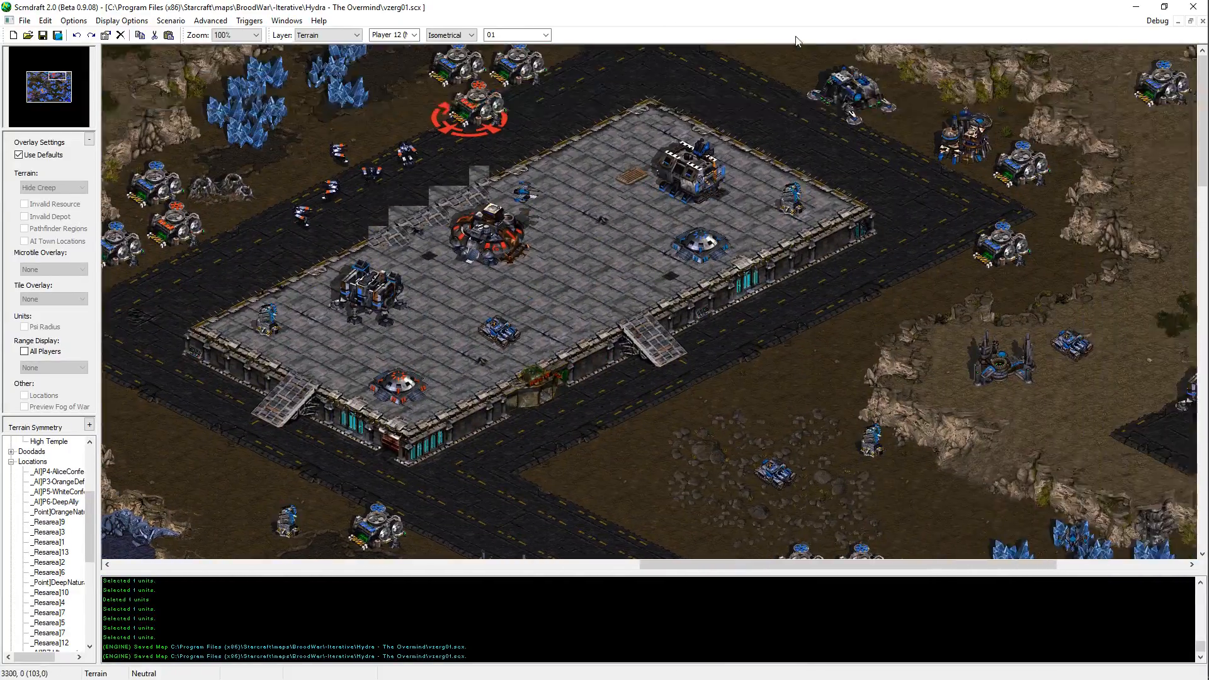
pyautogui.moveTo(945, 94); pyautogui.dragTo(605, 252, button='middle')
pyautogui.moveTo(905, 228); pyautogui.dragTo(907, 31, button='middle')
pyautogui.moveTo(890, 485); pyautogui.dragTo(855, 366, button='middle')
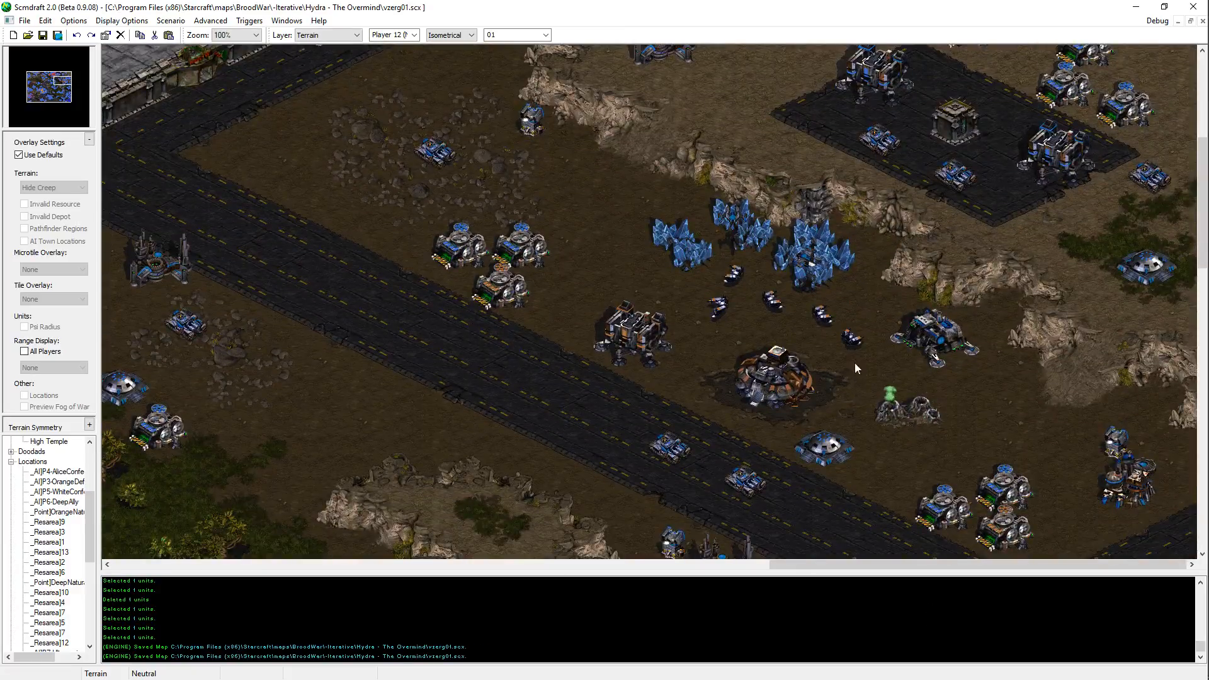
pyautogui.moveTo(788, 170); pyautogui.dragTo(778, 491, button='middle')
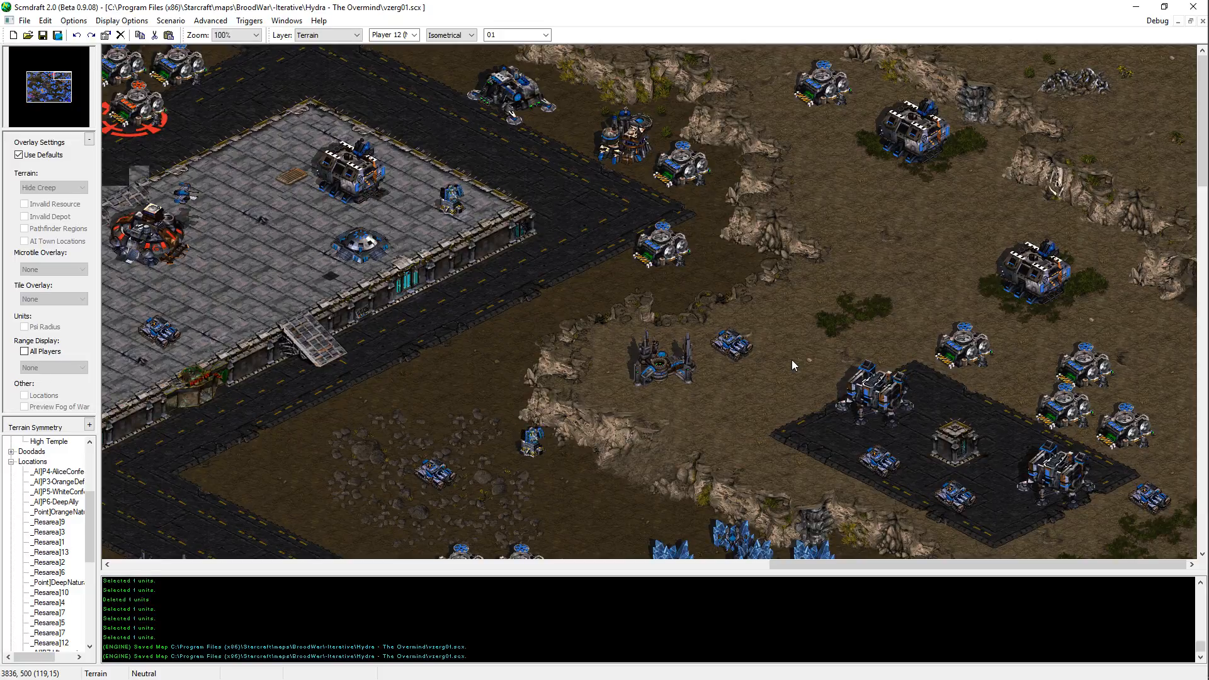
pyautogui.moveTo(791, 360); pyautogui.dragTo(1047, 240, button='middle')
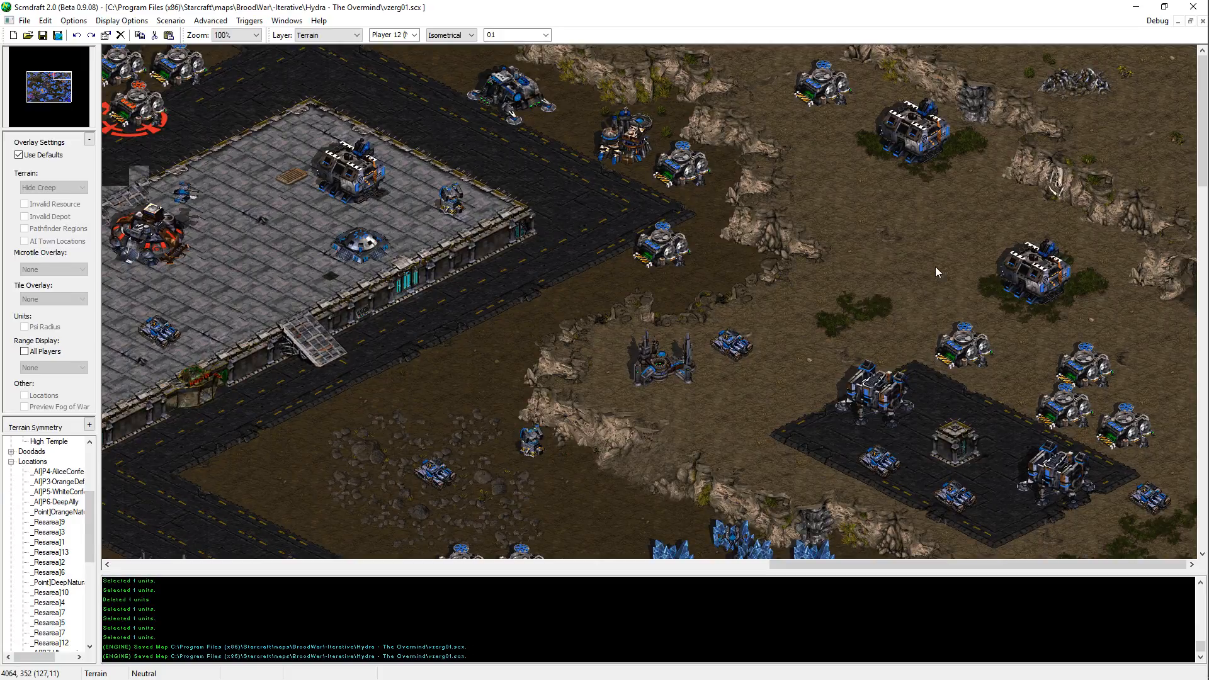
pyautogui.scroll(-3, 939, 285)
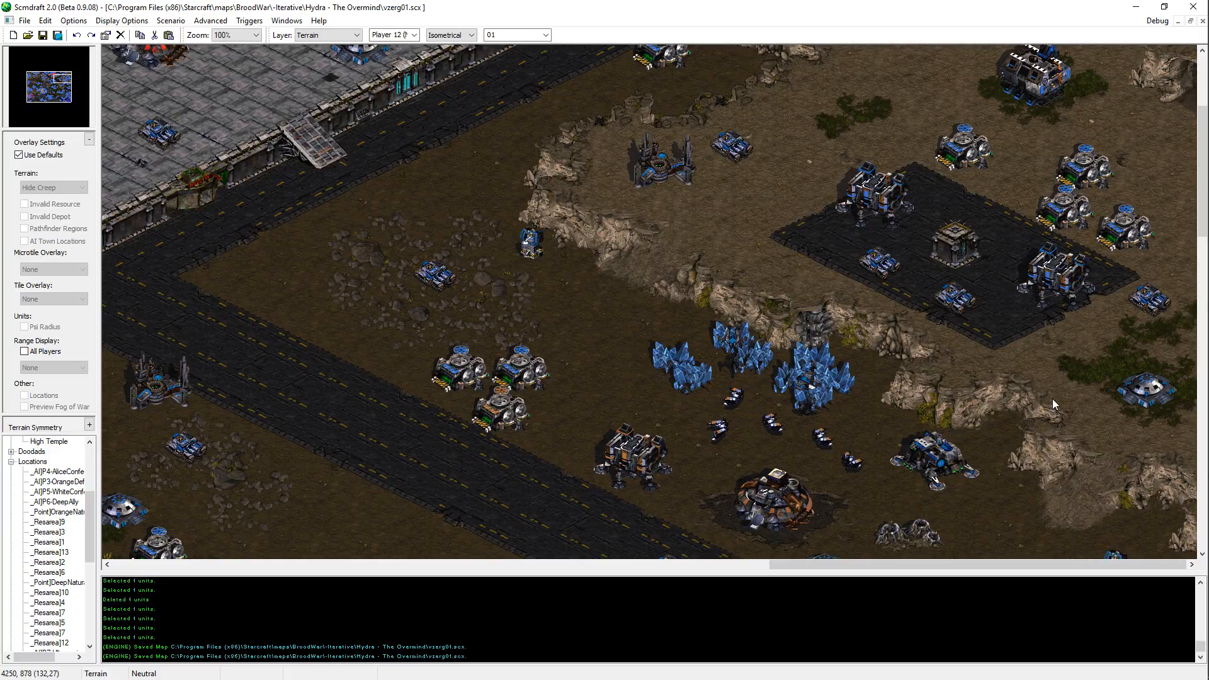
pyautogui.scroll(3, 951, 331)
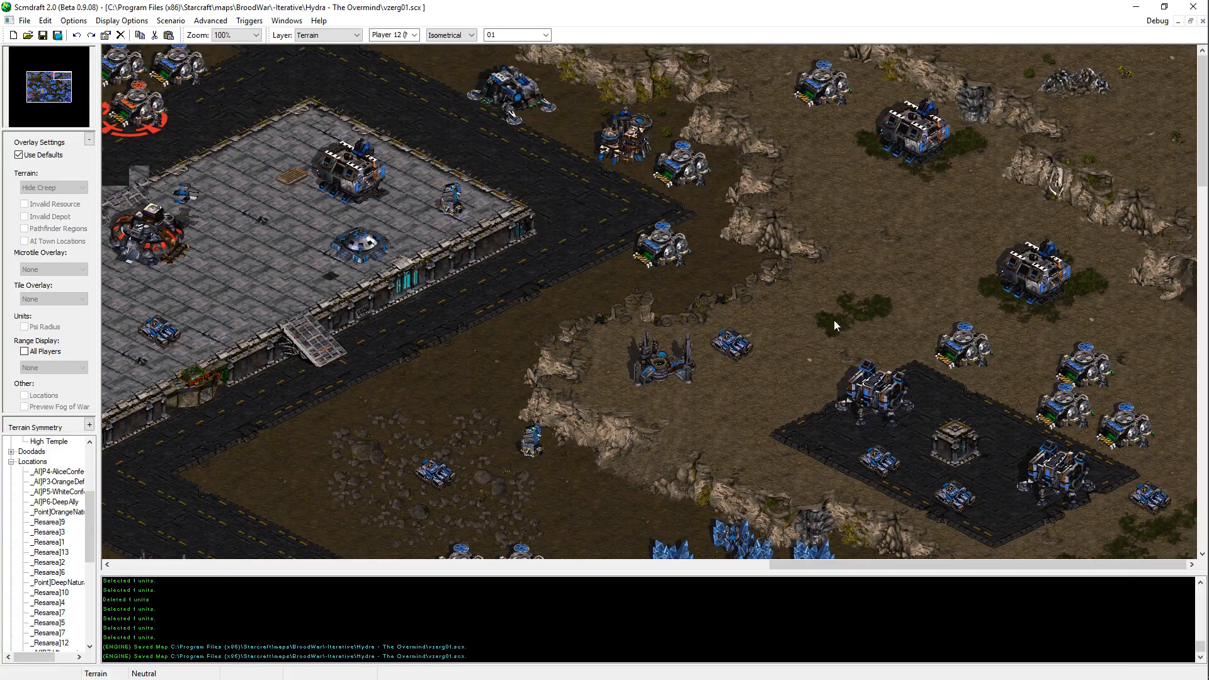
# Step: Place Dirt isometrical terrain beside the Terran building at the road northeast of the raised city platform, and save the map
pyautogui.rightClick(460, 368)
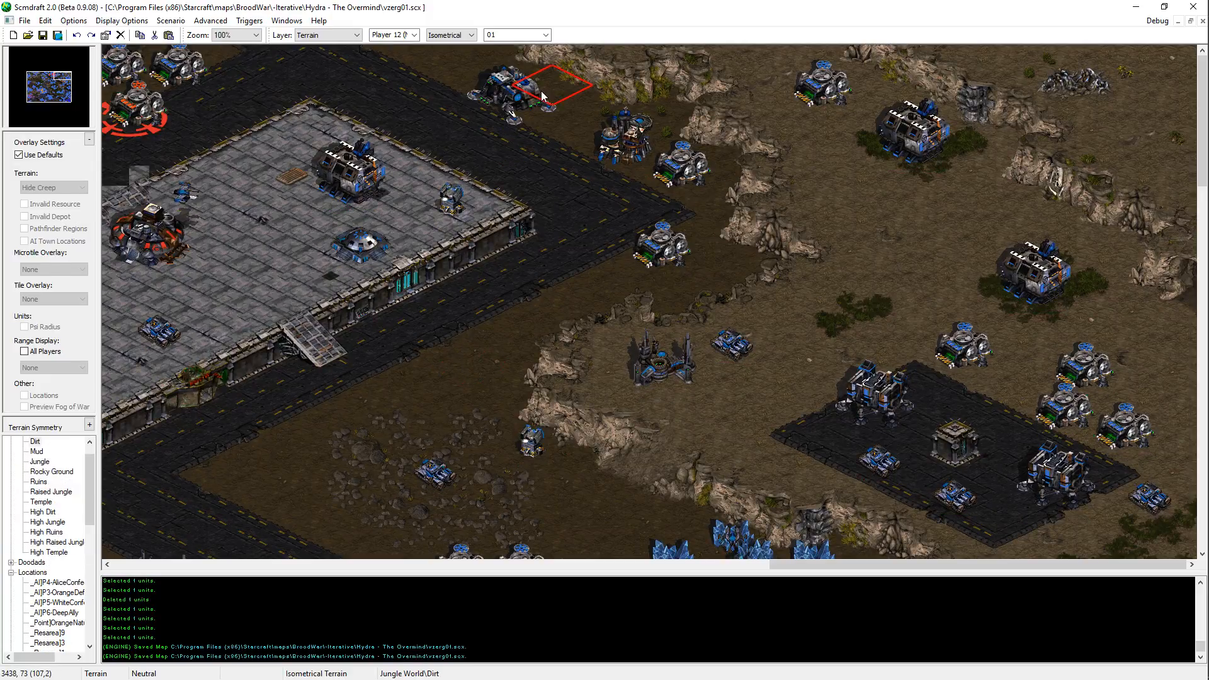
pyautogui.click(543, 96)
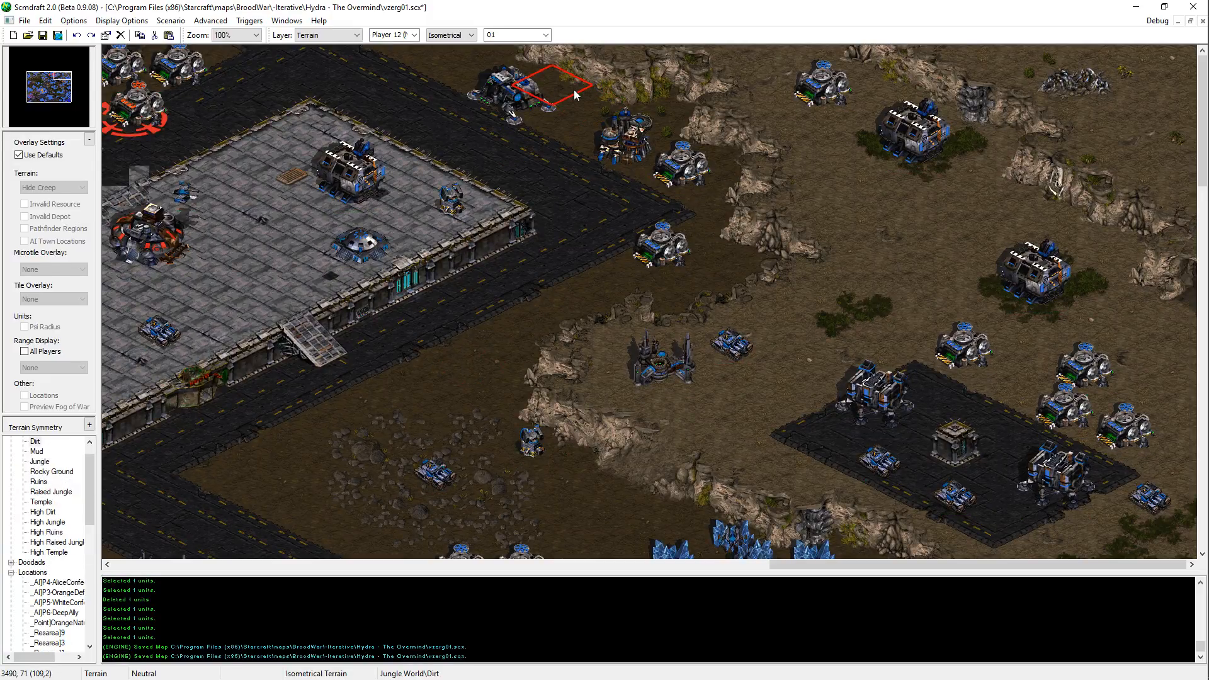
pyautogui.hotkey('ctrl', 's')
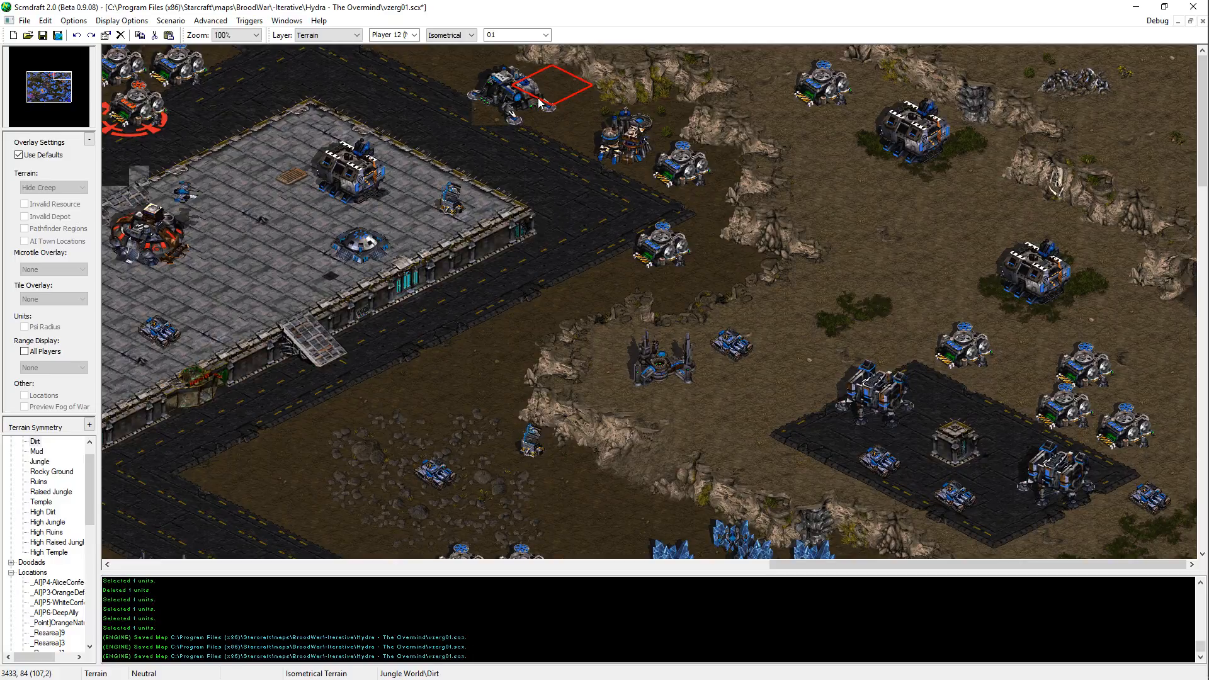
pyautogui.click(540, 101)
pyautogui.click(541, 101)
pyautogui.click(544, 99)
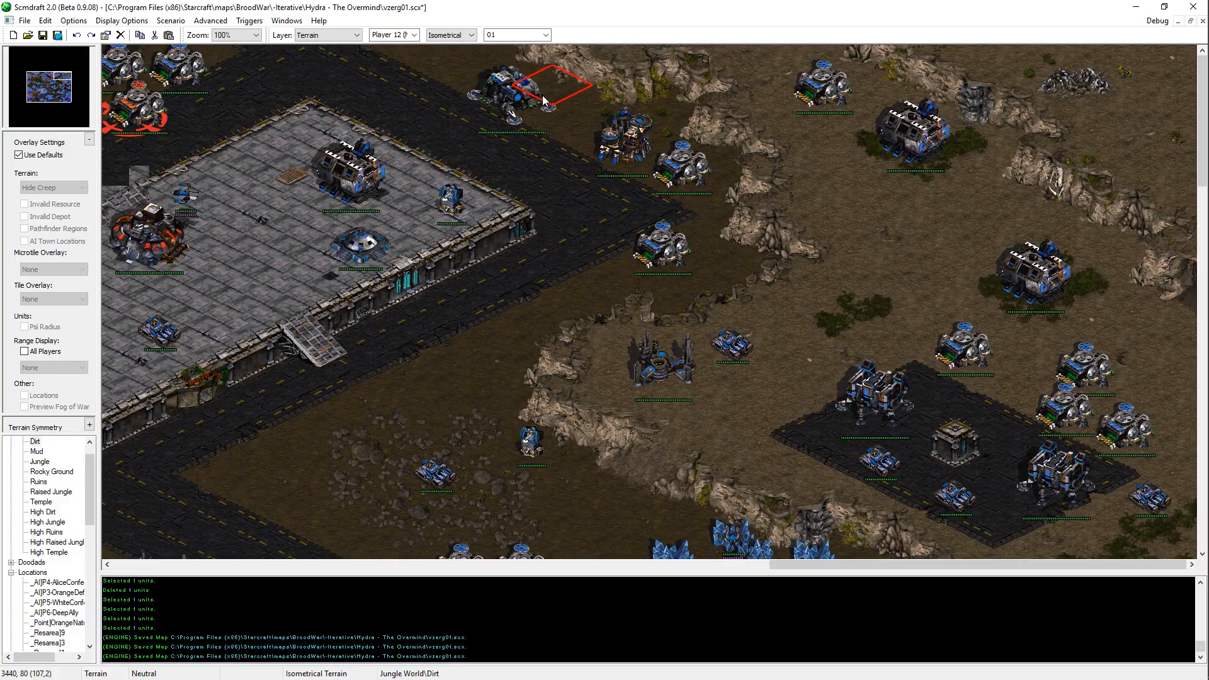
pyautogui.hotkey('ctrl', 's')
# Step: Survey the northern Terran areas from the northeastern plateau west to the cliffs below the northwestern city platform
pyautogui.scroll(-2, 644, 245)
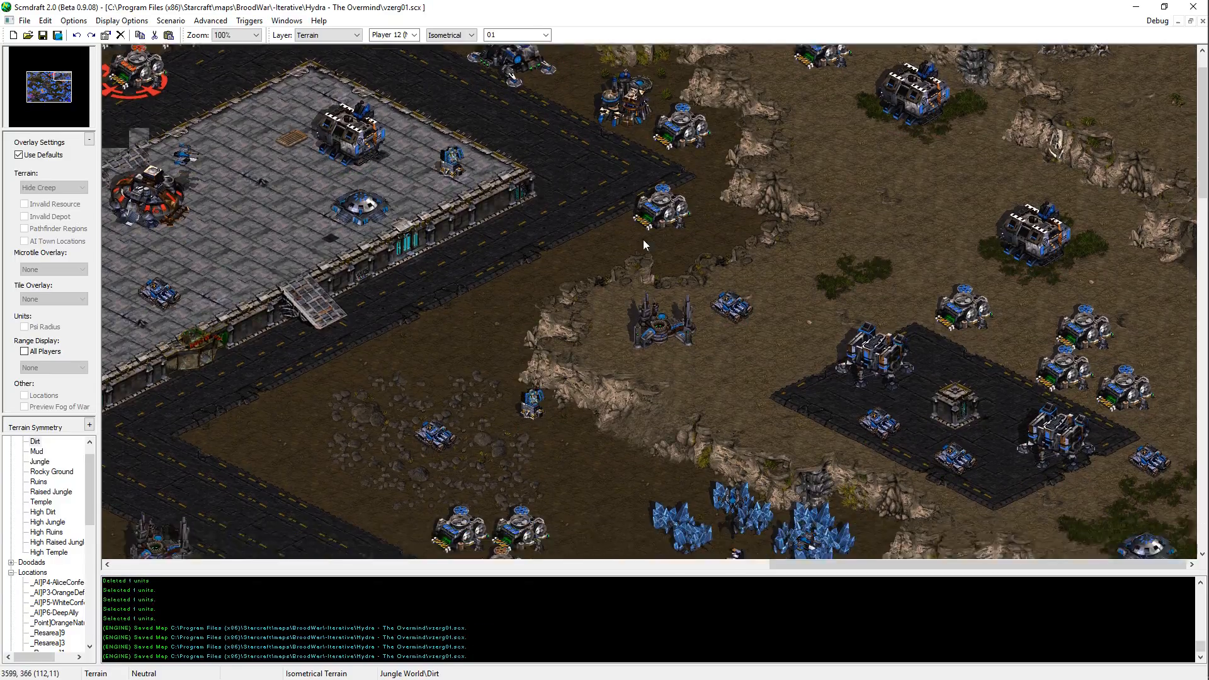
pyautogui.scroll(2, 643, 245)
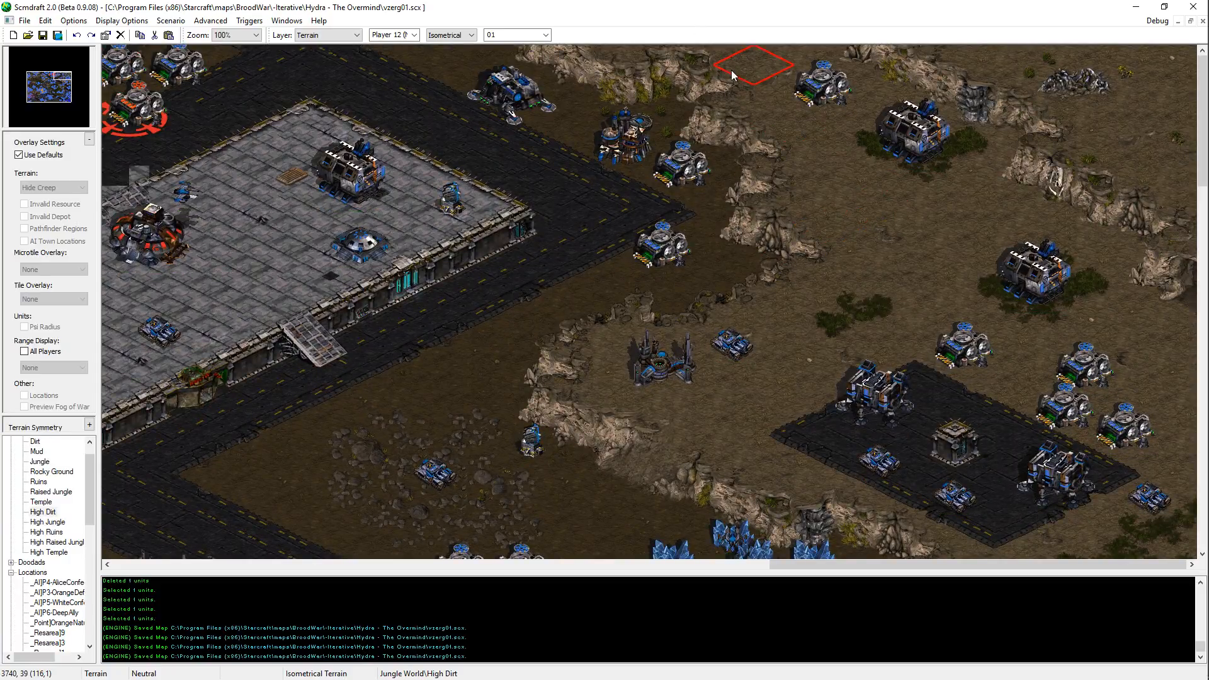
pyautogui.scroll(-7, 810, 360)
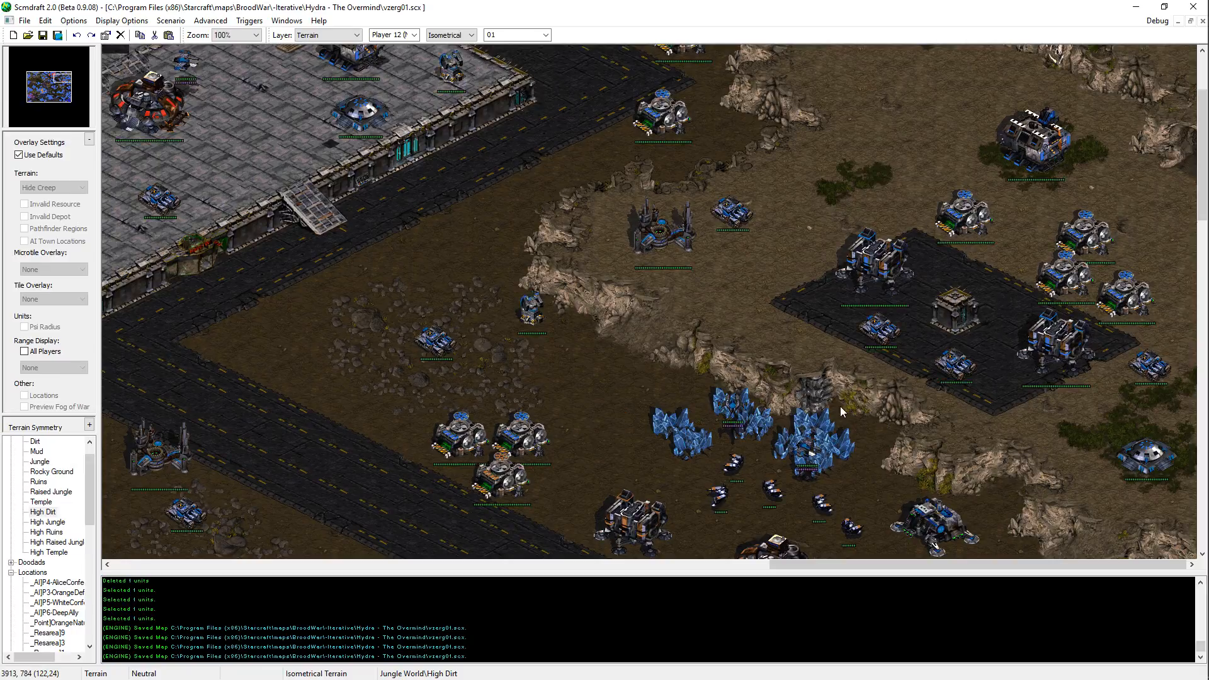
pyautogui.press('Up')
pyautogui.press('Up')
pyautogui.press('Up')
pyautogui.press('Up')
pyautogui.press('Up')
pyautogui.press('Up')
pyautogui.press('Left')
pyautogui.press('Left')
pyautogui.press('Left')
pyautogui.press('Left')
pyautogui.press('Left')
pyautogui.press('Left')
pyautogui.press('Left')
pyautogui.press('Left')
pyautogui.press('Left')
pyautogui.press('Left')
pyautogui.press('Left')
pyautogui.press('Left')
pyautogui.press('Left')
pyautogui.press('Left')
pyautogui.press('Left')
pyautogui.press('Left')
pyautogui.press('Left')
pyautogui.press('Left')
pyautogui.press('Left')
pyautogui.press('Left')
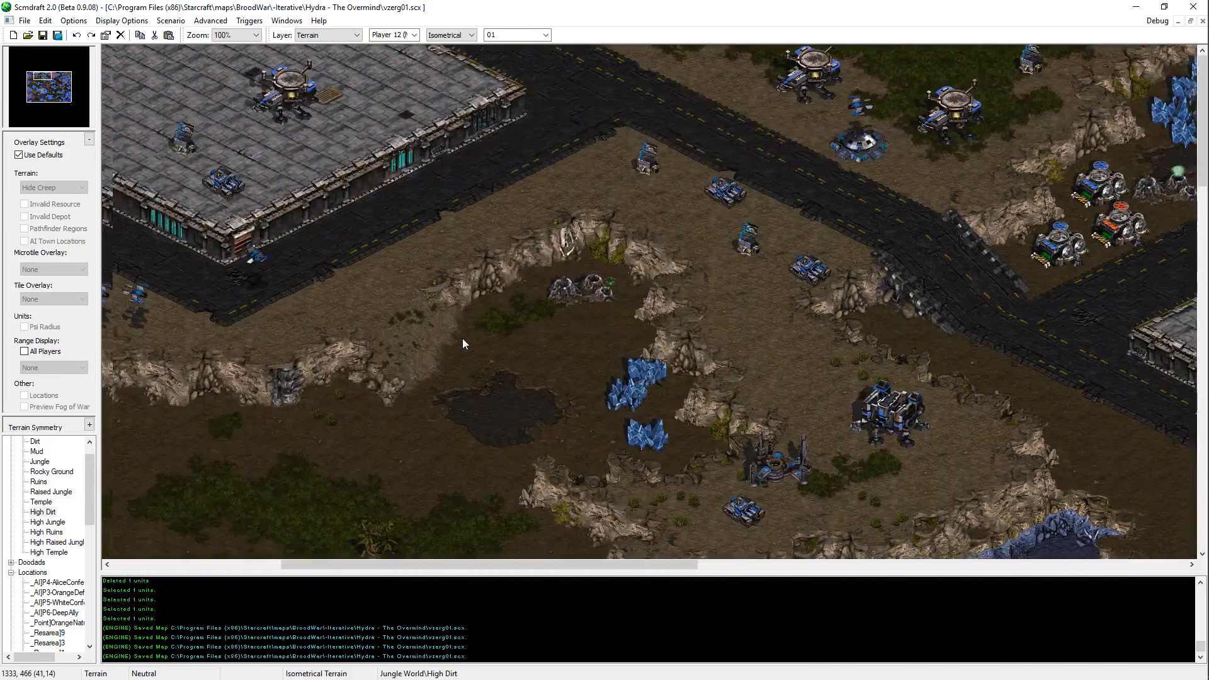
pyautogui.press('Left')
pyautogui.press('Left')
pyautogui.press('Left')
pyautogui.press('Left')
pyautogui.press('Left')
pyautogui.press('Left')
pyautogui.press('Left')
pyautogui.press('Right')
pyautogui.press('Down')
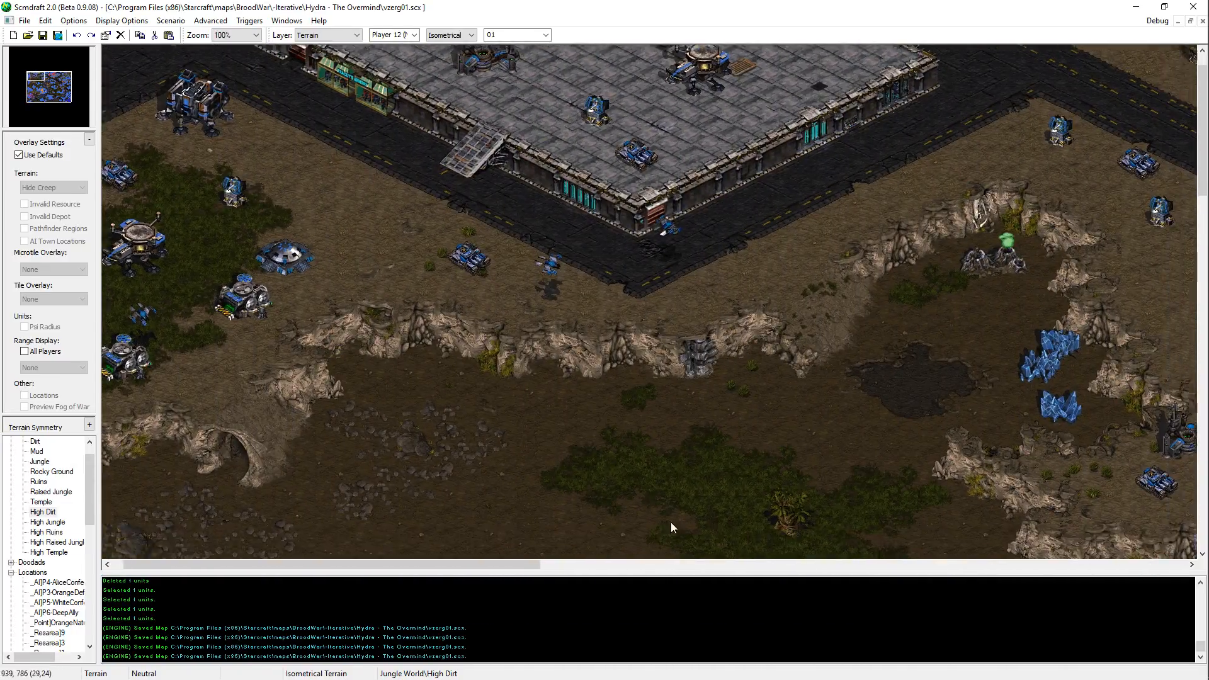
# Step: Inspect the terrain from the northwestern valley south past the raised jungle to the western and central Zerg bases
pyautogui.press('Right')
pyautogui.press('Right')
pyautogui.press('Right')
pyautogui.press('Right')
pyautogui.press('Right')
pyautogui.press('Right')
pyautogui.press('Right')
pyautogui.press('Down')
pyautogui.press('Down')
pyautogui.press('Down')
pyautogui.press('Down')
pyautogui.press('Down')
pyautogui.press('Down')
pyautogui.press('Down')
pyautogui.press('Left')
pyautogui.press('Left')
pyautogui.press('Left')
pyautogui.press('Left')
pyautogui.press('Left')
pyautogui.press('Down')
pyautogui.press('Down')
pyautogui.press('Down')
pyautogui.press('Down')
pyautogui.press('Down')
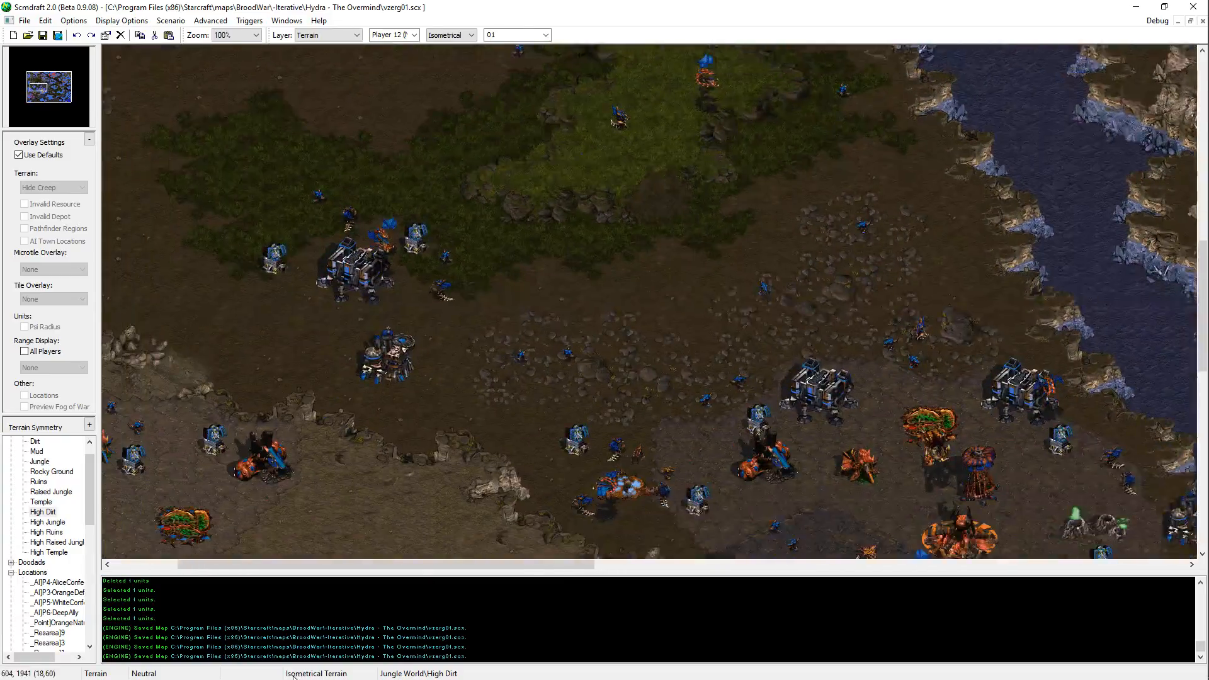
# Step: Inspect the terrain from the southwestern Zerg base up through the northwestern valley to the northern high dirt plateau
pyautogui.press('Left')
pyautogui.press('Left')
pyautogui.press('Left')
pyautogui.press('Down')
pyautogui.press('Down')
pyautogui.press('Down')
pyautogui.press('Down')
pyautogui.press('Down')
pyautogui.press('Down')
pyautogui.press('Down')
pyautogui.press('Down')
pyautogui.press('Down')
pyautogui.press('Down')
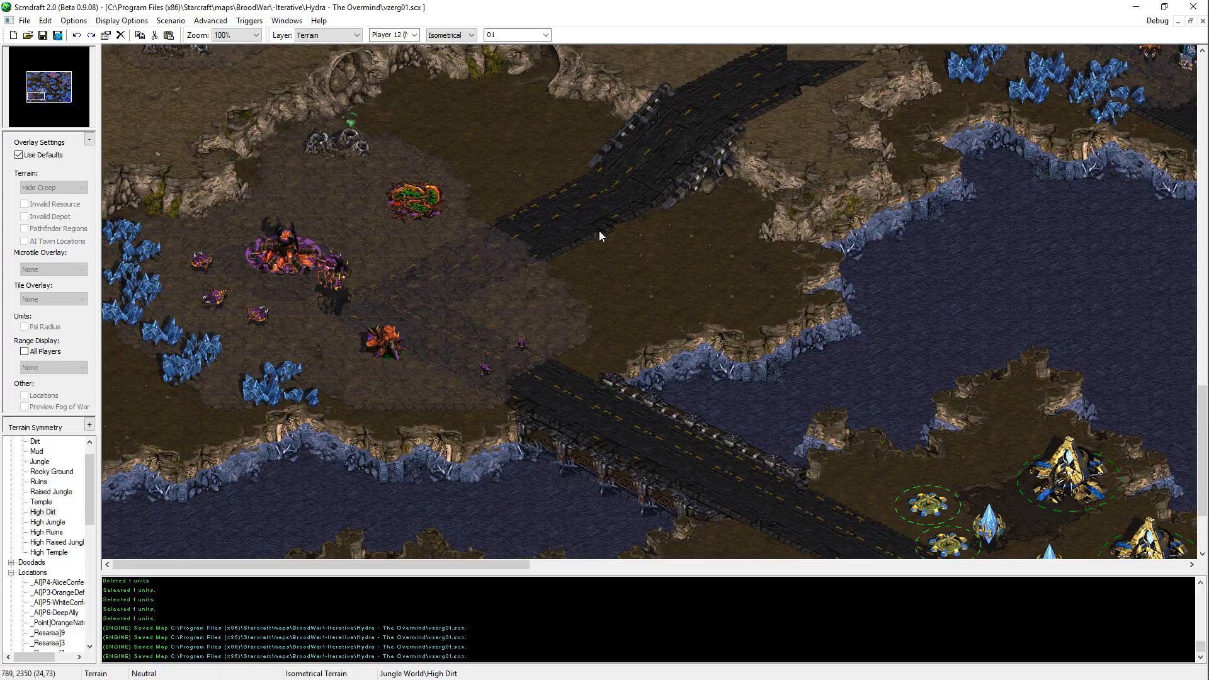
pyautogui.moveTo(474, 203); pyautogui.dragTo(469, 164, button='middle')
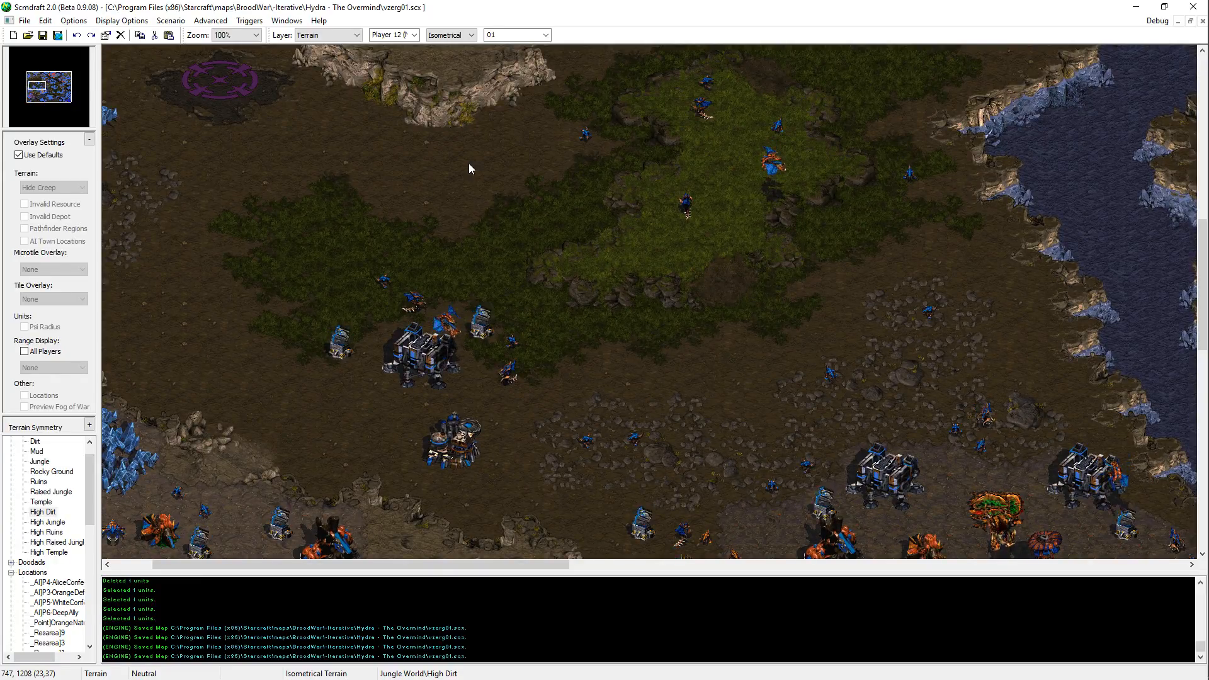
pyautogui.moveTo(501, 245); pyautogui.dragTo(319, 235, button='middle')
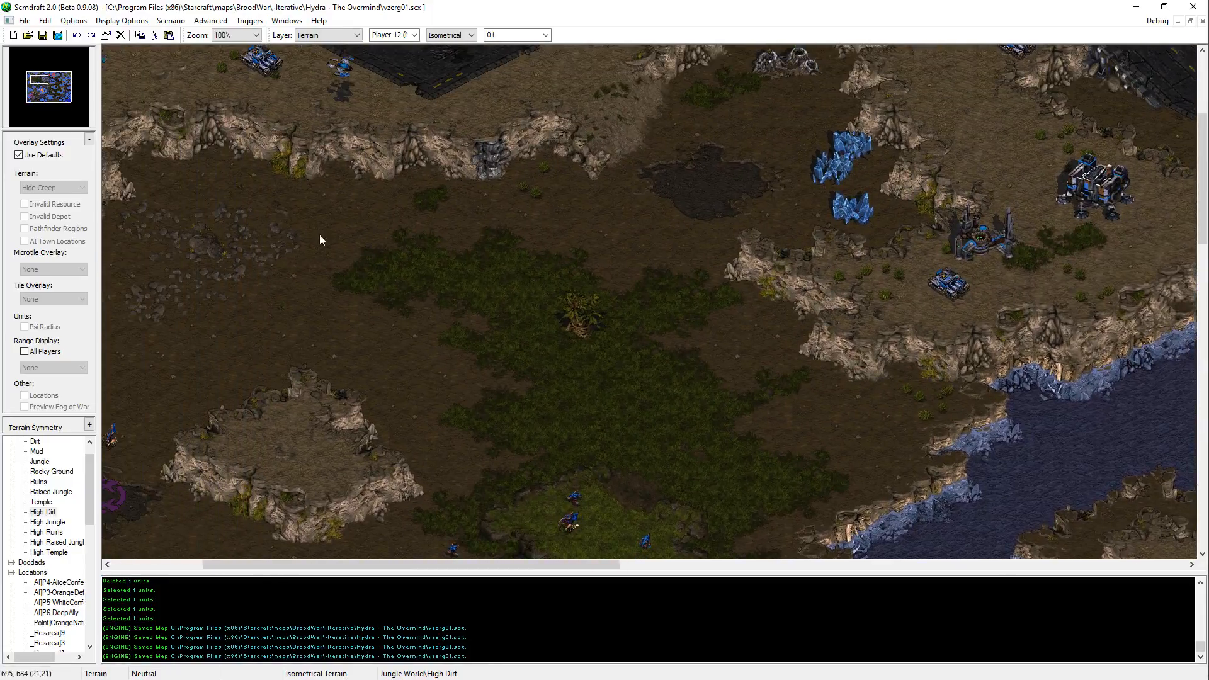
pyautogui.moveTo(488, 214); pyautogui.dragTo(849, 213, button='middle')
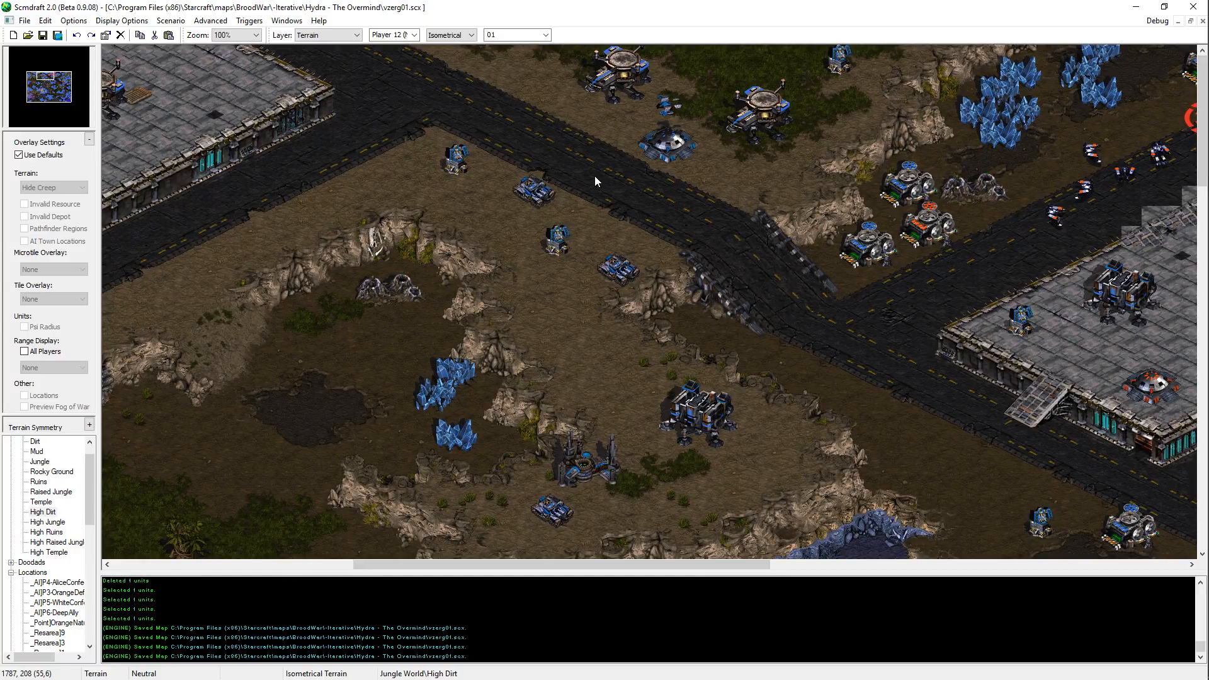
# Step: Examine the northern plateau, the raised city platform's roads and the Terran mining base along the eastern road
pyautogui.press('Right')
pyautogui.press('Right')
pyautogui.press('Right')
pyautogui.press('Right')
pyautogui.press('Right')
pyautogui.press('Right')
pyautogui.press('Right')
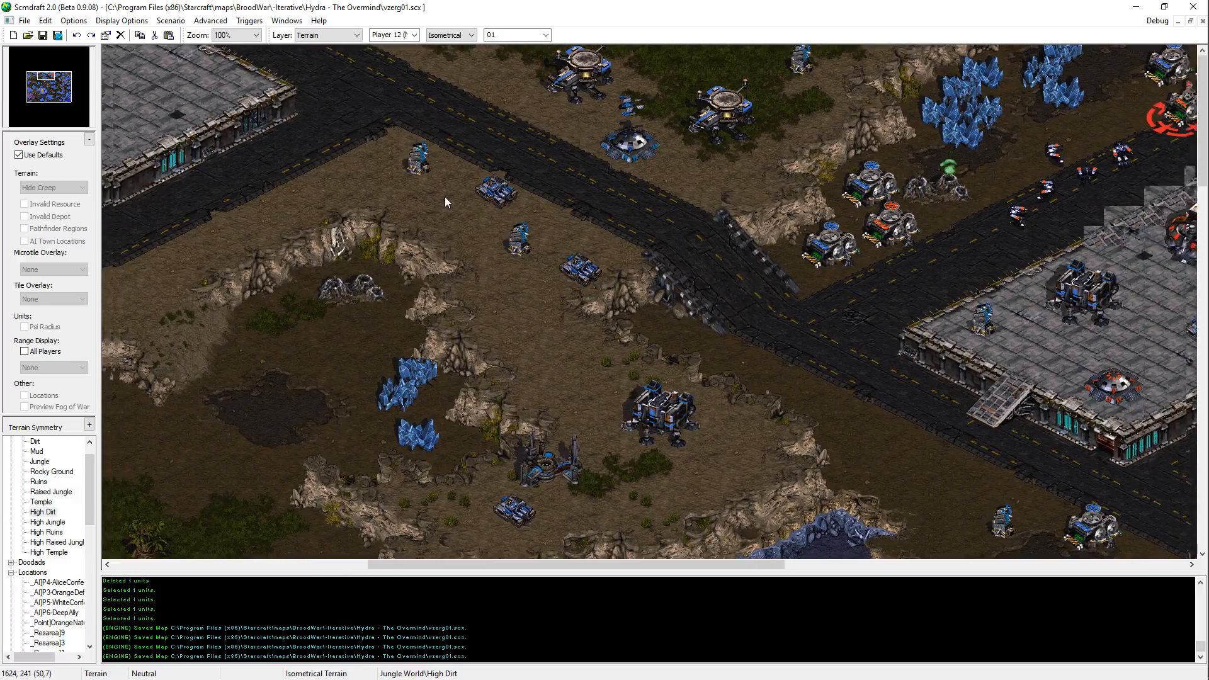
pyautogui.press('Right')
pyautogui.press('Right')
pyautogui.press('Right')
pyautogui.press('Right')
pyautogui.press('Right')
pyautogui.press('Right')
pyautogui.press('Right')
pyautogui.press('Right')
pyautogui.press('Right')
pyautogui.press('Right')
pyautogui.press('Right')
pyautogui.press('Right')
pyautogui.press('Right')
pyautogui.press('Right')
pyautogui.press('Right')
pyautogui.press('Right')
pyautogui.press('Right')
pyautogui.press('Right')
pyautogui.press('Right')
pyautogui.press('Right')
pyautogui.press('Down')
pyautogui.press('Down')
pyautogui.press('Down')
pyautogui.press('Down')
pyautogui.press('Down')
pyautogui.press('Down')
pyautogui.press('Down')
pyautogui.press('Down')
pyautogui.press('Down')
pyautogui.press('Down')
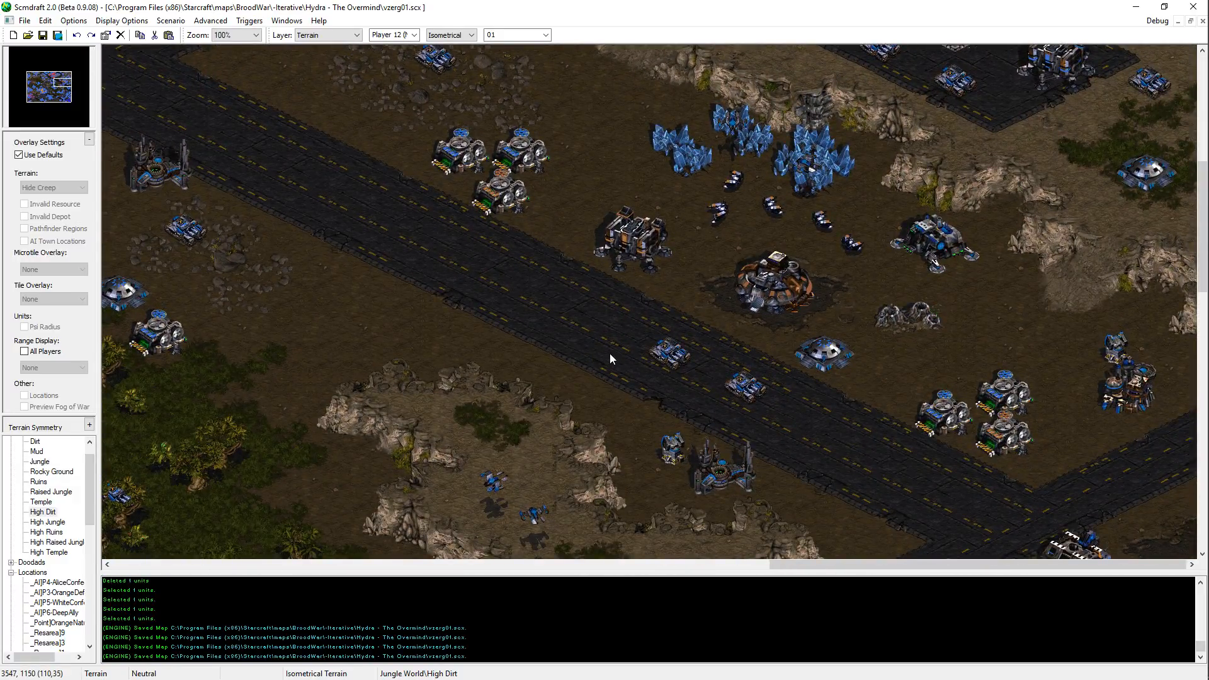
pyautogui.press('Left')
pyautogui.press('Left')
pyautogui.press('Left')
pyautogui.press('Left')
pyautogui.press('Left')
pyautogui.press('Left')
pyautogui.press('Left')
pyautogui.press('Left')
pyautogui.press('Left')
pyautogui.press('Left')
pyautogui.press('Up')
pyautogui.press('Up')
pyautogui.press('Up')
pyautogui.press('Up')
pyautogui.press('Up')
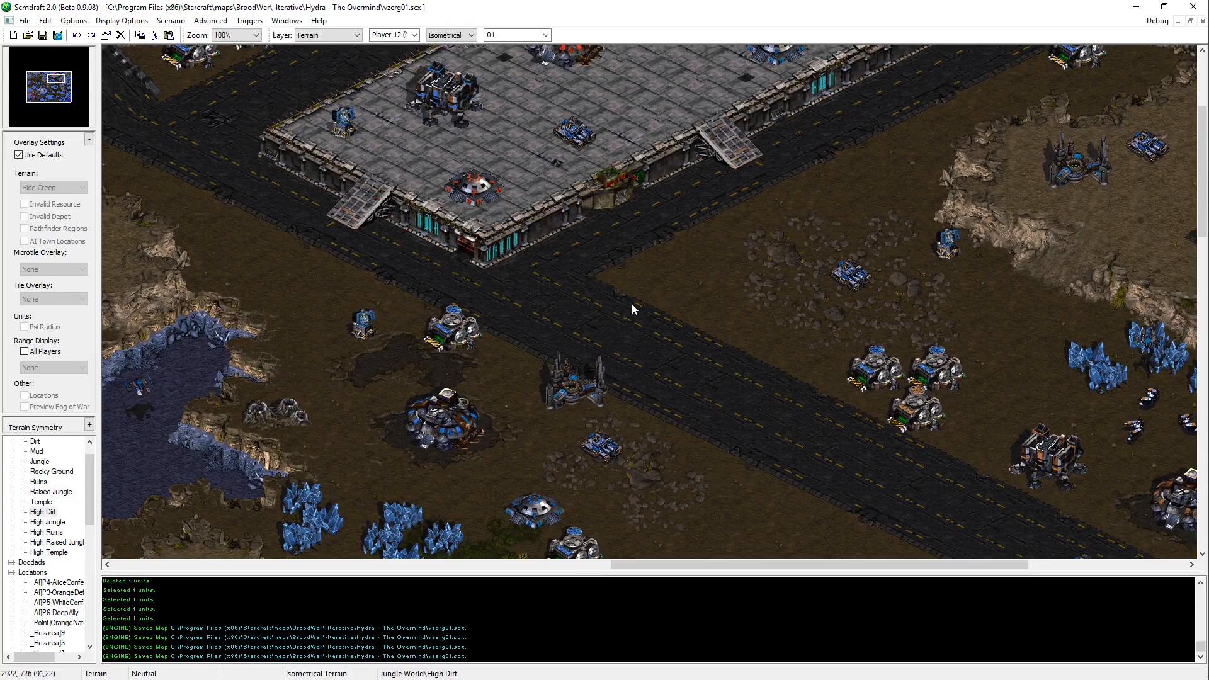
# Step: Save the vzerg01.scx map
pyautogui.press('Right')
pyautogui.press('Down')
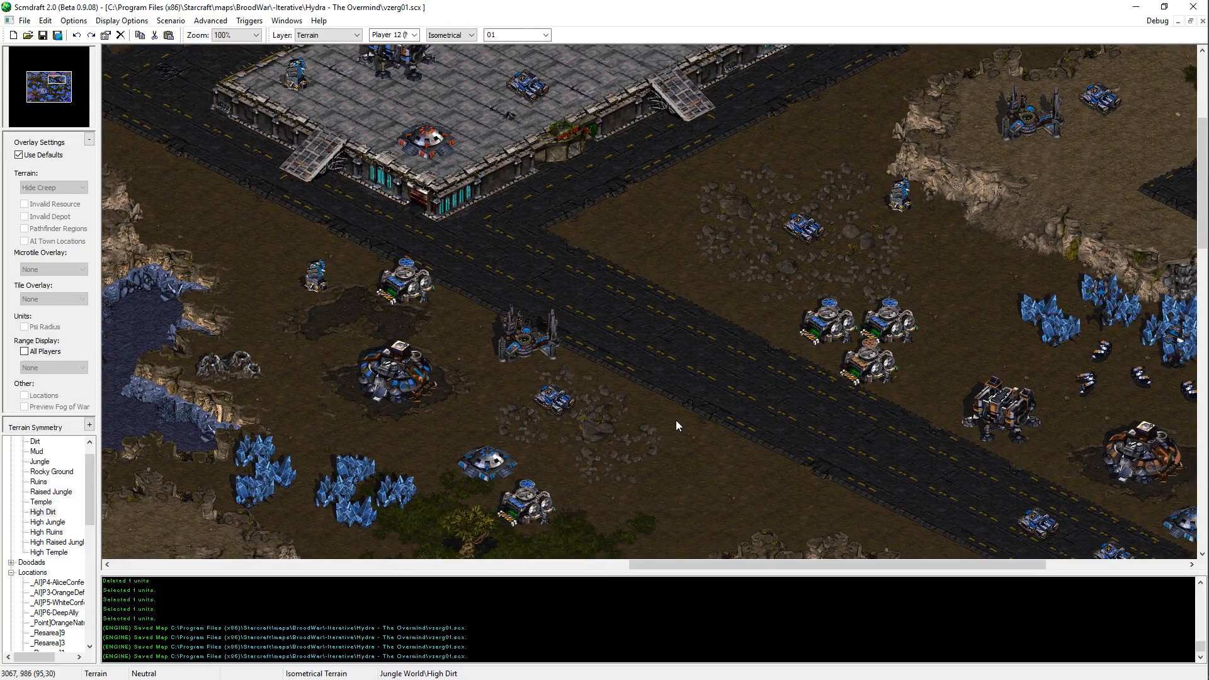
pyautogui.keyDown('shift'); pyautogui.moveTo(675, 421); pyautogui.dragTo(638, 465); pyautogui.keyUp('shift')
pyautogui.hotkey('ctrl', 'c')
pyautogui.hotkey('ctrl', 'v')
pyautogui.hotkey('ctrl', 's')
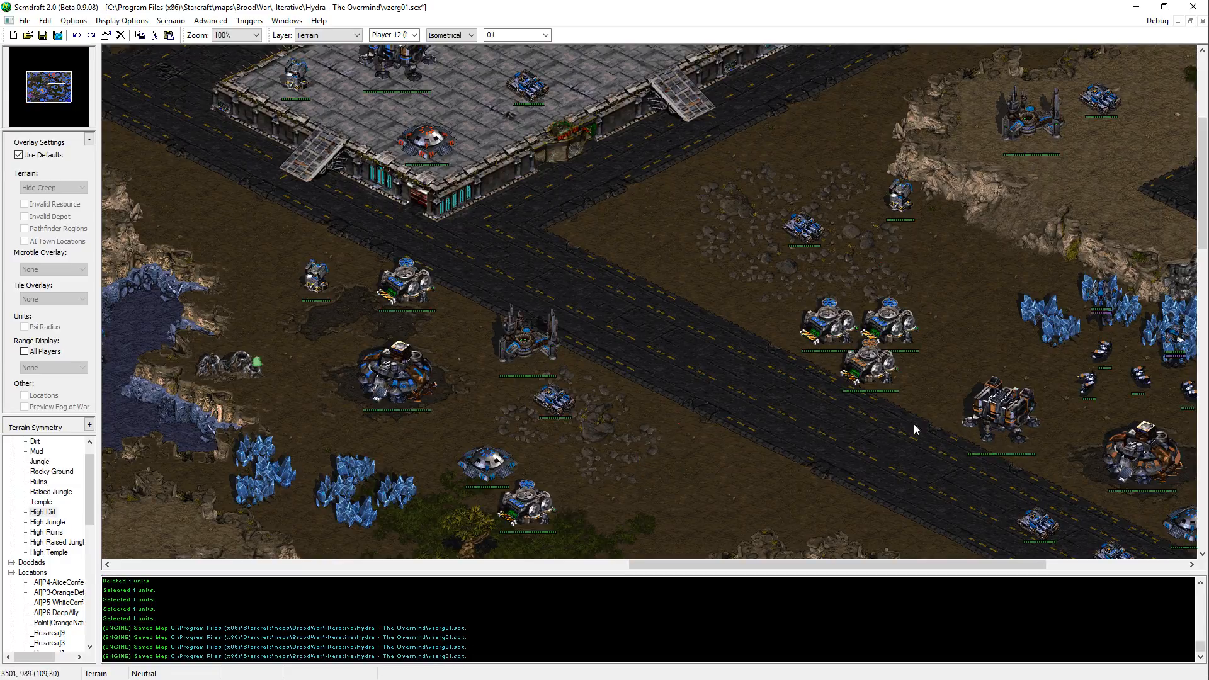
# Step: Inspect the eastern road junction and the jungle beside the Protoss base, and recheck the northwestern plateau
pyautogui.press('Right')
pyautogui.press('Down')
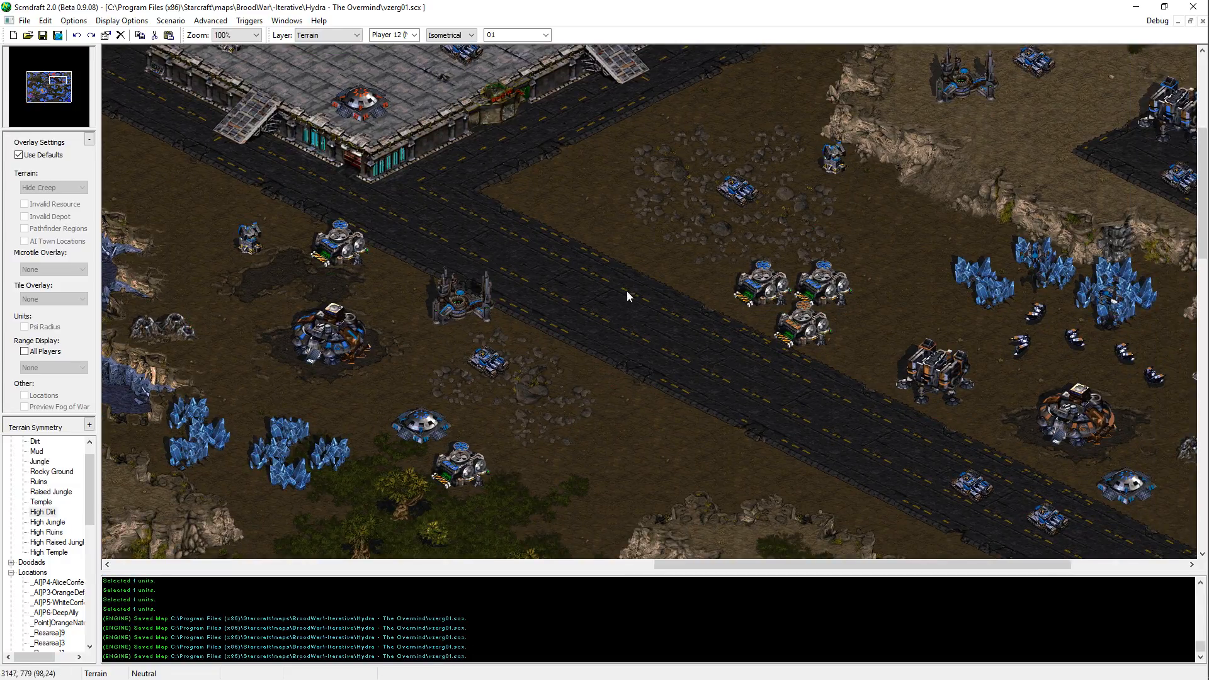
pyautogui.moveTo(901, 274)
pyautogui.mouseDown(button='middle')
pyautogui.moveTo(1117, 664)
pyautogui.moveTo(900, 275)
pyautogui.mouseUp(button='middle')
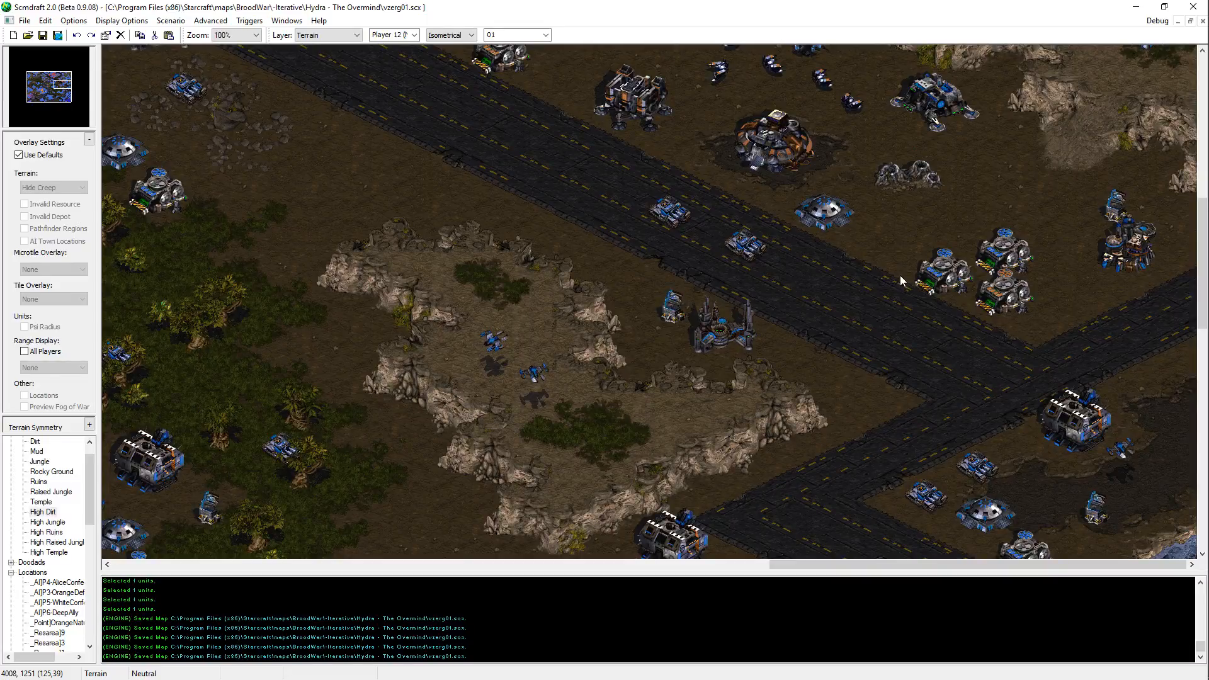
pyautogui.scroll(-5, 901, 274)
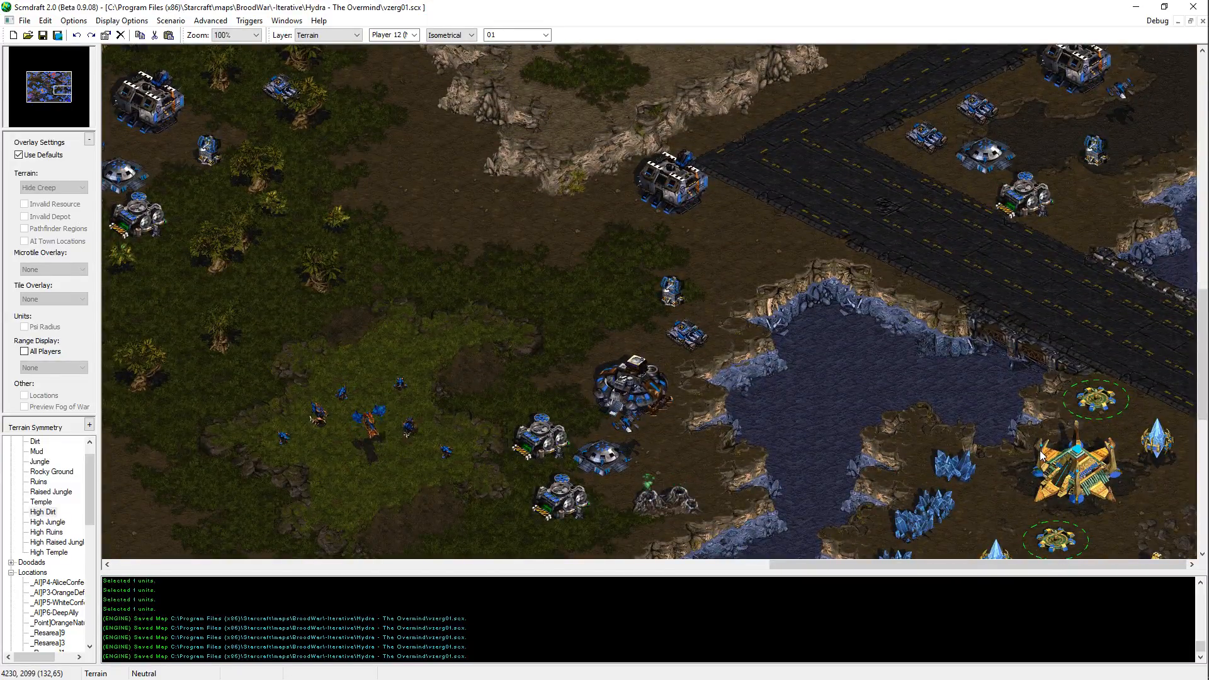
pyautogui.moveTo(916, 228); pyautogui.dragTo(703, 333, button='middle')
pyautogui.press('Up')
pyautogui.press('Up')
pyautogui.press('Up')
pyautogui.press('Up')
pyautogui.press('Up')
pyautogui.press('Up')
pyautogui.press('Up')
pyautogui.press('Up')
pyautogui.press('Up')
pyautogui.press('Up')
pyautogui.press('Up')
pyautogui.press('Up')
pyautogui.press('Up')
pyautogui.press('Up')
pyautogui.press('Up')
pyautogui.press('Up')
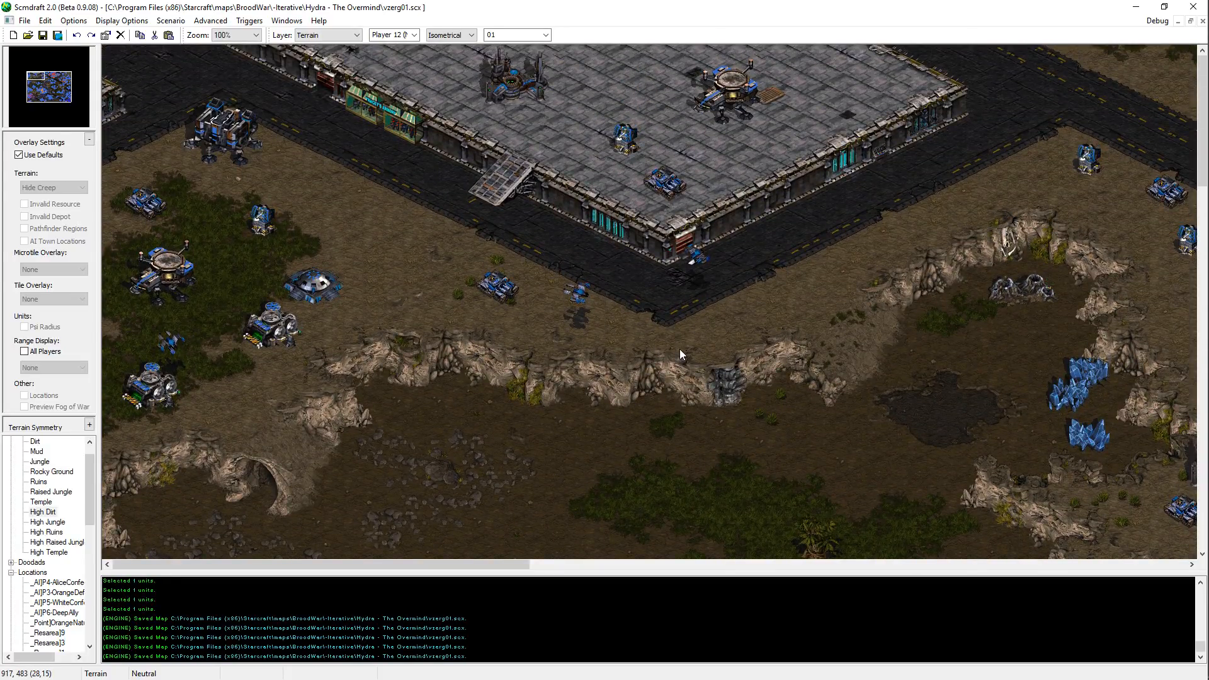
# Step: Recheck the northwestern valley from the cliffs down to the raised jungle and back up to the small mineral field
pyautogui.press('Down')
pyautogui.press('Down')
pyautogui.press('Down')
pyautogui.press('Down')
pyautogui.press('Down')
pyautogui.press('Down')
pyautogui.press('Down')
pyautogui.press('Down')
pyautogui.press('Down')
pyautogui.press('Down')
pyautogui.press('Down')
pyautogui.press('Down')
pyautogui.press('Down')
pyautogui.press('Down')
pyautogui.press('Down')
pyautogui.press('Down')
pyautogui.press('Down')
pyautogui.press('Down')
pyautogui.press('Down')
pyautogui.press('Down')
pyautogui.press('Down')
pyautogui.press('Down')
pyautogui.press('Down')
pyautogui.press('Down')
pyautogui.press('Down')
pyautogui.press('Down')
pyautogui.press('Down')
pyautogui.press('Down')
pyautogui.press('Down')
pyautogui.press('Down')
pyautogui.press('Down')
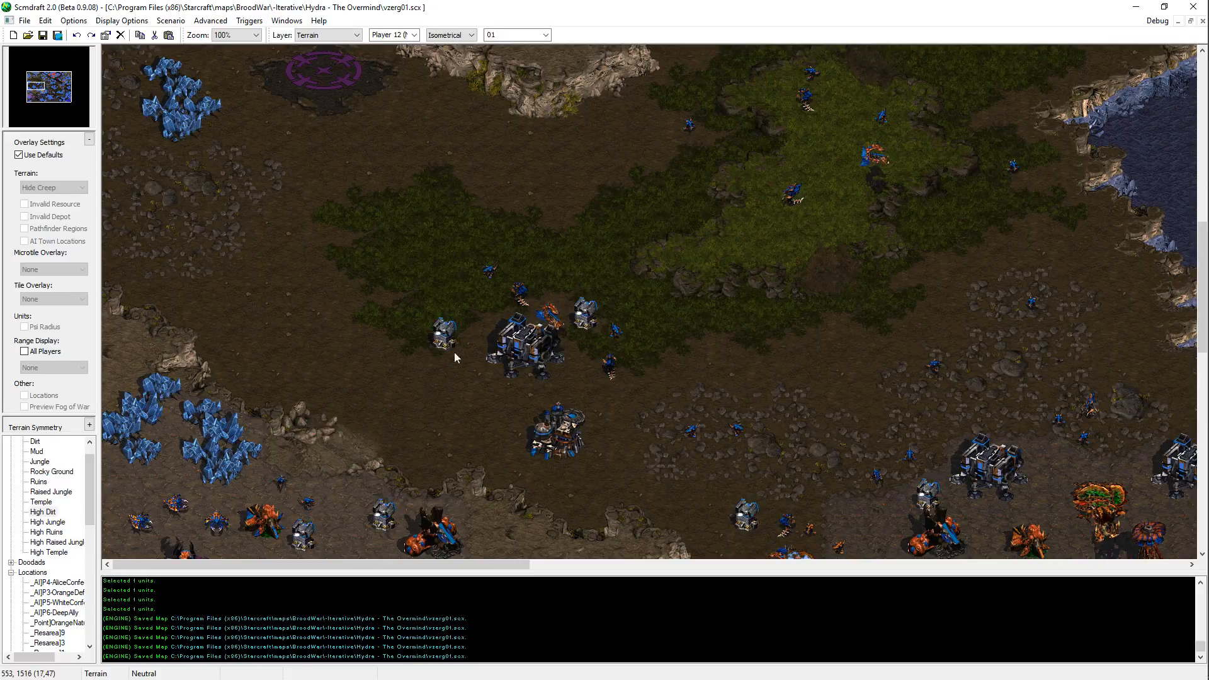
pyautogui.press('Up')
pyautogui.press('Up')
pyautogui.press('Up')
pyautogui.press('Up')
pyautogui.press('Up')
pyautogui.press('Up')
pyautogui.press('Up')
pyautogui.press('Up')
pyautogui.press('Up')
pyautogui.press('Up')
pyautogui.press('Up')
pyautogui.press('Up')
pyautogui.press('Up')
pyautogui.press('Up')
pyautogui.press('Up')
pyautogui.press('Up')
pyautogui.press('Up')
pyautogui.press('Up')
pyautogui.press('Right')
pyautogui.press('Right')
pyautogui.press('Right')
pyautogui.press('Right')
pyautogui.press('Right')
pyautogui.press('Right')
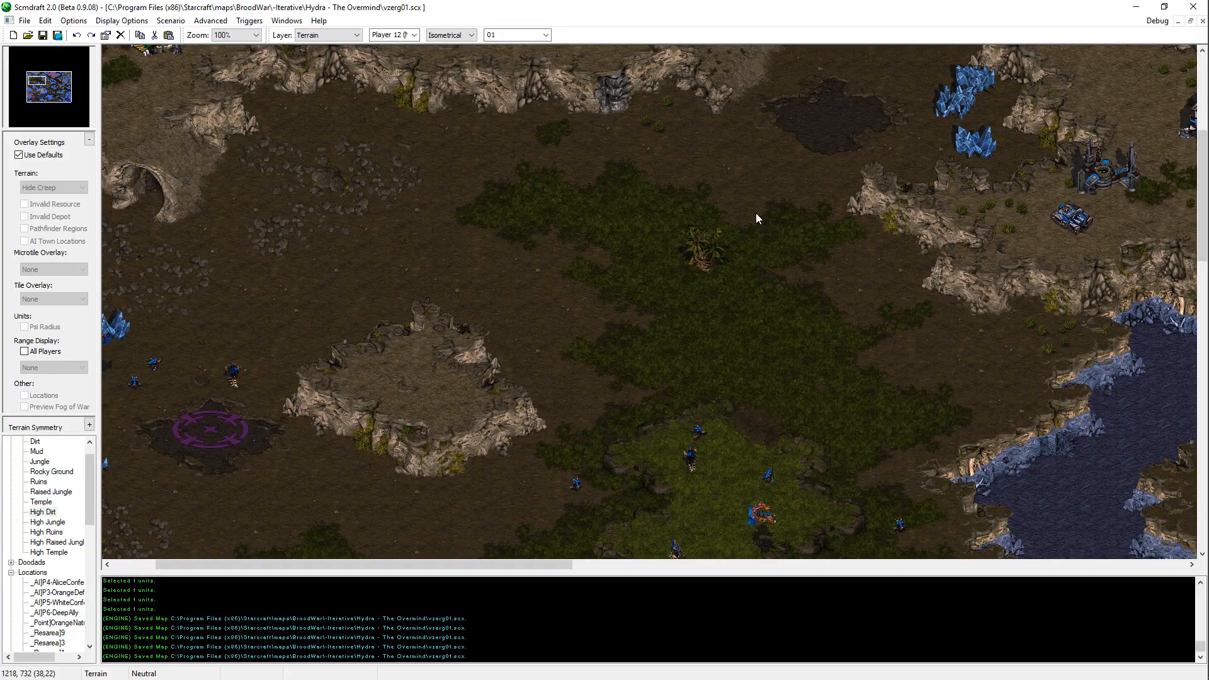
pyautogui.press('Up')
pyautogui.press('Up')
pyautogui.press('Up')
pyautogui.press('Up')
pyautogui.press('Up')
pyautogui.press('Up')
pyautogui.press('Up')
pyautogui.press('Up')
pyautogui.press('Up')
pyautogui.press('Up')
pyautogui.press('Up')
pyautogui.press('Up')
pyautogui.press('Right')
pyautogui.press('Right')
pyautogui.press('Right')
pyautogui.press('Right')
pyautogui.press('Right')
pyautogui.press('Right')
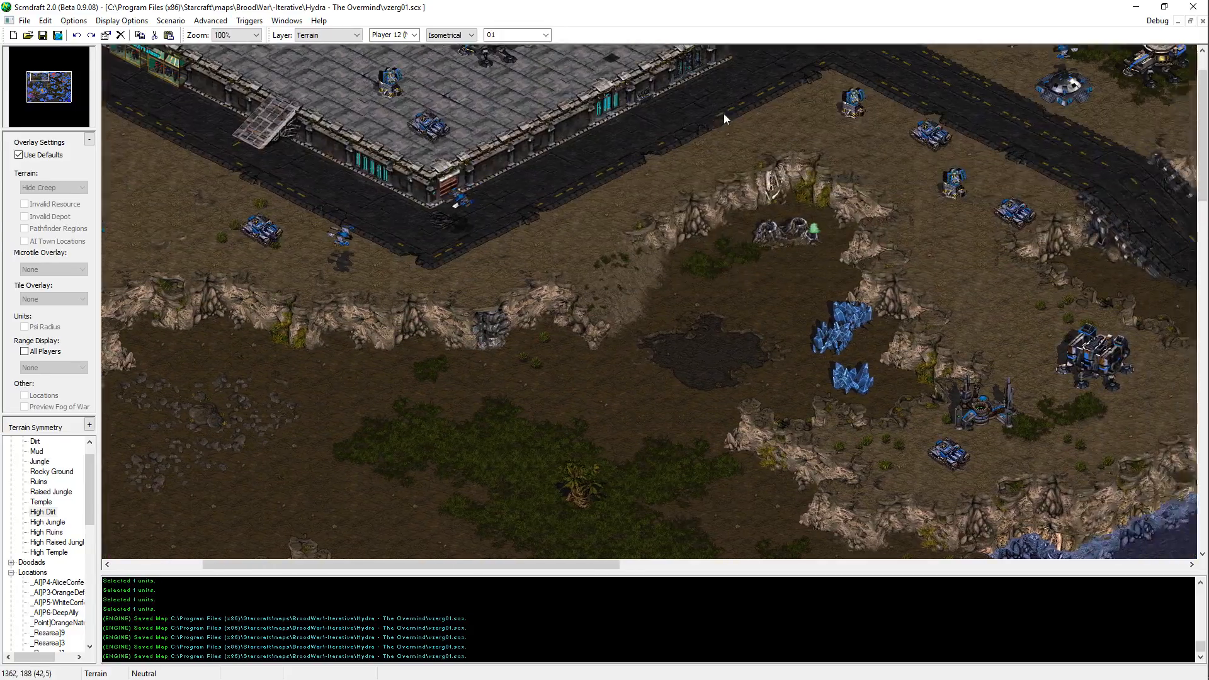
# Step: Close the map editor, relaunch it with the INC18 profile and reopen the Hydra - The Overmind map vzerg01.scx
pyautogui.moveTo(724, 114); pyautogui.dragTo(705, 151, button='middle')
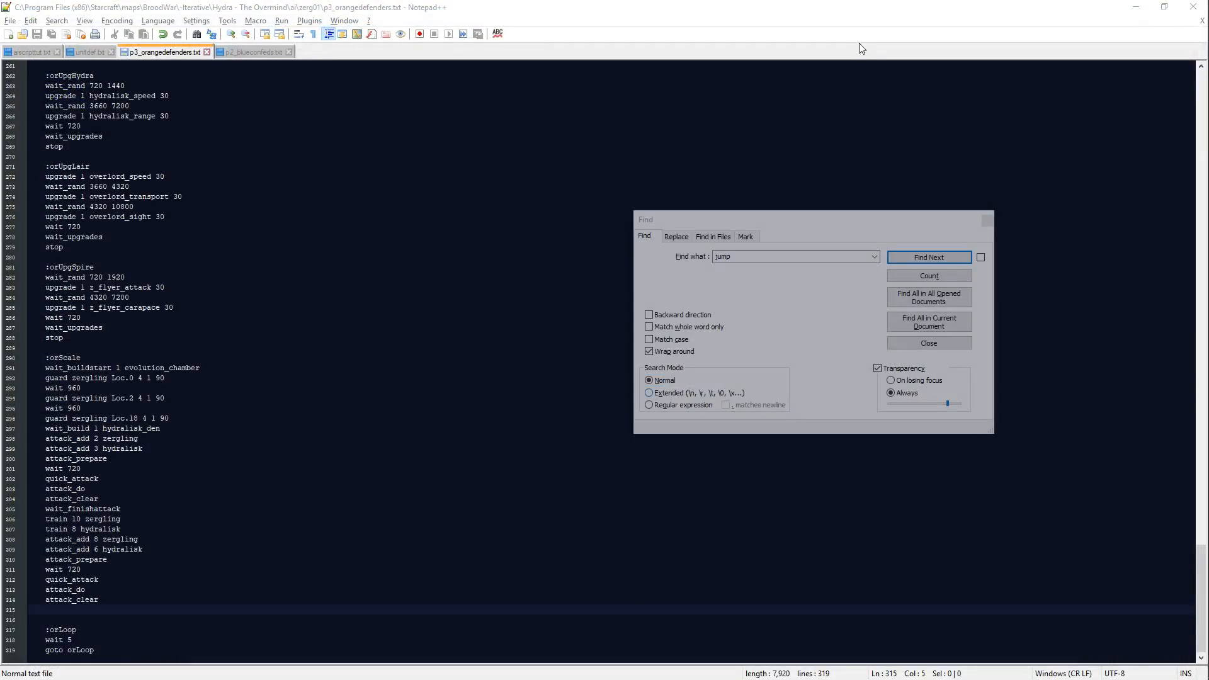
pyautogui.click(1197, 187)
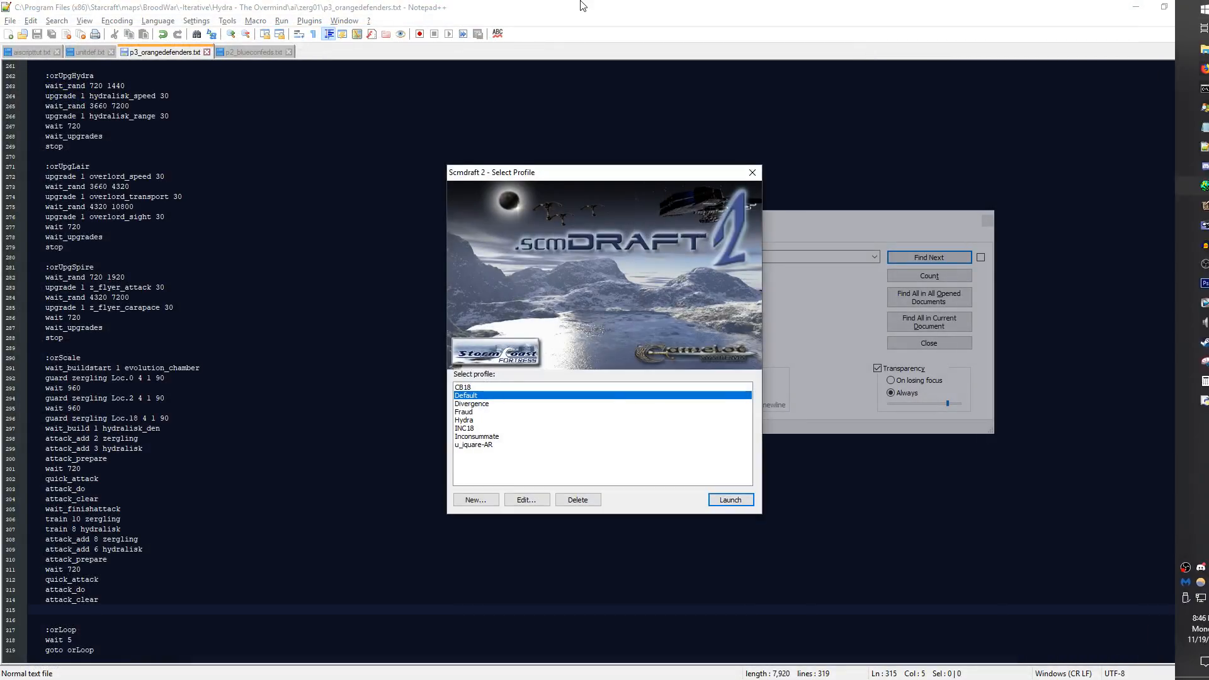
pyautogui.click(478, 429)
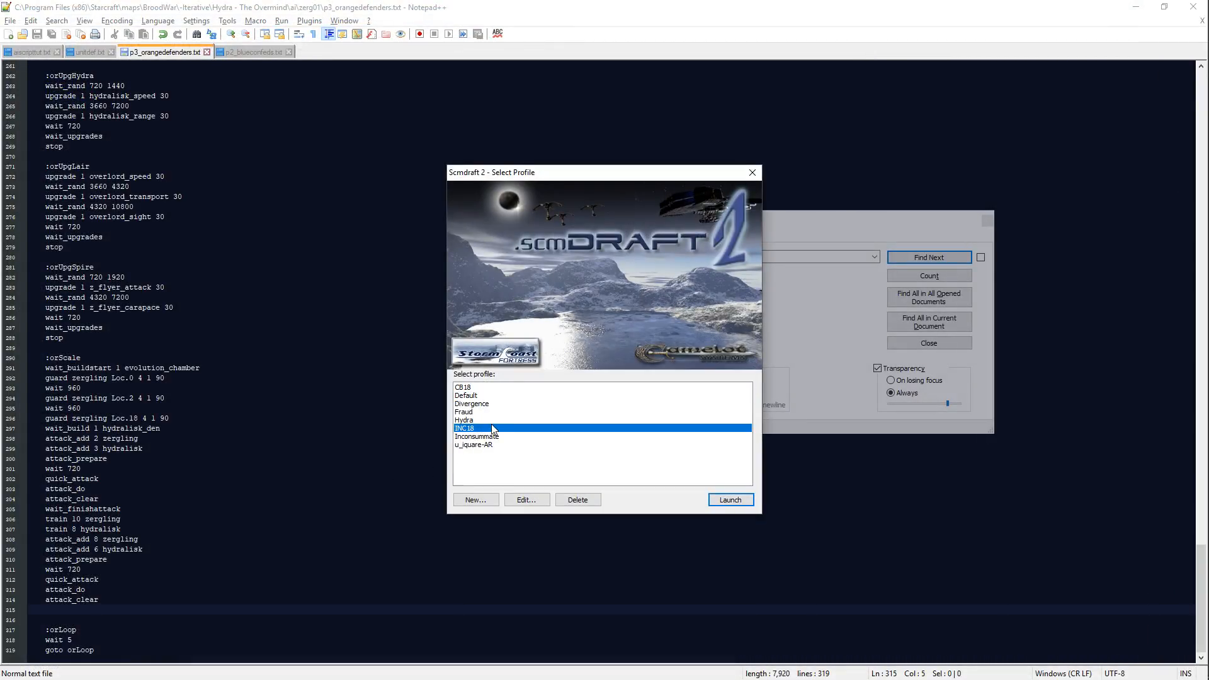
pyautogui.doubleClick(493, 430)
pyautogui.click(11, 21)
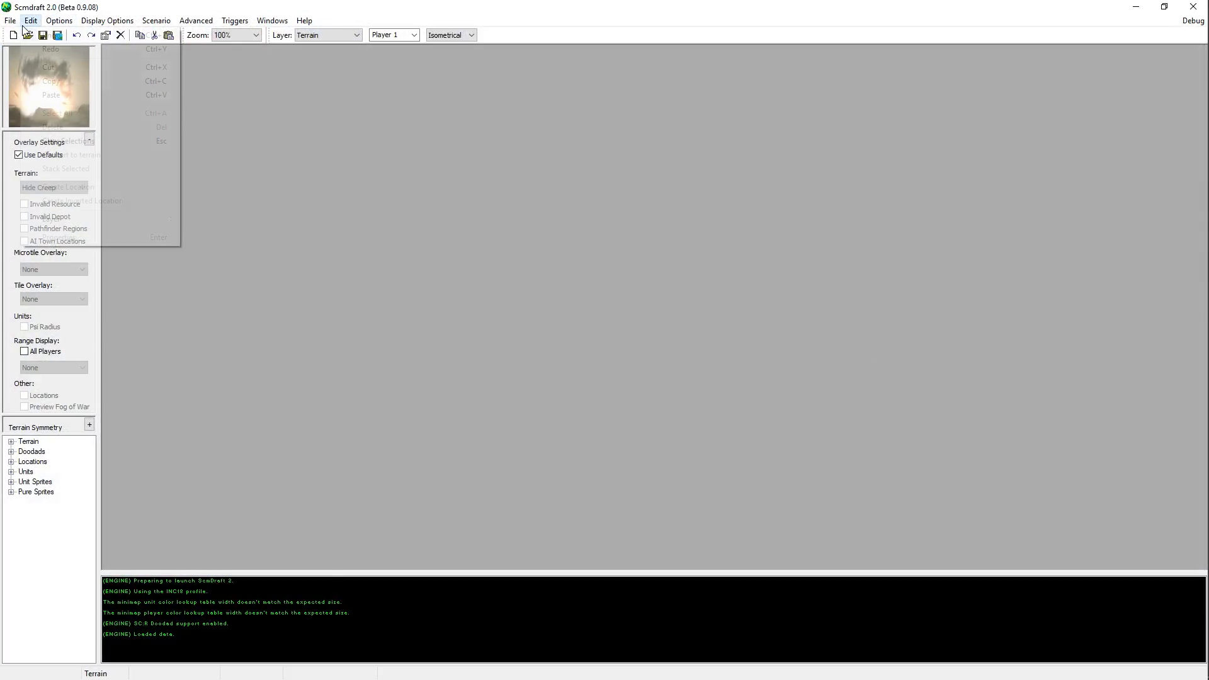
pyautogui.moveTo(57, 63)
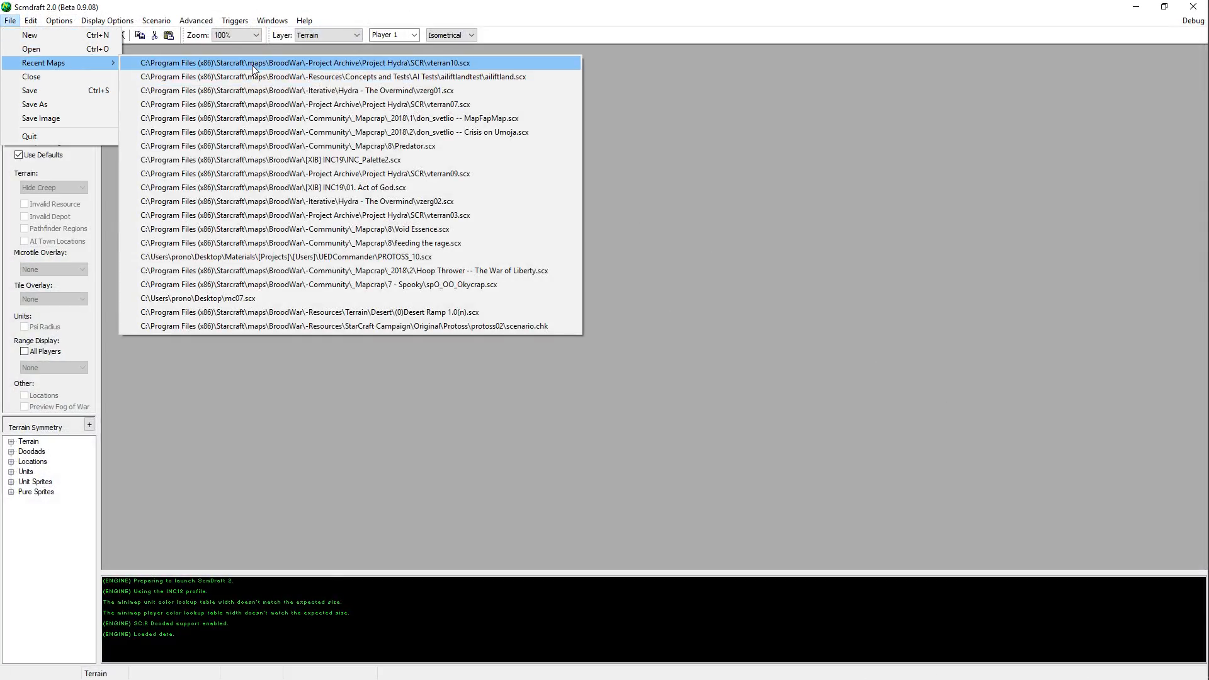
pyautogui.click(259, 89)
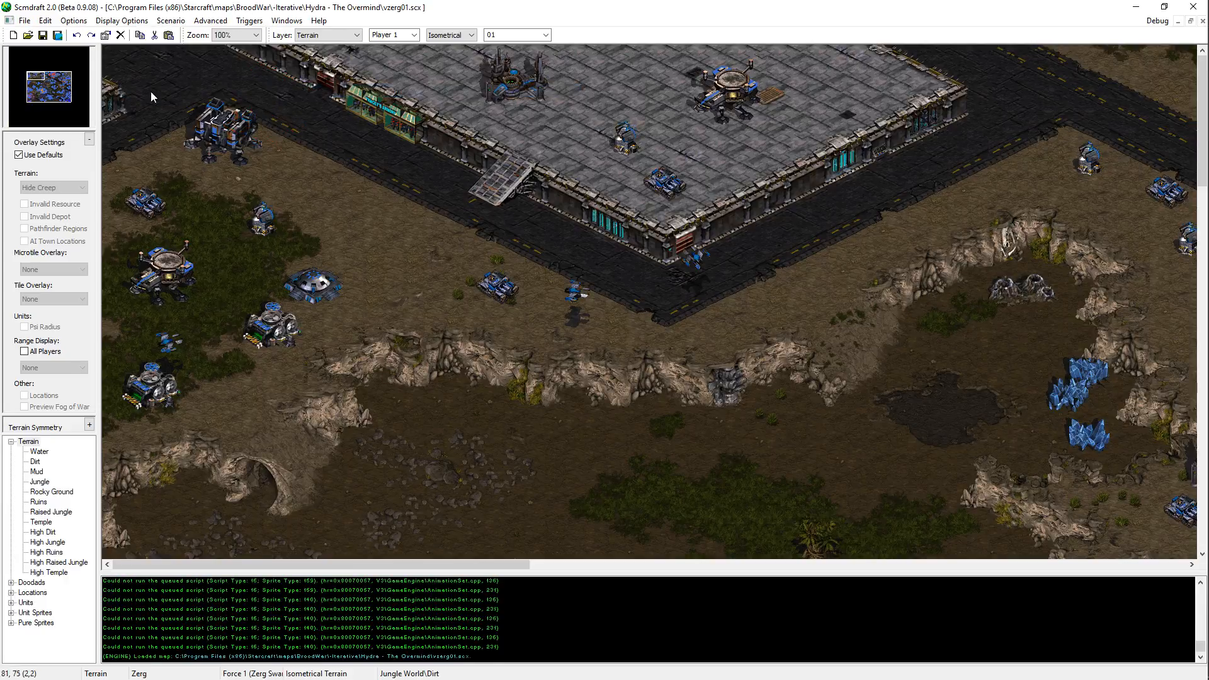
# Step: Survey the reloaded map from the central Zerg base across the river to the mineral field on the northern plateau
pyautogui.moveTo(46, 79); pyautogui.dragTo(44, 93)
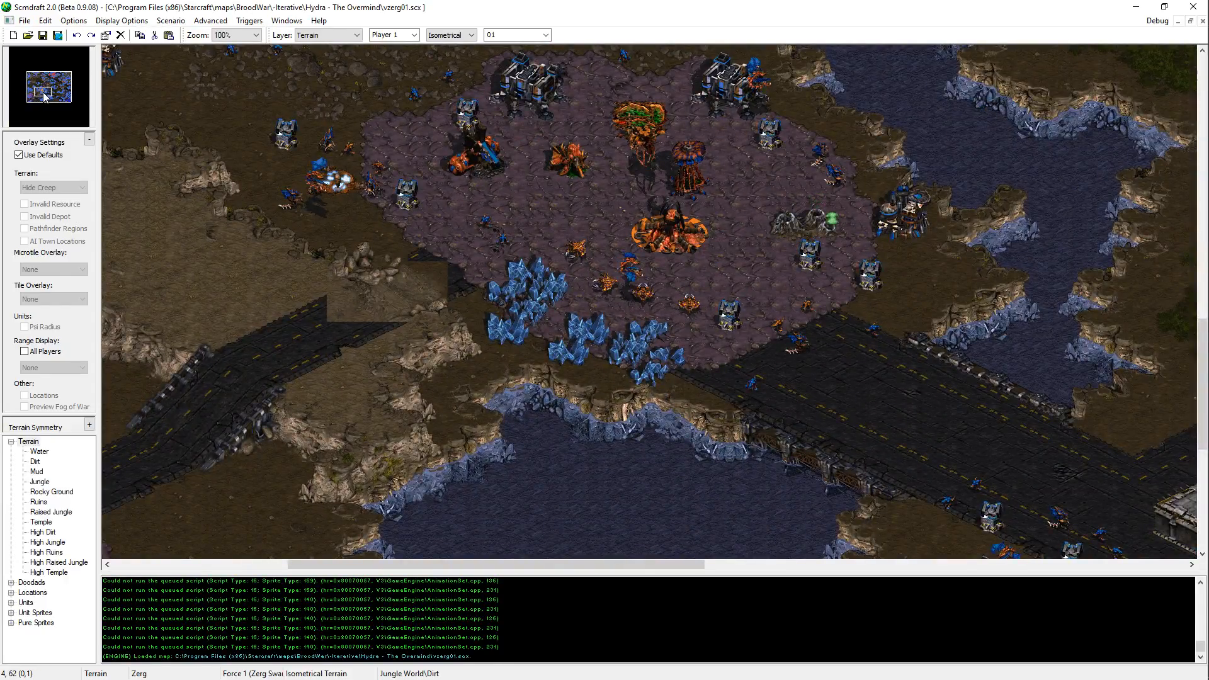
pyautogui.press('Up')
pyautogui.press('Right')
pyautogui.press('Up')
pyautogui.press('Right')
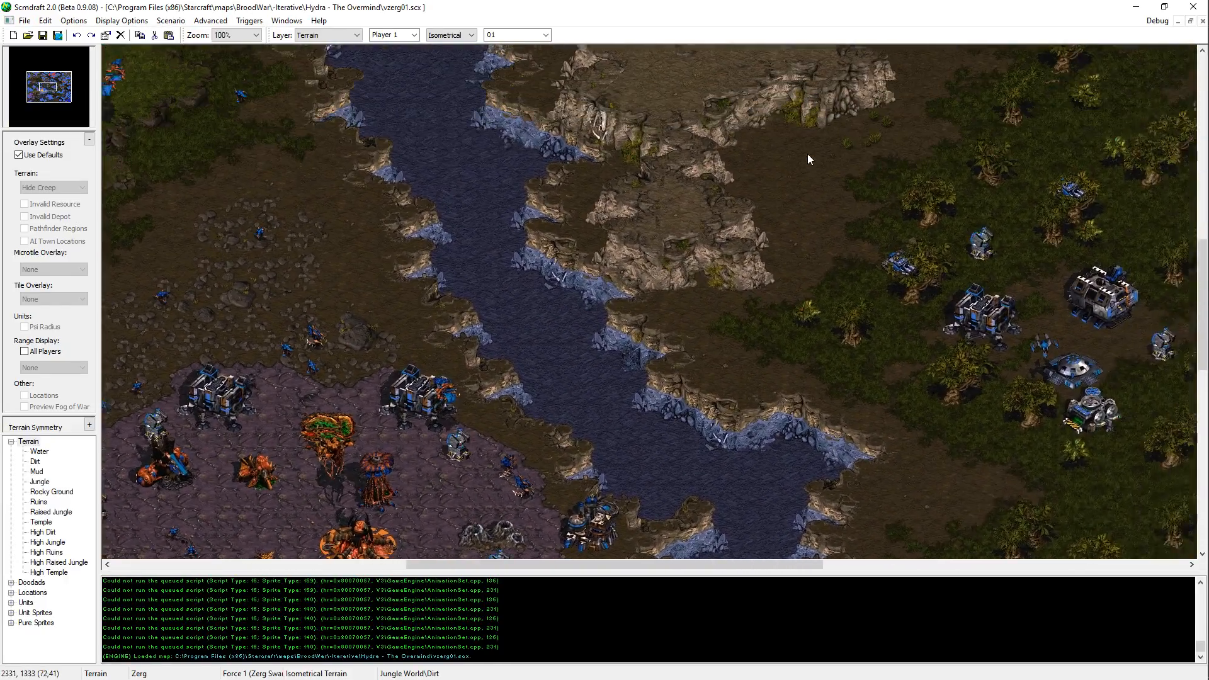
pyautogui.press('Left')
pyautogui.press('Up')
pyautogui.press('Left')
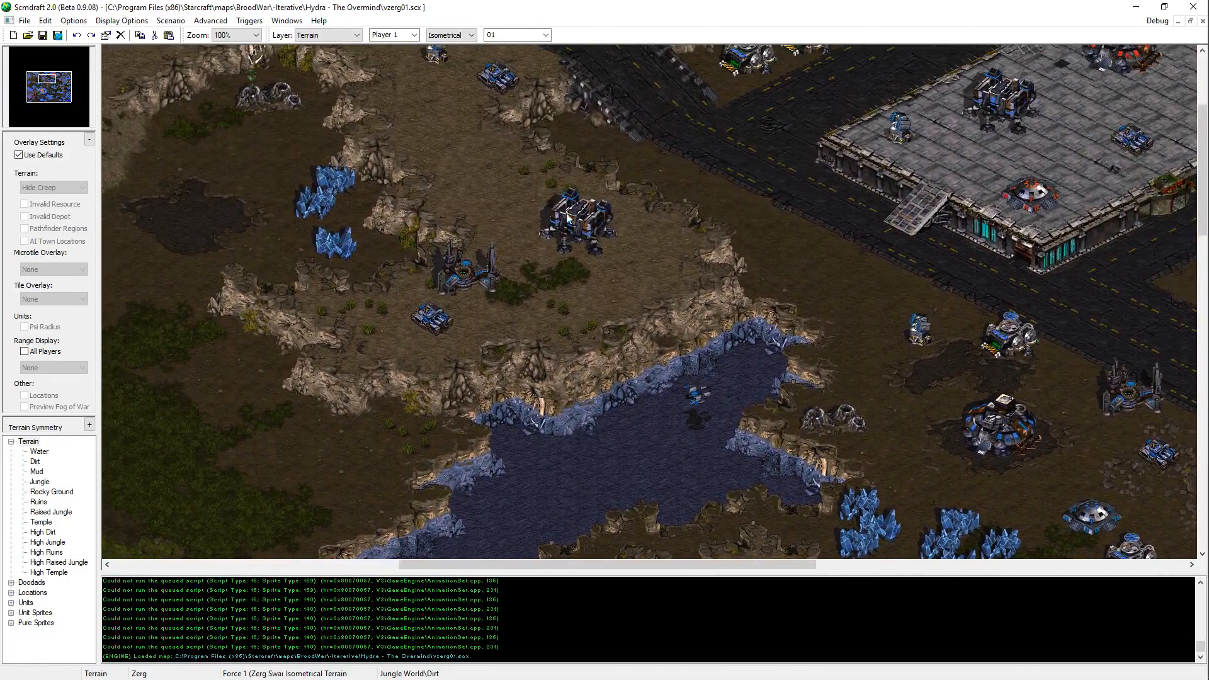
pyautogui.press('Up')
pyautogui.press('Left')
pyautogui.press('Left')
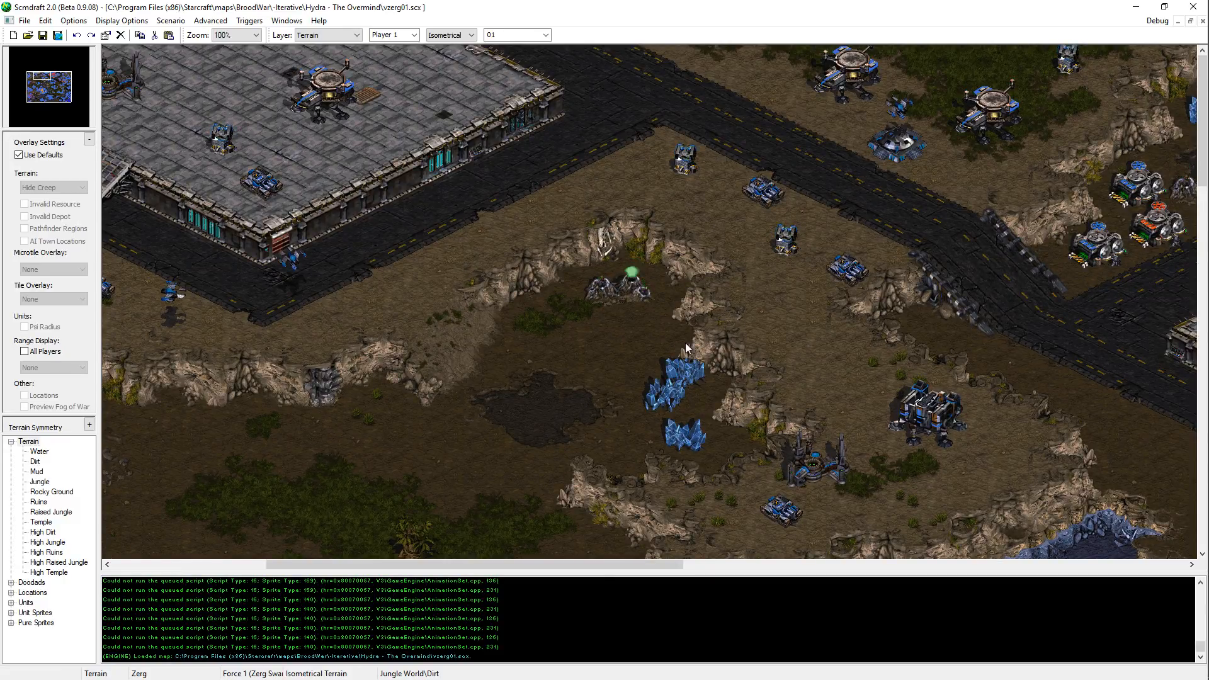
# Step: Examine the small southeastern city platform, the jungle Terran outpost and the road up to the northeastern plateau
pyautogui.moveTo(685, 343); pyautogui.dragTo(932, 315, button='middle')
pyautogui.moveTo(813, 160); pyautogui.dragTo(1120, 45, button='middle')
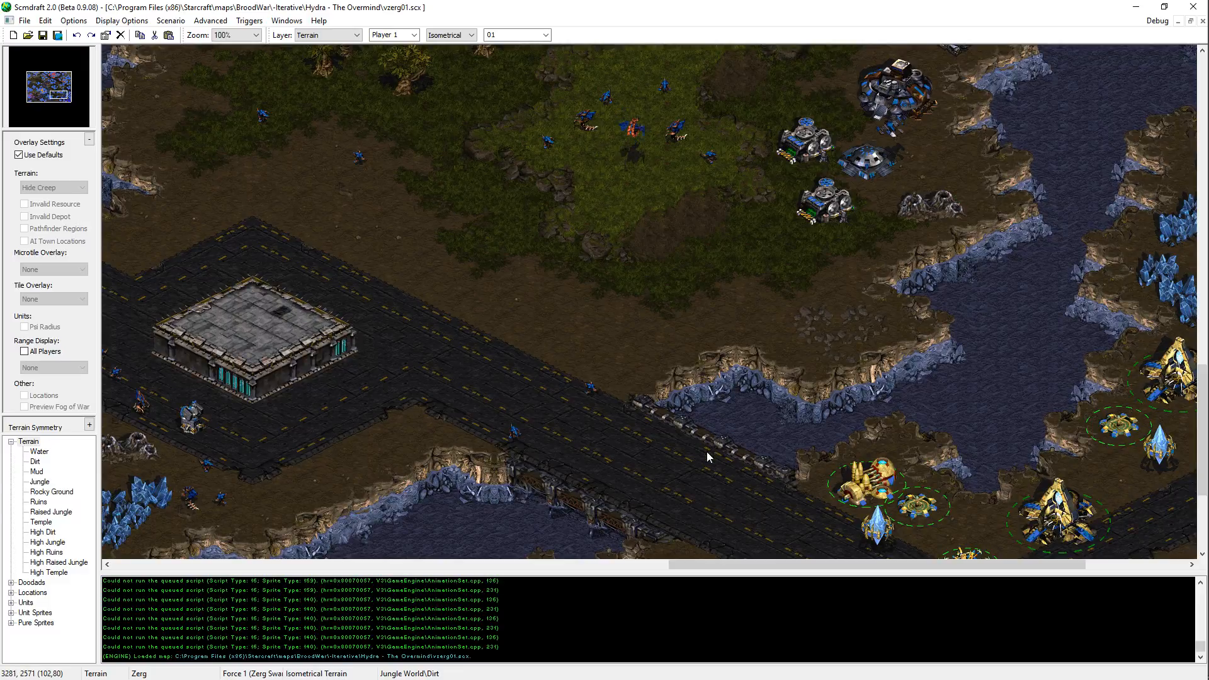
pyautogui.press('Up')
pyautogui.press('Left')
pyautogui.press('Right')
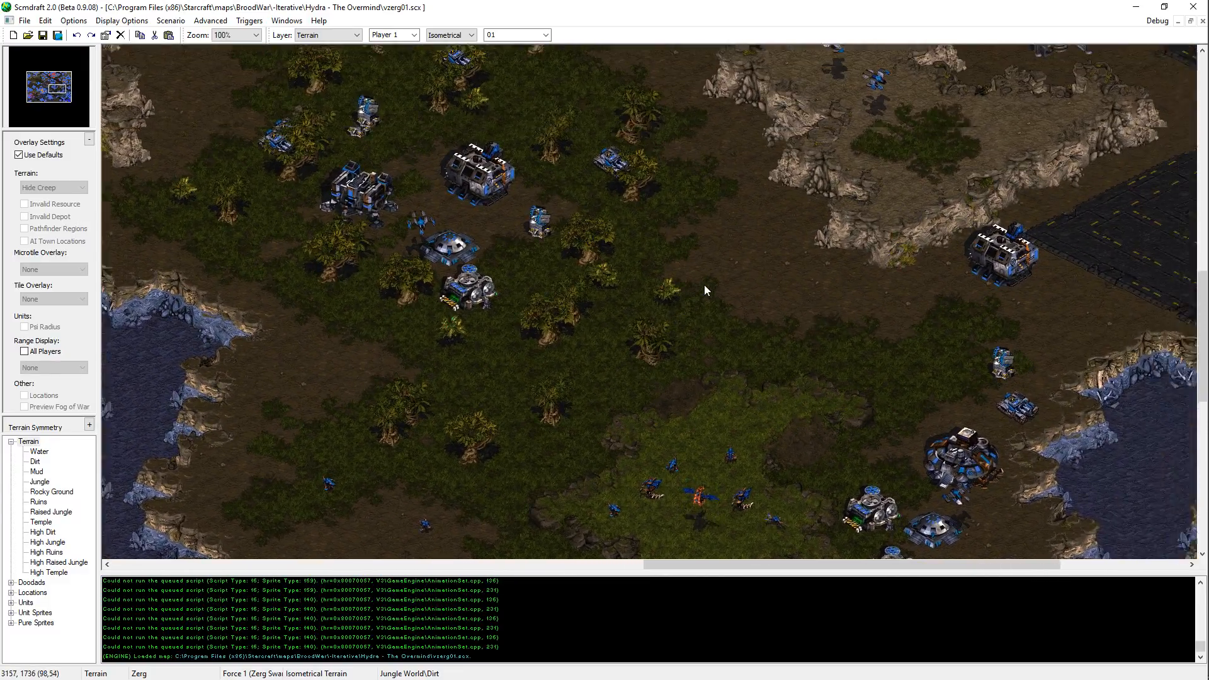
pyautogui.press('Up')
pyautogui.press('Left')
pyautogui.press('Right')
pyautogui.press('Down')
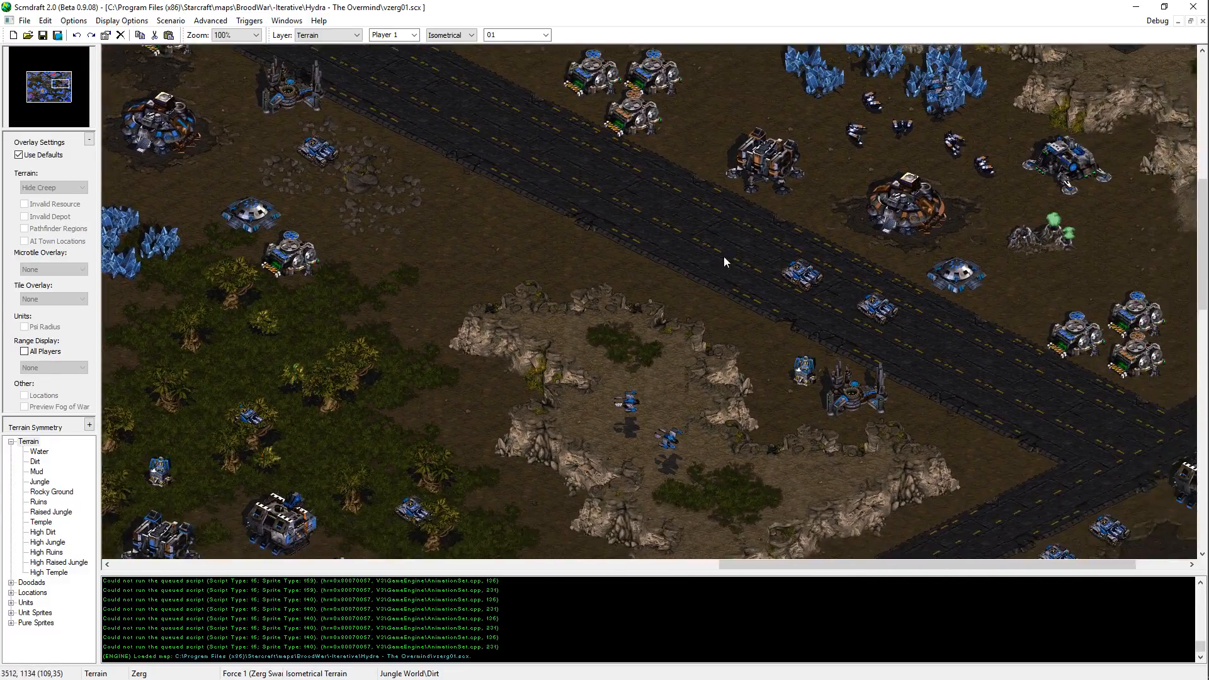
pyautogui.press('Up')
pyautogui.press('Up')
pyautogui.press('Left')
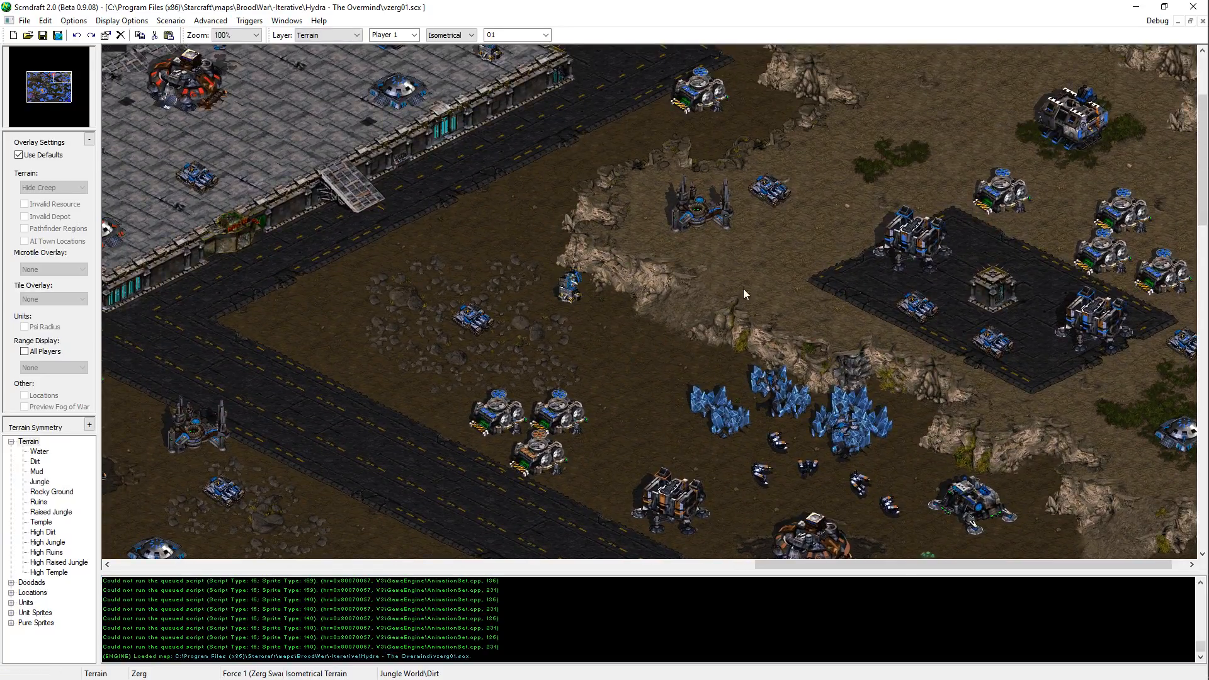
# Step: Inspect the Terran mining base on the eastern road, the small plateau below it and the adjoining jungle outpost
pyautogui.press('Right')
pyautogui.press('Up')
pyautogui.press('Up')
pyautogui.press('Down')
pyautogui.press('Left')
pyautogui.press('Right')
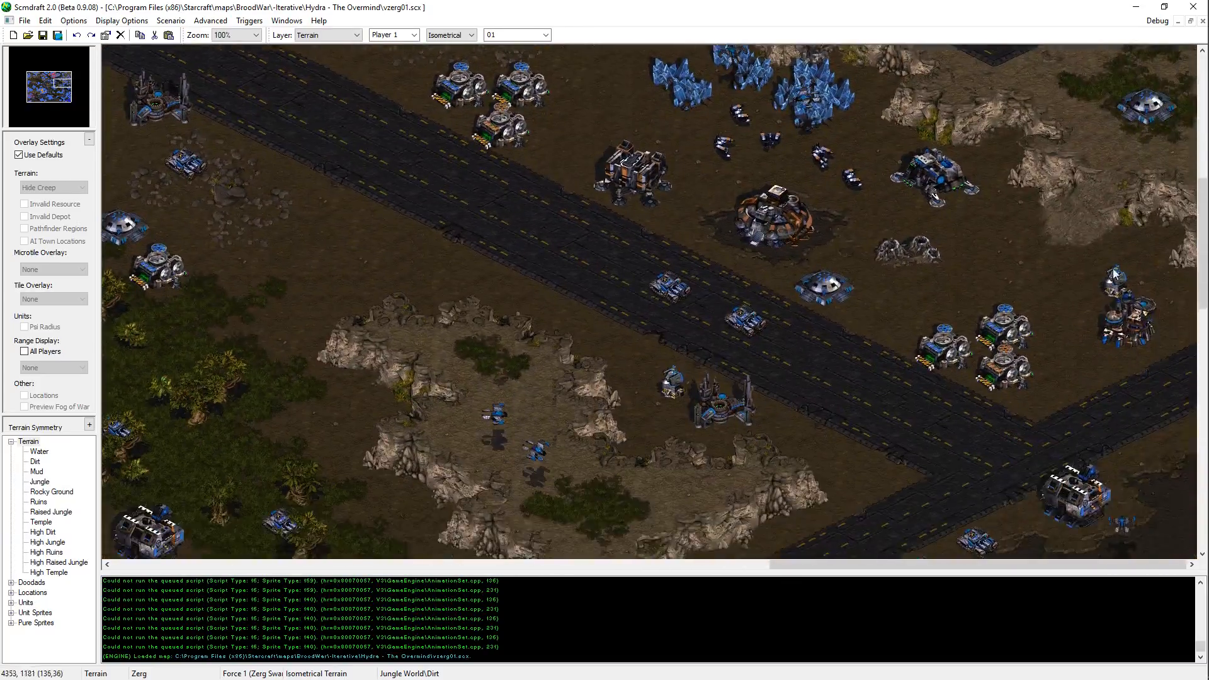
pyautogui.press('Up')
pyautogui.press('Up')
pyautogui.press('Down')
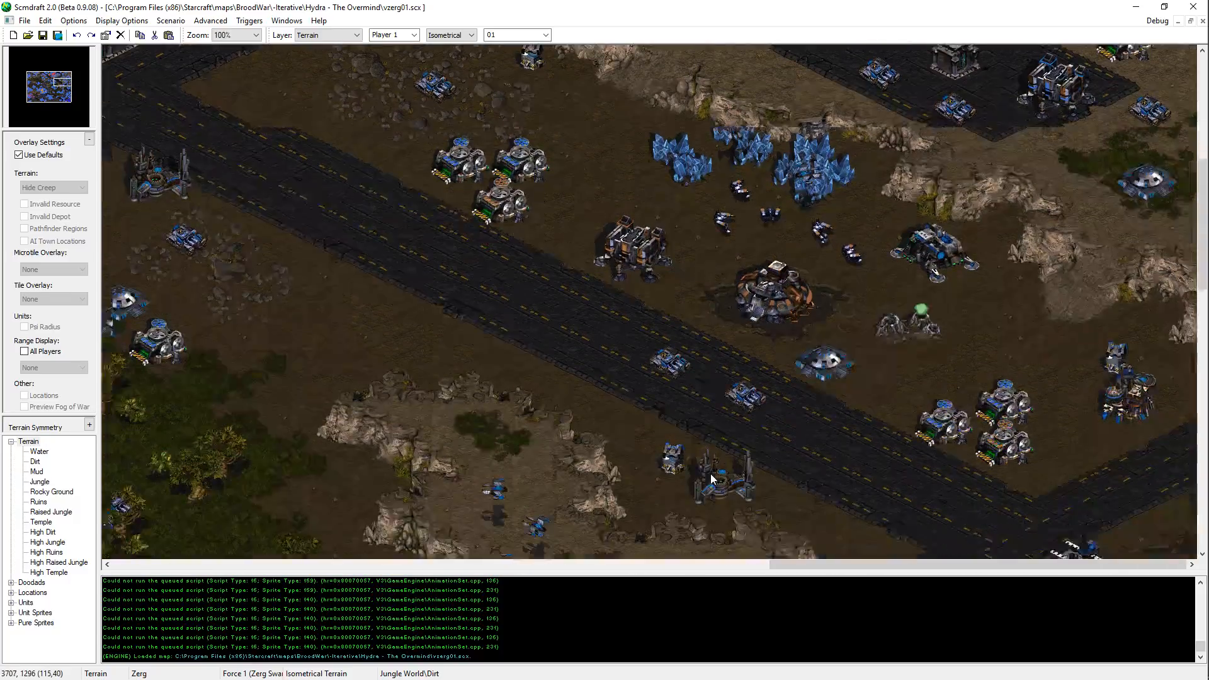
pyautogui.press('Down')
pyautogui.press('Up')
pyautogui.press('Left')
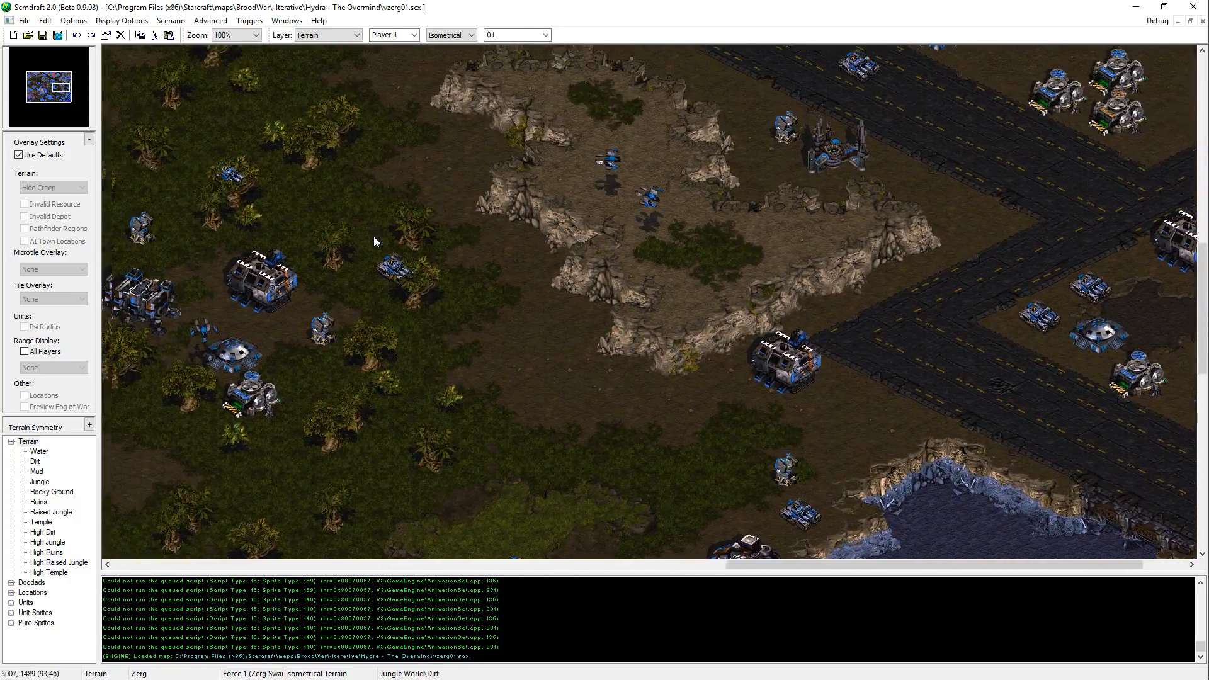
# Step: Check the raised city platform, its surrounding roads and the Terran structures on the plateau to its west
pyautogui.press('Up')
pyautogui.press('Right')
pyautogui.press('Left')
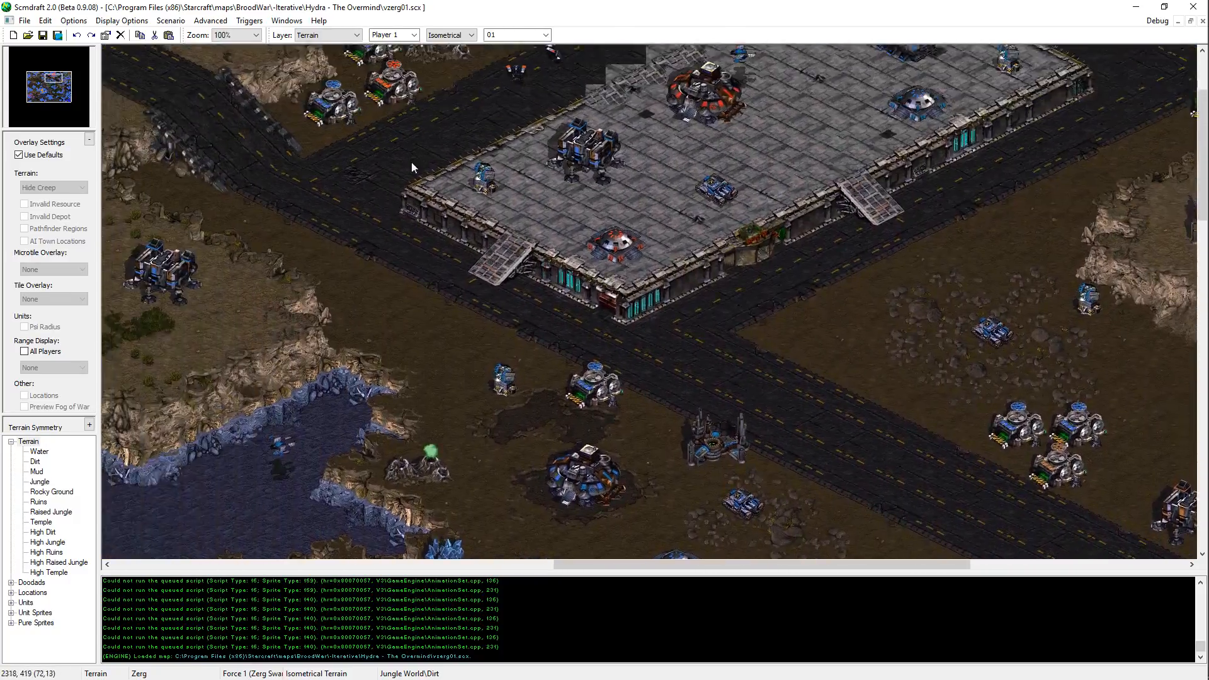
pyautogui.press('Right')
pyautogui.press('Right')
pyautogui.press('Down')
pyautogui.press('Left')
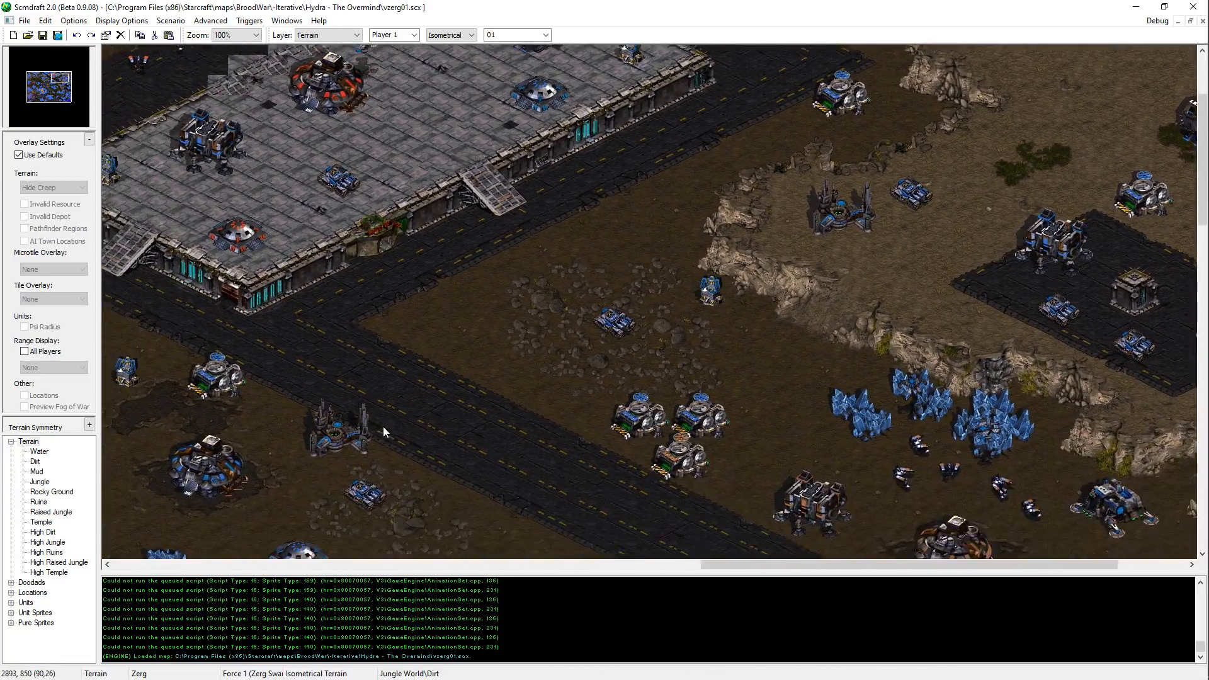
pyautogui.press('Left')
pyautogui.press('Up')
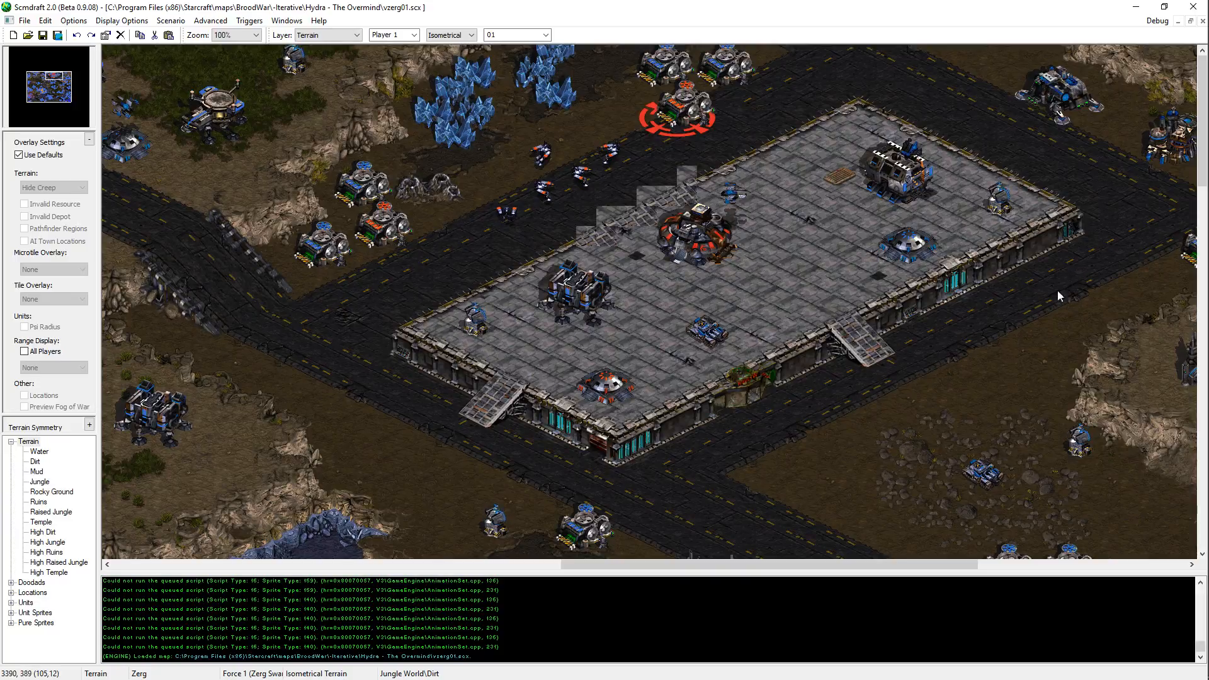
pyautogui.moveTo(781, 435); pyautogui.dragTo(728, 407, button='middle')
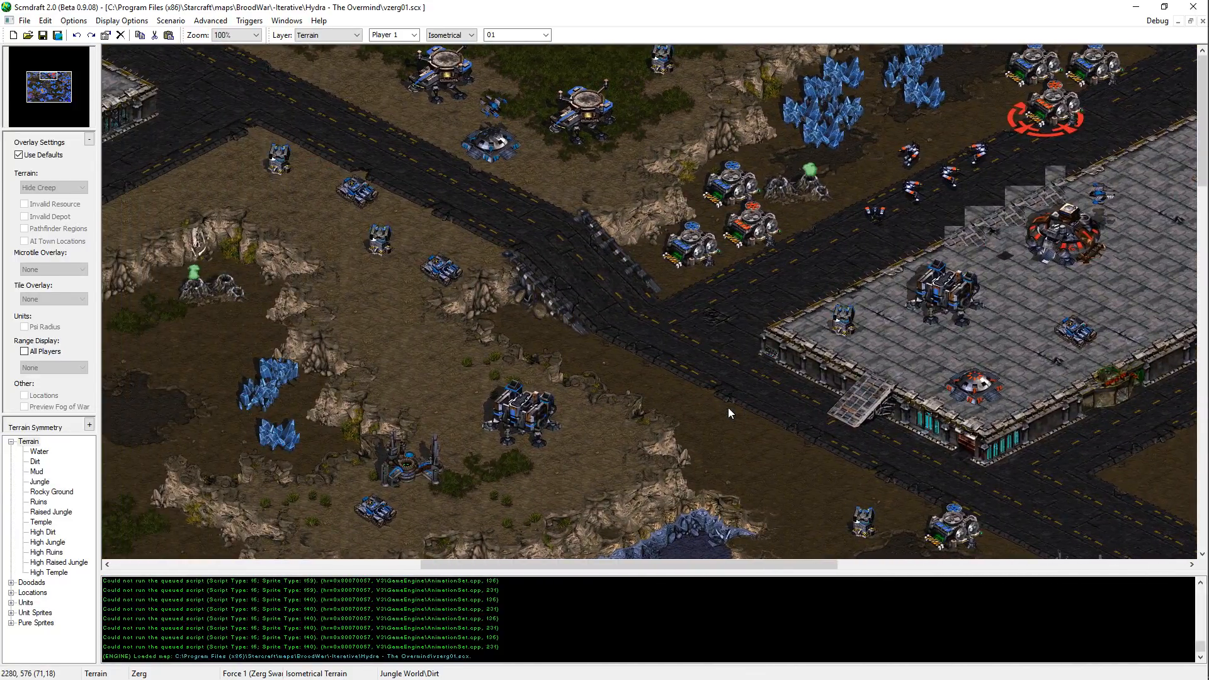
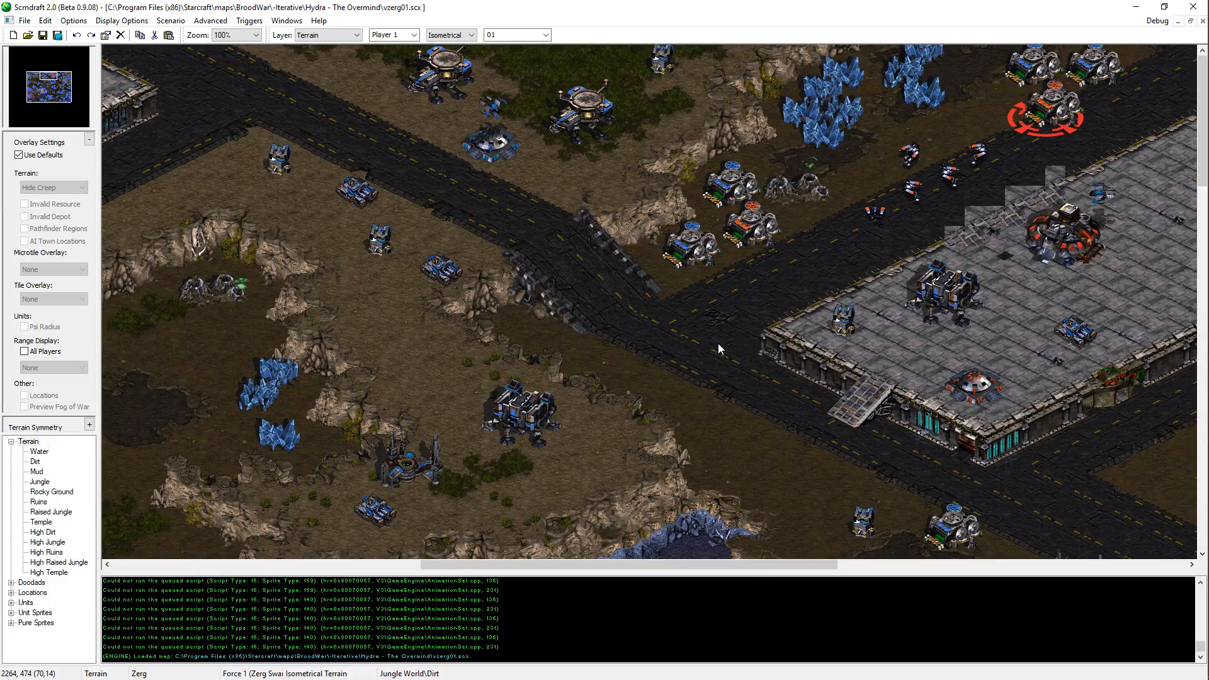
# Step: Switch to p3_orangedefenders.txt in Notepad++ and add a wait 1080 line after the last attack_clear of the orScale block
pyautogui.moveTo(699, 320); pyautogui.dragTo(406, 245, button='middle')
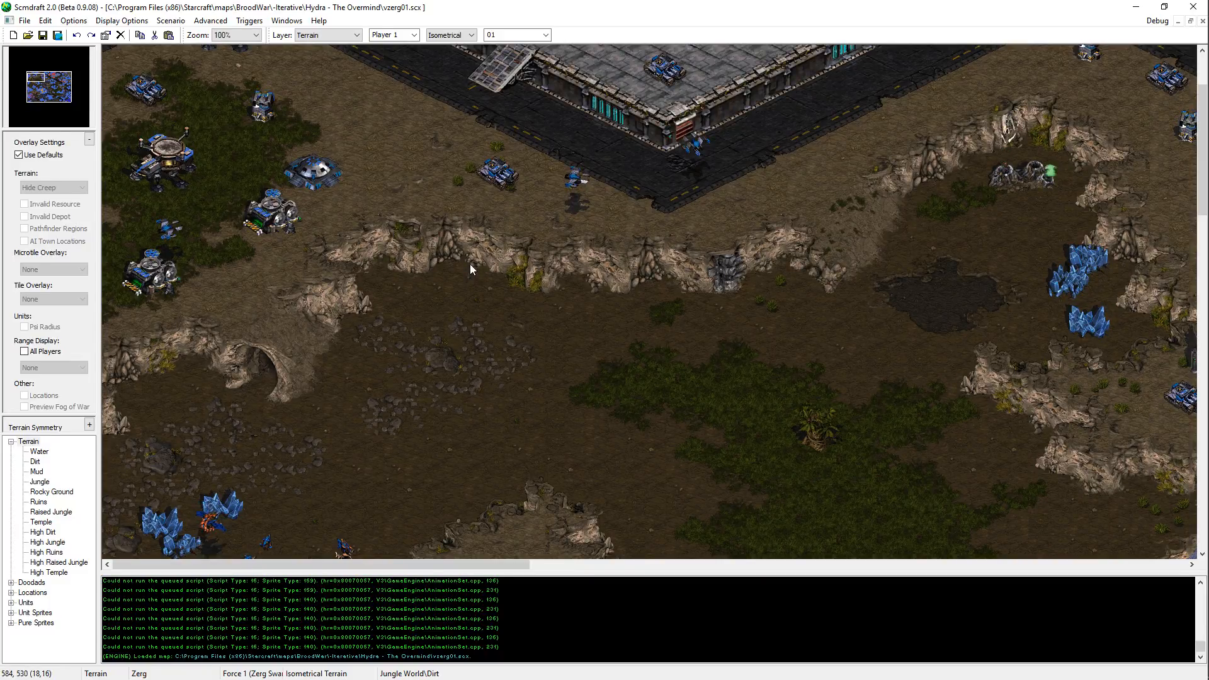
pyautogui.hotkey('alt', 'Tab')
pyautogui.click(979, 234)
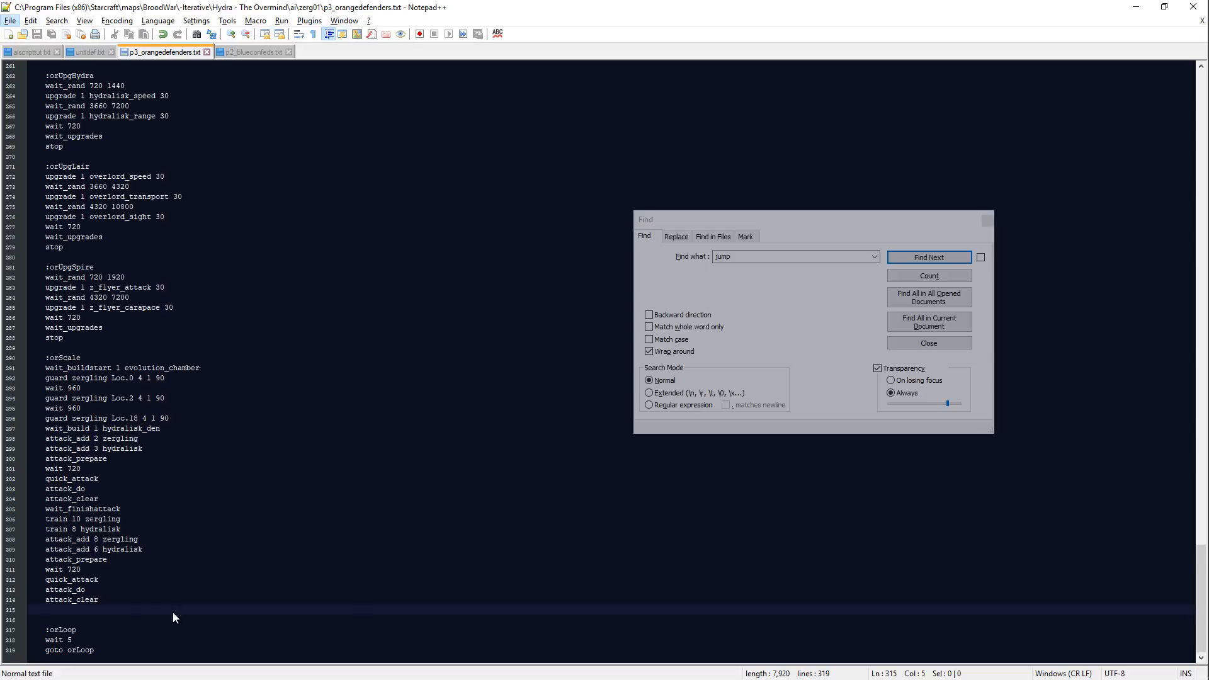
pyautogui.click(144, 617)
pyautogui.write('wait 1440')
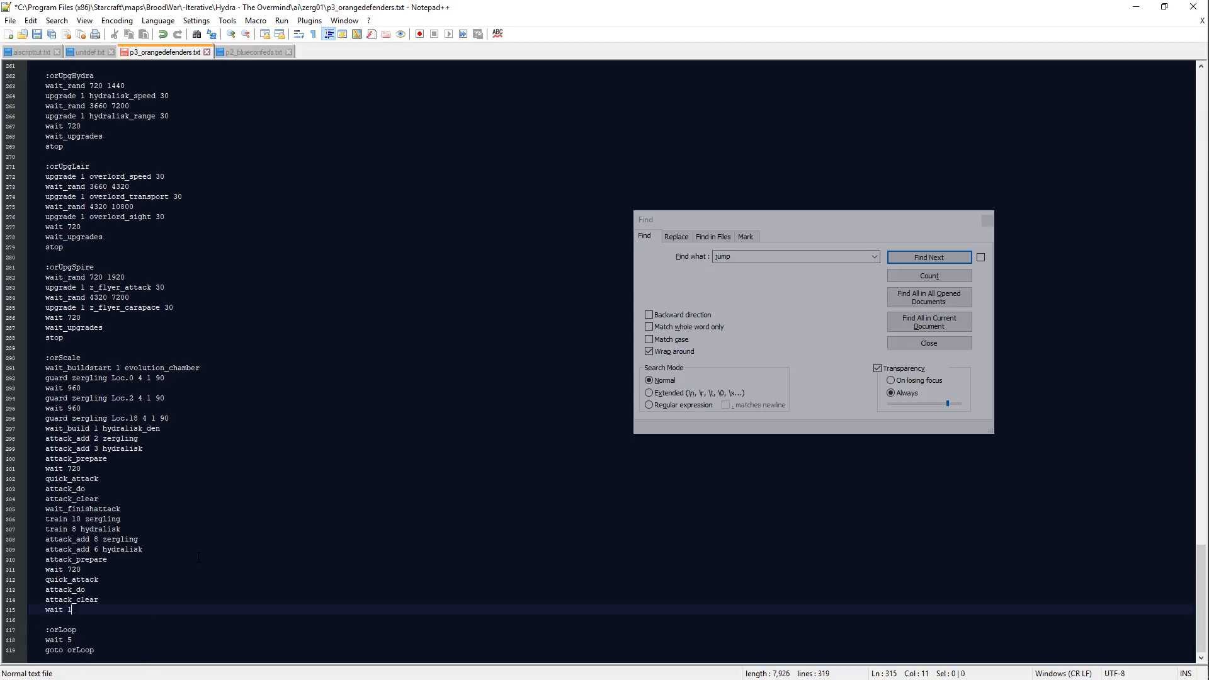
pyautogui.press('Return')
pyautogui.press('BackSpace')
pyautogui.press('BackSpace')
pyautogui.press('BackSpace')
pyautogui.press('Return')
# Step: Add attack_add lines for 13 zergling and 9 hydralisk below wait 1080
pyautogui.write('att')
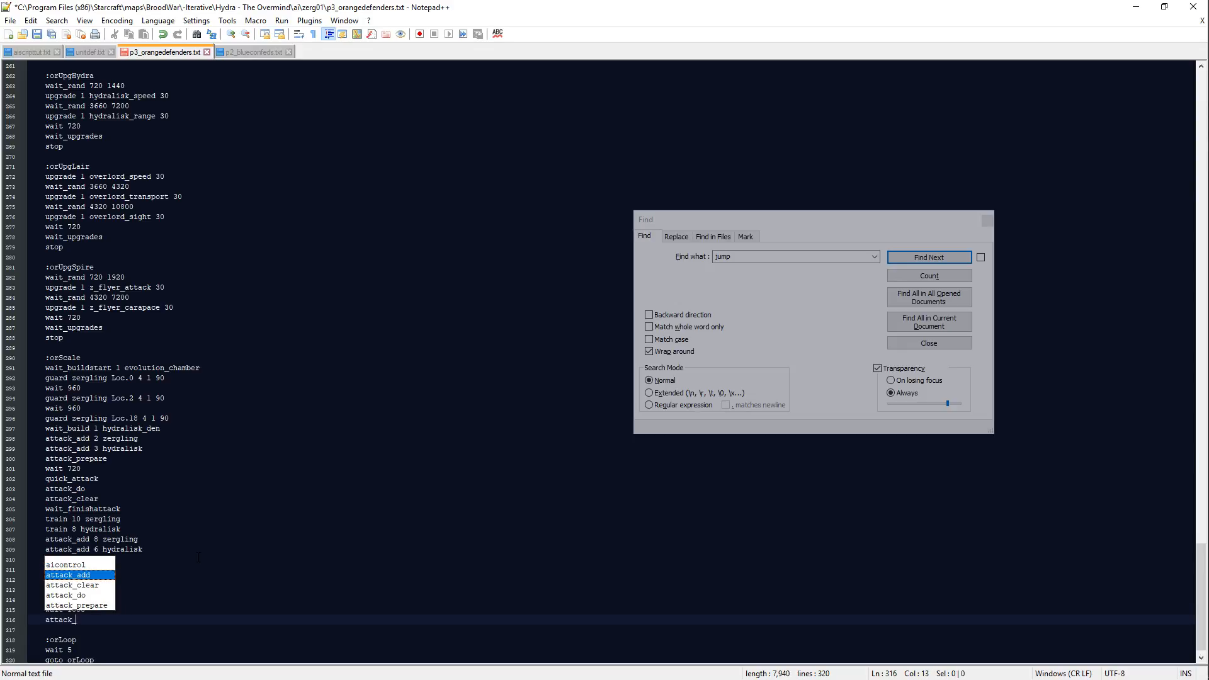
pyautogui.write('ack_')
pyautogui.press('Return')
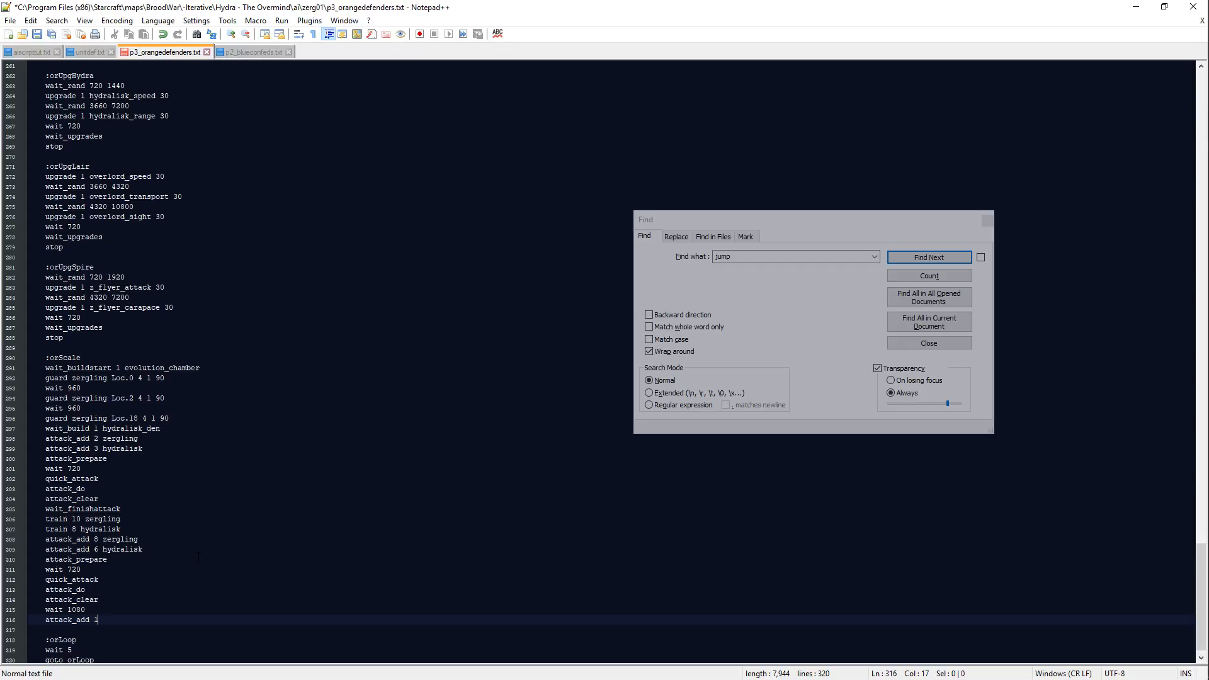
pyautogui.write('13 zerglin')
pyautogui.press('Return')
pyautogui.press('Return')
pyautogui.write('attack_')
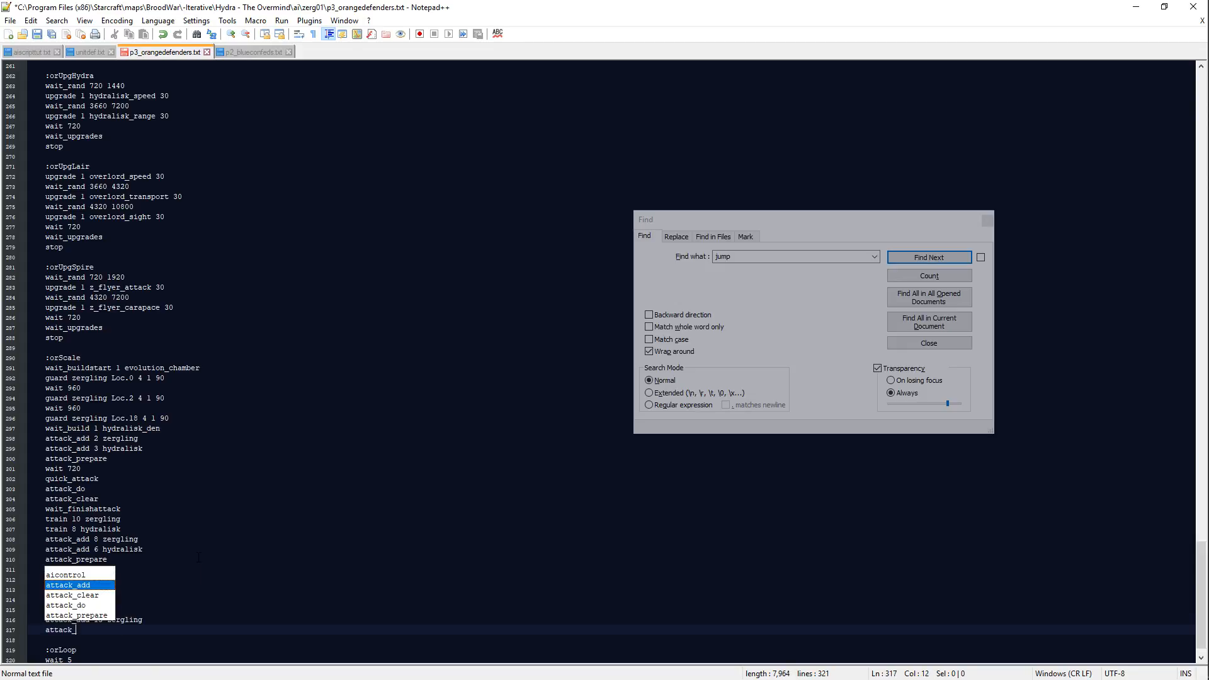
pyautogui.write('add 9 hydralisk')
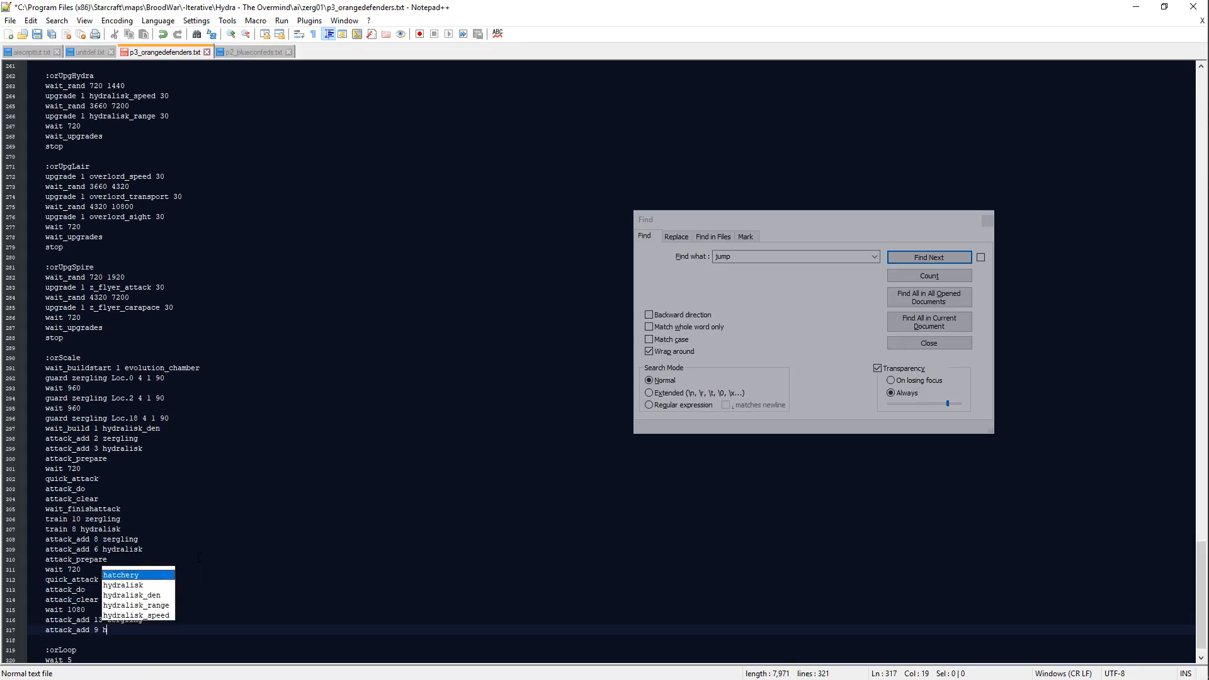
pyautogui.press('Return')
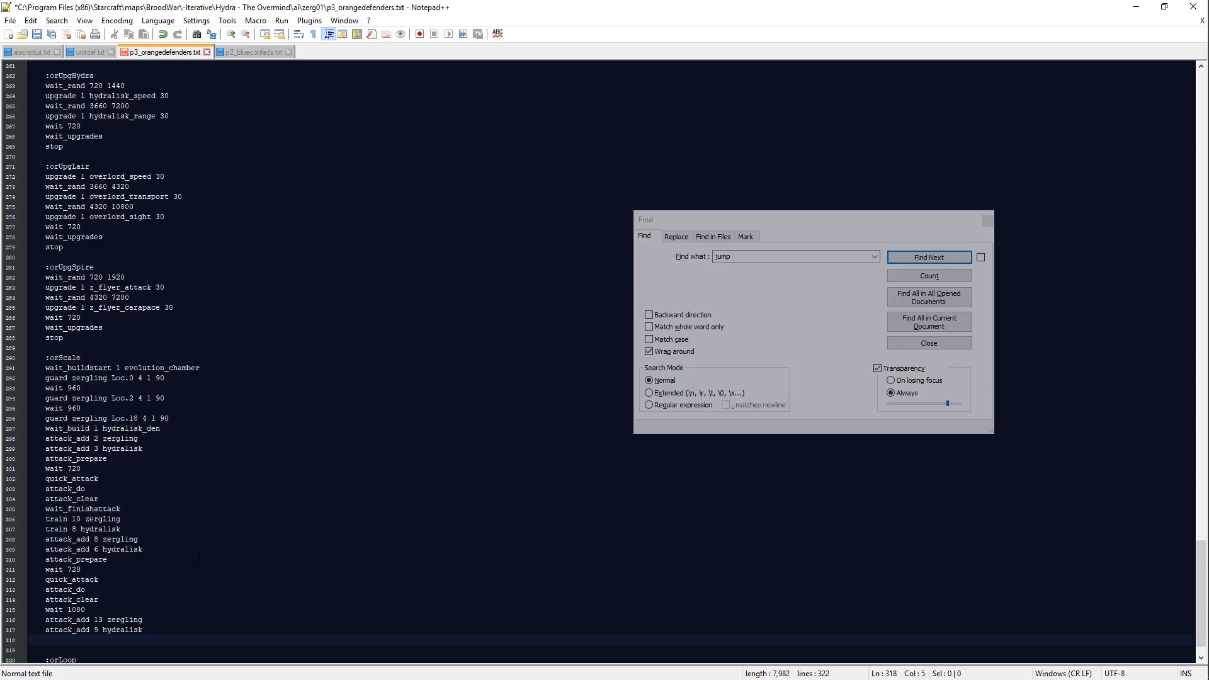
# Step: Continue the attack wave with attack_prepare and wait 1440
pyautogui.write('attack_')
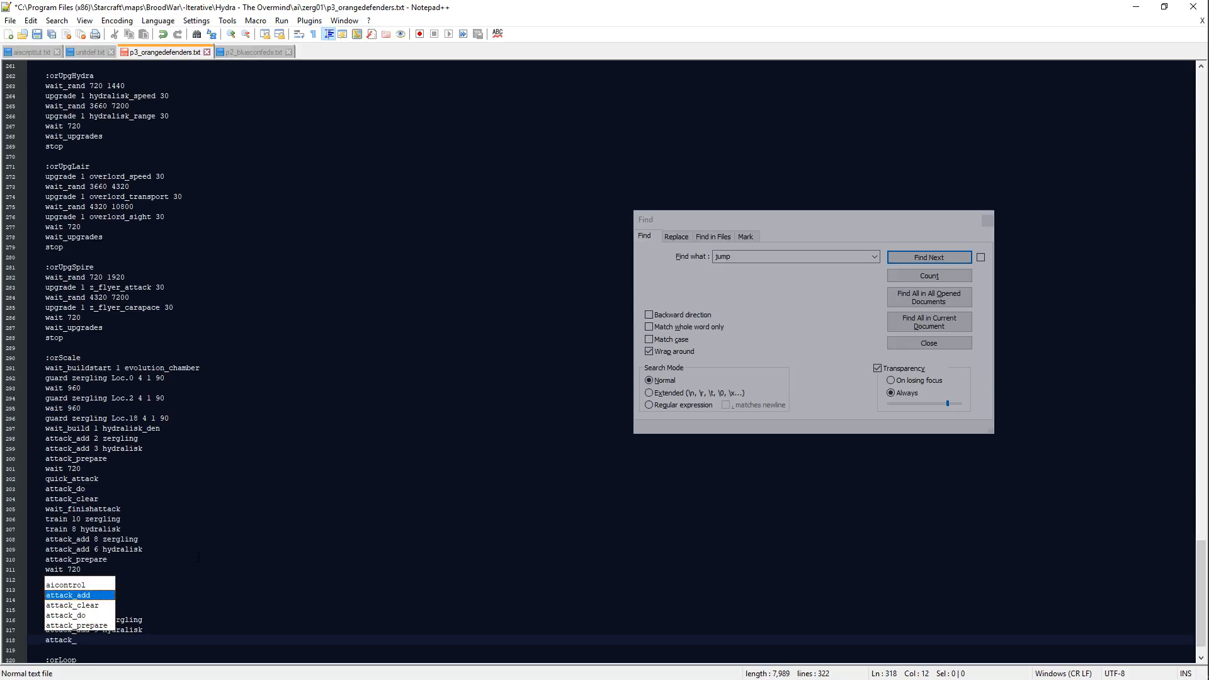
pyautogui.write('prepare')
pyautogui.press('Return')
pyautogui.write('wait 1440')
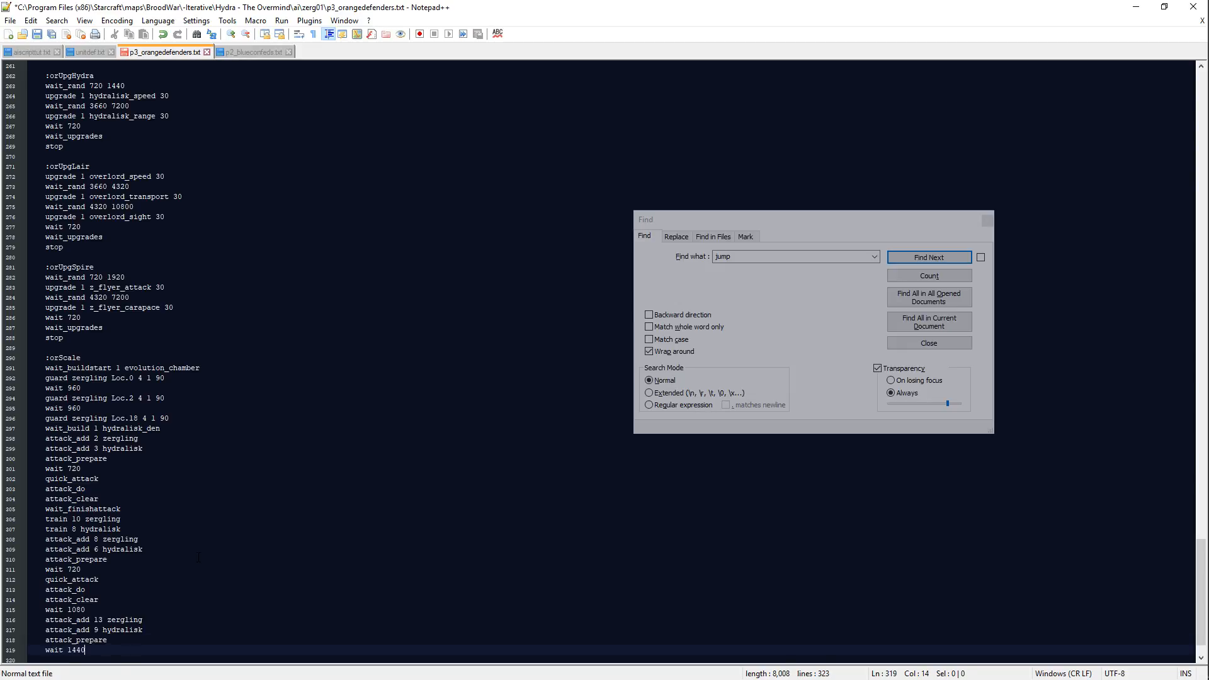
# Step: Finish the attack wave with quick_attack, attack_do and attack_clear lines
pyautogui.press('Return')
pyautogui.write('qu')
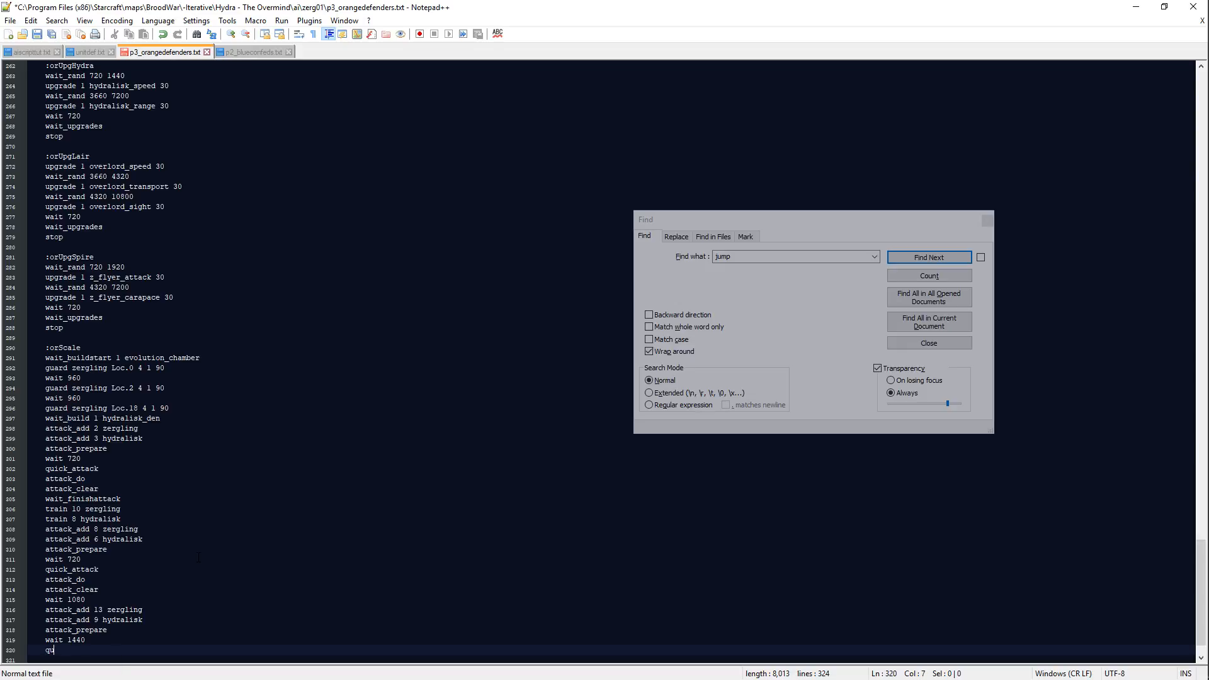
pyautogui.write('iocick_attack')
pyautogui.press('Return')
pyautogui.write('attack_do')
pyautogui.press('Return')
pyautogui.write('att')
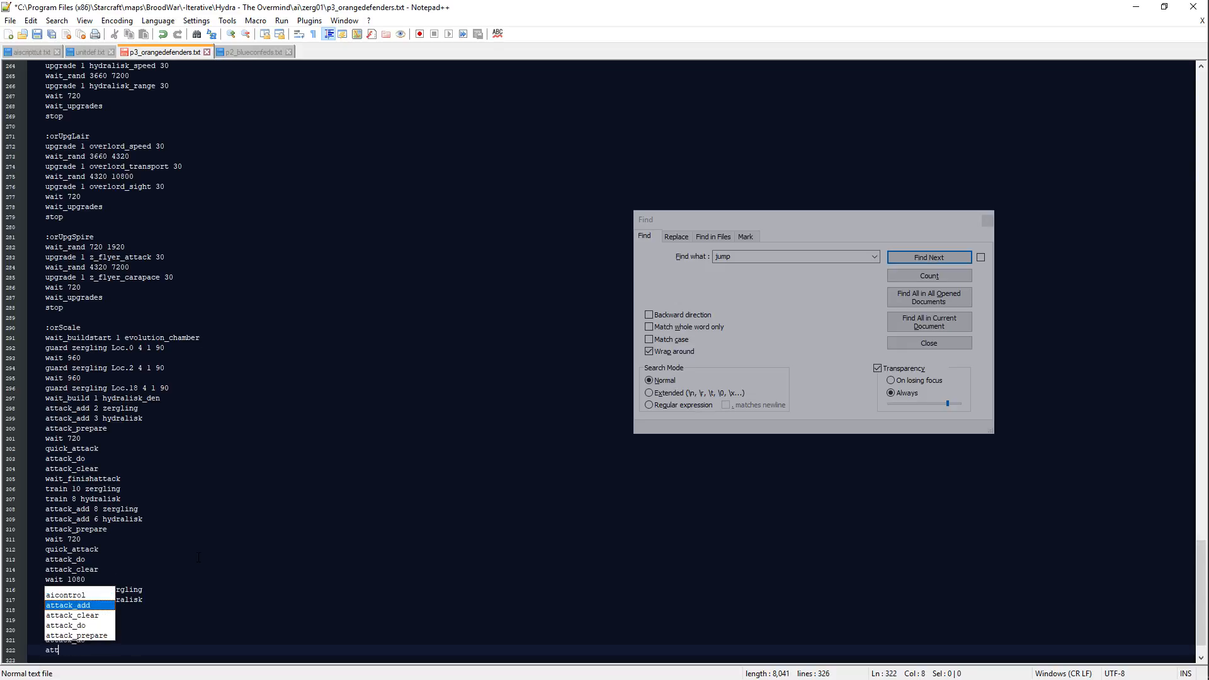
pyautogui.write('ack_clear')
pyautogui.press('Return')
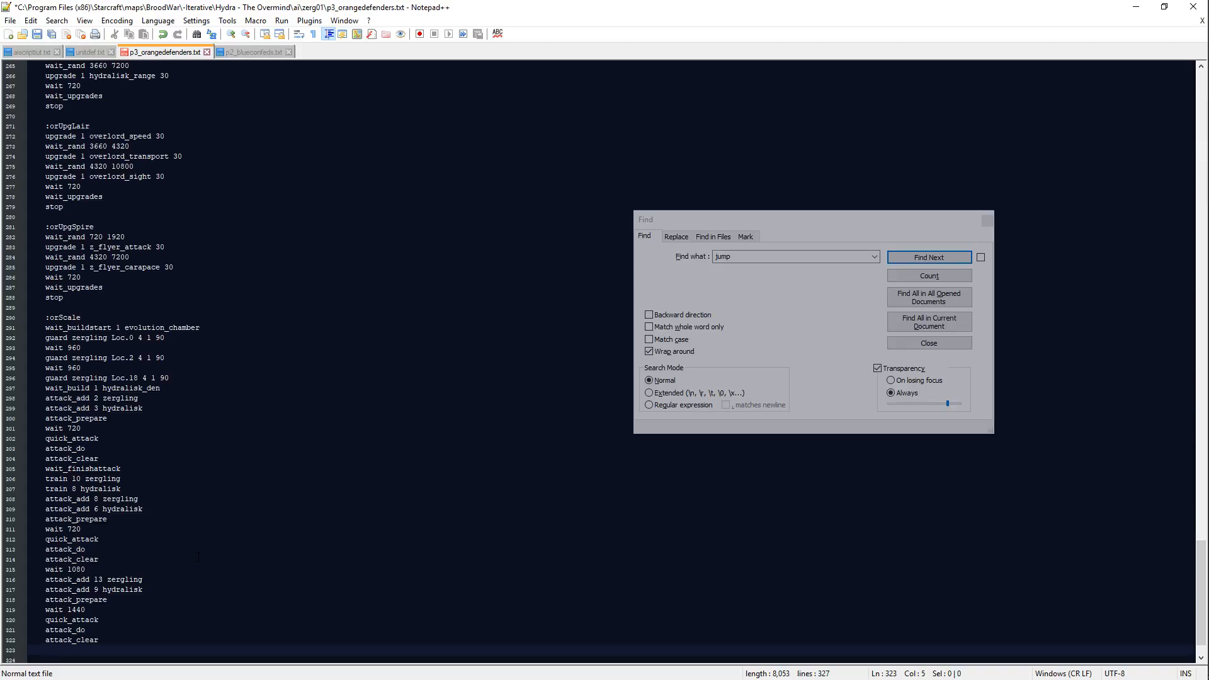
# Step: Add a wait_build 1 spire line after the attack wave and save the script
pyautogui.write('wait ')
pyautogui.write('wait_build 1 spire')
pyautogui.press('Return')
pyautogui.press('BackSpace')
pyautogui.press('BackSpace')
pyautogui.press('BackSpace')
pyautogui.press('BackSpace')
pyautogui.press('BackSpace')
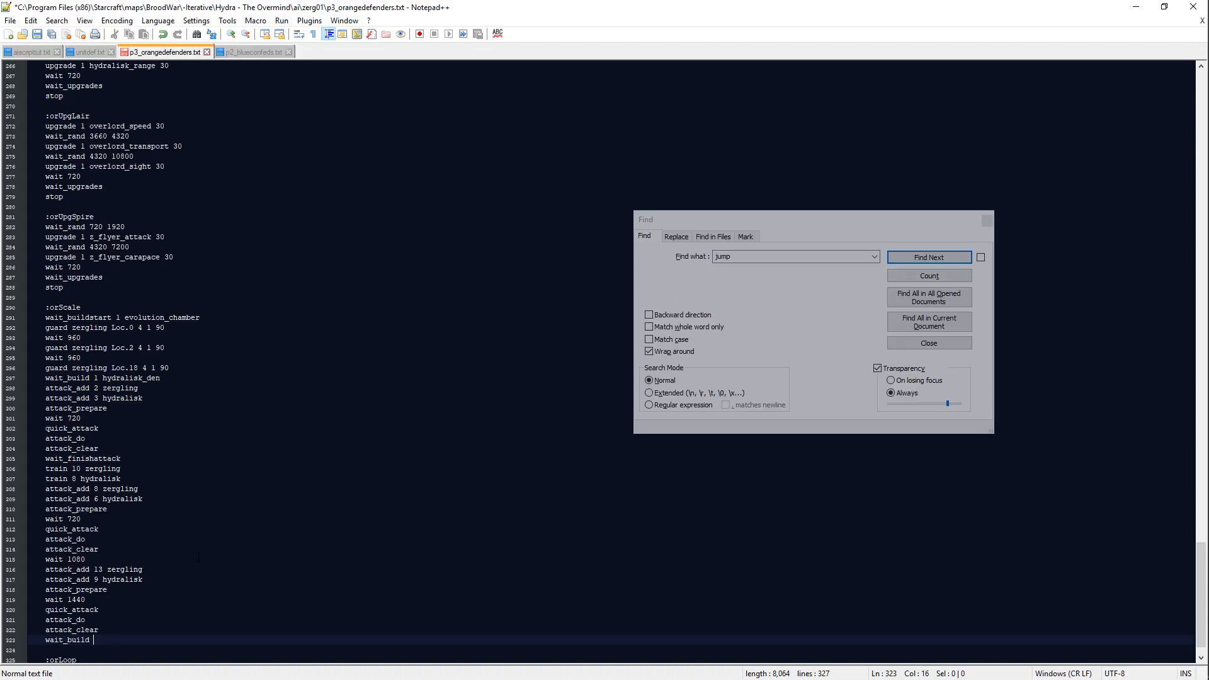
pyautogui.write('spire')
pyautogui.press('Return')
pyautogui.hotkey('ctrl', 's')
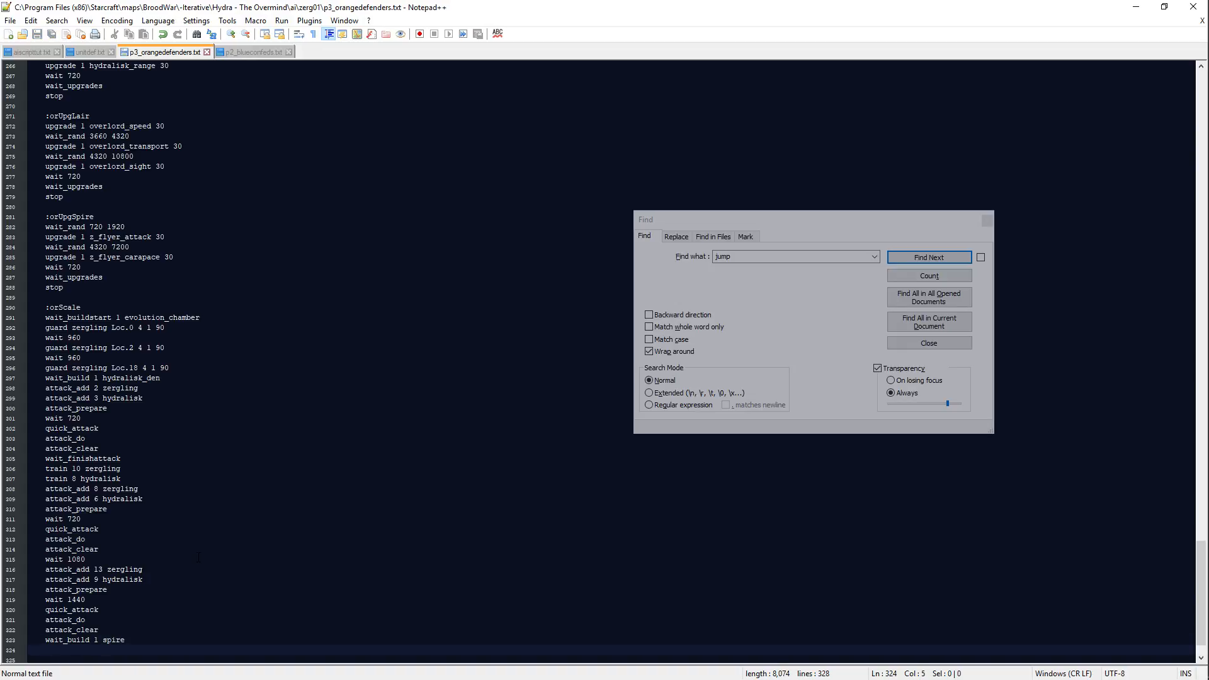
# Step: Start the wave after the spire with an attack_add 14 zergling line
pyautogui.write('atttack')
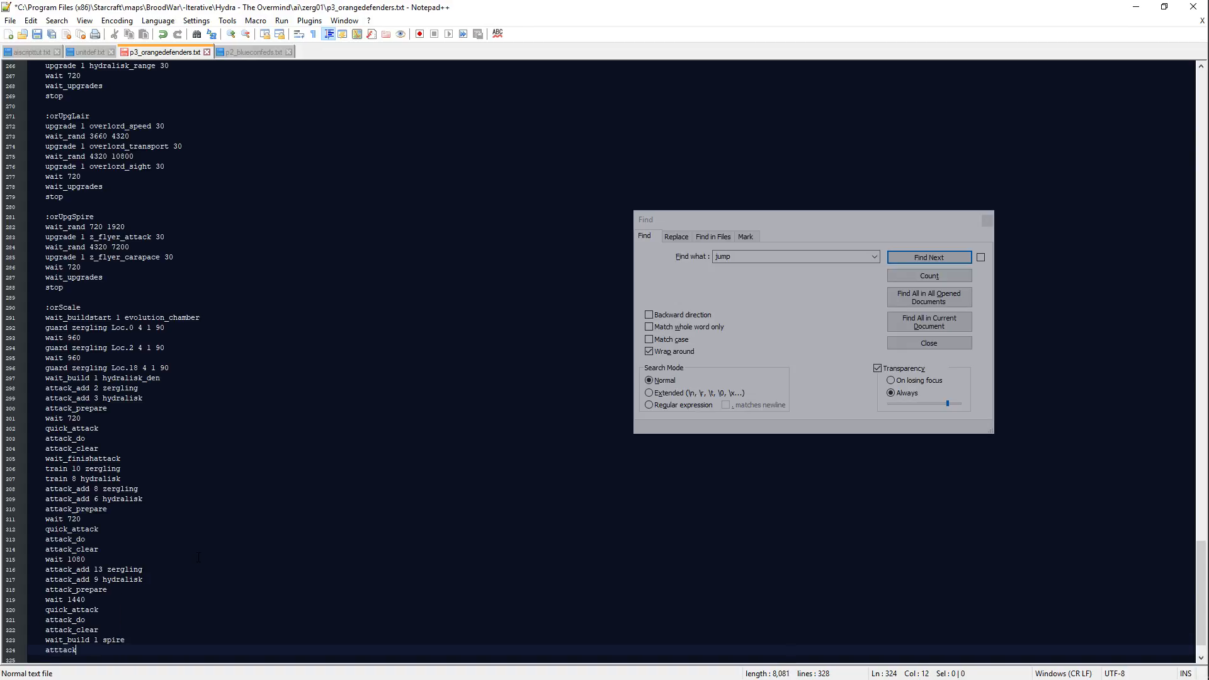
pyautogui.press('BackSpace')
pyautogui.press('BackSpace')
pyautogui.write('ack_add ')
pyautogui.write('17 ')
pyautogui.write('4 zergling')
pyautogui.press('Return')
# Step: Add attack_add 6 mutalisk to the new wave and insert attack_add 2 hydralisk above it
pyautogui.write('attack_ad')
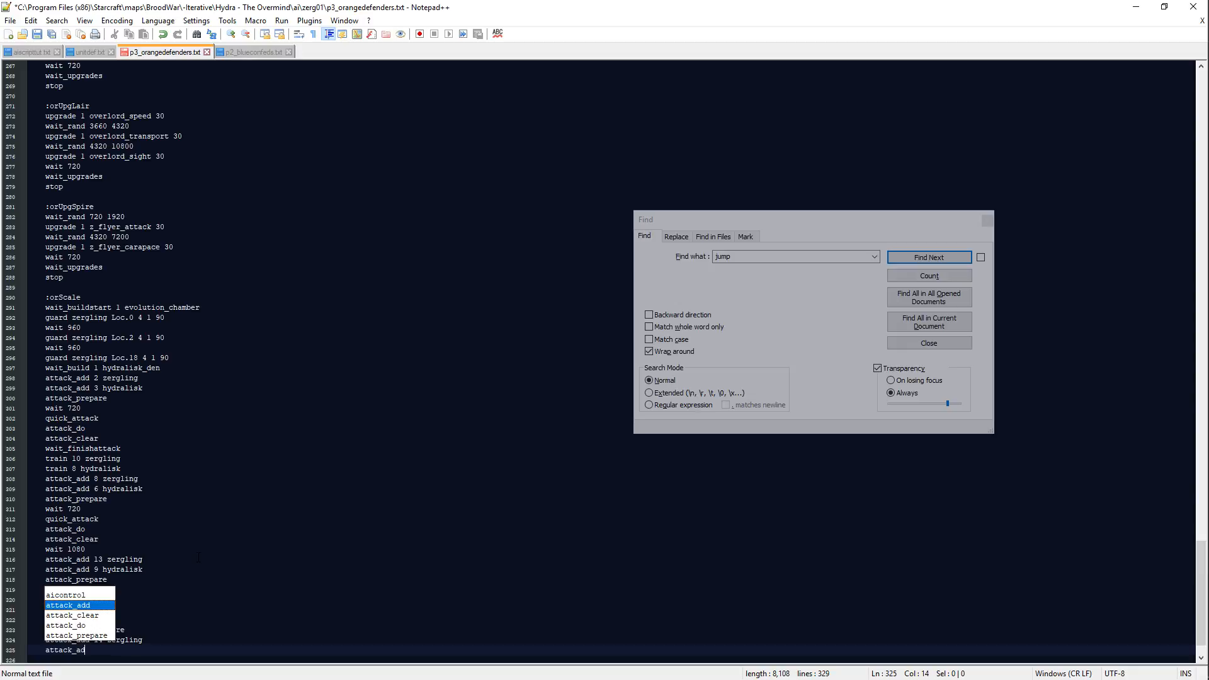
pyautogui.write('d 6 mutalisk')
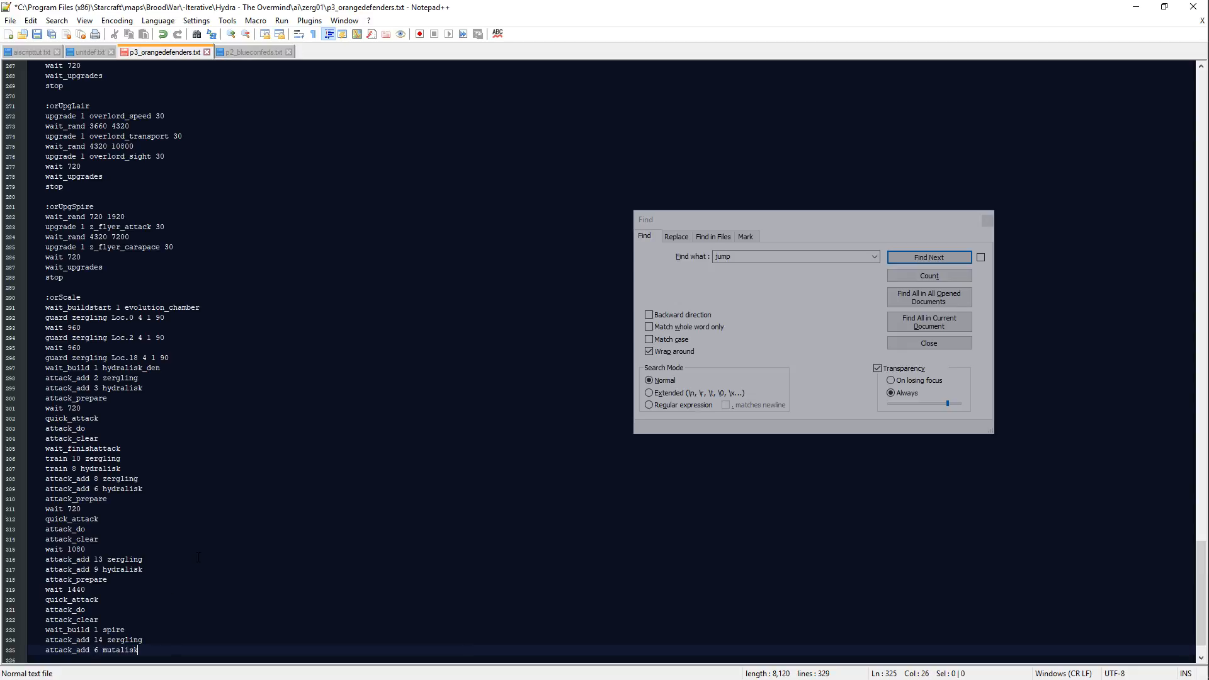
pyautogui.press('Return')
pyautogui.write('attack_add')
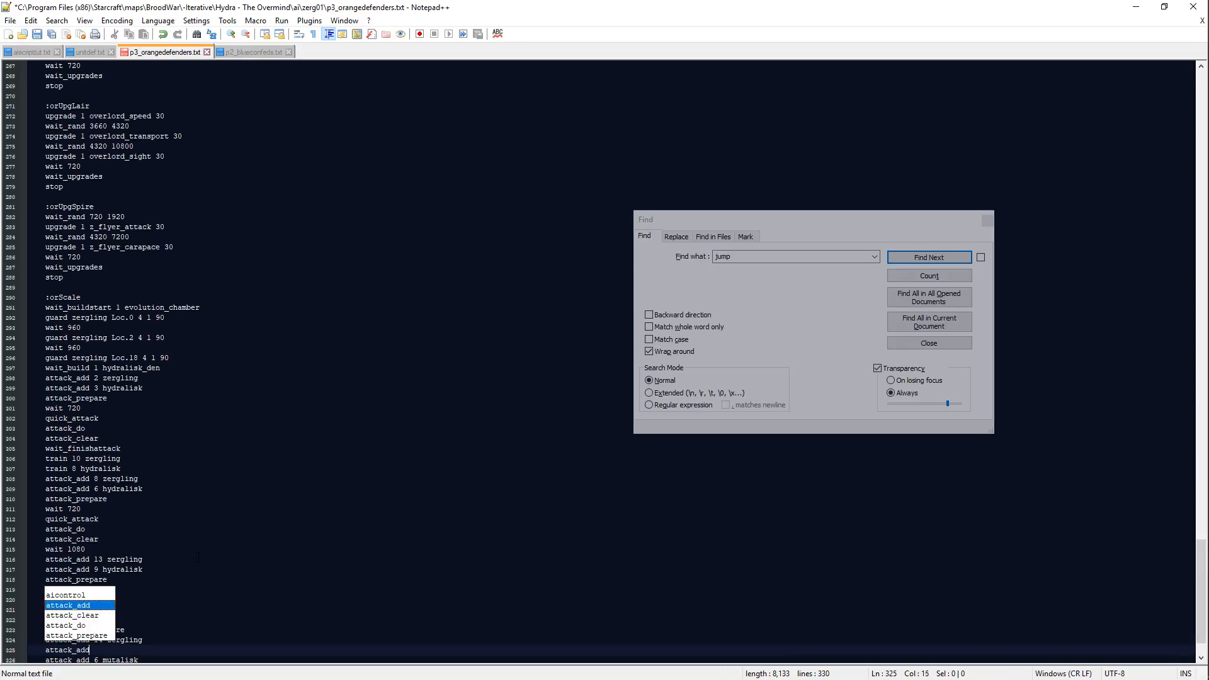
pyautogui.write(' 2 hydralisk')
pyautogui.press('Down')
pyautogui.press('Return')
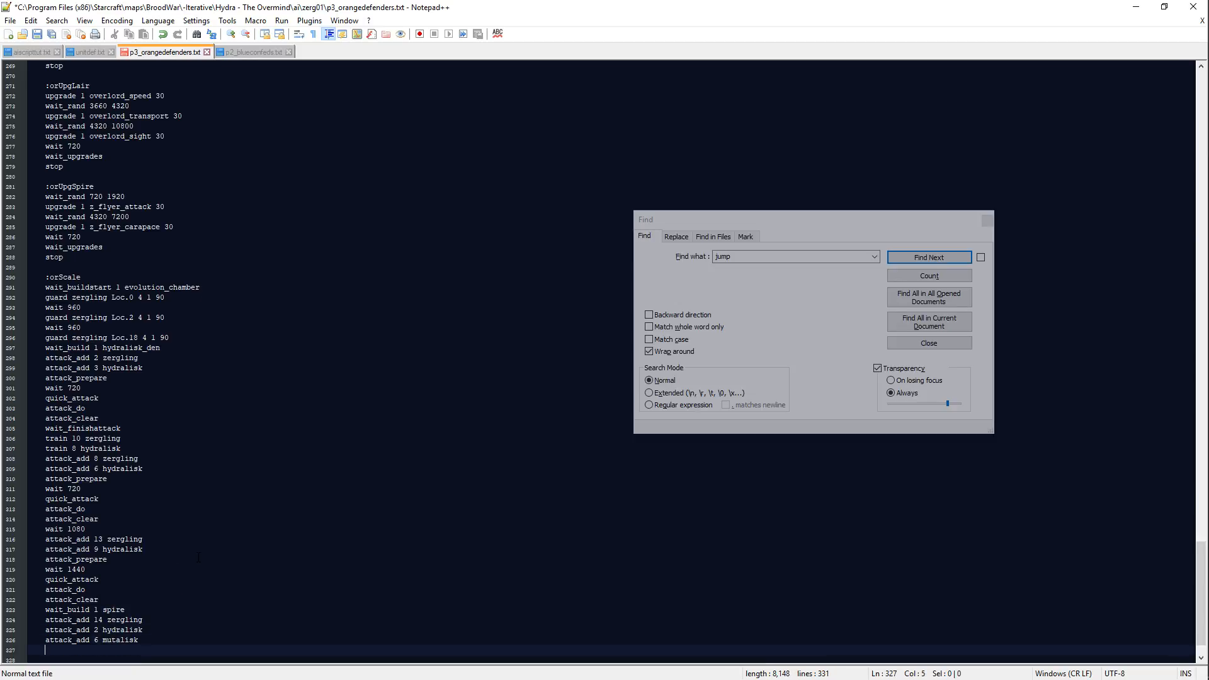
# Step: Switch to the map in Scmdraft and overlay the pathfinder regions around the small western plateau
pyautogui.hotkey('alt', 'Tab')
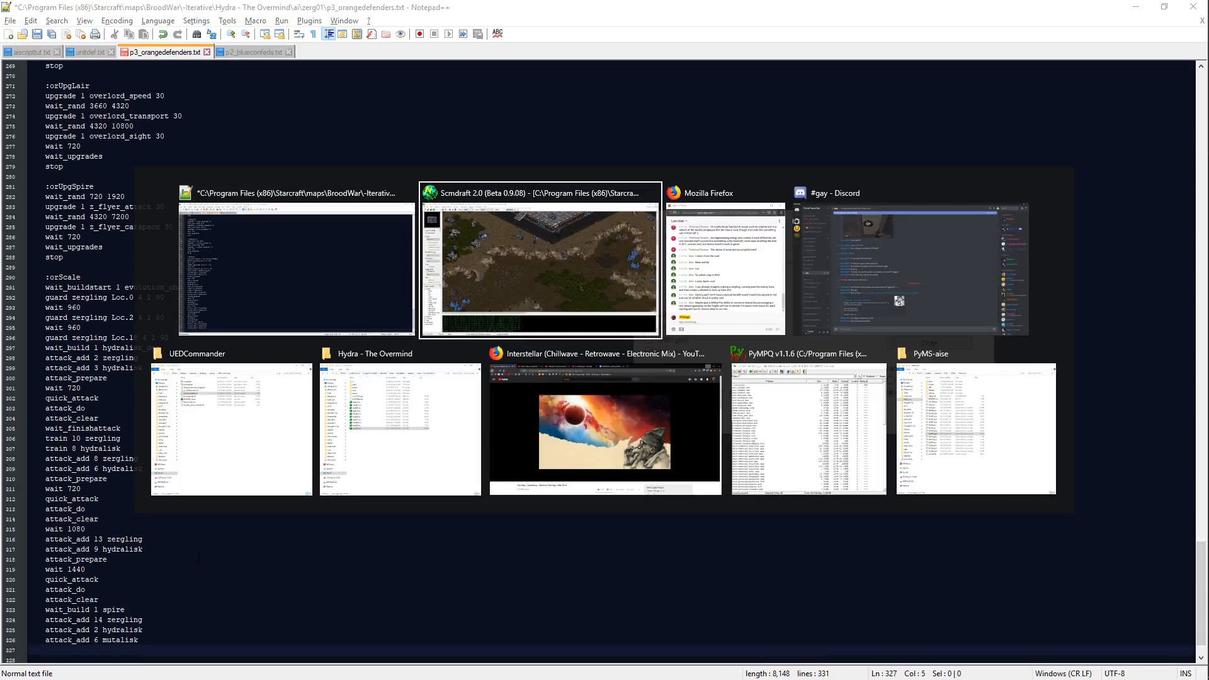
pyautogui.hotkey('alt', 'shift', 'Tab')
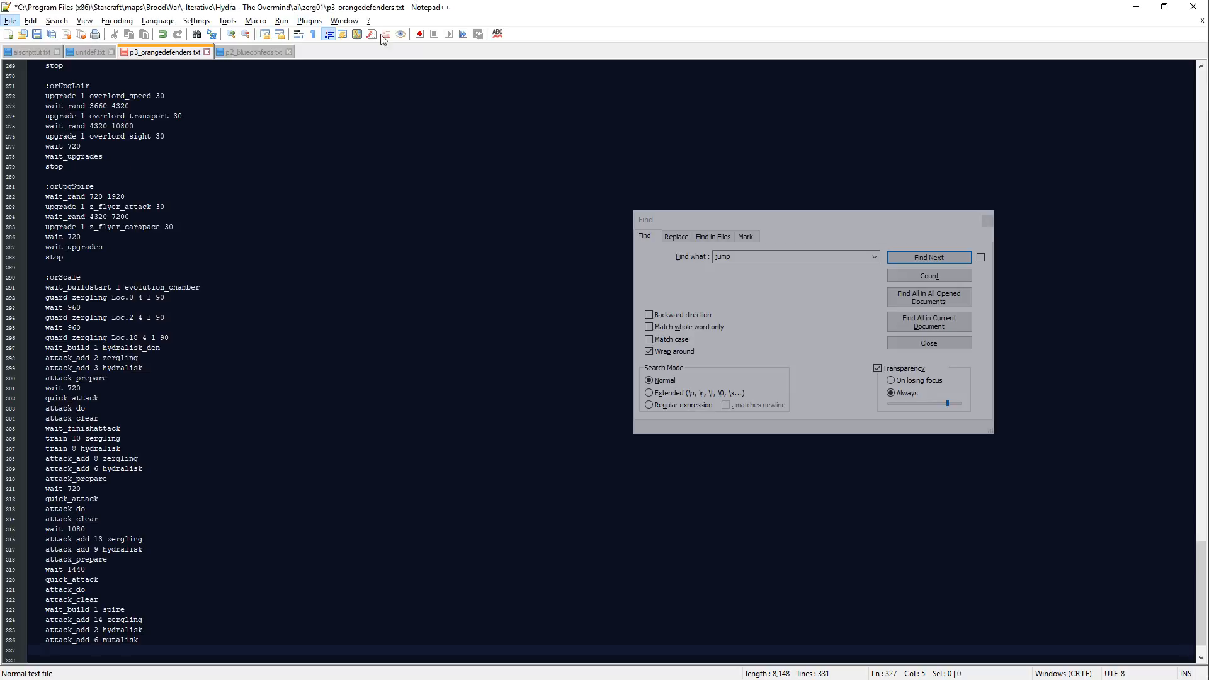
pyautogui.hotkey('alt', 'Tab')
pyautogui.scroll(-5, 387, 352)
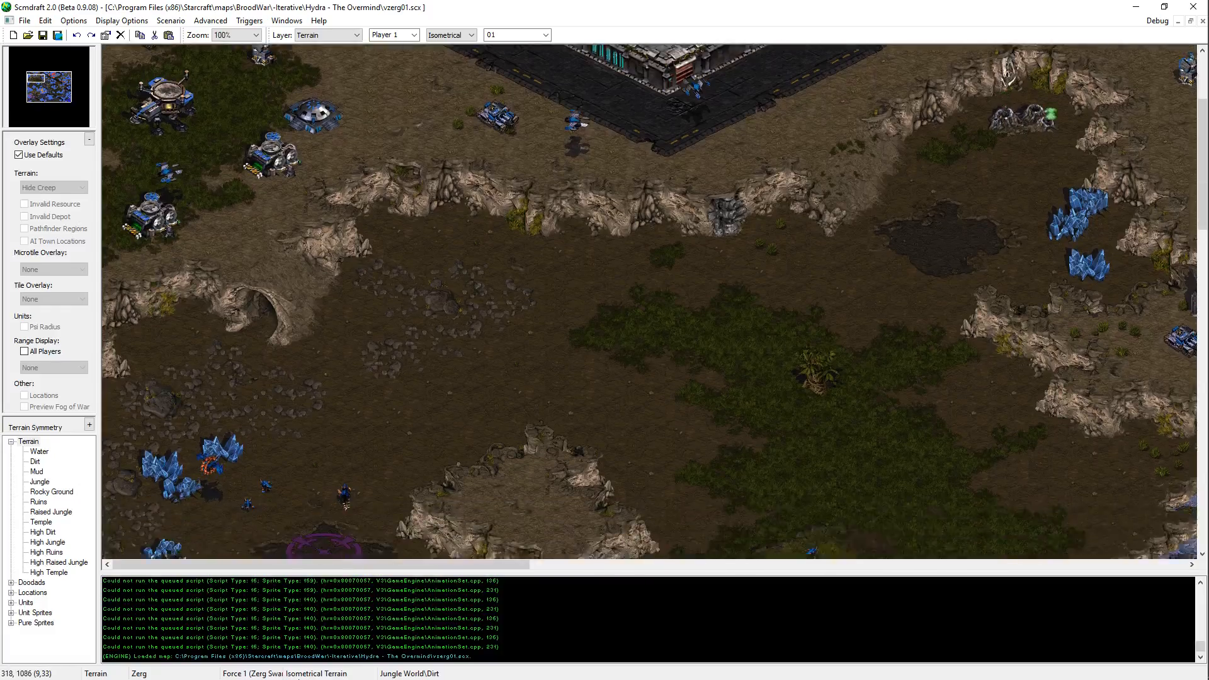
pyautogui.click(56, 156)
pyautogui.click(72, 241)
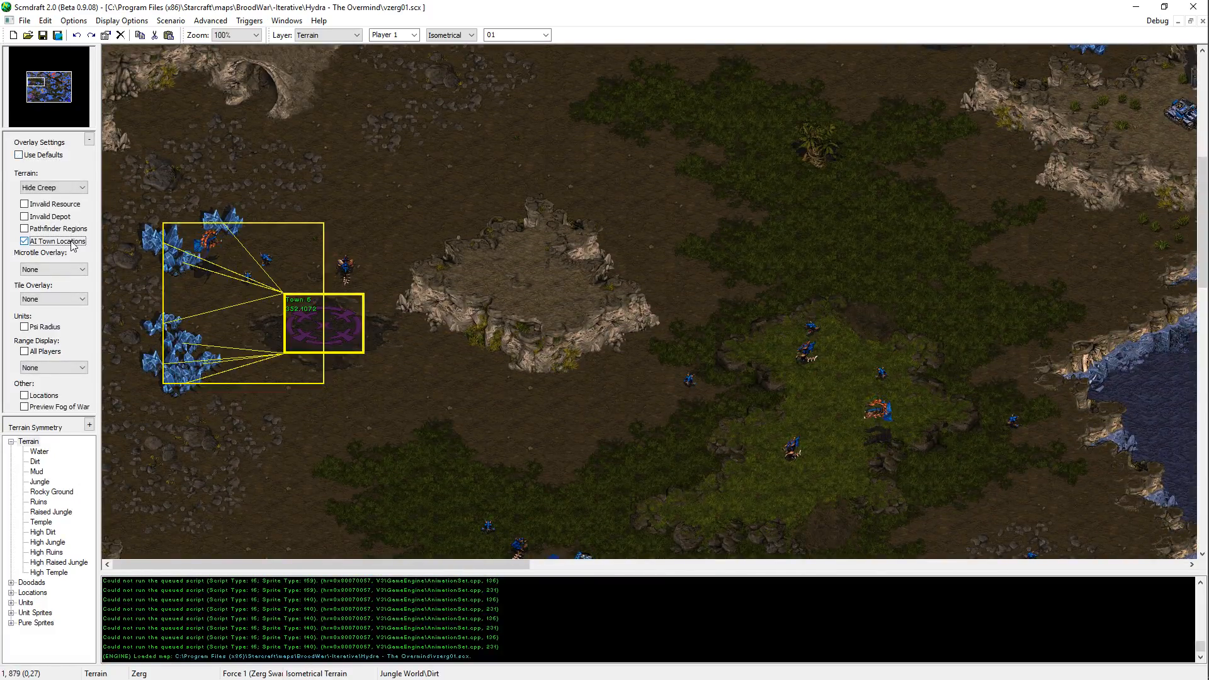
pyautogui.click(73, 242)
pyautogui.click(72, 230)
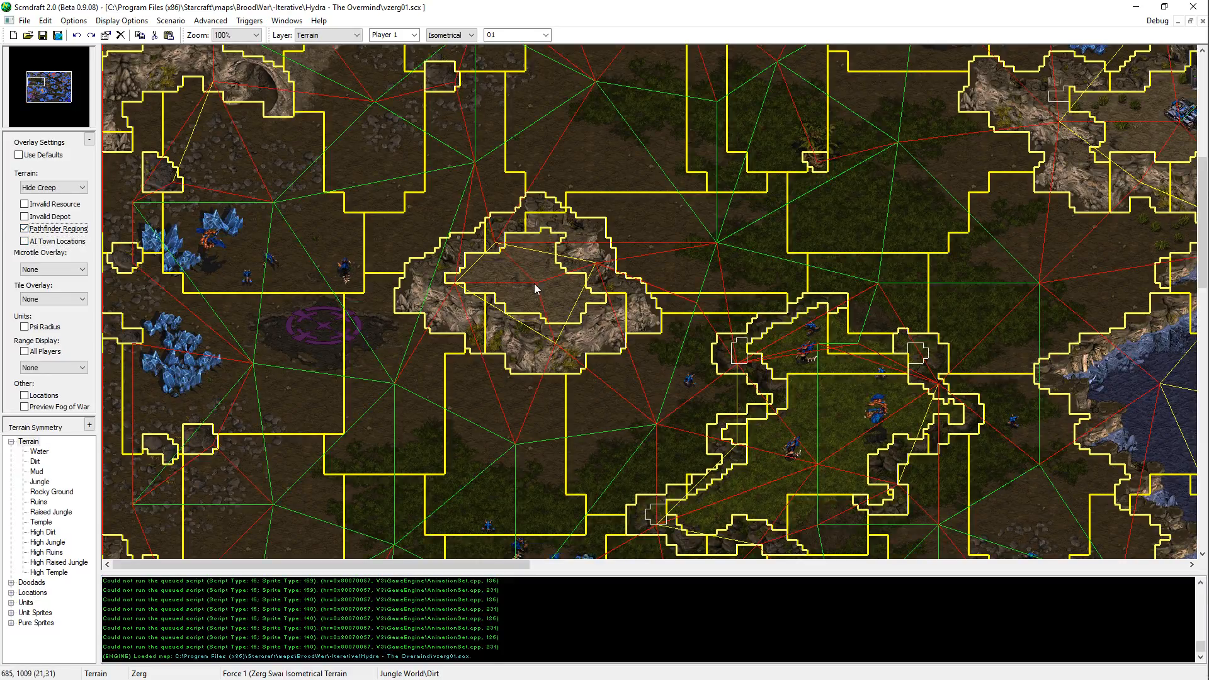
pyautogui.hotkey('alt', 'Tab')
# Step: Return to the script and add an attack_to line whose first coordinates, (687 1009), are those of the small western plateau
pyautogui.hotkey('alt', 'Tab')
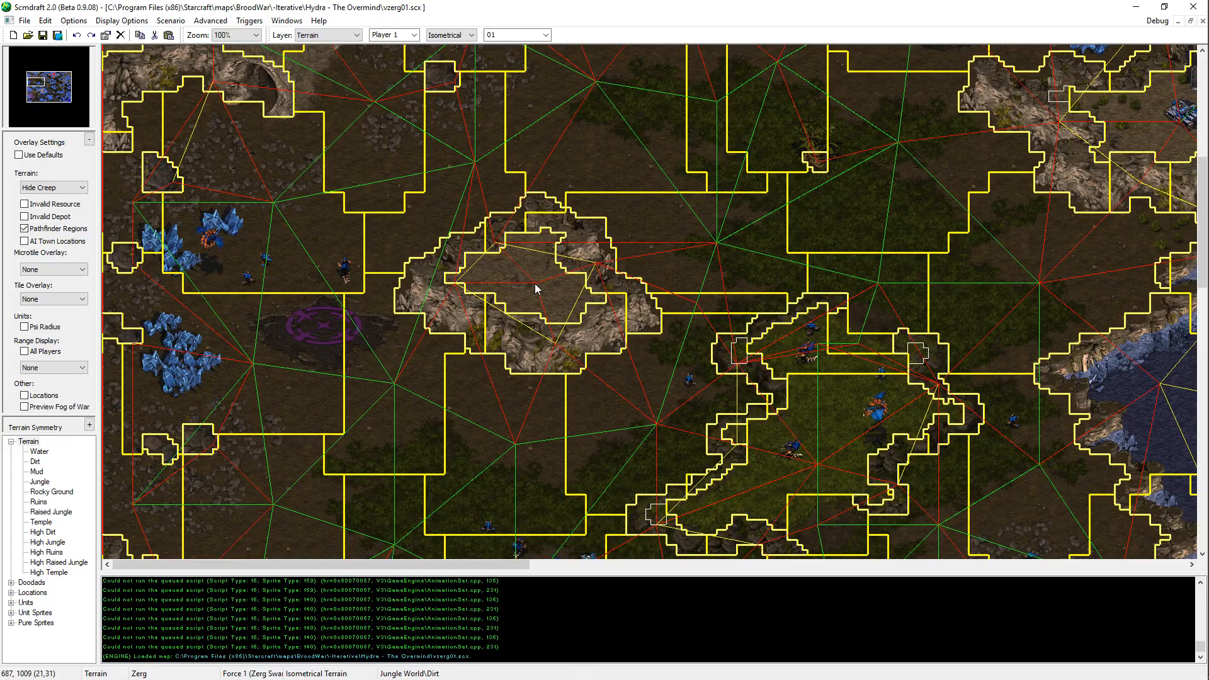
pyautogui.hotkey('alt', 'Tab')
pyautogui.write('attack_to')
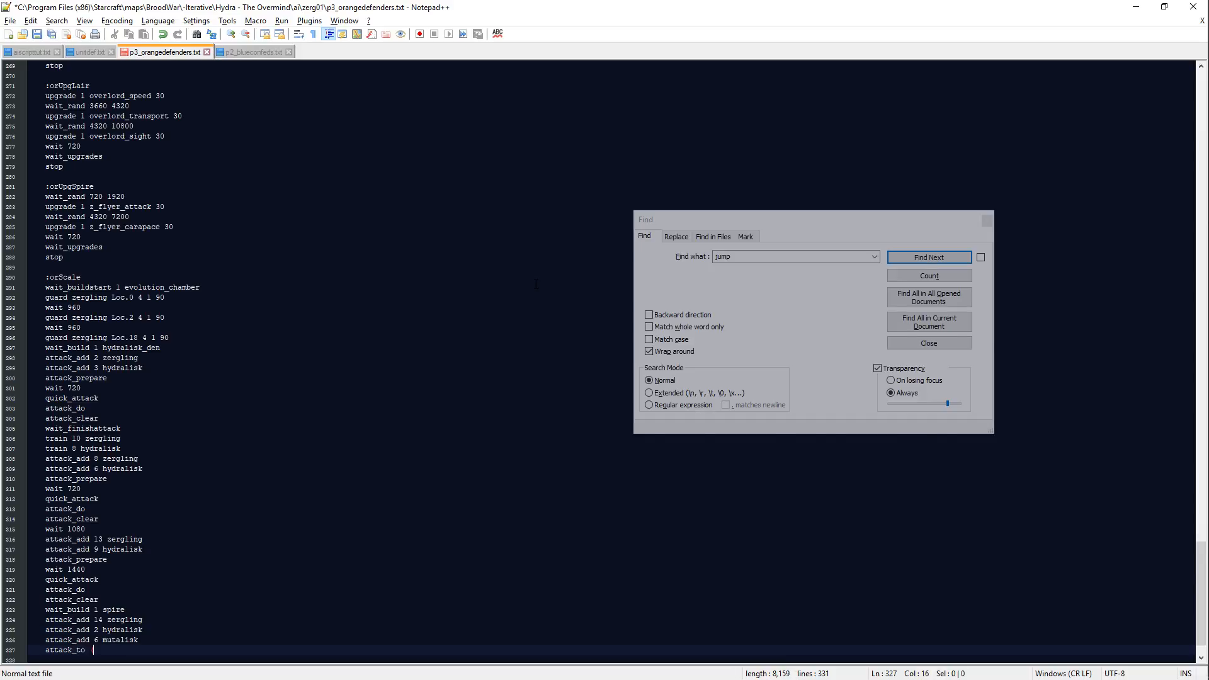
pyautogui.hotkey('alt', 'Tab')
pyautogui.hotkey('alt', 'Tab')
pyautogui.write('687')
# Step: Locate the Terran outpost plateau north of the water on the map and enter (1873 593) as the second attack_to coordinates
pyautogui.hotkey('alt', 'Tab')
pyautogui.hotkey('alt', 'Tab')
pyautogui.write('10')
pyautogui.hotkey('alt', 'Tab')
pyautogui.moveTo(467, 356); pyautogui.dragTo(648, 4, button='middle')
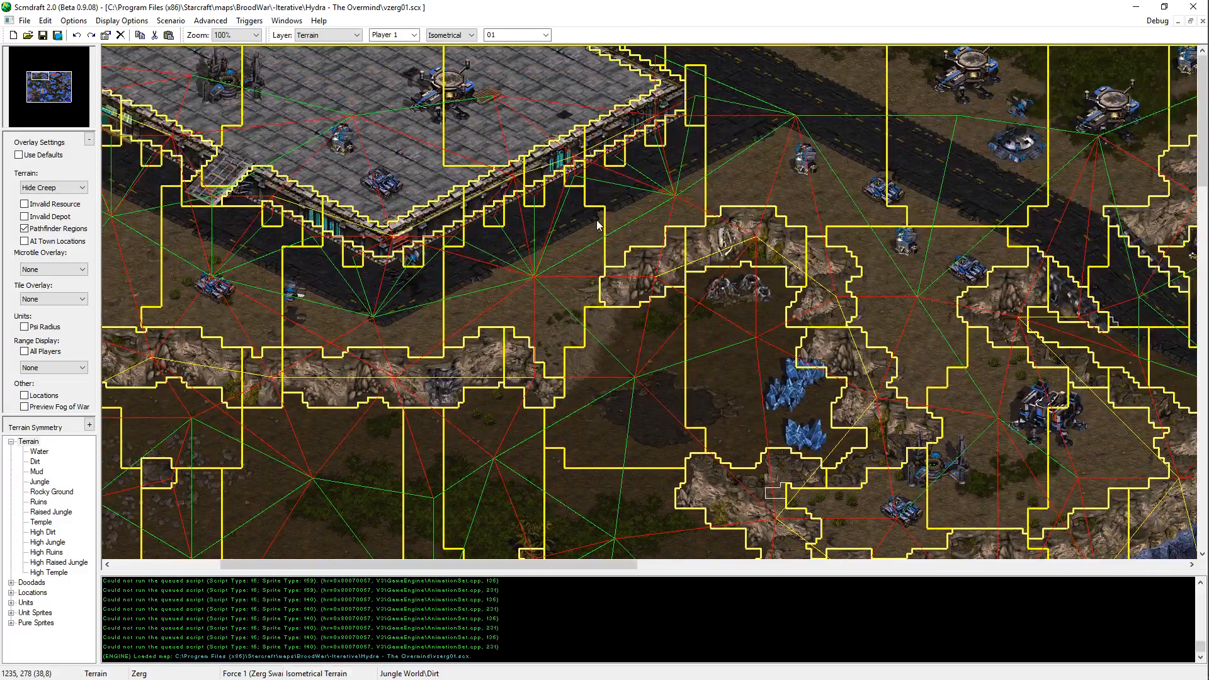
pyautogui.moveTo(597, 222); pyautogui.dragTo(817, 251, button='middle')
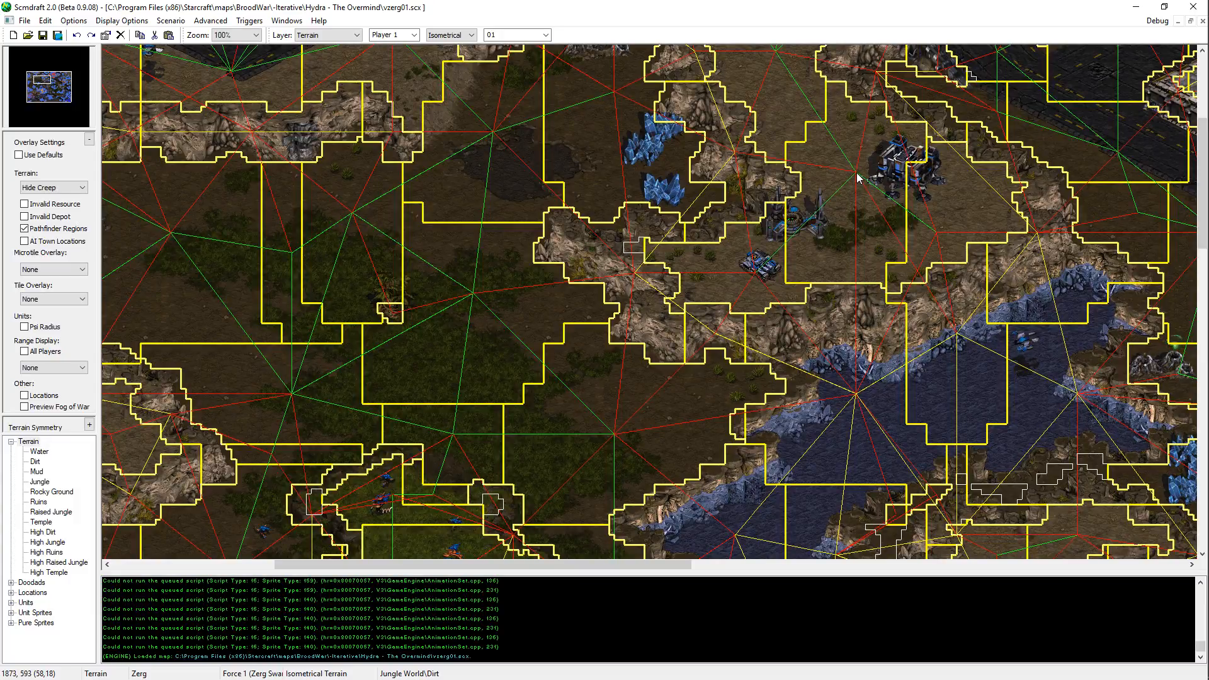
pyautogui.hotkey('alt', 'Tab')
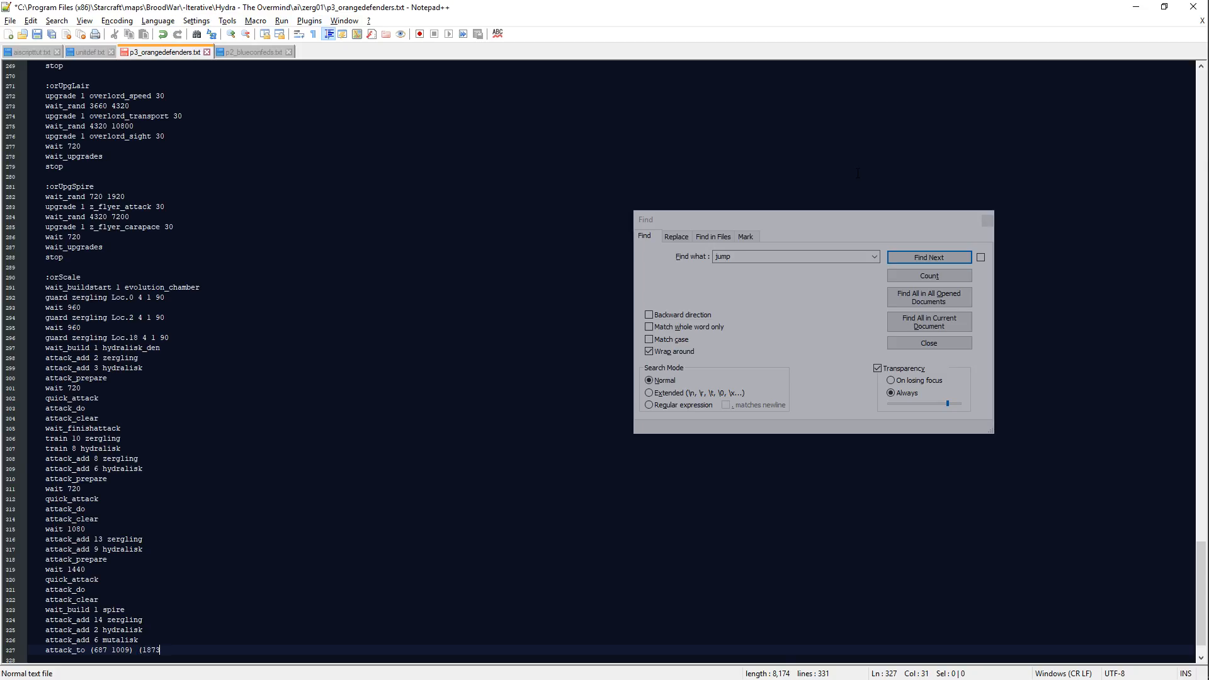
pyautogui.hotkey('alt', 'Tab')
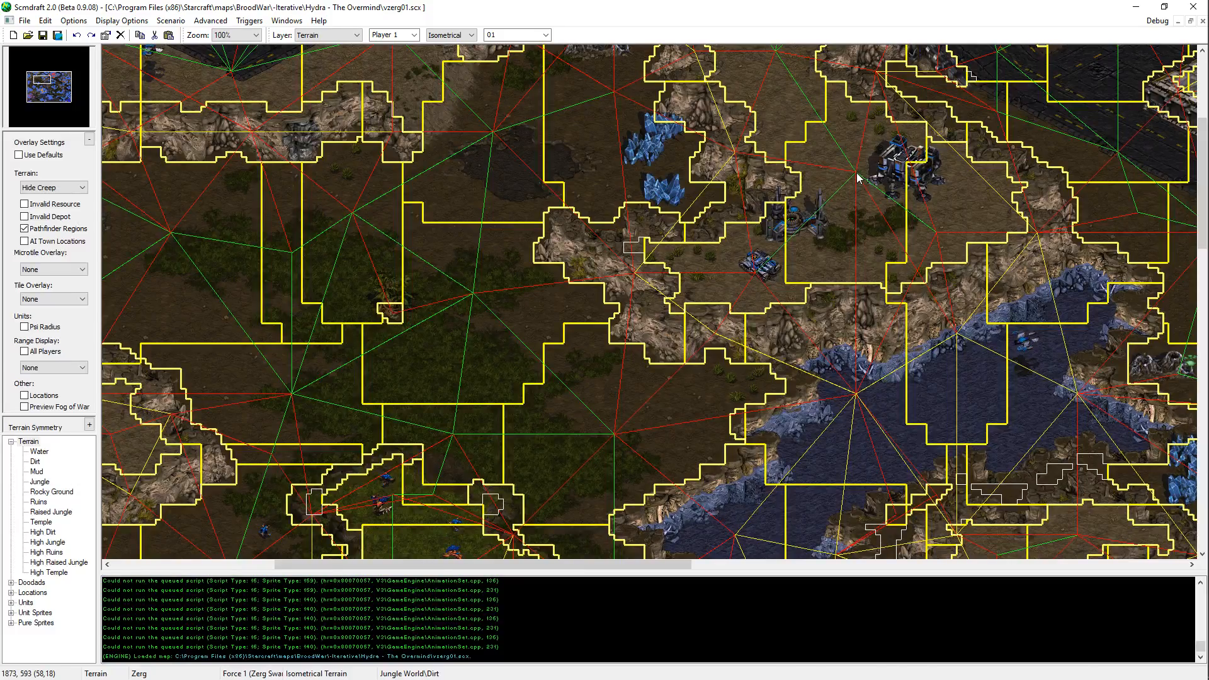
pyautogui.hotkey('alt', 'Tab')
pyautogui.write('9')
# Step: Cut the attack_to line from the orScale block and put call targetIsland in its place
pyautogui.hotkey('shift', 'Up')
pyautogui.hotkey('ctrl', 'c')
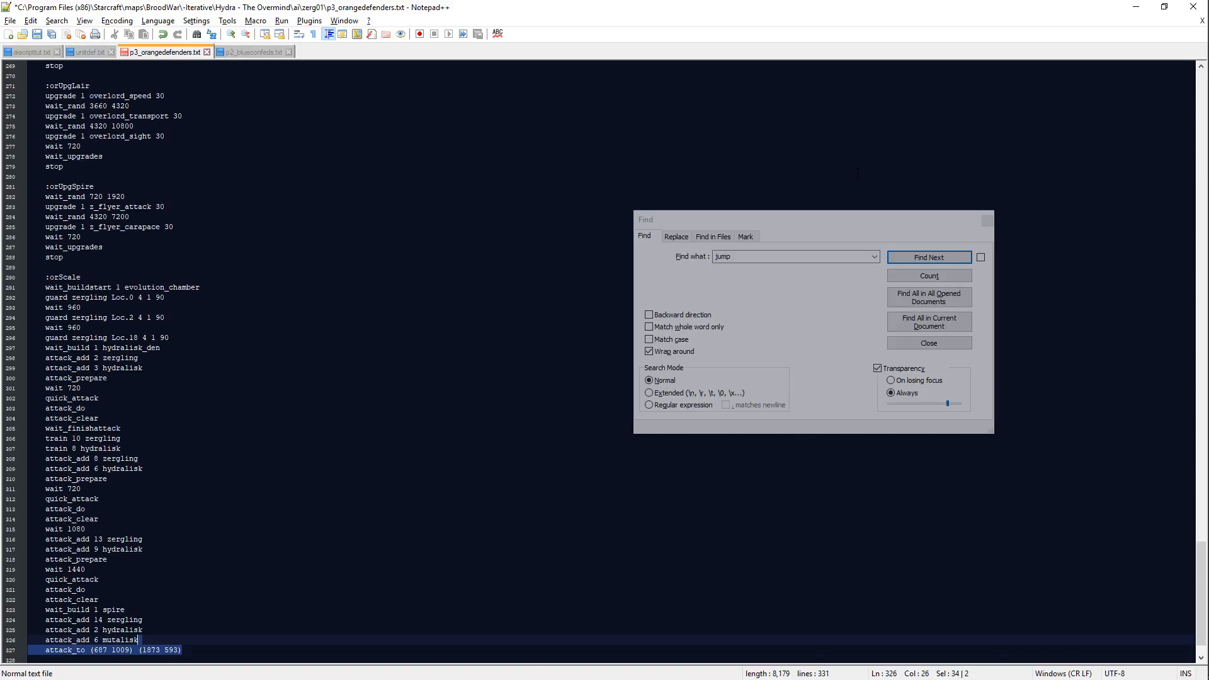
pyautogui.press('BackSpace')
pyautogui.press('Return')
pyautogui.write('att')
pyautogui.press('BackSpace')
pyautogui.press('BackSpace')
pyautogui.press('BackSpace')
pyautogui.write('call ')
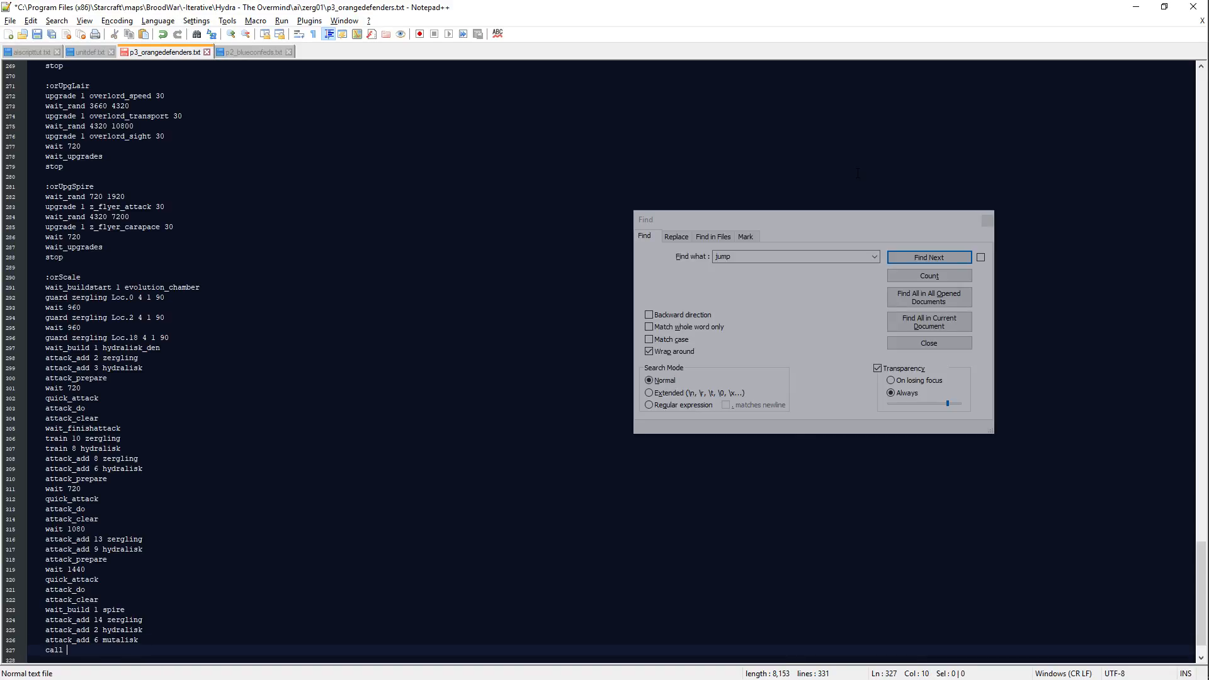
pyautogui.write('atta')
pyautogui.press('BackSpace')
pyautogui.press('BackSpace')
pyautogui.press('BackSpace')
pyautogui.press('BackSpace')
pyautogui.write('tar')
# Step: Create a :targetIsland block below orLoop and paste attack_to (687 1009) (1873 593) into it
pyautogui.press('Down')
pyautogui.press('Down')
pyautogui.press('Down')
pyautogui.press('Down')
pyautogui.press('Return')
pyautogui.press('Return')
pyautogui.write(':tar')
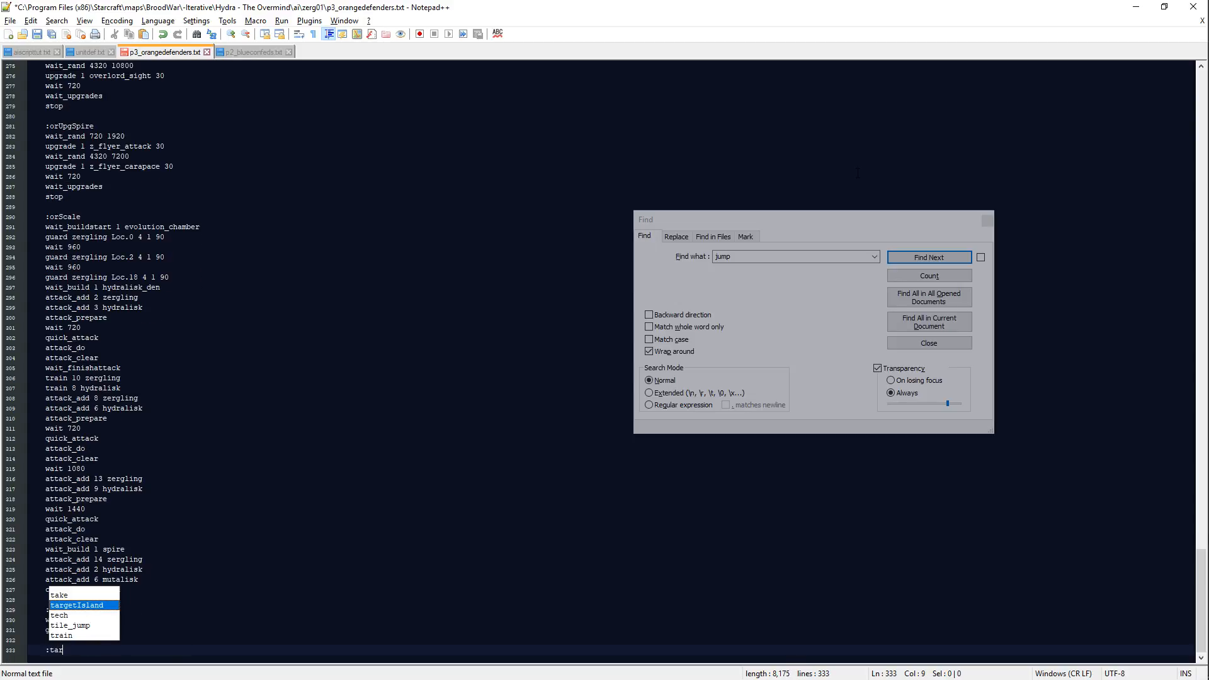
pyautogui.press('Return')
pyautogui.press('Return')
pyautogui.hotkey('ctrl', 'v')
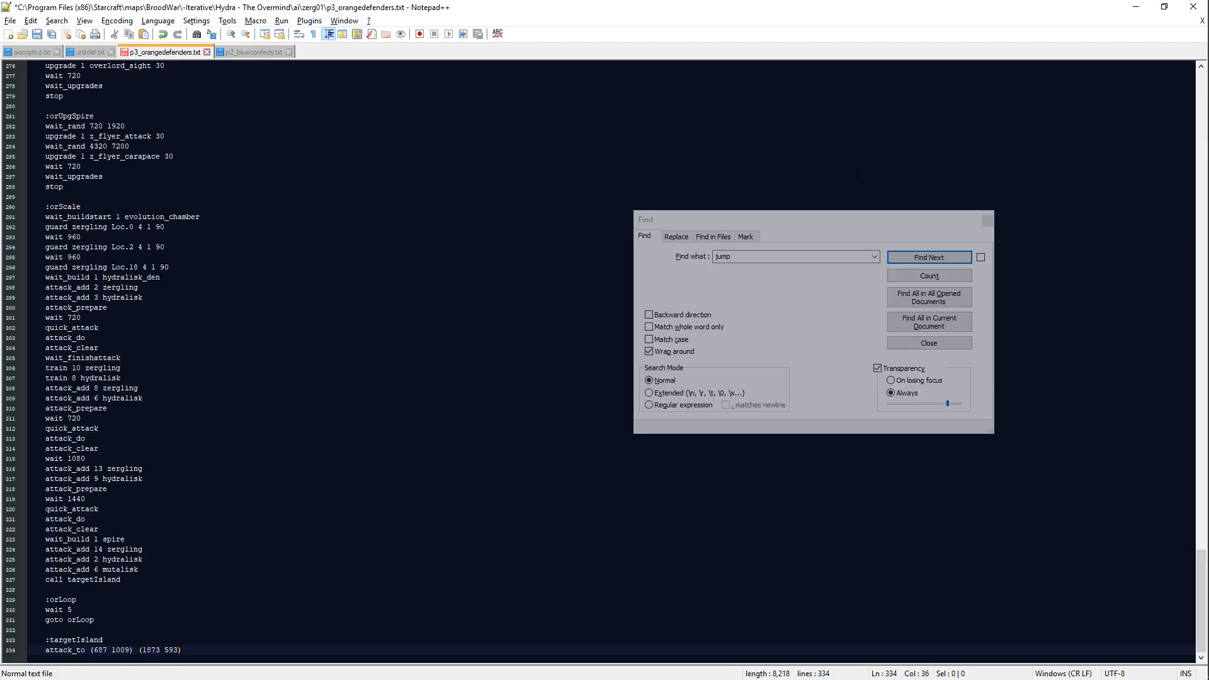
# Step: Add random_jump targetIslandB above the attack_to line in the :targetIsland block and end the block with return
pyautogui.press('Up')
pyautogui.press('Return')
pyautogui.write('random_jump t')
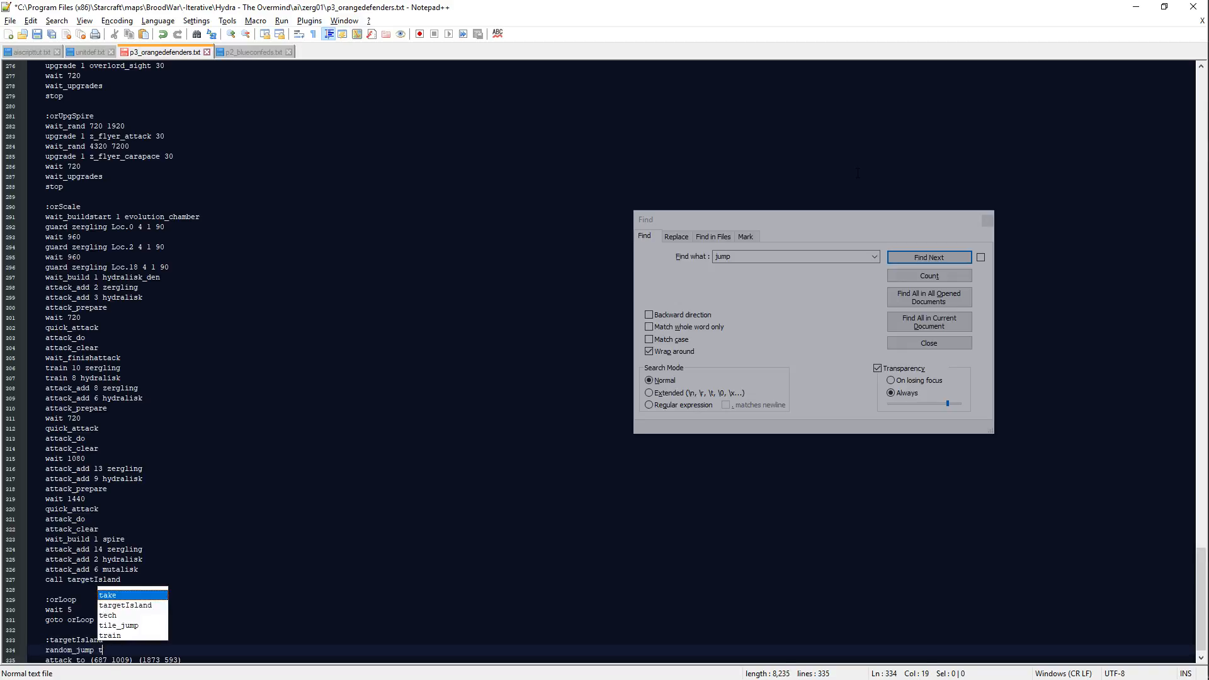
pyautogui.write('argetIslandB')
pyautogui.press('Down')
pyautogui.press('End')
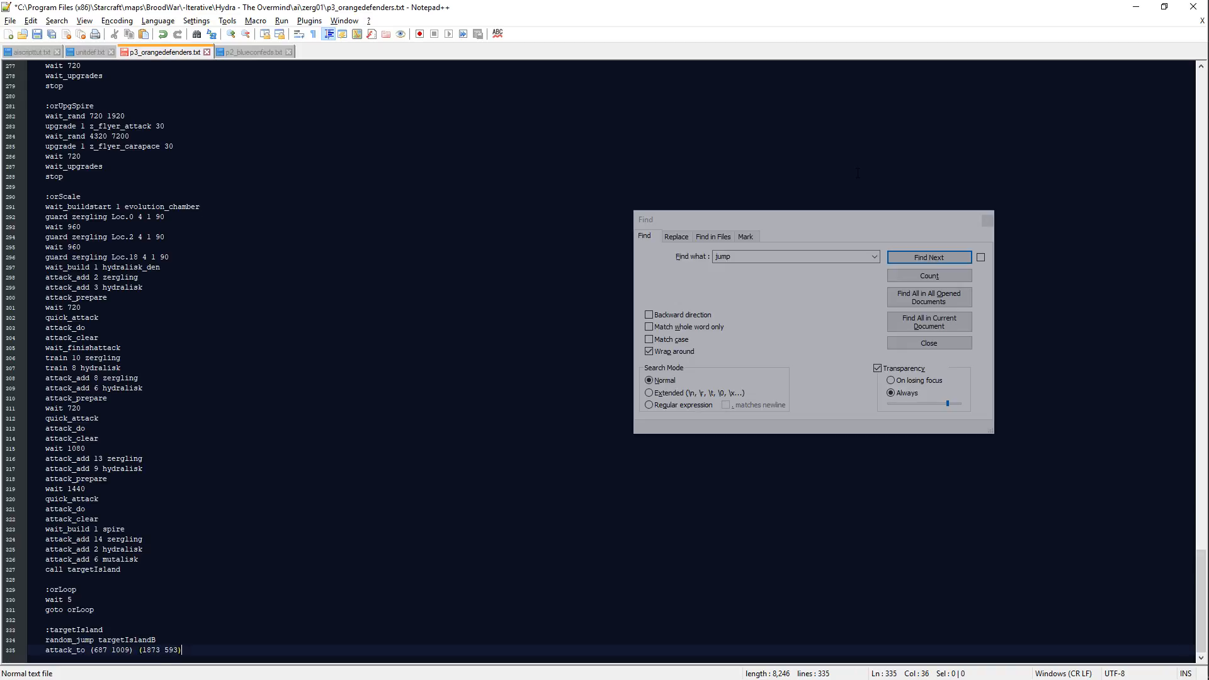
pyautogui.press('Return')
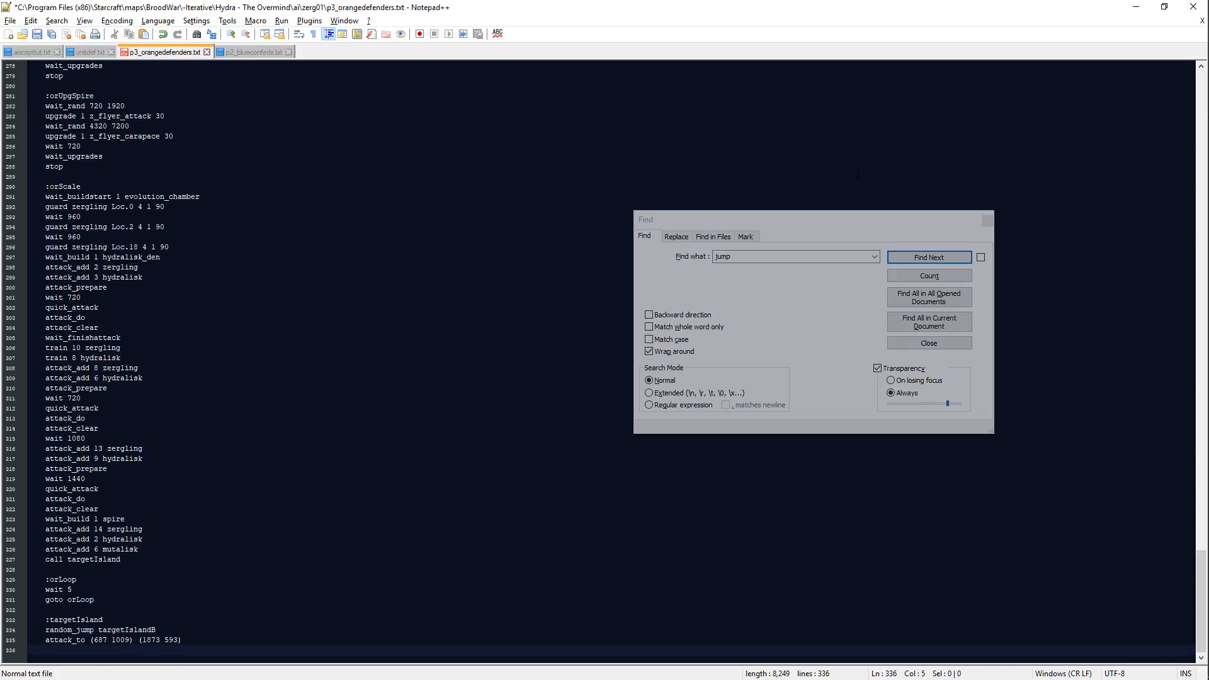
pyautogui.press('Return')
pyautogui.press('Return')
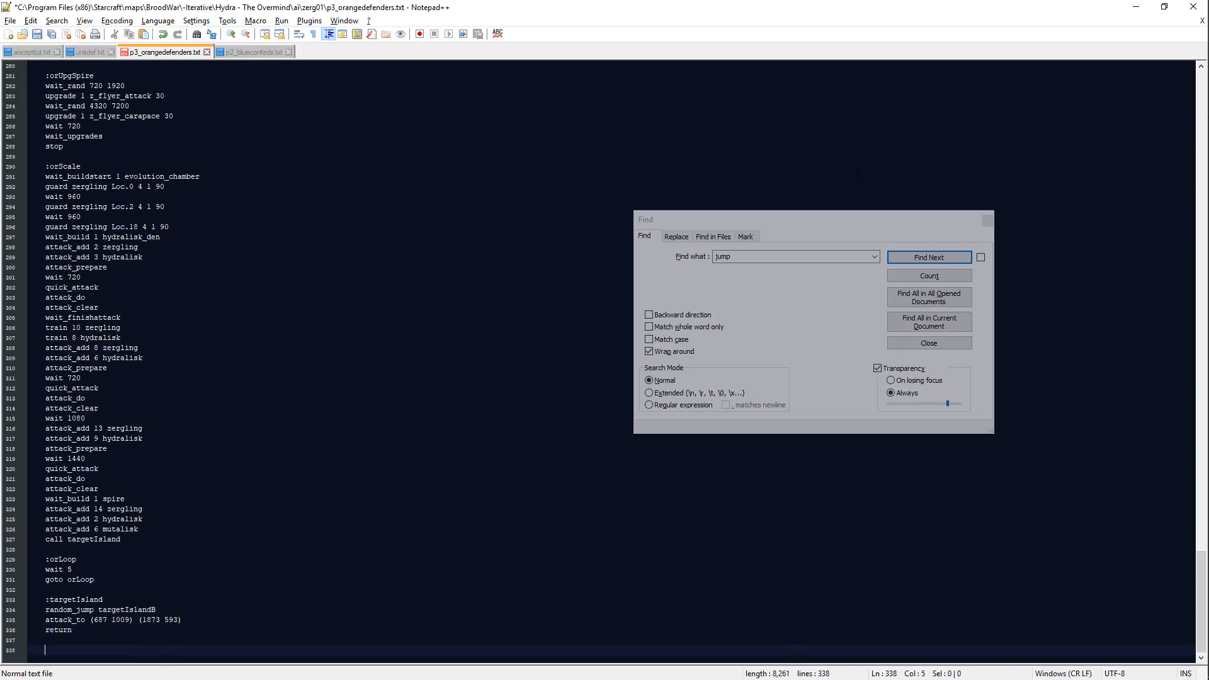
# Step: Create a :targetIslandB block at the end of the script containing an attack_to line without coordinates and a return line
pyautogui.write(':targetIslandB')
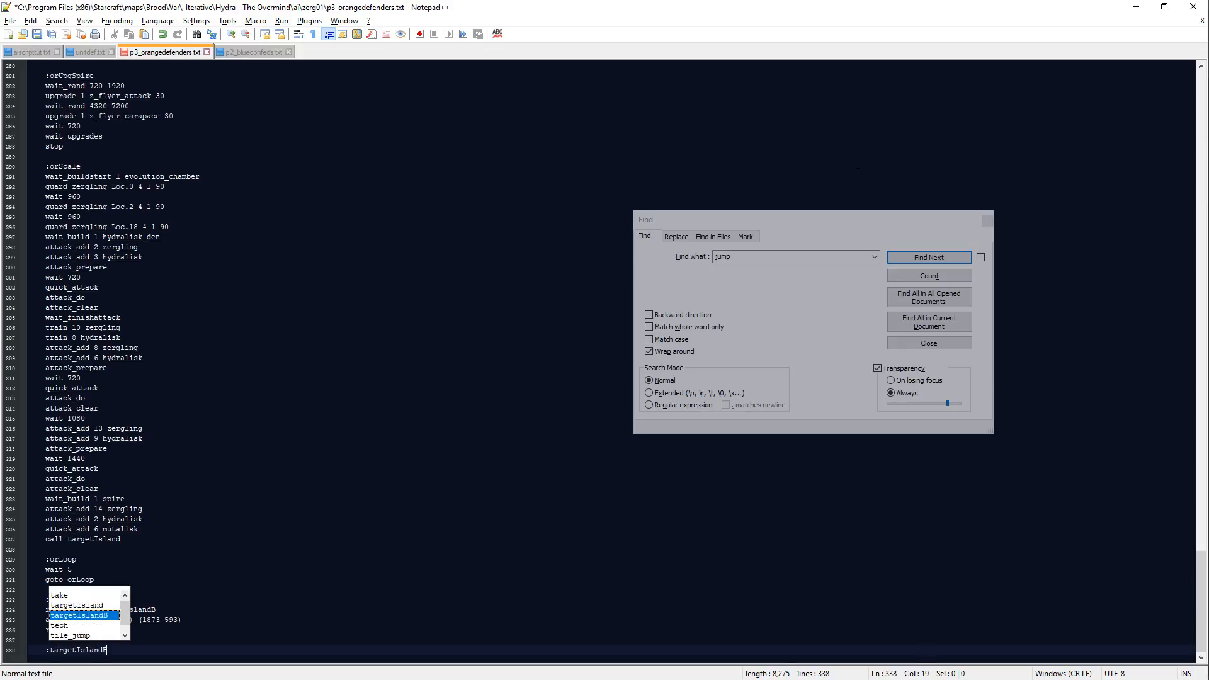
pyautogui.press('Return')
pyautogui.write('attack_to')
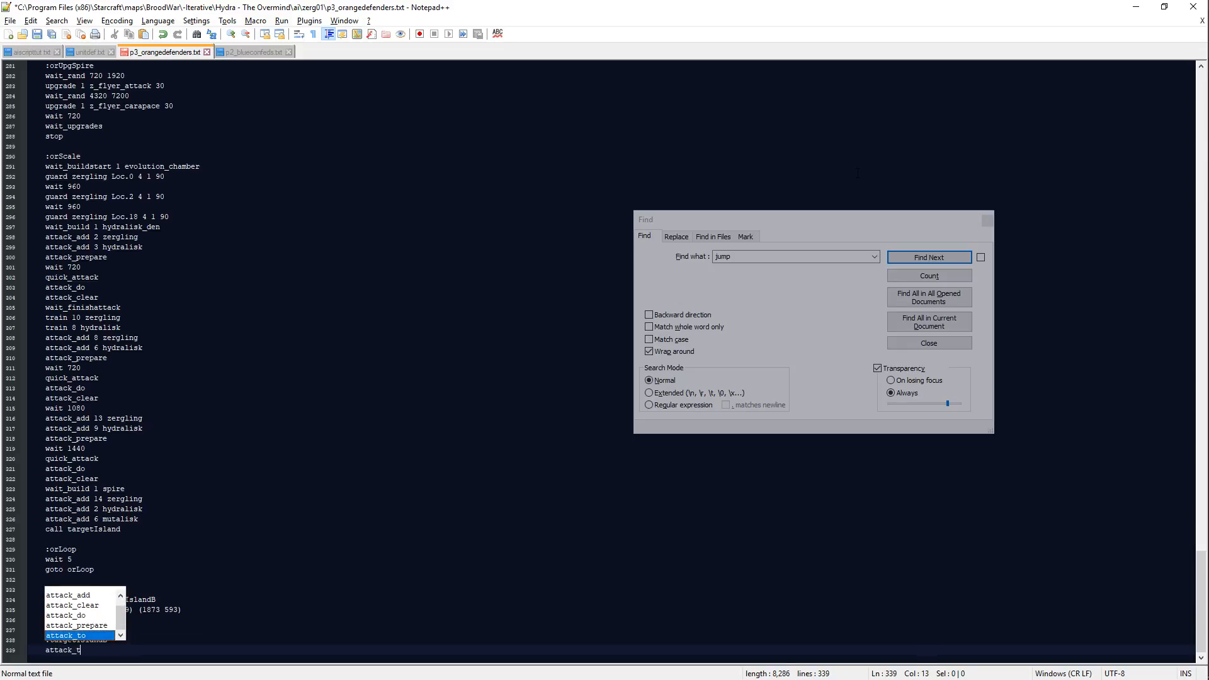
pyautogui.press('BackSpace')
pyautogui.press('Return')
pyautogui.write('return')
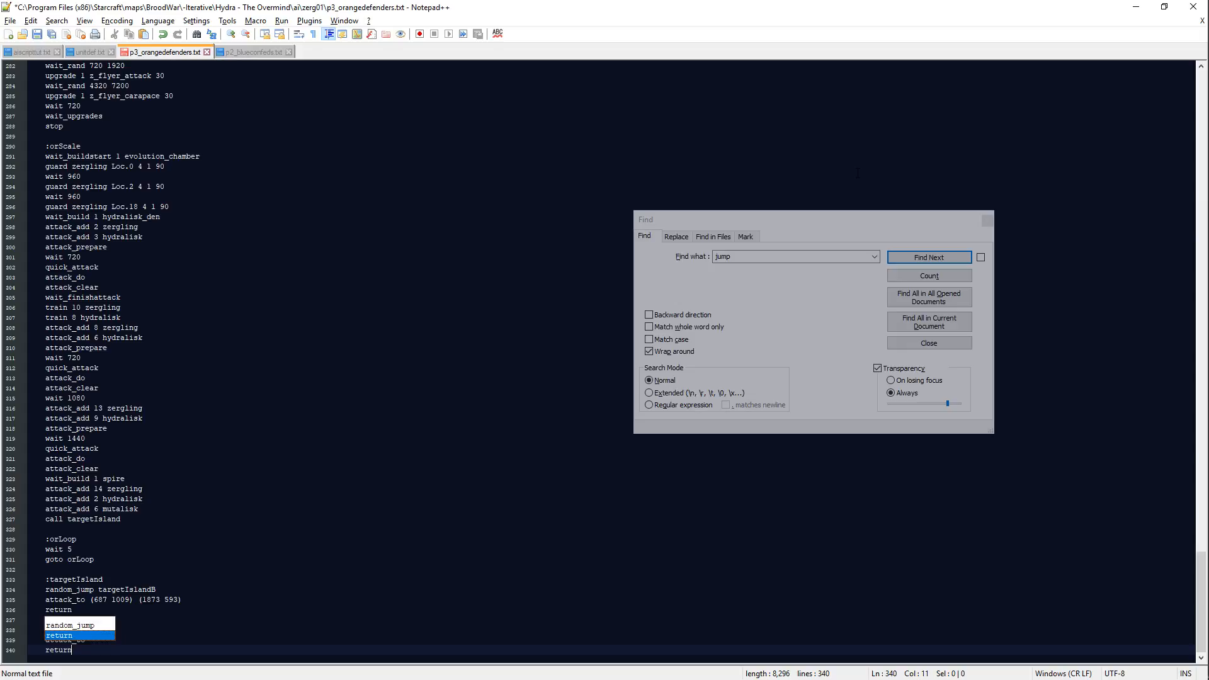
pyautogui.press('Escape')
pyautogui.press('Up')
# Step: Locate the raised structure beside the road on the Scmdraft map and enter (2559 2366) as the first attack_to coordinates in :targetIslandB
pyautogui.hotkey('alt', 'Tab')
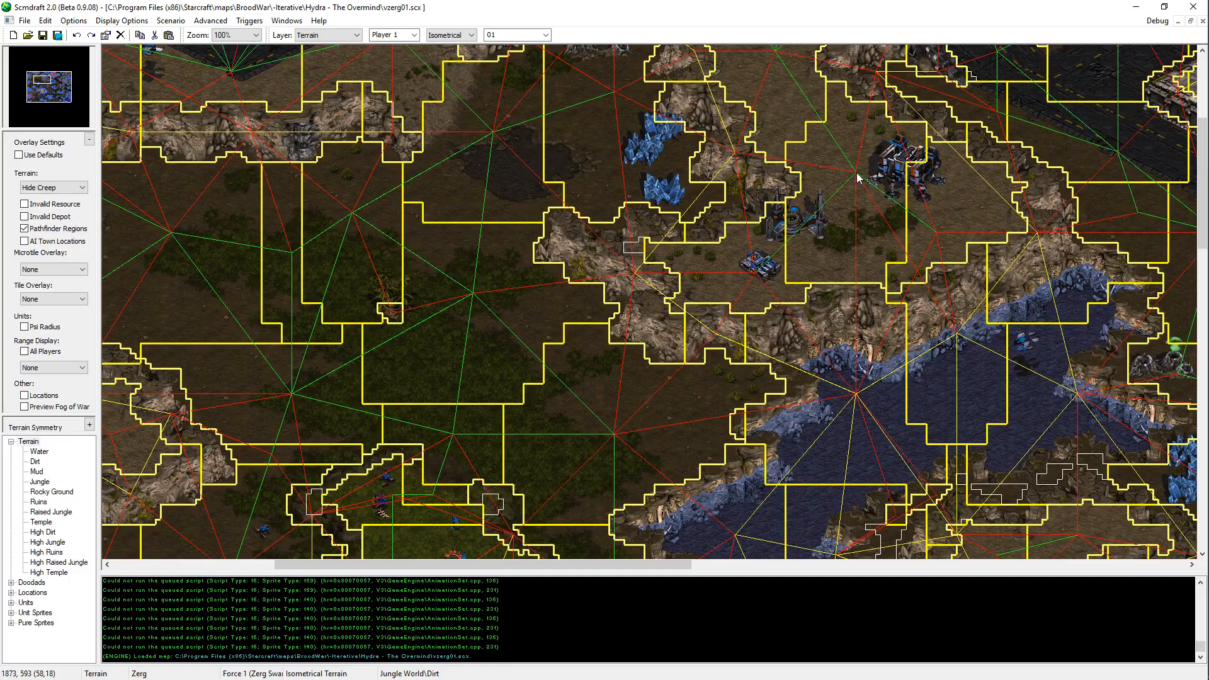
pyautogui.press('Down')
pyautogui.press('Right')
pyautogui.moveTo(873, 668); pyautogui.dragTo(720, 313, button='middle')
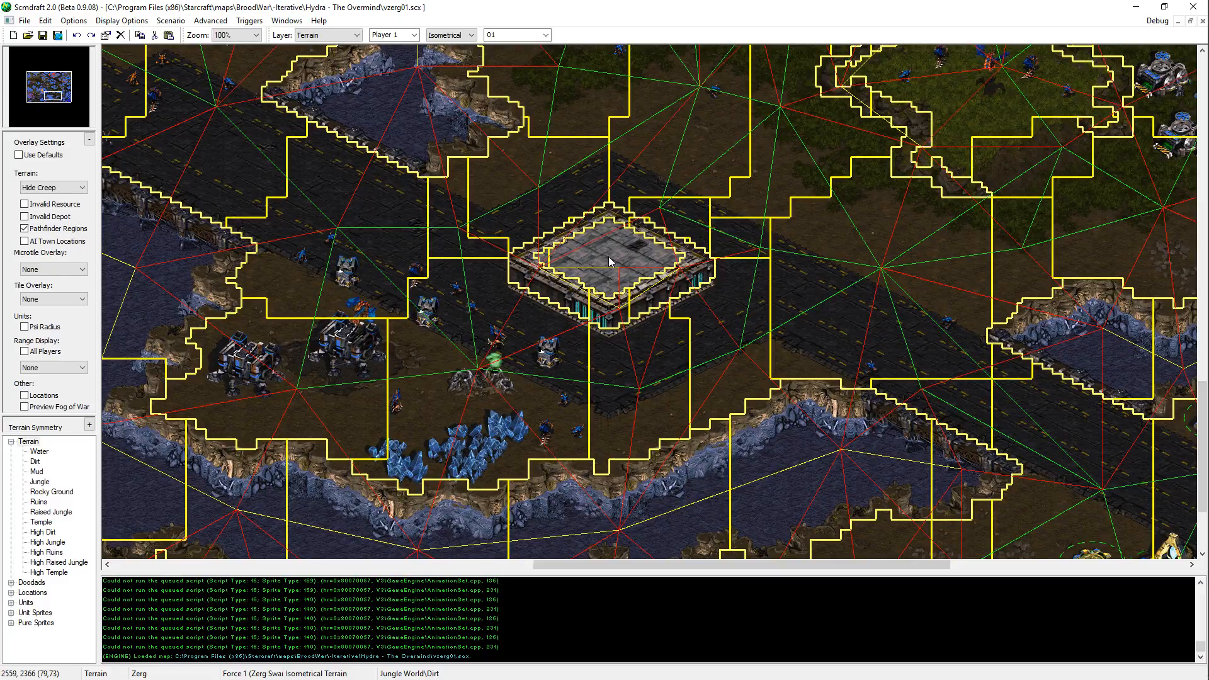
pyautogui.hotkey('alt', 'Tab')
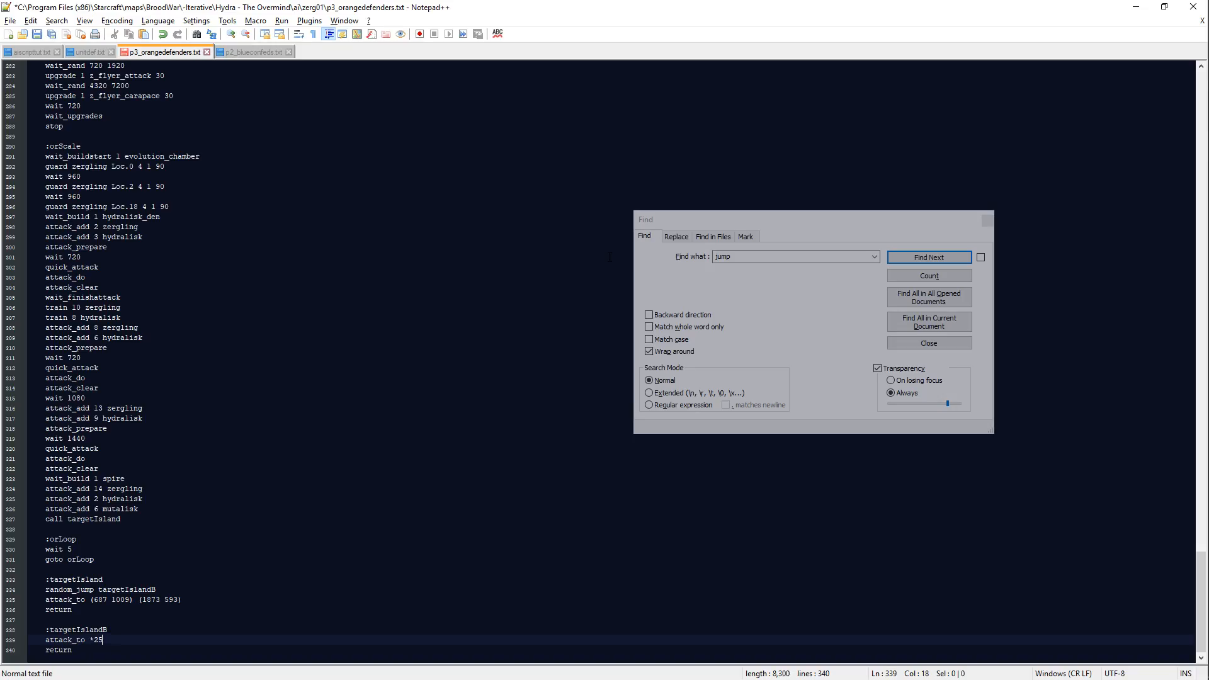
pyautogui.hotkey('alt', 'Tab')
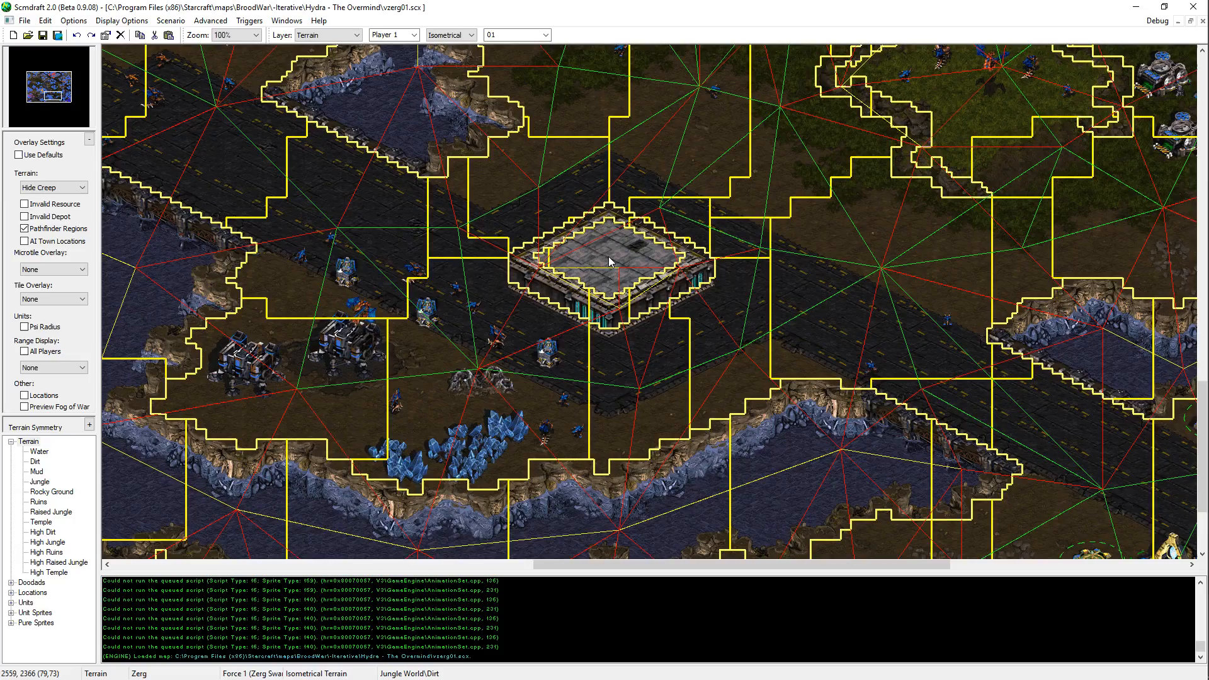
pyautogui.hotkey('alt', 'Tab')
pyautogui.write('23')
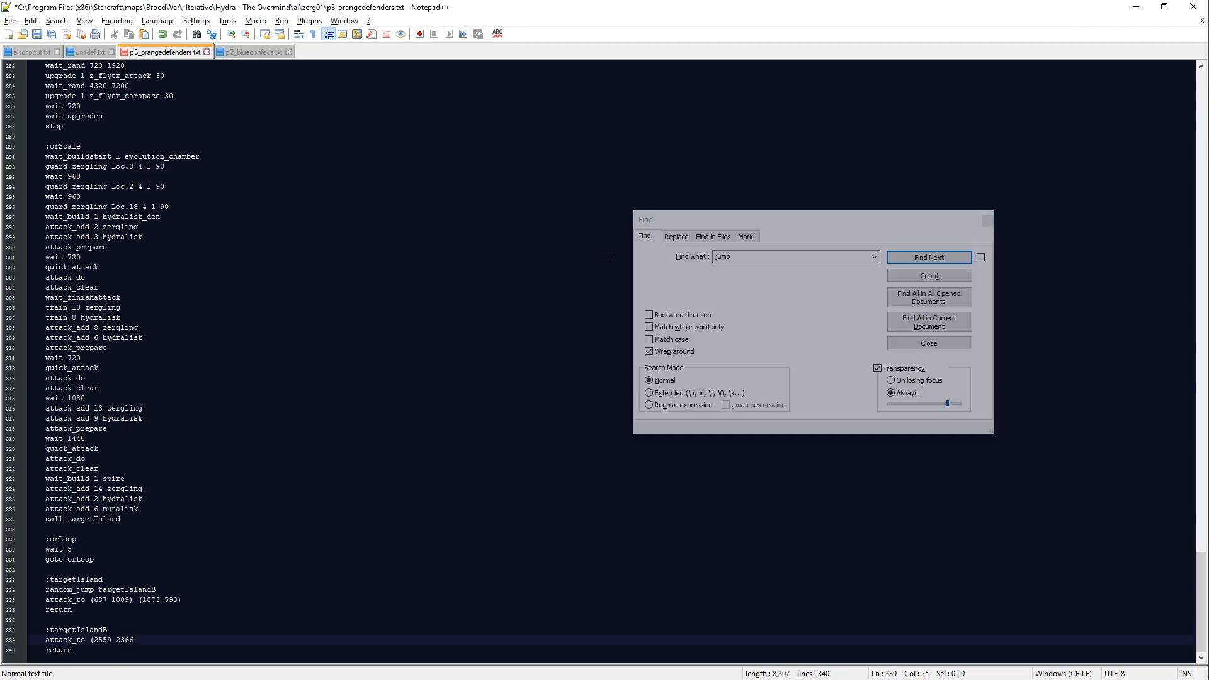
# Step: Find the central Terran staging area in the jungle on the map and enter (2990 1426) as the second attack_to coordinates in :targetIslandB
pyautogui.hotkey('alt', 'Tab')
pyautogui.moveTo(610, 257); pyautogui.dragTo(1092, 6, button='middle')
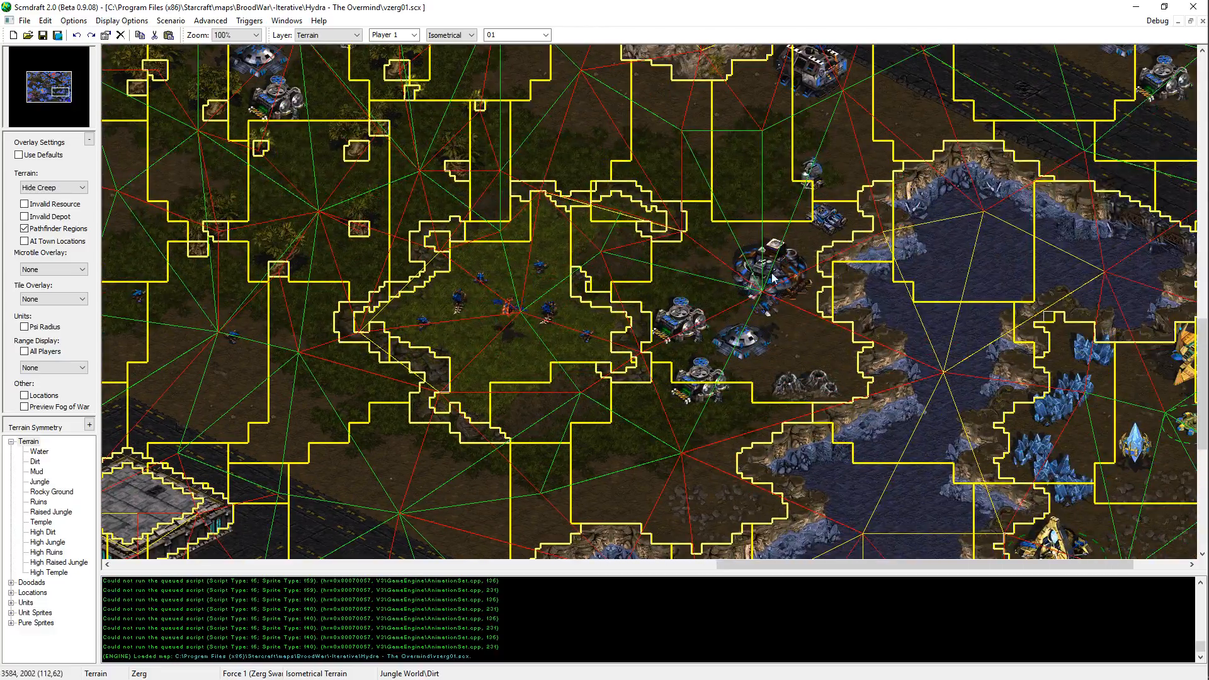
pyautogui.moveTo(715, 273); pyautogui.dragTo(964, 2, button='middle')
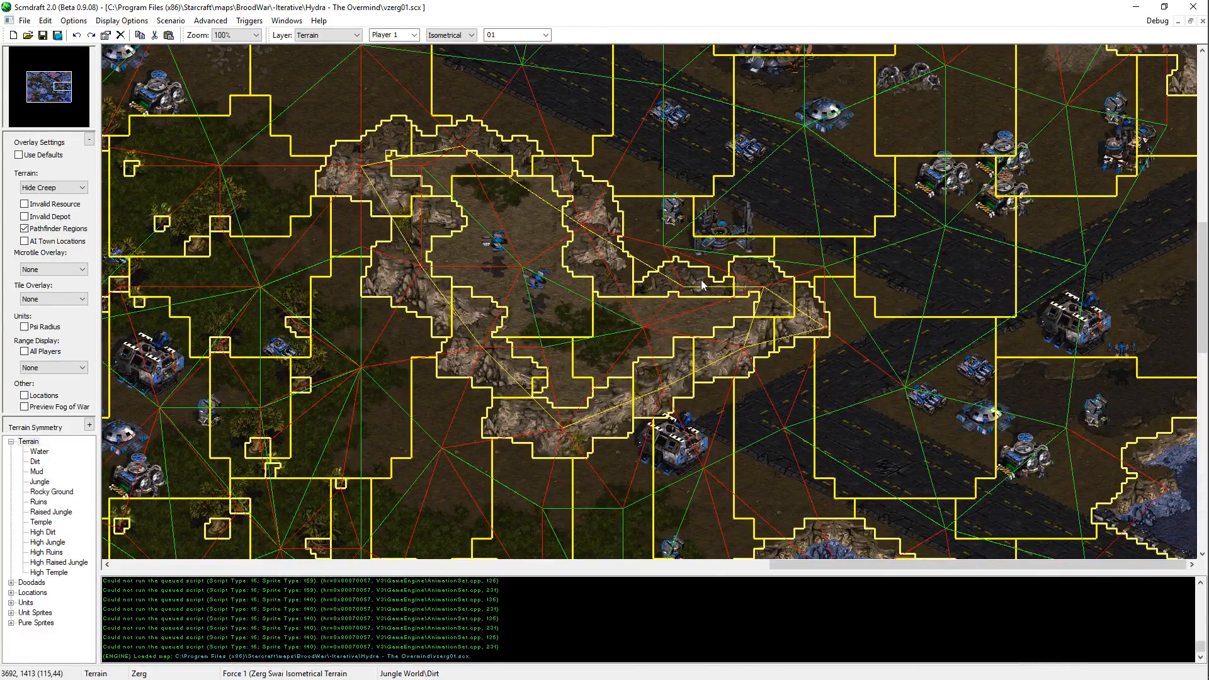
pyautogui.moveTo(701, 280); pyautogui.dragTo(758, 115, button='middle')
pyautogui.moveTo(1006, 412); pyautogui.dragTo(800, 347, button='middle')
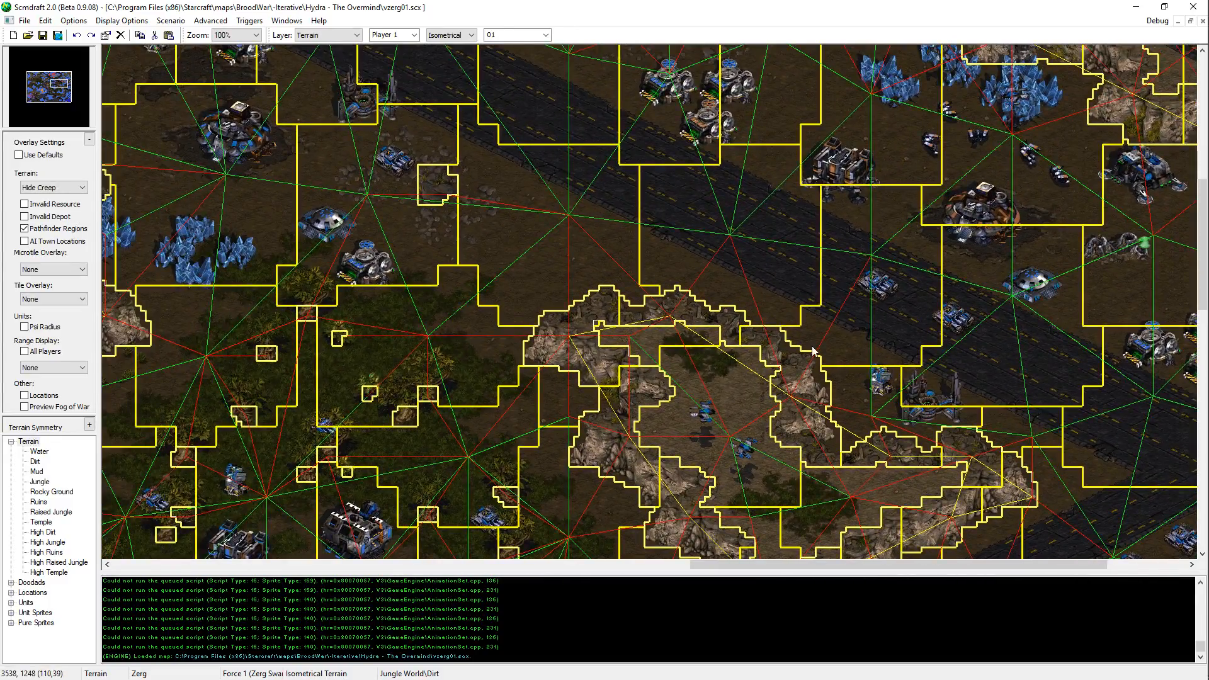
pyautogui.moveTo(819, 453); pyautogui.dragTo(1013, 265, button='middle')
pyautogui.moveTo(1028, 558); pyautogui.dragTo(926, 517, button='middle')
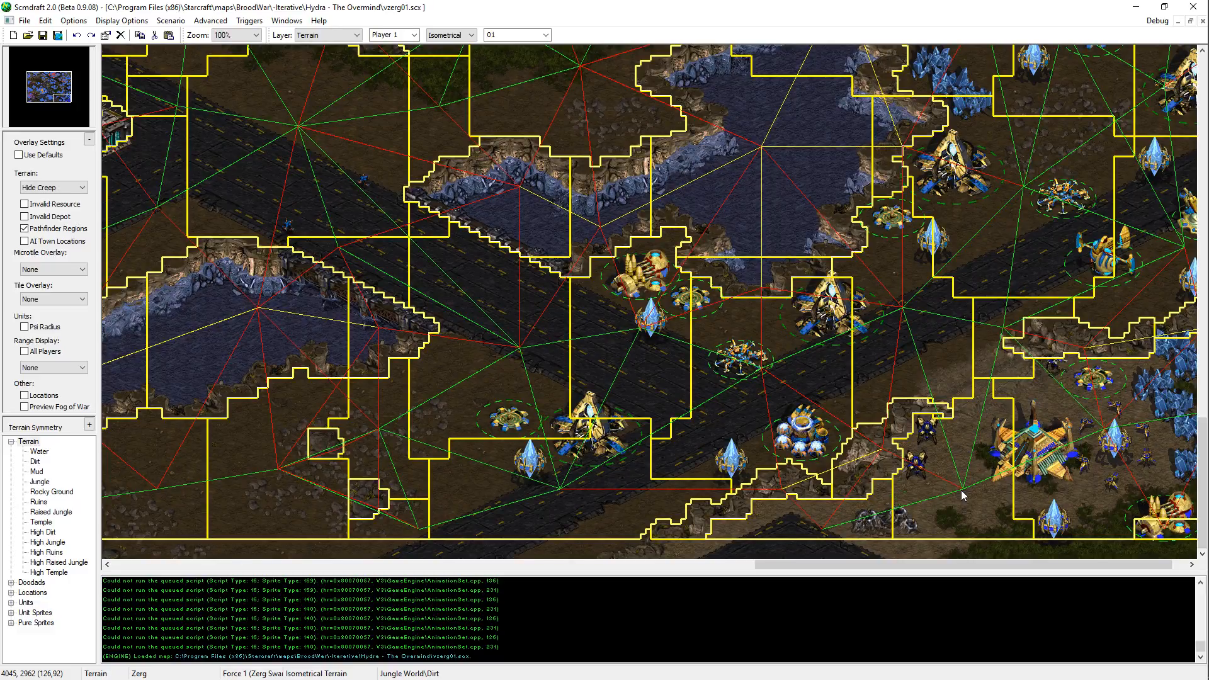
pyautogui.moveTo(962, 494); pyautogui.dragTo(504, 225, button='middle')
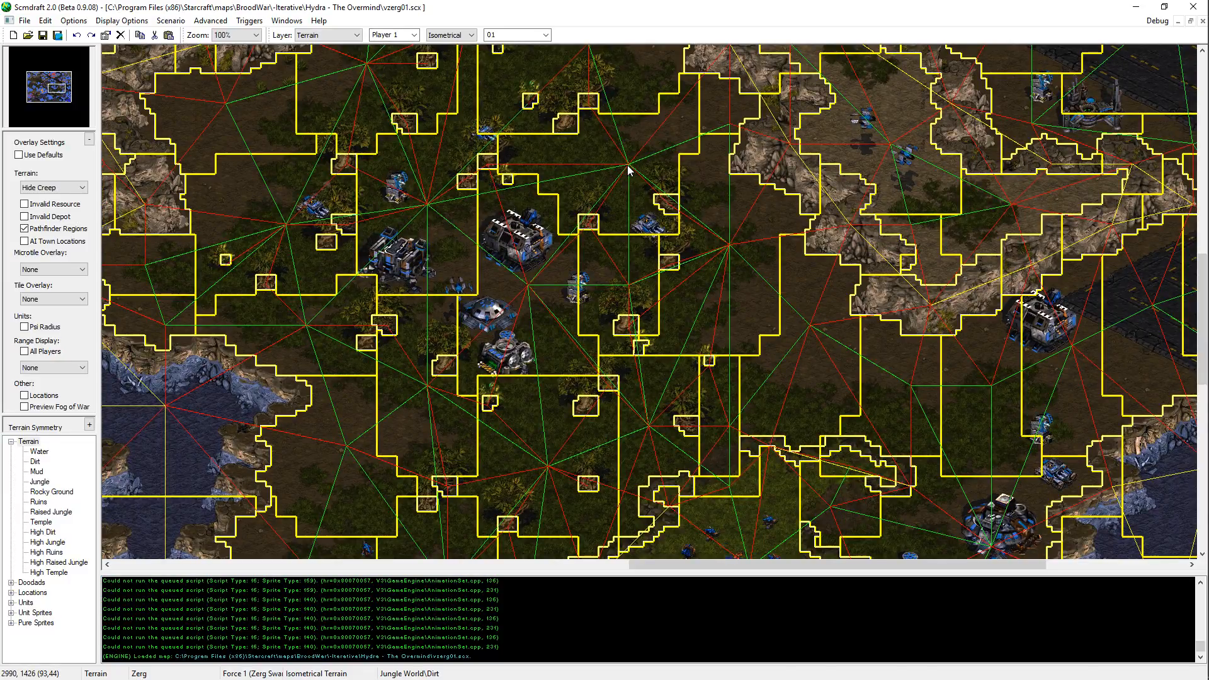
pyautogui.hotkey('alt', 'Tab')
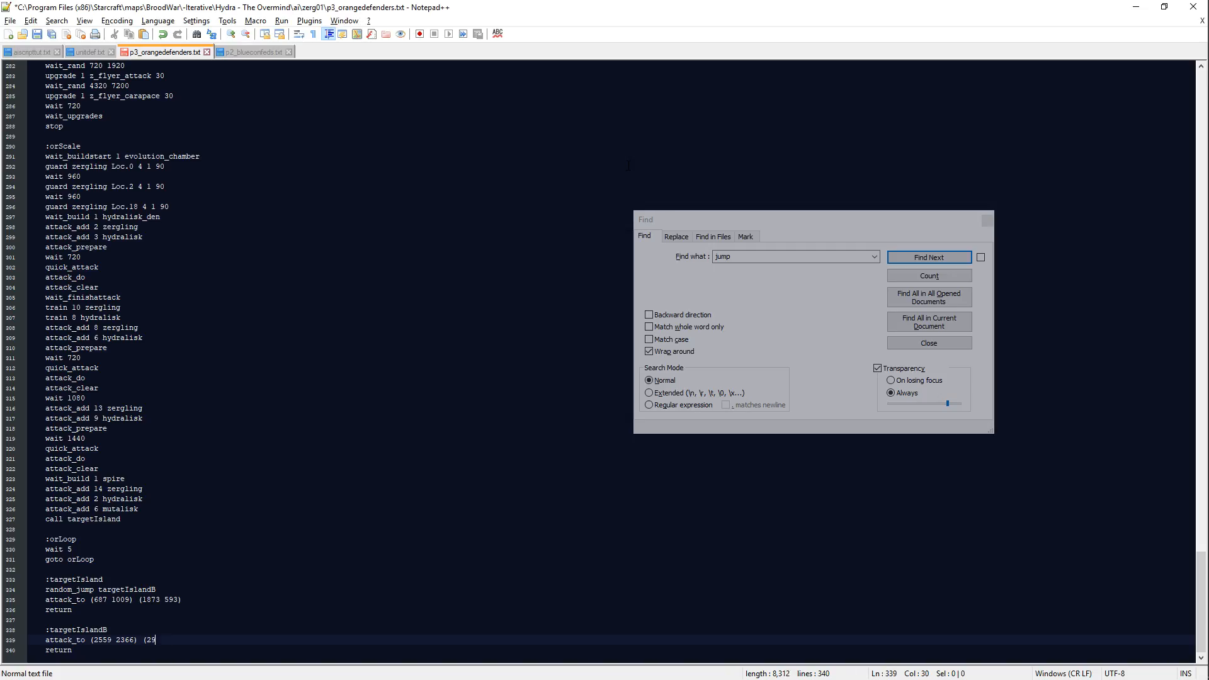
pyautogui.hotkey('alt', 'Tab')
pyautogui.hotkey('alt', 'Tab')
# Step: Add the comment "#expo structure -> central confed staging" below the attack_to line in :targetIslandB
pyautogui.press('Return')
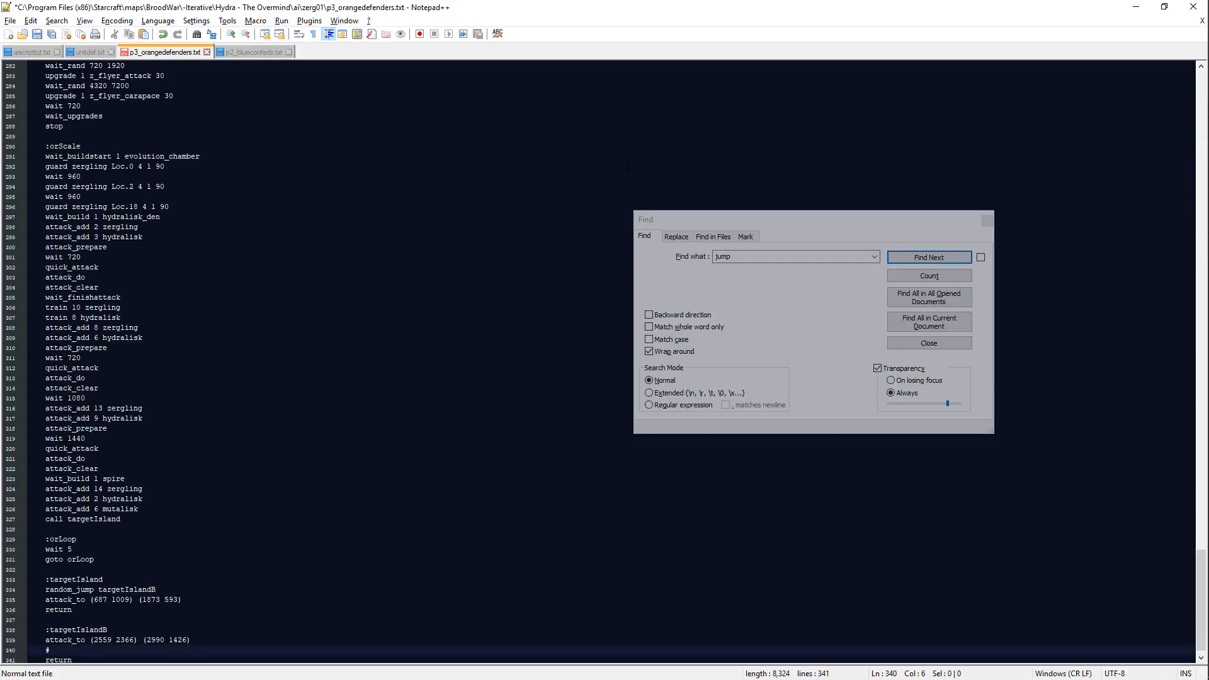
pyautogui.write('#expo s')
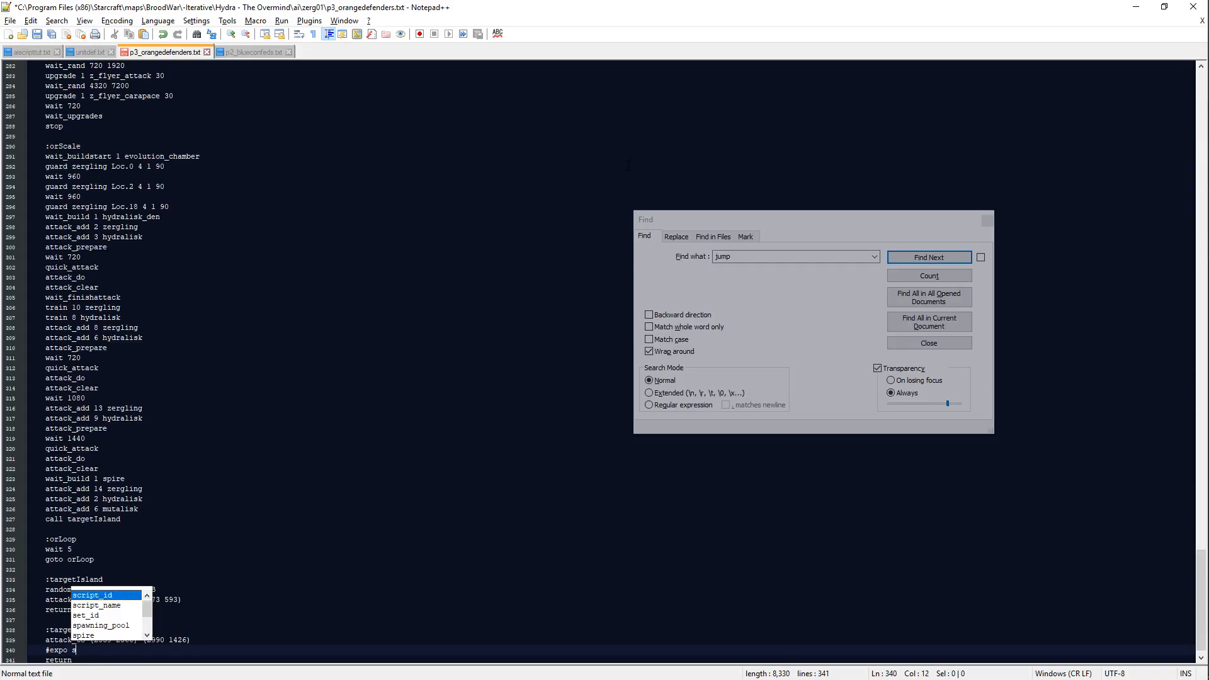
pyautogui.write('tructure ->')
pyautogui.hotkey('alt', 'Tab')
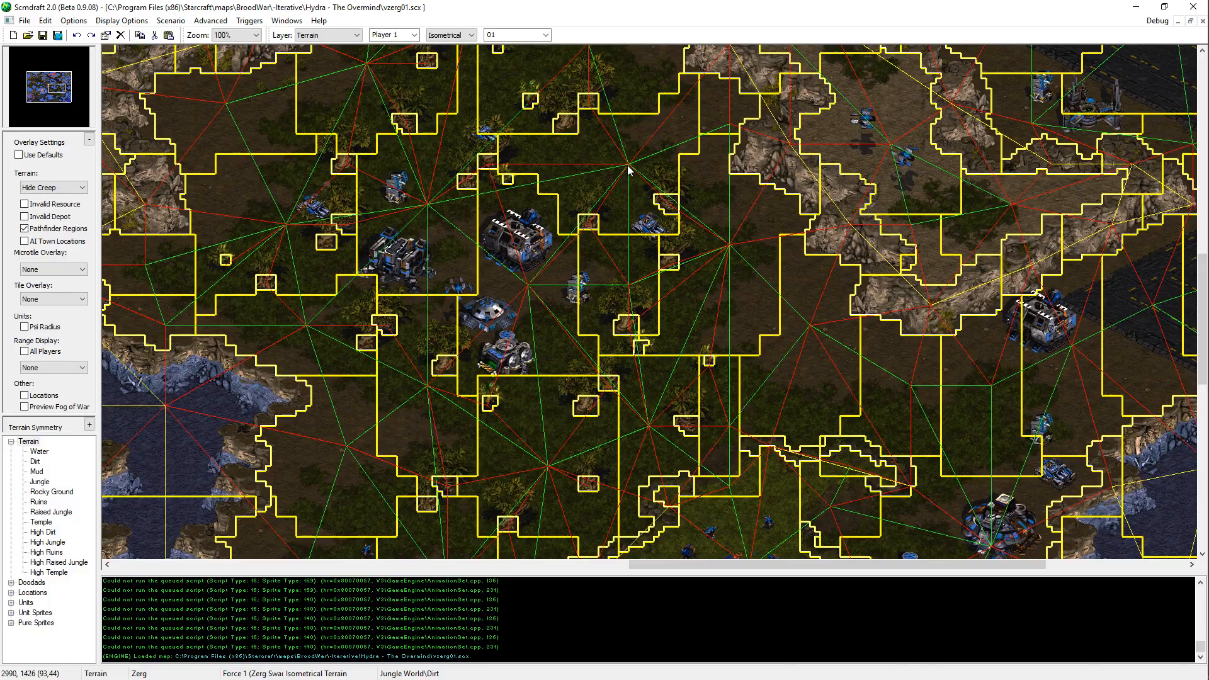
pyautogui.hotkey('alt', 'Tab')
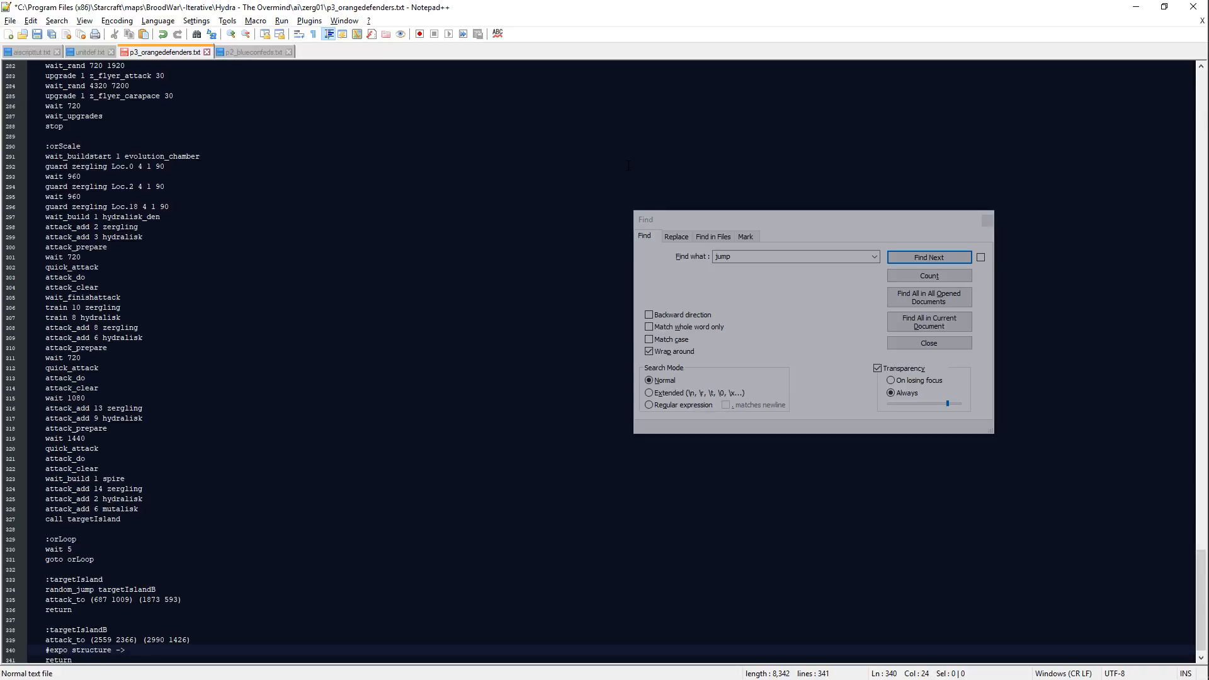
pyautogui.write('central confed staging')
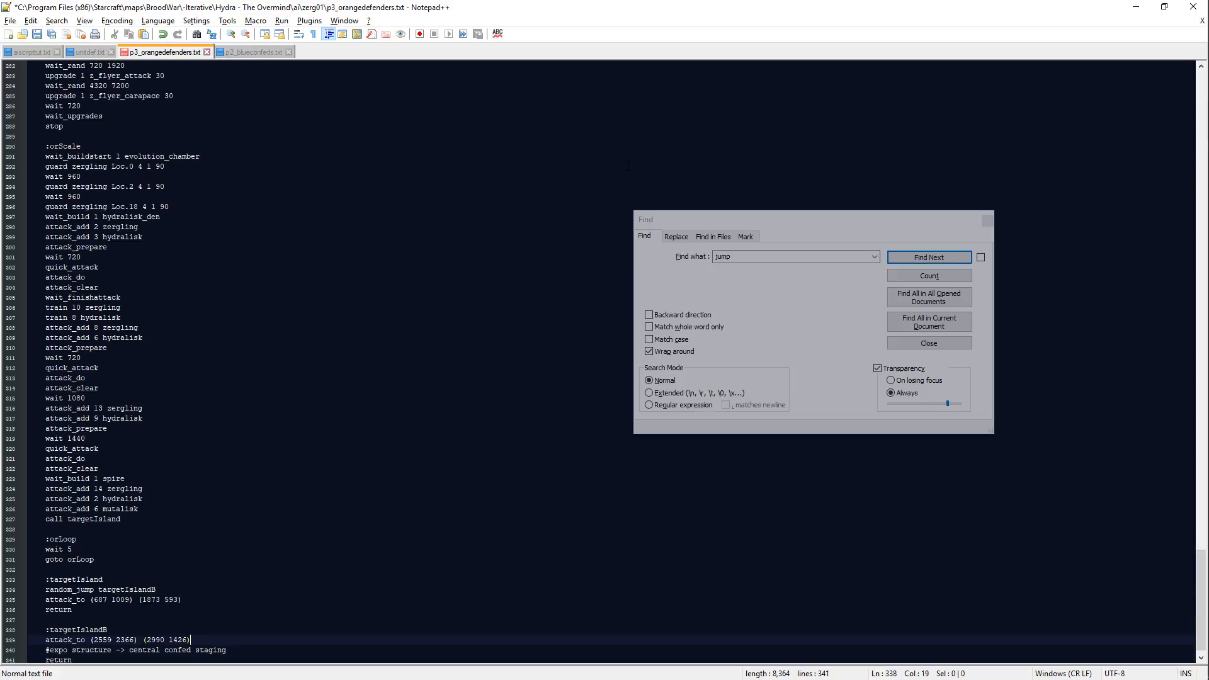
# Step: Add the comment "#p2 expo highdirt -> northwest confed staging" below the attack_to line in :targetIsland and save the script
pyautogui.press('Return')
pyautogui.write('#')
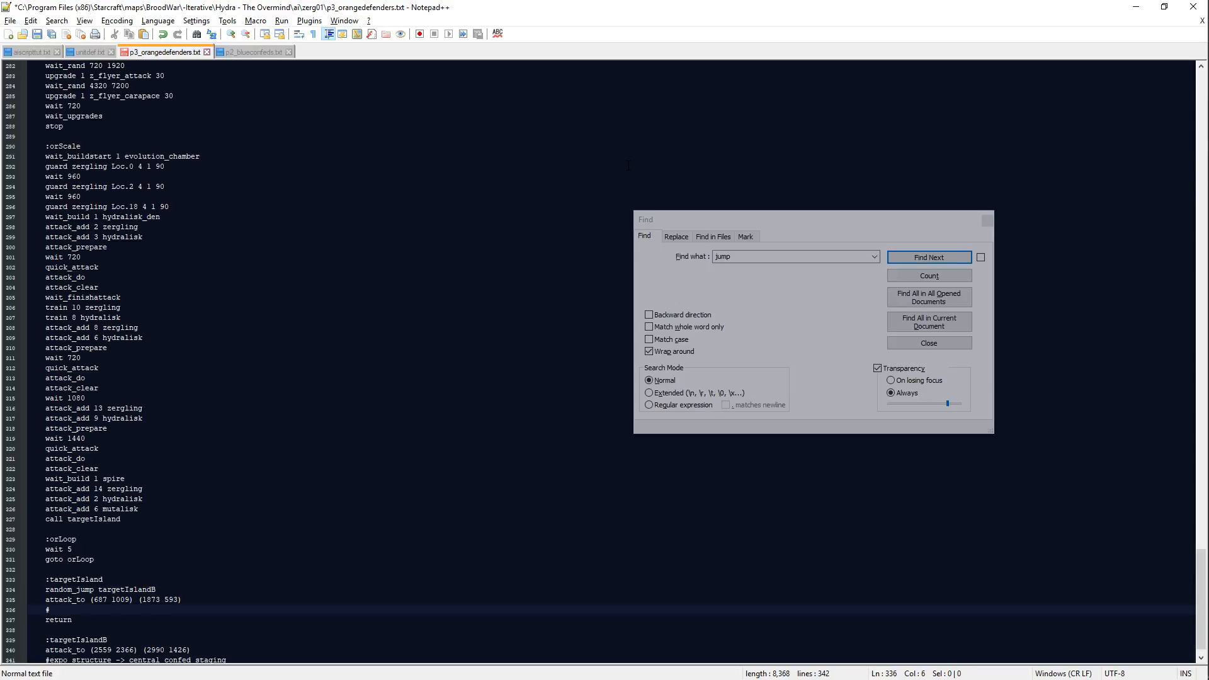
pyautogui.write('p2 expo highdirt -')
pyautogui.hotkey('alt', 'Tab')
pyautogui.press('Up')
pyautogui.press('Left')
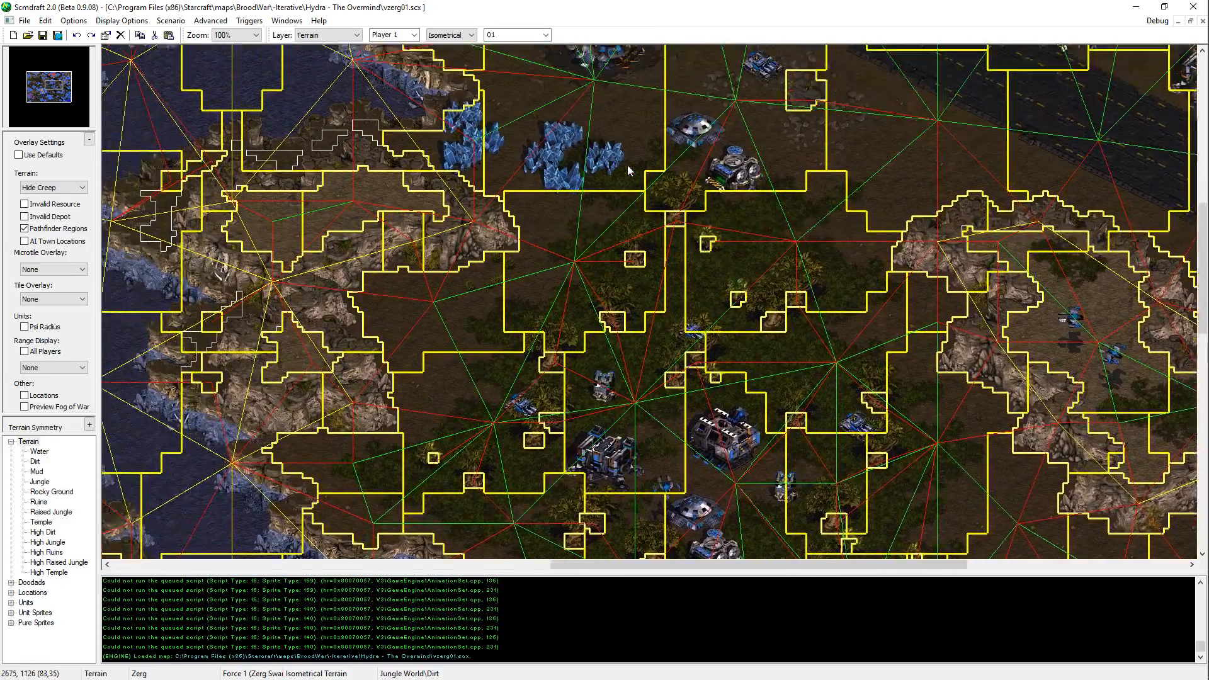
pyautogui.hotkey('alt', 'Tab')
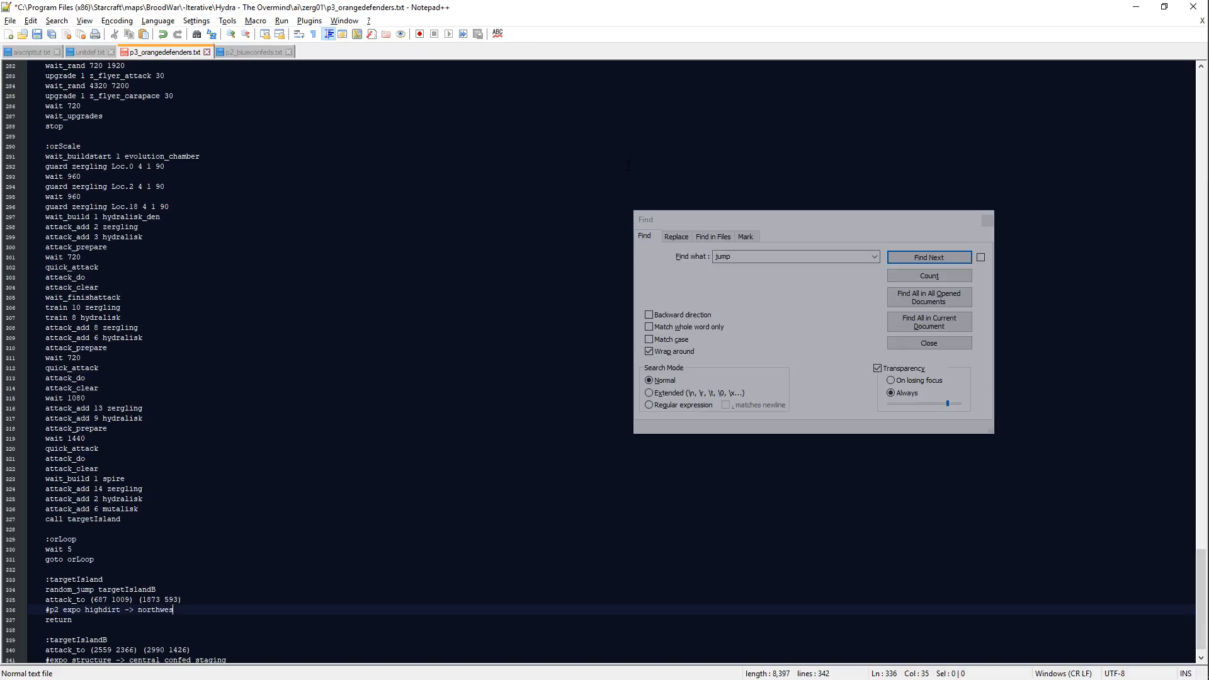
pyautogui.write('confed staging')
pyautogui.hotkey('ctrl', 's')
# Step: Add a wait 1080 line after call targetIsland in the orScale block
pyautogui.scroll(3, 315, 346)
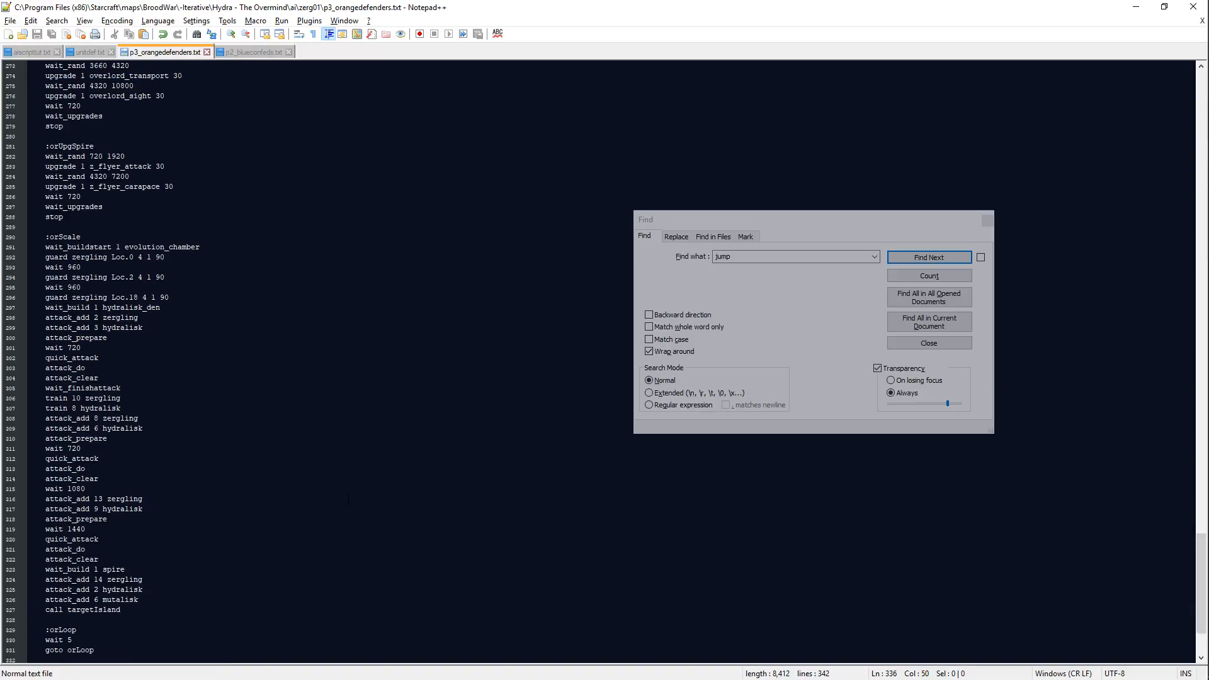
pyautogui.scroll(-4, 189, 441)
pyautogui.click(145, 489)
pyautogui.click(147, 501)
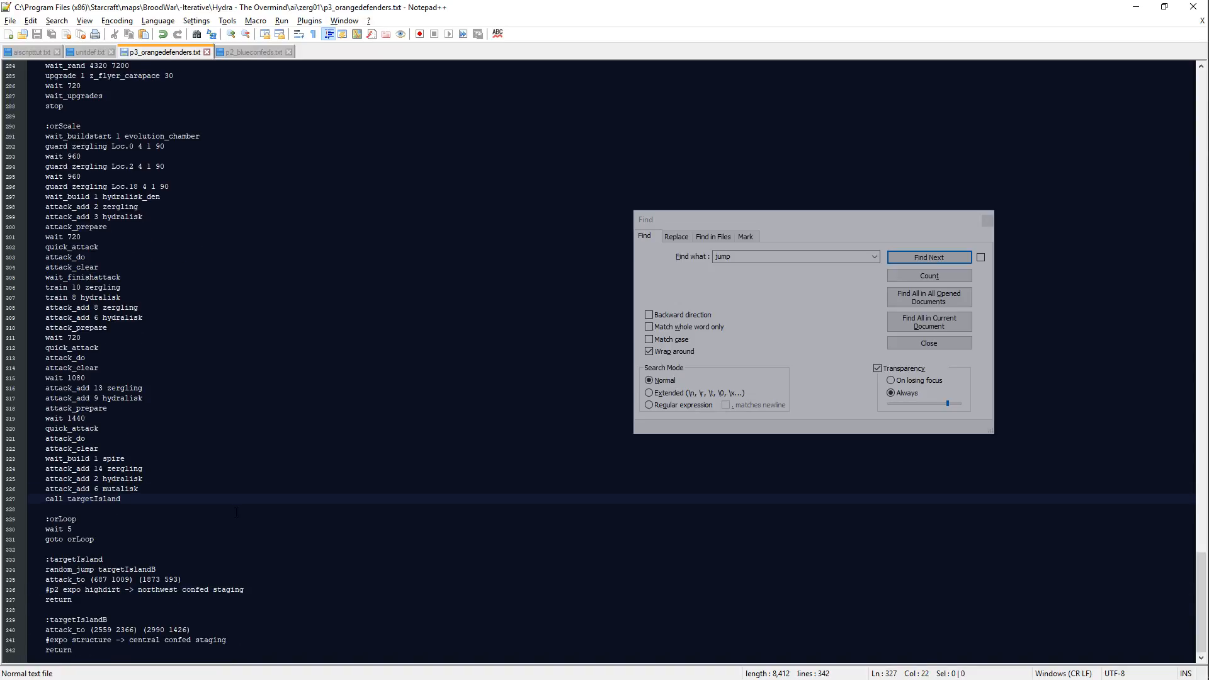
pyautogui.press('Return')
pyautogui.write('wait 720')
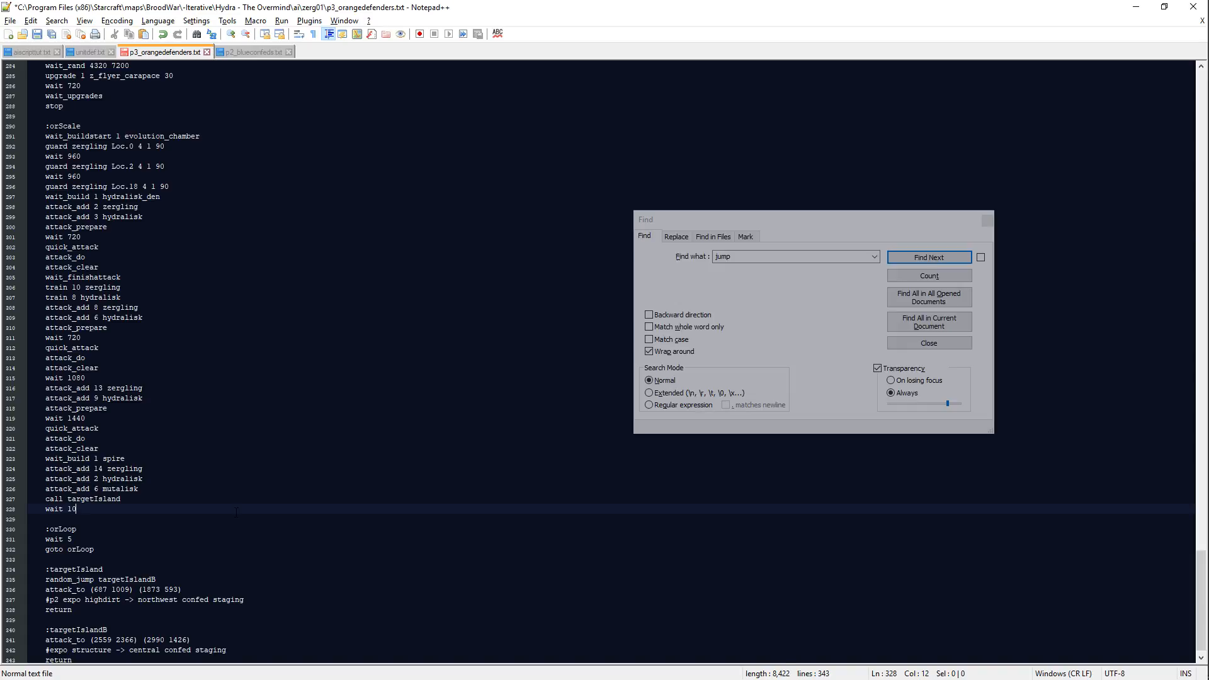
pyautogui.write('80')
pyautogui.press('Return')
# Step: Continue the wave below wait 1080 with the lines quick_attack, attack_do and attack_clear
pyautogui.write('attack_')
pyautogui.press('BackSpace')
pyautogui.press('BackSpace')
pyautogui.press('BackSpace')
pyautogui.press('BackSpace')
pyautogui.press('BackSpace')
pyautogui.press('BackSpace')
pyautogui.press('BackSpace')
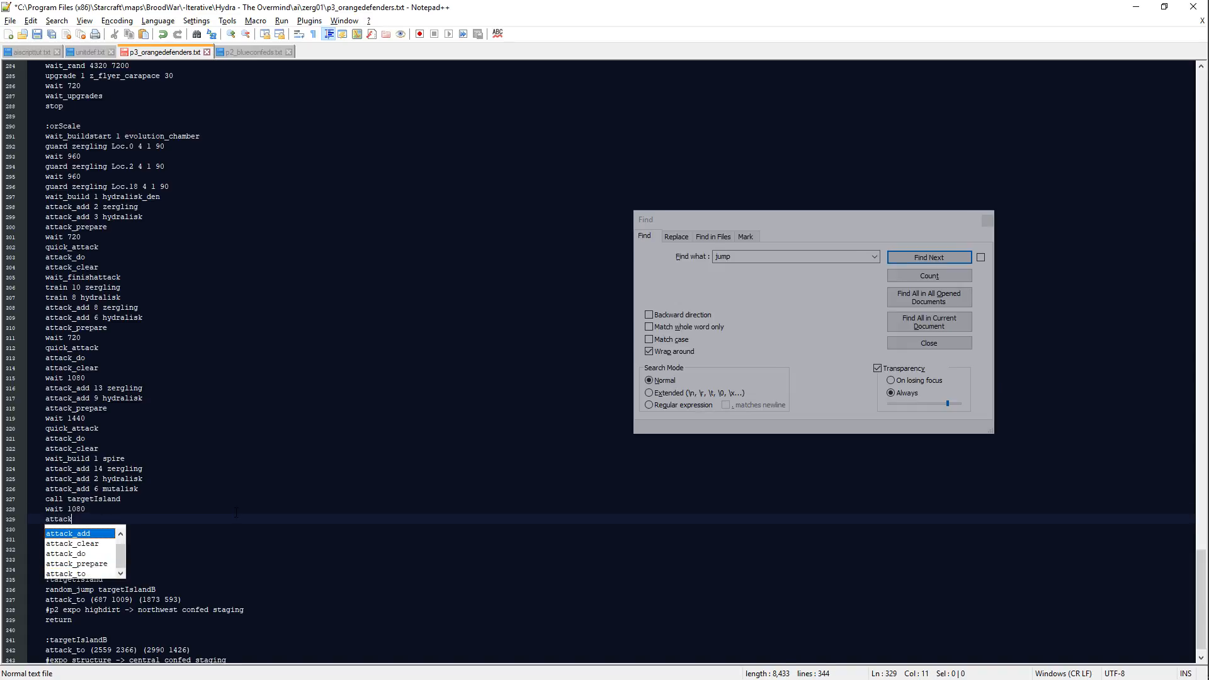
pyautogui.write('quick_attack')
pyautogui.press('Return')
pyautogui.write('attack_do')
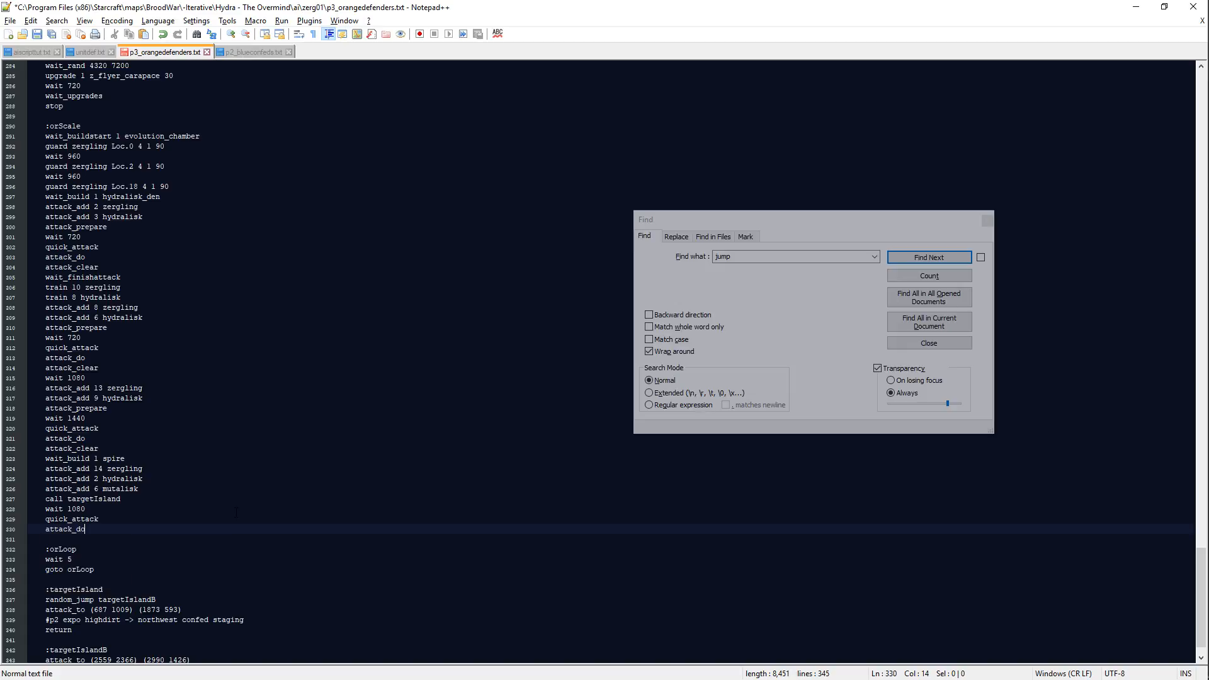
pyautogui.press('Return')
pyautogui.write('attack_cl')
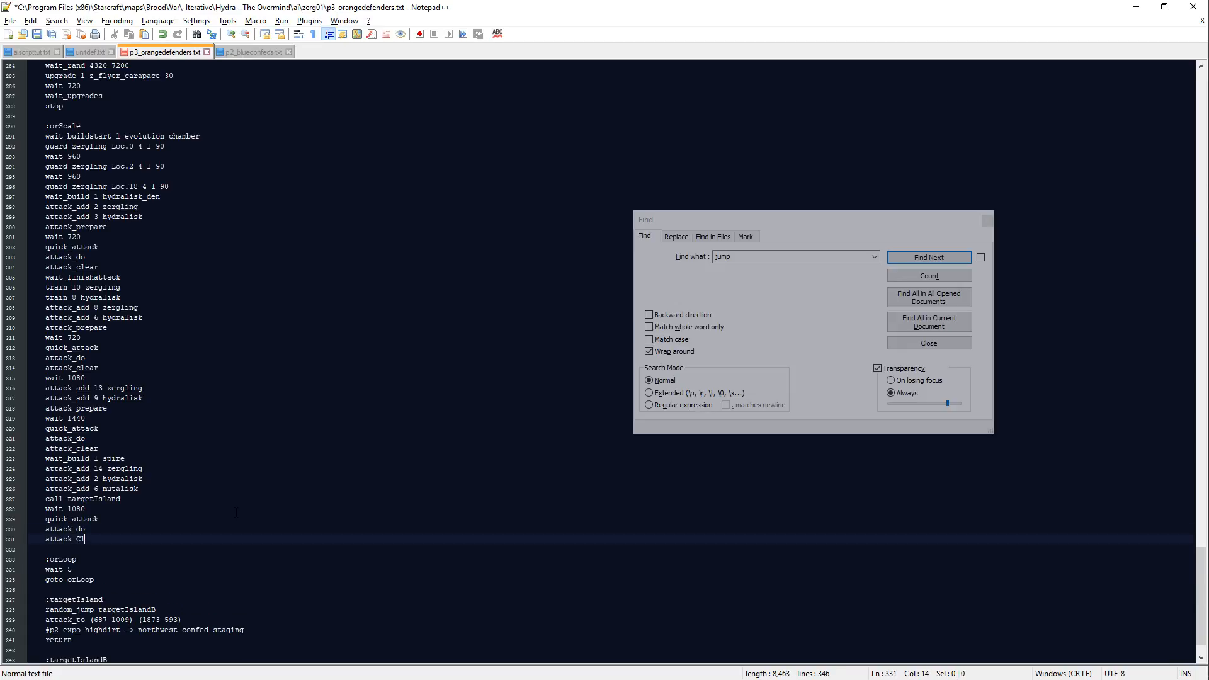
pyautogui.write('ear')
# Step: Add the lines wait_finishattack and attack_add 9 zergling below attack_clear at the end of the orScale block
pyautogui.press('Return')
pyautogui.write('wait_finishattack')
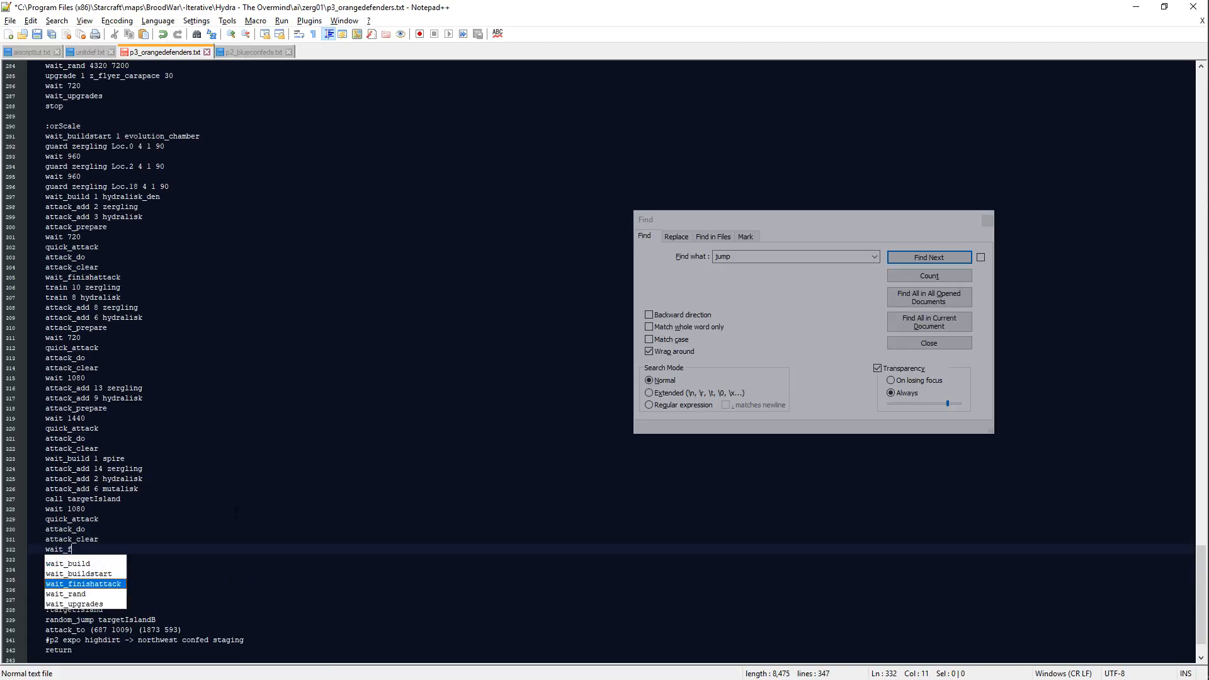
pyautogui.press('Return')
pyautogui.write('attack_add')
pyautogui.hotkey('alt', 'Tab')
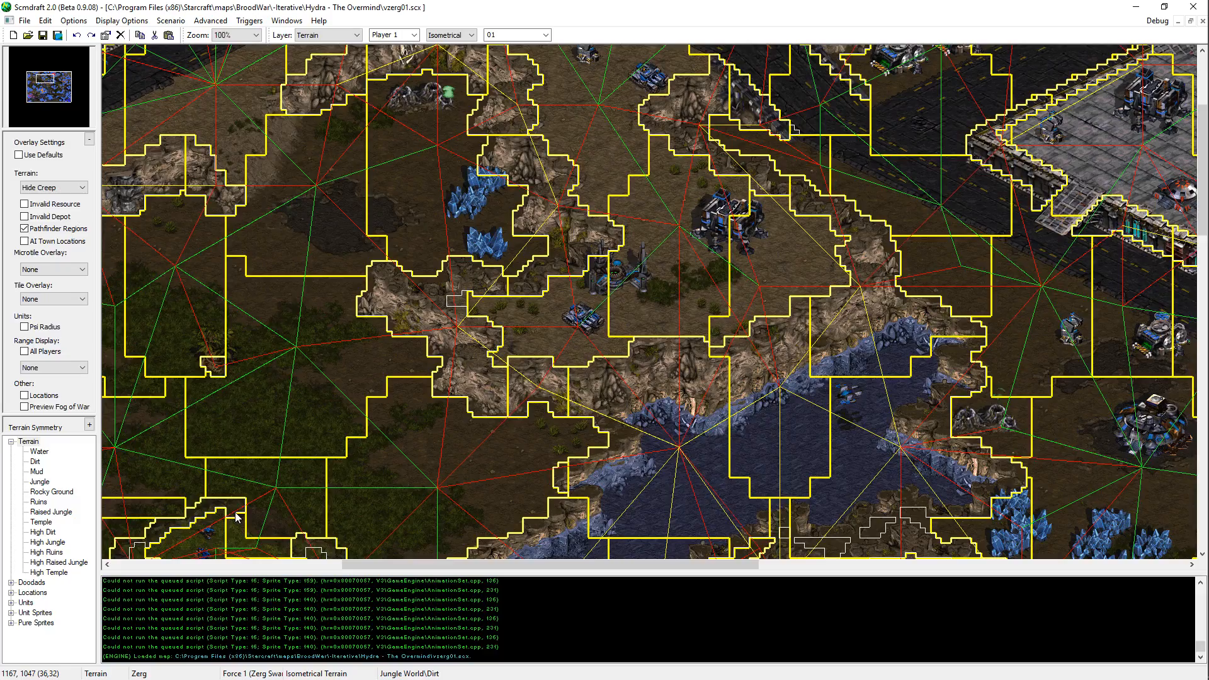
pyautogui.hotkey('alt', 'Tab')
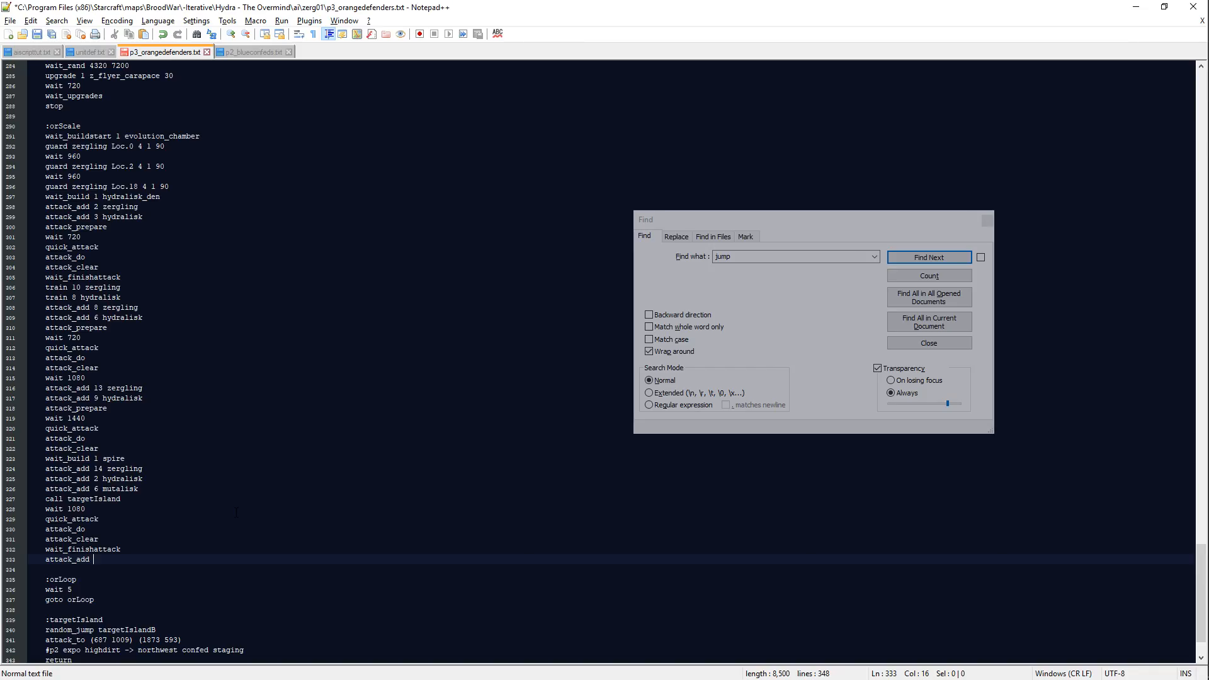
pyautogui.write('9 zergling')
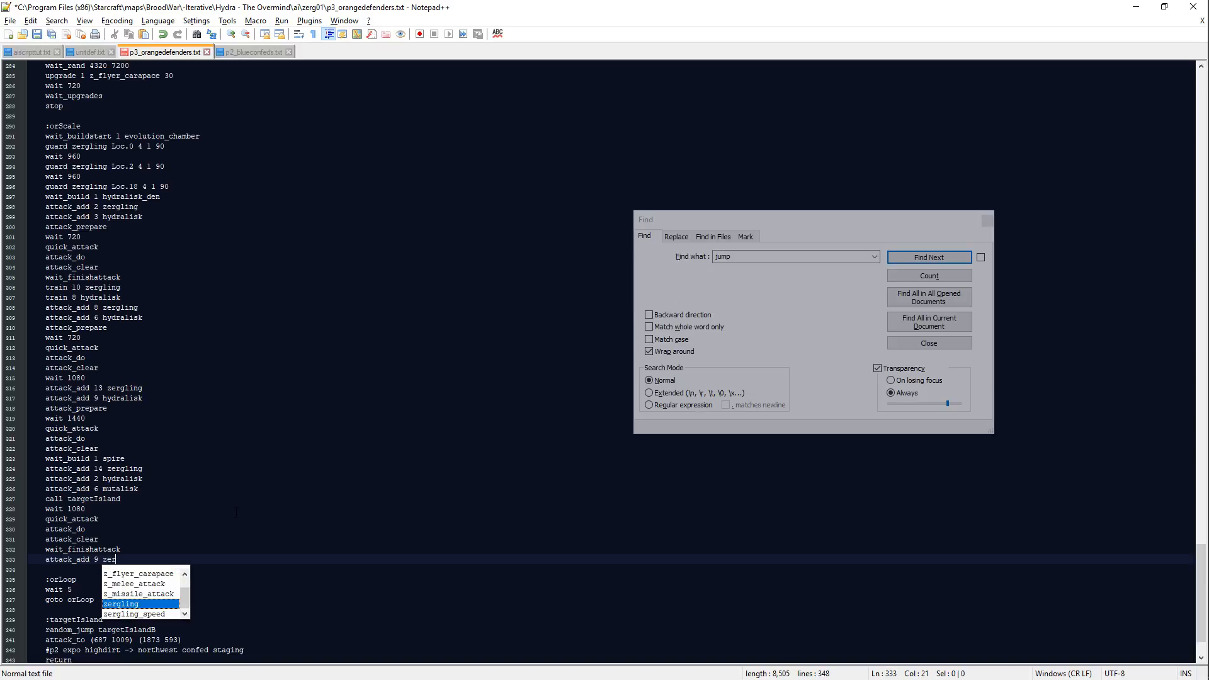
# Step: Add random unit counts to the new wave with the lines attack_rand 2 6 mutalisk and attack_rand 3 8 hydralisk
pyautogui.press('Return')
pyautogui.write('at')
pyautogui.write('tack_add')
pyautogui.press('BackSpace')
pyautogui.press('BackSpace')
pyautogui.press('BackSpace')
pyautogui.write('ra')
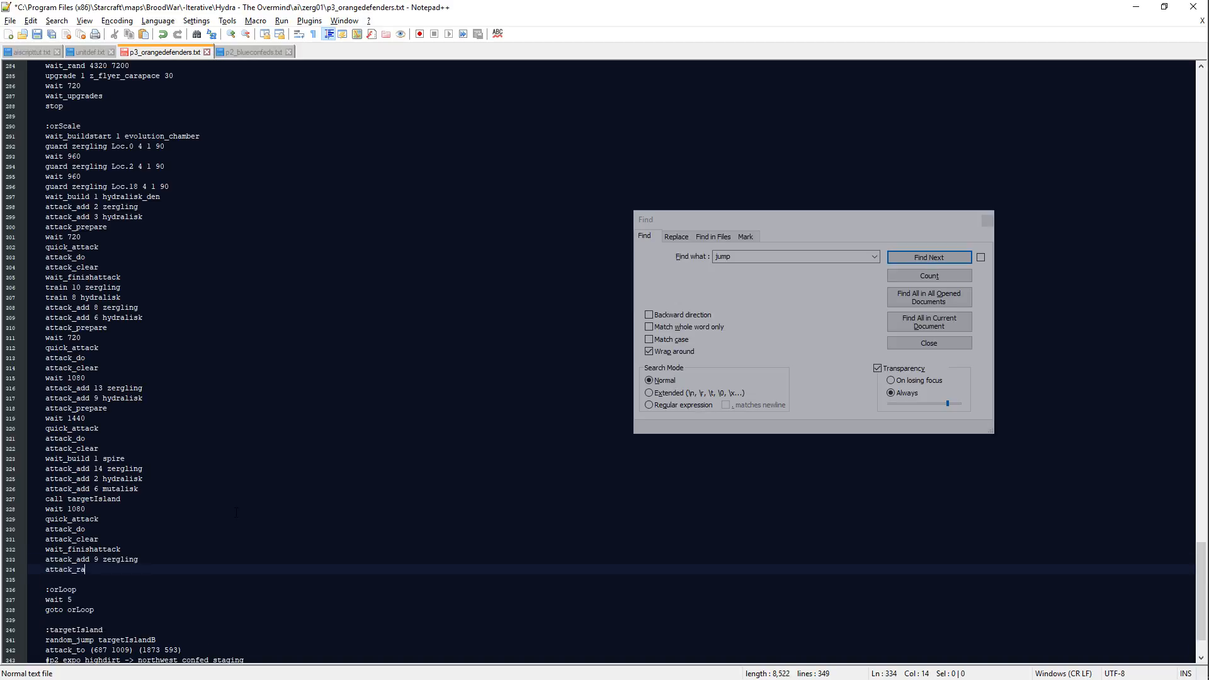
pyautogui.write('nd 2 6 mutalisk')
pyautogui.press('Return')
pyautogui.write('attack_rand ')
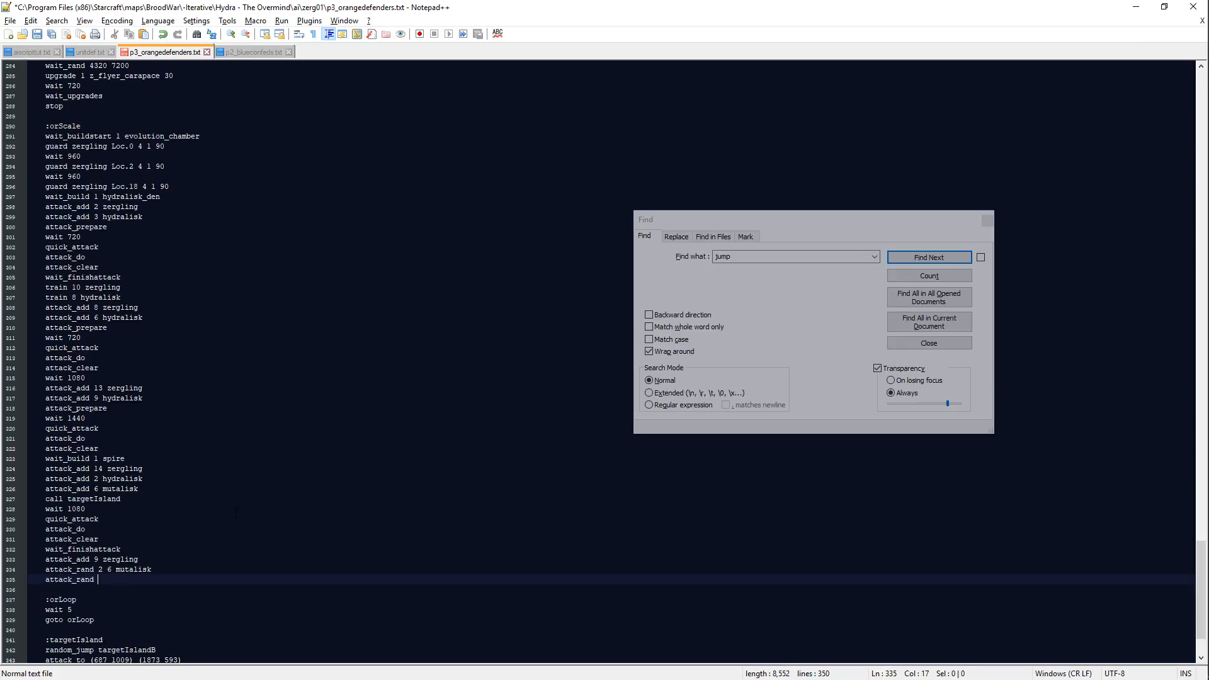
pyautogui.write('3 8 hydralisk')
# Step: Continue the wave with the lines attack_prepare and wait 720
pyautogui.press('Return')
pyautogui.write('at')
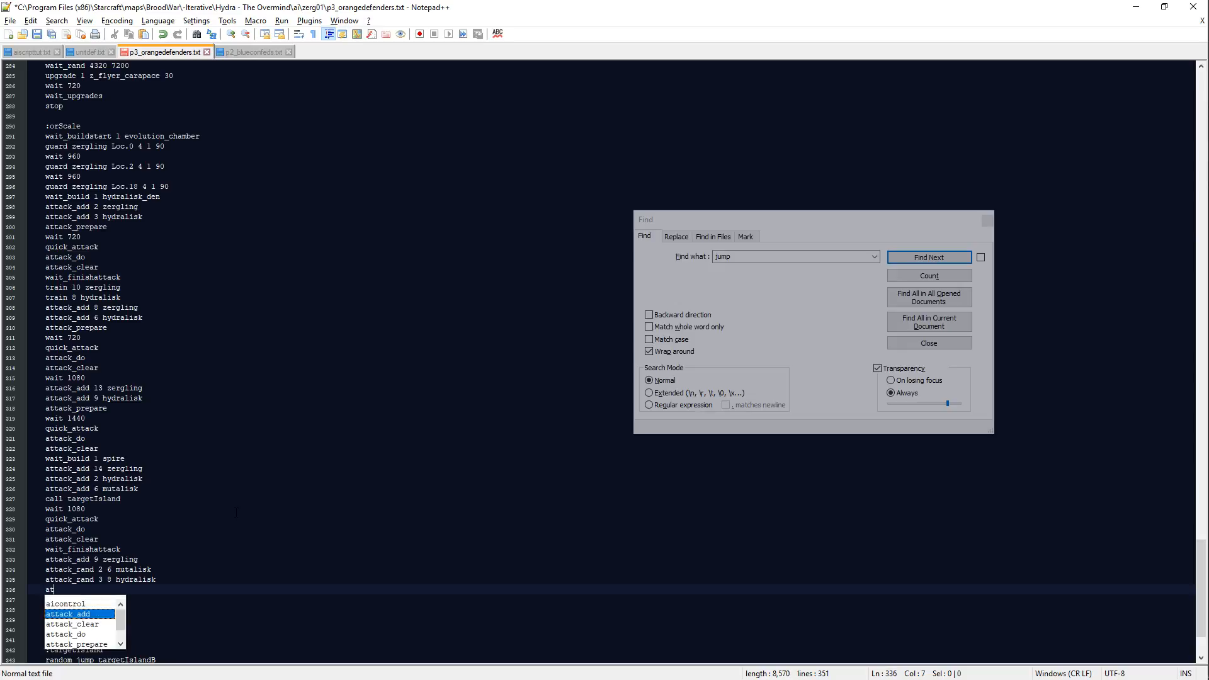
pyautogui.write('ta')
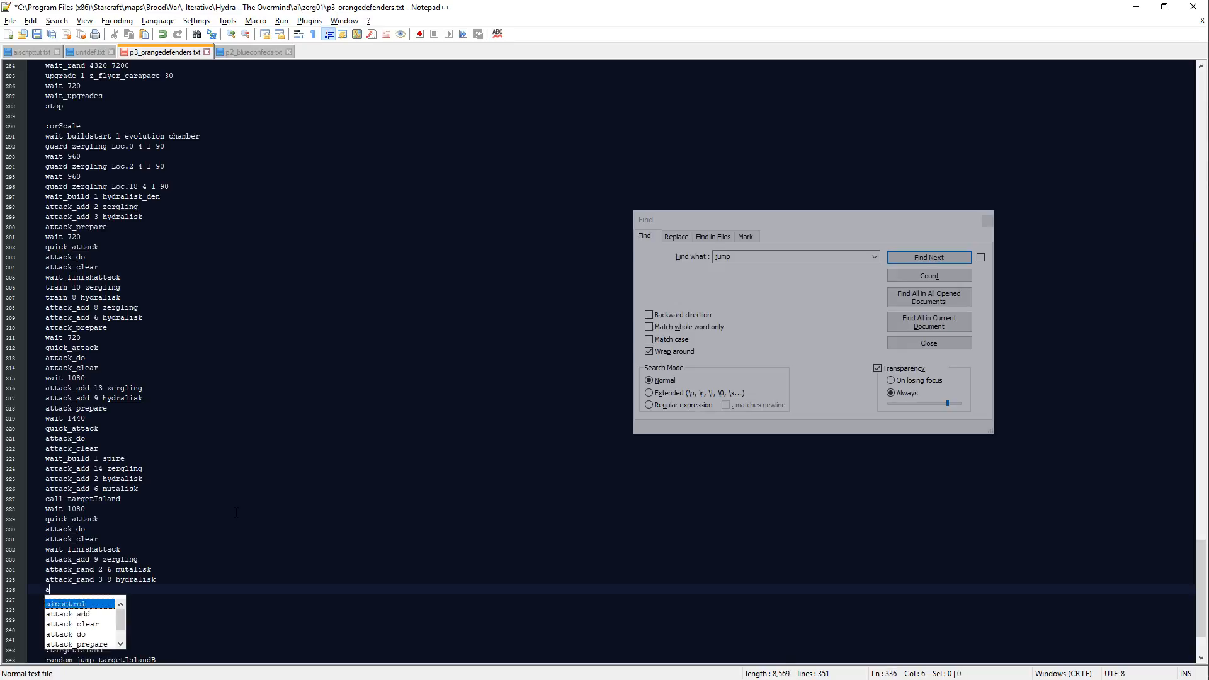
pyautogui.write('ck_prepare')
pyautogui.press('Return')
pyautogui.write('w')
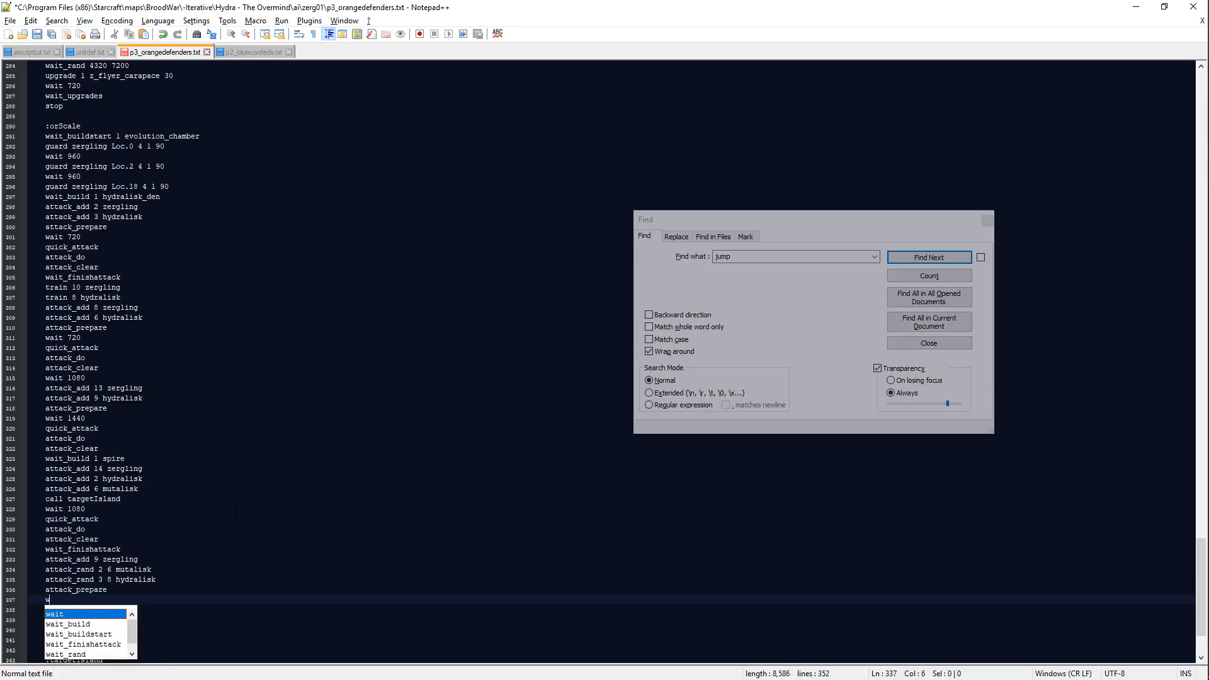
pyautogui.write('ait 720')
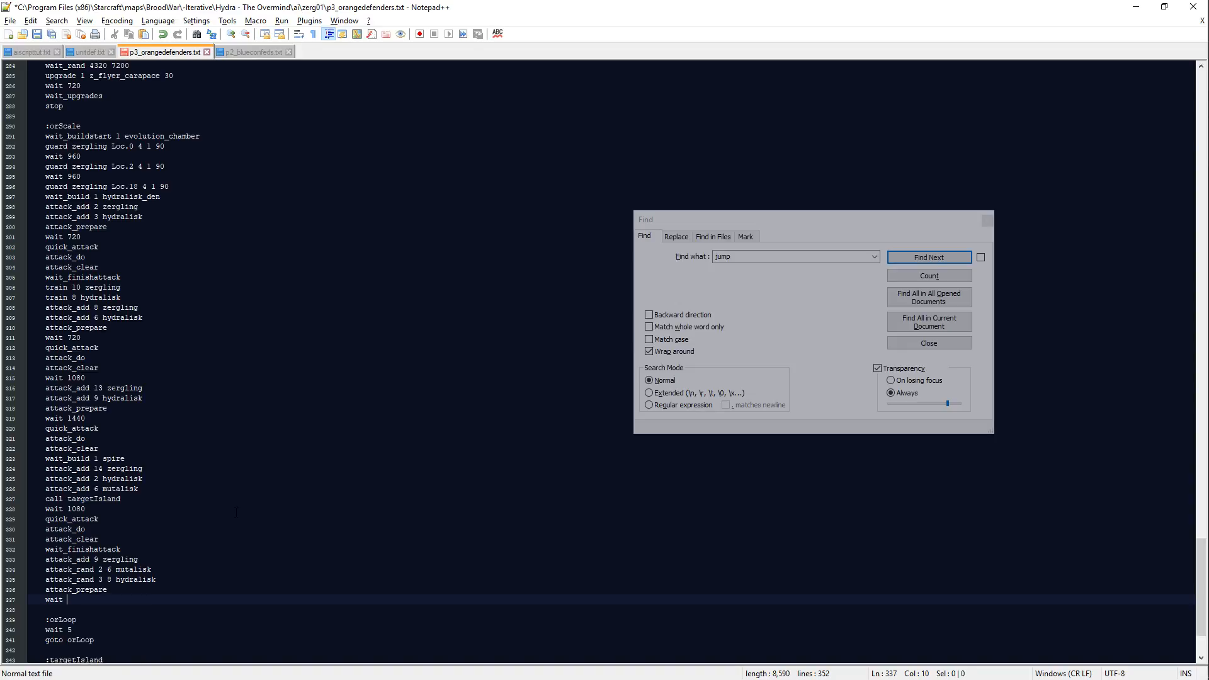
# Step: Finish the wave with the lines quick_attack, attack_do, attack_clear and wait 1440, and save the script
pyautogui.press('Return')
pyautogui.write('quick_attack')
pyautogui.press('Return')
pyautogui.write('attack_do')
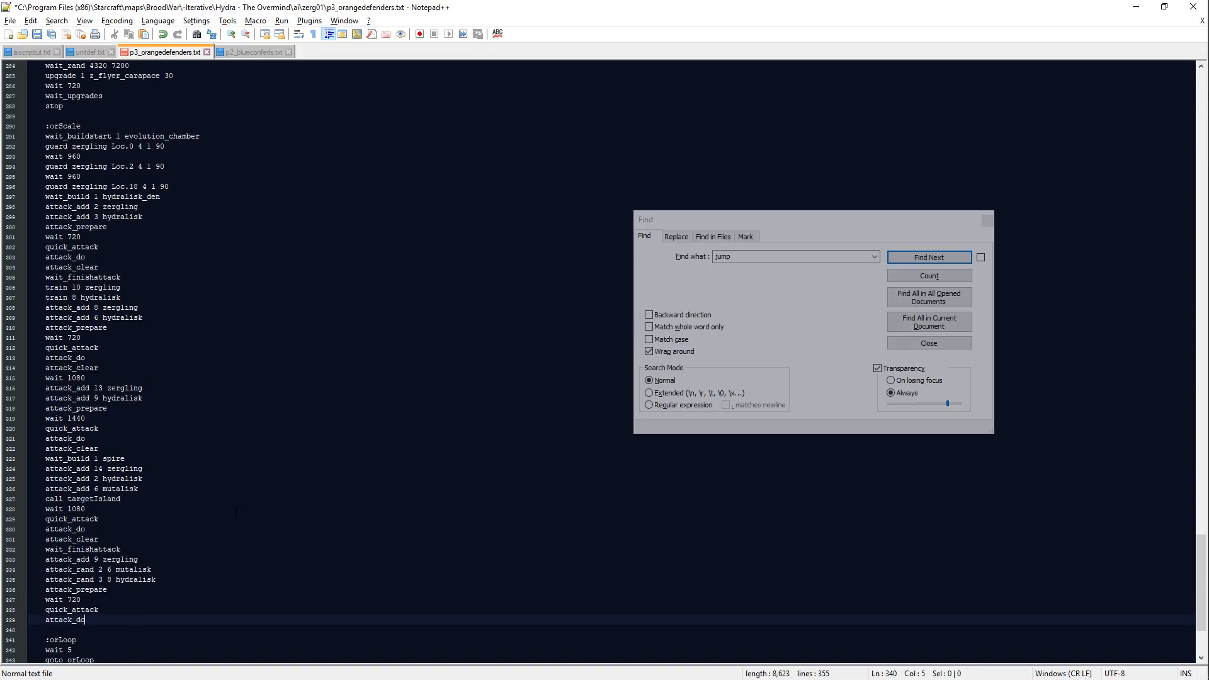
pyautogui.press('Return')
pyautogui.write('attack-cl')
pyautogui.press('BackSpace')
pyautogui.press('BackSpace')
pyautogui.press('BackSpace')
pyautogui.write('_clear')
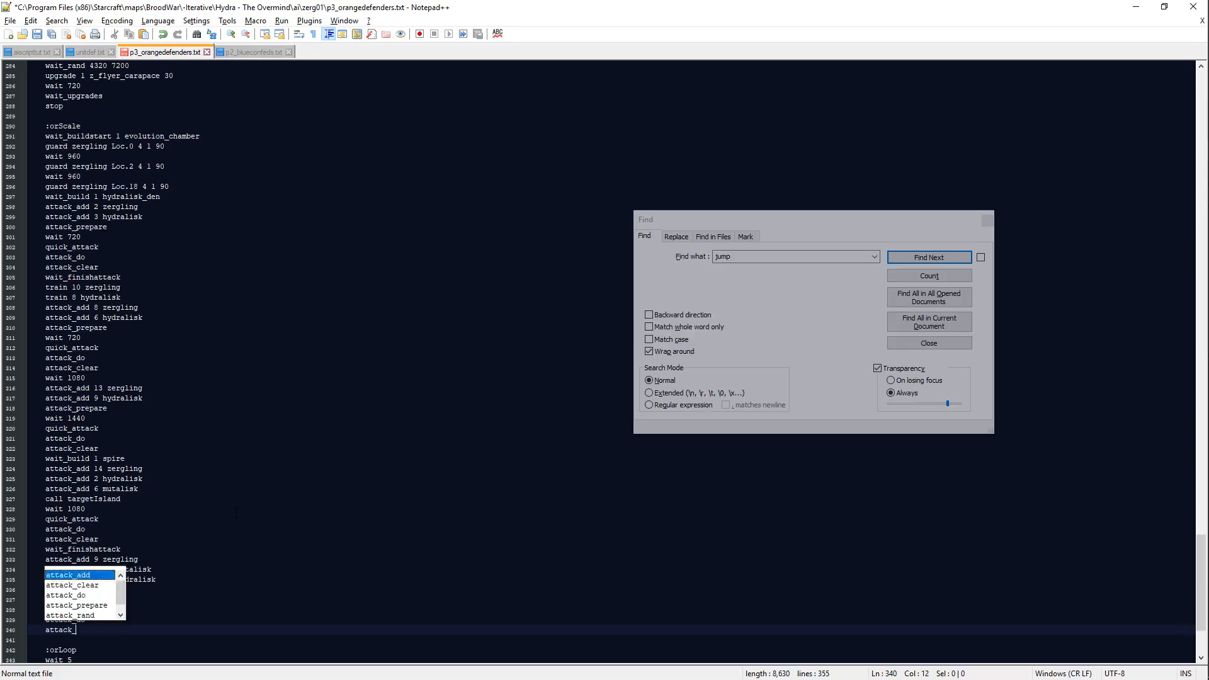
pyautogui.press('Return')
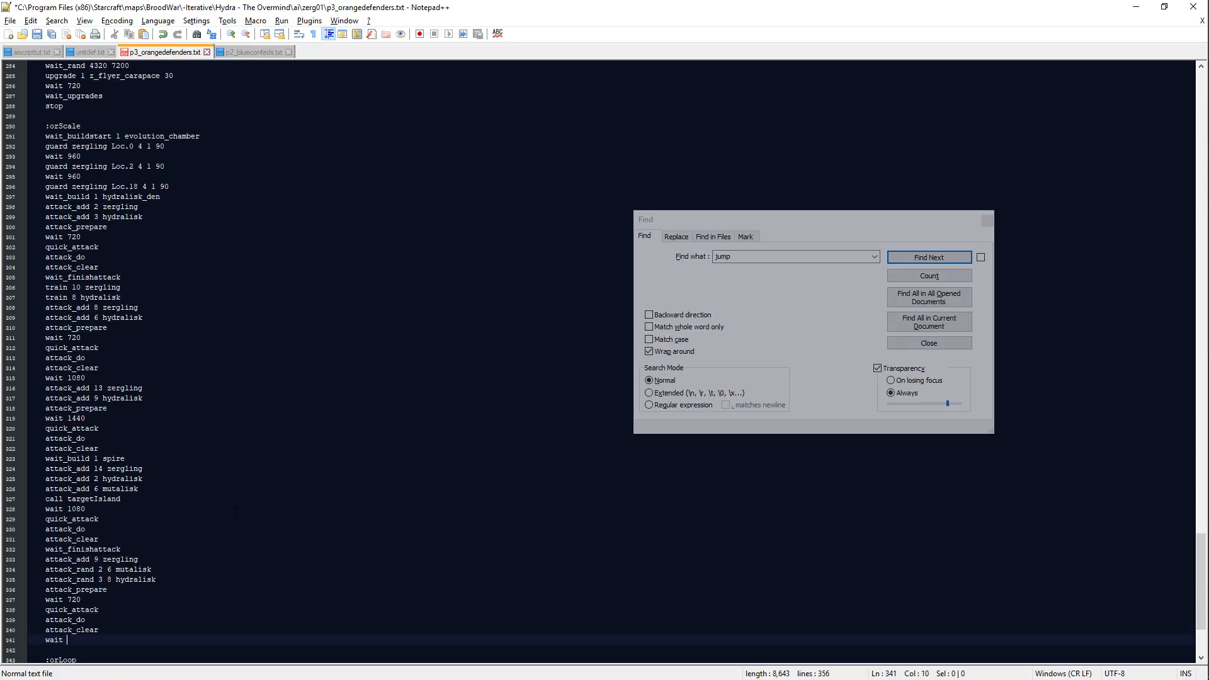
pyautogui.hotkey('ctrl', 's')
pyautogui.hotkey('alt', 'Tab')
pyautogui.press('Up')
pyautogui.press('Left')
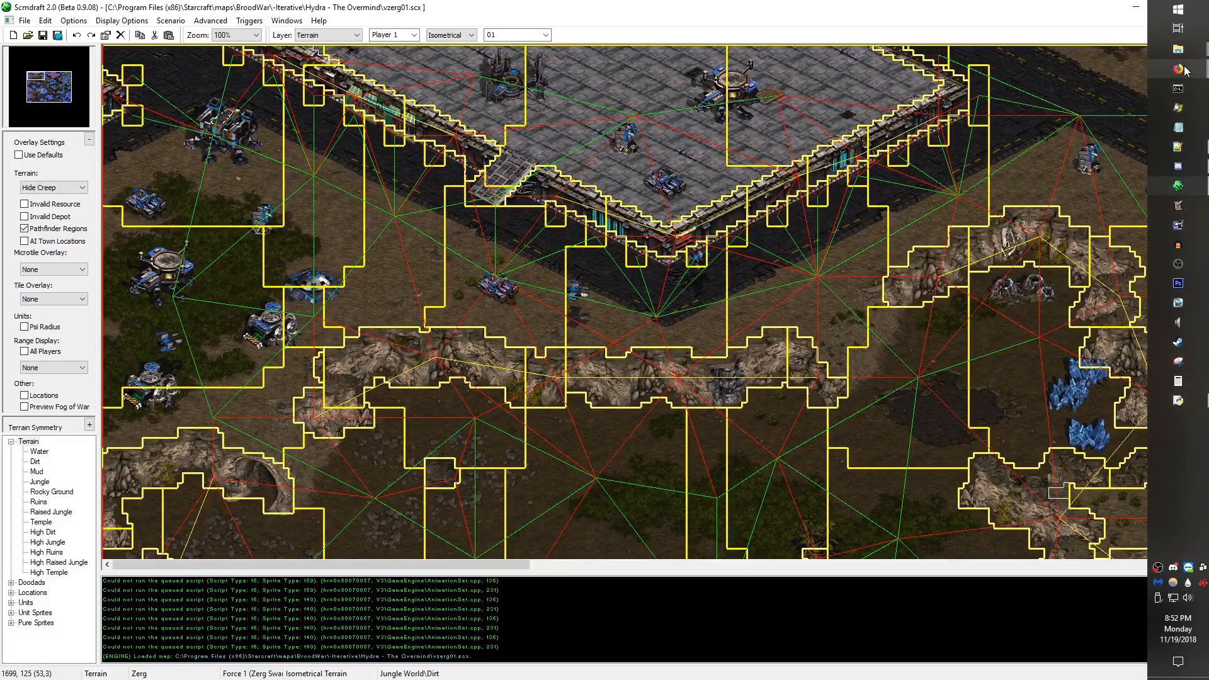
pyautogui.moveTo(1178, 68)
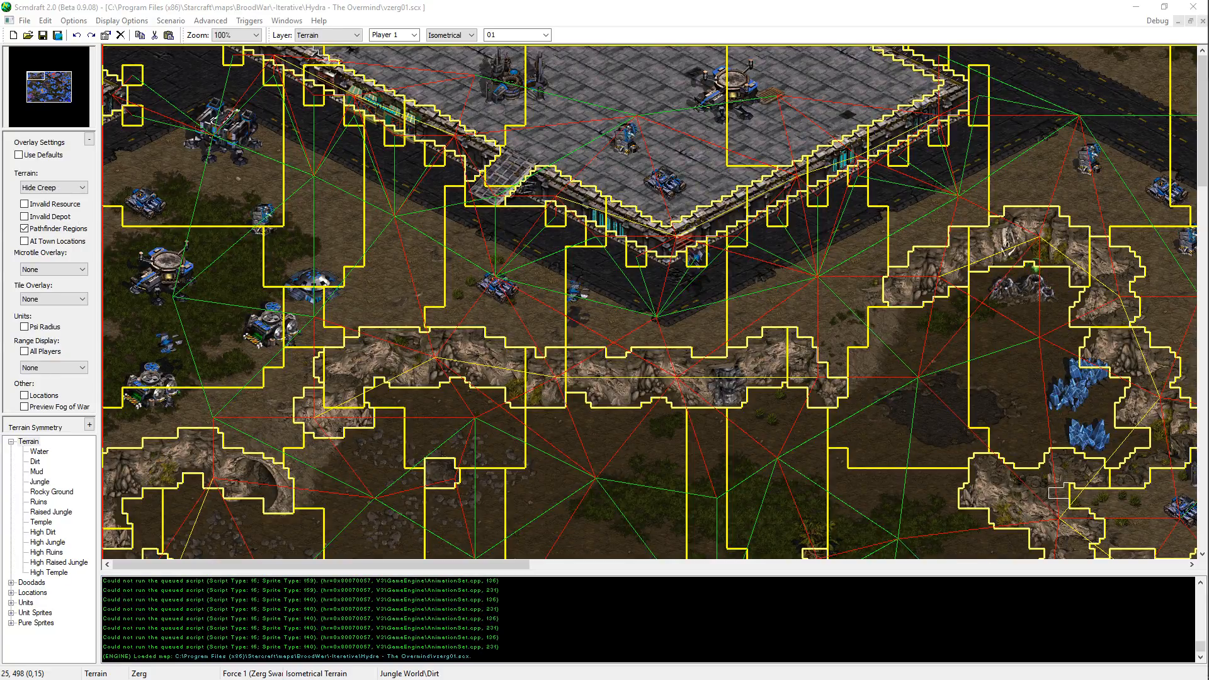
pyautogui.hotkey('alt', 'Tab')
pyautogui.hotkey('alt', 'Tab')
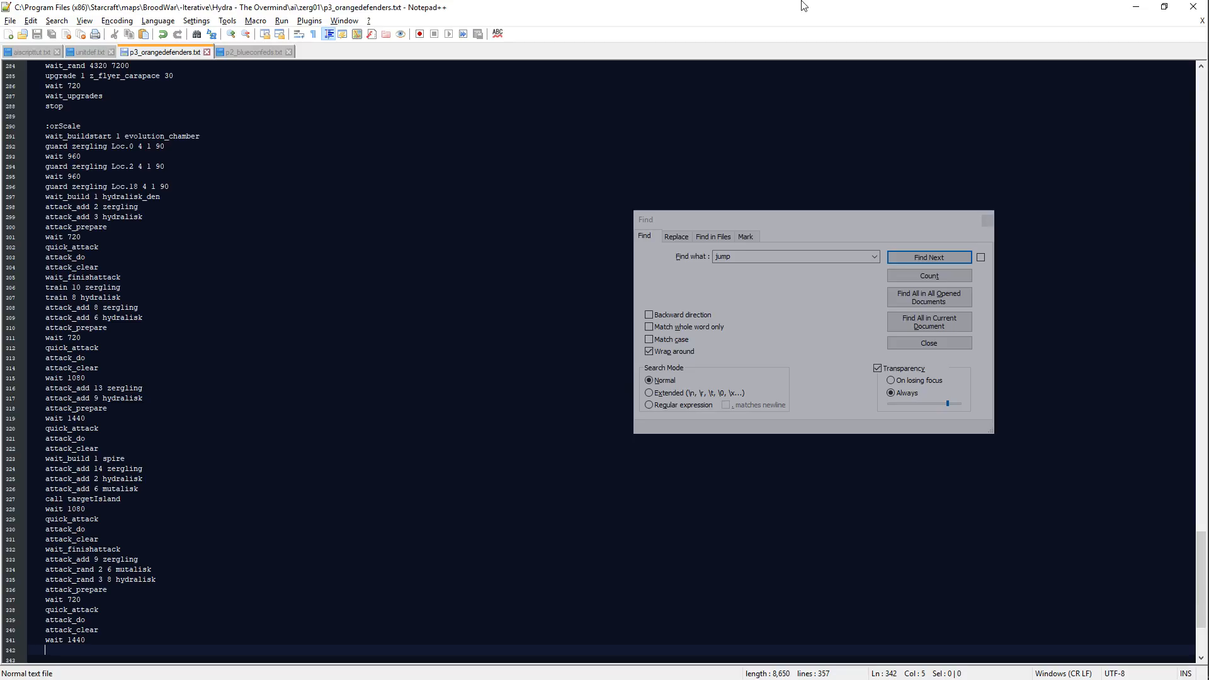
pyautogui.hotkey('alt', 'Tab')
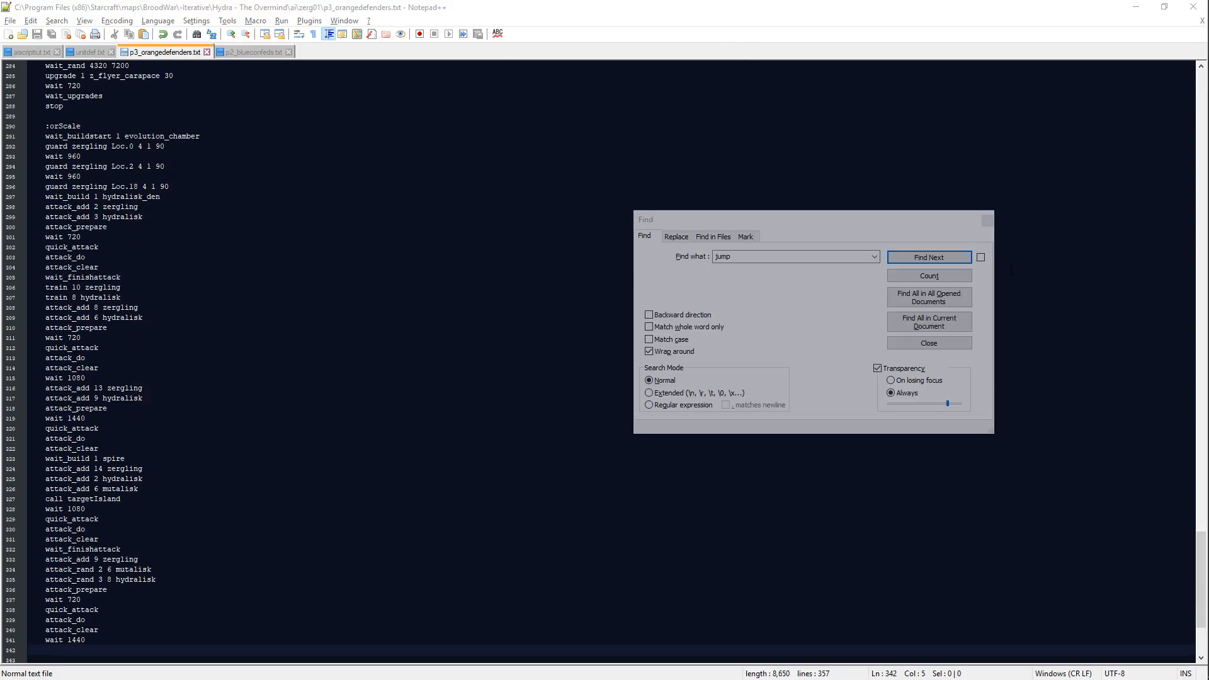
pyautogui.hotkey('alt', 'Tab')
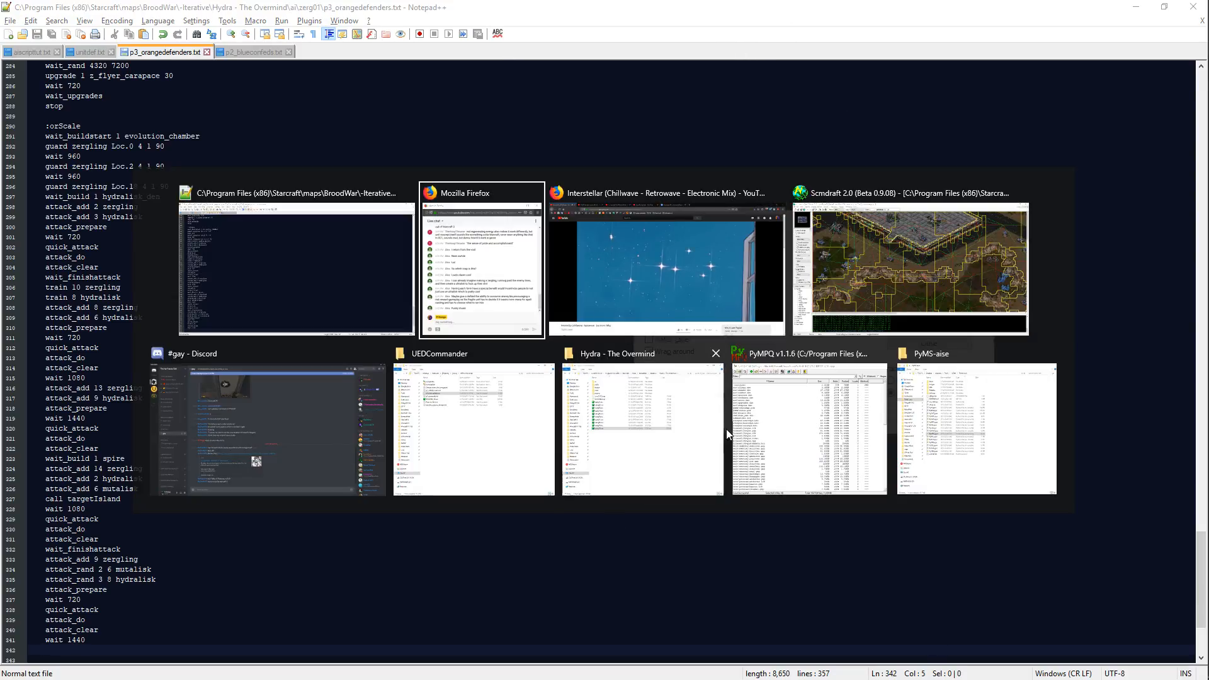
pyautogui.hotkey('alt', 'Tab')
pyautogui.hotkey('alt', 'Tab')
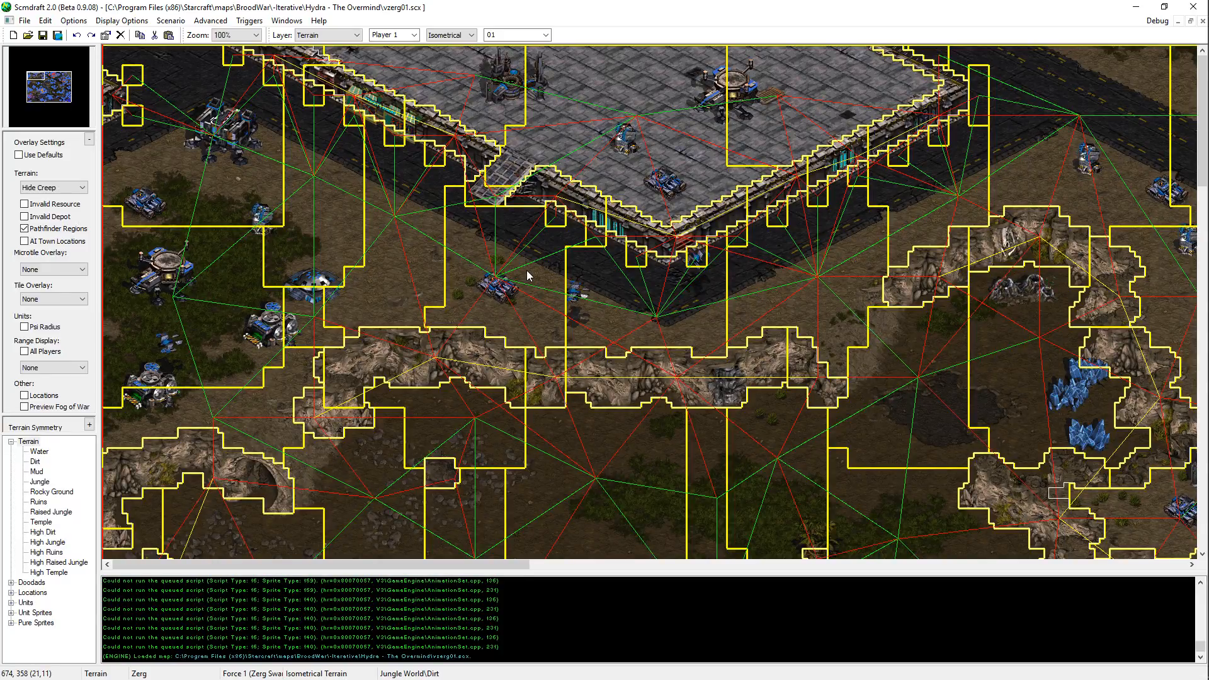
pyautogui.moveTo(1208, 271)
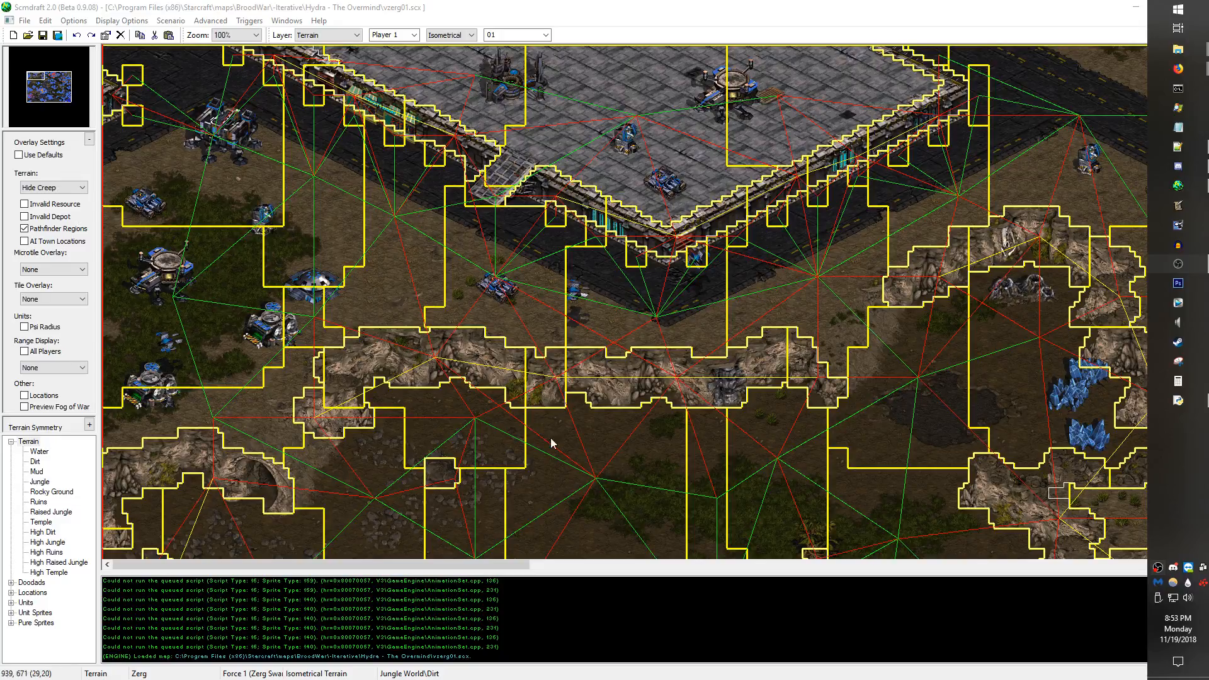
pyautogui.hotkey('alt', 'Tab')
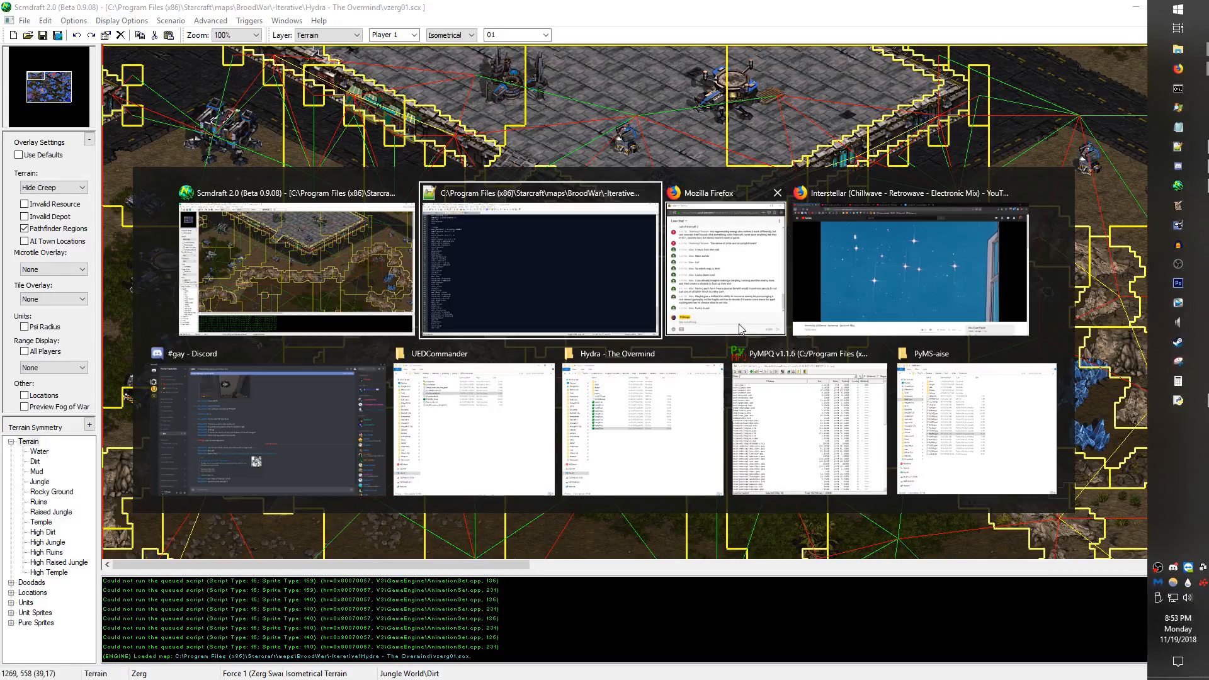
pyautogui.press('Escape')
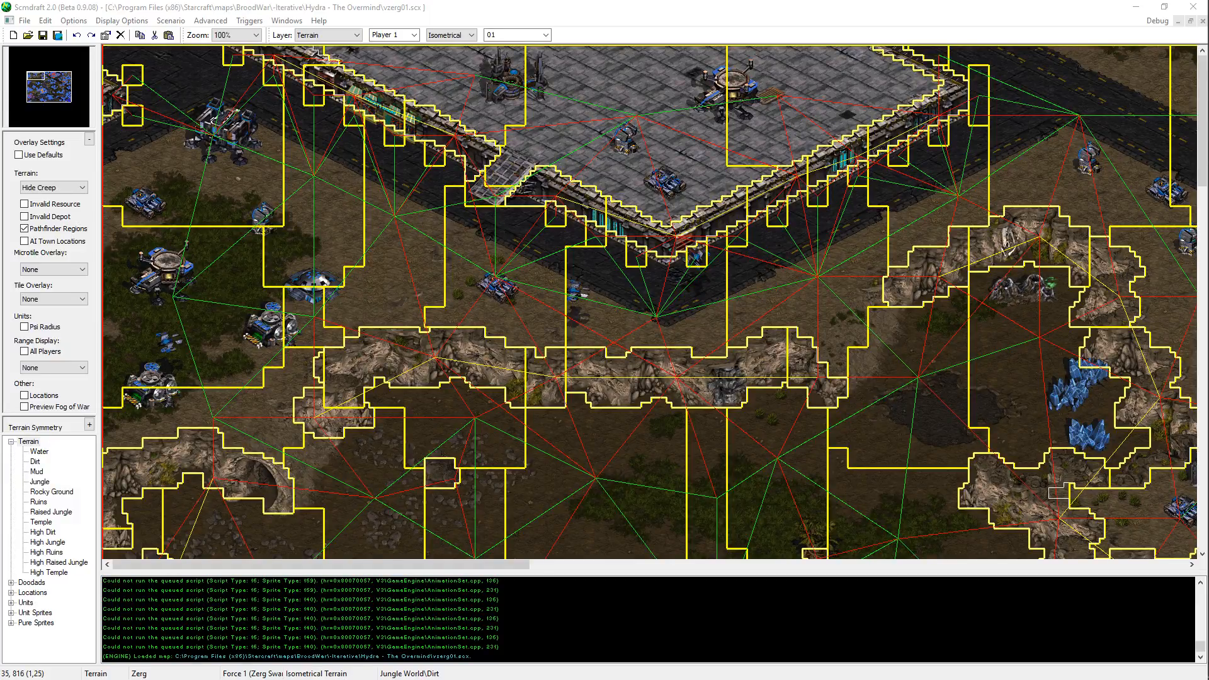
pyautogui.hotkey('alt', 'Tab')
pyautogui.press('Escape')
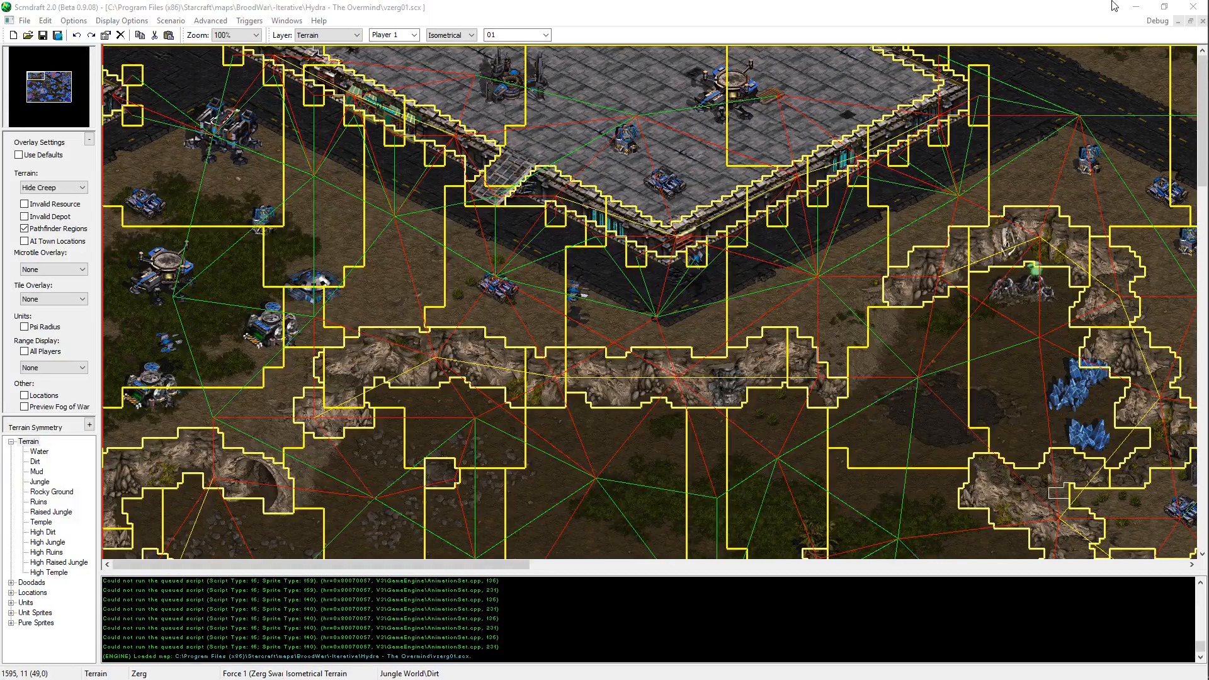
# Step: Set the vzerg01.scx map's overlays to their defaults in ScmDraft so the pathfinder regions are hidden
pyautogui.click(660, 4)
pyautogui.moveTo(539, 405); pyautogui.dragTo(634, 424, button='middle')
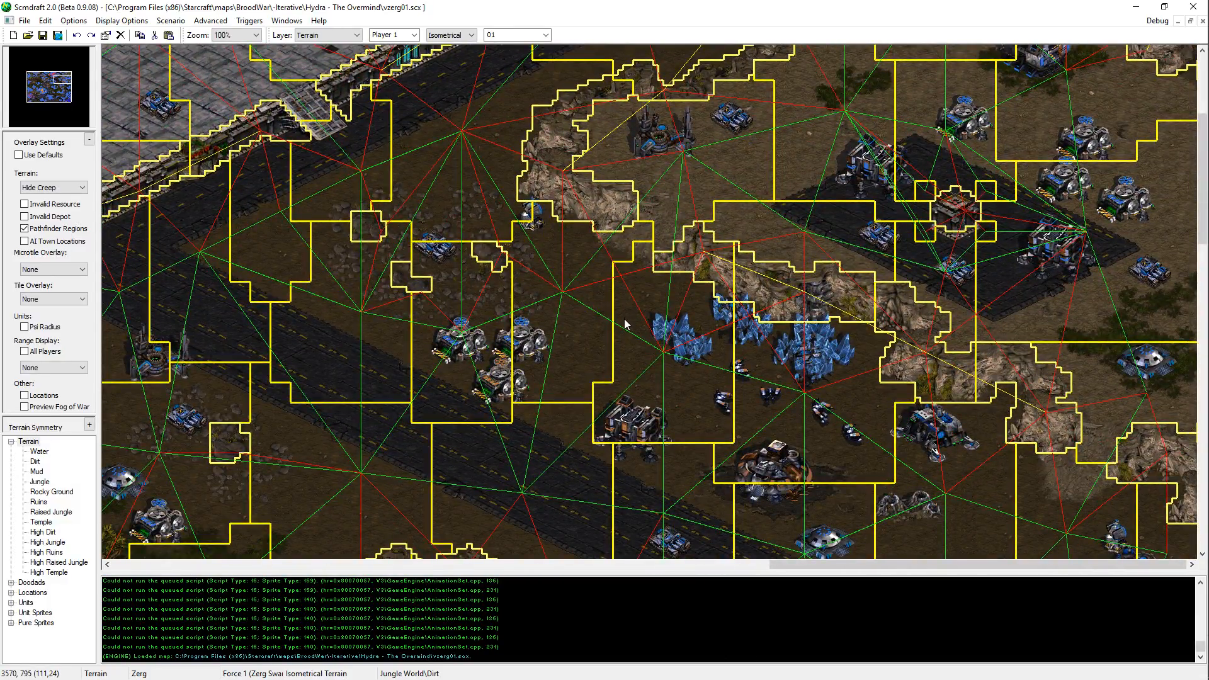
pyautogui.moveTo(625, 321); pyautogui.dragTo(354, 452, button='middle')
pyautogui.moveTo(537, 391); pyautogui.dragTo(49, 168, button='middle')
pyautogui.moveTo(750, 428); pyautogui.dragTo(862, 342, button='middle')
pyautogui.click(19, 154)
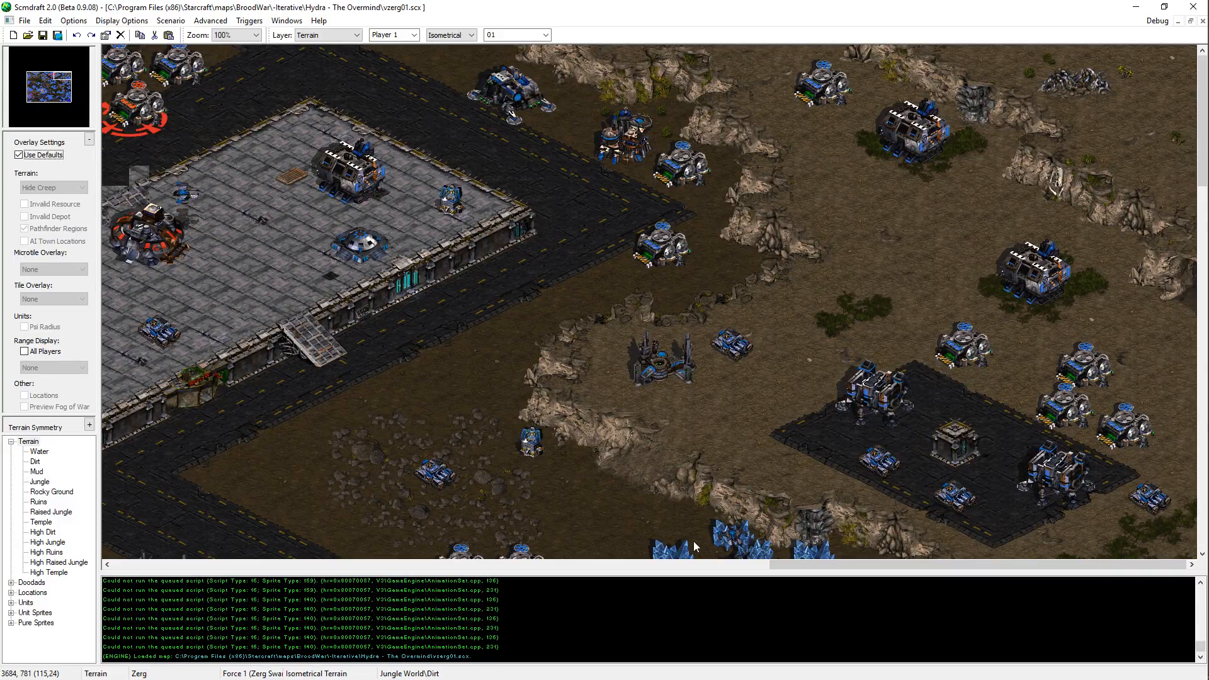
# Step: Examine the confed bases, expansions and terrain across the map for attack planning, and return to the p3_orangedefenders.txt script in Notepad++
pyautogui.moveTo(61, 76); pyautogui.dragTo(52, 79)
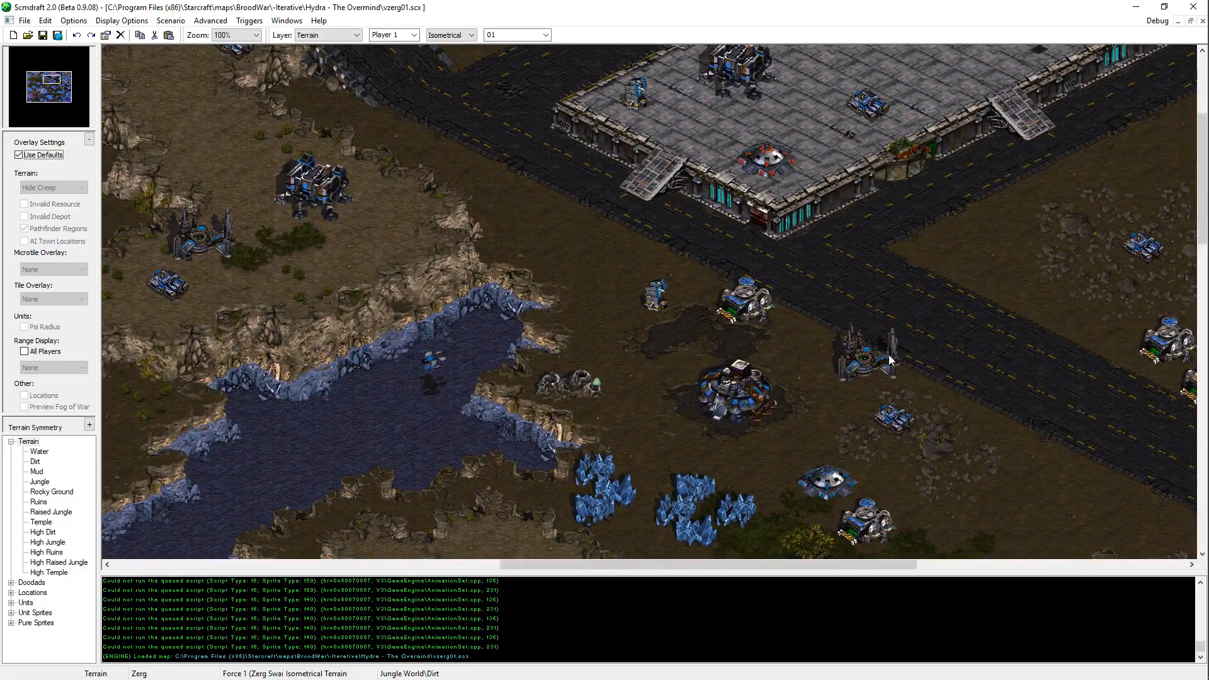
pyautogui.moveTo(662, 305); pyautogui.dragTo(854, 572, button='middle')
pyautogui.press('Down')
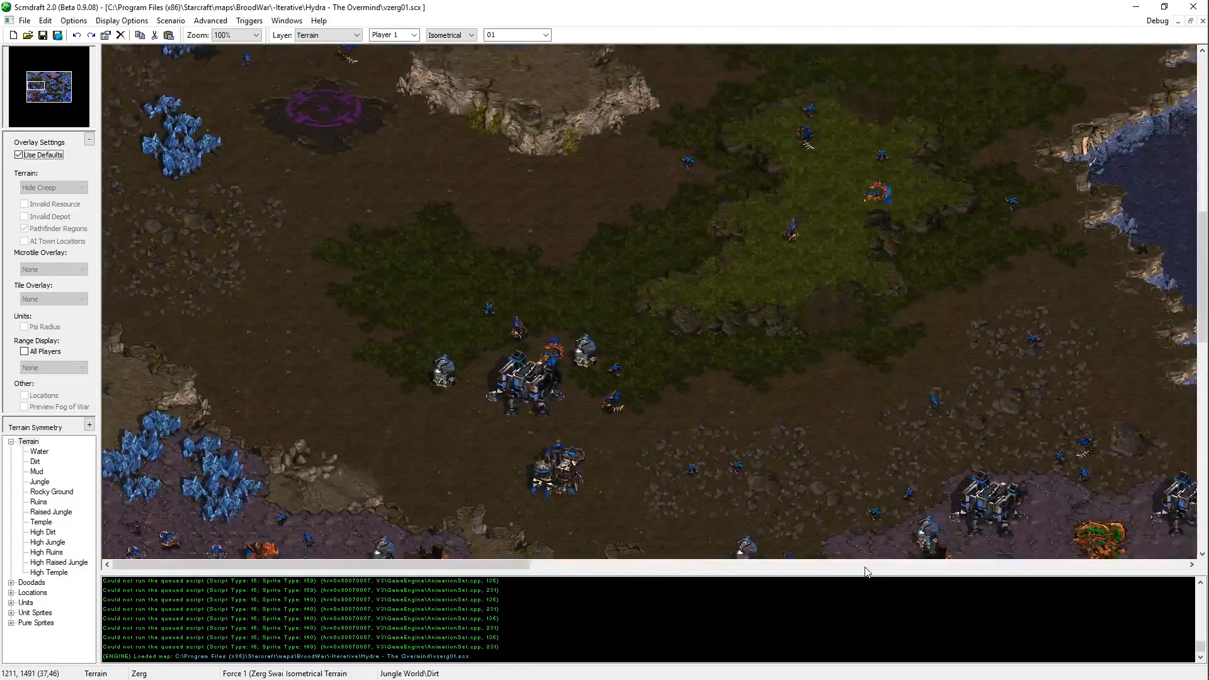
pyautogui.press('Up')
pyautogui.press('Up')
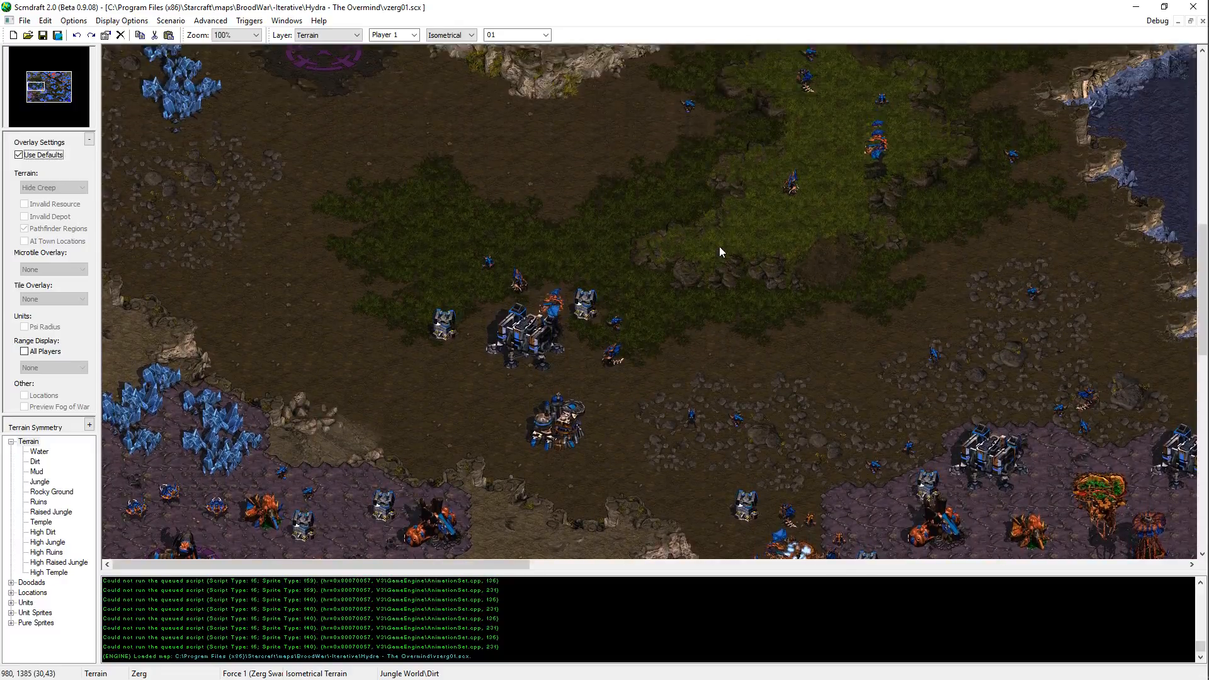
pyautogui.press('Up')
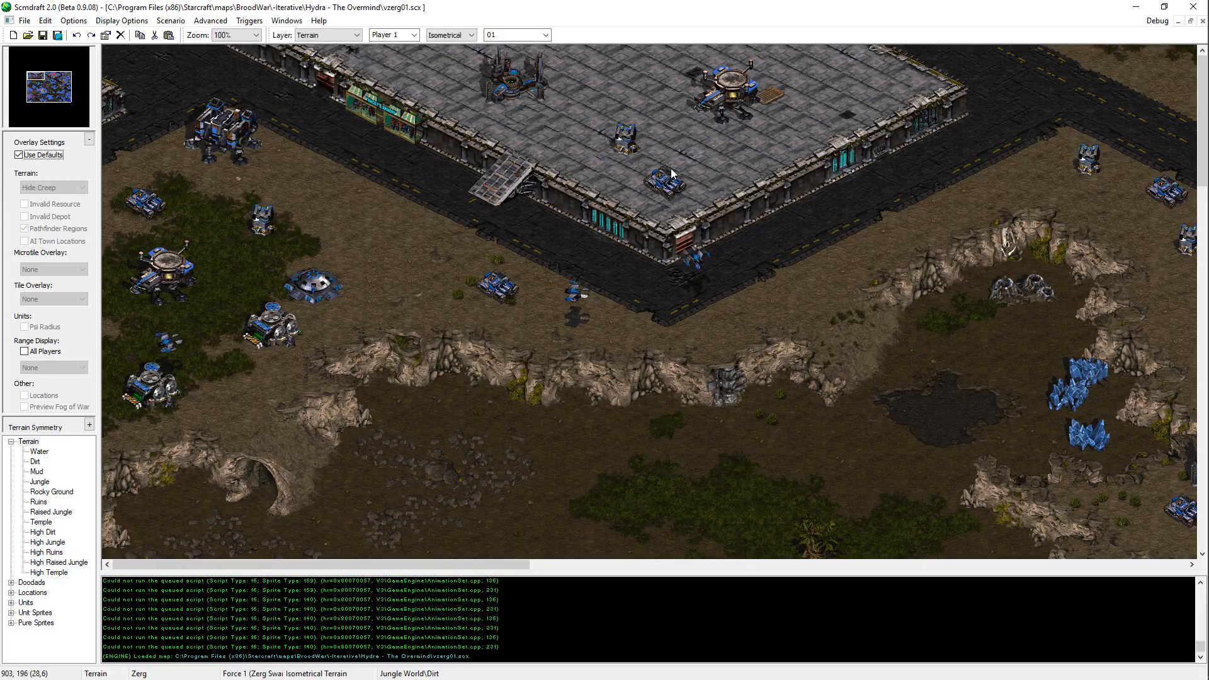
pyautogui.scroll(-15, 585, 509)
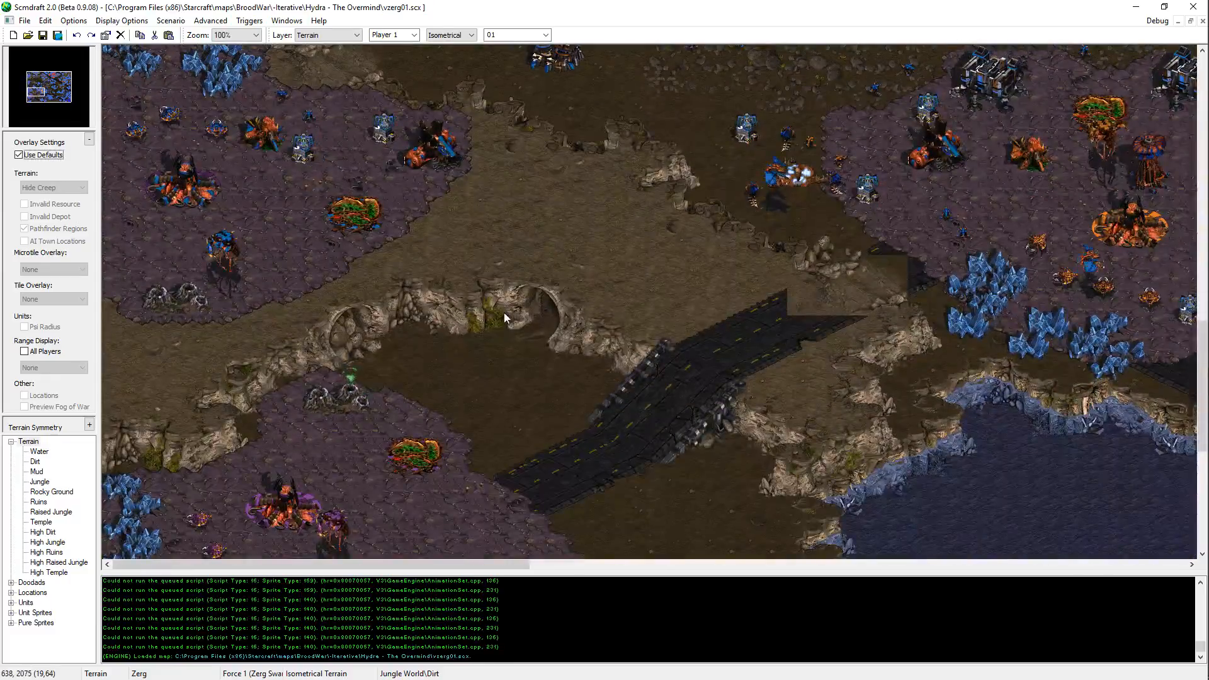
pyautogui.moveTo(504, 312); pyautogui.dragTo(387, 661, button='middle')
pyautogui.moveTo(447, 305)
pyautogui.mouseDown(button='middle')
pyautogui.moveTo(976, 47)
pyautogui.moveTo(650, 222)
pyautogui.moveTo(439, 311)
pyautogui.mouseUp(button='middle')
pyautogui.press('Up')
pyautogui.press('Up')
pyautogui.press('Up')
pyautogui.press('Up')
pyautogui.press('Up')
pyautogui.press('Up')
pyautogui.press('Up')
pyautogui.press('Up')
pyautogui.press('Up')
pyautogui.press('Up')
pyautogui.press('Up')
pyautogui.press('Up')
pyautogui.press('Up')
pyautogui.press('Up')
pyautogui.press('Up')
pyautogui.press('Up')
pyautogui.press('Up')
pyautogui.press('Up')
pyautogui.press('Up')
pyautogui.press('Up')
pyautogui.press('Left')
pyautogui.press('Left')
pyautogui.press('Left')
pyautogui.press('Left')
pyautogui.press('Left')
pyautogui.press('Left')
pyautogui.press('Left')
pyautogui.press('Left')
pyautogui.press('Left')
pyautogui.press('Left')
pyautogui.press('Left')
pyautogui.press('Left')
pyautogui.press('Left')
pyautogui.press('Left')
pyautogui.press('Left')
pyautogui.press('Left')
pyautogui.press('Left')
pyautogui.press('Left')
pyautogui.press('Left')
pyautogui.press('Left')
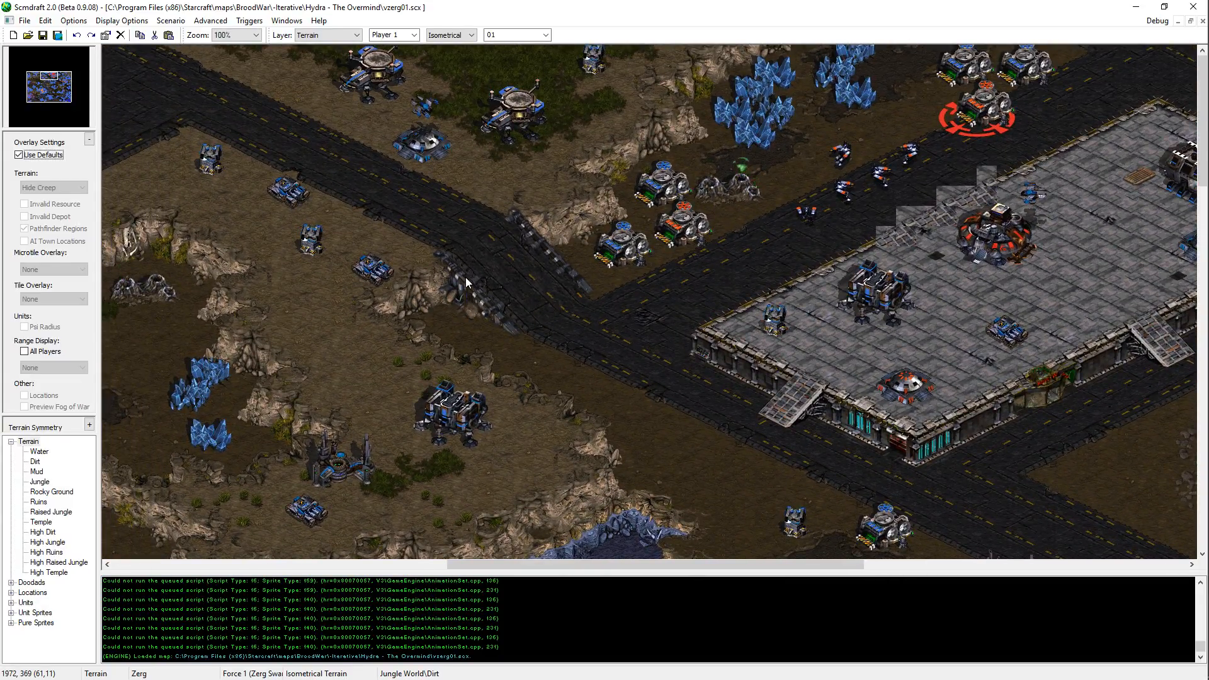
pyautogui.moveTo(466, 277); pyautogui.dragTo(904, 8, button='middle')
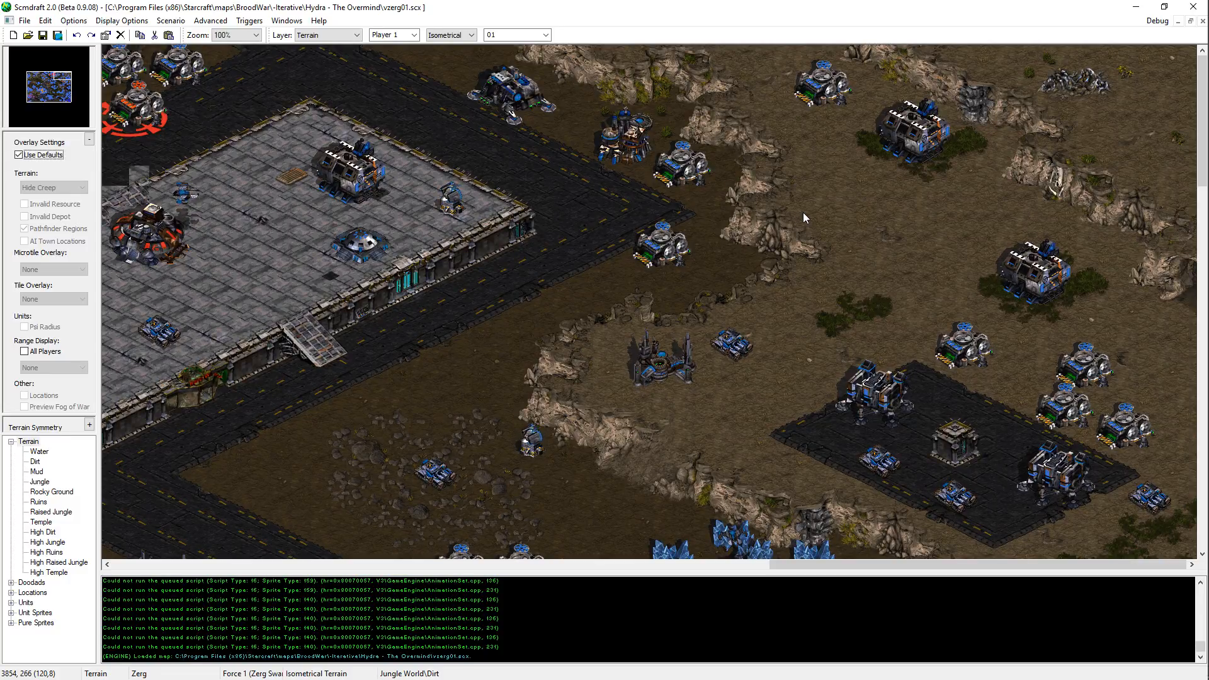
pyautogui.scroll(-10, 803, 213)
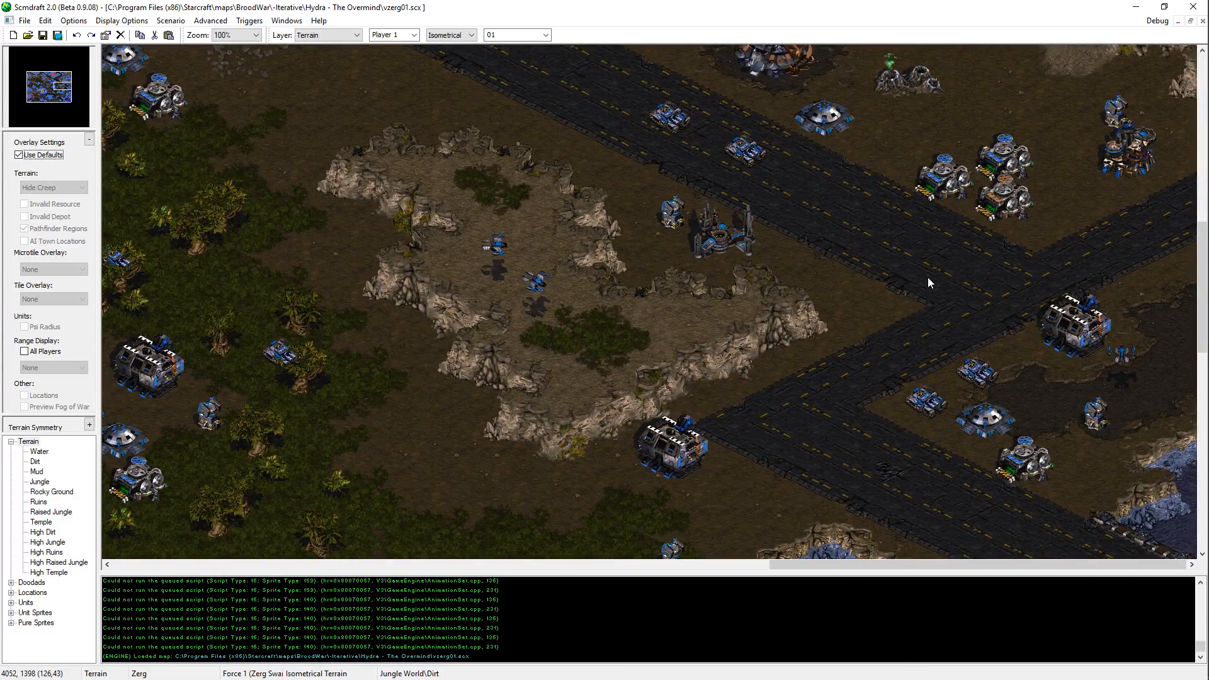
pyautogui.scroll(10, 927, 277)
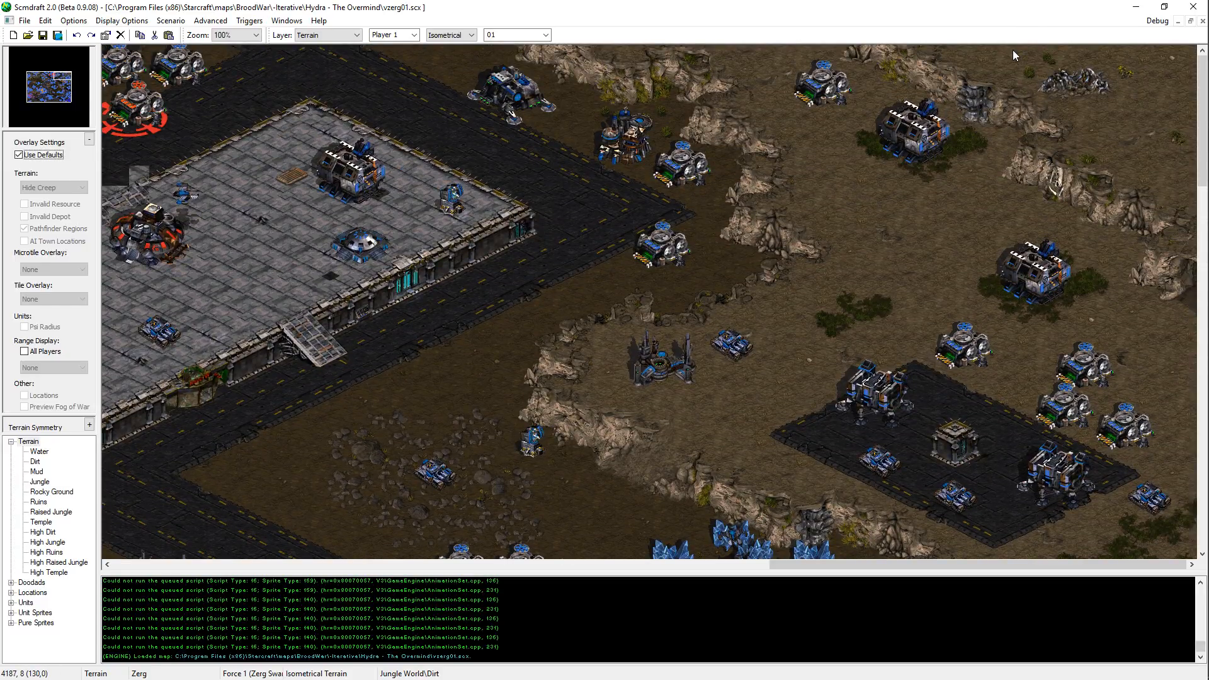
pyautogui.hotkey('alt', 'Tab')
pyautogui.scroll(-5, 402, 468)
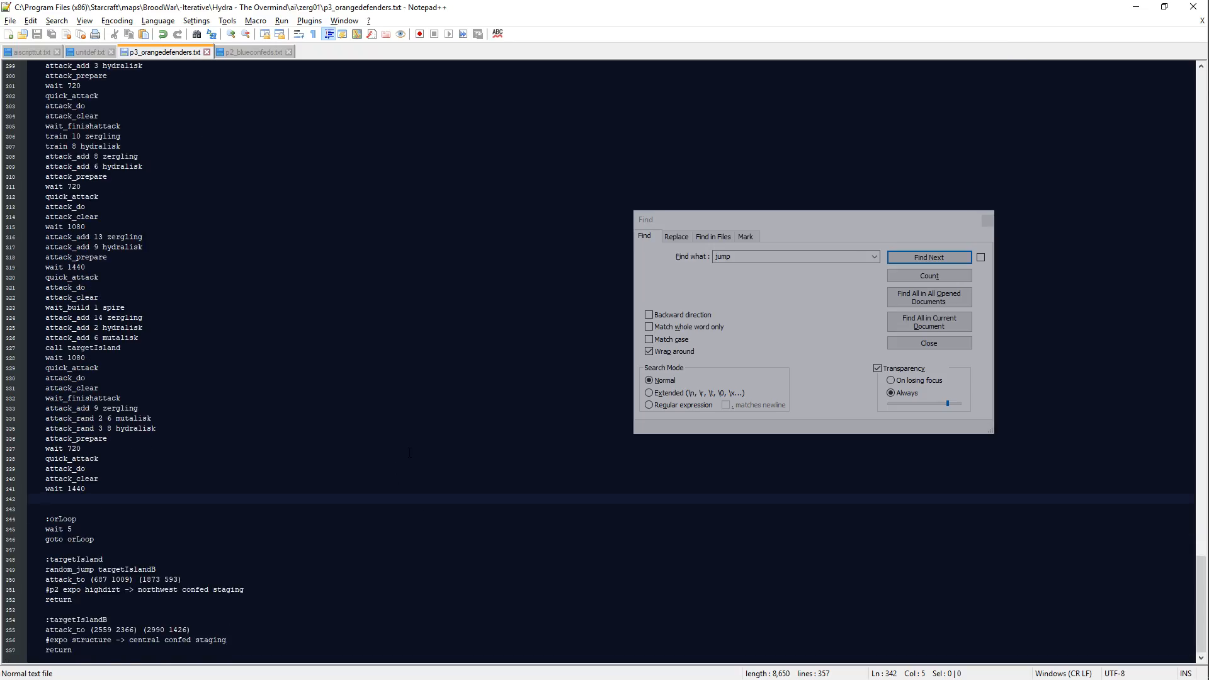
# Step: Review the existing orScale attack waves in the script, down to the end of the last wave
pyautogui.scroll(2, 409, 453)
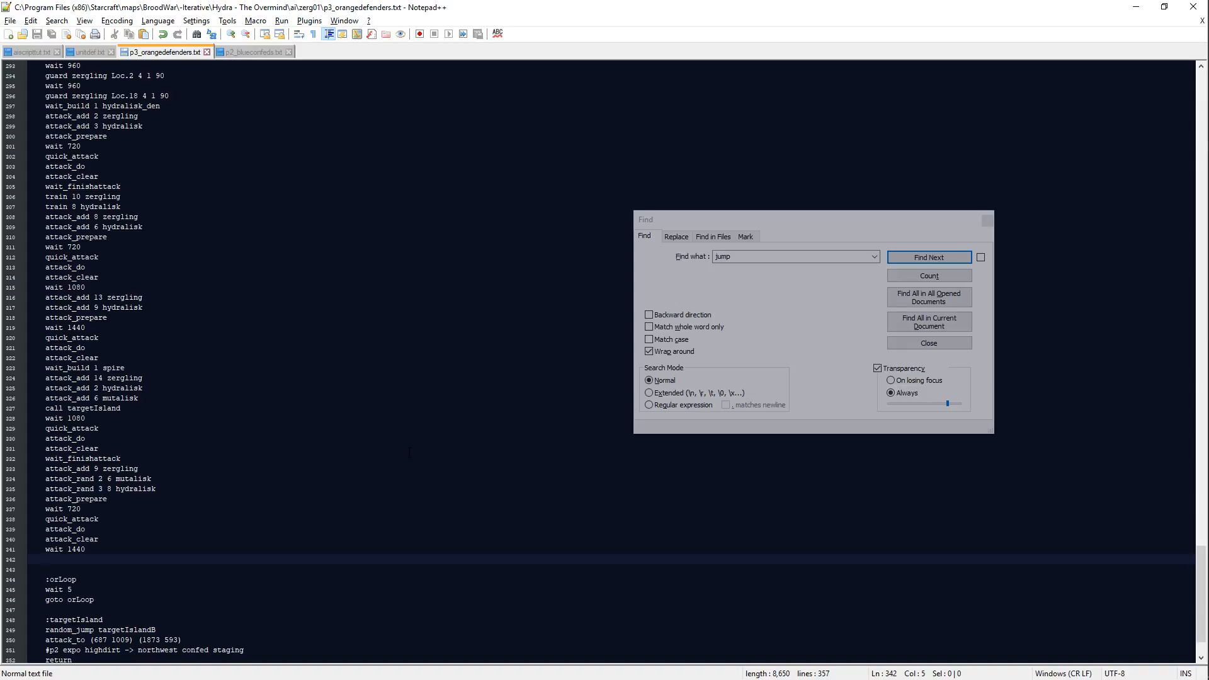
pyautogui.scroll(3, 409, 453)
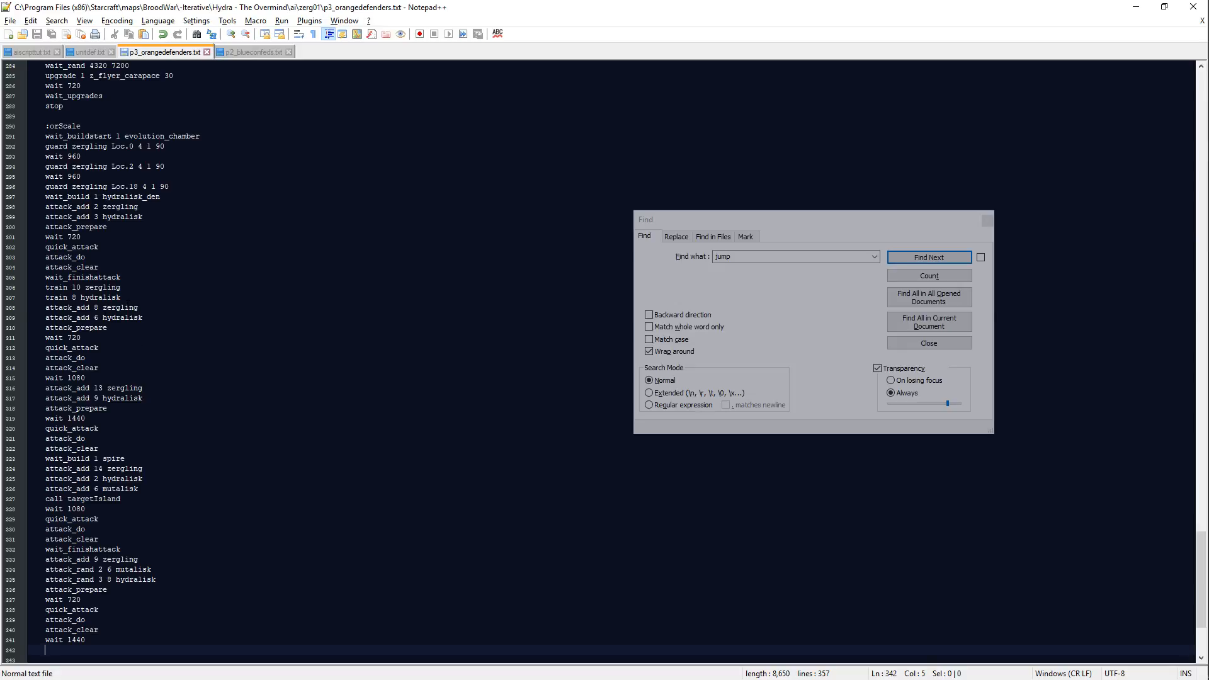
pyautogui.click(124, 307)
pyautogui.click(202, 499)
pyautogui.scroll(-5, 217, 448)
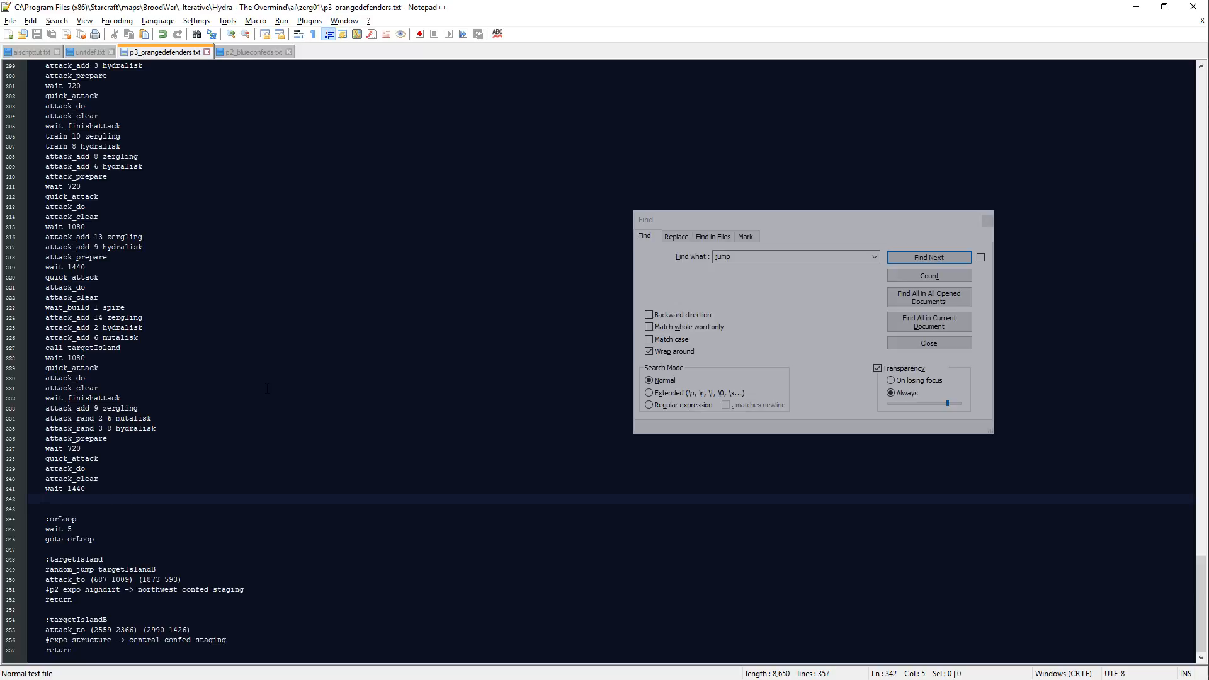
# Step: Switch to ScmDraft and examine the terrain and bases in the western half of the vzerg01.scx map
pyautogui.hotkey('alt', 'Tab')
pyautogui.moveTo(63, 87); pyautogui.dragTo(43, 95)
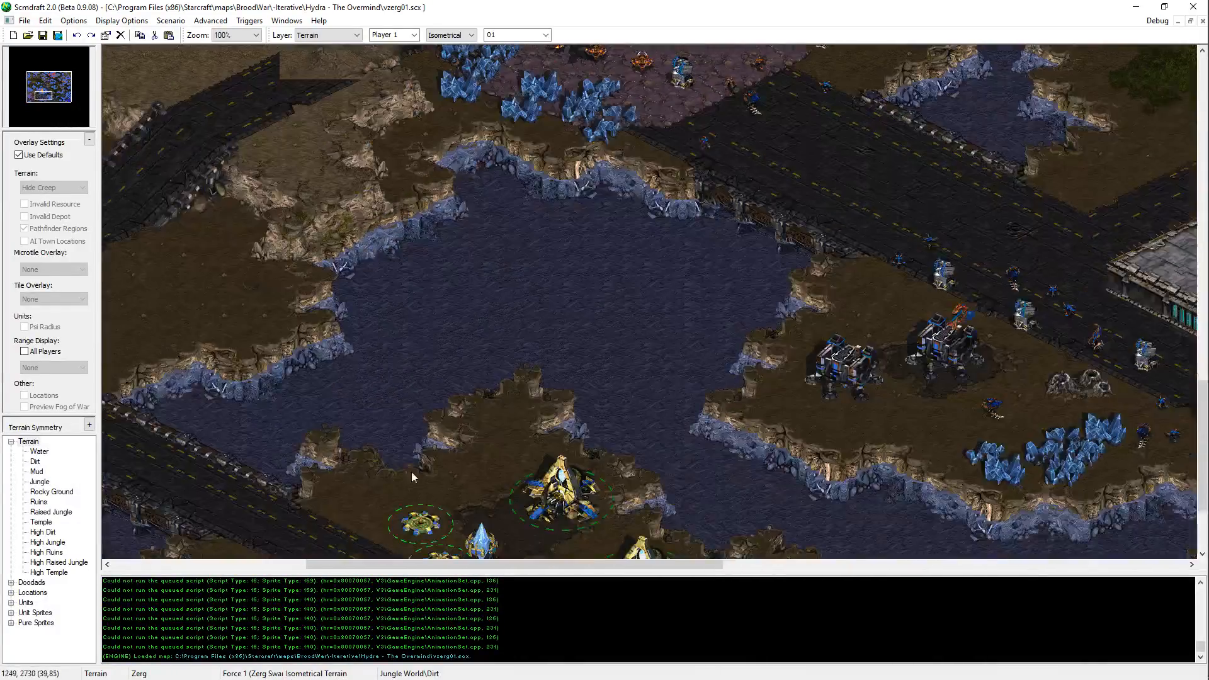
pyautogui.moveTo(817, 262); pyautogui.dragTo(769, 202, button='middle')
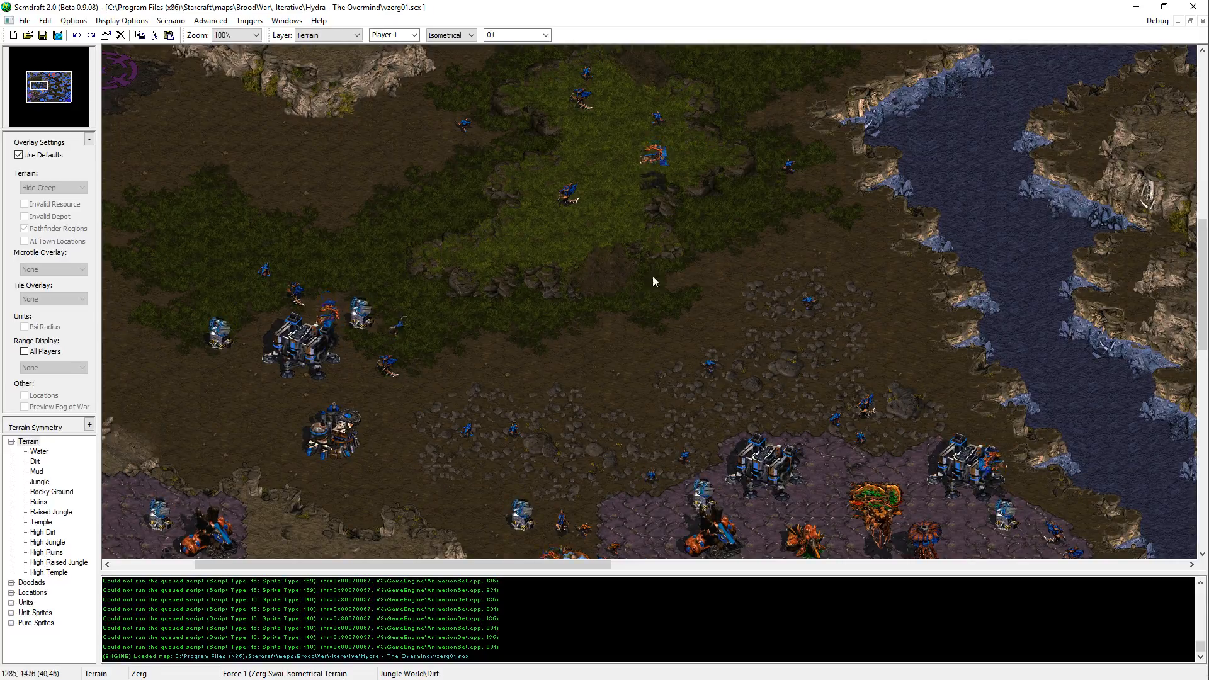
pyautogui.moveTo(653, 276); pyautogui.dragTo(402, 115, button='middle')
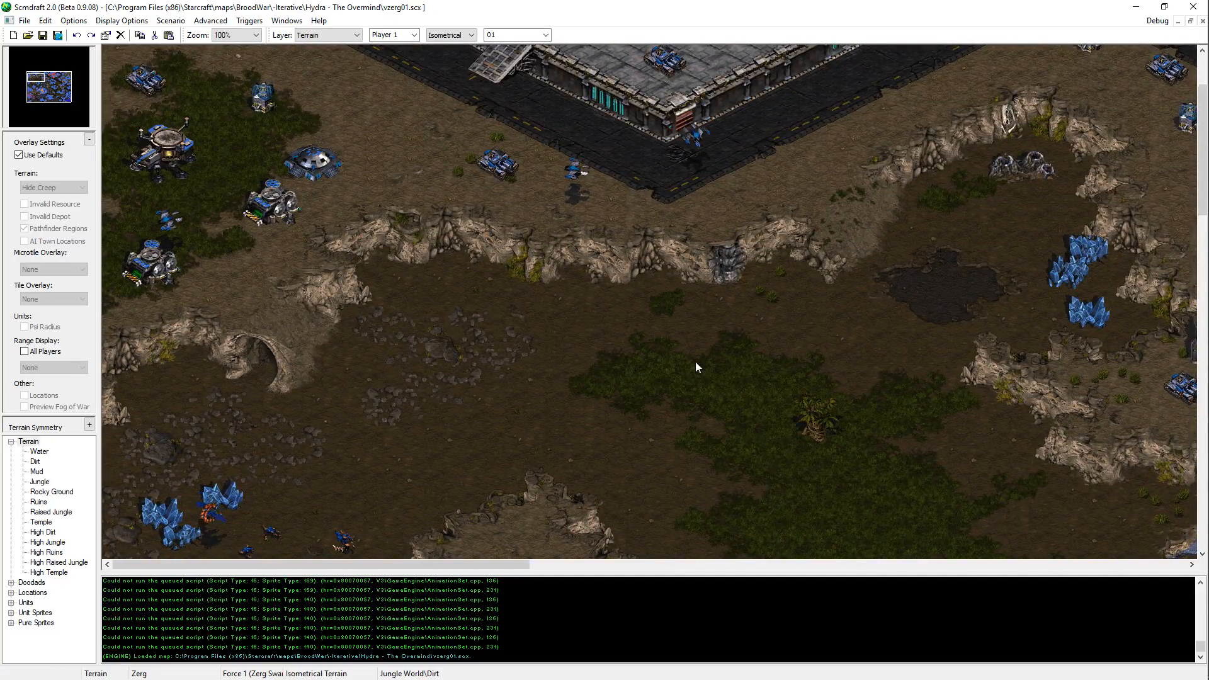
pyautogui.scroll(3, 545, 225)
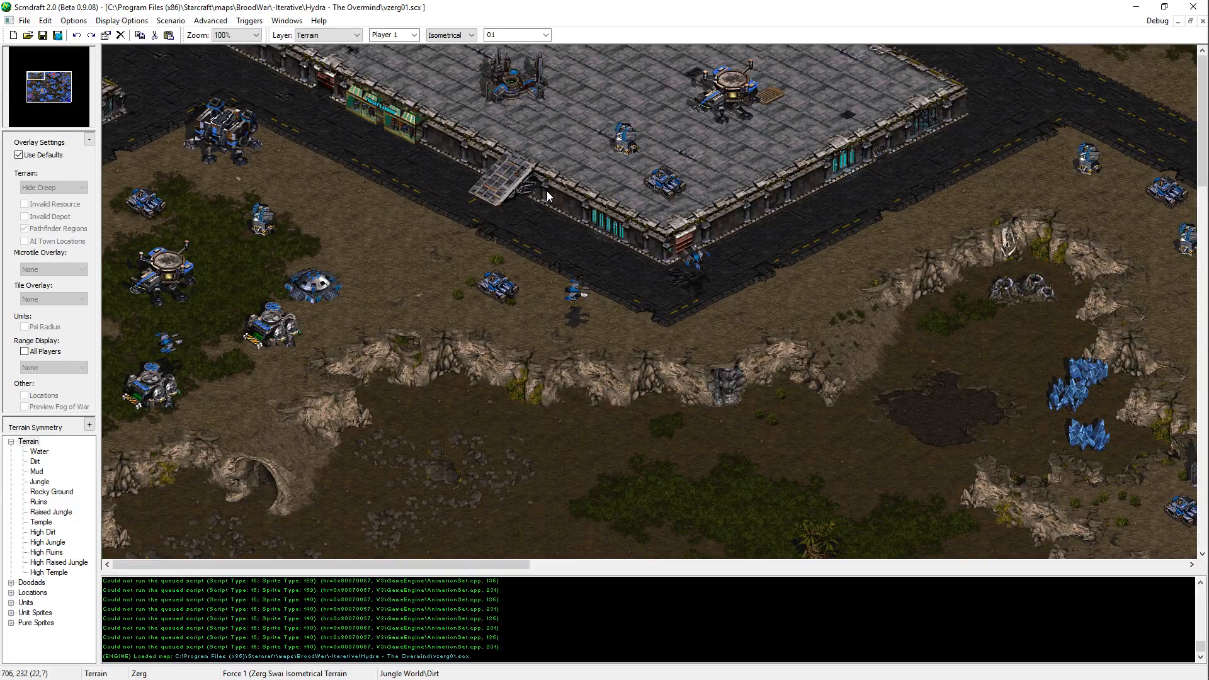
# Step: Examine the confed bases, expansions and approach routes across the northeastern and central parts of the map
pyautogui.moveTo(230, 459); pyautogui.dragTo(888, 656, button='middle')
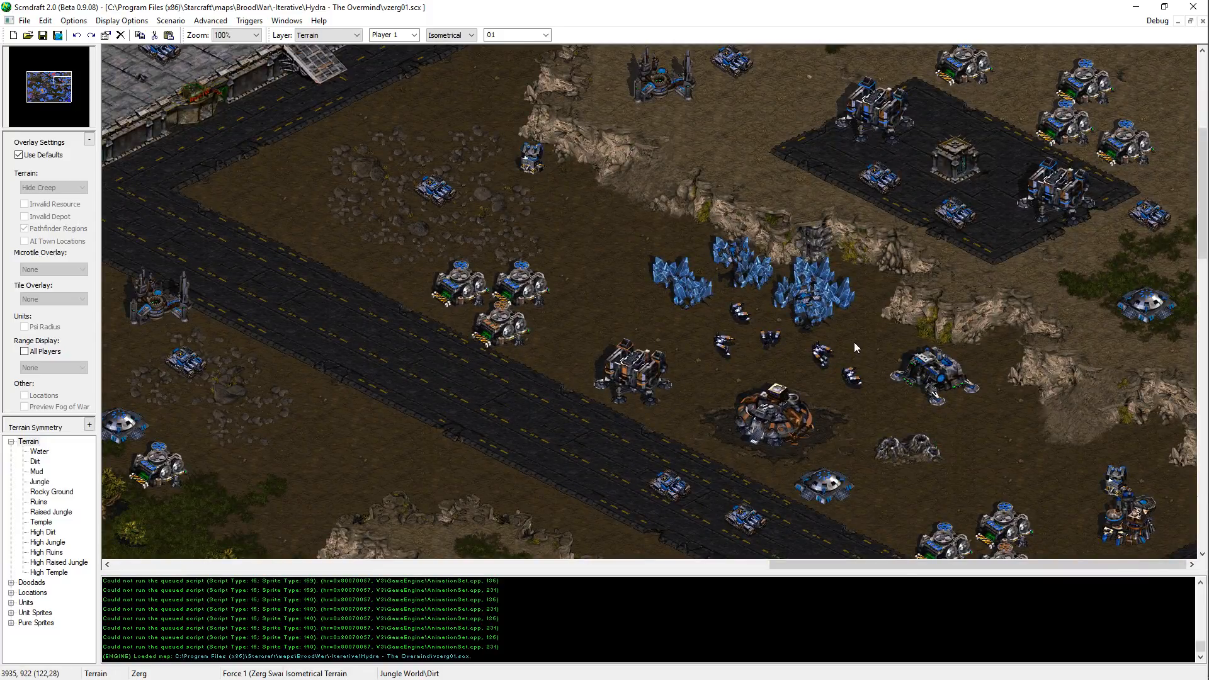
pyautogui.scroll(3, 999, 165)
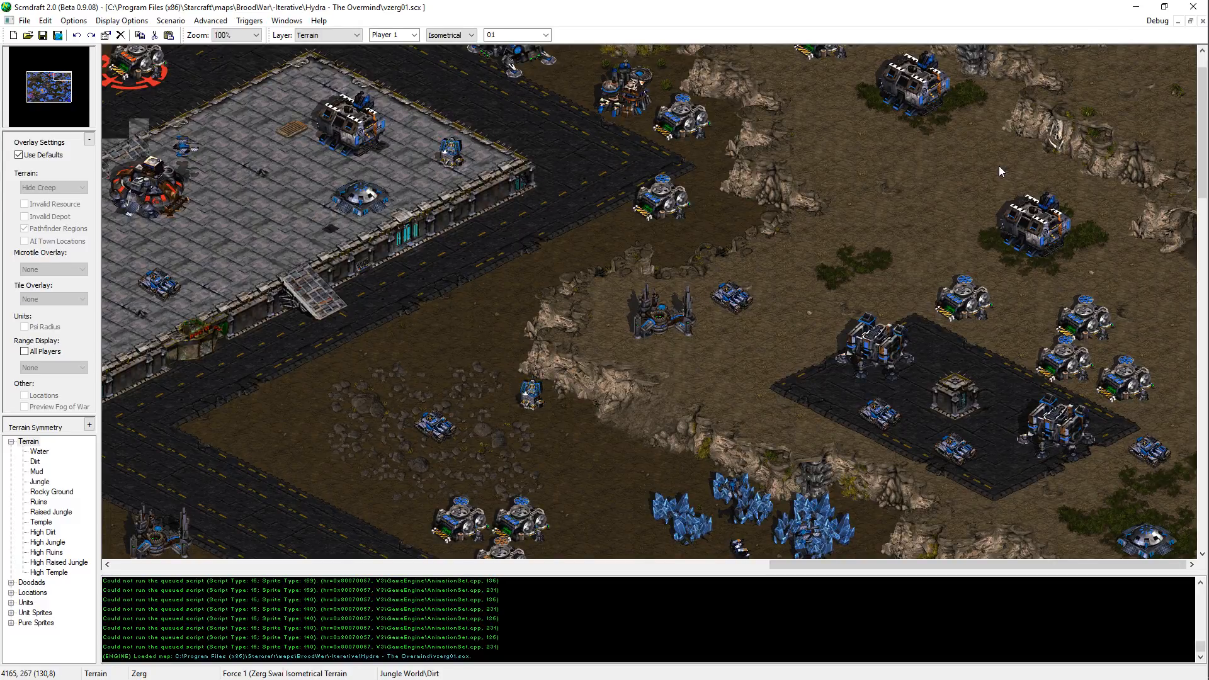
pyautogui.scroll(-5, 985, 184)
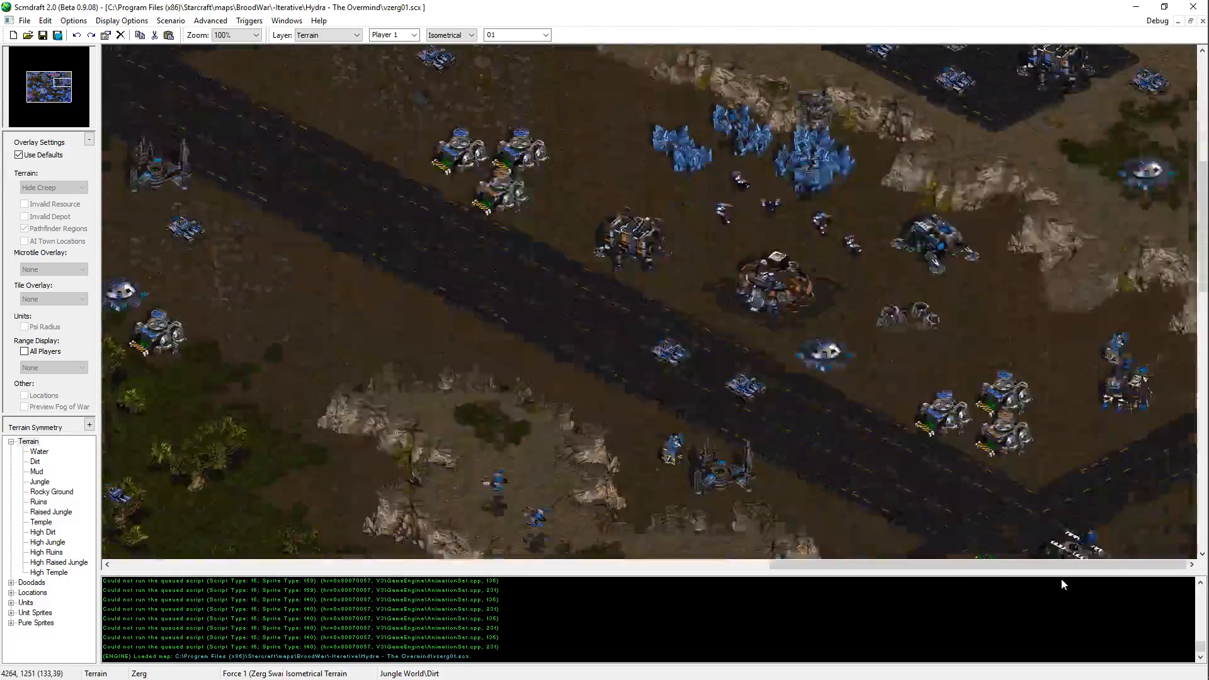
pyautogui.moveTo(1052, 548); pyautogui.dragTo(1067, 163, button='middle')
pyautogui.moveTo(881, 109); pyautogui.dragTo(1178, 390, button='middle')
pyautogui.moveTo(649, 79); pyautogui.dragTo(881, 332, button='middle')
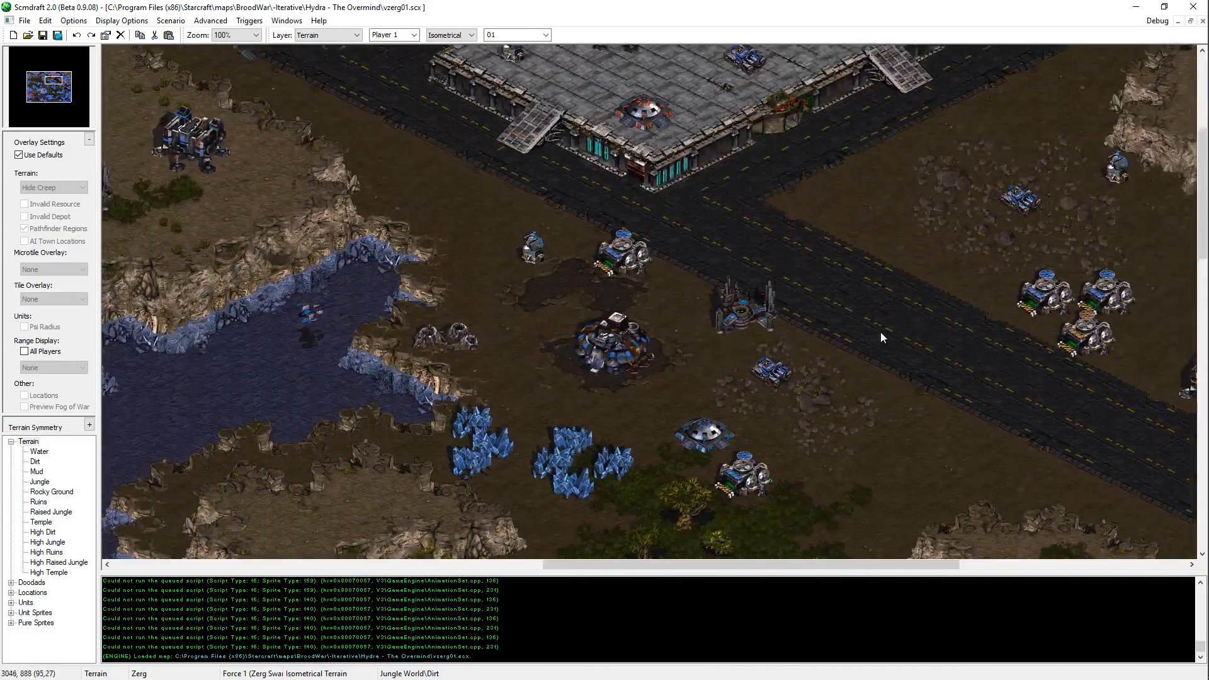
pyautogui.press('Left')
pyautogui.press('Down')
pyautogui.press('Right')
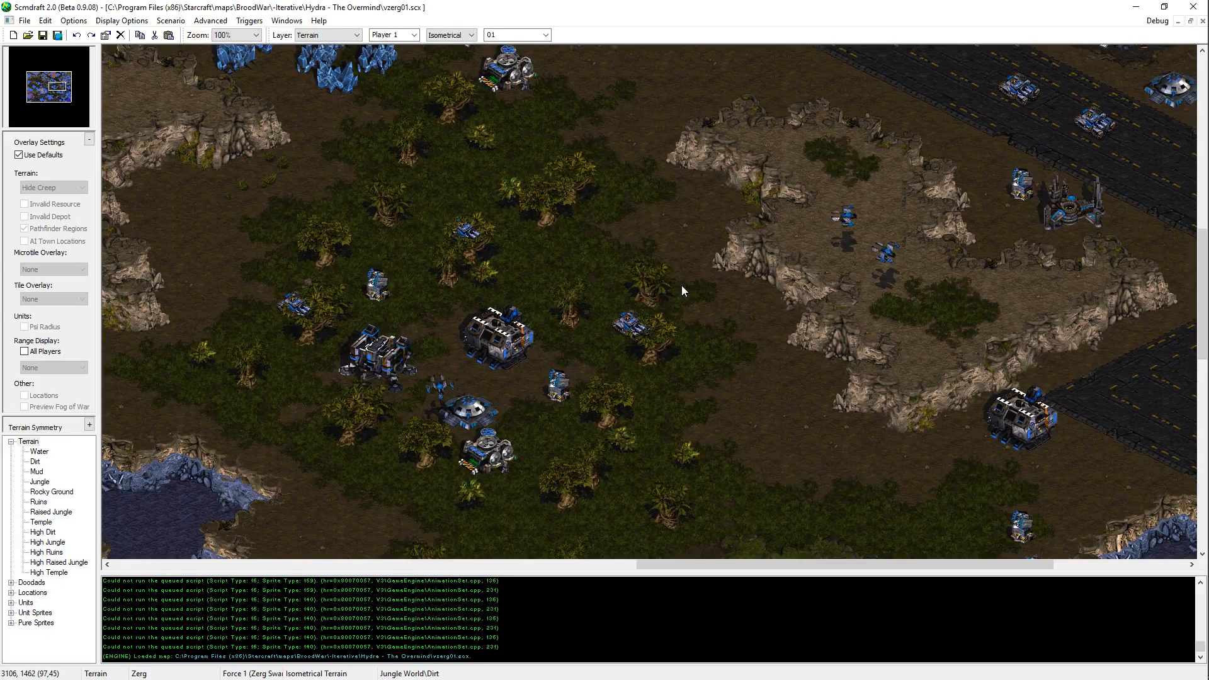
pyautogui.press('Left')
pyautogui.press('Up')
pyautogui.press('Left')
pyautogui.press('Up')
pyautogui.press('Left')
pyautogui.press('Up')
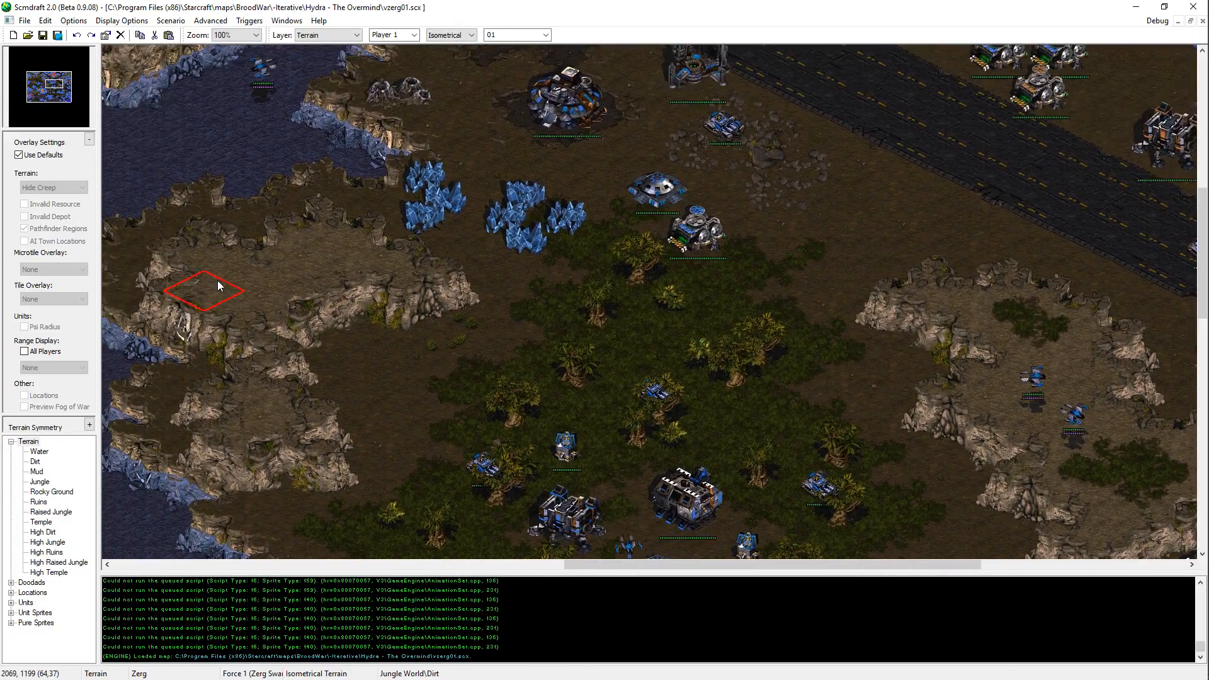
# Step: Clear the active terrain brush and save the vzerg01.scx map
pyautogui.rightClick(202, 255)
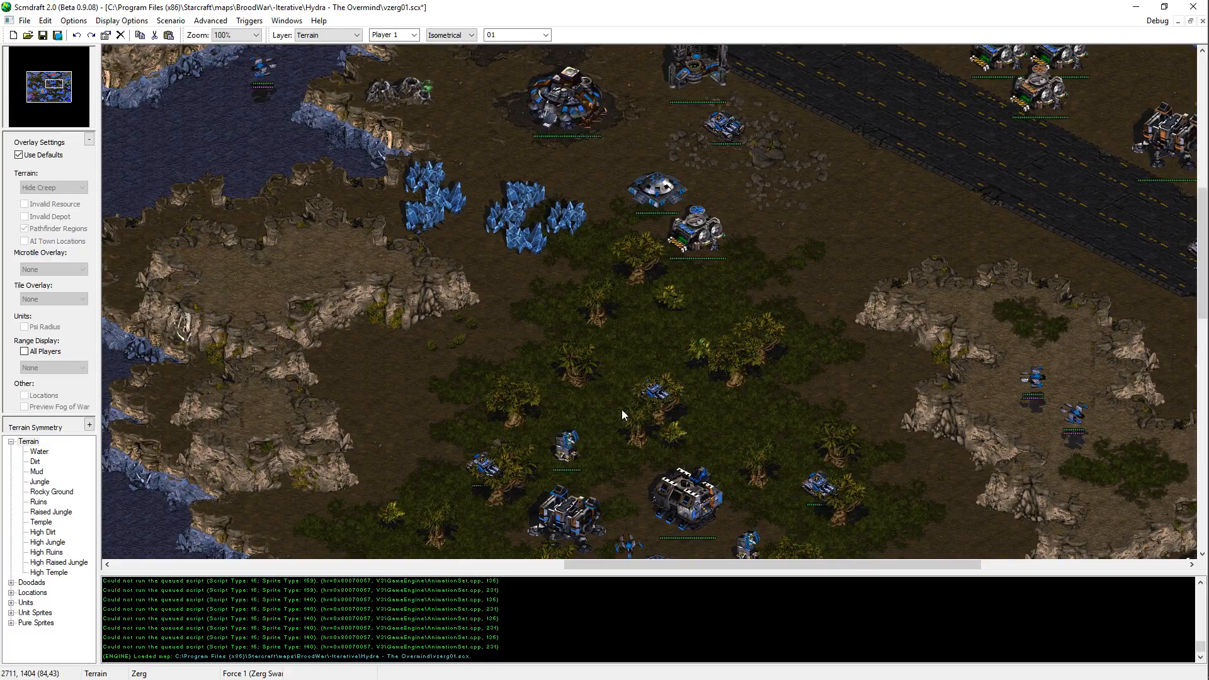
pyautogui.press('Right')
pyautogui.press('Down')
pyautogui.hotkey('ctrl', 's')
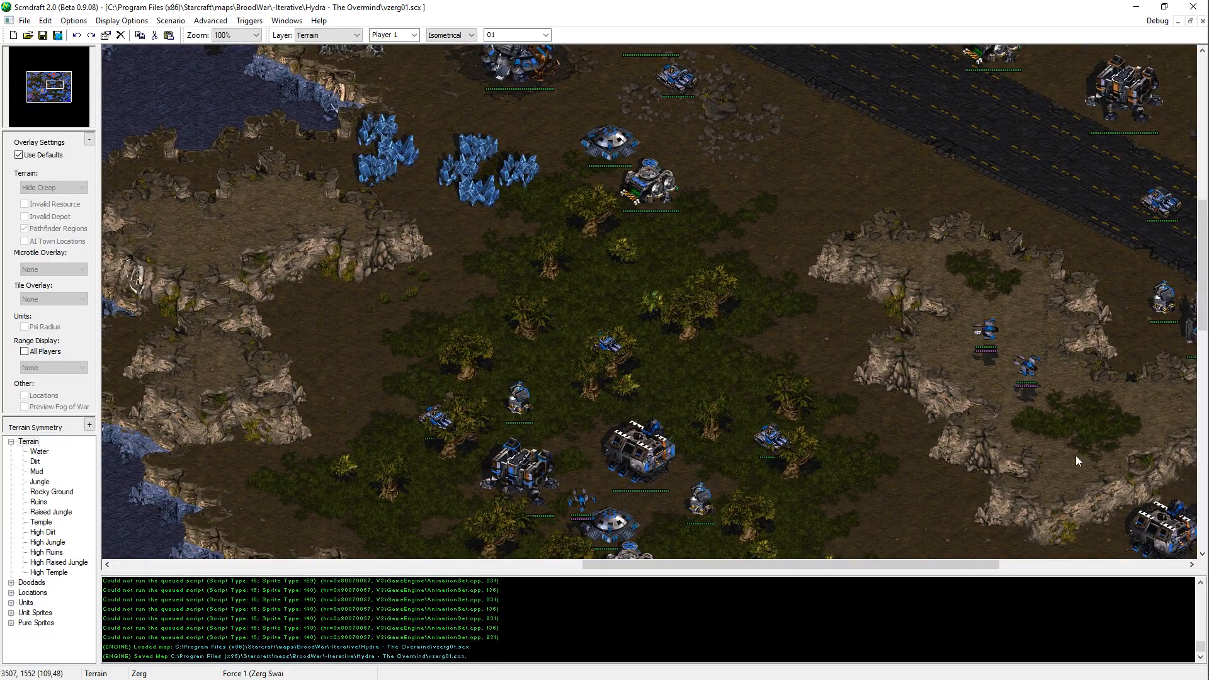
pyautogui.hotkey('ctrl', 's')
# Step: Examine the confed base, mineral expansion and plateau in the map's northeast for attack planning
pyautogui.moveTo(578, 422)
pyautogui.mouseDown(button='middle')
pyautogui.moveTo(629, 409)
pyautogui.moveTo(823, 460)
pyautogui.mouseUp(button='middle')
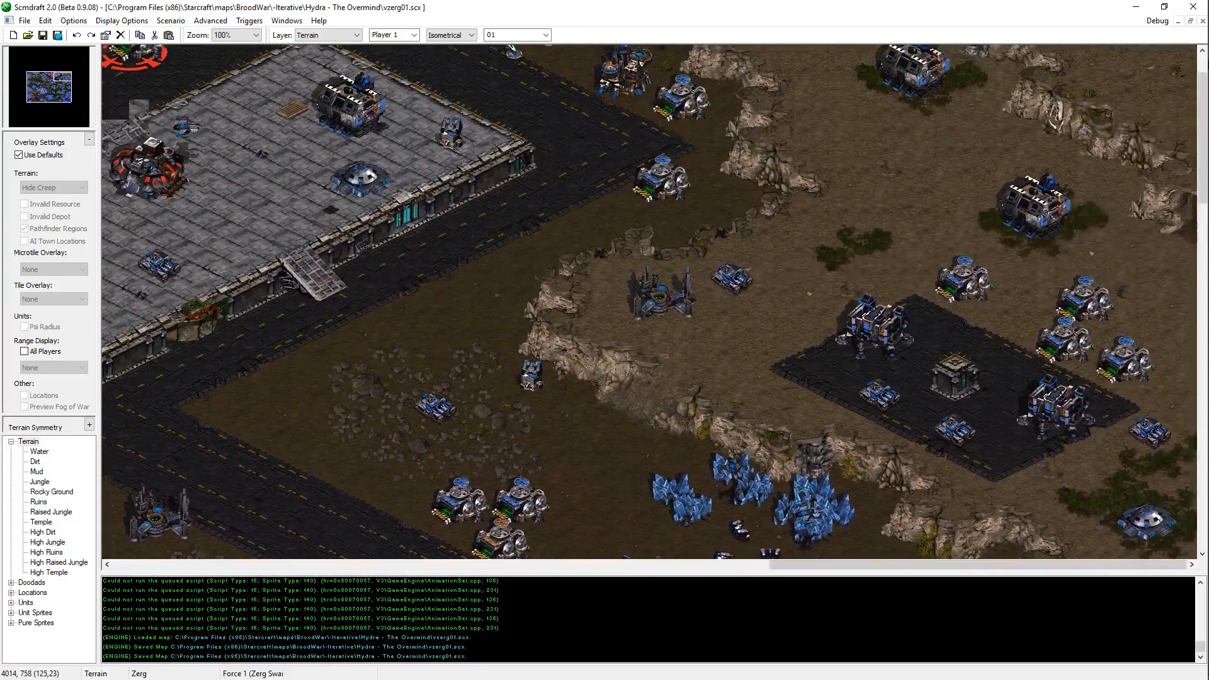
pyautogui.moveTo(904, 455); pyautogui.dragTo(904, 521, button='middle')
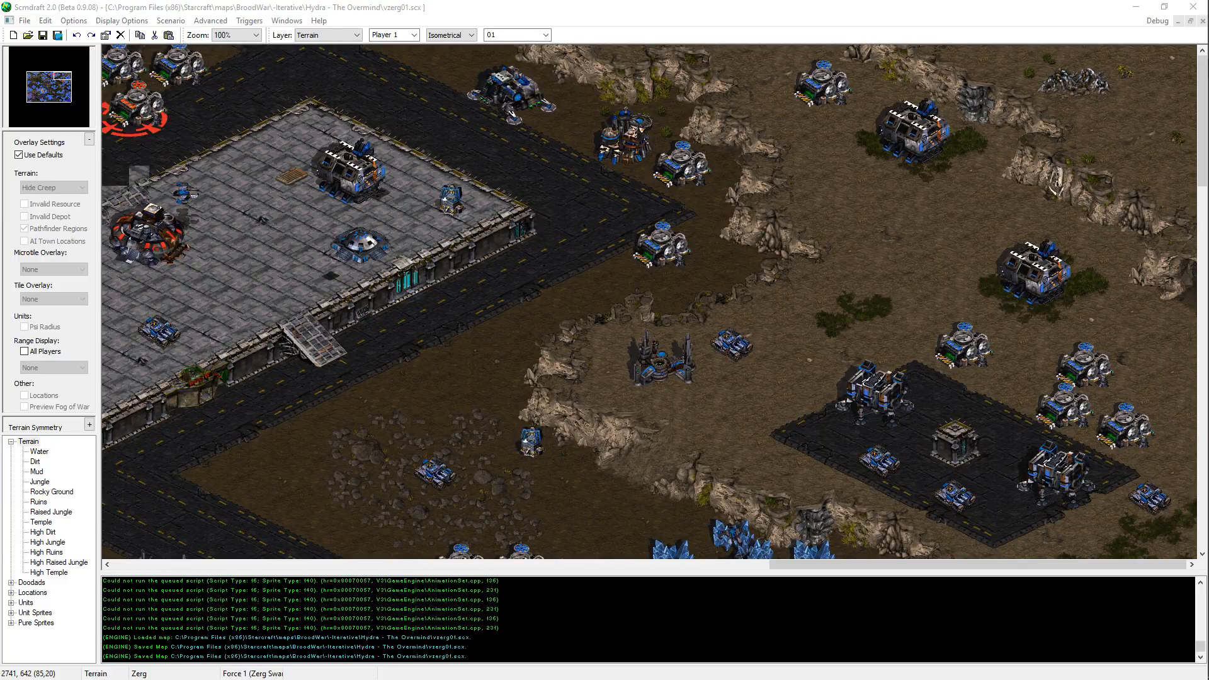
pyautogui.click(583, 1)
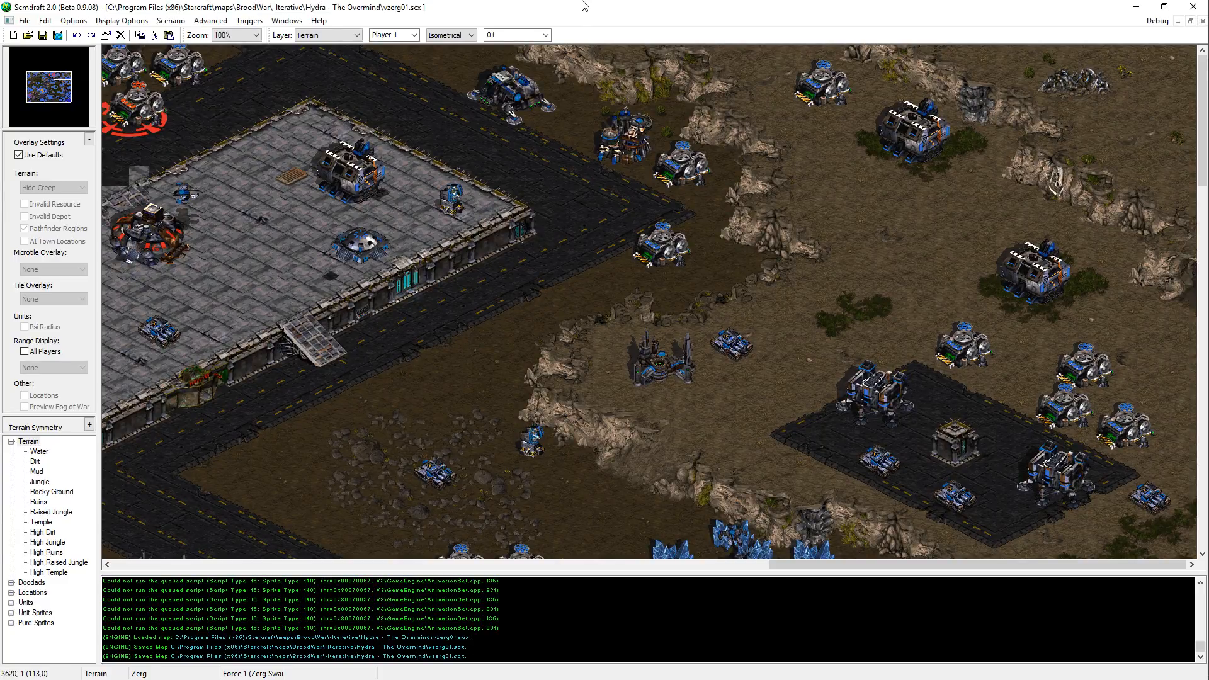
pyautogui.hotkey('alt', 'Tab')
pyautogui.hotkey('alt', 'Tab')
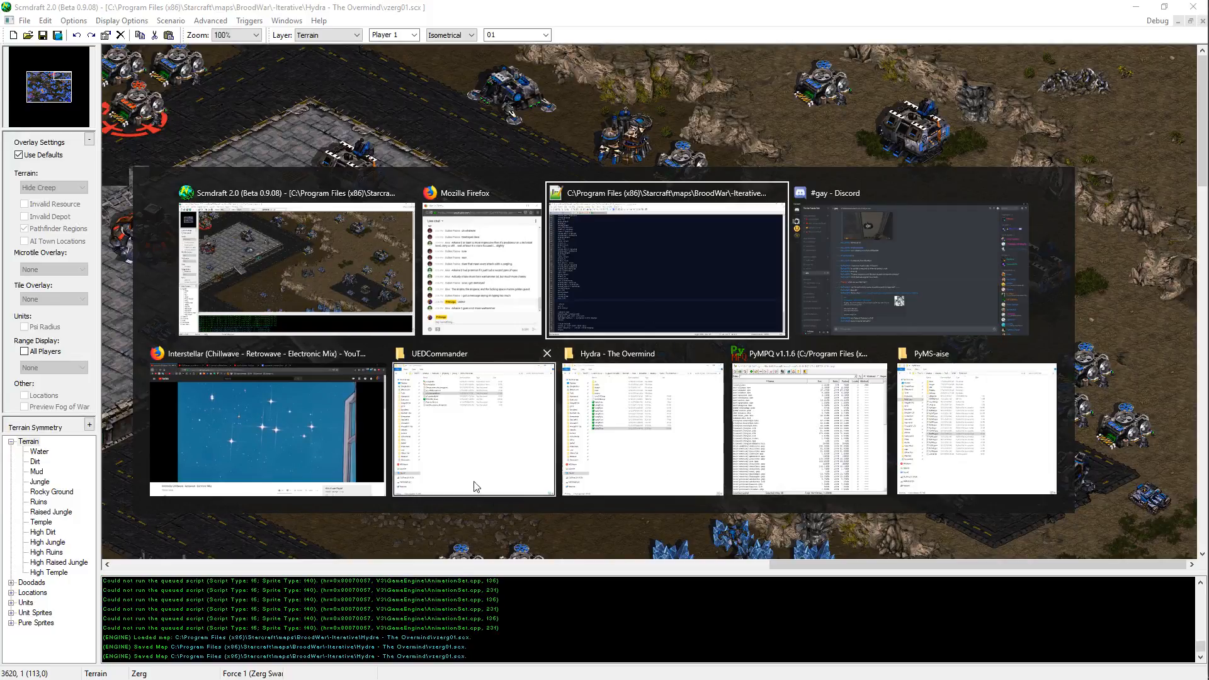
pyautogui.press('Escape')
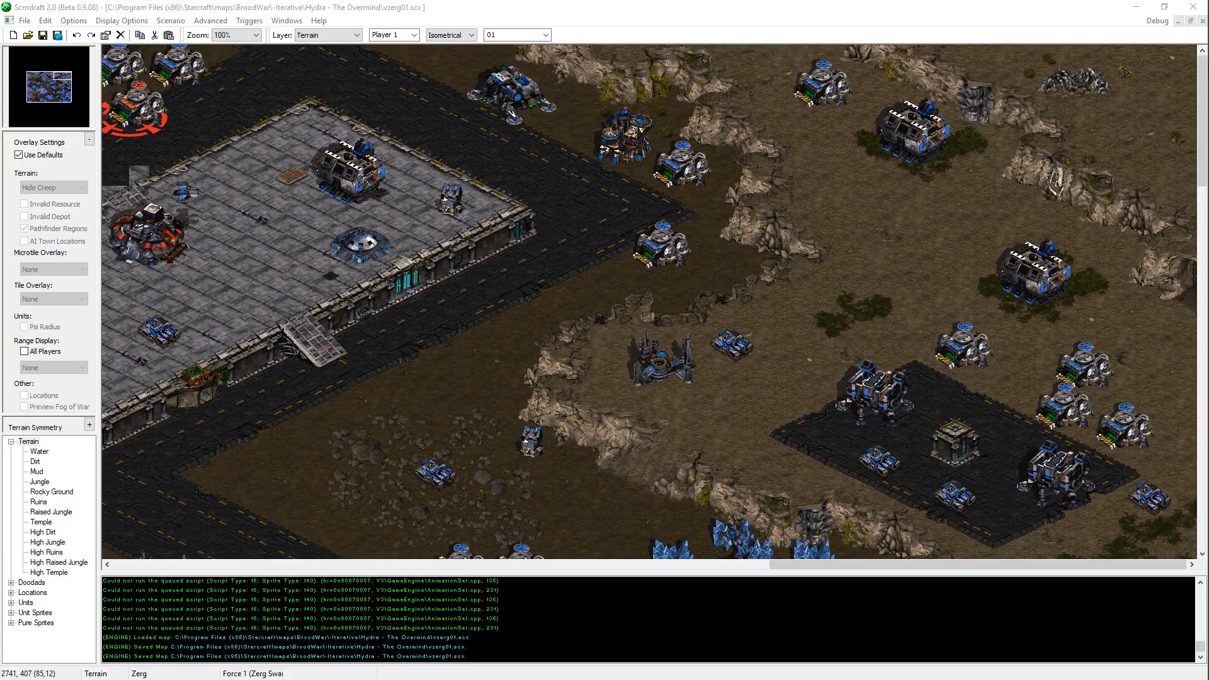
pyautogui.hotkey('alt', 'Tab')
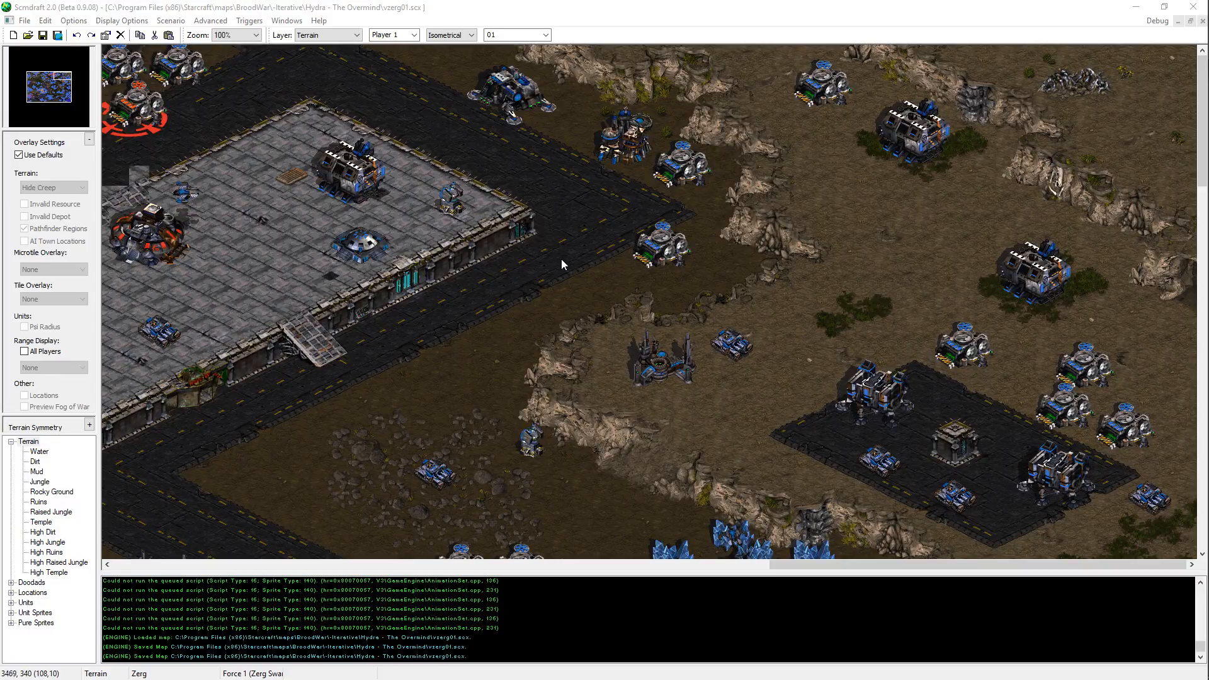
pyautogui.scroll(-8, 713, 196)
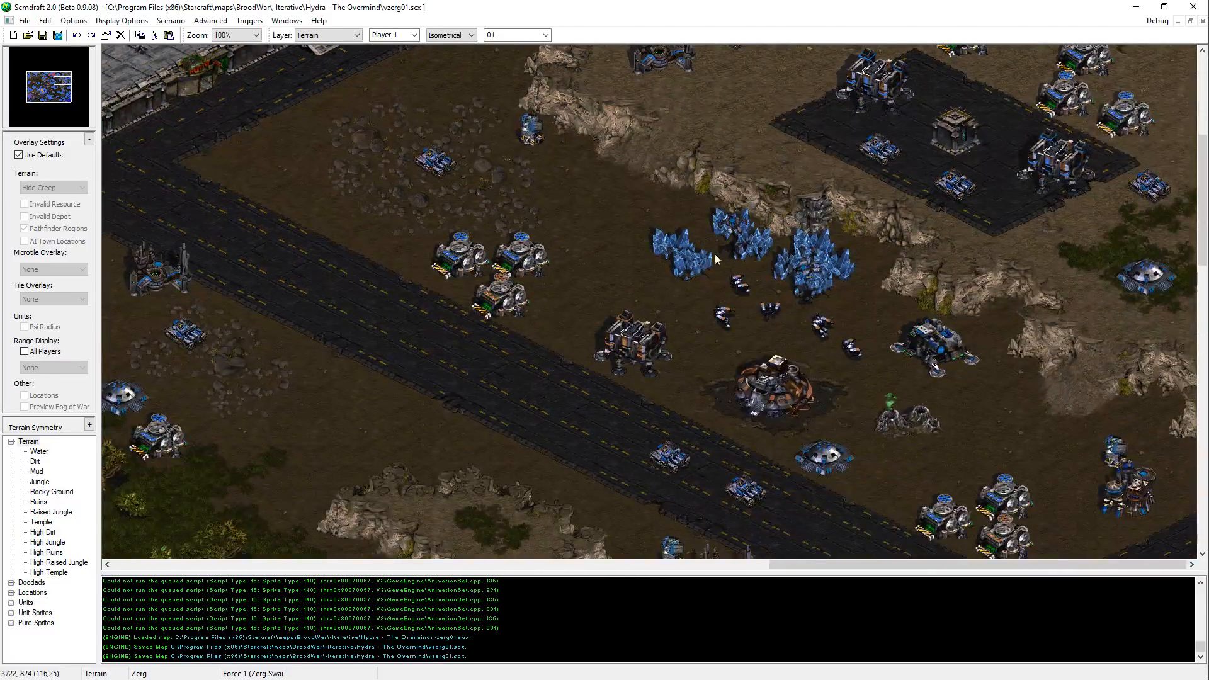
pyautogui.scroll(-1, 820, 330)
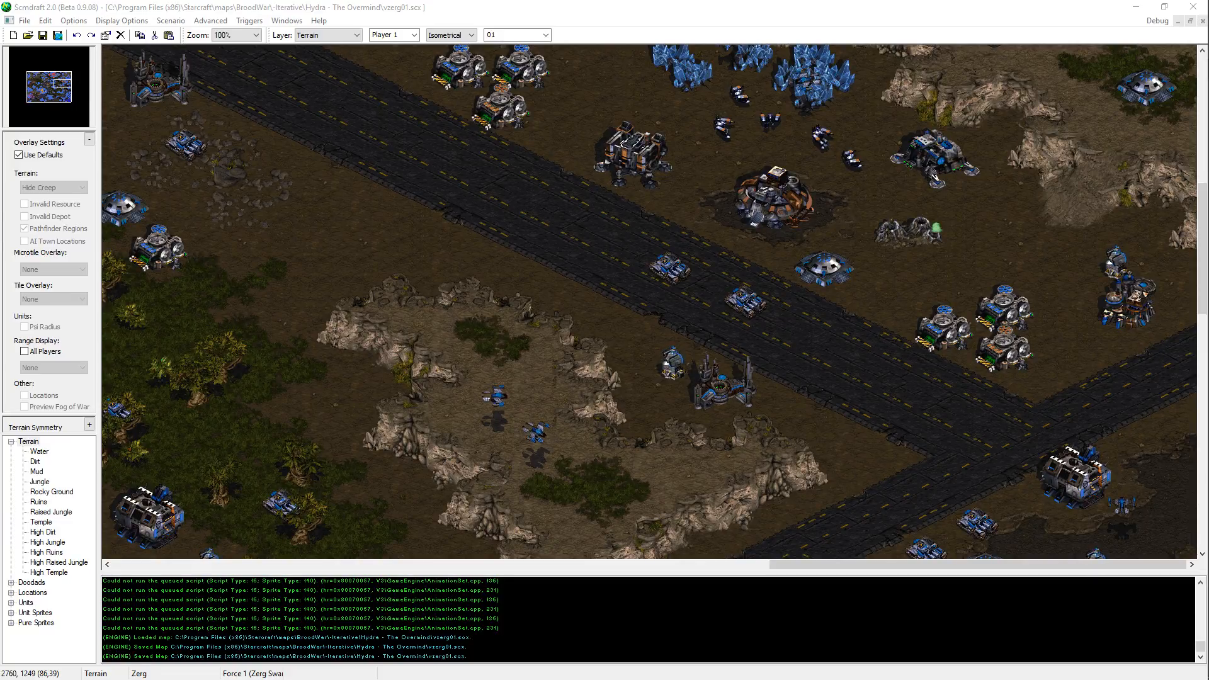
pyautogui.hotkey('alt', 'Tab')
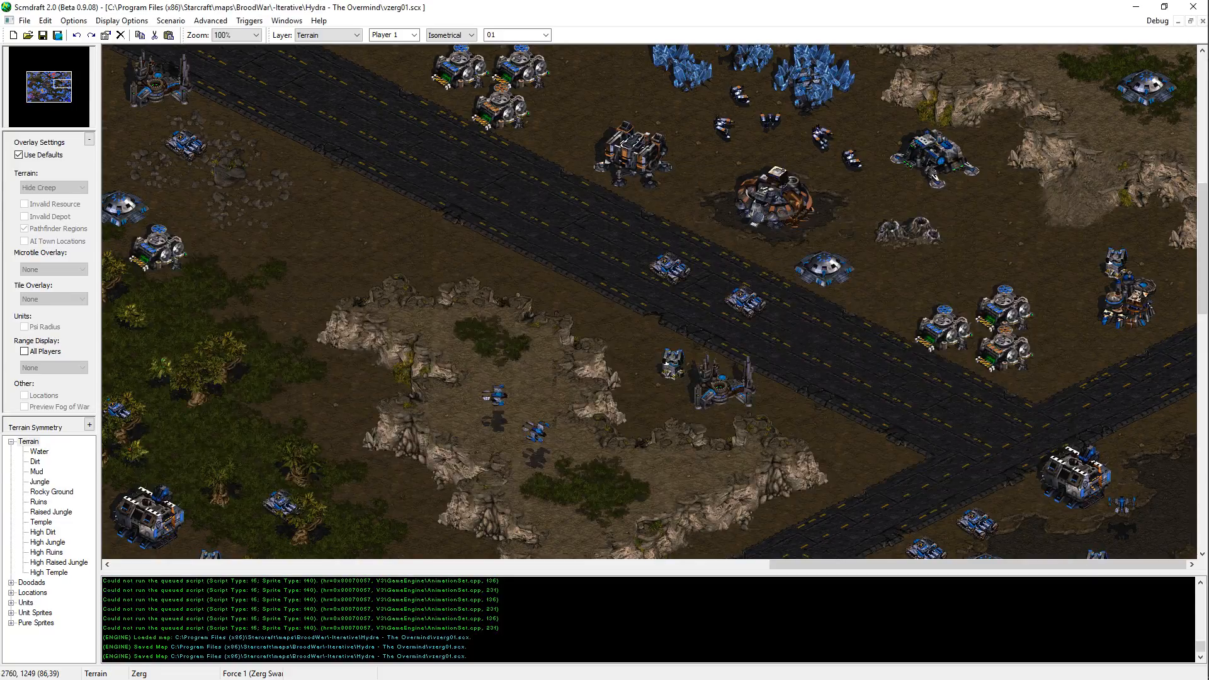
pyautogui.hotkey('alt', 'Tab')
pyautogui.hotkey('alt', 'Tab')
pyautogui.hotkey('alt', 'Tab')
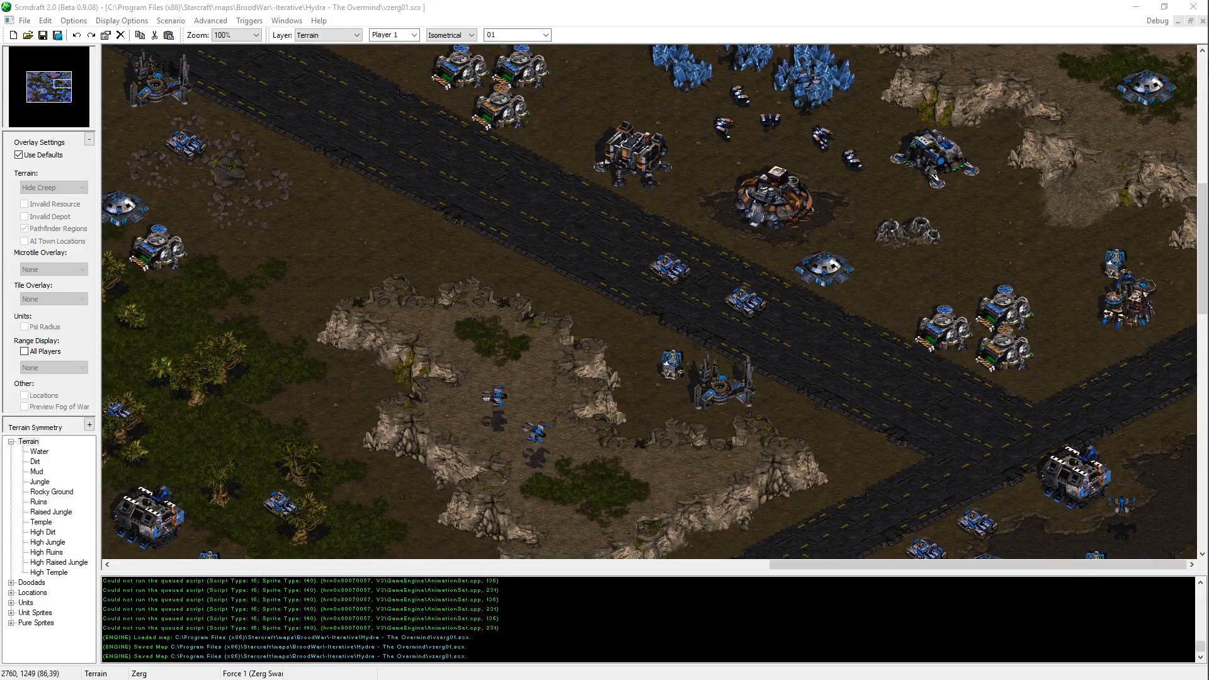
pyautogui.click(829, 4)
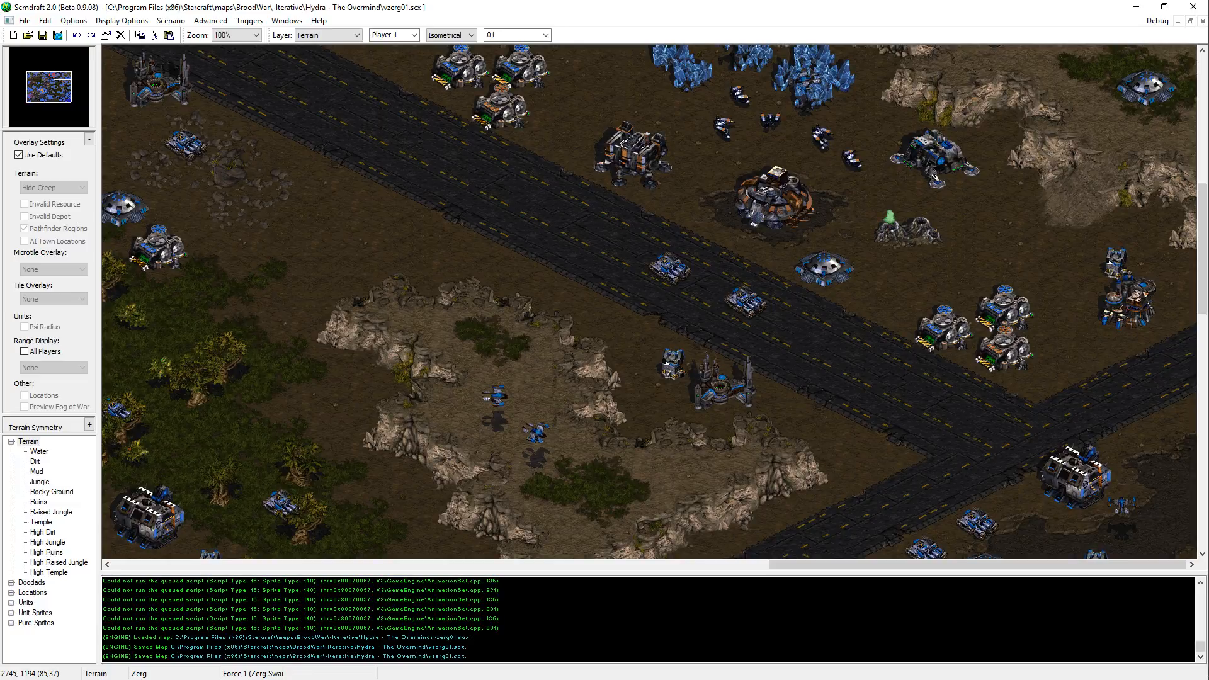
# Step: Close the UEDCommander folder window and return to the p3_orangedefenders.txt script in Notepad++
pyautogui.hotkey('alt', 'Tab')
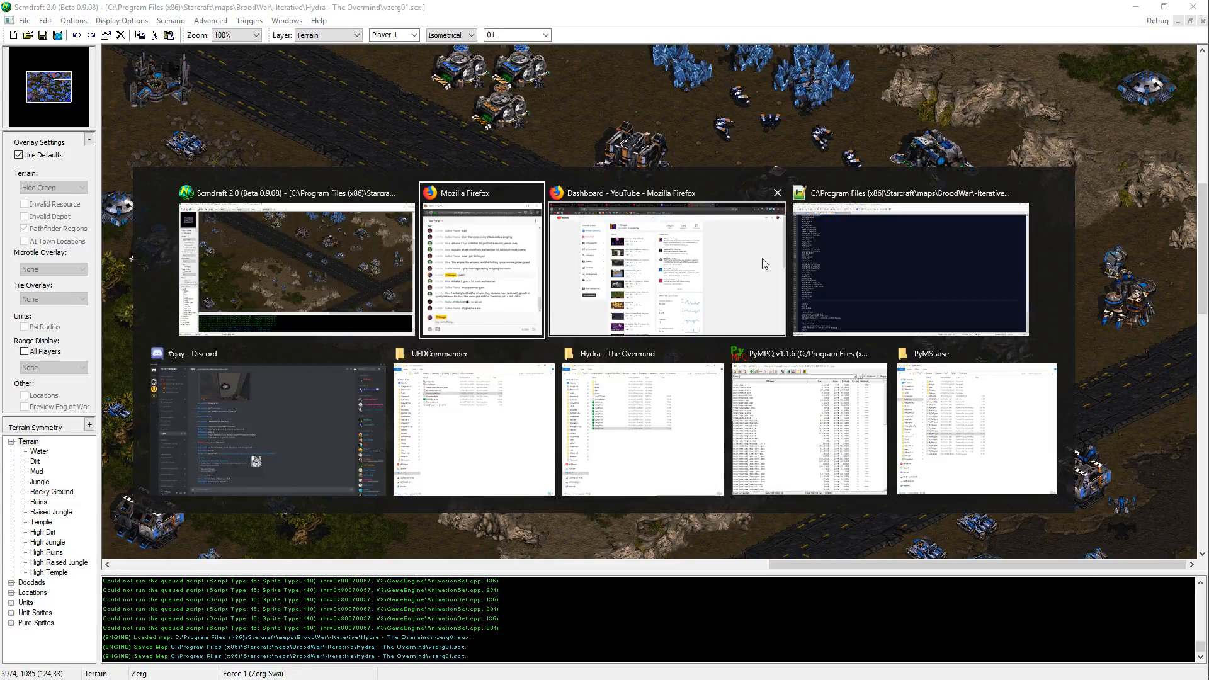
pyautogui.click(540, 408)
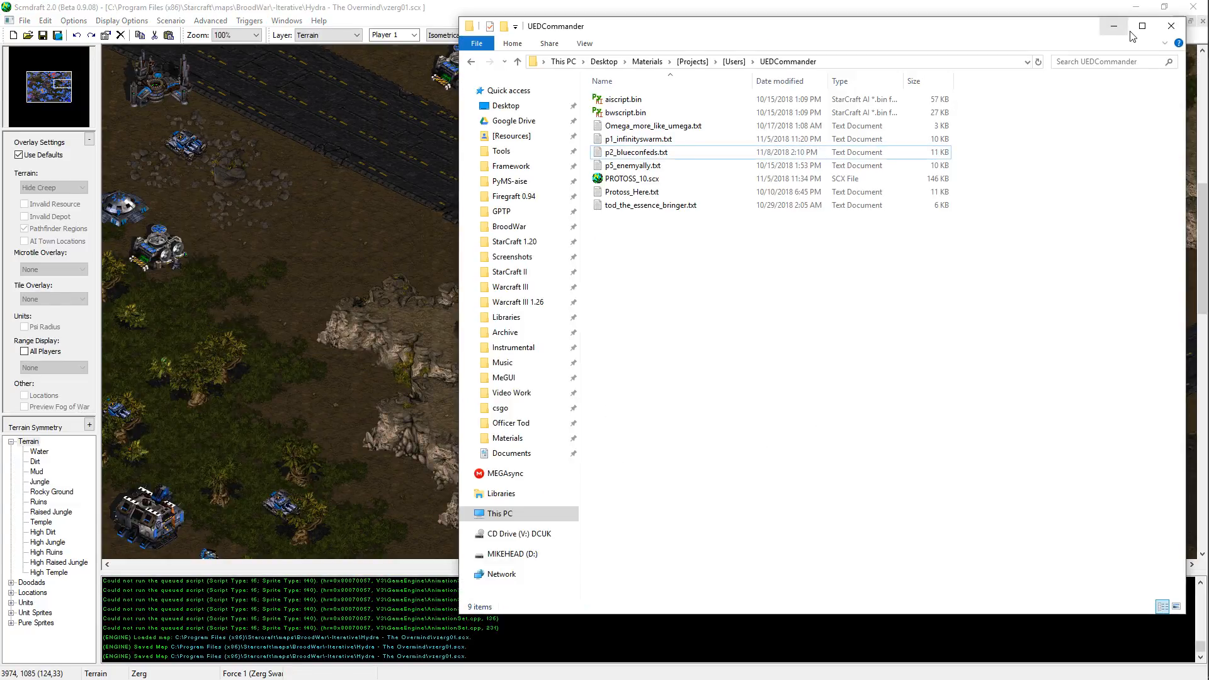
pyautogui.click(1170, 26)
pyautogui.hotkey('alt', 'Tab')
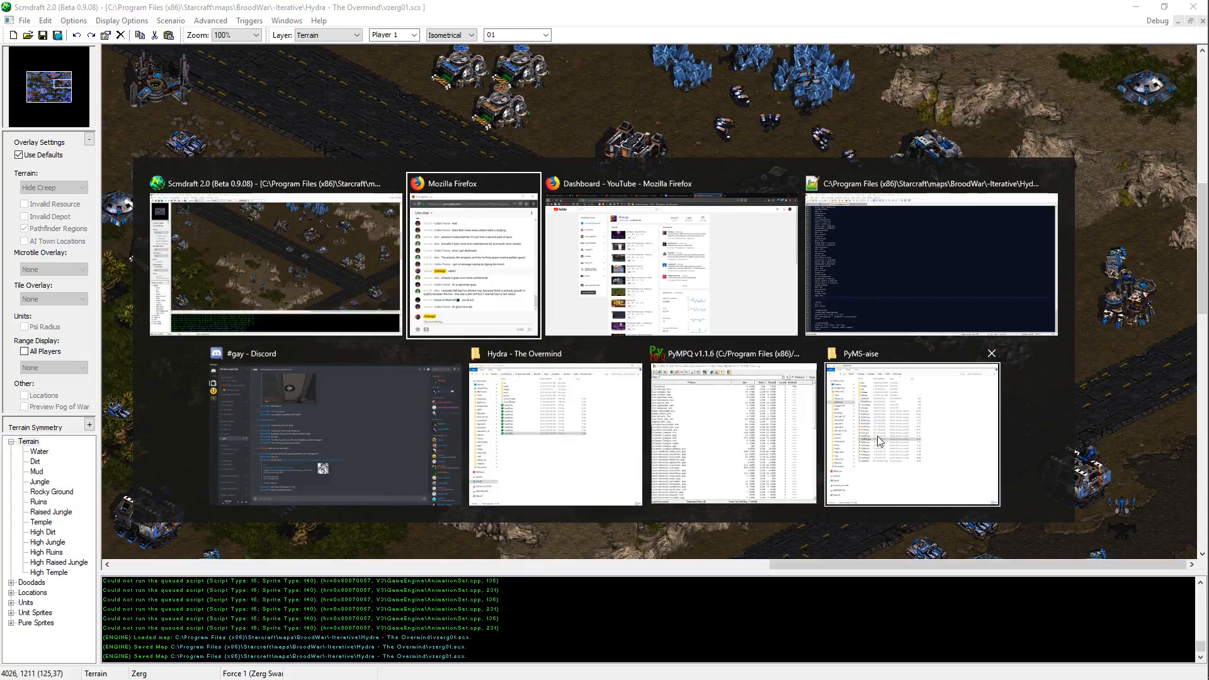
pyautogui.click(967, 247)
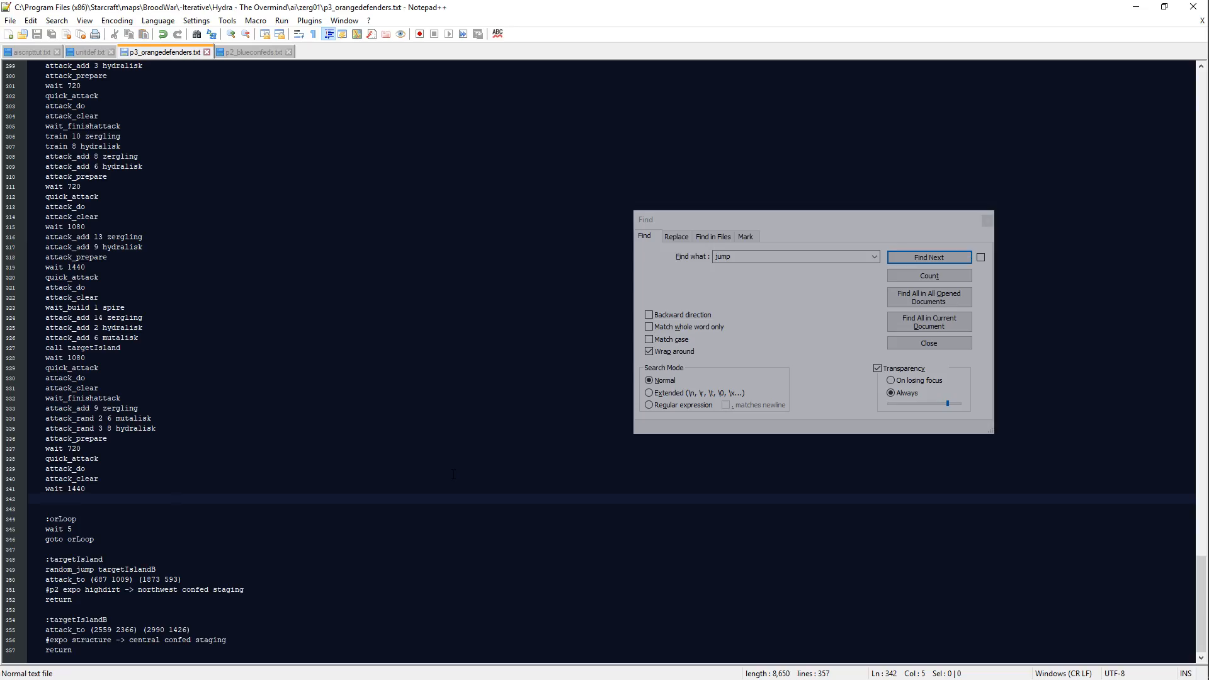
# Step: Begin a new attack wave after the final wait 1440 with the line attack_rand 5 12 mutalisk
pyautogui.write('attack_add')
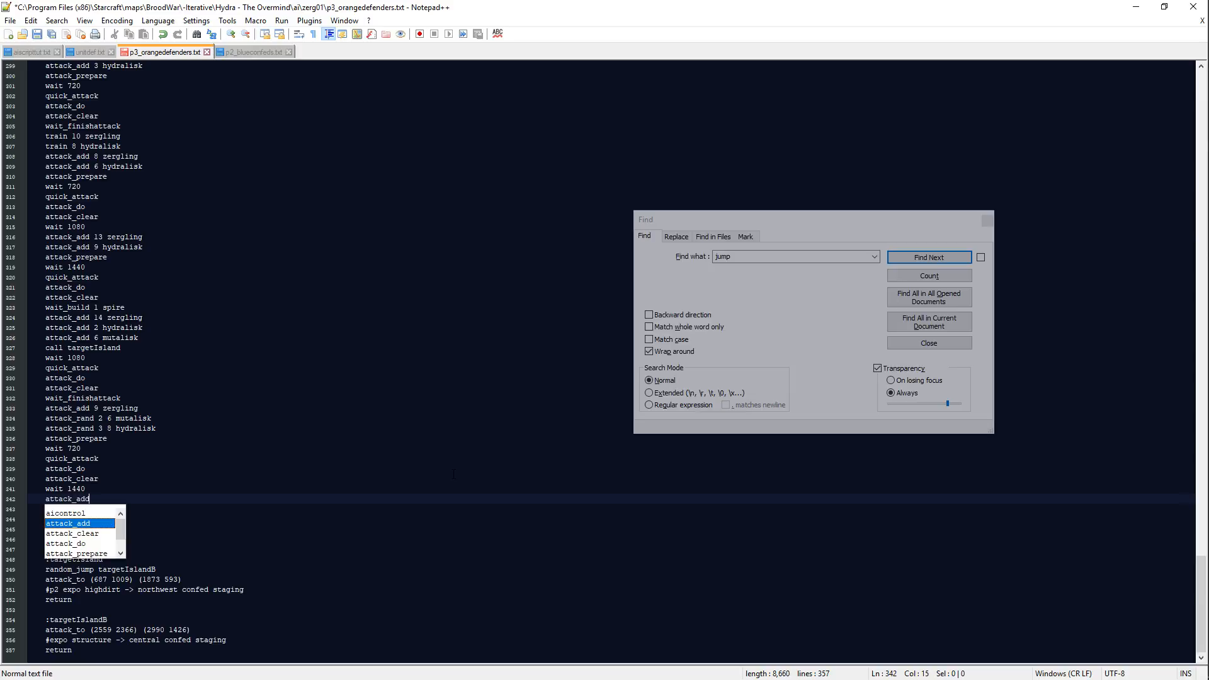
pyautogui.press('BackSpace')
pyautogui.press('BackSpace')
pyautogui.press('BackSpace')
pyautogui.write('rand ')
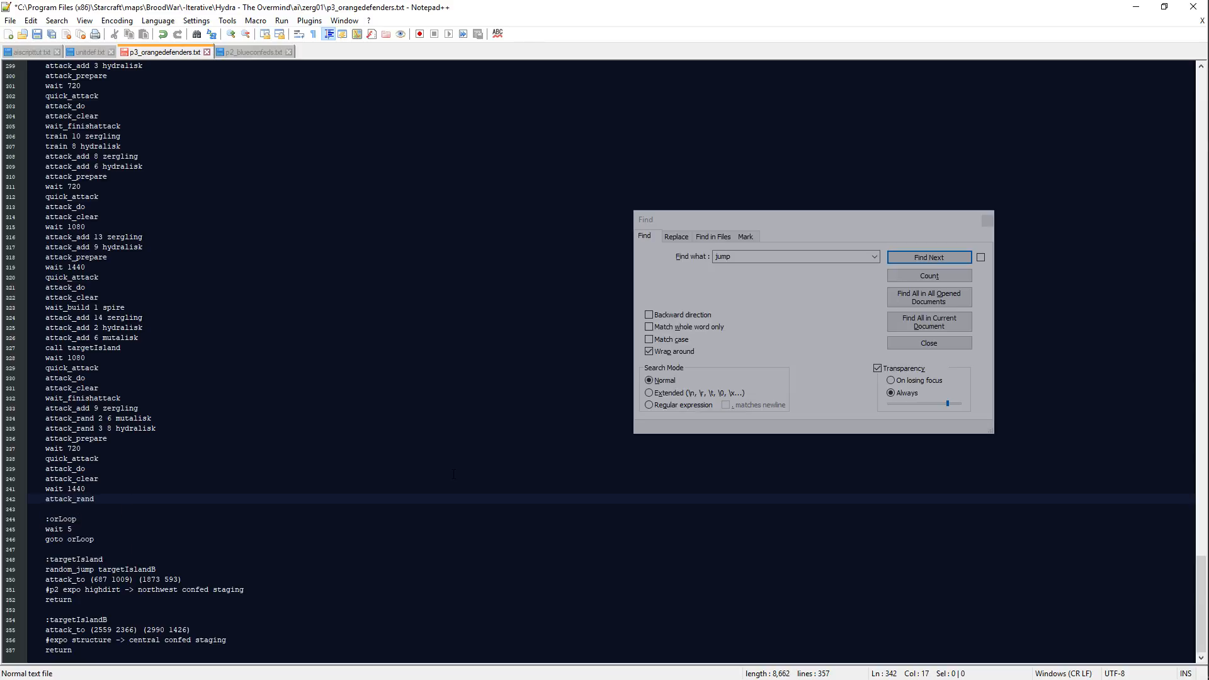
pyautogui.write('5 12 mm')
pyautogui.press('Return')
# Step: Insert the lines attack_add 17 zergling and attack_rand 0 4 hydralisk above the final attack_rand 5 12 mutalisk line
pyautogui.press('Home')
pyautogui.press('Return')
pyautogui.press('Up')
pyautogui.write('attac')
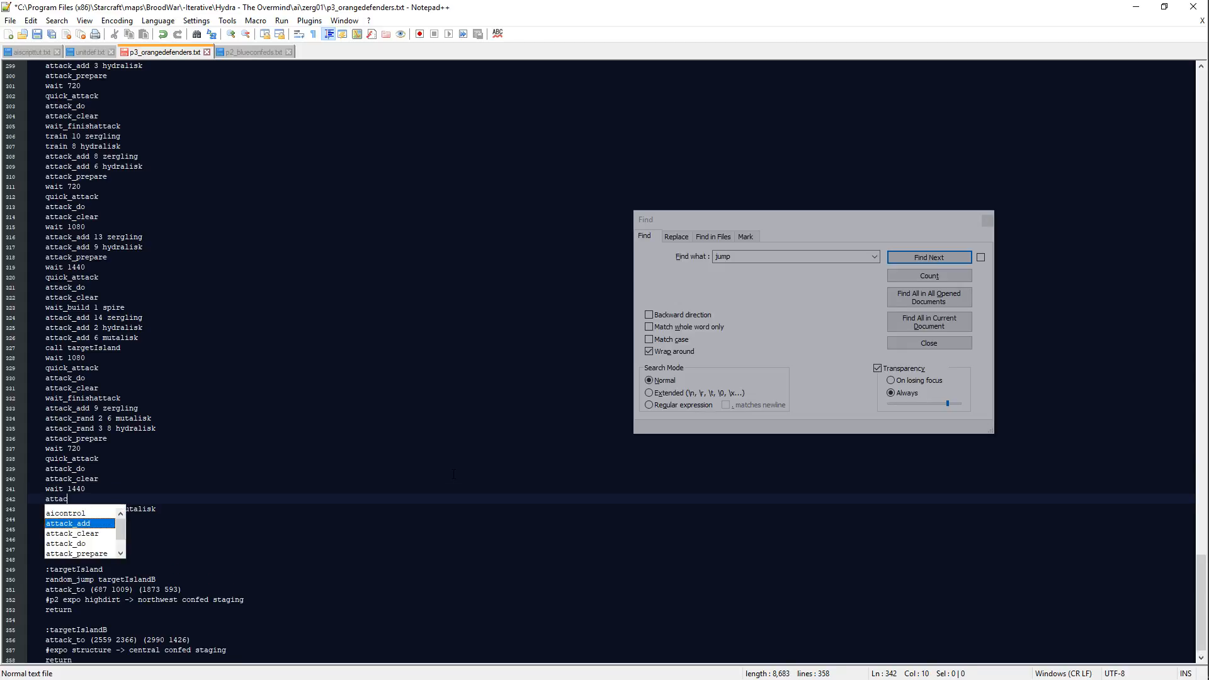
pyautogui.write('k_add 17 zergling')
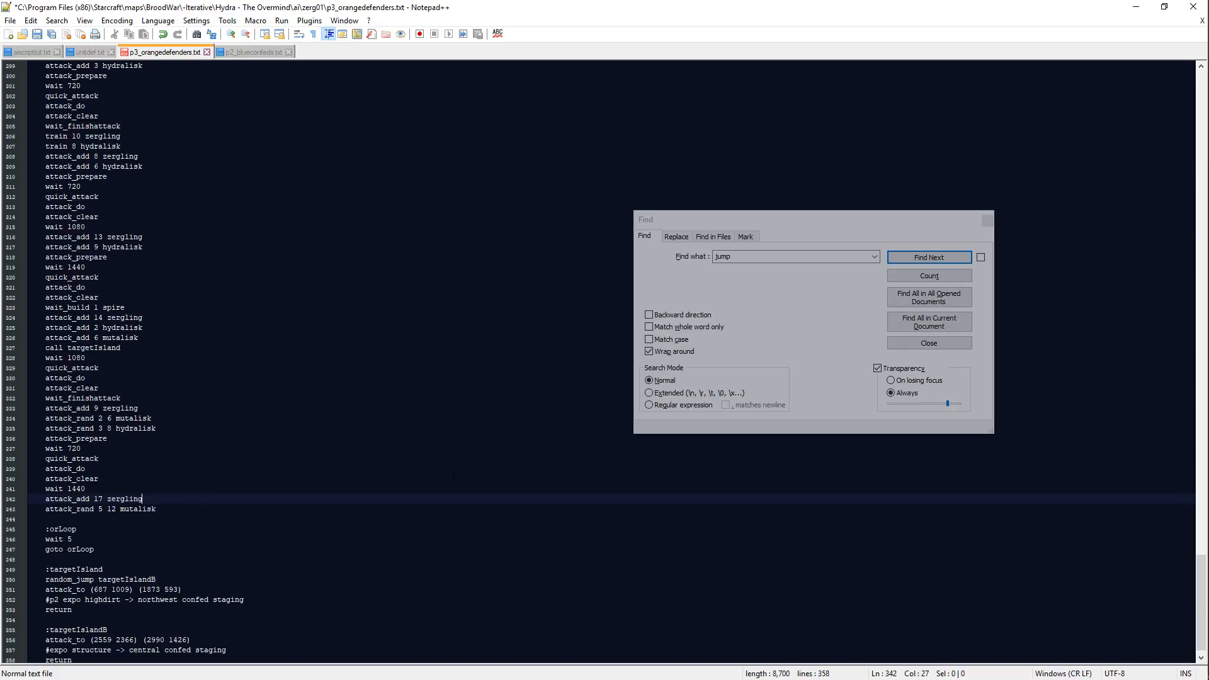
pyautogui.press('Return')
pyautogui.write('attack_rand ')
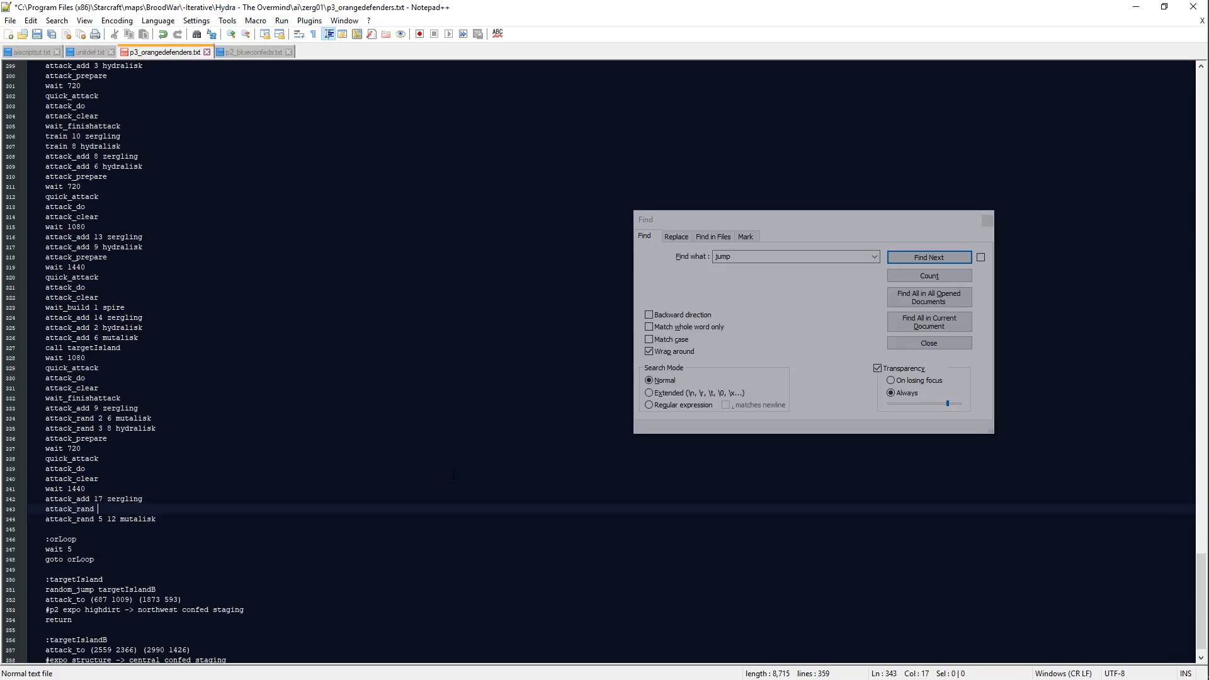
pyautogui.write('0 4 hydralisk')
# Step: Continue the wave below the mutalisk line with attack_prepare, wait 1440, quick_attack and attack_do on separate lines
pyautogui.press('Return')
pyautogui.write('attack_')
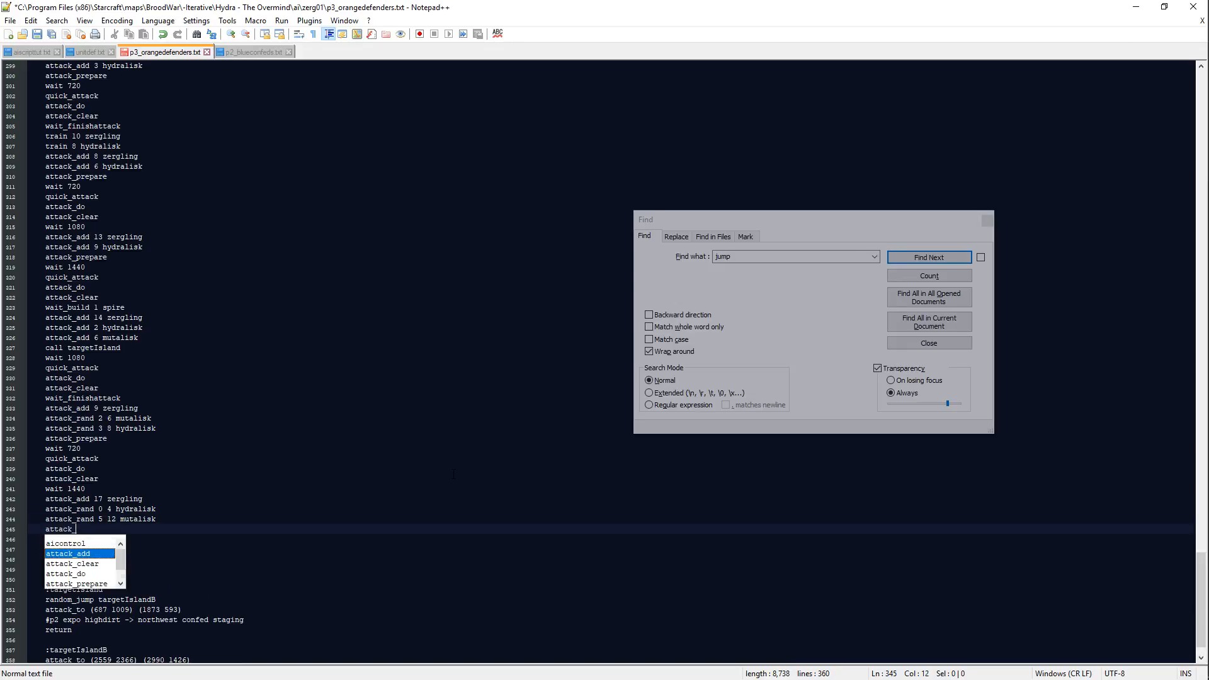
pyautogui.write('prepare')
pyautogui.press('Return')
pyautogui.write('wait 1440')
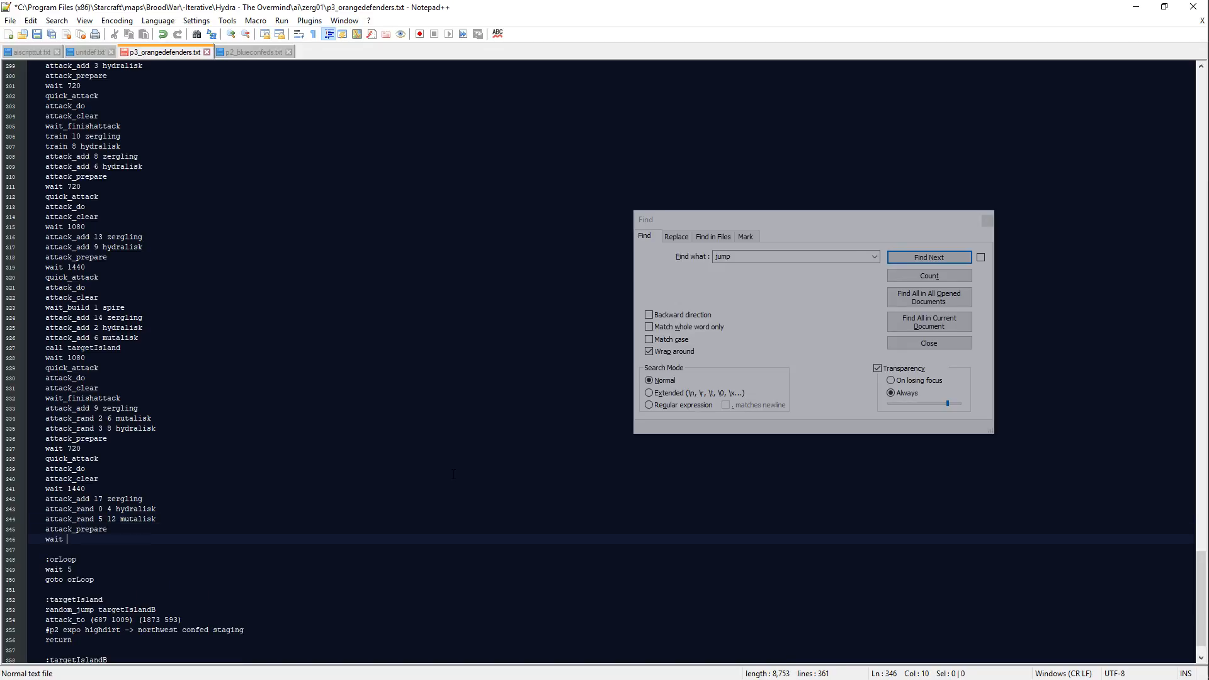
pyautogui.press('Return')
pyautogui.write('quick_attack')
pyautogui.press('Return')
pyautogui.write('attack_do')
pyautogui.press('Return')
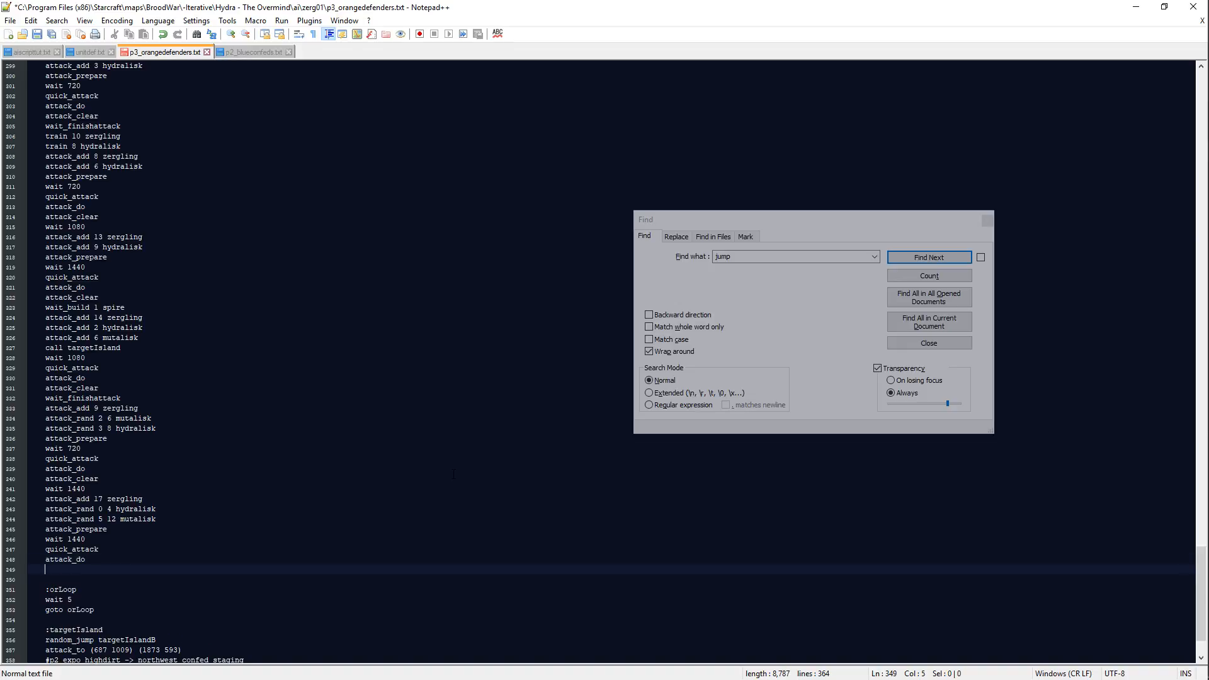
# Step: Close the wave with attack_clear and wait_rand 720 1440, and start a new line with attack_add
pyautogui.write('attack_Cl')
pyautogui.press('Return')
pyautogui.press('BackSpace')
pyautogui.press('BackSpace')
pyautogui.press('BackSpace')
pyautogui.press('BackSpace')
pyautogui.write('clear')
pyautogui.press('Return')
pyautogui.write('wait_rand 720 1440')
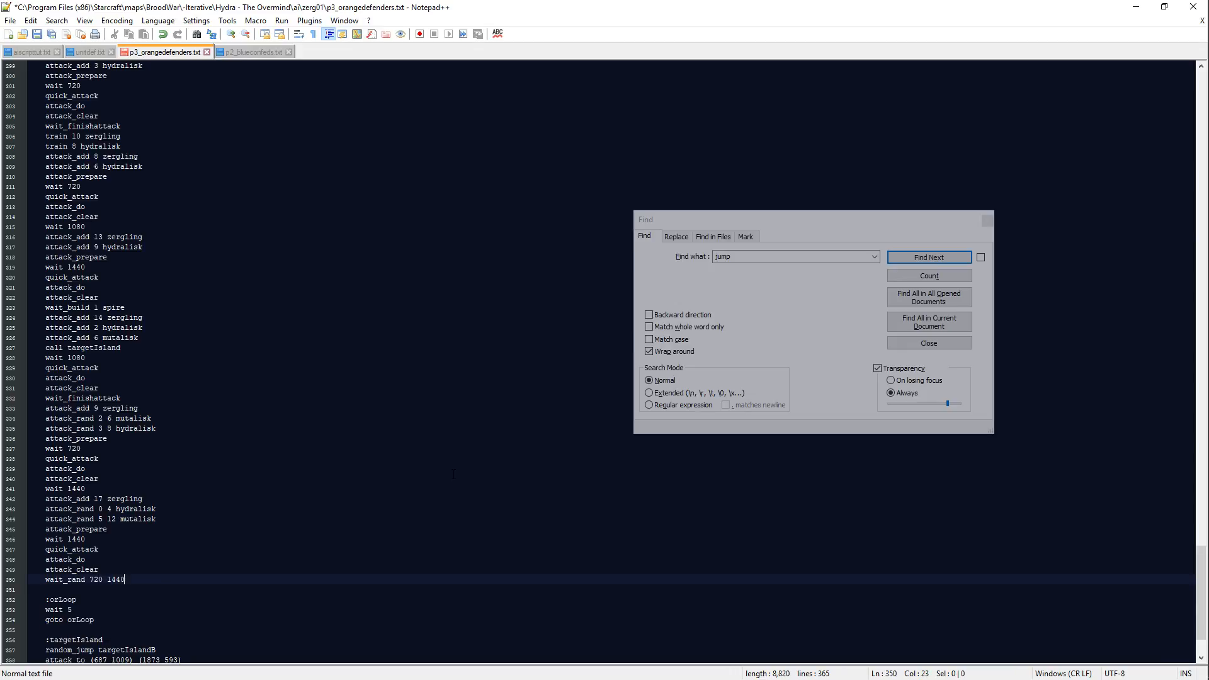
pyautogui.press('Return')
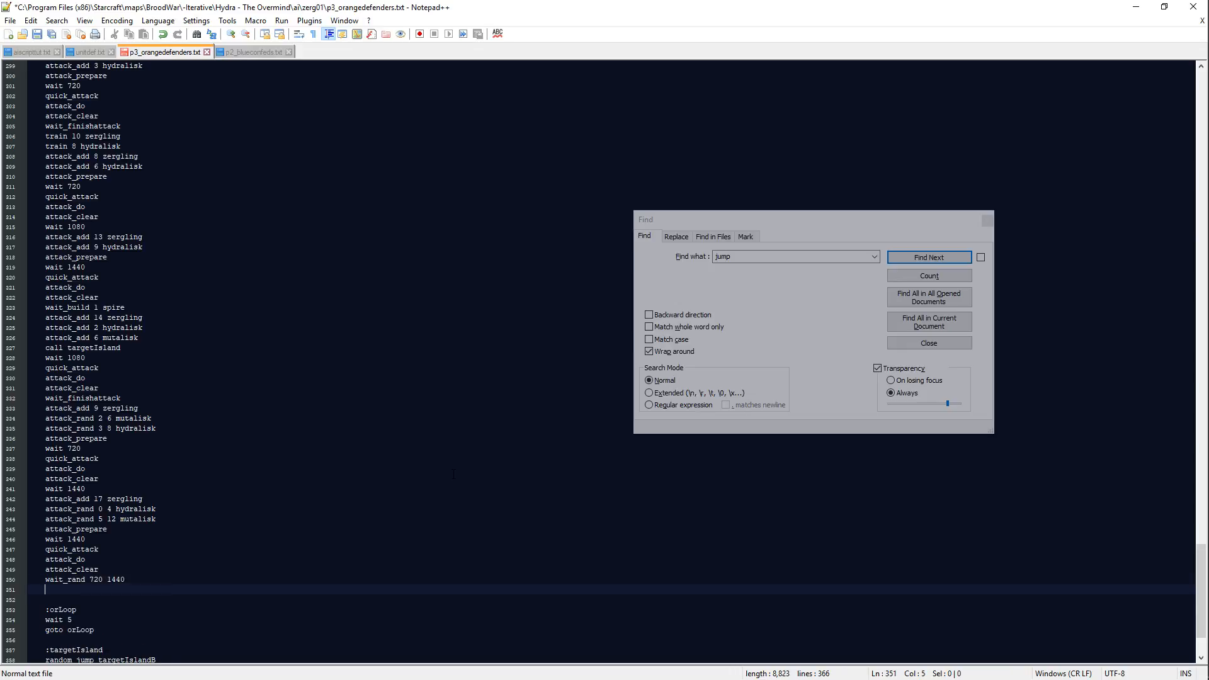
pyautogui.write('attack_add')
# Step: Switch to the vzerg01.scx map in Scmdraft and examine the confed bases, jungle and plateau around the eastern road
pyautogui.hotkey('alt', 'Tab')
pyautogui.hotkey('alt', 'Tab')
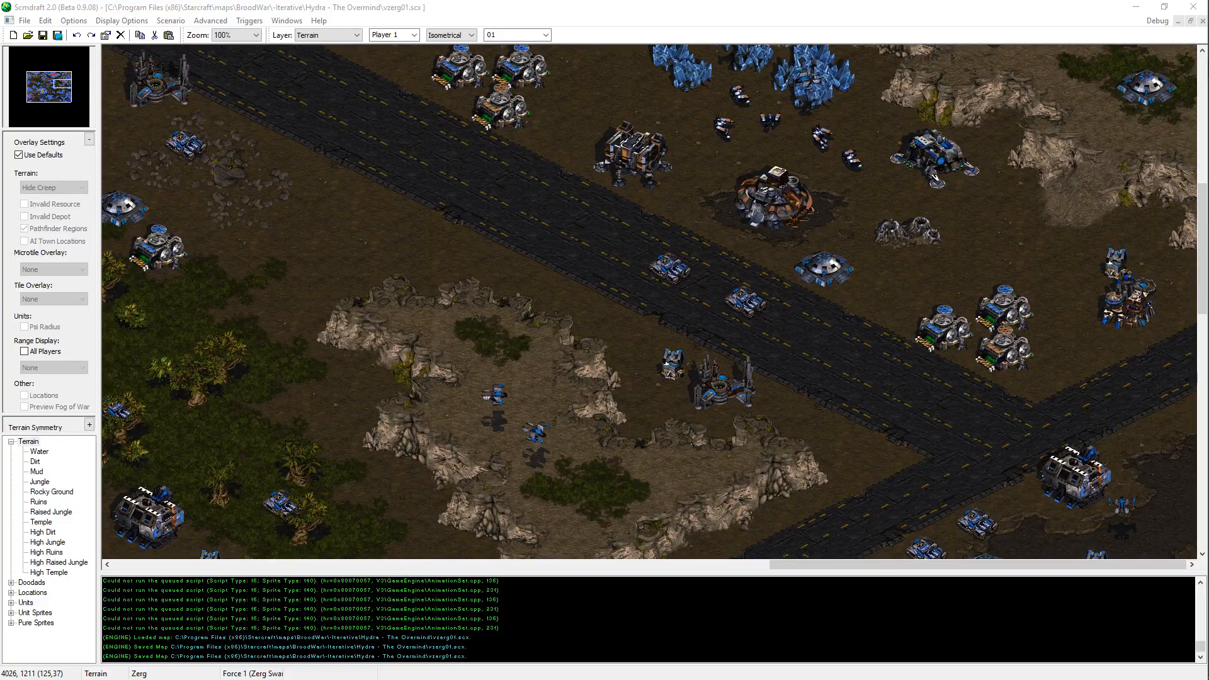
pyautogui.hotkey('alt', 'Tab')
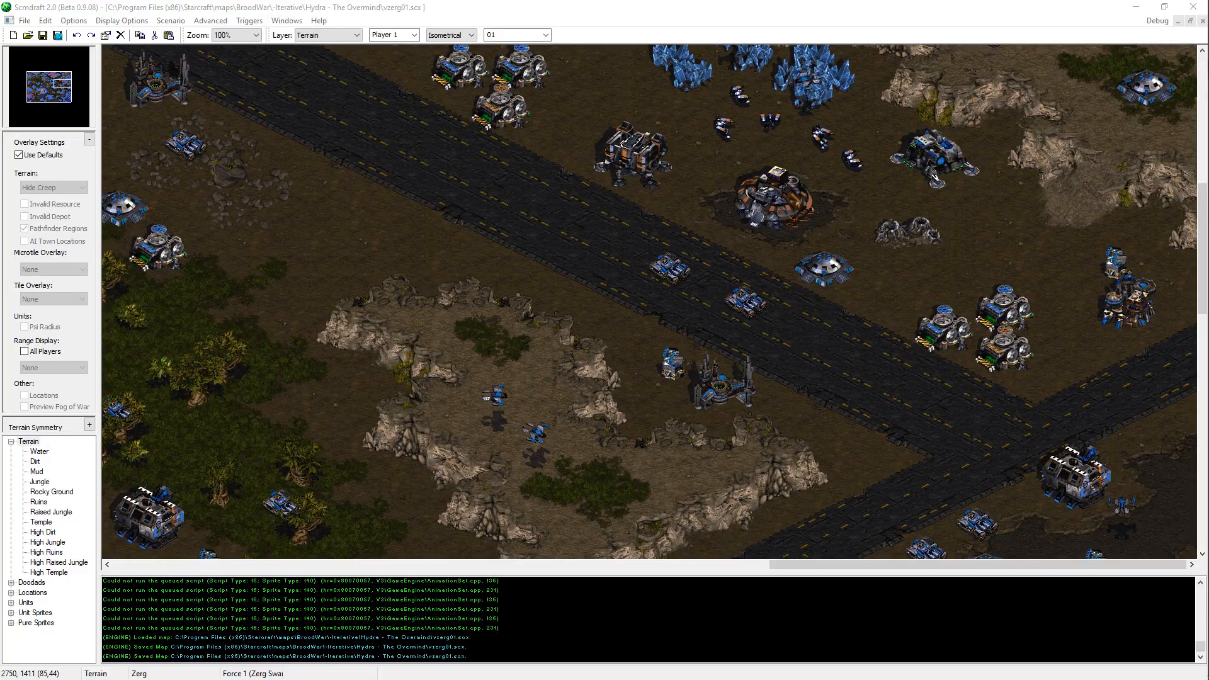
pyautogui.hotkey('alt', 'Tab')
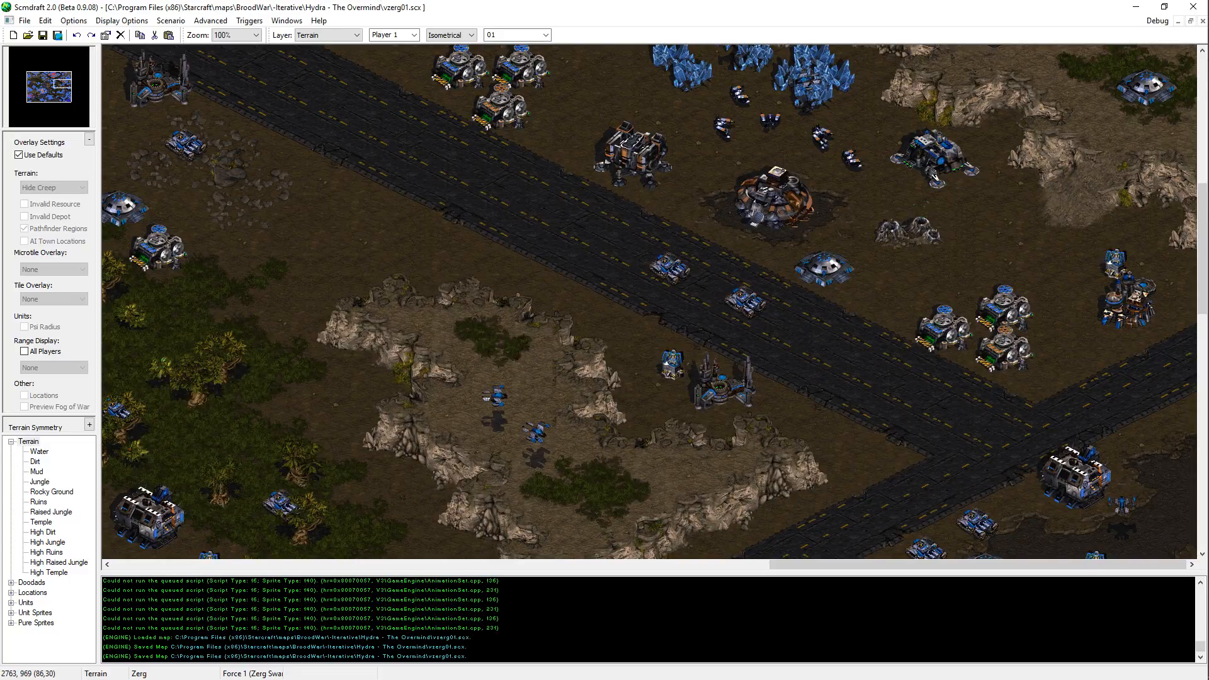
pyautogui.hotkey('alt', 'Tab')
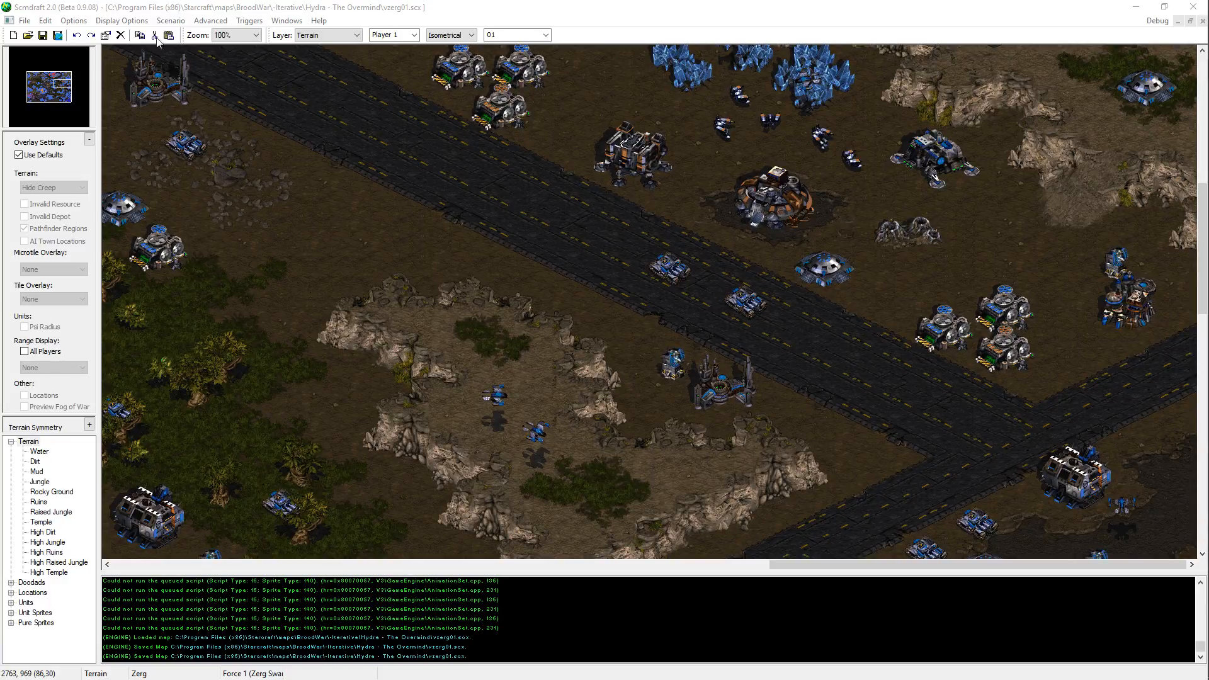
pyautogui.hotkey('alt', 'Tab')
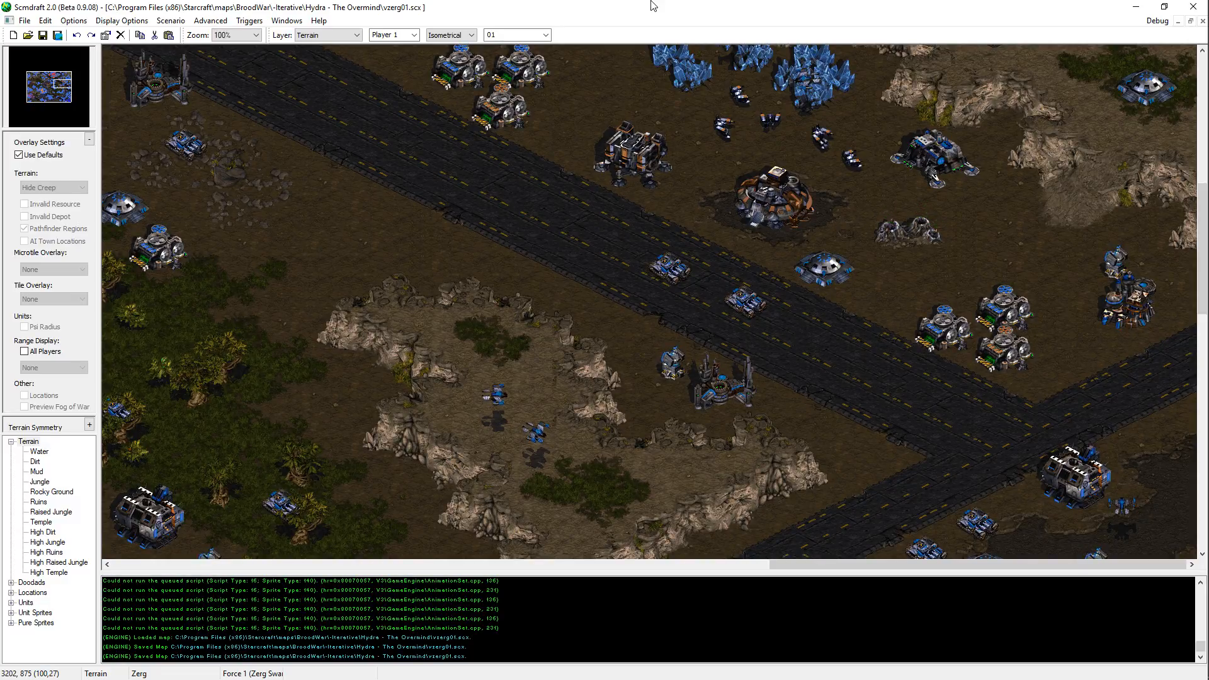
pyautogui.scroll(2, 667, 415)
pyautogui.scroll(5, 666, 411)
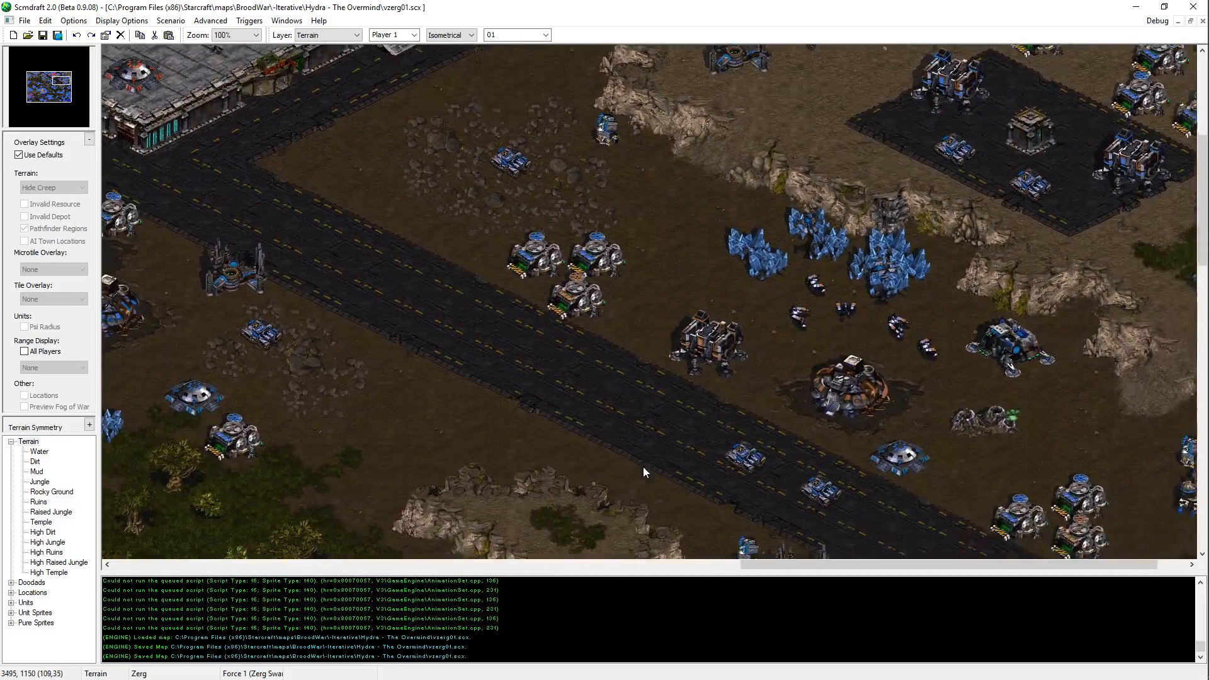
pyautogui.scroll(-10, 690, 422)
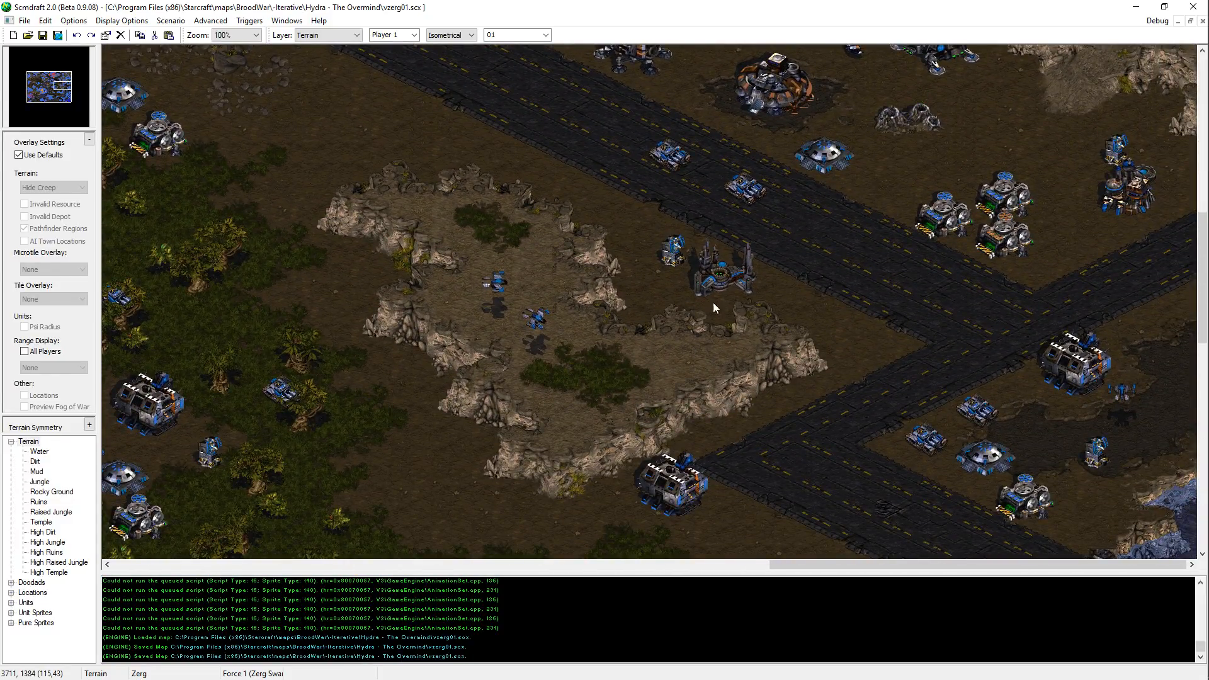
pyautogui.moveTo(60, 87); pyautogui.dragTo(50, 91)
pyautogui.moveTo(605, 362); pyautogui.dragTo(760, 262, button='middle')
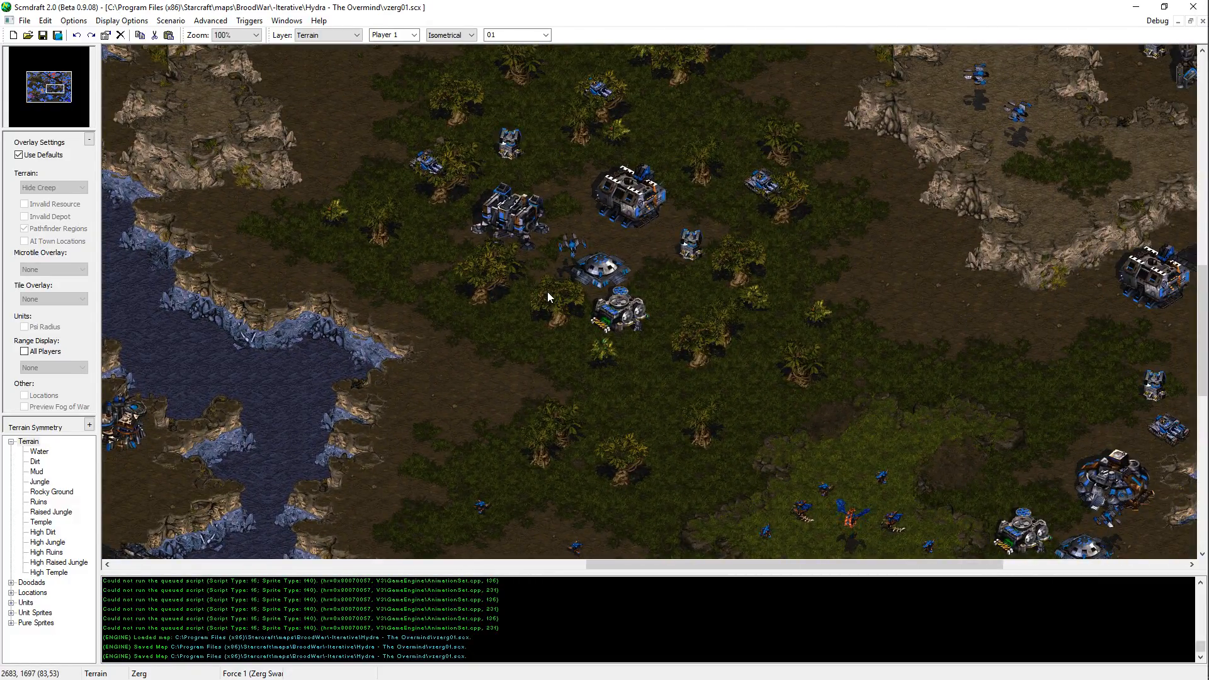
pyautogui.moveTo(552, 292); pyautogui.dragTo(874, 403, button='middle')
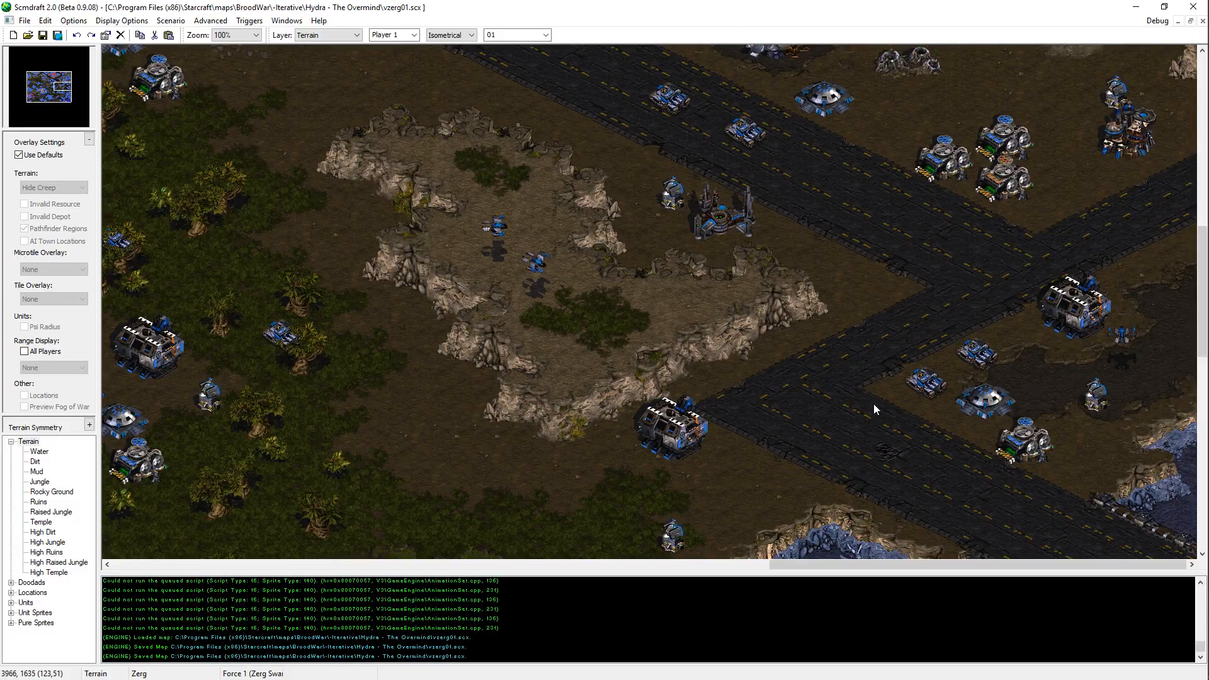
pyautogui.moveTo(776, 391); pyautogui.dragTo(509, 269, button='middle')
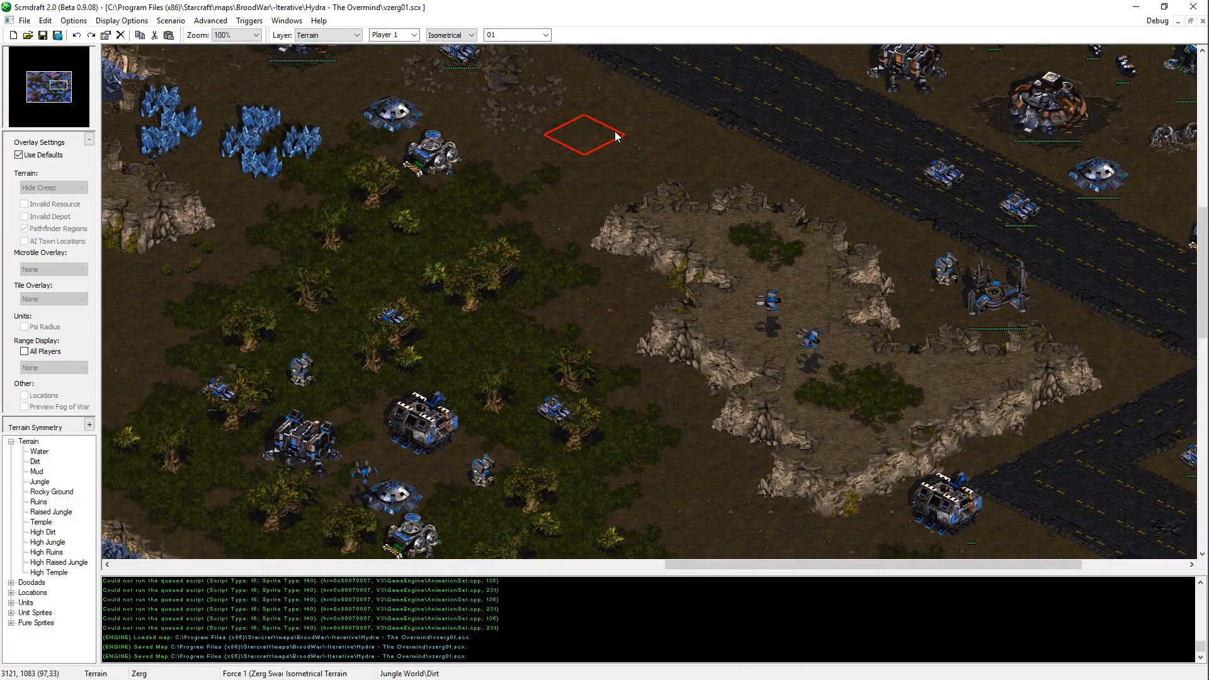
# Step: Paint Dirt with a 2-by-1 rectangular terrain brush on the ground between the jungle and the plateau southwest of the road, and save the map
pyautogui.scroll(-1, 465, 37)
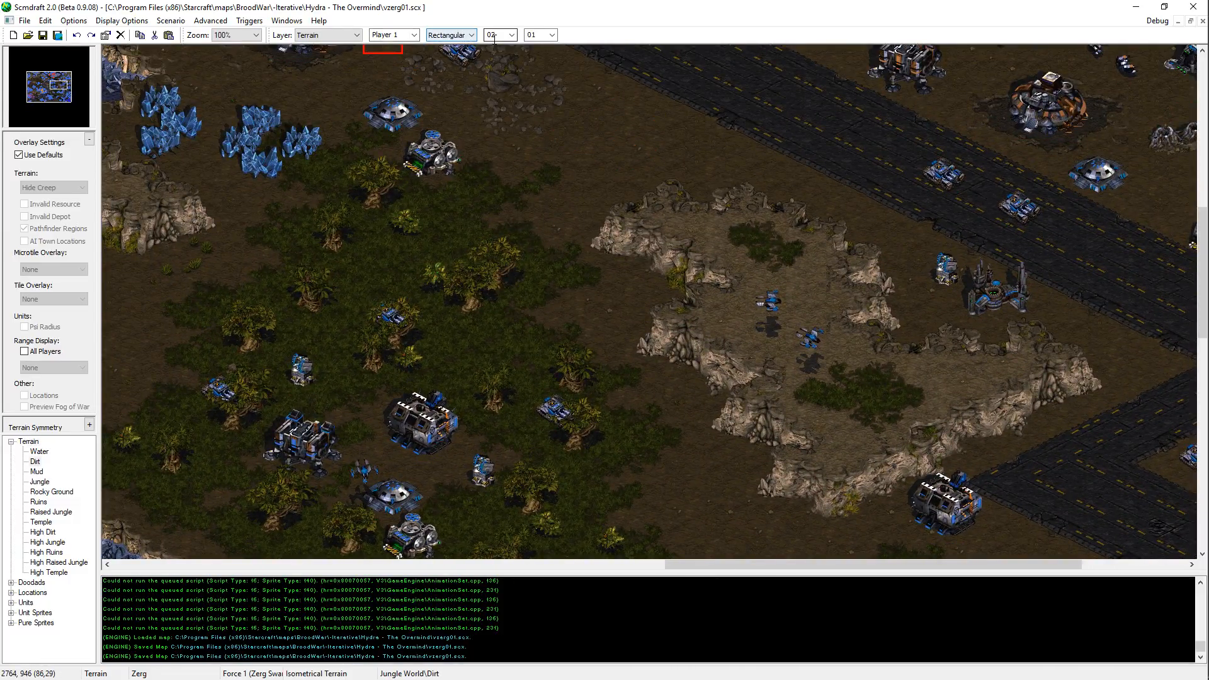
pyautogui.click(637, 200)
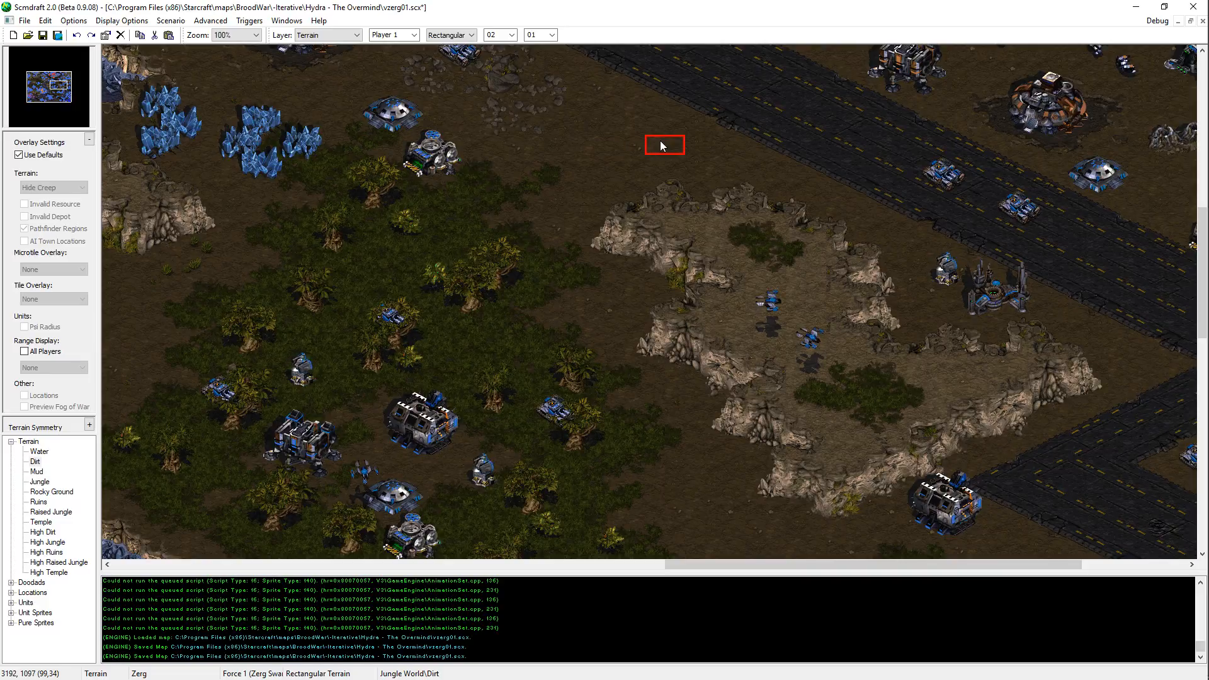
pyautogui.moveTo(643, 47); pyautogui.dragTo(678, 221, button='middle')
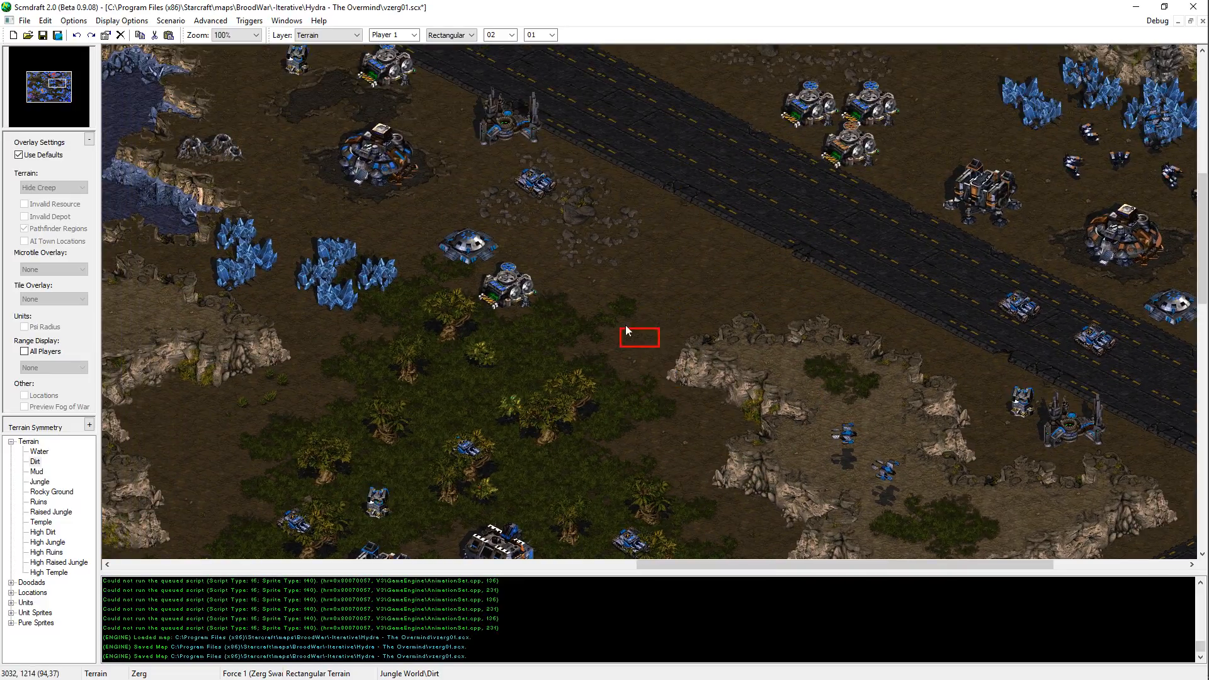
pyautogui.hotkey('ctrl', 's')
pyautogui.moveTo(732, 95); pyautogui.dragTo(760, 209, button='middle')
pyautogui.hotkey('ctrl', 's')
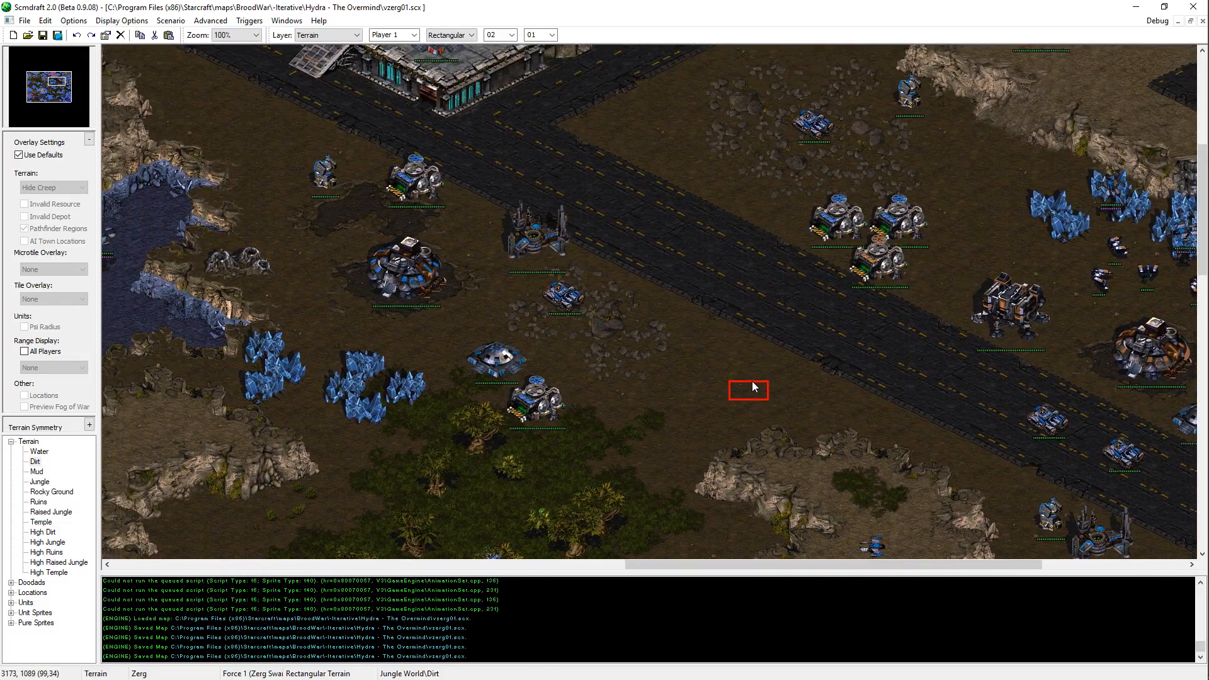
# Step: Paint rectangular Dirt on the open ground between the temple platform and the eastern cliff, saving the map along the way
pyautogui.moveTo(946, 84); pyautogui.dragTo(842, 273, button='middle')
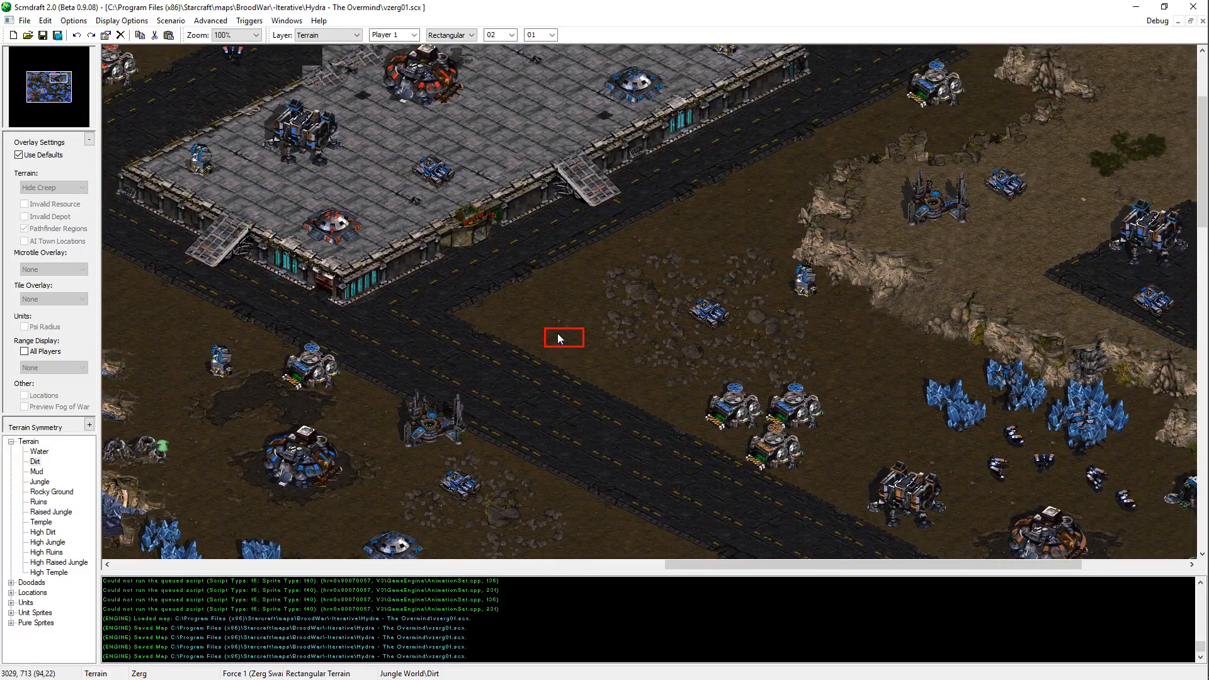
pyautogui.moveTo(764, 197); pyautogui.dragTo(623, 280, button='middle')
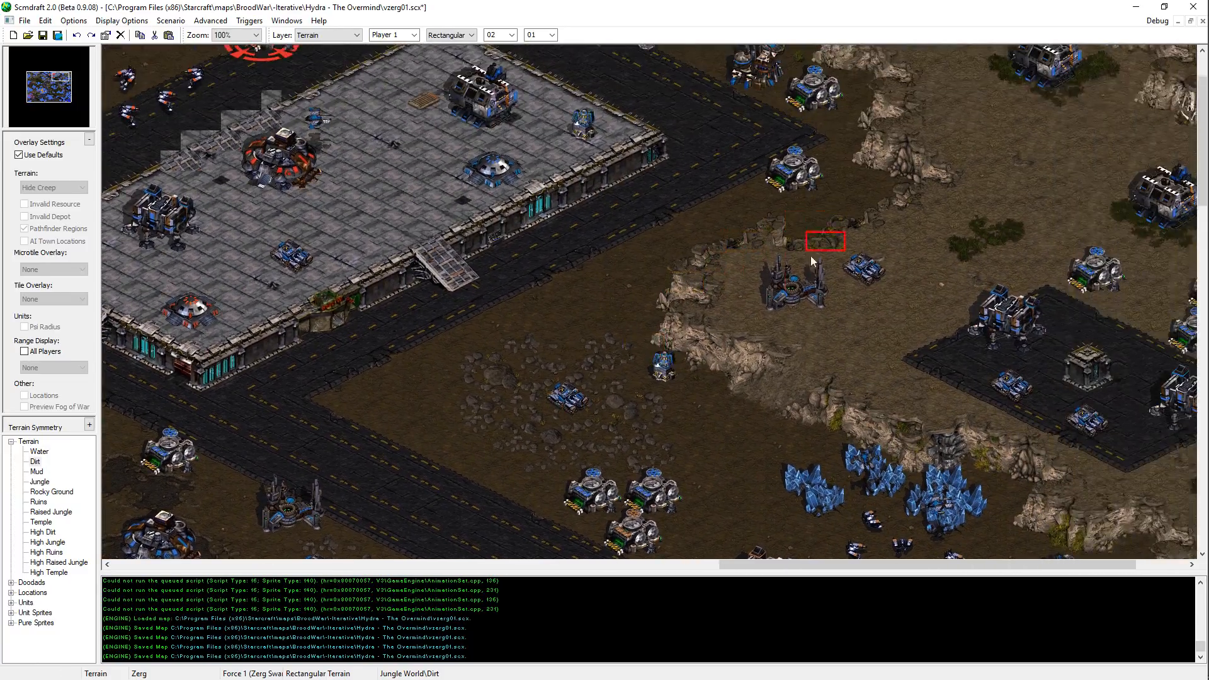
pyautogui.hotkey('ctrl', 's')
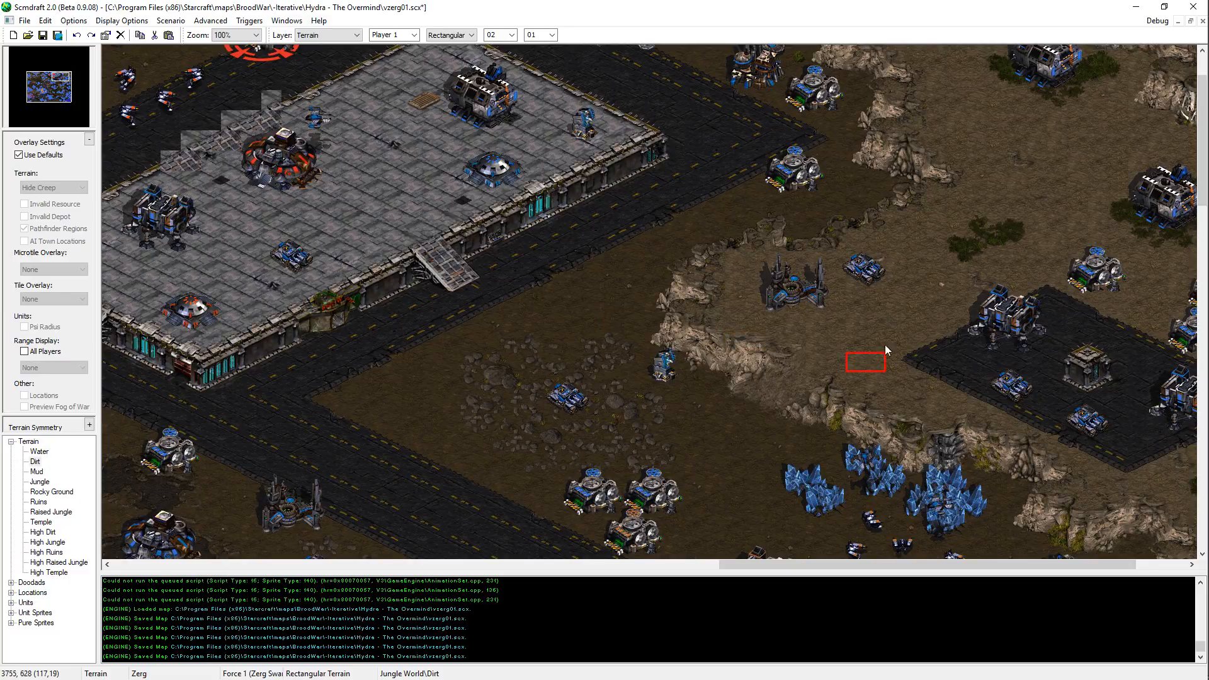
pyautogui.moveTo(566, 346); pyautogui.dragTo(510, 403, button='middle')
pyautogui.moveTo(761, 377)
pyautogui.mouseDown(button='middle')
pyautogui.moveTo(771, 396)
pyautogui.moveTo(799, 395)
pyautogui.mouseUp(button='middle')
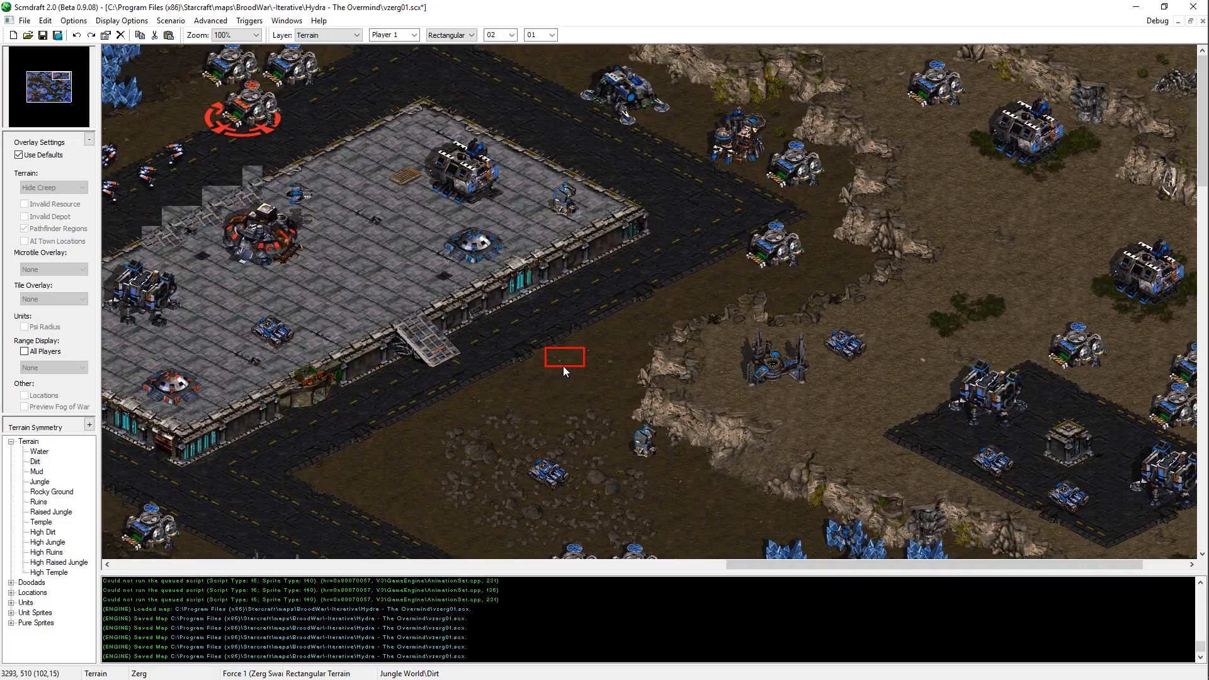
pyautogui.hotkey('ctrl', 's')
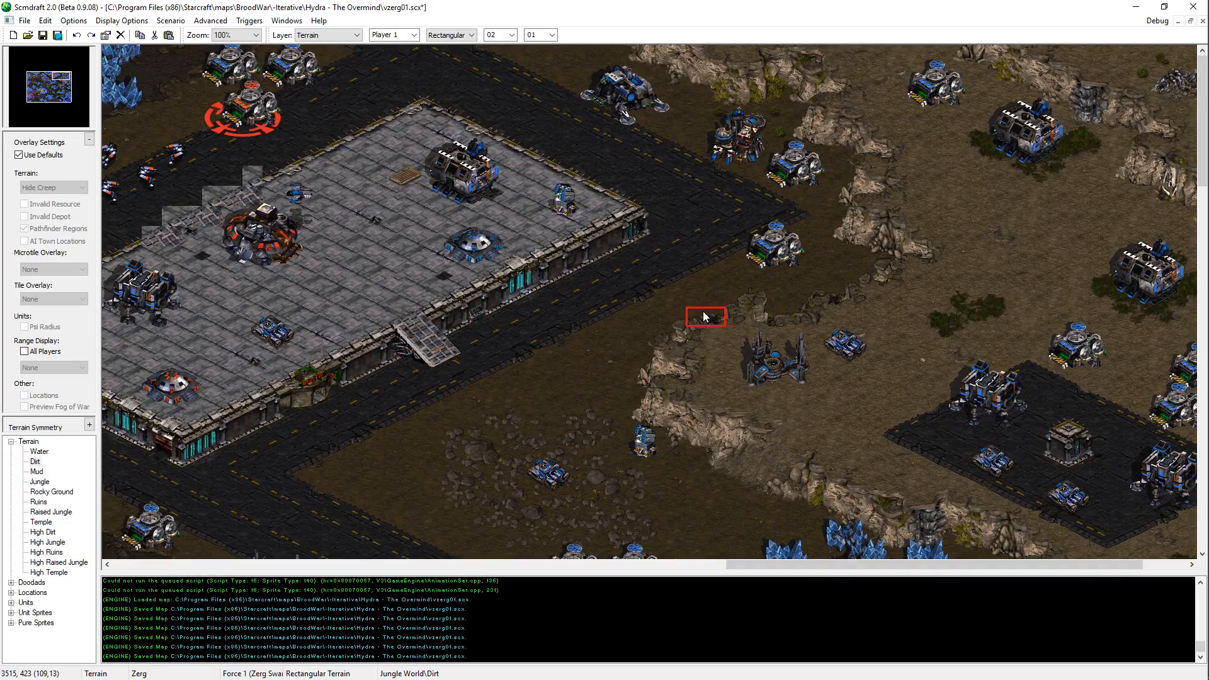
# Step: Paint rectangular Dirt around the supply depot at the northwest entrance of the eastern plateau, and save the map
pyautogui.hotkey('ctrl', 's')
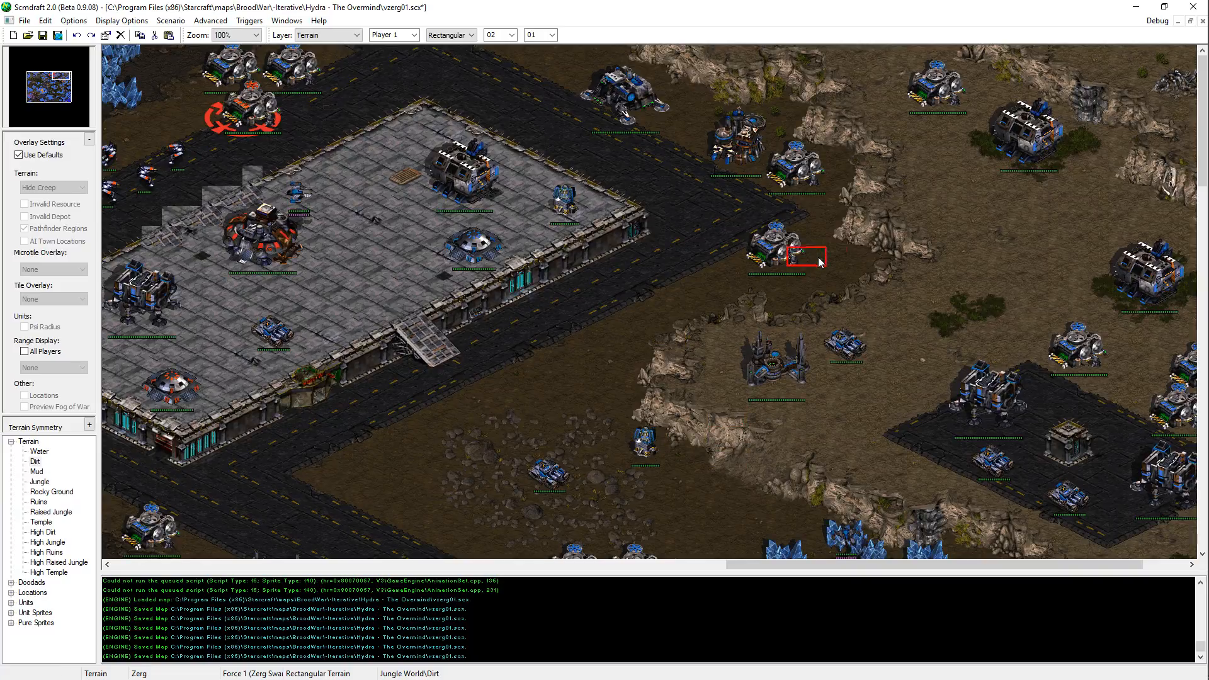
pyautogui.press('Right')
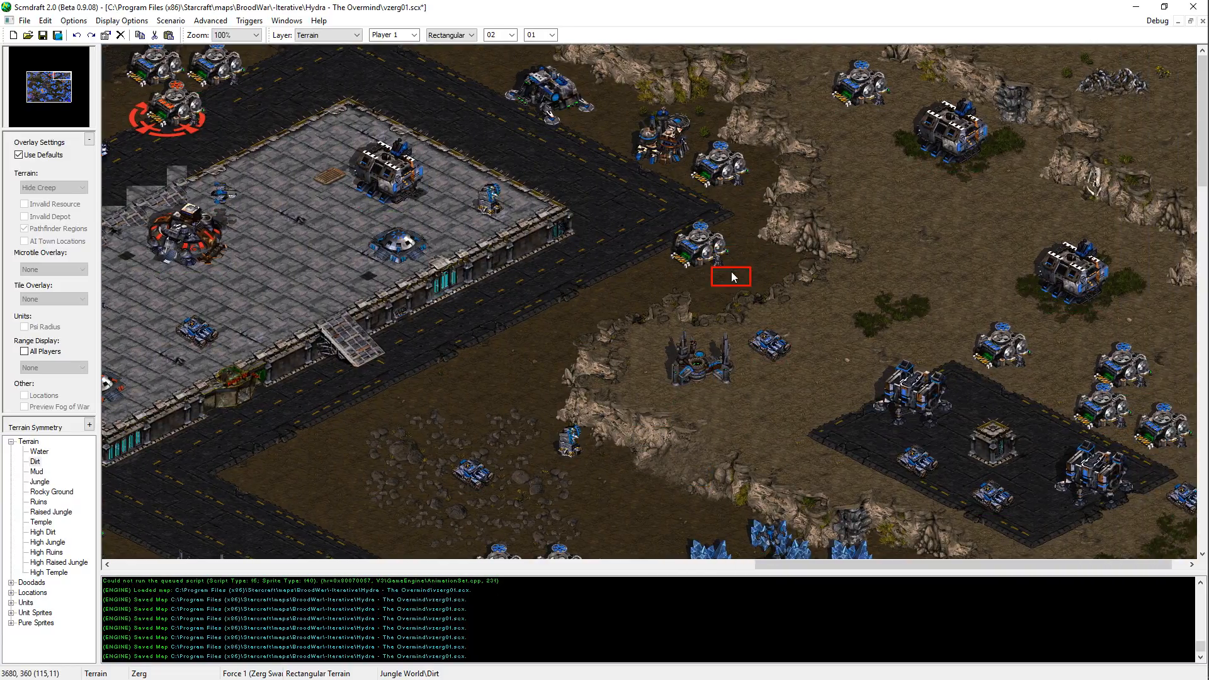
pyautogui.hotkey('ctrl', 's')
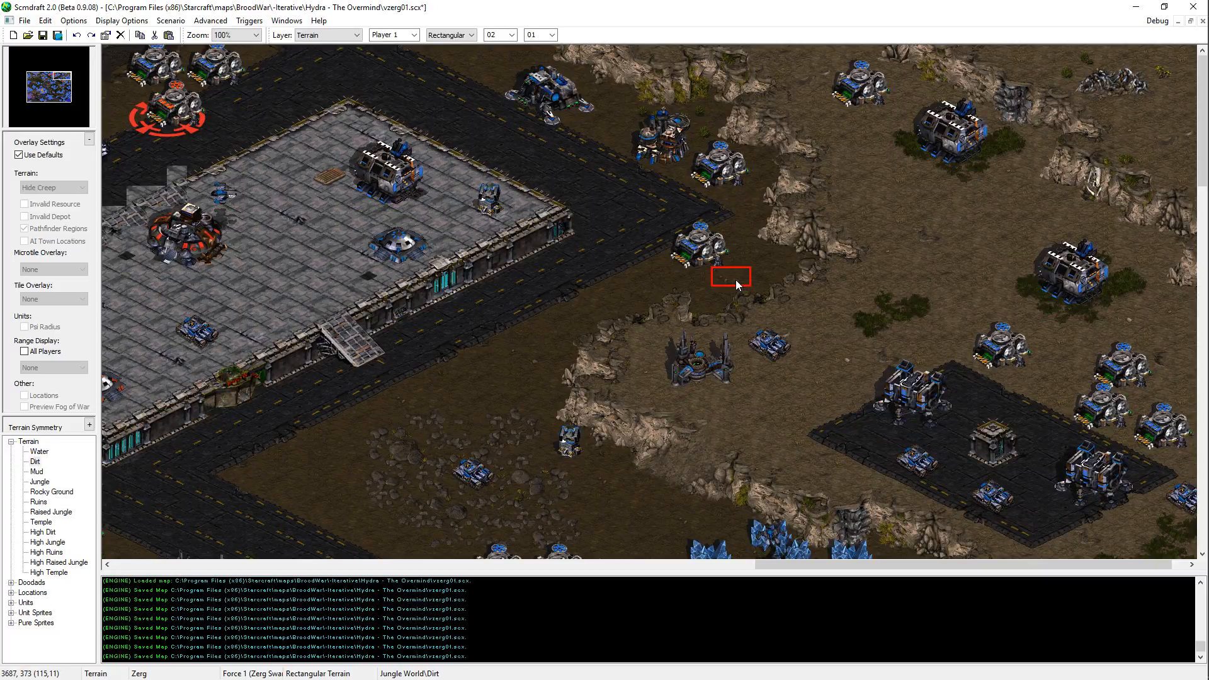
pyautogui.press('Right')
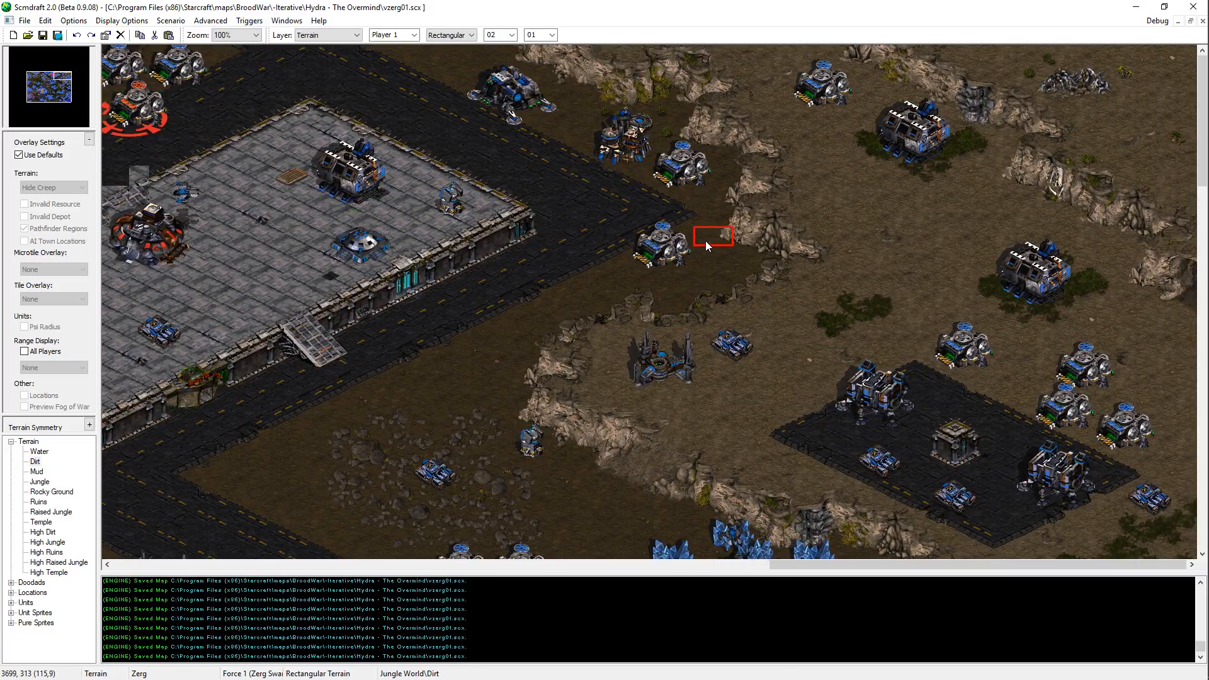
pyautogui.hotkey('ctrl', 's')
# Step: Paint rectangular Dirt on the strip between the western plateau and the road southwest of the temple platform, and save the map
pyautogui.press('Left')
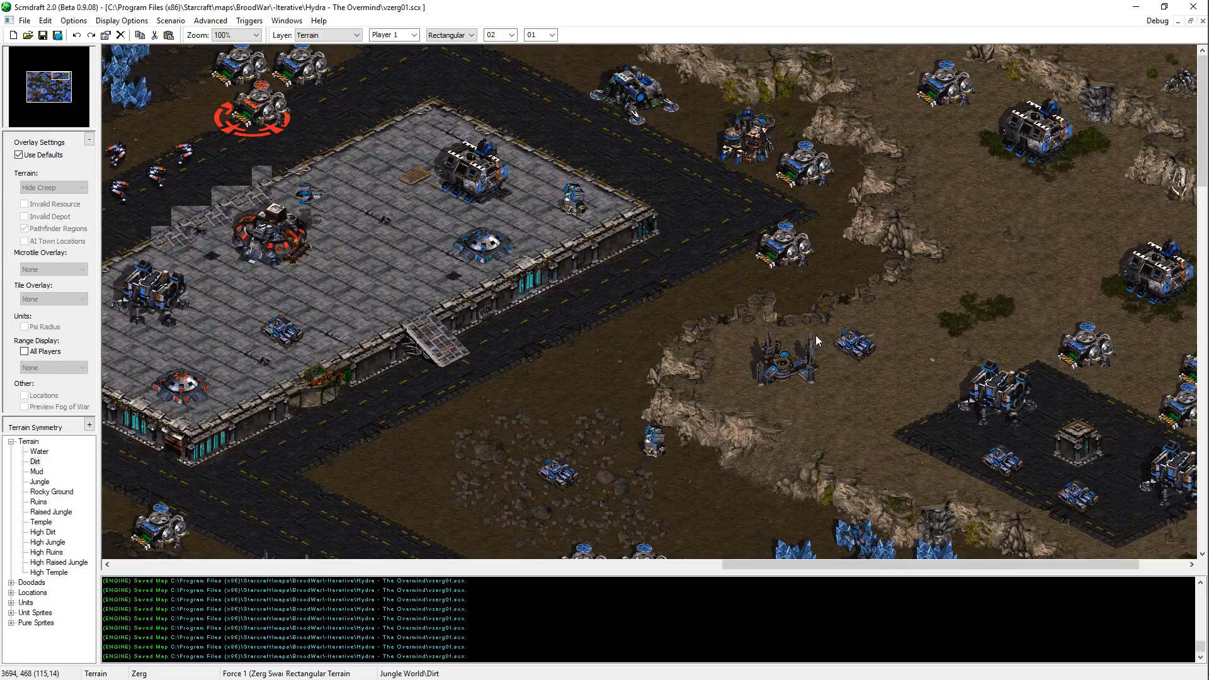
pyautogui.press('Left')
pyautogui.click(45, 74)
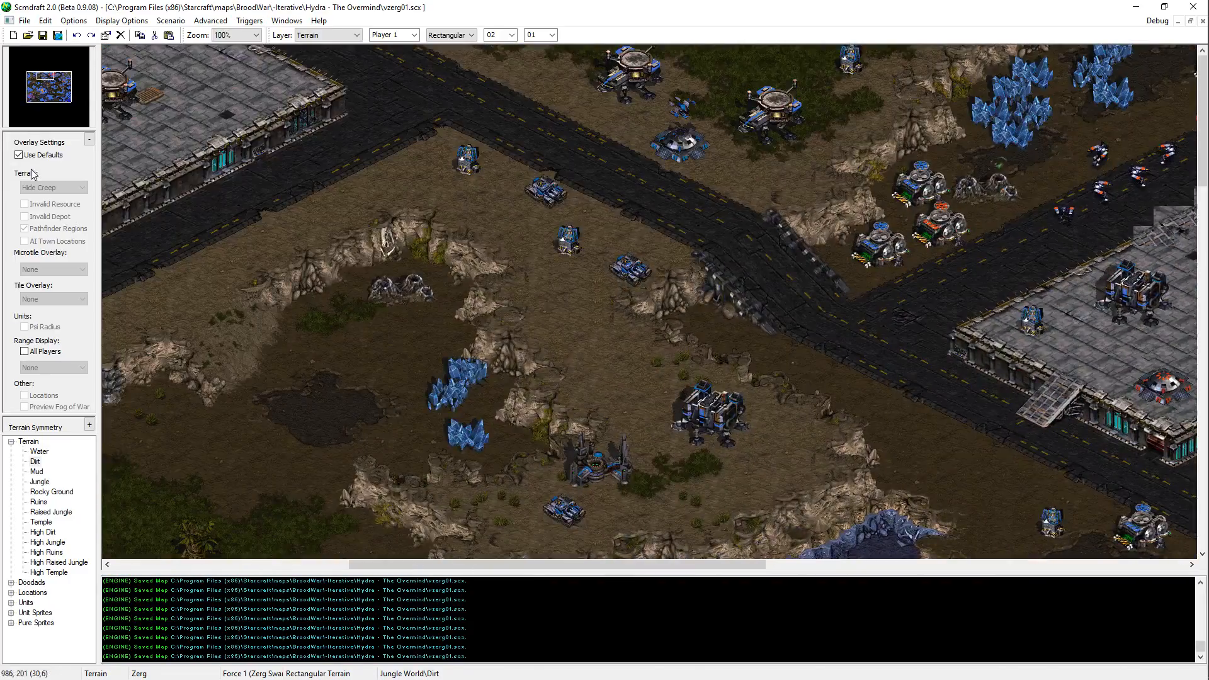
pyautogui.press('Right')
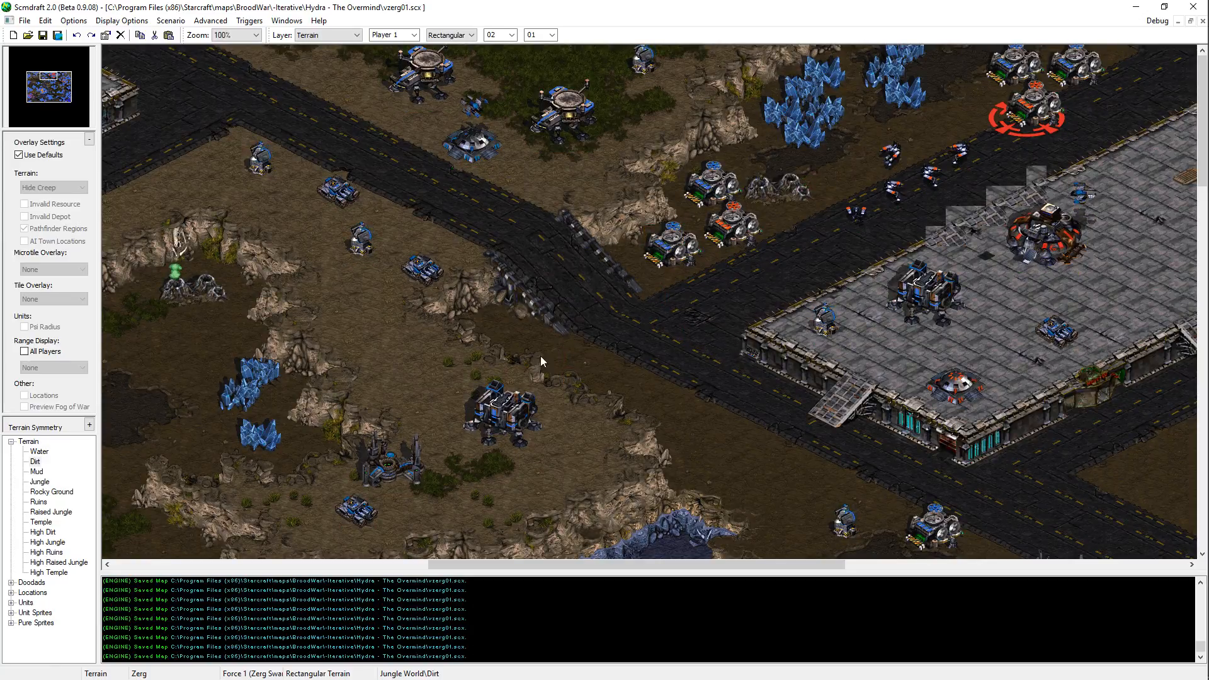
pyautogui.moveTo(540, 357); pyautogui.dragTo(640, 403, button='middle')
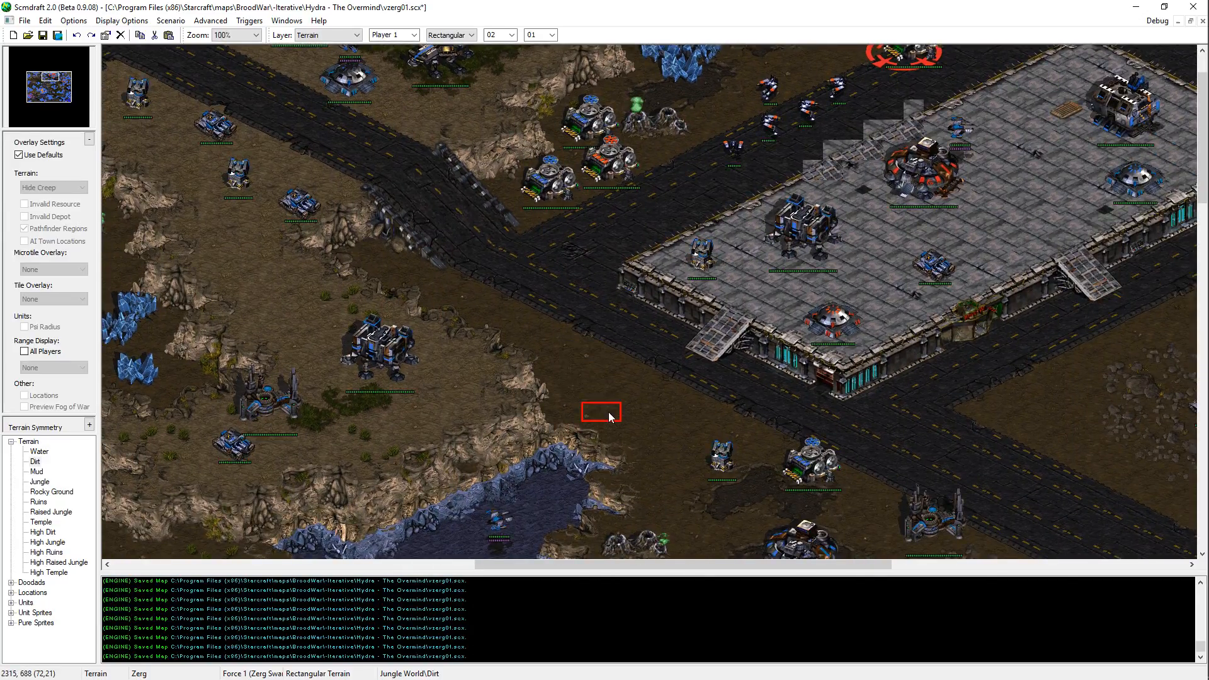
pyautogui.click(674, 452)
pyautogui.hotkey('ctrl', 's')
# Step: Paint rectangular Dirt on the ground between the lake's eastern tip, the nearby command center and the road, and save the map
pyautogui.moveTo(674, 451); pyautogui.dragTo(713, 441, button='middle')
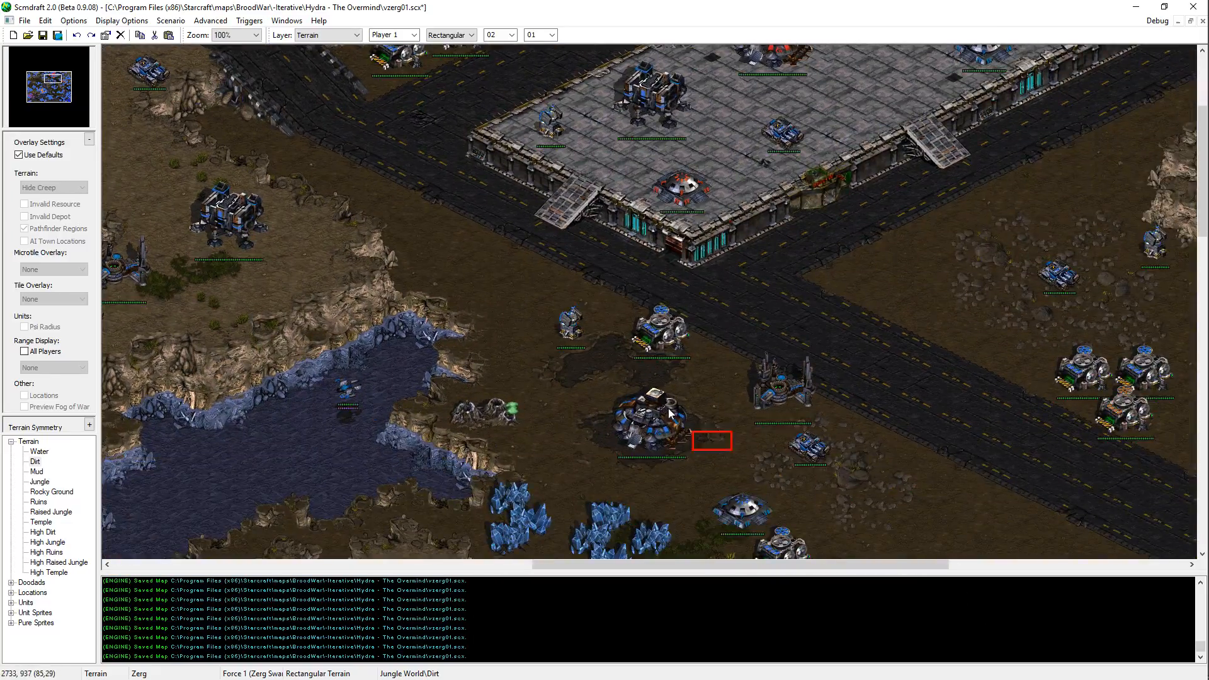
pyautogui.moveTo(467, 270); pyautogui.dragTo(531, 280, button='middle')
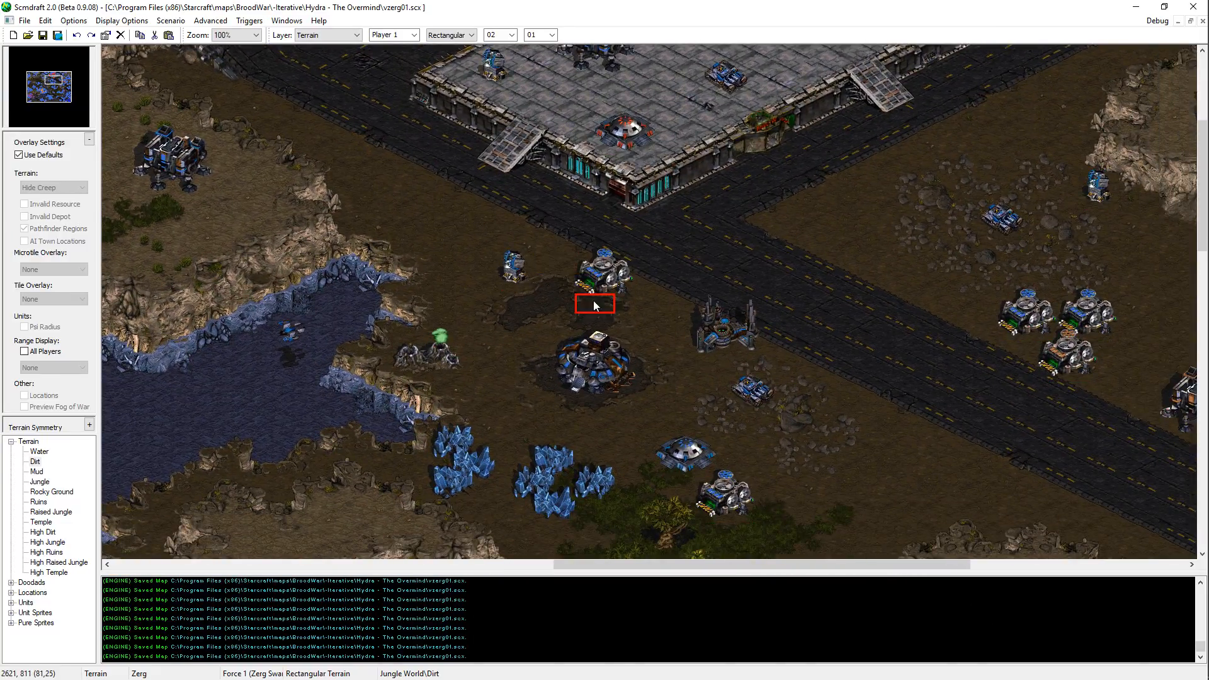
pyautogui.click(491, 348)
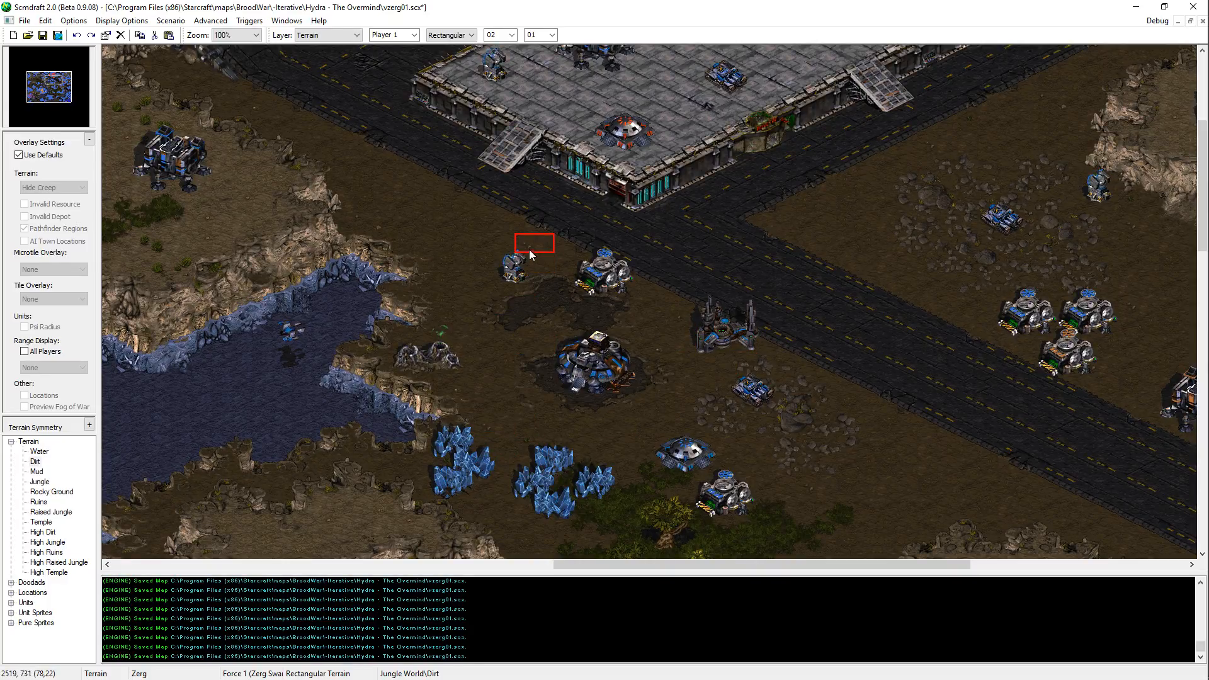
pyautogui.hotkey('ctrl', 's')
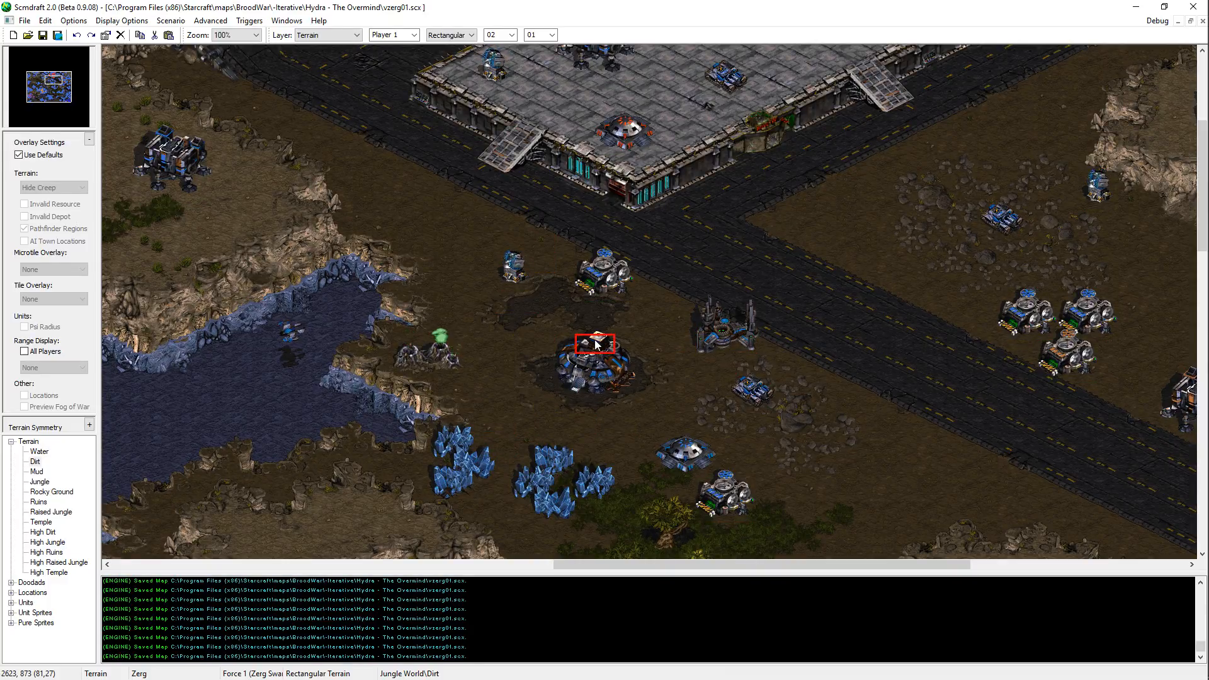
# Step: Paint rectangular Dirt from the command center along the road's southwest side to the plateau beside the jungle, and save the map
pyautogui.moveTo(596, 345); pyautogui.dragTo(743, 488, button='middle')
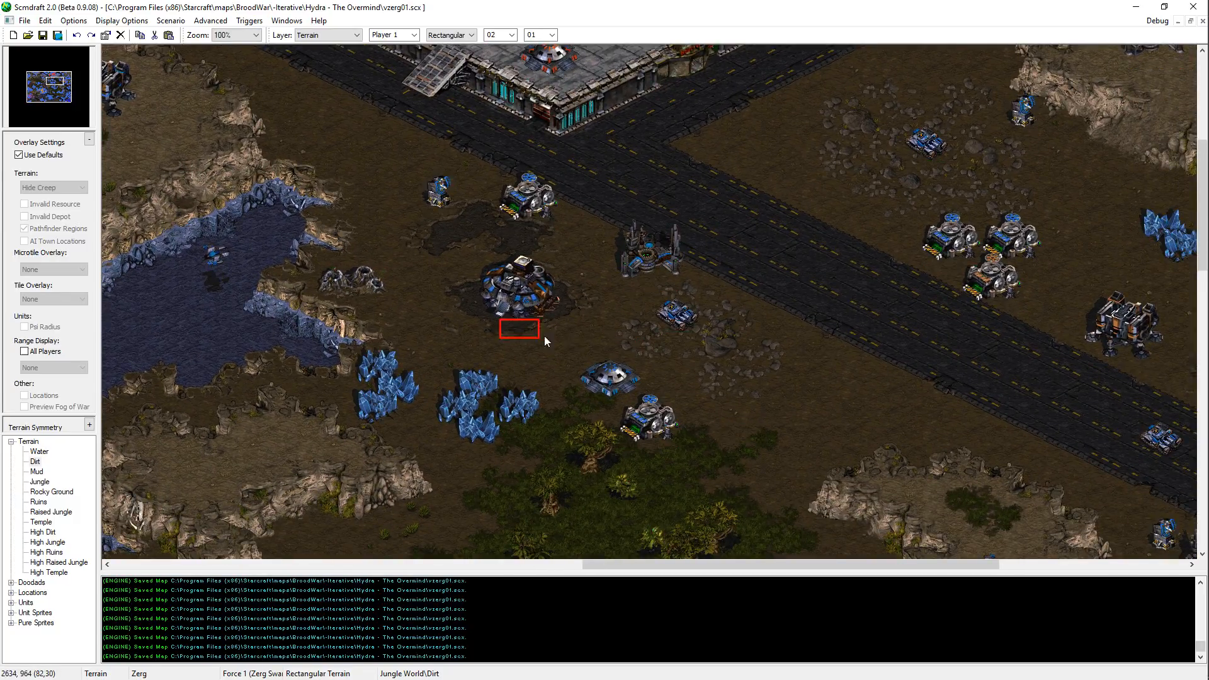
pyautogui.moveTo(519, 343); pyautogui.dragTo(667, 385, button='middle')
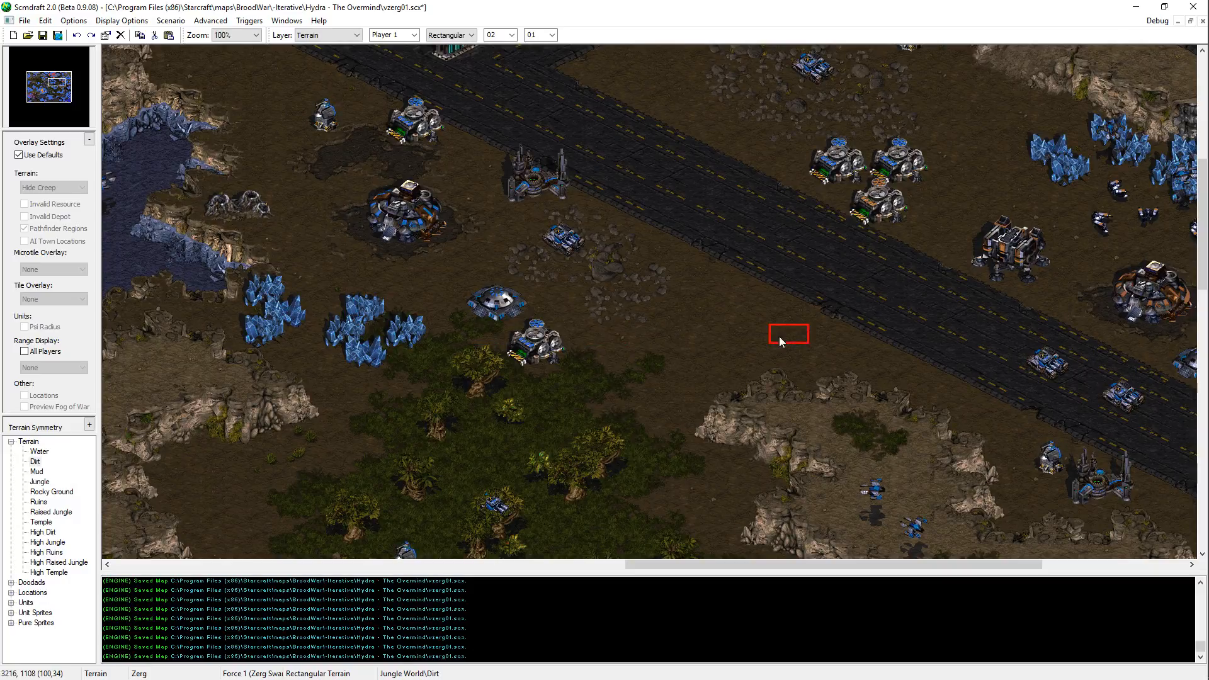
pyautogui.click(704, 280)
pyautogui.moveTo(875, 555); pyautogui.dragTo(724, 415, button='middle')
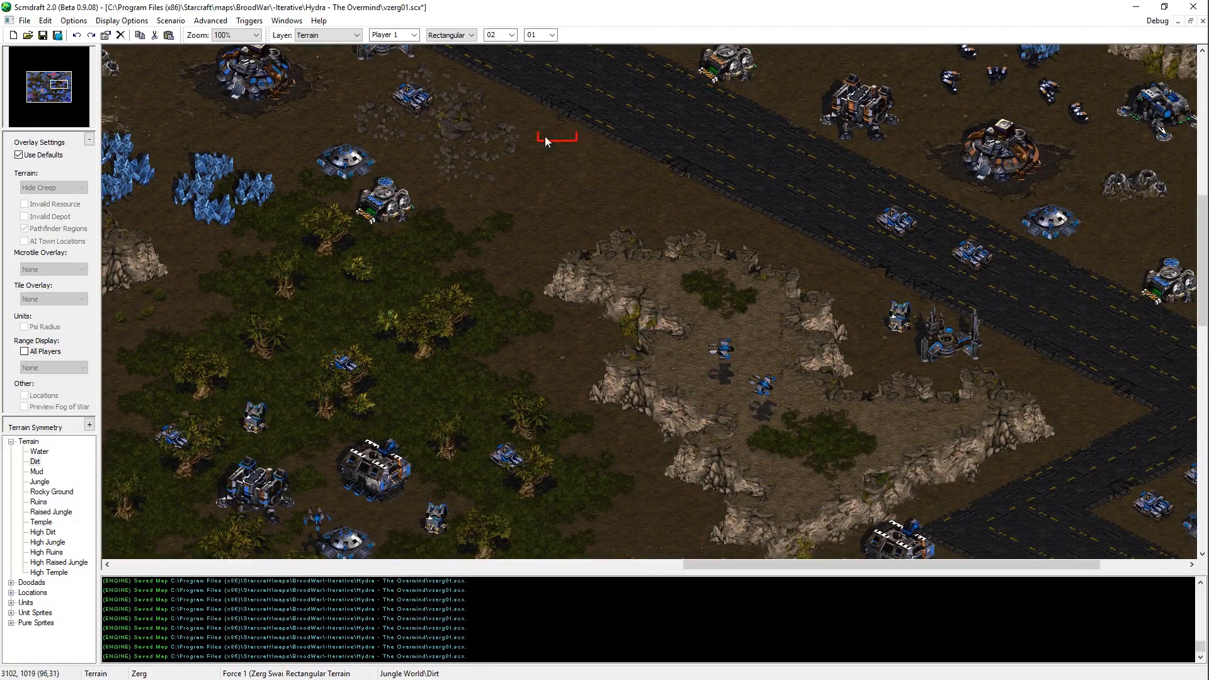
pyautogui.hotkey('ctrl', 's')
# Step: Examine the dirt ground around the jungle, from the western cliffs and river shore to the plateau on its east side
pyautogui.moveTo(255, 216)
pyautogui.mouseDown(button='middle')
pyautogui.moveTo(287, 236)
pyautogui.moveTo(539, 283)
pyautogui.mouseUp(button='middle')
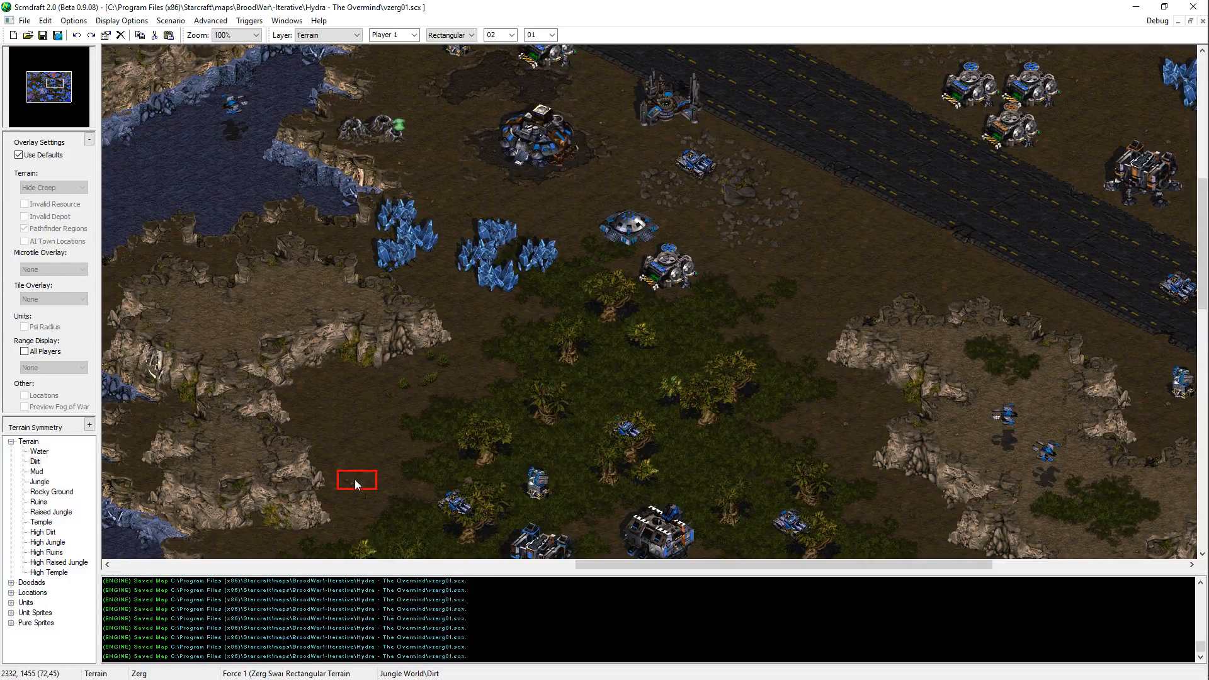
pyautogui.moveTo(338, 481); pyautogui.dragTo(462, 355, button='middle')
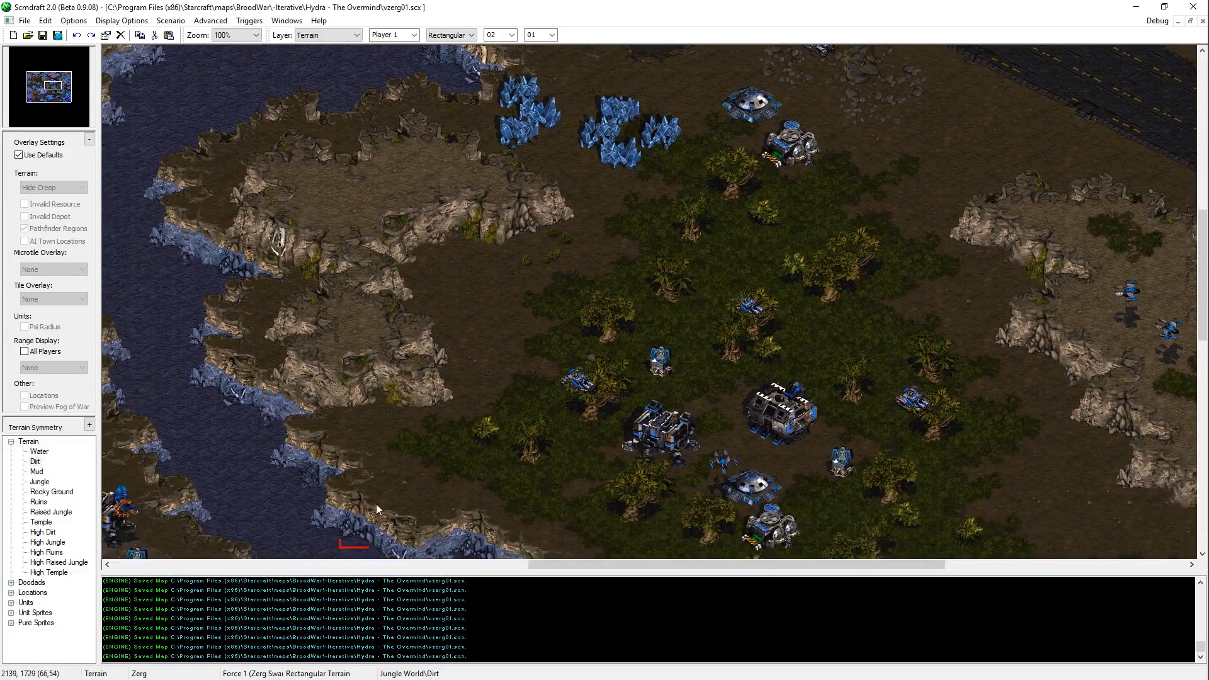
pyautogui.moveTo(467, 542); pyautogui.dragTo(412, 496, button='middle')
pyautogui.moveTo(520, 554); pyautogui.dragTo(443, 417, button='middle')
pyautogui.moveTo(517, 553); pyautogui.dragTo(495, 491, button='middle')
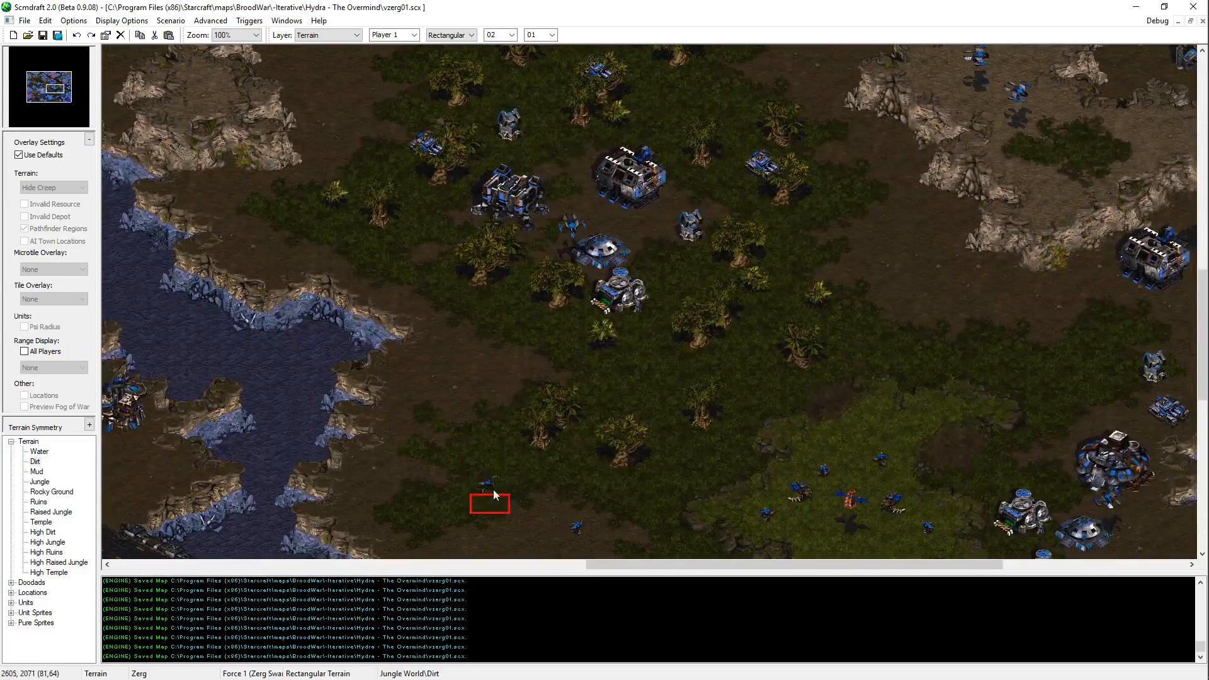
pyautogui.click(932, 261)
pyautogui.click(969, 268)
pyautogui.moveTo(1154, 321); pyautogui.dragTo(796, 405, button='middle')
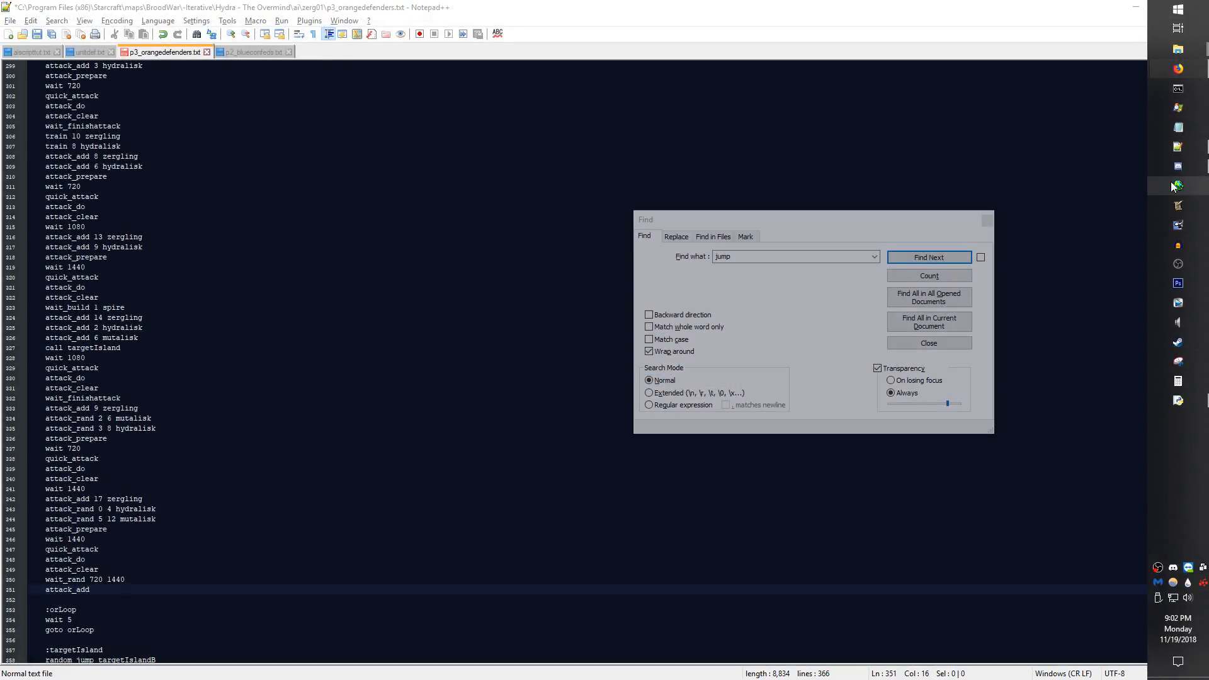
# Step: Restart Scmdraft and reopen the vzerg01.scx map from the recent files
pyautogui.press('Return')
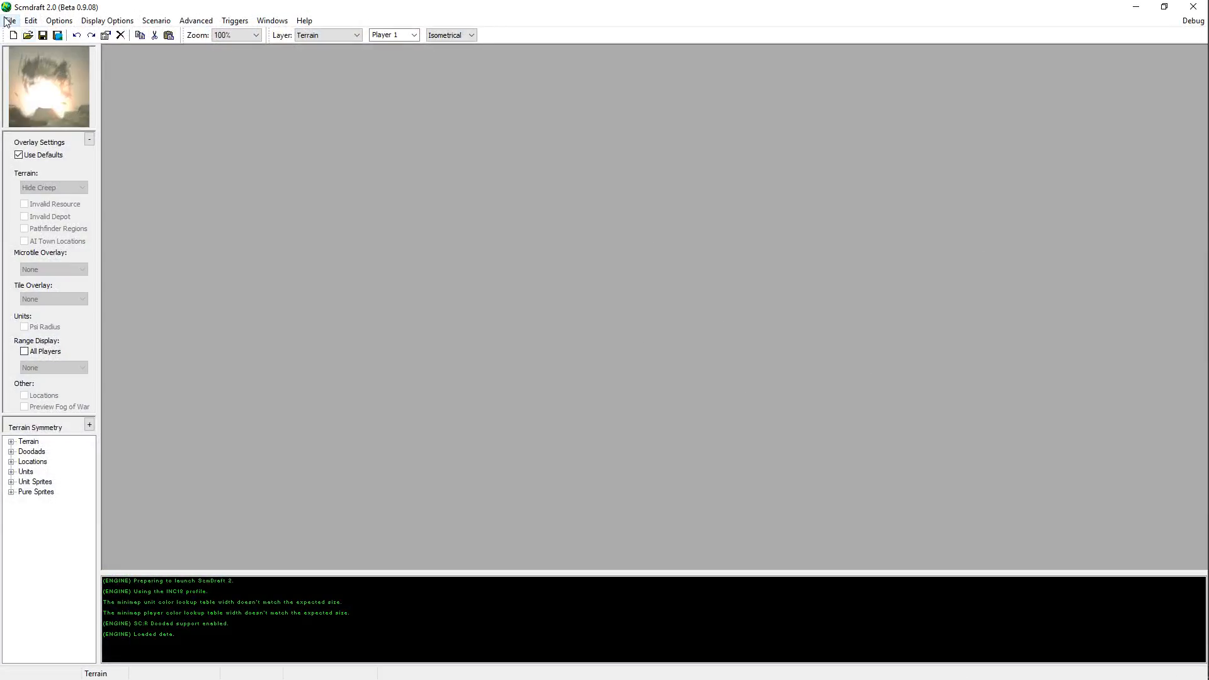
pyautogui.click(7, 20)
pyautogui.moveTo(46, 66)
pyautogui.click(209, 89)
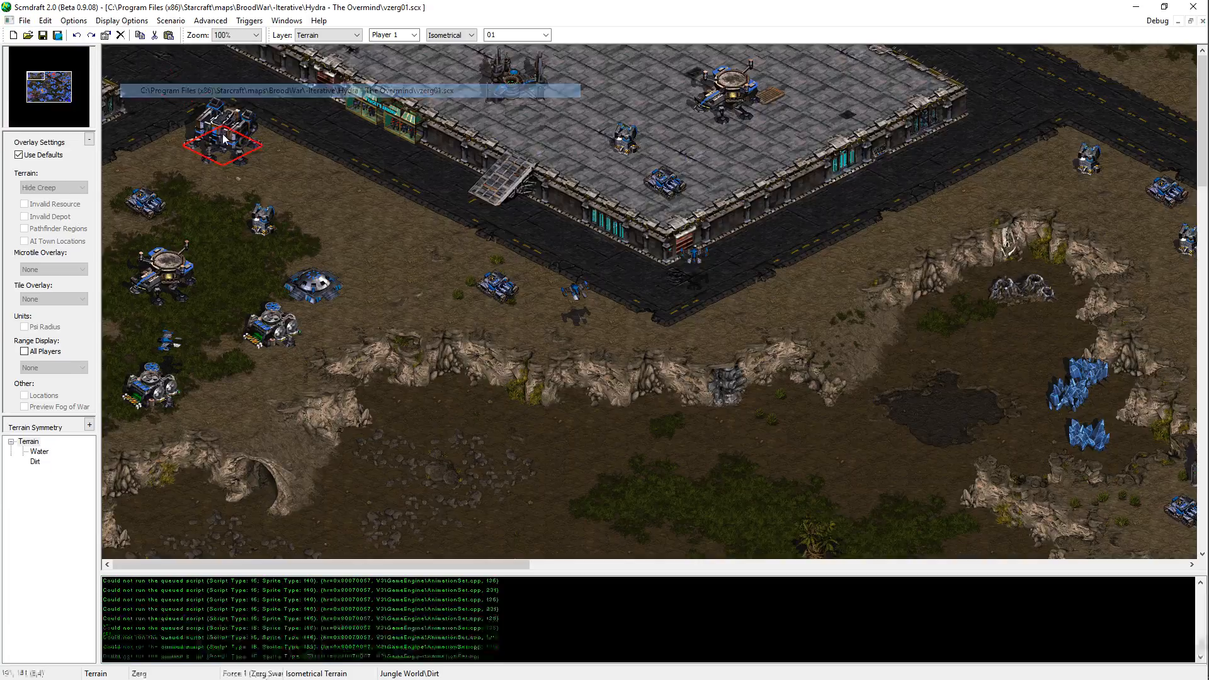
# Step: Examine the reopened map's jungle and plateau, the southern river crossing and the northeastern bases, with the terrain brush deselected
pyautogui.moveTo(46, 87); pyautogui.dragTo(59, 84)
pyautogui.moveTo(551, 243); pyautogui.dragTo(527, 354, button='middle')
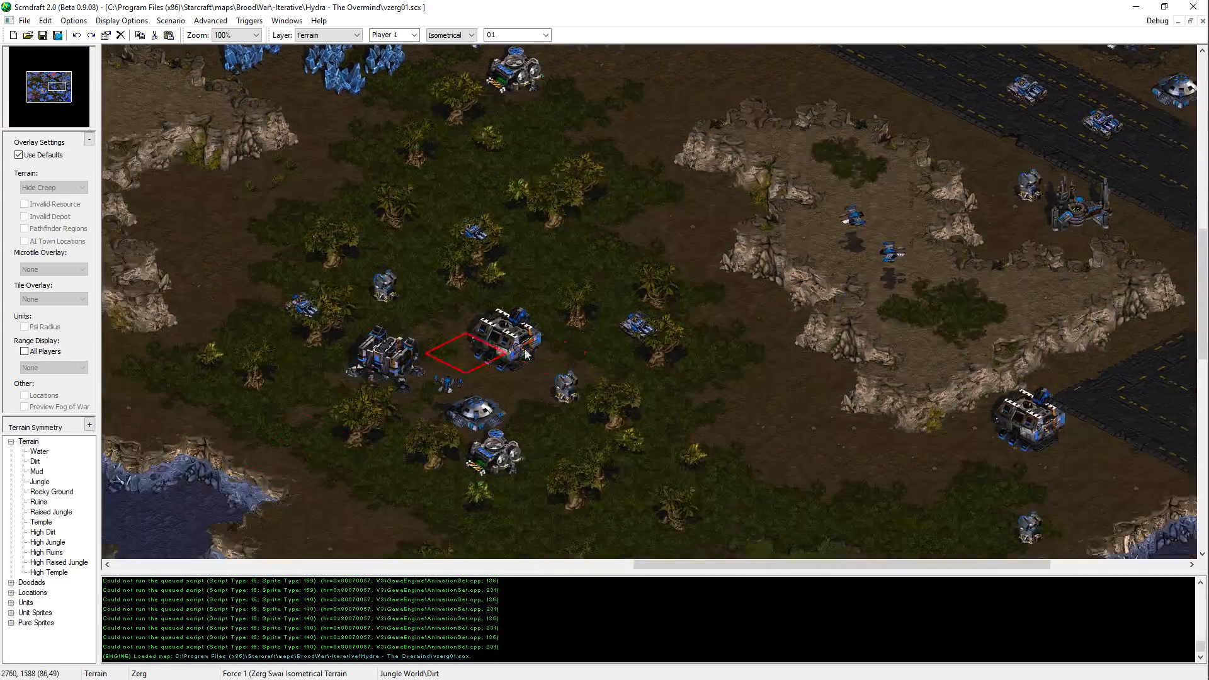
pyautogui.moveTo(589, 306); pyautogui.dragTo(626, 150, button='middle')
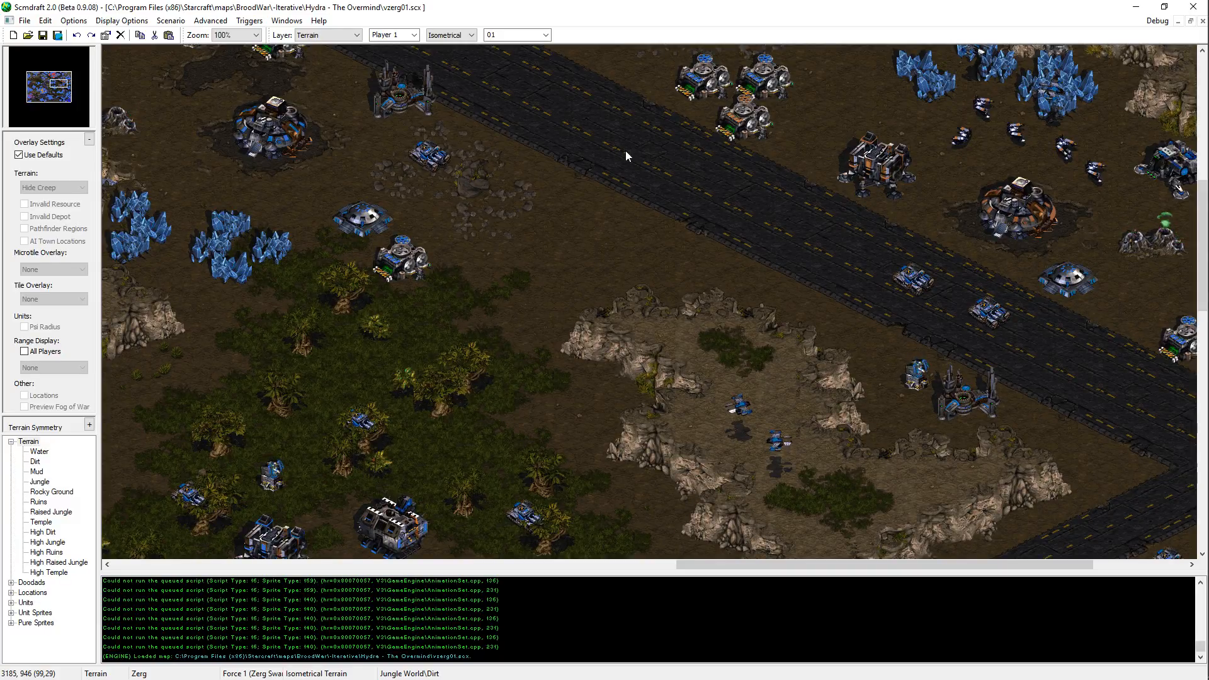
pyautogui.moveTo(626, 150); pyautogui.dragTo(725, 391, button='middle')
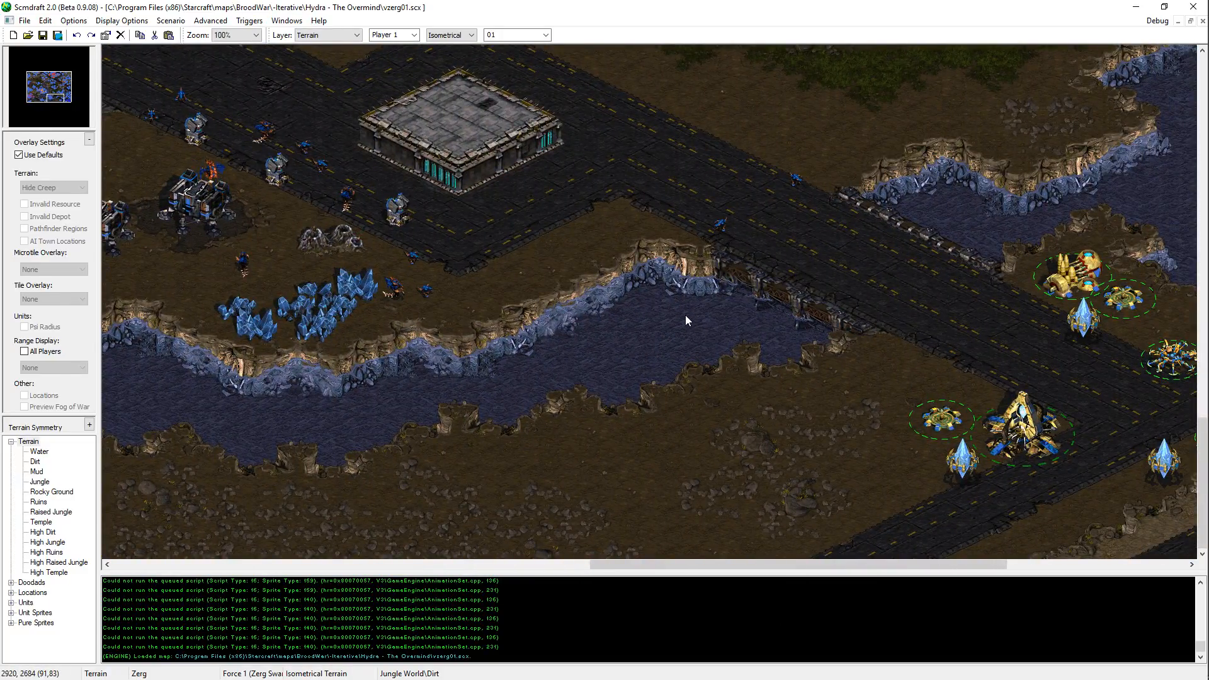
pyautogui.moveTo(685, 315); pyautogui.dragTo(1001, 115, button='middle')
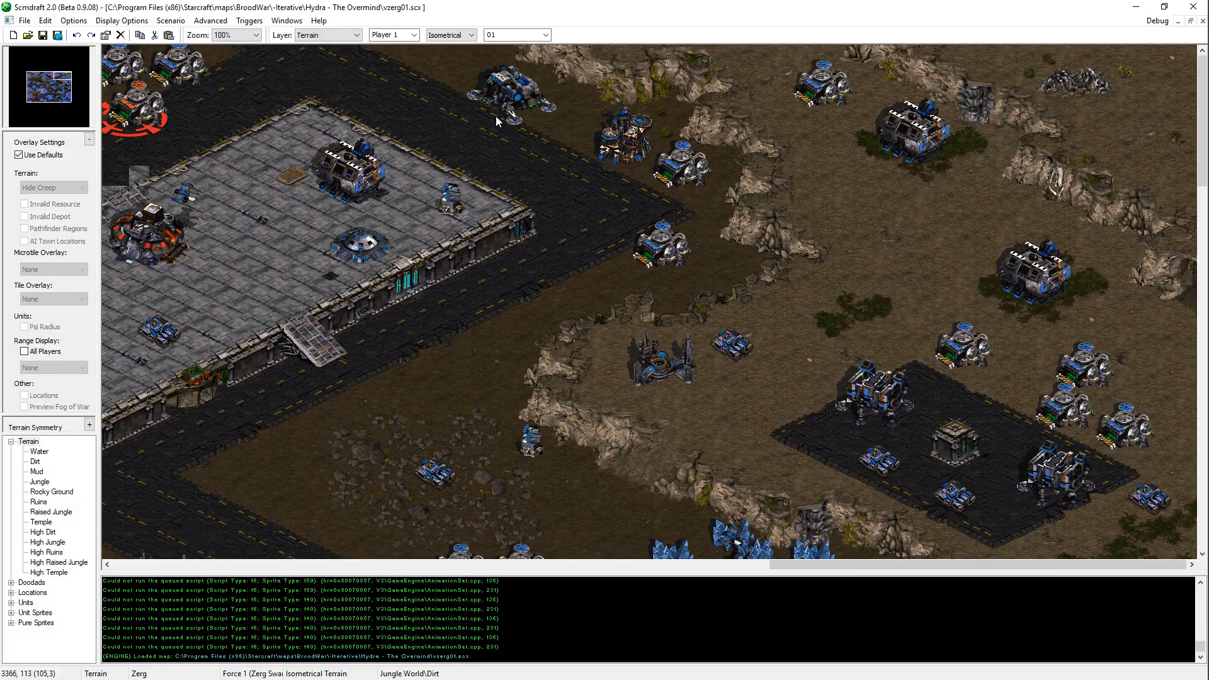
pyautogui.press('Left')
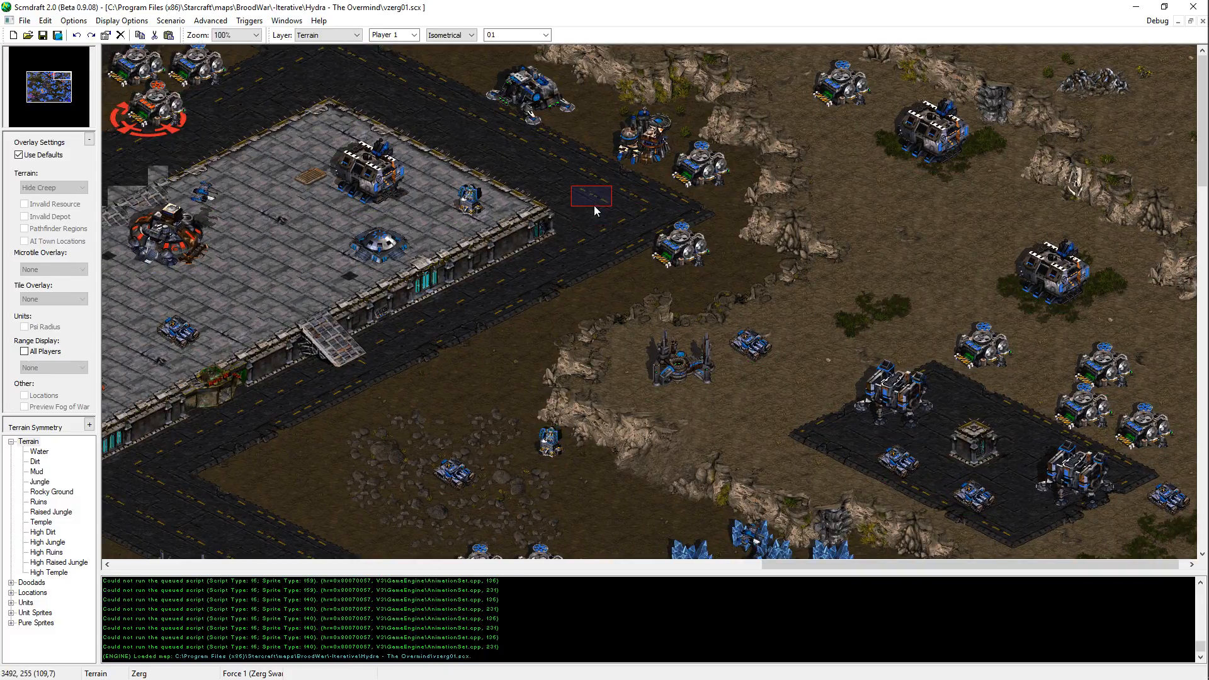
pyautogui.rightClick(559, 189)
pyautogui.click(609, 6)
pyautogui.scroll(-7, 591, 189)
pyautogui.hscroll(1, 591, 189)
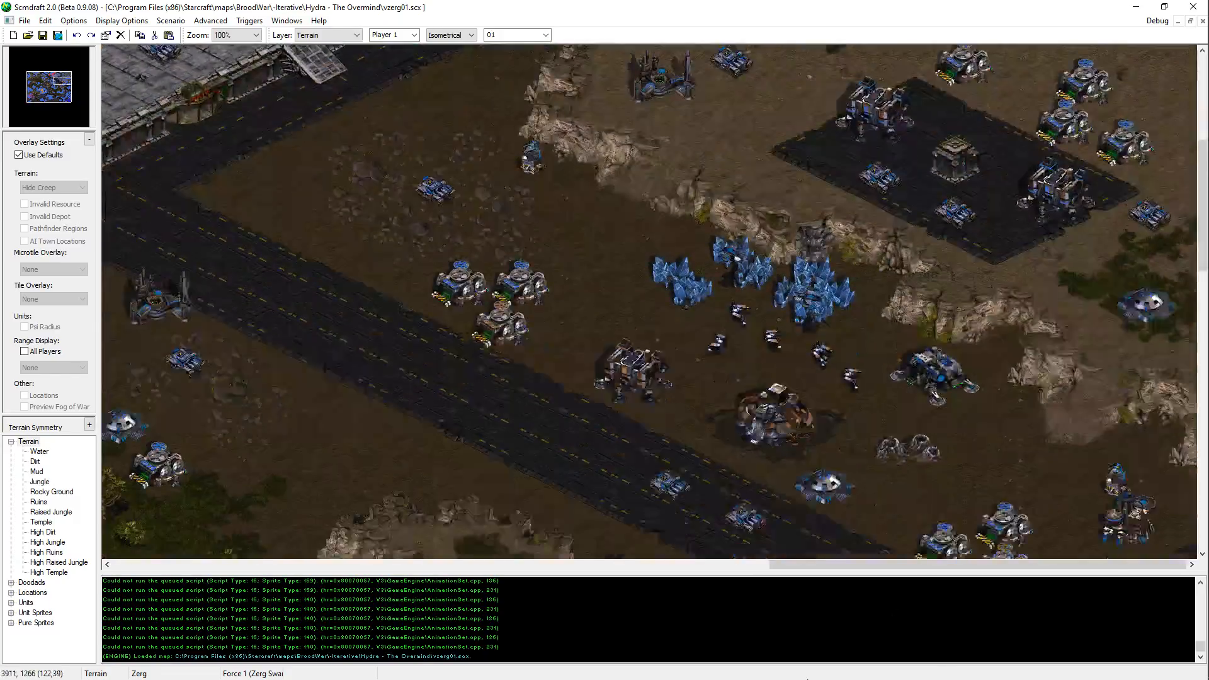
pyautogui.scroll(7, 555, 271)
pyautogui.scroll(-5, 693, 302)
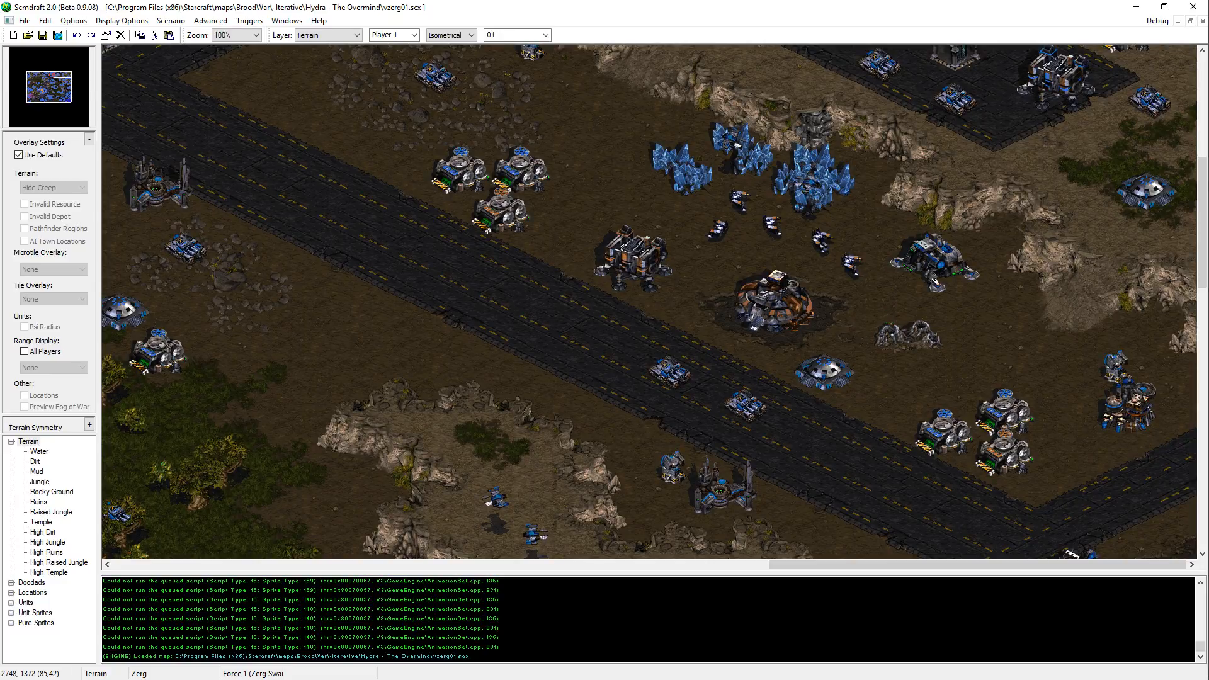
# Step: Examine the terrain along the diagonal road, comparing the jungle plateau, the temple platform's surroundings and the eastern cliffs
pyautogui.moveTo(550, 281); pyautogui.dragTo(504, 278, button='middle')
pyautogui.press('Left')
pyautogui.press('Left')
pyautogui.press('Left')
pyautogui.press('Left')
pyautogui.press('Left')
pyautogui.press('Left')
pyautogui.press('Left')
pyautogui.press('Left')
pyautogui.press('Left')
pyautogui.press('Left')
pyautogui.press('Down')
pyautogui.press('Down')
pyautogui.press('Down')
pyautogui.press('Down')
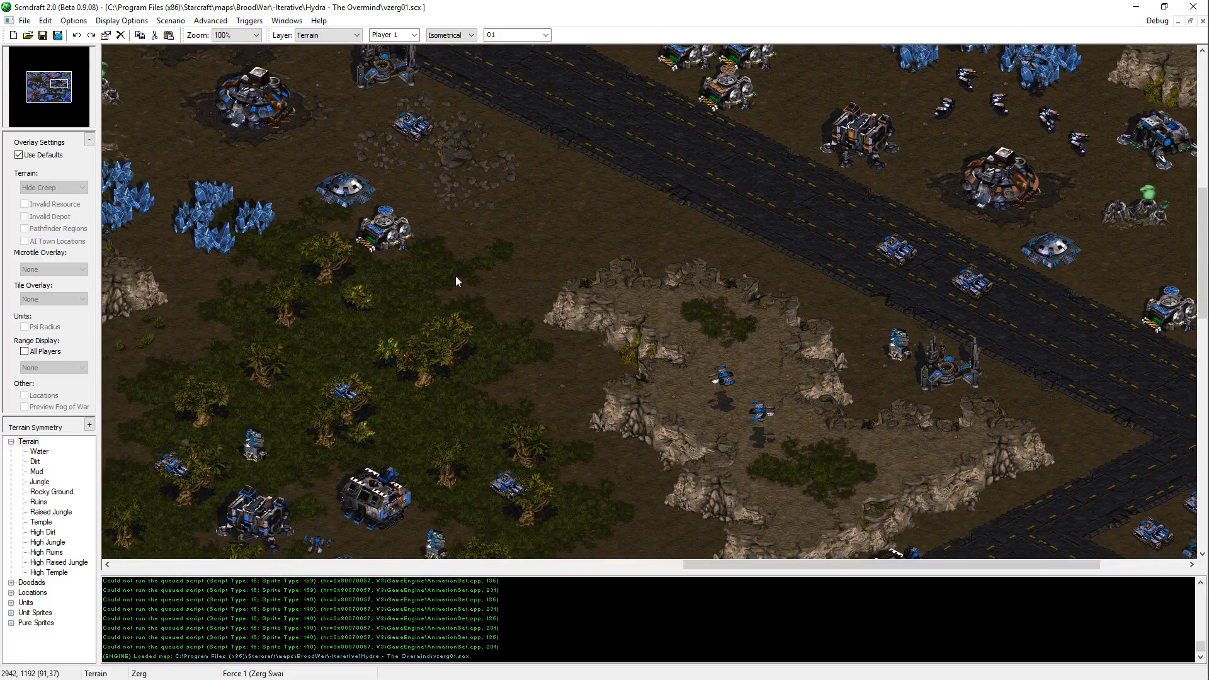
pyautogui.press('Up')
pyautogui.press('Up')
pyautogui.press('Up')
pyautogui.press('Up')
pyautogui.press('Up')
pyautogui.press('Up')
pyautogui.press('Up')
pyautogui.press('Up')
pyautogui.press('Up')
pyautogui.press('Up')
pyautogui.press('Up')
pyautogui.press('Up')
pyautogui.press('Up')
pyautogui.press('Up')
pyautogui.press('Up')
pyautogui.press('Left')
pyautogui.press('Left')
pyautogui.press('Left')
pyautogui.press('Left')
pyautogui.press('Left')
pyautogui.moveTo(613, 218); pyautogui.dragTo(576, 238, button='middle')
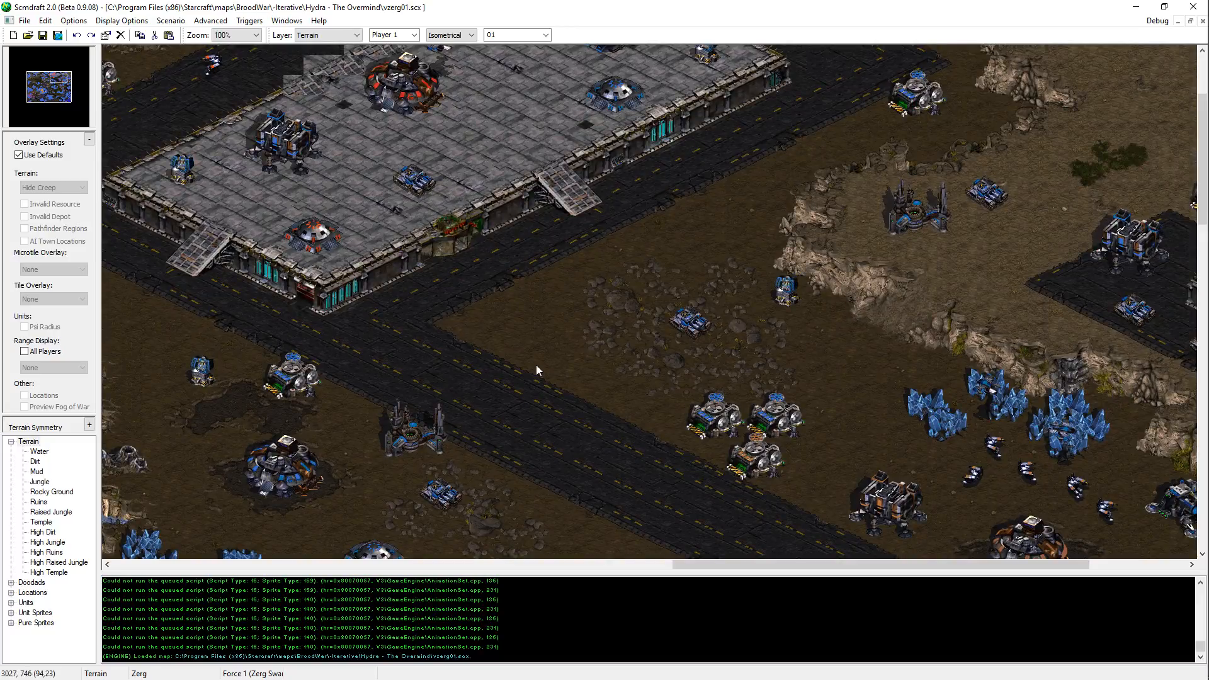
pyautogui.moveTo(1073, 57); pyautogui.dragTo(928, 187, button='middle')
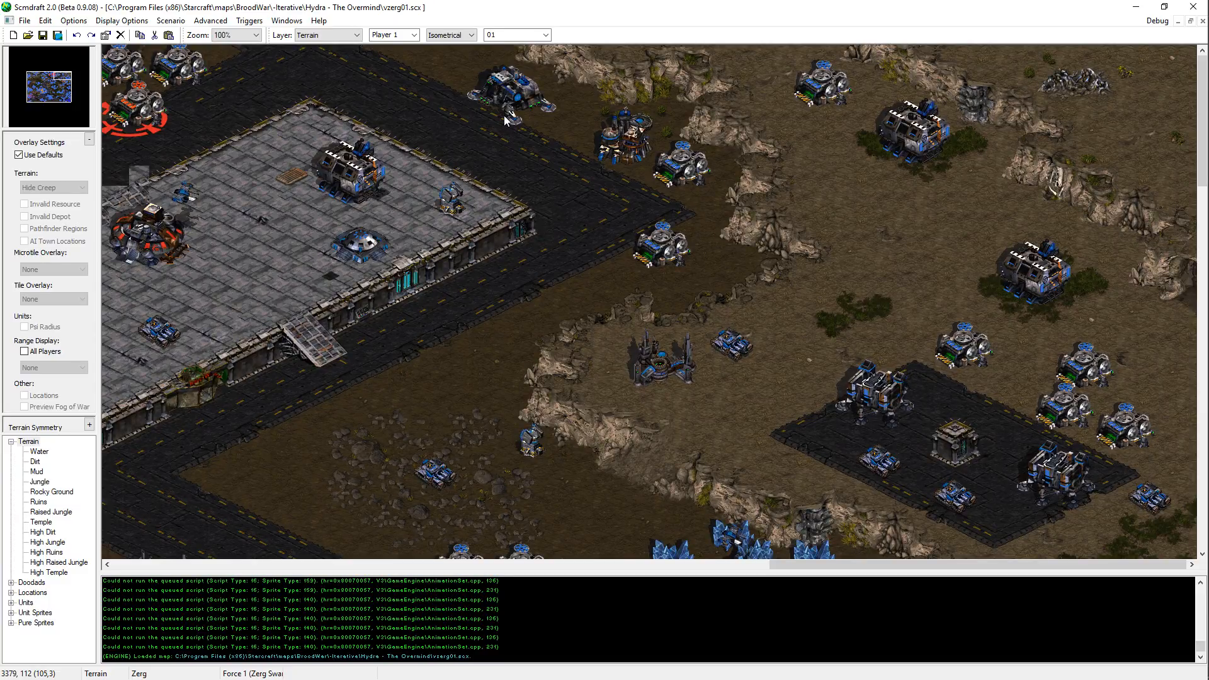
# Step: Paint Dirt with the size 1 isometric brush around the barracks and supply depots northwest of the eastern command center, saving the map along the way
pyautogui.scroll(-5, 1004, 423)
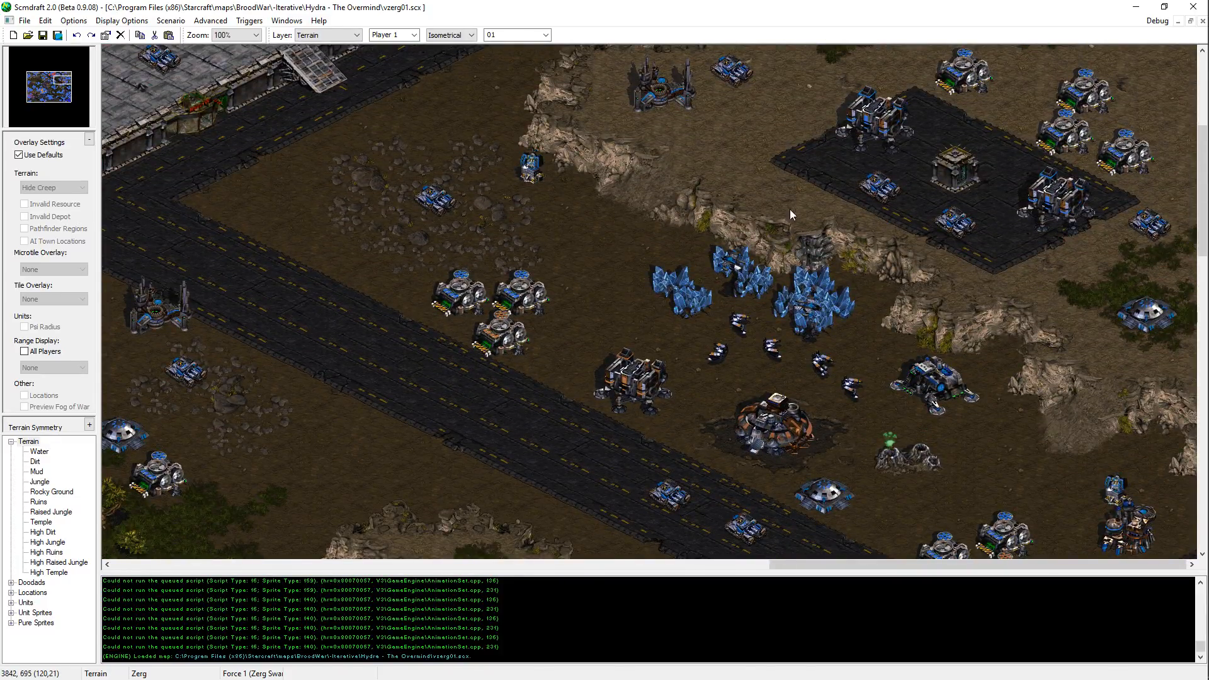
pyautogui.click(638, 320)
pyautogui.click(629, 313)
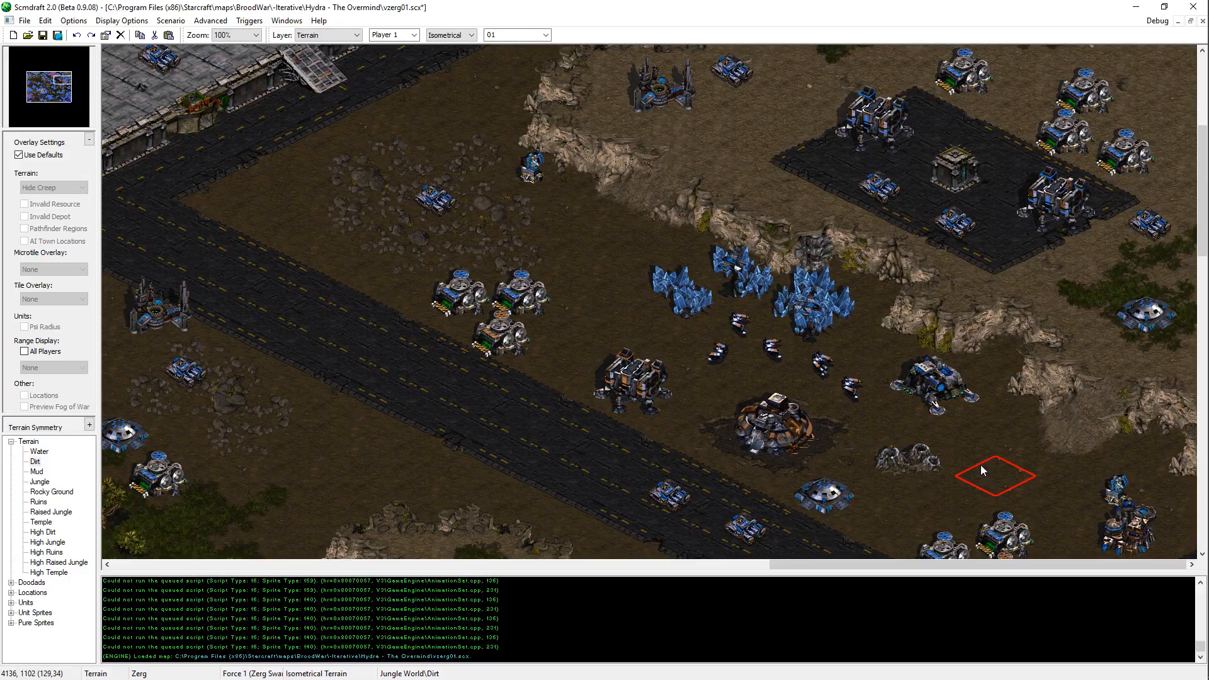
pyautogui.scroll(-3, 914, 378)
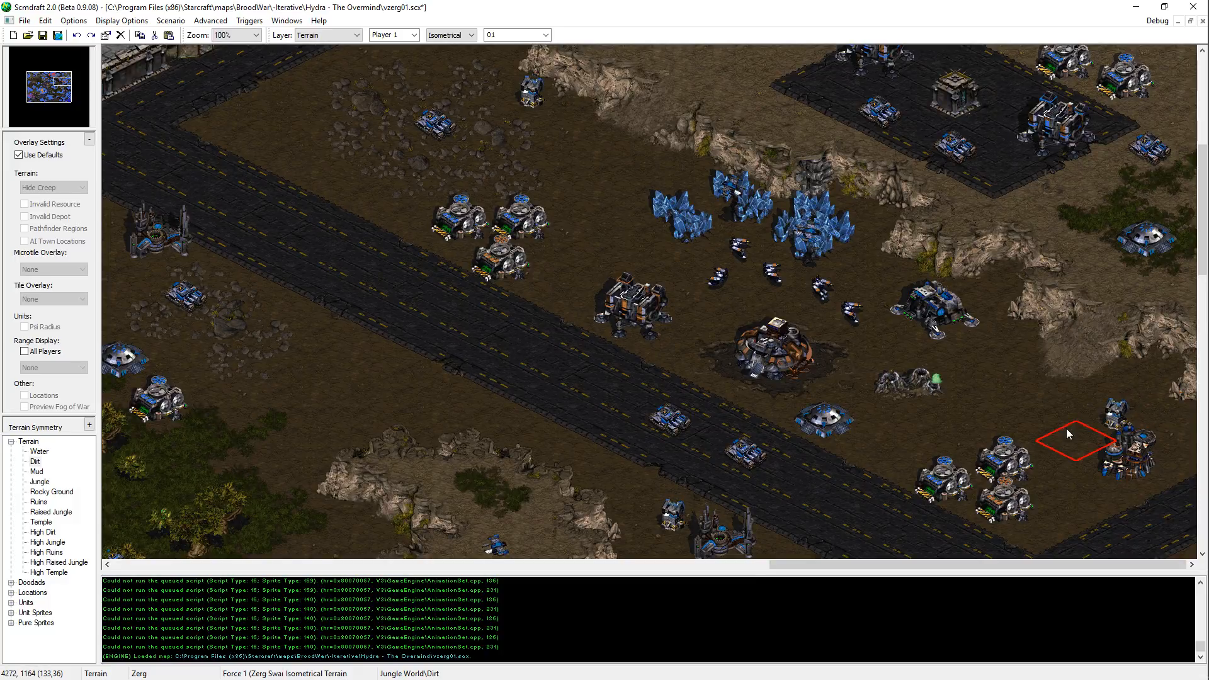
pyautogui.hotkey('ctrl', 's')
pyautogui.scroll(1, 692, 297)
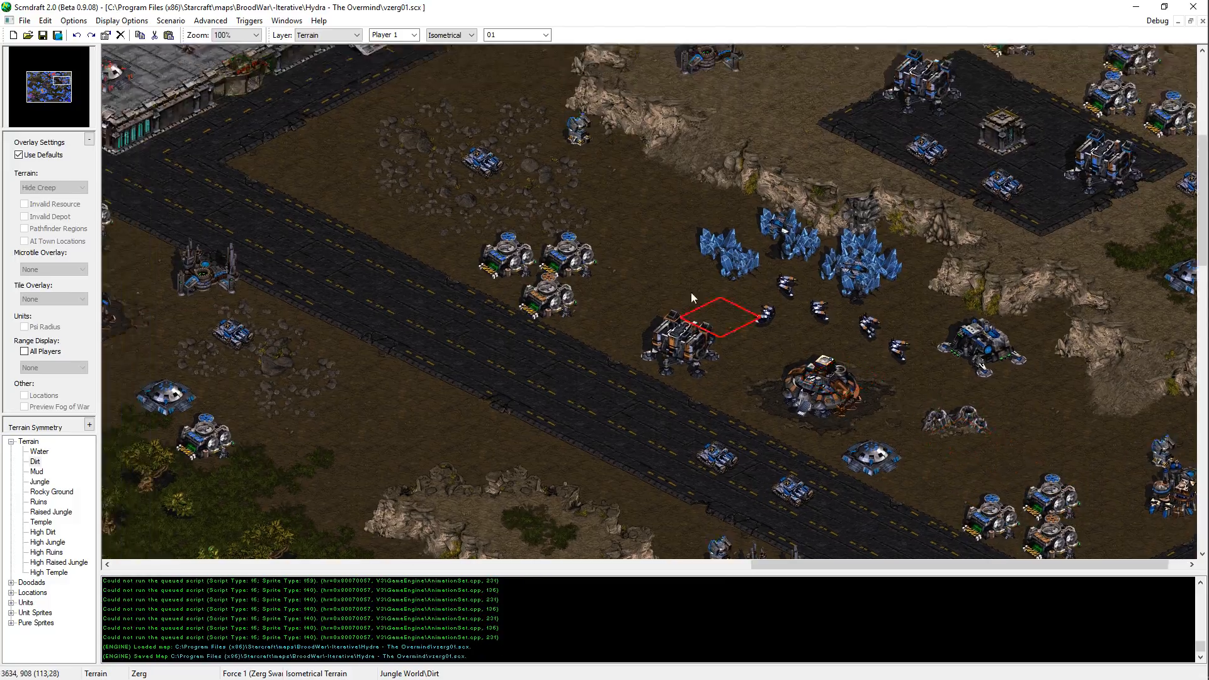
pyautogui.moveTo(692, 297); pyautogui.dragTo(631, 247, button='middle')
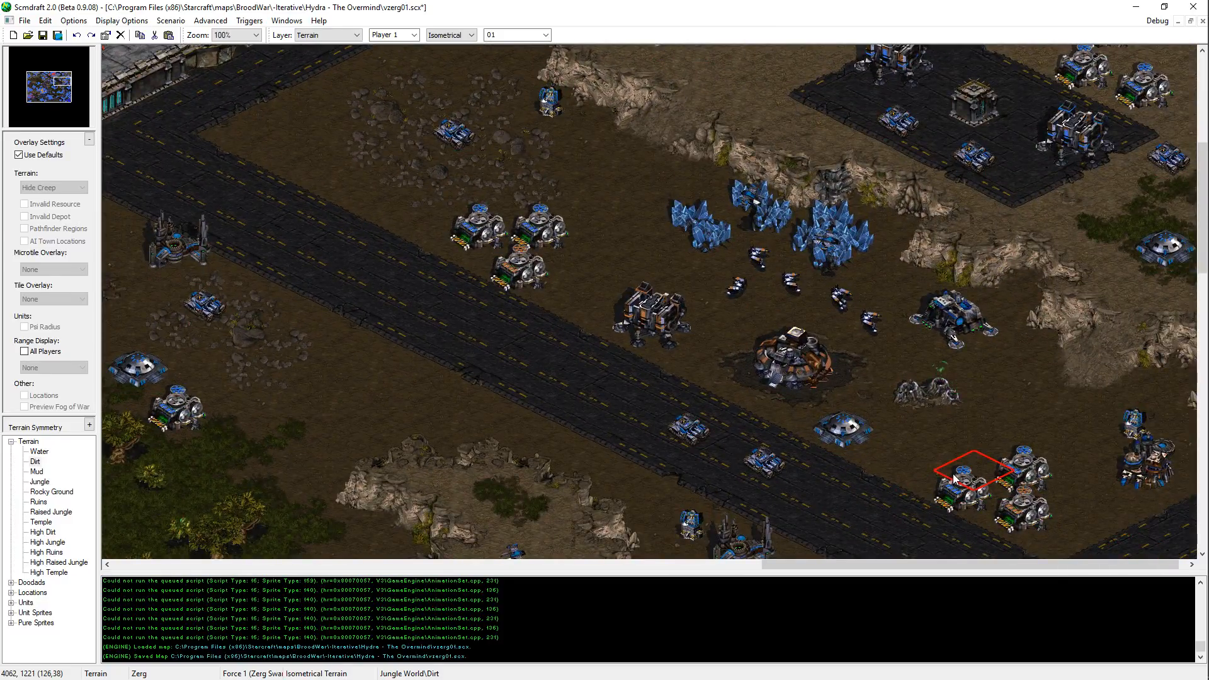
pyautogui.hotkey('ctrl', 's')
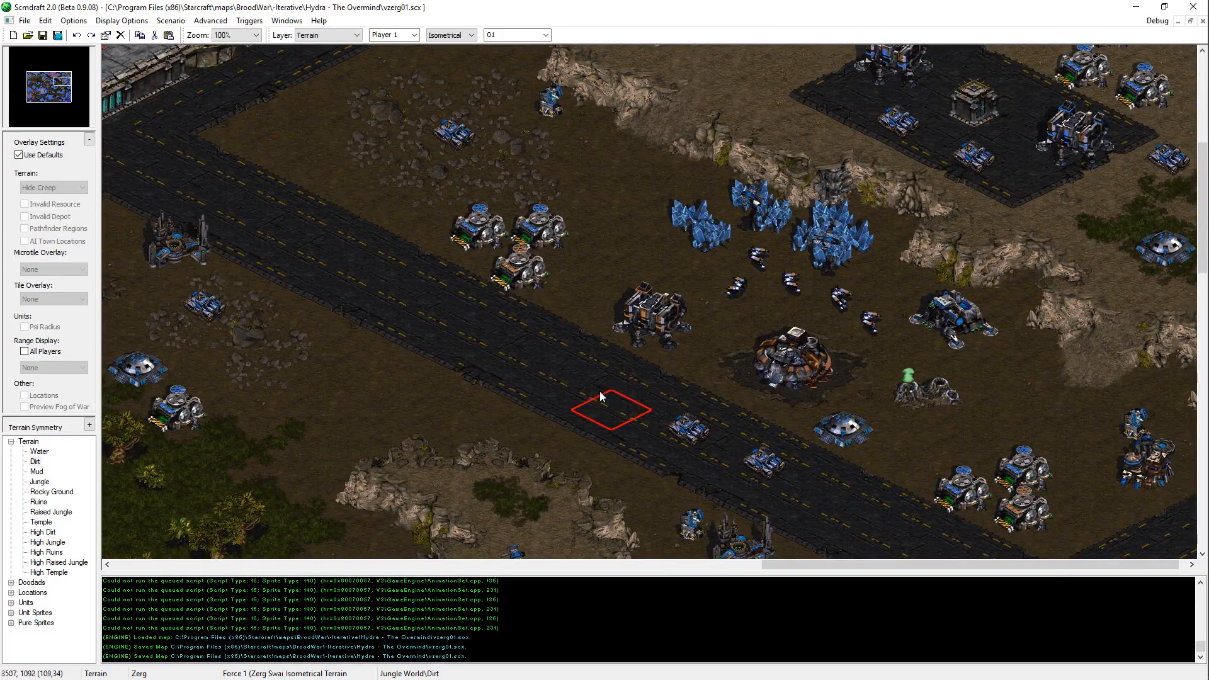
# Step: Examine the terrain around the eastern road, the temple platform and the river beside the jungle, switching between isometric and rectangular brushes
pyautogui.moveTo(717, 544)
pyautogui.mouseDown(button='middle')
pyautogui.moveTo(697, 214)
pyautogui.moveTo(1013, 381)
pyautogui.mouseUp(button='middle')
pyautogui.moveTo(694, 222); pyautogui.dragTo(768, 368, button='middle')
pyautogui.moveTo(1052, 240); pyautogui.dragTo(1071, 376, button='middle')
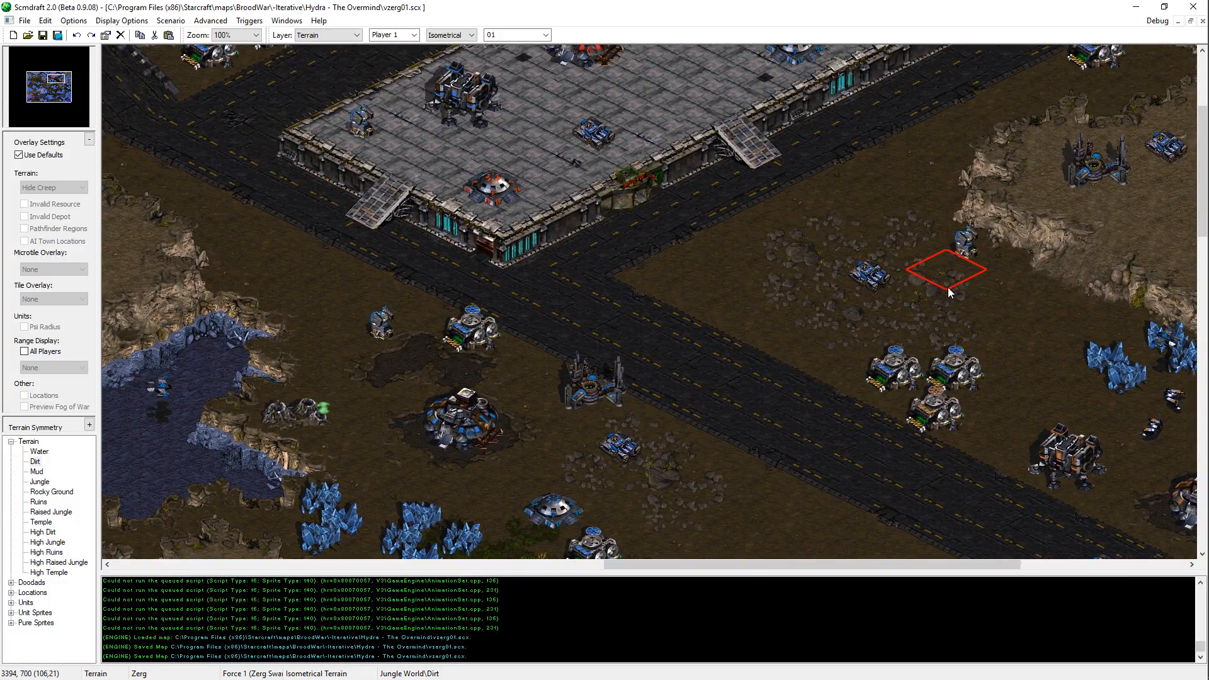
pyautogui.moveTo(617, 342); pyautogui.dragTo(603, 24, button='middle')
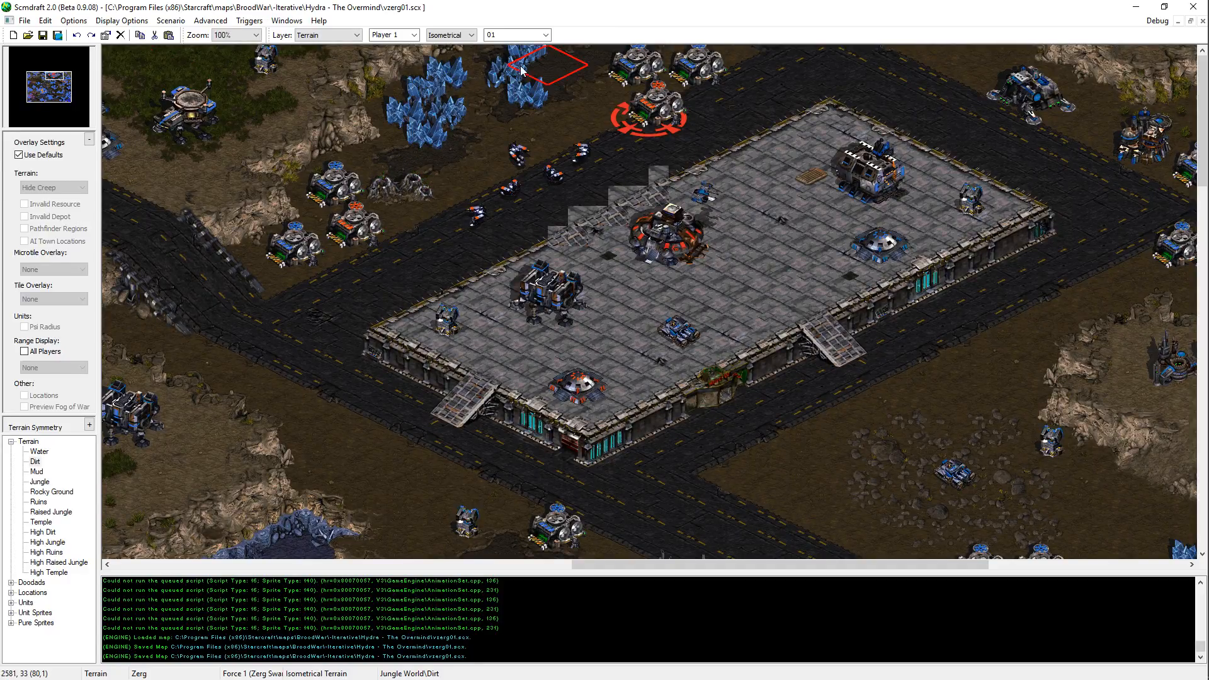
pyautogui.scroll(-1, 441, 35)
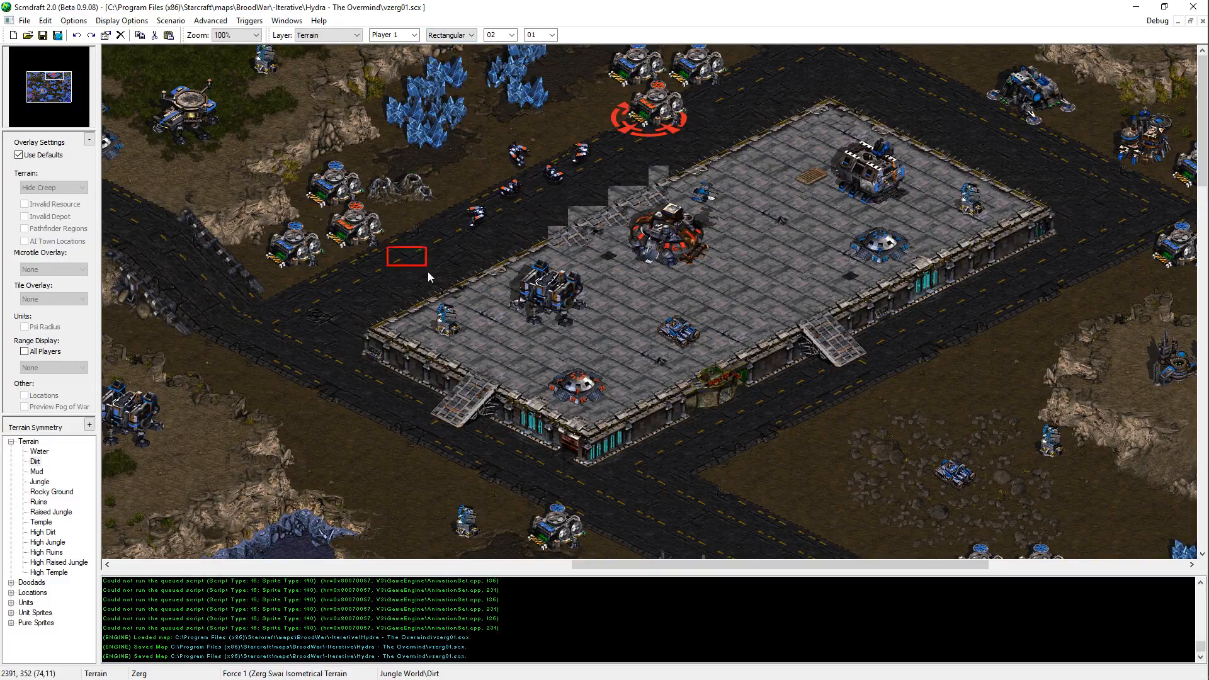
pyautogui.moveTo(671, 411); pyautogui.dragTo(554, 270, button='middle')
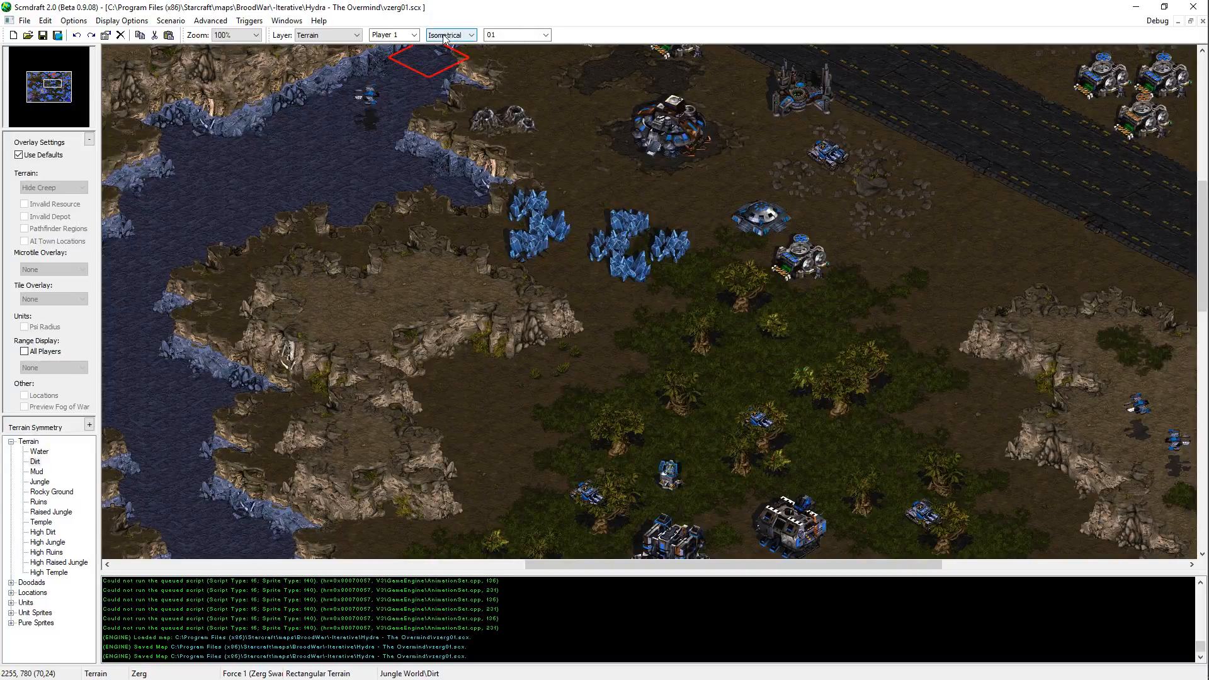
# Step: Switch to Notepad++, save p3_orangedefenders.txt, and add attack_add 14 zergling and attack_add 7 below the last wait_rand 720 1440
pyautogui.hotkey('alt', 'Tab')
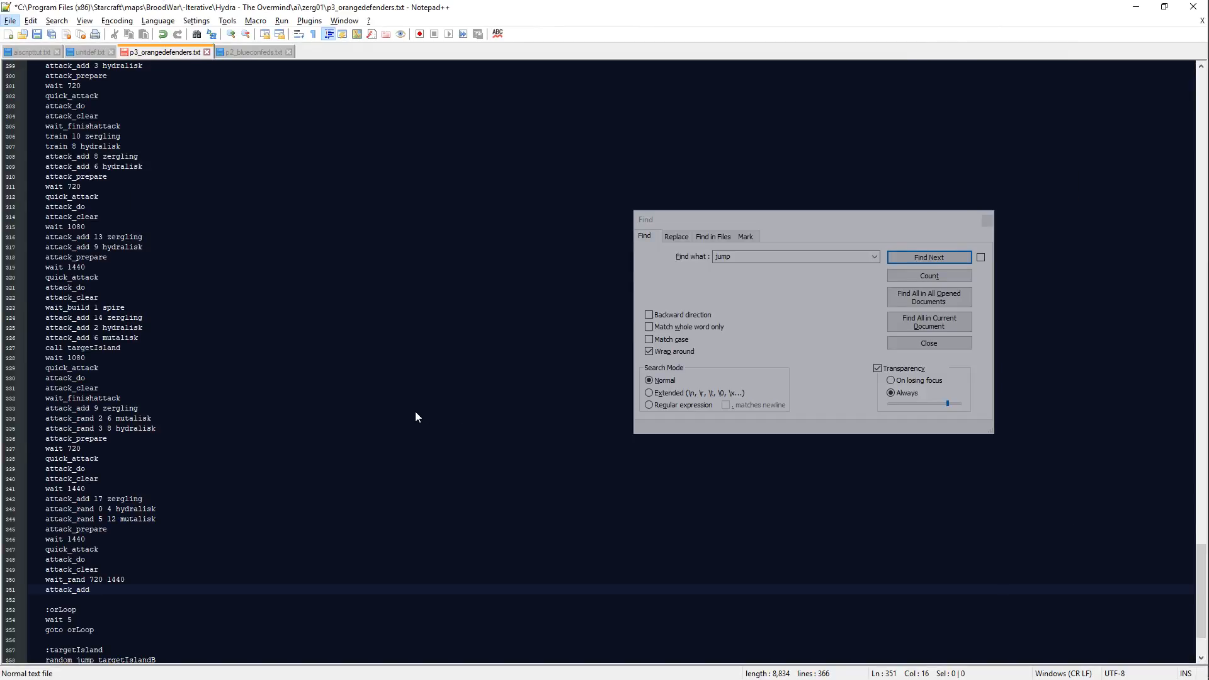
pyautogui.click(181, 591)
pyautogui.hotkey('ctrl', 's')
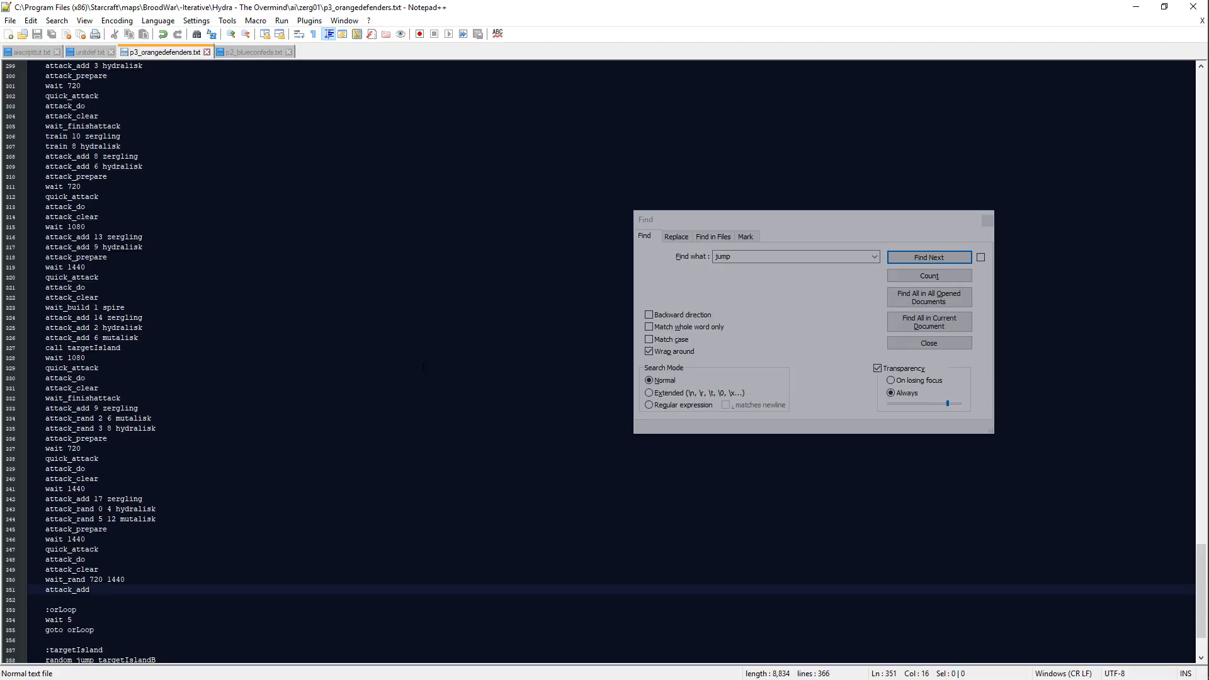
pyautogui.write('14 zergling')
pyautogui.press('Return')
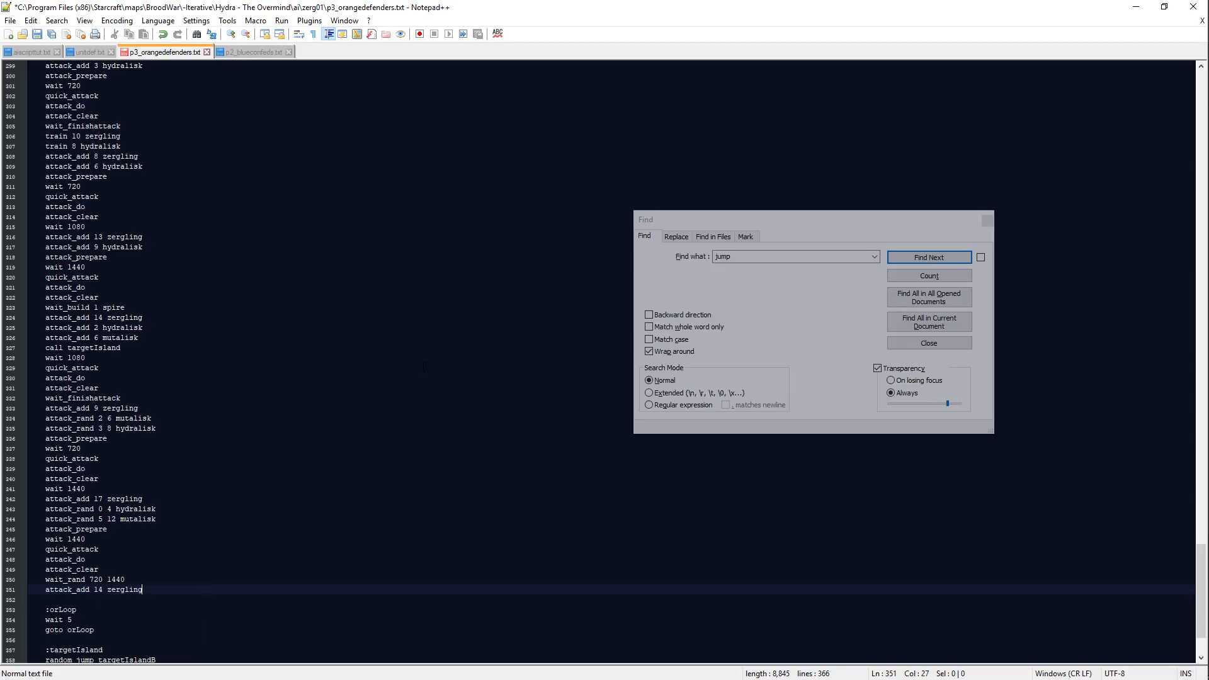
pyautogui.write('attack_add  7')
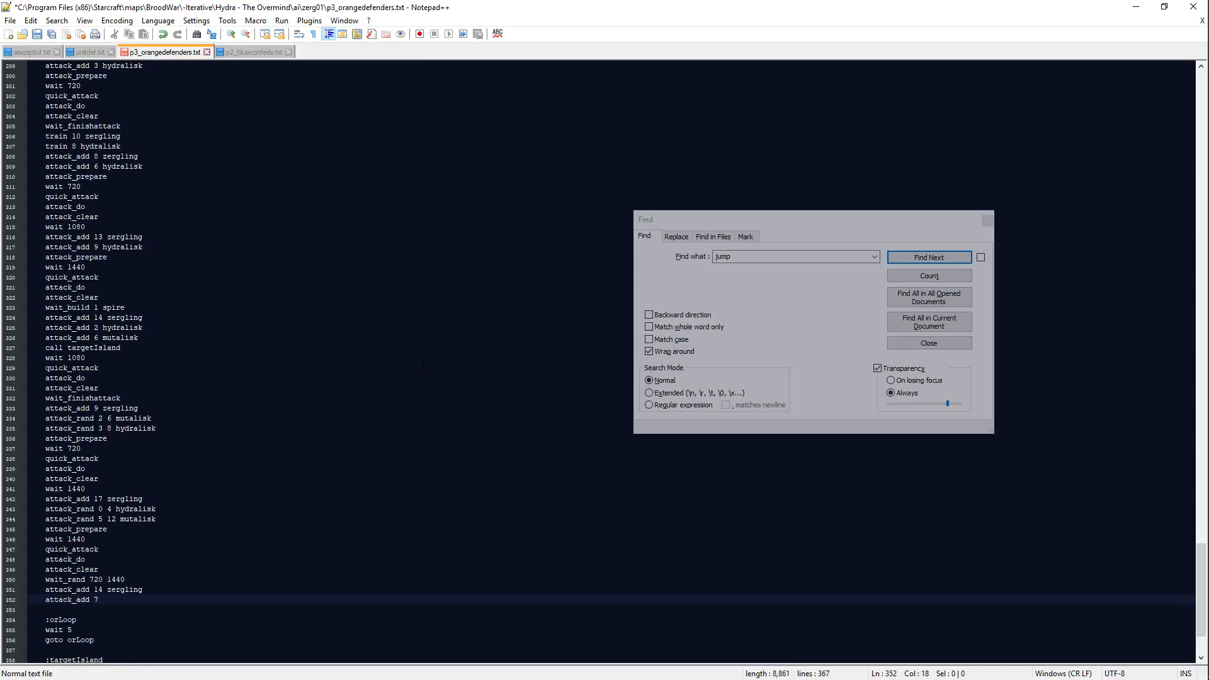
# Step: Set the wait_rand after the overlord_transport upgrade in the :orUpgLair block to 3660 4230
pyautogui.scroll(13, 424, 367)
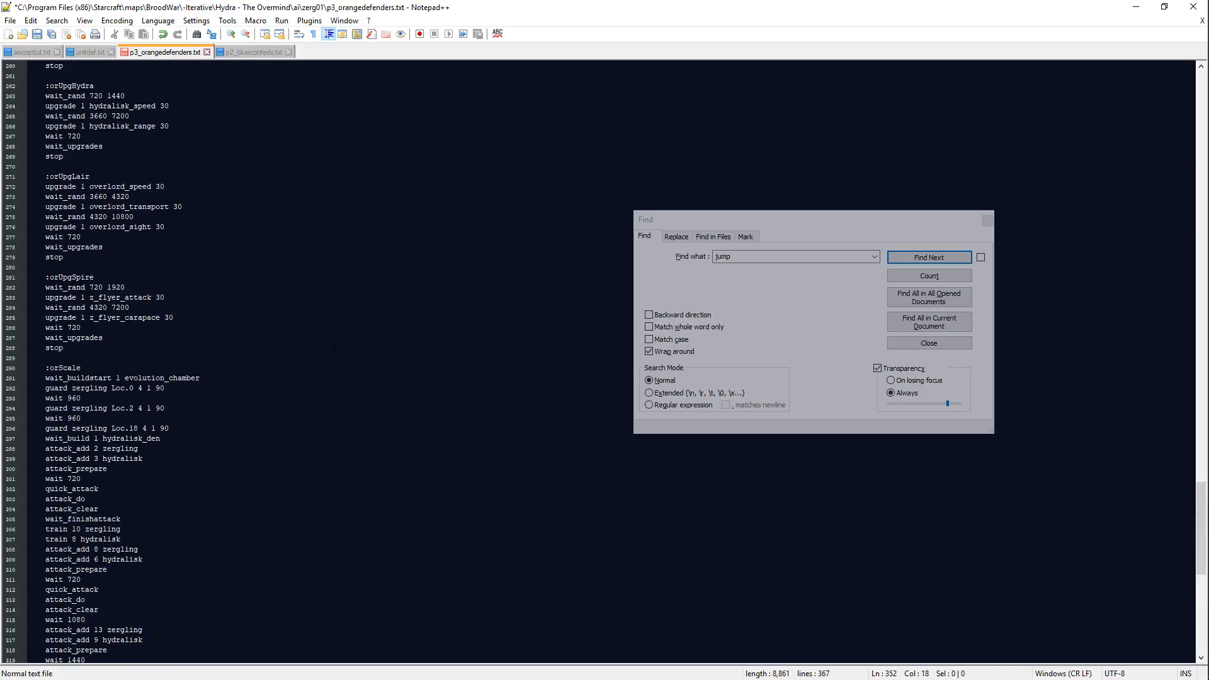
pyautogui.click(226, 226)
pyautogui.press('Up')
pyautogui.press('Up')
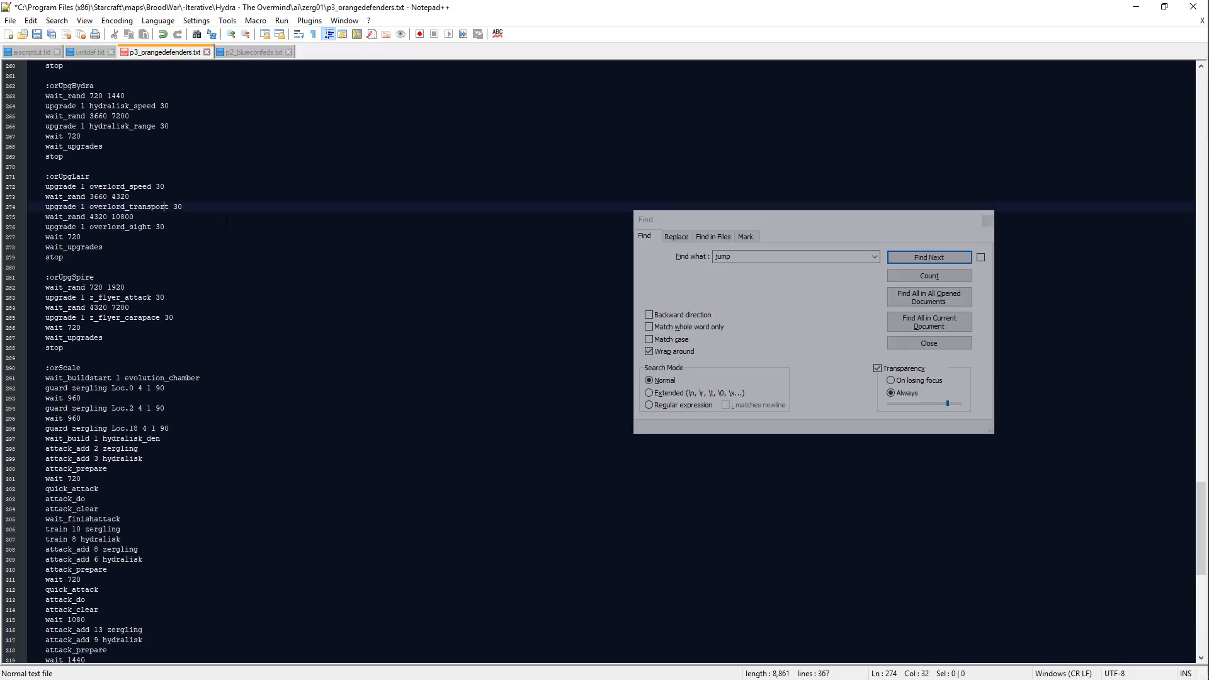
pyautogui.press('Down')
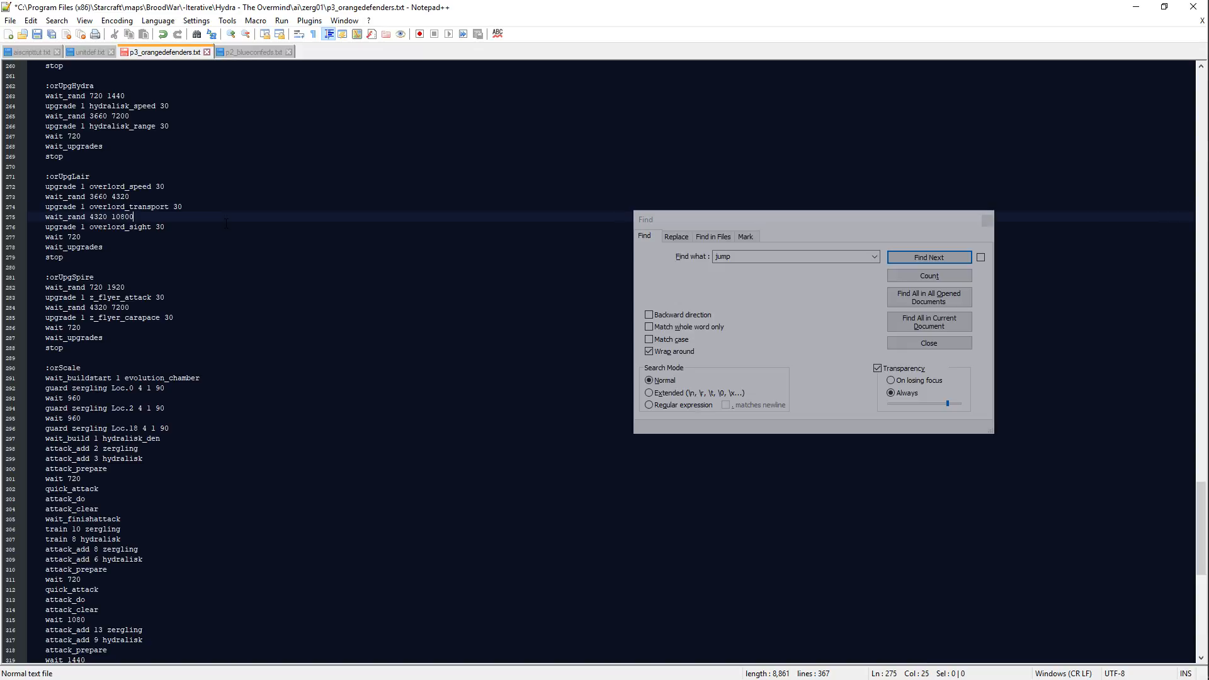
pyautogui.hotkey('shift', 'Left')
pyautogui.hotkey('shift', 'Left')
pyautogui.hotkey('shift', 'Left')
pyautogui.hotkey('shift', 'Left')
pyautogui.hotkey('shift', 'Left')
pyautogui.hotkey('shift', 'Left')
pyautogui.press('BackSpace')
pyautogui.press('BackSpace')
pyautogui.press('BackSpace')
pyautogui.press('BackSpace')
pyautogui.press('BackSpace')
pyautogui.write('3660 4230')
# Step: Add check_transports and wait_rand 3660 4320 before the overlord_sight upgrade in :orUpgLair, and save the script
pyautogui.press('Return')
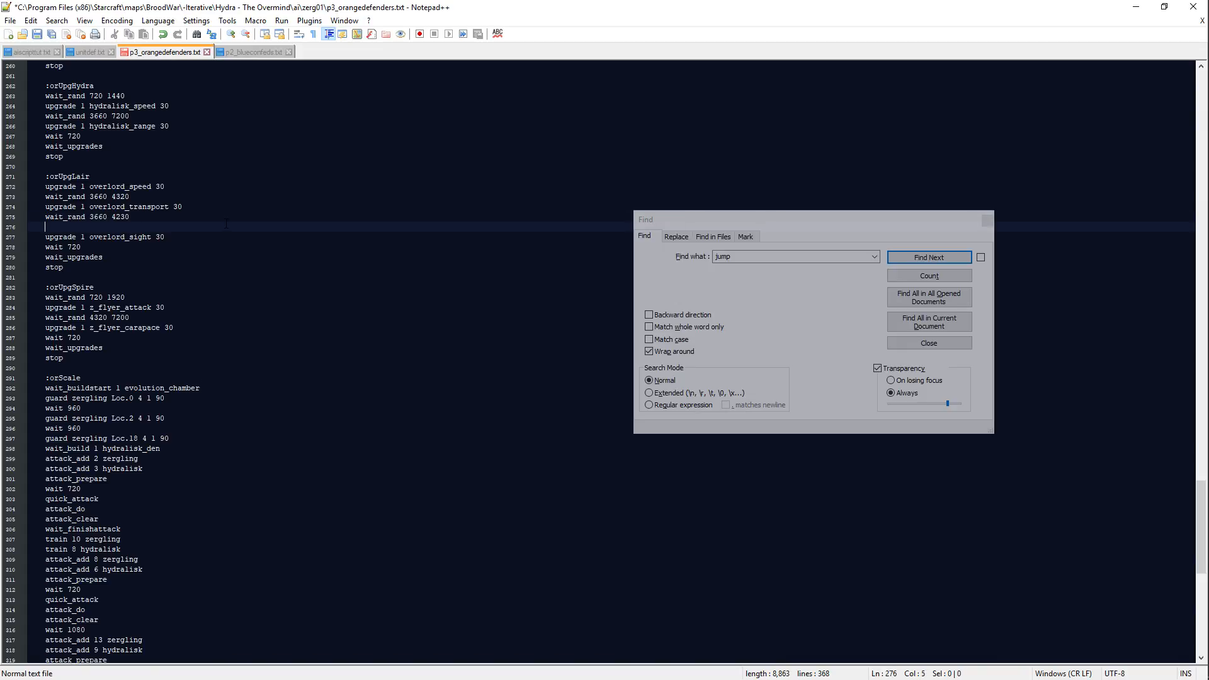
pyautogui.write('check ')
pyautogui.write('transports')
pyautogui.press('Return')
pyautogui.write('wait_rand 3660 4320')
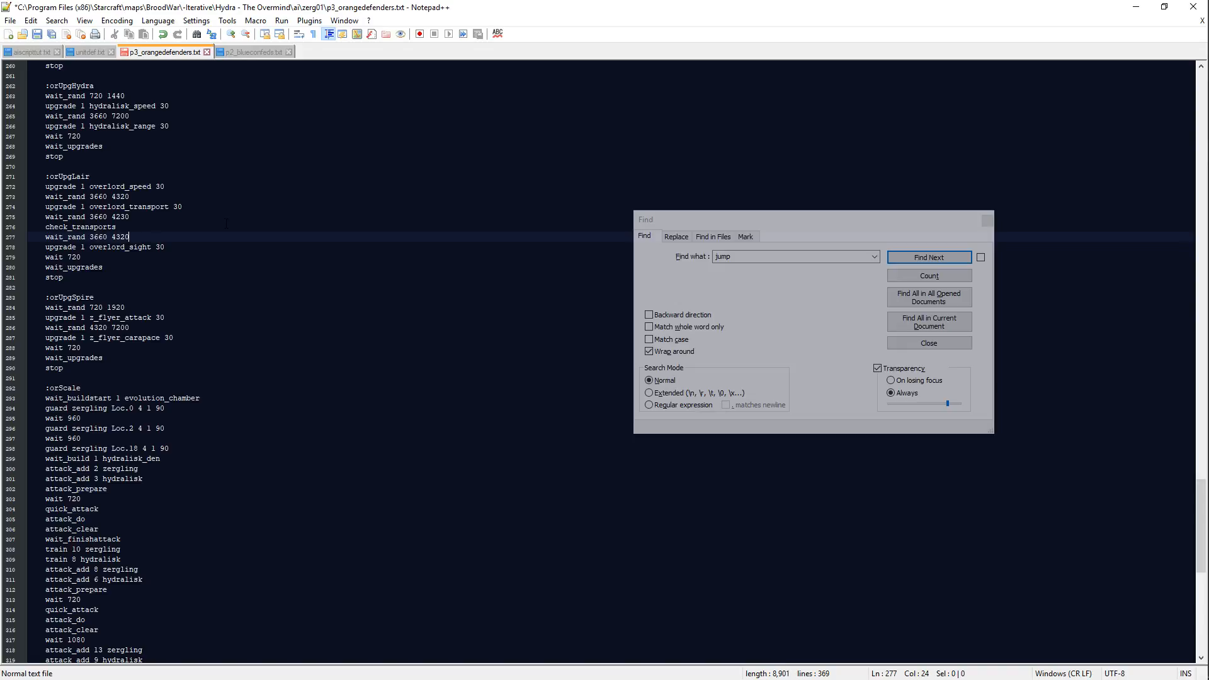
pyautogui.hotkey('ctrl', 's')
# Step: Return to the end of the incomplete attack_add 7 line above :orLoop
pyautogui.hotkey('ctrl', 'End')
pyautogui.click(239, 510)
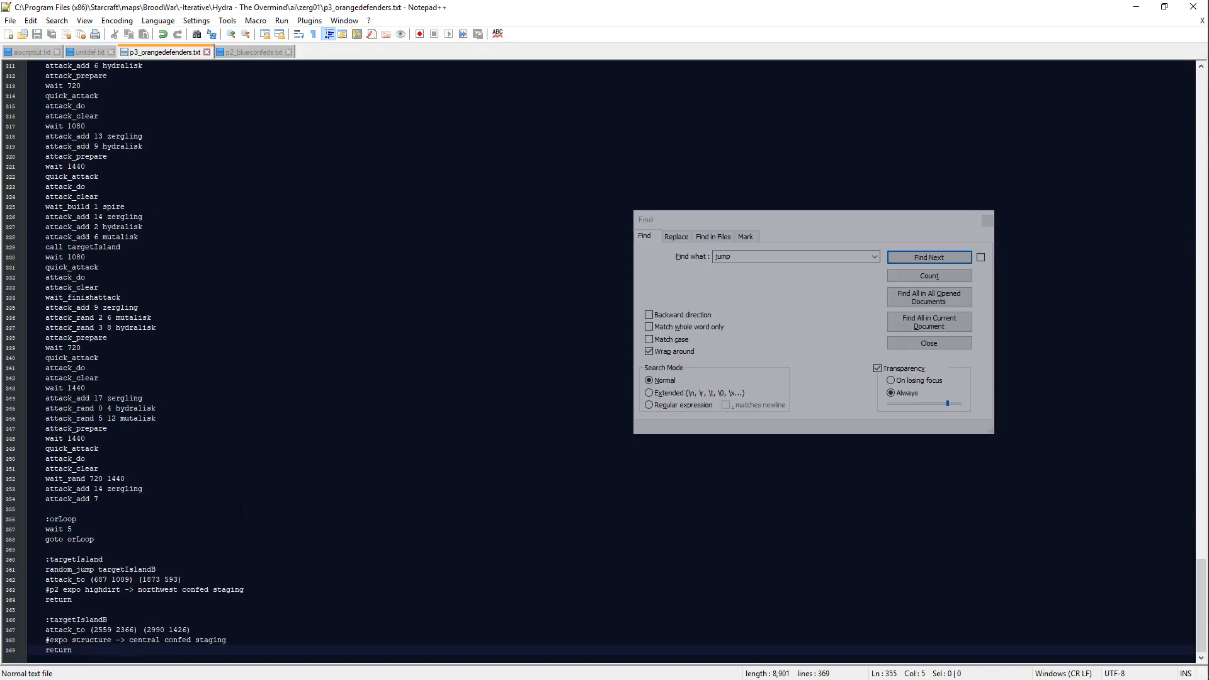
pyautogui.click(247, 499)
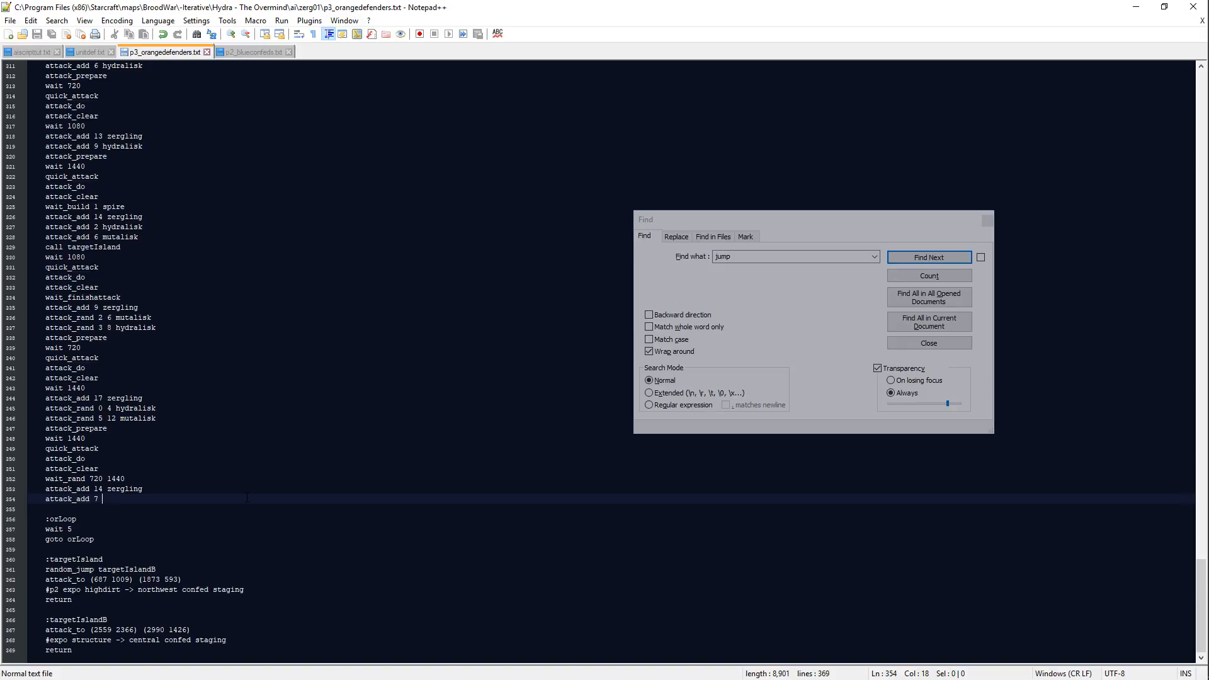
# Step: Complete the unfinished attack_add 7 line above :orLoop with mutalisk, and insert attack_add 7 hydralisk above it
pyautogui.write('mutalisk')
pyautogui.press('Return')
pyautogui.write('att')
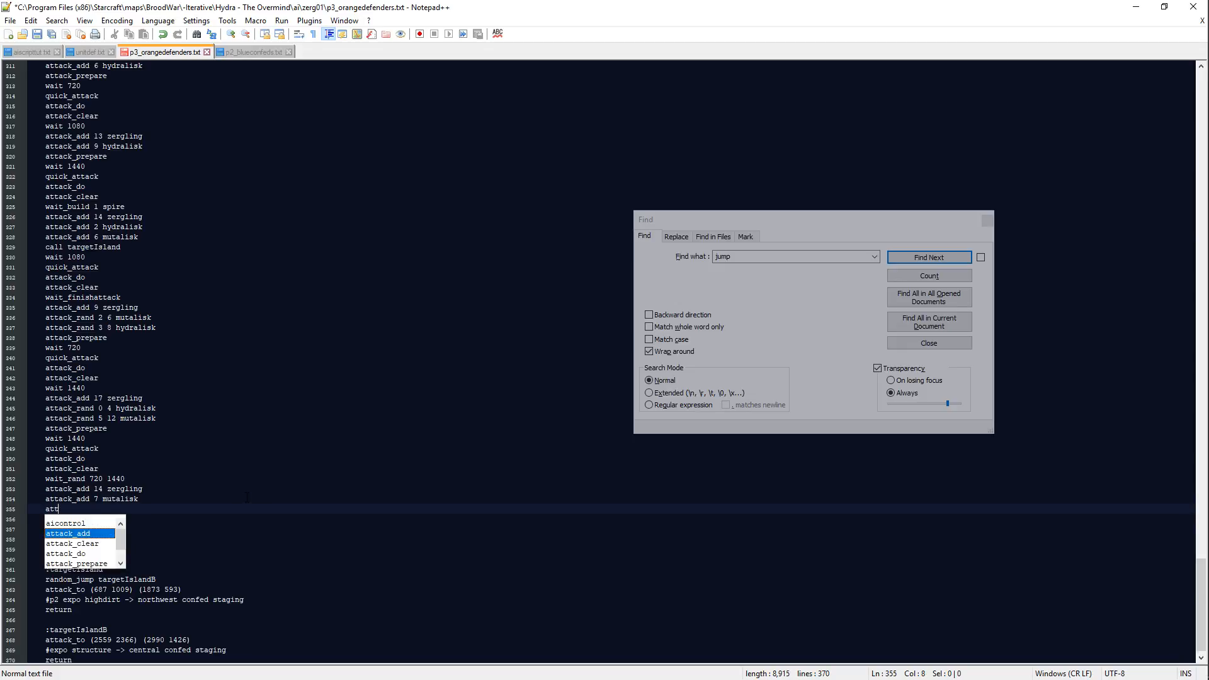
pyautogui.press('BackSpace')
pyautogui.press('BackSpace')
pyautogui.press('BackSpace')
pyautogui.press('BackSpace')
pyautogui.press('BackSpace')
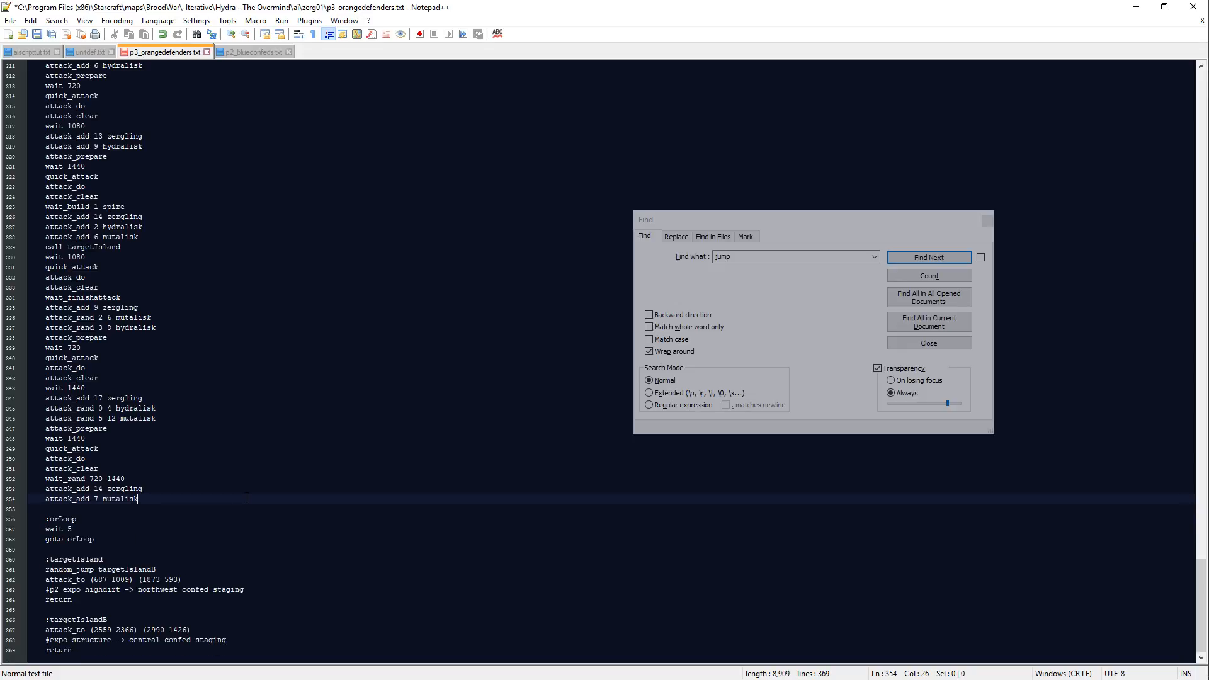
pyautogui.press('Return')
pyautogui.write('attack_add ')
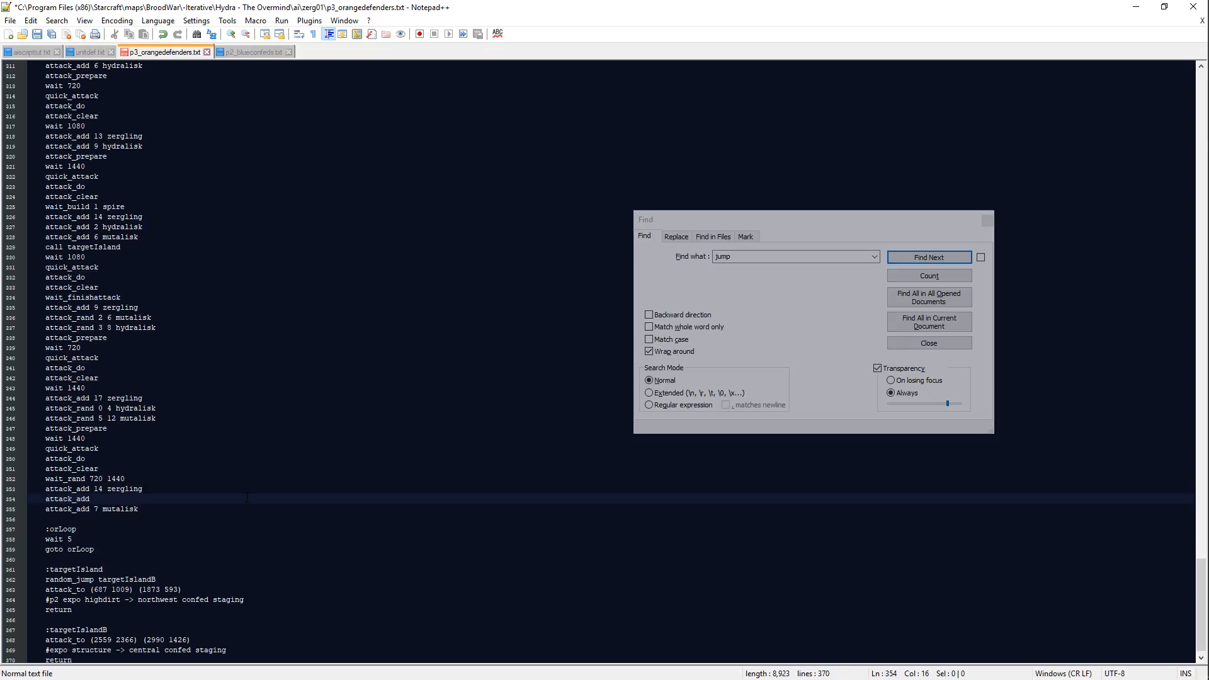
pyautogui.write('7 hydralisk')
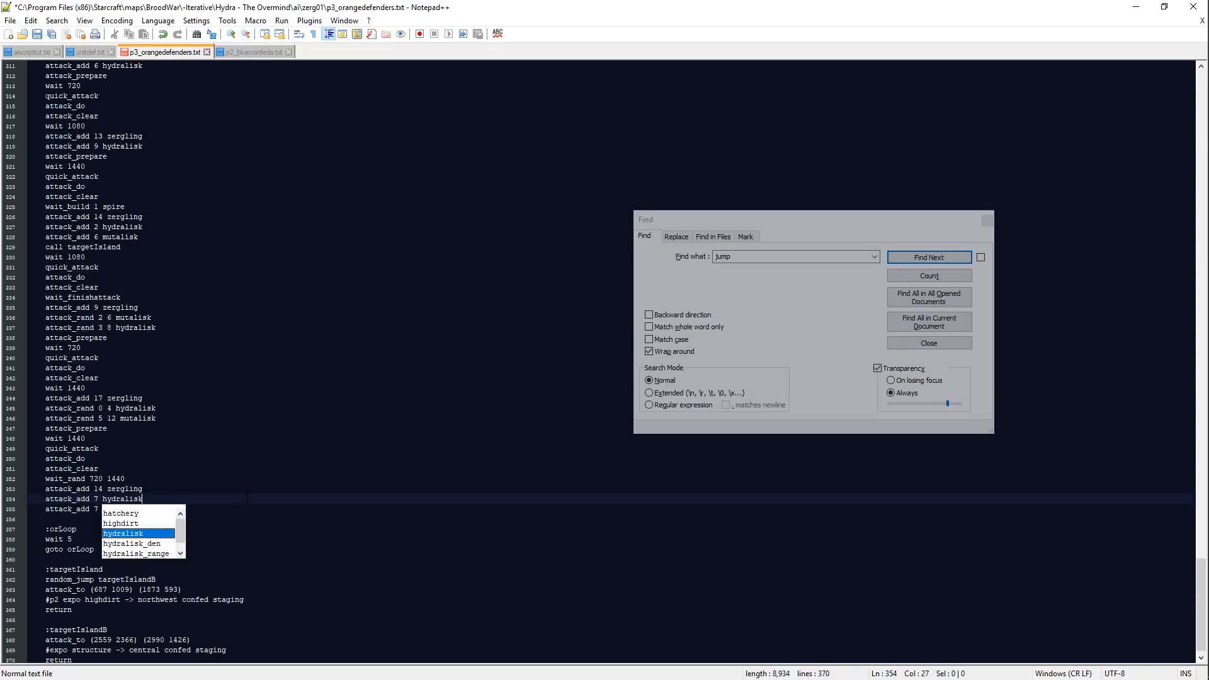
pyautogui.press('Escape')
# Step: Add call targetIsland below the attack_add 7 mutalisk line and save the script
pyautogui.press('Down')
pyautogui.press('Return')
pyautogui.write('call targetIsland')
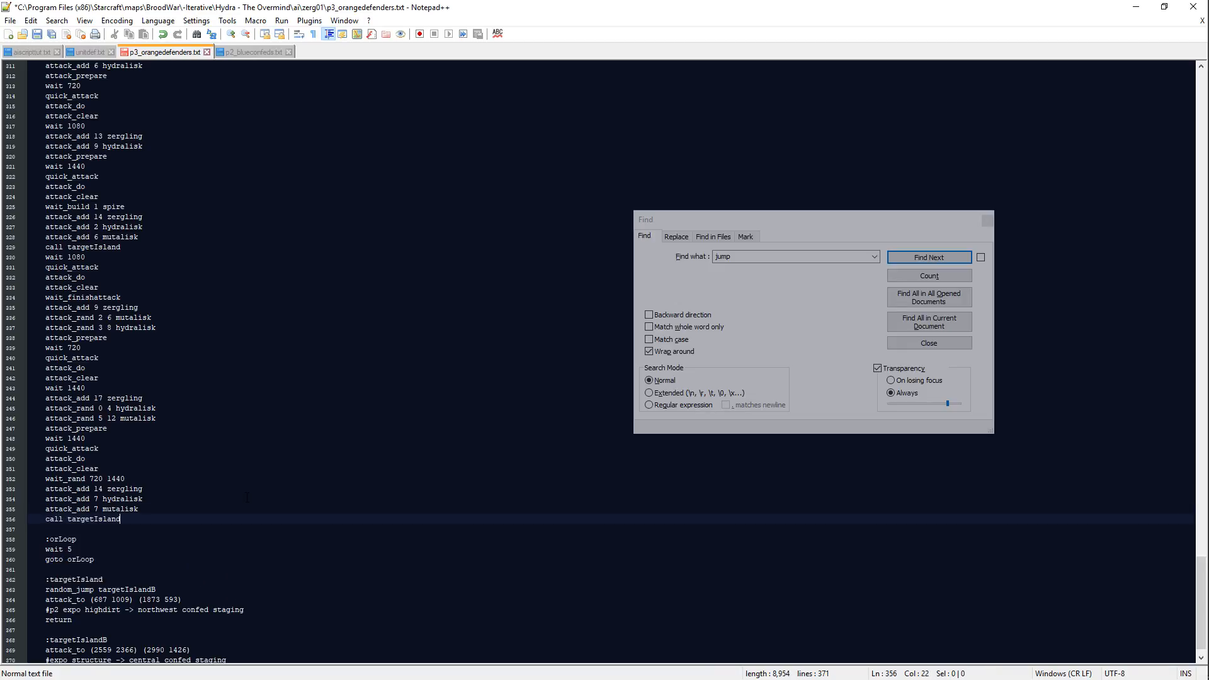
pyautogui.press('Return')
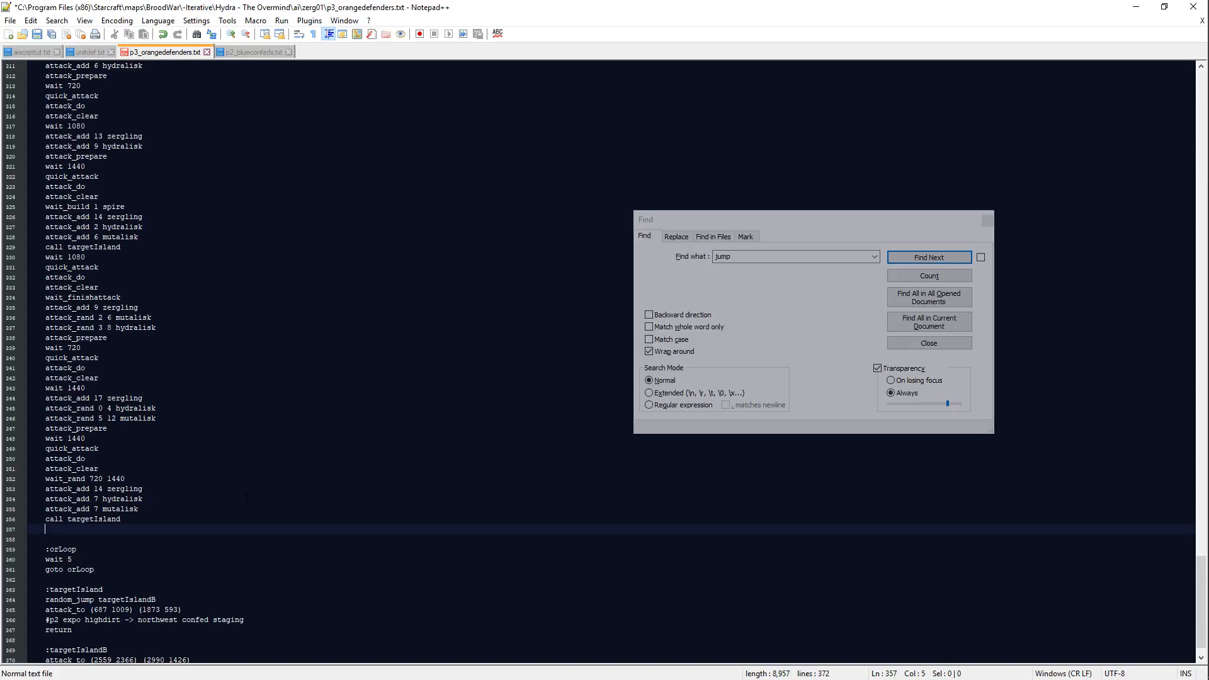
pyautogui.hotkey('ctrl', 's')
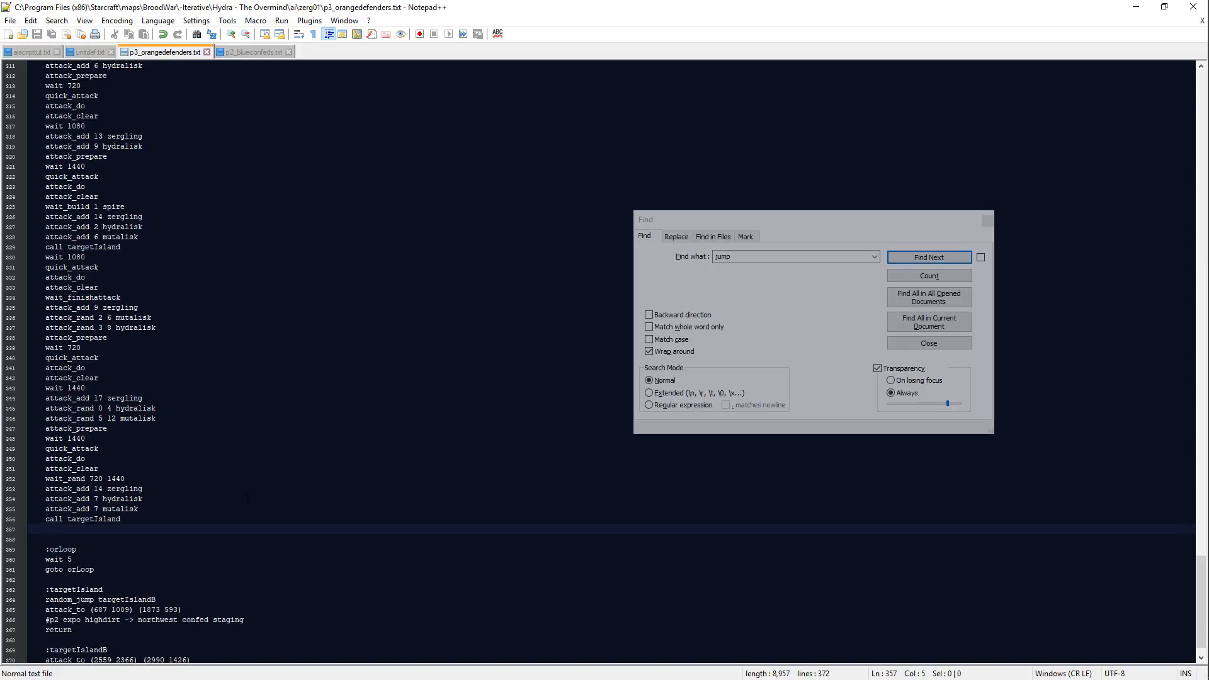
# Step: Add wait 720, quick_attack, attack_do and attack_clear below the last call targetIsland line
pyautogui.write('attack_a')
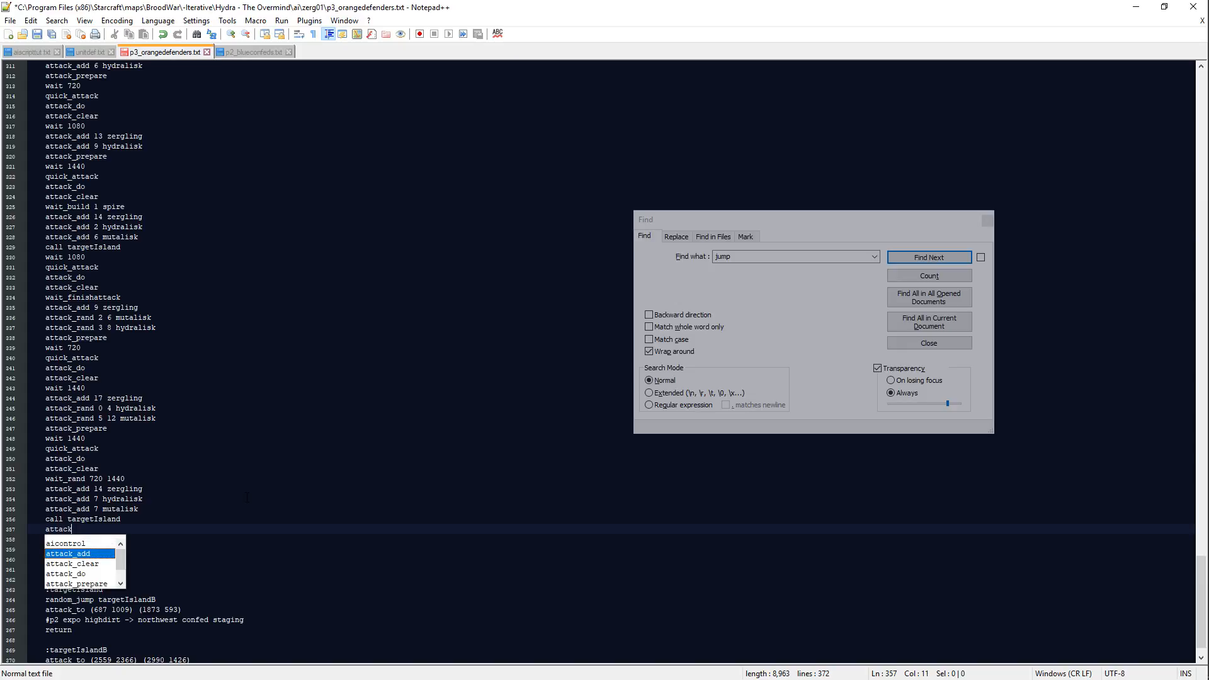
pyautogui.press('BackSpace')
pyautogui.press('BackSpace')
pyautogui.press('BackSpace')
pyautogui.press('BackSpace')
pyautogui.press('BackSpace')
pyautogui.press('BackSpace')
pyautogui.press('BackSpace')
pyautogui.press('BackSpace')
pyautogui.write('wai')
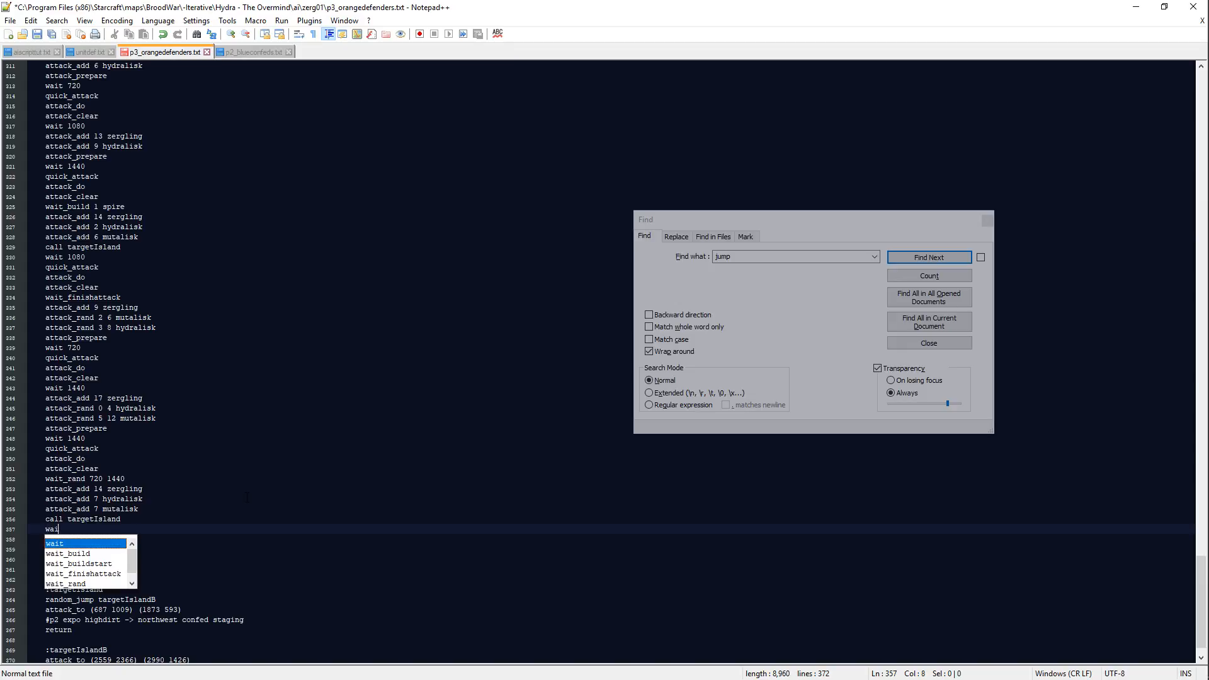
pyautogui.write('t 720')
pyautogui.press('Return')
pyautogui.write('quick_attack')
pyautogui.press('Return')
pyautogui.write('attack_do')
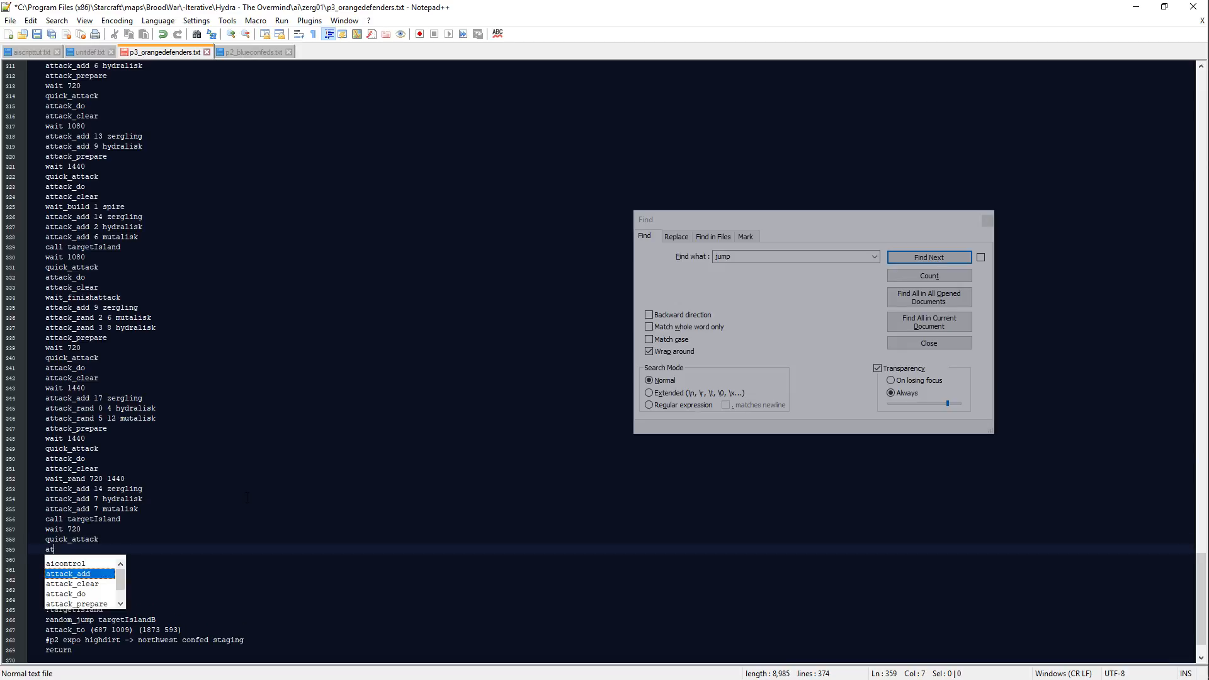
pyautogui.press('Return')
pyautogui.write('attack_clear')
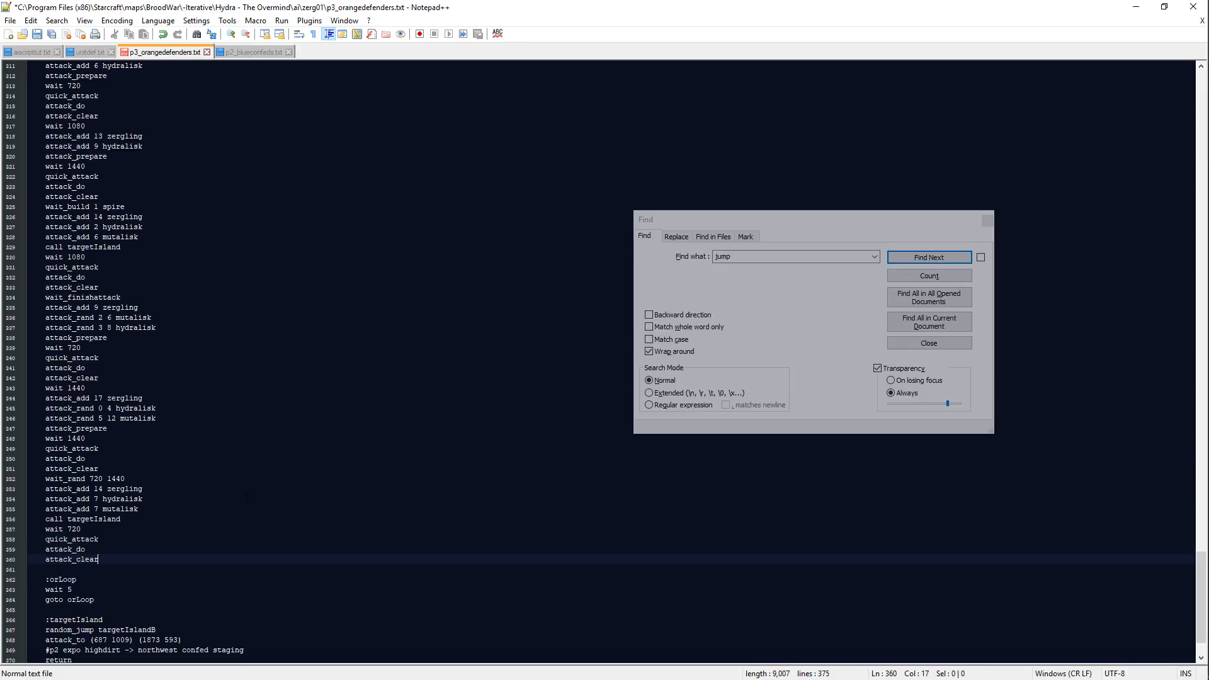
# Step: Set the wait between the last call targetIsland and quick_attack to 1080
pyautogui.press('Up')
pyautogui.press('BackSpace')
pyautogui.press('BackSpace')
pyautogui.press('BackSpace')
pyautogui.write('1080')
pyautogui.press('Down')
pyautogui.press('Down')
pyautogui.press('Down')
pyautogui.press('Down')
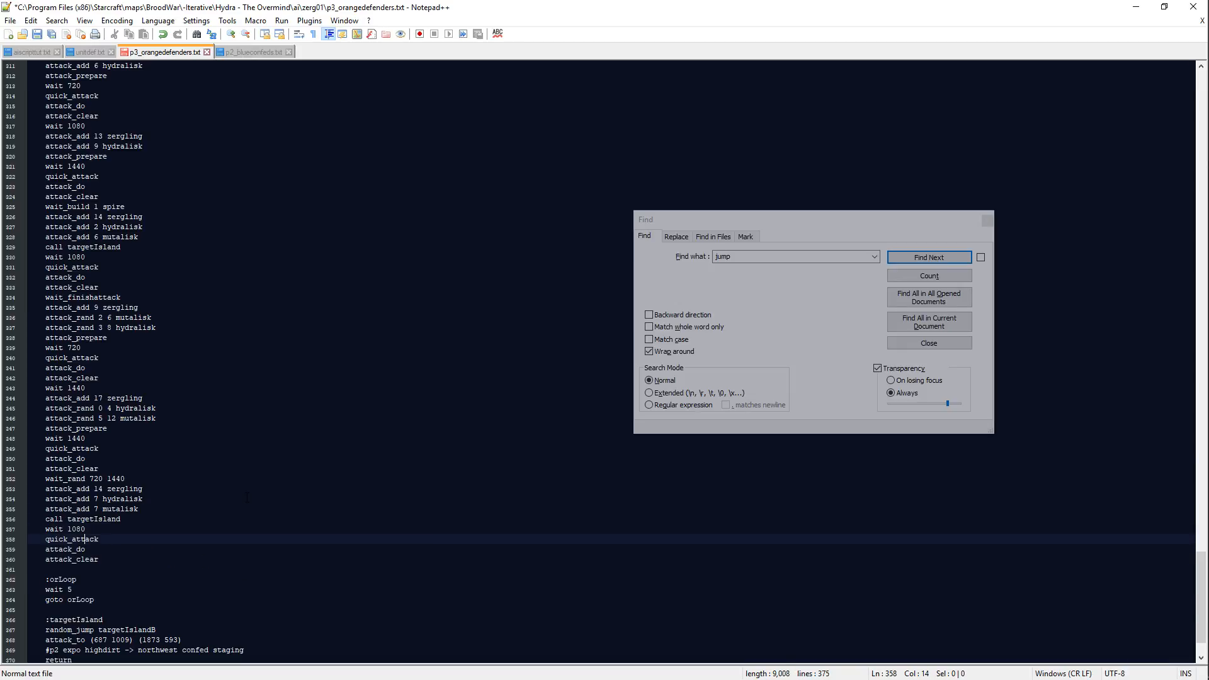
# Step: Add wait 720 after the last attack_clear above :orLoop and save the script
pyautogui.press('Return')
pyautogui.press('Up')
pyautogui.write('wai')
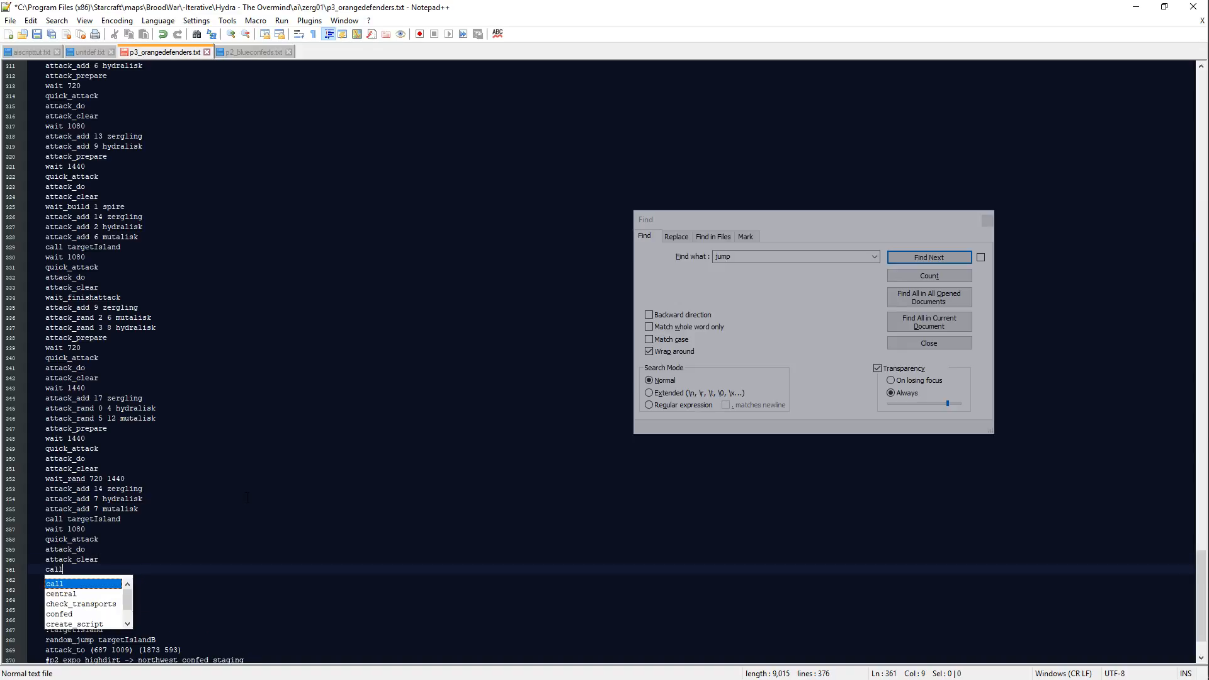
pyautogui.write('t ')
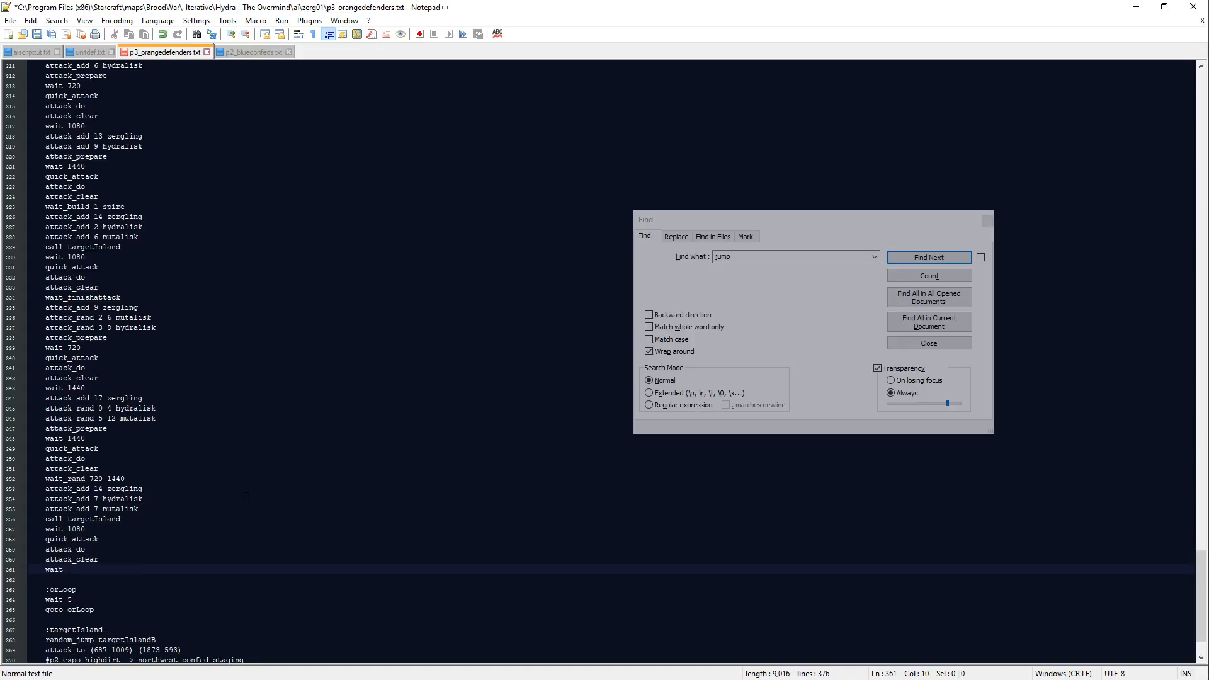
pyautogui.write('720')
pyautogui.press('Return')
pyautogui.press('Return')
pyautogui.write(':')
pyautogui.press('BackSpace')
pyautogui.press('BackSpace')
pyautogui.press('BackSpace')
pyautogui.hotkey('ctrl', 's')
pyautogui.press('Down')
pyautogui.press('Down')
pyautogui.scroll(-3, 240, 499)
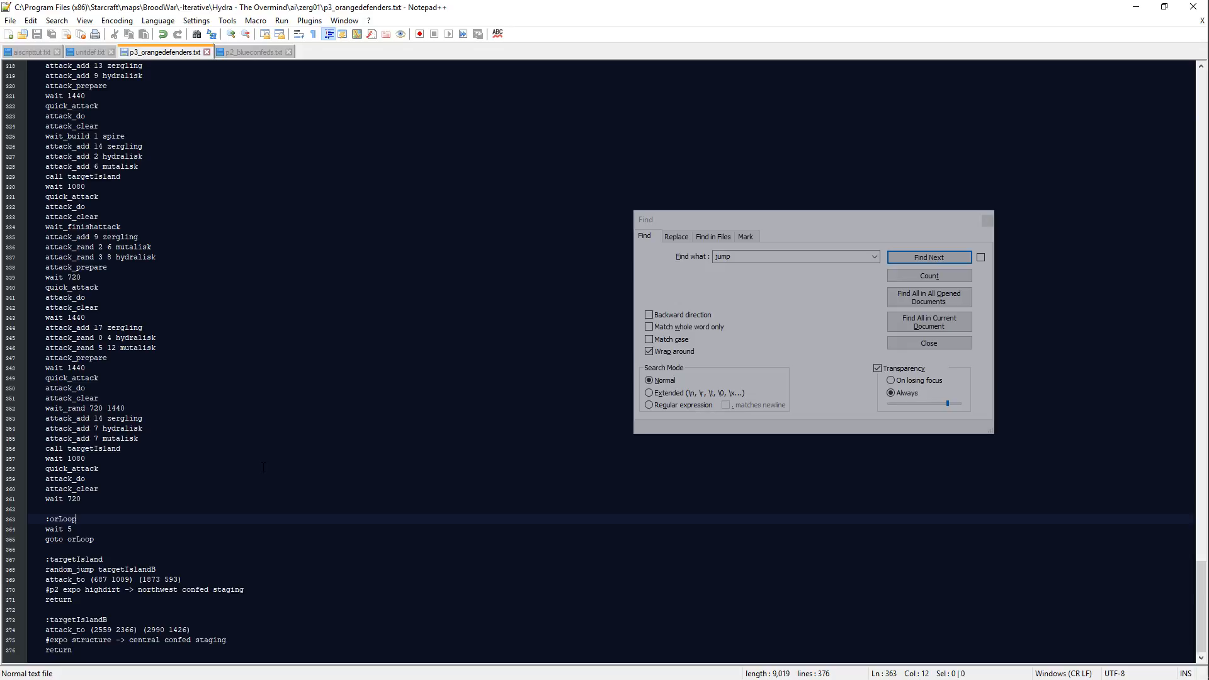
# Step: Switch to SCMDraft and examine the blue bases, cliffs and roads in the eastern part of the map
pyautogui.hotkey('alt', 'Tab')
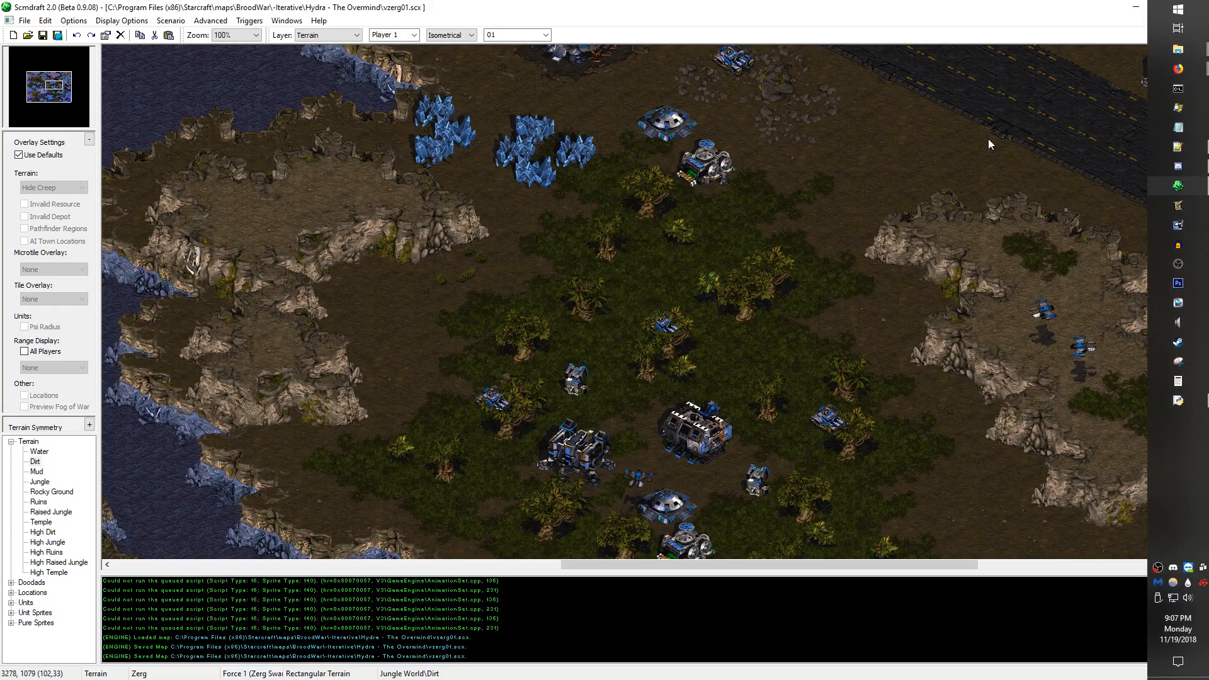
pyautogui.moveTo(749, 180); pyautogui.dragTo(681, 175, button='middle')
pyautogui.press('Right')
pyautogui.press('Right')
pyautogui.press('Right')
pyautogui.press('Right')
pyautogui.press('Right')
pyautogui.press('Right')
pyautogui.press('Right')
pyautogui.press('Right')
pyautogui.press('Right')
pyautogui.press('Right')
pyautogui.press('Right')
pyautogui.press('Right')
pyautogui.press('Right')
pyautogui.press('Right')
pyautogui.press('Right')
pyautogui.press('Right')
pyautogui.press('Right')
pyautogui.press('Right')
pyautogui.press('Right')
pyautogui.press('Right')
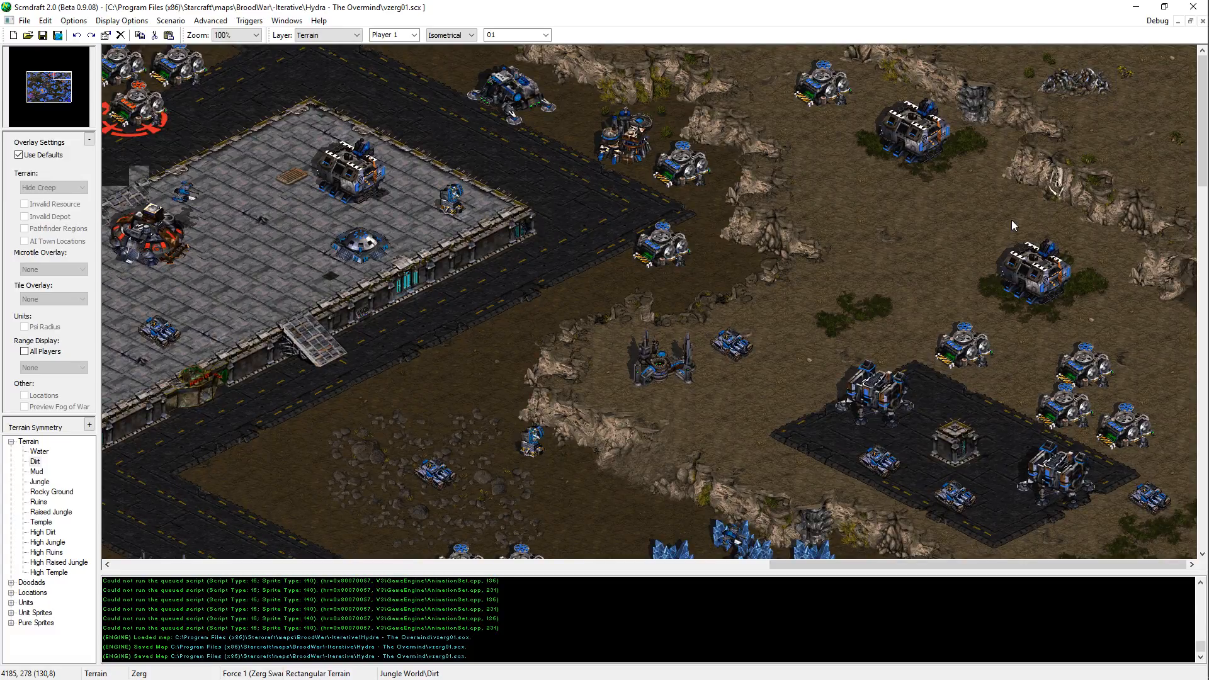
pyautogui.press('Left')
pyautogui.press('Left')
pyautogui.press('Left')
pyautogui.press('Left')
pyautogui.press('Left')
pyautogui.press('Left')
pyautogui.press('Left')
pyautogui.press('Left')
pyautogui.press('Left')
pyautogui.press('Left')
pyautogui.press('Left')
pyautogui.press('Left')
pyautogui.press('Down')
pyautogui.press('Down')
pyautogui.press('Down')
pyautogui.press('Down')
pyautogui.press('Down')
pyautogui.press('Down')
pyautogui.press('Down')
pyautogui.press('Down')
pyautogui.press('Down')
pyautogui.press('Down')
pyautogui.press('Down')
pyautogui.press('Down')
pyautogui.press('Down')
pyautogui.press('Down')
pyautogui.press('Down')
pyautogui.press('Down')
pyautogui.press('Down')
pyautogui.press('Down')
pyautogui.press('Down')
pyautogui.press('Down')
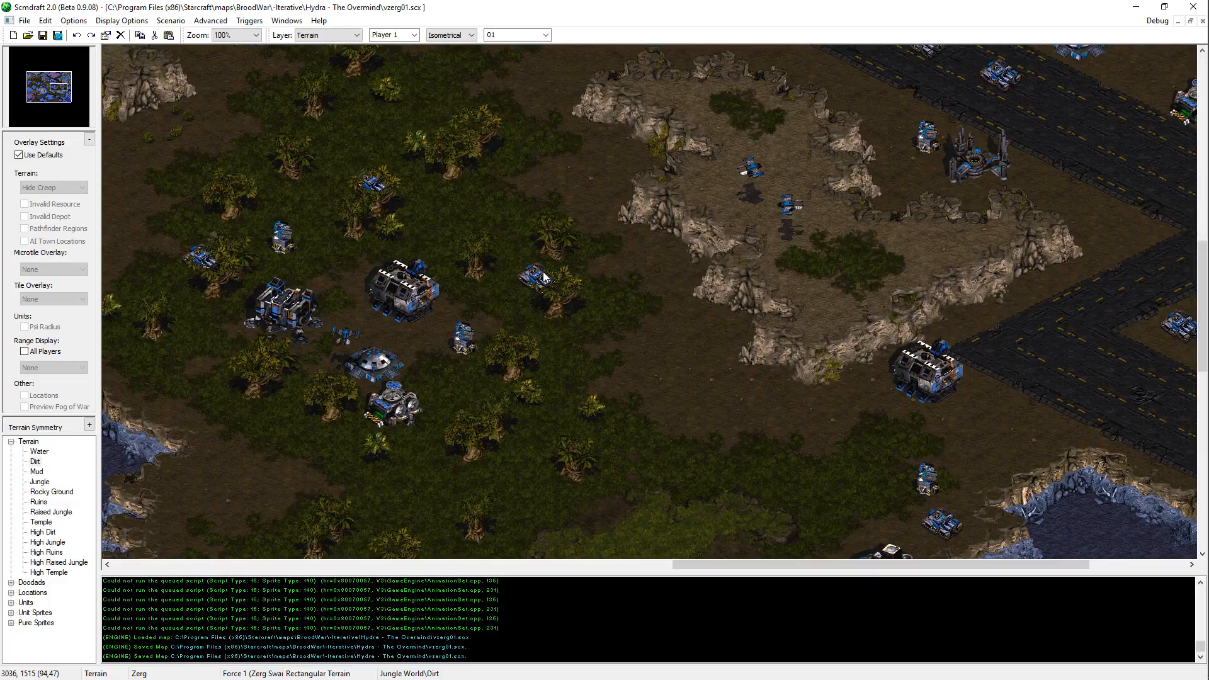
pyautogui.moveTo(543, 274); pyautogui.dragTo(673, 164, button='middle')
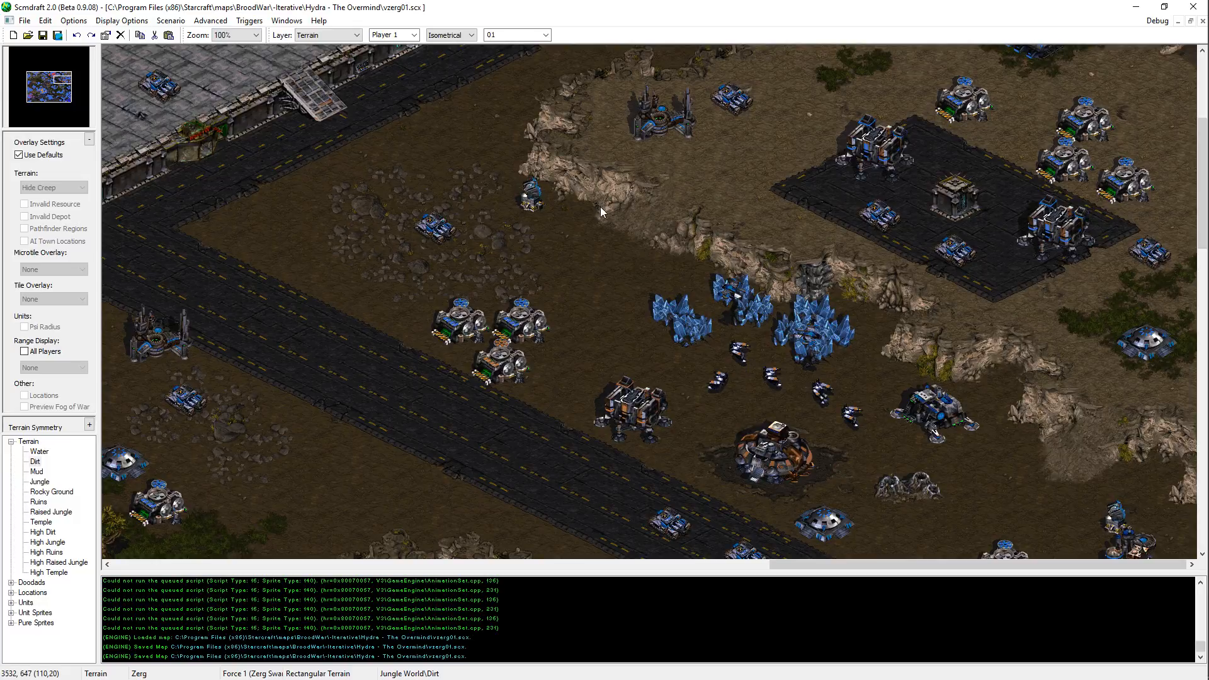
pyautogui.scroll(5, 881, 120)
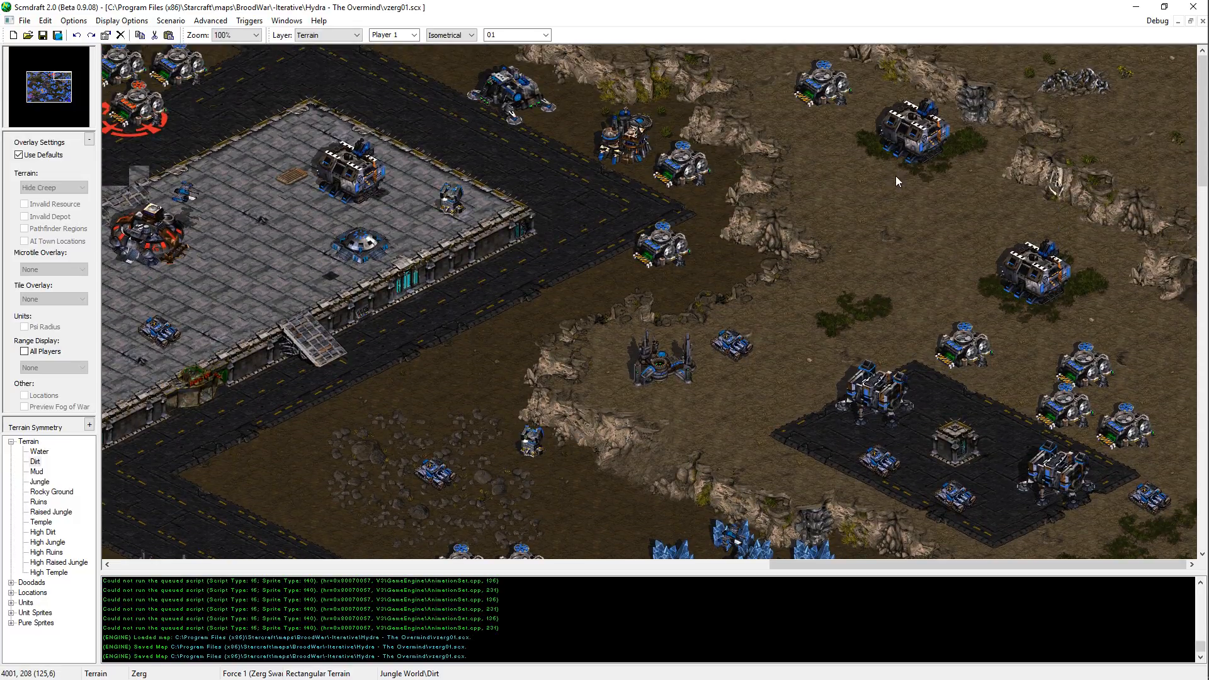
pyautogui.scroll(-8, 895, 176)
pyautogui.press('Up')
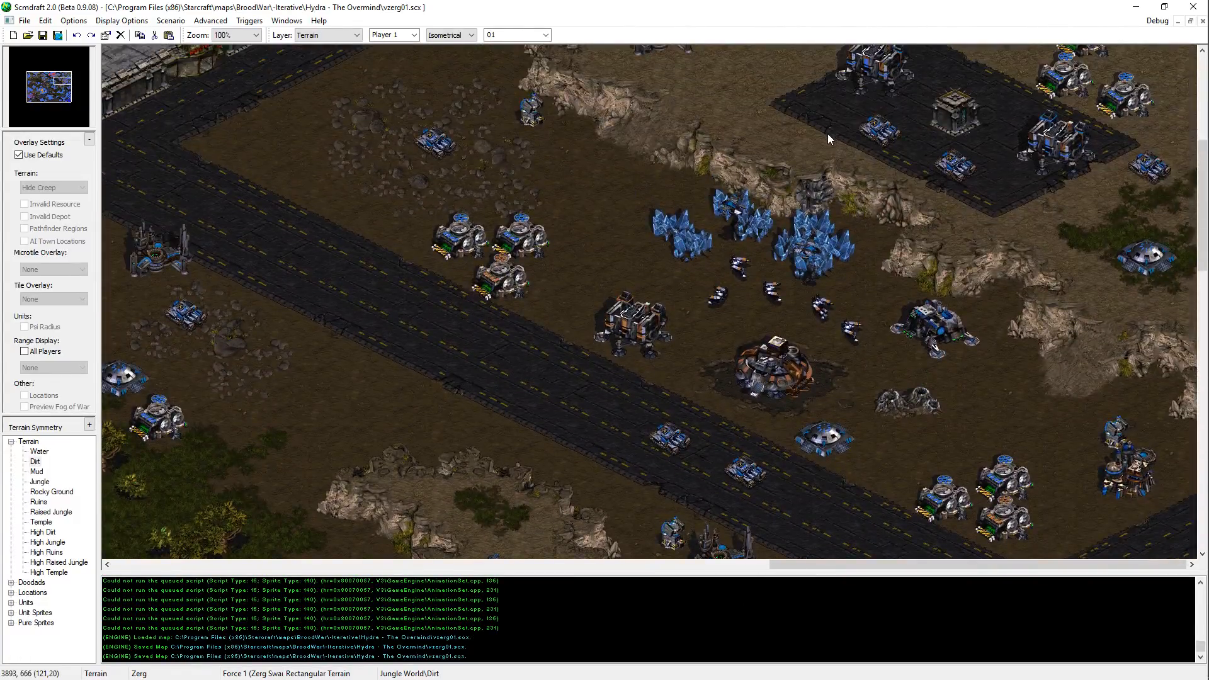
pyautogui.press('Up')
pyautogui.press('Left')
pyautogui.press('Up')
pyautogui.press('Up')
pyautogui.press('Up')
pyautogui.press('Left')
pyautogui.press('Left')
pyautogui.press('Left')
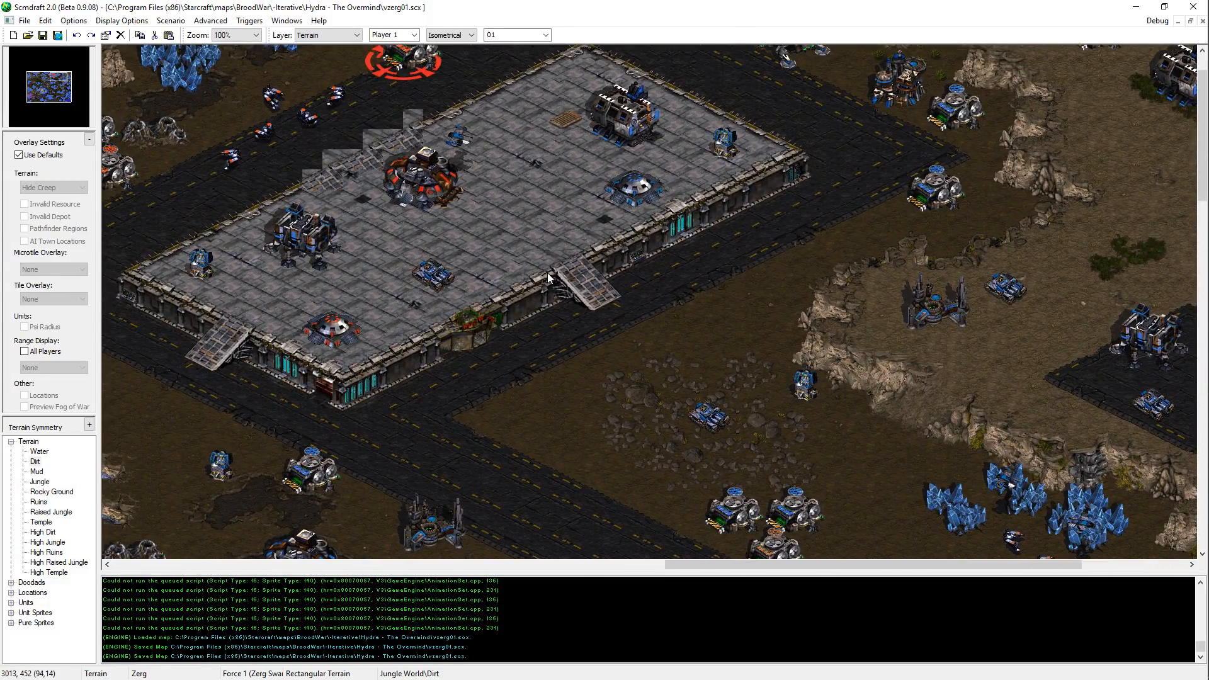
# Step: Examine the northern temple platforms, the high ground west of them and the river near the map's centre
pyautogui.press('Left')
pyautogui.press('Left')
pyautogui.press('Left')
pyautogui.press('Left')
pyautogui.press('Left')
pyautogui.press('Left')
pyautogui.press('Up')
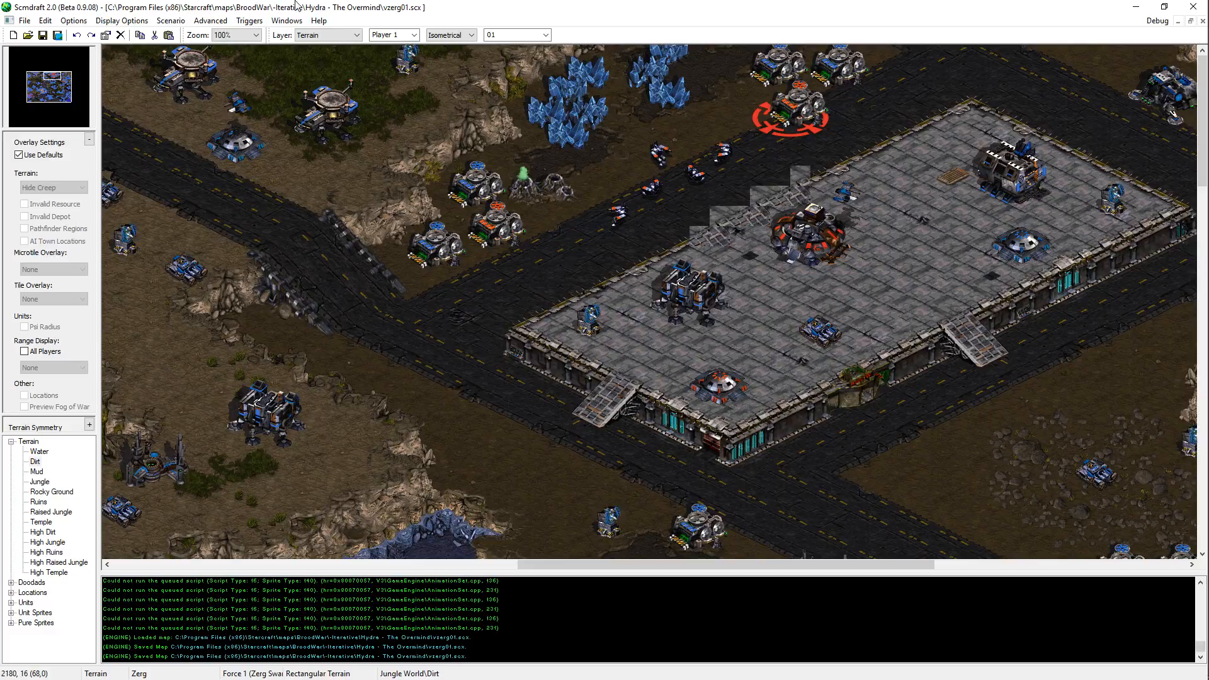
pyautogui.press('Left')
pyautogui.press('Left')
pyautogui.press('Left')
pyautogui.press('Left')
pyautogui.press('Left')
pyautogui.press('Left')
pyautogui.press('Left')
pyautogui.press('Left')
pyautogui.press('Left')
pyautogui.press('Left')
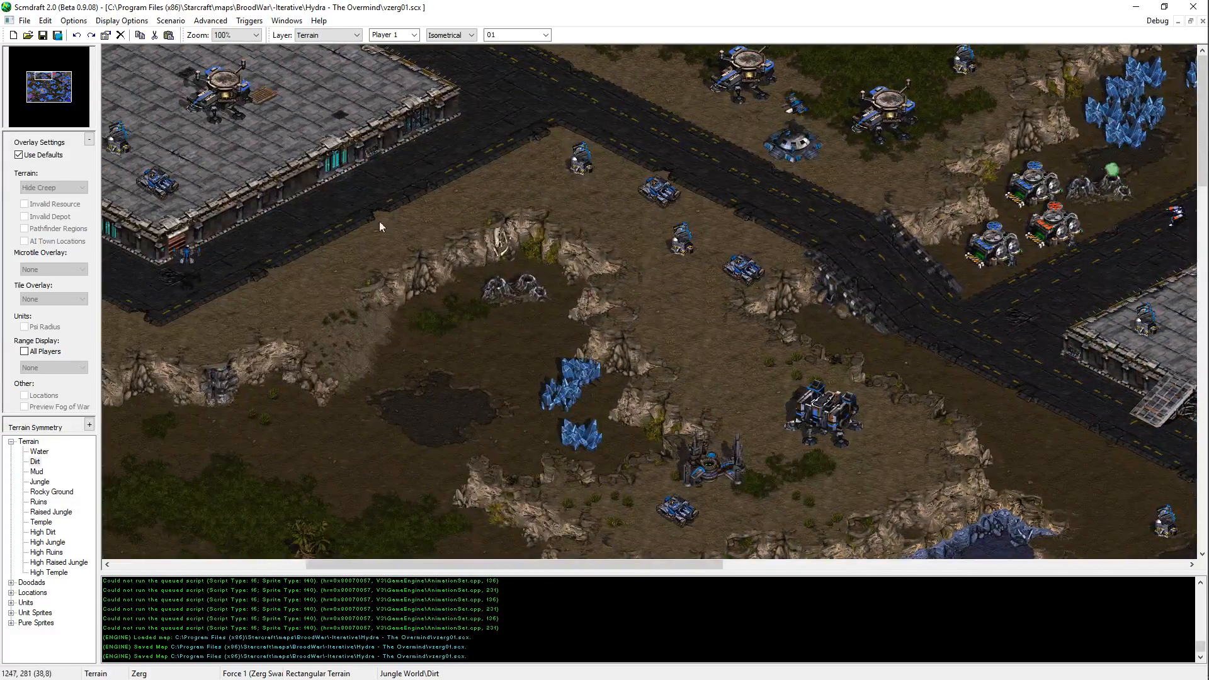
pyautogui.press('Down')
pyautogui.press('Down')
pyautogui.press('Down')
pyautogui.press('Down')
pyautogui.press('Down')
pyautogui.press('Down')
pyautogui.press('Down')
pyautogui.press('Down')
pyautogui.press('Right')
pyautogui.press('Right')
pyautogui.press('Right')
pyautogui.press('Right')
pyautogui.press('Right')
pyautogui.press('Right')
pyautogui.press('Right')
pyautogui.press('Right')
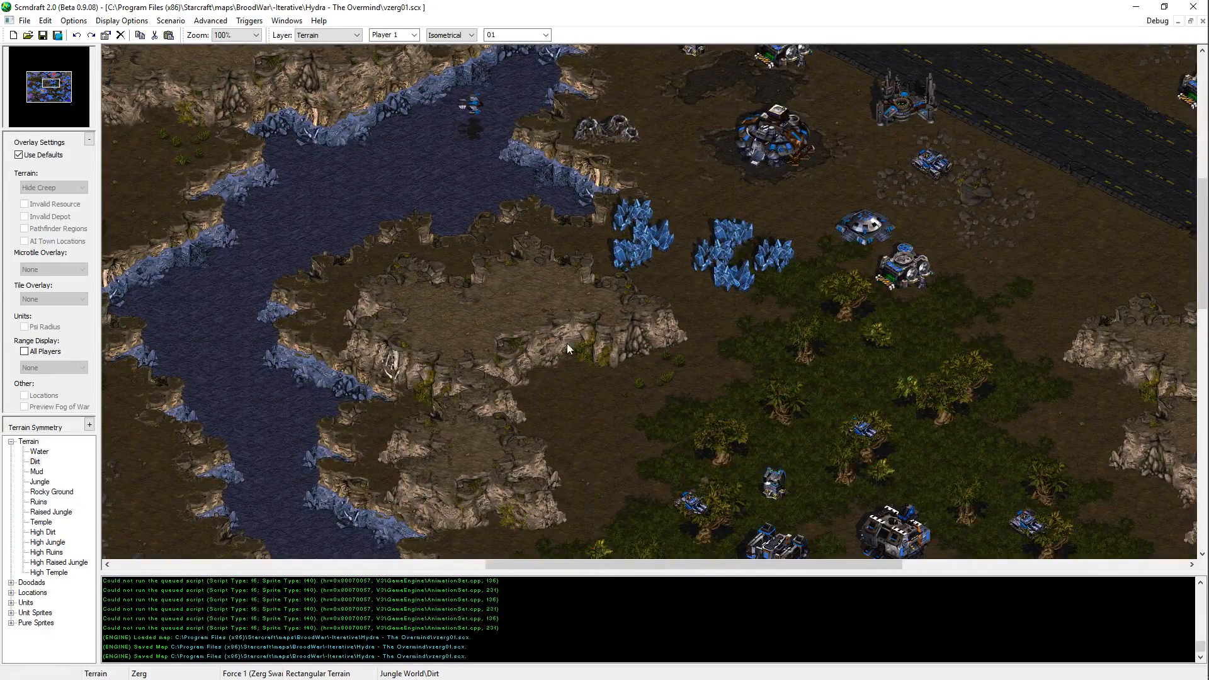
pyautogui.press('Left')
pyautogui.press('Left')
pyautogui.press('Left')
pyautogui.press('Left')
pyautogui.press('Down')
pyautogui.press('Down')
pyautogui.press('Down')
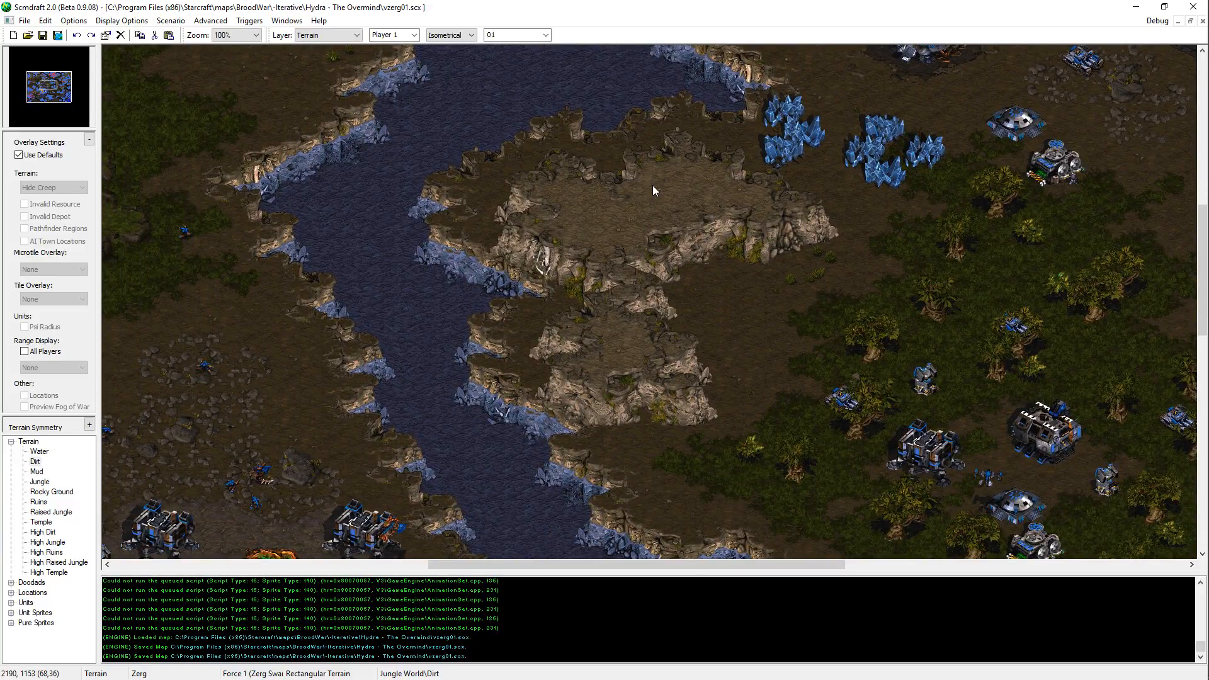
# Step: Paint a High Dirt tile on the small plateau just southeast of the central river and save the map
pyautogui.press('Up')
pyautogui.press('Up')
pyautogui.press('Up')
pyautogui.press('Left')
pyautogui.press('Left')
pyautogui.press('Left')
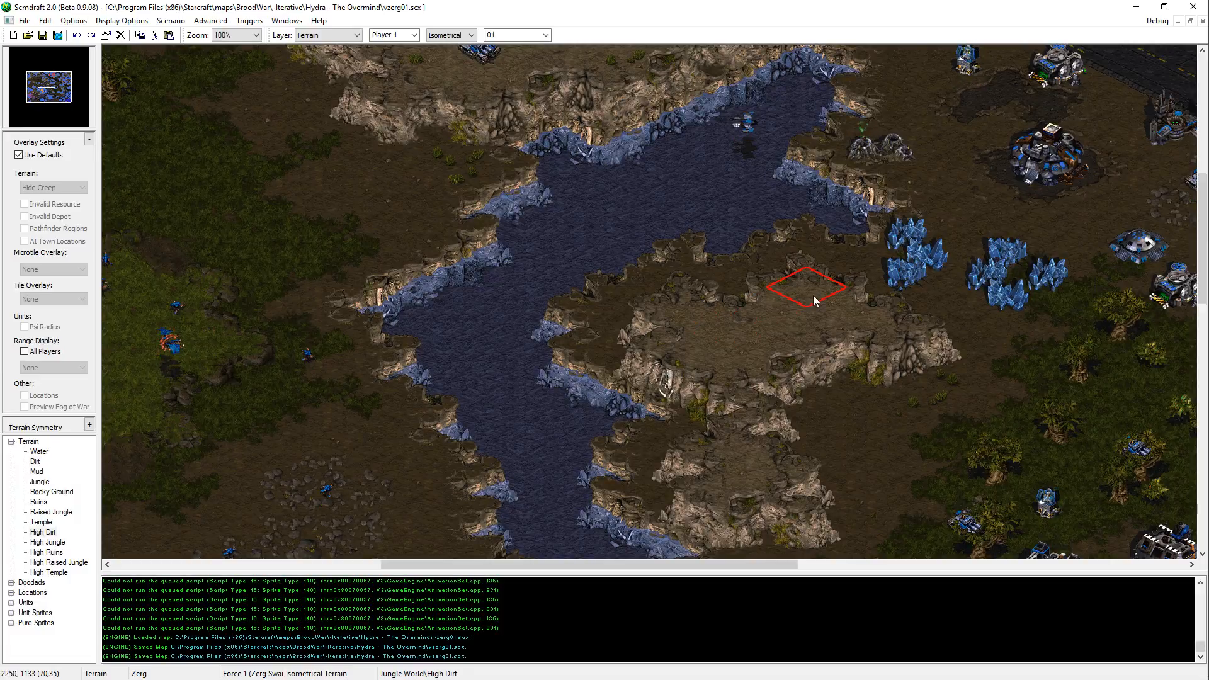
pyautogui.click(766, 313)
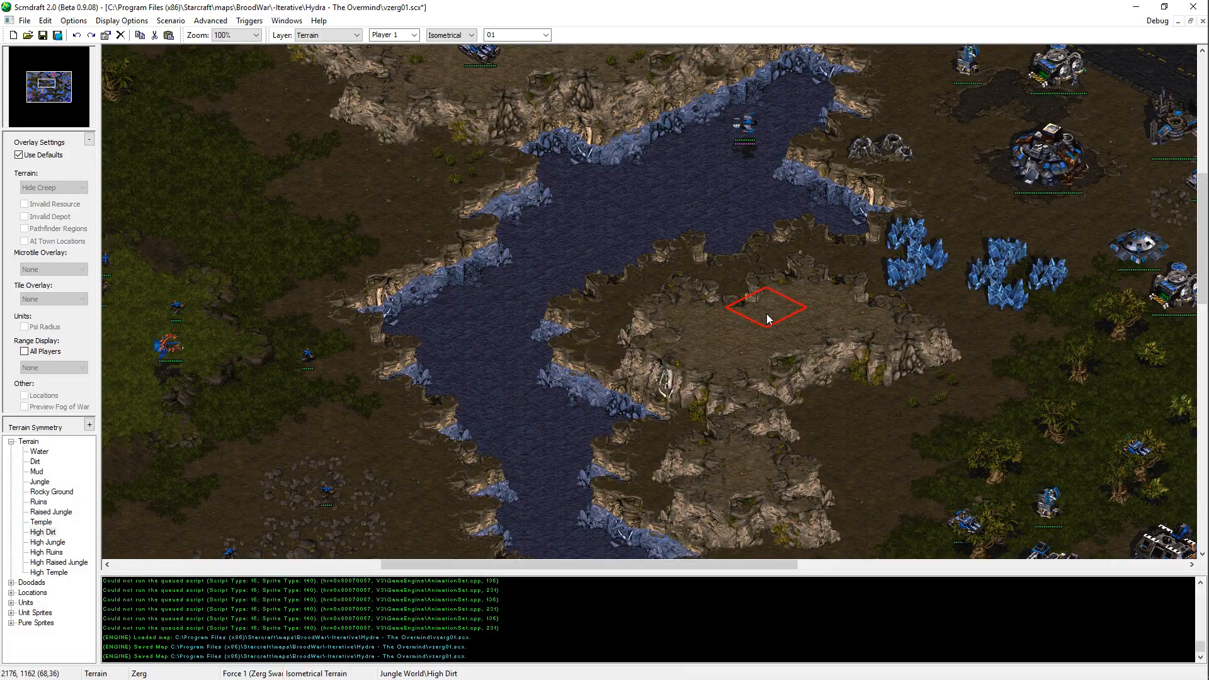
pyautogui.press('Up')
pyautogui.press('Up')
pyautogui.press('Right')
pyautogui.press('Right')
pyautogui.press('Right')
pyautogui.hotkey('ctrl', 's')
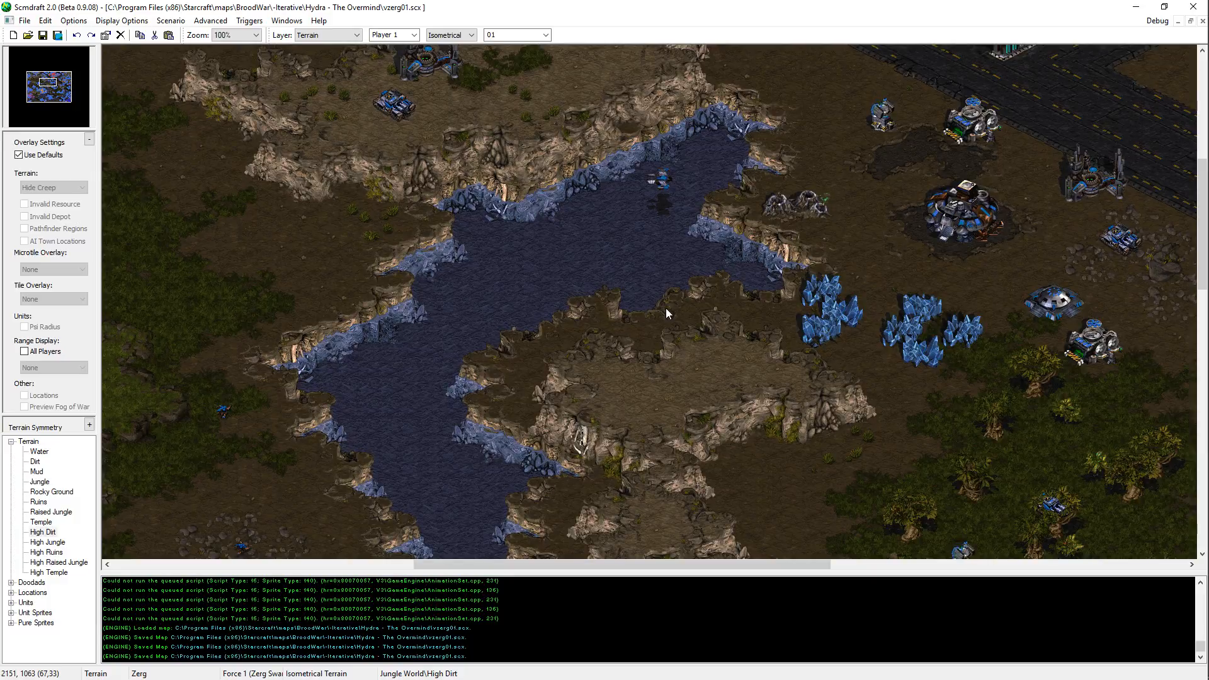
# Step: Paint a Water tile along the northern shore of the central river and save the map
pyautogui.press('Up')
pyautogui.press('Right')
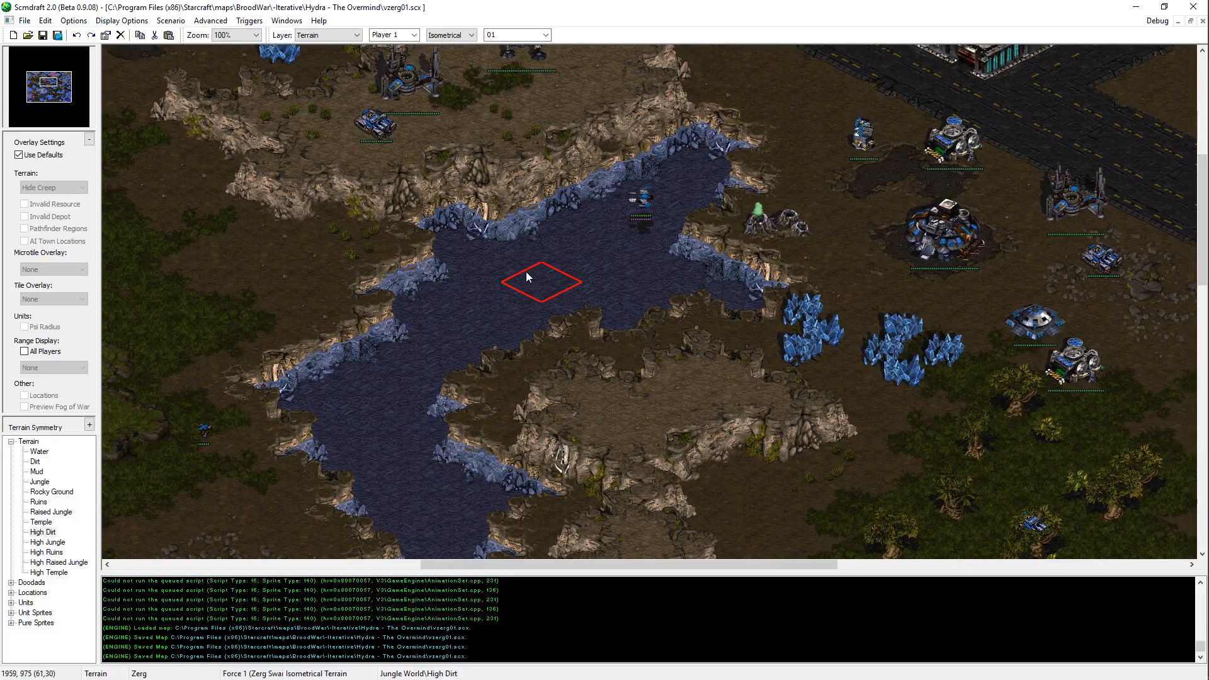
pyautogui.middleClick(456, 290)
pyautogui.hotkey('ctrl', 's')
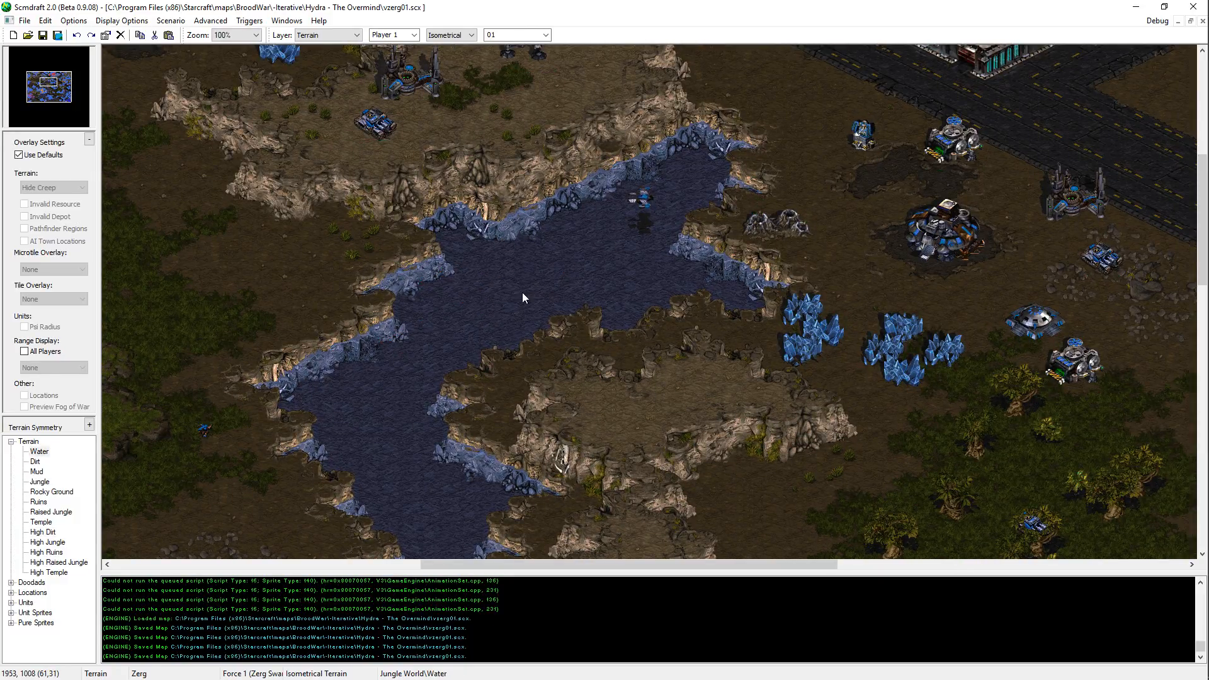
pyautogui.click(583, 219)
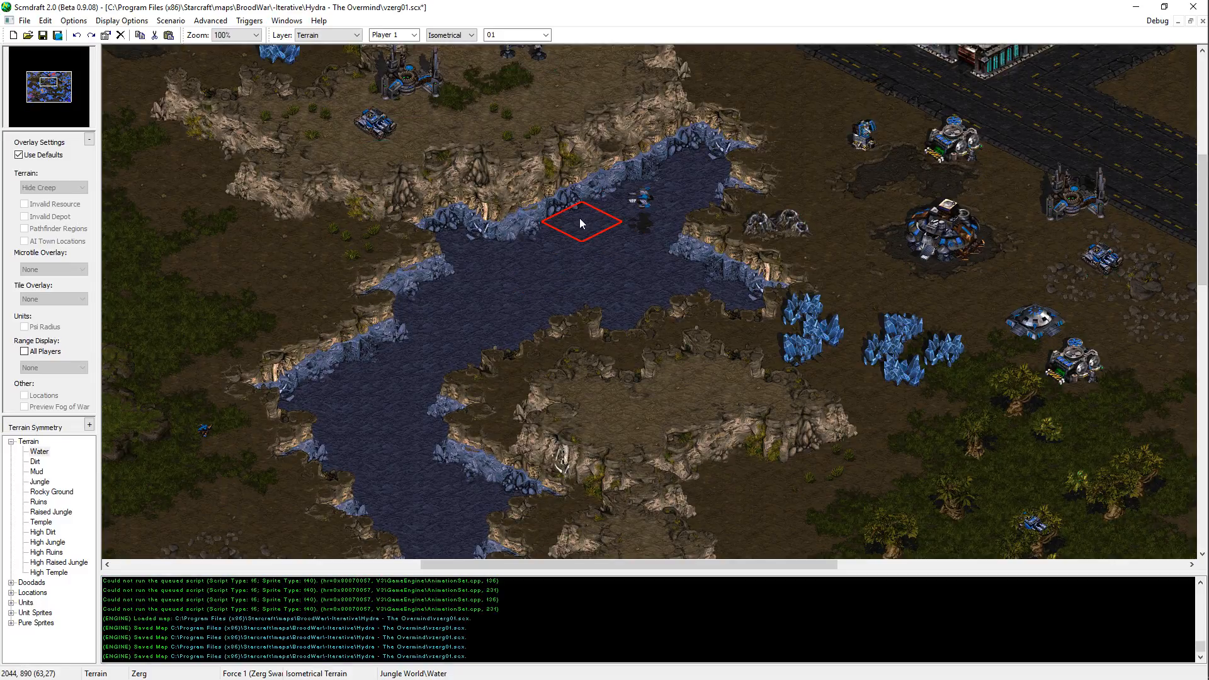
pyautogui.press('Up')
pyautogui.press('Right')
pyautogui.hotkey('ctrl', 's')
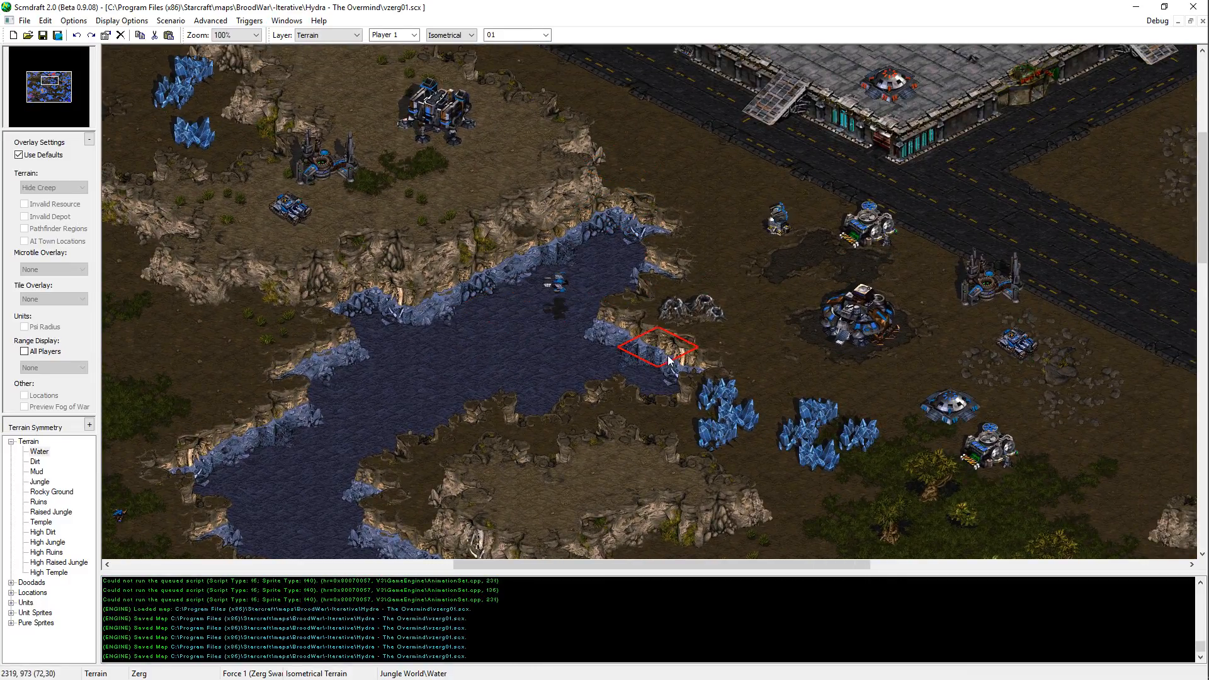
# Step: Switch to the script in Notepad++ and replace orLoop's wait 5 line with attack_rand 10 14 zergling
pyautogui.press('Up')
pyautogui.press('Left')
pyautogui.hotkey('alt', 'Tab')
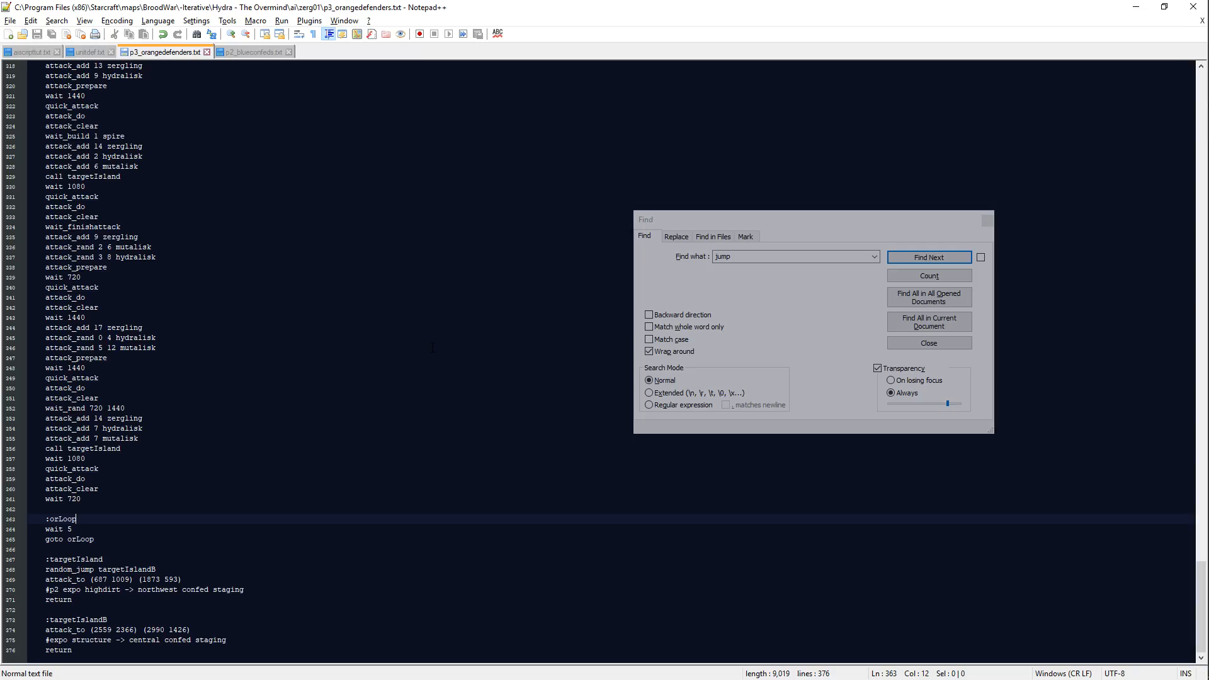
pyautogui.press('Down')
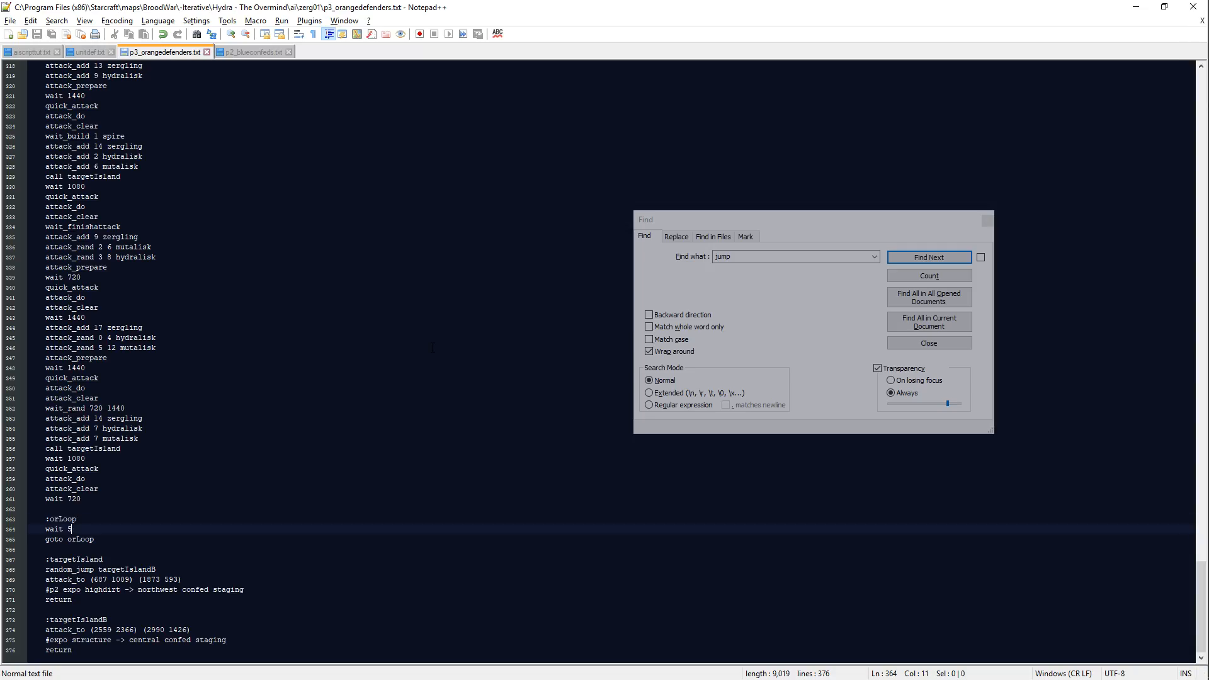
pyautogui.press('BackSpace')
pyautogui.press('BackSpace')
pyautogui.press('BackSpace')
pyautogui.press('BackSpace')
pyautogui.press('BackSpace')
pyautogui.press('BackSpace')
pyautogui.write('attack_rand ')
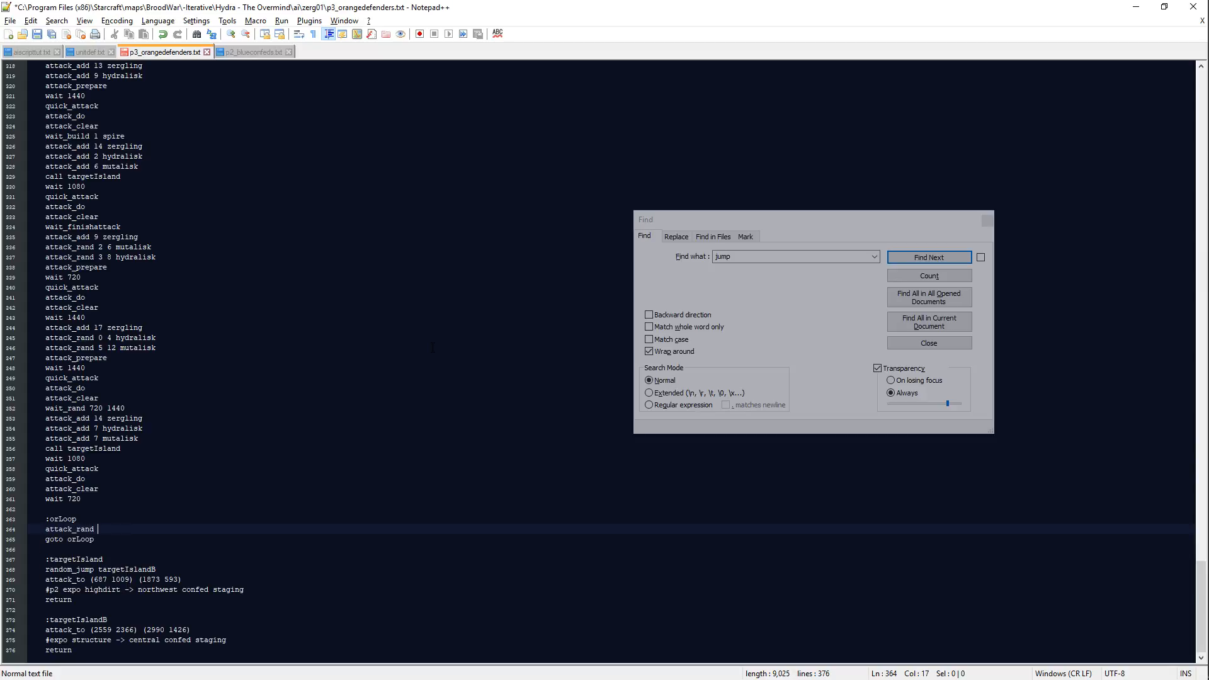
pyautogui.write('10 14 zergling')
pyautogui.press('Return')
# Step: Add attack_rand 7 11 hydralisk and attack_rand 3 6 mutalisk to the first orLoop wave
pyautogui.write('attack')
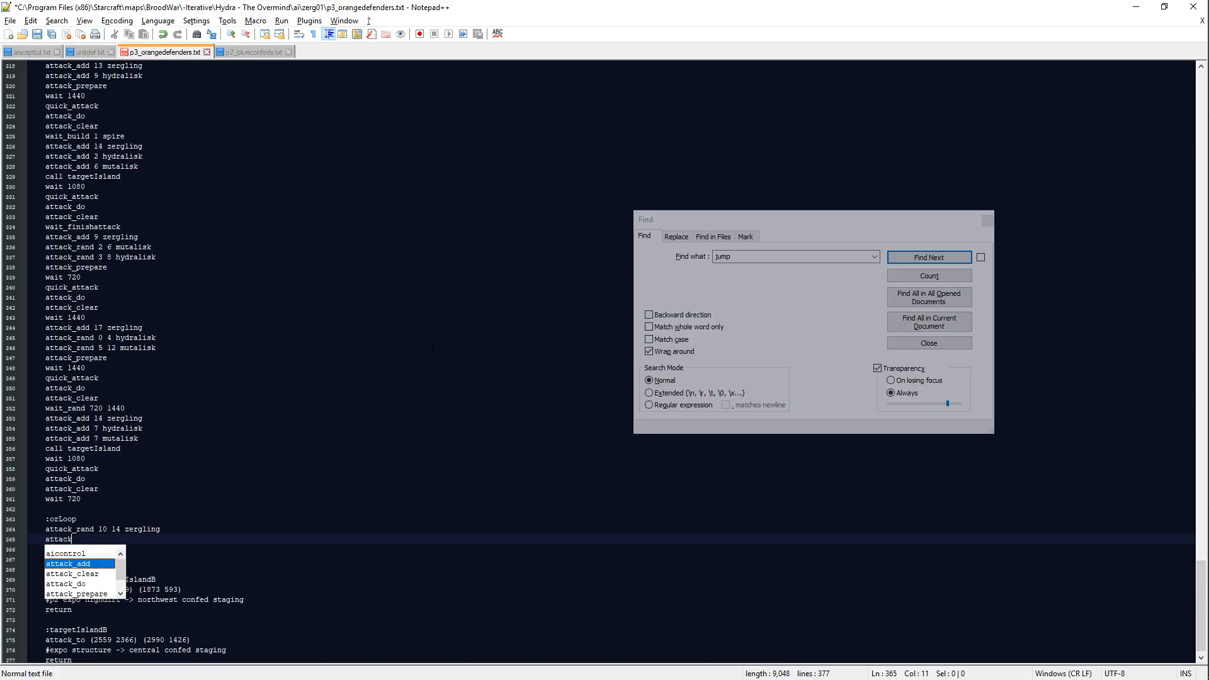
pyautogui.write('_rand ')
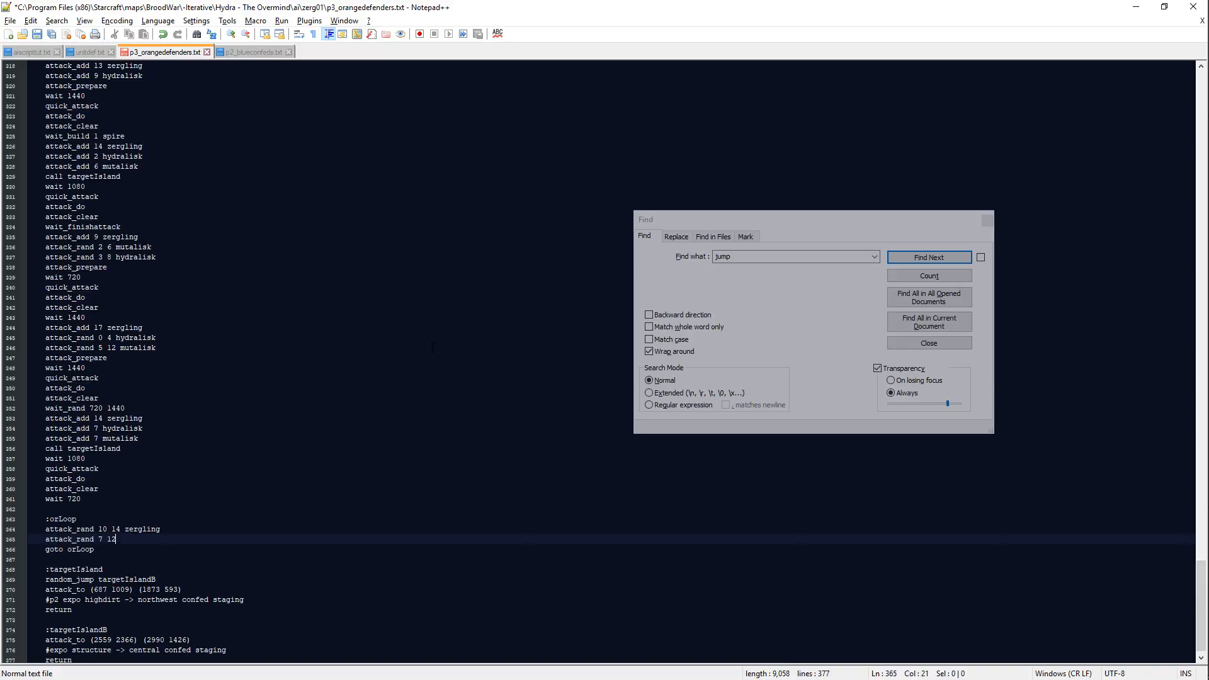
pyautogui.write('7 11 hydralisk')
pyautogui.press('Return')
pyautogui.write('attack_')
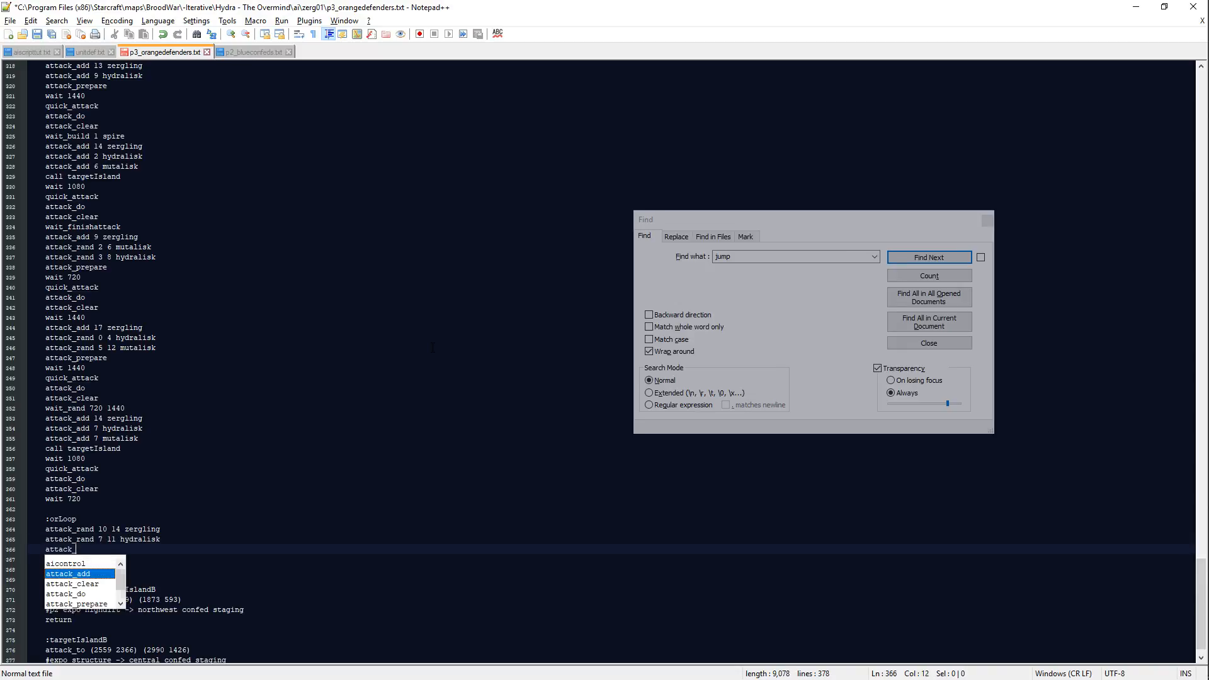
pyautogui.write('rand 3 6 ')
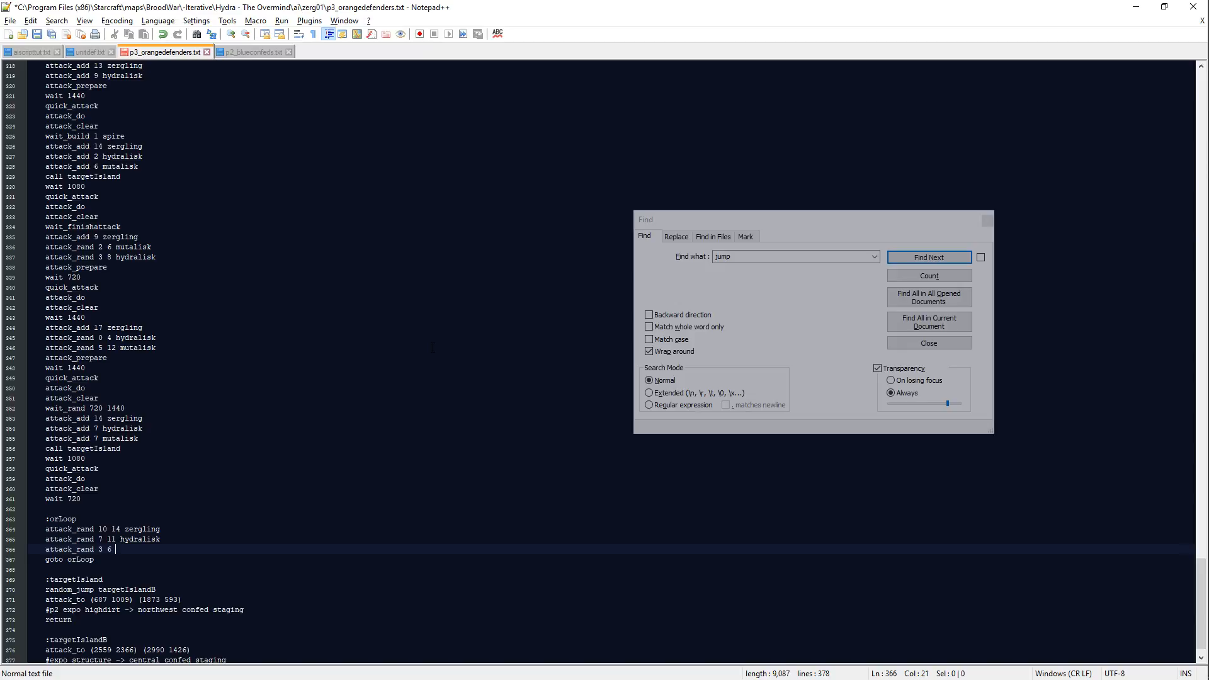
pyautogui.write('mutalisk')
pyautogui.press('Return')
# Step: Finish the first orLoop wave with attack_prepare, wait 1440, quick_attack, attack_do and attack_clear lines
pyautogui.write('attack_rpe')
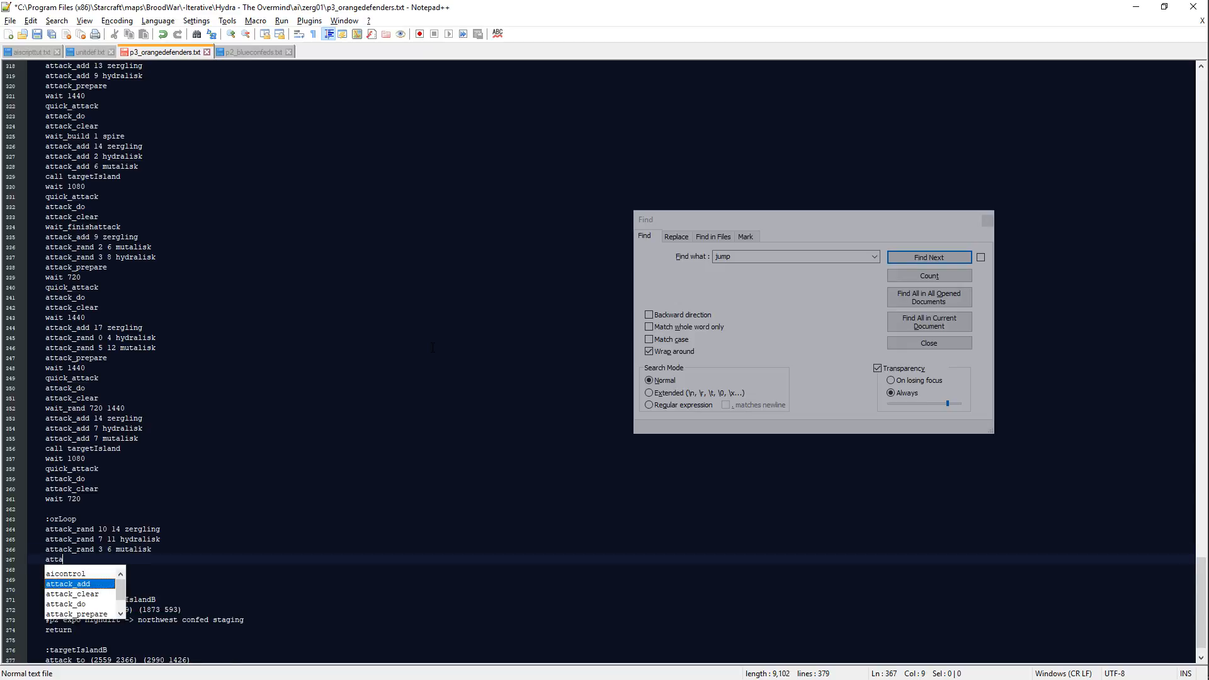
pyautogui.press('BackSpace')
pyautogui.press('BackSpace')
pyautogui.write('prepare')
pyautogui.press('Return')
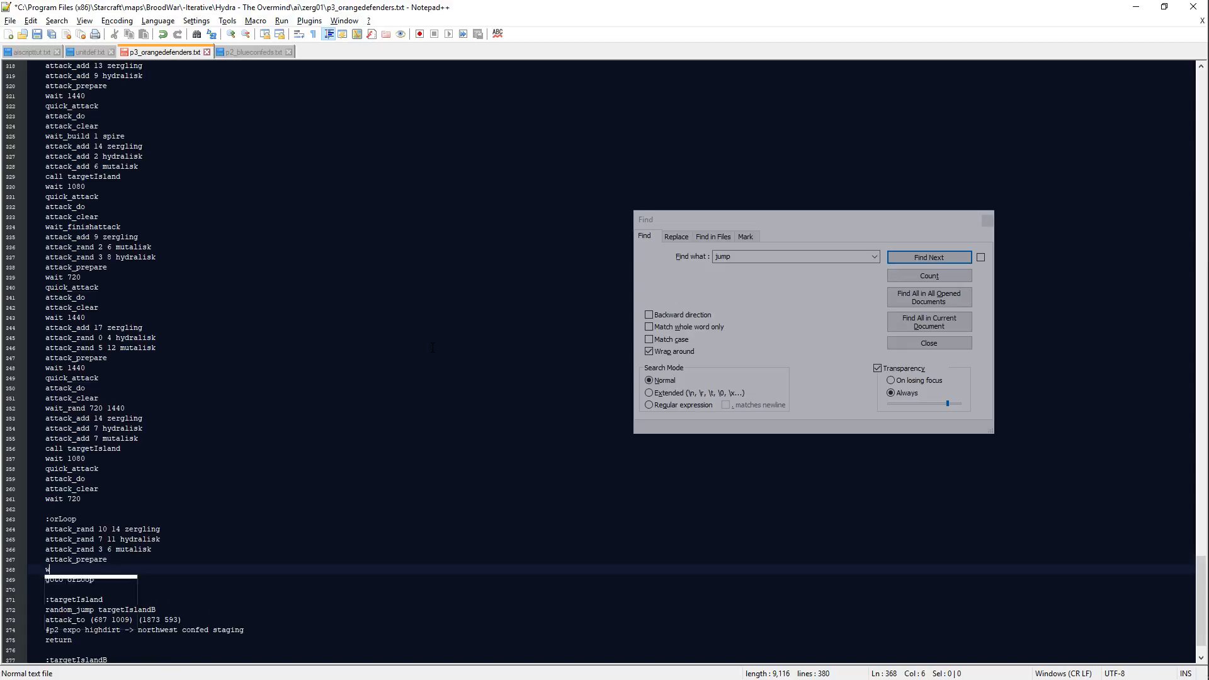
pyautogui.write('wait 1440')
pyautogui.press('Return')
pyautogui.write('quick_attack')
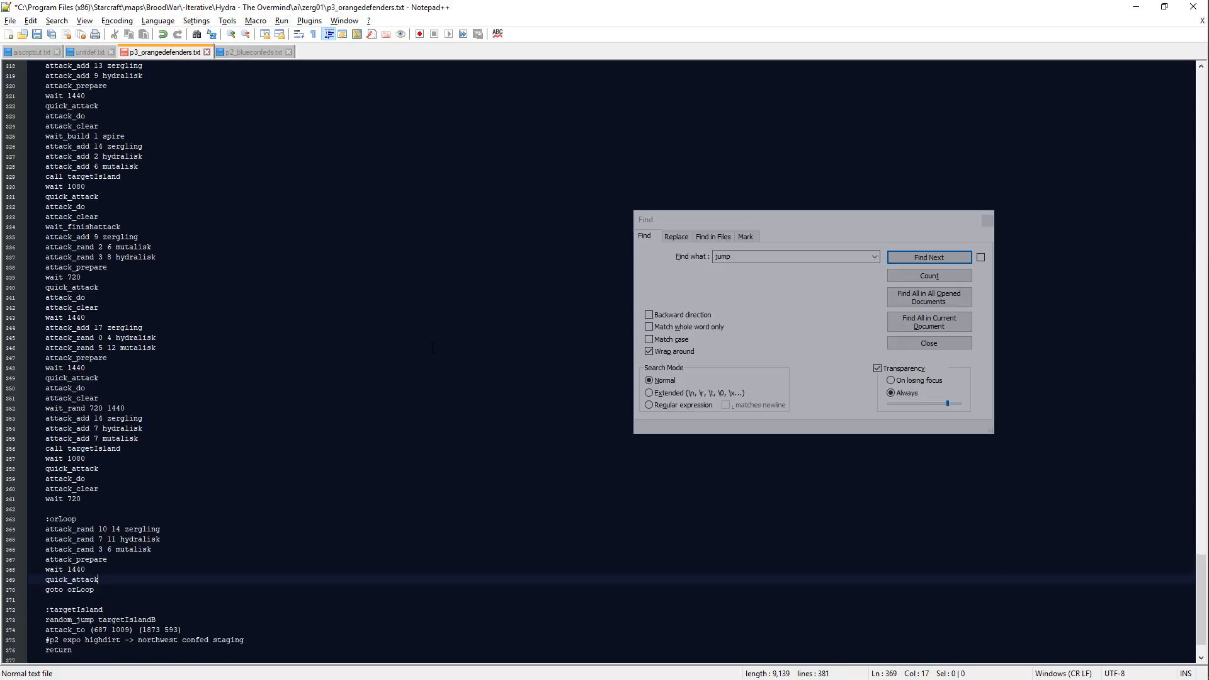
pyautogui.press('Return')
pyautogui.write('attack_do')
pyautogui.press('Return')
pyautogui.write('attack_clear')
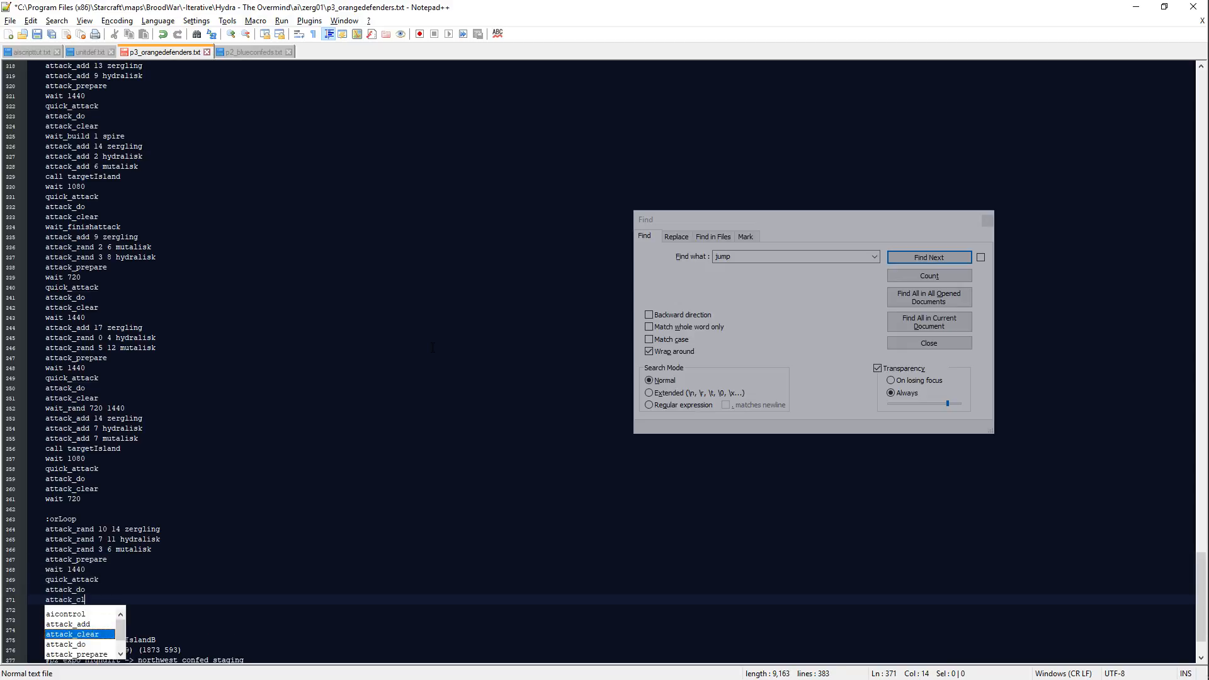
pyautogui.press('Return')
# Step: Insert wait_finishattack and wait_rand 360 1080 after the first orLoop wave's attack_clear, with an attack_rand line beginning the second wave
pyautogui.write('attack_rand')
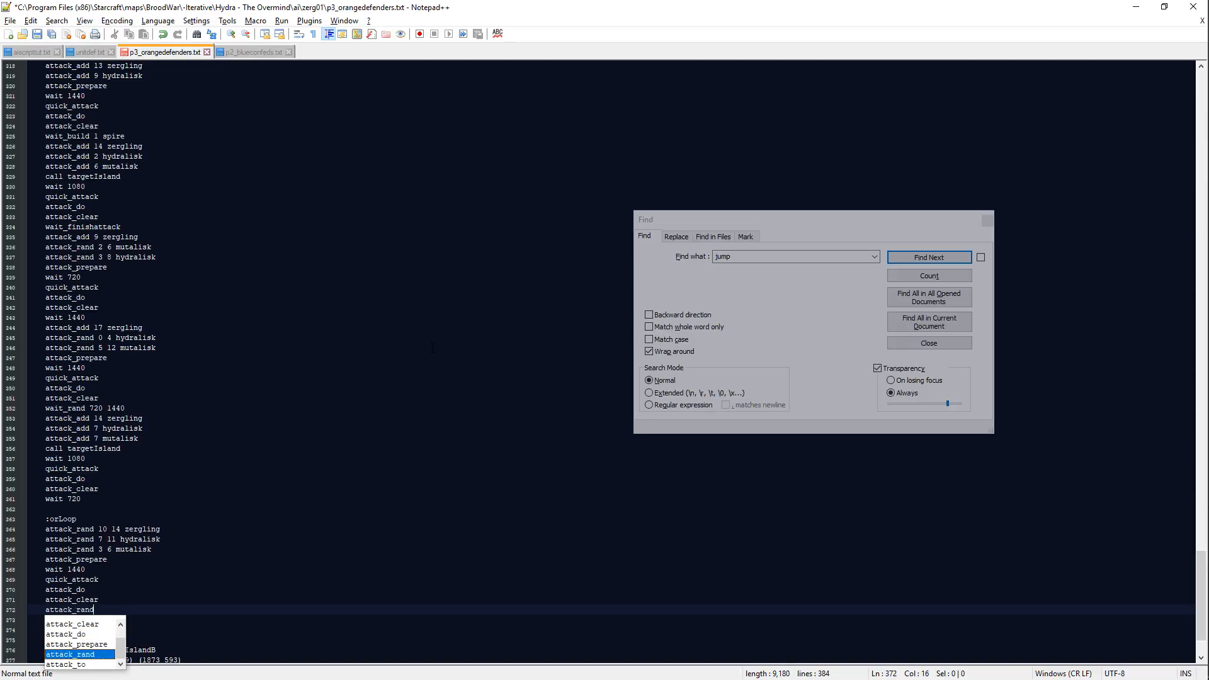
pyautogui.press('Escape')
pyautogui.press('Up')
pyautogui.press('End')
pyautogui.press('Return')
pyautogui.write('wait_finishattack')
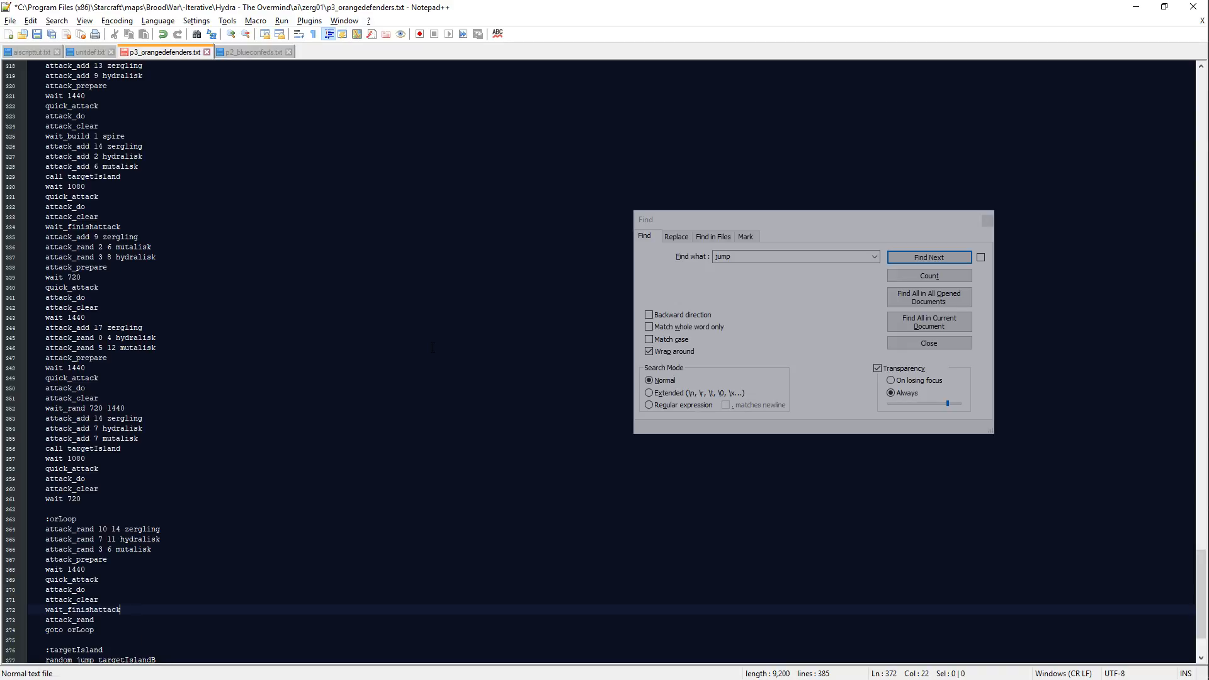
pyautogui.press('Return')
pyautogui.write('wait_rand 360 1080')
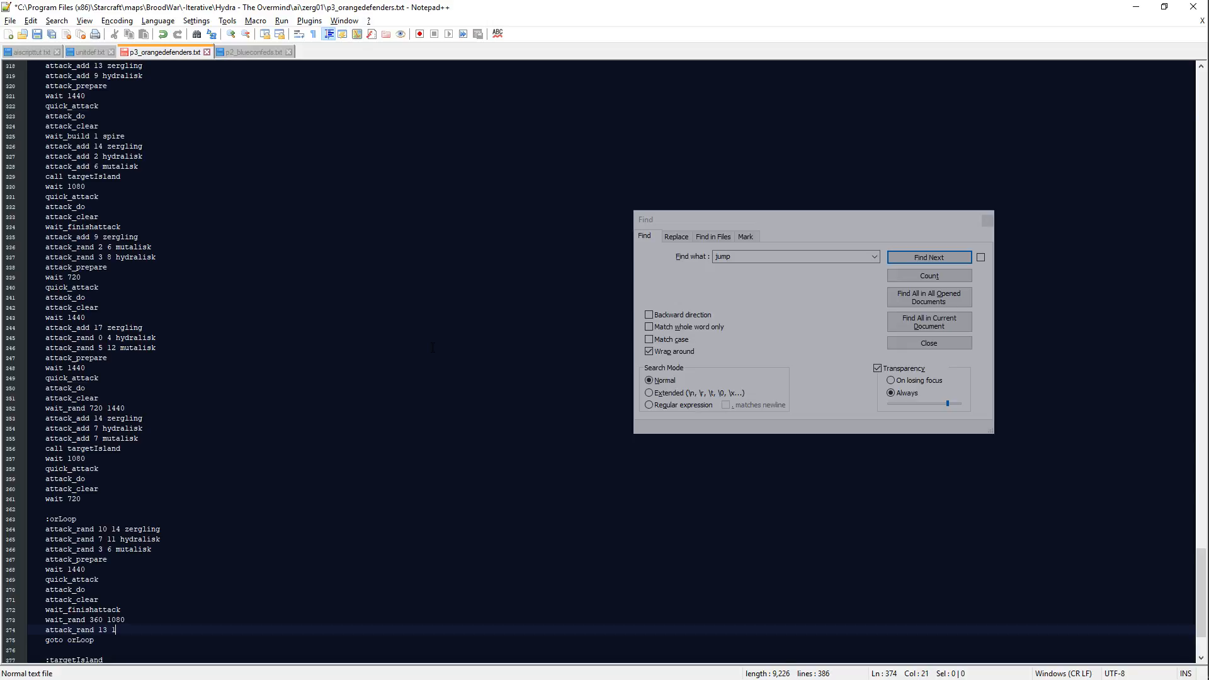
# Step: Define the second orLoop wave with attack_rand 13 19 zergling, 3 6 hydralisk and 7 10 mutalisk
pyautogui.write('zergling')
pyautogui.press('Return')
pyautogui.write('attack_')
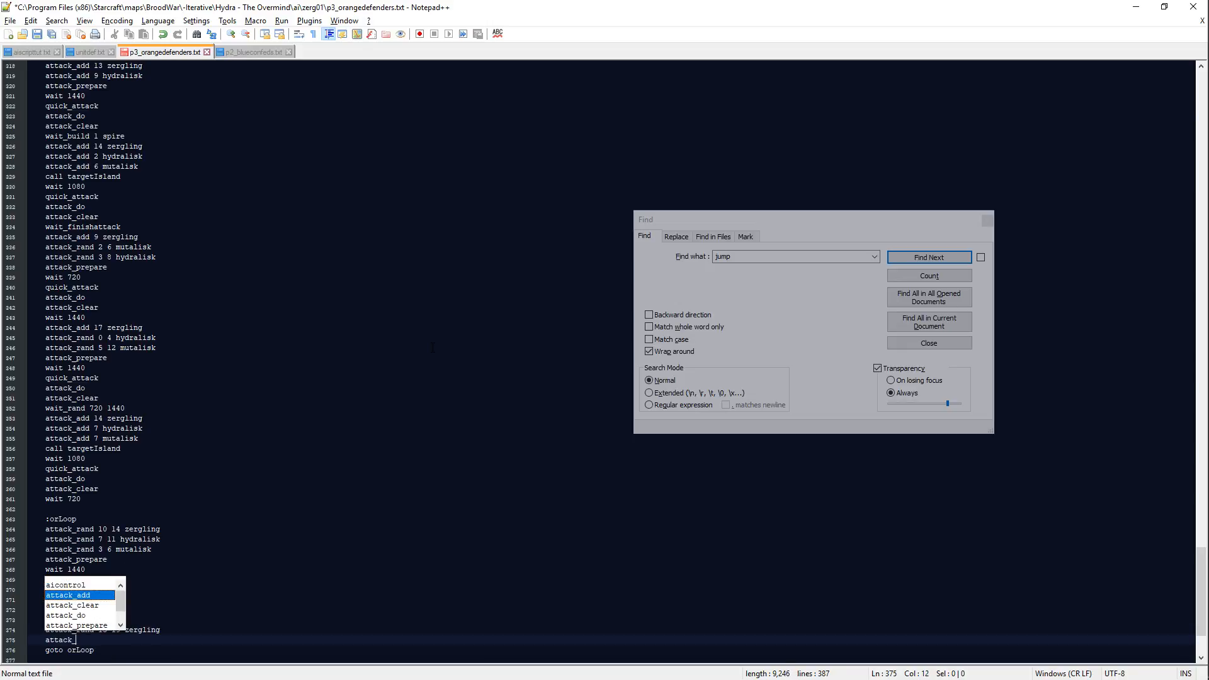
pyautogui.write('rand ')
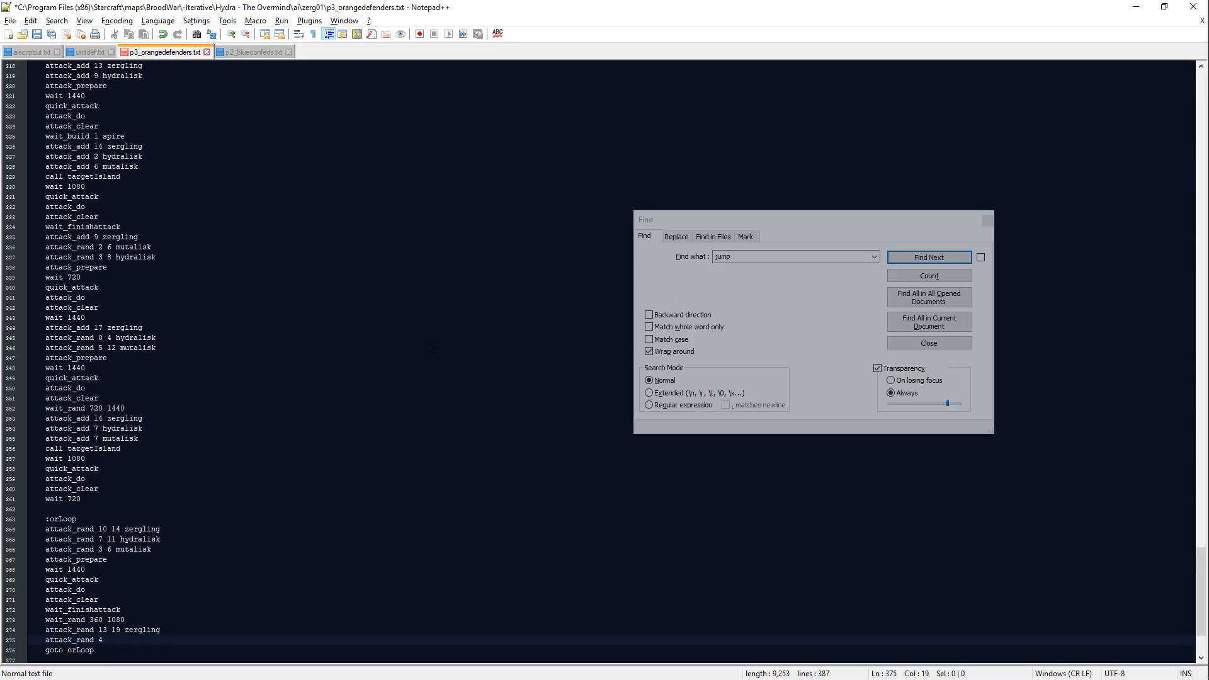
pyautogui.write('4 6 hydralisk')
pyautogui.press('Return')
pyautogui.write('attac')
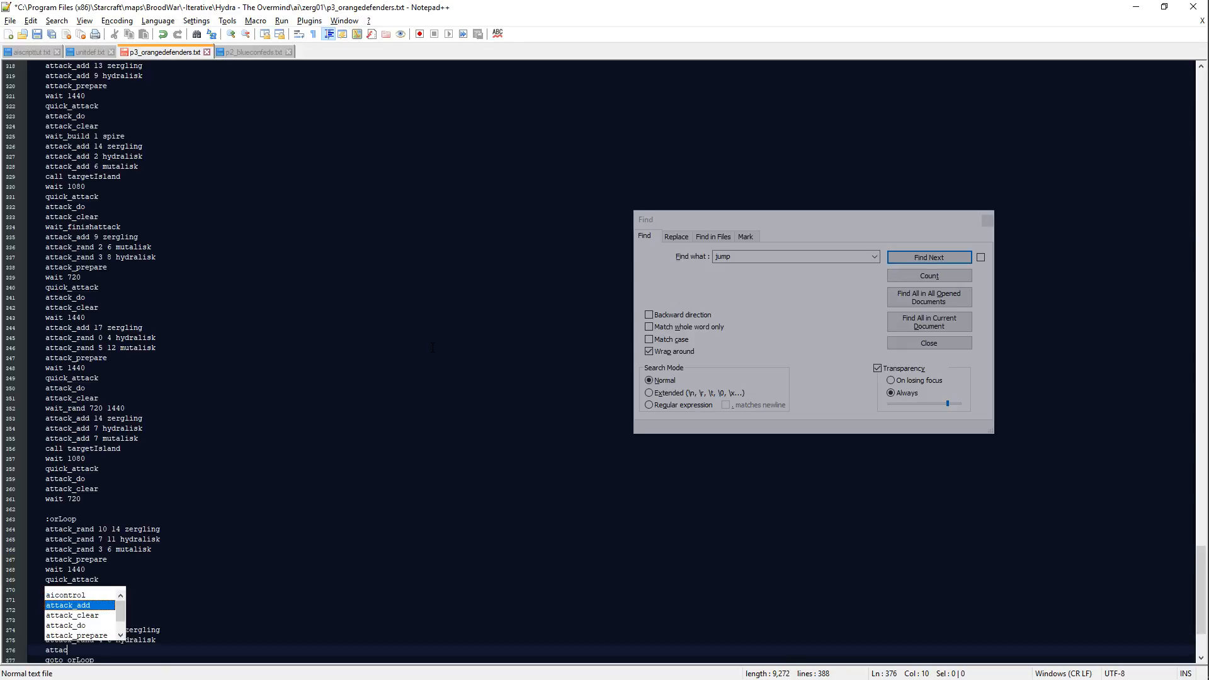
pyautogui.write('k_rand')
pyautogui.press('Up')
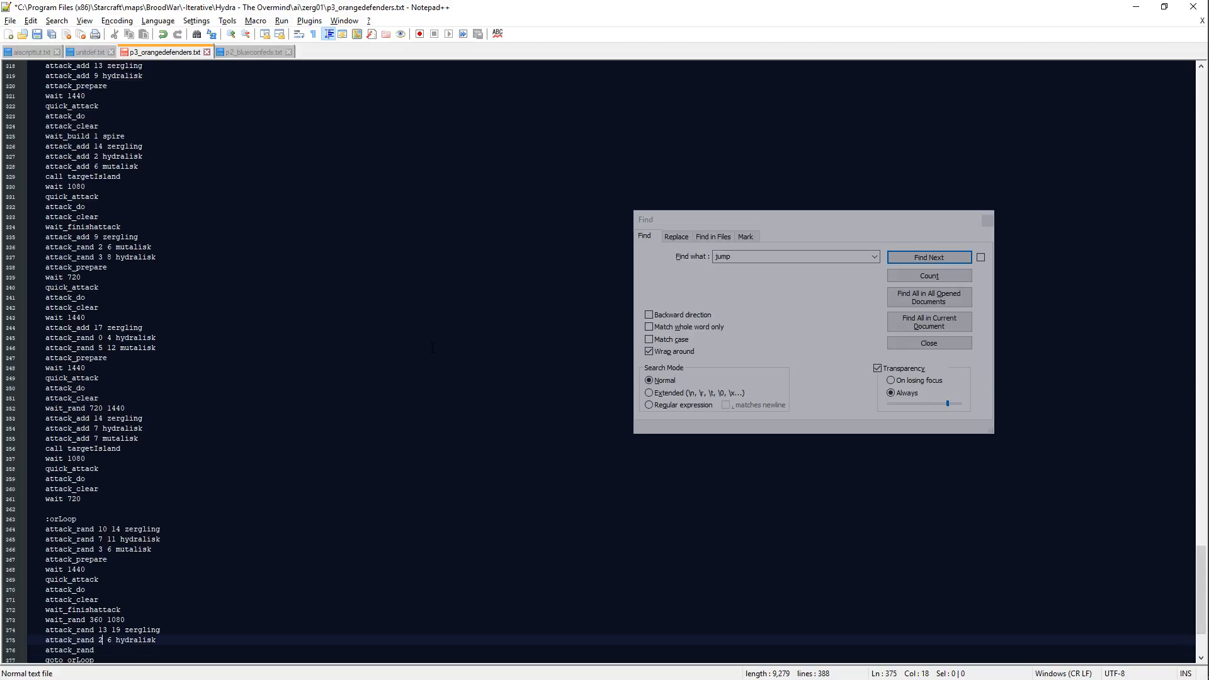
pyautogui.hotkey('shift', 'Left')
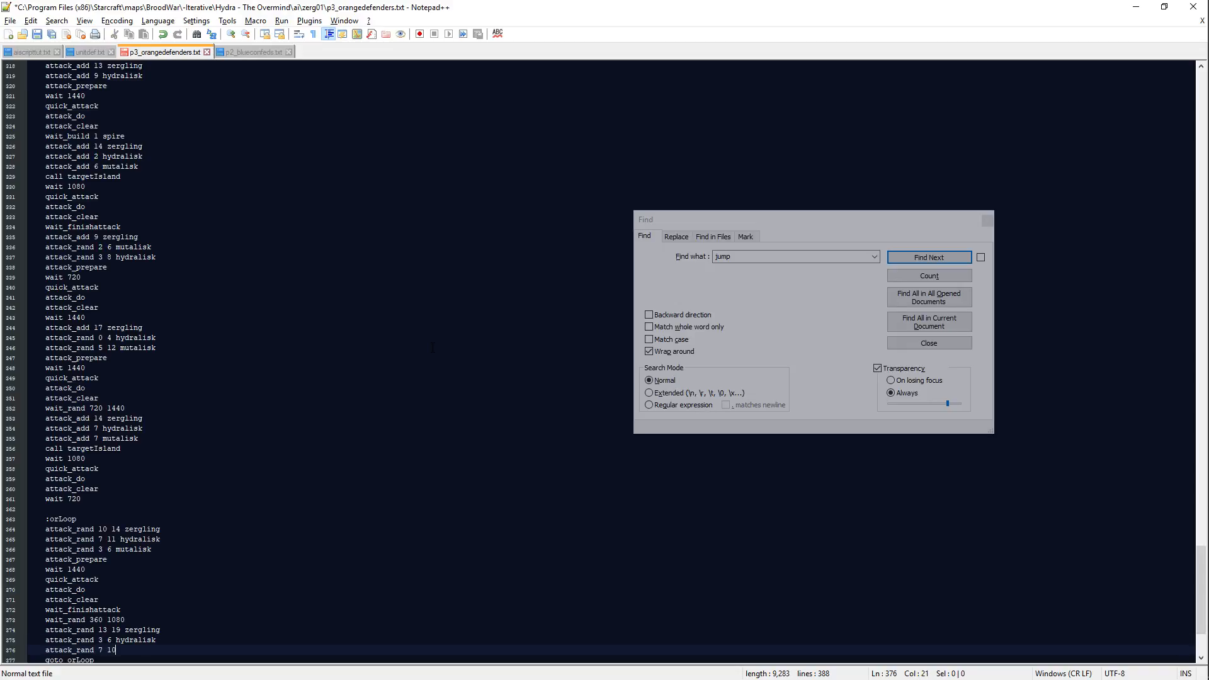
pyautogui.write('mutalisk')
pyautogui.press('Return')
# Step: Add attack_prepare, wait 1440, quick_attack, attack_do and attack_clear lines to the second orLoop wave
pyautogui.write('atta')
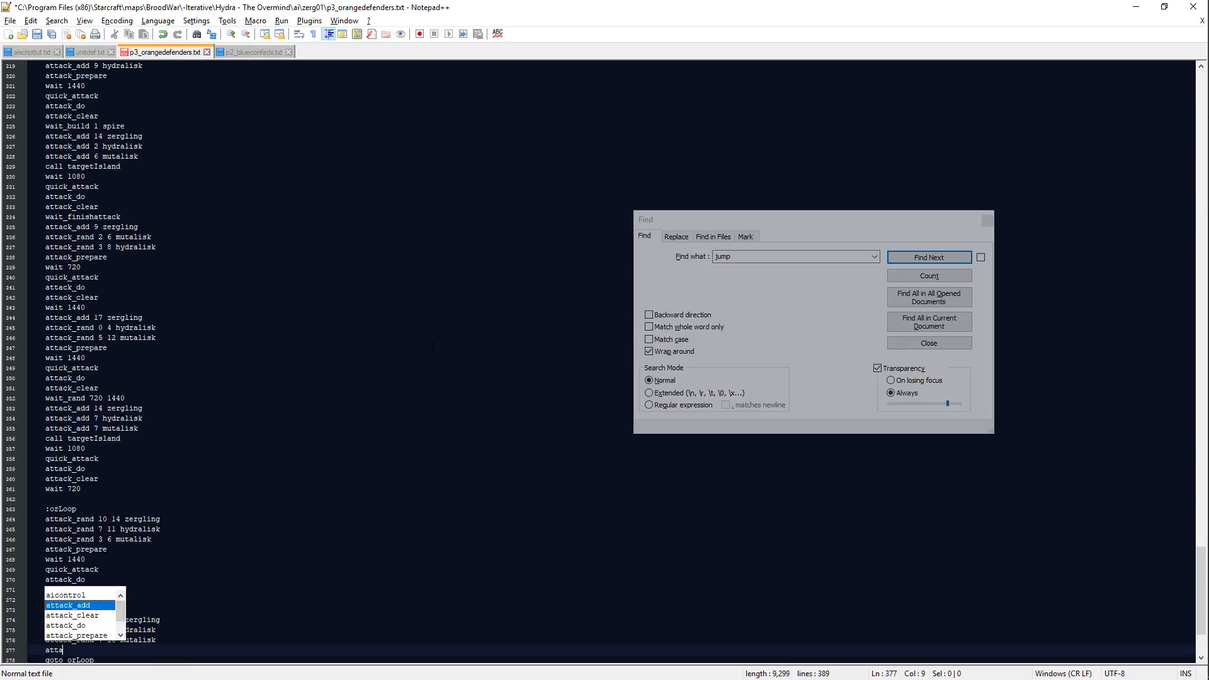
pyautogui.write('ck_prepare')
pyautogui.press('Return')
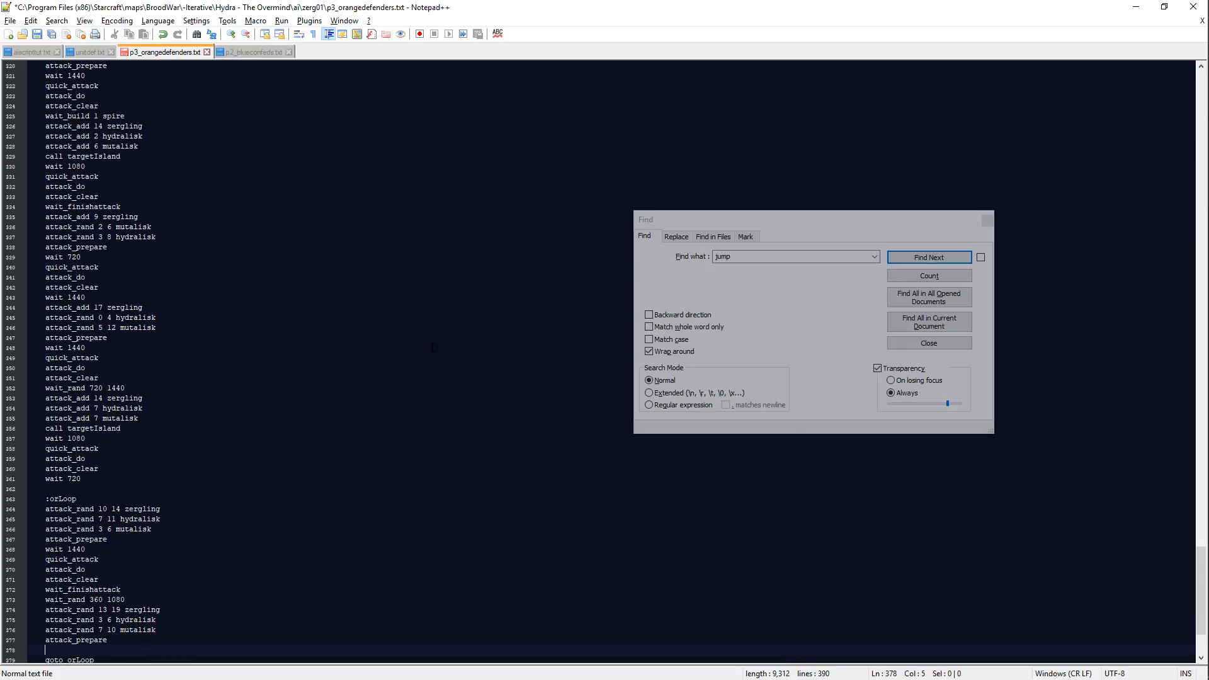
pyautogui.write('wait 1440')
pyautogui.press('Return')
pyautogui.write('quick_attack')
pyautogui.press('Return')
pyautogui.write('attack')
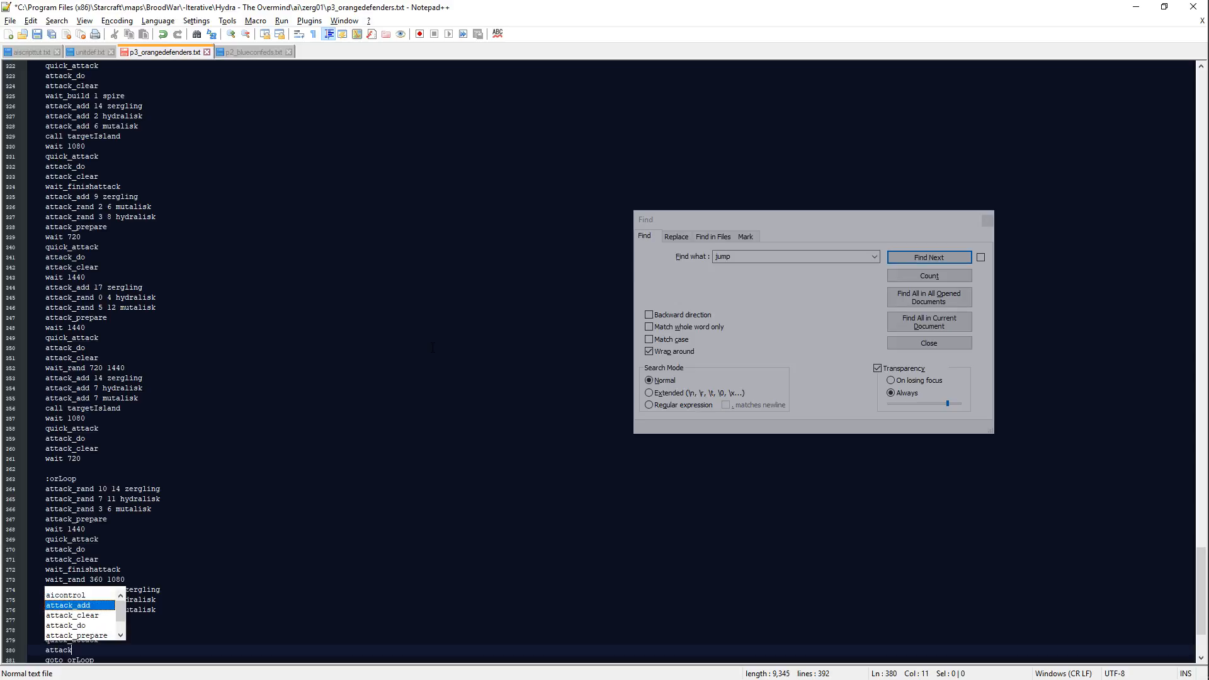
pyautogui.write('_do')
pyautogui.press('Return')
pyautogui.write('attack_clear')
pyautogui.press('Return')
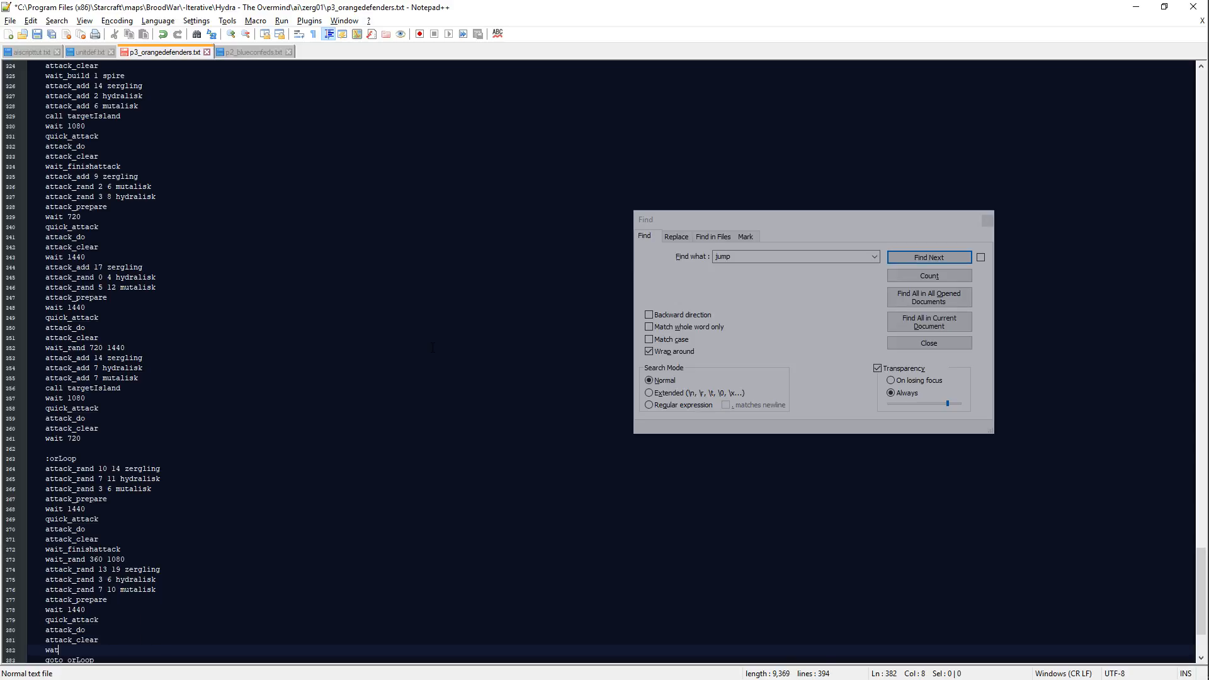
# Step: Add wait_finishattack and wait_rand 720 1080 after the second orLoop wave
pyautogui.write('wait_finishattack')
pyautogui.press('Return')
pyautogui.write('wait_ran')
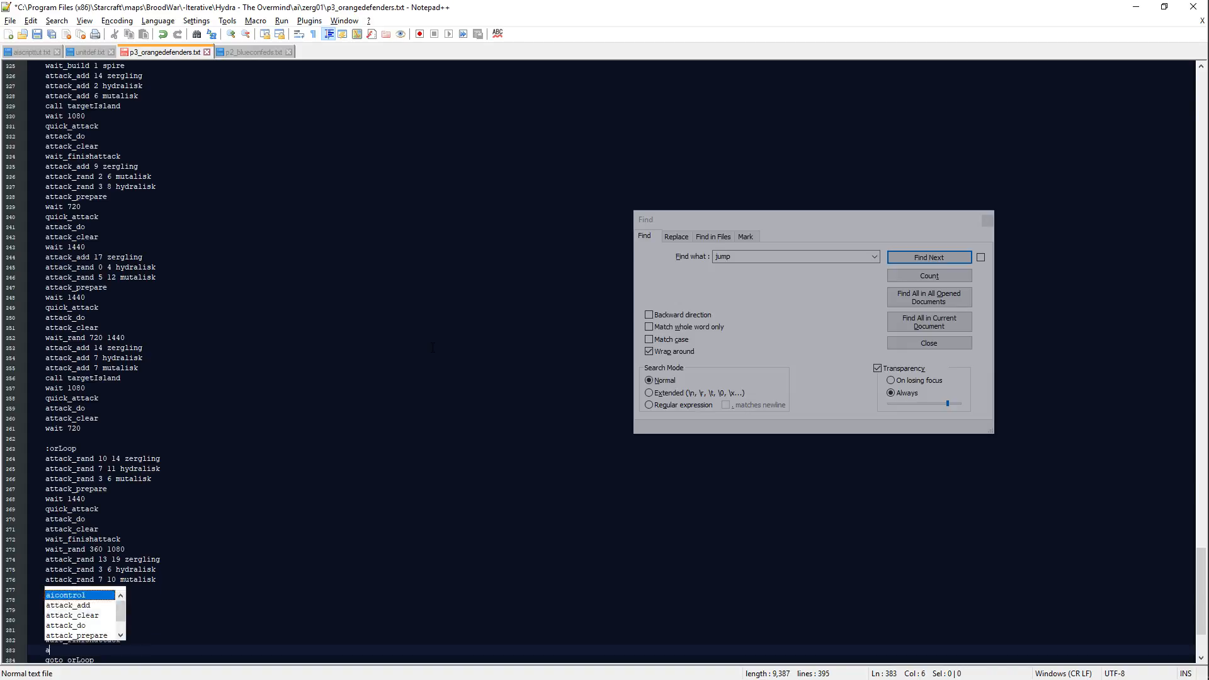
pyautogui.write('d 720 1080')
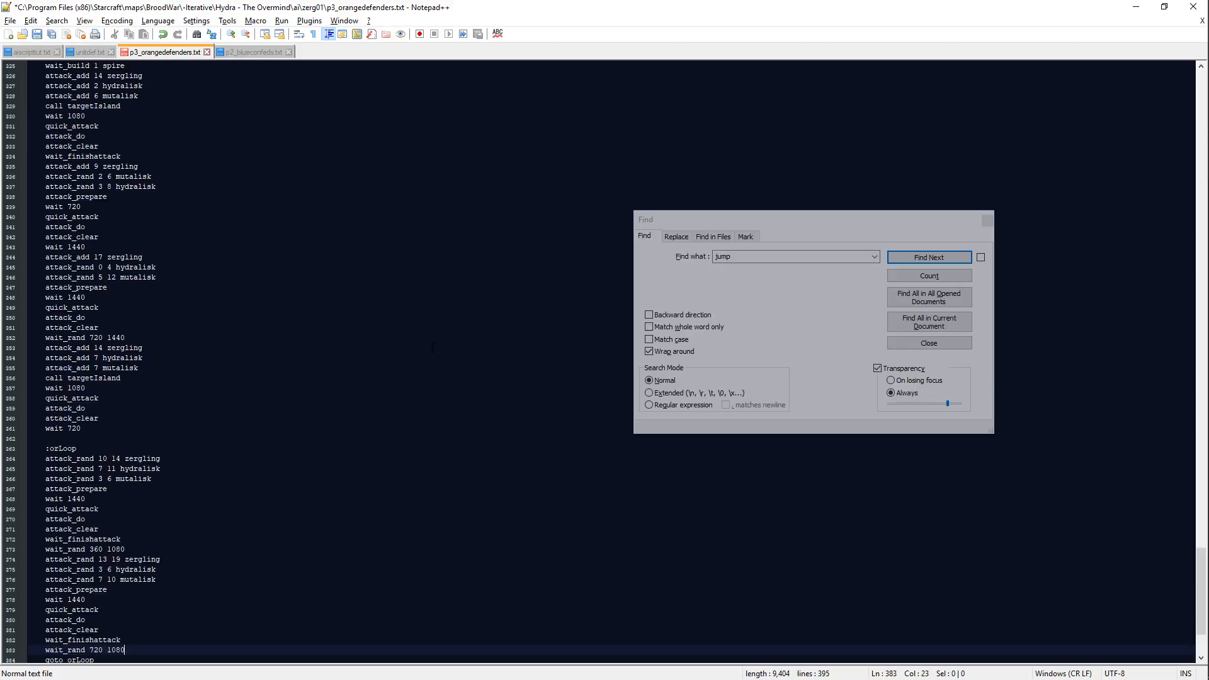
pyautogui.press('Return')
# Step: Start a third orLoop wave with attack_rand 14 16 mutalisk
pyautogui.write('at')
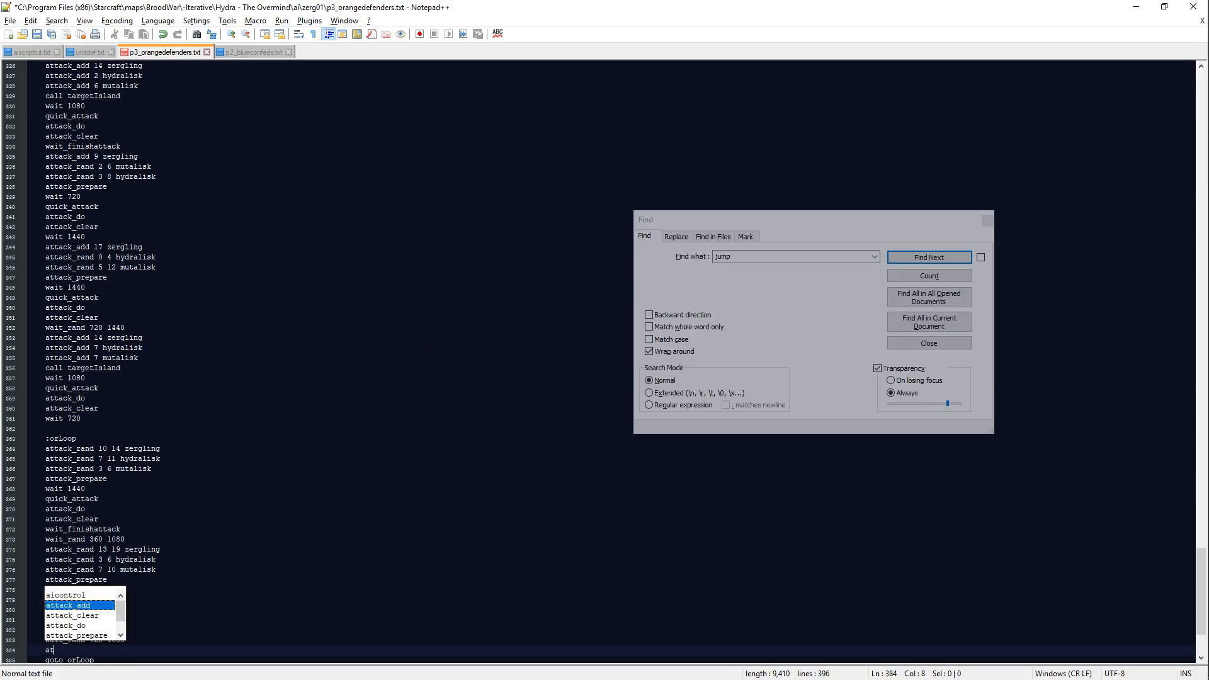
pyautogui.write('tack_ad')
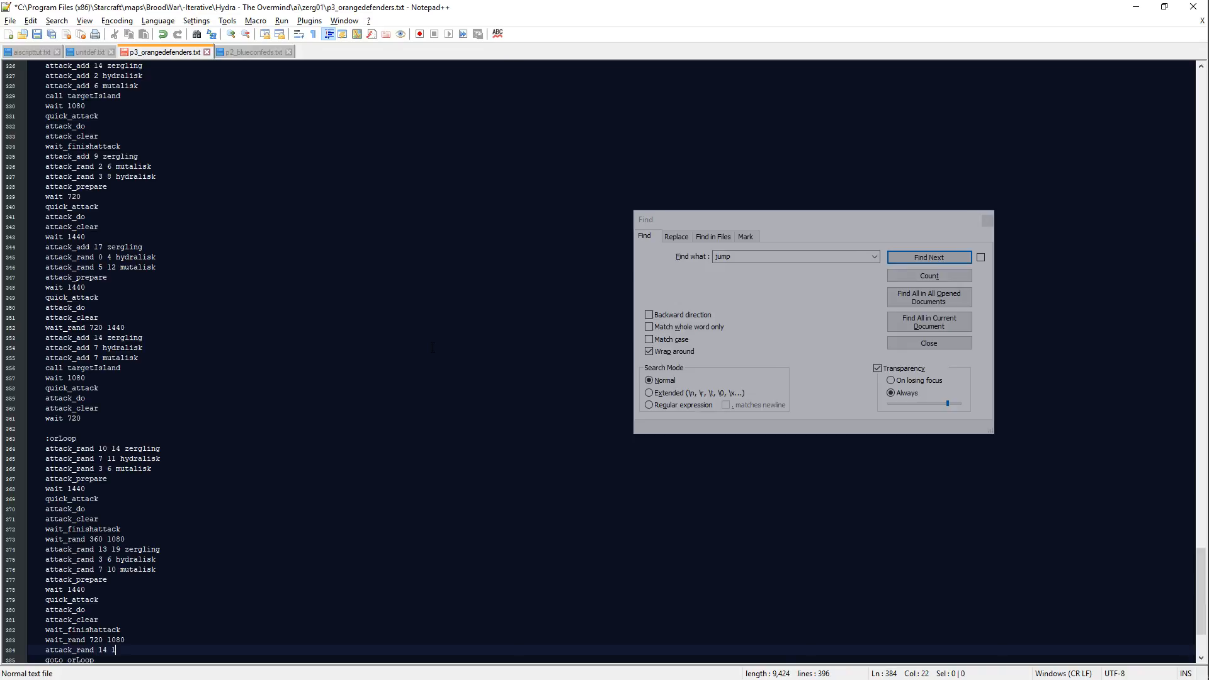
pyautogui.write('14 16 mutalisk')
pyautogui.press('Return')
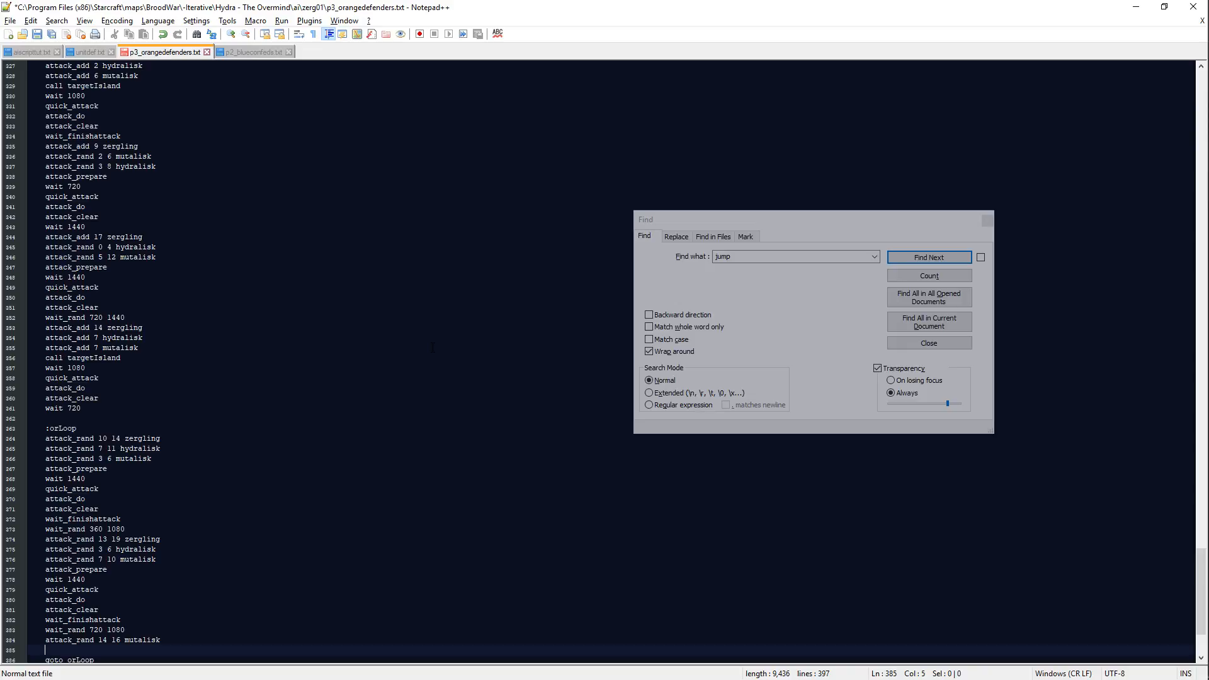
# Step: Insert attack_rand 7 14 zergling above the third wave's mutalisk line and restore that line's missing first letter
pyautogui.press('Up')
pyautogui.press('Return')
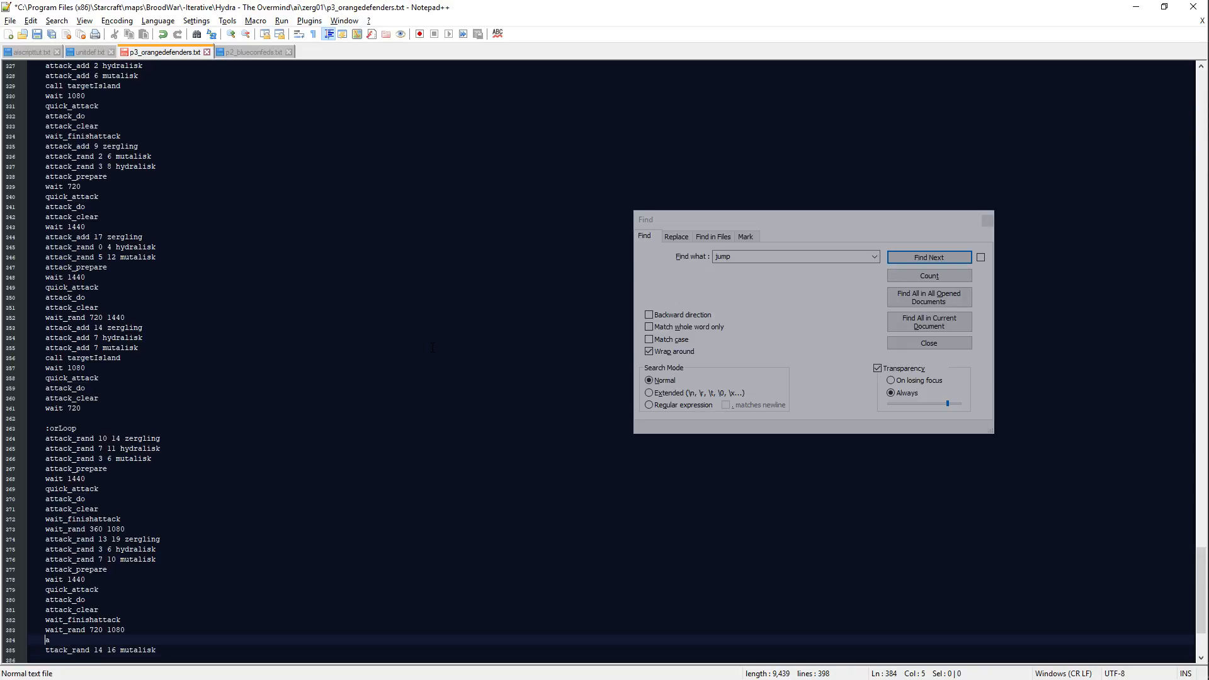
pyautogui.write('ttack_add')
pyautogui.write('zergling')
pyautogui.press('Down')
pyautogui.press('Down')
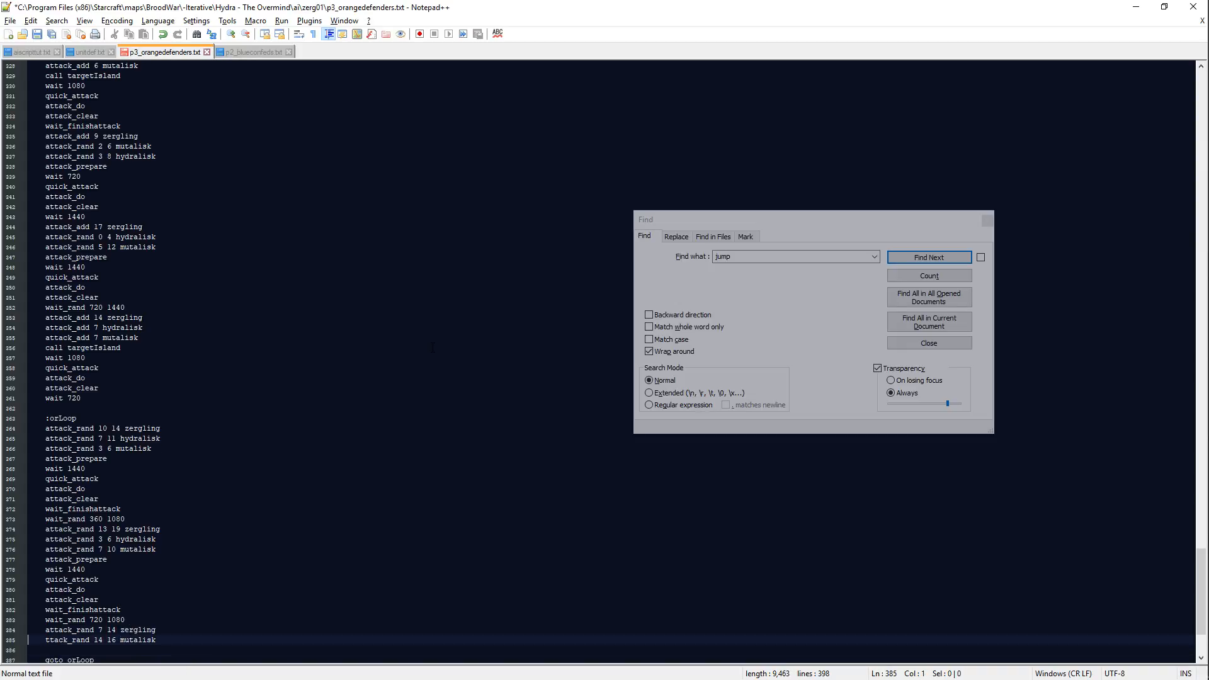
pyautogui.write('a')
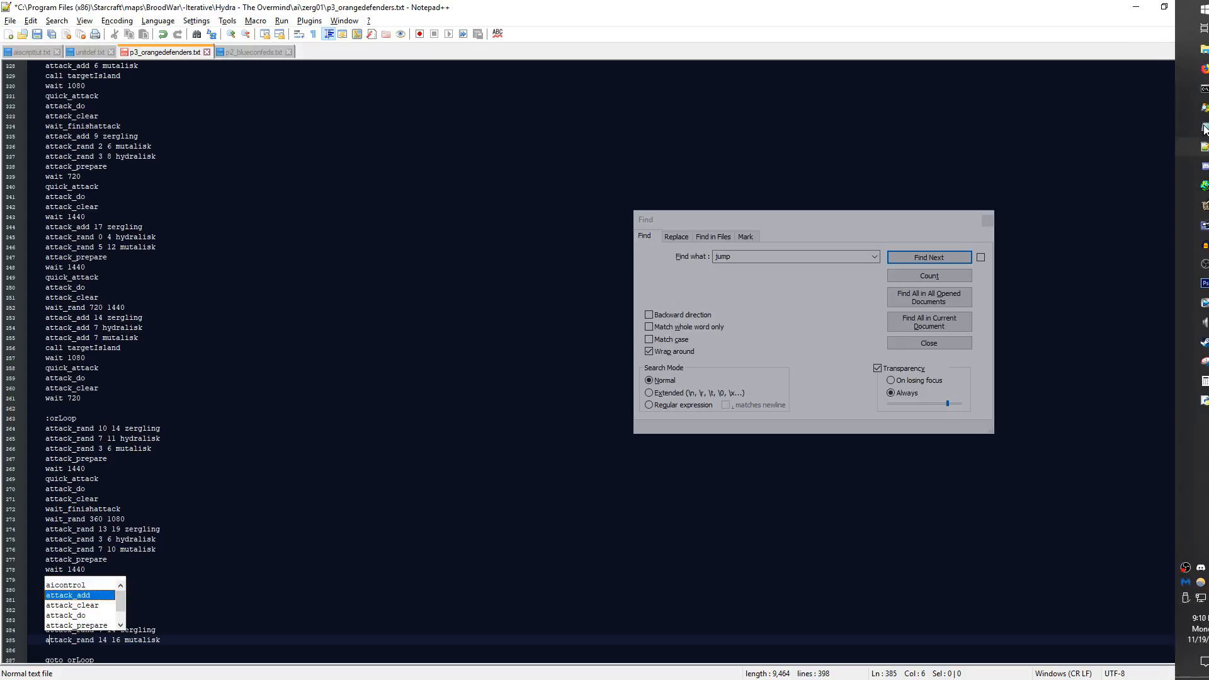
pyautogui.click(188, 621)
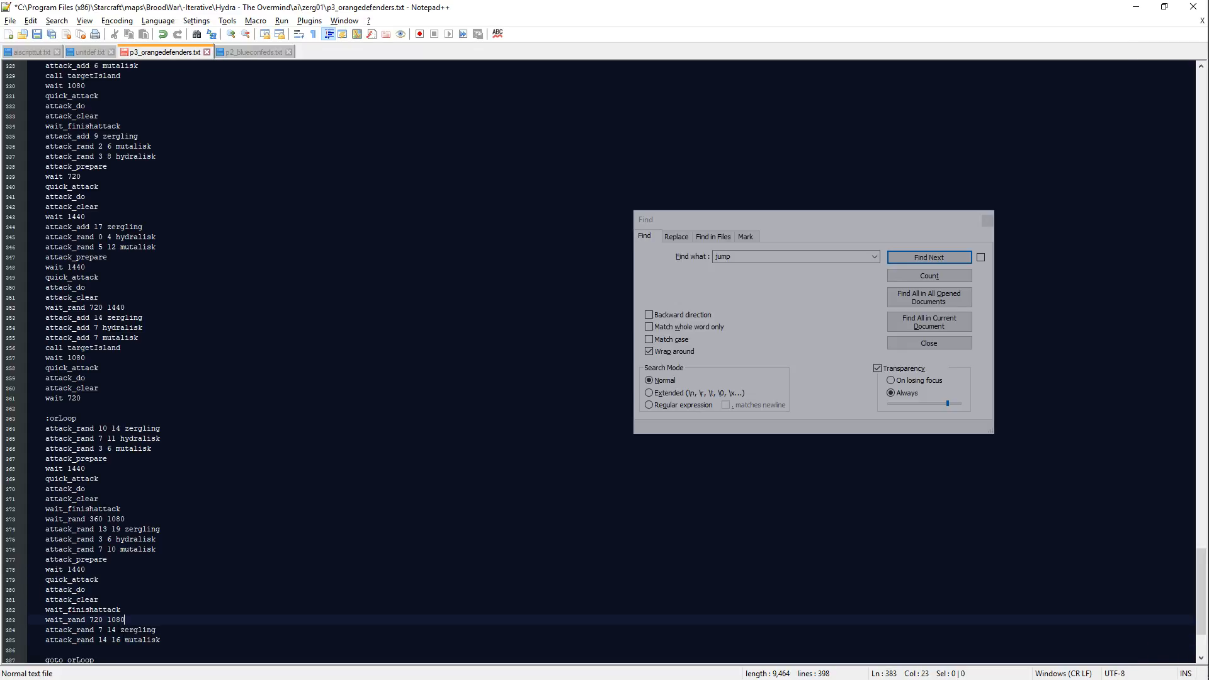
# Step: Insert define_max 16 mutalisk above the max_force 660 line in the orMax block
pyautogui.scroll(-2, 122, 642)
pyautogui.scroll(20, 202, 358)
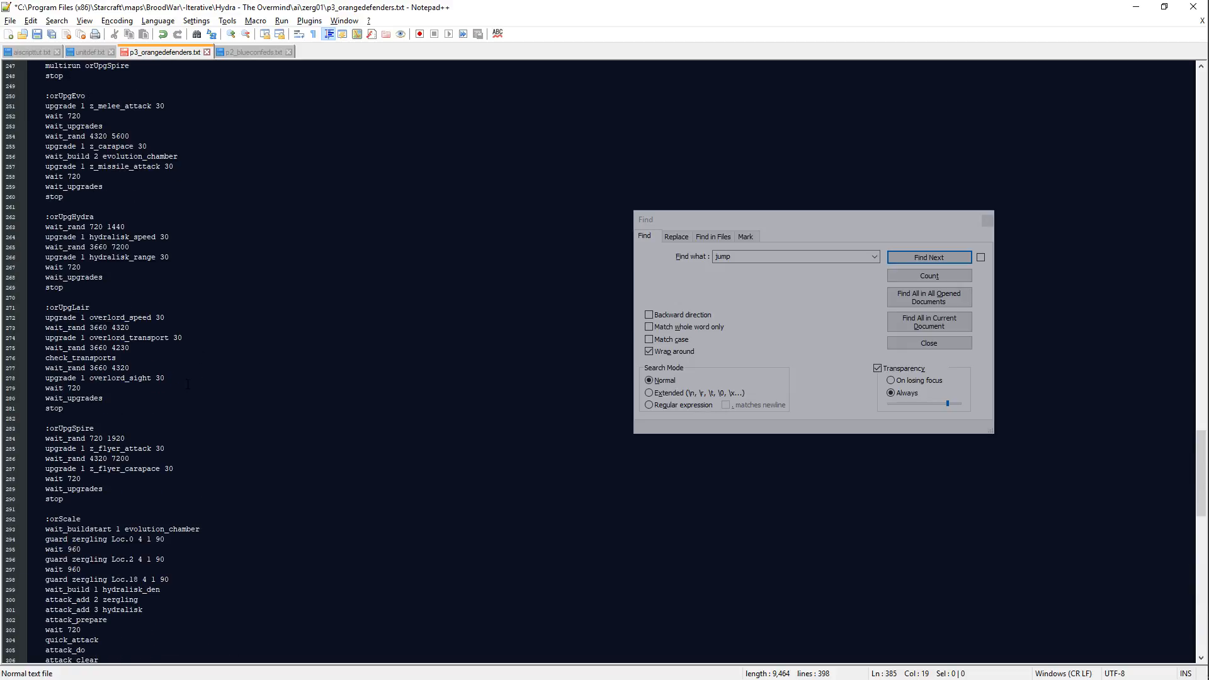
pyautogui.scroll(10, 187, 389)
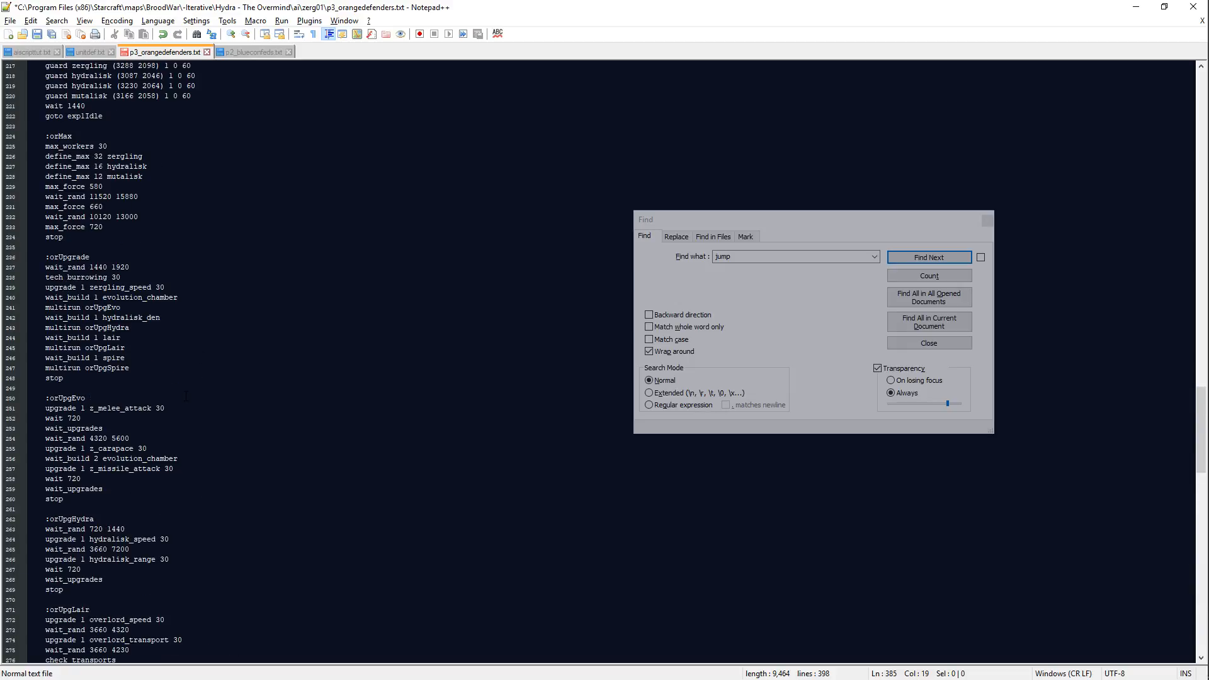
pyautogui.click(163, 189)
pyautogui.press('Down')
pyautogui.press('End')
pyautogui.press('Return')
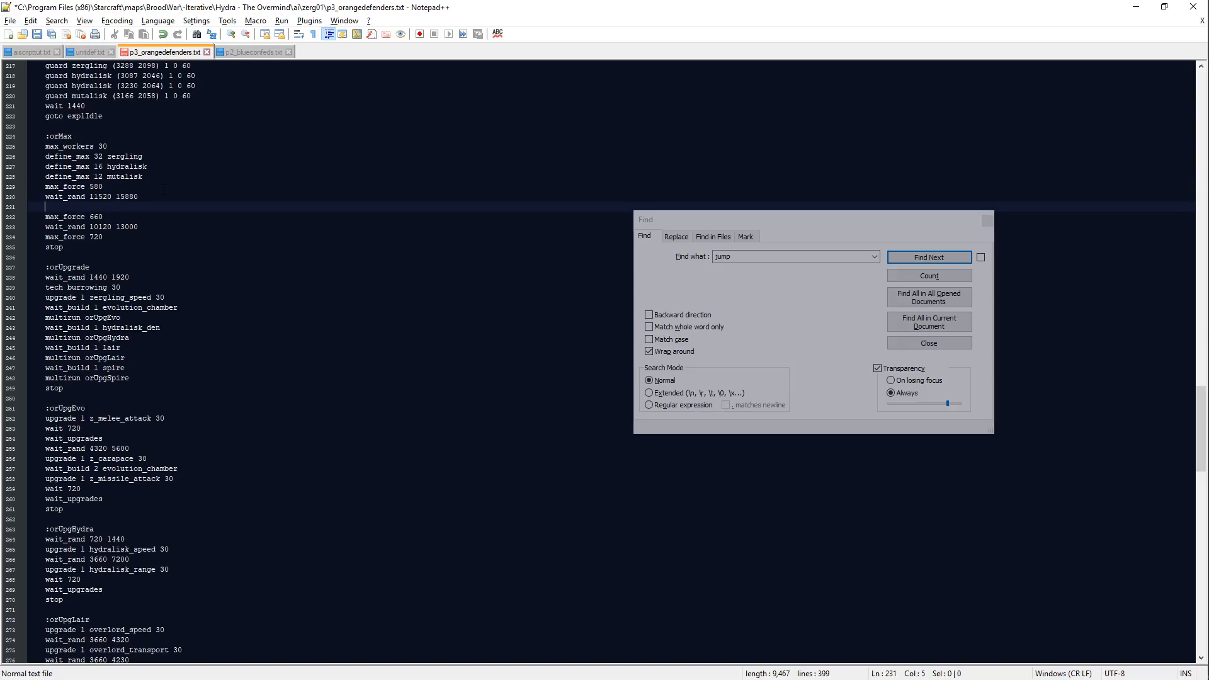
pyautogui.write('define_ma')
pyautogui.press('Return')
pyautogui.write('16 mutalisk')
# Step: Insert define_max 20 hydralisk above the max_force 720 line in the orMax block and save the script
pyautogui.press('Down')
pyautogui.press('Down')
pyautogui.press('End')
pyautogui.press('Return')
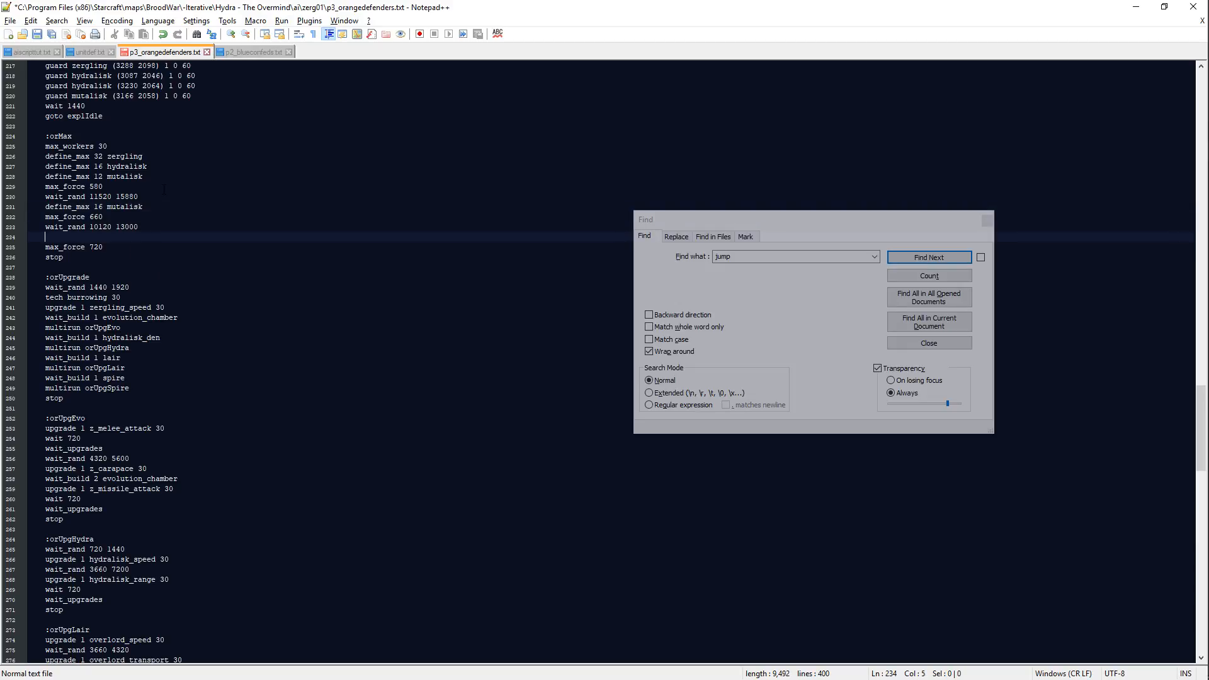
pyautogui.write('define_')
pyautogui.press('Escape')
pyautogui.press('Down')
pyautogui.press('Down')
pyautogui.press('Return')
pyautogui.hotkey('ctrl', 'End')
pyautogui.hotkey('ctrl', 's')
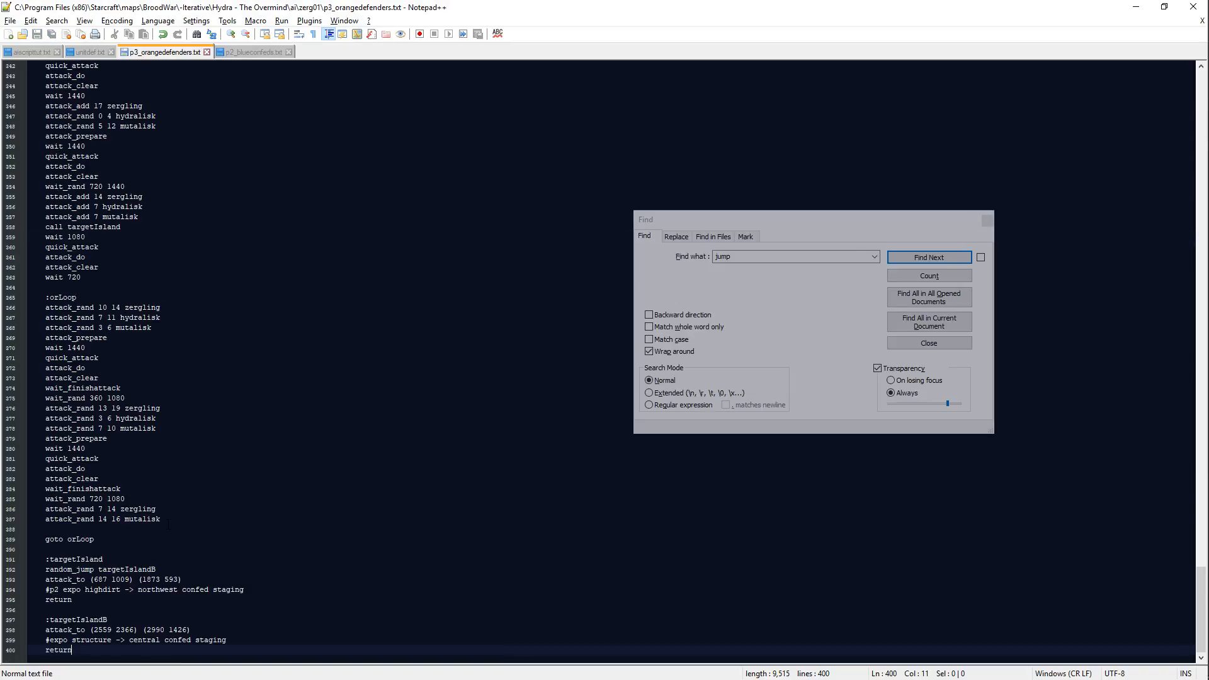
# Step: Separate the three orLoop waves with blank lines after wait_rand 360 1080 and wait_rand 720 1080, and save the script
pyautogui.click(189, 519)
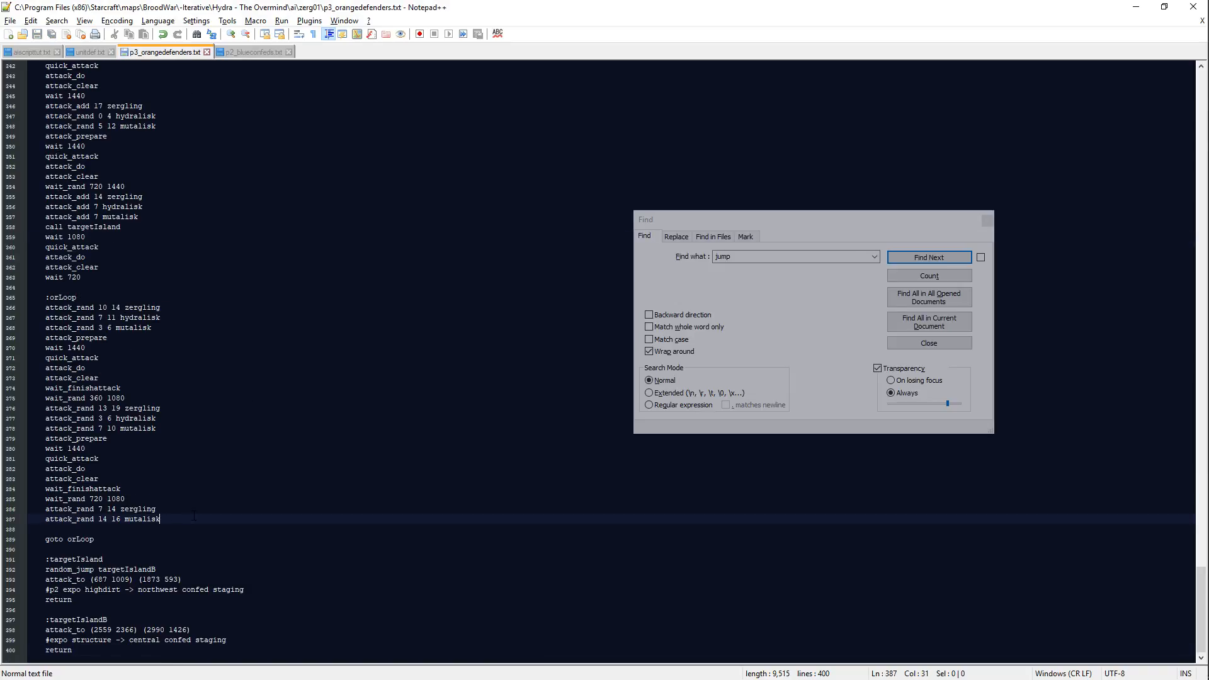
pyautogui.click(151, 398)
pyautogui.press('Return')
pyautogui.click(168, 498)
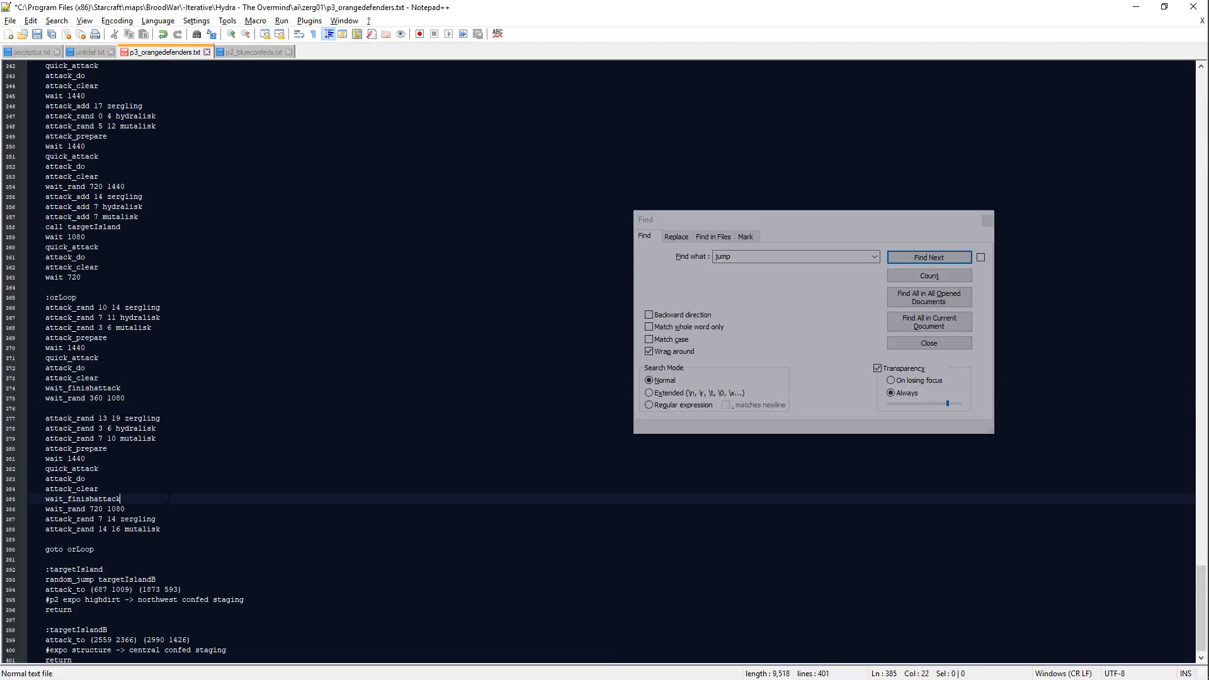
pyautogui.click(164, 509)
pyautogui.press('Return')
pyautogui.click(220, 547)
pyautogui.hotkey('ctrl', 's')
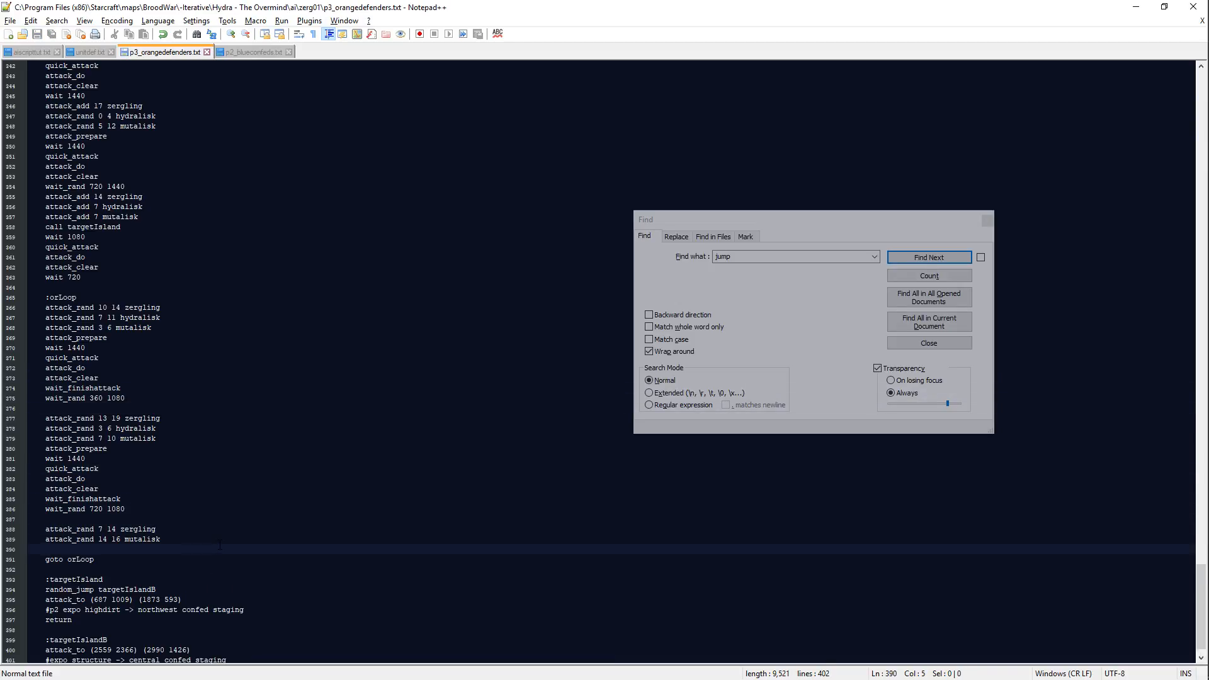
# Step: Add call targetIsland below the third orLoop wave's mutalisk line
pyautogui.write('attack_')
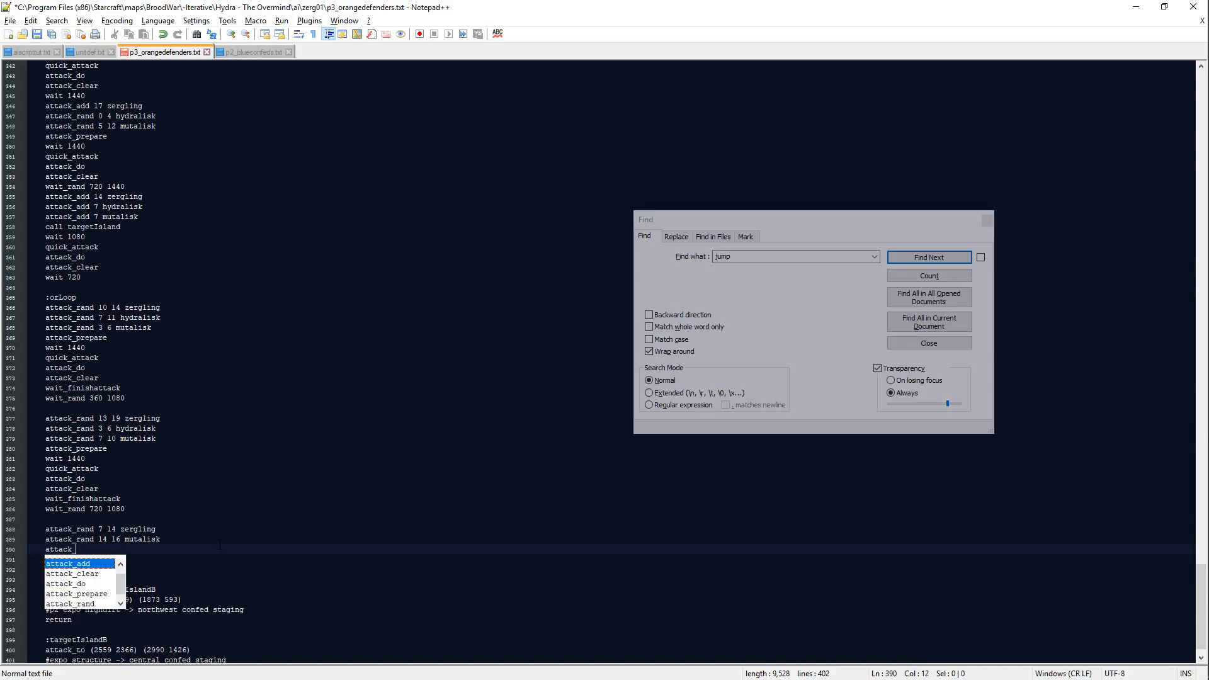
pyautogui.press('BackSpace')
pyautogui.press('BackSpace')
pyautogui.press('BackSpace')
pyautogui.press('BackSpace')
pyautogui.press('BackSpace')
pyautogui.press('BackSpace')
pyautogui.press('BackSpace')
pyautogui.write('call targ')
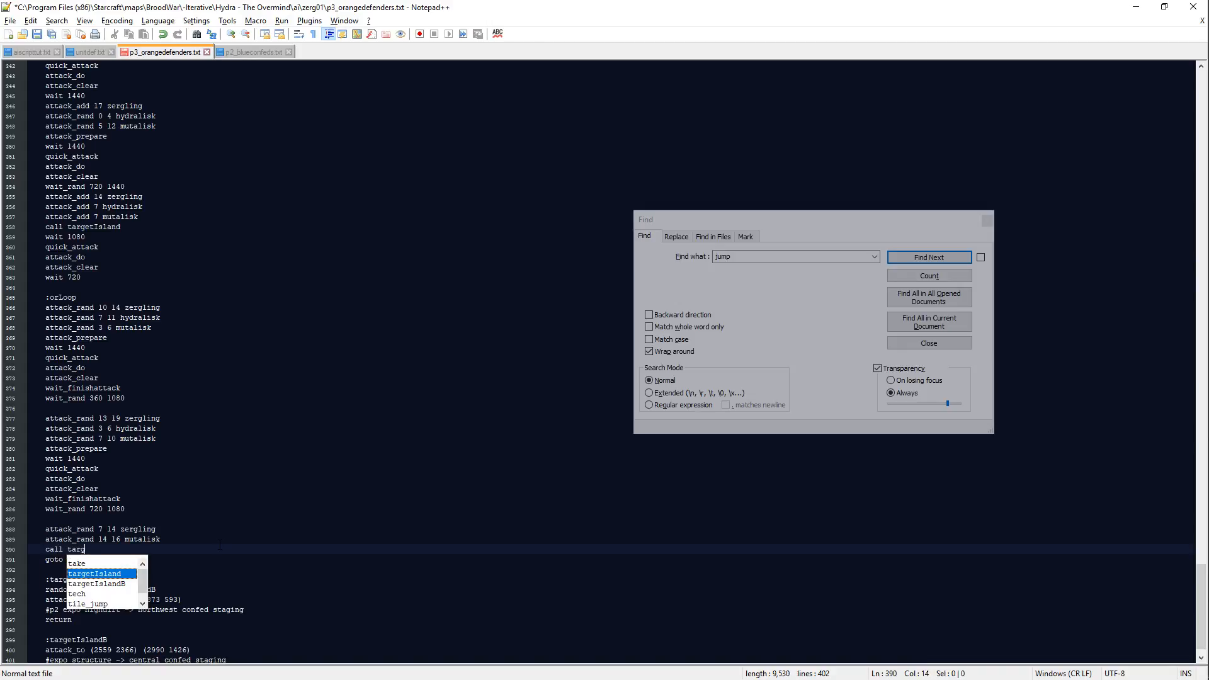
pyautogui.press('Return')
pyautogui.press('Return')
# Step: Add wait 1440, quick_attack, attack_do and attack_clear lines to the third orLoop wave
pyautogui.write('wait_rand')
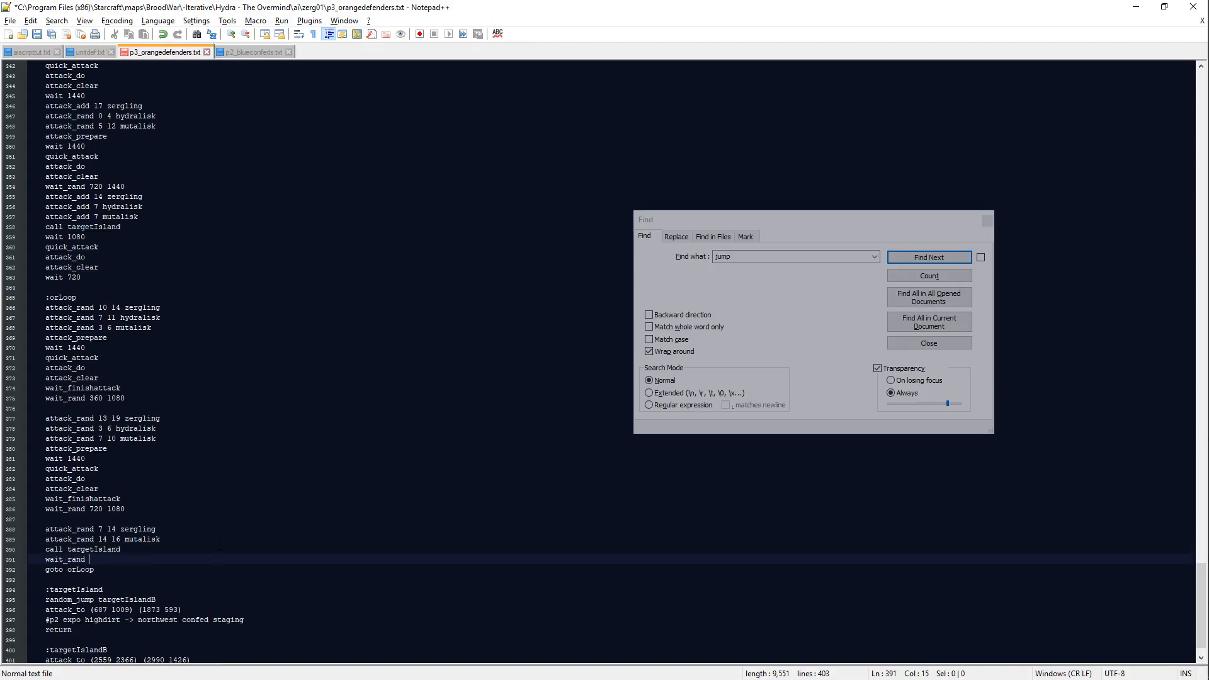
pyautogui.press('BackSpace')
pyautogui.press('BackSpace')
pyautogui.press('BackSpace')
pyautogui.press('BackSpace')
pyautogui.press('BackSpace')
pyautogui.press('BackSpace')
pyautogui.write('1440')
pyautogui.press('Return')
pyautogui.write('quick_attack')
pyautogui.press('Return')
pyautogui.write('attack_do')
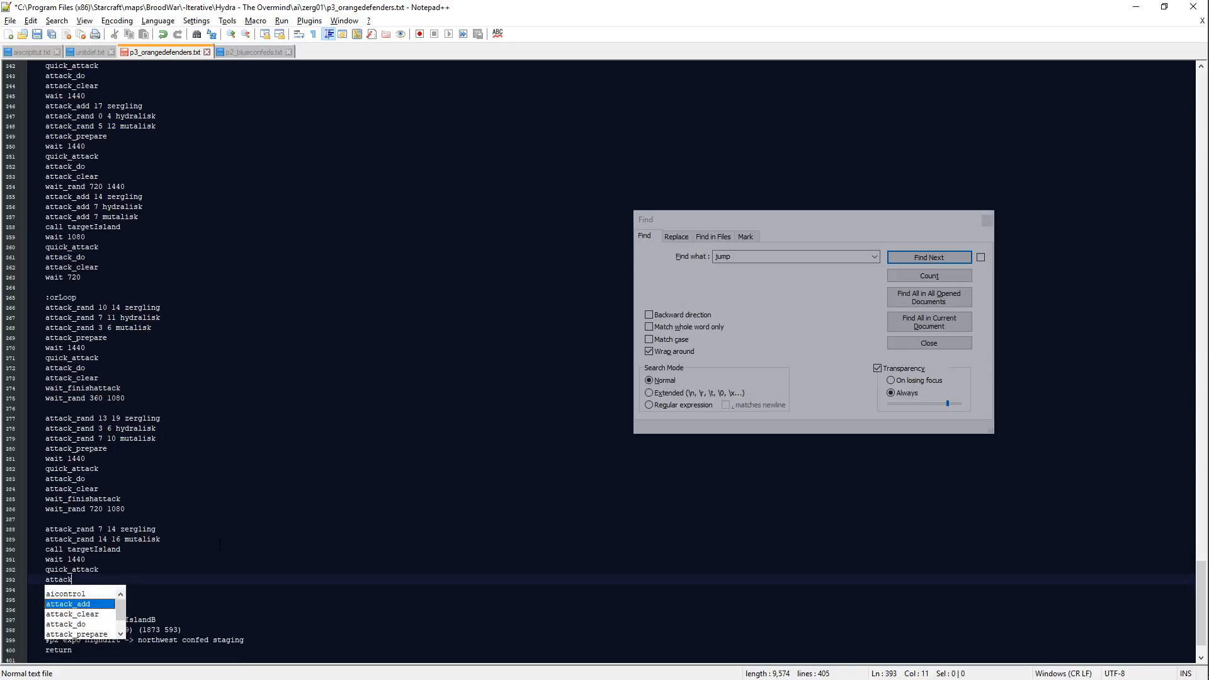
pyautogui.press('Return')
pyautogui.write('attack_clear')
# Step: Finish the third orLoop wave with wait_finishattack and wait_rand 360 1920
pyautogui.press('Return')
pyautogui.write('wait_finishattack')
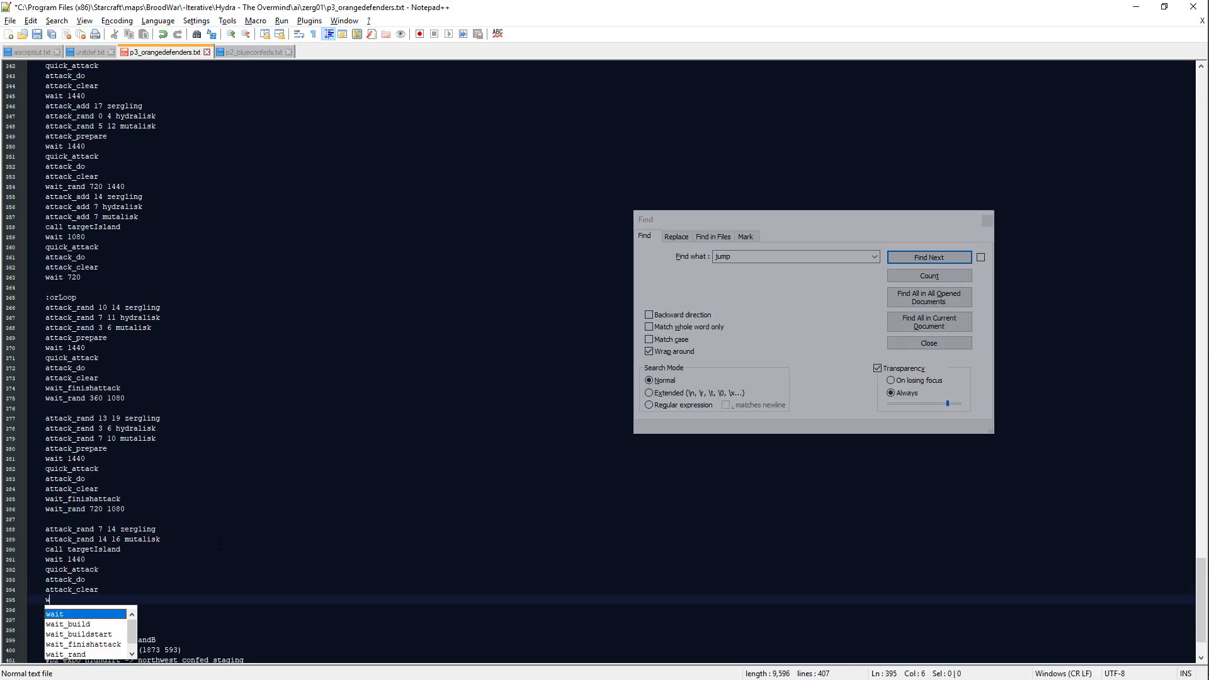
pyautogui.press('Return')
pyautogui.write('wait_rand ')
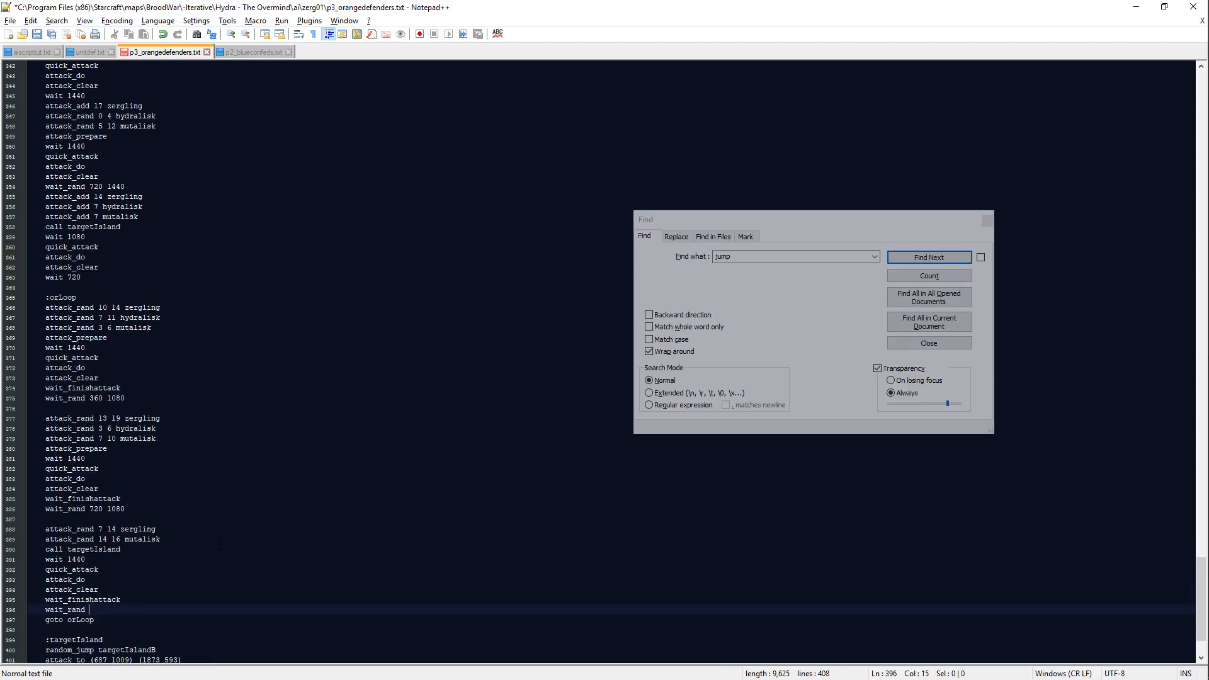
pyautogui.write('360 1920')
# Step: Start a fourth orLoop wave after a blank line with attack_rand 20 30 zergling and attack_rand 4 12 hydralisk
pyautogui.press('Return')
pyautogui.press('Return')
pyautogui.write('attack_add')
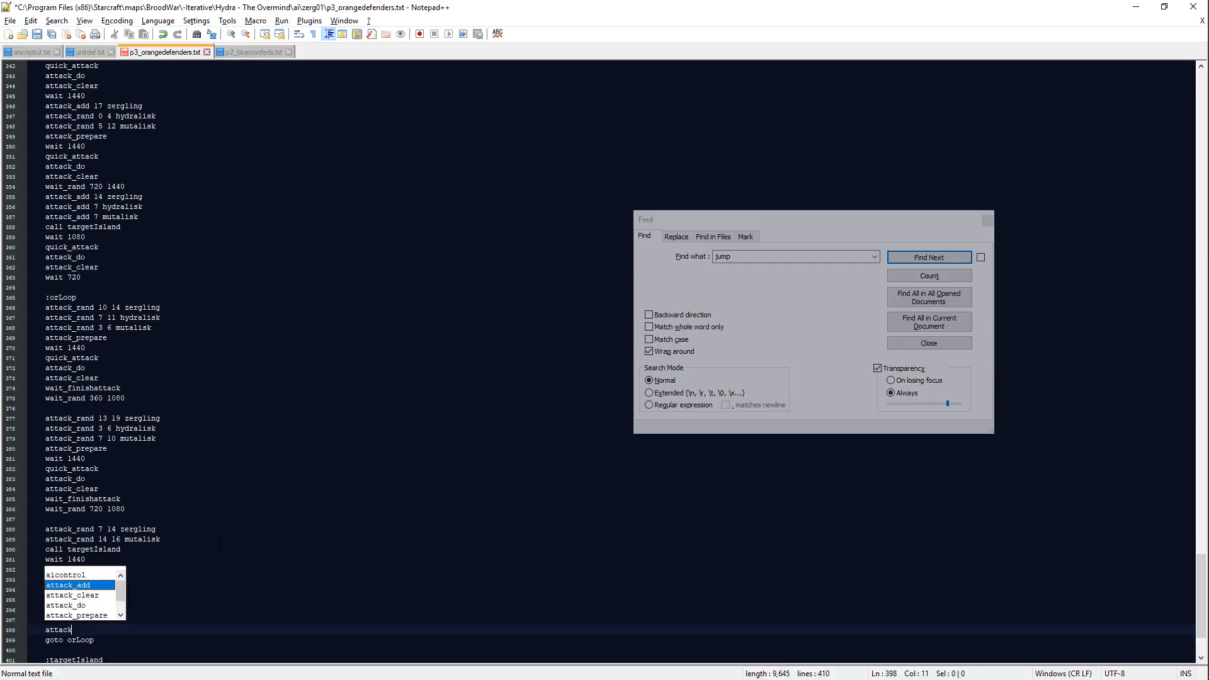
pyautogui.press('BackSpace')
pyautogui.press('BackSpace')
pyautogui.press('BackSpace')
pyautogui.write('rand ')
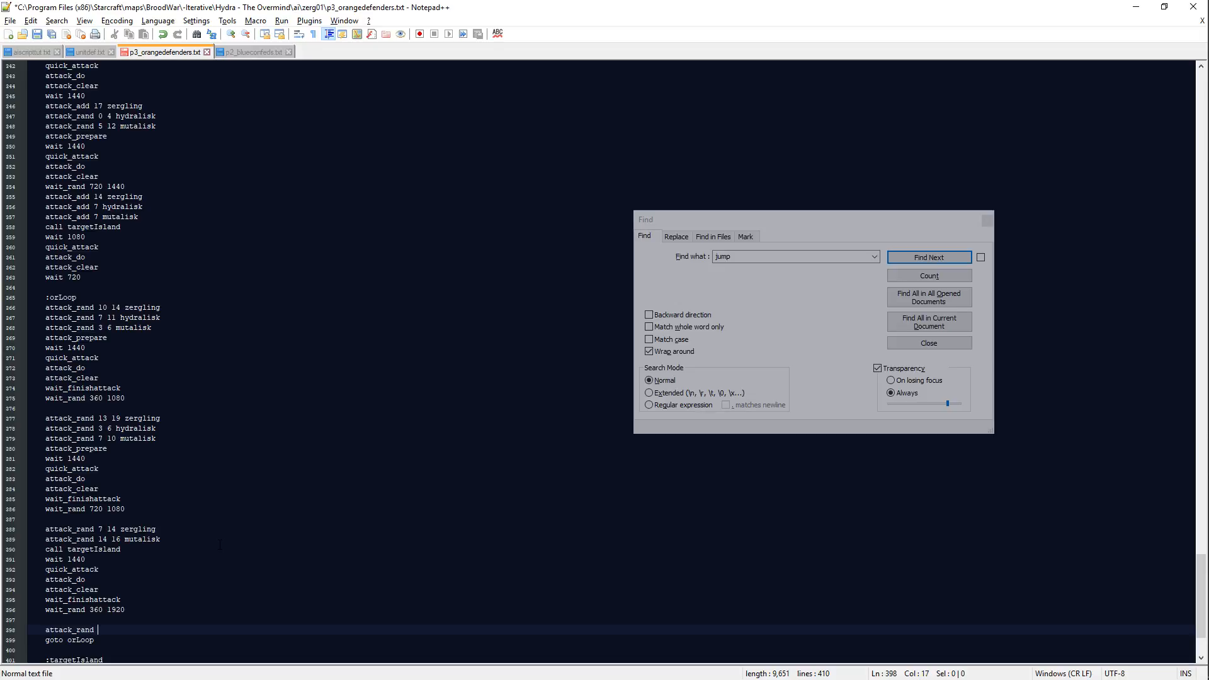
pyautogui.write('20 30 zergling')
pyautogui.press('Return')
pyautogui.write('attack_rand ')
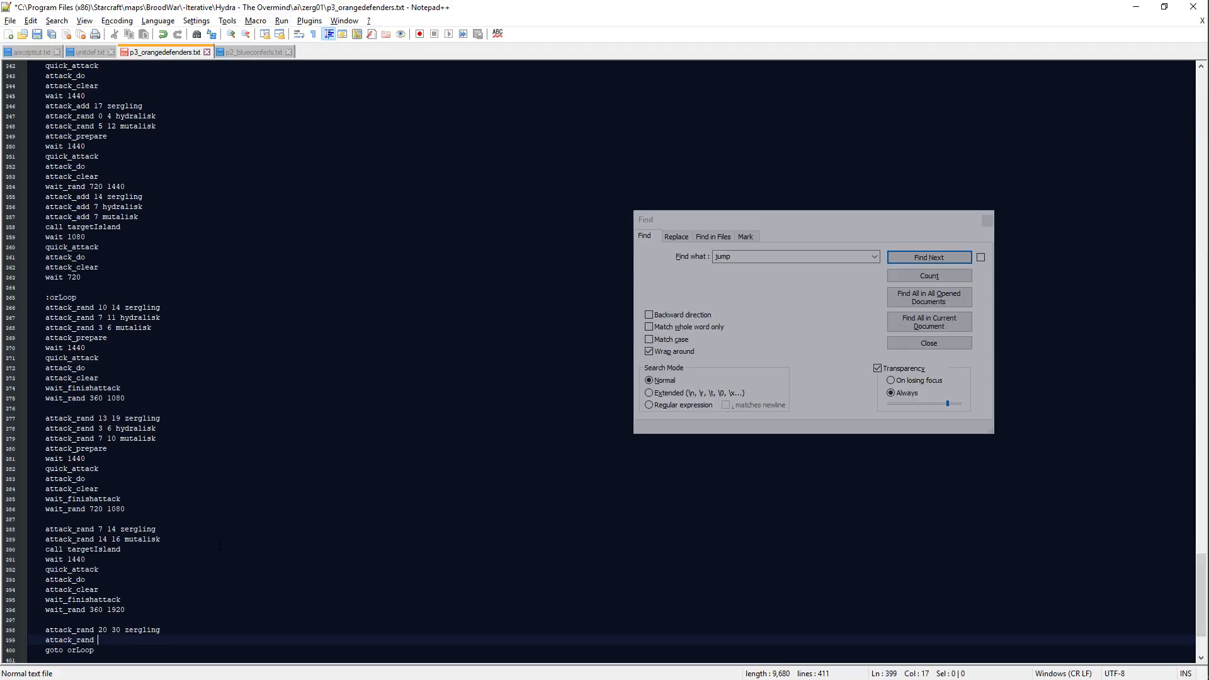
pyautogui.write('4 12 hydralisk')
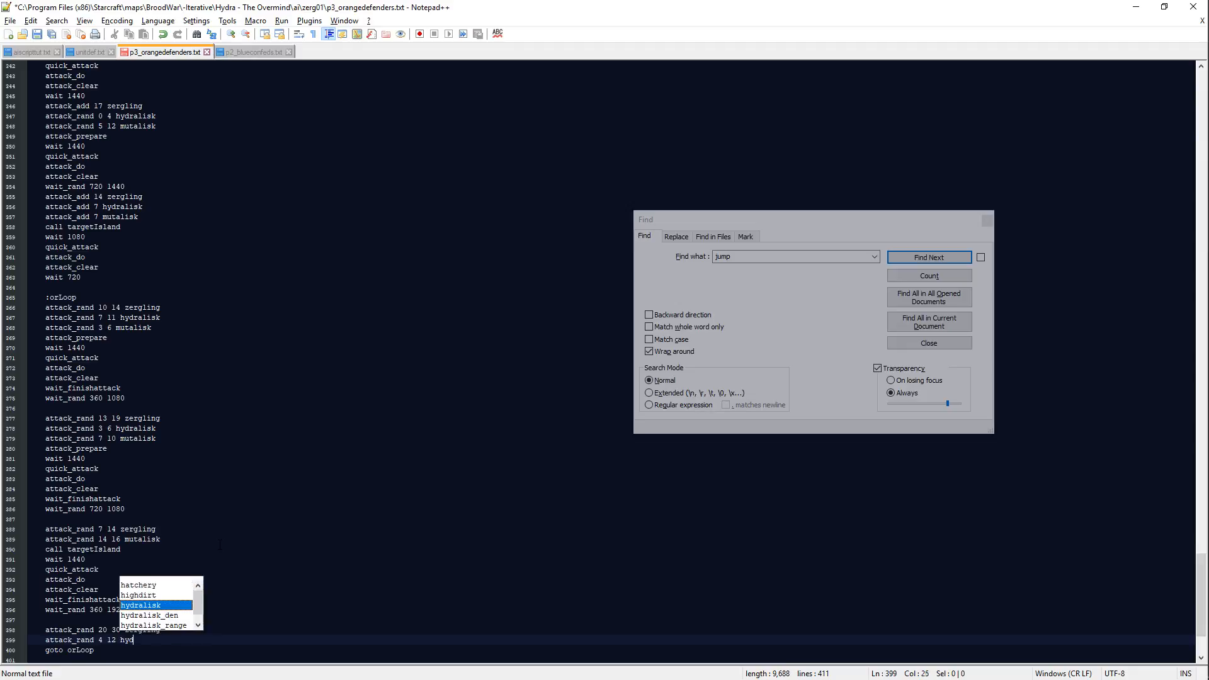
pyautogui.press('Return')
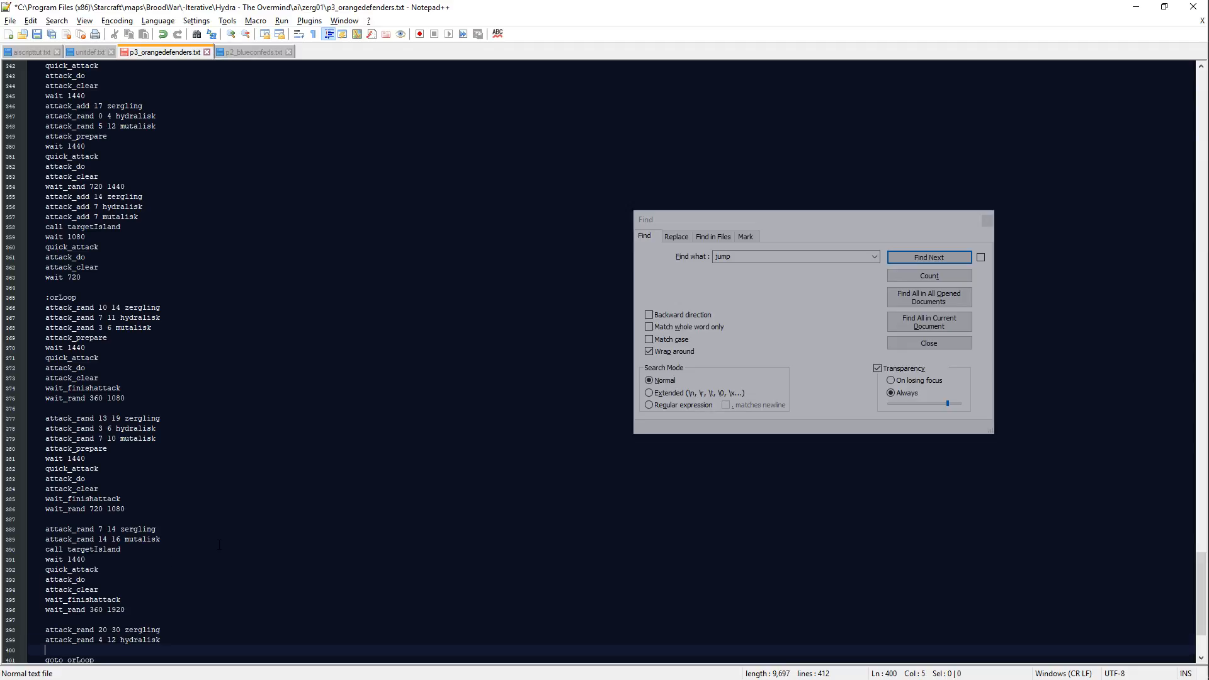
# Step: Change the fourth orLoop wave's zergling range to 18 26
pyautogui.moveTo(120, 630); pyautogui.dragTo(115, 630)
pyautogui.press('BackSpace')
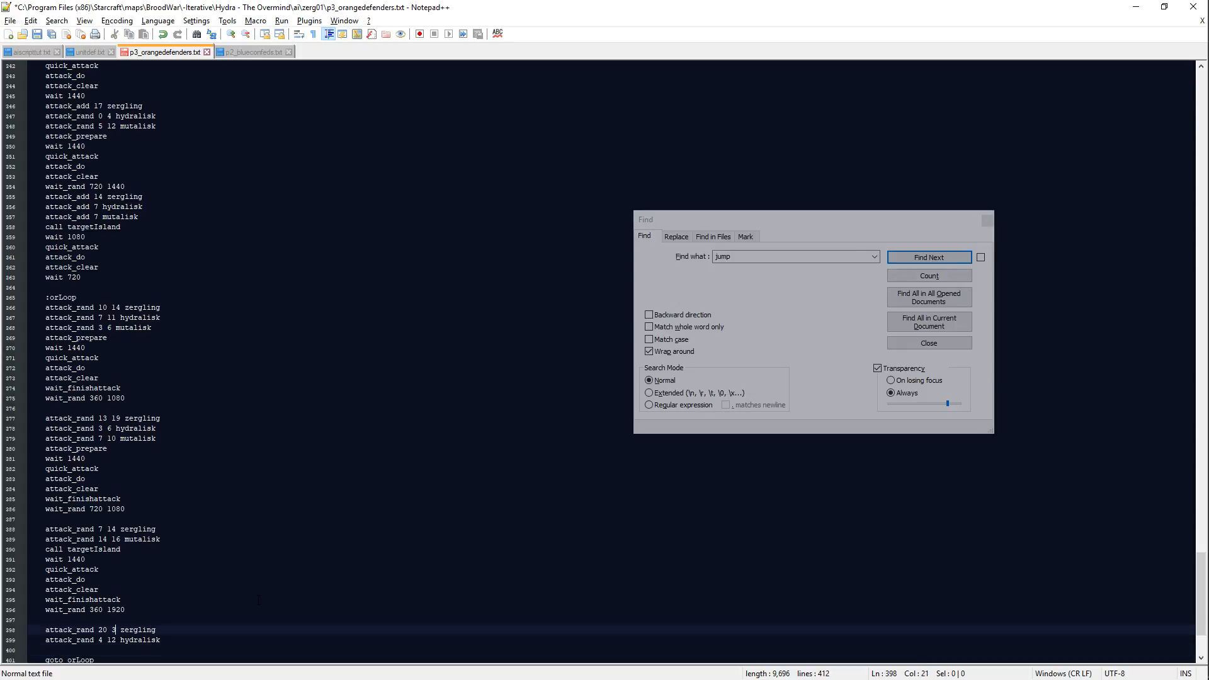
pyautogui.press('BackSpace')
pyautogui.write('28')
pyautogui.hotkey('ctrl', 's')
pyautogui.hotkey('shift', 'Right')
pyautogui.write('6')
pyautogui.press('Left')
pyautogui.press('Left')
pyautogui.press('Down')
pyautogui.press('Down')
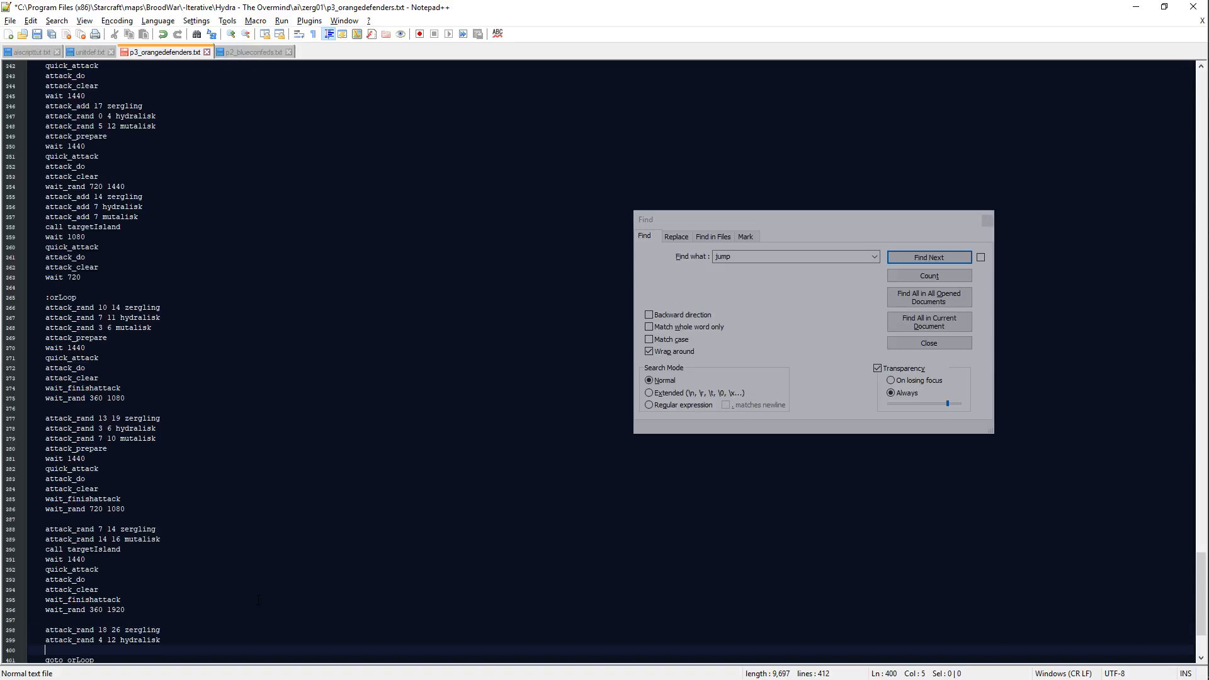
# Step: Add attack_rand 4 8 mutalisk below the fourth wave's hydralisk line
pyautogui.write('attack_rand 4 12 m')
pyautogui.press('BackSpace')
pyautogui.press('BackSpace')
pyautogui.press('BackSpace')
pyautogui.press('BackSpace')
pyautogui.write('8 m')
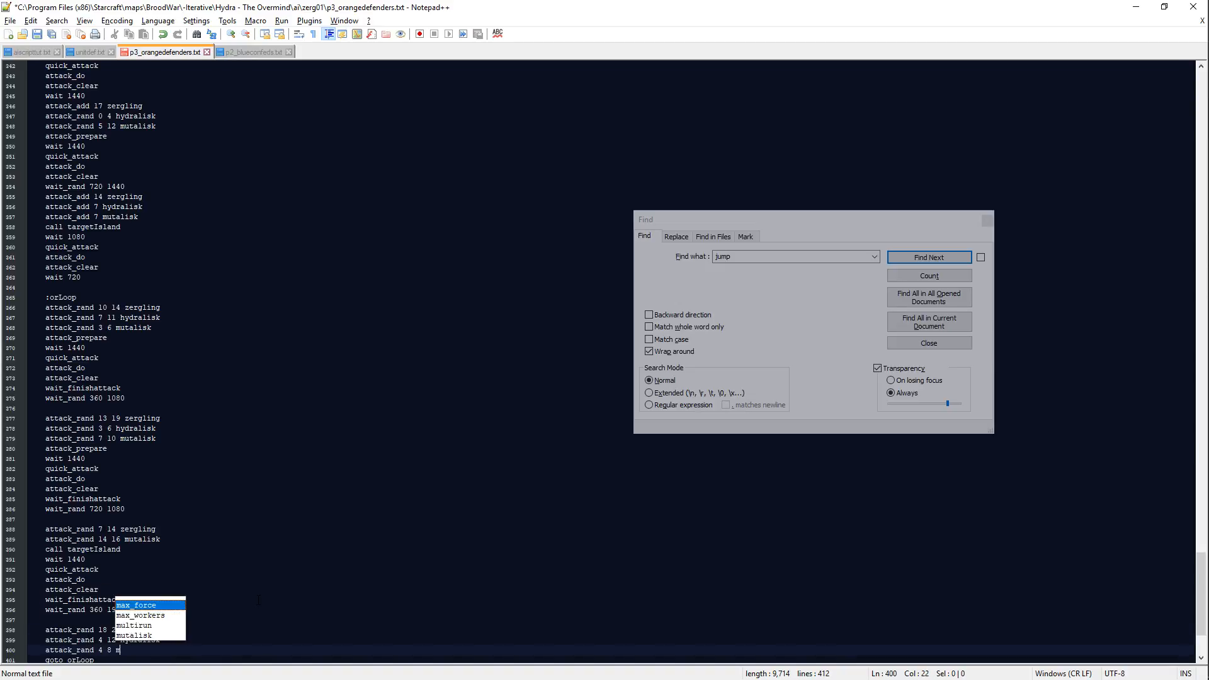
pyautogui.press('Down')
pyautogui.press('Down')
pyautogui.press('Down')
pyautogui.press('Return')
pyautogui.press('Return')
# Step: Add attack_prepare, wait 1440, quick_attack, attack_do and attack_clear lines to the fourth orLoop wave
pyautogui.write('att')
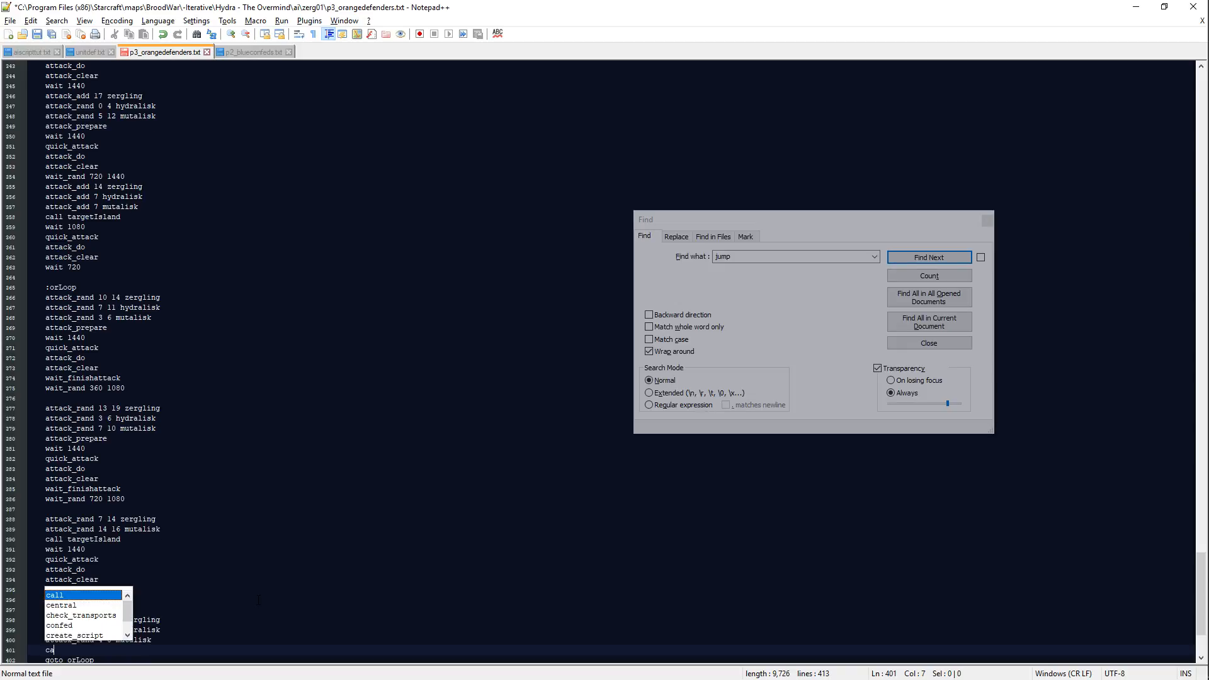
pyautogui.write('ack_p')
pyautogui.press('Return')
pyautogui.press('Return')
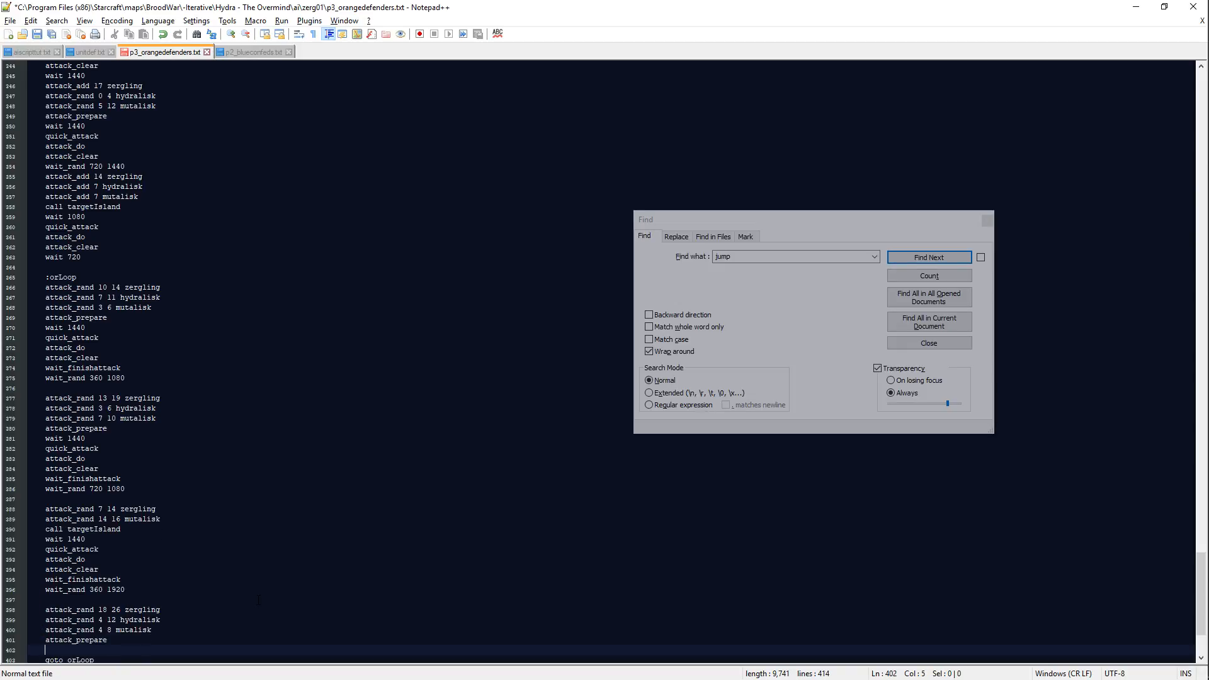
pyautogui.write('wait 1440')
pyautogui.press('Return')
pyautogui.write('quick_attack')
pyautogui.press('Return')
pyautogui.write('attack_do')
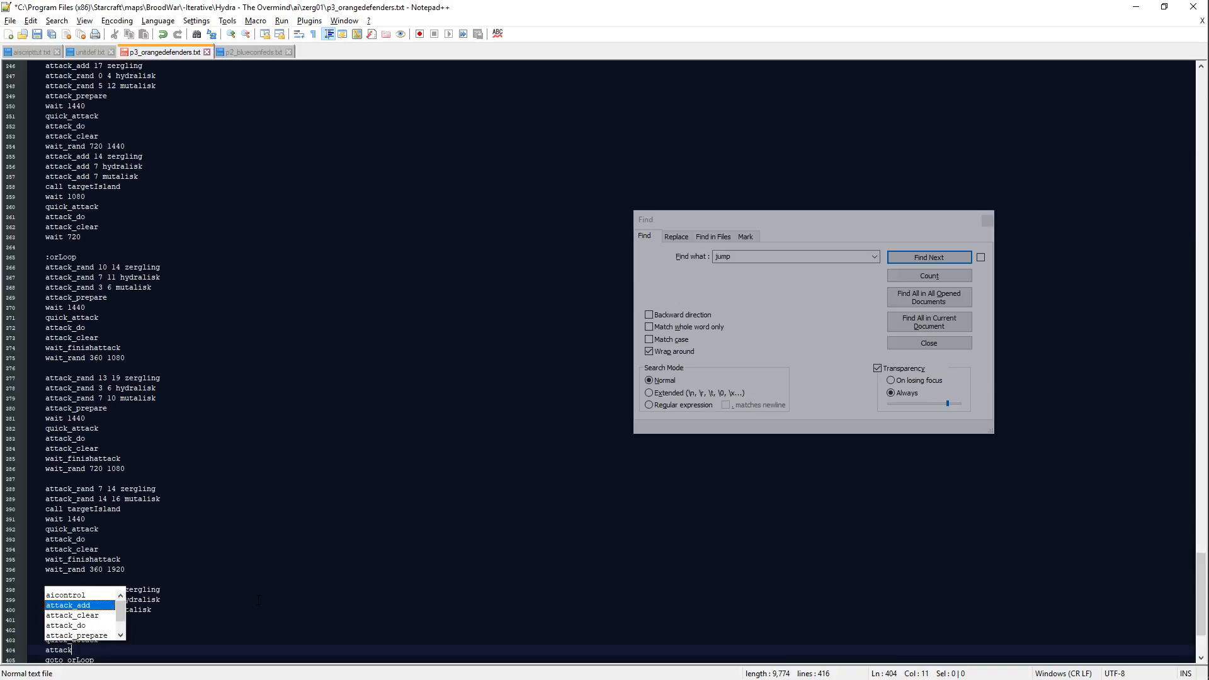
# Step: Finish the fourth orLoop wave with wait_finishattack and wait_rand 480 1080 directly above goto orLoop, and save the script
pyautogui.press('Return')
pyautogui.write('attack_clear')
pyautogui.press('Return')
pyautogui.write('wait')
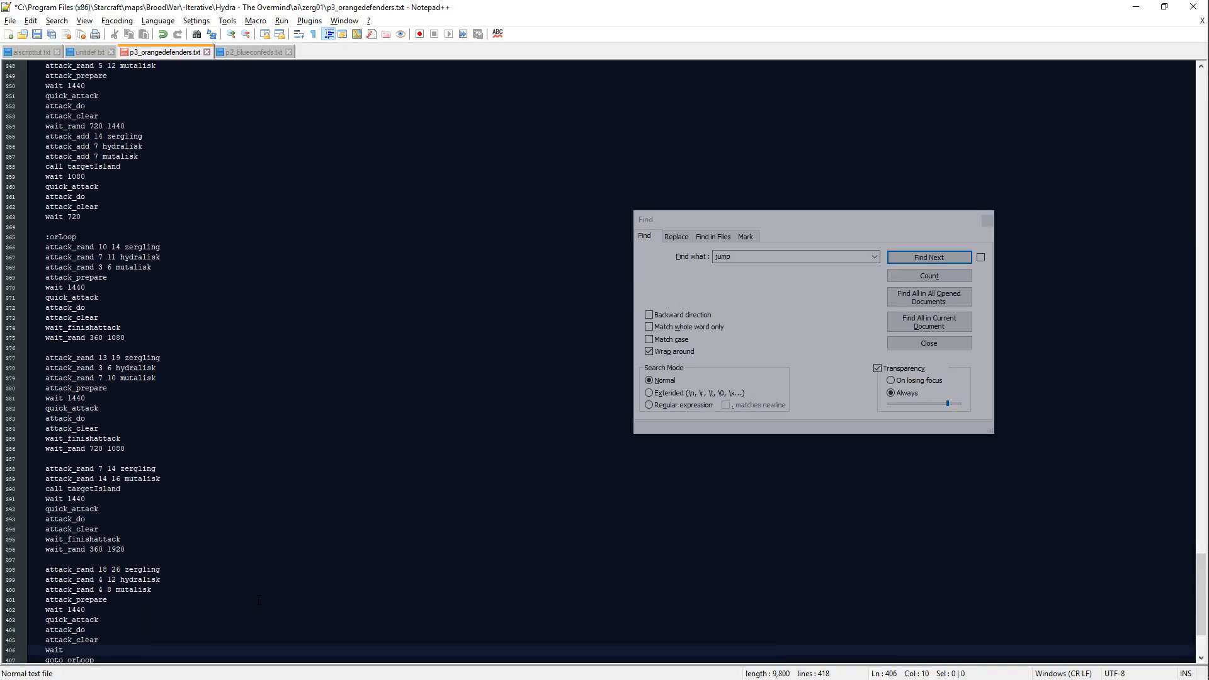
pyautogui.press('BackSpace')
pyautogui.write('_finishattack')
pyautogui.press('Return')
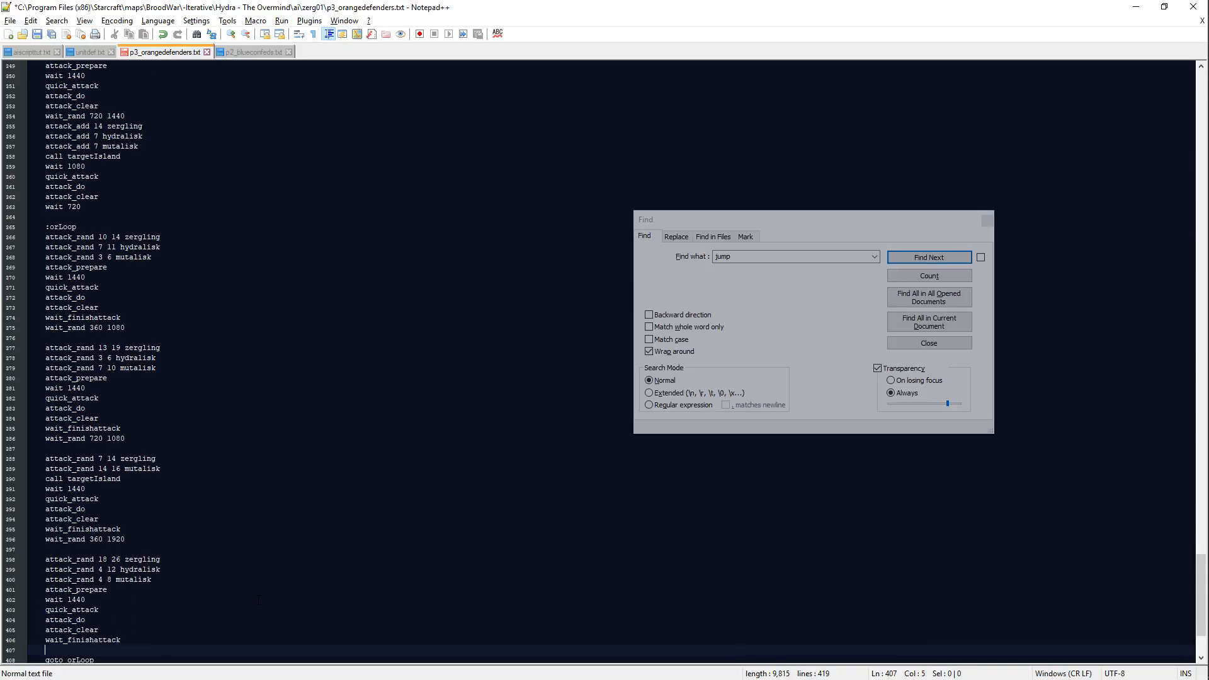
pyautogui.write('wait_rand 480 1080')
pyautogui.press('Return')
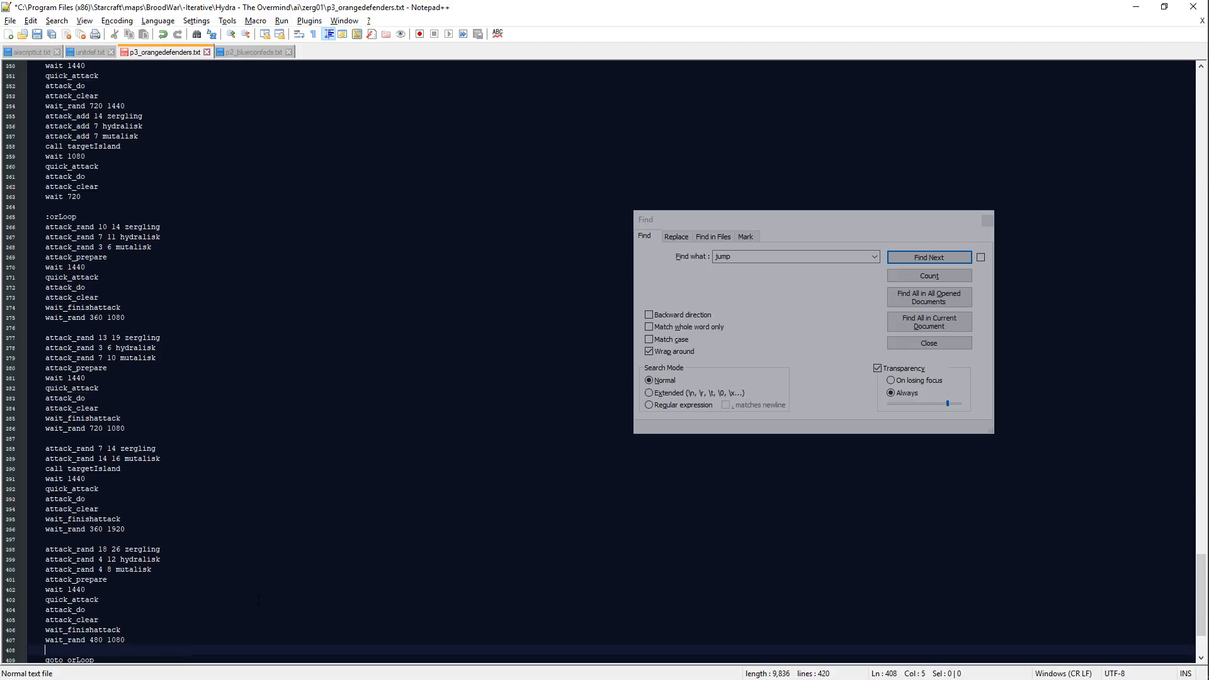
pyautogui.press('BackSpace')
pyautogui.press('BackSpace')
pyautogui.hotkey('ctrl', 's')
# Step: Add an :explIdle label on its own line beneath goto explIdle, above the orMax block
pyautogui.scroll(-2, 304, 561)
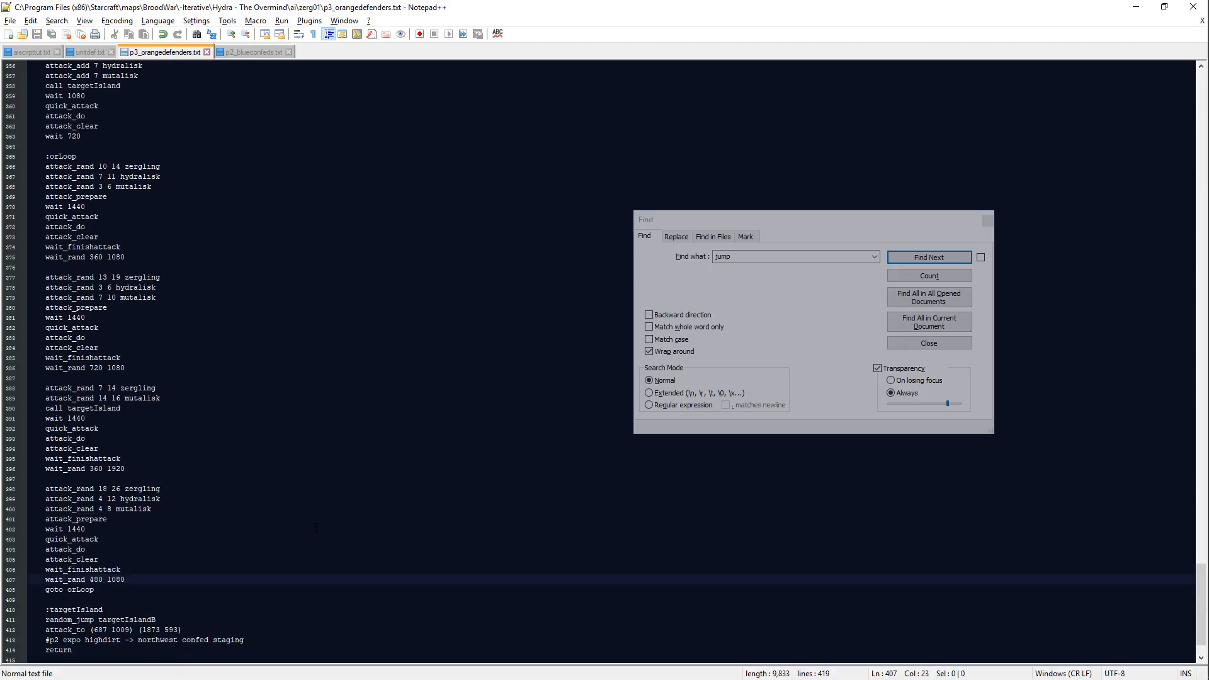
pyautogui.scroll(20, 316, 528)
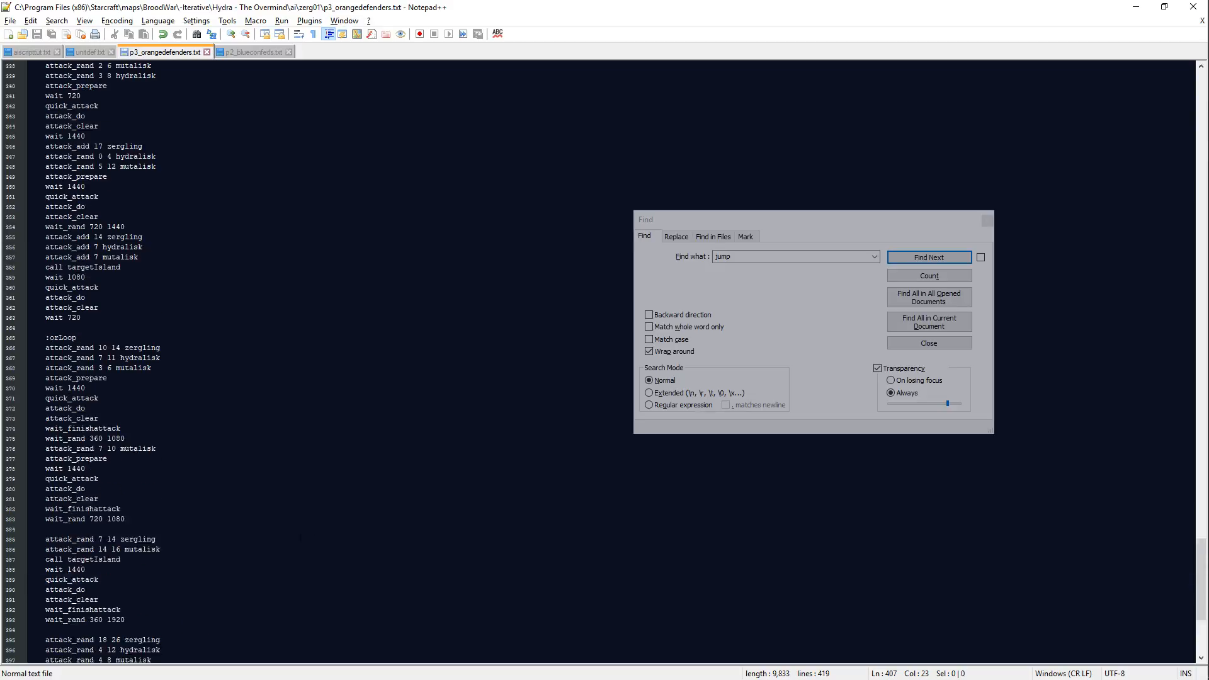
pyautogui.scroll(20, 310, 532)
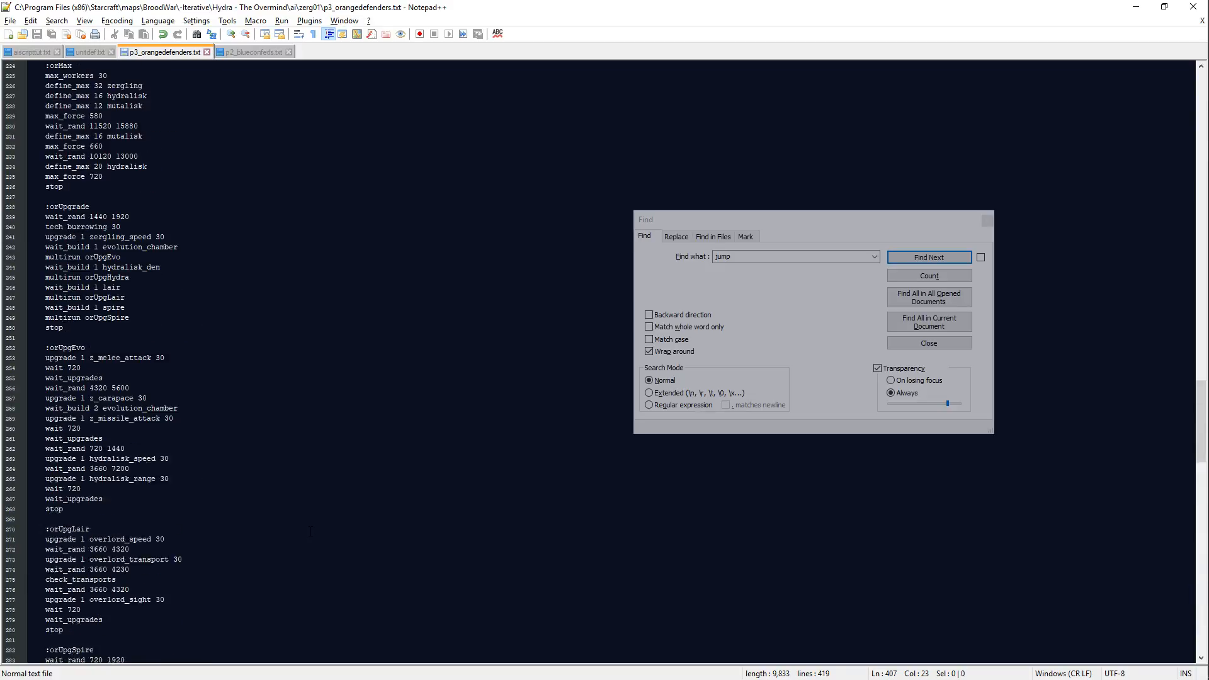
pyautogui.scroll(-5, 310, 532)
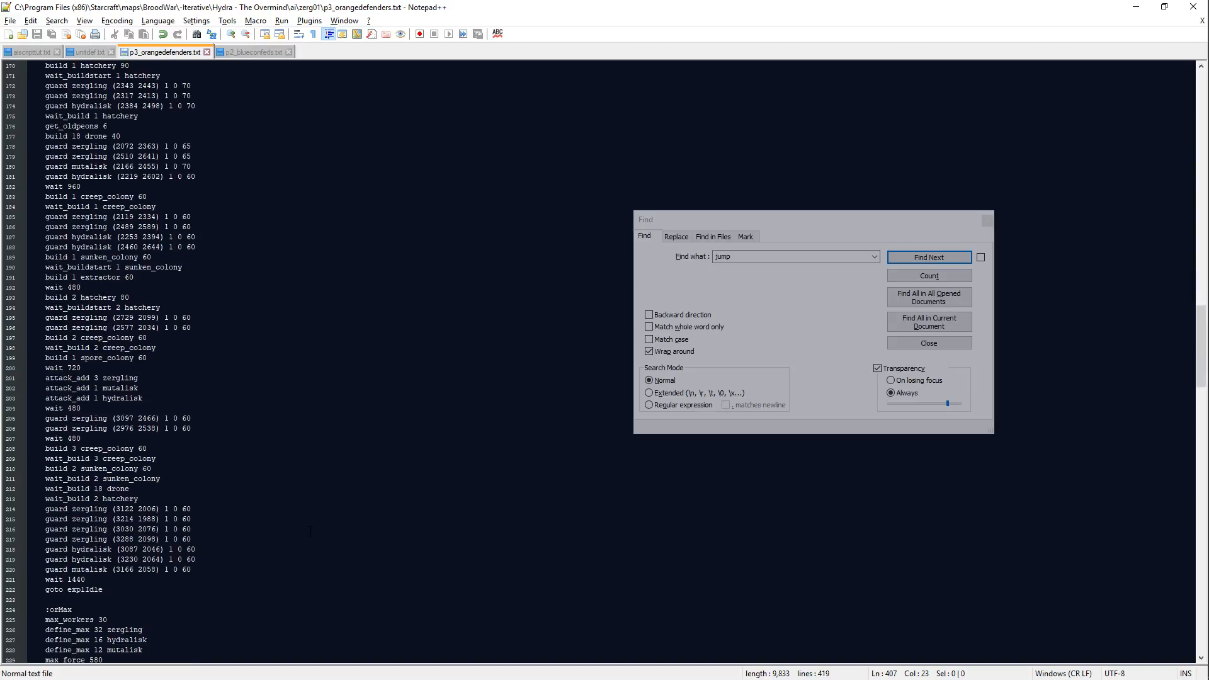
pyautogui.click(134, 591)
pyautogui.press('Return')
pyautogui.press('Return')
pyautogui.write(':e')
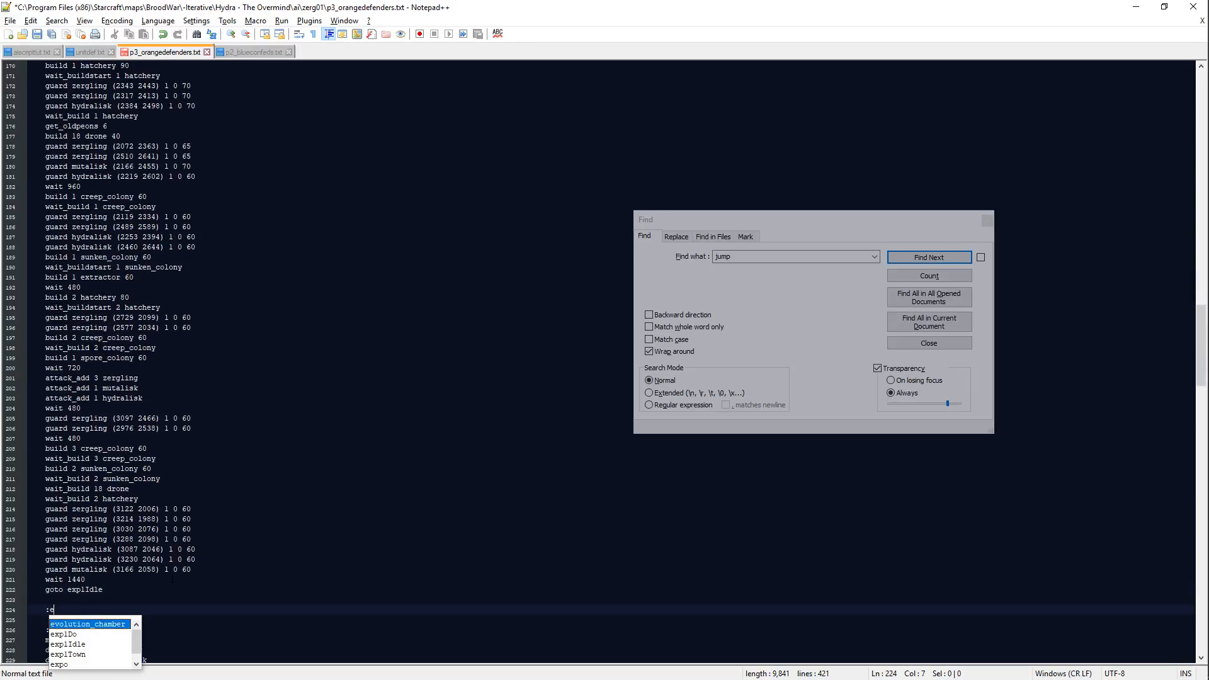
pyautogui.write('xplIdle')
pyautogui.press('Return')
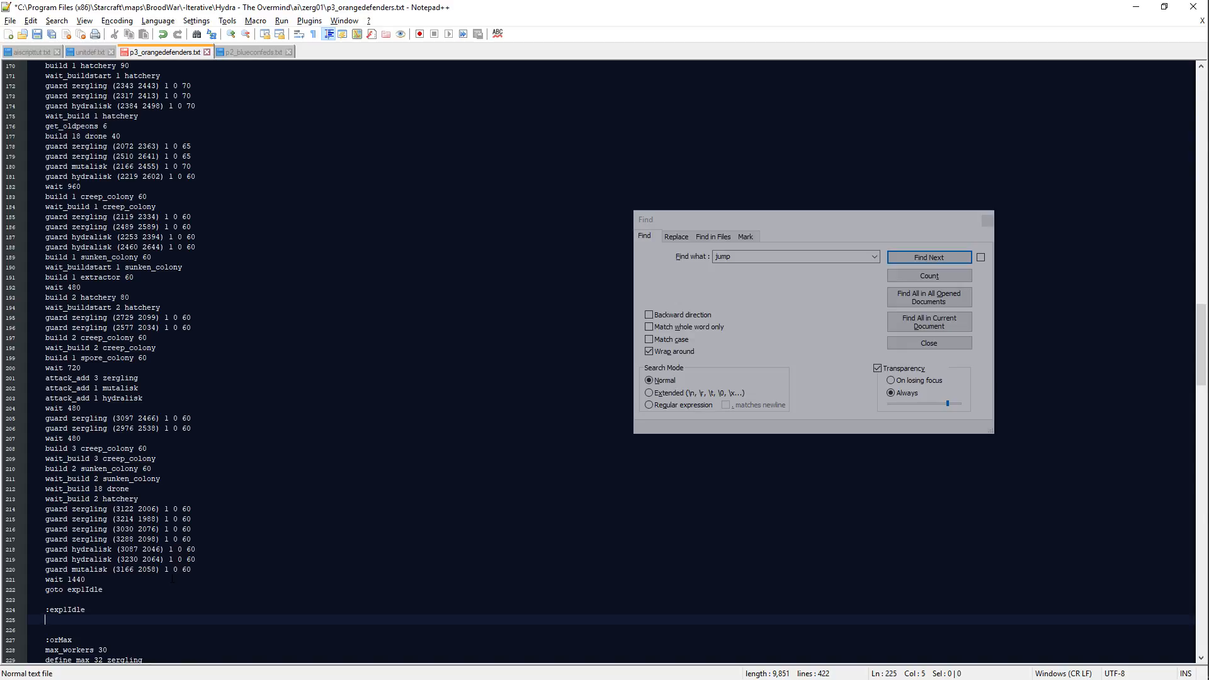
pyautogui.write('wait_f')
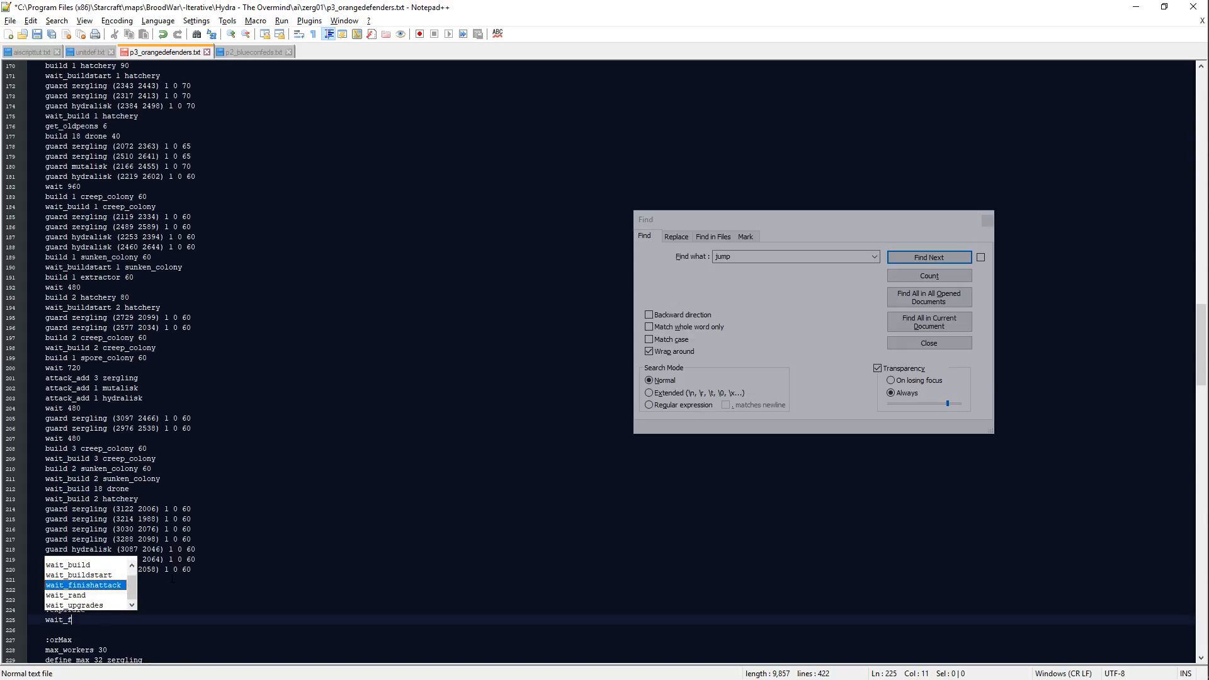
pyautogui.press('BackSpace')
pyautogui.press('BackSpace')
pyautogui.press('BackSpace')
pyautogui.press('BackSpace')
pyautogui.press('BackSpace')
pyautogui.press('BackSpace')
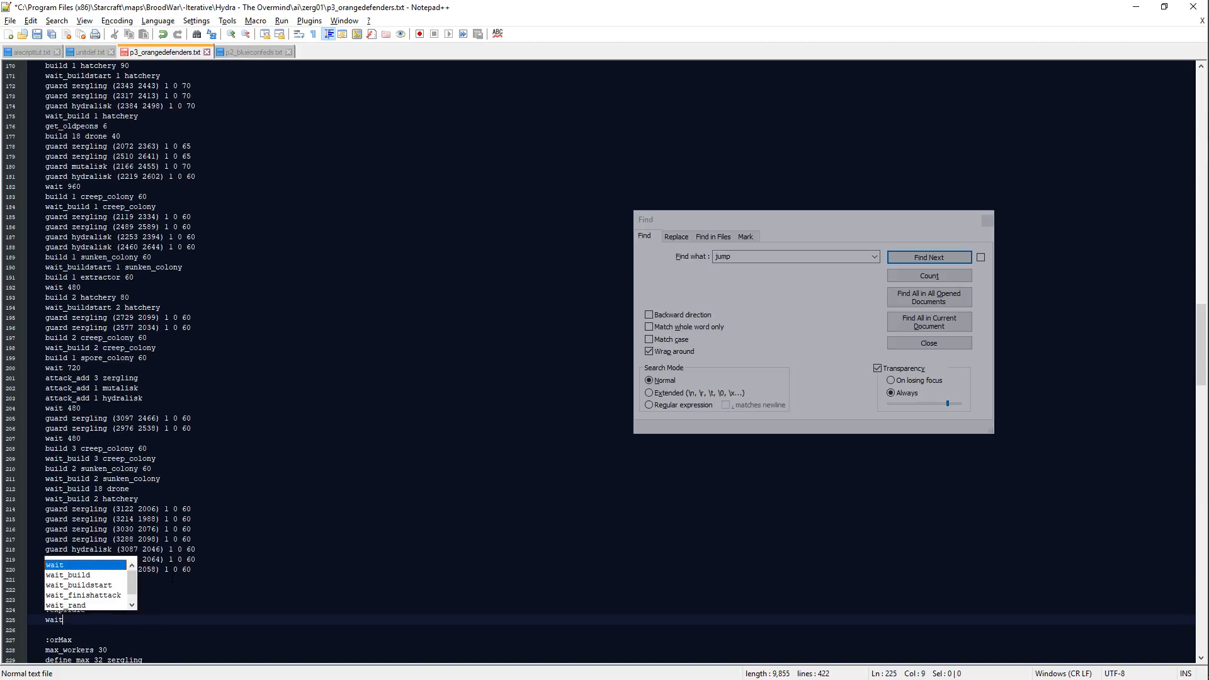
pyautogui.write('wait_finishattack')
pyautogui.press('Return')
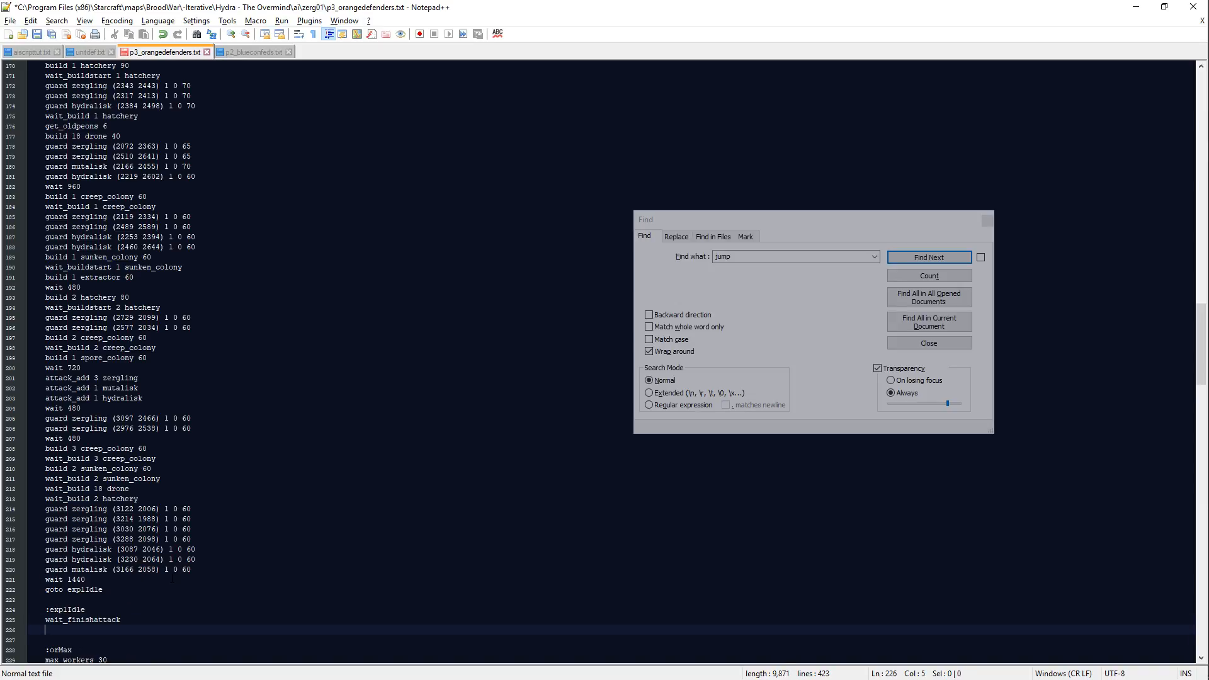
pyautogui.press('BackSpace')
pyautogui.press('BackSpace')
pyautogui.press('BackSpace')
pyautogui.press('BackSpace')
pyautogui.press('BackSpace')
pyautogui.press('BackSpace')
pyautogui.press('BackSpace')
pyautogui.press('BackSpace')
pyautogui.press('BackSpace')
pyautogui.press('BackSpace')
pyautogui.press('BackSpace')
pyautogui.press('BackSpace')
pyautogui.press('BackSpace')
# Step: Make wait_rand 1080 2160 the first command of the explIdle block, saving the script along the way
pyautogui.write('randd ')
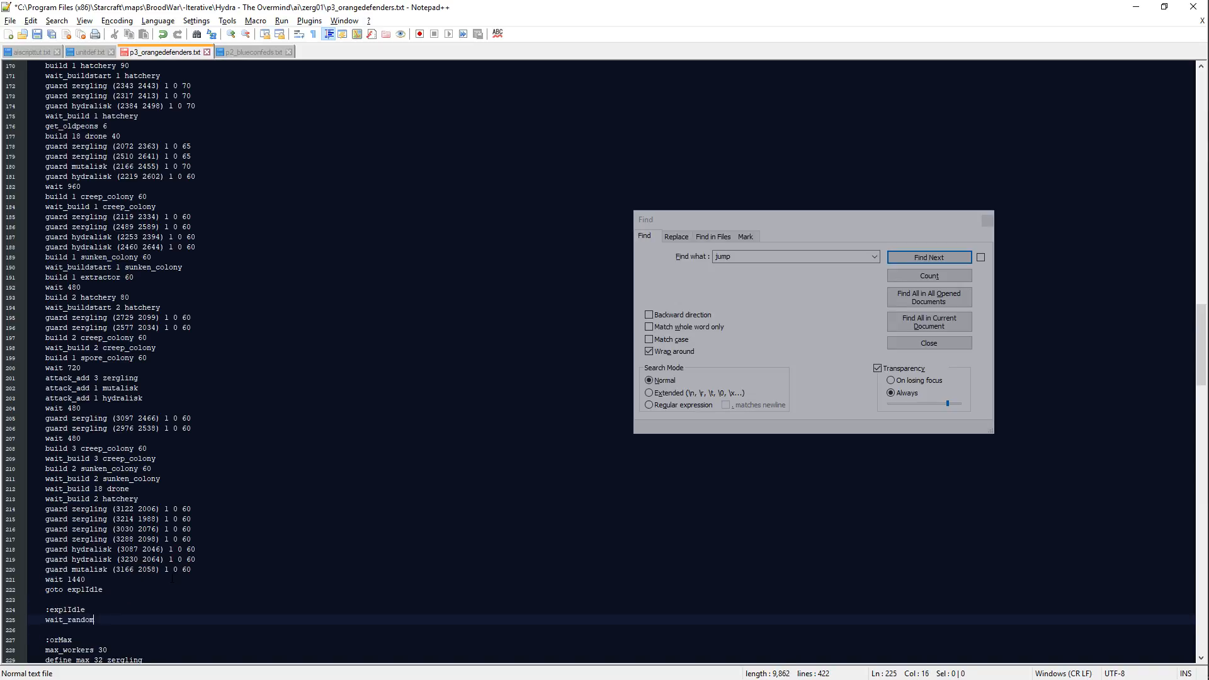
pyautogui.write('1440')
pyautogui.press('BackSpace')
pyautogui.press('BackSpace')
pyautogui.press('BackSpace')
pyautogui.write('1080')
pyautogui.hotkey('ctrl', 's')
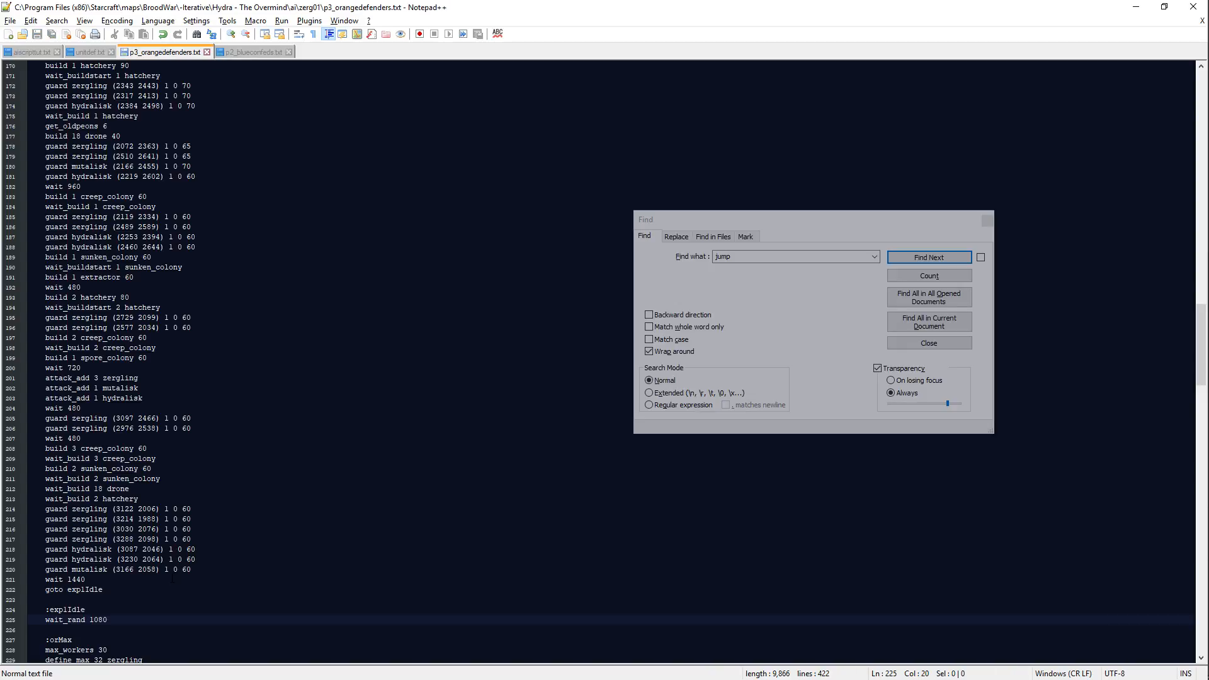
pyautogui.write('2160')
pyautogui.press('Return')
# Step: Add the line attacking True_Wait blank below the wait_rand line in the explIdle block
pyautogui.write('att')
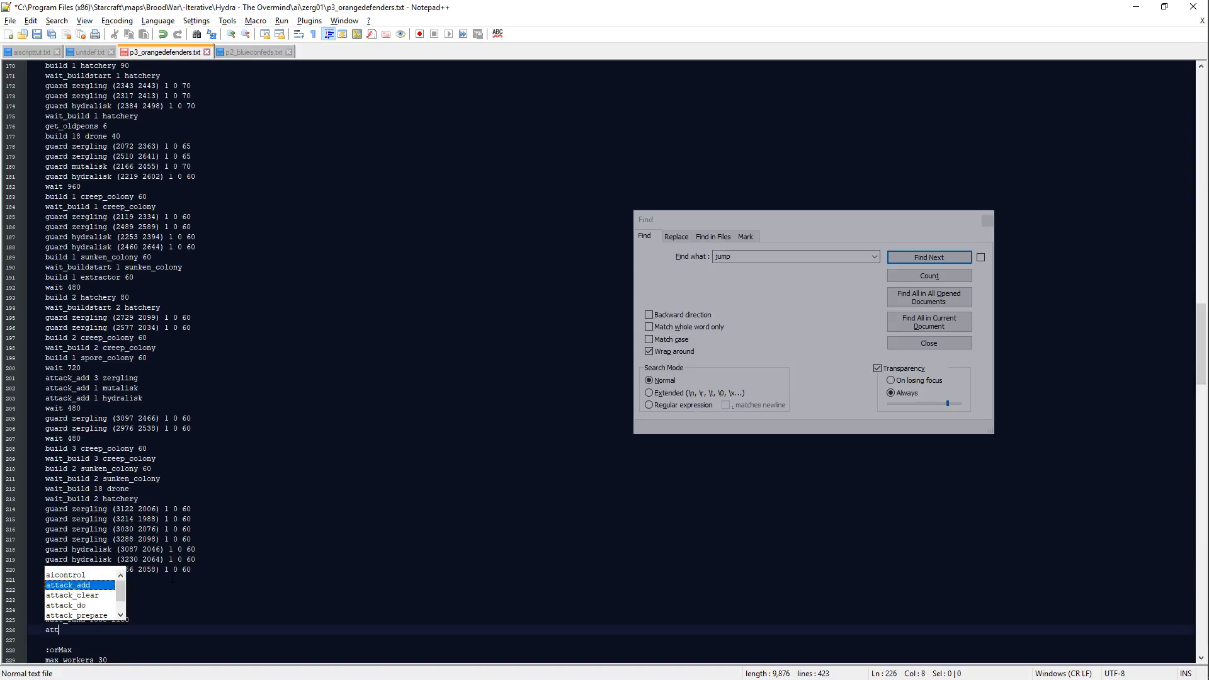
pyautogui.write('acking True_Wai')
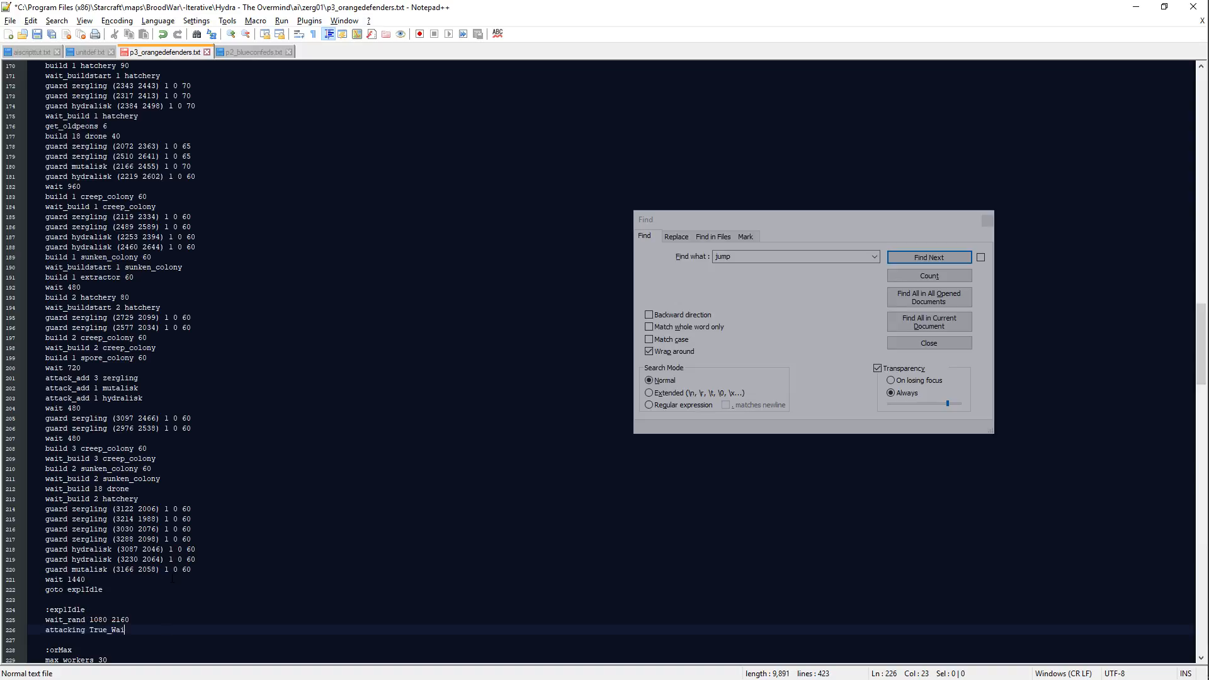
pyautogui.write('t blank')
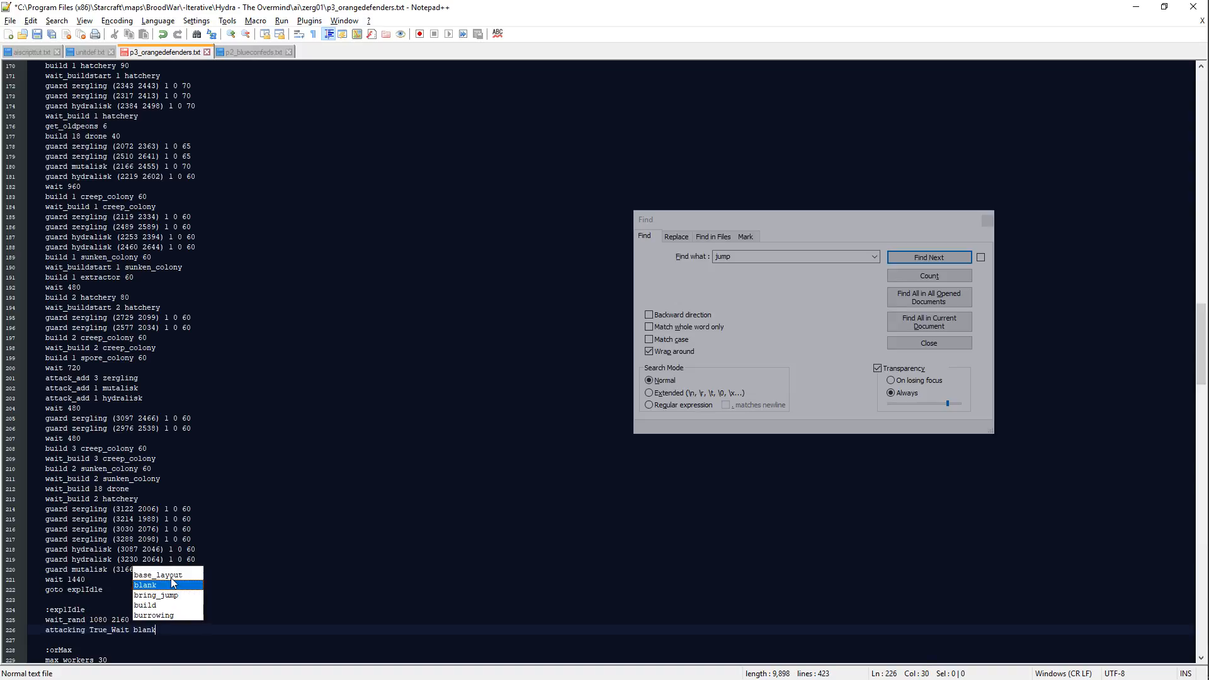
pyautogui.press('Return')
# Step: Add attack_rand 4 8 zergling and attack_rand 2 4 hydralisk lines to the explIdle block
pyautogui.scroll(-4, 292, 536)
pyautogui.write('attack_')
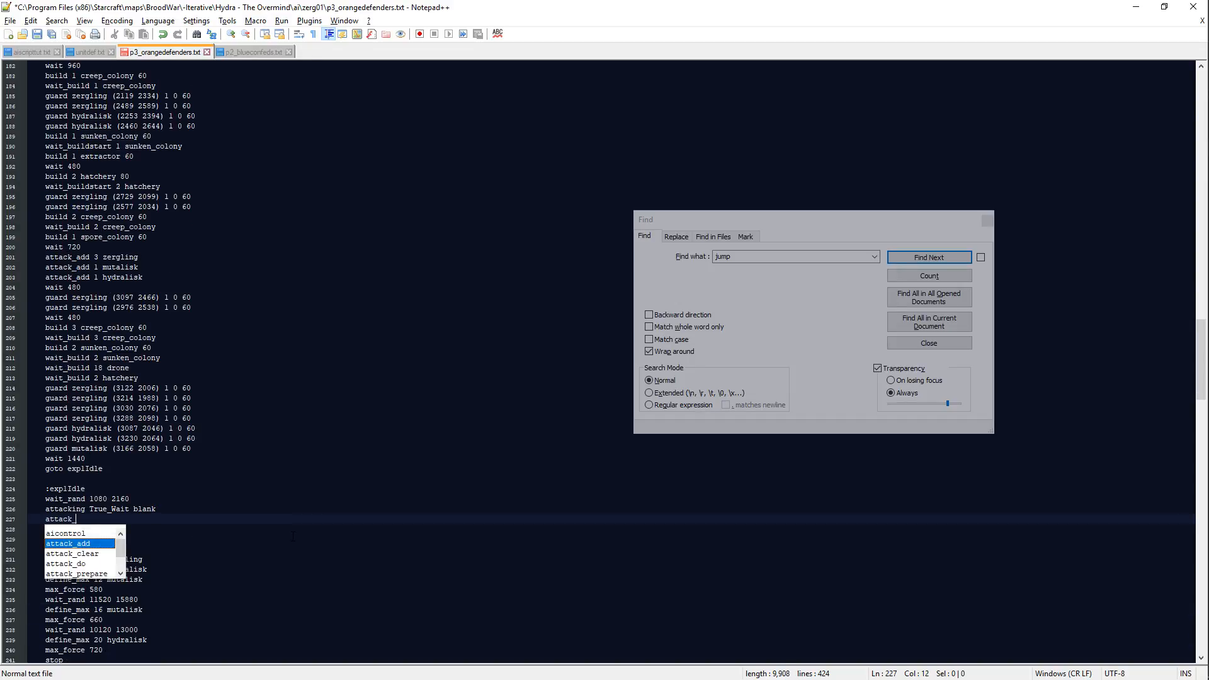
pyautogui.write('rand 4 16')
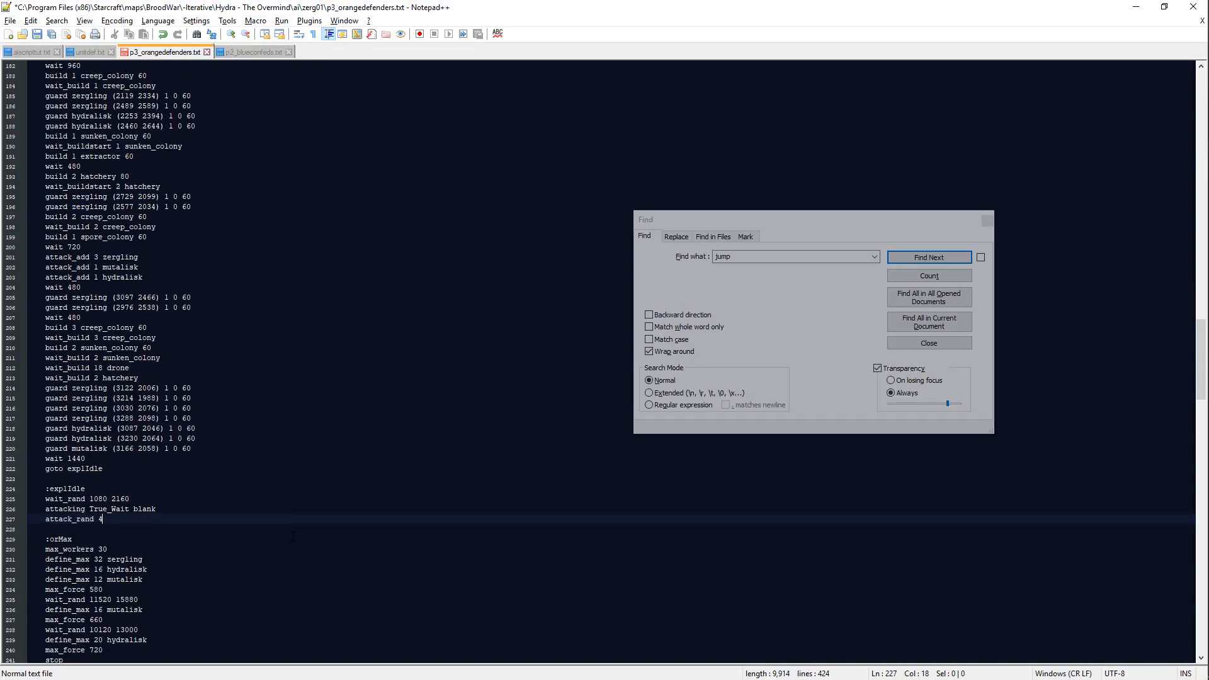
pyautogui.press('BackSpace')
pyautogui.press('BackSpace')
pyautogui.press('BackSpace')
pyautogui.press('BackSpace')
pyautogui.write('4 8 zergling')
pyautogui.press('Return')
pyautogui.write('attack_rand ')
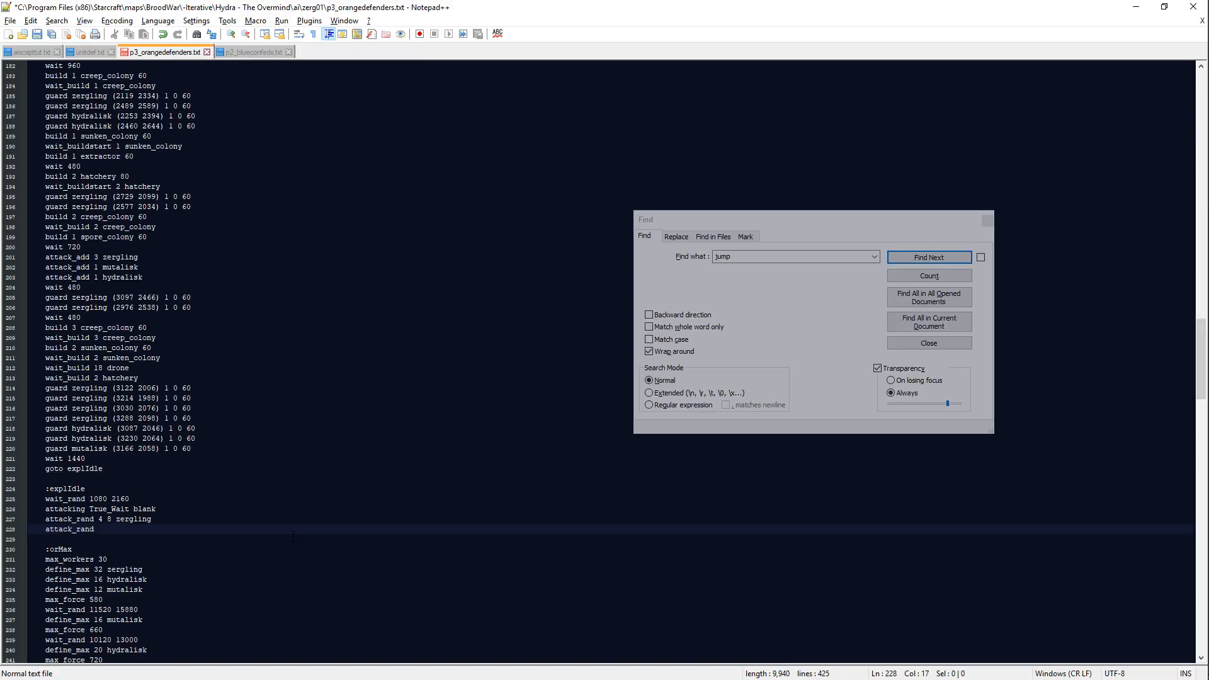
pyautogui.write('2 4 hydralisk')
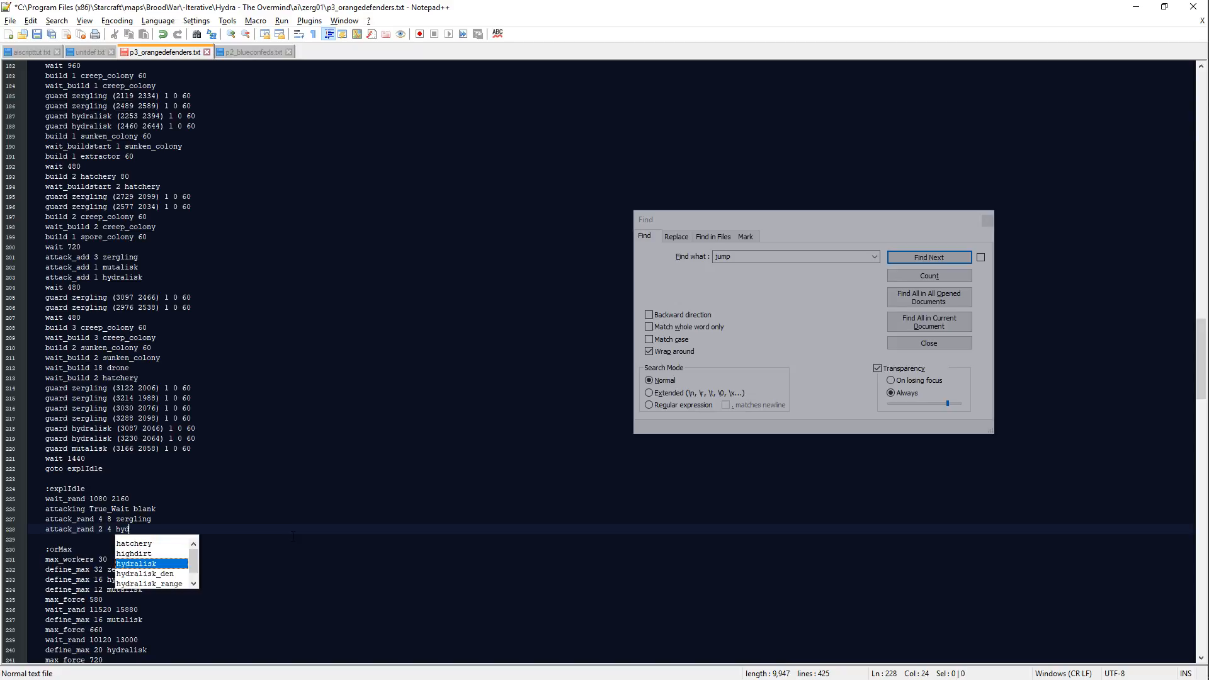
pyautogui.press('Return')
# Step: Add attack_rand 1 5 mutalisk below the explIdle block's hydralisk line
pyautogui.write('attack_rand 1 ')
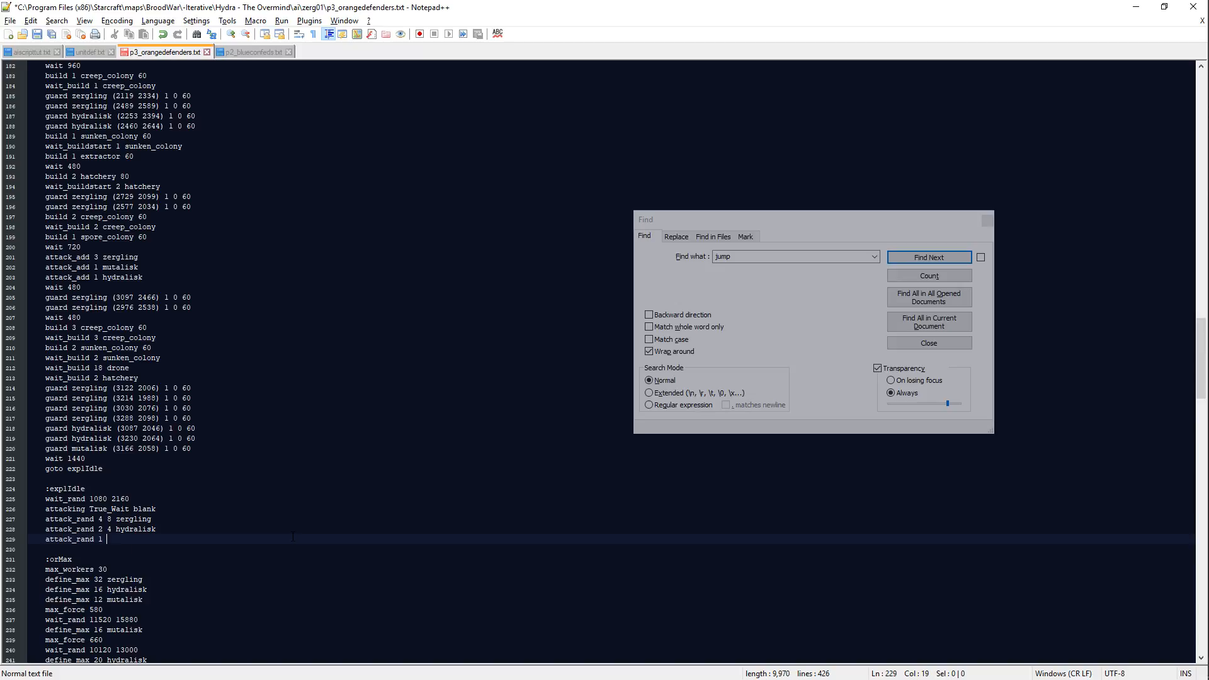
pyautogui.write('5 mutalisk')
pyautogui.press('Return')
# Step: Change the maximum of the explIdle block's mutalisk line to 3
pyautogui.press('Up')
pyautogui.press('Right')
pyautogui.press('Right')
pyautogui.press('Right')
pyautogui.press('Right')
pyautogui.press('Right')
pyautogui.press('Right')
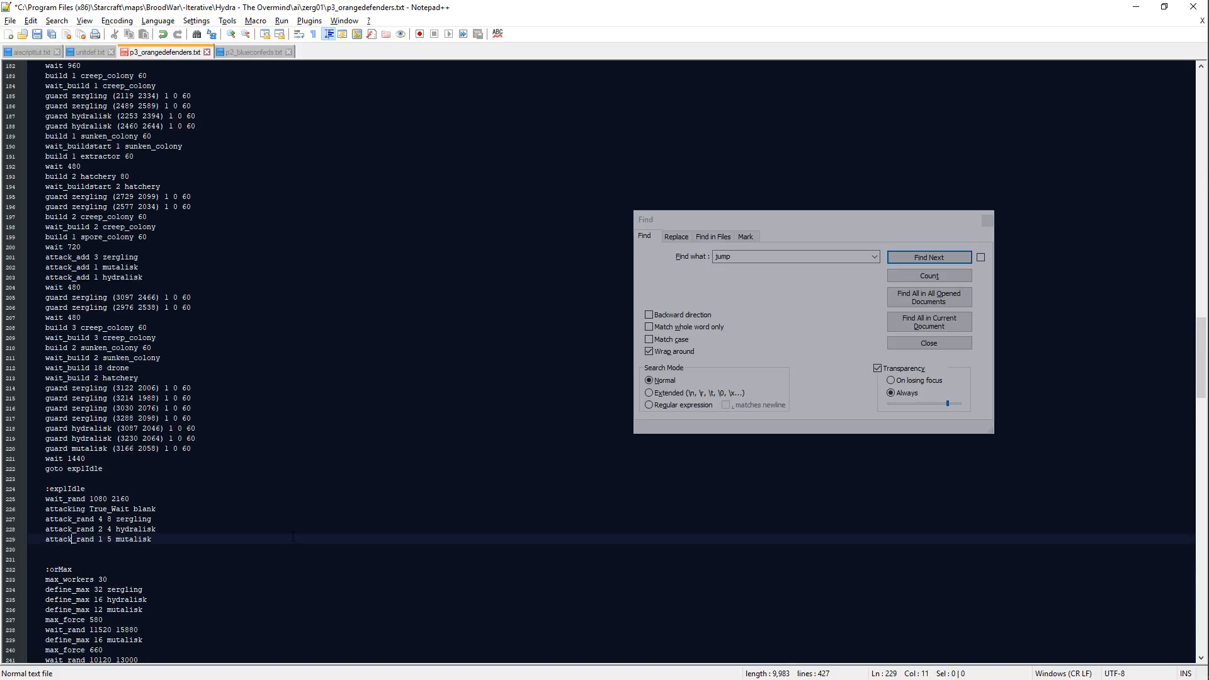
pyautogui.press('Right')
pyautogui.hotkey('shift', 'Right')
pyautogui.write('3')
pyautogui.press('Down')
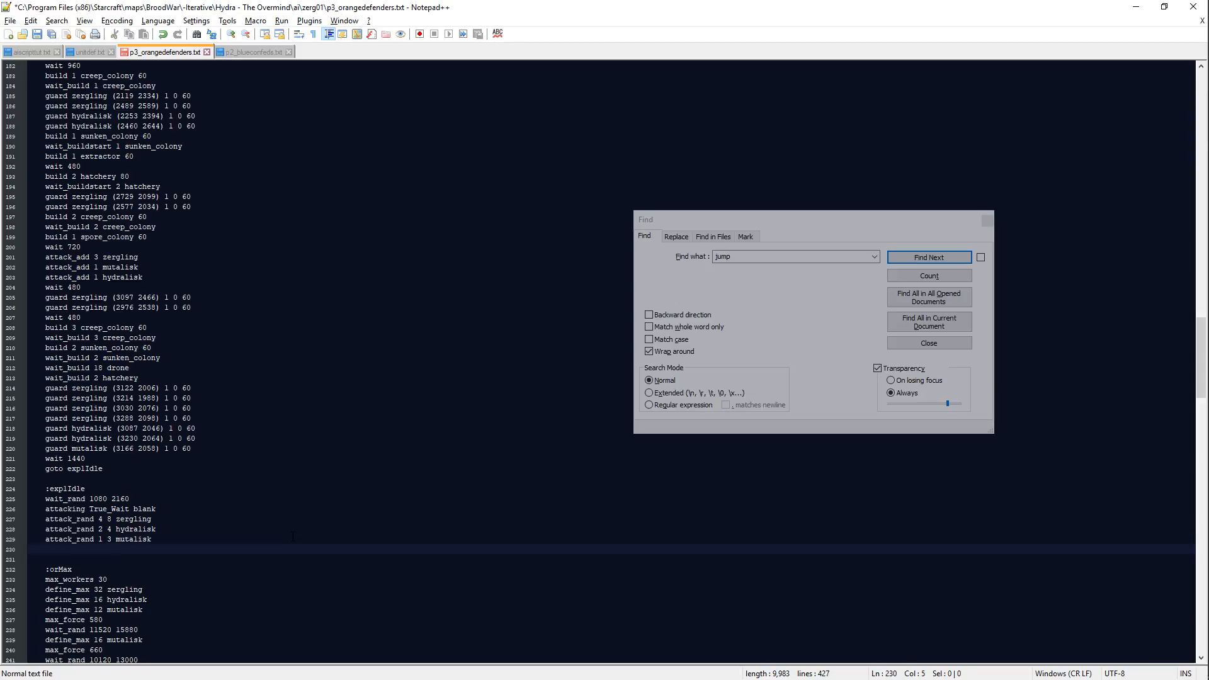
# Step: Close the explIdle block with wait_finishattack and goto explIdle, and save the script
pyautogui.write('wait_finishattack')
pyautogui.press('Return')
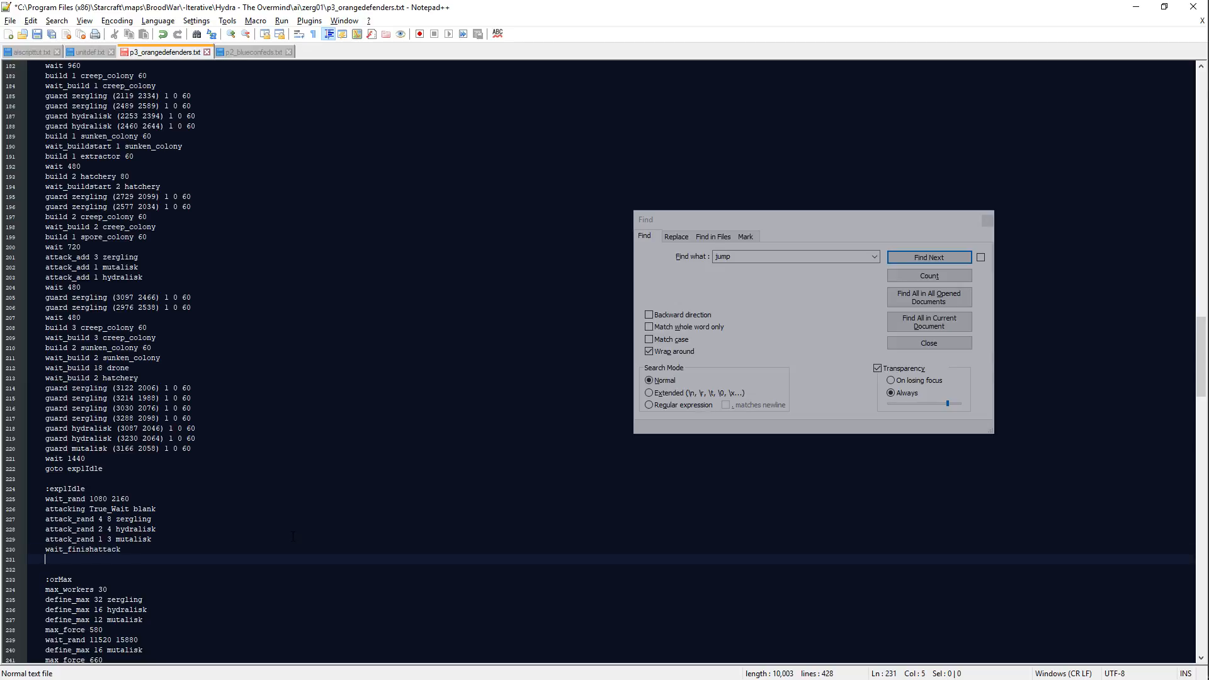
pyautogui.write('goto explIdle')
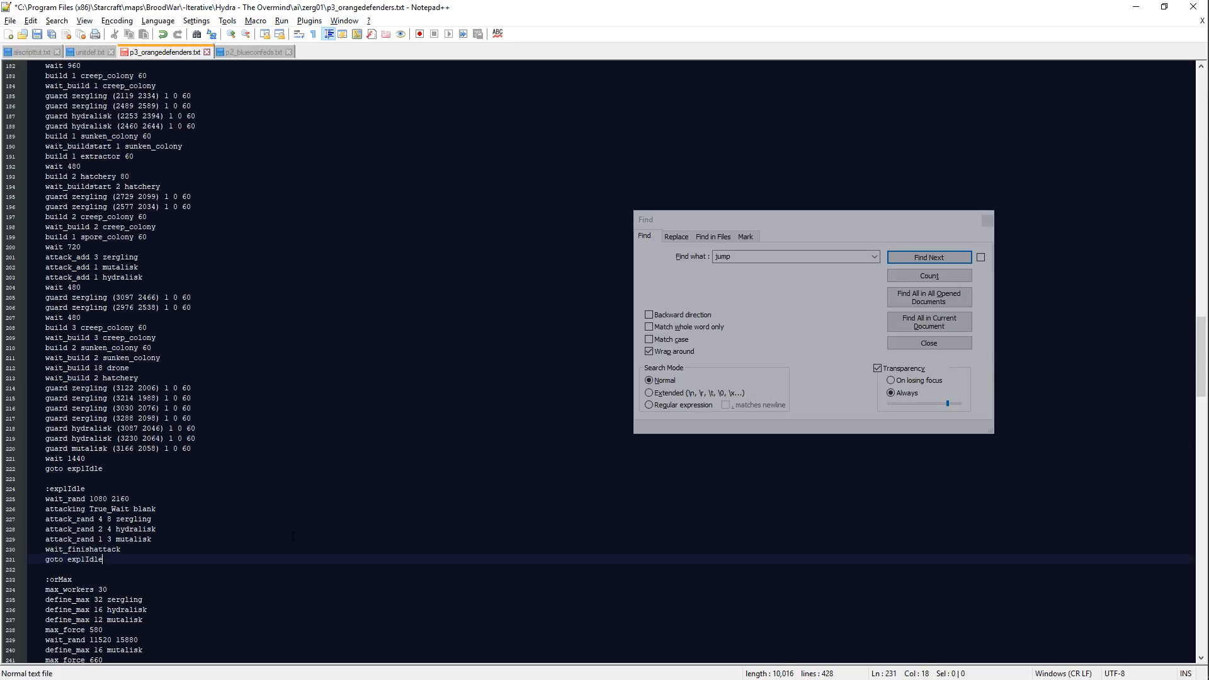
pyautogui.hotkey('ctrl', 's')
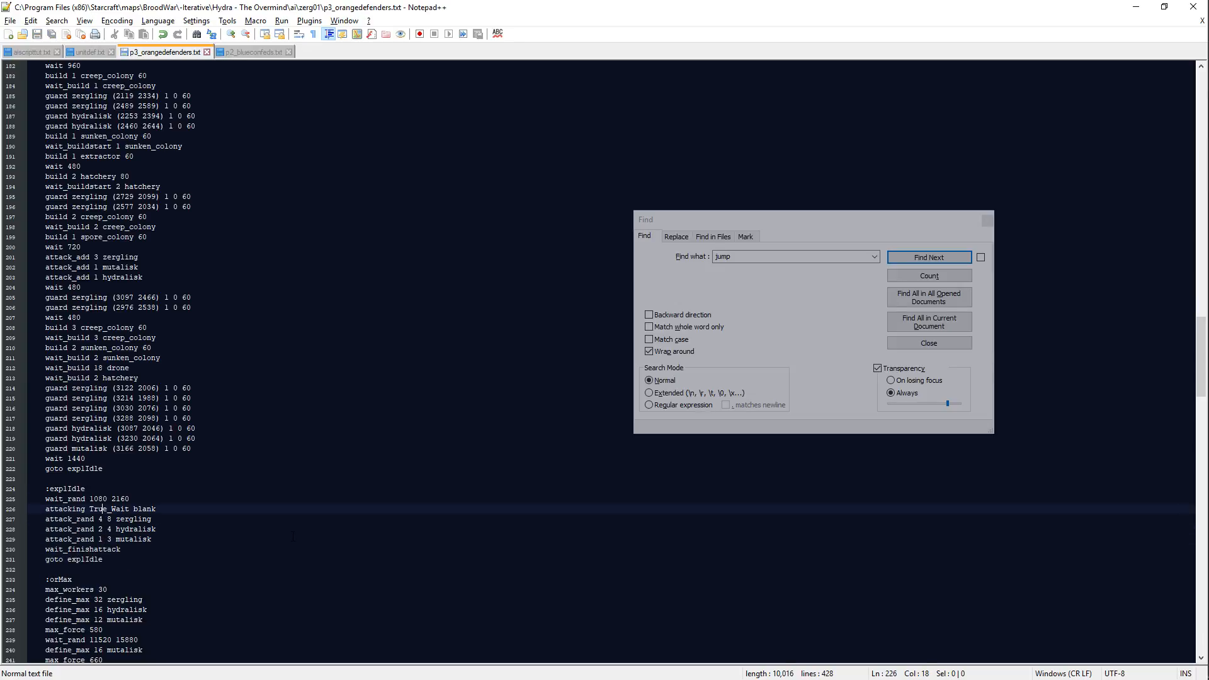
# Step: Insert random_jump explJump between the attacking line and the zergling line of the explIdle block
pyautogui.press('Return')
pyautogui.write('random_jump')
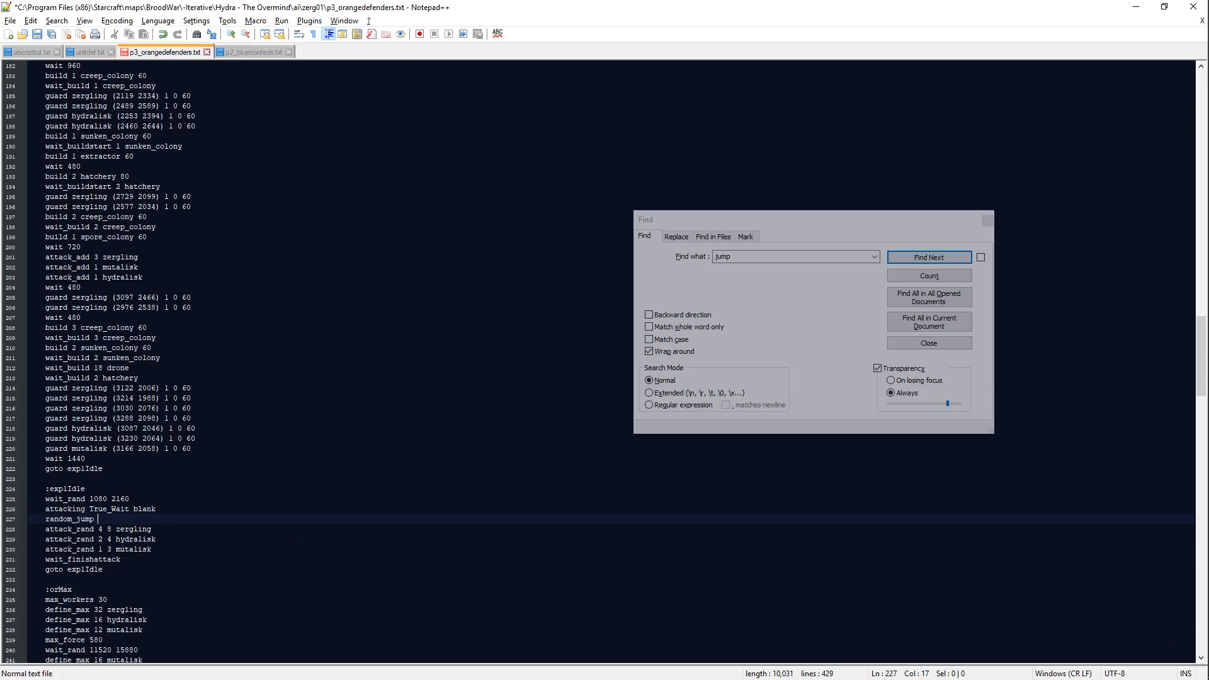
pyautogui.write(' expl')
pyautogui.press('Escape')
pyautogui.write('Jump')
# Step: Add a :random_jump block below the explIdle block, containing wait_finishattack and goto explIdle
pyautogui.press('Return')
pyautogui.press('Return')
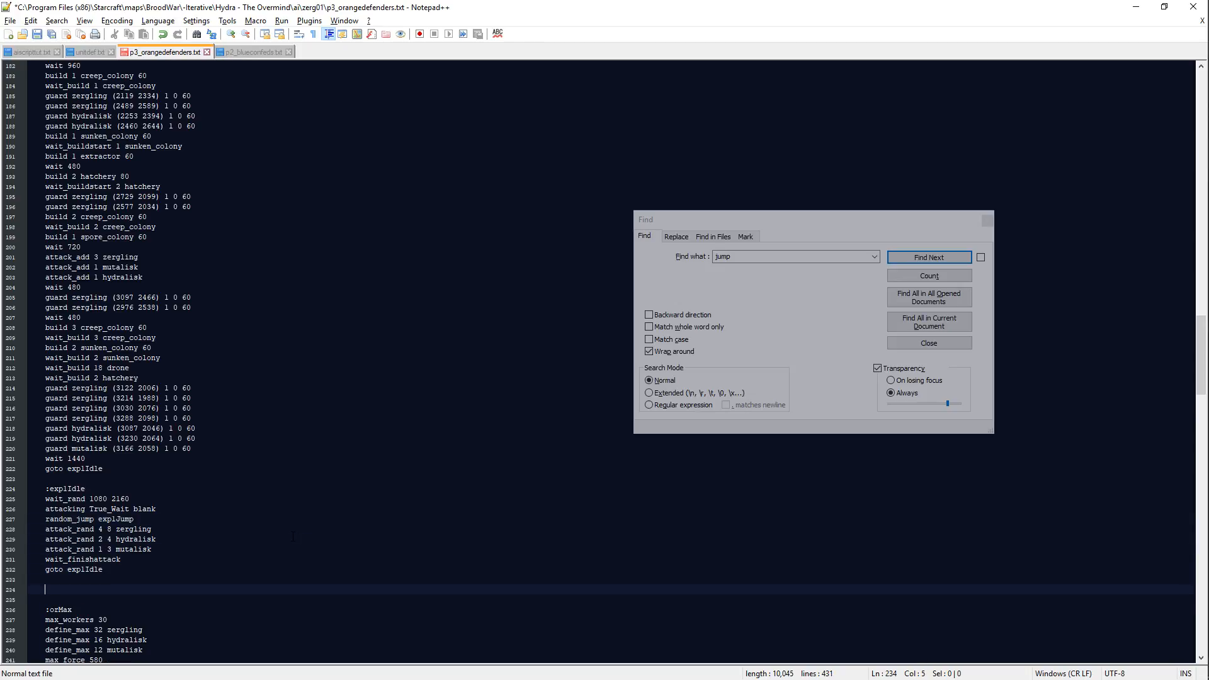
pyautogui.write(':random_jump')
pyautogui.press('Return')
pyautogui.write('wait_finishattack')
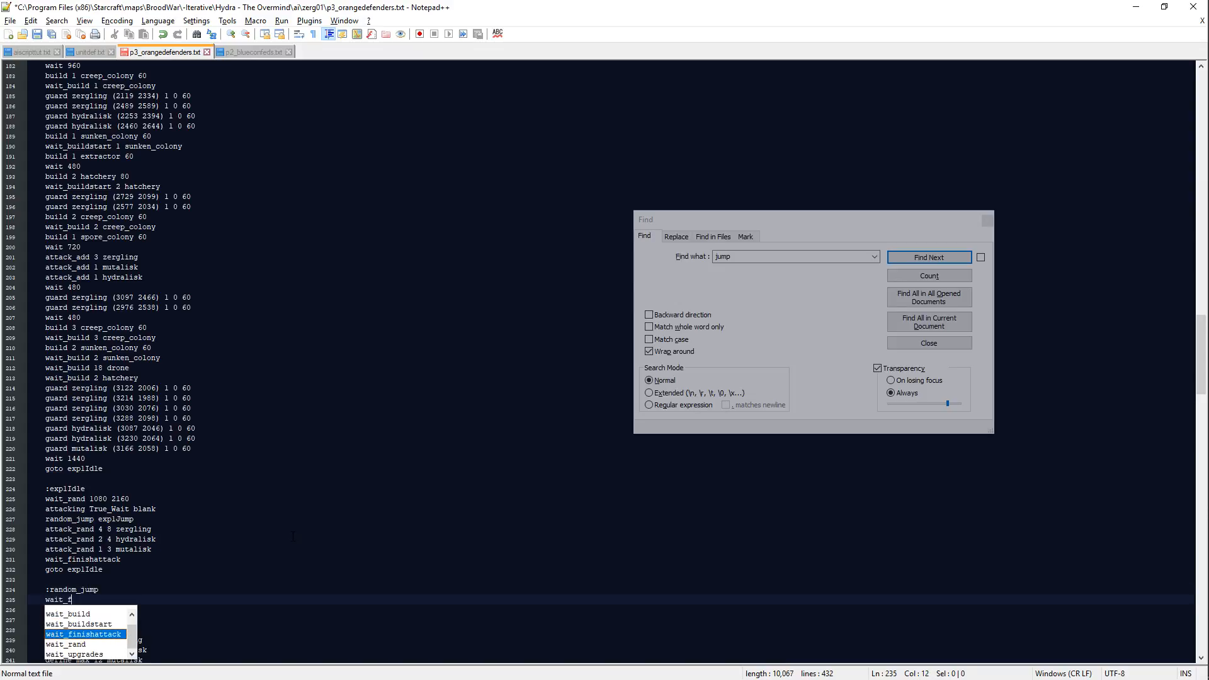
pyautogui.press('Return')
pyautogui.write('att')
pyautogui.press('BackSpace')
pyautogui.press('BackSpace')
pyautogui.press('BackSpace')
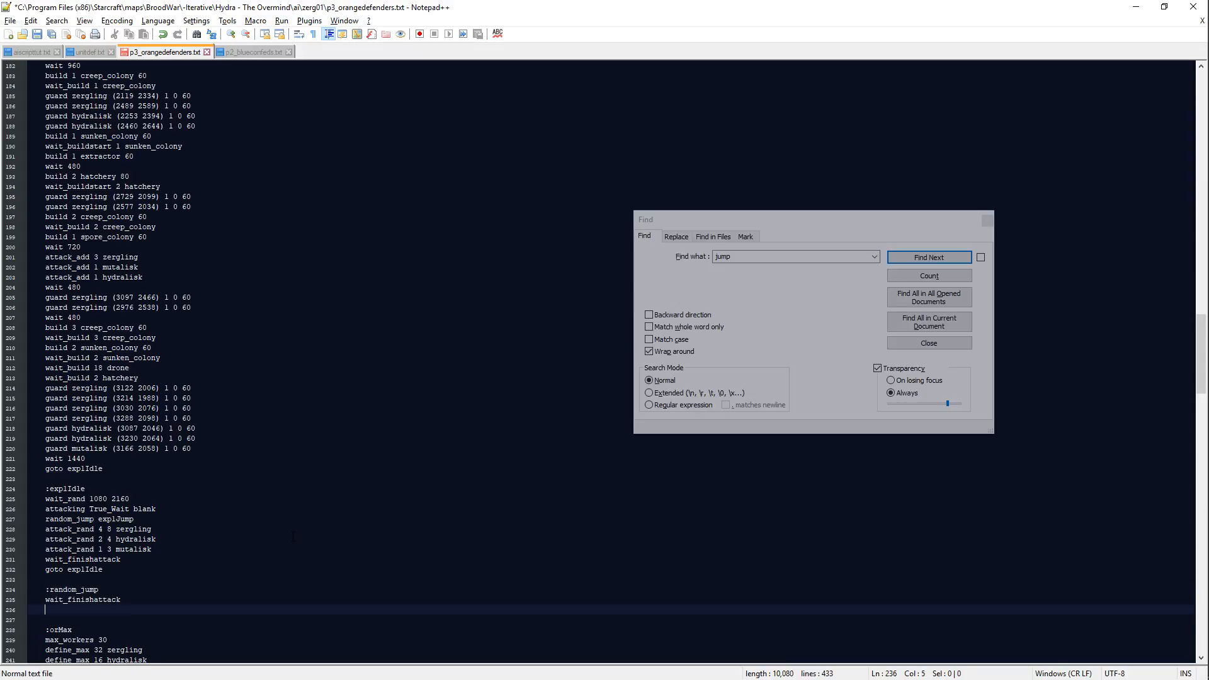
pyautogui.write('goto explIdle')
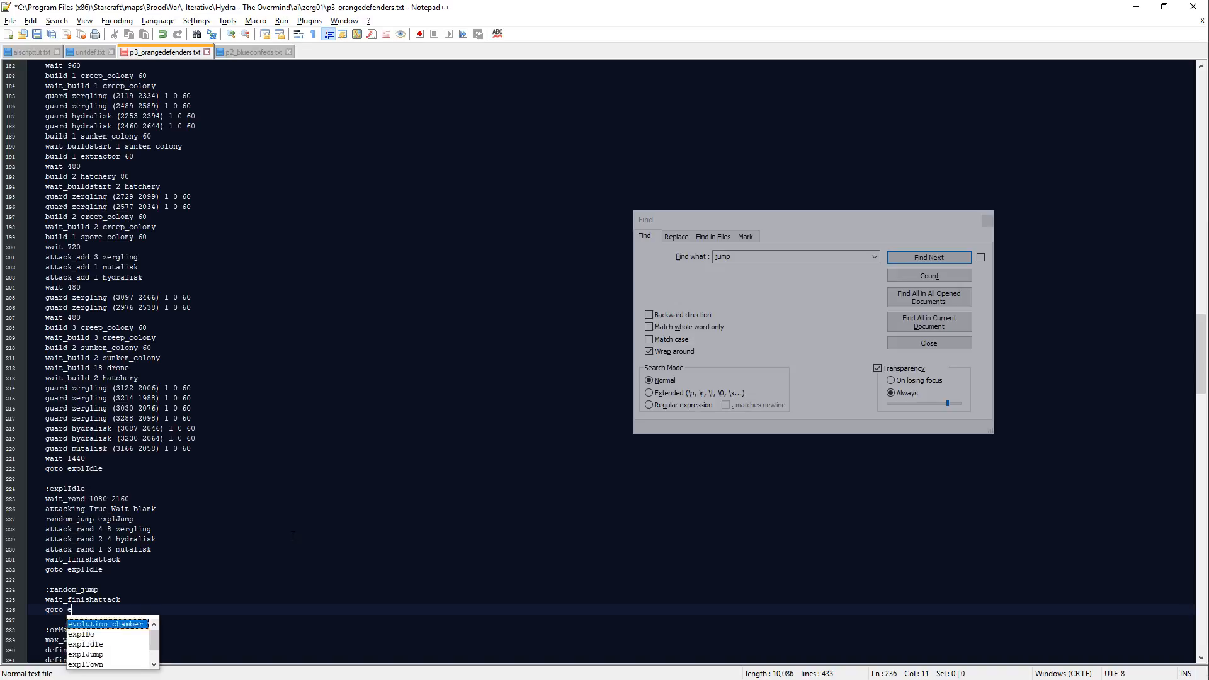
# Step: Insert the chance value 64 before explJump in the explIdle block's random_jump line, and save the script
pyautogui.press('Up')
pyautogui.press('Up')
pyautogui.press('Up')
pyautogui.press('Up')
pyautogui.press('Up')
pyautogui.press('Up')
pyautogui.press('Up')
pyautogui.press('Up')
pyautogui.press('Up')
pyautogui.press('Left')
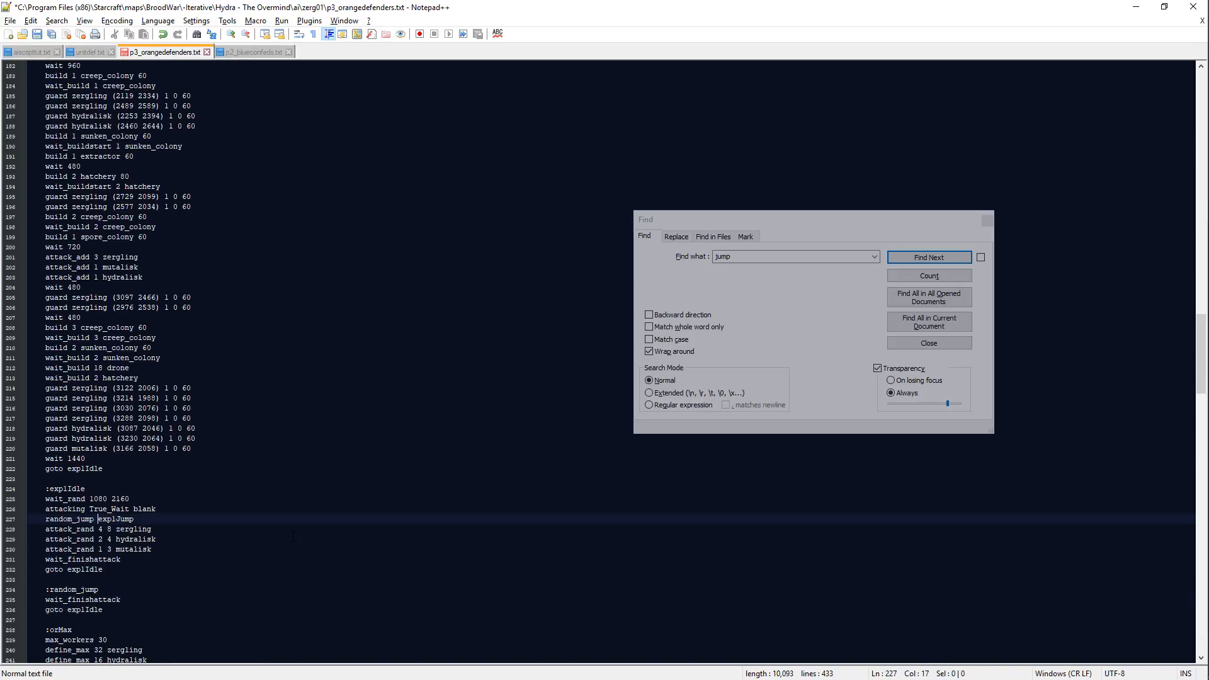
pyautogui.write('24')
pyautogui.press('BackSpace')
pyautogui.press('BackSpace')
pyautogui.press('BackSpace')
pyautogui.write('64')
pyautogui.press('Down')
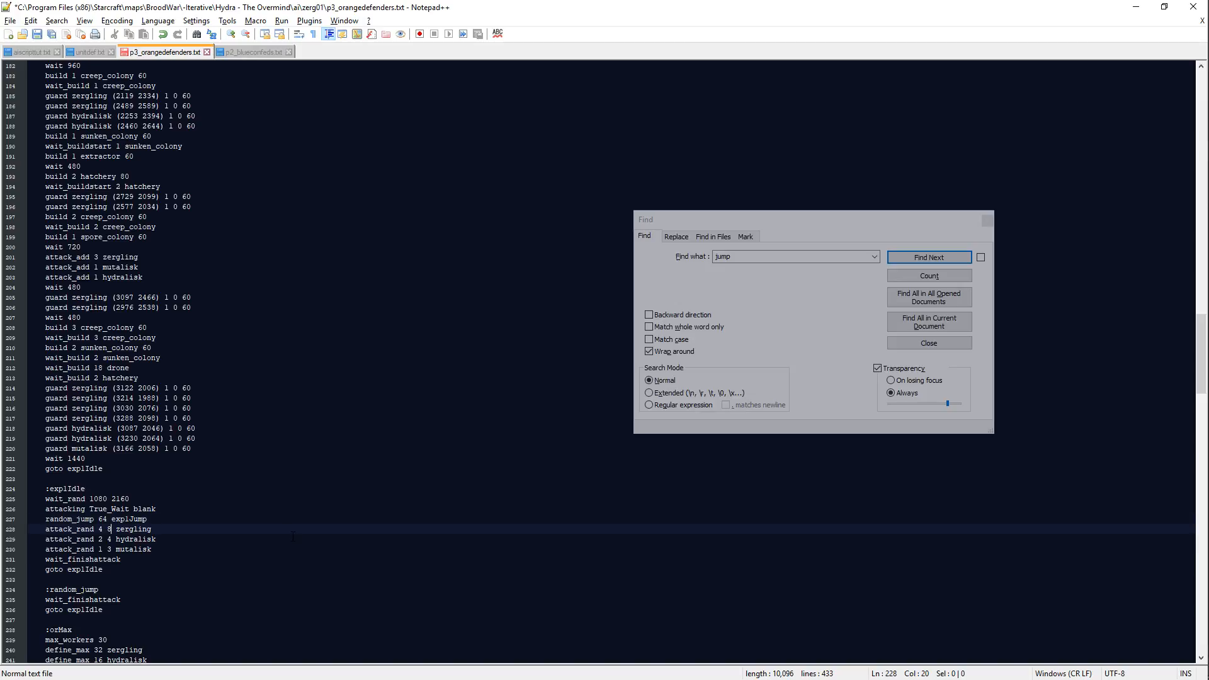
pyautogui.hotkey('ctrl', 's')
# Step: Insert blank lines in the orScale block after its first wait_finishattack and after wait_build 1 hydralisk_den
pyautogui.scroll(-20, 313, 318)
pyautogui.scroll(-20, 313, 318)
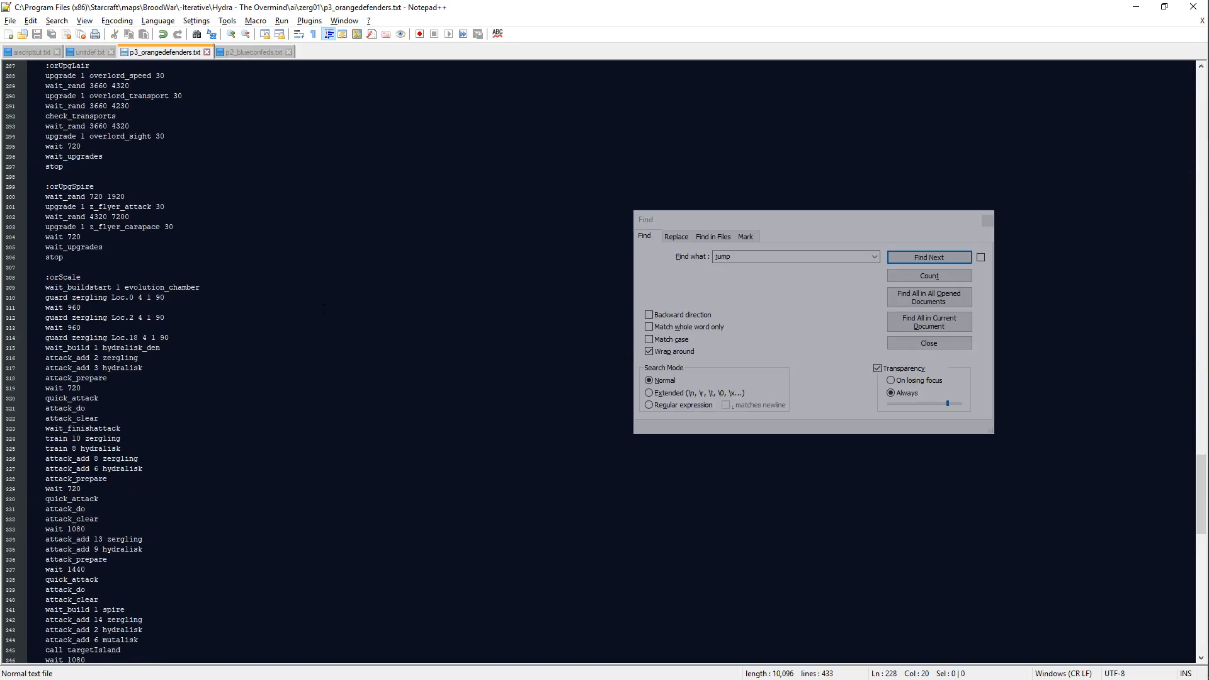
pyautogui.scroll(10, 325, 313)
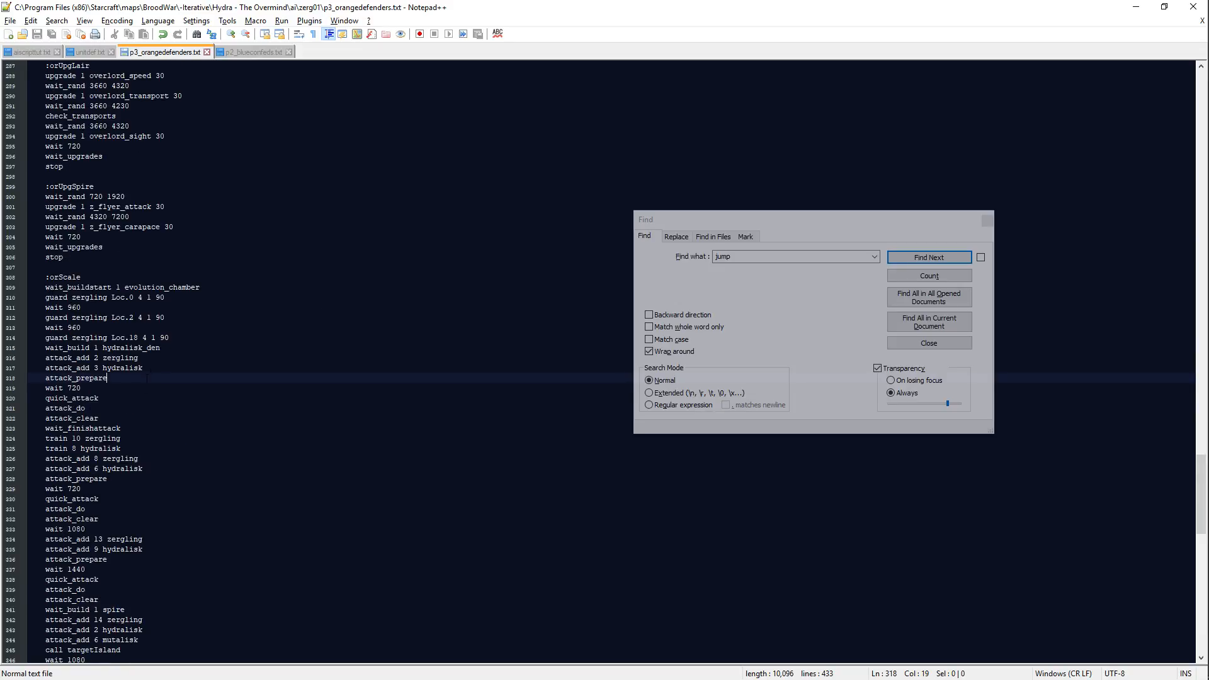
pyautogui.scroll(-4, 151, 415)
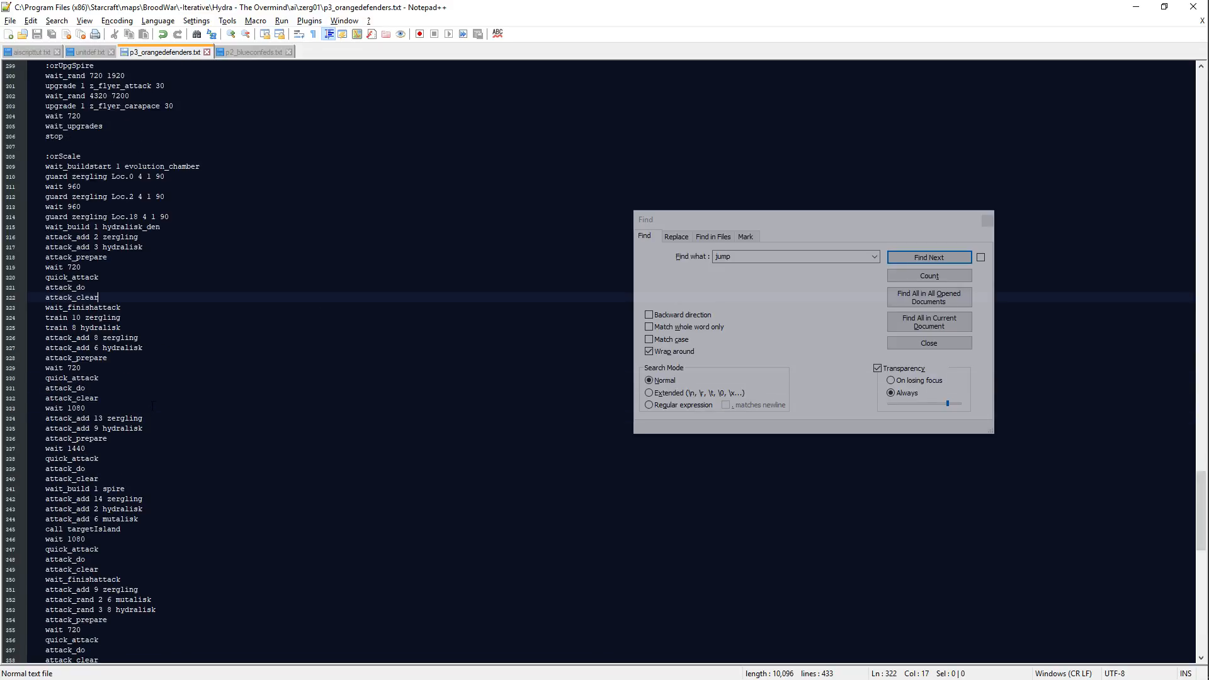
pyautogui.doubleClick(146, 312)
pyautogui.press('End')
pyautogui.press('Return')
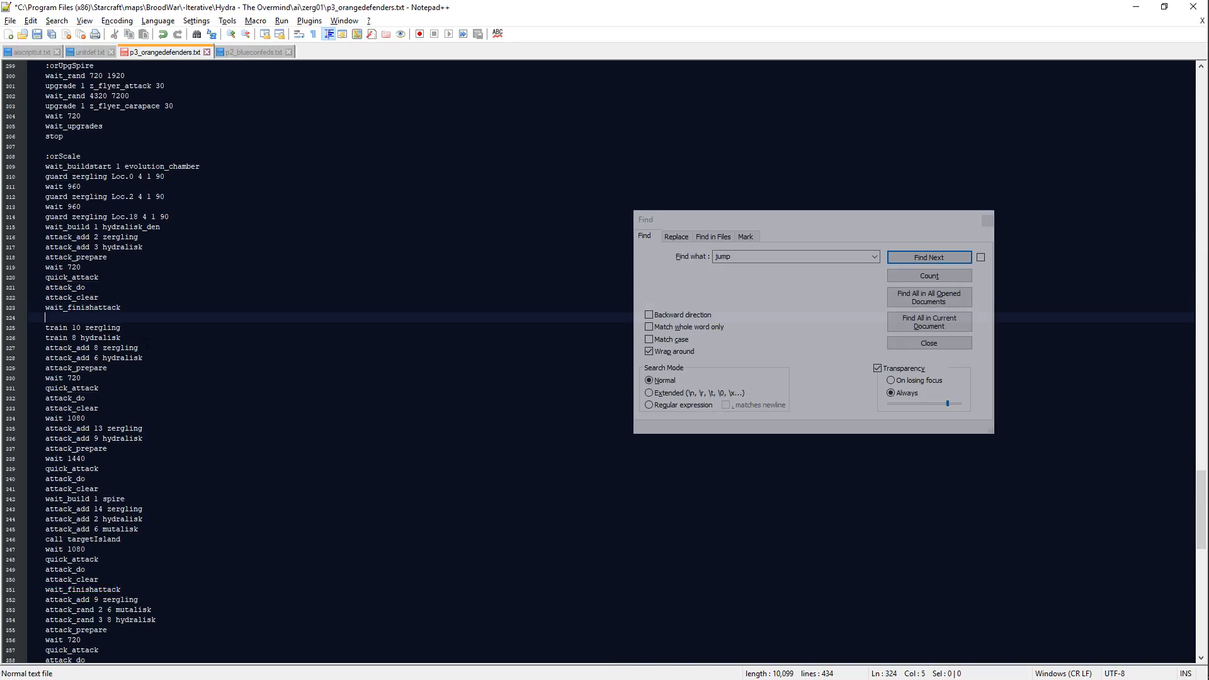
pyautogui.scroll(-2, 146, 344)
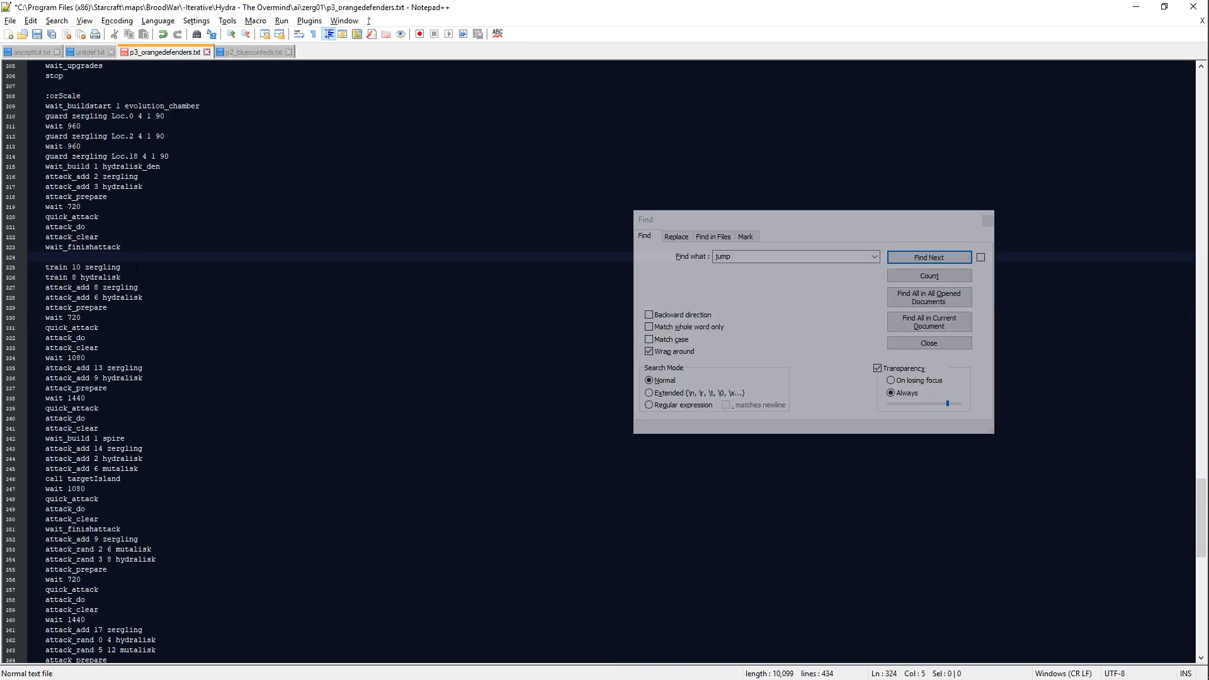
pyautogui.click(206, 165)
pyautogui.press('Return')
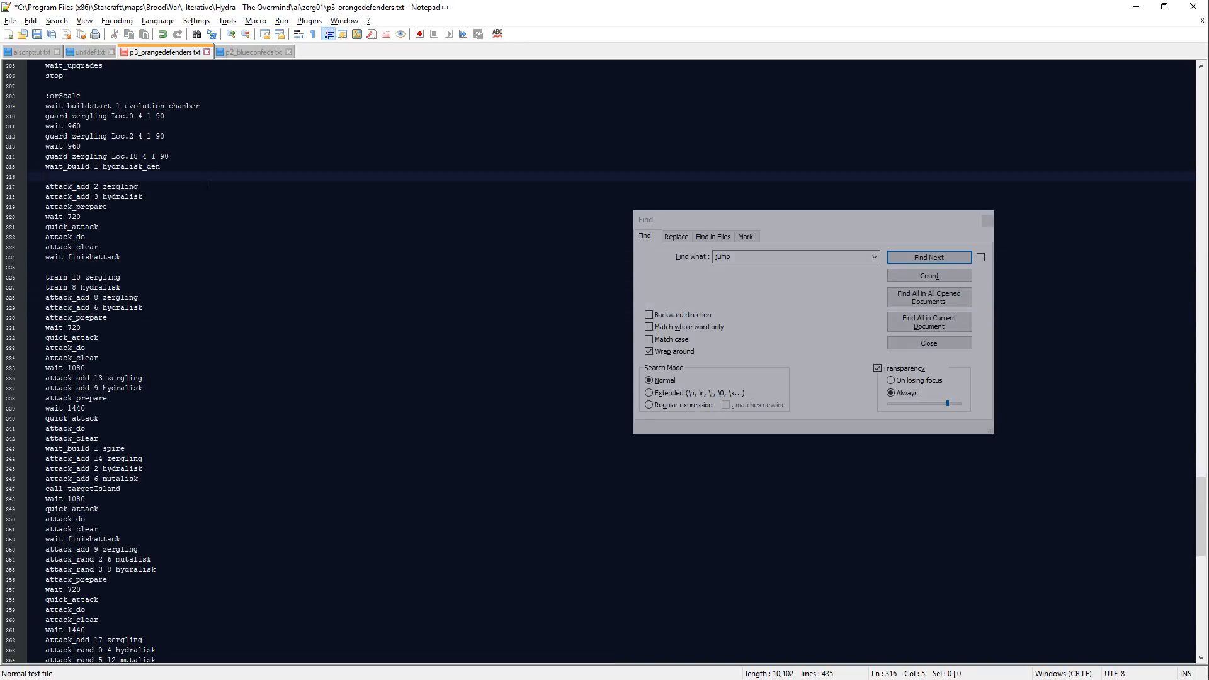
# Step: Insert blank lines in the orScale block before the first wait 1080 and after wait_build 1 spire
pyautogui.click(120, 287)
pyautogui.click(159, 374)
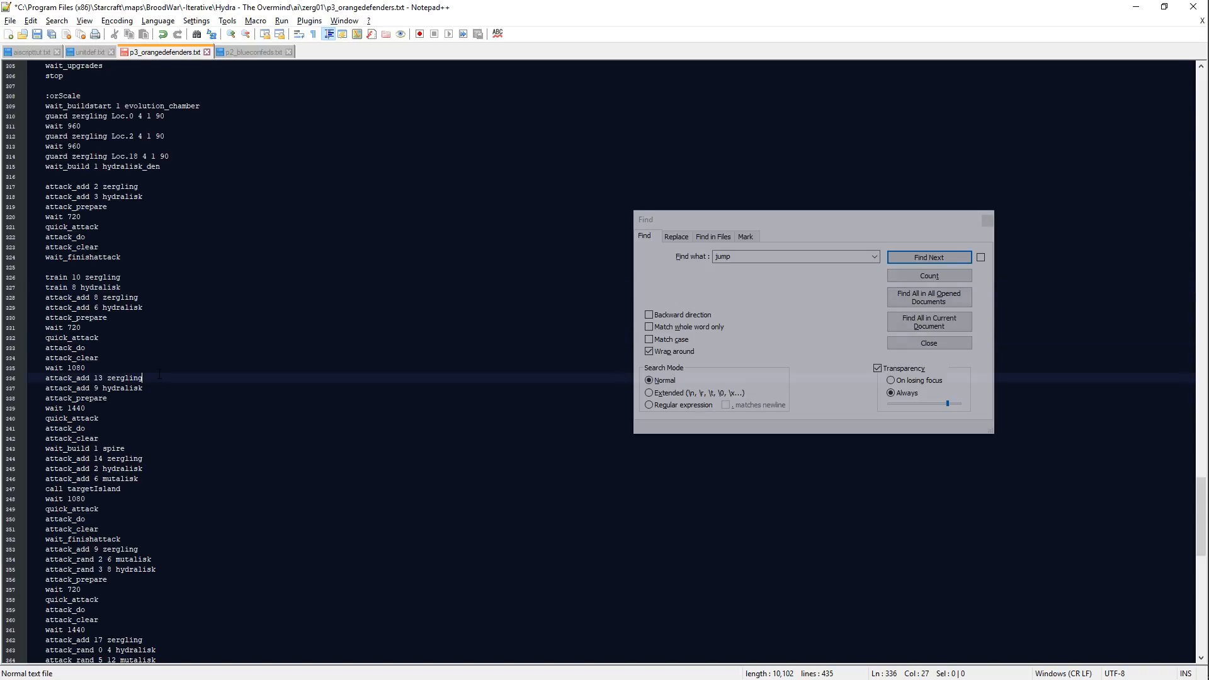
pyautogui.click(140, 357)
pyautogui.press('Return')
pyautogui.scroll(-3, 126, 327)
pyautogui.doubleClick(85, 270)
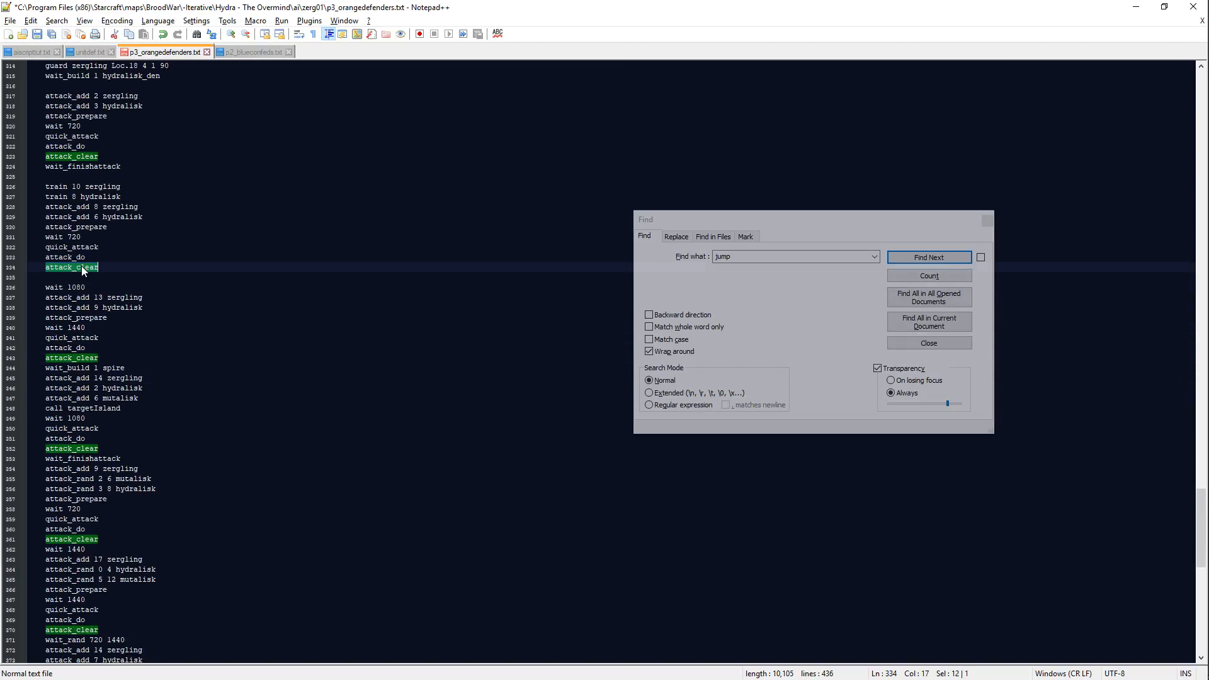
pyautogui.scroll(-2, 113, 296)
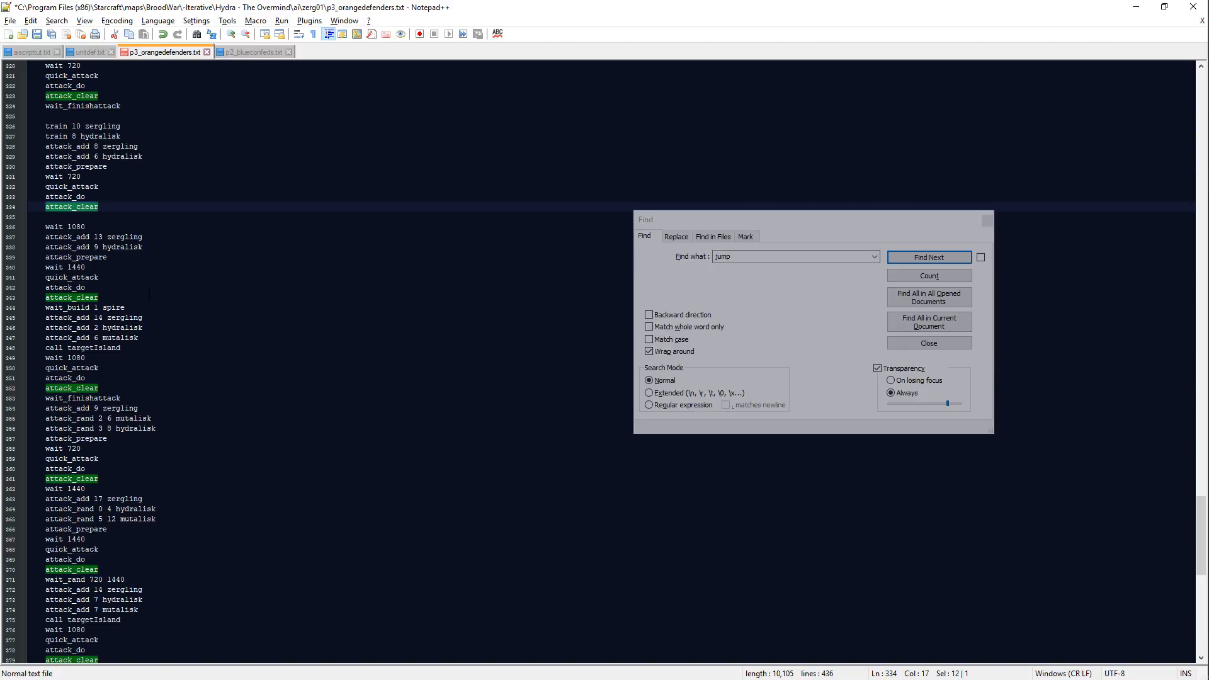
pyautogui.click(140, 307)
pyautogui.press('Return')
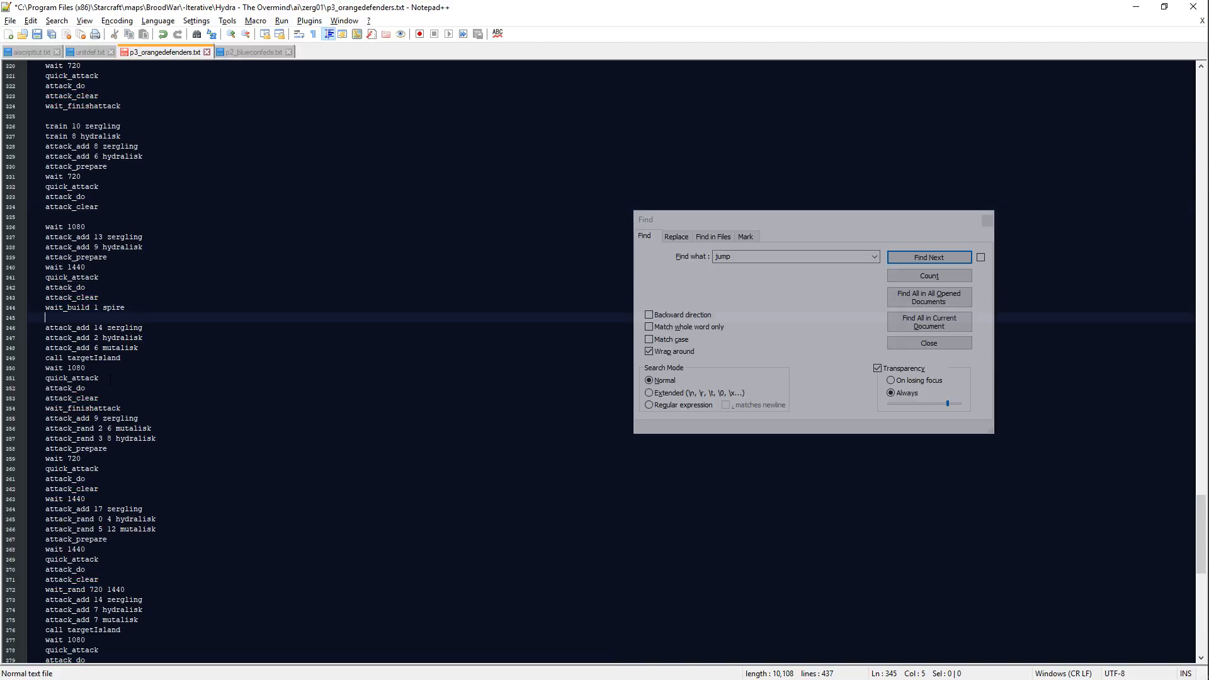
# Step: Separate the remaining orScale waves with blank lines after wait_finishattack, wait 1440 and wait_rand 720 1440, and save the script
pyautogui.click(126, 408)
pyautogui.press('Return')
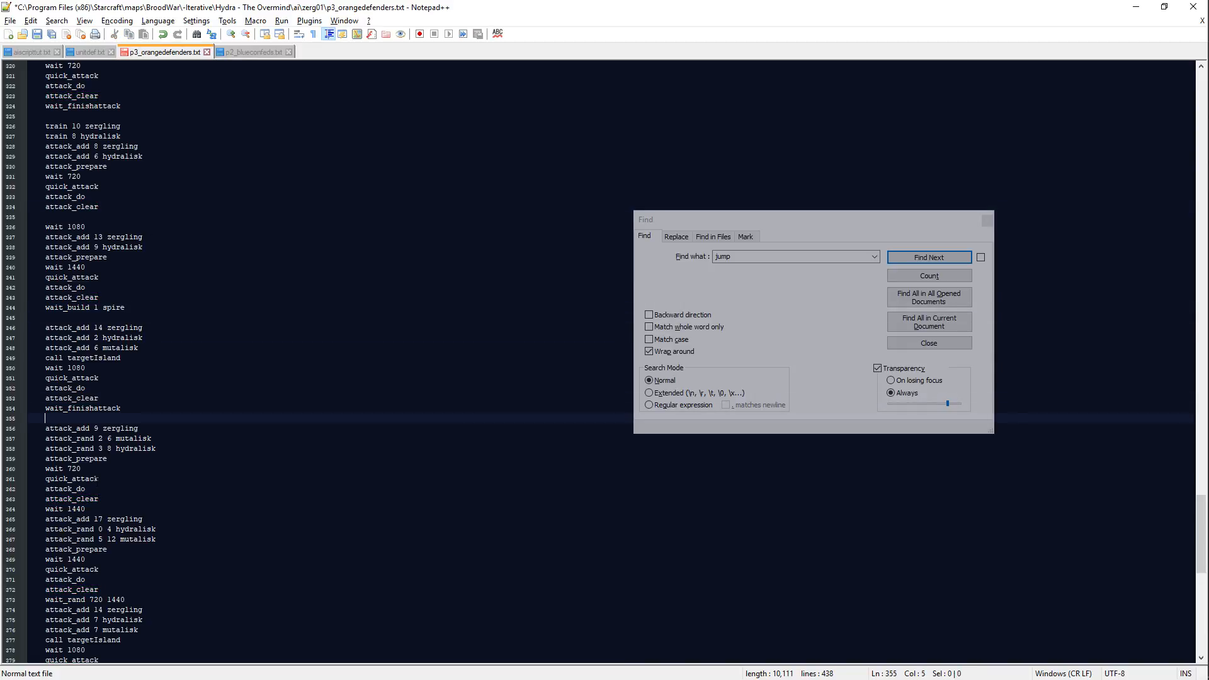
pyautogui.click(103, 506)
pyautogui.press('Return')
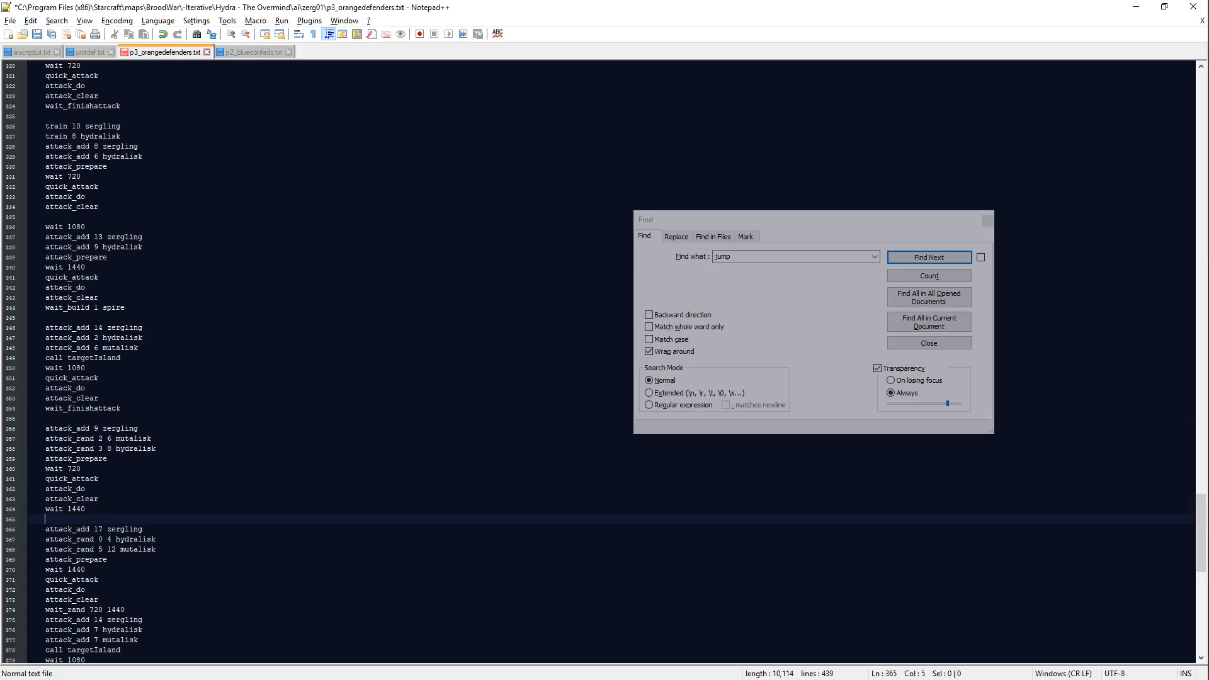
pyautogui.scroll(-3, 110, 423)
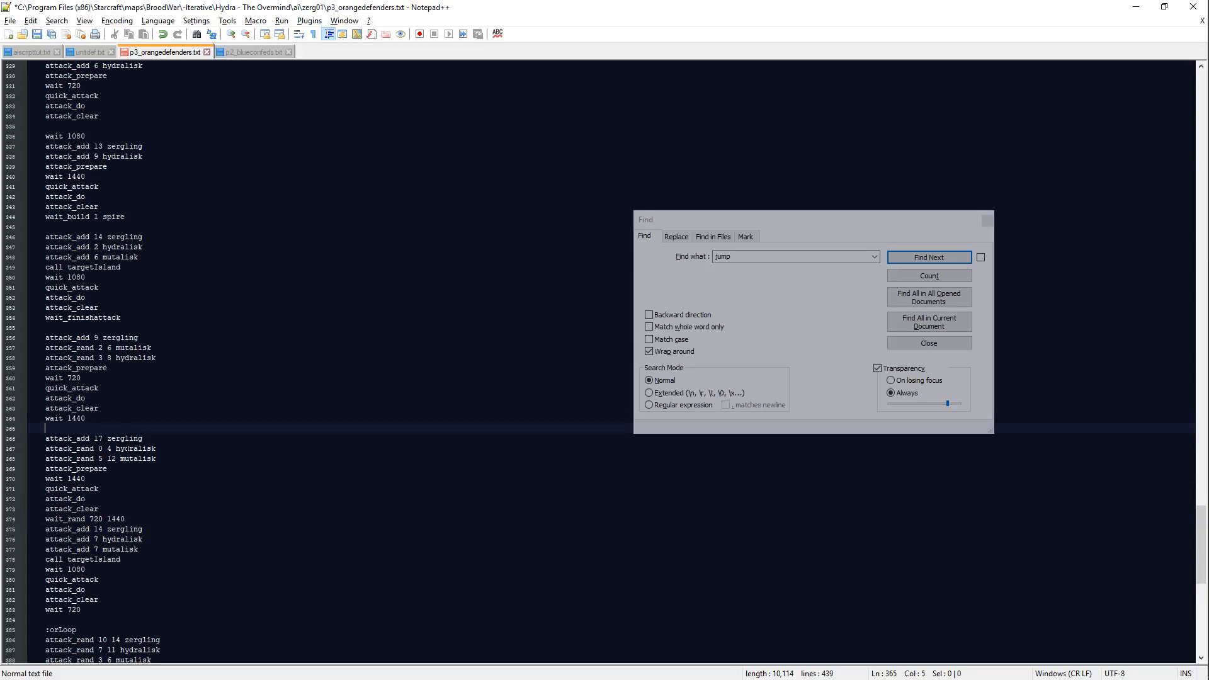
pyautogui.click(115, 498)
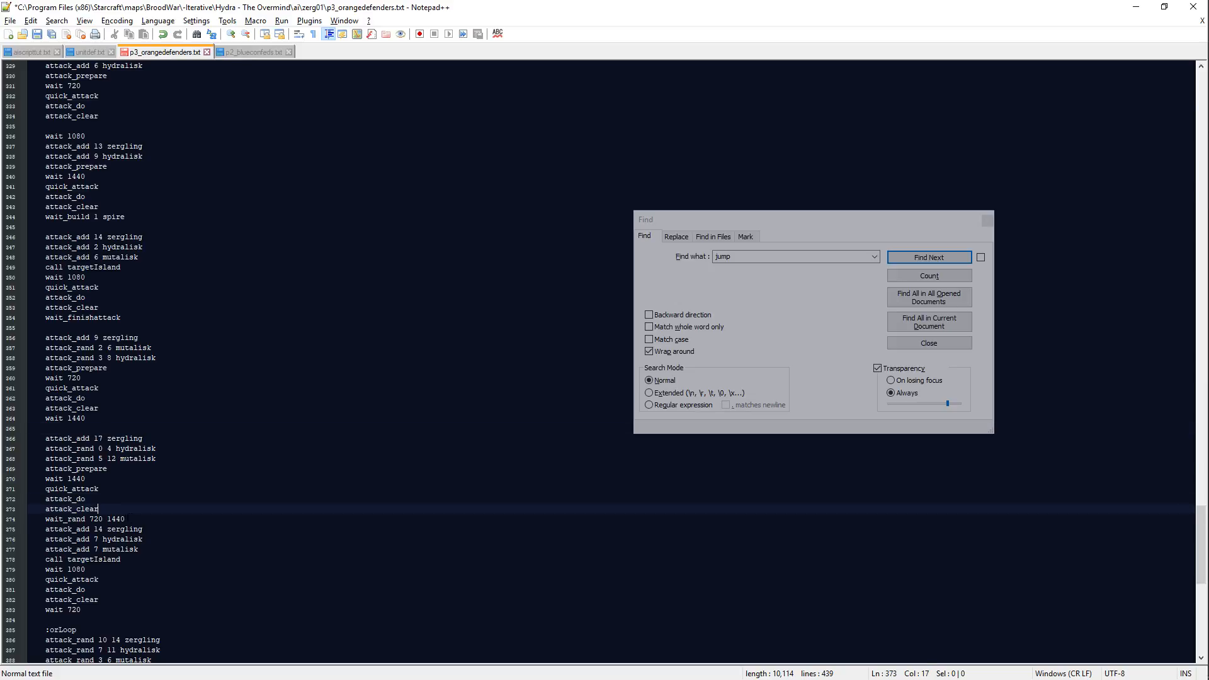
pyautogui.click(130, 518)
pyautogui.press('Return')
pyautogui.scroll(-1, 153, 533)
pyautogui.click(112, 580)
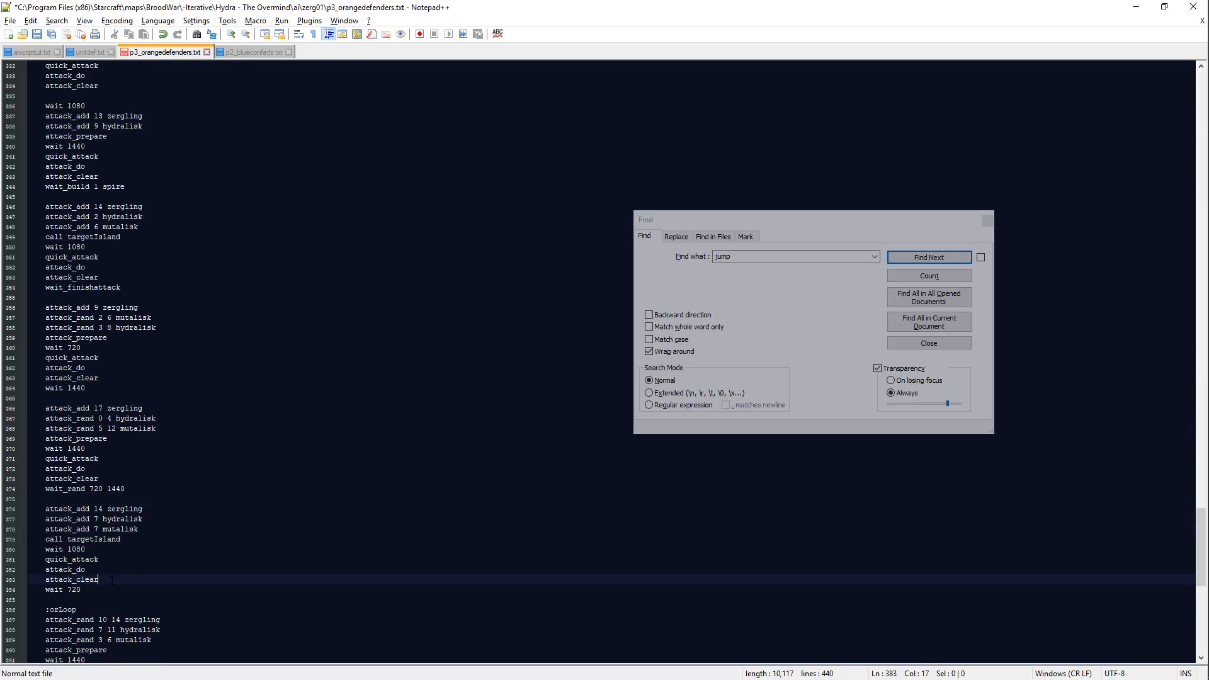
pyautogui.scroll(-3, 113, 592)
pyautogui.hotkey('ctrl', 's')
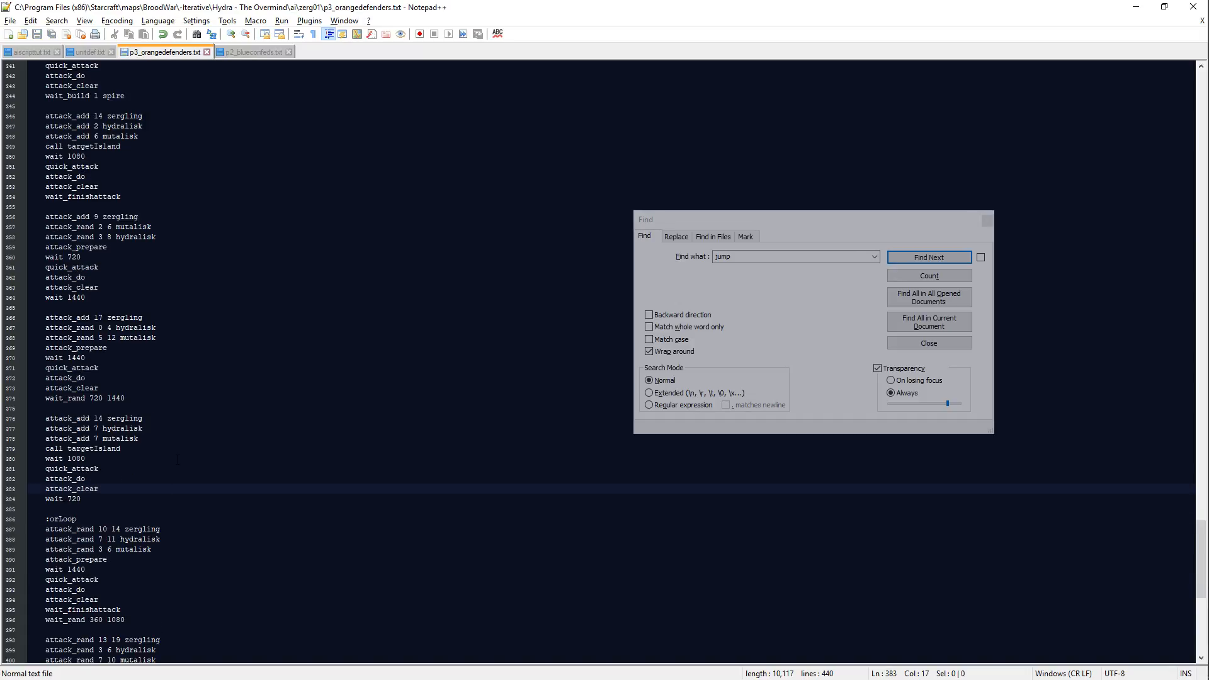
# Step: Review the orange defenders' script from the orLoop attack waves back up to its header
pyautogui.click(178, 459)
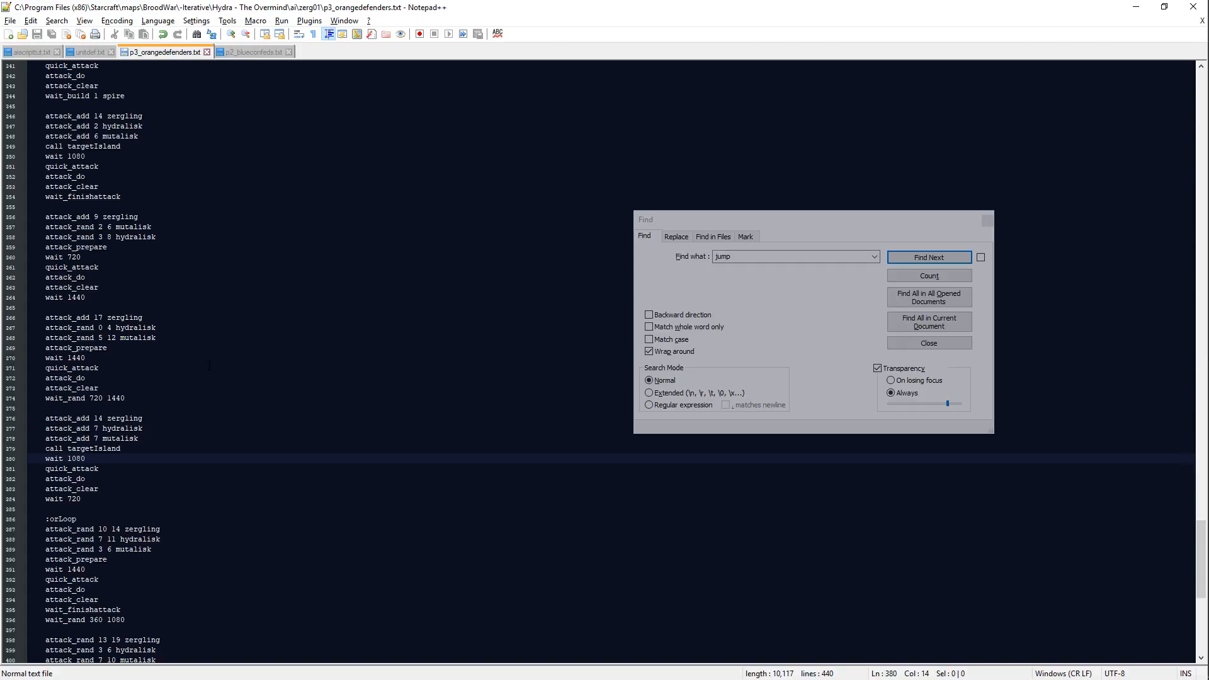
pyautogui.scroll(-8, 206, 373)
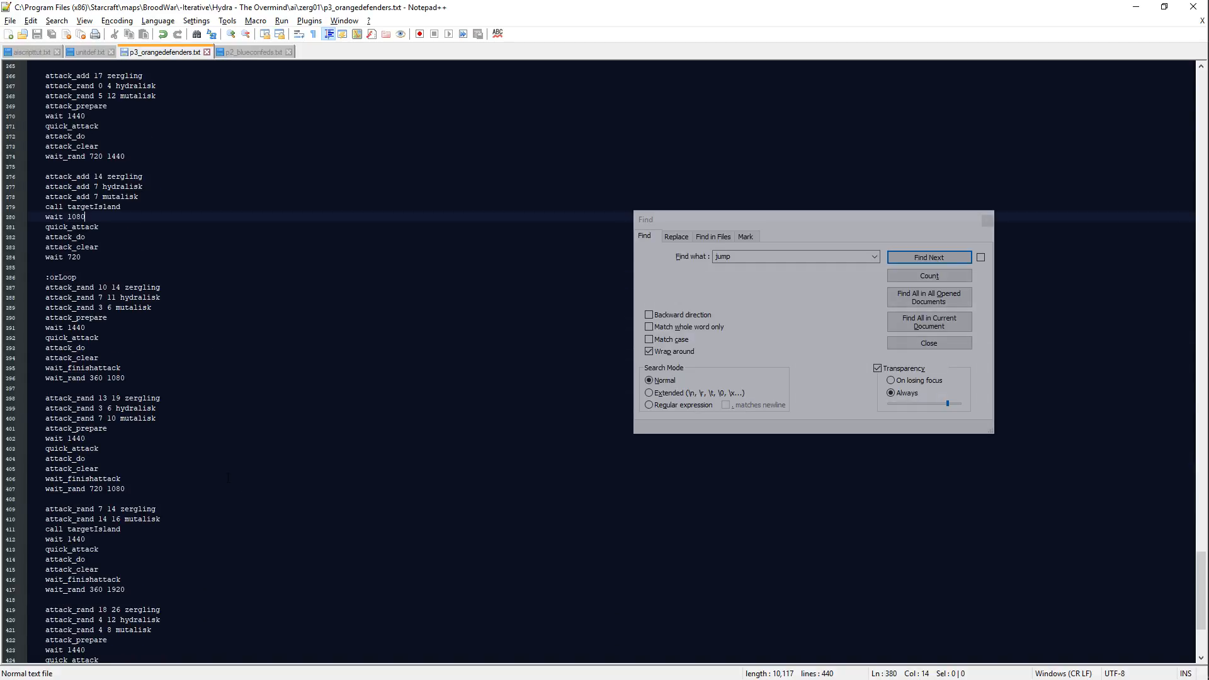
pyautogui.scroll(17, 270, 407)
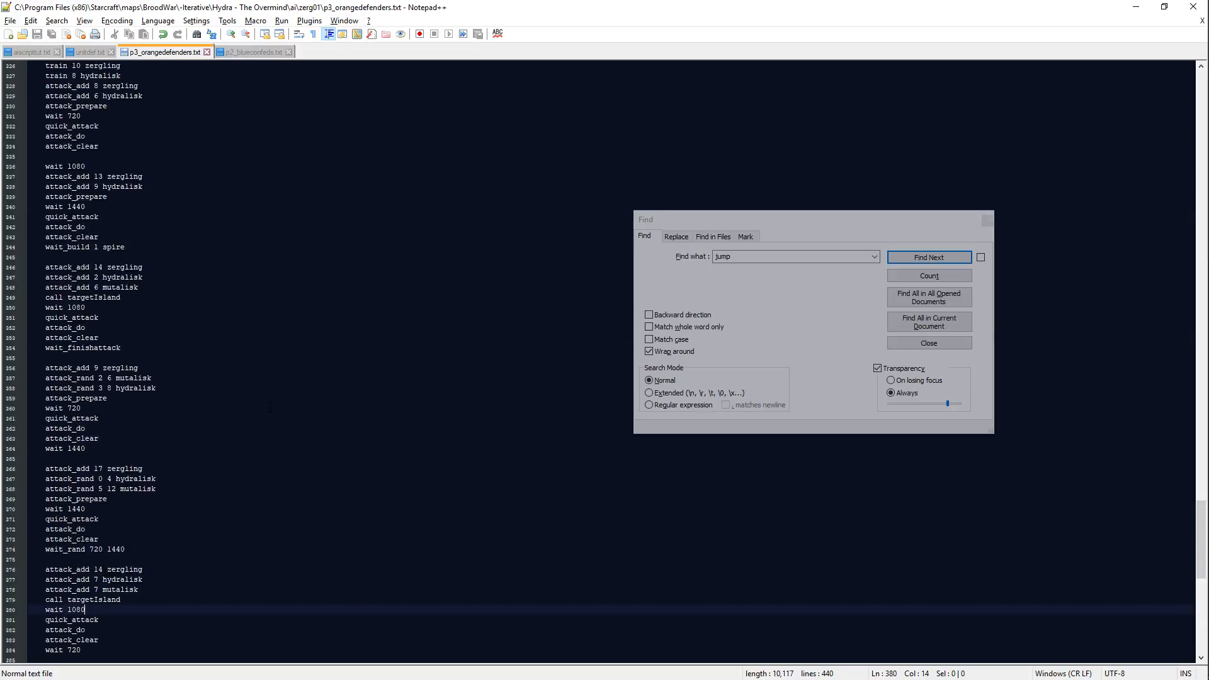
pyautogui.scroll(20, 270, 407)
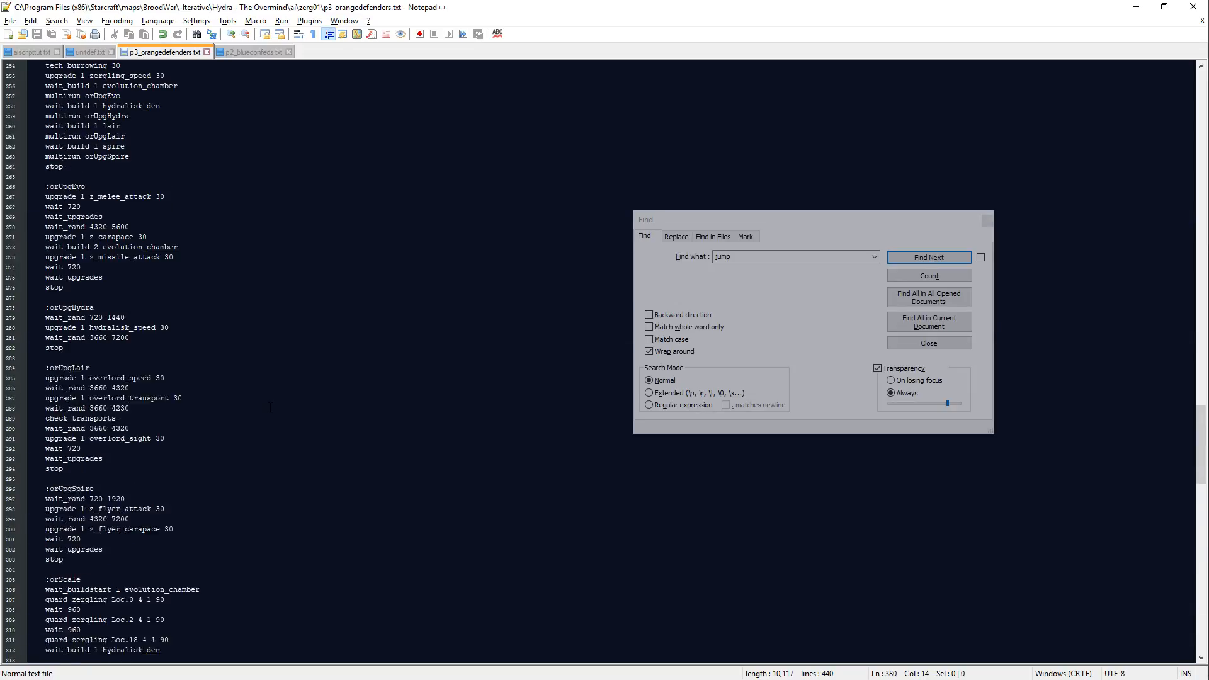
pyautogui.scroll(16, 266, 398)
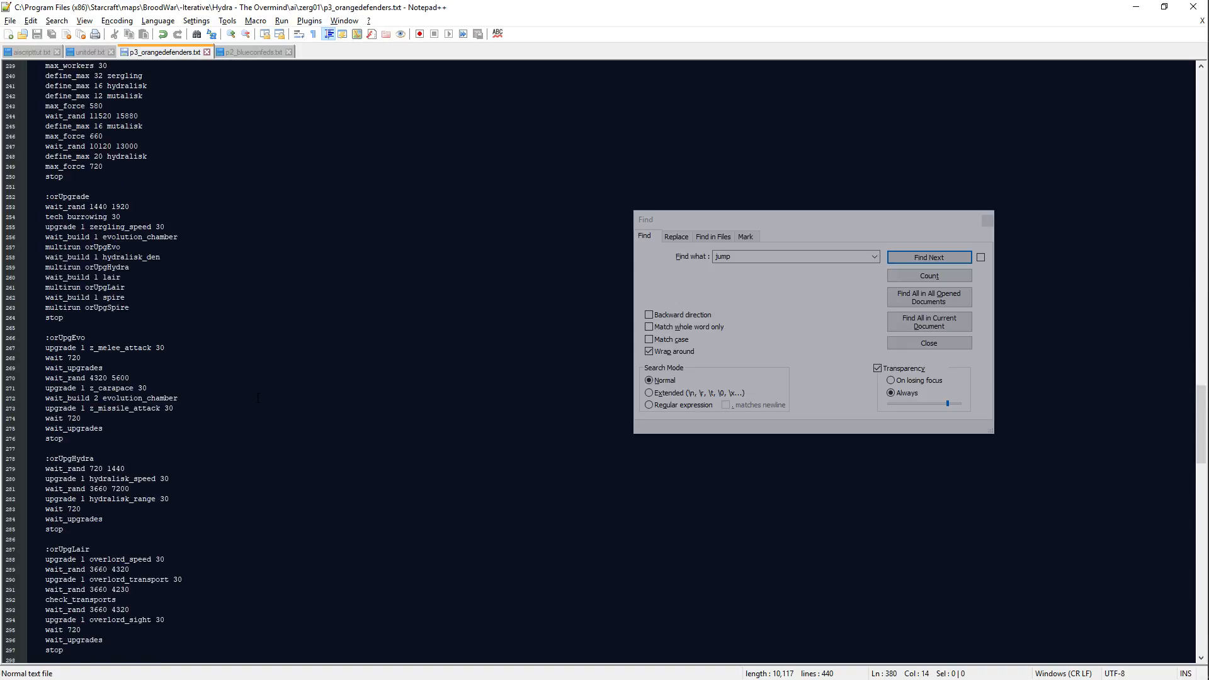
pyautogui.scroll(20, 253, 423)
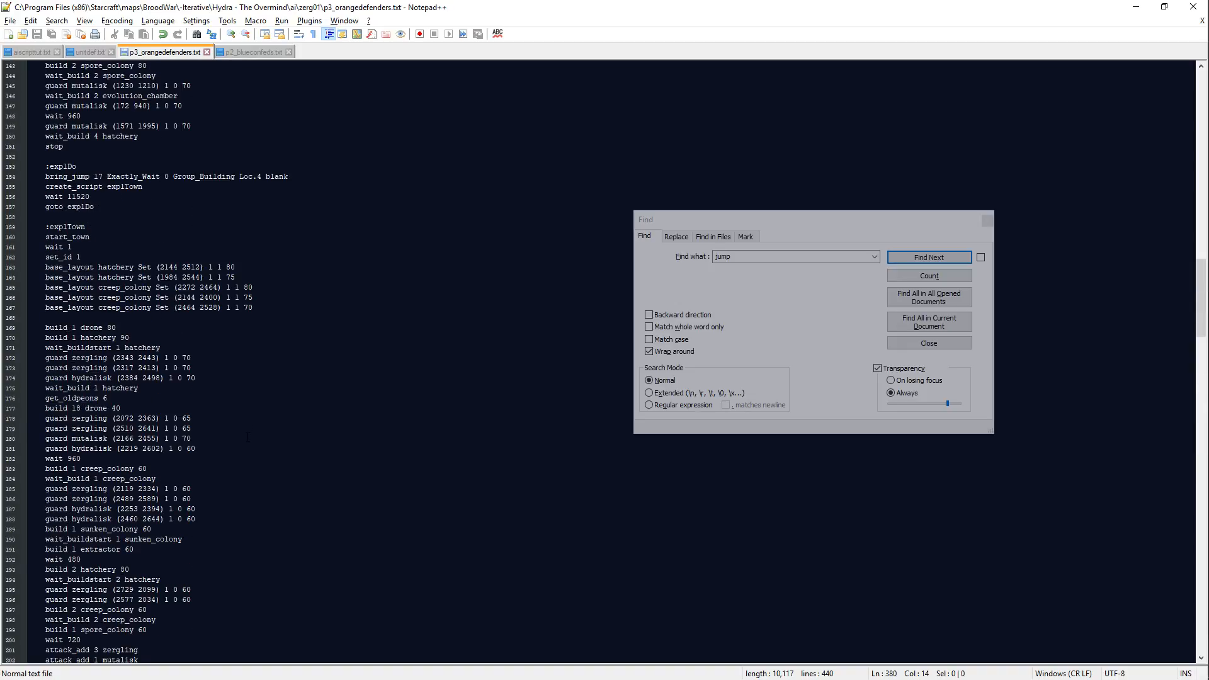
pyautogui.scroll(20, 248, 436)
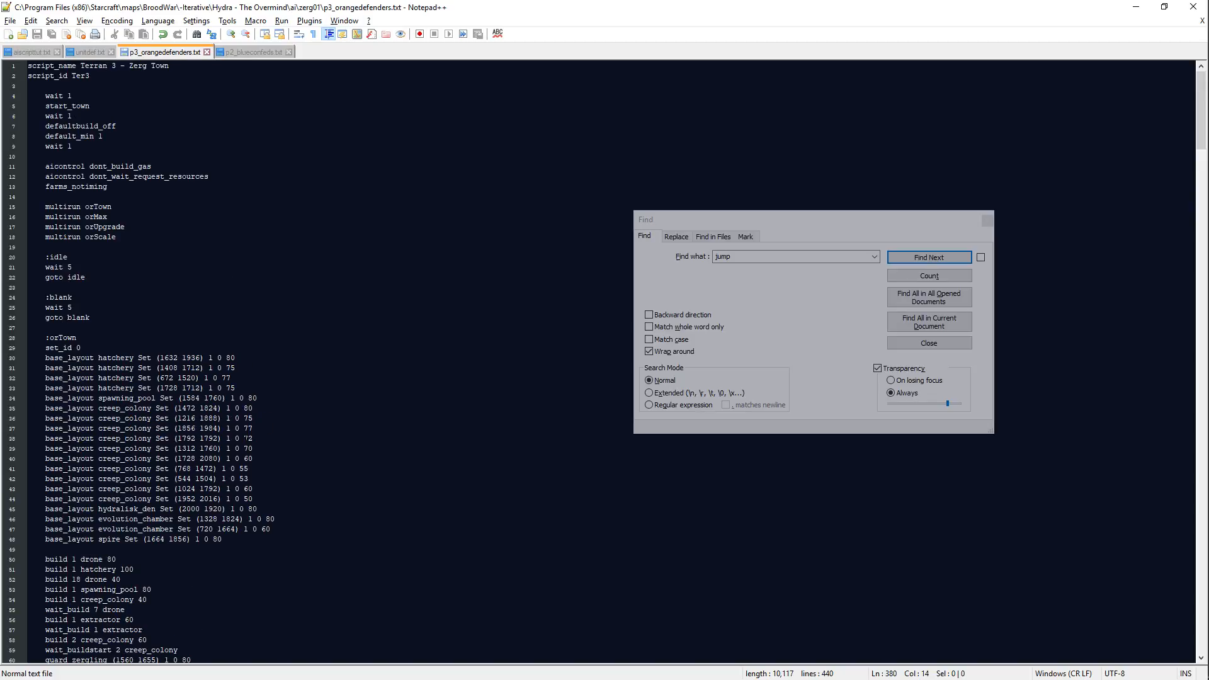
# Step: Copy idle_orders DisableBuiltin 0 0 0 0 0 0 0 from p2_blueconfeds.txt into the header of p3_orangedefenders.txt, above the aicontrol lines
pyautogui.click(247, 202)
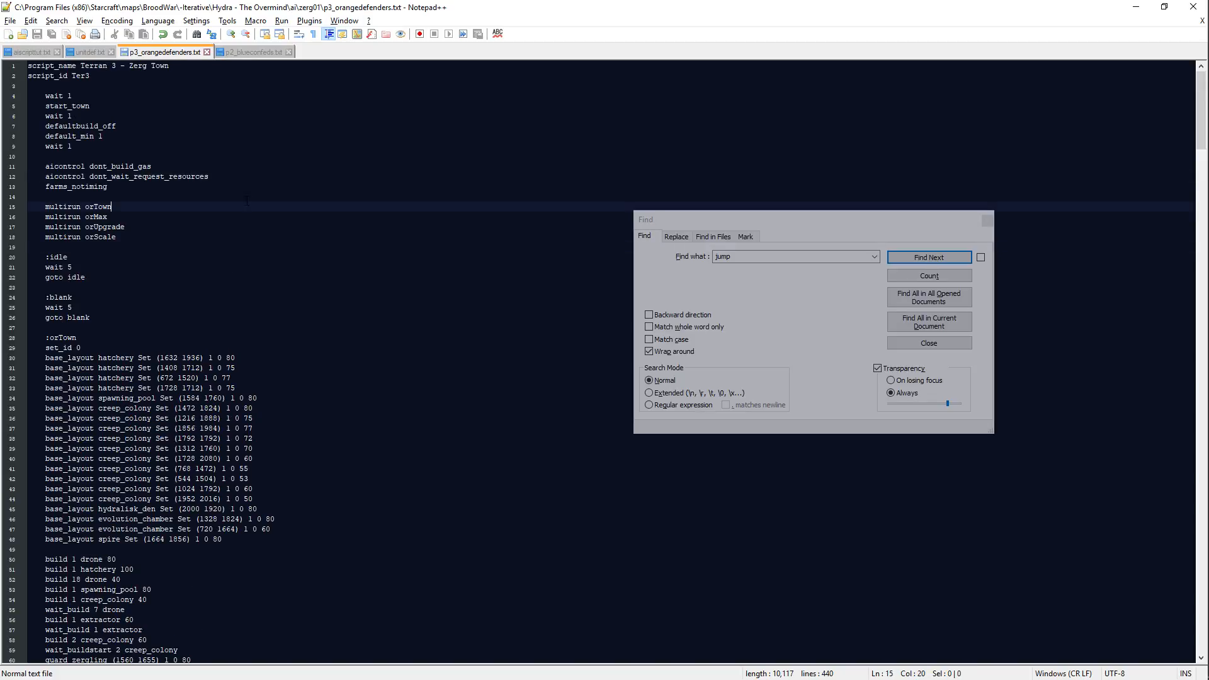
pyautogui.click(252, 52)
pyautogui.hotkey('ctrl', 'Home')
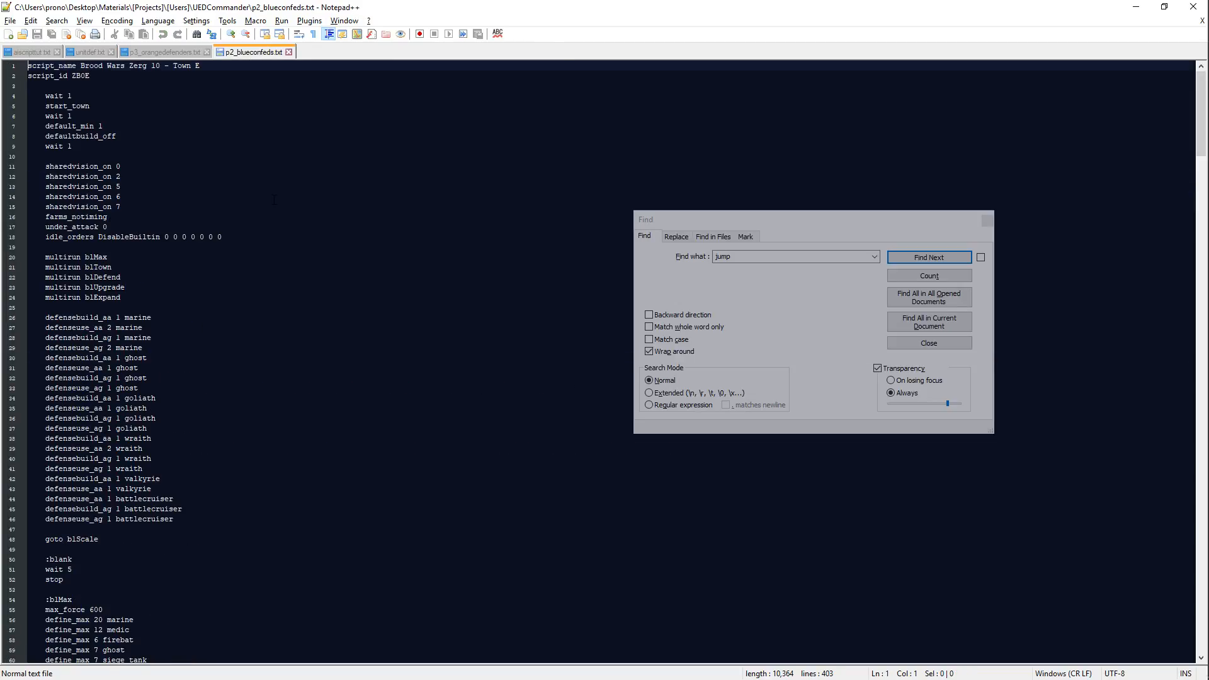
pyautogui.moveTo(232, 239); pyautogui.dragTo(229, 229)
pyautogui.hotkey('ctrl', 'c')
pyautogui.click(176, 54)
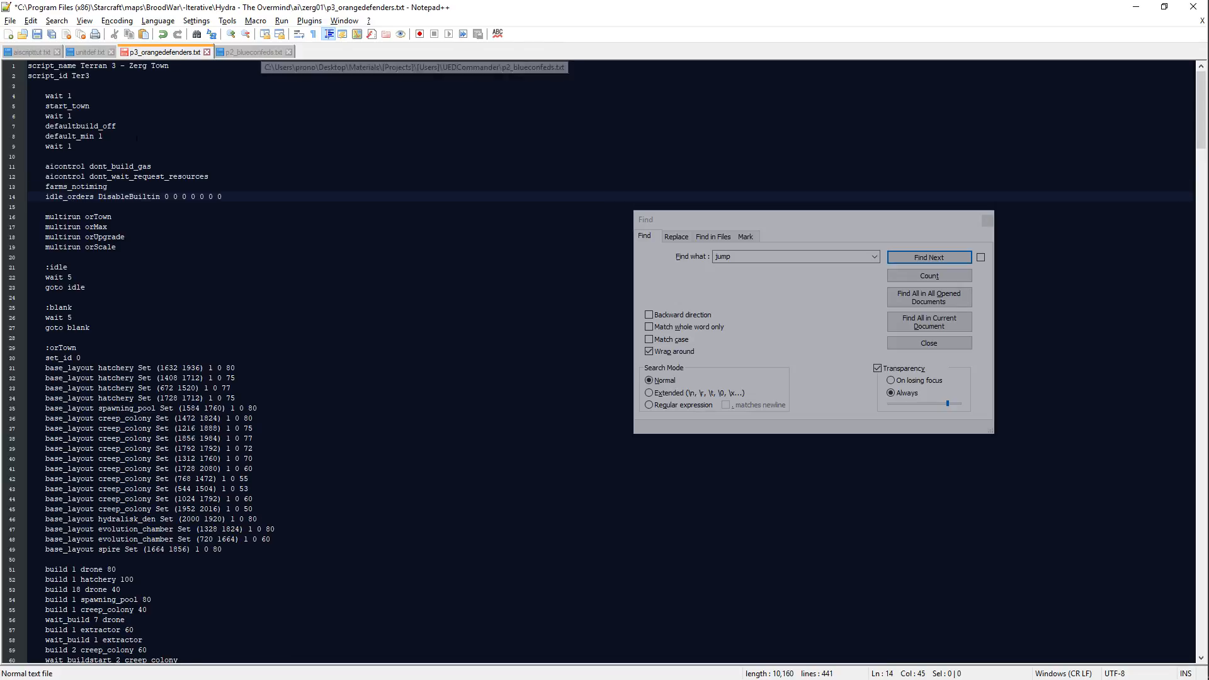
pyautogui.click(123, 152)
pyautogui.hotkey('ctrl', 'v')
pyautogui.click(252, 51)
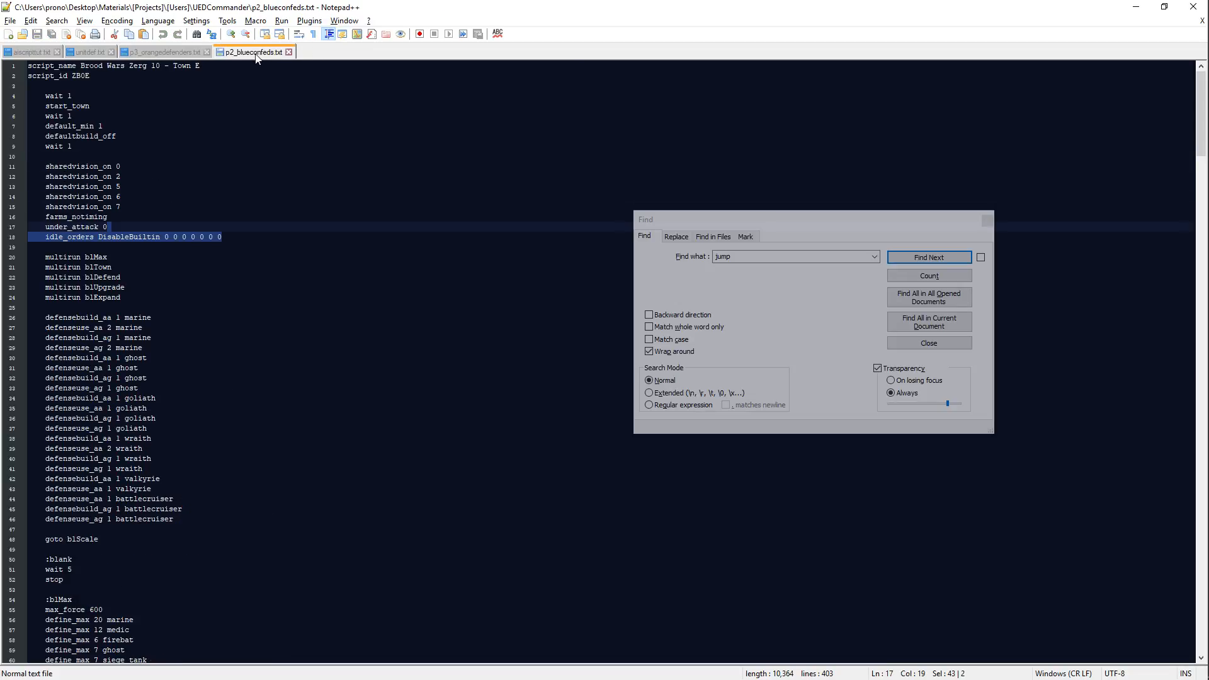
pyautogui.click(179, 176)
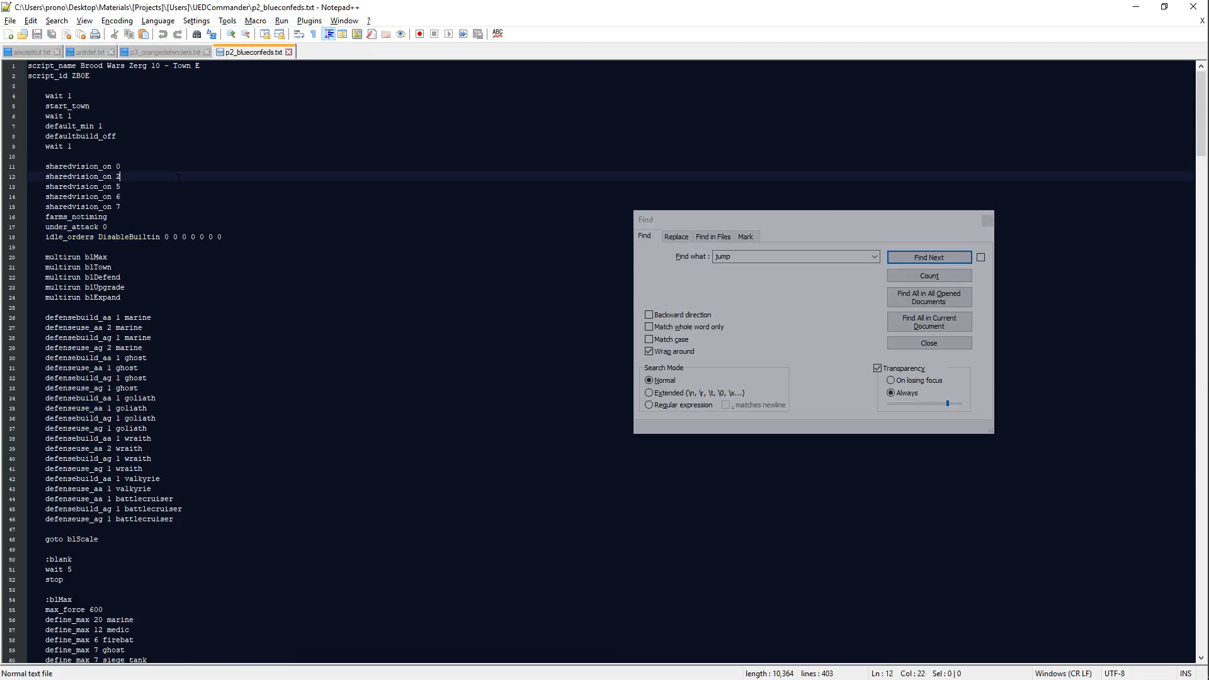
pyautogui.click(179, 54)
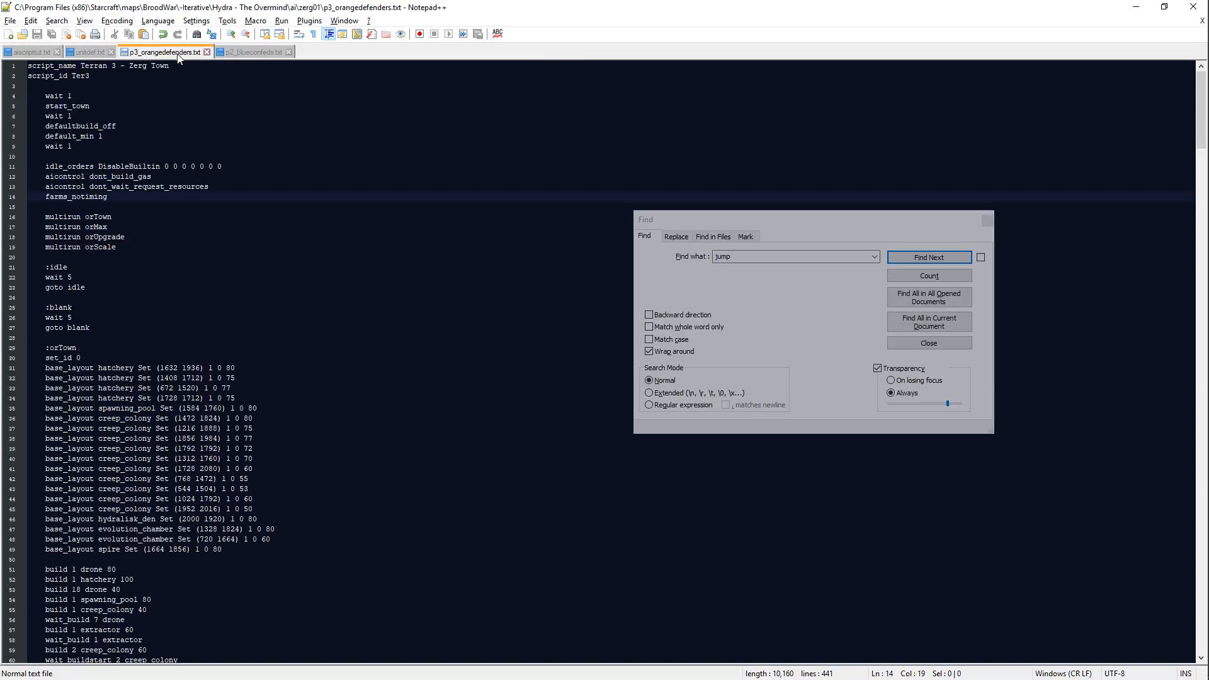
# Step: Delete the idle_orders DisableBuiltin line from the orange defenders' script header
pyautogui.moveTo(240, 165); pyautogui.dragTo(44, 167)
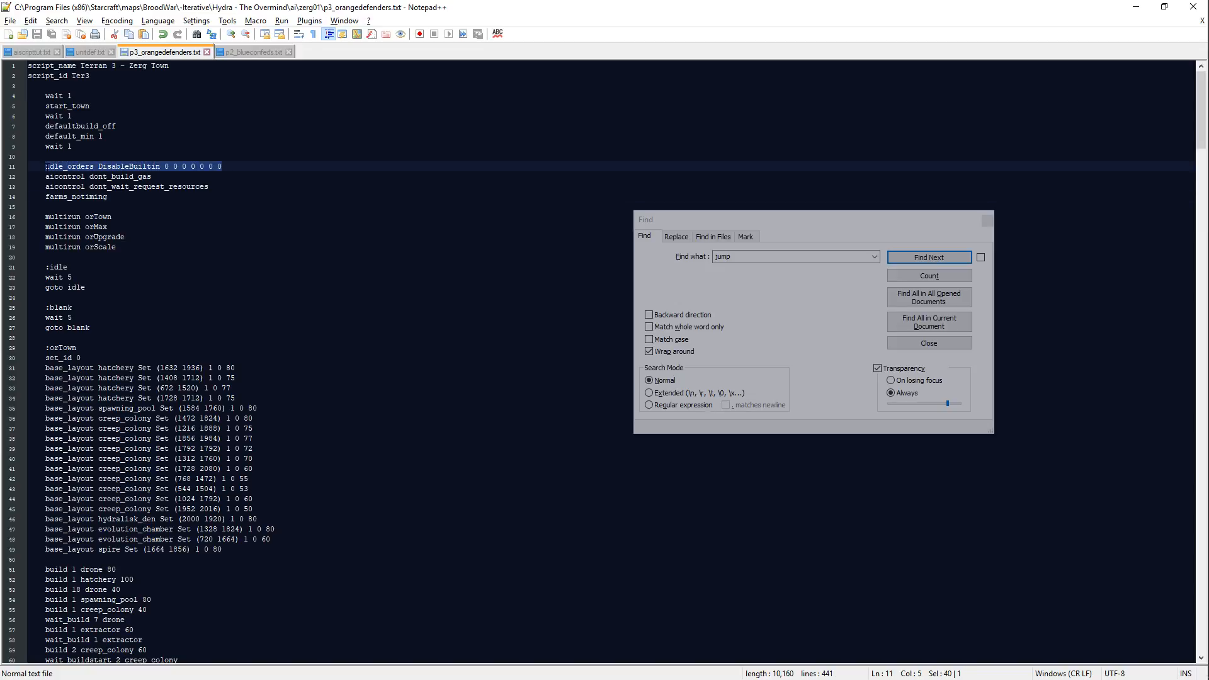
pyautogui.press('BackSpace')
pyautogui.press('BackSpace')
pyautogui.press('BackSpace')
# Step: Add the lines sharedvision_on 0 and sharedvision_on 1 below farms_notiming, and save the script
pyautogui.click(140, 187)
pyautogui.press('Return')
pyautogui.write('sharedvision')
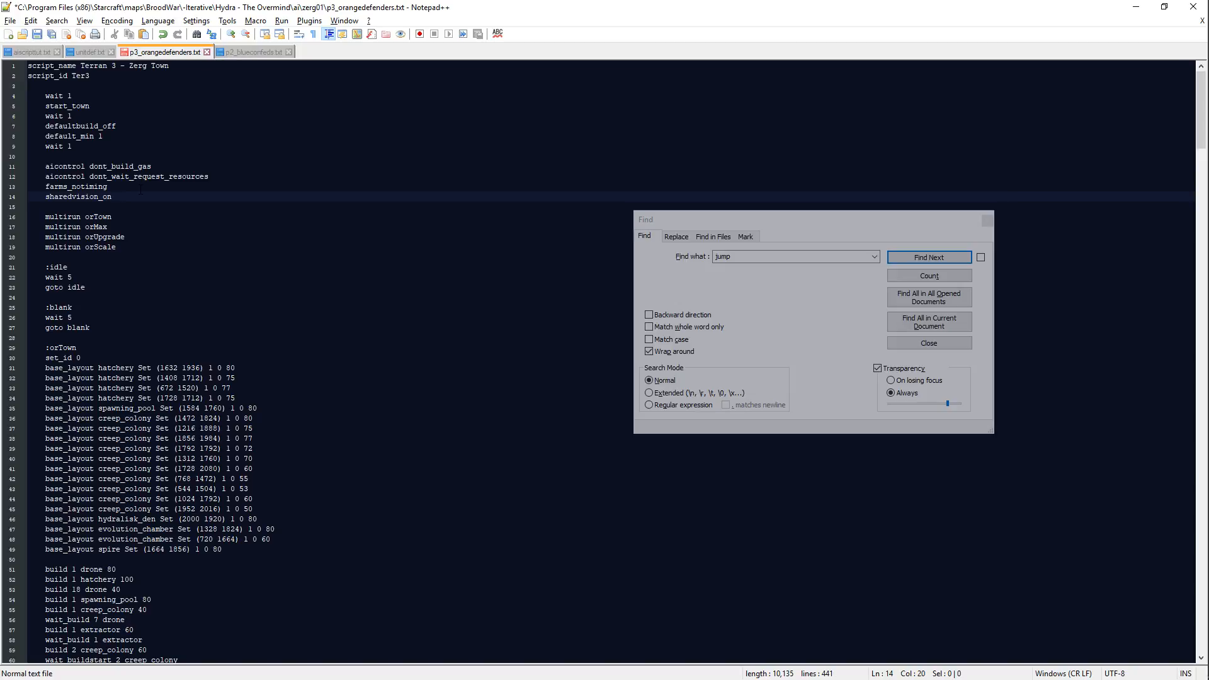
pyautogui.write('_on ')
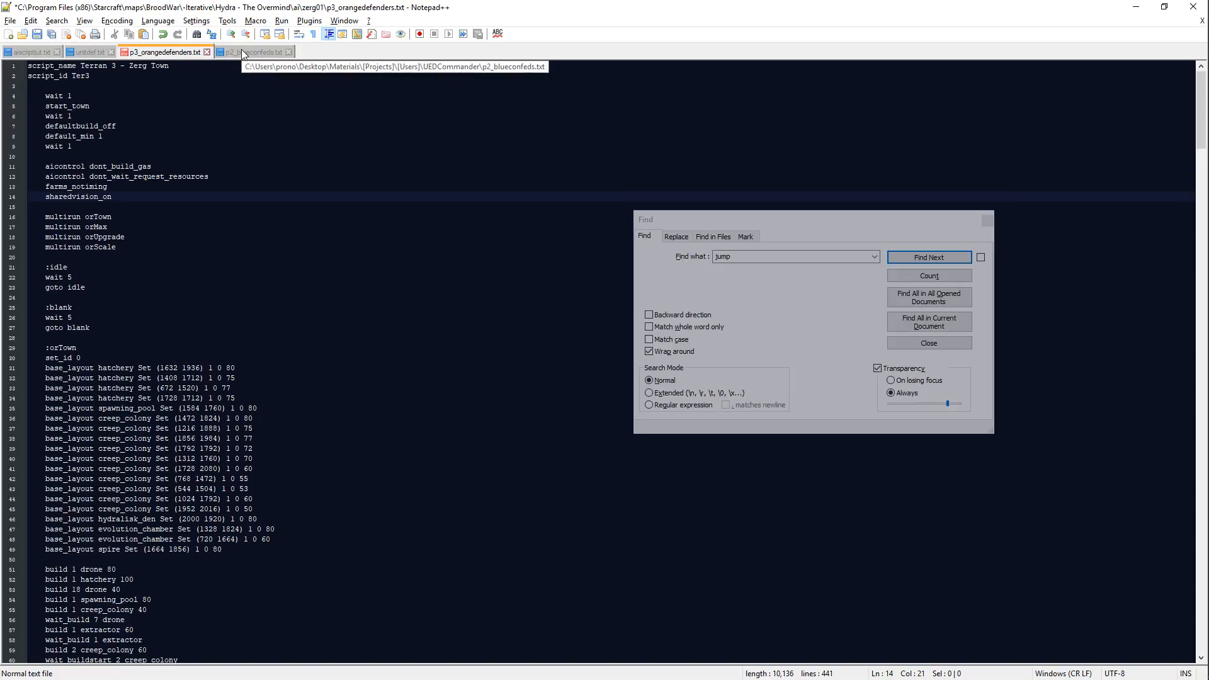
pyautogui.write('0')
pyautogui.hotkey('ctrl', 'd')
pyautogui.press('Down')
pyautogui.press('BackSpace')
pyautogui.write('1')
pyautogui.hotkey('ctrl', 's')
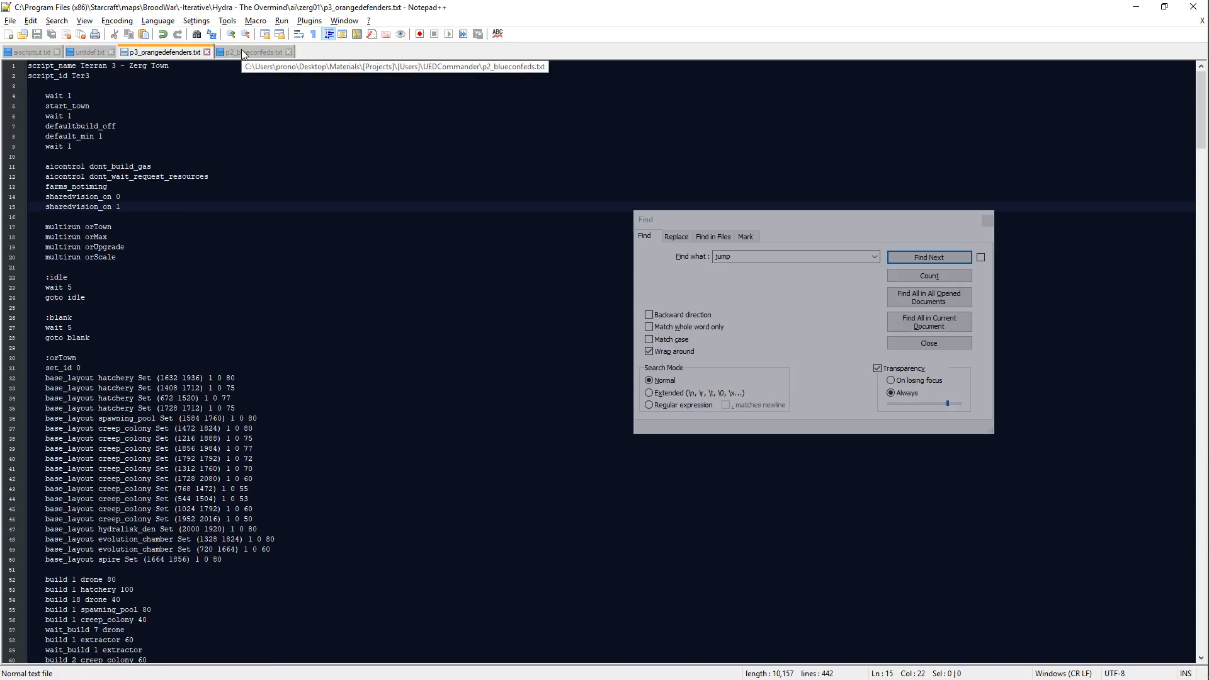
# Step: Add a sharedvision_on 5 line below sharedvision_on 1, save the script, and switch to p2_blueconfeds.txt
pyautogui.hotkey('ctrl', 'd')
pyautogui.press('Down')
pyautogui.press('BackSpace')
pyautogui.write('5')
pyautogui.press('Down')
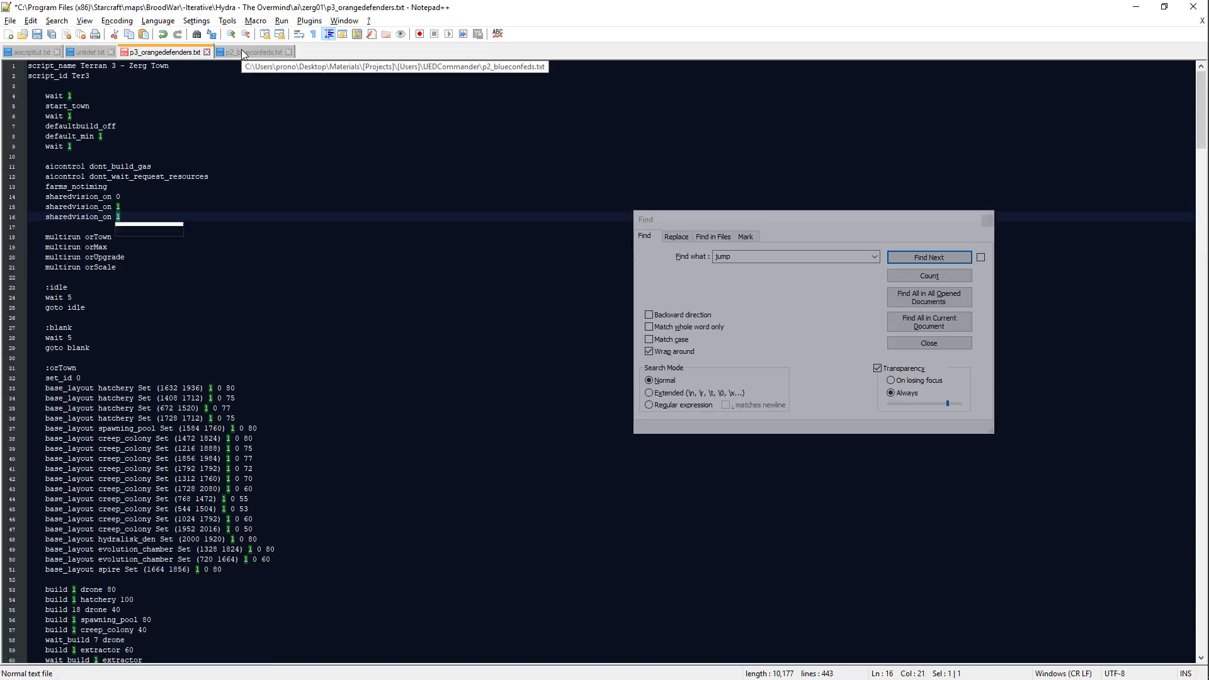
pyautogui.hotkey('ctrl', 's')
pyautogui.click(241, 49)
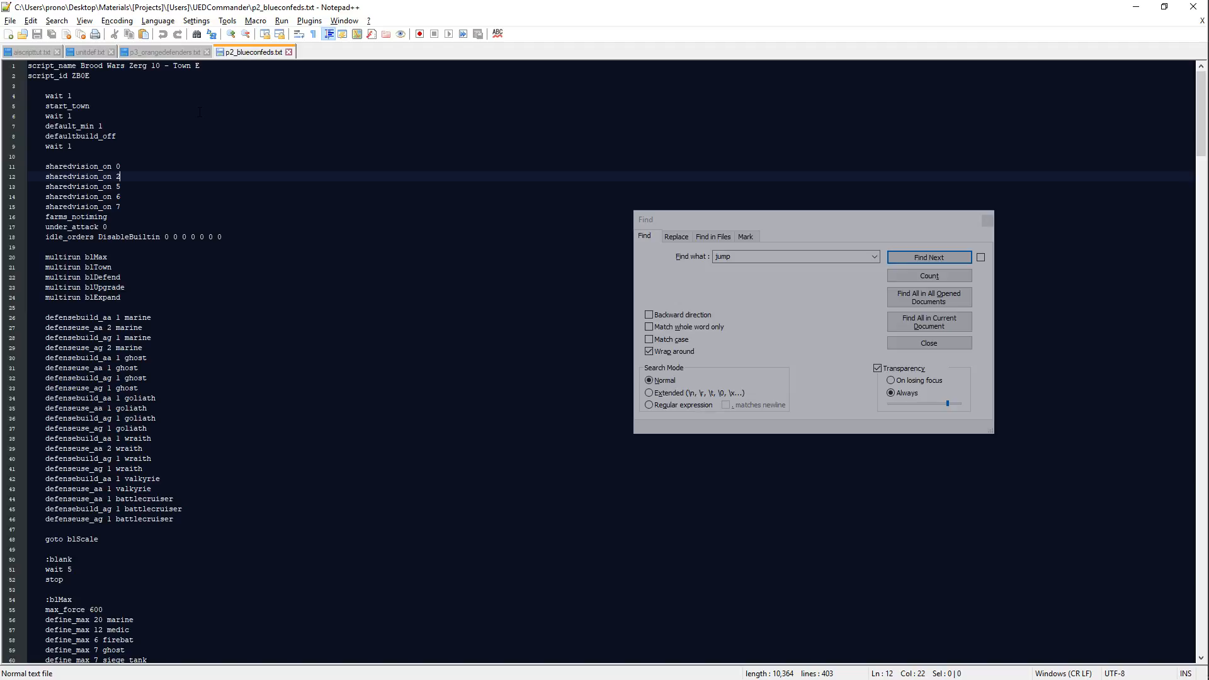
# Step: Close p2_blueconfeds.txt and check the header of p3_orangedefenders.txt down to the multirun lines
pyautogui.hotkey('ctrl', 'w')
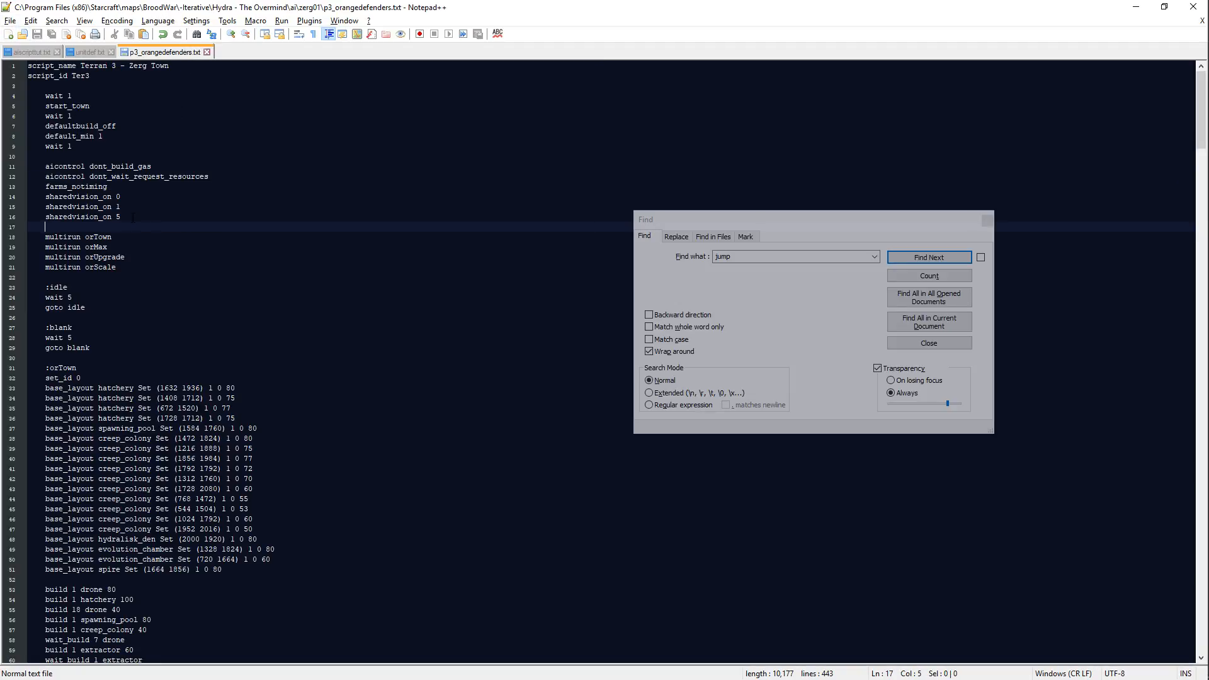
pyautogui.click(163, 264)
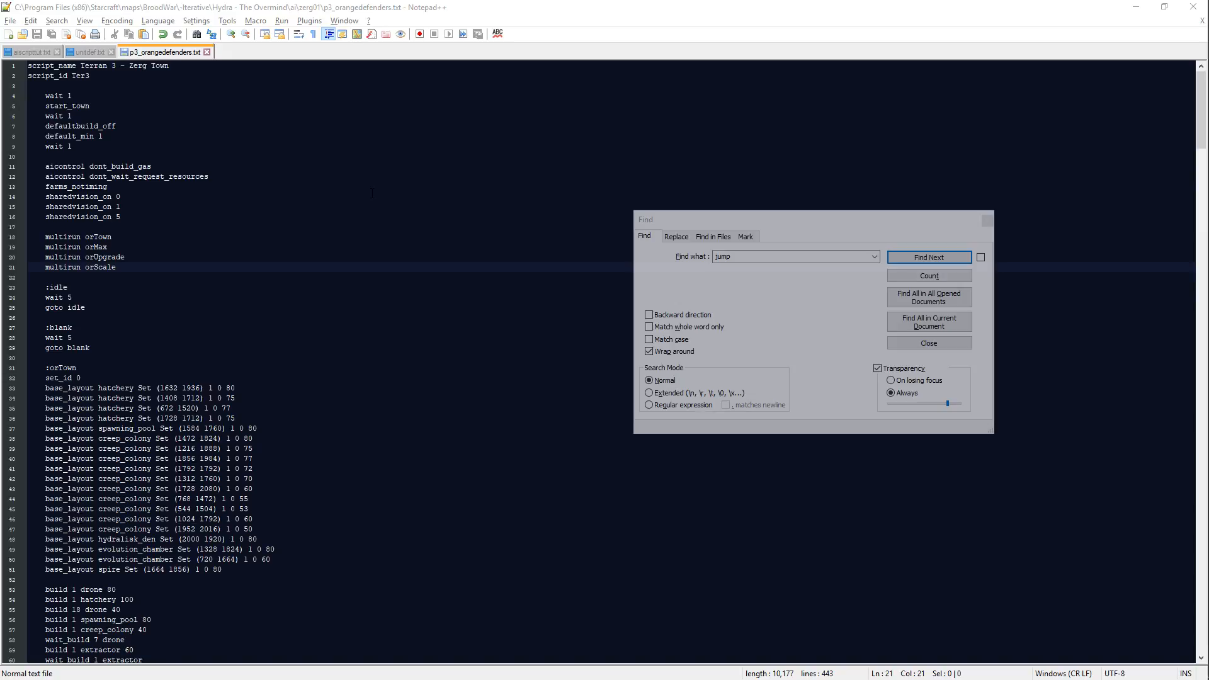
pyautogui.scroll(-6, 312, 182)
pyautogui.scroll(6, 321, 194)
# Step: Switch to the vzerg01.scx map in ScmDraft, touch up the road terrain just west of the northern orange temple platform, and save the map
pyautogui.hotkey('alt', 'Tab')
pyautogui.click(676, 6)
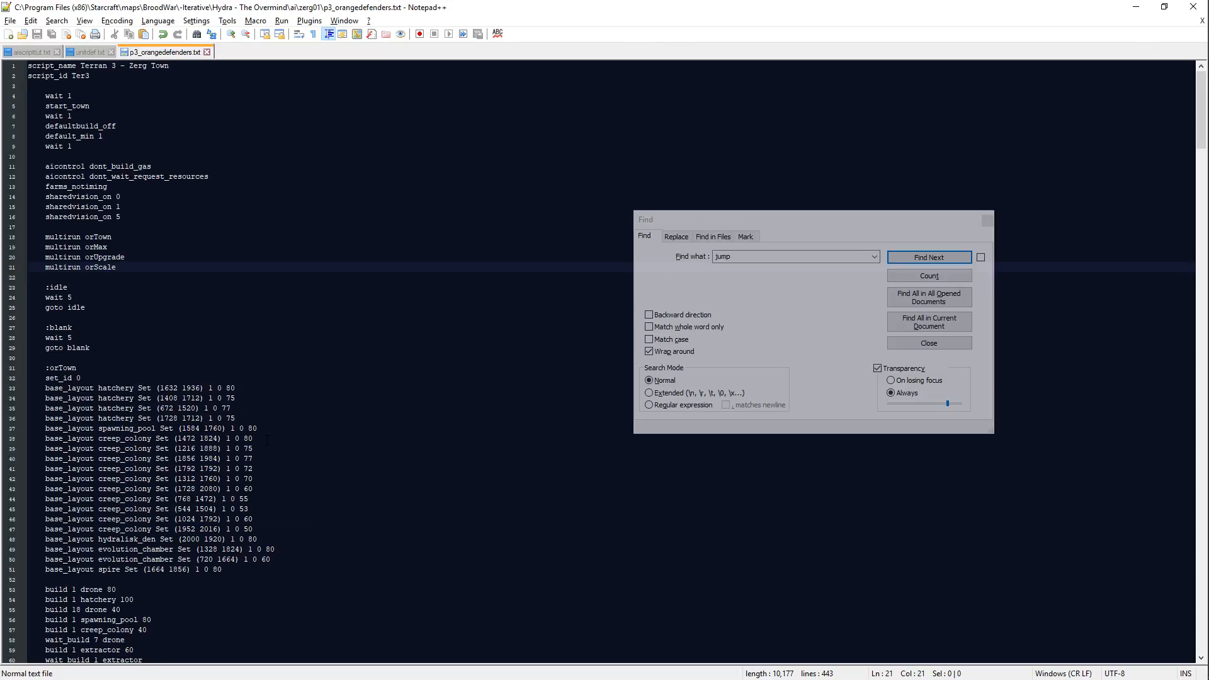
pyautogui.hotkey('alt', 'Tab')
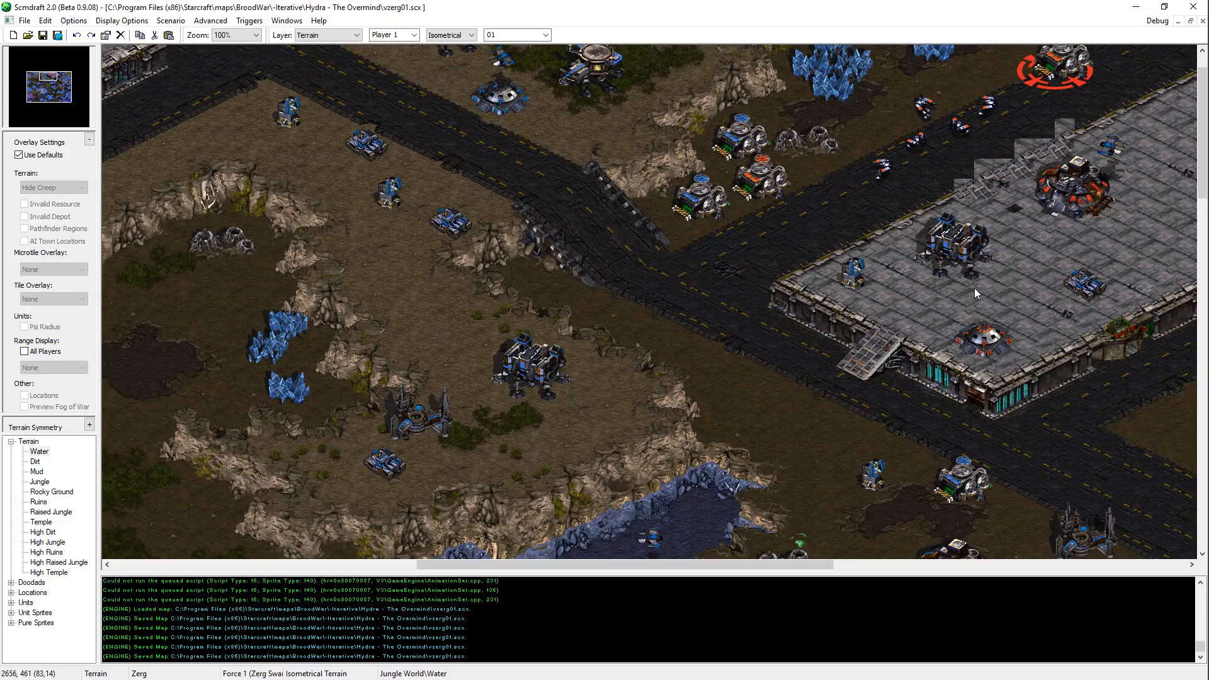
pyautogui.moveTo(880, 278); pyautogui.dragTo(1106, 231, button='middle')
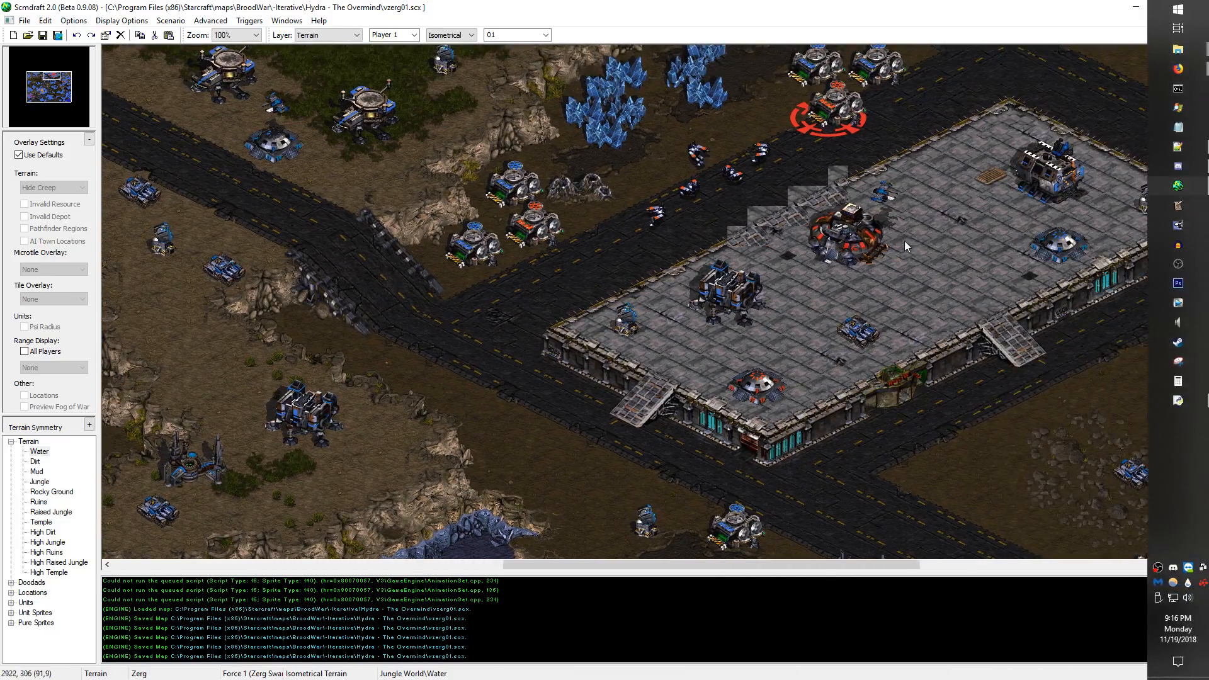
pyautogui.moveTo(521, 267); pyautogui.dragTo(832, 238, button='middle')
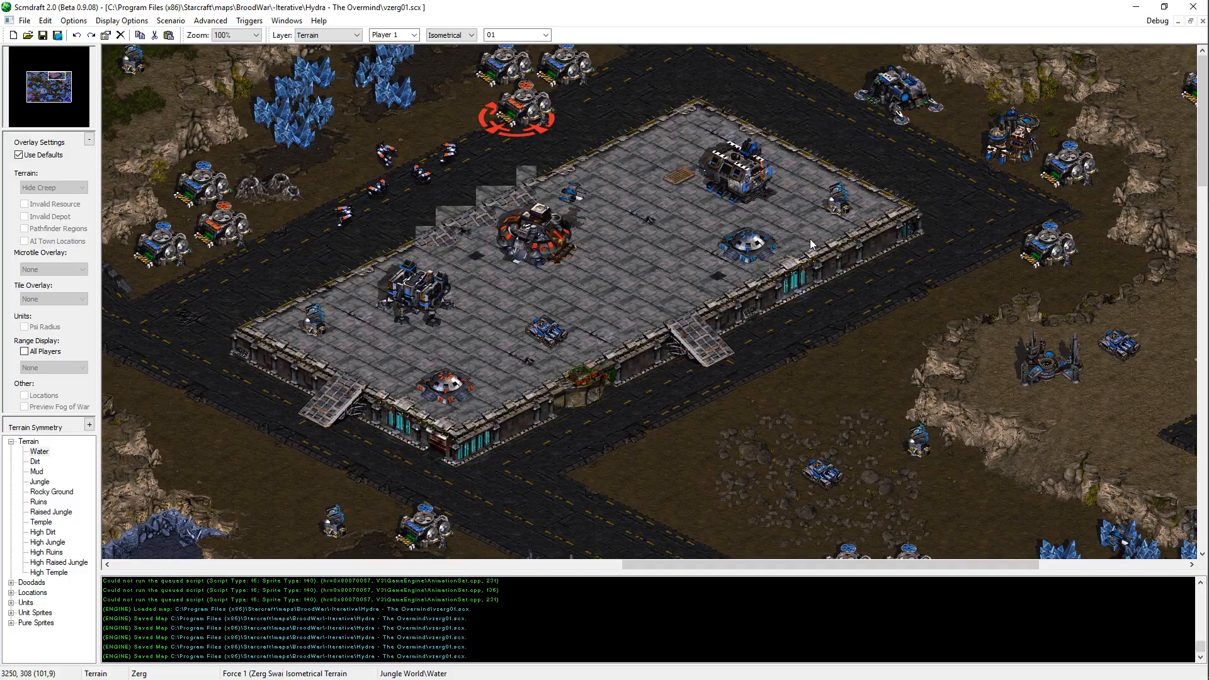
pyautogui.press('Left')
pyautogui.press('Left')
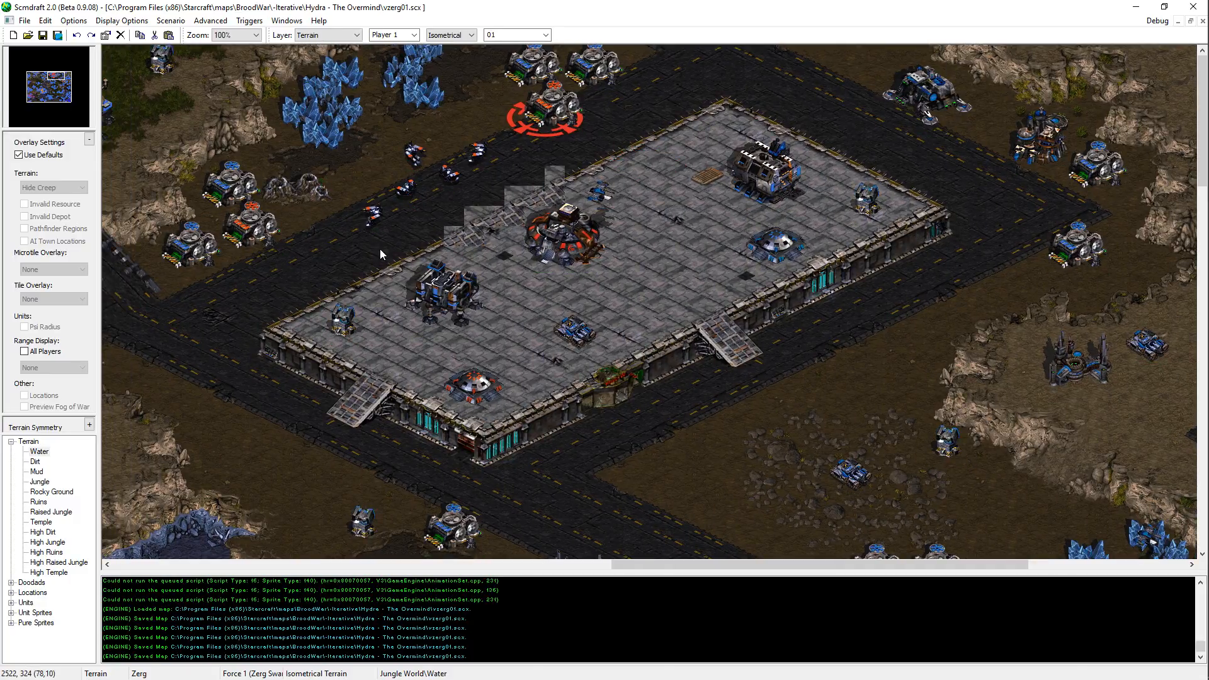
pyautogui.moveTo(379, 249); pyautogui.dragTo(331, 260)
pyautogui.click(332, 262)
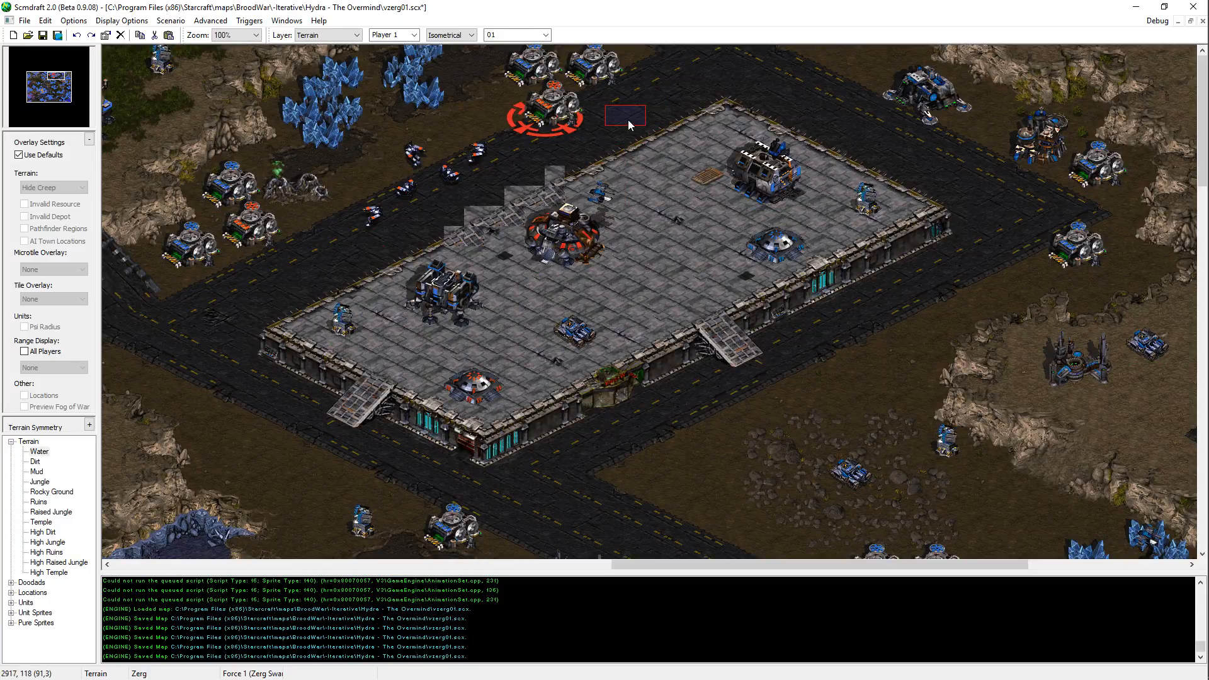
pyautogui.press('alt')
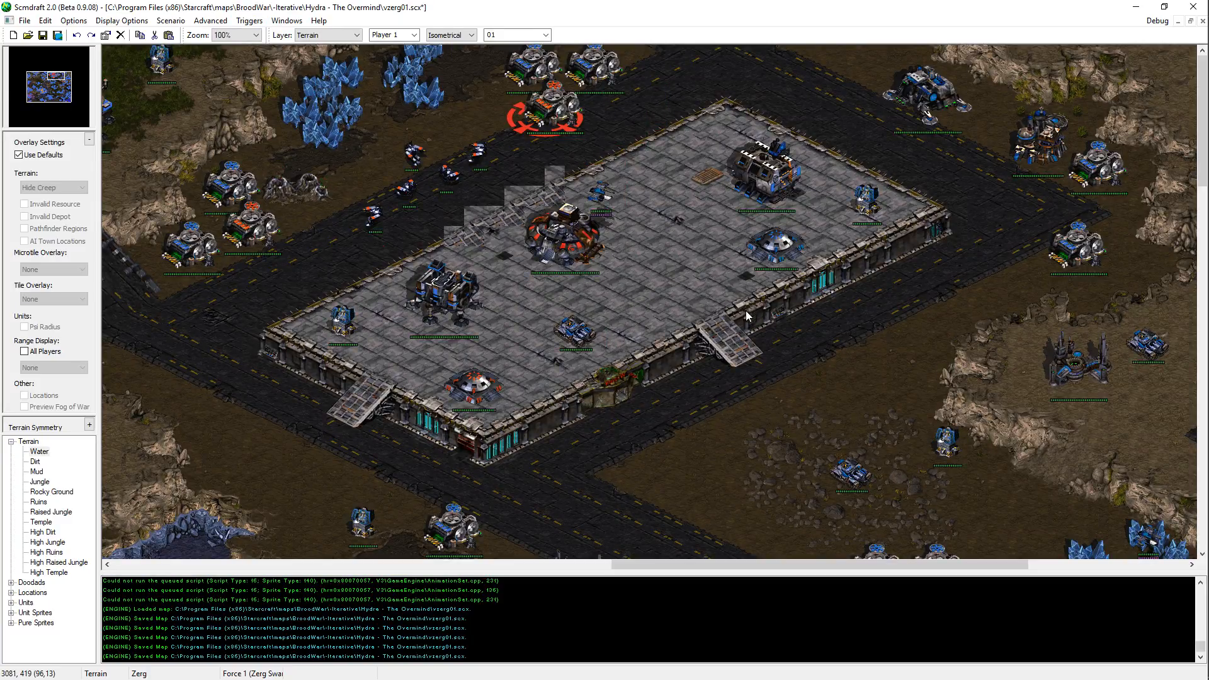
pyautogui.hotkey('ctrl', 's')
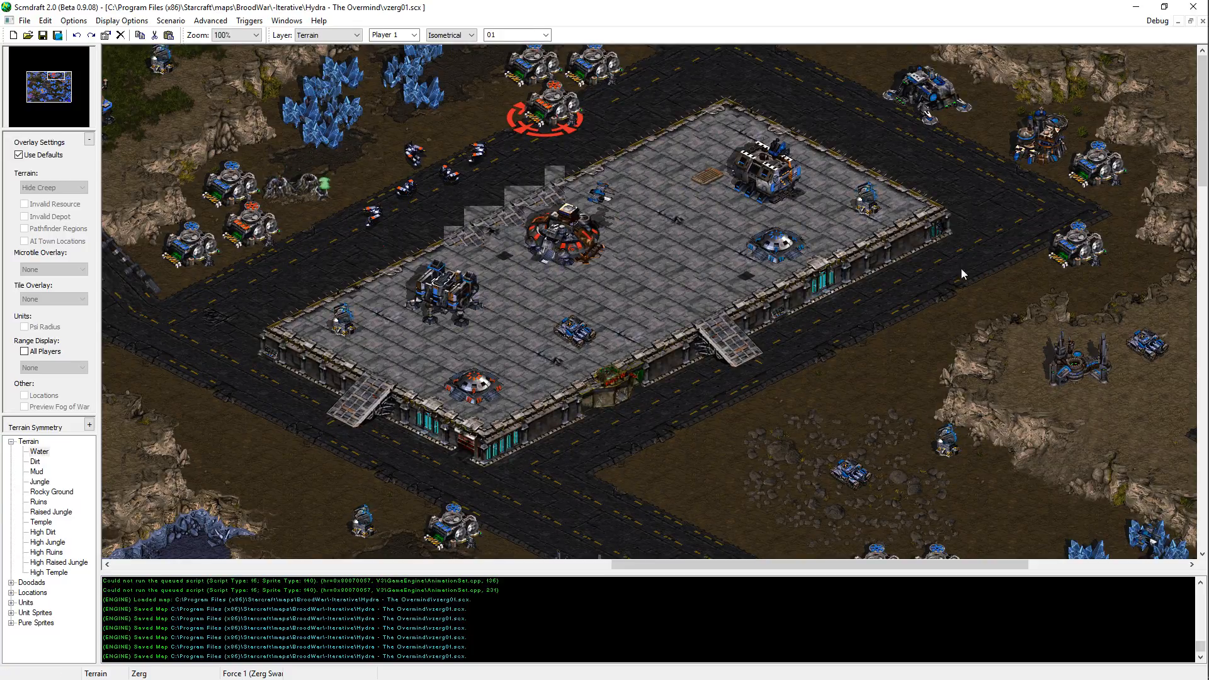
# Step: Examine the eastern bases, the southern jungle plateau and the road around the small southern temple platform on the map
pyautogui.moveTo(714, 226); pyautogui.dragTo(1019, 351, button='middle')
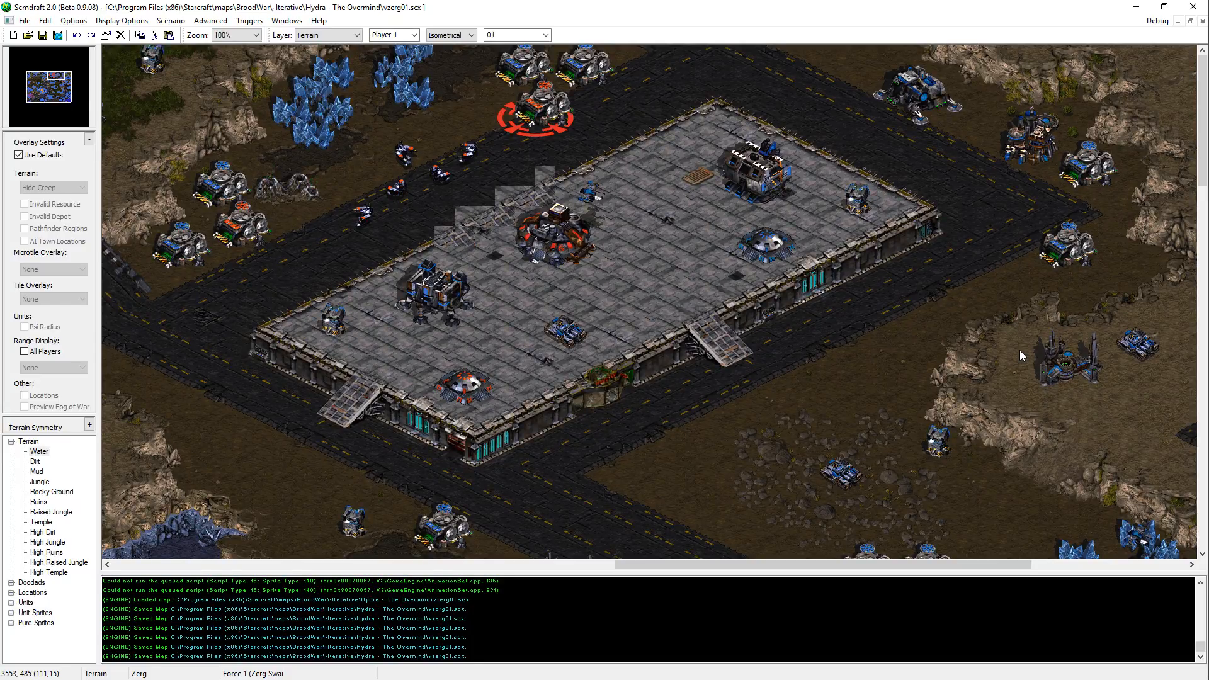
pyautogui.press('Down')
pyautogui.press('Right')
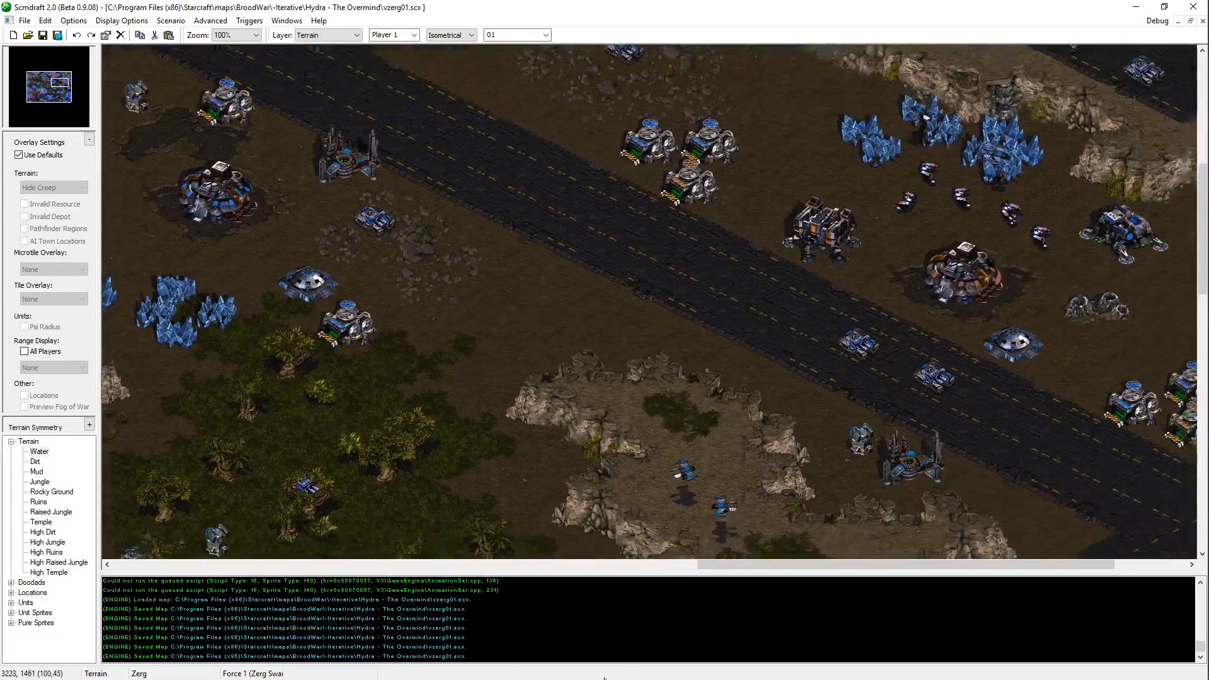
pyautogui.press('Down')
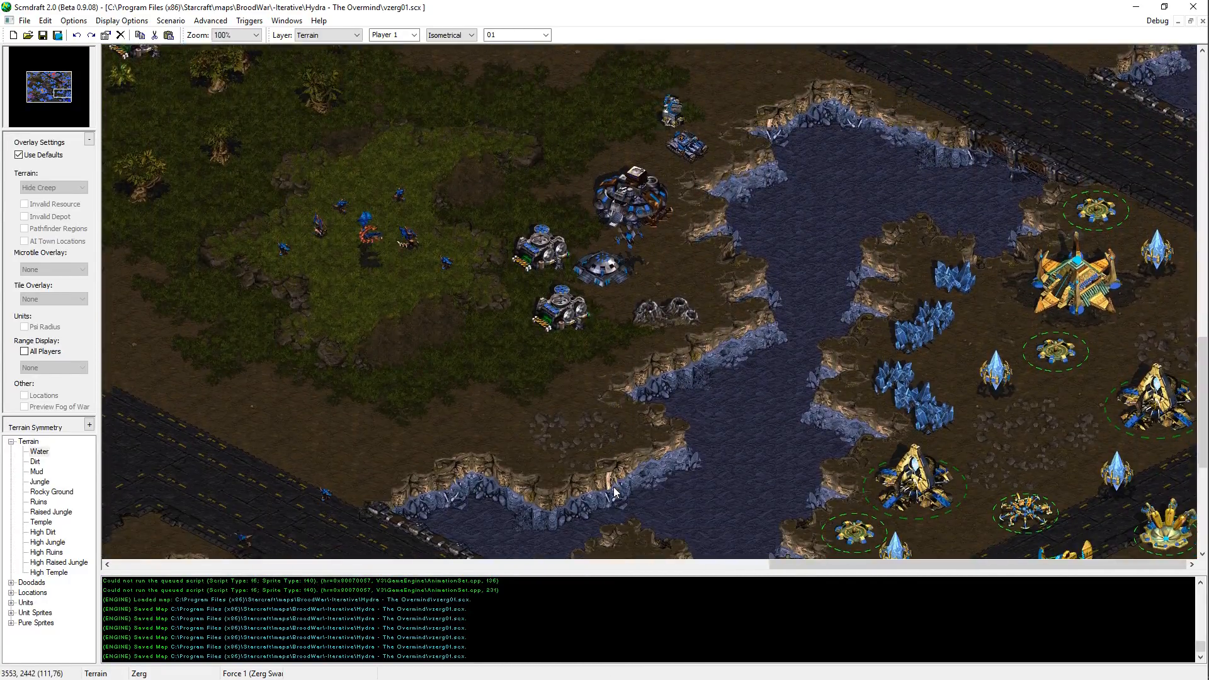
pyautogui.press('Left')
pyautogui.press('Up')
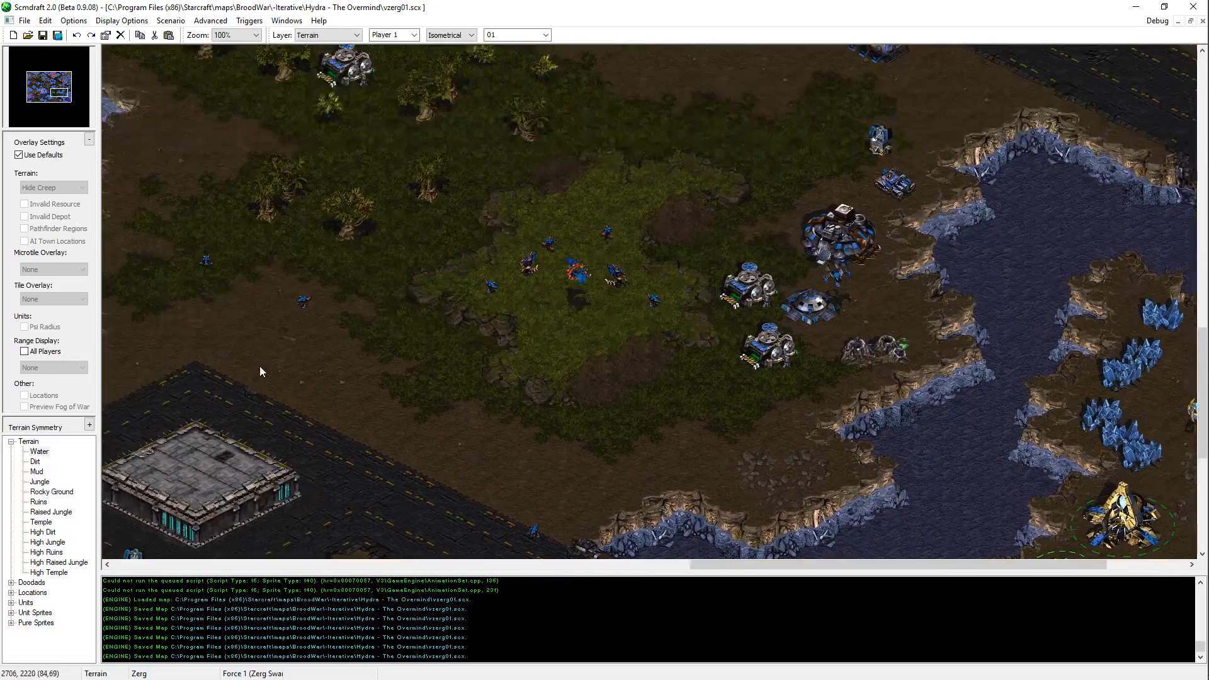
pyautogui.press('Left')
pyautogui.press('Down')
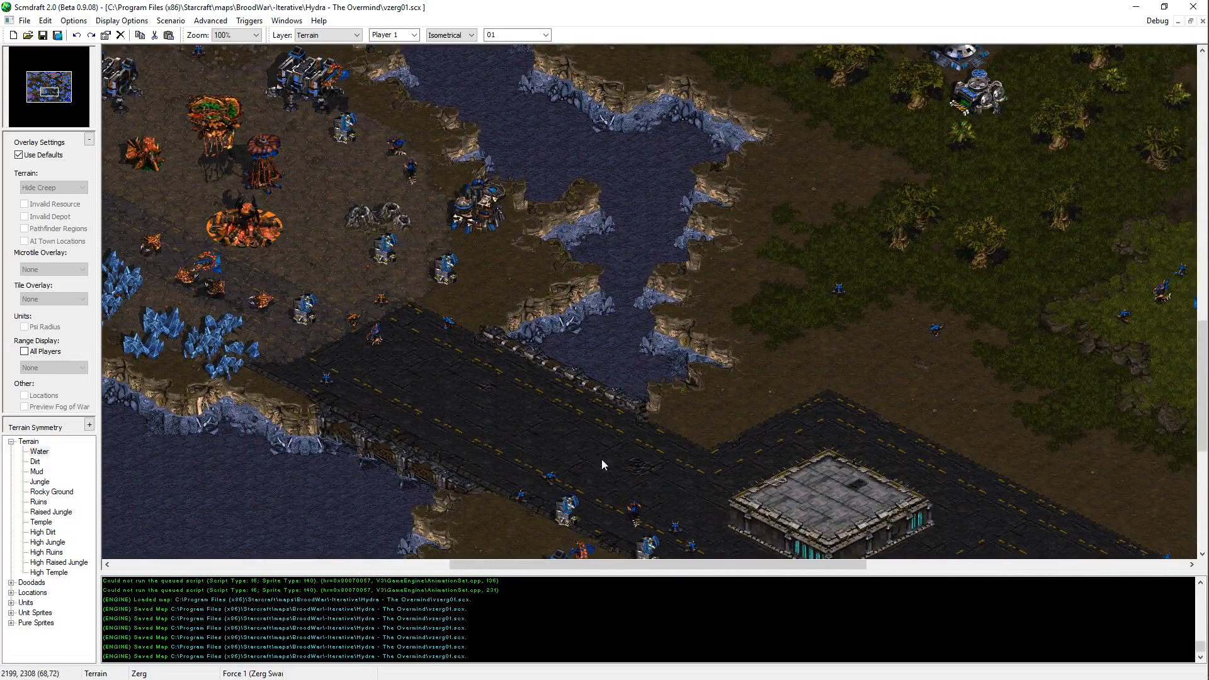
pyautogui.press('Right')
pyautogui.press('Down')
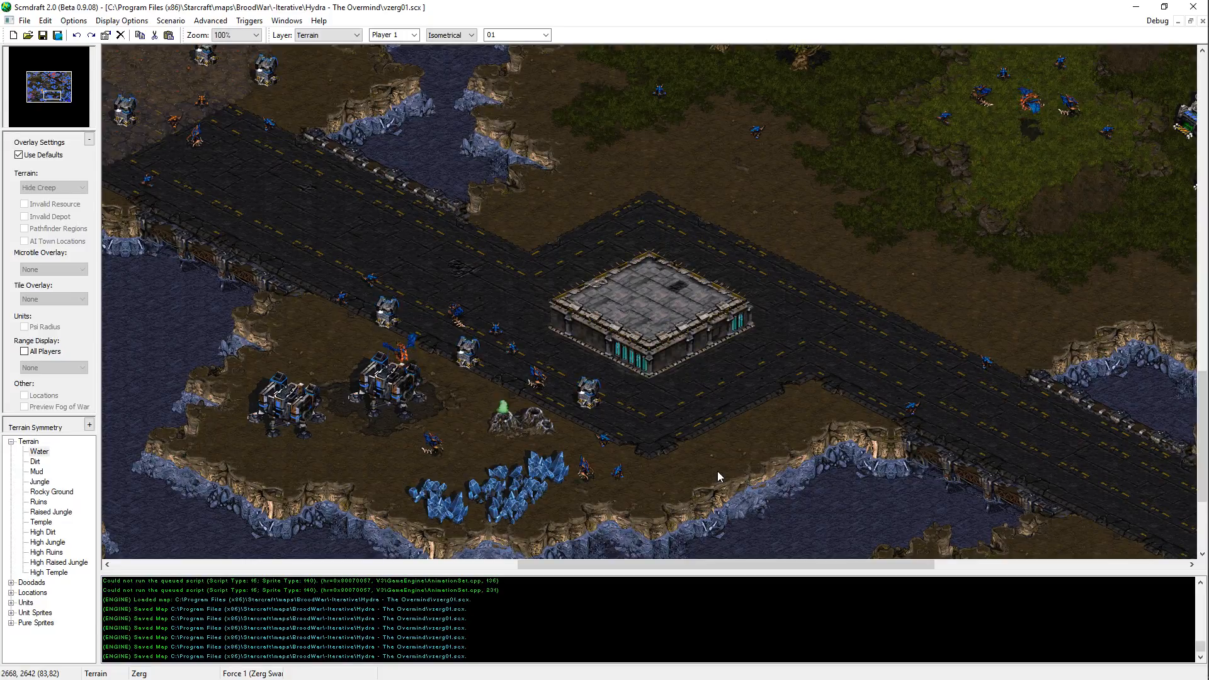
pyautogui.moveTo(716, 472); pyautogui.dragTo(696, 577, button='middle')
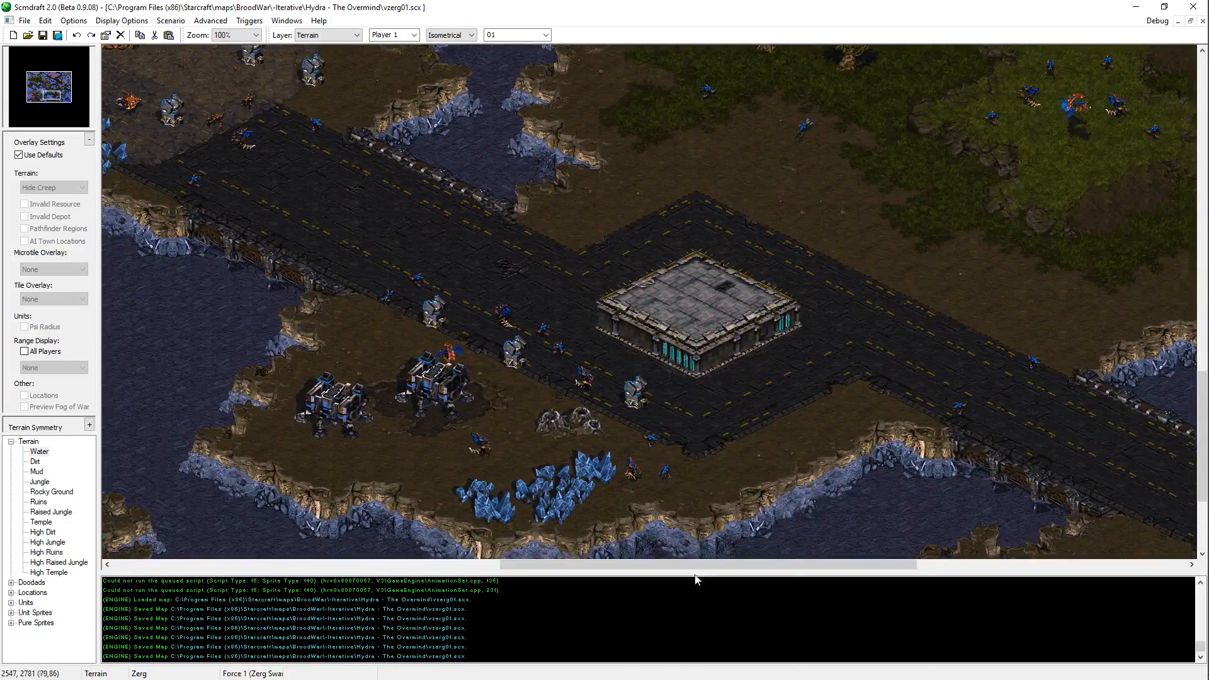
pyautogui.moveTo(742, 384); pyautogui.dragTo(249, 353, button='middle')
pyautogui.moveTo(59, 98); pyautogui.dragTo(53, 94)
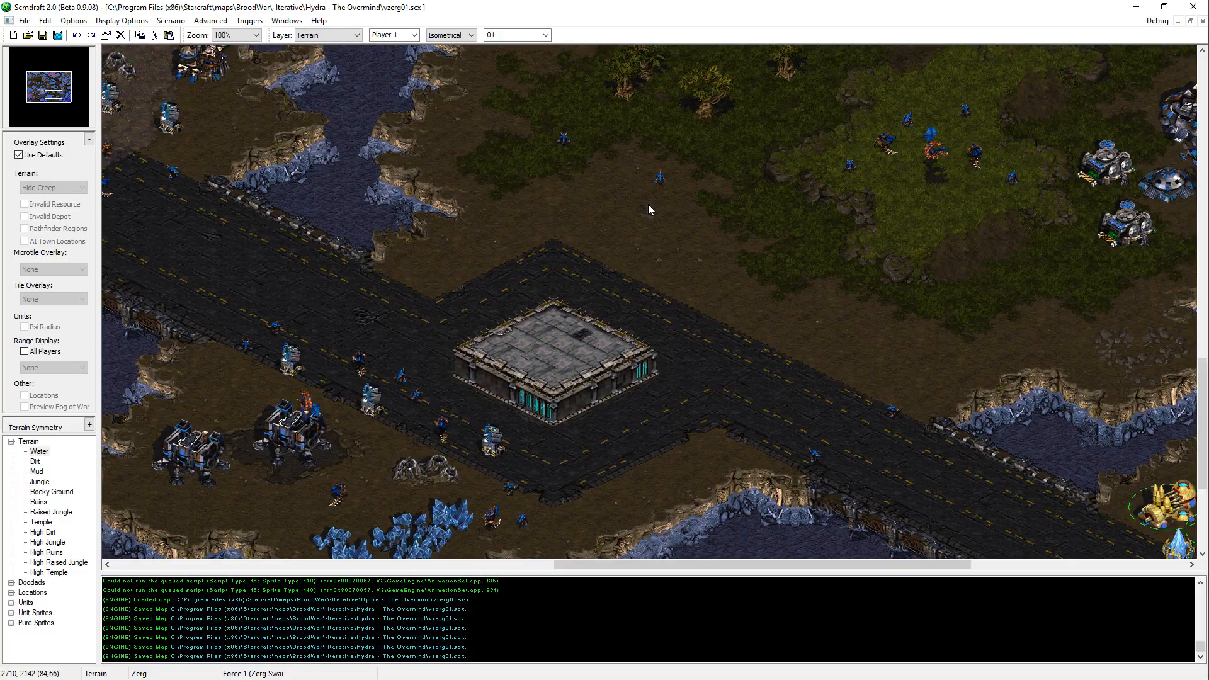
# Step: On the Units layer, cut and re-place a mineral field in the mineral line northwest of the orange temple platform, and save the map
pyautogui.moveTo(446, 326); pyautogui.dragTo(338, 138, button='middle')
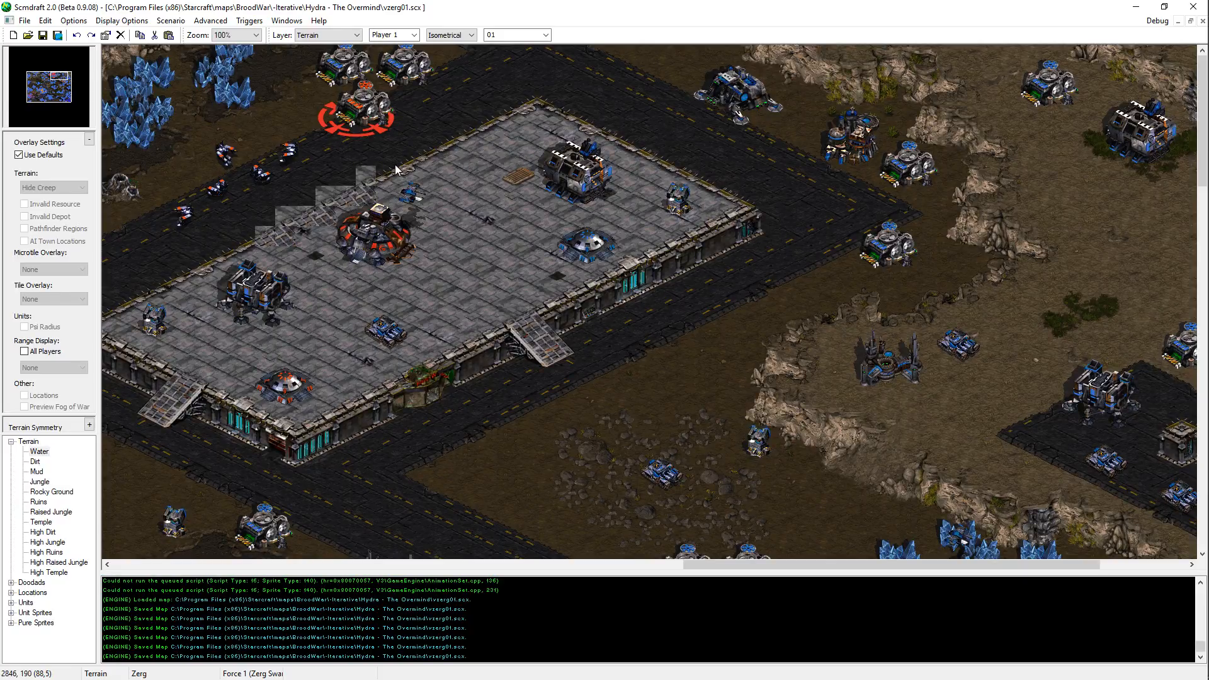
pyautogui.moveTo(396, 170); pyautogui.dragTo(79, 45, button='middle')
pyautogui.moveTo(584, 225); pyautogui.dragTo(538, 94, button='middle')
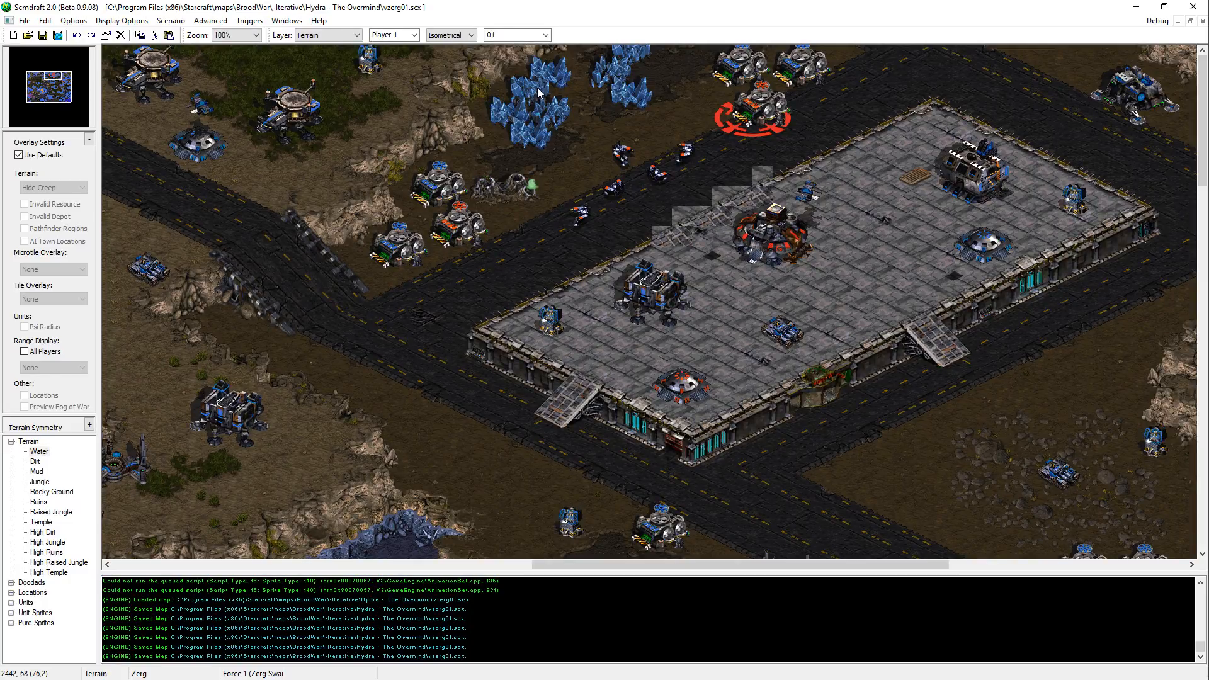
pyautogui.press('u')
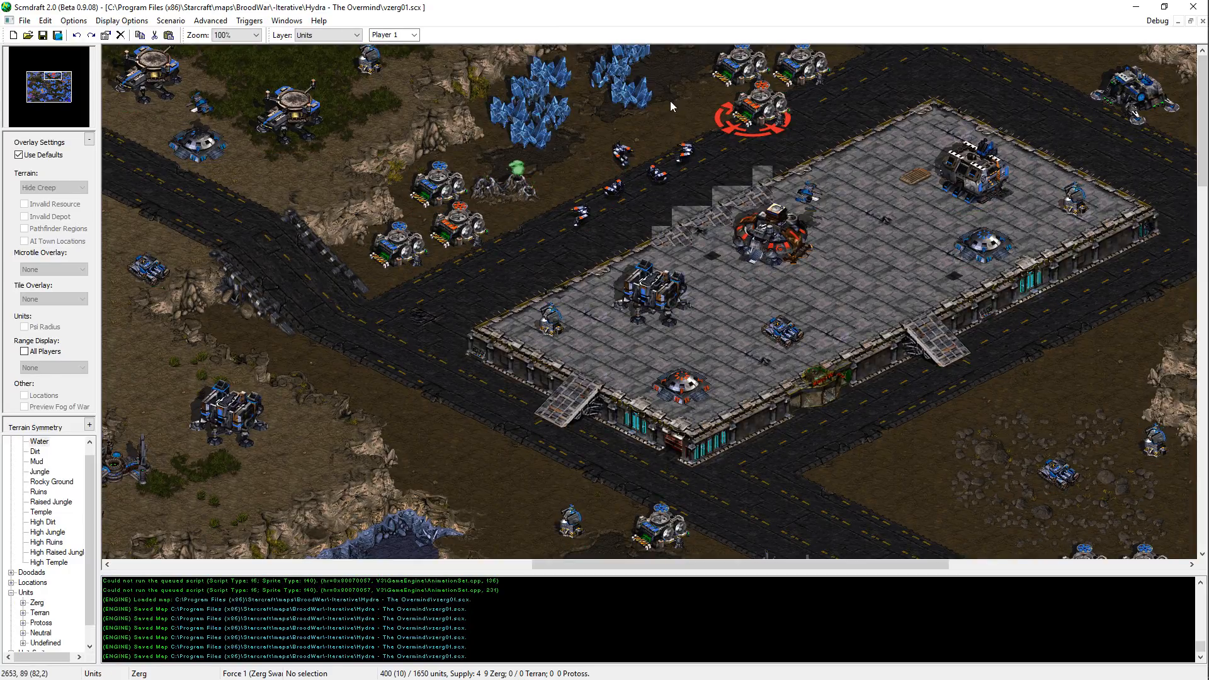
pyautogui.click(644, 59)
pyautogui.hotkey('ctrl', 'x')
pyautogui.hotkey('ctrl', 'v')
pyautogui.click(638, 58)
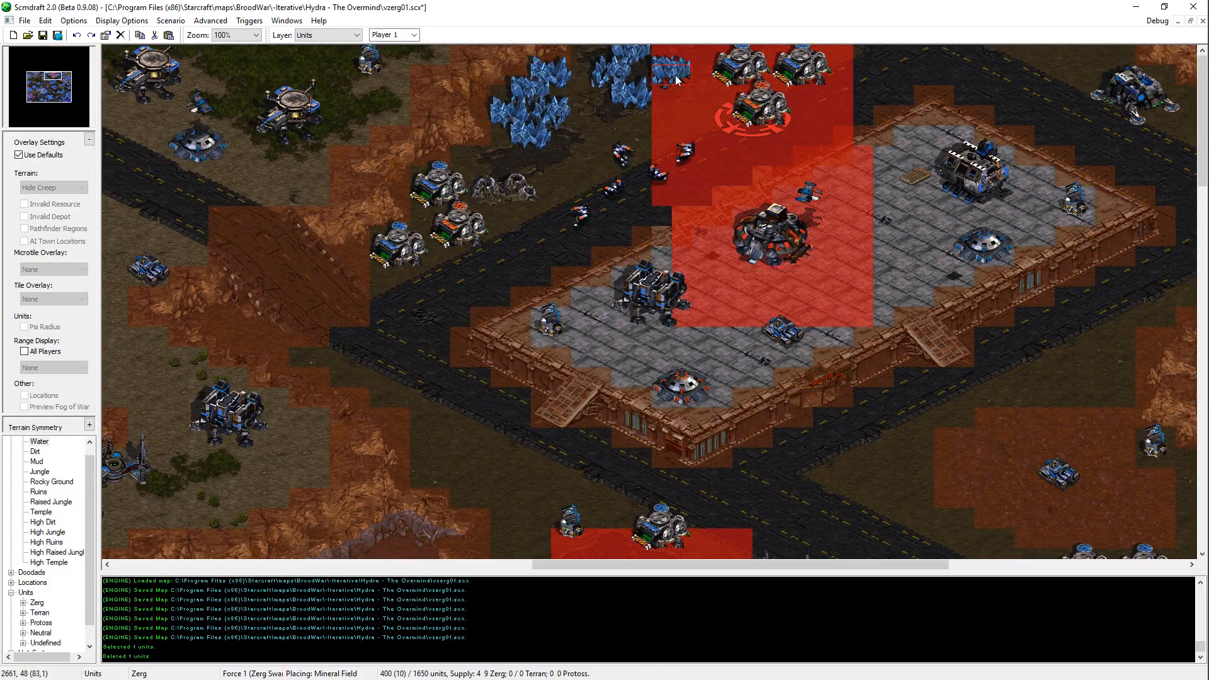
pyautogui.press('Escape')
pyautogui.hotkey('ctrl', 's')
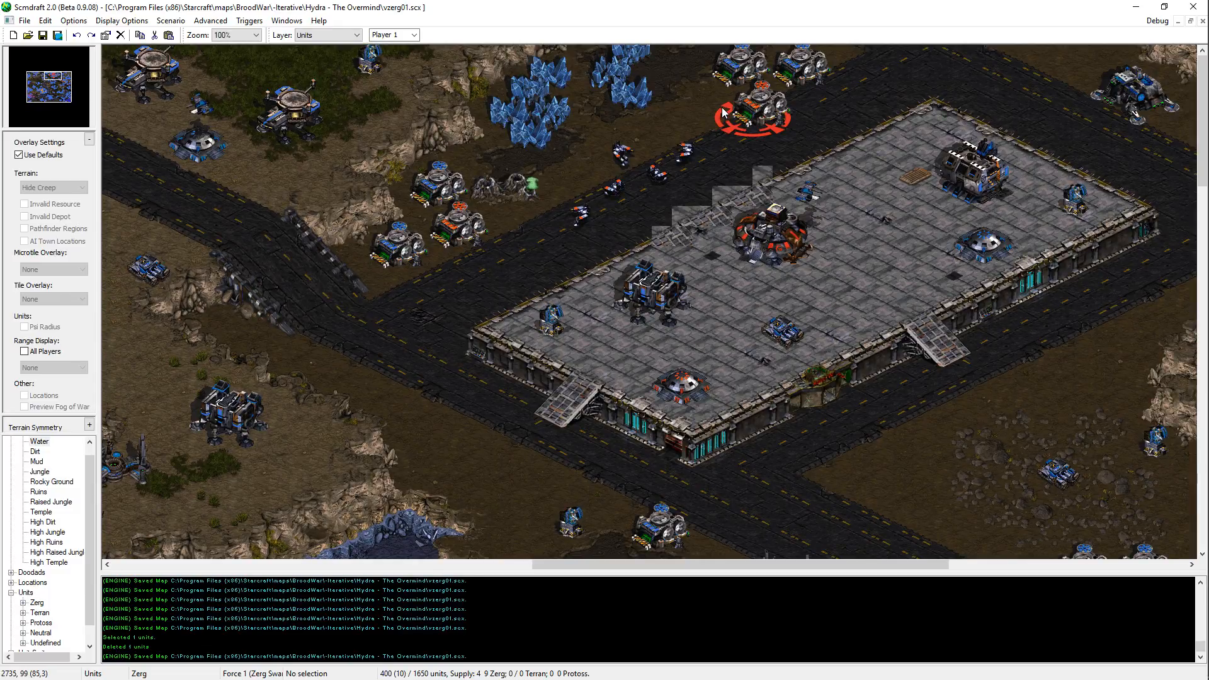
# Step: On the Terrain layer, touch up the tile under the building on the northwestern temple platform, and save the map
pyautogui.click(34, 74)
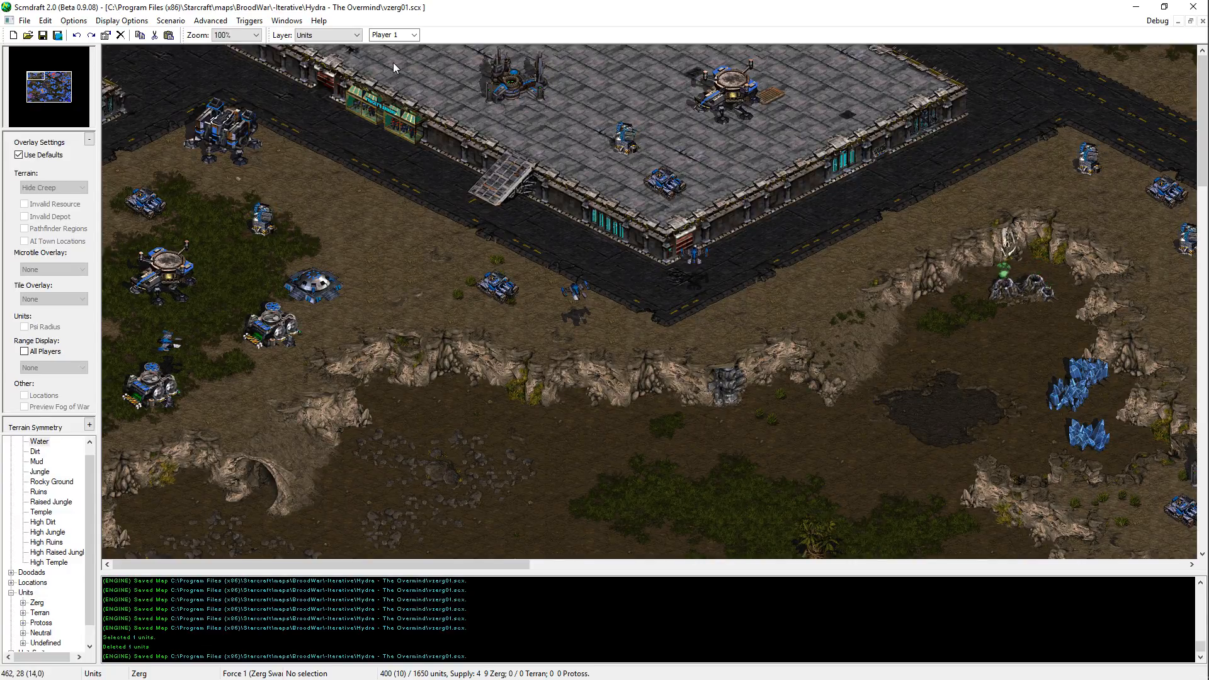
pyautogui.press('t')
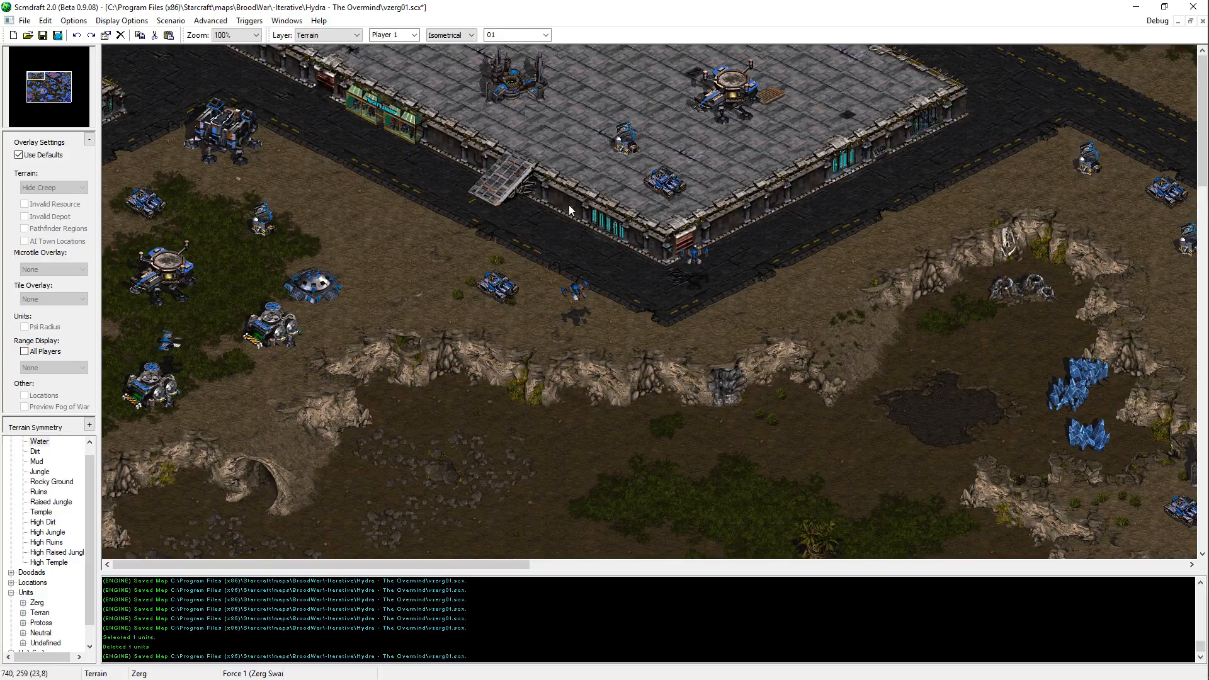
pyautogui.click(494, 114)
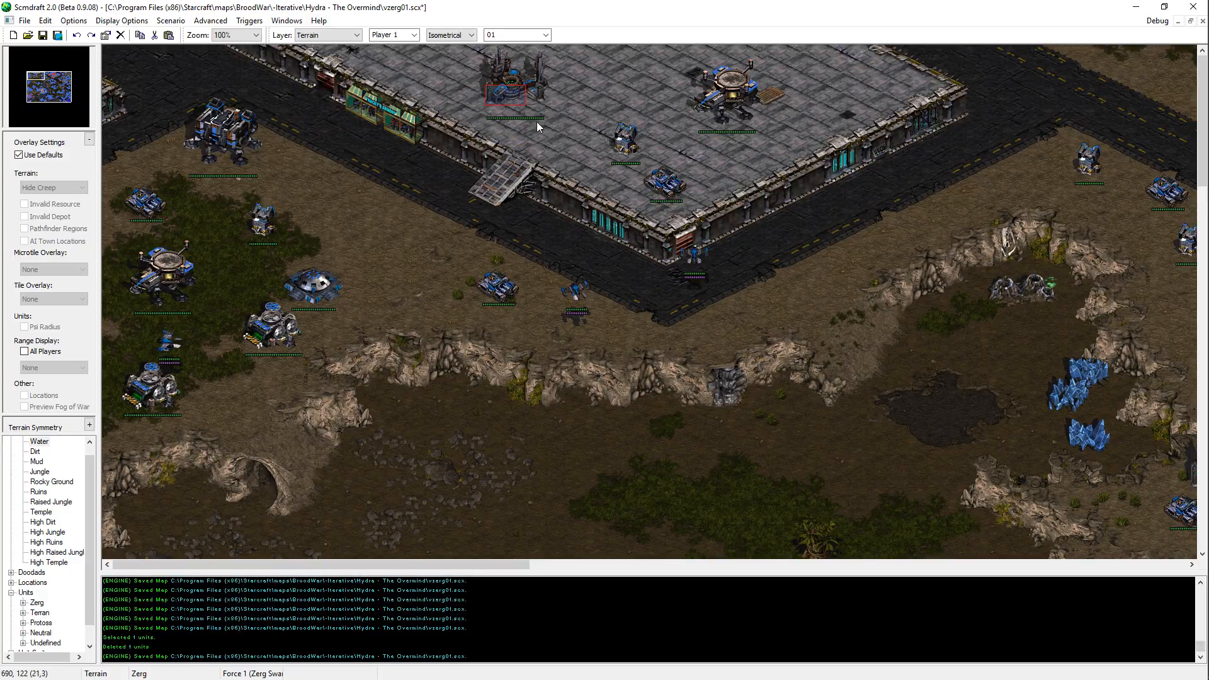
pyautogui.hotkey('ctrl', 's')
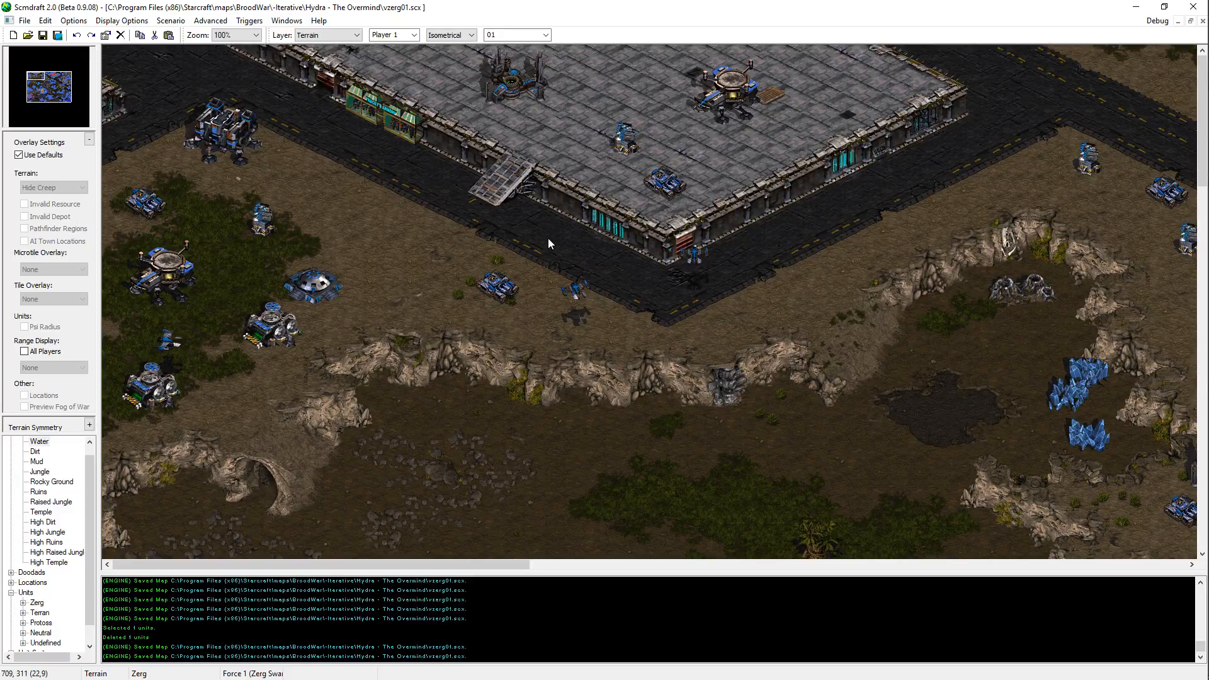
# Step: Check the area between the northwestern platform and the northern orange base, and save the map
pyautogui.press('Right')
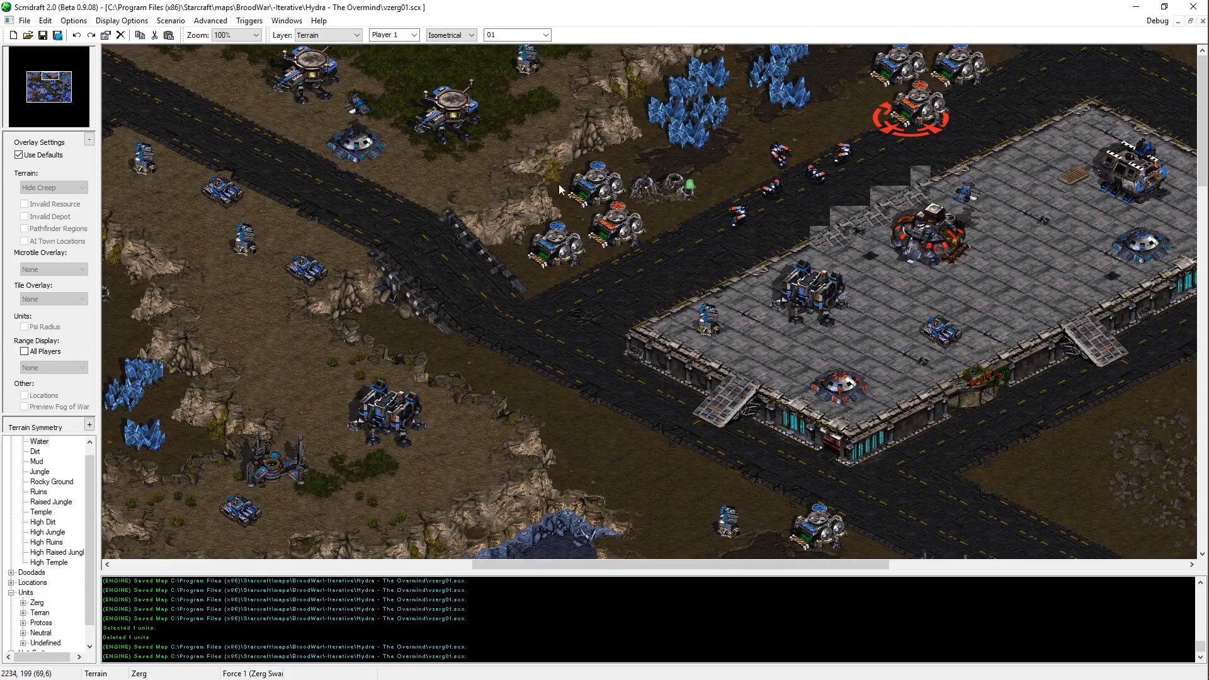
pyautogui.moveTo(478, 353)
pyautogui.mouseDown(button='middle')
pyautogui.moveTo(396, 445)
pyautogui.moveTo(356, 319)
pyautogui.mouseUp(button='middle')
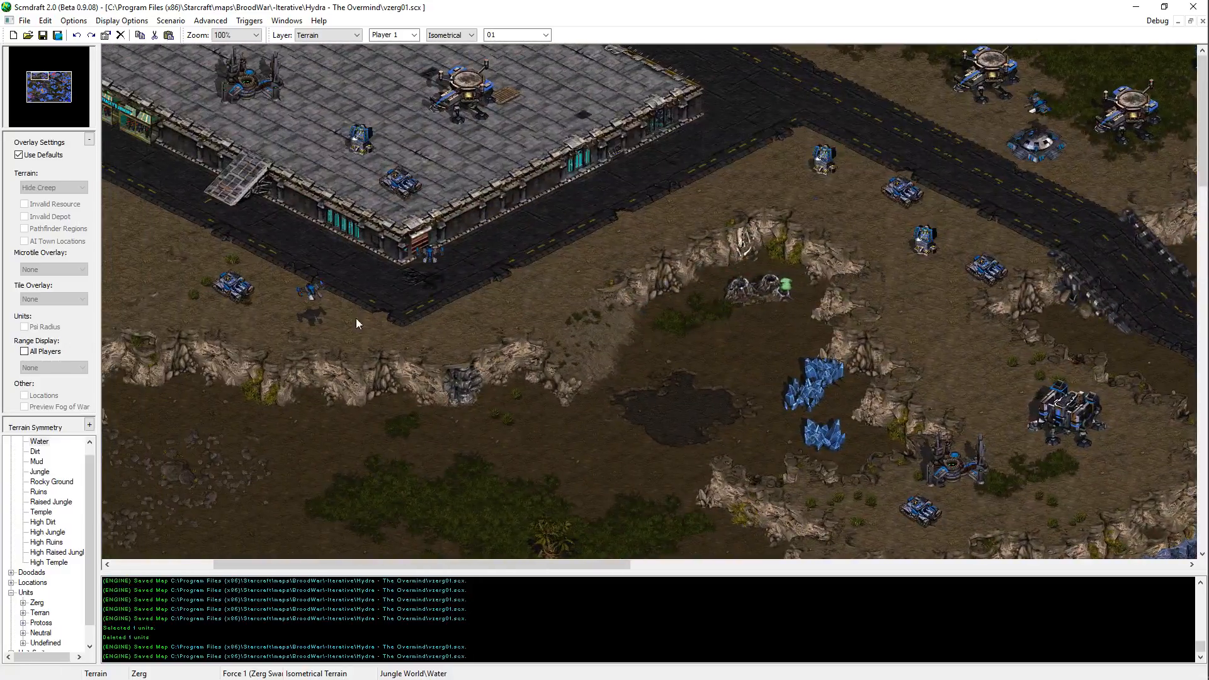
pyautogui.keyDown('shift'); pyautogui.moveTo(450, 398); pyautogui.dragTo(473, 398); pyautogui.keyUp('shift')
pyautogui.moveTo(427, 426); pyautogui.dragTo(840, 100, button='middle')
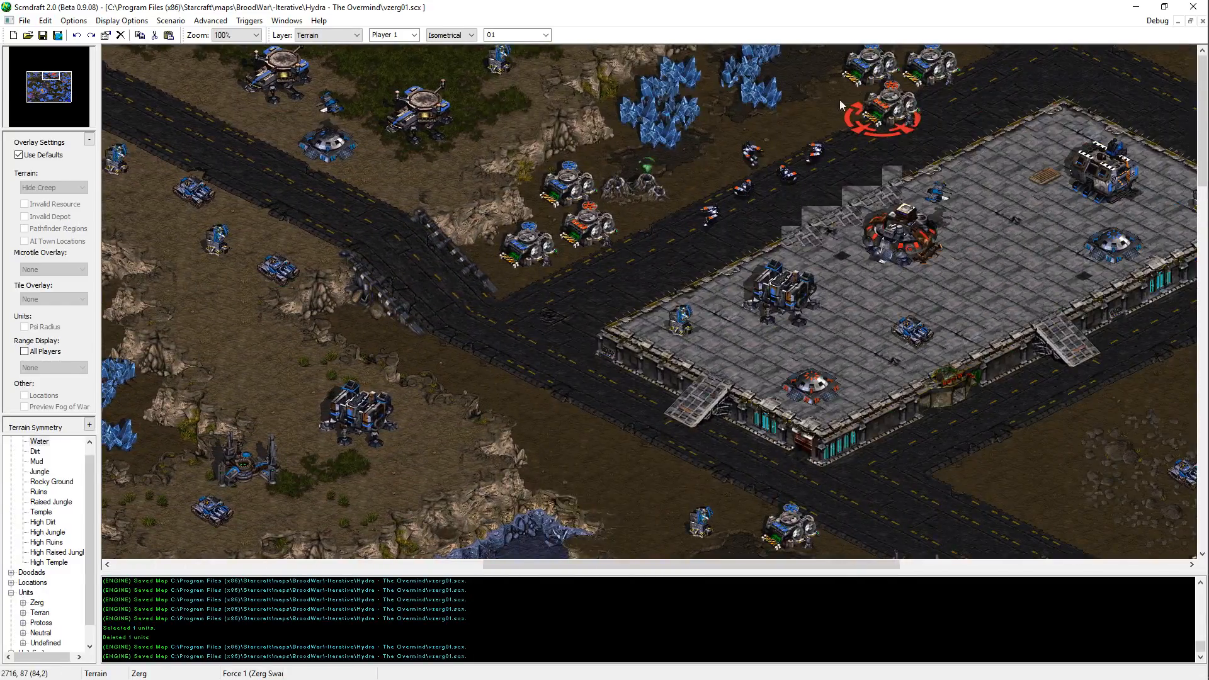
pyautogui.click(679, 56)
pyautogui.hotkey('ctrl', 's')
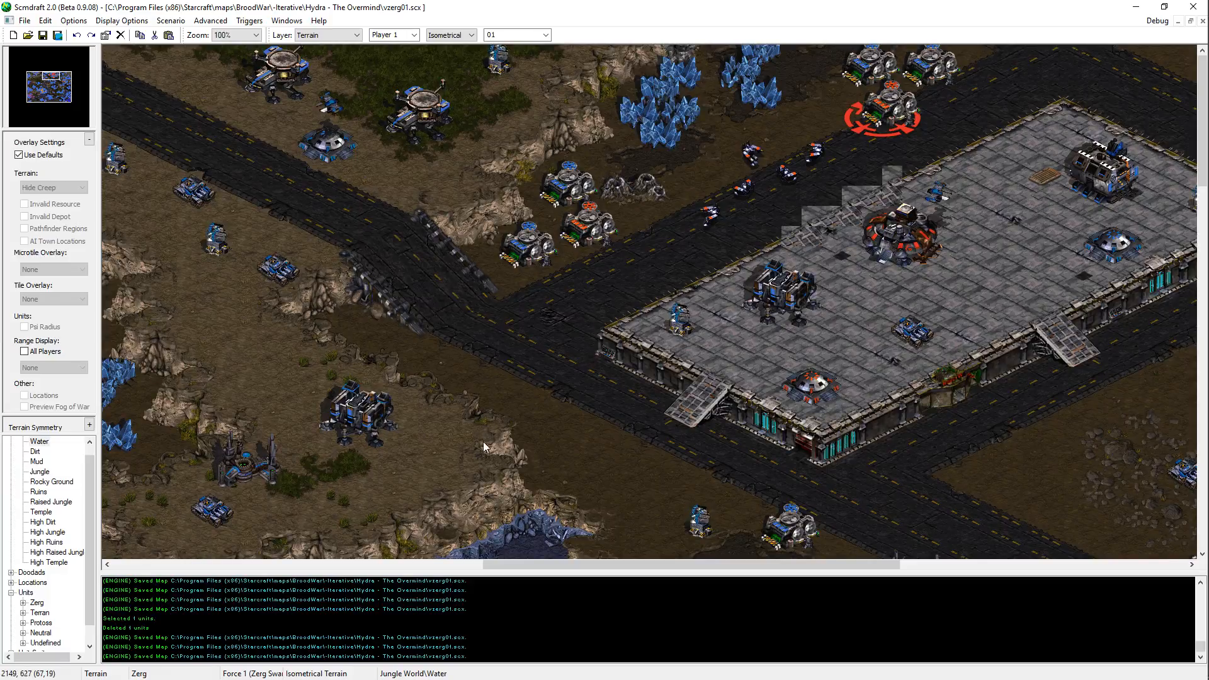
# Step: Take a last look over the map and close Notepad++
pyautogui.moveTo(348, 482); pyautogui.dragTo(308, 387, button='middle')
pyautogui.moveTo(48, 76); pyautogui.dragTo(66, 74)
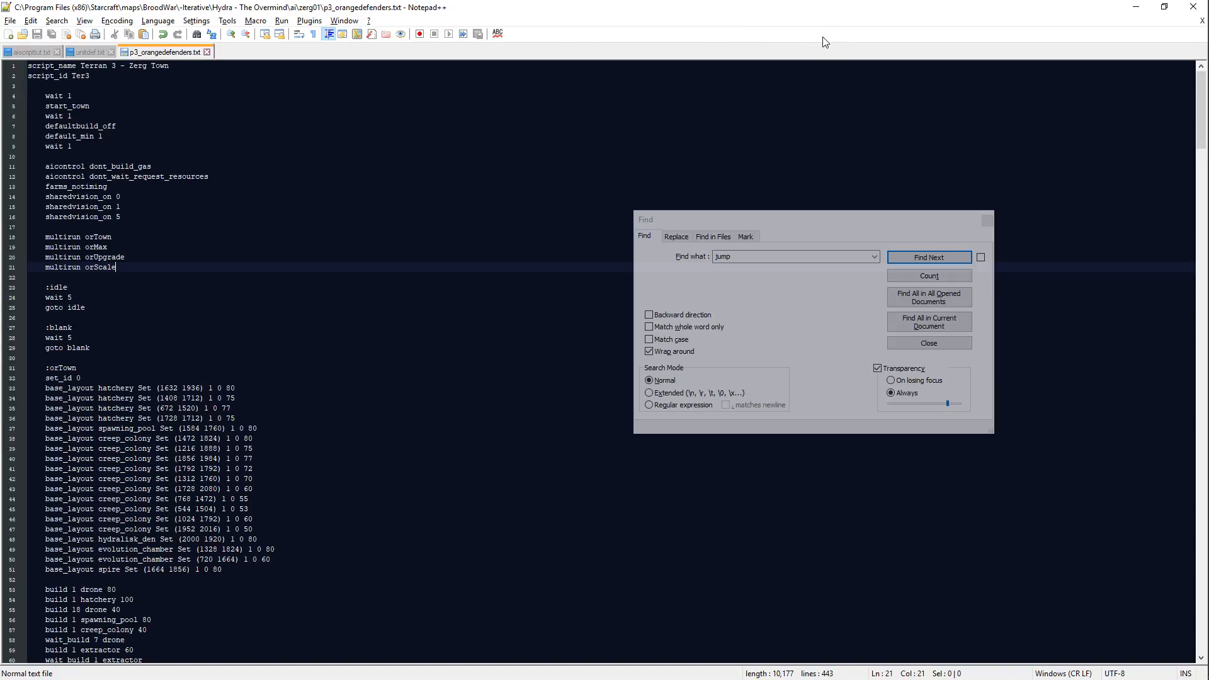
pyautogui.click(1192, 9)
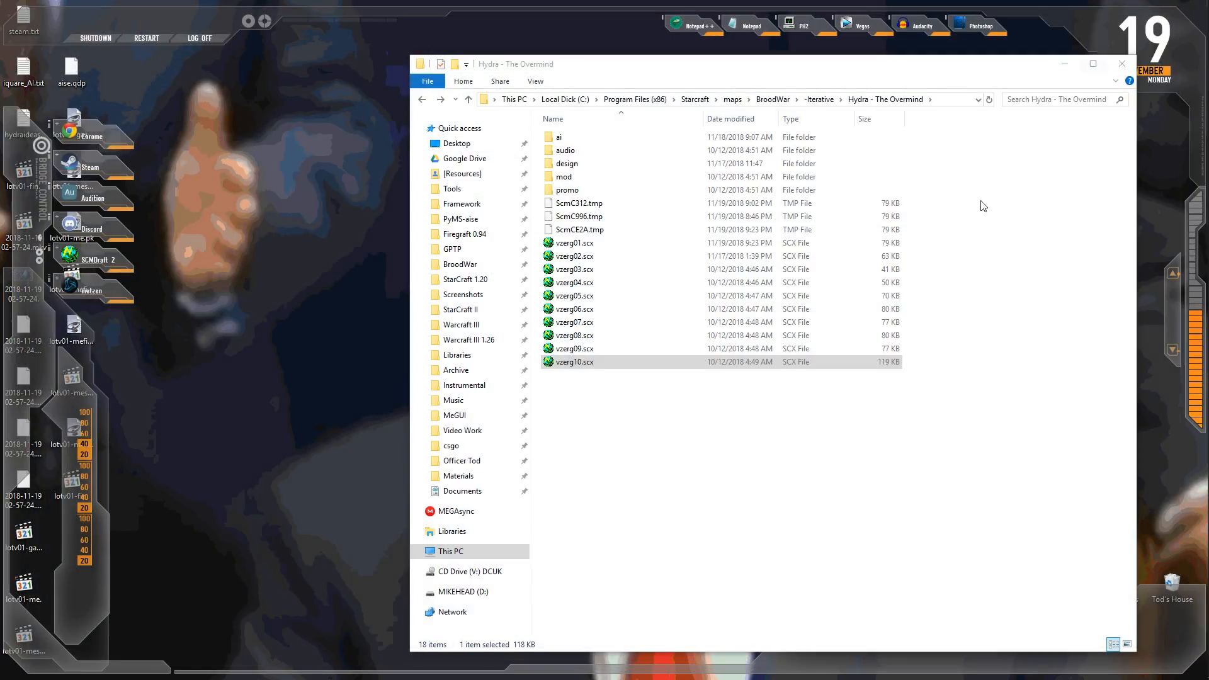
# Step: Delete the three temporary files ScmC312.tmp, ScmC996.tmp and ScmCE2A.tmp from the map folder and empty the recycle bin
pyautogui.moveTo(929, 205); pyautogui.dragTo(882, 238)
pyautogui.press('Delete')
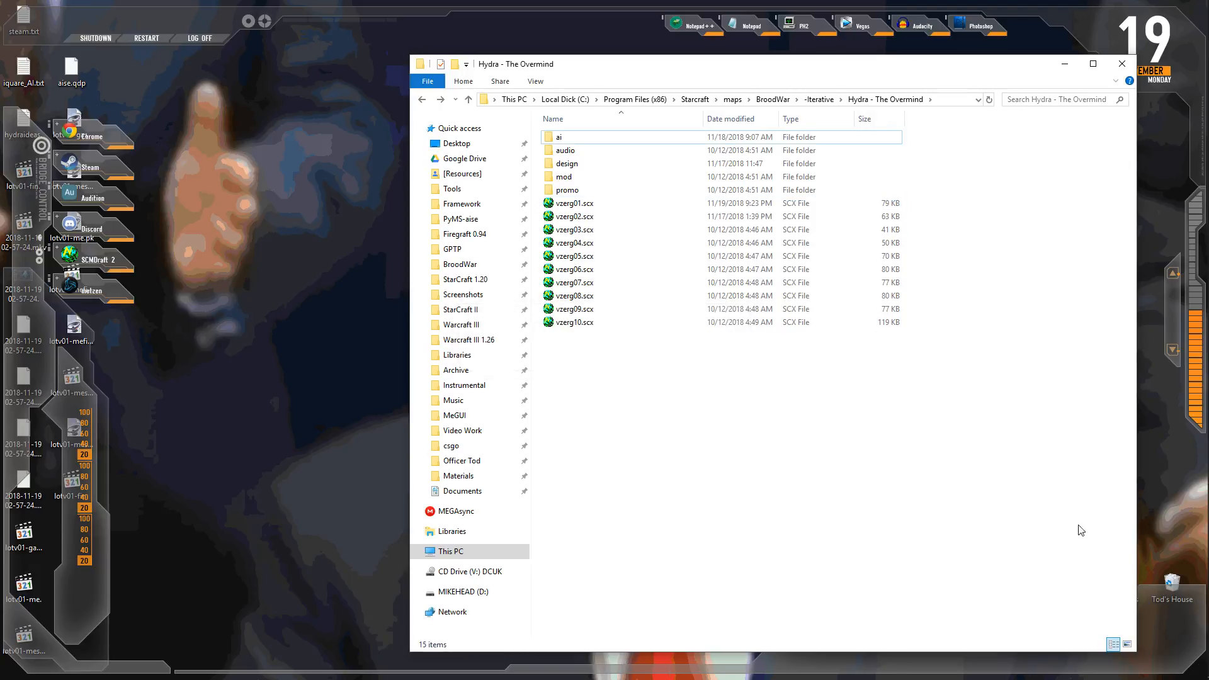
pyautogui.rightClick(1169, 581)
pyautogui.click(1130, 603)
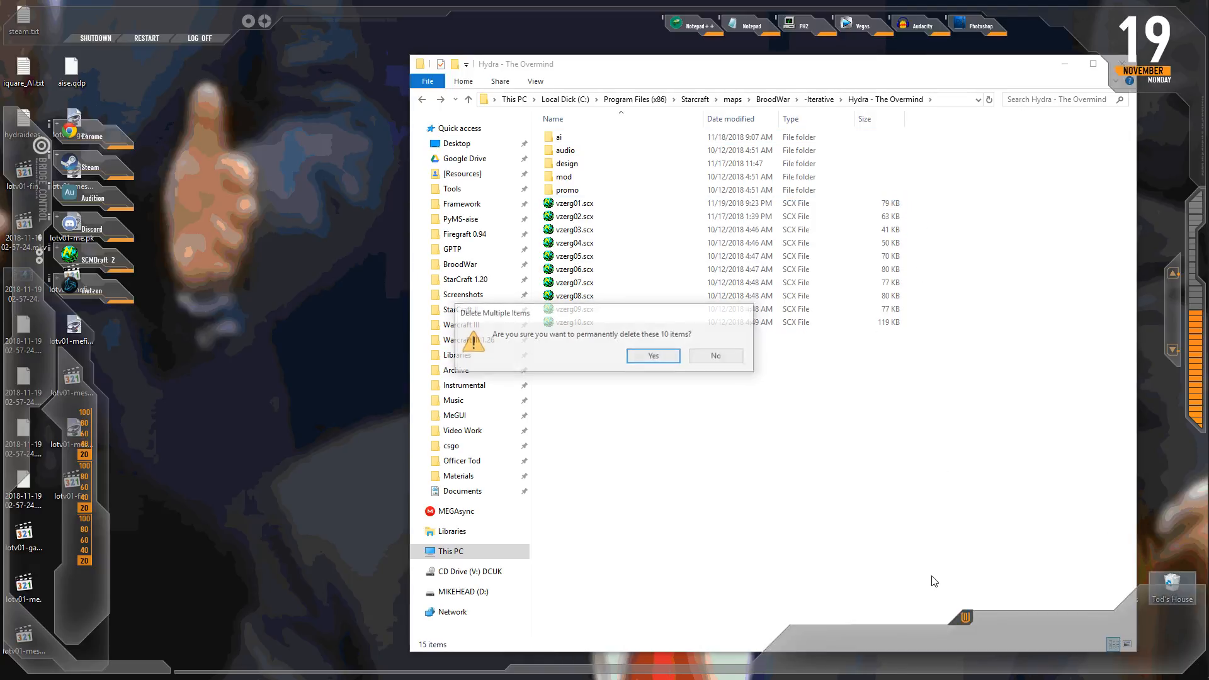
pyautogui.press('Return')
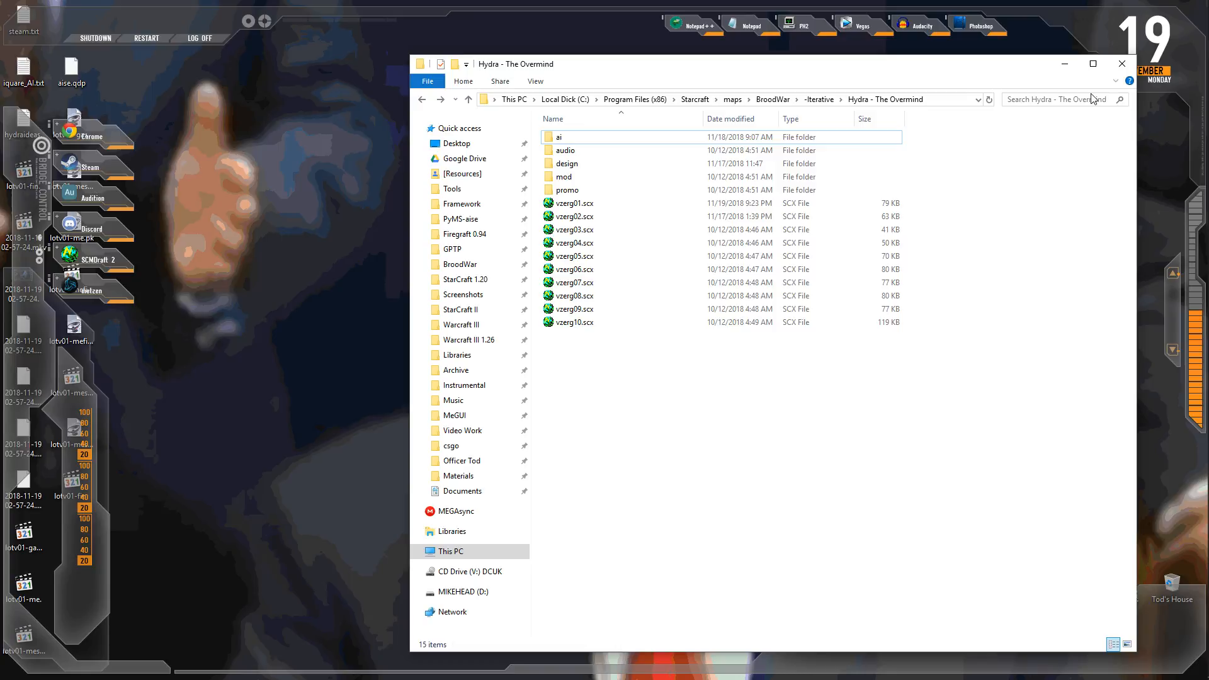
# Step: Close the Hydra - The Overmind folder window and PyMPQ
pyautogui.click(1123, 66)
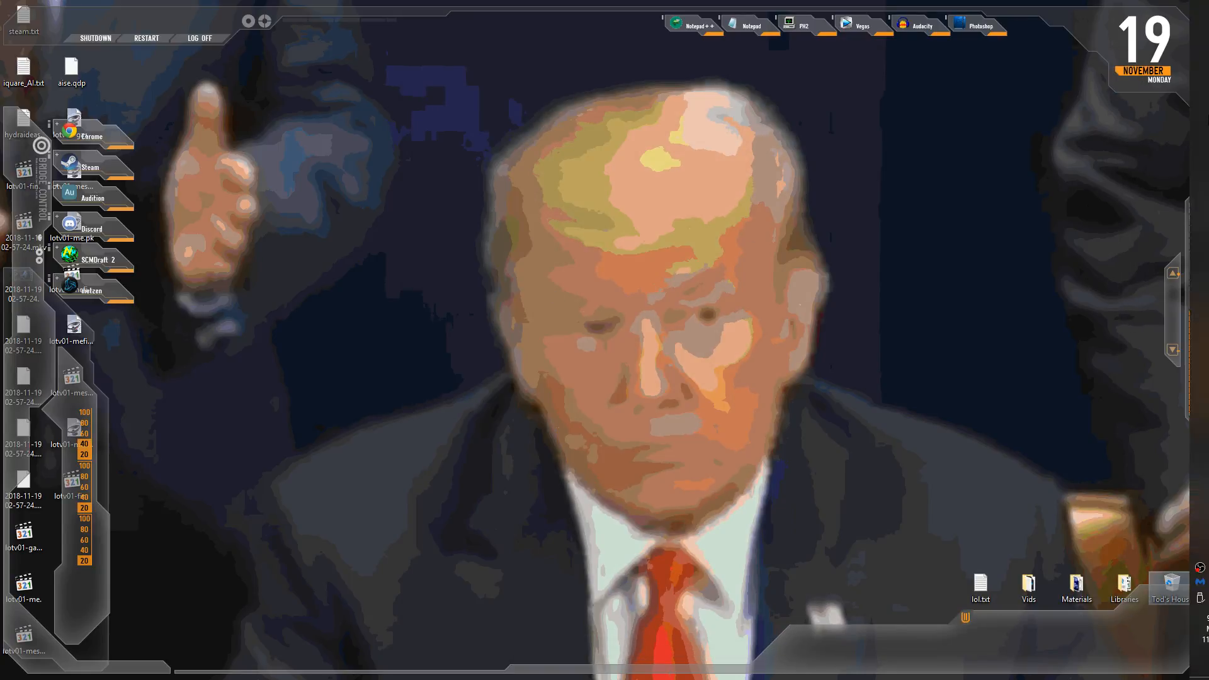
pyautogui.moveTo(1203, 323)
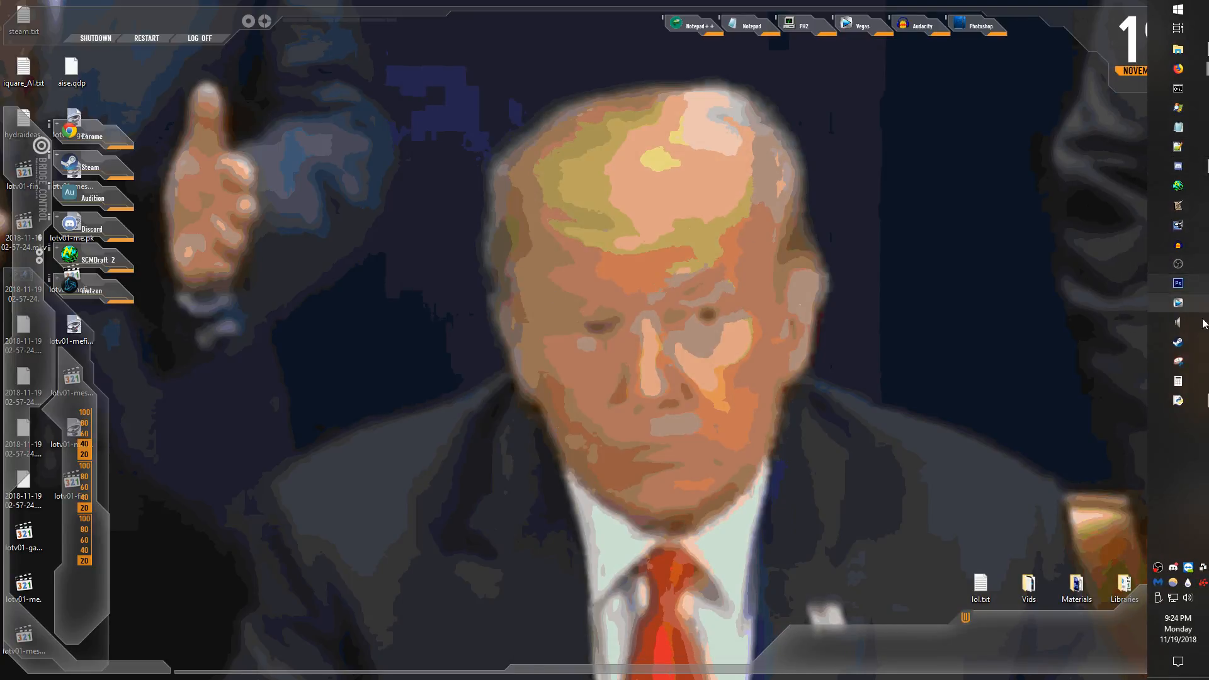
pyautogui.click(1198, 402)
pyautogui.click(689, 120)
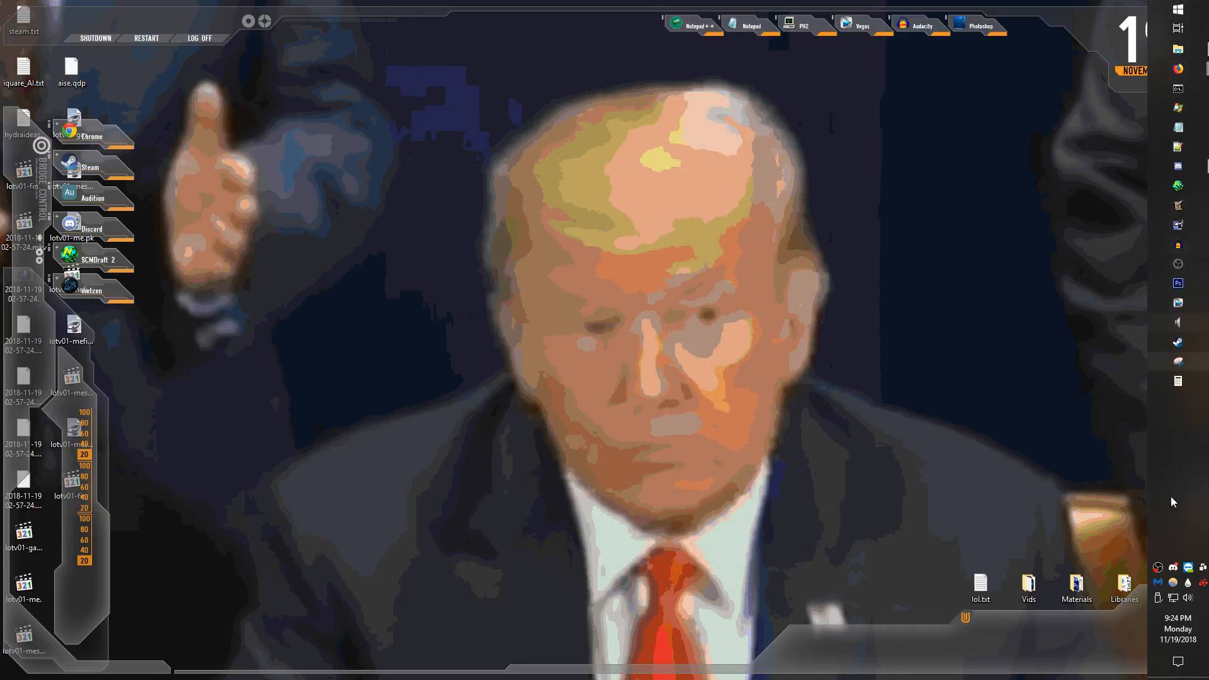
# Step: Switch to the Mozilla Firefox window with the chat
pyautogui.hotkey('alt', 'Tab')
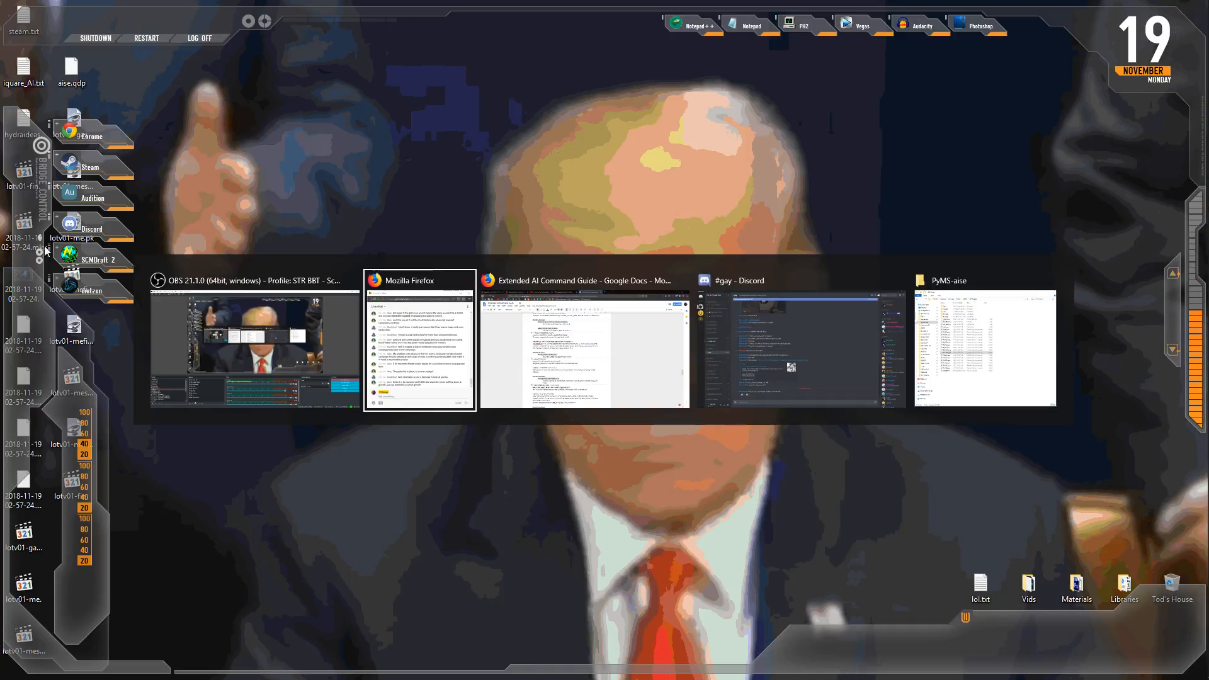
pyautogui.click(395, 361)
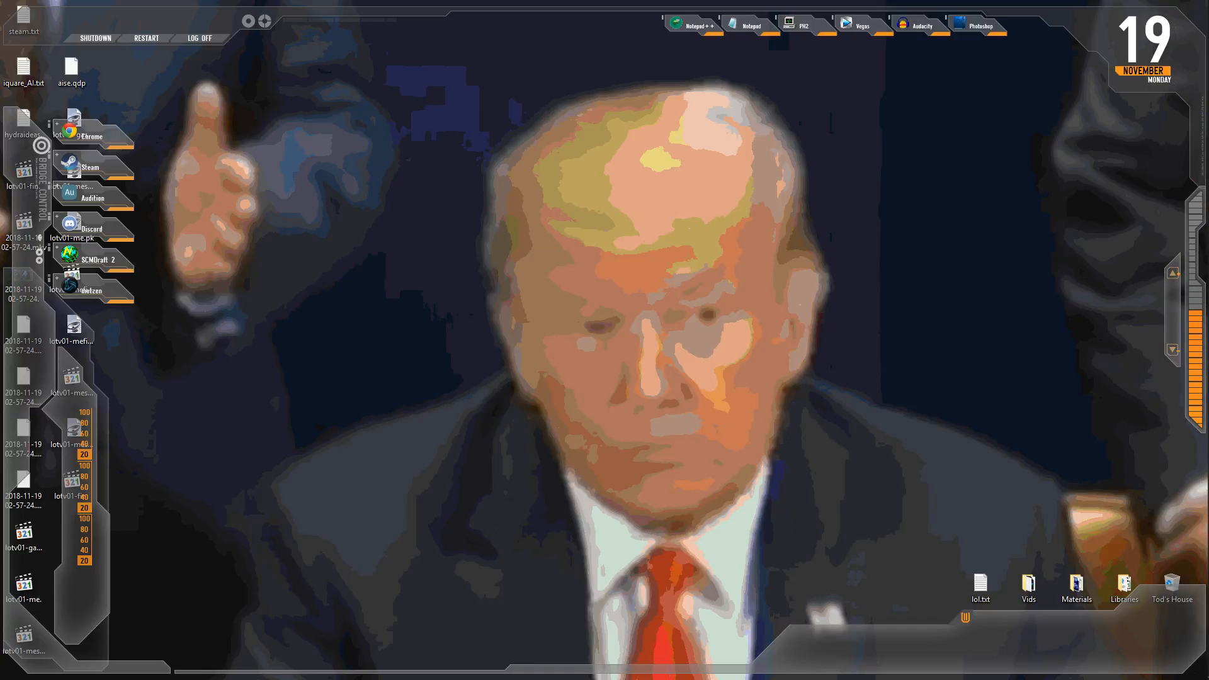